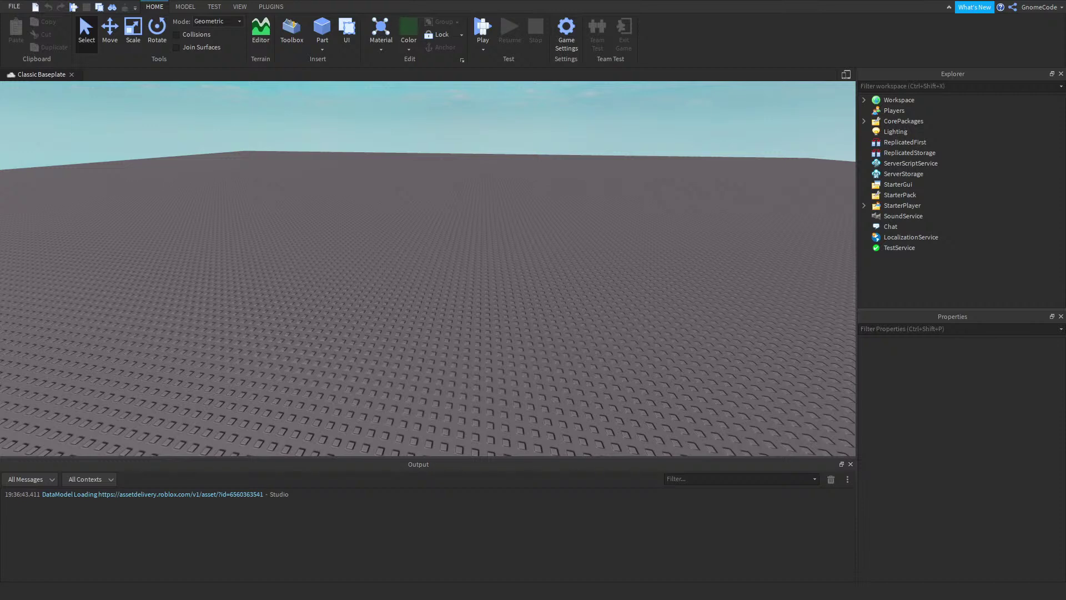
Insert a block part onto the baseplate
right_click_drag(594, 303, 550, 271)
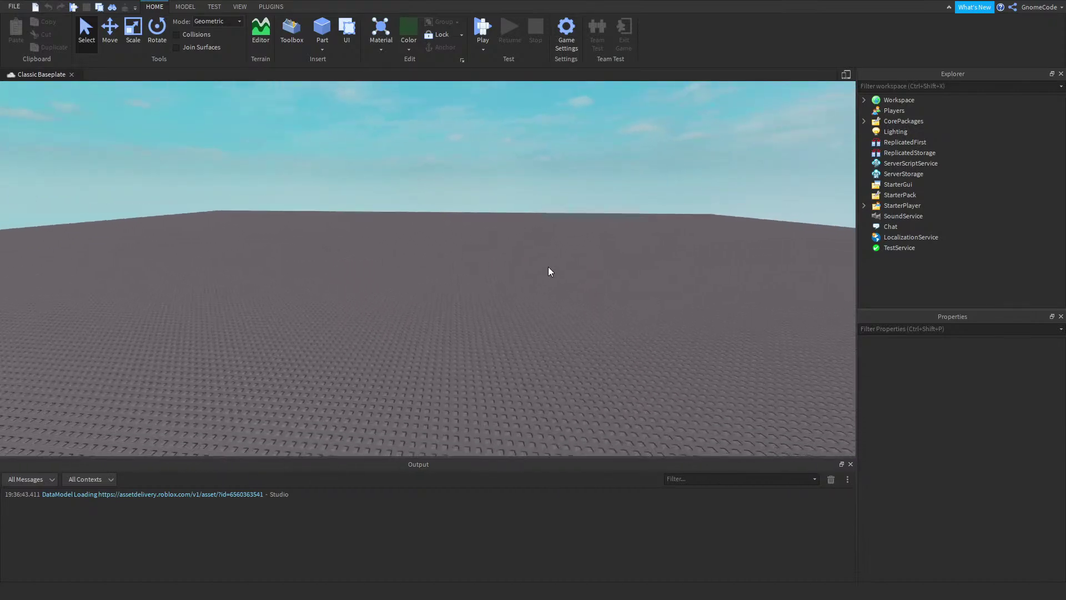
scroll(433, 188, "up", 3)
left_click(323, 28)
key("w")
right_click_drag(458, 229, 458, 228)
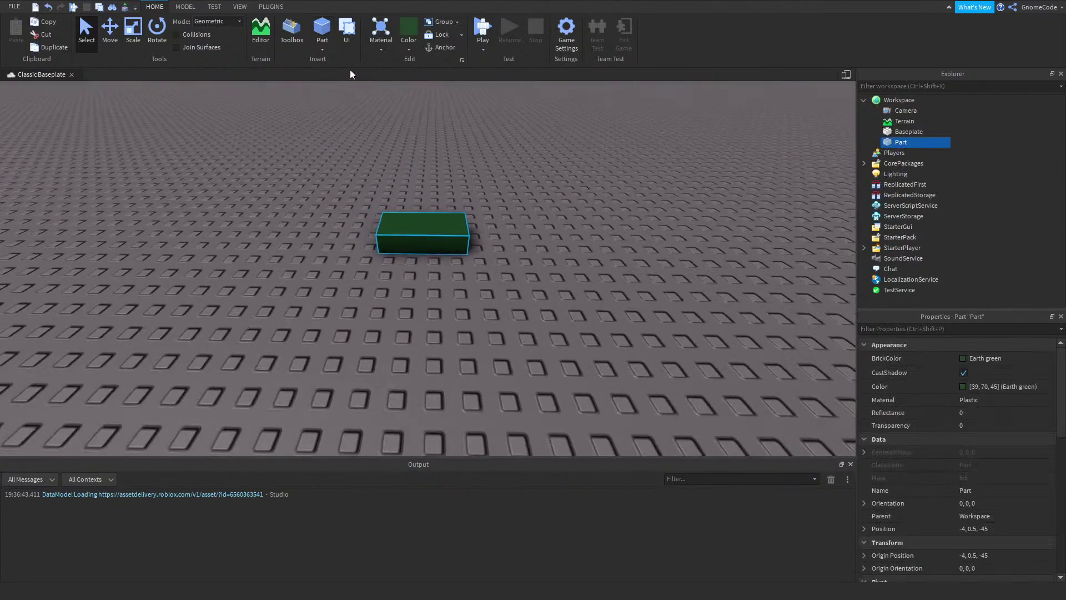
Color the new part Really red and scale it horizontally into a large flat slab
left_click(409, 28)
left_click(133, 30)
left_click_drag(361, 232, 238, 247)
scroll(238, 248, "down", 5)
left_click_drag(327, 267, 313, 382)
left_click_drag(240, 302, 214, 303)
right_click_drag(632, 303, 612, 301)
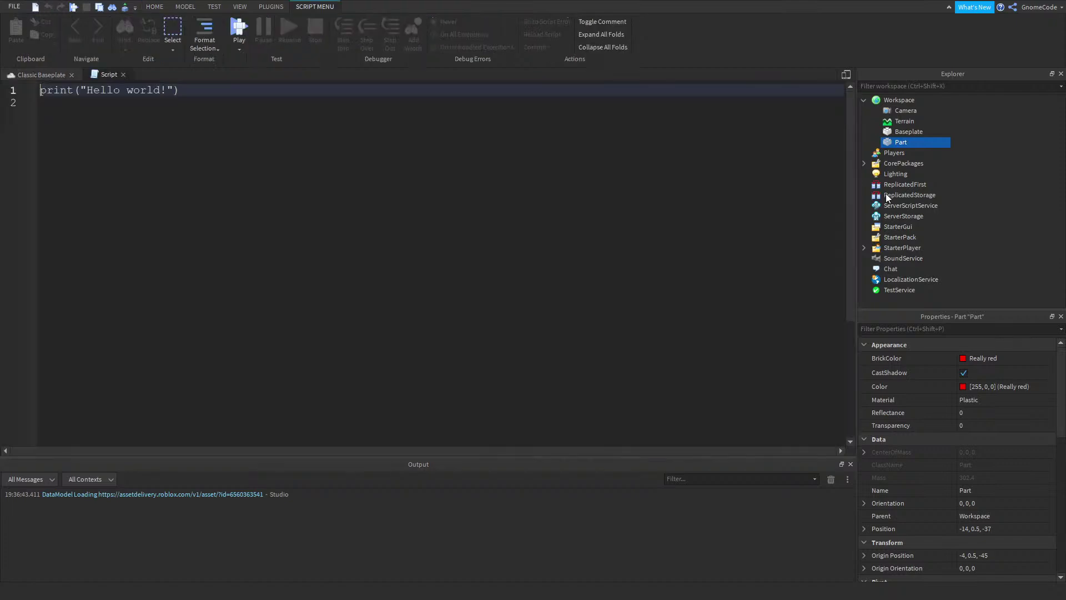
Replace the part script's default code with local lava = script.Parent, preceded by local TweenService = game:GetService("TweenService")
key("ctrl+a")
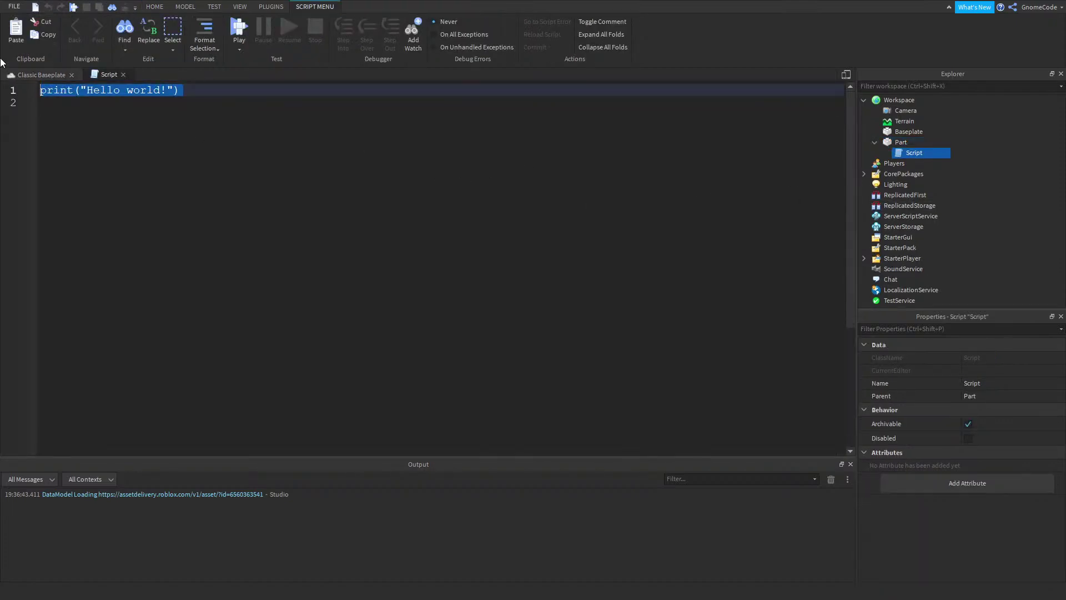
type("local lava = script.Parent")
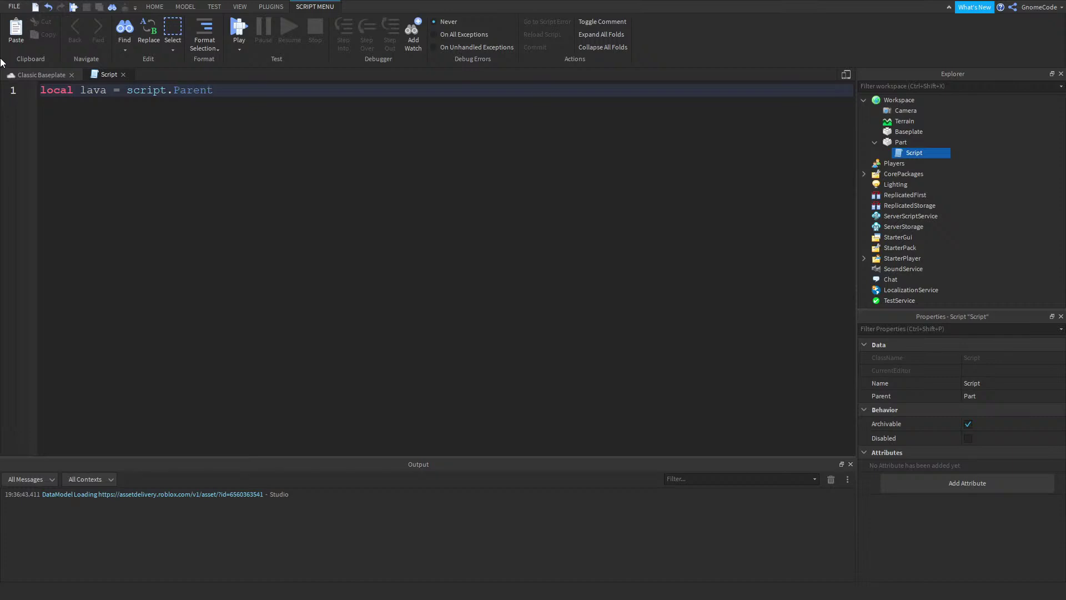
left_click(40, 89)
key("Return")
key("Up")
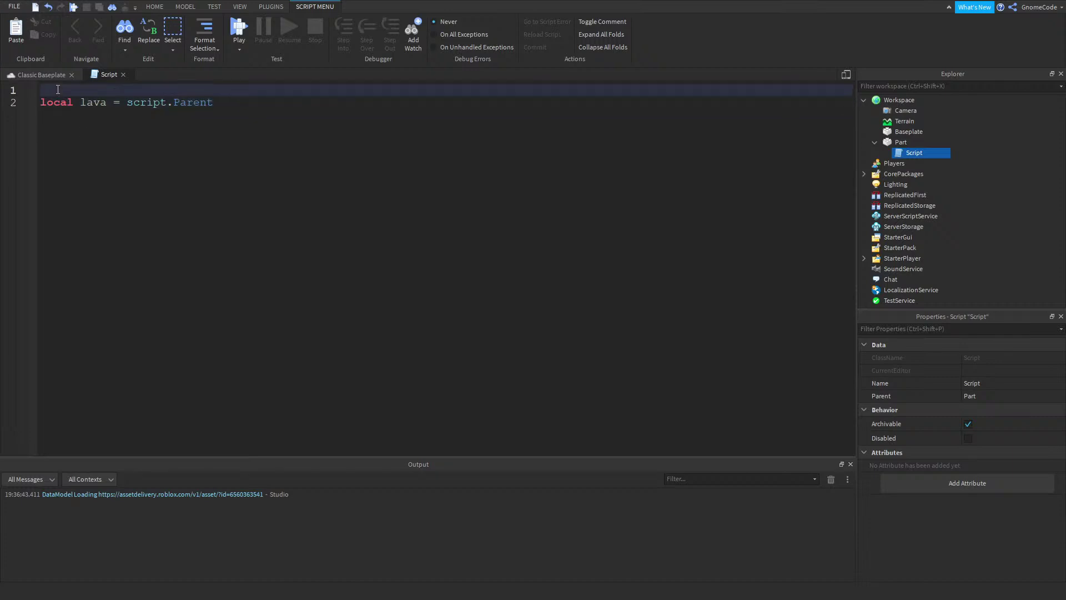
type("local")
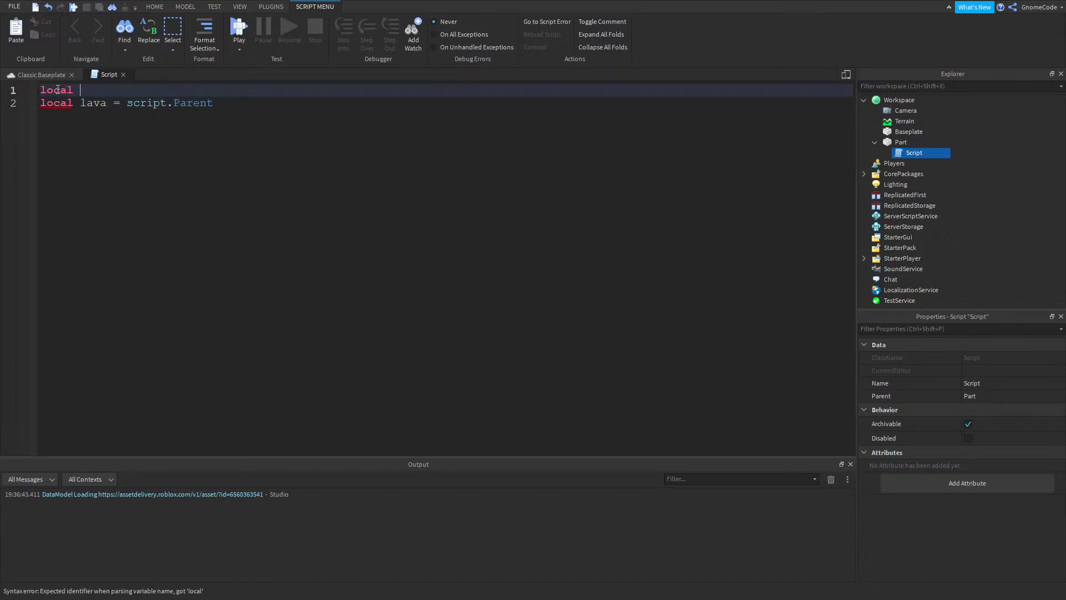
type(" TweenService")
scroll(242, 147, "up", 2, "ctrl")
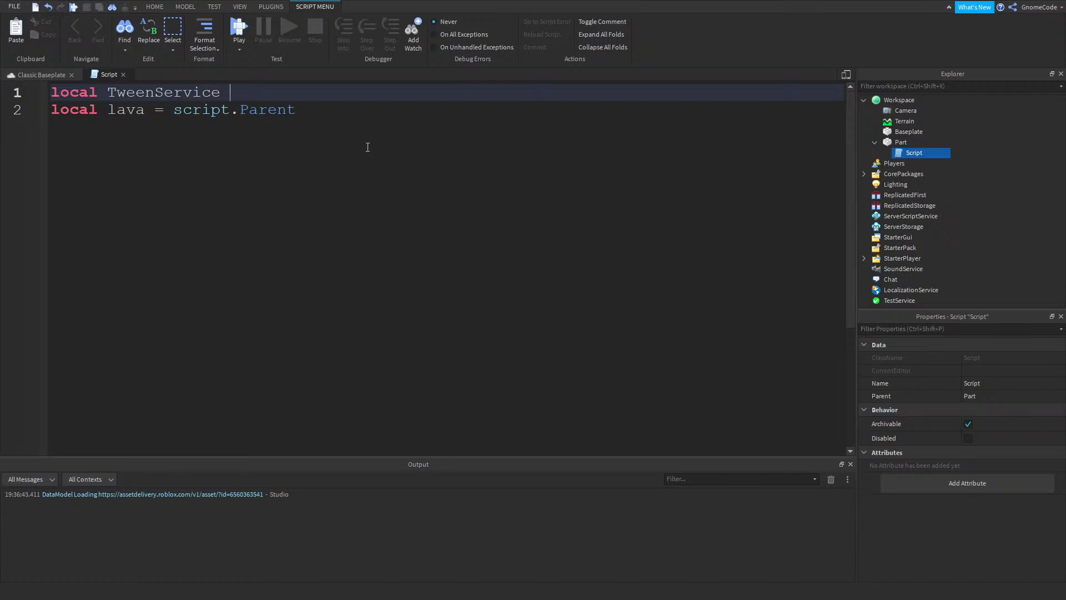
type("= game:G")
key("Tab")
type("\"TweenService\"")
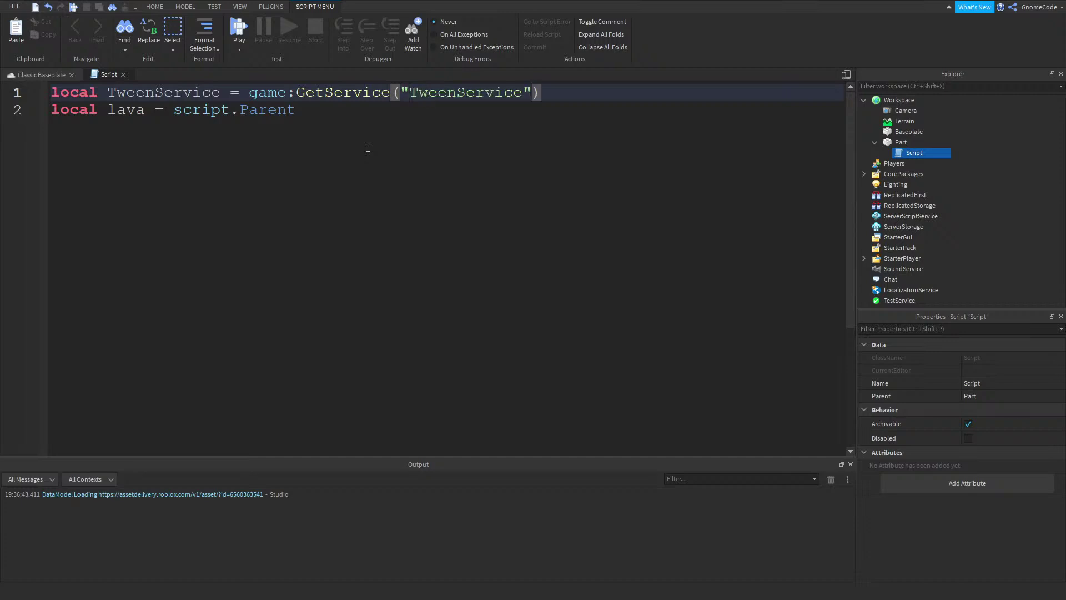
Start a new code line below the lava variable, leaving one blank line between
left_click(399, 115)
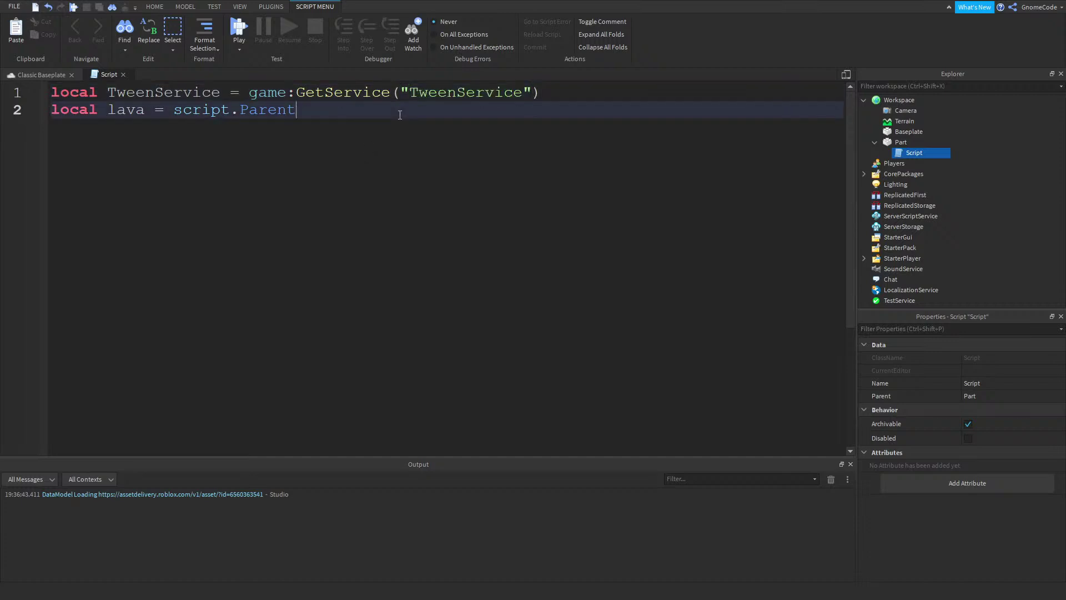
key("Return")
key("Return")
type("TweenInfo")
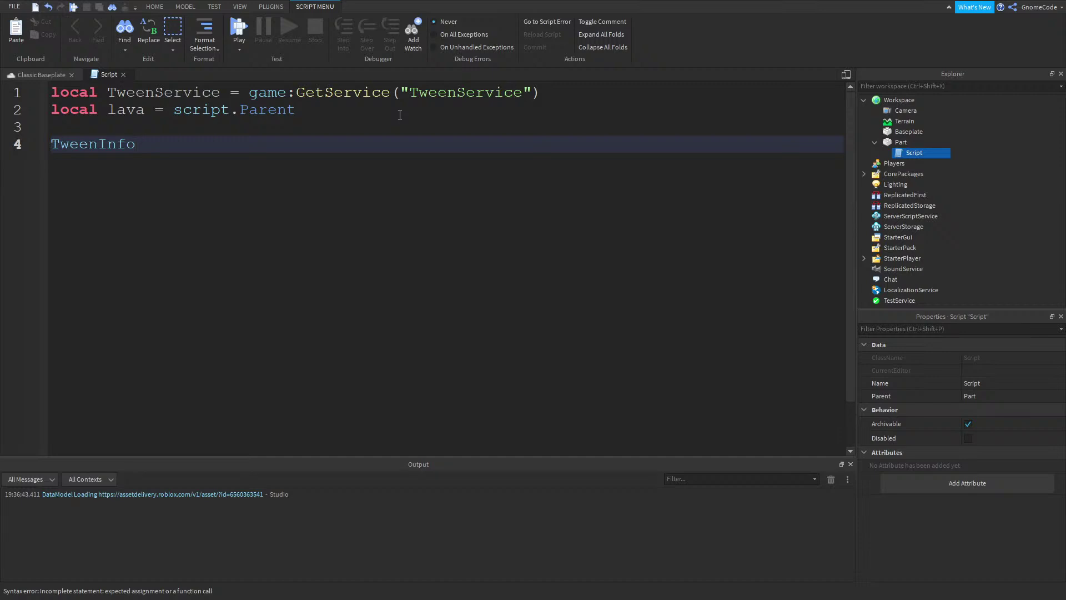
key("BackSpace")
key("BackSpace")
key("BackSpace")
key("BackSpace")
key("BackSpace")
key("BackSpace")
key("BackSpace")
key("BackSpace")
key("BackSpace")
Declare a local variable named lavaTween and begin its assignment on line 4
type("local ")
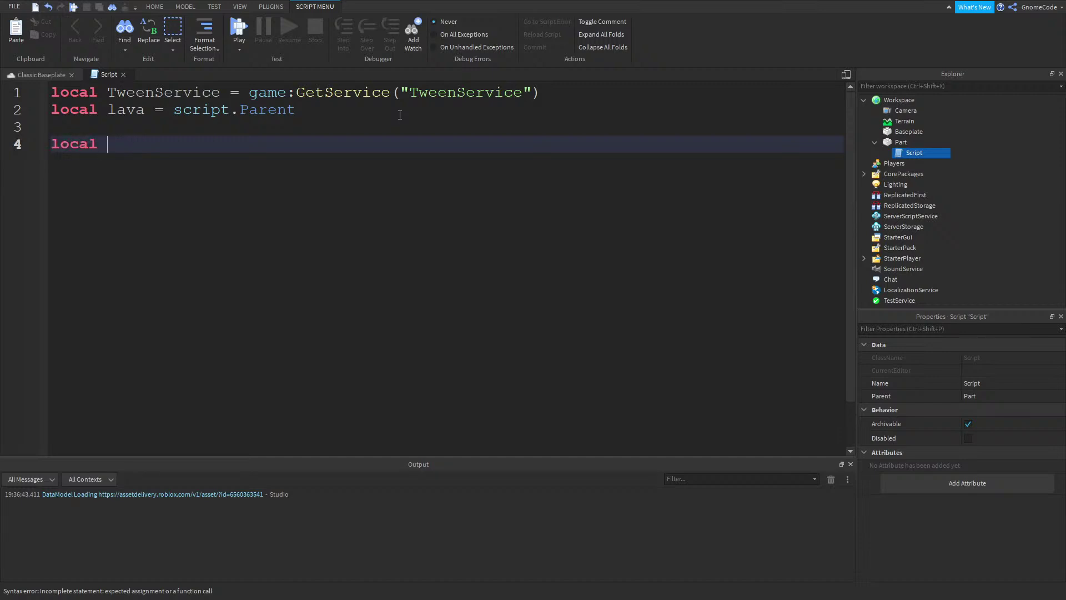
type("lavaTwee")
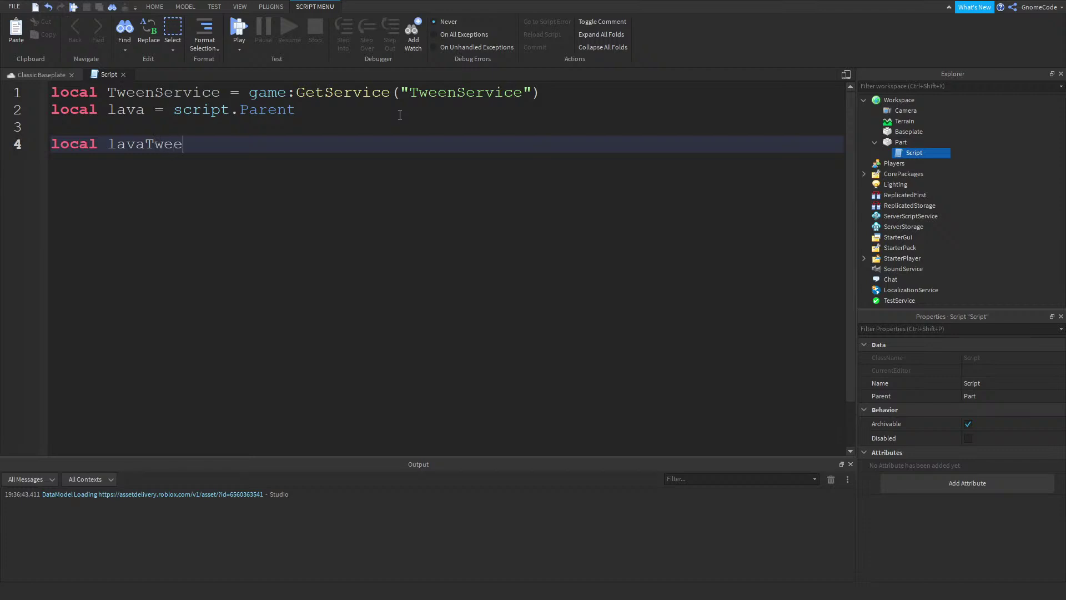
type("n = Twee")
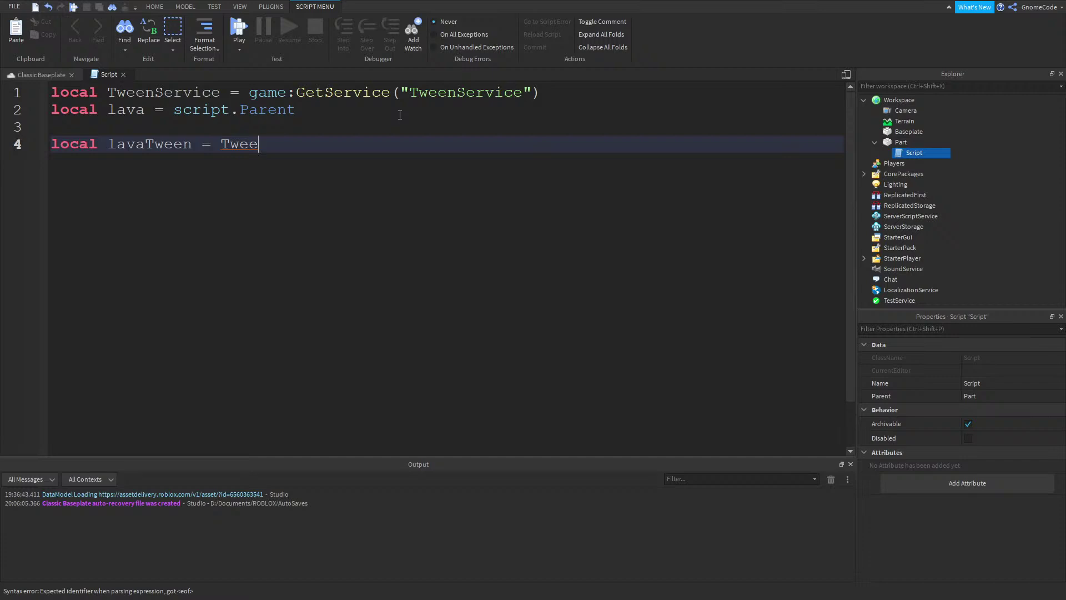
type("nService")
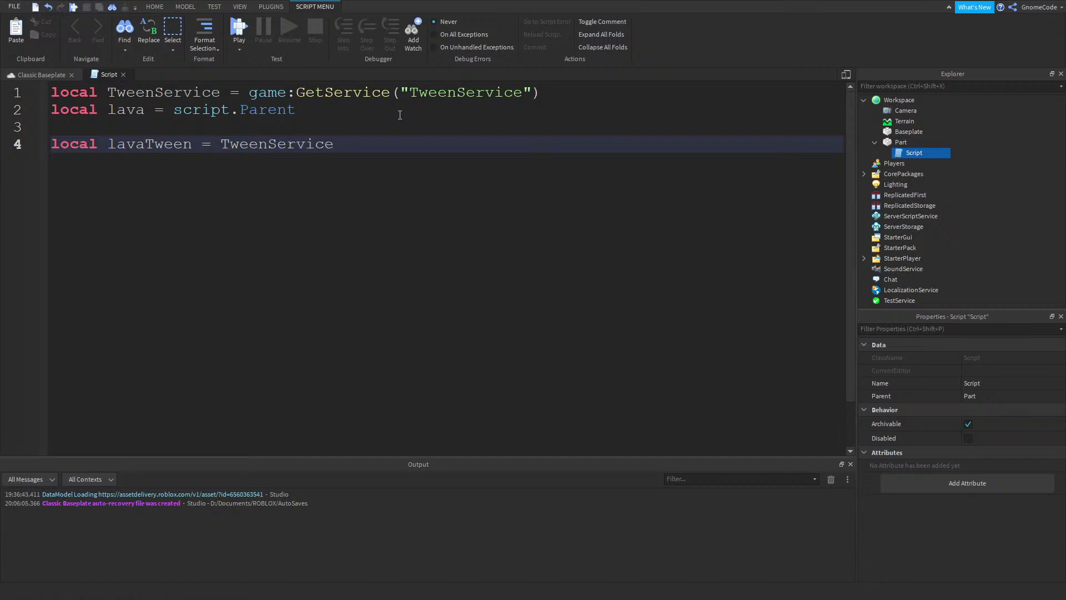
key("BackSpace")
key("BackSpace")
key("BackSpace")
key("BackSpace")
key("BackSpace")
key("BackSpace")
key("BackSpace")
key("BackSpace")
Complete the lavaTween assignment with an empty TweenInfo.new() call
type("nInfo.new(\"")
key("BackSpace")
key("BackSpace")
type("(")
key("BackSpace")
key("BackSpace")
key("BackSpace")
key("BackSpace")
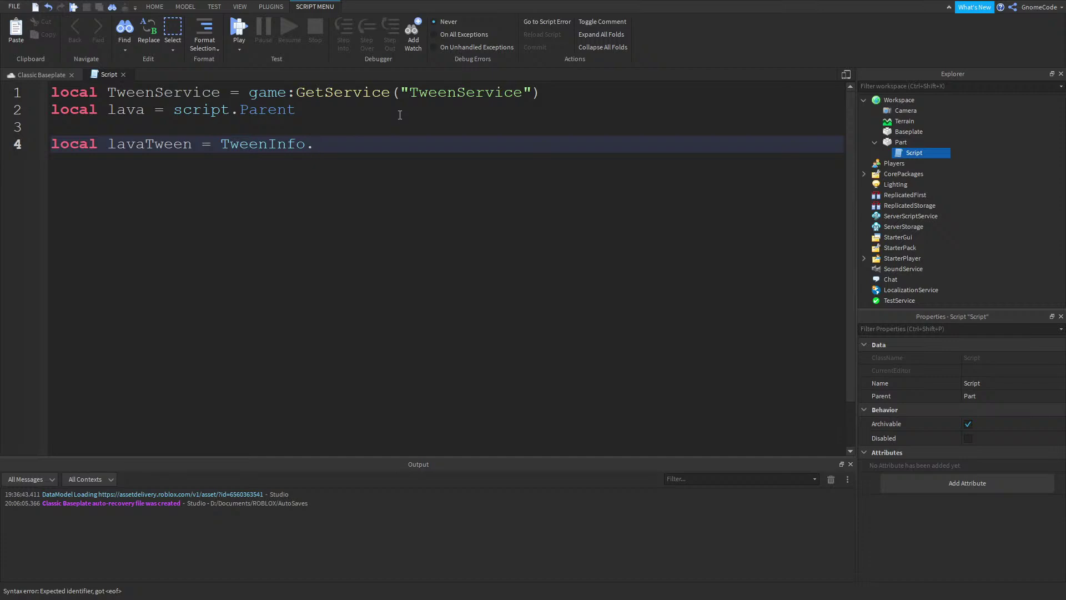
type("new(")
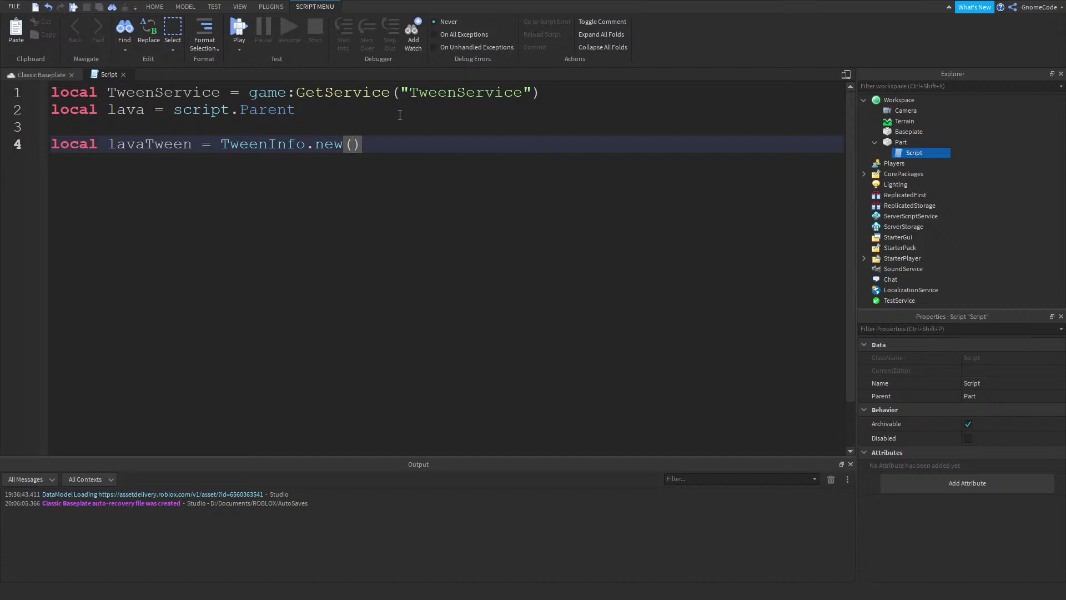
Enter 10 as the tween time and begin the second TweenInfo argument with Enum.EasingStyle
type("10, EN")
key("Tab")
type(".E")
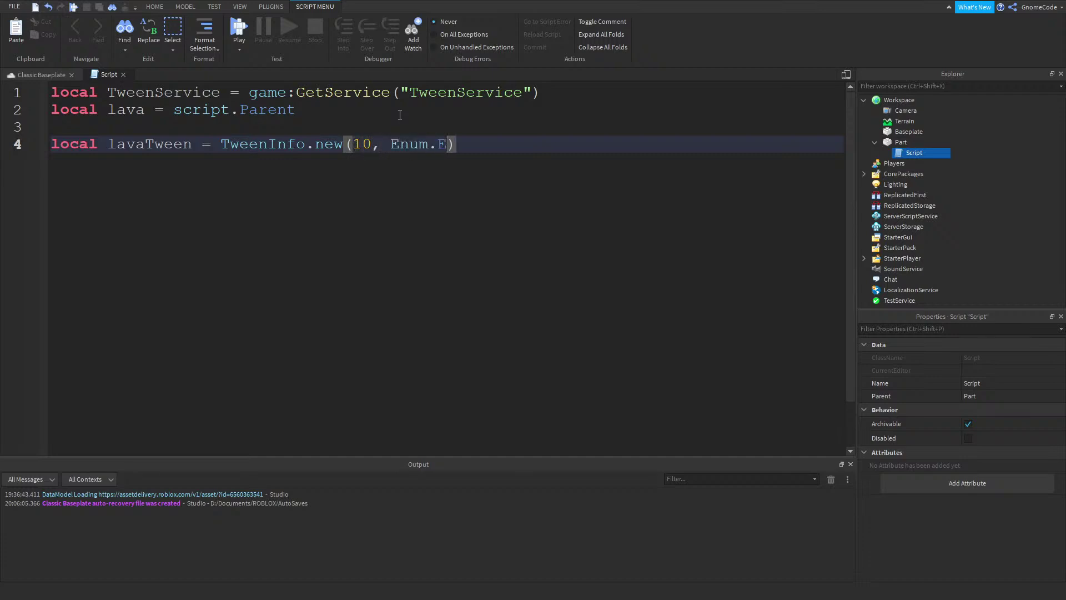
key("Tab")
type(".")
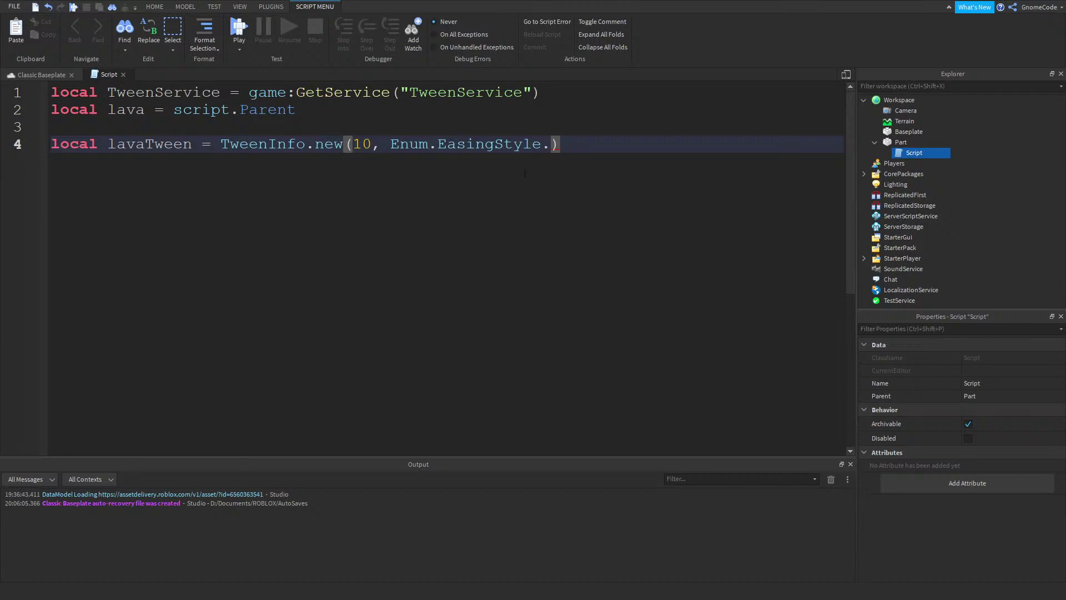
scroll(558, 146, "up", 3, "ctrl")
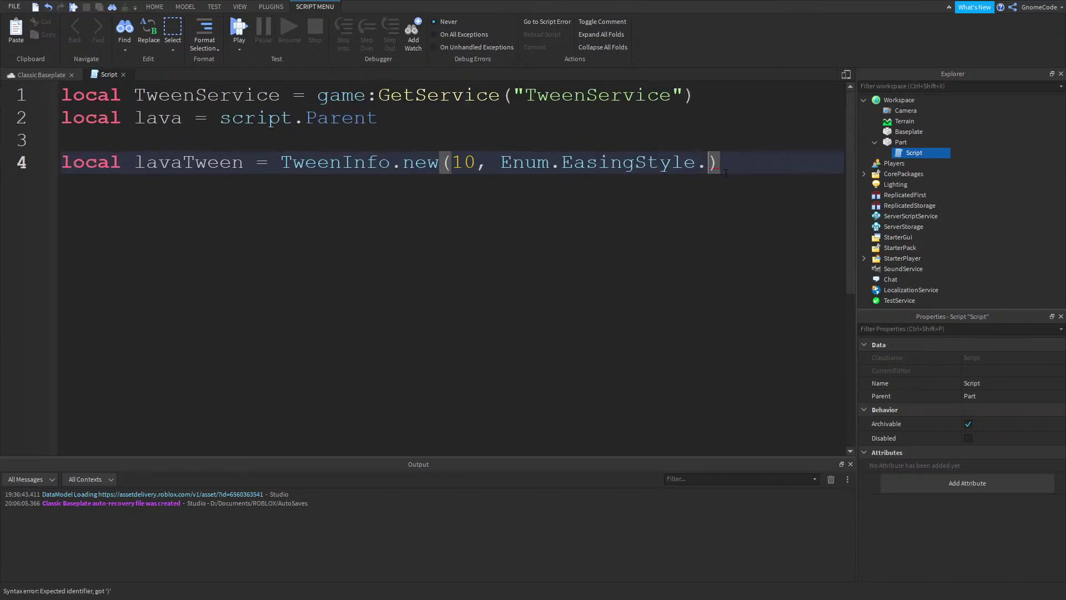
key("BackSpace")
type(".")
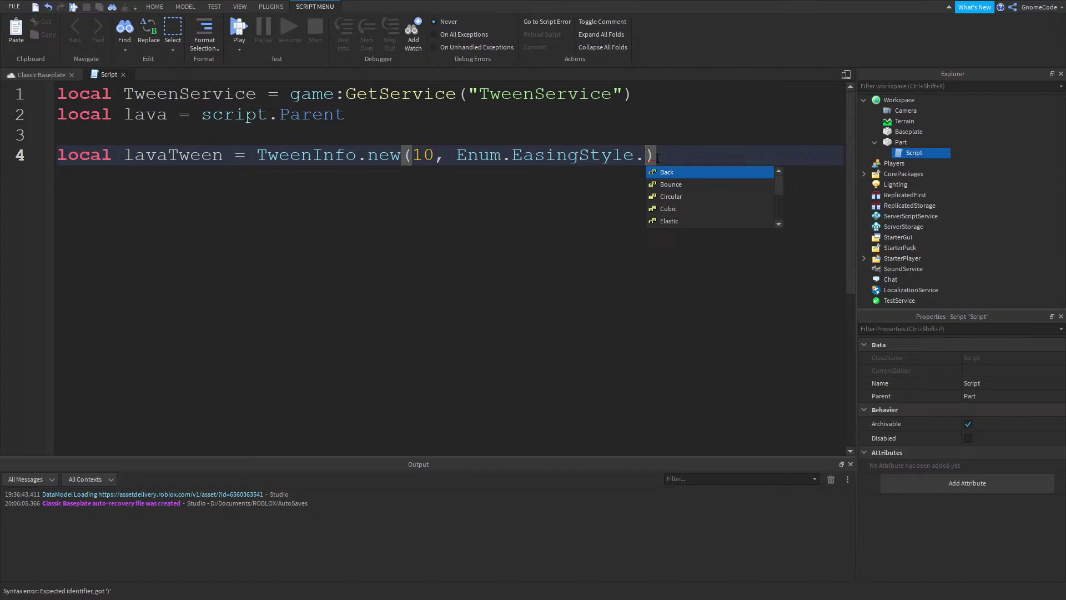
Look through the easing styles offered for Enum.EasingStyle
key("Down")
key("Down")
key("Down")
key("Down")
key("Down")
key("Down")
key("Down")
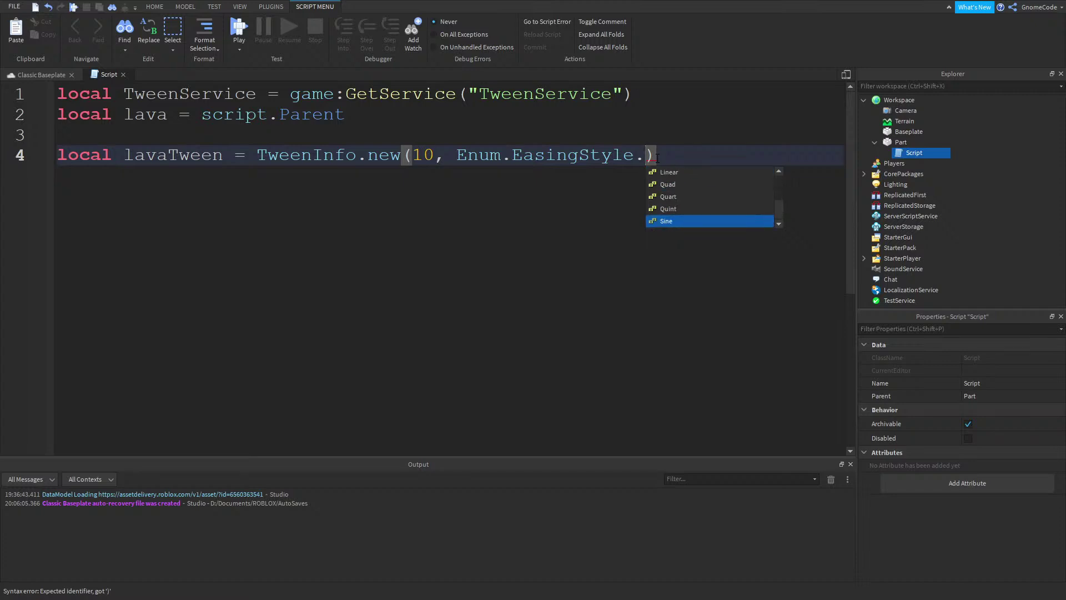
key("Down")
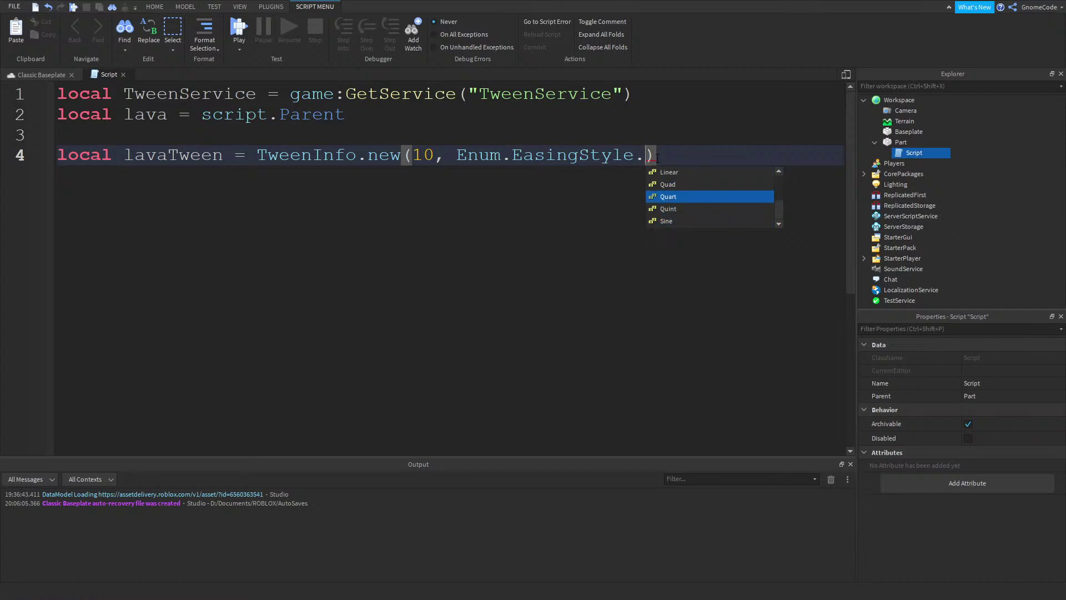
key("Down")
key("Down")
key("Up")
key("Down")
key("Up")
key("Down")
key("Up")
key("Down")
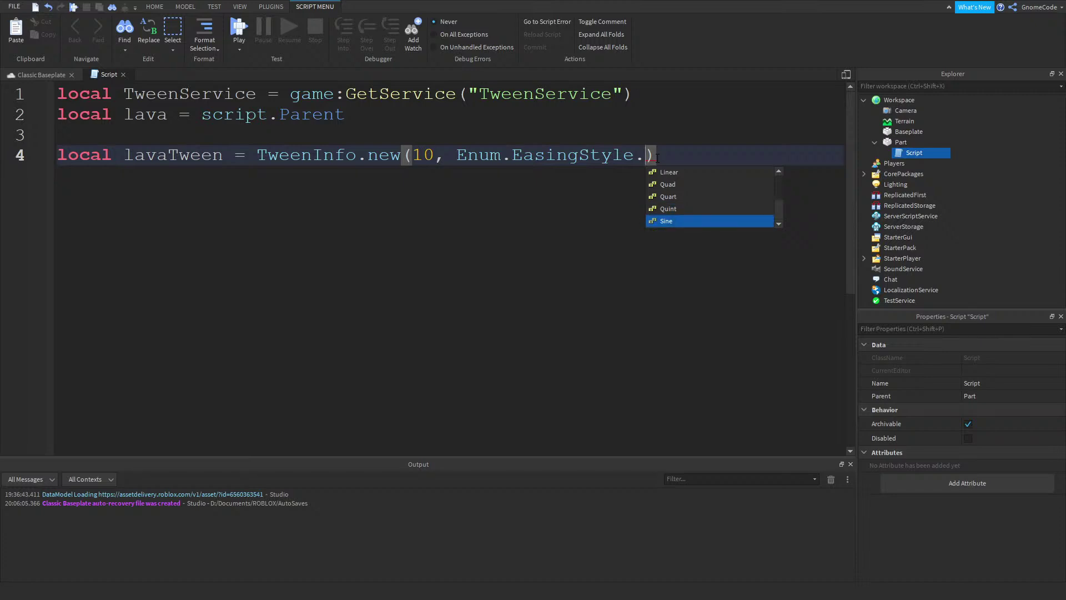
key("Up")
key("Up")
key("Up")
key("Down")
key("Down")
key("Down")
key("Up")
key("Down")
key("Up")
key("Up")
Choose Back as the easing style and add a comma for another argument
key("Page_Up")
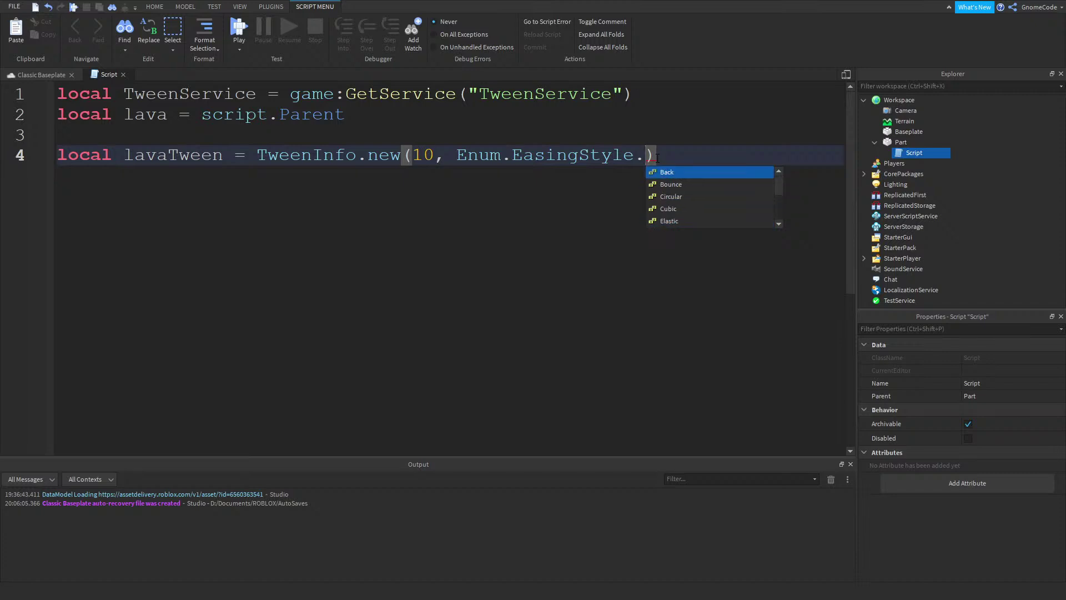
key("Return")
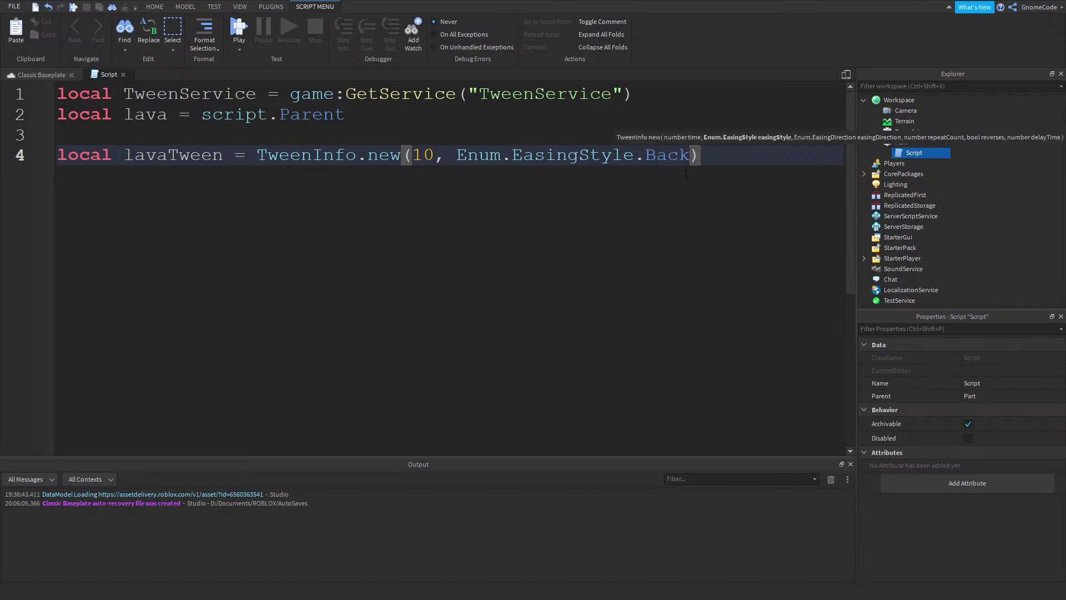
type(",")
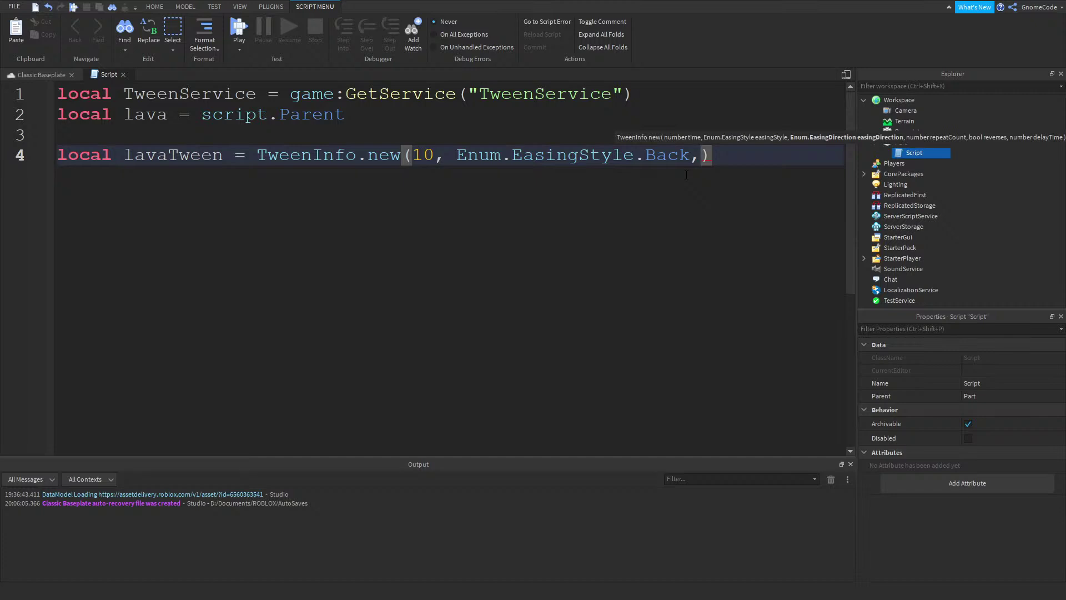
Set the third TweenInfo argument to Enum.EasingDirection.InOut
type("Enum")
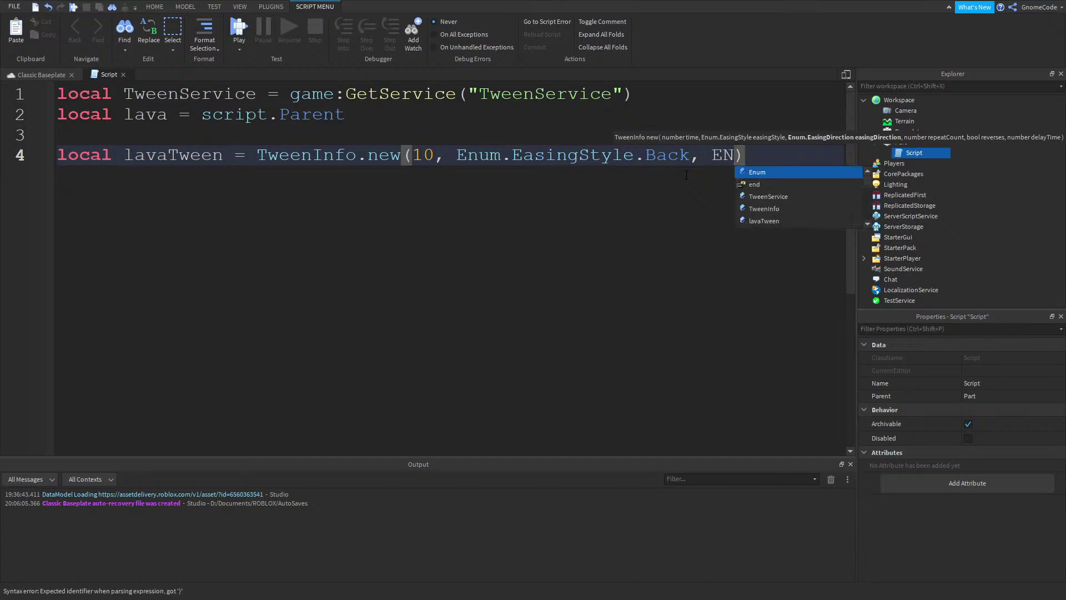
type(".")
key("Down")
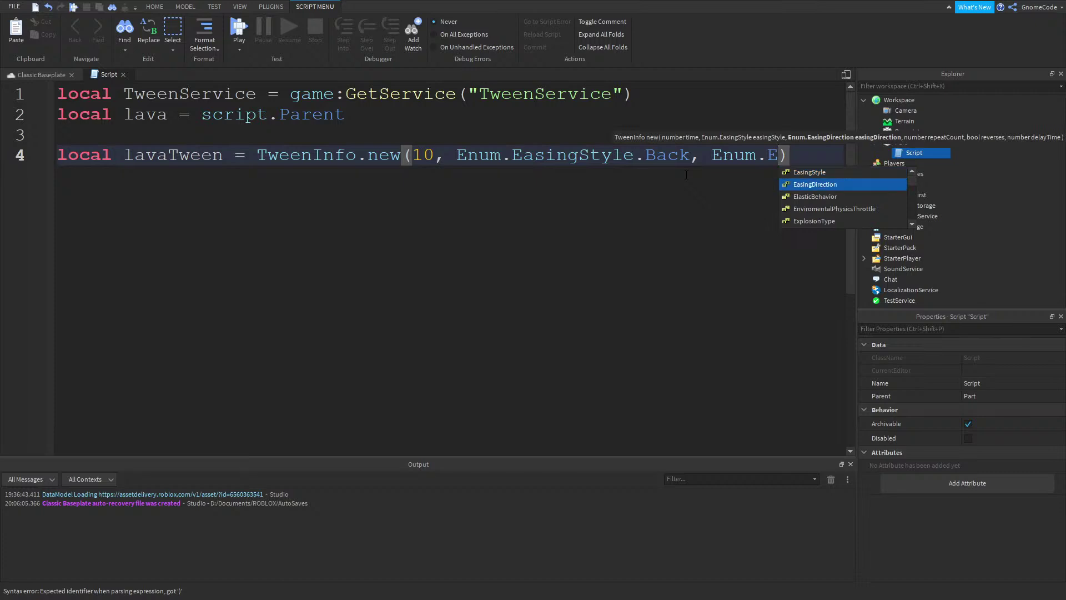
key("Tab")
type(".")
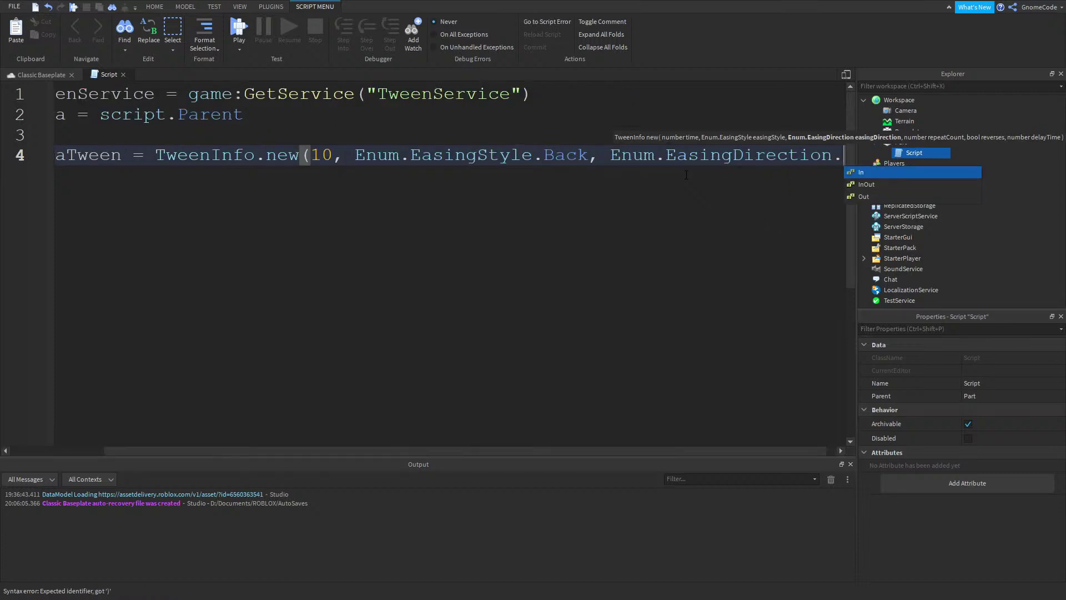
key("Down")
key("Down")
key("Up")
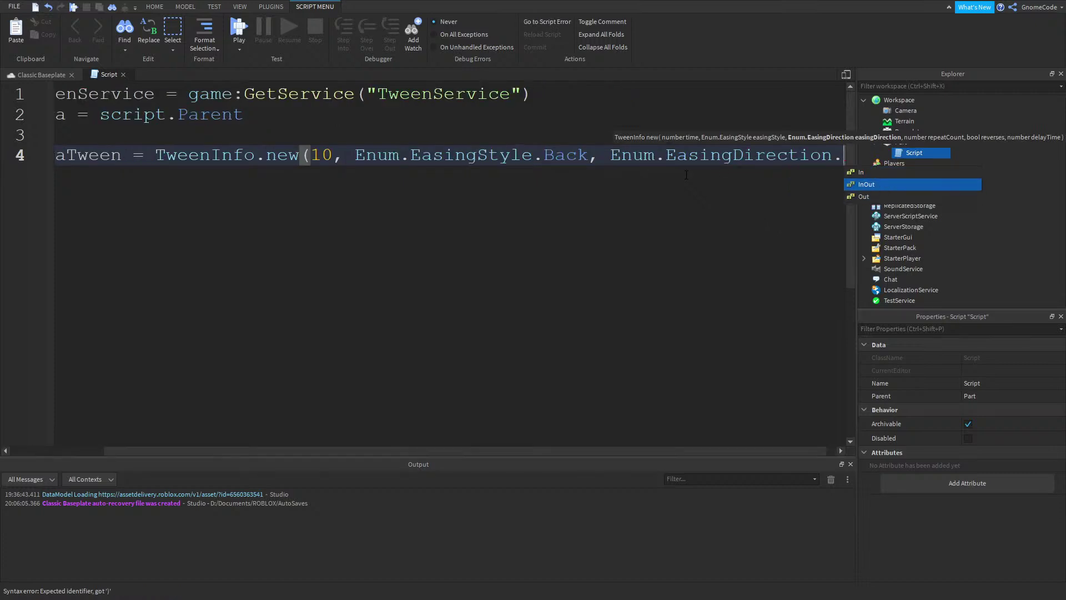
key("Return")
Complete the TweenInfo arguments with repeat count 0, reverses false and delay time 5
type(",")
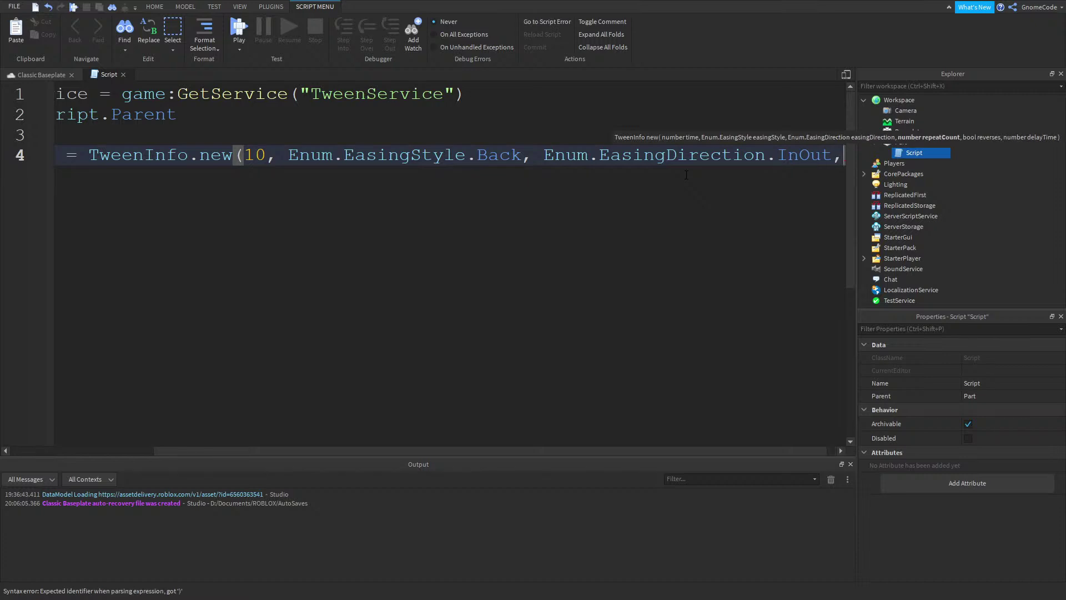
type(" 0, ")
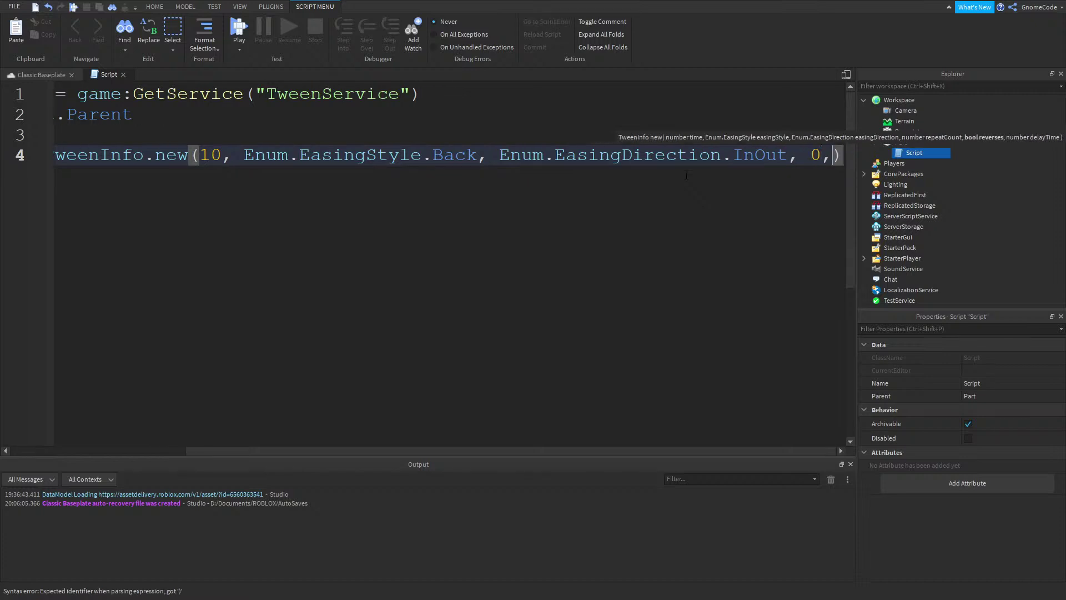
type("false, ")
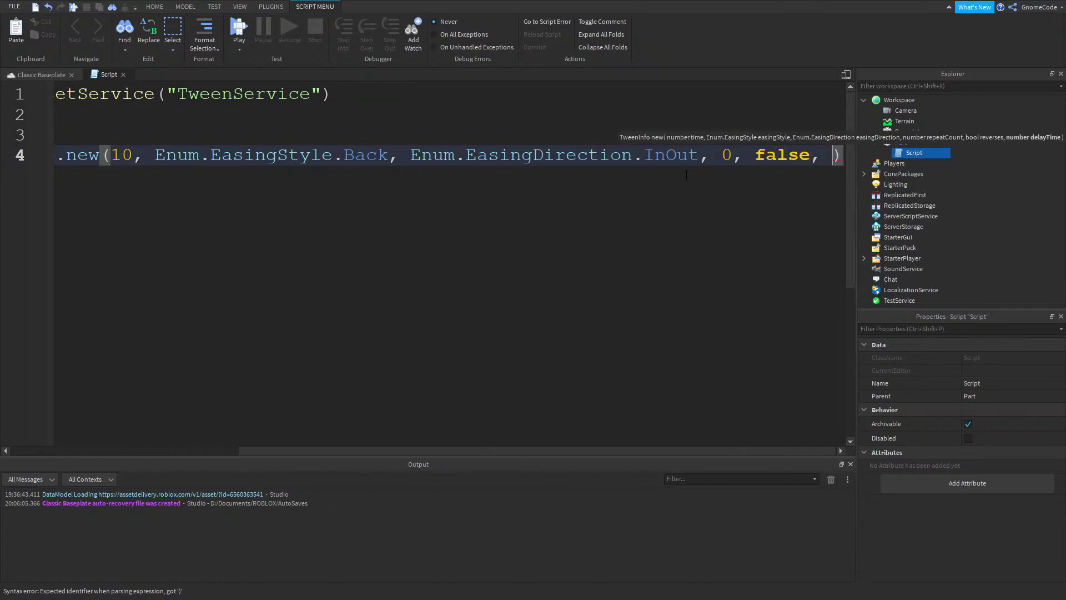
type("5")
scroll(400, 185, "down", 2, "ctrl")
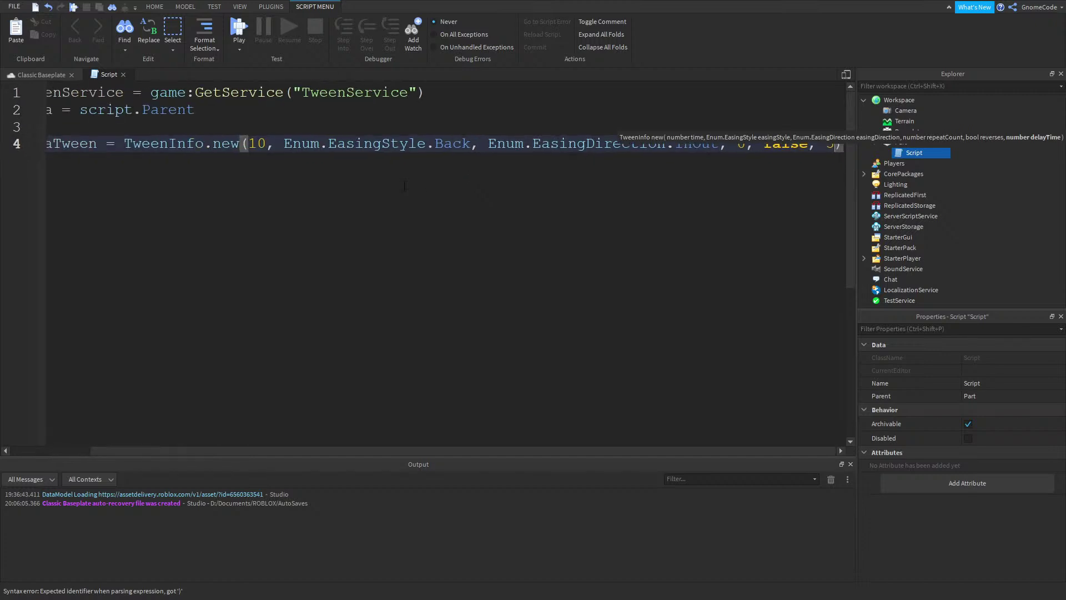
Reformat the TweenInfo.new call so each argument and the closing parenthesis sit on their own lines
left_click(350, 144)
key("Return")
left_click(287, 163)
key("Return")
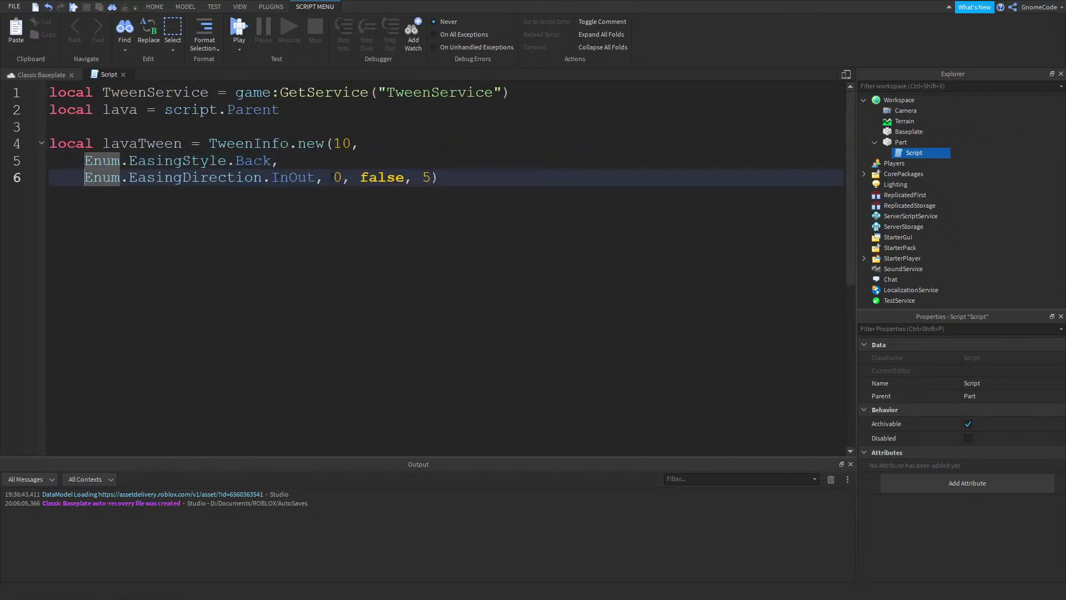
left_click(331, 177)
key("Return")
left_click(109, 195)
key("Return")
left_click(156, 211)
key("Return")
left_click(94, 228)
key("Return")
left_click(332, 143)
key("Return")
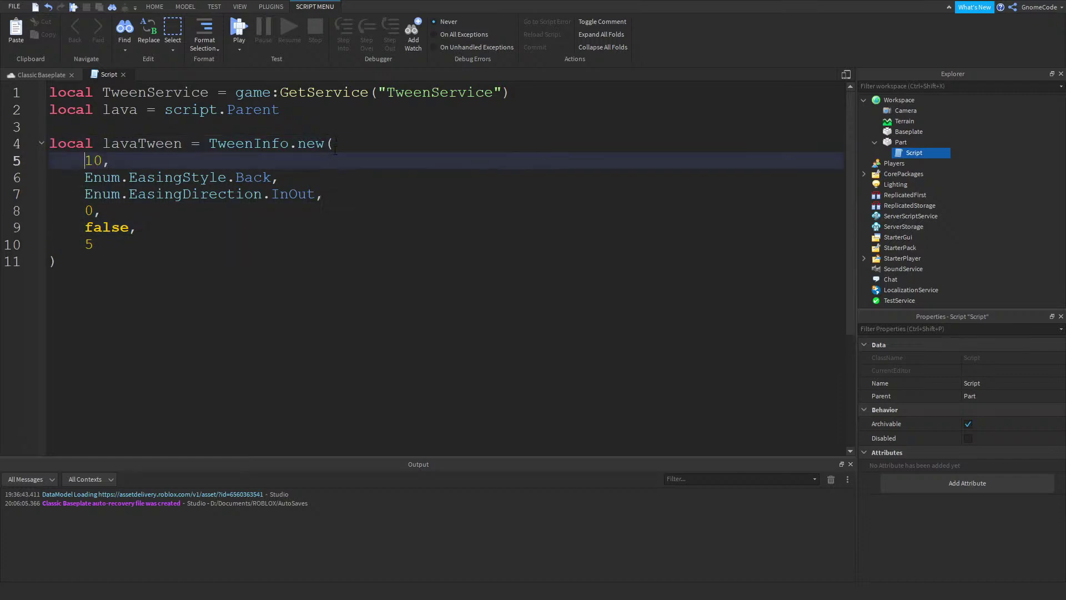
Add three empty lines below the closing parenthesis of the TweenInfo.new call
left_click(128, 260)
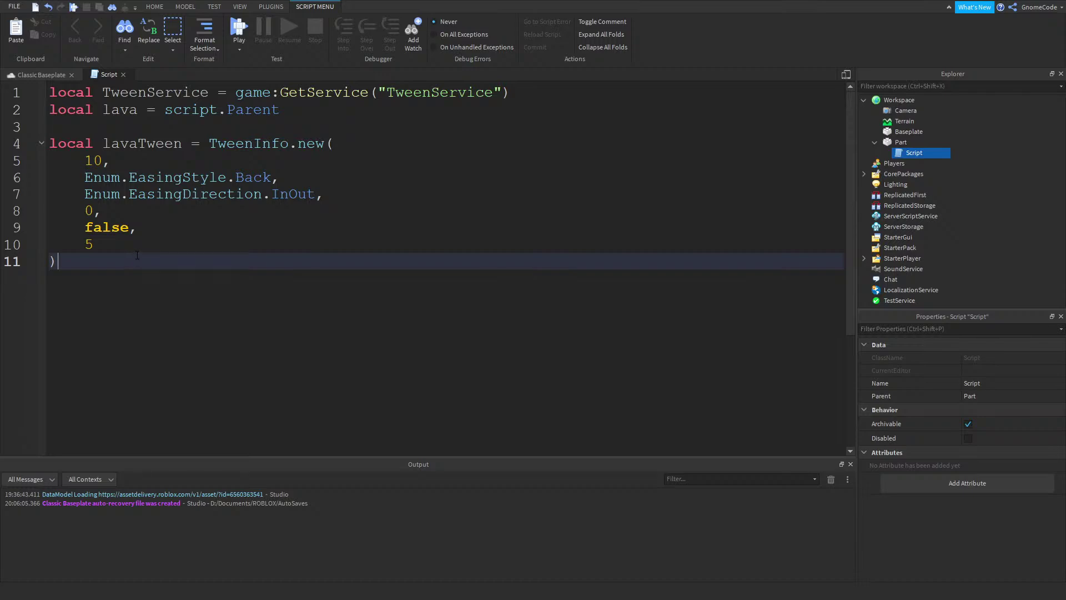
key("Return")
key("Return")
key("Return")
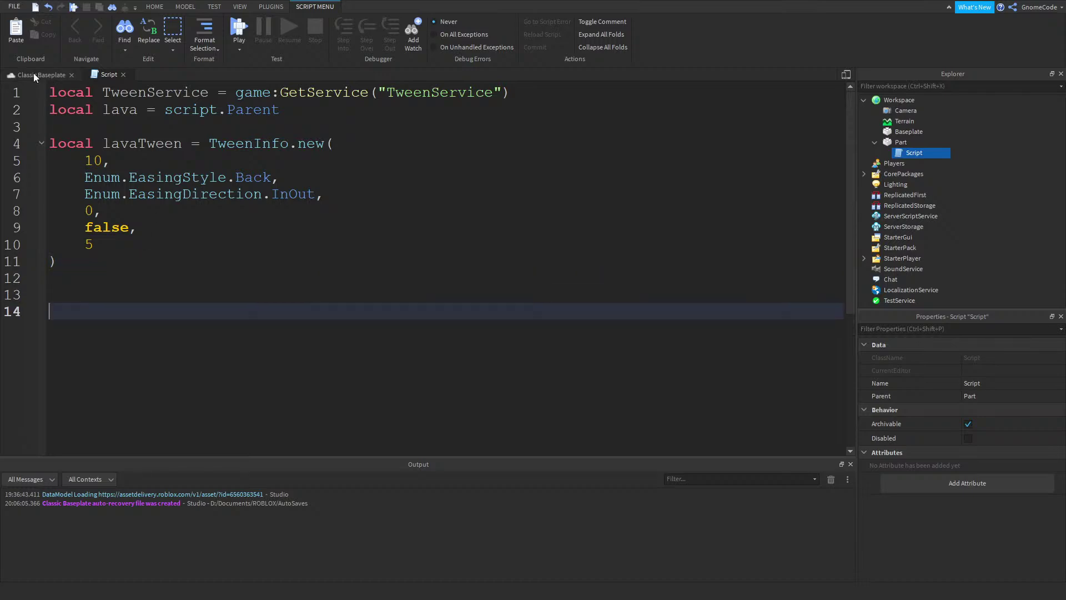
Switch to the 3D view and scale the red part upward to a height of 10 studs
left_click(34, 74)
left_click(431, 254)
key("f")
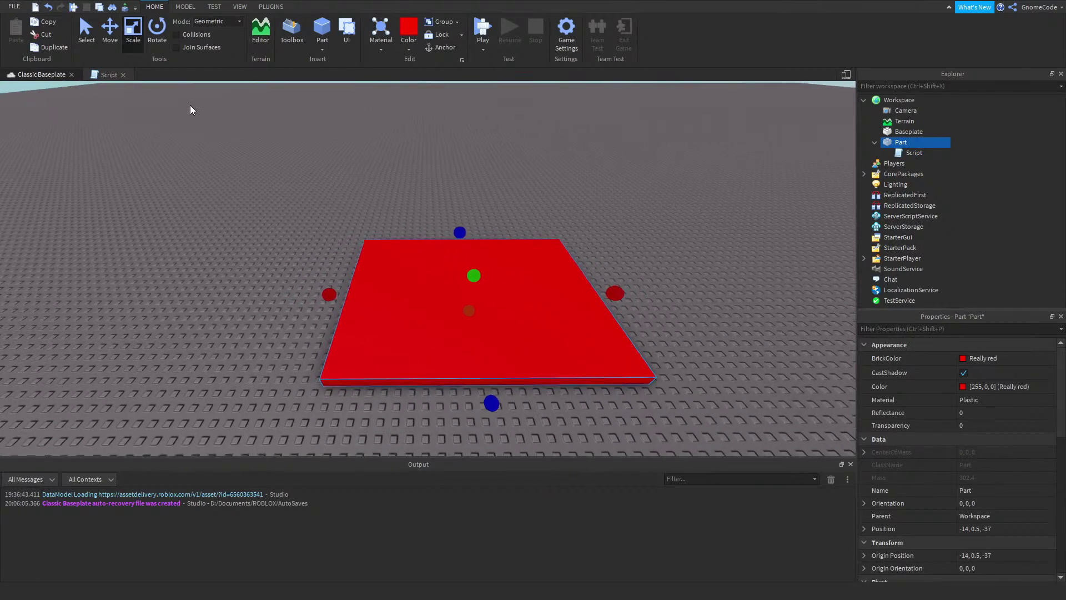
right_click_drag(501, 231, 501, 232)
scroll(501, 231, "up", 4)
scroll(501, 232, "down", 4)
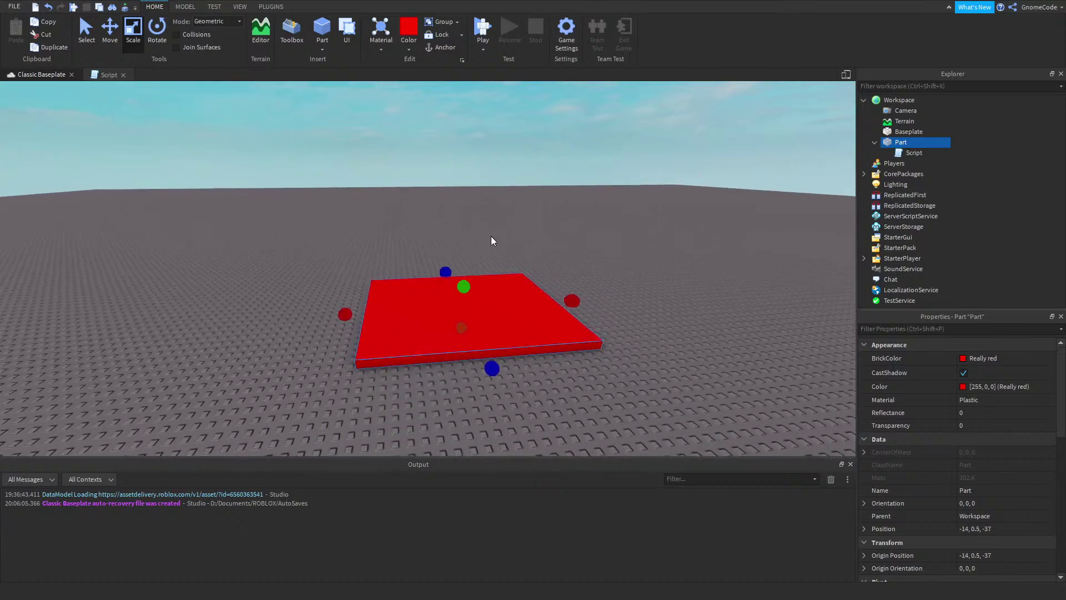
scroll(987, 439, "down", 10)
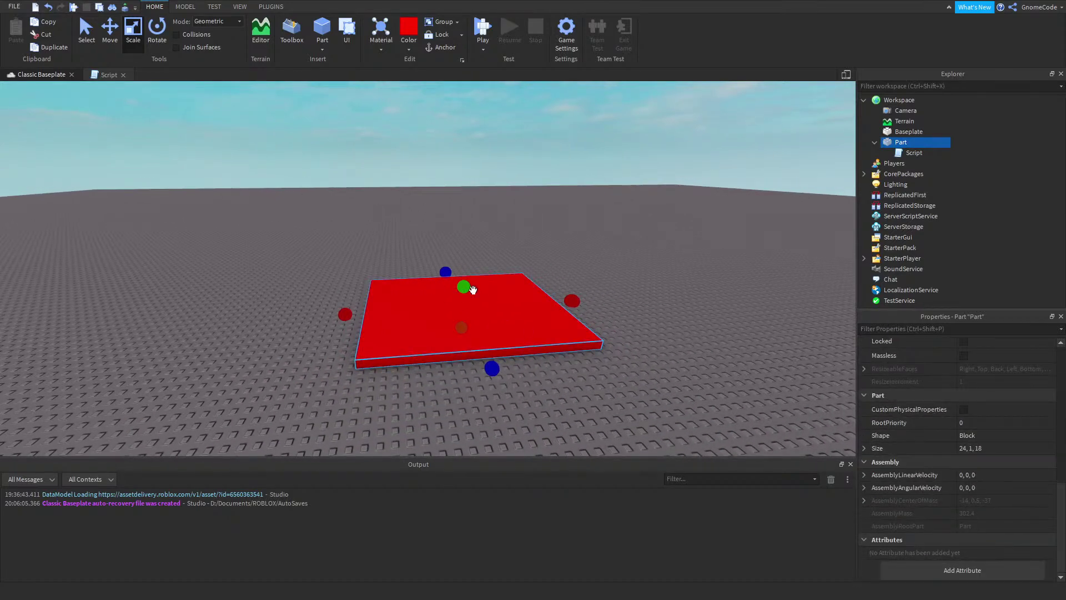
left_click_drag(462, 287, 473, 83)
key("ctrl+z")
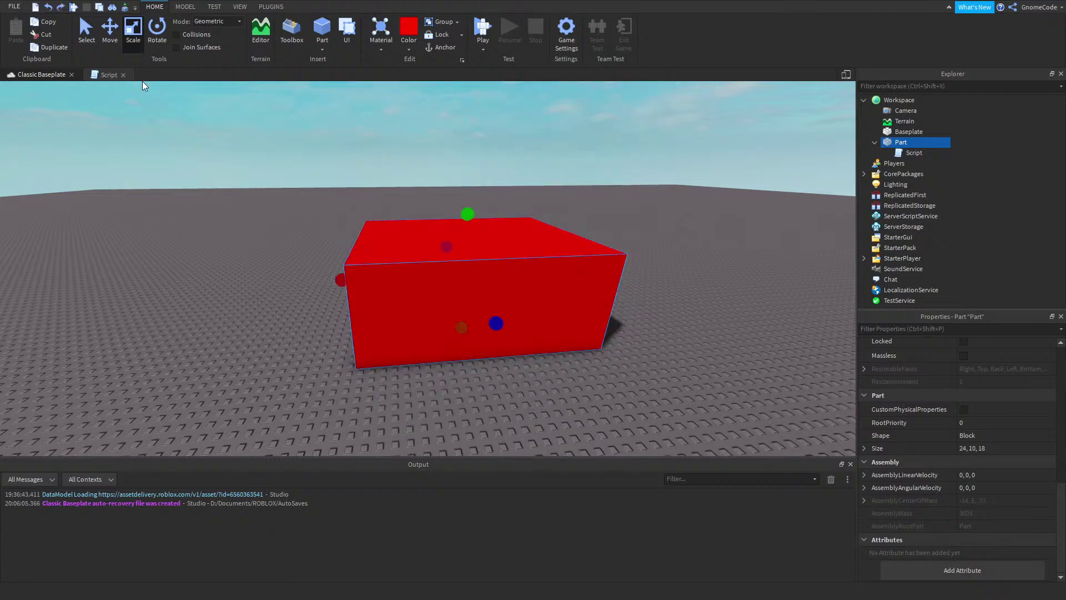
Return to the script, begin a local declaration on line 13, and rename the TweenInfo variable to lavaInfo
left_click(107, 75)
left_click(98, 296)
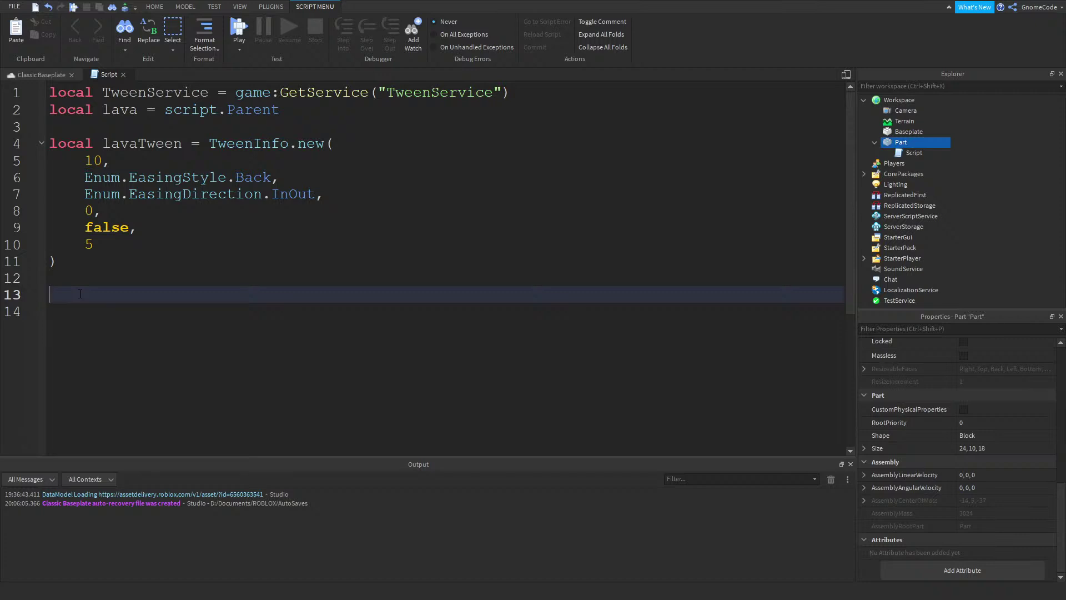
type("local")
left_click_drag(184, 146, 138, 145)
type("Info")
Declare lavaTween on line 13 as a TweenService:Create call with lava as its first argument
left_click(148, 294)
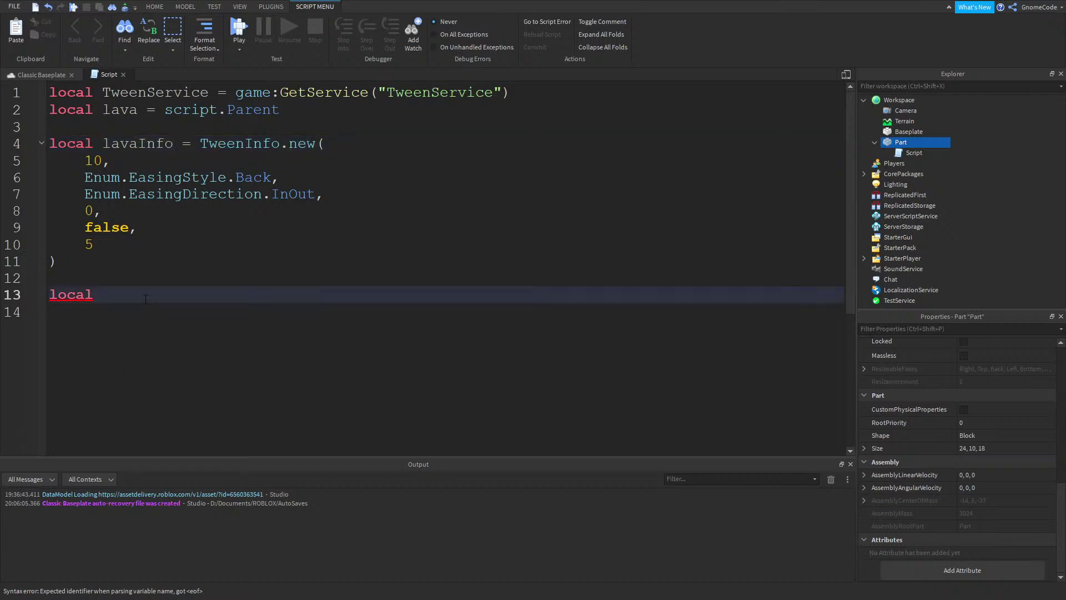
type("lavaTween = Tw")
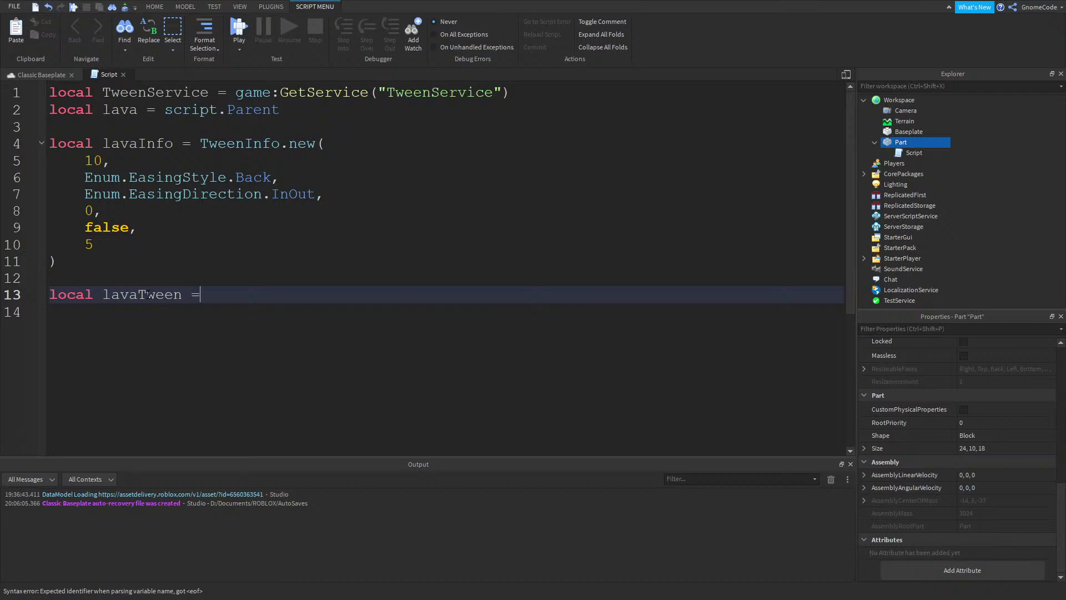
key("Down")
key("Up")
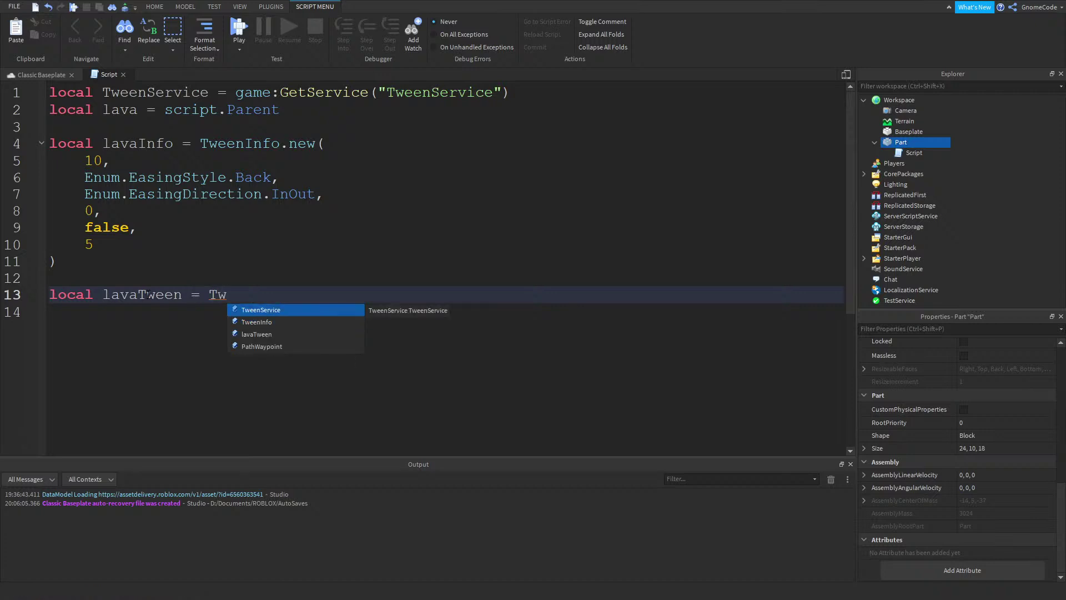
key("Tab")
type(":C")
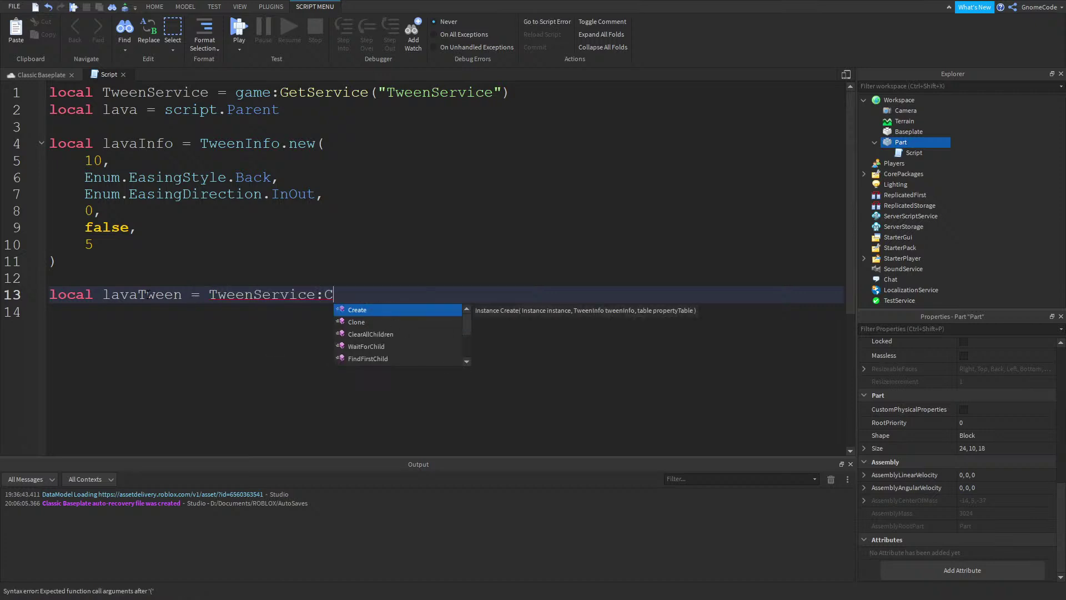
key("Tab")
type("(lava,")
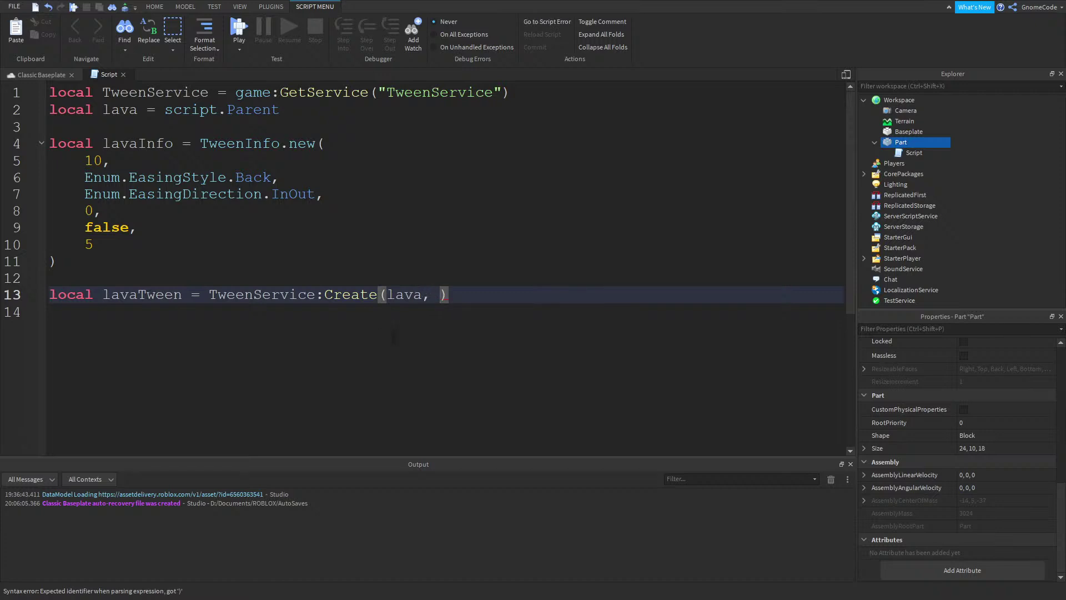
Add lavaInfo as the second Create argument and begin a property table containing "Size =" as the third
type(" lav")
key("Down")
key("Tab")
type(", ")
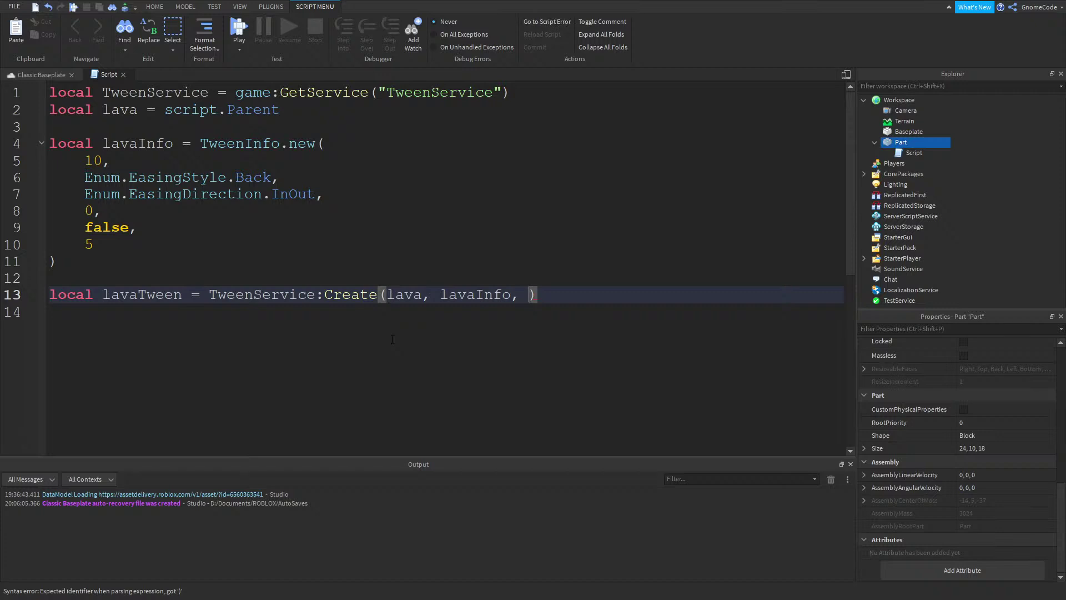
type("{")
scroll(553, 324, "up", 3, "ctrl")
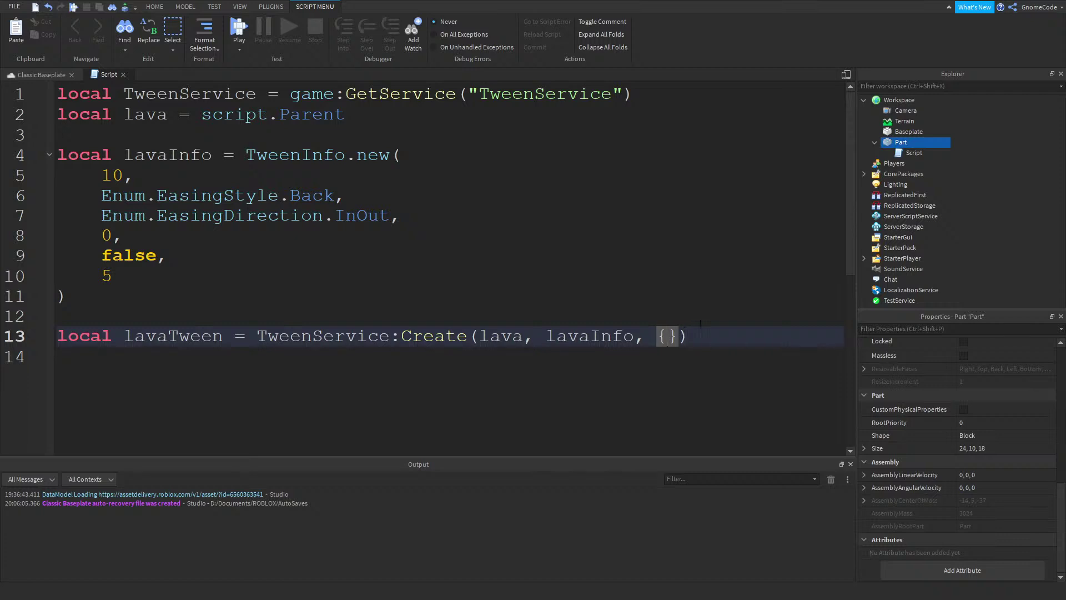
type("Size =")
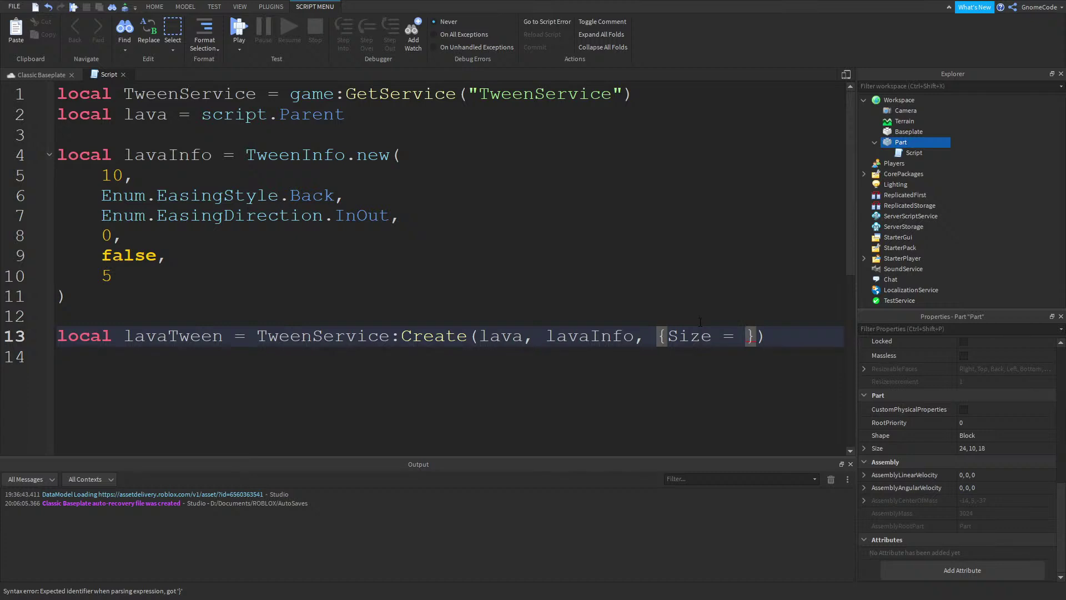
Insert "local size = lava.Size + Vector3.new(0,50,0)" between the TweenInfo block and the lavaTween declaration
left_click(102, 288)
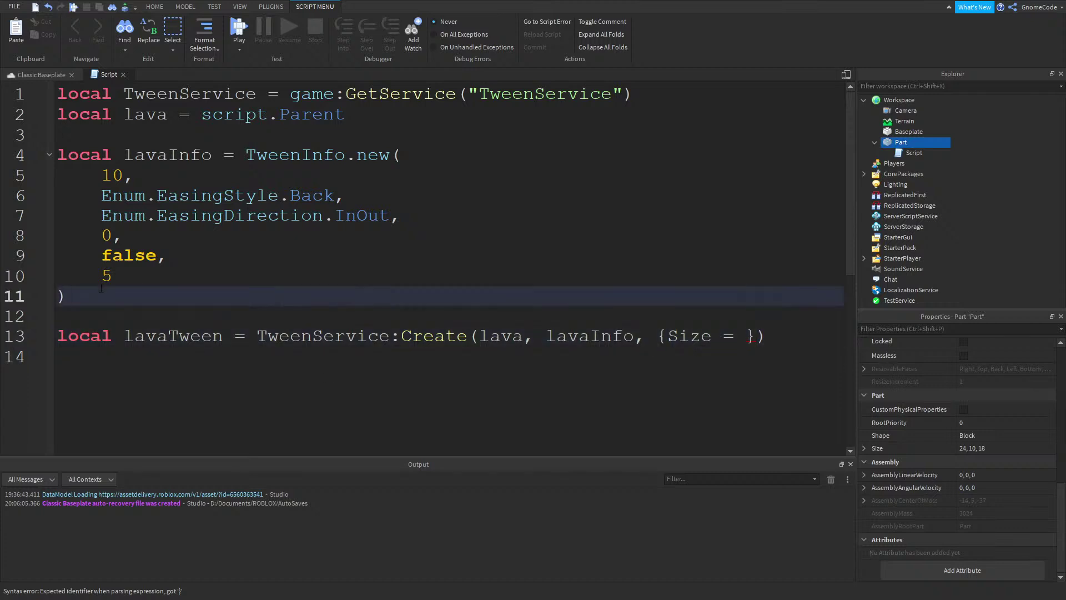
key("Return")
key("Return")
type("local size = lava.Size")
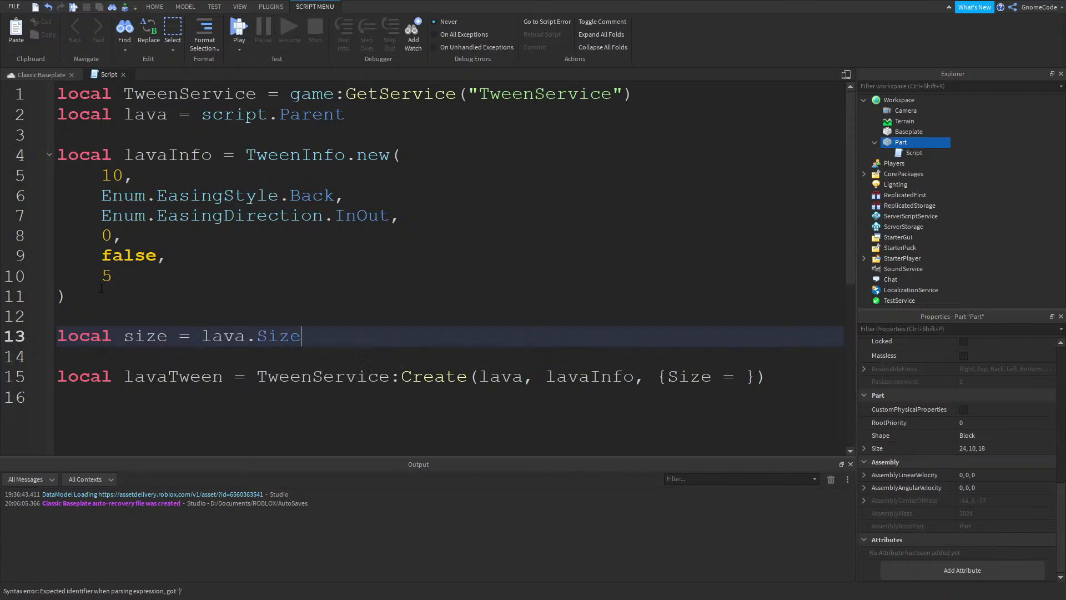
type(" + V")
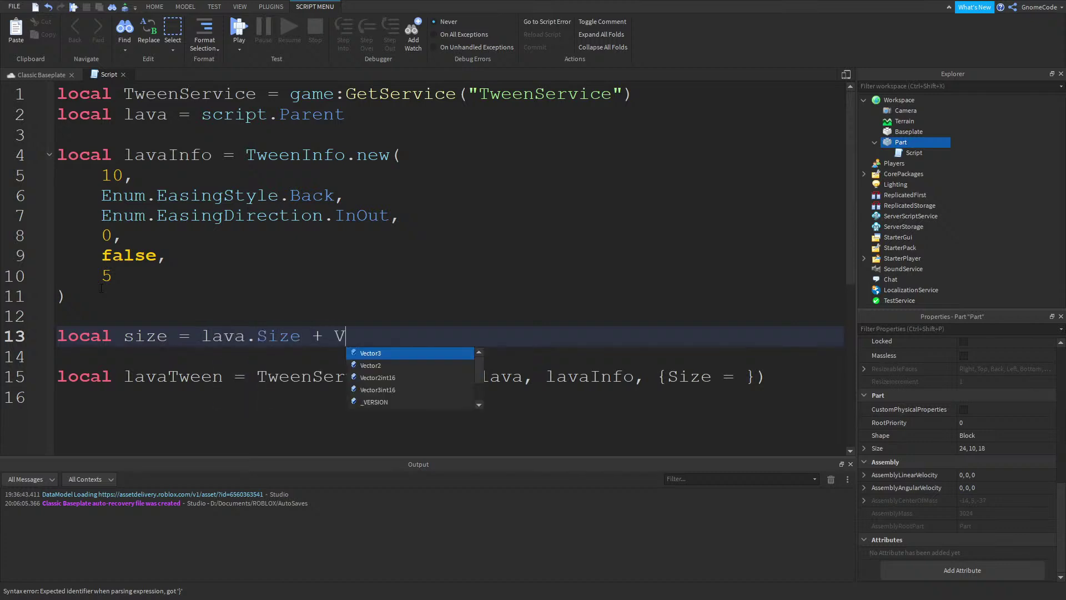
type("ector3.new(0")
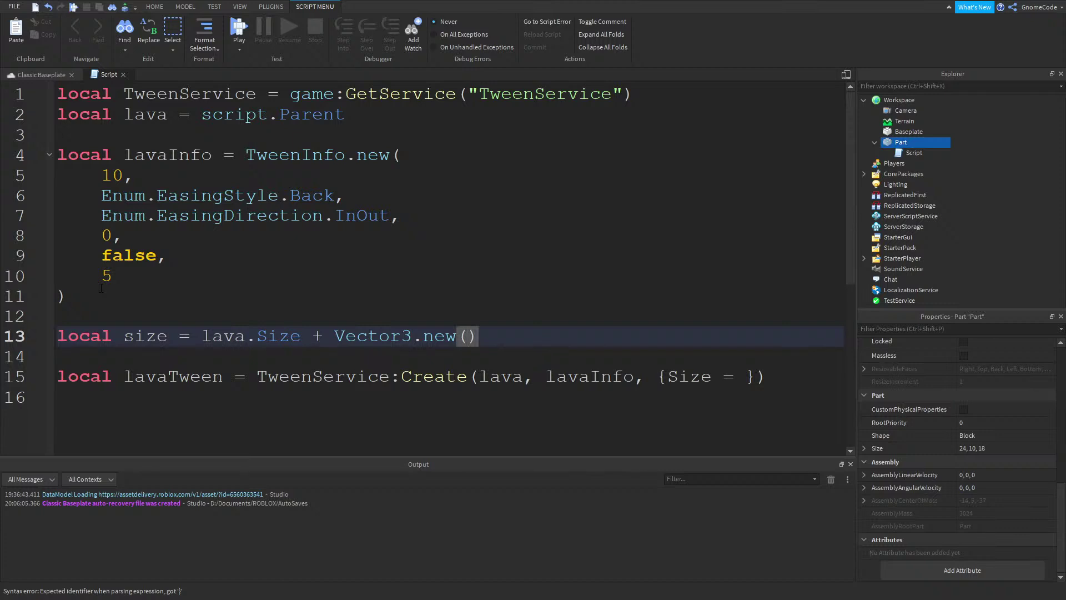
type(",50")
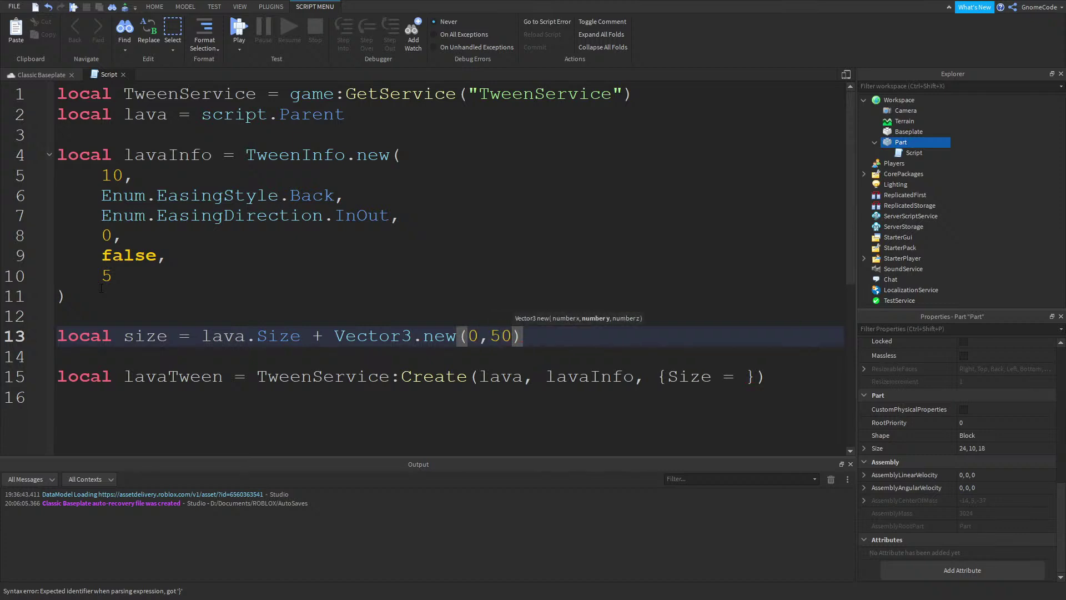
type("0")
key("BackSpace")
type(",")
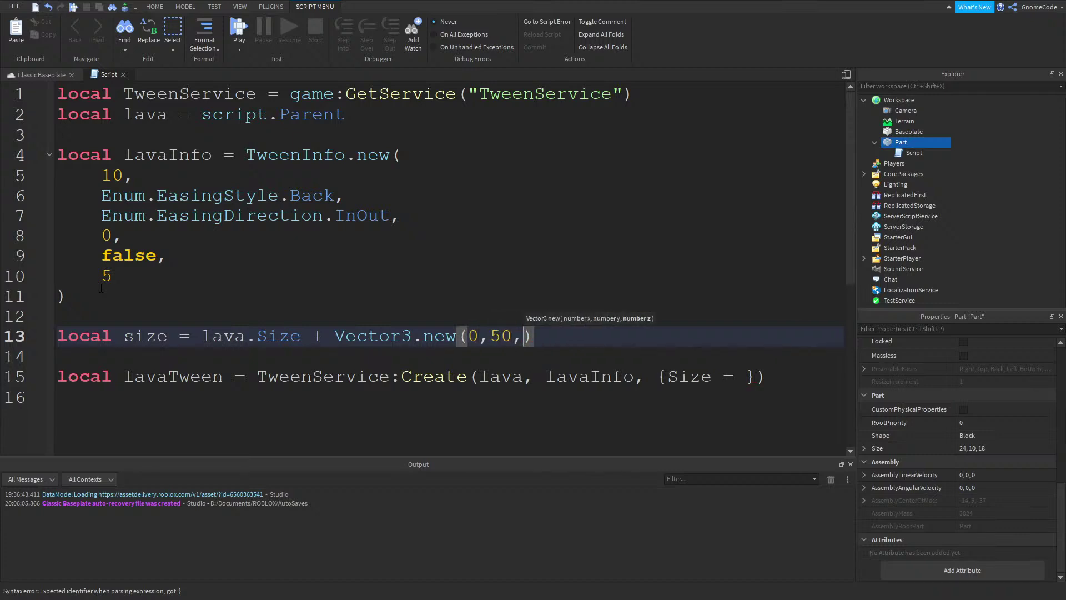
type("0")
Copy the size variable name into the property table as the value for Size
double_click(146, 336)
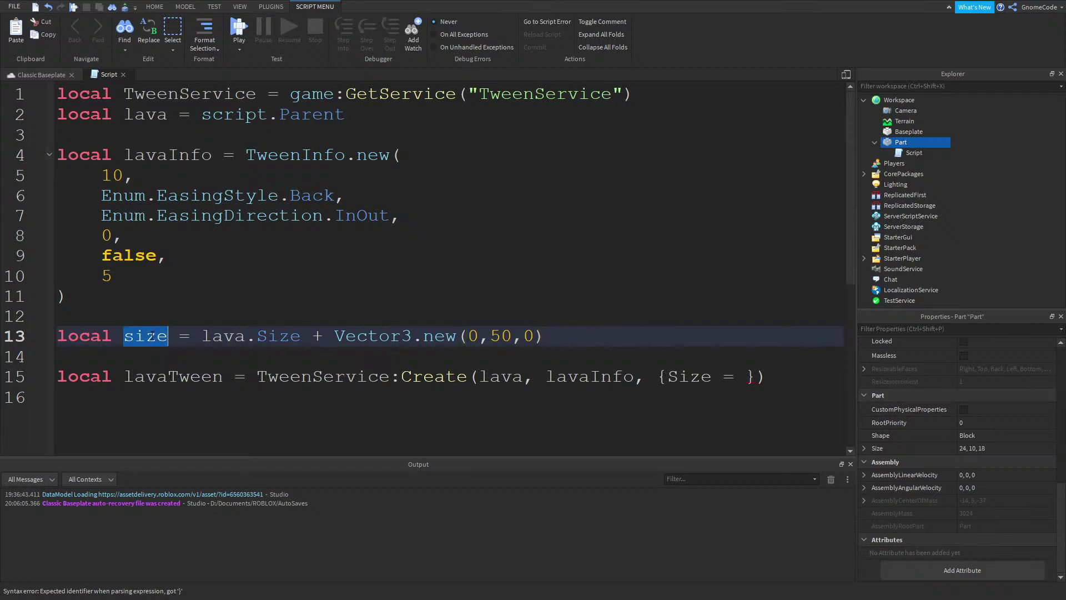
key("ctrl+c")
left_click(746, 377)
key("ctrl+v")
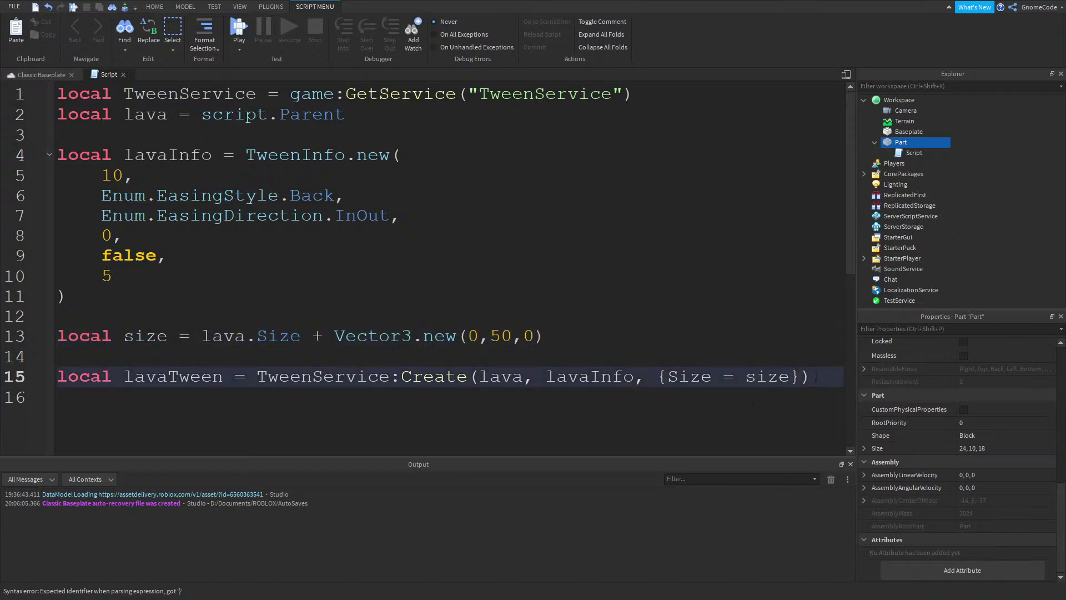
Add "lavaTween:Play()" on a separate line below the lavaTween declaration
key("End")
key("Return")
key("Return")
type("lav")
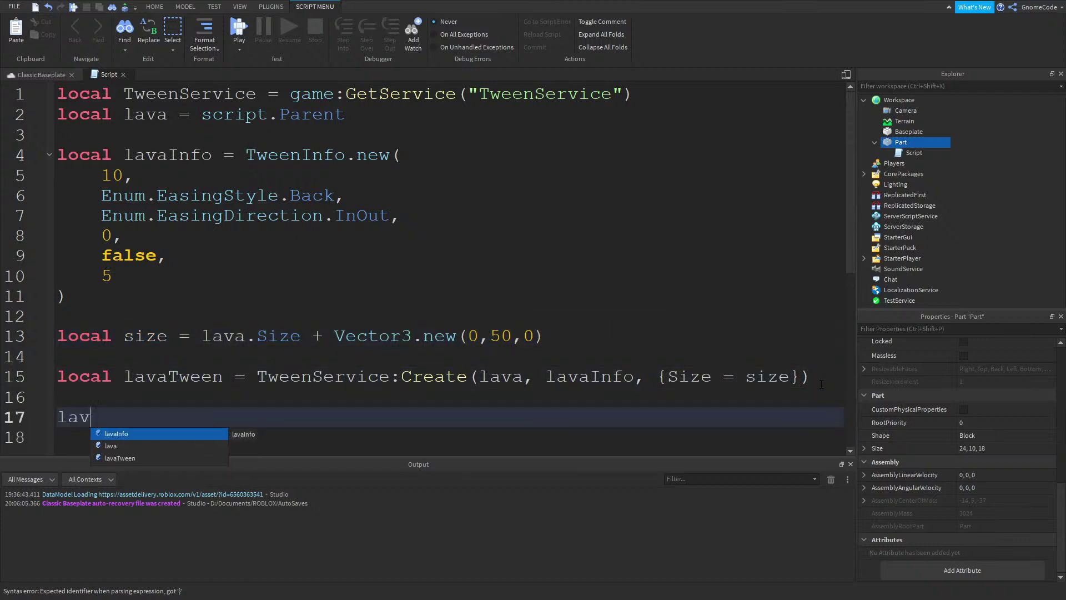
key("Down")
key("Down")
key("Tab")
type(":Play()")
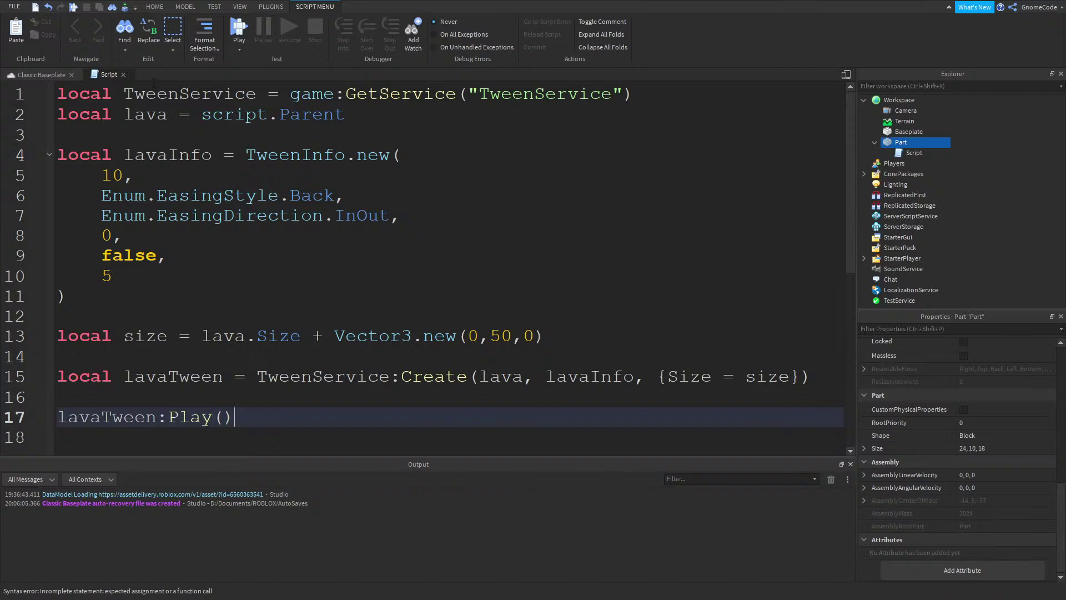
Close the script and rename it RisingScript
left_click(123, 74)
left_click(914, 153)
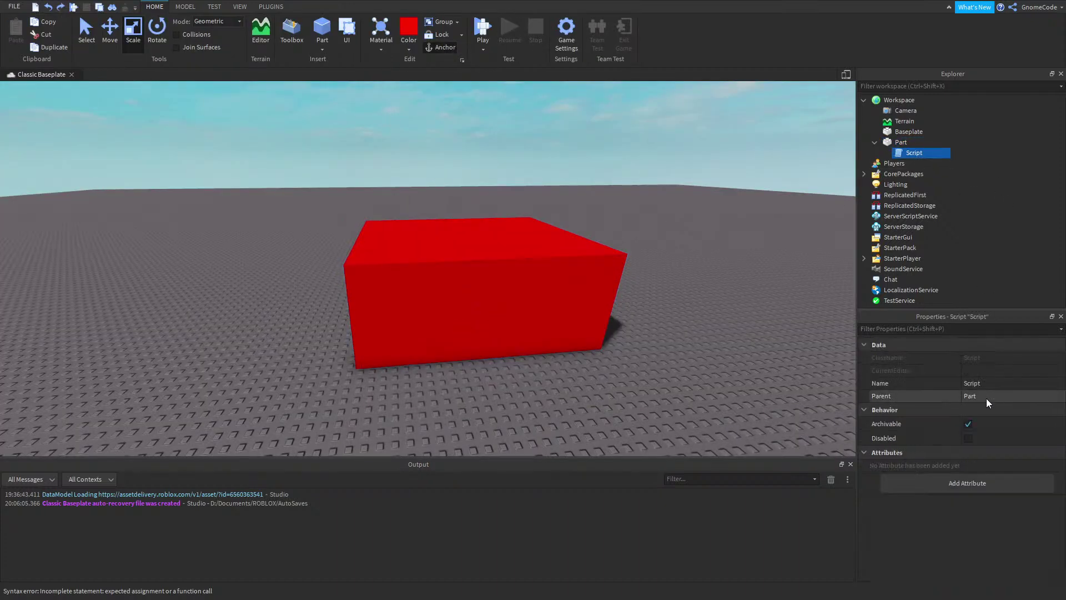
left_click(971, 384)
type("Ris")
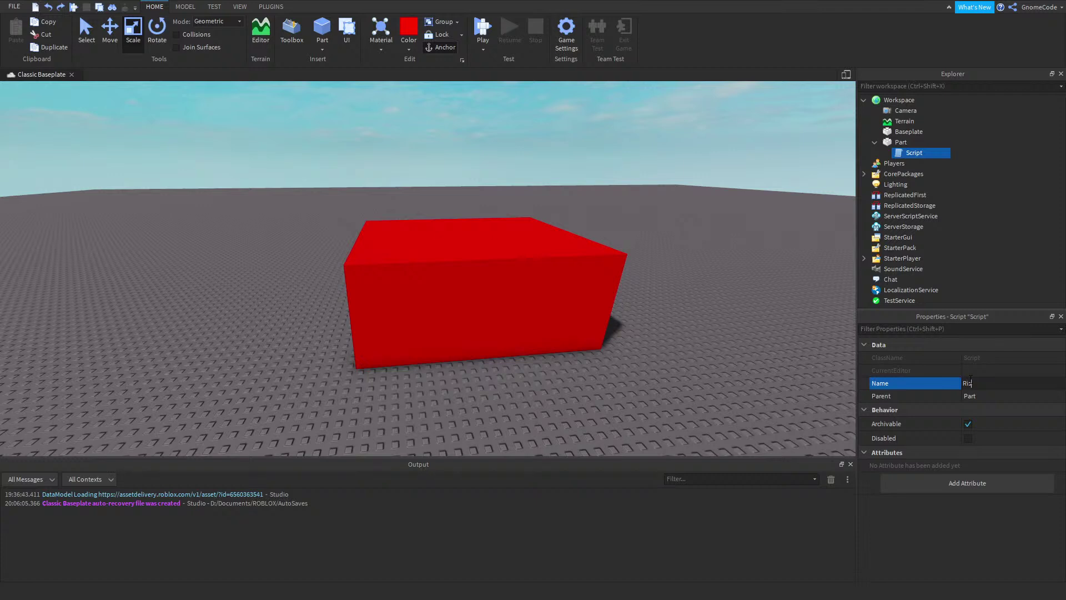
type("ingScript")
key("Return")
Scale the red part's height back down to a thin slab on the baseplate
left_click(516, 286)
left_click_drag(466, 217, 489, 326)
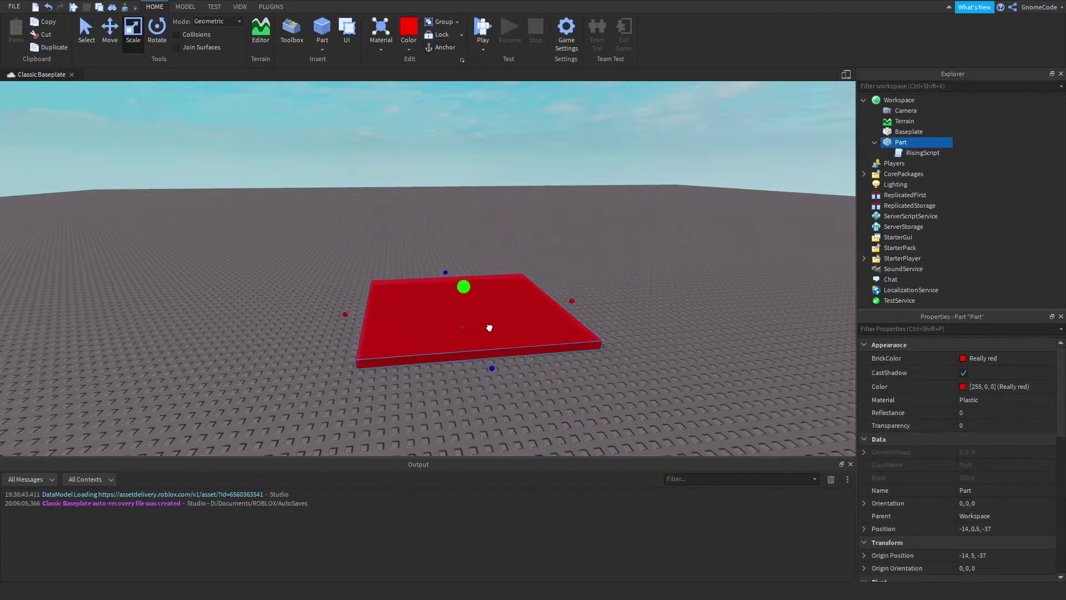
Reopen RisingScript and remove the blank lines above the lavaInfo and lavaTween declarations
double_click(914, 153)
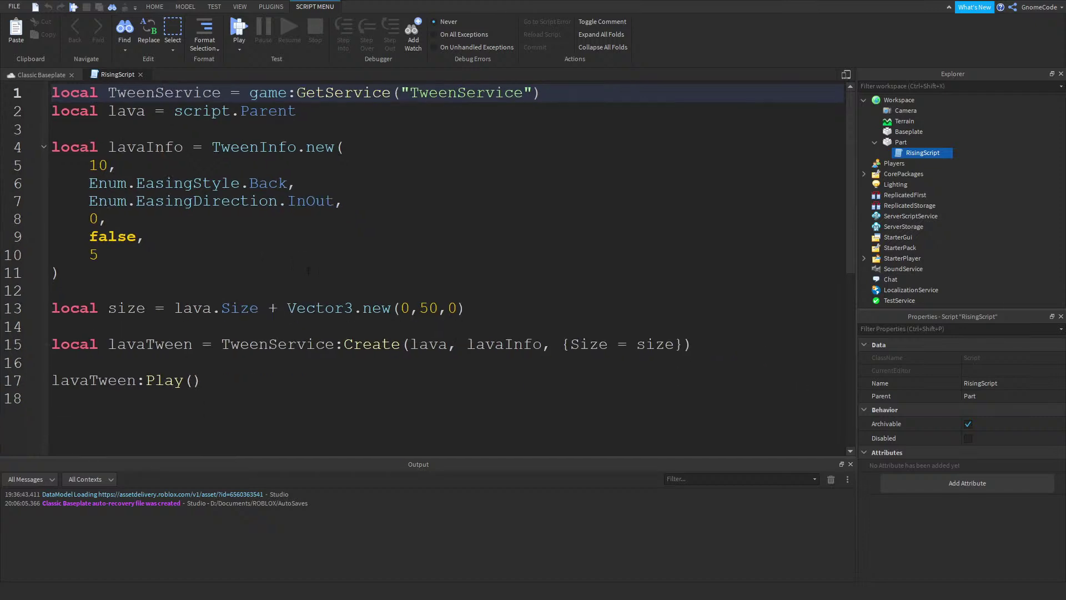
left_click(155, 127)
key("BackSpace")
left_click(76, 310)
key("BackSpace")
left_click(76, 326)
Add three empty lines after lavaTween:Play() in RisingScript
left_click(286, 340)
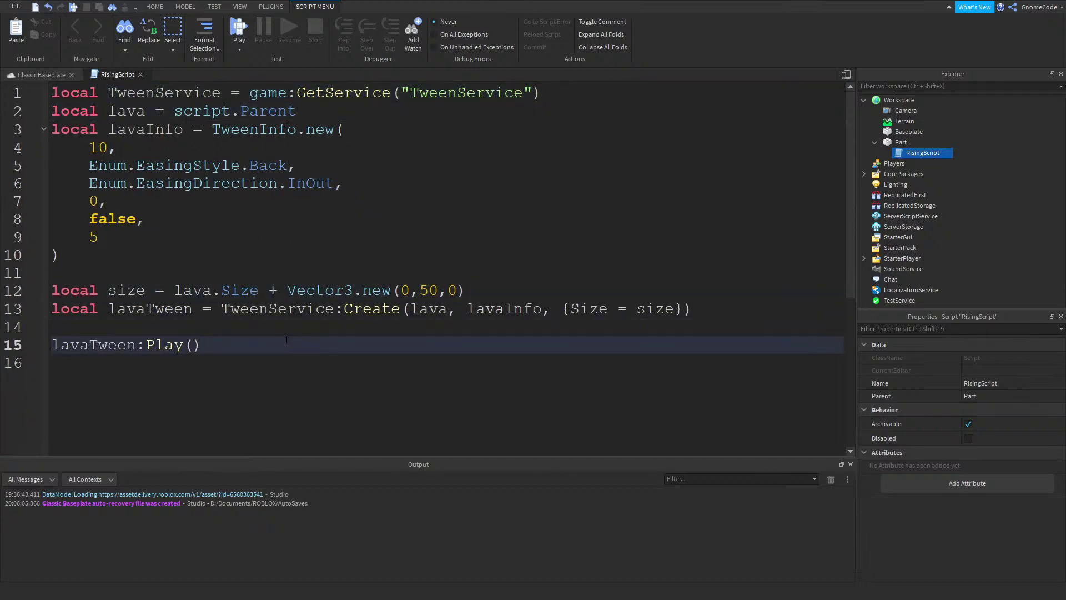
key("Return")
key("Return")
key("Return")
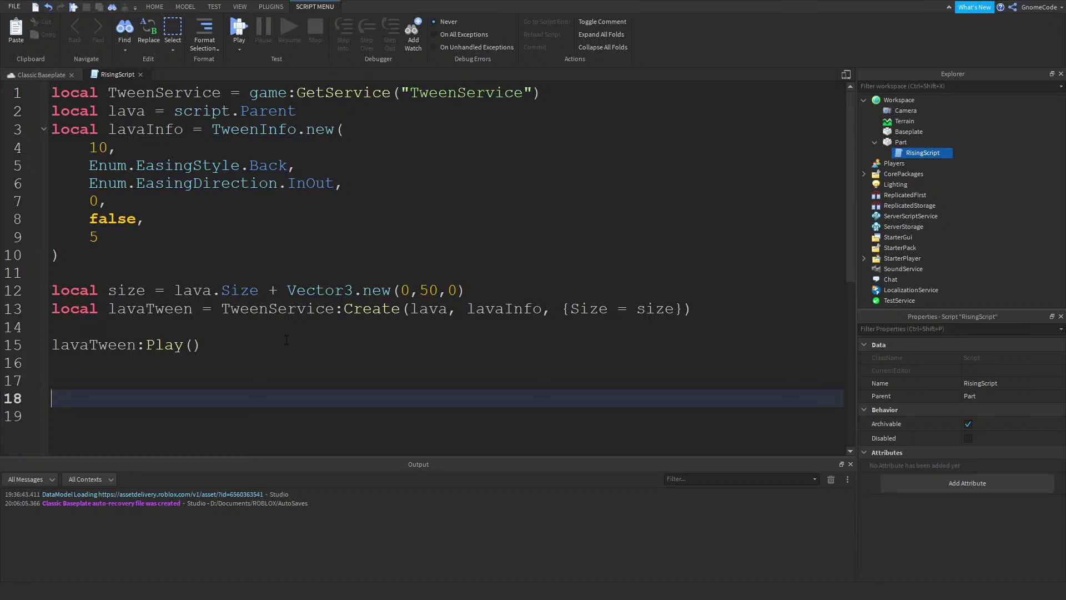
Close RisingScript and run the simulation to watch the lava part's tween
left_click(142, 74)
left_click(483, 48)
left_click(499, 85)
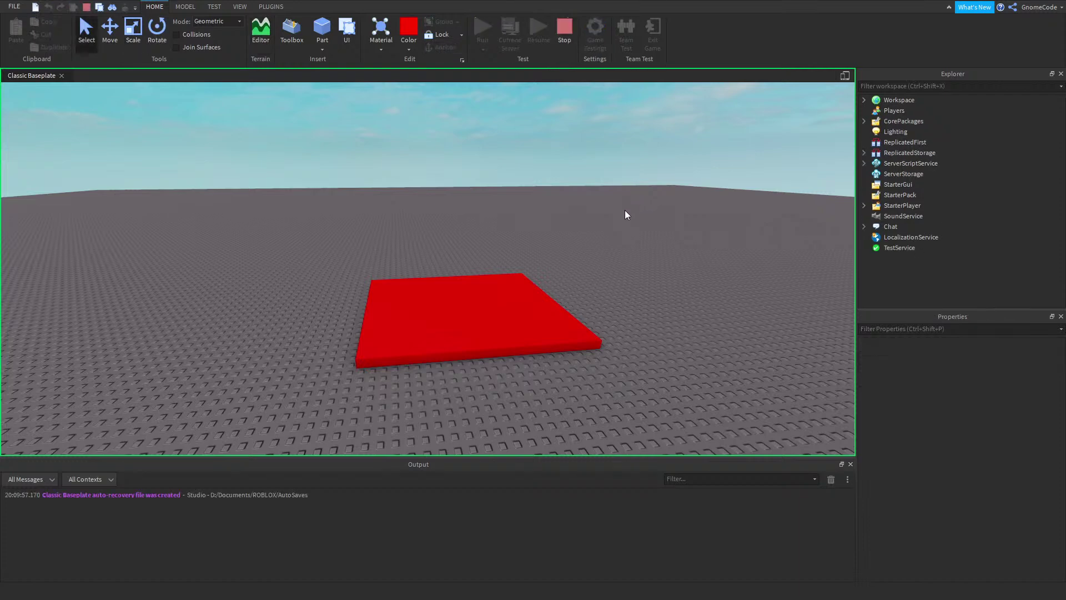
scroll(611, 224, "up", 3)
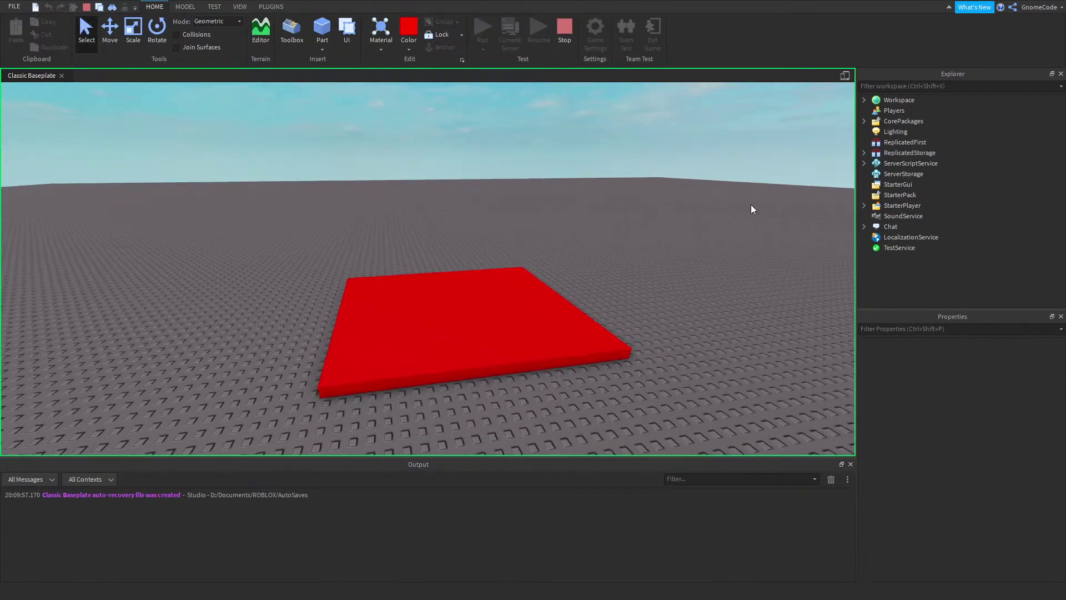
Examine the red part's growth tween in the running simulation from several distances, and stop the simulation
scroll(614, 238, "up", 3)
scroll(614, 238, "down", 3)
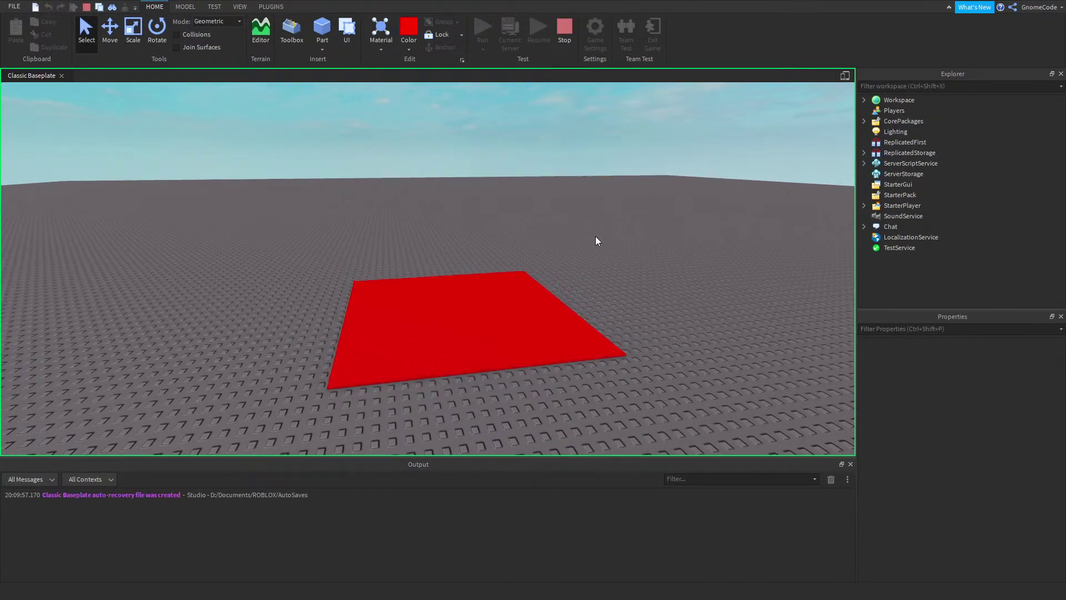
scroll(600, 272, "up", 1)
left_click(561, 293)
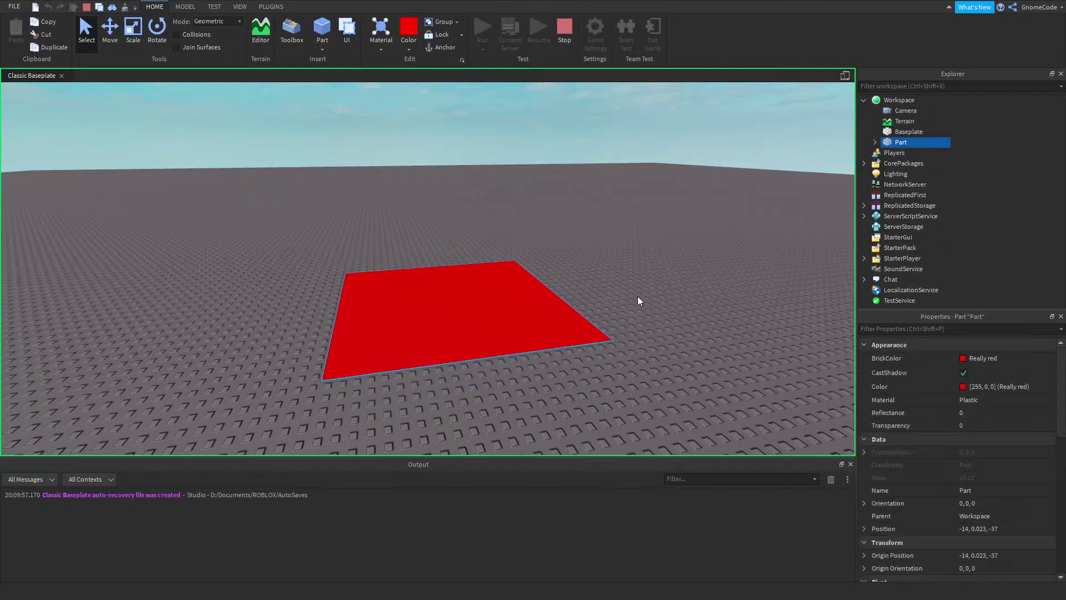
scroll(638, 305, "up", 3)
right_click_drag(645, 309, 645, 309)
scroll(655, 308, "down", 3)
right_click_drag(711, 298, 709, 299)
left_click(709, 297)
scroll(709, 298, "down", 2)
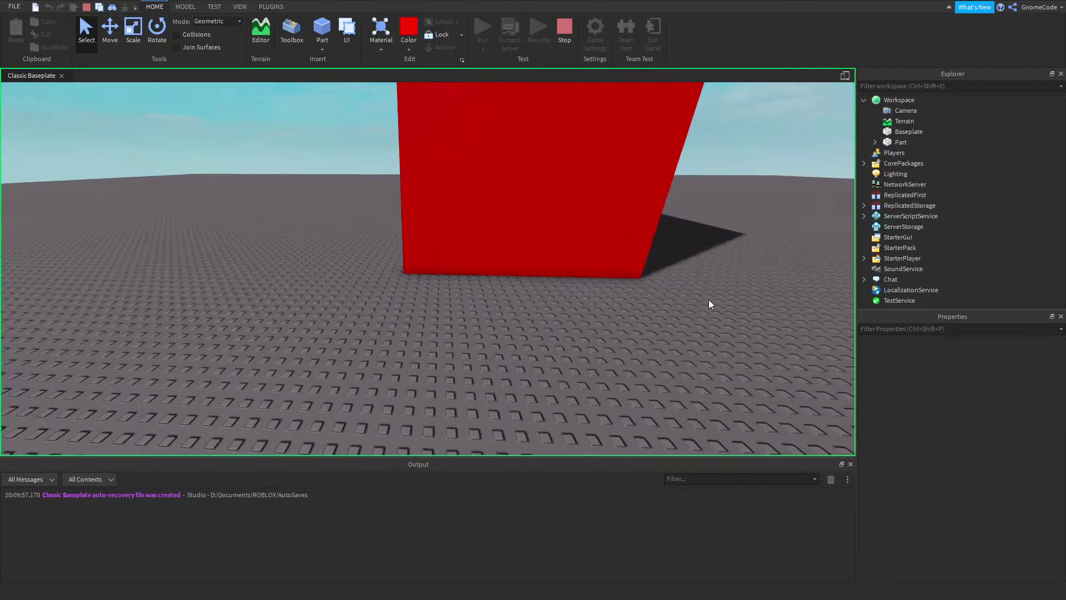
scroll(708, 298, "down", 3)
scroll(695, 277, "up", 5)
scroll(698, 262, "down", 4)
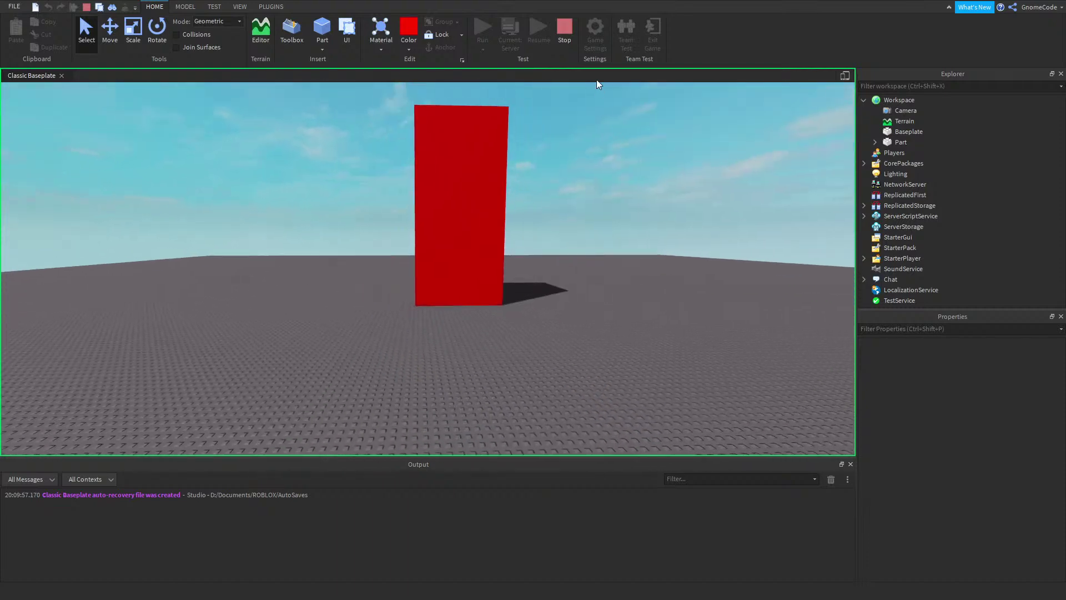
left_click(566, 28)
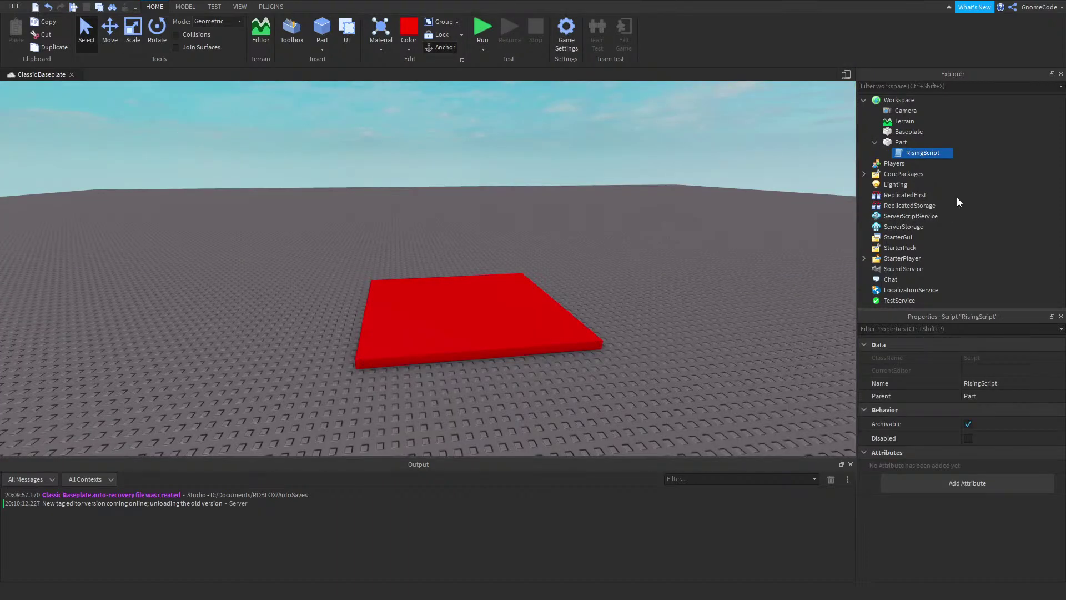
Reopen RisingScript and set the tween duration in lavaInfo to 15
double_click(916, 153)
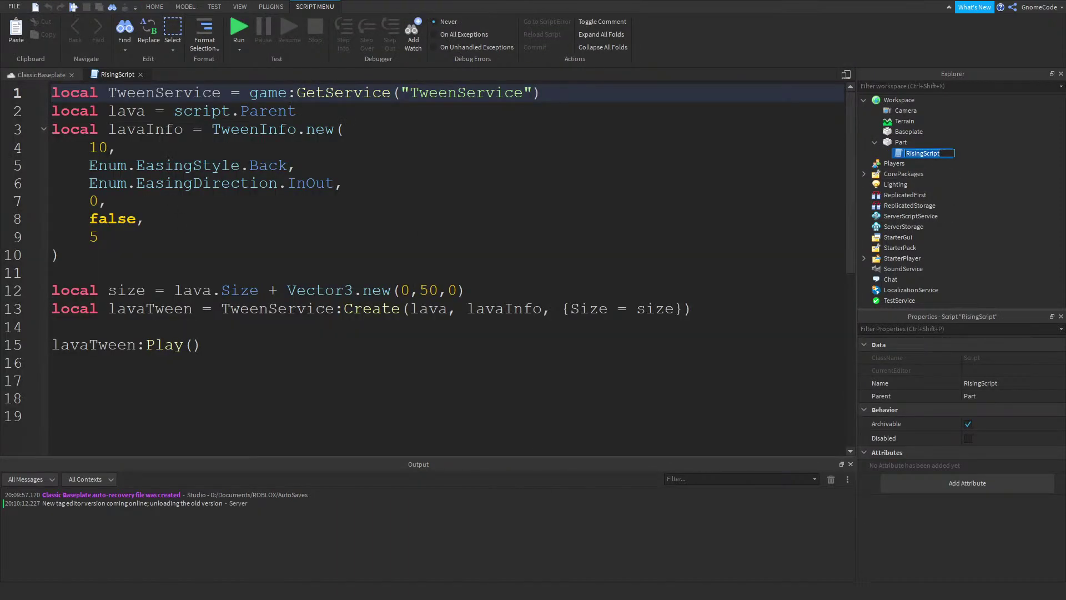
left_click_drag(109, 148, 99, 148)
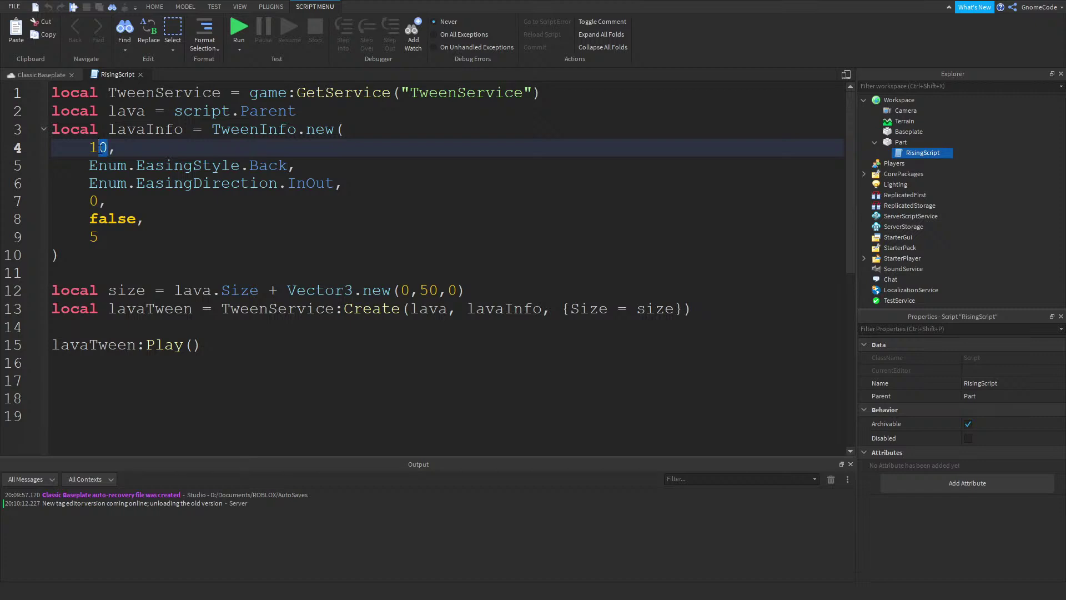
type("5")
Three lines below lavaTween:Play(), add the event connection lava.Touched:Connect(function(part))
left_click(247, 352)
key("Return")
key("Return")
key("Return")
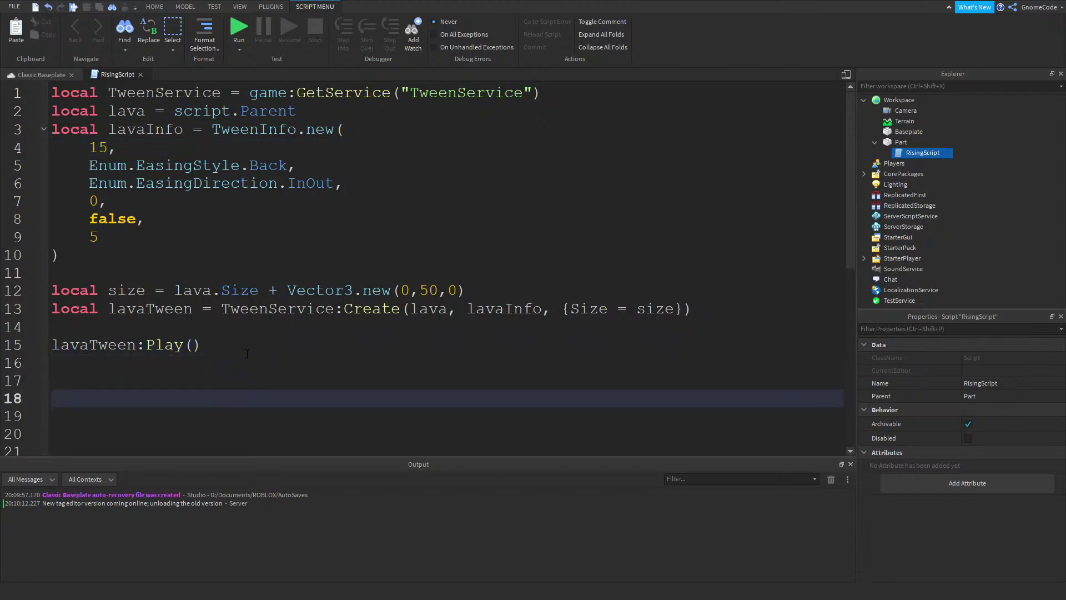
type("la")
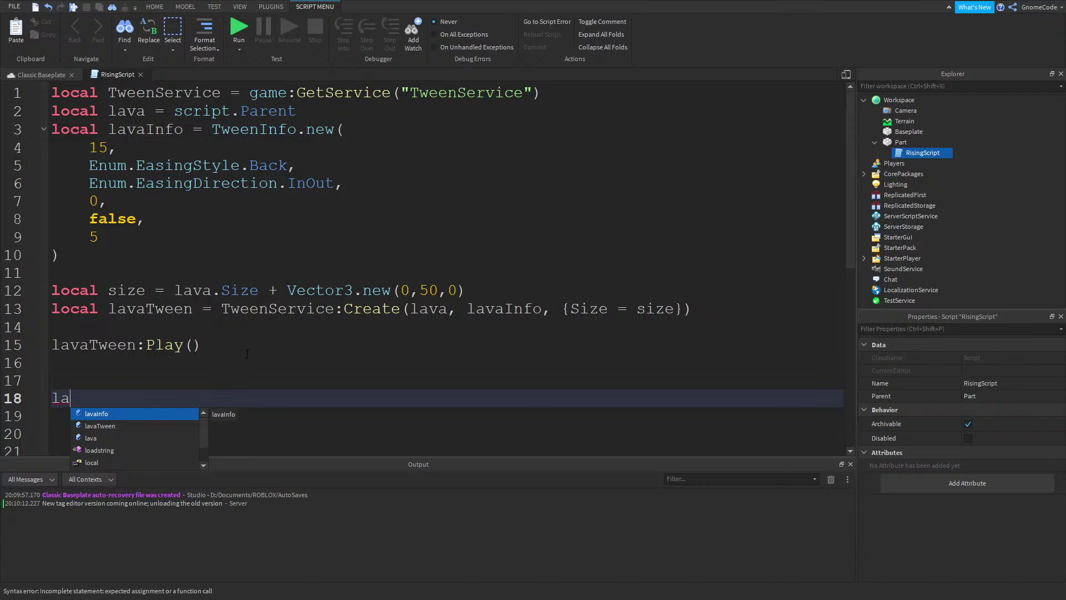
type("va.Touched:C")
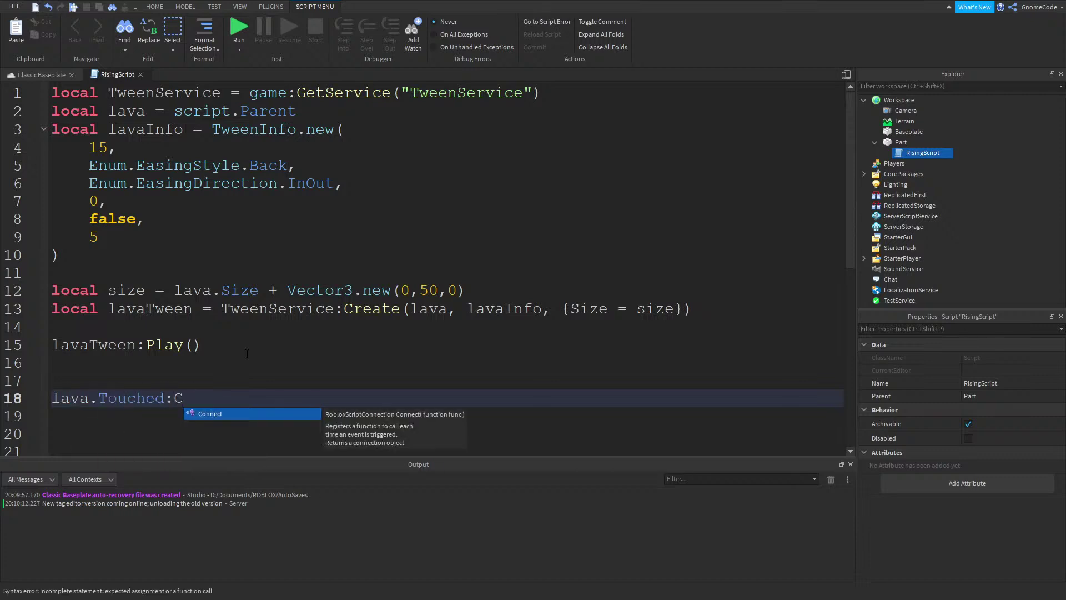
key("Tab")
type("(function")
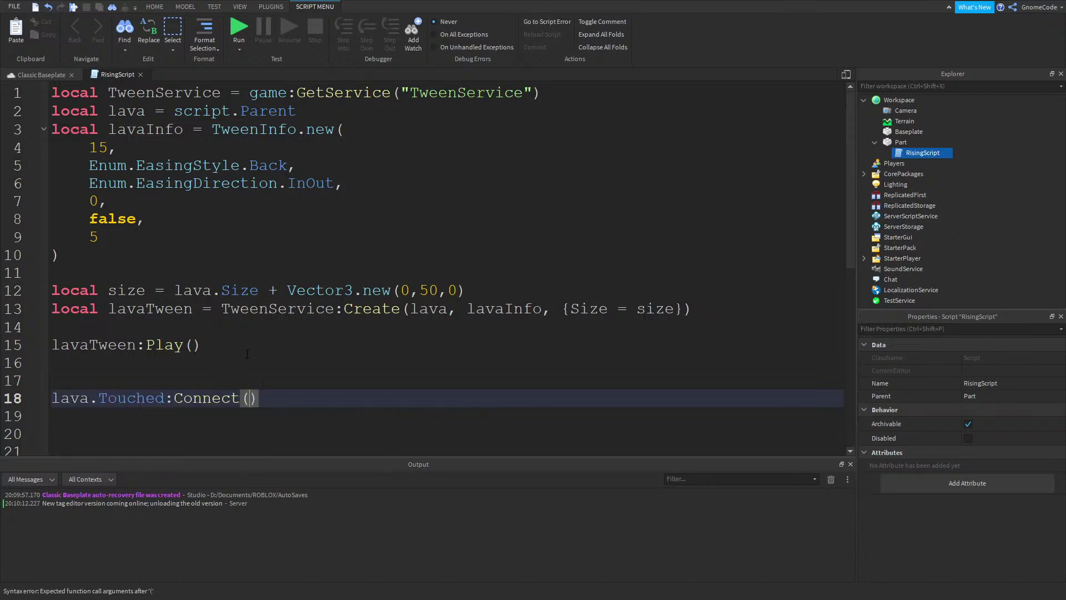
type("(part)")
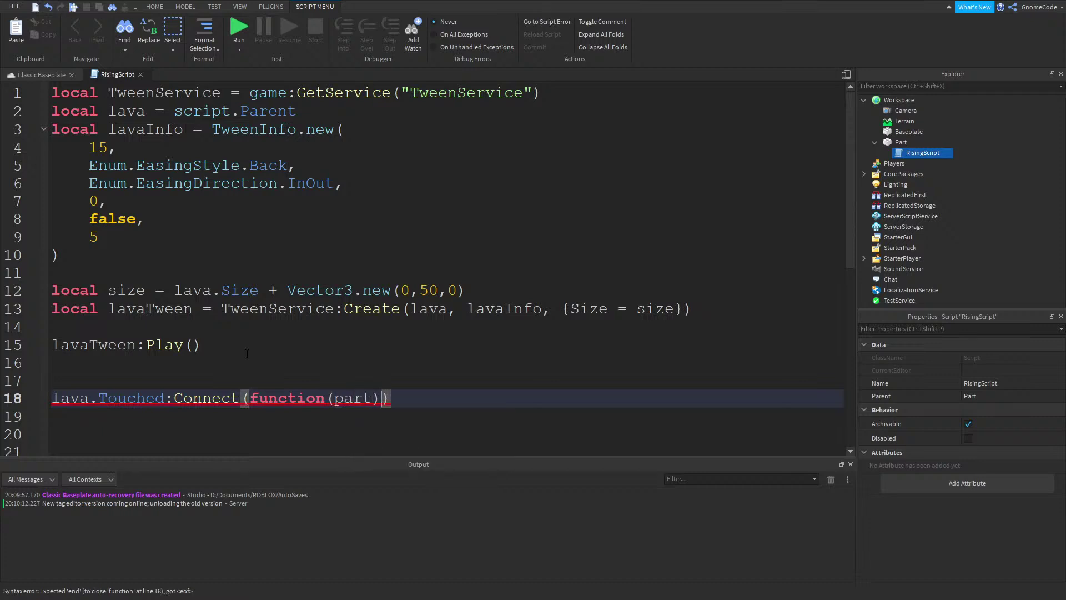
Expand the Touched connection into a multi-line function block closed with end), leaving an empty body line
key("Right")
key("Return")
scroll(418, 355, "down", 3)
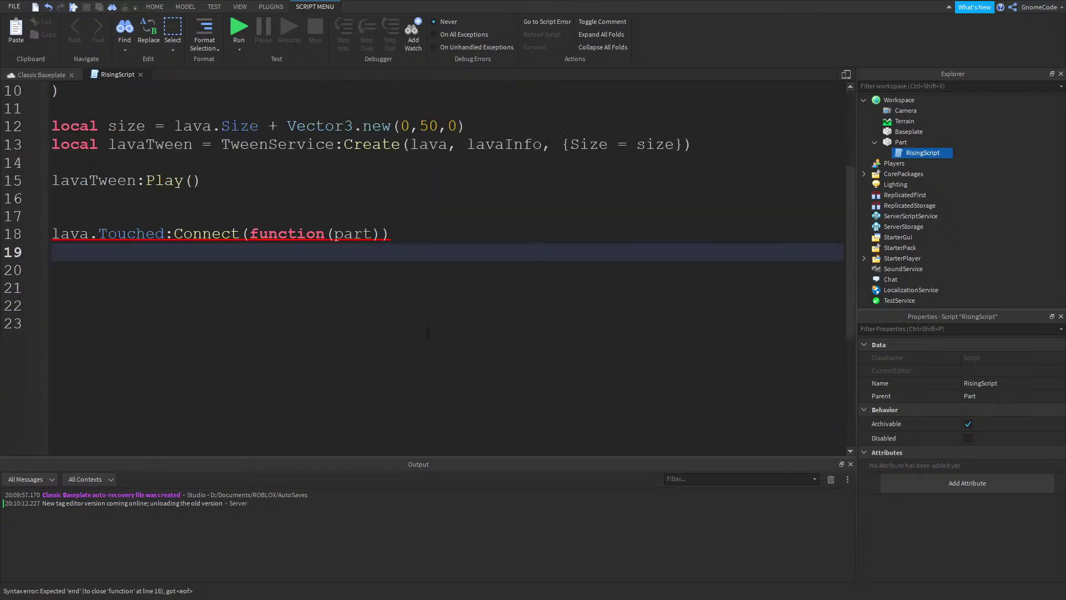
key("Up")
key("BackSpace")
key("Return")
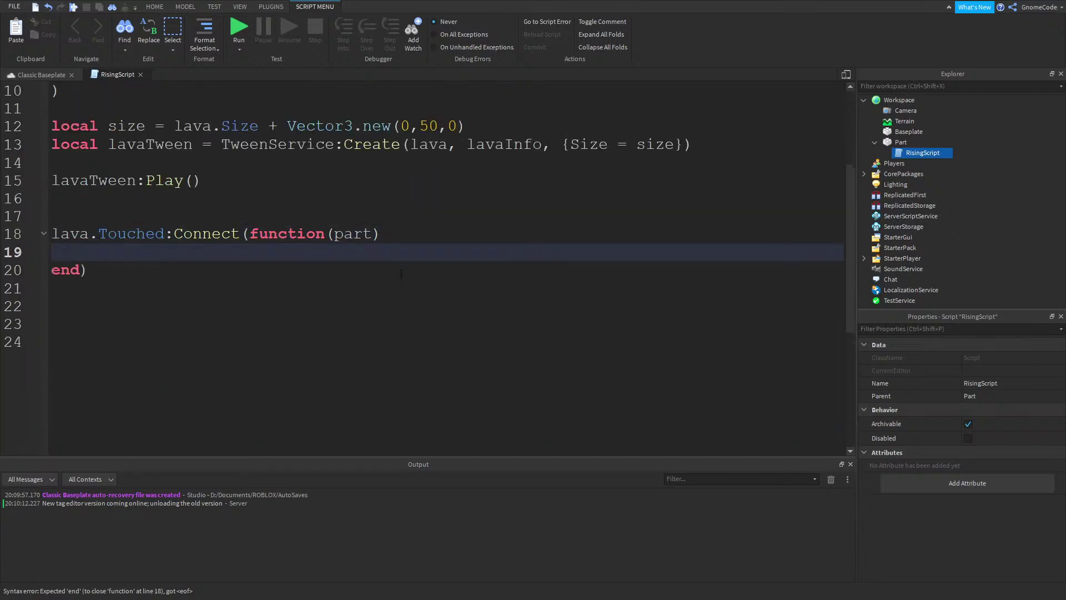
Inside the Touched handler, declare local player = game.Players:GetPlayerFromCharacter(part.Parent)
type("local play")
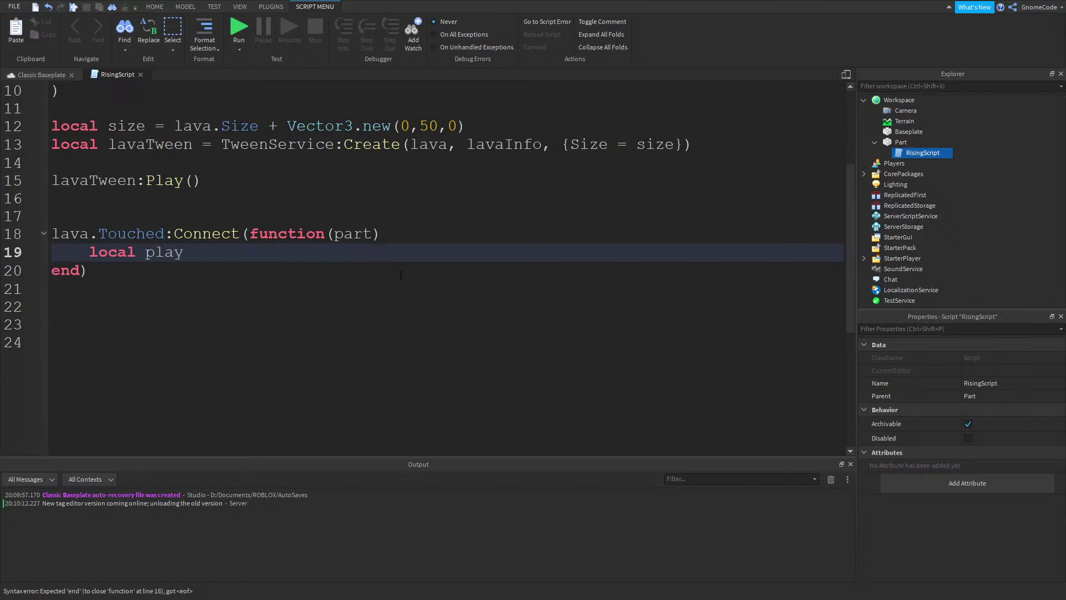
type("er = game.")
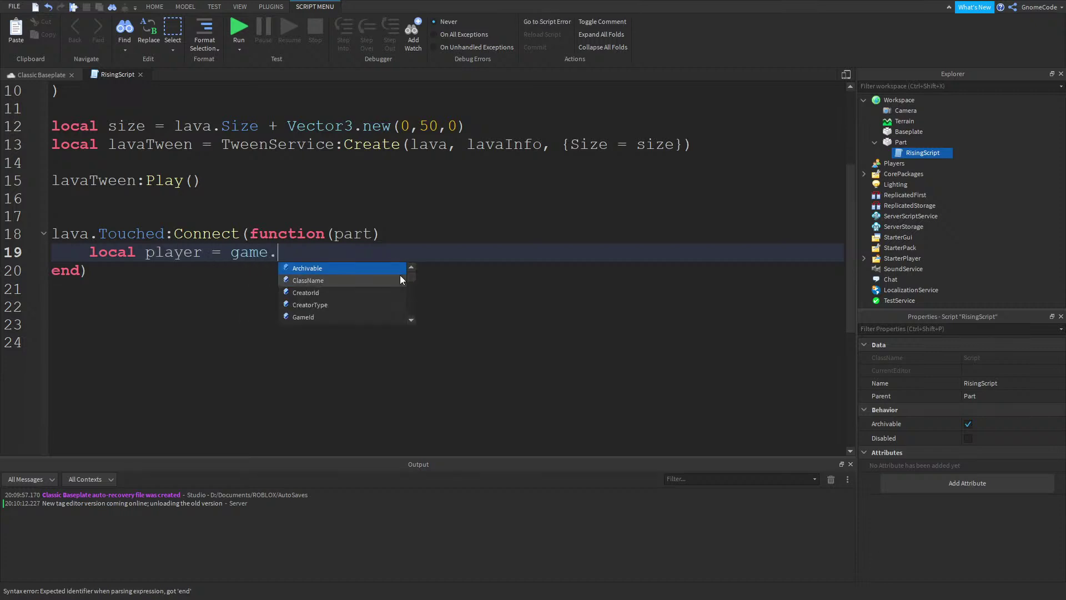
type("Players:F")
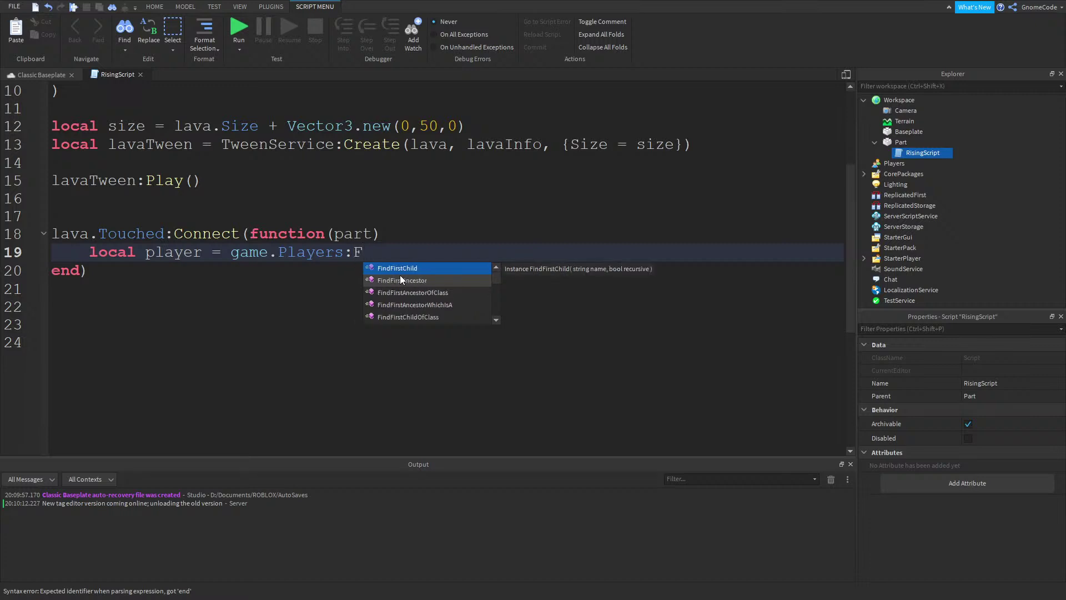
key("BackSpace")
type("Get")
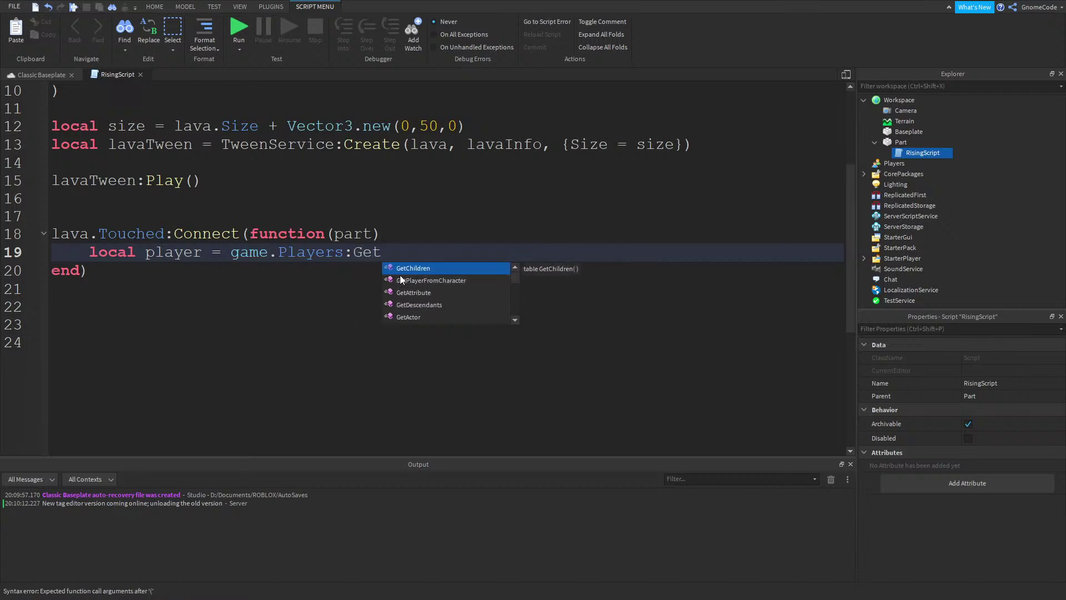
key("Tab")
type("part.Pare")
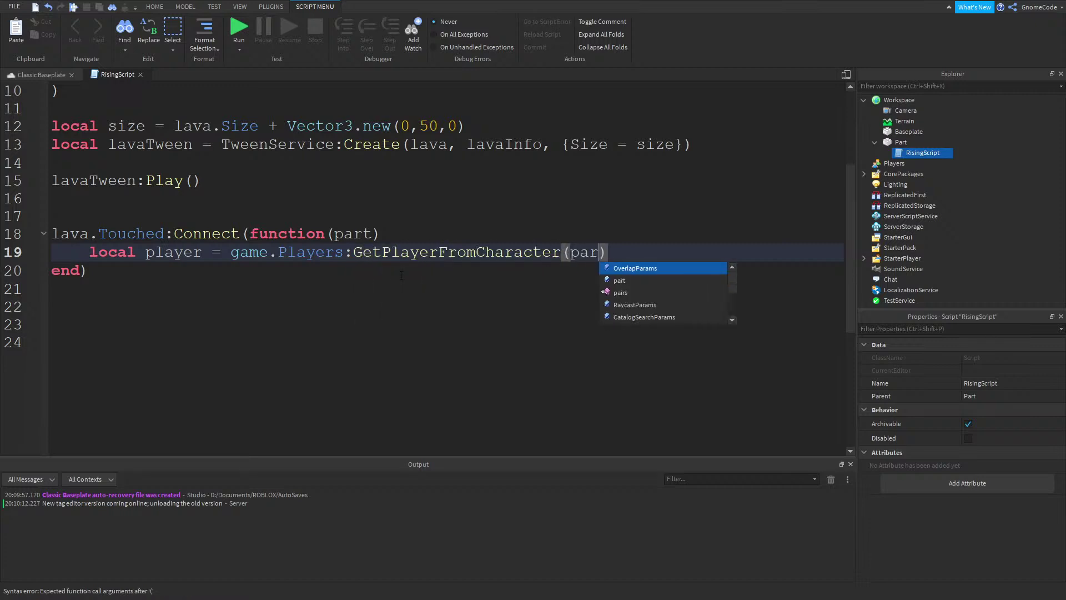
type("nt")
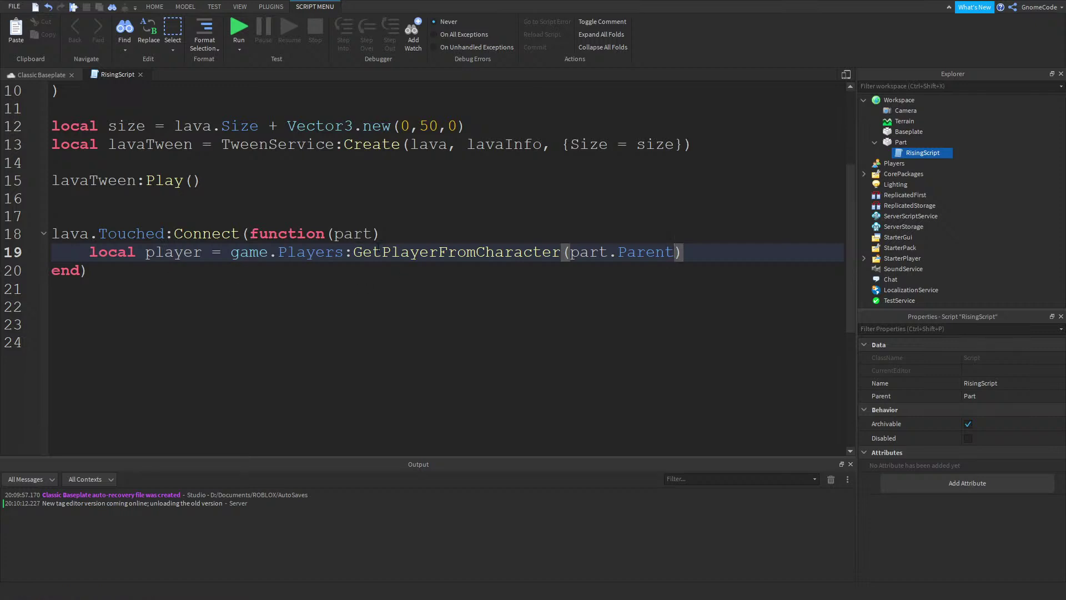
left_click(590, 253)
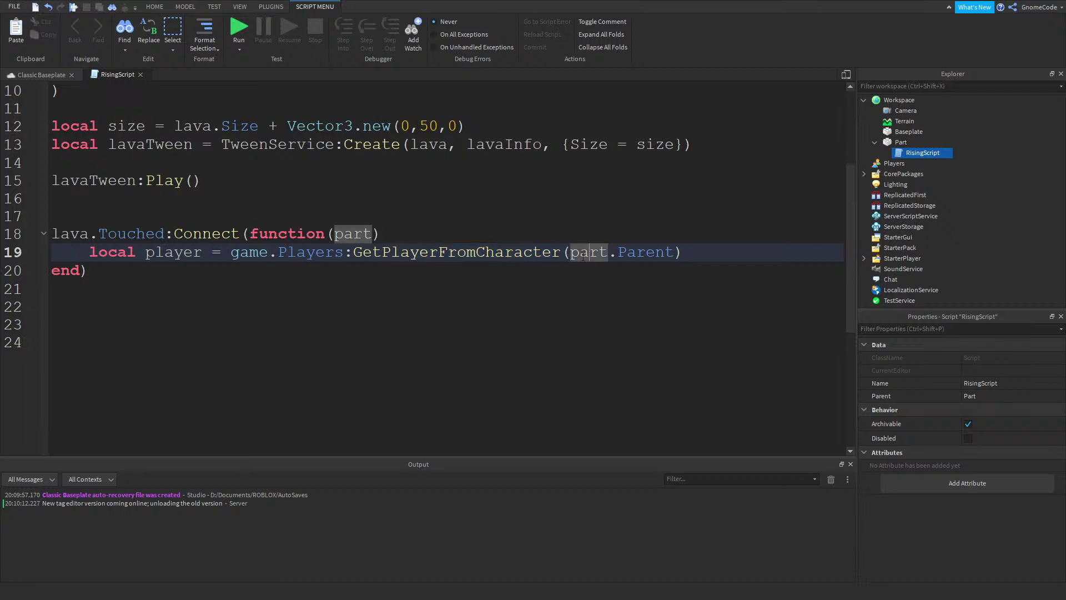
left_click_drag(572, 253, 668, 253)
left_click(674, 254)
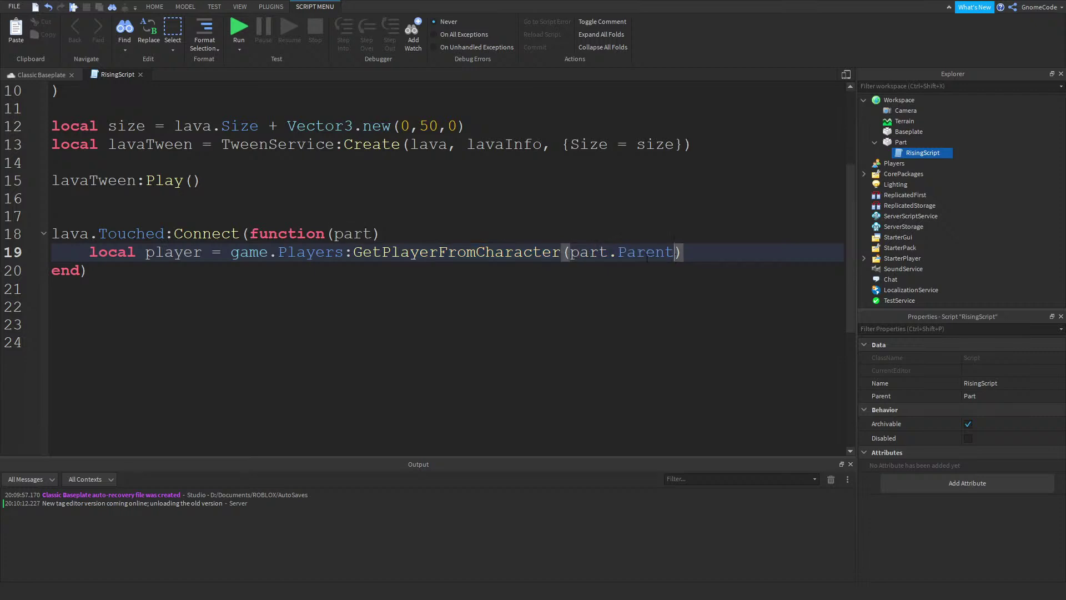
left_click_drag(155, 253, 249, 251)
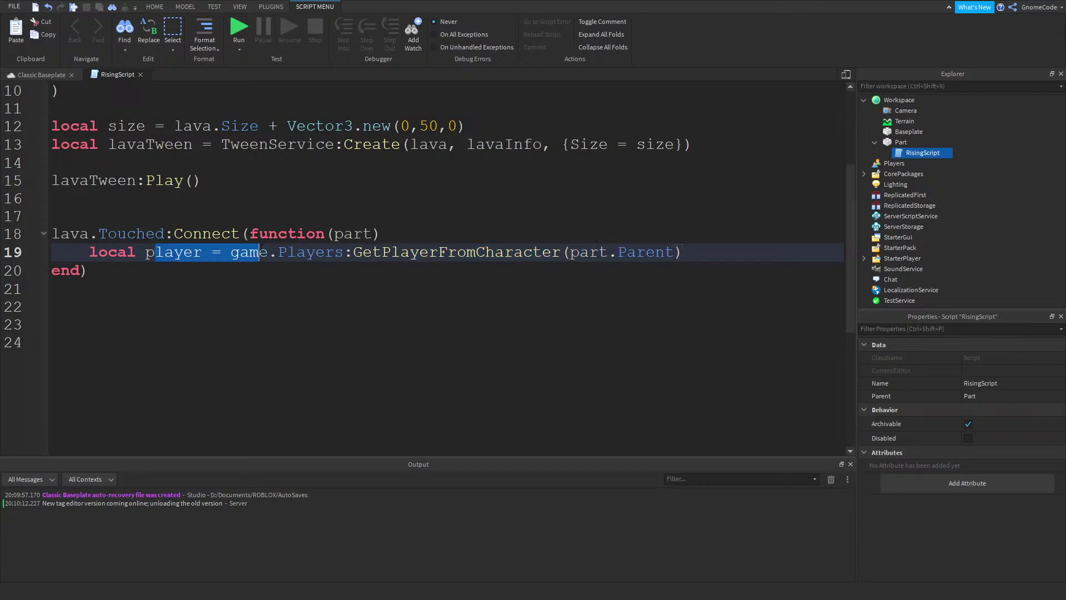
Below the player declaration, leave a blank line and add an if player then block with its end
left_click(715, 254)
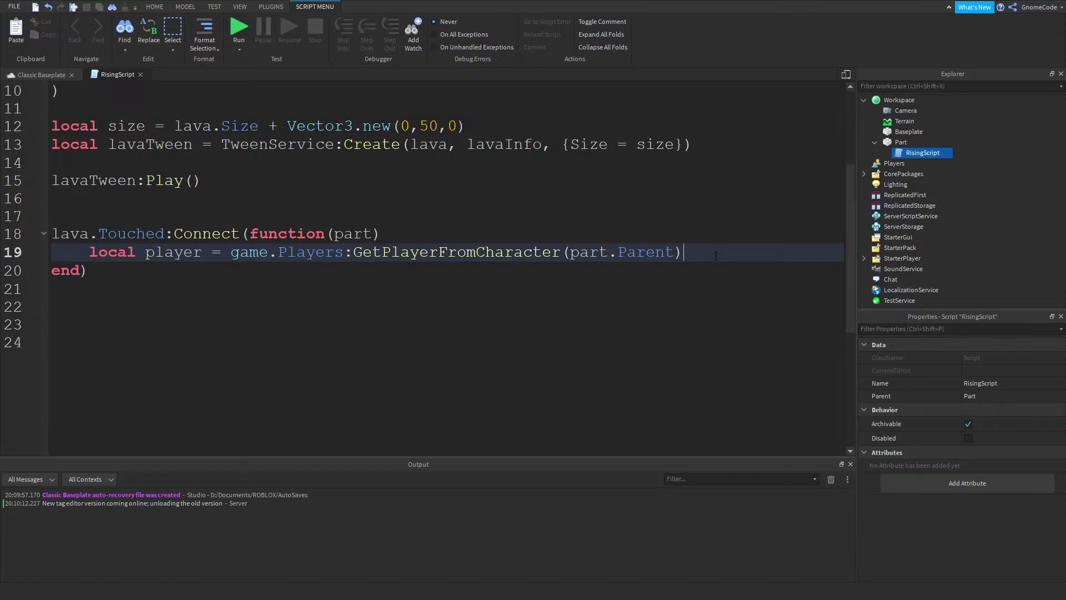
key("Return")
key("Return")
type("if player then")
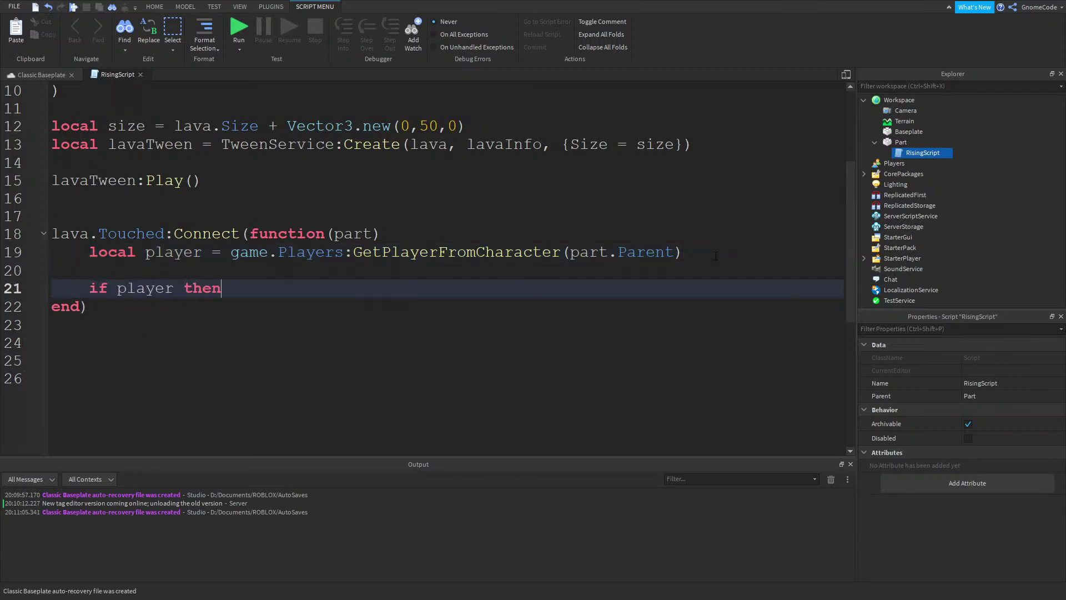
key("Return")
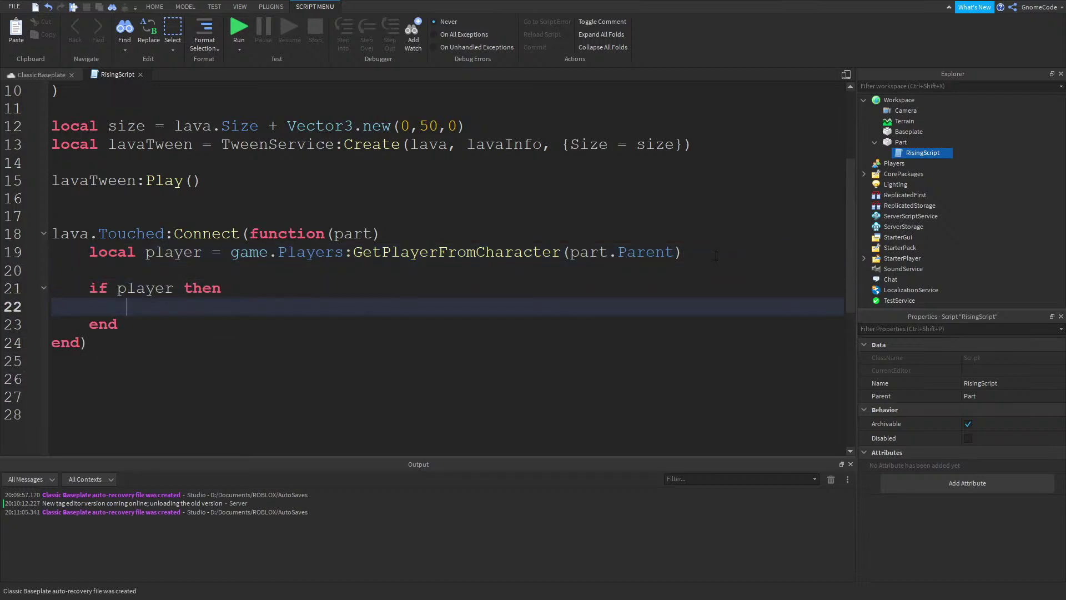
Inside the if block, declare local humanoid = part.Parent.Humanoid and set humanoid.Health = 0
left_click_drag(364, 252, 542, 252)
left_click(198, 309)
type("local hu")
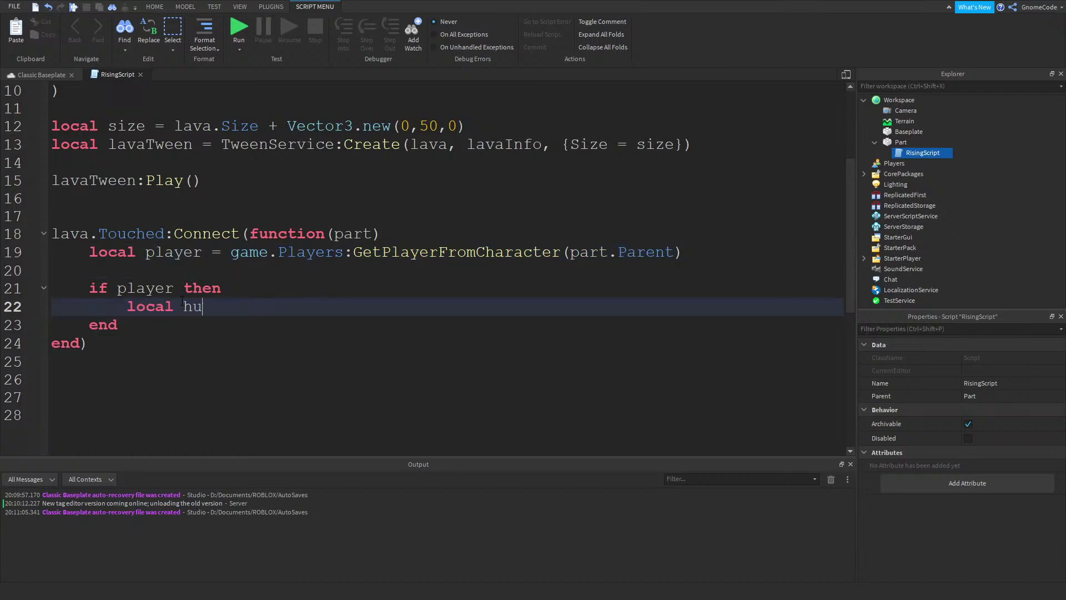
type("manoid = pa")
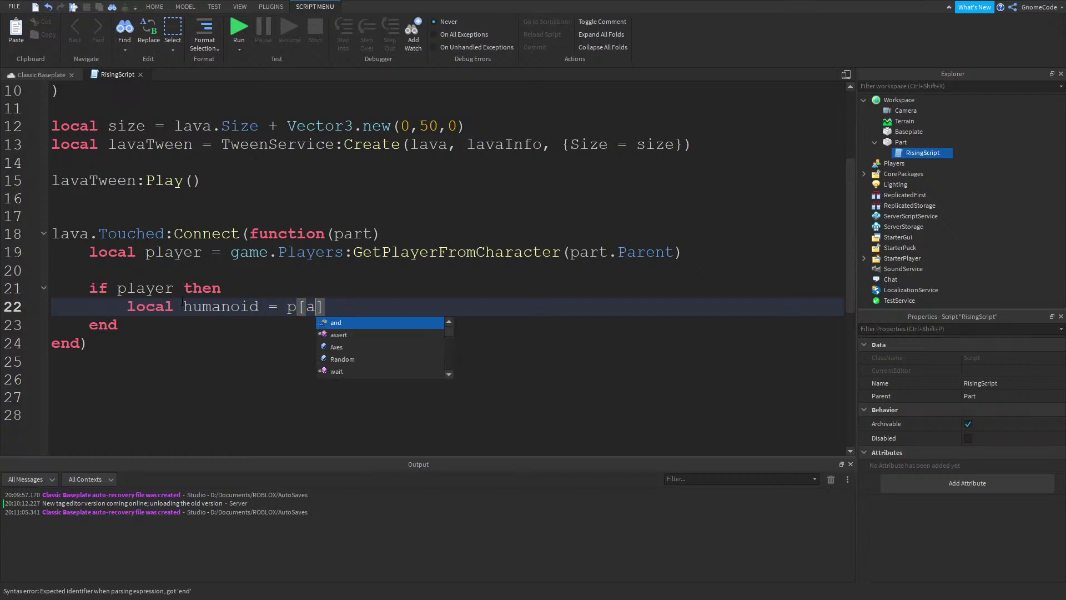
type("rt.Parent.Humanoid")
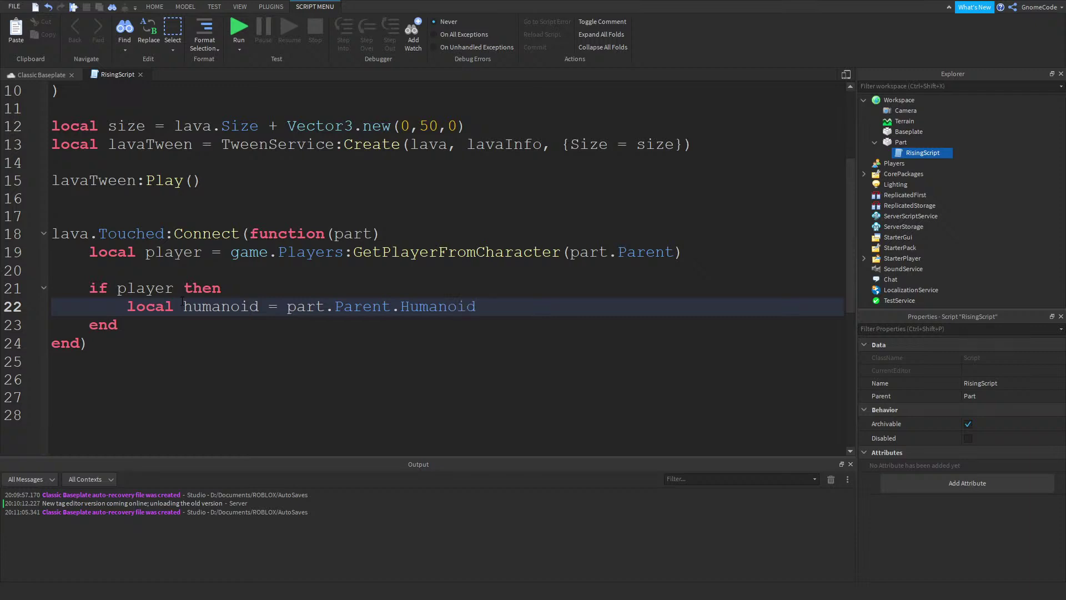
key("Return")
type("humanoid.Health = 0")
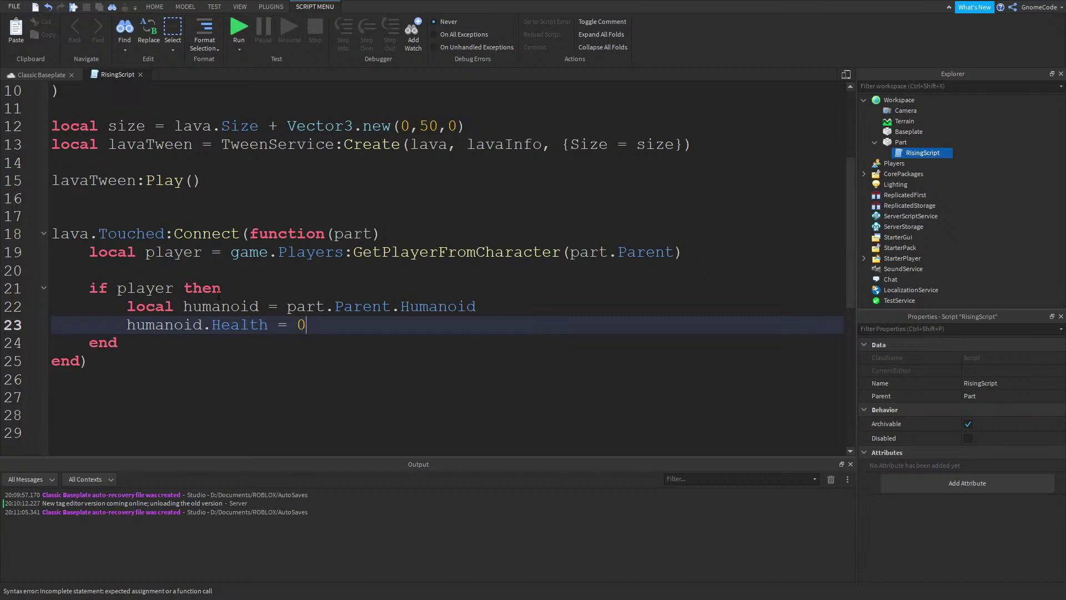
Return to the 3D view and move the red lava part down beneath the baseplate surface to Y position -1.5
left_click(42, 75)
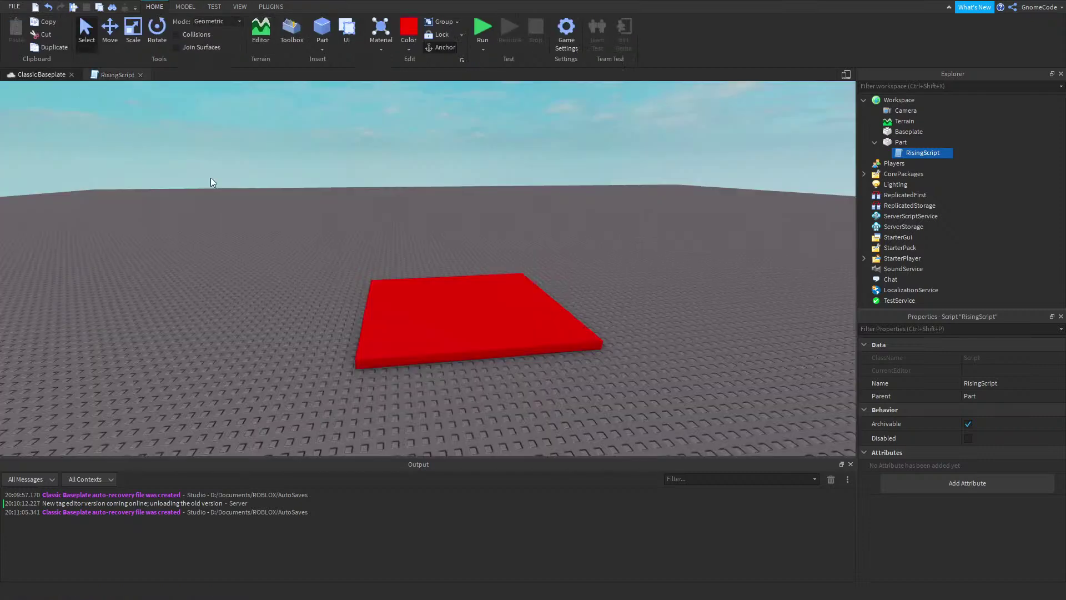
left_click(469, 350)
key("ctrl+2")
left_click_drag(461, 271, 464, 256)
left_click(561, 258)
right_click_drag(572, 250, 573, 258)
scroll(572, 258, "up", 3)
left_click(477, 254)
key("ctrl+z")
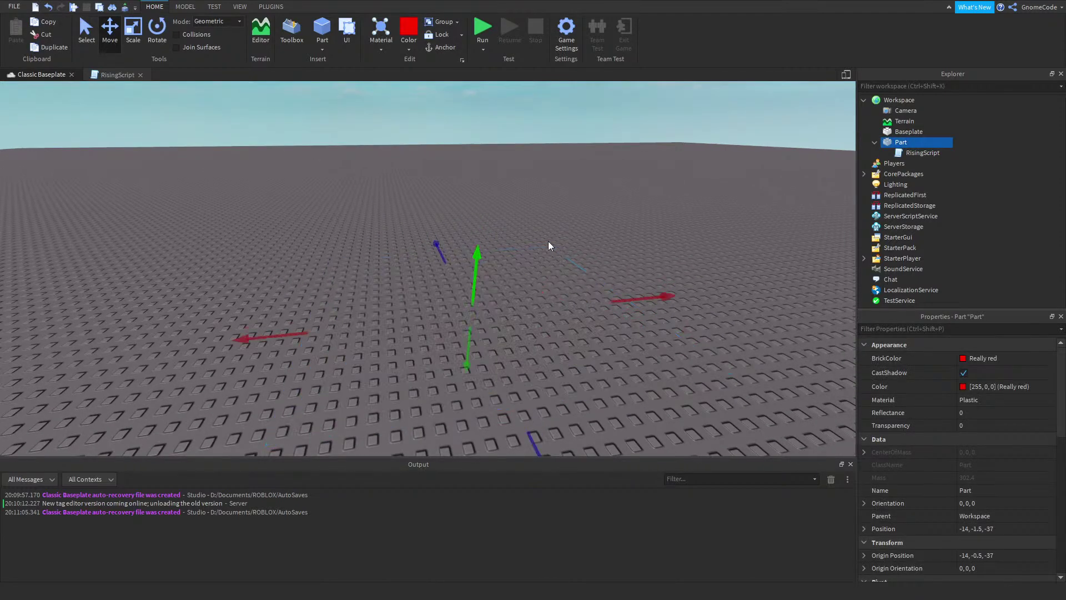
left_click(512, 250)
Insert a new block part on the baseplate and colour it Fossil grey
left_click(322, 28)
left_click_drag(422, 264, 489, 322)
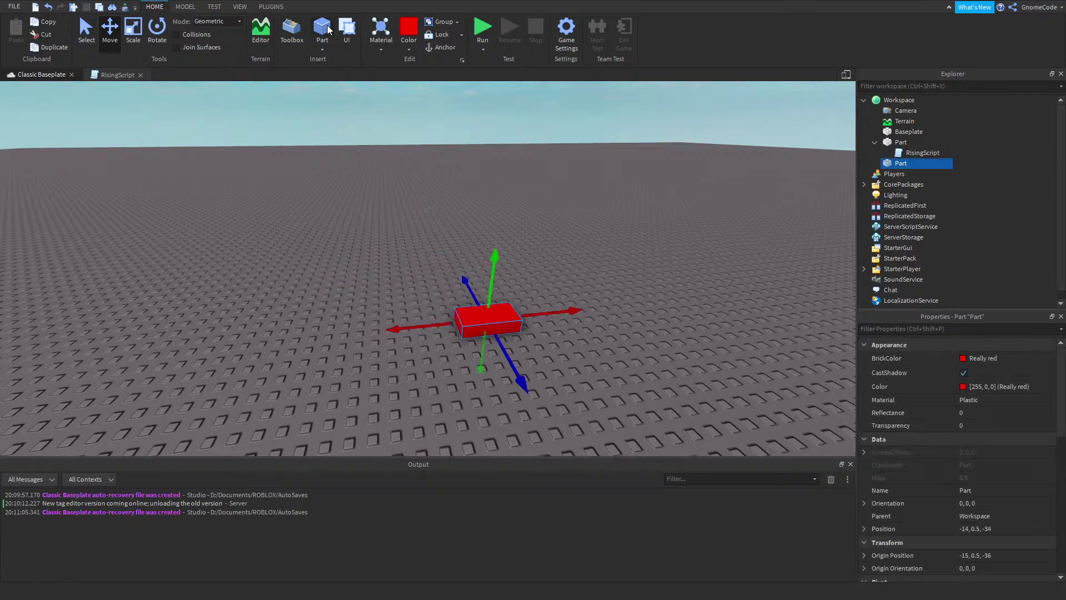
left_click(409, 50)
left_click(540, 243)
left_click(638, 242)
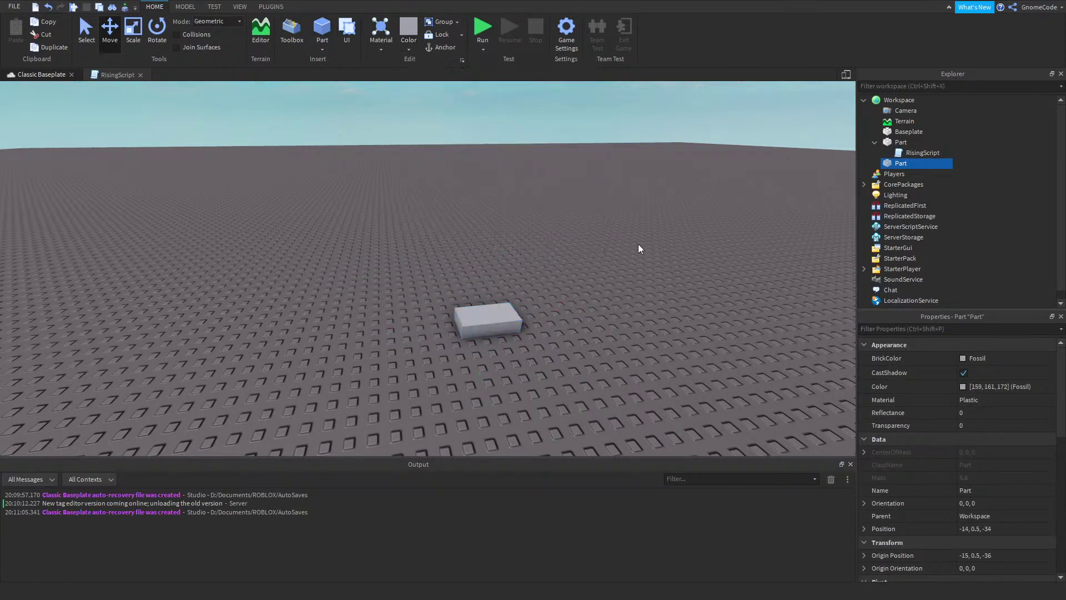
Move the grey block to the near corner of the red lava part, anchor it and raise it slightly
left_click_drag(489, 320, 600, 342)
scroll(955, 450, "down", 3)
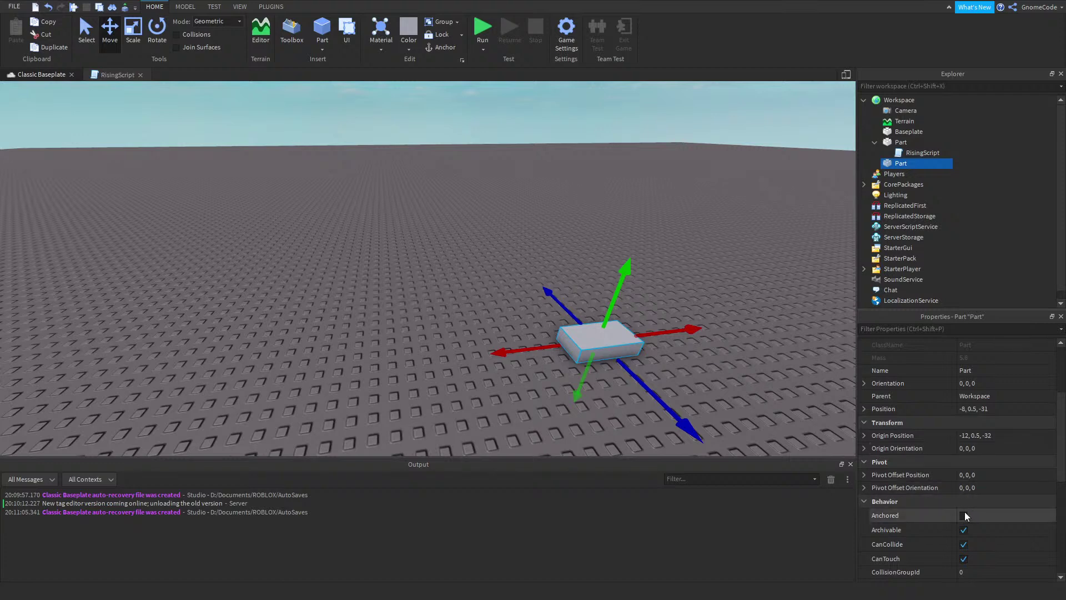
left_click(900, 142)
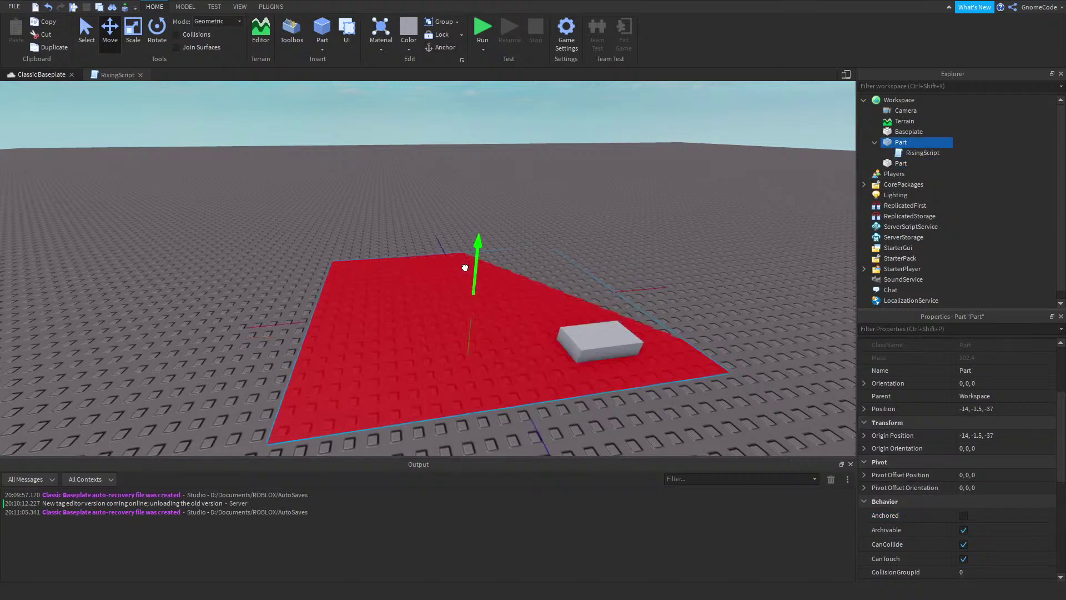
left_click(590, 339)
left_click_drag(589, 338, 605, 297)
Duplicate the grey block twice, offsetting and raising each copy to form the first ascending jumps
key("ctrl+d")
left_click_drag(629, 239, 633, 213)
right_click_drag(633, 214, 452, 238)
left_click_drag(514, 230, 496, 195)
key("ctrl+d")
scroll(493, 126, "down", 2)
left_click_drag(482, 154, 489, 110)
Duplicate the three grey blocks together, rotate the copies to 85° about Y and raise them above the originals
right_click_drag(550, 211, 525, 284)
left_click(553, 348, "ctrl")
left_click(517, 269, "ctrl")
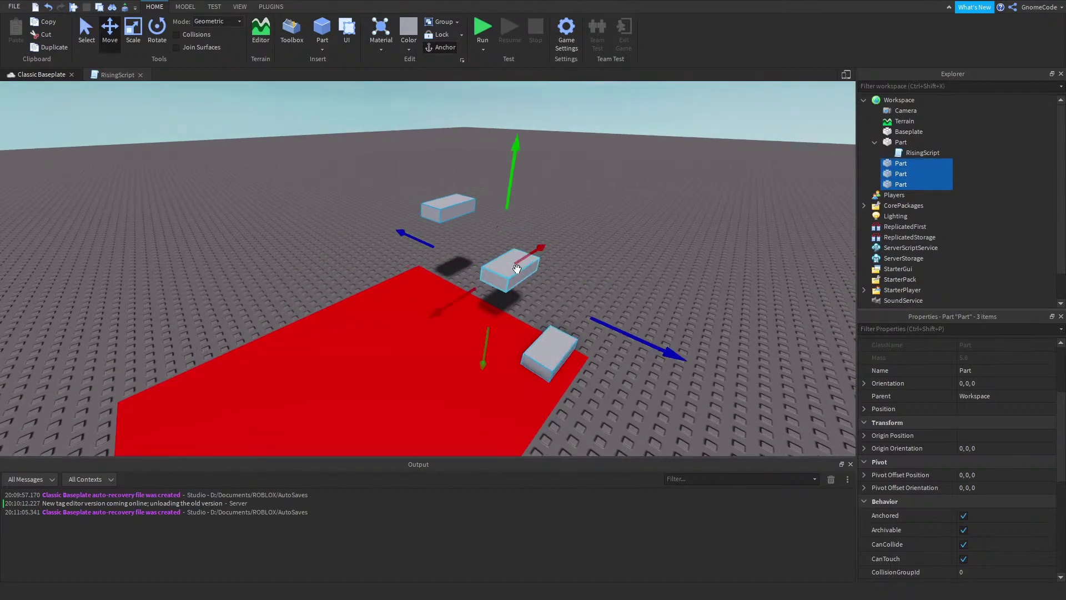
key("ctrl+4")
key("ctrl+d")
mouse_move(559, 273)
left_mouse_down()
mouse_move(570, 297)
mouse_move(576, 282)
left_mouse_up()
key("ctrl+2")
scroll(505, 172, "down", 2)
left_click_drag(509, 211, 503, 131)
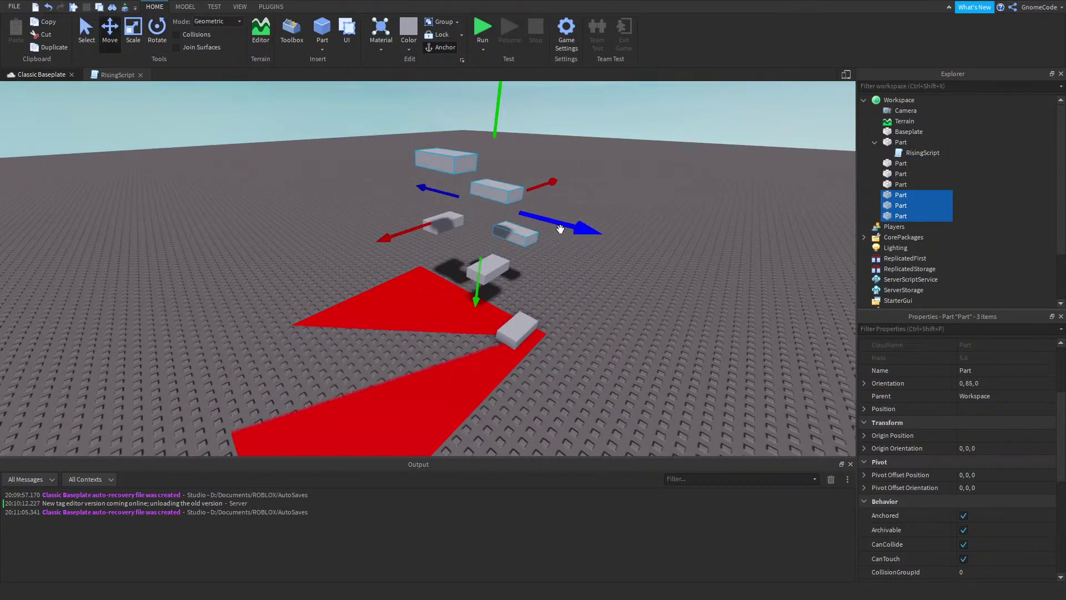
Rotate the three copied blocks to 90° about Y and move them so they continue the staircase
scroll(515, 212, "up", 5)
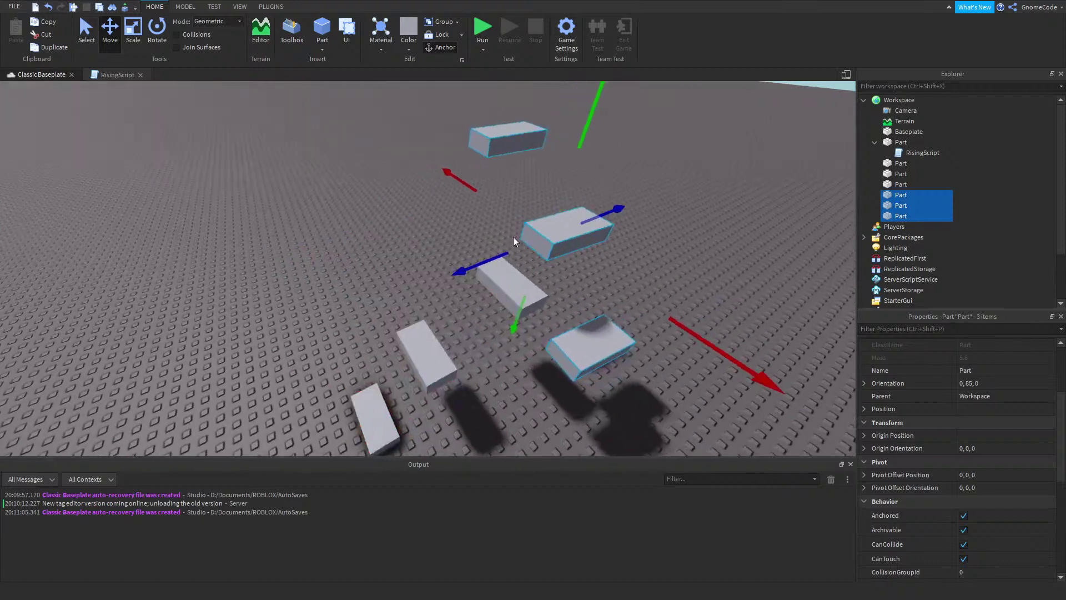
scroll(512, 230, "down", 5)
key("ctrl+4")
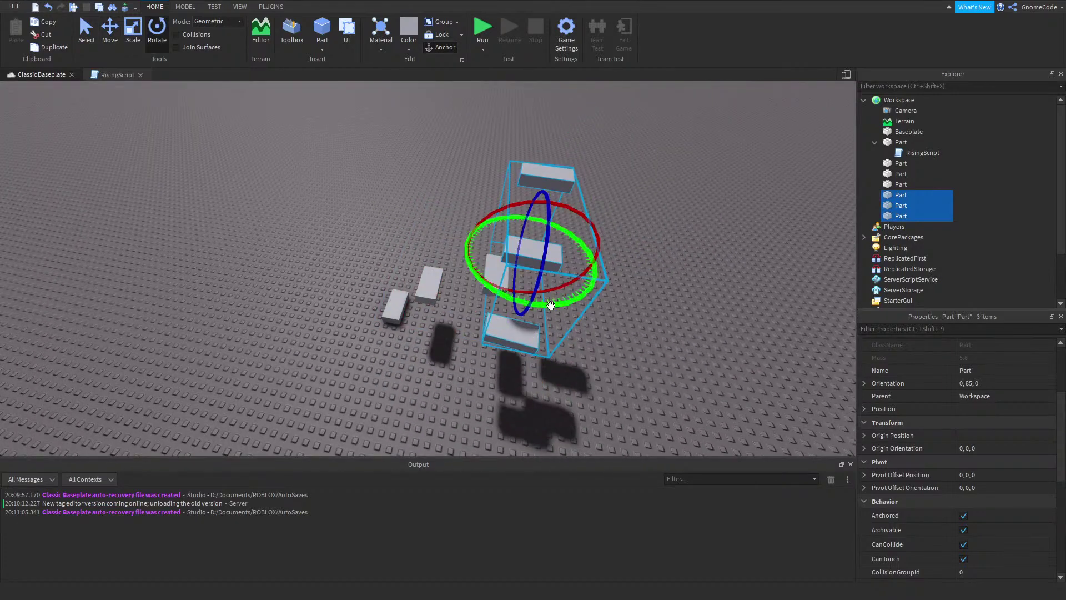
left_click_drag(551, 305, 570, 232)
key("ctrl+2")
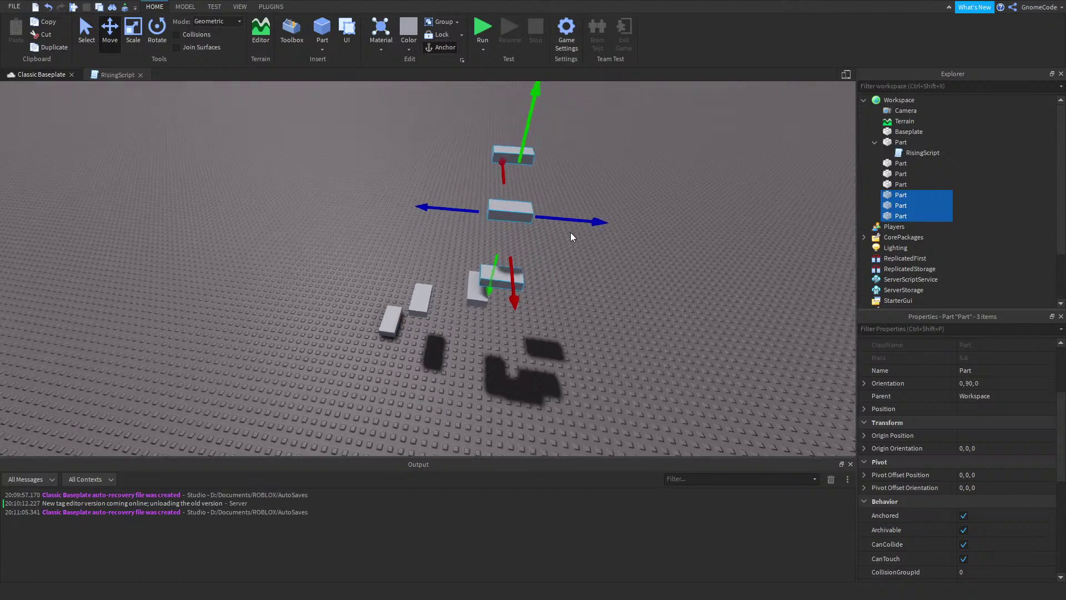
scroll(571, 232, "up", 4)
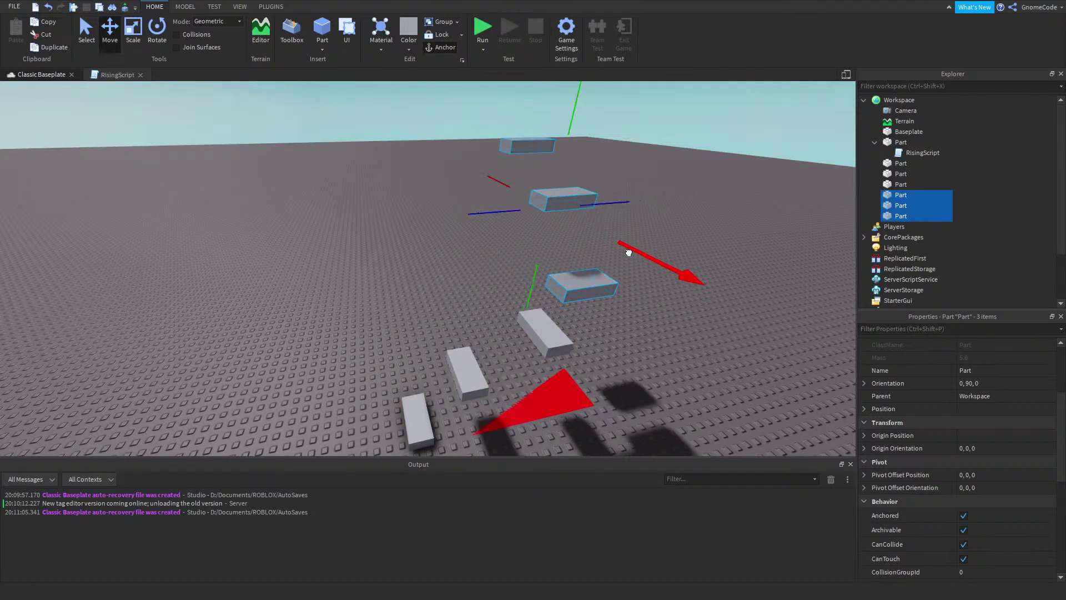
left_click_drag(634, 257, 609, 243)
mouse_move(515, 295)
left_mouse_down()
mouse_move(518, 275)
mouse_move(516, 284)
left_mouse_up()
Duplicate the topmost block, shift the copy further out and raise it as the next jump
left_click(644, 298)
right_click_drag(645, 298, 655, 279)
key("a")
left_click(504, 271)
key("w")
right_click_drag(541, 245, 541, 245)
key("ctrl+d")
left_click_drag(500, 275, 470, 278)
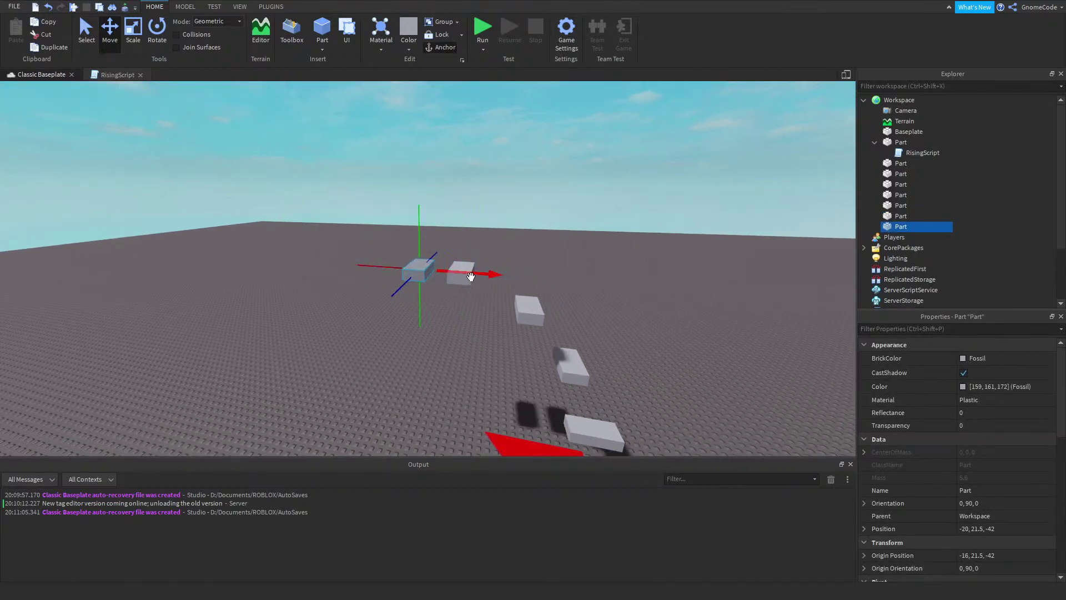
left_click_drag(419, 224, 413, 186)
left_click(584, 272)
Select the four highest staircase blocks and duplicate them
right_click_drag(560, 303, 559, 303)
key("s")
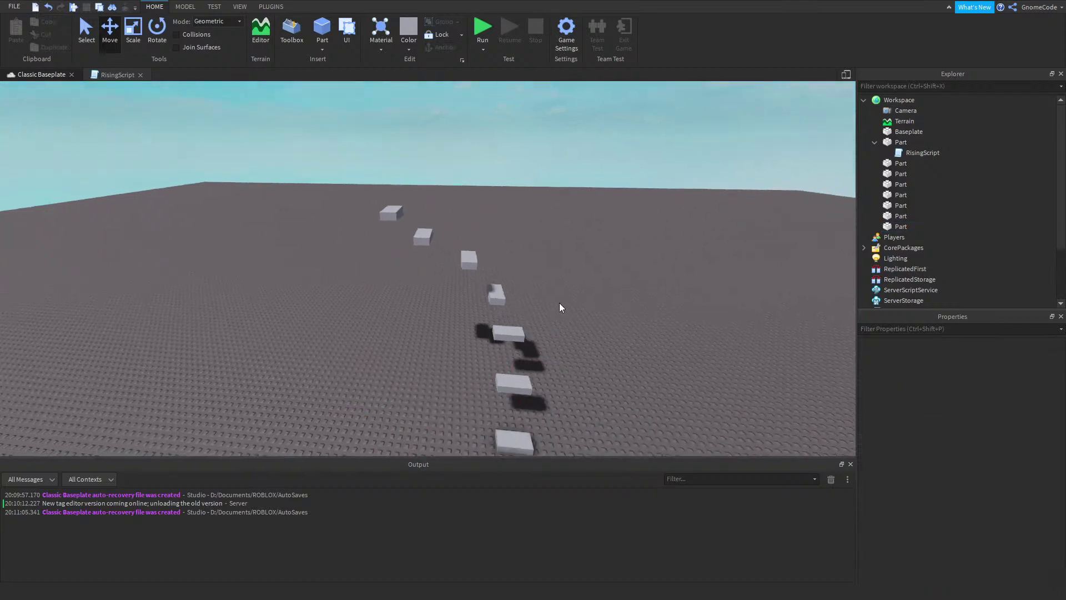
key("w")
key("d")
left_click(468, 295)
left_click(442, 257, "shift")
left_click(387, 230, "shift")
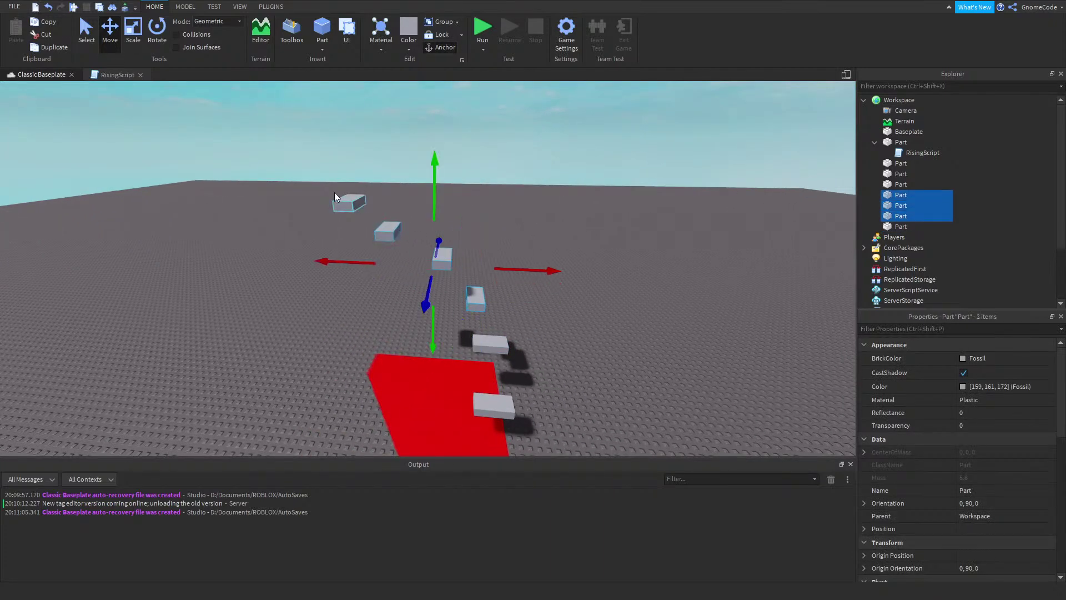
left_click(349, 202, "shift")
key("ctrl+d")
Set rotation snapping to 45°, turn the four copied blocks to 180° about Y and raise them above the staircase
key("ctrl+4")
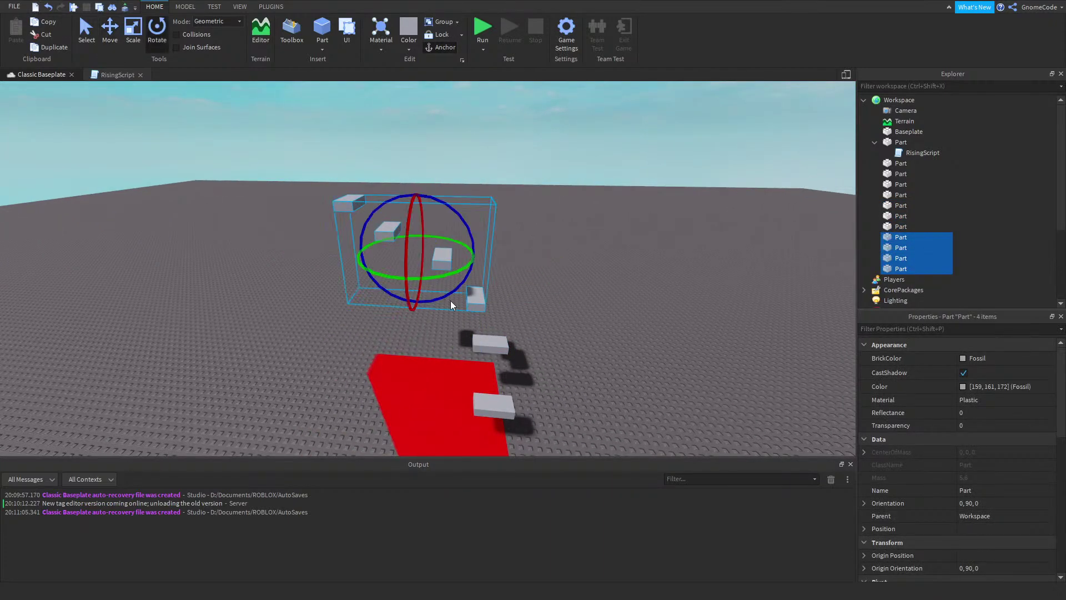
left_click(185, 7)
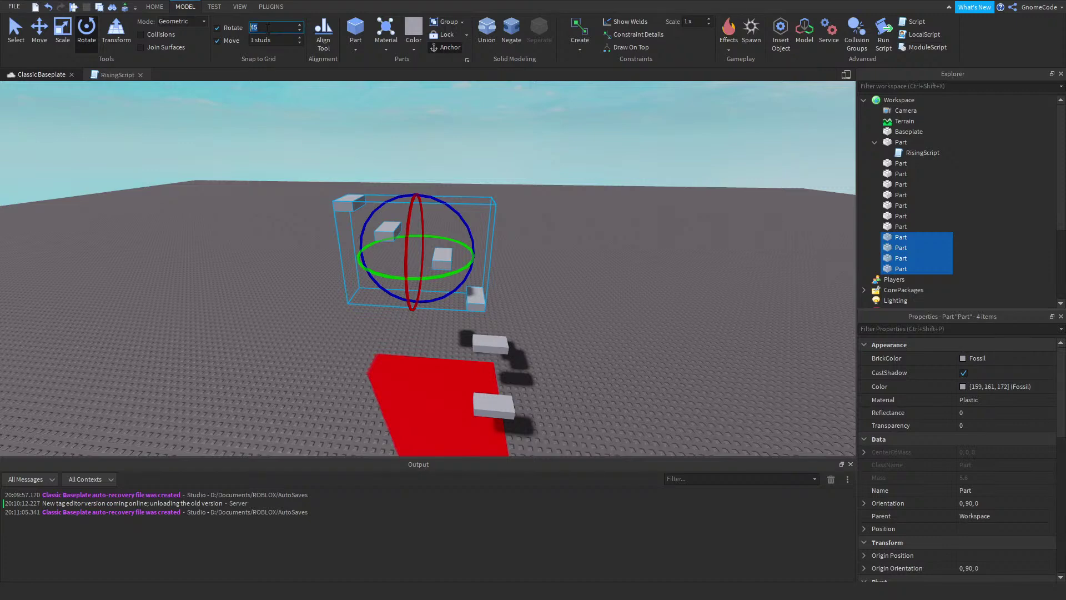
left_click_drag(438, 274, 498, 235)
key("ctrl+2")
left_click_drag(414, 123, 474, 157)
key("a")
right_click_drag(474, 157, 479, 159)
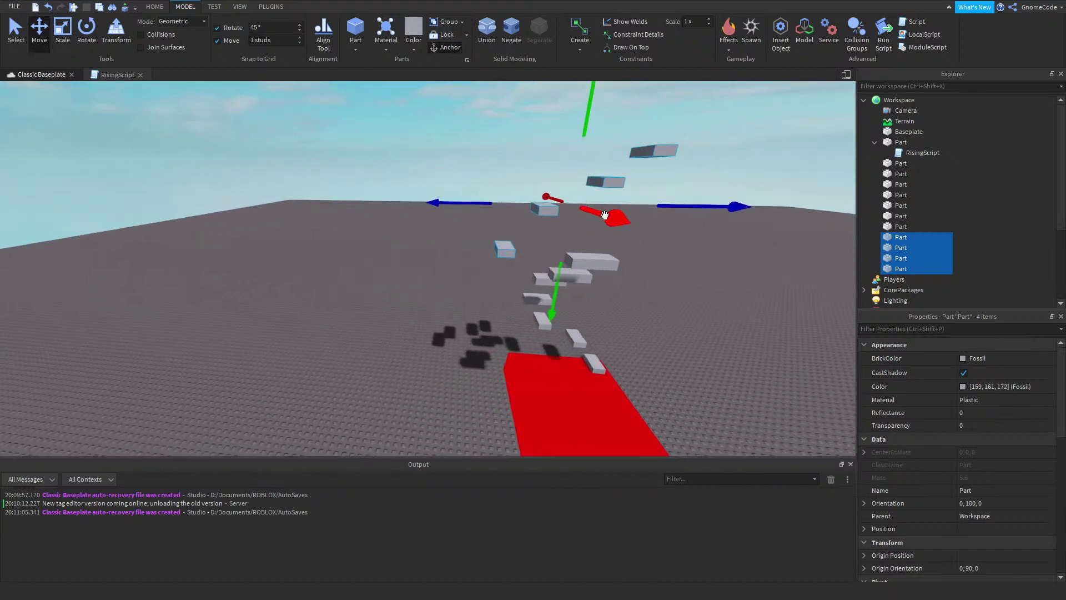
left_click_drag(607, 217, 612, 274)
left_click(712, 238)
key("a")
right_click_drag(634, 246, 629, 247)
key("ctrl+z")
Move the four copied blocks horizontally along both axes to line up with the end of the staircase
left_click_drag(531, 211, 624, 248)
key("a")
right_click_drag(644, 235, 648, 235)
left_click_drag(575, 238, 511, 238)
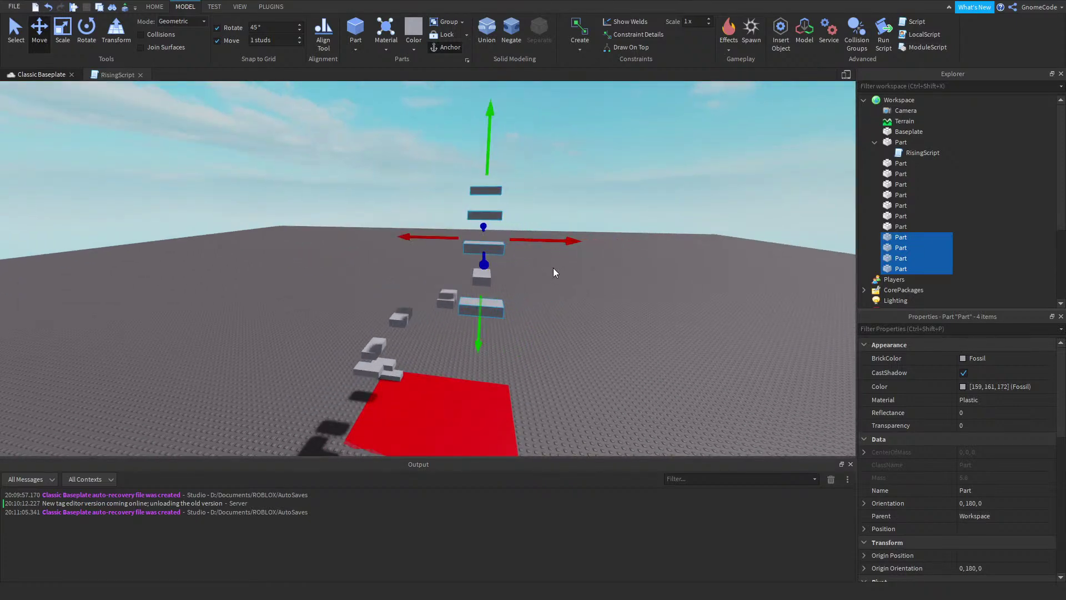
right_click_drag(512, 238, 461, 254)
left_click_drag(354, 229, 451, 229)
Raise the four copied blocks and shift them sideways so the lowest follows the staircase's top block
right_click_drag(451, 228, 494, 314)
key("a")
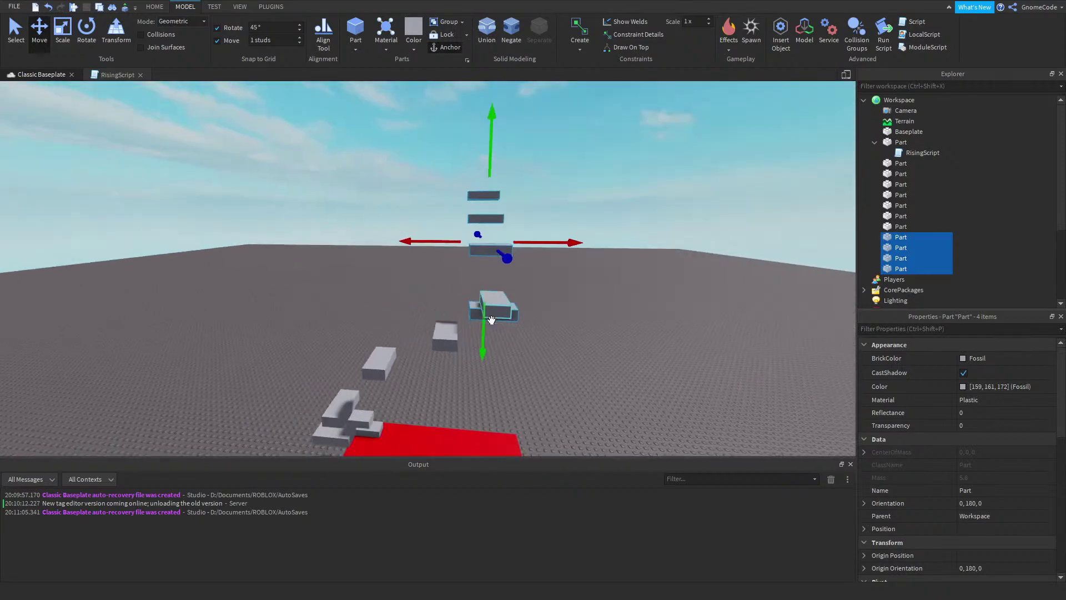
left_click_drag(482, 346, 483, 323)
left_click_drag(543, 222, 571, 221)
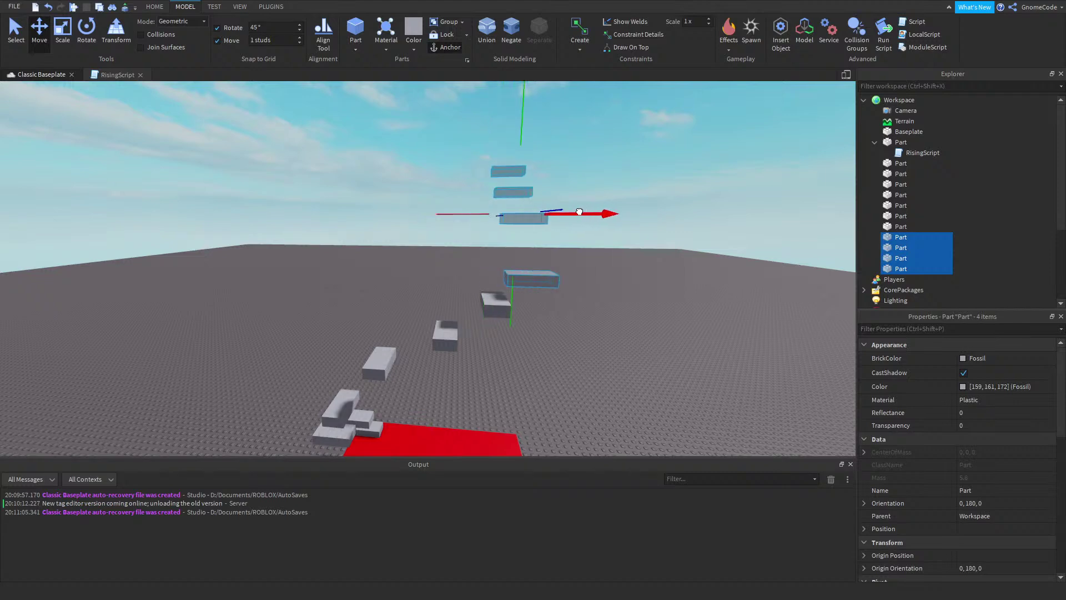
key("d")
right_click_drag(582, 308, 572, 309)
left_click(579, 308)
key("d")
key("w")
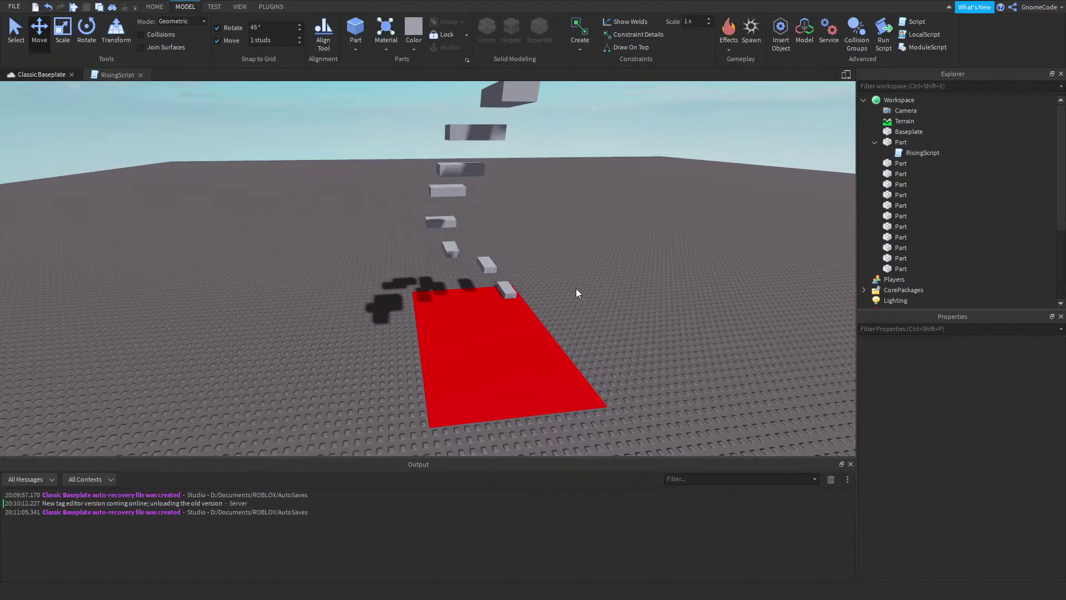
Try to reposition and rotate the four uppermost blocks as a group at the end of the staircase
key("a")
right_click_drag(579, 254, 578, 254)
left_click_drag(358, 194, 621, 334)
key("e")
right_click_drag(611, 308, 611, 307)
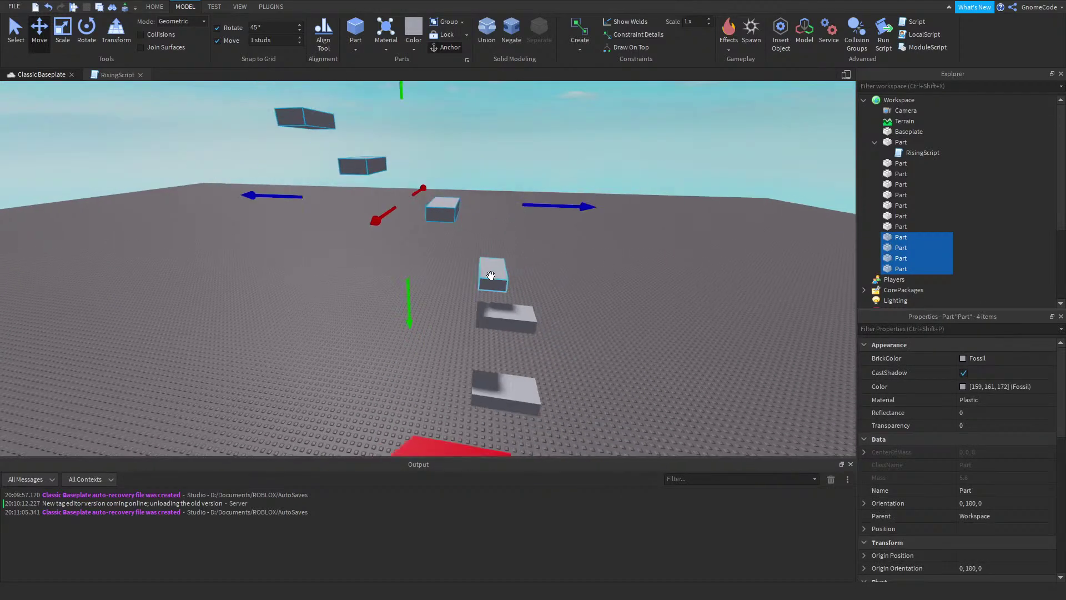
mouse_move(493, 311)
left_mouse_down()
mouse_move(507, 313)
mouse_move(494, 313)
left_mouse_up()
key("r")
key("r")
key("r")
key("r")
key("d")
mouse_move(573, 311)
right_mouse_down()
mouse_move(558, 281)
mouse_move(575, 311)
right_mouse_up()
left_click(557, 204)
right_click_drag(572, 258, 571, 256)
Undo the recent changes to the four uppermost blocks, and redo their earlier moves
key("ctrl+z")
key("ctrl+z")
key("ctrl+z")
key("ctrl+z")
key("ctrl+z")
key("ctrl+z")
key("ctrl+z")
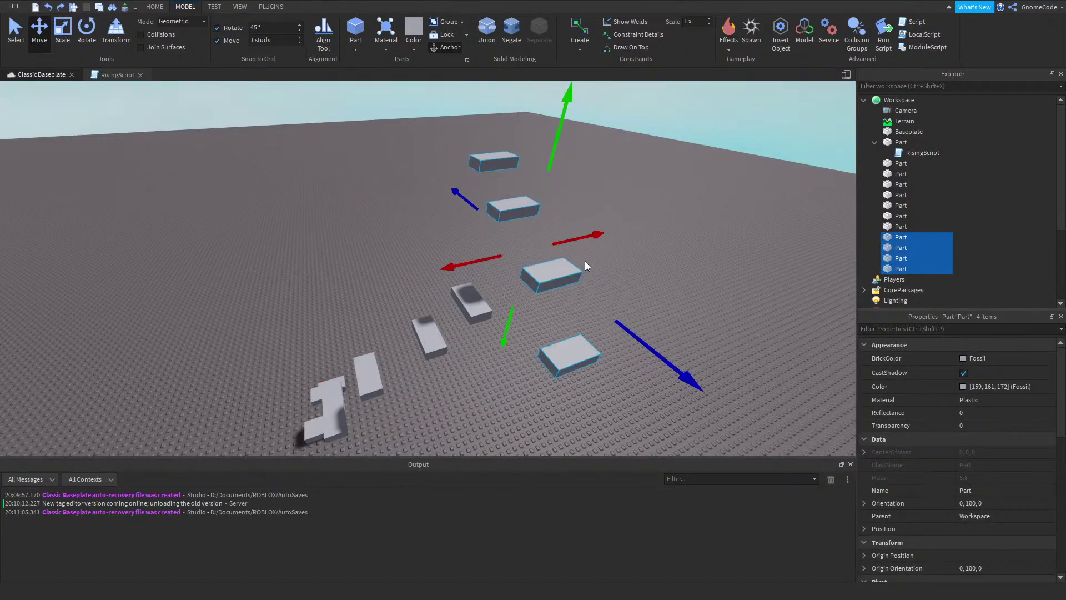
key("ctrl+y")
key("ctrl+y")
key("ctrl+y")
key("ctrl+y")
key("ctrl+y")
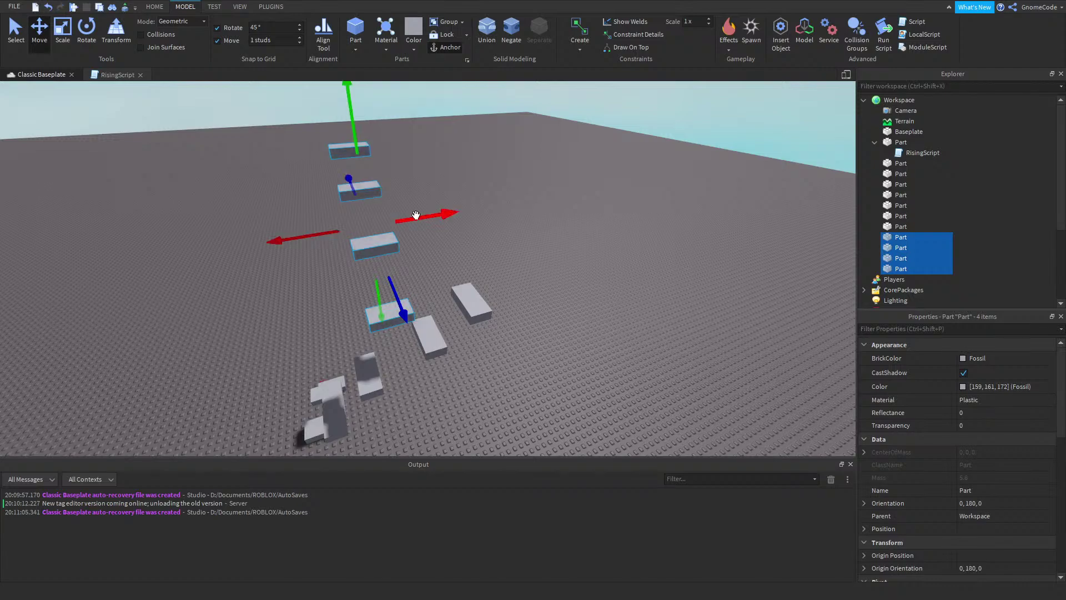
Shift the four uppermost blocks sideways and raise them to continue the staircase from its last block
left_click_drag(521, 262, 492, 252)
right_click_drag(481, 276, 481, 276)
left_click_drag(493, 331, 496, 303)
right_click_drag(525, 314, 547, 302)
key("s")
left_click(547, 302)
key("s")
right_click_drag(478, 319, 478, 319)
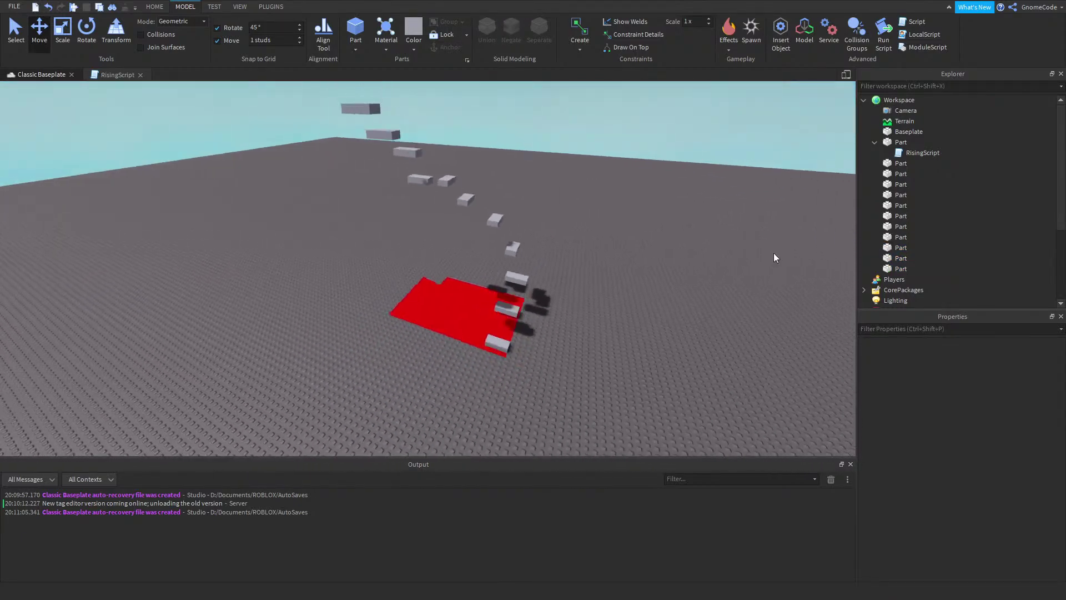
Select all the grey staircase blocks and check their Anchored property
left_click(948, 165)
left_click(911, 269, "shift")
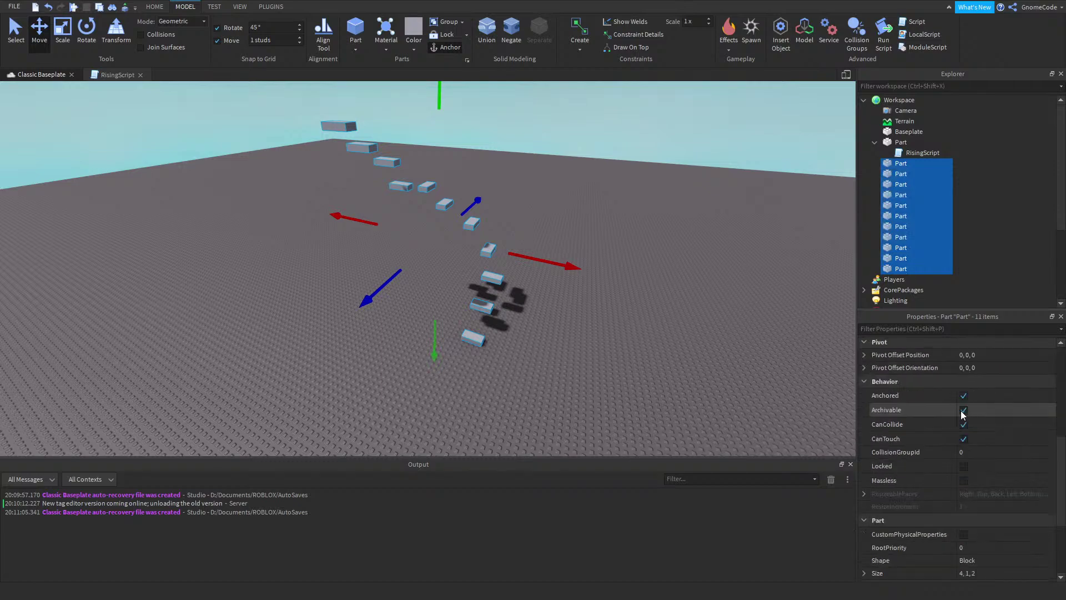
left_click(594, 307)
right_click_drag(593, 307, 593, 307)
scroll(532, 332, "up", 3)
scroll(532, 332, "down", 5)
Playtest the rising lava with Play Here, and stop the test
left_click(215, 7)
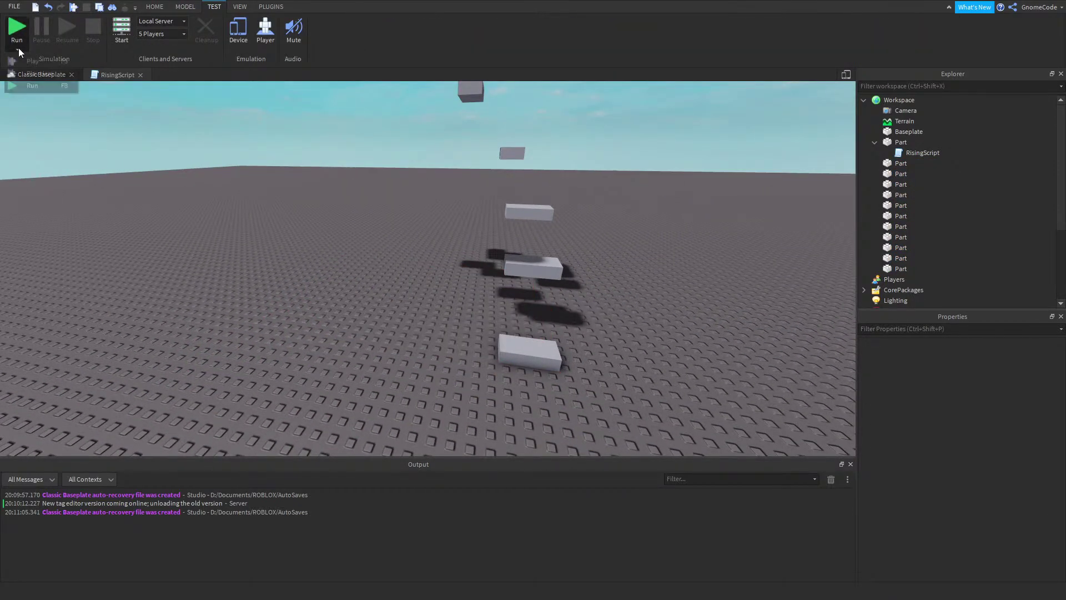
left_click(37, 77)
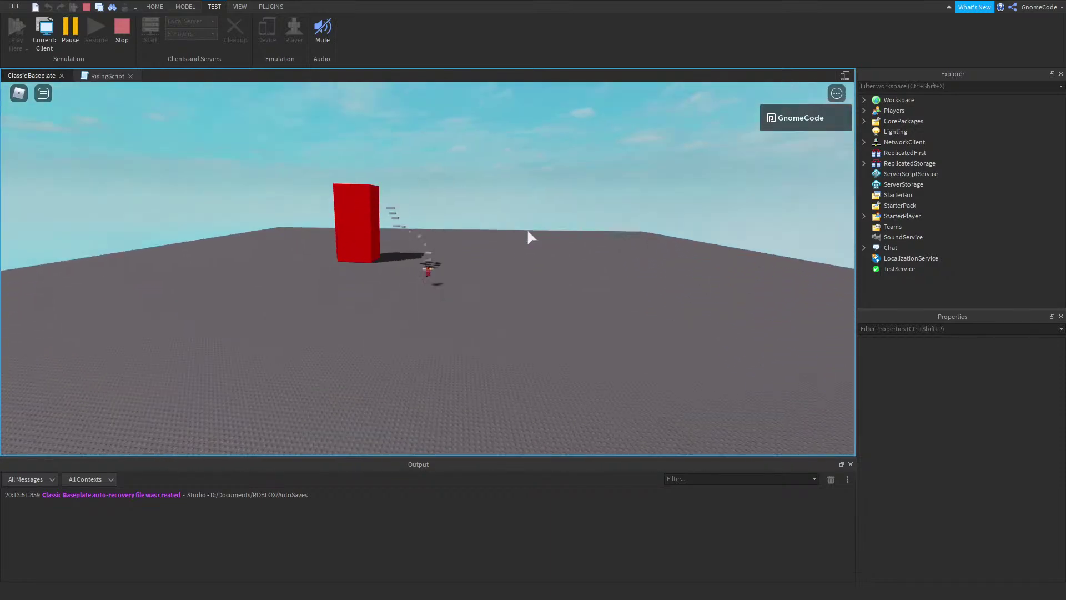
left_click(121, 28)
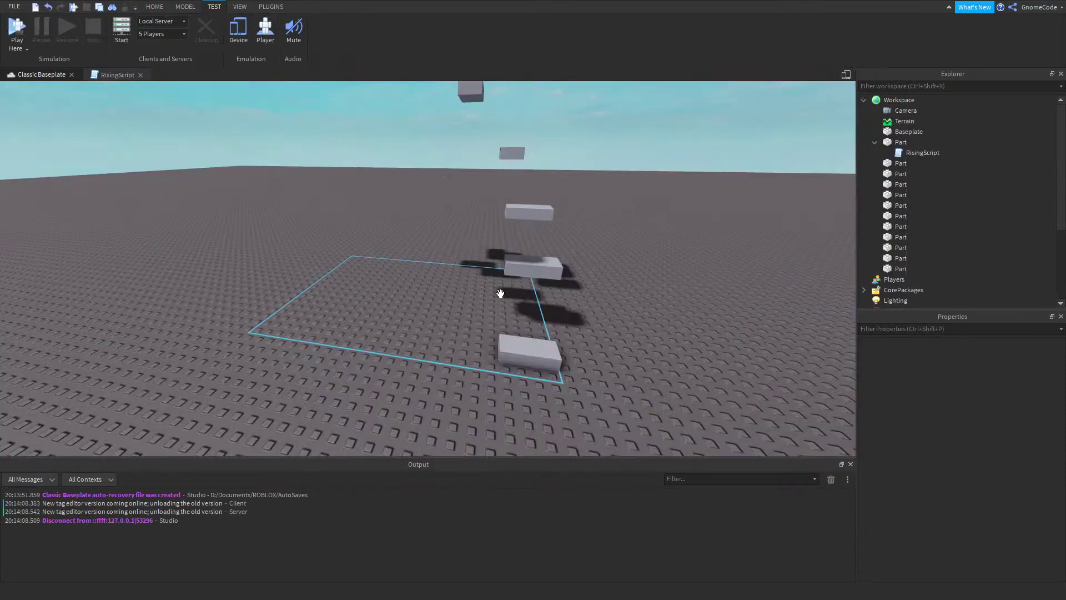
Anchor the red lava part and turn off its CanCollide property
scroll(868, 446, "down", 10)
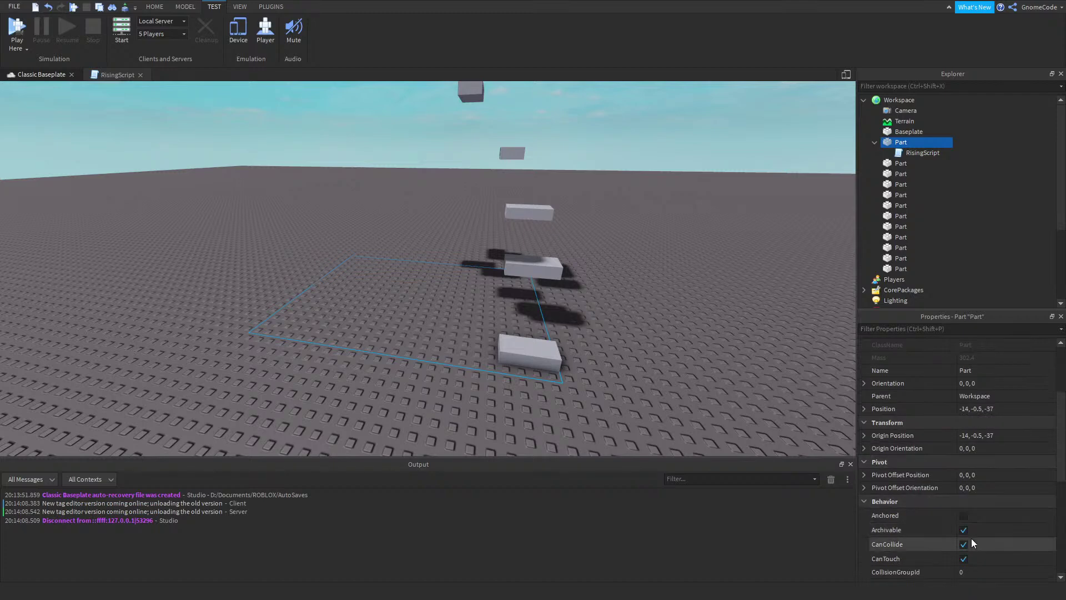
left_click(964, 475)
left_click(964, 505)
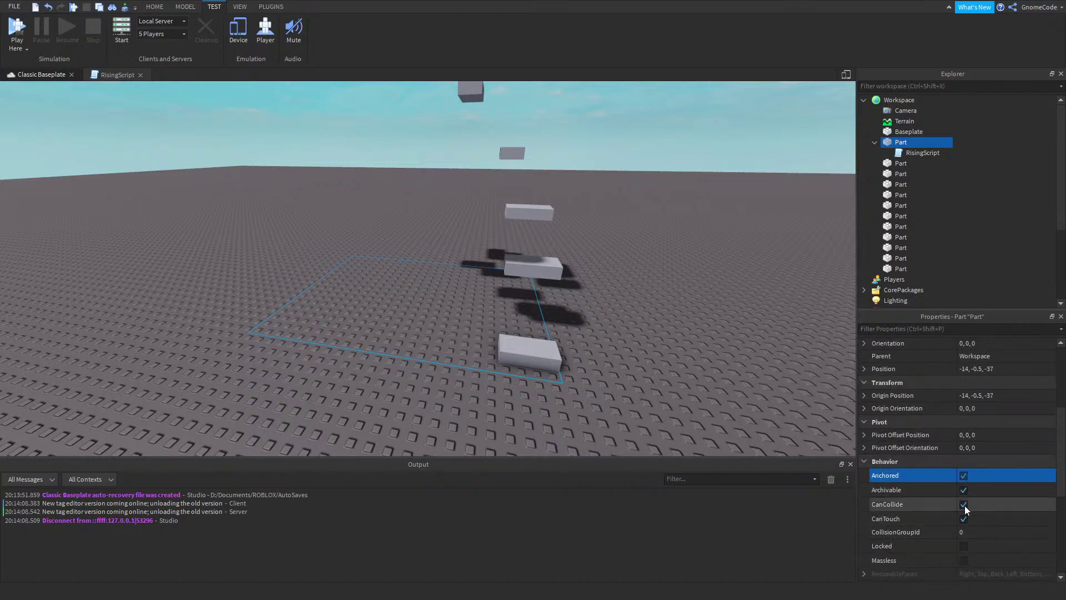
right_click_drag(672, 314, 582, 316)
left_click(540, 269)
right_click_drag(545, 285, 522, 289)
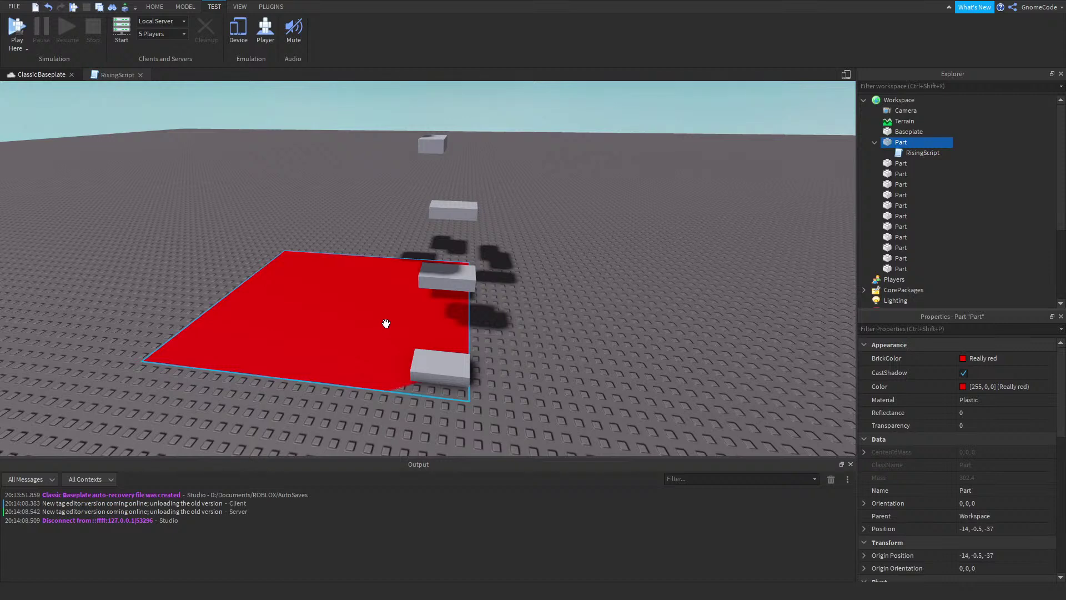
left_click(641, 349)
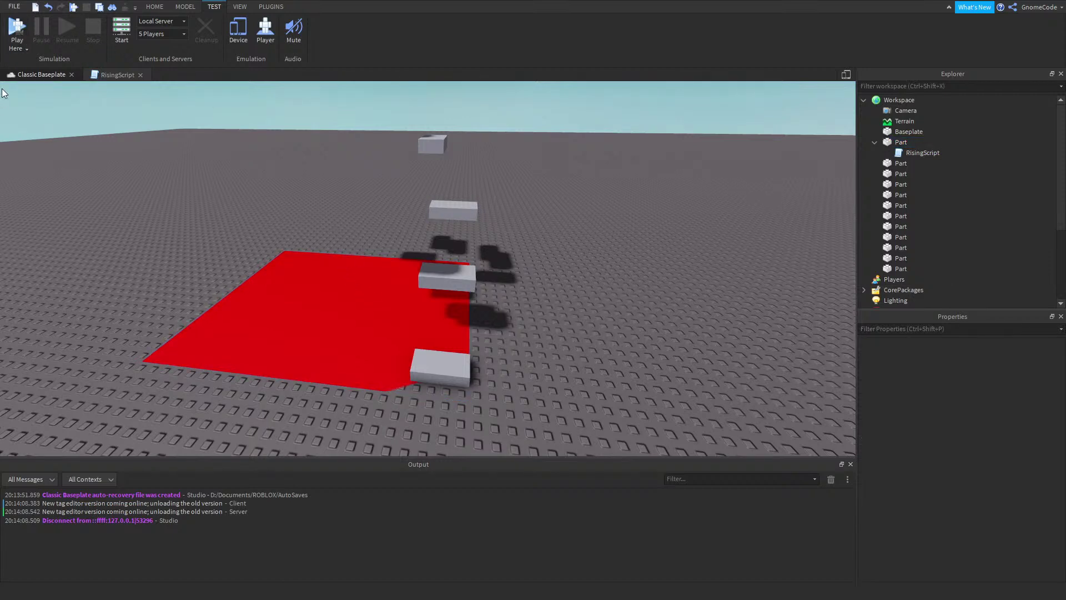
Playtest again with Play Here, run and jump the character off the blocks above the lava, and stop the test
left_click(16, 24)
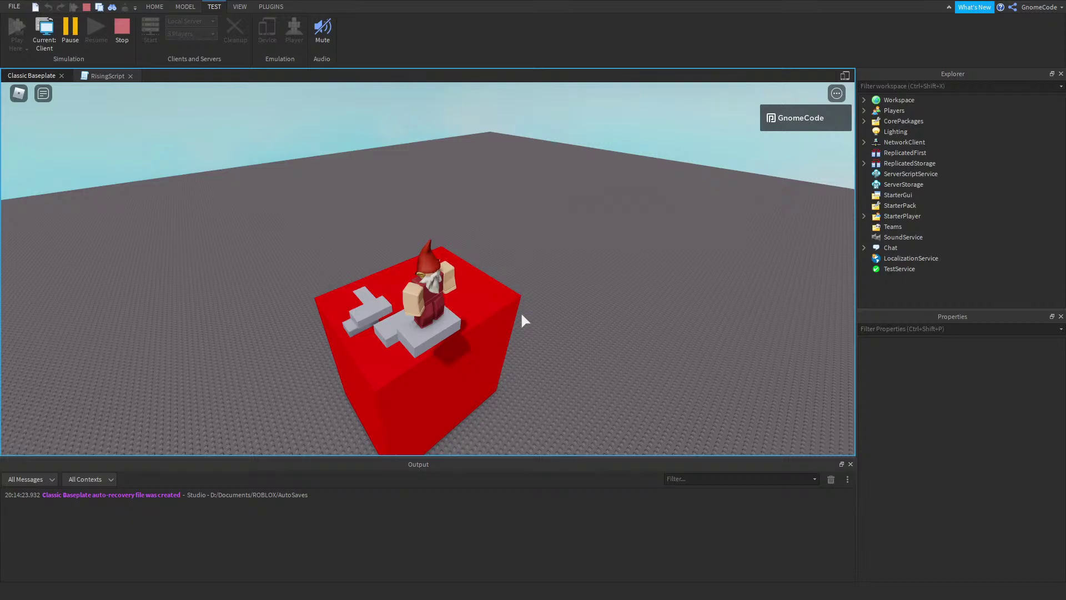
right_click_drag(486, 275, 487, 279)
key("w")
key("space")
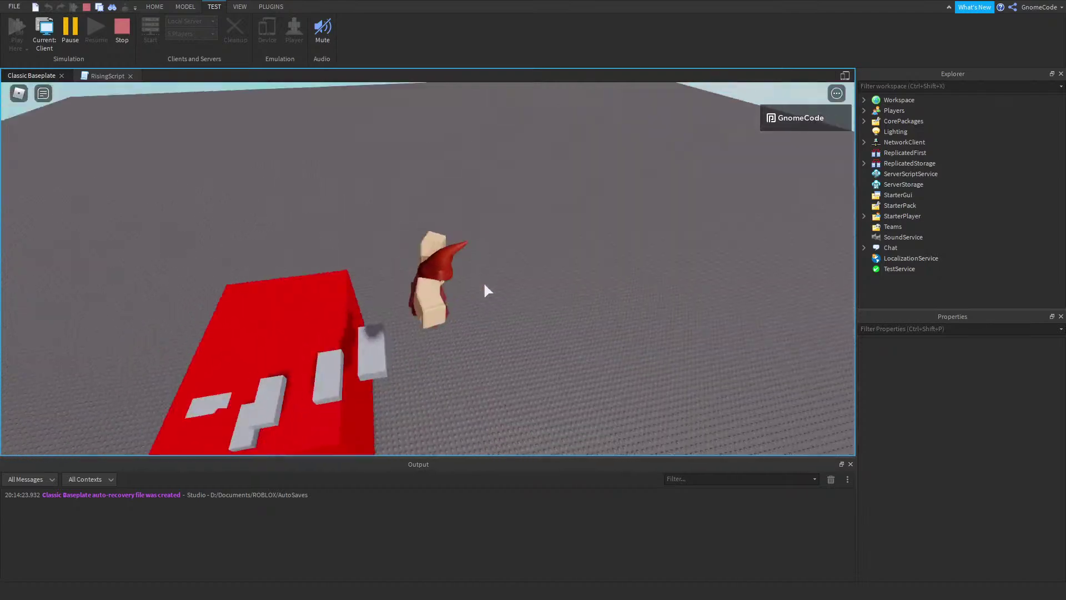
left_click(122, 26)
Delete the highest grey block at the far end of the staircase
scroll(500, 256, "down", 10)
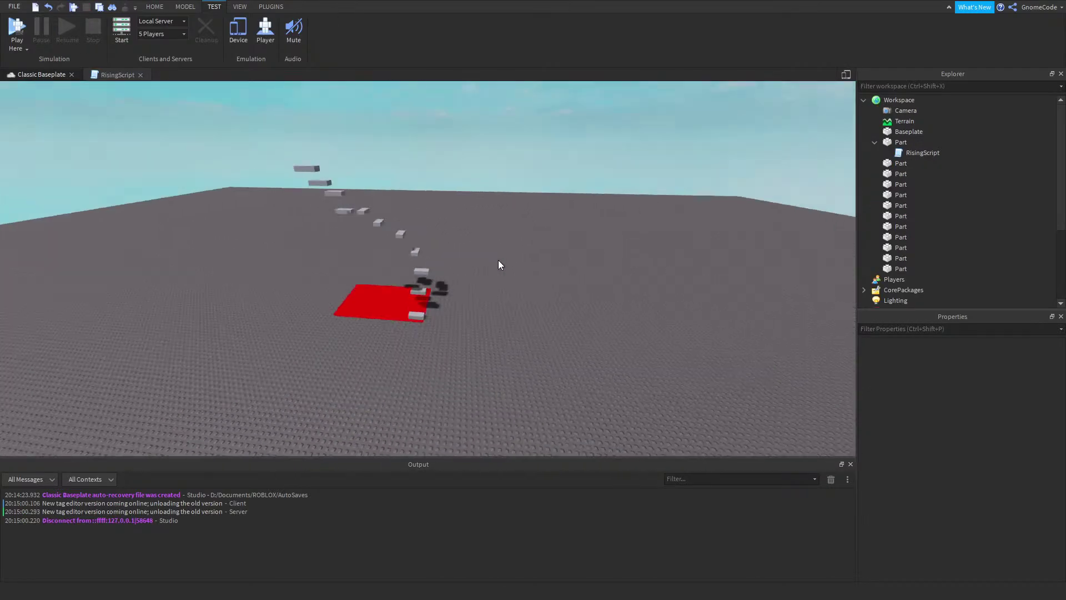
scroll(421, 234, "up", 5)
scroll(454, 262, "up", 5)
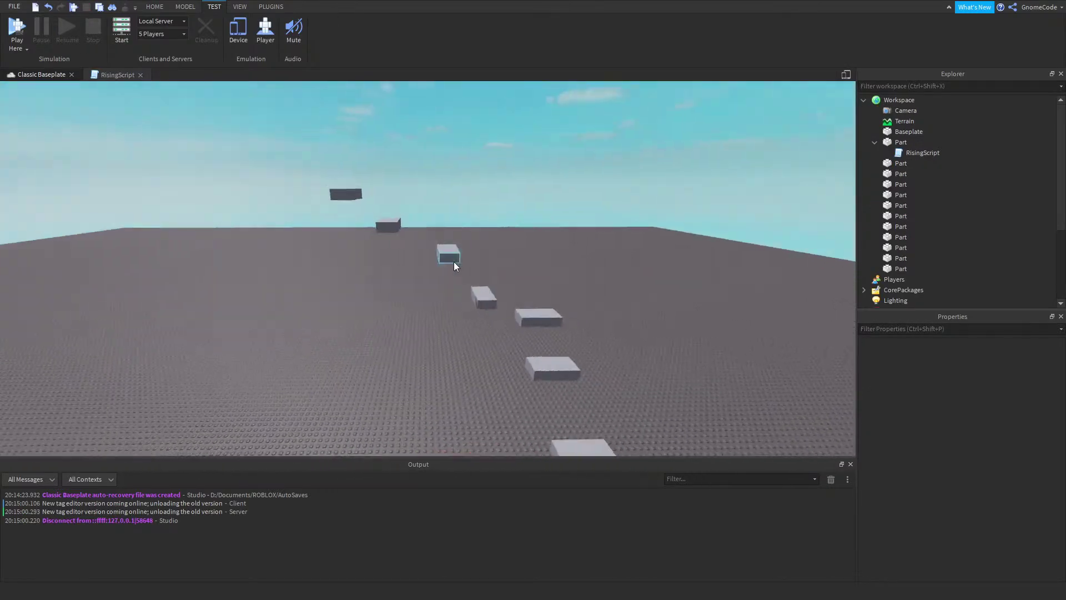
left_click(423, 232)
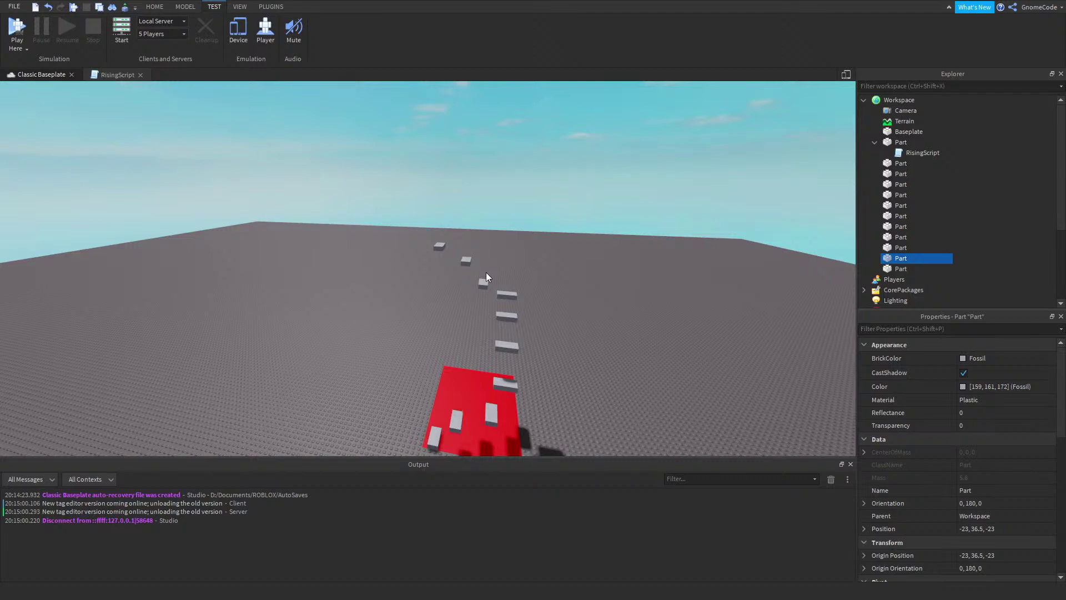
key("Delete")
Group the red lava part and all the grey staircase blocks into one model
scroll(552, 304, "down", 5)
right_click_drag(552, 305, 552, 305)
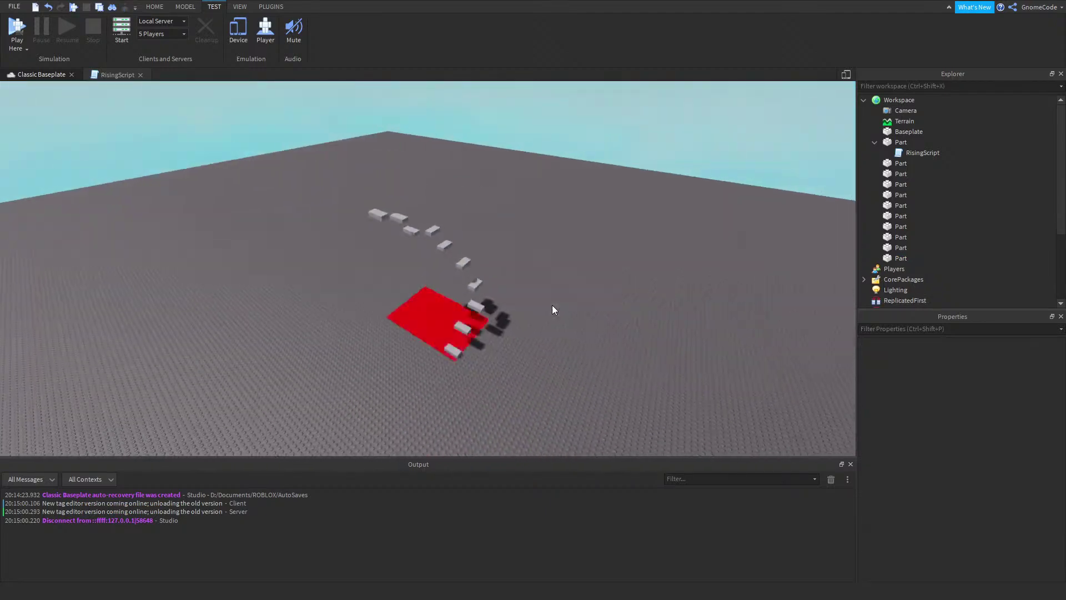
left_click_drag(465, 301, 607, 422)
key("ctrl+g")
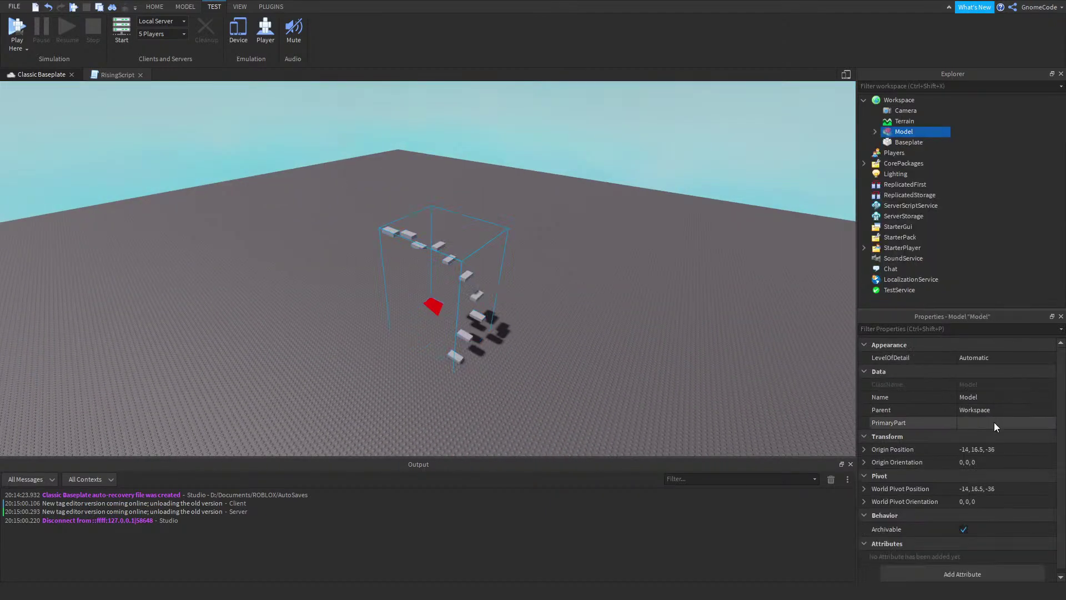
Rename the grouped model as LavaGame and move it into ServerStorage
left_click(994, 398)
type("Lava")
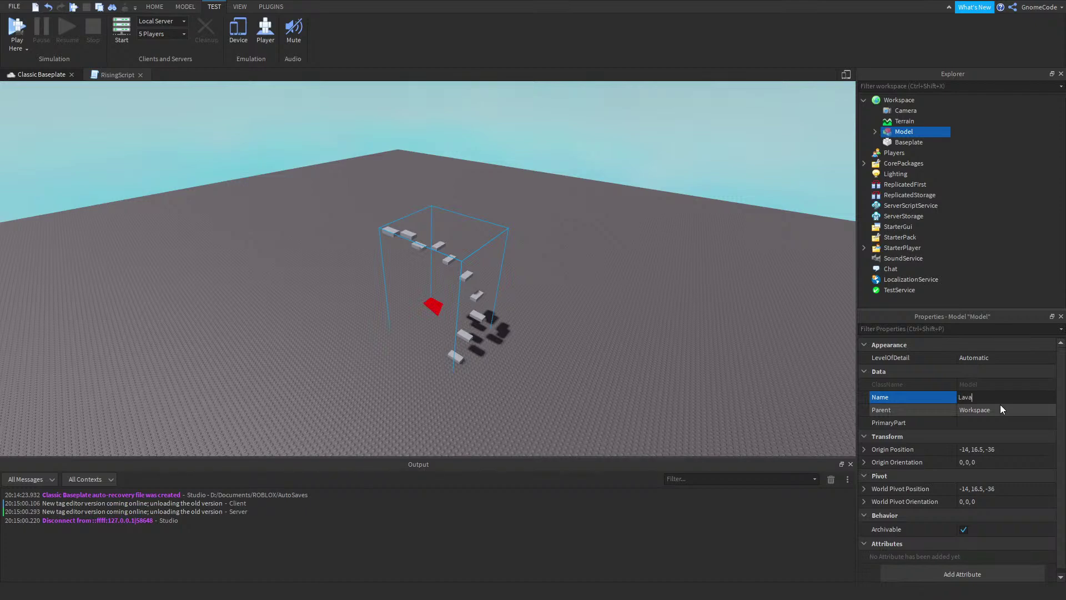
type("Game")
key("Return")
left_click_drag(905, 132, 915, 215)
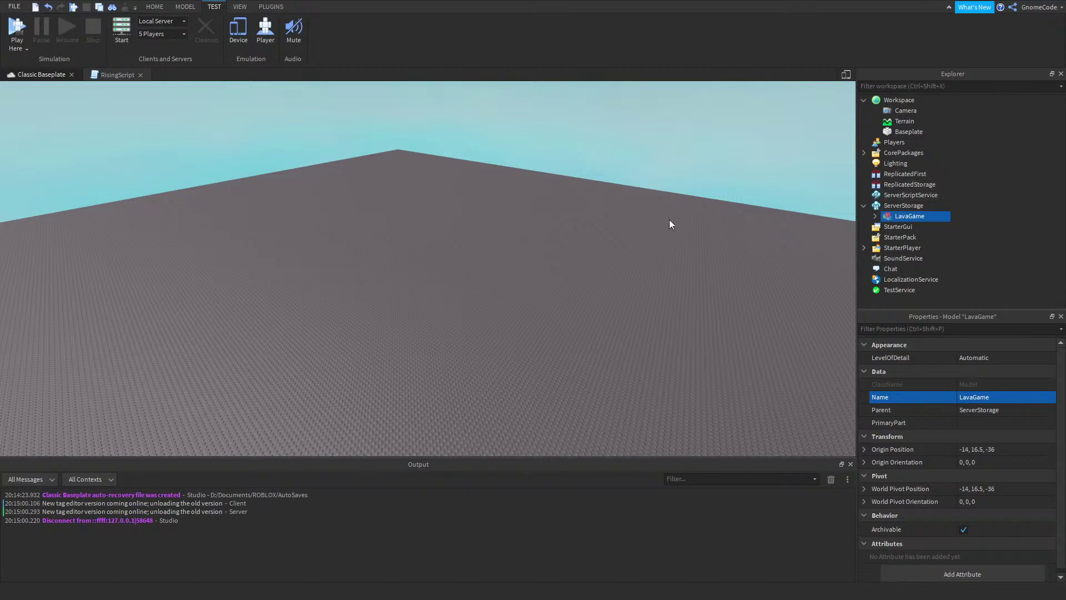
Insert a new block part on the empty baseplate
left_click(501, 309)
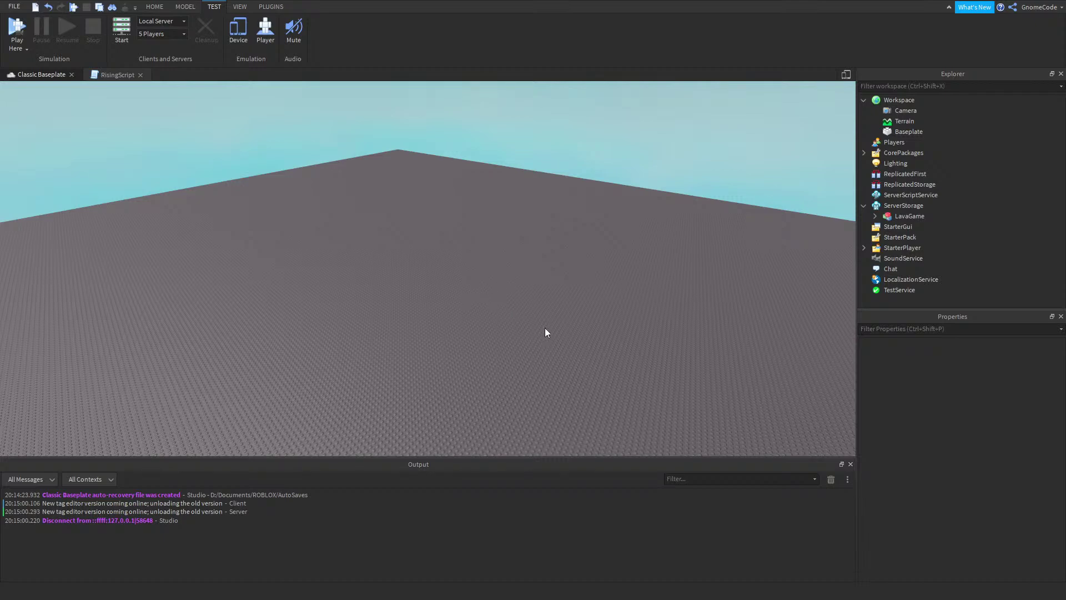
scroll(499, 306, "up", 3)
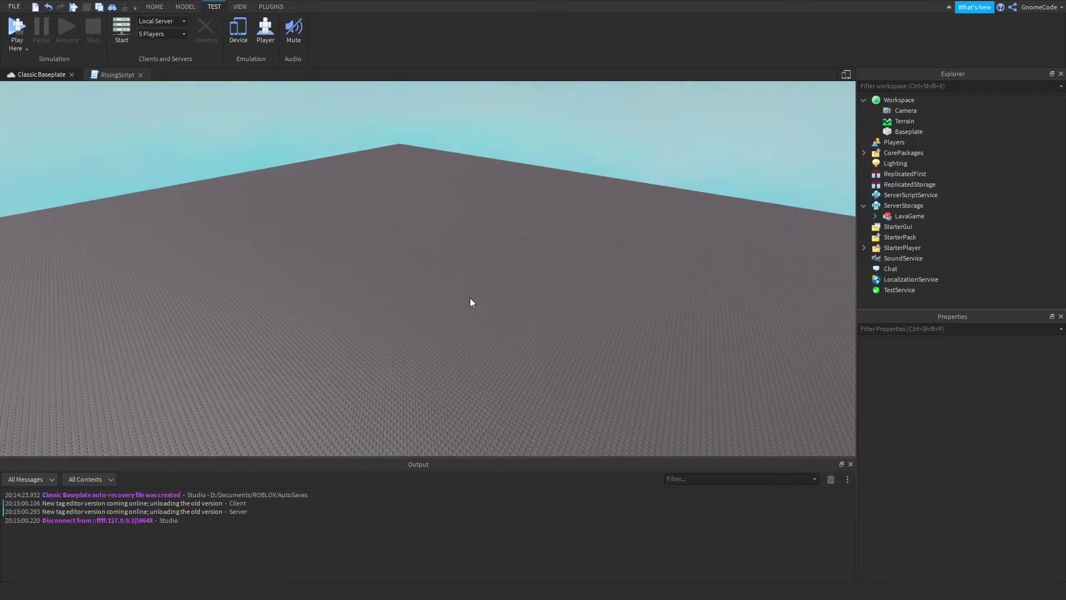
left_click(161, 9)
left_click(322, 27)
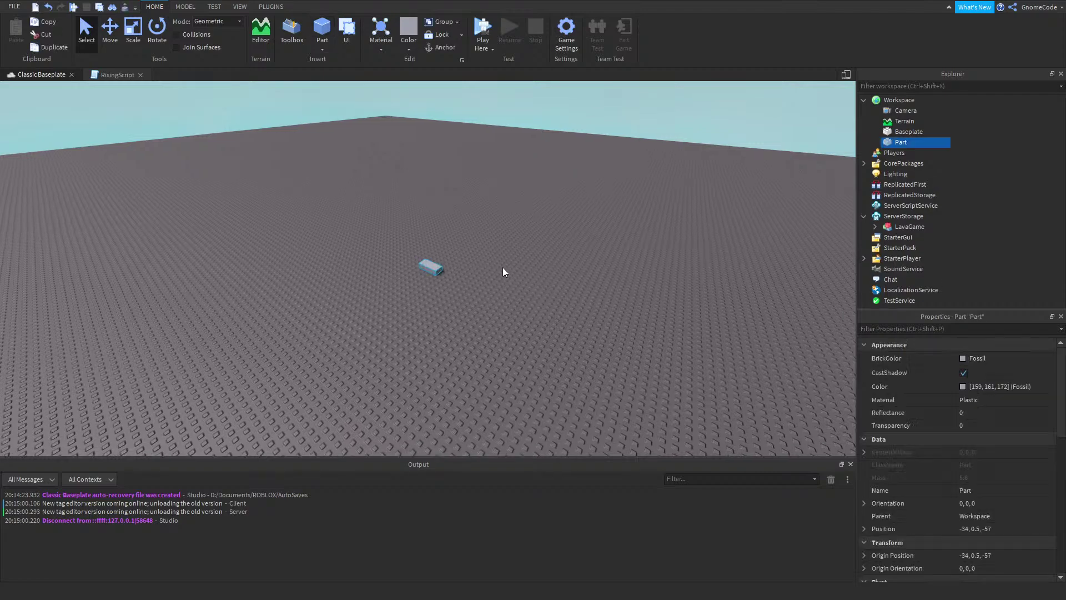
scroll(503, 267, "up", 3)
Raise the new part 8 studs straight up with the Move tool
left_click(109, 28)
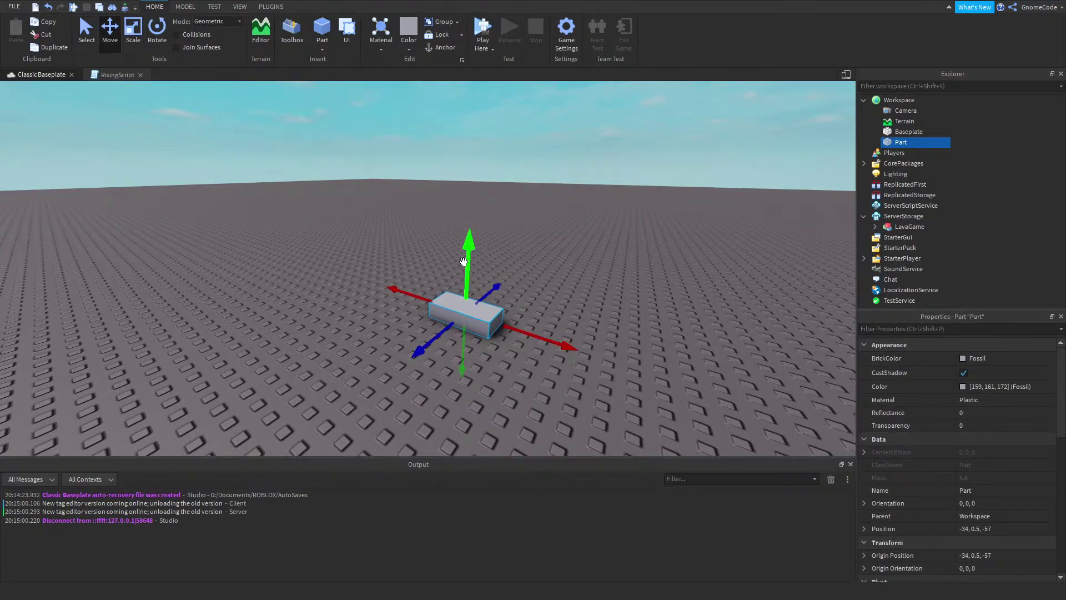
left_click_drag(471, 245, 476, 100)
key("f")
left_click(555, 294)
right_click_drag(556, 294, 516, 322)
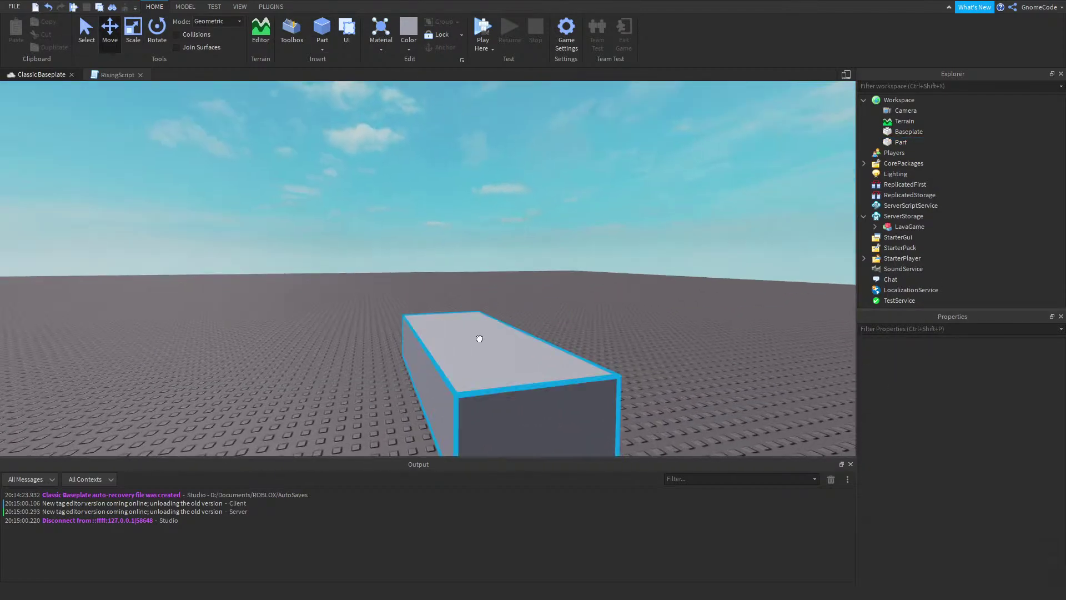
left_click(476, 338)
key("f")
right_click_drag(617, 250, 642, 268)
scroll(642, 269, "up", 2)
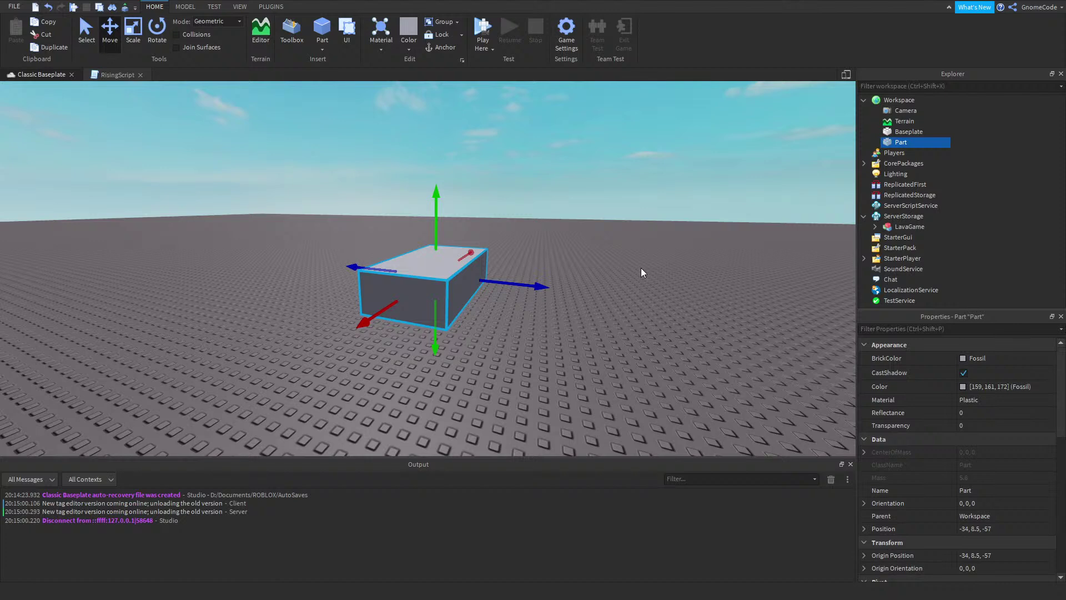
Place the floating part on the baseplate at about -56, 0.5, -49 and rotate it to a 90-degree orientation
left_click(556, 250)
left_click(435, 288)
scroll(439, 288, "down", 5)
key("ctrl+r")
key("ctrl+r")
key("ctrl+r")
key("ctrl+r")
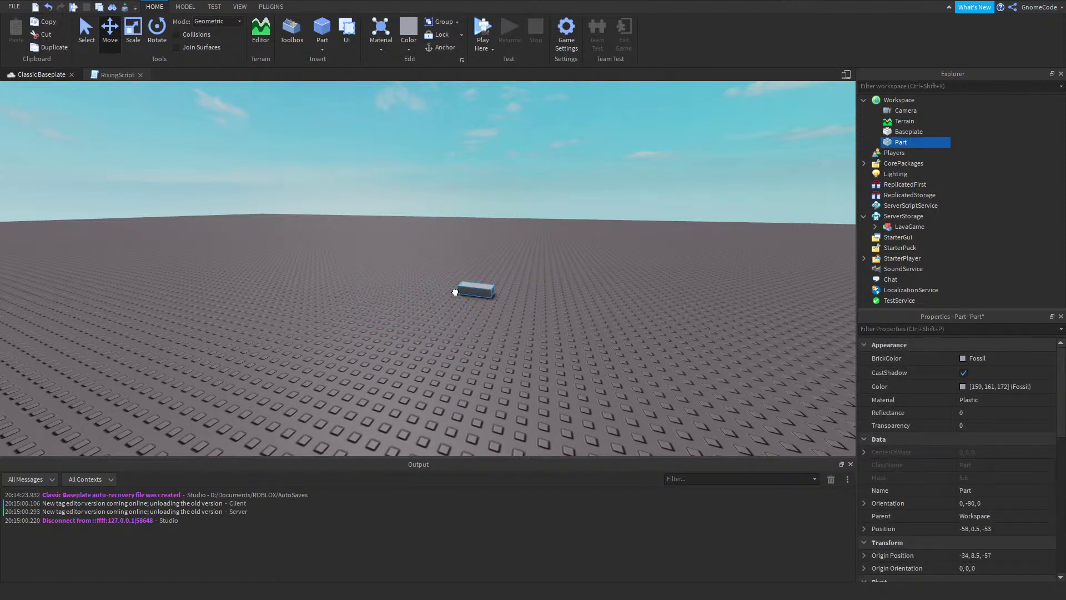
left_click_drag(454, 292, 439, 288)
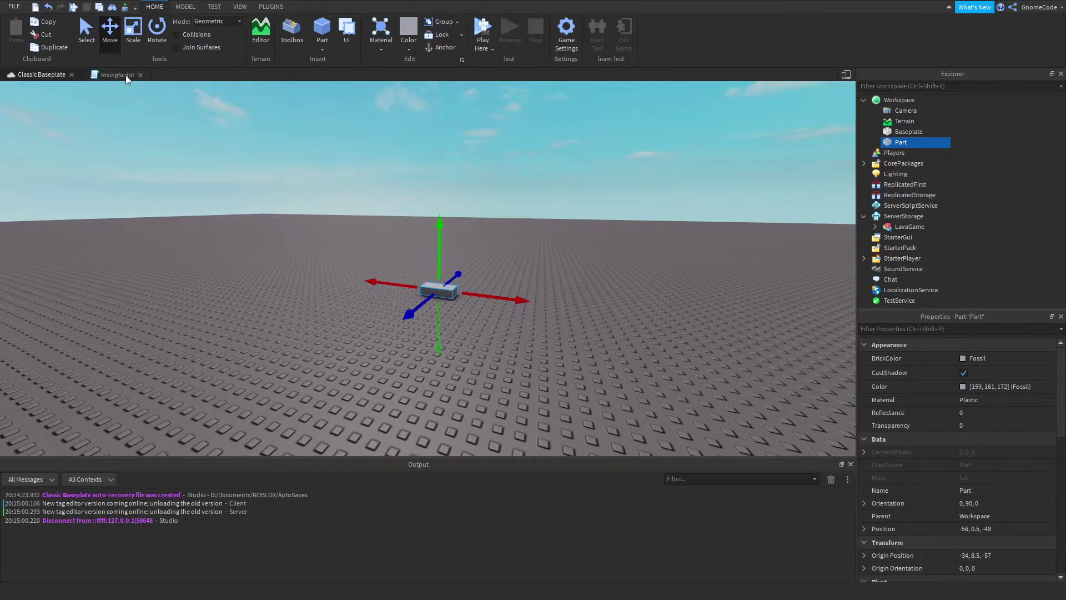
Slide the part across the baseplate to about -51, 0.5, -47 and rotate it to a 180-degree orientation
key("ctrl+1")
scroll(499, 304, "up", 5)
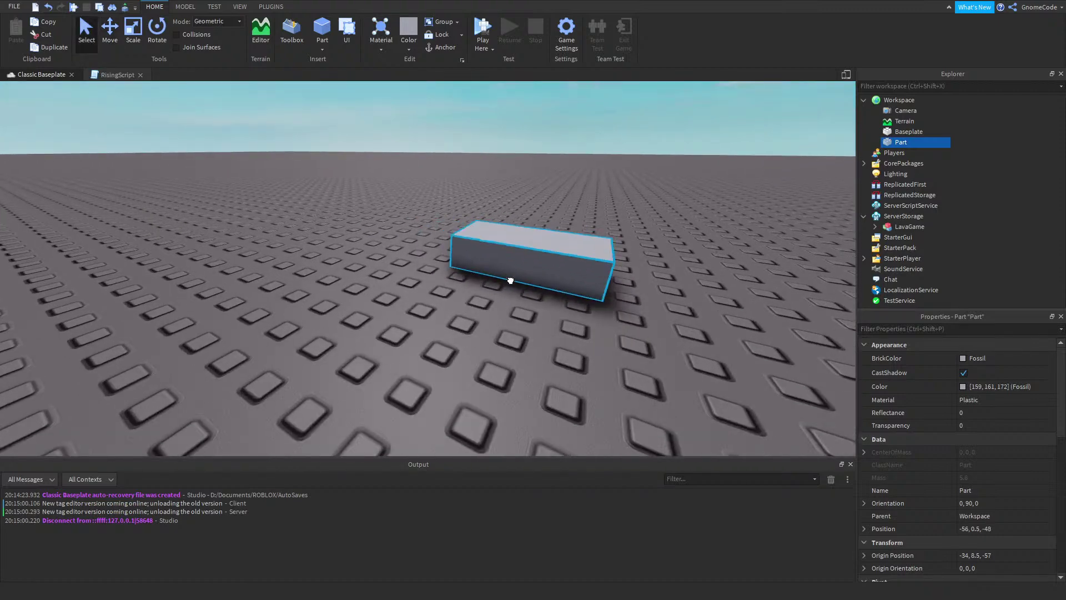
left_click_drag(504, 283, 478, 320)
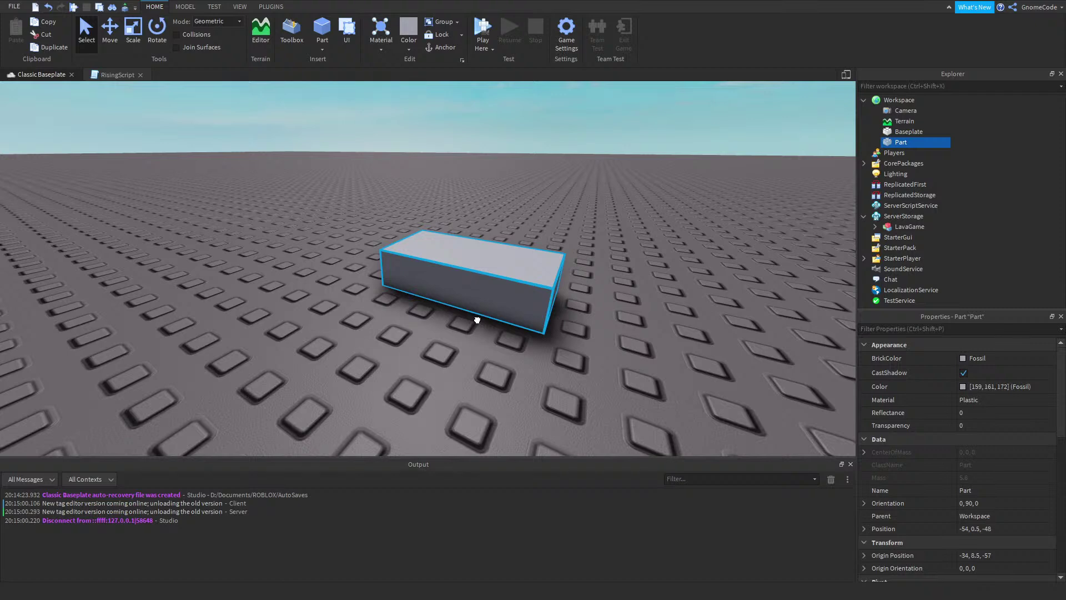
left_click_drag(477, 320, 392, 322)
key("r")
key("r")
key("r")
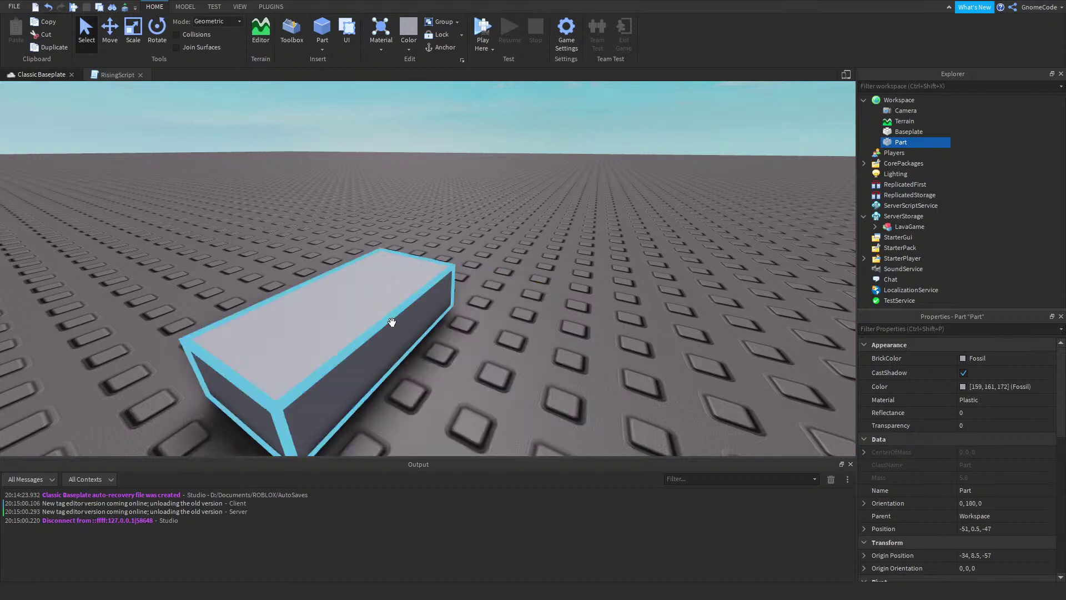
Lift the rotated part 8 studs above the baseplate with the Move tool, and reselect it with the Select tool
left_click(110, 29)
left_click_drag(347, 228, 318, 83)
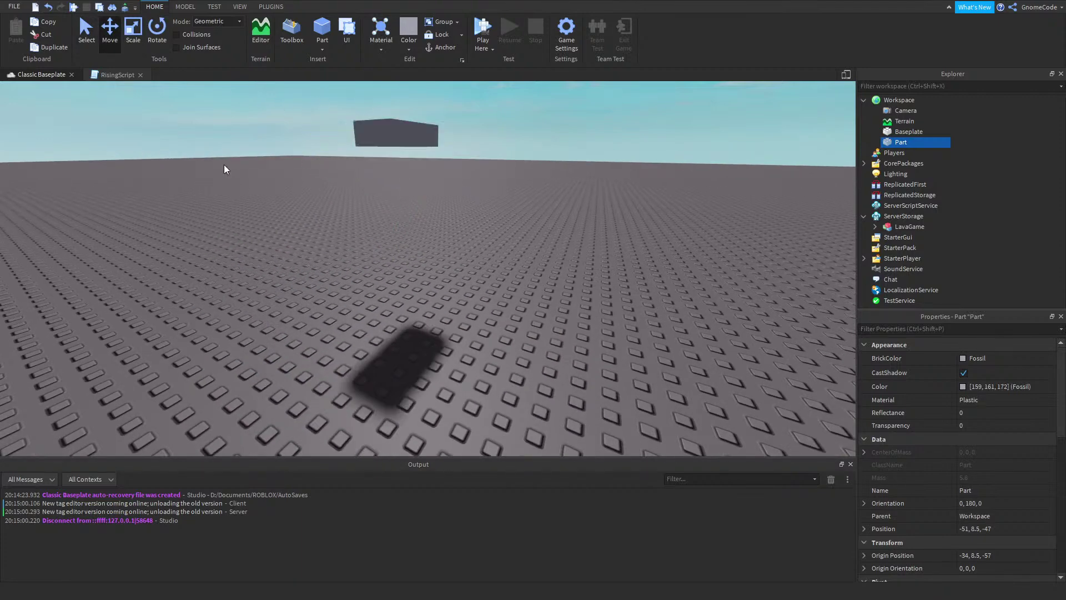
left_click(225, 165)
left_click(87, 37)
left_click(406, 127)
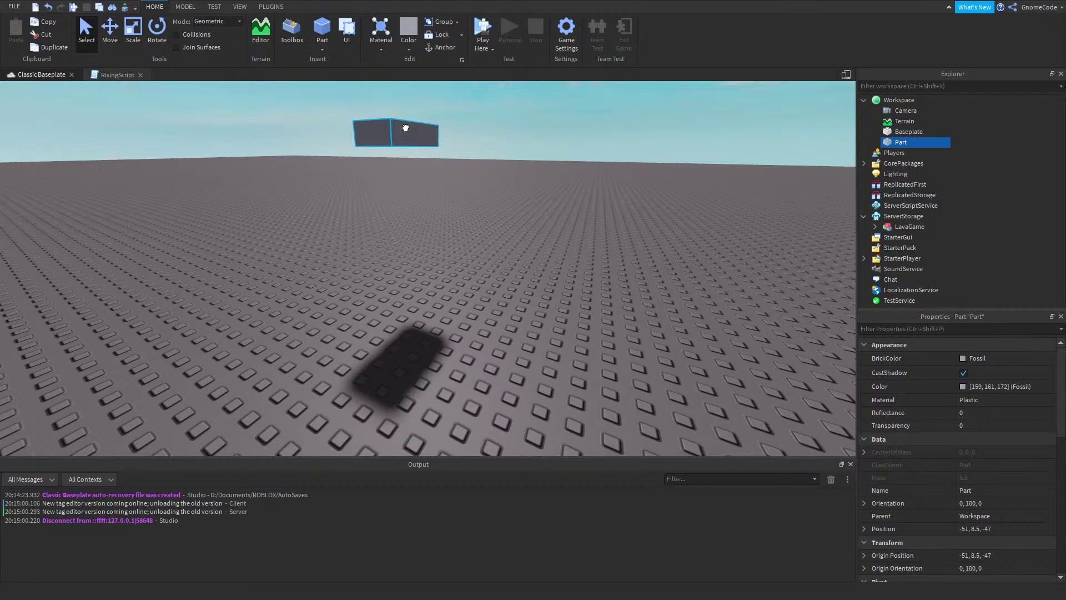
Bring the part back down onto the baseplate and place it at about -41, 0.5, -50
left_click_drag(406, 128, 522, 422)
right_click_drag(553, 355, 607, 344)
key("s")
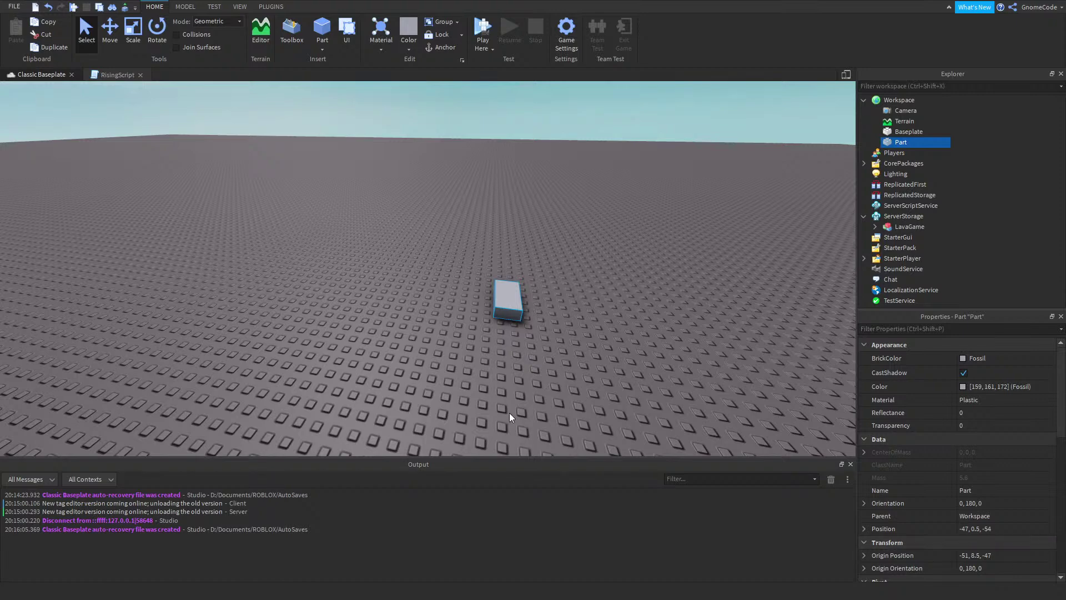
key("alt+Tab")
left_click(476, 183)
left_click(586, 231)
right_click_drag(586, 233, 588, 244)
key("d")
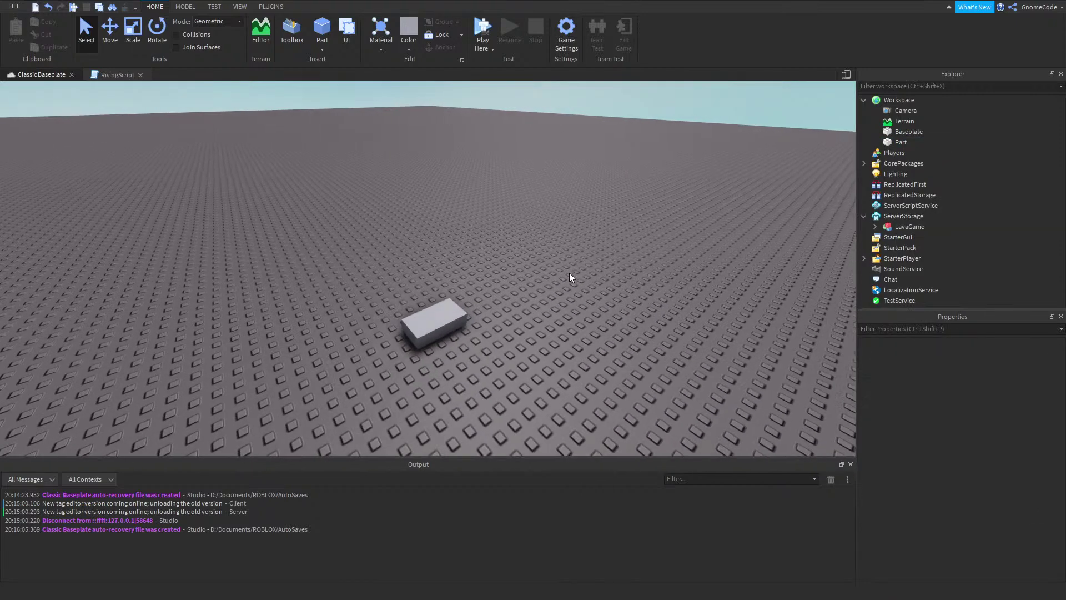
key("a")
left_click(506, 324)
key("d")
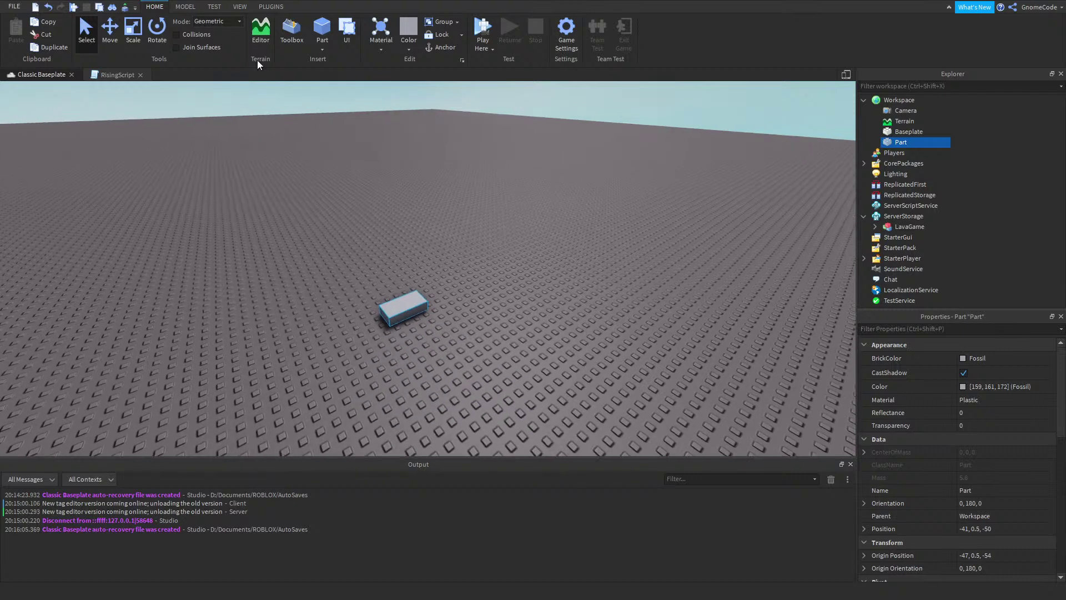
Raise the part 3 studs off the baseplate with the Move tool
left_click(110, 30)
left_click_drag(411, 268, 400, 229)
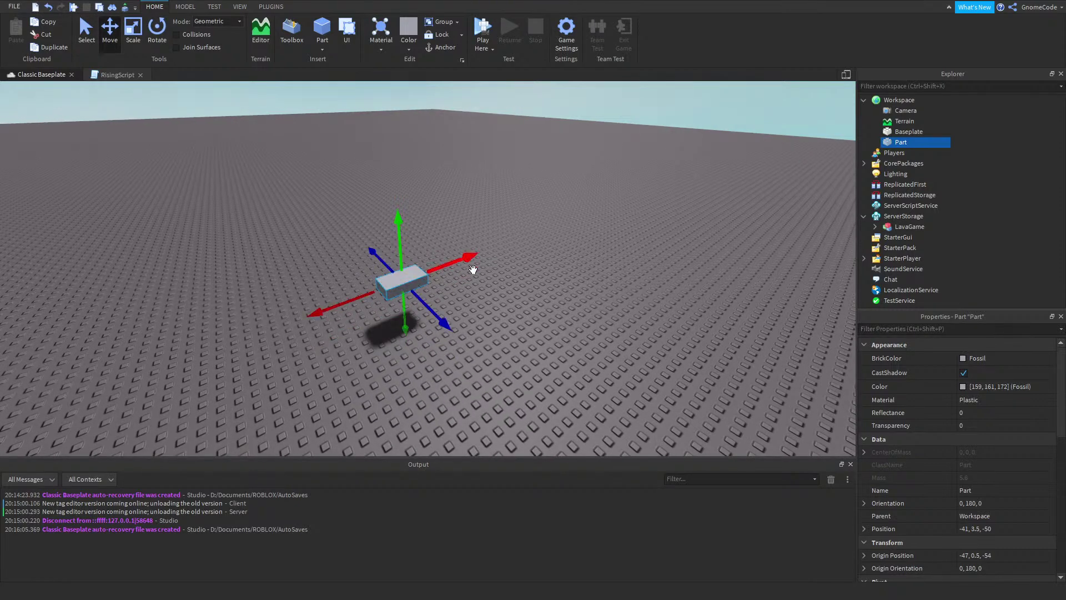
key("w")
key("a")
key("s")
key("d")
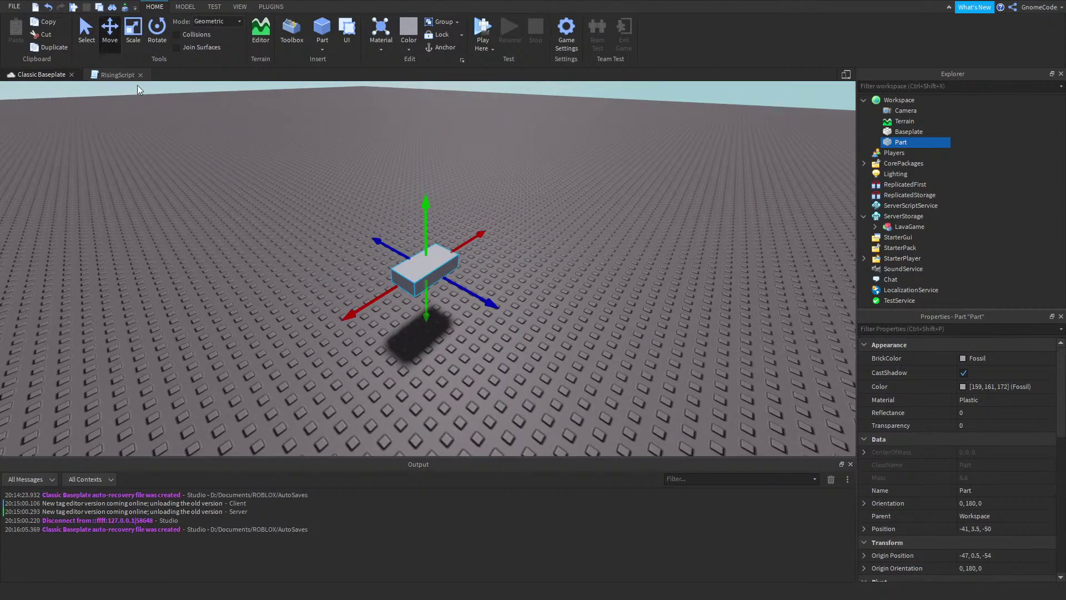
Scale the floating part about 5 studs larger along both horizontal axes to form a flat platform
left_click(133, 31)
left_click_drag(453, 284, 530, 327)
left_click_drag(431, 324, 336, 374)
left_click(574, 302)
right_click_drag(574, 303, 576, 308)
left_click(500, 331)
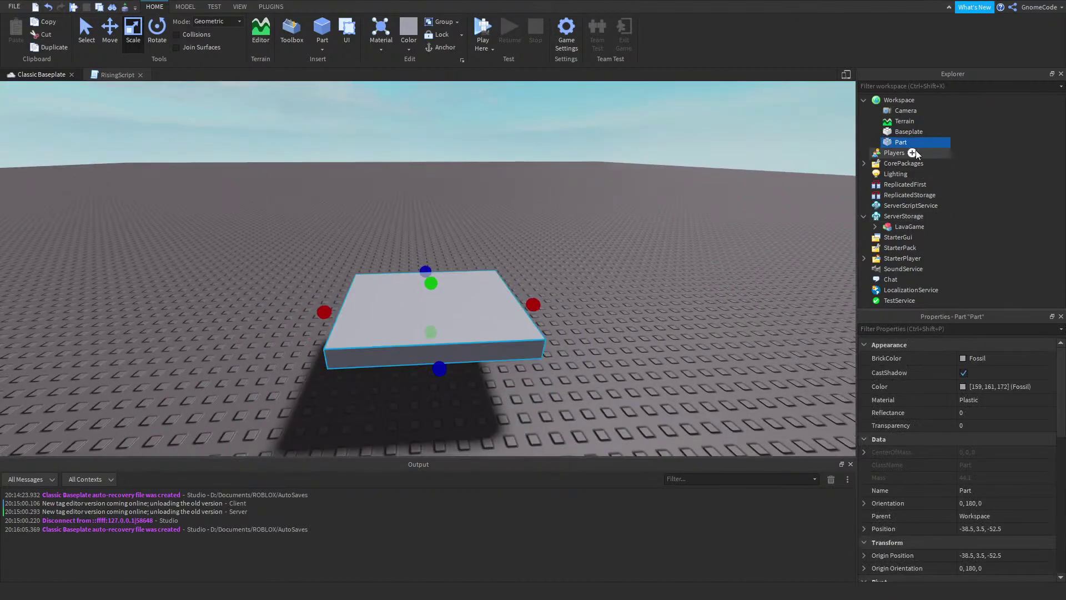
Insert a Script into the floating platform part
left_click(917, 143)
left_click(892, 204)
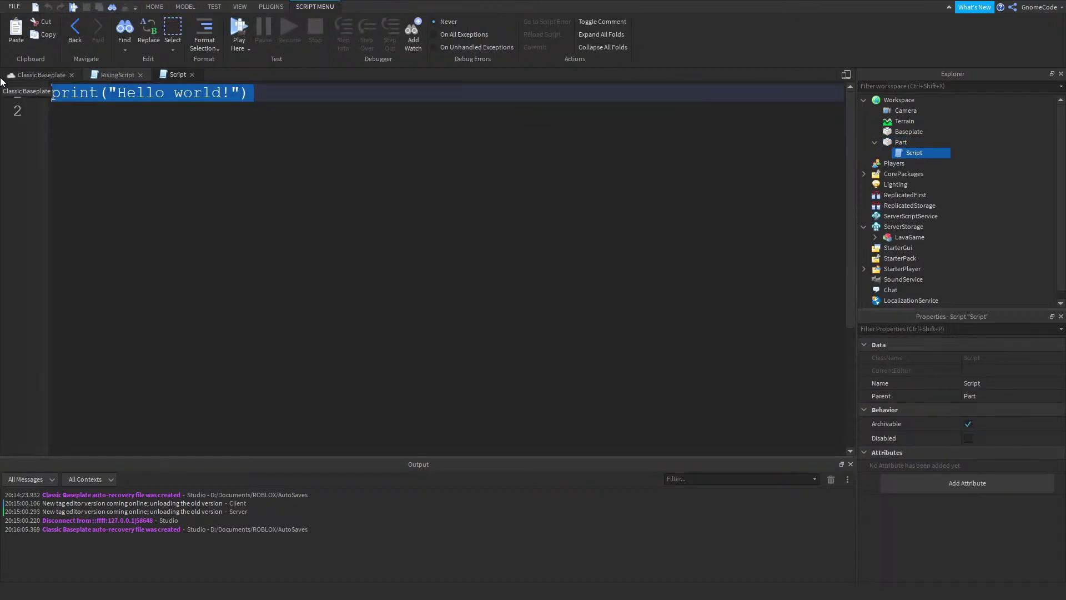
Replace the default print line with an empty script.Parent.Touched:Connect handler that takes a function with the parameter part
type("script.Parent.Touched:Co")
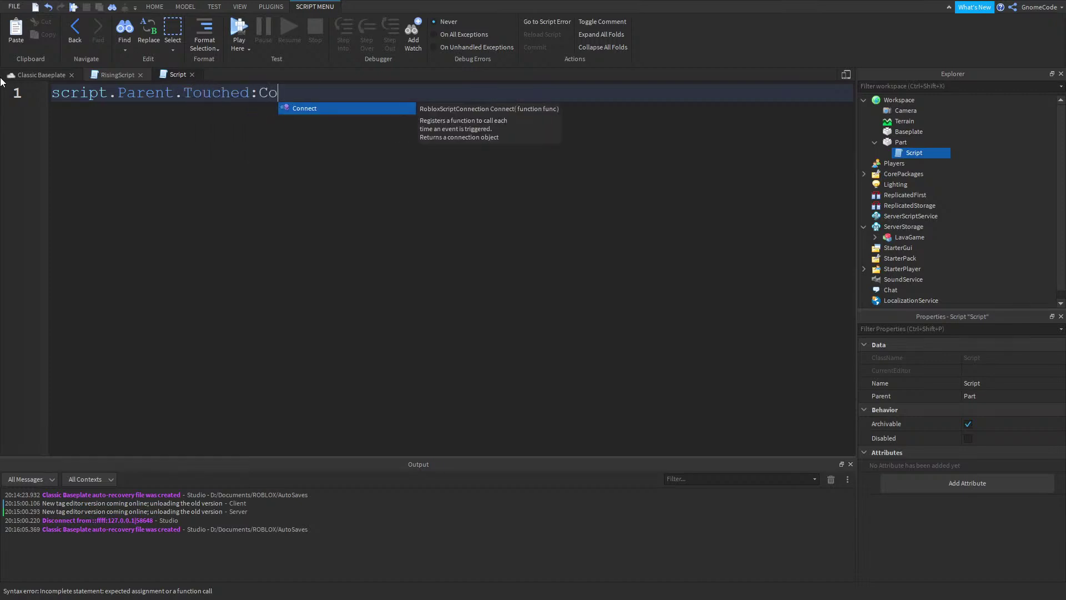
type("nnect(function(")
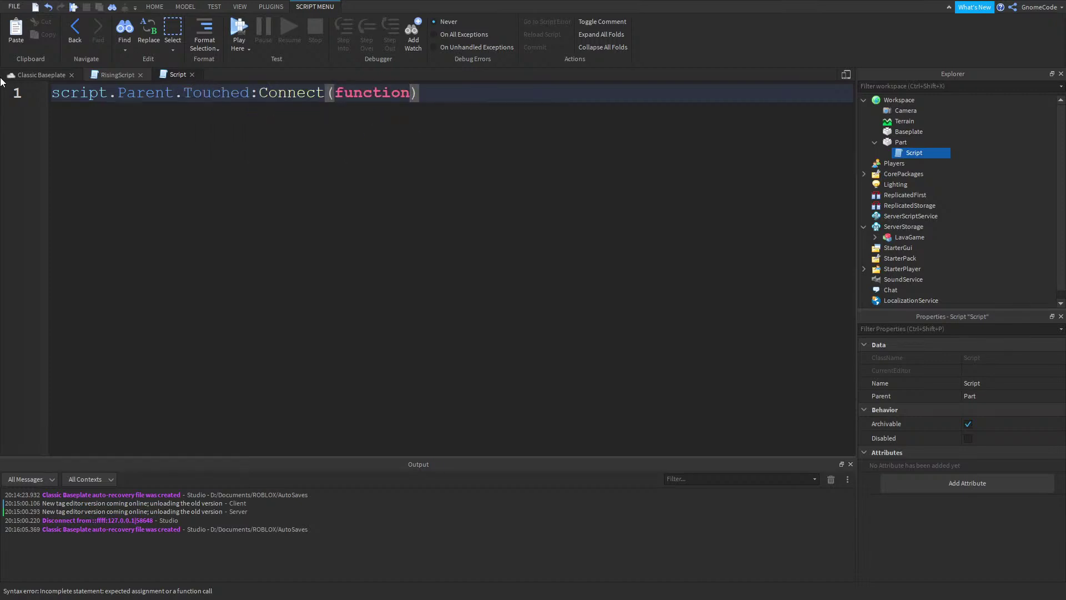
type("part)")
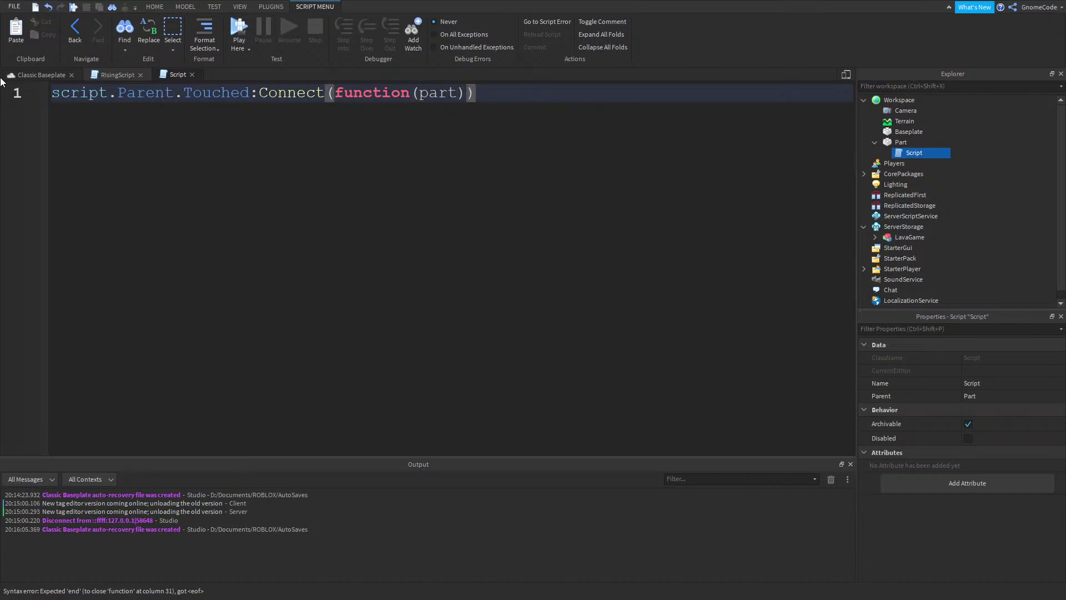
key("Return")
Open RisingScript inside the LavaGame model in ServerStorage and copy its entire lava.Touched function
left_click(898, 248)
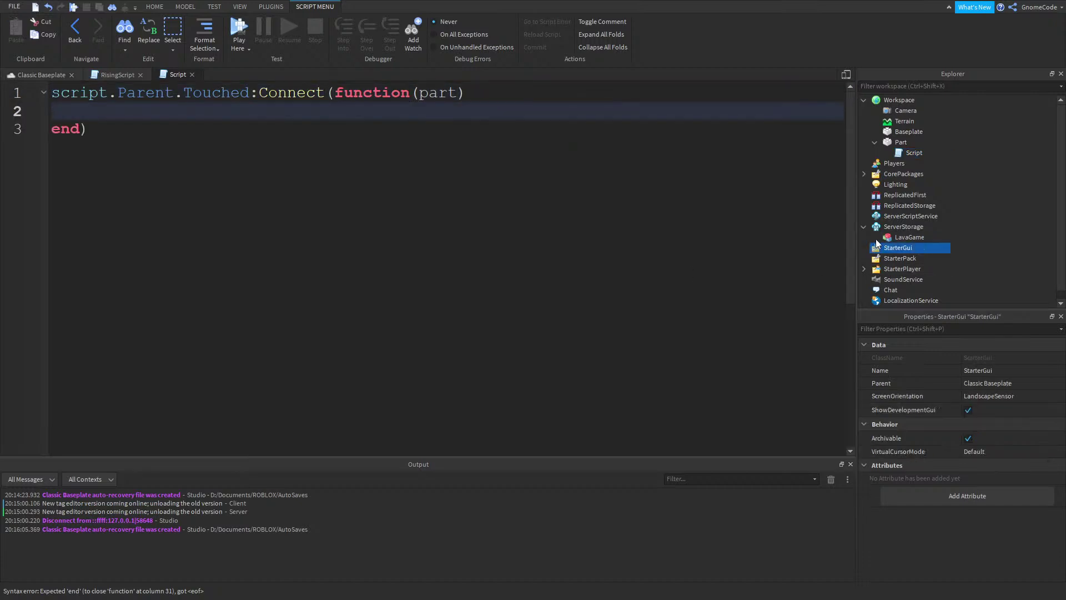
left_click(875, 237)
scroll(910, 256, "down", 2)
left_click(887, 218)
double_click(927, 220)
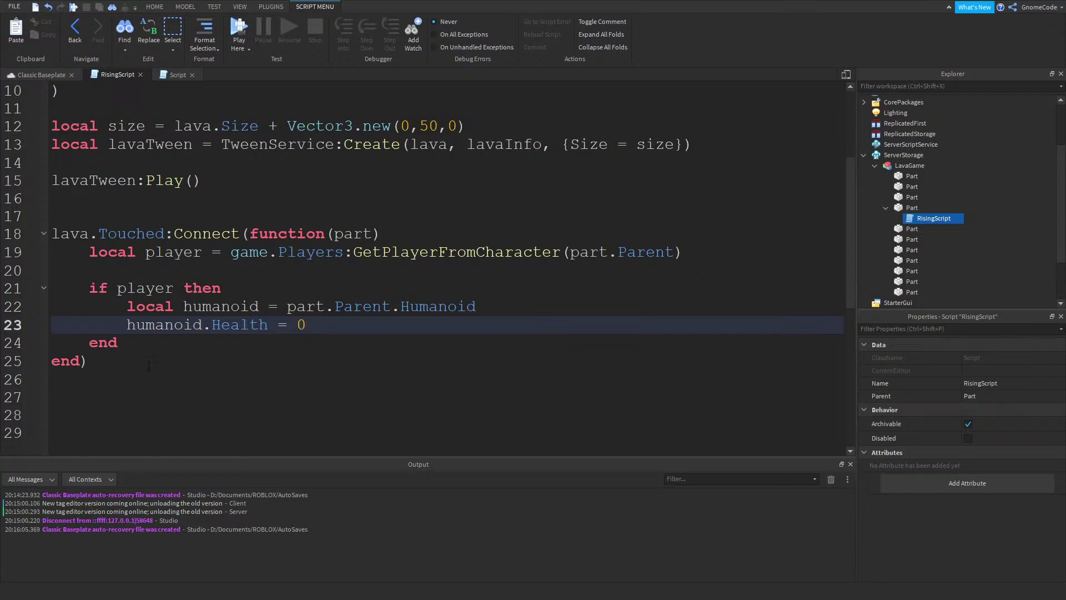
left_click_drag(155, 370, 52, 234)
key("ctrl+c")
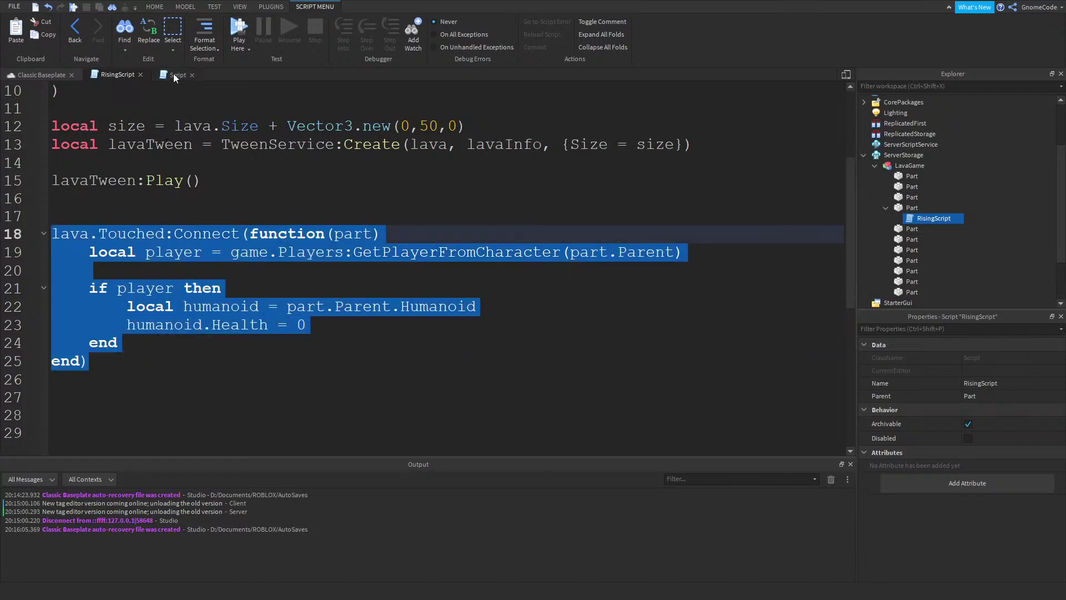
Close RisingScript and replace all code in the platform's script with the copied lava.Touched function
left_click(140, 75)
key("ctrl+a")
key("ctrl+v")
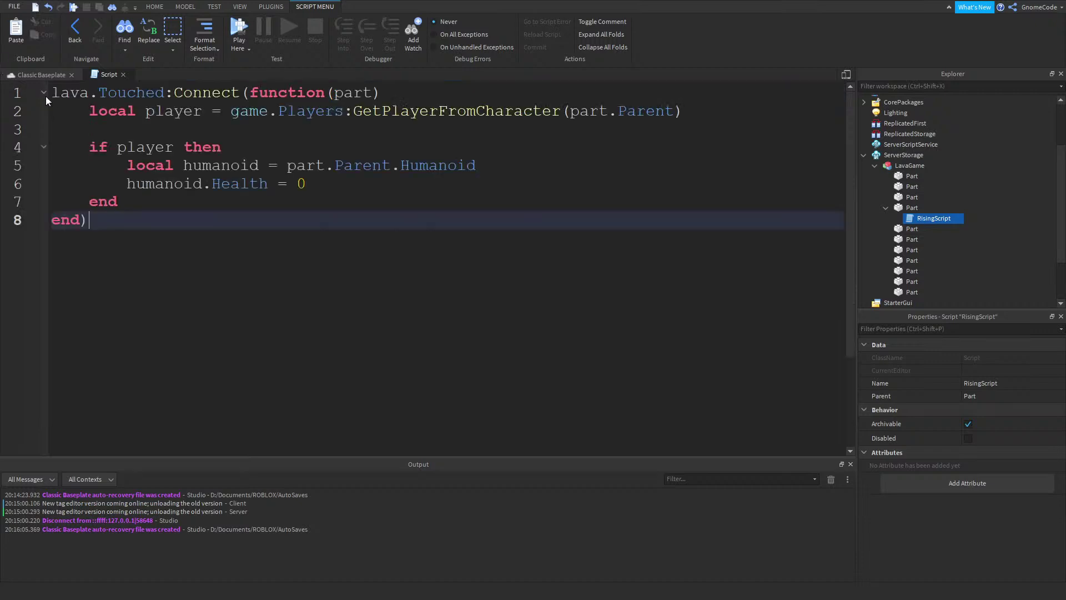
Declare local platform = script.Parent at the start of the platform script, above the Touched function
left_click(64, 93)
key("Return")
key("Return")
type("l")
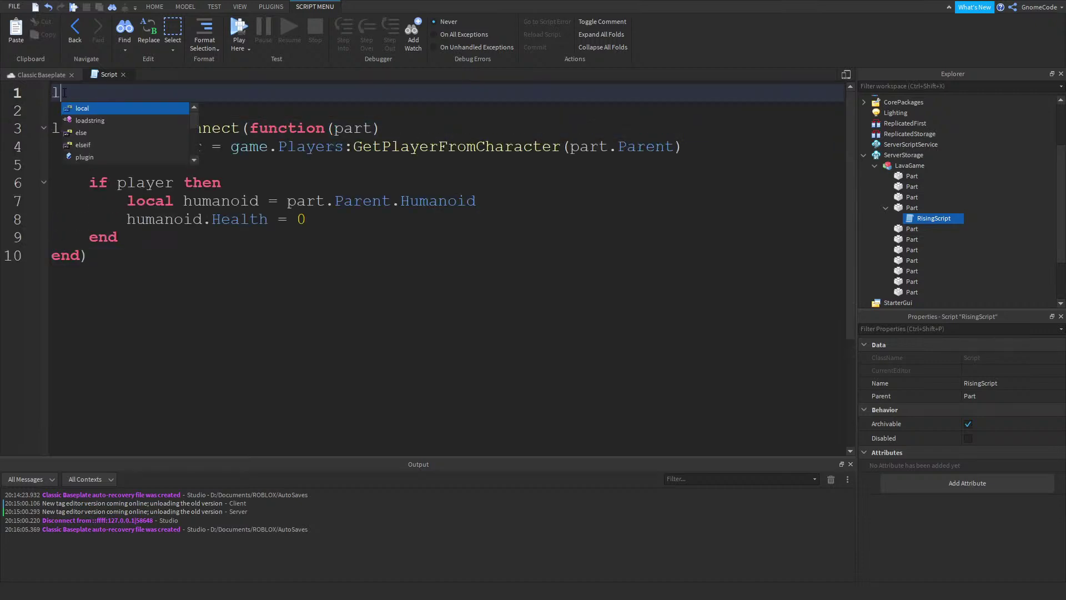
type("ocal pla")
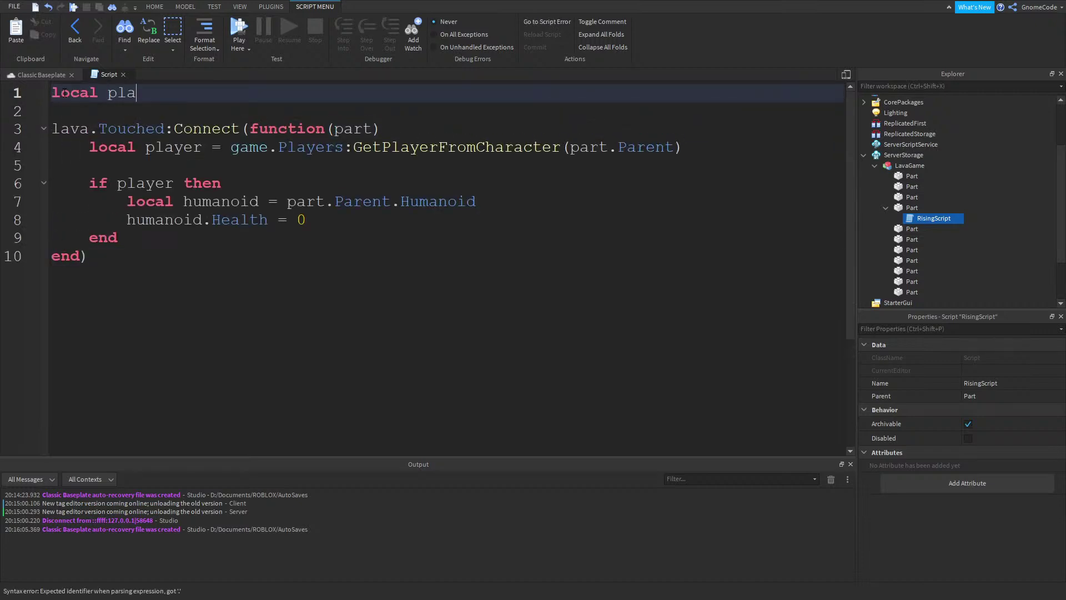
type("tform = script.Parent")
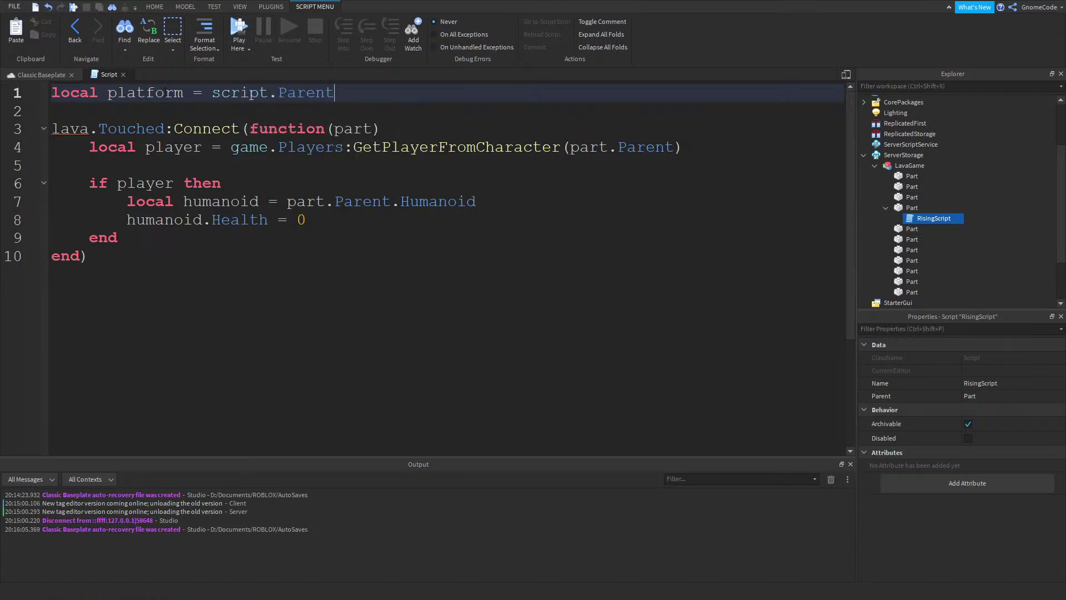
Replace lava with platform in the Touched connection, using the copied variable name
double_click(157, 95)
key("ctrl+c")
double_click(70, 129)
key("ctrl+v")
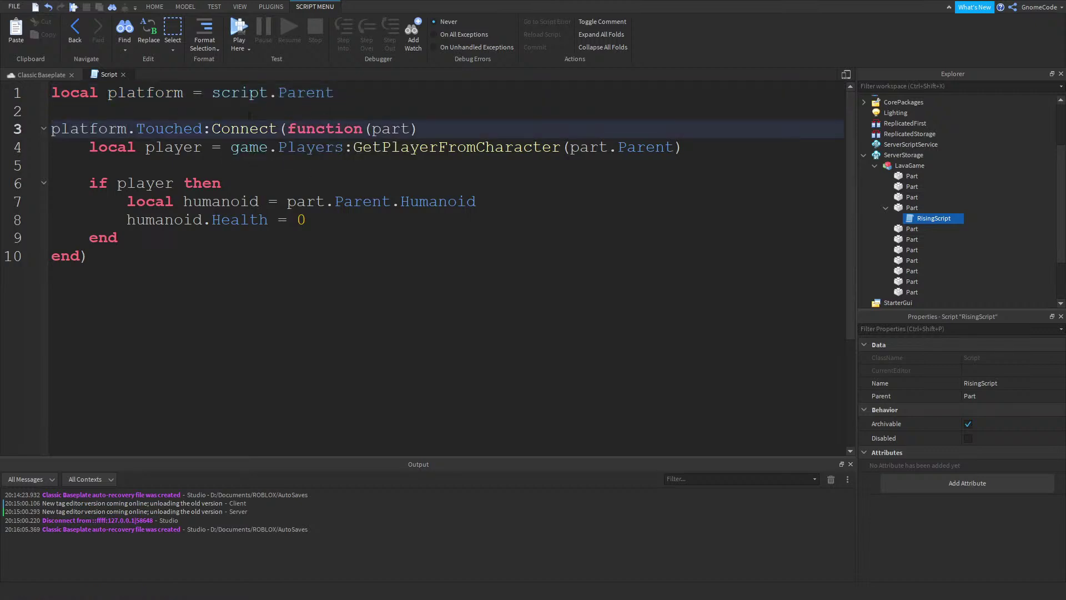
Declare a local variable beingTouched without a value directly under the platform variable
key("Up")
left_click(364, 95)
key("Return")
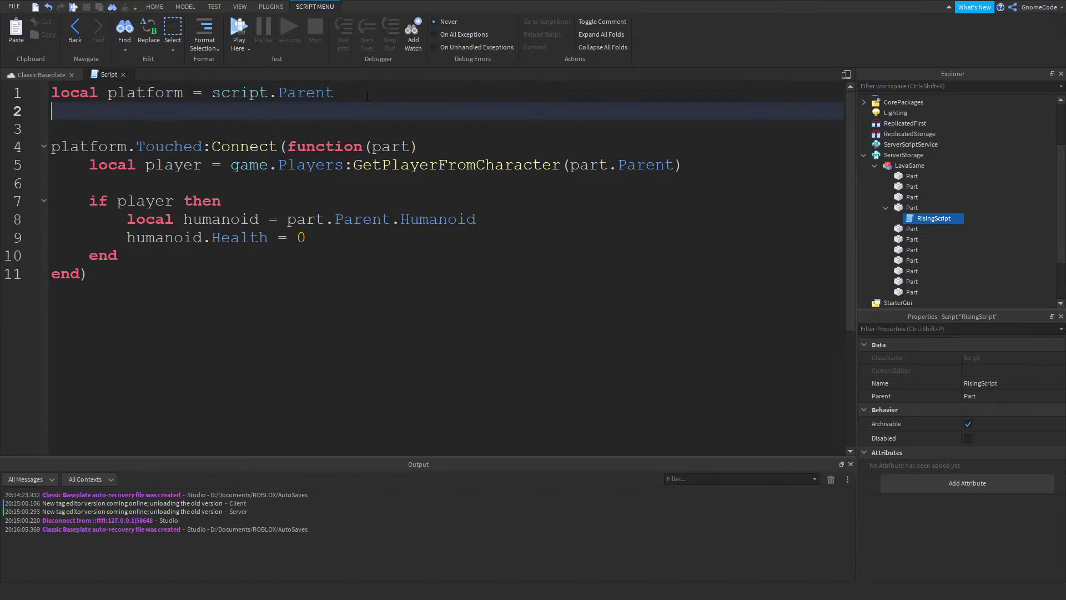
type("local ")
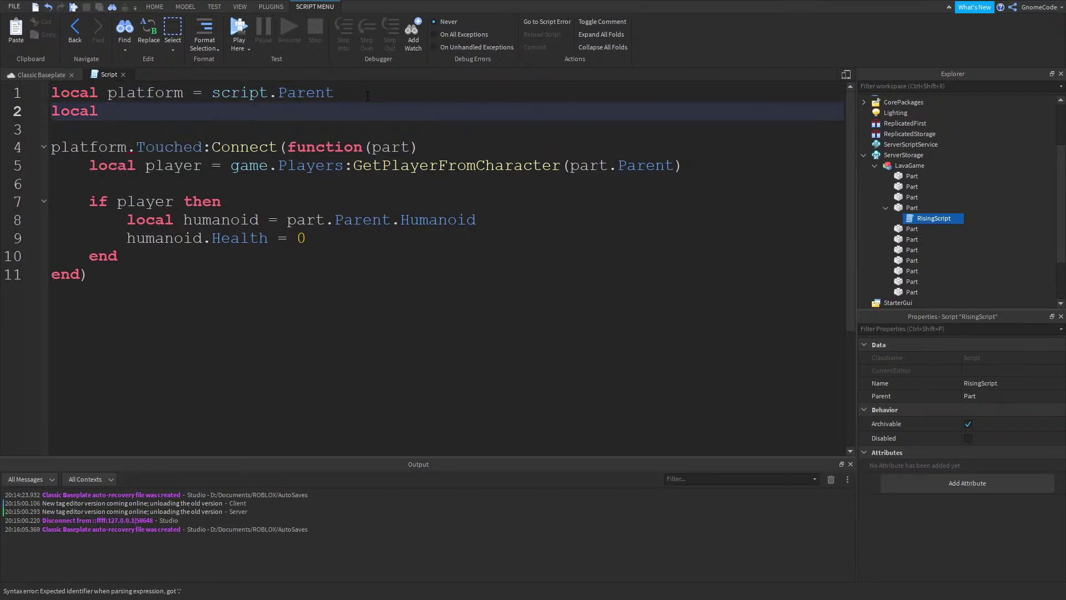
type("beingTouched")
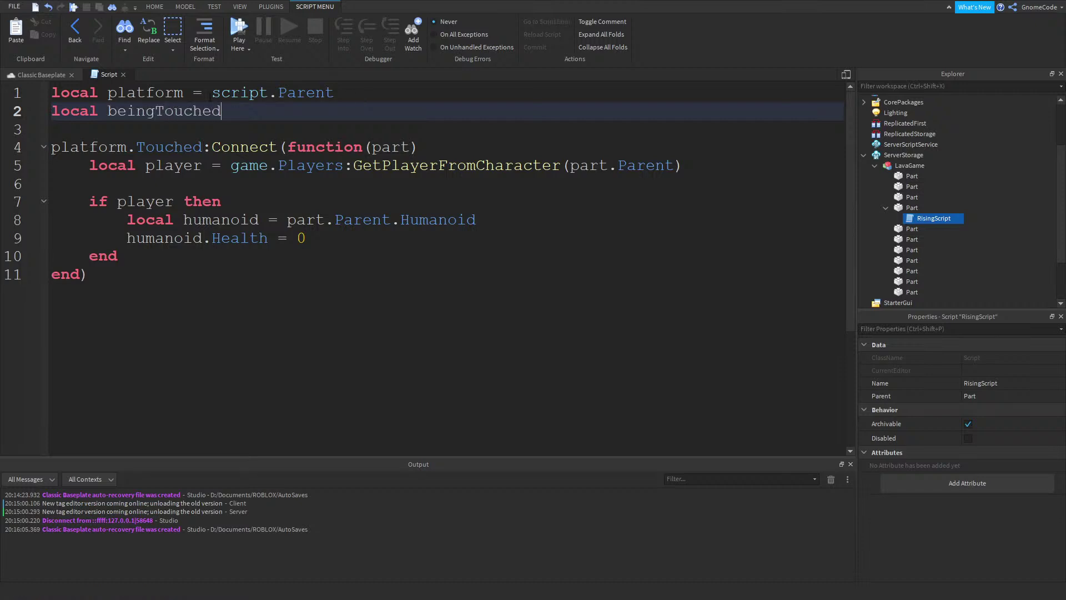
double_click(161, 111)
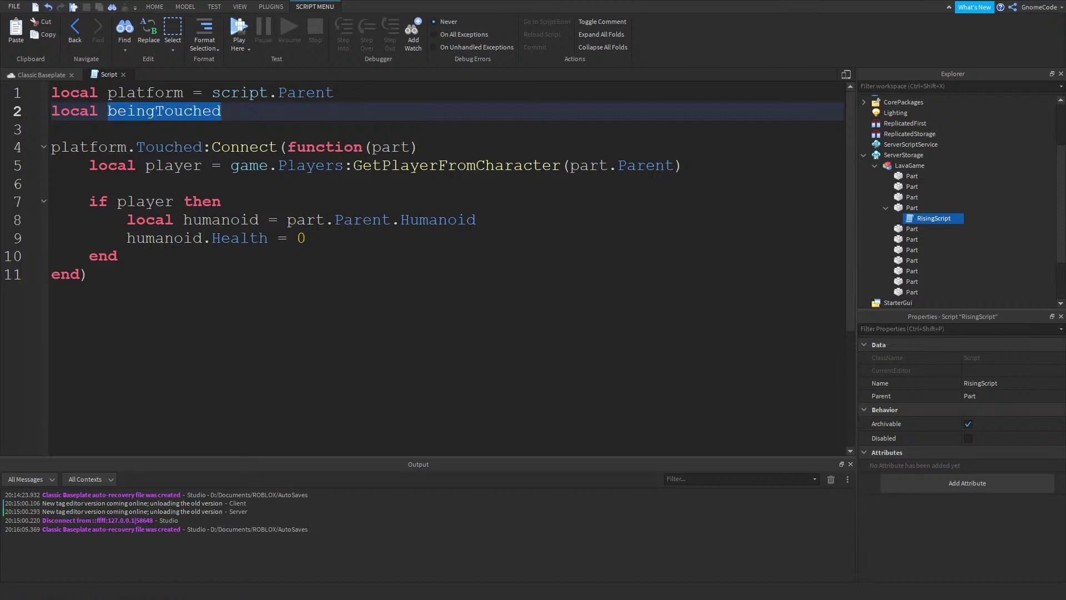
left_click(274, 218)
left_click(342, 235)
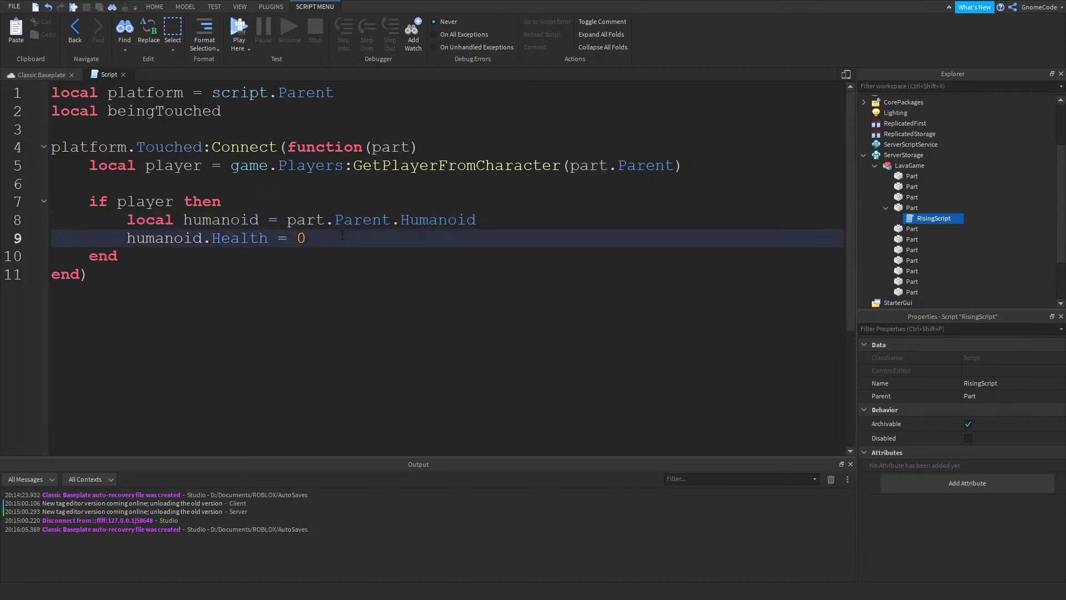
Declare local health = 100 below the beingTouched variable
left_click(275, 106)
key("Return")
type("local health = ")
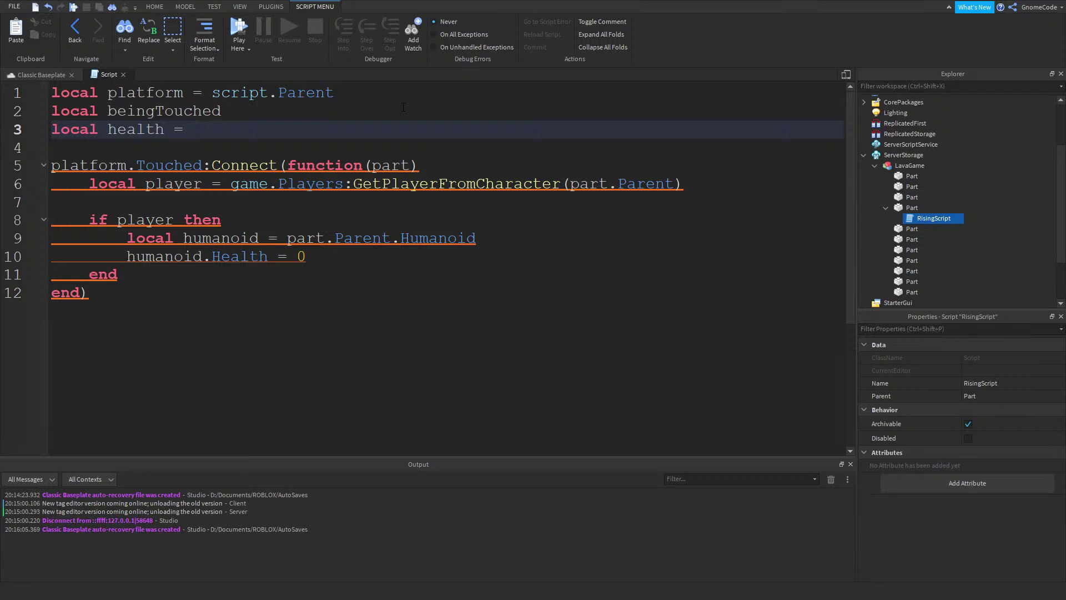
type("100")
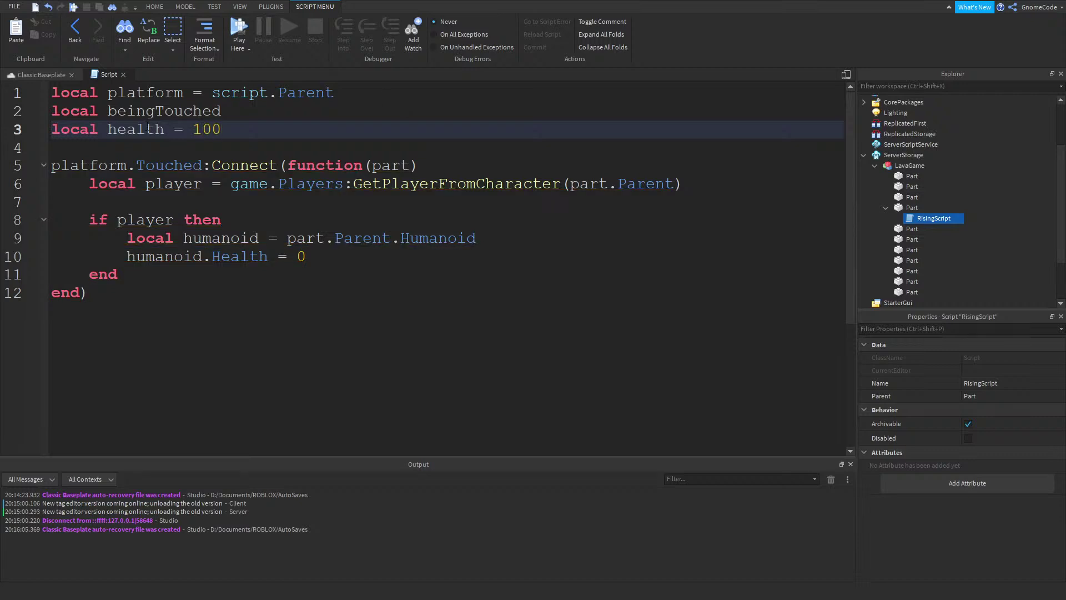
Replace the two humanoid lines inside the player check with beingTouched = true and health = health - 1
left_click_drag(351, 257, 127, 238)
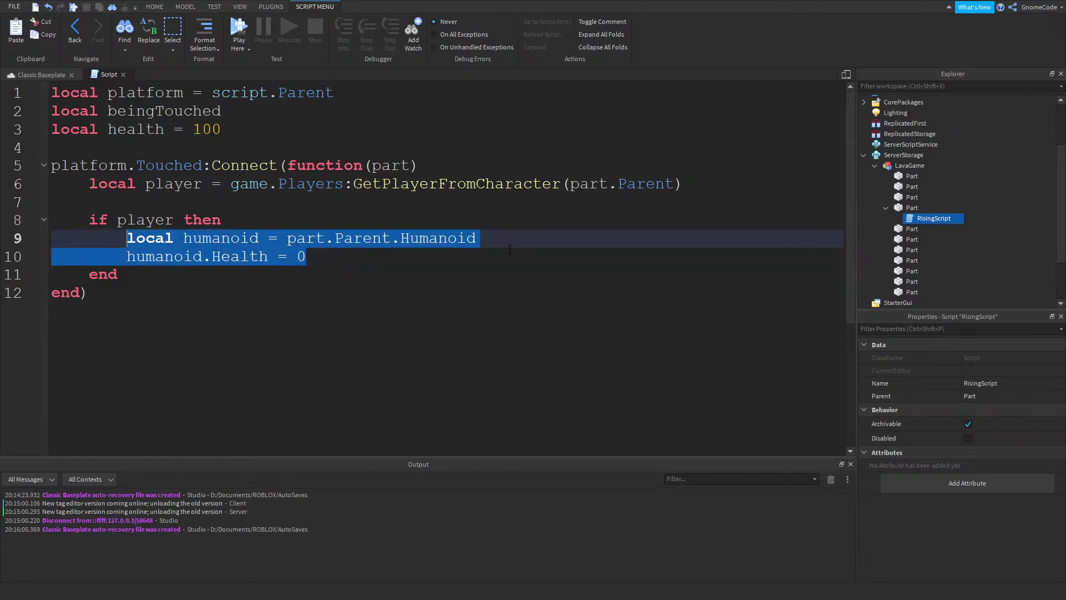
key("BackSpace")
type("beingTouched = true")
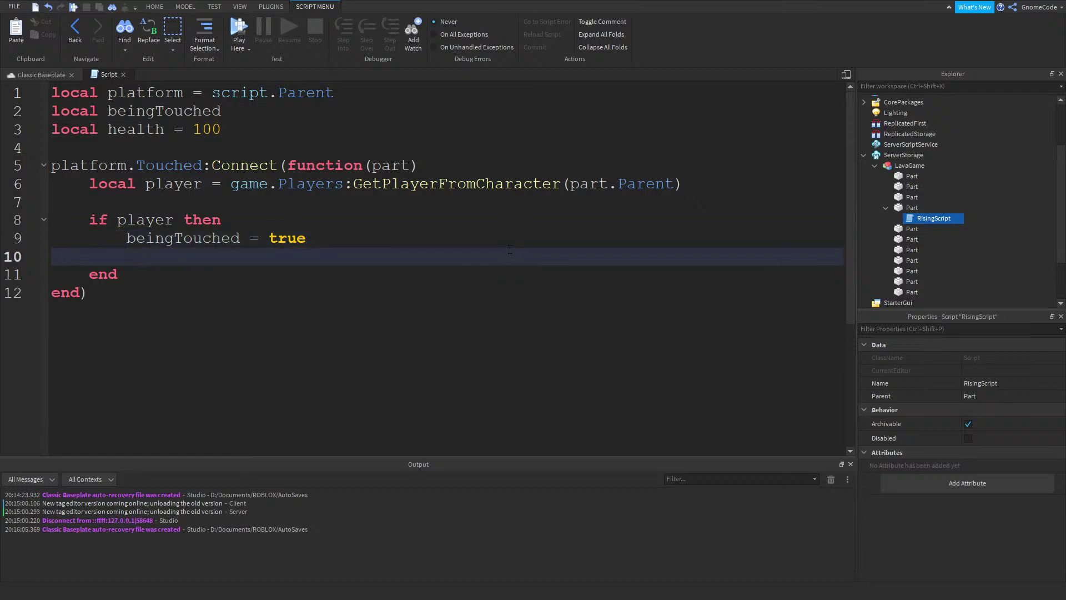
type("health =")
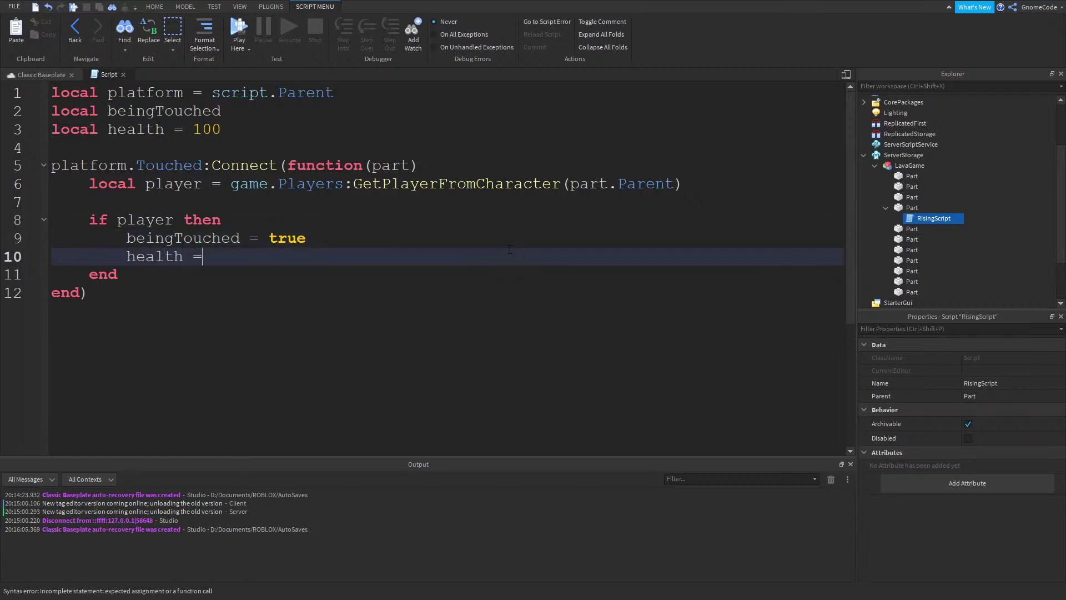
type(" health - 1")
left_click(214, 294)
left_click(214, 280)
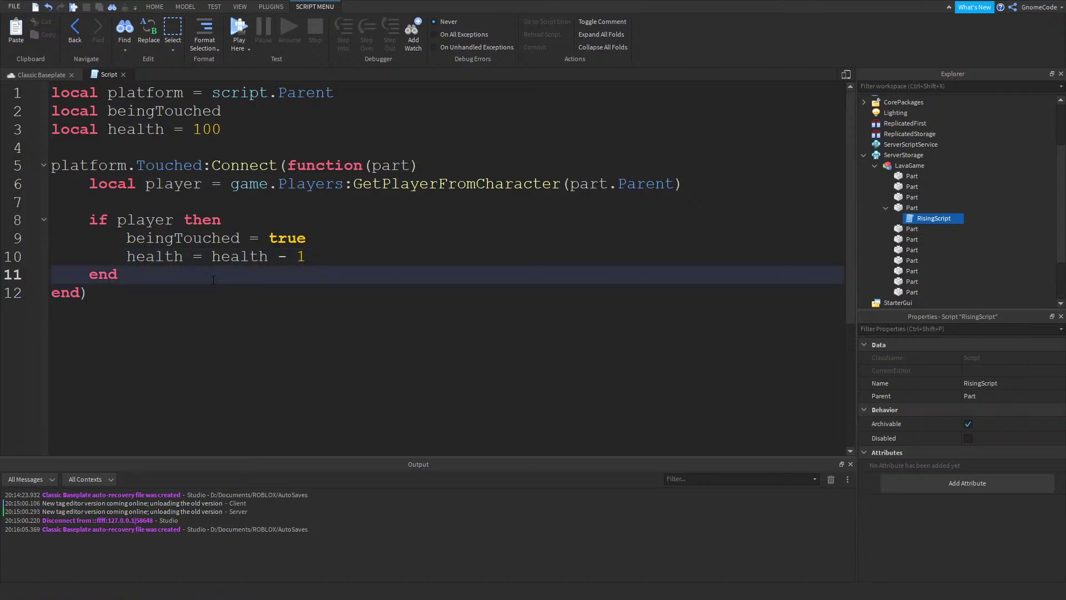
Below the health subtraction, add an if health <= 0 then block that calls platform:Destroy()
left_click(321, 261)
key("Return")
key("Return")
type("if health")
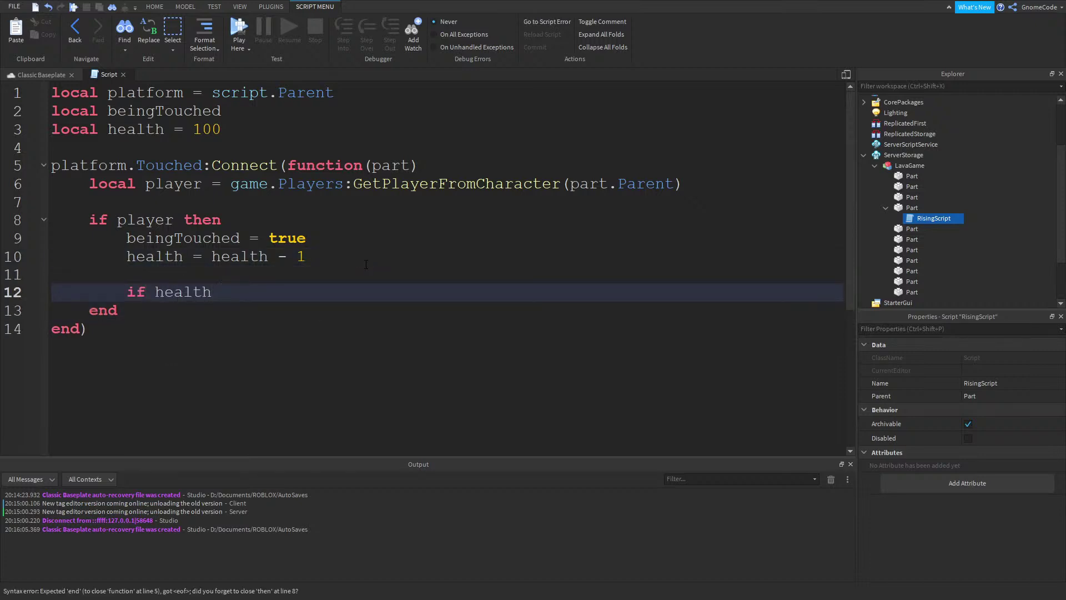
type(" <= 0 then")
key("Return")
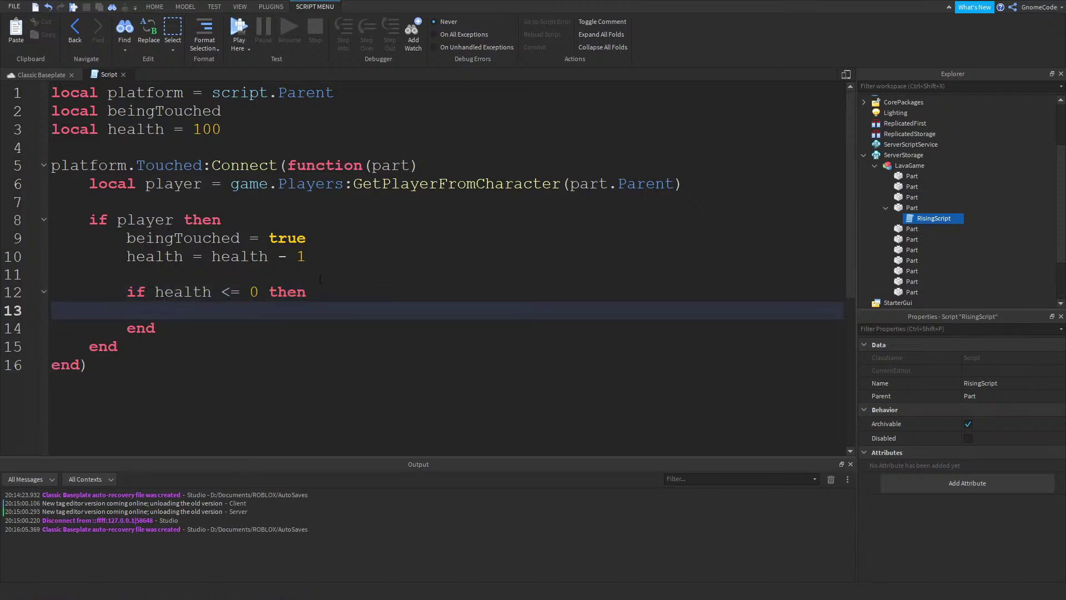
type("platform:Destroy()")
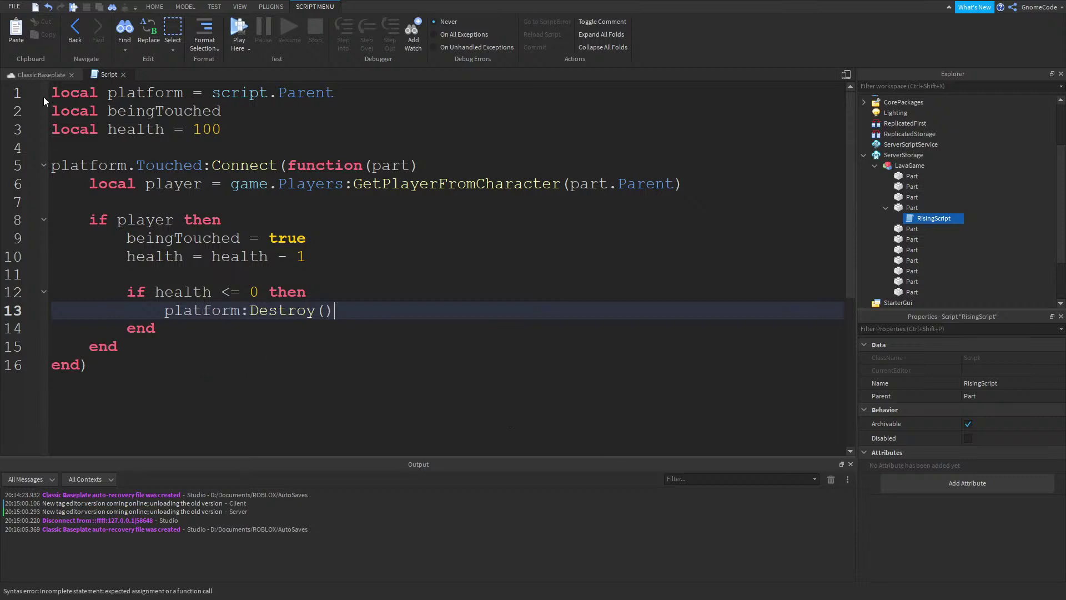
Insert print("Health:", health) right after the health subtraction line
left_click(340, 258)
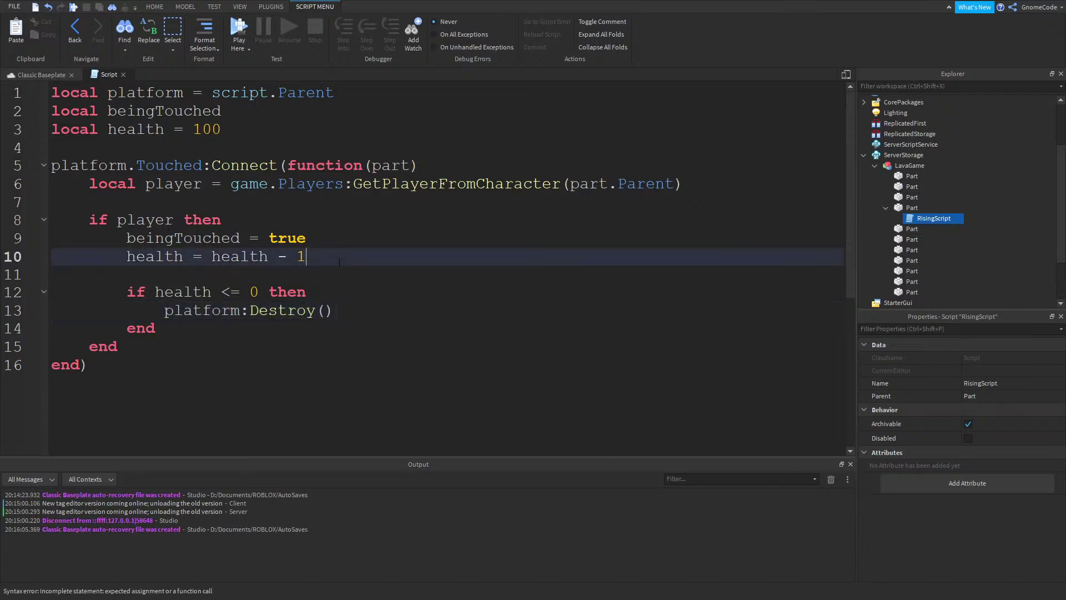
key("Return")
type("print(\"\")")
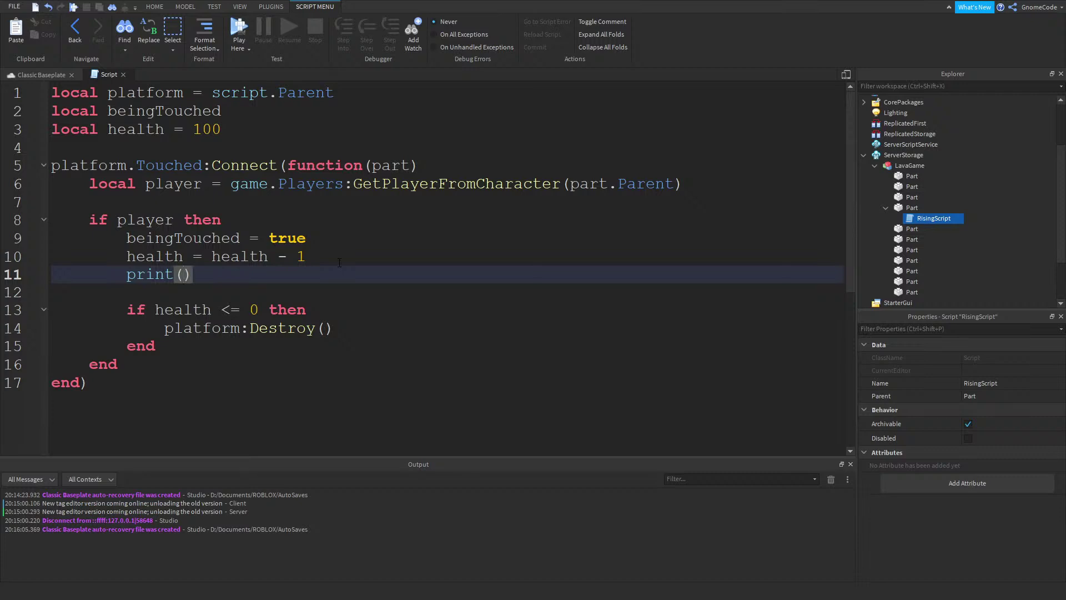
type("Health")
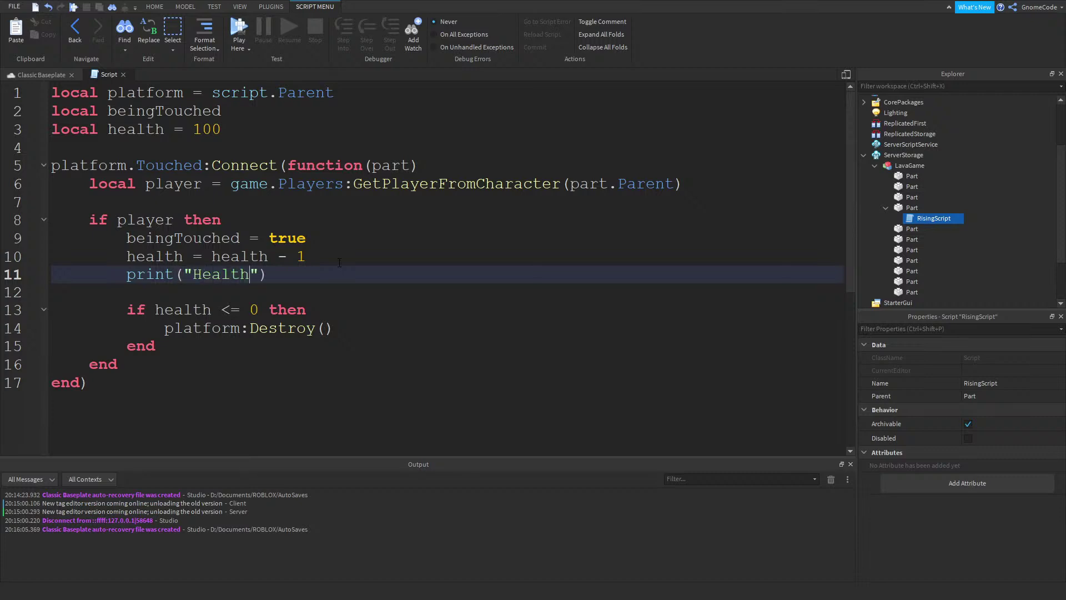
type(":")
key("Right")
type(", health")
Return to the baseplate scene, focus on the platform part and start a playtest near it
left_click(34, 72)
left_click(435, 285)
key("f")
scroll(981, 445, "down", 4)
left_click(965, 475)
left_click(572, 243)
mouse_move(572, 243)
right_mouse_down()
mouse_move(561, 285)
mouse_move(556, 245)
right_mouse_up()
left_click(483, 41)
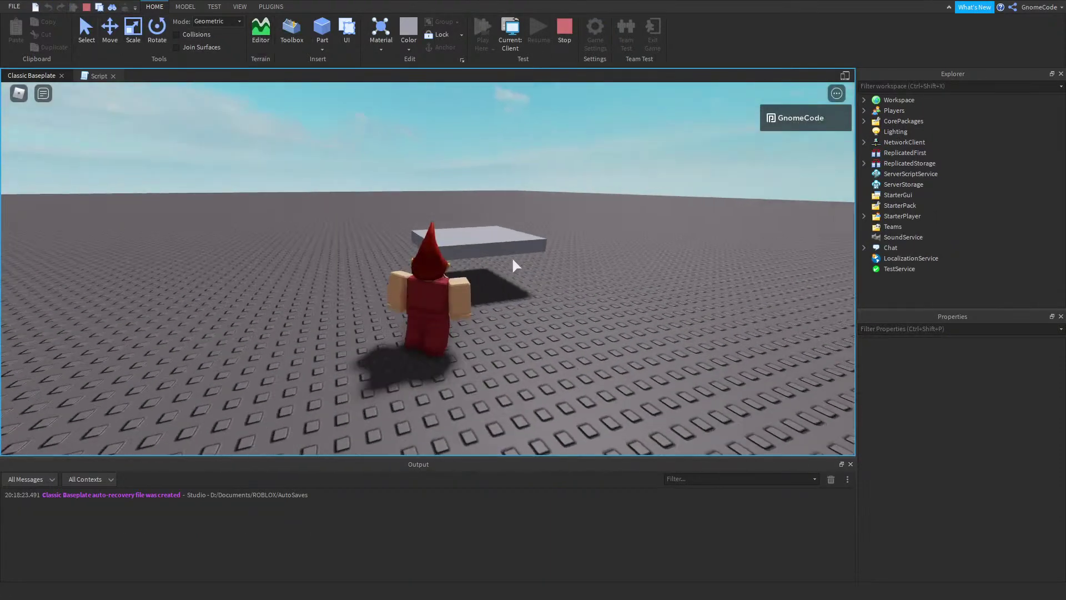
Walk the character to the platform, jump onto it and enlarge the Output text
key("w")
right_click_drag(512, 256, 512, 256)
key("space")
key("s")
key("space")
scroll(198, 555, "up", 4, "ctrl")
scroll(199, 554, "up", 1, "ctrl")
Test the health countdown by jumping and standing still on the platform, and end the playtest
right_click_drag(411, 381, 411, 381)
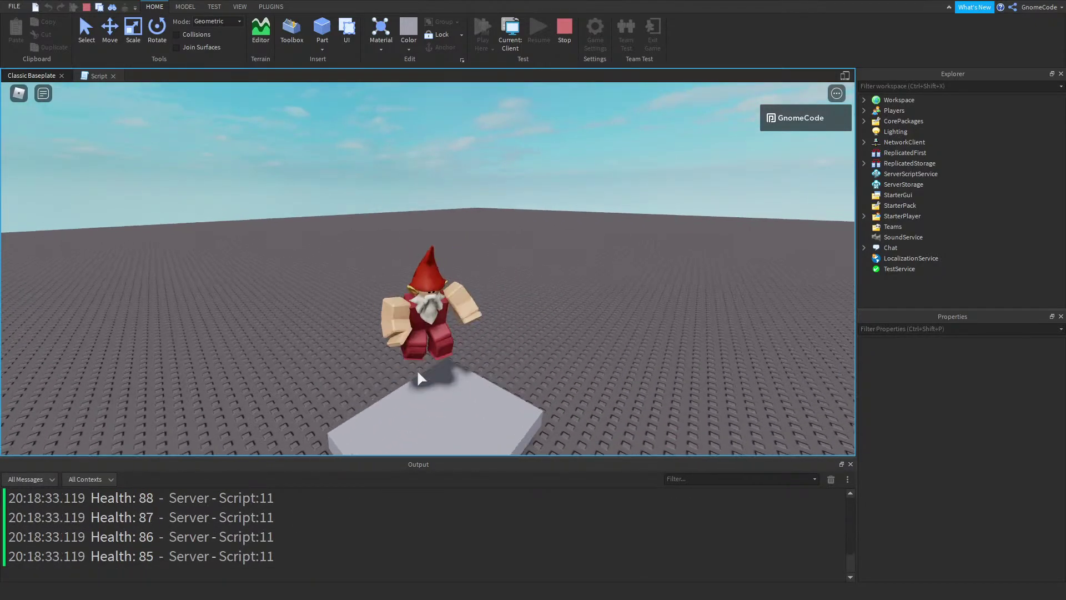
key("space")
right_click_drag(494, 294, 493, 294)
scroll(493, 294, "up", 2)
scroll(493, 295, "down", 3)
scroll(493, 294, "up", 3)
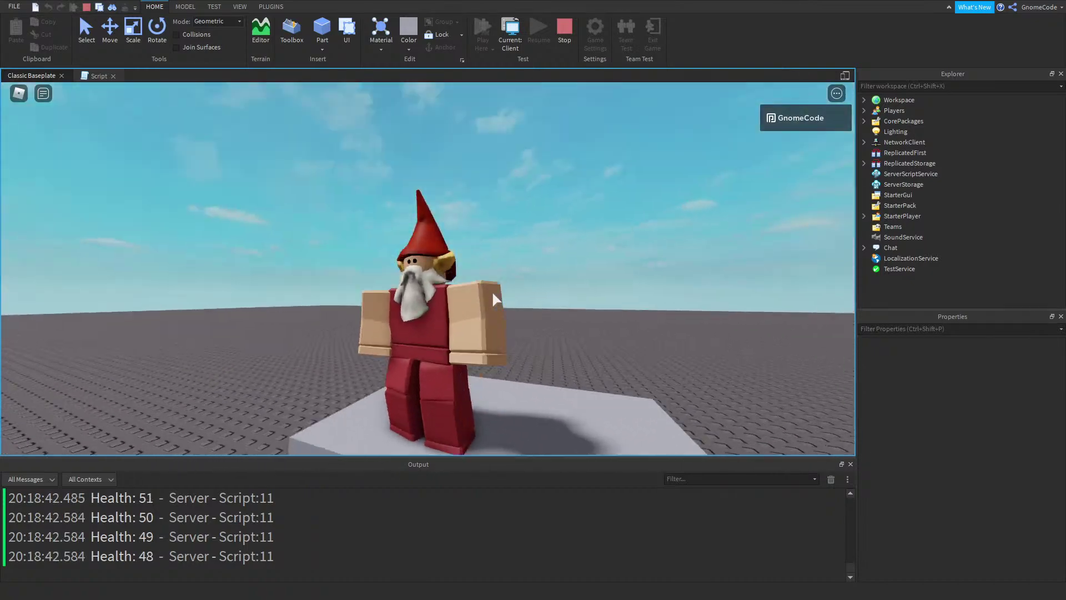
scroll(493, 294, "down", 3)
scroll(492, 283, "up", 4)
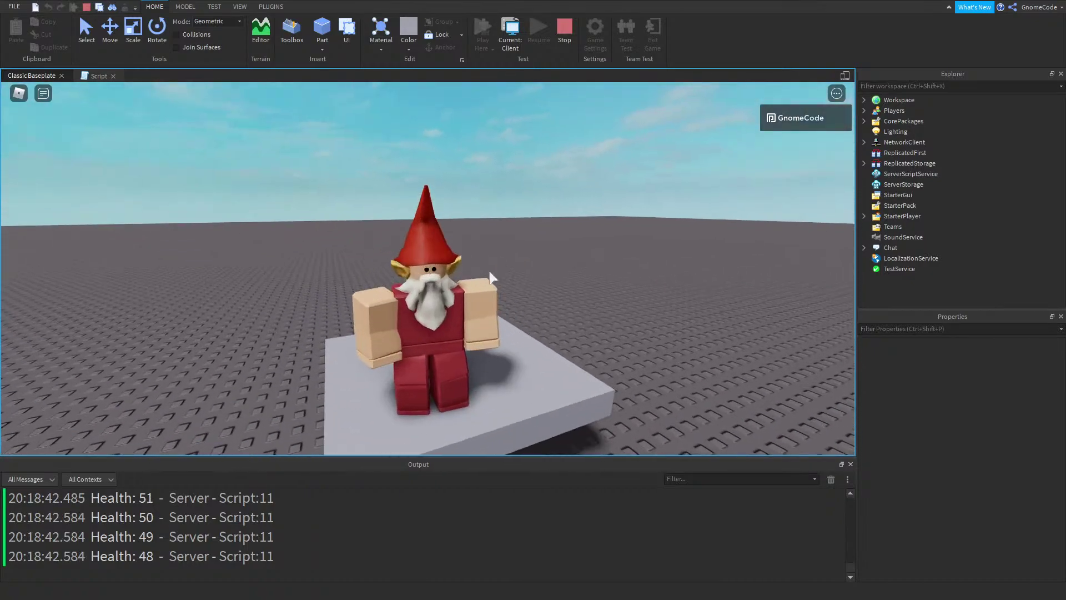
left_click(565, 29)
Reopen the platform script and extend the player check to if player and not beingTouched then
left_click(107, 75)
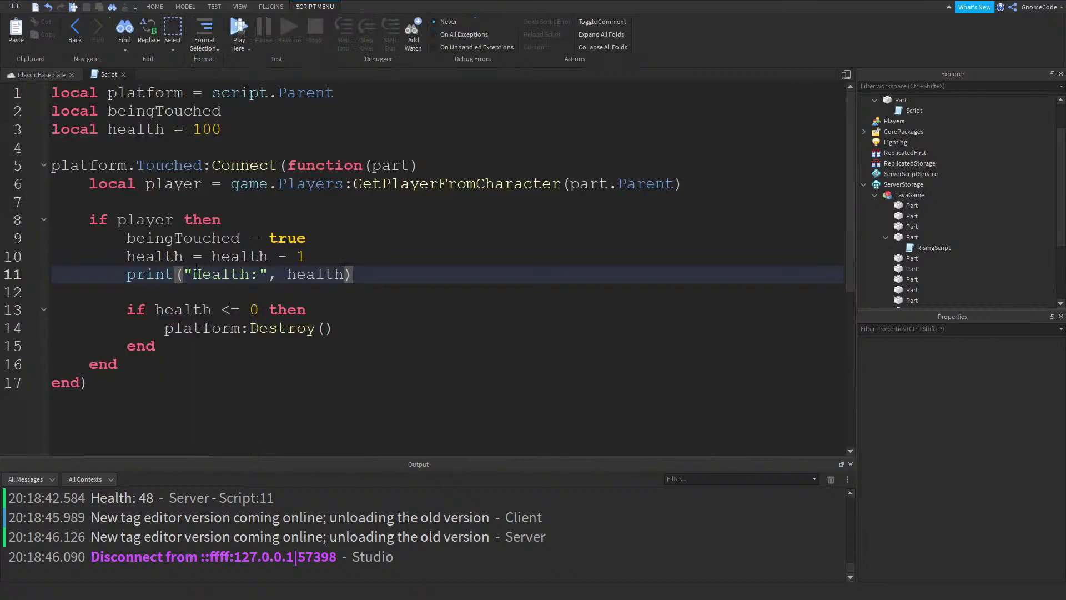
left_click(318, 290)
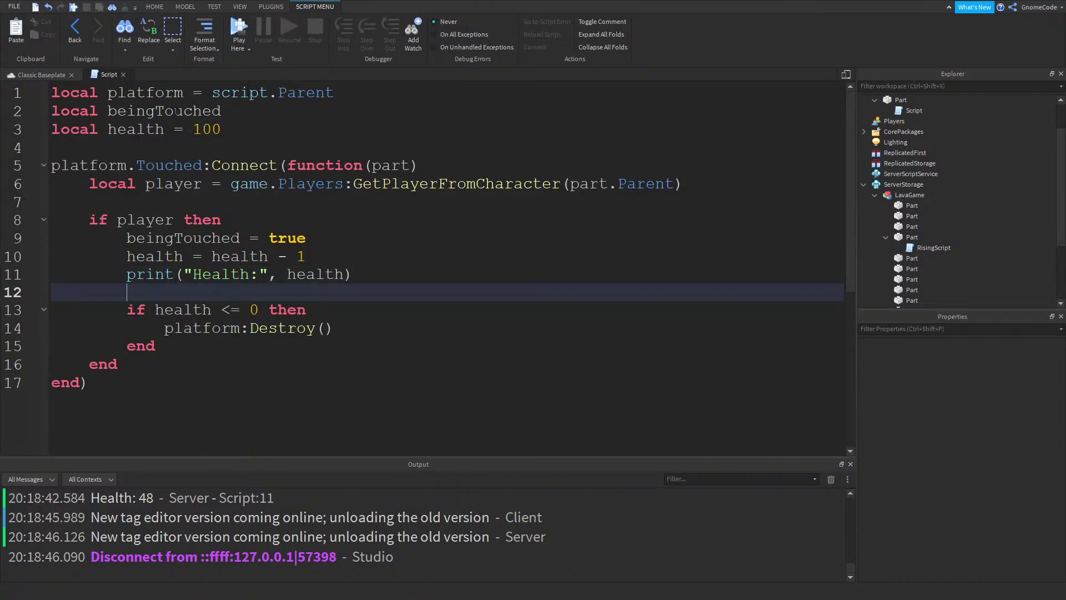
double_click(175, 111)
left_click(184, 220)
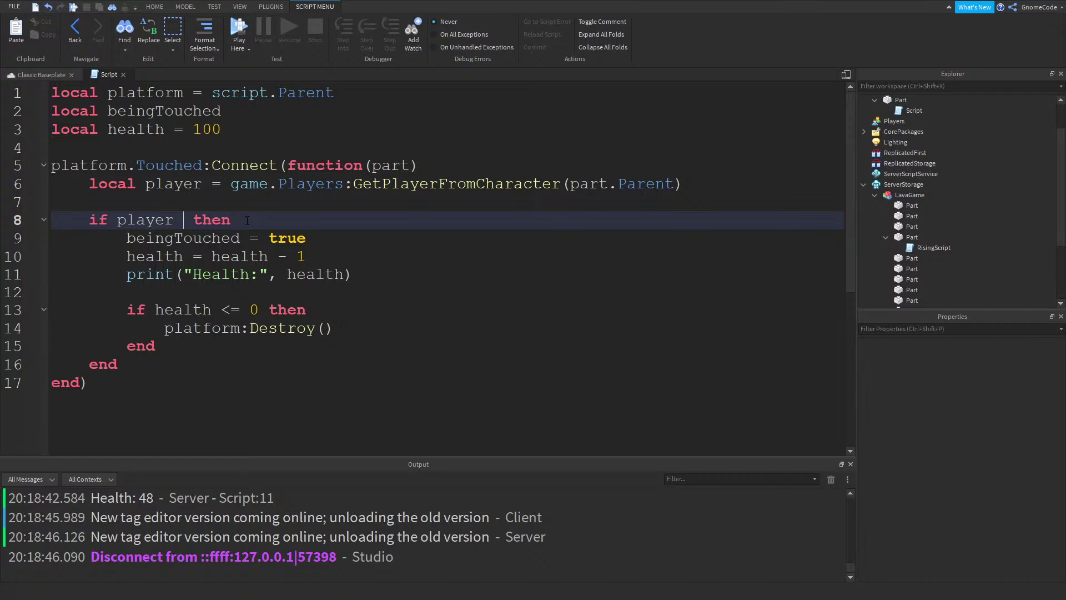
type("and not")
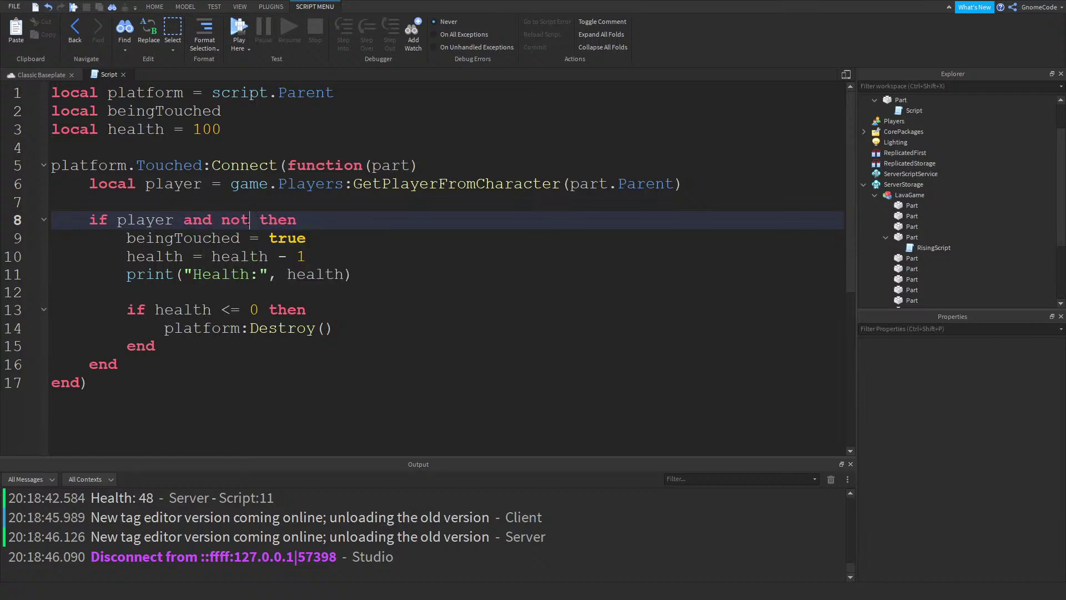
type(" beingTouched")
mouse_move(389, 364)
left_mouse_down()
mouse_move(88, 219)
mouse_move(142, 220)
mouse_move(183, 256)
mouse_move(389, 371)
left_mouse_up()
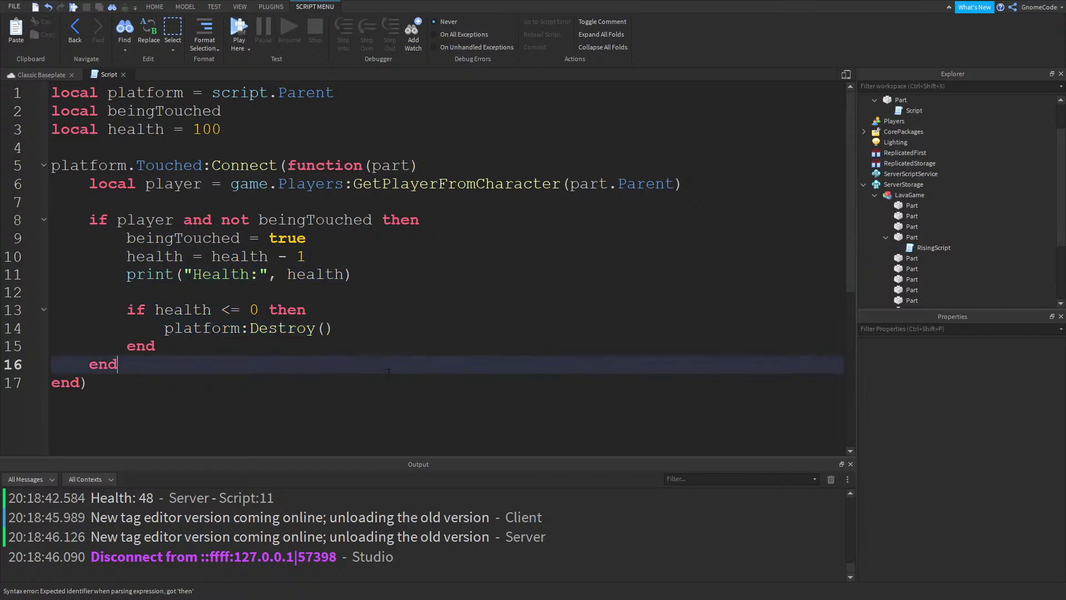
left_click(436, 224)
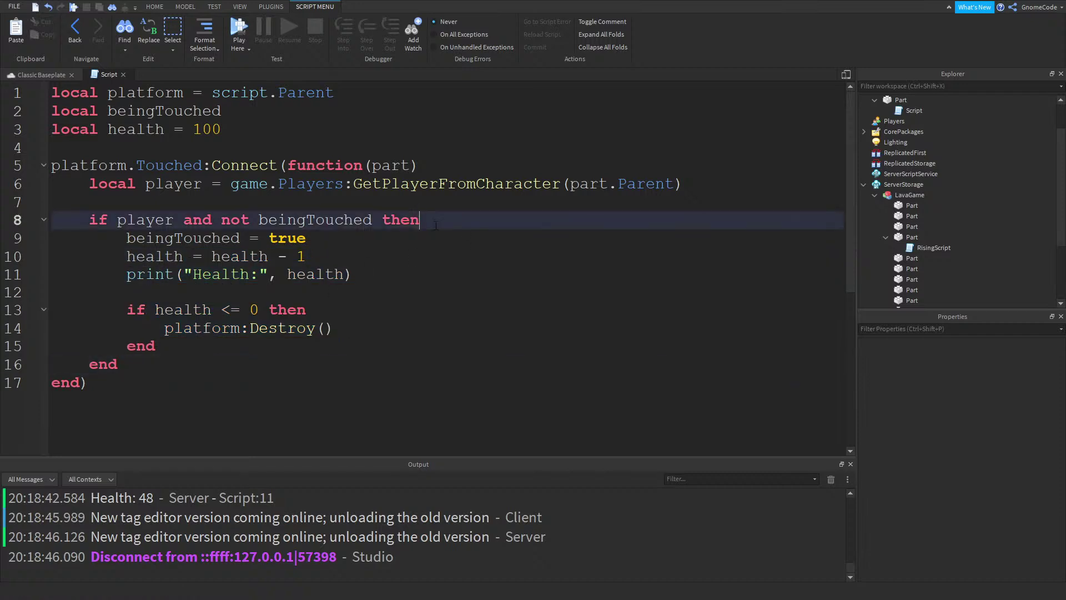
Insert an empty while beingTouched do loop directly below the beingTouched = true line
left_click(361, 240)
key("Return")
type("while")
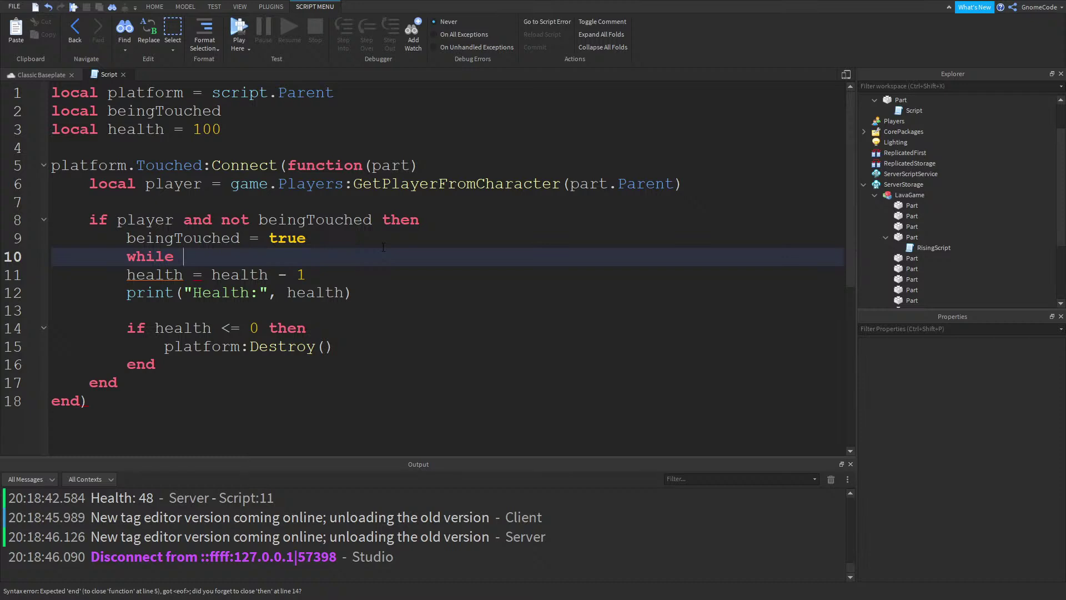
type(" be")
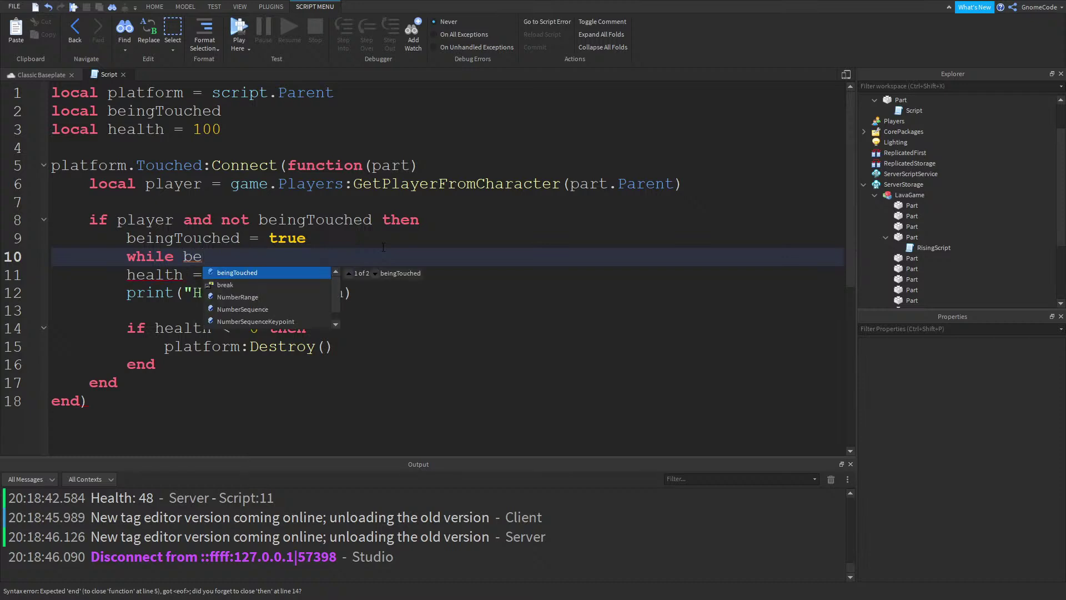
key("Tab")
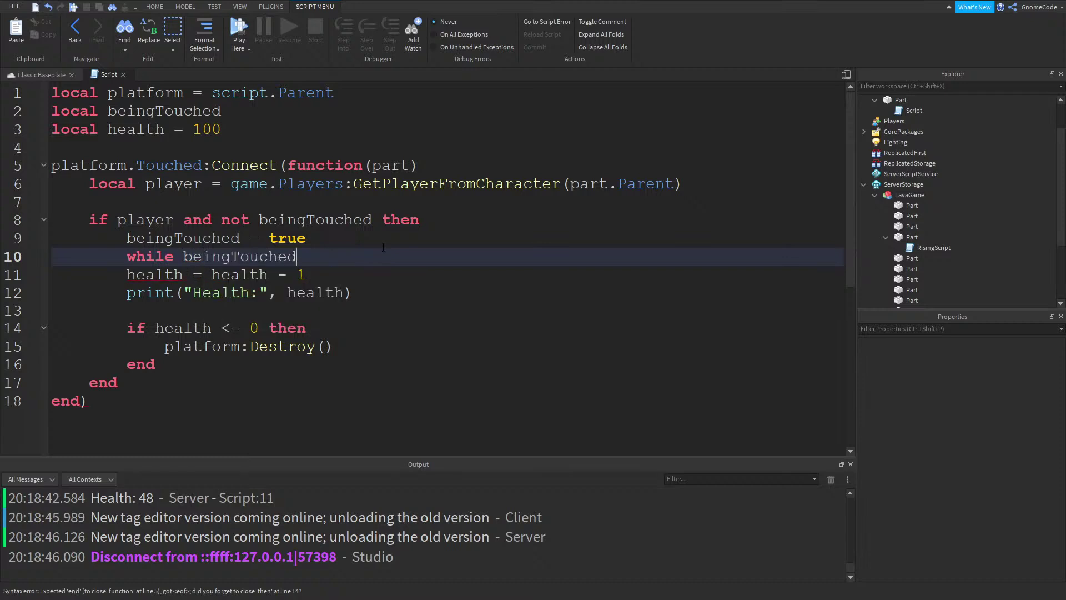
type("do")
key("Return")
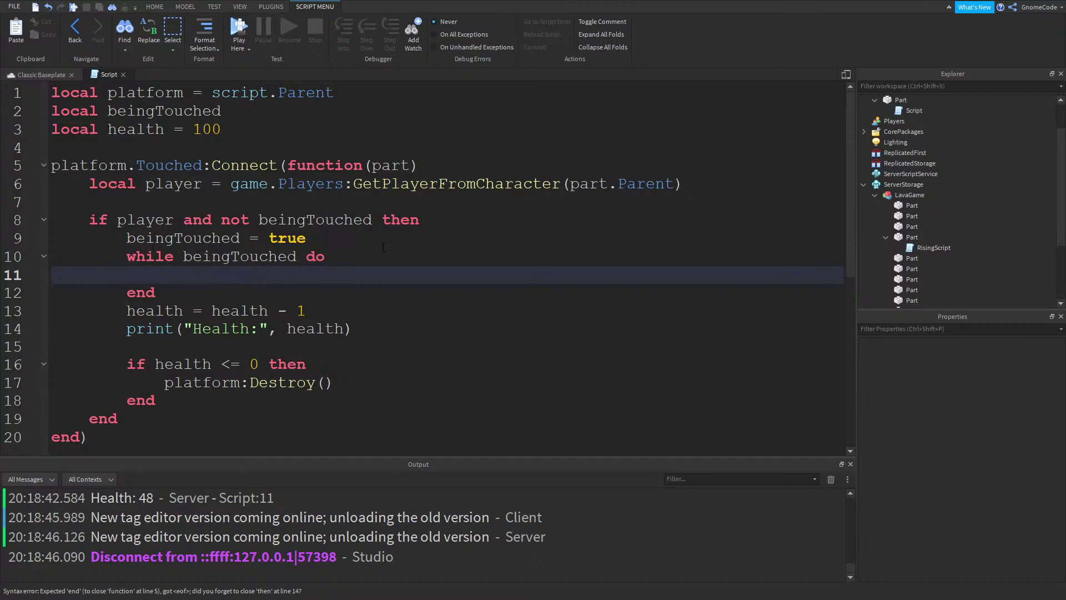
Add a wait(0.5) call inside the while beingTouched loop of the platform script
type("wait(")
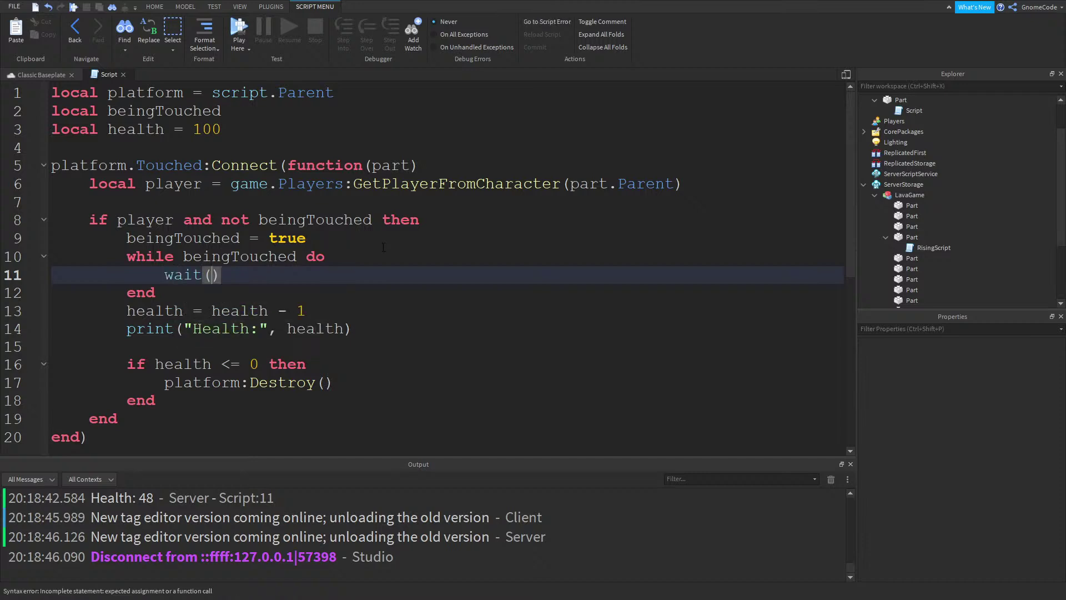
type("0.5")
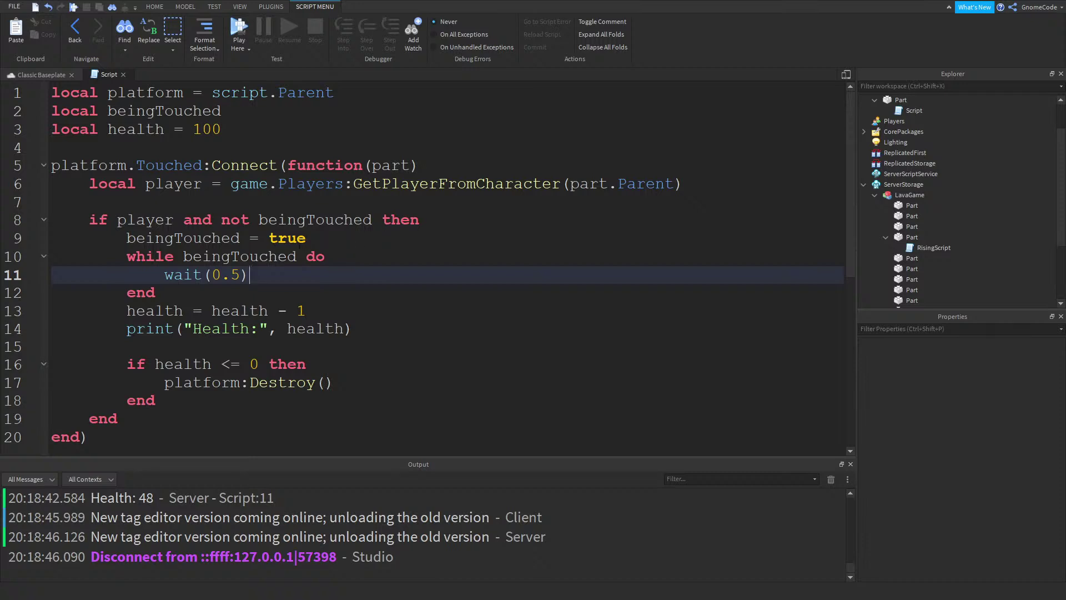
left_click(45, 76)
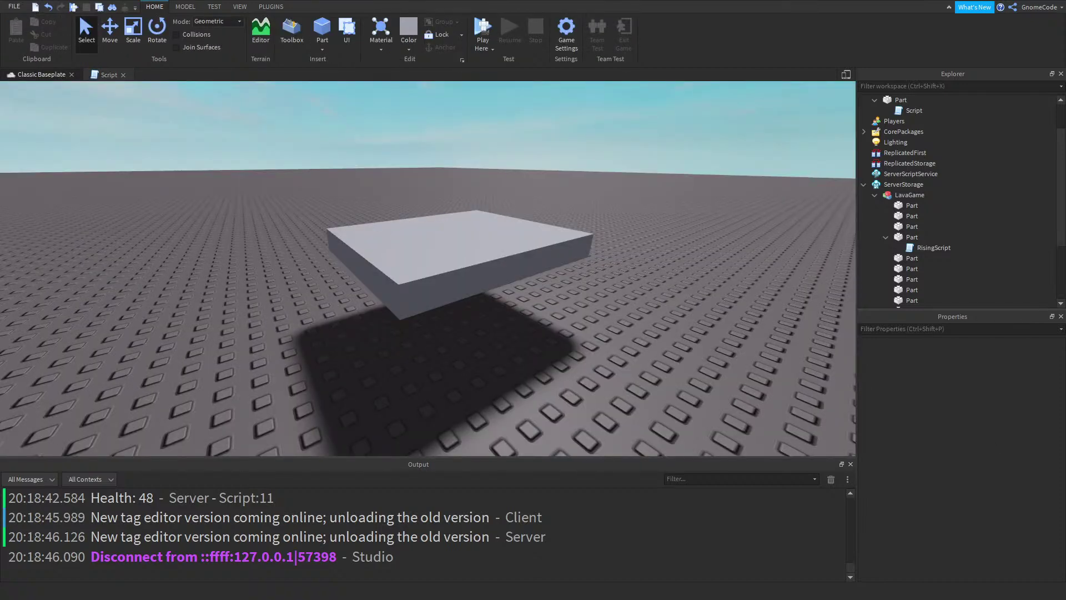
right_click_drag(728, 343, 728, 344)
key("s")
key("w")
key("s")
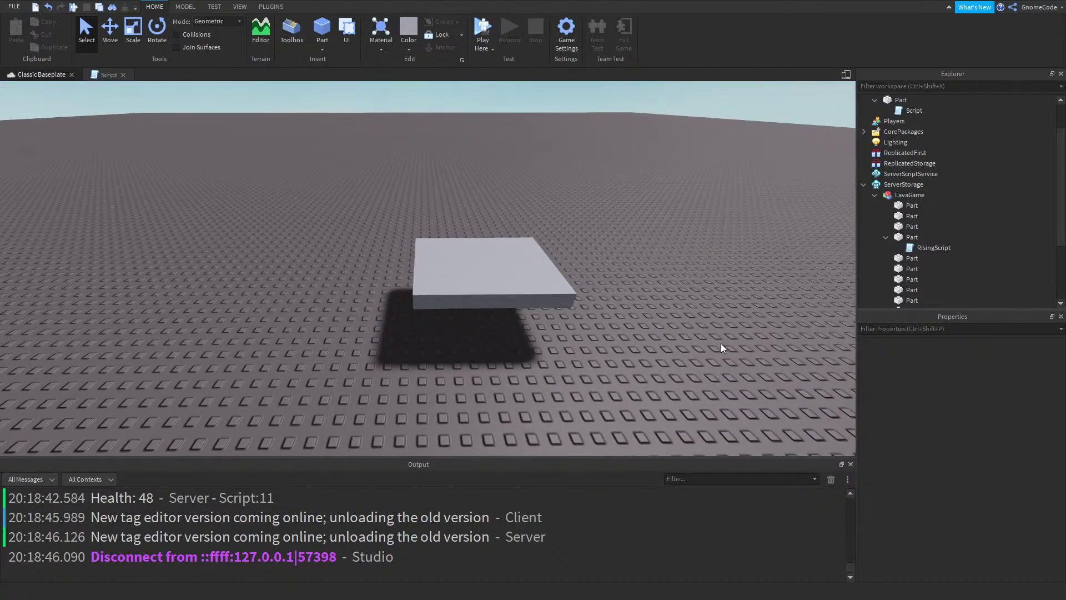
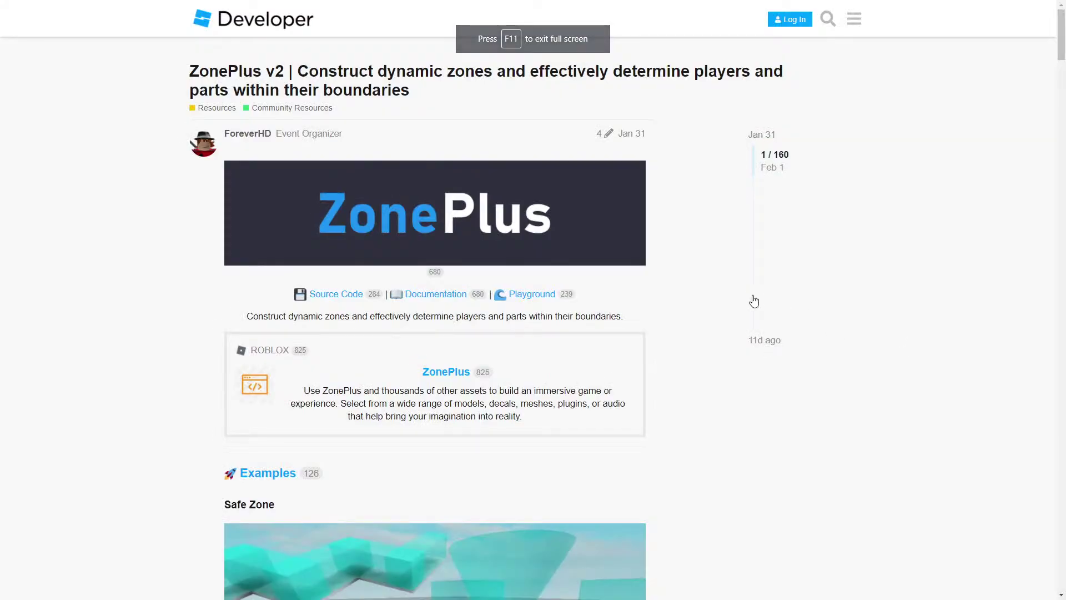
Switch to the browser and preview the Safe Zone and Paint Zone example videos on the ZonePlus v2 page
scroll(737, 256, "down", 1)
scroll(722, 254, "down", 6)
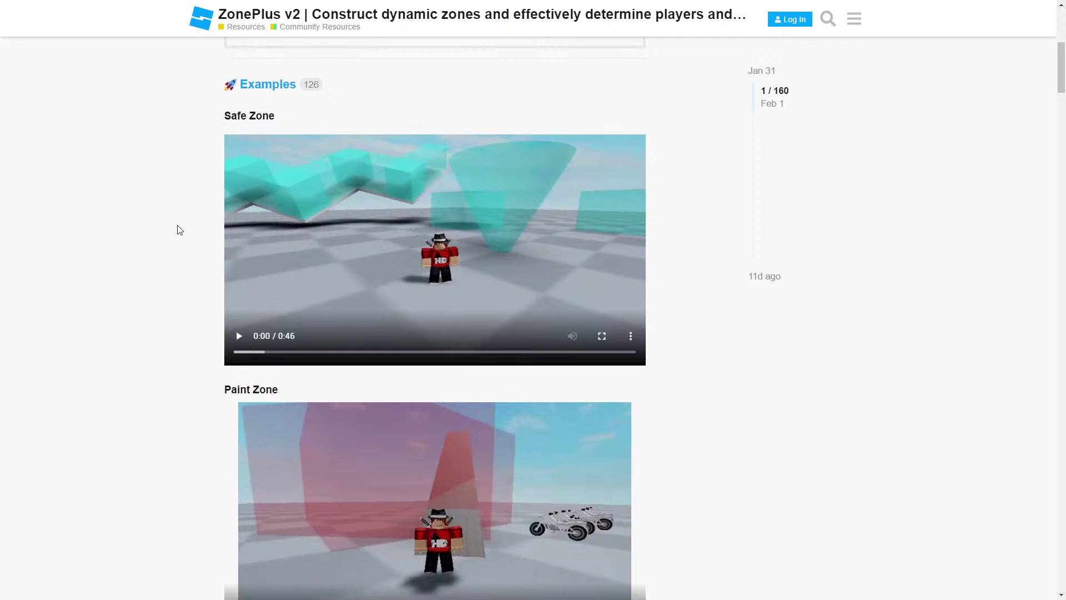
left_click(239, 337)
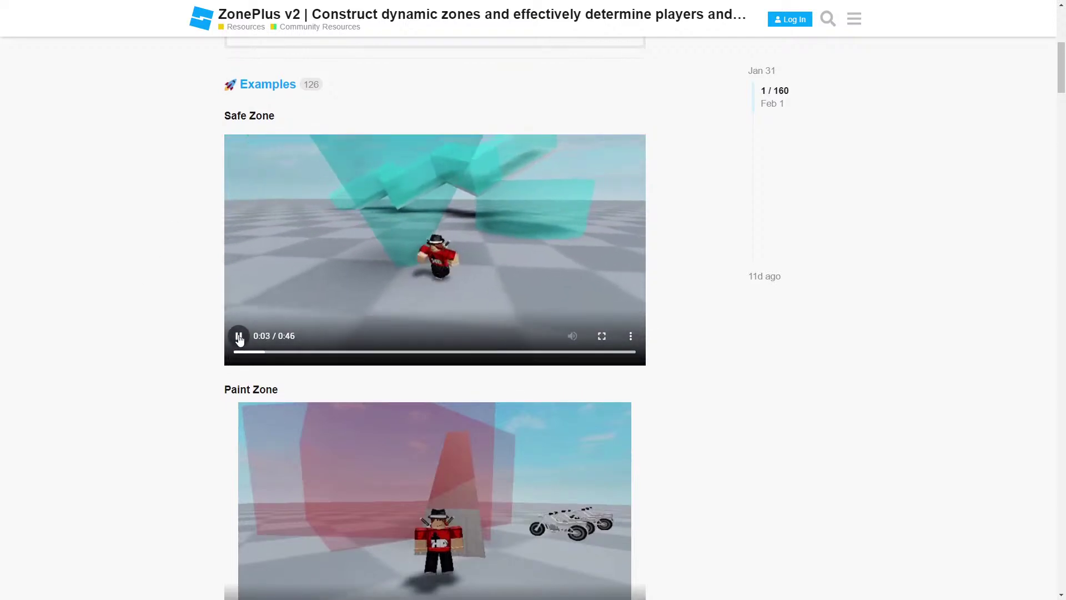
left_click(236, 336)
scroll(238, 342, "down", 4)
left_click(239, 387)
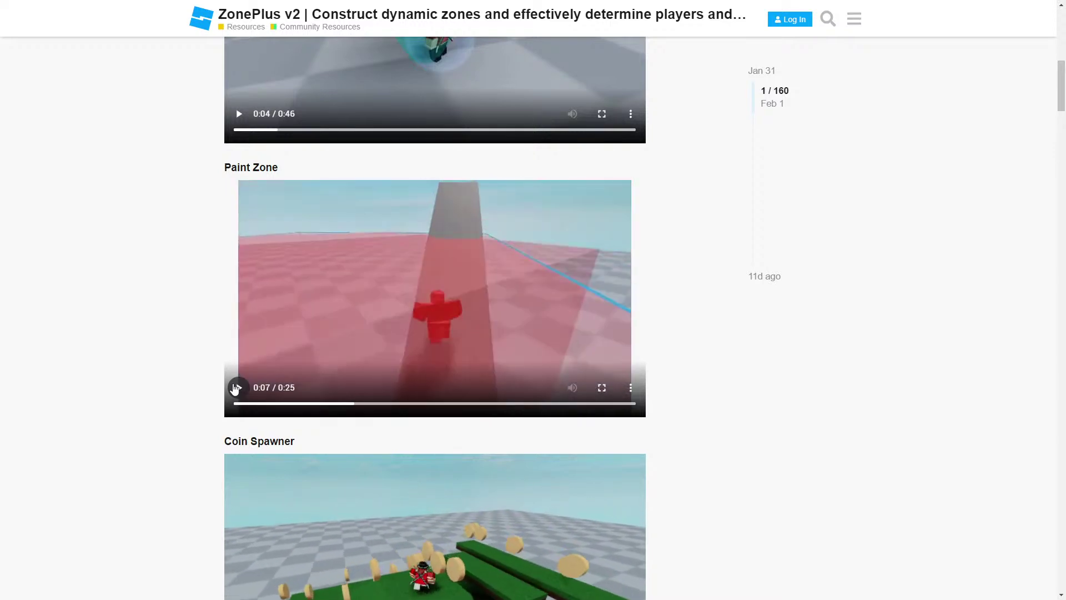
left_click(236, 388)
Look through the remaining ZonePlus examples and notes, preview the Ambient Areas video, and return to the start of the post
scroll(187, 392, "down", 5)
scroll(231, 381, "down", 18)
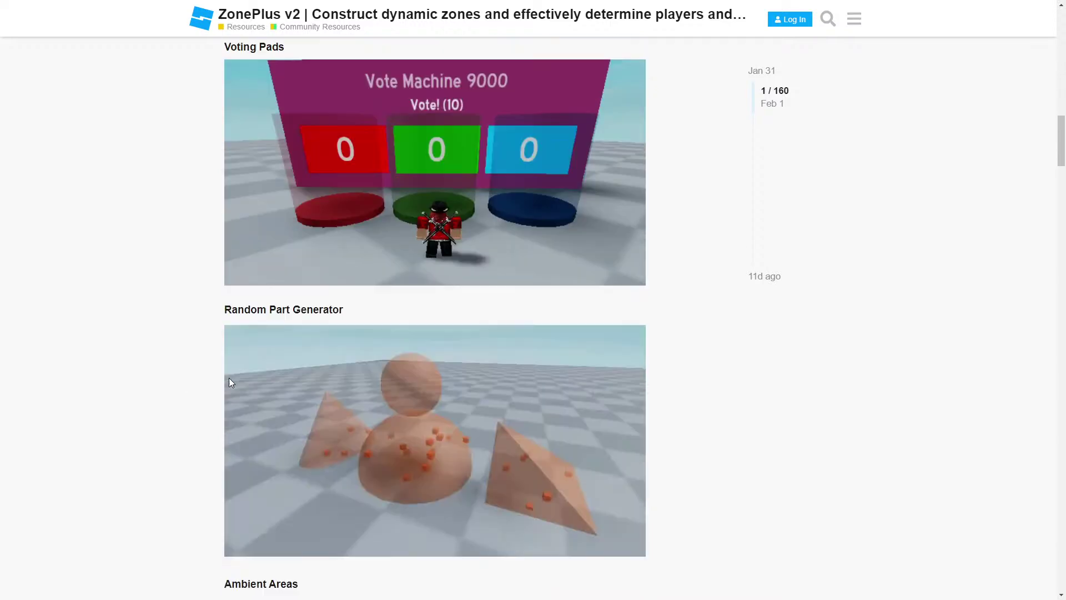
scroll(224, 376, "up", 10)
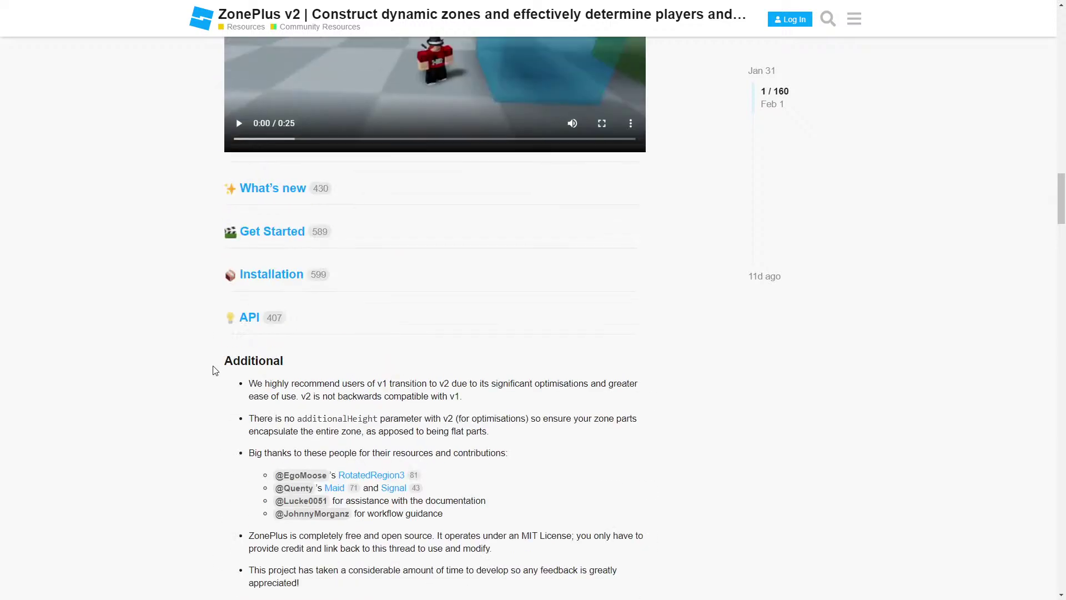
left_click(238, 457)
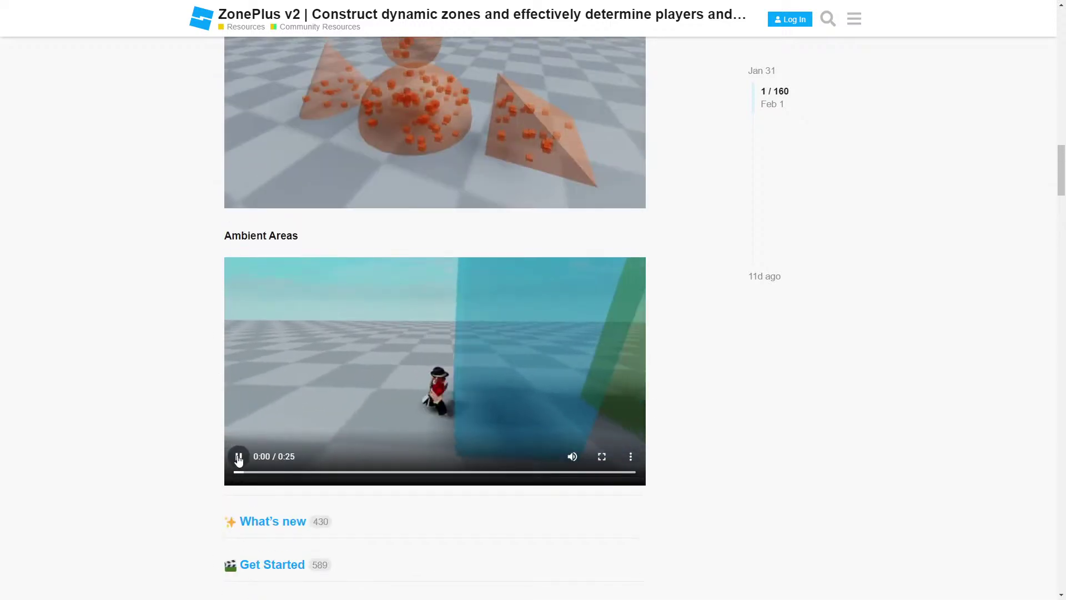
scroll(167, 500, "down", 14)
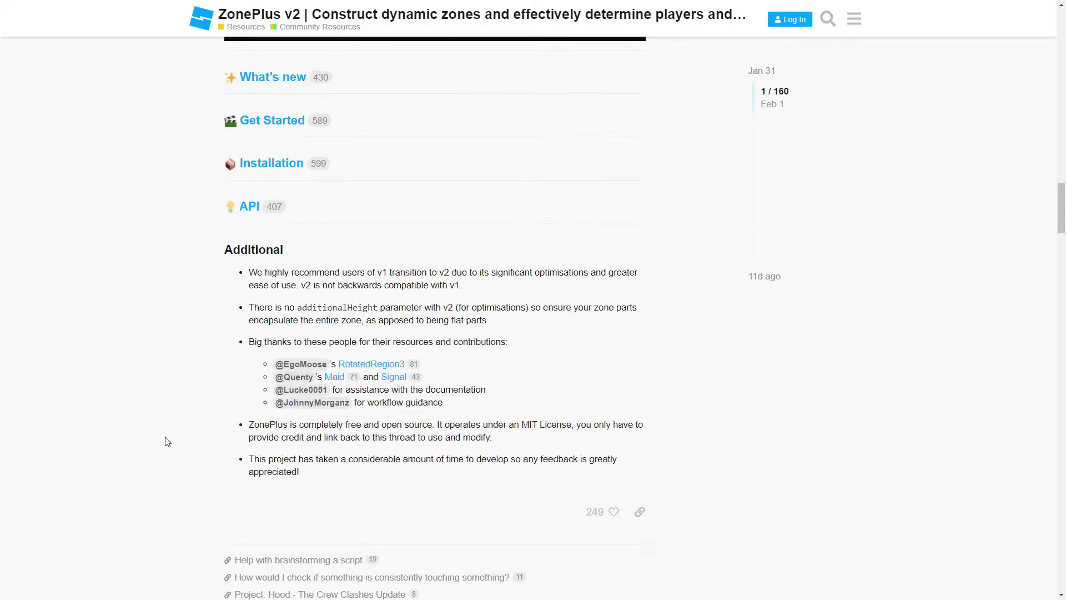
scroll(161, 434, "up", 12)
scroll(671, 434, "up", 15)
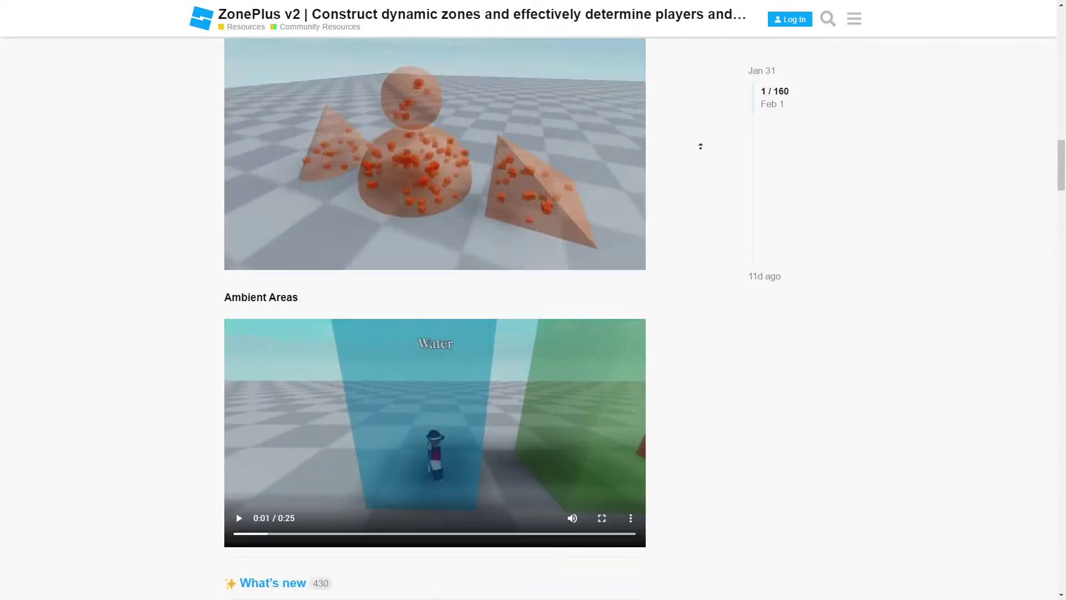
scroll(223, 317, "down", 1)
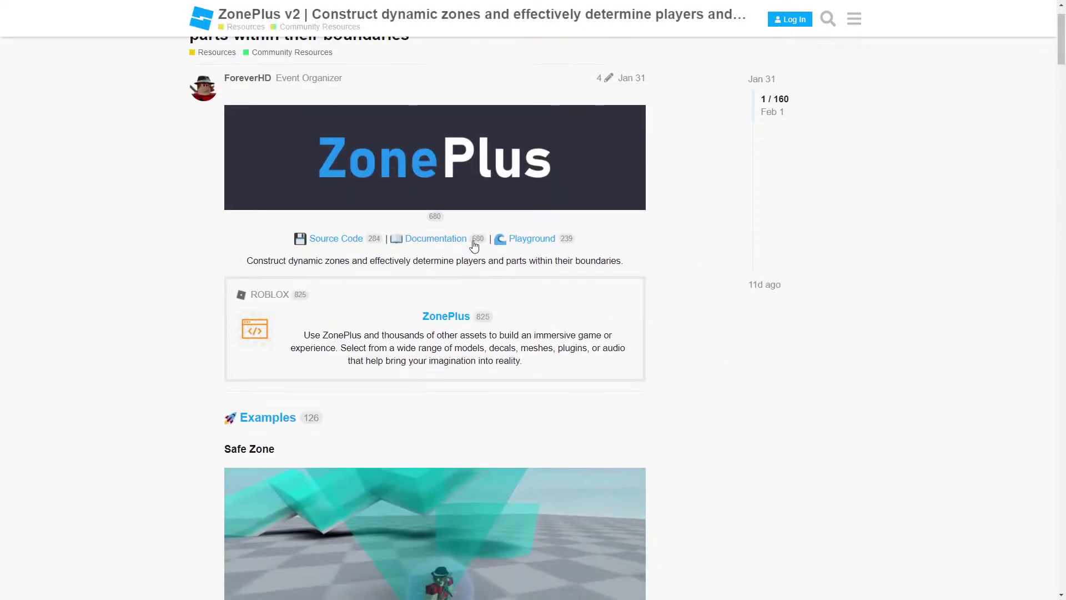
Open the ZonePlus documentation and select the three code lines that create a zone for copying
left_click(437, 240)
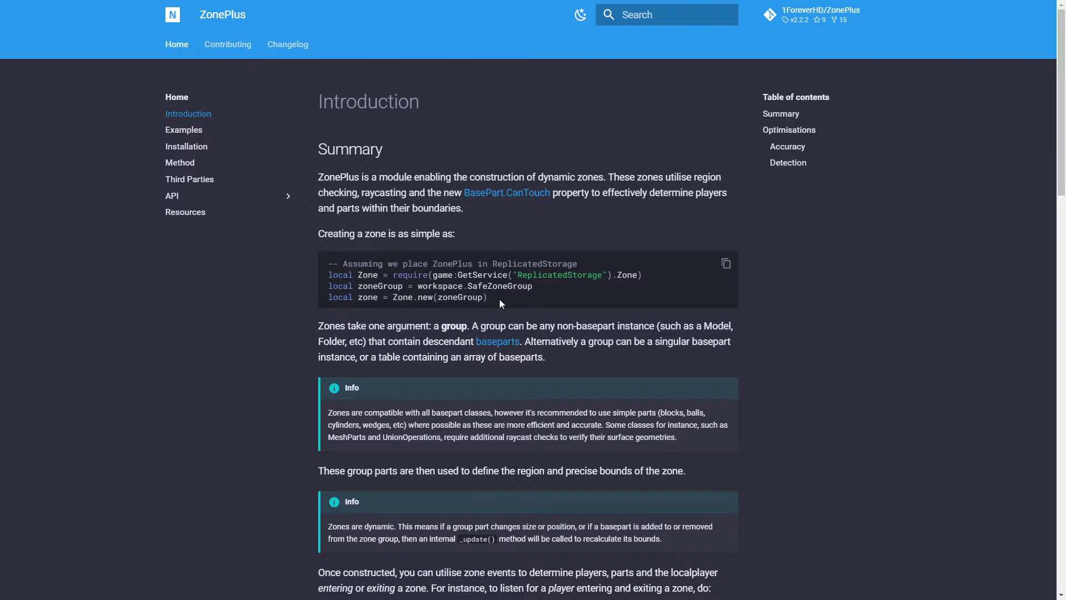
left_click_drag(499, 298, 337, 276)
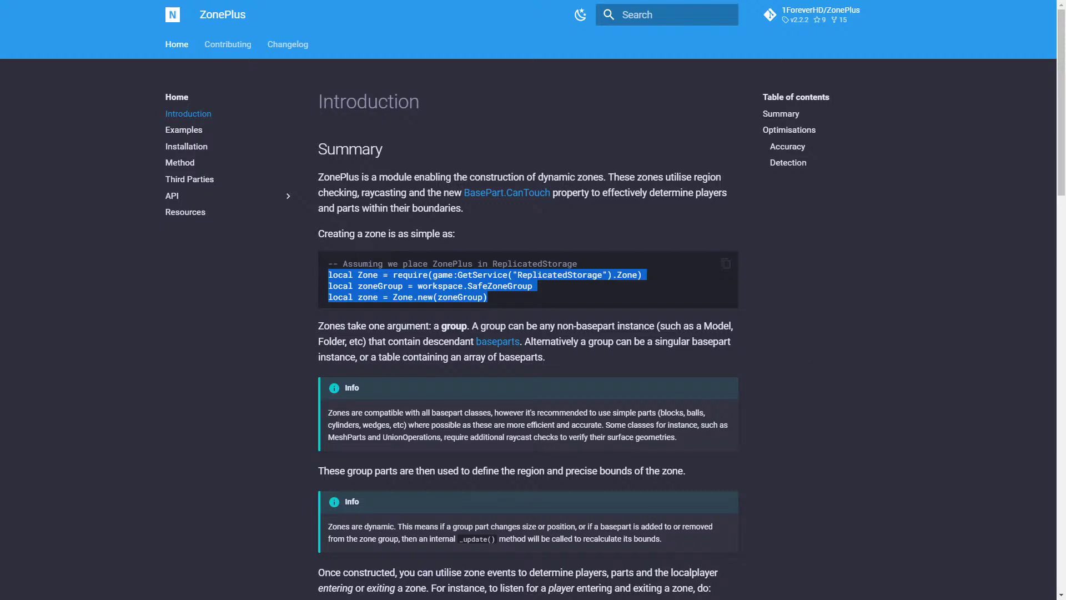
Switch to Roblox Studio and insert the copied local Zone, zoneGroup and zone lines above the existing code in the platform script
key("alt+Tab")
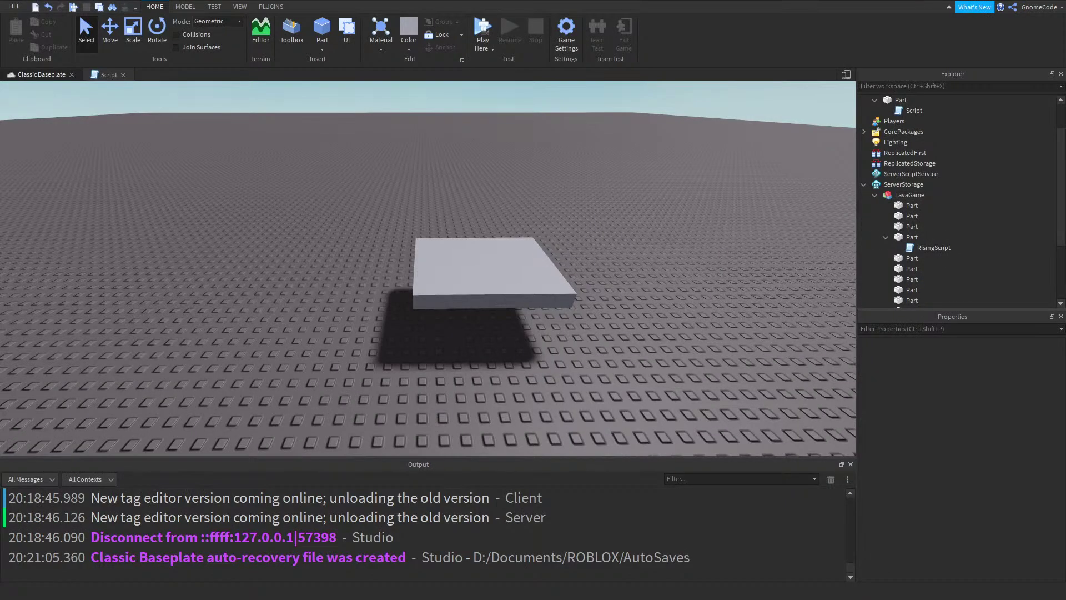
scroll(916, 213, "up", 2)
double_click(899, 153)
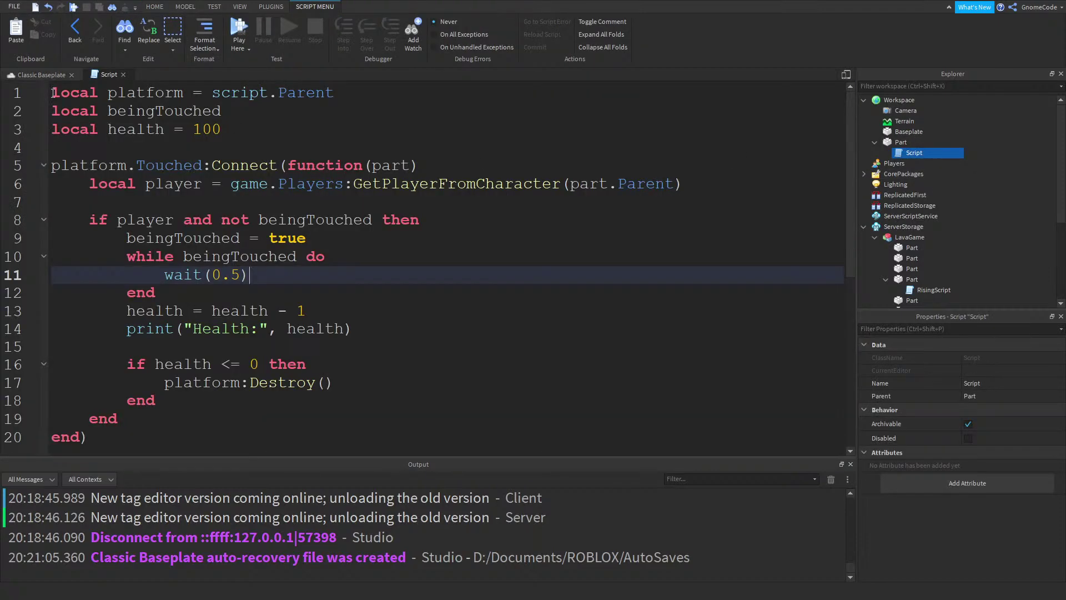
left_click(53, 93)
key("Return")
key("Return")
key("Up")
key("Up")
type("local Zone = require(game:GetService(\"ReplicatedStorage\").Zone) local zoneGroup = workspace.SafeZoneGroup local zone = Zone.new(zoneGroup)")
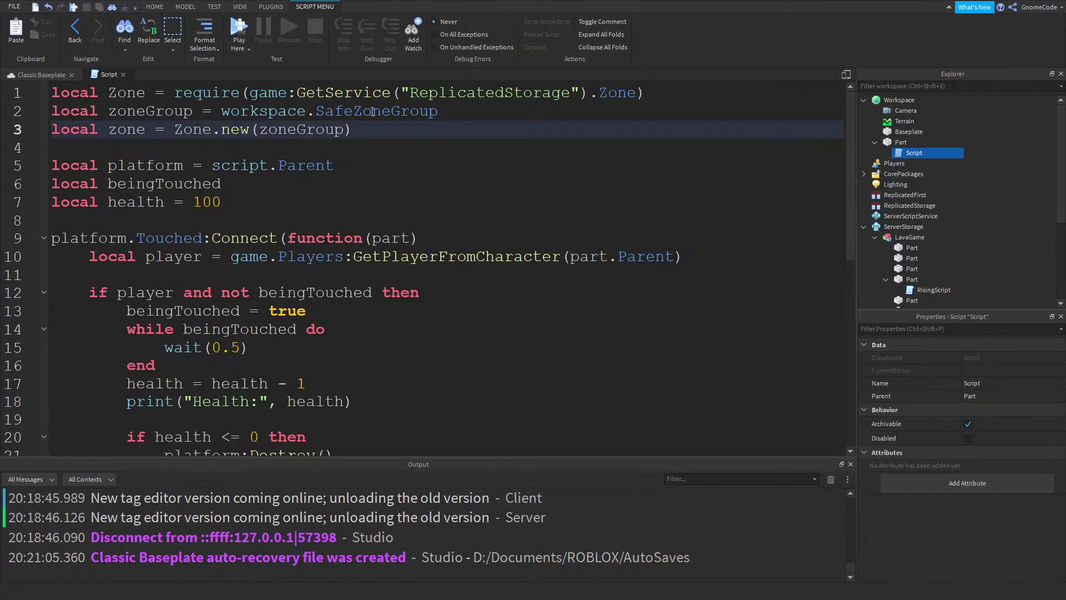
left_click_drag(570, 92, 594, 90)
left_click(610, 84)
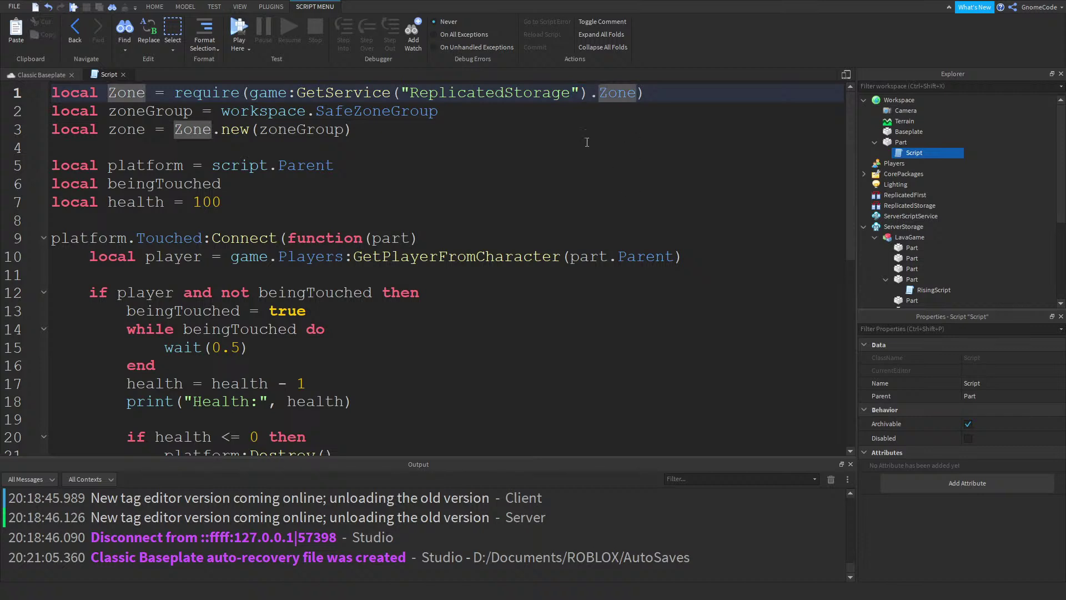
key("Down")
key("Down")
key("Down")
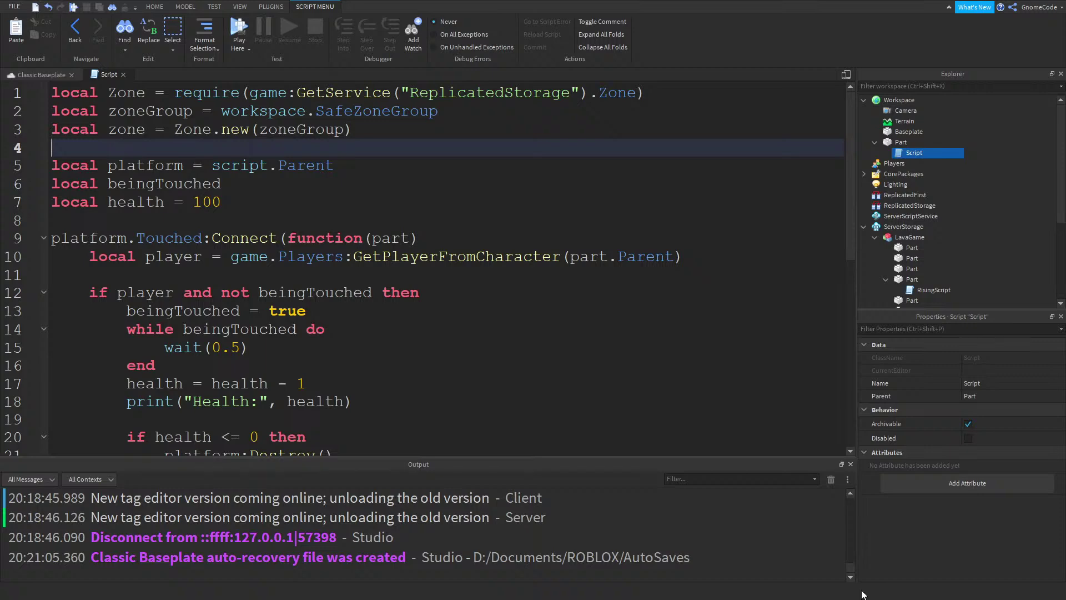
Insert the ZonePlus model from the My Models inventory of the Toolbox into the place, and close the Toolbox
left_click(44, 74)
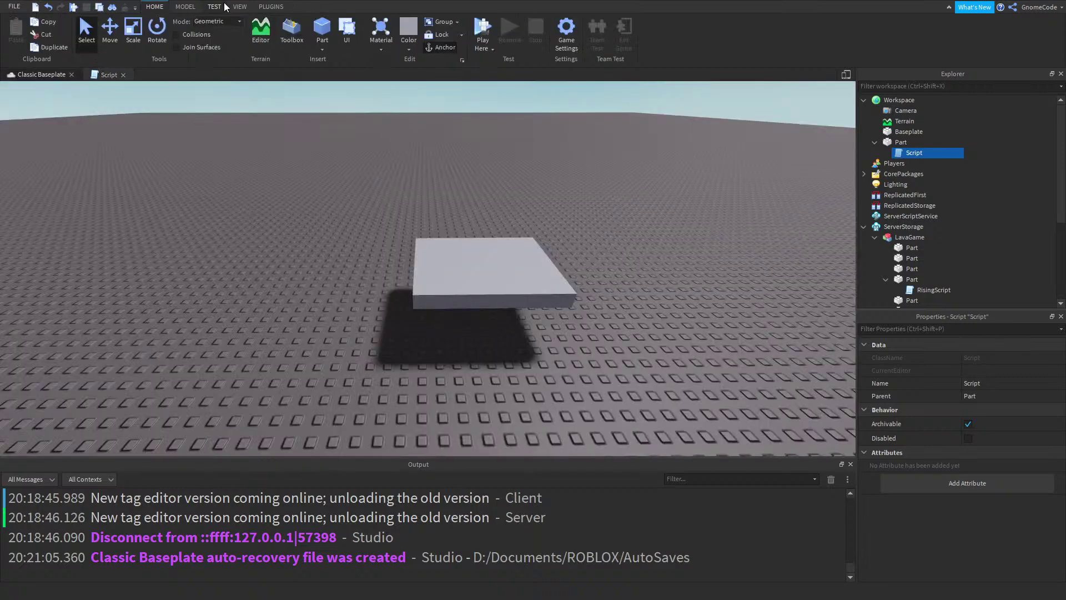
left_click(292, 30)
left_click(110, 93)
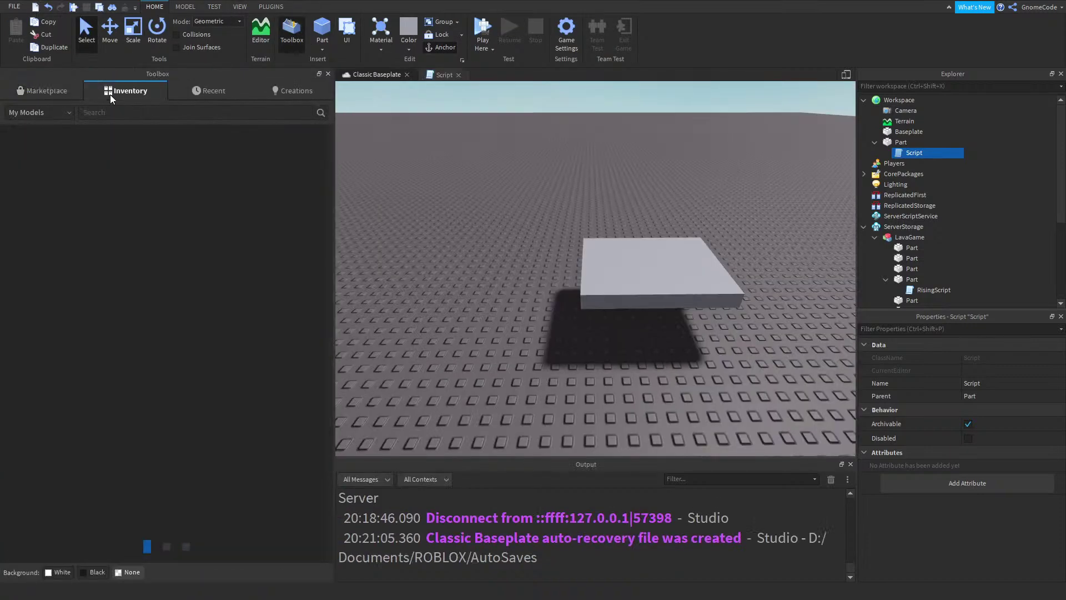
left_click(48, 114)
left_click(180, 130)
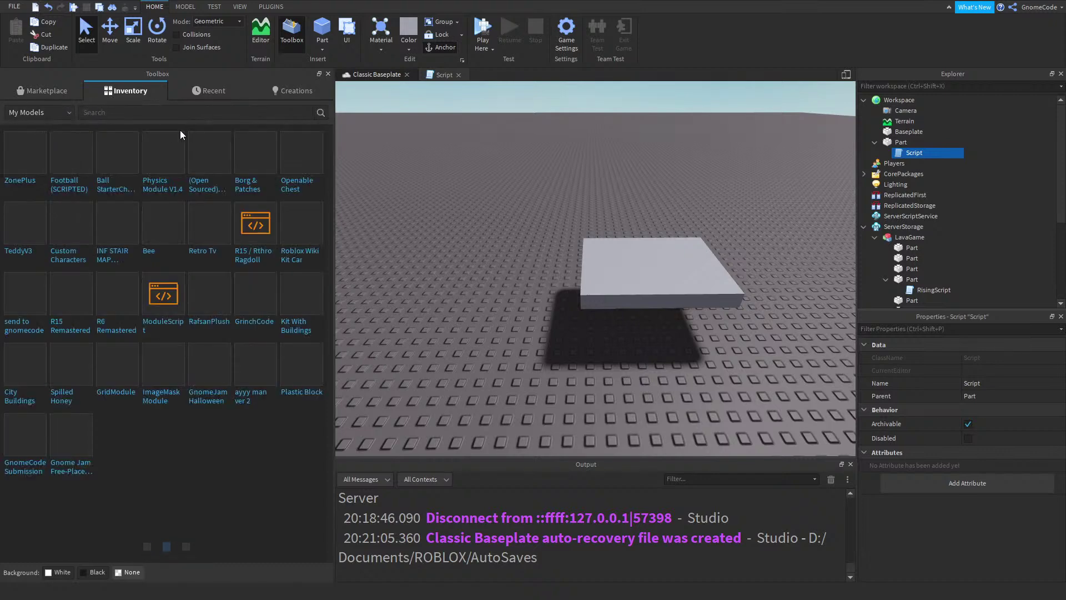
left_click(25, 158)
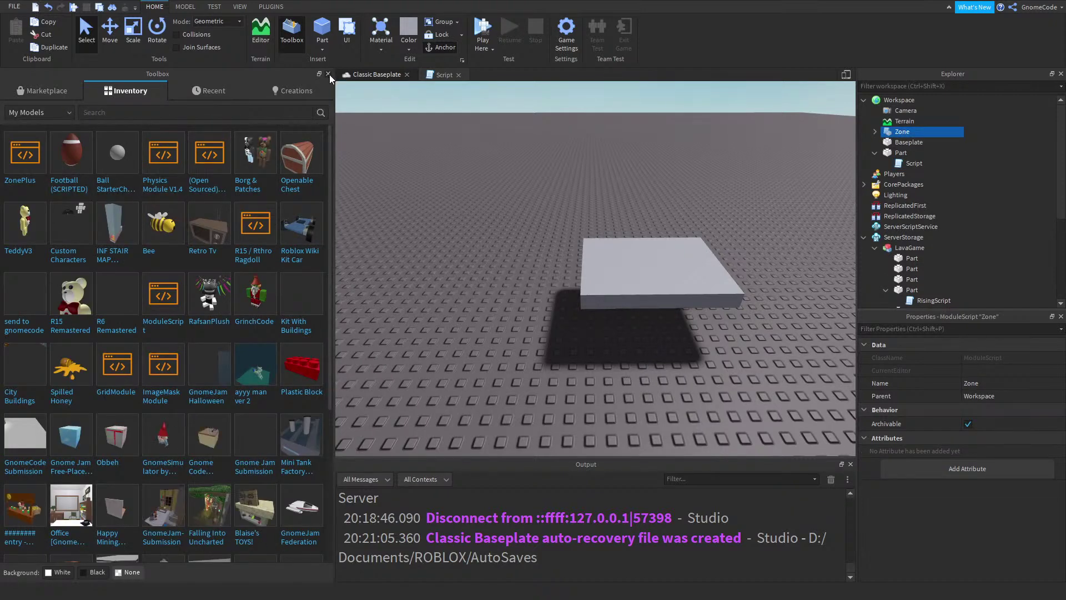
left_click(328, 75)
Open the Zone module script, reduce its text size and examine the Maid.new() line among the constructor's variables
double_click(899, 131)
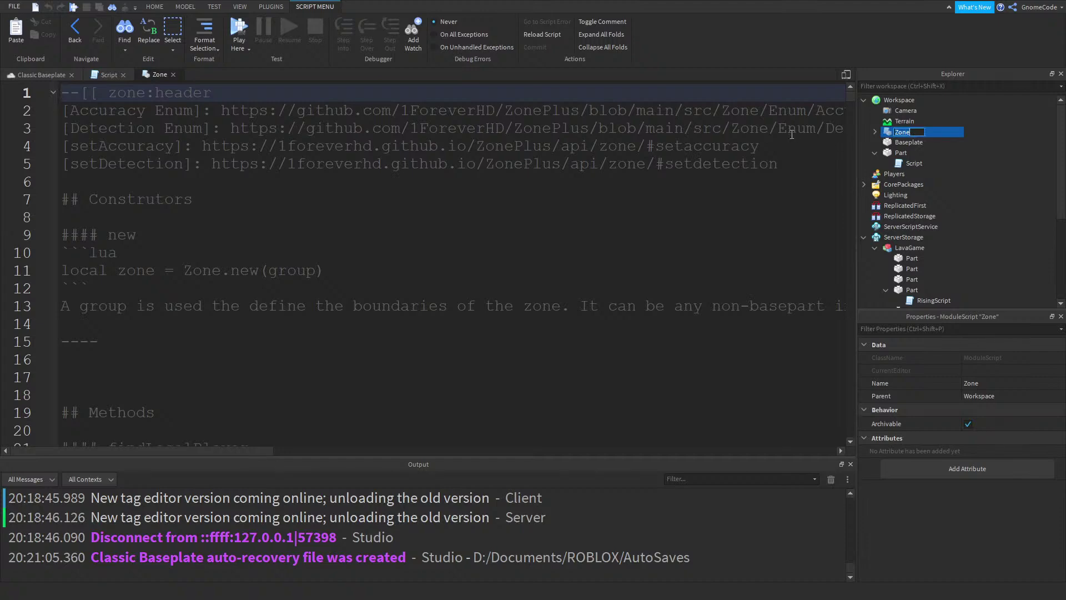
scroll(431, 255, "down", 3, "ctrl")
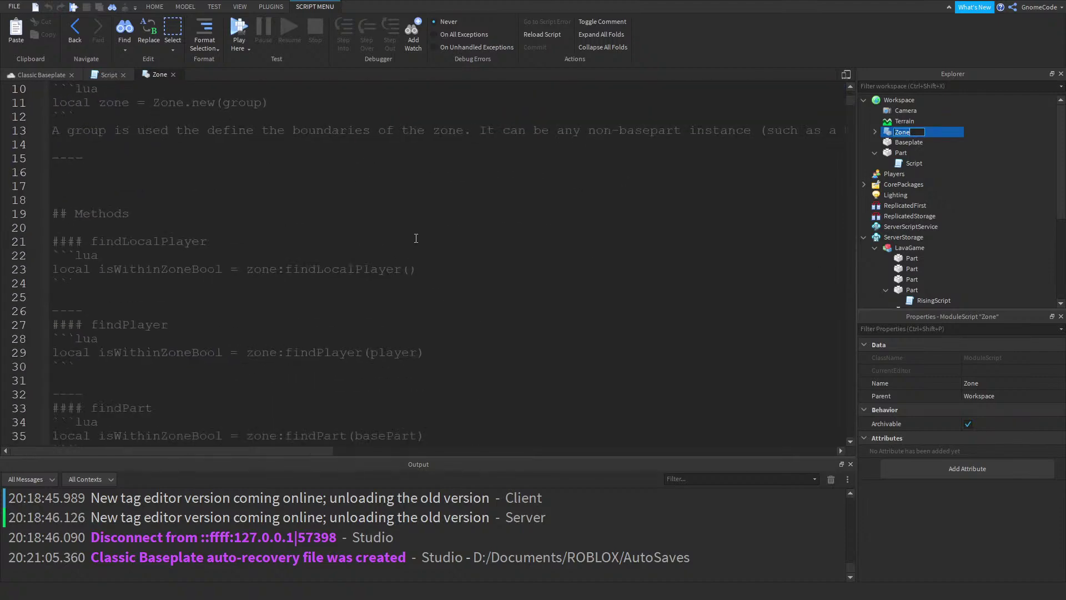
scroll(407, 290, "down", 2, "ctrl")
scroll(431, 165, "down", 20)
scroll(772, 204, "down", 5)
left_click_drag(850, 159, 788, 199)
left_click_drag(227, 167, 160, 167)
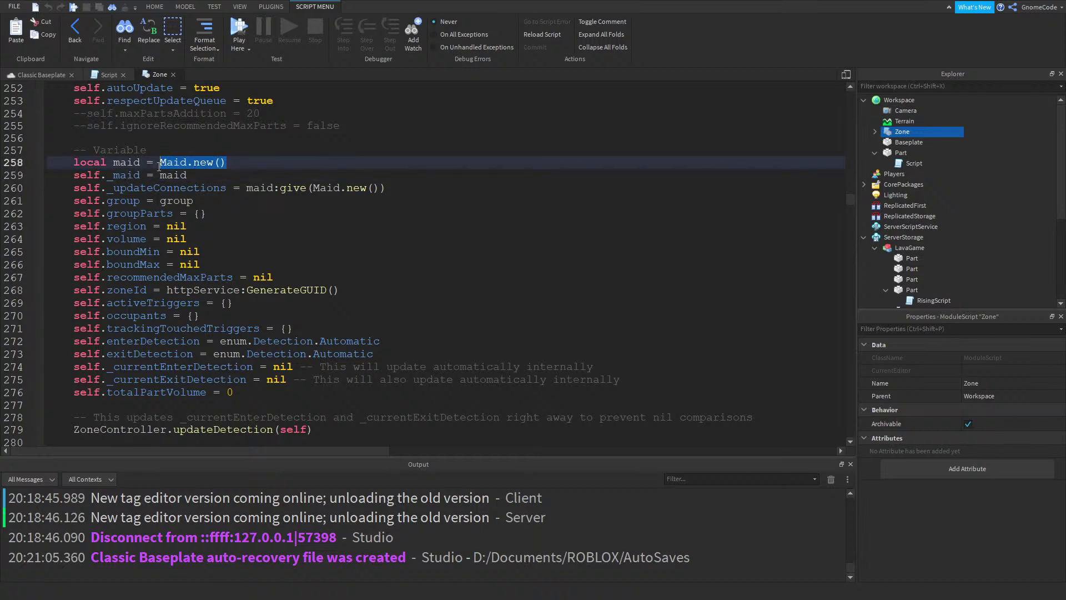
left_click(248, 199)
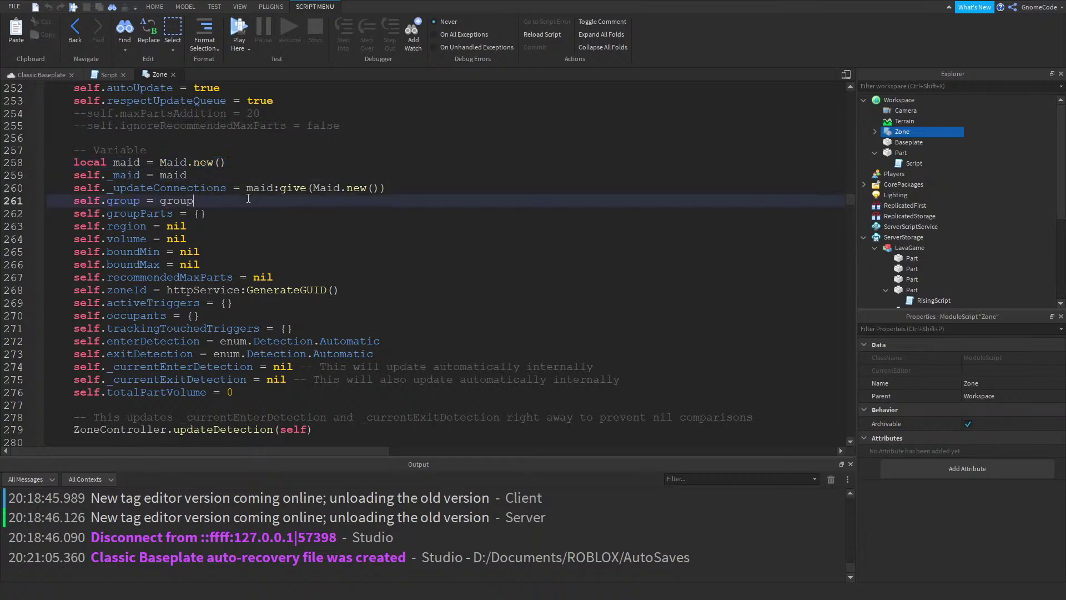
left_click_drag(228, 163, 157, 166)
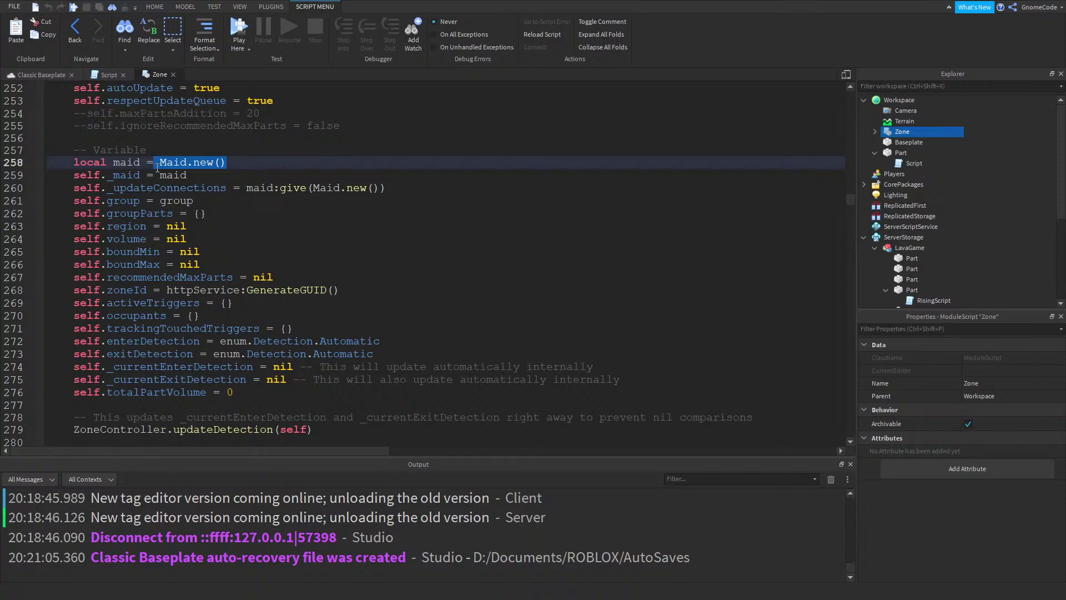
left_click(246, 165)
Examine the Zone module's service and require lines, the constructor's variables, and the code that follows down to the private methods
scroll(246, 166, "up", 7)
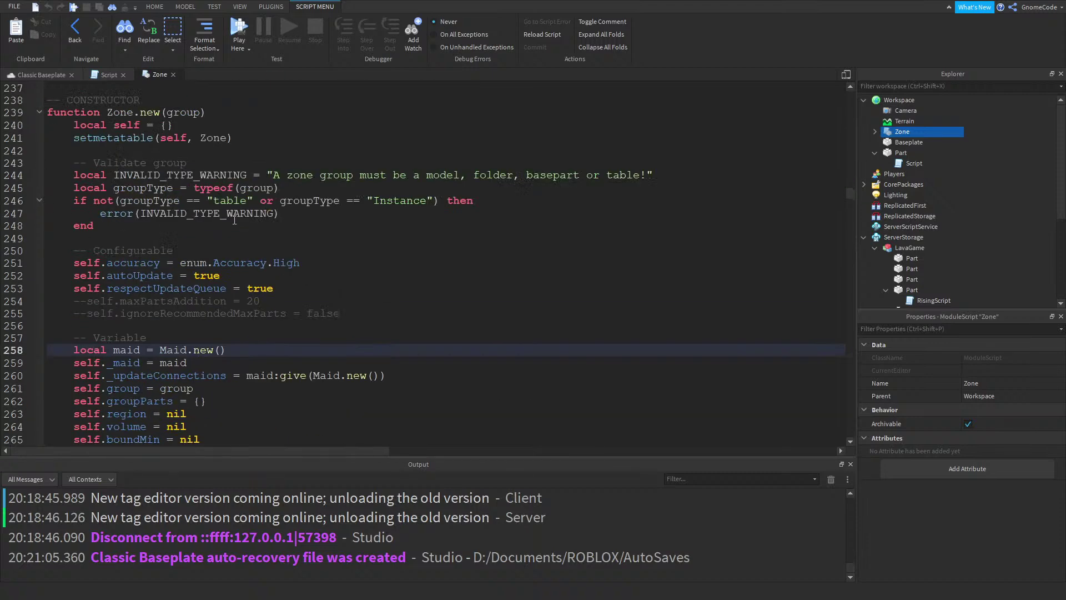
scroll(234, 220, "up", 8)
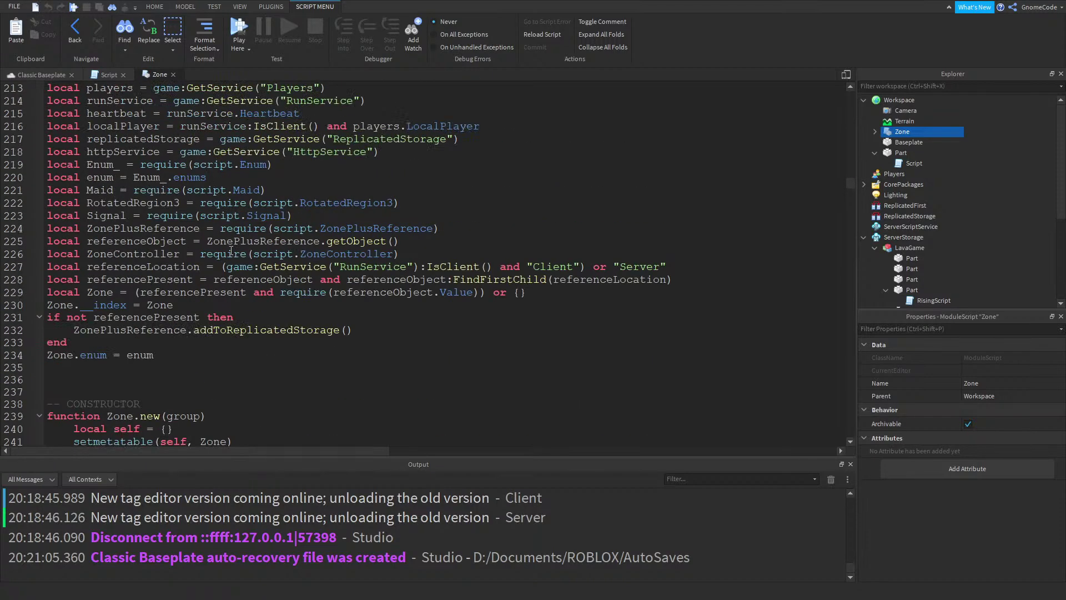
scroll(231, 250, "down", 15)
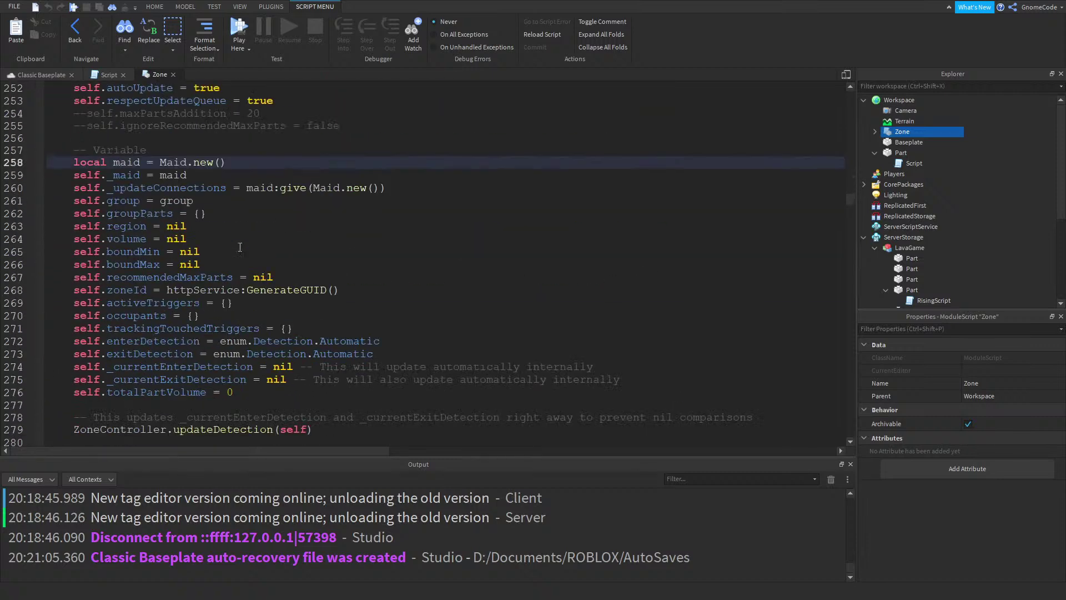
left_click_drag(227, 162, 194, 189)
left_click(196, 189)
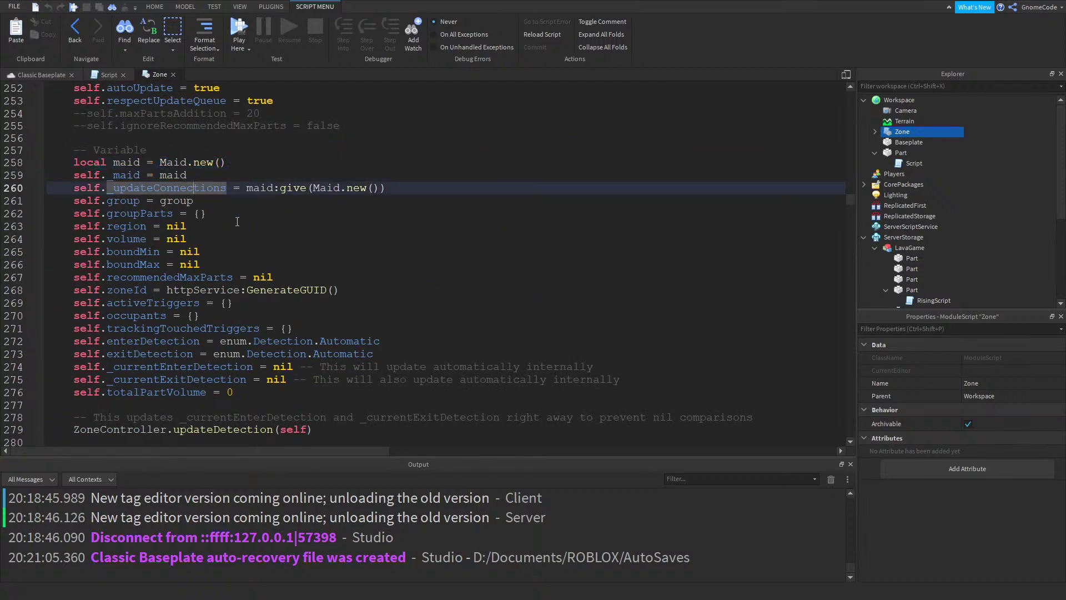
key("Down")
key("Down")
key("Down")
scroll(293, 180, "down", 7)
scroll(294, 181, "down", 20)
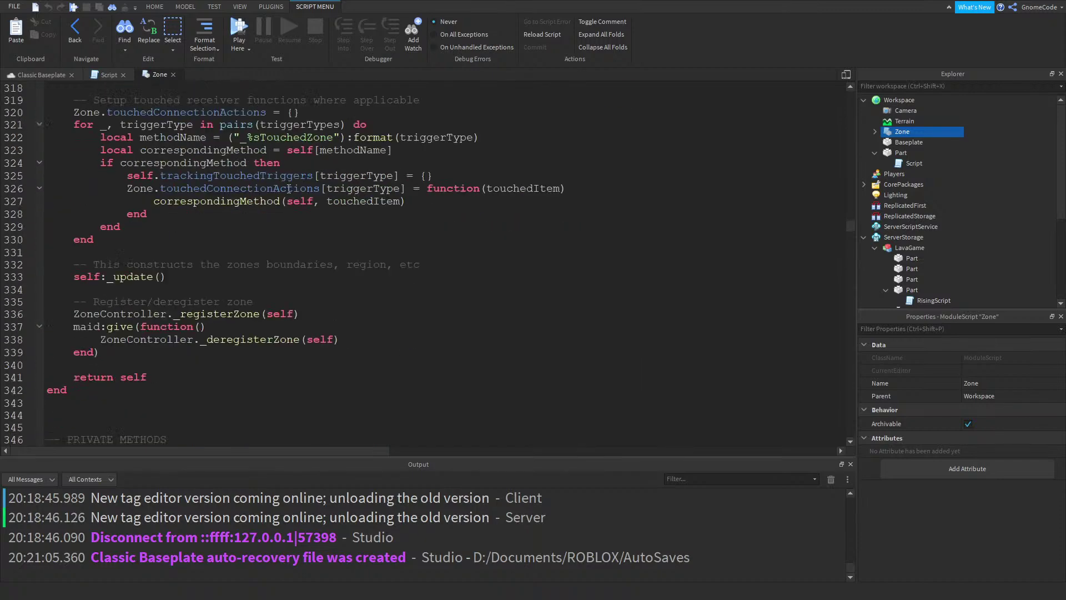
Look through the remaining Zone module methods down to the part tracking code, close the module, and open the platform's script at its end
scroll(265, 184, "down", 20)
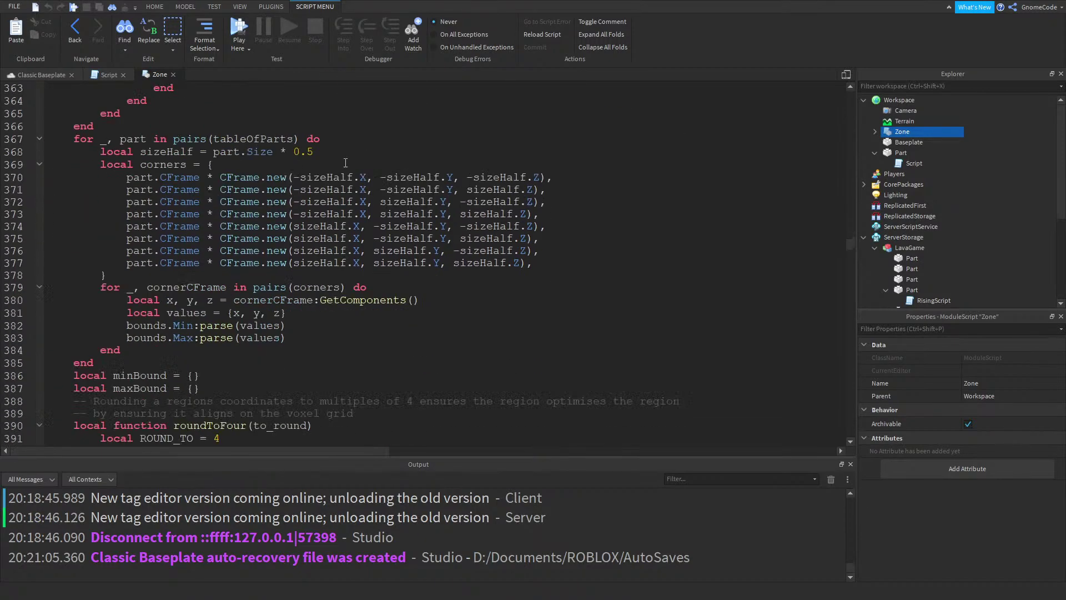
scroll(361, 140, "down", 20)
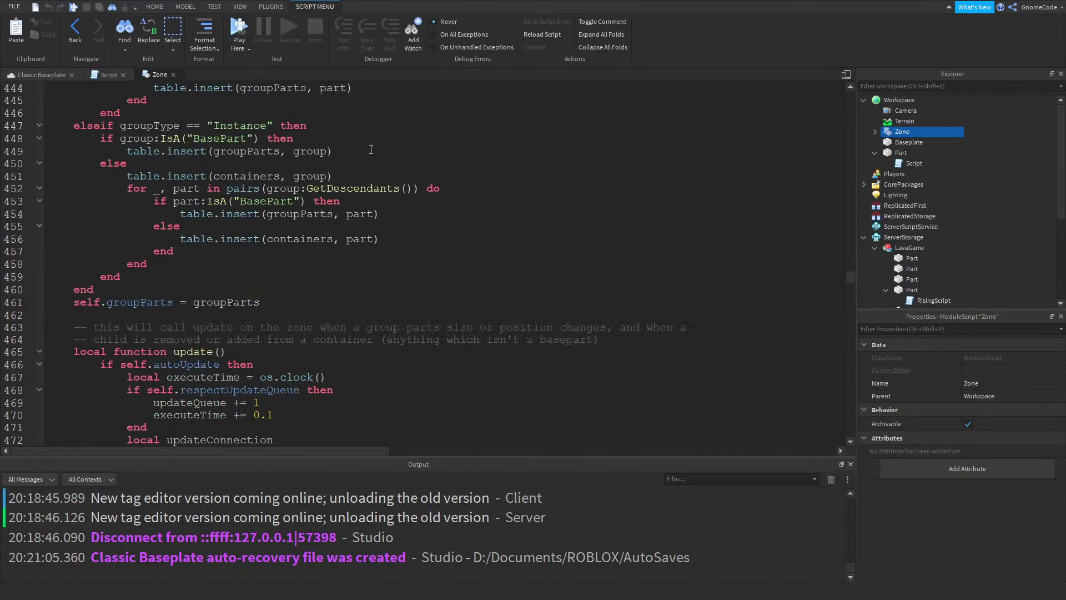
scroll(381, 141, "down", 20)
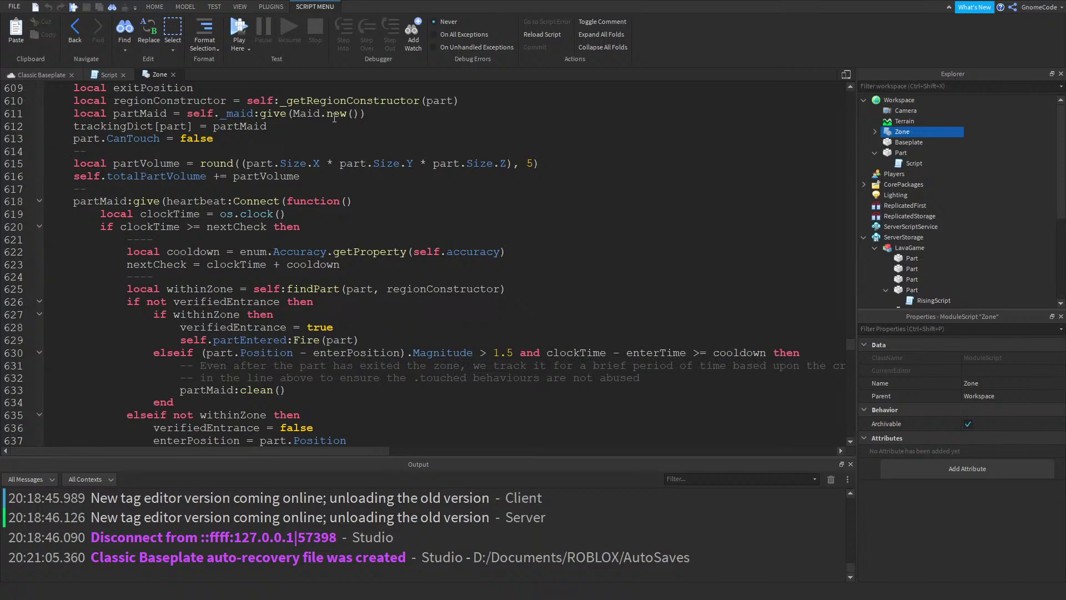
left_click(174, 77)
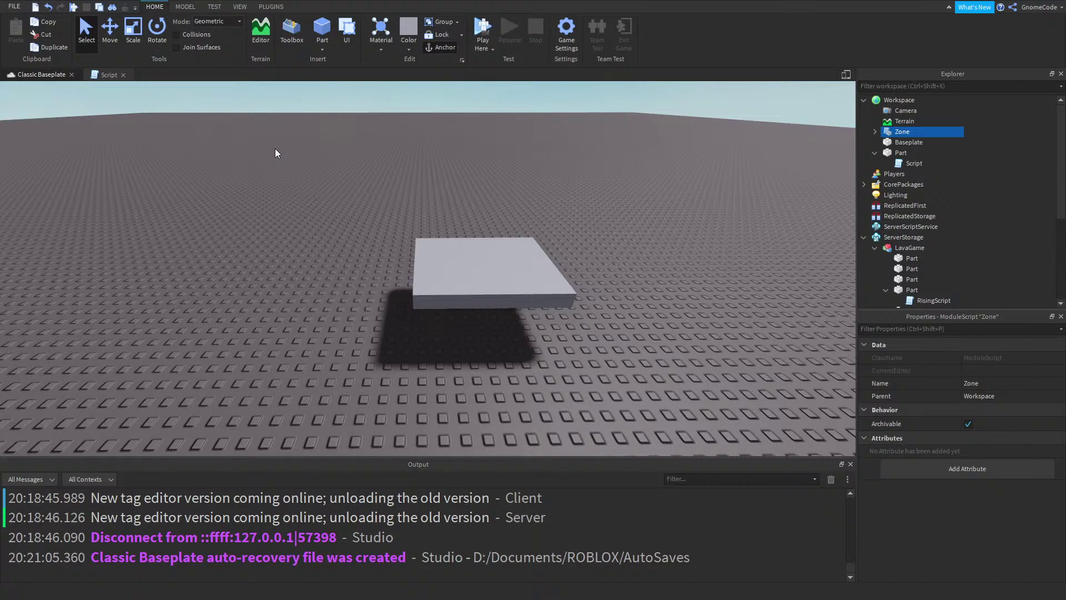
double_click(960, 163)
scroll(123, 329, "down", 8)
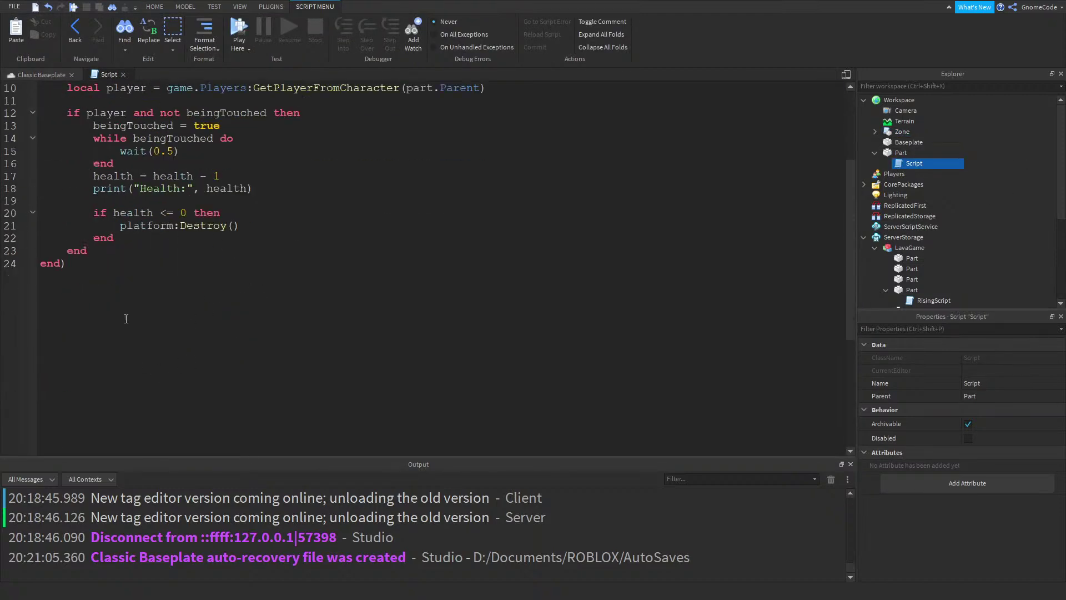
Write RaycastParams.new() on a new line a few blank lines below the end of the platform script
scroll(123, 329, "up", 3, "ctrl")
left_click(154, 101)
key("Return")
key("Return")
key("Return")
key("Return")
key("Return")
scroll(149, 109, "down", 2)
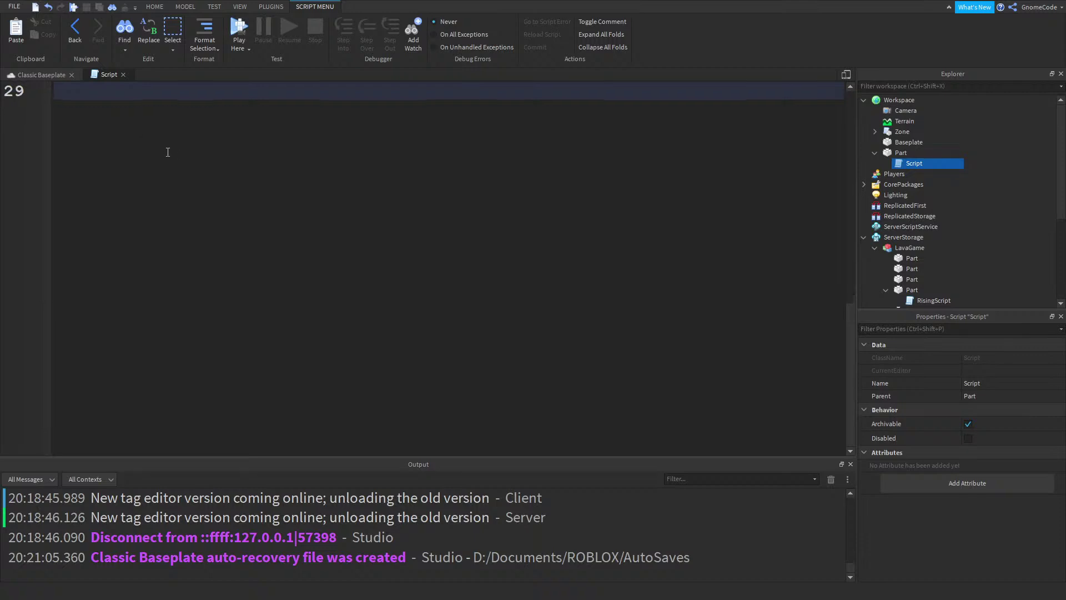
scroll(171, 183, "up", 2)
type("Raycx")
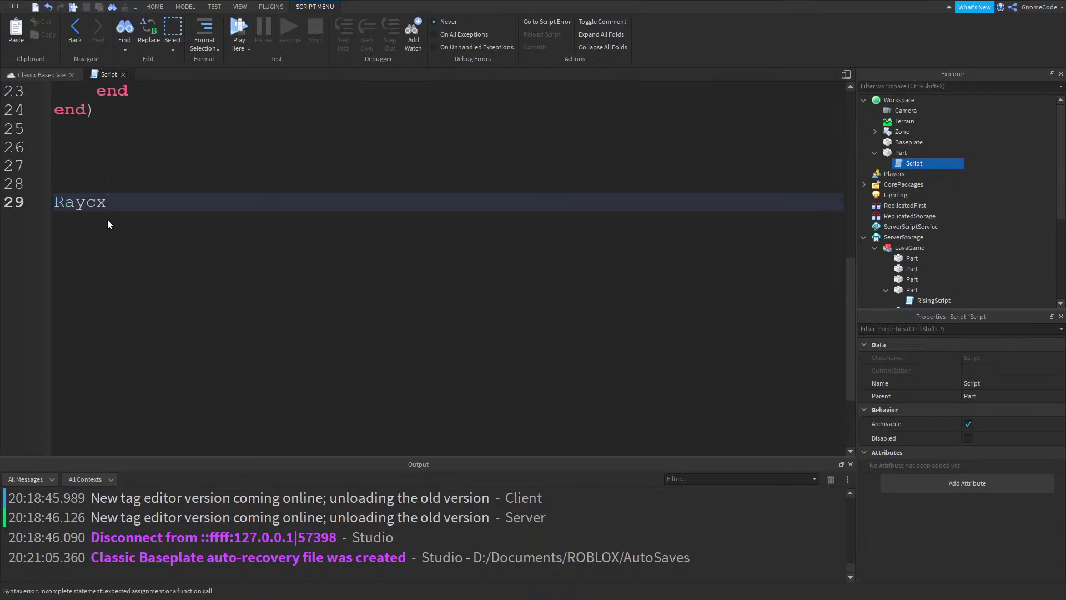
key("BackSpace")
type("astParams.new()")
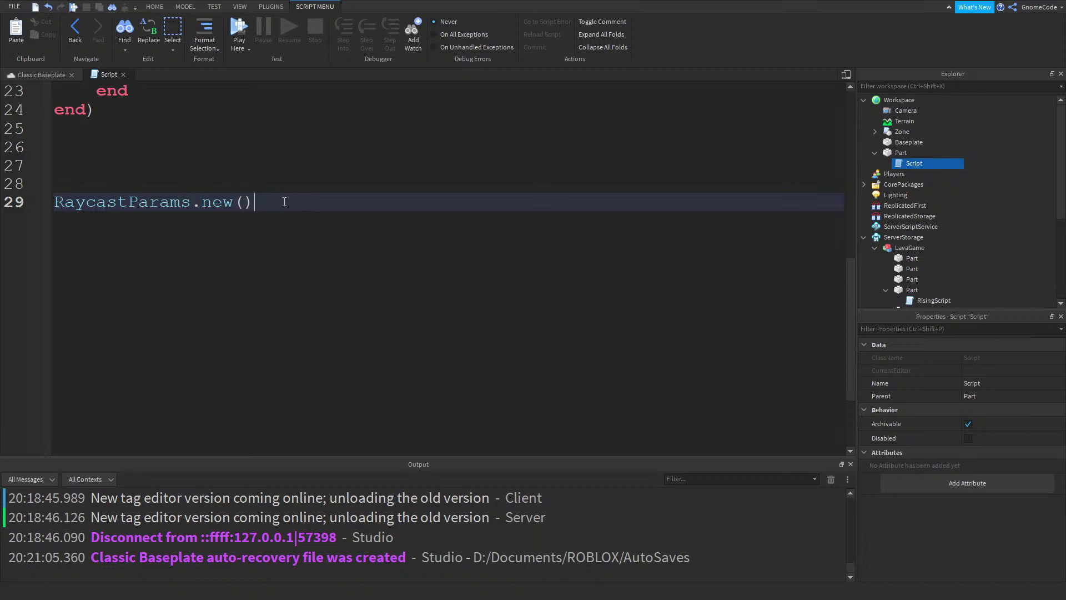
Replace the RaycastParams.new() line with Ray.new(), discarding a brief attempt at a workspace call
left_click_drag(300, 200, 1, 201)
key("BackSpace")
type("workspace")
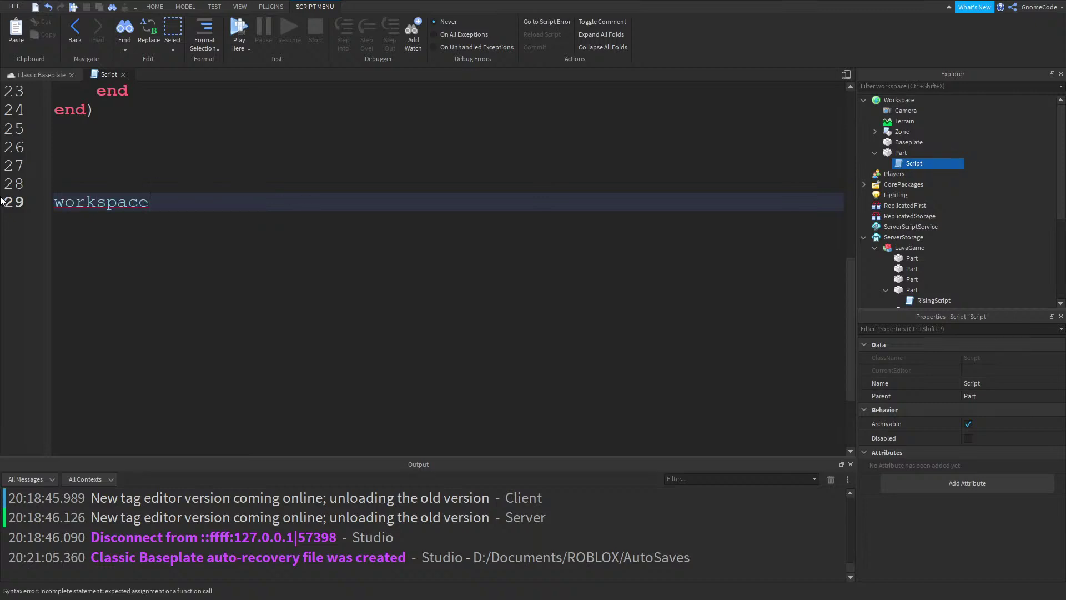
type(":R")
key("BackSpace")
key("BackSpace")
key("BackSpace")
key("BackSpace")
key("BackSpace")
key("BackSpace")
key("BackSpace")
key("BackSpace")
key("BackSpace")
key("BackSpace")
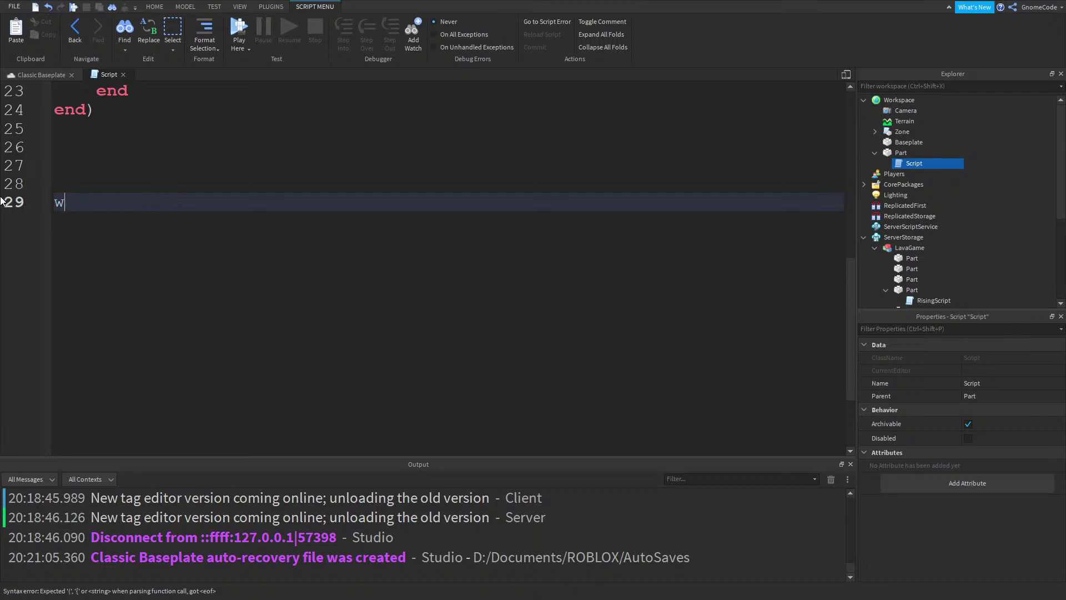
key("BackSpace")
type("Ray.n")
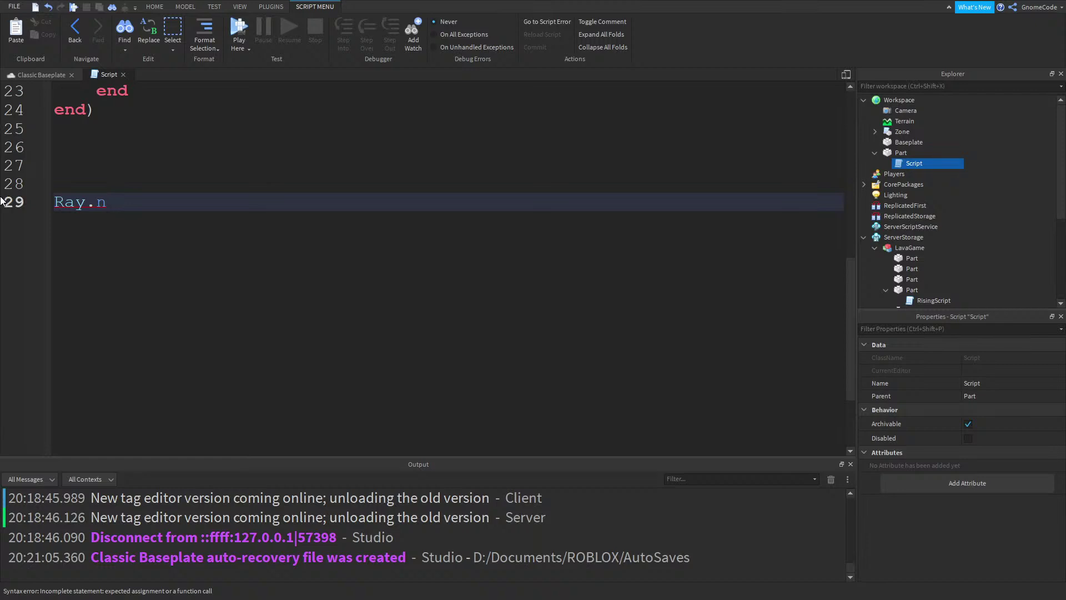
type("ew()")
Replace Ray.new() with a workspace:Raycast() call, trying orgin and direction as arguments and clearing them
left_click_drag(148, 201, 14, 201)
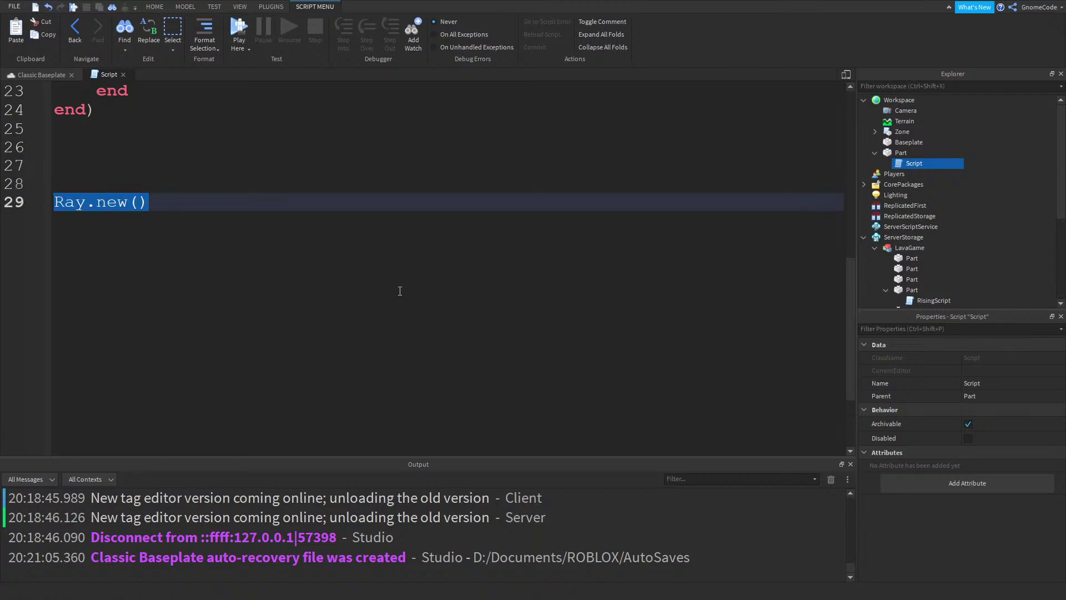
type("workspace:R")
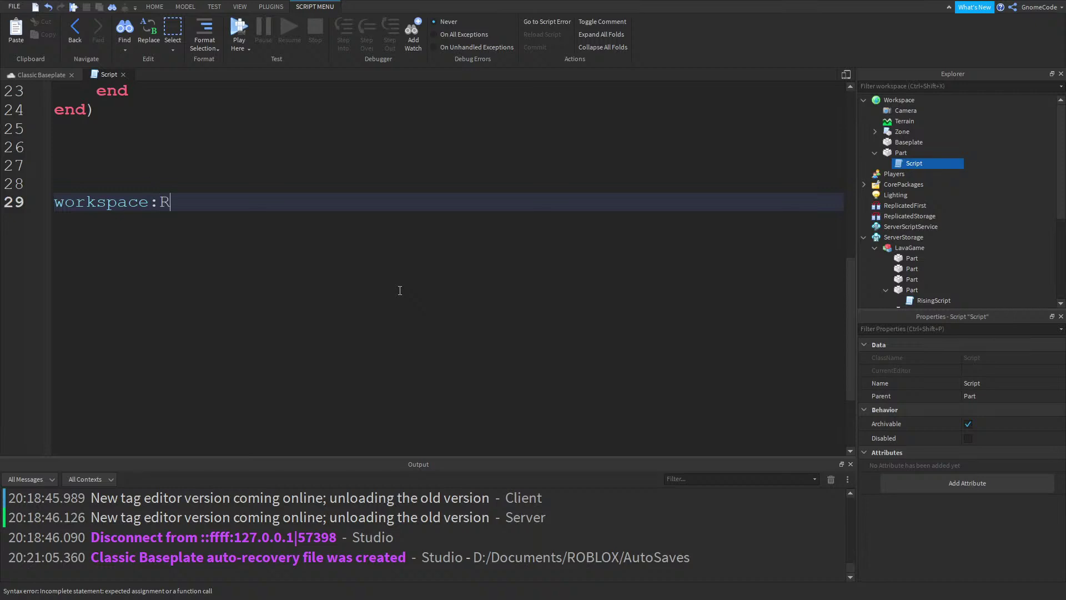
key("Tab")
type("(orgin, ")
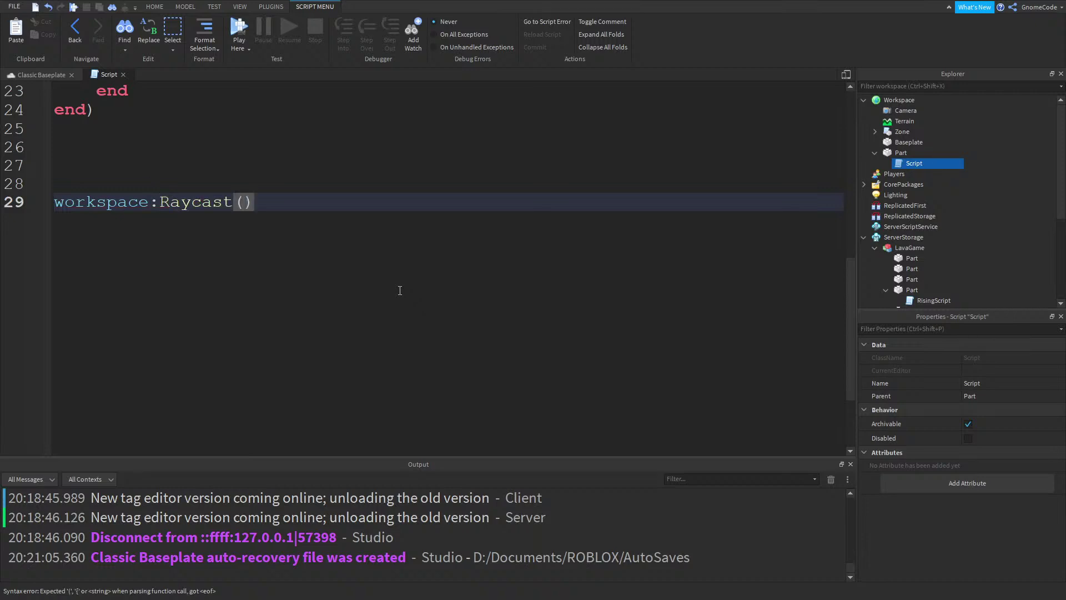
type("direction,")
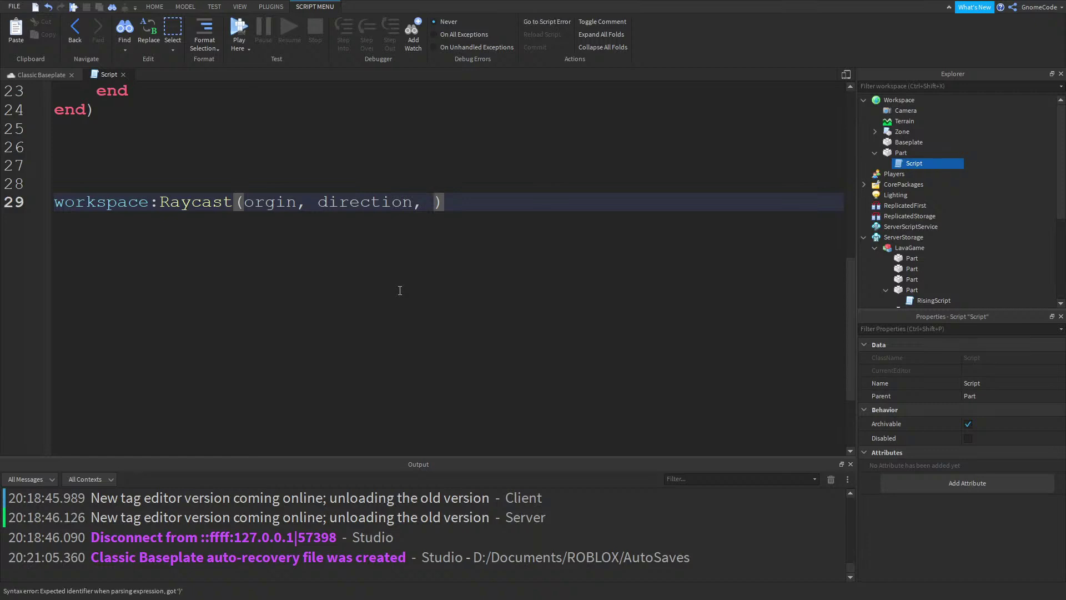
left_click_drag(442, 202, 235, 201)
type("(")
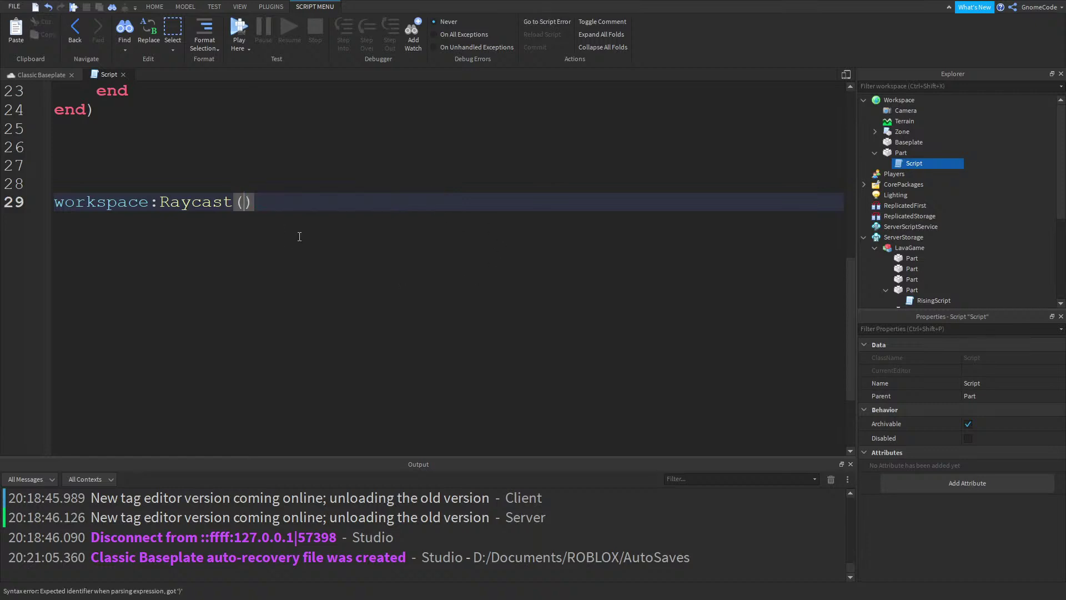
key("BackSpace")
type("(")
Rewrite the call as workspace:Raycast(orgin, direction, RaycastParams) and enlarge the script text
left_click_drag(283, 243, 153, 208)
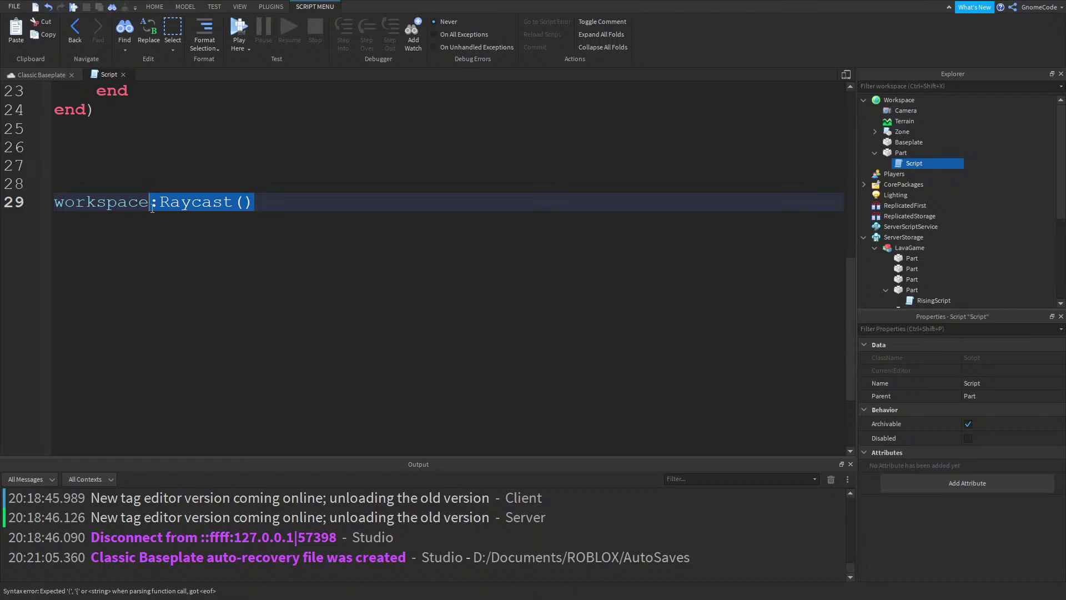
key("BackSpace")
type("R")
type("aycast(orgin, direction, ra")
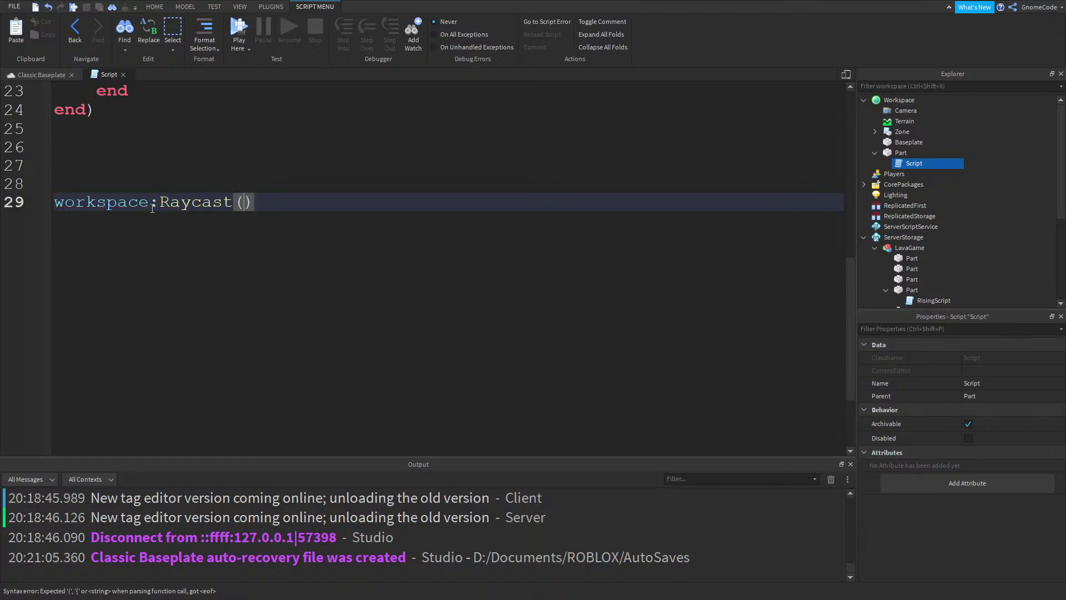
type("y")
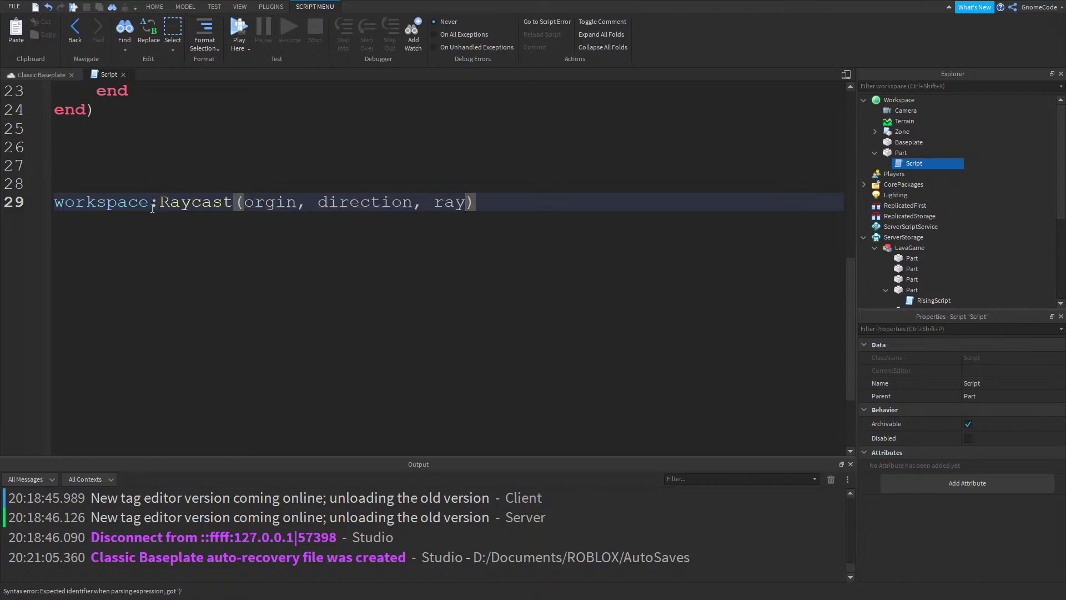
key("Tab")
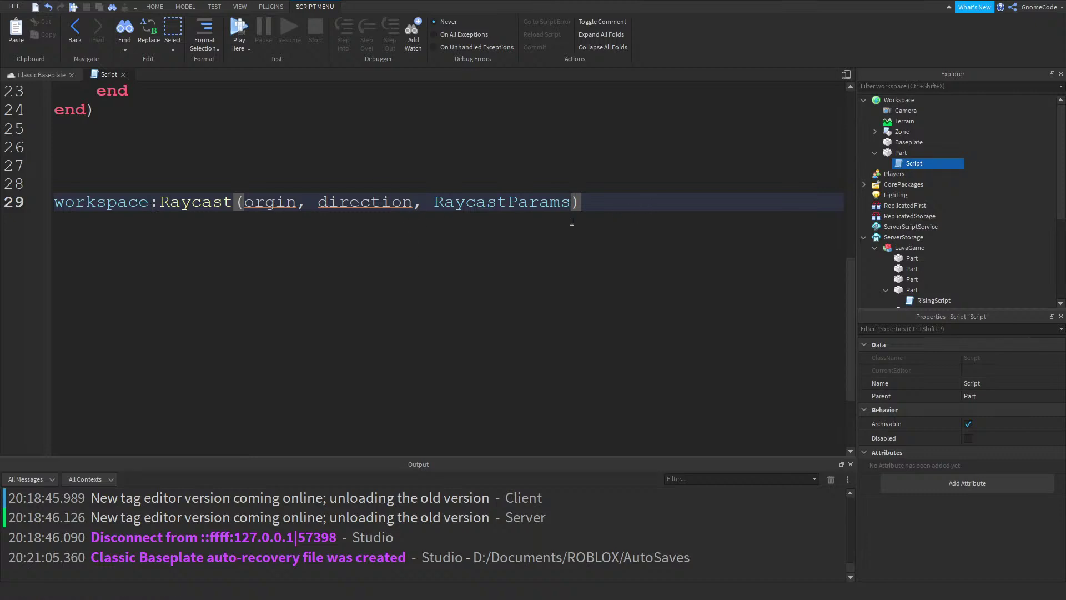
scroll(578, 238, "up", 3, "ctrl")
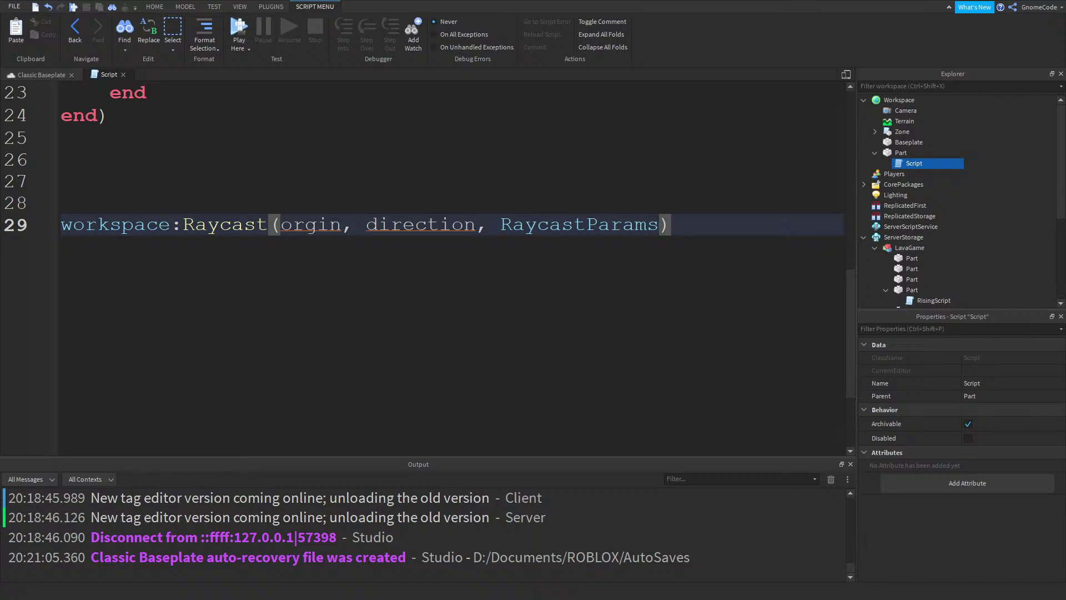
Delete the workspace:Raycast line and the blank lines below the script's closing end)
left_click_drag(672, 224, 62, 203)
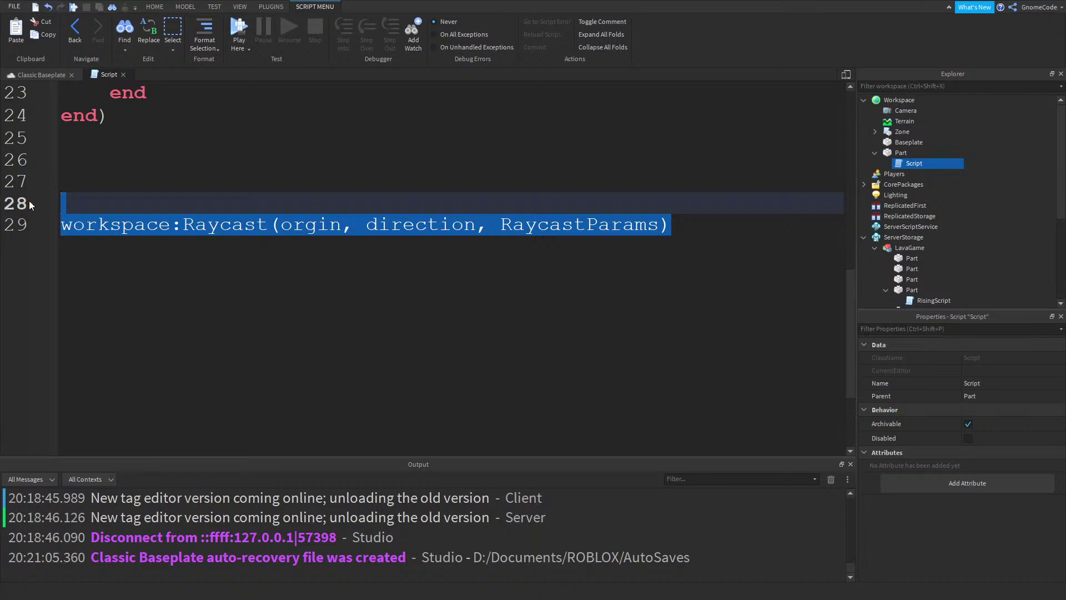
key("BackSpace")
key("BackSpace")
key("BackSpace")
key("BackSpace")
key("BackSpace")
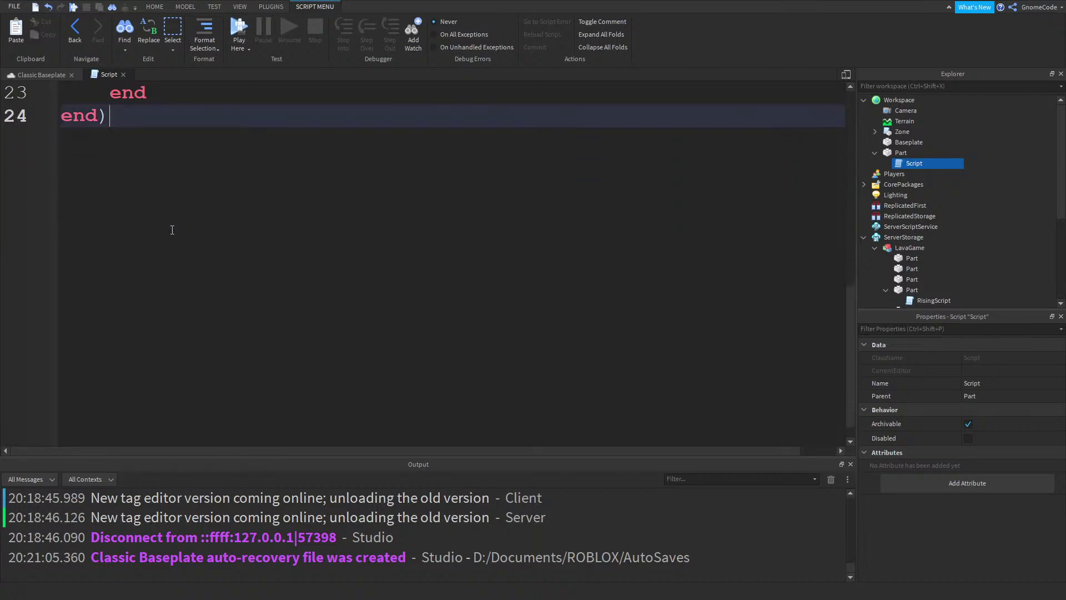
Move the Zone module from Workspace into ReplicatedStorage and expand ReplicatedStorage to show it
scroll(253, 262, "up", 7)
left_click(461, 140)
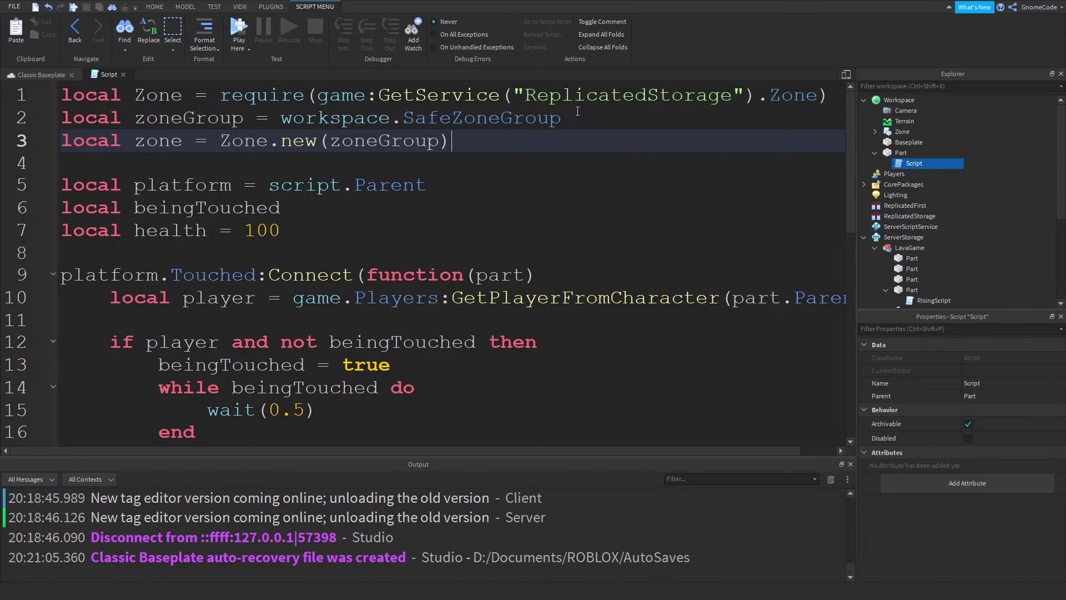
left_click_drag(899, 132, 947, 157)
scroll(969, 185, "down", 3)
left_click(863, 178)
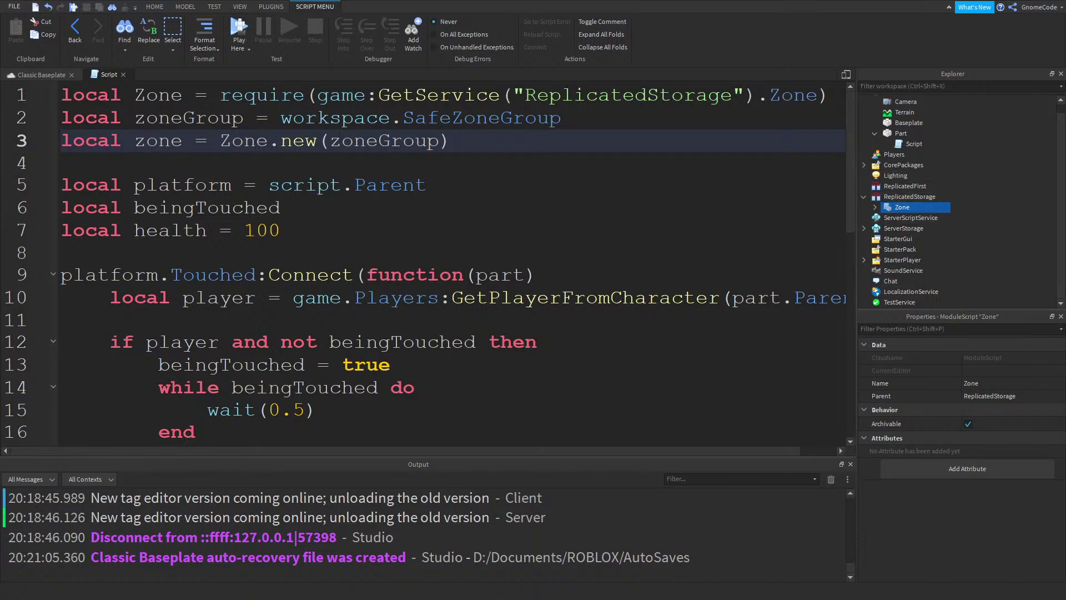
Review the Zone require line, the zoneGroup variable with its SafeZoneGroup reference, and the platform variable in the script
key("Up")
key("Up")
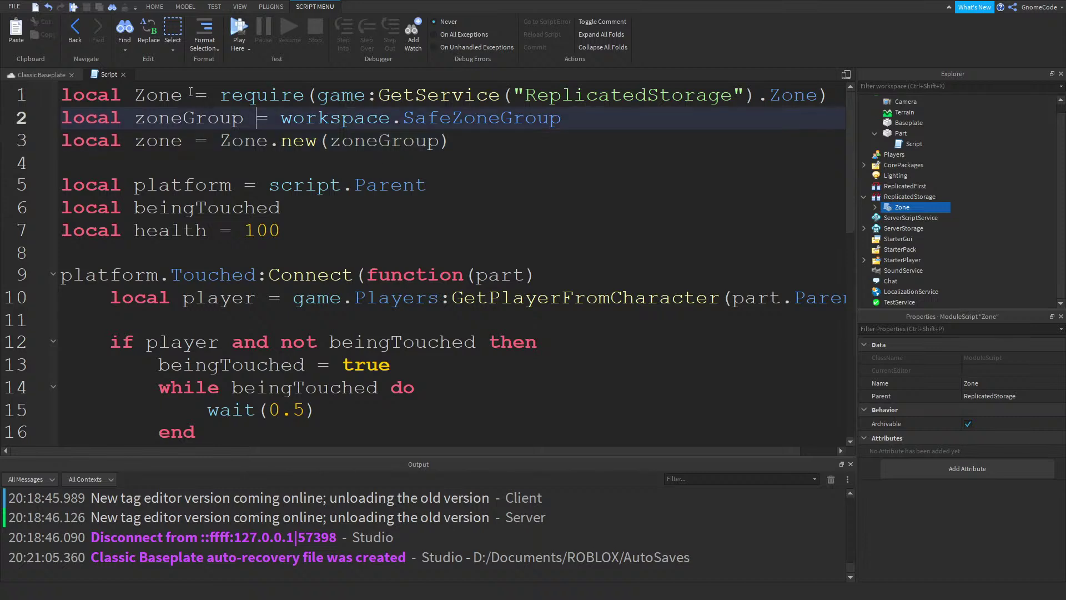
left_click_drag(146, 95, 417, 94)
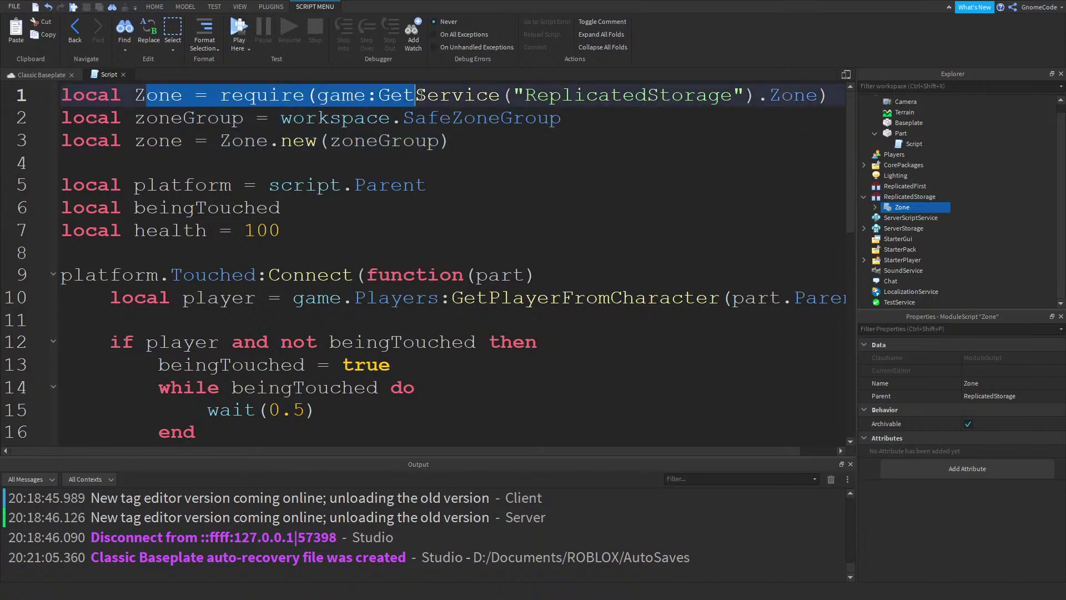
left_click(415, 140)
left_click(562, 118)
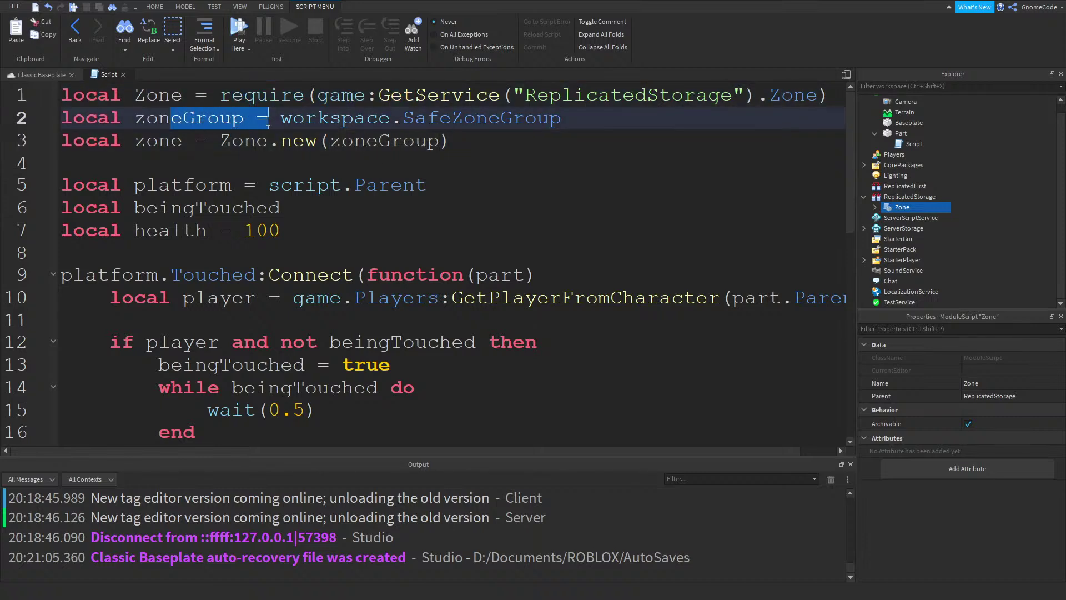
double_click(562, 118)
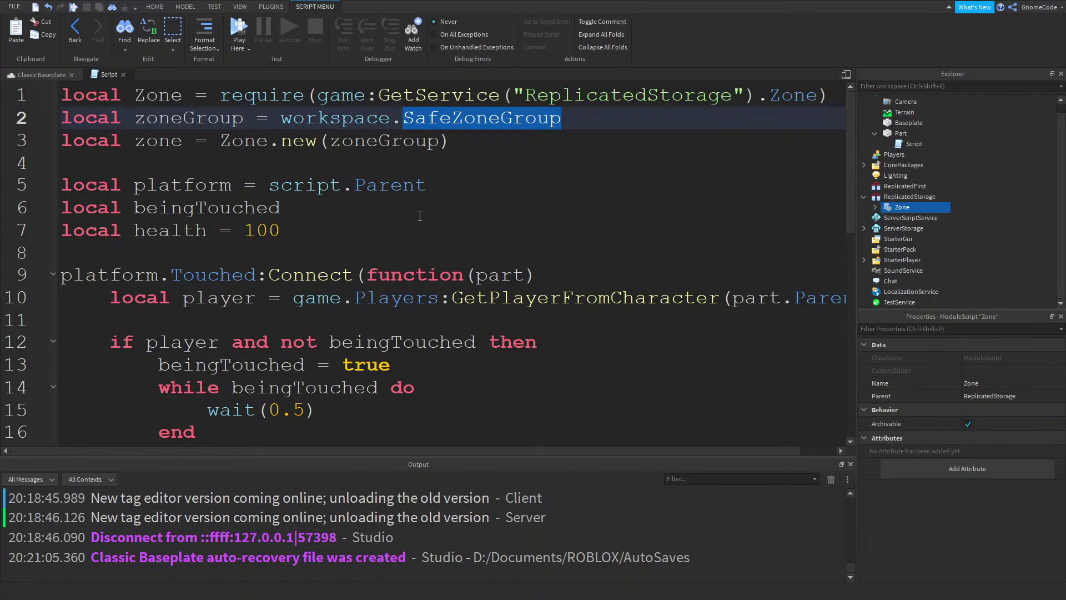
left_click(360, 167)
double_click(181, 118)
left_click(283, 160)
double_click(193, 117)
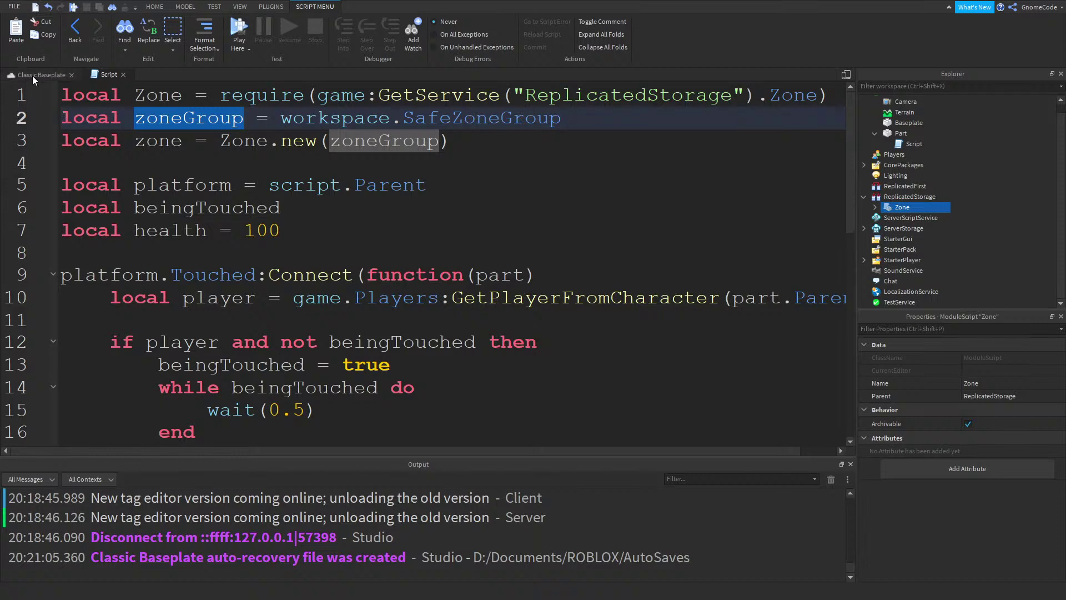
left_click(329, 185)
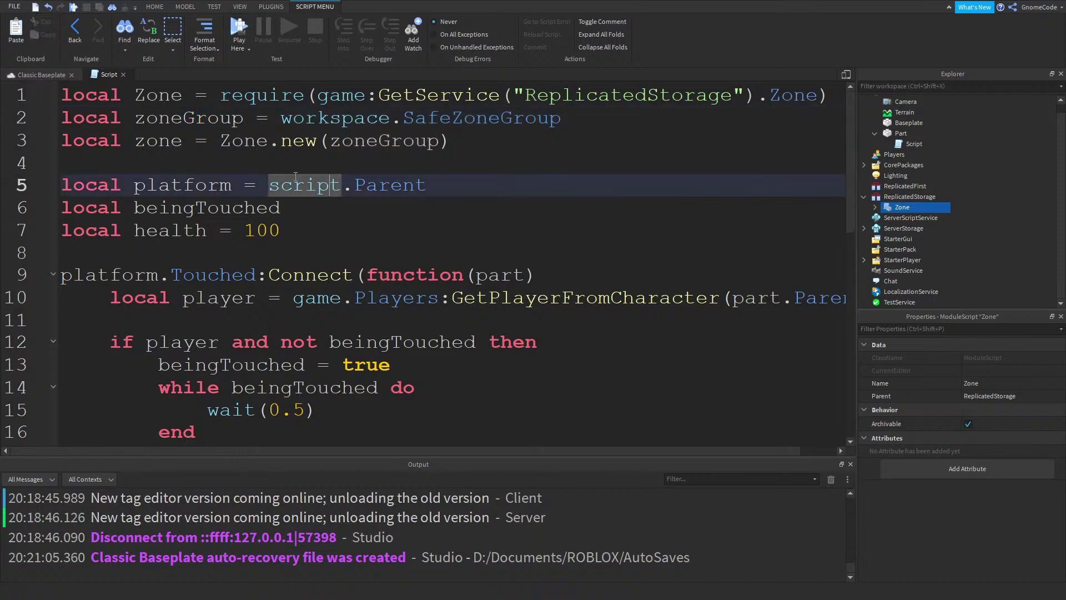
Duplicate the platform part in the 3D view and move the copy beside the original to position -48.5, 3.5, -52.5
left_click(35, 74)
left_click(550, 267)
key("ctrl+2")
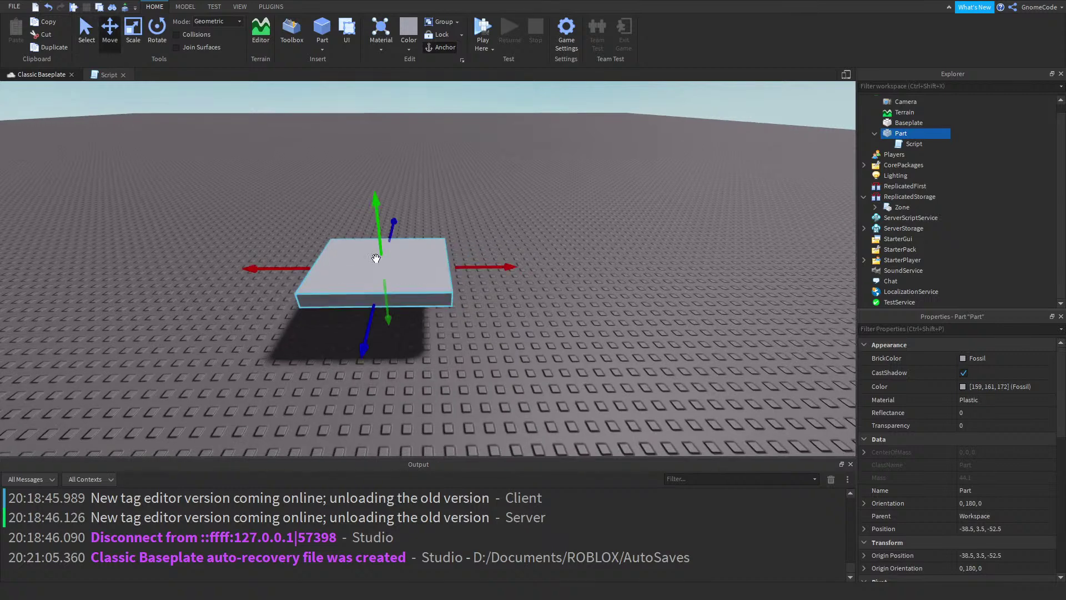
key("ctrl+d")
left_click_drag(487, 270, 626, 267)
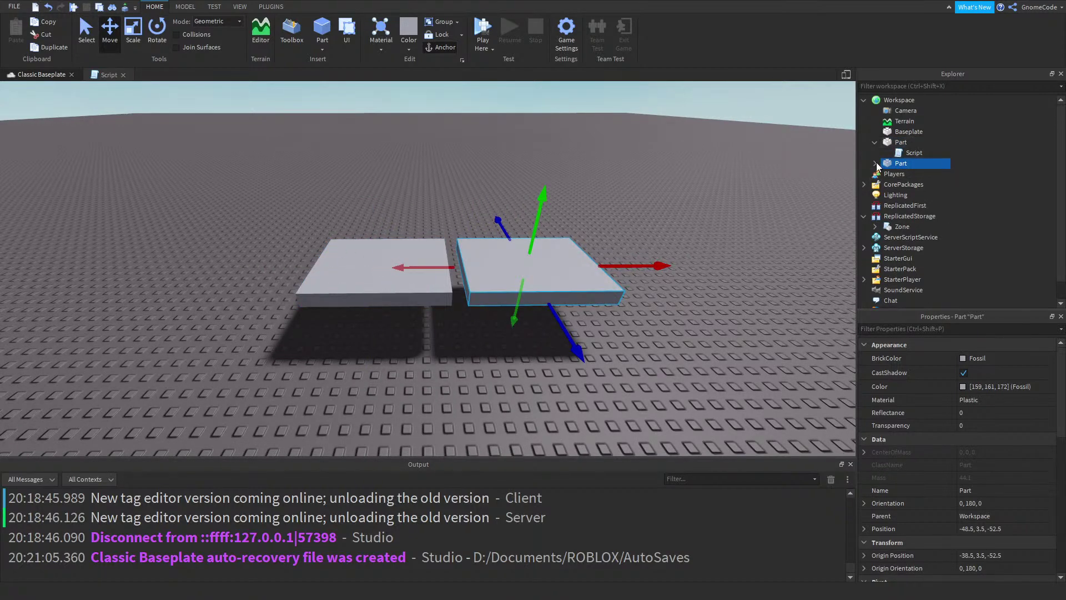
Group the two platform parts in Workspace into one model and name it FadingPlatforms
left_click(899, 144)
left_click(897, 164, "ctrl")
key("ctrl+g")
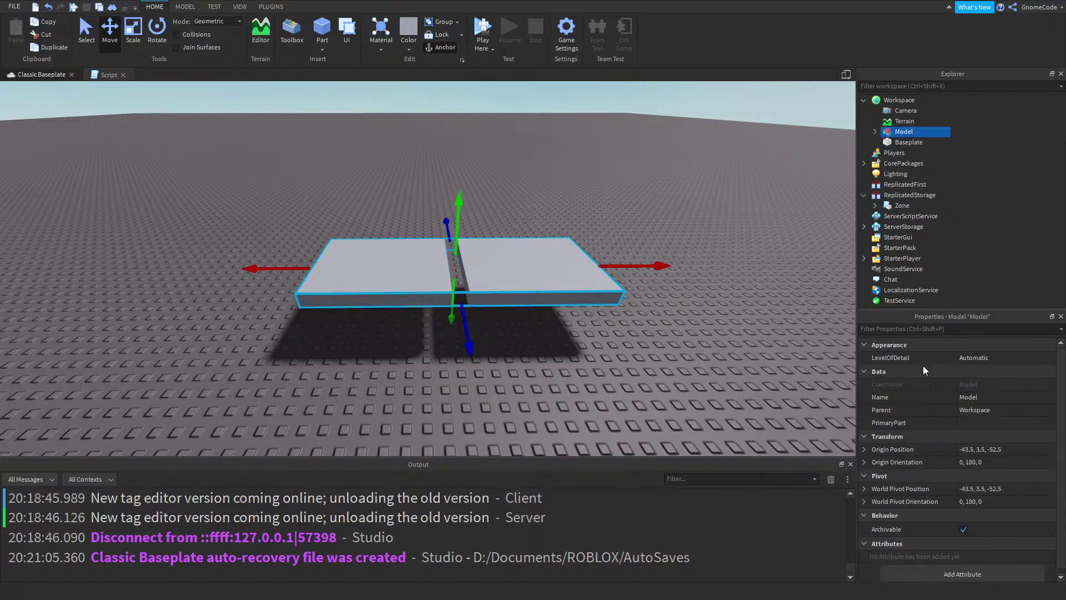
left_click(961, 397)
type("FadingPlata")
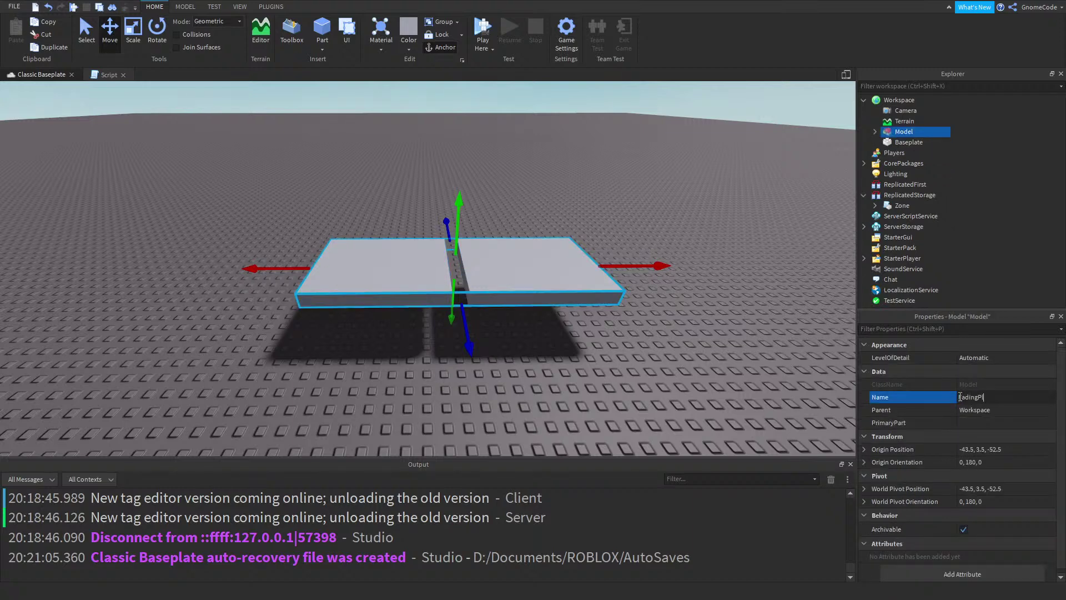
key("BackSpace")
type("tforms")
key("Return")
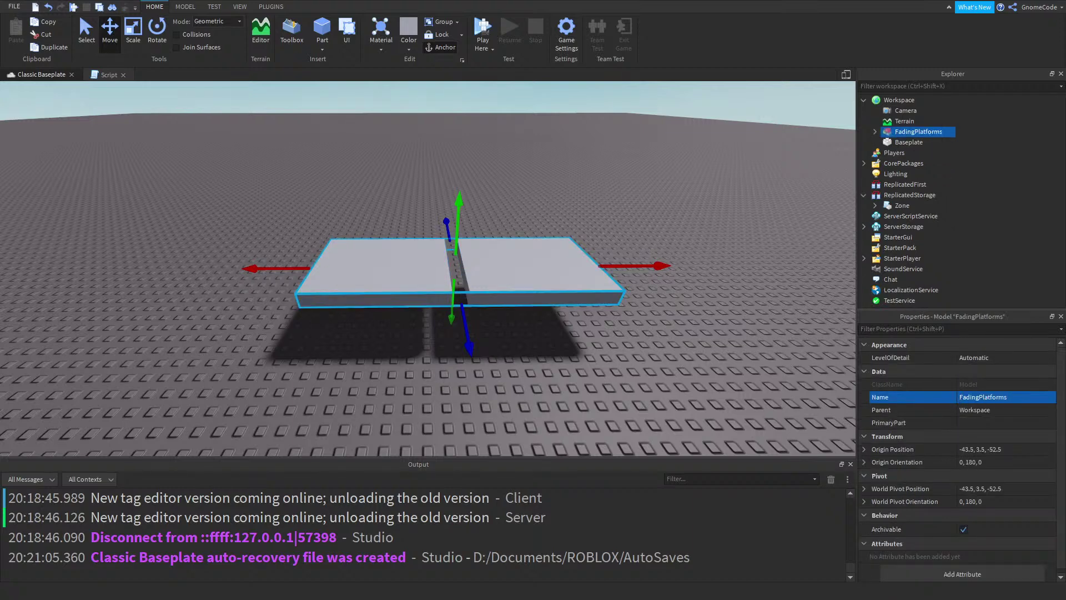
Move the Script out of the platform part directly into Workspace and open it for editing
left_click(875, 132)
left_click(886, 153)
left_click(923, 163)
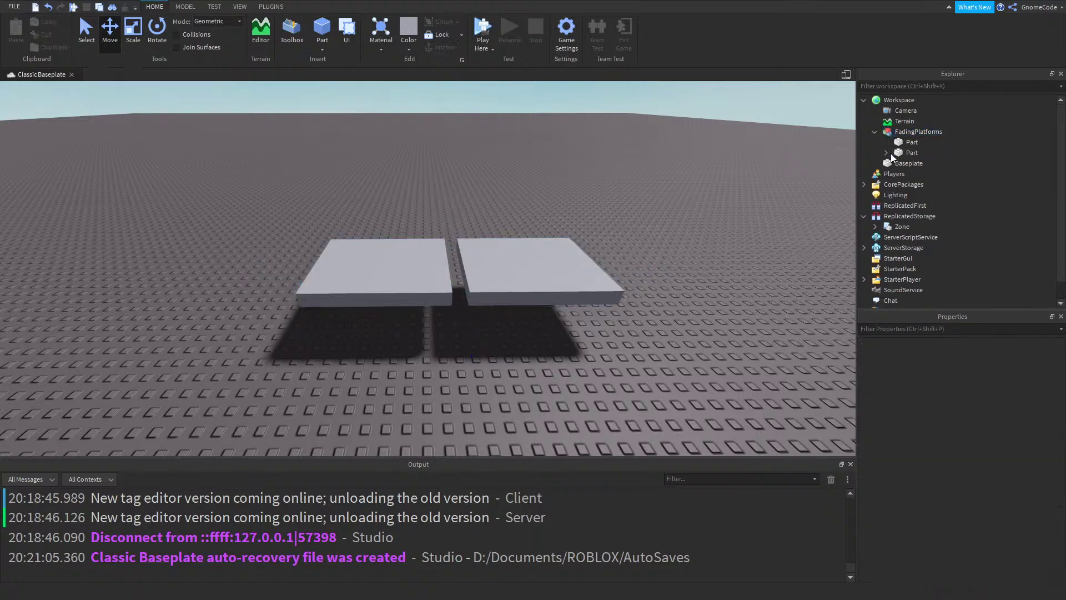
left_click_drag(914, 165, 894, 126)
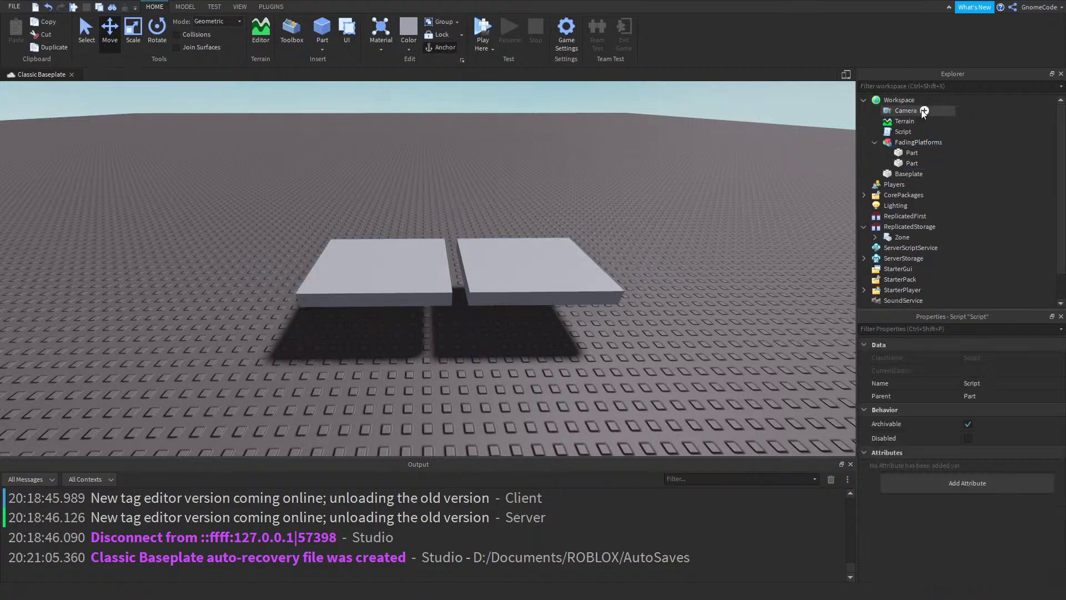
left_click(875, 142)
double_click(893, 131)
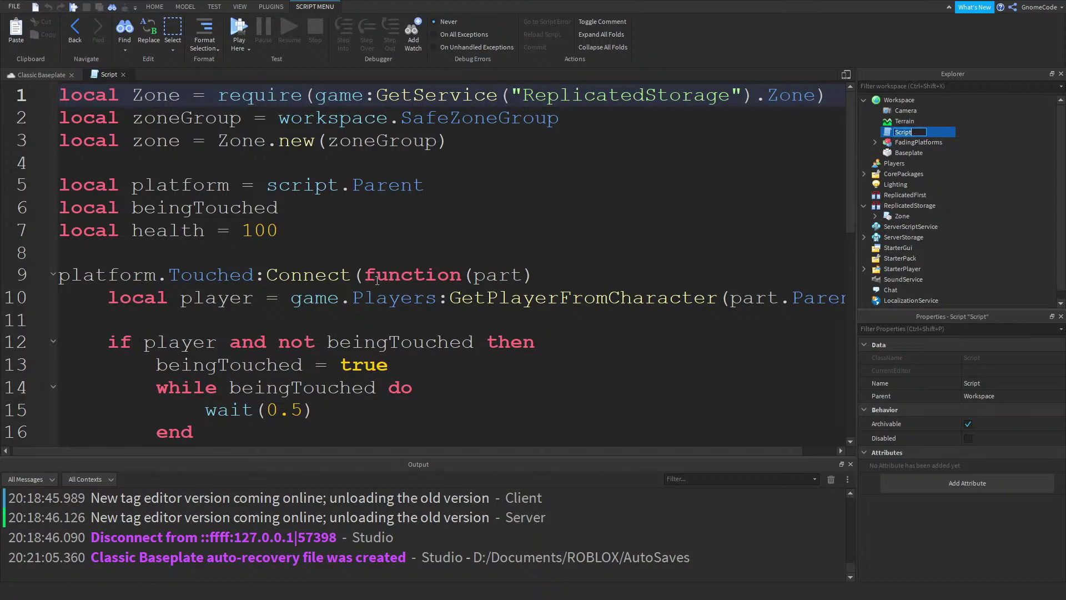
Change the zoneGroup variable on line 2 to reference workspace.FadingPlatforms instead of SafeZoneGroup
double_click(496, 126)
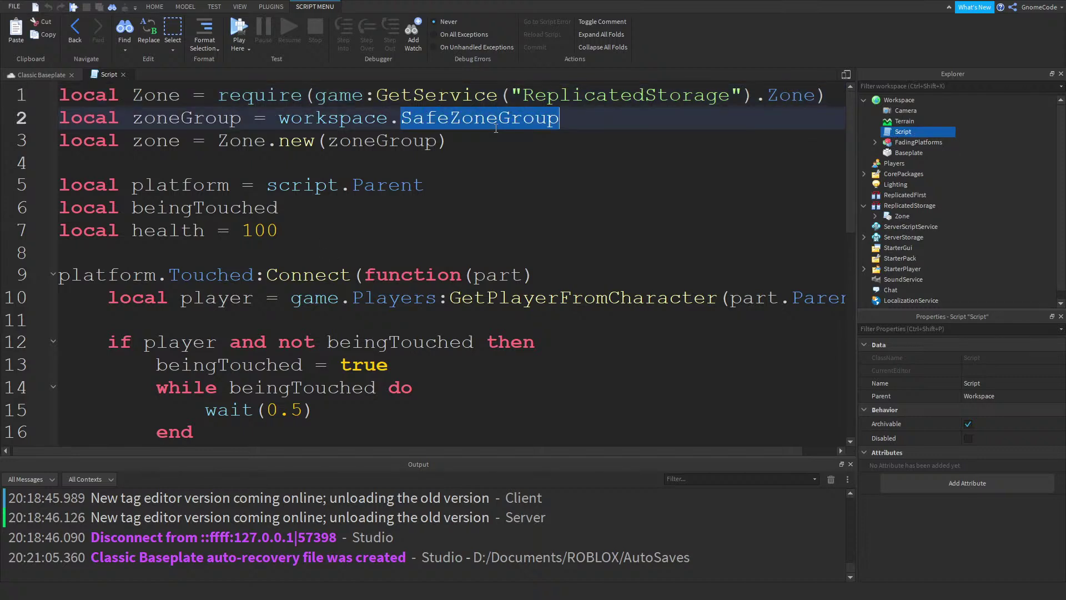
type("FadingPlatforms")
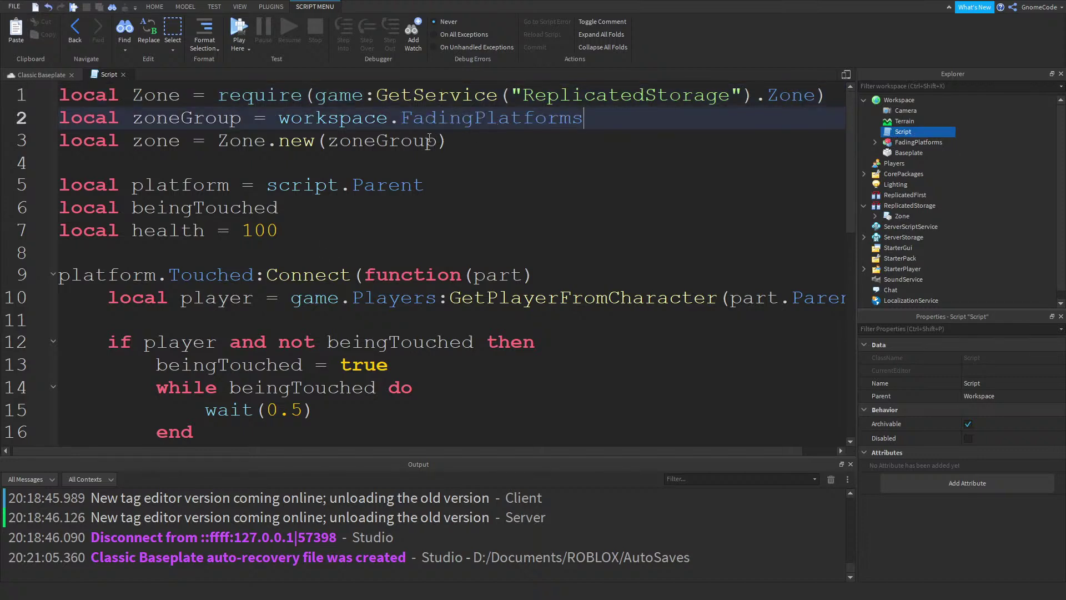
left_click_drag(153, 147, 451, 143)
left_click(446, 193)
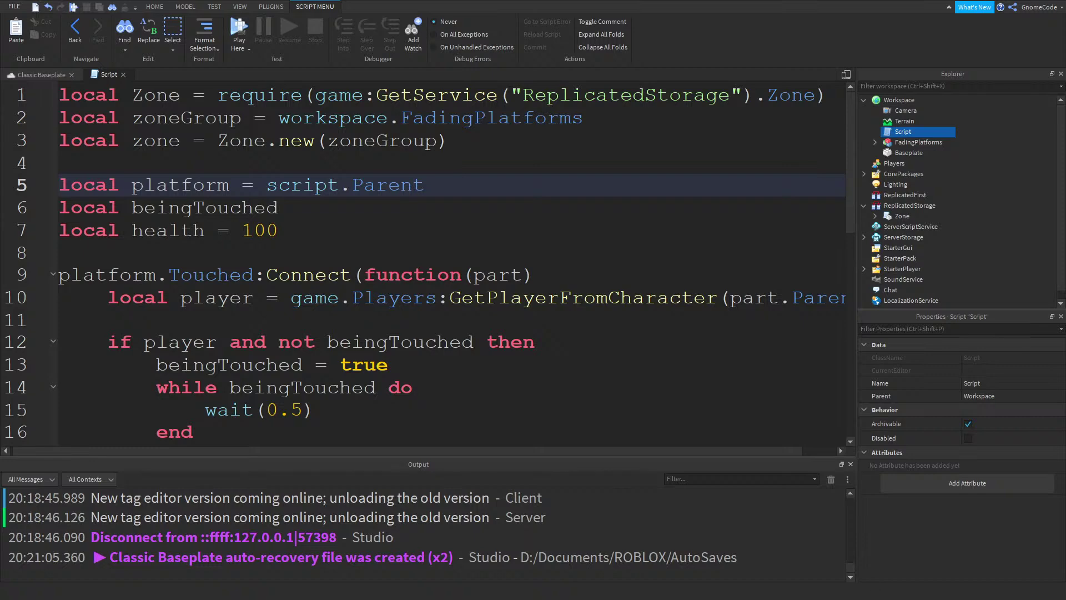
Insert the ZonePlus sample zone.partEntered and zone.partExited handlers, including their color code, below the health variable
left_click(329, 232)
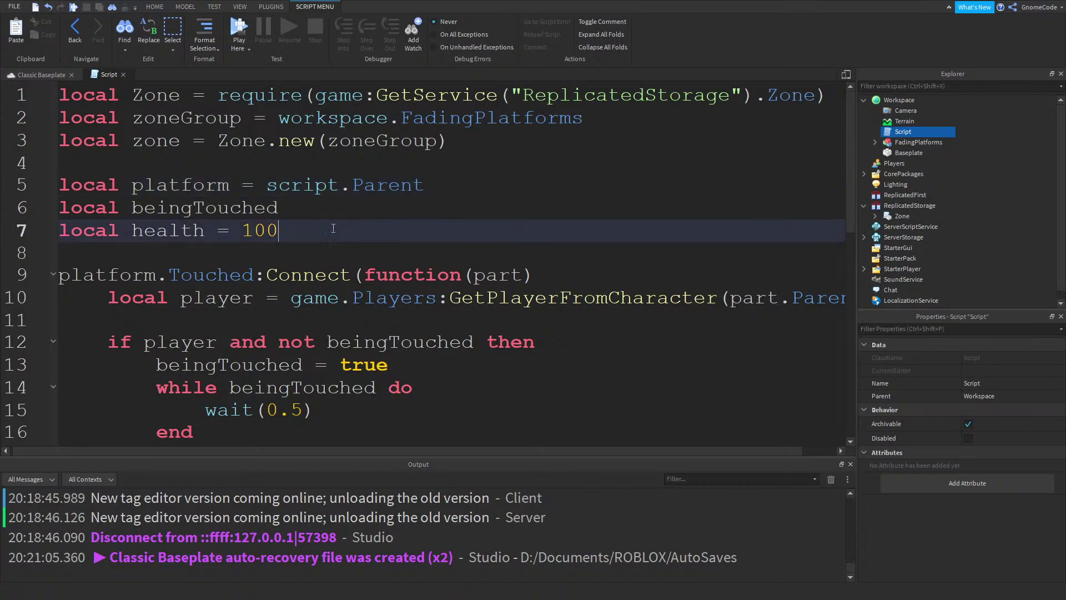
scroll(333, 225, "down", 2, "ctrl")
key("Return")
key("Return")
type("zone.partEntered:Connect(function(part) \toriginalColor[part] = part.Color \tpart.Color = PAINT_COLOR end) zone.partExited:Connect(function(part) \tpart.Color = originalColor[part] \toriginalColor[part.Color] = nil end)")
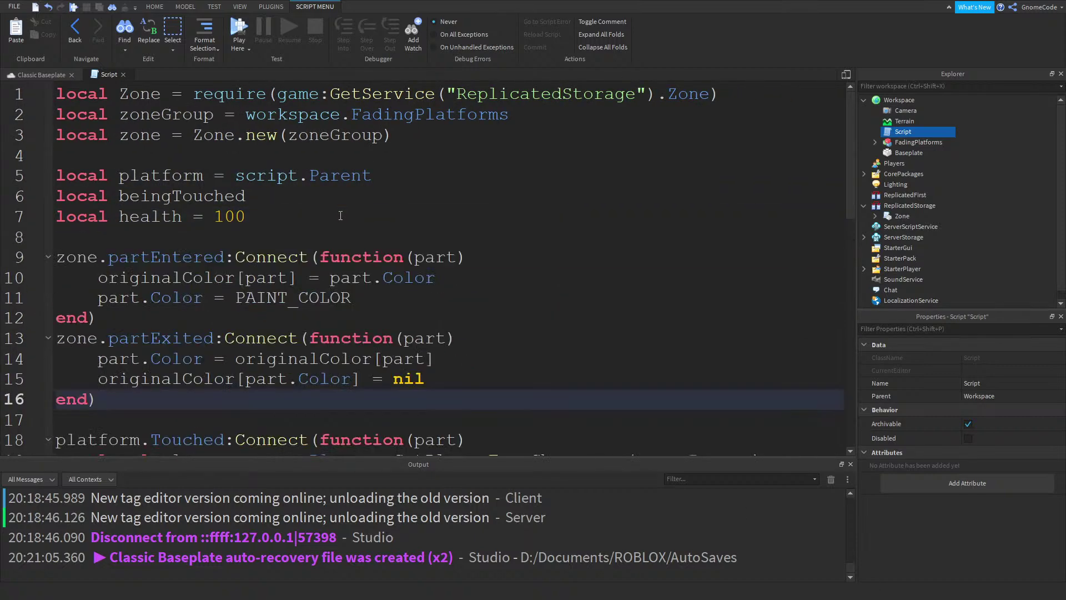
Compare the partEntered and partExited zone events with the existing platform.Touched event in the script
double_click(167, 257)
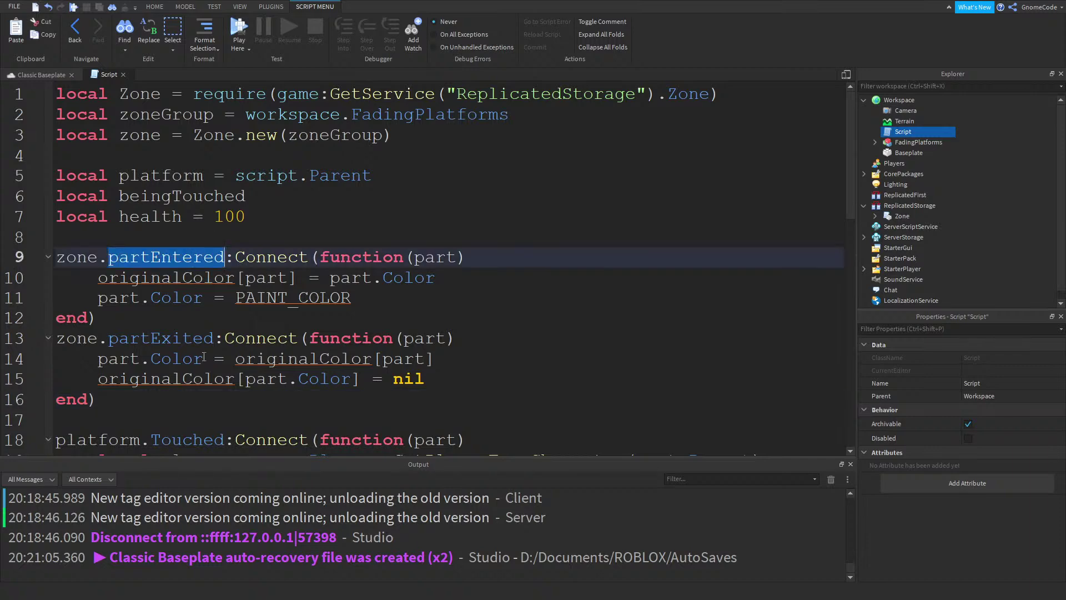
double_click(185, 337)
left_click(474, 322)
scroll(302, 263, "down", 1, "ctrl")
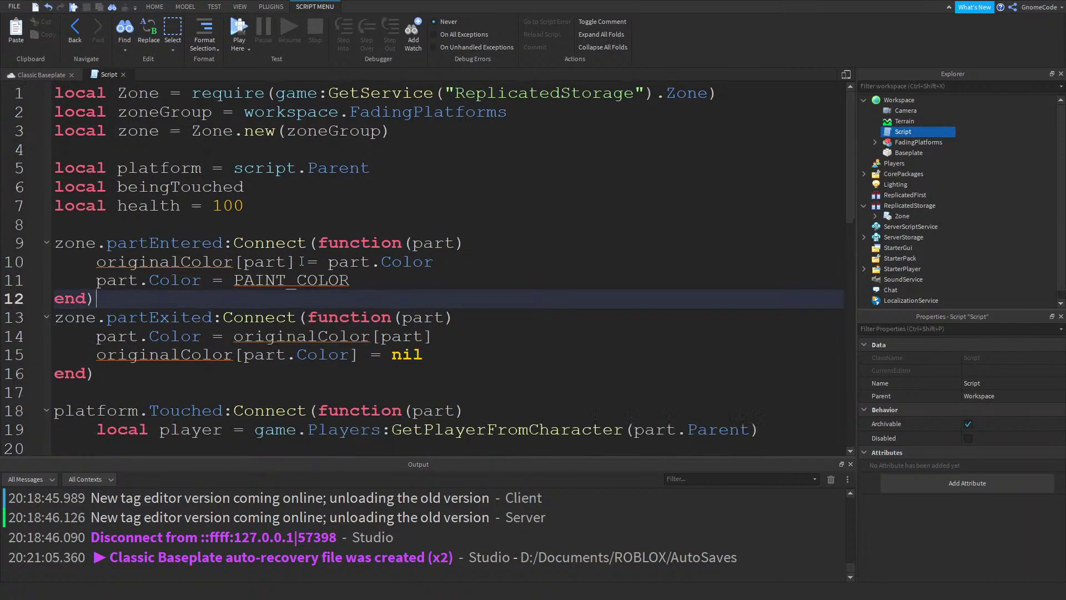
scroll(286, 259, "down", 2)
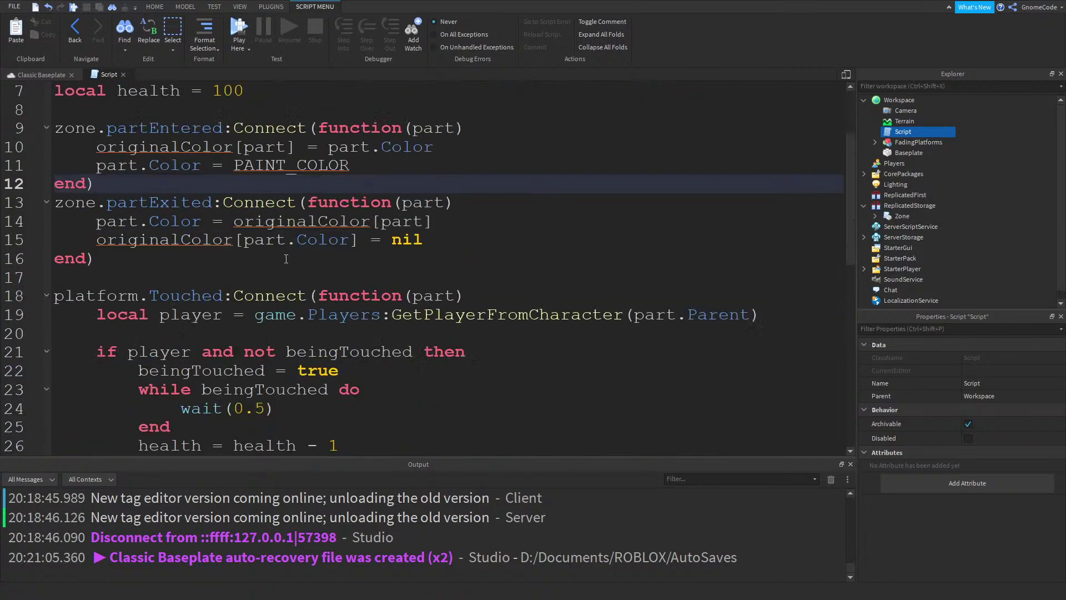
double_click(187, 300)
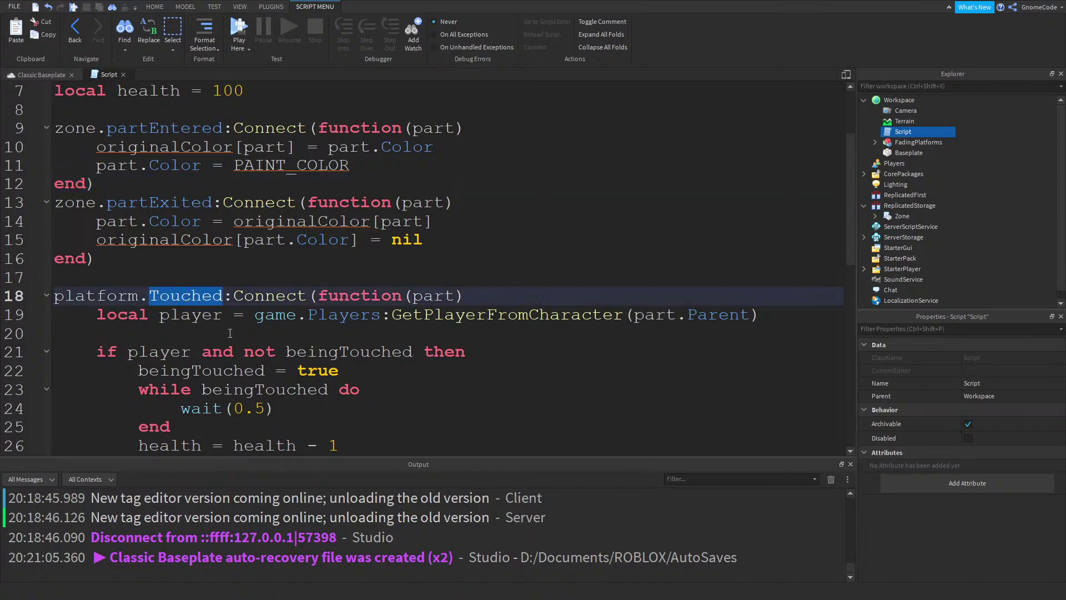
left_click(280, 329)
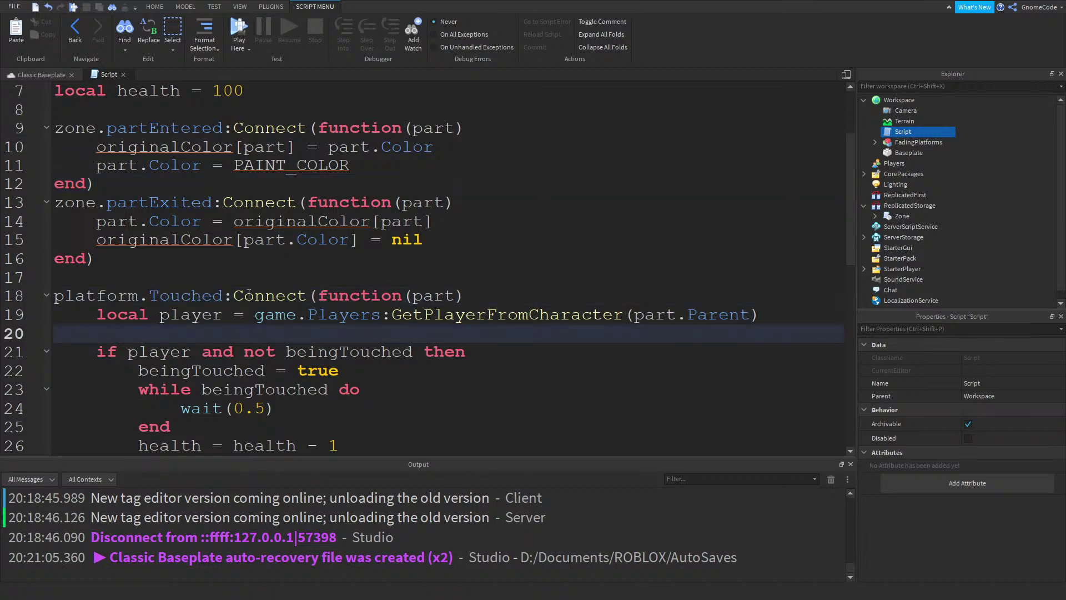
double_click(186, 295)
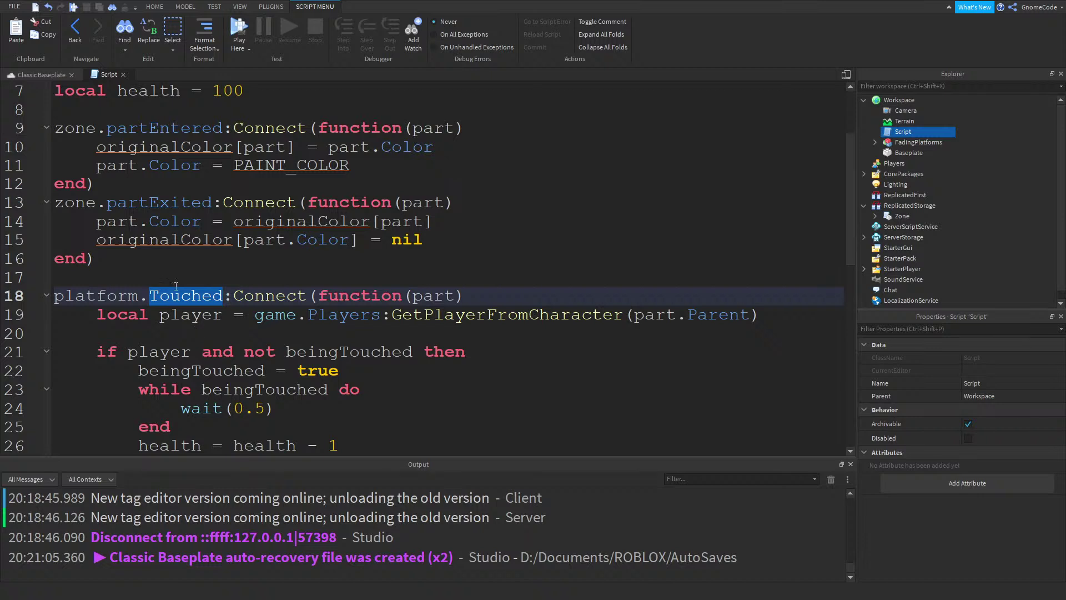
left_click(169, 281)
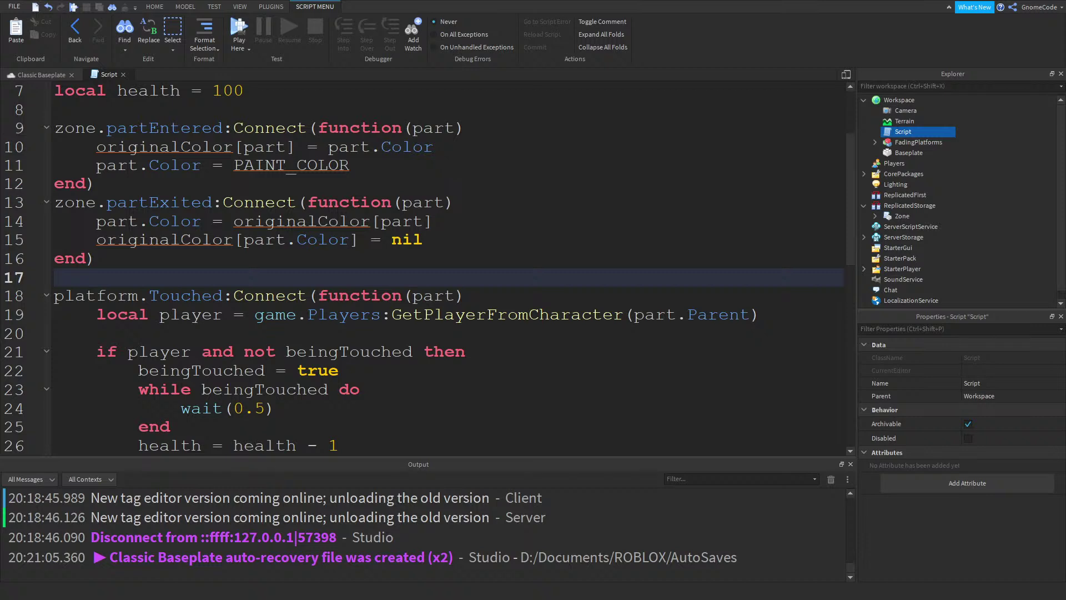
Rename the zone events partEntered and partExited to playerEntered and playerExited
scroll(212, 245, "up", 1)
double_click(162, 184)
type("playerEntered")
double_click(191, 259)
type("playerEntered")
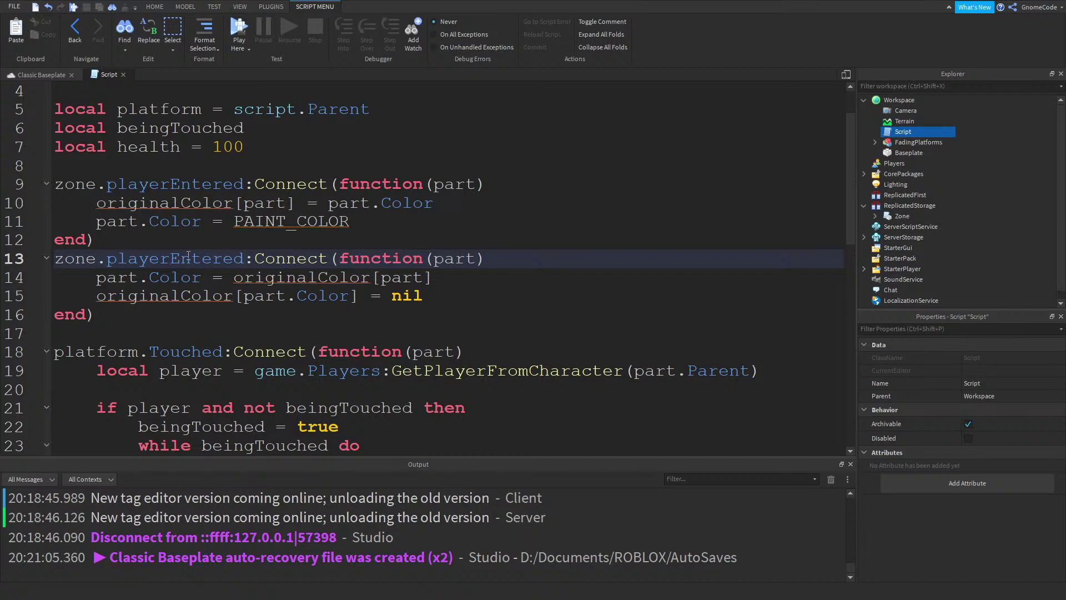
left_click_drag(247, 260, 173, 259)
type("Exit")
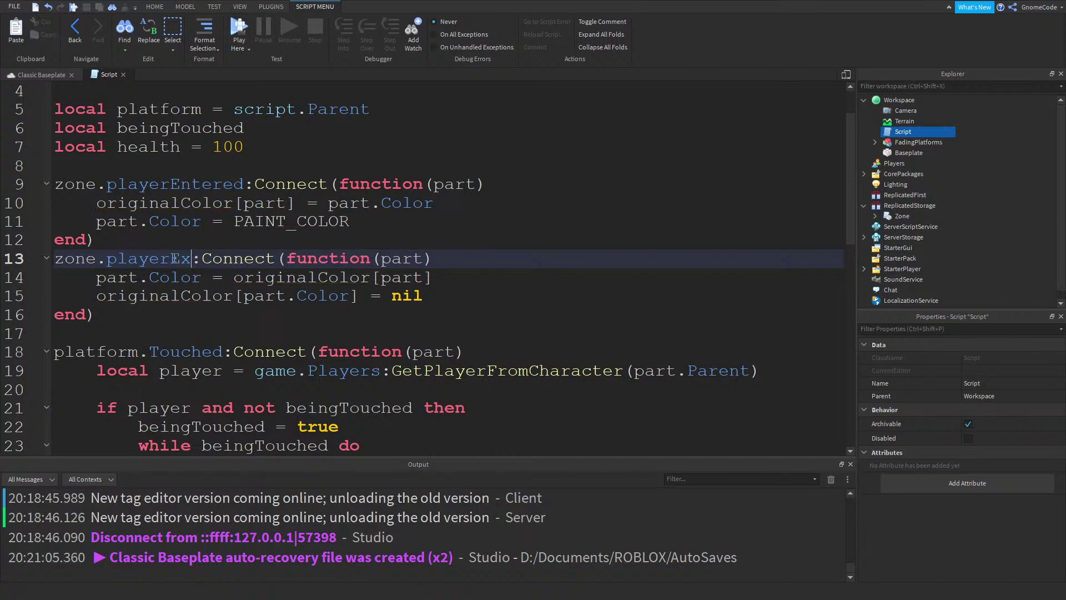
type("ed")
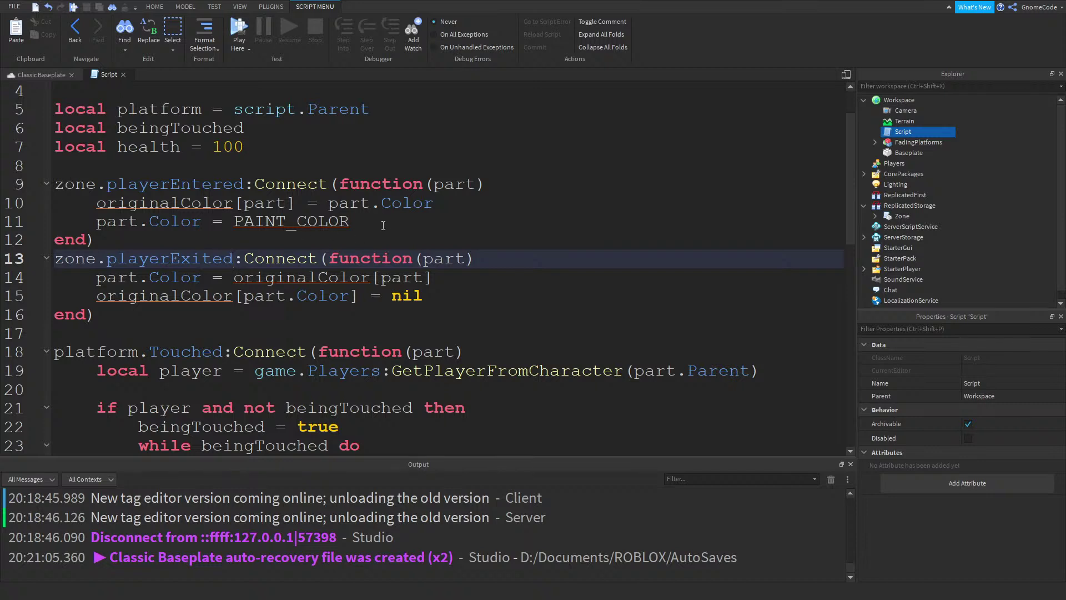
Delete the sample color lines inside the playerEntered and playerExited handlers, leaving both function bodies empty
scroll(323, 222, "up", 1, "ctrl")
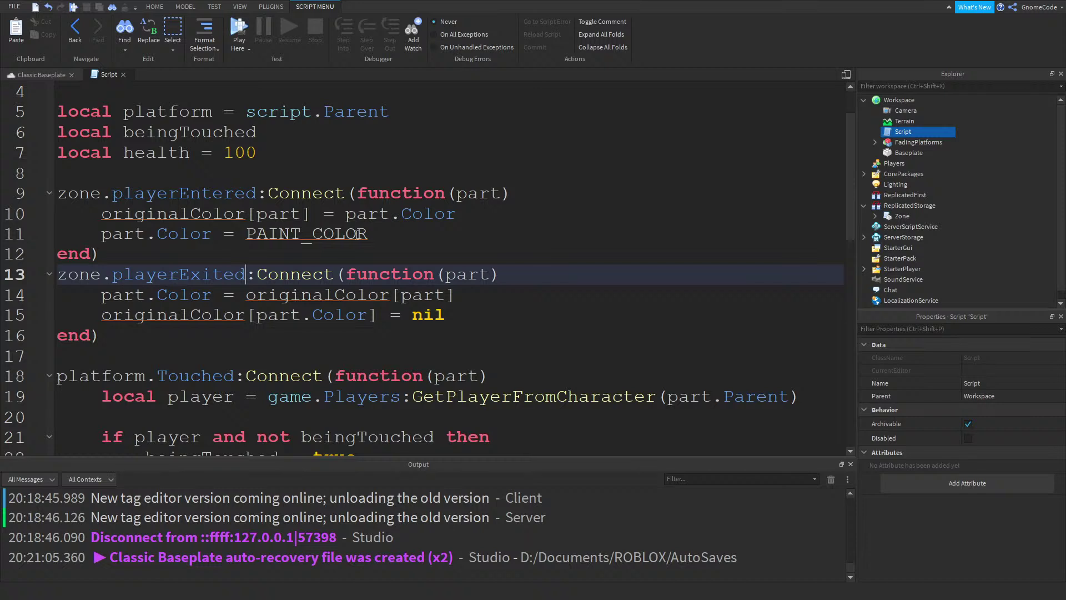
left_click_drag(421, 226, 91, 208)
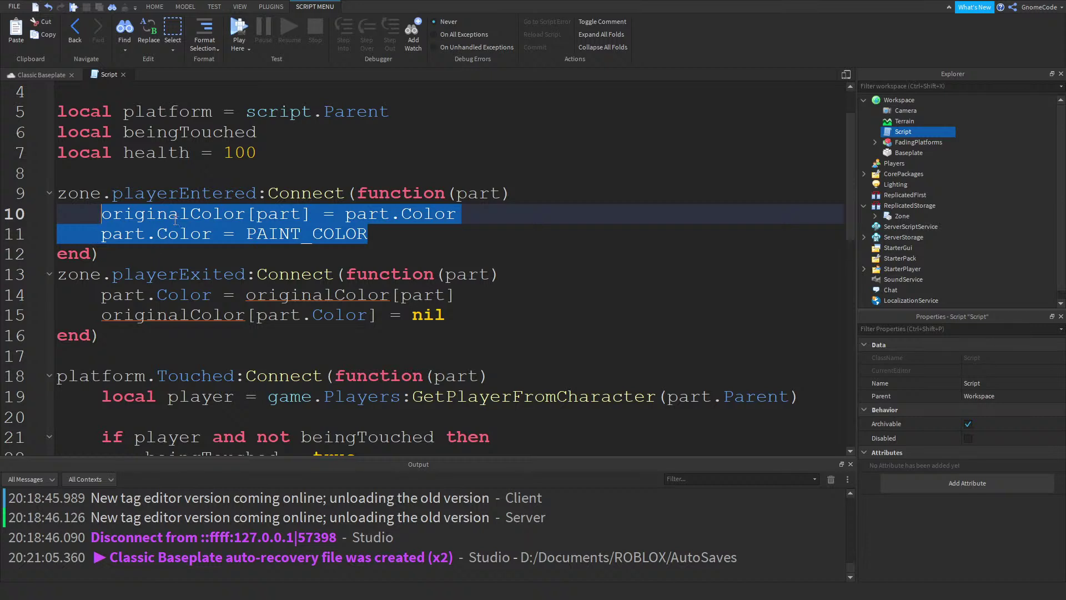
left_click(405, 235)
left_click_drag(368, 234, 99, 216)
key("BackSpace")
left_click_drag(448, 295, 107, 280)
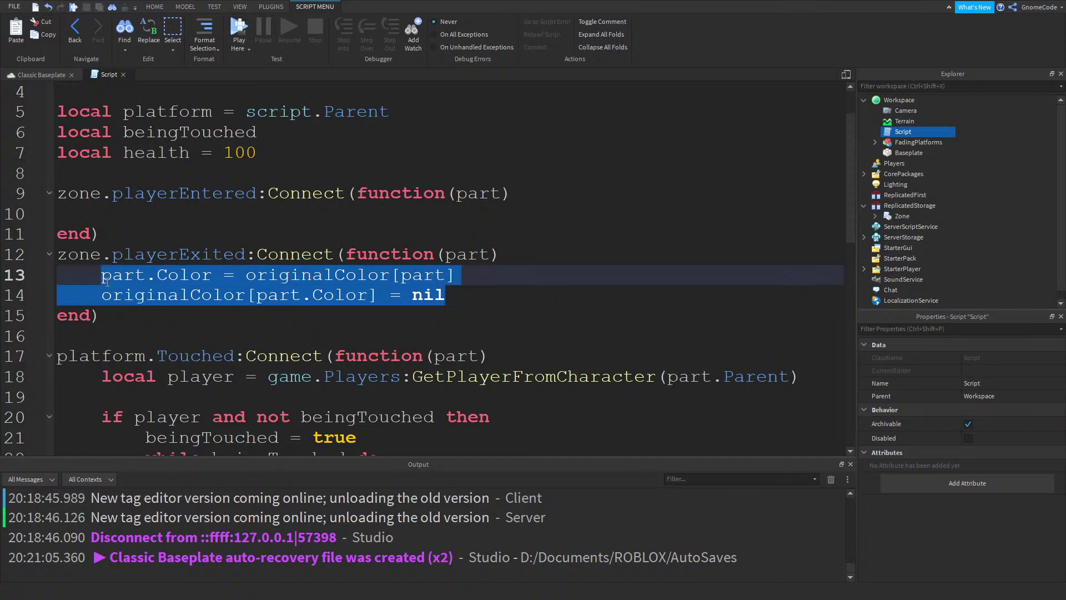
key("BackSpace")
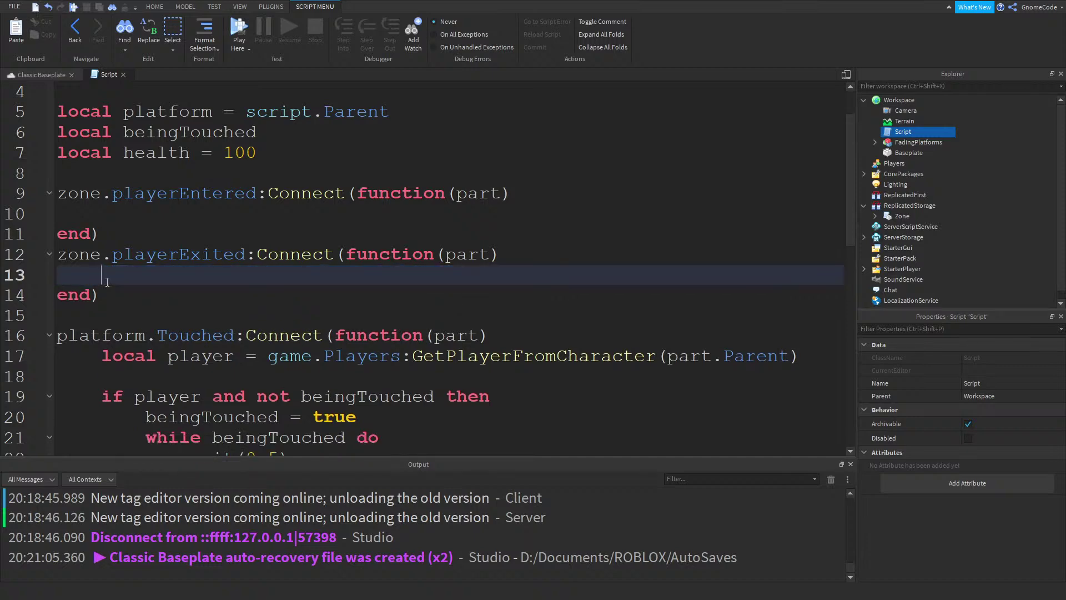
Add the line beingTouched = true inside the playerEntered handler, reusing the variable name from line 6
scroll(107, 281, "down", 1)
scroll(229, 217, "up", 1)
scroll(217, 216, "down", 1, "ctrl")
scroll(209, 215, "up", 2)
double_click(181, 187)
key("ctrl+c")
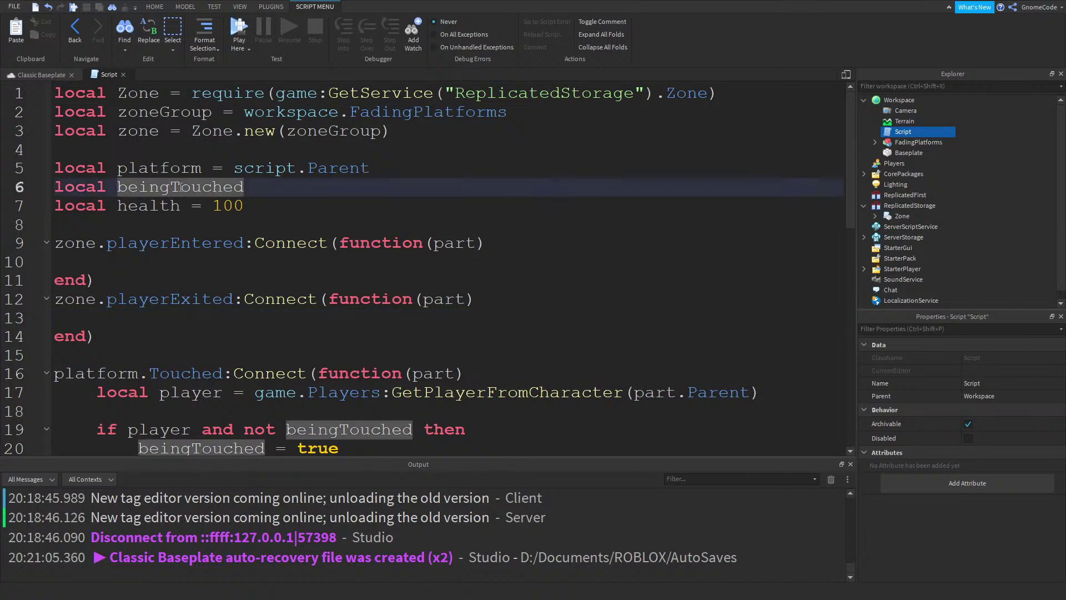
left_click(305, 264)
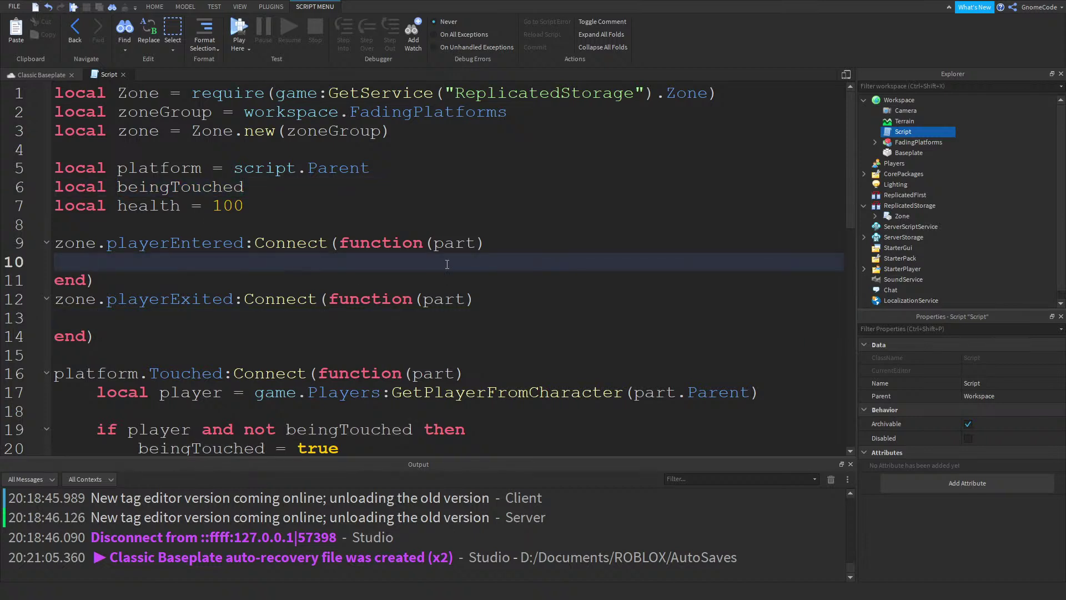
key("ctrl+v")
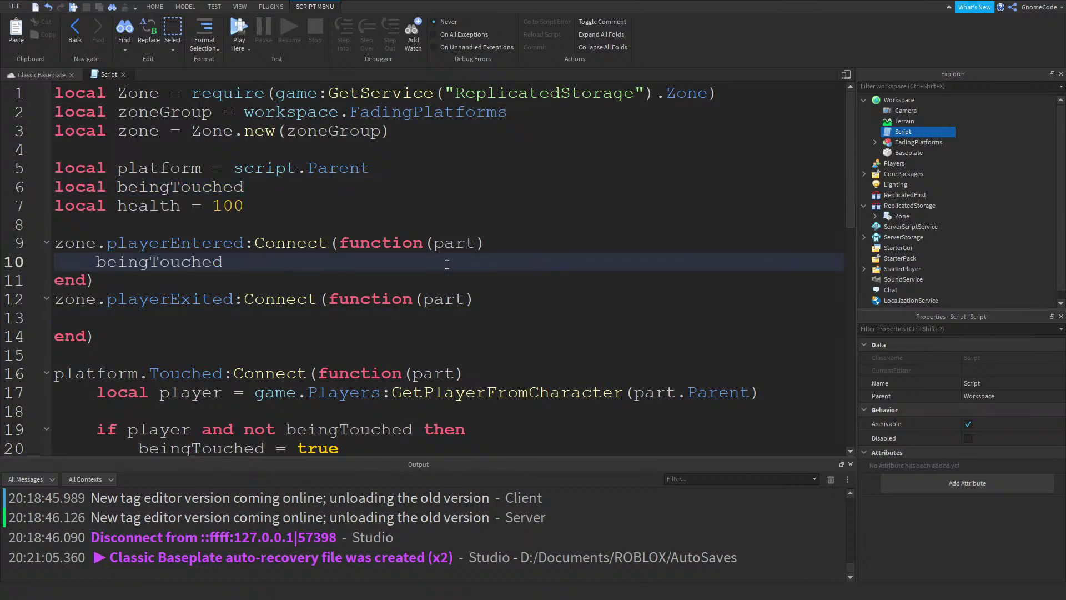
type("= true")
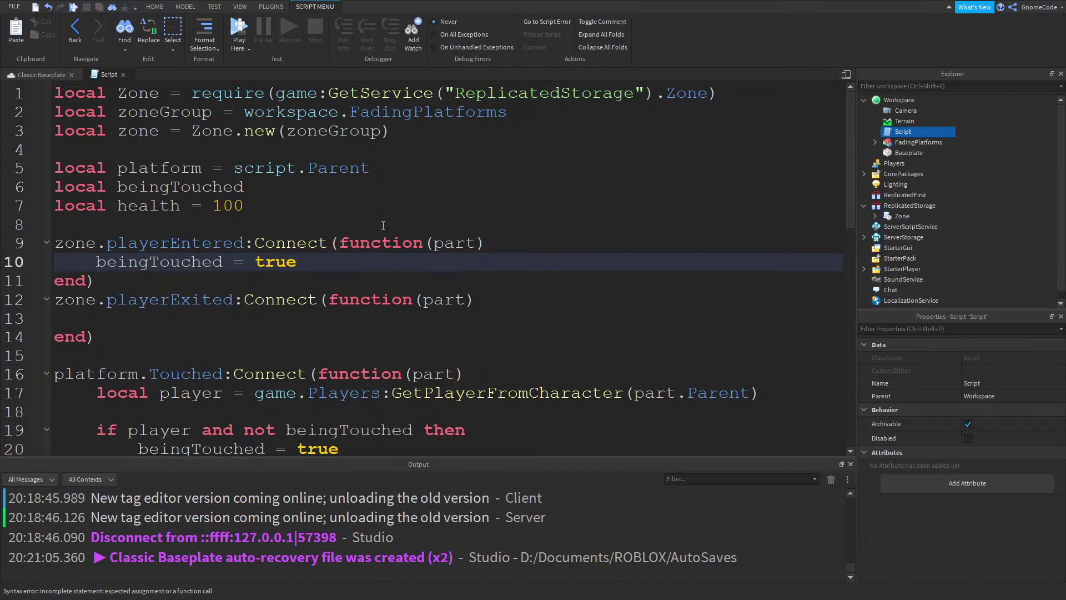
Examine the platform.Touched handler's player check, wait loop and health code alongside the empty playerExited handler
scroll(447, 264, "down", 2)
left_click_drag(127, 278, 456, 315)
left_click(487, 308)
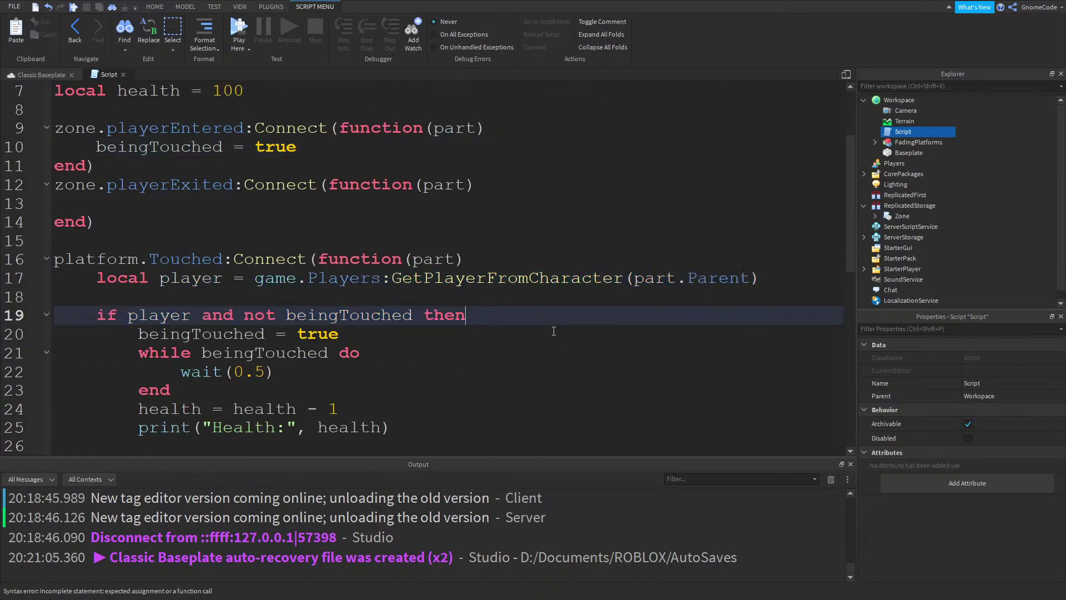
scroll(507, 324, "up", 1)
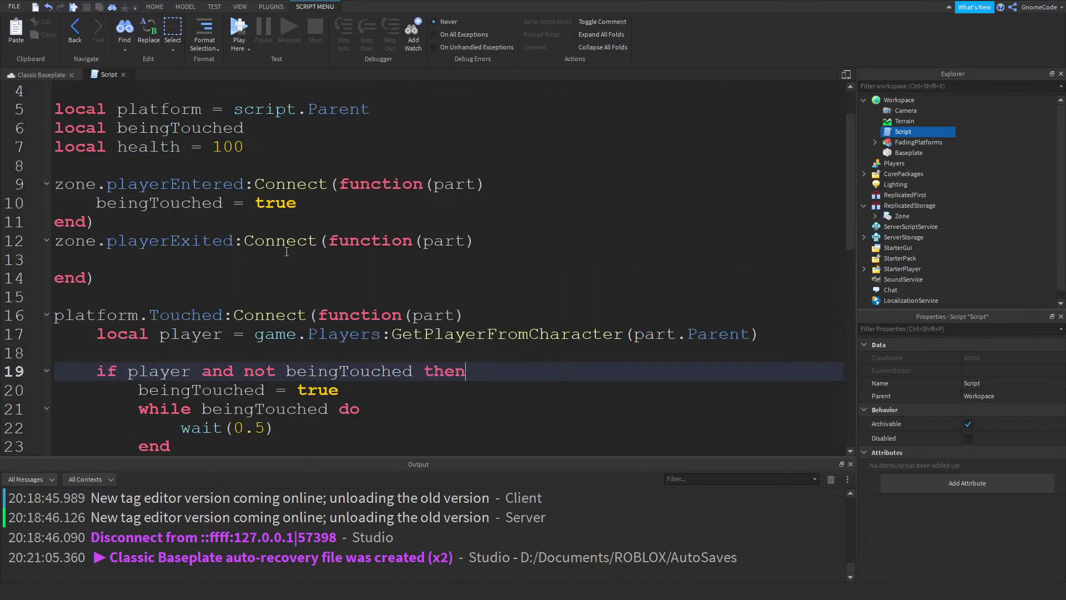
left_click(216, 224)
double_click(170, 240)
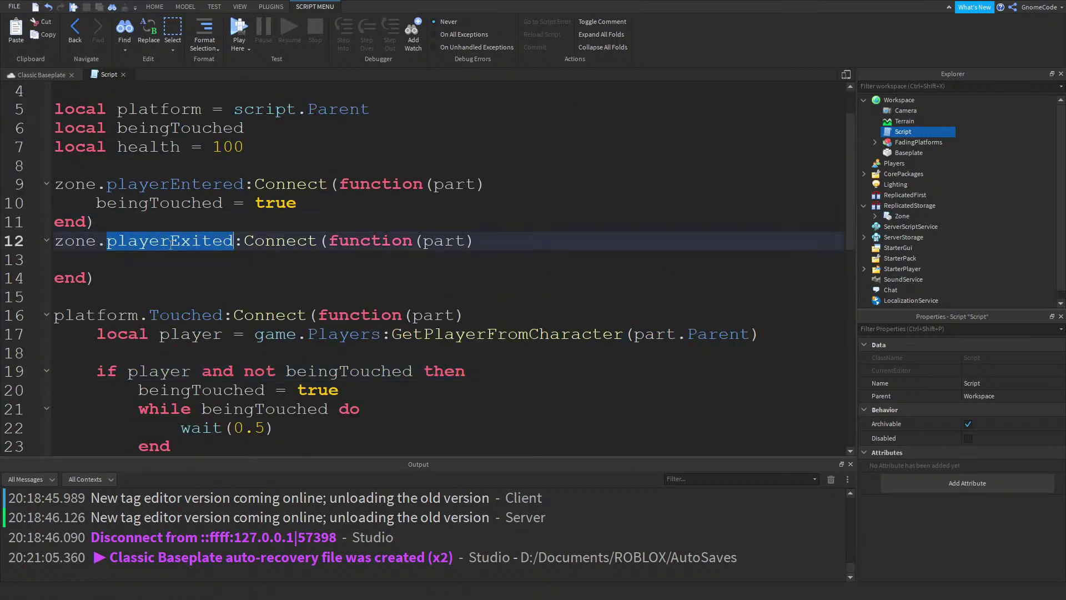
left_click(448, 298)
scroll(431, 292, "down", 2)
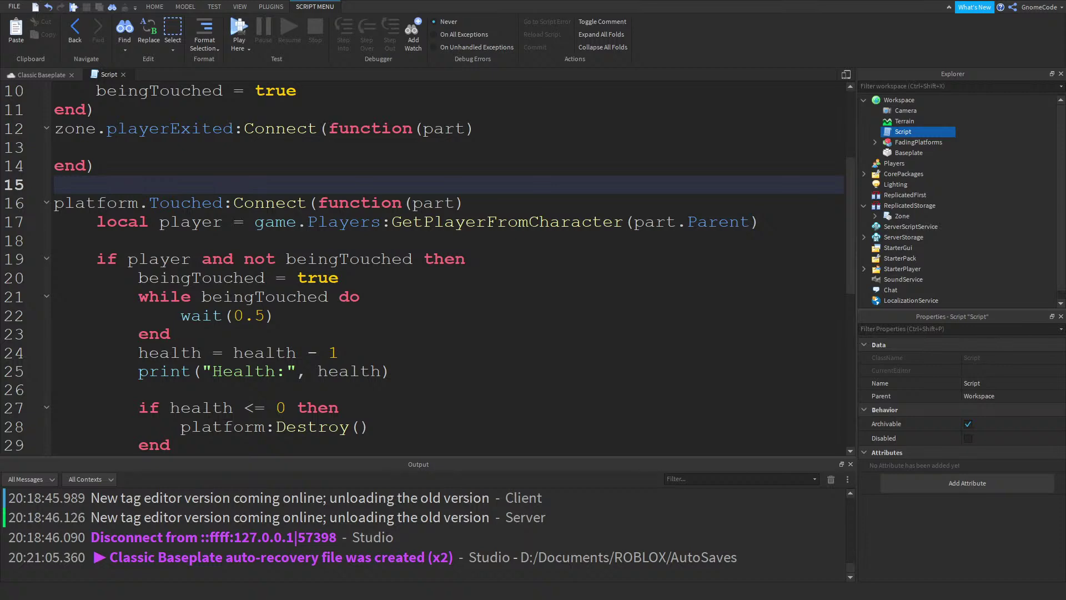
left_click(244, 297)
left_click(152, 163)
left_click(180, 150)
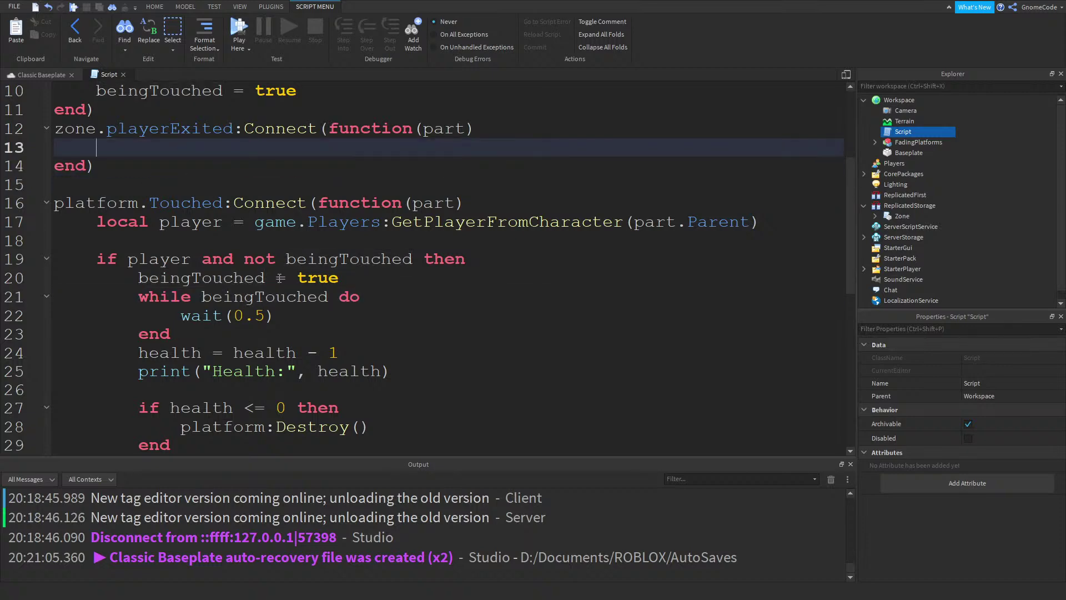
scroll(221, 253, "up", 3)
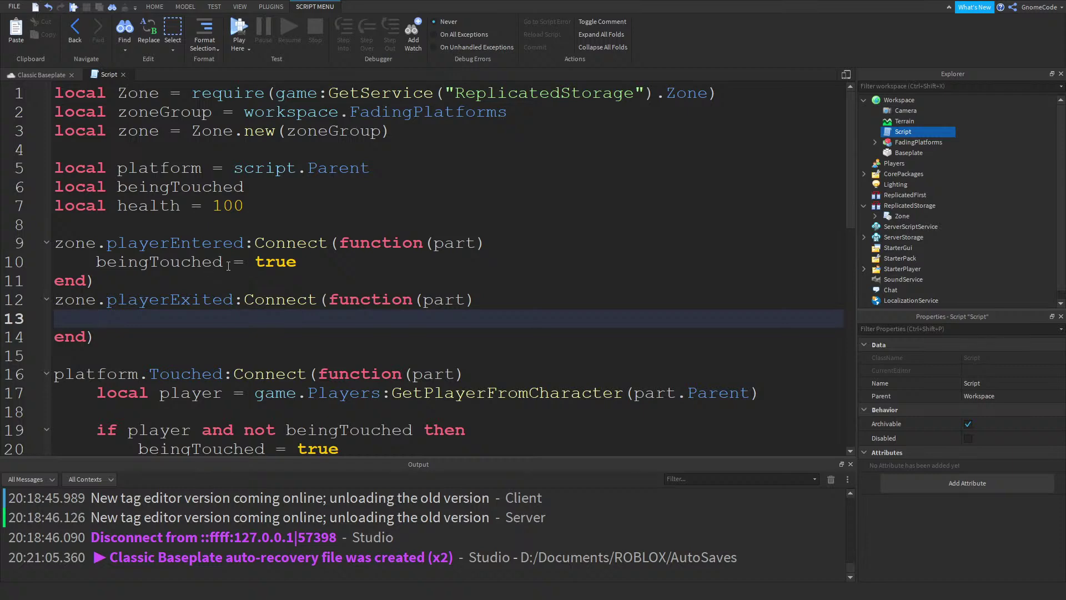
Add the line beingTouched = false inside the playerExited handler, reusing the variable name from the Touched handler's code
scroll(228, 266, "down", 3)
left_click(359, 260)
double_click(359, 260)
key("ctrl+c")
left_click(186, 155)
scroll(186, 155, "up", 2)
key("ctrl+v")
type("= false")
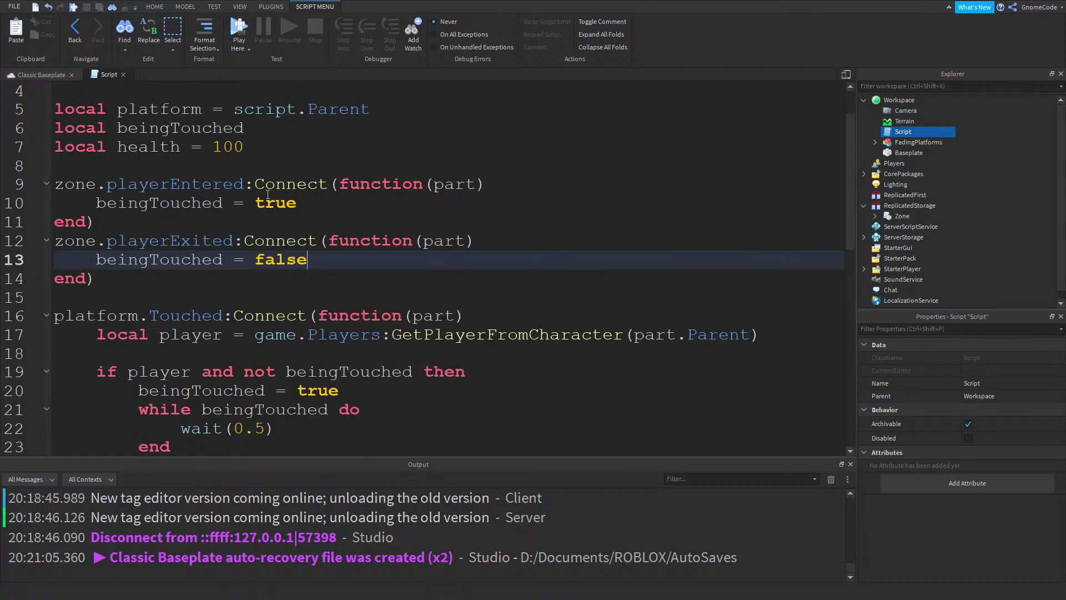
double_click(179, 203)
double_click(185, 261)
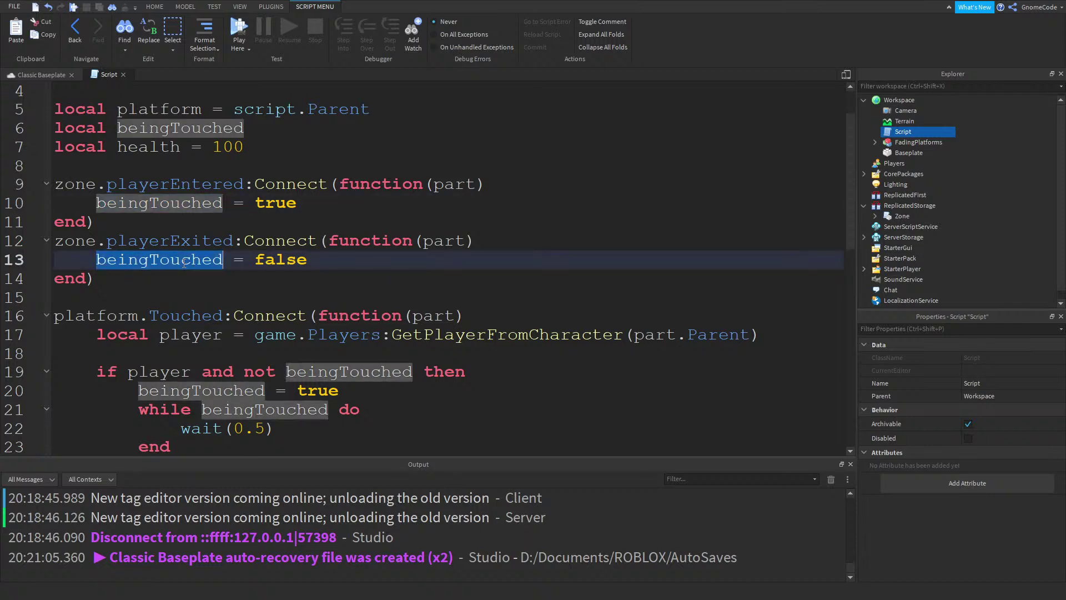
double_click(318, 267)
left_click(330, 260)
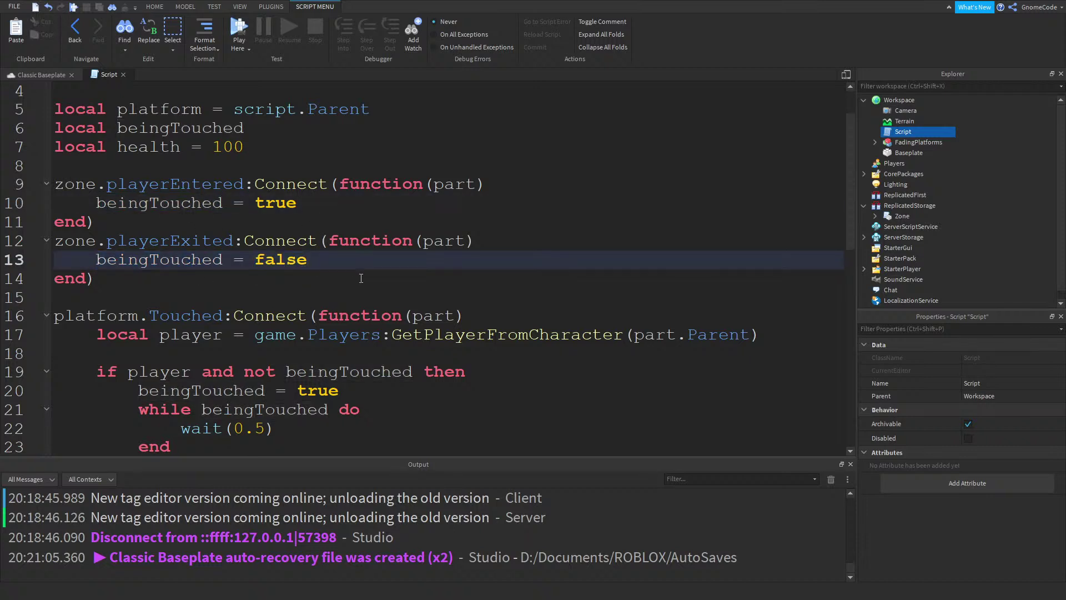
Rename the part parameter to player in both the playerEntered and playerExited handler functions
double_click(464, 185)
type("player")
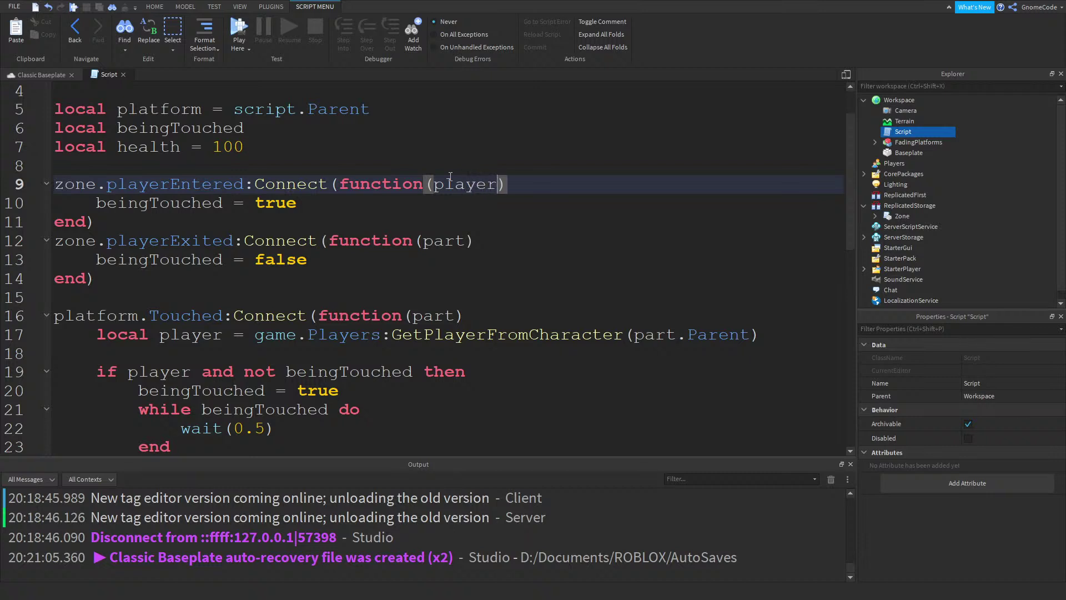
double_click(438, 240)
type("player")
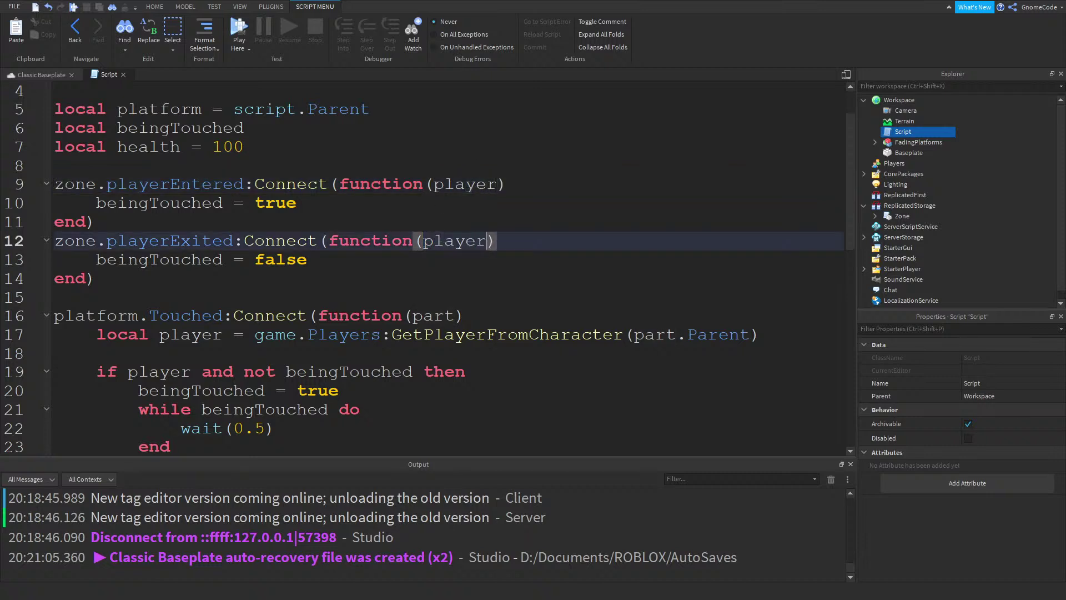
left_click_drag(172, 288, 15, 192)
left_click(174, 263)
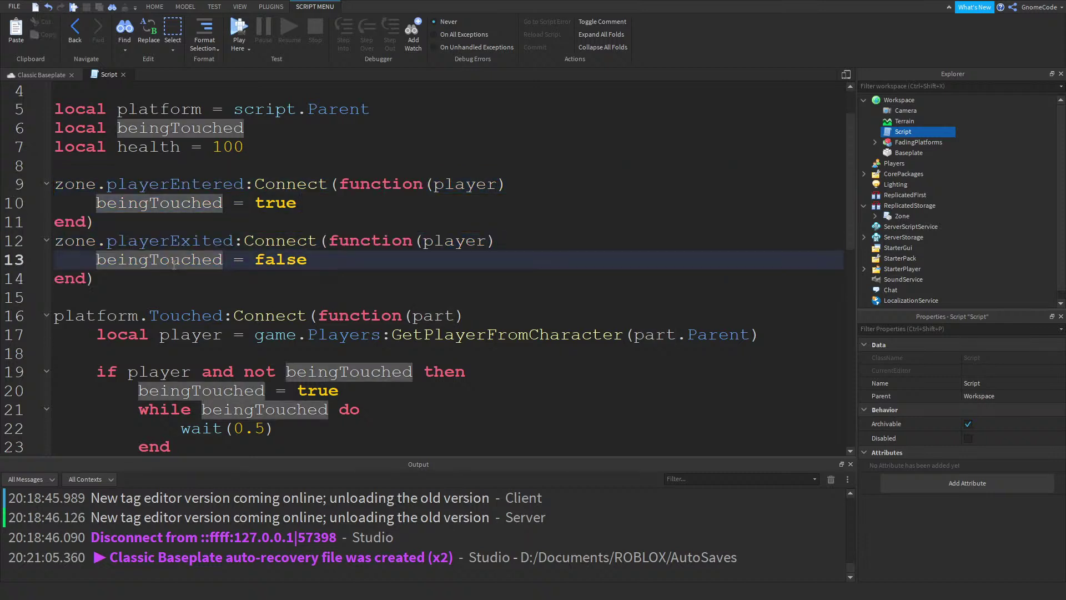
left_click(193, 279)
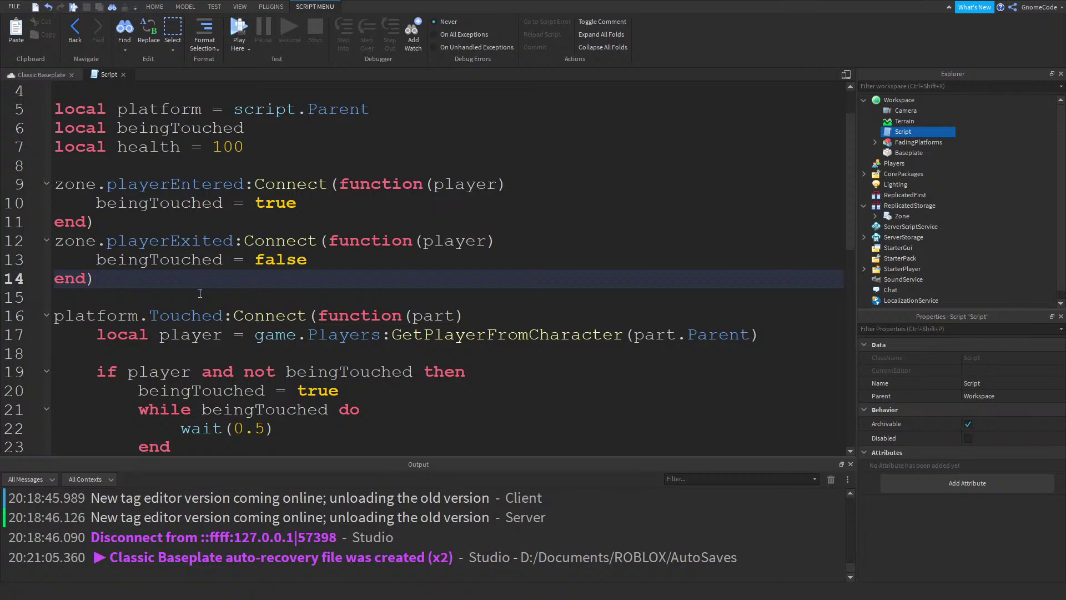
Declare an empty local function fade() between the health variable and the playerEntered handler
scroll(200, 293, "down", 1)
scroll(184, 269, "down", 1, "ctrl")
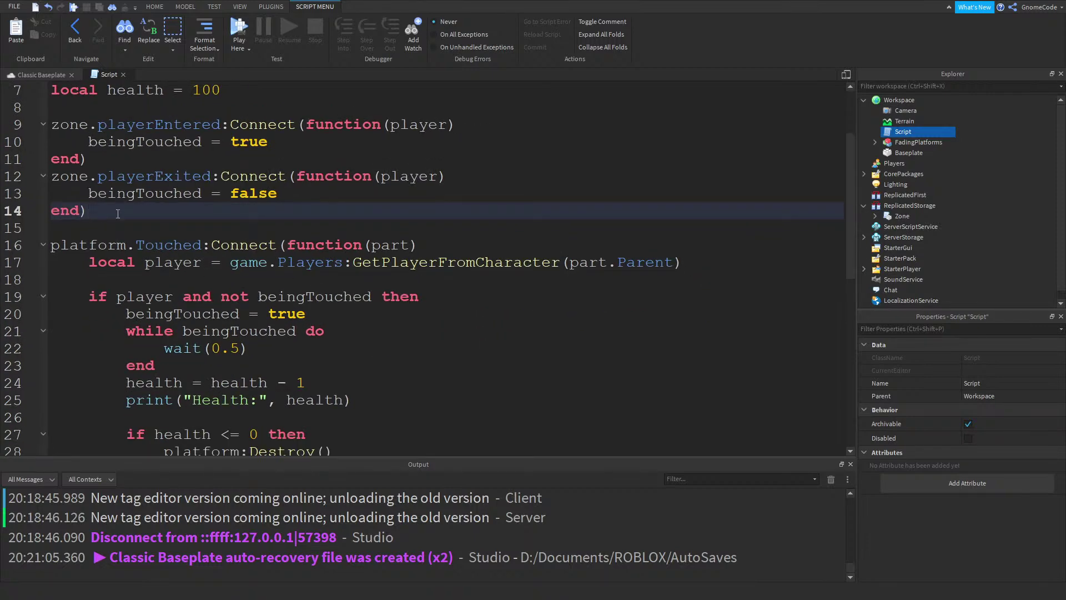
key("Return")
key("Return")
scroll(243, 207, "up", 2)
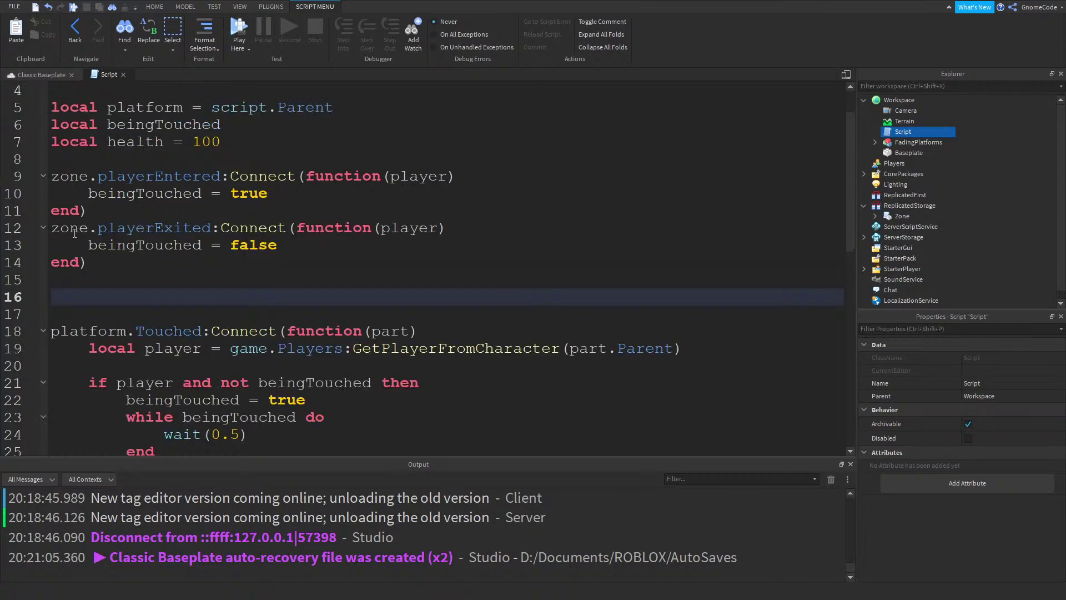
left_click(245, 196)
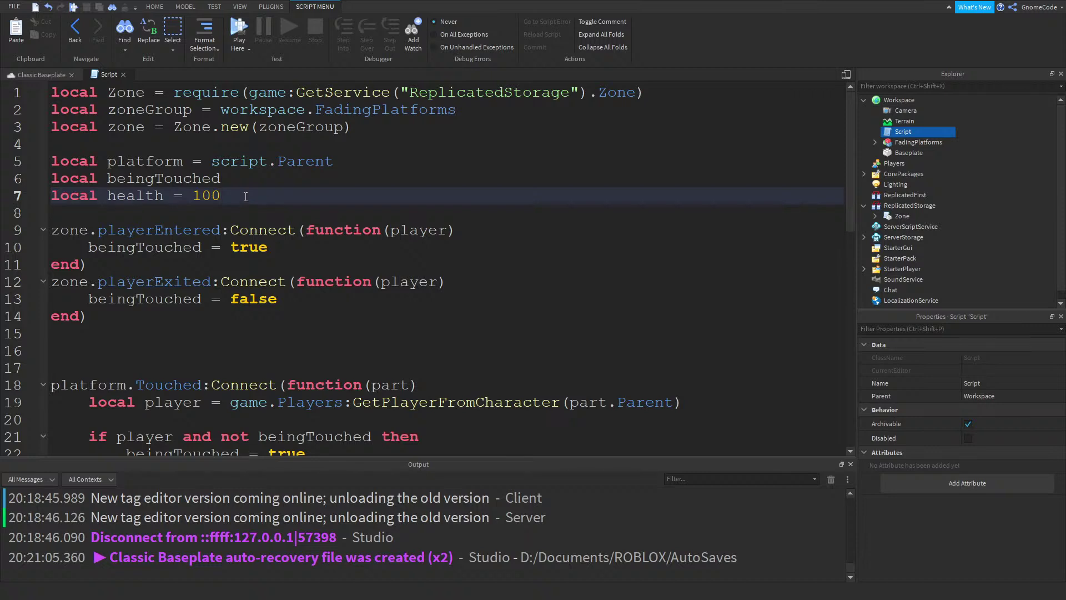
key("Return")
key("Return")
type("local function fade()")
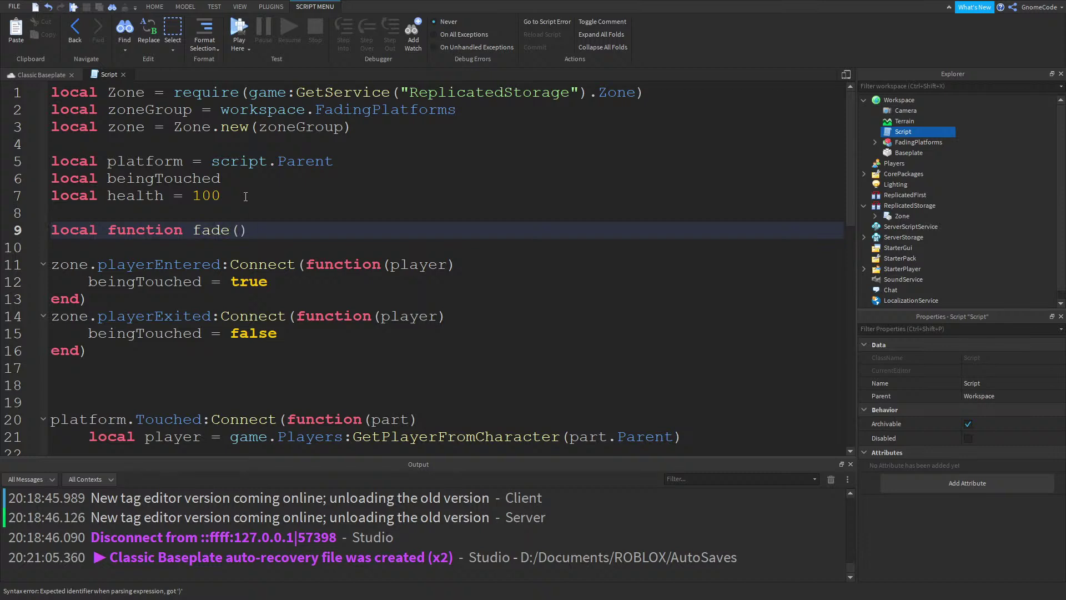
key("Return")
Add a while beingTouched do loop with wait(1) as its first line inside the fade function
type("while ")
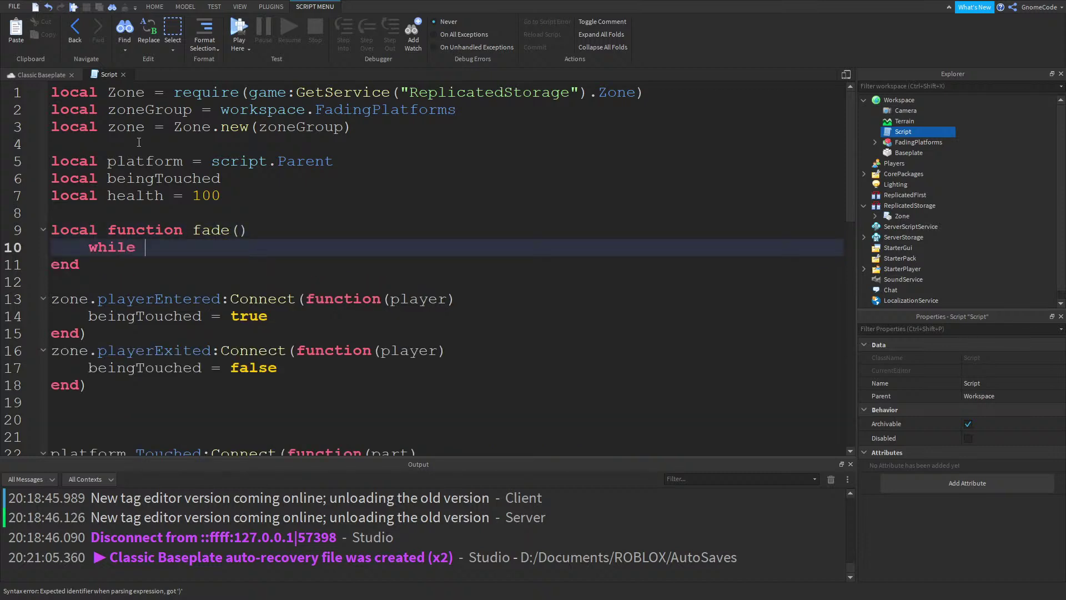
type("beingTouched")
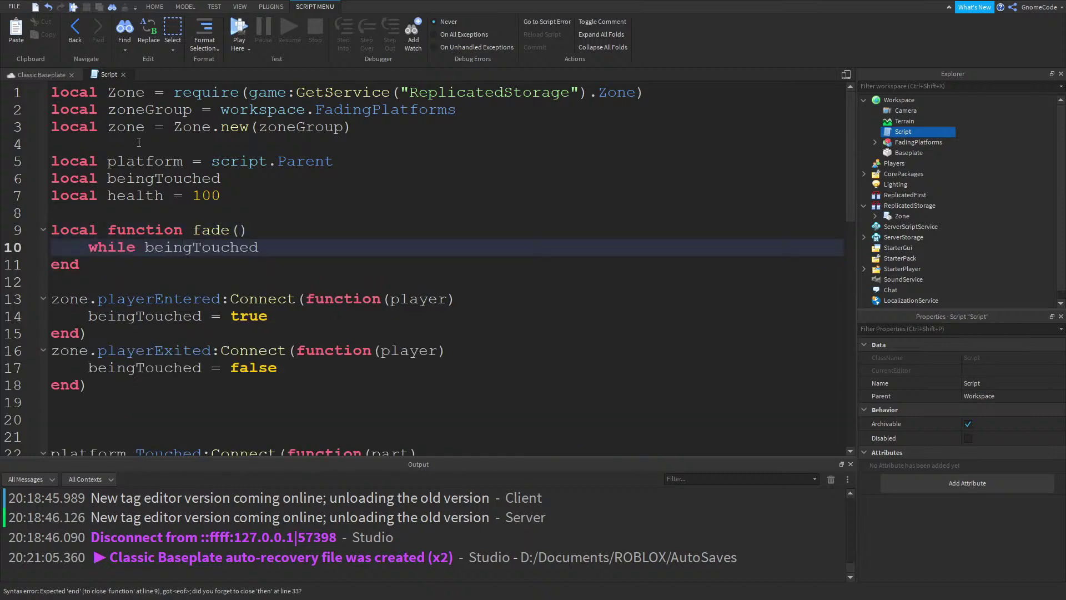
type(" do")
key("Return")
type("wa")
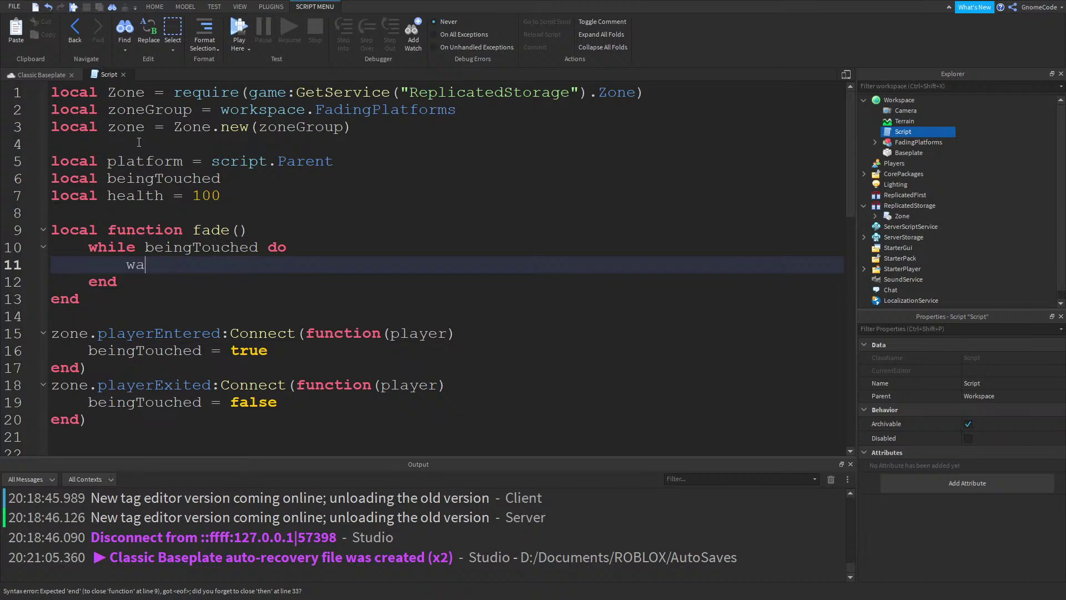
type("it(1)")
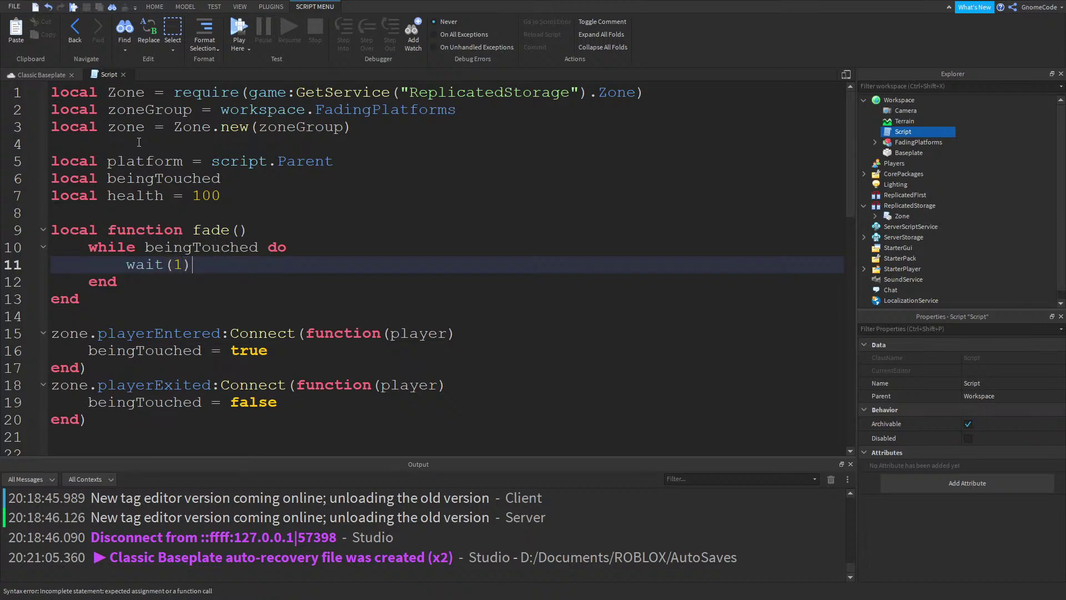
Add the line health = health - 1 below wait(1) in the fade loop
key("Return")
type("health ")
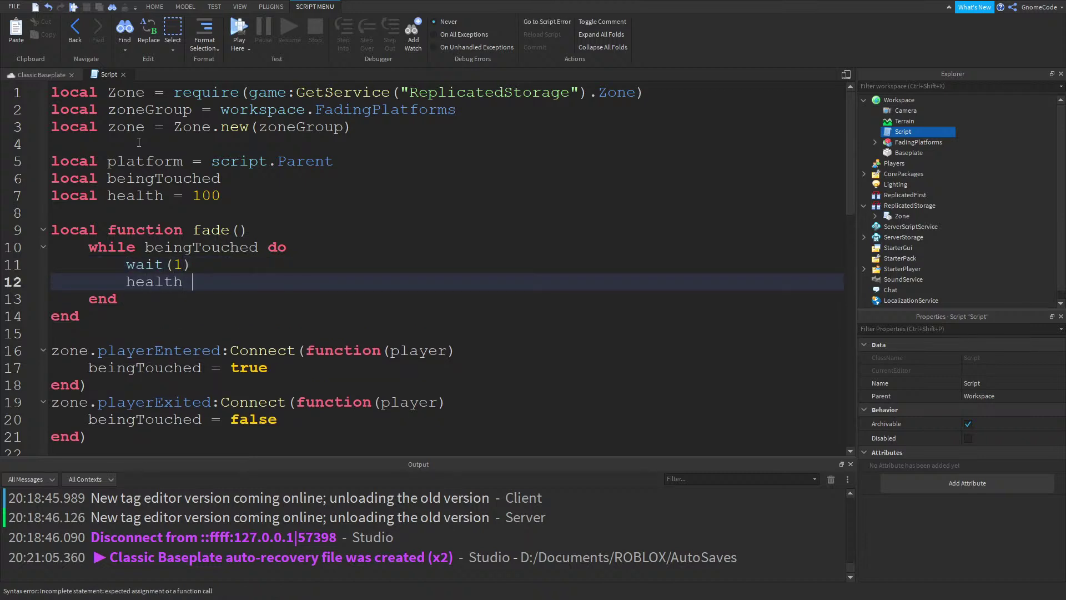
type("= 0")
key("BackSpace")
type("health -")
Copy the if health <= 0 block from the platform.Touched handler, and delete that whole handler with the blank lines above it
scroll(210, 268, "down", 7)
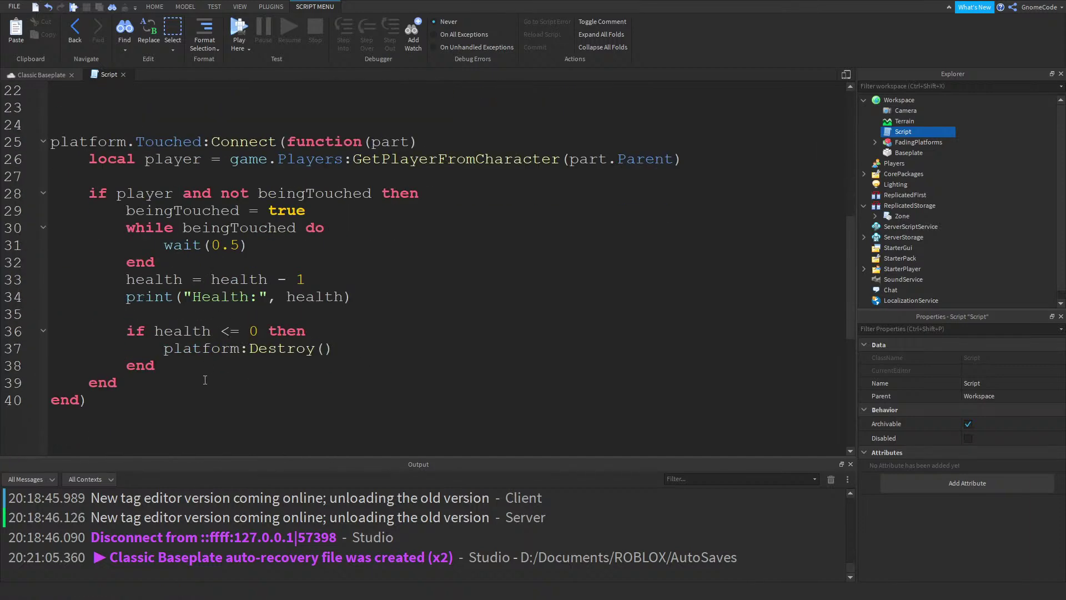
left_click(191, 374)
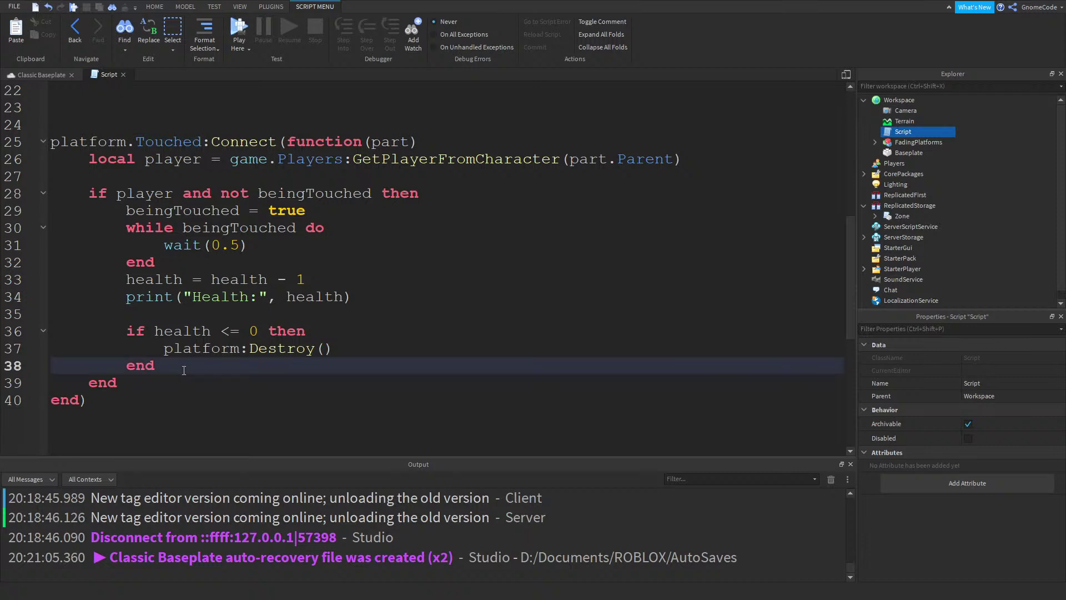
left_click_drag(191, 373, 126, 331)
key("ctrl+c")
key("BackSpace")
left_click_drag(111, 384, 53, 119)
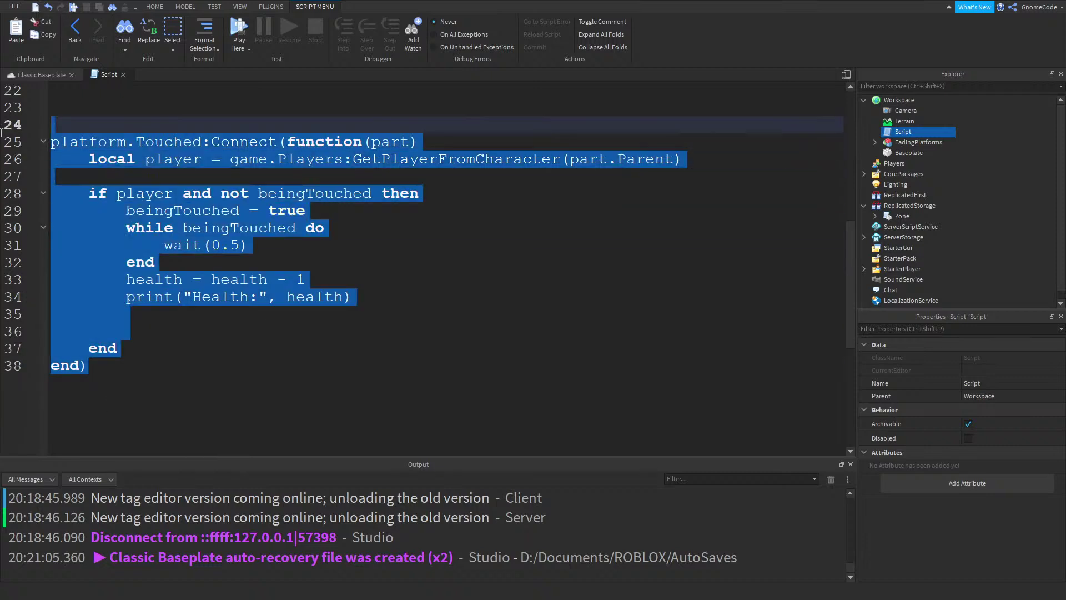
key("BackSpace")
key("BackSpace")
key("BackSpace")
Insert the copied if health <= 0 block with platform:Destroy() below the health subtraction in the fade loop, separated by a blank line
left_click(342, 175)
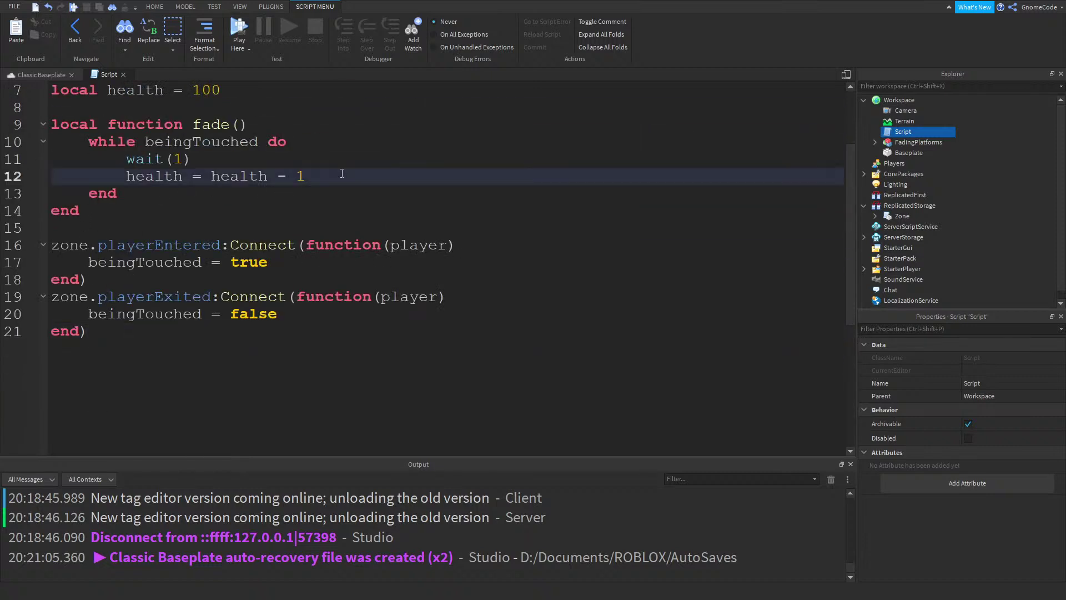
key("Return")
key("Return")
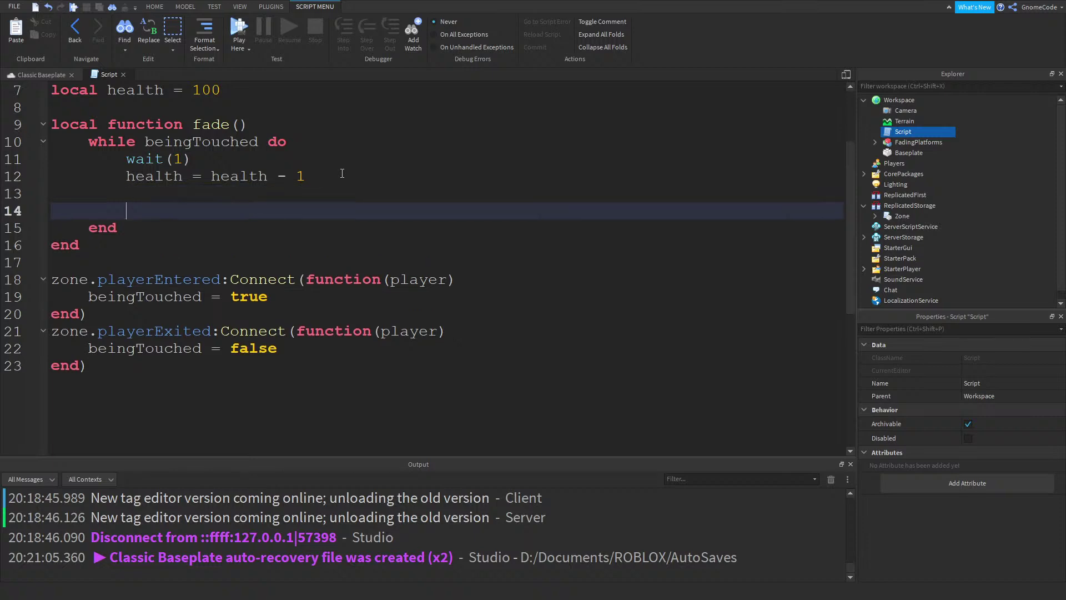
key("ctrl+v")
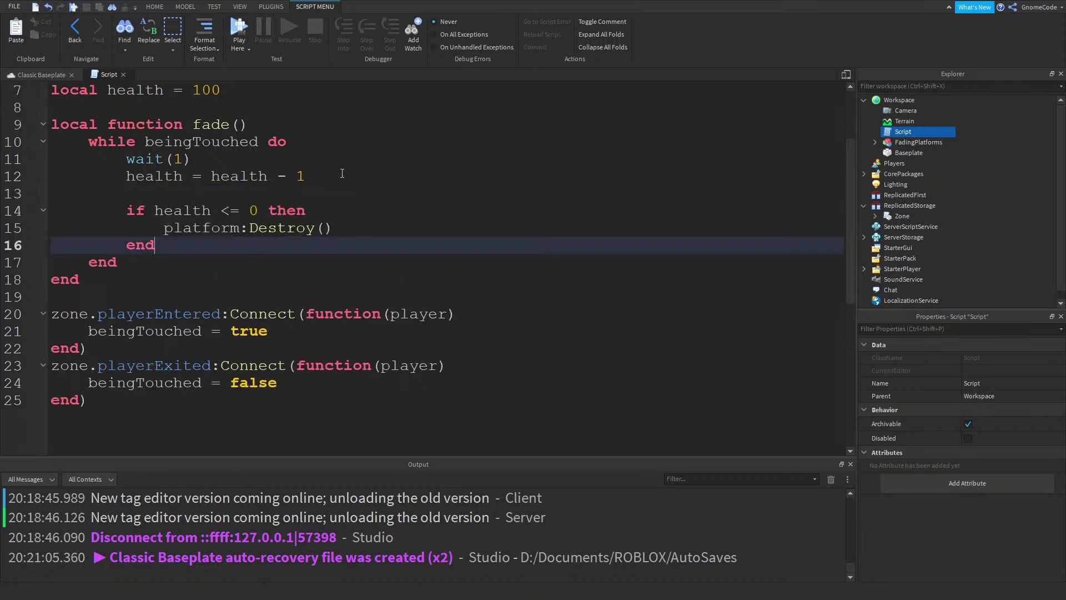
scroll(407, 218, "up", 1)
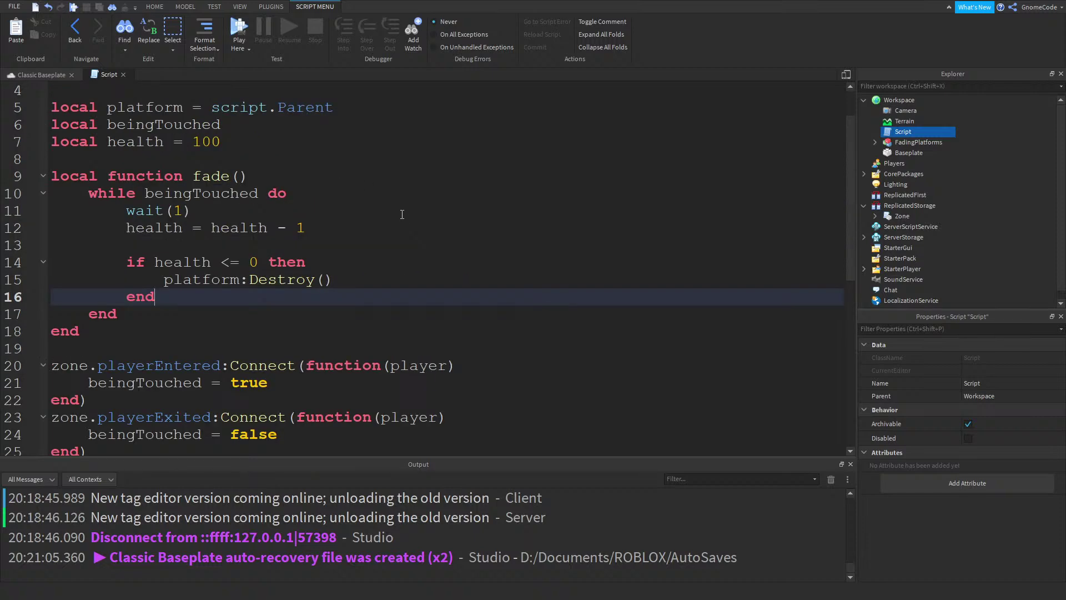
scroll(403, 214, "up", 1)
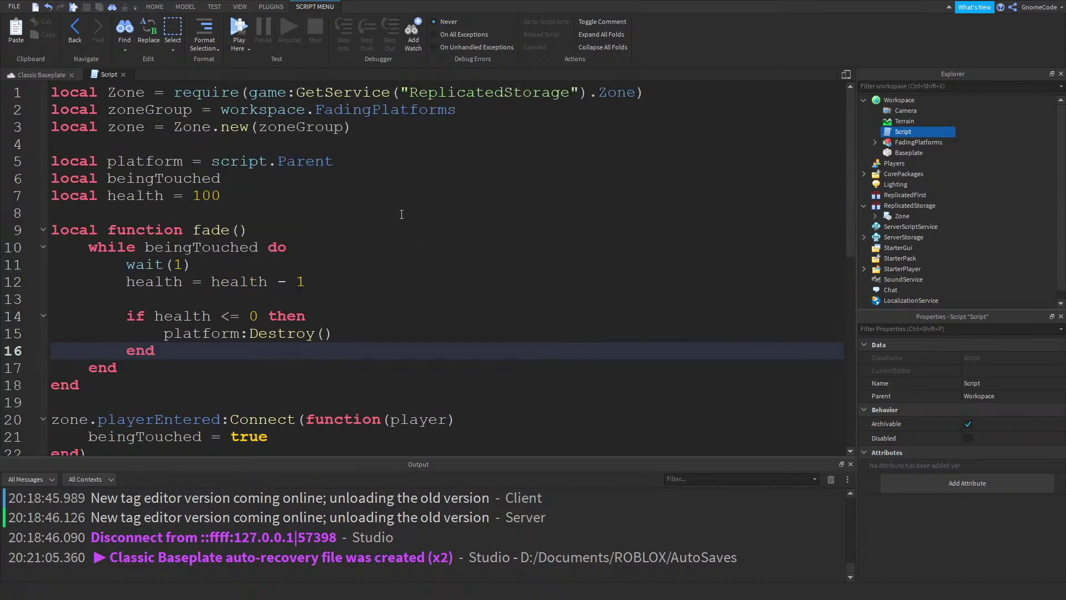
Add a Health attribute to each of the two Parts inside the FadingPlatforms model
double_click(149, 162)
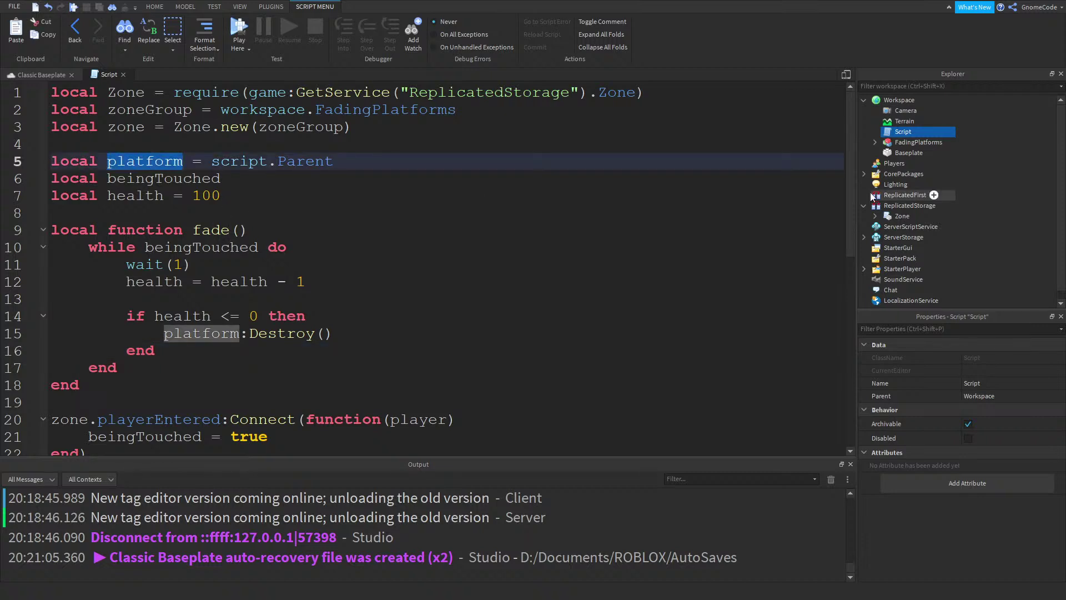
scroll(280, 230, "down", 1)
scroll(280, 229, "up", 1)
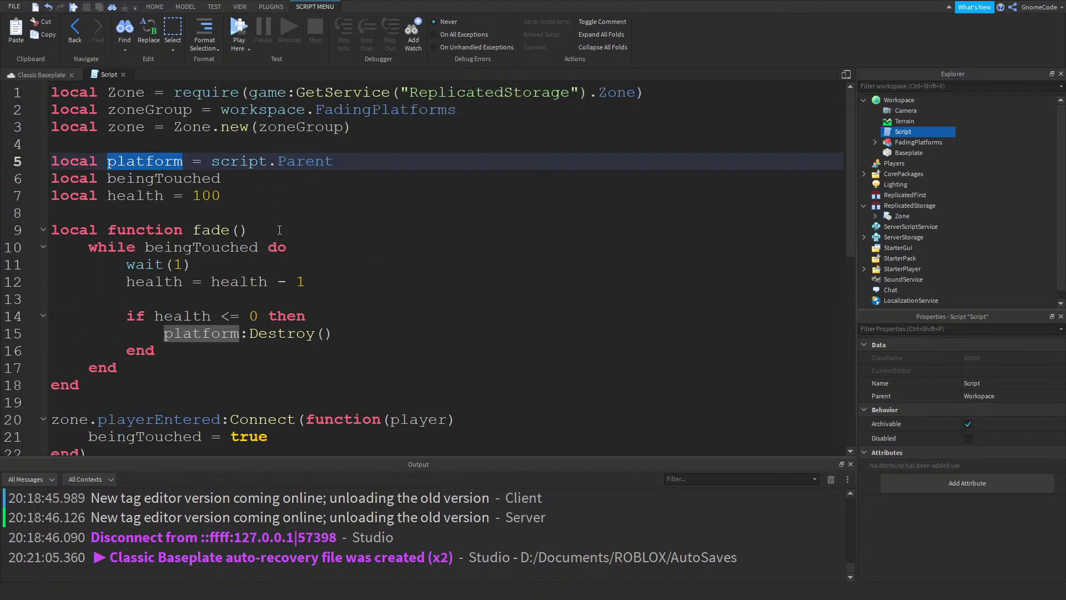
double_click(138, 178)
left_click(902, 122)
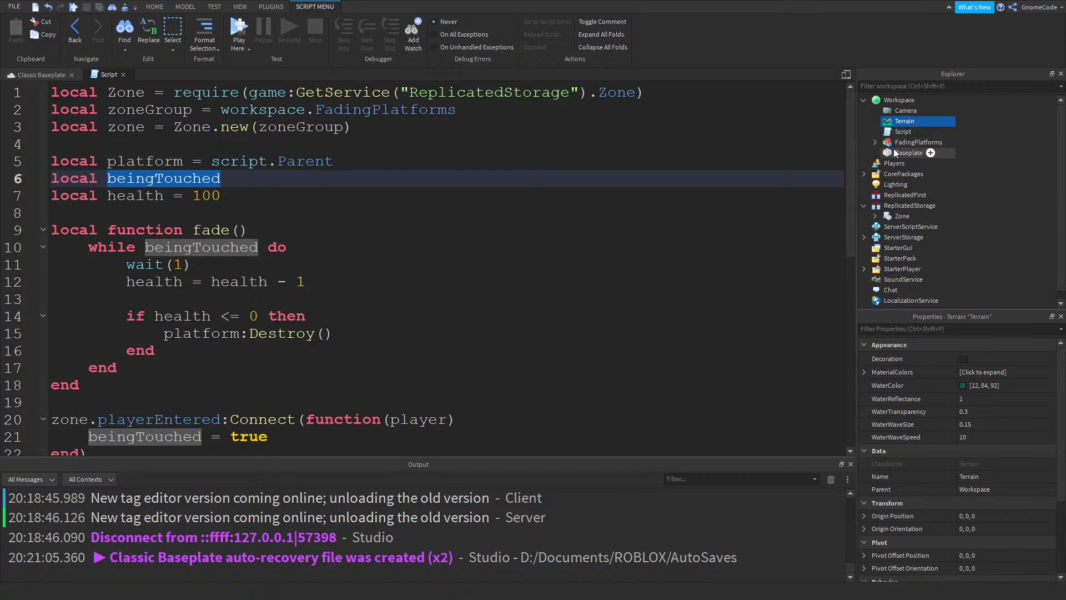
left_click(914, 144)
left_click(876, 142)
left_click(910, 153)
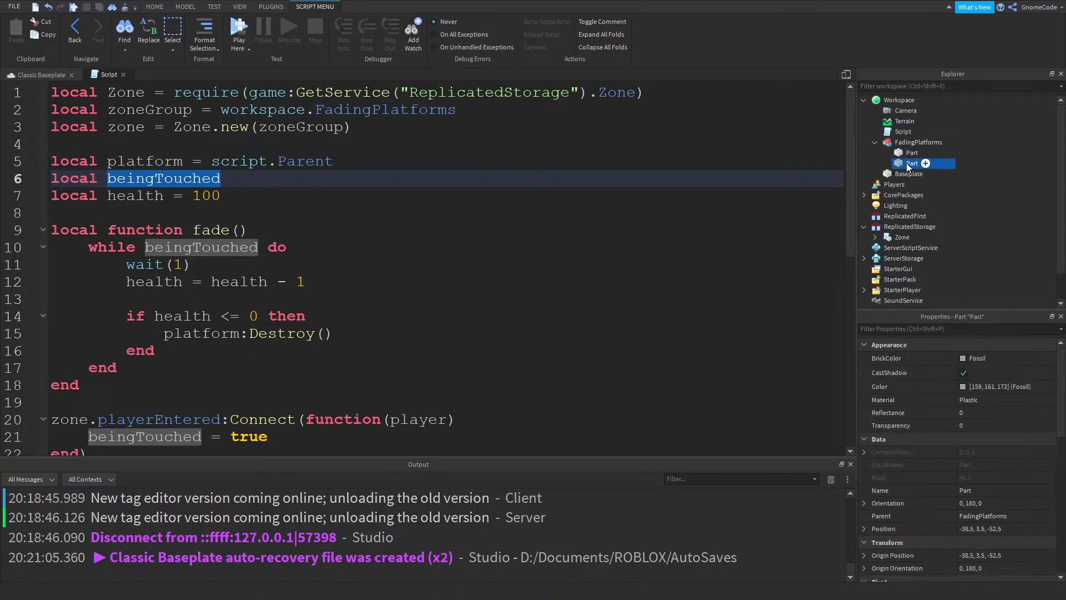
scroll(962, 459, "down", 10)
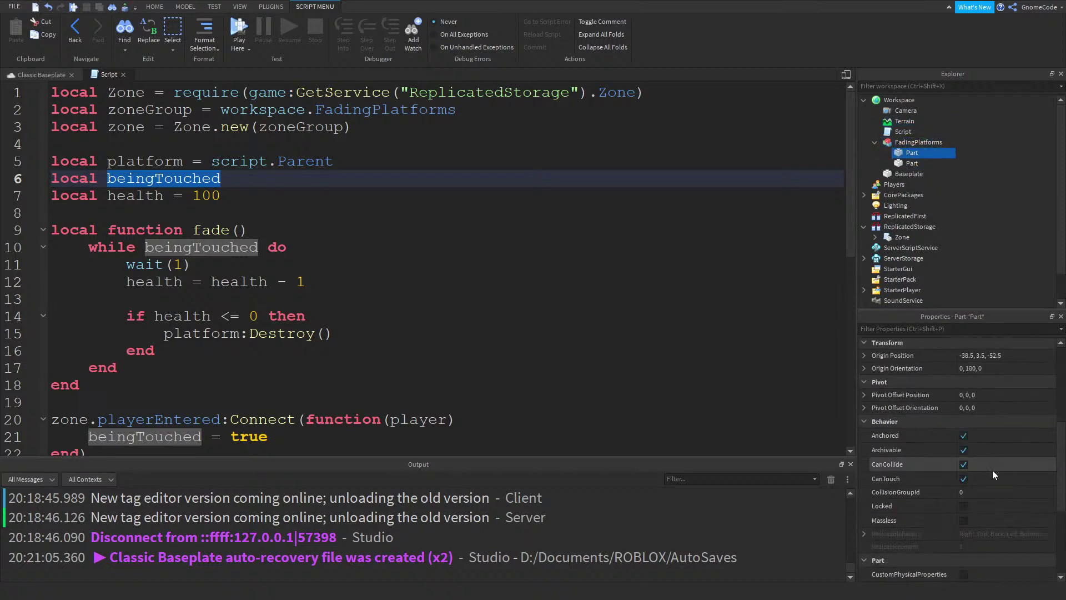
scroll(972, 501, "down", 3)
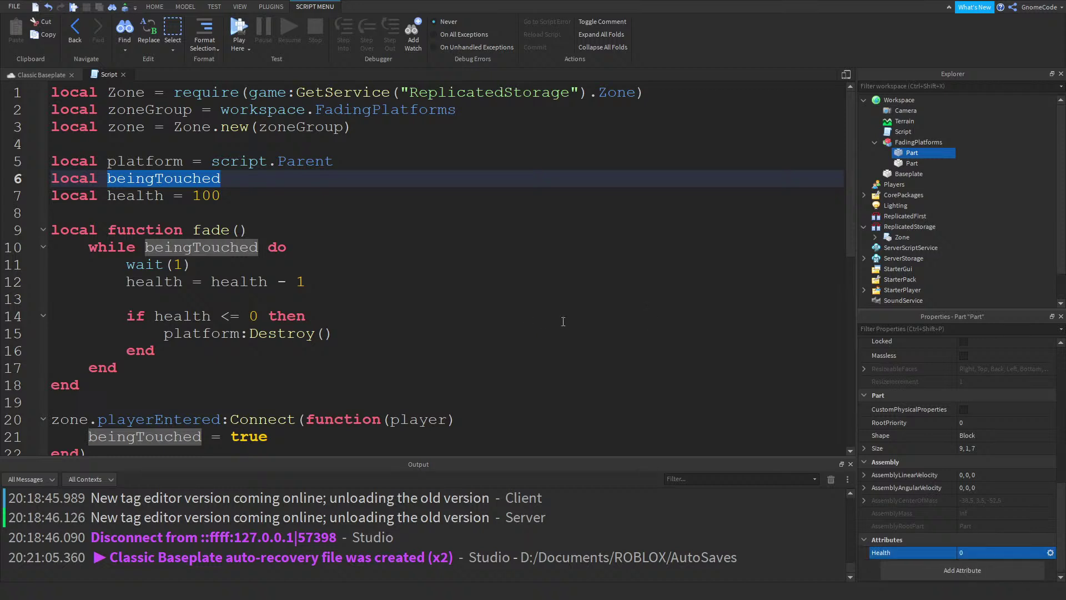
left_click(906, 164)
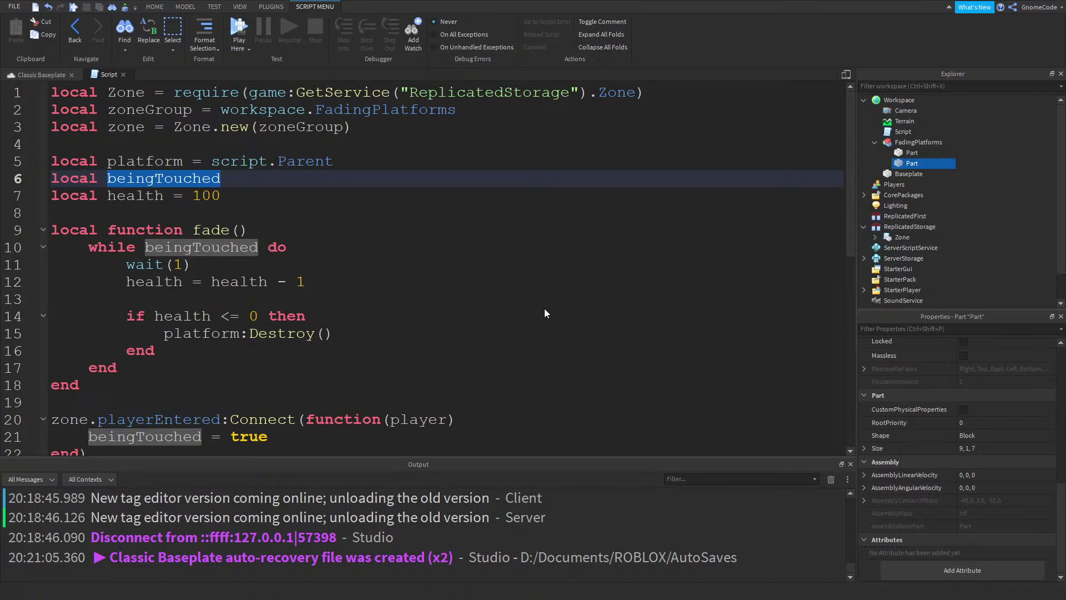
Replace the health = health - 1 line in the fade loop with local health = script.Parent:GetAttribute("Health")
left_click(212, 247)
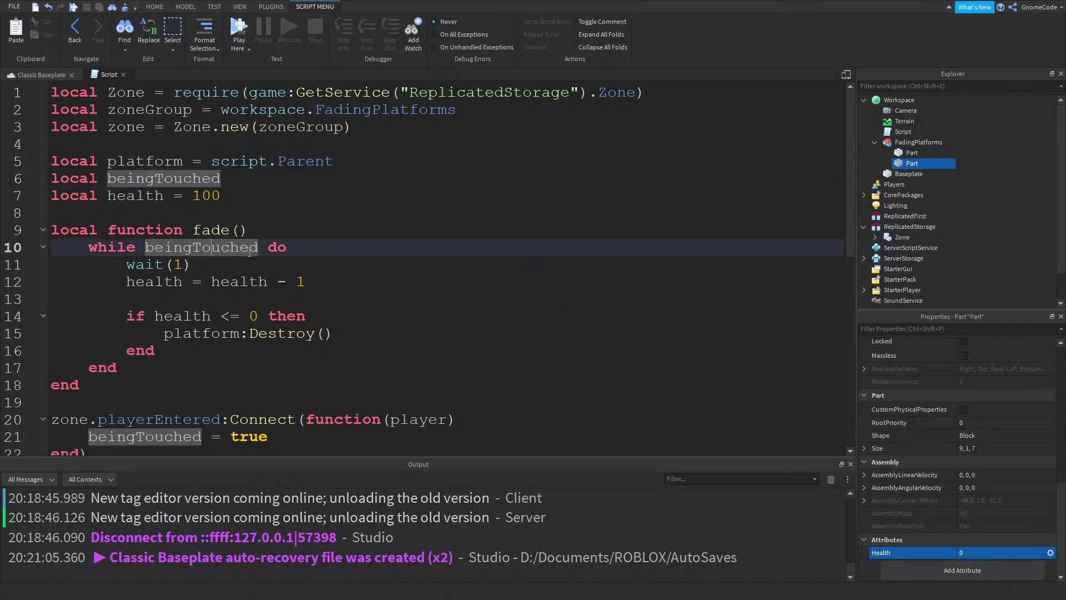
left_click(323, 305)
mouse_move(325, 283)
left_mouse_down()
mouse_move(89, 284)
mouse_move(130, 288)
left_mouse_up()
key("BackSpace")
type("loca")
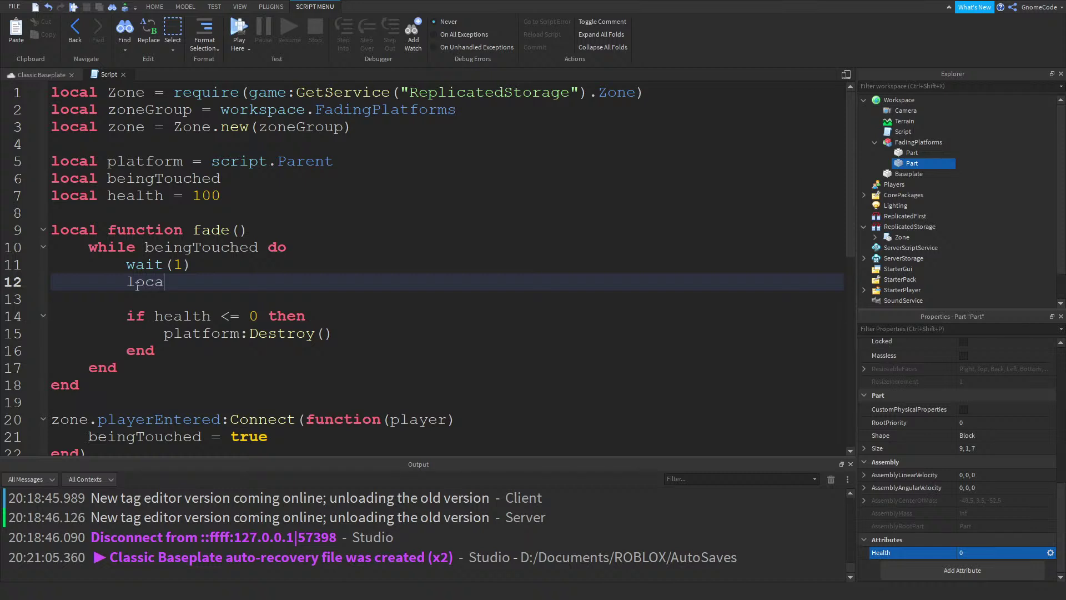
type("l health =")
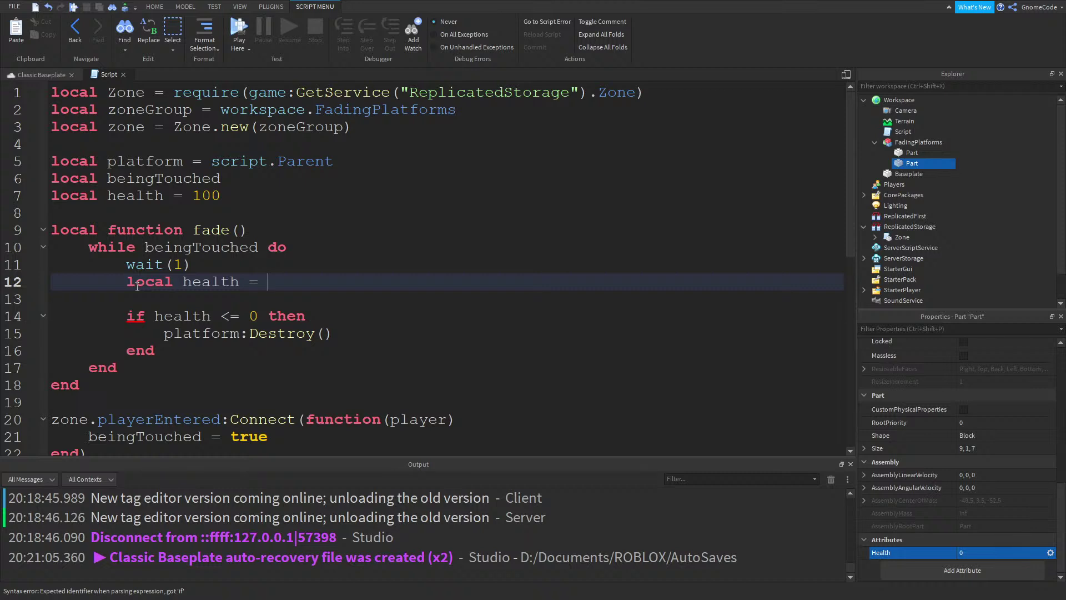
type(" script.Parent:S")
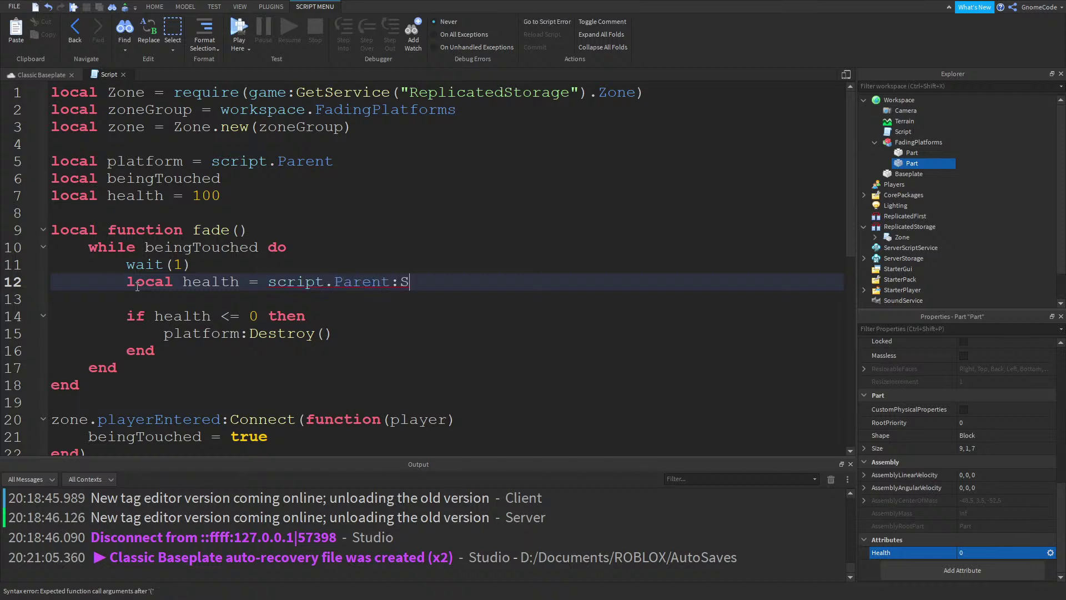
key("BackSpace")
type("GetAttribute()")
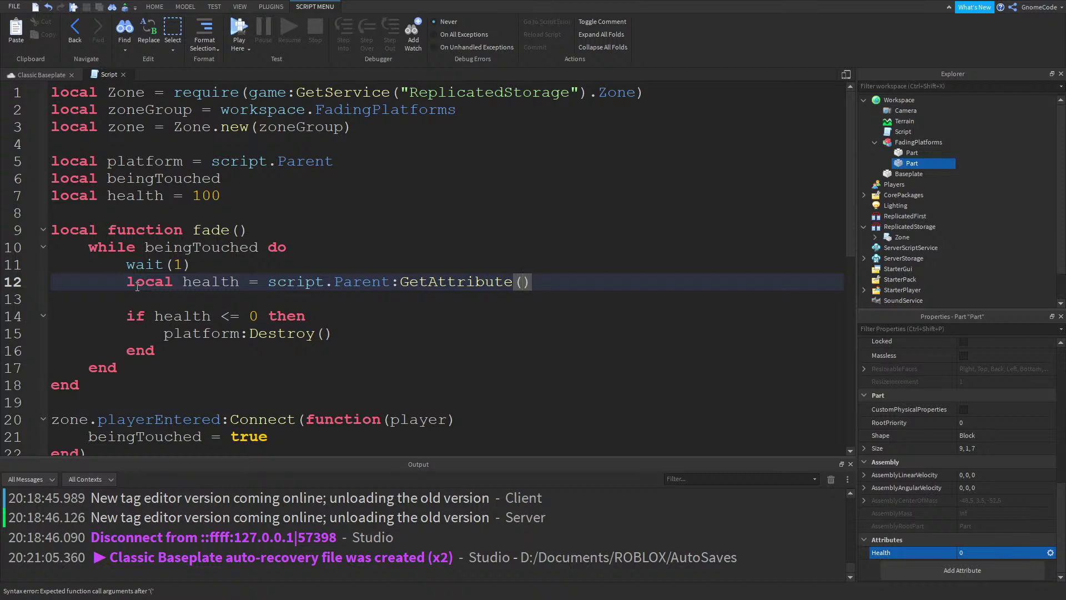
type("\"Heal")
type("th")
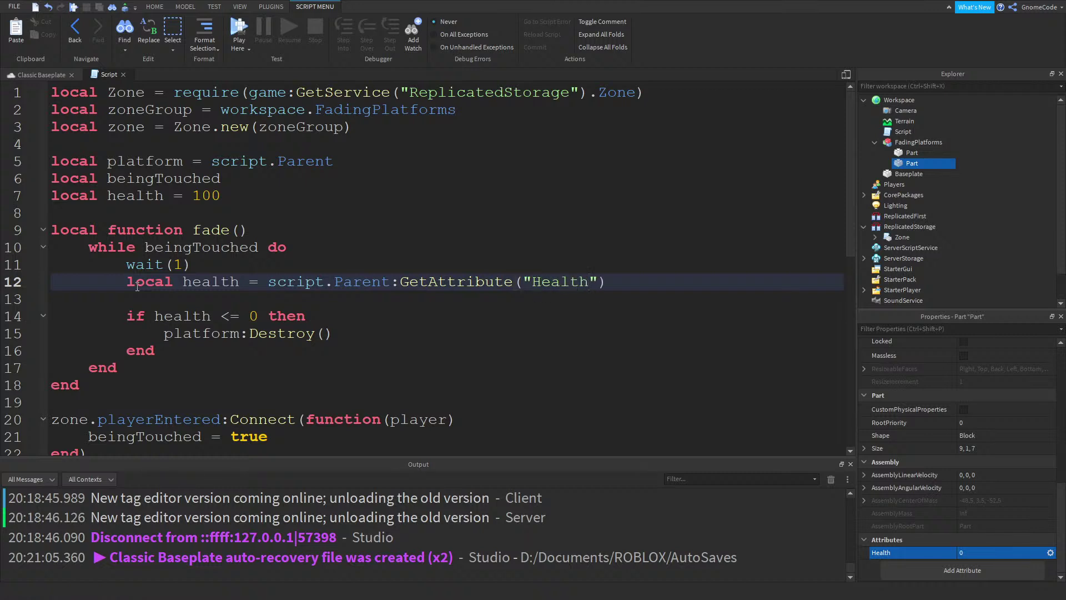
Add a platform parameter to the fade function and use platform instead of script.Parent in the GetAttribute line
left_click(239, 232)
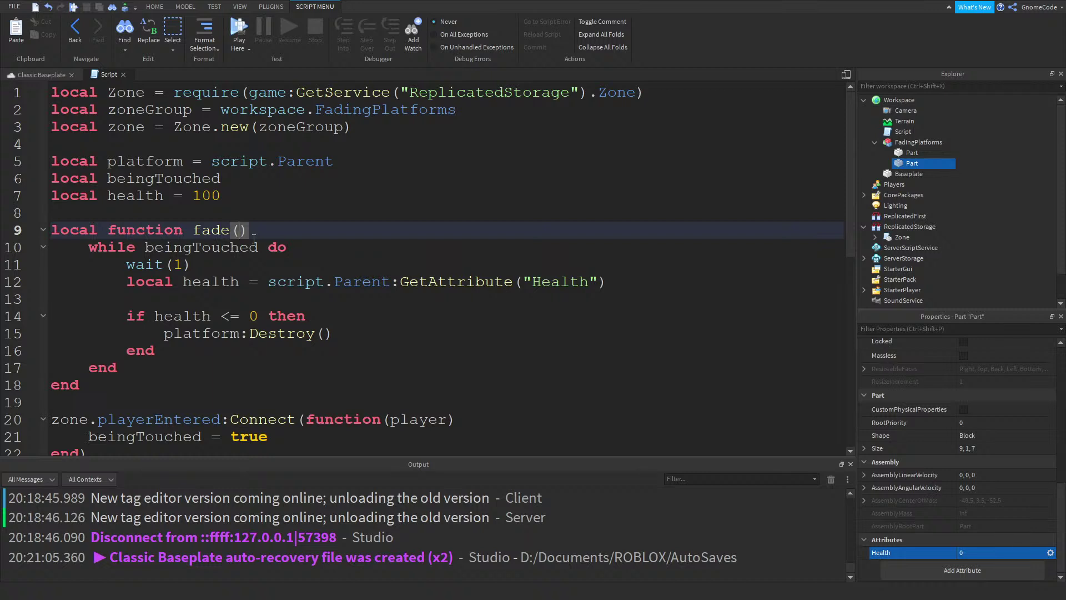
type("platform")
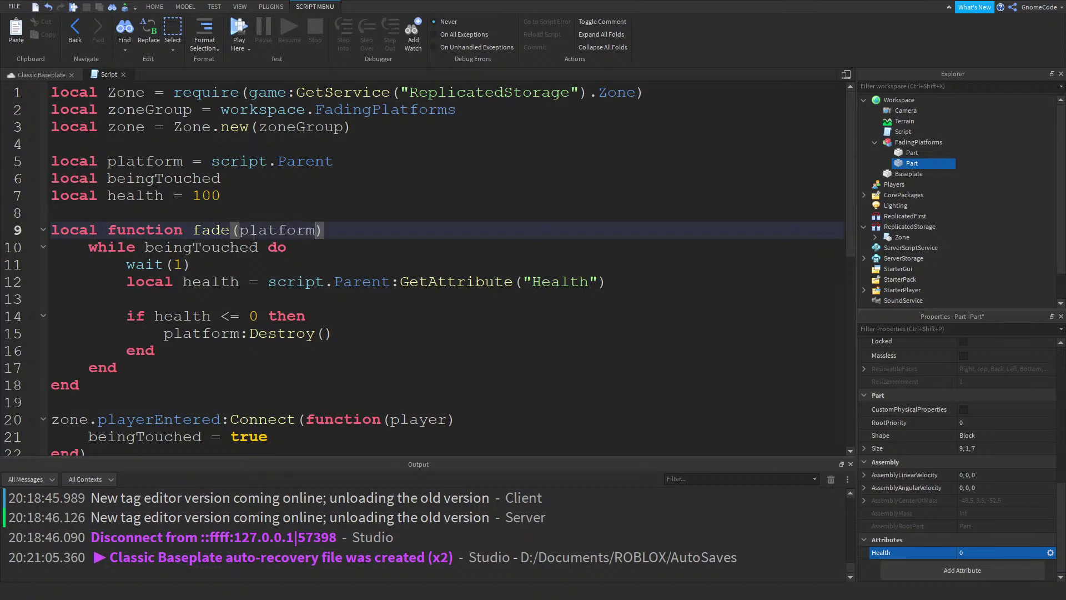
double_click(272, 230)
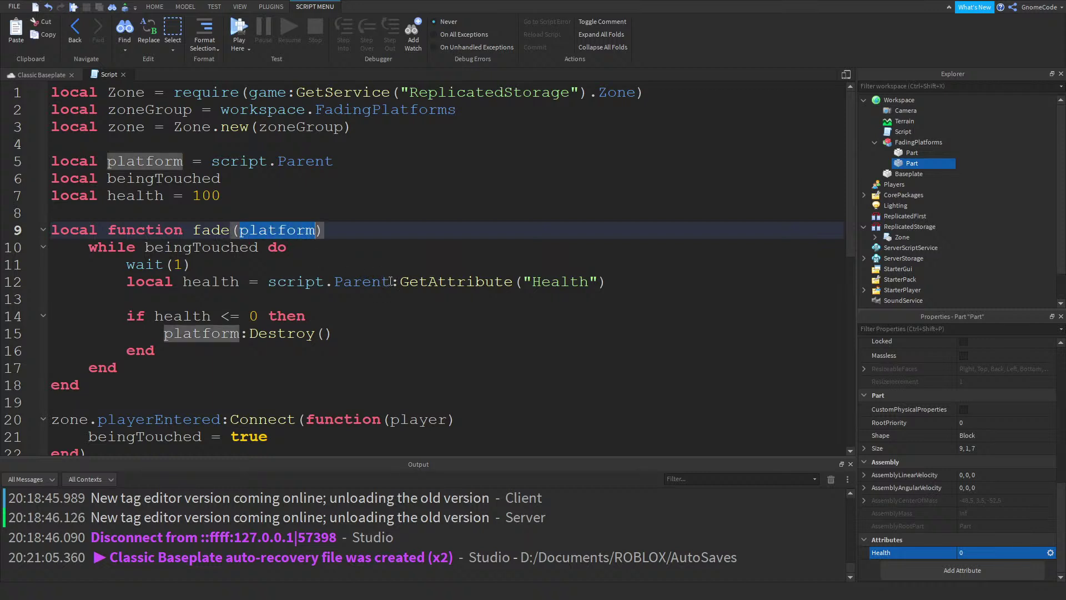
key("ctrl+c")
left_click_drag(390, 282, 269, 282)
key("ctrl+v")
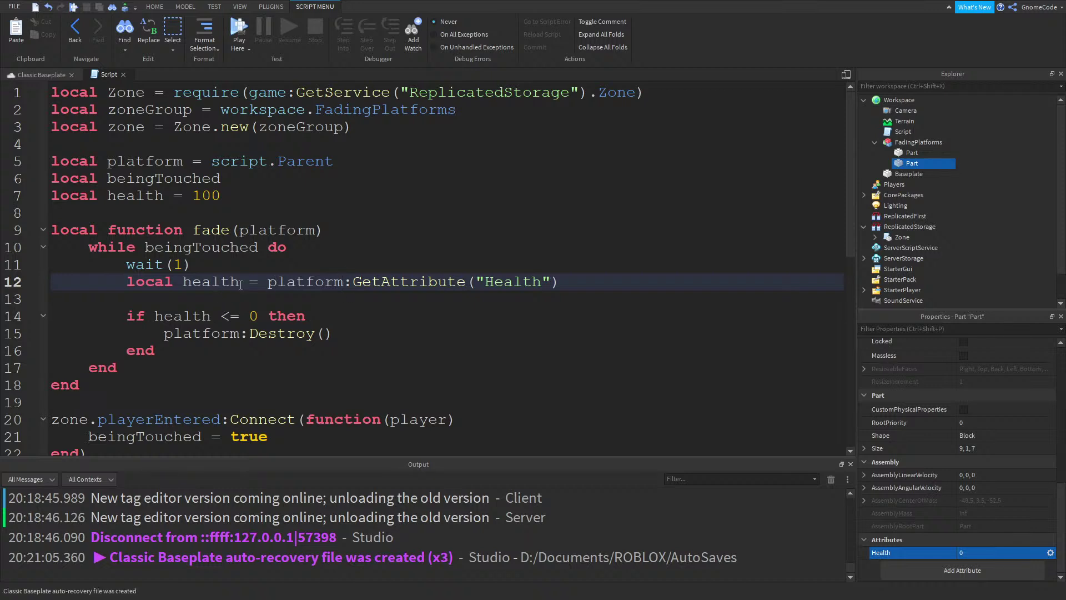
left_click(362, 283)
left_click_drag(362, 284, 354, 283)
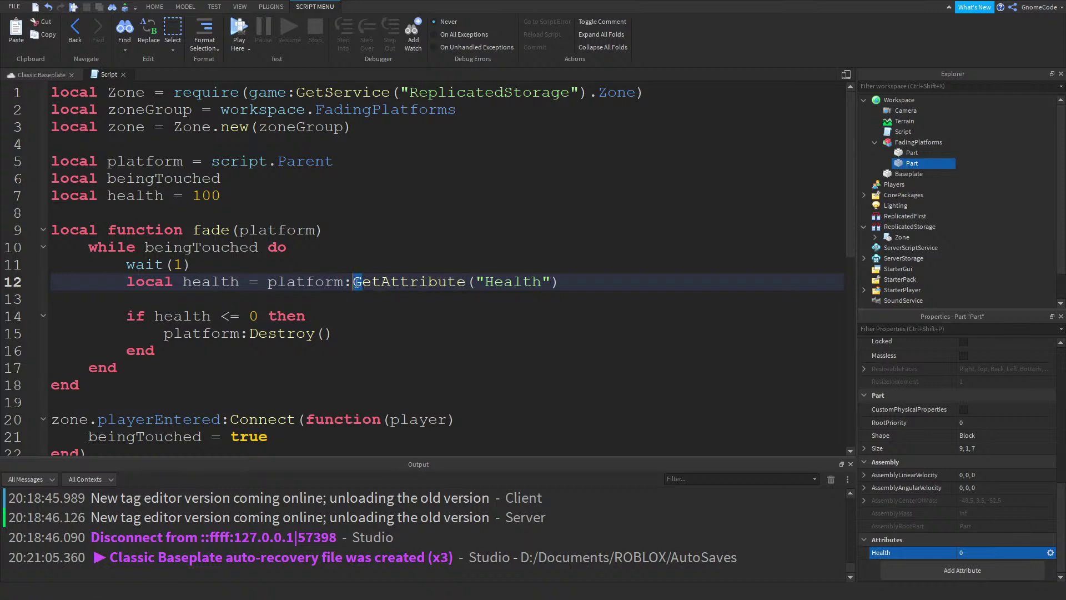
left_click(269, 283)
Add platform:SetAttribute("Health", health - 1) below the GetAttribute line, separated from it by a blank line
left_click(556, 284)
key("Return")
key("Return")
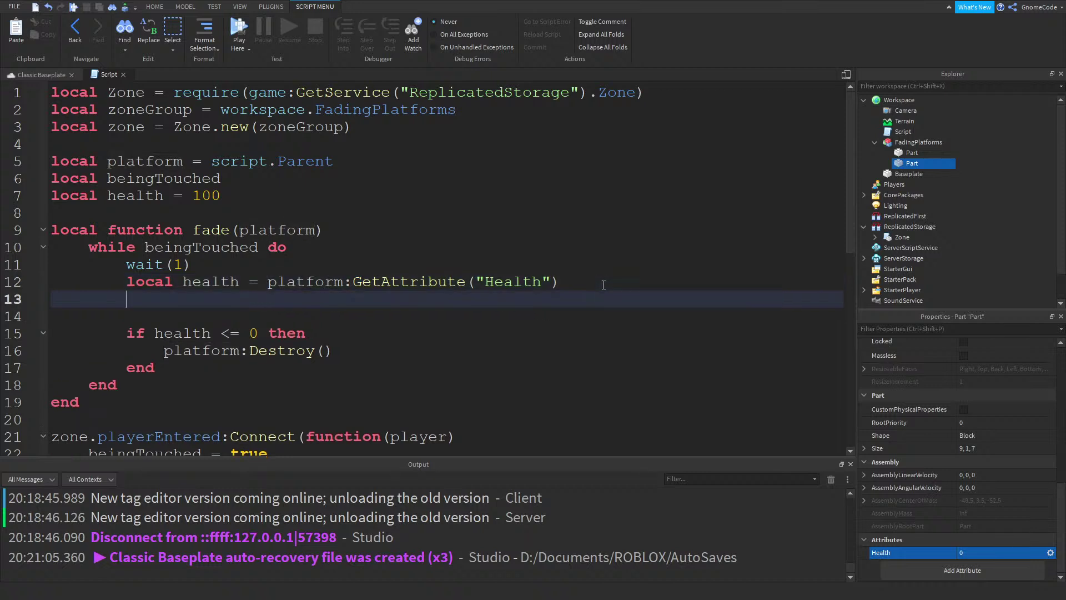
type("platform:Set")
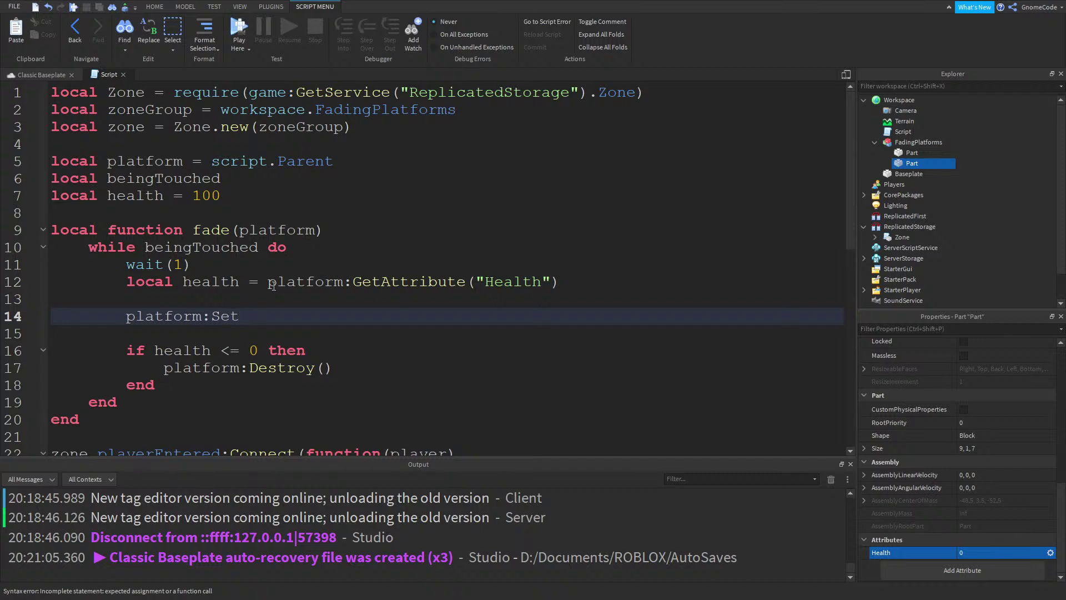
type("Attribute(\"")
left_click(273, 283)
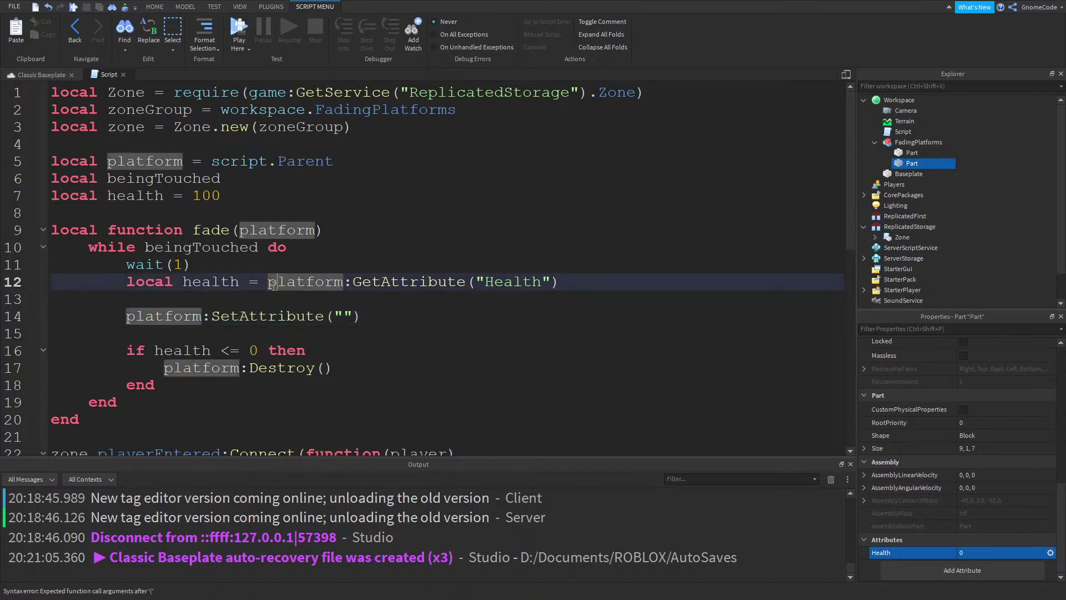
left_click(258, 302)
double_click(512, 278)
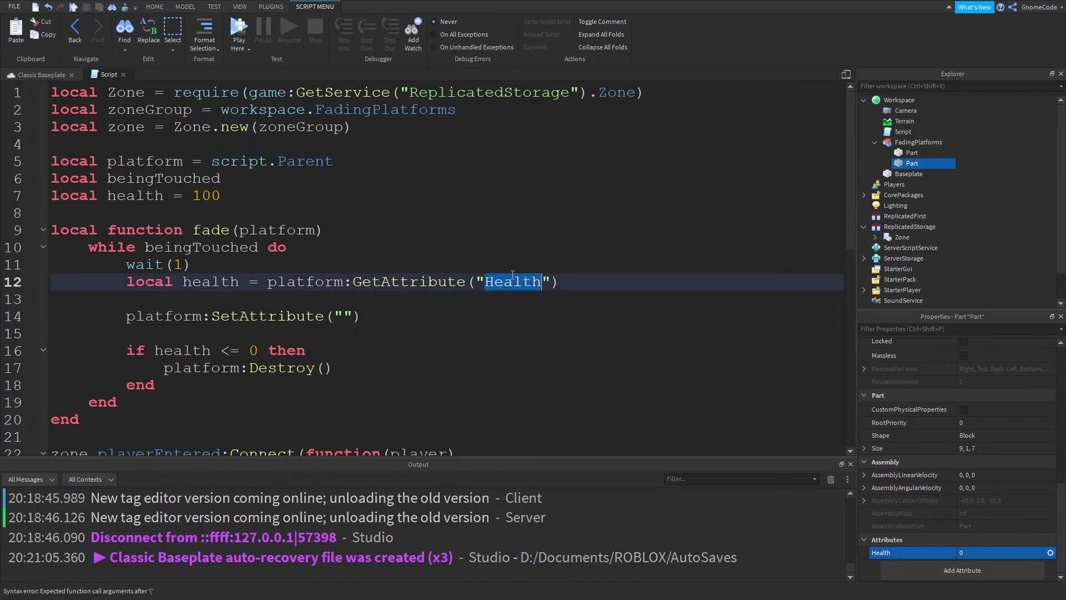
key("ctrl+c")
left_click(349, 318)
key("ctrl+v")
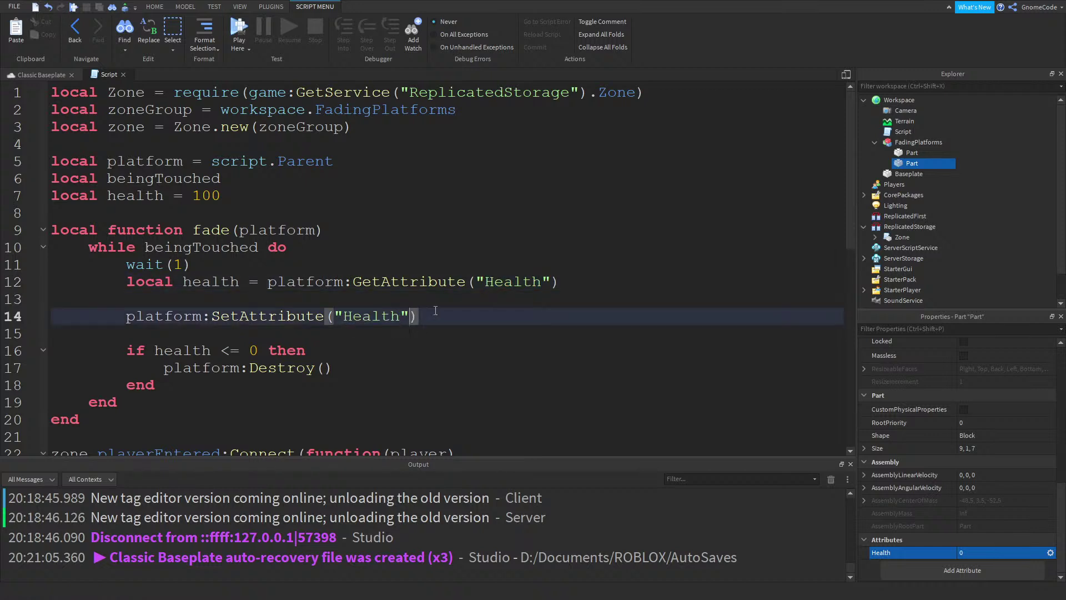
type(", ")
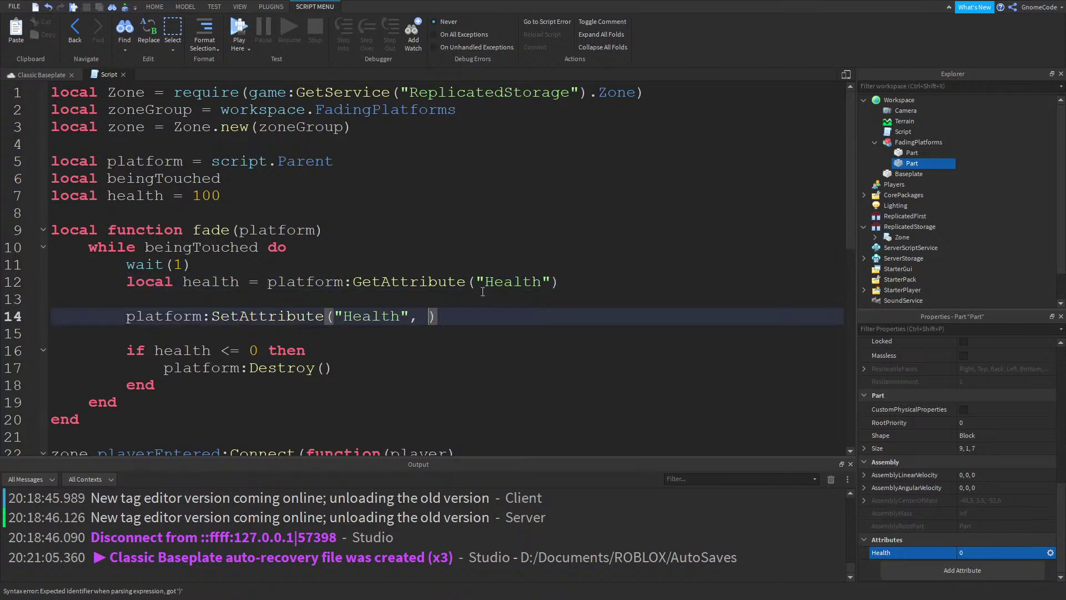
type("health - 1")
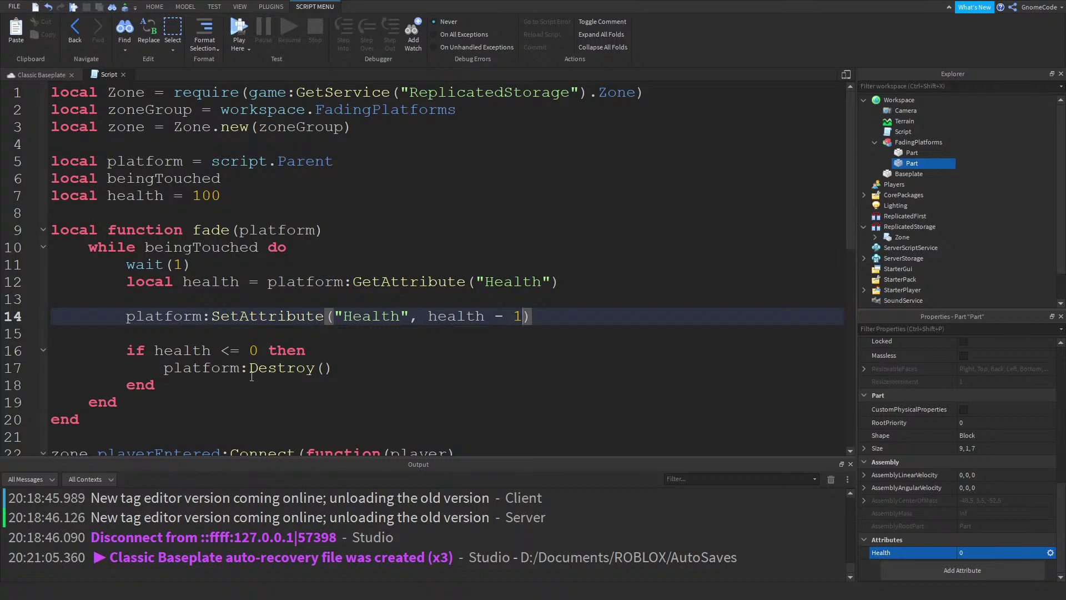
Delete the local platform = script.Parent line above the beingTouched variable, keeping one blank line there
left_click(277, 377)
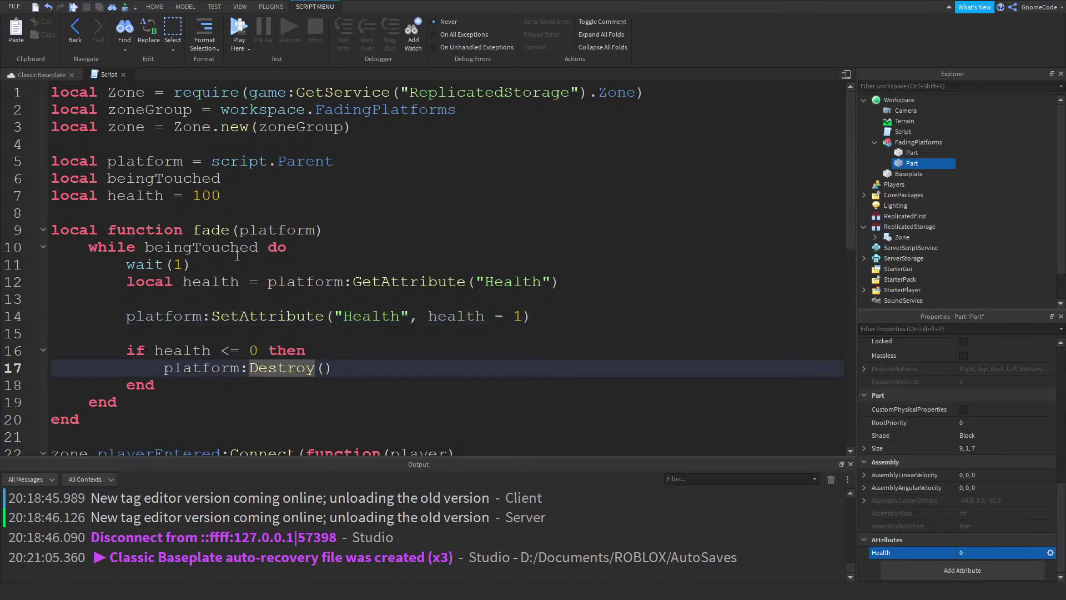
left_click_drag(335, 163, 300, 146)
key("BackSpace")
key("BackSpace")
key("Return")
Insert a blank line between the zone.playerEntered and zone.playerExited handlers
scroll(295, 160, "down", 4)
scroll(292, 153, "up", 1)
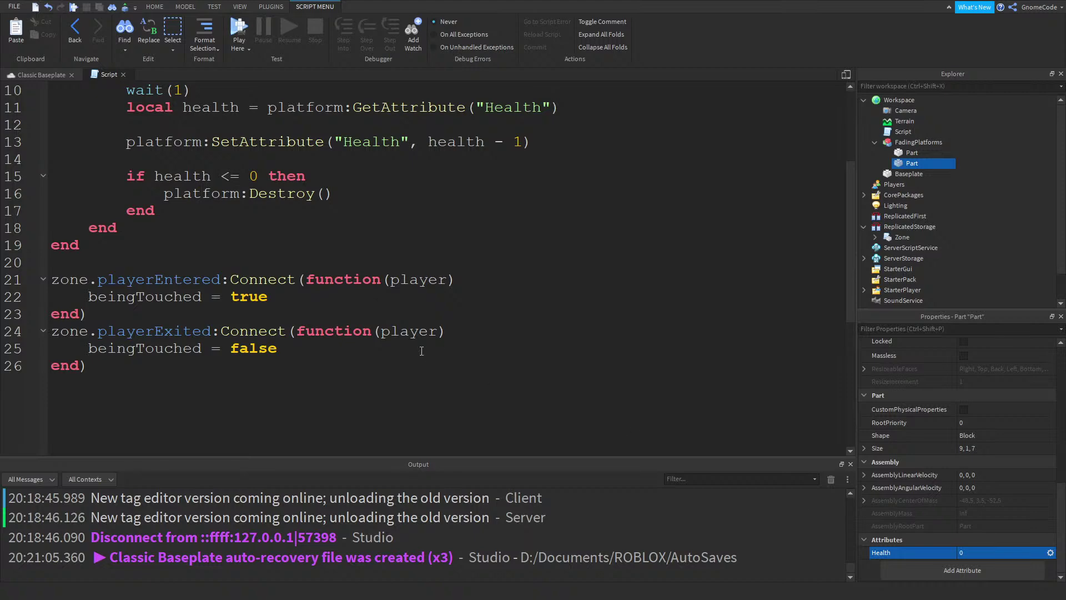
left_click(309, 311)
scroll(319, 283, "up", 3)
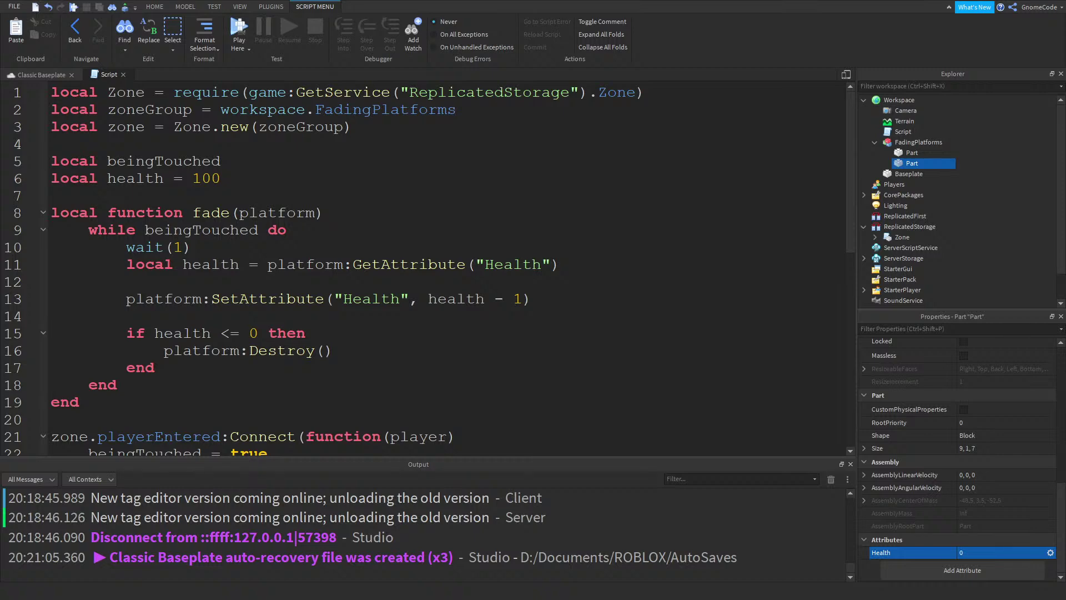
scroll(466, 278, "down", 4)
left_click(455, 247)
left_click(371, 257)
key("Return")
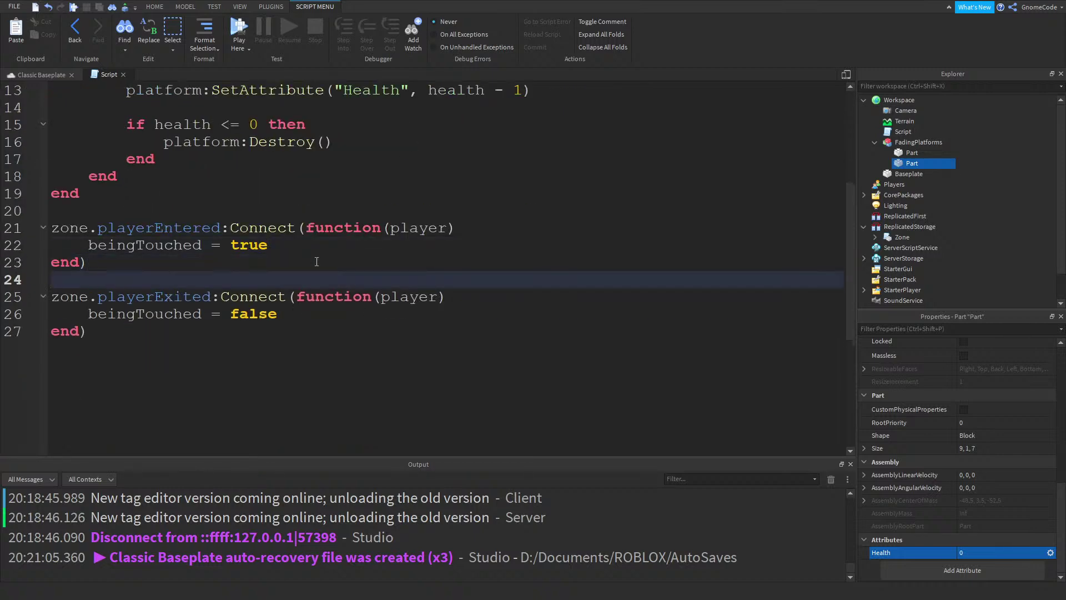
Review the fade function and the player argument of the playerEntered and playerExited handlers
scroll(319, 255, "up", 1)
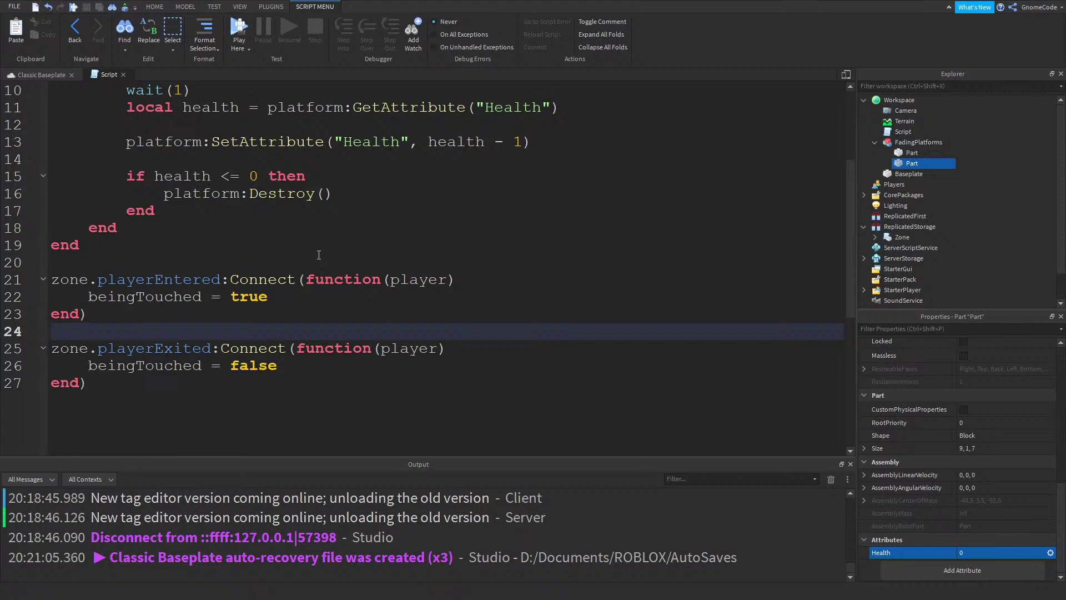
scroll(319, 255, "up", 3)
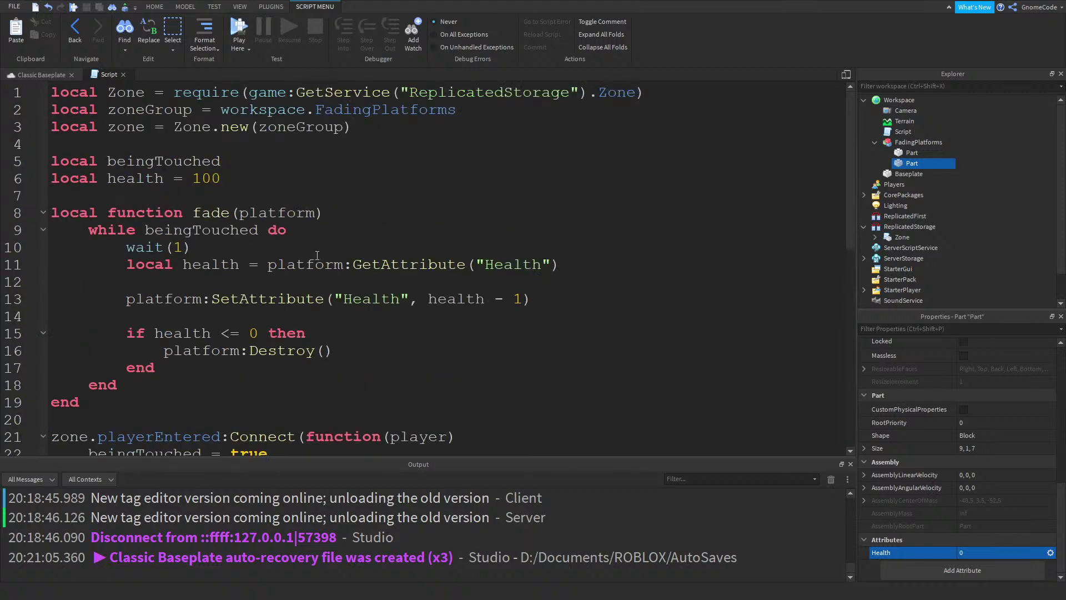
scroll(317, 255, "down", 3)
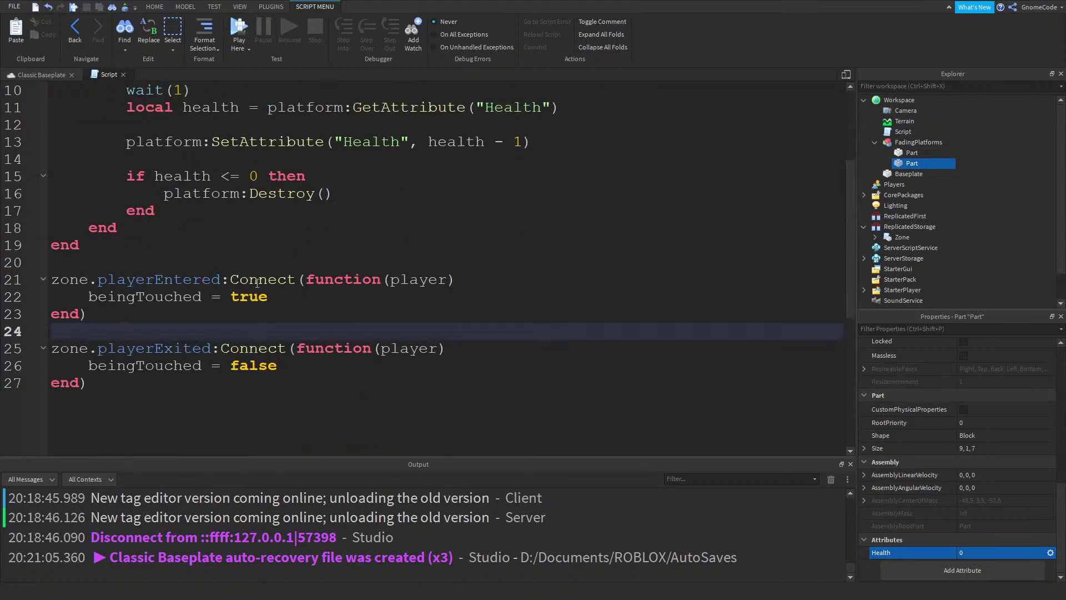
double_click(414, 279)
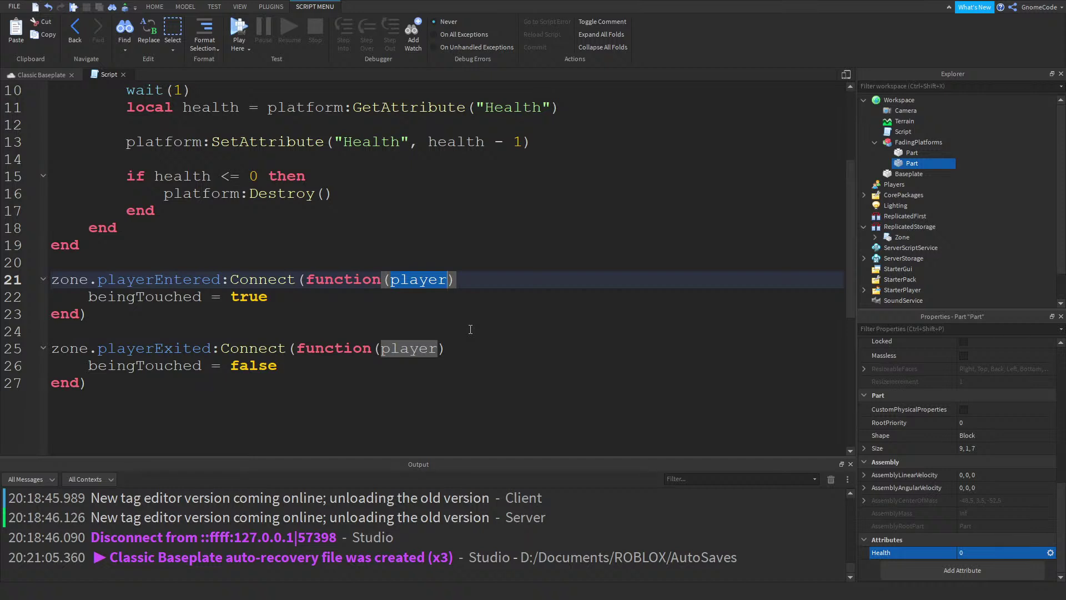
left_click(343, 348)
left_click(300, 298)
left_click(275, 332)
double_click(254, 348)
left_click(298, 279)
left_click(376, 228)
scroll(334, 234, "up", 2)
left_click(161, 314)
left_click(136, 342)
key("Down")
key("Up")
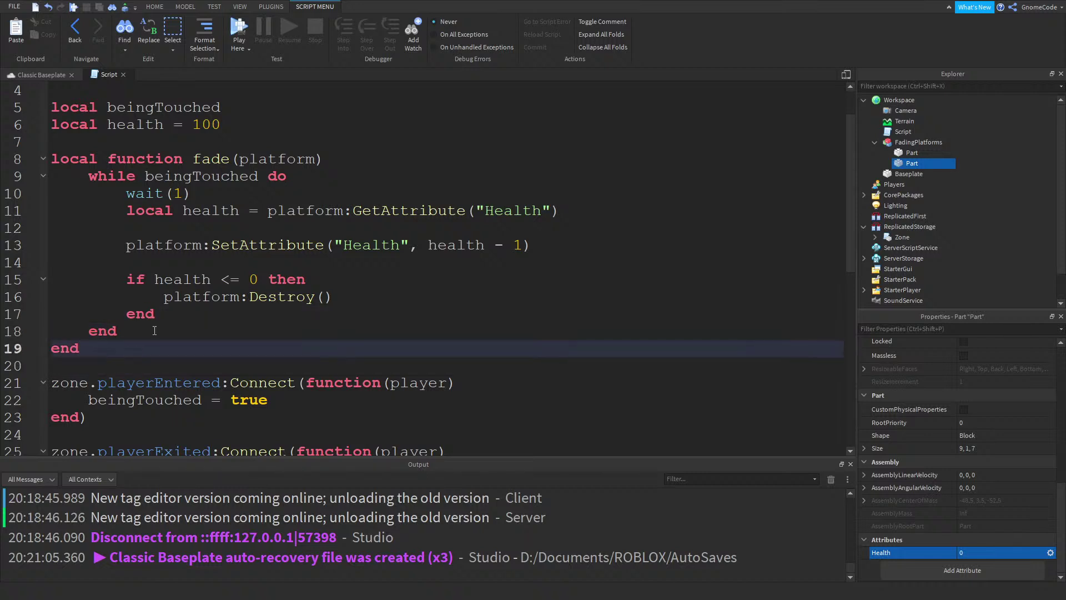
key("Down")
key("Up")
key("Up")
key("Down")
key("Up")
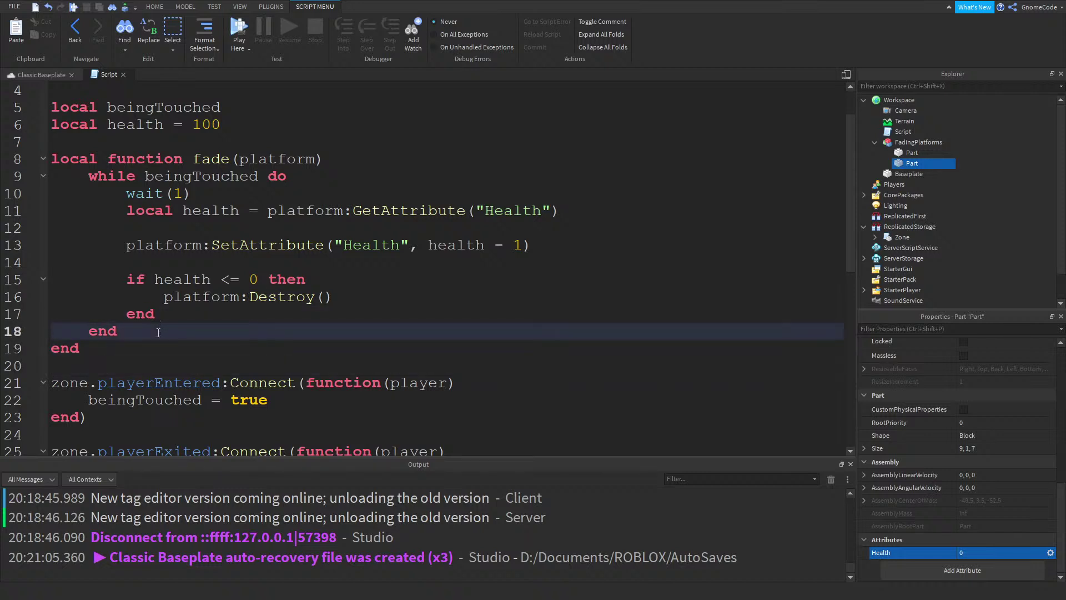
key("Down")
key("Down")
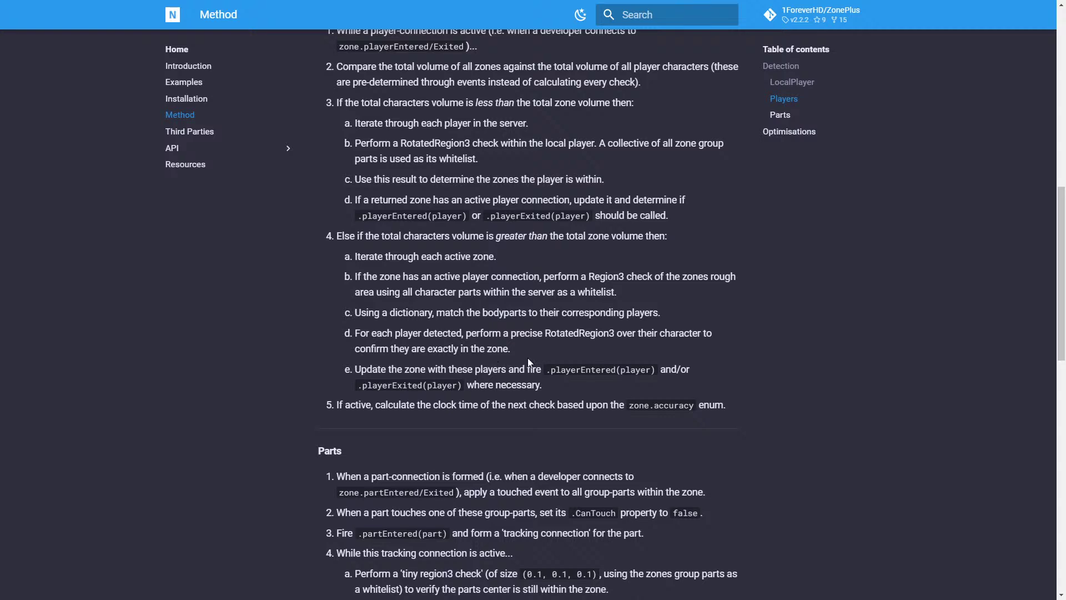
Read the Players and Parts detection sections of the ZonePlus Method documentation, and open the Zone API page
scroll(565, 362, "down", 5)
scroll(566, 362, "down", 10)
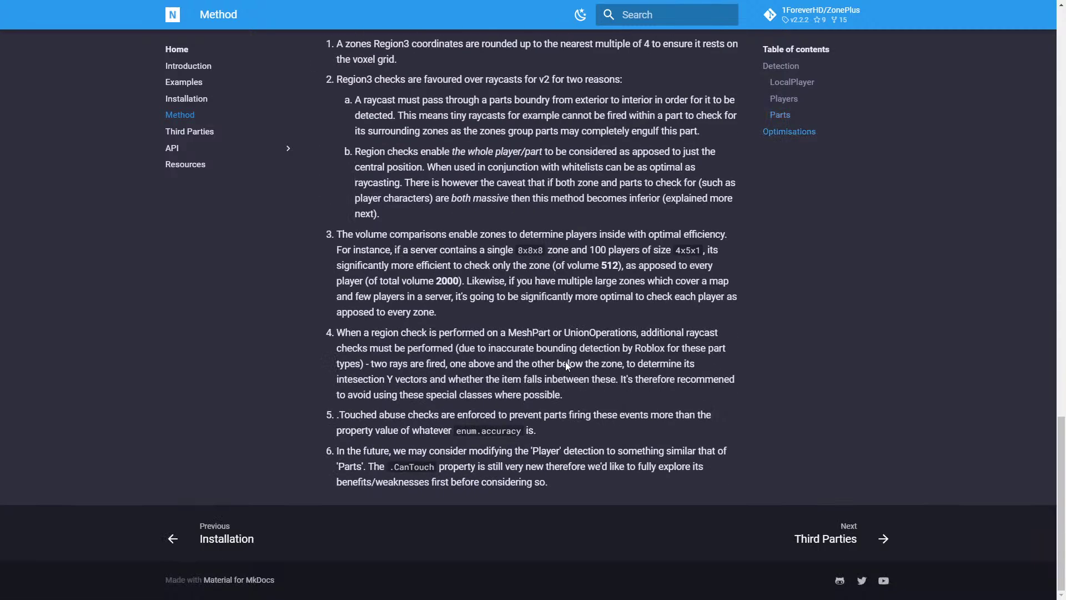
scroll(694, 361, "up", 10)
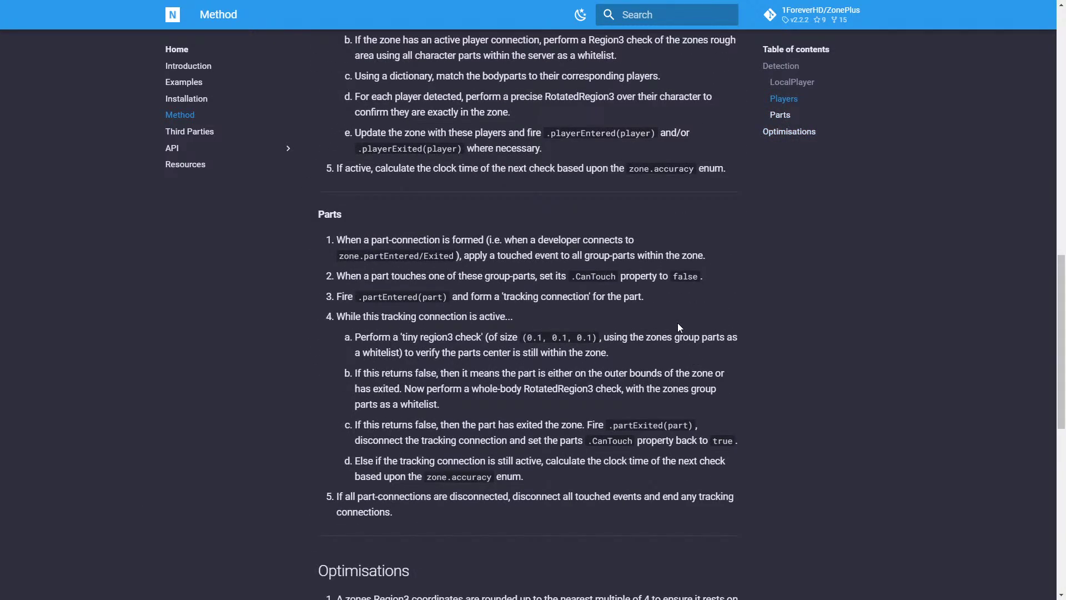
scroll(678, 324, "up", 6)
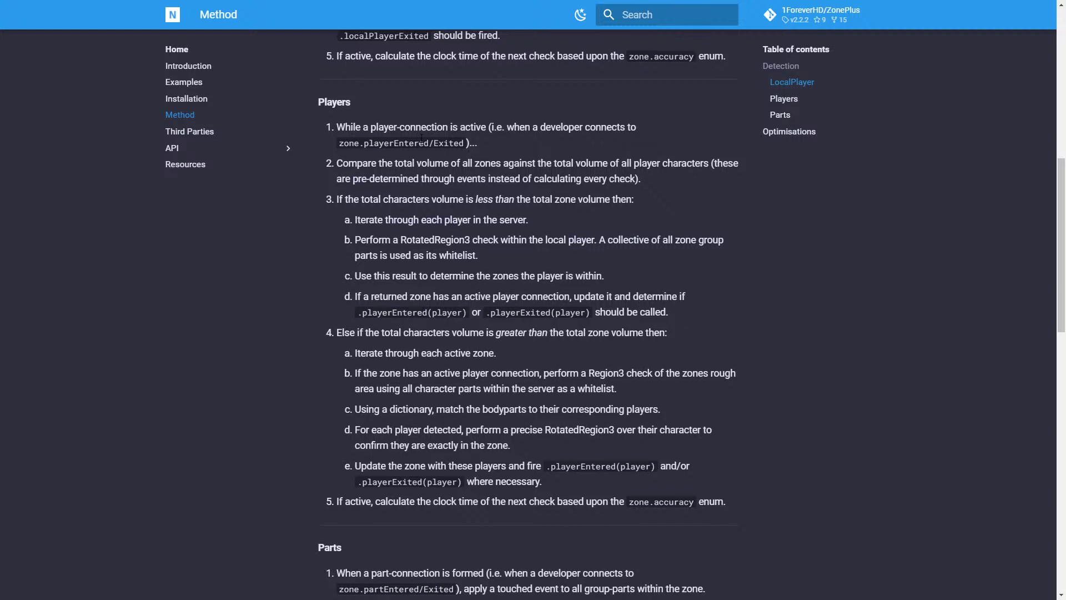
left_click_drag(378, 143, 460, 142)
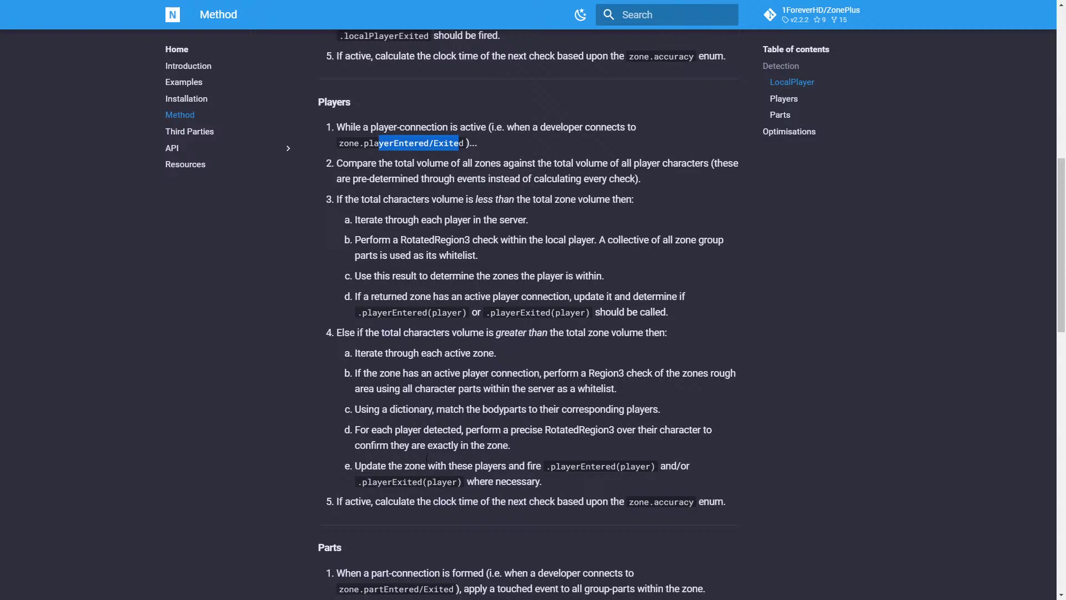
left_click(202, 150)
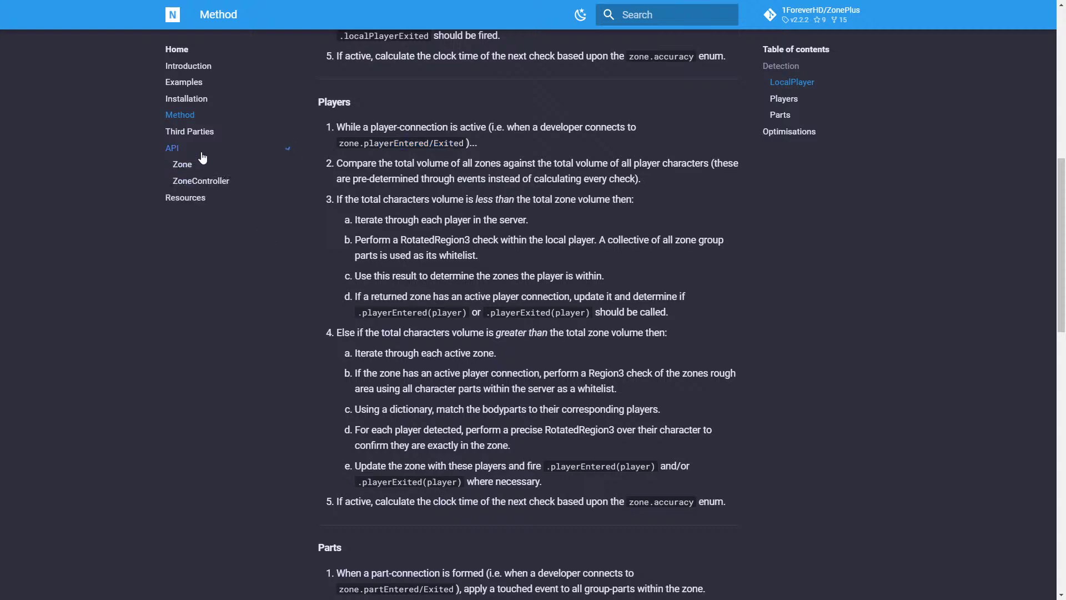
left_click(209, 171)
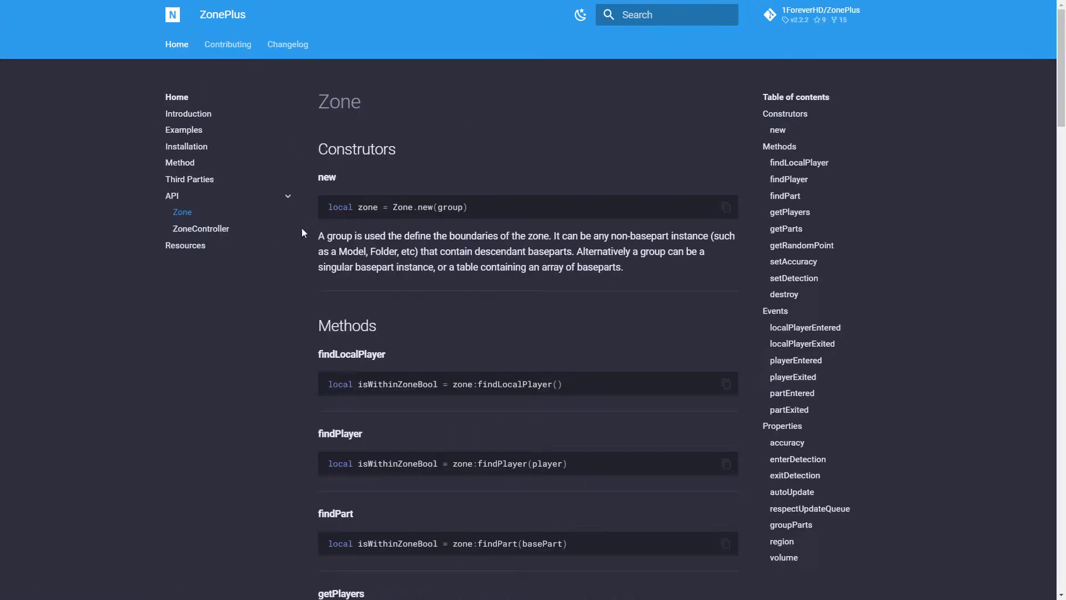
Read through the constructor, methods, events and properties documented on the ZonePlus Zone API page
scroll(525, 254, "down", 3)
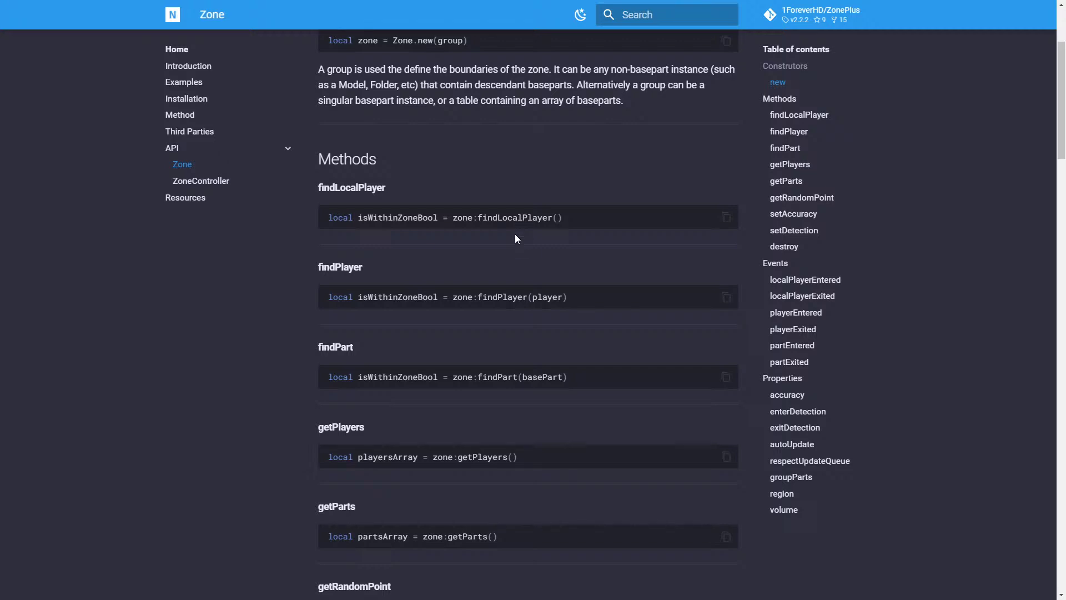
scroll(515, 234, "down", 4)
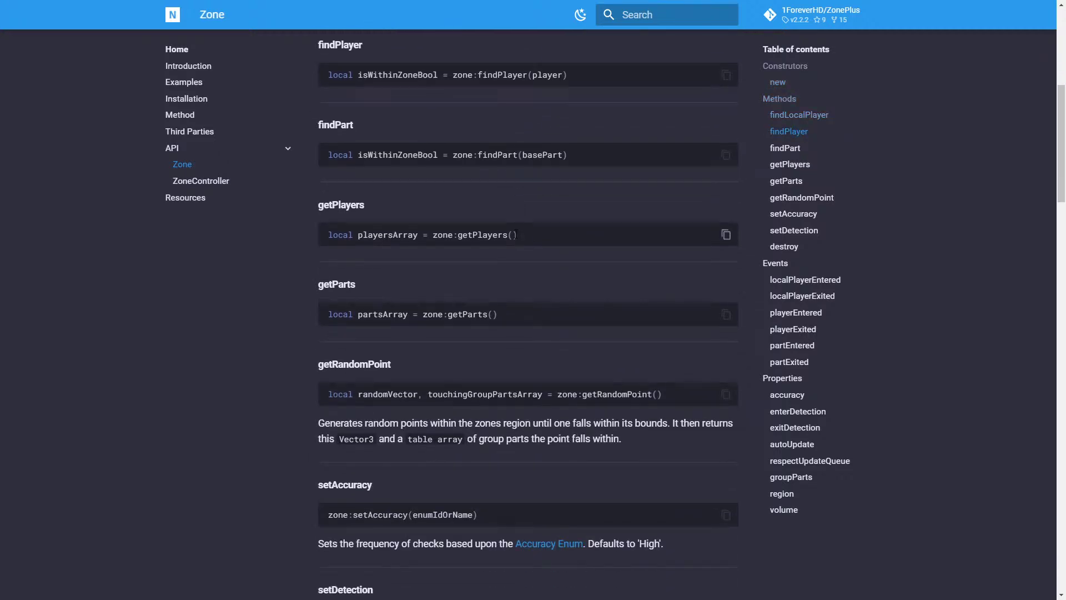
scroll(514, 236, "down", 6)
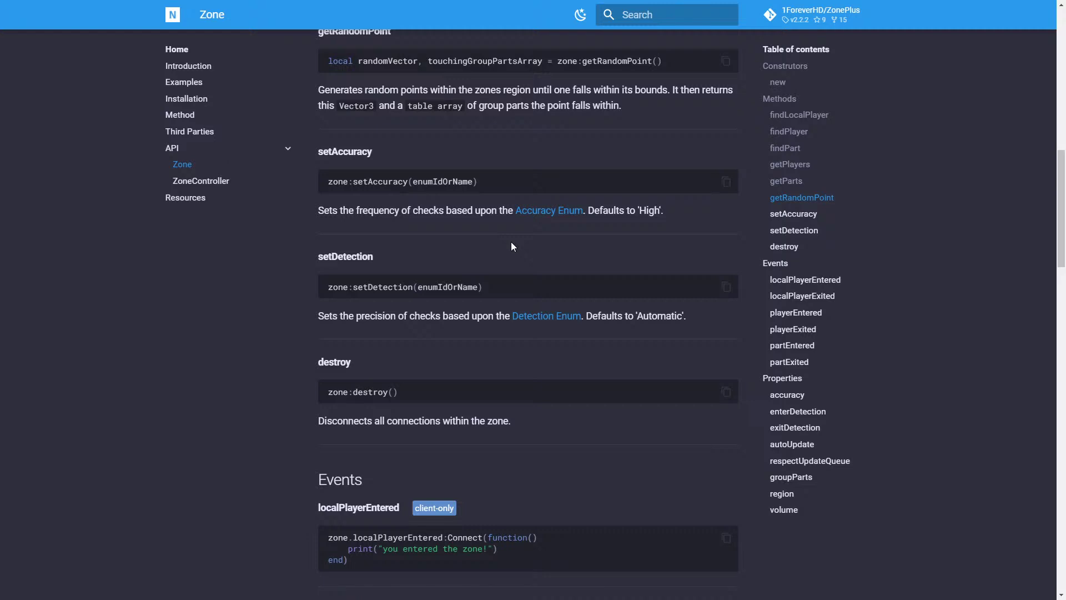
scroll(511, 245, "down", 3)
scroll(511, 245, "down", 3)
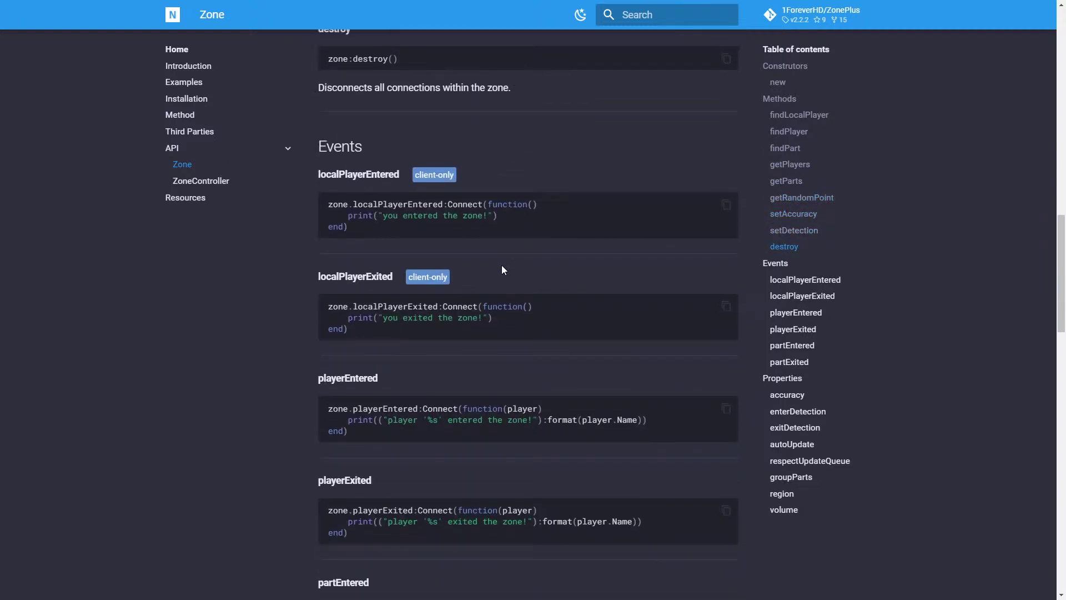
scroll(501, 321, "down", 3)
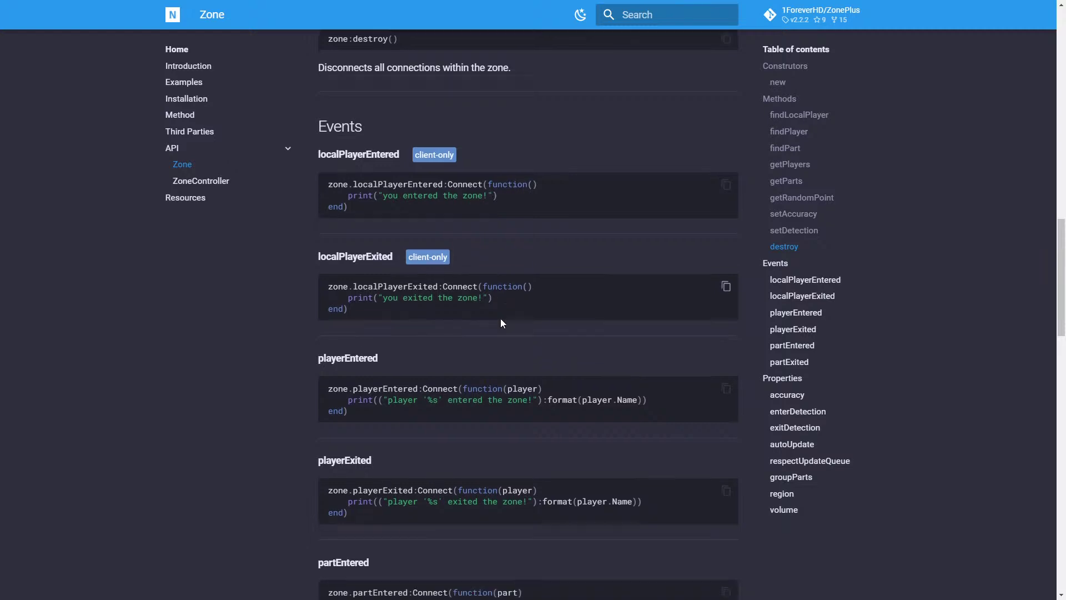
scroll(501, 321, "down", 2)
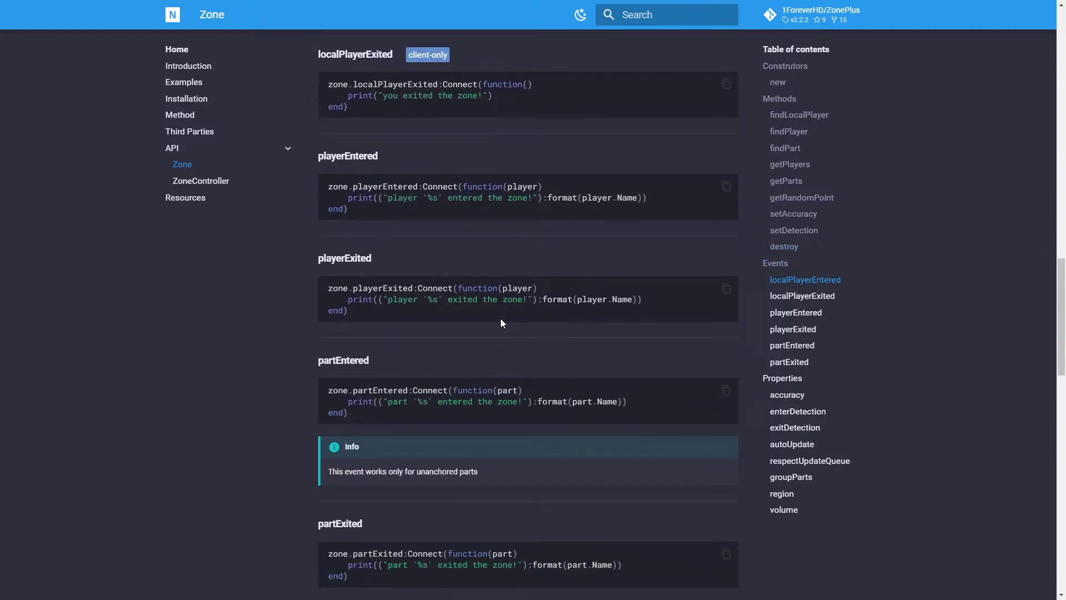
scroll(501, 318, "down", 6)
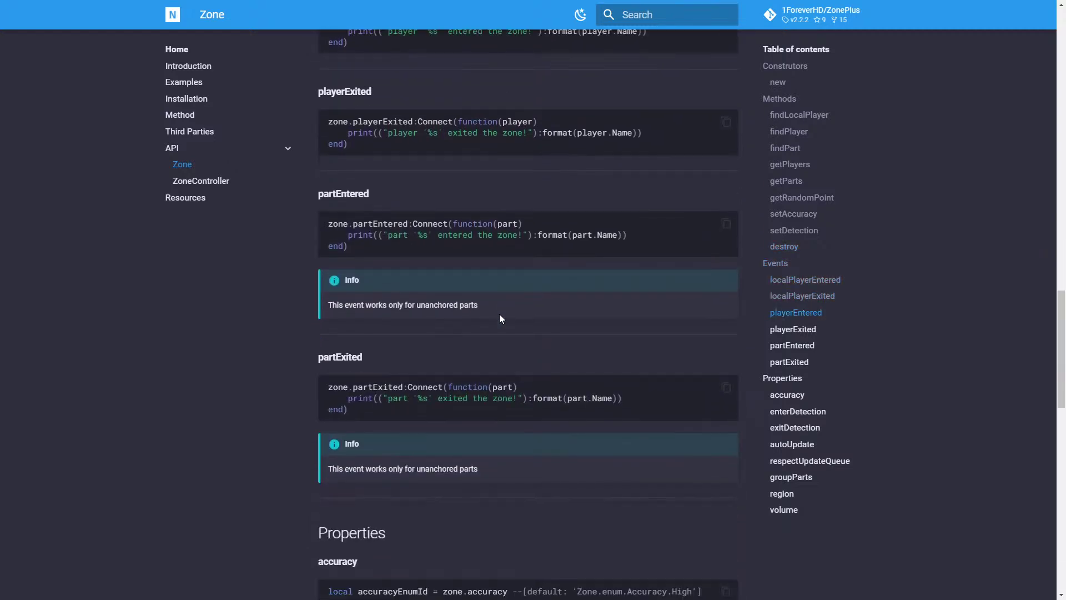
scroll(500, 318, "down", 8)
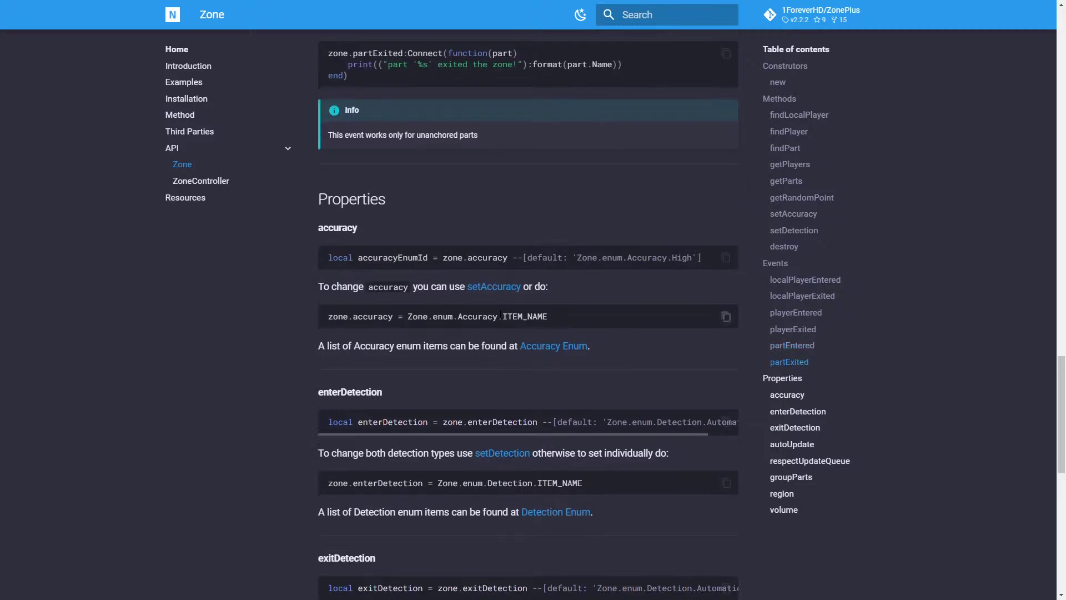
scroll(412, 281, "down", 4)
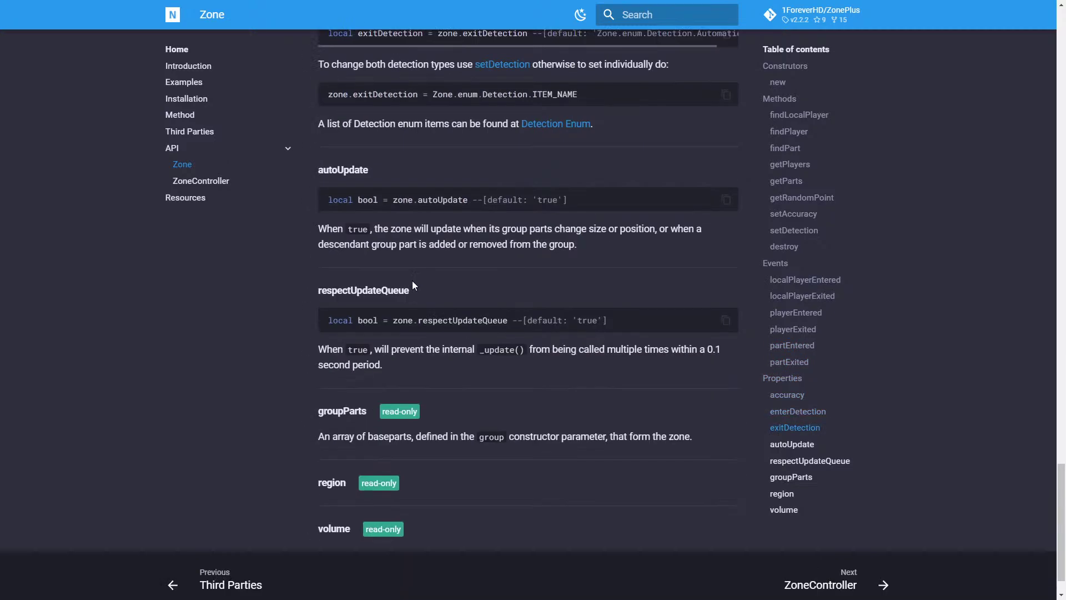
scroll(364, 338, "up", 4)
scroll(365, 340, "up", 20)
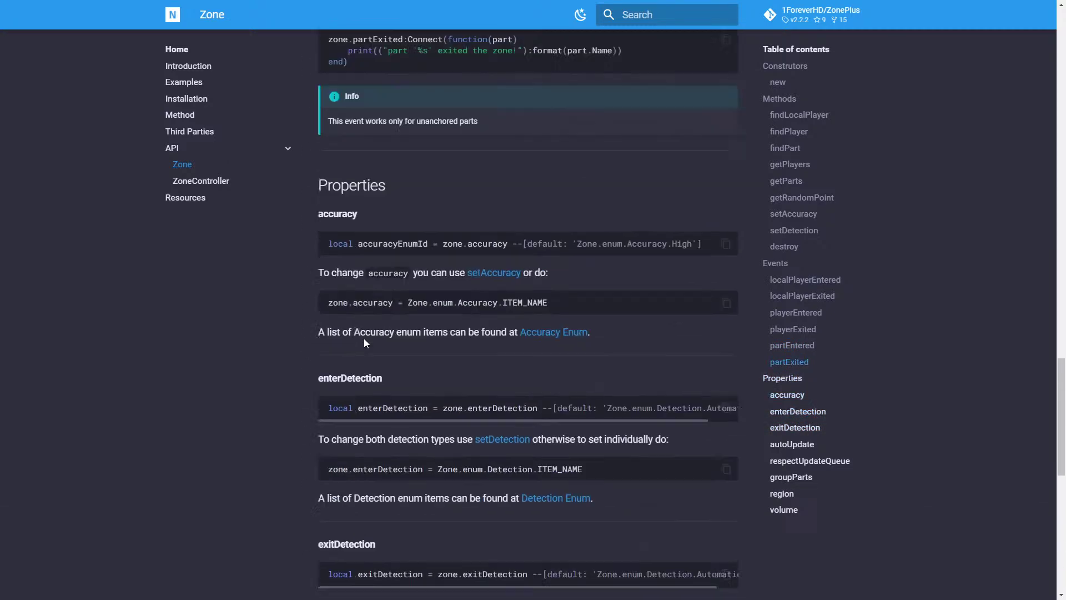
scroll(364, 339, "up", 15)
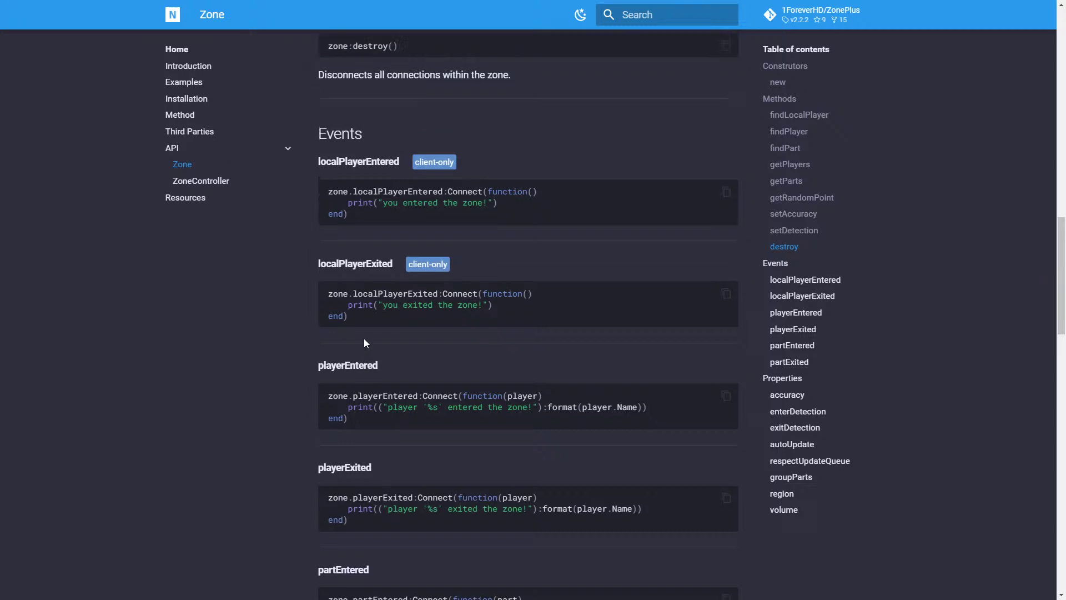
scroll(364, 340, "up", 6)
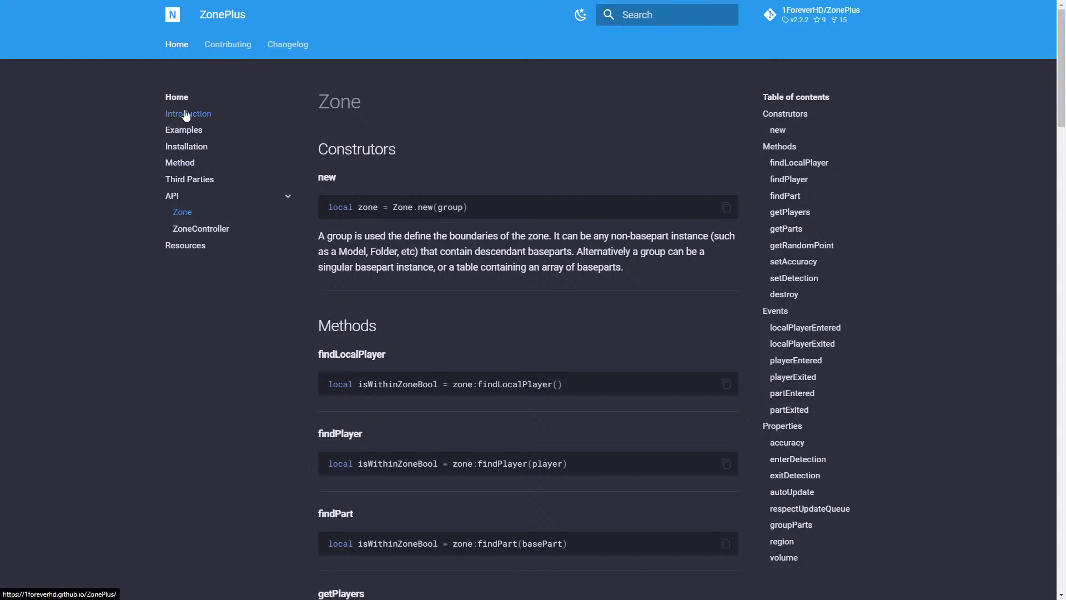
Skim the ZonePlus Examples page down to Random Part Generator, and switch back to the script in Roblox Studio
left_click(177, 132)
scroll(757, 303, "down", 20)
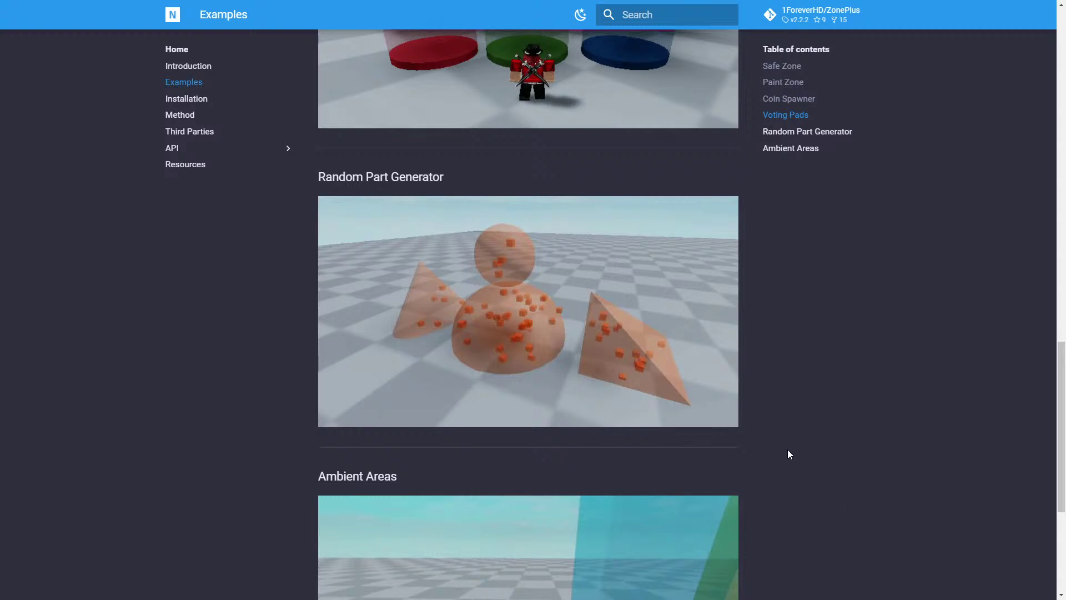
key("alt+Tab")
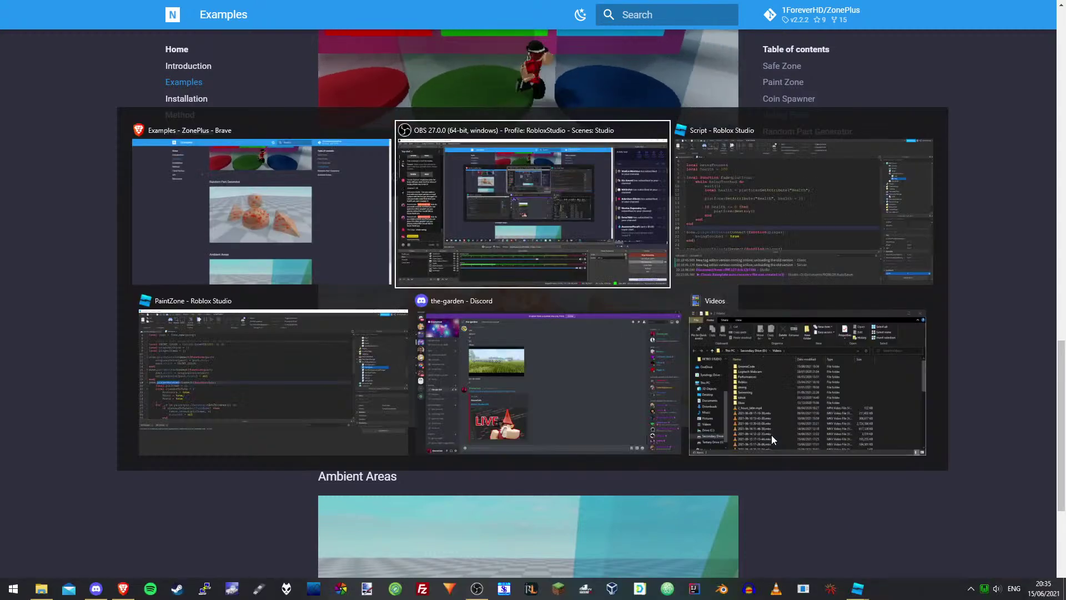
left_click(748, 236)
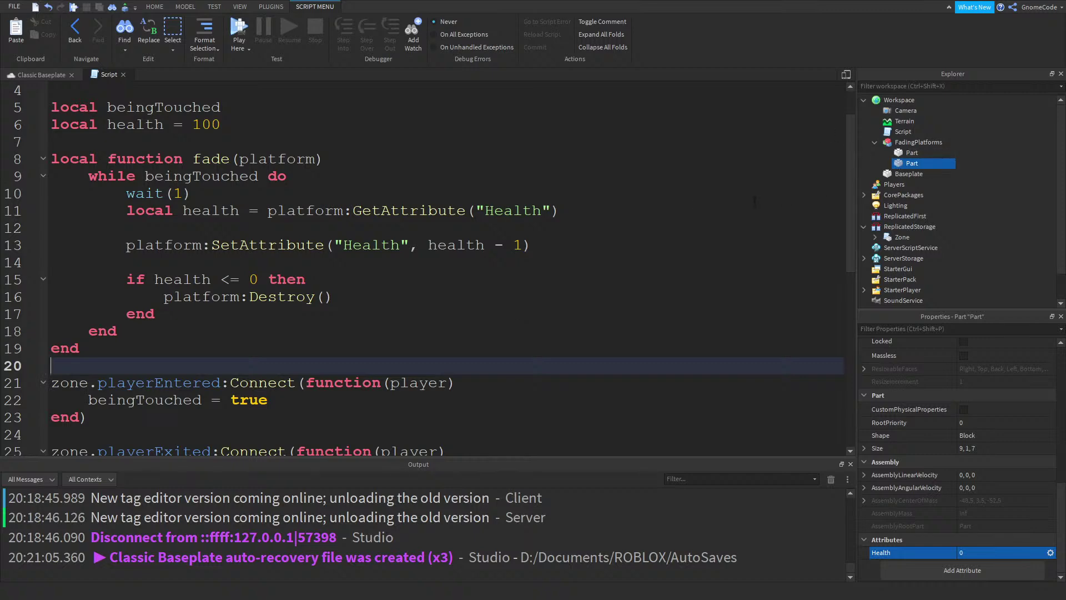
Copy fade(platform) from the function definition and insert it as a call below beingTouched = true in the zone.playerEntered handler
scroll(683, 234, "down", 3)
scroll(386, 252, "up", 2)
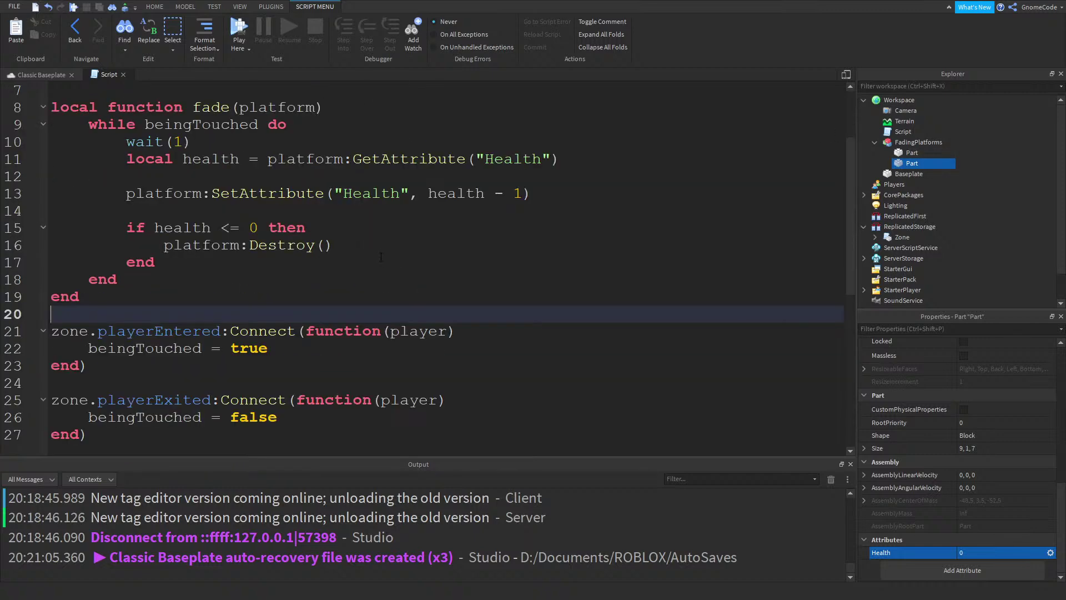
scroll(381, 256, "up", 1)
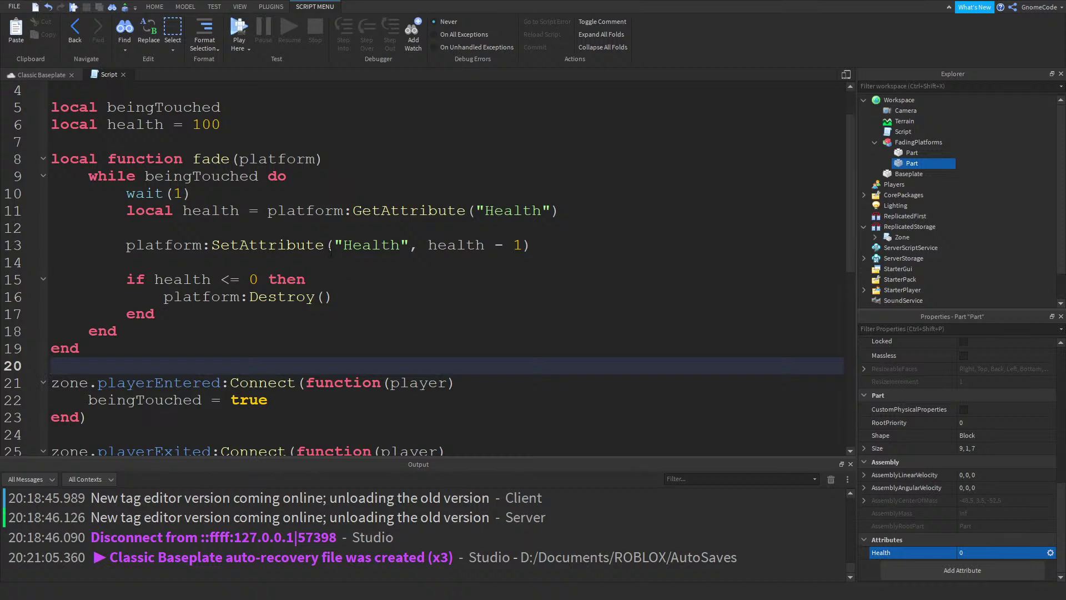
double_click(215, 159)
left_click(327, 171)
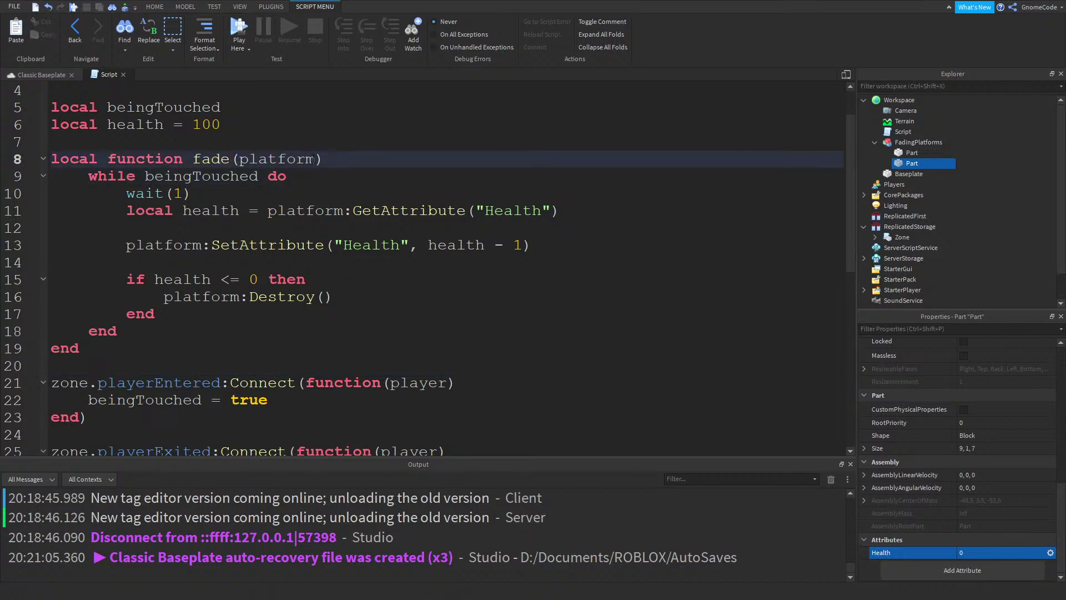
left_click_drag(325, 161, 193, 160)
key("ctrl+c")
left_click(305, 404)
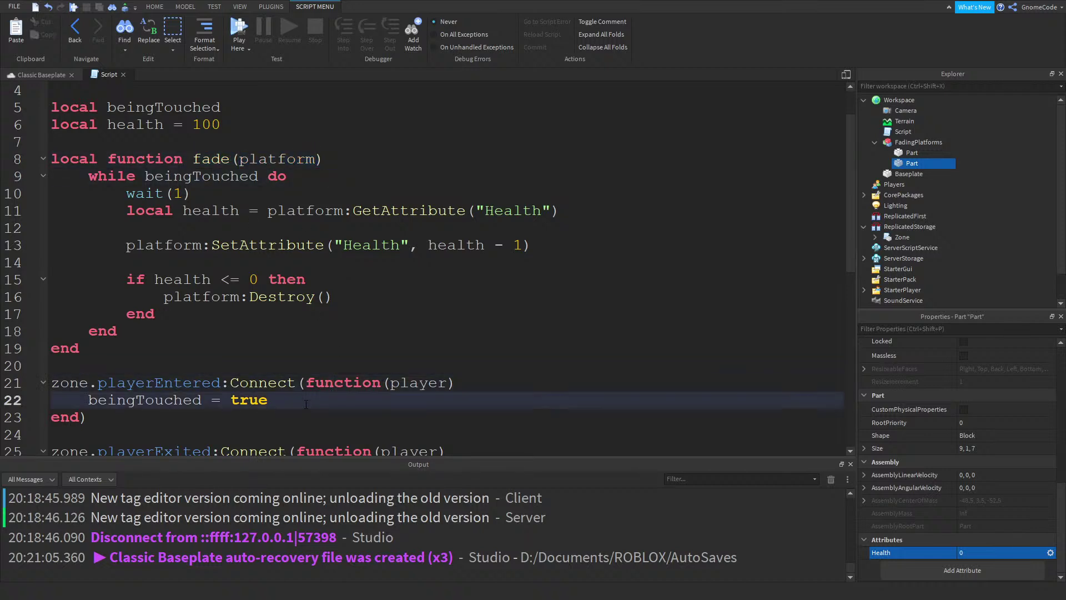
key("Return")
key("ctrl+v")
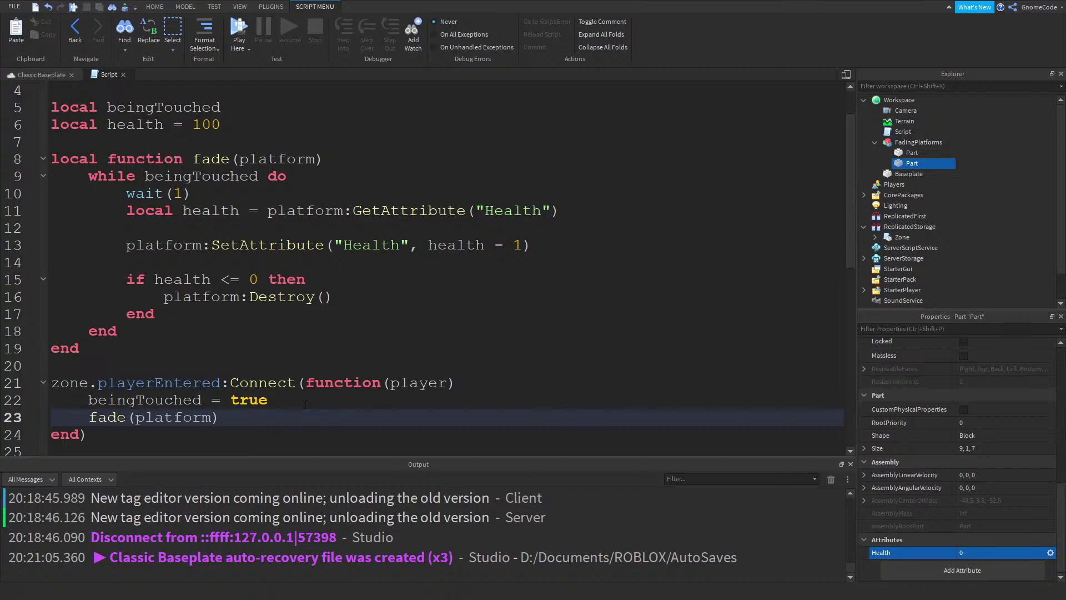
Review the script's fade function and zone handlers, and check the Health attribute of the first part in FadingPlatforms
scroll(245, 324, "up", 1)
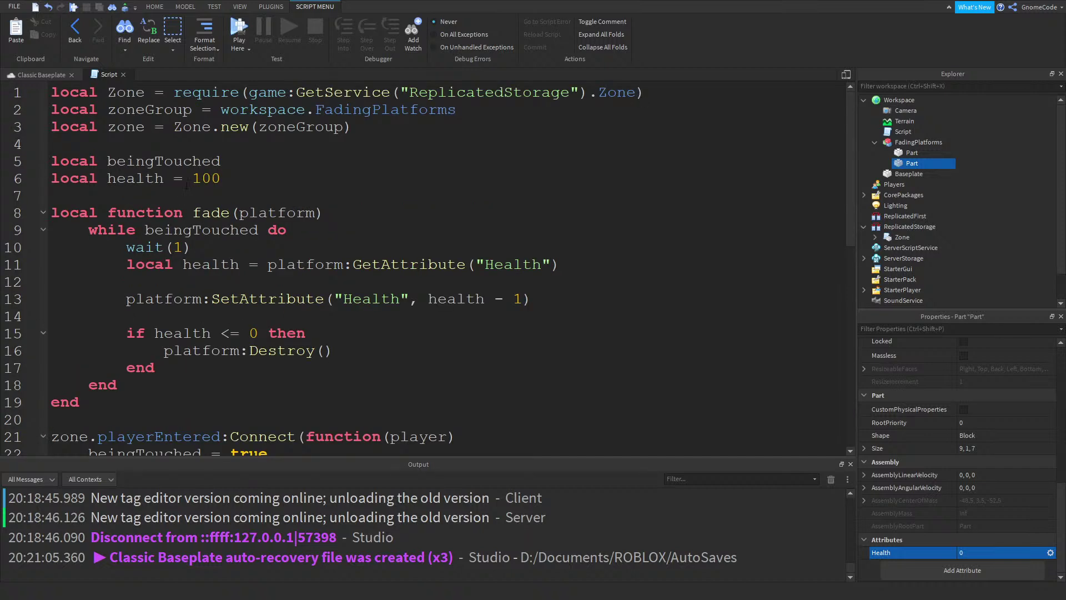
left_click(382, 218)
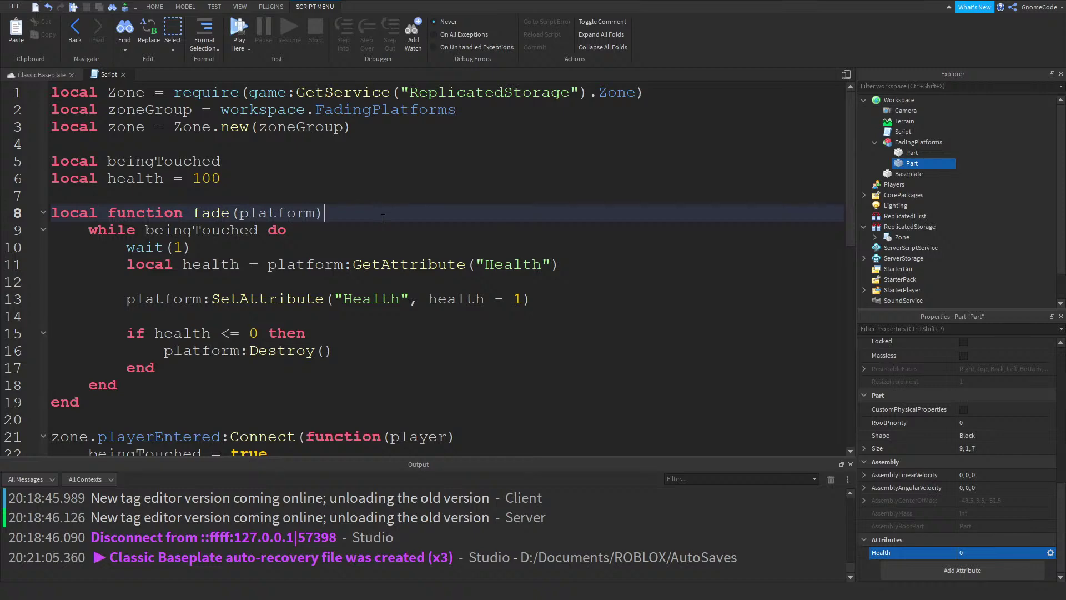
scroll(259, 324, "down", 2)
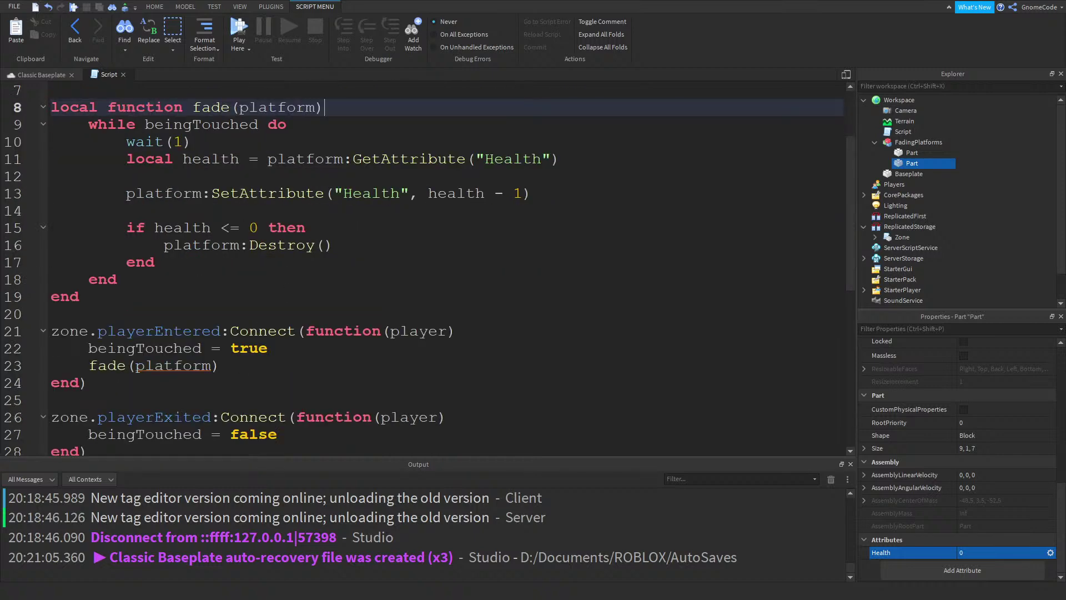
scroll(231, 365, "up", 1)
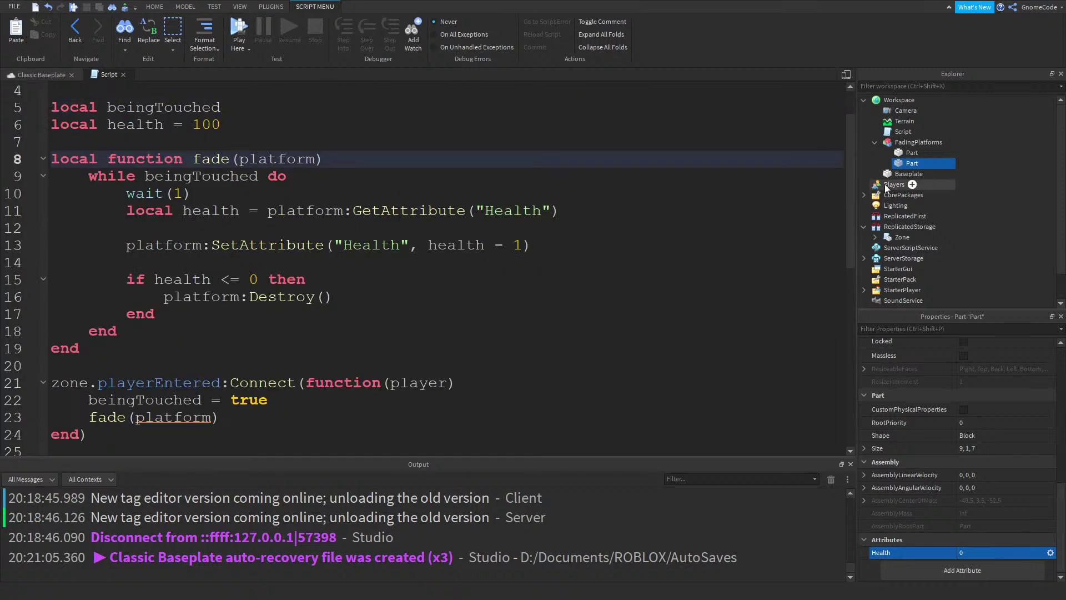
left_click(922, 154)
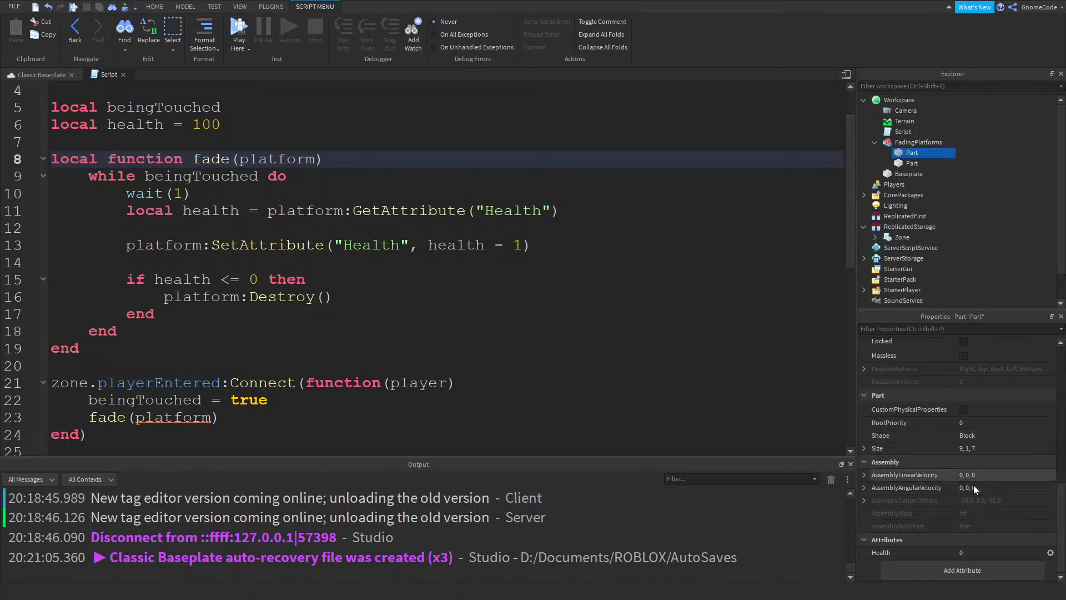
Colour the second part in the FadingPlatforms model Nougat in the 3D scene
left_click(909, 163)
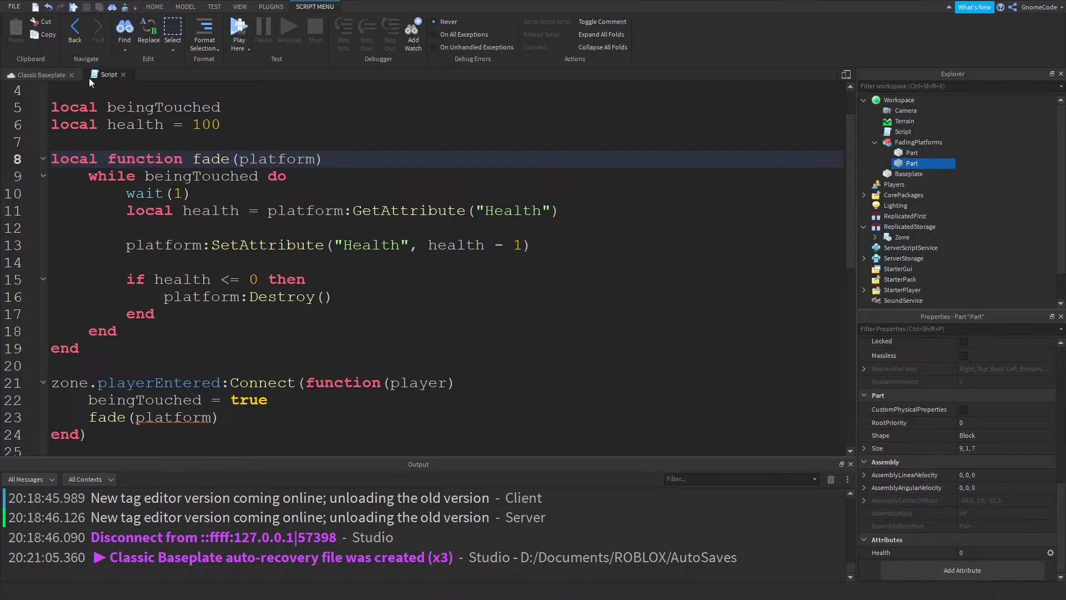
left_click(62, 73)
scroll(466, 201, "up", 5)
left_click(410, 48)
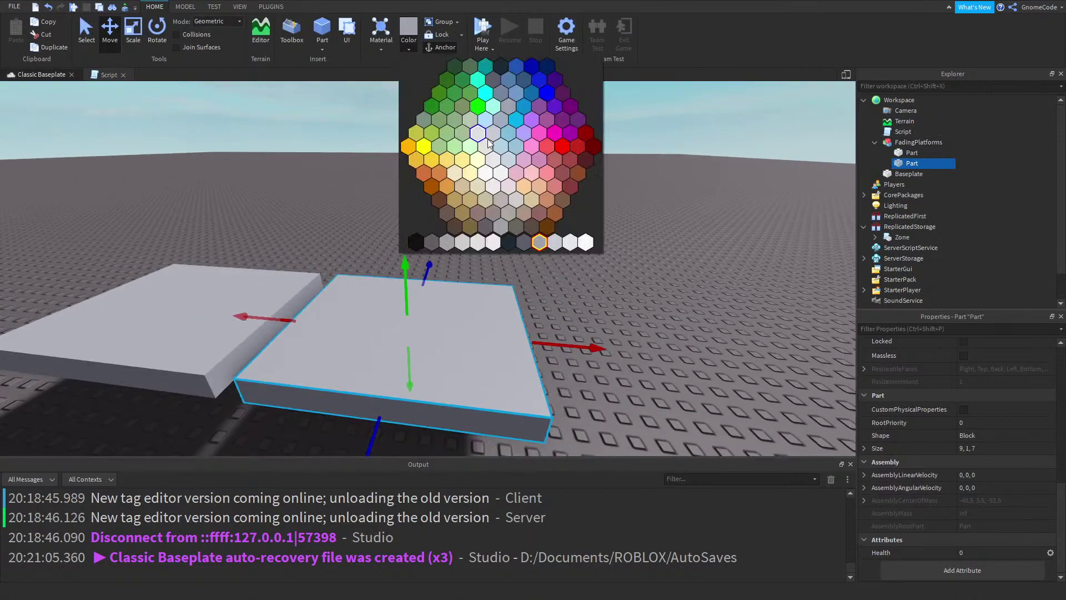
left_click(543, 207)
scroll(618, 239, "down", 3)
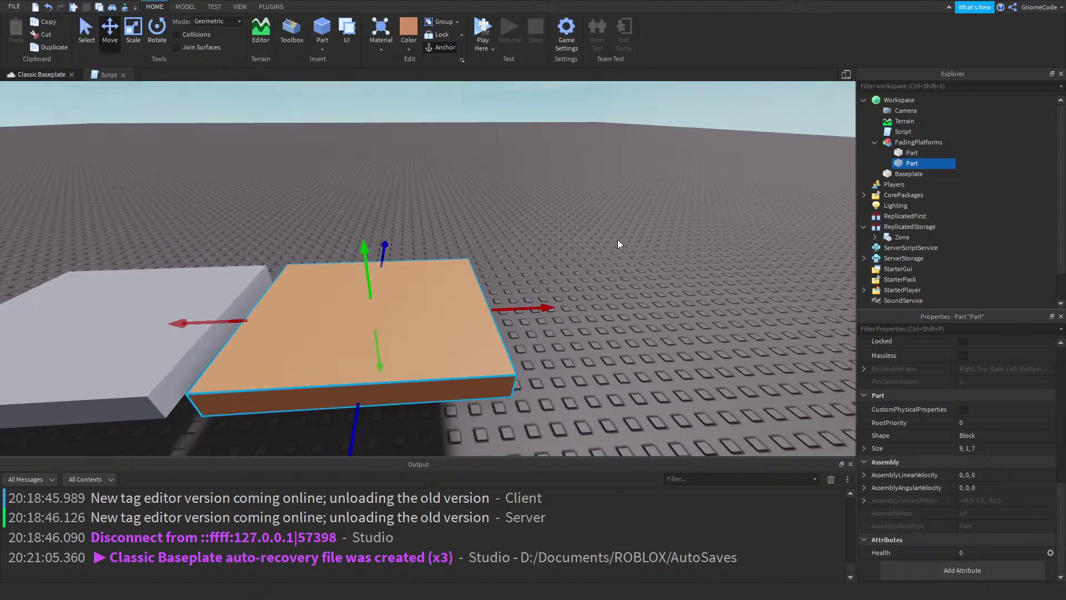
Rename the Nougat-coloured part as Platform1
scroll(984, 439, "up", 5)
scroll(991, 416, "up", 3)
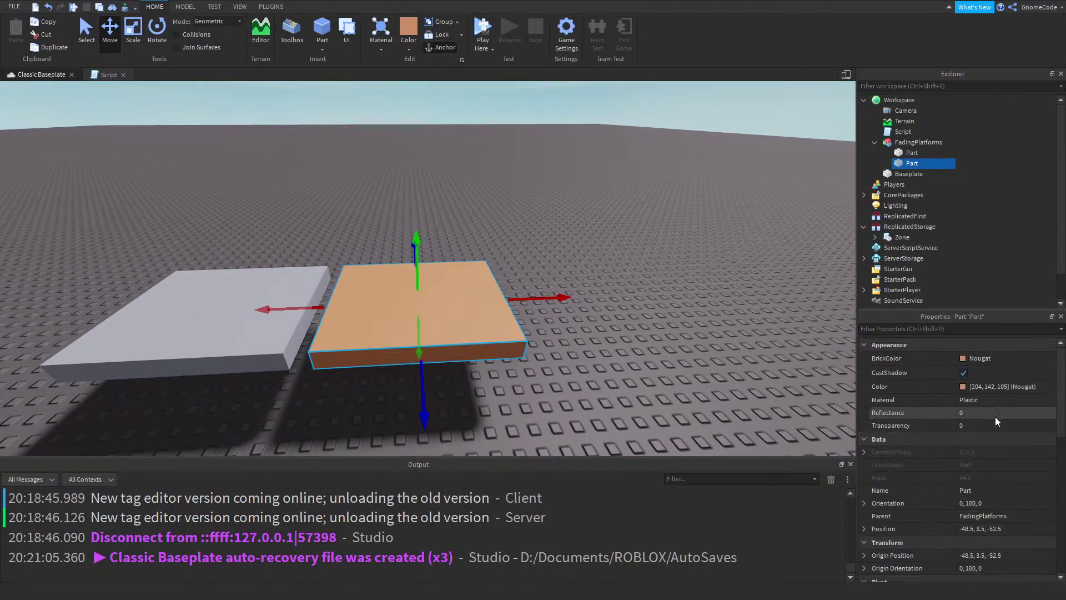
left_click(996, 490)
type("Platform1")
key("Return")
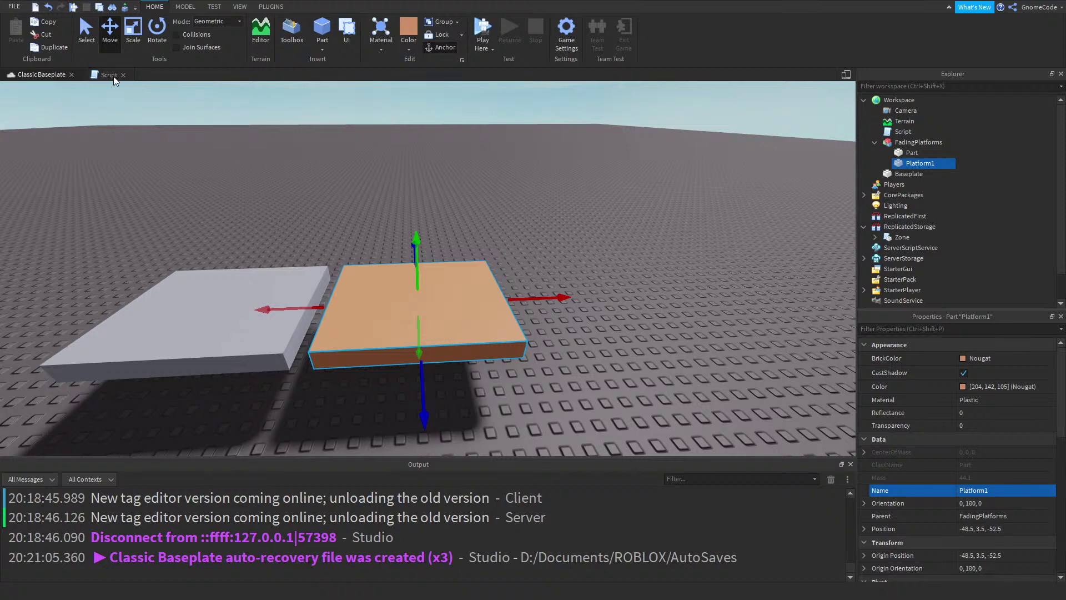
In the script's playerEntered handler, replace the fade call's argument with workspace.FadingPlatforms.Platform1
left_click(109, 74)
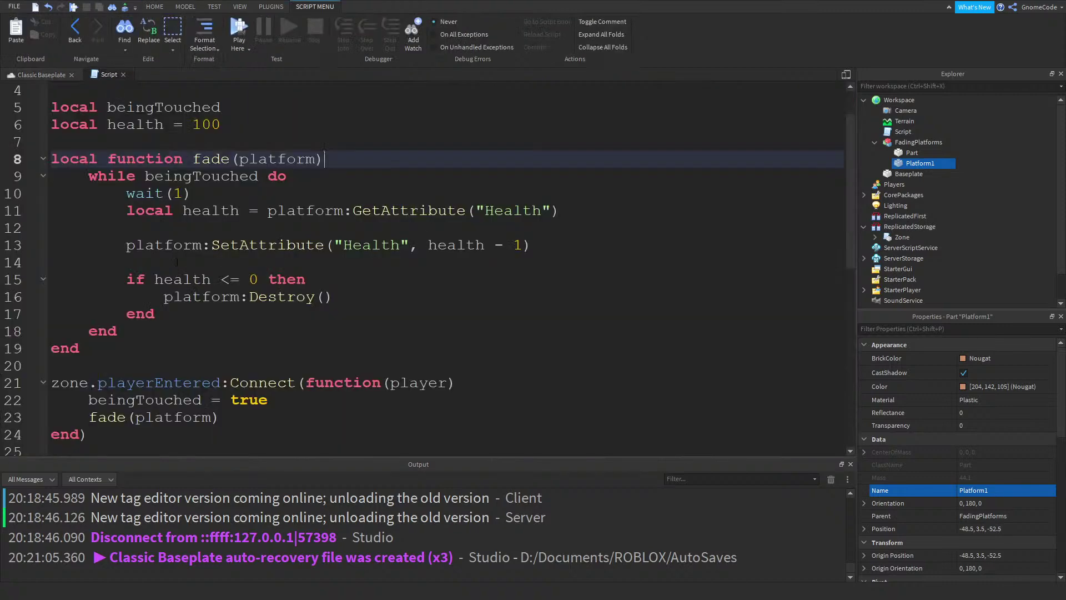
double_click(165, 420)
type("workspace")
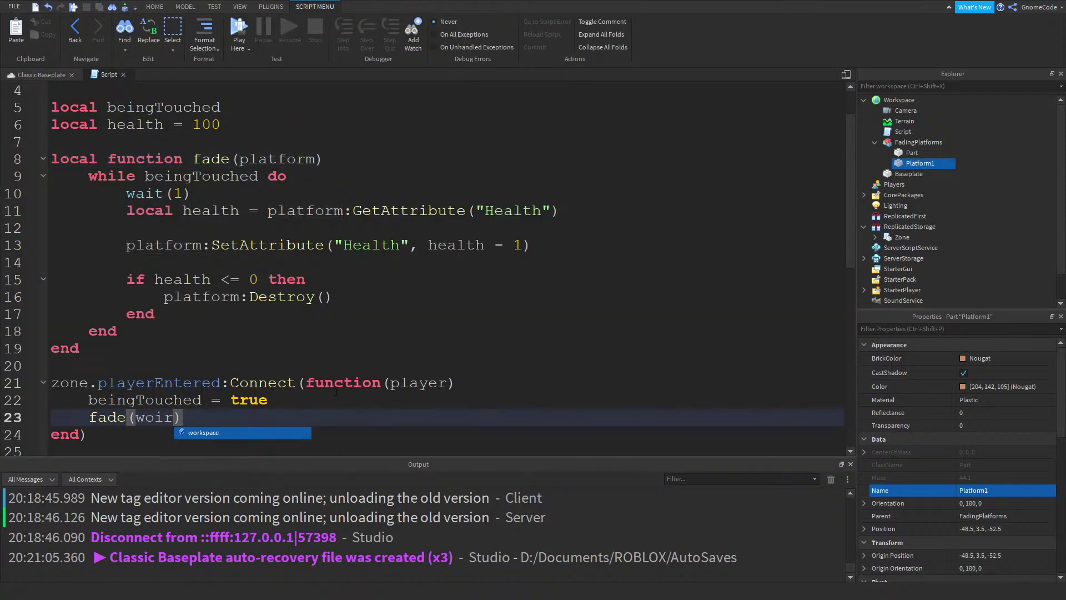
type(".PL")
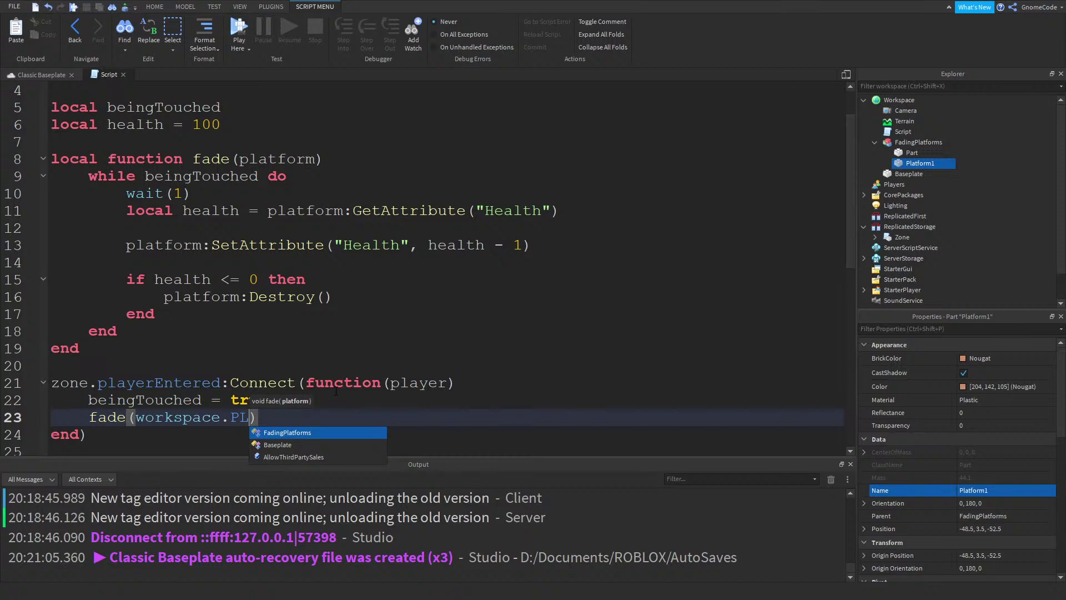
key("BackSpace")
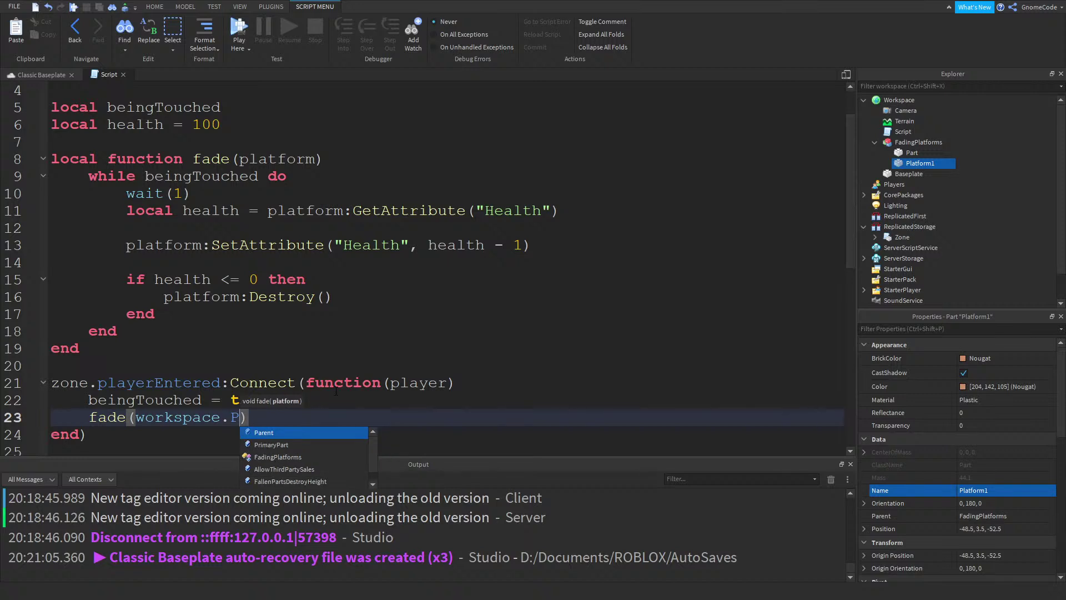
key("BackSpace")
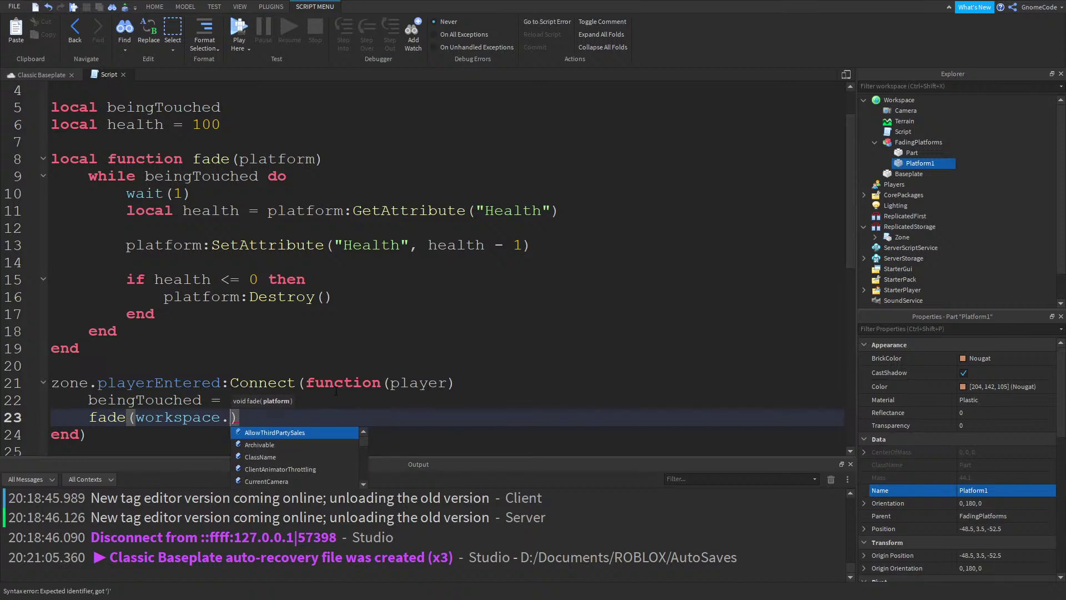
type("Fa")
key("Tab")
type(".PL")
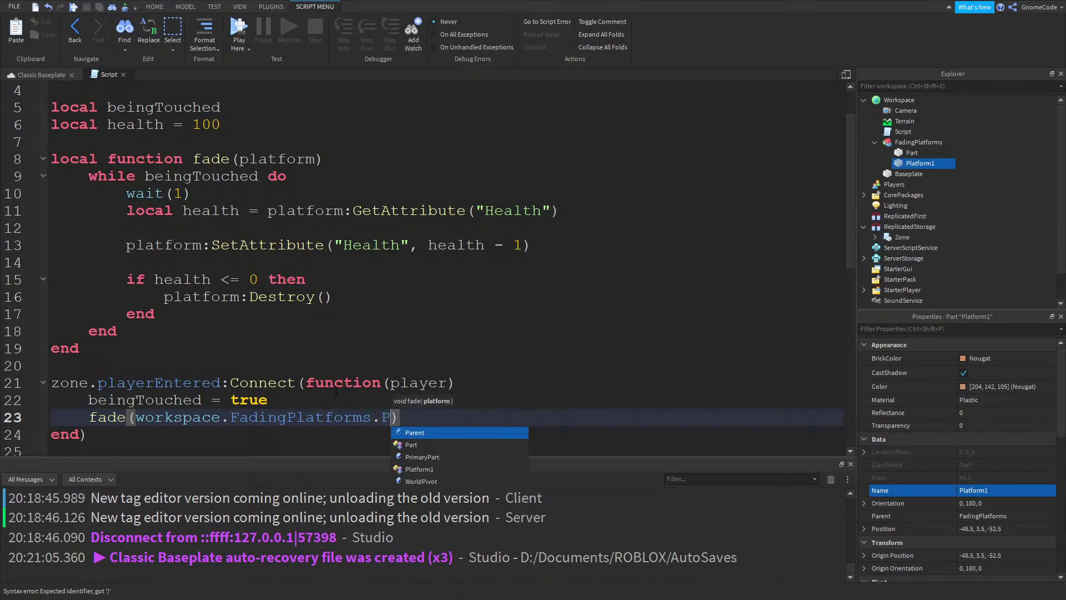
key("Tab")
Start a playtest and jump the character onto the orange platform to test whether it gets destroyed
scroll(328, 359, "down", 3)
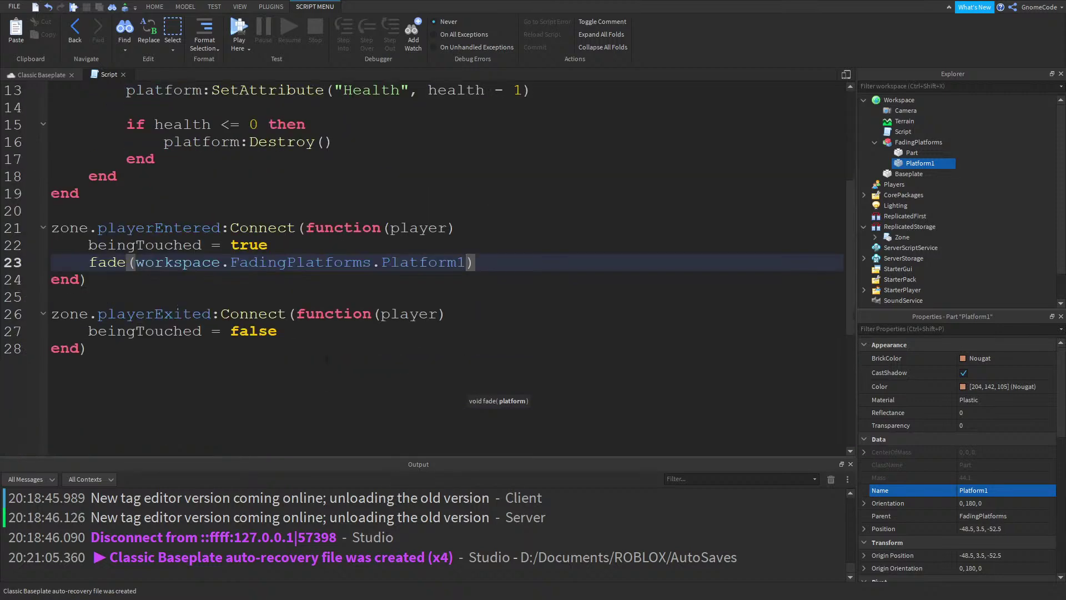
scroll(319, 352, "up", 2)
scroll(298, 340, "up", 2)
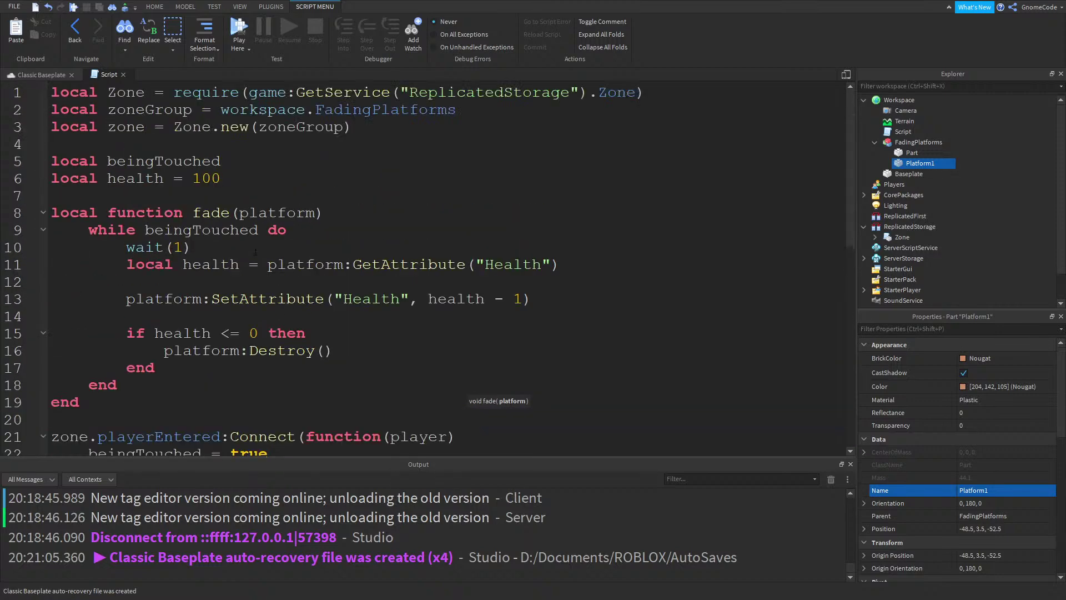
left_click(241, 27)
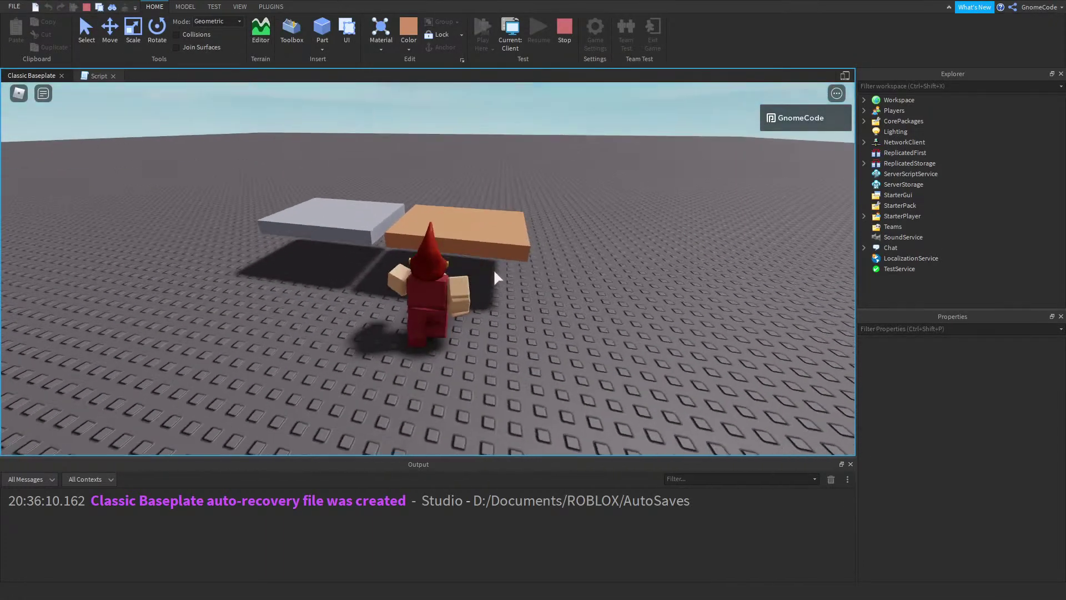
scroll(493, 269, "down", 3)
key("w")
key("space")
scroll(493, 269, "up", 3)
right_click_drag(493, 269, 493, 269)
key("w")
key("s")
key("s")
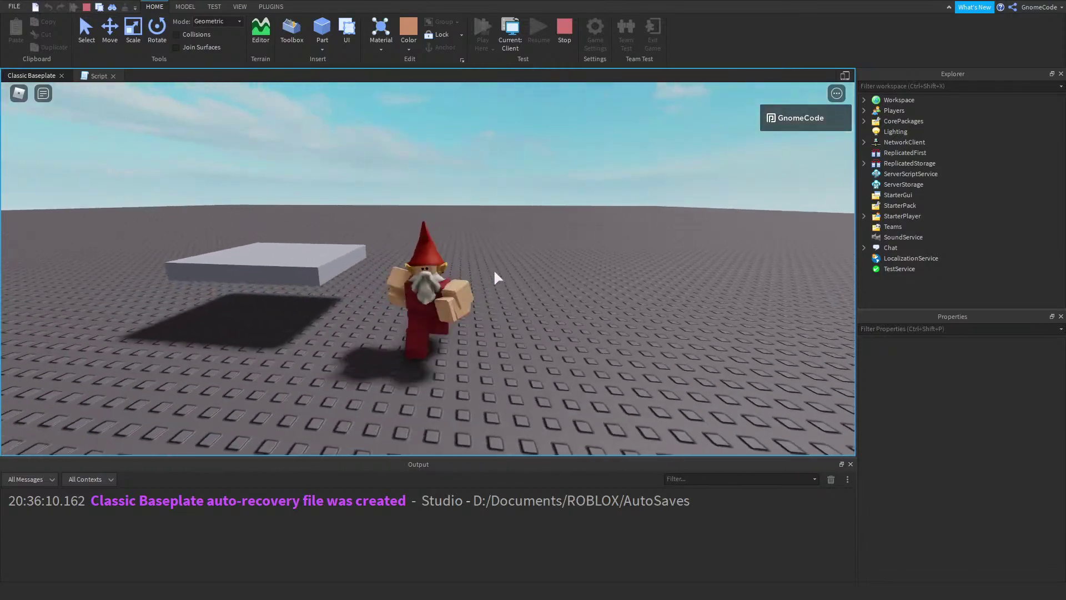
Jump the character onto the grey platform, move around on it to test it, and end the playtest
scroll(494, 269, "down", 3)
key("a")
scroll(495, 269, "up", 3)
key("w")
key("space")
scroll(495, 269, "down", 3)
key("d")
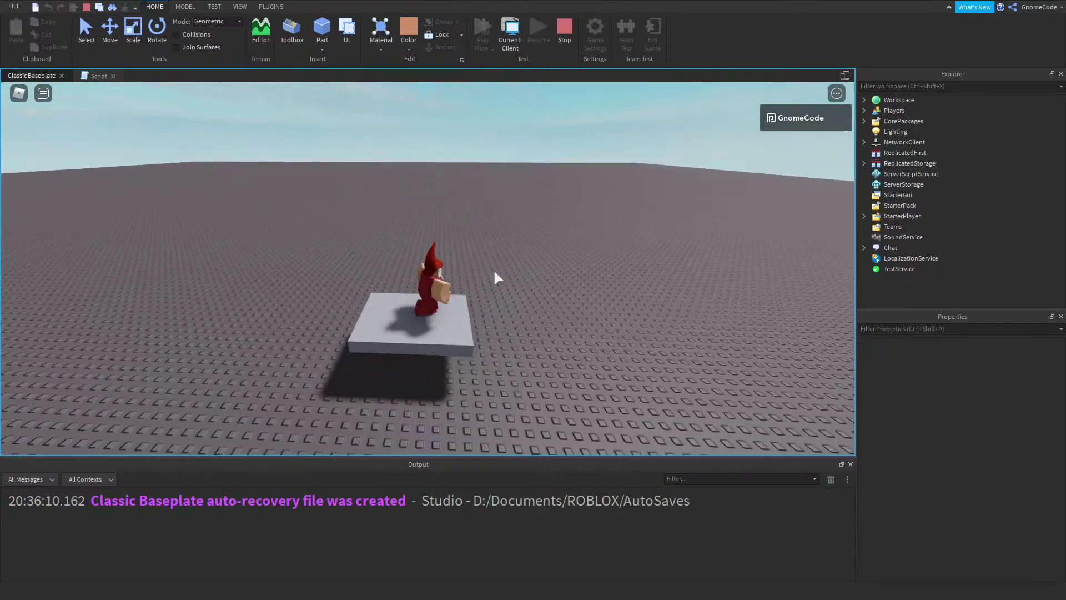
scroll(494, 270, "up", 3)
key("s")
right_click_drag(494, 269, 505, 253)
key("d")
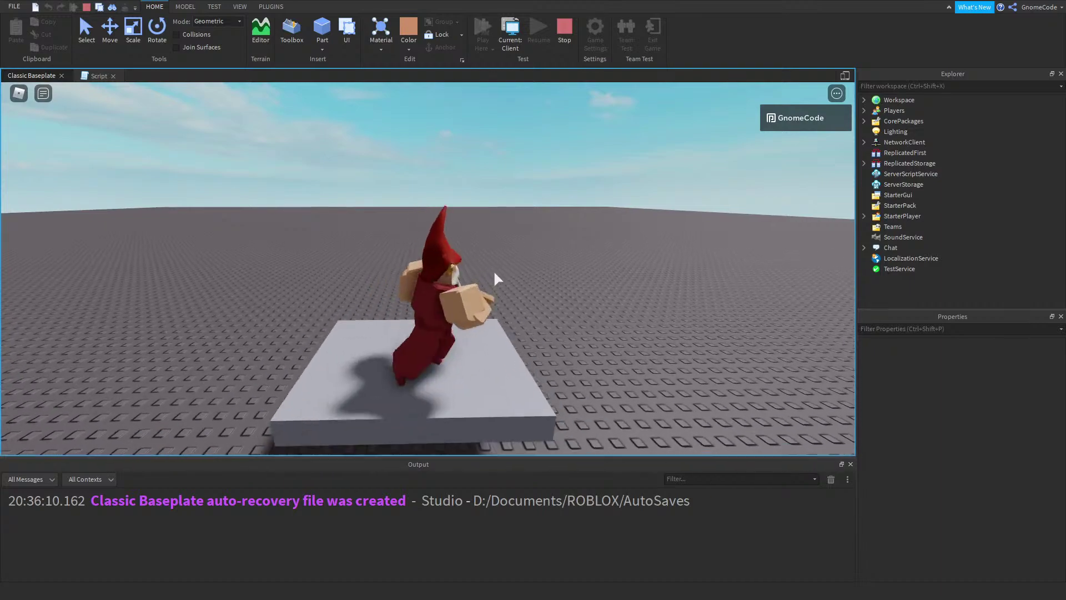
key("a")
key("w")
key("a")
key("w")
key("a")
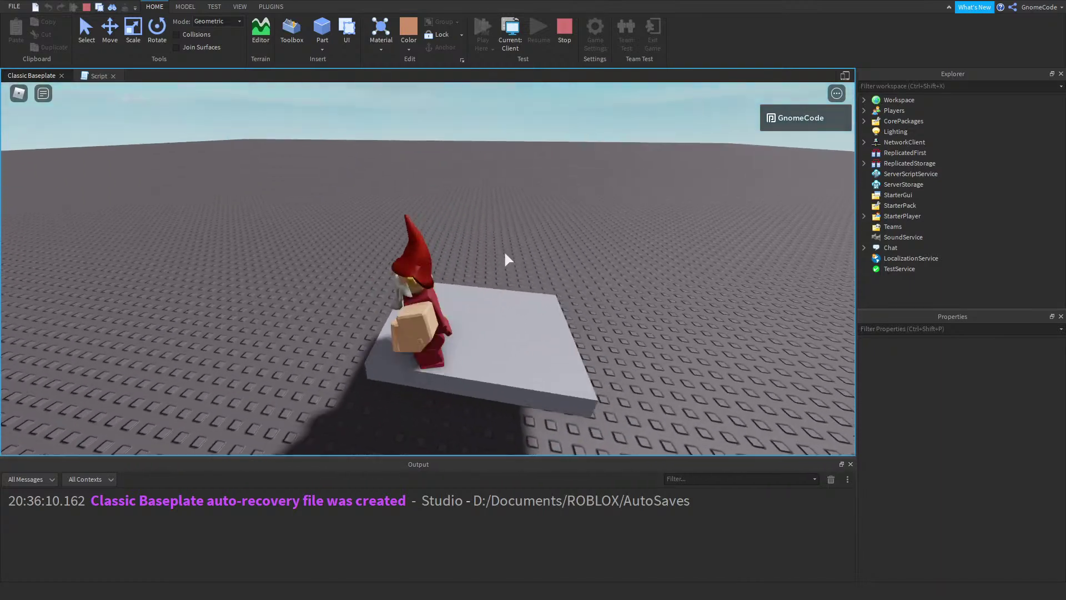
left_click(566, 33)
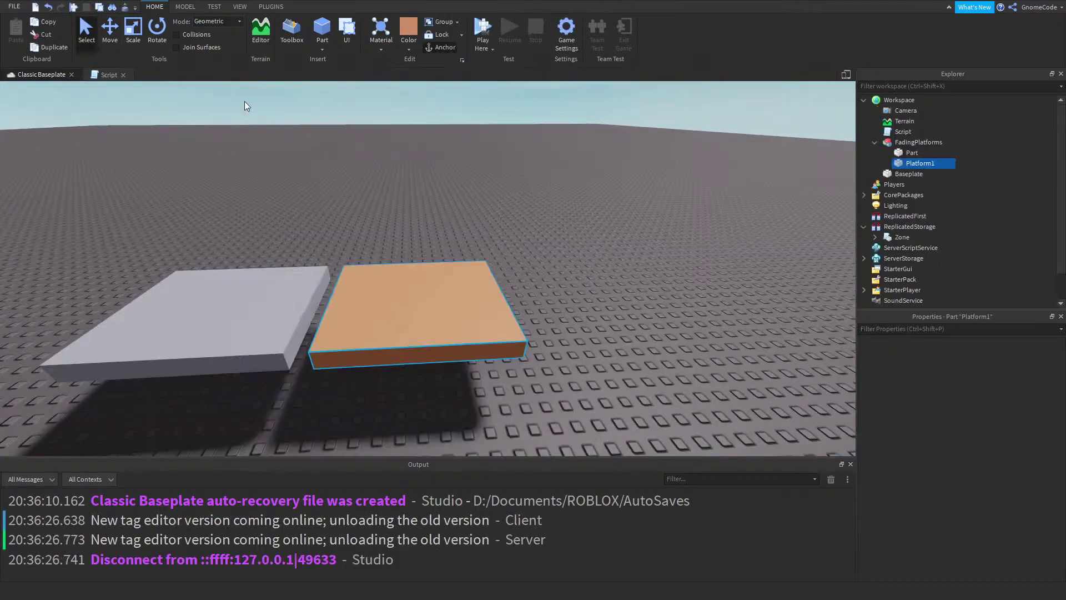
Start another playtest and keep the character standing on the orange platform to observe how it behaves
left_click(483, 28)
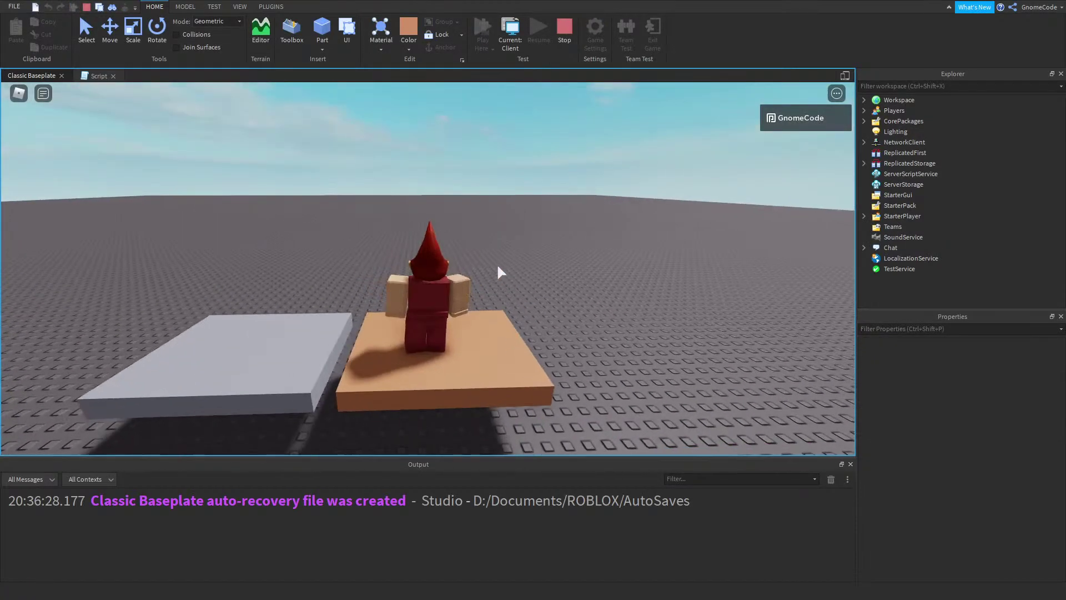
right_click_drag(499, 267, 491, 272)
scroll(498, 267, "down", 1)
scroll(499, 267, "up", 2)
scroll(499, 268, "down", 2)
scroll(498, 268, "up", 2)
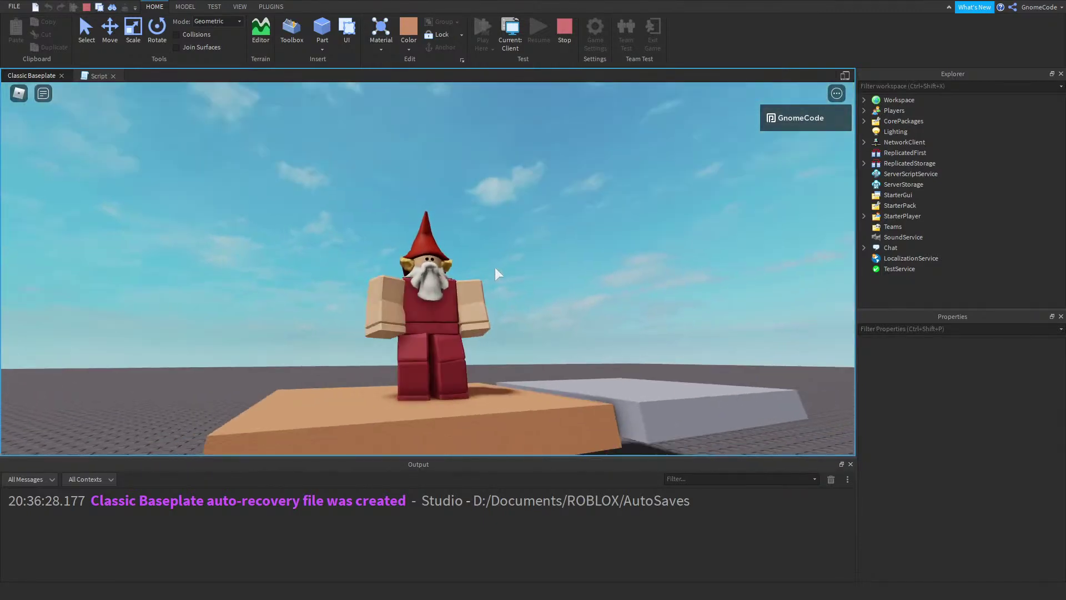
scroll(495, 268, "down", 3)
key("s")
key("w")
Inspect Platform1's Health attribute under FadingPlatforms in the running game, and stop the playtest
left_click(864, 101)
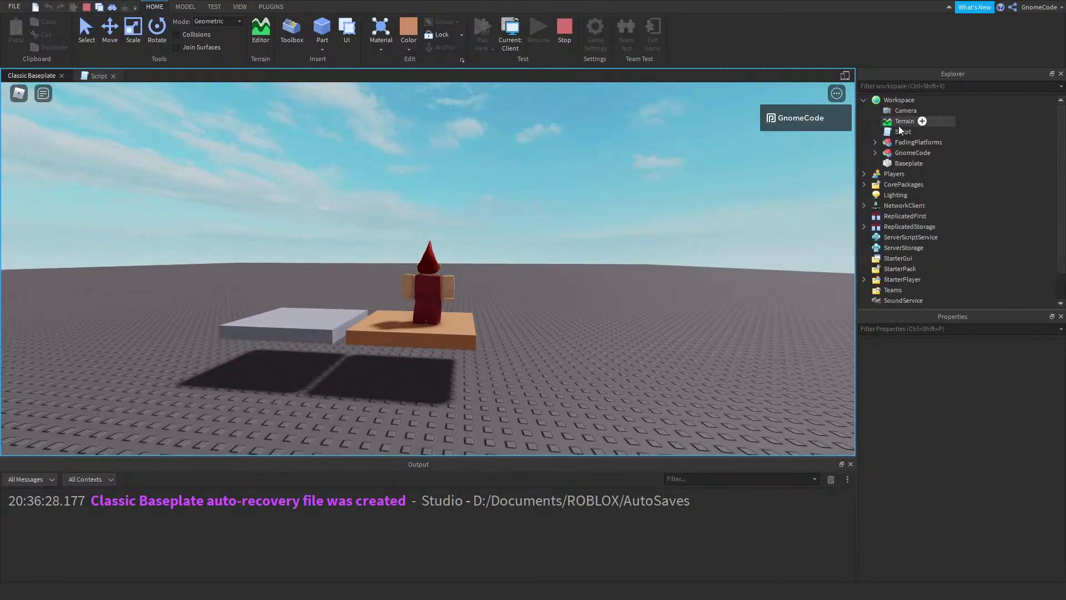
left_click(905, 154)
left_click(908, 143)
left_click(875, 142)
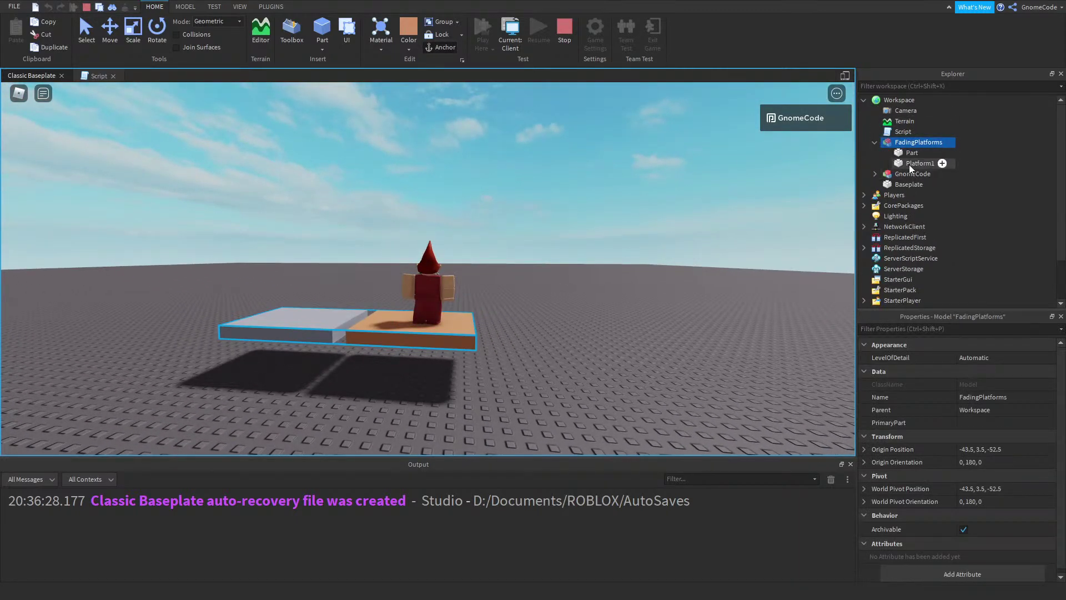
left_click(915, 163)
scroll(1000, 406, "down", 10)
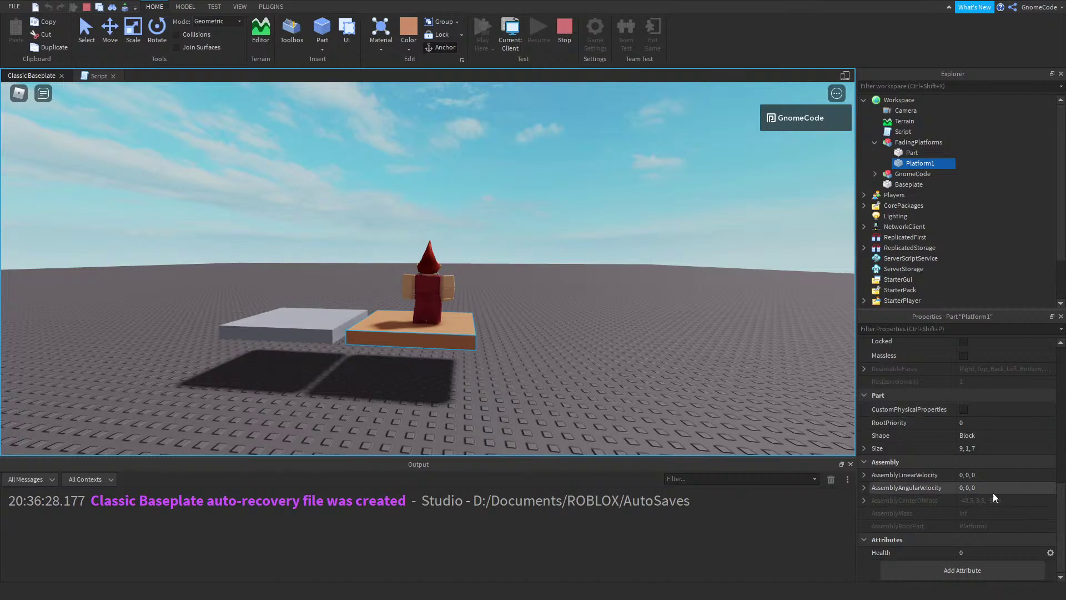
right_click_drag(613, 293, 561, 284)
key("s")
left_click(565, 31)
In the script, move the "if health <= 0" block that destroys the platform to the start of the while loop, before wait(1)
left_click(100, 72)
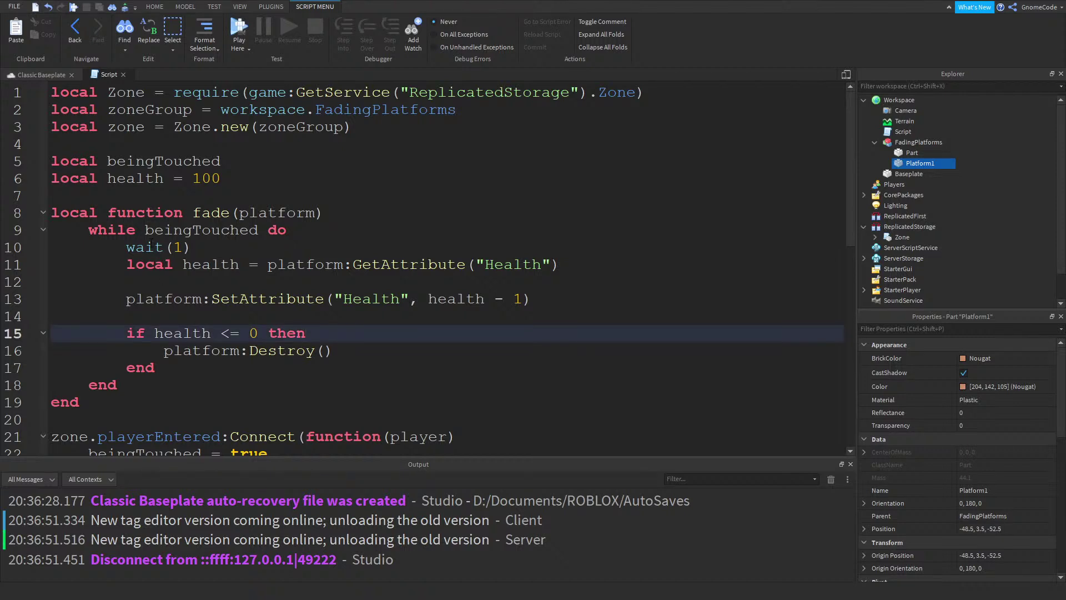
left_click_drag(193, 366, 127, 332)
key("ctrl+c")
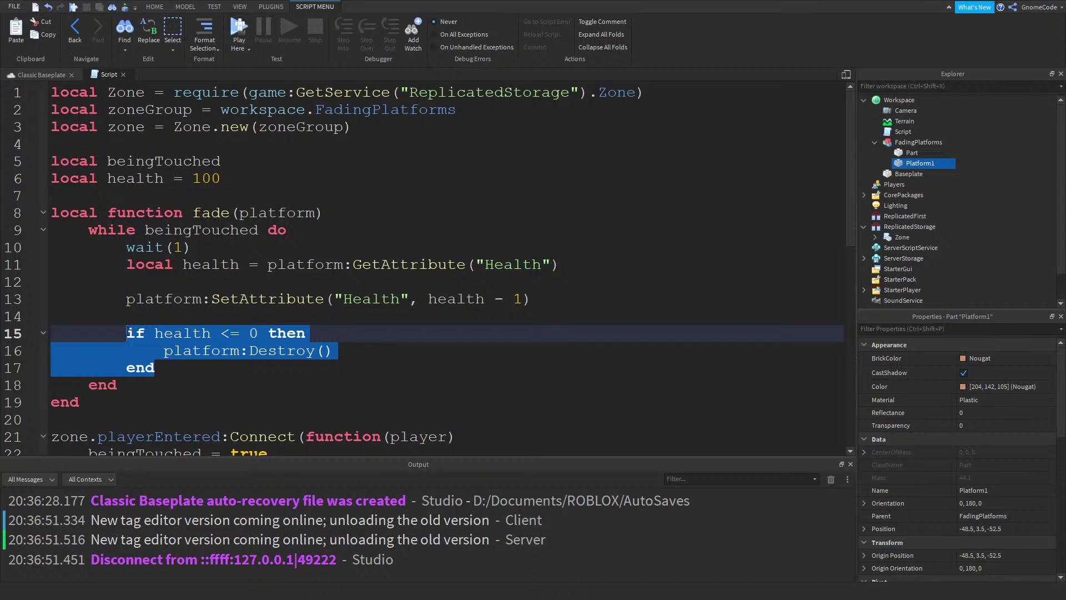
key("BackSpace")
left_click(299, 236)
key("Return")
key("ctrl+v")
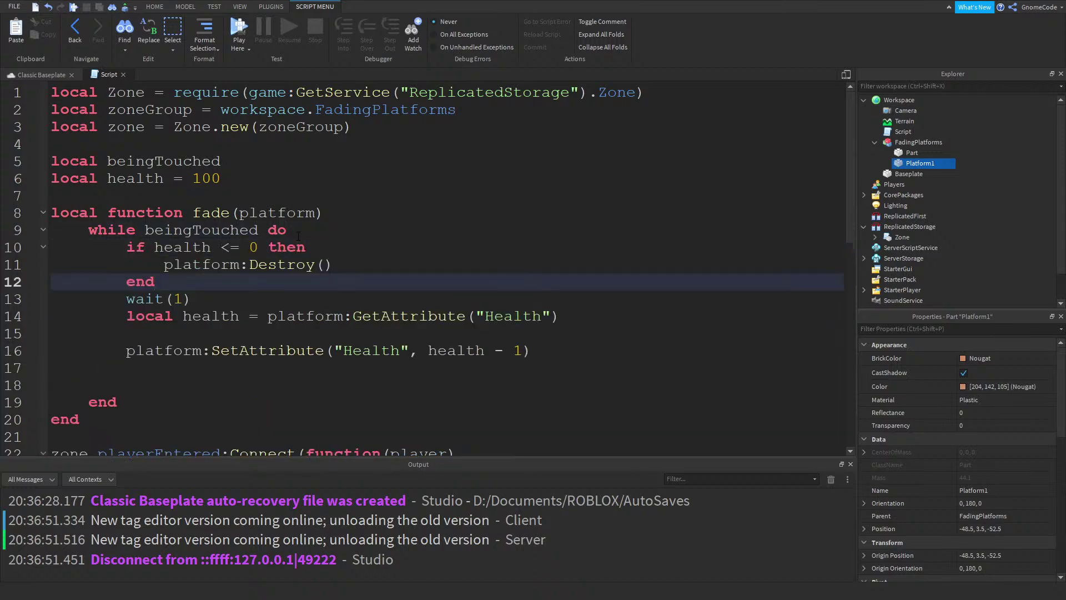
Delete the leftover blank lines after the SetAttribute call in the fade function and review the rest of the script
left_click_drag(134, 385, 51, 368)
key("BackSpace")
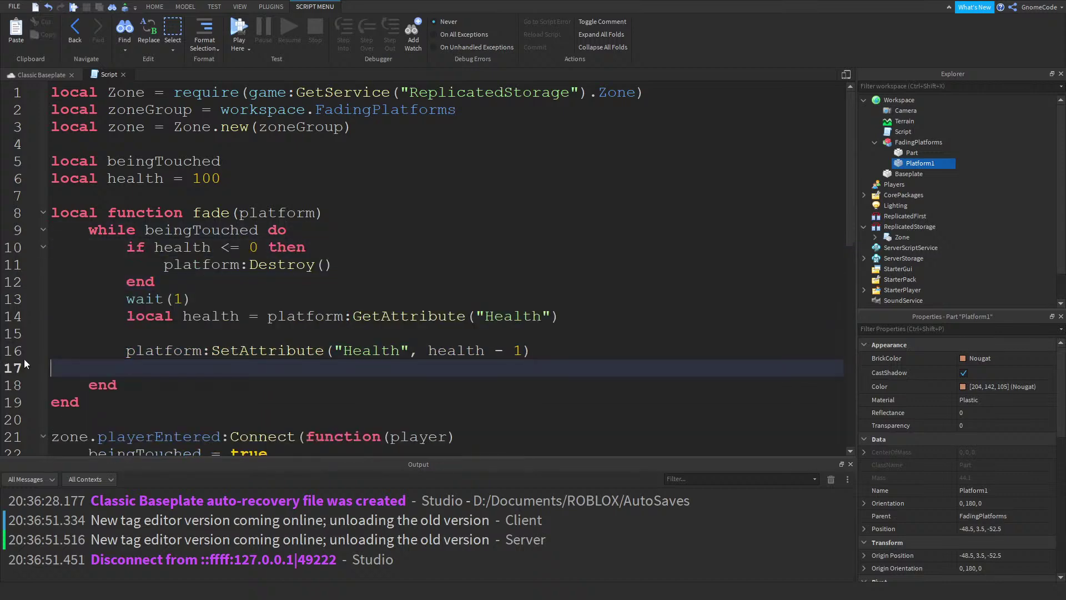
key("BackSpace")
scroll(247, 333, "down", 3)
scroll(296, 246, "up", 2)
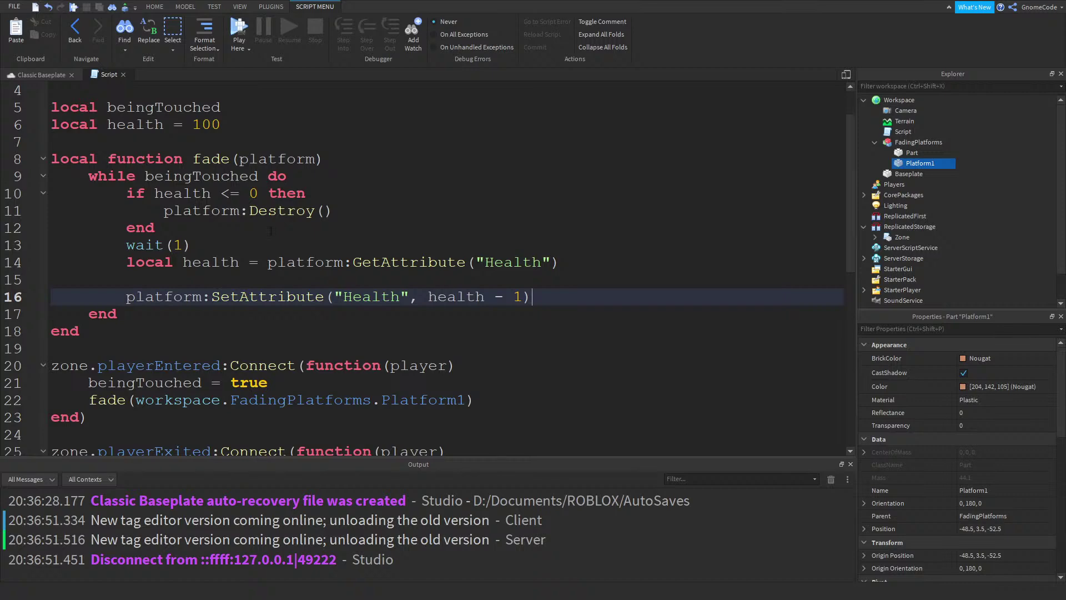
scroll(288, 240, "down", 2)
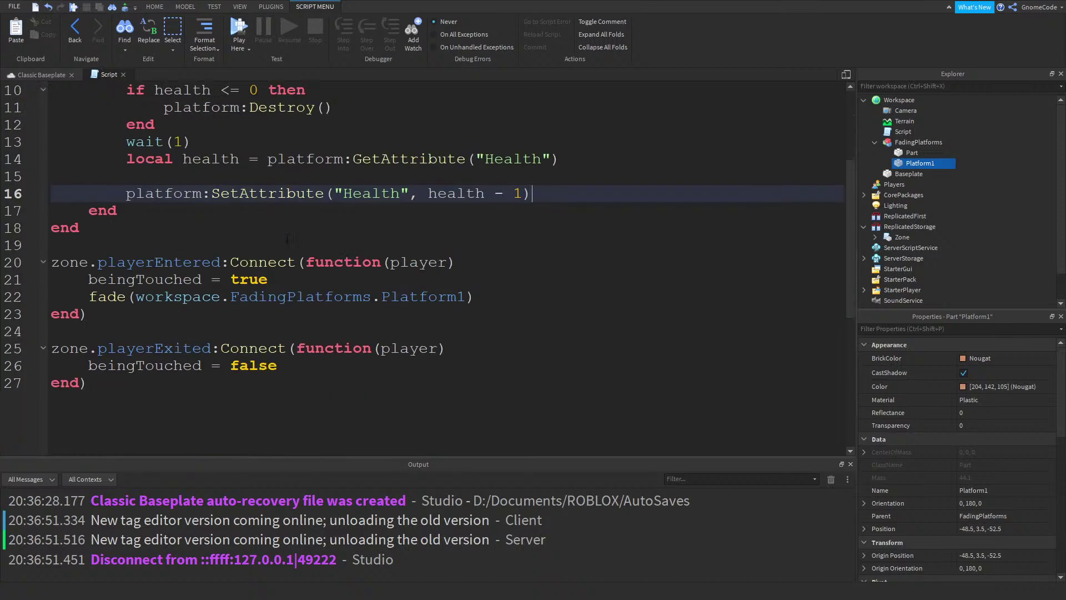
In the fade function, add the line "platform.Transparency = health / 10" directly below the SetAttribute call
scroll(288, 238, "up", 1)
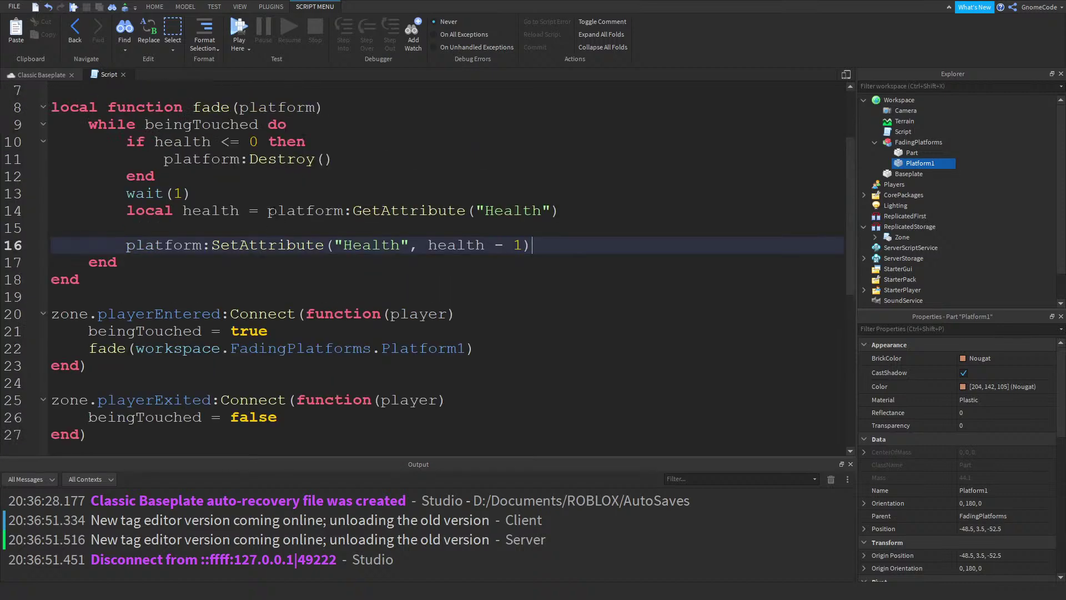
scroll(308, 216, "up", 1)
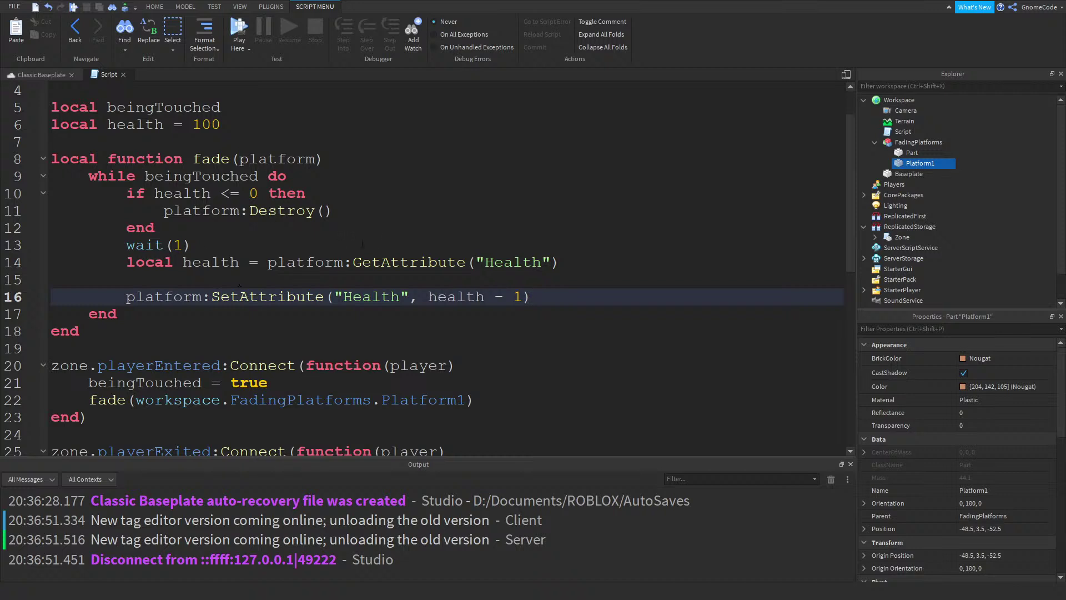
scroll(357, 245, "up", 1)
left_click(585, 314)
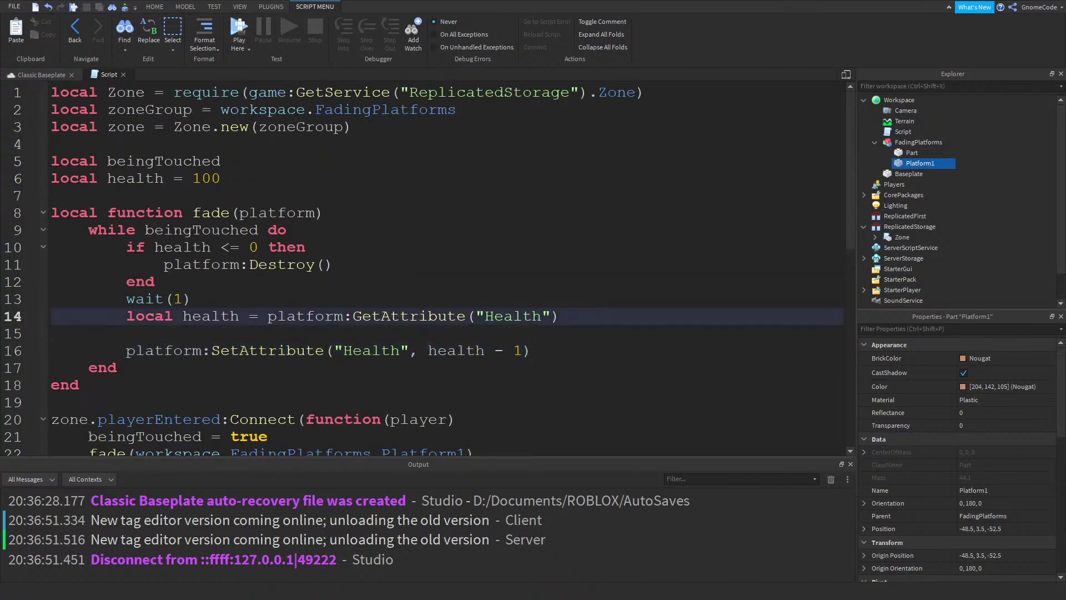
left_click(593, 354)
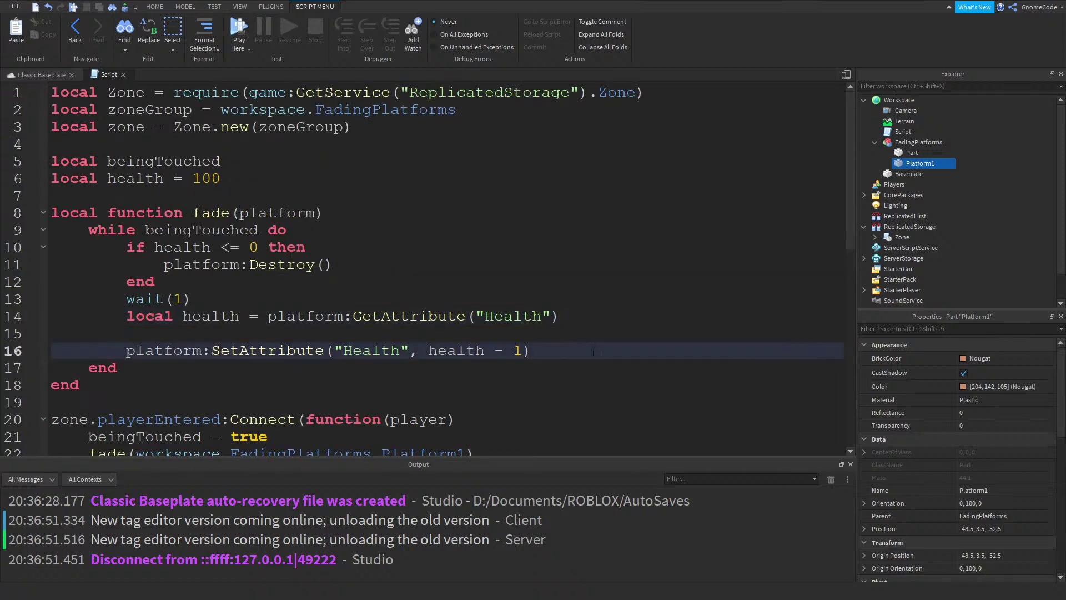
key("Return")
type("platform.T")
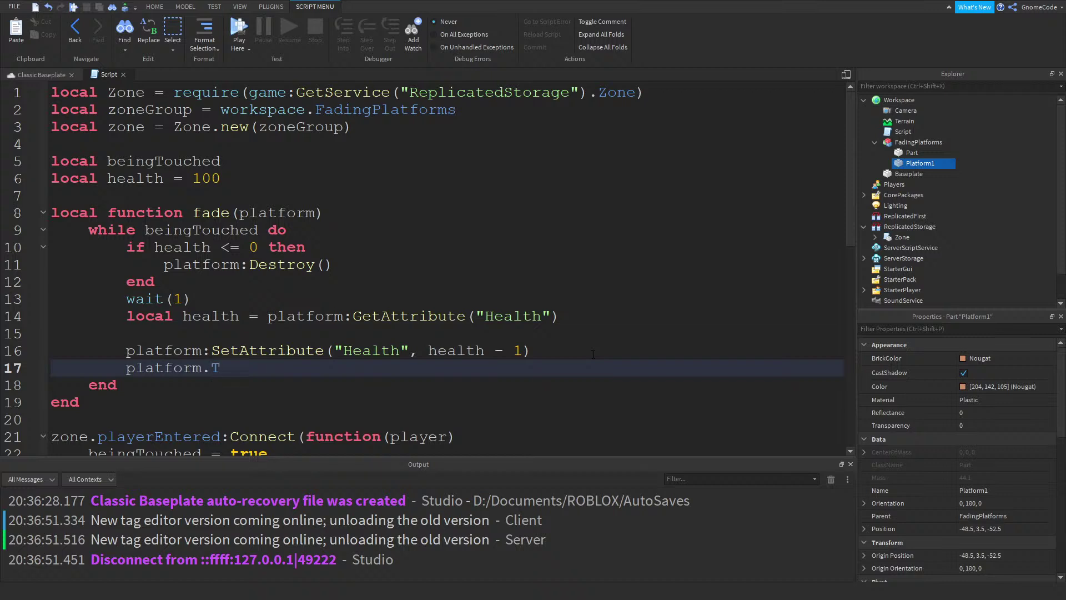
type("ransparency =")
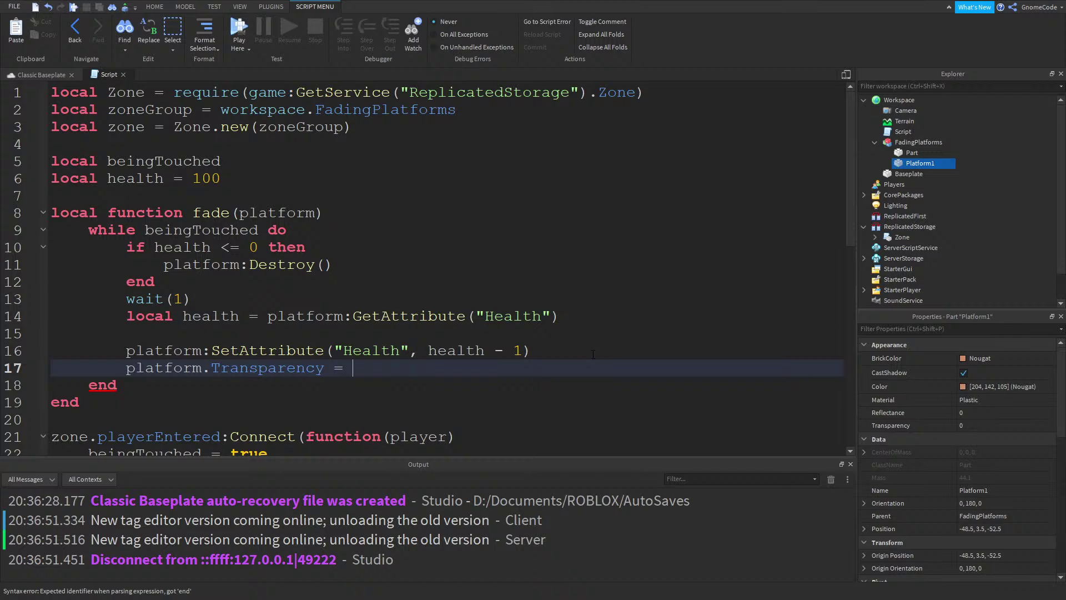
type("health / 10")
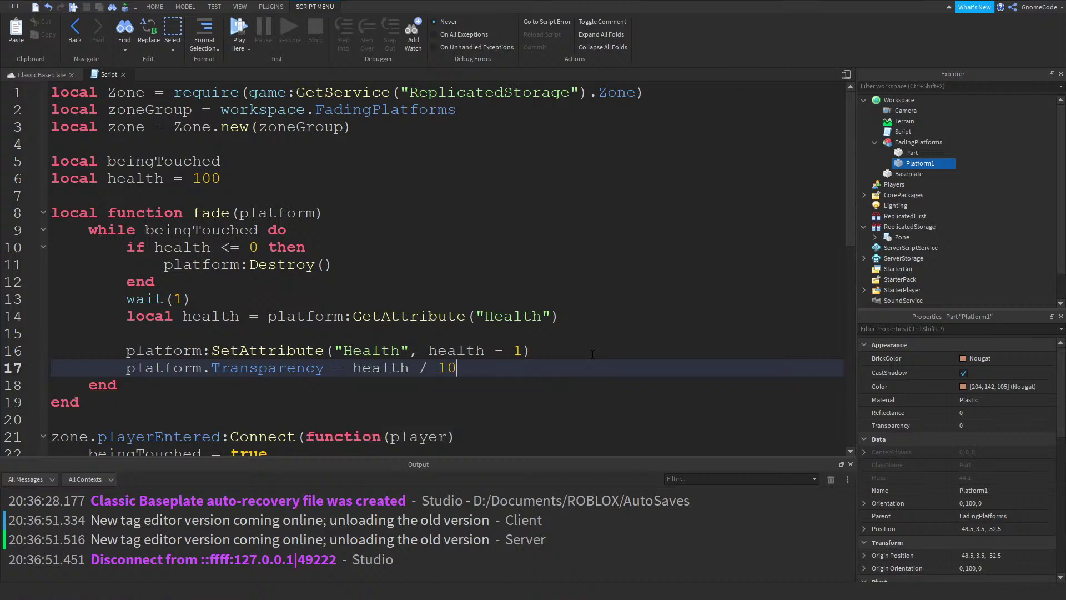
Start a playtest and move the character onto the orange platform
left_click(238, 32)
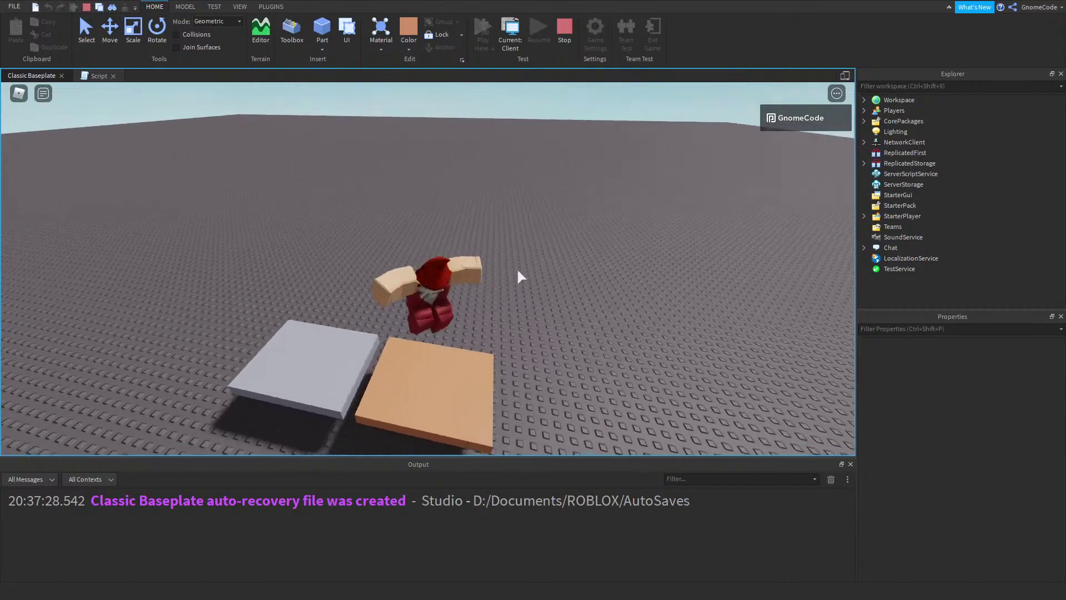
key("s")
key("w")
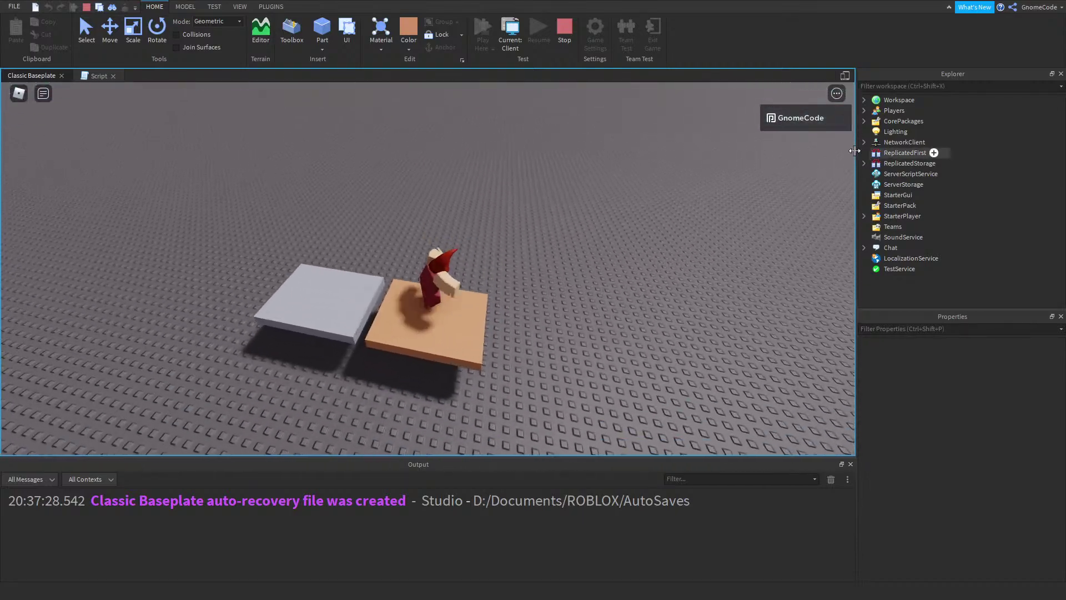
Inspect the Health attribute of Platform1 under FadingPlatforms in the running game
left_click(894, 100)
left_click(864, 100)
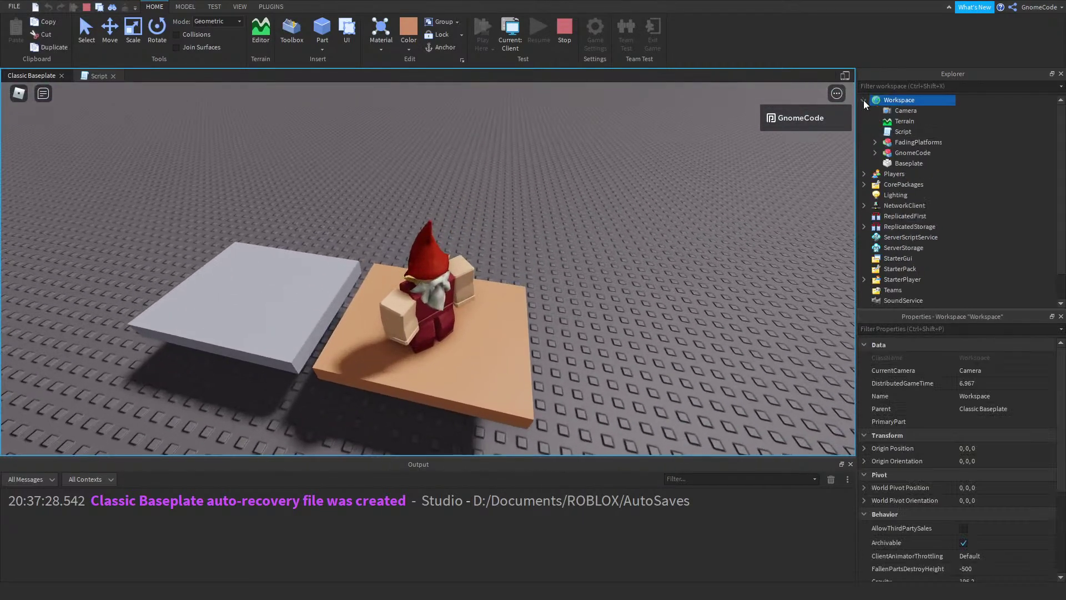
left_click(903, 153)
double_click(908, 142)
left_click(876, 143)
left_click(906, 163)
scroll(1023, 461, "down", 10)
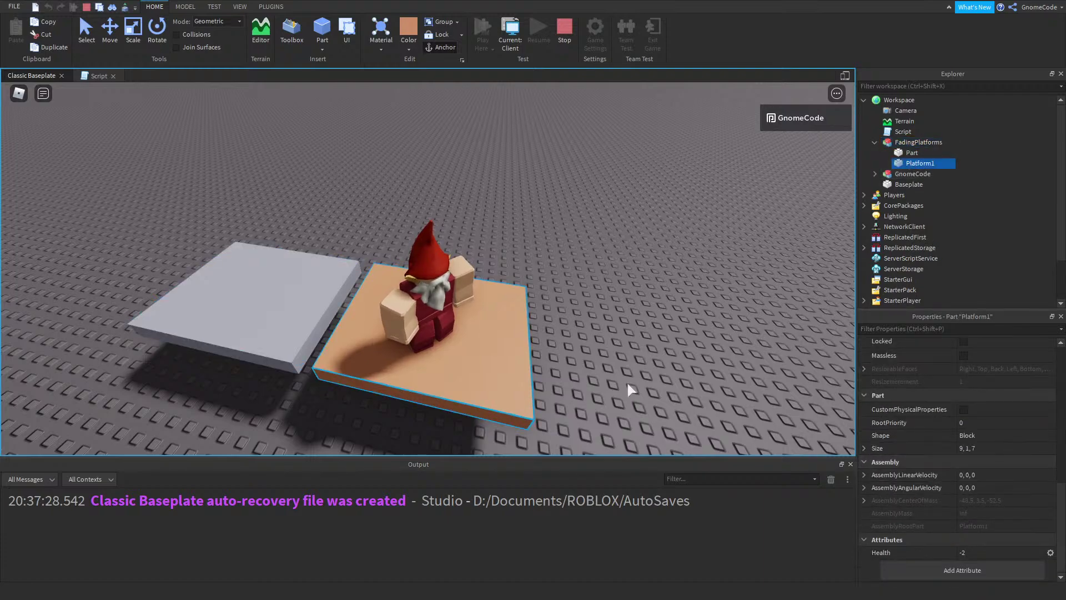
Make the character jump around on the orange platform to test how it reacts, and stop the playtest
right_click_drag(631, 392, 627, 382)
key("space")
key("w")
key("s")
key("space")
key("a")
key("s")
key("space")
key("s")
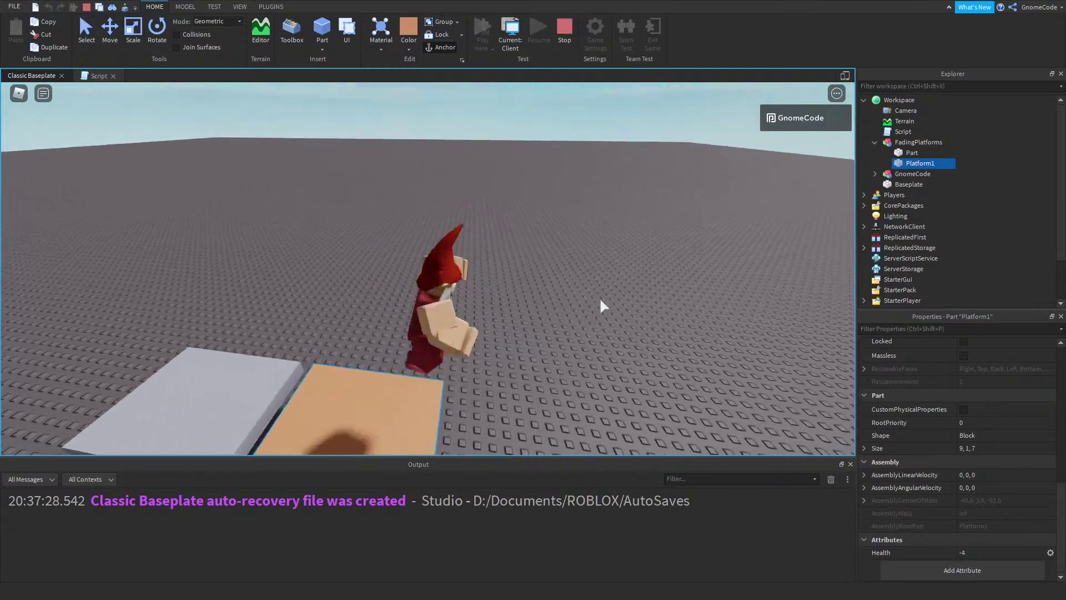
key("space")
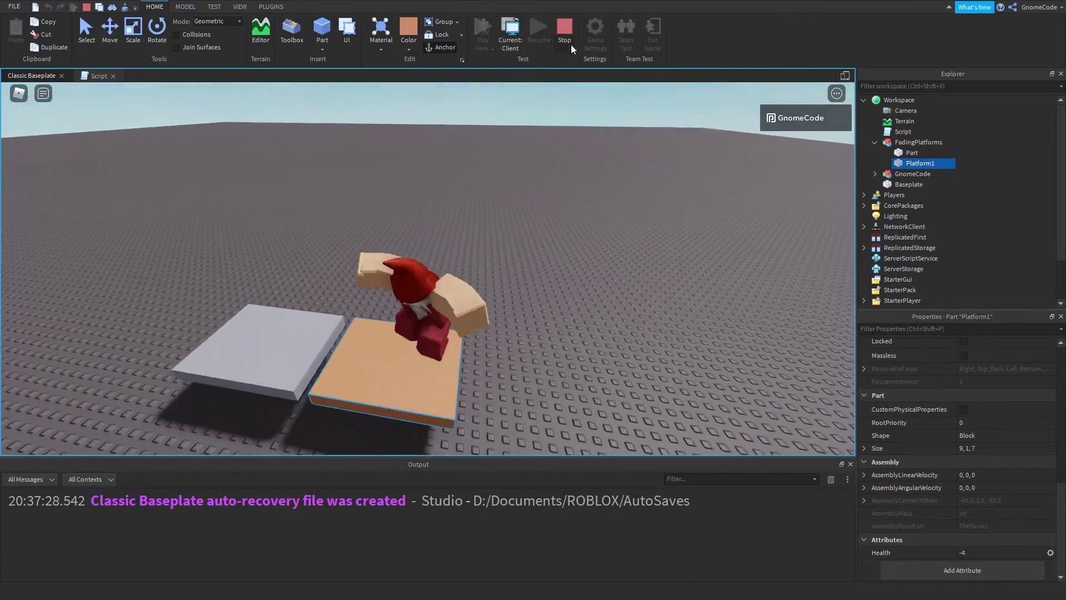
left_click(566, 38)
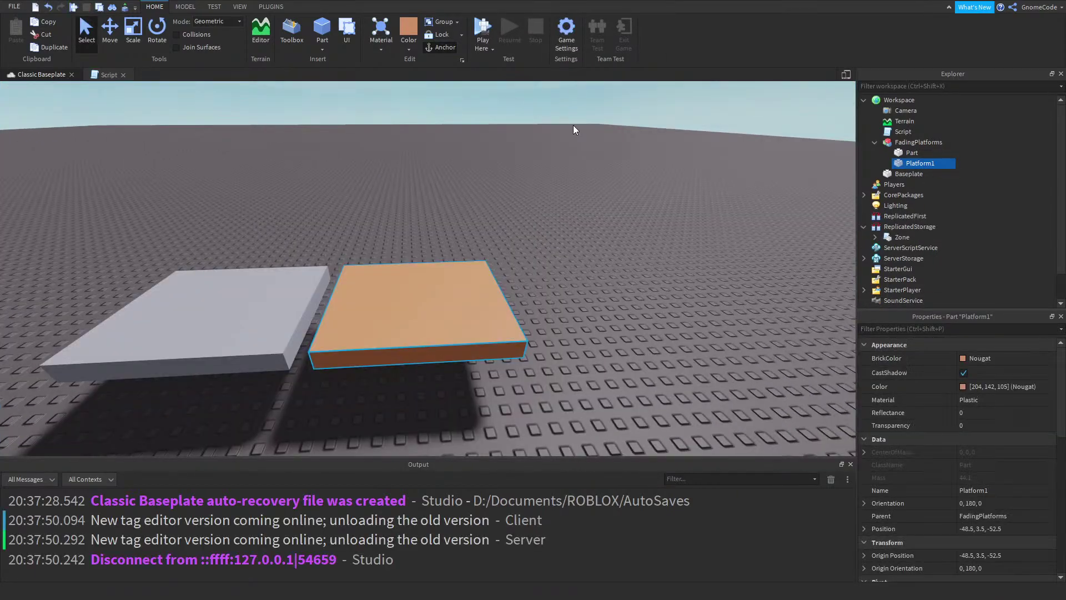
Put the Script inside the FadingPlatforms model and move the model from Workspace into ServerStorage
scroll(602, 251, "down", 10)
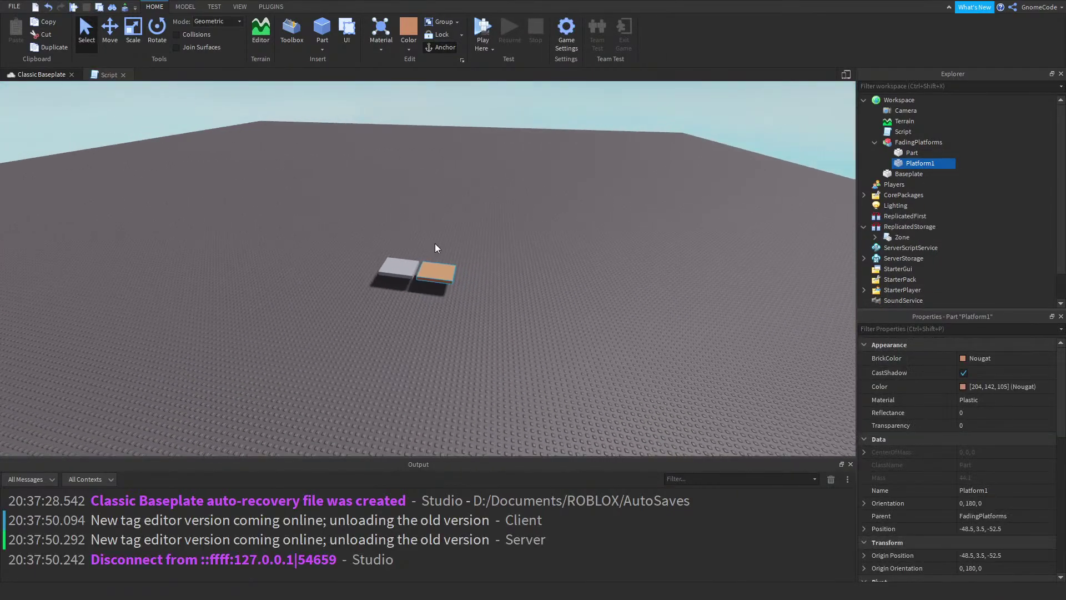
left_click(897, 132)
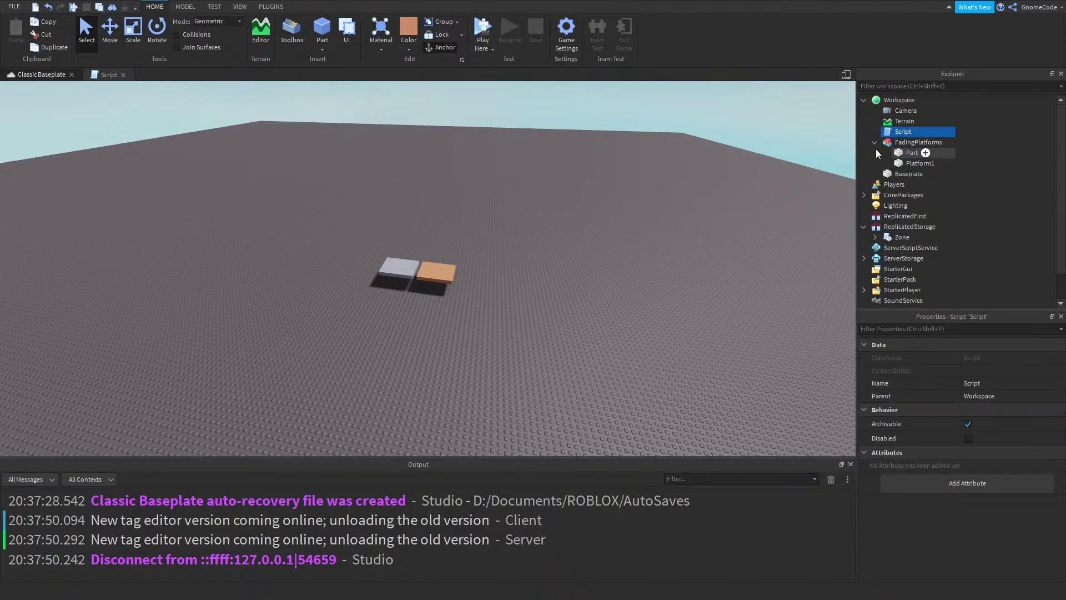
left_click(875, 142)
left_click_drag(901, 137, 930, 225)
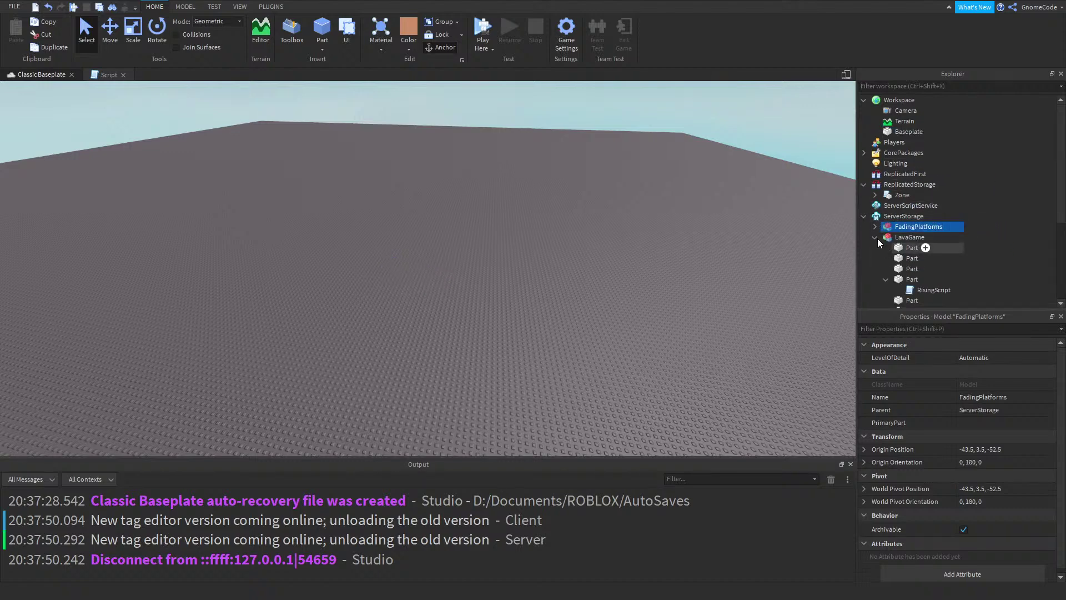
left_click(864, 216)
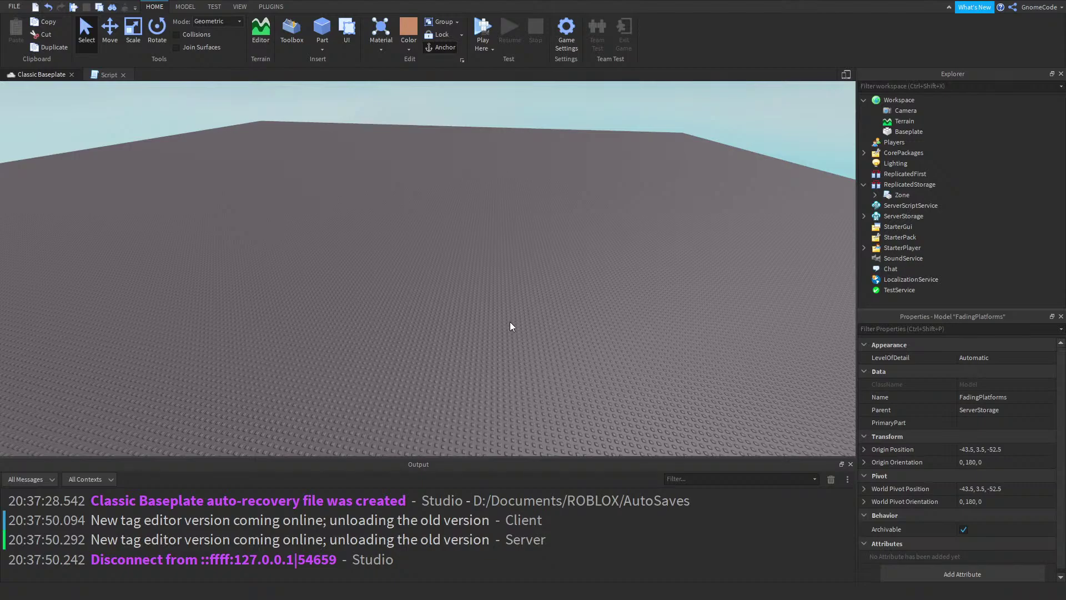
Insert a new block part on the baseplate and scale it up in length and height
scroll(493, 318, "up", 5)
key("w")
key("s")
key("w")
key("s")
key("w")
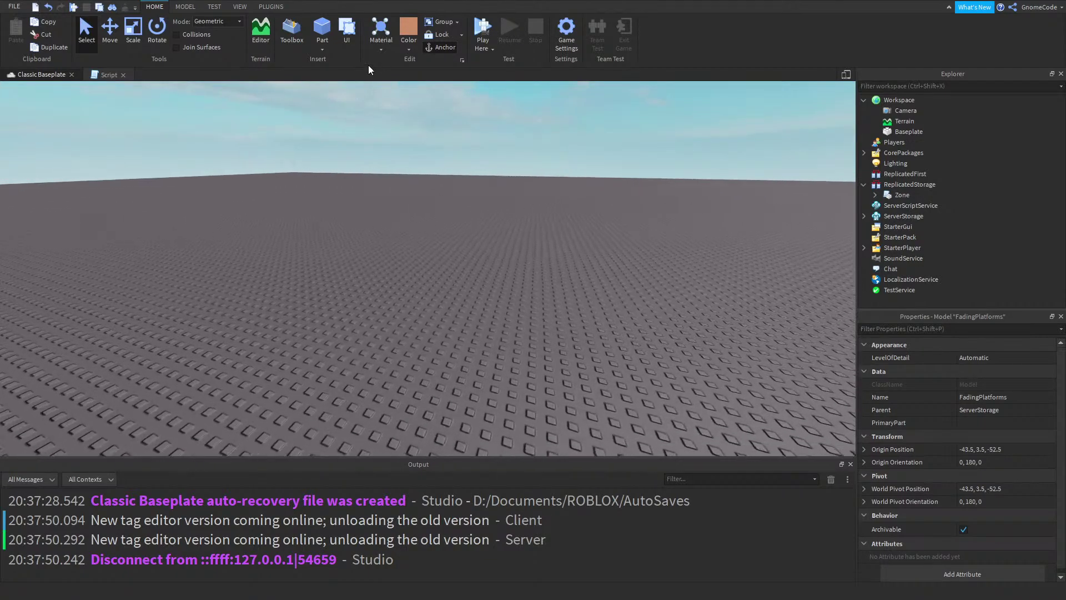
left_click(321, 32)
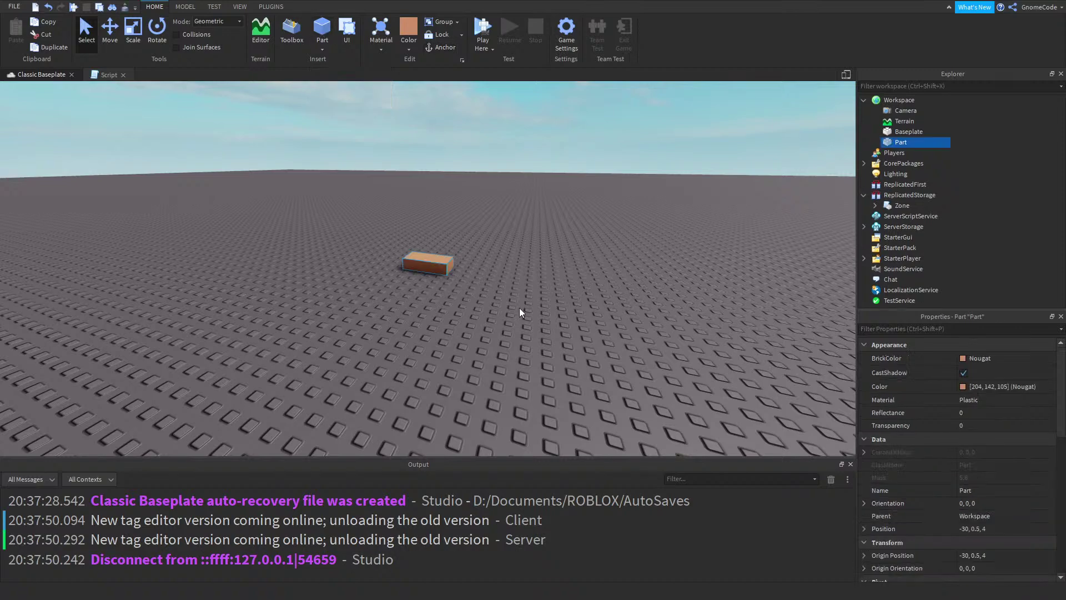
scroll(642, 335, "up", 3)
left_click(136, 34)
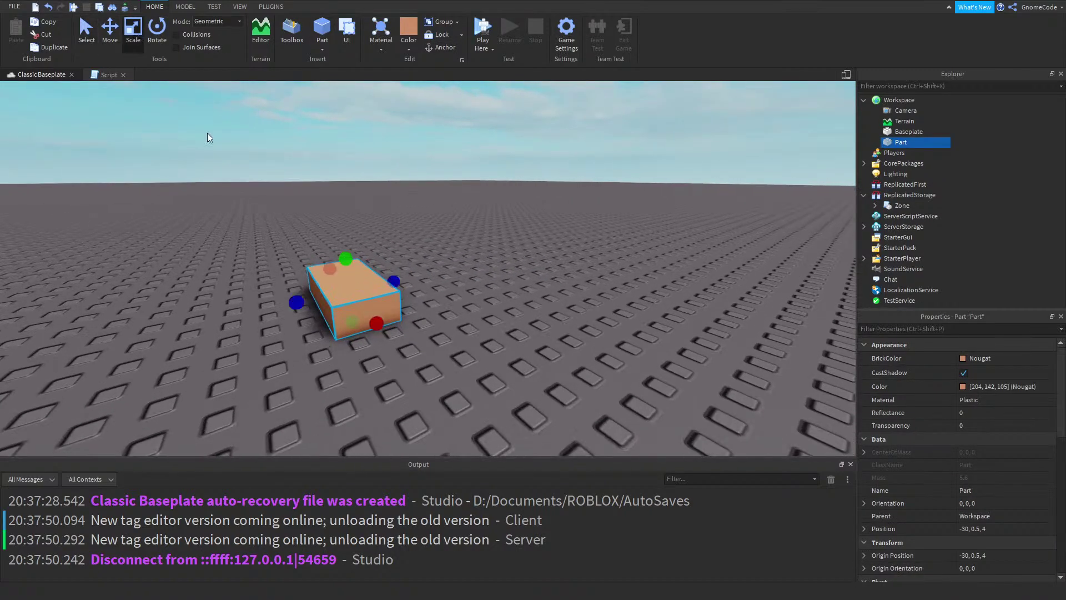
left_click_drag(395, 280, 455, 265)
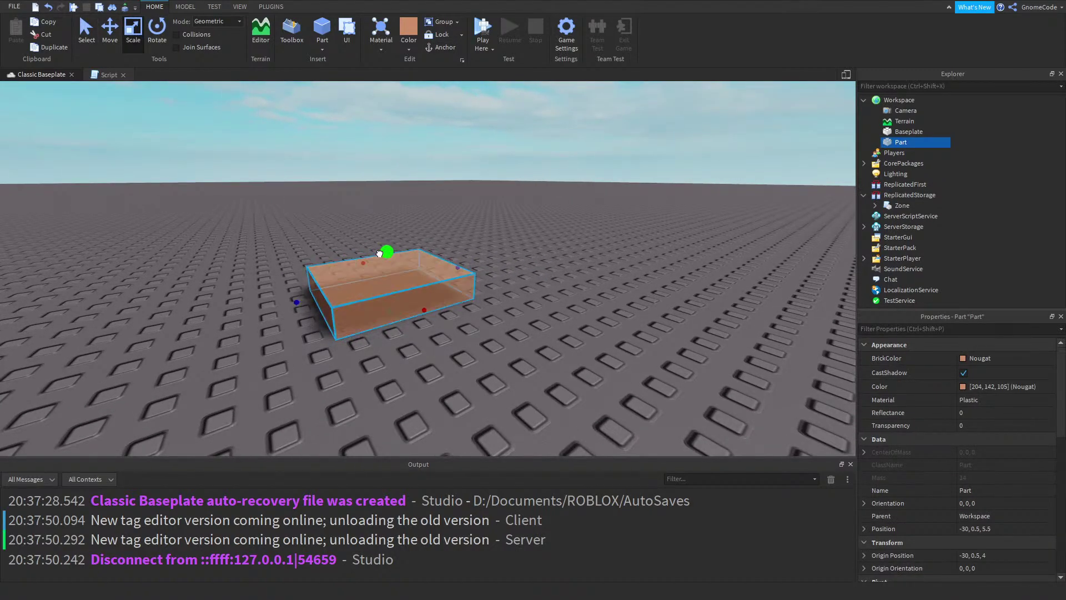
right_click_drag(513, 231, 571, 269)
left_click(571, 268)
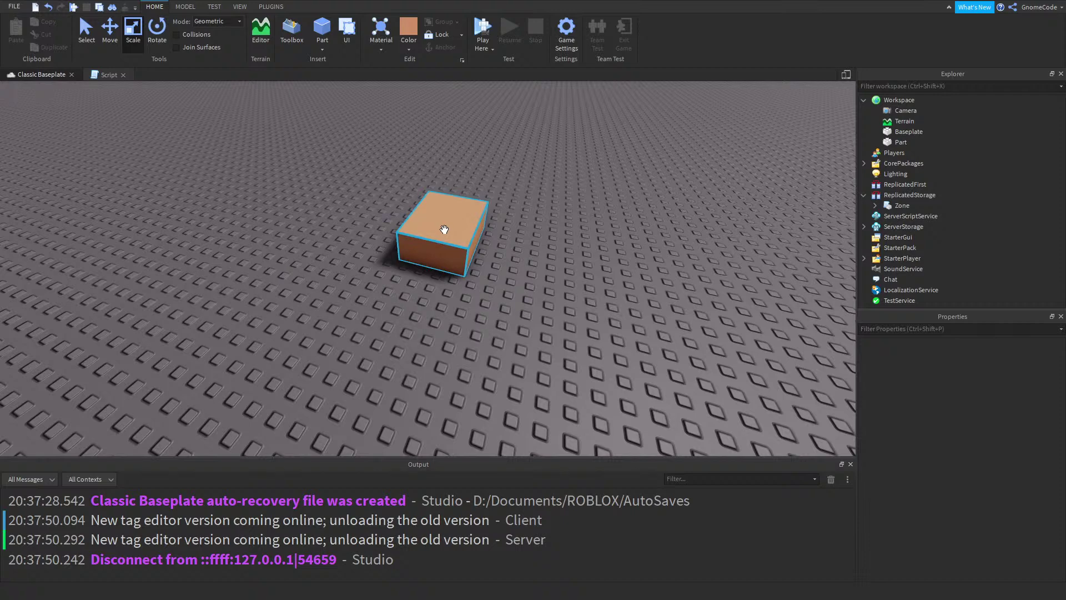
Shift the block across the baseplate to about position -28, 1, 6.5 and select it with the Scale tool
left_click_drag(429, 229, 405, 241)
left_click(549, 295)
scroll(547, 295, "down", 1)
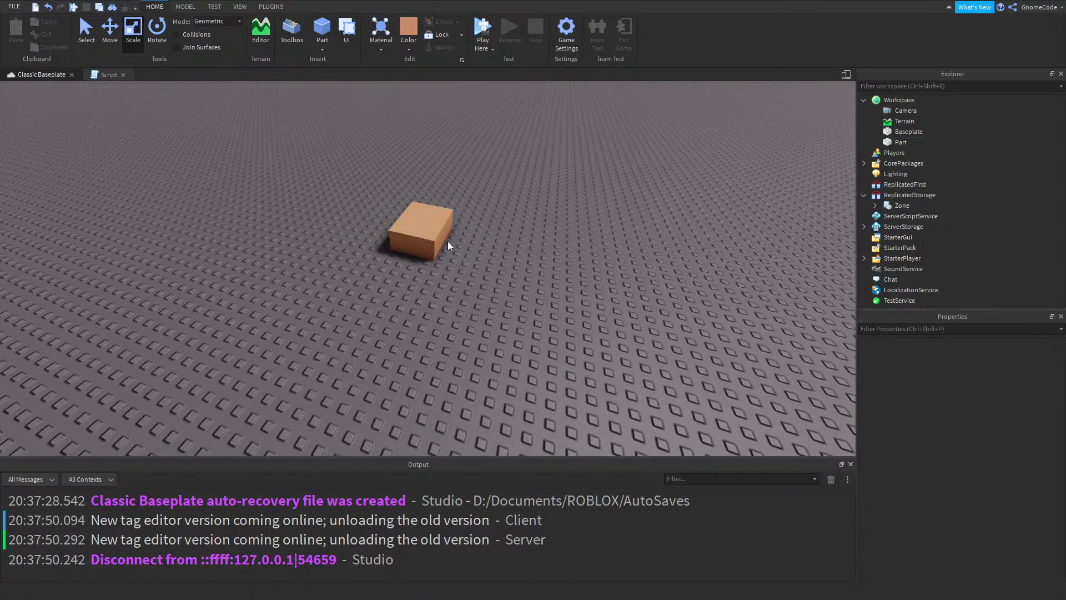
scroll(448, 241, "up", 2)
right_click_drag(433, 303, 426, 269)
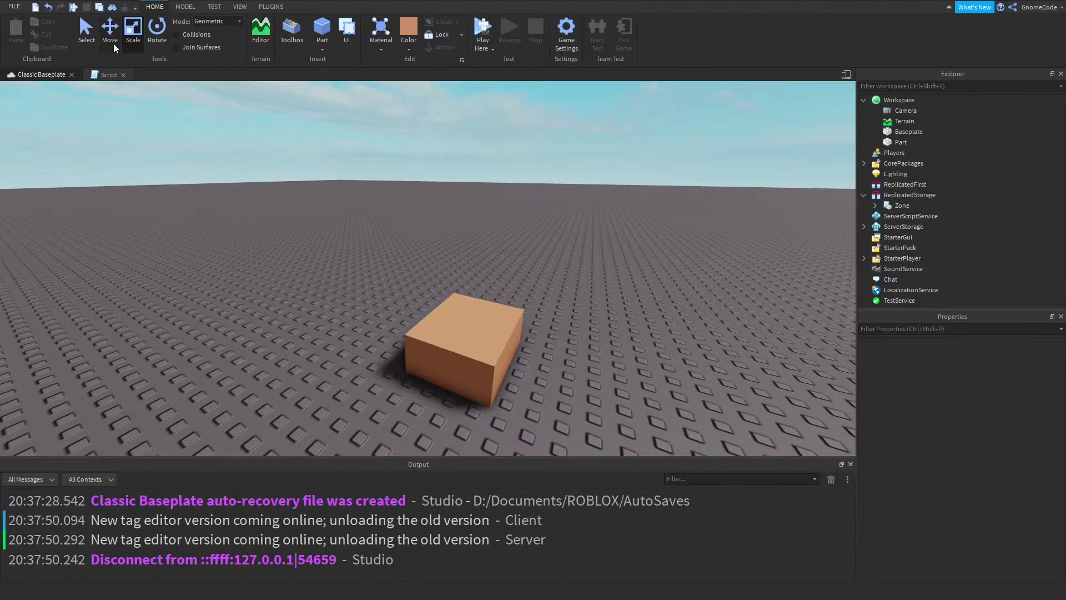
left_click(138, 38)
right_click_drag(472, 309, 474, 341)
left_click(442, 267)
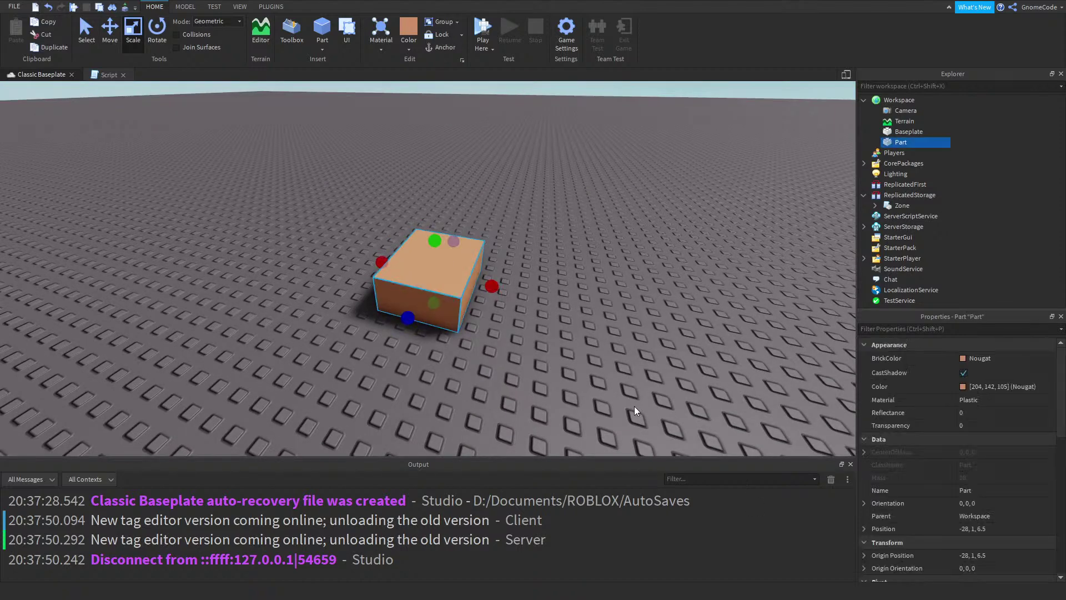
Duplicate the block and stack the copy exactly on top of the original
mouse_move(932, 139)
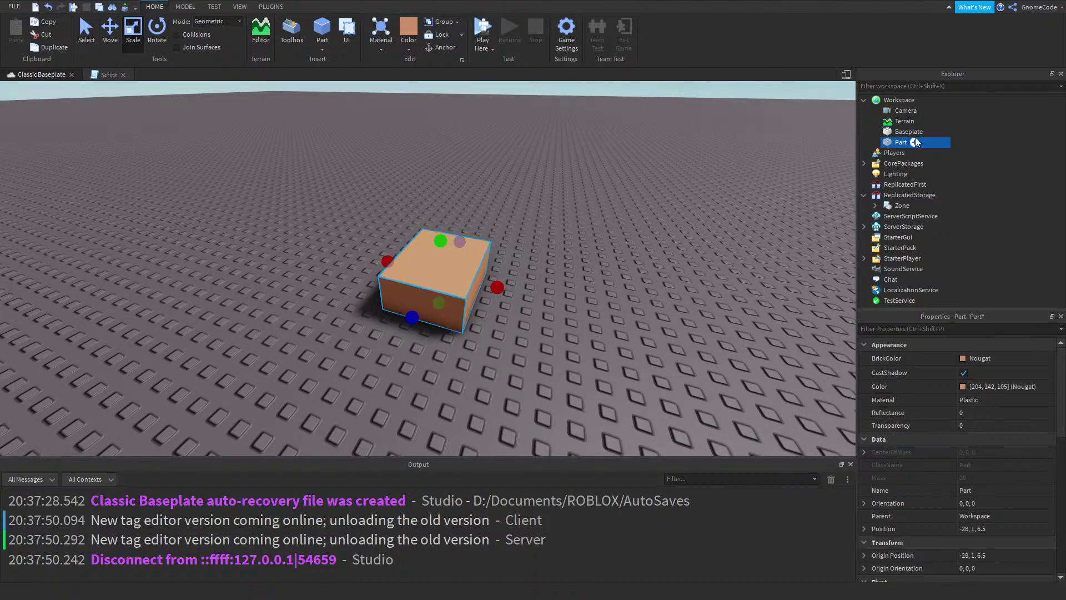
right_click(892, 148)
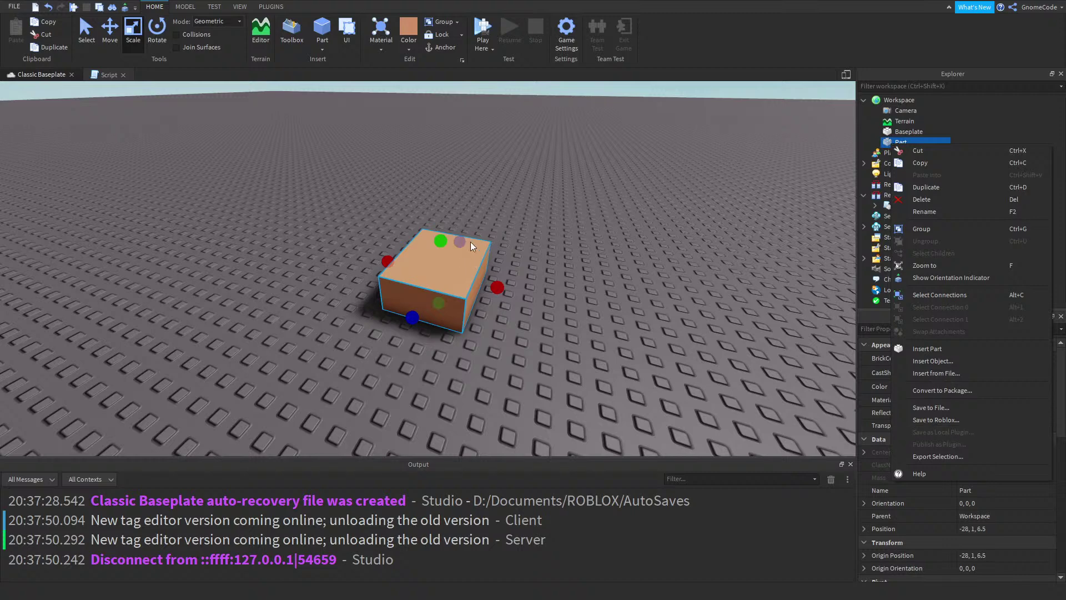
left_click(340, 289)
left_click(418, 300)
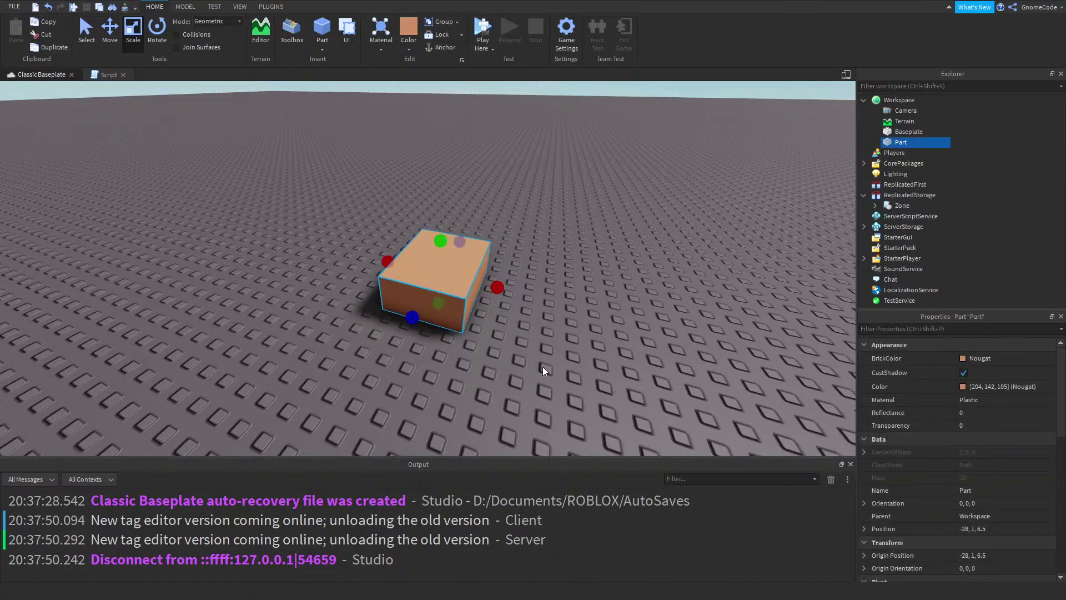
key("ctrl+d")
mouse_move(436, 280)
left_mouse_down()
mouse_move(428, 300)
mouse_move(445, 269)
left_mouse_up()
right_click_drag(528, 370, 526, 367)
left_click_drag(466, 286, 464, 311)
Rotate the upper block through four successive quarter turns
key("ctrl+r")
key("ctrl+r")
key("ctrl+r")
key("ctrl+r")
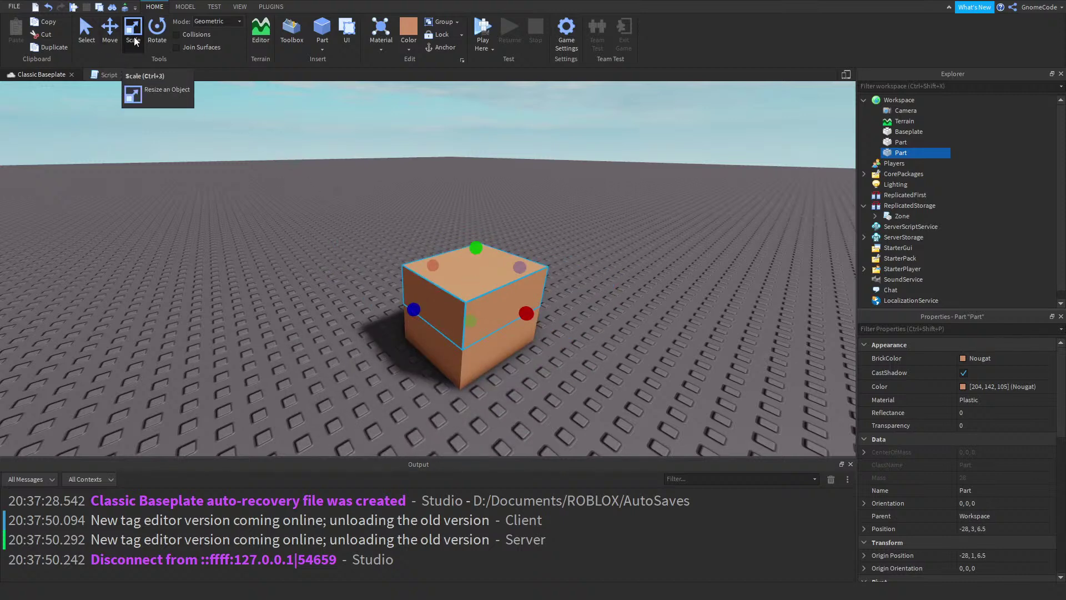
Cycle repeatedly through the Select, Move, Scale and Rotate tools on the upper block, ending on Select
key("ctrl+2")
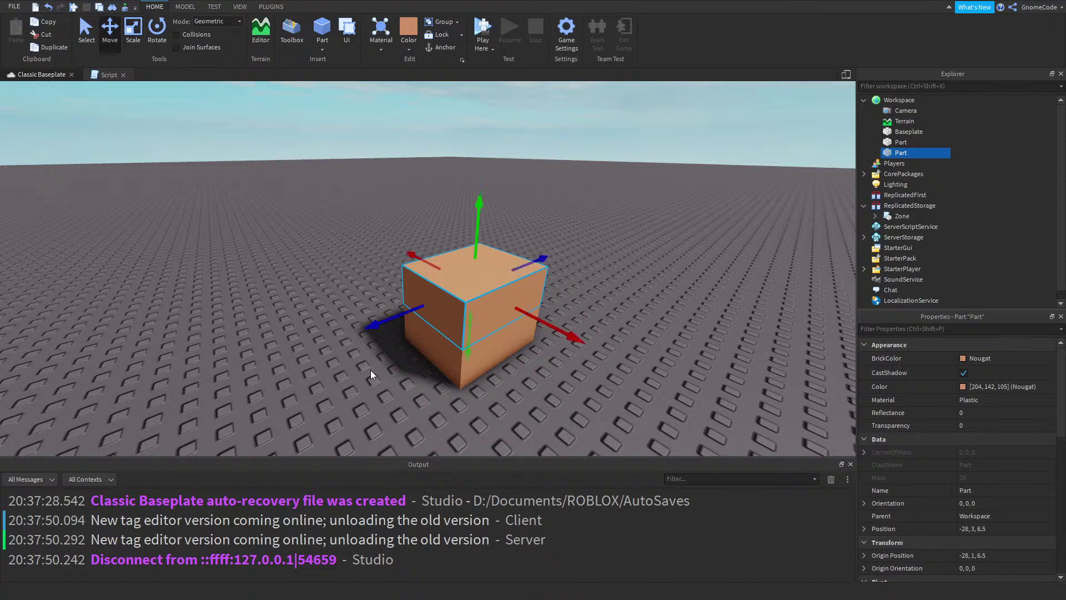
key("ctrl+1")
key("ctrl+2")
key("ctrl+3")
key("ctrl+4")
key("ctrl+5")
key("ctrl+3")
key("ctrl+2")
key("ctrl+1")
key("ctrl+2")
key("ctrl+1")
key("ctrl+4")
key("ctrl+2")
key("ctrl+1")
key("ctrl+3")
key("ctrl+1")
key("ctrl+3")
key("ctrl+1")
key("ctrl+3")
key("ctrl+1")
key("ctrl+3")
key("ctrl+4")
key("ctrl+1")
Delete the upper block of the stack
left_click(635, 302)
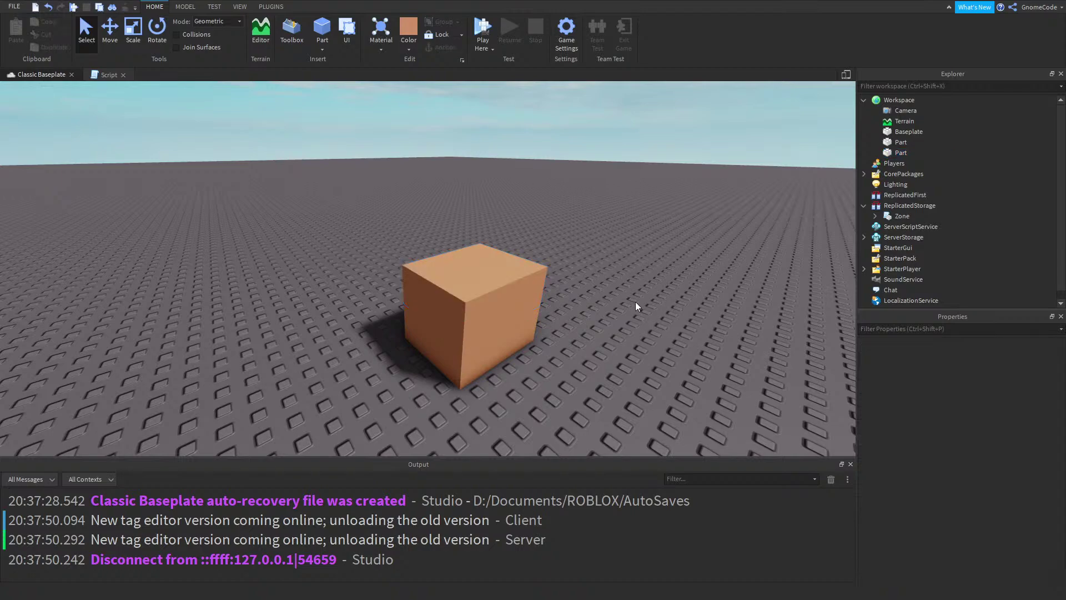
left_click(444, 257)
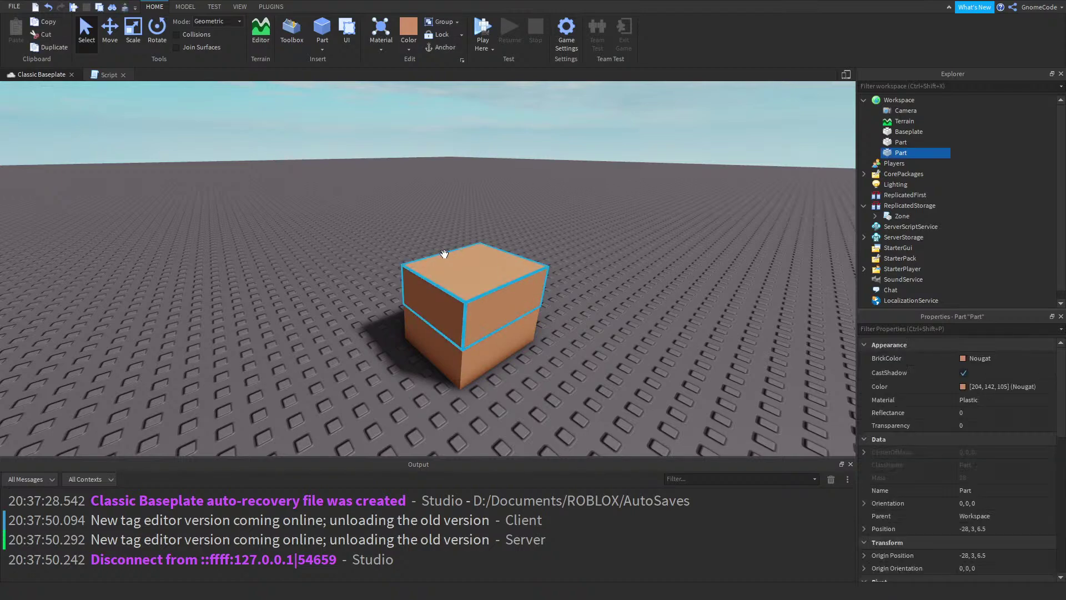
key("Delete")
Reshape the remaining block with the Scale tool into a long, low, narrow slab centred at about -31, 0.5, 8
left_click(419, 304)
right_click_drag(591, 306, 469, 206)
left_click(134, 29)
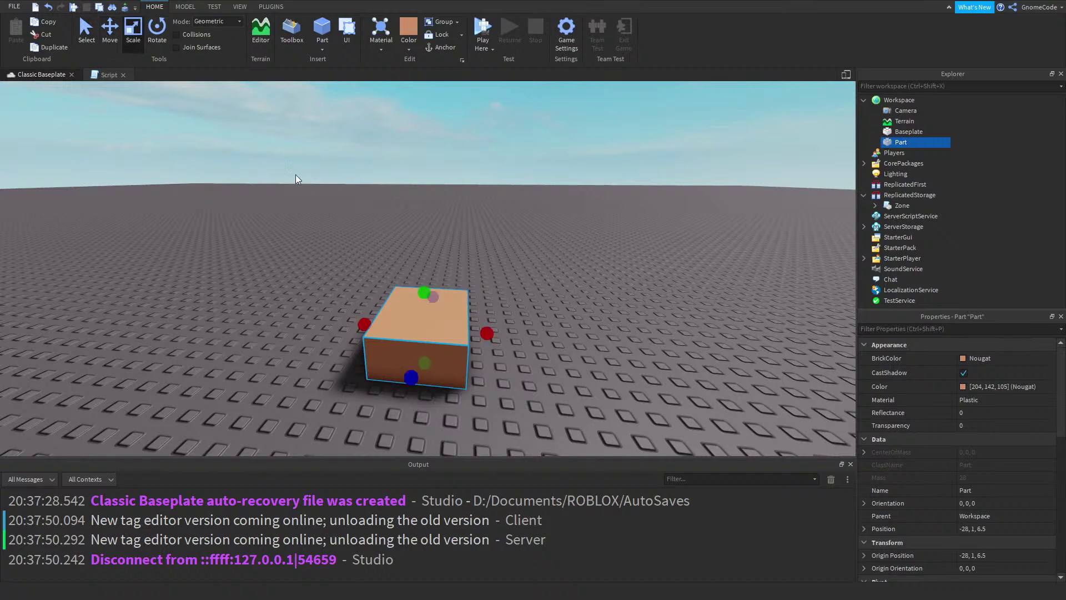
left_click_drag(425, 295, 626, 353)
left_click_drag(493, 398, 493, 346)
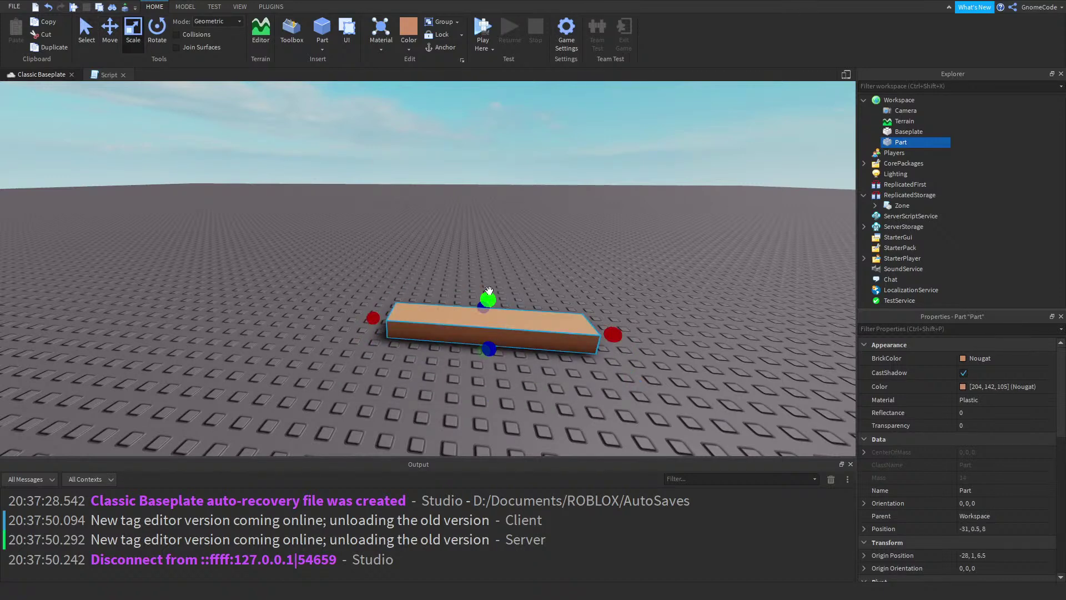
Raise the slab into a wall with the Scale tool, duplicate it, and place the copy beside it at about -46, 4, 8
left_click_drag(489, 299, 526, 125)
key("ctrl+d")
scroll(561, 315, "down", 5)
left_click_drag(407, 266, 478, 369)
scroll(441, 292, "up", 2)
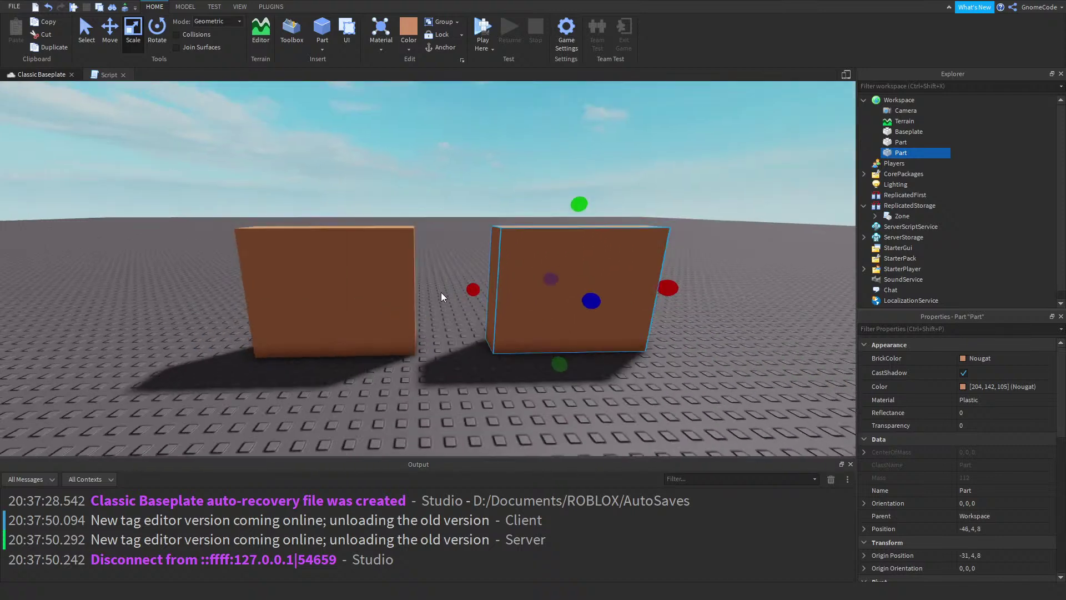
Heighten the front with the Scale tool and fit a duplicated part as a lintel over the doorway, centred at about -38.5, 9, 8
left_click_drag(502, 294, 537, 292)
key("ctrl+z")
left_click_drag(583, 208, 586, 161)
key("ctrl+d")
left_click_drag(467, 280, 395, 267)
left_click_drag(522, 364, 522, 260)
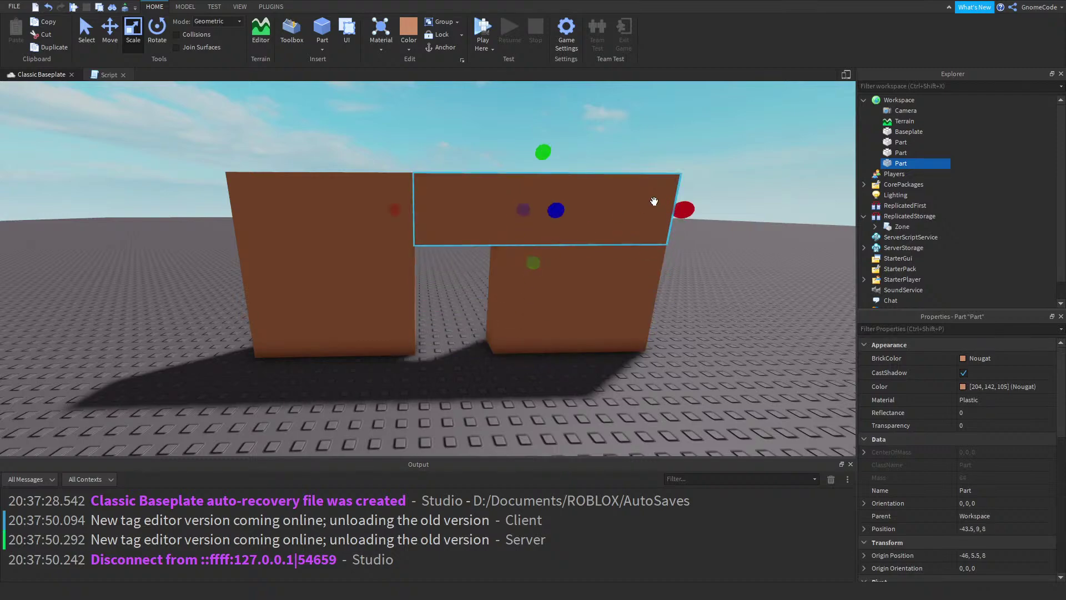
left_click_drag(683, 210, 528, 210)
Duplicate a front wall part and rotate it a quarter turn to form a side wall at about -27, 5.5, 20.5
left_click(708, 291)
key("a")
right_click_drag(644, 298, 644, 298)
left_click(469, 233)
key("ctrl+d")
left_click_drag(468, 233, 599, 326)
key("ctrl+r")
right_click_drag(599, 326, 486, 255)
Duplicate the side wall and rotate it a quarter turn to form the back wall at about -39.5, 5.5, 31
key("ctrl+d")
key("ctrl+r")
left_click_drag(486, 256, 440, 307)
left_click(477, 325)
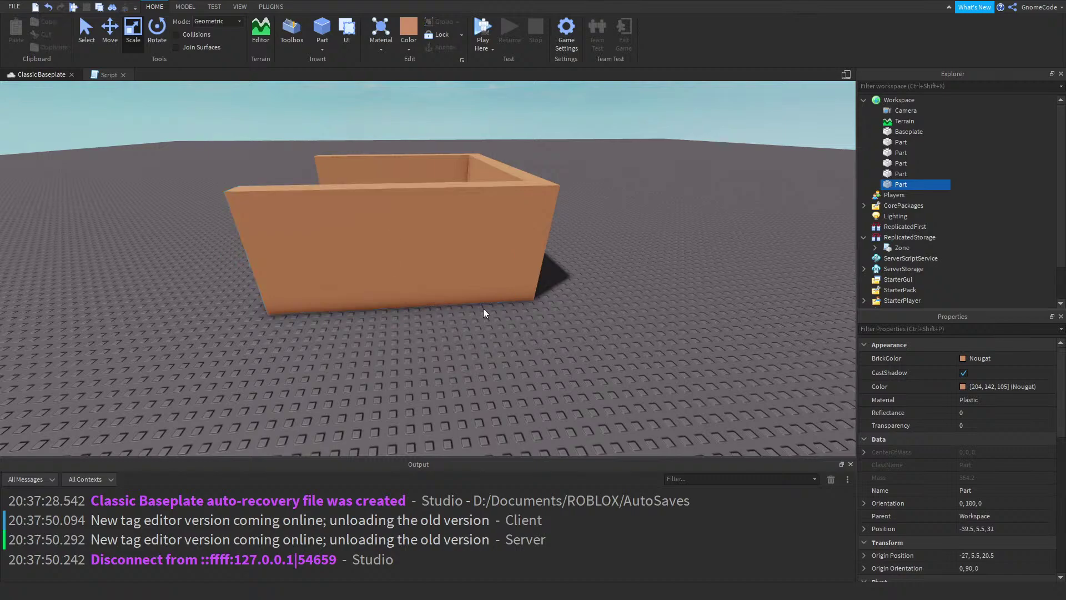
Duplicate the side wall and fit the copy on the room's open side, centred at about -52, 5.5, 19.5
right_click_drag(477, 328, 491, 288)
scroll(490, 288, "down", 4)
left_click(495, 143)
key("ctrl+d")
left_click_drag(539, 161, 476, 312)
scroll(478, 302, "up", 6)
left_click_drag(465, 275, 441, 270)
left_click(442, 354)
Select all six wall parts, anchor them and give them the Brick material
right_click_drag(442, 354, 450, 307)
scroll(450, 307, "down", 3)
left_click_drag(260, 197, 673, 330)
scroll(944, 433, "down", 5)
left_click(964, 476)
left_click(963, 476)
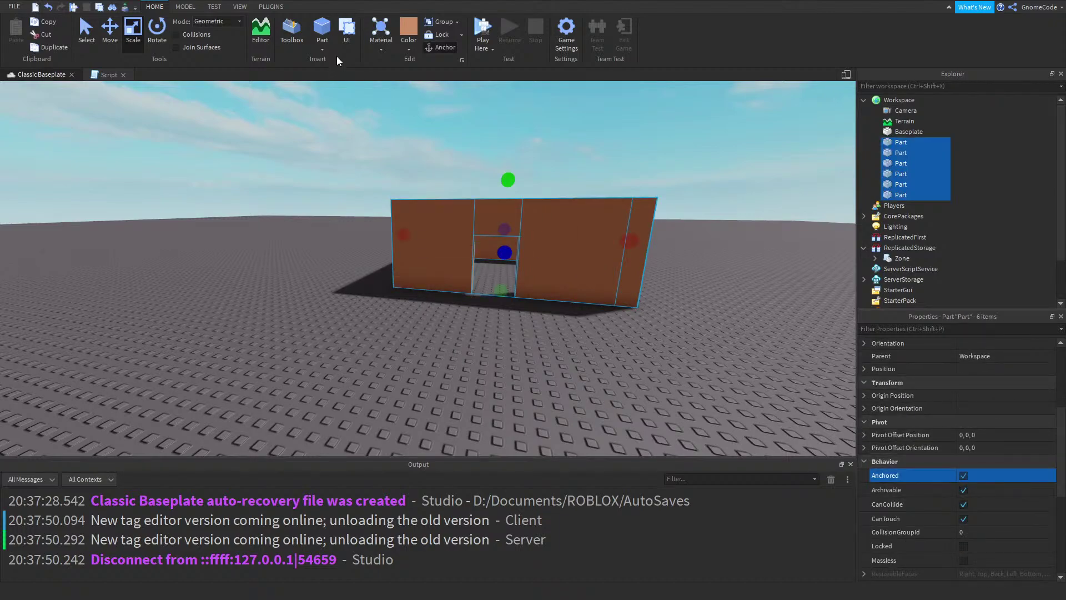
left_click(379, 49)
left_click(411, 69)
left_click(458, 360)
Playtest the brick room from the current view by walking the character through the doorway and around inside, and stop the test
scroll(497, 355, "up", 5)
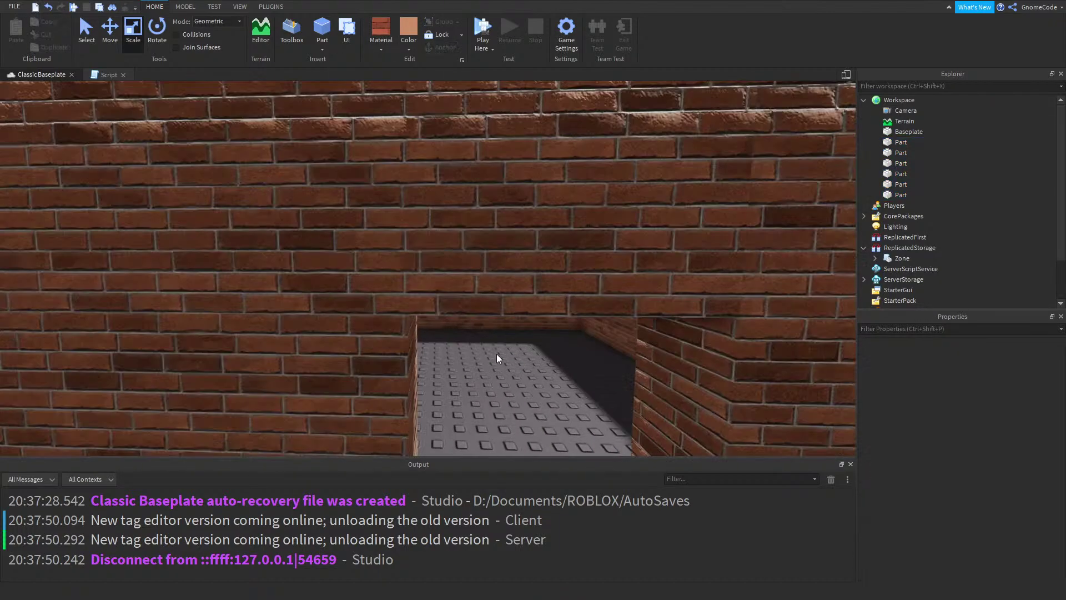
scroll(497, 355, "down", 5)
right_click_drag(496, 354, 498, 354)
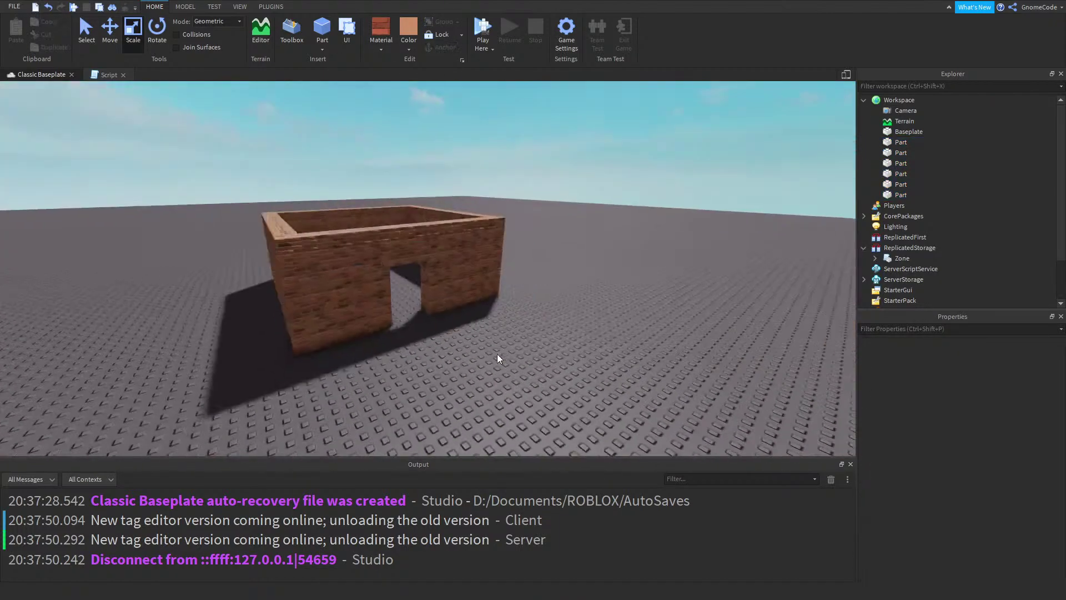
scroll(497, 354, "up", 5)
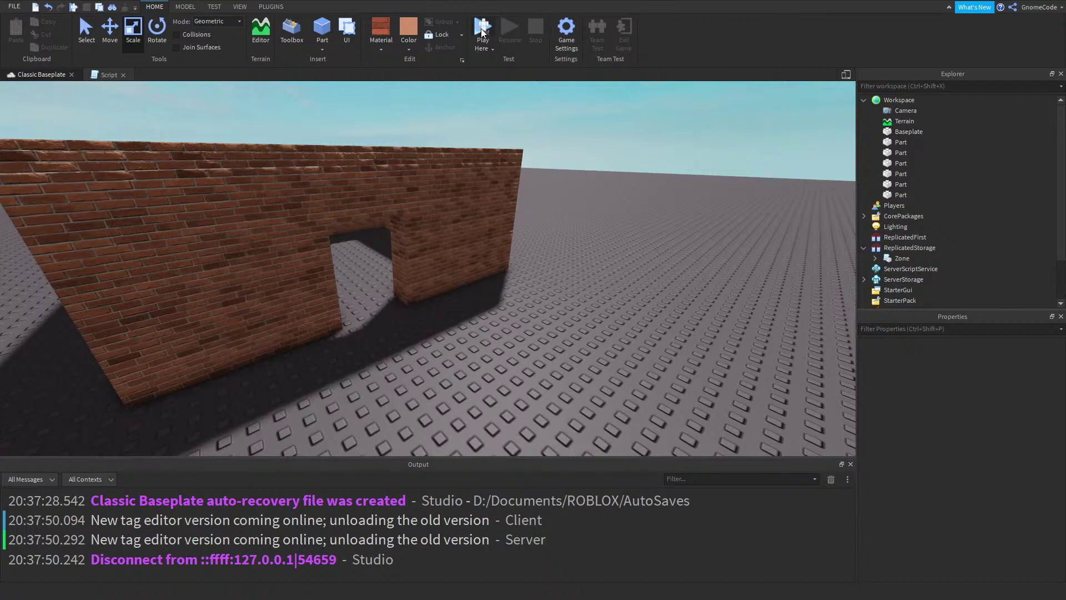
left_click(481, 29)
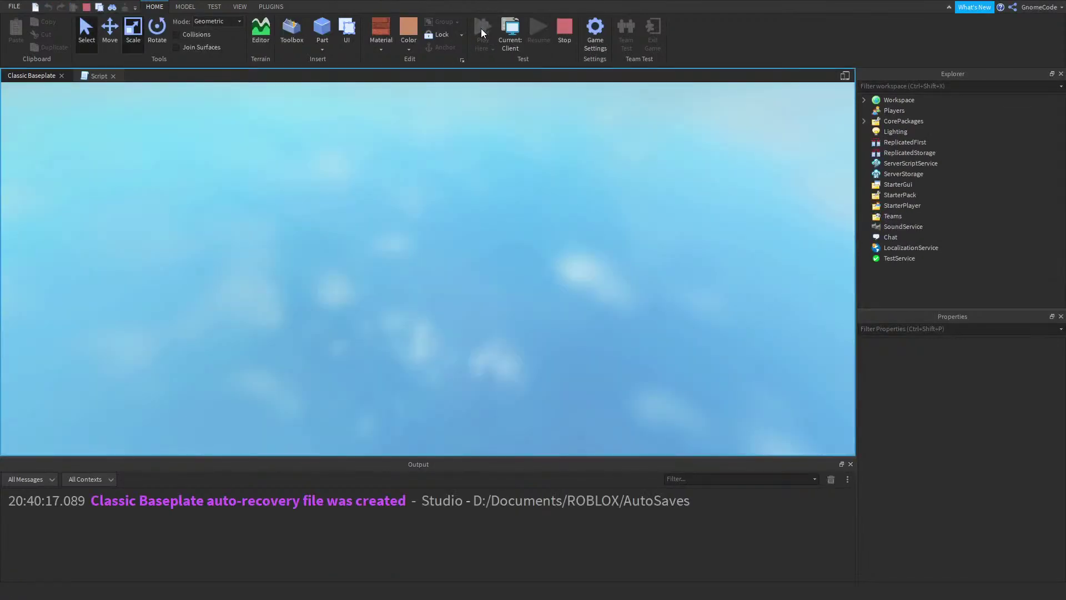
key("w")
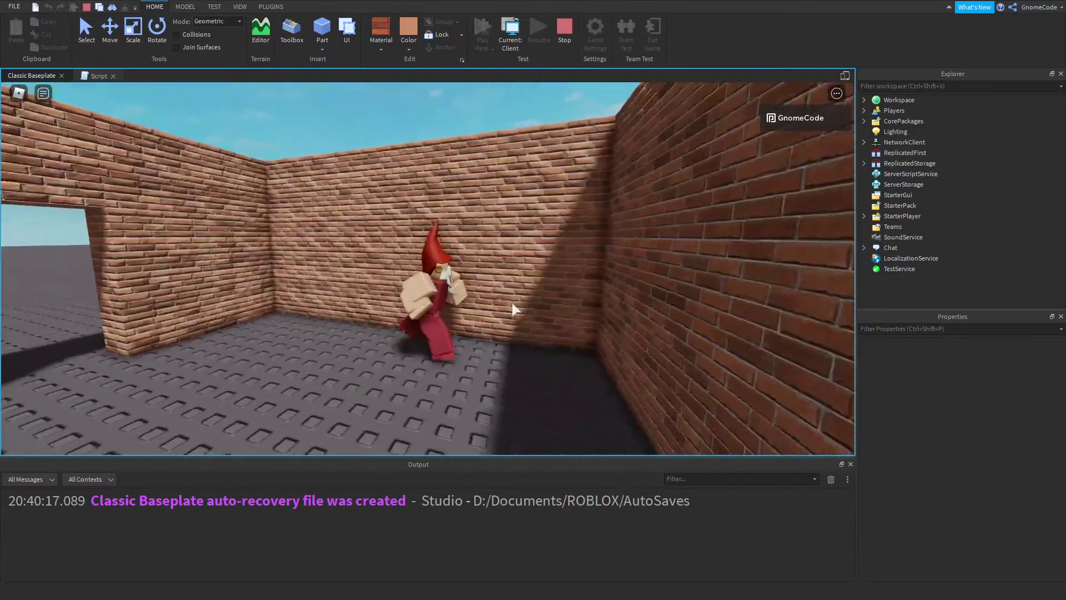
key("s")
right_click_drag(511, 302, 512, 303)
scroll(512, 303, "down", 4)
key("w")
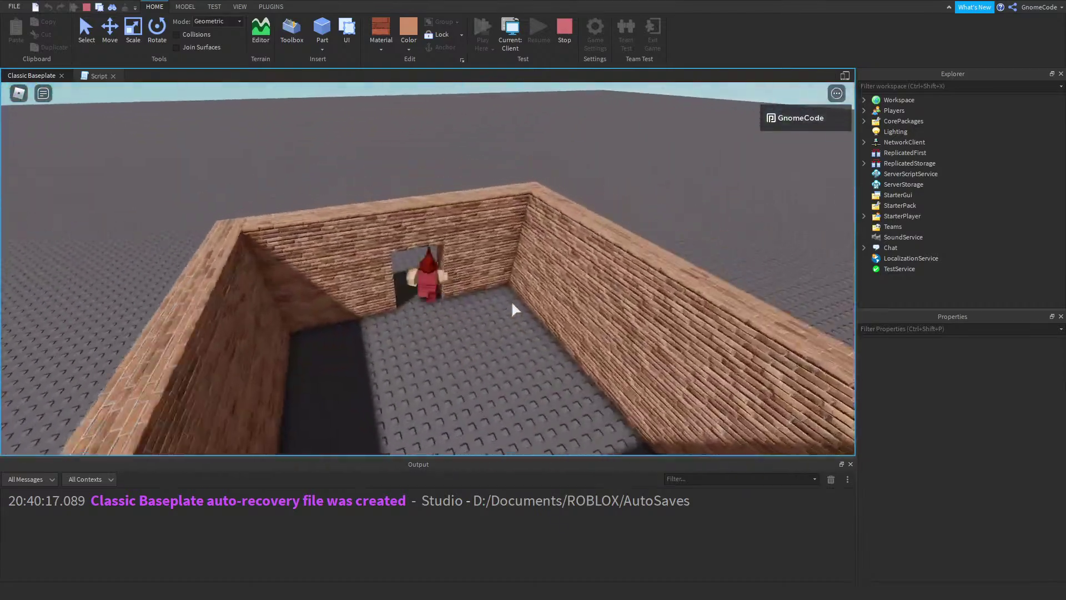
key("w")
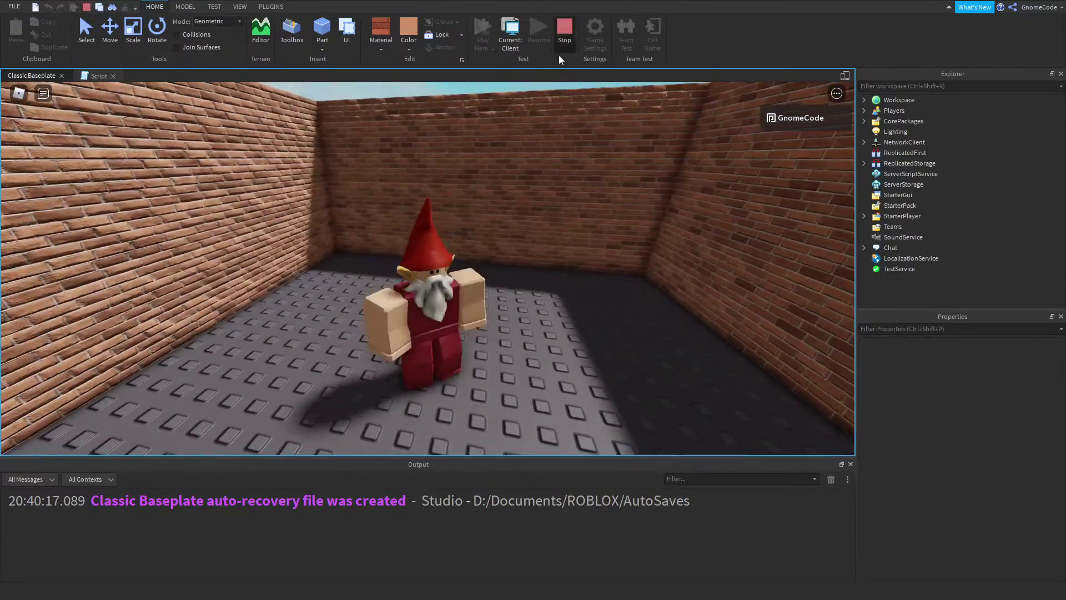
left_click(563, 34)
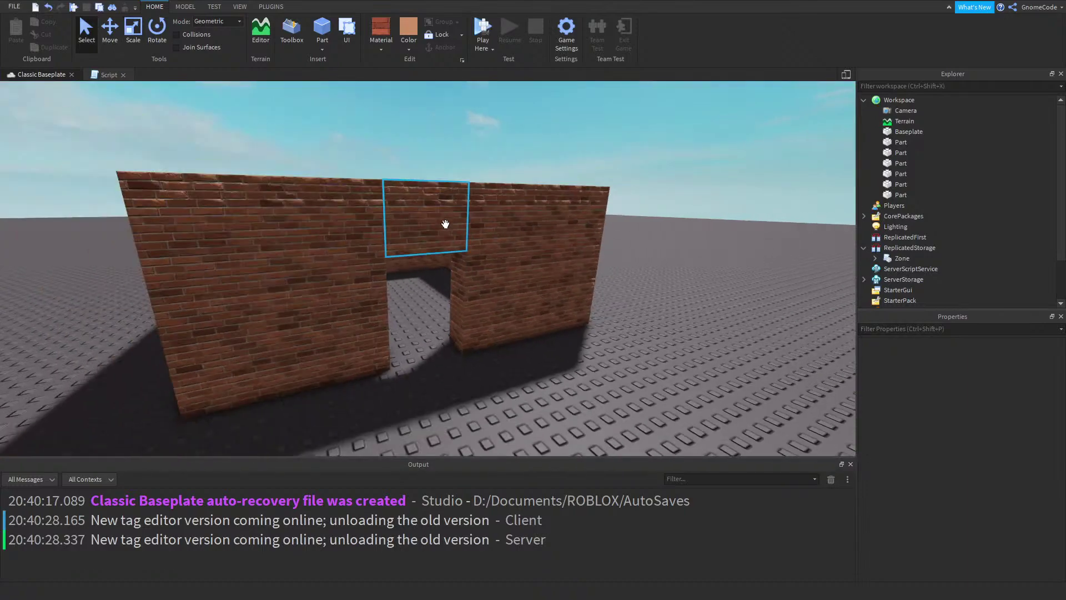
Move the lintel up to about -38.5, 15, 8 and extend the two front wall parts upward to match
left_click(445, 223)
key("f")
left_click(136, 41)
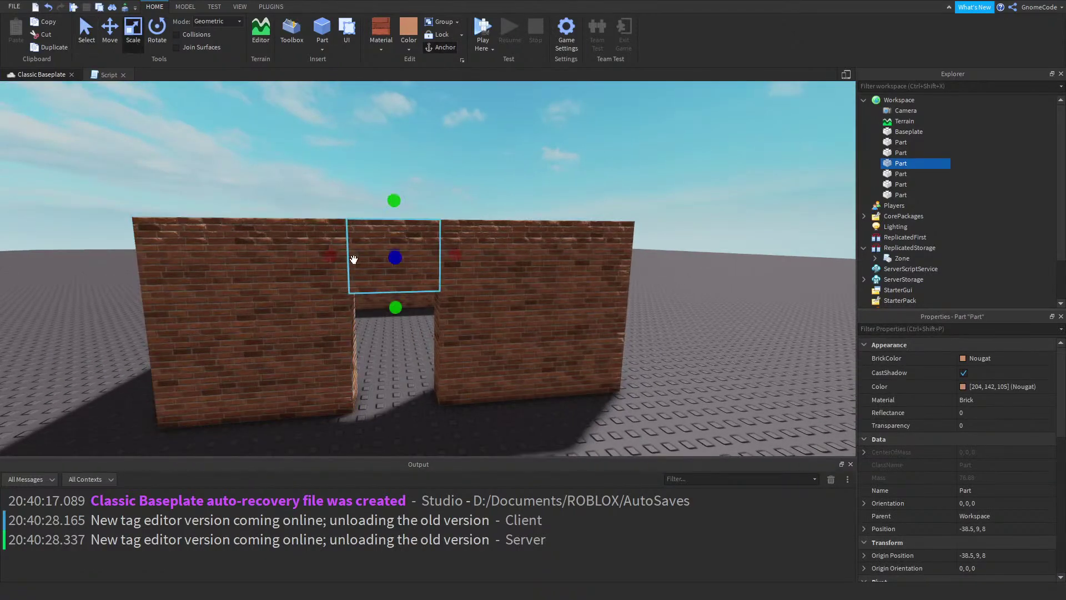
key("ctrl+2")
left_click_drag(395, 197, 395, 139)
scroll(344, 223, "down", 1)
left_click(345, 223)
key("ctrl+3")
left_click_drag(309, 212, 311, 133)
left_click(519, 298)
left_click_drag(490, 215, 495, 138)
Extend the side and back walls upward to the front wall's height, centring the side walls at height 8.5
right_click_drag(494, 138, 503, 183)
scroll(502, 183, "down", 3)
left_click(333, 278)
left_click_drag(376, 200, 376, 136)
right_click_drag(415, 138, 531, 198)
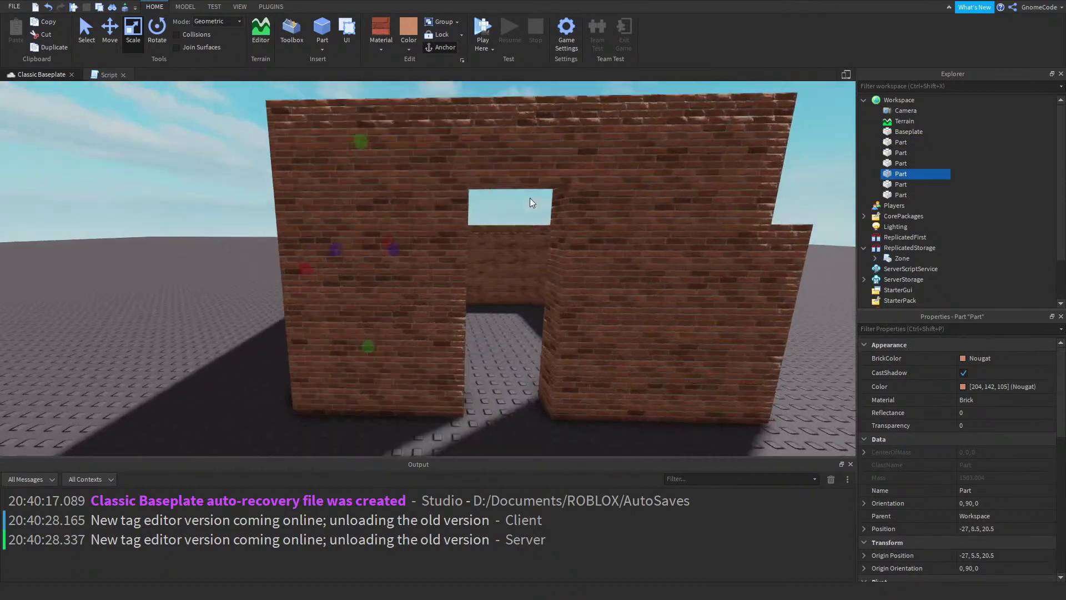
scroll(531, 202, "down", 5)
left_click(445, 250)
left_click(491, 289)
left_click_drag(490, 221, 481, 158)
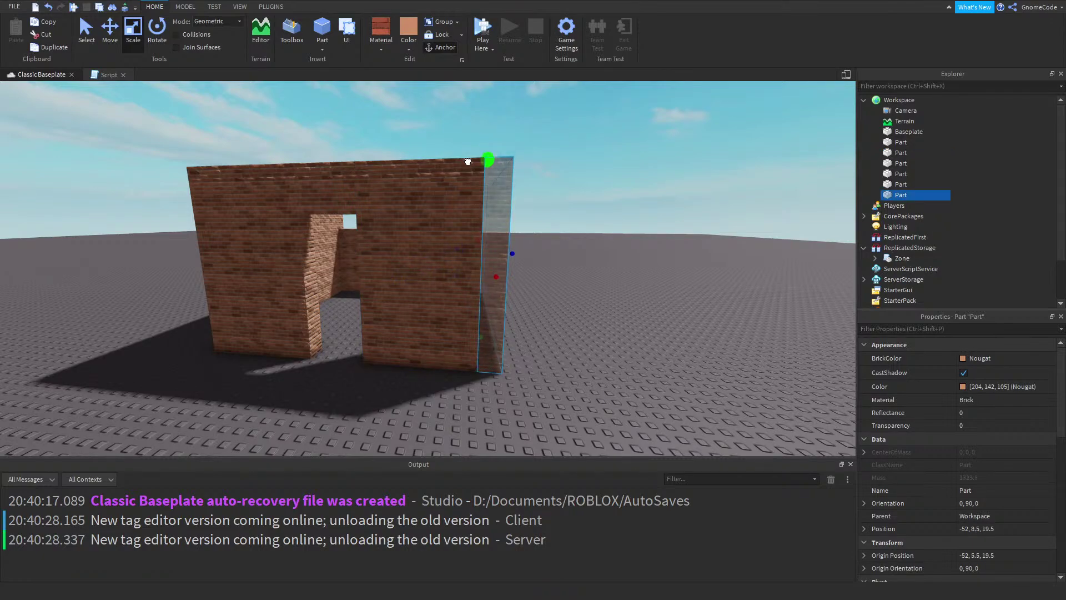
key("f")
left_click(493, 183)
Playtest the taller brick room, walking the character in and out through the high doorway, and stop the test
scroll(555, 149, "up", 3)
scroll(555, 149, "down", 10)
left_click(488, 23)
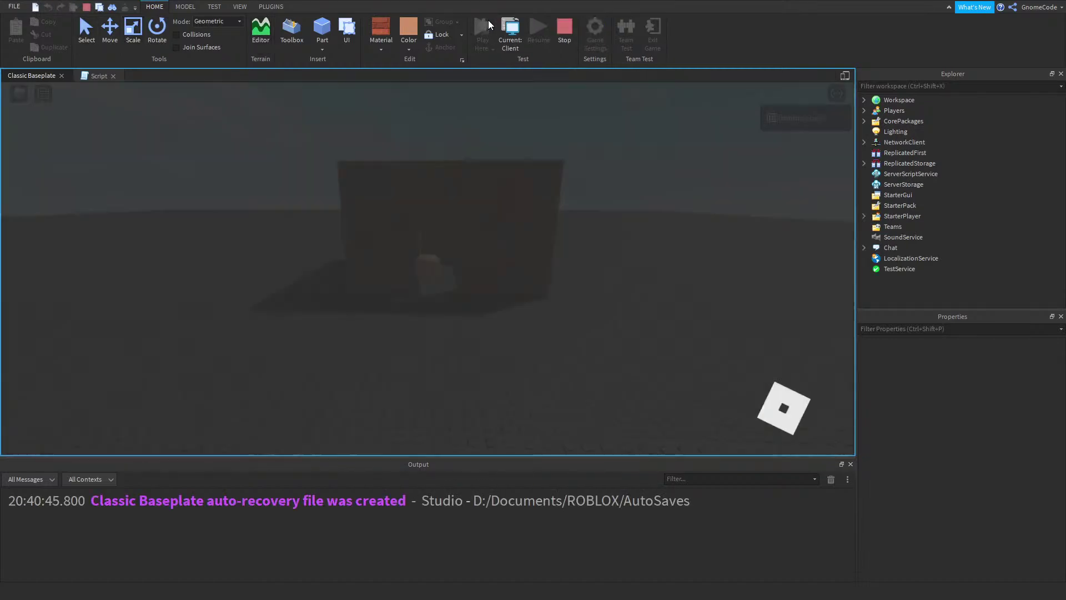
key("w")
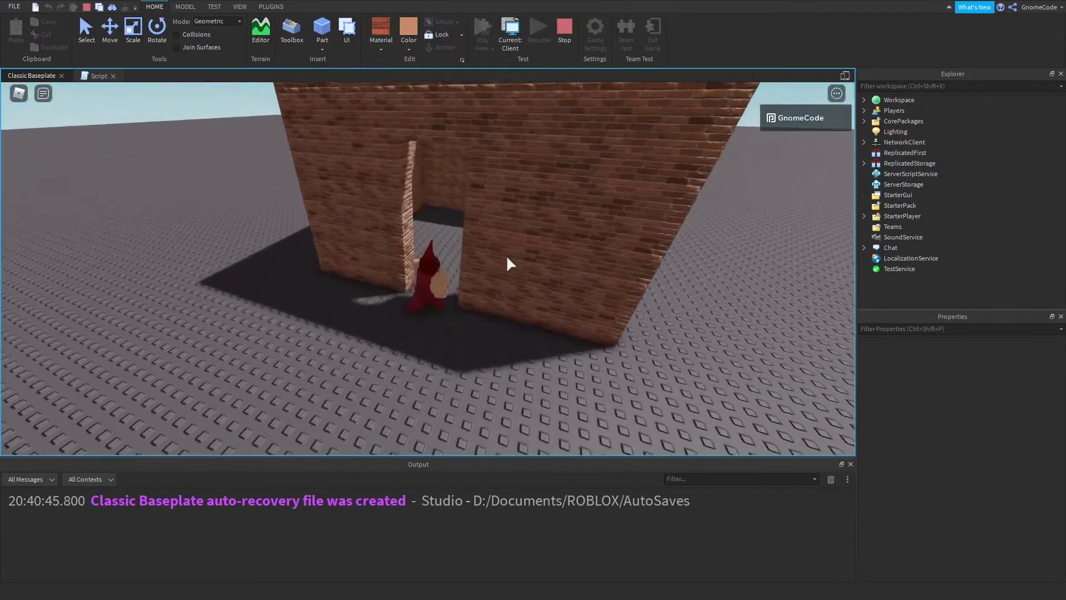
key("s")
right_click_drag(507, 259, 507, 259)
key("w")
key("s")
key("w")
key("s")
key("w")
right_click_drag(553, 295, 553, 295)
key("s")
key("w")
key("w")
right_click_drag(554, 295, 554, 295)
right_click_drag(528, 241, 486, 245)
left_click(562, 30)
Add a brick part between the wall tops and stretch it along the room's depth, centred at about -30, 15.5, 19.5
key("w")
key("e")
key("s")
left_click(322, 28)
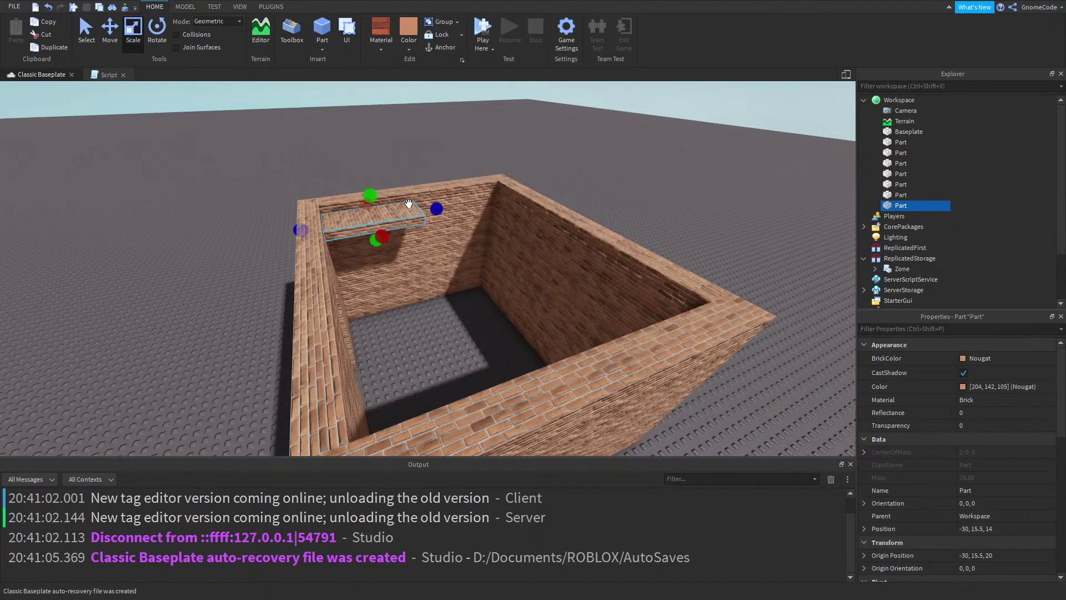
key("w")
right_click_drag(515, 237, 515, 237)
key("s")
key("w")
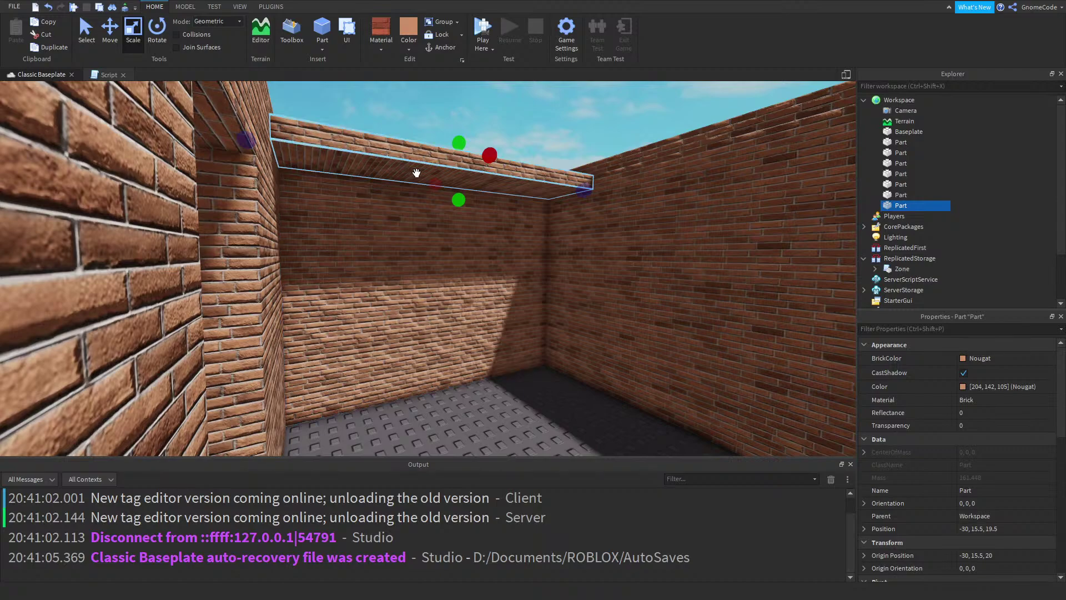
Widen the part across the room into a ceiling centred at about -39.5, 15.5, 19.5
left_click_drag(501, 162, 550, 177)
key("s")
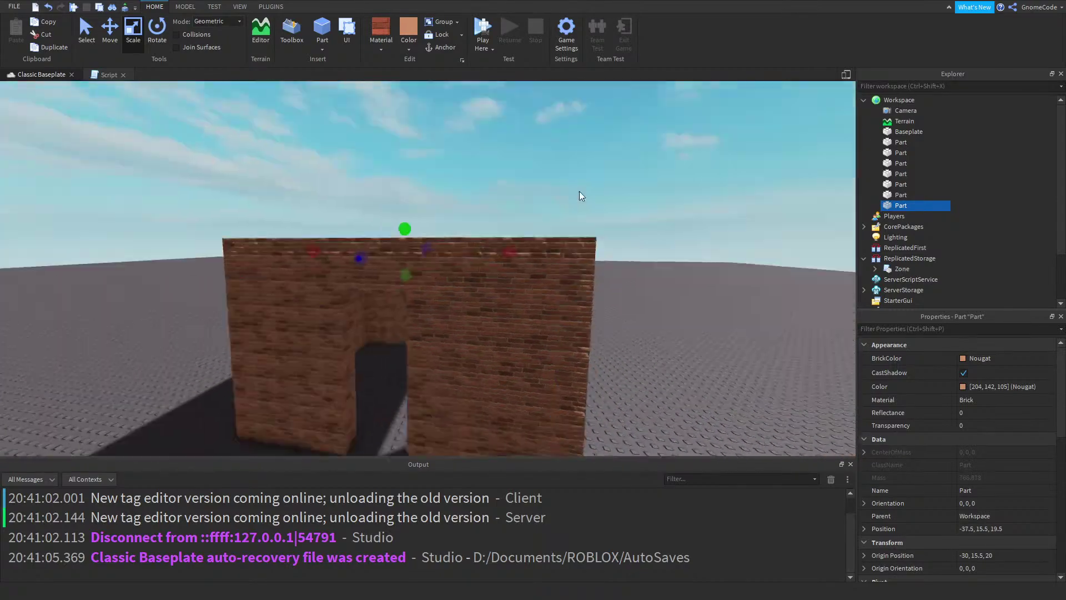
right_click_drag(579, 195, 579, 196)
left_click_drag(511, 229, 515, 229)
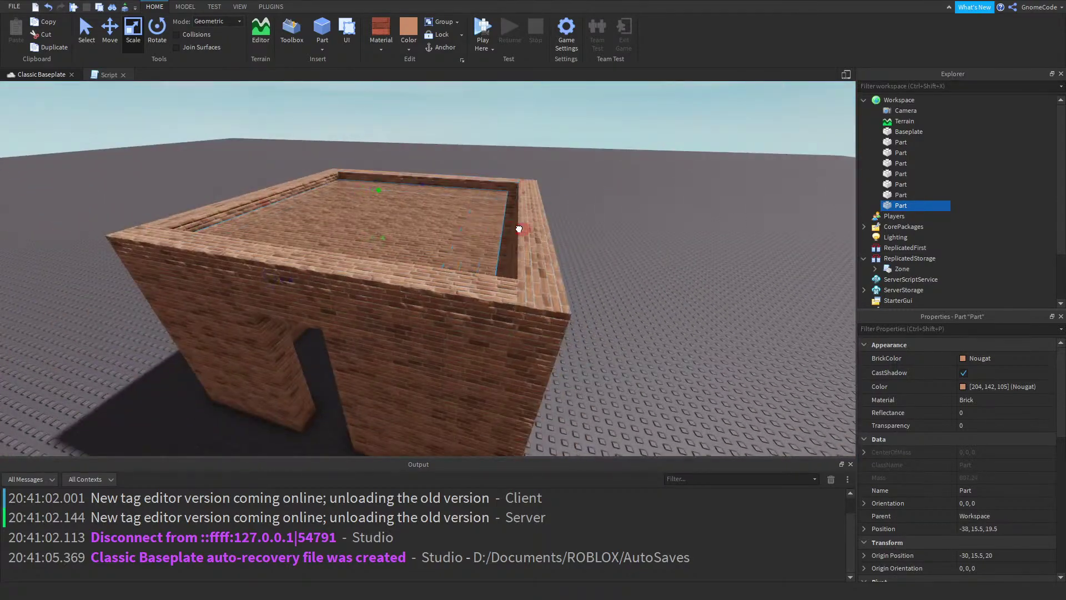
right_click_drag(513, 255, 513, 255)
key("s")
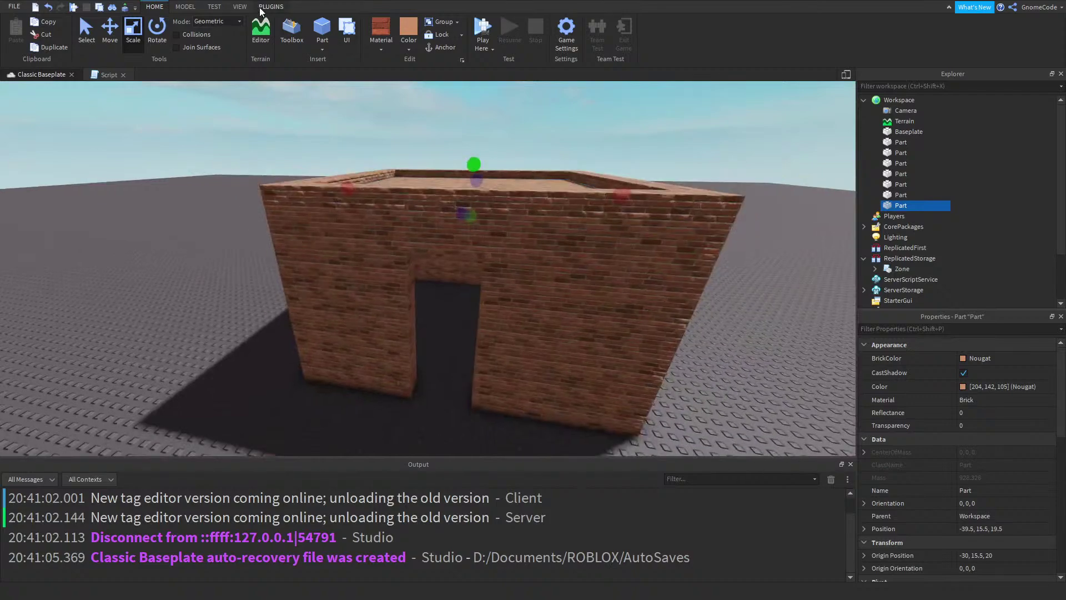
Insert an R15 Block Rig dummy with the Rig Builder and position it inside the room
left_click(266, 8)
left_click(408, 34)
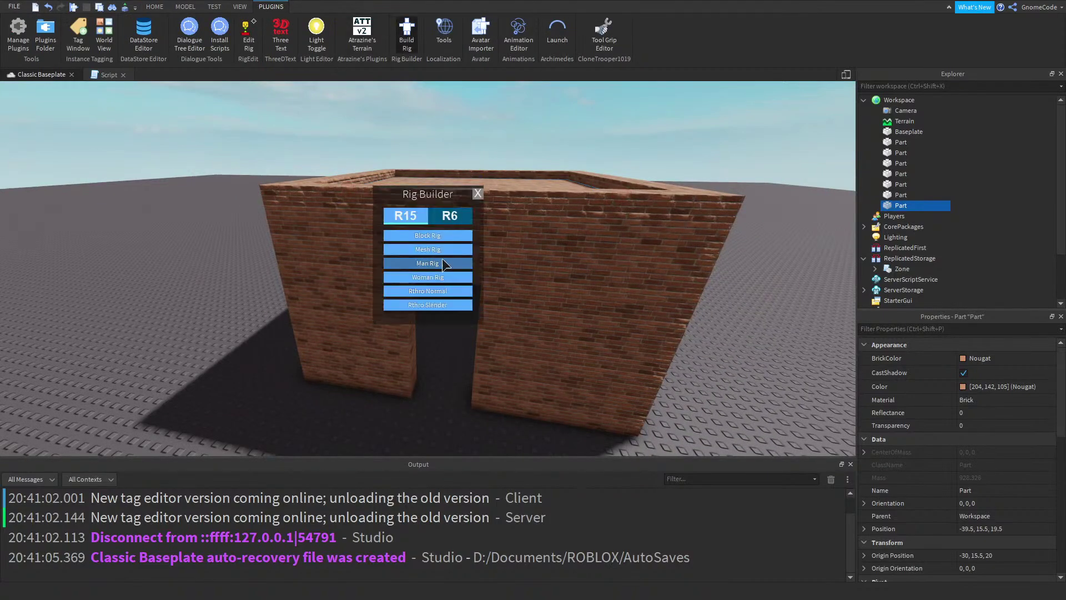
left_click(427, 232)
left_click_drag(435, 276, 456, 399)
left_click_drag(438, 351, 442, 353)
right_click_drag(458, 391, 458, 391)
key("w")
key("s")
left_click(516, 387)
left_click_drag(387, 356, 433, 310)
left_click(523, 364)
Lower the ceiling part to just above the dummy's head, at about -39.5, 7.5, 19.5
right_click_drag(498, 231, 488, 219)
key("s")
left_click(484, 138)
left_click_drag(595, 119, 557, 366)
key("w")
right_click_drag(528, 337, 530, 276)
key("s")
key("s")
key("w")
key("s")
key("w")
key("d")
Change the ceiling part's material to Smooth Plastic
left_click(507, 107)
key("s")
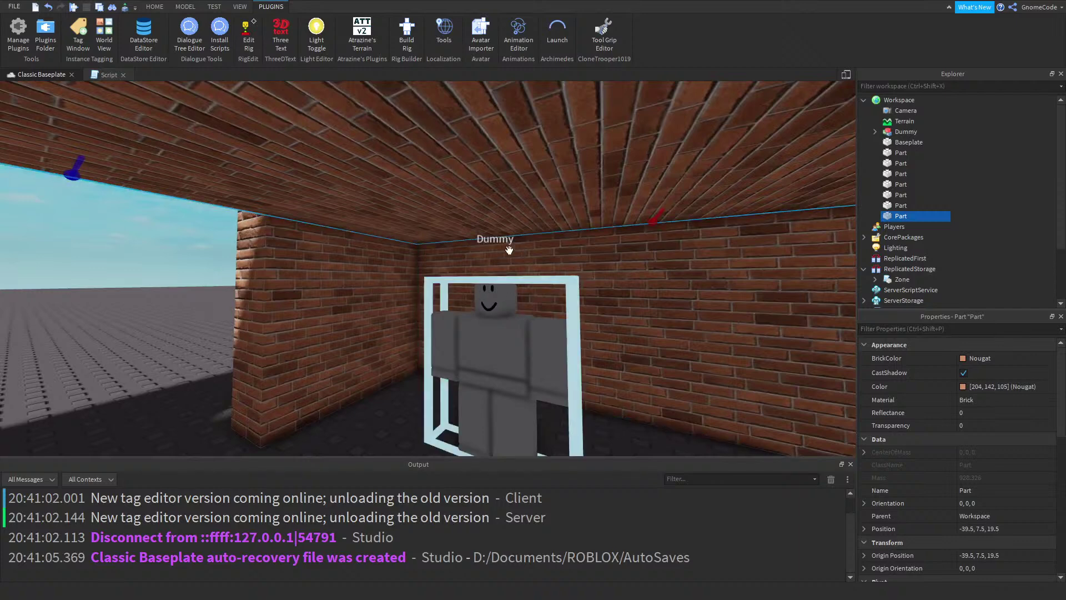
left_click(155, 7)
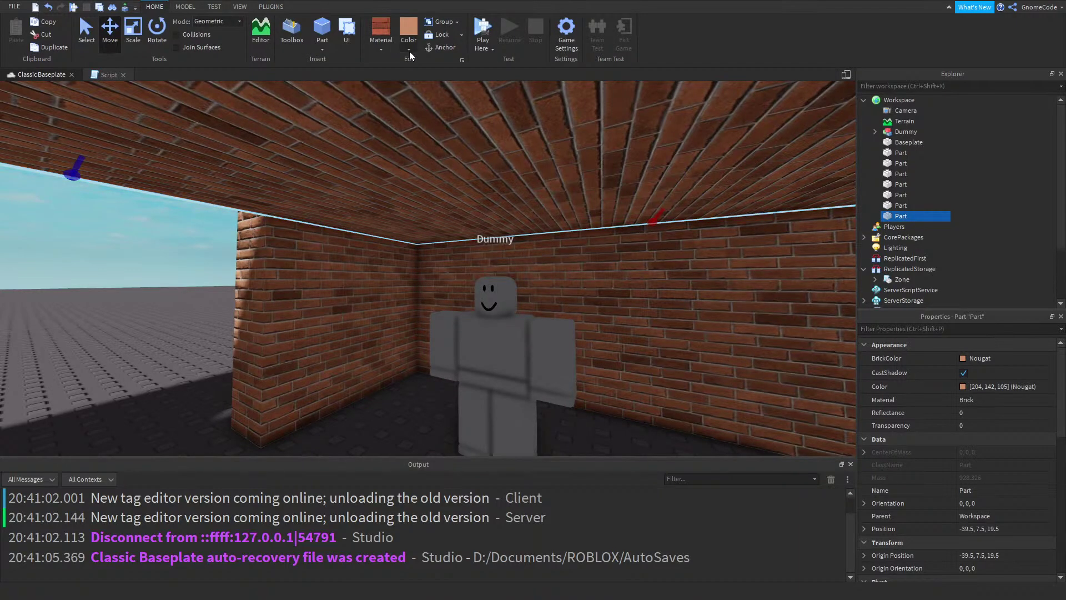
left_click(378, 45)
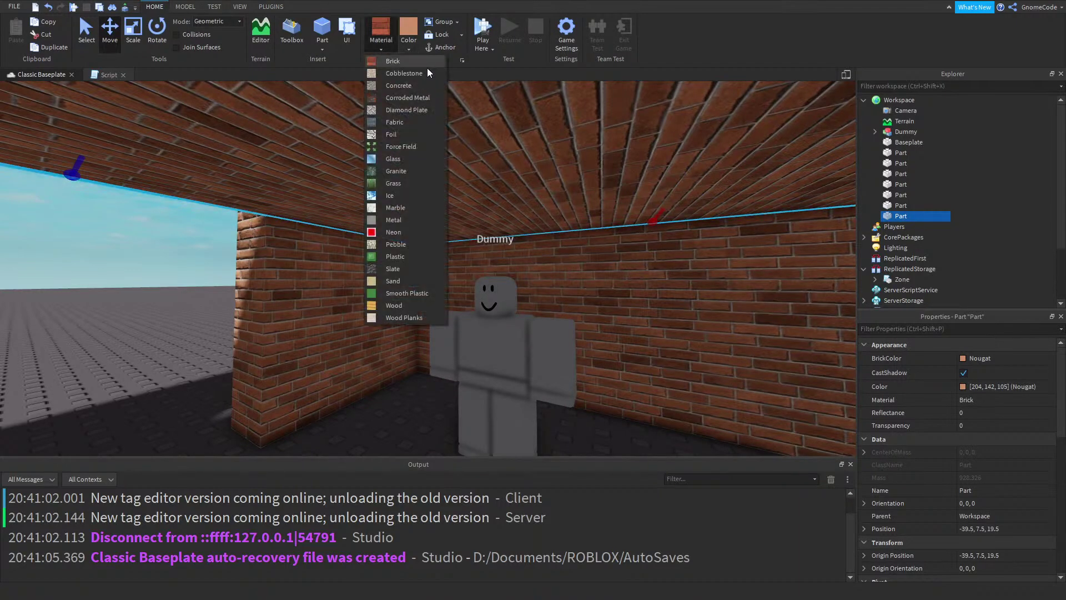
left_click(418, 293)
right_click_drag(418, 294, 529, 382)
Extend the lintel downward with the Scale tool to shorten the doorway, centring it at about -38.5, 12, 8
key("s")
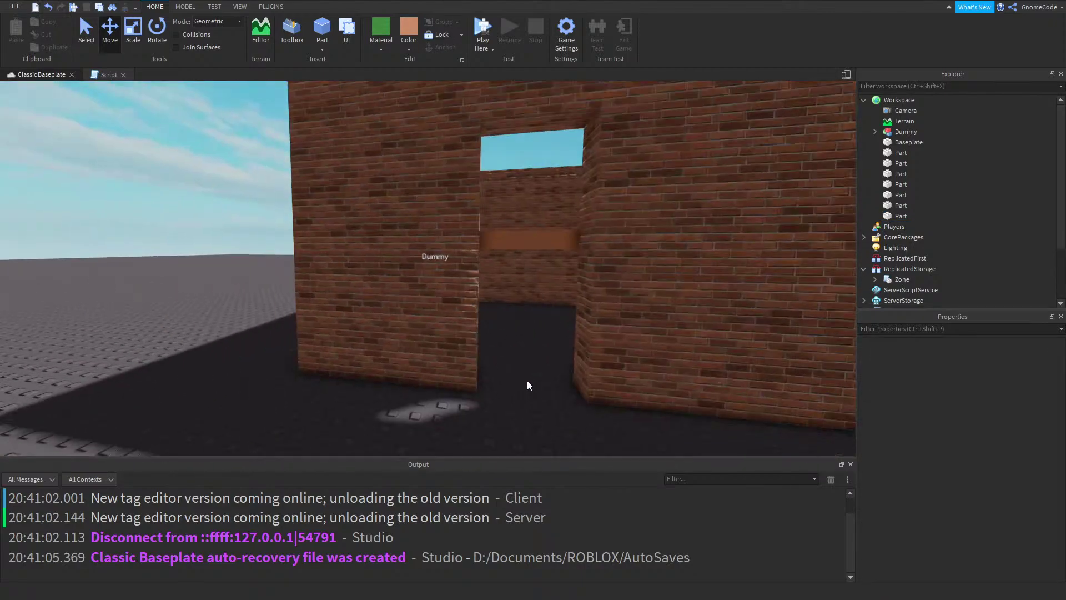
key("s")
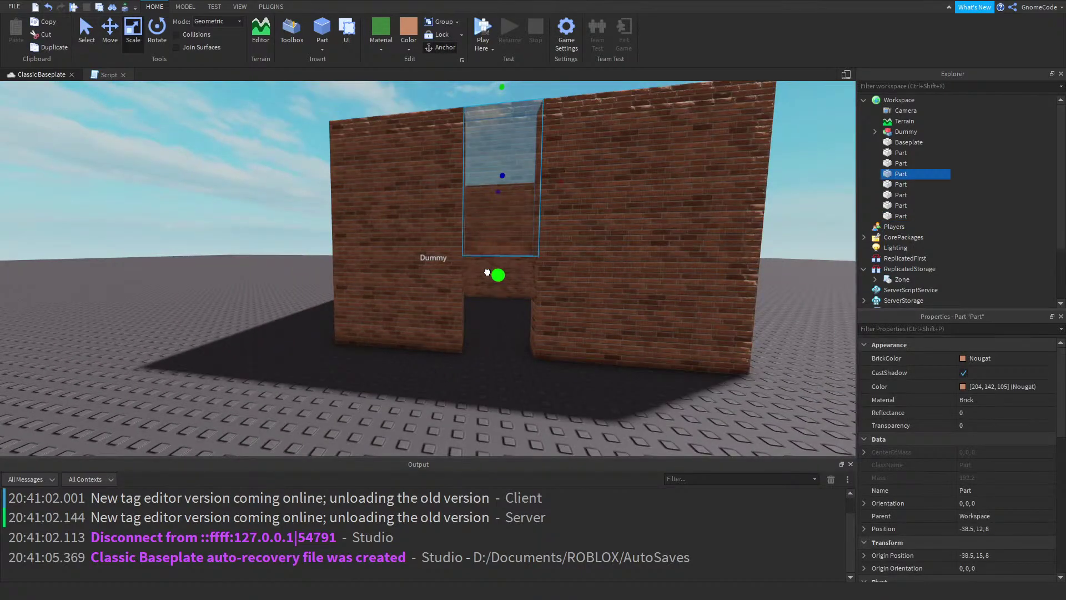
key("w")
right_click_drag(509, 366, 509, 366)
key("s")
key("f")
Playtest the room by walking the character in through the shortened doorway, and stop the test
left_click(488, 30)
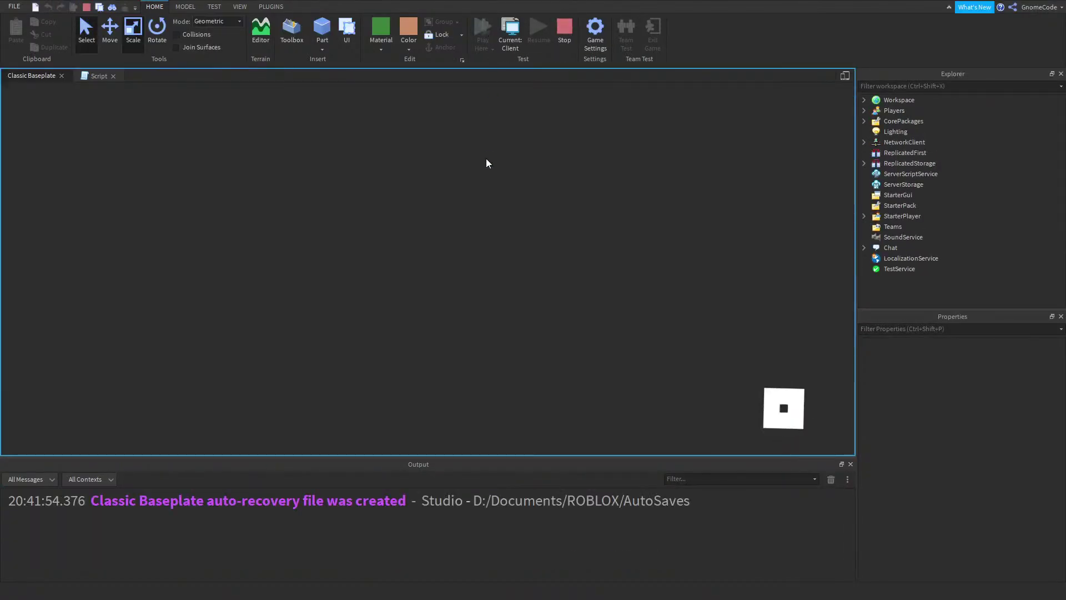
key("w")
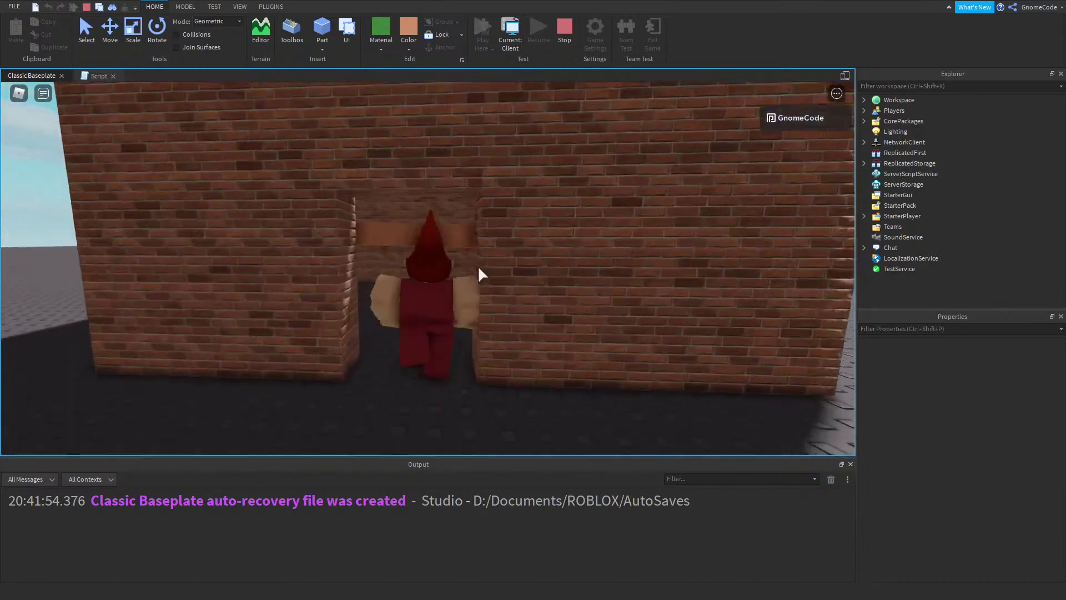
left_click(564, 30)
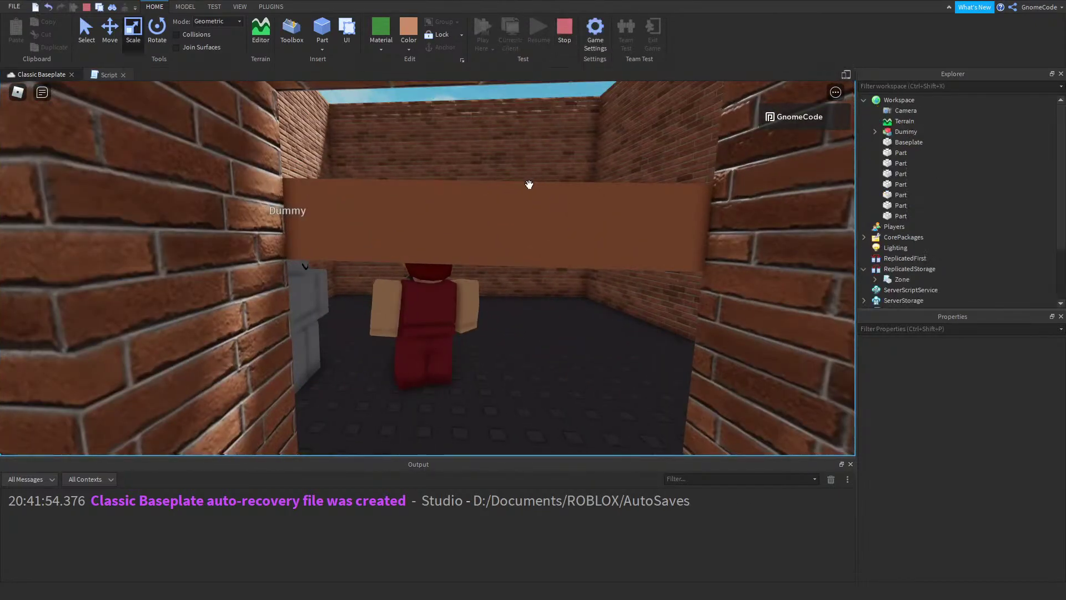
Select the smooth plastic ceiling part and anchor it
scroll(572, 309, "up", 5)
left_click(526, 239)
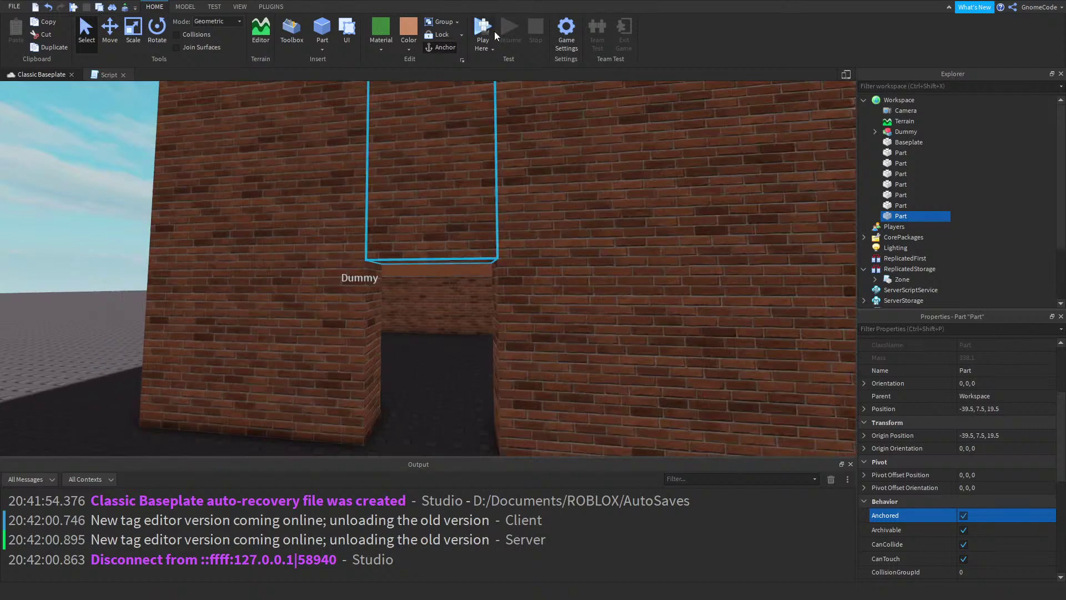
Start a playtest and walk the character through the doorway into the room, viewing its scale beside the dummy
left_click(495, 31)
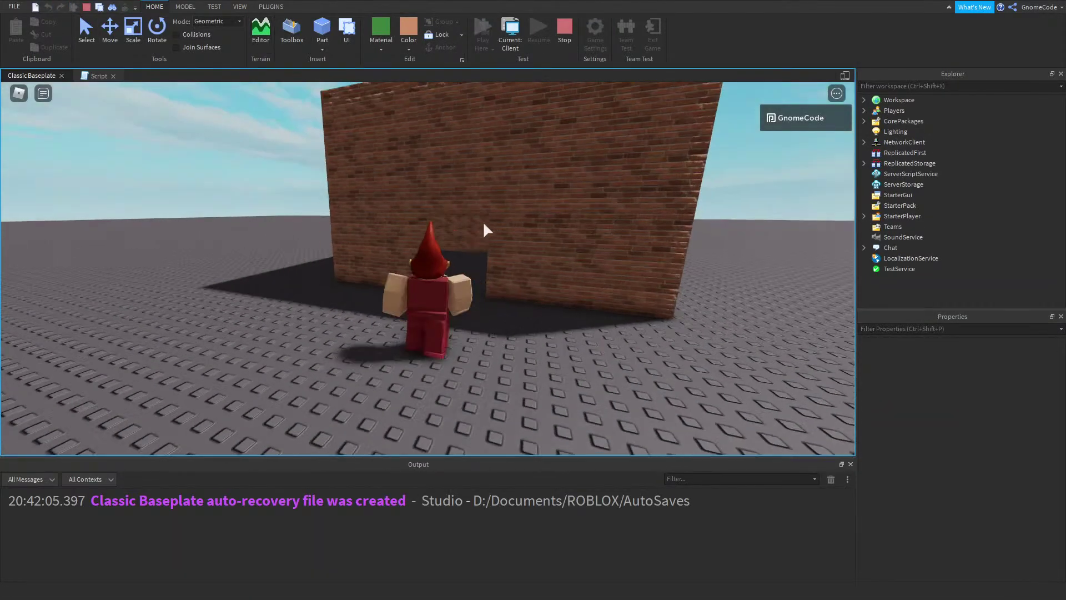
key("w")
right_click_drag(484, 224, 497, 229)
scroll(497, 229, "up", 5)
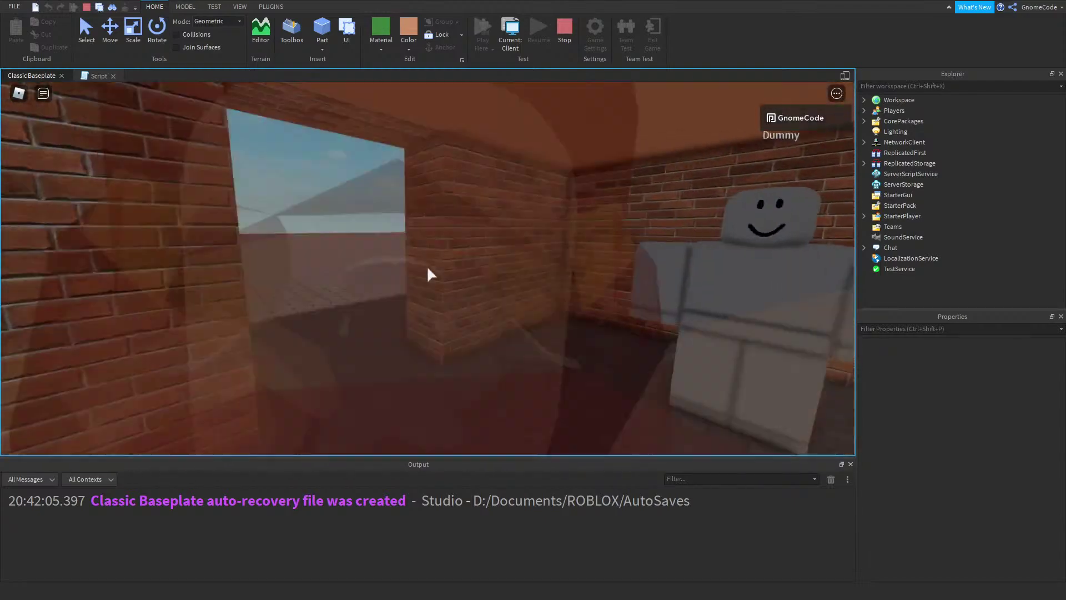
key("w")
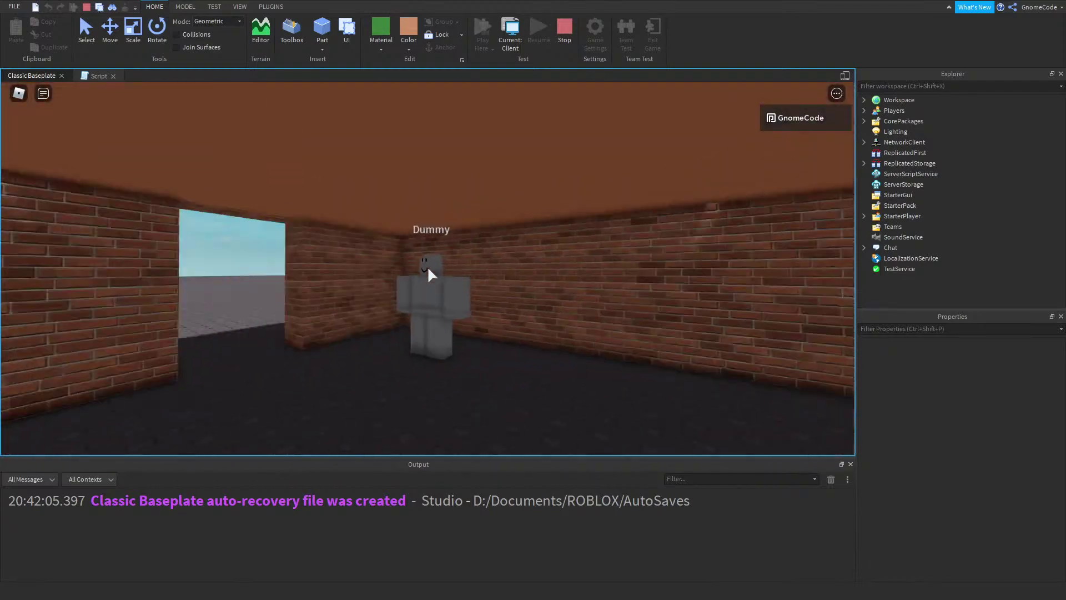
scroll(532, 275, "down", 5)
right_click_drag(531, 275, 541, 267)
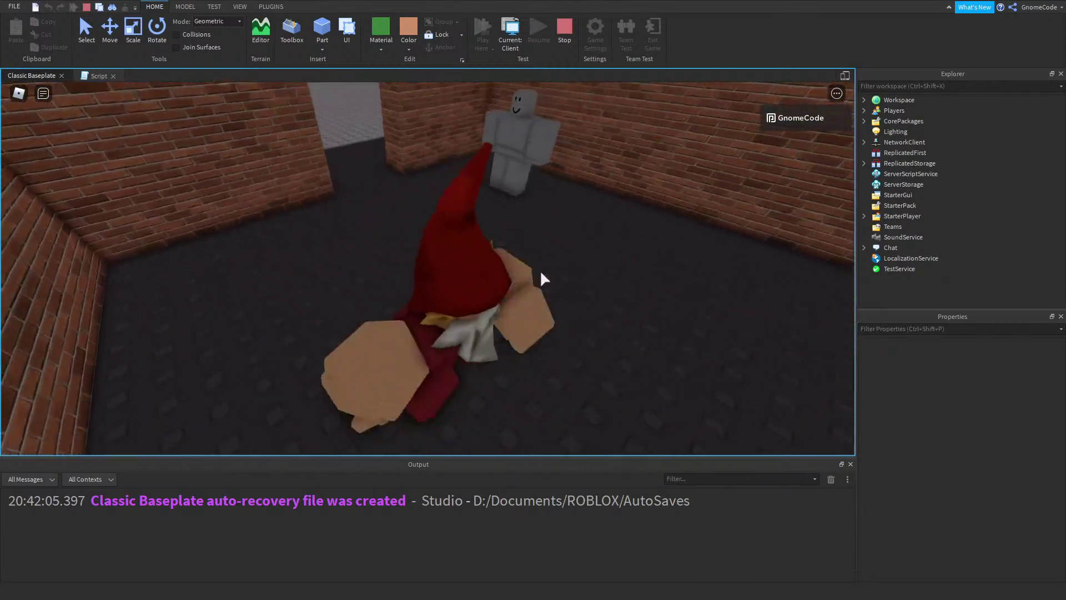
key("w")
key("s")
scroll(540, 268, "down", 5)
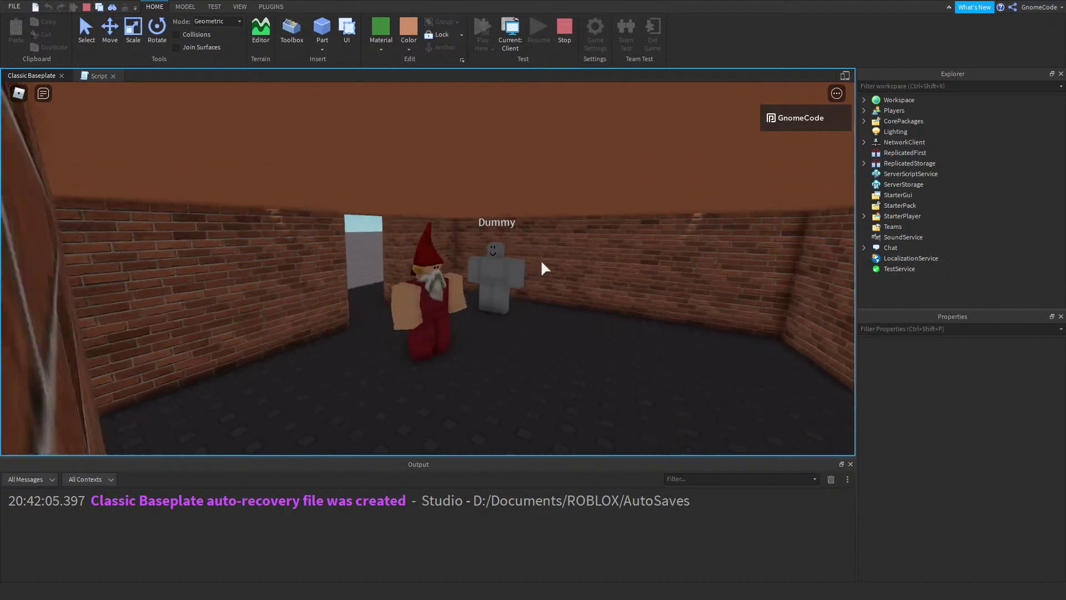
scroll(541, 258, "up", 5)
key("w")
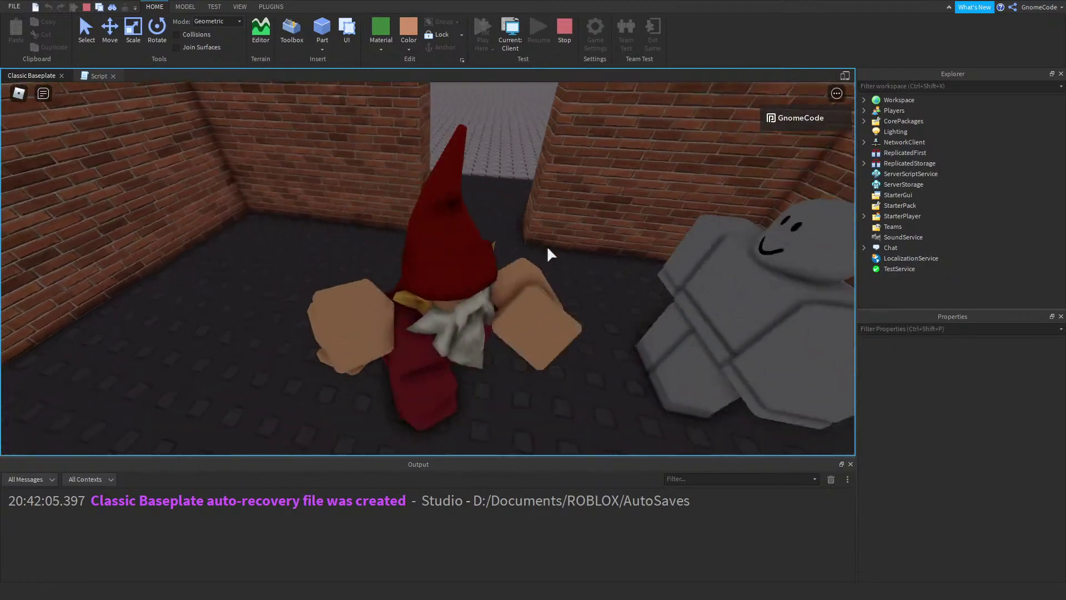
Walk the character around the room's interior and back outside to judge the ceiling and doorway height
key("d")
key("a")
key("s")
right_click_drag(546, 246, 545, 238)
key("d")
key("s")
key("w")
key("s")
key("d")
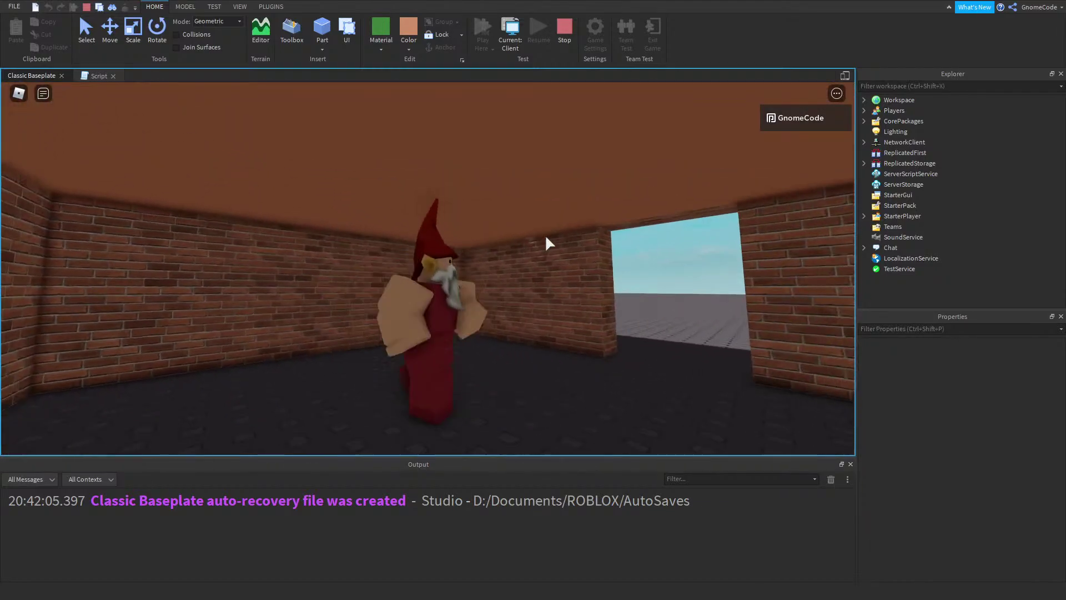
key("s")
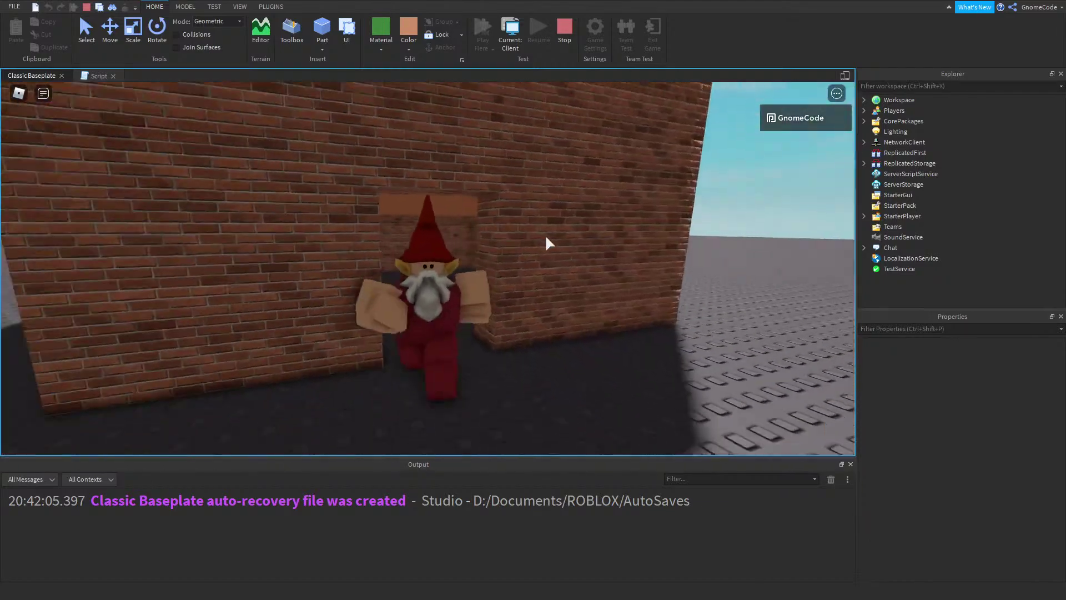
key("s")
right_click_drag(478, 281, 479, 281)
scroll(479, 281, "down", 3)
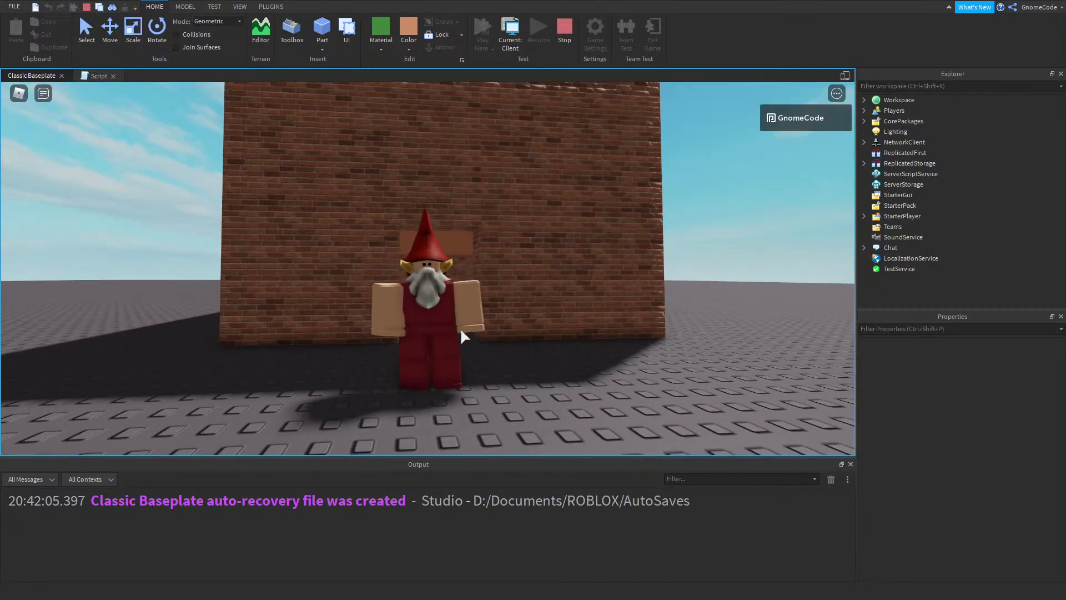
scroll(487, 308, "up", 2)
key("d")
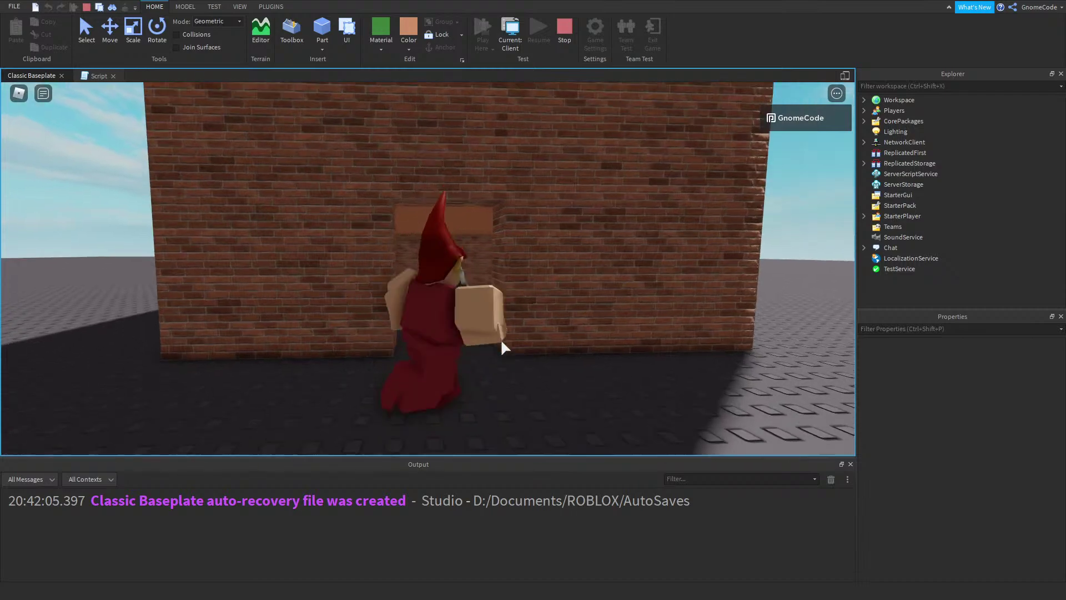
Walk the character back into the room and around the dummy, return outside, and stop the playtest
key("w")
key("s")
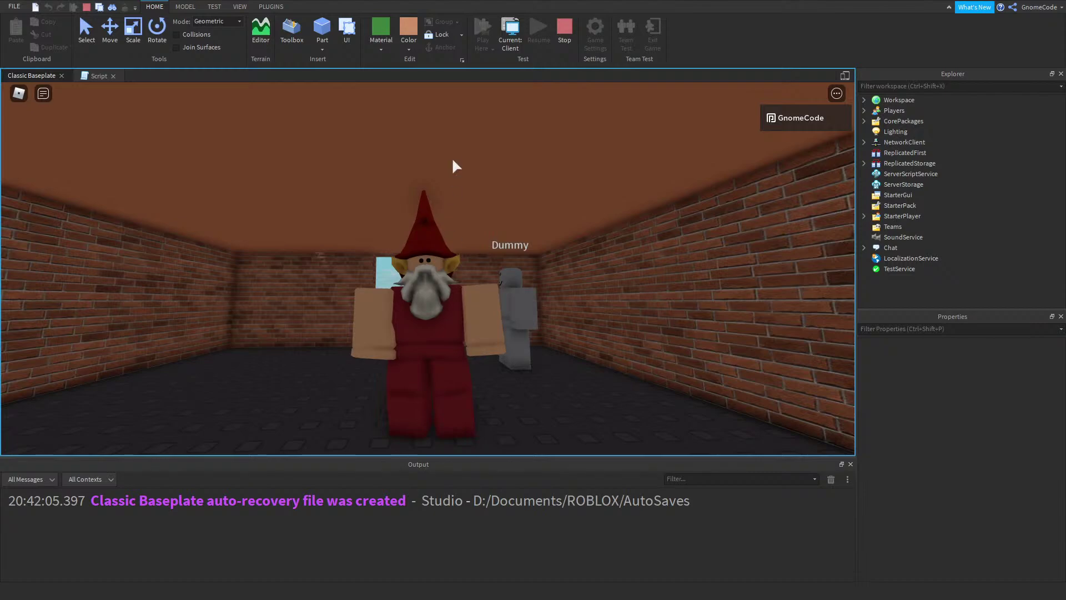
key("w")
right_click_drag(532, 258, 534, 256)
key("d")
key("w")
key("s")
key("w")
scroll(532, 258, "down", 5)
scroll(532, 257, "up", 5)
key("w")
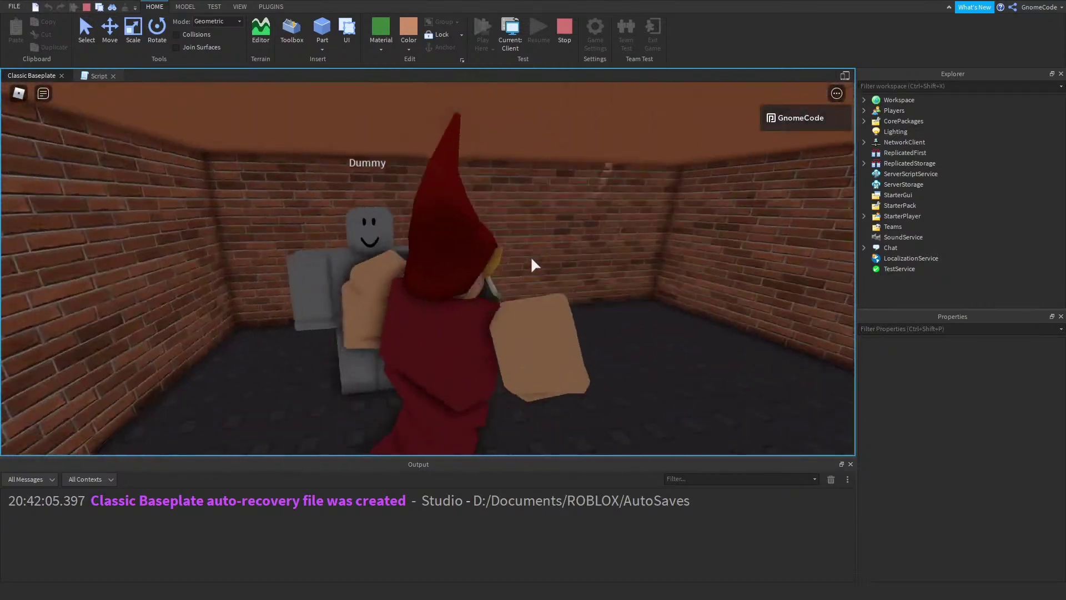
key("s")
key("a")
key("s")
key("w")
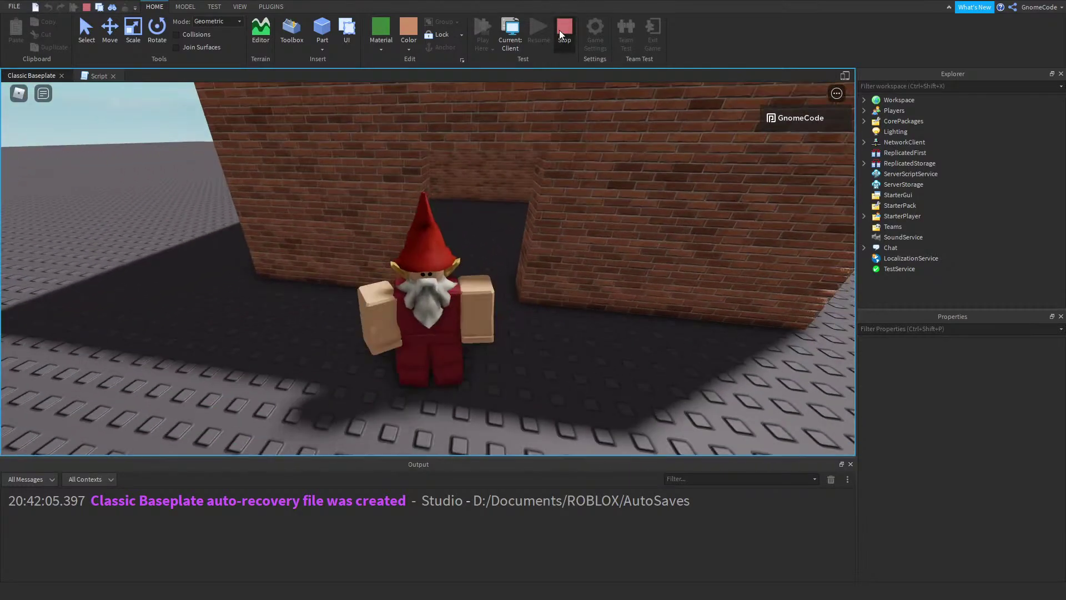
left_click(565, 28)
Raise the smooth plastic ceiling with the Move tool to position -39.5, 15.5, 19.5
scroll(488, 295, "down", 10)
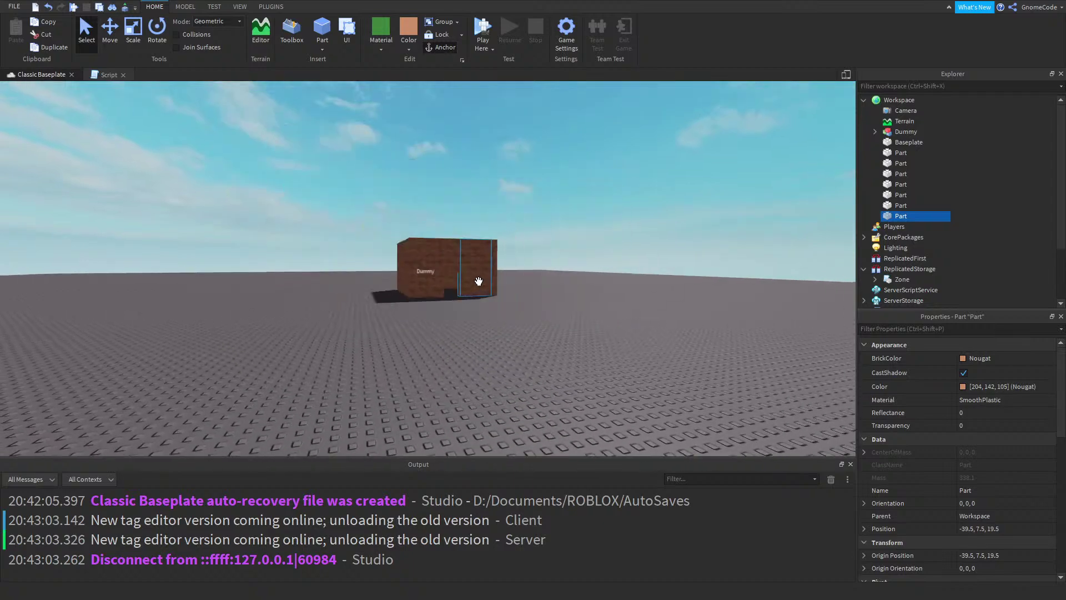
scroll(474, 278, "up", 6)
scroll(458, 318, "up", 5)
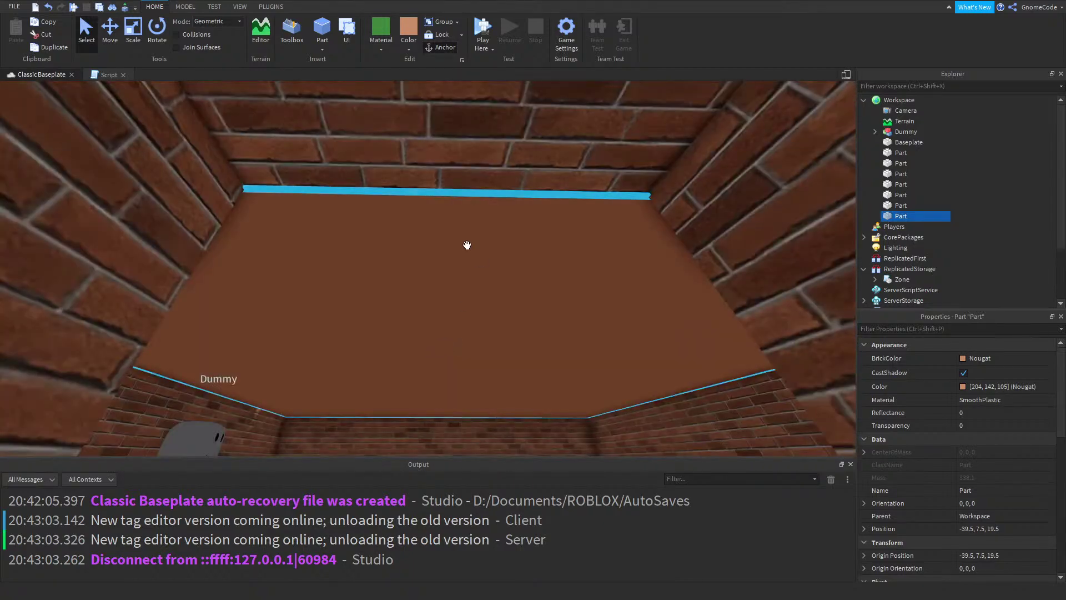
scroll(433, 233, "down", 8)
scroll(500, 333, "up", 5)
left_click_drag(487, 310, 489, 238)
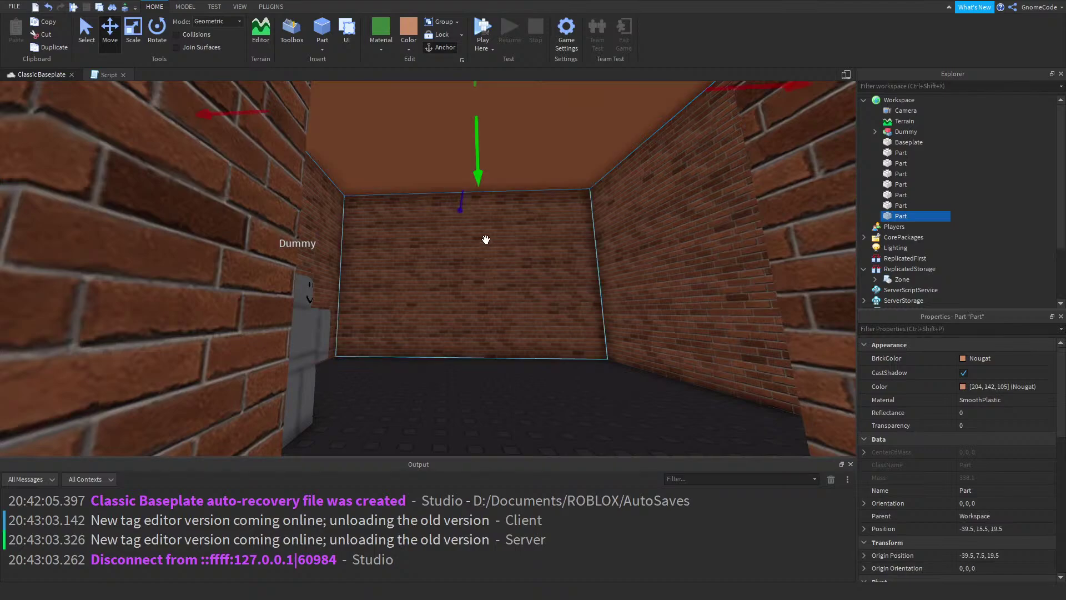
Move the long wall at -39.5, 8.5, 31 and the adjoining wall at -52, 8.5, 19.5 outward to enlarge the room
scroll(488, 238, "up", 6)
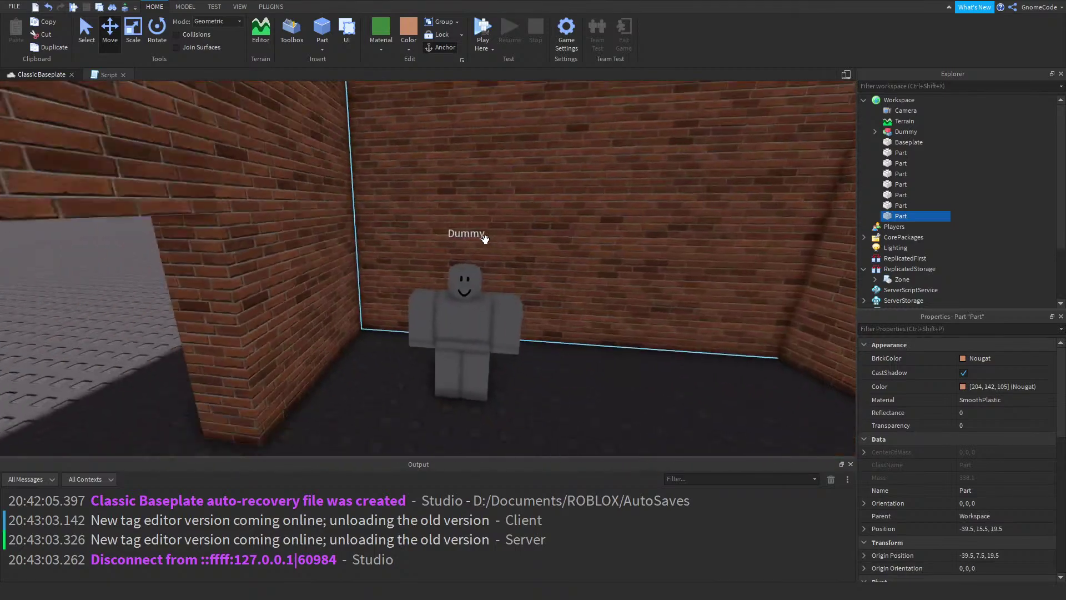
right_click_drag(485, 239, 485, 238)
scroll(485, 240, "down", 3)
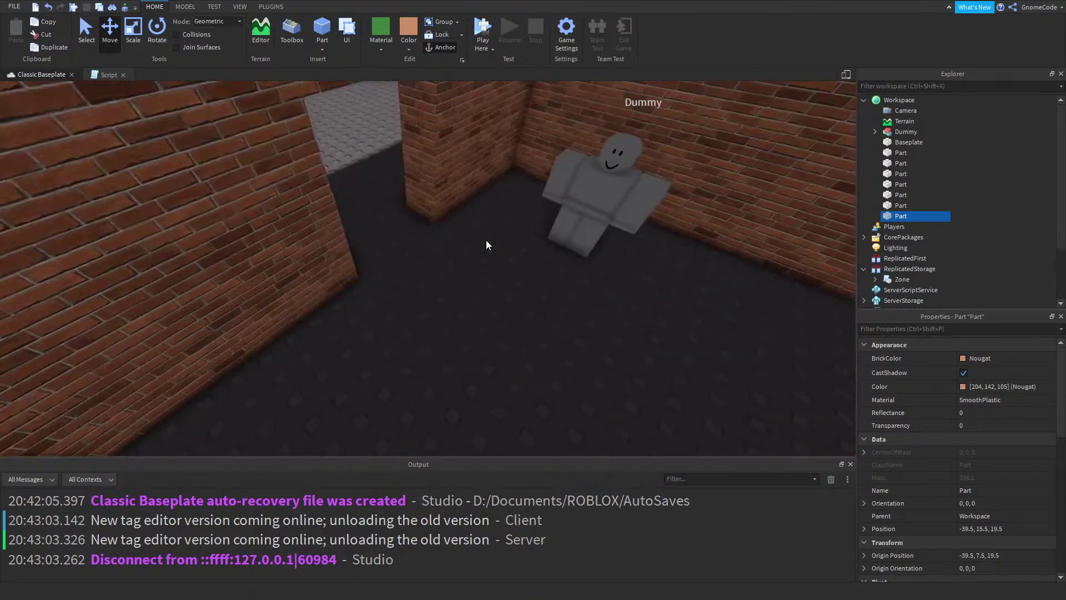
right_click_drag(582, 272, 582, 268)
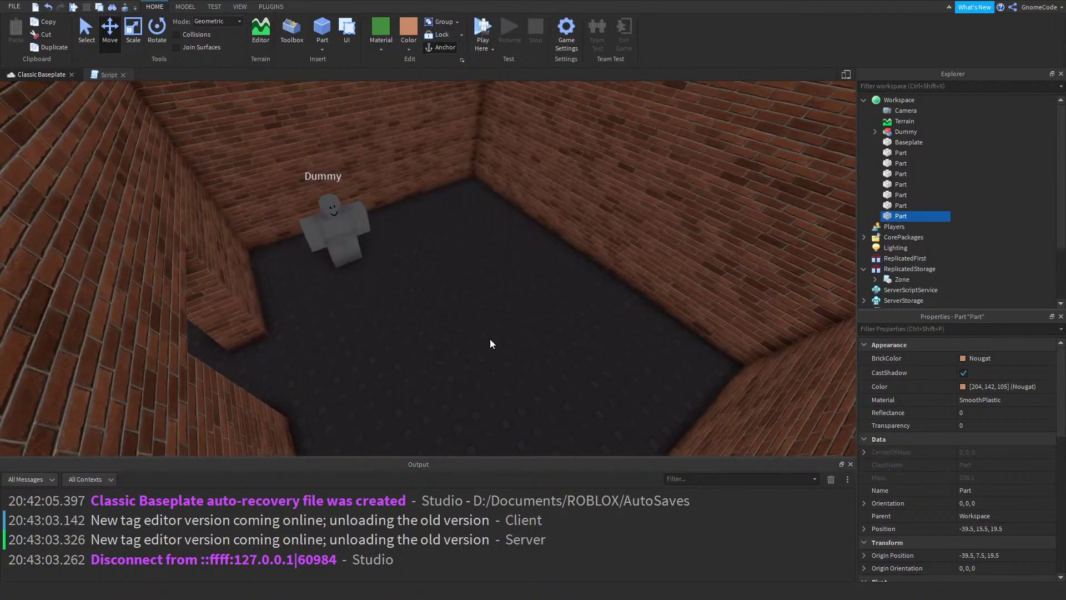
right_click_drag(506, 305, 517, 252)
left_click(517, 299)
key("f")
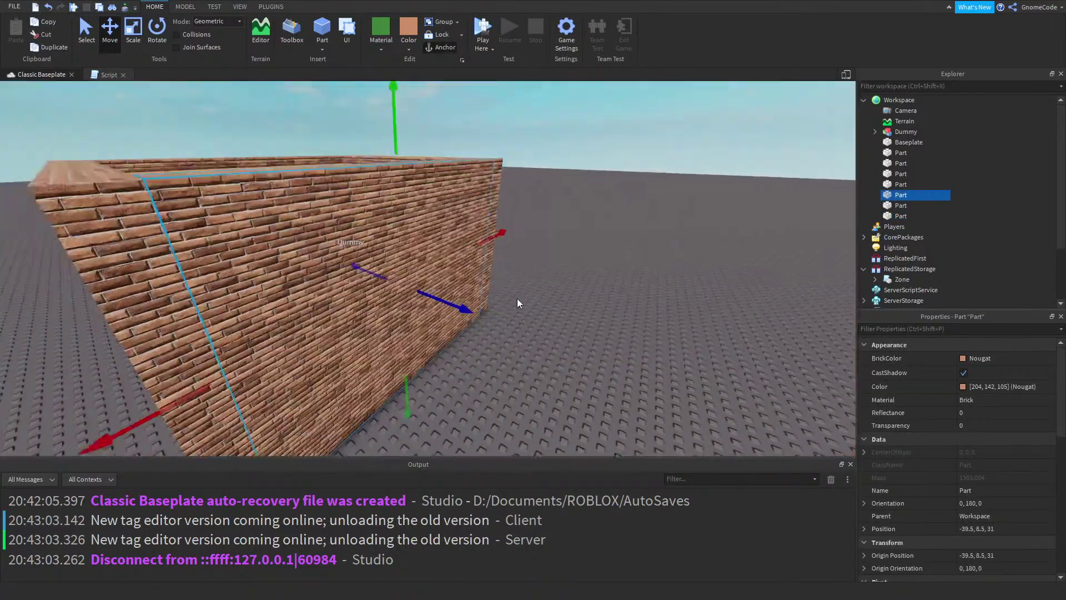
left_click_drag(442, 296, 611, 371)
left_click(313, 292)
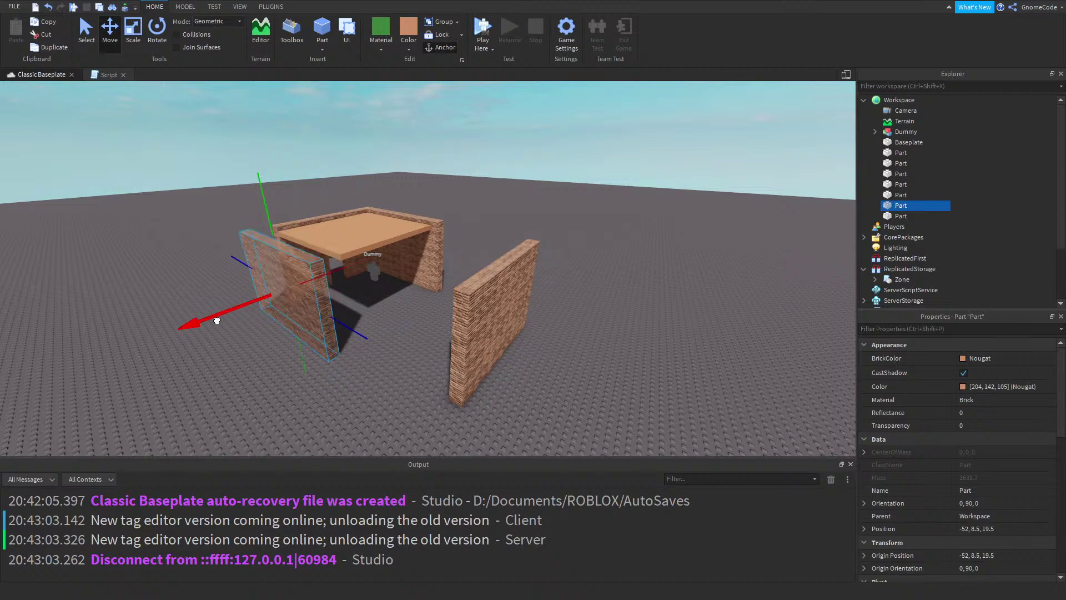
left_click_drag(248, 304, 95, 356)
Extend the brick walls with the Scale tool to close the gaps around the enlarged room
left_click_drag(446, 365, 474, 431)
key("s")
key("a")
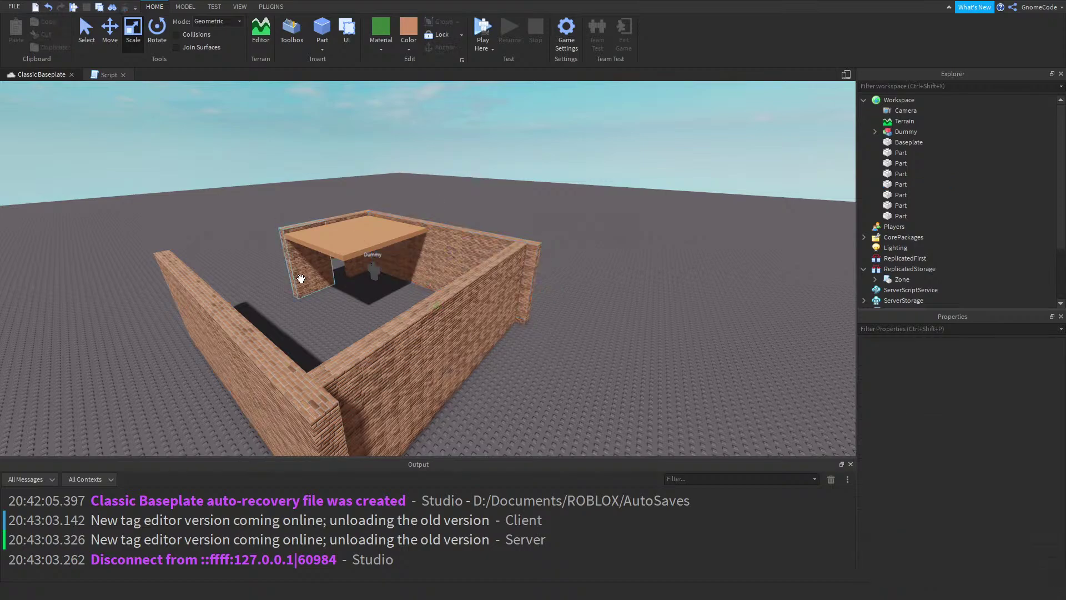
left_click(358, 197)
Insert a part near the enlarged room's corner and scale it into a wide flat slab centred at -63, 0.5, 42.5
key("w")
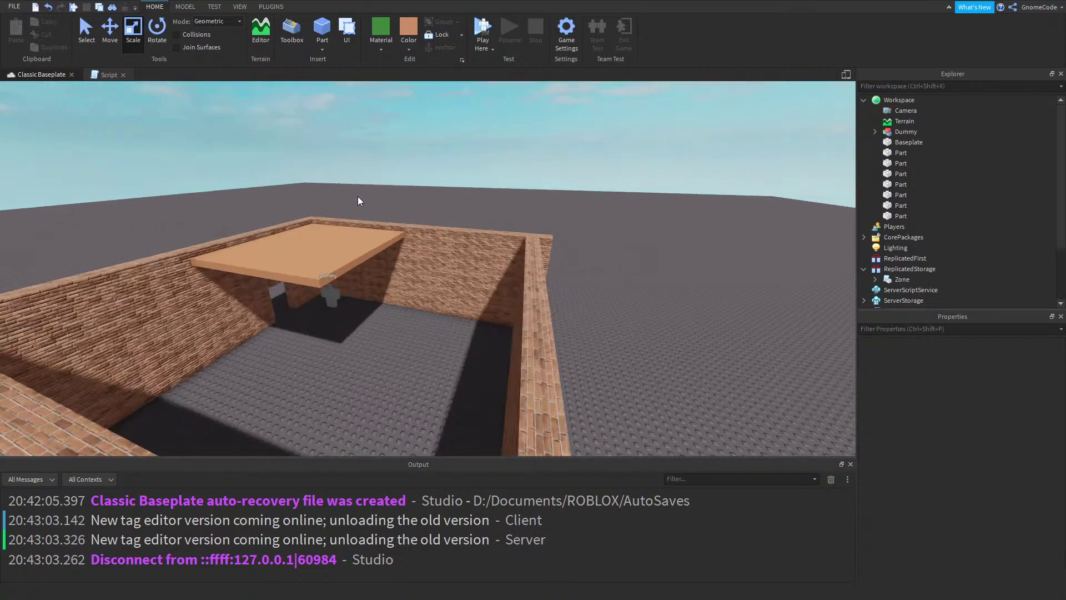
right_click_drag(358, 197, 411, 239)
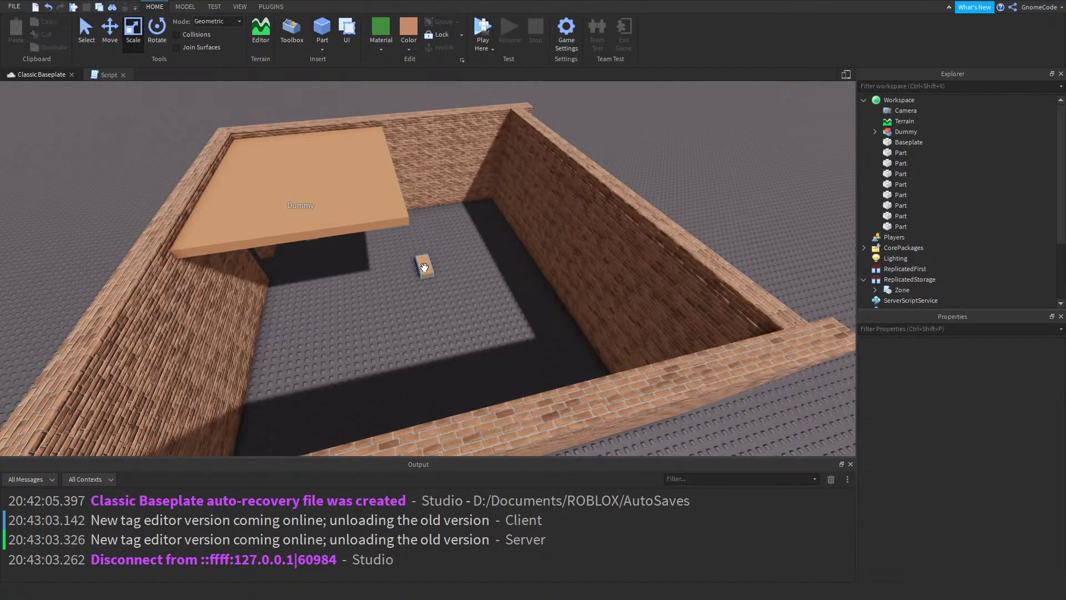
scroll(542, 341, "up", 10)
left_click_drag(580, 219, 704, 284)
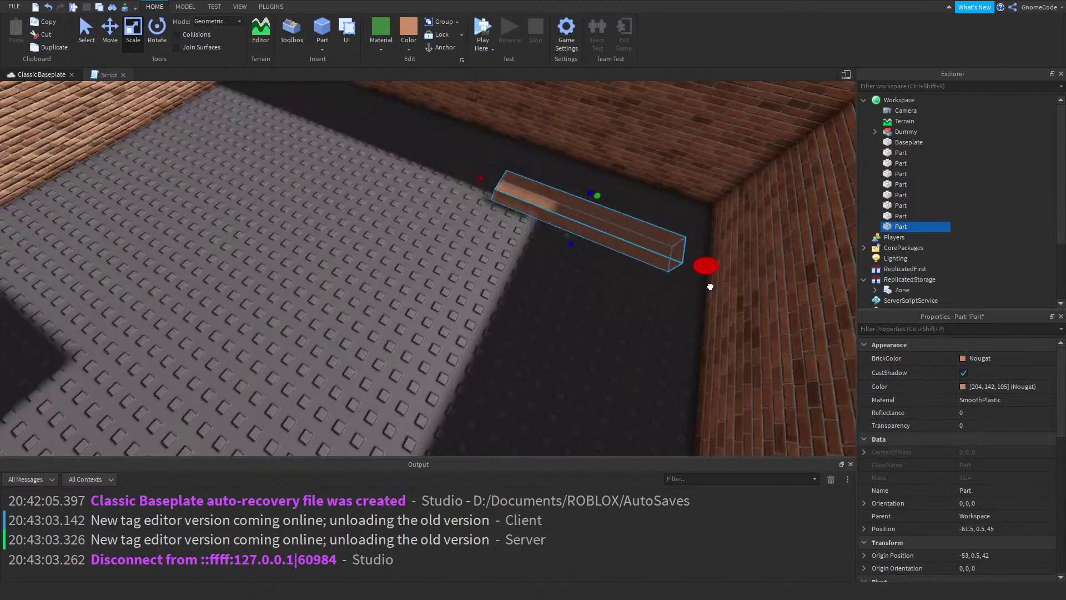
left_click_drag(598, 257, 571, 328)
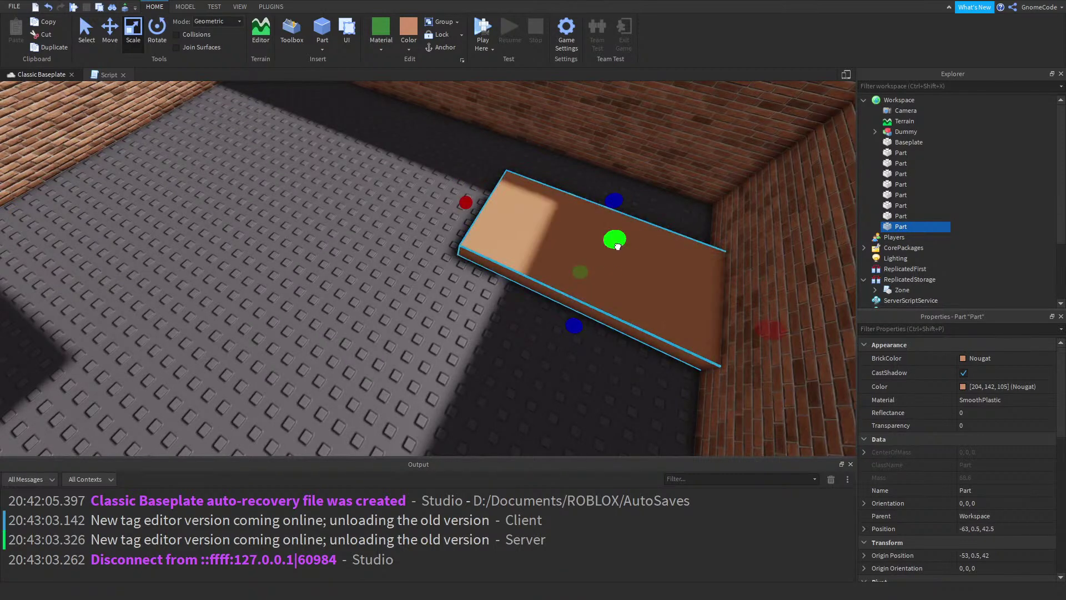
Scale the slab upward into a tall block centred at -63, 2.5, 42.5 and colour it dark orange-brown
left_click_drag(614, 238, 674, 182)
left_click(408, 50)
left_click(548, 218)
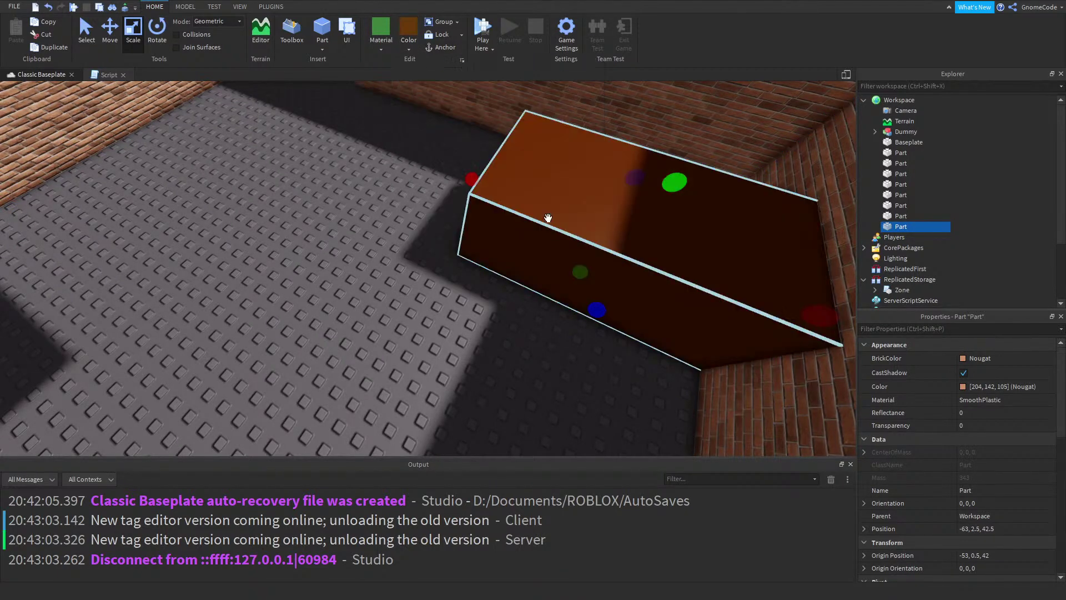
Move the dummy across the room to stand behind the orange-brown block in the corner
scroll(683, 191, "down", 2)
right_click_drag(683, 191, 186, 238)
left_click(244, 261)
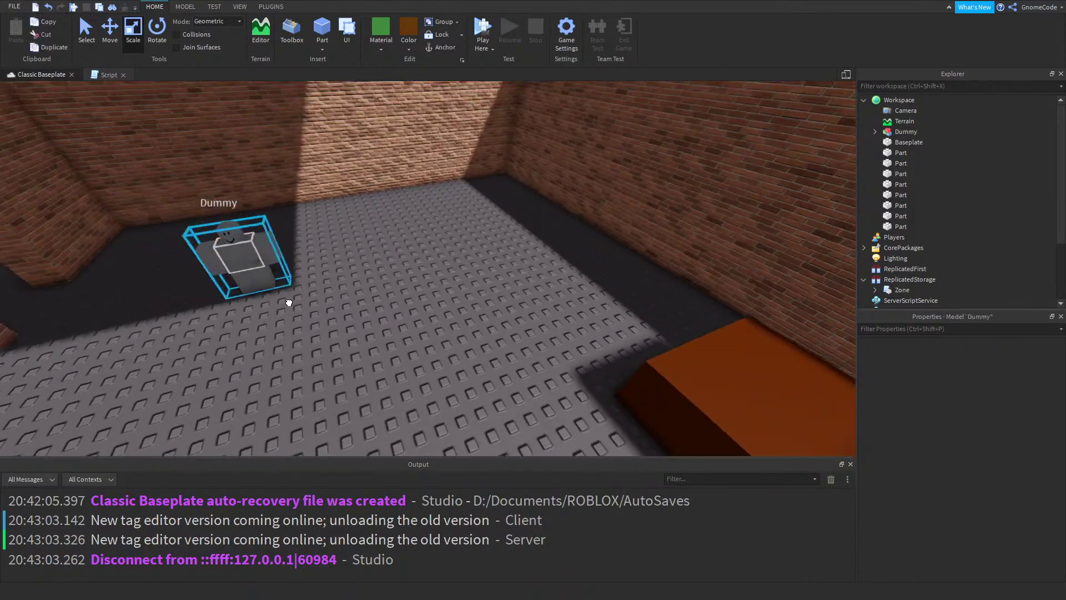
key("f")
right_click_drag(289, 302, 524, 375)
left_click(363, 242)
Examine the enlarged room from inside and outside, comparing its size with the dummy, the block and the small ceiling
key("w")
key("s")
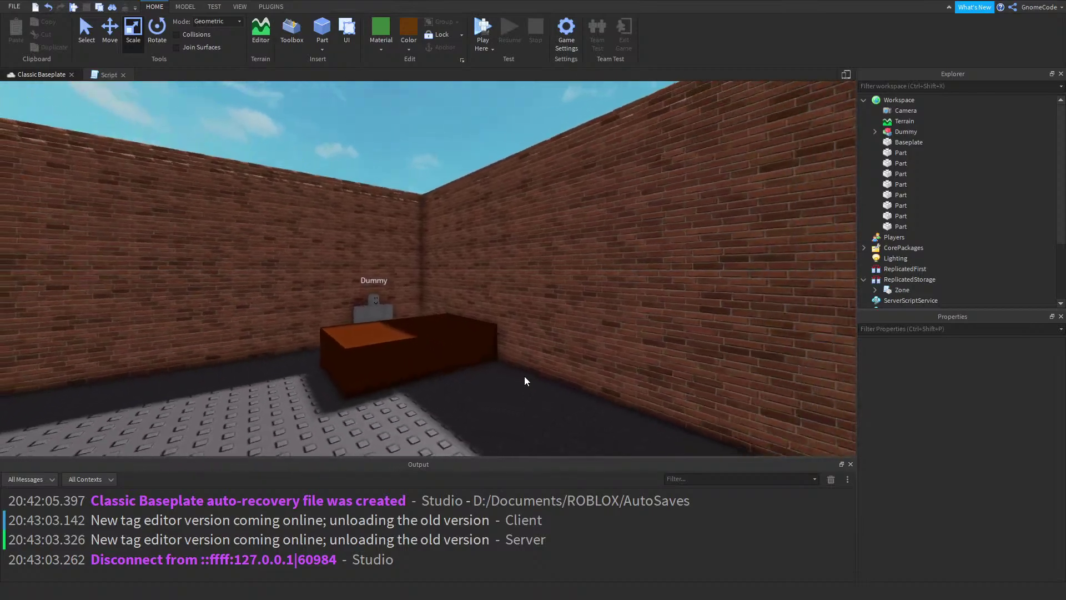
key("s")
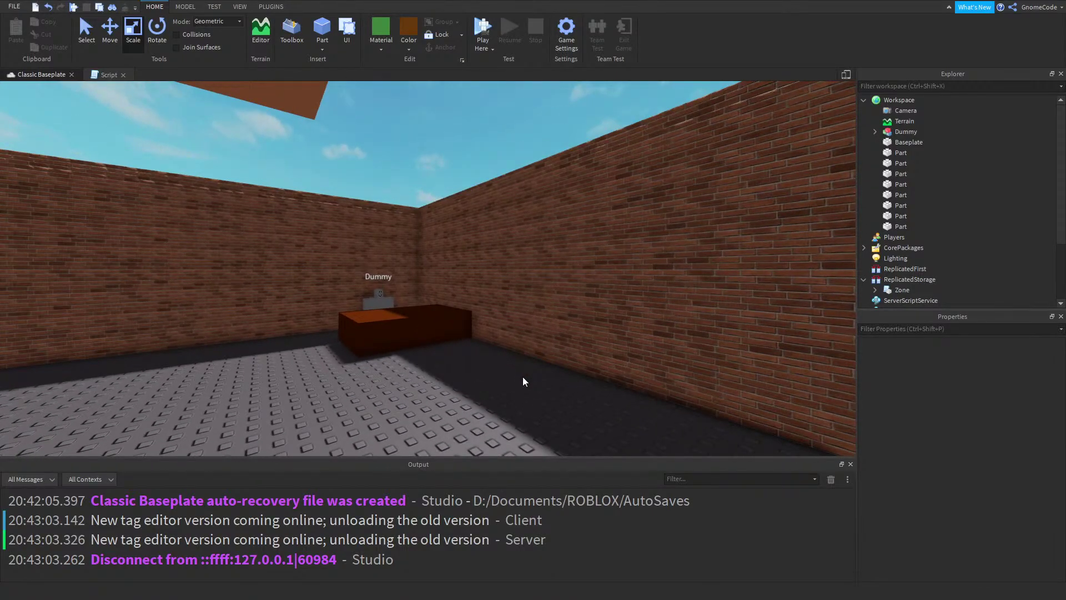
right_click_drag(522, 376, 522, 376)
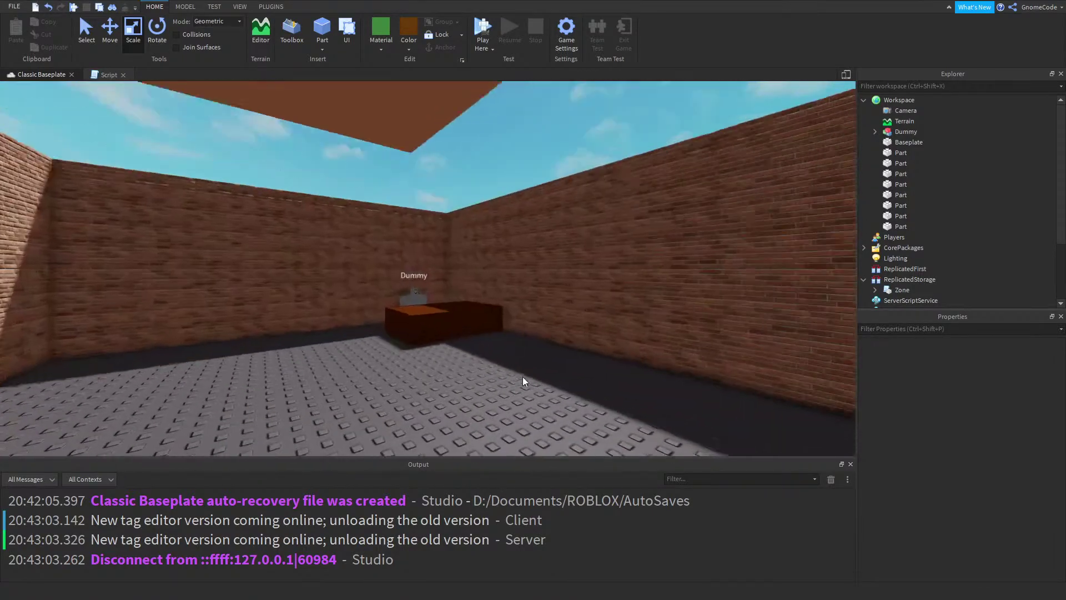
key("w")
key("s")
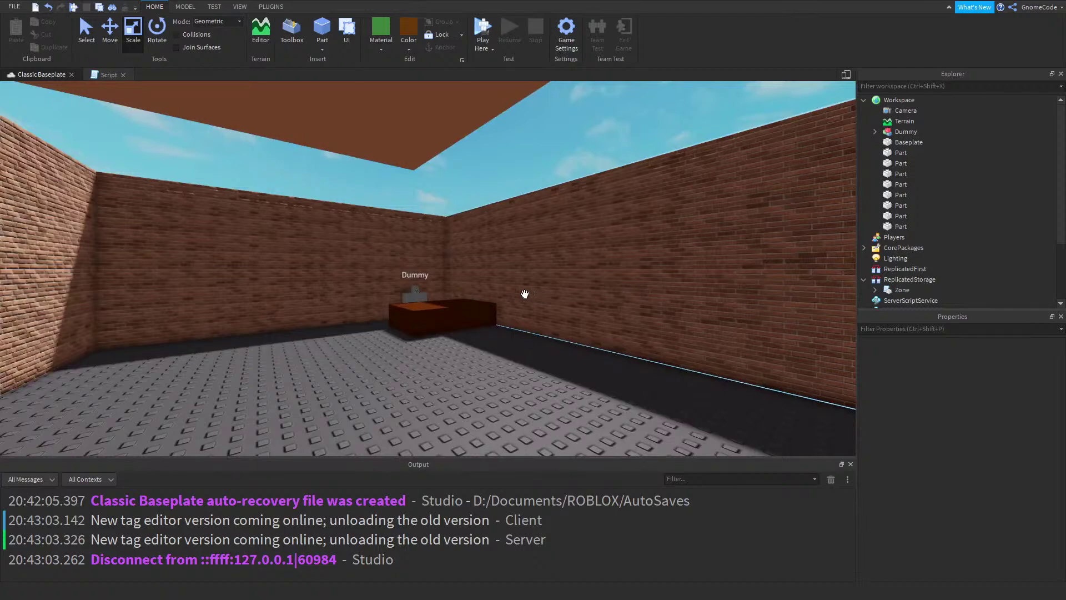
key("alt+Tab")
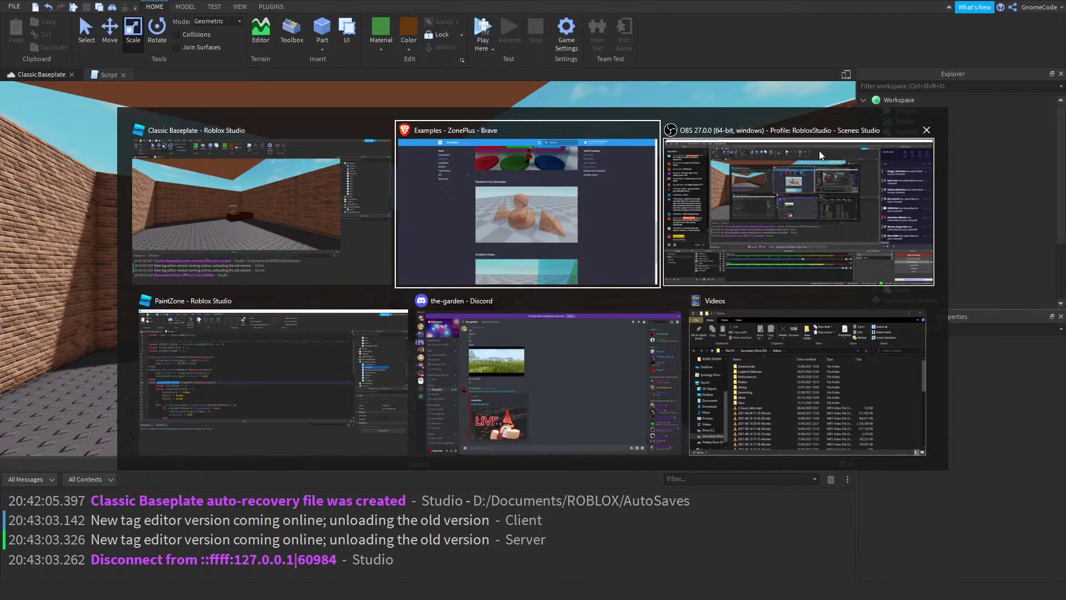
left_click(260, 184)
key("w")
right_click_drag(585, 354, 580, 352)
key("s")
key("s")
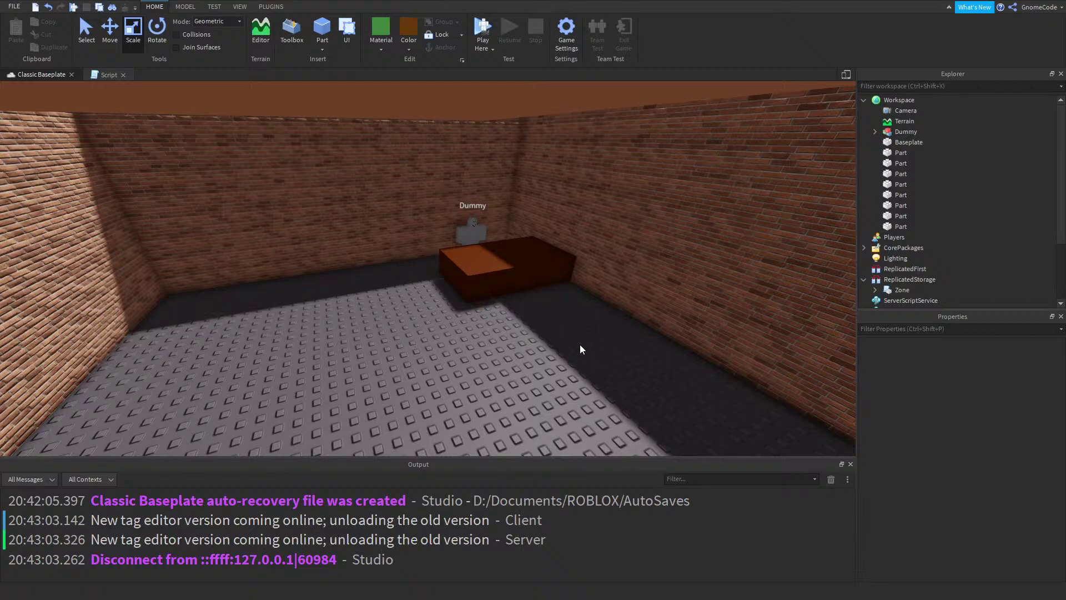
key("s")
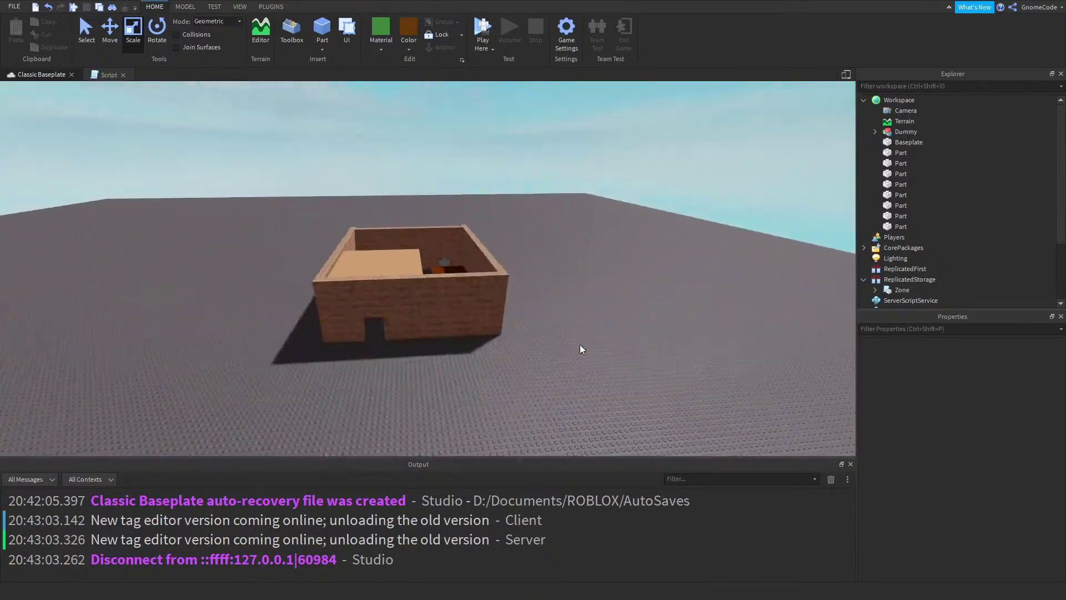
Insert a part and place it on the top edge of the enlarged room's brick wall
right_click_drag(580, 345, 580, 344)
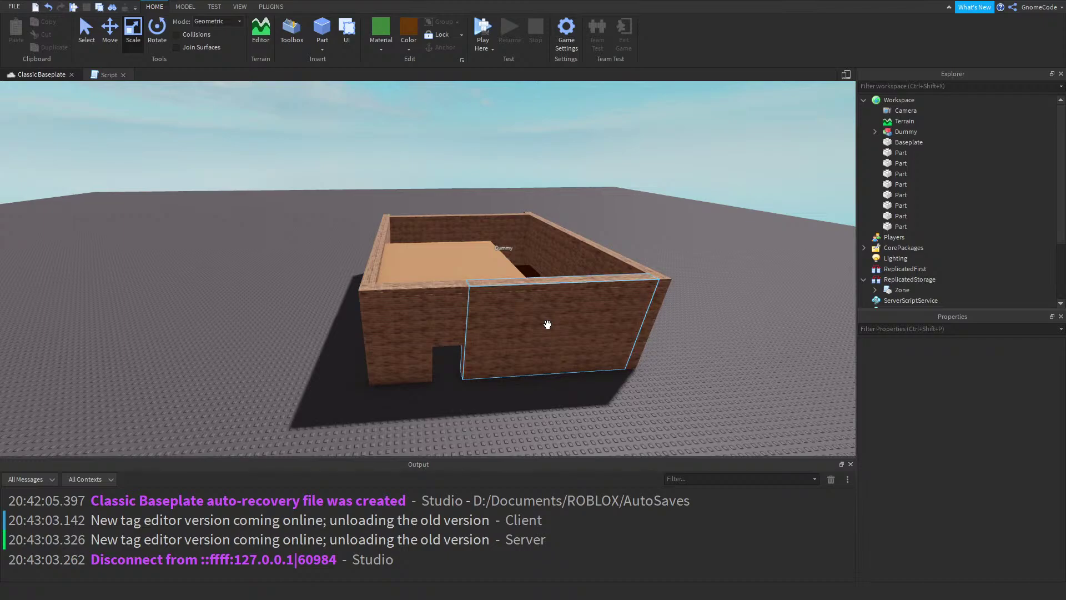
scroll(547, 325, "up", 10)
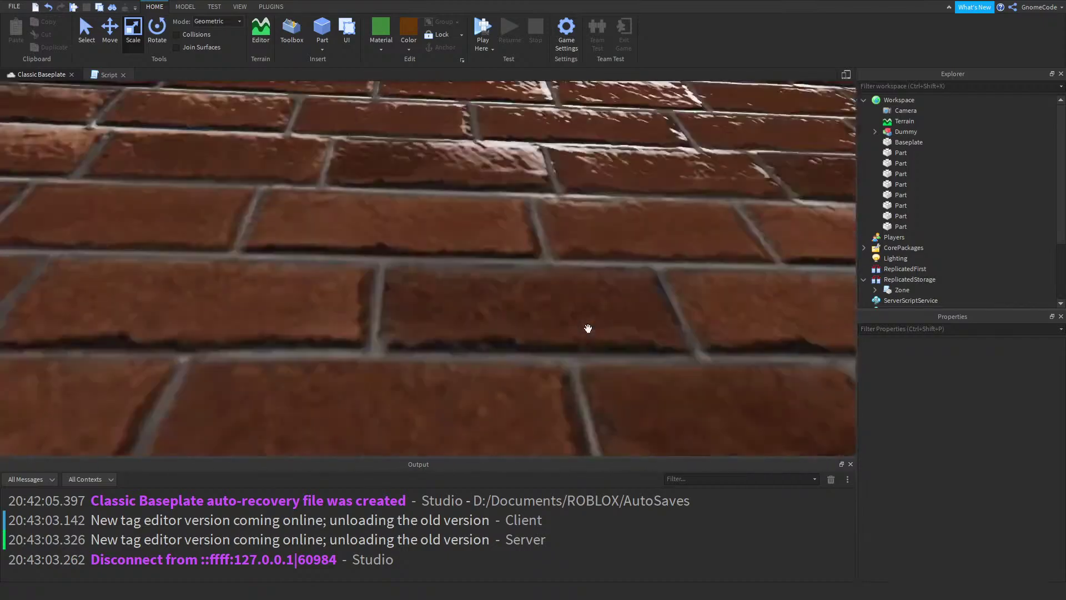
scroll(588, 329, "down", 15)
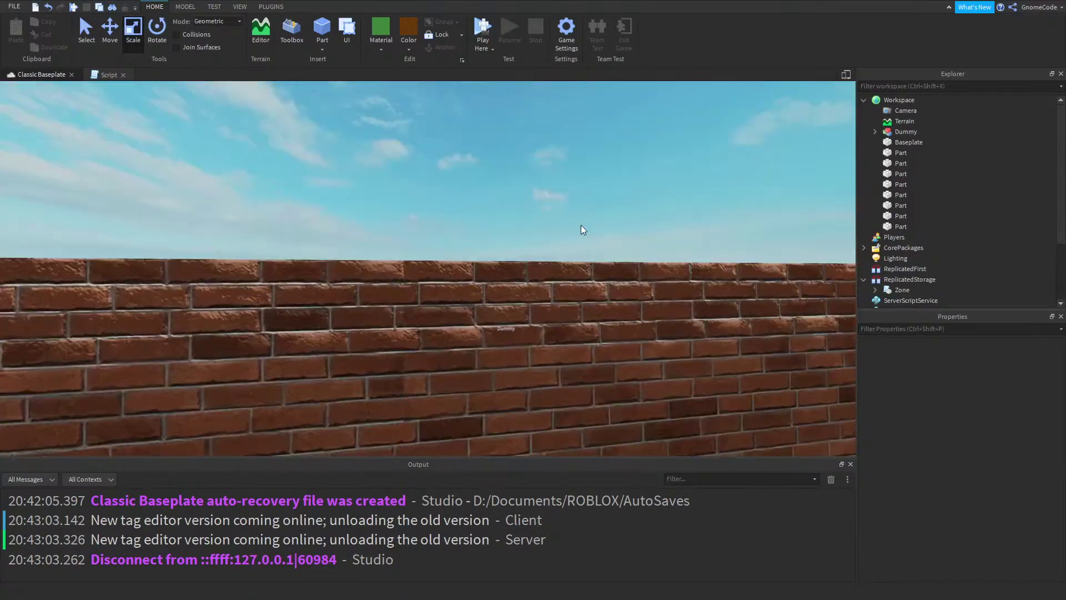
scroll(581, 231, "up", 10)
scroll(581, 225, "down", 5)
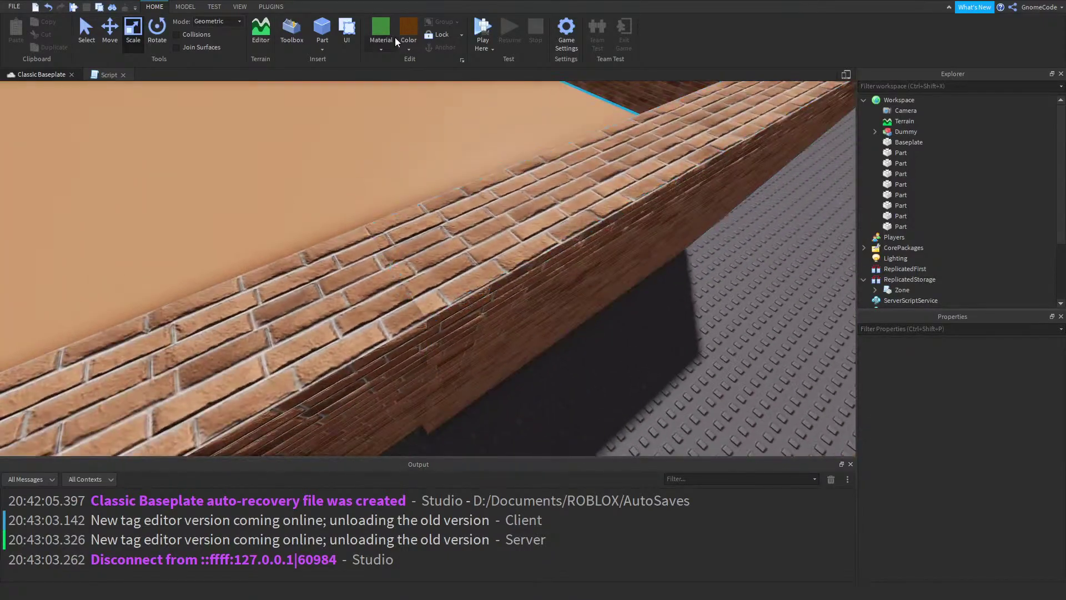
left_click(322, 29)
left_click_drag(312, 272, 483, 275)
right_click_drag(483, 275, 457, 242)
Set the movement snap to 0.1 studs and extend the part's underside down into the wall
left_click(185, 7)
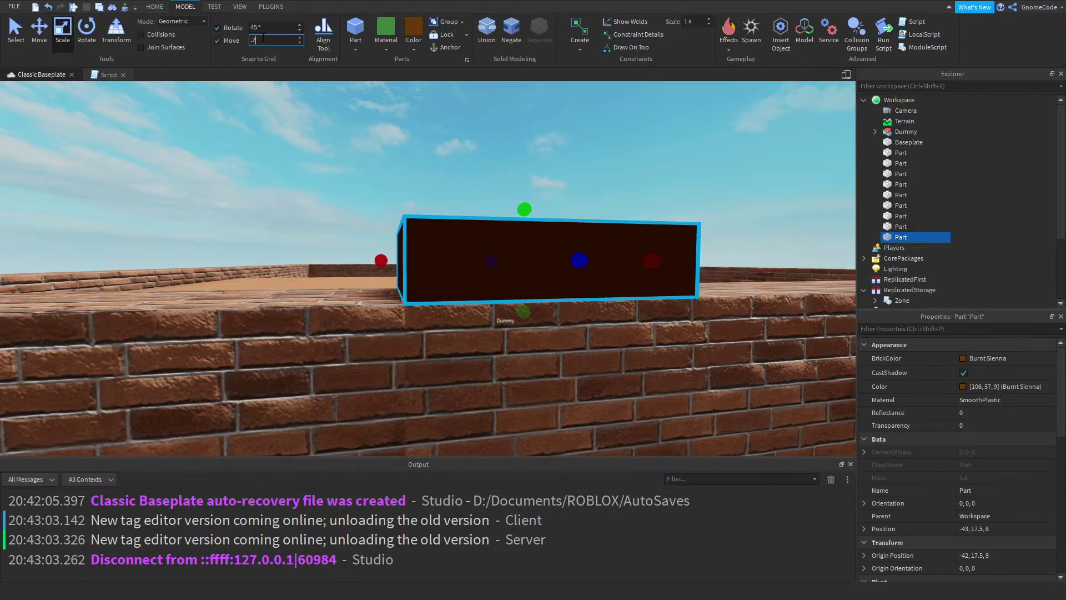
left_click_drag(523, 311, 523, 335)
left_click(262, 39)
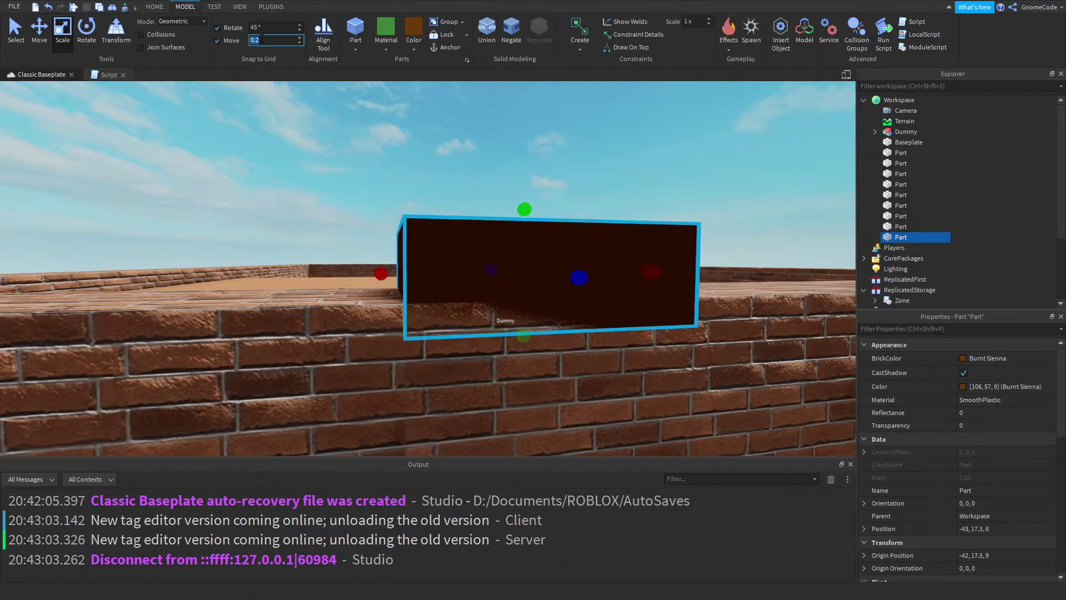
left_click_drag(522, 336, 497, 329)
Scale the part down to a single-brick size of 1.1 × 0.3 × 0.3 studs
left_click_drag(650, 271, 496, 283)
key("d")
right_click_drag(552, 257, 553, 258)
key("s")
left_click_drag(578, 265, 388, 275)
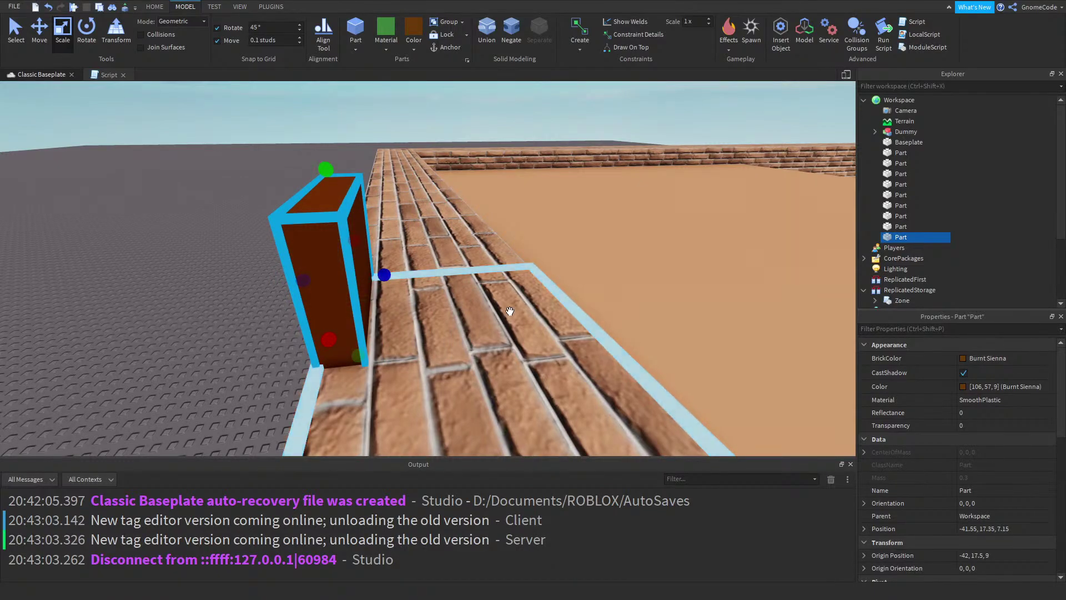
right_click_drag(510, 310, 510, 285)
left_click_drag(472, 182, 445, 282)
scroll(952, 464, "down", 6)
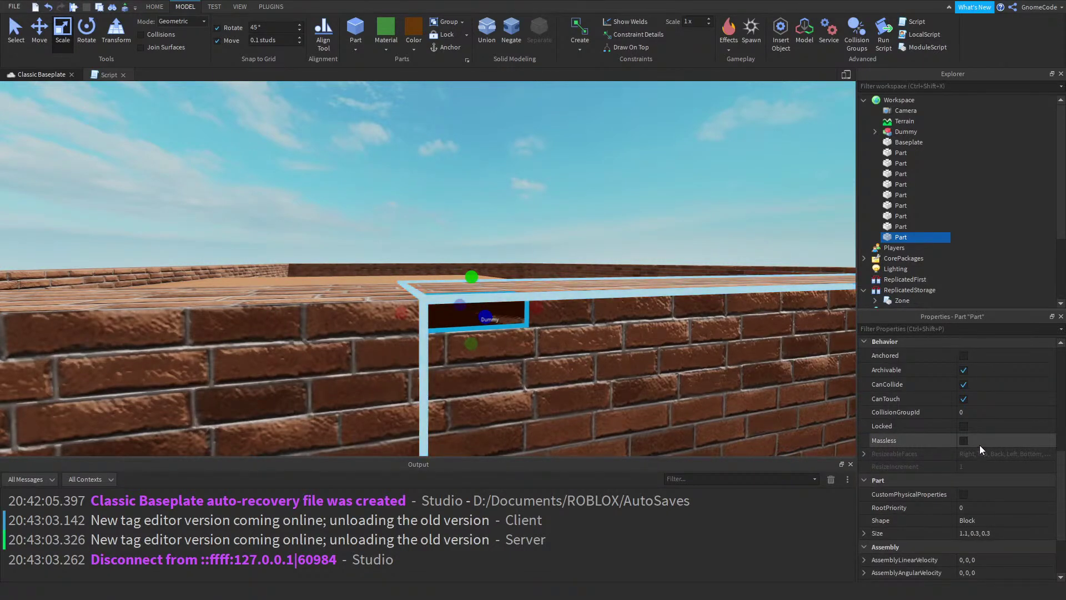
scroll(994, 445, "up", 3)
left_click(963, 437)
left_click(962, 437)
Move the brick-sized part upward so it stands out at the wall's top edge
right_click_drag(288, 129, 288, 130)
left_click(39, 27)
left_click_drag(415, 233, 403, 192)
right_click_drag(464, 211, 506, 214)
Examine the enlarged room from close up and far away, comparing the single small brick with the whole wall
left_click(505, 214)
key("w")
key("a")
key("s")
key("d")
key("w")
key("a")
key("s")
key("w")
key("a")
key("s")
key("w")
key("a")
key("s")
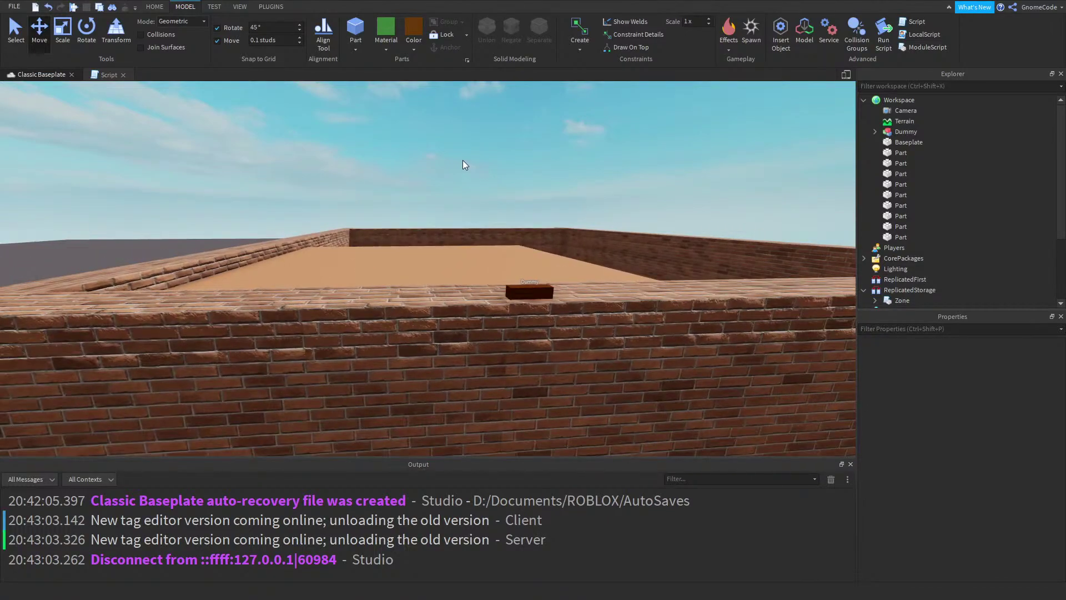
key("s")
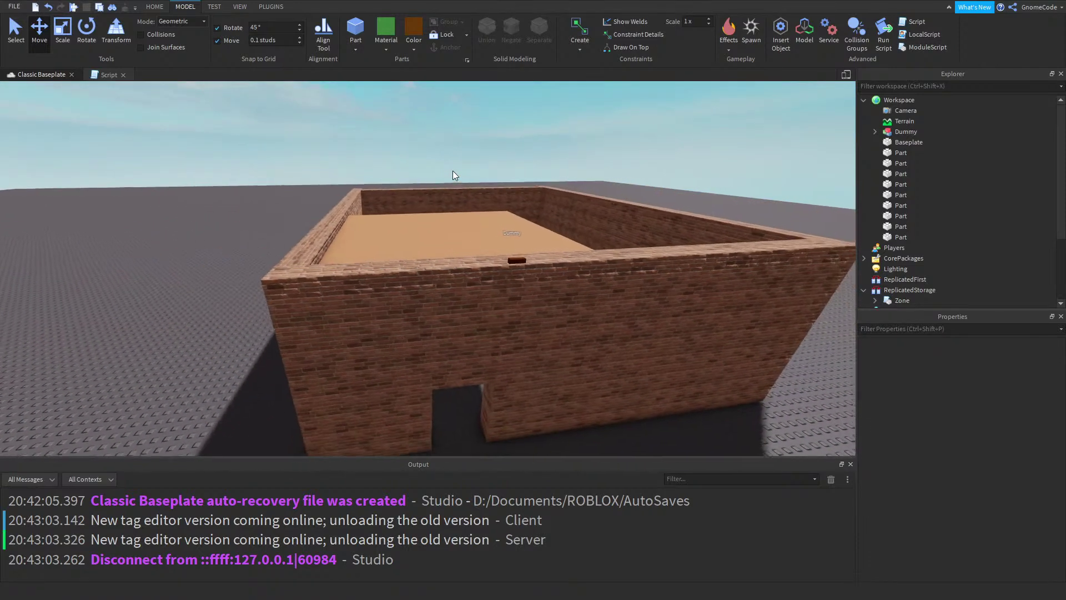
key("s")
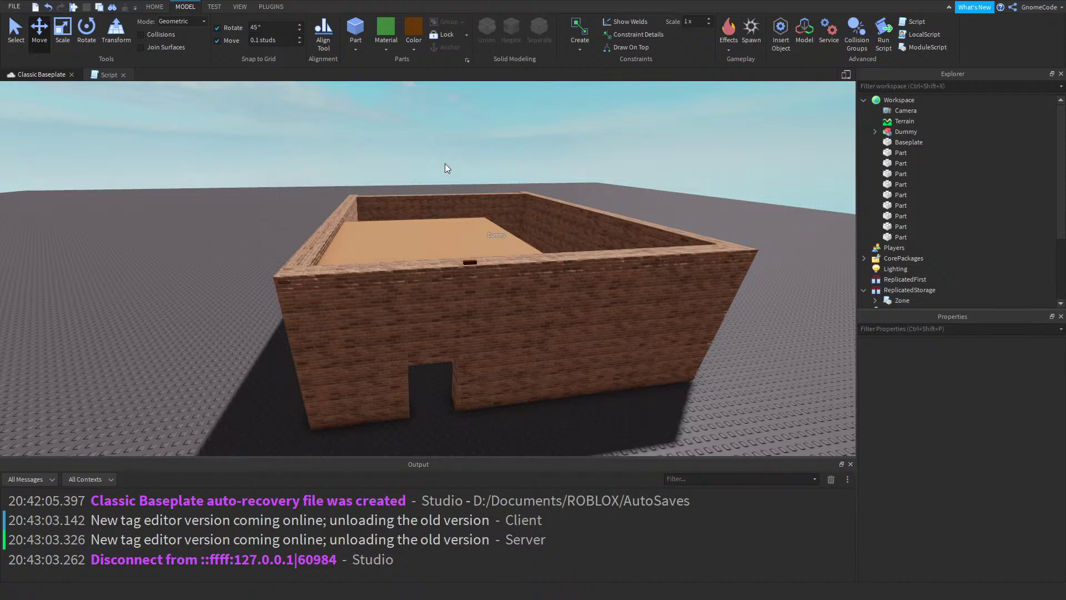
key("s")
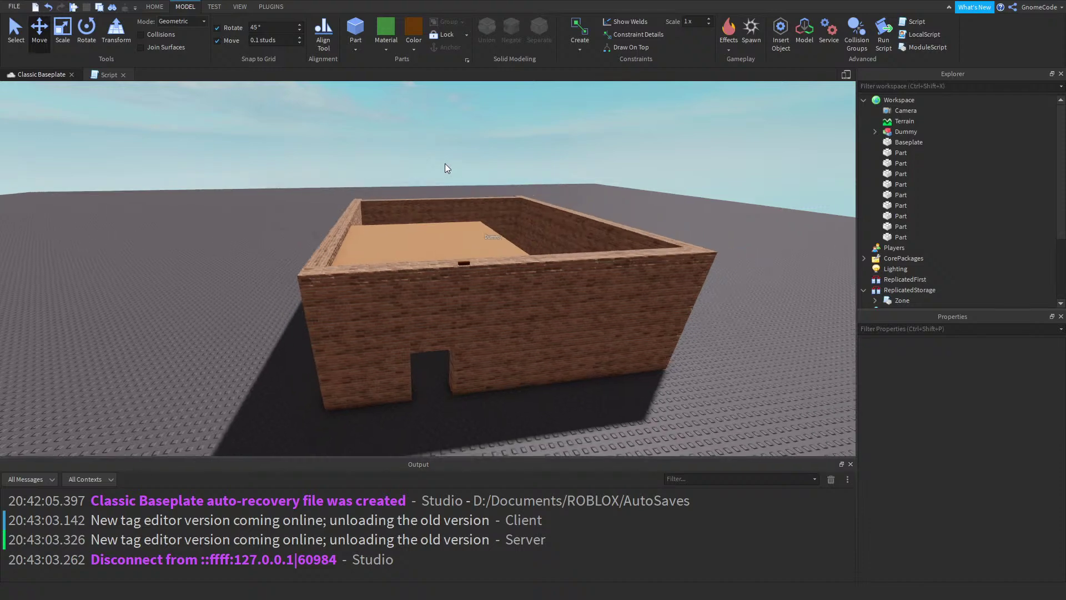
Delete all of the room's parts together with the dummy, leaving only the baseplate
left_click_drag(187, 202, 656, 407)
key("Delete")
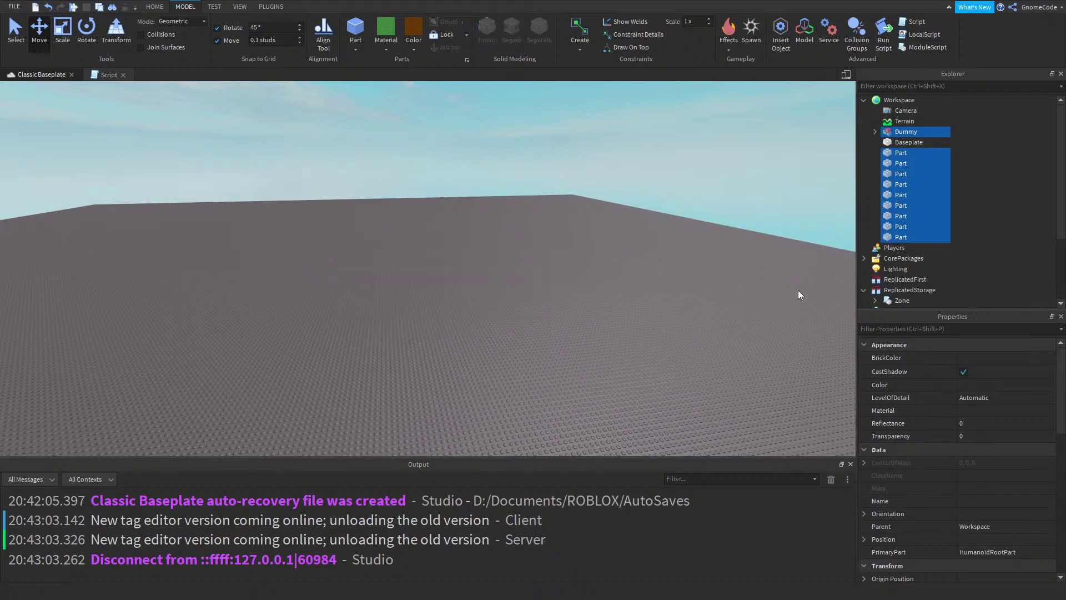
Add a ScreenGui to StarterGui and insert an ImageLabel inside it
left_click(920, 226)
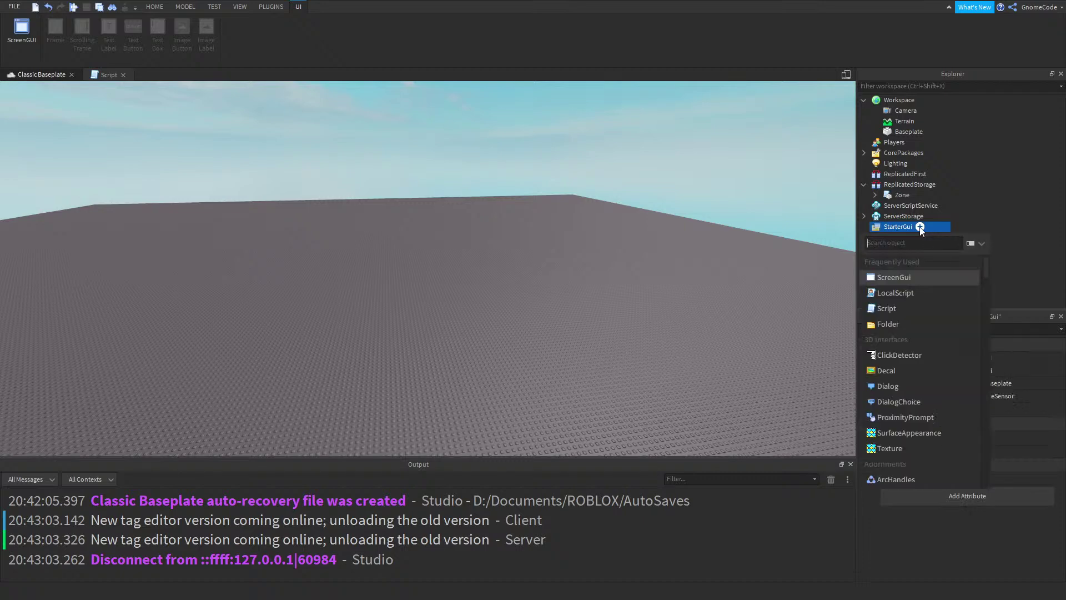
left_click(897, 282)
left_click(944, 237)
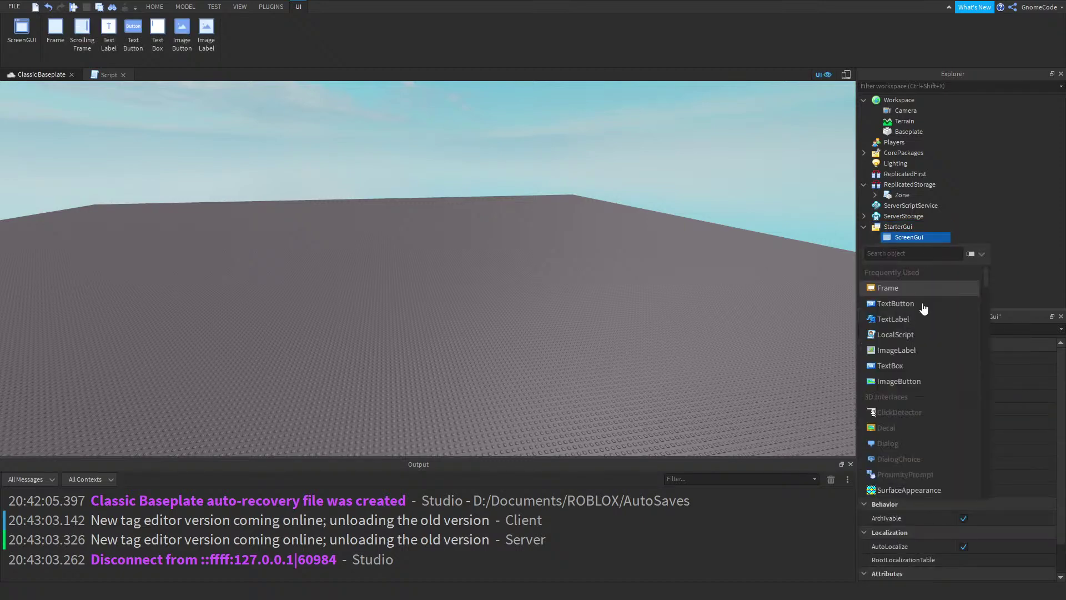
left_click(910, 351)
Set the ImageLabel's Size to {1, 0},{1, 0} so it fills the whole screen
scroll(1005, 478, "down", 3)
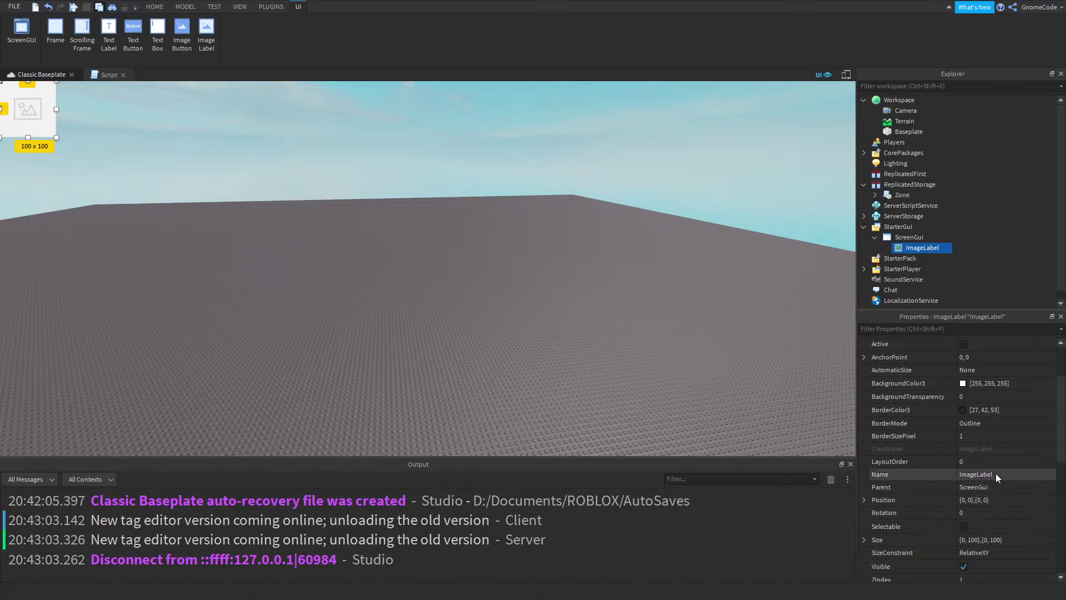
scroll(994, 528, "down", 3)
left_click(1000, 459)
type("1")
type(",")
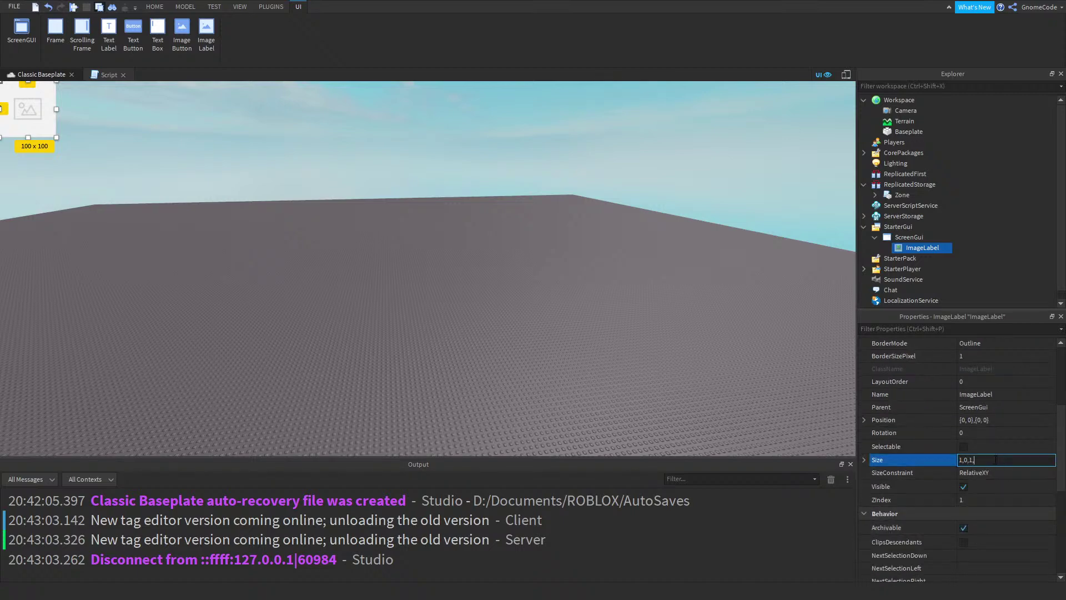
type(" 0},{1, 0")
key("Return")
Search the Toolbox marketplace's images for "gnome"
left_click(154, 6)
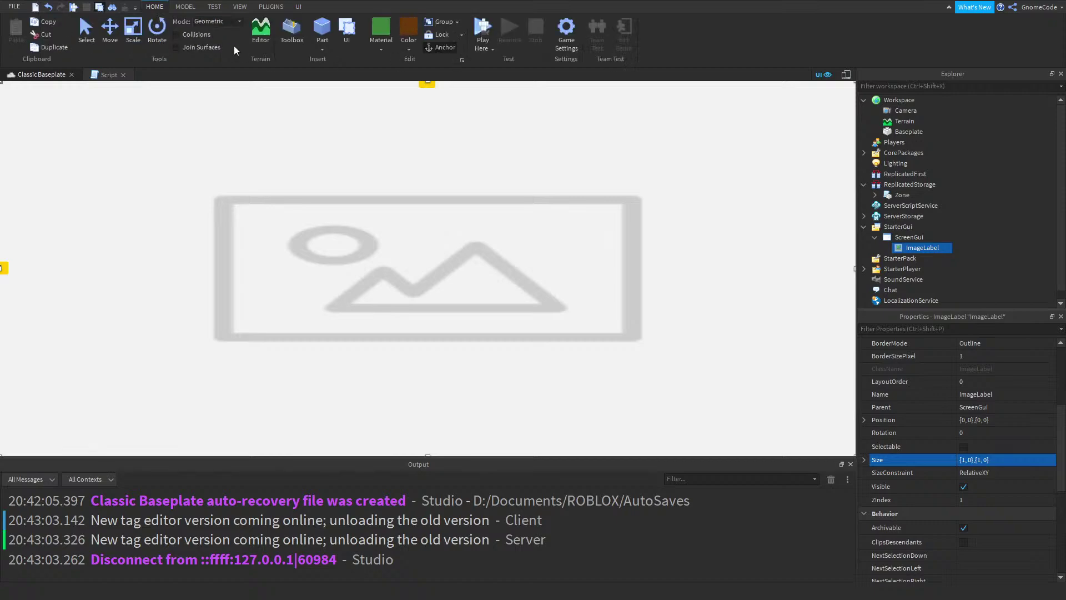
left_click(291, 31)
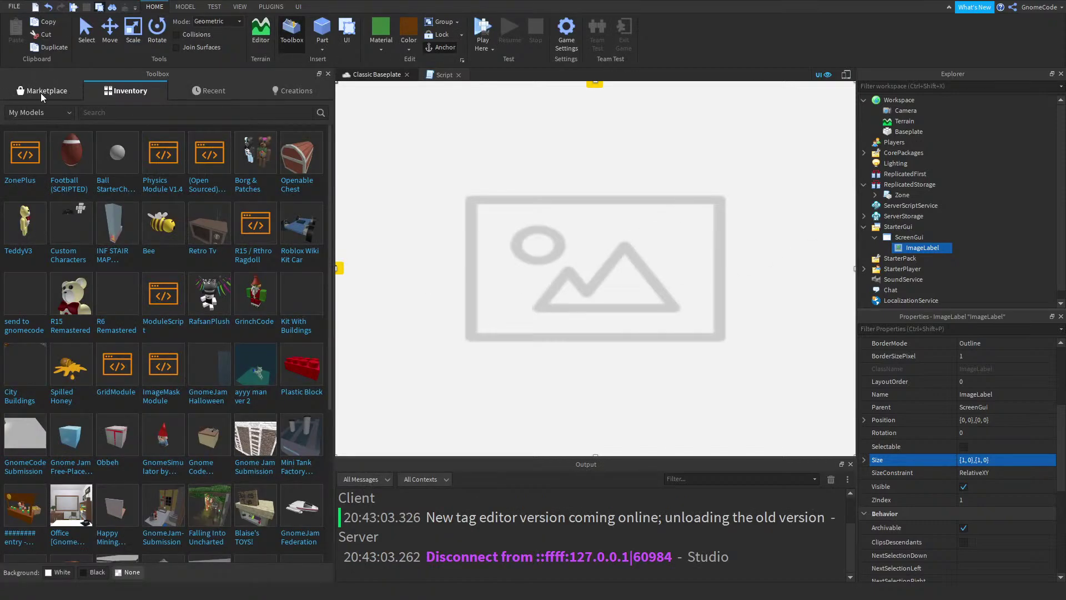
left_click(34, 111)
left_click(44, 92)
left_click(55, 92)
left_click(40, 113)
left_click(25, 145)
left_click(117, 112)
type("gnome")
key("Return")
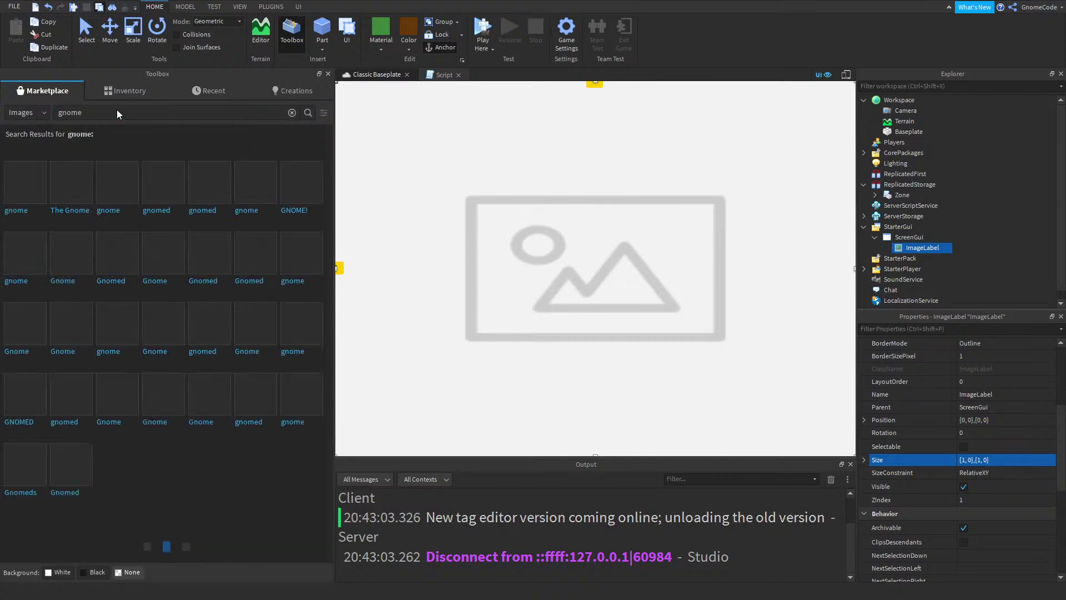
Copy the asset ID of the red-clothed gnome picture and set the ImageLabel's Image to rbxassetid://19084702
right_click(138, 185)
left_click(185, 218)
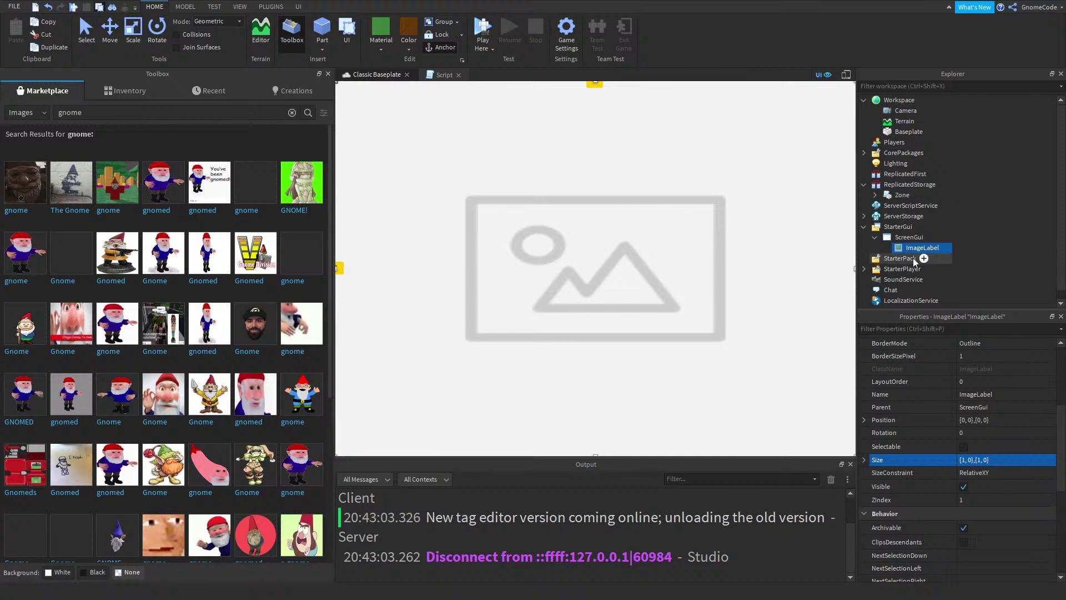
scroll(1001, 414, "down", 3)
left_click(1005, 501)
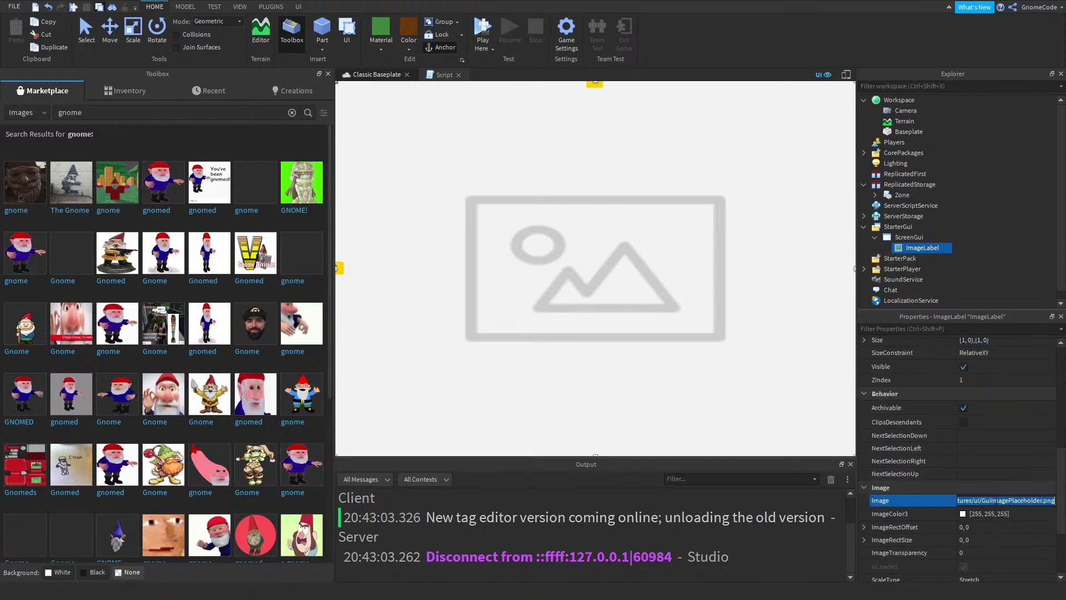
type("rbxassetid://19084702")
key("Return")
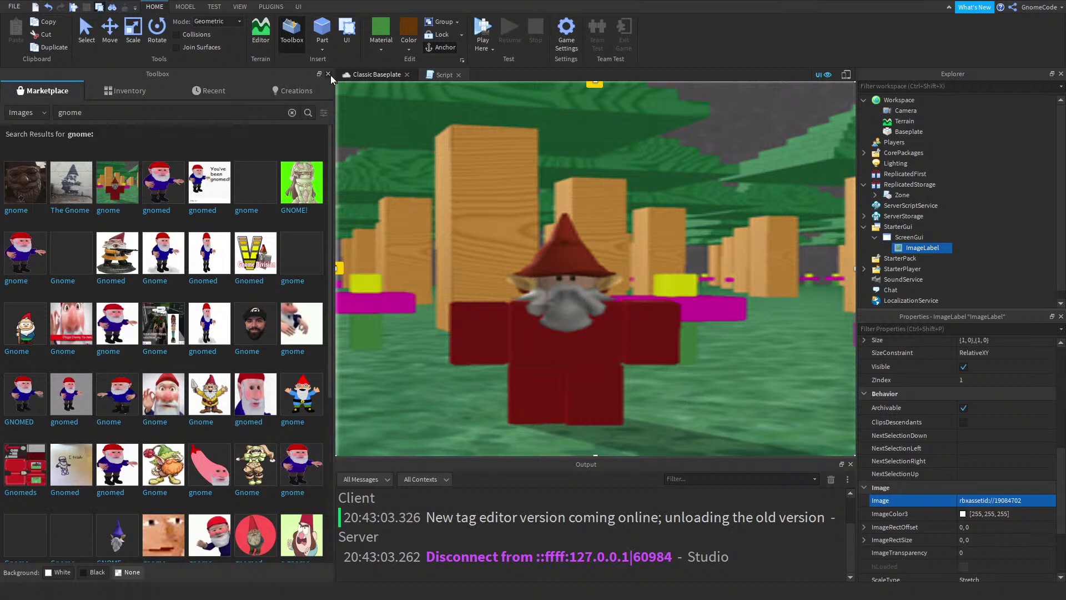
right_click(163, 533)
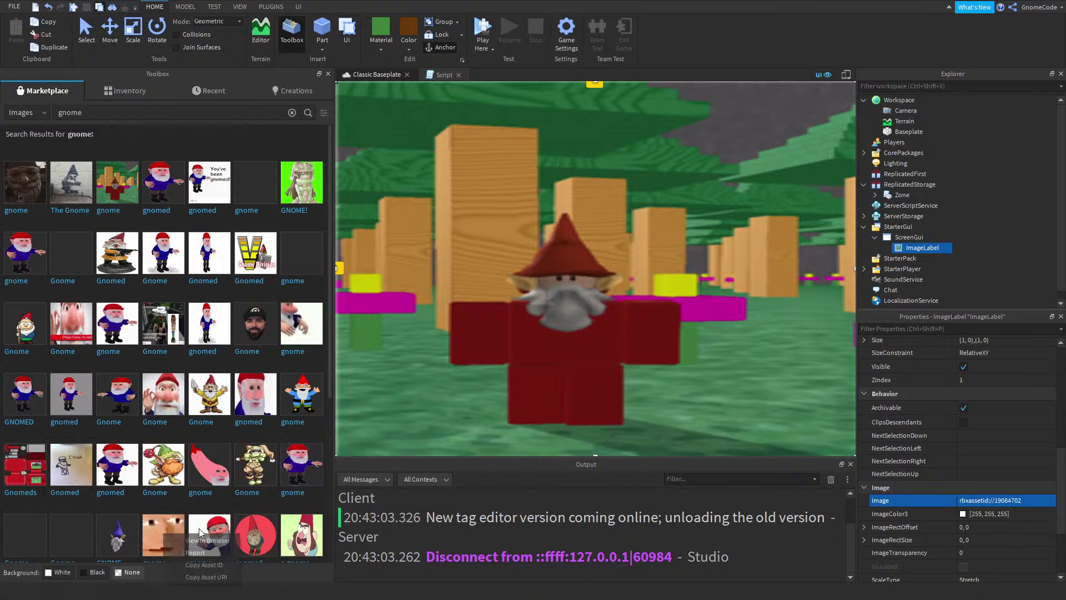
left_click(204, 564)
left_click(988, 500)
key("ctrl+v")
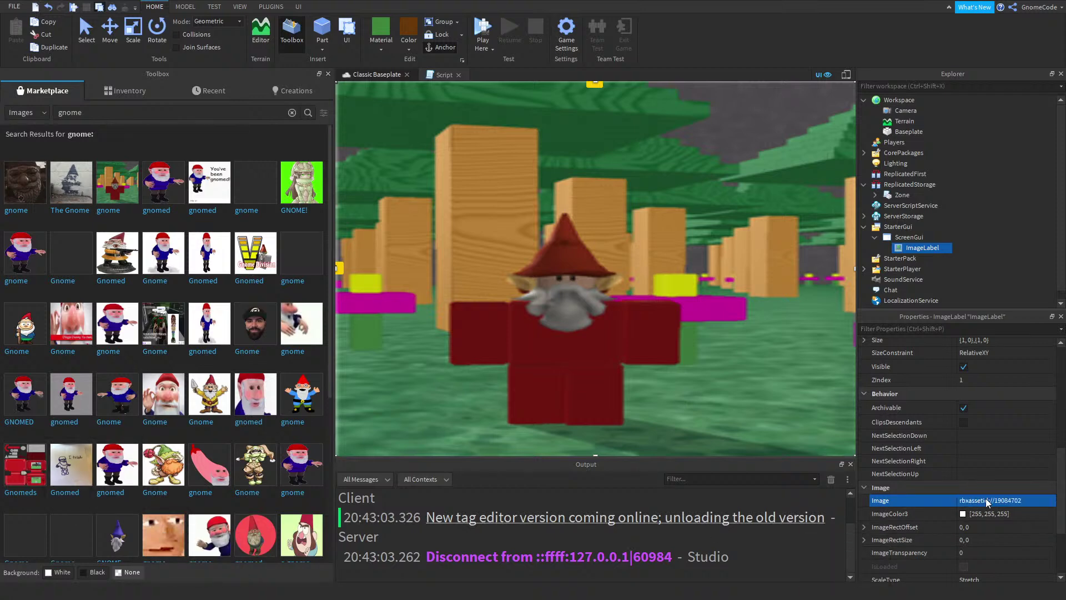
key("Return")
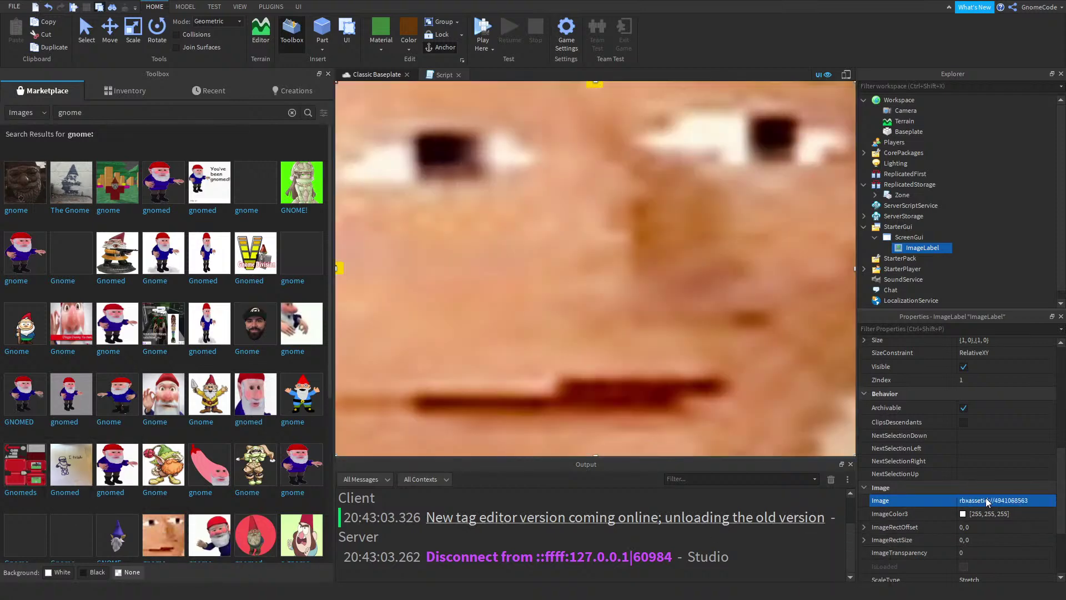
left_click(327, 75)
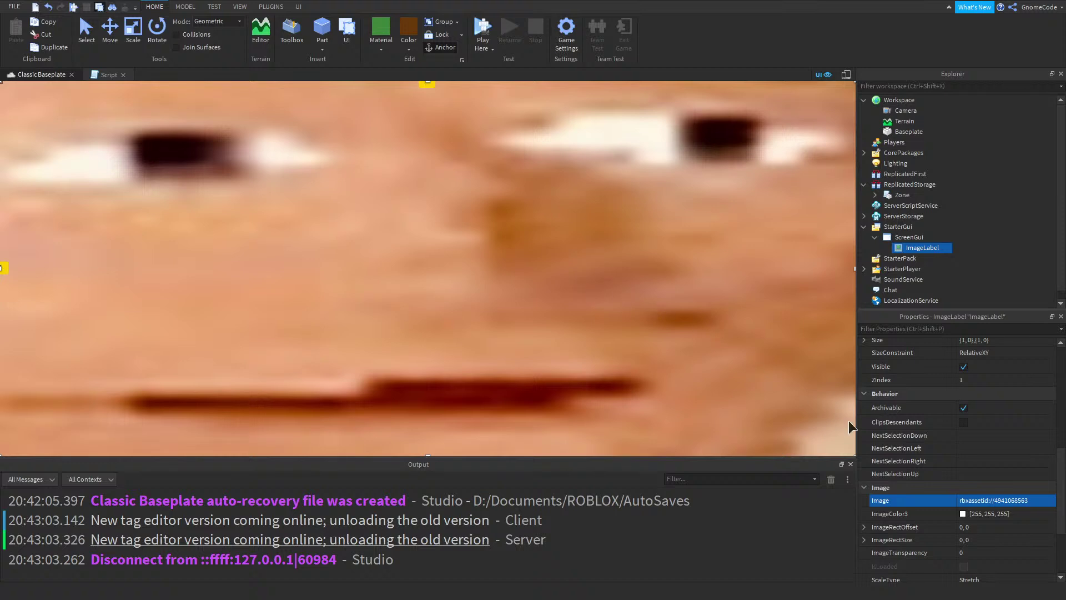
Try the Fit and Crop scale types on the ImageLabel and settle on Fit
scroll(1005, 521, "down", 3)
left_click(977, 498)
left_click(971, 520)
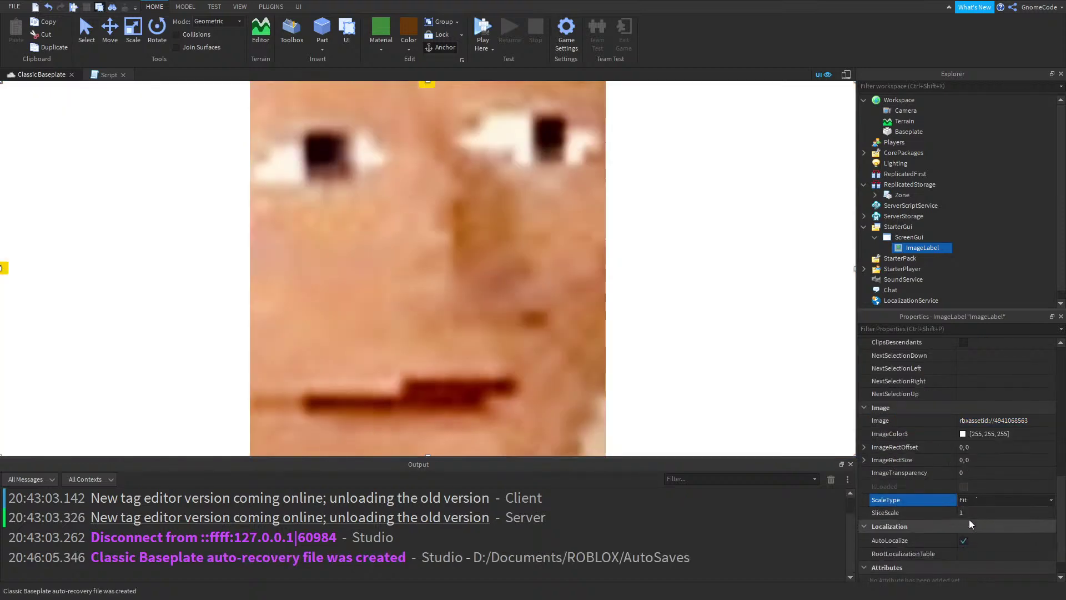
left_click(991, 495)
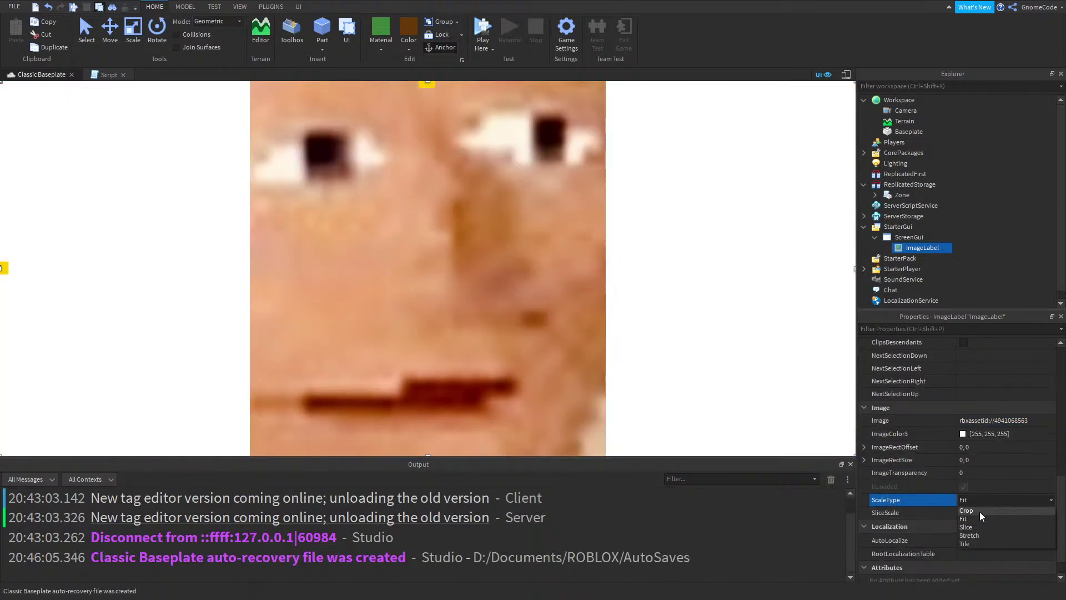
left_click(980, 511)
left_click(976, 499)
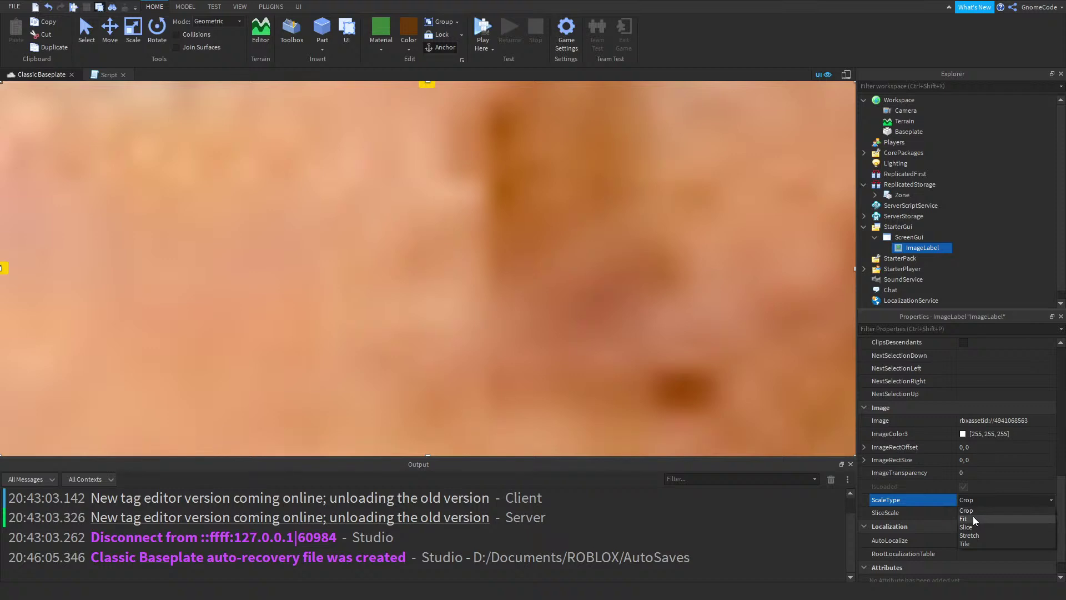
left_click(973, 518)
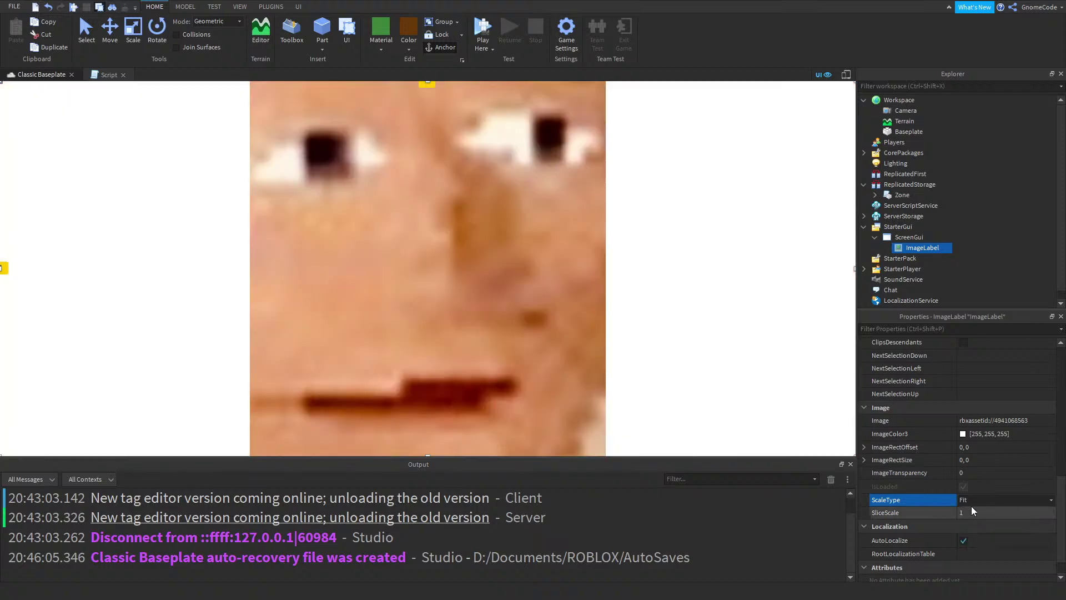
left_click(963, 435)
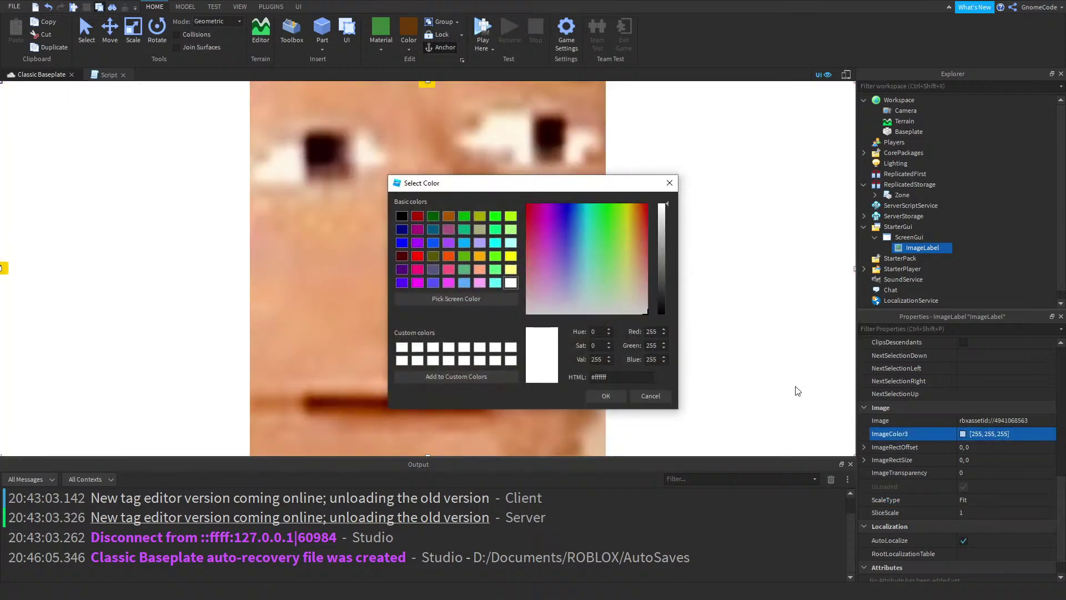
left_click_drag(664, 305, 671, 204)
left_click(604, 397)
Set the ImageLabel's BackgroundColor3 to dark green [23, 71, 5]
scroll(974, 398, "up", 5)
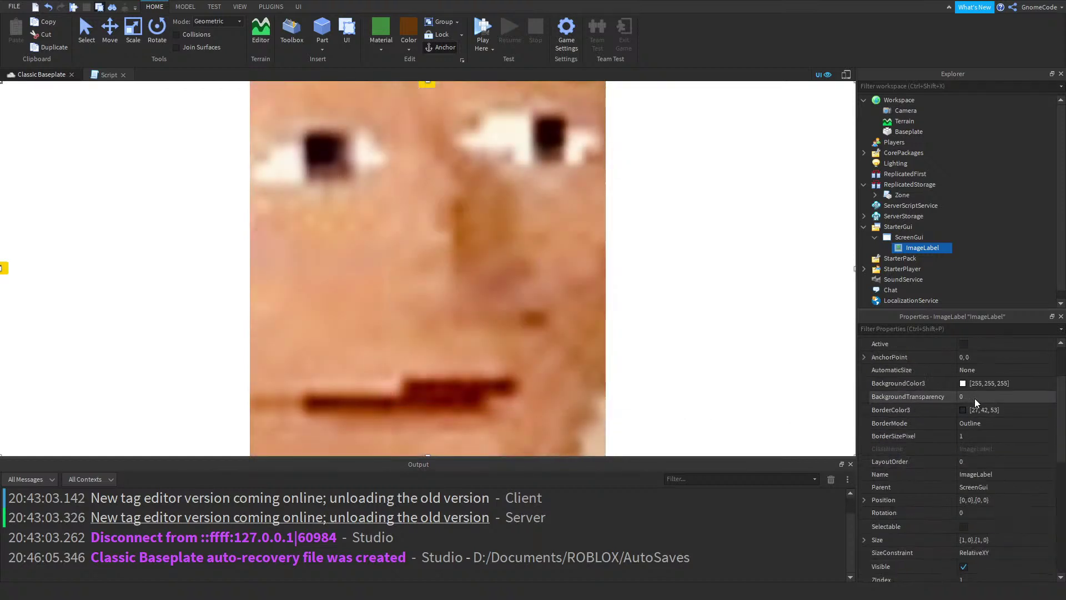
left_click(965, 422)
left_click_drag(662, 301, 668, 336)
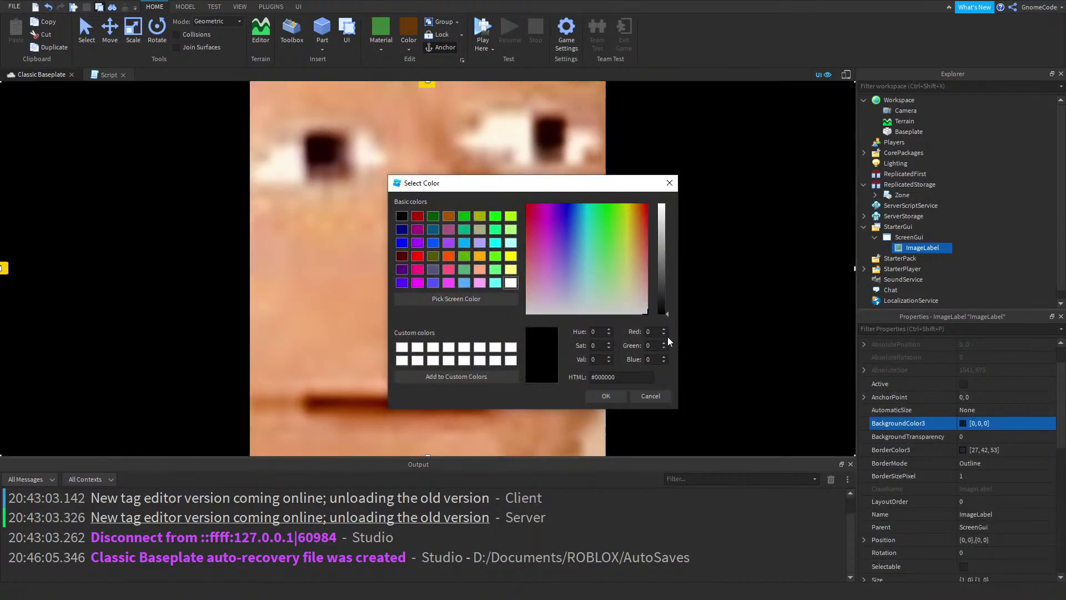
left_click(642, 205)
left_click(628, 230)
mouse_move(661, 294)
left_mouse_down()
mouse_move(663, 271)
mouse_move(658, 283)
left_mouse_up()
left_click(612, 213)
left_click(606, 396)
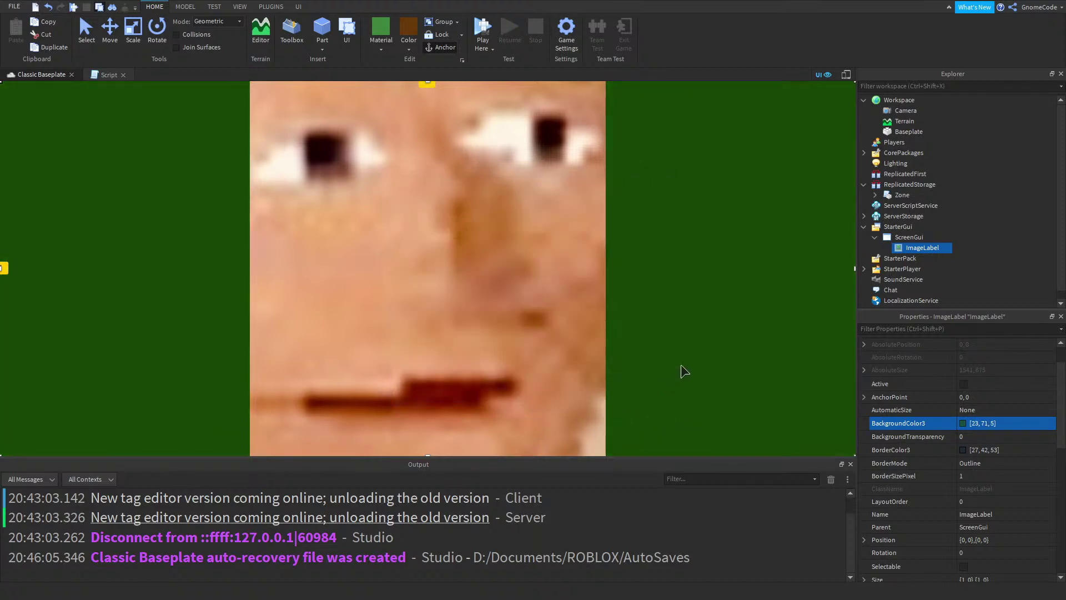
Add a TextButton to the ScreenGui
left_click(932, 237)
type("bv")
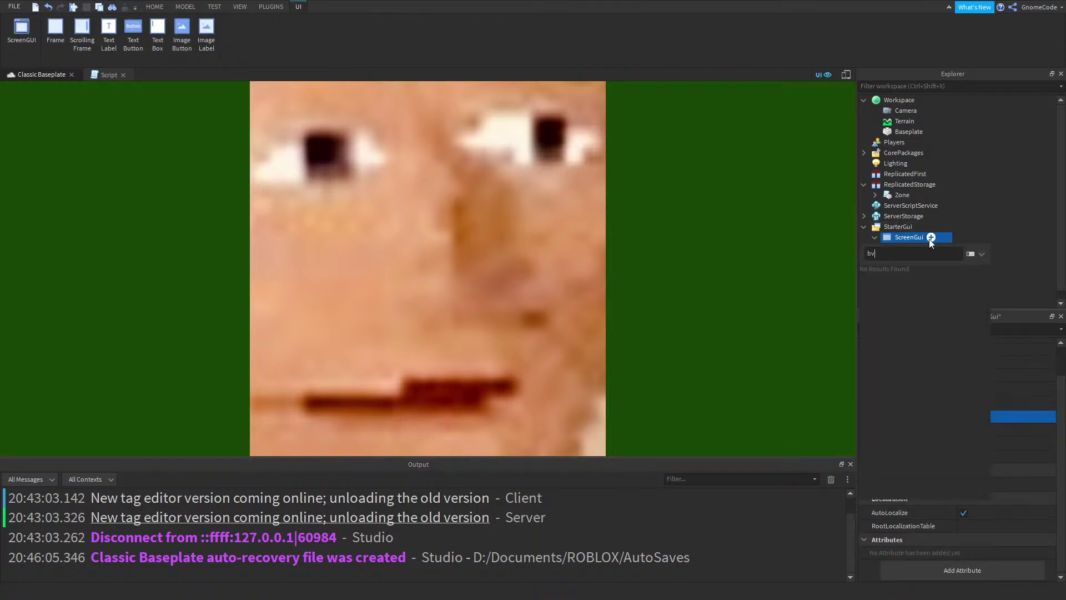
key("BackSpace")
type("utt")
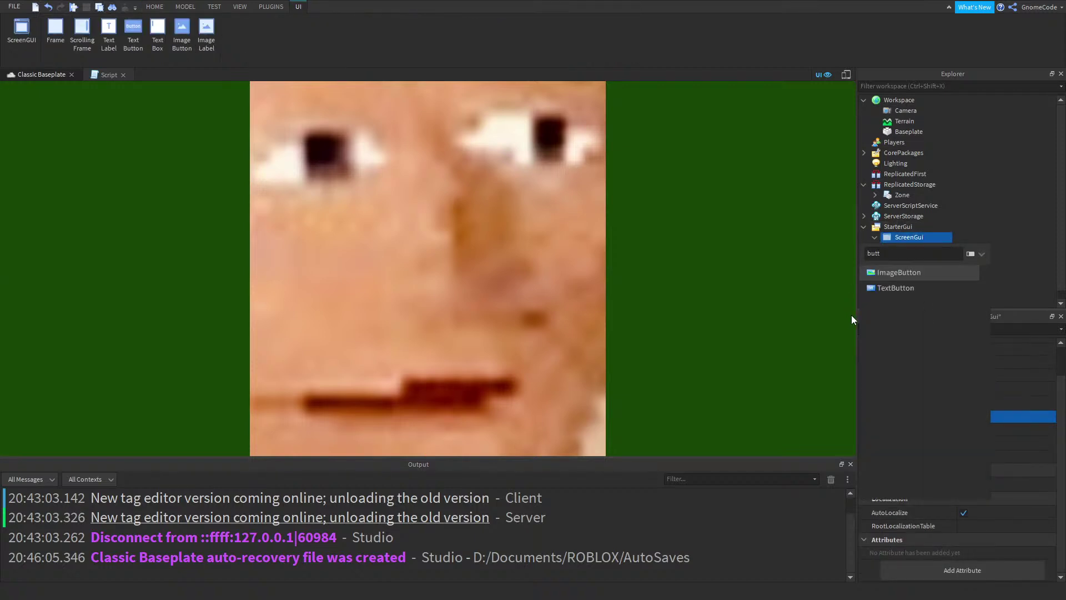
left_click(896, 288)
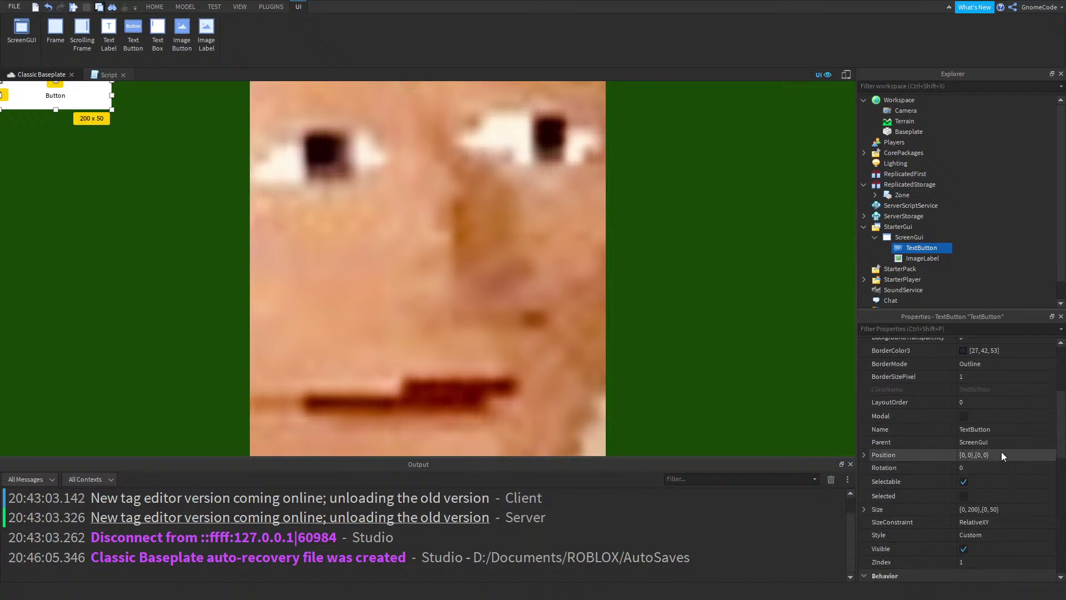
Centre the TextButton on the screen with Position {0.5, 0},{0.5, 0} and AnchorPoint 0.5, 0.5
left_click(981, 455)
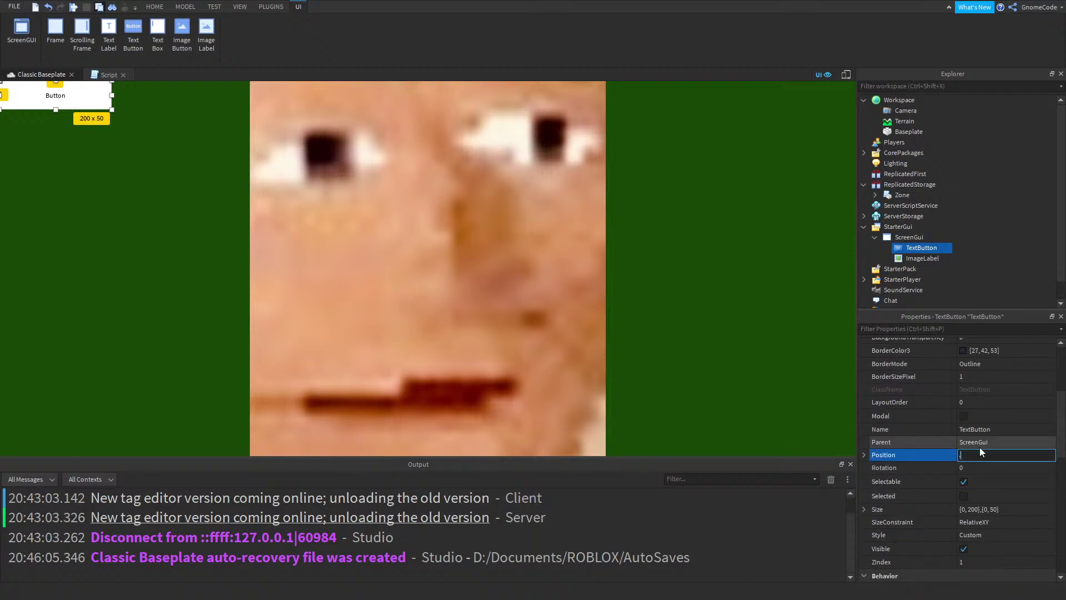
type(".5,0,.5,0")
key("Return")
scroll(995, 459, "up", 4)
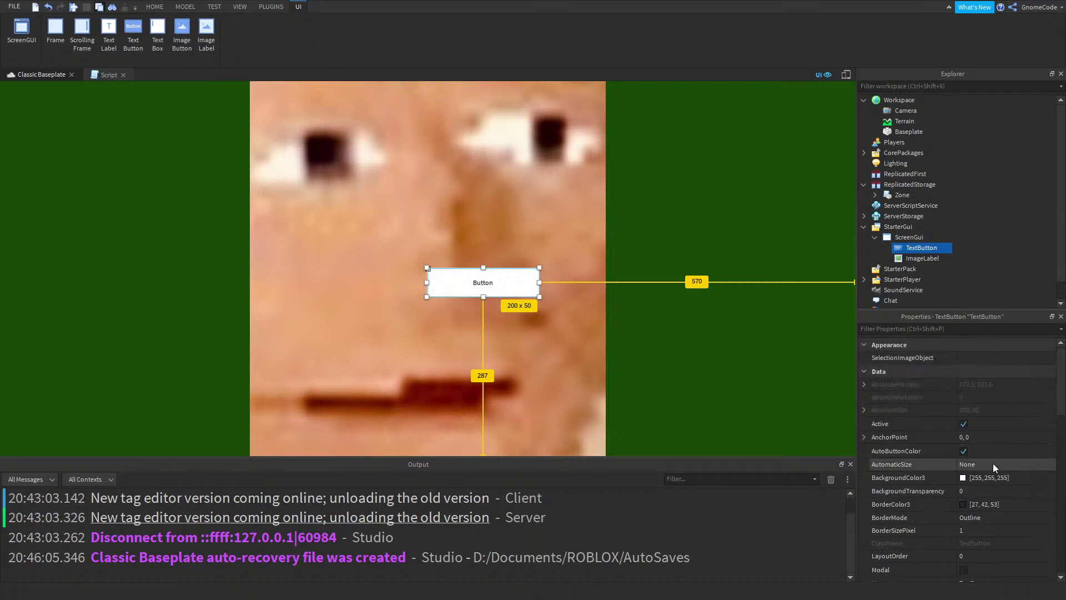
scroll(992, 461, "down", 3)
scroll(999, 430, "up", 2)
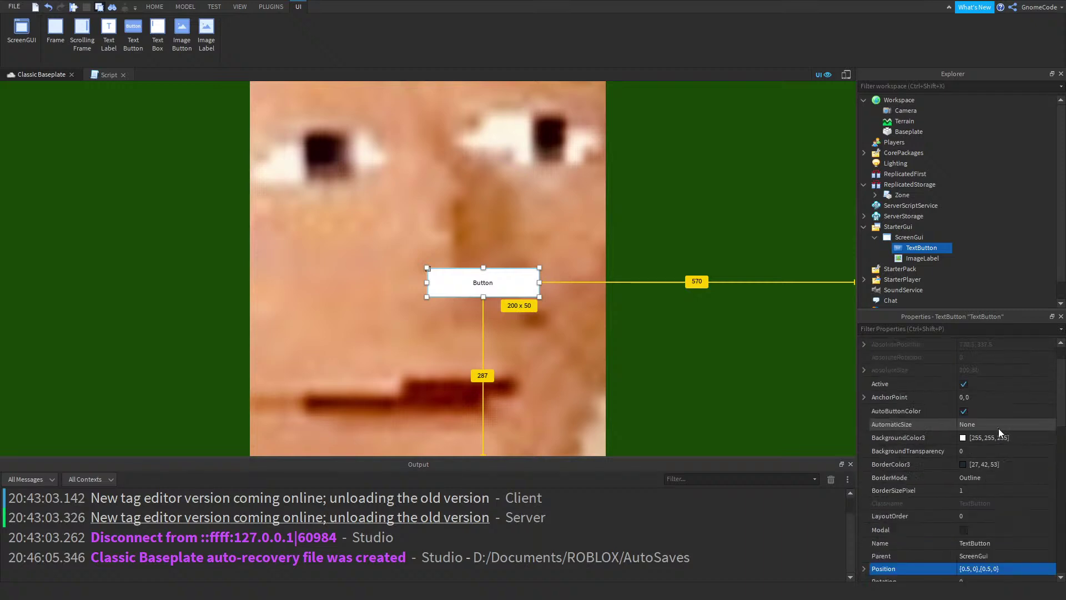
left_click(986, 397)
type(".")
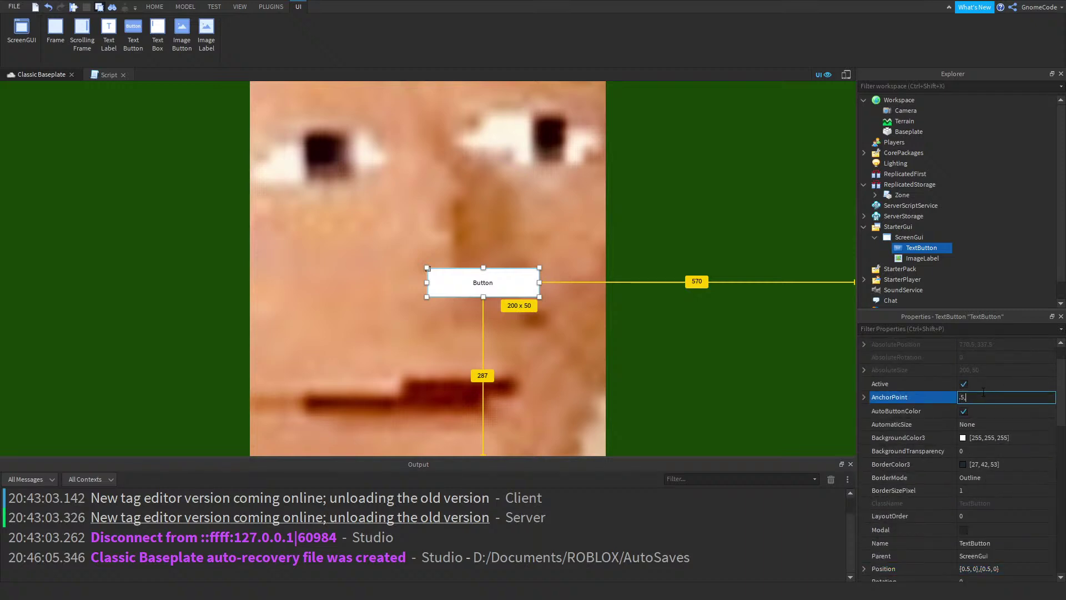
type("5,.5")
key("Return")
Set the TextButton's text to PLAY and turn on TextScaled
scroll(991, 406, "down", 5)
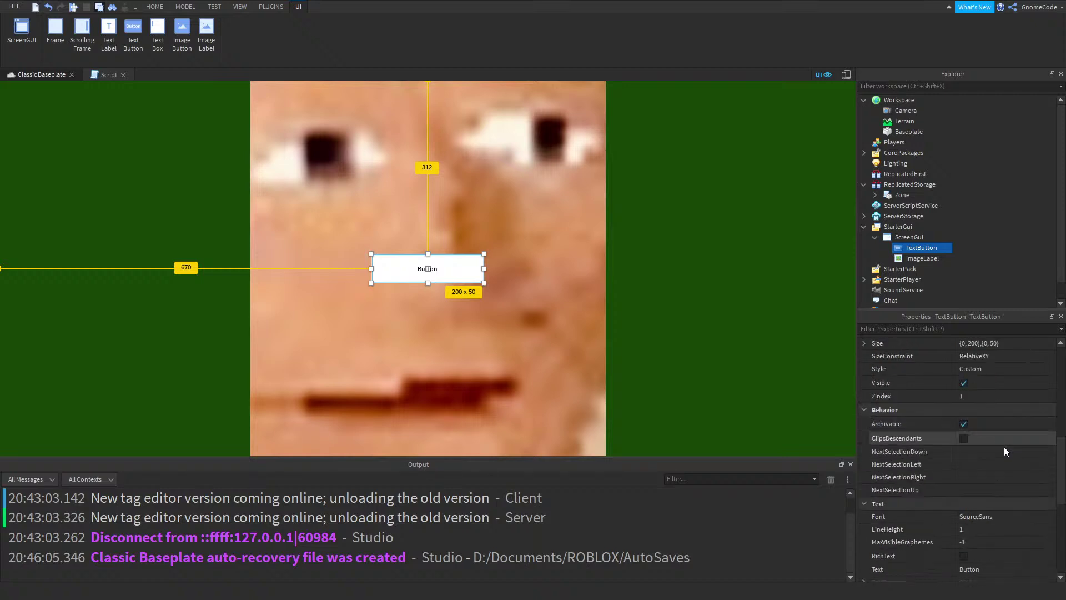
scroll(998, 523, "down", 1)
left_click(984, 449)
type("PLAY")
key("Return")
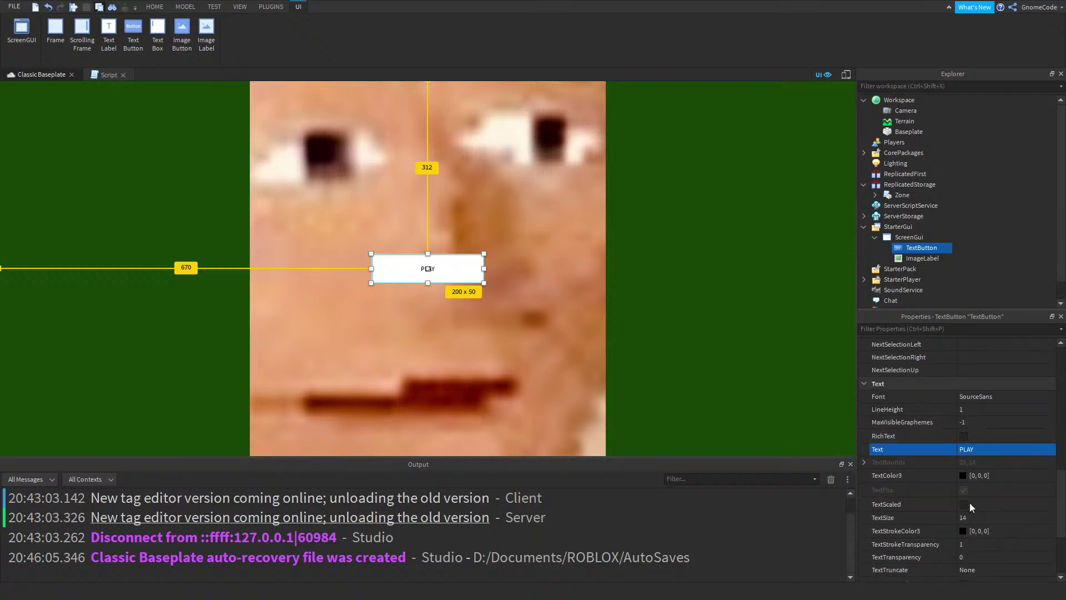
left_click(964, 504)
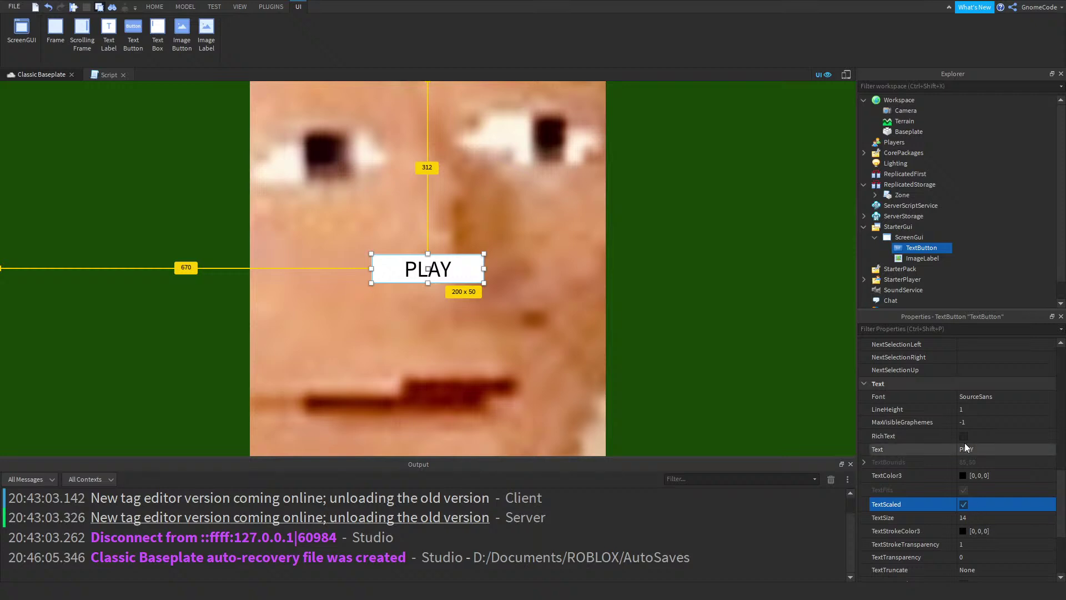
left_click(715, 302)
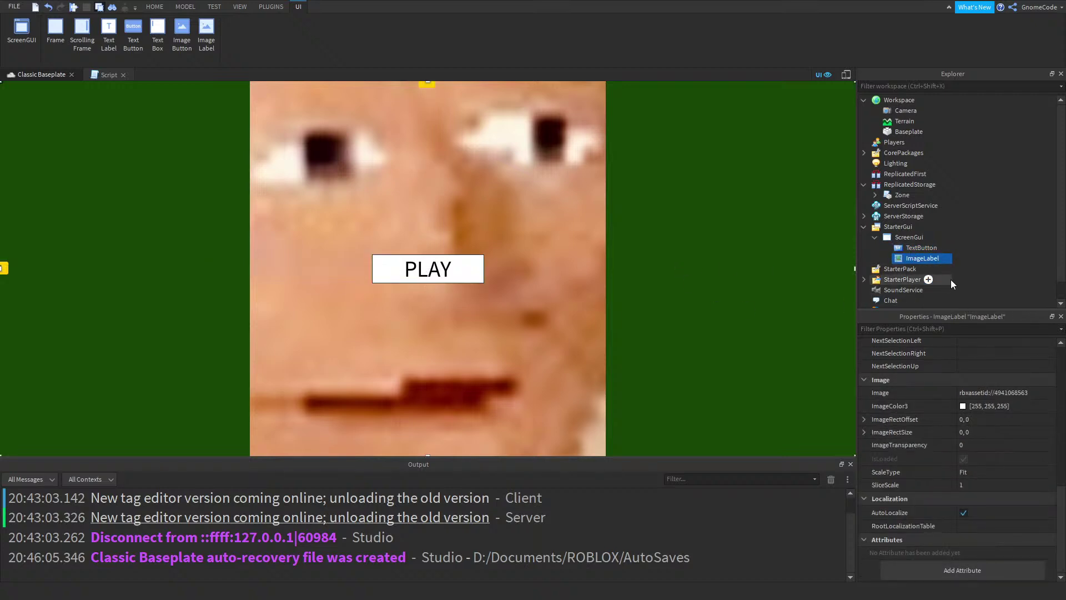
Playtest the game, try the PLAY button on the menu screen, and stop the test
left_click(931, 237)
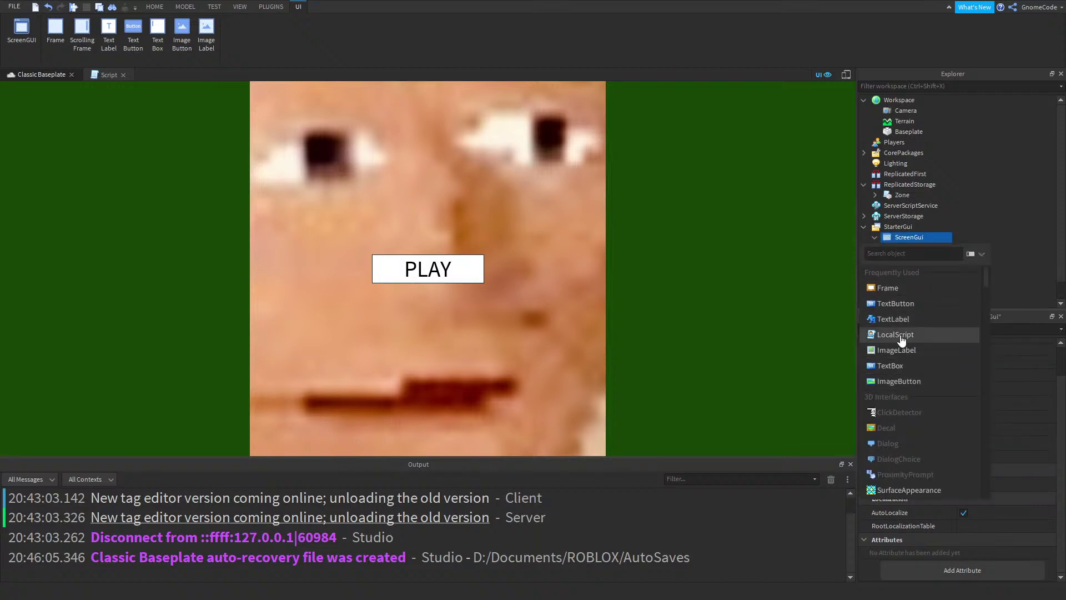
left_click(216, 8)
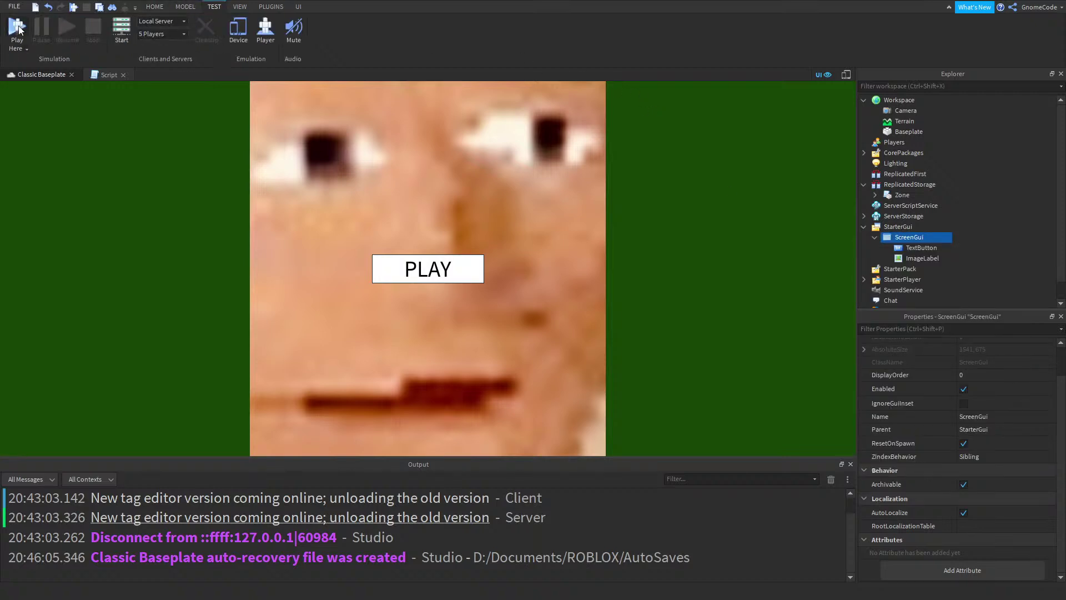
left_click(16, 49)
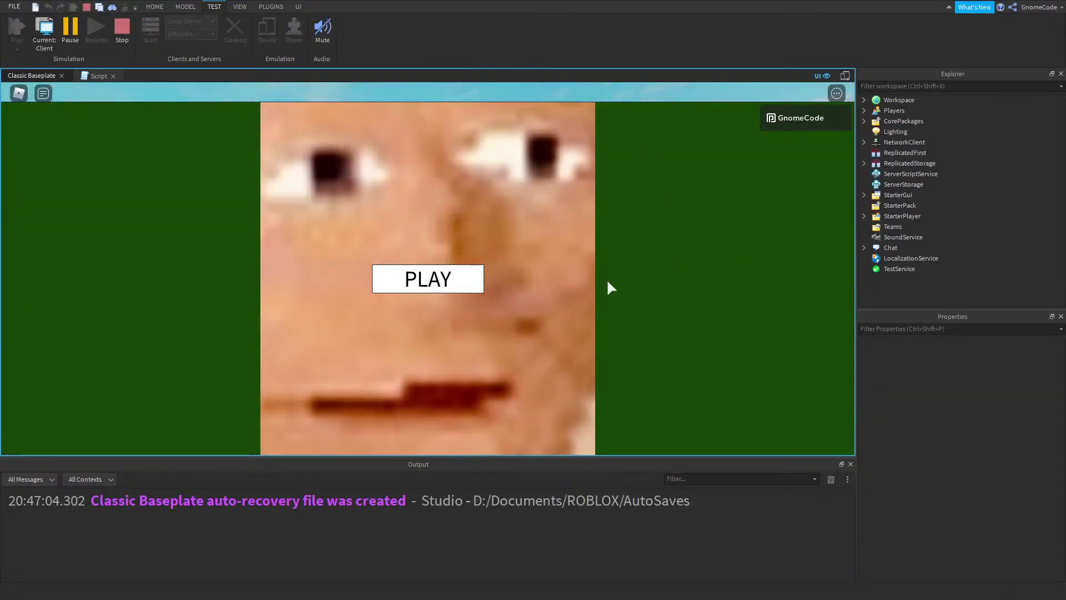
left_click(469, 282)
left_click(119, 28)
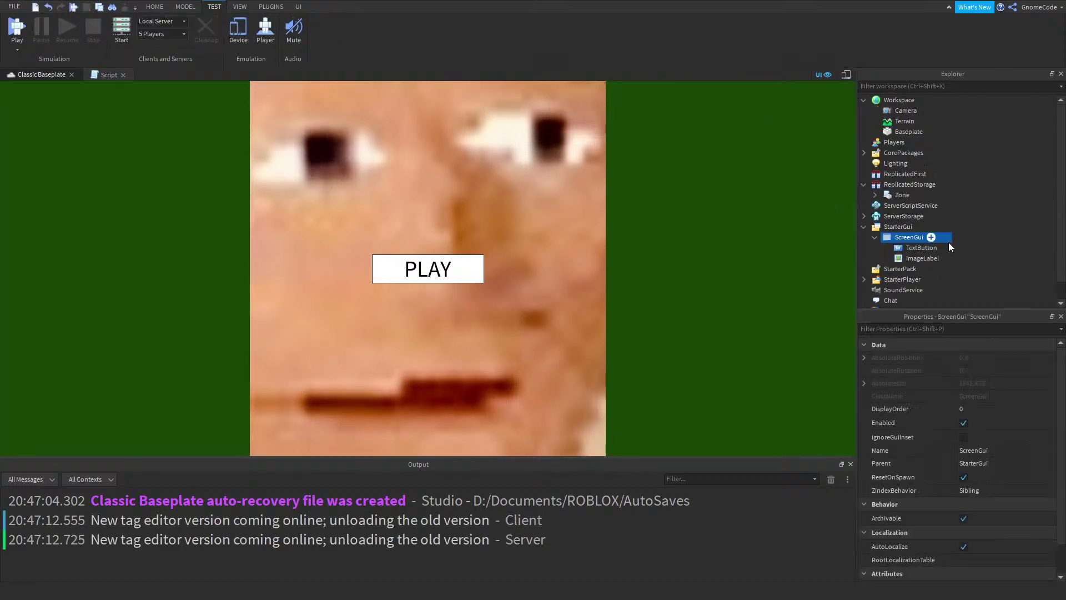
Enable IgnoreGuiInset on the ScreenGui and add a LocalScript inside it
left_click(965, 437)
left_click(965, 437)
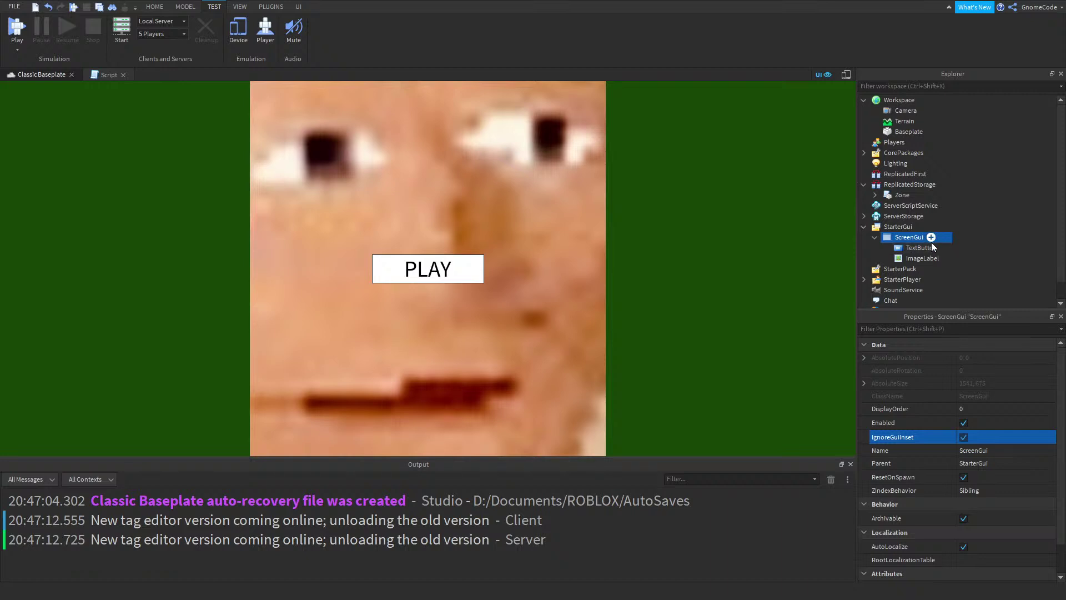
left_click(931, 238)
type("lo")
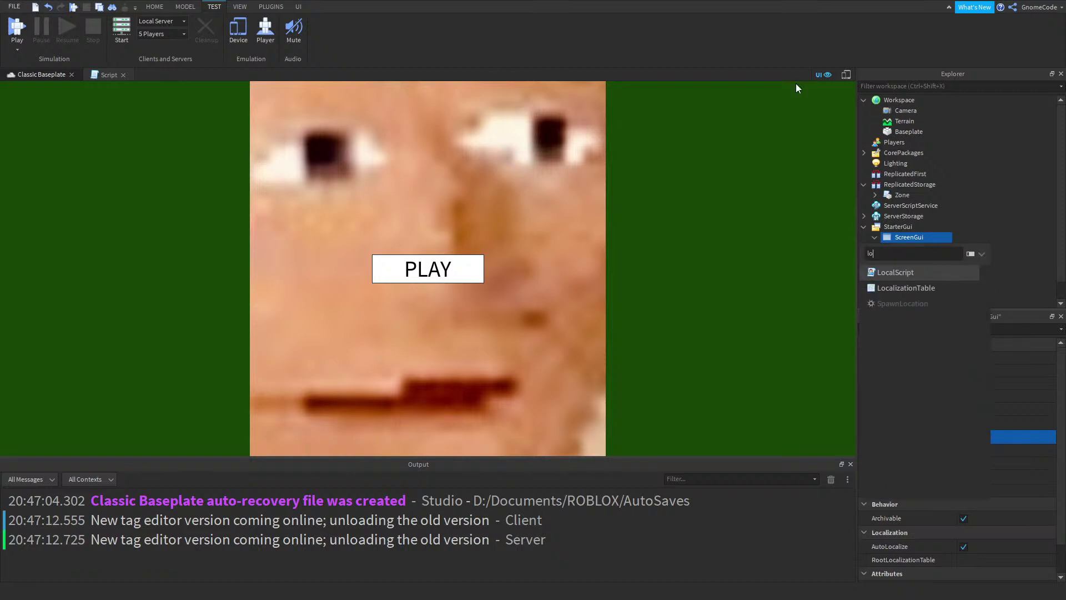
left_click(893, 273)
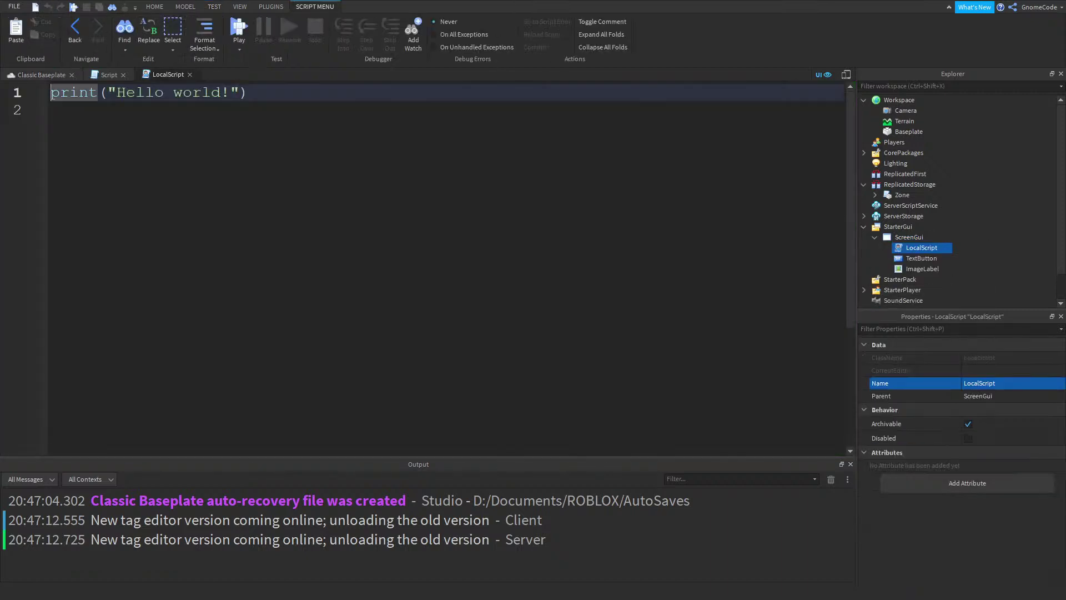
Replace the LocalScript's default code with local gui = script.Parent
key("ctrl+a")
type("local ")
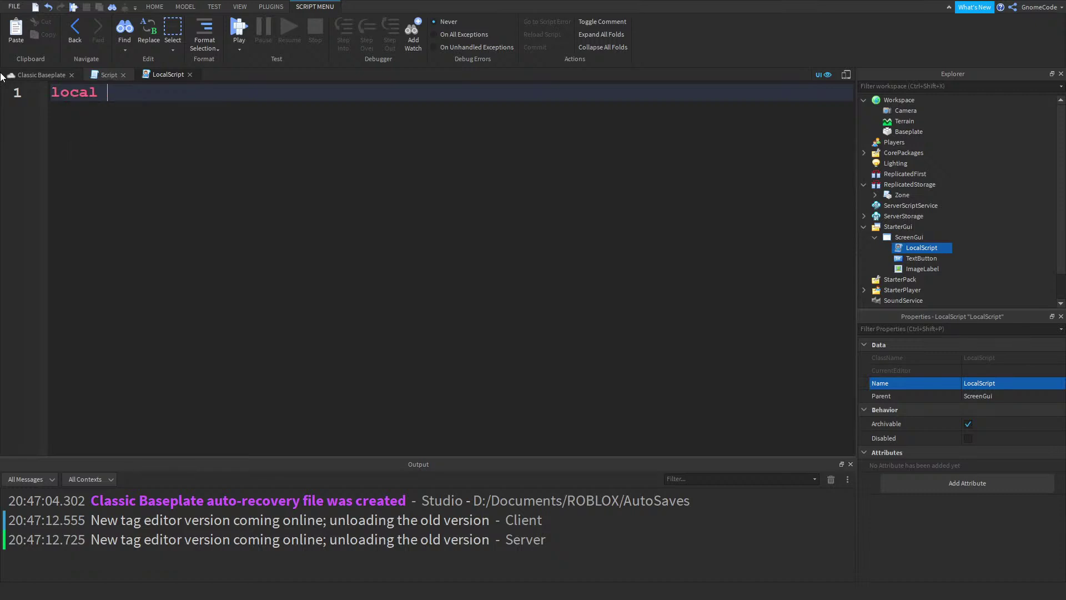
type("gui = script.Parent")
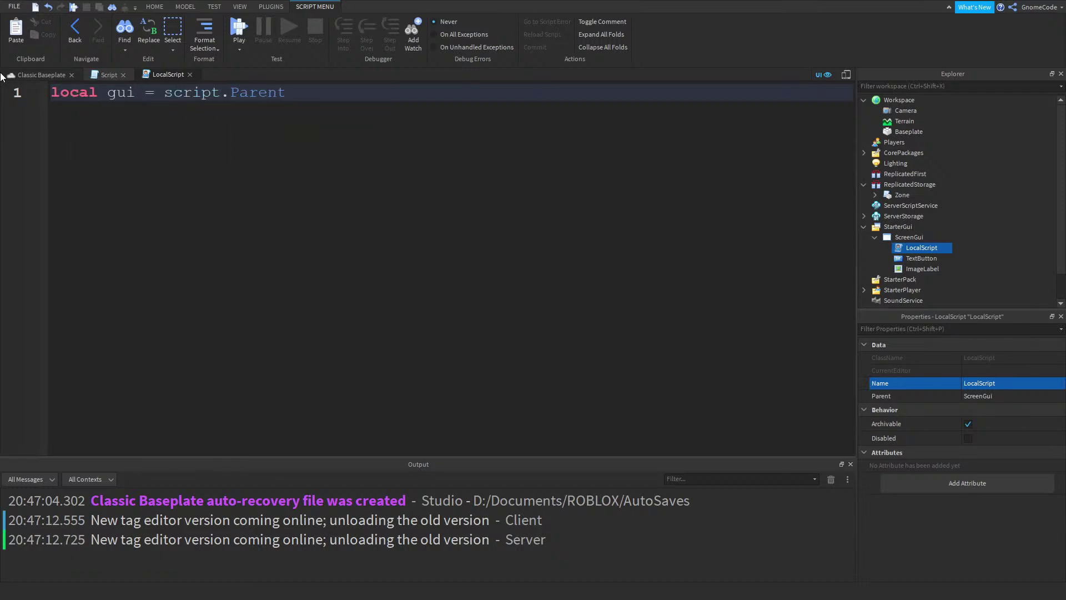
scroll(395, 104, "up", 2, "ctrl")
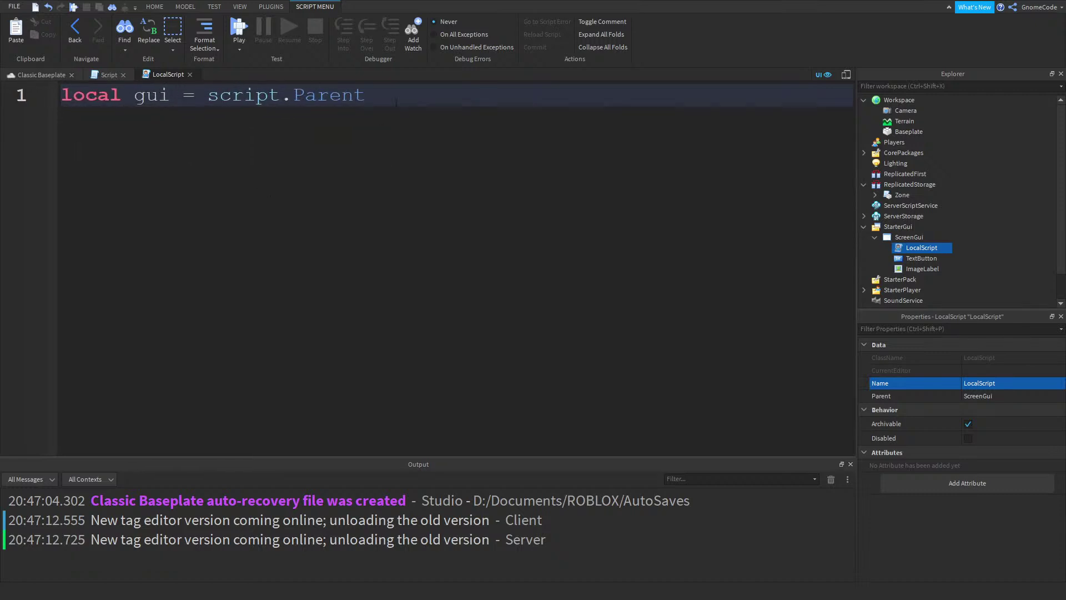
Start a second line in the LocalScript declaring local playButton = gui. with the child name still missing
key("Return")
key("Return")
key("BackSpace")
type("local playButton")
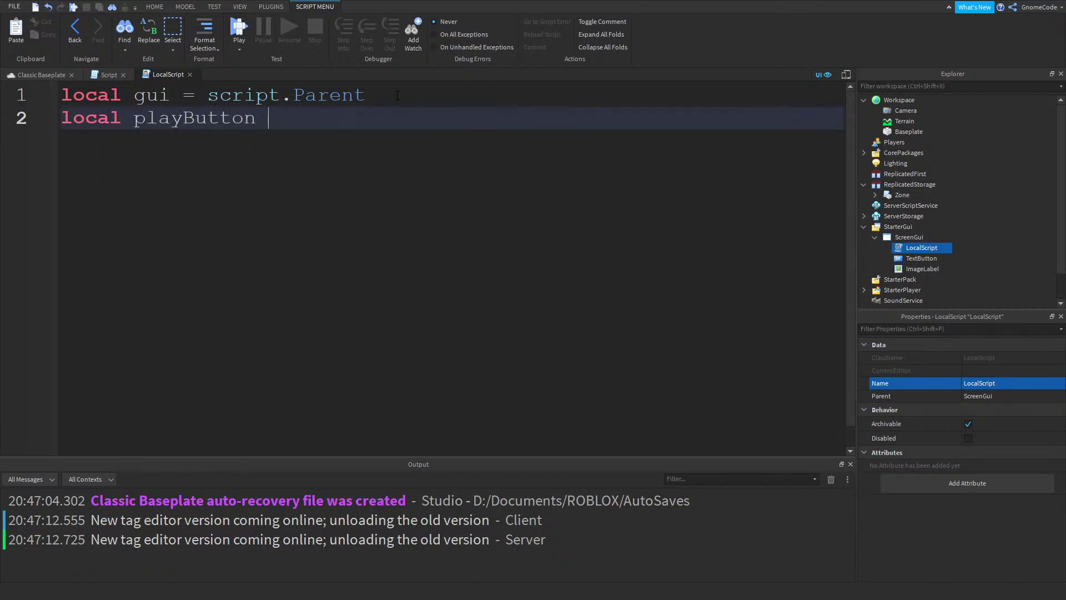
type("sc")
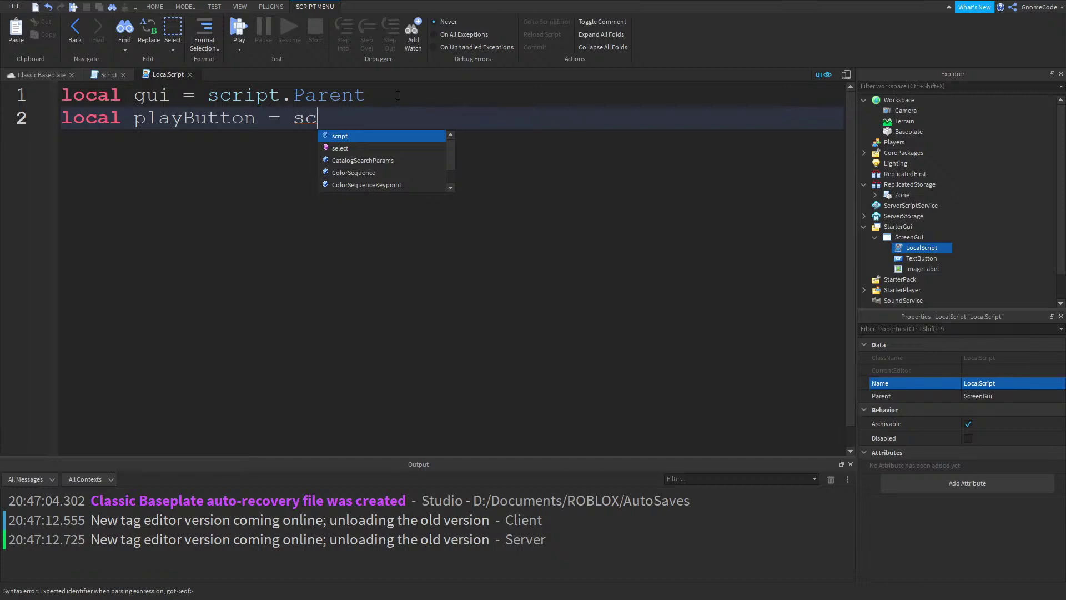
key("BackSpace")
key("BackSpace")
type("gui.")
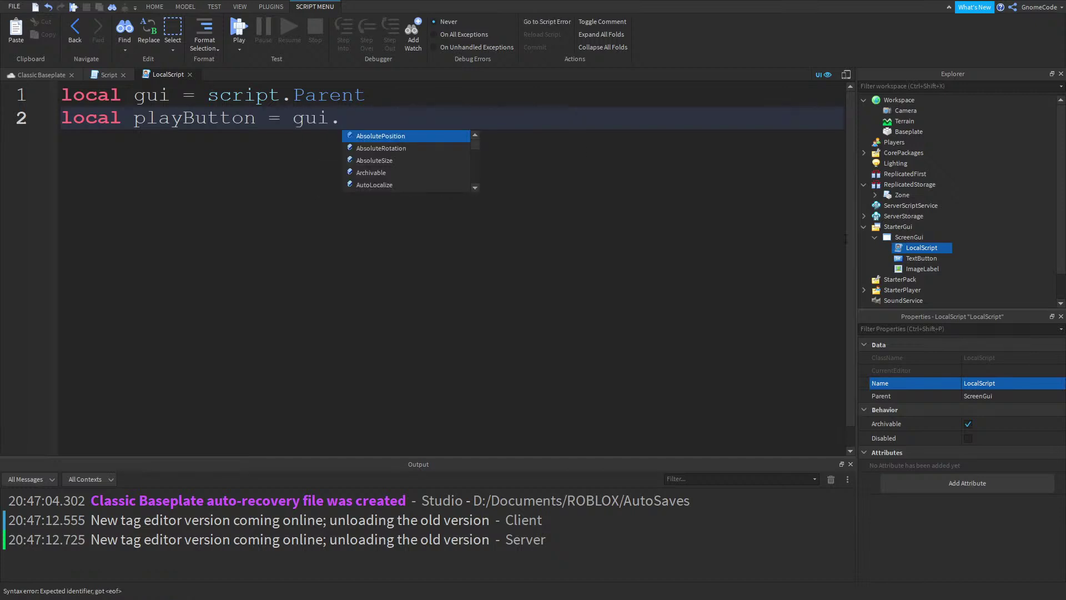
Rename the TextButton to PlayButton and complete the script's variable as local playButton = gui.PlayButton
left_click(916, 258)
scroll(1014, 445, "down", 5)
left_click(1002, 423)
type("PlayBut")
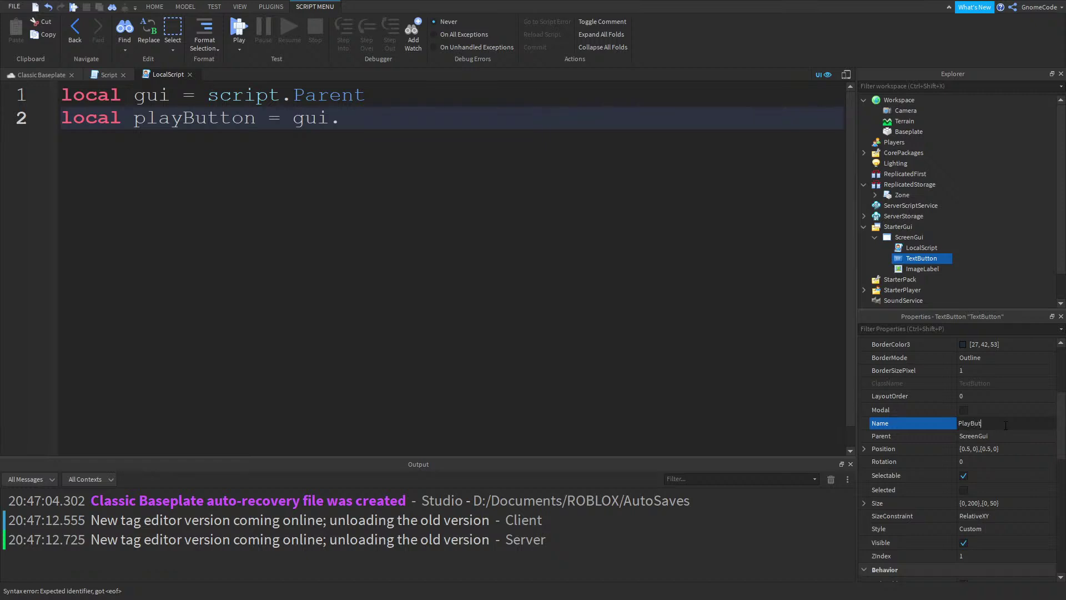
key("Return")
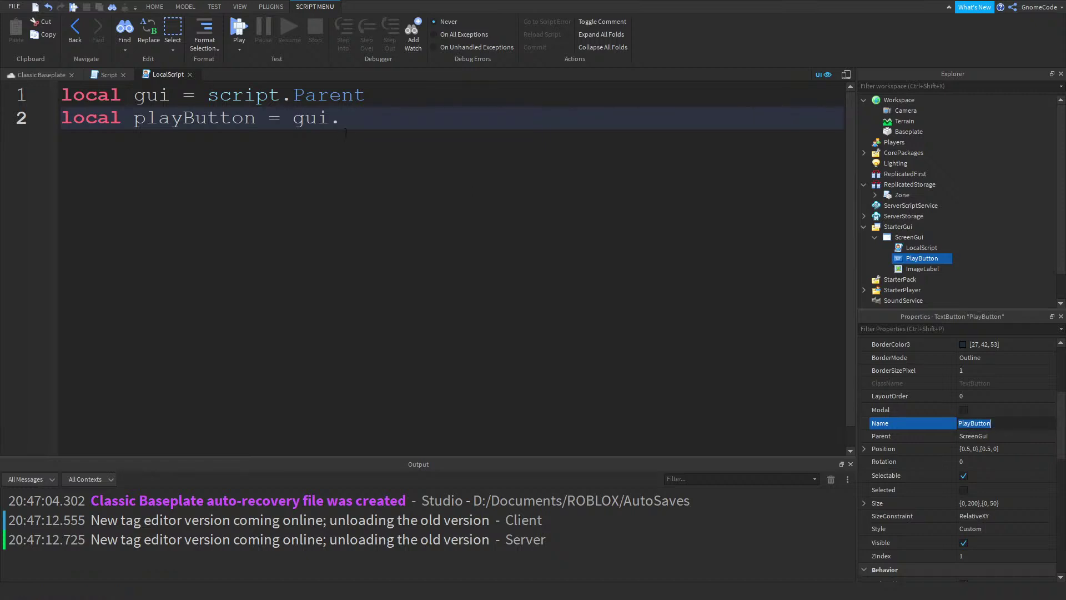
key("ctrl+c")
left_click(345, 131)
key("ctrl+v")
Connect playButton.Activated to a function that sets gui.Enabled = false
key("Return")
key("Return")
type("playButton.Activated")
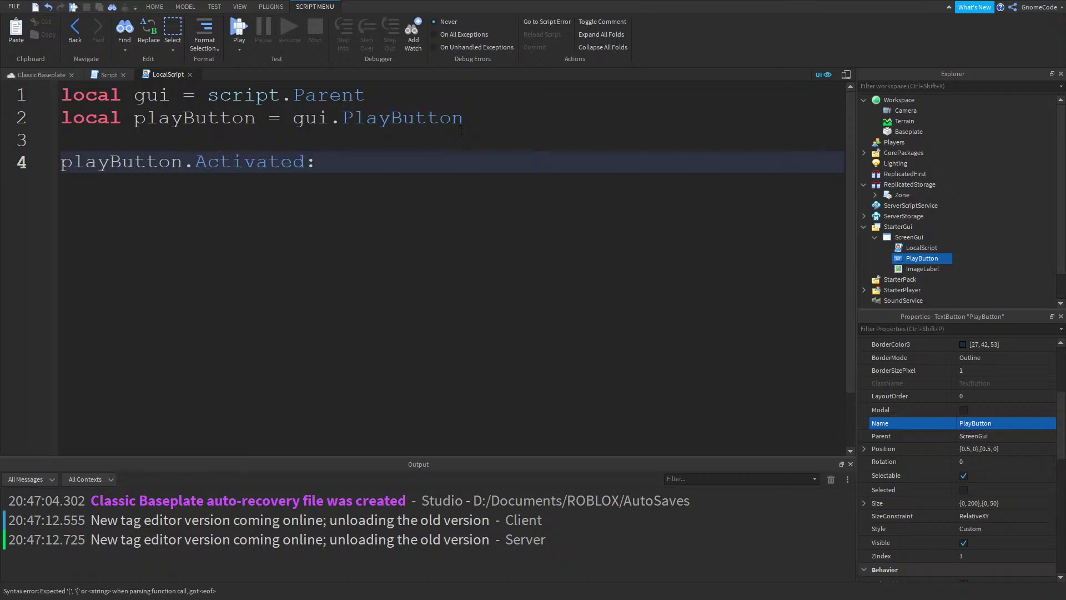
type(":Connect(function()")
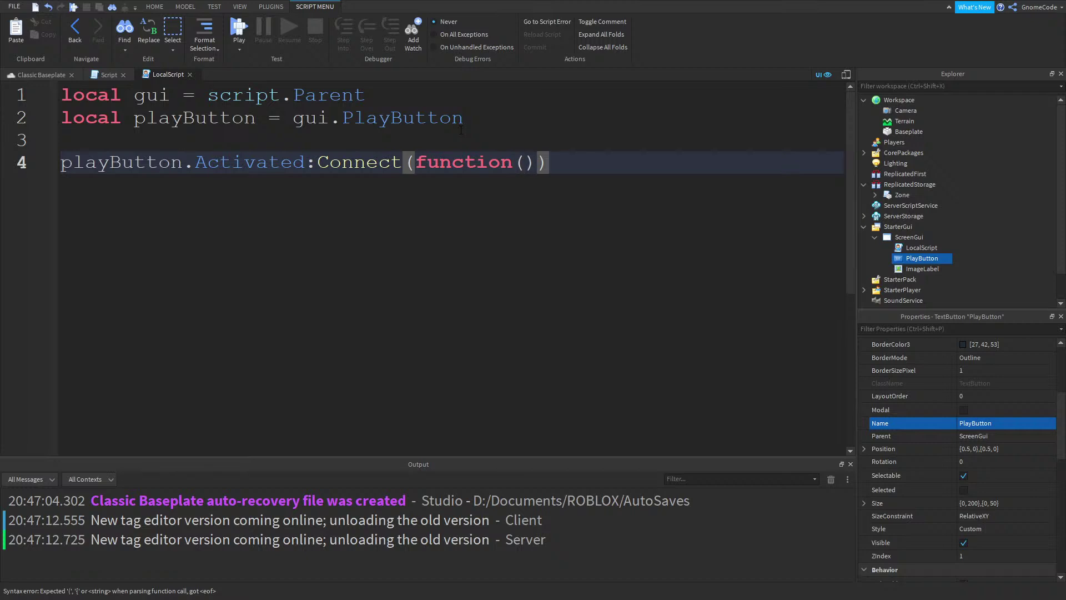
key("Return")
type("gui")
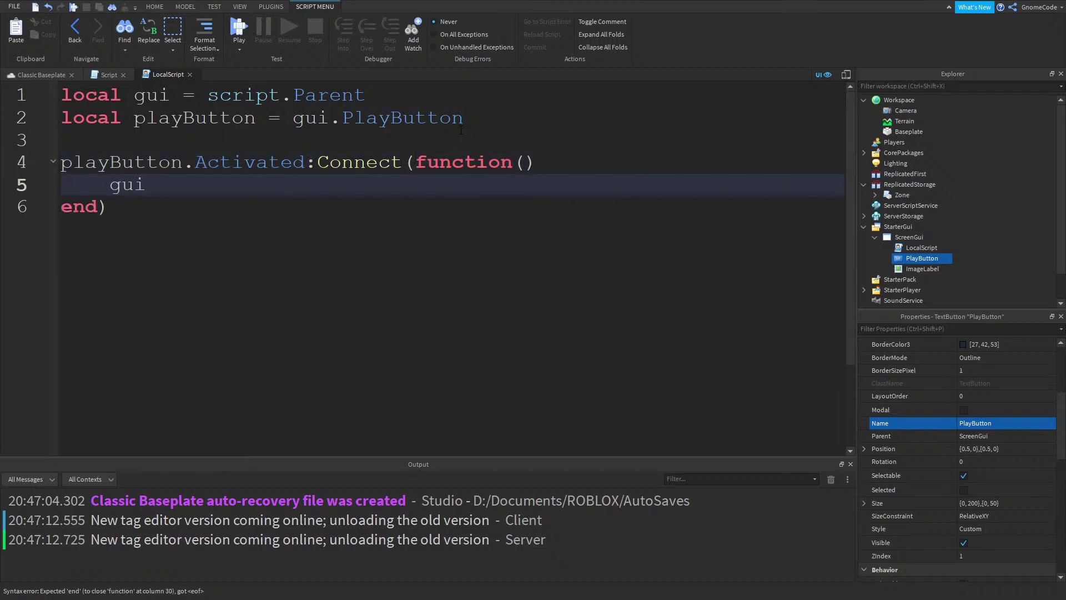
type(".Enabled = false")
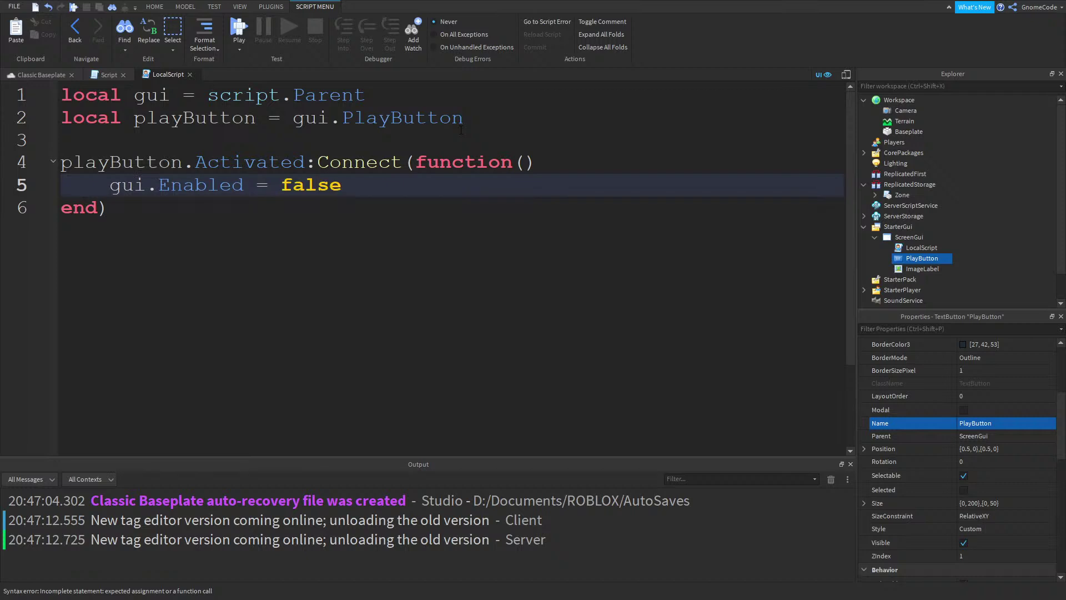
Playtest the scripted menu by activating PLAY to enter the game, and stop the test
left_click(234, 22)
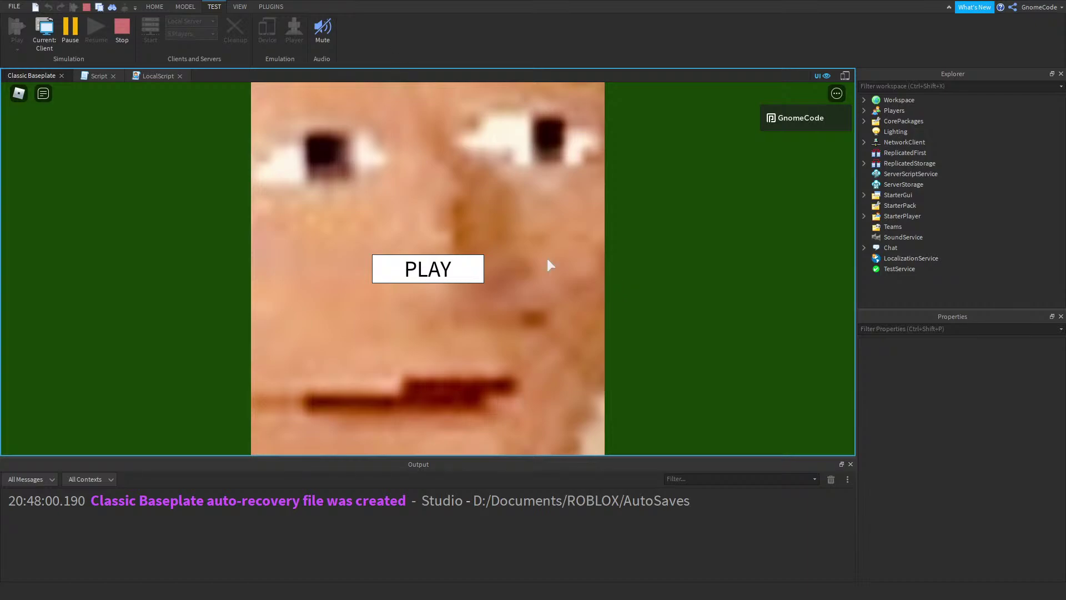
left_click(439, 270)
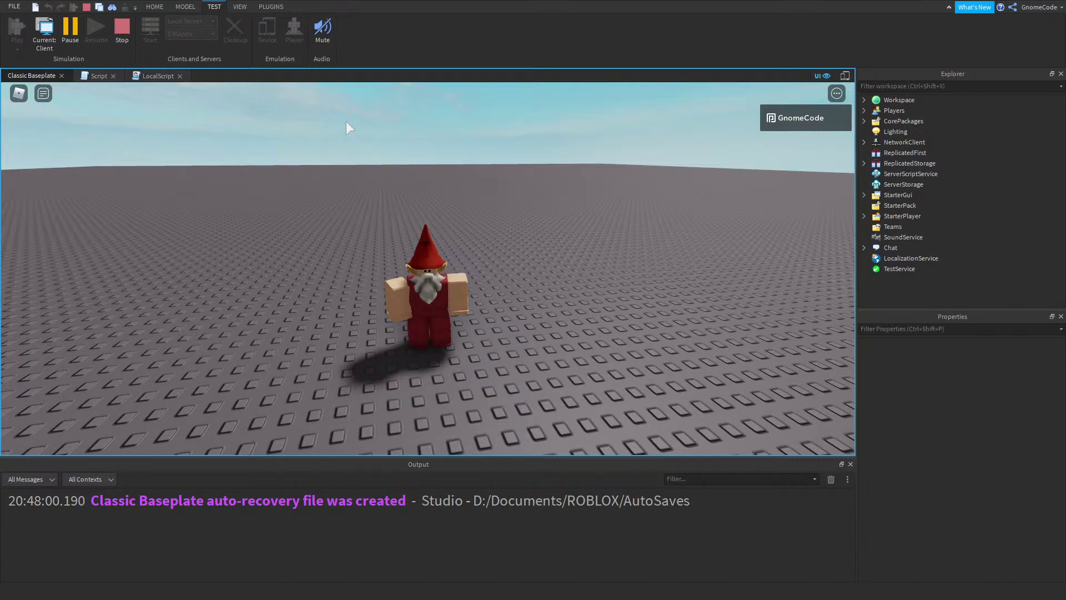
left_click(121, 27)
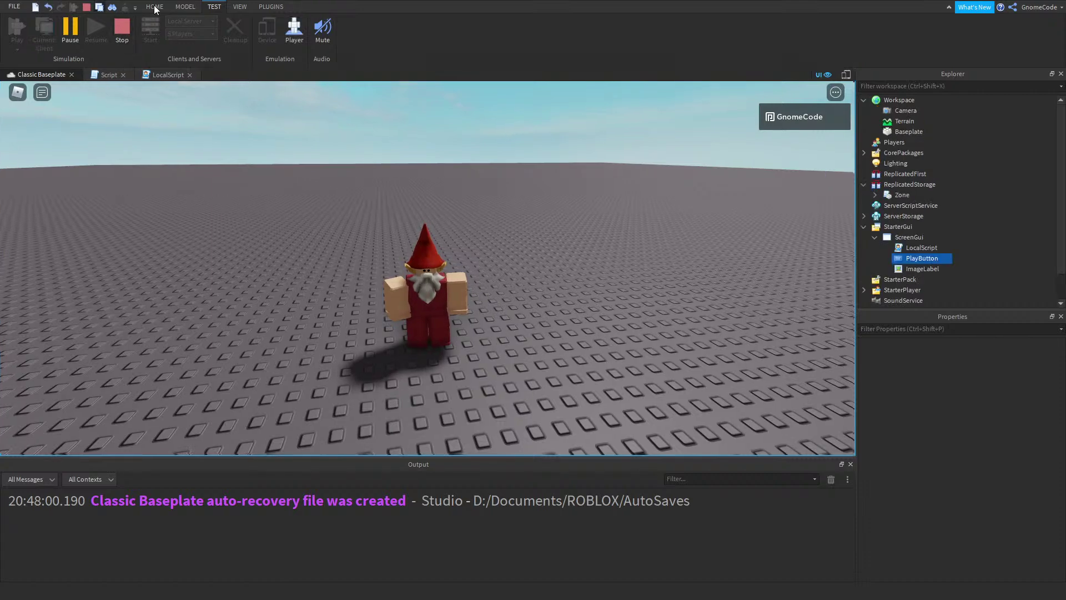
Collapse the ScreenGui in StarterGui and rename it GnomeMenu
left_click(910, 237)
left_click(875, 237)
left_click(997, 450)
type("GnomeMenu")
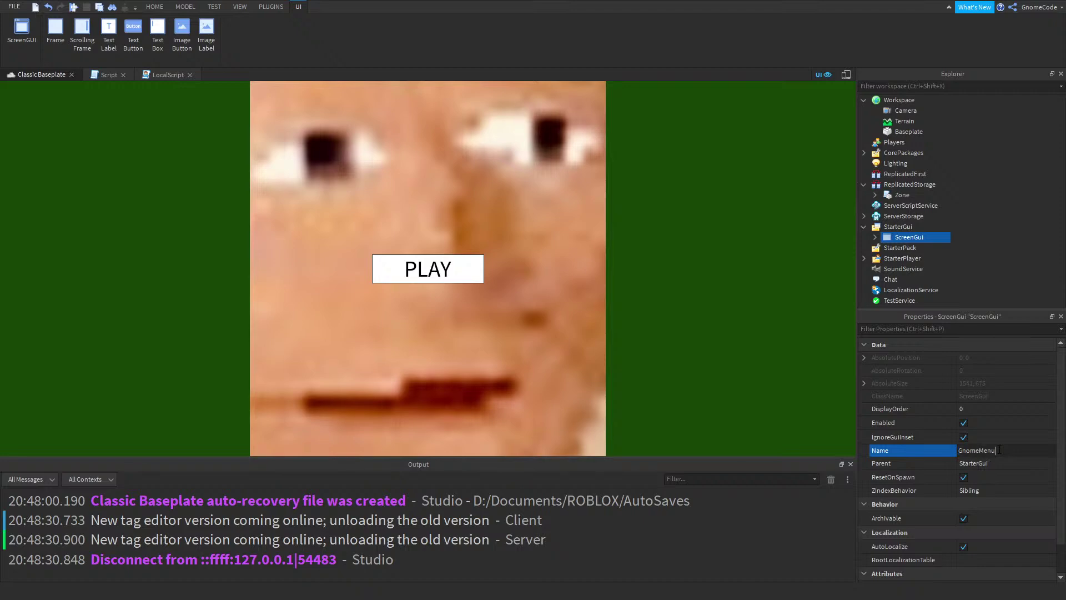
key("Return")
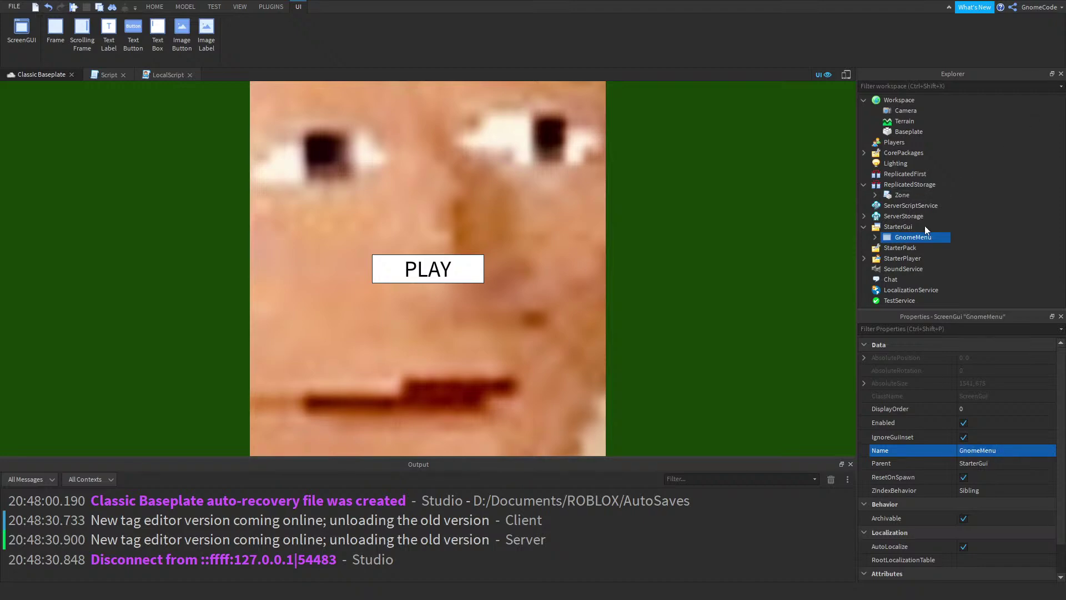
Store the GnomeMenu GUI by moving it from StarterGui into ServerStorage
left_click_drag(898, 240, 910, 217)
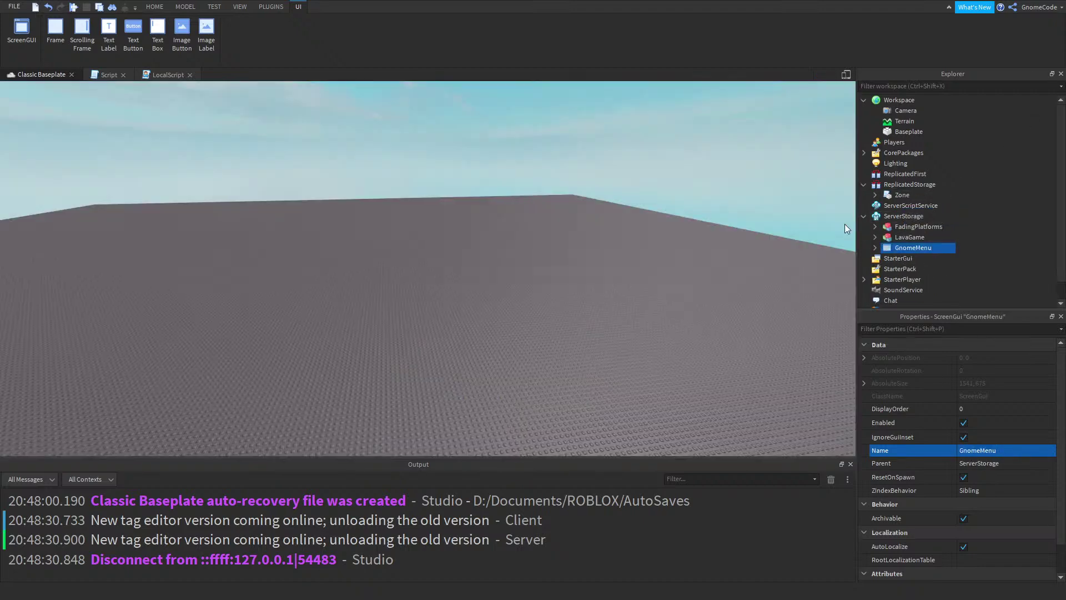
left_click(534, 333)
Insert a block part and raise it about 4 studs above the baseplate
key("w")
right_click_drag(567, 361, 567, 361)
key("s")
key("w")
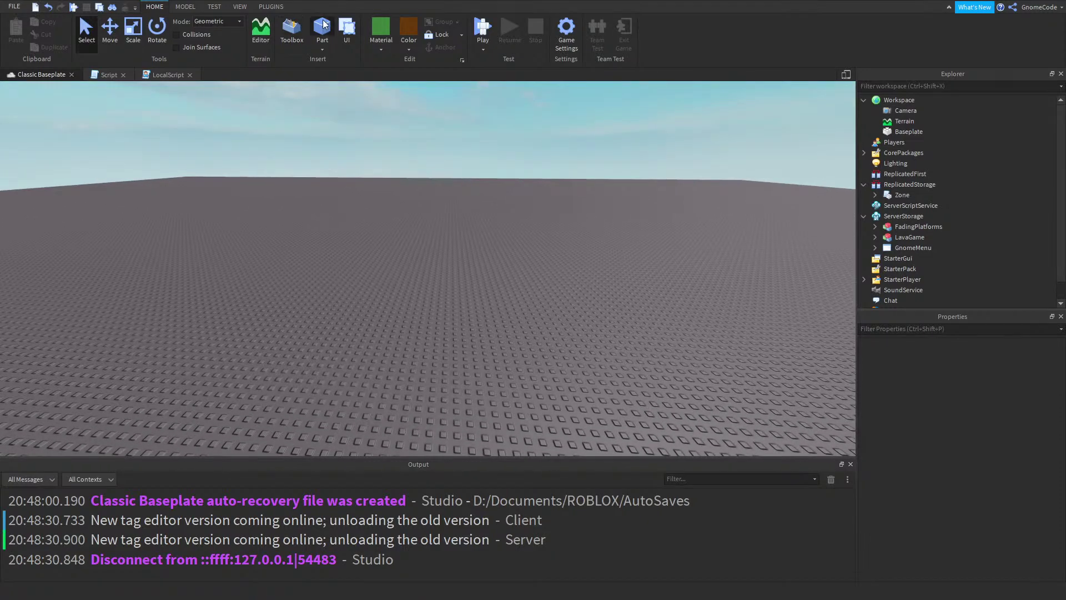
left_click(322, 26)
scroll(454, 265, "up", 2)
left_click(110, 30)
left_click_drag(408, 198, 416, 161)
scroll(419, 159, "up", 3)
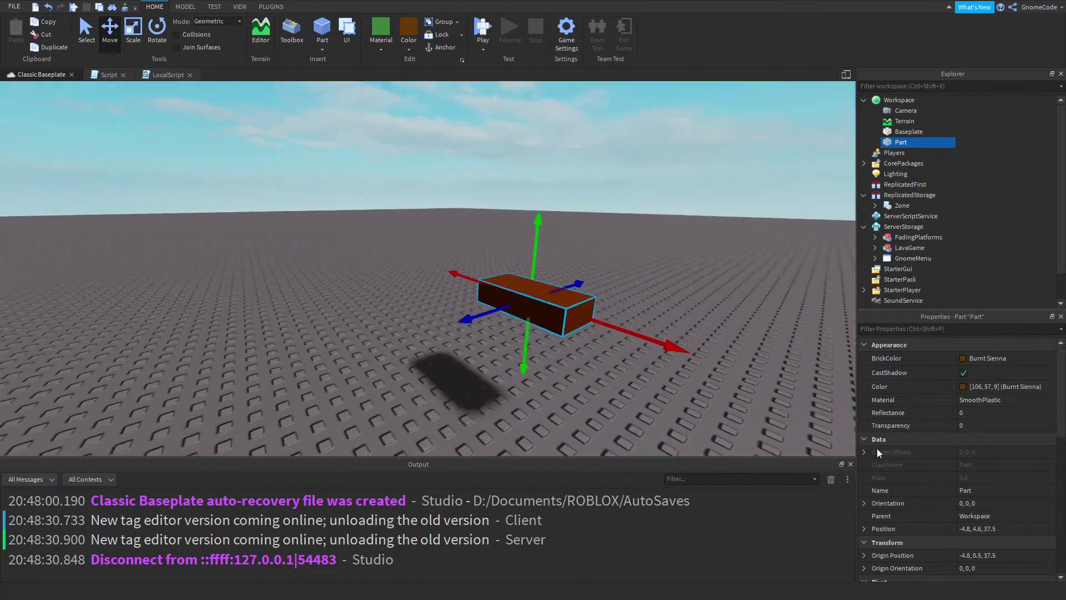
Anchor the new part so it stays floating above the baseplate
scroll(986, 479, "down", 3)
left_click(964, 476)
scroll(667, 356, "down", 3)
right_click_drag(667, 356, 322, 313)
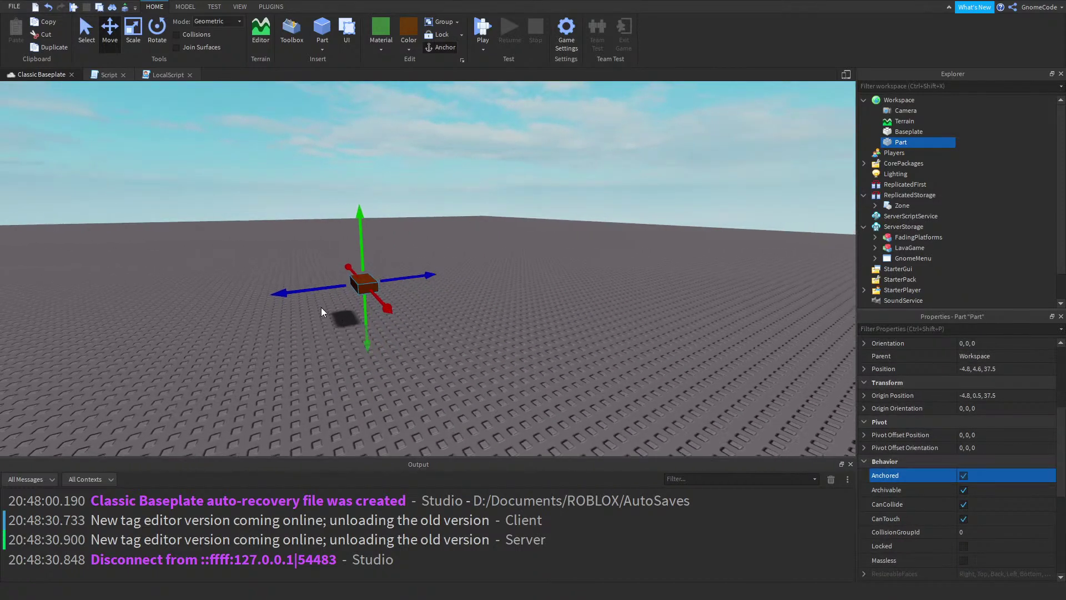
Set the move snapping increment to 1 stud
left_click(187, 7)
left_click(283, 41)
type("1")
mouse_move(309, 289)
left_mouse_down()
mouse_move(257, 289)
mouse_move(310, 282)
left_mouse_up()
scroll(329, 272, "up", 3)
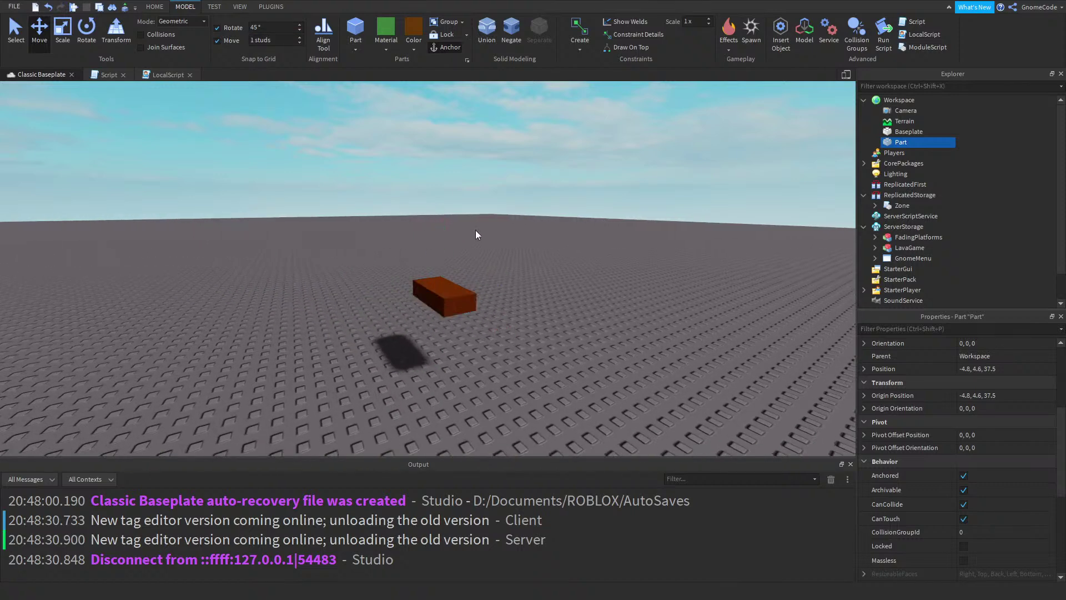
Add a BodyPosition object to the floating part
left_click(520, 259)
right_click_drag(522, 261, 561, 287)
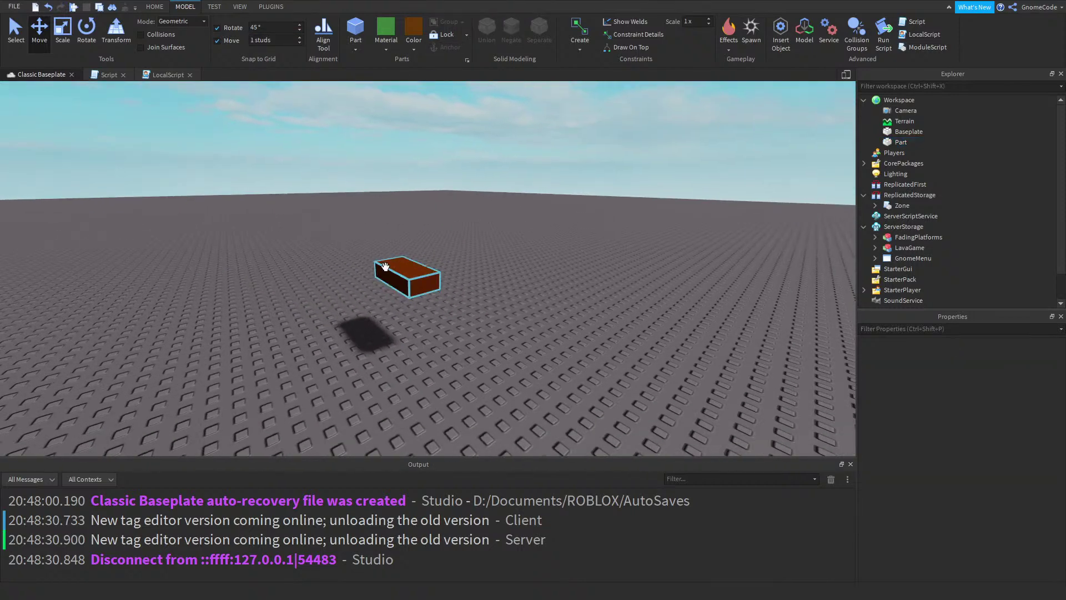
left_click(386, 266)
key("f")
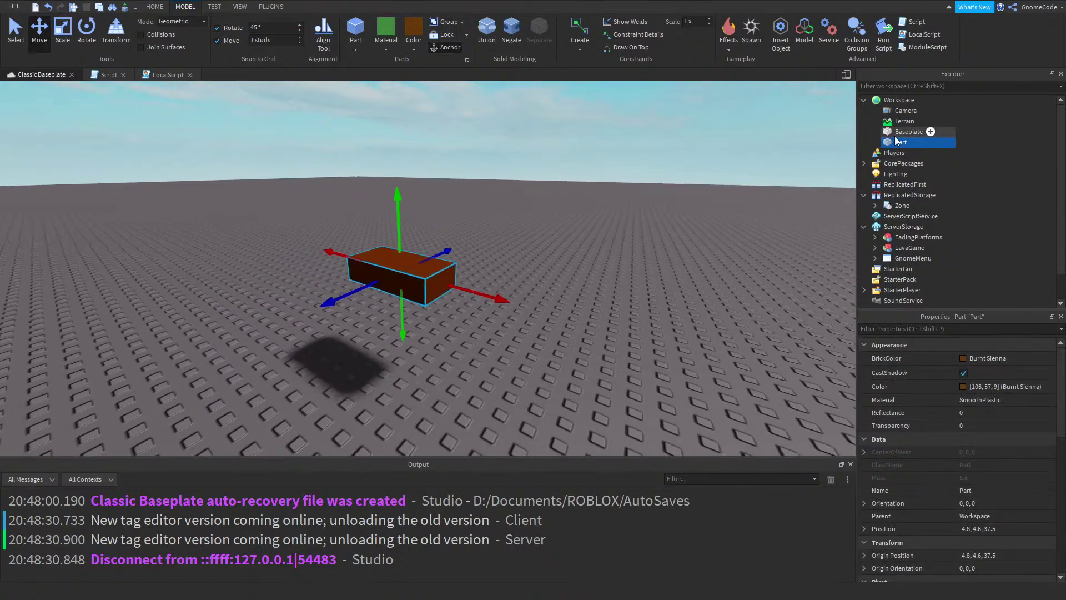
left_click(914, 143)
type("bod")
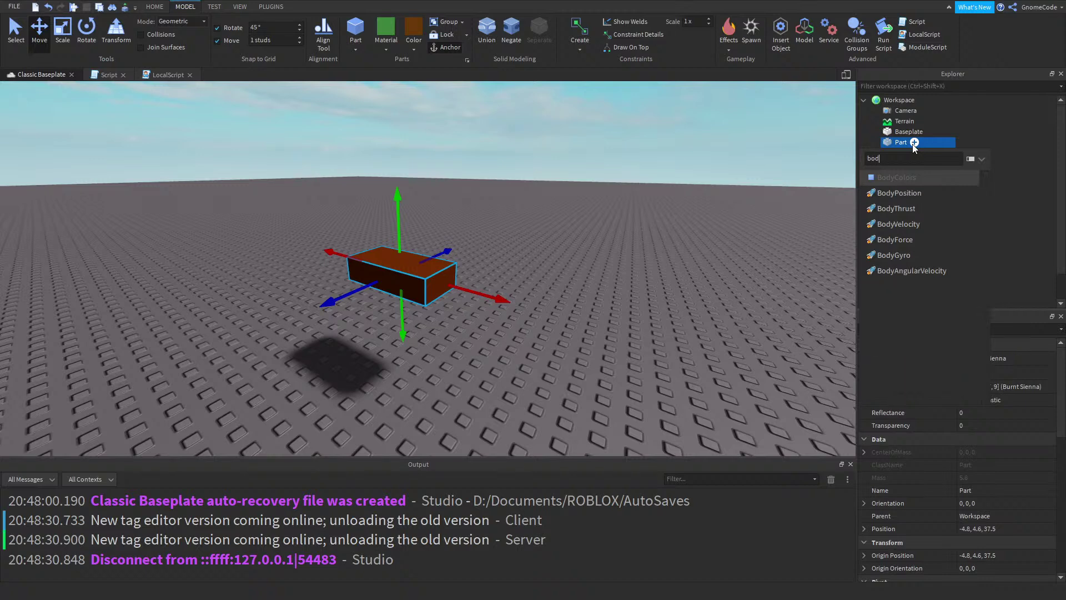
left_click(900, 194)
right_click_drag(637, 253, 638, 253)
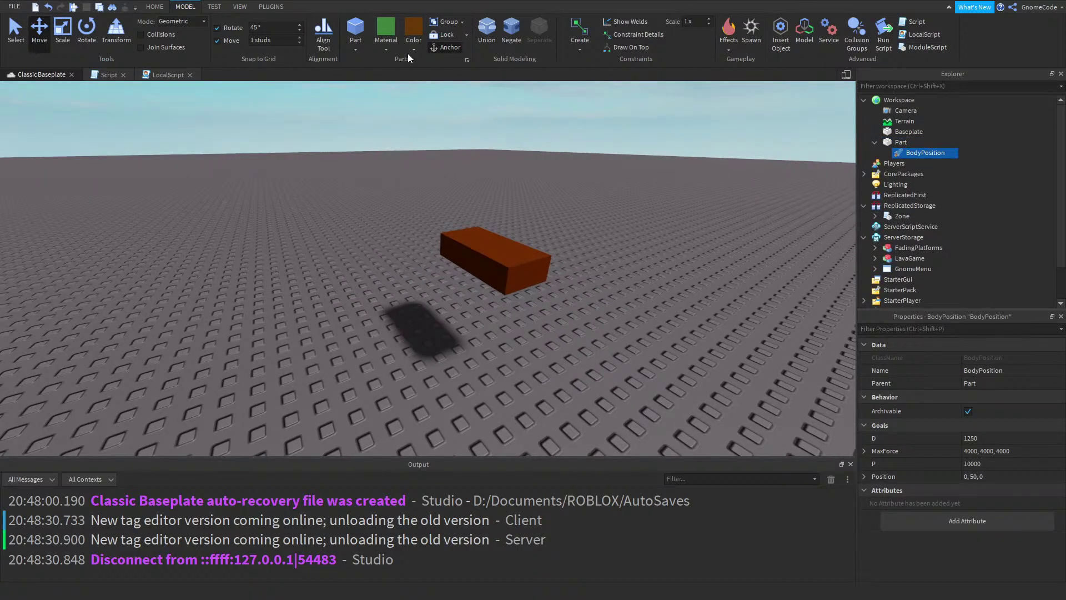
Run the simulation and turn off the part's Anchored property to test the BodyPosition
left_click(214, 6)
left_click(17, 49)
left_click(43, 88)
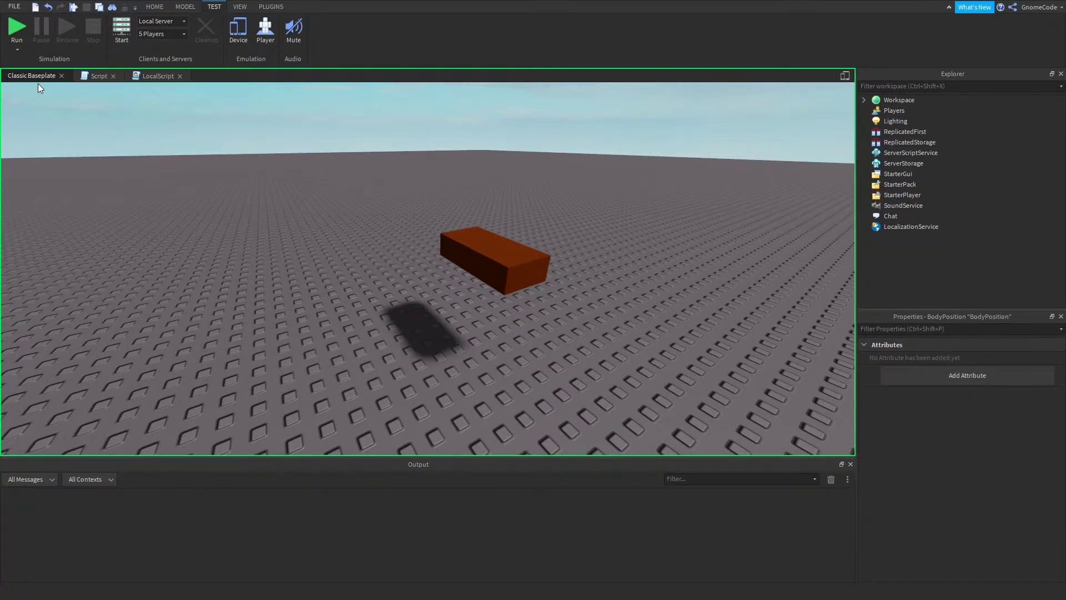
left_click(495, 258)
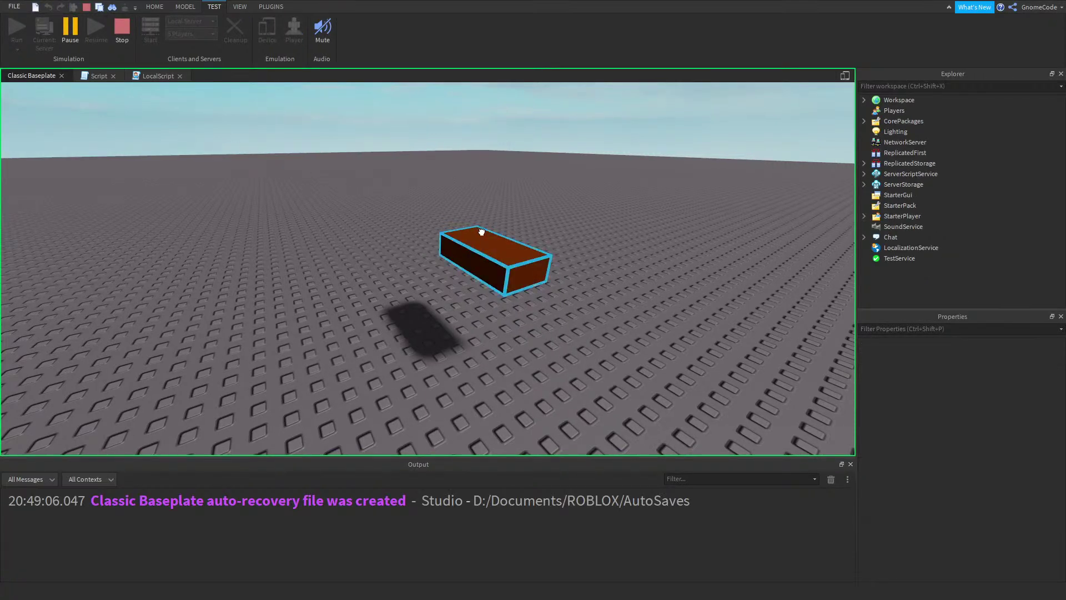
scroll(995, 461, "down", 5)
left_click(964, 476)
right_click_drag(501, 231, 546, 242)
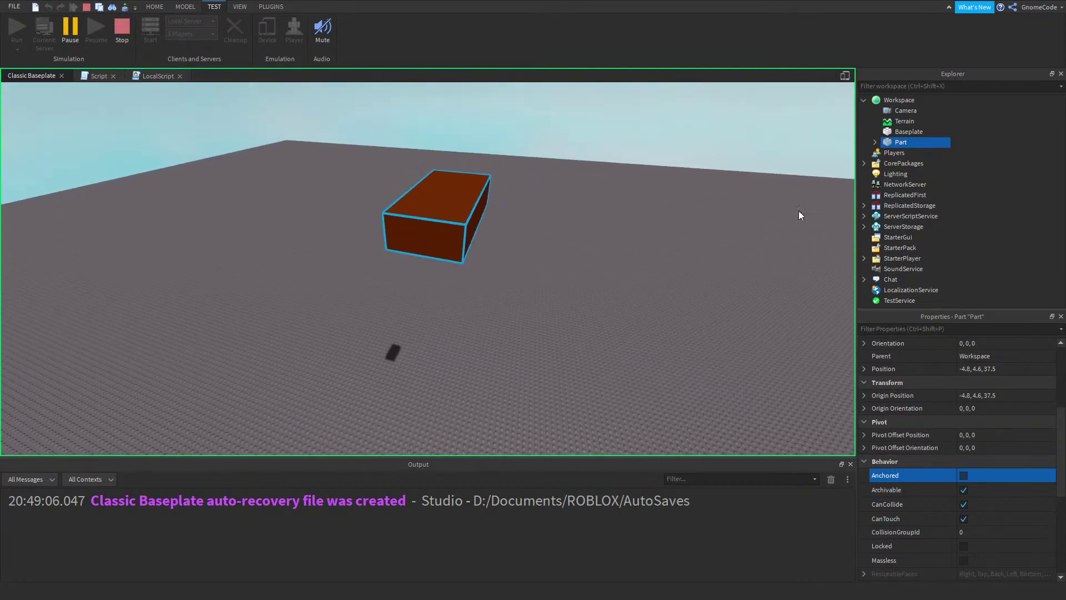
Inspect the BodyPosition's goal Position in the running simulation and stop the test
left_click(876, 143)
left_click(911, 153)
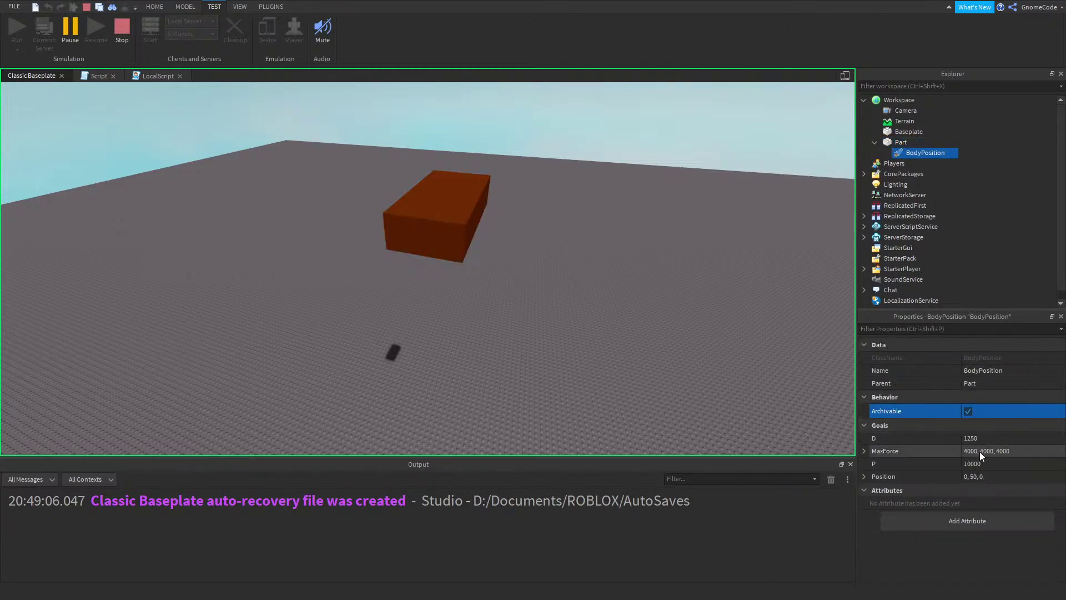
left_click(974, 478)
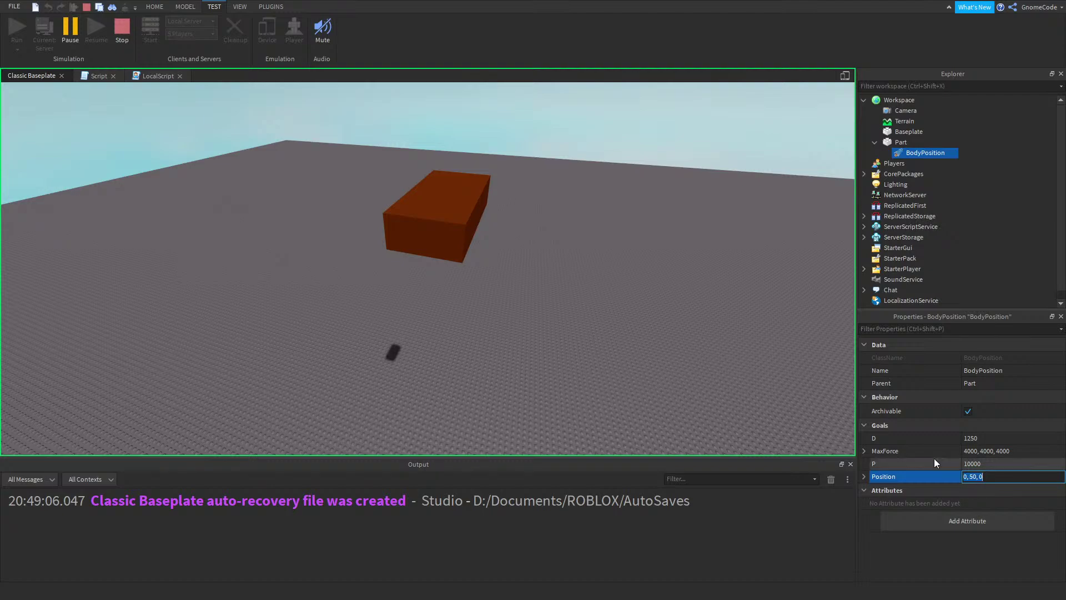
left_click(121, 28)
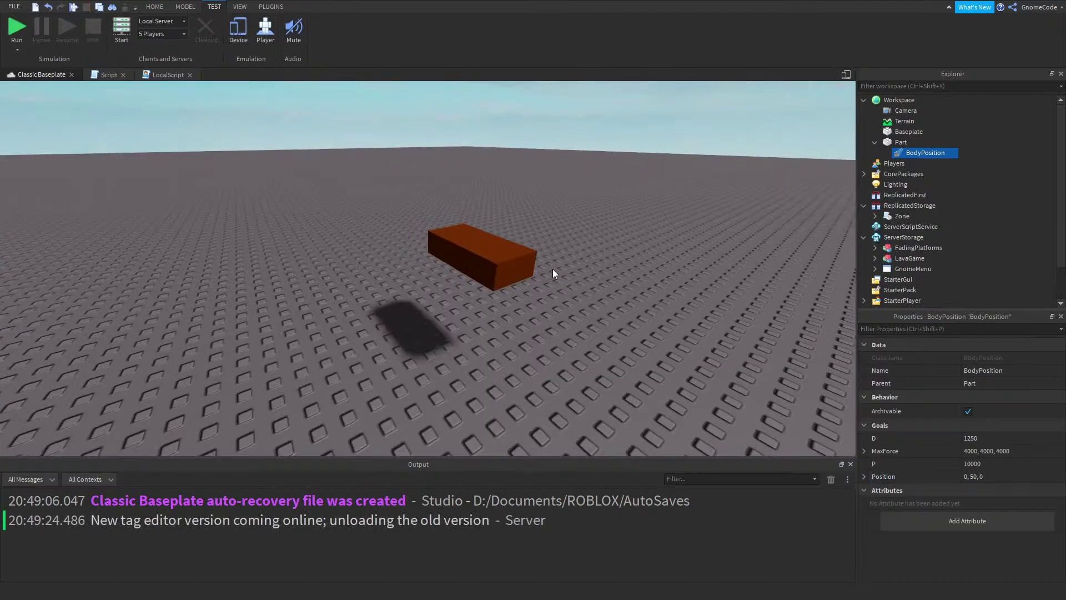
Add a new Script to the floating part
left_click(899, 142)
left_click(915, 143)
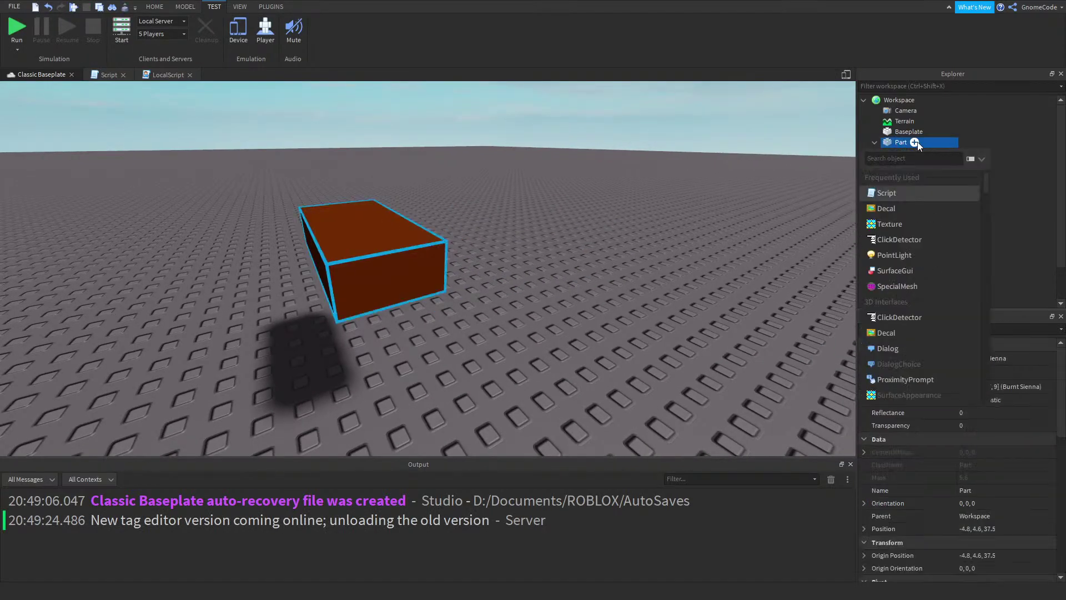
left_click(894, 195)
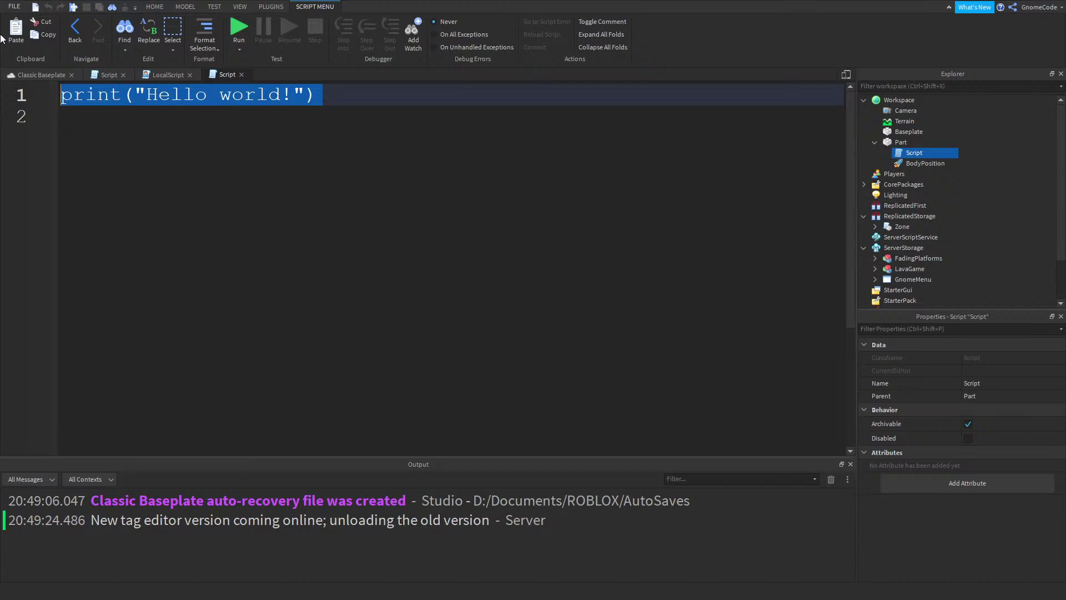
Replace the default code with local bodyPosition = Instance.new("BodyPosition")
type("local")
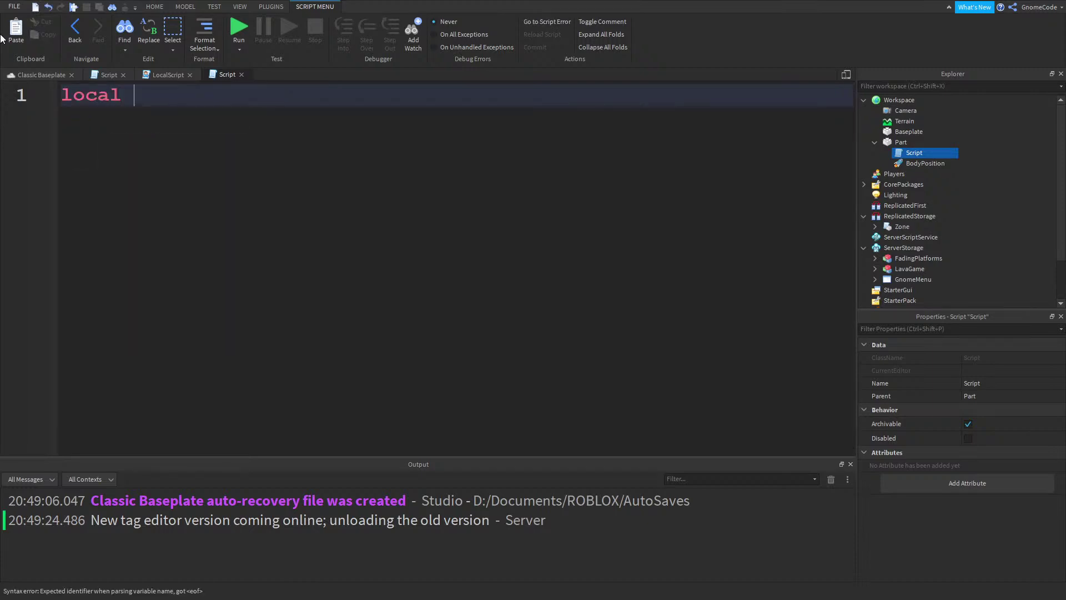
type(" bodyPosition")
left_click(924, 162)
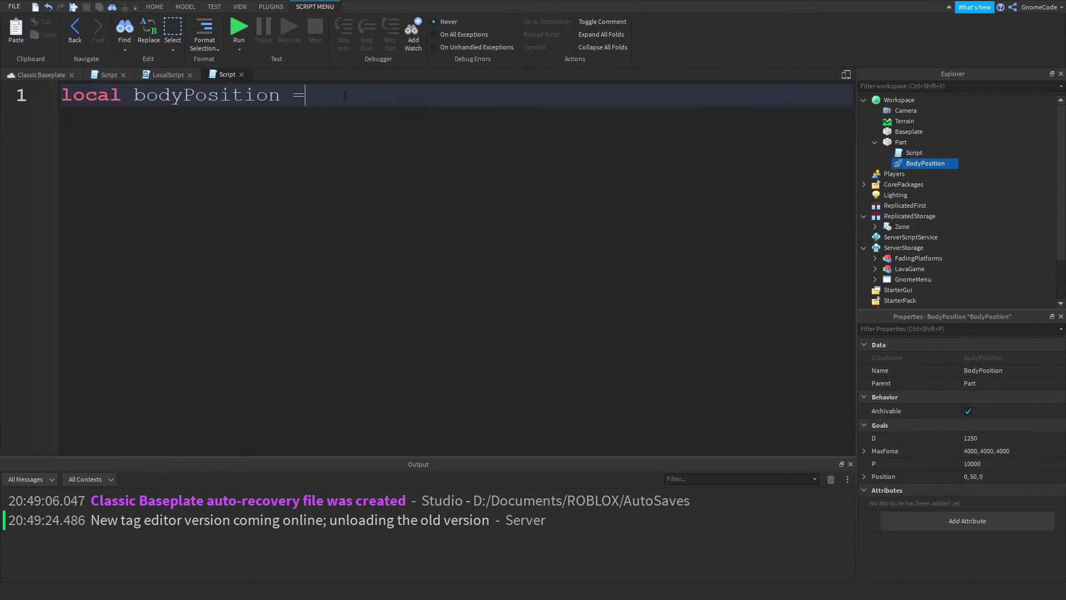
type("= Instance.")
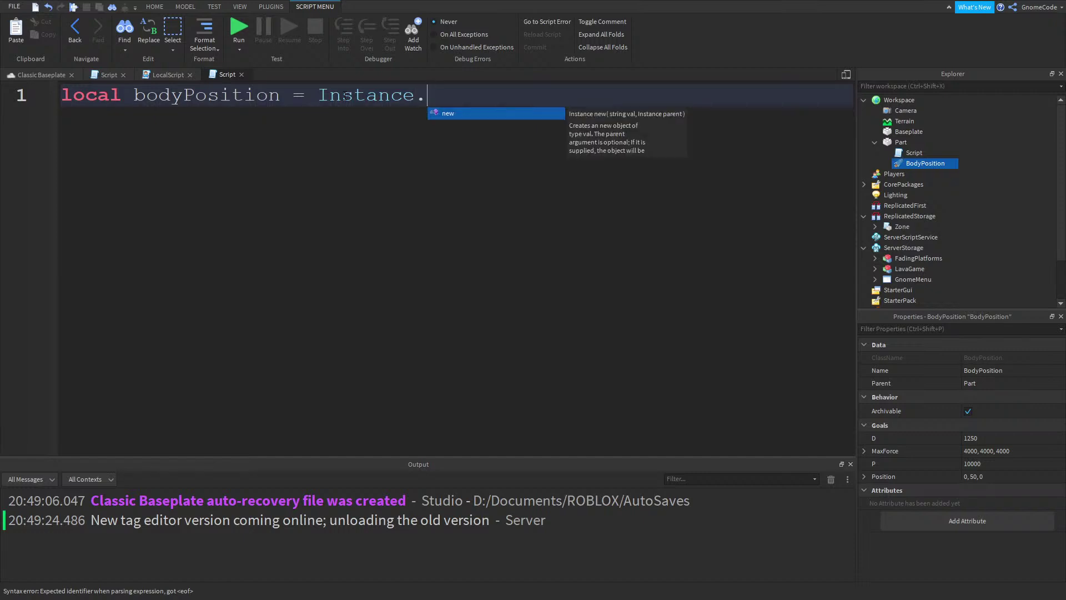
type("new(\"Bod")
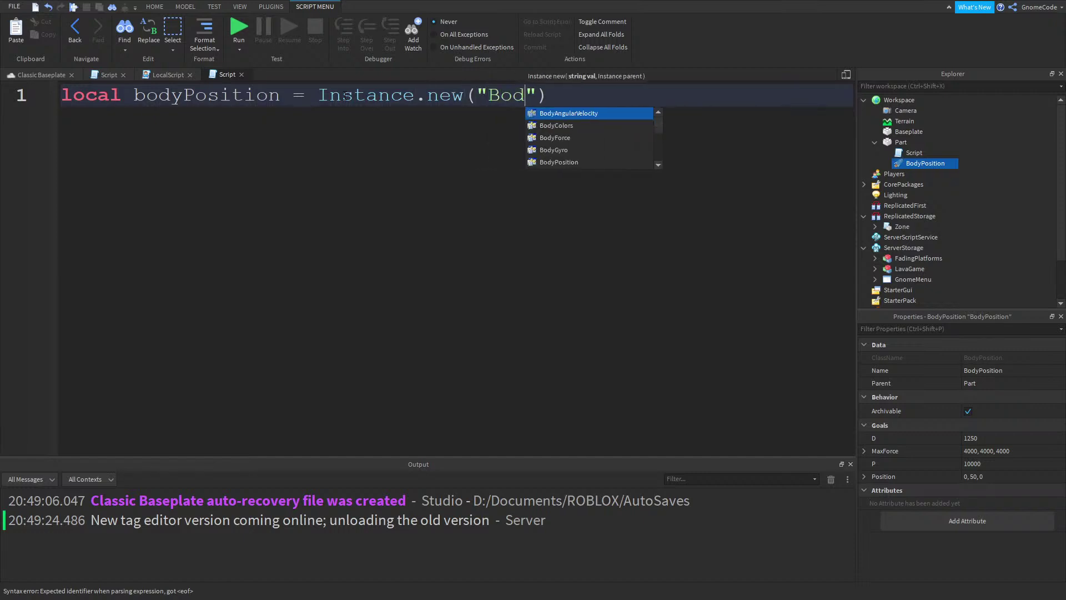
key("Down")
key("Down")
key("Down")
key("Down")
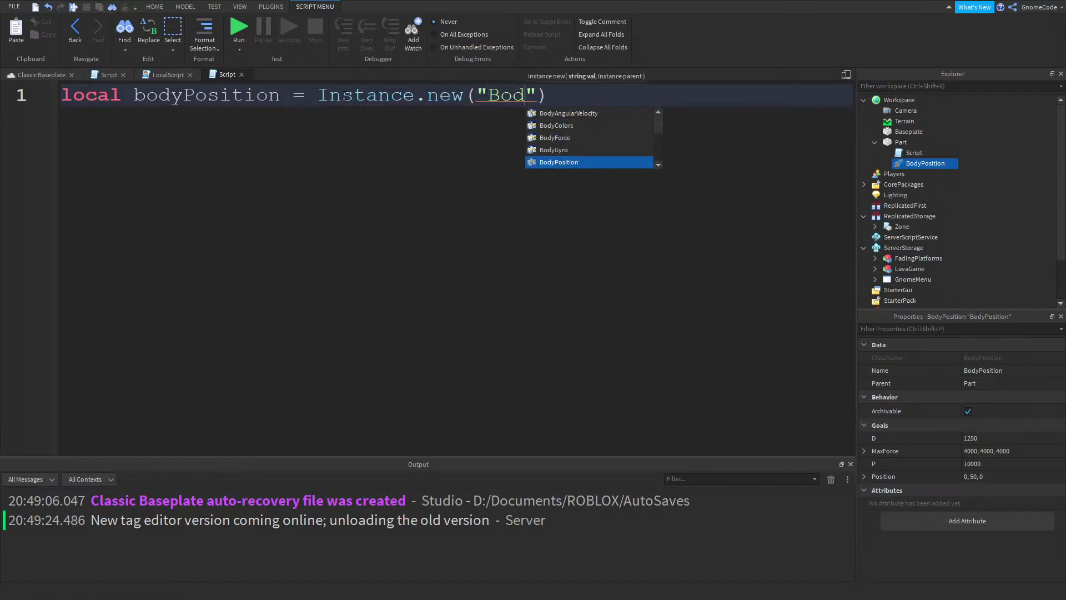
key("Tab")
key("Right")
Add a second line setting bodyPosition.Position = script.Parent.Position
key("Return")
type("body")
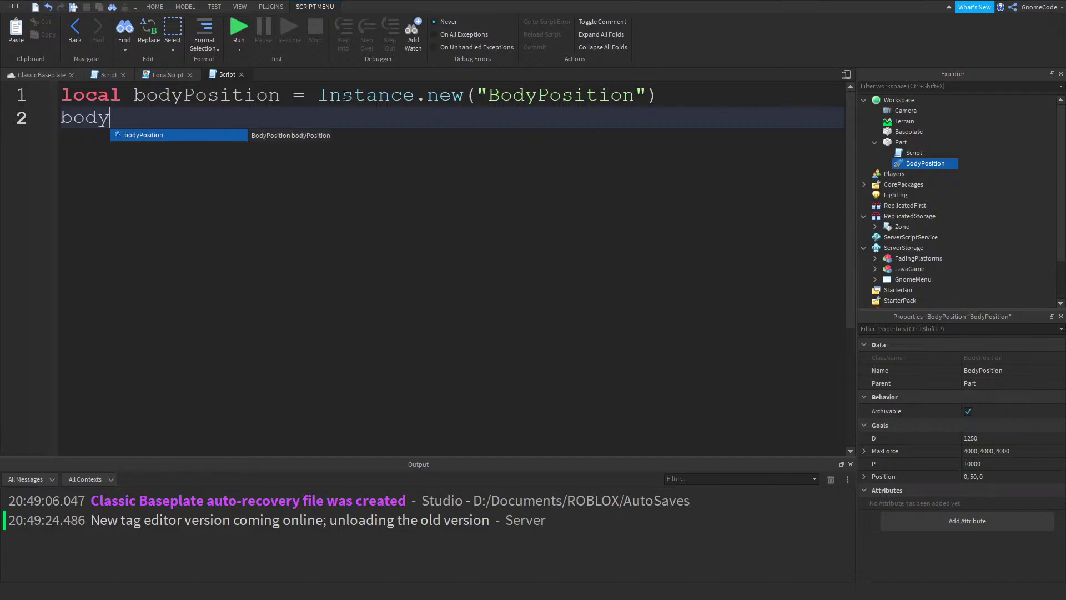
key("Tab")
type(".Po")
key("Tab")
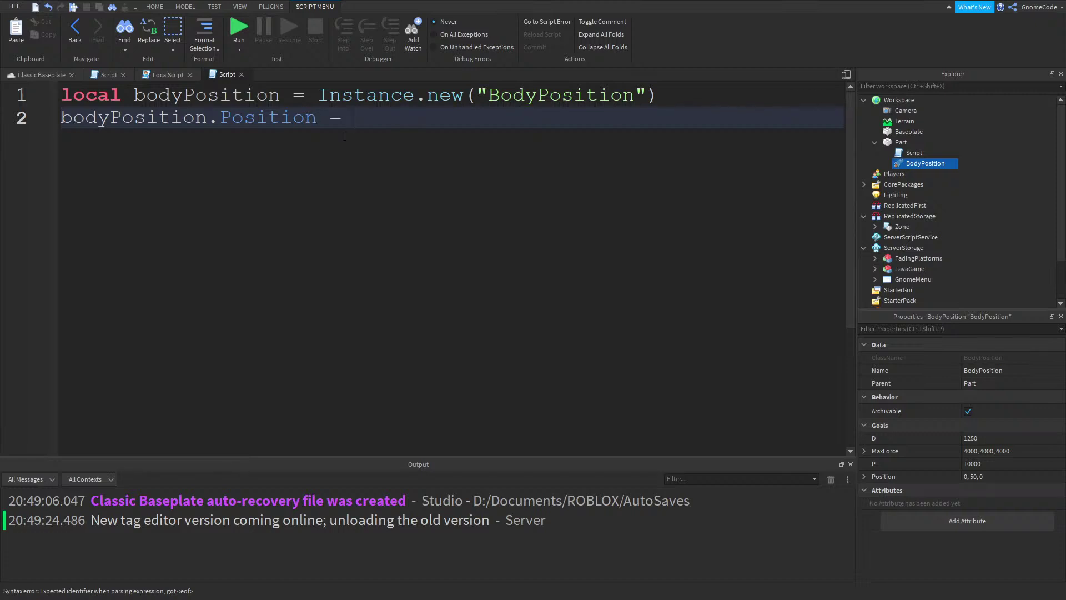
type("script.Parent")
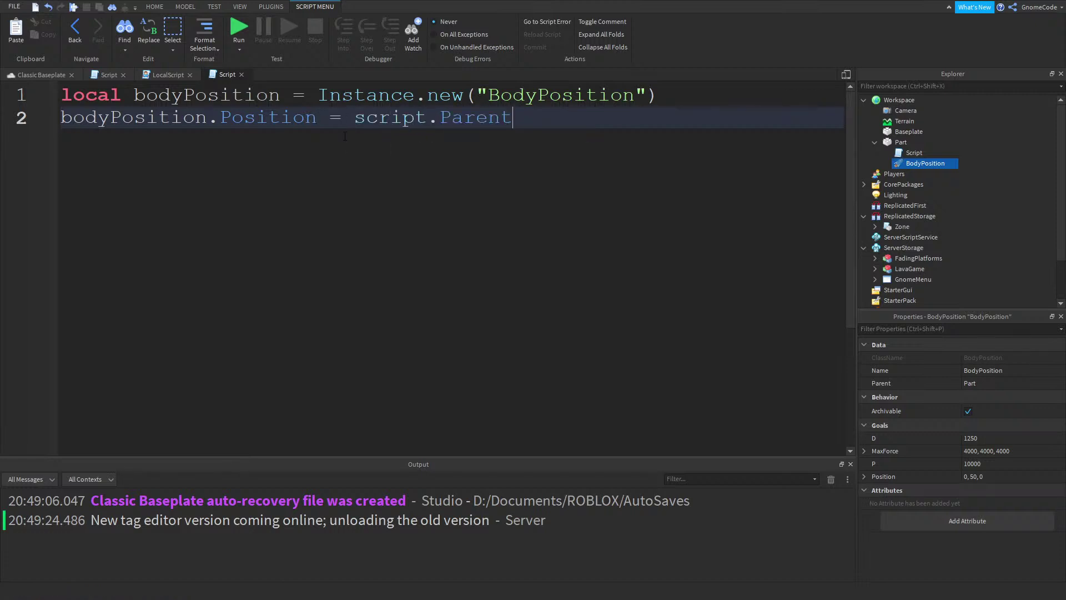
type(".Position")
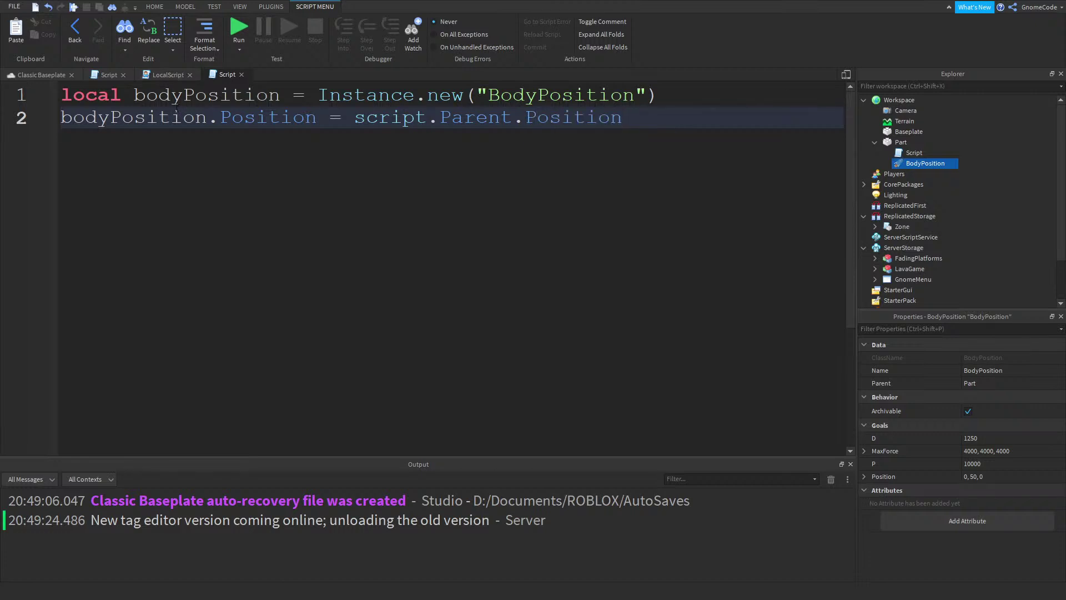
Return to the 3D view and scale the part to a size of 4, 1, 4
left_click(25, 75)
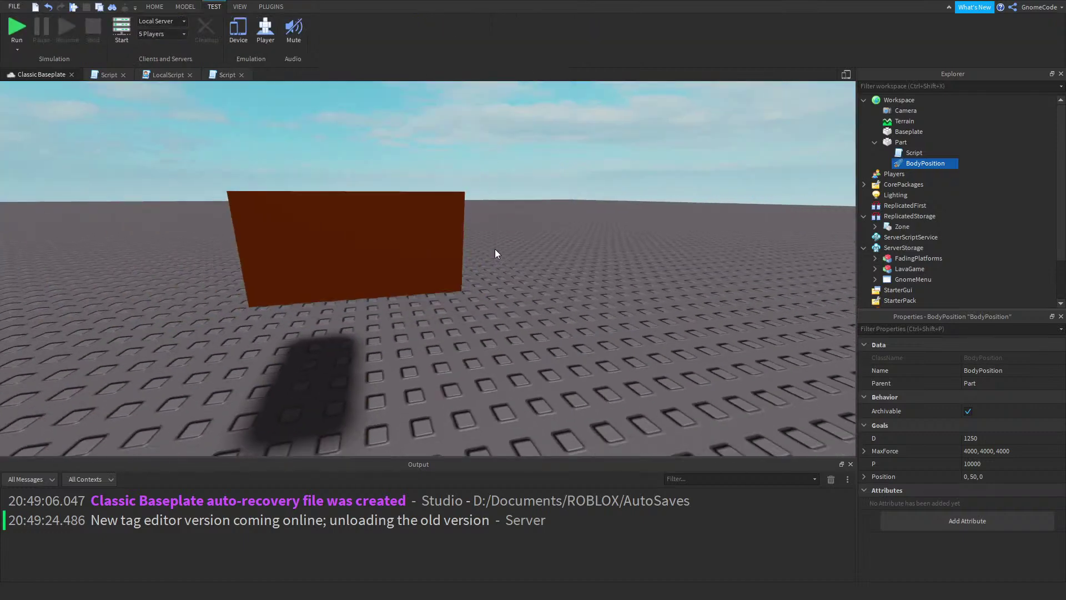
scroll(495, 249, "down", 2)
left_click(436, 243)
right_click_drag(491, 225, 464, 244)
scroll(491, 225, "down", 4)
scroll(990, 522, "down", 10)
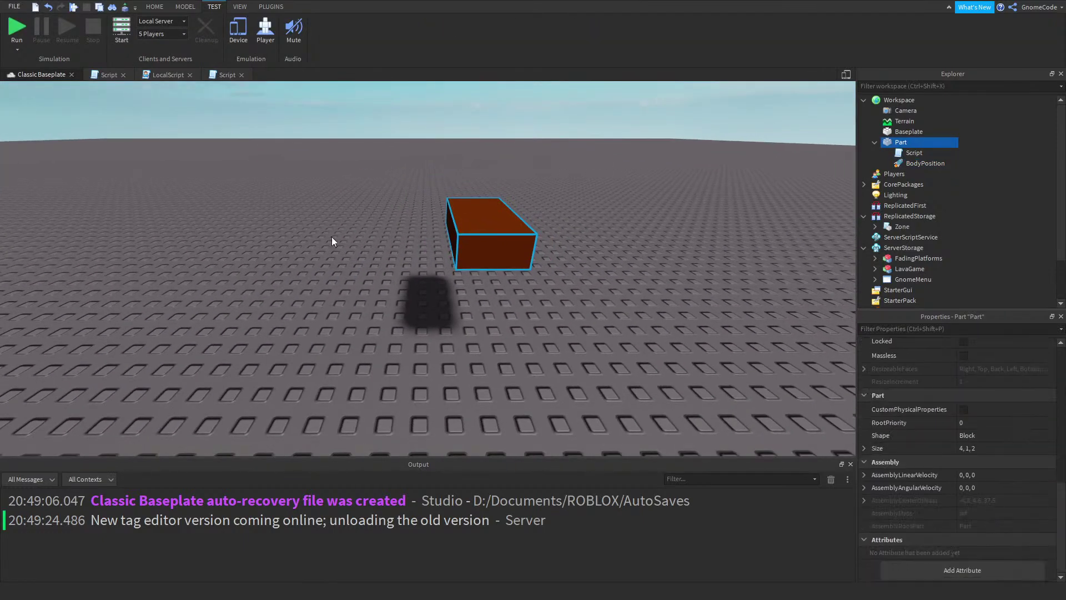
left_click(185, 6)
left_click(63, 31)
left_click_drag(423, 224, 369, 227)
right_click_drag(395, 267, 183, 65)
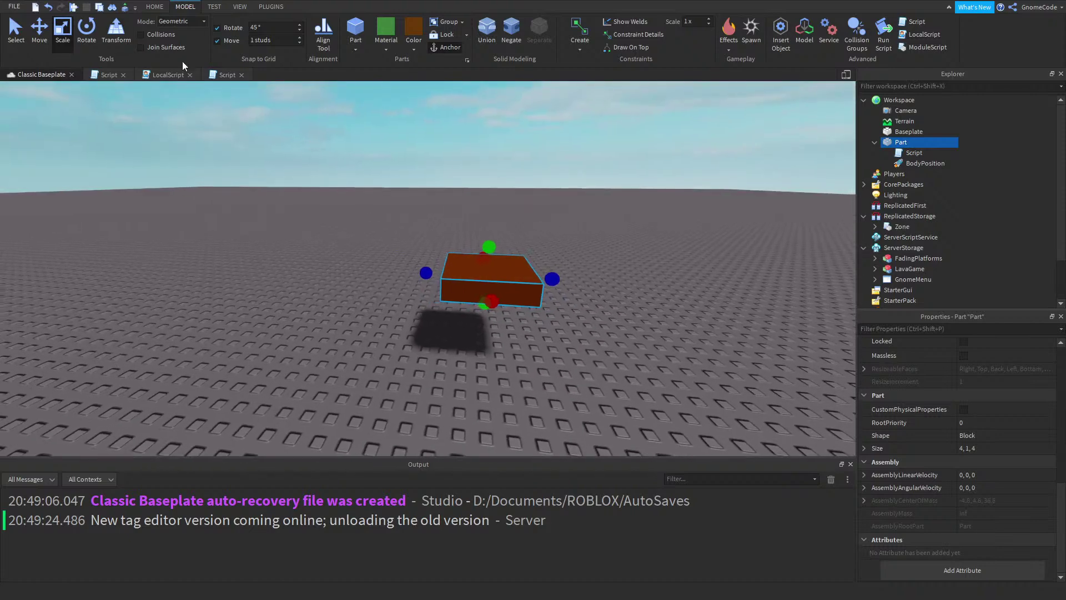
Expand the part's Position property and move the part horizontally to -3.8, 4.6, 35.5
left_click(47, 44)
scroll(915, 438, "up", 7)
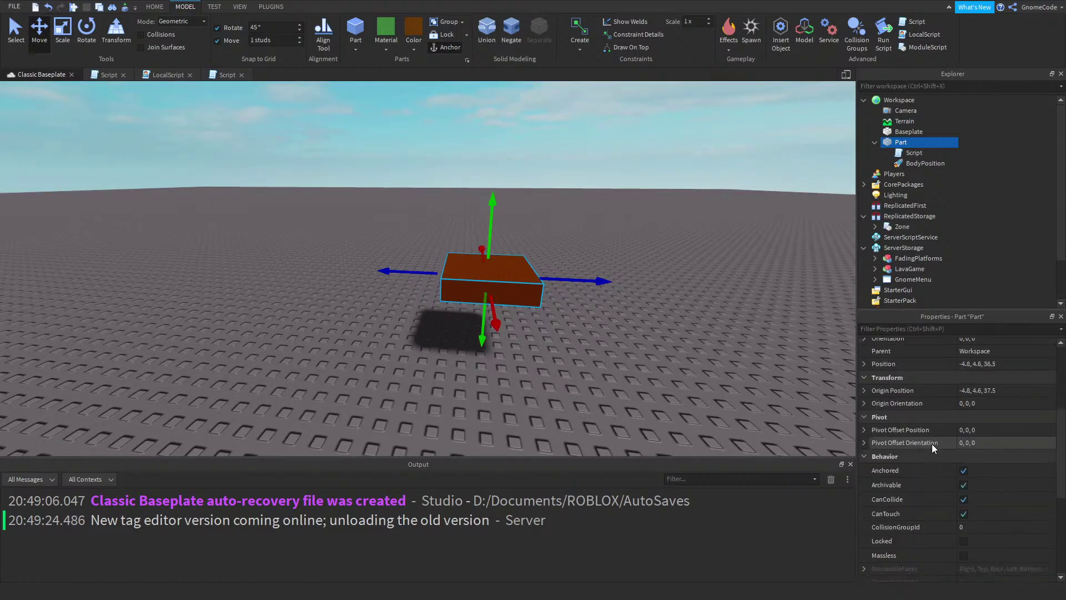
left_click_drag(579, 279, 575, 363)
scroll(543, 337, "up", 5)
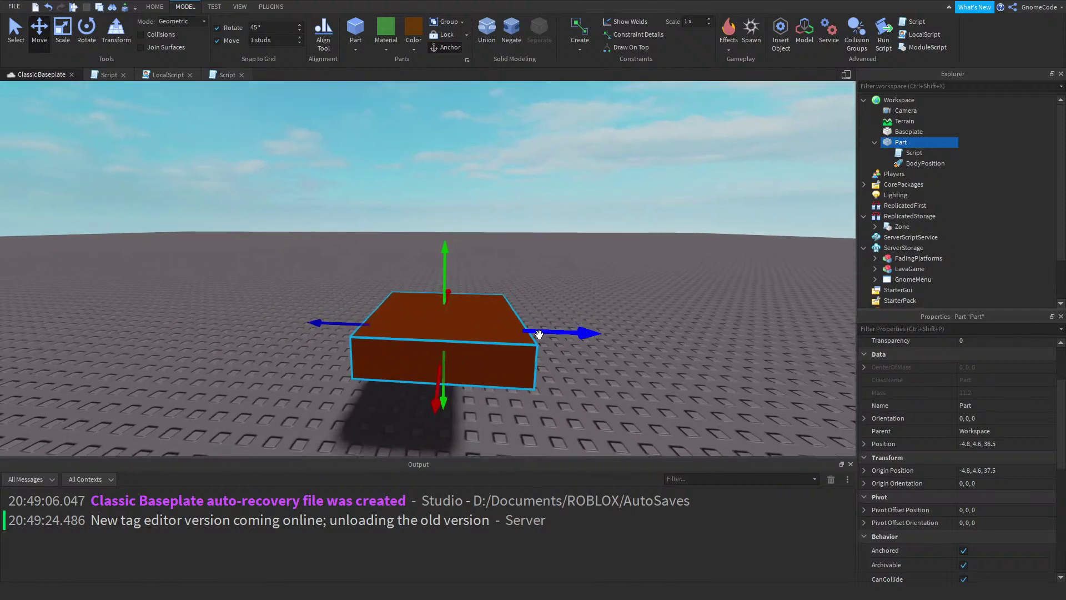
right_click_drag(539, 334, 323, 339)
left_click_drag(322, 338, 361, 321)
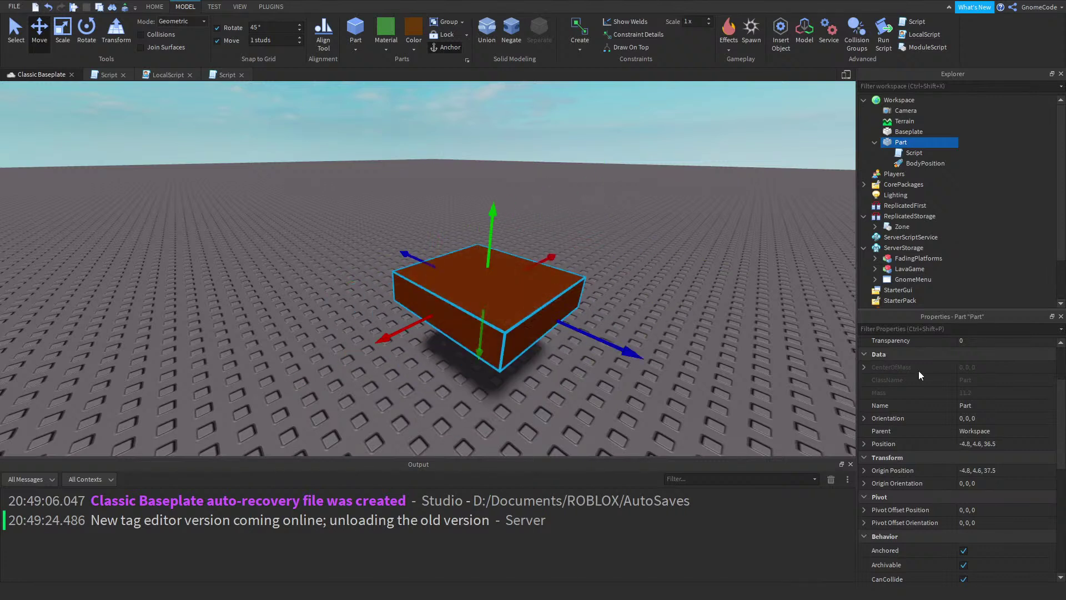
left_click(865, 444)
left_click_drag(609, 346, 561, 346)
right_click_drag(561, 346, 128, 77)
Close the old Script and LocalScript documents and switch to the part's script
left_click(127, 74)
left_click(123, 75)
left_click(133, 75)
left_click(107, 74)
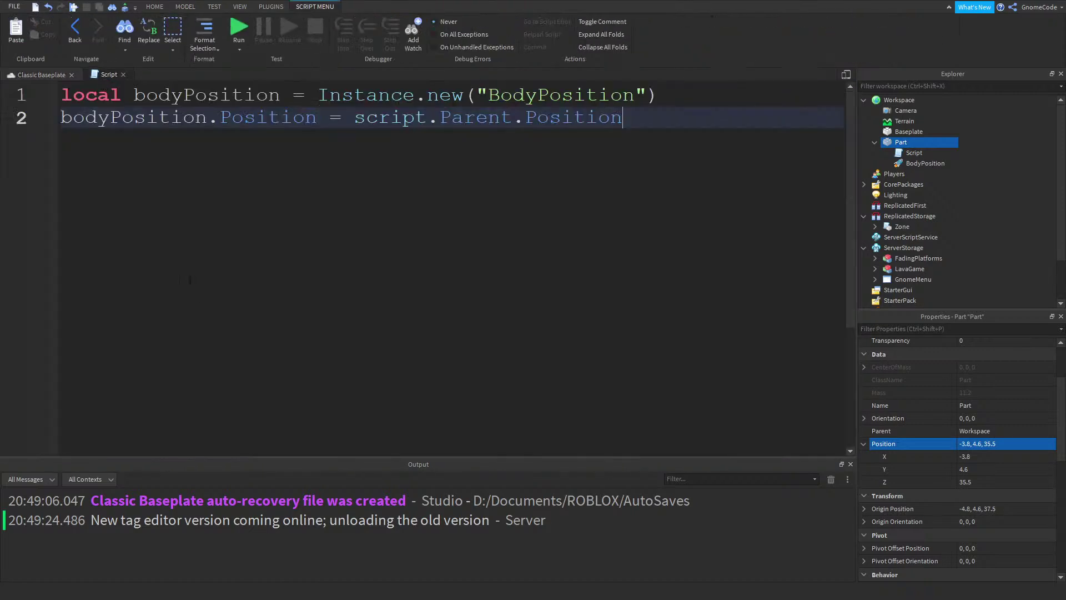
Rename the part's script to MovingPlatformScript
left_click(916, 152)
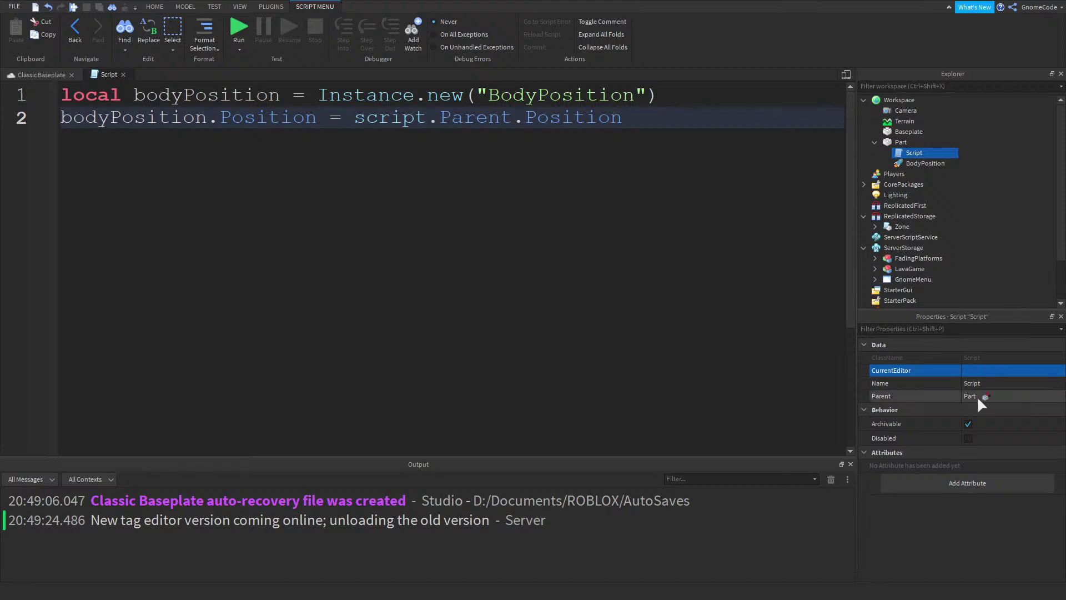
left_click(978, 382)
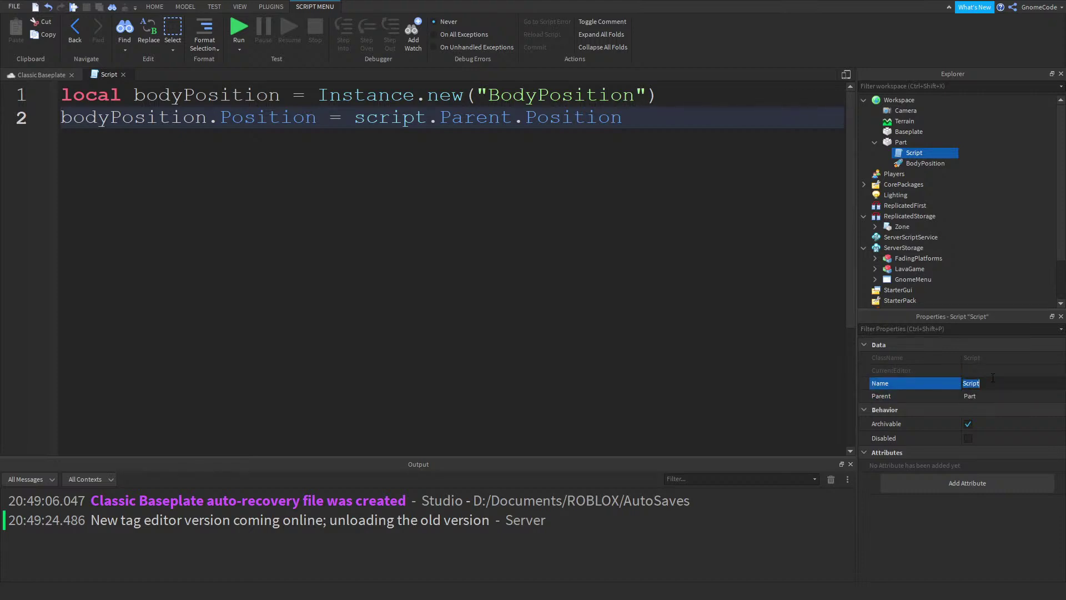
type("MovingPlatformScript")
key("Return")
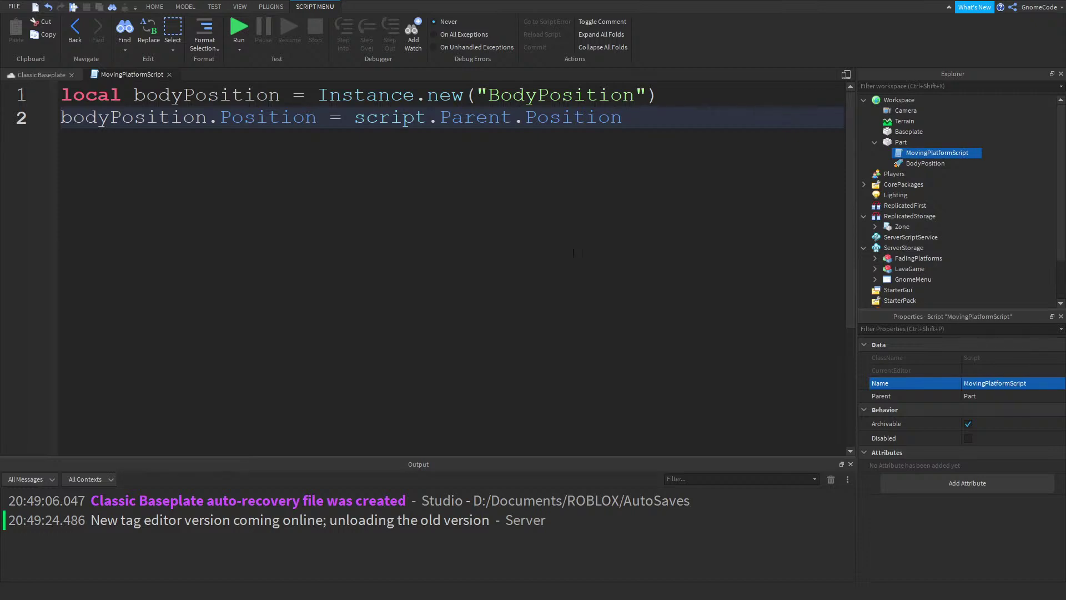
Add an empty while true do loop to the script, separated from the existing lines by a blank line
left_click(699, 121)
key("Return")
key("Return")
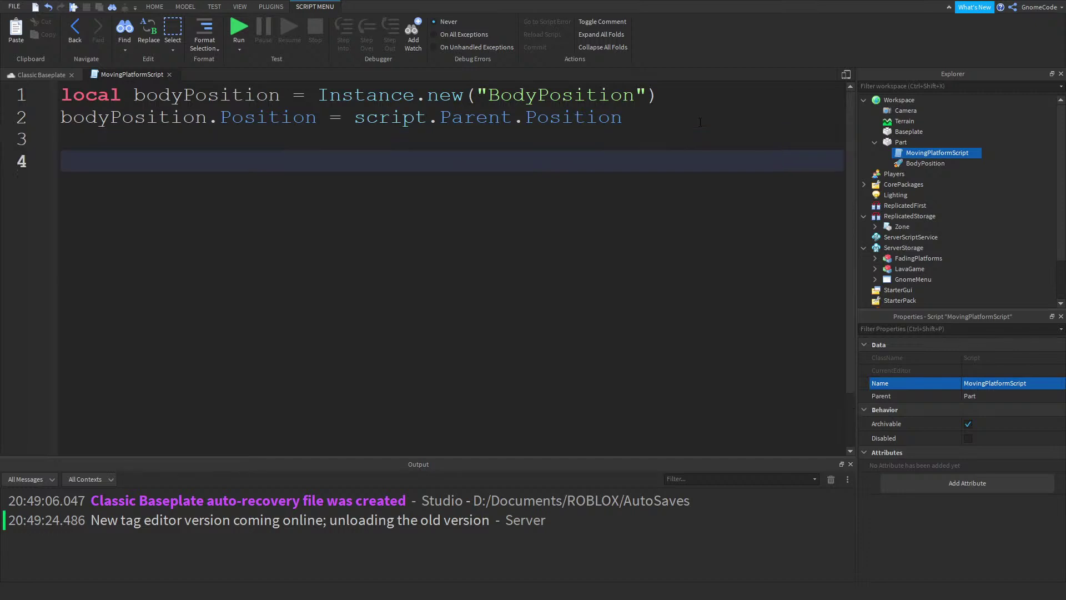
type("while t")
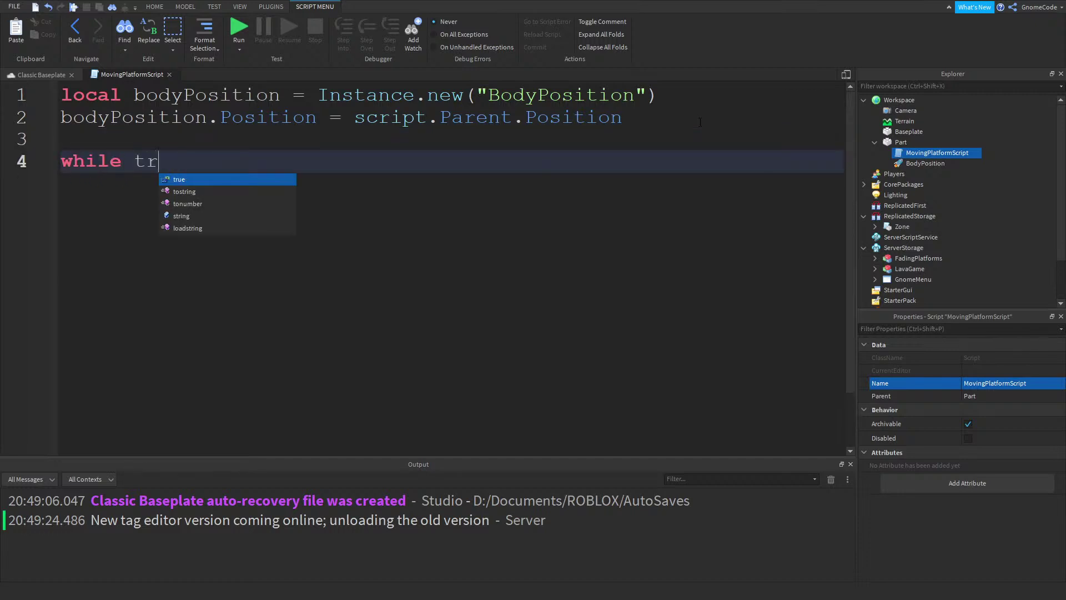
key("BackSpace")
type("true do")
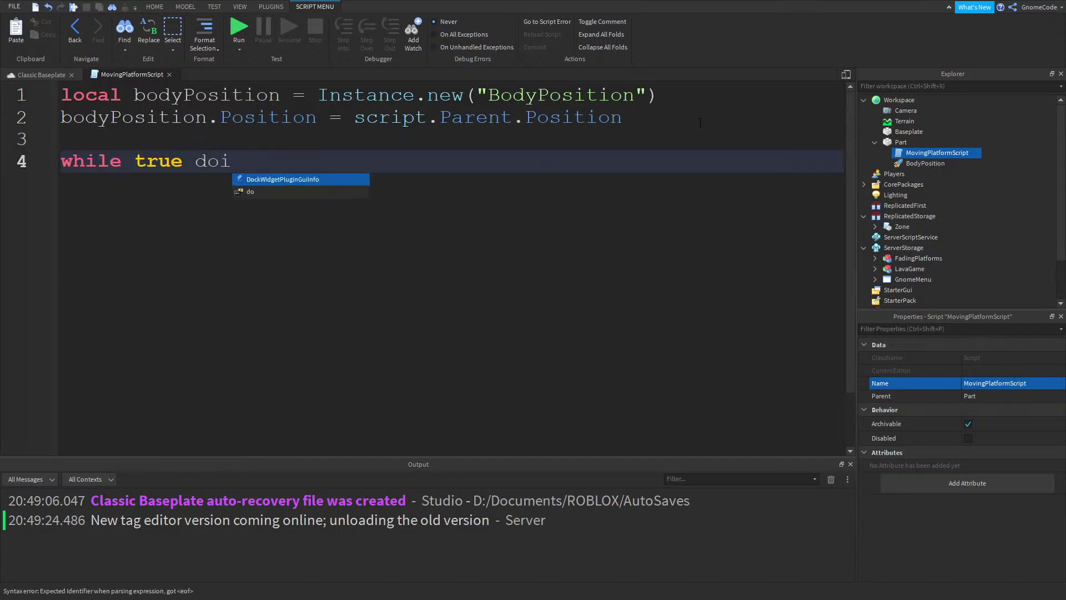
key("Return")
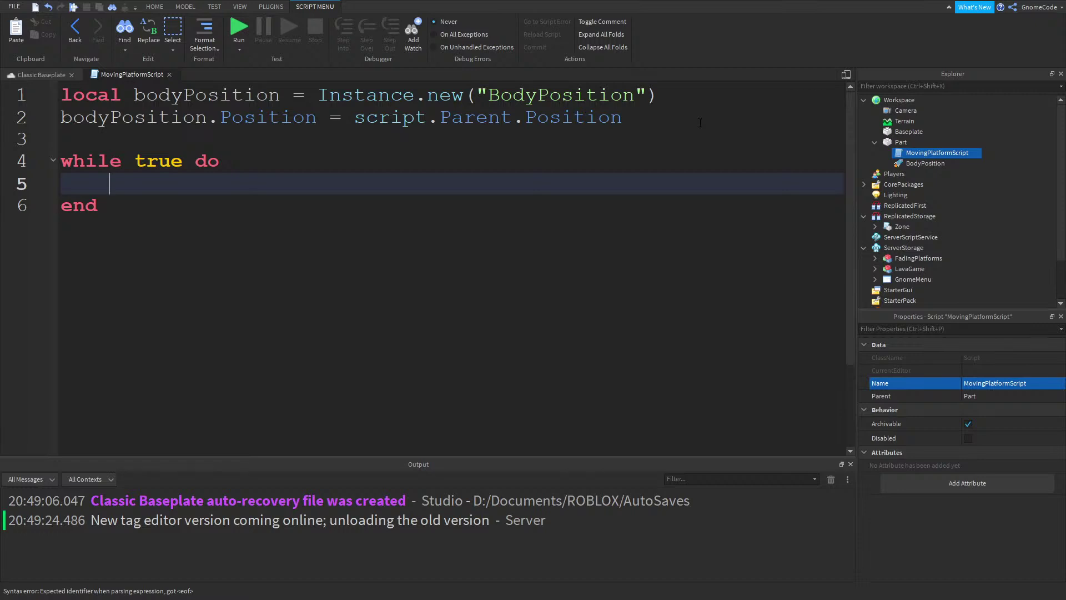
Inside the while loop, add a for loop with i=1, 10 and start its body with bodyPosition.Position
type("for i=1,")
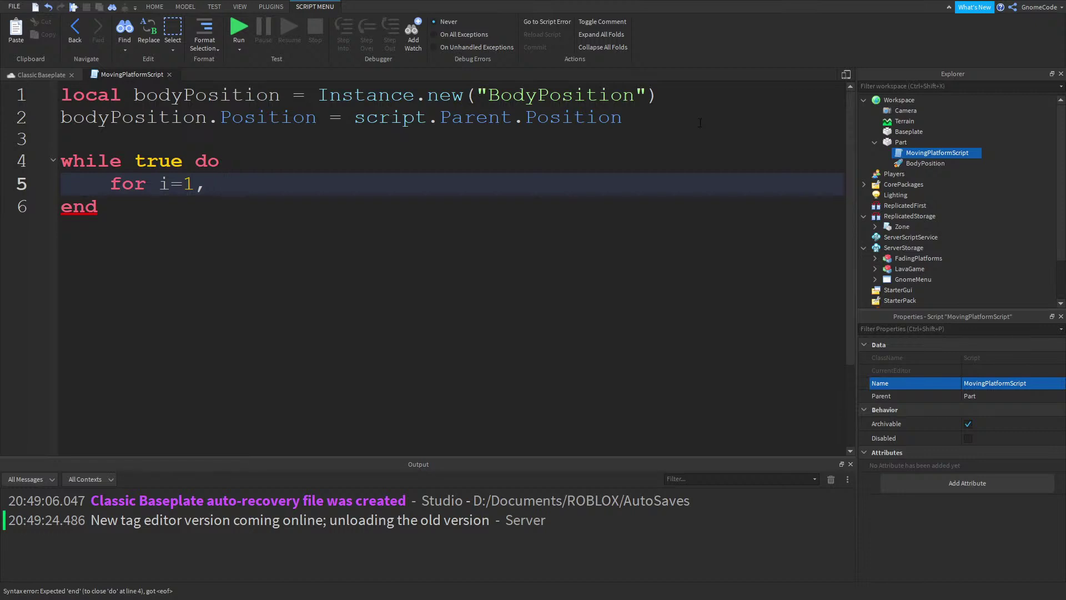
type("do")
key("Return")
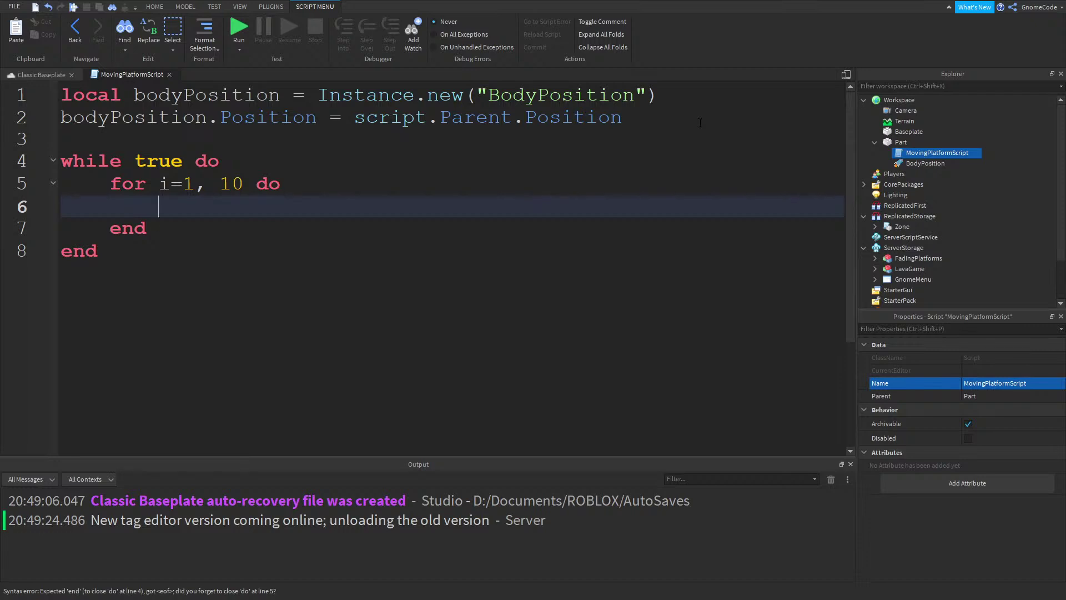
type("bo")
key("Tab")
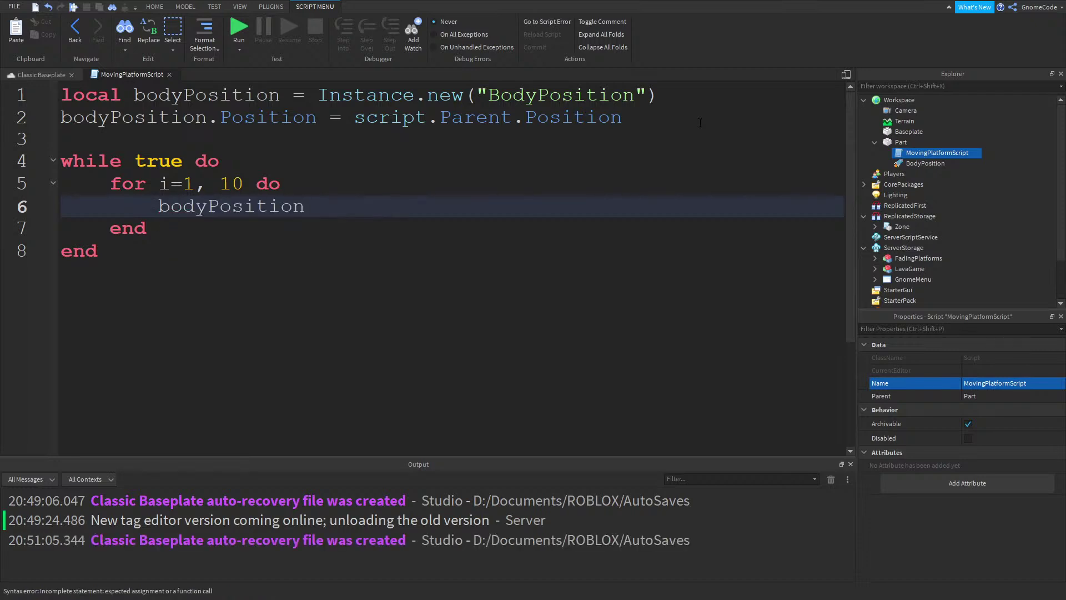
type(".Po")
key("Tab")
Add a third line above the while loop setting bodyPosition.Parent = script.Parent
left_click(700, 123)
key("Return")
type("body")
key("Tab")
type(".P")
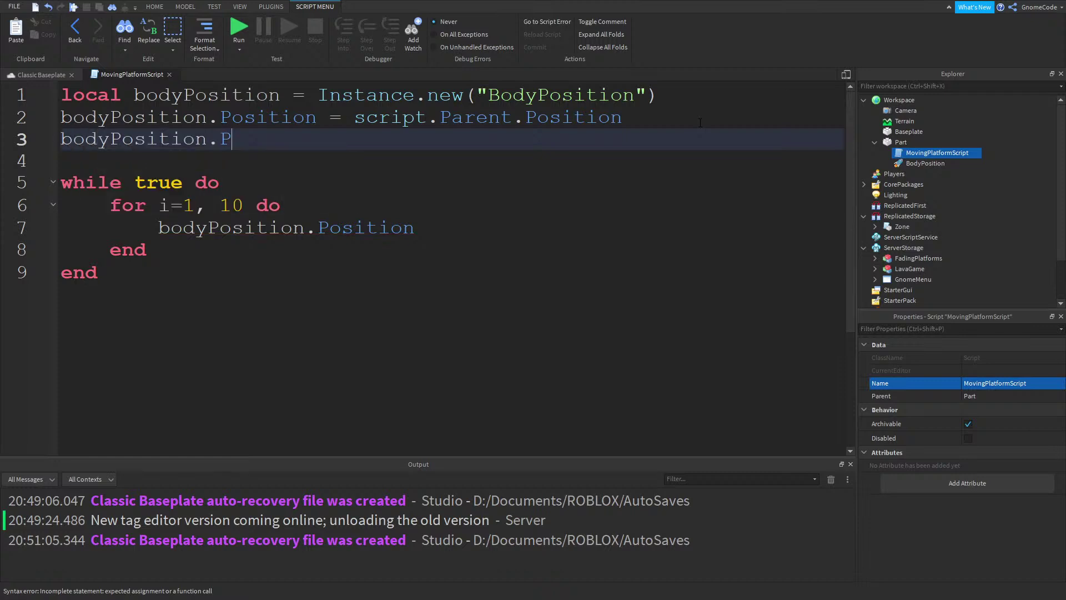
type("arent = workspace")
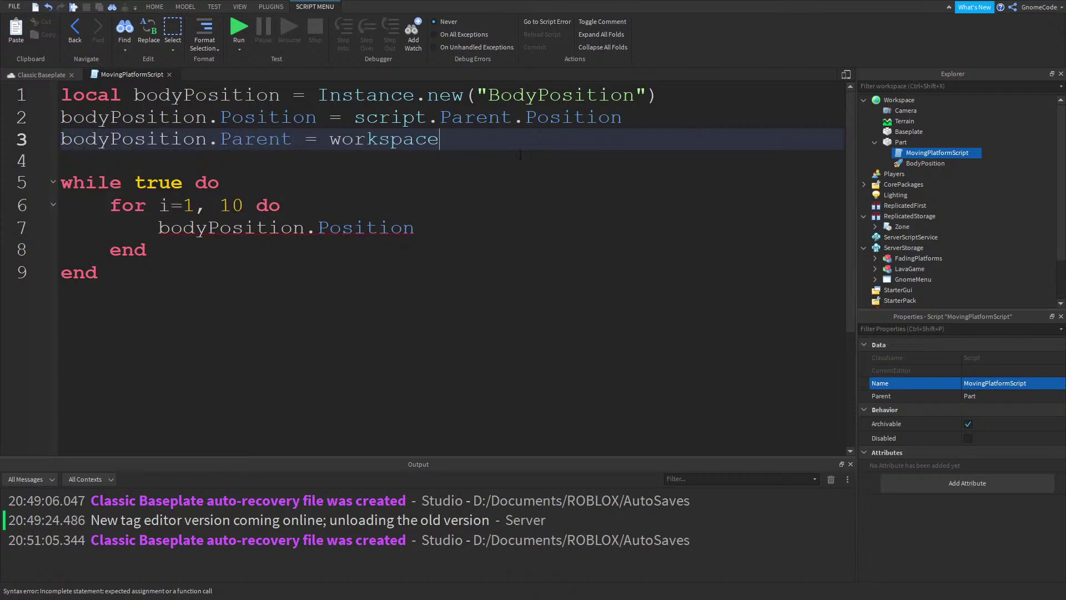
double_click(393, 136)
type("script.Parent")
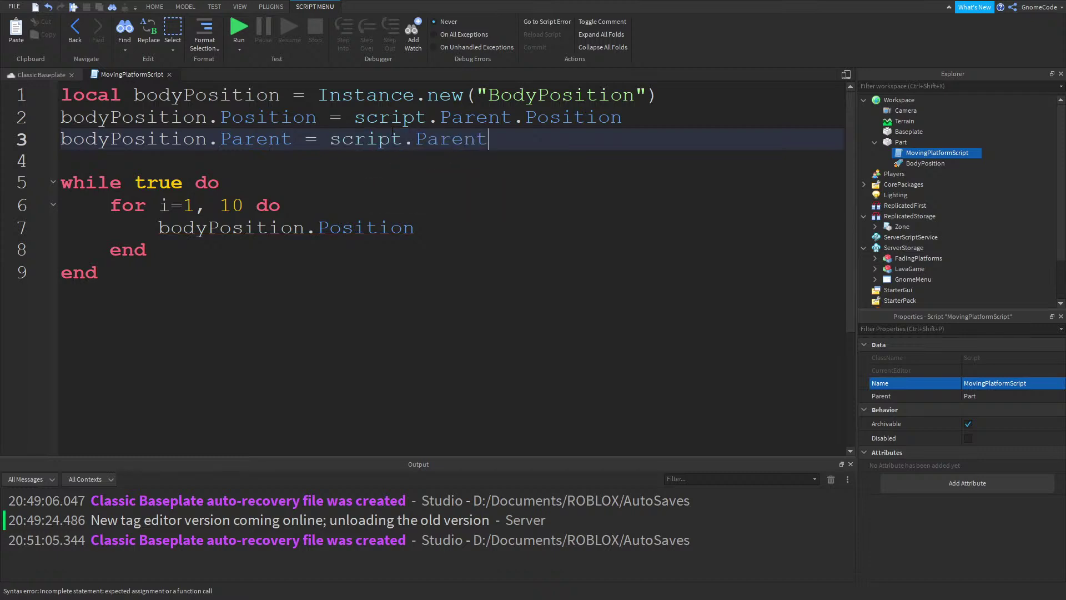
Expand the BodyPosition object's Position property, and assign Vector3.new() to bodyPosition.Position in the for loop
left_click(441, 229)
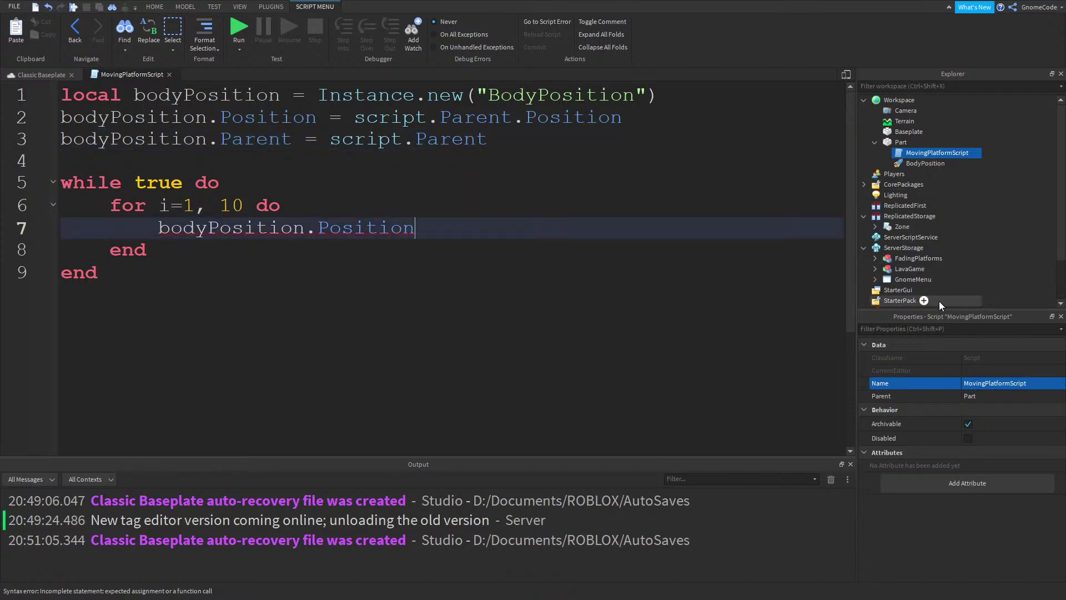
left_click(923, 165)
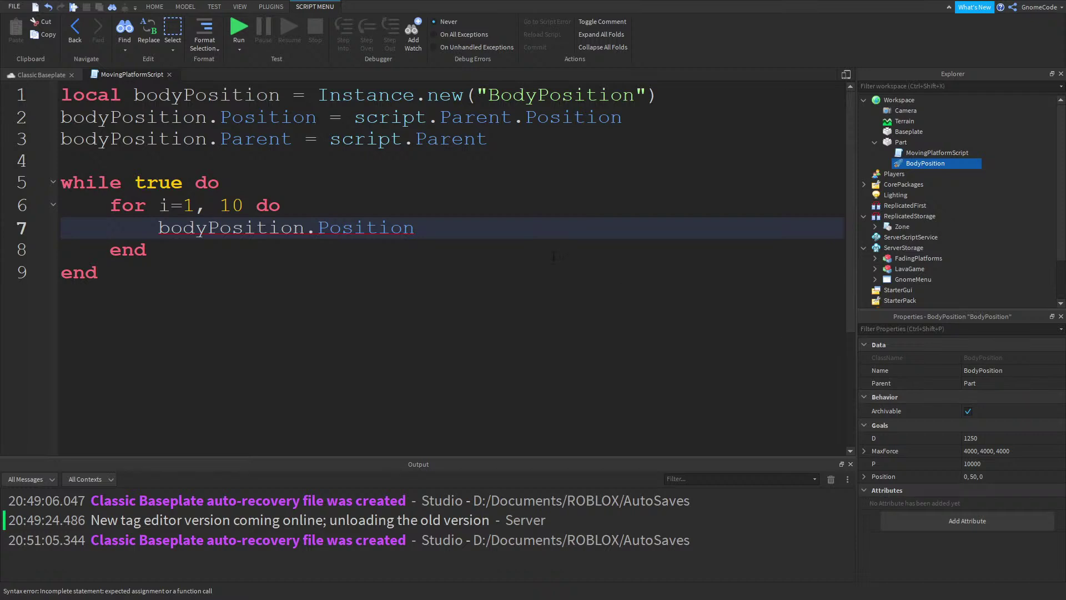
left_click(864, 476)
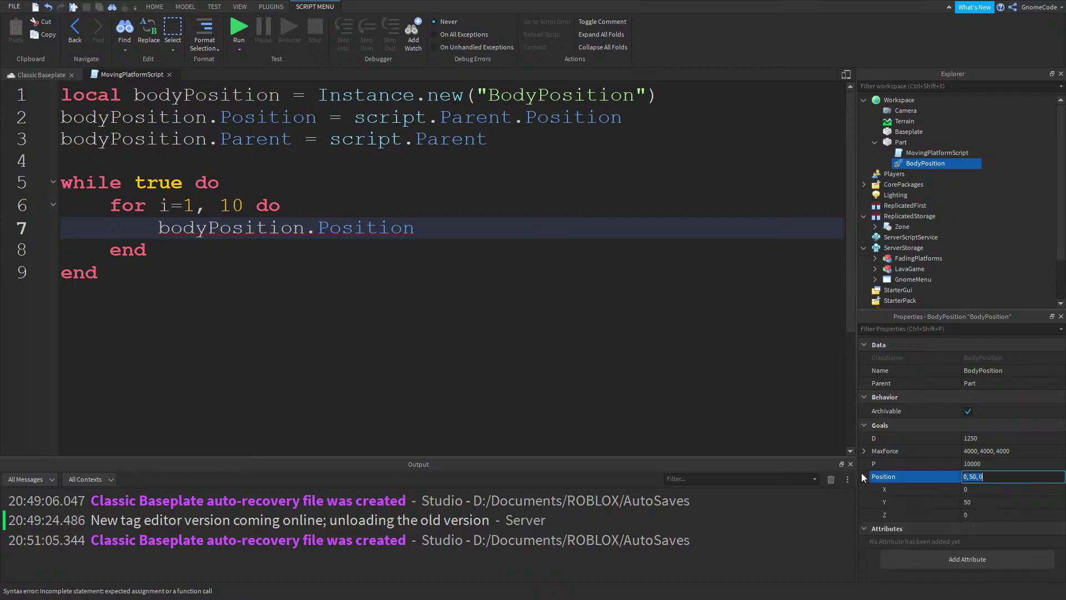
key("ctrl+c")
left_click(455, 233)
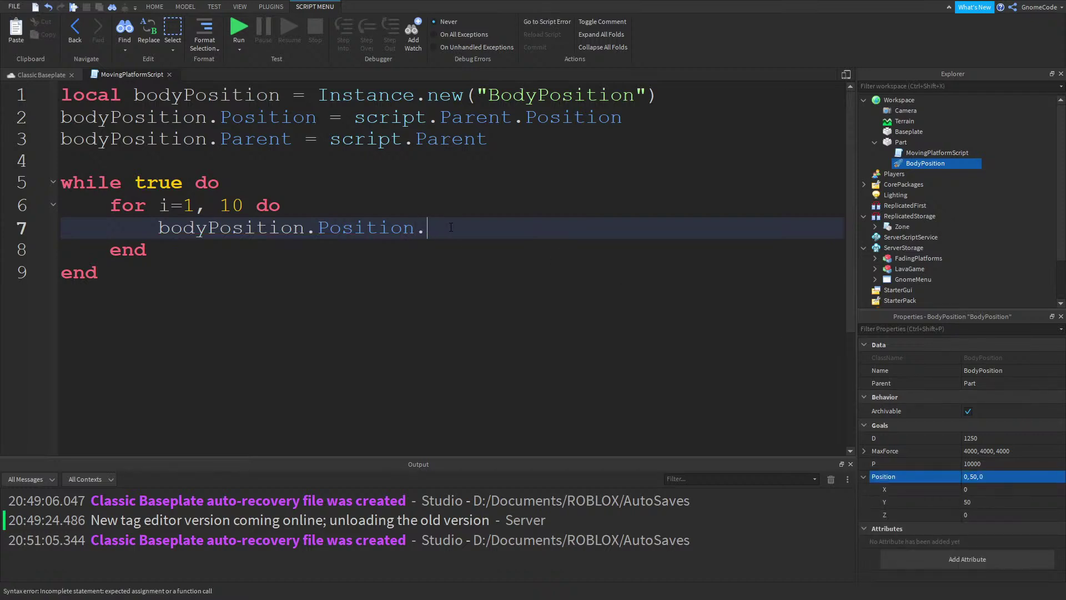
type("Vector3.new(")
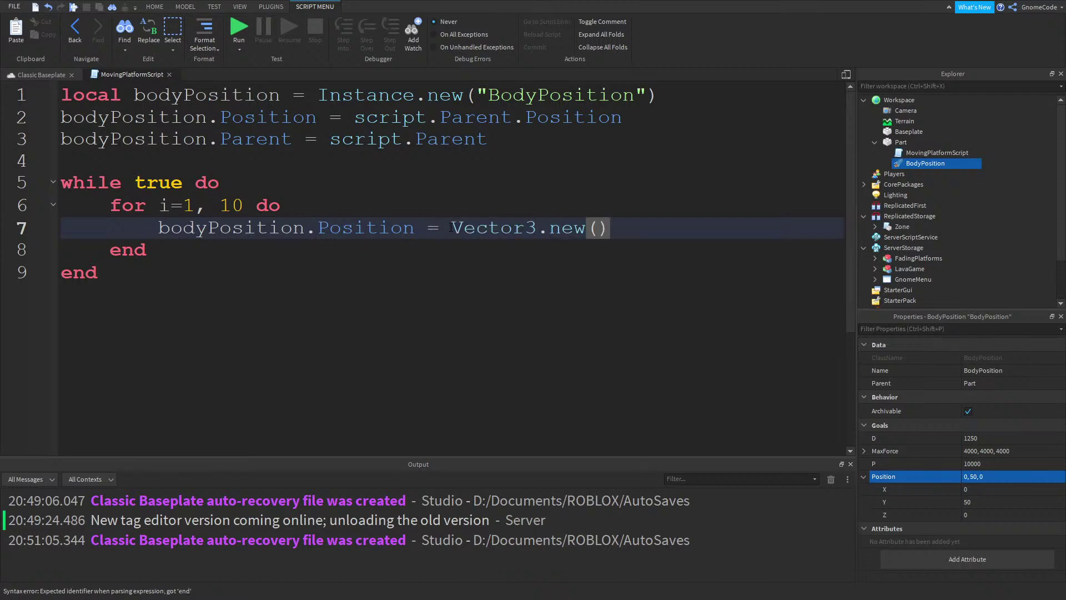
Enter bodyPosition.Position.X + 1 as the first argument of Vector3.new, reusing the existing bodyPosition.Position text
left_click_drag(414, 227, 170, 227)
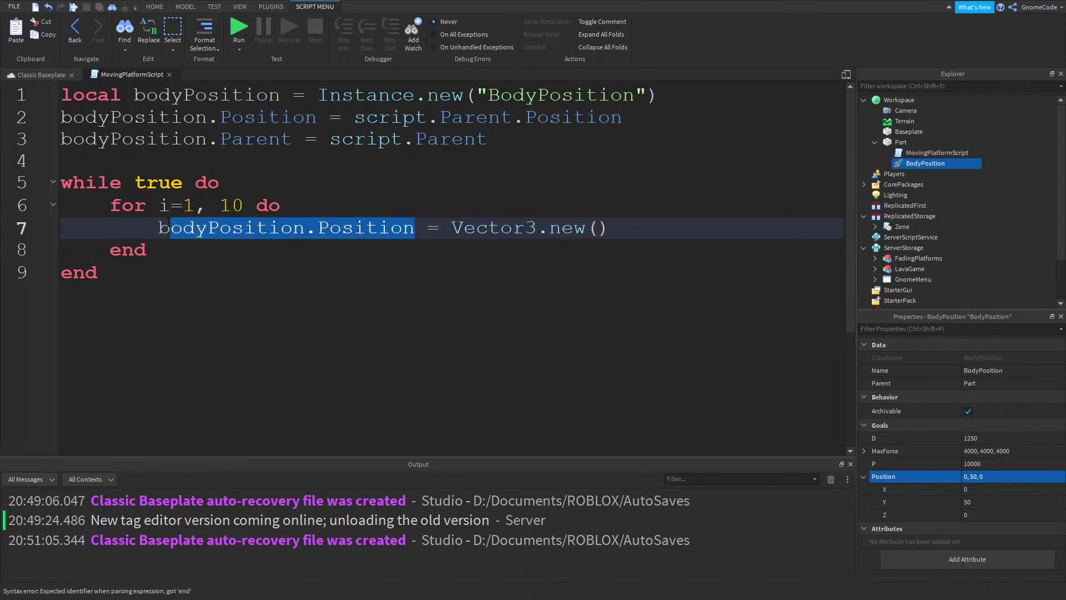
left_click(634, 227)
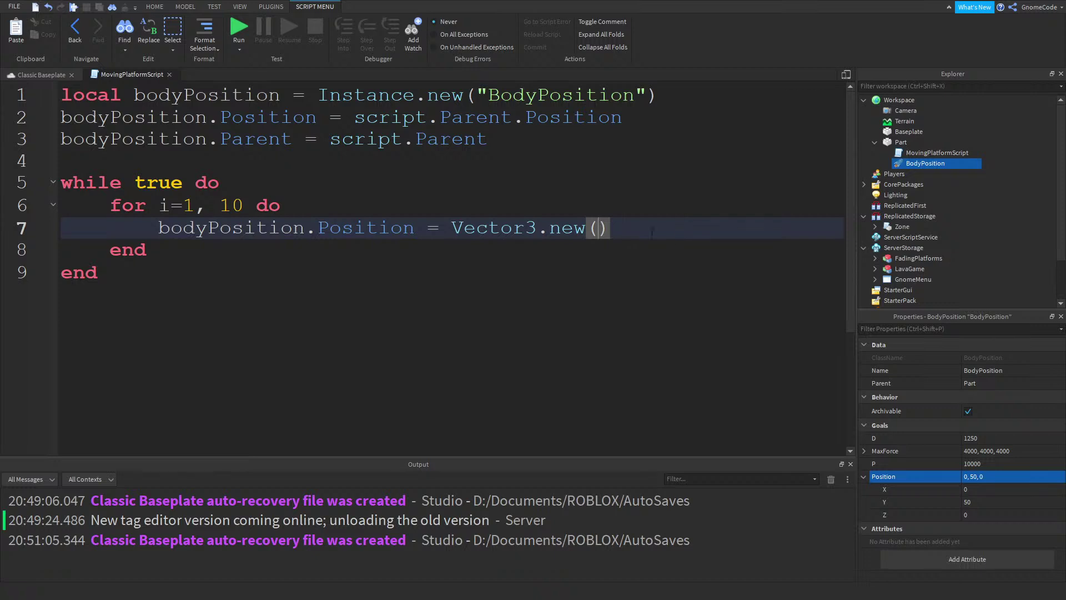
key("ctrl+v")
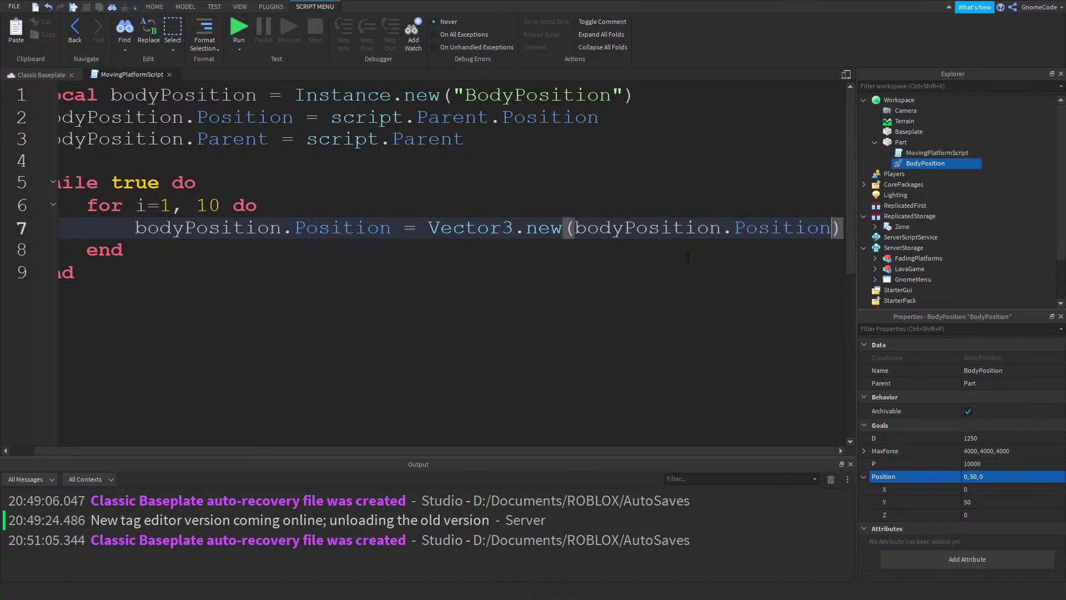
type(".X")
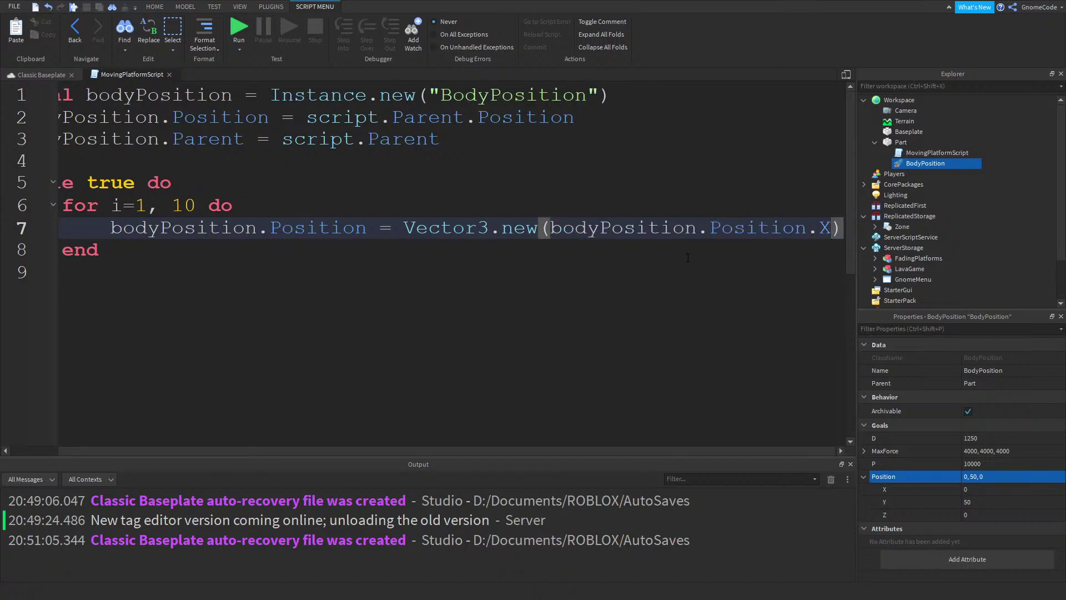
type(" + ")
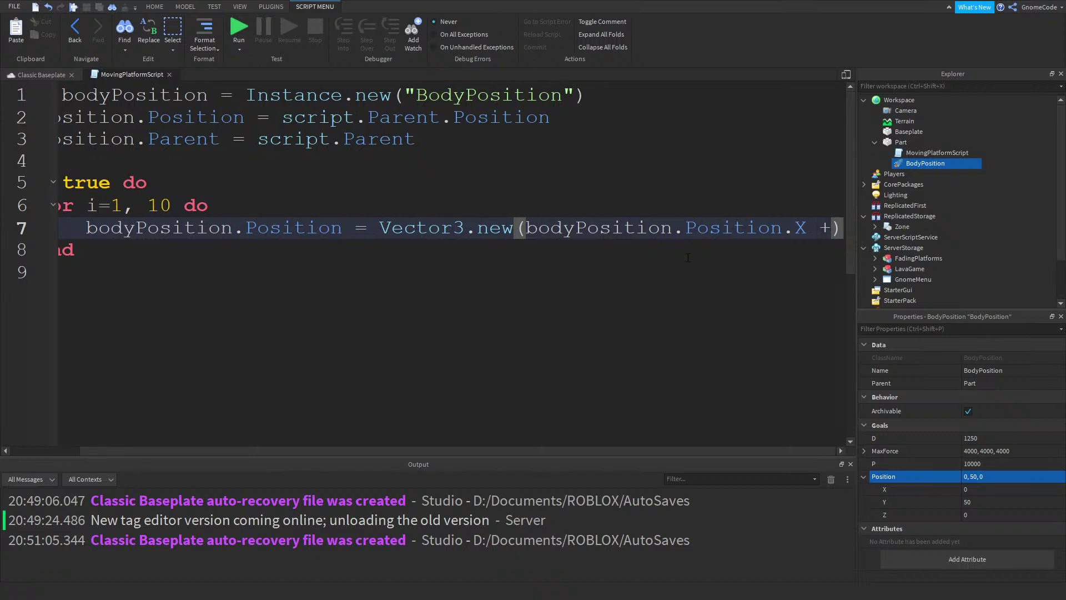
type("1")
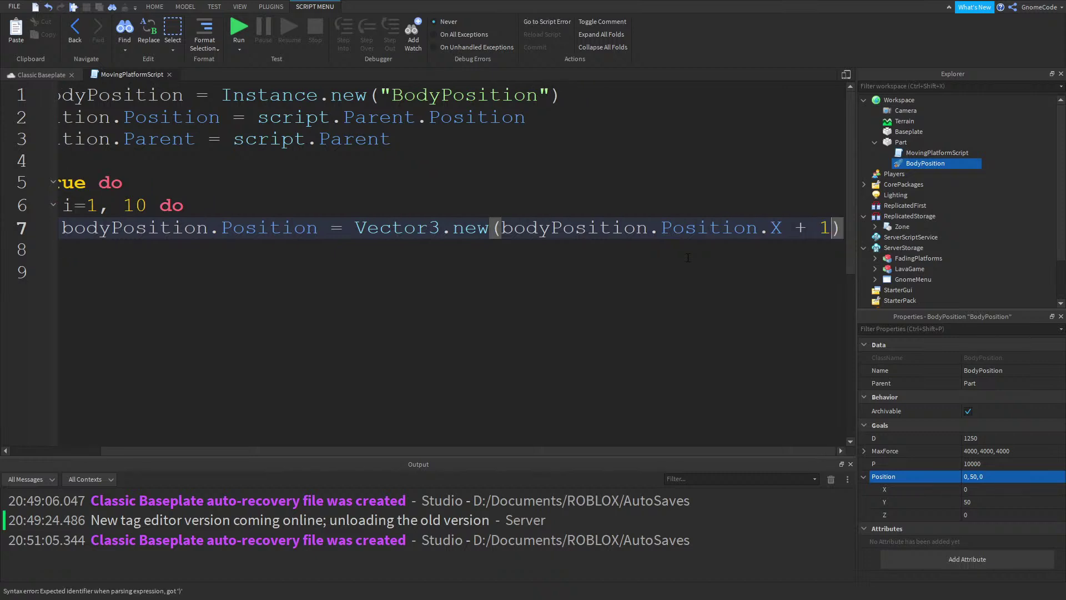
Add bodyPosition.Position.Y and bodyPosition.Position.Z as the second and third arguments of Vector3.new
type(", bodyPosition.Position")
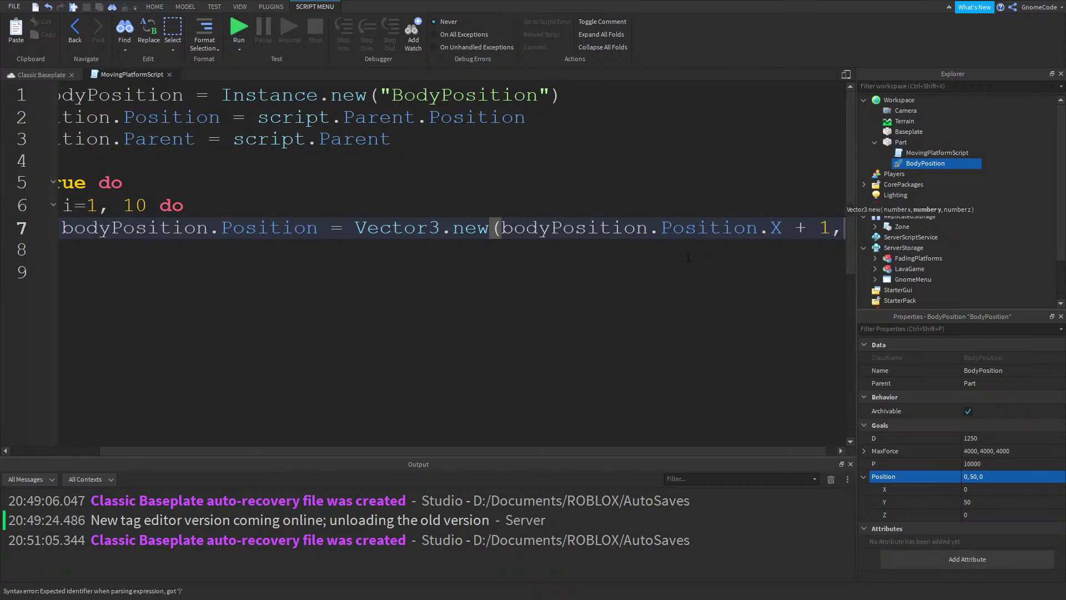
type(".Y,")
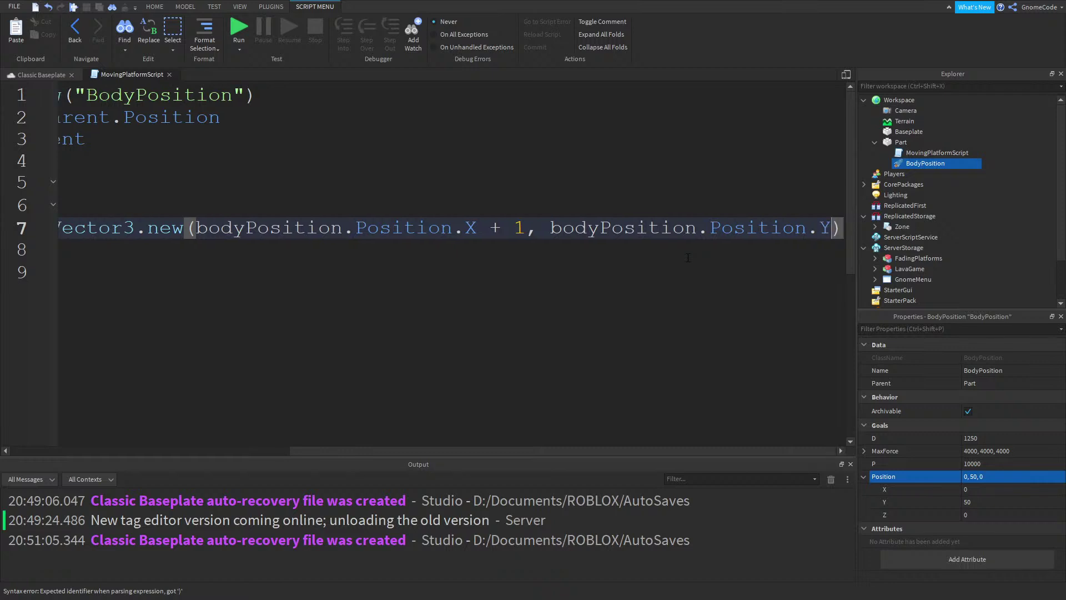
type(" bodyPosition.Position.Z")
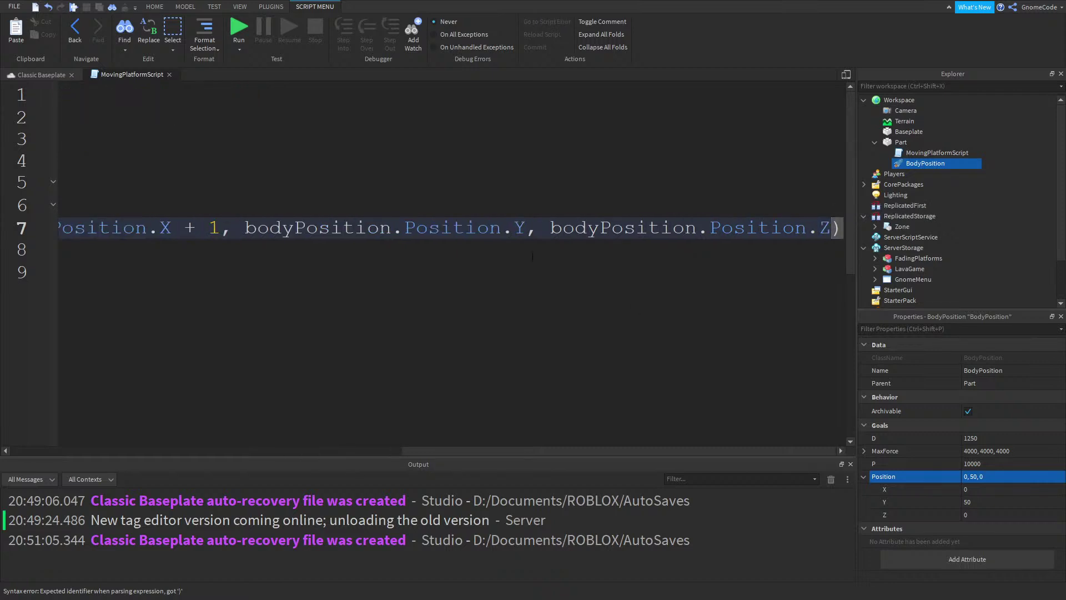
Reduce the code's text size and split the Vector3.new arguments and closing parenthesis onto separate lines
left_click_drag(588, 449, 192, 456)
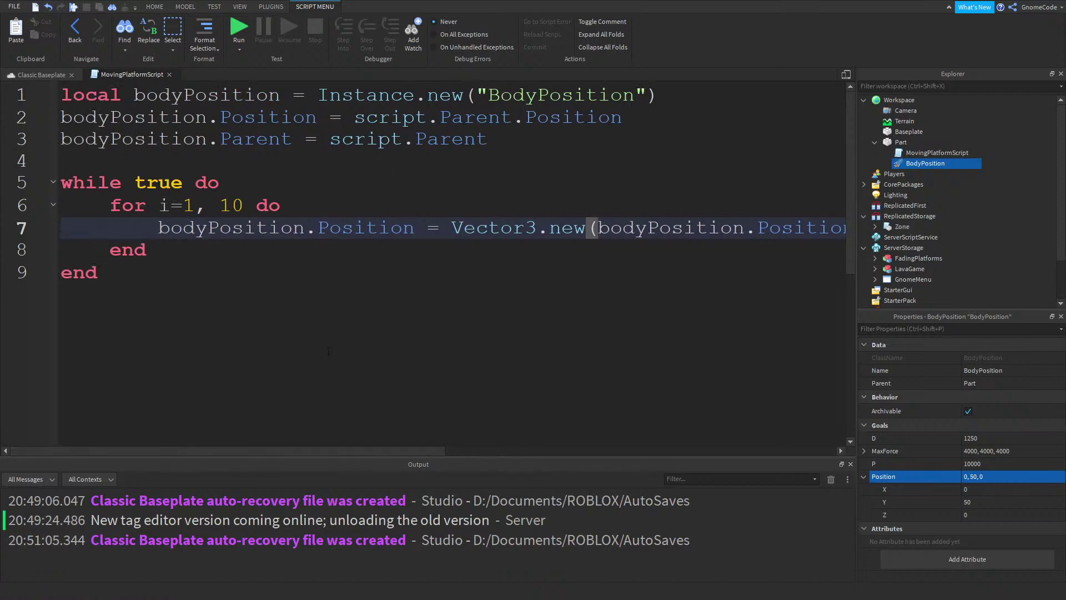
scroll(428, 274, "down", 3, "ctrl")
left_click(540, 216)
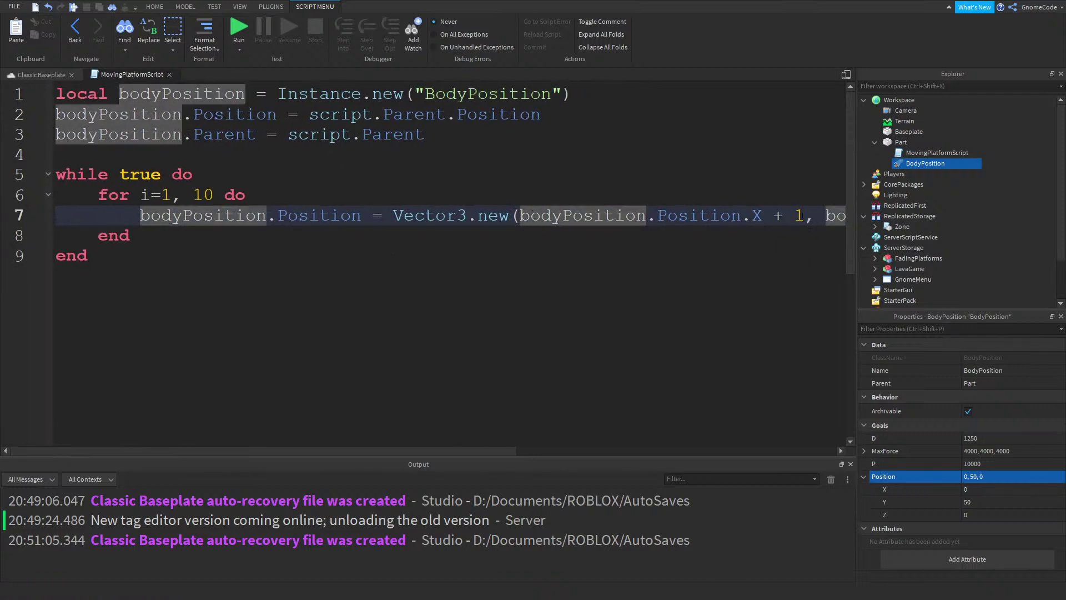
key("Return")
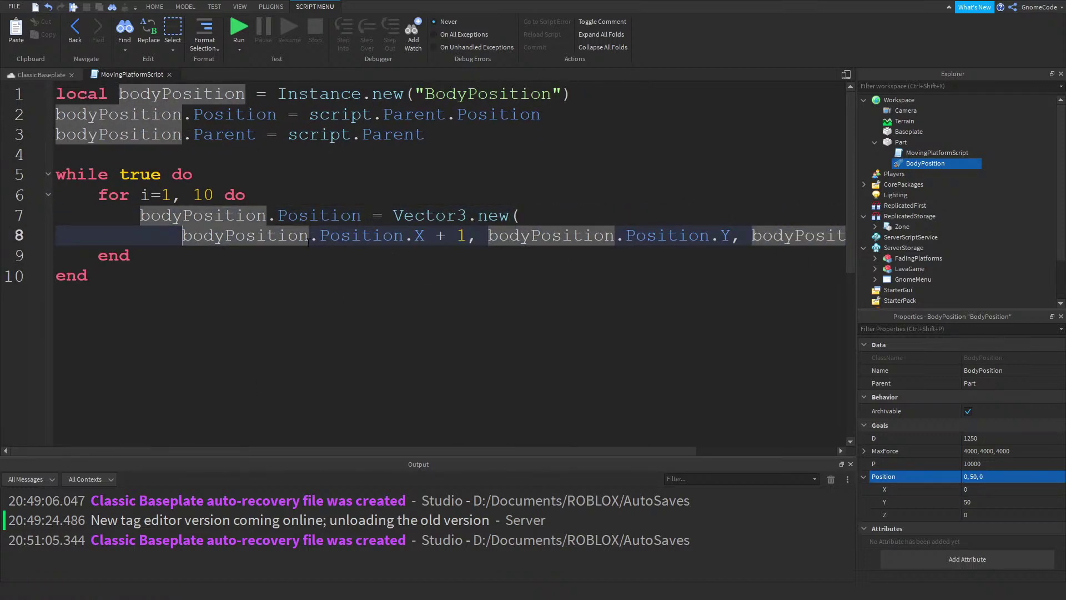
key("Return")
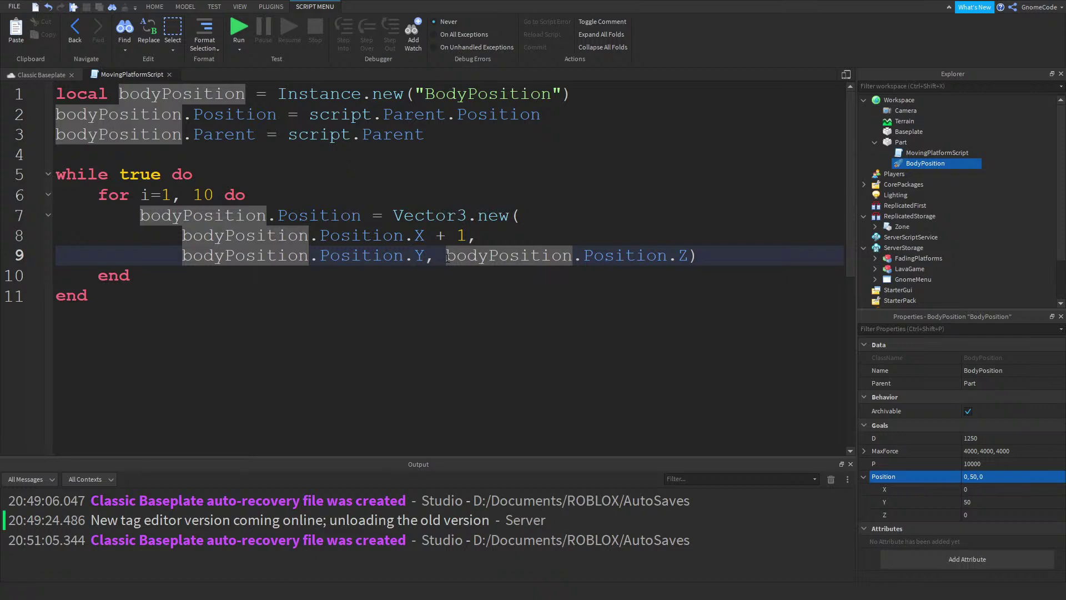
key("Return")
key("Return")
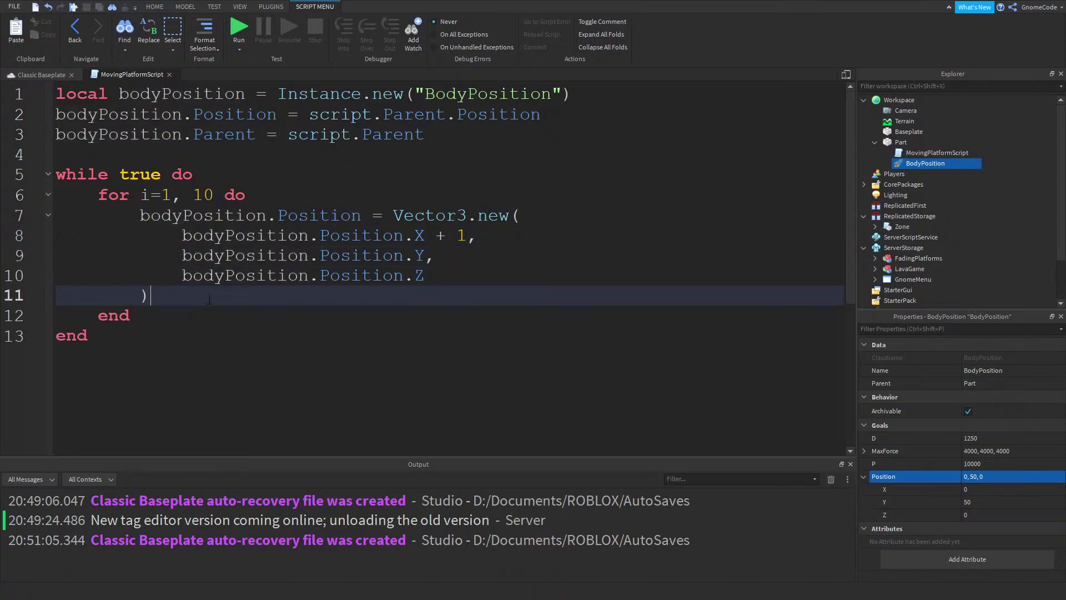
Add wait(0.2) after the Vector3 assignment, and duplicate the whole for loop directly below itself inside the while loop
key("Return")
type("wait(0.2")
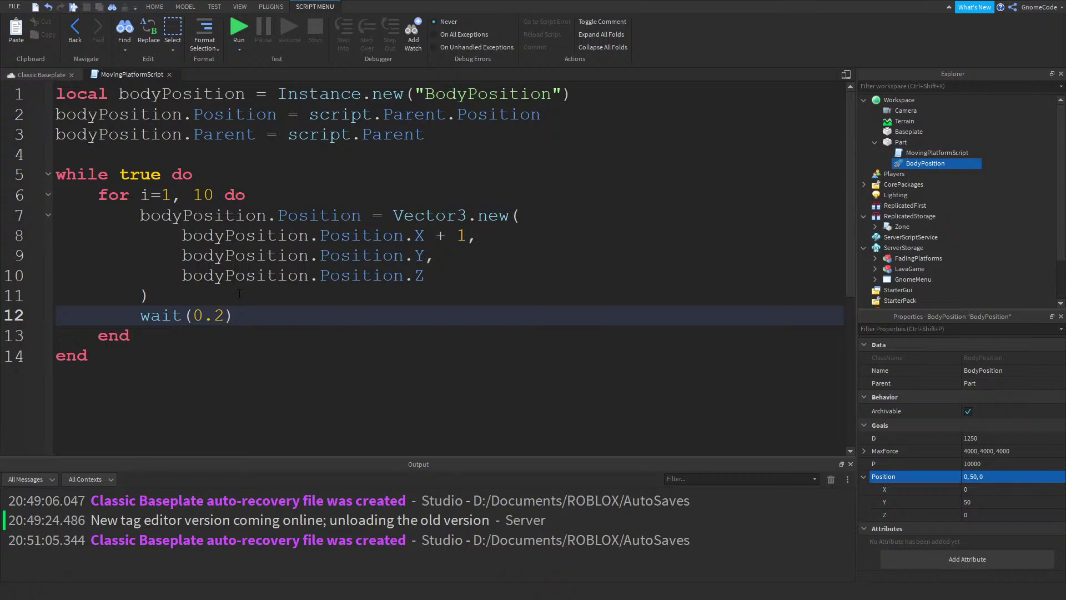
left_click_drag(133, 336, 90, 195)
key("ctrl+c")
left_click(162, 337)
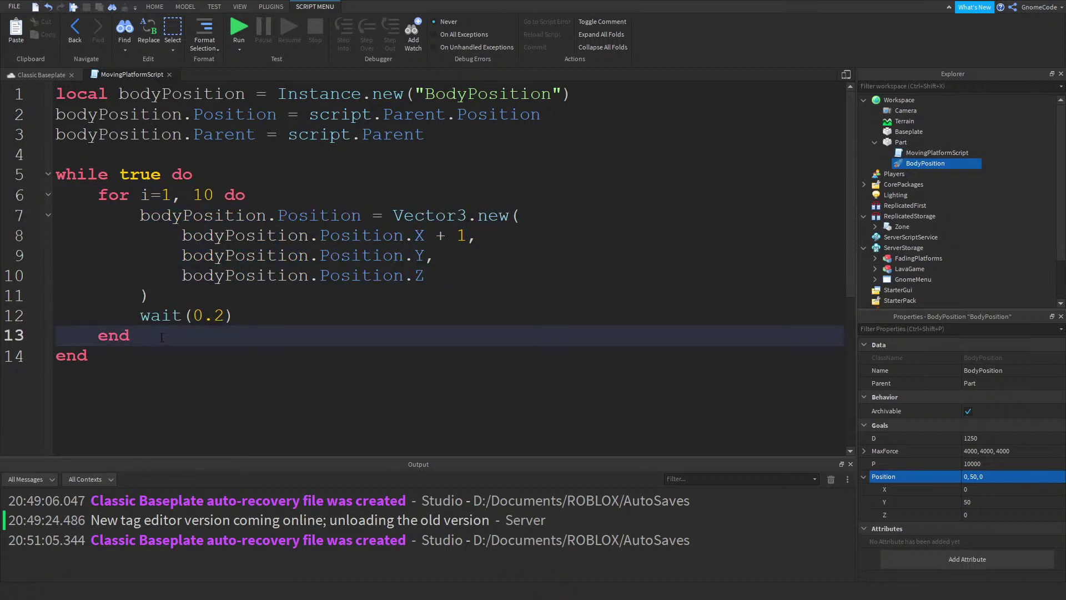
key("Return")
key("ctrl+v")
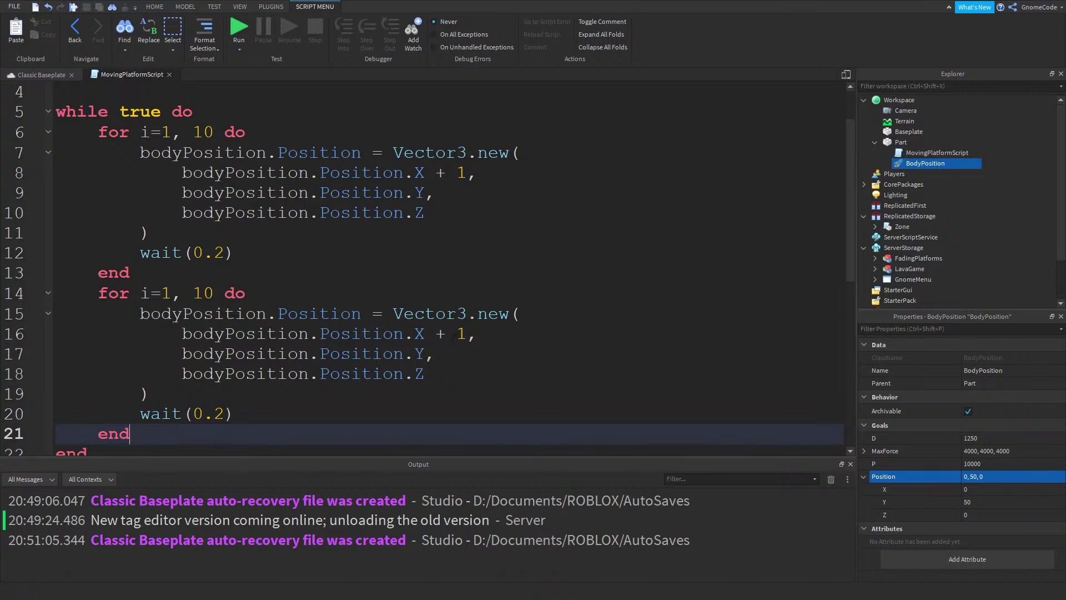
Change the first Vector3.new argument in the second for loop to bodyPosition.Position.X - 1
double_click(440, 334)
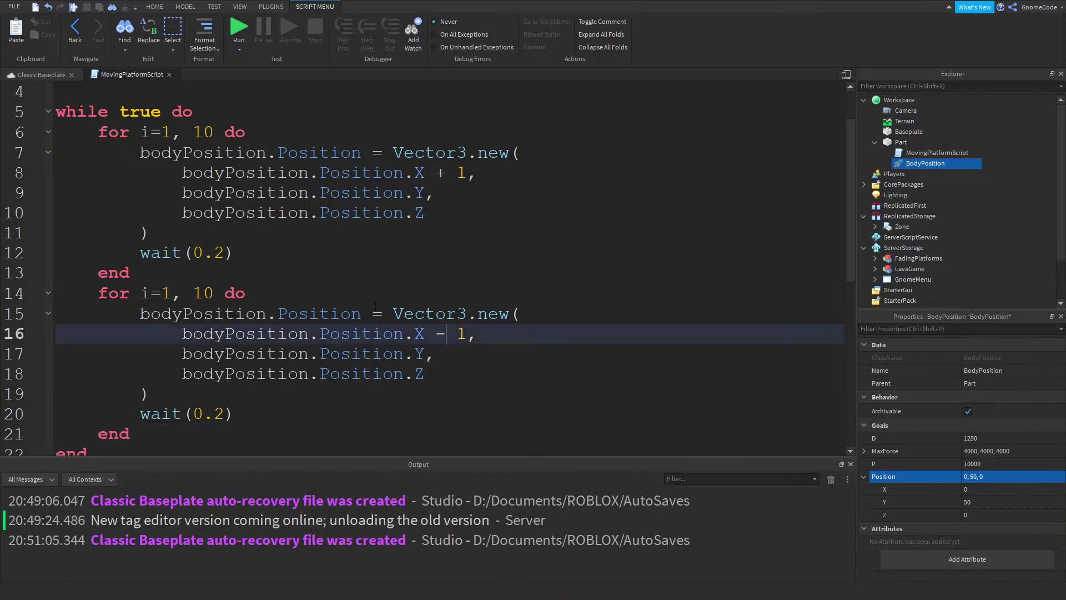
scroll(325, 293, "up", 1)
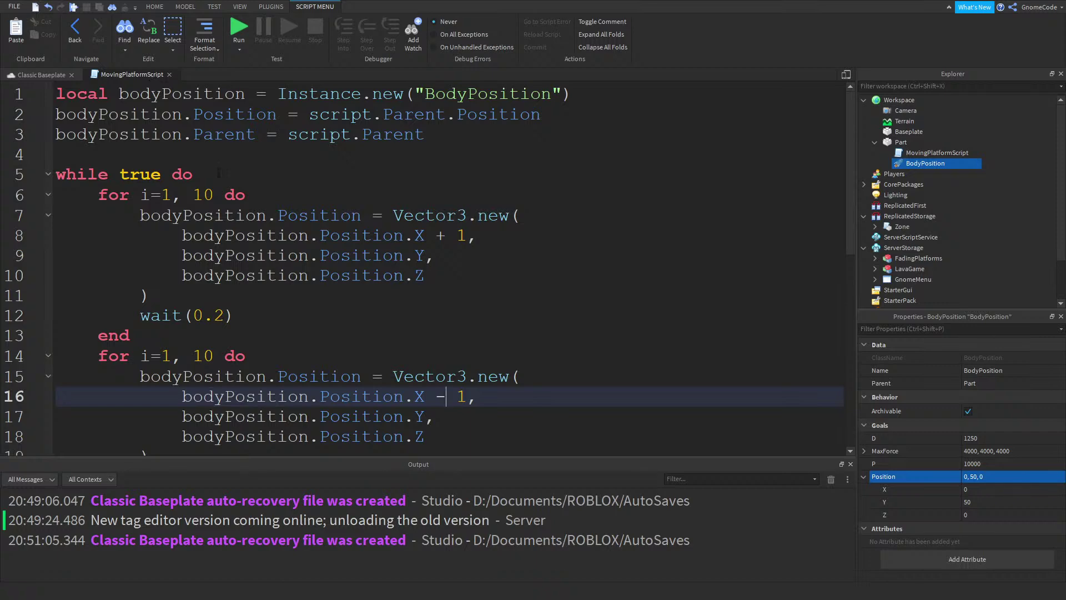
Delete the BodyPosition object from the Part in the workspace and start a Run simulation
left_click(46, 74)
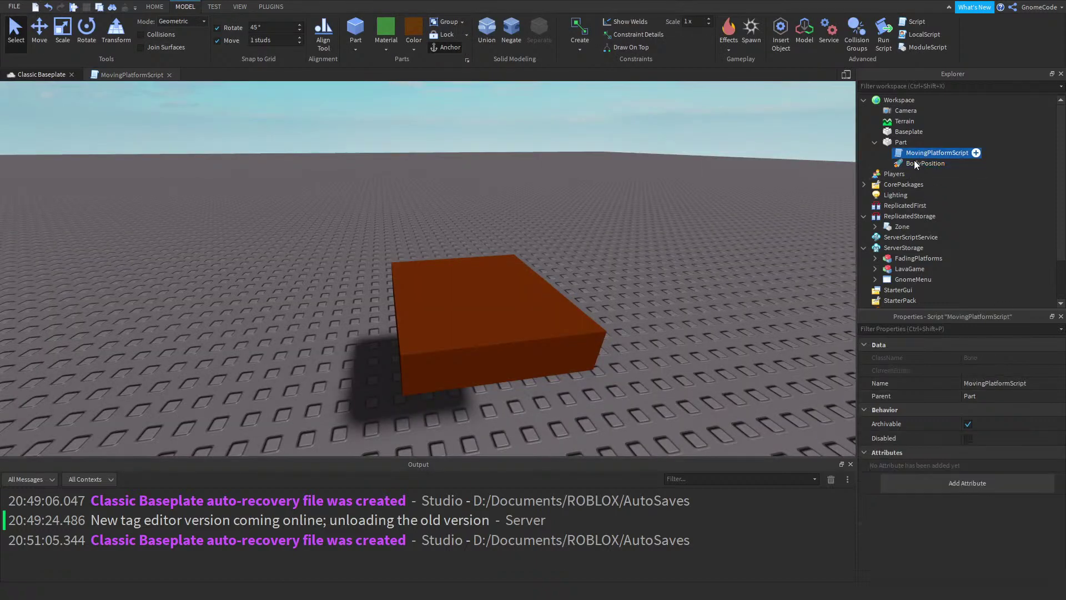
key("Delete")
left_click(215, 9)
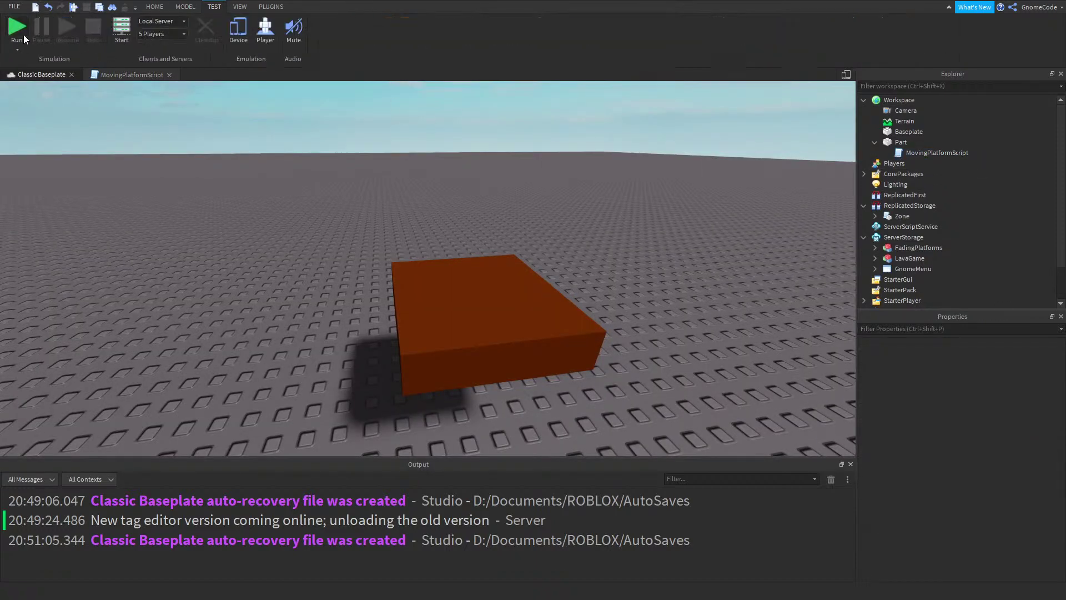
left_click(21, 27)
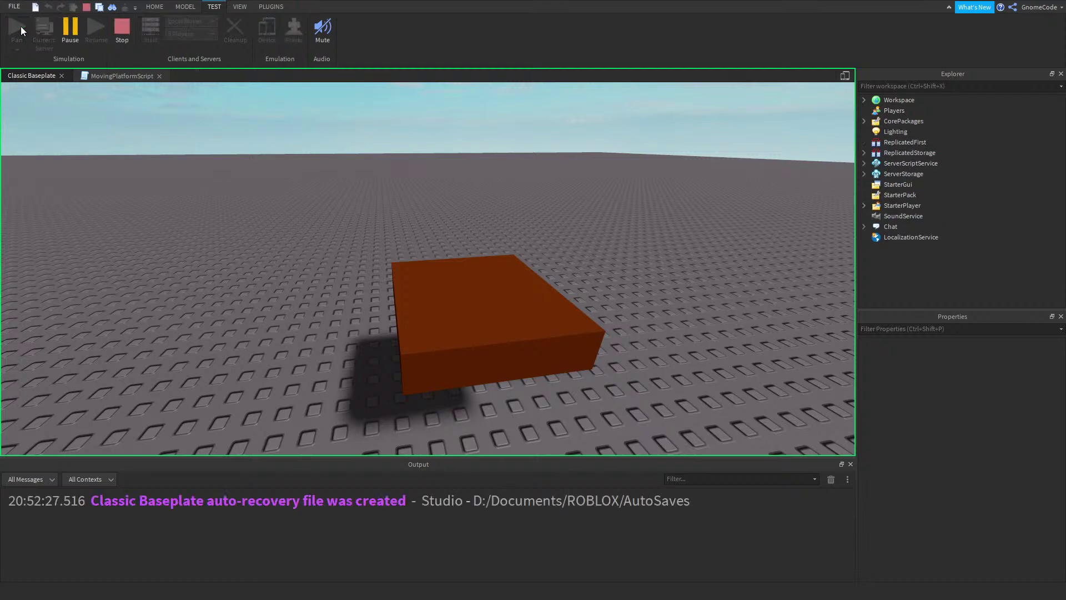
Turn off Anchored on the Part in the running simulation and watch how the platform moves
left_click(525, 262)
scroll(997, 444, "down", 4)
left_click(963, 515)
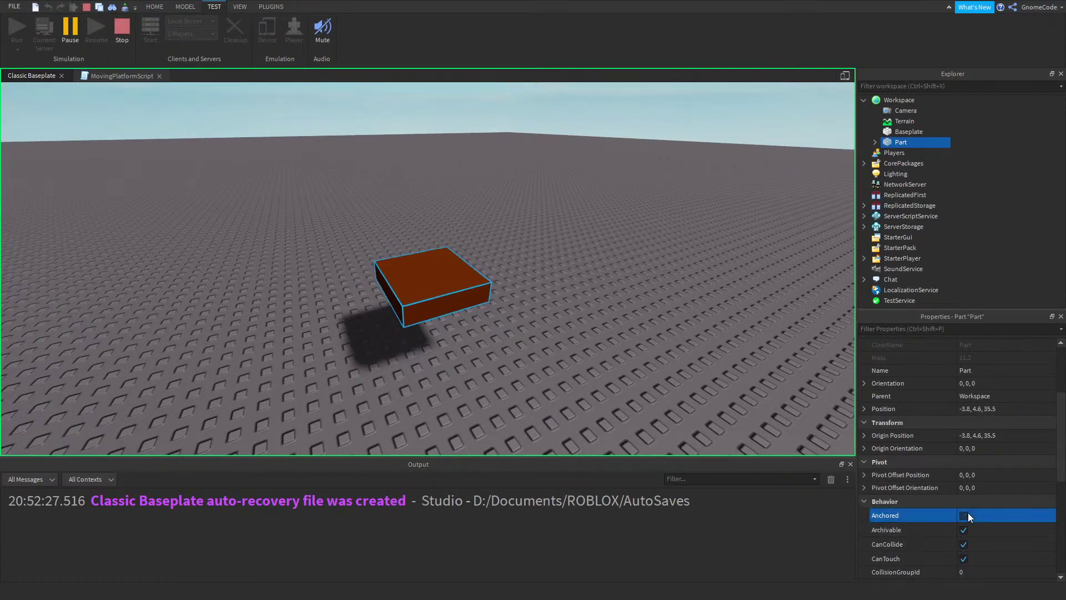
right_click_drag(649, 328, 648, 301)
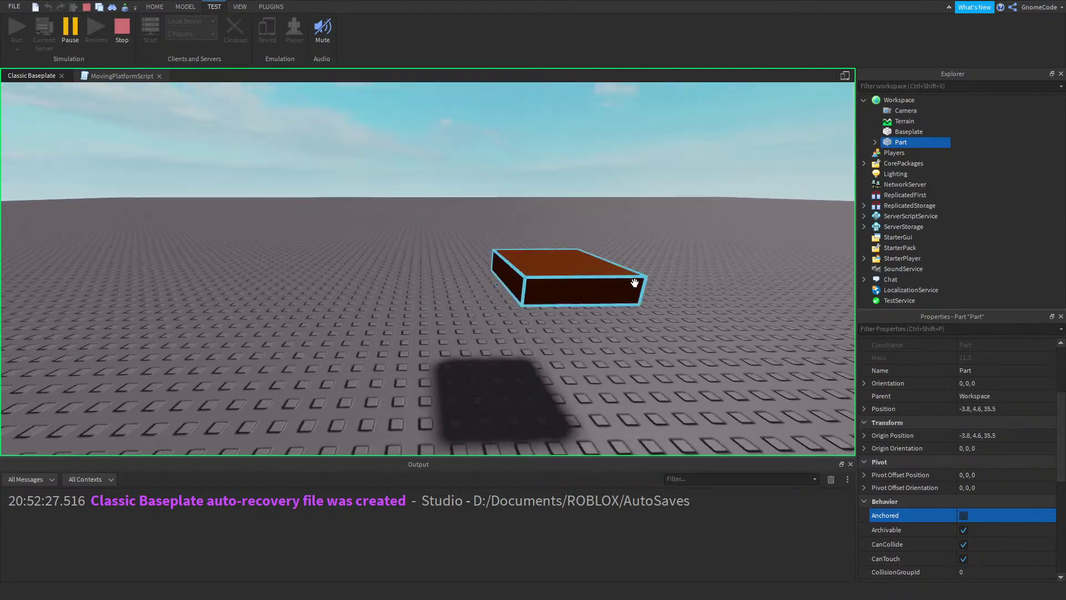
Return to MovingPlatformScript outside the simulation and change the end value of both for loops
left_click(121, 77)
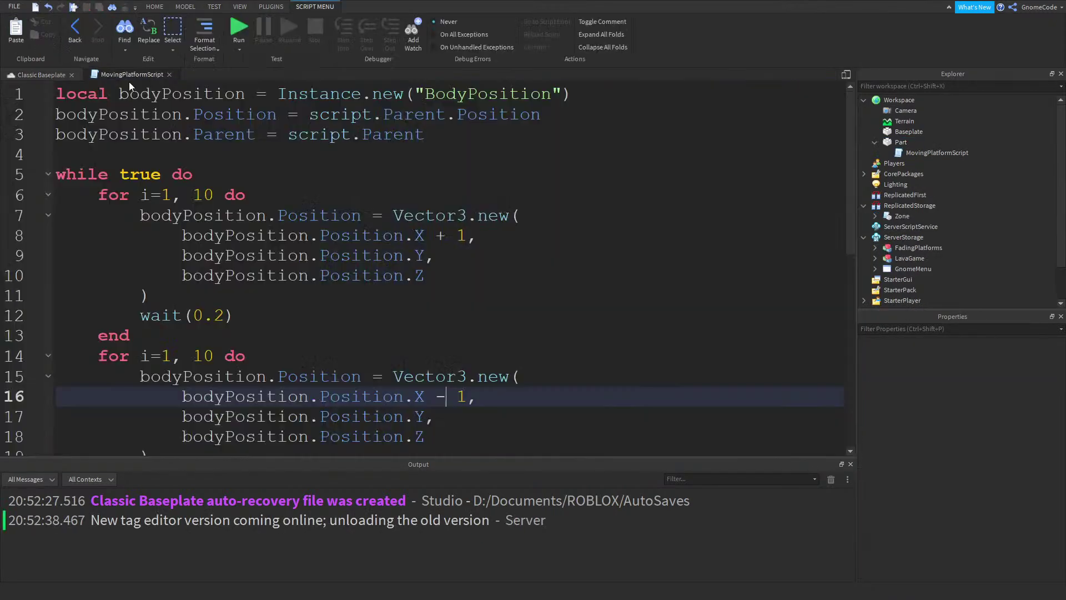
left_click(202, 196)
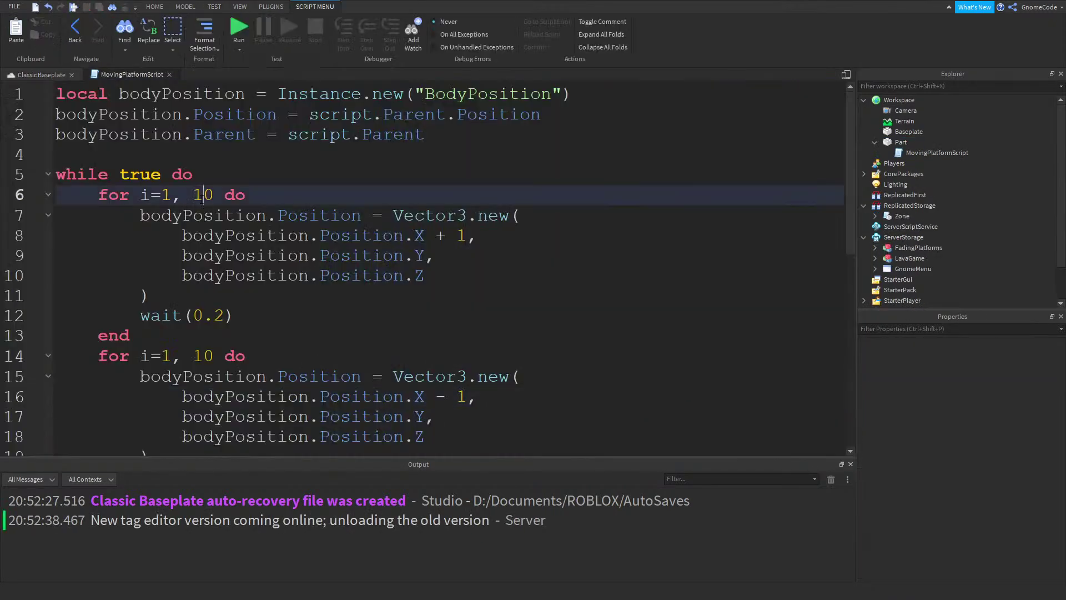
left_click(208, 361)
type("0")
Play-test the place with the character and look at the platform from a distance
left_click(13, 75)
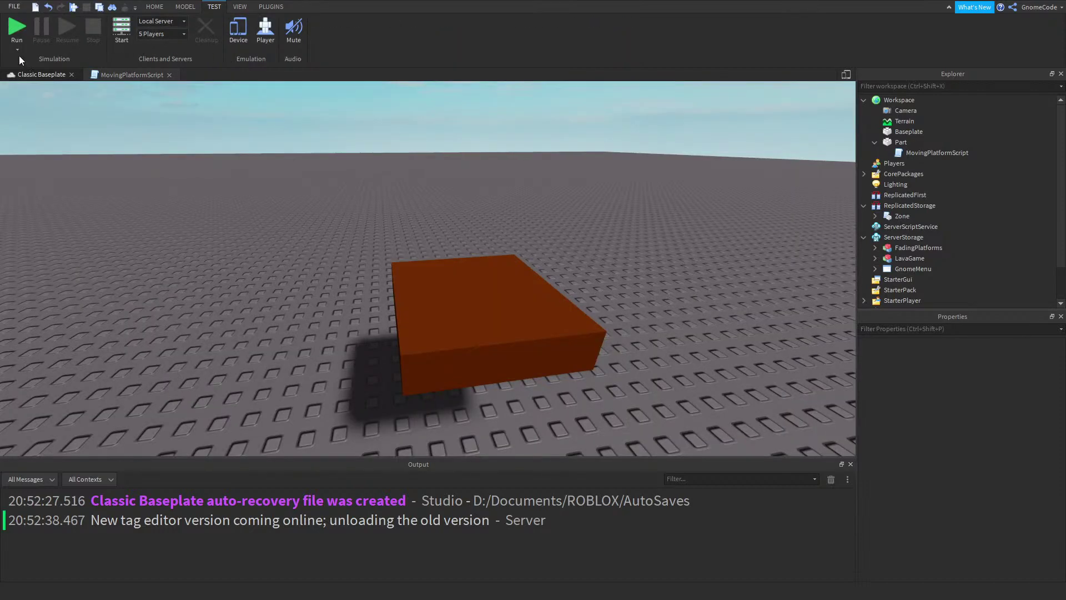
key("F5")
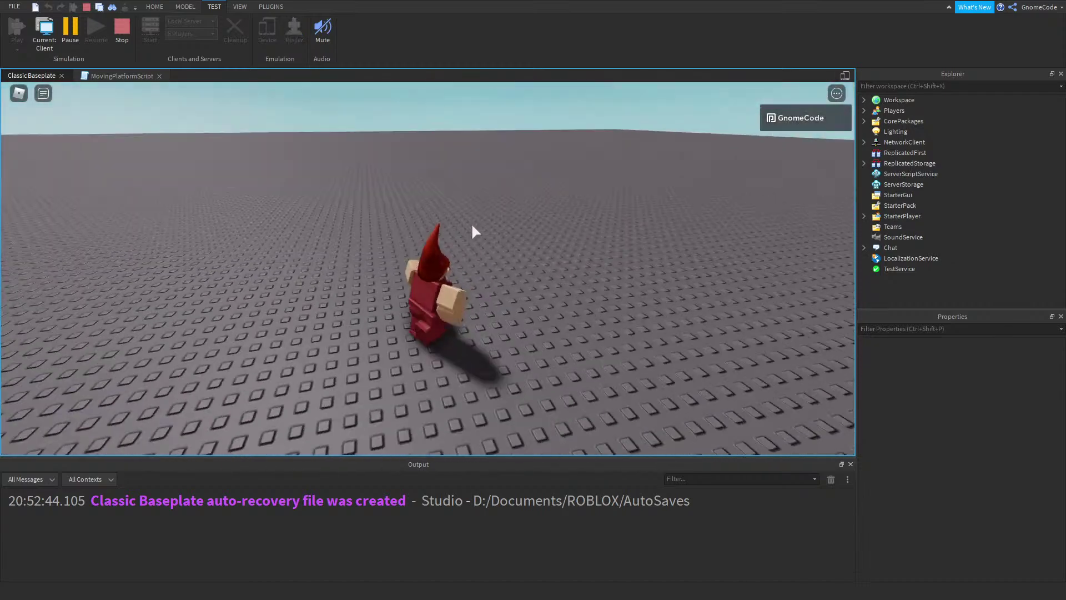
scroll(472, 225, "down", 5)
right_click_drag(472, 225, 472, 225)
scroll(472, 225, "up", 4)
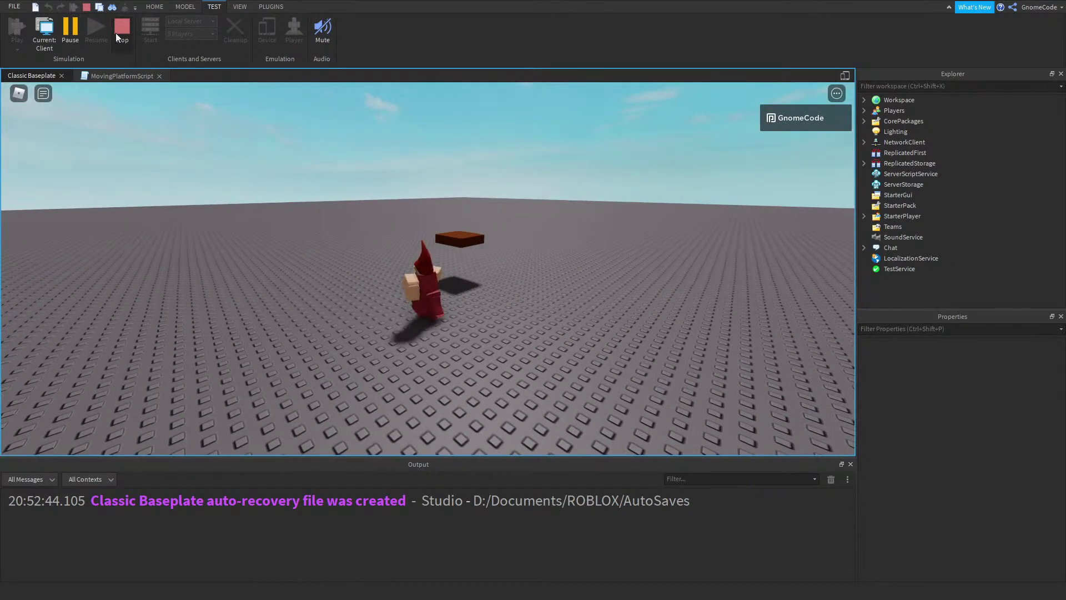
Stop the play test and turn off Anchored for the Part
left_click(118, 39)
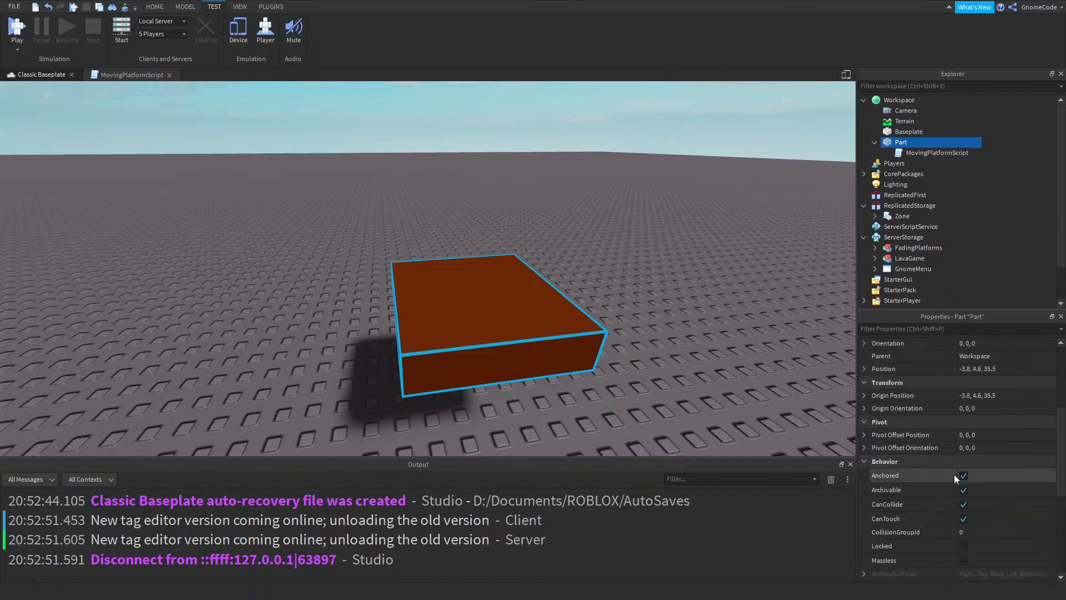
left_click(747, 327)
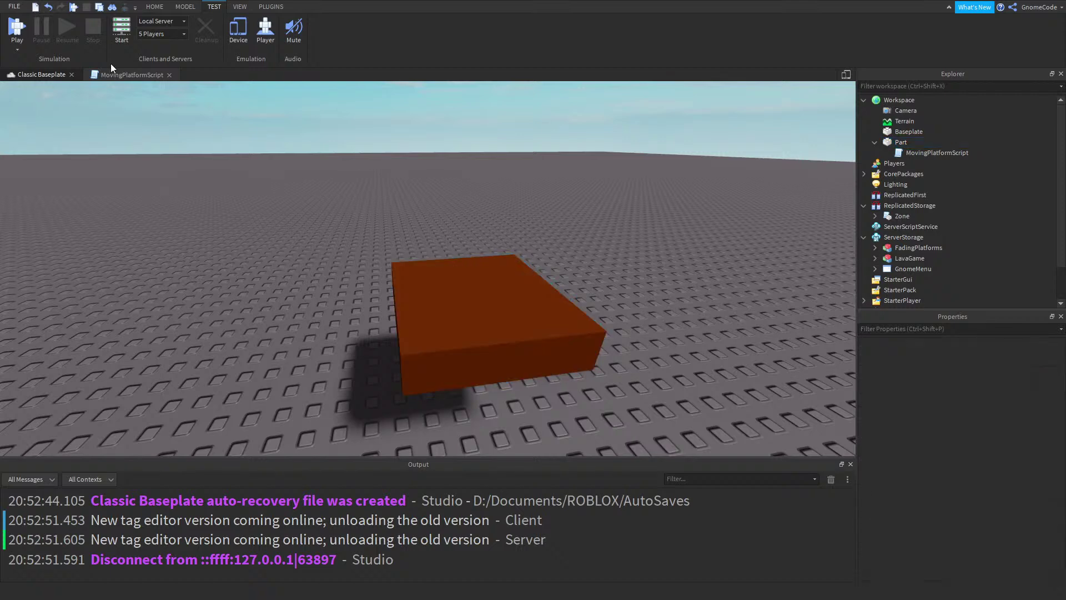
Play-test the unanchored platform by walking the character to it and jumping on it, then end the test
left_click(17, 28)
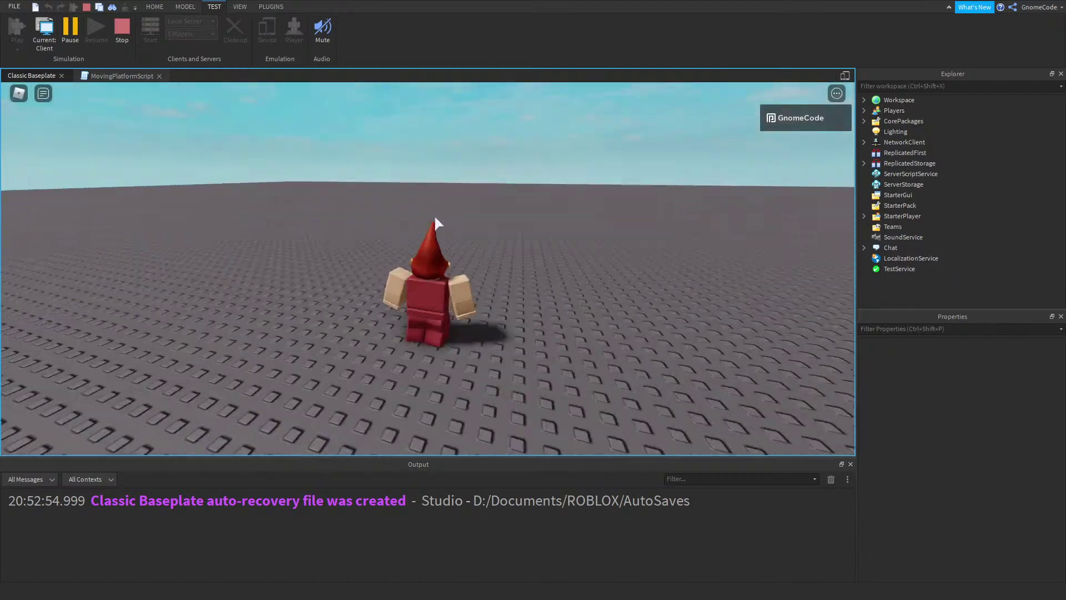
key("w")
right_click_drag(434, 217, 465, 219)
scroll(465, 219, "down", 4)
scroll(465, 219, "up", 2)
key("w")
key("space")
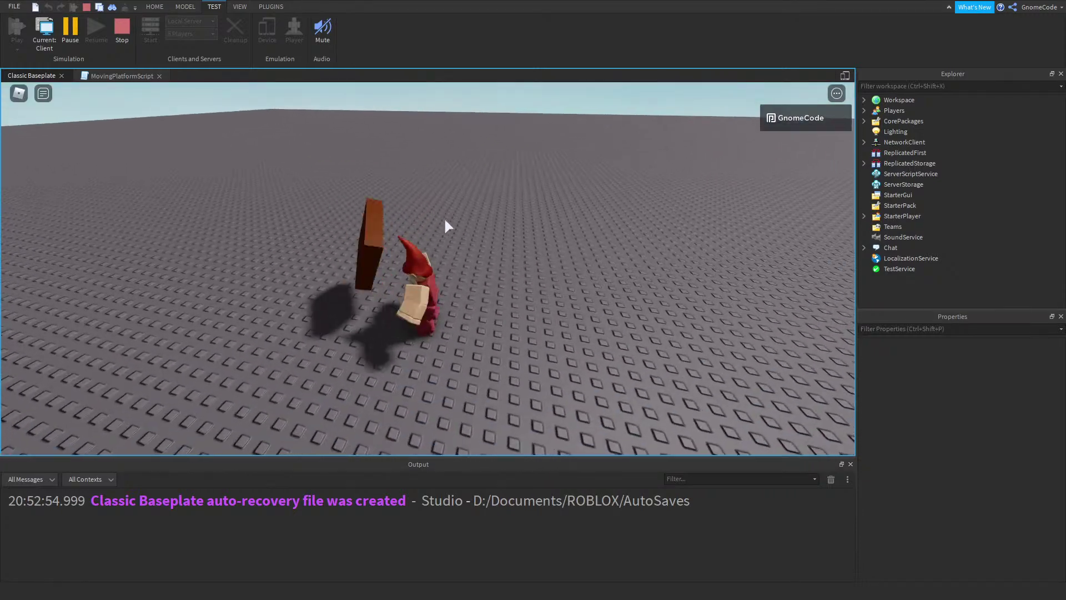
left_click(131, 37)
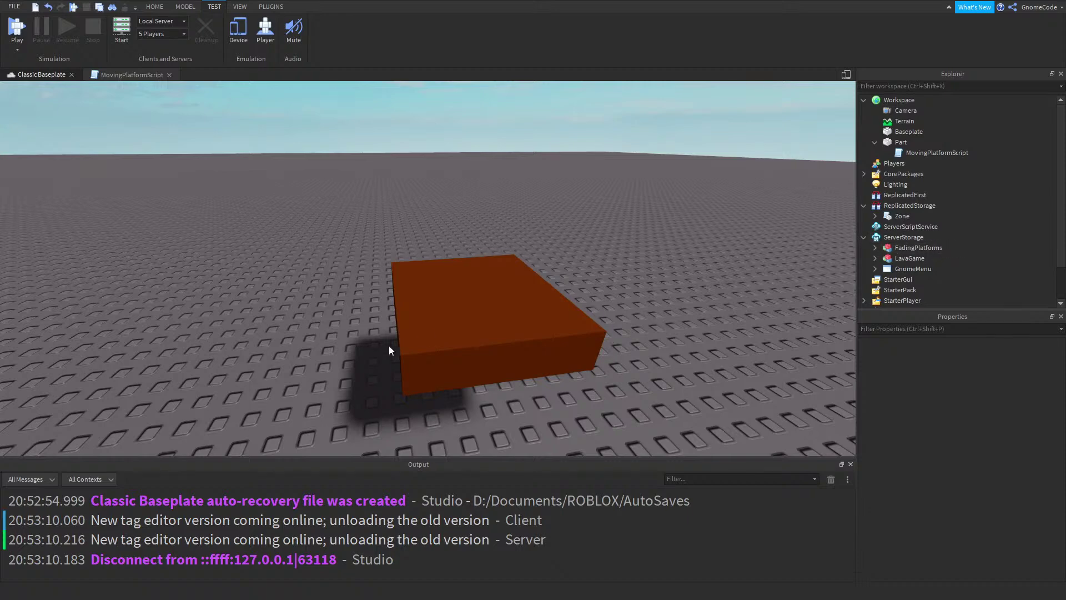
Turn on Massless for the Part and insert a BodyGyro into it
left_click(408, 350)
left_click(964, 521)
left_click(914, 142)
type("body")
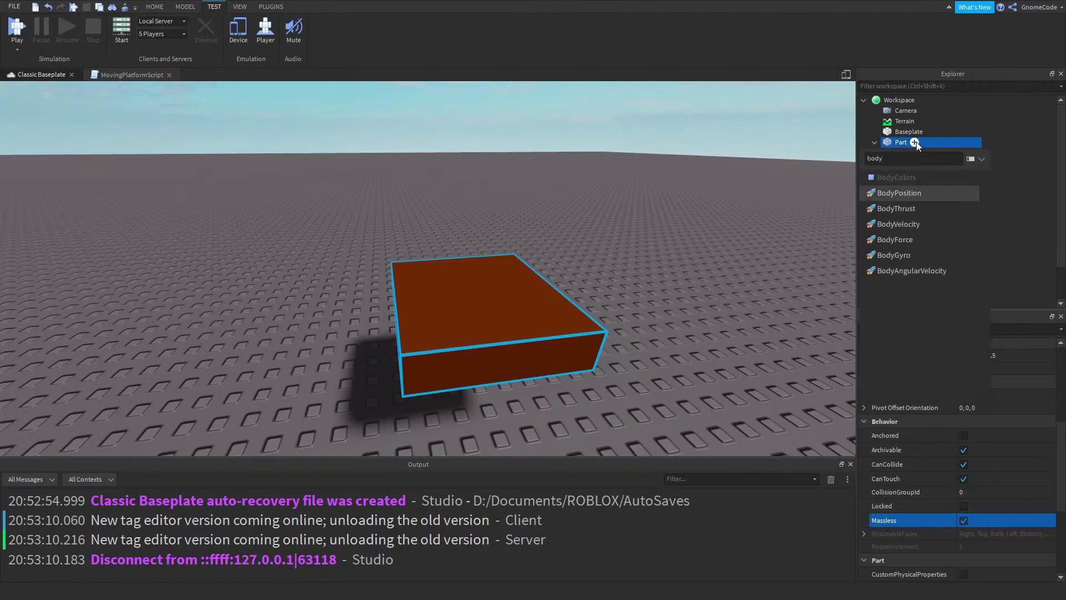
left_click(894, 255)
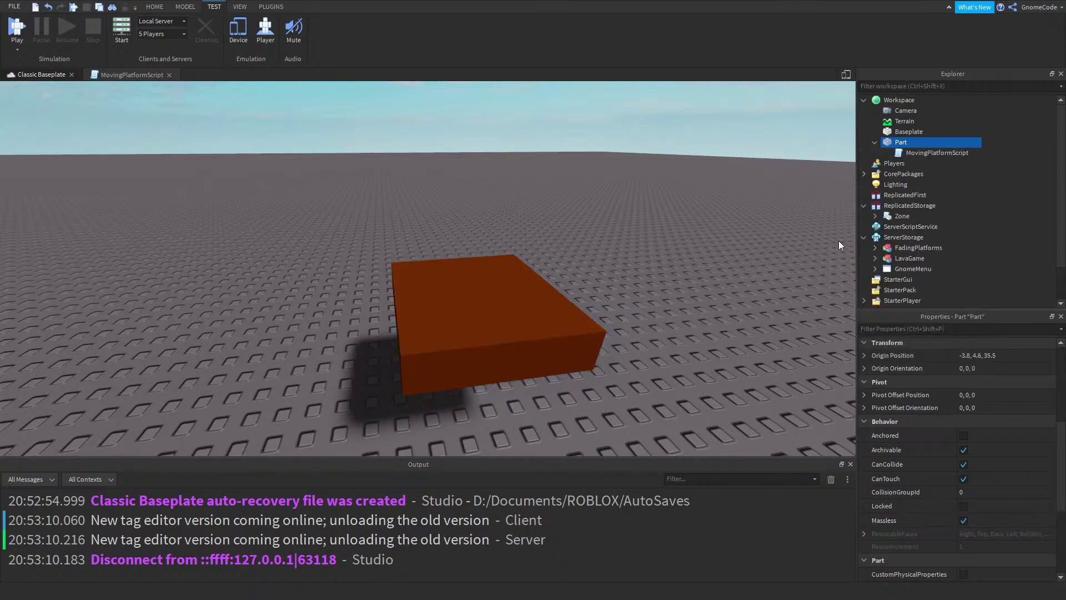
left_click(578, 326)
scroll(1004, 422, "down", 2)
scroll(1005, 426, "down", 3)
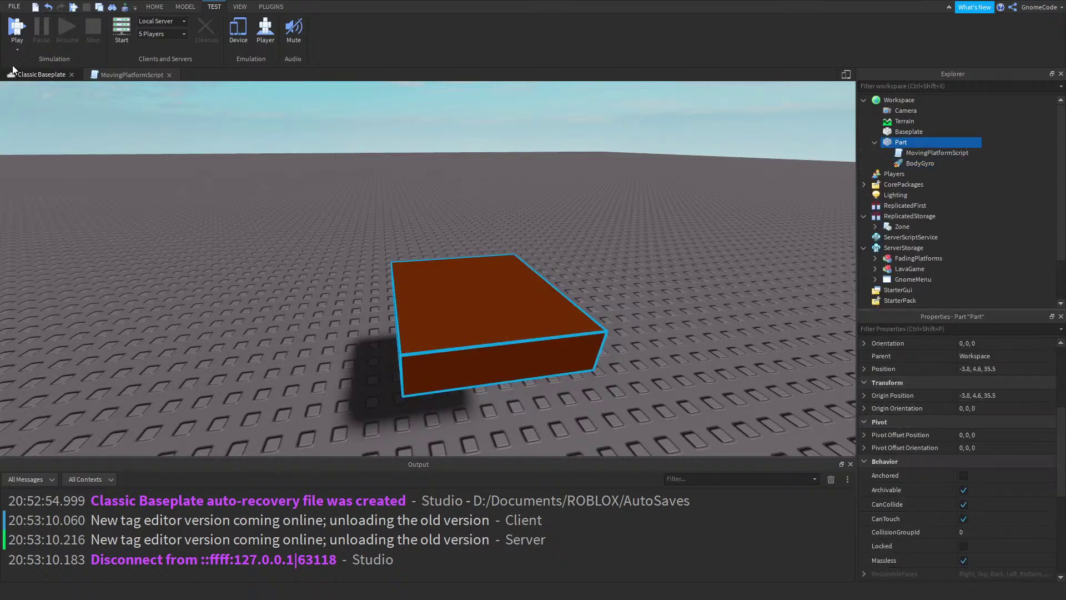
Start a Play Here test and jump the character onto the moving platform to check its stability with the BodyGyro
left_click(238, 139)
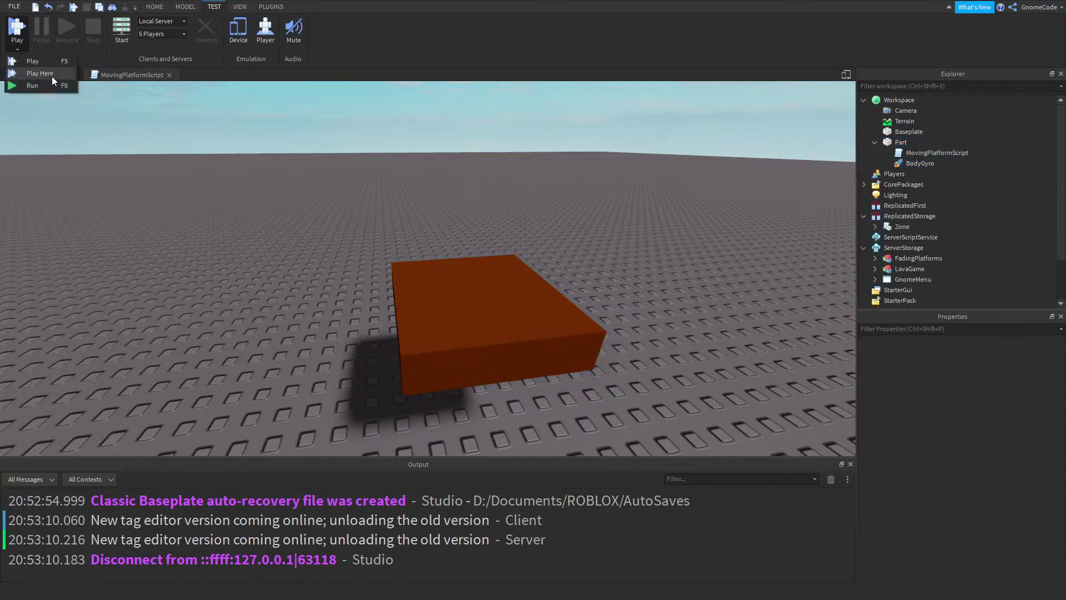
left_click(46, 75)
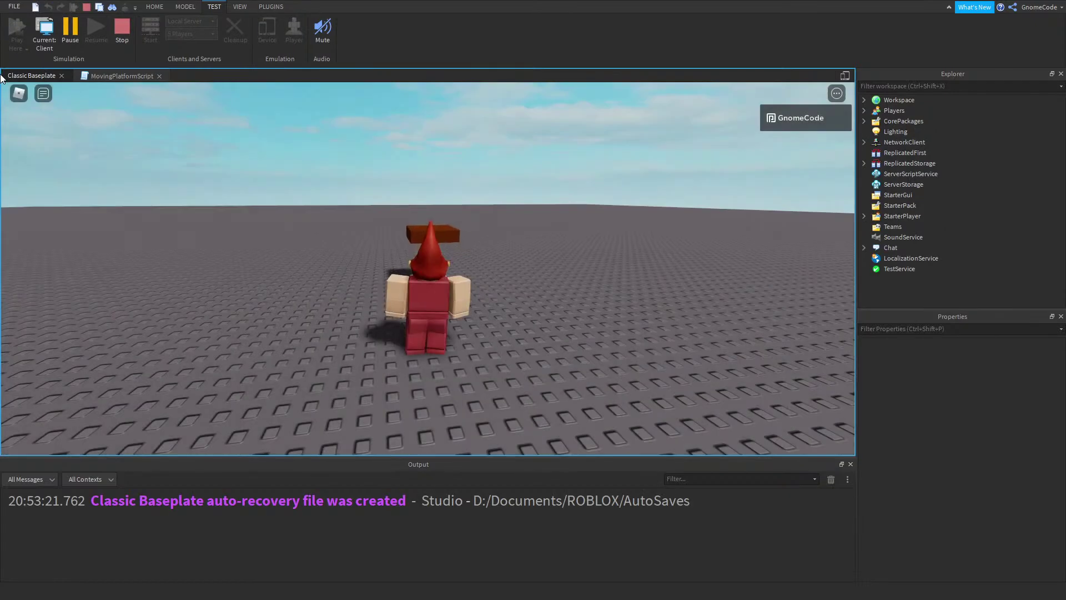
key("w")
right_click_drag(522, 292, 508, 271)
key("space")
key("a")
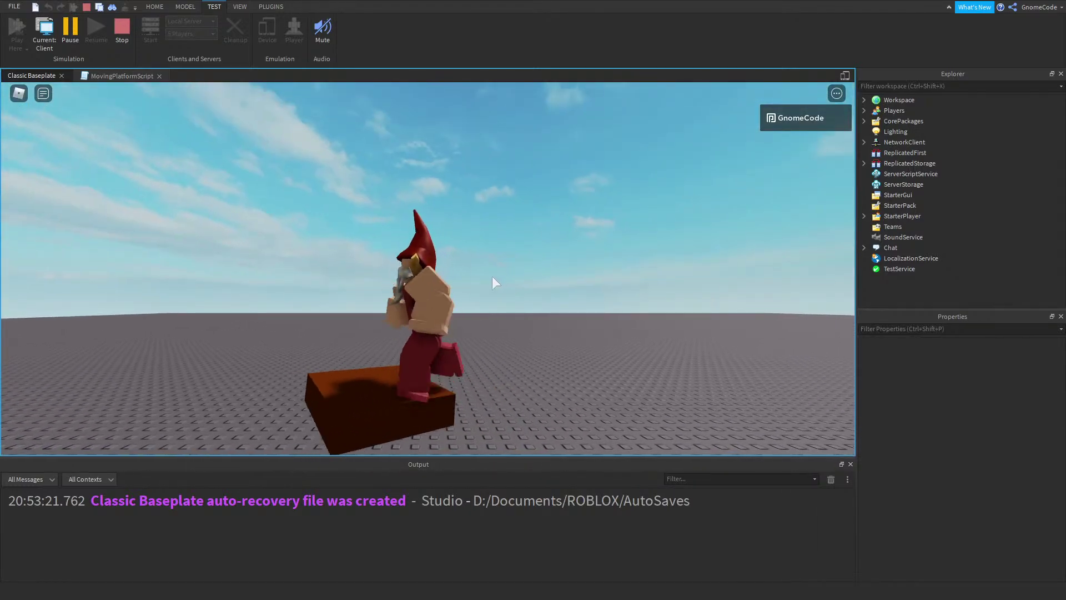
right_click_drag(436, 260, 436, 259)
key("space")
key("space")
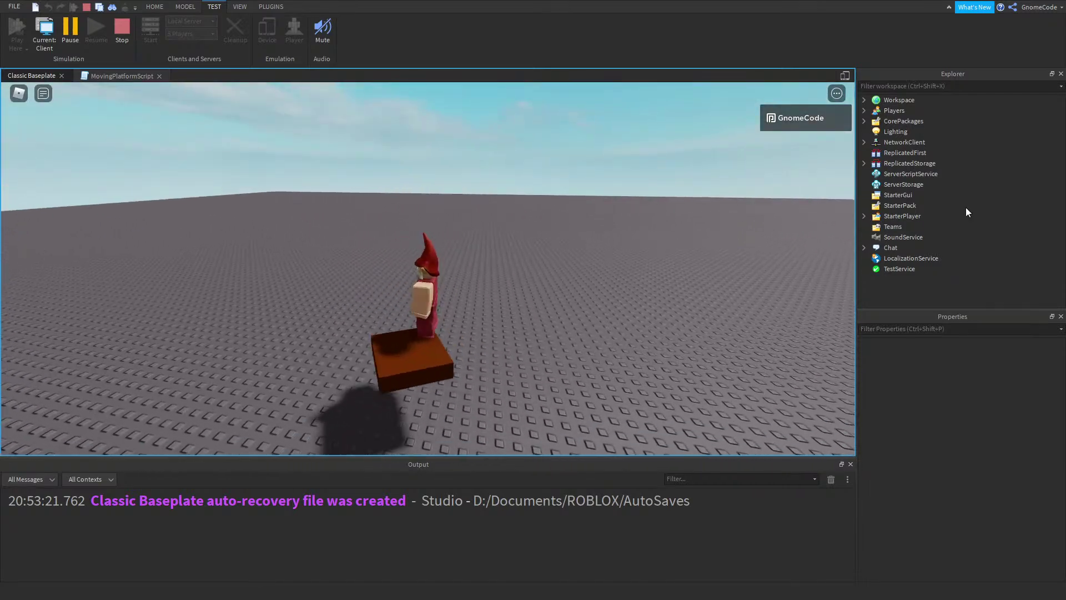
Walk the character off the platform and jump back onto it to test riding it again
key("d")
key("a")
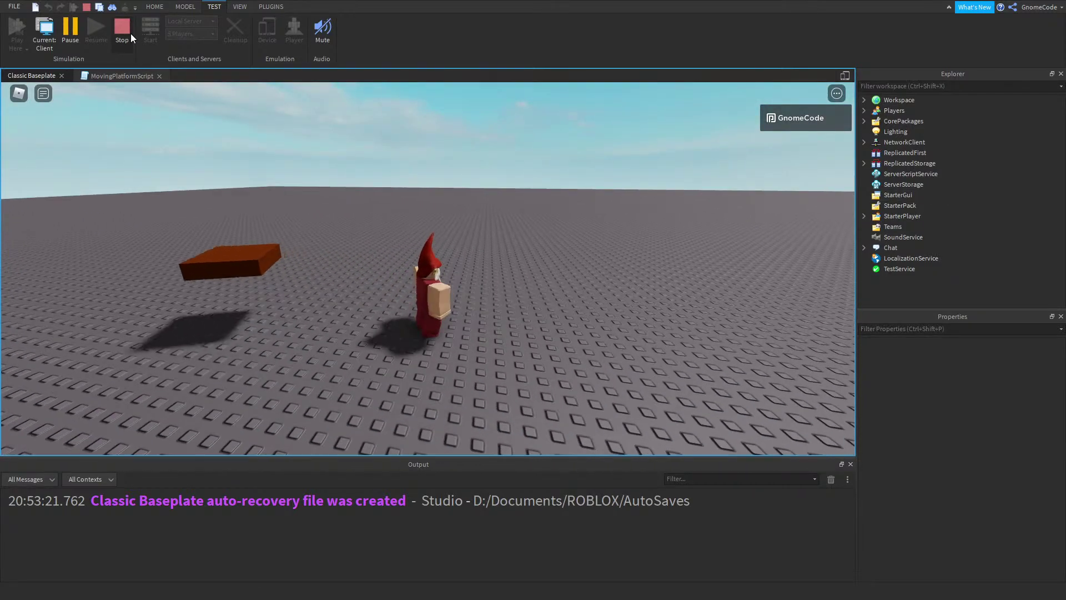
key("w")
right_click_drag(498, 307, 497, 308)
key("a")
key("space")
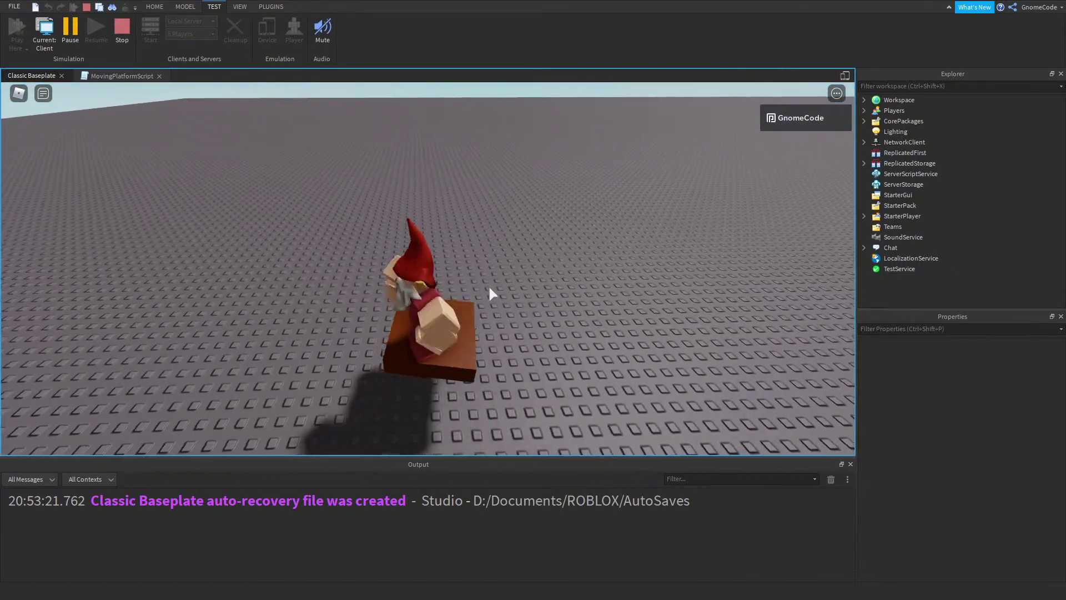
right_click_drag(542, 245, 538, 238)
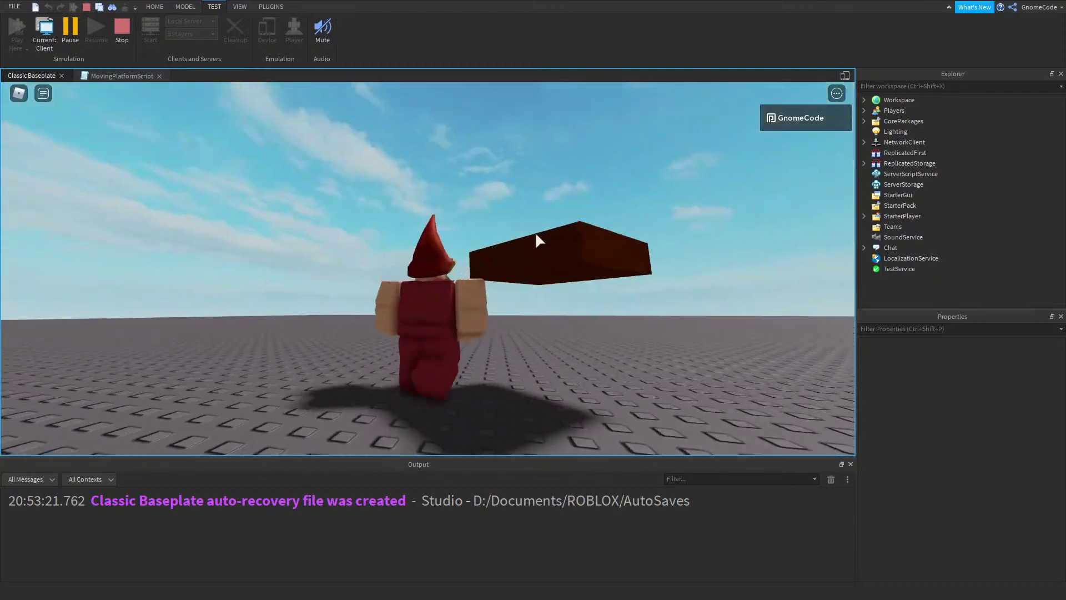
Move the character away to watch the platform's back-and-forth motion, and expand the Workspace contents during the test
scroll(538, 238, "down", 3)
key("s")
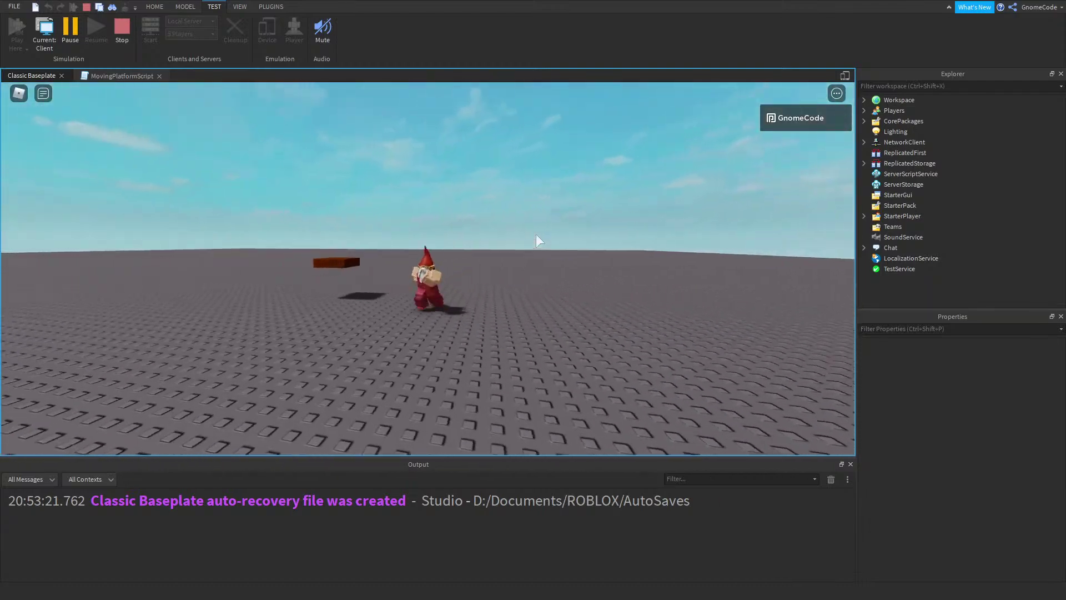
right_click_drag(537, 237, 535, 232)
key("w")
scroll(536, 235, "down", 3)
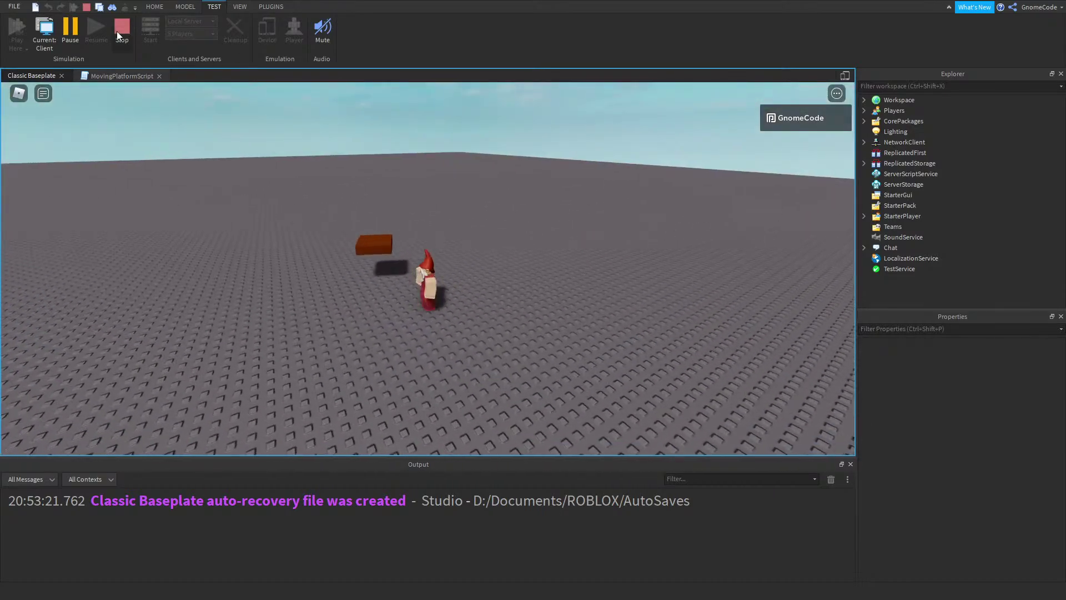
scroll(457, 279, "up", 3)
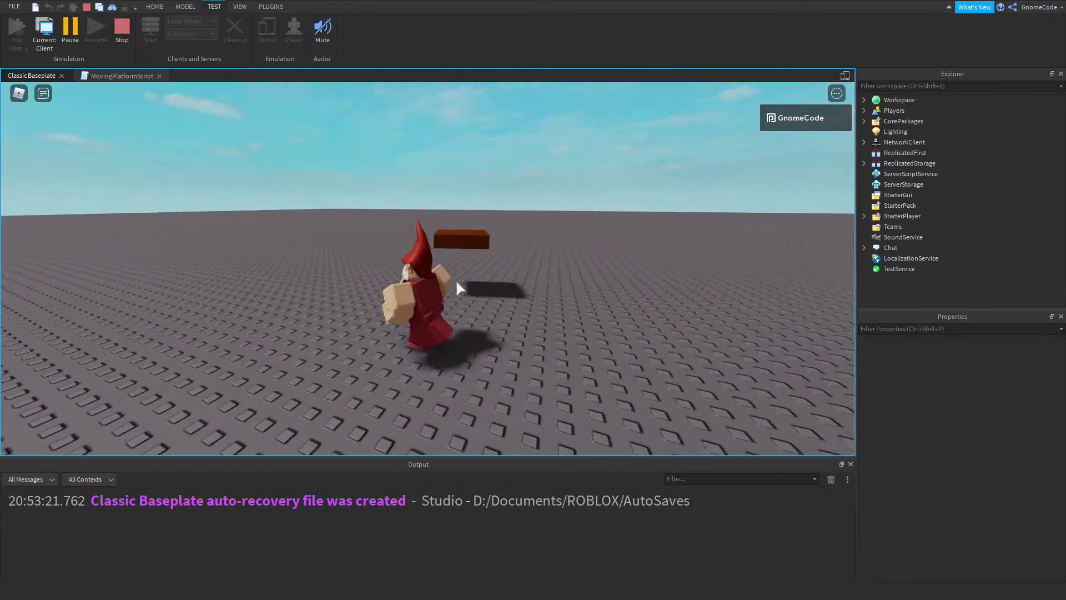
left_click(863, 100)
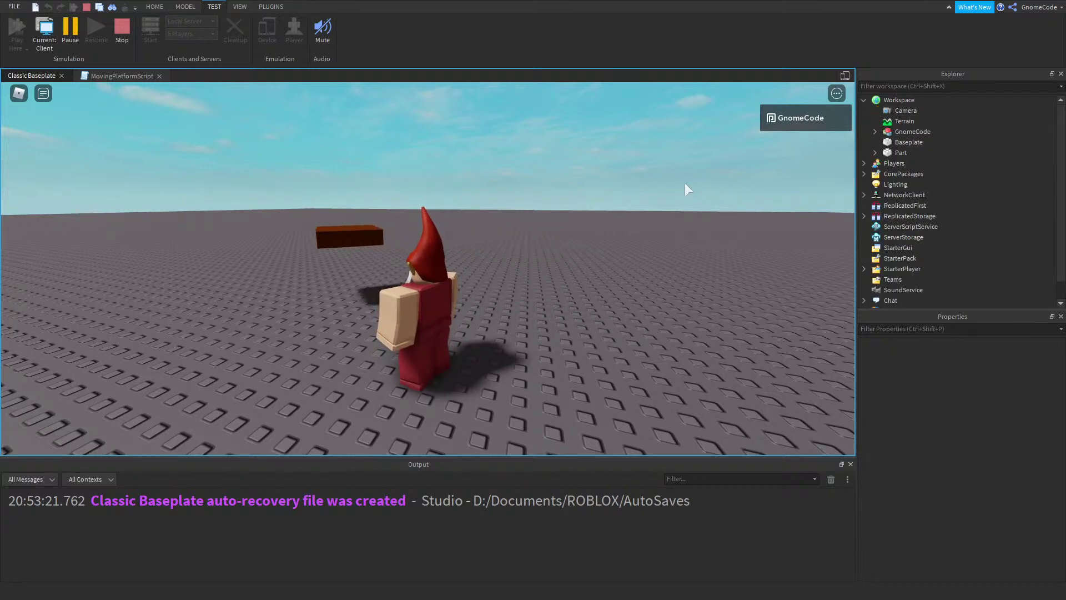
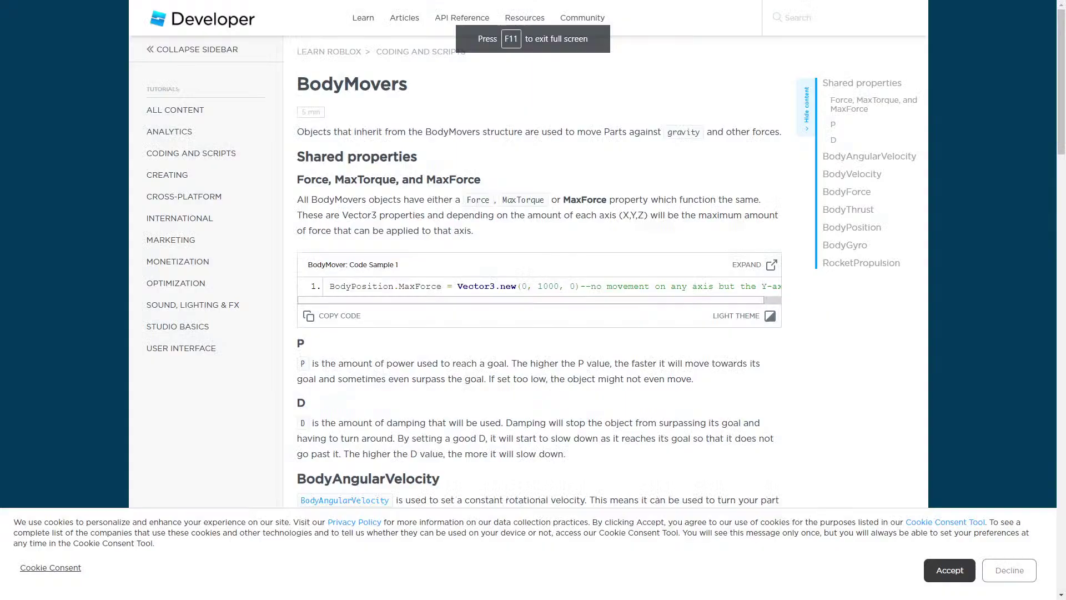
Accept the cookie notice and read through the BodyMovers article from the shared properties down to RocketPropulsion, marking BodyPosition's gravity note
left_click(956, 572)
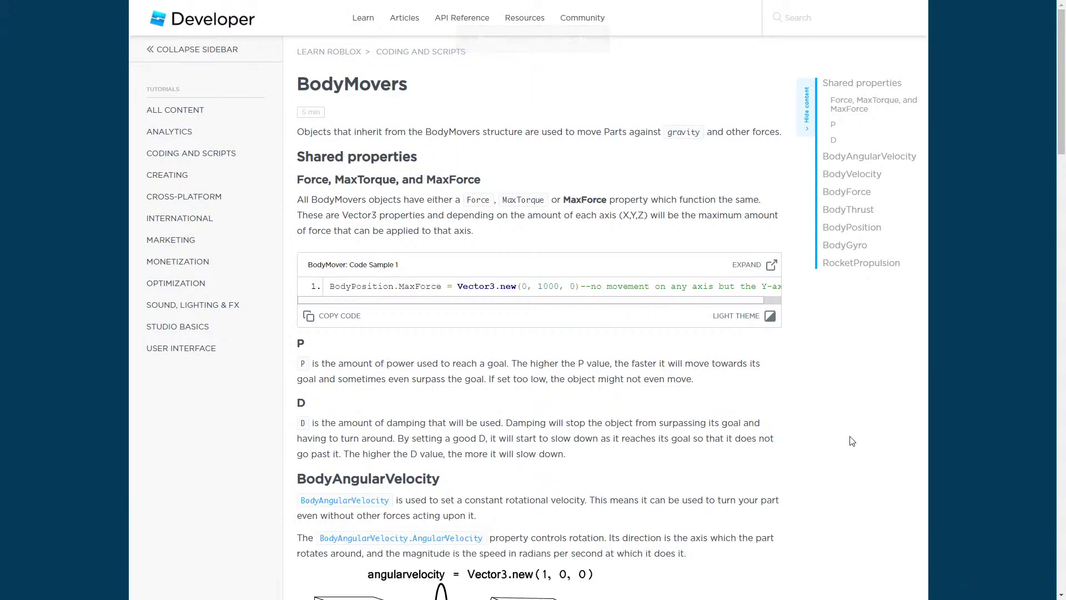
scroll(619, 426, "down", 1)
scroll(620, 426, "down", 5)
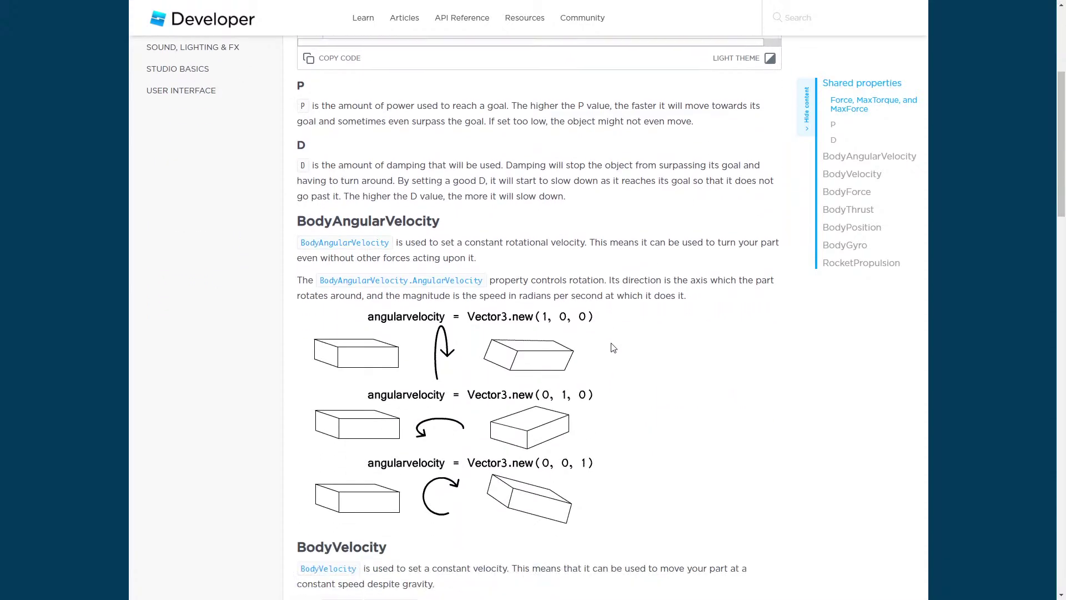
scroll(609, 344, "down", 4)
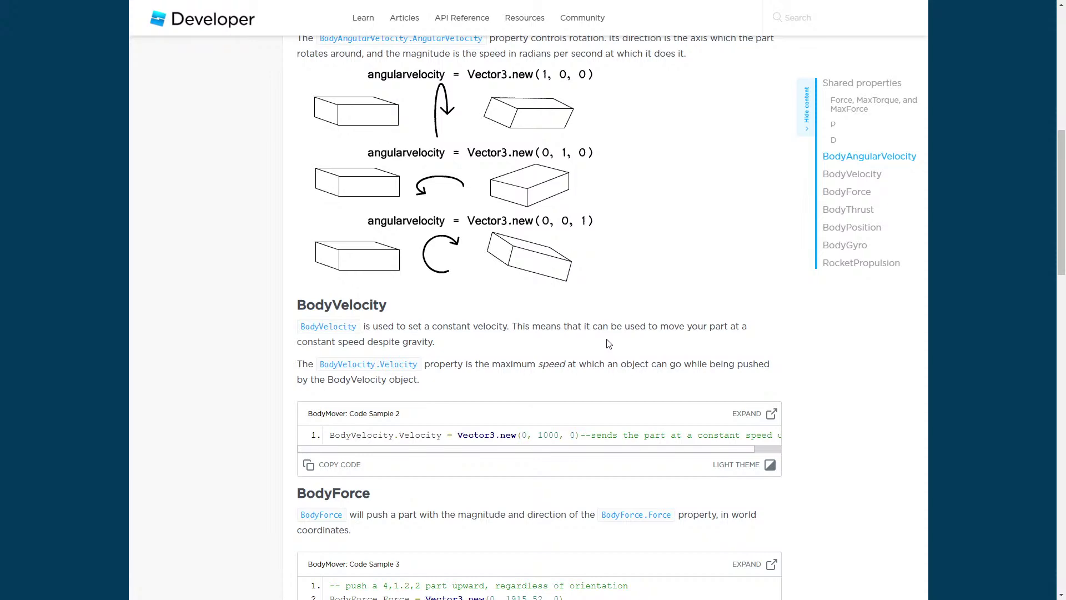
scroll(609, 344, "down", 2)
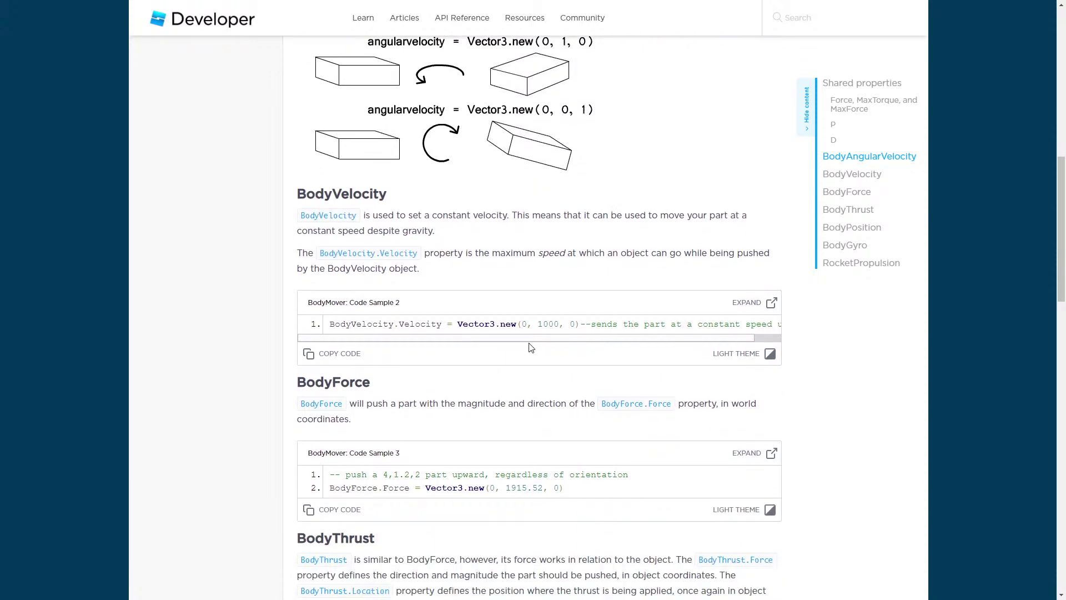
scroll(530, 347, "down", 6)
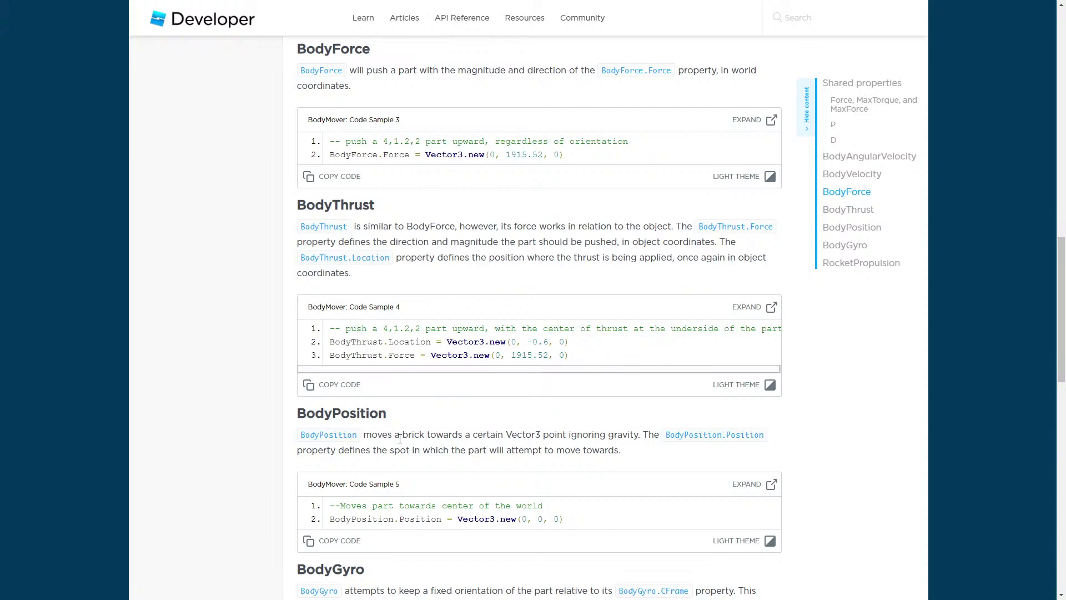
left_click_drag(575, 433, 640, 434)
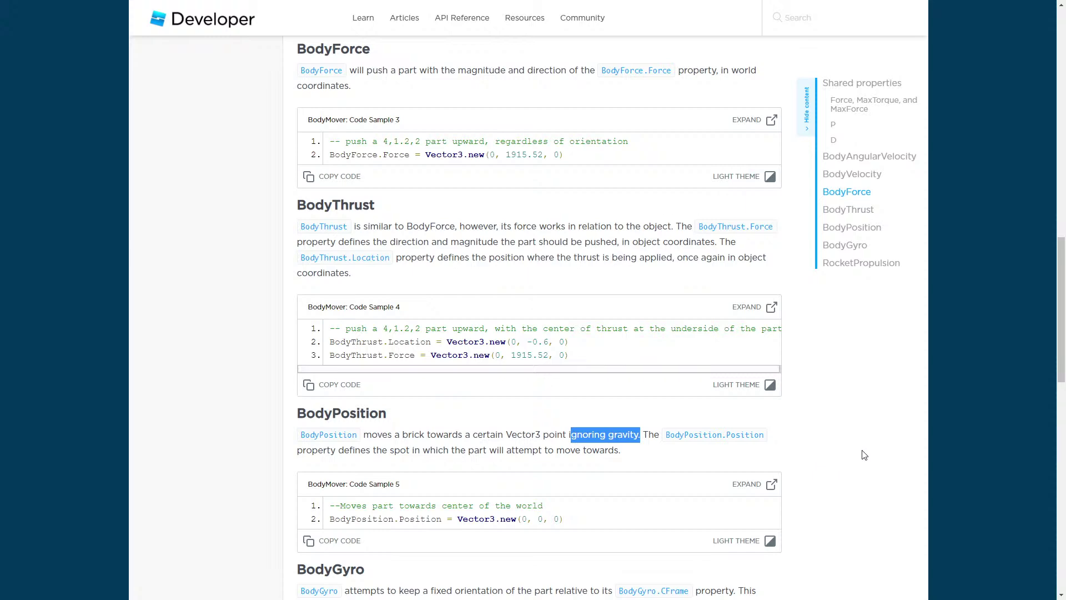
left_click(913, 491)
scroll(912, 489, "down", 6)
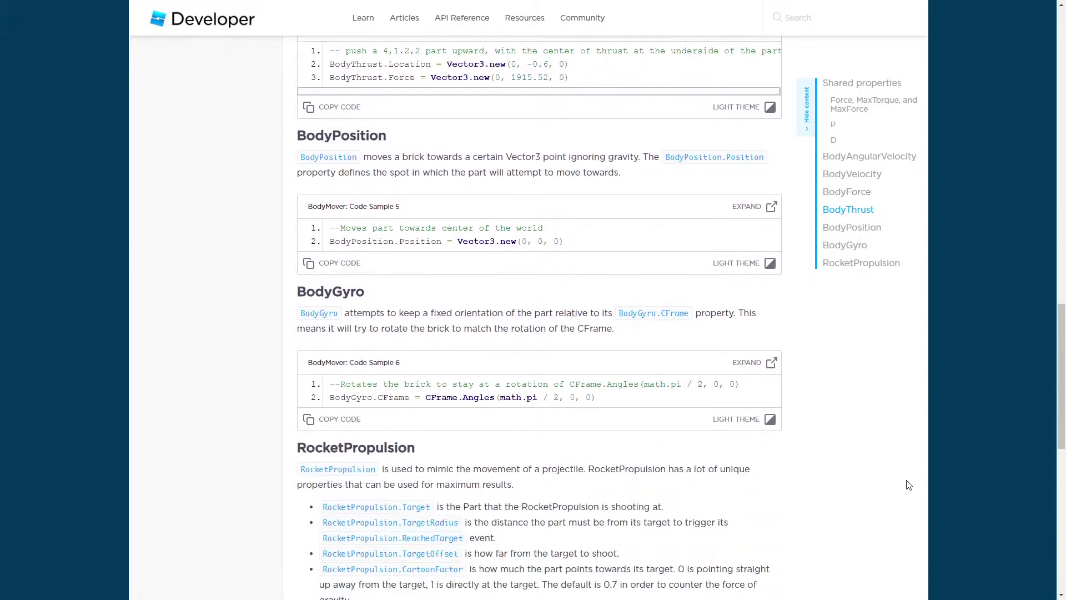
scroll(909, 483, "down", 7)
scroll(905, 476, "up", 5)
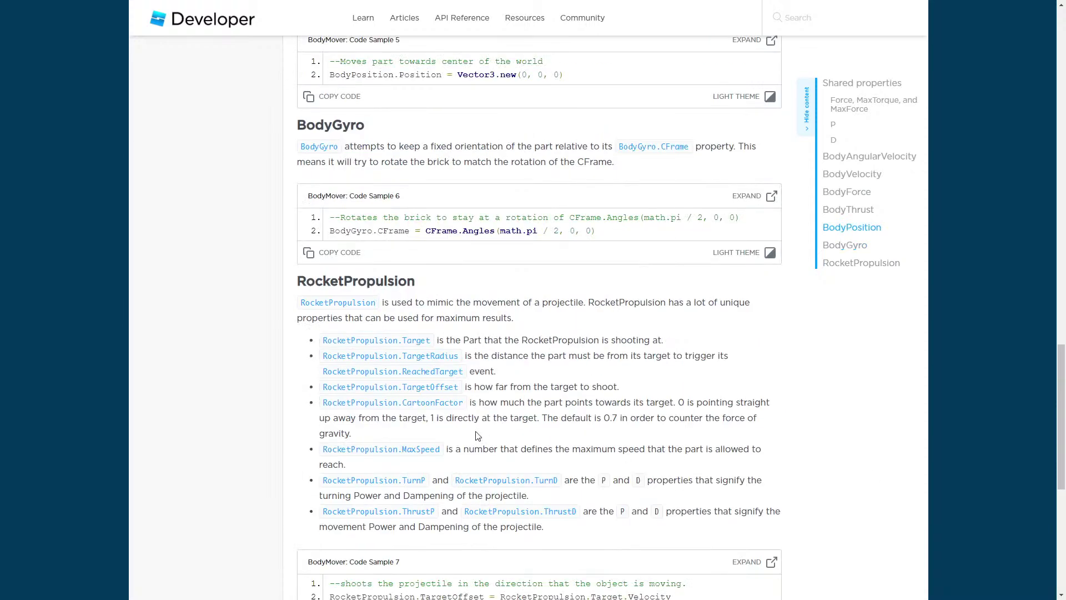
Review the BodyThrust, BodyForce, BodyVelocity and BodyAngularVelocity sections of the article again
scroll(477, 436, "up", 8)
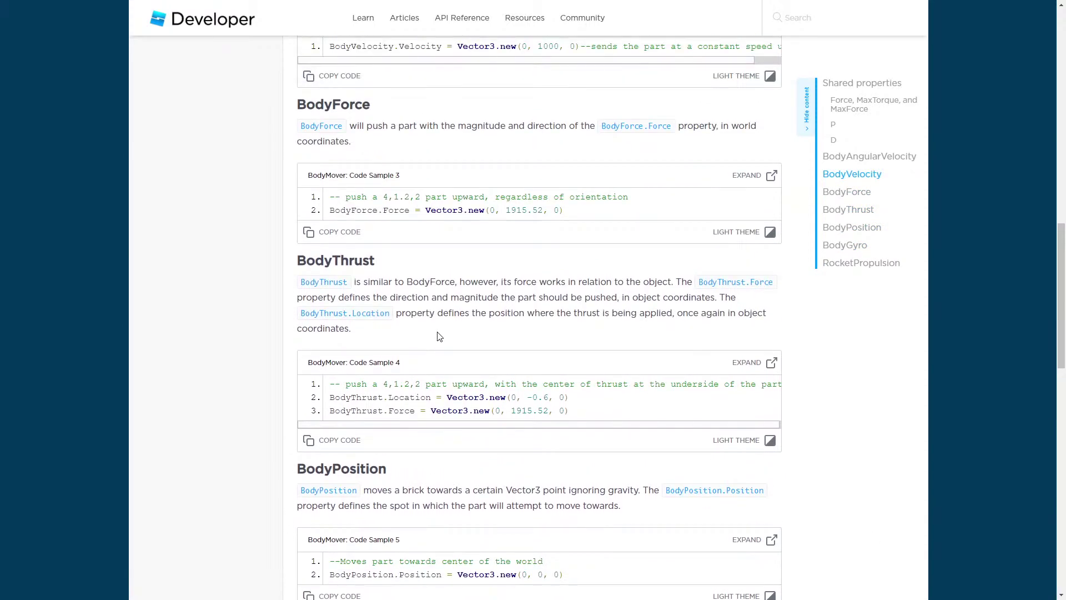
scroll(422, 325, "up", 2)
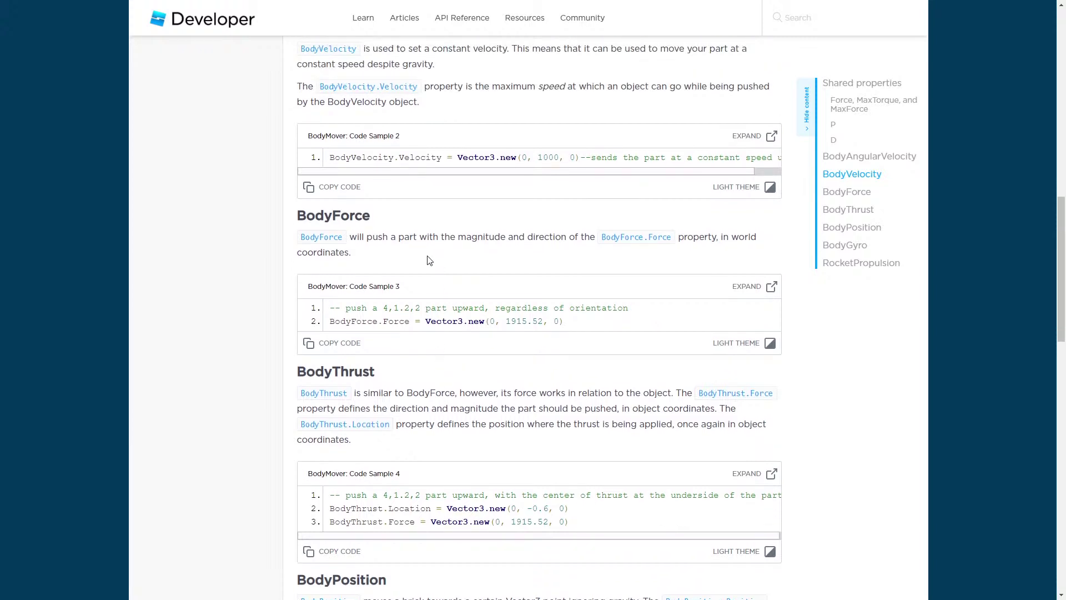
scroll(428, 260, "up", 3)
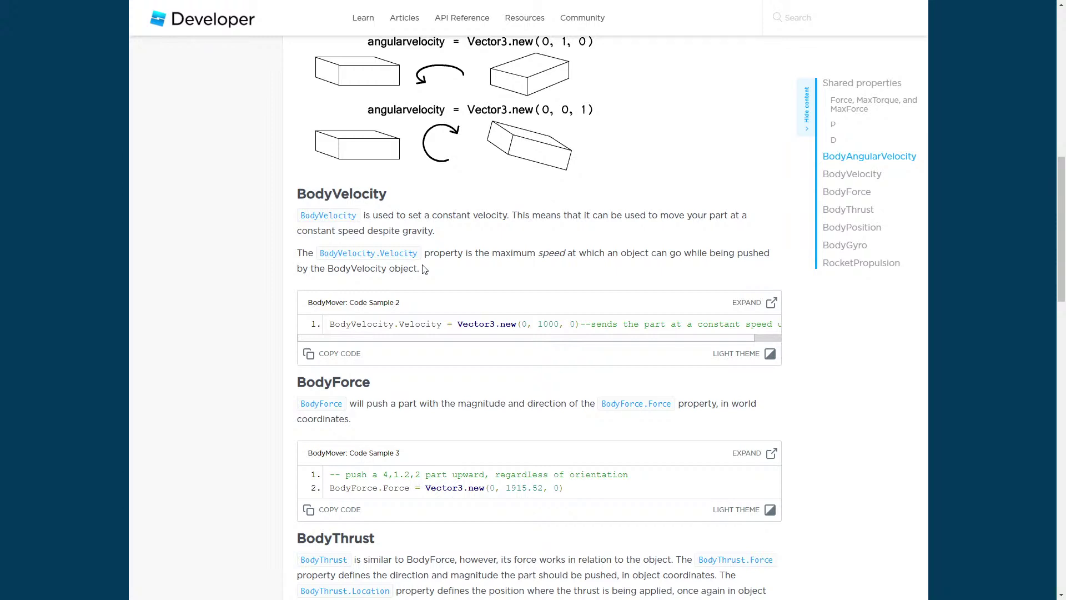
mouse_move(425, 338)
left_mouse_down()
mouse_move(470, 340)
mouse_move(427, 345)
left_mouse_up()
scroll(429, 349, "up", 5)
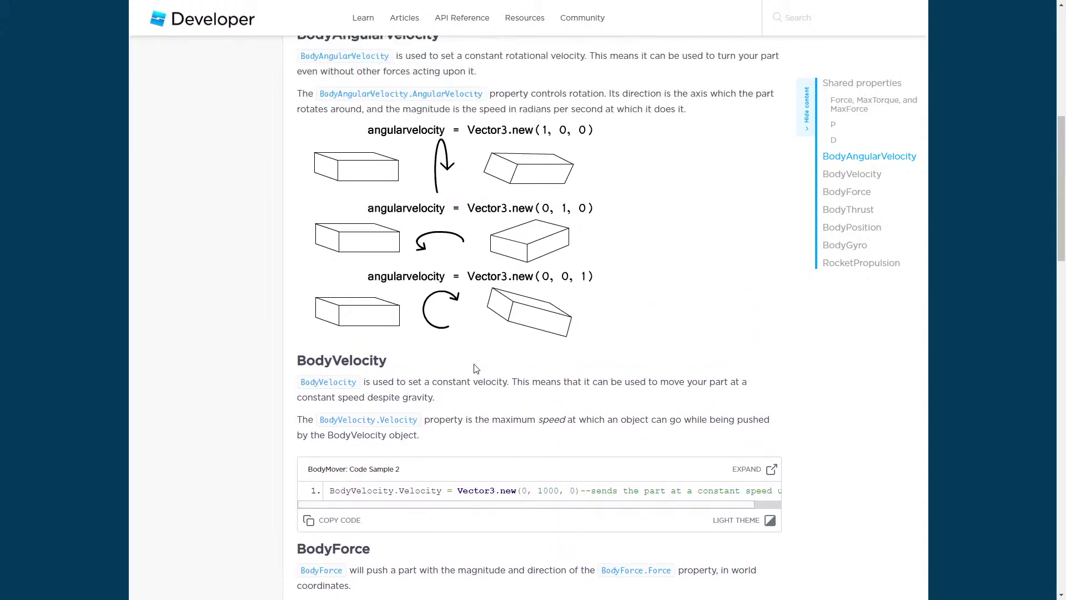
scroll(440, 483, "up", 4)
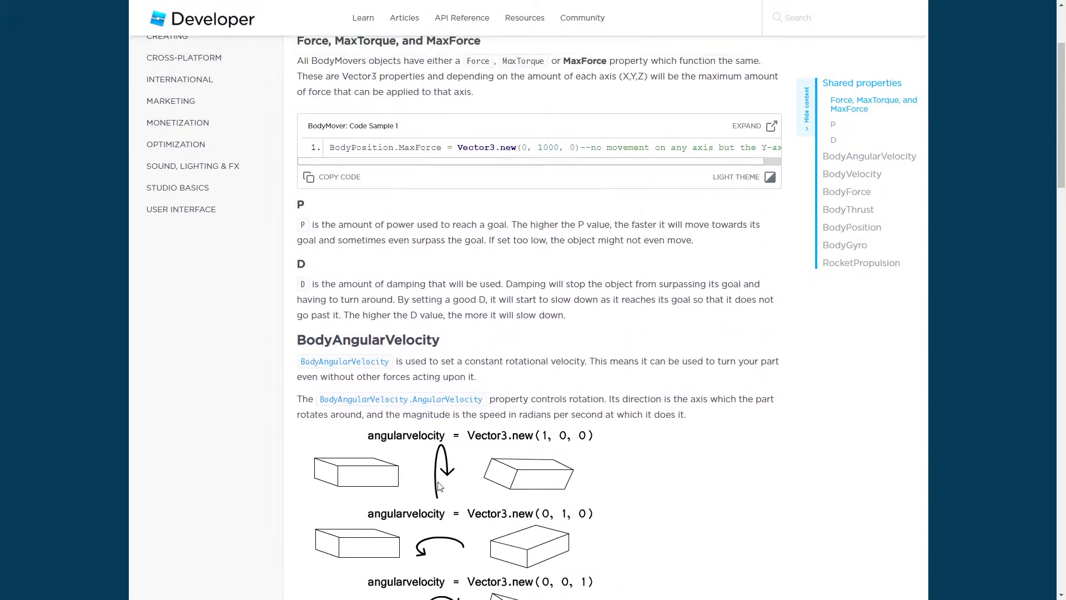
scroll(439, 485, "down", 10)
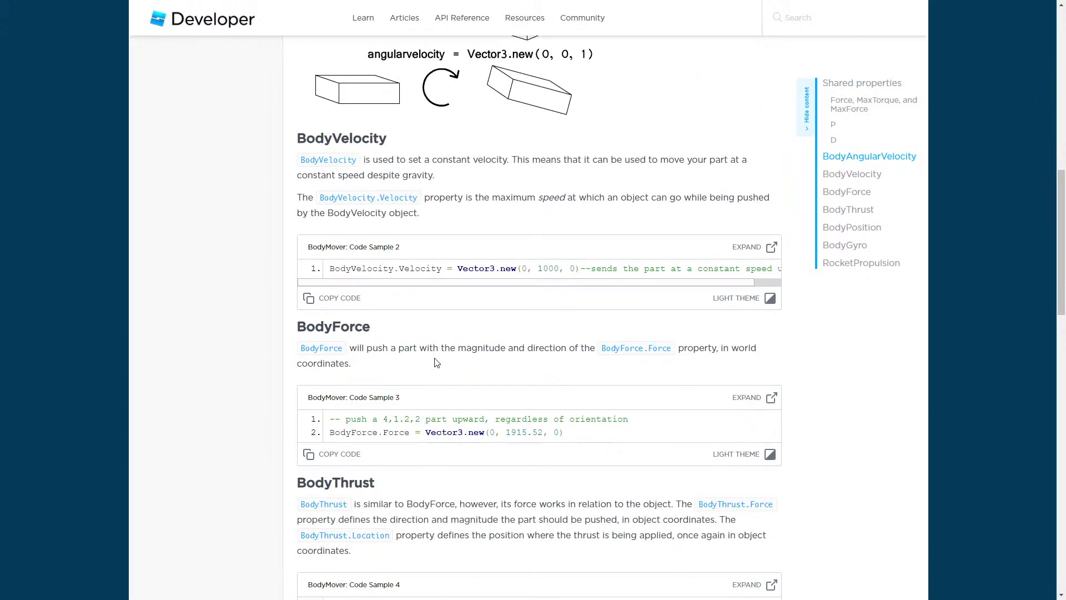
Compare how the BodyVelocity and BodyPosition sections describe gravity by highlighting the gravity wording in each
left_click_drag(366, 176, 433, 177)
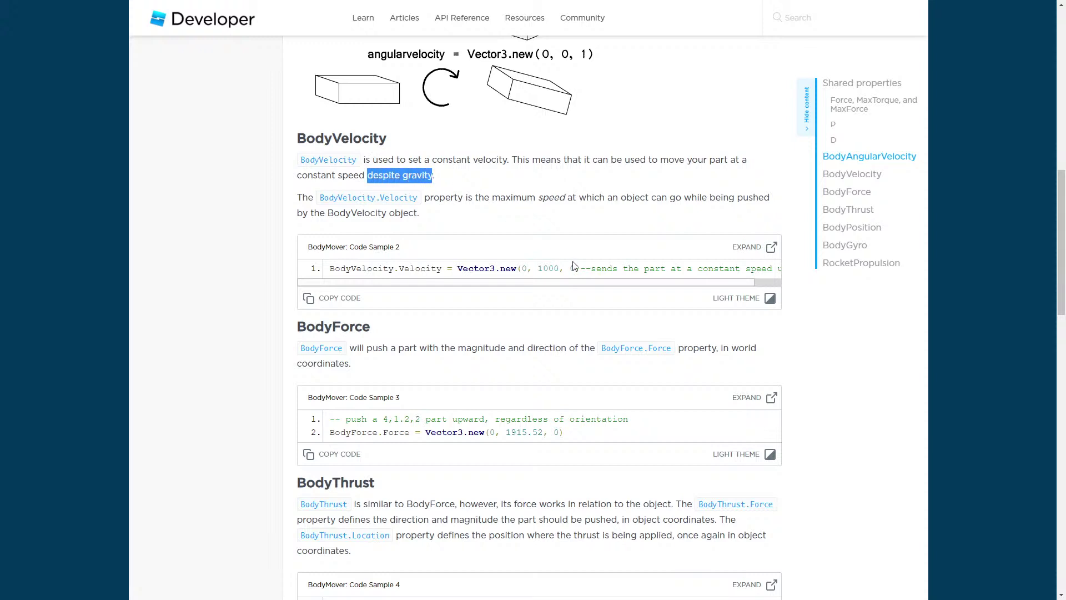
scroll(570, 246, "down", 5)
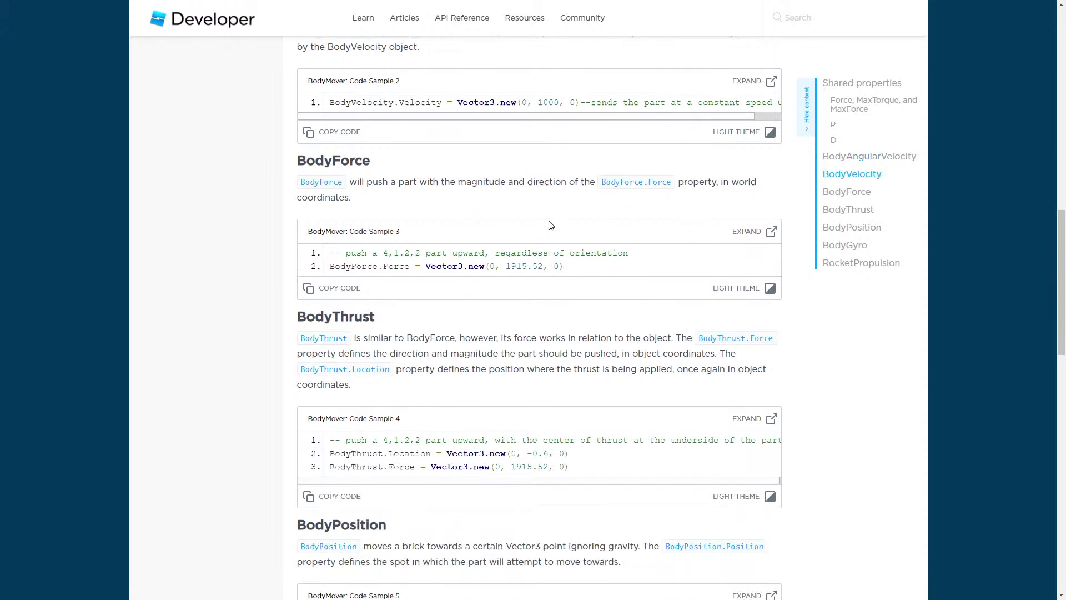
scroll(543, 215, "down", 1)
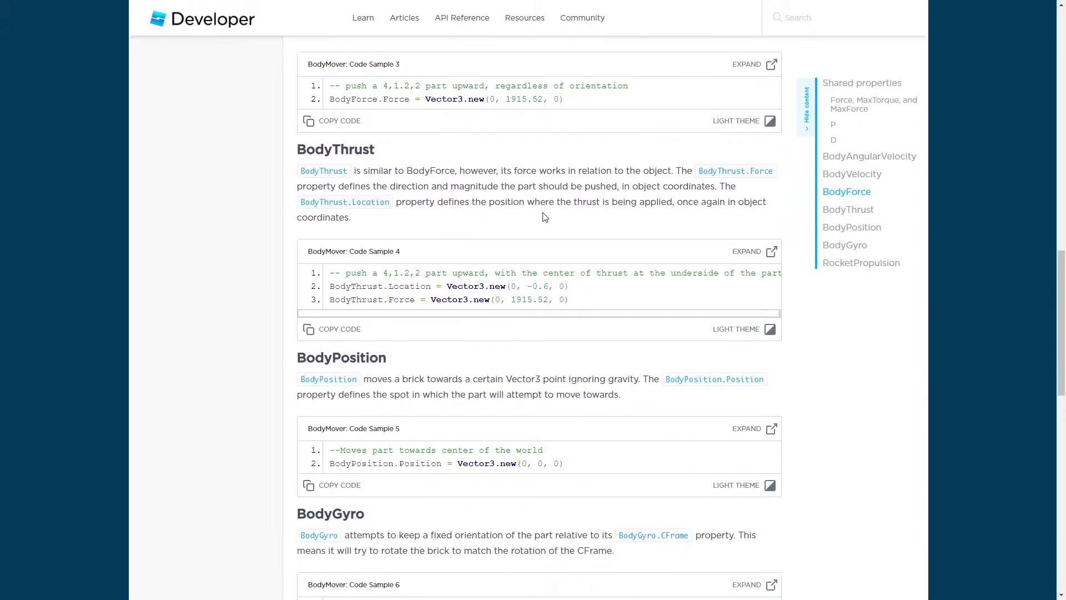
left_click_drag(569, 380, 637, 382)
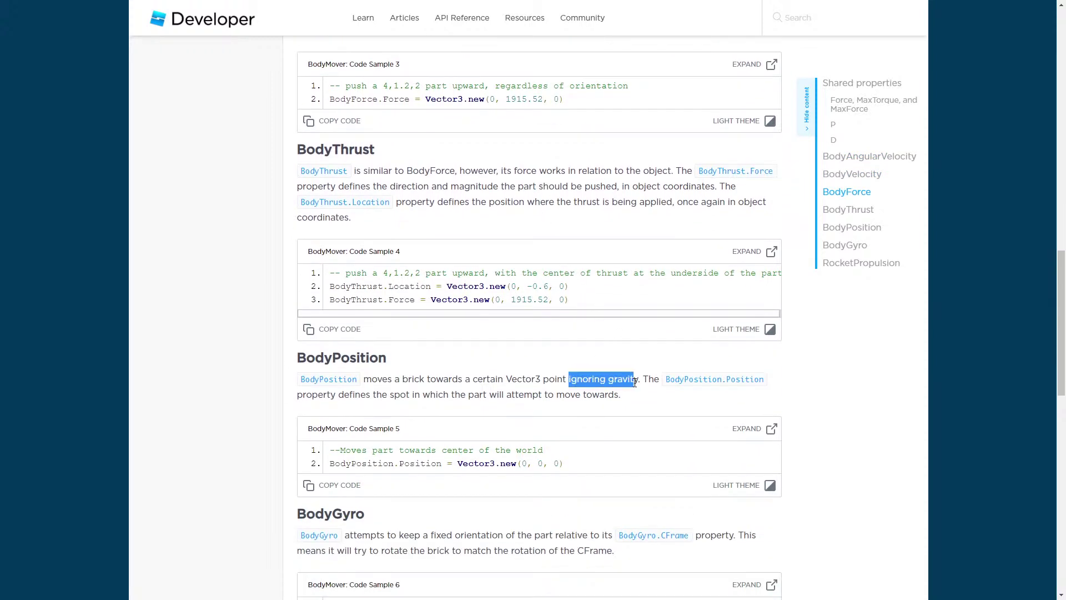
left_click(637, 393)
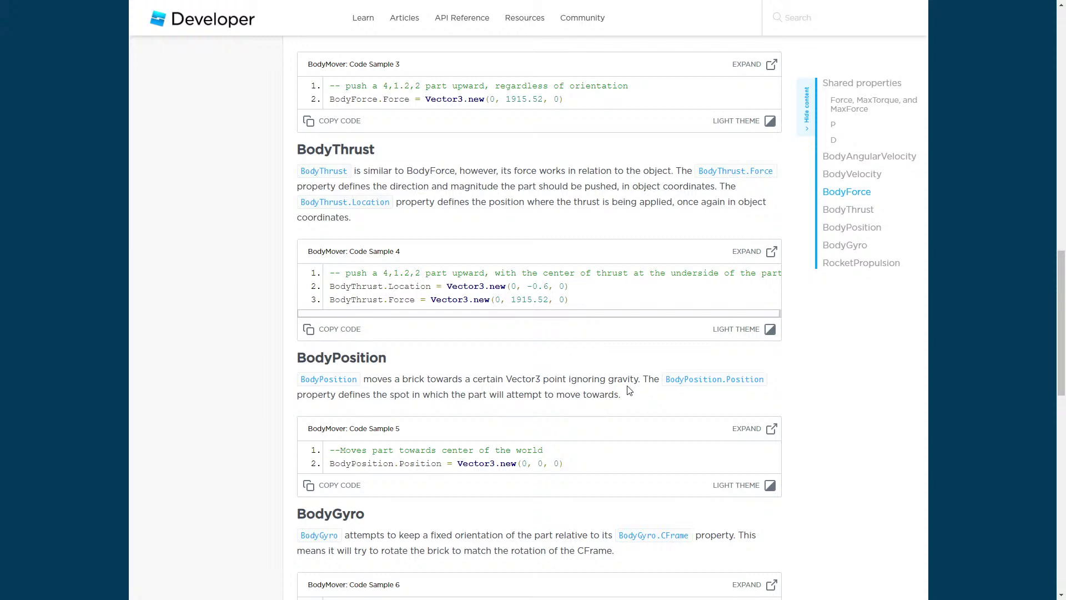
scroll(629, 390, "up", 6)
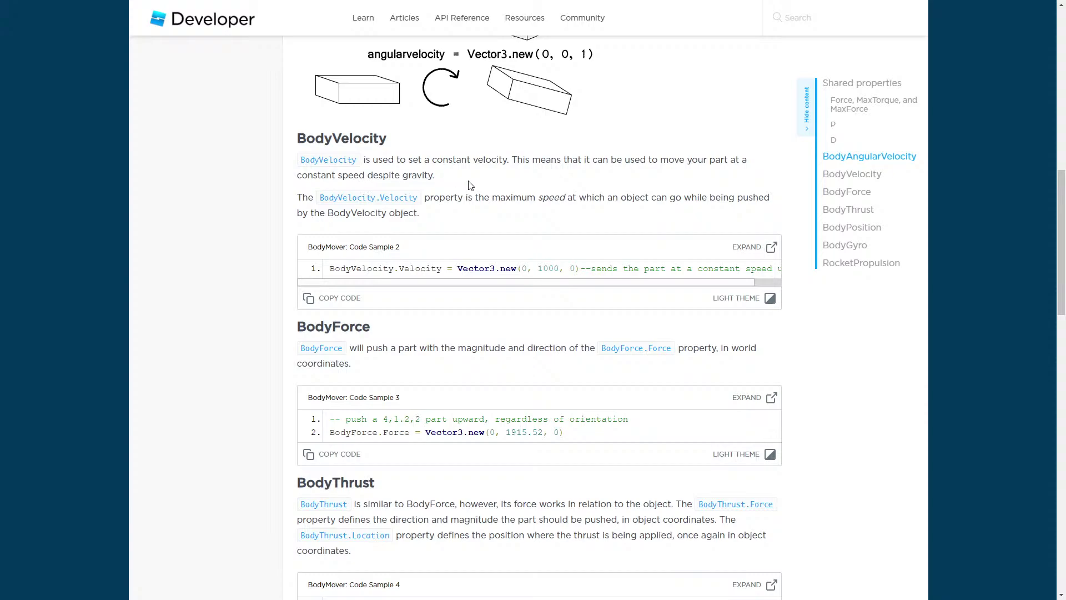
Search the developer documentation for "force constraint" and open the Constraint class reference
scroll(442, 262, "up", 1)
scroll(442, 263, "up", 14)
left_click(820, 18)
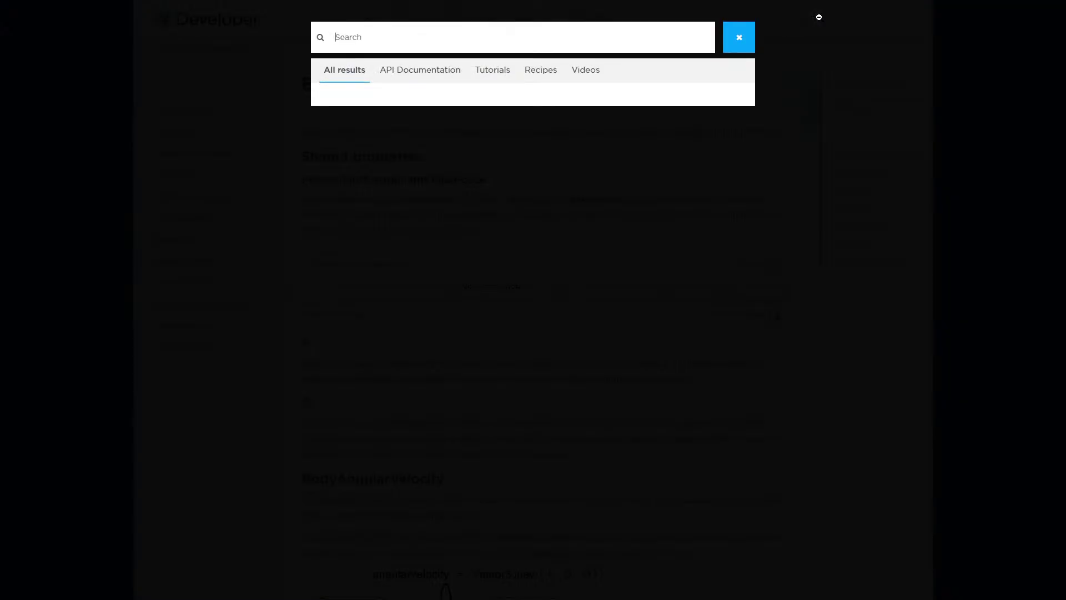
type("force constraint")
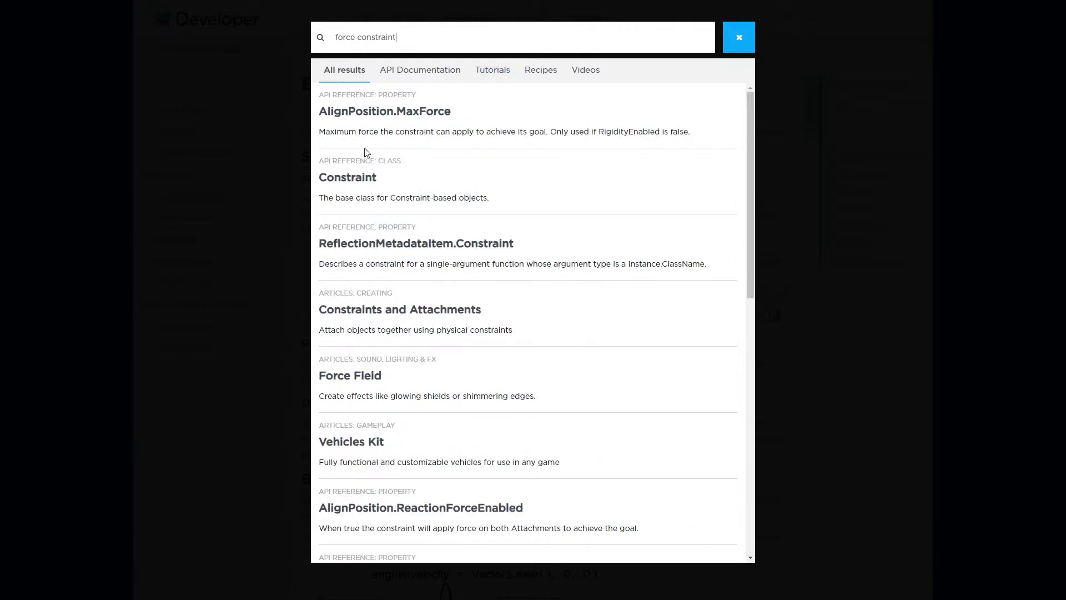
left_click(334, 178)
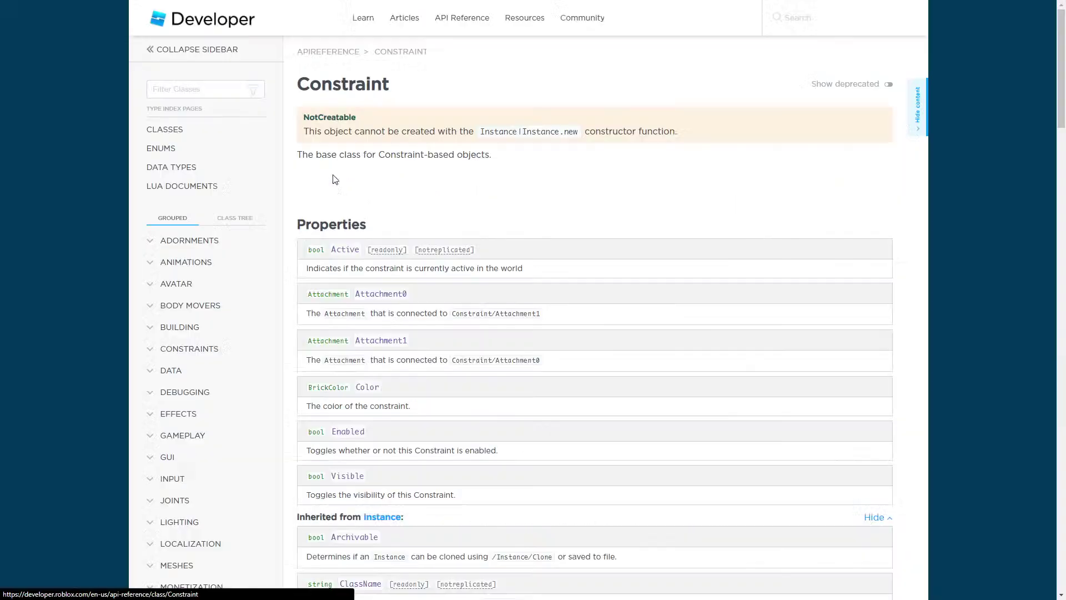
Search the documentation for "constraint", open the Constraints and Attachments article and skim it to the end
left_click(815, 18)
type("constraint")
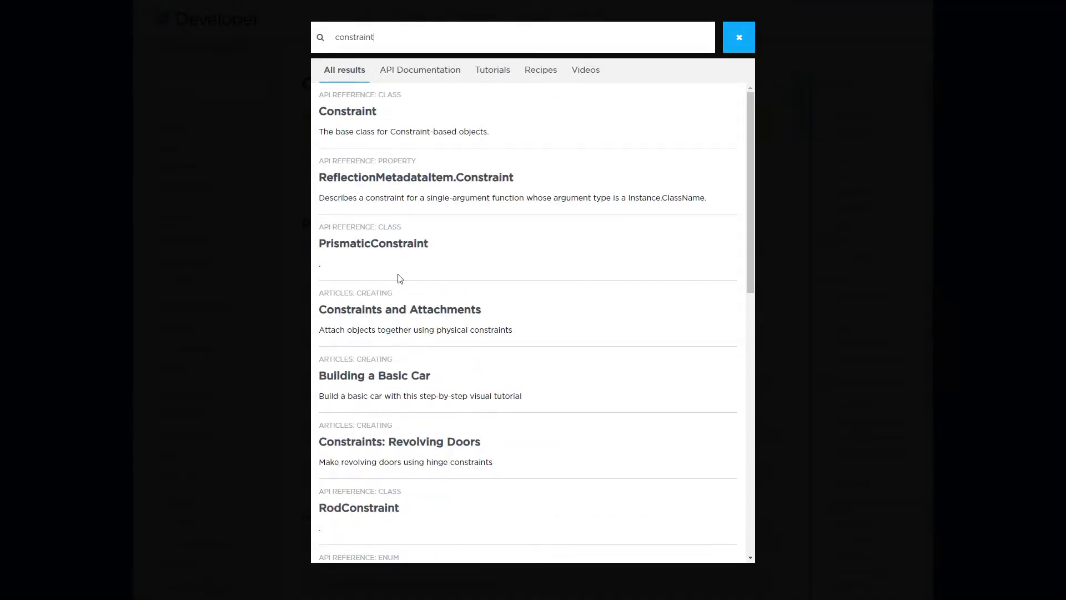
left_click(415, 310)
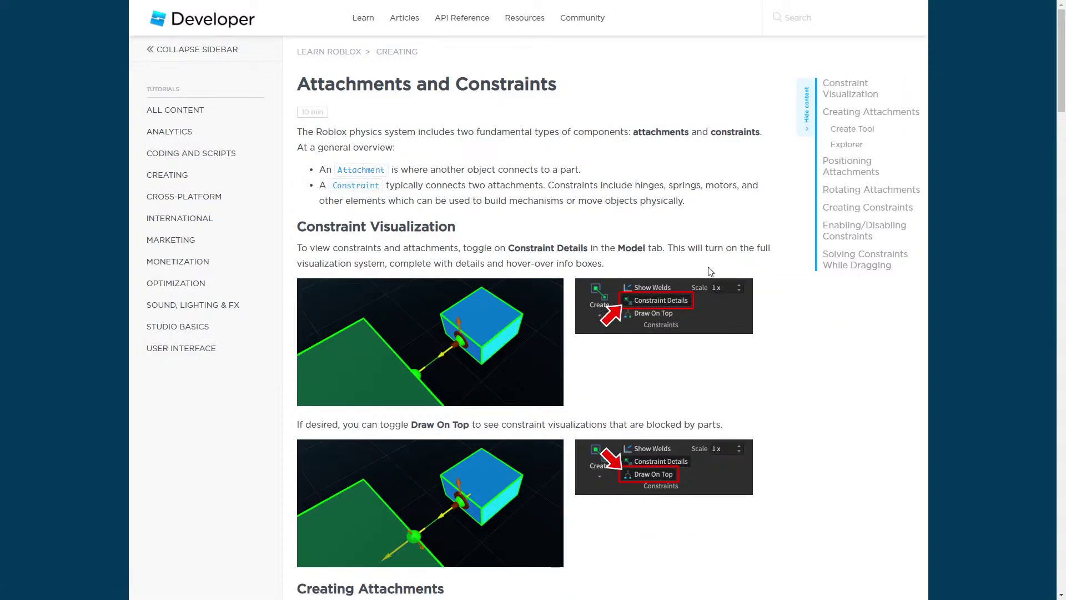
scroll(711, 271, "down", 20)
scroll(645, 245, "down", 15)
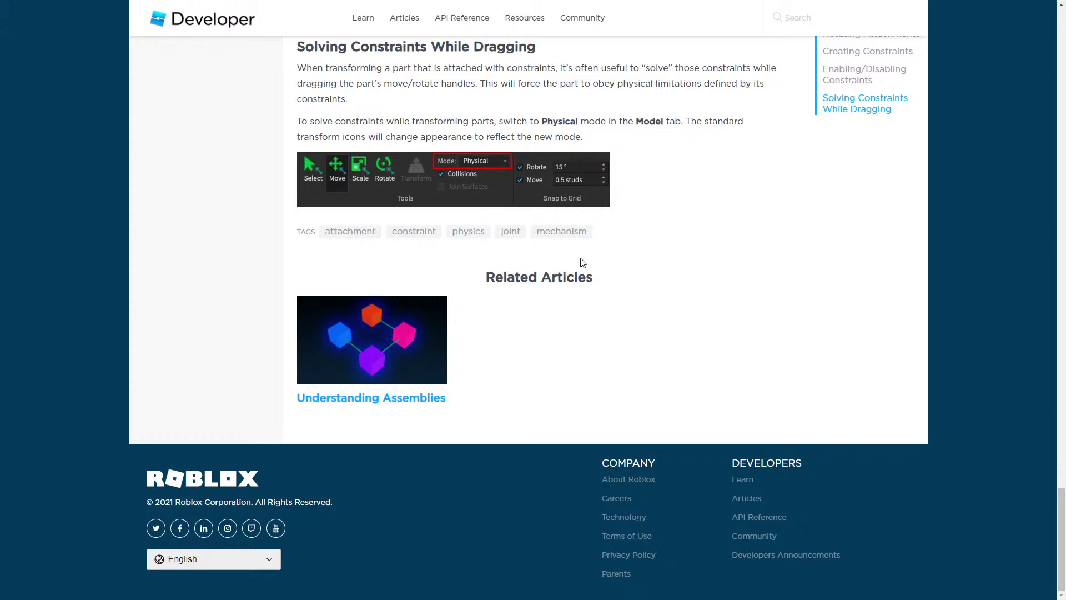
Open the related article Understanding Assemblies and skim its sections on assembly root parts and anchoring
scroll(412, 475, "up", 2)
left_click(411, 475)
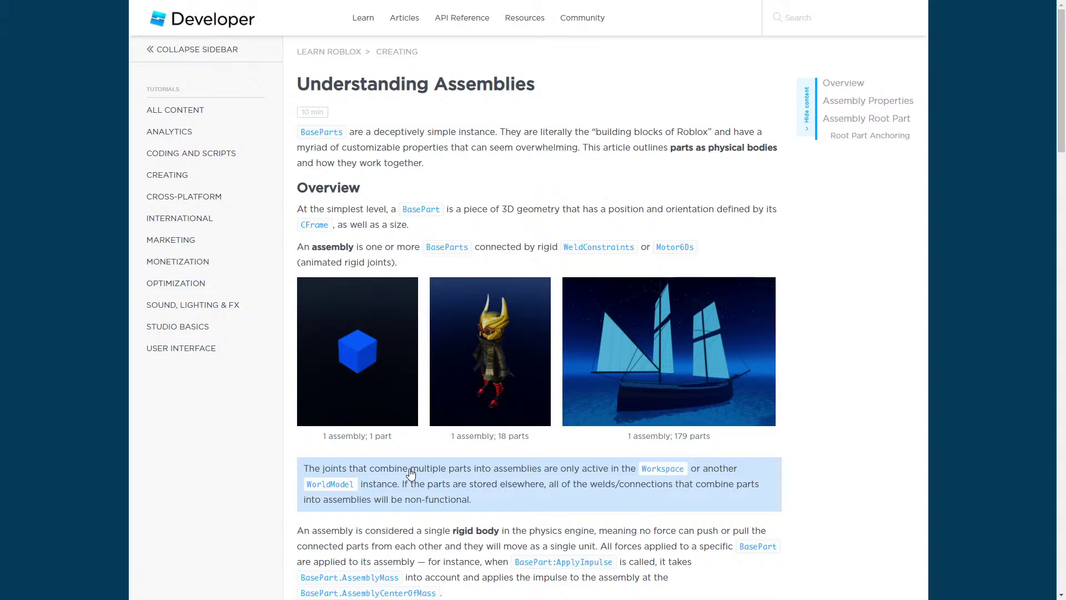
scroll(411, 474, "down", 20)
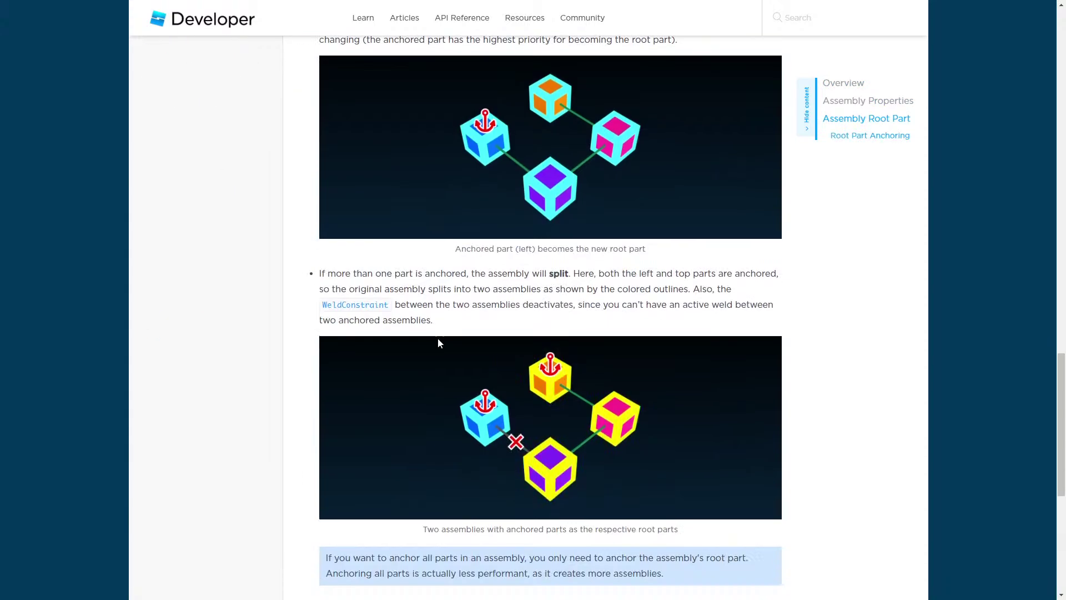
scroll(441, 350, "down", 7)
scroll(489, 333, "up", 13)
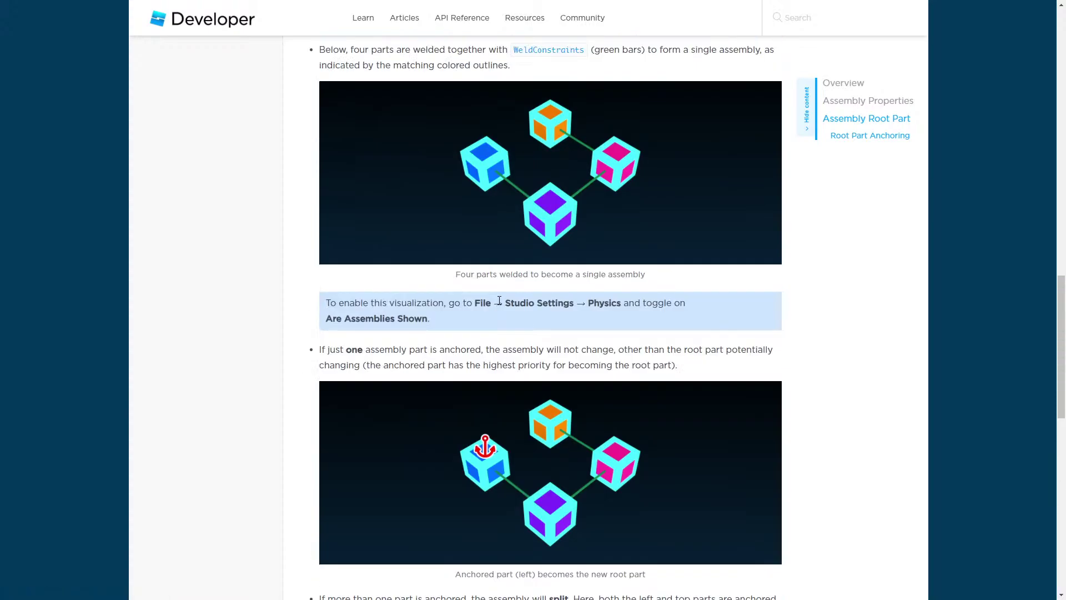
scroll(495, 296, "up", 5)
scroll(493, 289, "up", 17)
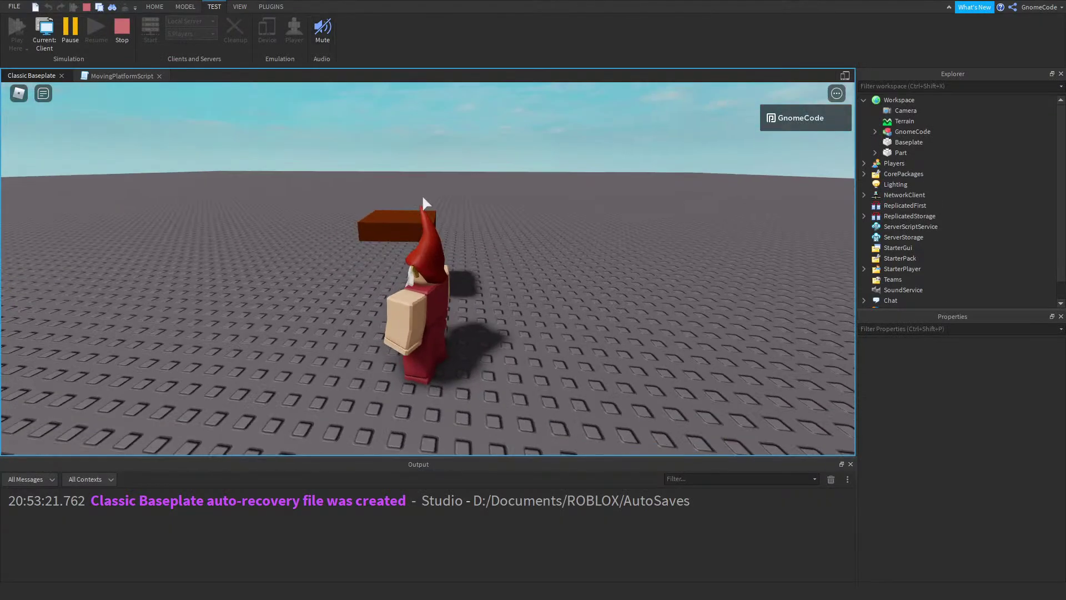
Switch to Roblox Studio, stop the running test and disable the MovingPlatformScript inside the Part
key("d")
left_click(122, 28)
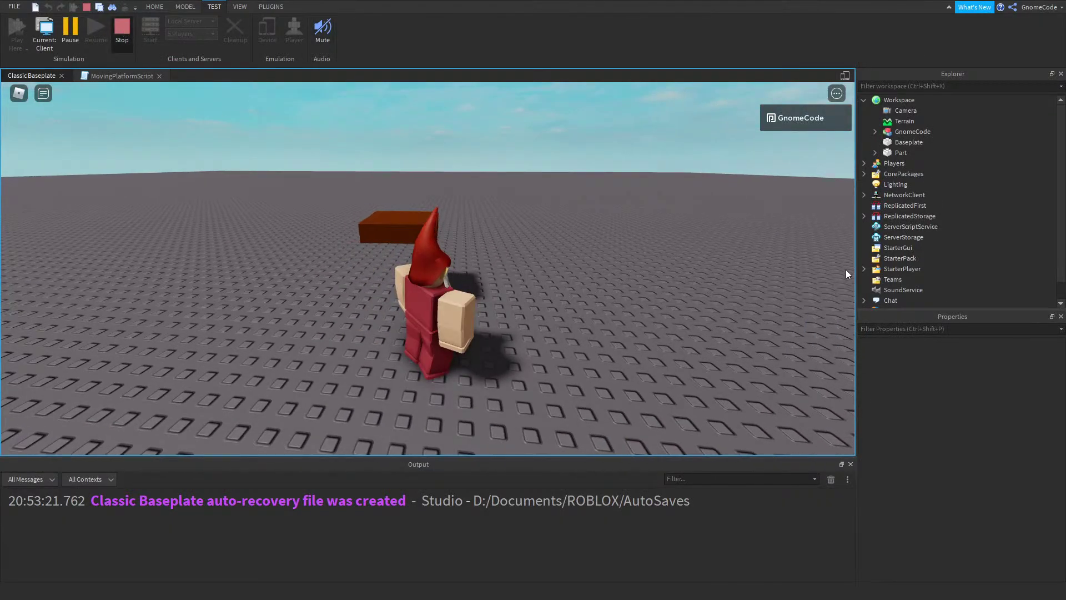
left_click(910, 163)
left_click(921, 153)
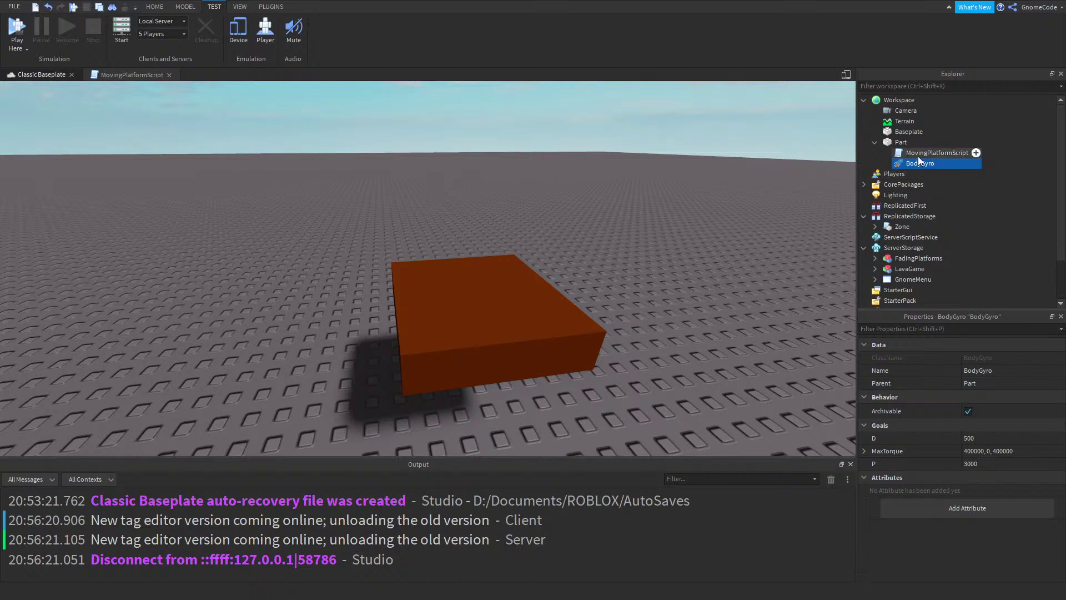
left_click(969, 438)
Insert a BodyForce into the Part in the Workspace and bring the platform into view
left_click(904, 143)
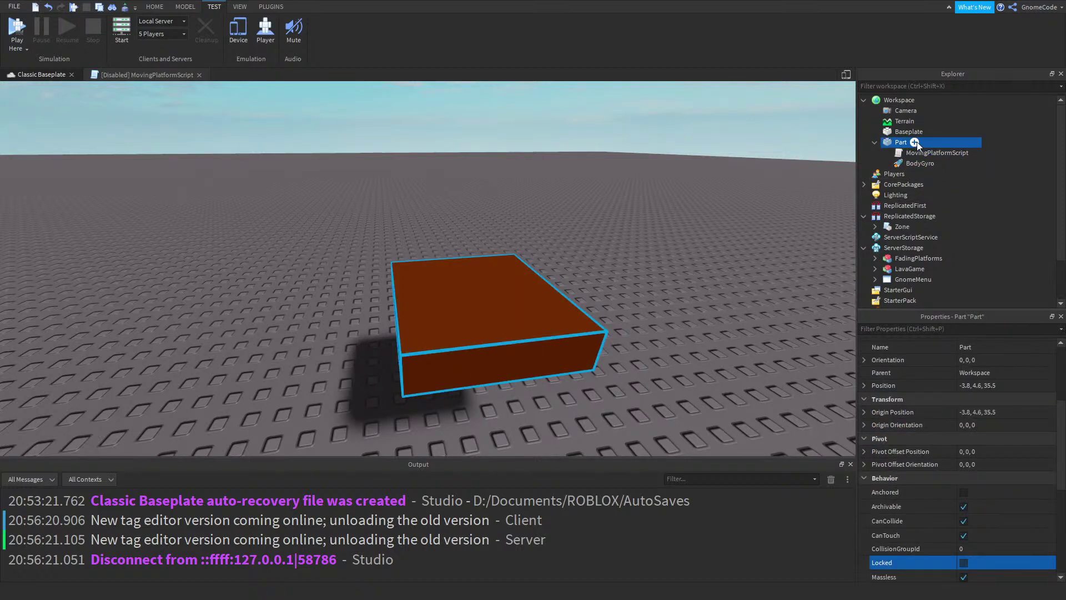
left_click_drag(917, 144, 914, 243)
left_click(912, 240)
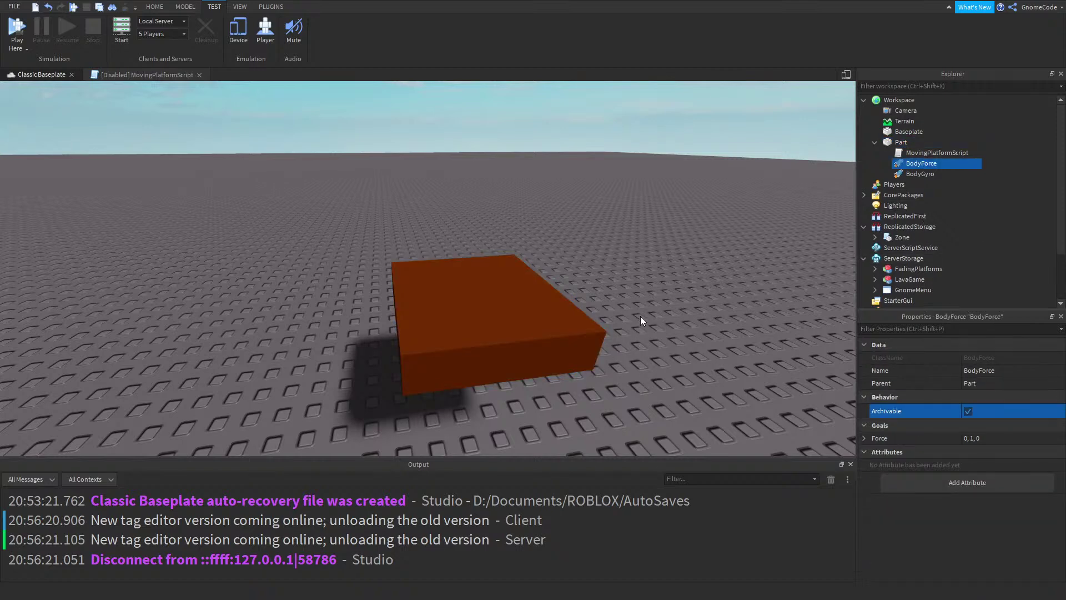
right_click_drag(652, 325, 652, 326)
scroll(661, 330, "down", 3)
scroll(663, 331, "up", 2)
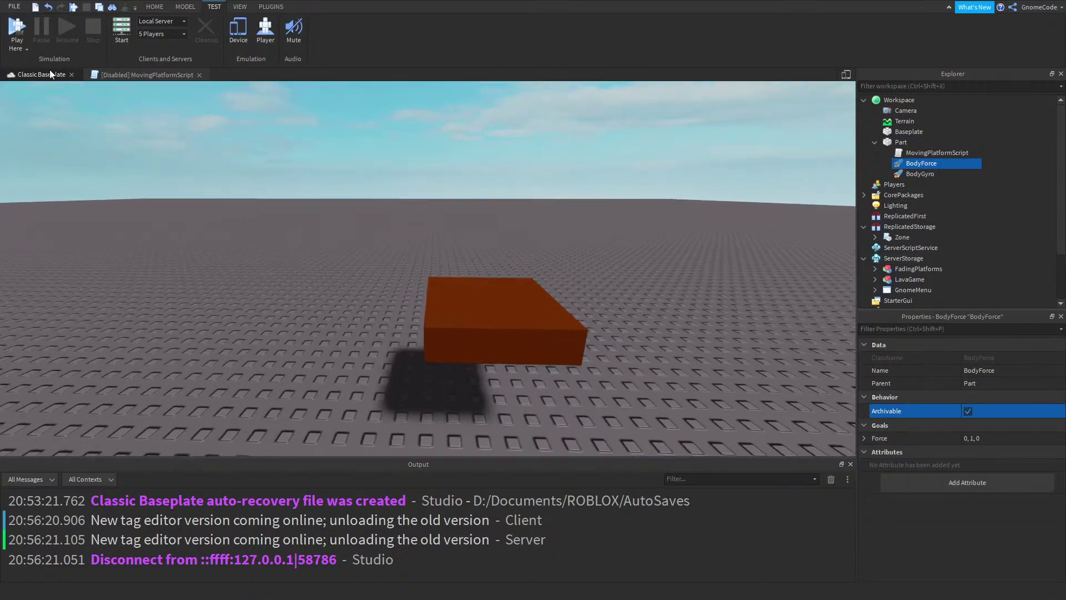
Switch the play mode to Run, simulate the platform with its current BodyForce, and stop the simulation
left_click(25, 49)
left_click(35, 86)
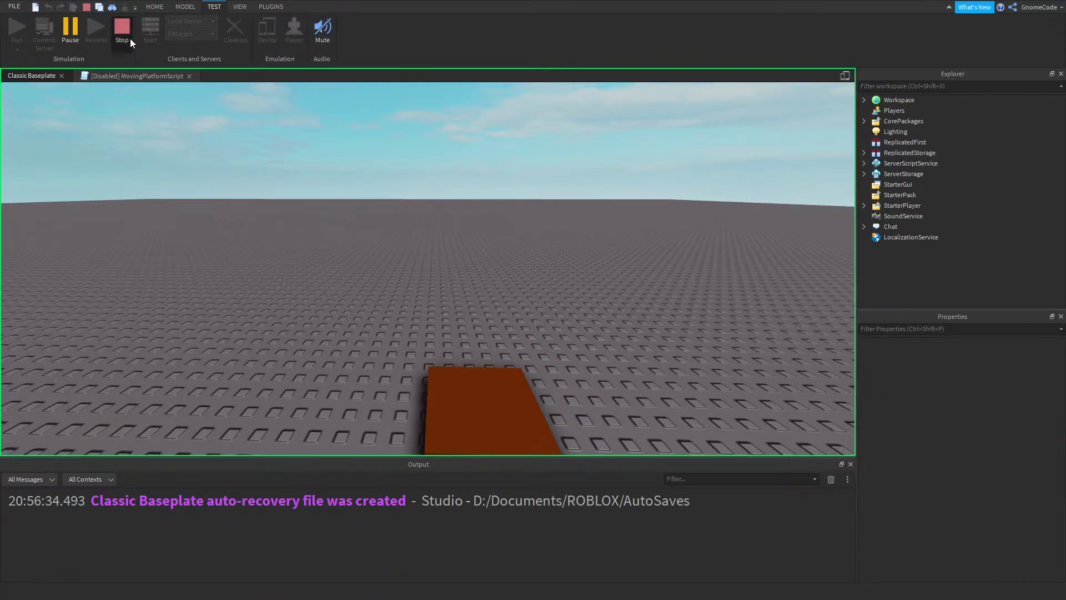
left_click(130, 38)
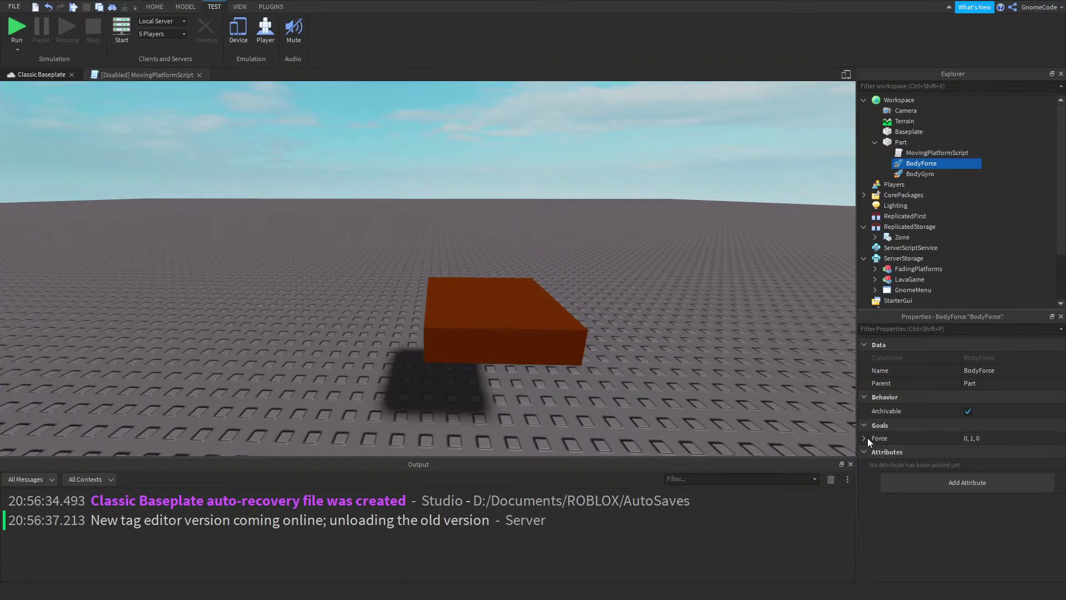
Set the Y component of the BodyForce's Force to 100, run the simulation and stop it
left_click(864, 438)
left_click(973, 464)
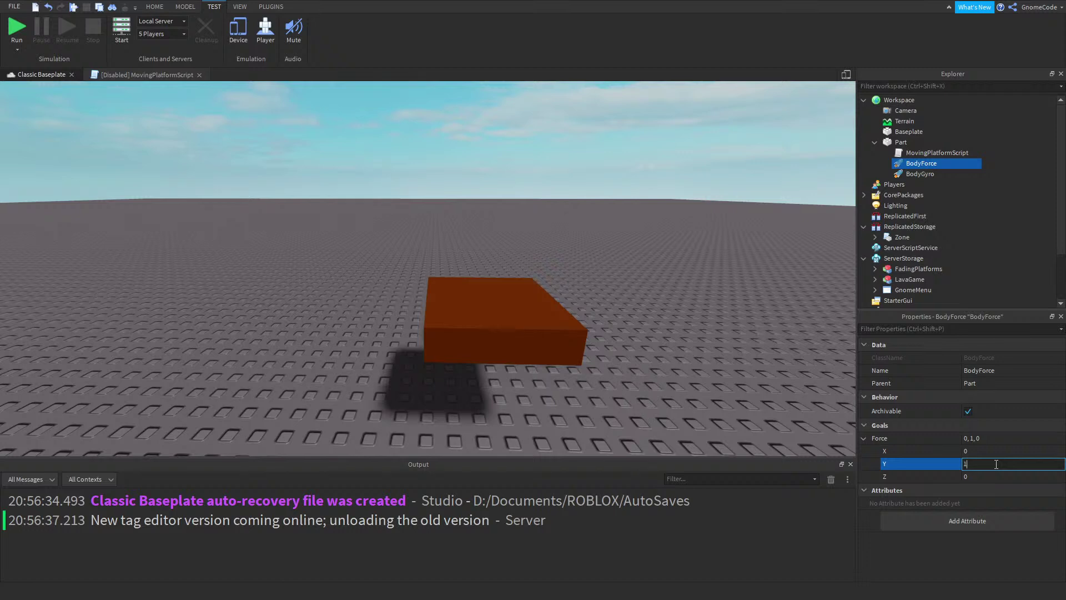
key("Return")
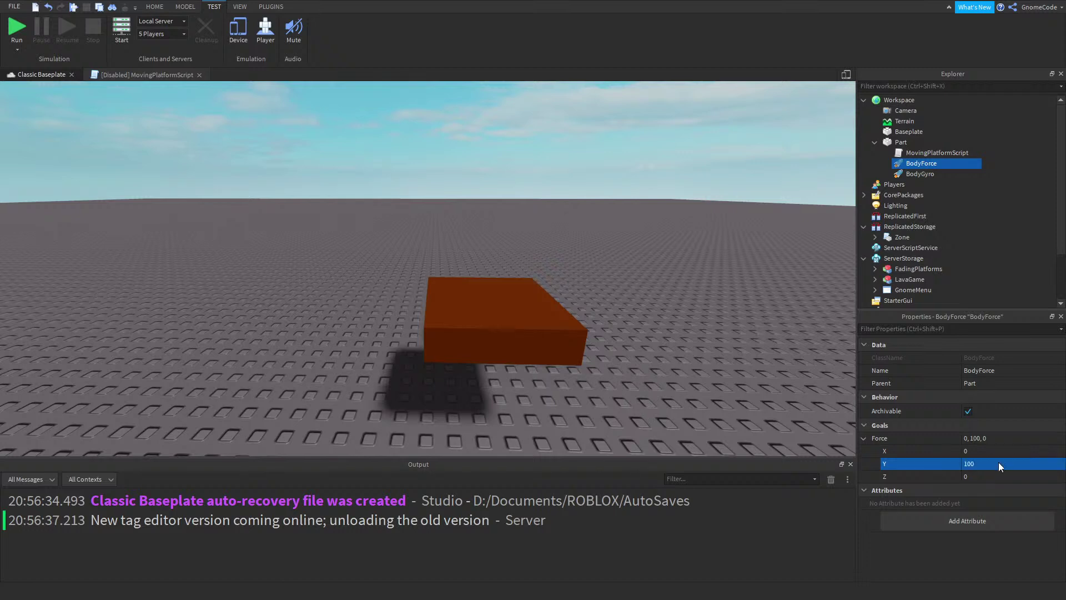
left_click(22, 35)
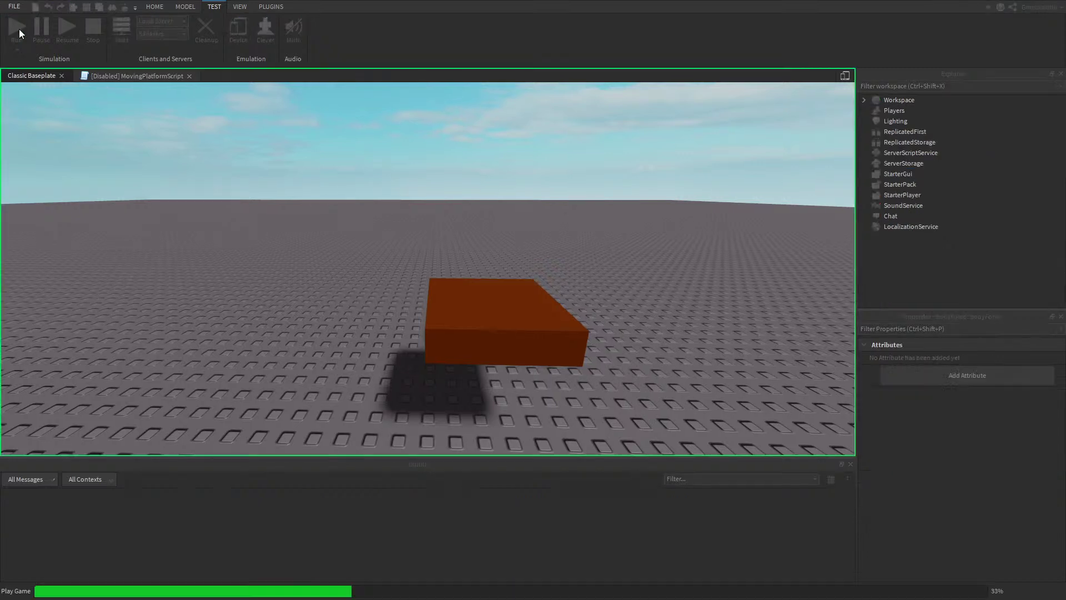
left_click(122, 31)
Set the BodyForce's Force to 0, 1000000, 0, run the simulation, look around for the platform, and stop
left_click(988, 437)
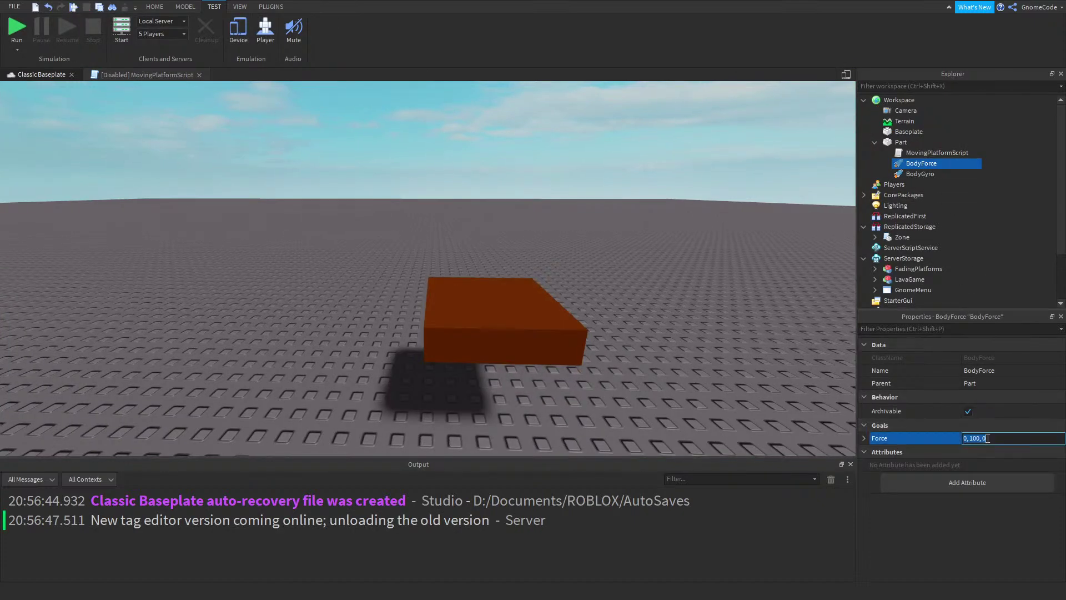
type("00000")
key("Return")
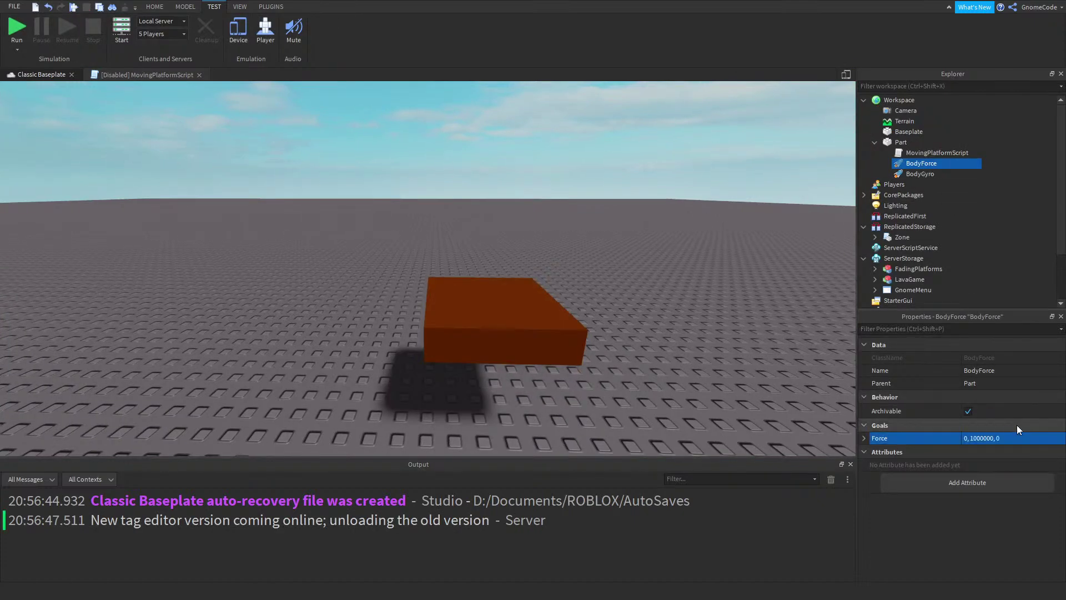
left_click(15, 26)
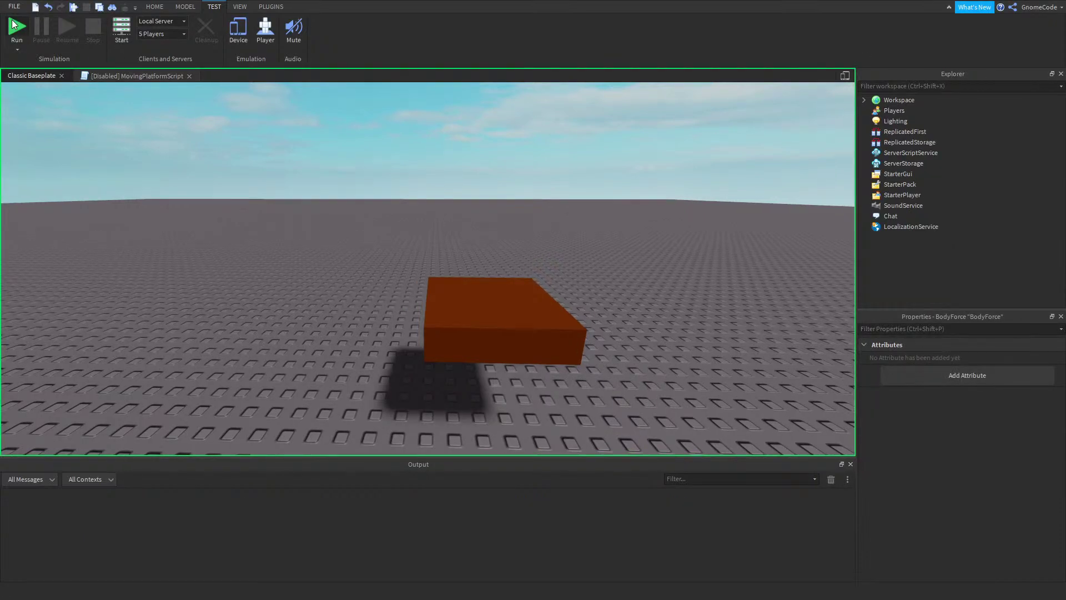
right_click_drag(391, 209, 391, 209)
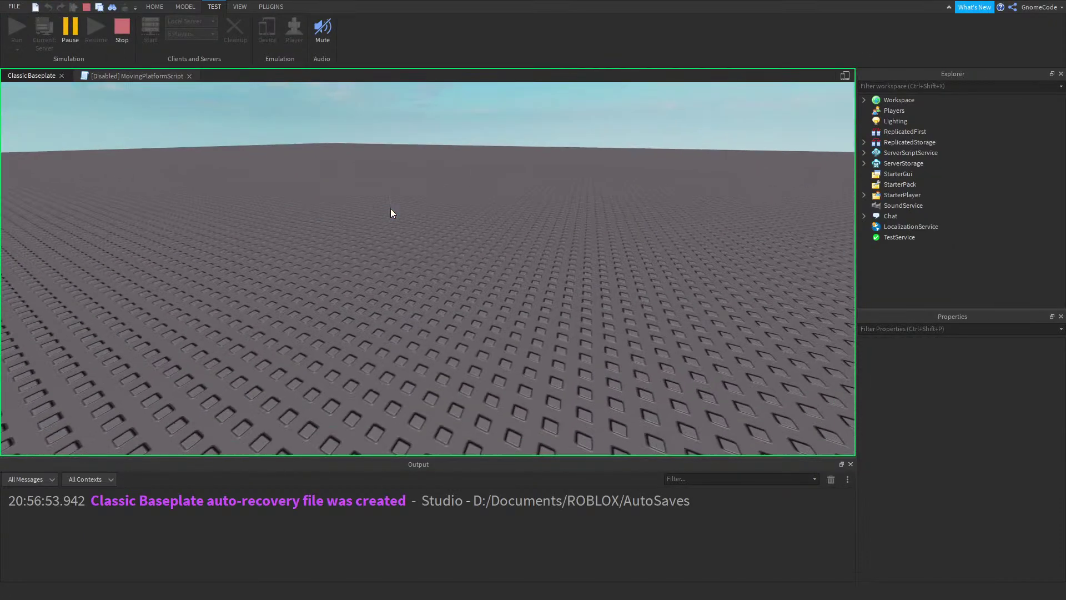
left_click(121, 31)
Reduce the BodyForce's Force to 0, 10000, 0 and further to 0, 1000, 0, and test it in a short simulation
left_click(997, 439)
left_click(987, 438)
key("BackSpace")
key("BackSpace")
key("Return")
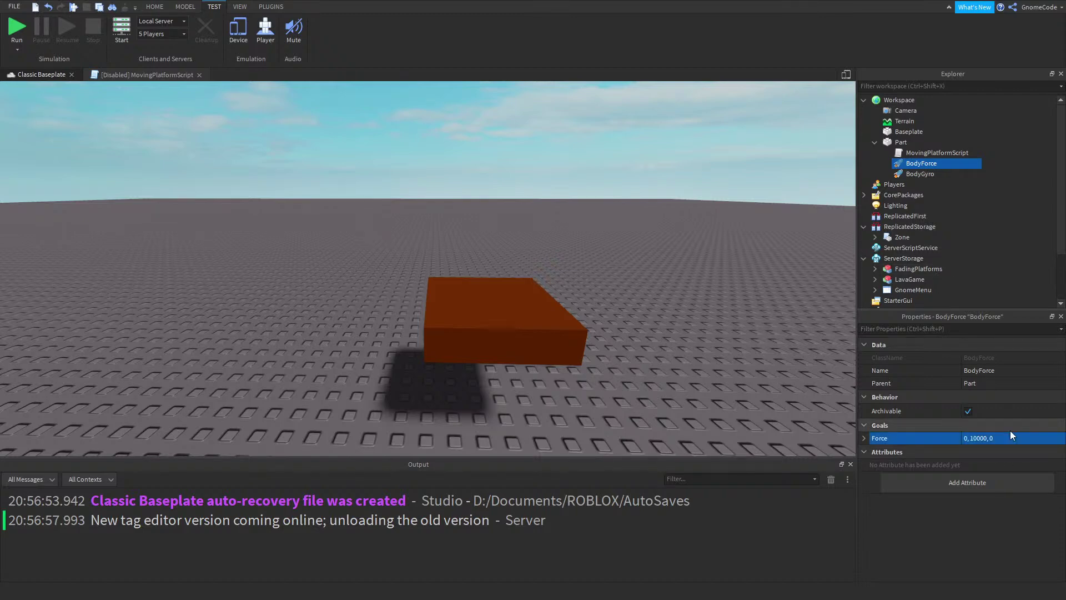
left_click(1006, 438)
left_click(979, 438)
key("BackSpace")
key("Return")
left_click(4, 28)
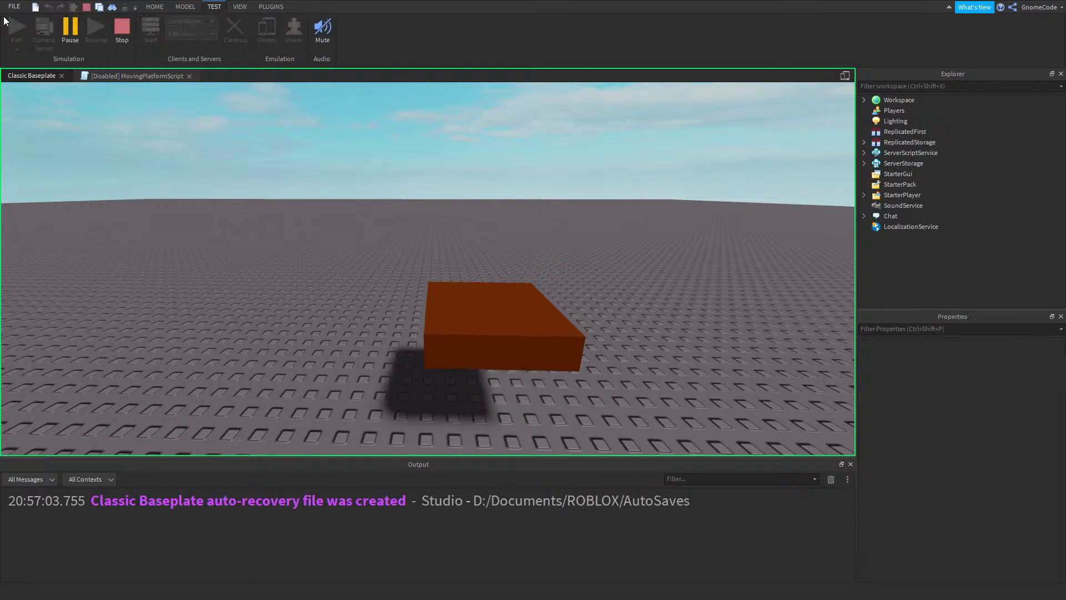
left_click(122, 27)
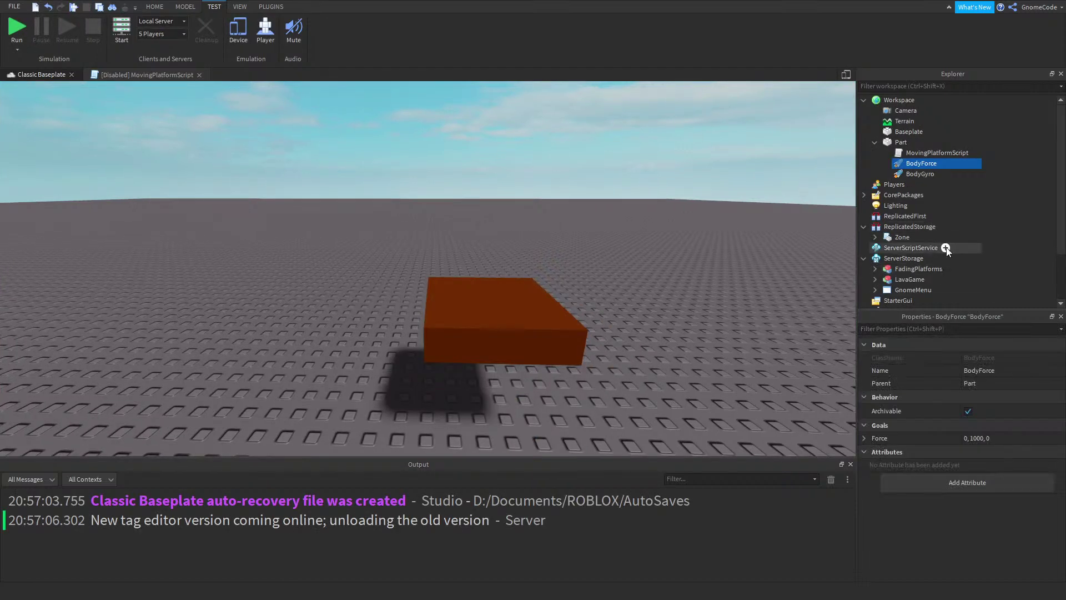
Raise the BodyForce's Force to 0, 10000, 0, watch the platform in a simulation, and stop it
left_click(992, 438)
left_click(979, 438)
type("0")
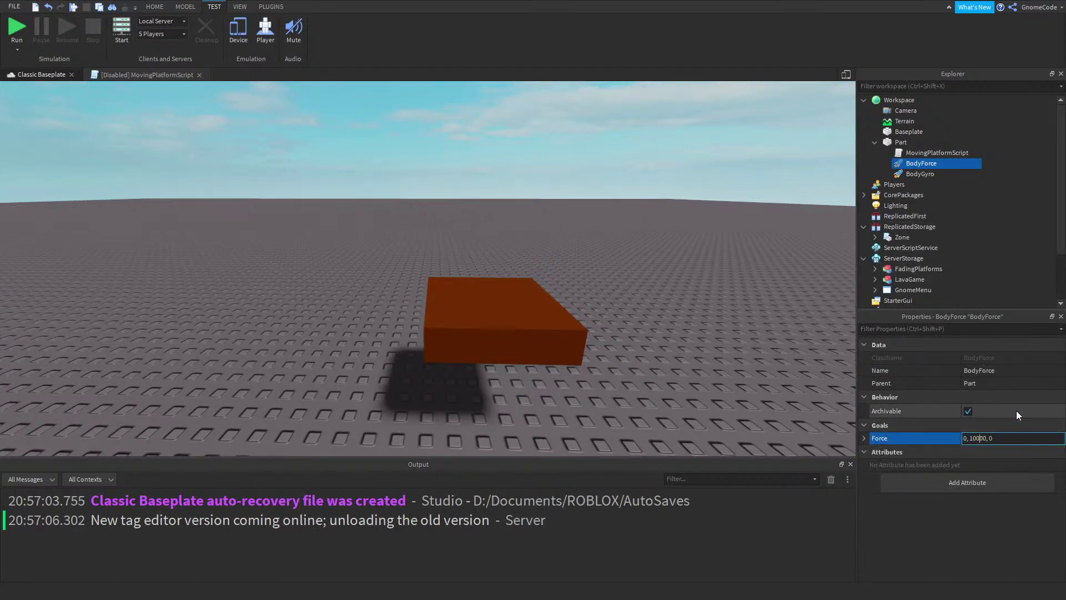
key("Return")
left_click(4, 32)
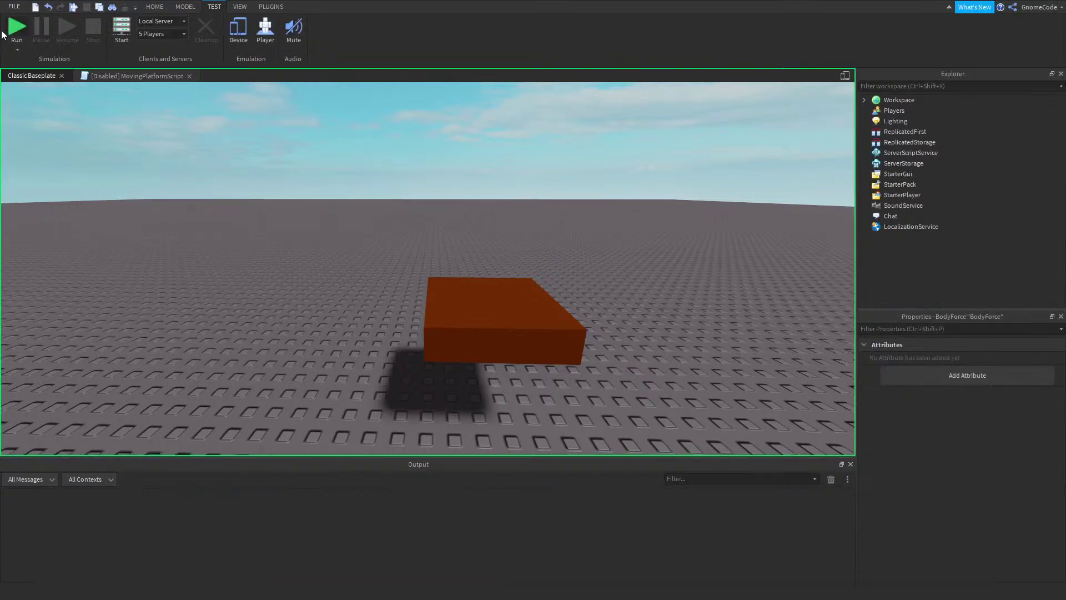
right_click_drag(582, 266, 581, 265)
left_click(113, 27)
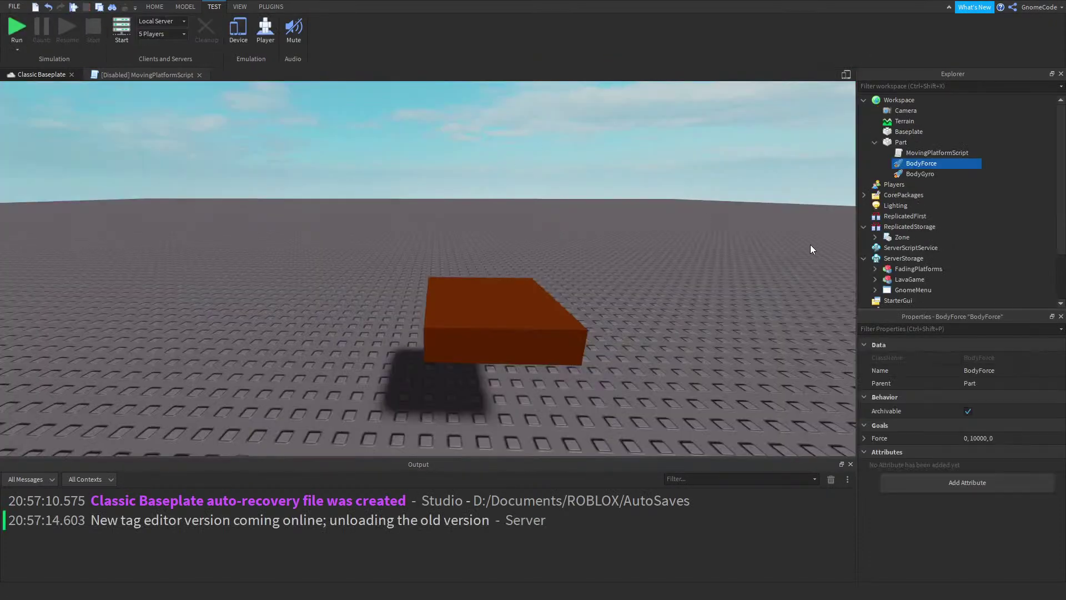
Set the BodyForce's Force to 0, 4000, 0, follow the platform in a simulation, and stop it
left_click(995, 437)
left_click(978, 439)
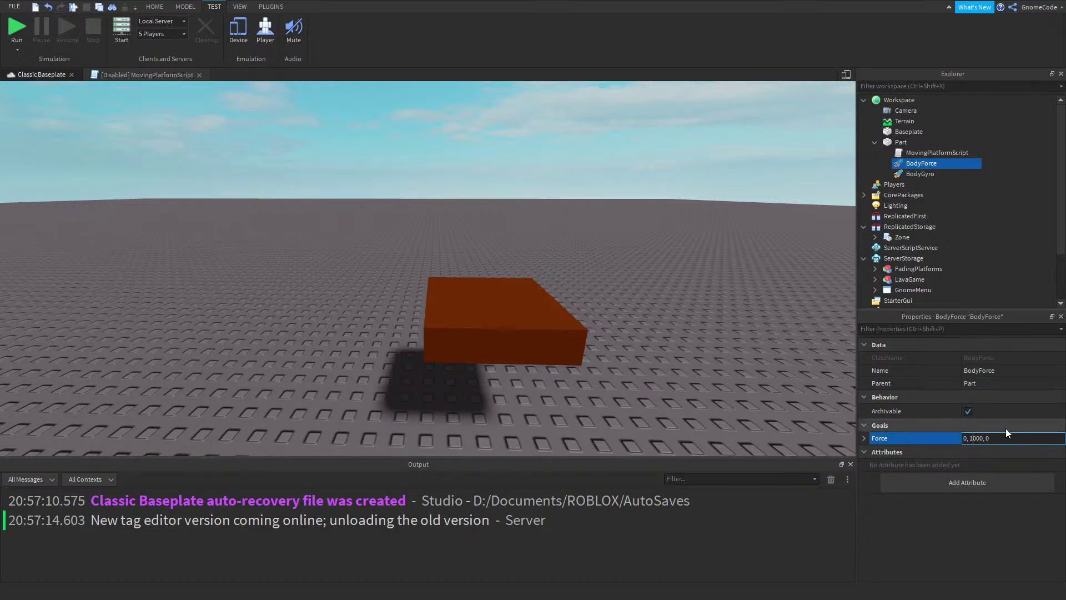
type("4")
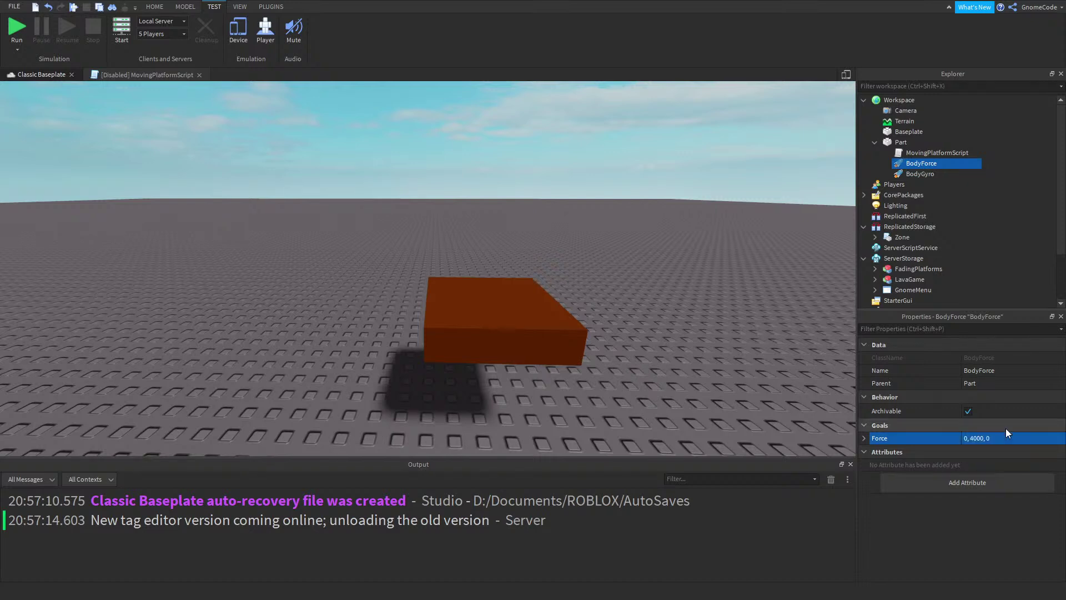
key("Return")
left_click(14, 21)
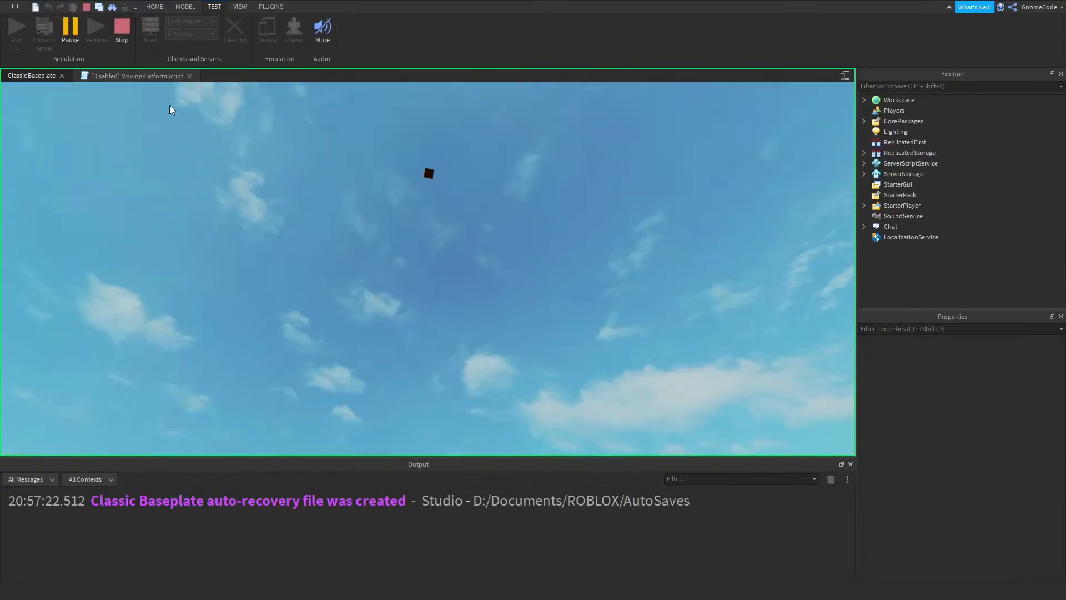
left_click(121, 26)
Set the BodyForce's Force to 0, 2000, 0
left_click(975, 439)
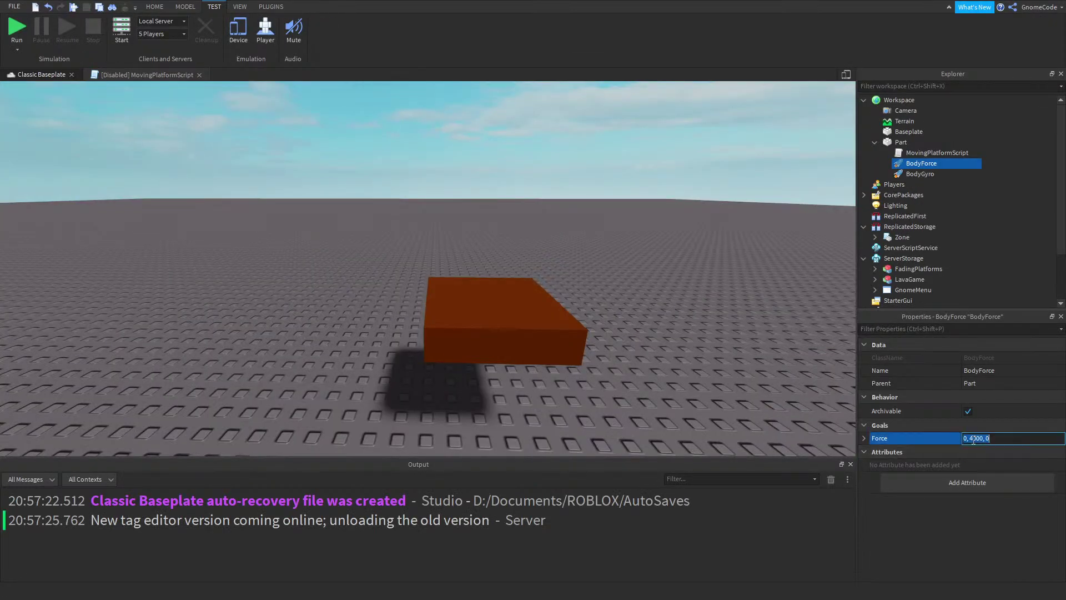
left_click(981, 437)
key("BackSpace")
type("2")
key("Return")
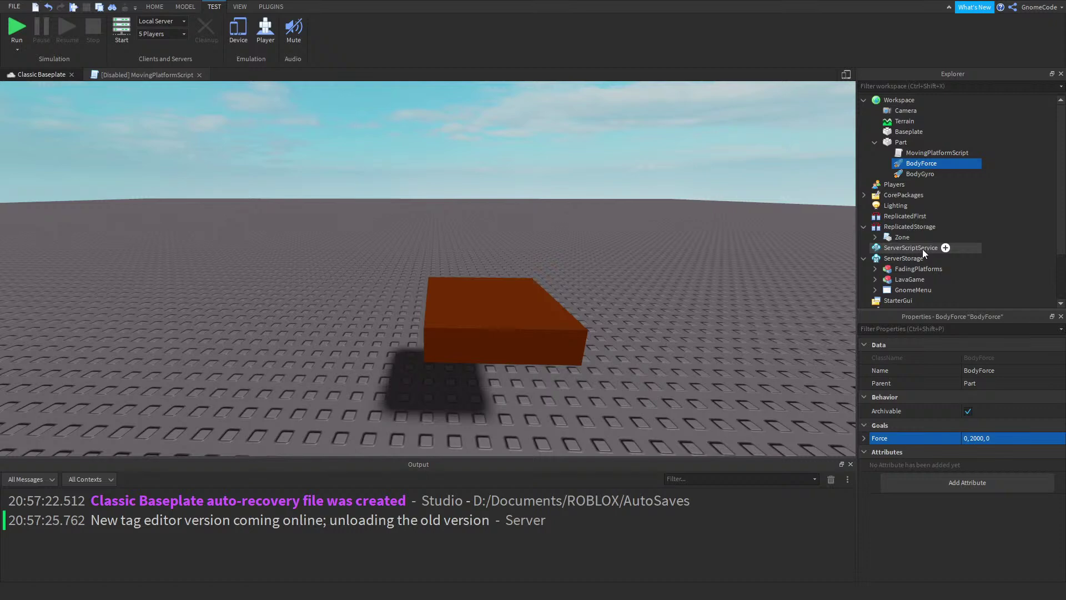
Examine the Part's behavior and assembly properties, including its mass settings
left_click(909, 146)
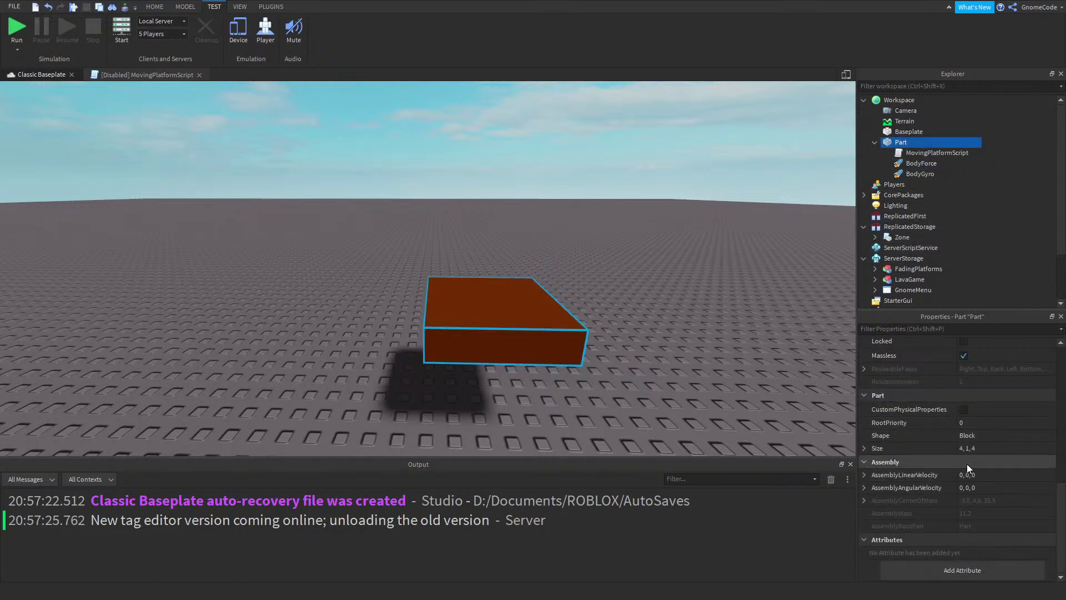
scroll(975, 469, "up", 4)
mouse_move(927, 144)
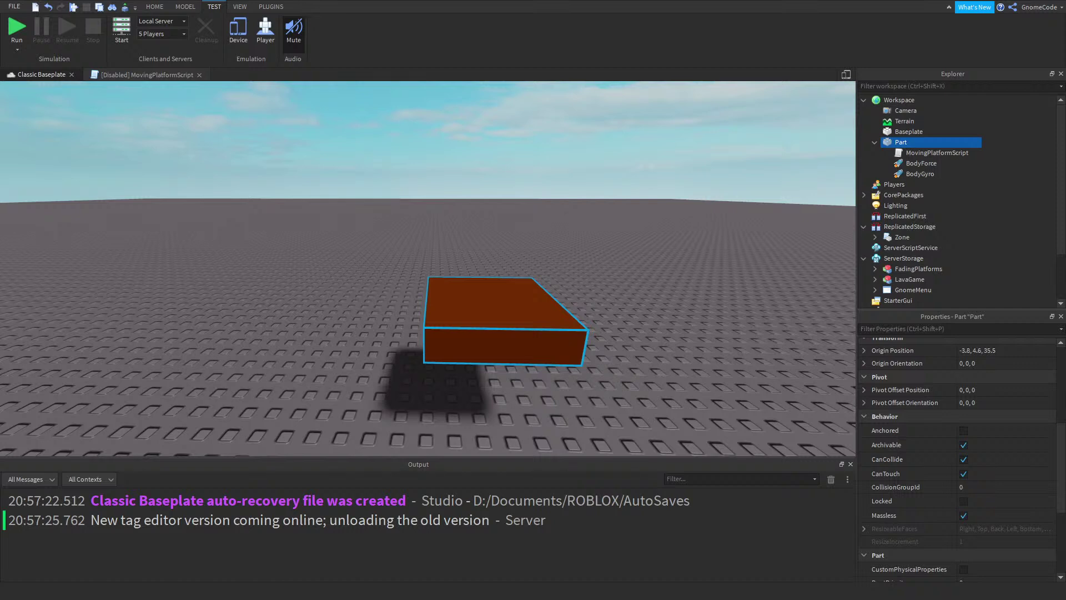
Open the MovingPlatformScript inside the Part and insert two blank lines above the bodyPosition declaration
left_click(928, 153)
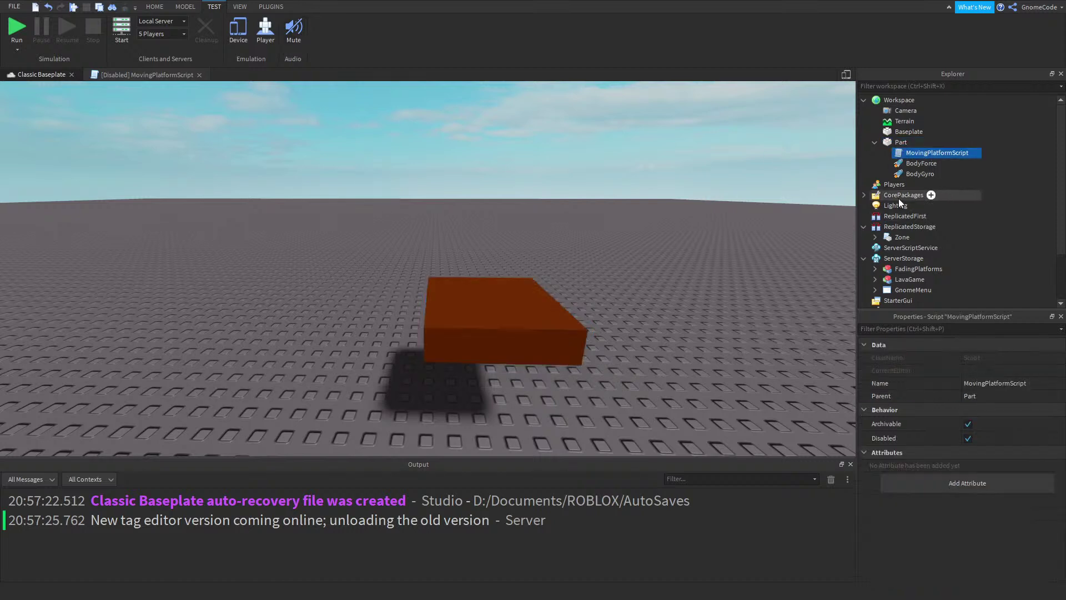
left_click(901, 142)
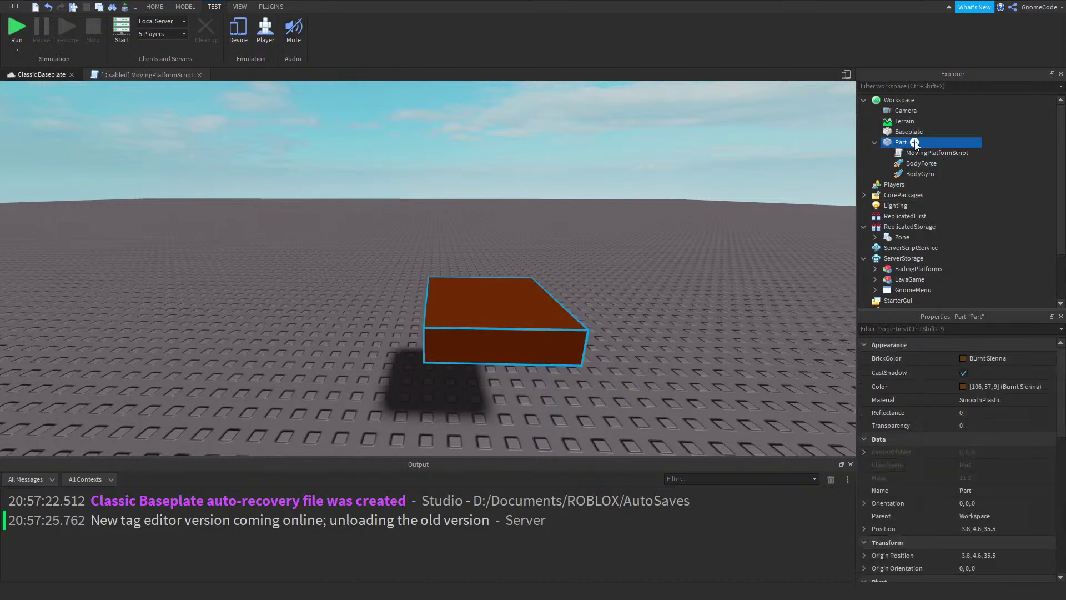
left_click(900, 155)
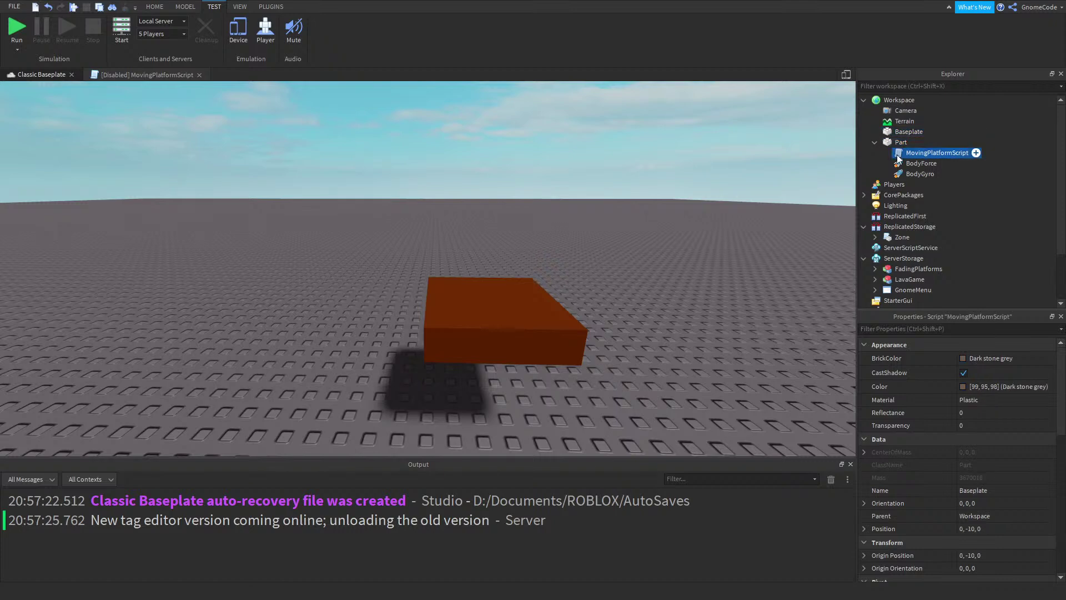
double_click(900, 155)
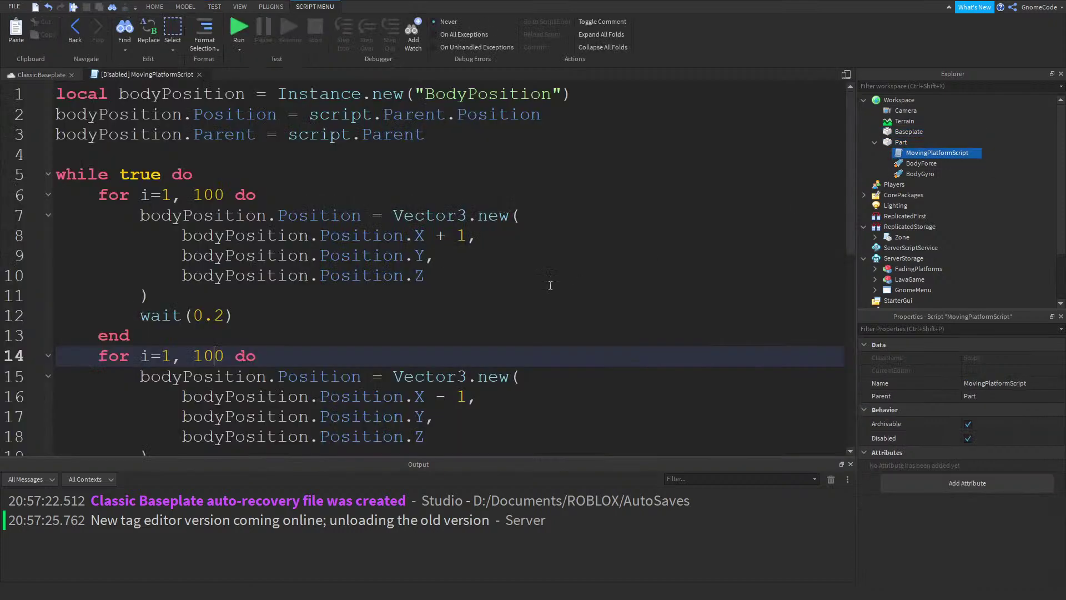
left_click(445, 128)
left_click(51, 92)
key("Return")
key("Return")
left_click(78, 92)
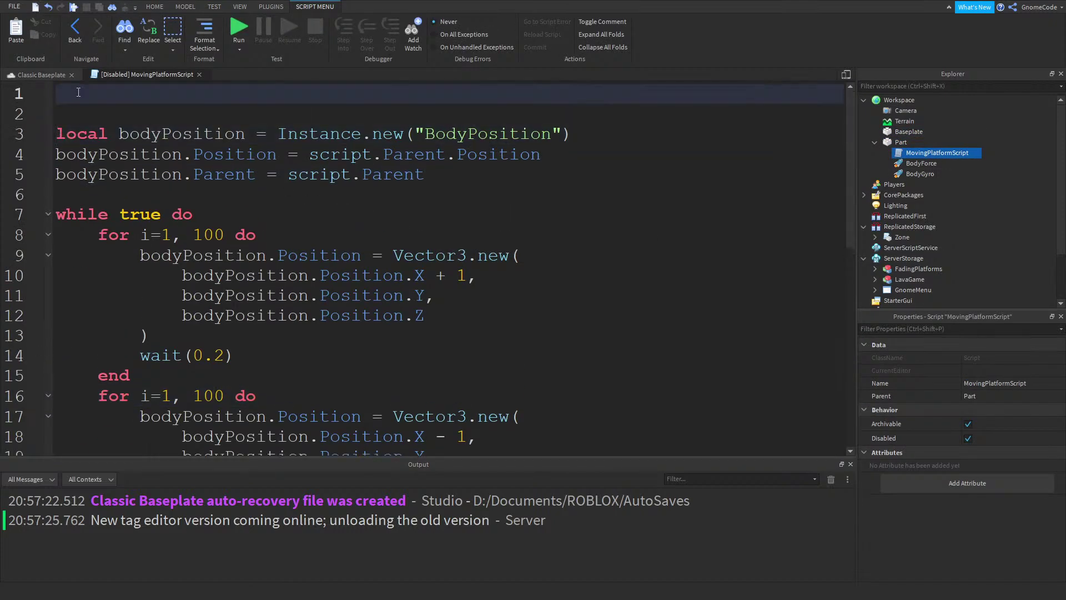
On the first line of the script, declare a local variable force equal to script.Parent.Mass
type("local force ")
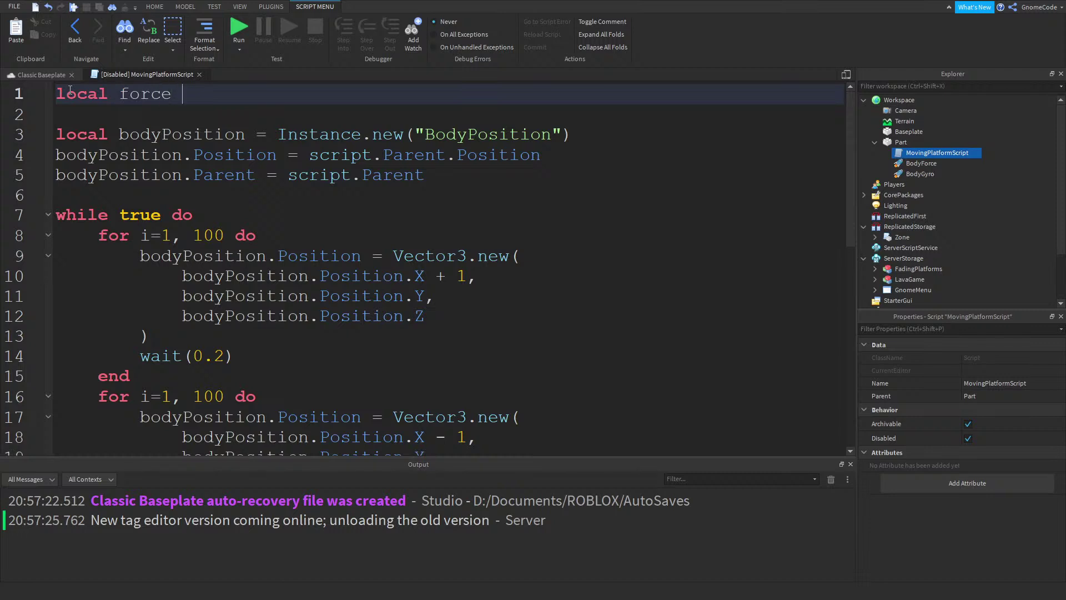
type("= workspace")
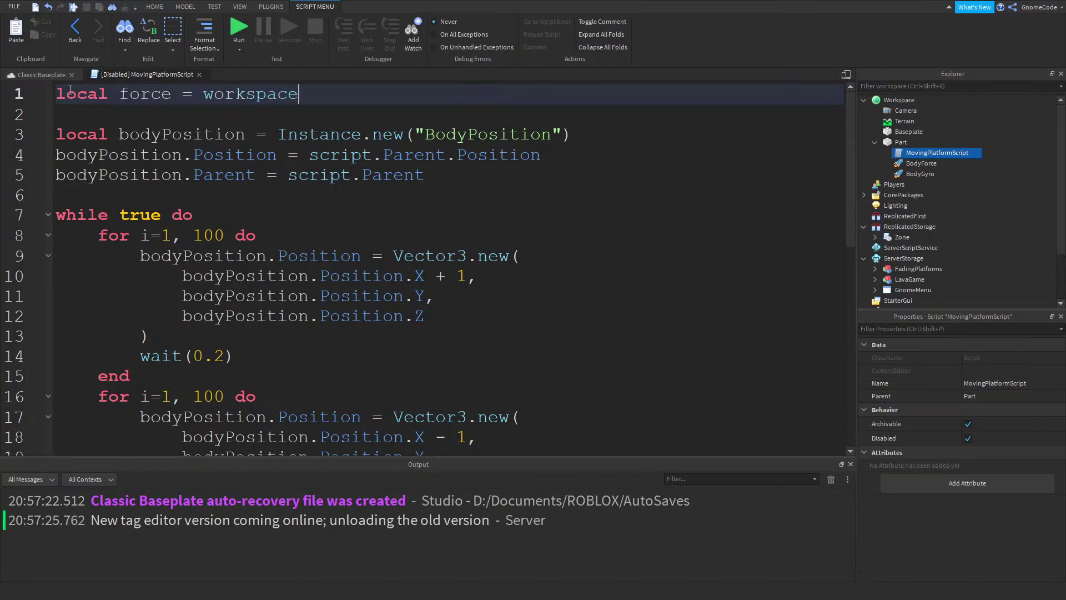
type(".F")
key("BackSpace")
key("BackSpace")
key("BackSpace")
key("BackSpace")
key("BackSpace")
key("BackSpace")
key("BackSpace")
key("BackSpace")
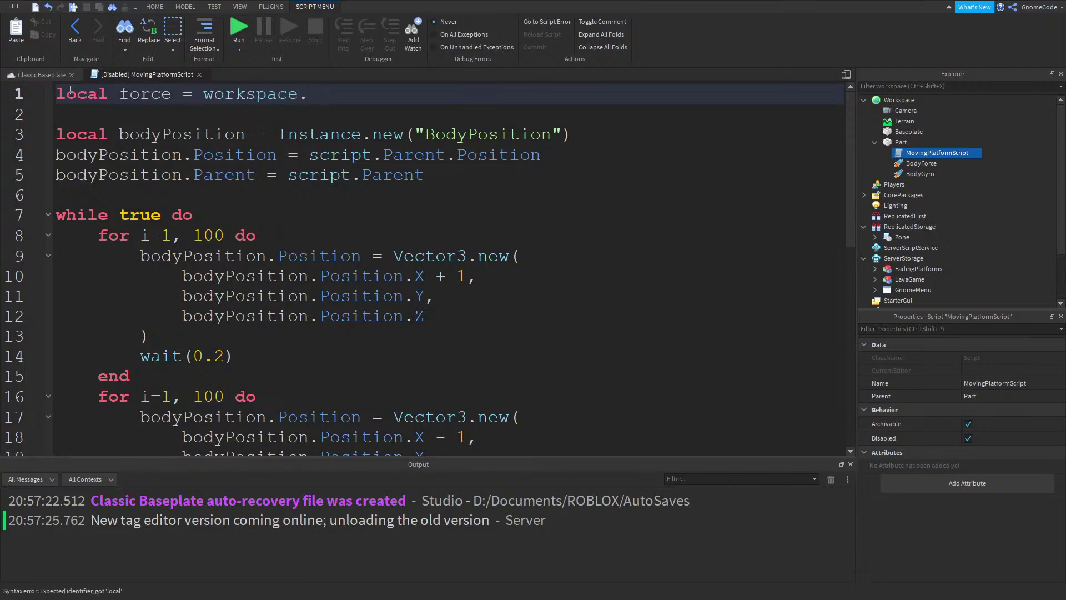
key("BackSpace")
key("BackSpace")
key("BackSpace")
type("scrip")
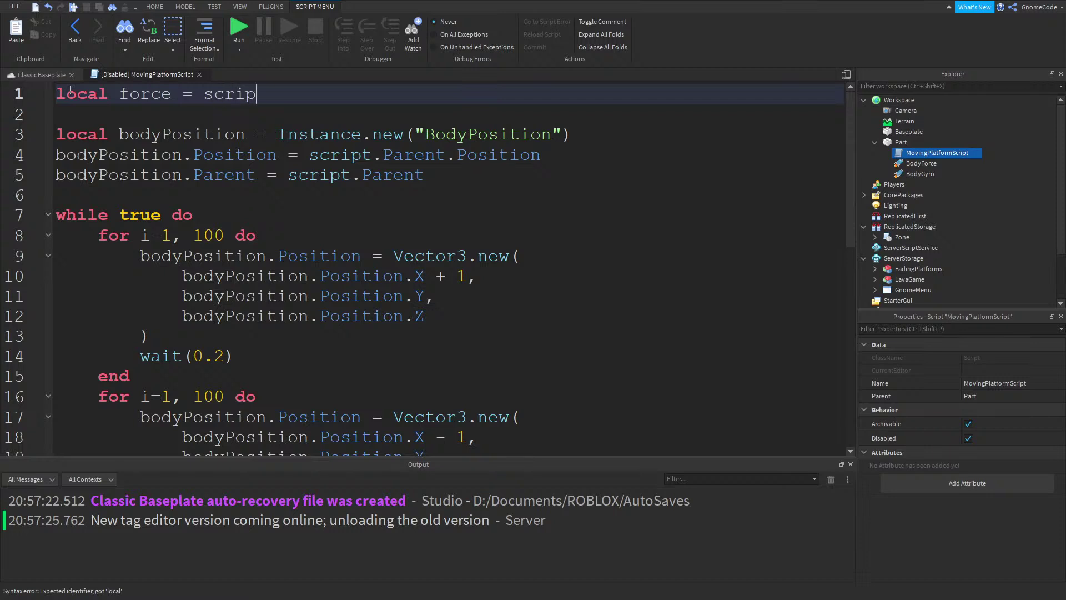
type("t.Parent.M")
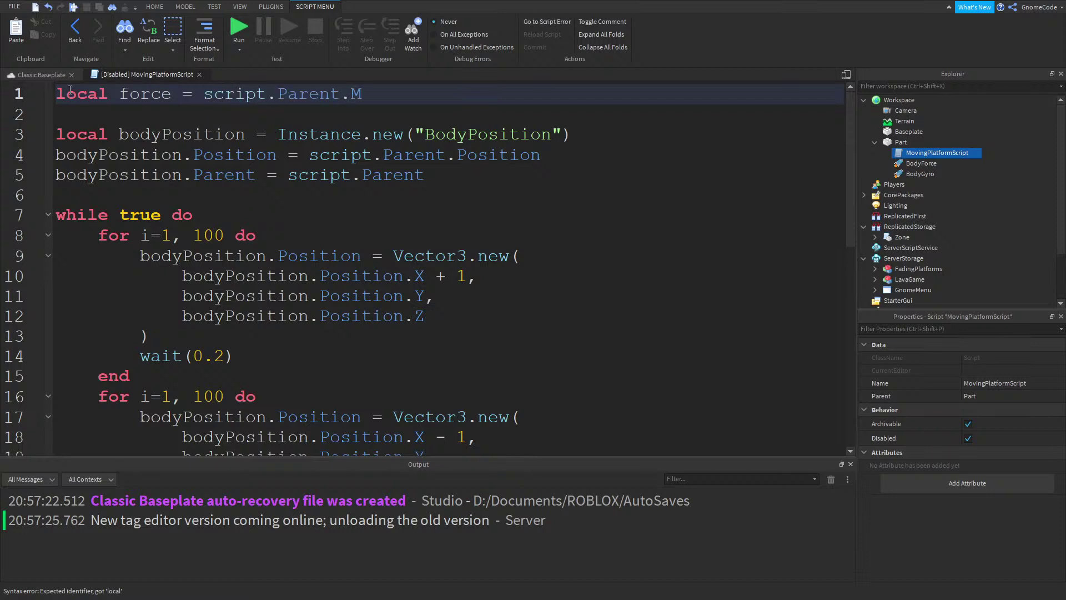
key("BackSpace")
type("Bod")
key("BackSpace")
key("BackSpace")
key("BackSpace")
type("Mass *")
key("BackSpace")
key("BackSpace")
Put workspace.Gravity in front of the mass as a multiplier, giving force = workspace.Gravity * script.Parent.Mass
left_click_drag(200, 96, 272, 95)
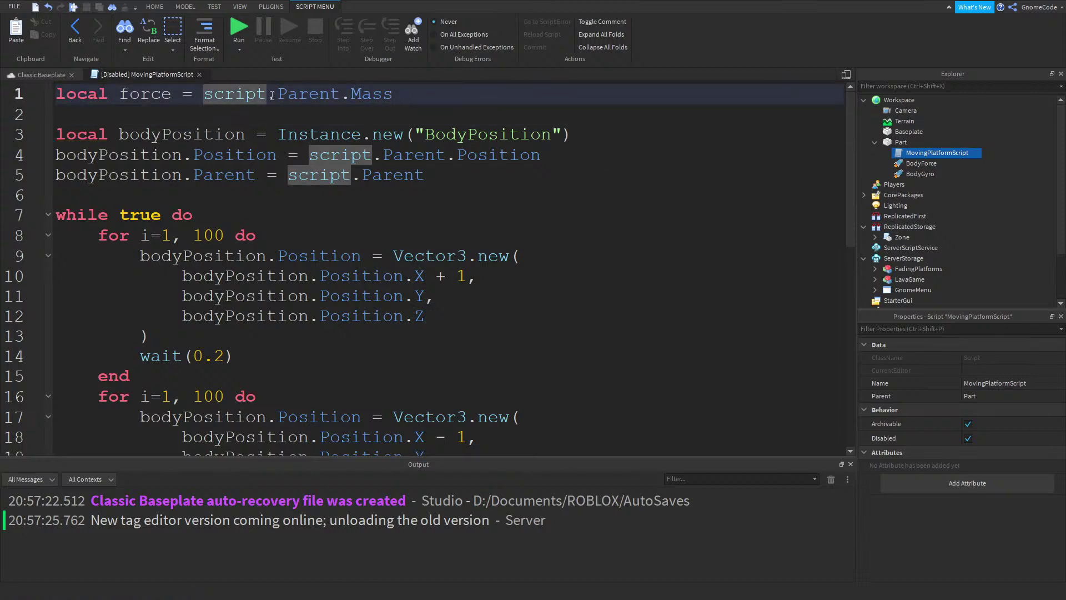
key("Left")
type("workspace.Gravity")
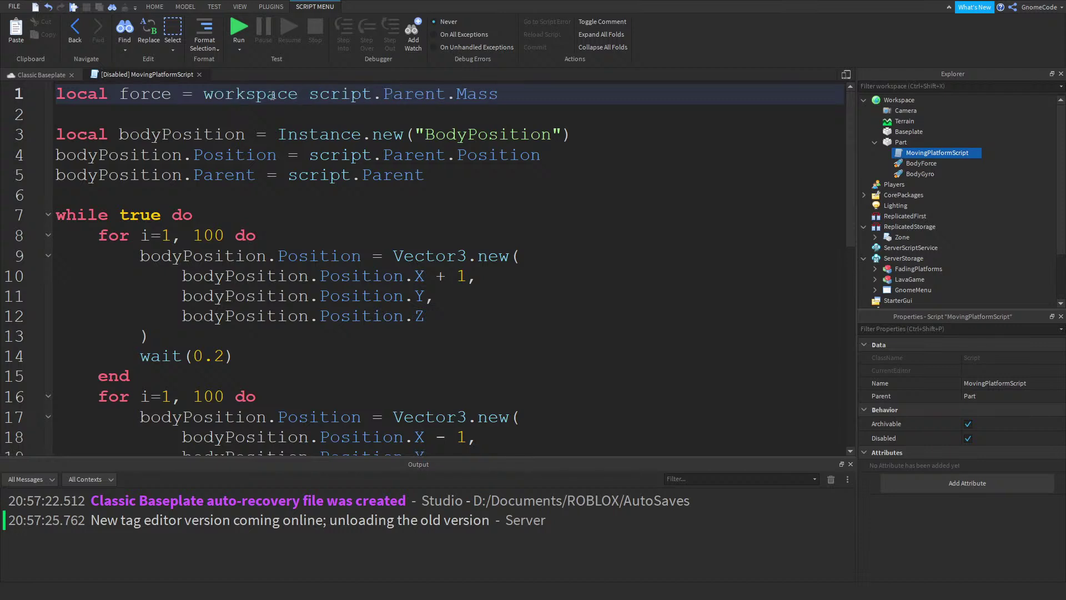
type(" *")
Check the Workspace's Gravity property and collapse the Part in the object hierarchy
left_click(938, 100)
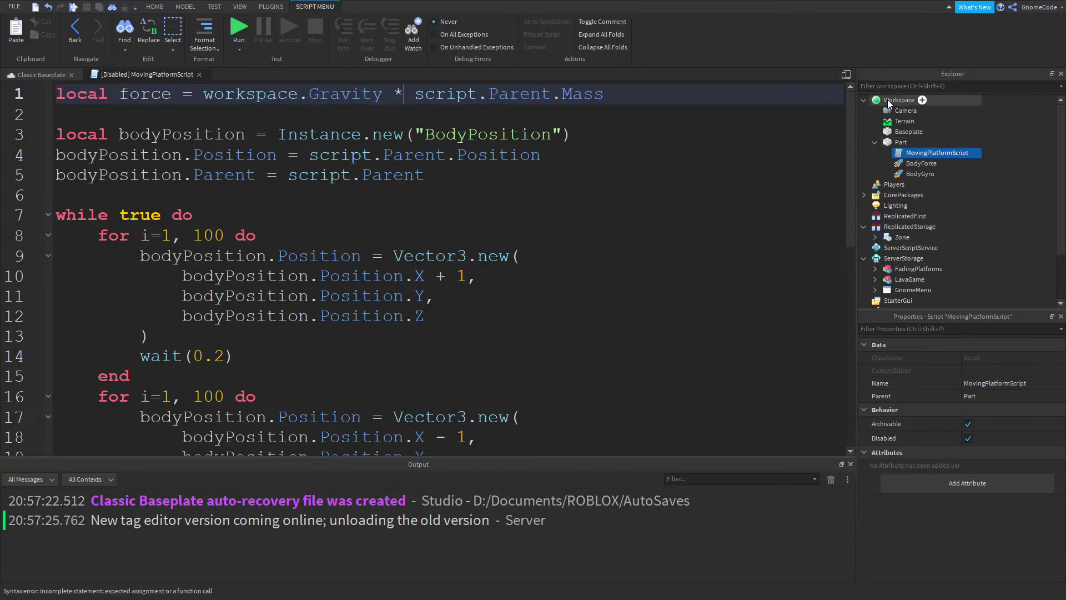
scroll(985, 382, "down", 1)
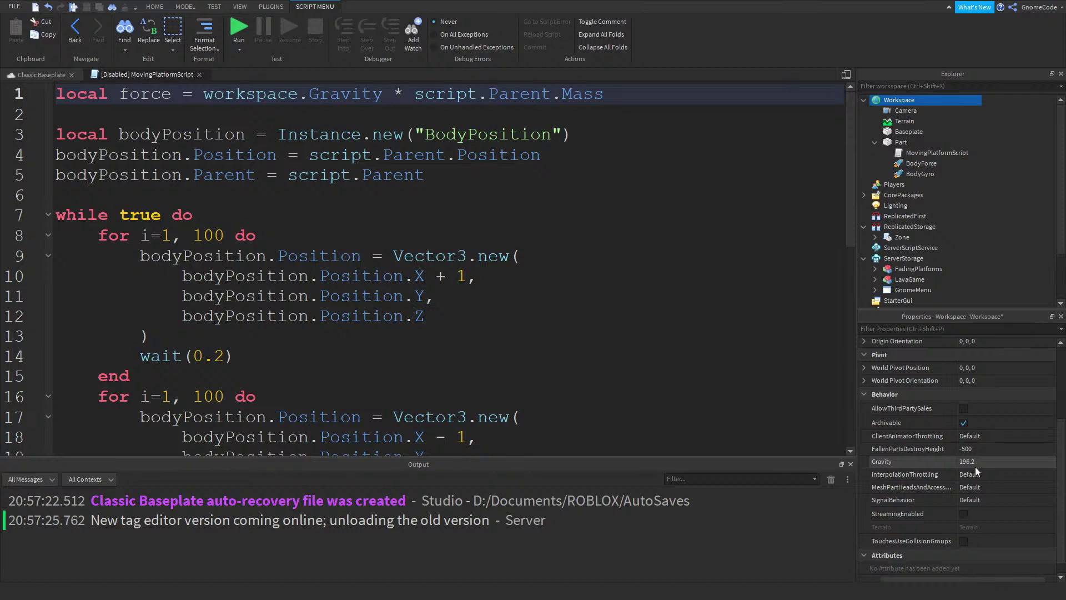
left_click(1000, 461)
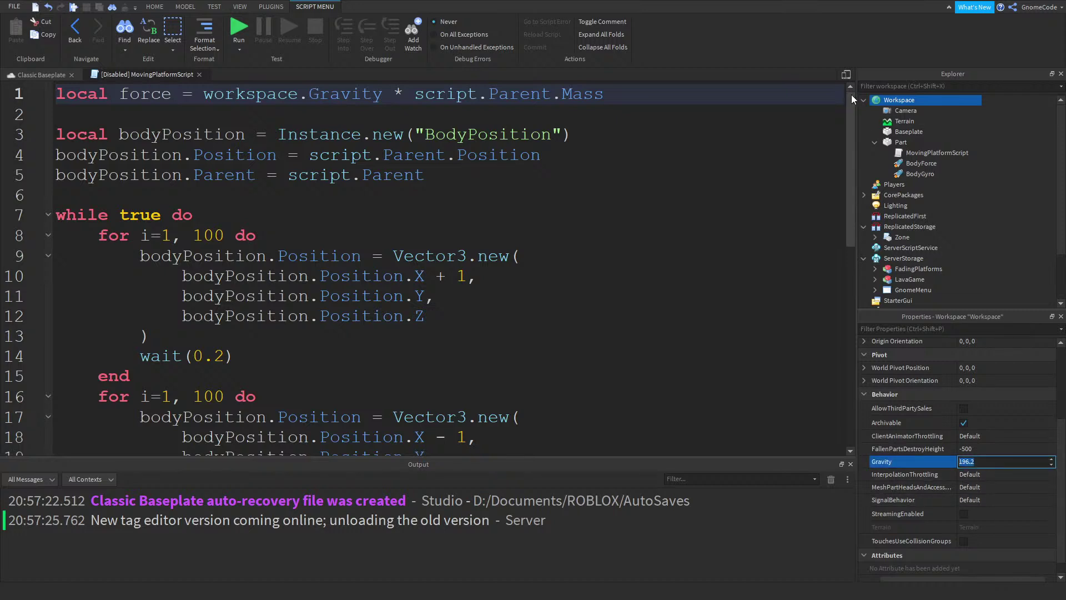
left_click(901, 142)
left_click(871, 134)
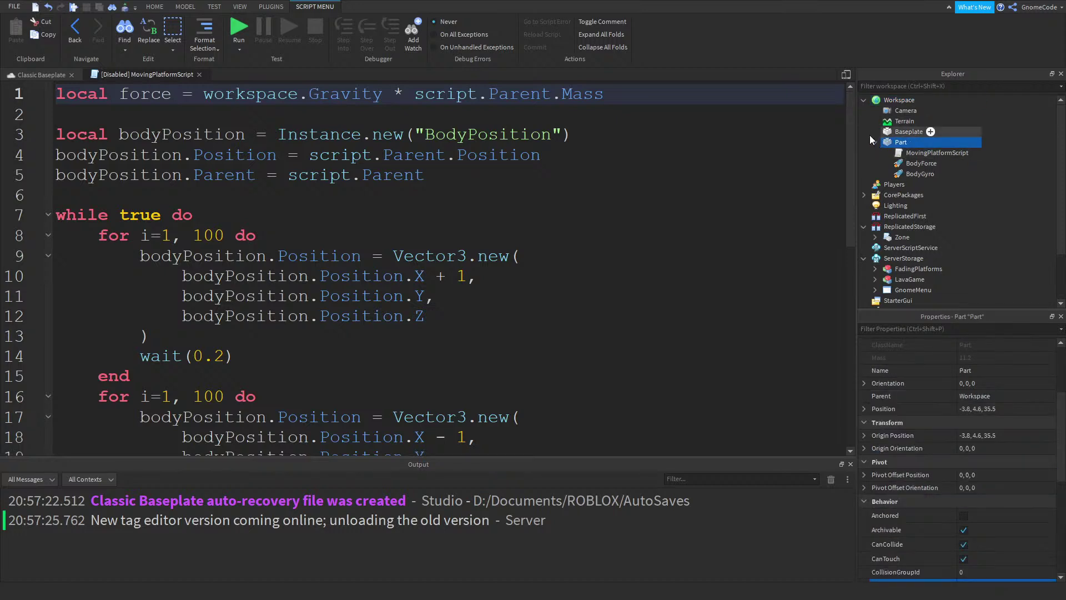
left_click(875, 143)
Change the class name passed to Instance.new on line 3 from BodyPosition to "BodyForce"
double_click(139, 93)
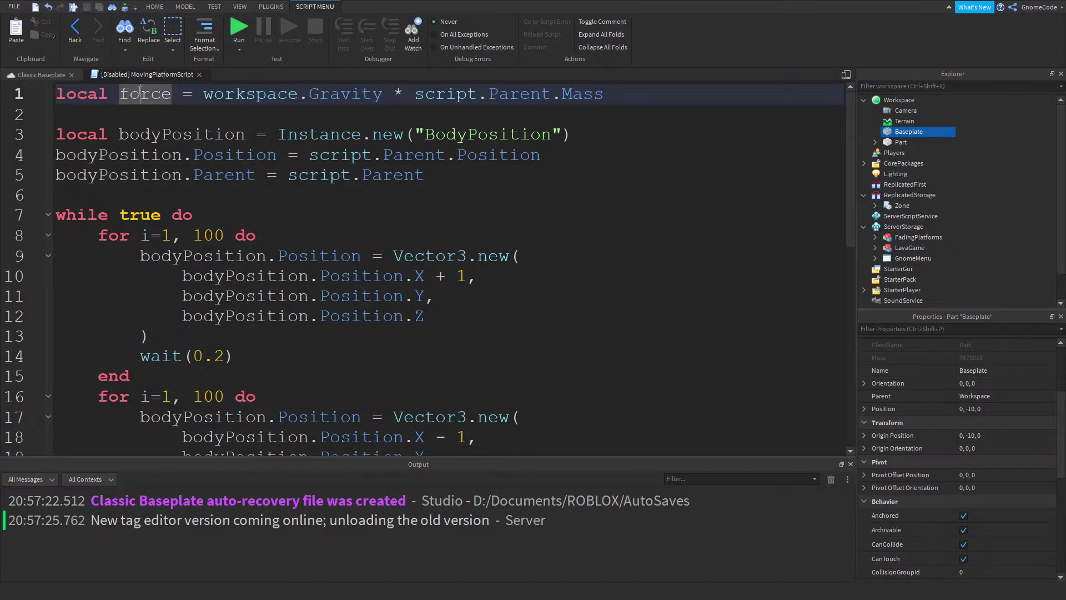
double_click(481, 135)
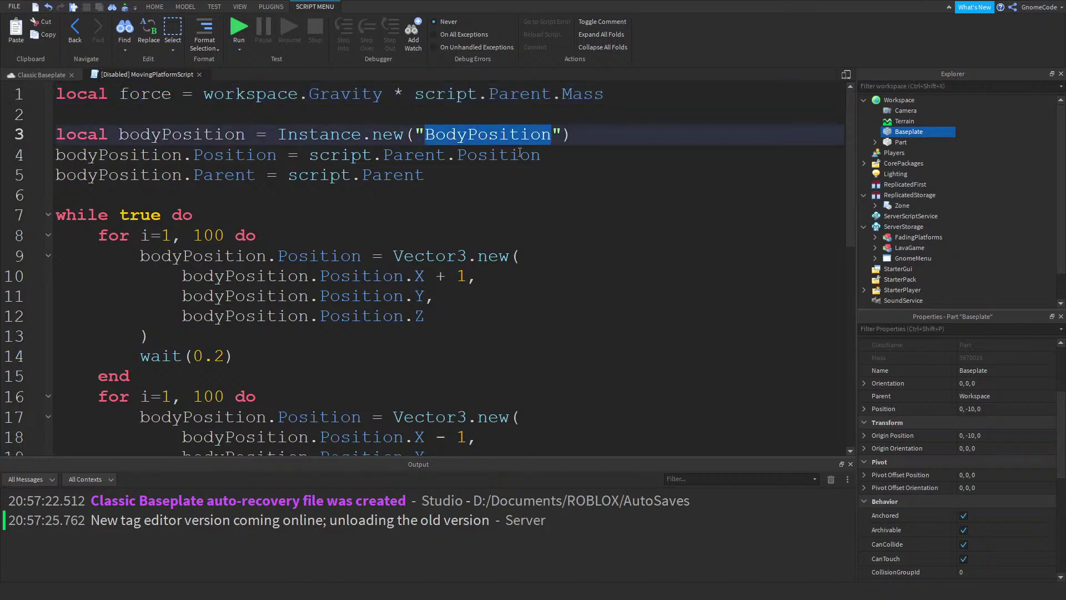
type("Bod")
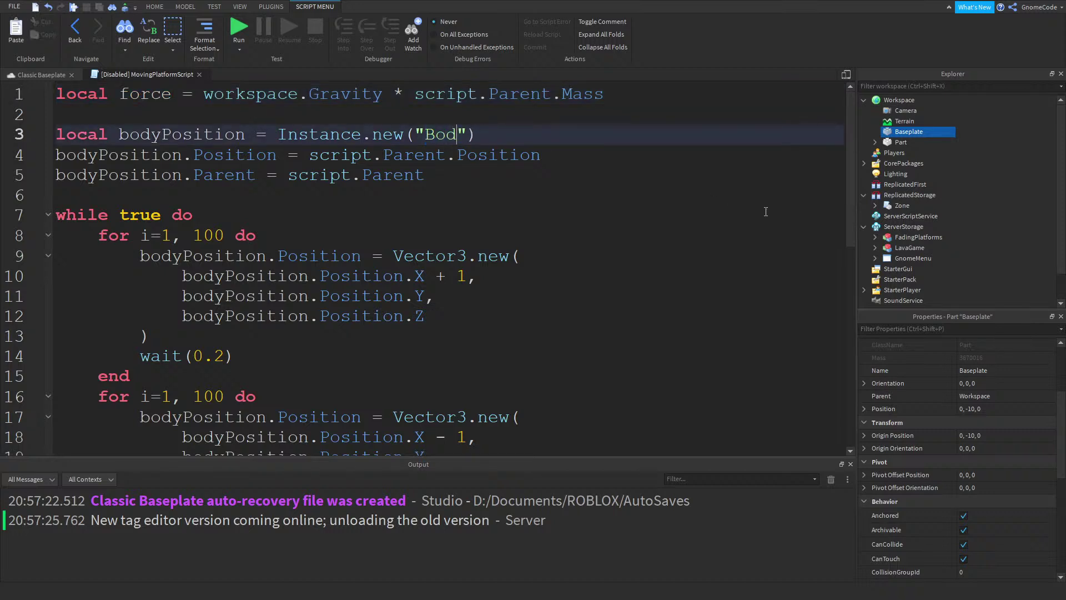
type("yForce")
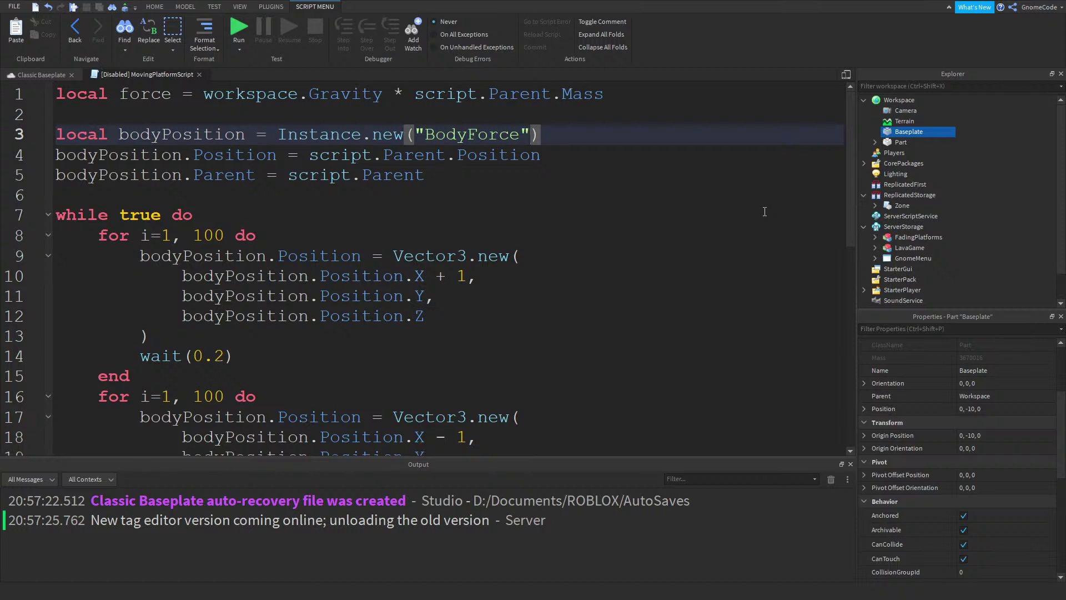
Rename the bodyPosition variable to BodyForce in its declaration and in the two property assignments below it
double_click(466, 135)
key("ctrl+c")
double_click(177, 133)
key("ctrl+v")
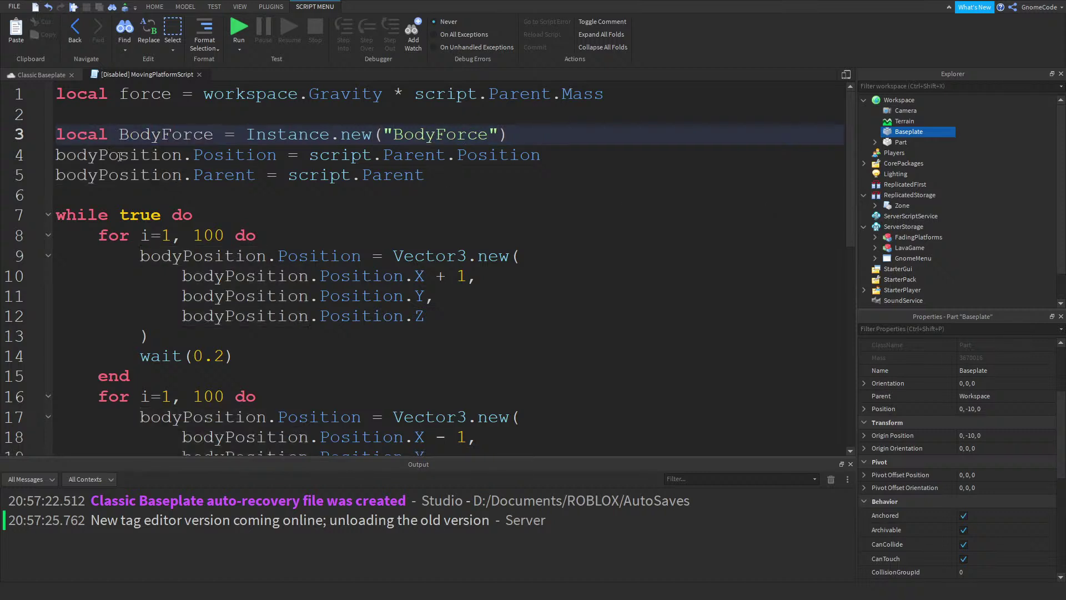
double_click(122, 155)
key("ctrl+v")
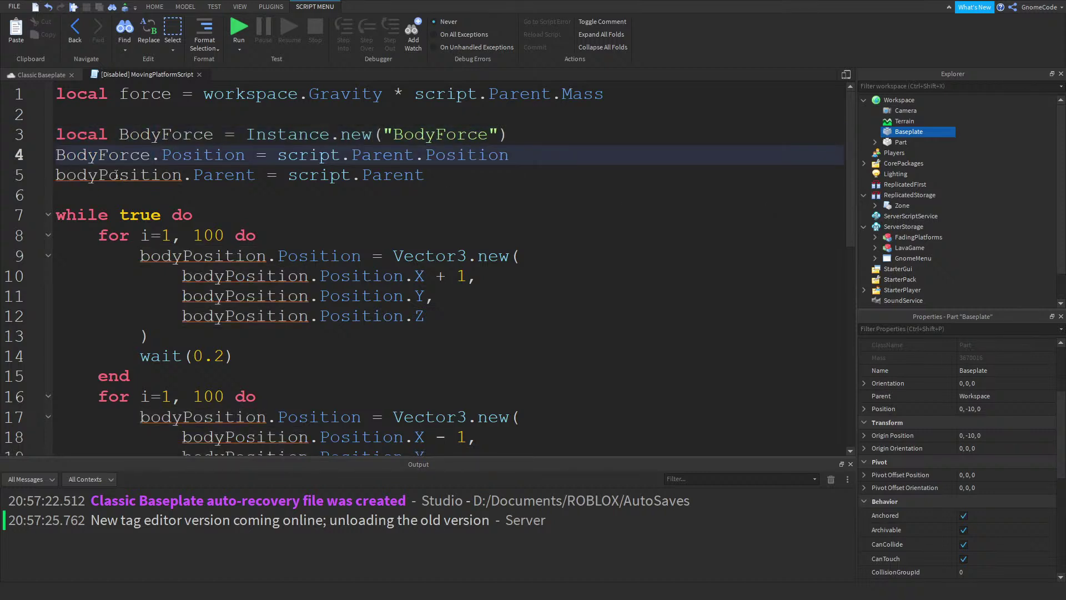
double_click(115, 175)
key("ctrl+v")
Rewrite line 4 as BodyForce.Force = Vector3.new(0, force, 0)
double_click(186, 155)
type("Force")
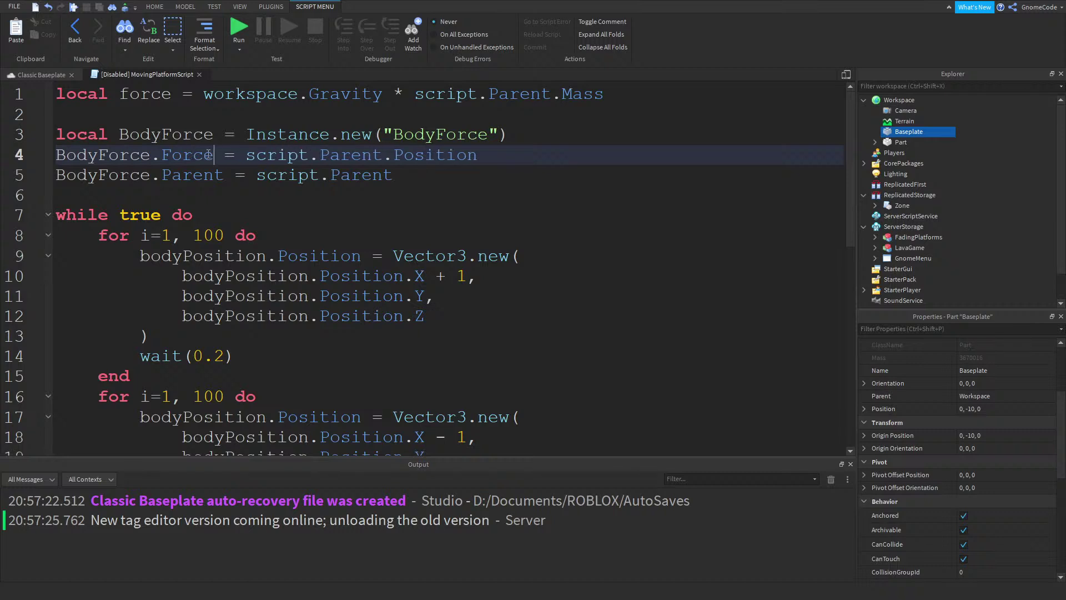
left_click_drag(480, 155, 246, 155)
type("Ve")
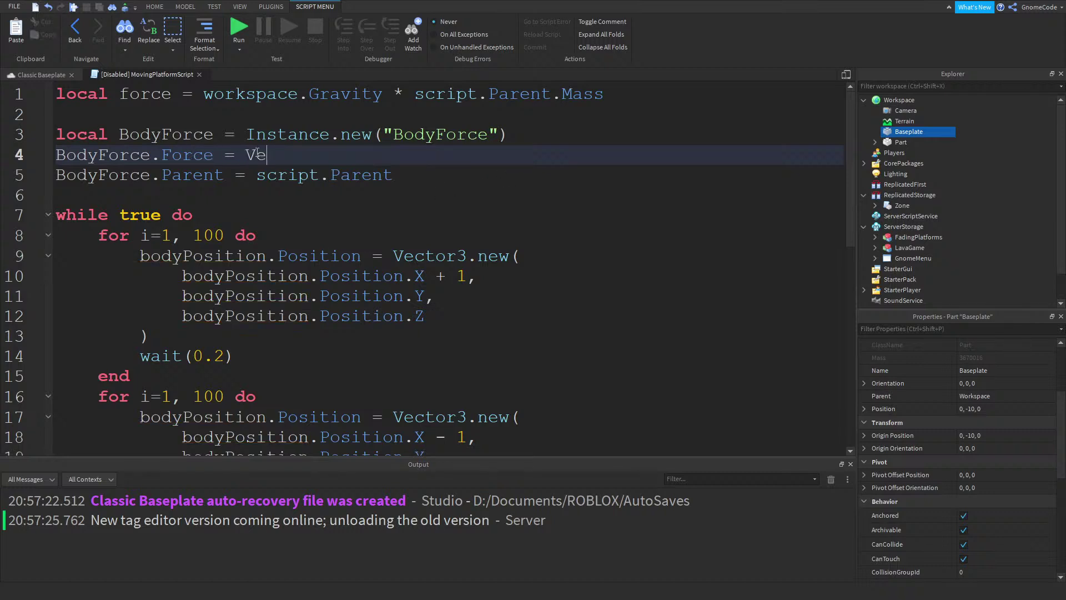
type("ctor3.new(0,")
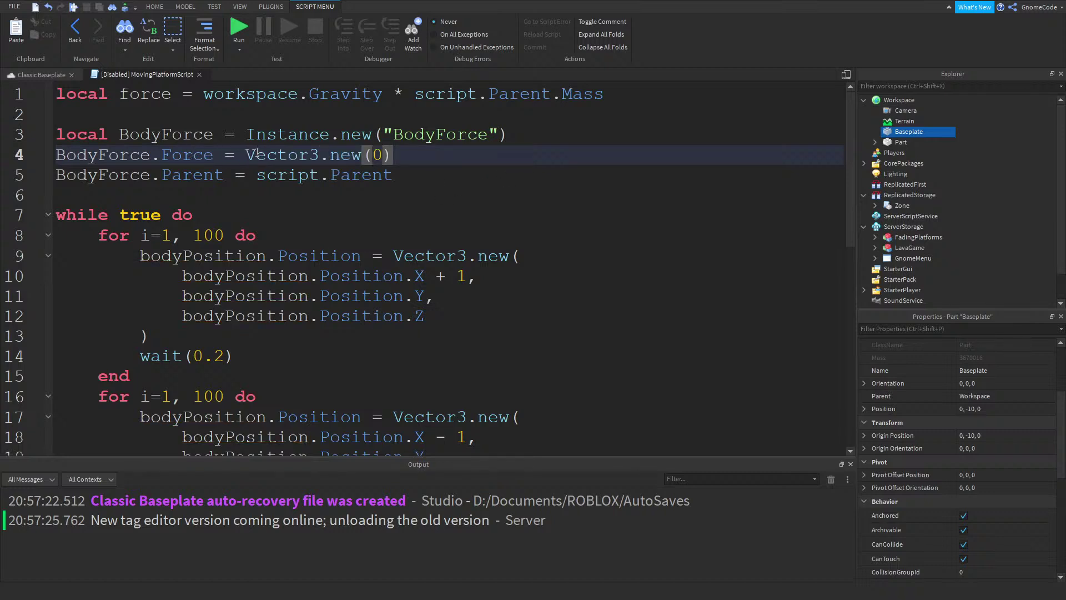
type(" force, 0")
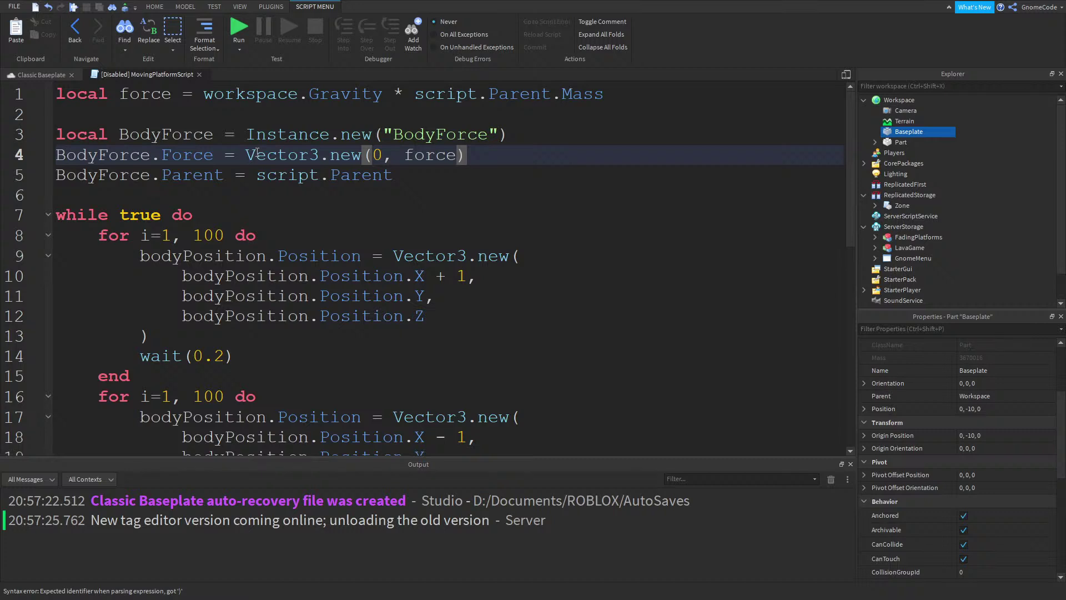
Comment out the while true loop with a block comment that opens with --[[ on its own line above it
left_click(164, 195)
key("Return")
type("--[[")
key("Delete")
key("Delete")
scroll(231, 316, "down", 8)
scroll(138, 266, "up", 5)
left_click(140, 272)
scroll(226, 272, "up", 5)
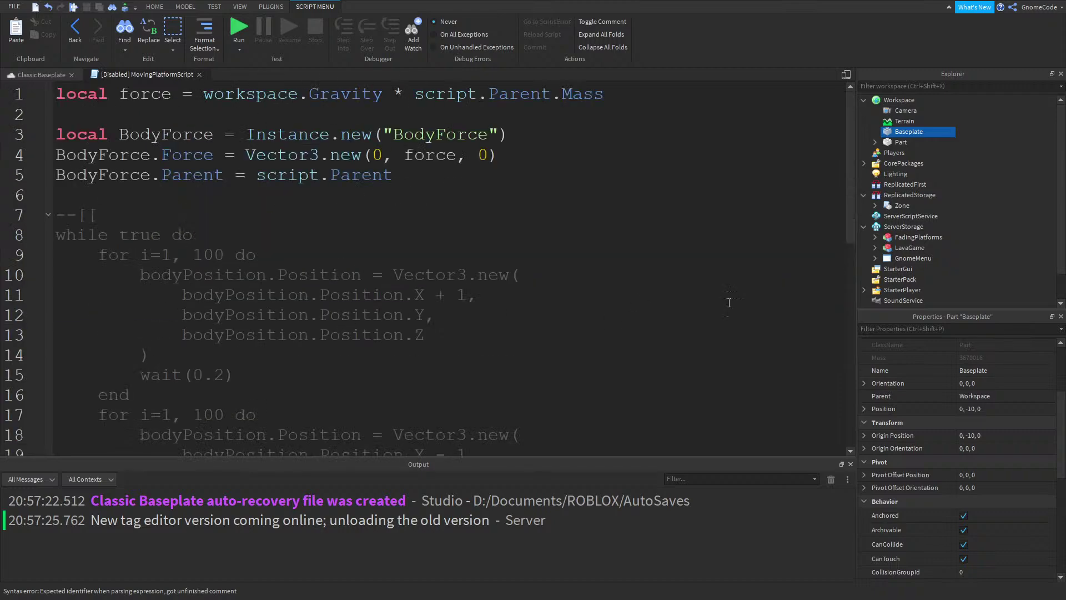
Expand the Part and delete its existing BodyForce object
left_click(875, 142)
left_click(916, 165)
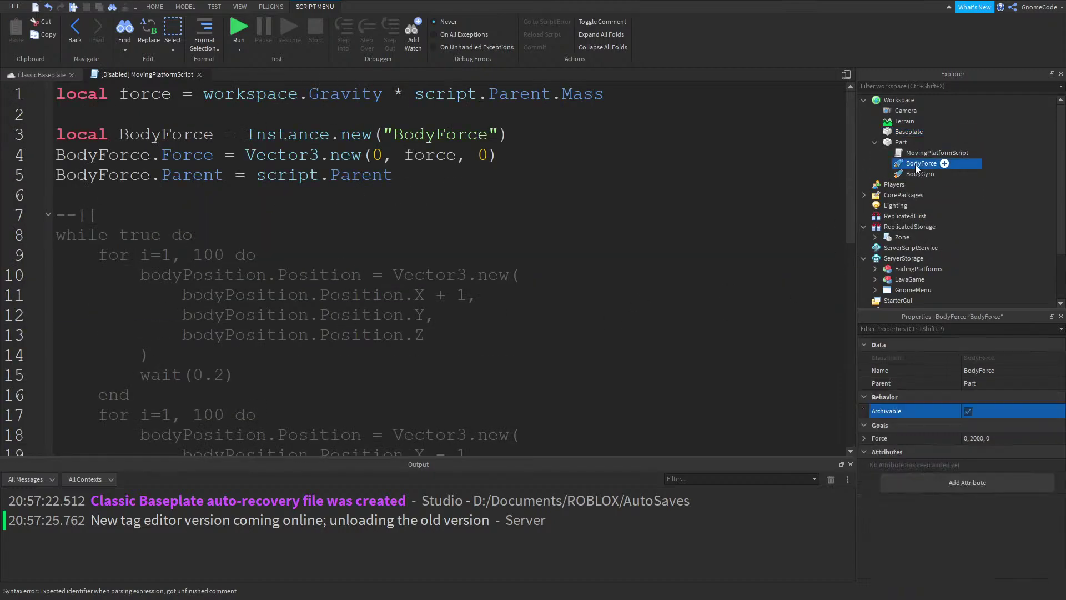
key("Delete")
Enable the MovingPlatformScript by turning off its Disabled property
left_click(912, 148)
left_click(969, 440)
left_click(969, 438)
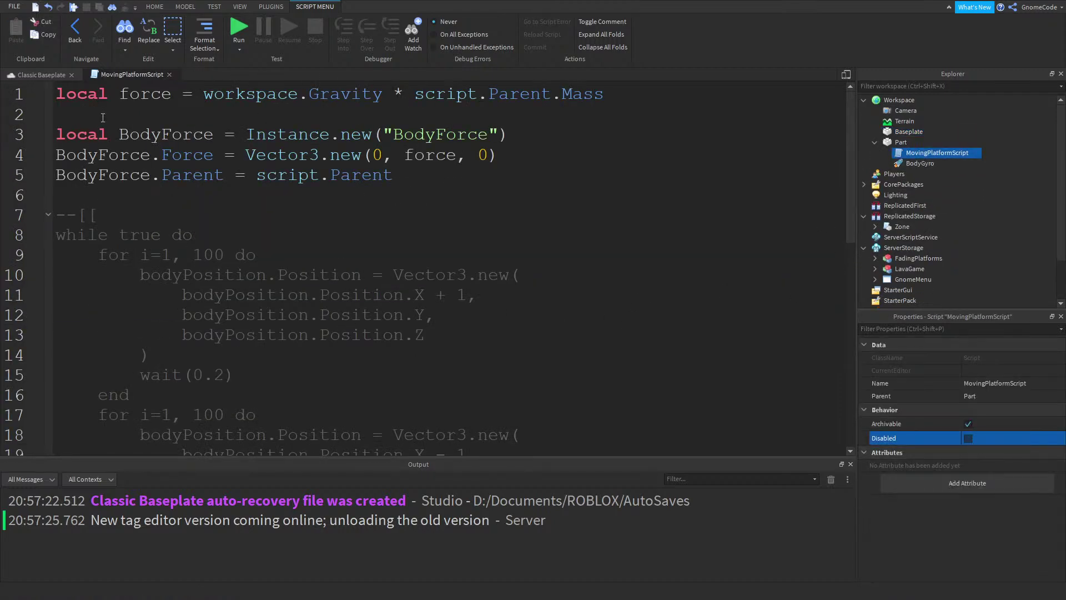
Return to the Classic Baseplate 3D view and inspect the Behavior properties of the Part
left_click(41, 74)
left_click(944, 142)
scroll(991, 378, "down", 3)
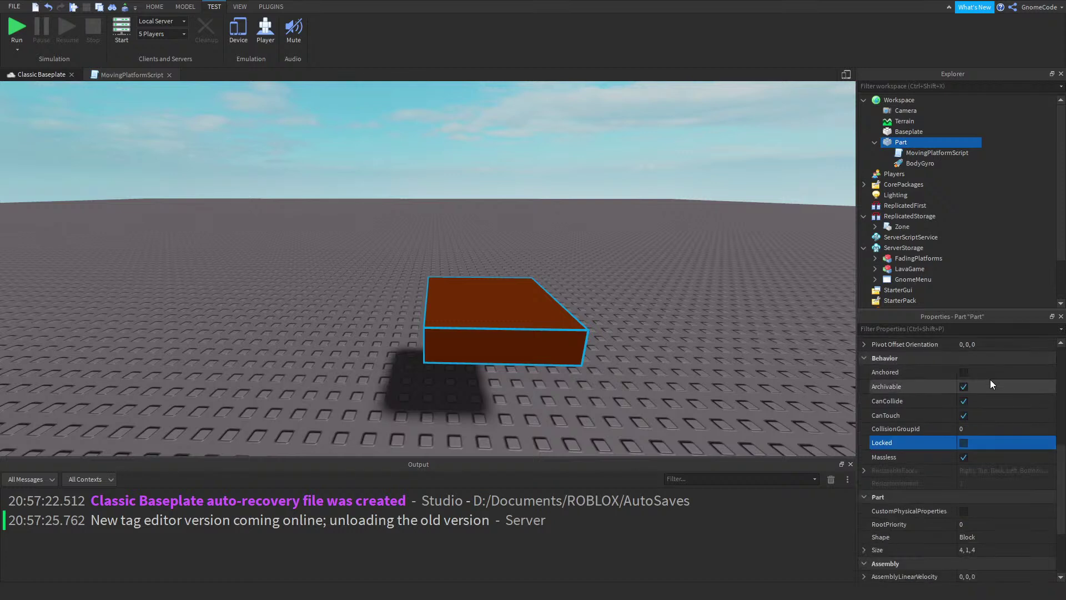
Turn off Massless for the platform part, then run the simulation briefly to check the part and stop it
left_click(963, 454)
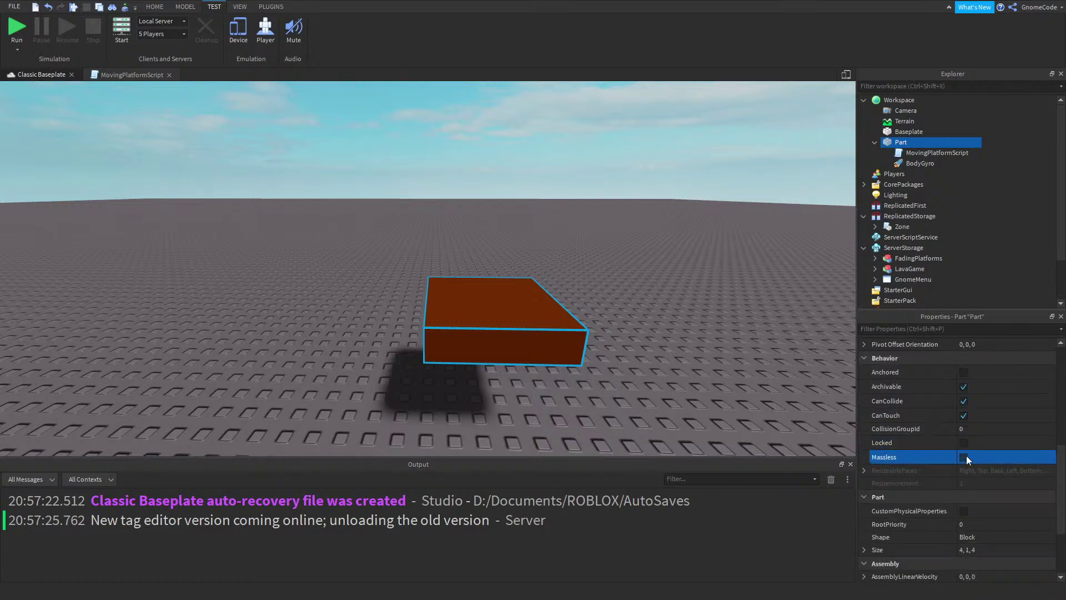
left_click(21, 25)
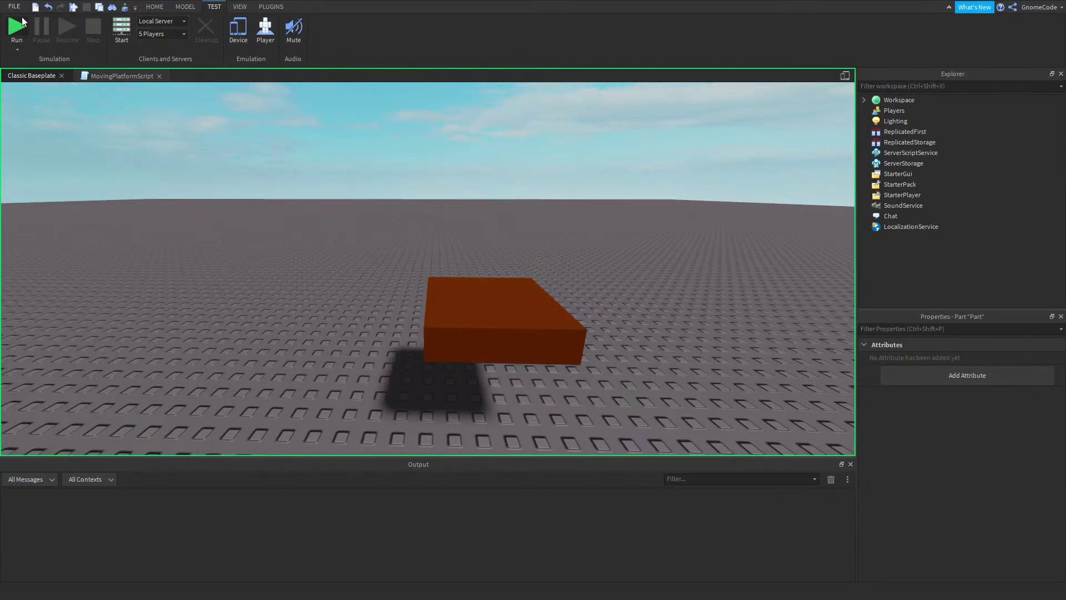
left_click(490, 288)
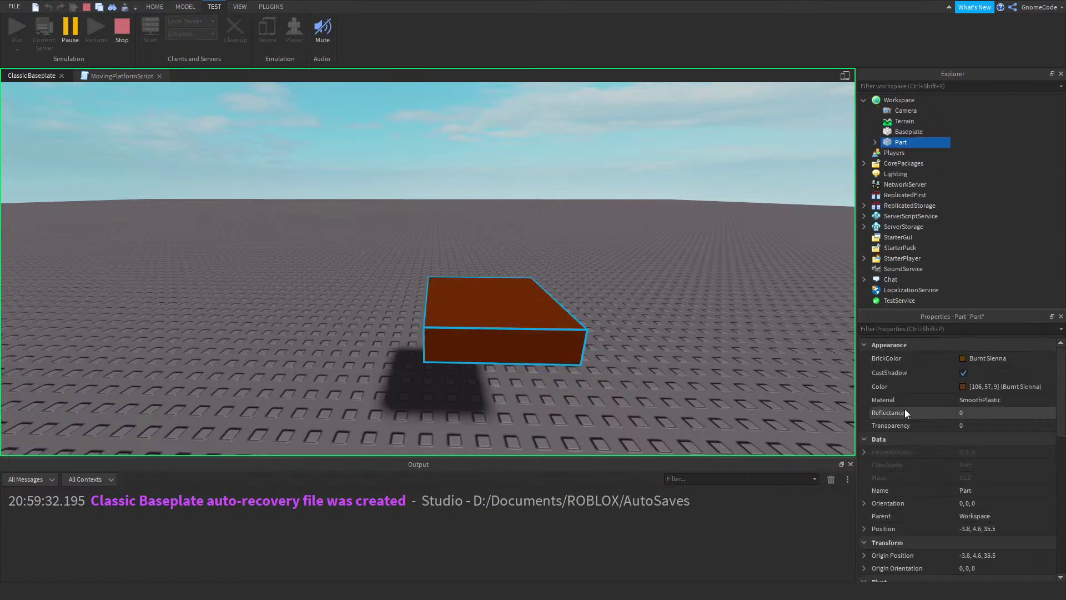
left_click(121, 29)
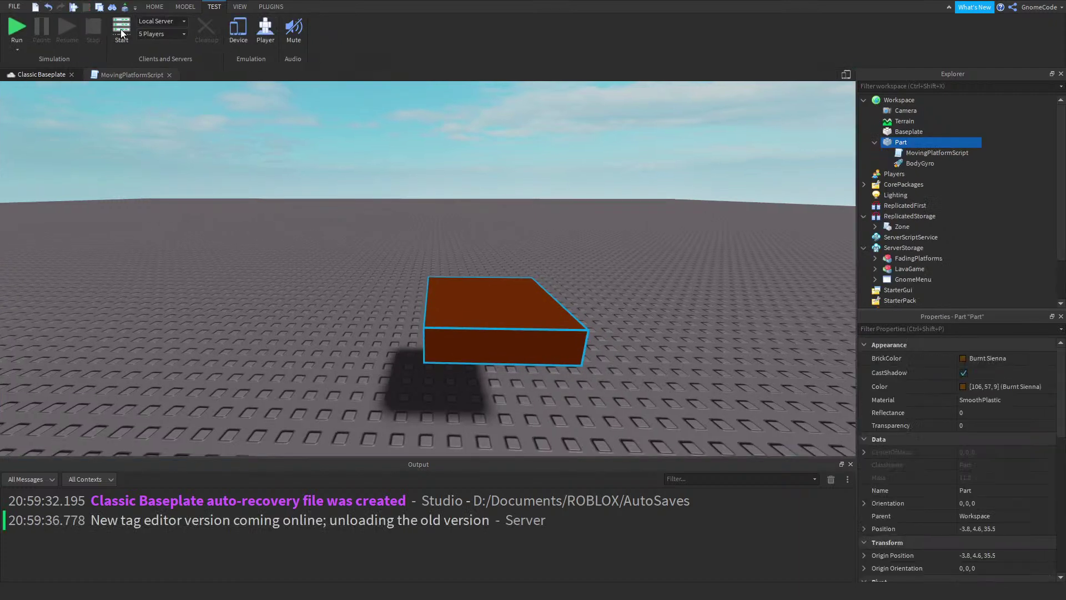
Open MovingPlatformScript and uncomment the while true loop by removing its block comment markers
double_click(909, 156)
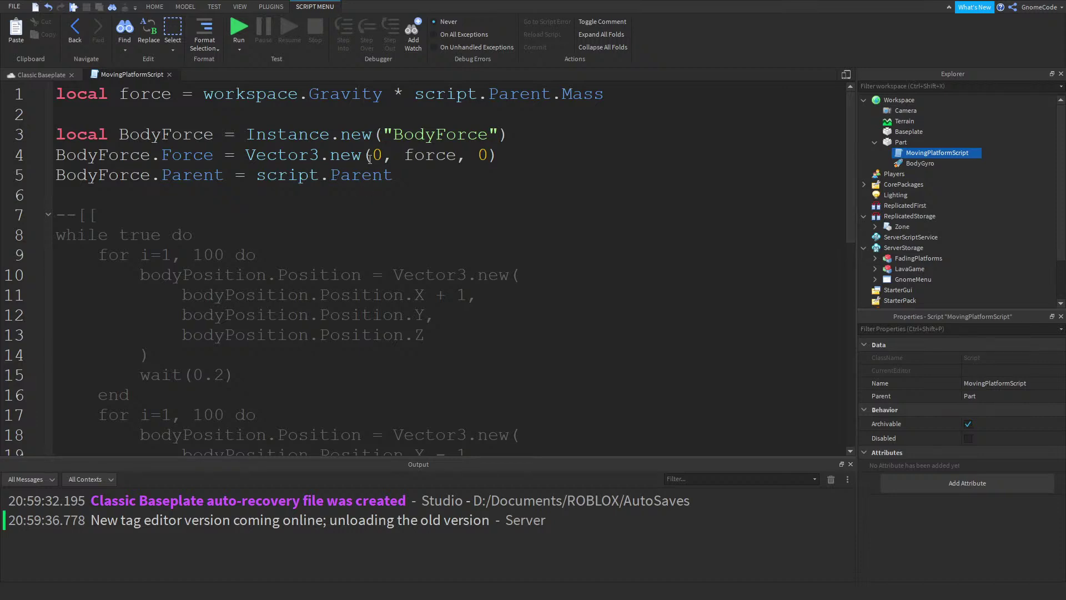
left_click(454, 184)
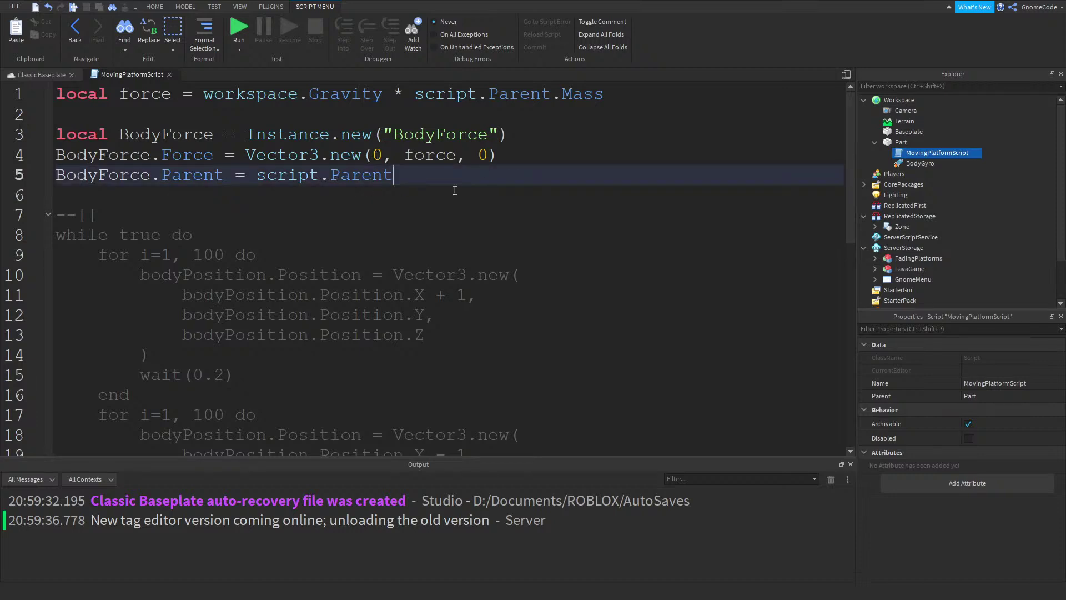
left_click_drag(55, 215, 98, 215)
key("BackSpace")
scroll(167, 250, "down", 5)
left_click(120, 276)
key("BackSpace")
key("BackSpace")
scroll(210, 261, "up", 5)
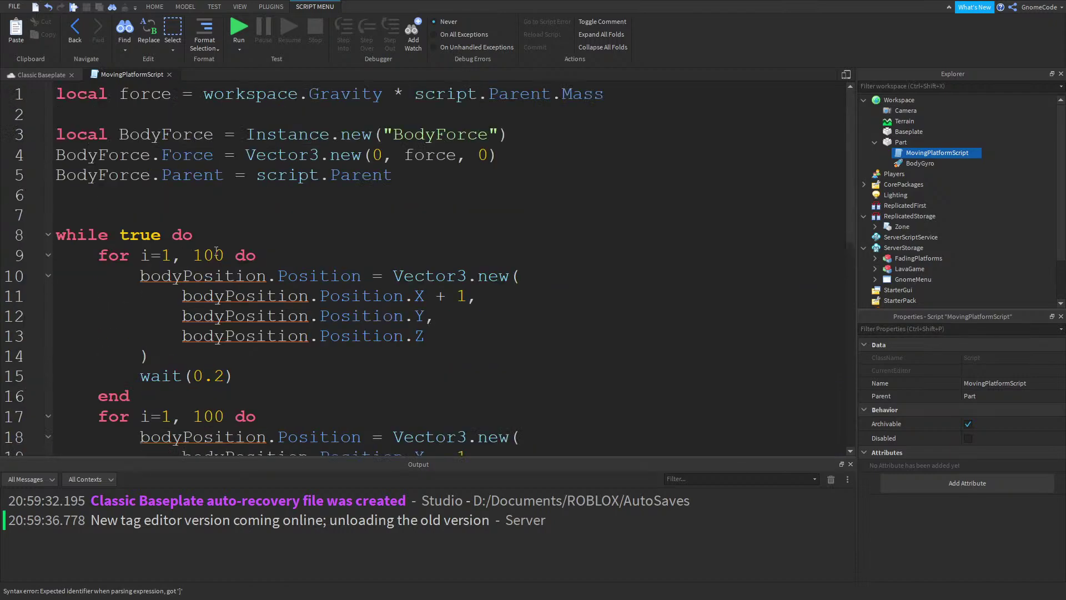
Replace the first for loop inside the while loop with a copy of the BodyForce.Force assignment line
left_click_drag(265, 386, 198, 362)
left_click(151, 403)
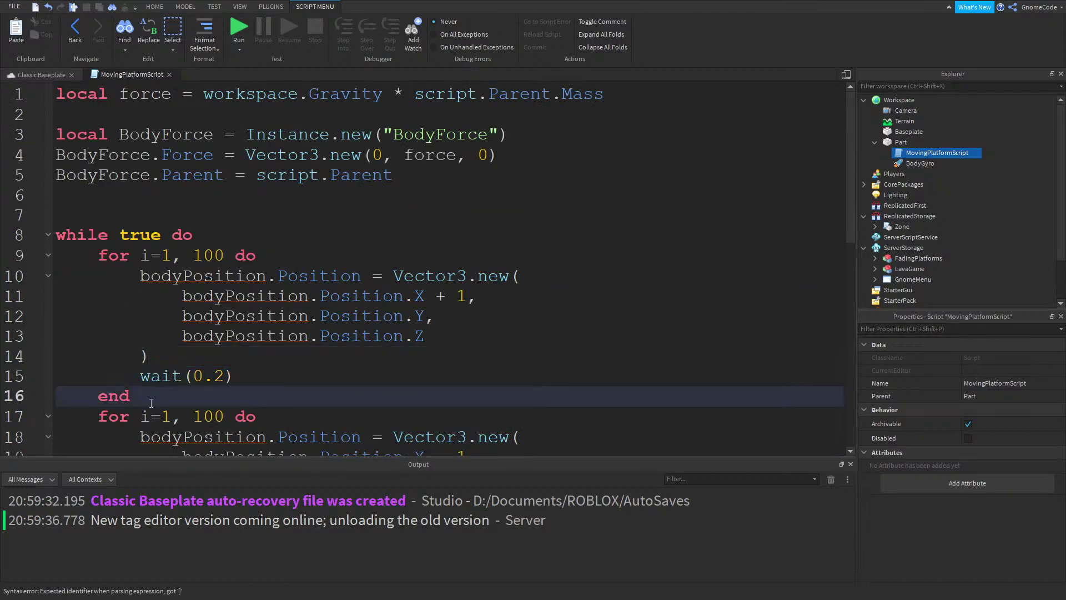
left_click_drag(173, 397, 98, 255)
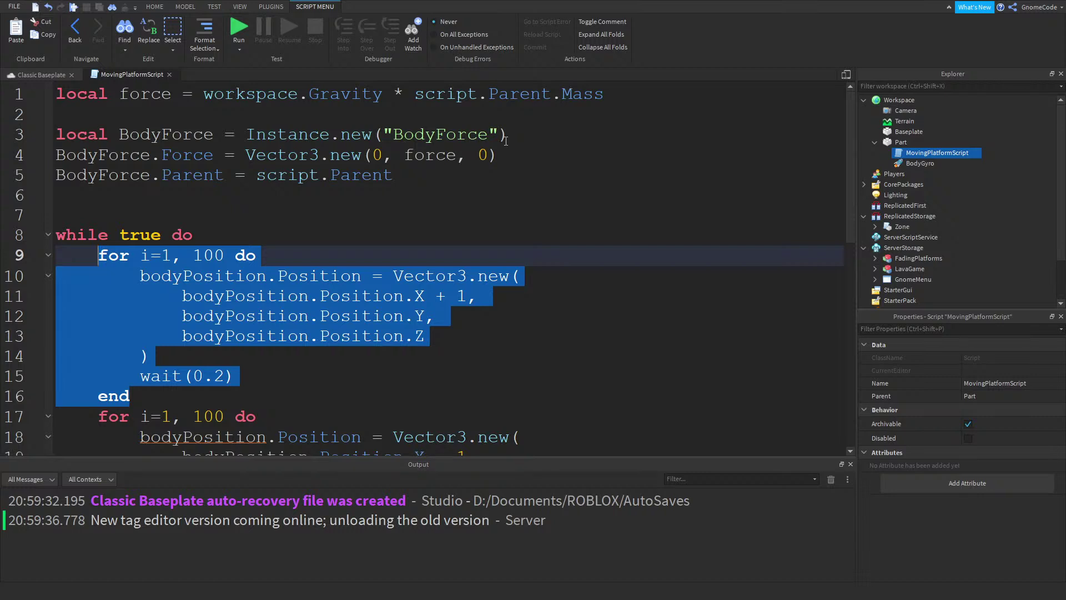
left_click_drag(546, 151, 2, 151)
key("ctrl+c")
left_click_drag(136, 402, 98, 255)
key("ctrl+v")
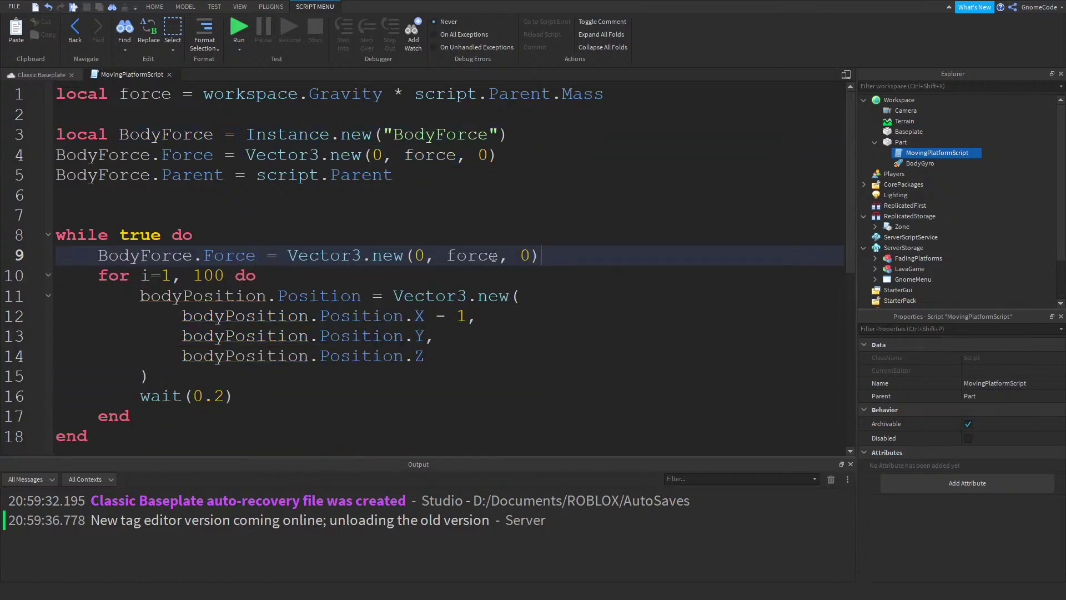
Set the X component of the loop's force vector to 5 and add wait(5) on the line below it
double_click(420, 255)
type("5")
key("Return")
type("wait(1)")
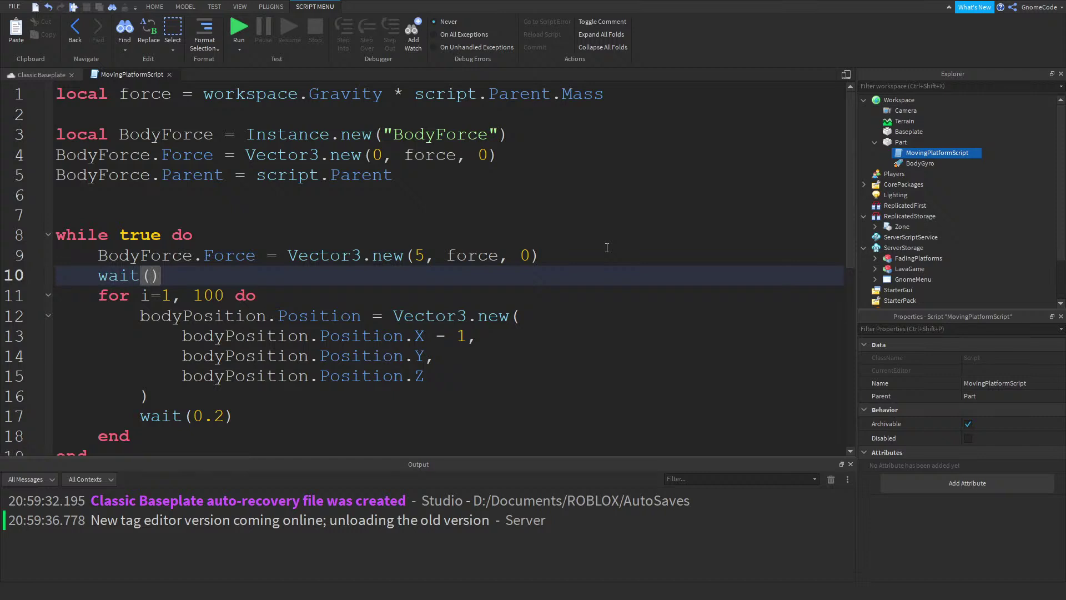
scroll(498, 165, "down", 2)
left_click_drag(560, 135, 96, 129)
left_click(165, 151)
key("BackSpace")
type("5")
Replace the remaining for loop with BodyForce.Force = Vector3.new(-5, force, 0) followed by wait(5)
left_click_drag(144, 313, 98, 171)
key("ctrl+v")
left_click(415, 172)
type("-")
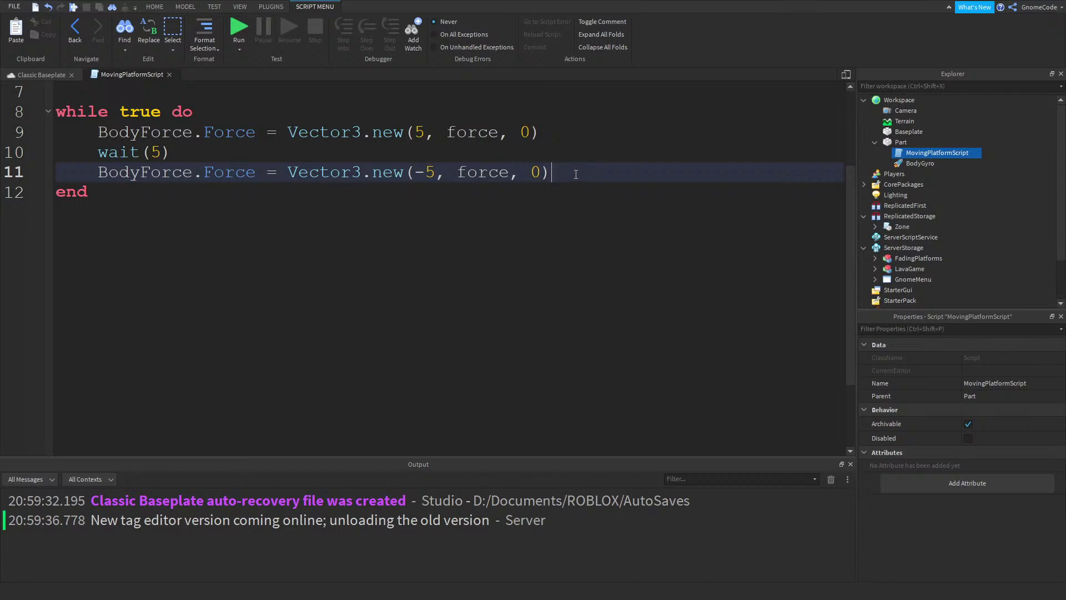
key("Return")
type("wait(5)")
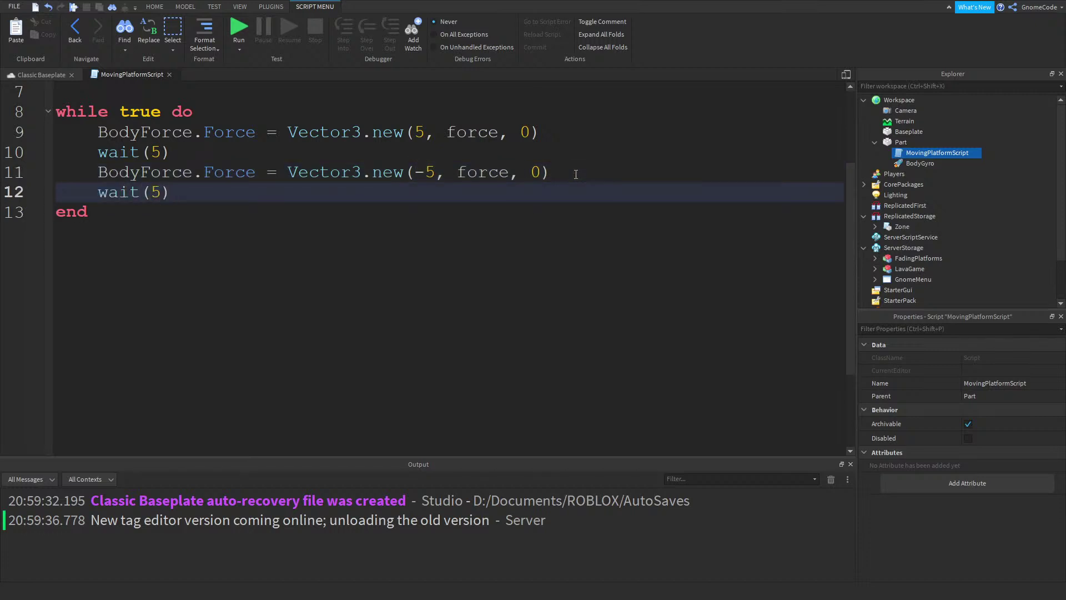
Run the simulation to watch how the platform moves, then stop it
left_click(239, 25)
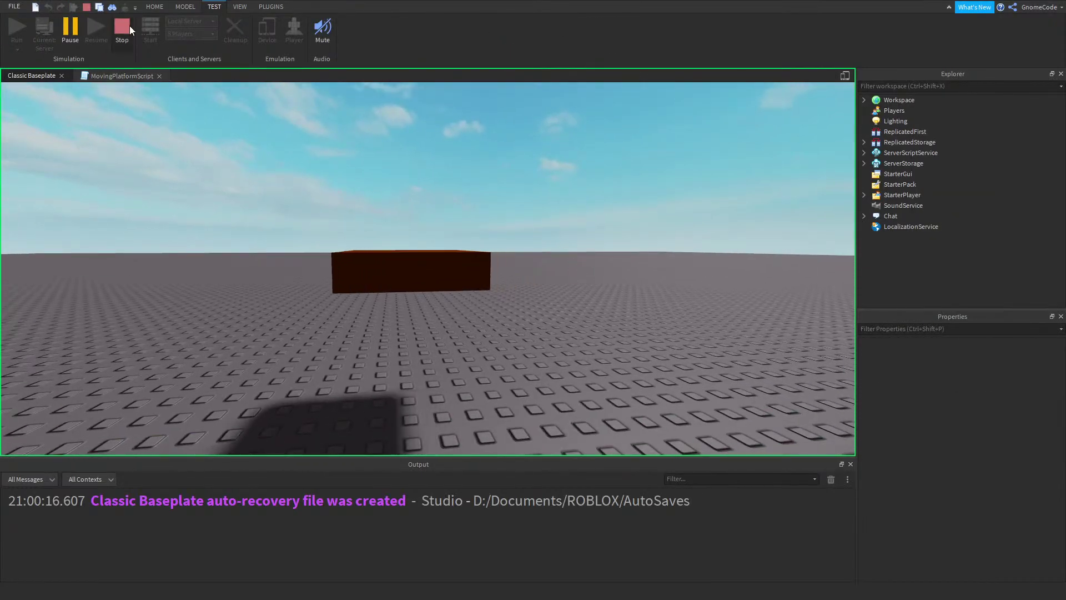
key("s")
right_click_drag(508, 131, 465, 144)
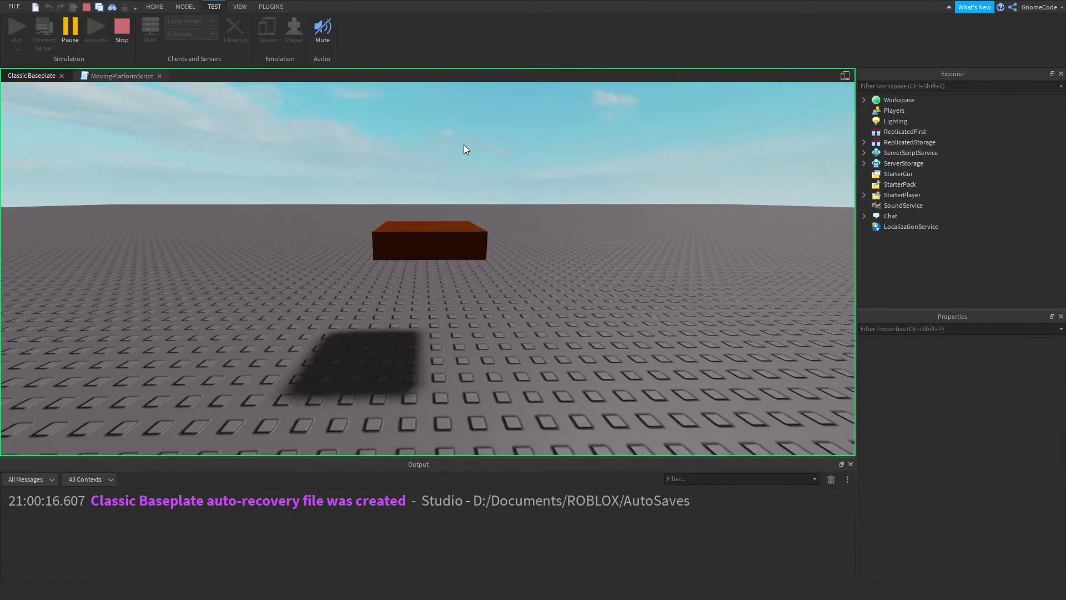
left_click(118, 35)
Change both wait calls in MovingPlatformScript's while loop to 25 seconds
left_click(117, 76)
left_click(159, 154)
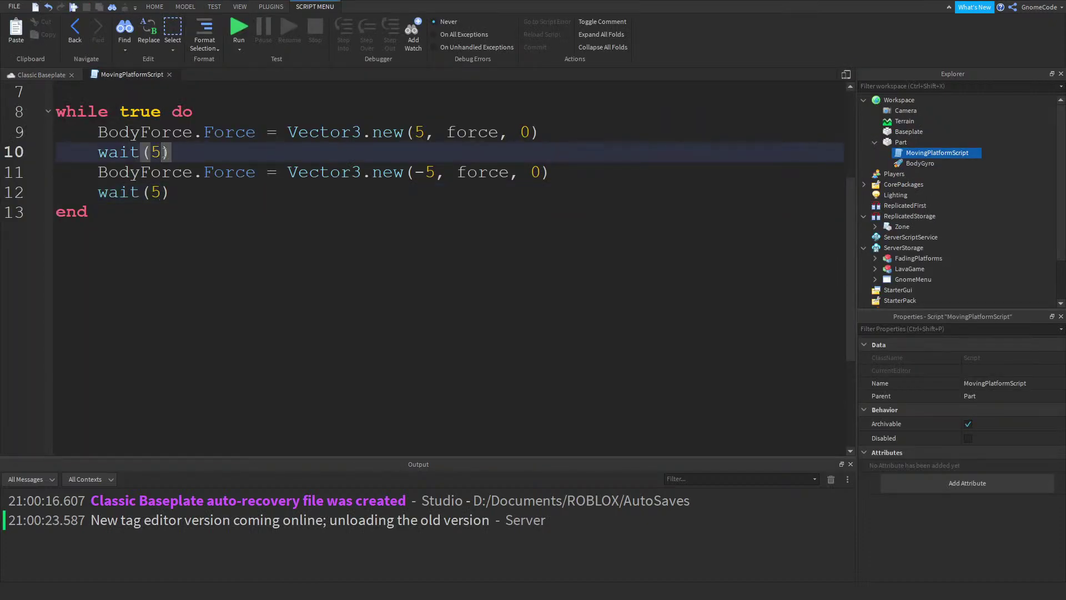
double_click(156, 153)
type("25")
left_click(154, 192)
type("5")
key("BackSpace")
type("2")
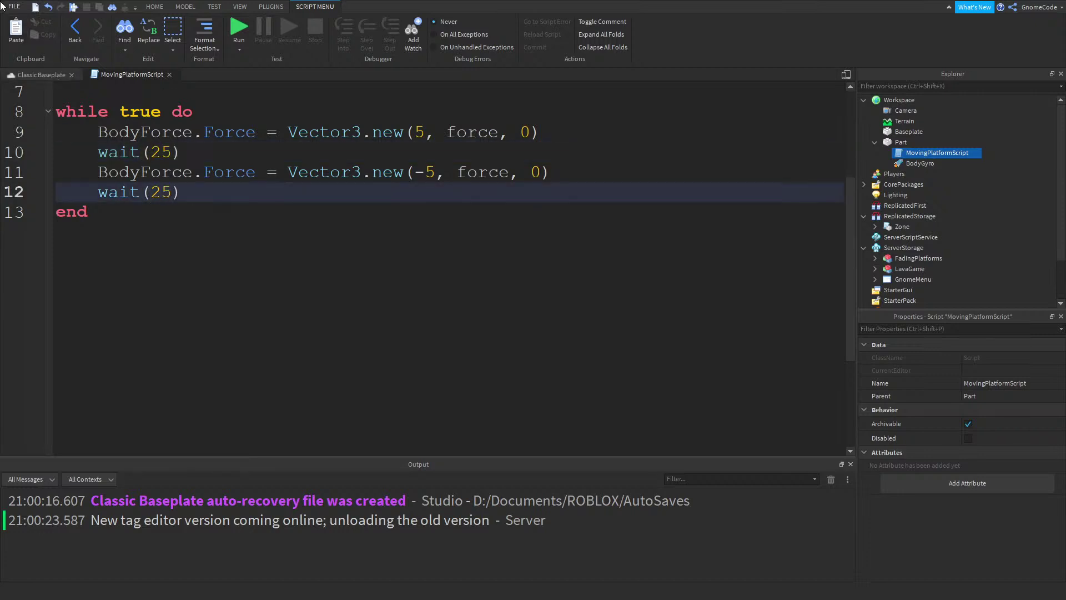
Playtest the place with a character, jump onto the moving platform and off again, and watch its movement
left_click(35, 76)
key("F5")
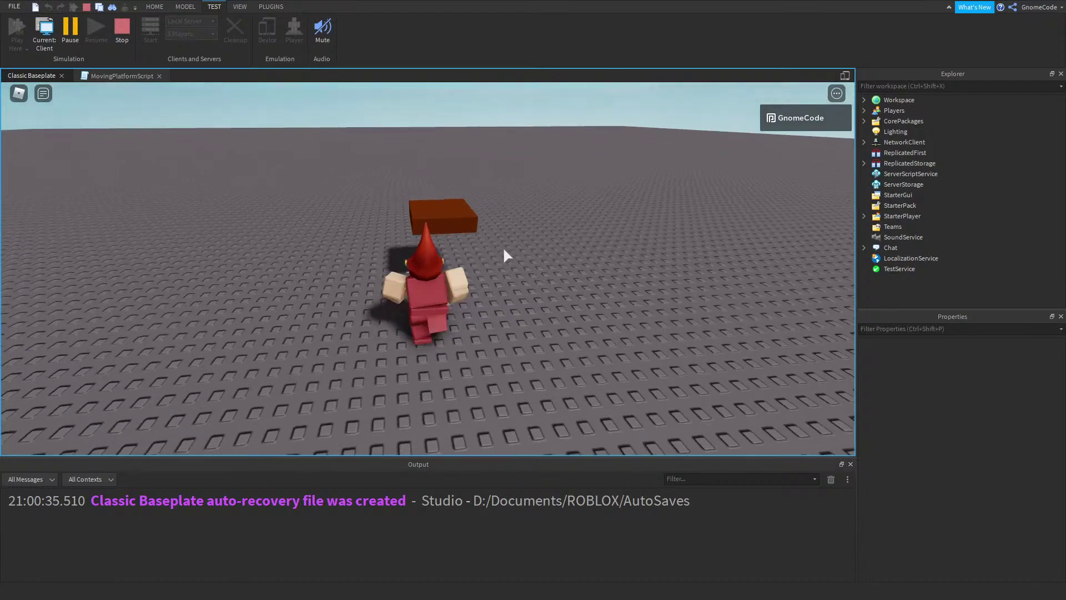
key("space")
right_click_drag(502, 247, 495, 242)
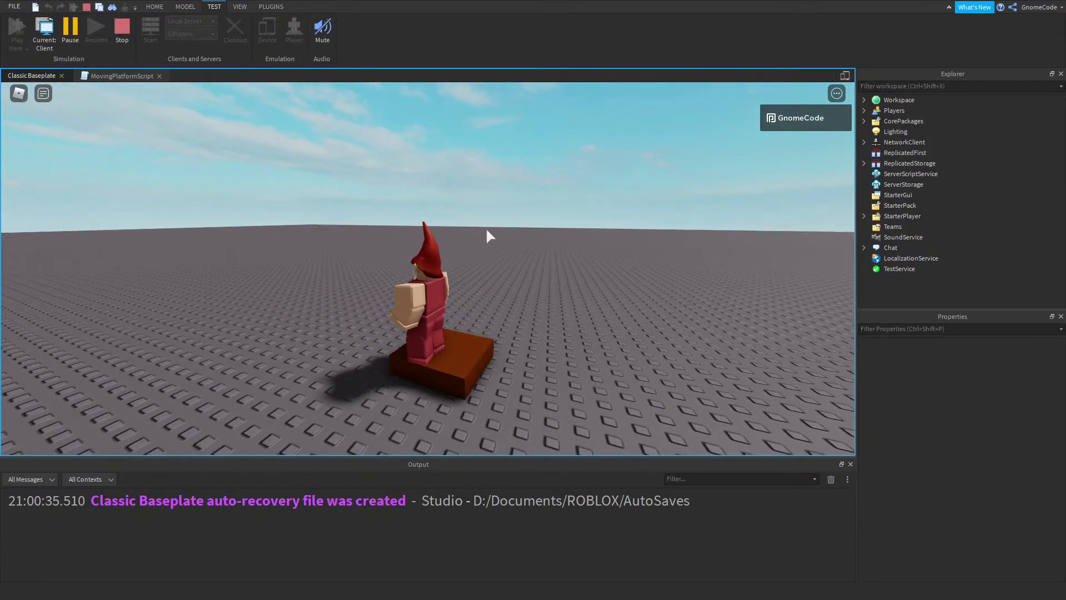
right_click_drag(492, 292, 492, 293)
key("space")
key("w")
scroll(492, 293, "down", 3)
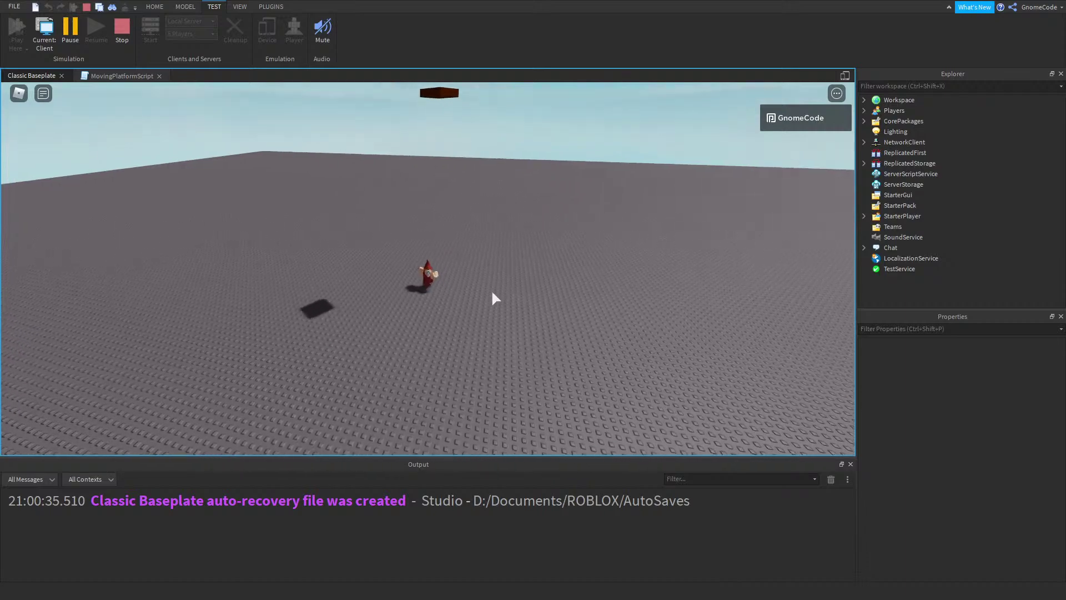
right_click_drag(492, 292, 492, 293)
scroll(491, 288, "up", 10)
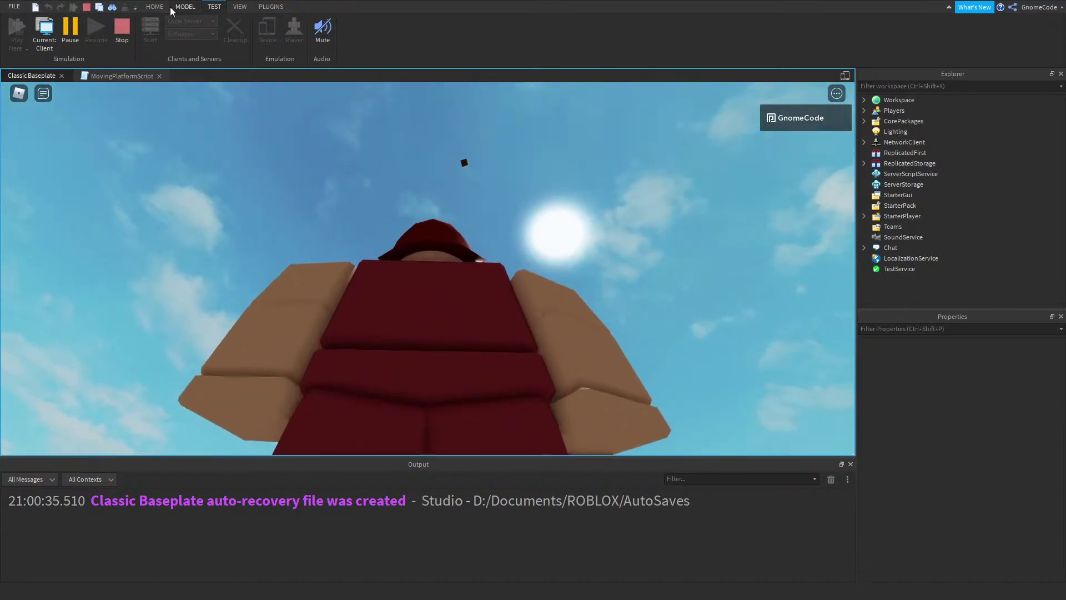
Inspect the X, Y and Z force components of the platform's BodyForce during the playtest, then stop it
left_click(184, 7)
left_click(461, 161)
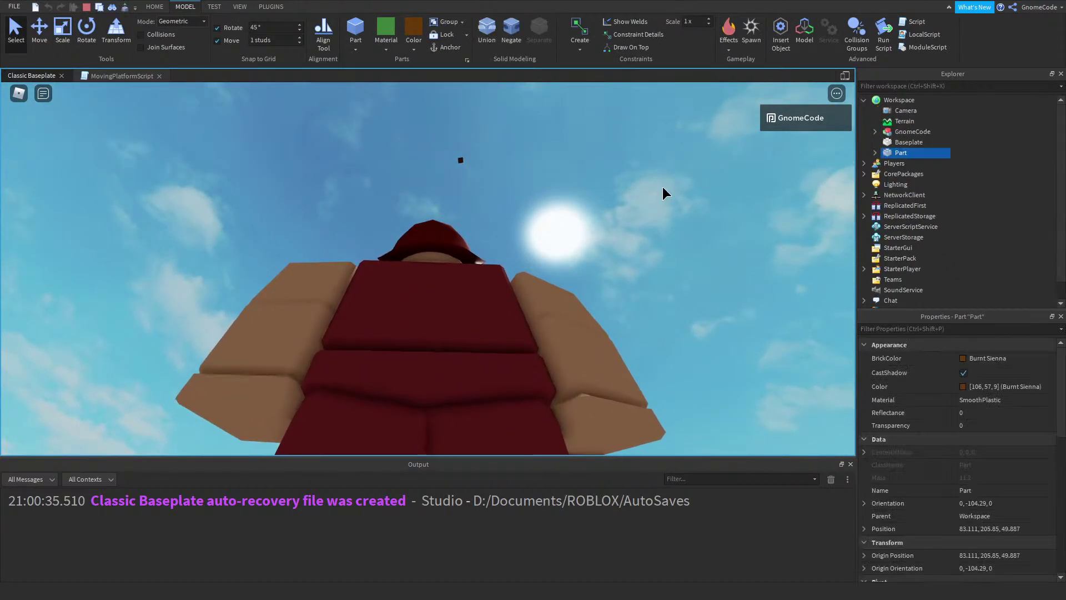
left_click(875, 152)
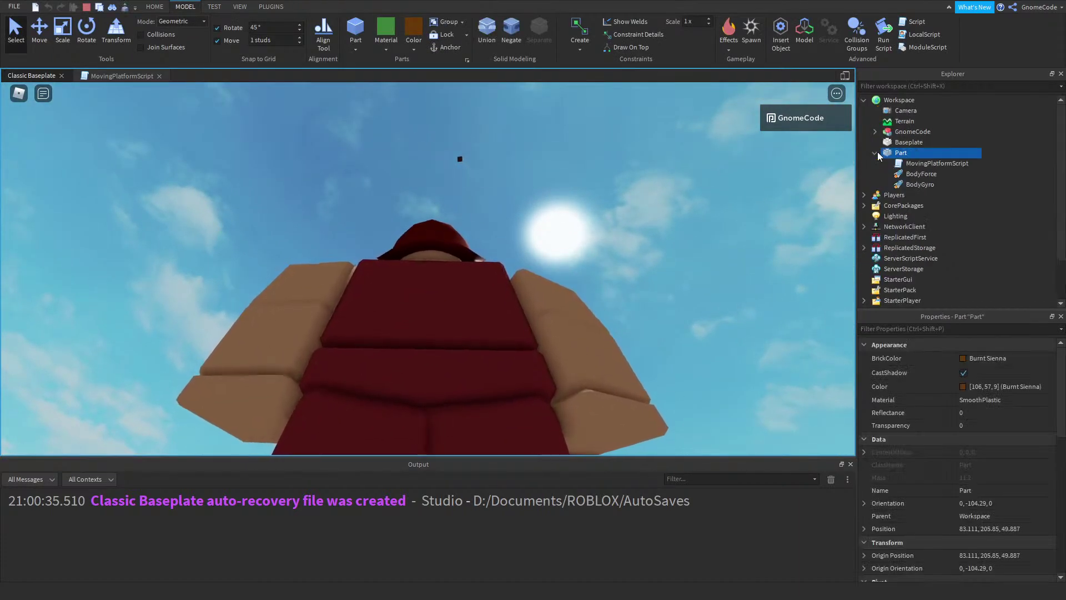
left_click(920, 174)
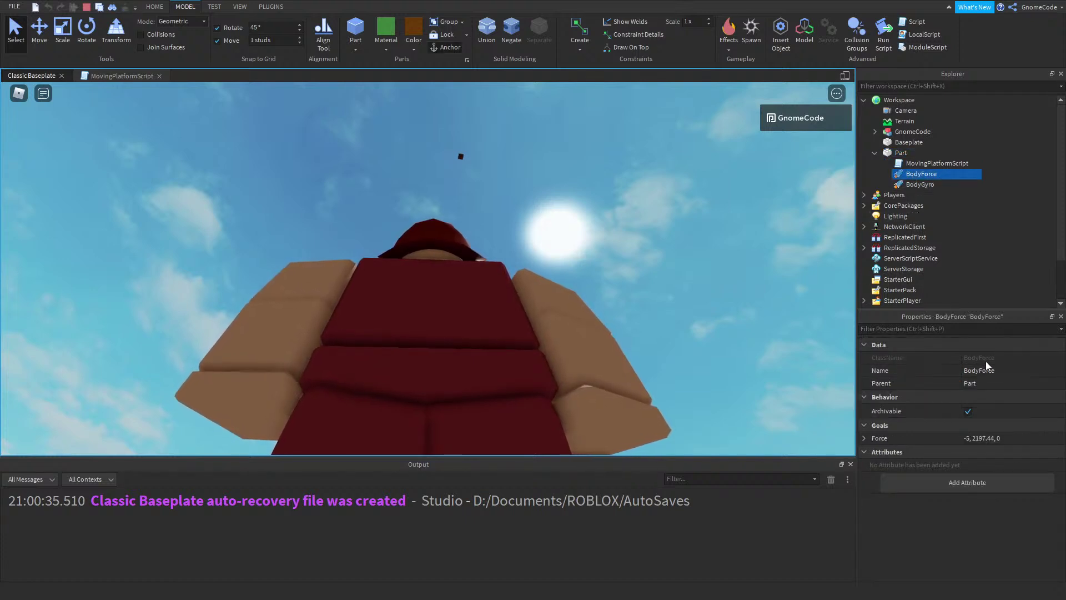
left_click(988, 438)
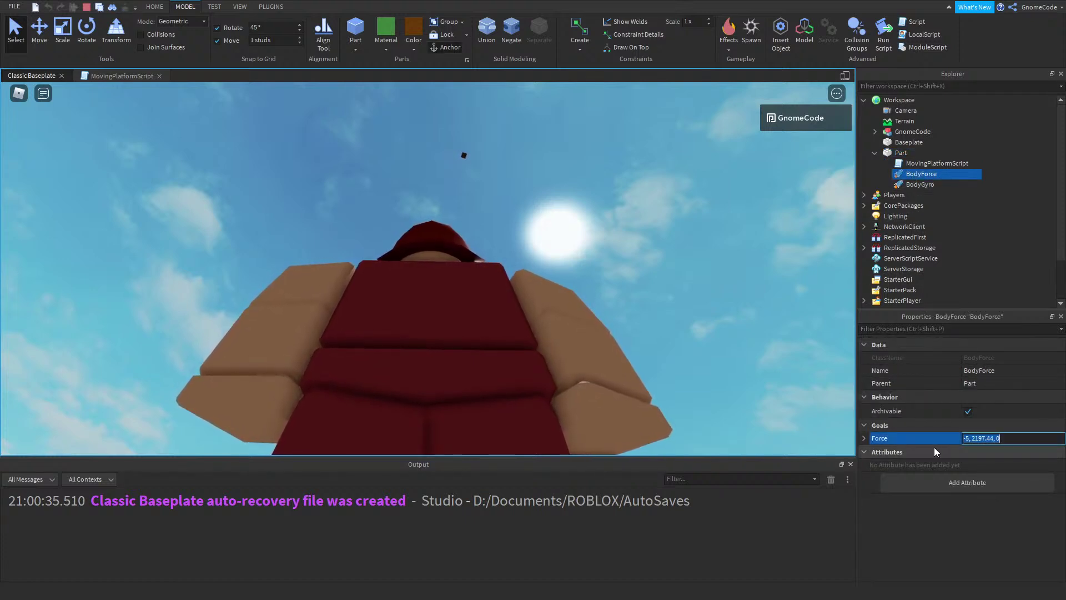
left_click(864, 439)
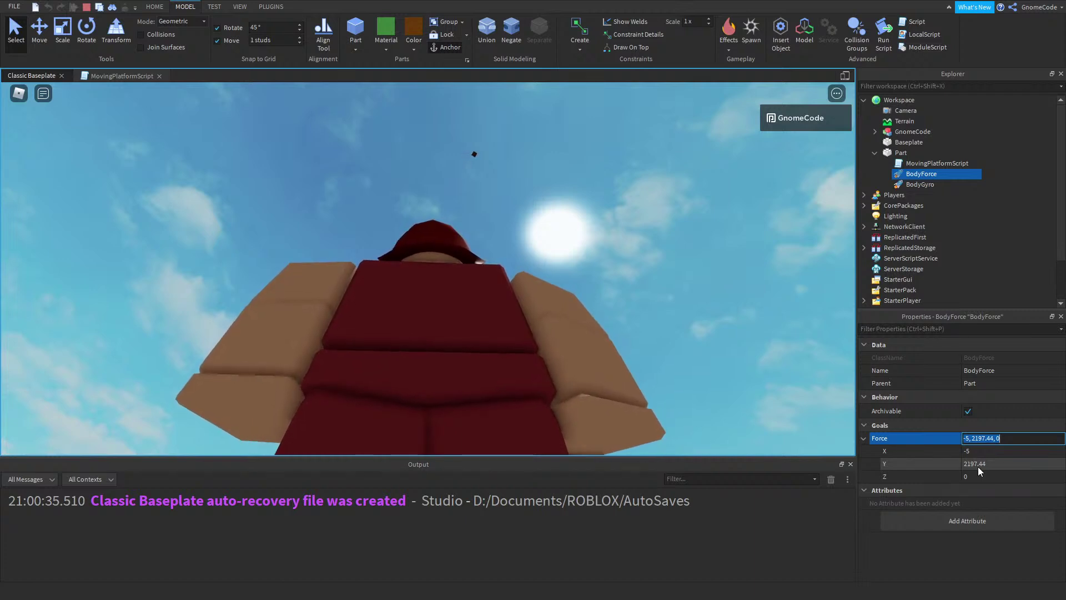
left_click(87, 7)
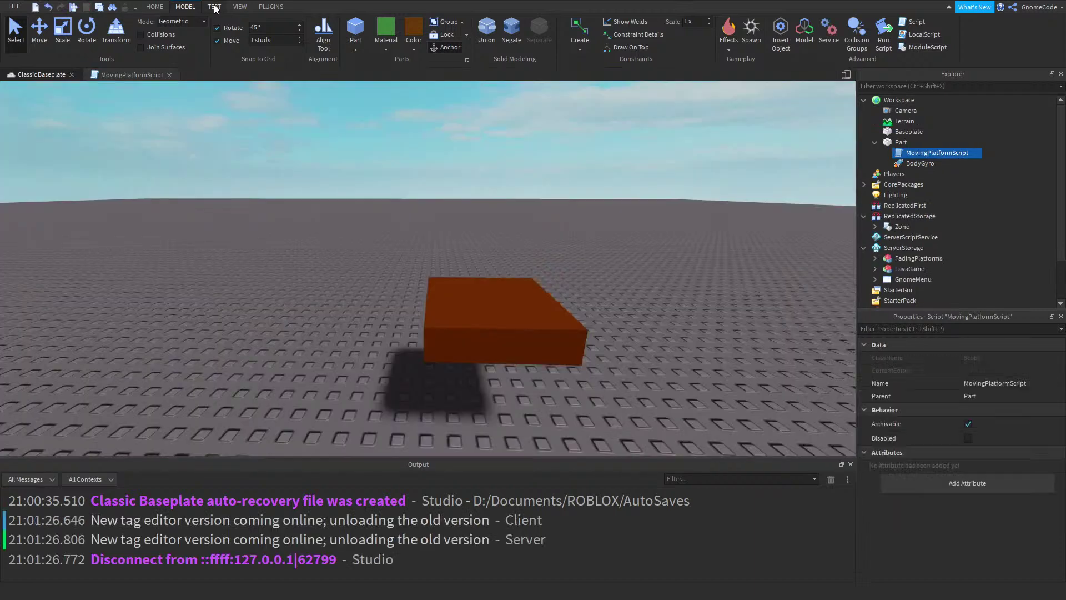
Run the simulation without a character, examine the platform's BodyForce properties and its motion, then stop
key("F8")
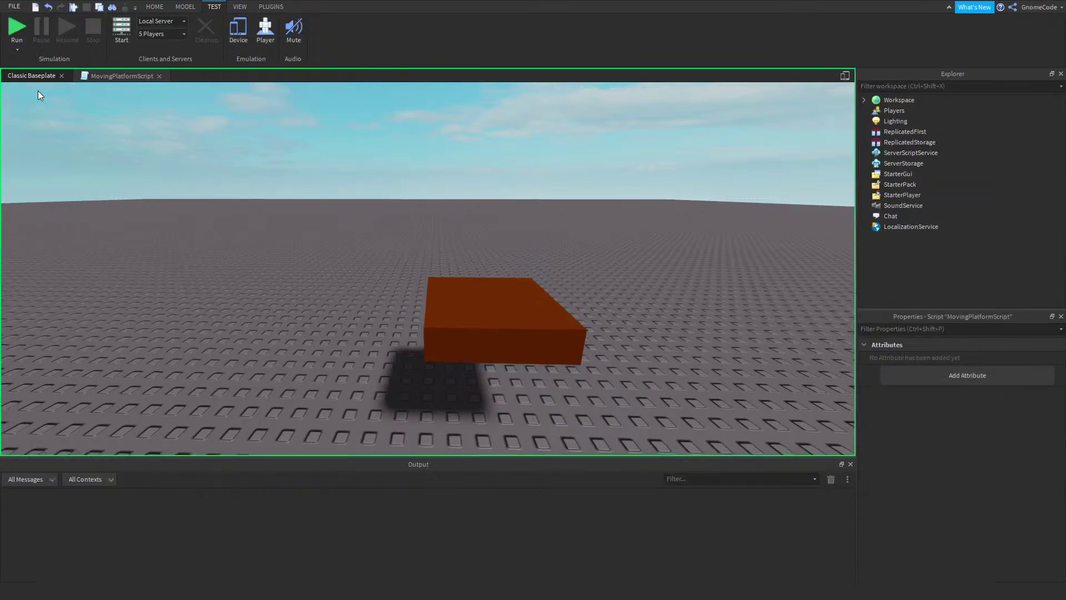
left_click(533, 295)
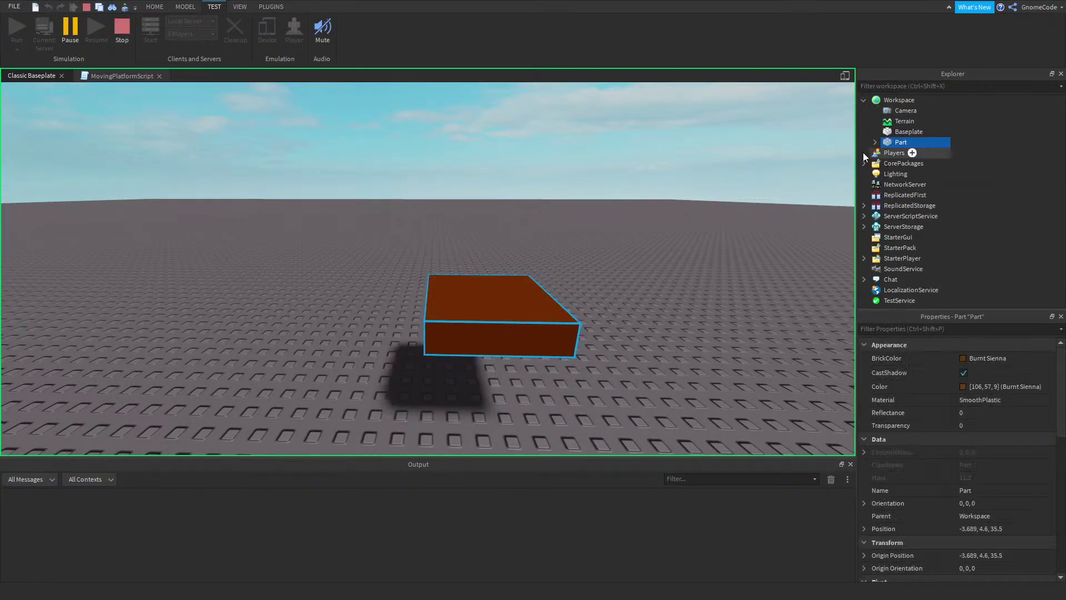
left_click(875, 143)
left_click(917, 164)
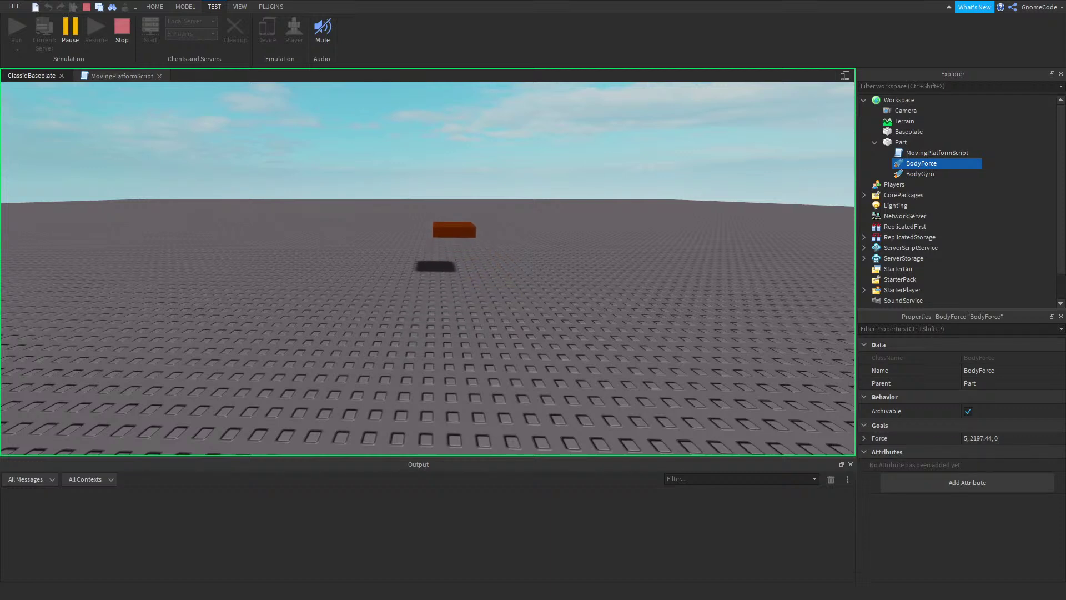
right_click_drag(632, 272, 632, 271)
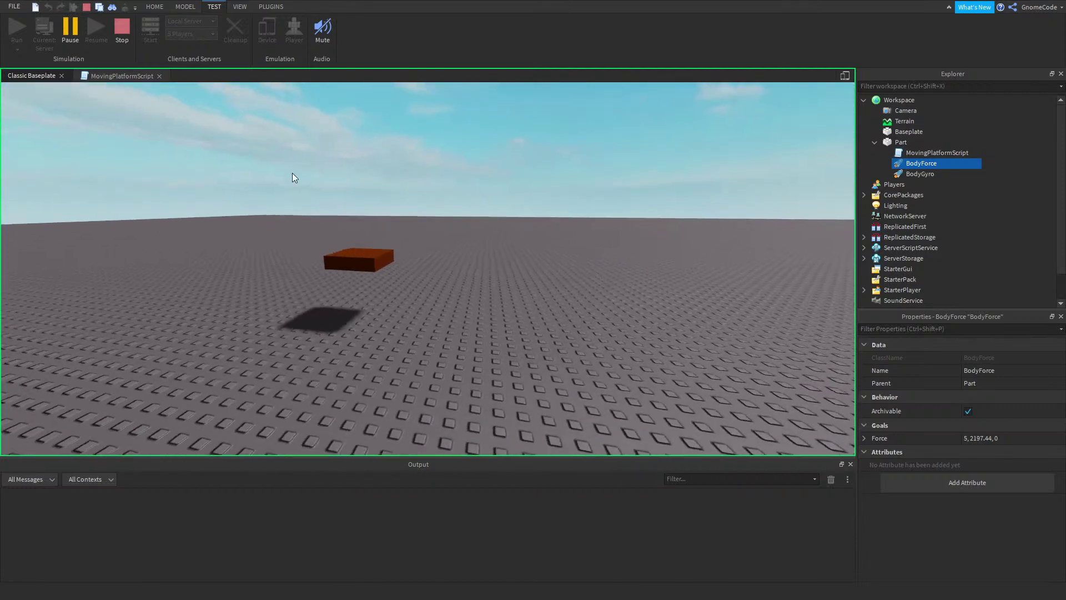
left_click(122, 32)
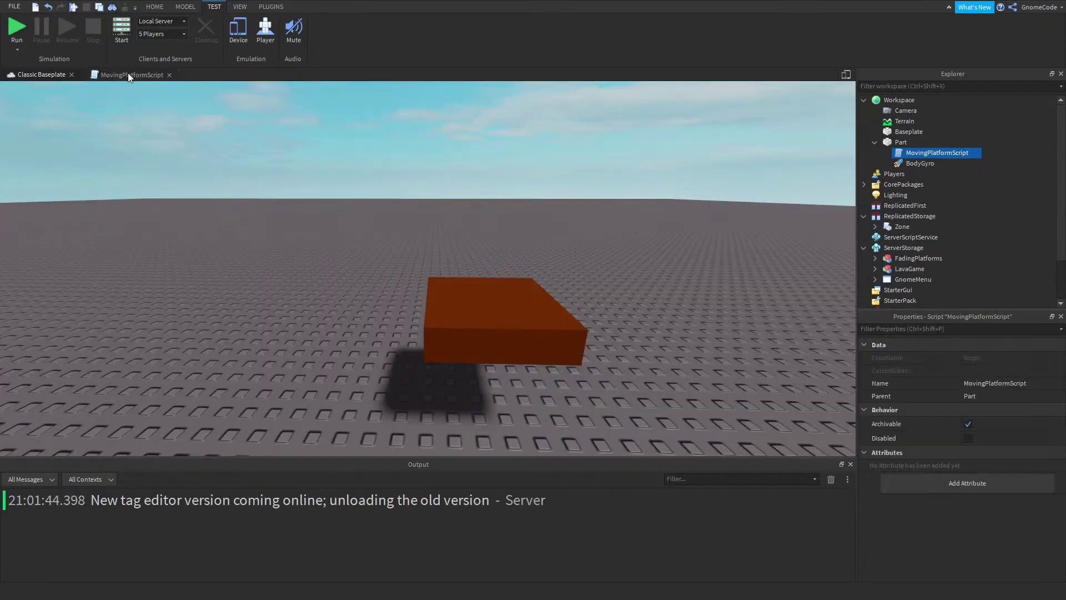
left_click(476, 316)
left_click(671, 282)
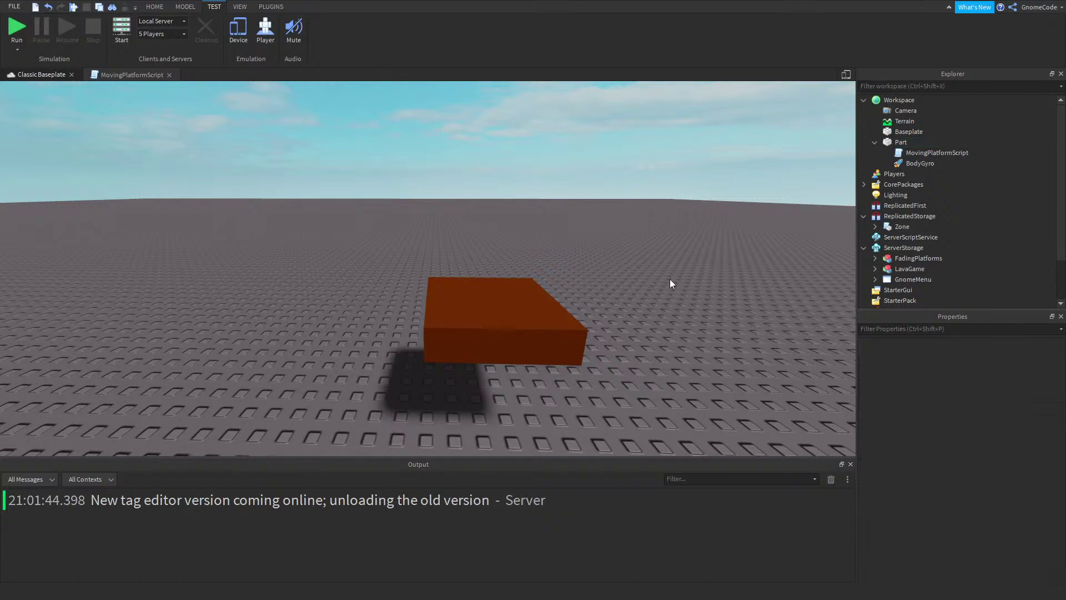
left_click(460, 345)
left_click(564, 235)
left_click(488, 305)
left_click(573, 273)
right_click_drag(573, 273, 573, 274)
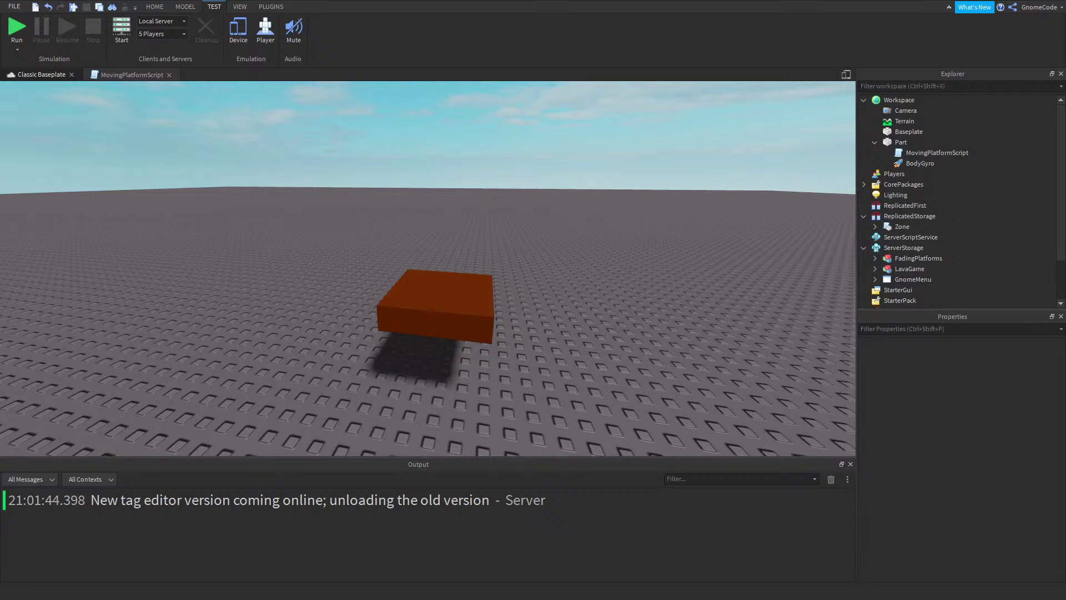
Review the MovingPlatformScript code, then return to the scene and select the platform part
left_click(138, 76)
scroll(33, 111, "up", 3)
left_click(39, 74)
left_click(452, 302)
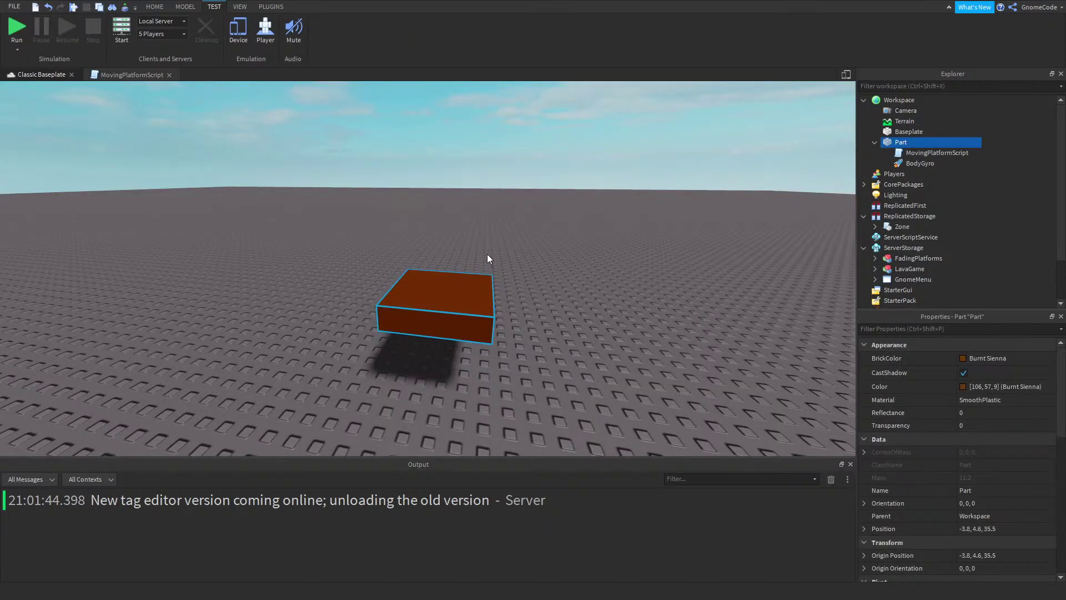
Examine the floating platform part in the scene from several angles and distances
key("f")
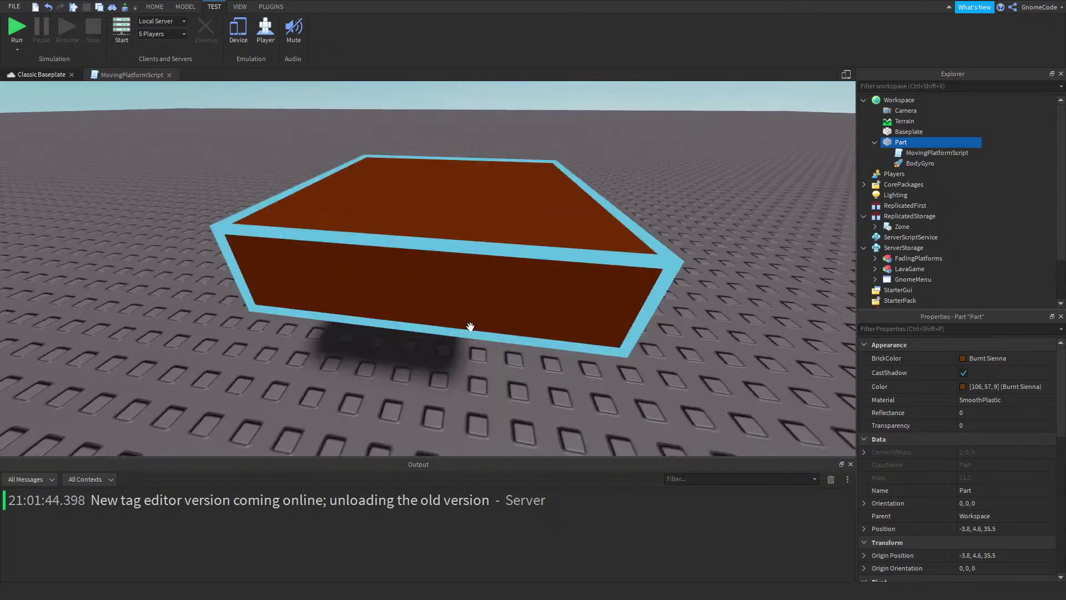
right_click_drag(471, 328, 470, 327)
scroll(471, 328, "down", 5)
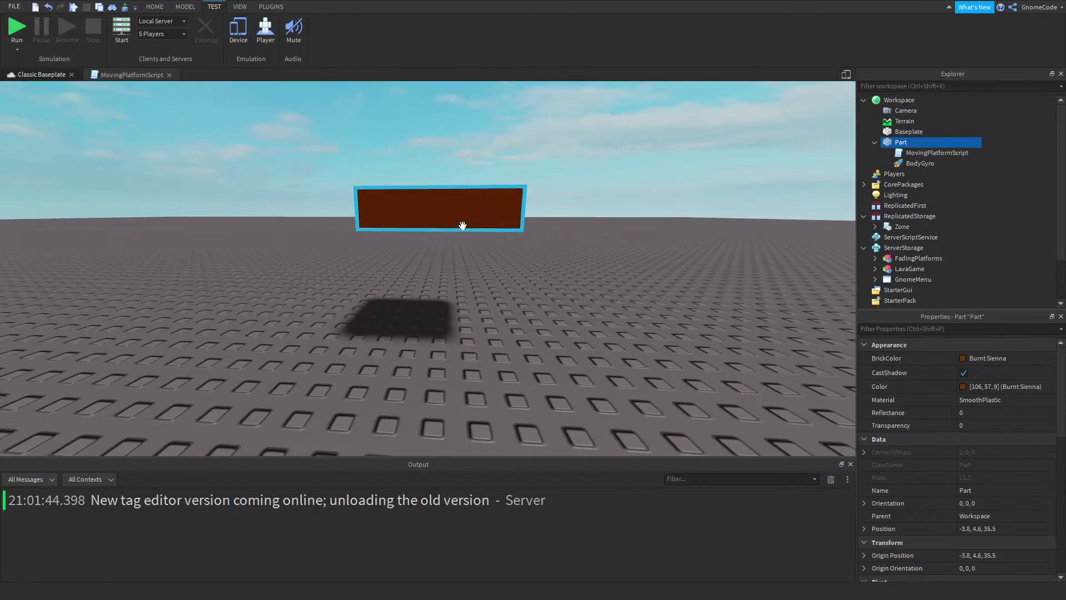
left_click(462, 322)
right_click_drag(465, 298, 465, 298)
scroll(466, 298, "up", 4)
scroll(466, 298, "down", 4)
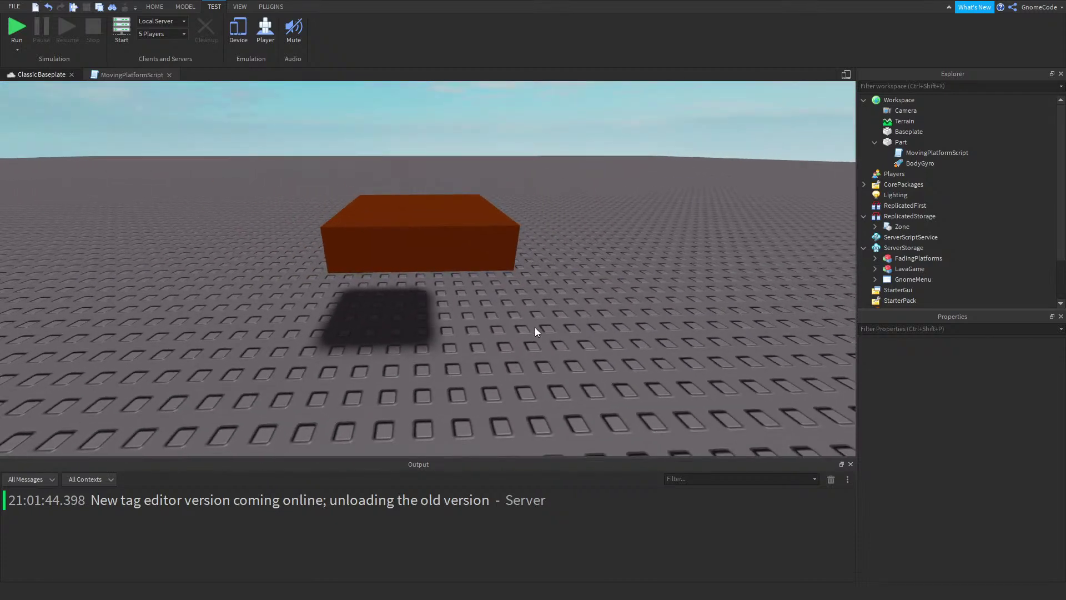
scroll(535, 325, "down", 3)
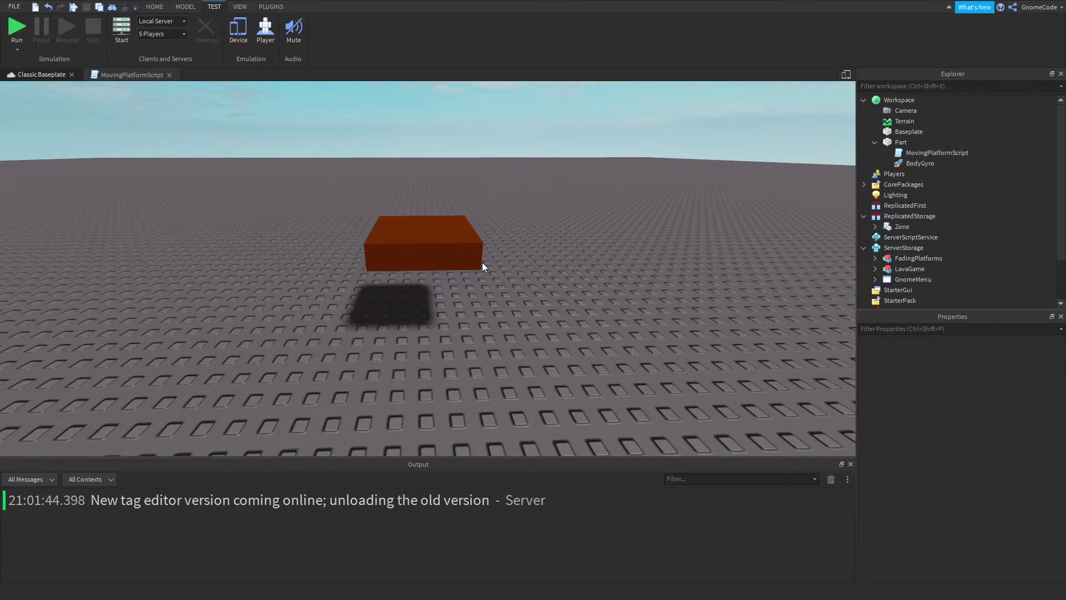
key("s")
right_click_drag(495, 262, 494, 262)
key("w")
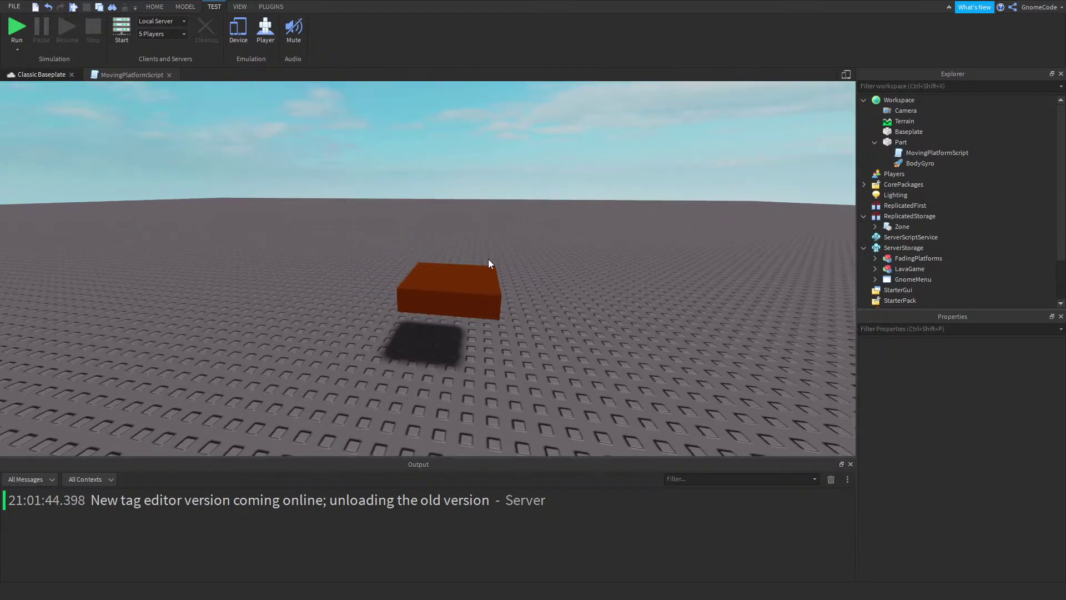
left_click(444, 271)
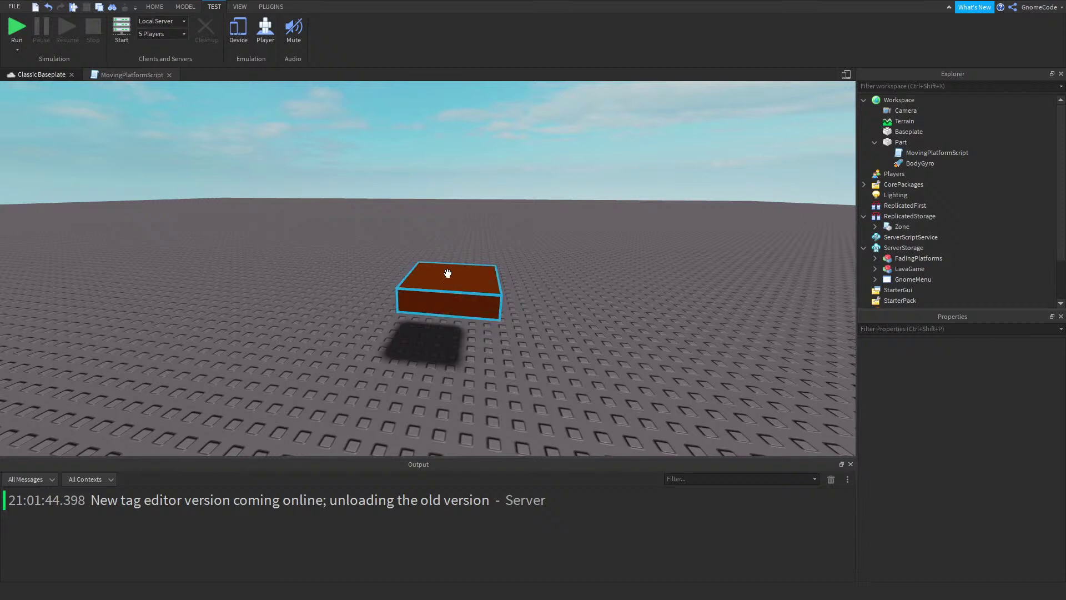
Check the BodyForce creation line in MovingPlatformScript and insert a BodyVelocity object into the platform part
double_click(938, 153)
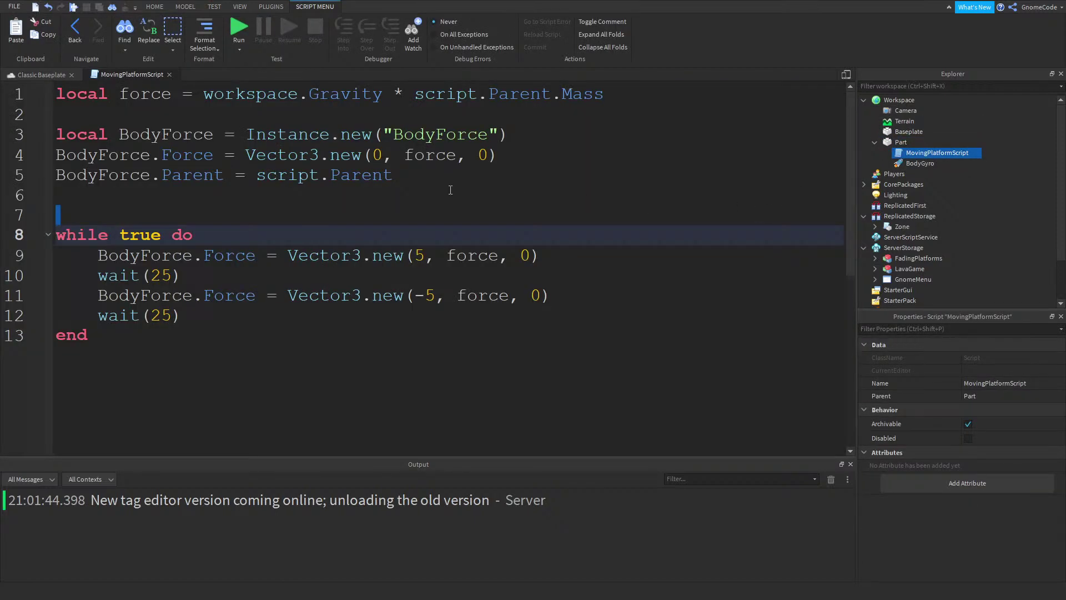
double_click(453, 135)
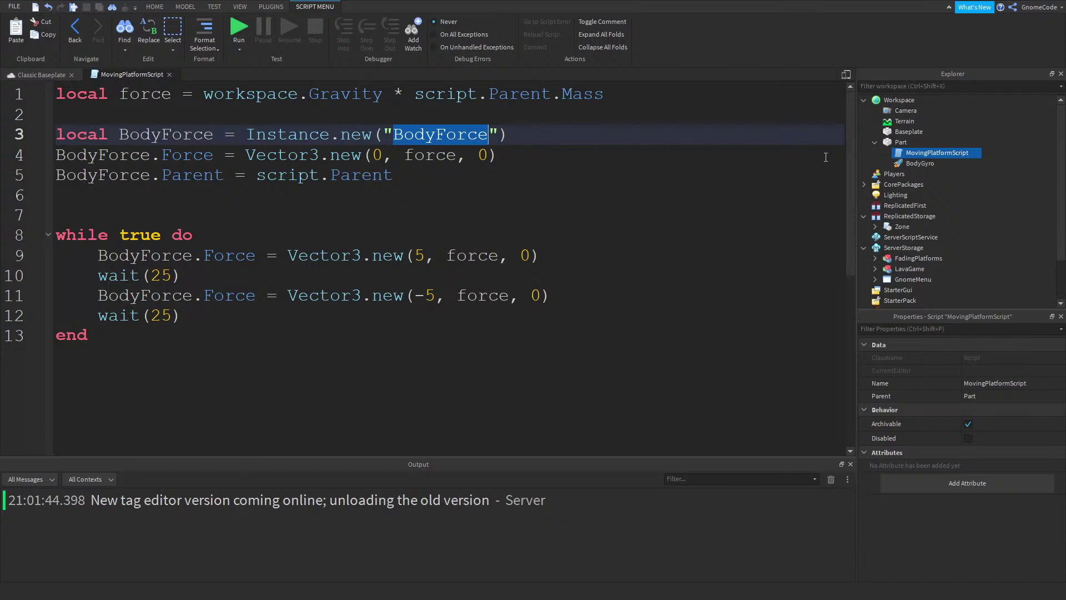
left_click(914, 143)
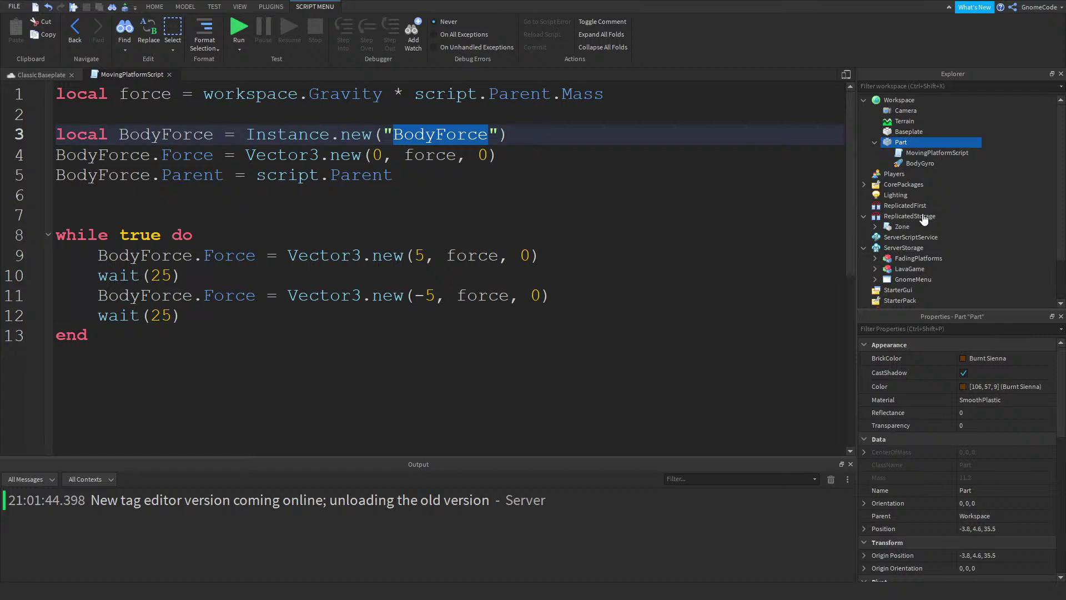
left_click(906, 245)
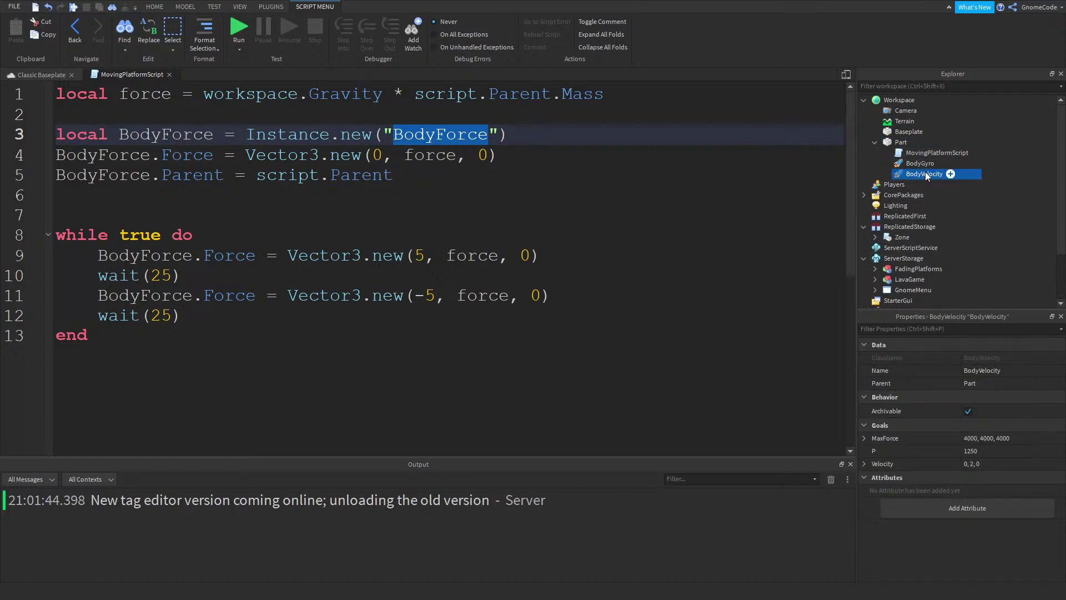
Examine the Velocity, MaxForce and P properties of the new BodyVelocity
left_click(883, 464)
left_click(864, 465)
left_click(863, 464)
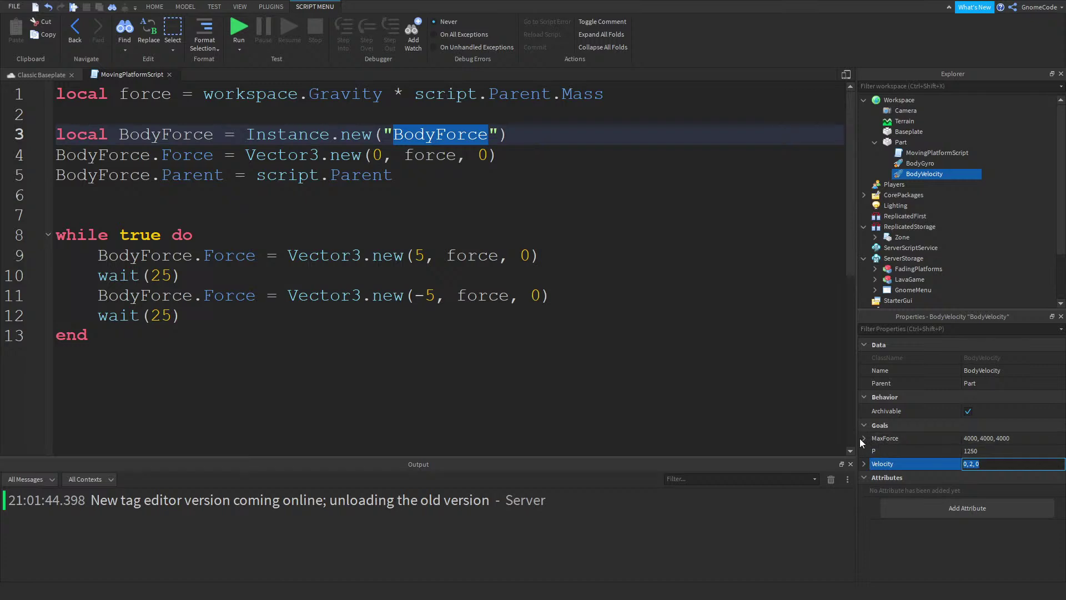
left_click(865, 438)
left_click(867, 438)
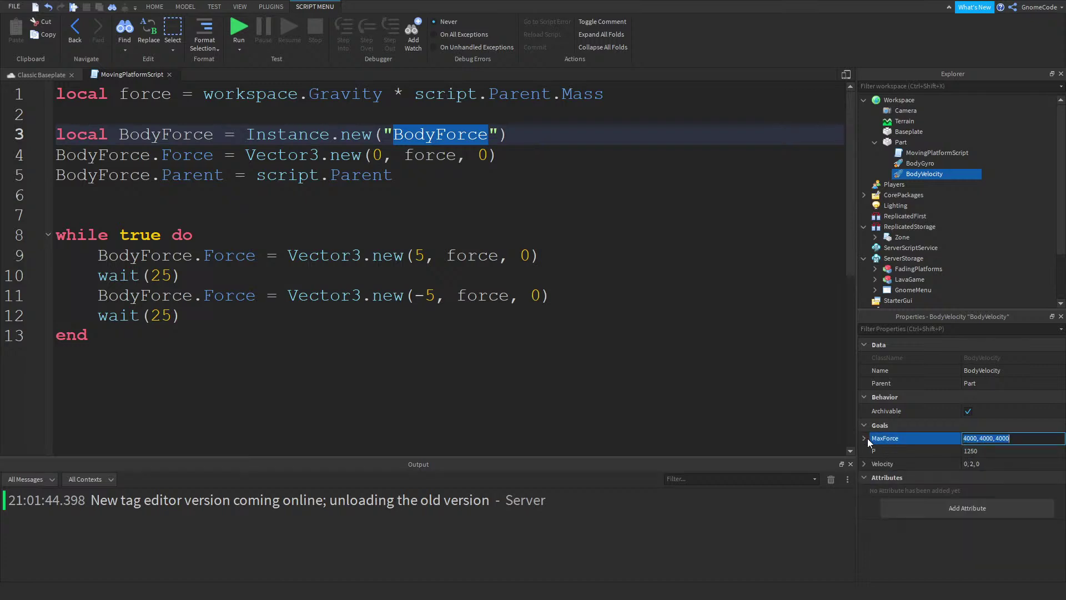
left_click(869, 451)
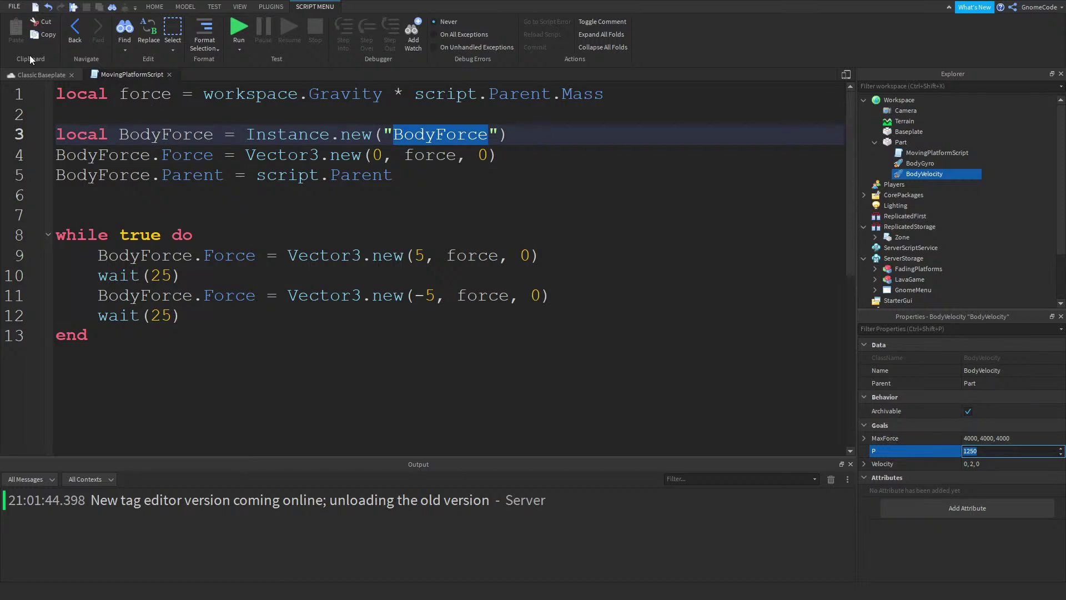
Return to the scene and disable MovingPlatformScript
left_click(54, 75)
left_click(926, 155)
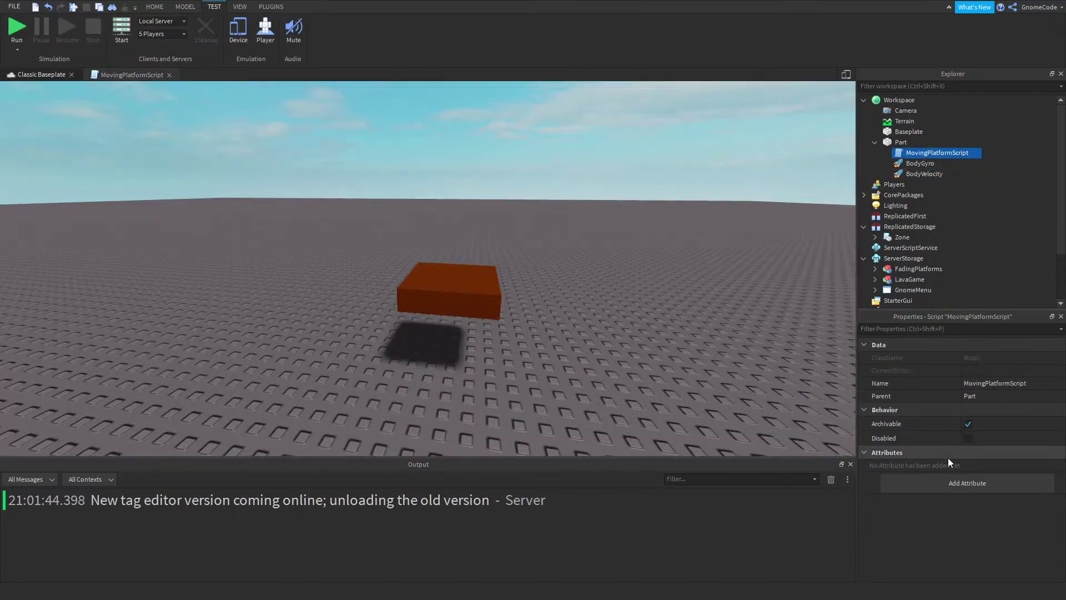
left_click(968, 438)
Run the simulation with only the body movers active, watch the platform's motion, and stop it
left_click(939, 174)
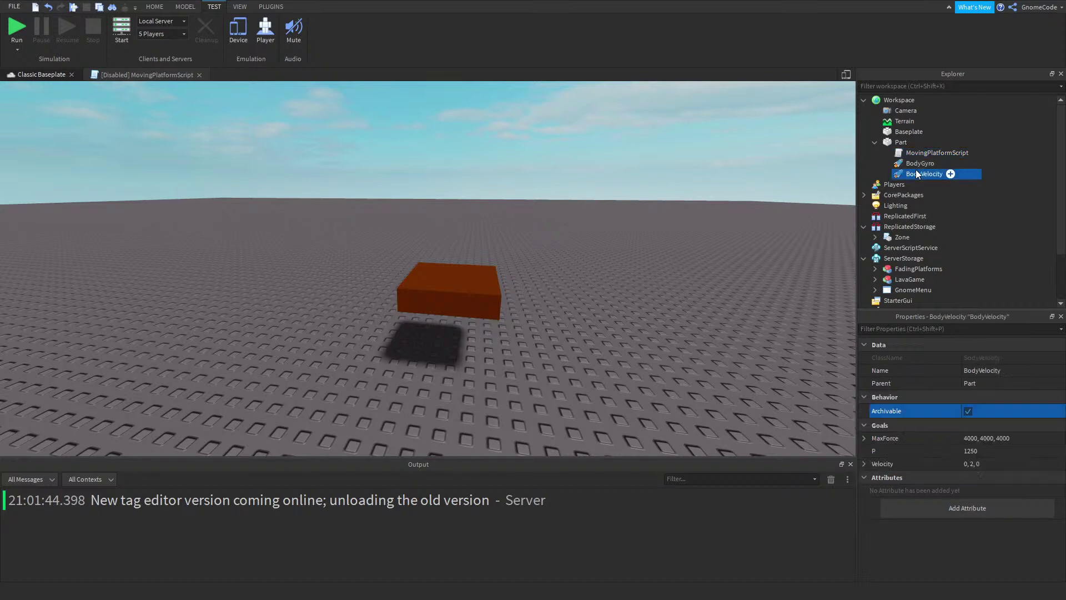
left_click(17, 23)
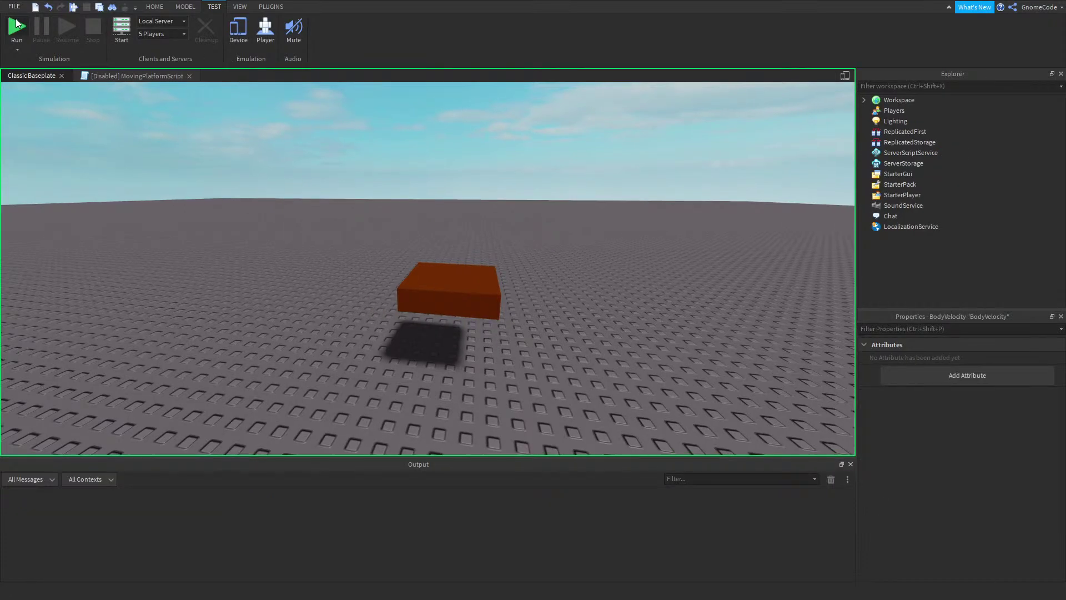
left_click(445, 222)
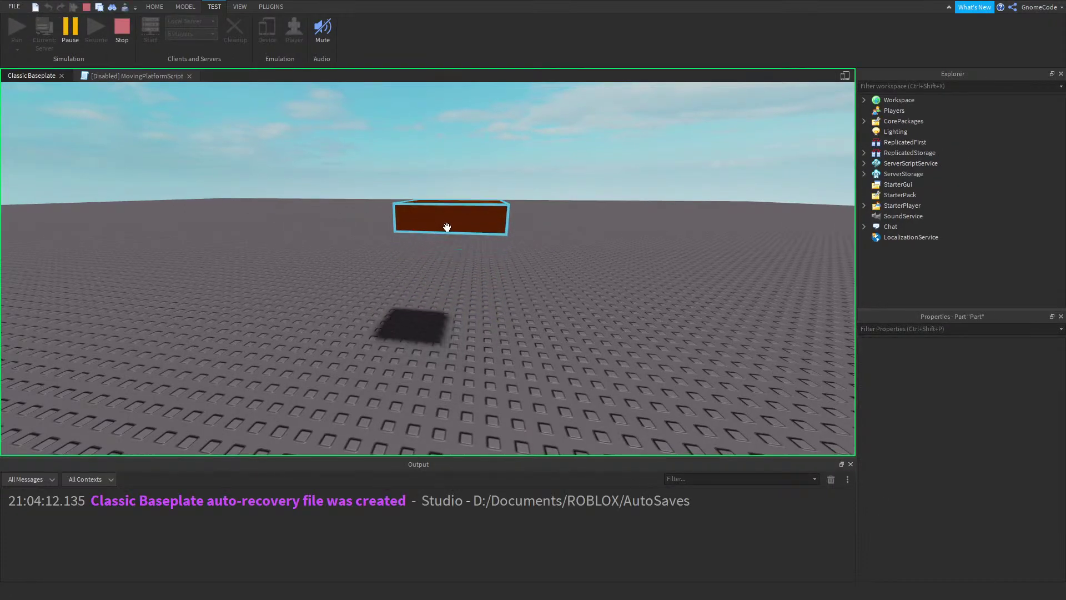
key("f")
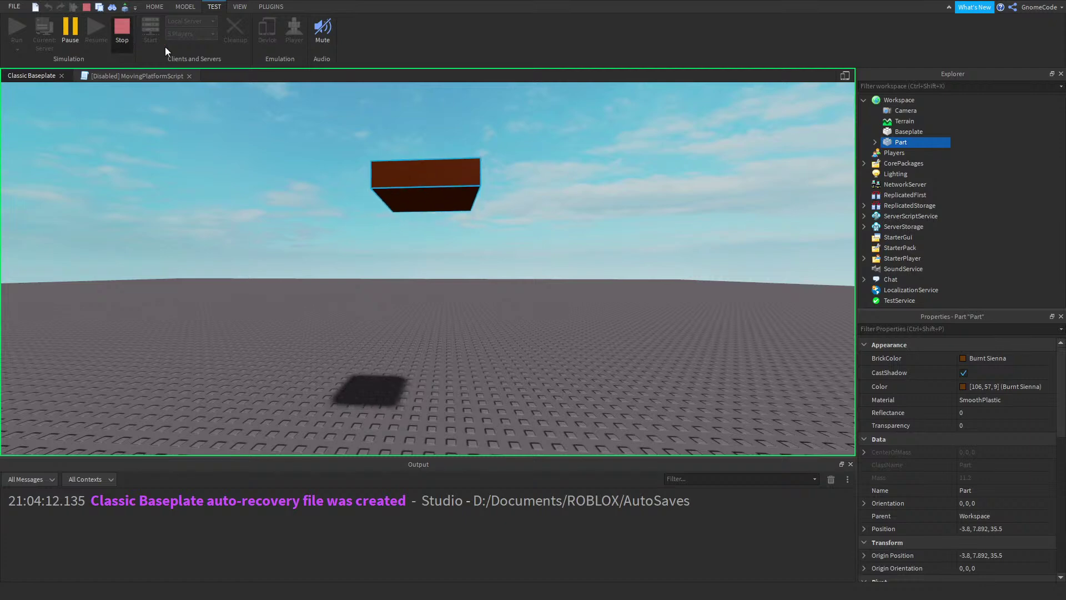
left_click(130, 36)
In MovingPlatformScript, add a line below the force variable setting script.Parent.BodyVelocity.MaxForce to Vector3.new(0,force, 0)
left_click(998, 439)
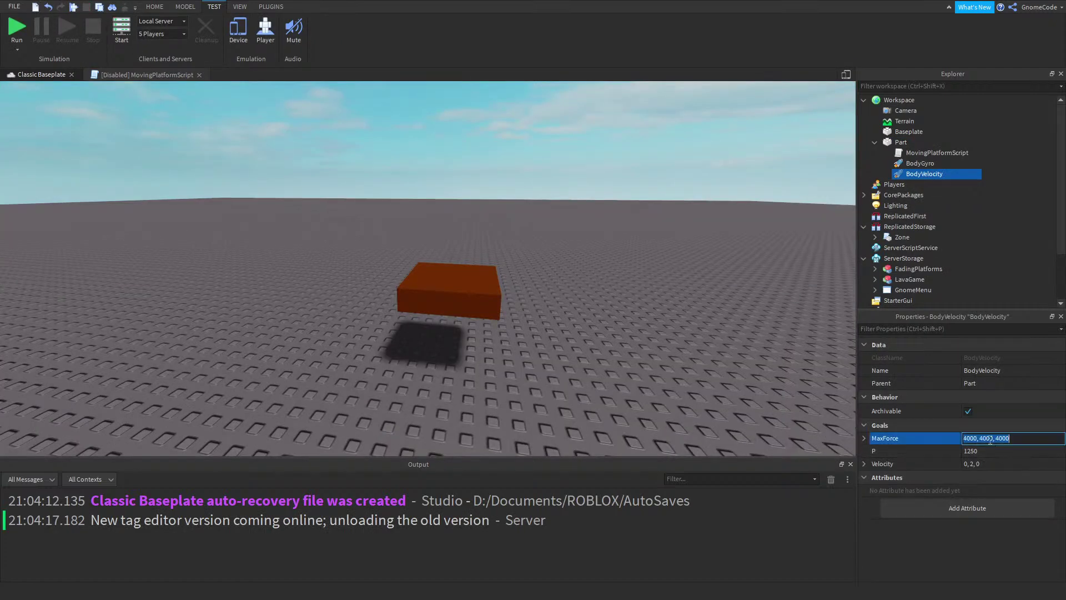
double_click(922, 153)
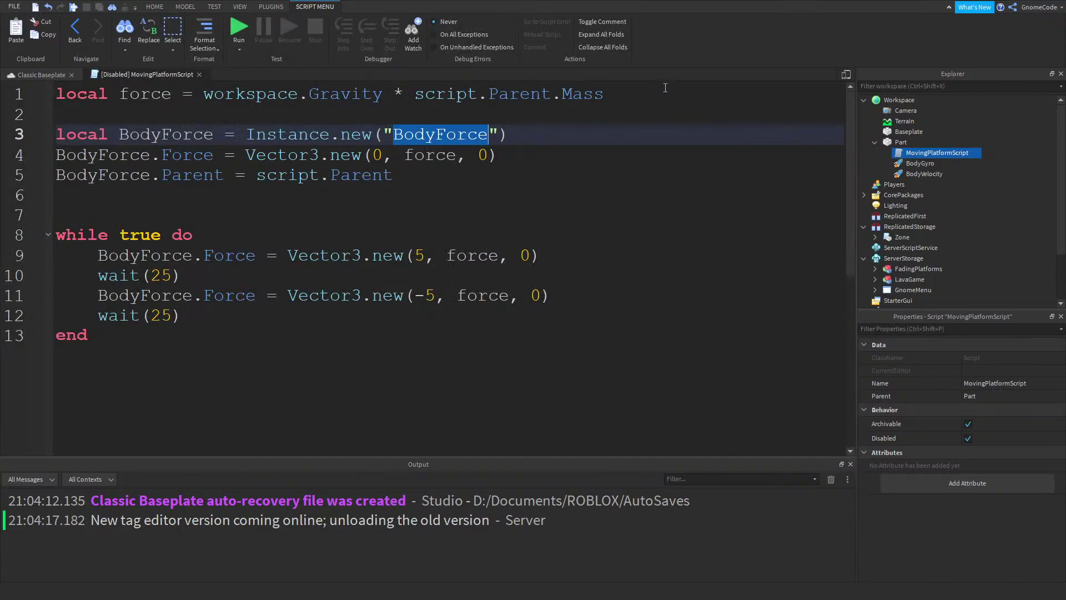
left_click(660, 89)
key("Return")
key("Return")
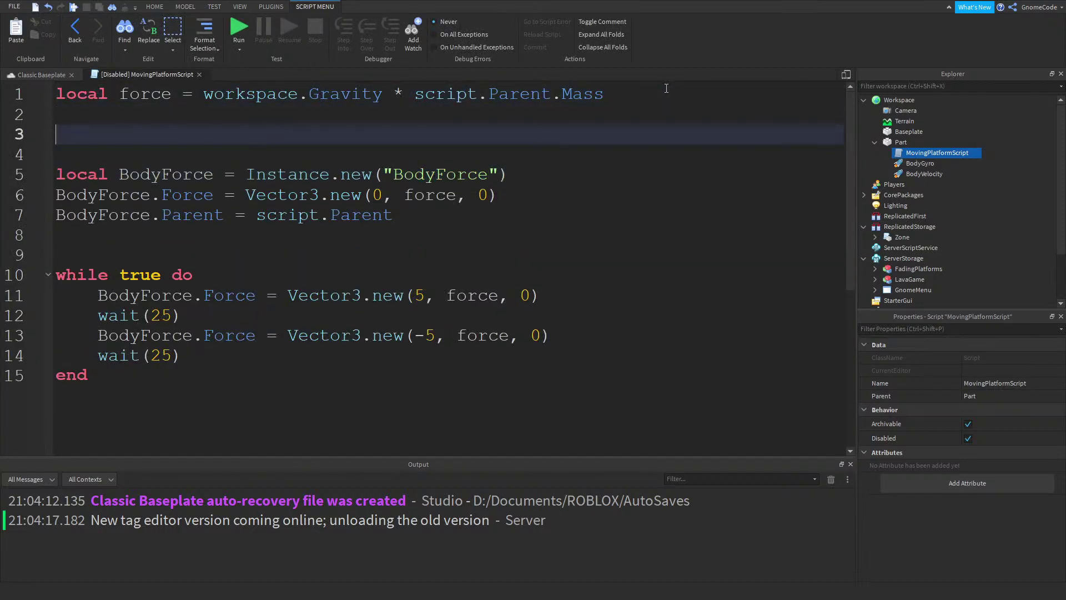
type("script.Parent.B")
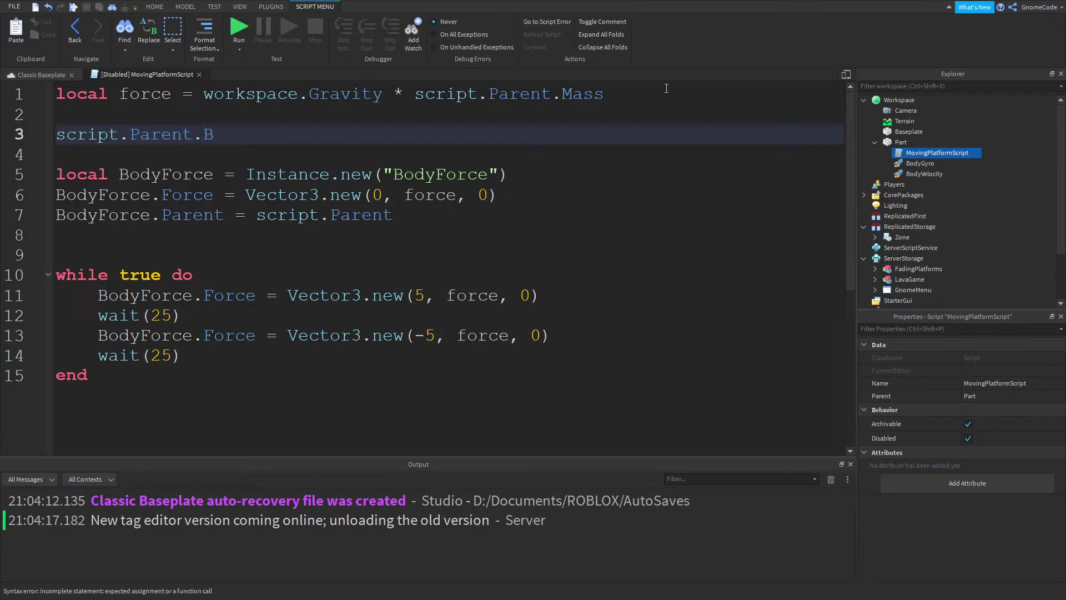
type("odyVelocity")
type(".M")
key("Tab")
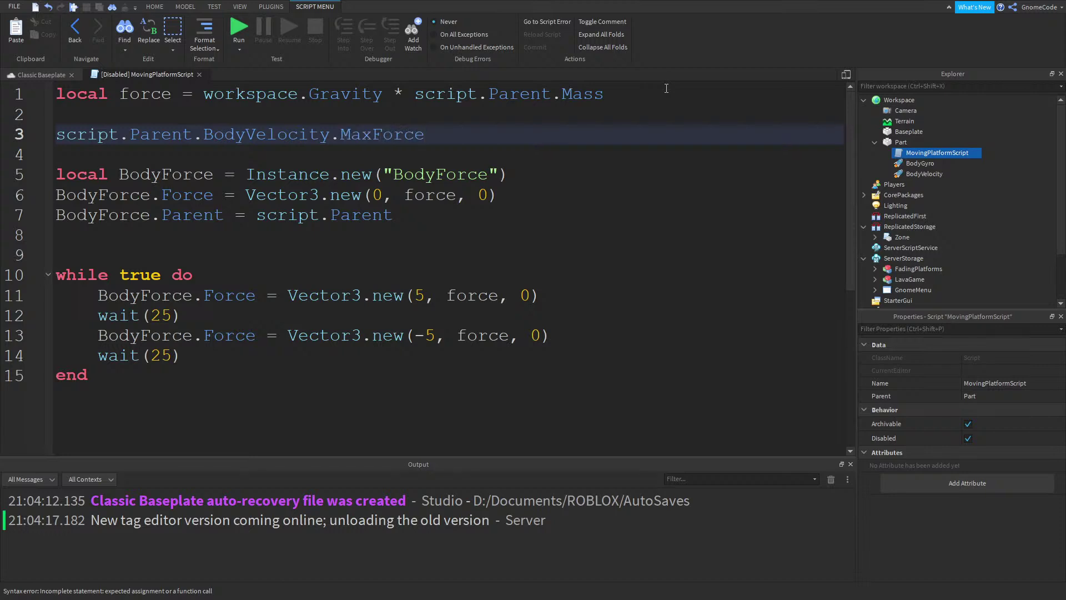
type("= Vector3.new(")
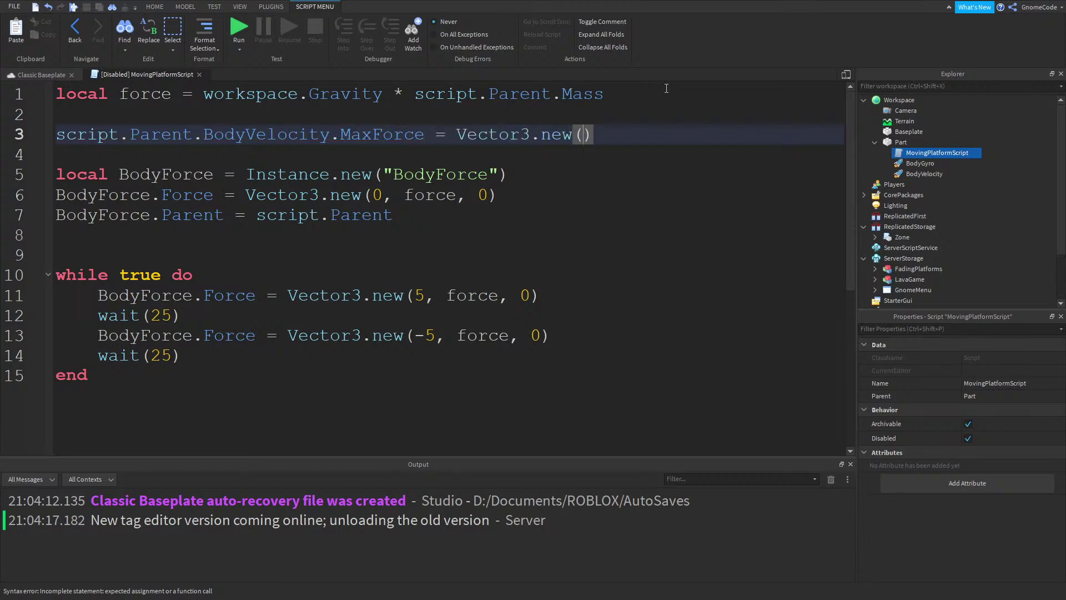
type("0,force")
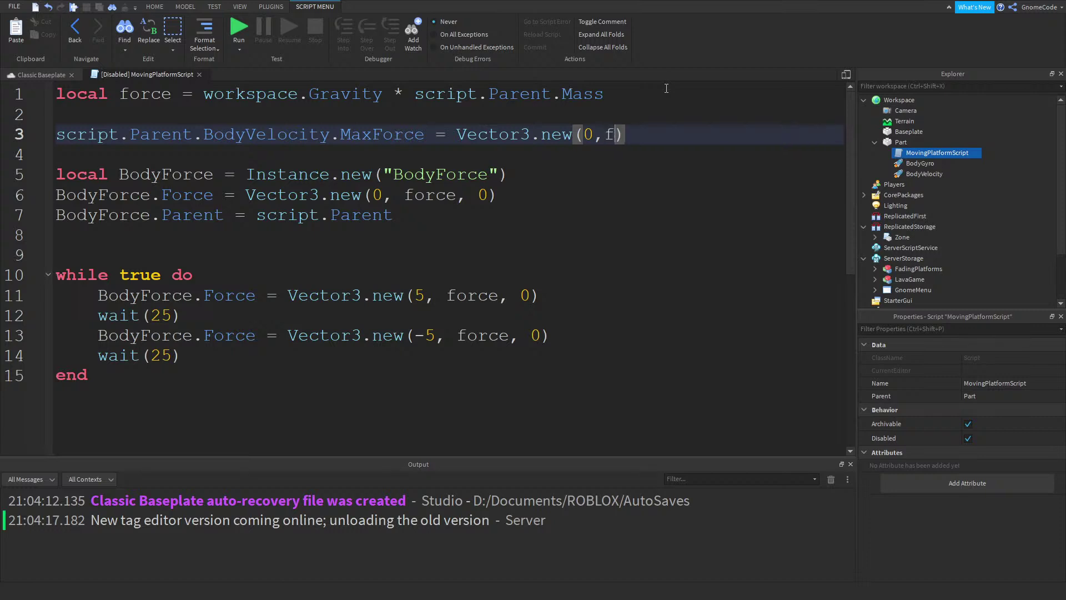
type(", 0")
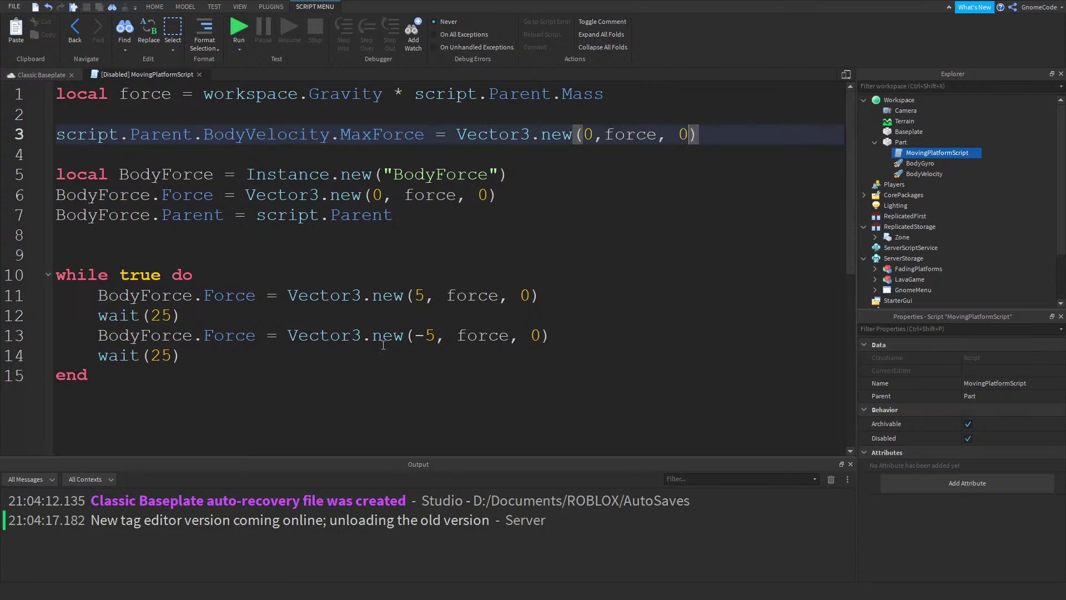
Comment out the BodyForce setup and the while loop with a --[[ ]] block comment
left_click(147, 381)
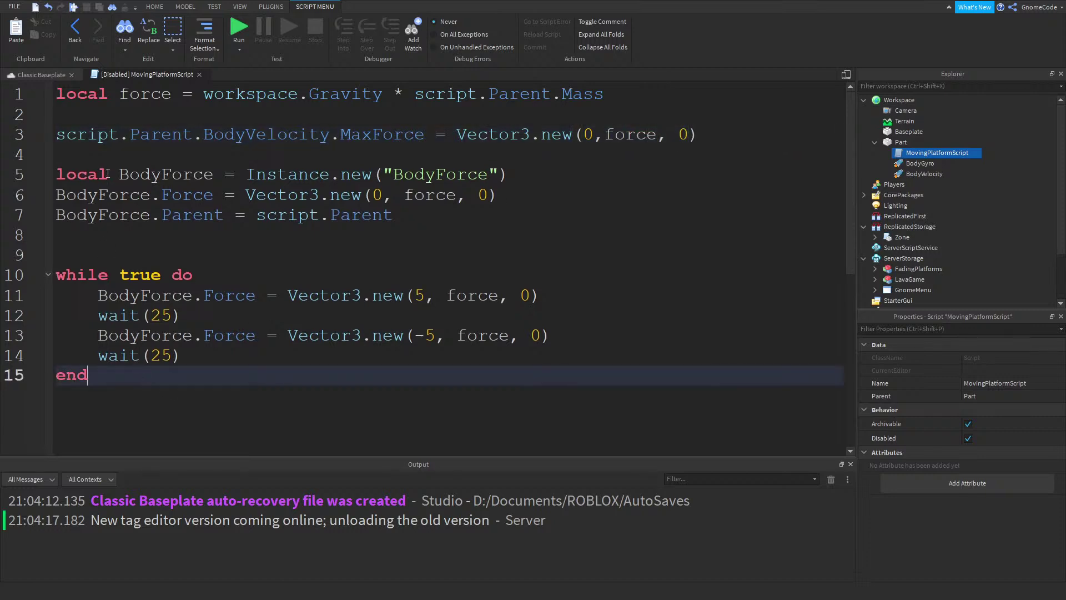
left_click(105, 155)
type("--[[")
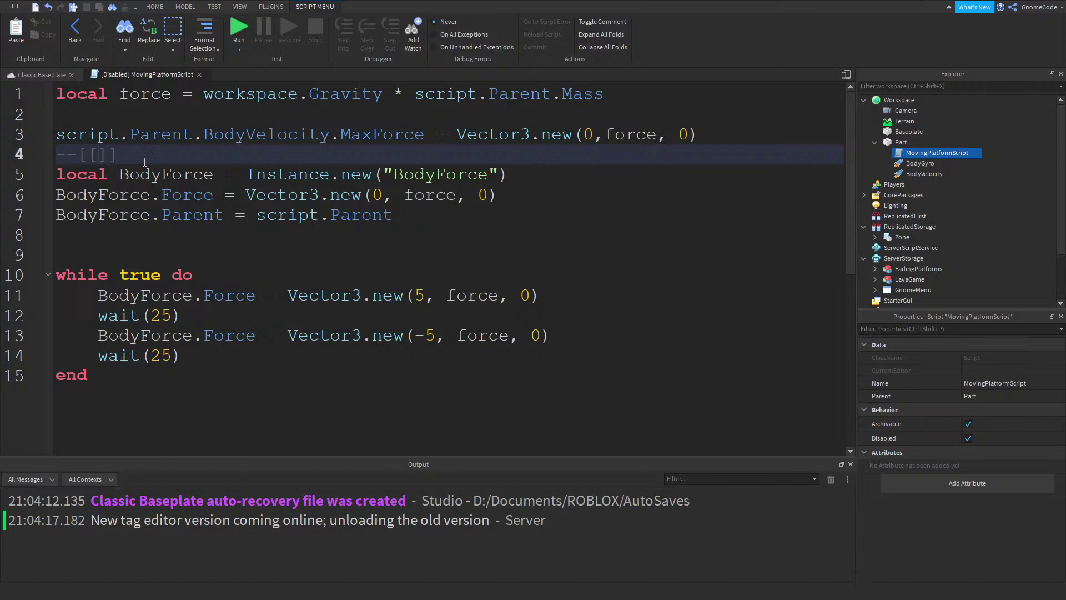
key("End")
key("BackSpace")
key("BackSpace")
key("ctrl+End")
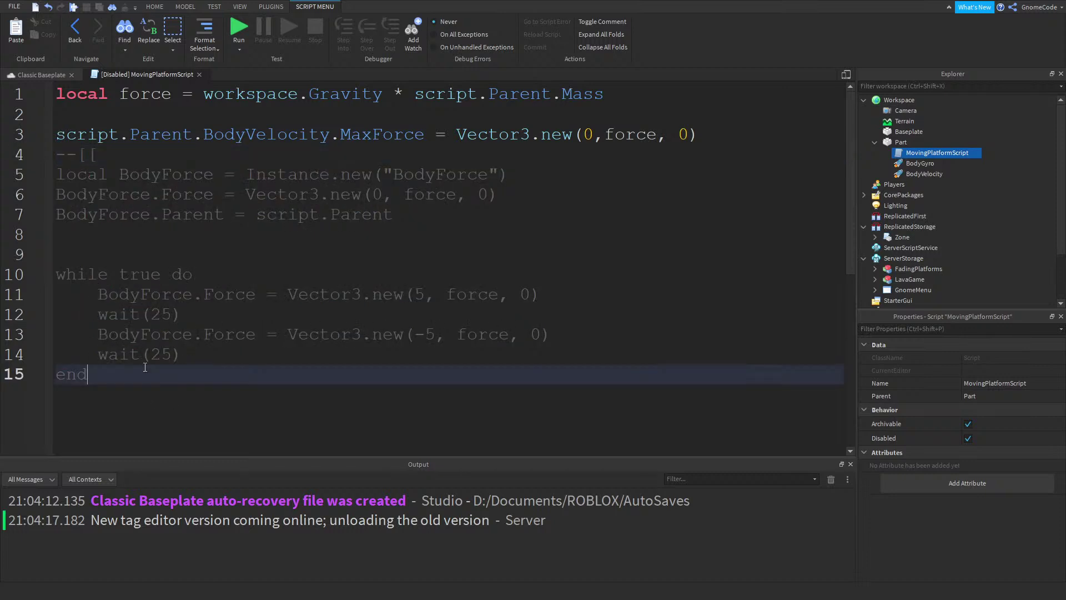
type("]]")
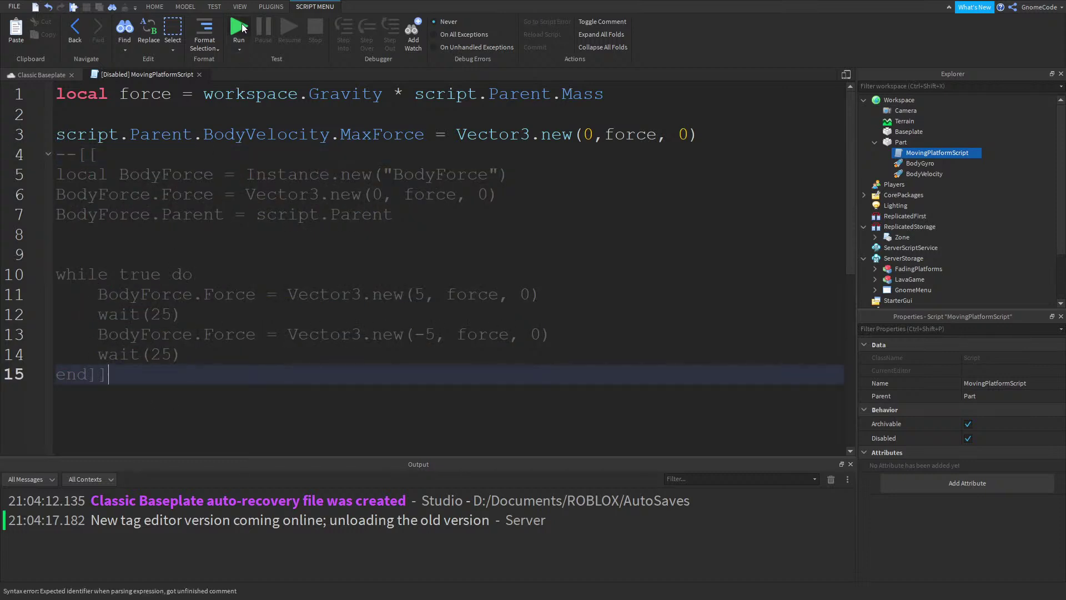
Run the simulation, watch the platform move, and inspect the X, Y and Z components of its BodyVelocity's MaxForce
left_click(243, 28)
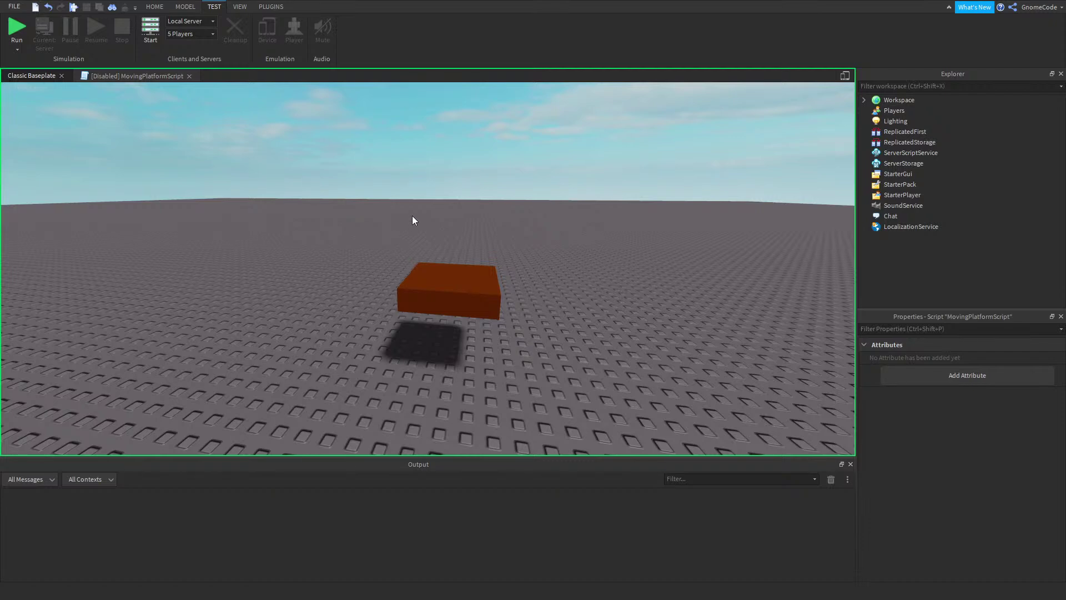
left_click(470, 236)
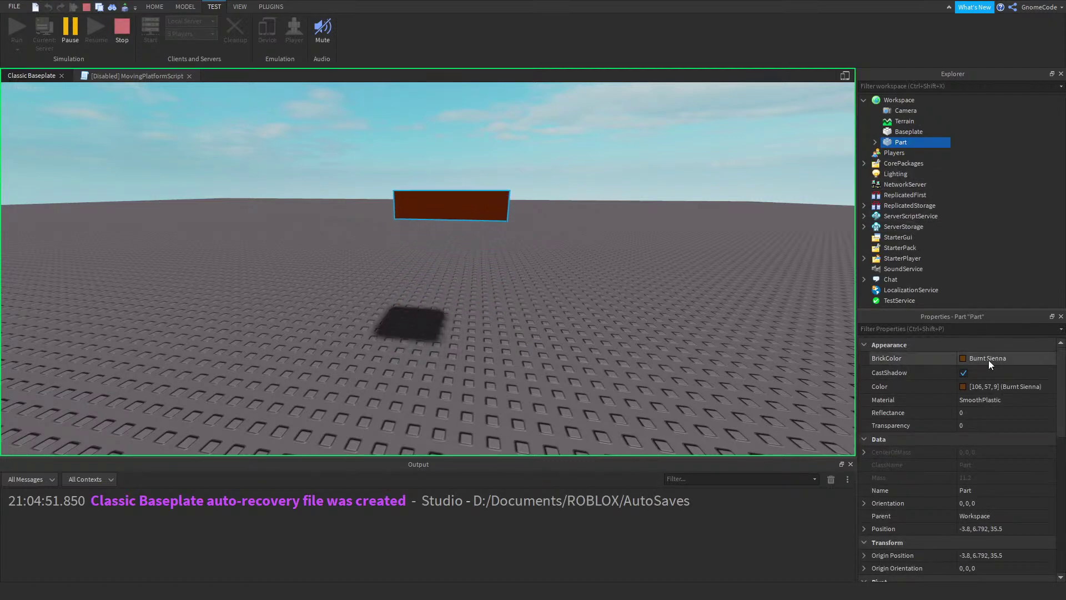
scroll(994, 400, "down", 5)
left_click(875, 142)
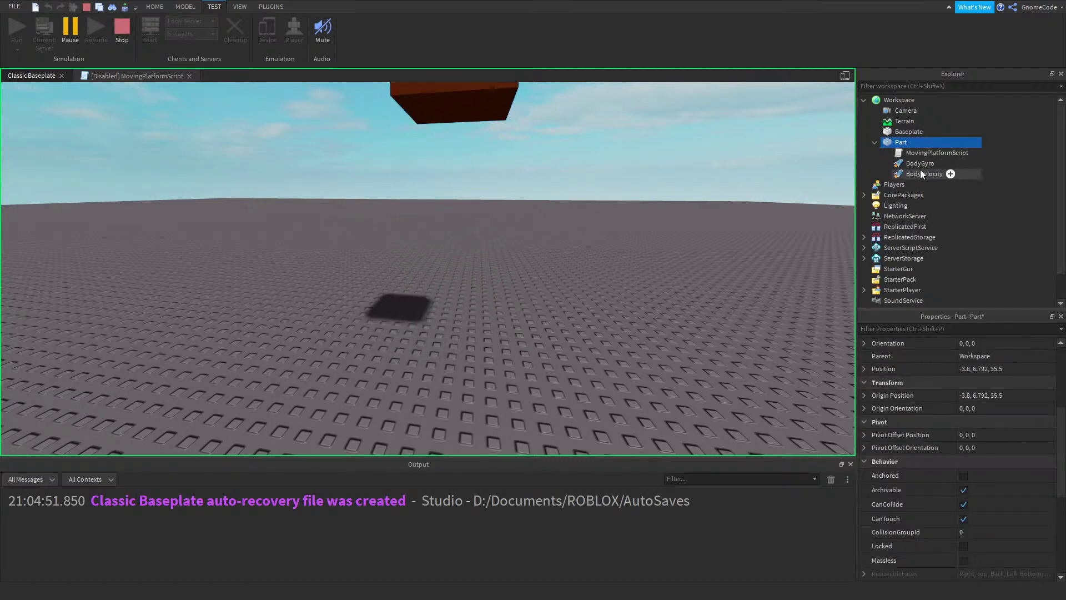
left_click(922, 173)
right_click_drag(715, 361, 716, 361)
key("w")
left_click(921, 163)
left_click(926, 174)
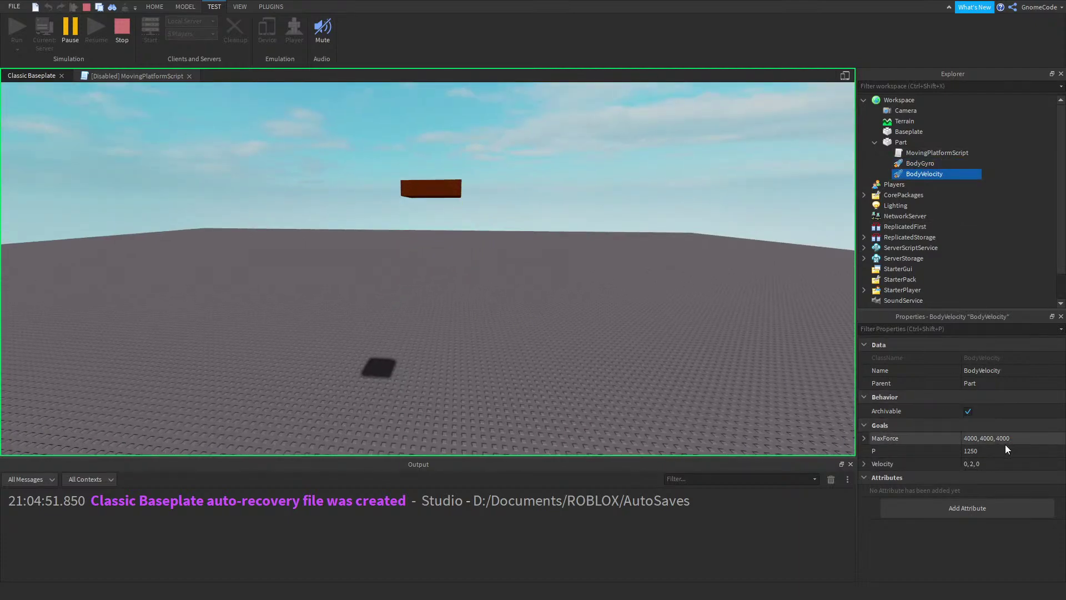
left_click(888, 440)
left_click(864, 438)
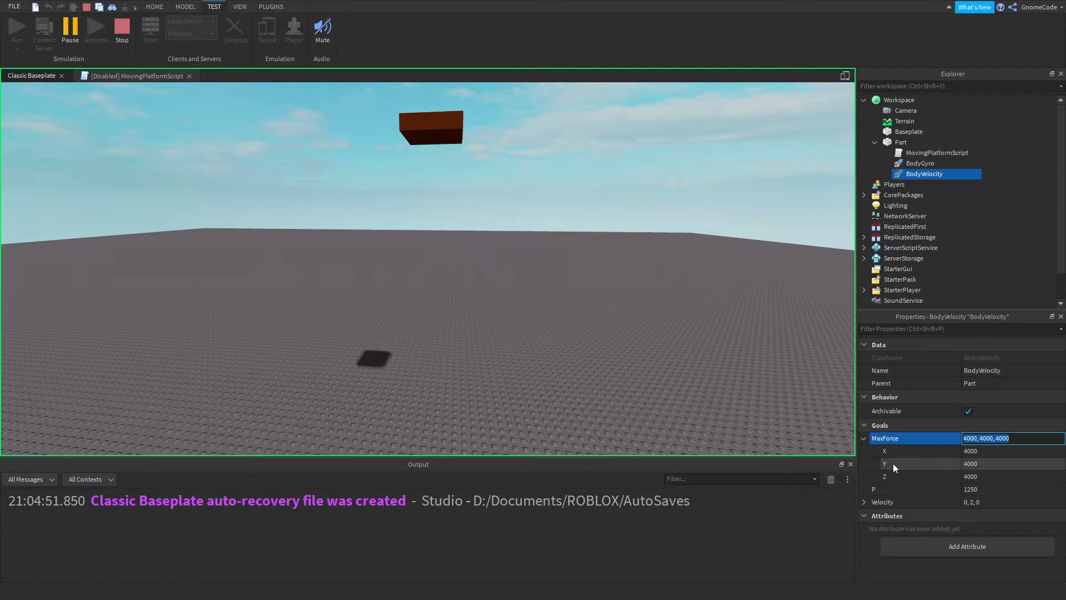
Stop the simulation and enable MovingPlatformScript inside the Part
left_click(122, 31)
left_click(920, 163)
left_click(938, 152)
left_click(968, 438)
Run the simulation with the script enabled, inspect the MaxForce of the platform's BodyVelocity, and stop the run
left_click(18, 33)
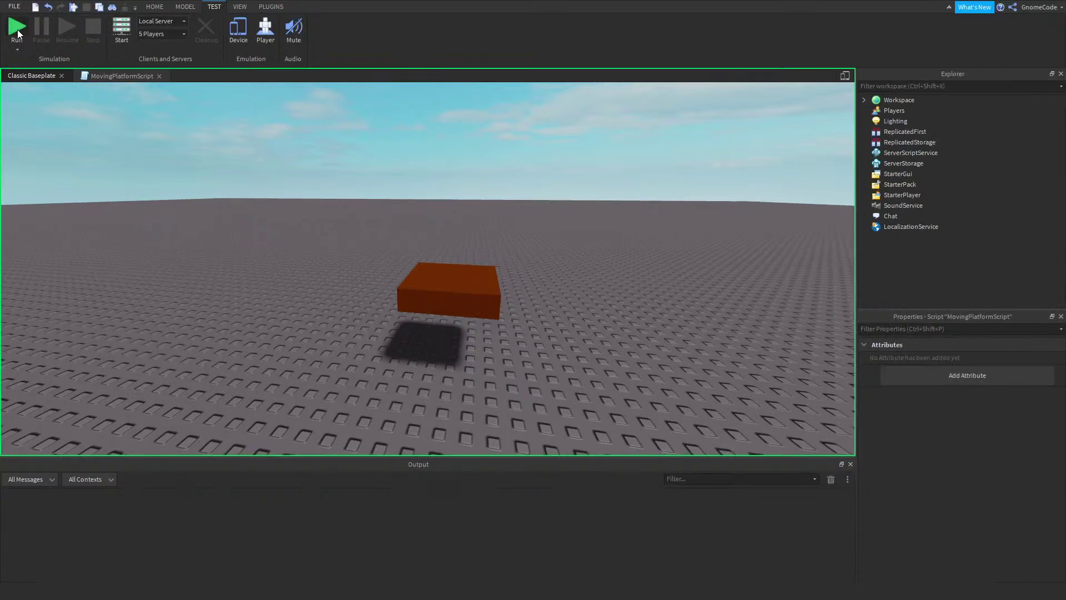
left_click(452, 290)
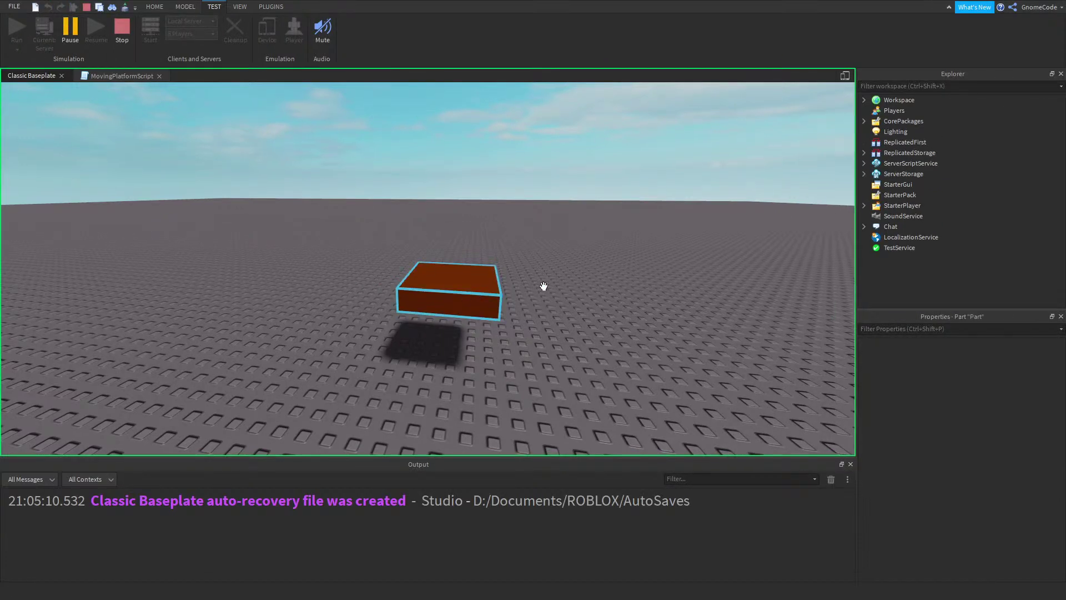
left_click(876, 142)
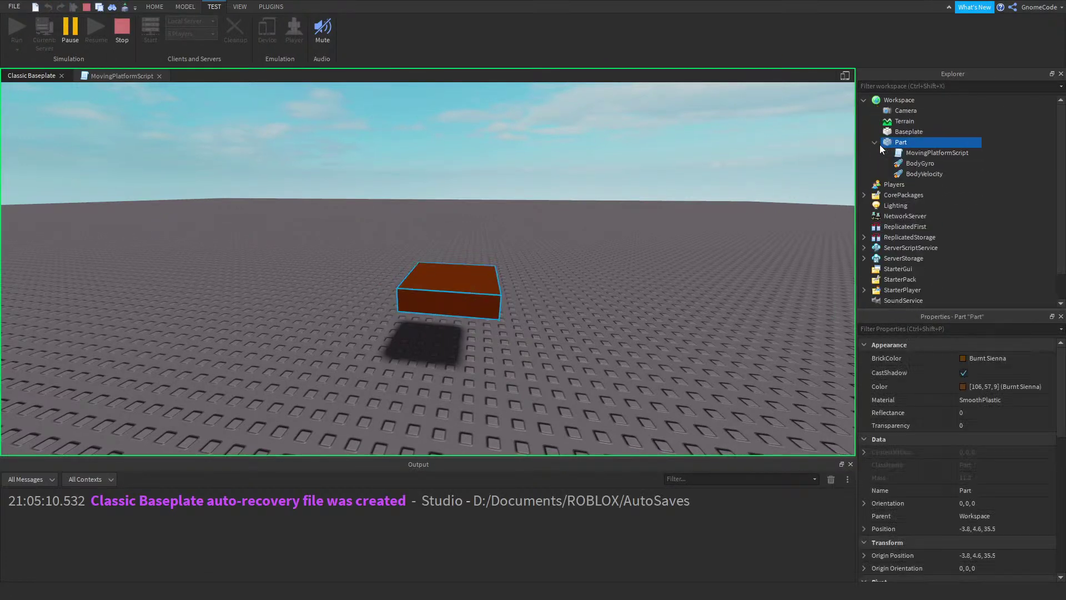
left_click(920, 163)
left_click(925, 174)
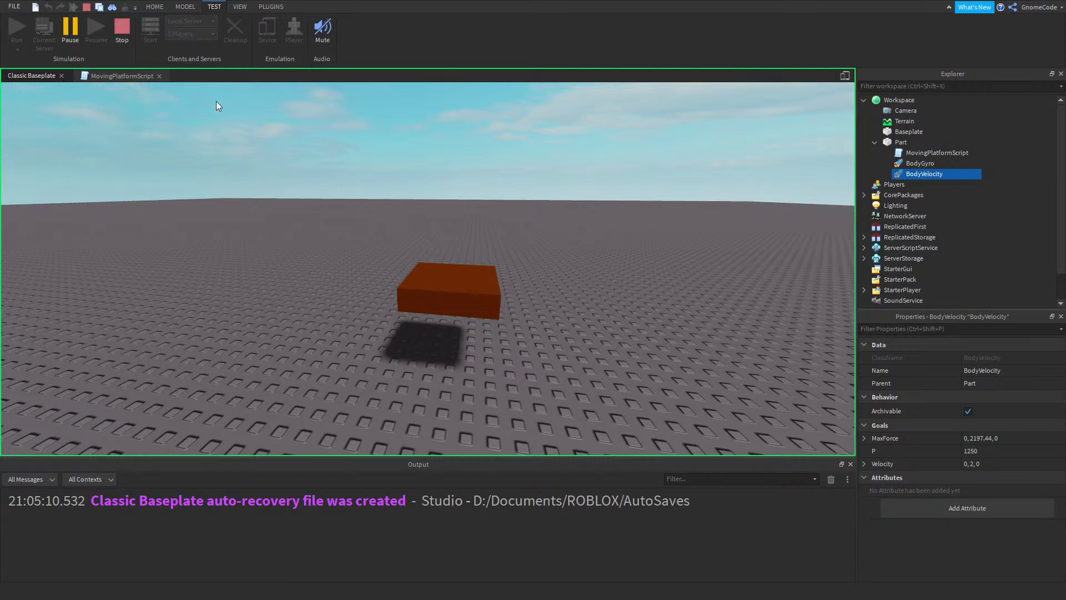
left_click(114, 43)
Play-test with the character, jumping and walking on the floating platform to see how it reacts, and end the test
key("F5")
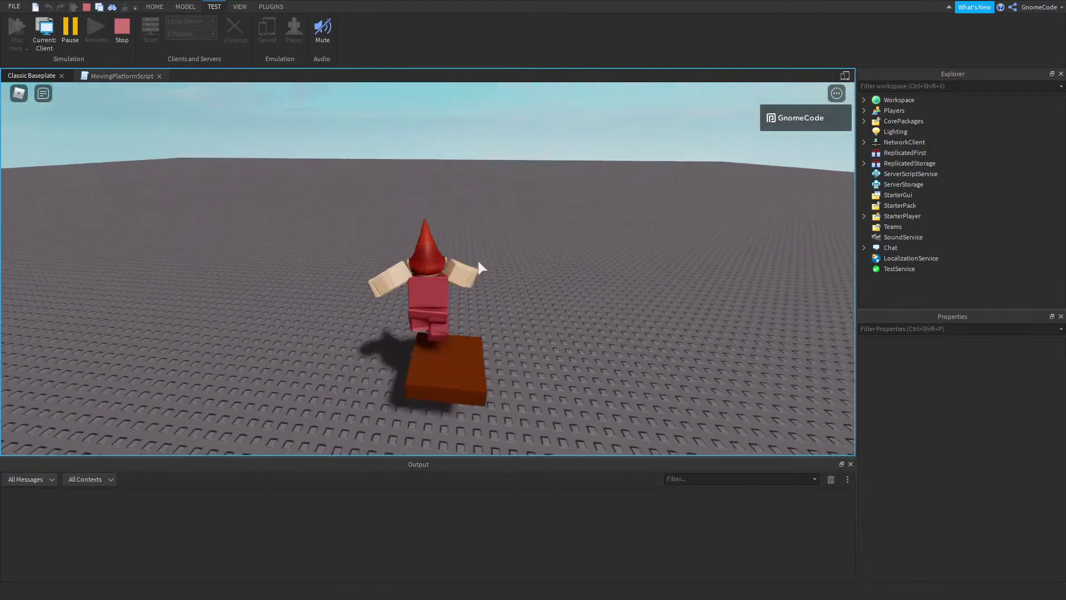
right_click_drag(478, 261, 470, 267)
key("space")
key("w")
key("s")
key("w")
key("s")
key("w")
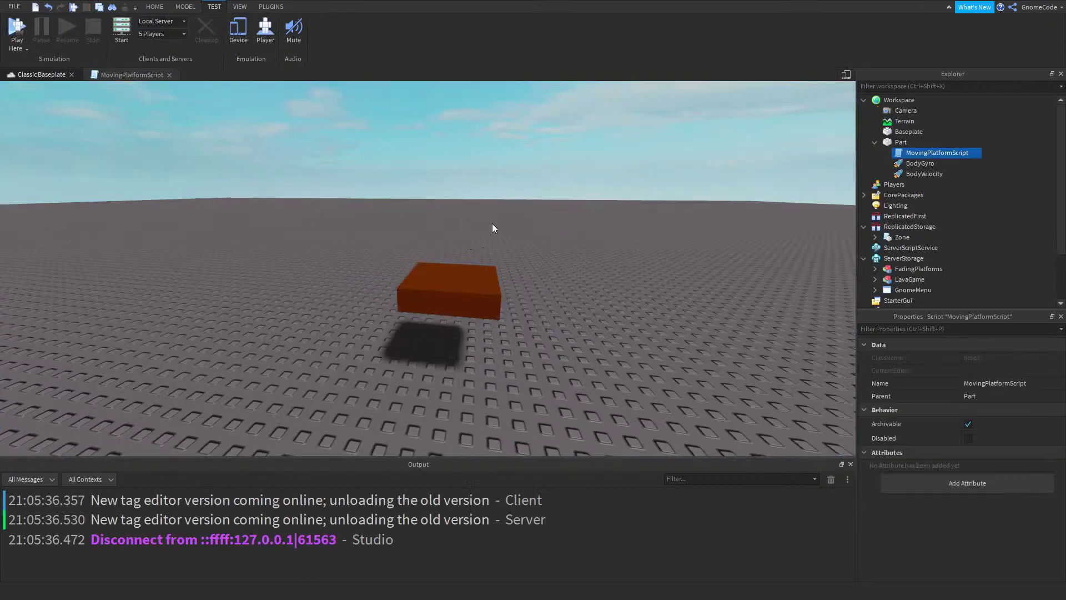
Undo the recent changes back to the setup where the Part contains Script and BodyPosition
key("ctrl+z")
key("ctrl+z")
key("ctrl+z")
key("ctrl+z")
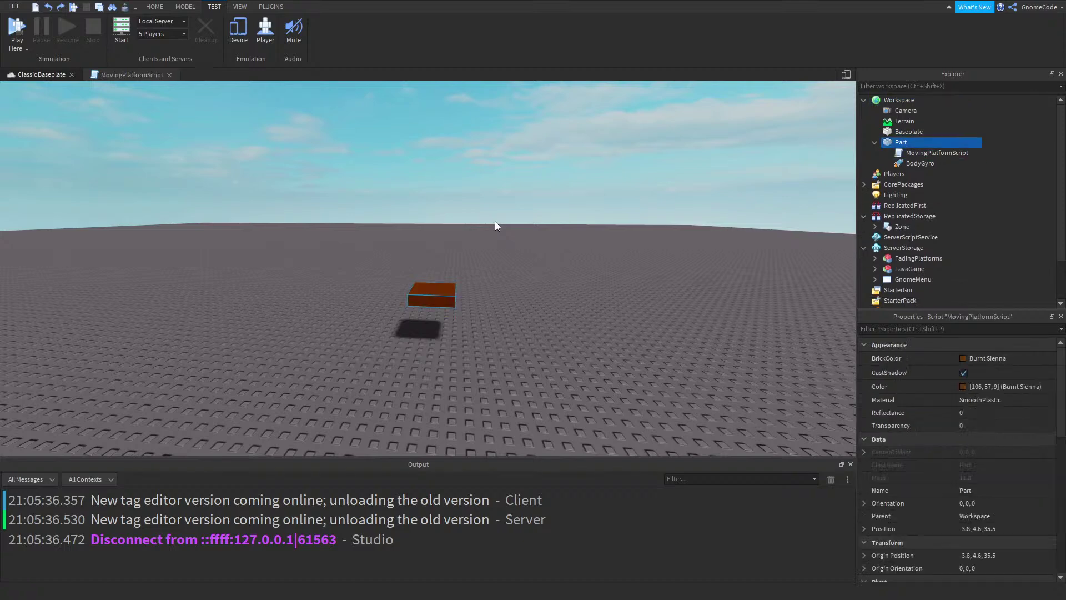
key("ctrl+z")
key("ctrl+z")
key("ctrl+z")
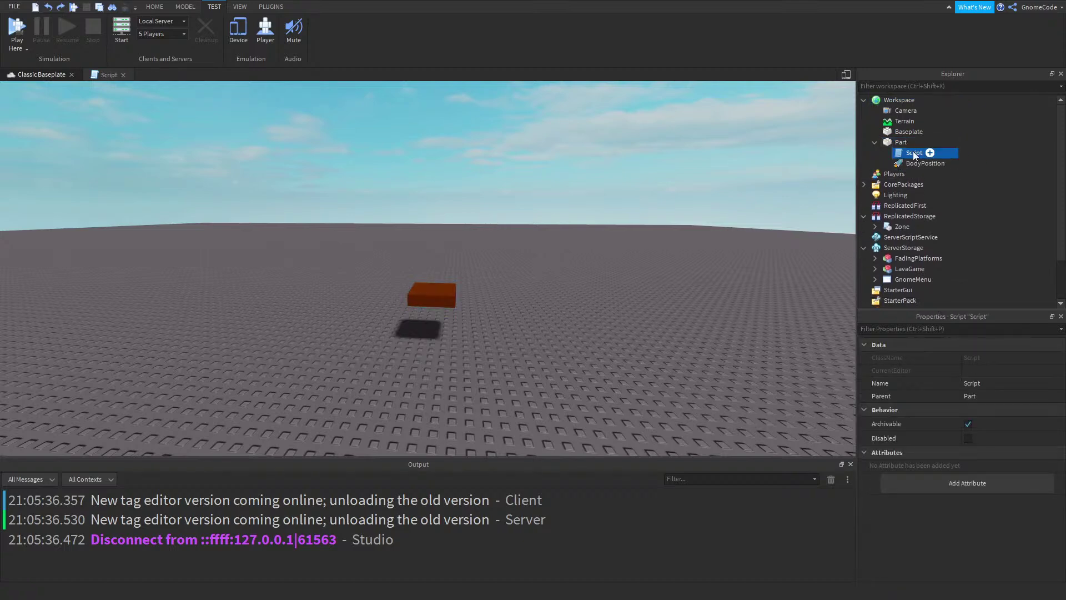
Open the Part's Script to check its code and close it again
double_click(915, 154)
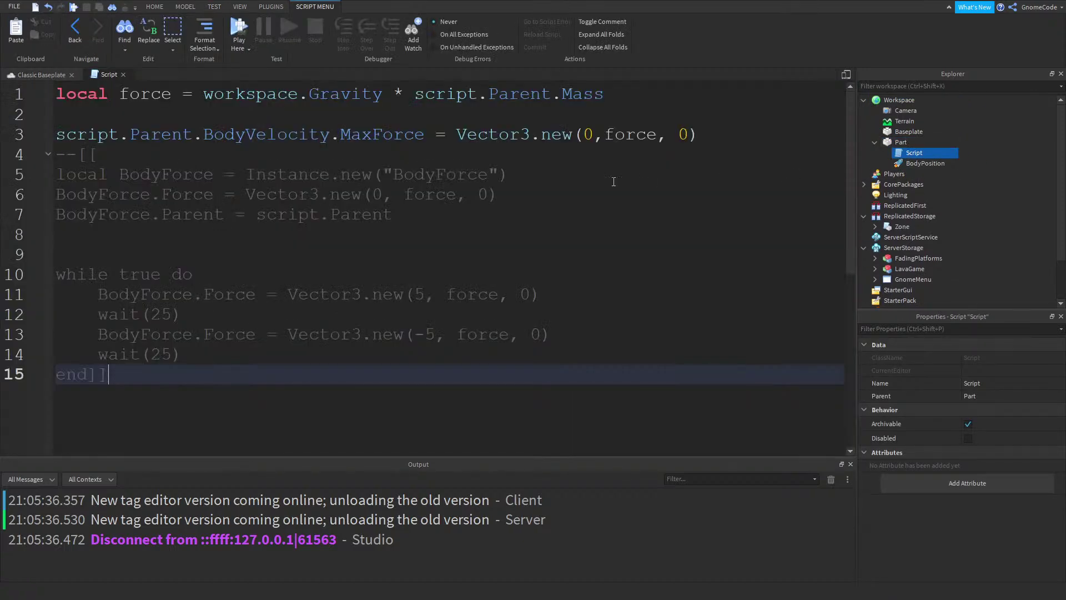
left_click(126, 74)
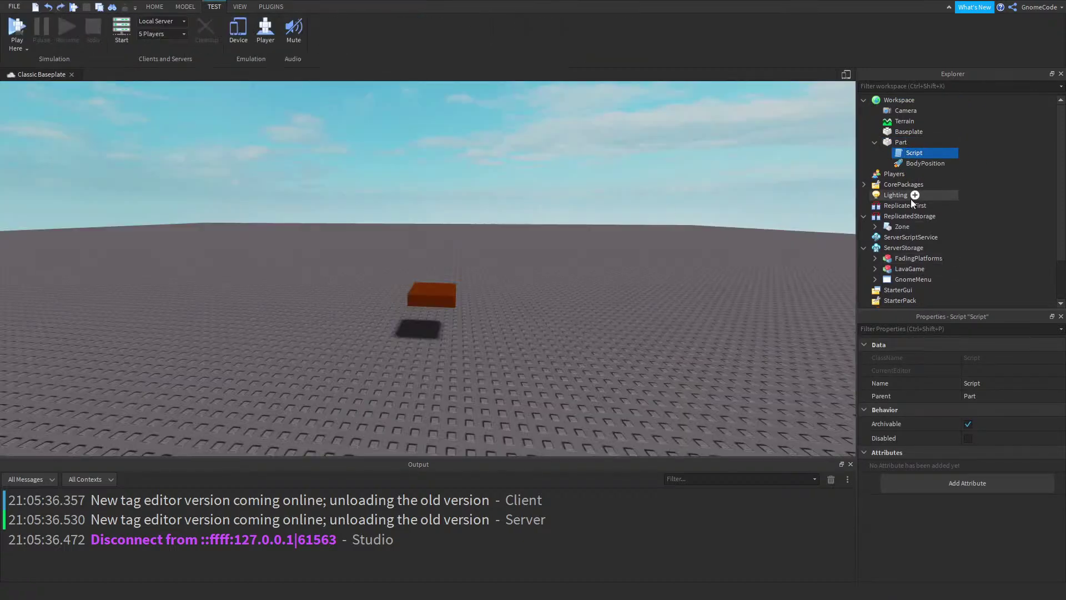
double_click(902, 155)
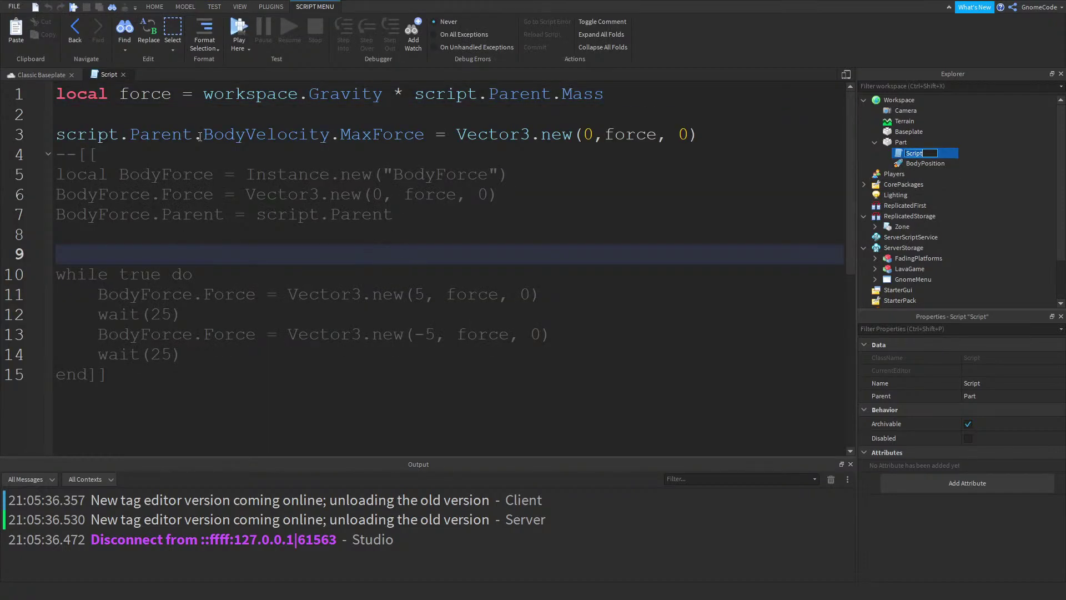
left_click(123, 74)
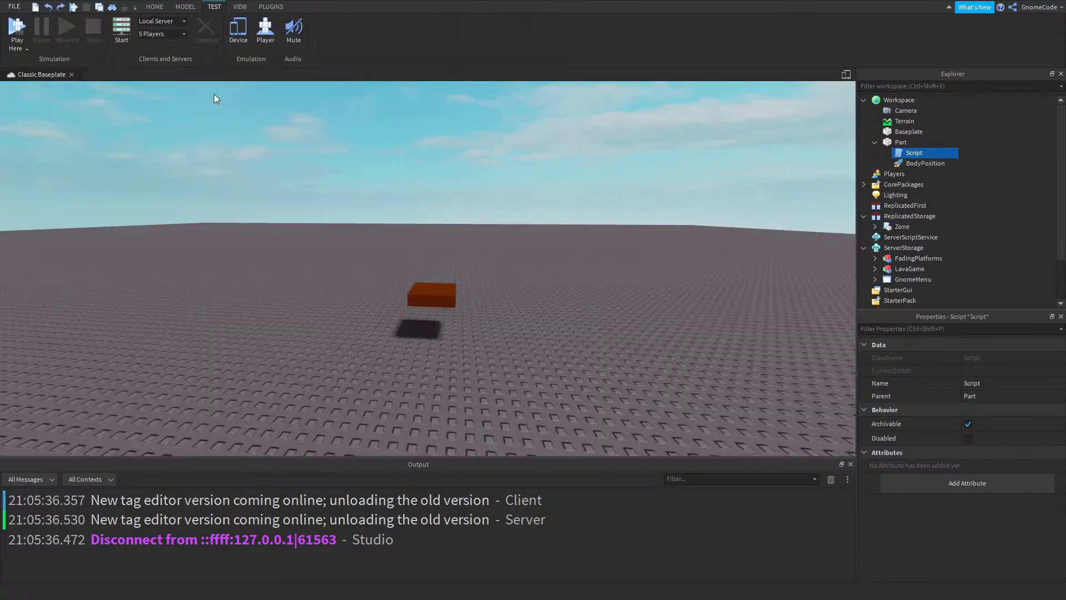
Inspect the goal properties of the Part's BodyPosition, in particular its Position
left_click(901, 163)
right_click_drag(744, 299, 744, 298)
key("w")
mouse_move(909, 170)
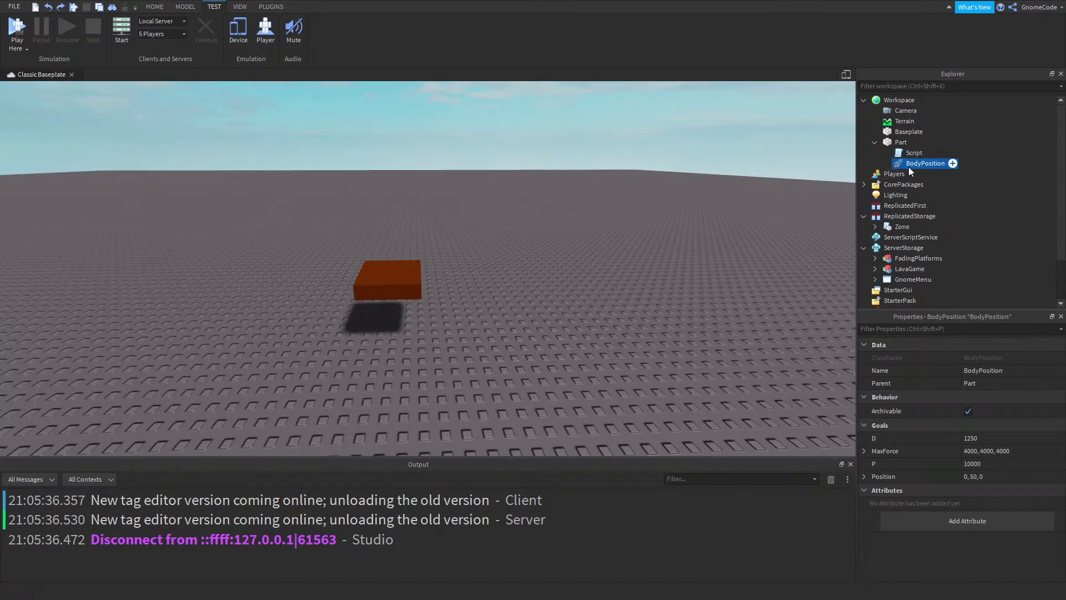
left_click(982, 476)
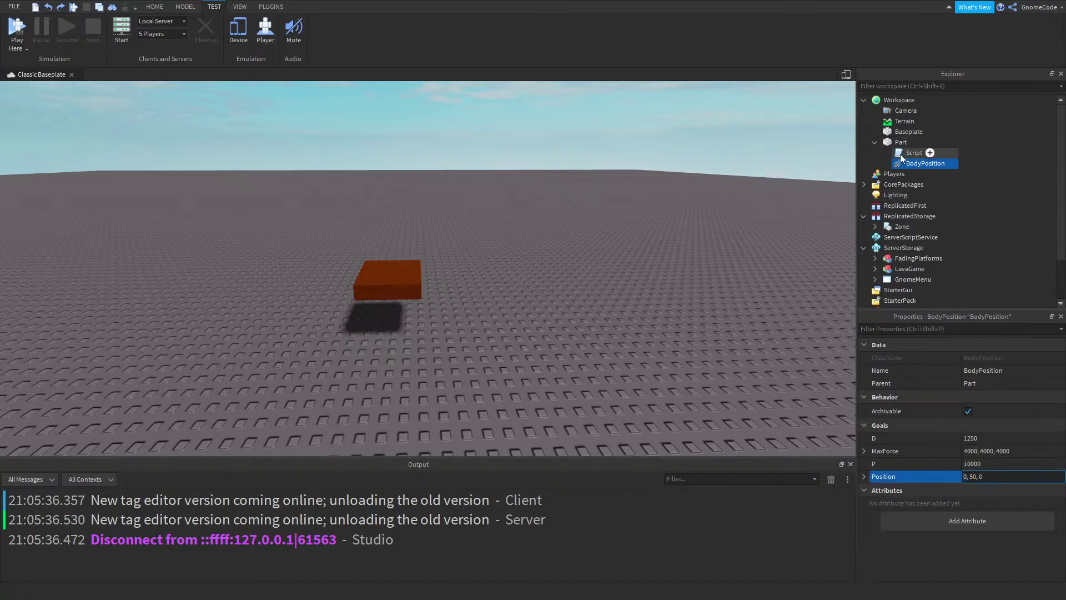
left_click(418, 276)
right_click_drag(601, 306, 598, 308)
scroll(598, 308, "up", 3)
scroll(500, 321, "down", 4)
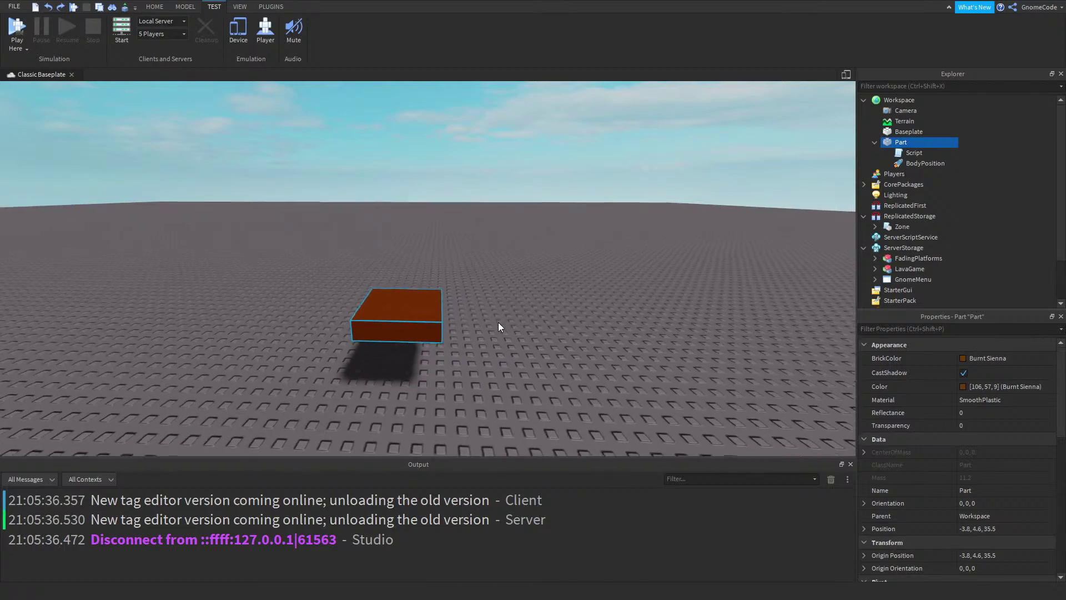
scroll(463, 319, "up", 4)
right_click_drag(461, 319, 483, 332)
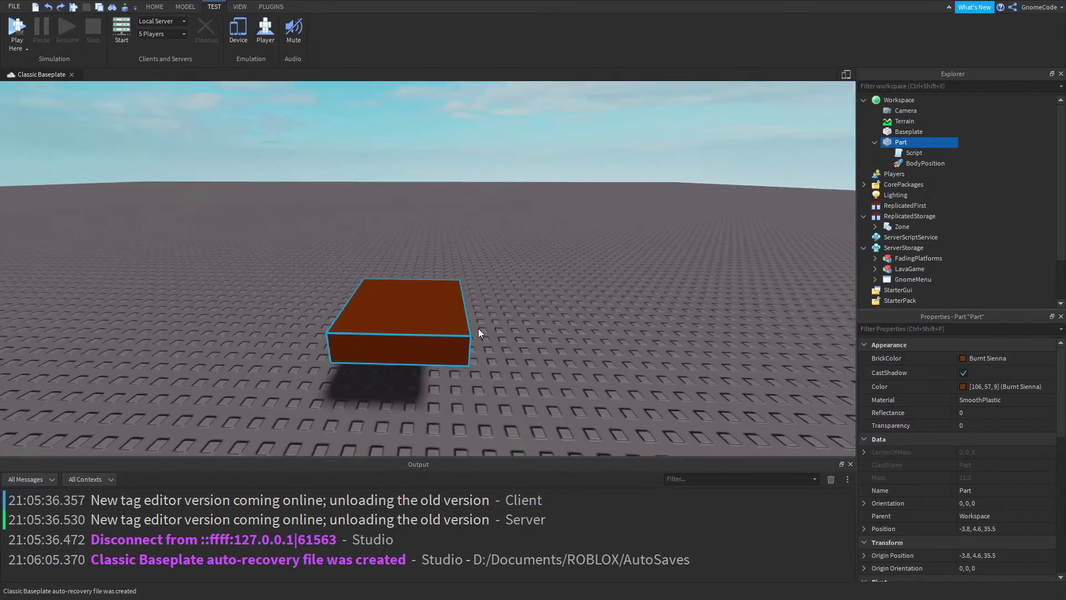
scroll(482, 328, "down", 2)
scroll(437, 303, "down", 3)
scroll(333, 307, "up", 3)
scroll(389, 297, "down", 2)
scroll(390, 297, "up", 2)
scroll(391, 298, "down", 3)
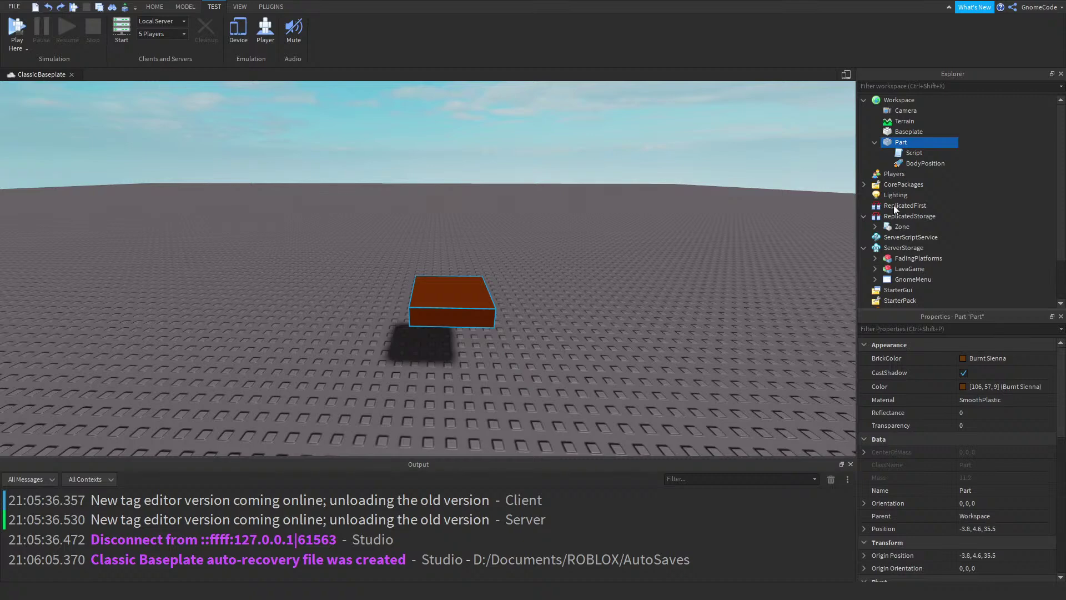
left_click(915, 164)
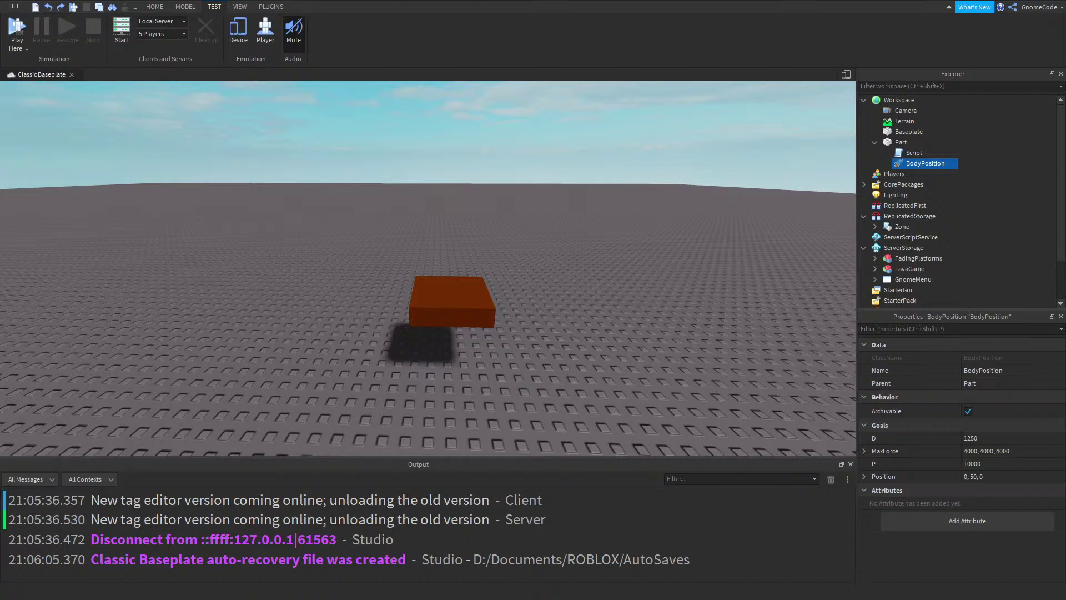
Search the Toolbox marketplace models for "moving platform" and insert the second result, "Moving platform", into the scene
left_click(154, 7)
left_click(292, 31)
left_click(77, 114)
left_click(37, 114)
left_click(31, 128)
left_click(94, 114)
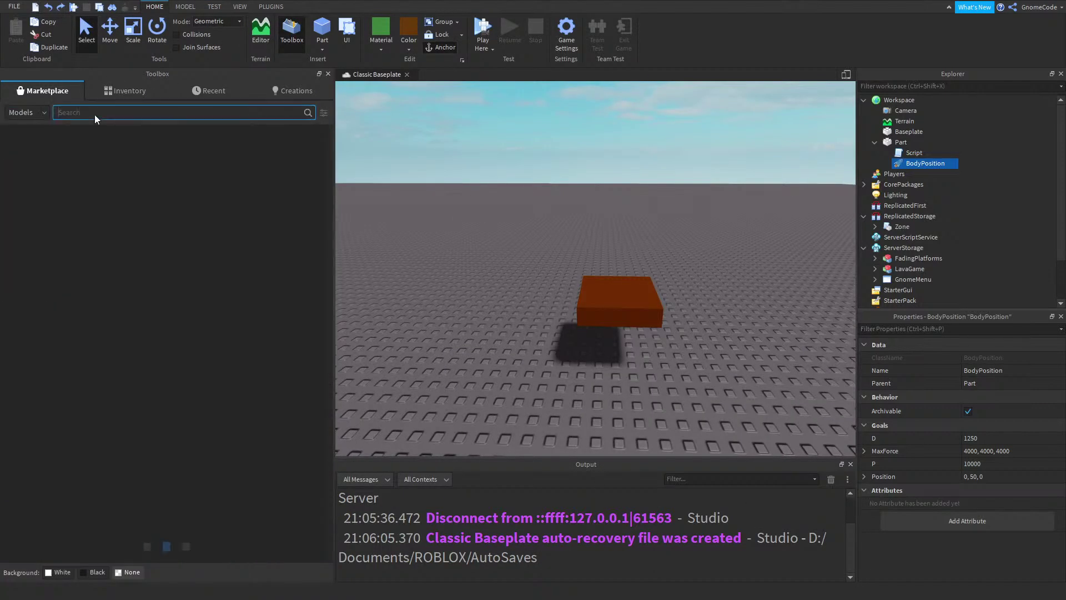
type("moving platform")
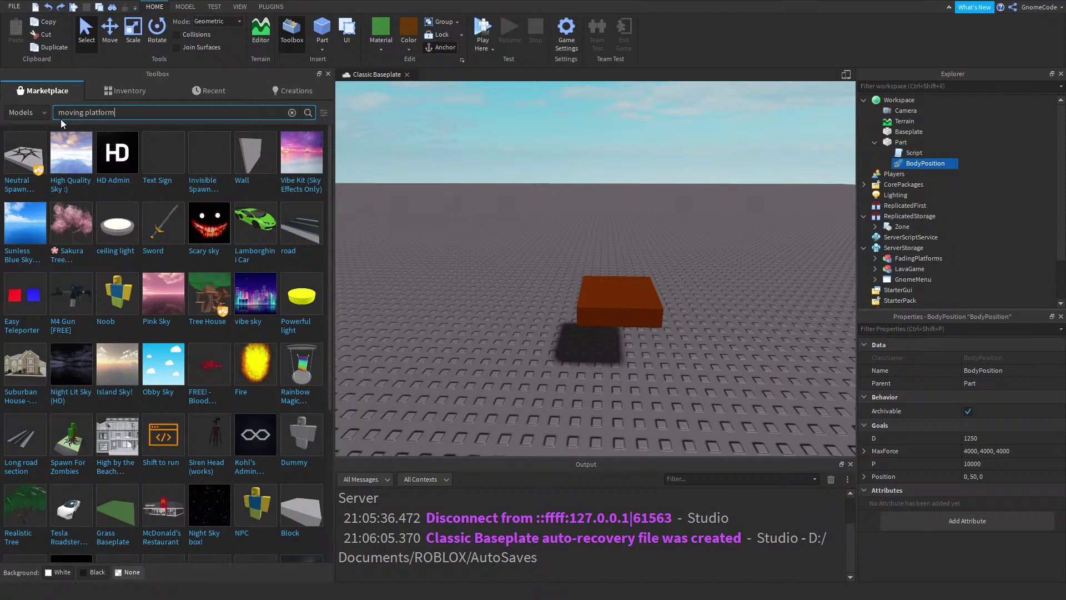
key("Return")
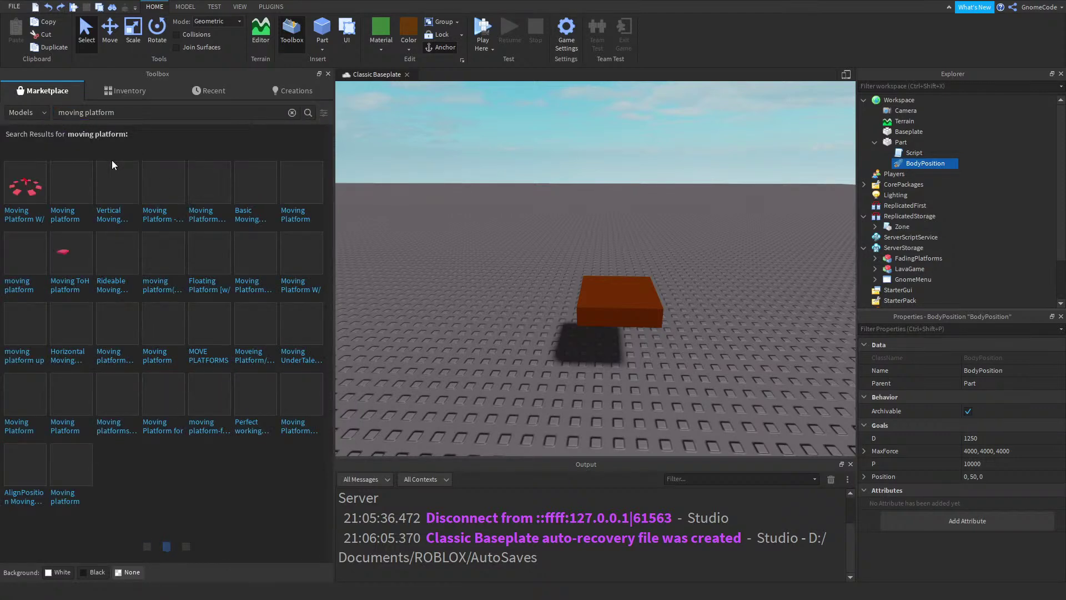
left_click(92, 193)
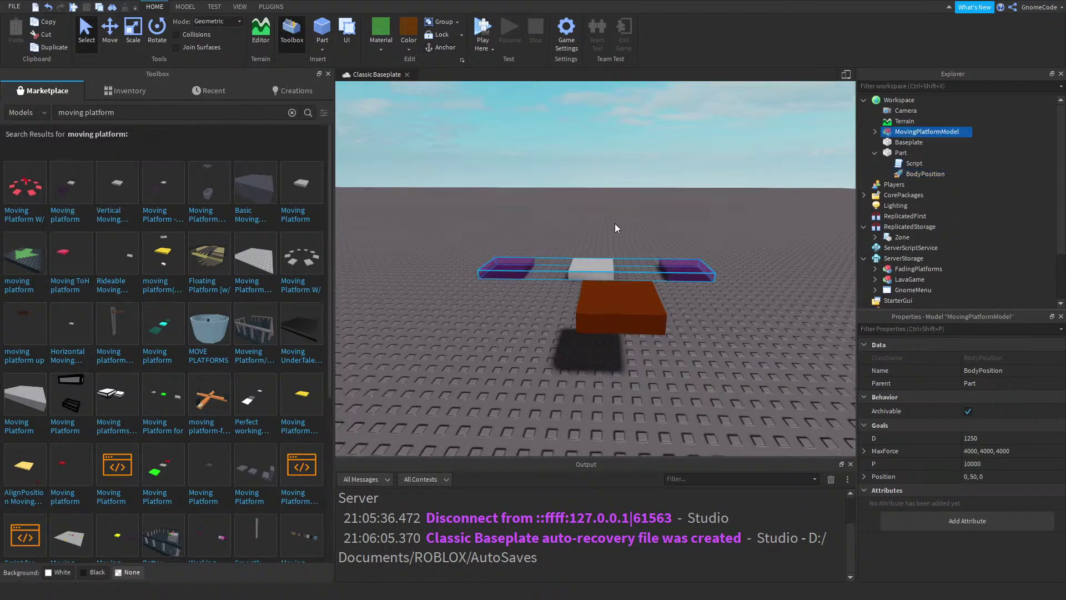
Delete the orange Part and undo the deletion
key("Delete")
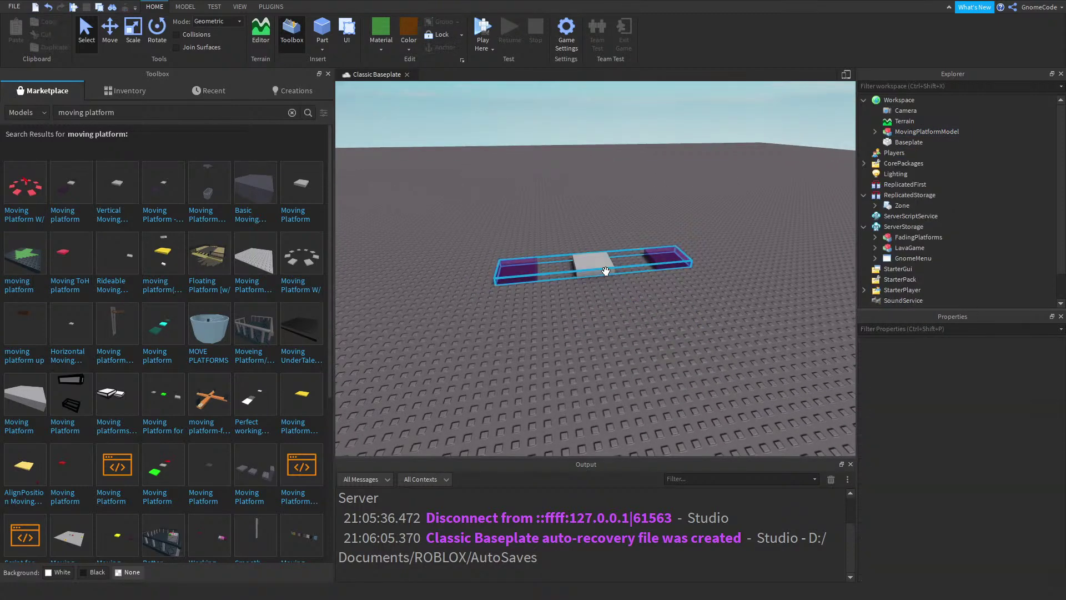
key("ctrl+z")
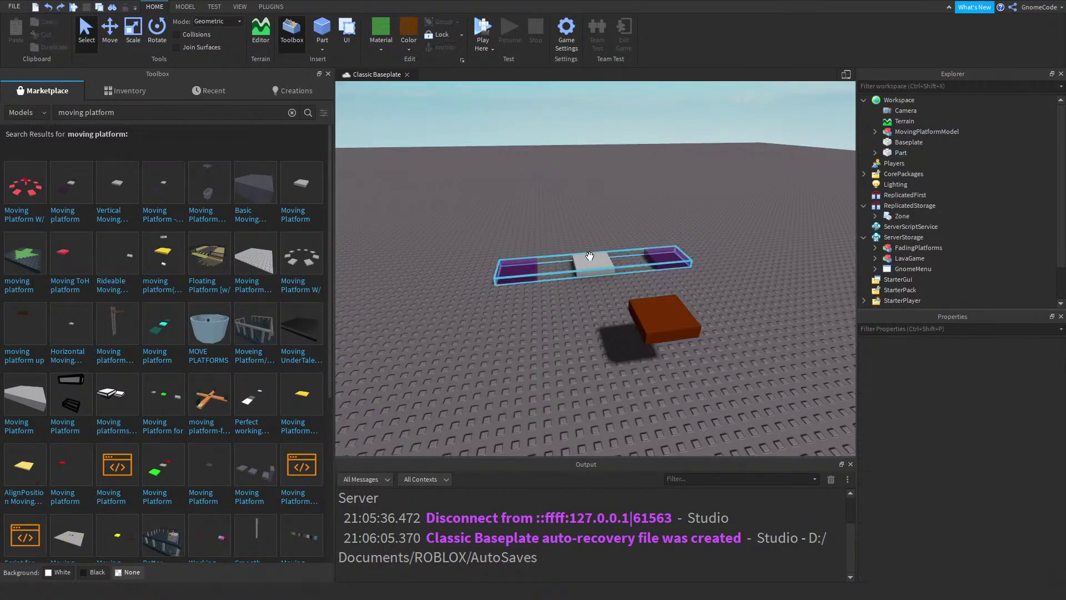
Expand MovingPlatformModel to examine its platform's body movers, read the platform's Script, and close it
left_click(582, 255)
left_click(876, 131)
left_click(886, 142)
left_click(925, 163)
left_click(933, 174)
double_click(924, 152)
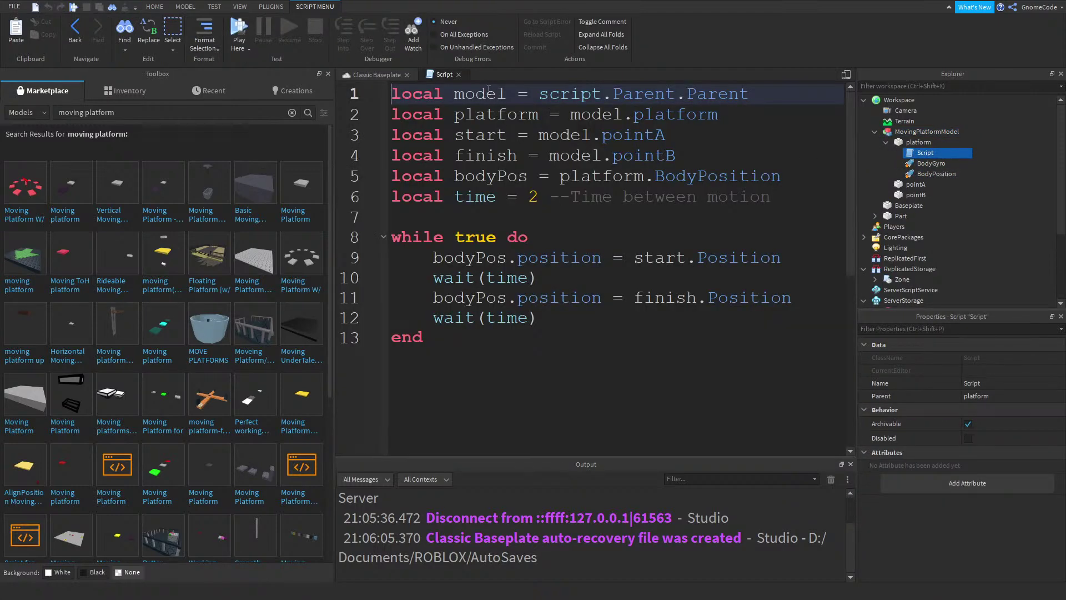
left_click(458, 75)
Raise MovingPlatformModel above the baseplate with the Move tool
left_click(549, 253)
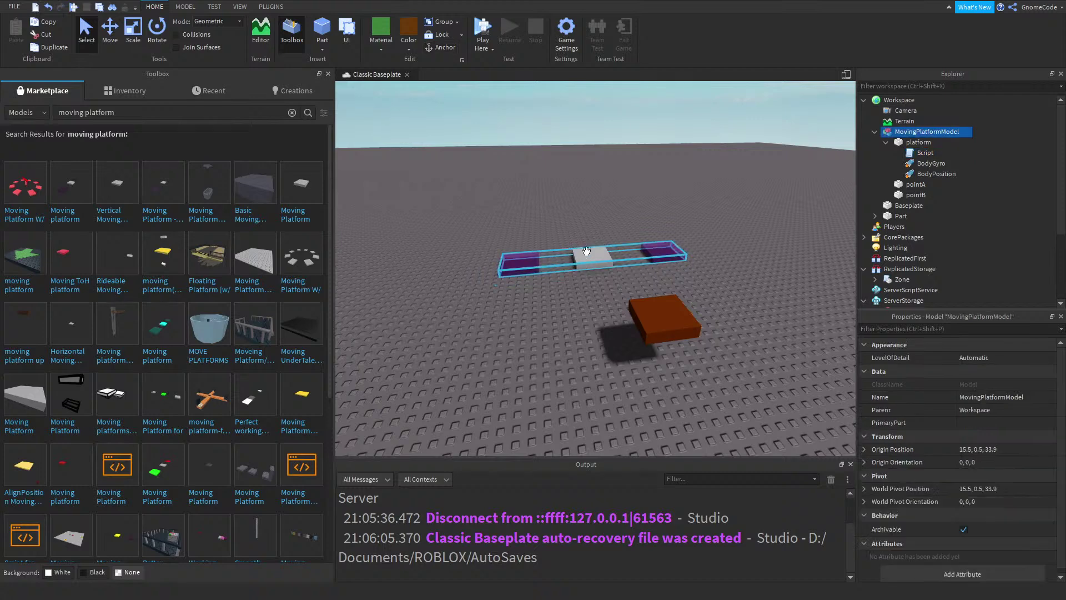
key("ctrl+2")
left_click_drag(599, 204, 600, 160)
left_click(632, 153)
Run the simulation to watch the inserted platform travel between its two purple points, and stop it
right_click_drag(631, 152, 608, 112)
key("w")
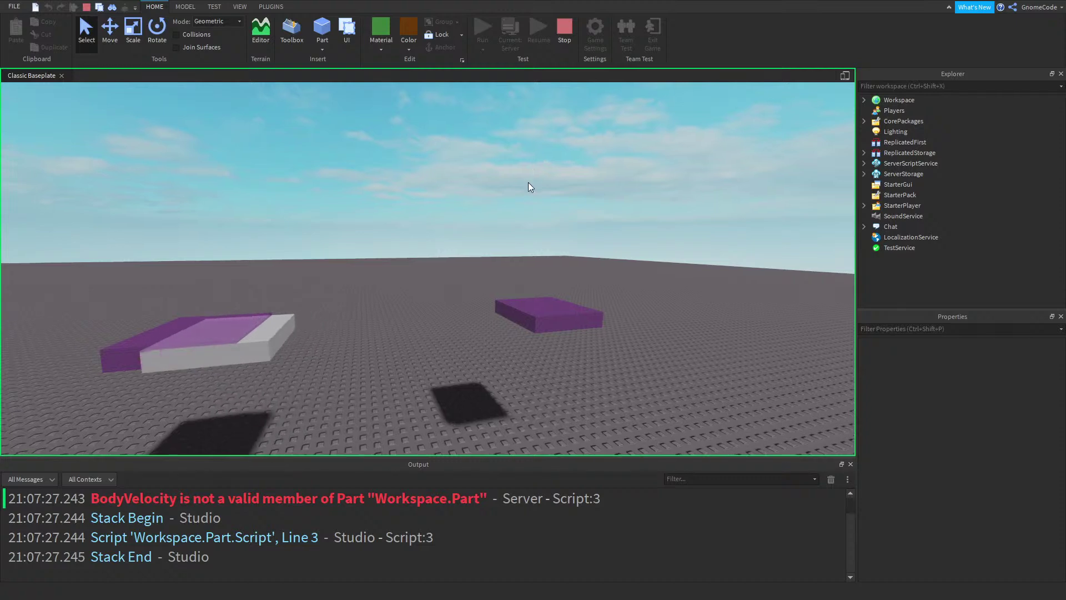
left_click(565, 34)
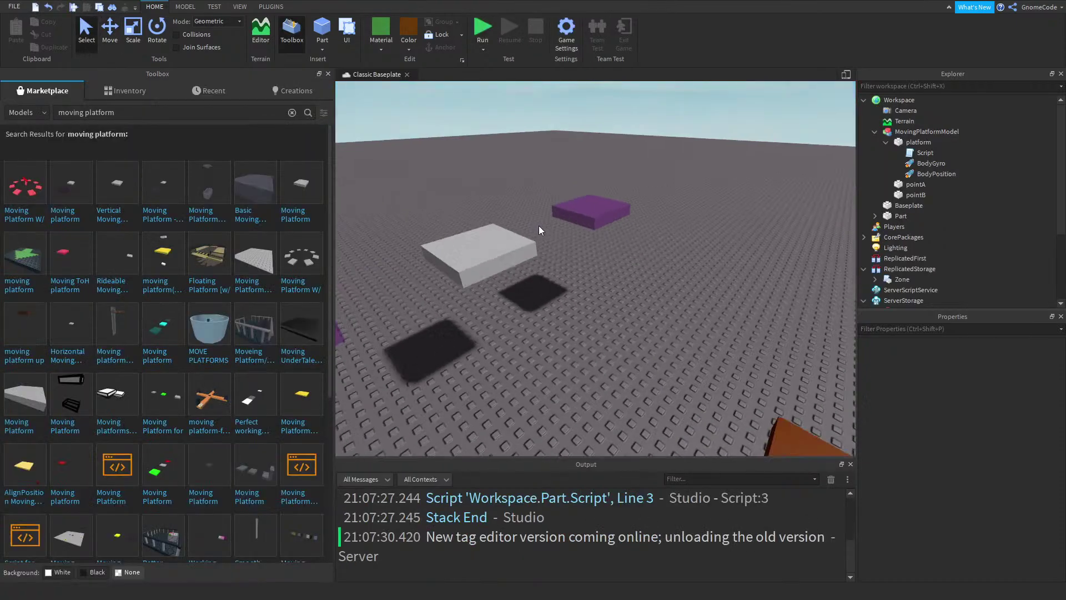
Lower MovingPlatformModel closer to the baseplate with the Move tool, keeping it floating above the ground
left_click(558, 283)
key("ctrl+2")
left_click_drag(531, 231, 535, 281)
left_click(603, 239)
right_click_drag(624, 311, 624, 306)
left_click(580, 271)
left_click_drag(575, 224, 575, 248)
left_click(608, 231)
right_click_drag(608, 232, 605, 227)
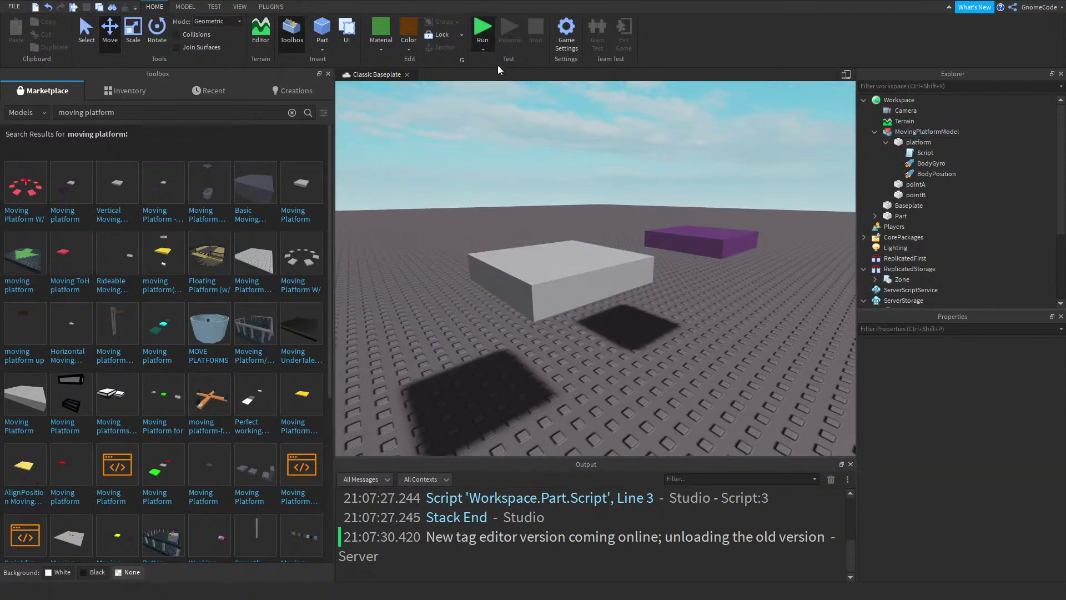
Play-test with the character, ride the inserted white platform between the purple points, and stop the test
key("F5")
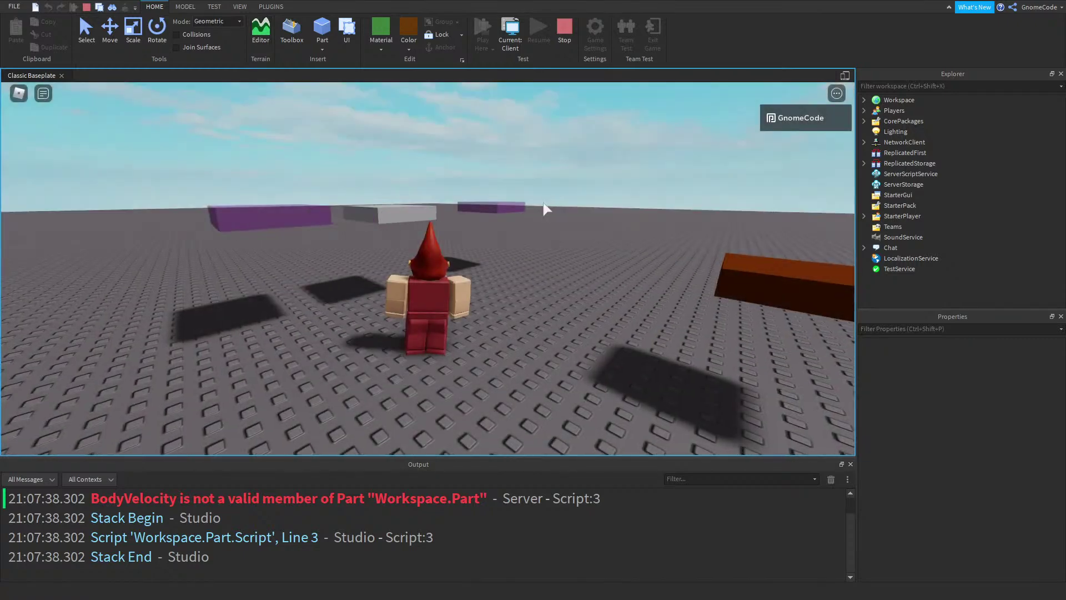
right_click_drag(544, 204, 532, 240)
scroll(533, 240, "down", 4)
key("a")
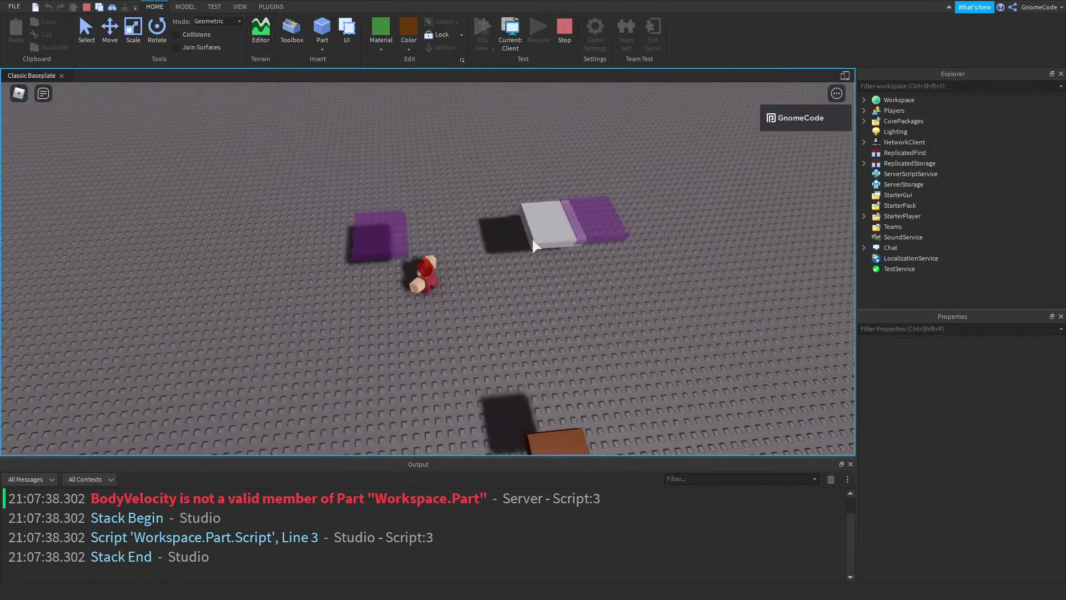
right_click_drag(532, 238, 533, 238)
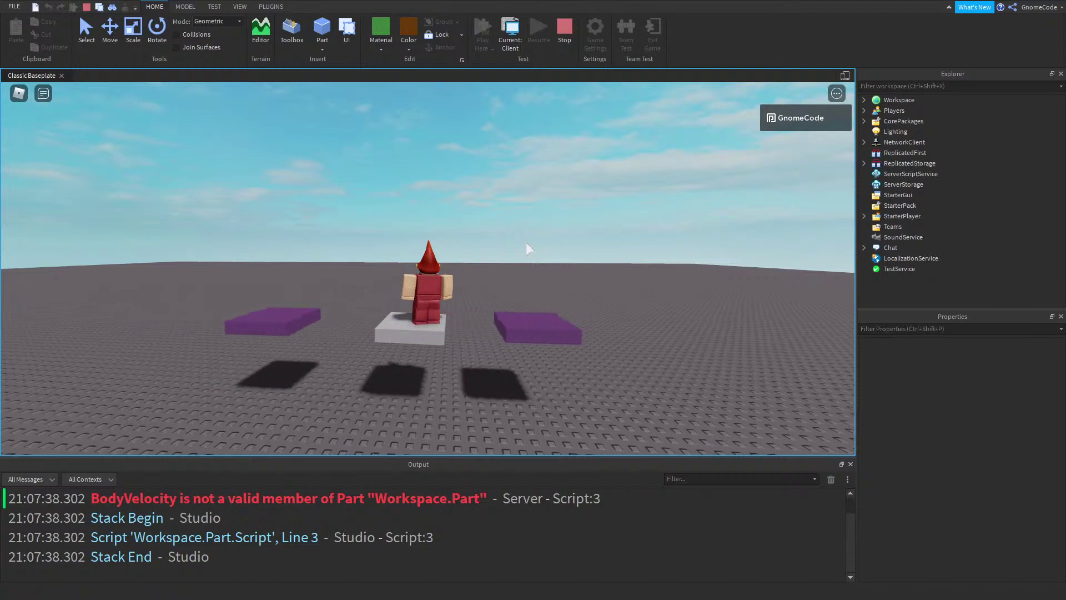
right_click_drag(552, 245, 528, 276)
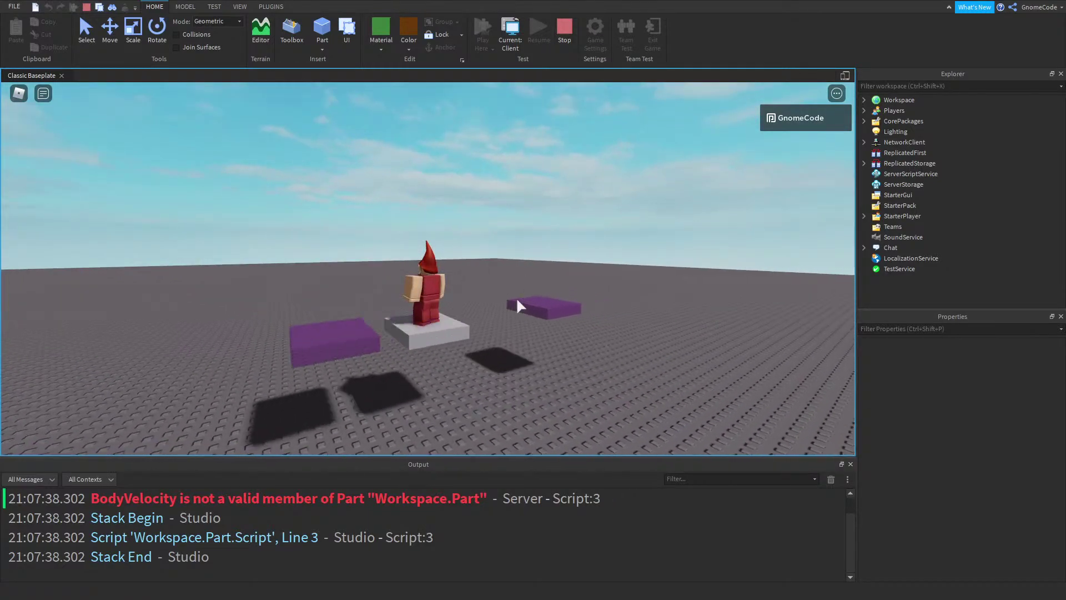
scroll(510, 280, "up", 2)
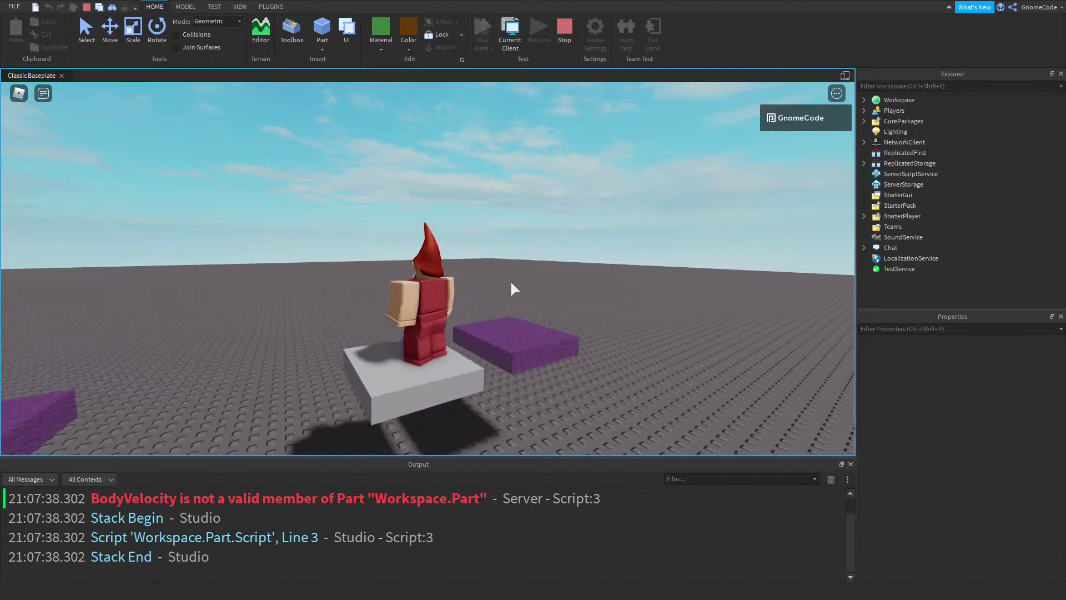
left_click(558, 40)
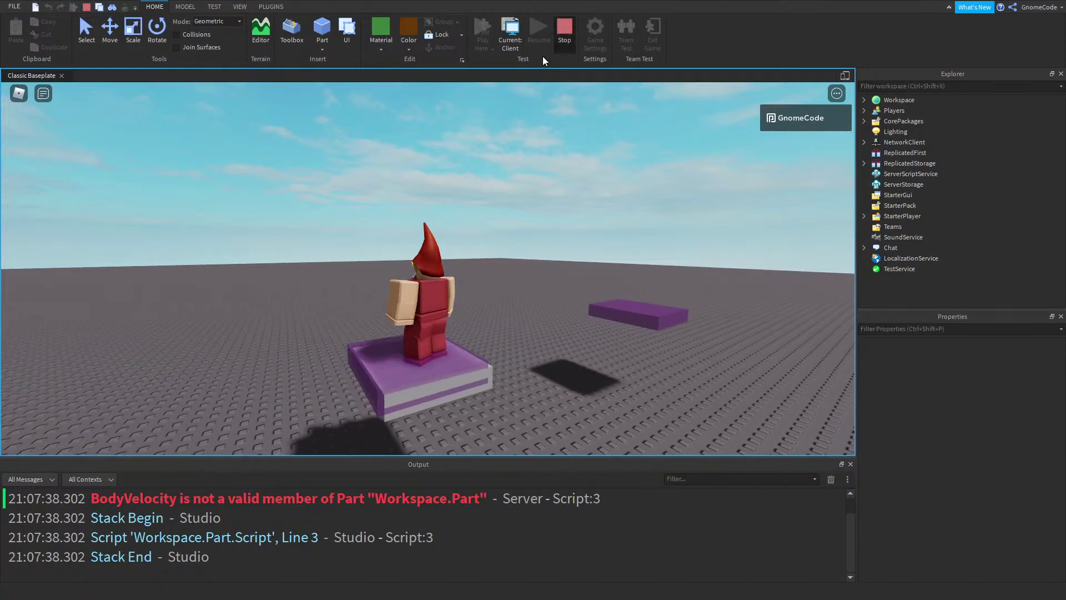
Open the script inside MovingPlatformModel's platform to review its code, and close the script and the Toolbox
left_click(590, 279)
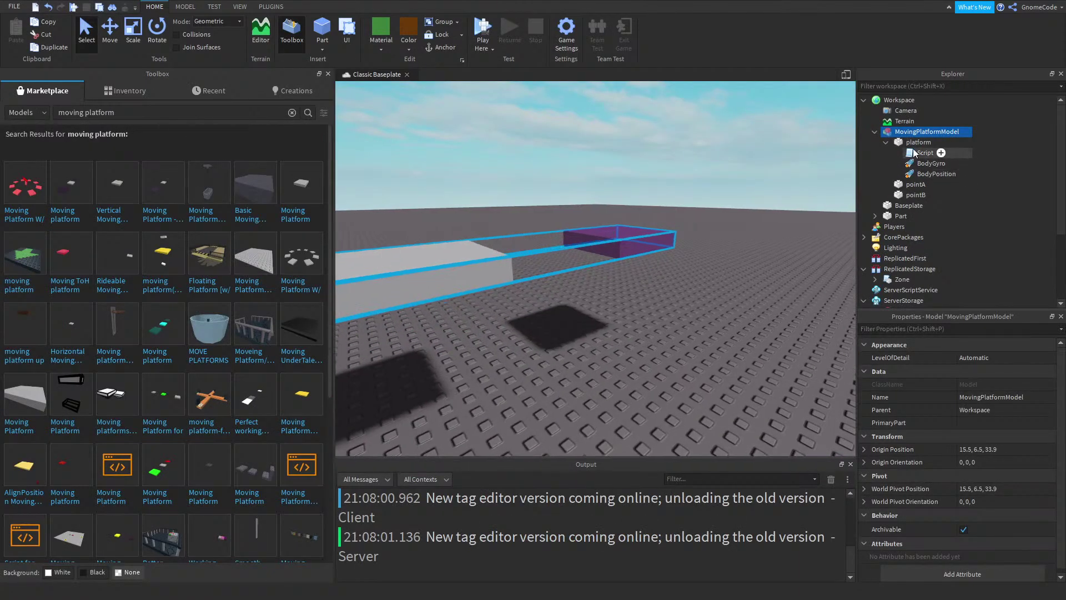
double_click(922, 153)
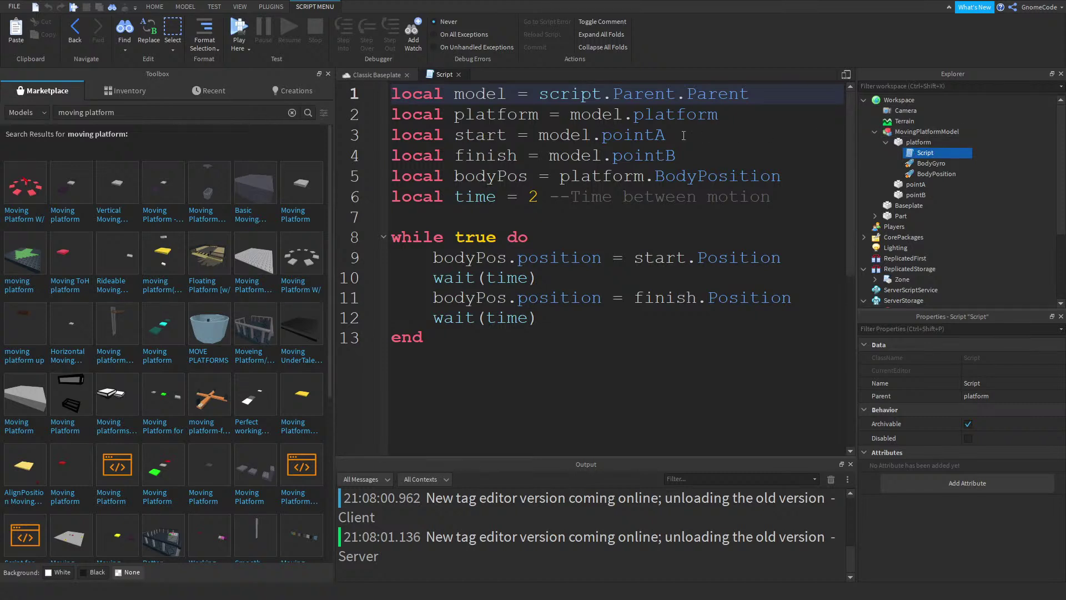
left_click(460, 74)
right_click_drag(649, 320, 648, 320)
key("s")
key("w")
key("a")
left_click(328, 74)
key("s")
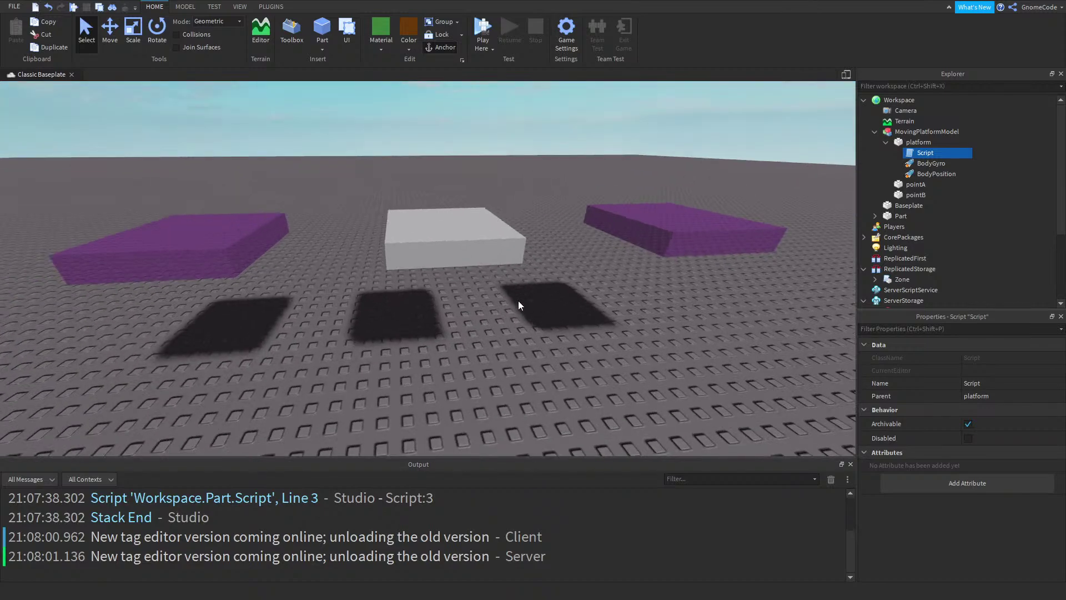
Examine the position-switching loop in the platform's script once more, and close the script
key("w")
right_click_drag(481, 215, 478, 236)
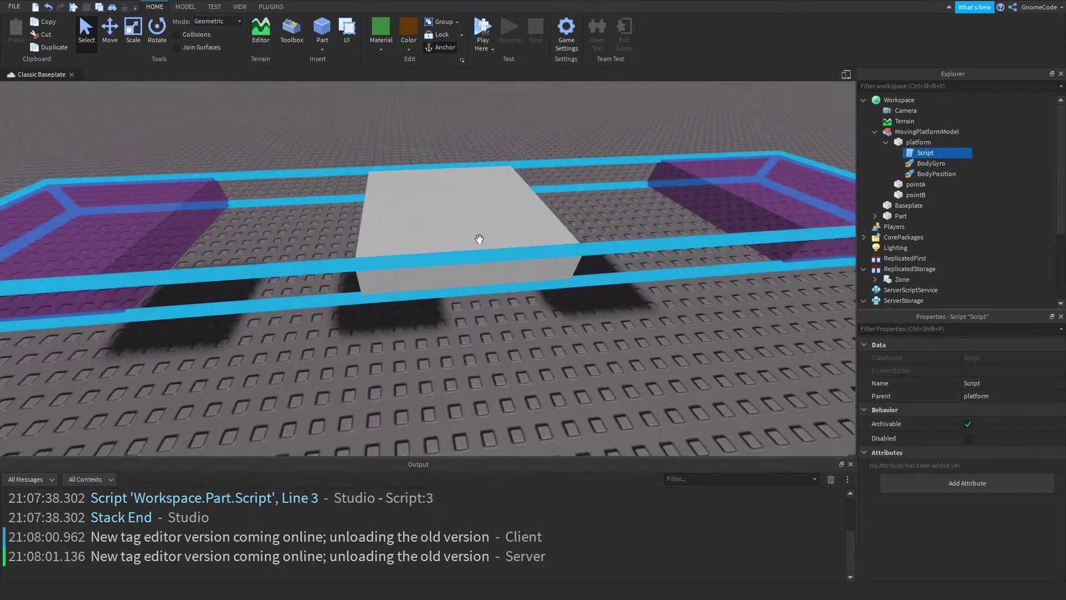
left_click(479, 236)
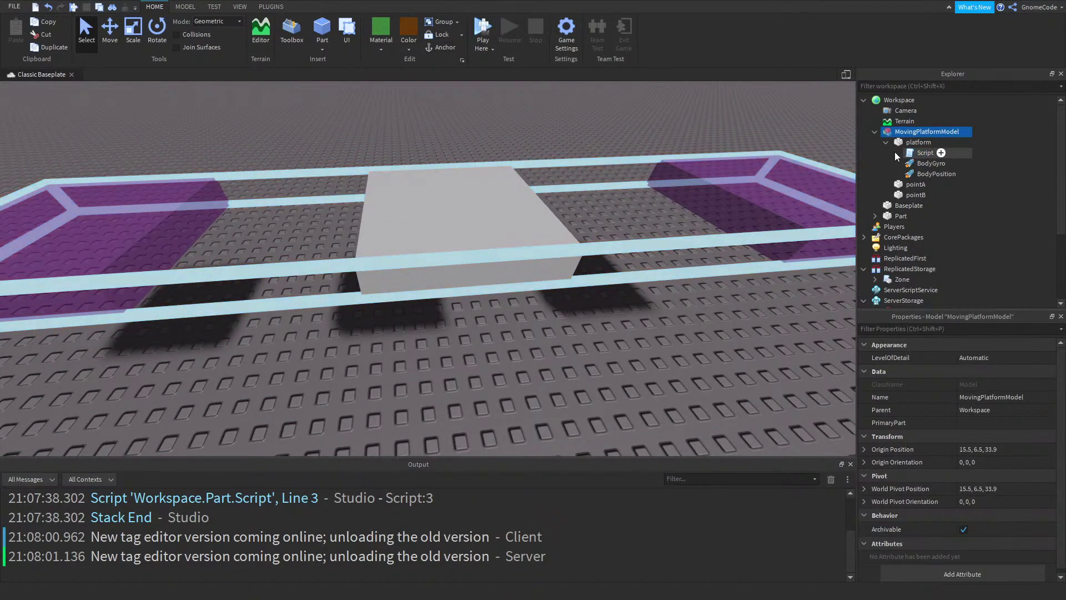
double_click(922, 153)
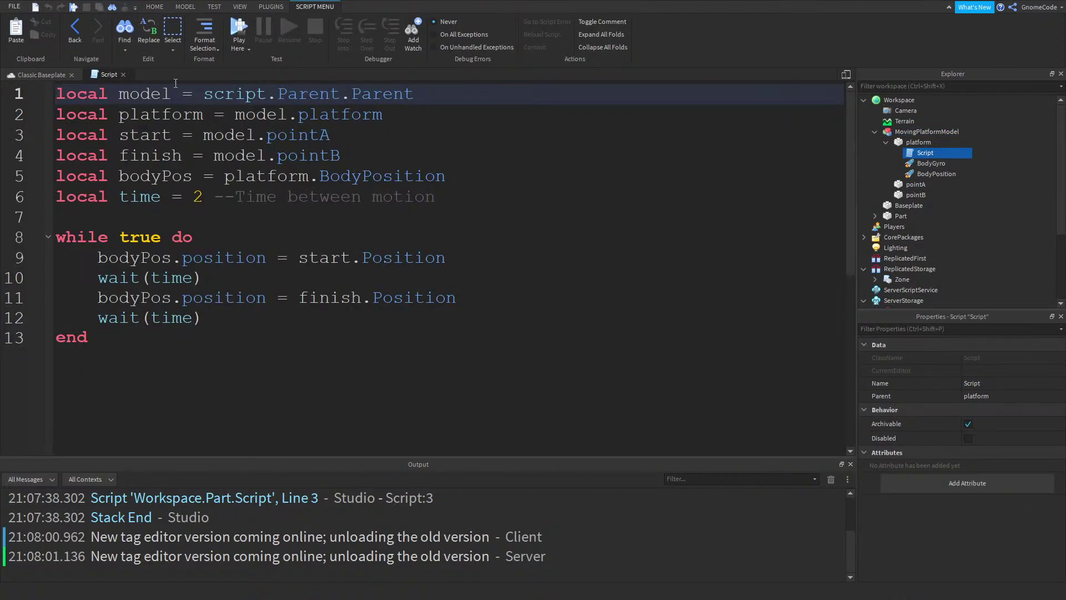
left_click(124, 74)
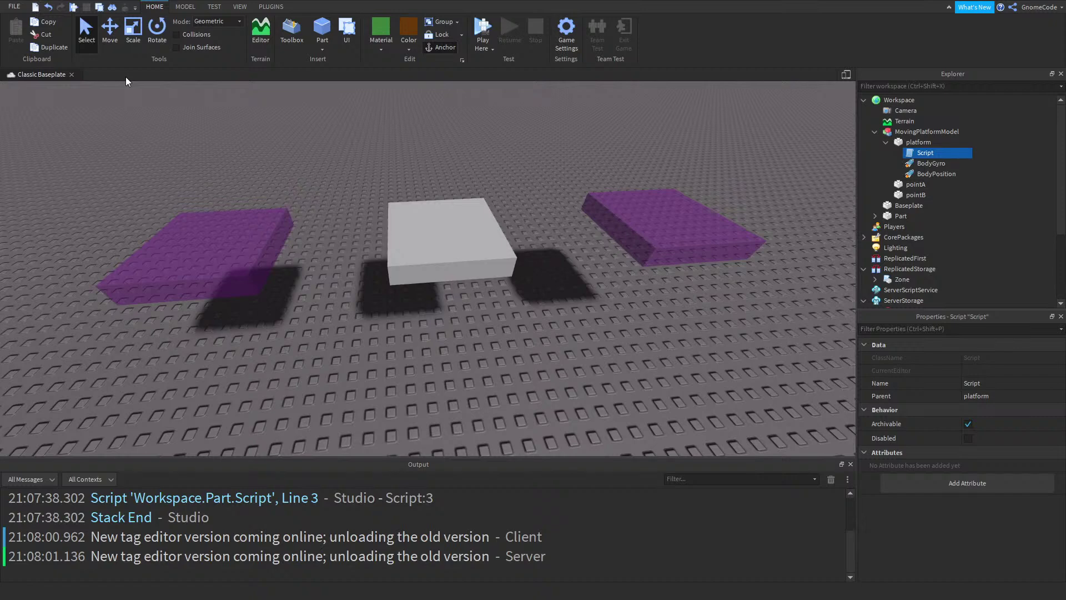
Inspect the X, Y and Z components of MaxTorque on the platform's BodyGyro
left_click(483, 237)
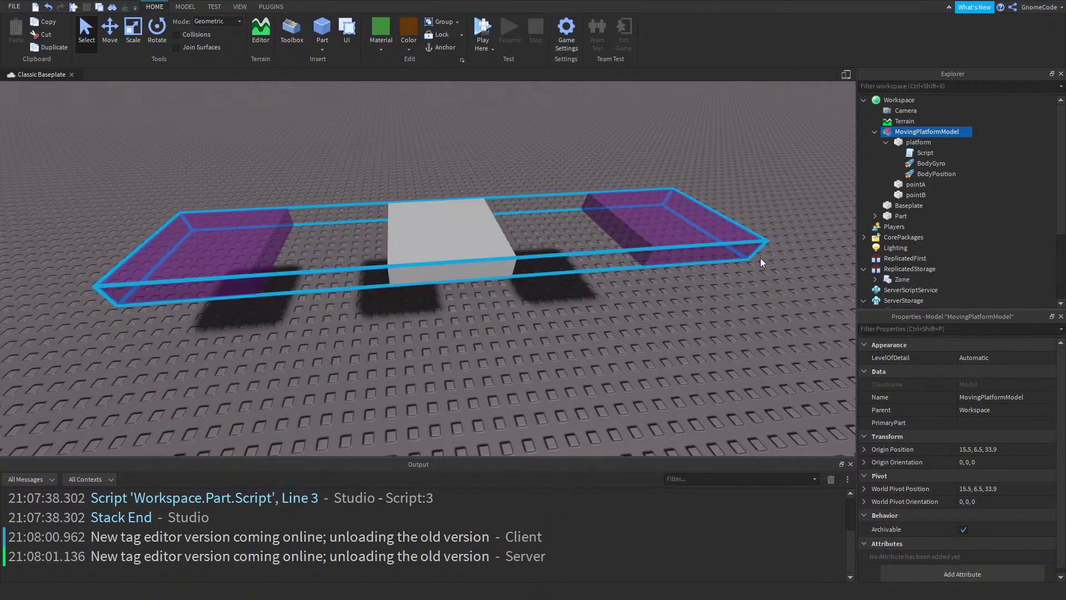
left_click_drag(926, 165, 926, 186)
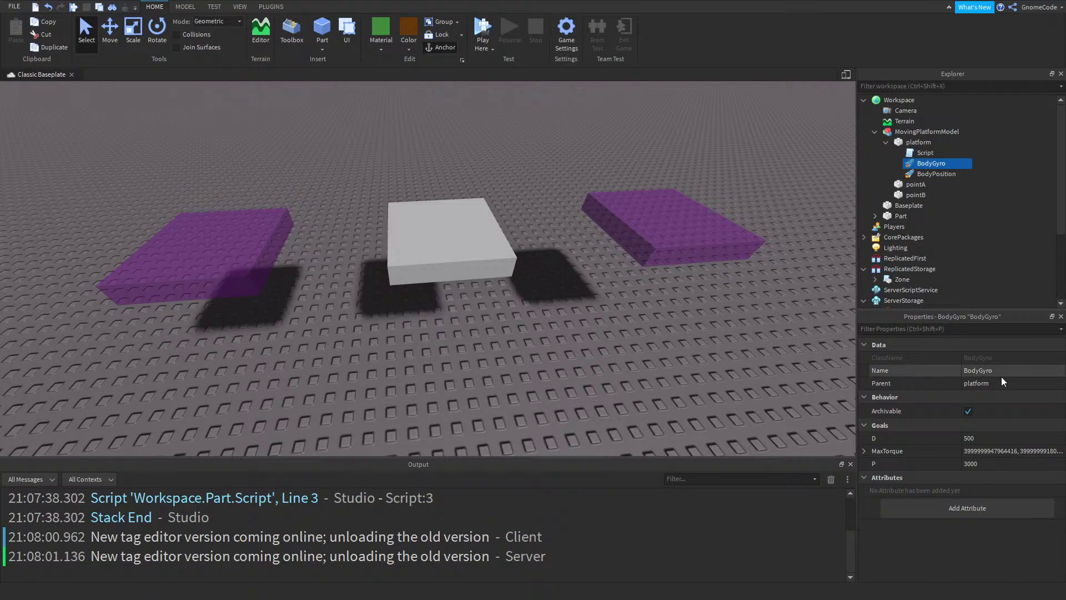
left_click(863, 451)
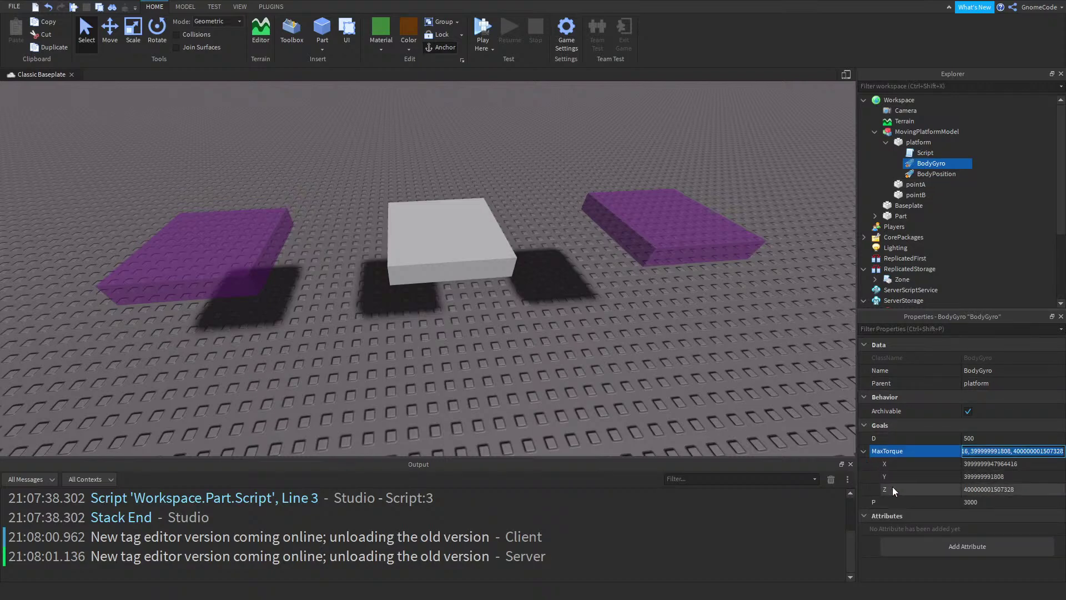
right_click_drag(604, 344, 604, 345)
scroll(605, 344, "down", 5)
scroll(605, 344, "up", 5)
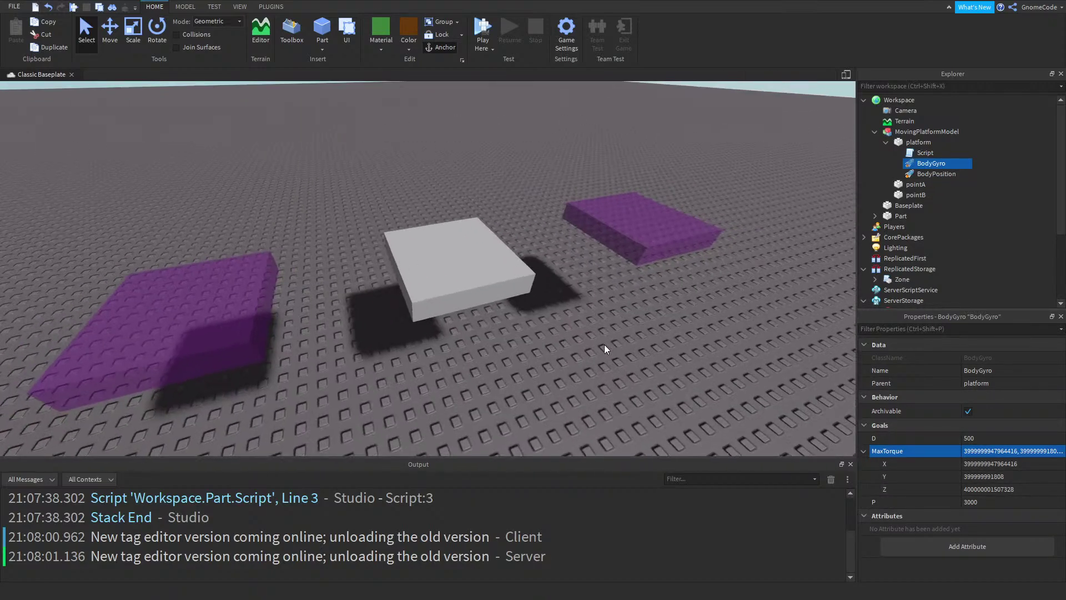
scroll(604, 344, "down", 5)
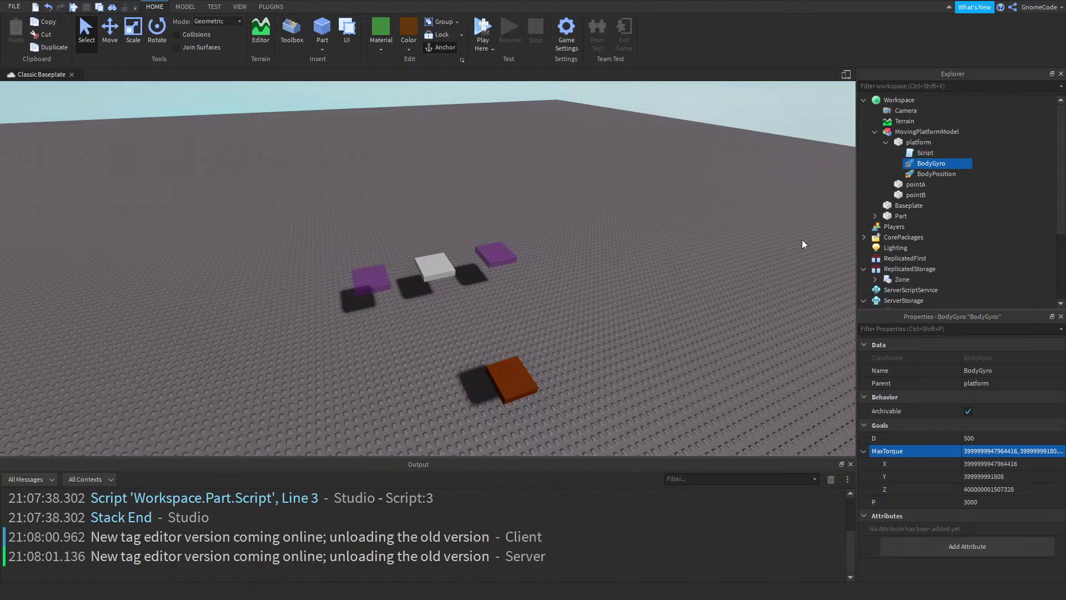
Inspect the properties of the BodyPosition inside the orange Part
left_click(875, 217)
left_click(901, 216)
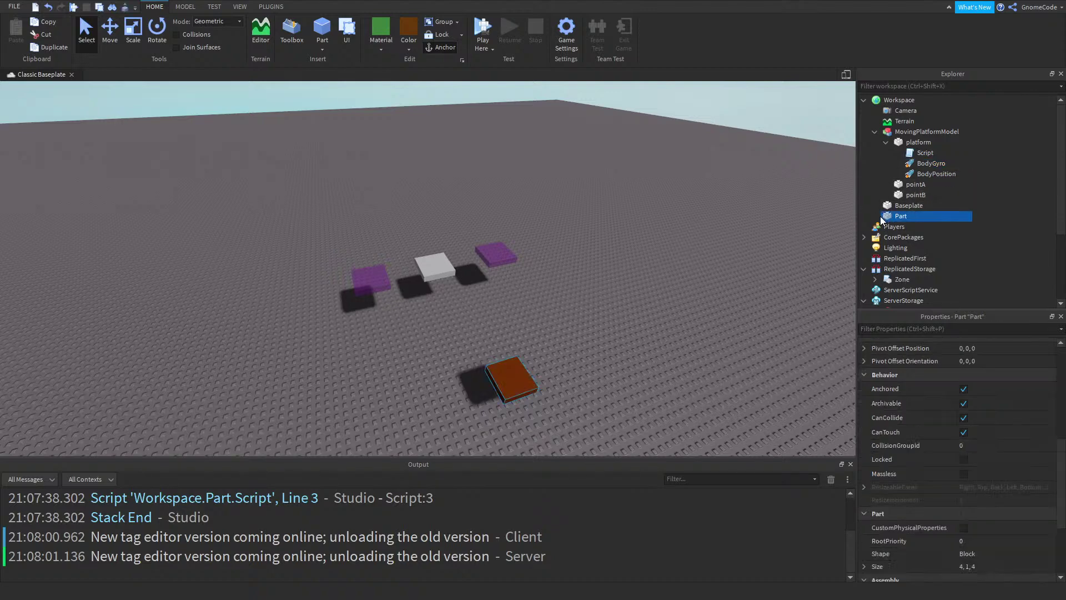
left_click(908, 239)
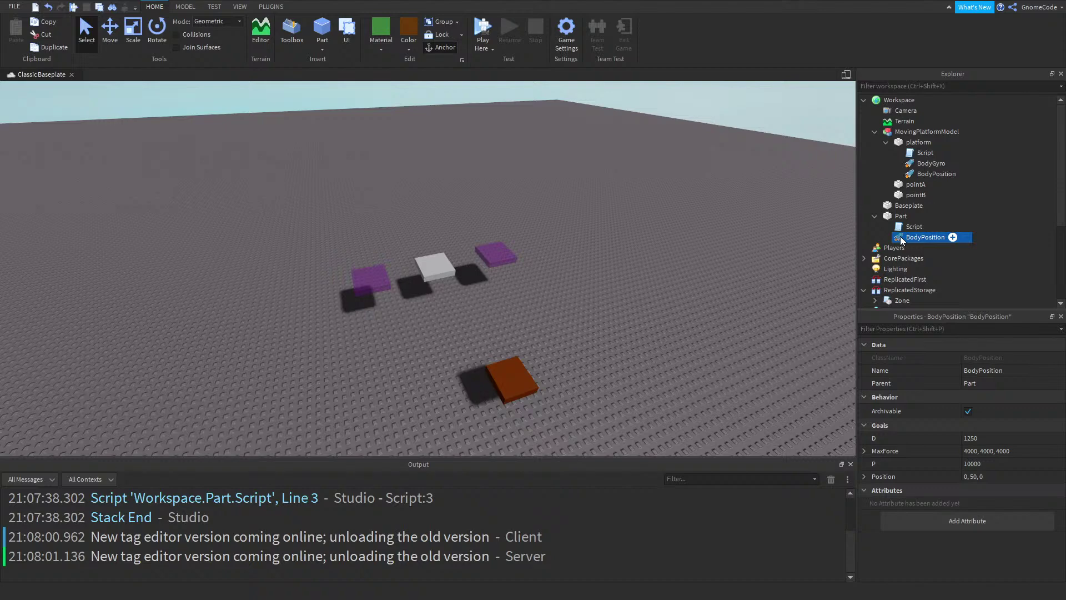
Delete the orange Part and MovingPlatformModel from the Workspace, keeping only the Baseplate
left_click(901, 216)
key("Delete")
left_click(911, 131)
key("Delete")
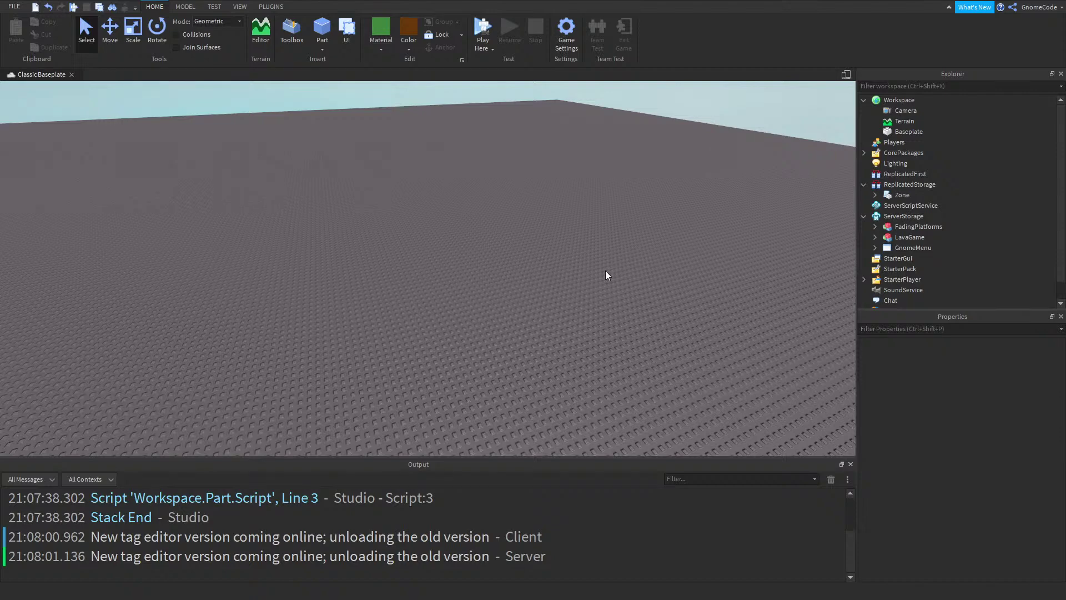
Insert a new Part, add a mesh inside it, and turn the rounded piece on edge above the baseplate with orientation 0, 90, 90
scroll(431, 244, "down", 3)
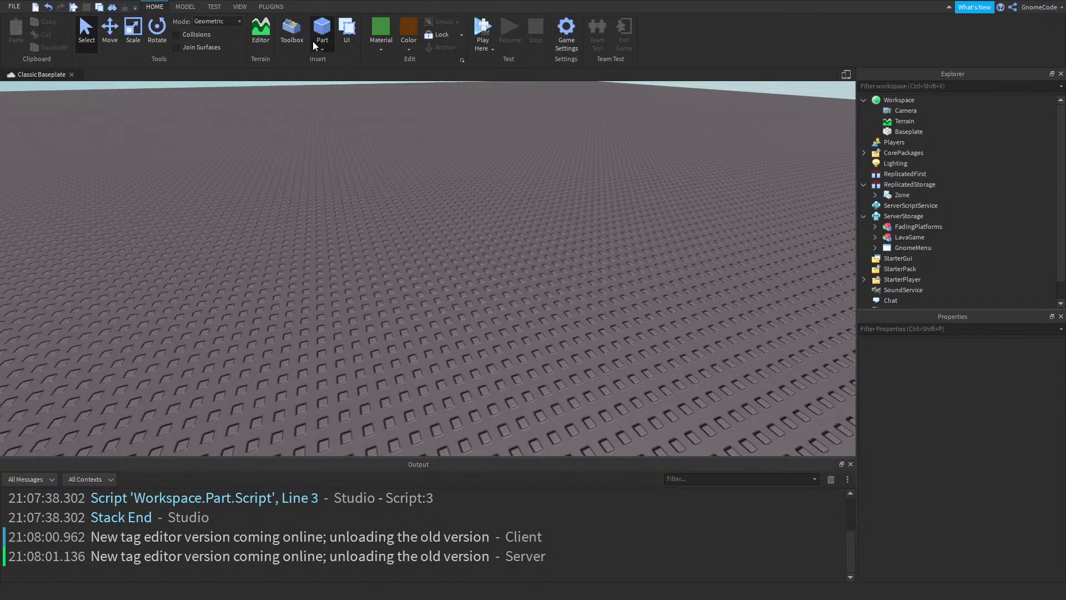
left_click(329, 22)
right_click_drag(584, 238, 592, 217)
key("w")
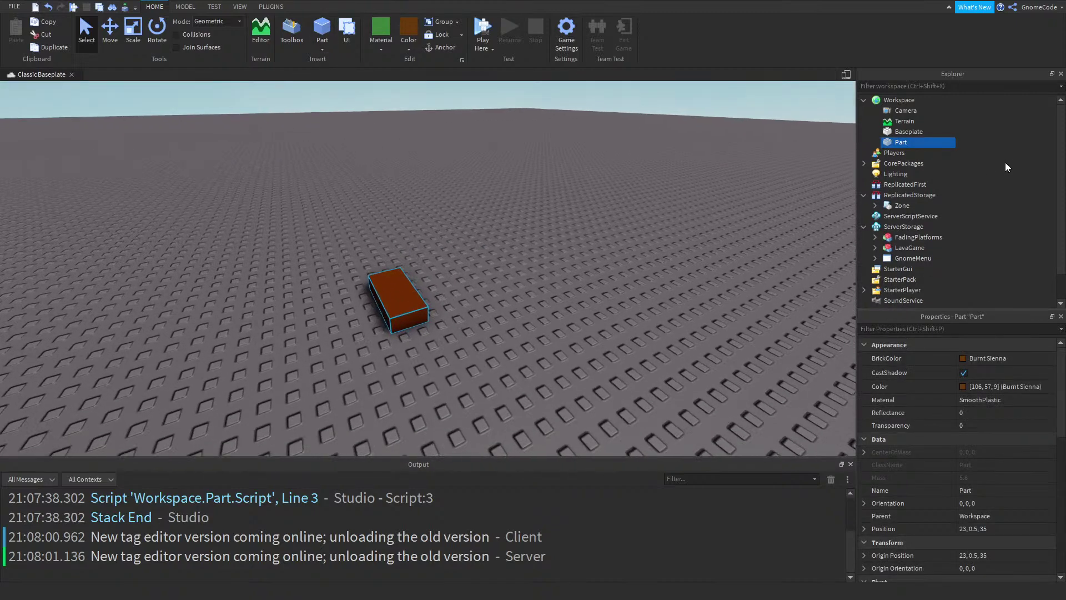
mouse_move(915, 144)
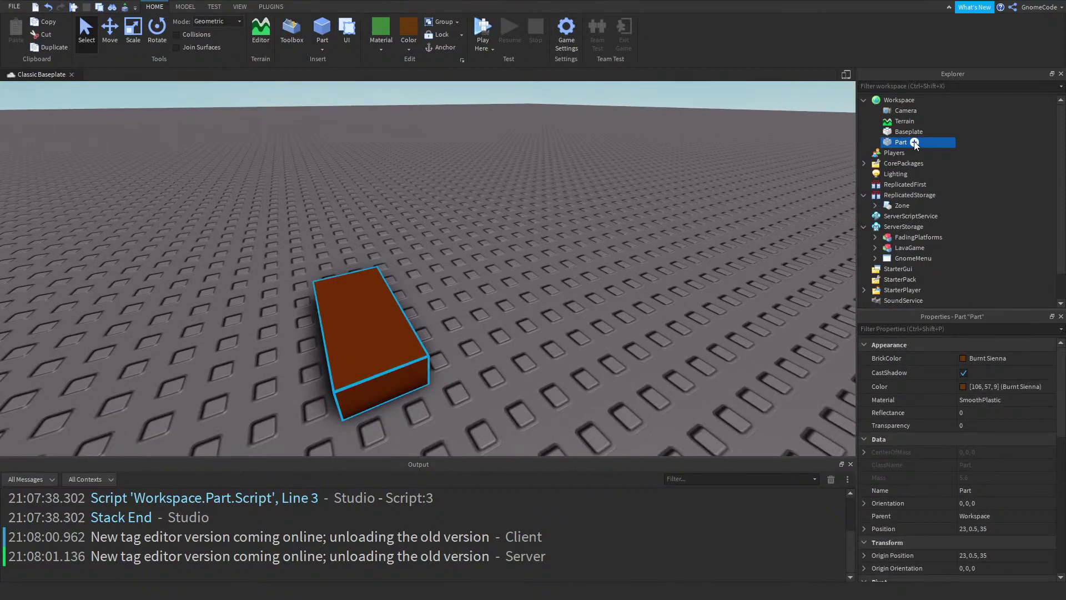
left_click(891, 199)
left_click(378, 333)
left_click_drag(377, 333, 432, 335)
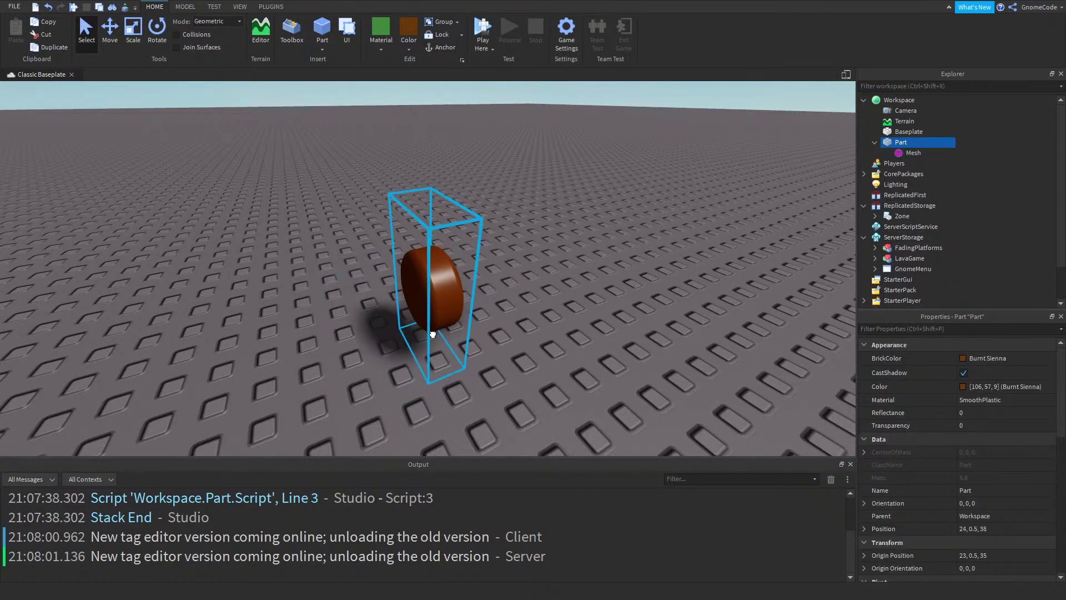
Lengthen the rounded part at both ends with the Scale tool into a capsule-shaped body and colour it Mauve
key("ctrl+3")
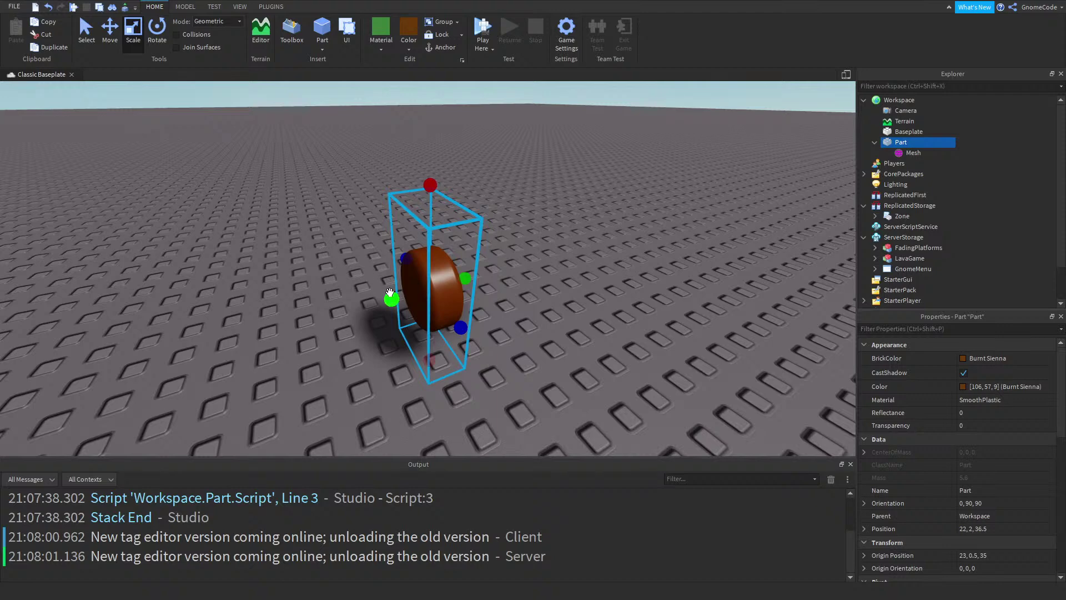
left_click_drag(390, 298, 291, 326)
left_click_drag(466, 278, 523, 272)
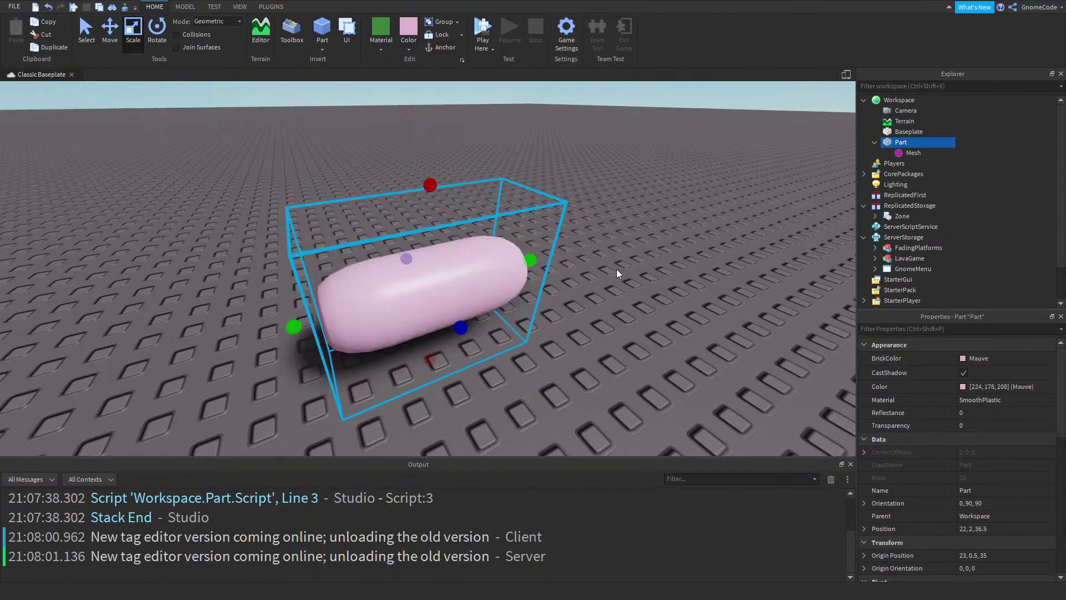
scroll(596, 274, "up", 5)
right_click_drag(595, 273, 543, 257)
scroll(543, 257, "down", 5)
left_click(459, 184)
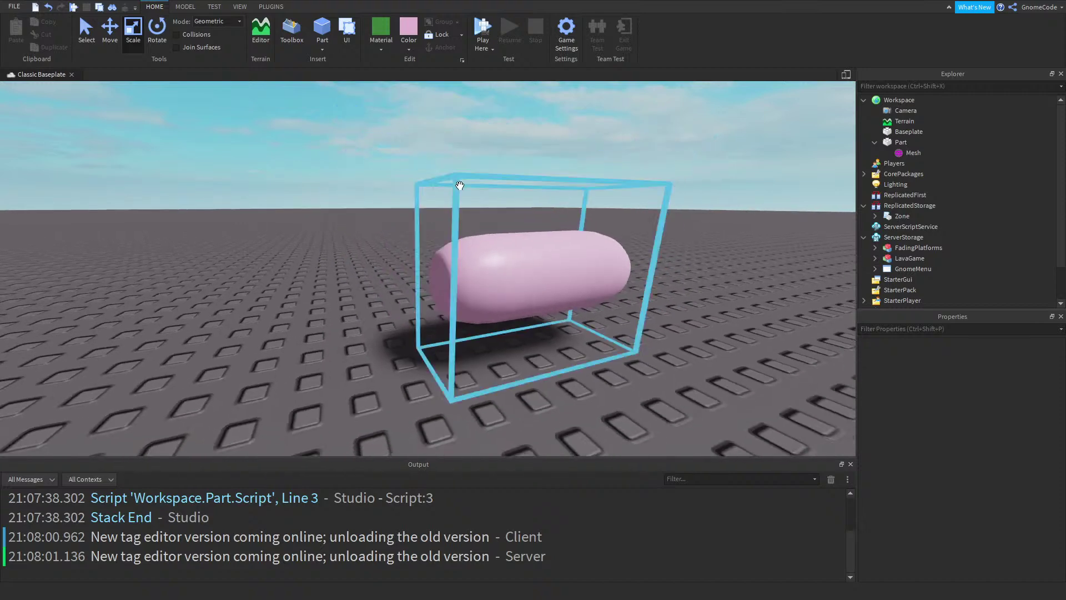
Duplicate the body, shorten the copy with the Scale tool, and tilt it 45° to form a head
left_click(519, 269)
key("ctrl+d")
left_click_drag(632, 258, 529, 279)
key("ctrl+4")
left_click_drag(509, 230, 490, 171)
Move the head part up and forward to position 22, 3, 34 at the body's front end
key("ctrl+2")
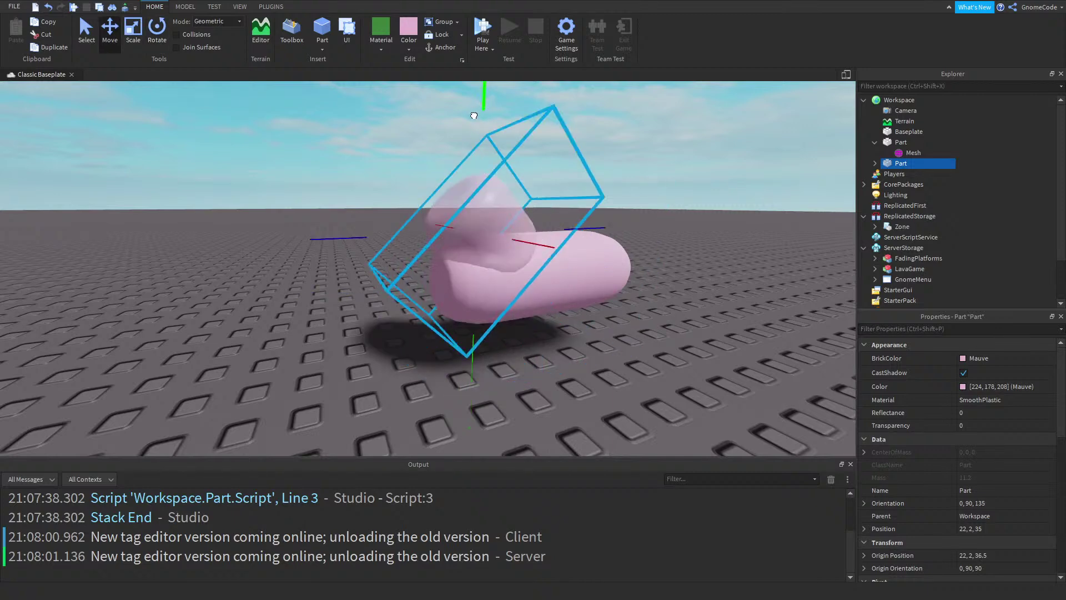
left_click(338, 231)
left_click(425, 224)
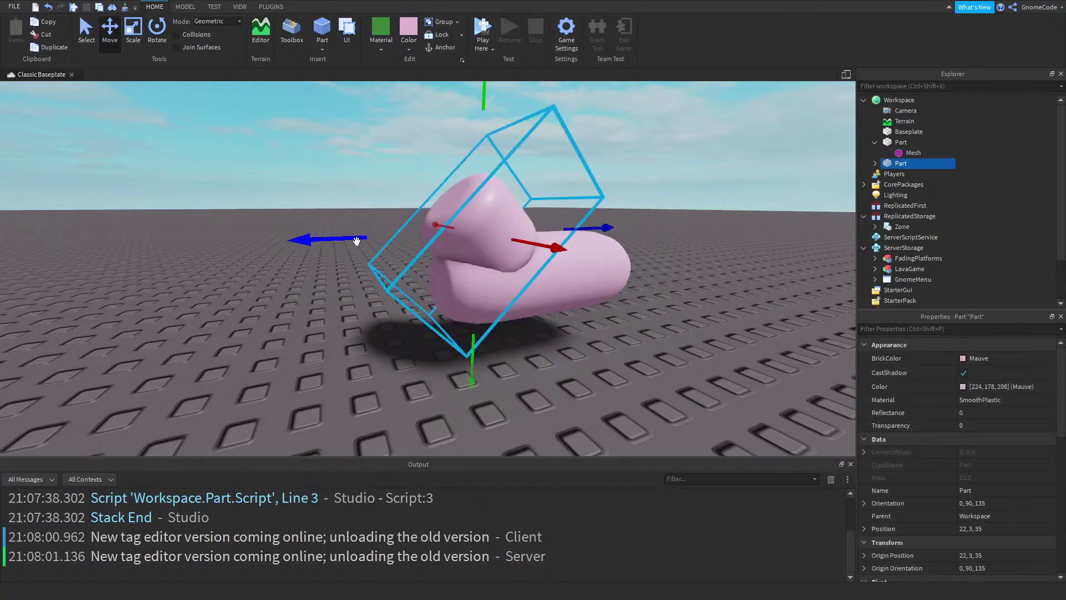
left_click_drag(357, 241, 305, 248)
left_click(502, 345)
scroll(502, 345, "down", 2)
left_click(553, 378)
right_click_drag(554, 379, 543, 357)
scroll(543, 358, "up", 2)
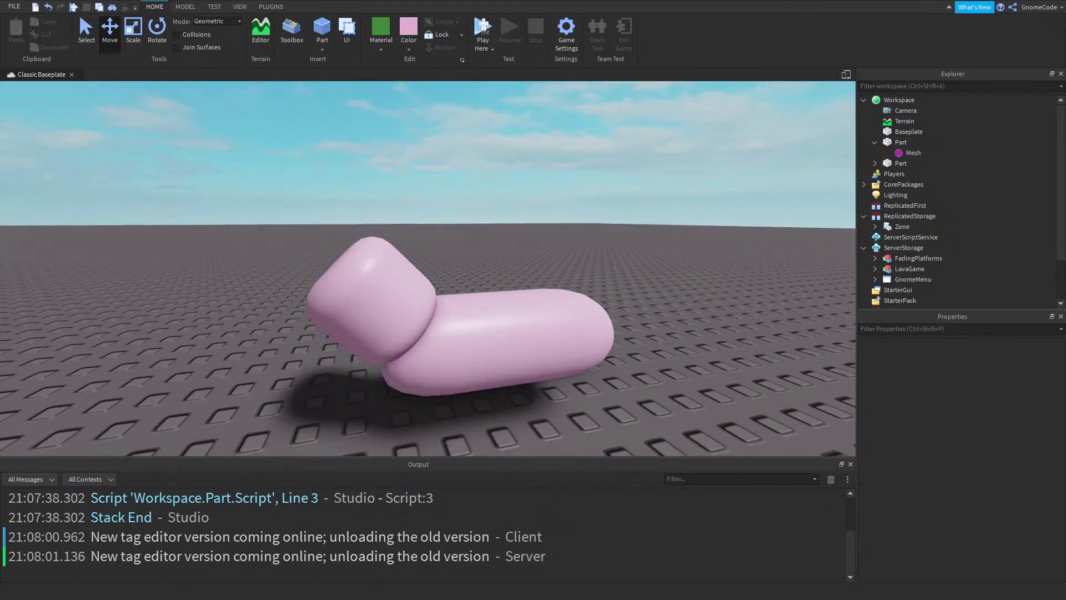
Duplicate the body, rotate the copy upright to orientation 0, 90, 0, and scale it into a thin leg near the head
left_click(511, 339)
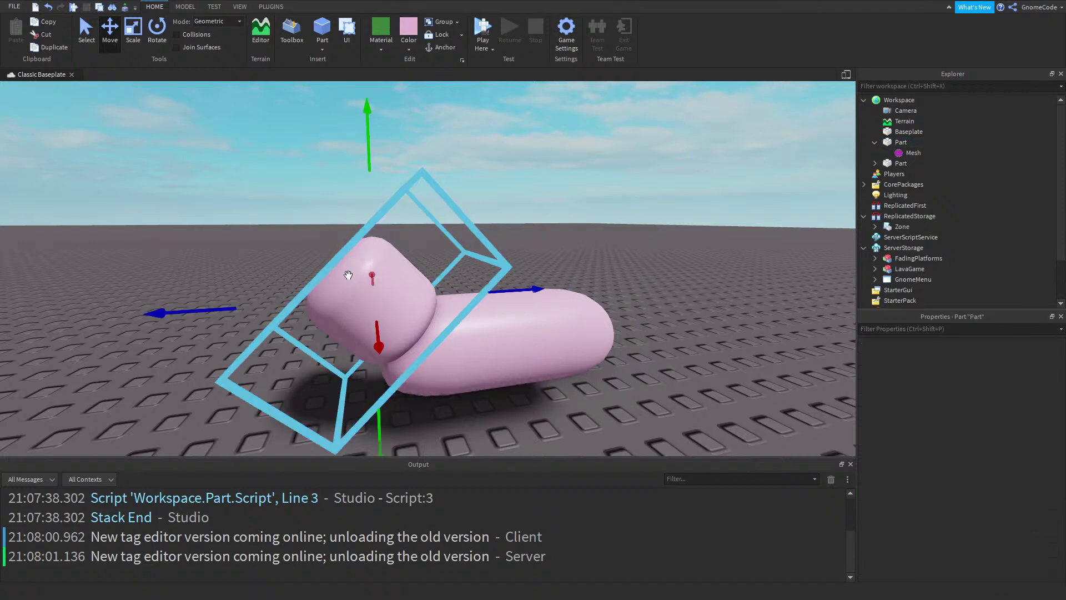
left_click(528, 341)
key("ctrl+d")
left_click(158, 44)
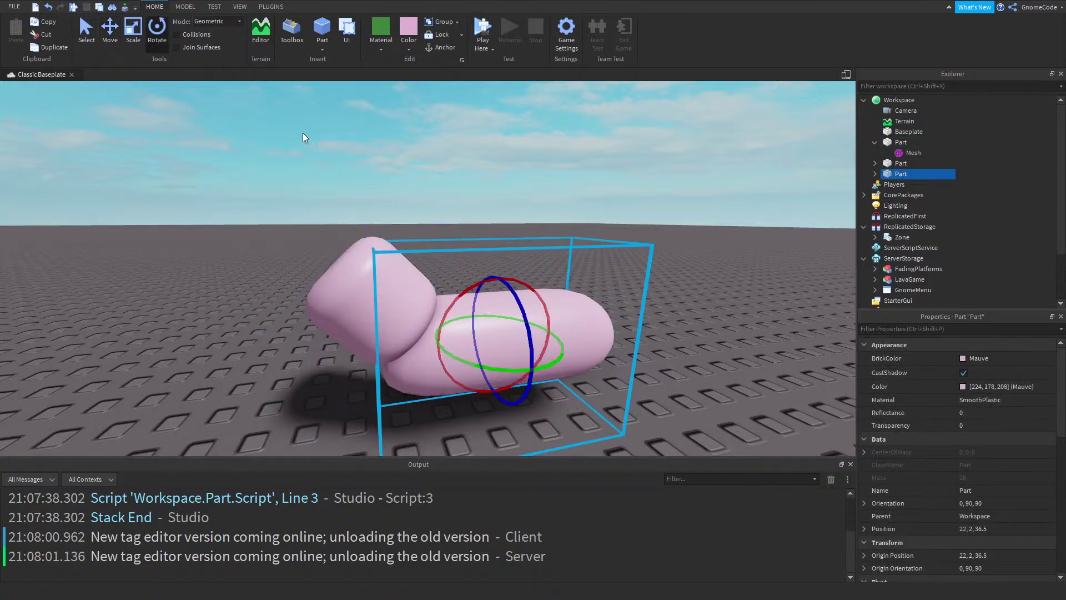
left_click_drag(553, 303, 476, 335)
key("ctrl+3")
left_click_drag(414, 319, 447, 344)
right_click_drag(484, 314, 414, 302)
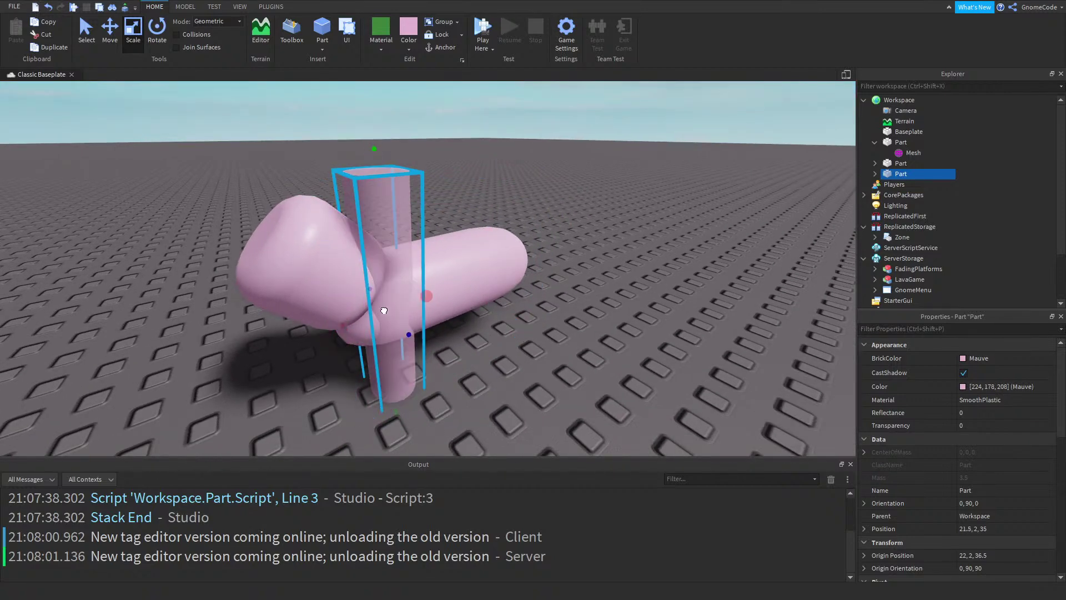
Set the move snap to 0.5 studs, then slim and shorten the leg so it fits under the body's front
left_click(186, 7)
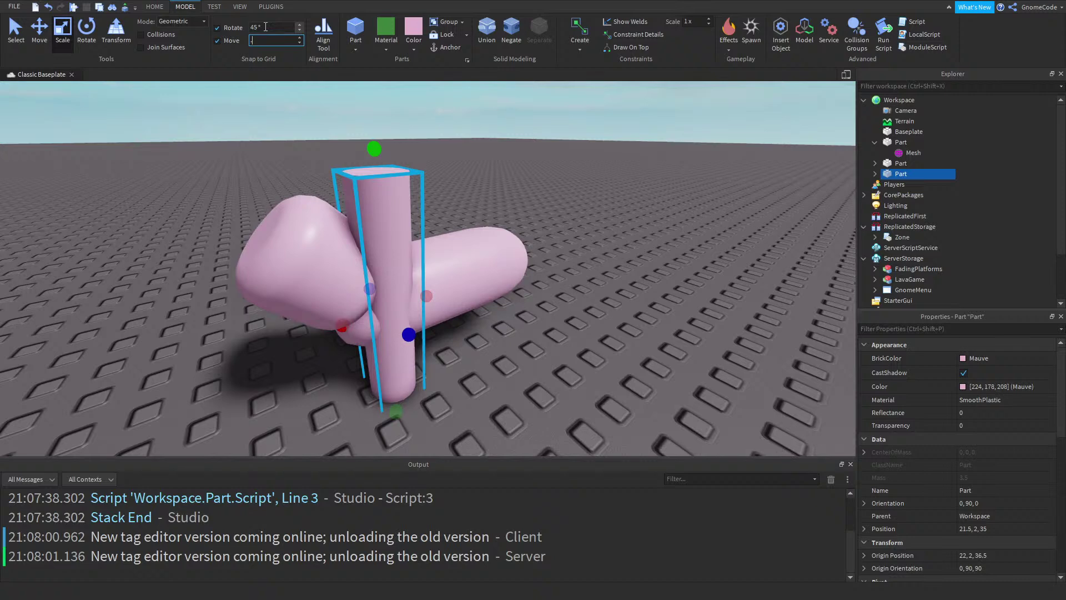
left_click_drag(426, 295, 409, 306)
left_click_drag(364, 154, 387, 313)
left_click(504, 419)
right_click_drag(503, 418, 486, 405)
key("a")
Set the rotation snap to 15° and splay the front leg outward by 15°
left_click(525, 275)
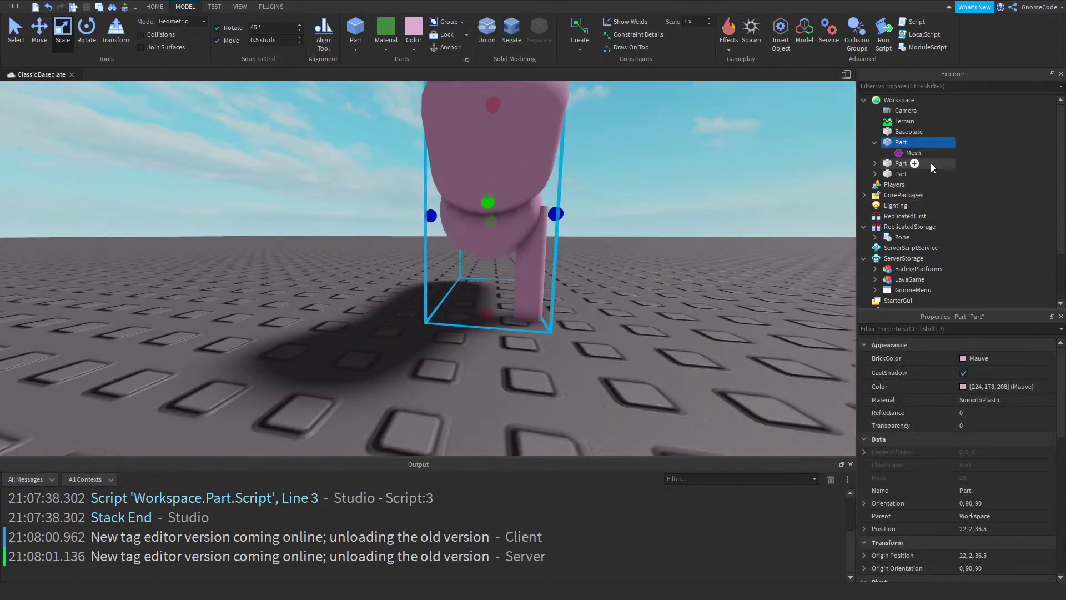
left_click(86, 30)
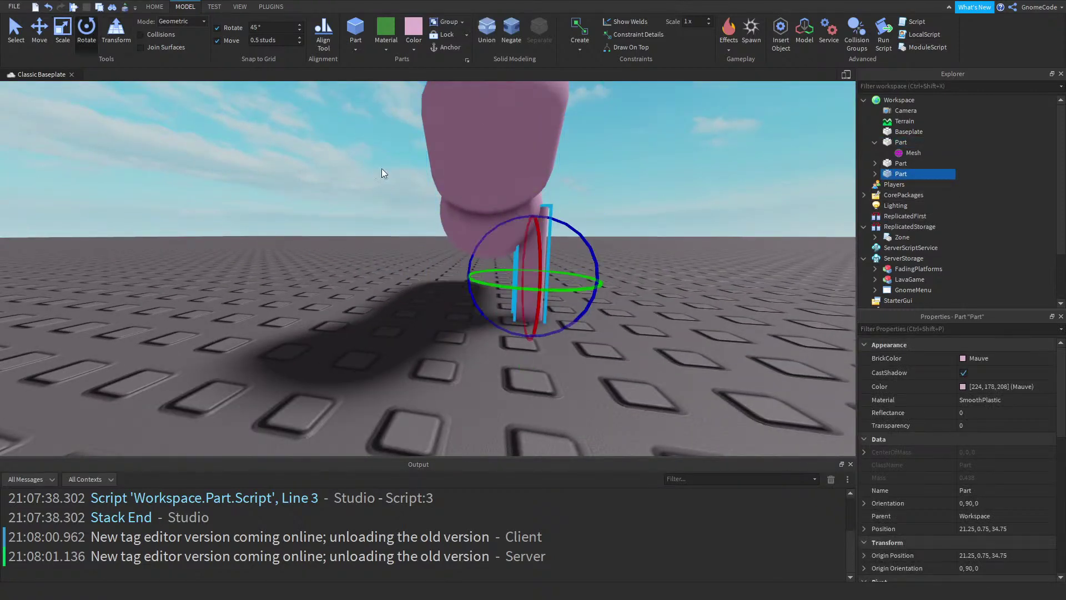
mouse_move(591, 265)
left_mouse_down()
mouse_move(591, 229)
mouse_move(592, 261)
left_mouse_up()
left_click_drag(593, 264, 591, 228)
type("1")
key("ctrl+2")
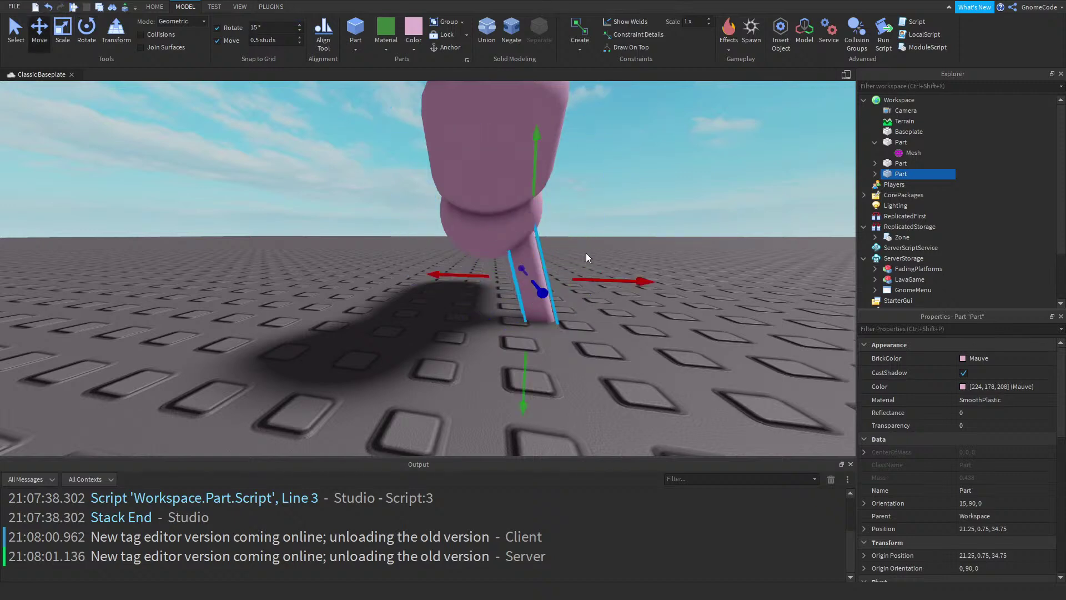
Duplicate the front leg and move the copy along the body to its rear end
right_click_drag(600, 252, 667, 250)
key("ctrl+d")
left_click_drag(607, 268, 697, 268)
Duplicate both legs together, rotate the copies to -15°, and place them on the opposite side of the body
left_click(510, 287, "ctrl")
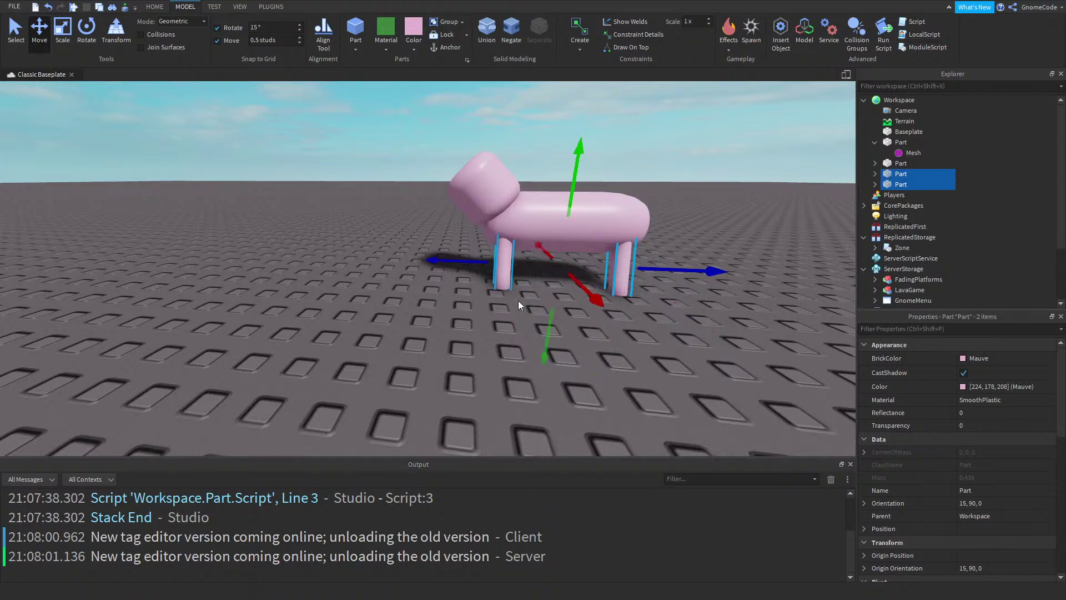
key("ctrl+4")
key("ctrl+d")
right_click_drag(604, 269, 604, 261)
scroll(604, 269, "up", 3)
left_click_drag(466, 311, 409, 328)
key("ctrl+2")
scroll(538, 355, "down", 3)
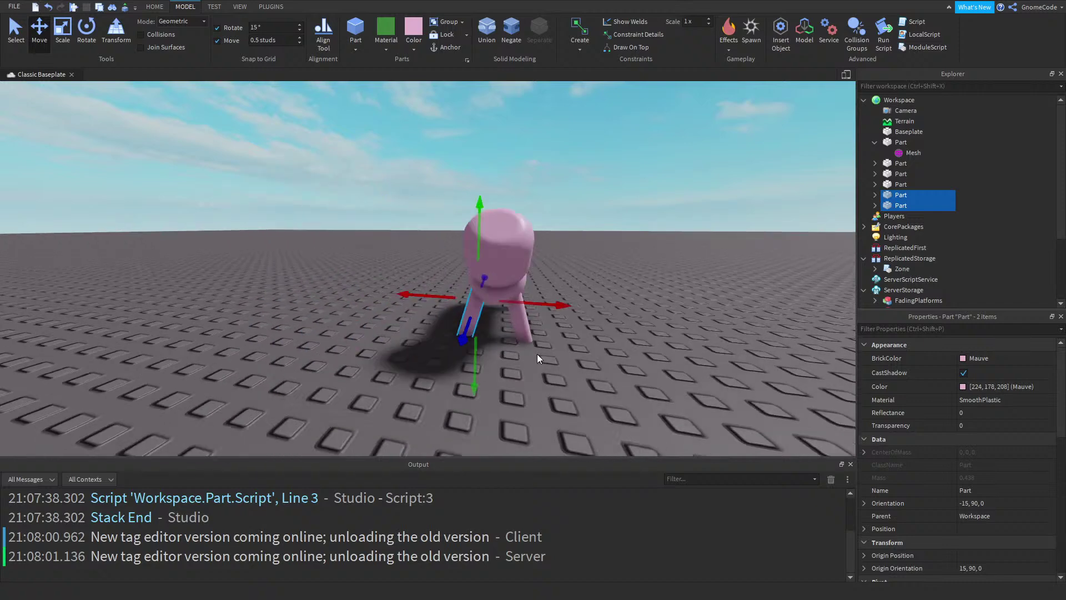
right_click_drag(538, 355, 587, 336)
left_click(588, 335)
Delete the angled head part and insert a sphere part above the body's front
scroll(588, 334, "up", 5)
left_click(438, 239)
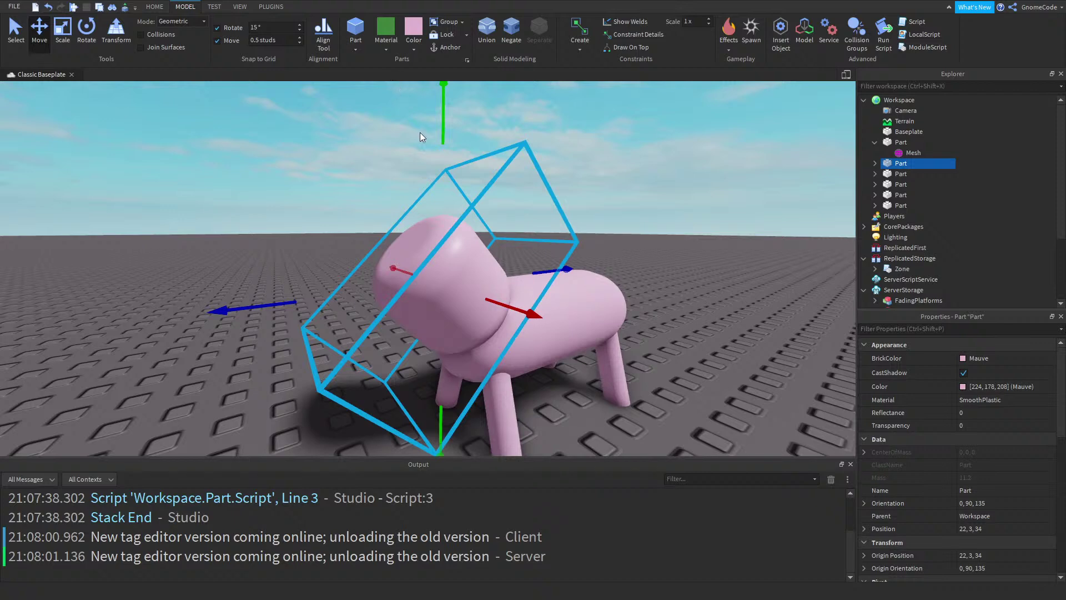
key("Delete")
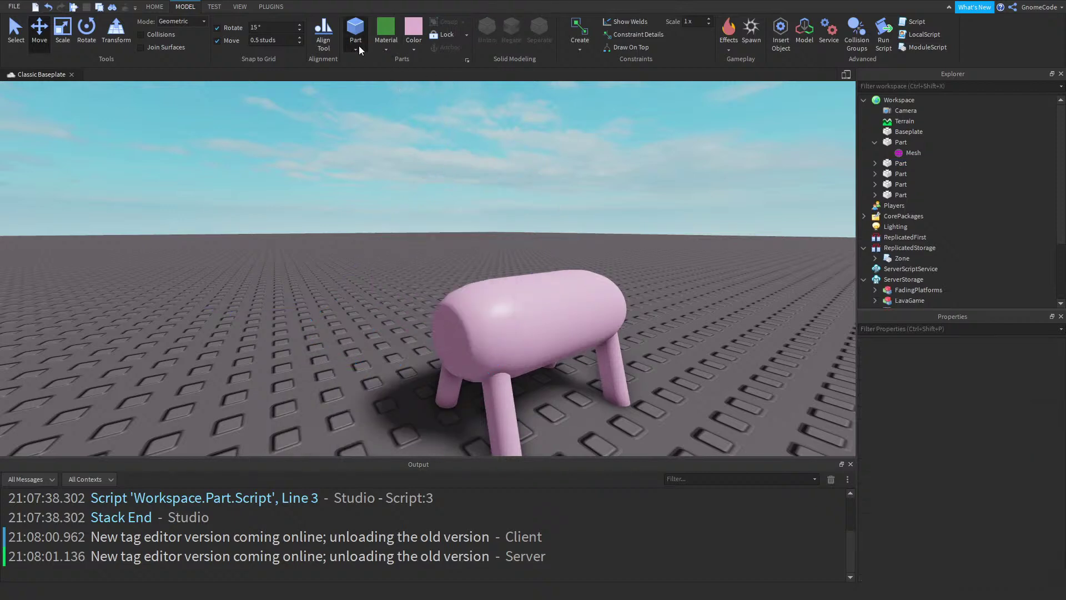
left_click(356, 49)
left_click(390, 71)
right_click_drag(588, 181, 453, 150)
scroll(453, 150, "down", 5)
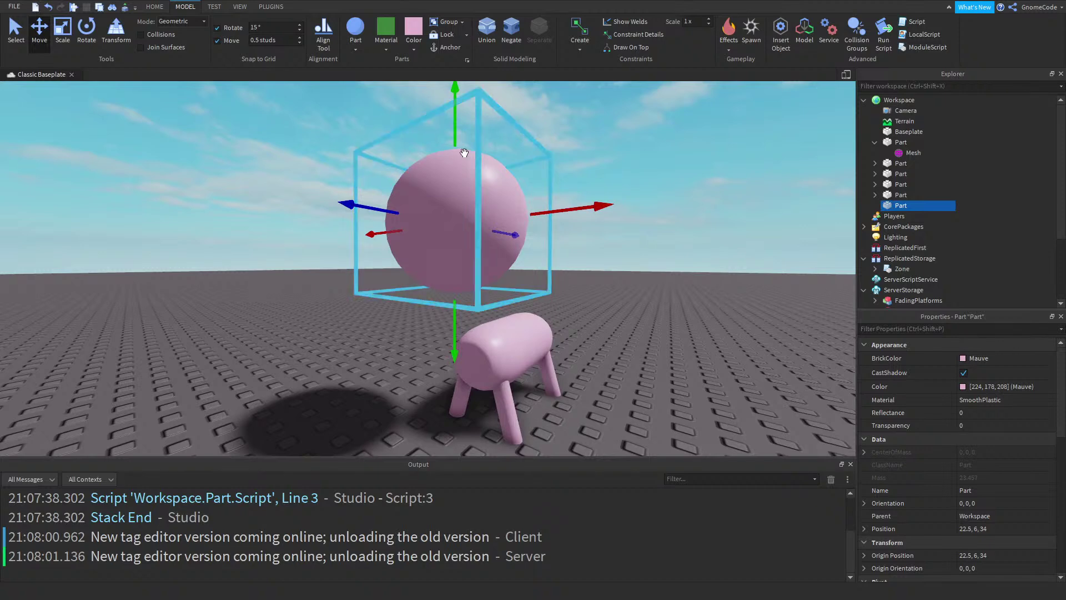
Scale the sphere down to head size and place it by the body's front end
key("ctrl+3")
left_click_drag(452, 128, 466, 202)
left_click_drag(455, 259, 496, 331)
right_click_drag(496, 332, 522, 309)
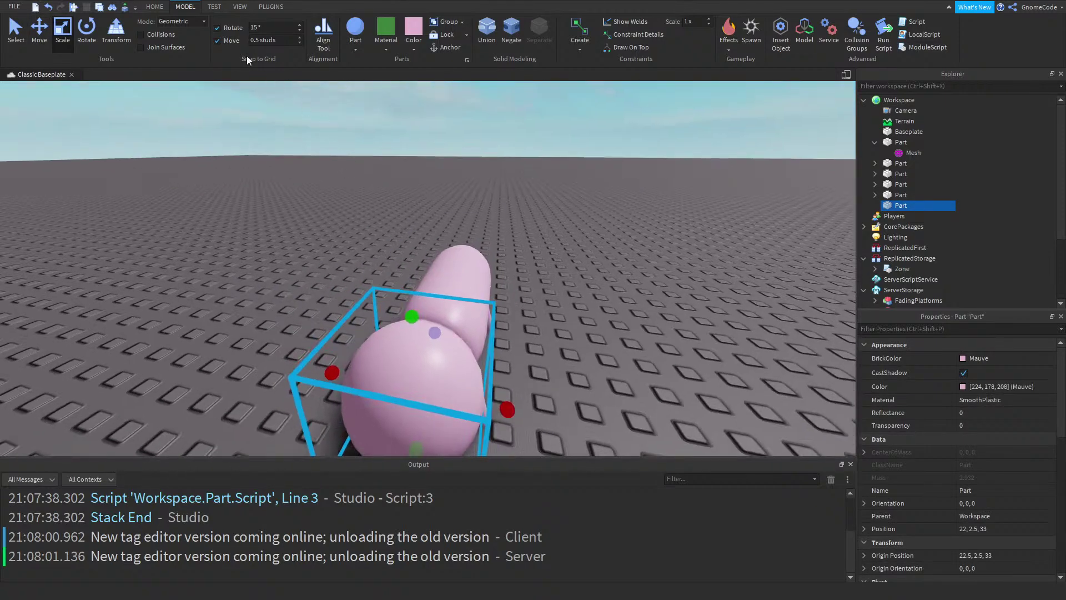
Align the head sphere with the body's front end at position 22, 2.5, 34.5
right_click_drag(428, 178, 433, 221)
key("ctrl+2")
left_click_drag(399, 408, 409, 337)
mouse_move(334, 247)
right_mouse_down()
mouse_move(388, 242)
mouse_move(335, 248)
right_mouse_up()
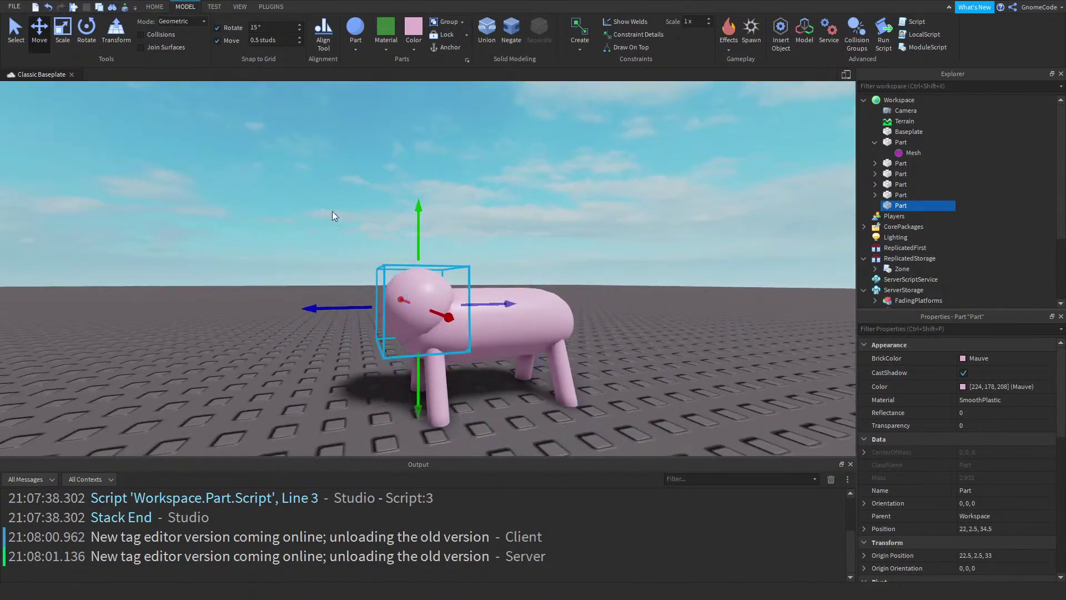
right_click_drag(351, 182, 361, 185)
right_click_drag(361, 183, 361, 184)
Insert a cylinder rotated 90° and scale it into a short snout on the front of the head
left_click(572, 188)
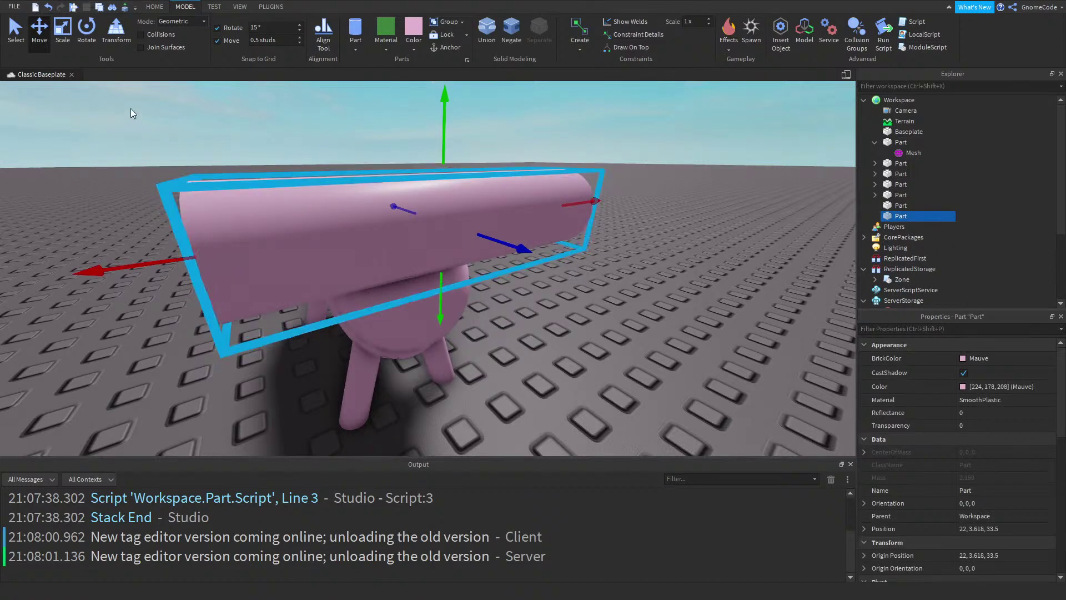
key("ctrl+4")
left_click_drag(196, 258, 453, 322)
left_click(575, 260)
right_click_drag(575, 260, 586, 245)
key("d")
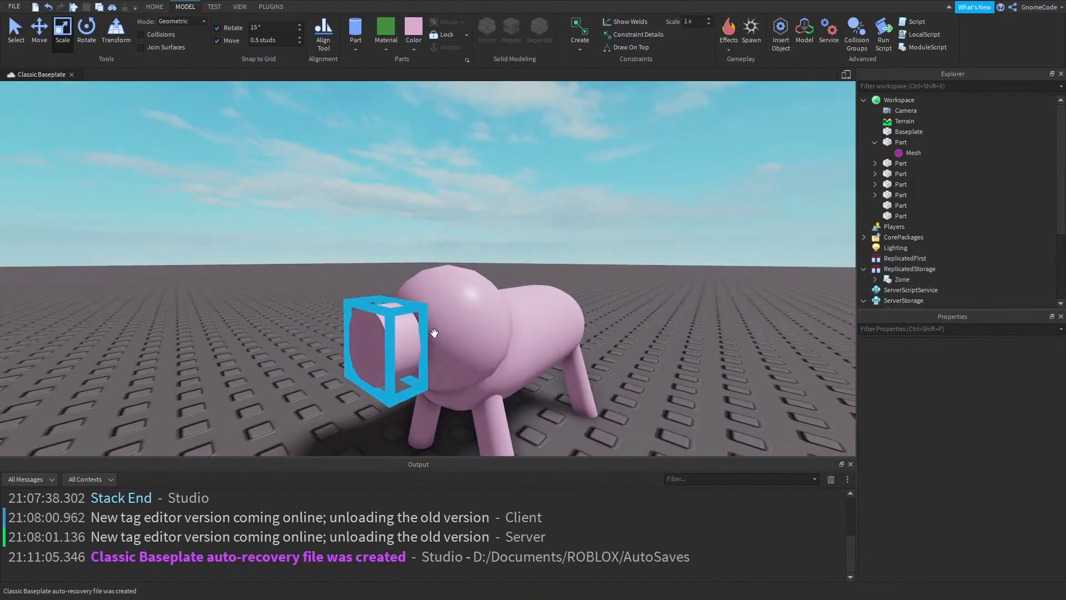
key("s")
key("w")
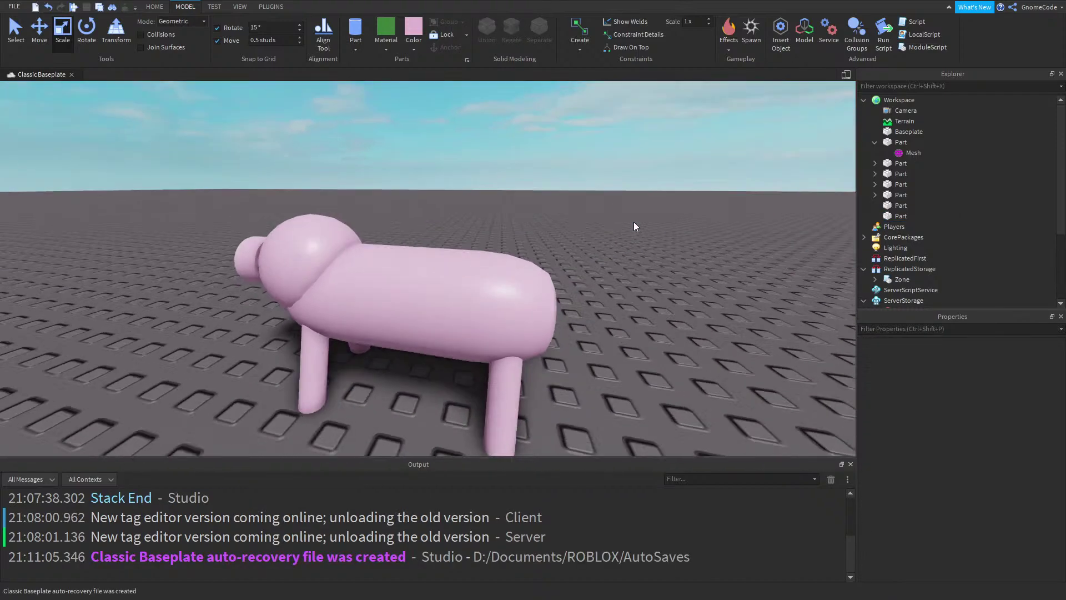
Duplicate the snout cylinder and move the copy to the body's rear end
left_click(251, 253)
left_click(229, 257)
key("ctrl+d")
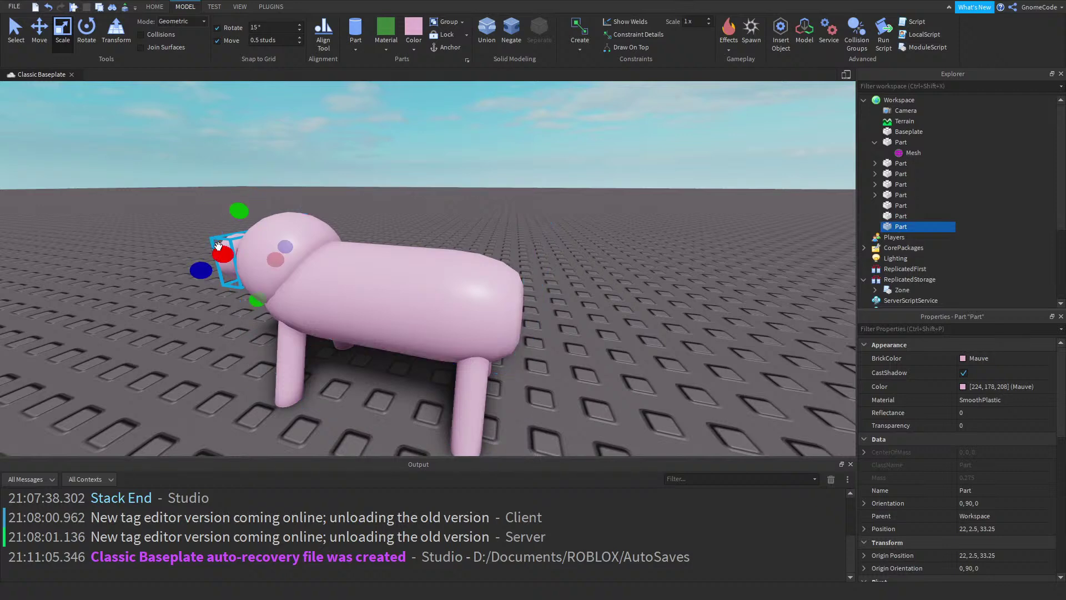
left_click(225, 256)
left_click(231, 256)
left_click(208, 250)
left_click_drag(224, 249, 420, 251)
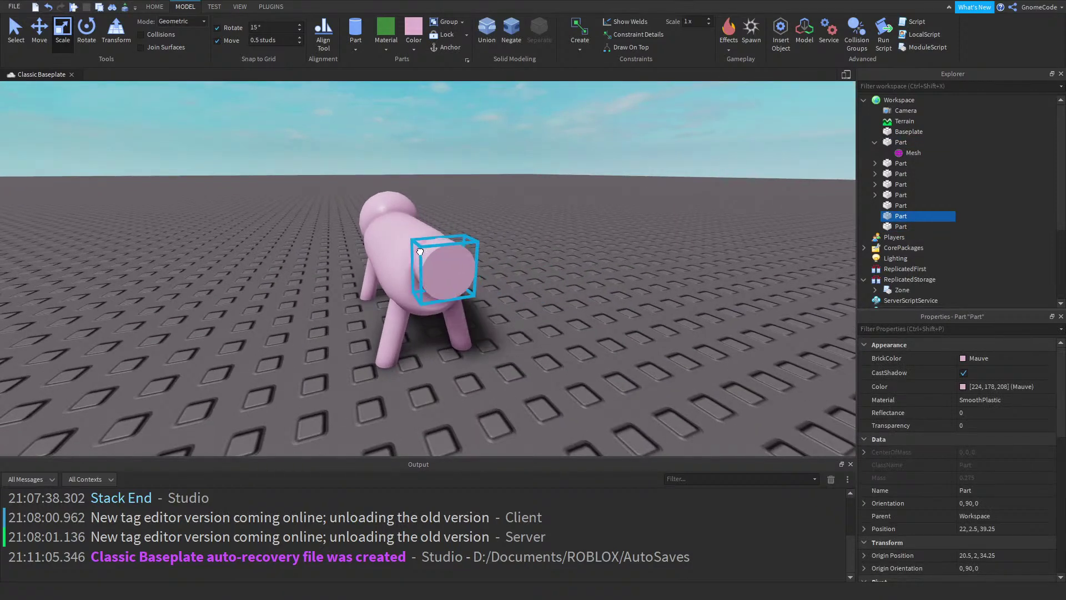
Resize the rear cylinder to 0.5, 0.1, 0.1 and move it against the body's rear as the tail base
left_click_drag(476, 284, 542, 351)
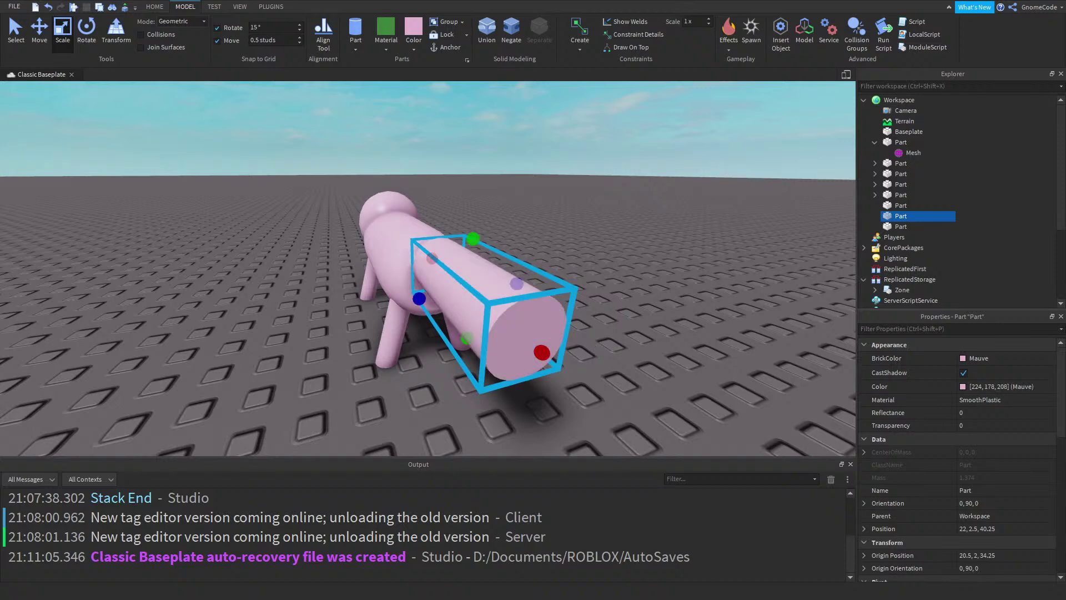
scroll(1007, 474, "down", 5)
scroll(1000, 522, "down", 2)
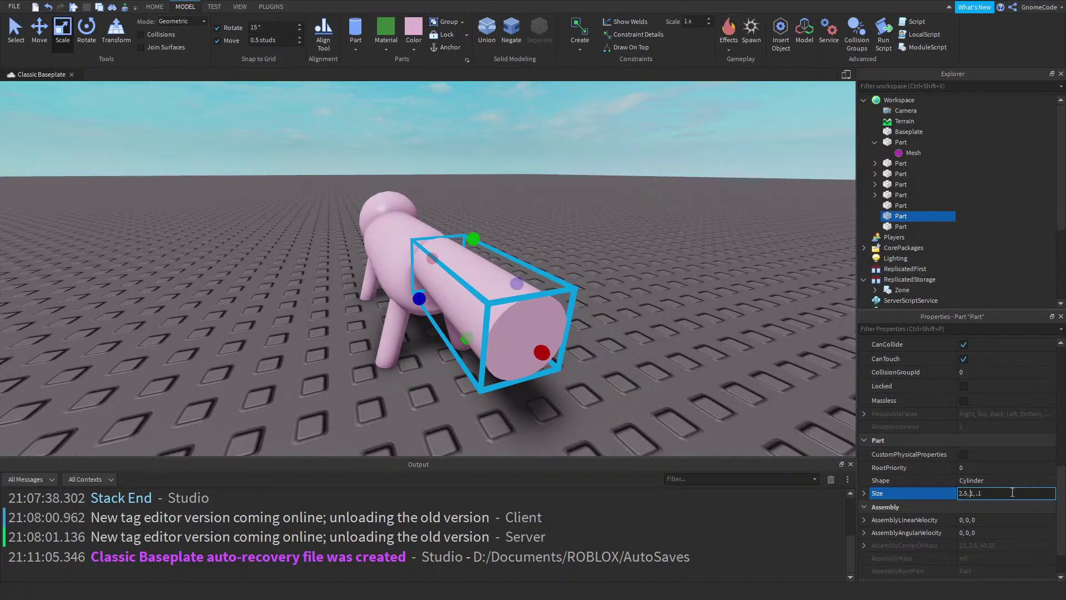
type(".")
key("Return")
left_click_drag(487, 314, 471, 299)
key("a")
right_click_drag(472, 292, 537, 268)
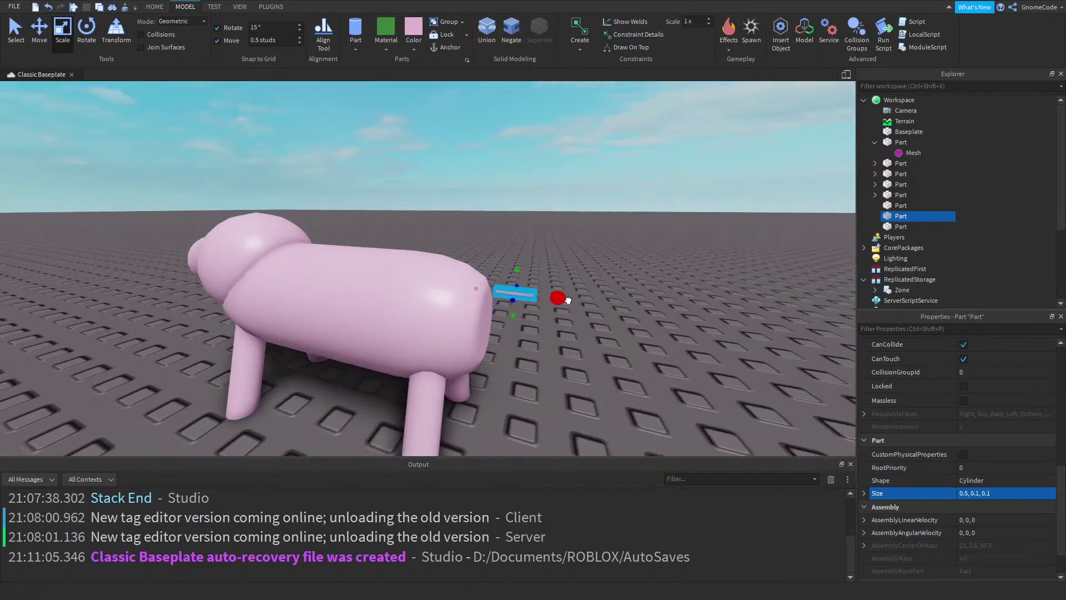
key("ctrl+2")
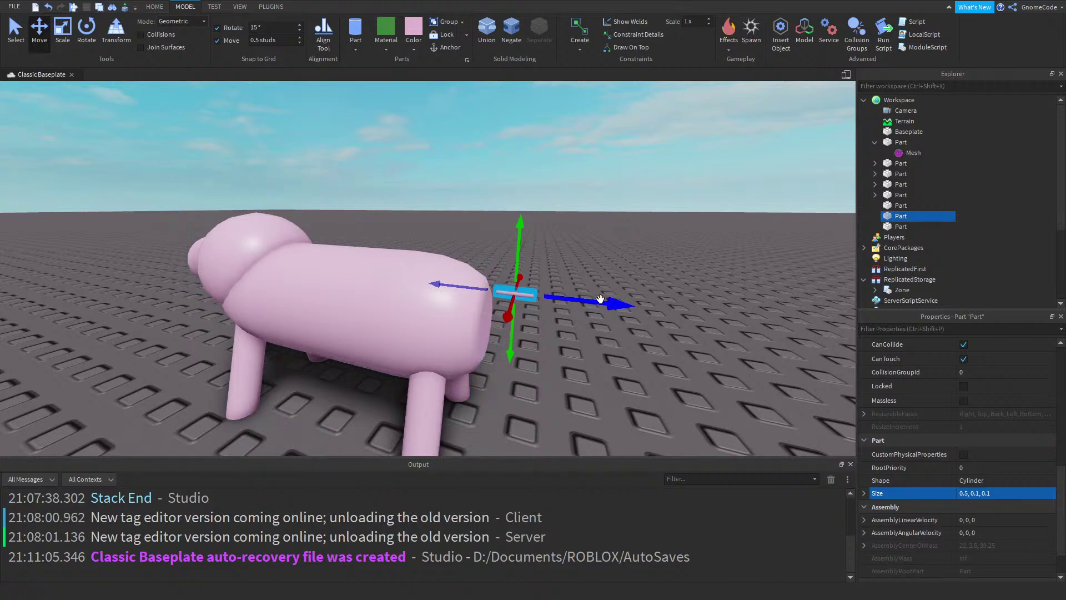
Launch the Archimedes plugin and render one tail segment around the x axis at an angle of -15
left_click(273, 6)
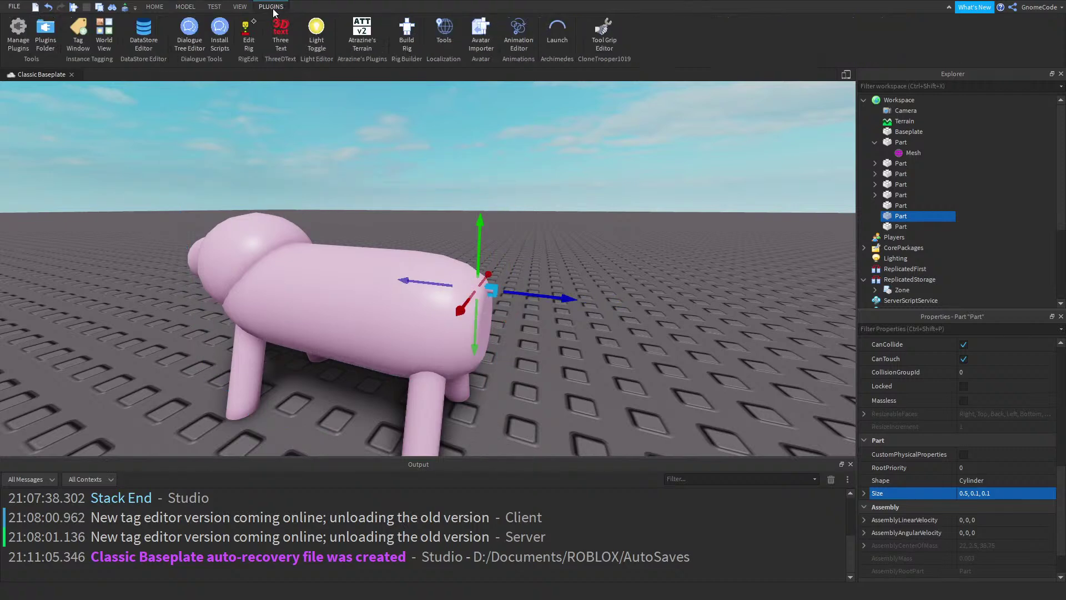
left_click(558, 33)
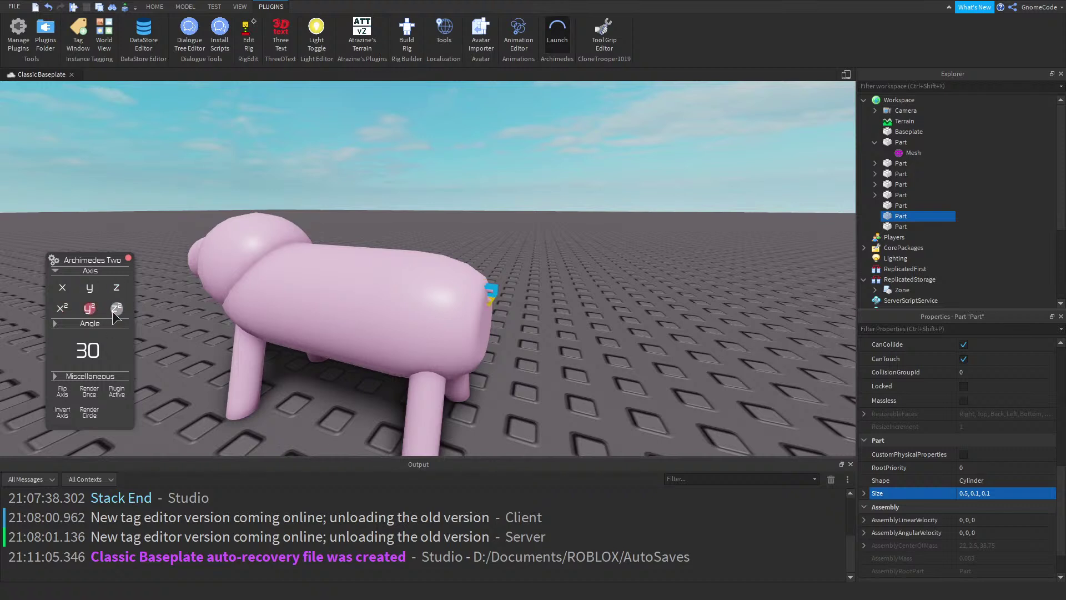
left_click(95, 351)
right_click_drag(521, 255, 521, 256)
left_click(185, 7)
left_click(92, 36)
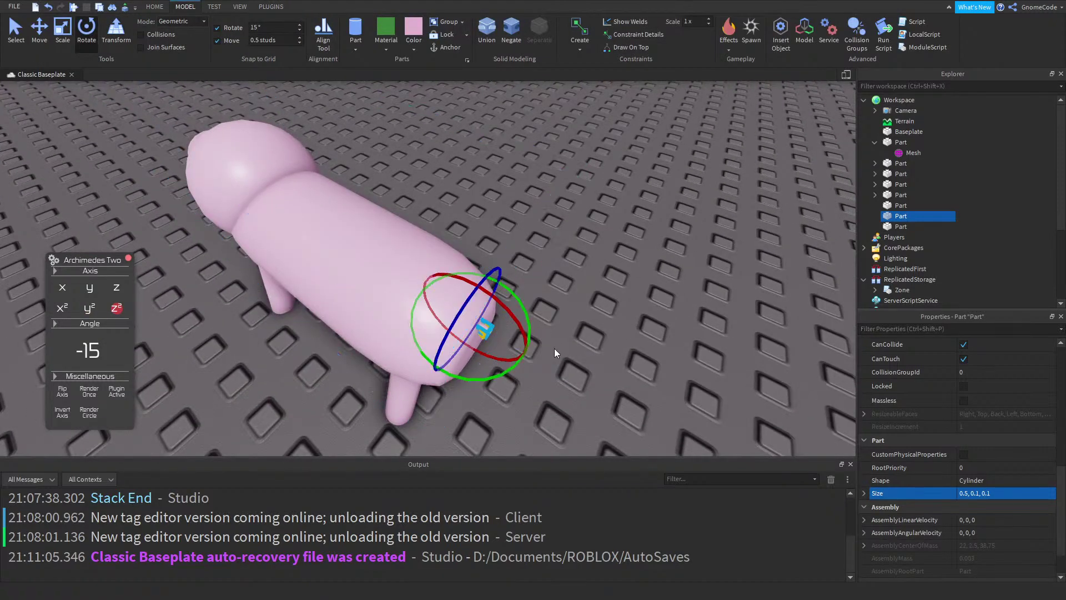
left_click_drag(295, 318, 293, 329)
right_click_drag(548, 288, 549, 289)
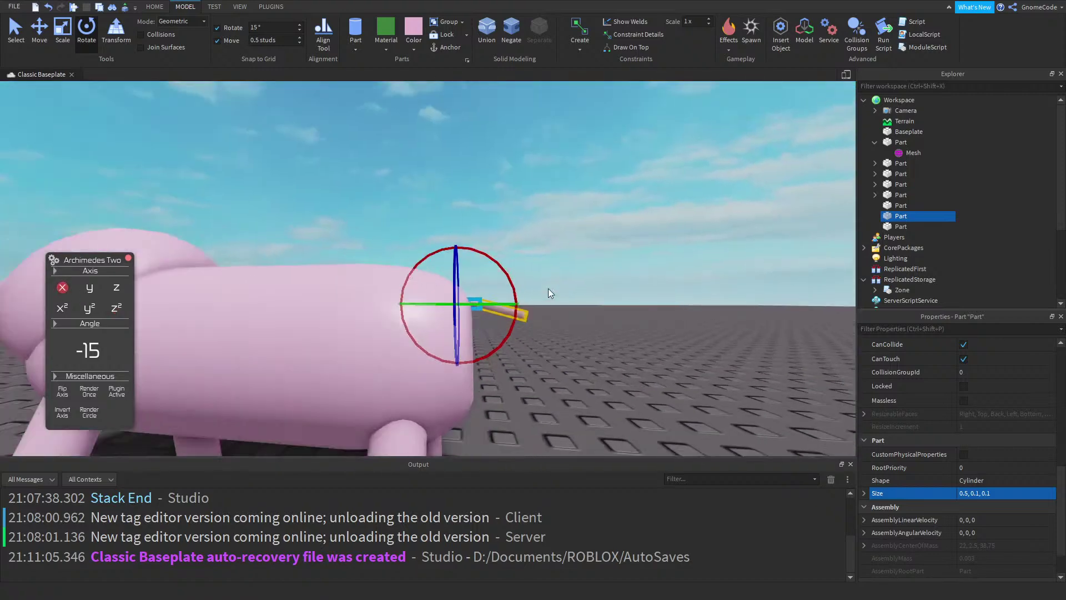
left_click(83, 392)
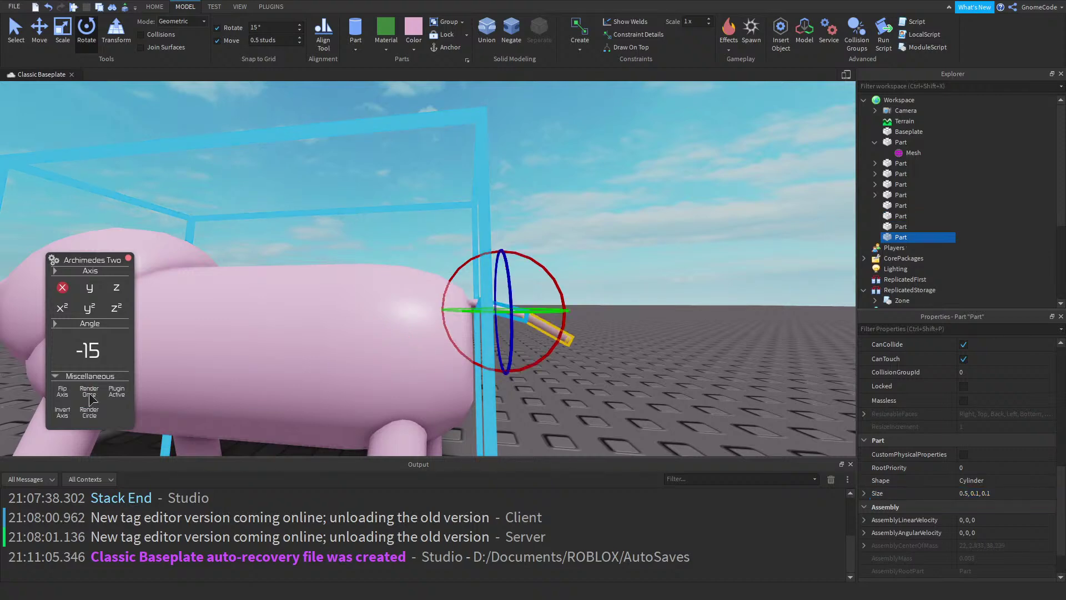
Set the Archimedes angle to 30 and render one more tail segment
left_click(92, 347)
type("30")
key("Return")
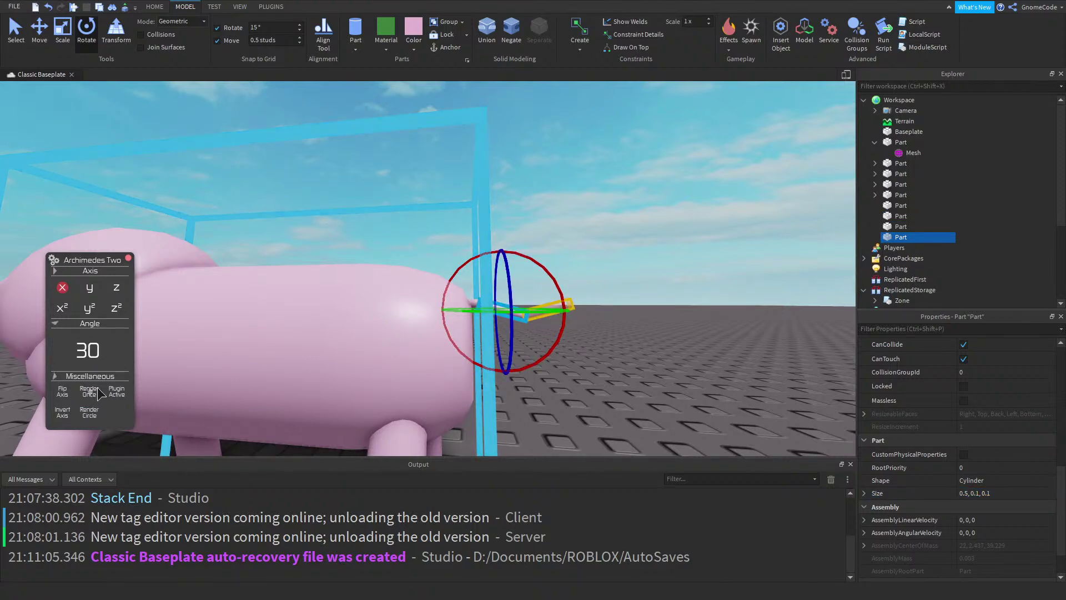
left_click(88, 391)
Set the Archimedes angle to 45, render five more segments to curl the tail, and close the plugin
left_click(88, 347)
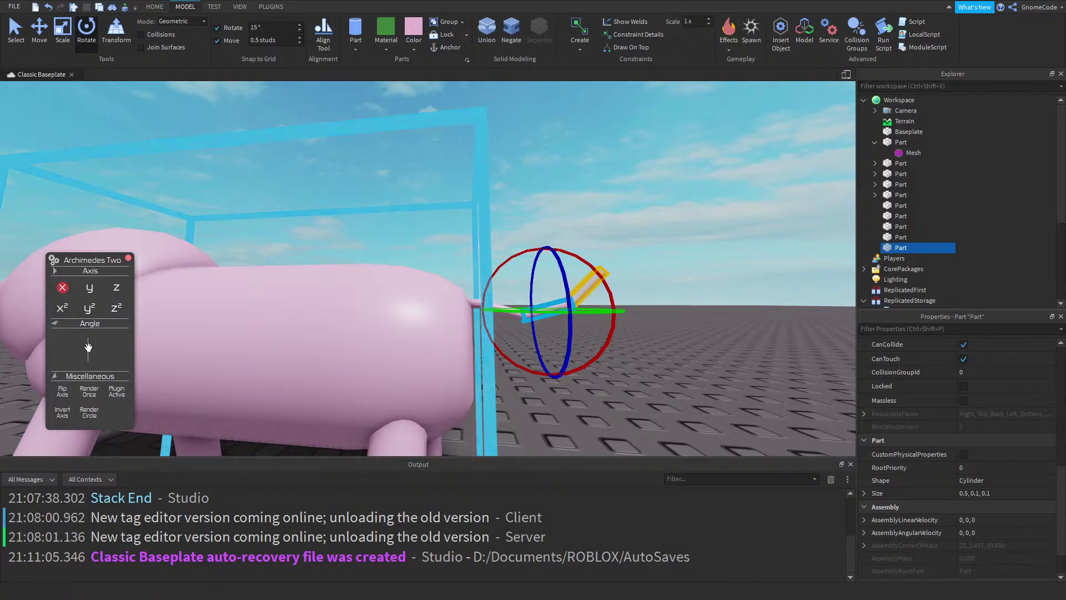
type("45")
key("Return")
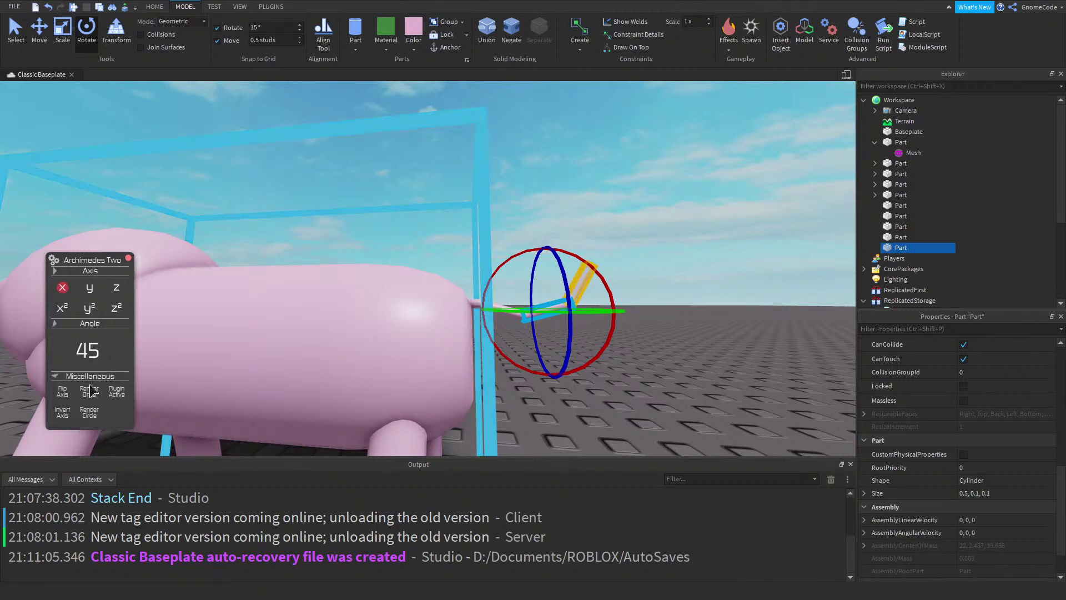
double_click(95, 392)
left_click(96, 393)
left_click(95, 392)
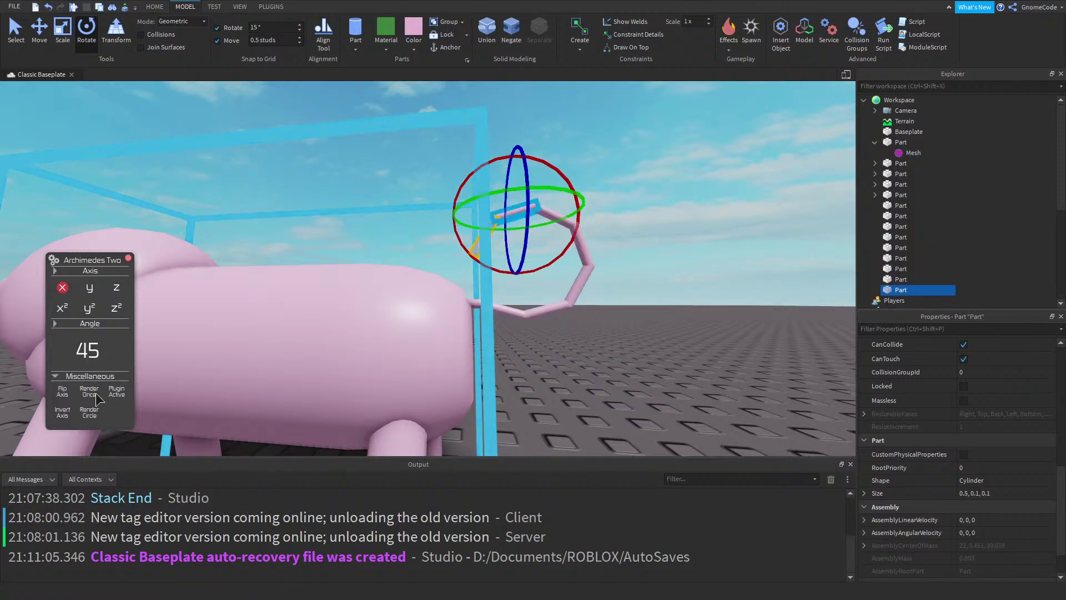
scroll(139, 379, "down", 3)
left_click(97, 398)
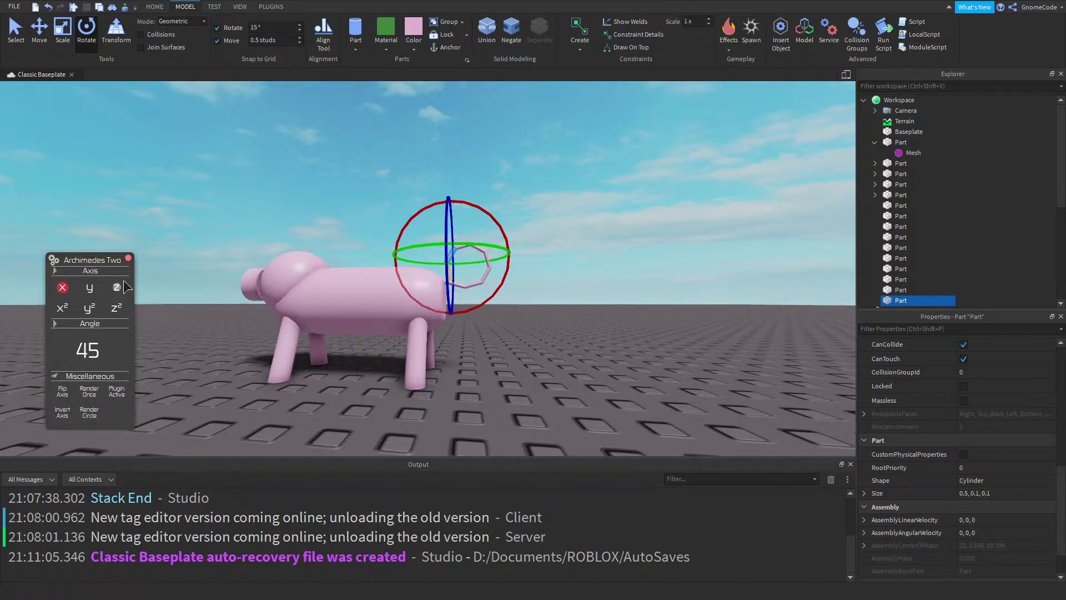
left_click(128, 257)
Examine the curled tail and the pig's overall proportions from the side and the front
scroll(683, 239, "up", 3)
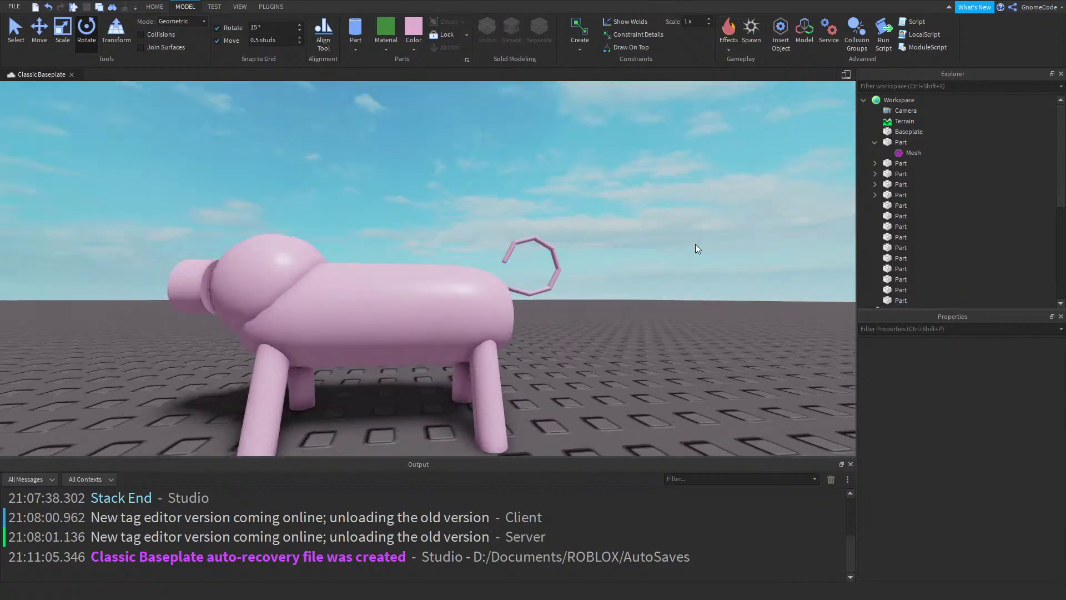
scroll(695, 245, "up", 3)
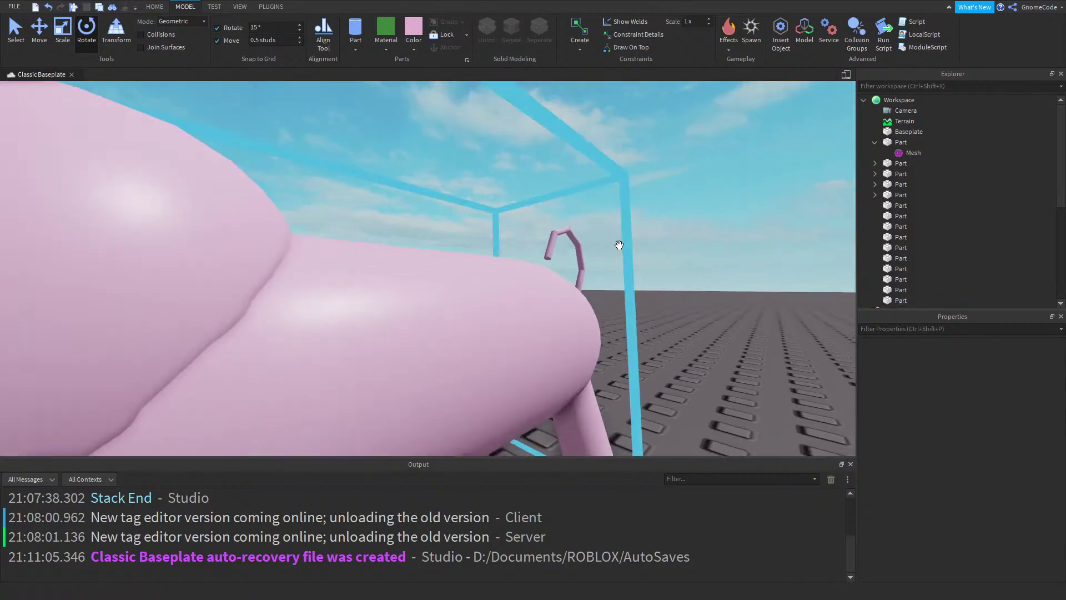
scroll(623, 241, "down", 4)
right_click_drag(615, 248, 632, 262)
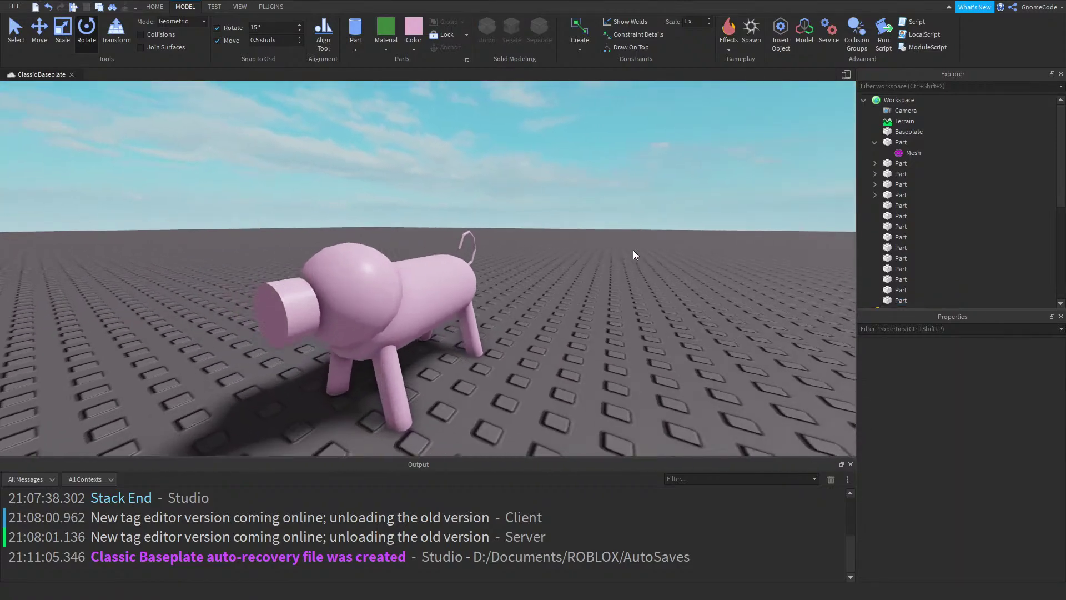
key("a")
key("d")
key("w")
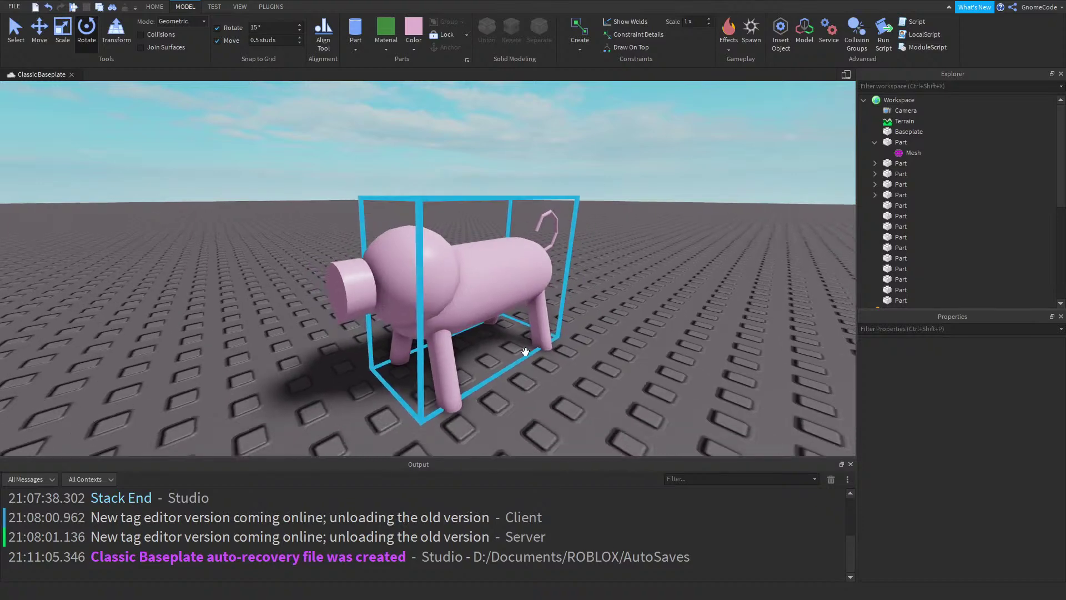
right_click_drag(313, 295, 312, 296)
Scale the snout cylinder down to a smaller diameter
left_click(361, 291)
left_click(62, 37)
right_click_drag(398, 257, 398, 257)
key("a")
left_click_drag(694, 344, 613, 330)
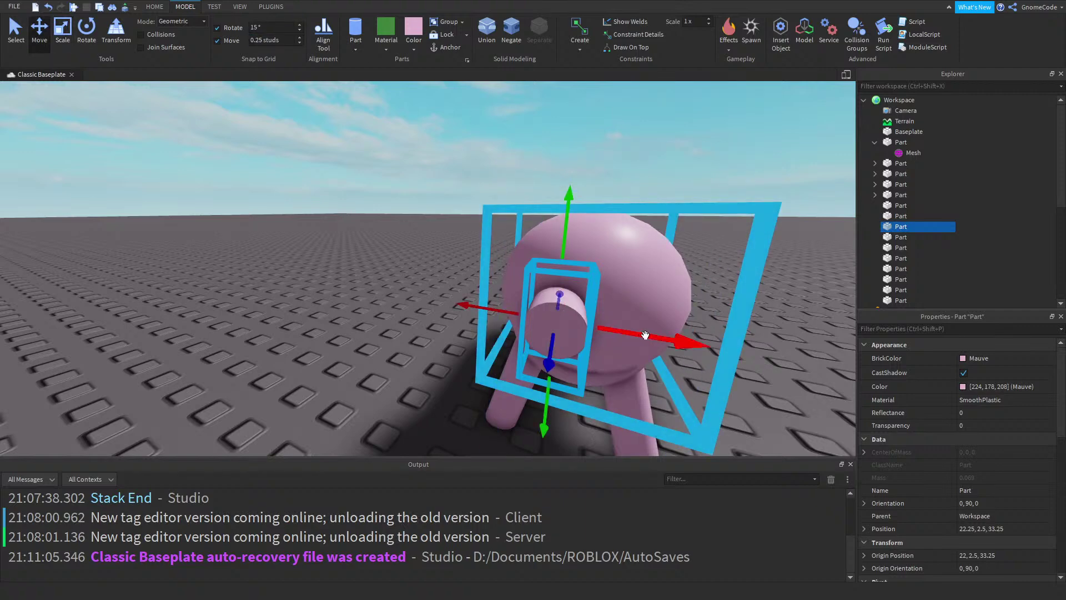
With the move snap at 0.25 studs, centre the snout on the head and push it against the face
left_click_drag(645, 335, 687, 341)
key("d")
right_click_drag(575, 335, 575, 335)
left_click_drag(267, 357, 316, 350)
left_click(262, 295)
right_click_drag(262, 294, 262, 295)
key("a")
key("a")
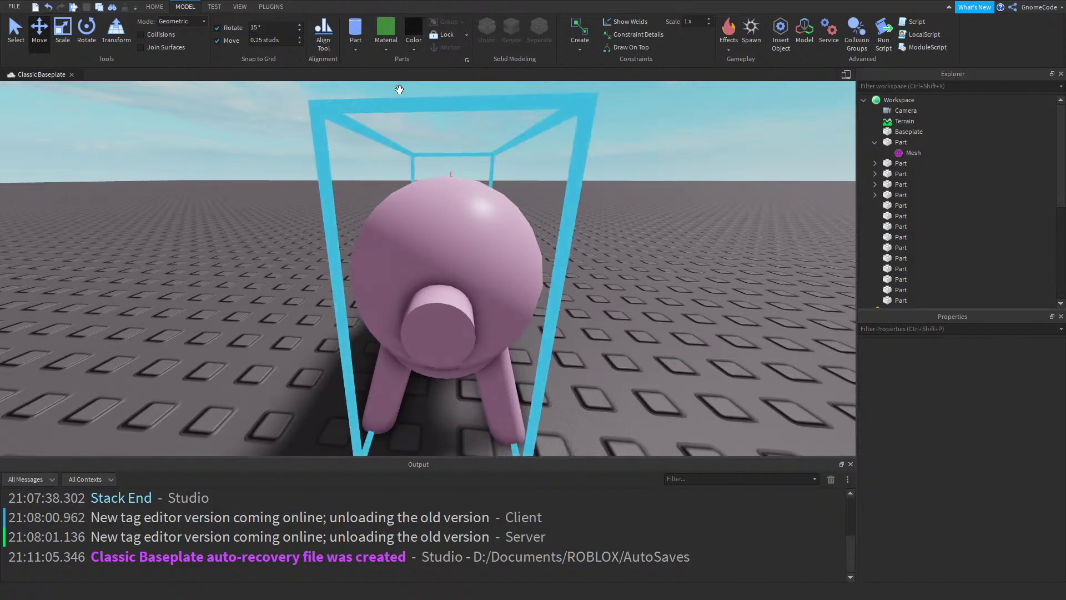
left_click(356, 28)
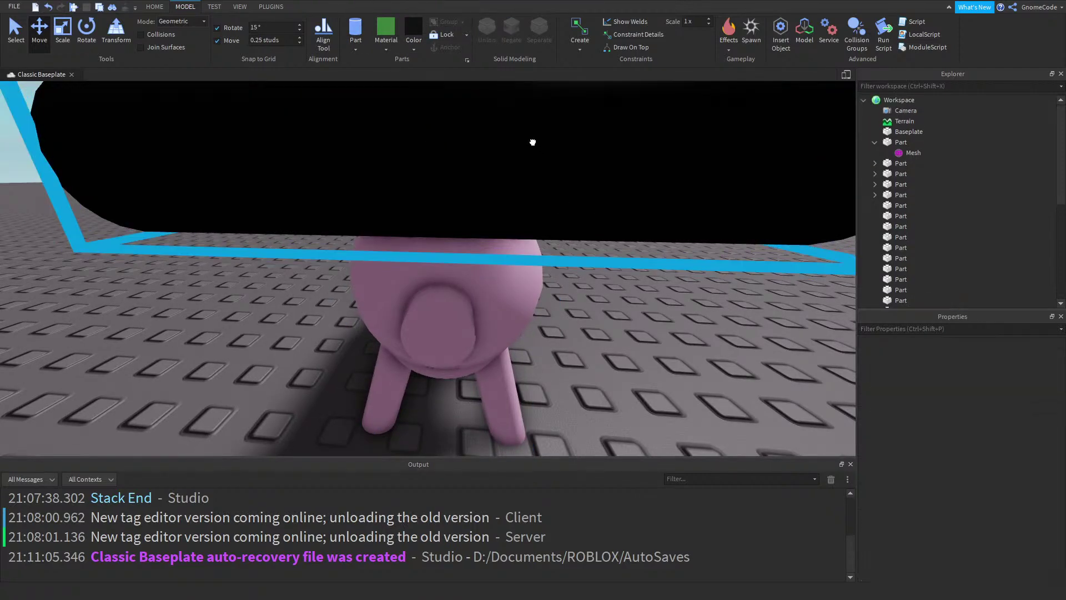
key("ctrl+z")
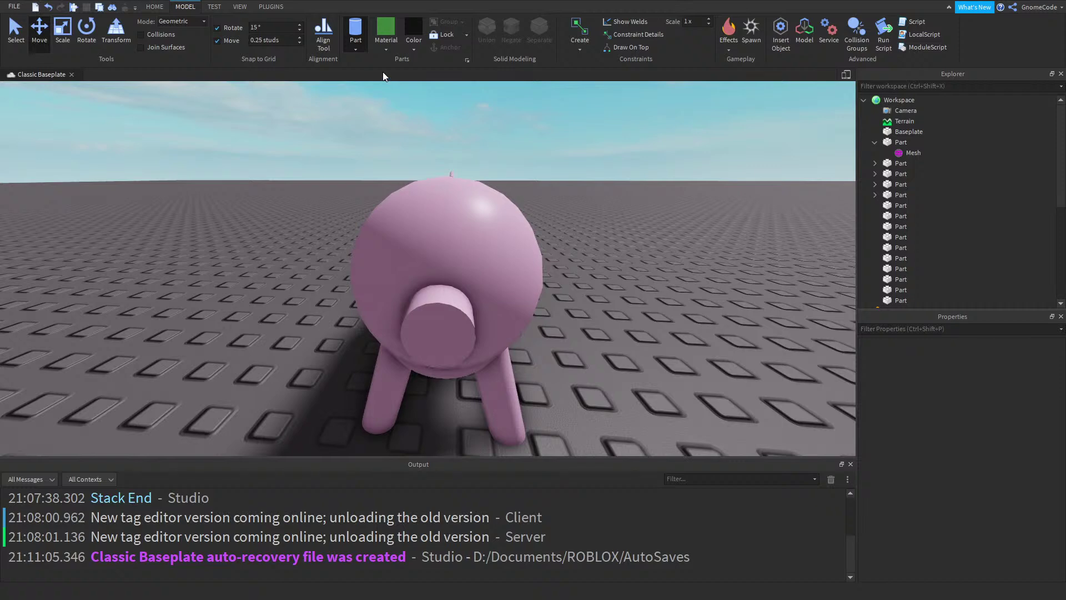
Duplicate the head sphere, shrink the copy into a Really black eye, and place it on the face beside the snout
left_click(461, 219)
key("ctrl+d")
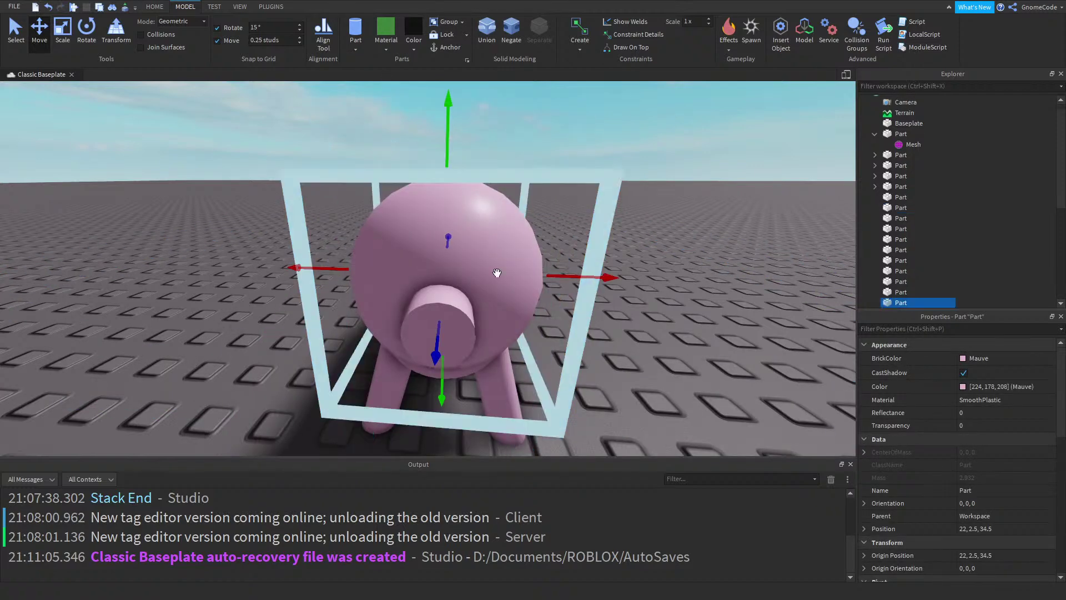
left_click_drag(436, 356, 429, 414)
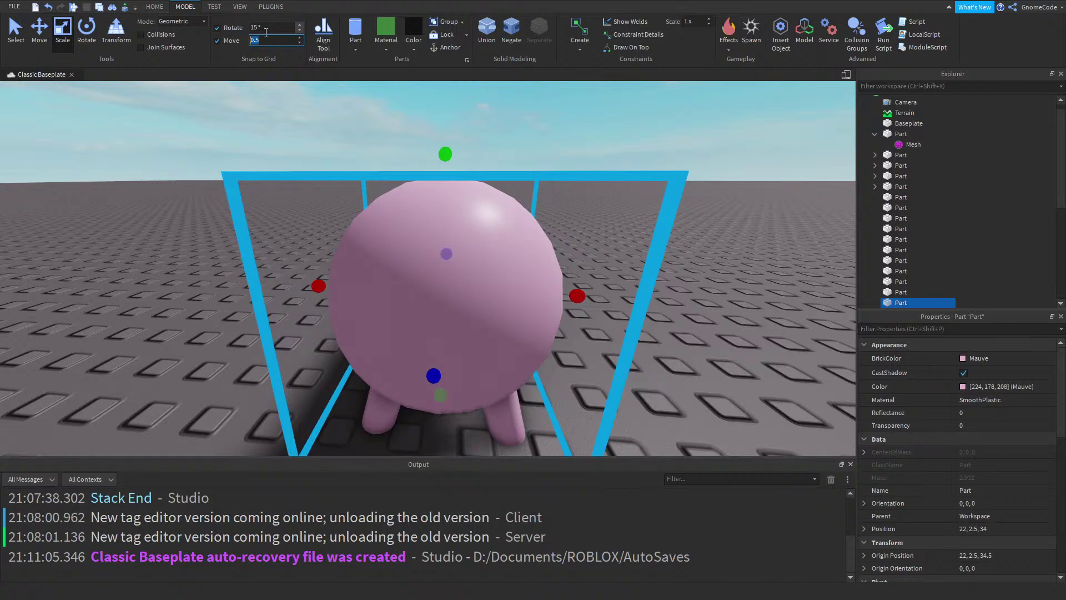
left_click_drag(445, 154, 455, 324, "shift")
left_click(410, 30)
key("ctrl+2")
left_click_drag(439, 166, 362, 314)
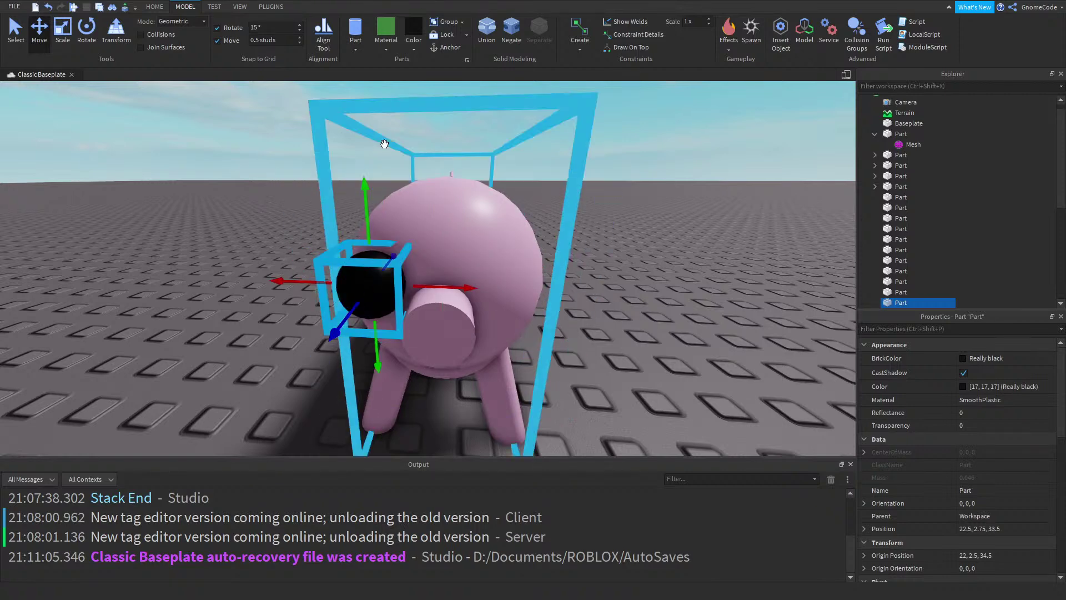
Duplicate the black eye and move the copy to the other side of the snout
key("ctrl+d")
left_click_drag(444, 287, 589, 293)
left_click(611, 203)
right_click_drag(611, 203, 612, 204)
right_click_drag(642, 328, 608, 345)
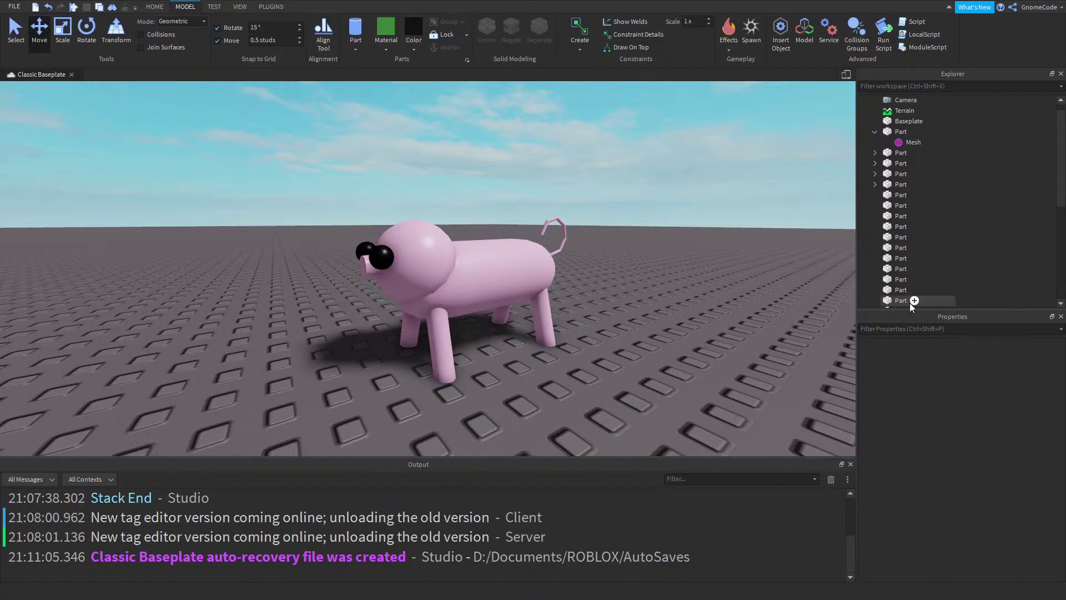
With the move snap at 1 stud, shorten the pig's body by 1 stud from the tail end
left_click(535, 257)
right_click_drag(603, 279, 602, 279)
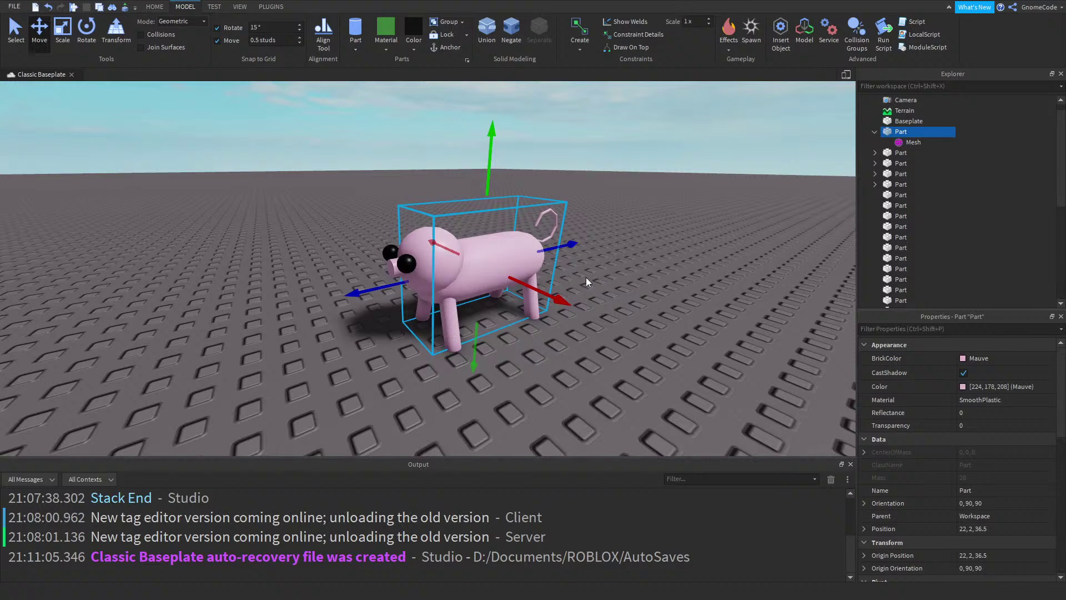
scroll(537, 246, "up", 5)
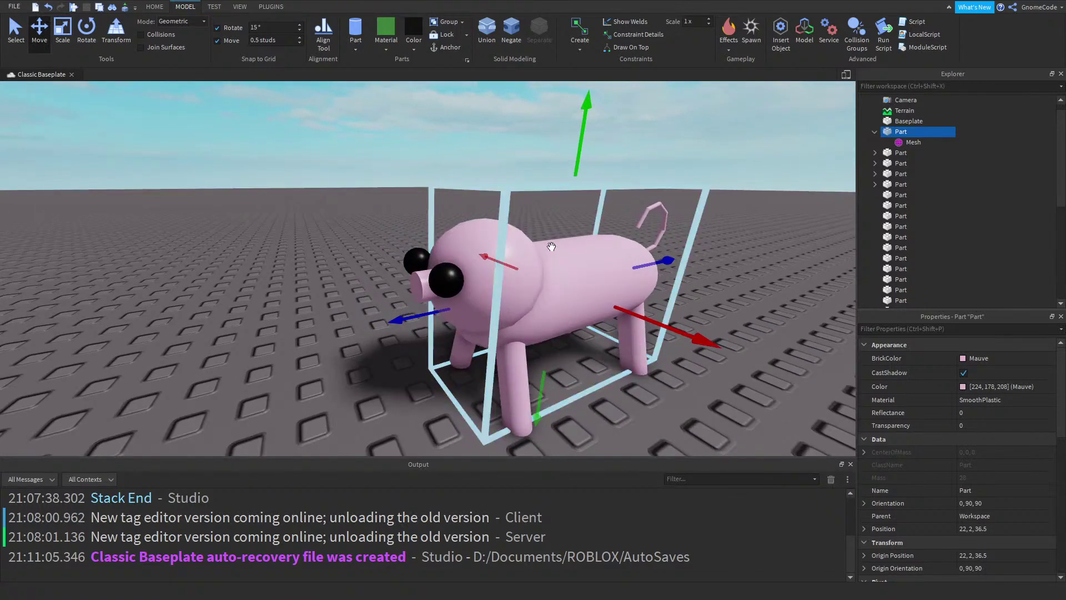
scroll(537, 247, "down", 5)
scroll(551, 275, "up", 5)
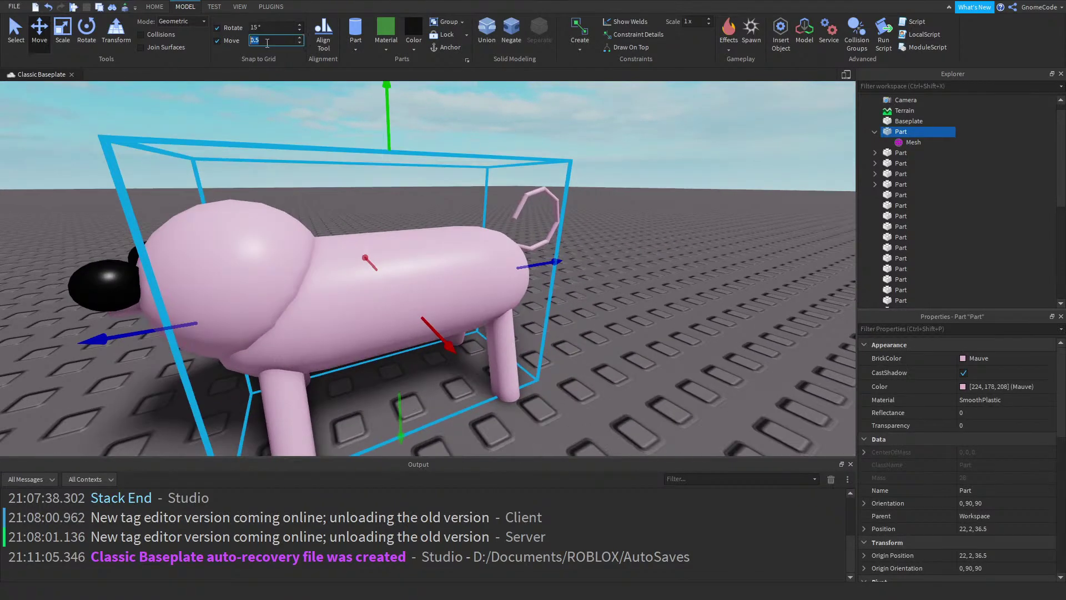
left_click(63, 30)
left_click_drag(553, 265, 475, 278)
left_click(544, 289)
left_click(510, 322)
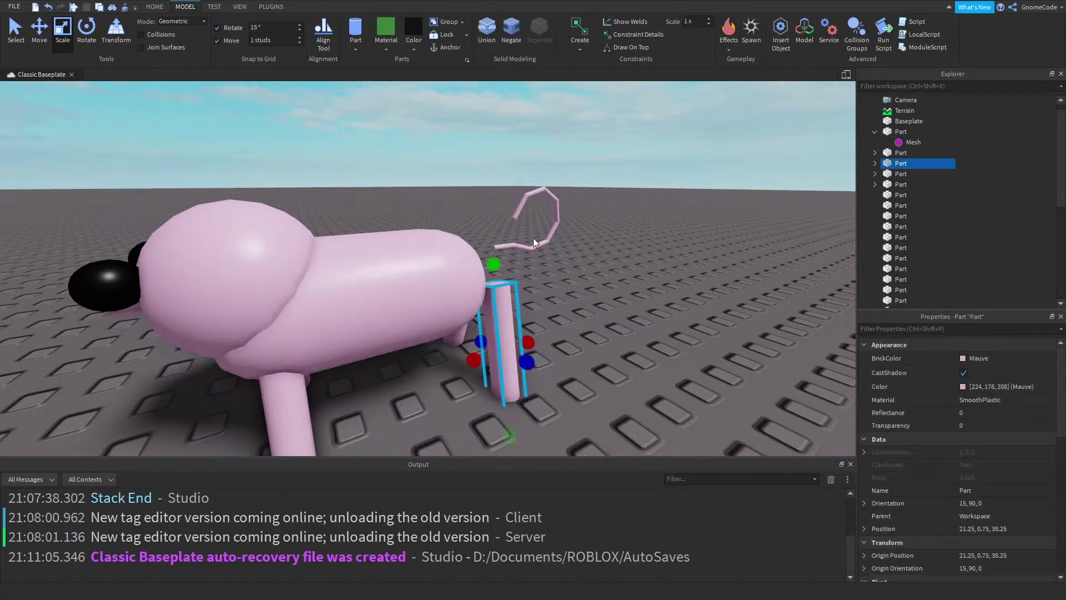
Group all the curled tail segments into one model and name it Tail
left_click(593, 170)
left_click_drag(592, 173, 495, 260)
key("ctrl+g")
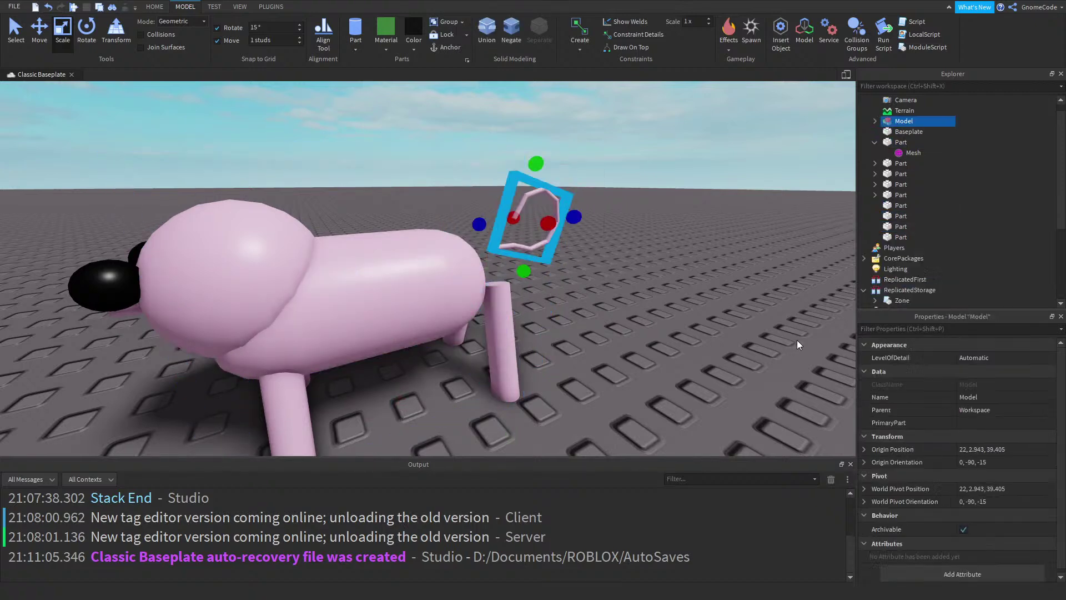
type("Tail")
key("Return")
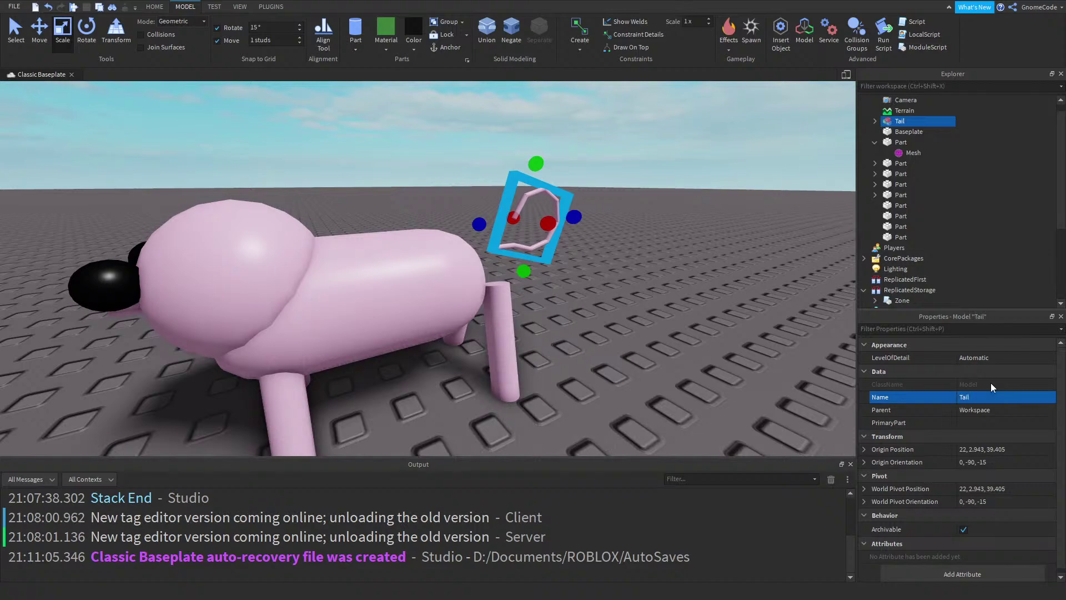
Move the Tail model and both rear legs 1 stud forward against the shortened body
left_click_drag(439, 227, 398, 231)
right_click_drag(556, 305, 562, 309)
left_click(562, 310)
left_click(170, 352)
right_click_drag(430, 310, 424, 309)
scroll(424, 310, "up", 3)
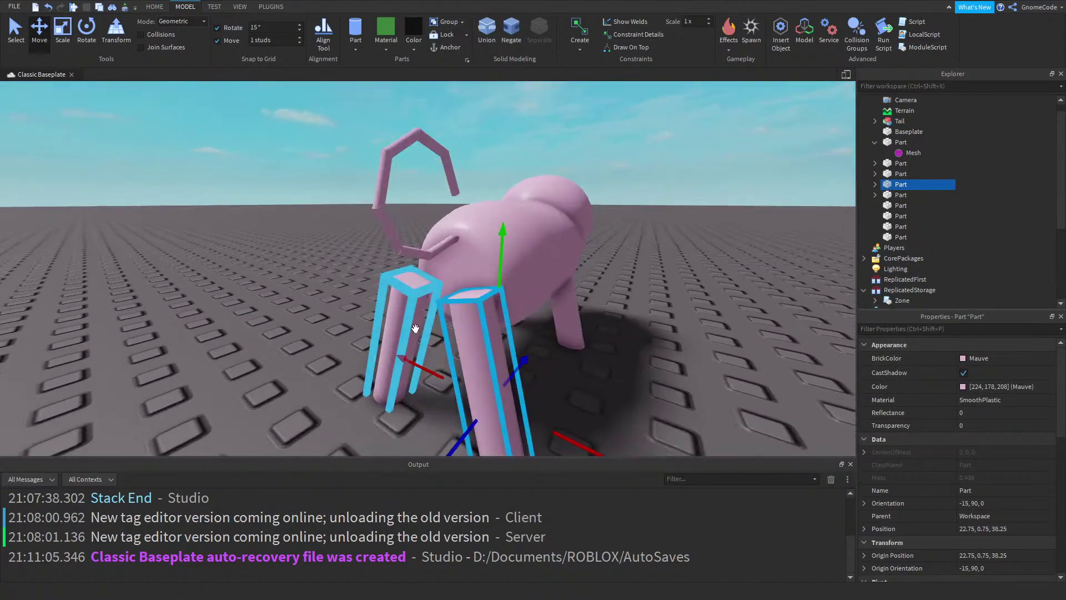
left_click(412, 359, "ctrl")
left_click_drag(396, 410, 442, 377)
left_click(660, 281)
Examine the pig's face, body and overall proportions from near and far
right_click_drag(659, 280, 685, 301)
scroll(685, 301, "down", 4)
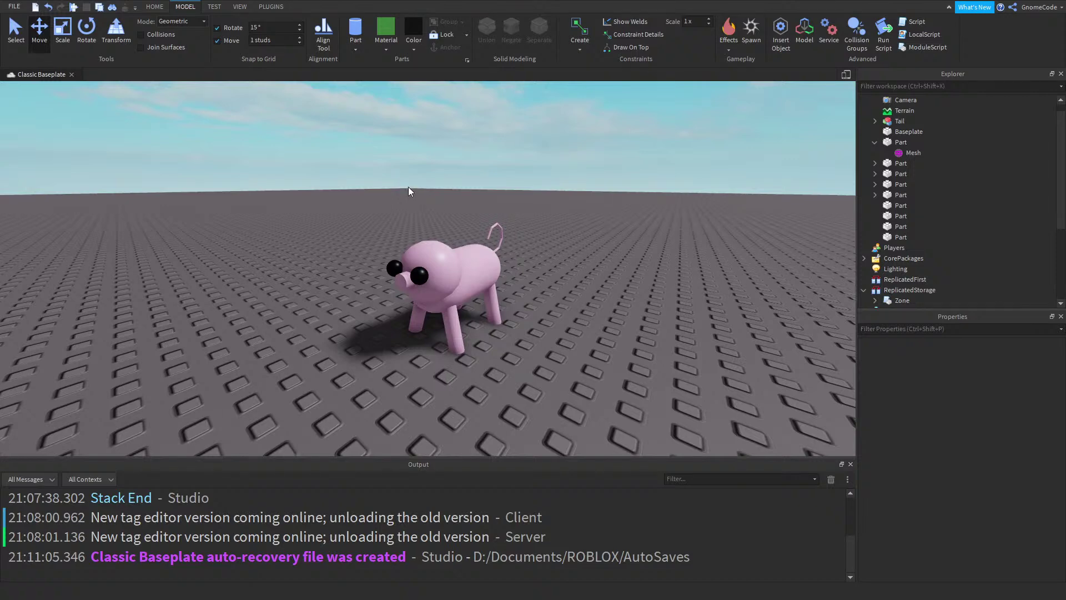
scroll(391, 221, "up", 5)
scroll(391, 222, "down", 4)
scroll(385, 222, "up", 5)
scroll(386, 222, "down", 3)
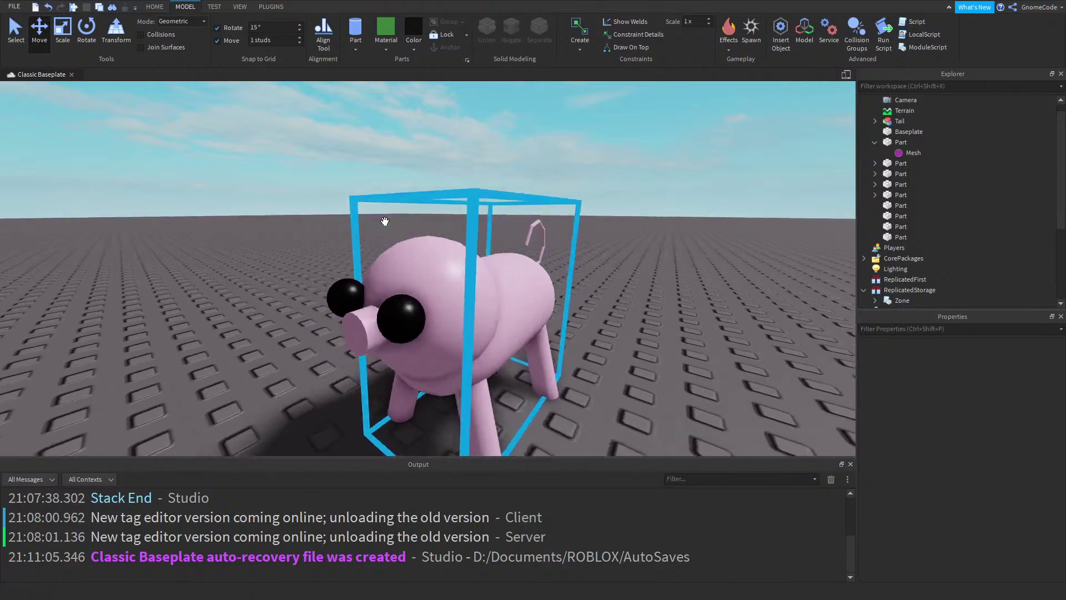
scroll(386, 224, "down", 3)
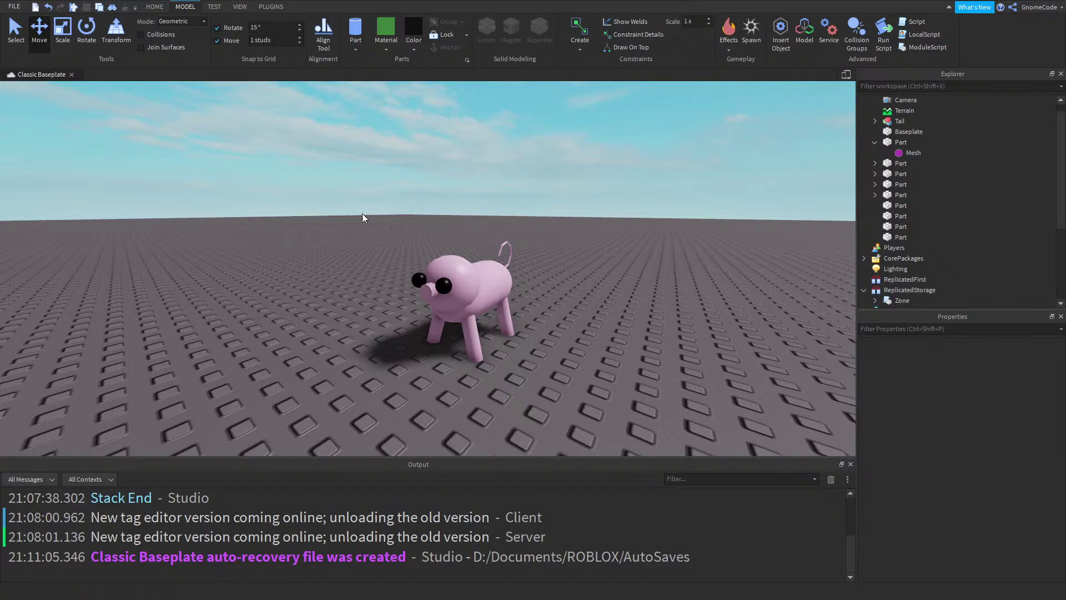
right_click_drag(615, 248, 615, 243)
scroll(615, 243, "up", 3)
scroll(611, 242, "down", 3)
scroll(577, 236, "up", 3)
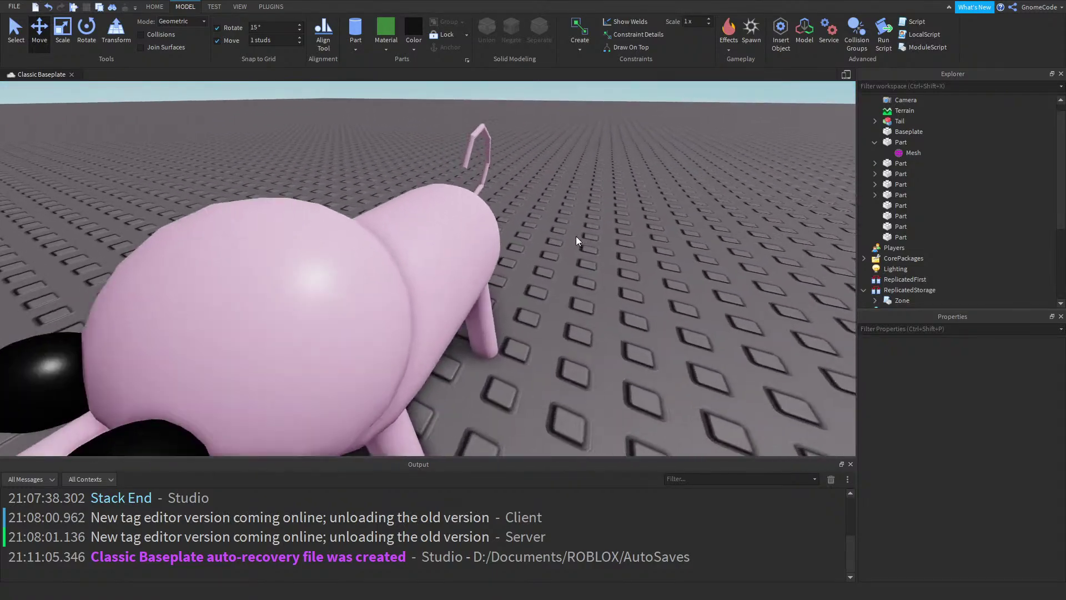
scroll(572, 233, "down", 4)
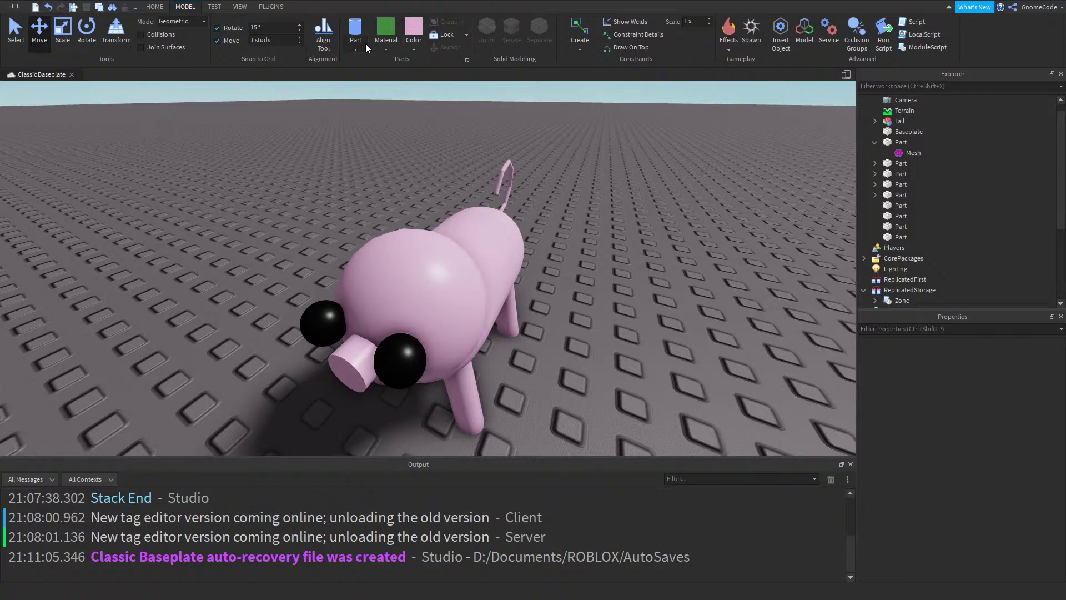
Insert a Mauve cylinder and scale it down for an ear, with the move snap at 0.2 studs
left_click(355, 26)
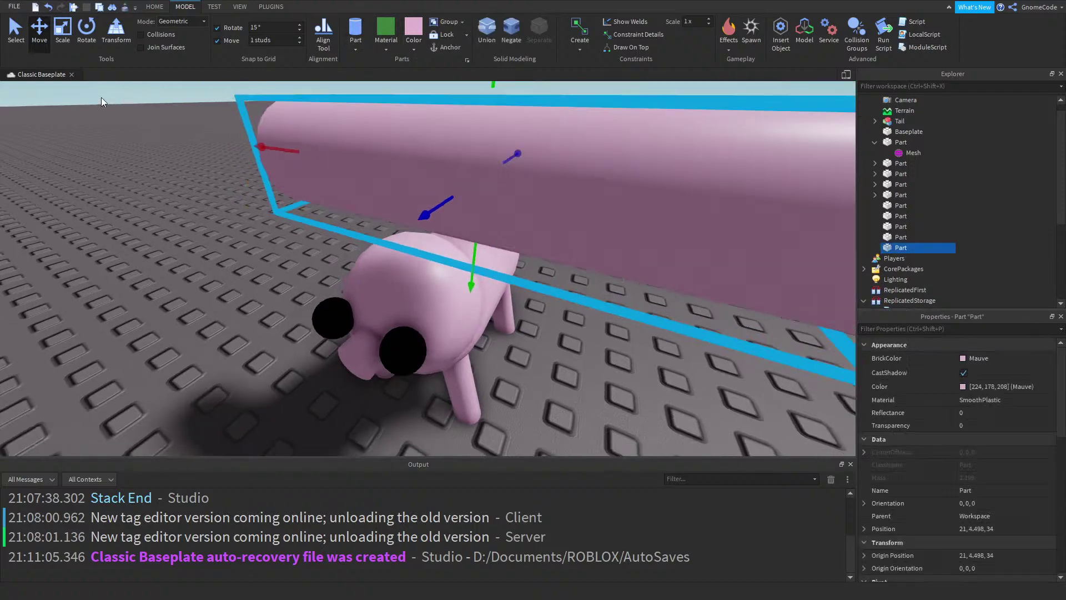
scroll(111, 98, "down", 3)
key("ctrl+3")
left_click_drag(334, 201, 500, 233)
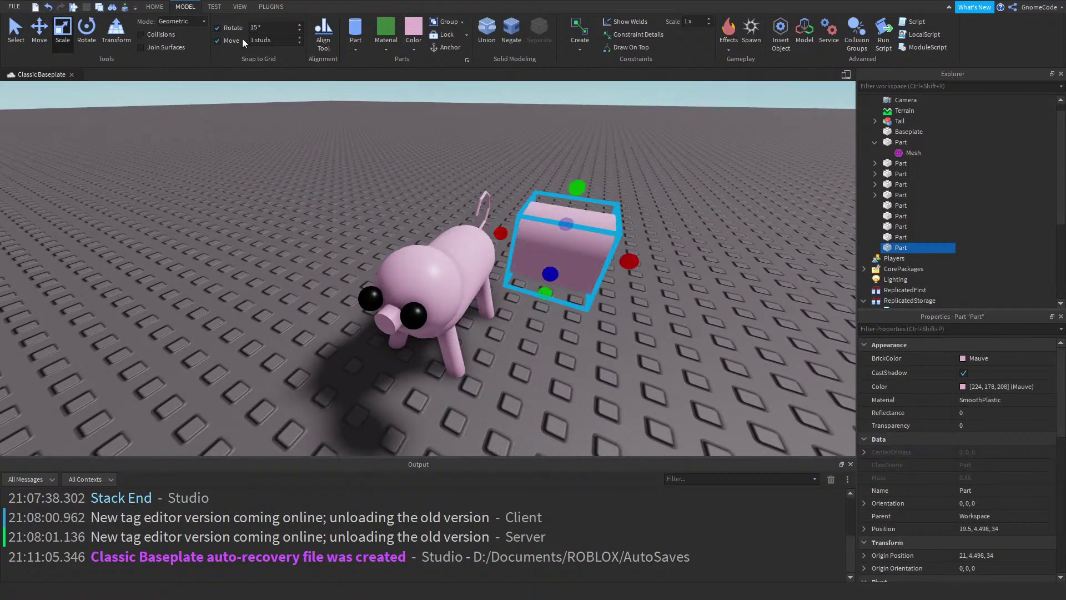
key("Return")
left_click_drag(501, 233, 570, 239)
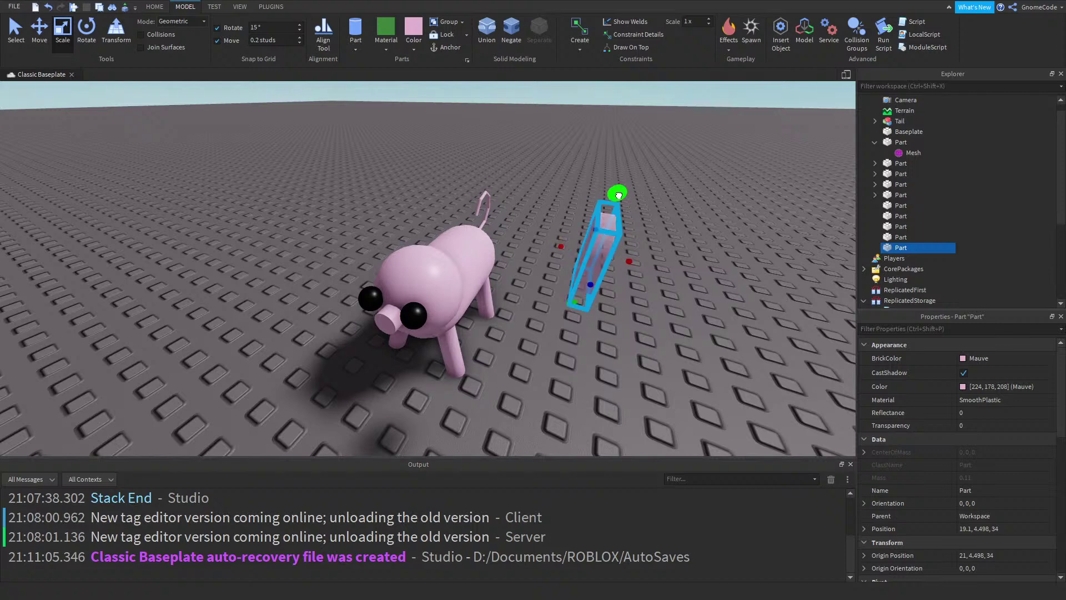
Place the small cylinder on the upper side of the pig's head as an ear
left_click_drag(589, 260, 462, 279)
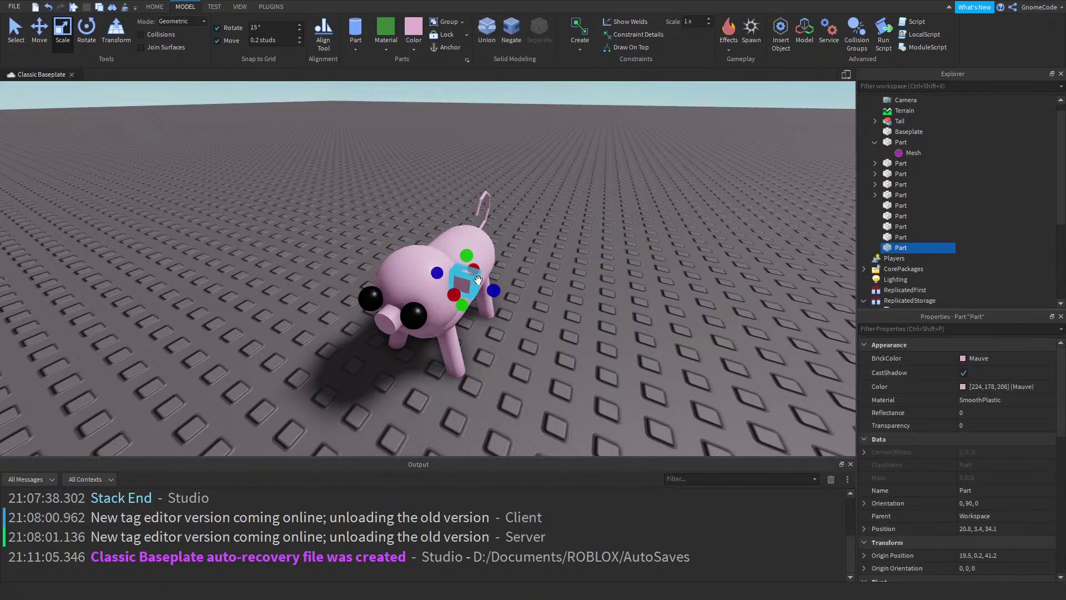
scroll(472, 278, "up", 3)
right_click_drag(473, 278, 346, 172)
left_click_drag(478, 210, 478, 242)
left_click_drag(541, 317, 471, 302)
scroll(471, 301, "up", 3)
right_click_drag(471, 302, 462, 319)
scroll(466, 311, "down", 3)
left_click_drag(454, 246, 449, 228)
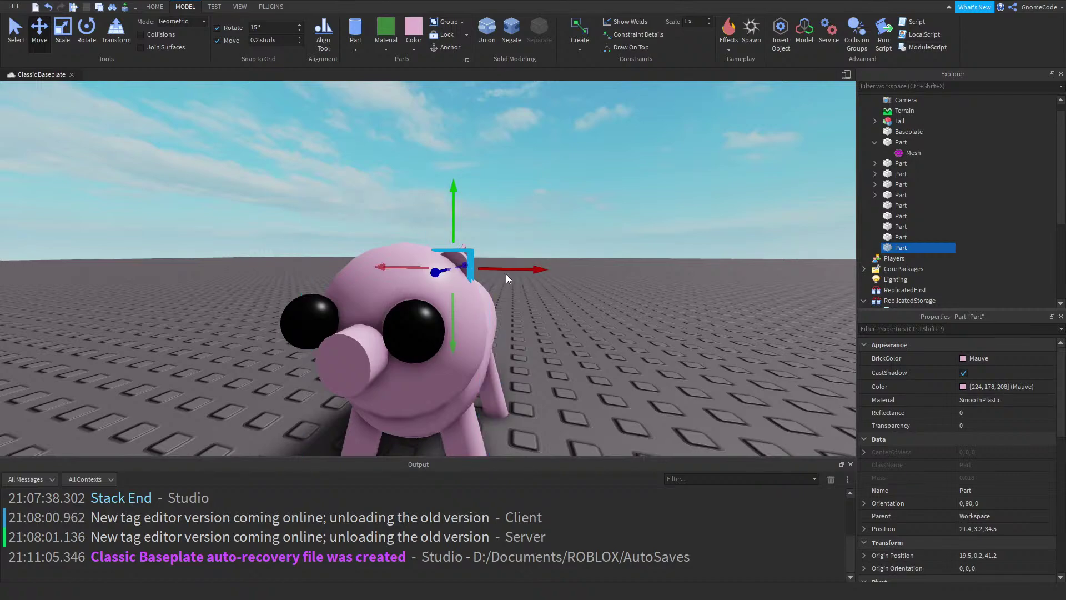
Examine the ear's placement on the head from the side, from behind and close up
left_click(544, 212)
scroll(575, 209, "down", 5)
scroll(575, 209, "up", 3)
right_click_drag(575, 205, 575, 205)
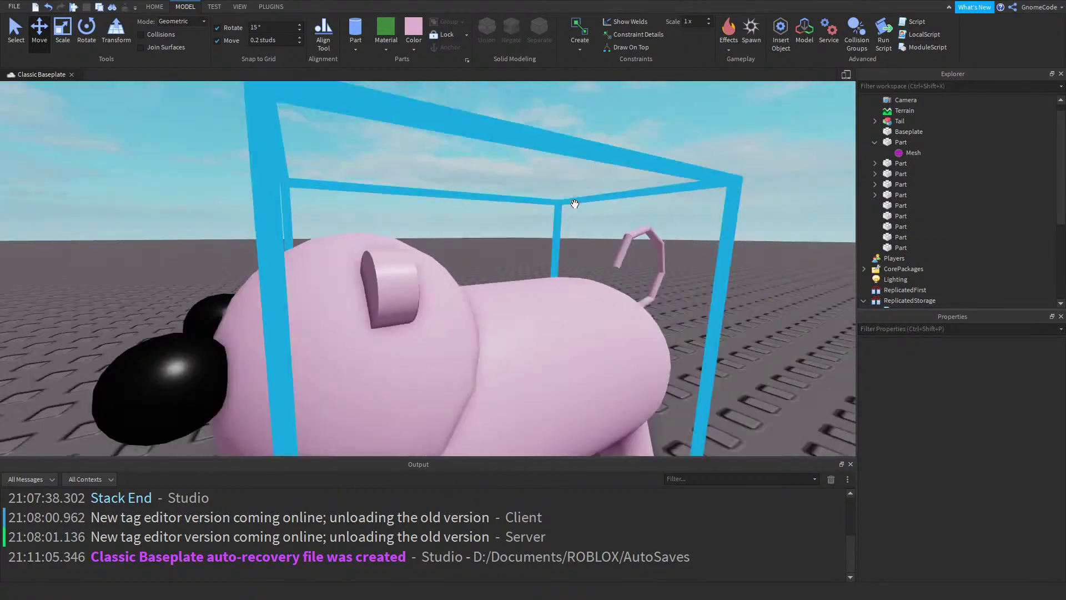
scroll(575, 204, "down", 3)
right_click_drag(500, 262, 315, 253)
scroll(315, 253, "up", 4)
scroll(315, 253, "up", 2)
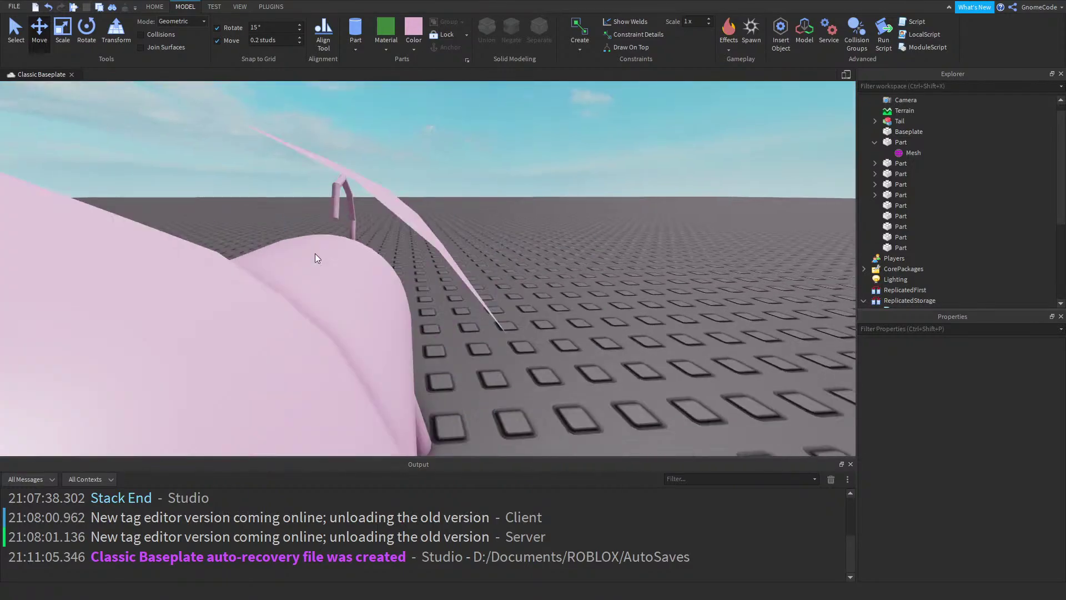
scroll(409, 276, "down", 2)
right_click_drag(409, 276, 399, 285)
scroll(399, 285, "up", 3)
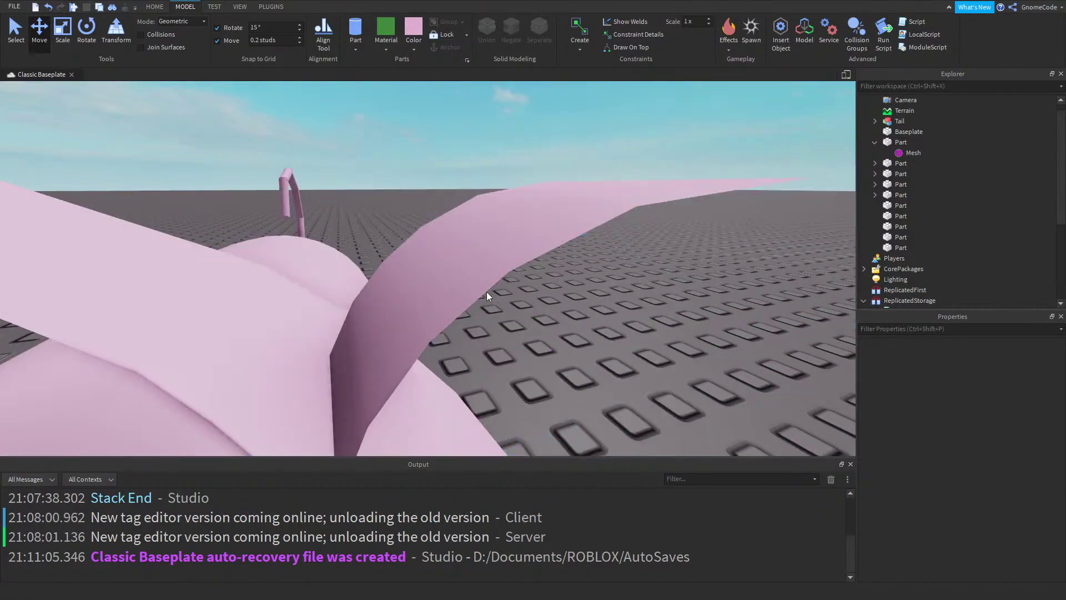
Duplicate the ear and move the copy across to the opposite side of the head
left_click(423, 286)
key("ctrl+d")
scroll(455, 286, "down", 4)
right_click_drag(478, 270, 478, 270)
scroll(478, 270, "down", 4)
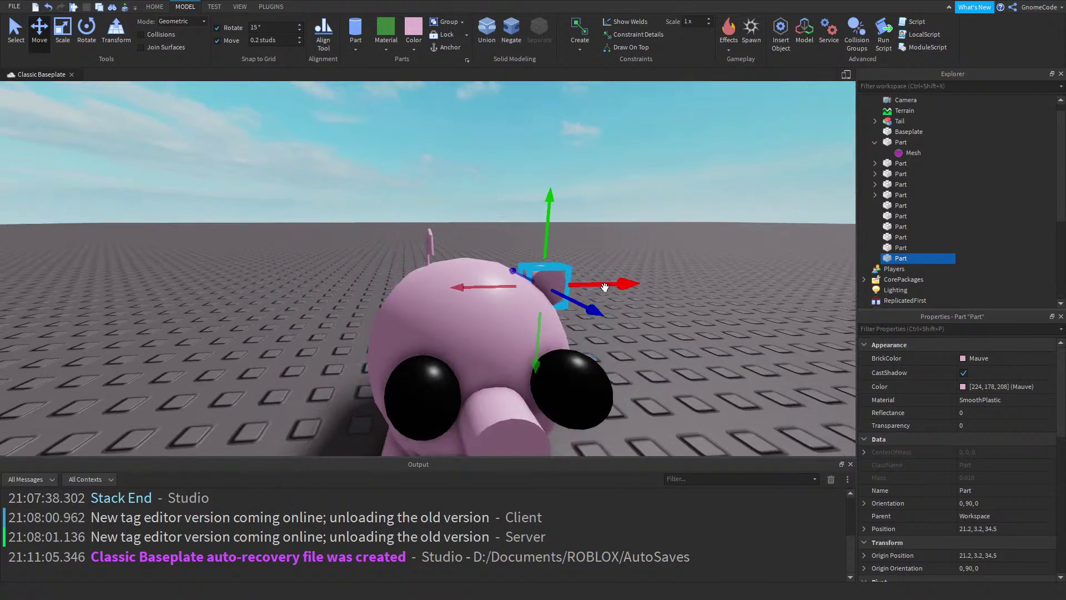
key("ctrl+d")
left_click_drag(589, 290, 429, 291)
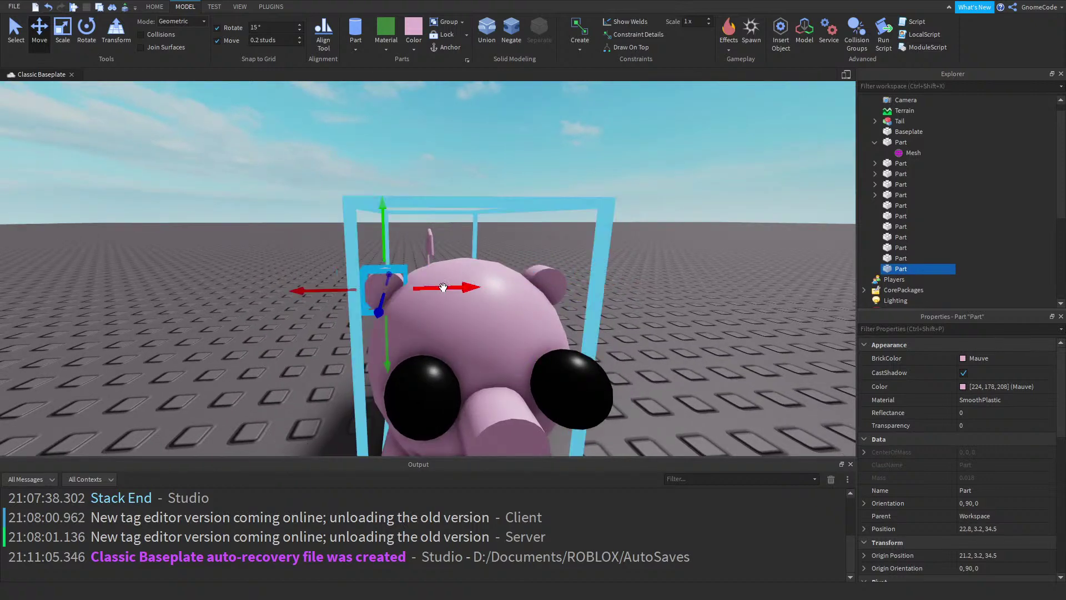
left_click(683, 155)
scroll(682, 155, "down", 4)
scroll(560, 292, "up", 4)
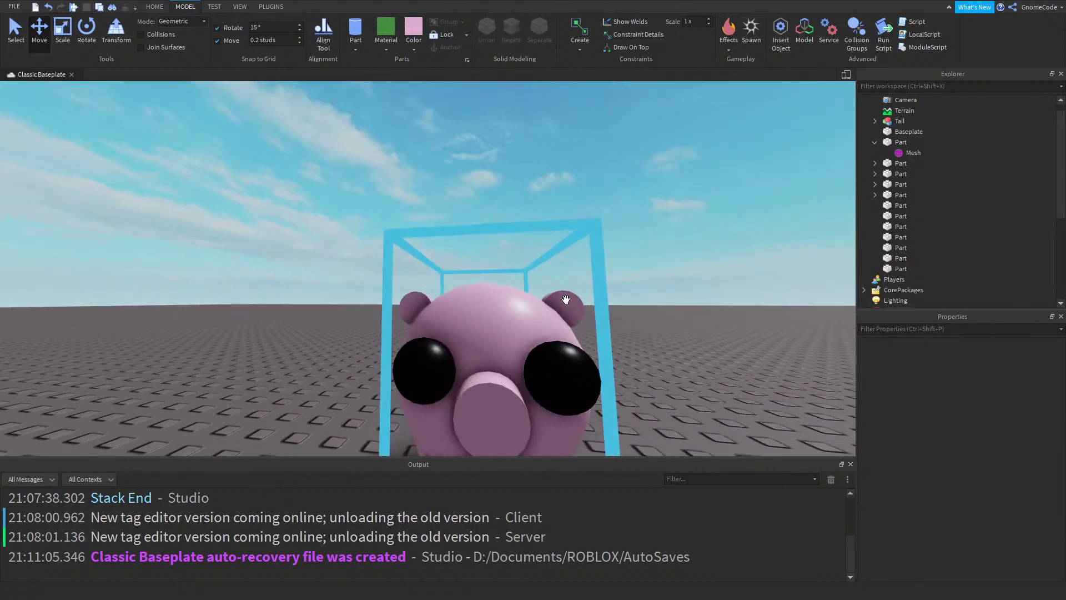
scroll(588, 305, "down", 4)
scroll(601, 346, "up", 2)
right_click_drag(601, 347, 595, 355)
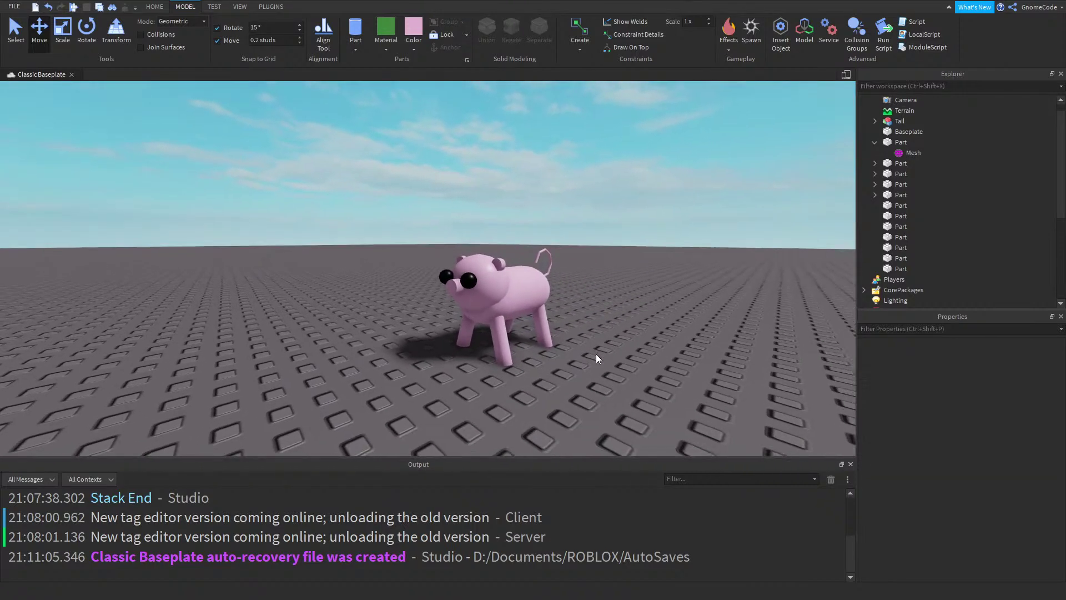
Set the move snap to 1 stud and shorten the first front leg by 1 stud from its foot
scroll(555, 352, "up", 2)
left_click(499, 342)
left_click(273, 40)
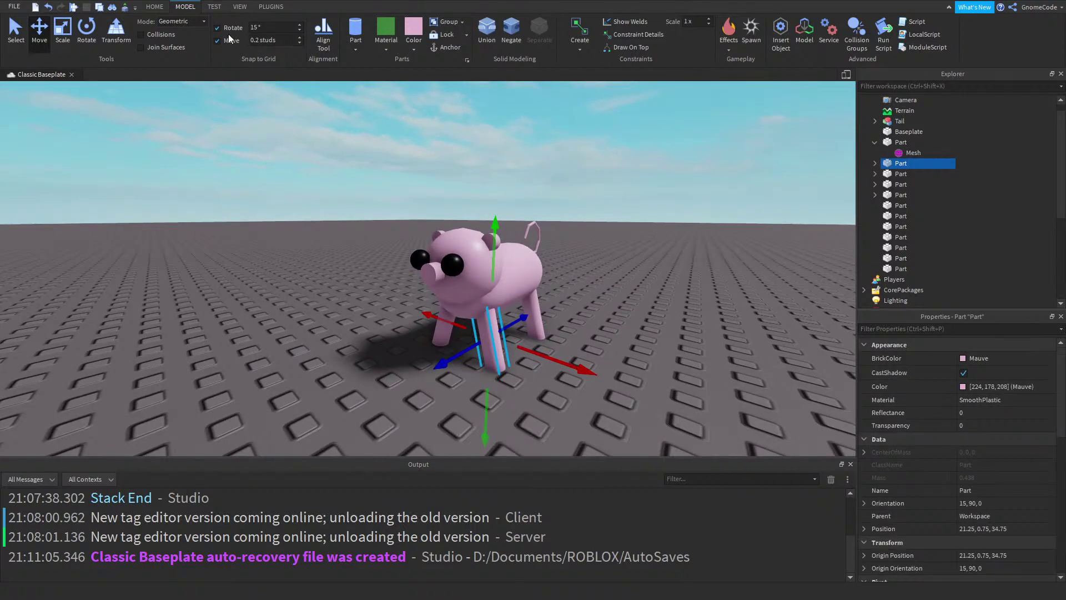
type("1")
left_click(63, 31)
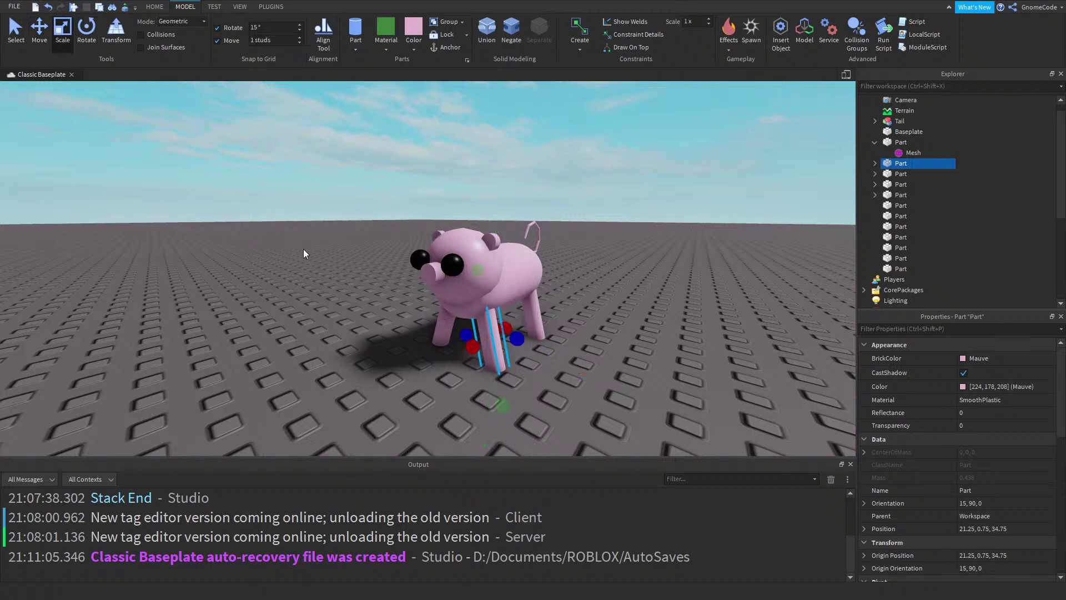
left_click_drag(502, 405, 494, 365)
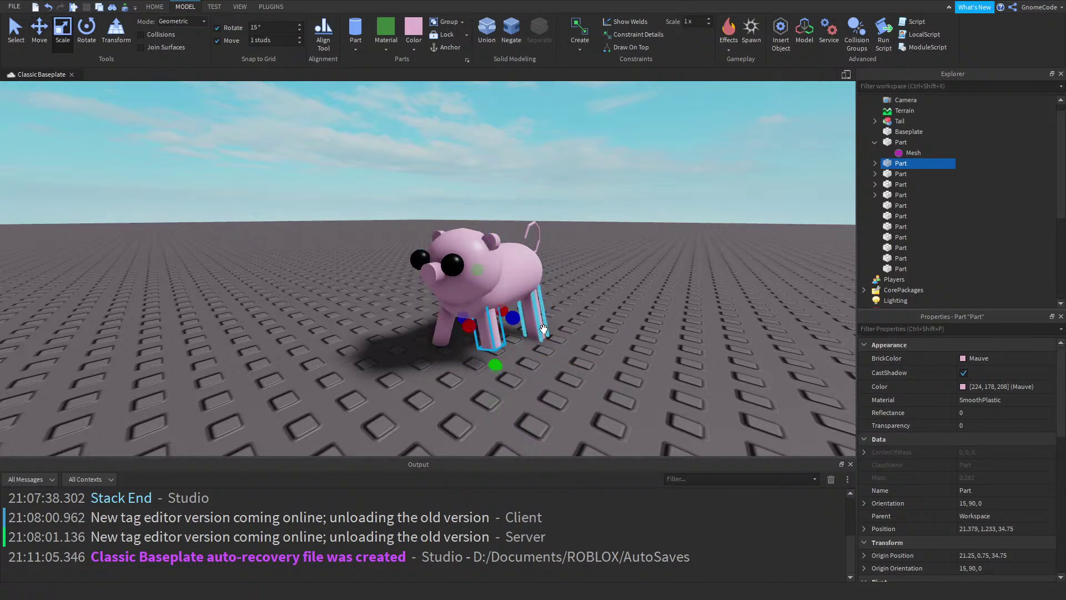
Shorten the remaining three legs from their feet to match the shortened front leg
left_click(519, 314)
right_click_drag(528, 339, 537, 349)
scroll(538, 311, "up", 3)
left_click(511, 333)
left_click_drag(489, 396, 450, 335)
left_click(447, 281)
left_click(463, 387)
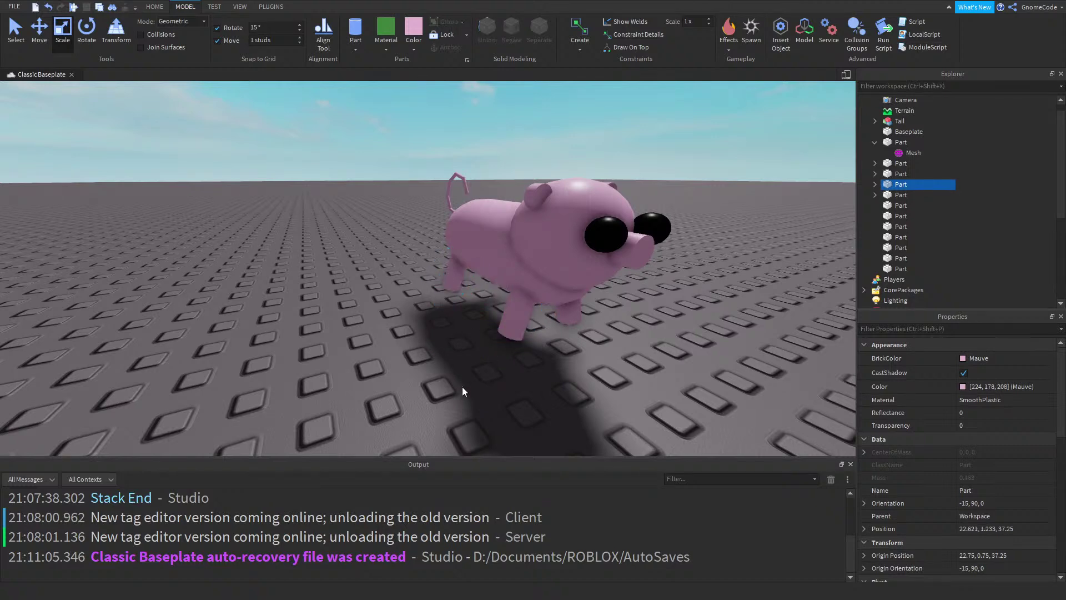
Scale down the height of the pig's body part
right_click_drag(463, 387, 469, 374)
key("s")
key("a")
key("w")
key("s")
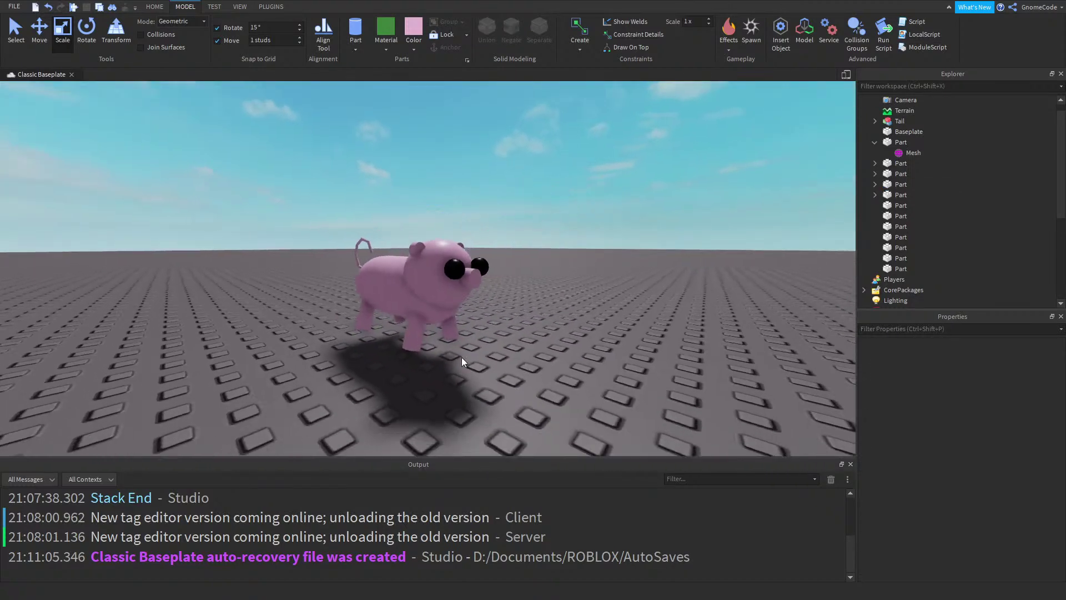
left_click_drag(288, 184, 535, 362)
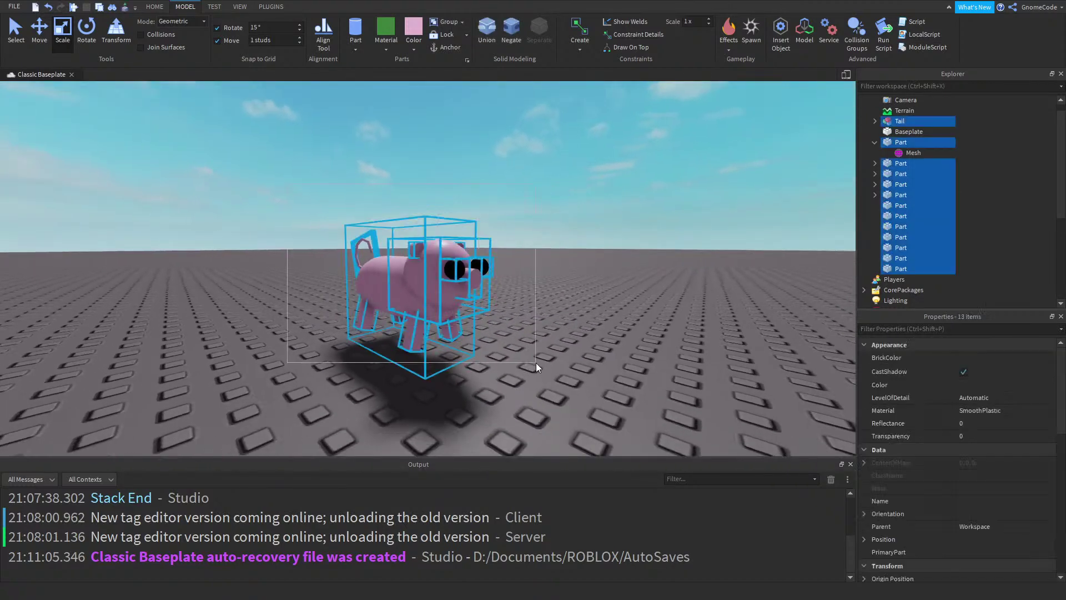
left_click(499, 356)
left_click(411, 300)
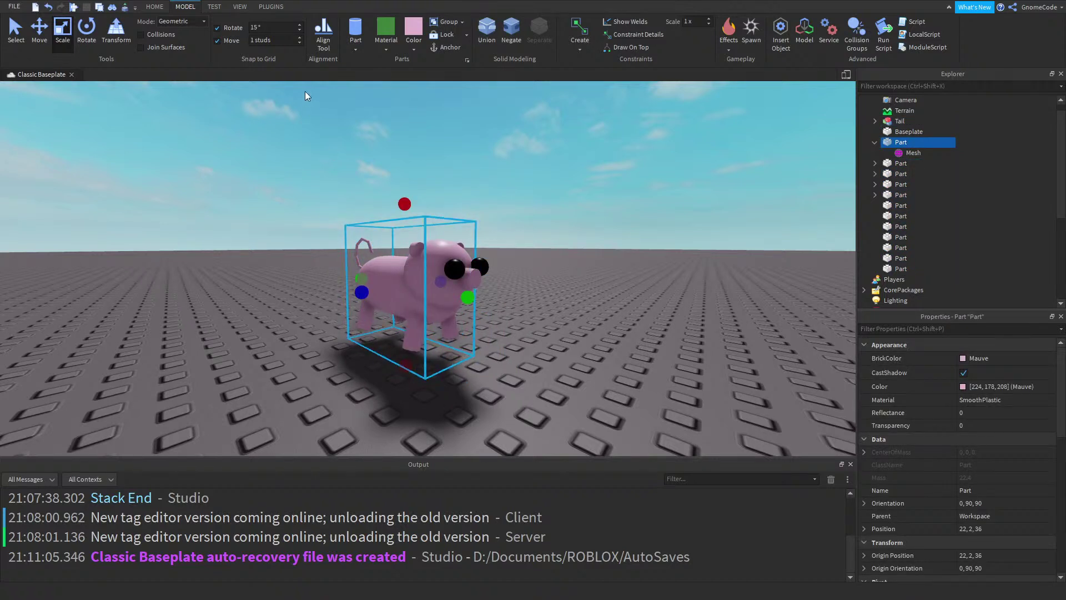
left_click_drag(405, 204, 401, 259)
key("ctrl+z")
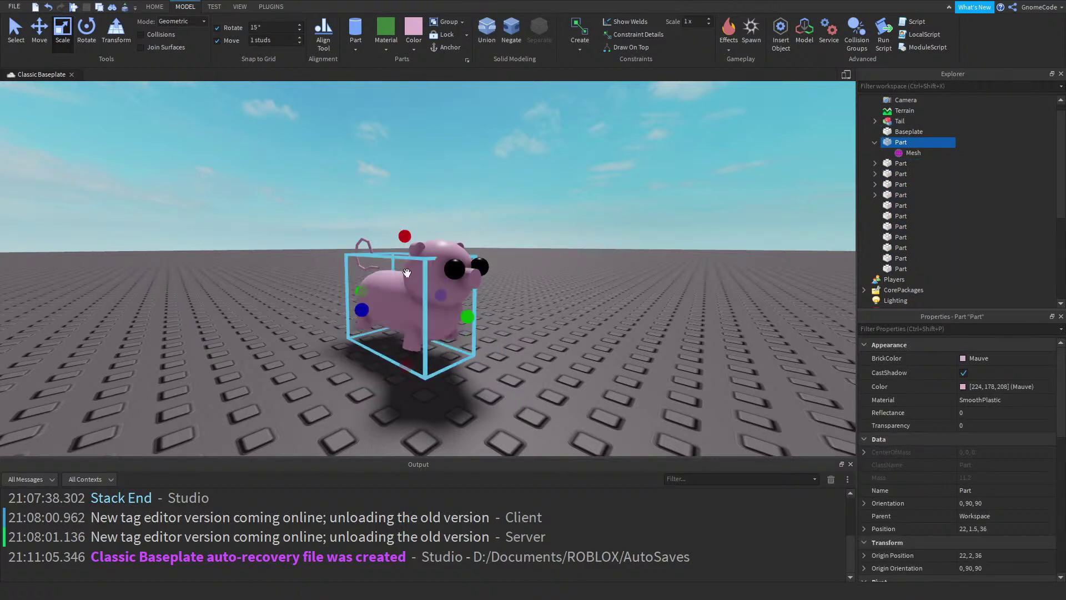
left_click(525, 368)
Examine the pig with its shorter legs, ears and tail from the front and the side
right_click_drag(563, 365, 481, 361)
right_click_drag(561, 342, 590, 307)
key("d")
key("s")
scroll(591, 307, "up", 2)
scroll(592, 307, "down", 3)
scroll(545, 273, "up", 1)
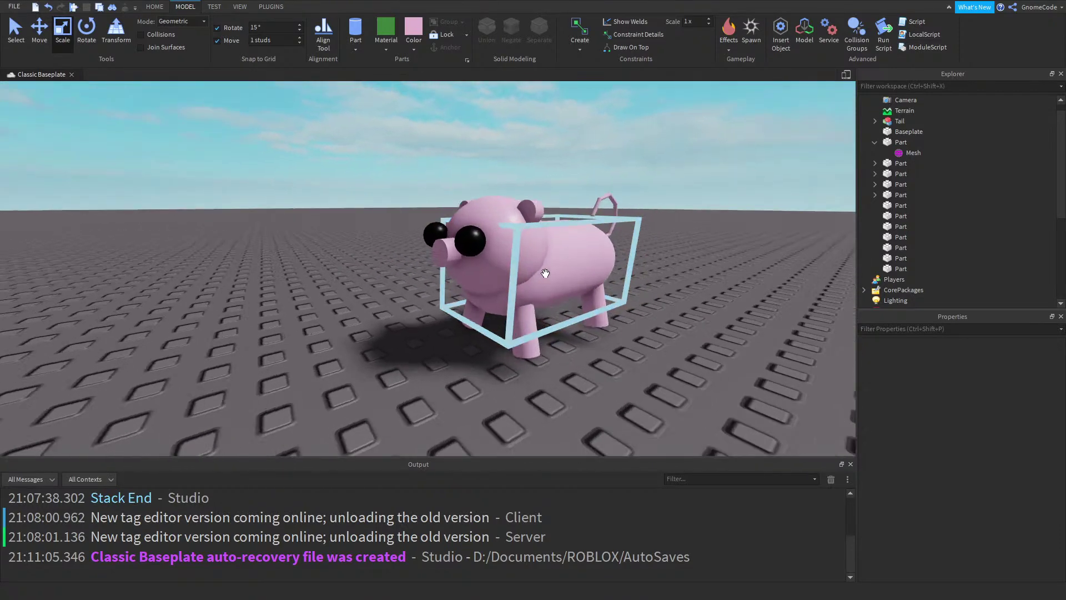
right_click_drag(545, 274, 545, 272)
scroll(545, 272, "down", 3)
right_click_drag(488, 229, 484, 226)
scroll(483, 226, "up", 2)
key("a")
key("s")
key("d")
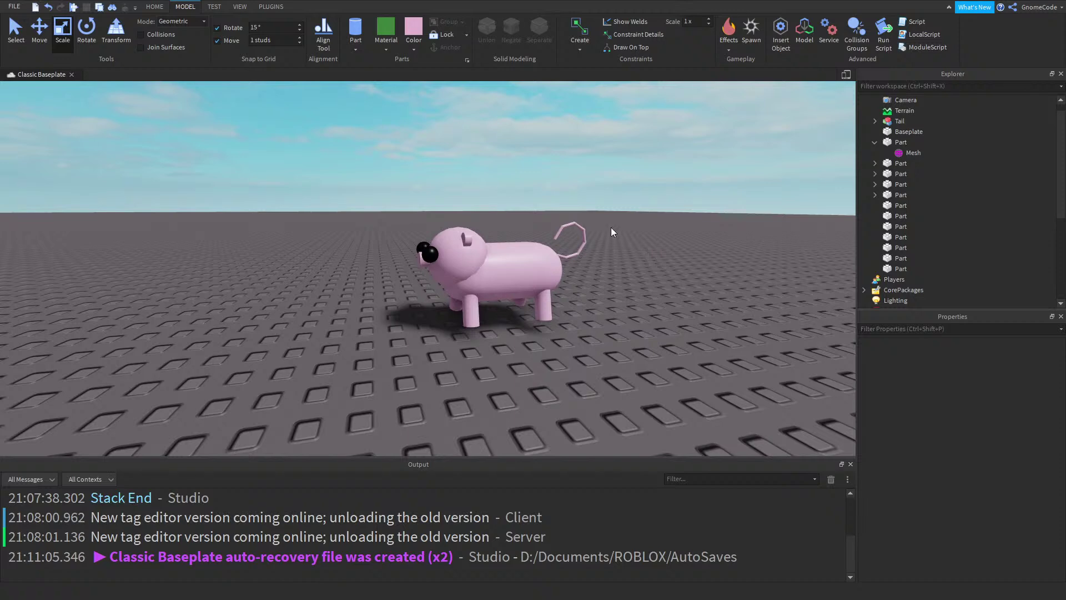
Insert a VehicleSeat into the workspace and focus on it
right_click_drag(641, 227, 641, 228)
scroll(641, 228, "up", 4)
scroll(492, 231, "down", 3)
scroll(492, 232, "up", 5)
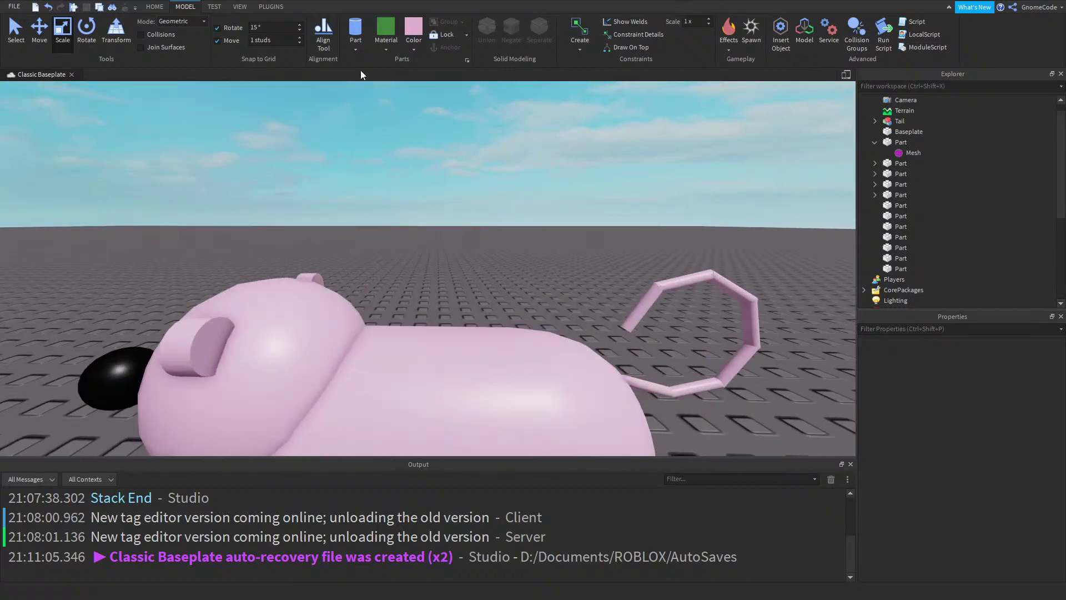
left_click(154, 7)
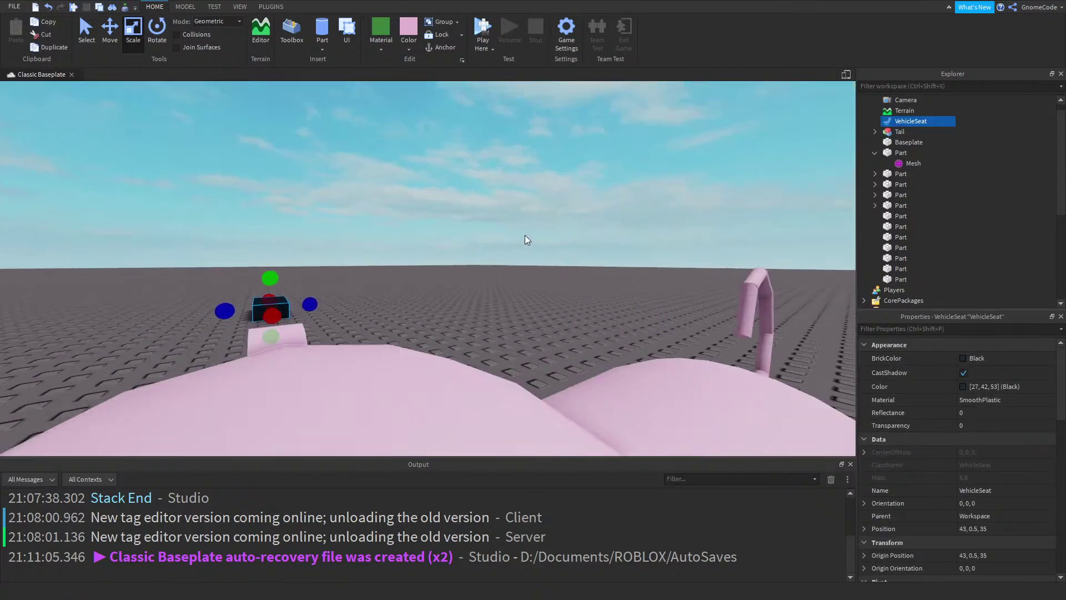
key("f")
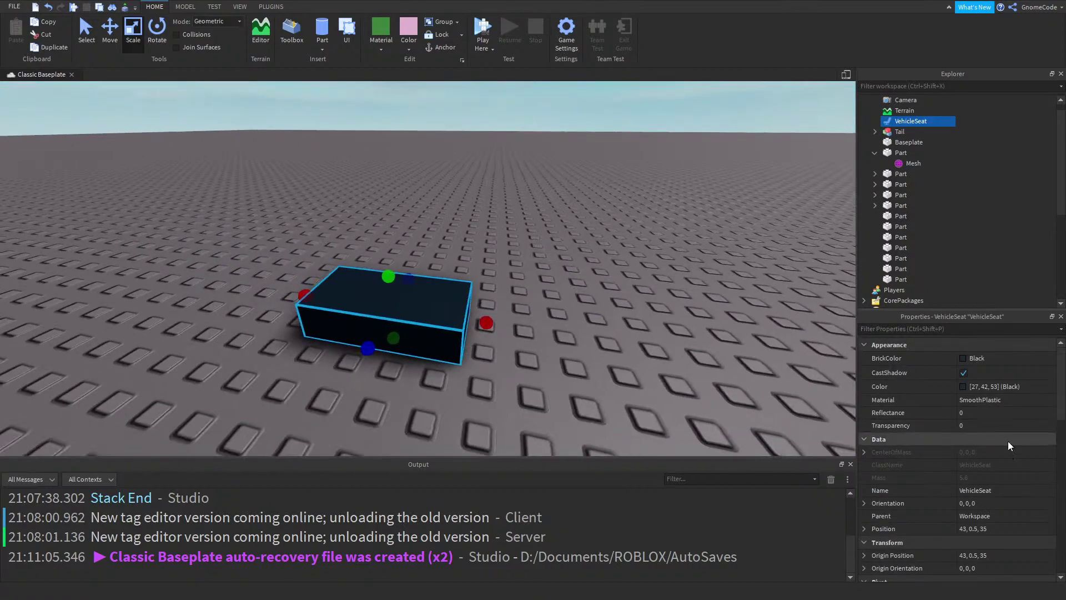
Review the vehicle seat's properties, including its maximum speed, torque and turn speed
scroll(1004, 439, "down", 8)
right_click_drag(652, 302, 497, 244)
key("f")
scroll(980, 478, "down", 4)
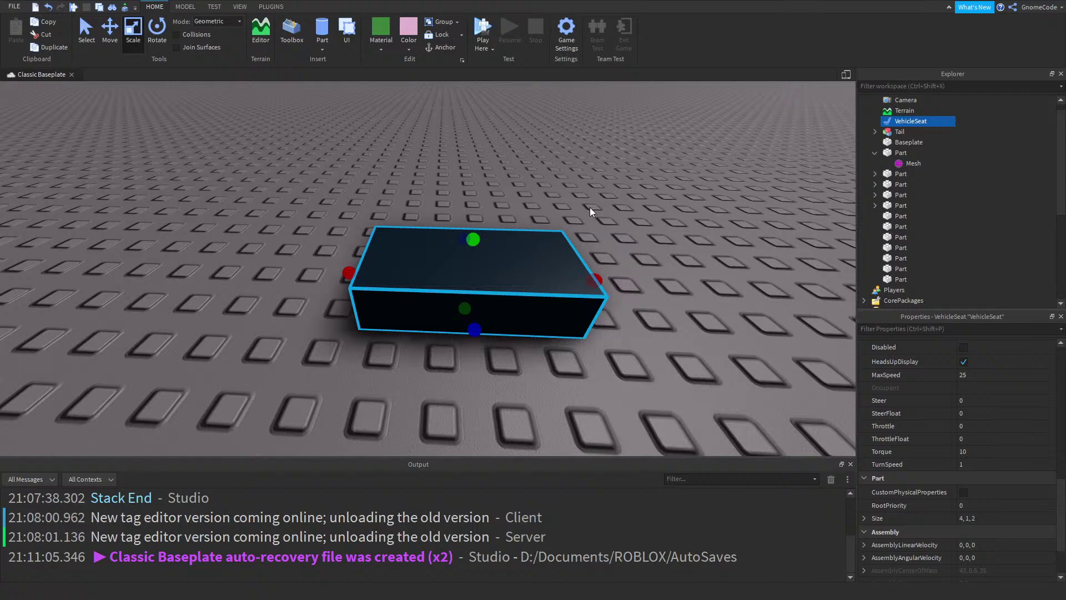
left_click(510, 266)
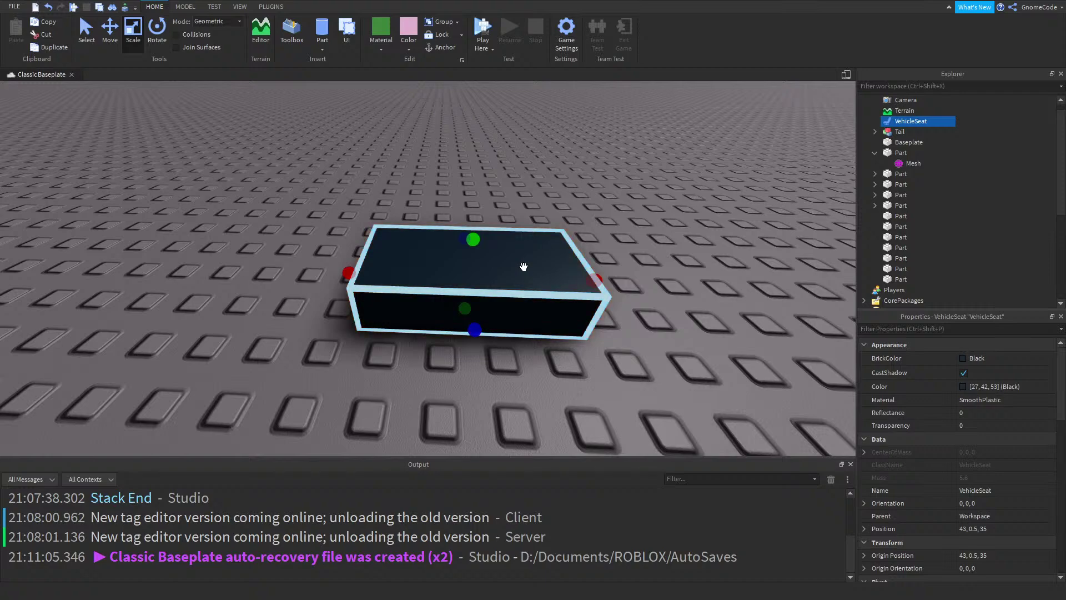
scroll(545, 227, "down", 3)
right_click_drag(545, 226, 496, 165)
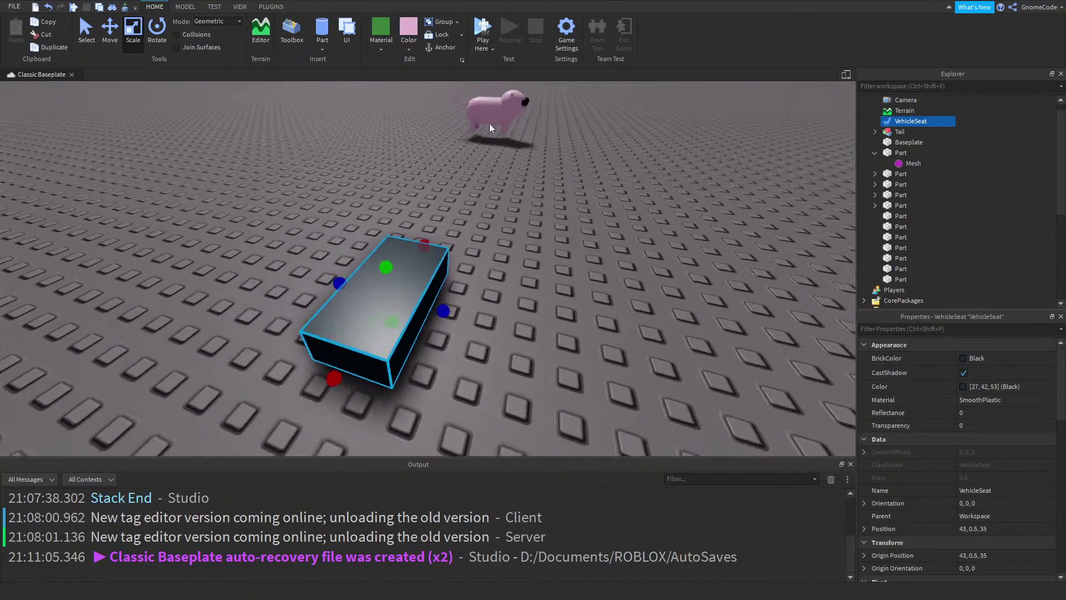
Playtest the vehicle seat with the character, stop the test and delete the seat
left_click(482, 29)
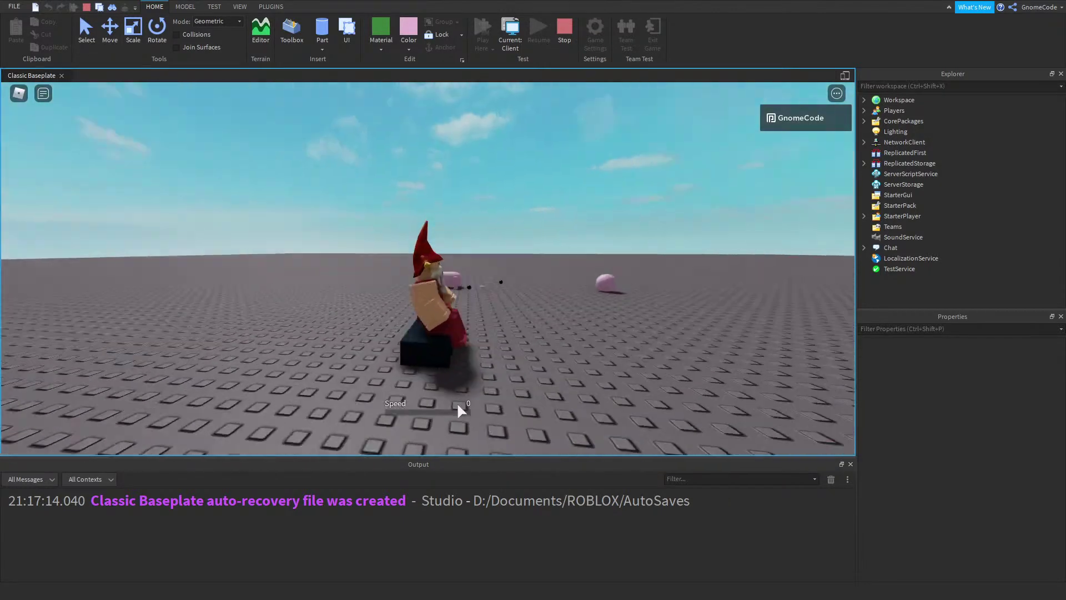
key("space")
key("w")
right_click_drag(552, 333, 551, 335)
left_click(565, 39)
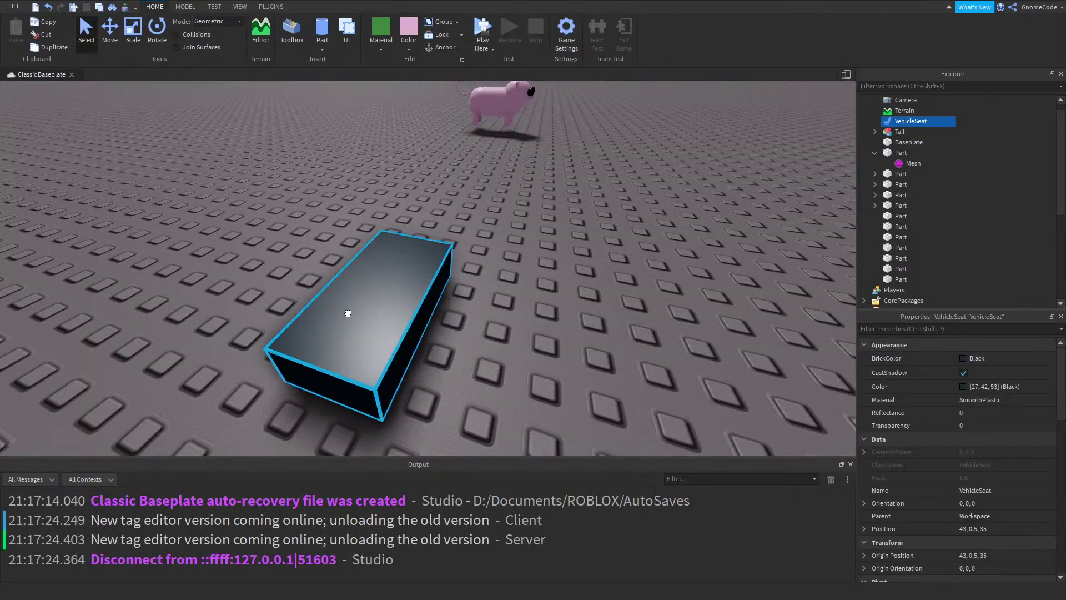
key("Delete")
Group all the pig's parts, including the tail, into one model and name it Pig
right_click_drag(516, 251, 521, 218)
key("w")
key("s")
key("d")
key("w")
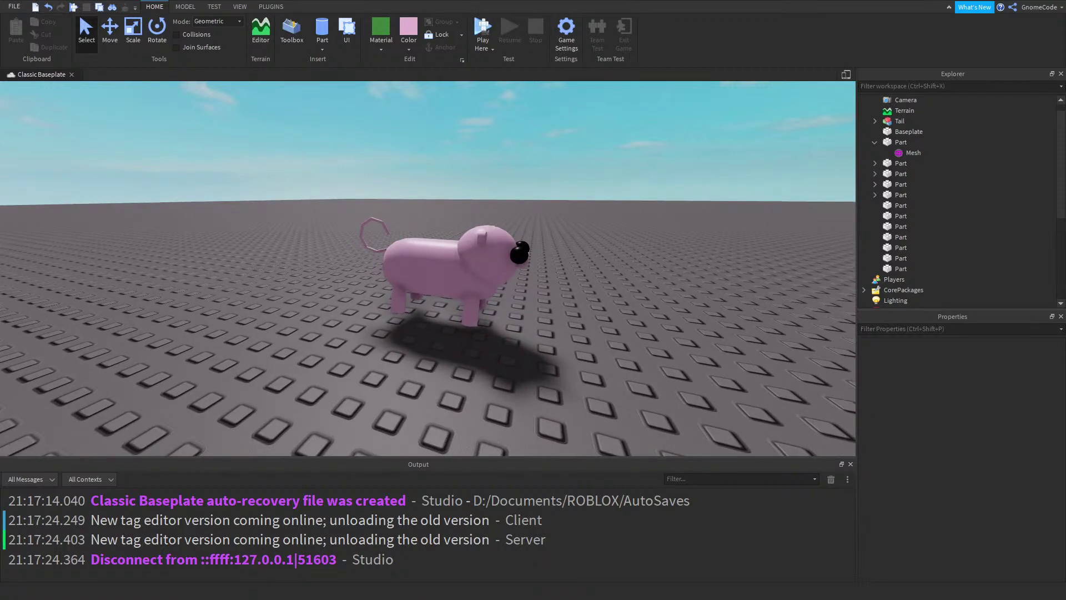
left_click_drag(265, 202, 658, 351)
right_click_drag(625, 332, 624, 333)
key("w")
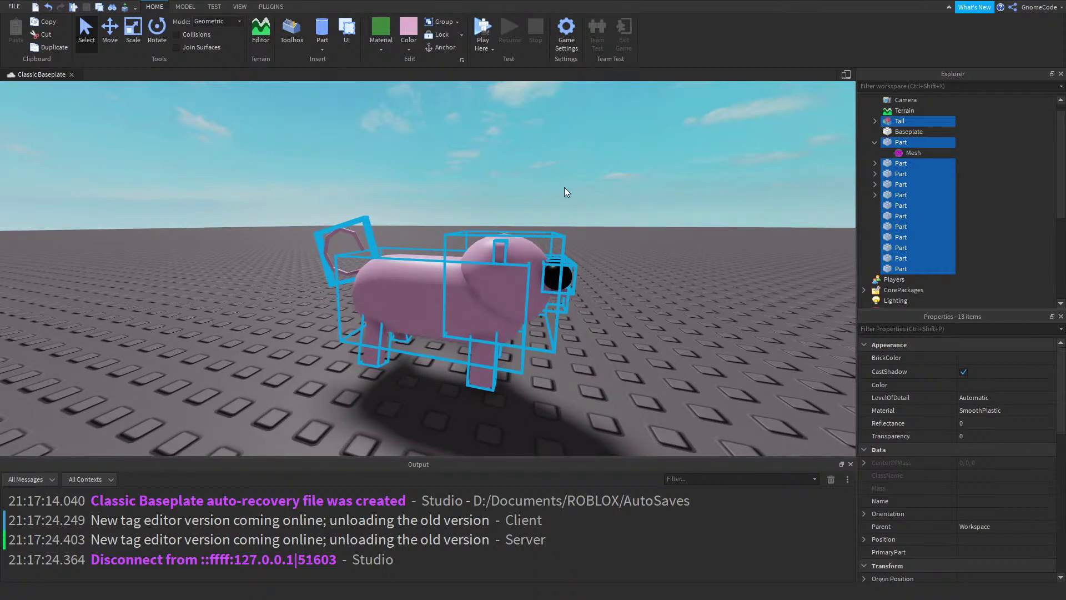
key("ctrl+g")
left_click(957, 398)
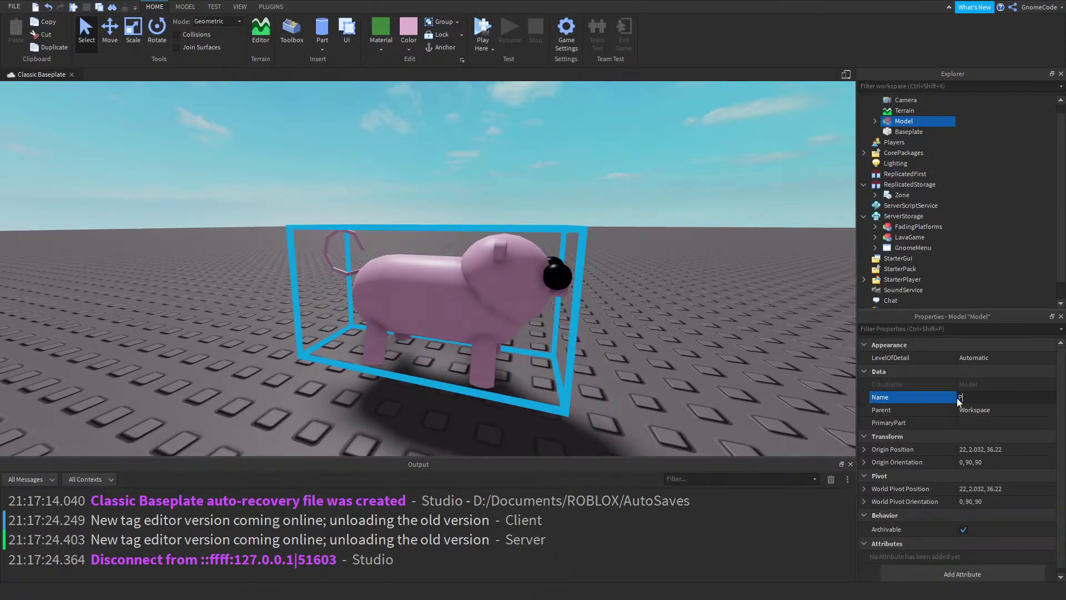
type("Pig")
key("Return")
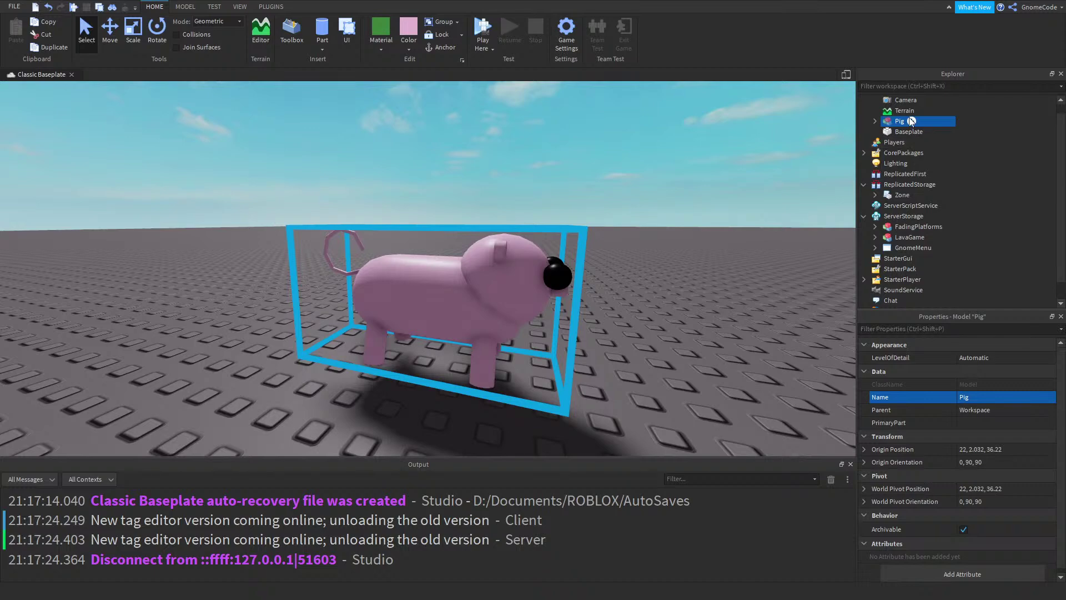
Add a Humanoid object to the Pig model
left_click(875, 121)
left_click(921, 131)
right_click_drag(622, 211, 605, 277)
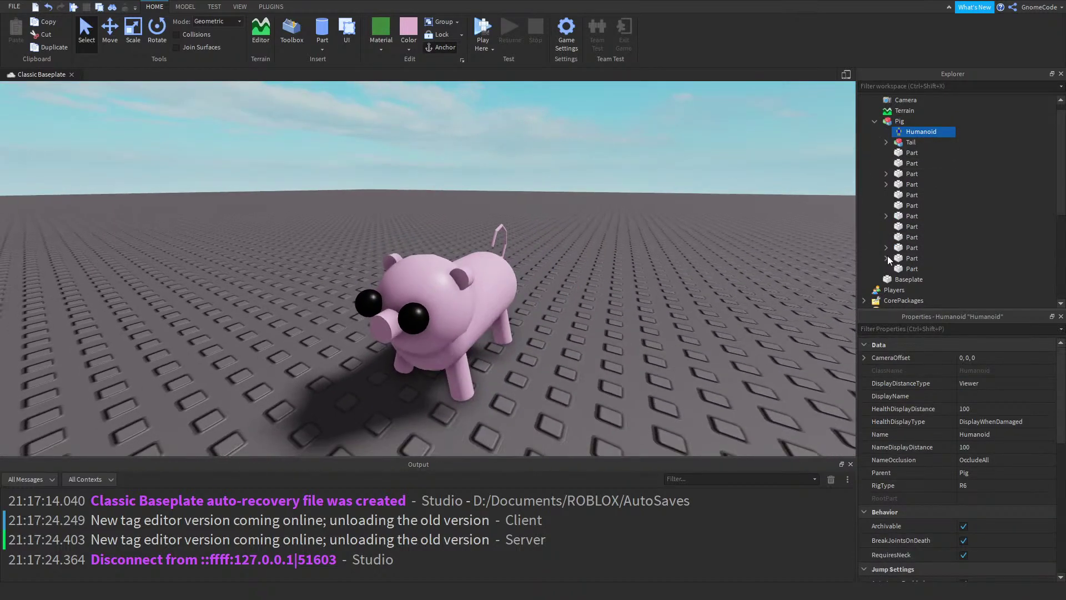
Find the pig's head sphere among the model's parts and rename it Head
left_click(912, 268)
left_click(905, 247)
left_click(909, 258)
left_click(911, 237)
left_click(912, 228)
key("Up")
key("Up")
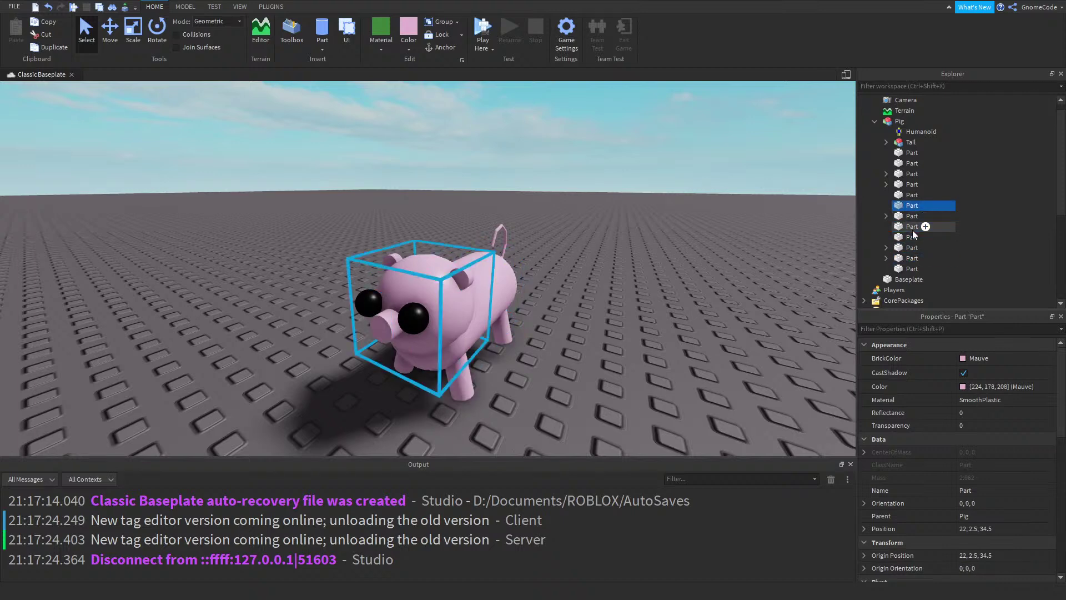
left_click(978, 490)
type("Head")
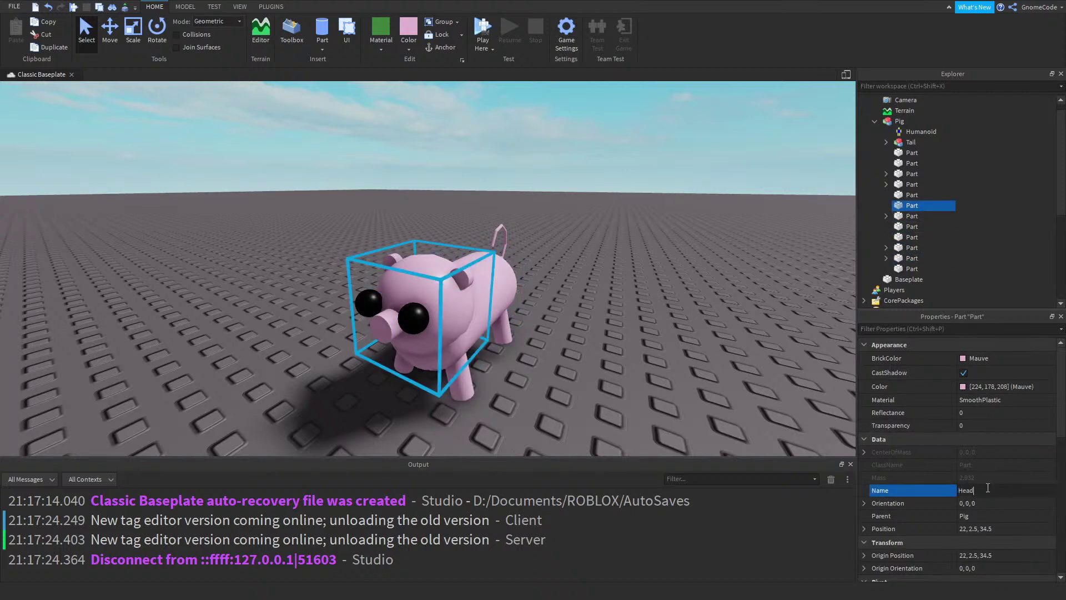
key("Return")
Duplicate the pig's body part and delete the mesh inside the copy
left_click(909, 156)
key("Down")
key("Down")
key("Down")
key("Down")
key("Down")
key("Down")
key("Down")
key("Down")
key("Down")
key("Down")
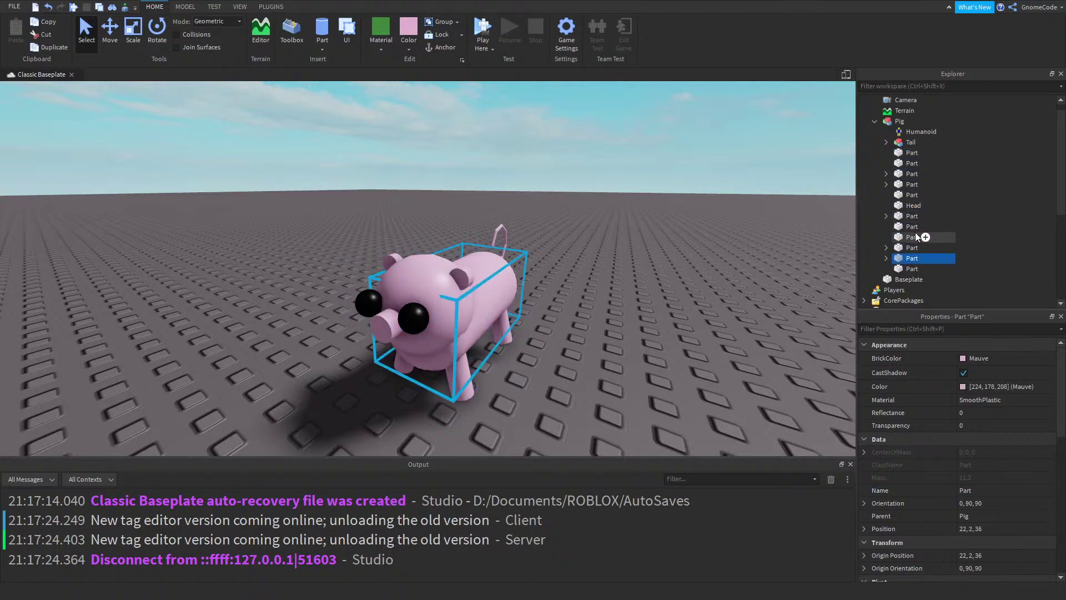
key("ctrl+d")
left_click(915, 290)
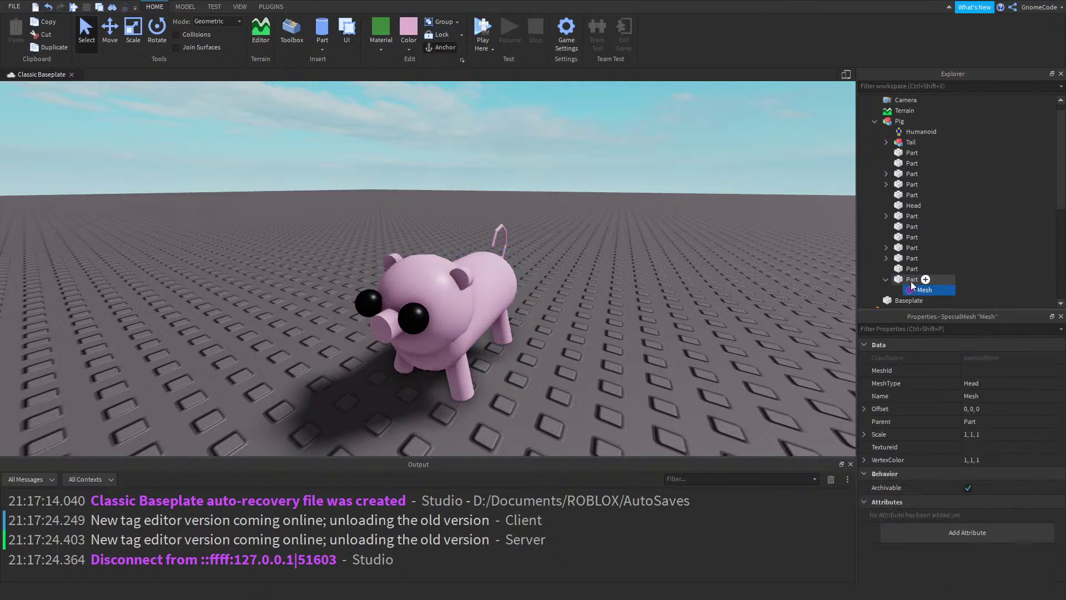
key("Delete")
Shorten the duplicated body block by 1 stud at both its front and rear ends
left_click(911, 281)
left_click(185, 7)
left_click(63, 31)
scroll(515, 238, "up", 3)
right_click_drag(515, 238, 337, 342)
left_click_drag(348, 339, 391, 333)
left_click_drag(571, 300, 528, 307)
mouse_move(471, 254)
left_mouse_down()
mouse_move(457, 282)
mouse_move(463, 253)
left_mouse_up()
right_click_drag(547, 278, 547, 269)
scroll(547, 269, "down", 3)
scroll(548, 269, "up", 2)
Rename the shortened body block HumanoidRootPart
left_click(982, 492)
left_click(982, 492)
type("HumanoidRootPart")
key("Return")
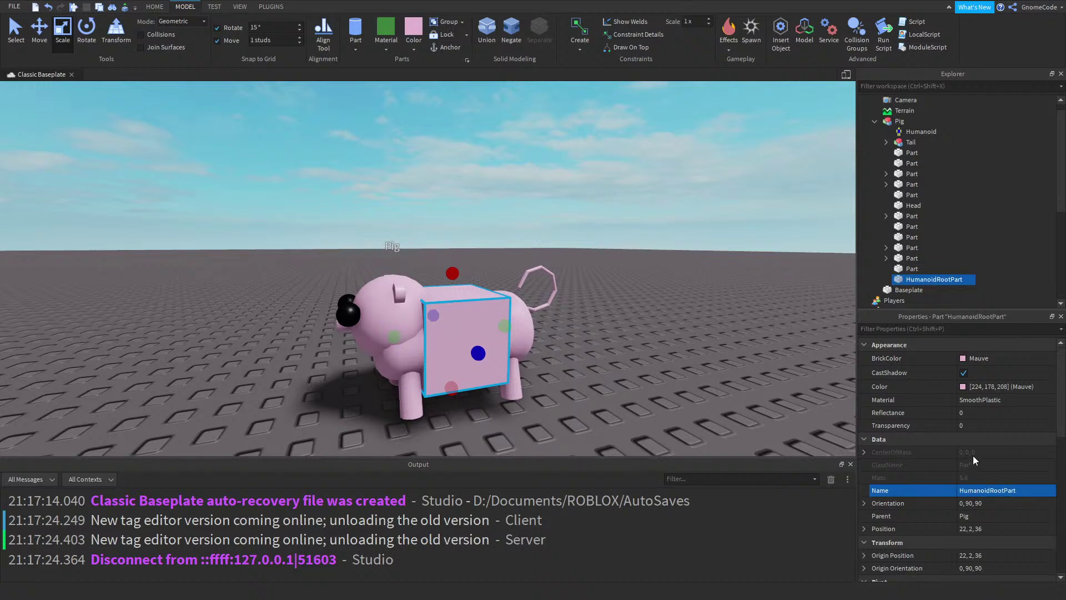
Set the root part's transparency to 1 and turn off CanCollide and CanTouch for it
left_click(991, 427)
type("1")
key("Return")
scroll(992, 429, "down", 3)
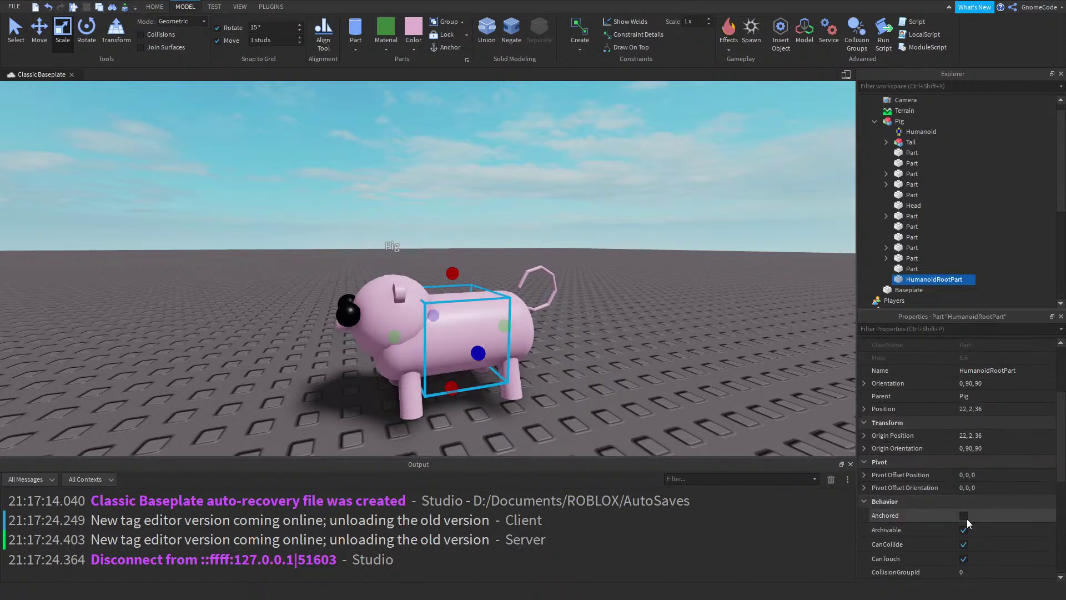
scroll(977, 518, "down", 2)
left_click(964, 465)
left_click(964, 479)
Set the move snap to 0.5 studs and reduce the root part's height from its top and bottom faces
right_click_drag(541, 321, 467, 335)
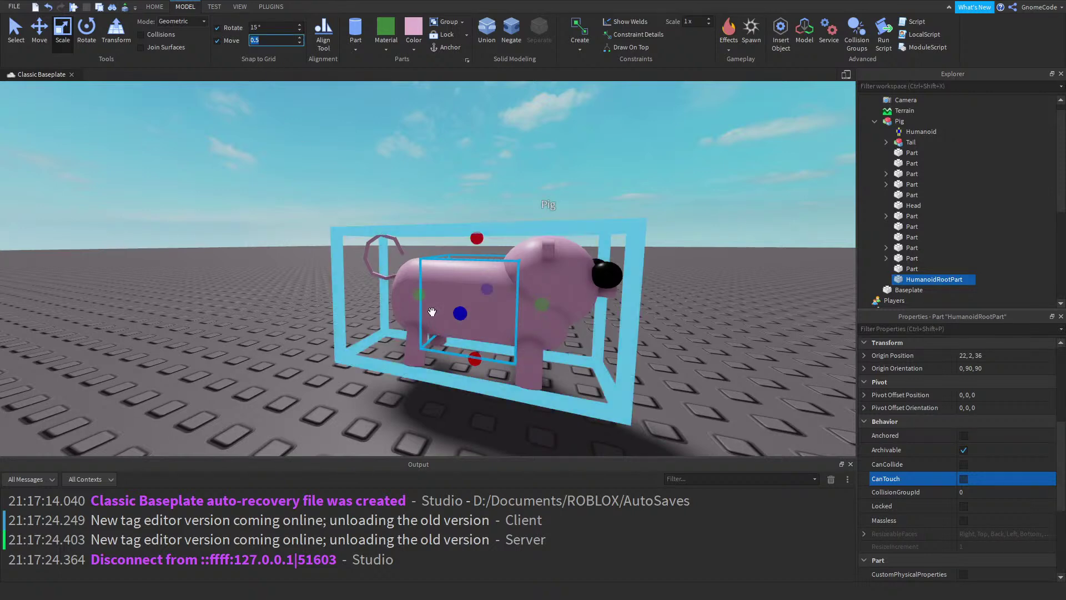
left_click_drag(474, 364, 472, 345)
left_click_drag(480, 237, 470, 251)
Rename the black eye on the pig's left side LeftEye
right_click_drag(522, 192, 522, 193)
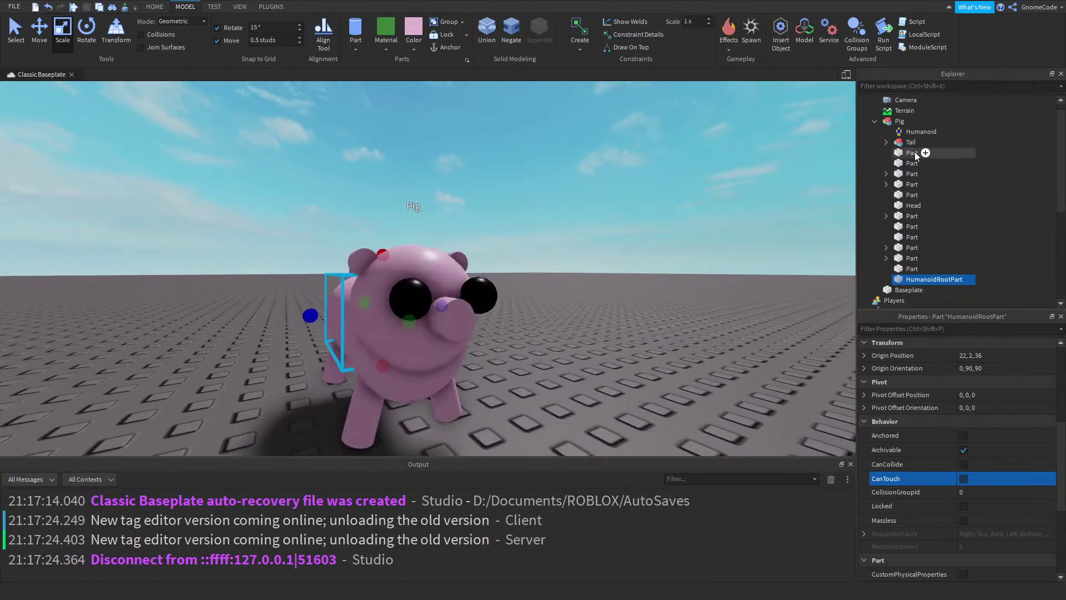
left_click(913, 152)
right_click_drag(535, 218, 534, 219)
scroll(985, 444, "up", 3)
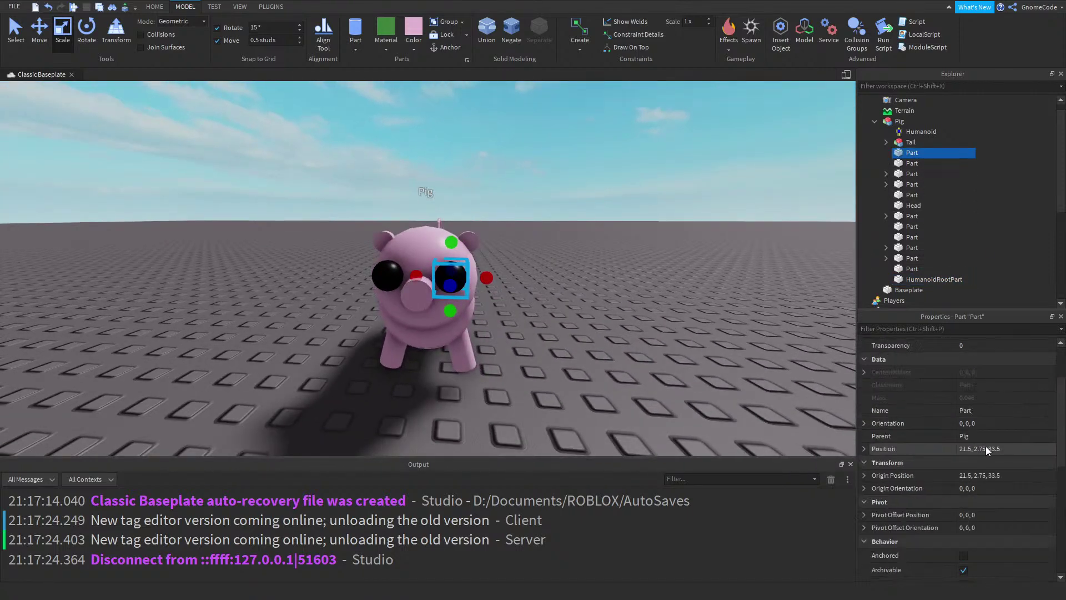
left_click(987, 410)
type("LeftEye")
key("Return")
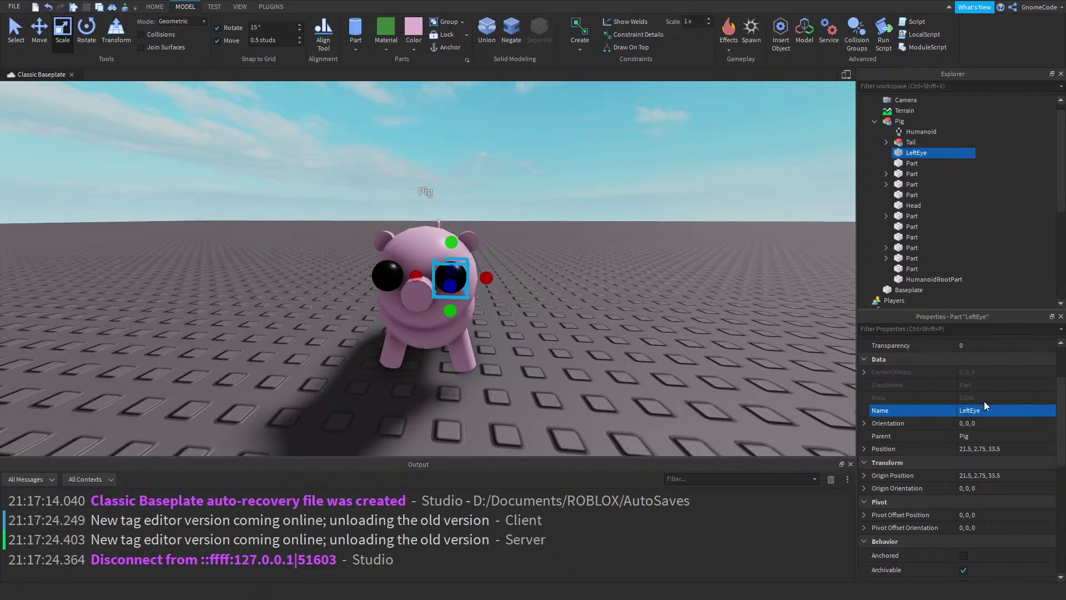
Rename the black eye on the pig's right side RightEye
left_click(919, 163)
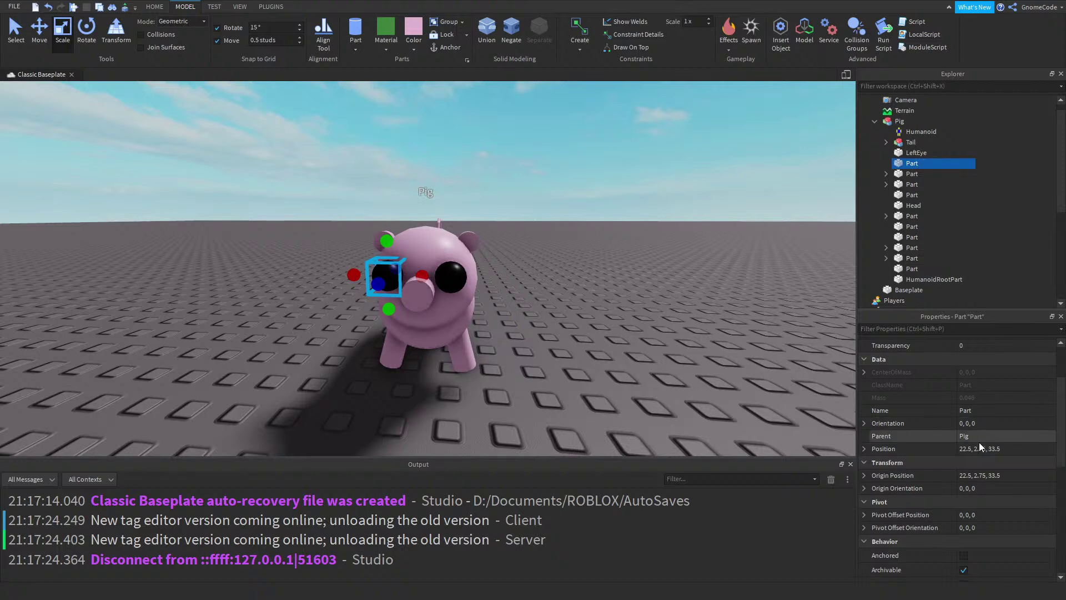
left_click(979, 414)
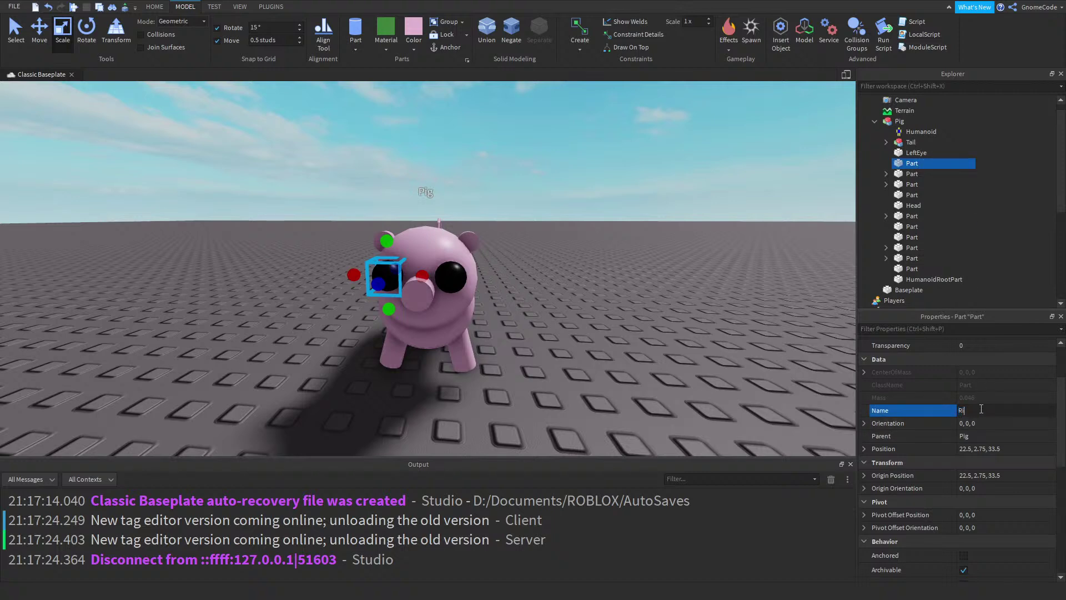
type("RightEye")
key("Return")
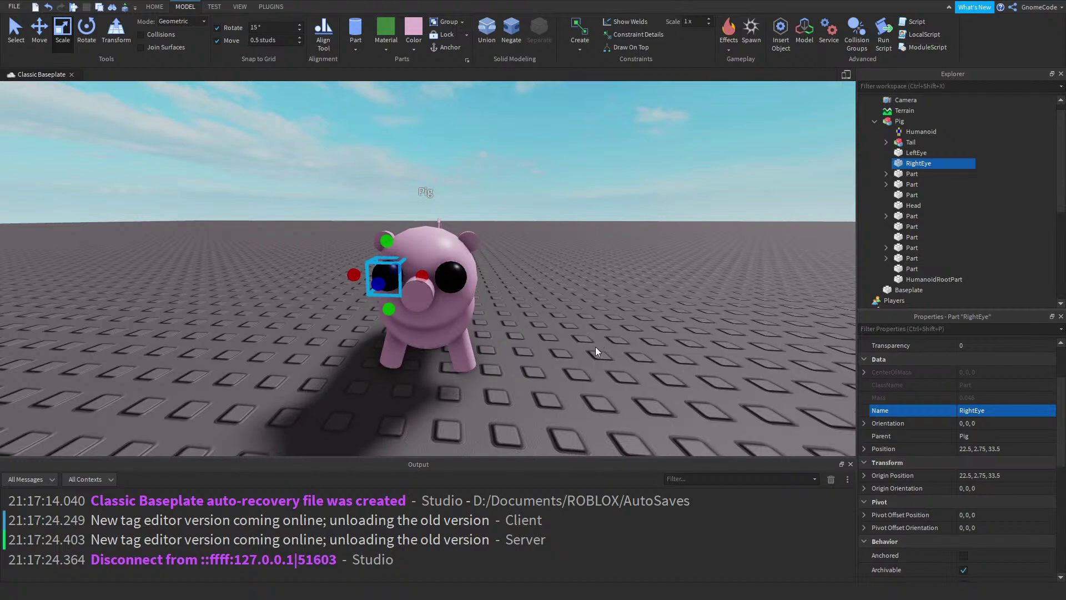
Examine the pig's face, eyes and snout up close and from a distance
right_click_drag(574, 275, 575, 275)
key("a")
key("w")
key("d")
key("s")
key("w")
key("a")
key("s")
key("d")
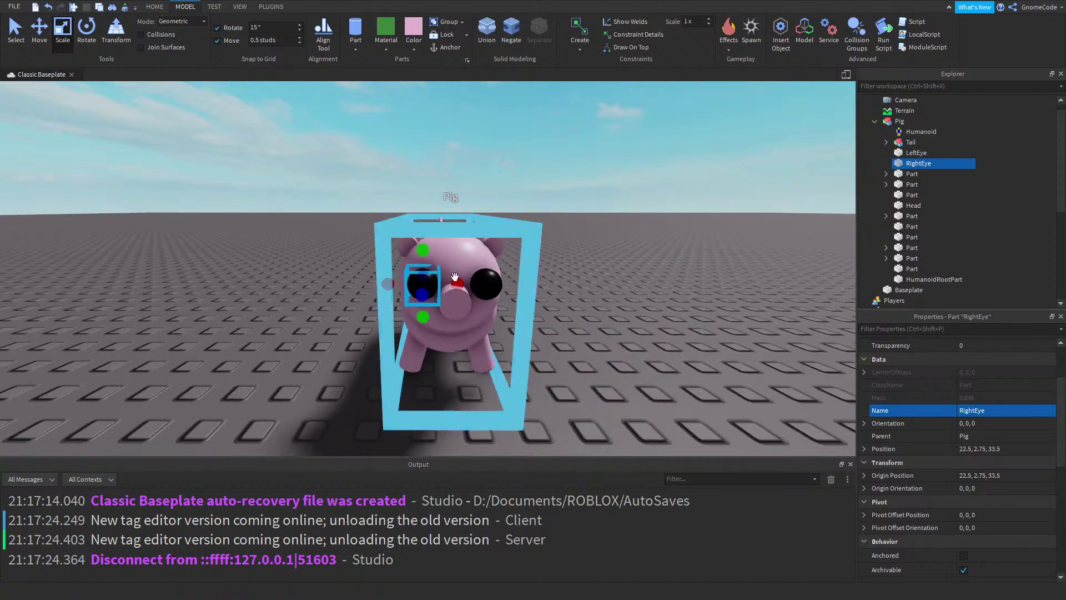
left_click(481, 270)
key("w")
key("d")
right_click_drag(614, 265, 611, 259)
key("s")
key("w")
key("s")
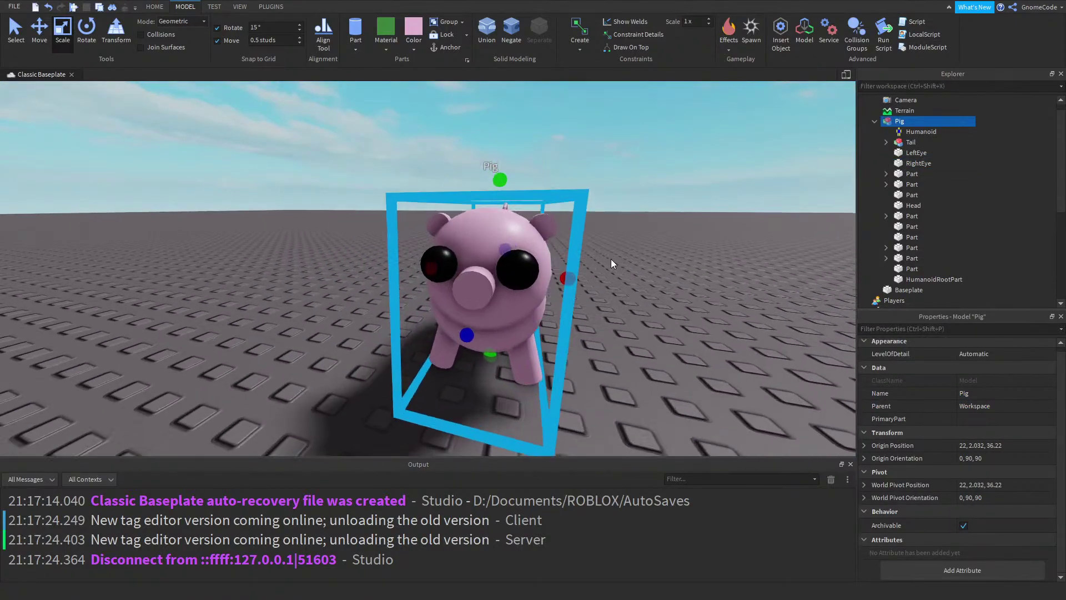
key("w")
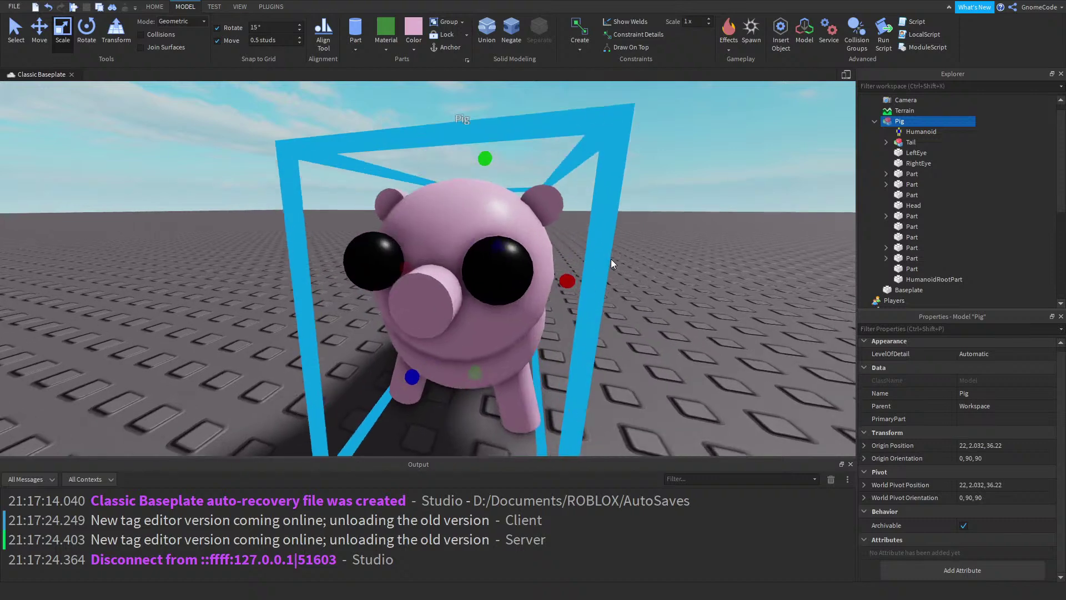
key("s")
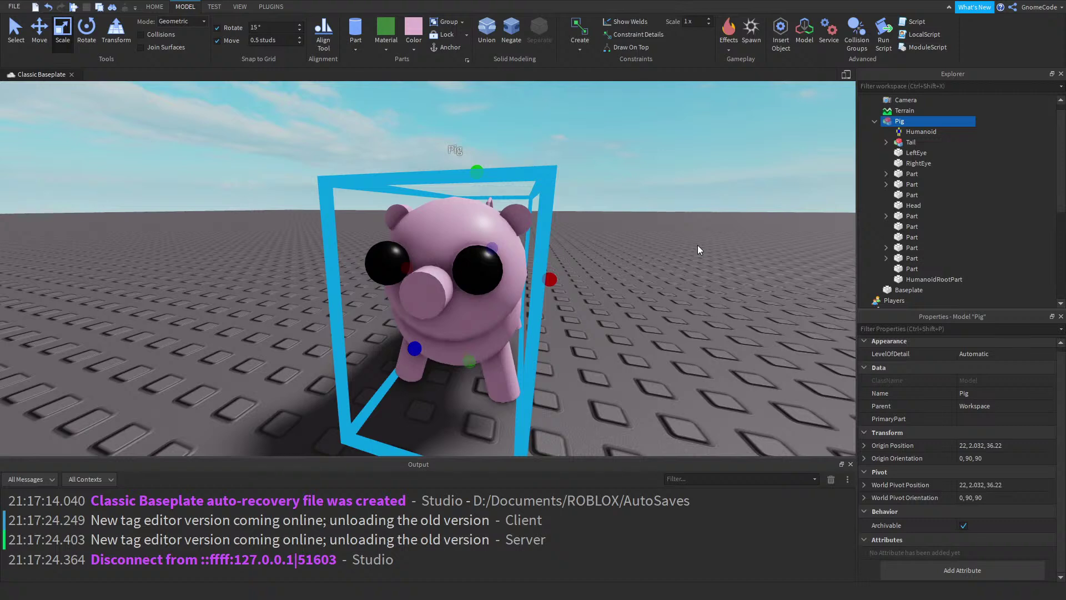
Find the pig's left front leg among the model's parts and shorten it from its upper end in 0.5-stud increments
left_click(917, 152)
left_click(918, 163)
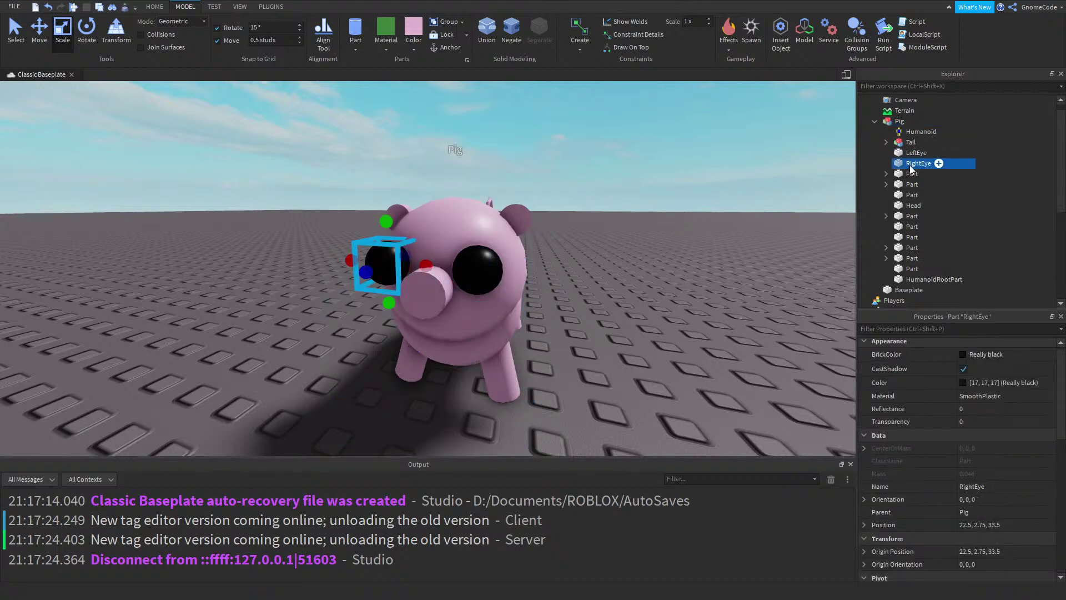
left_click(909, 188)
left_click(907, 195)
left_click(903, 186)
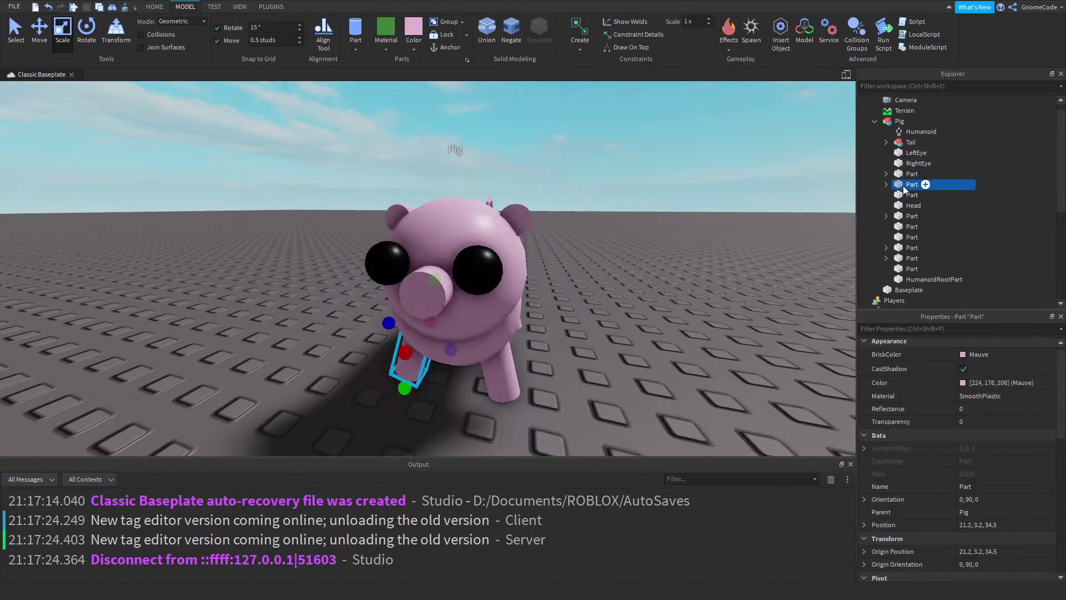
left_click(905, 218)
key("d")
right_click_drag(673, 302, 673, 302)
scroll(464, 293, "up", 5)
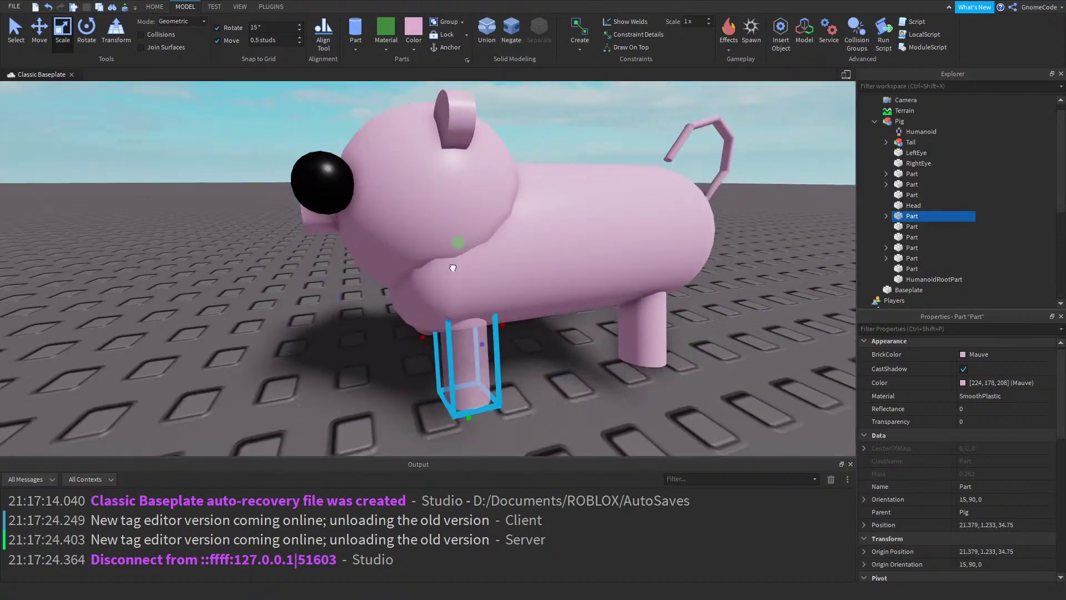
mouse_move(464, 284)
left_mouse_down()
mouse_move(462, 248)
mouse_move(467, 275)
left_mouse_up()
key("a")
right_click_drag(556, 278, 555, 280)
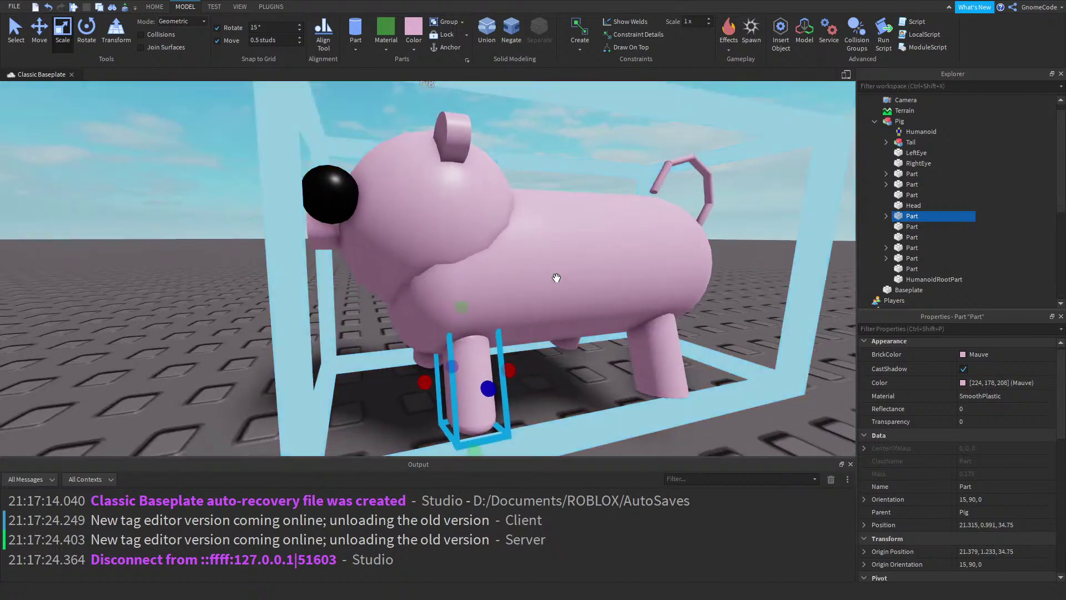
mouse_move(465, 324)
left_mouse_down()
mouse_move(471, 349)
mouse_move(468, 309)
left_mouse_up()
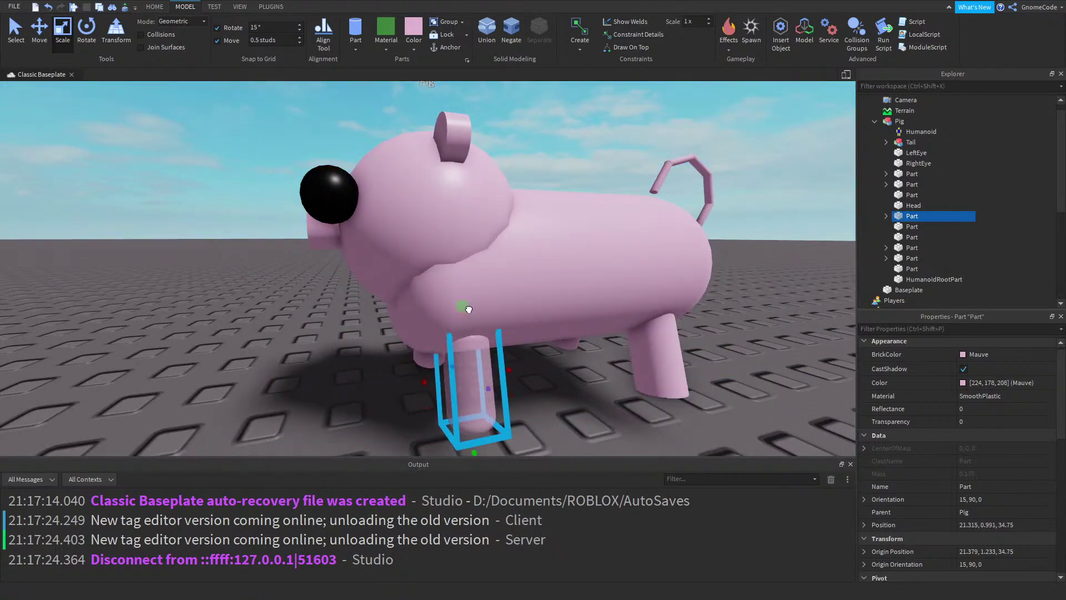
Rename the pig's shortened left front leg FrontLeftLeg
scroll(698, 329, "down", 4)
scroll(699, 328, "up", 2)
left_click(979, 487)
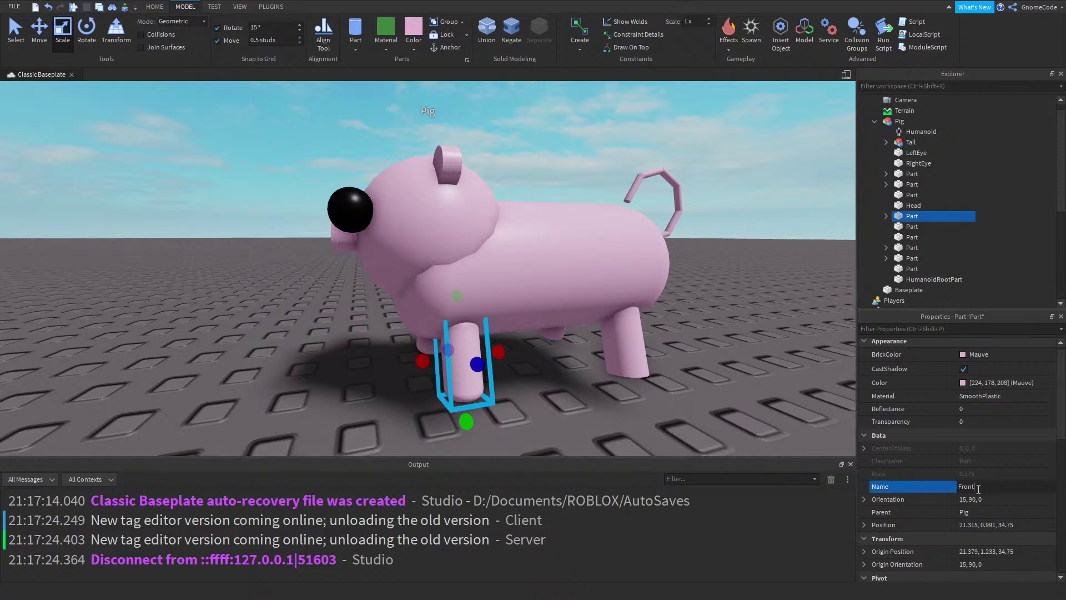
type("FrontLeftLeg")
key("Return")
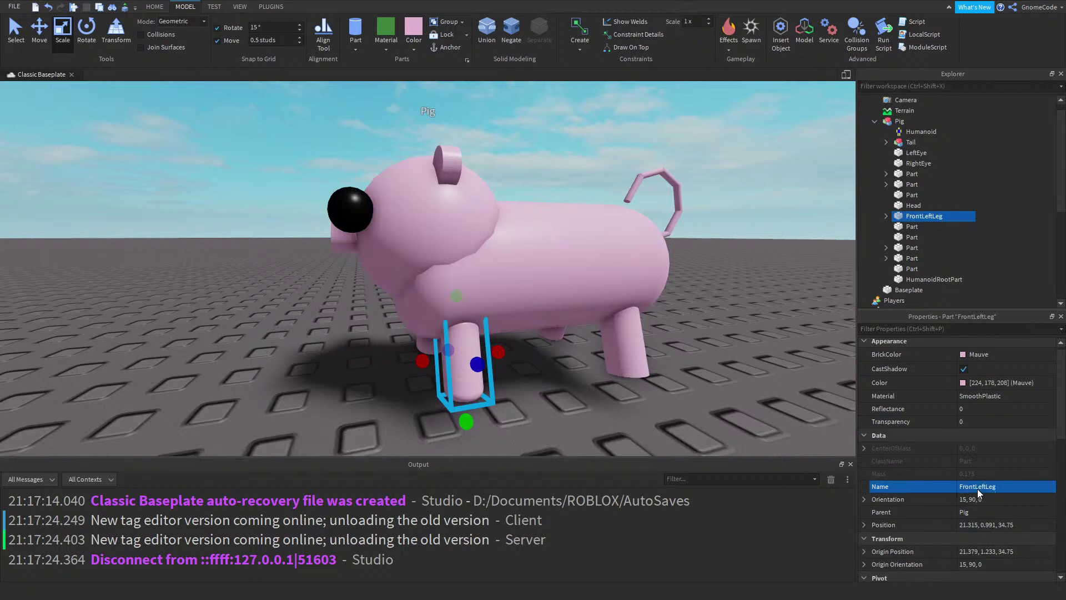
Find the unnamed snout part in the pig model and rename it Snout
left_click(912, 226)
key("f")
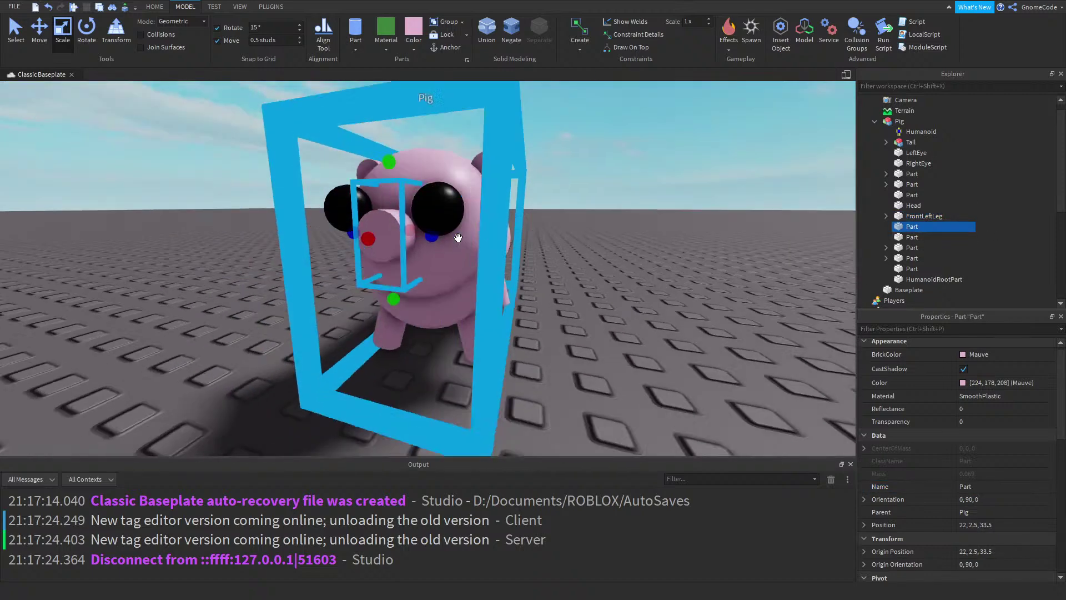
left_click(972, 487)
type("Sno")
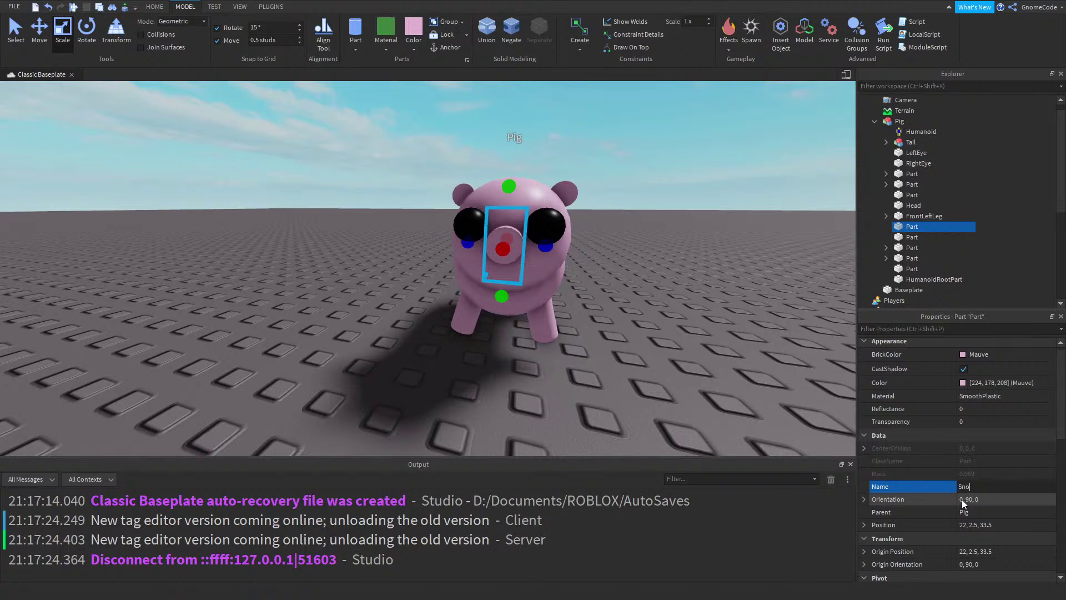
type("ut")
key("Return")
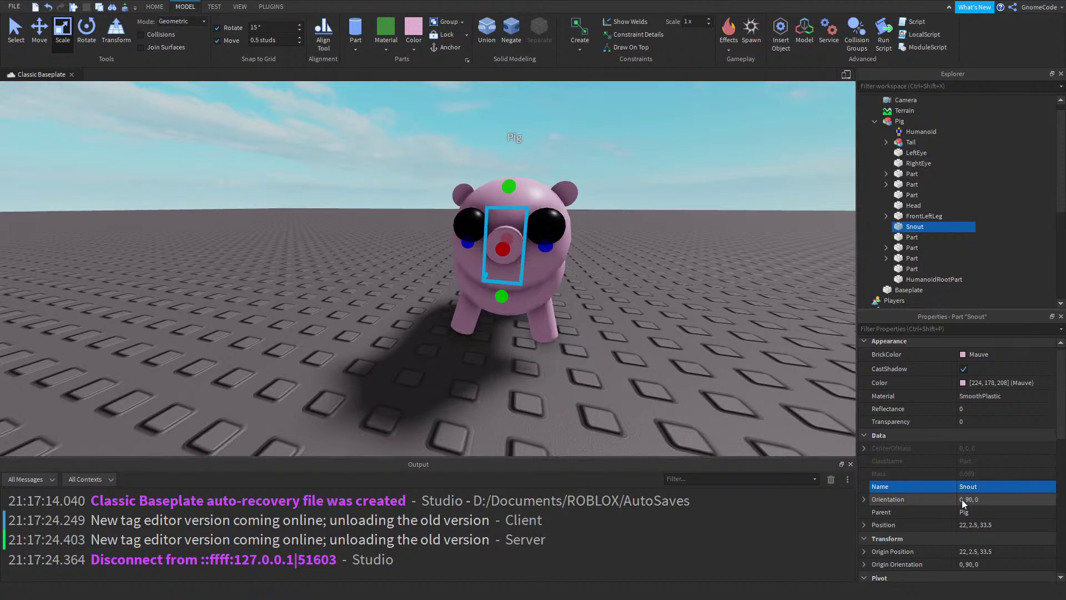
Rename the unnamed ear part listed below the snout LeftEar
left_click(911, 237)
left_click(995, 485)
type("LeftEar")
key("Return")
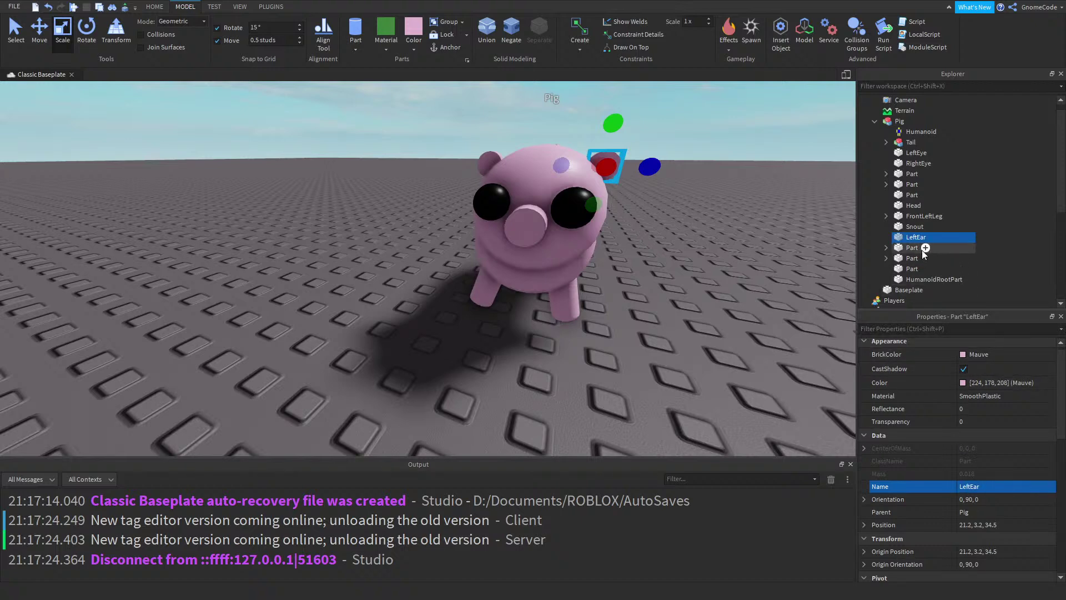
Shorten the pig's left rear leg from its upper end in 0.5-stud increments and rename it RearLeftLeg
left_click(911, 248)
key("f")
left_click_drag(434, 114, 431, 207)
right_click_drag(538, 241, 576, 285)
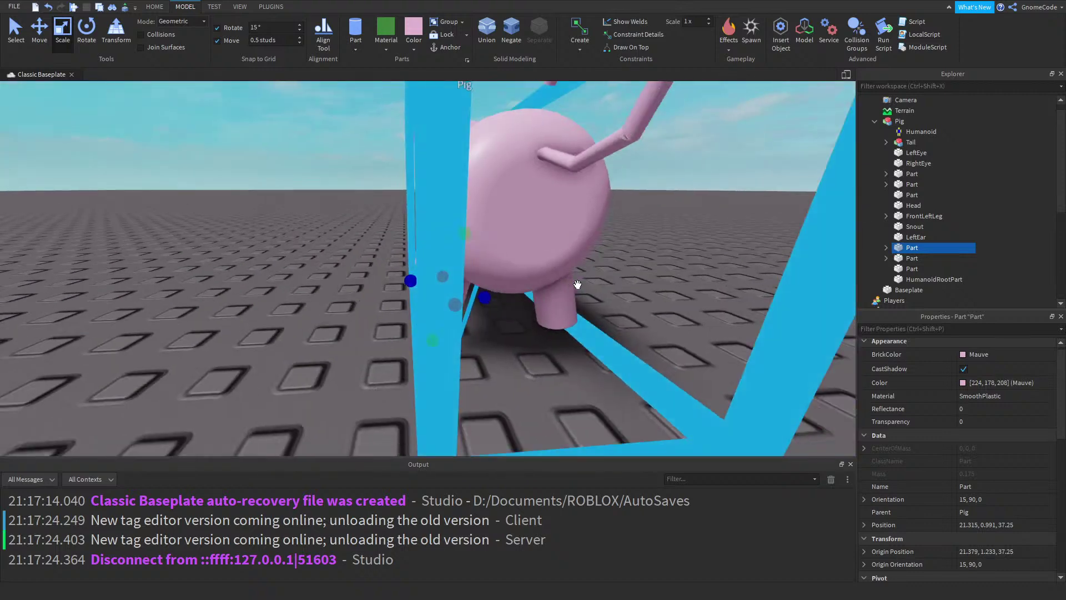
left_click(980, 489)
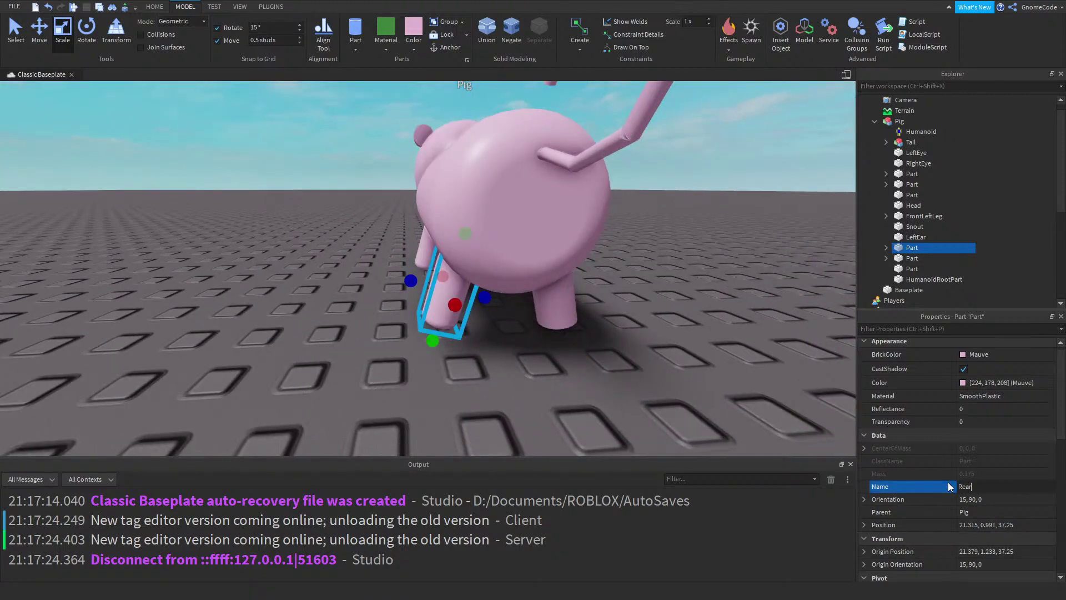
key("Return")
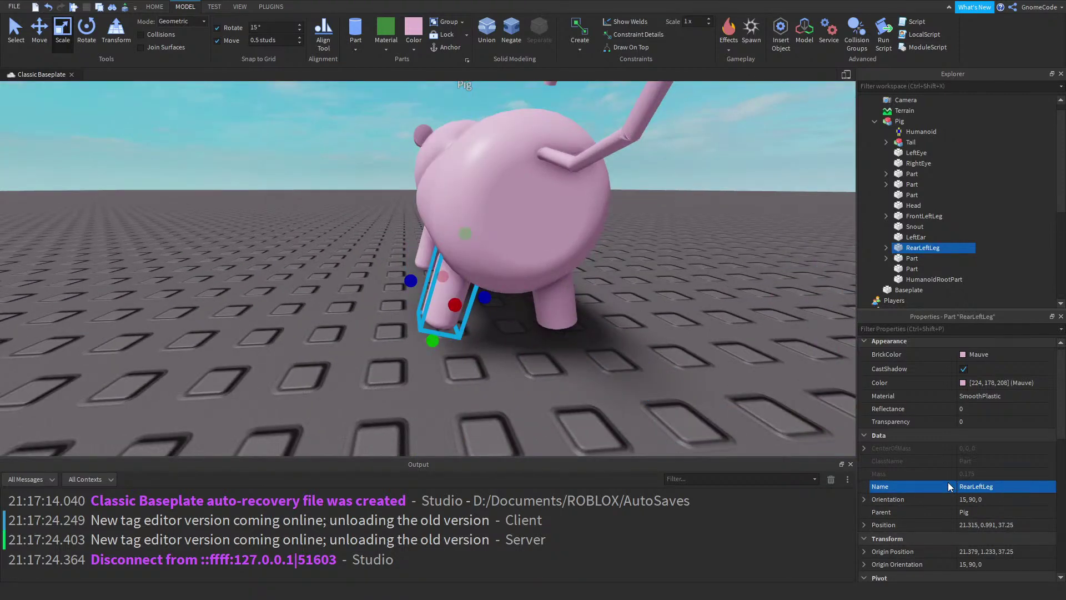
Find the pig's large body part and rename it Torso
key("d")
right_click_drag(528, 272, 627, 337)
left_click(912, 258)
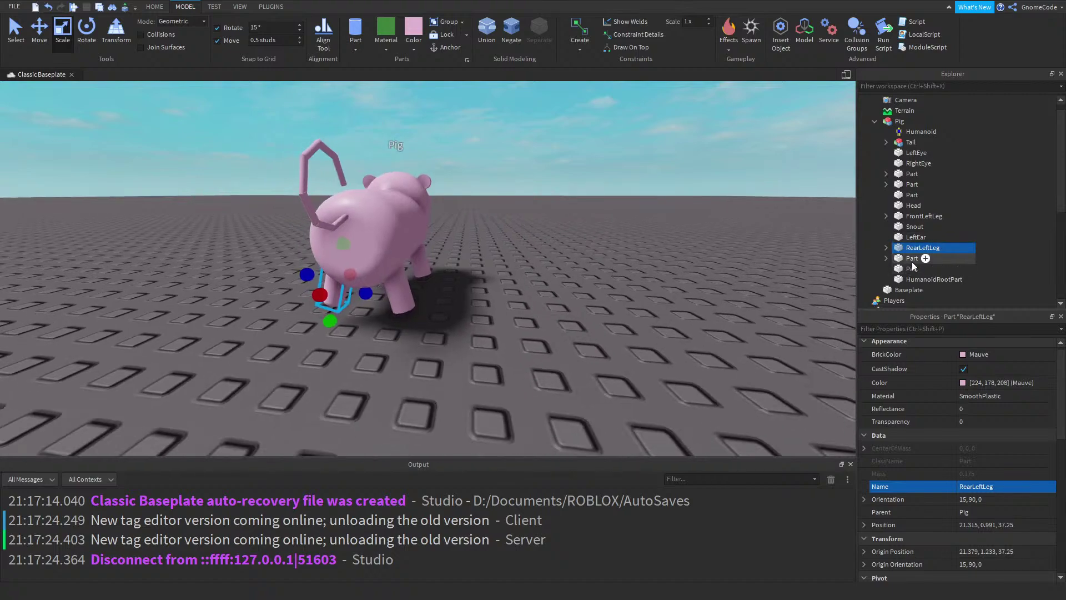
key("f")
right_click_drag(565, 269, 683, 284)
left_click(980, 488)
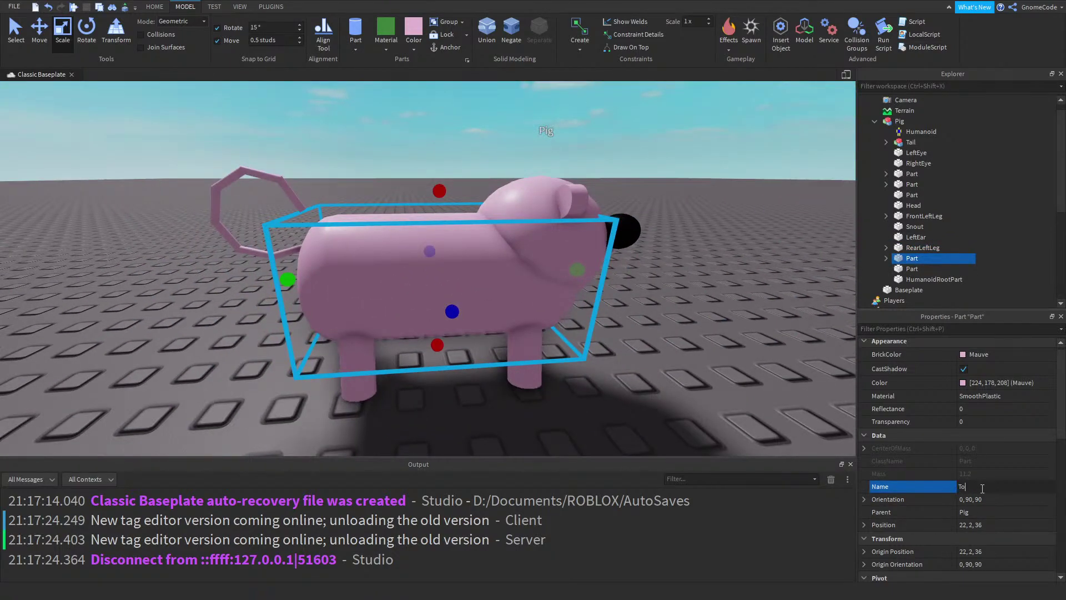
key("Return")
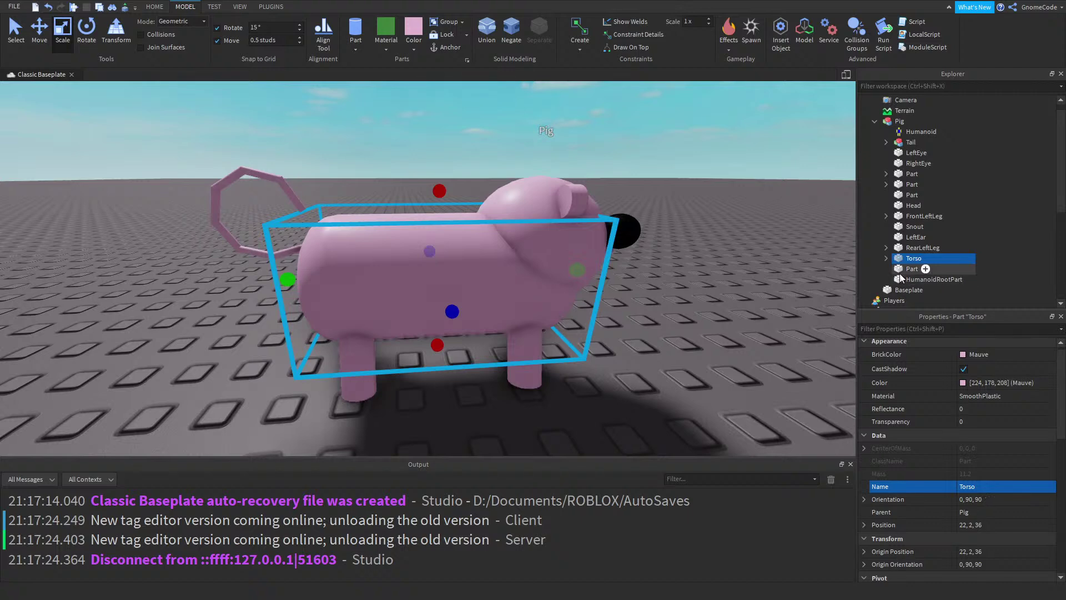
Rename the ear on the pig's right side RightEar
left_click(900, 270)
key("f")
right_click_drag(454, 309, 499, 300)
left_click(988, 487)
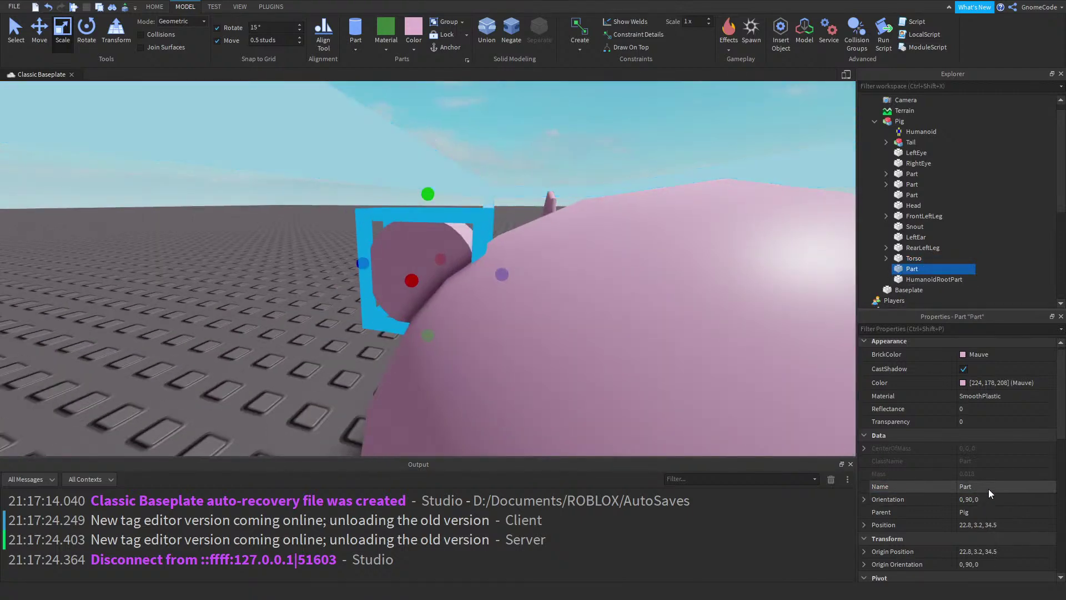
type("PightEar")
key("Return")
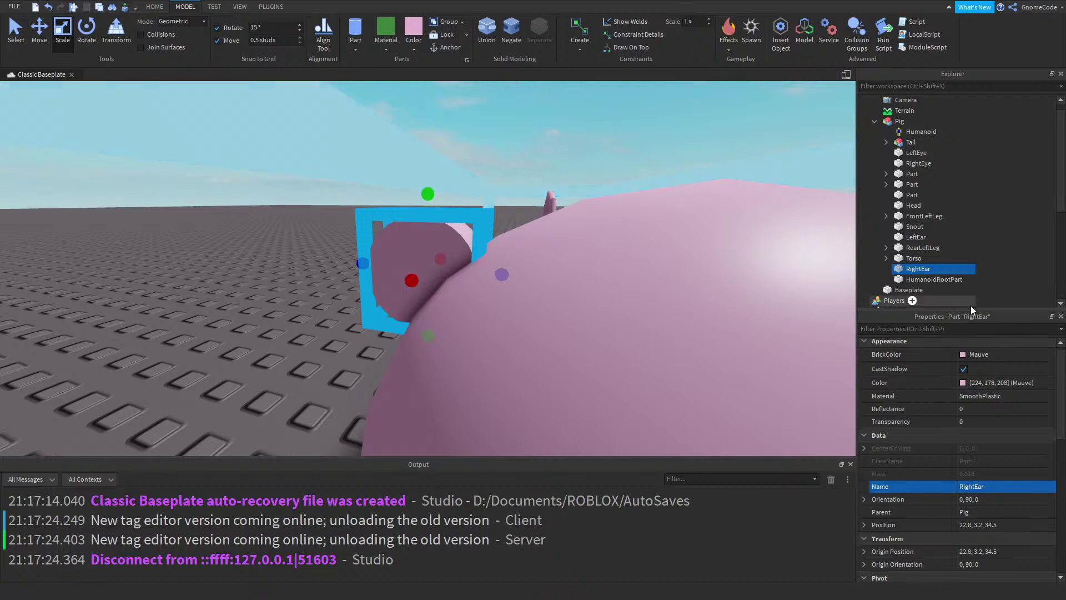
Rename the remaining unnamed ear part on the pig's left side LeftEar as well
left_click(914, 195)
key("f")
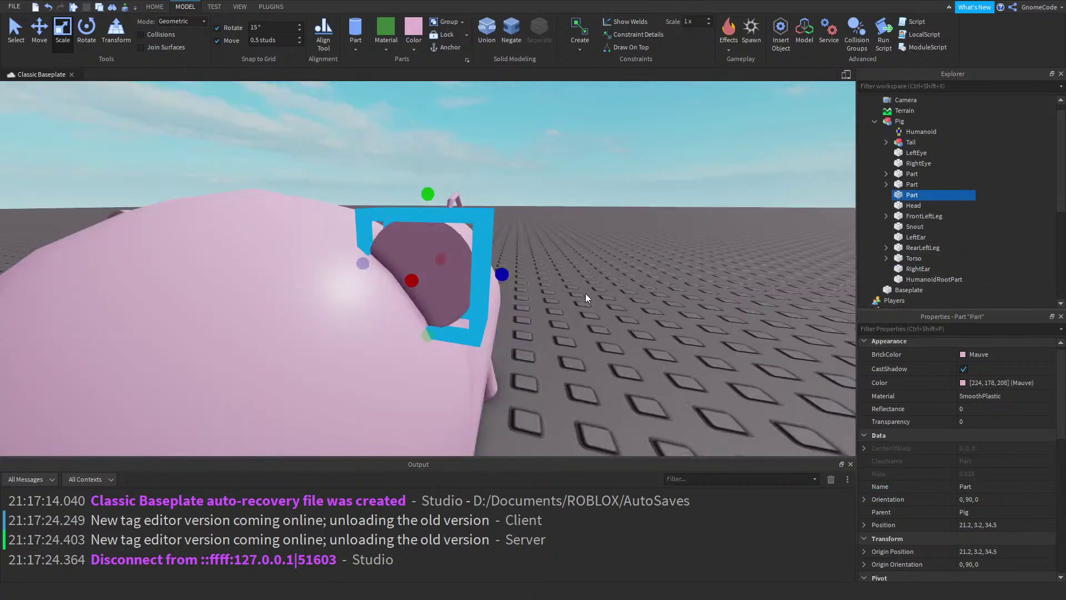
right_click_drag(586, 293, 584, 292)
left_click(969, 485)
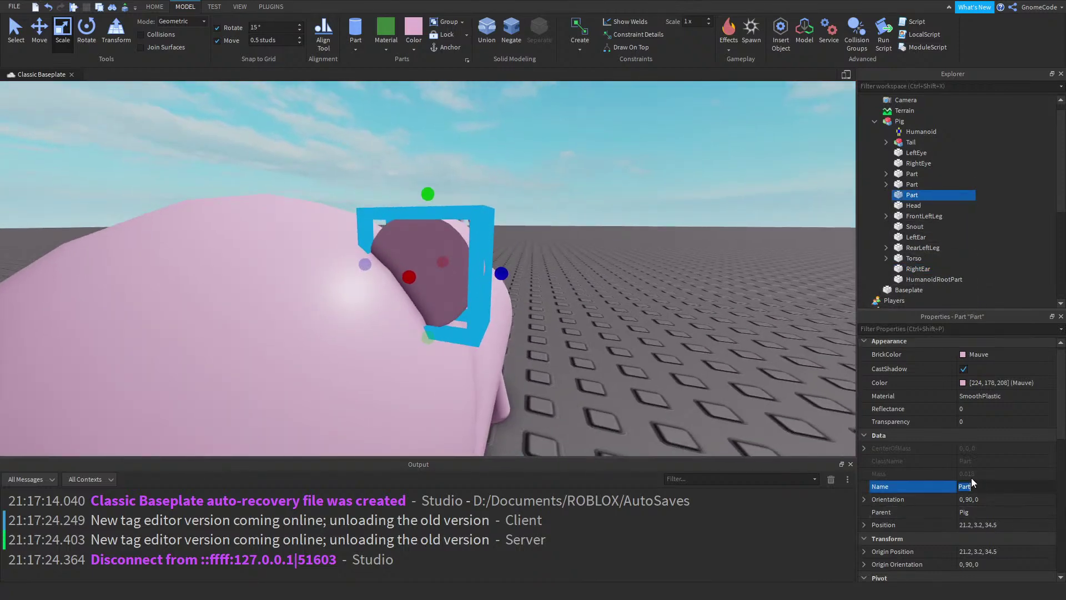
type("LeftEar")
key("Return")
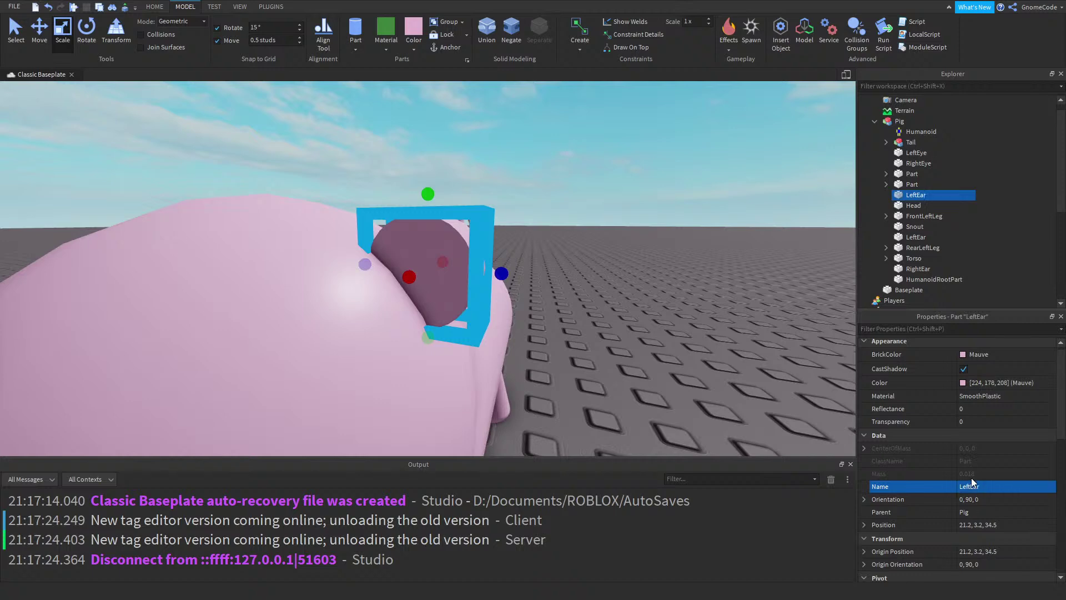
Shorten the pig's right front leg from its upper end in 0.5-stud increments and rename it FrontRightLeg
left_click(912, 185)
key("f")
scroll(699, 281, "down", 3)
right_click_drag(699, 281, 699, 281)
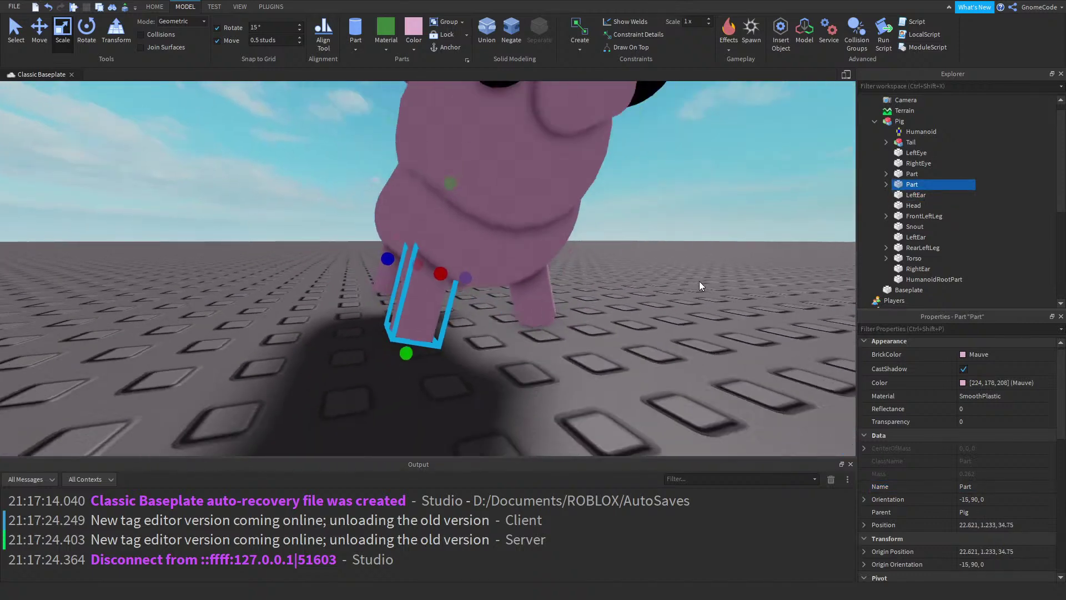
left_click_drag(450, 194, 425, 244)
left_click(997, 485)
type("Fron")
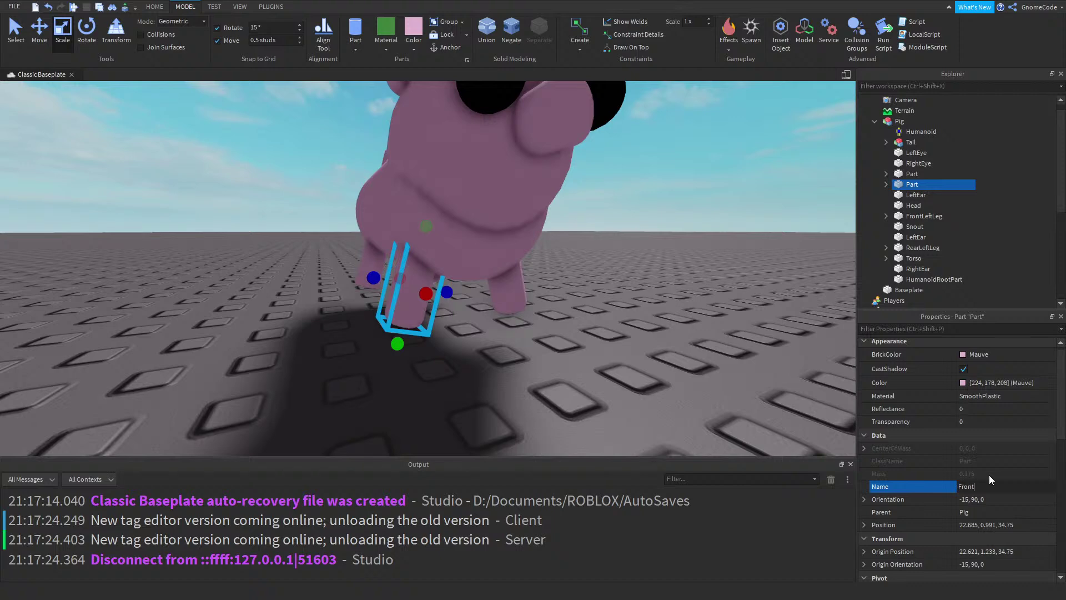
type("tRightLeg")
key("Return")
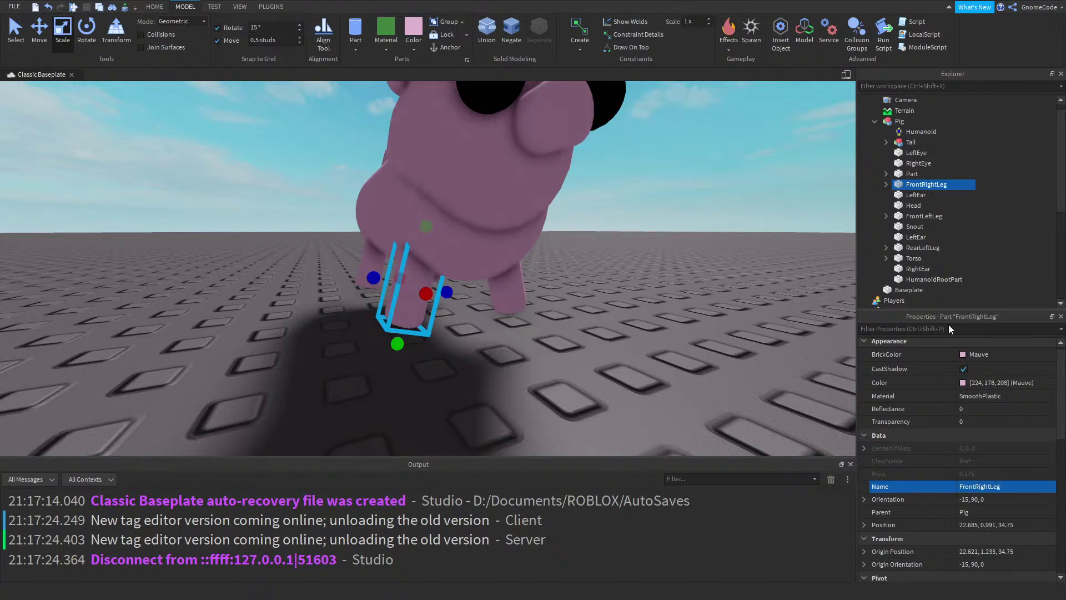
Shorten the pig's right rear leg from its upper end in 0.5-stud increments and rename it RearRightLeg
left_click(912, 174)
key("f")
right_click_drag(835, 203, 836, 204)
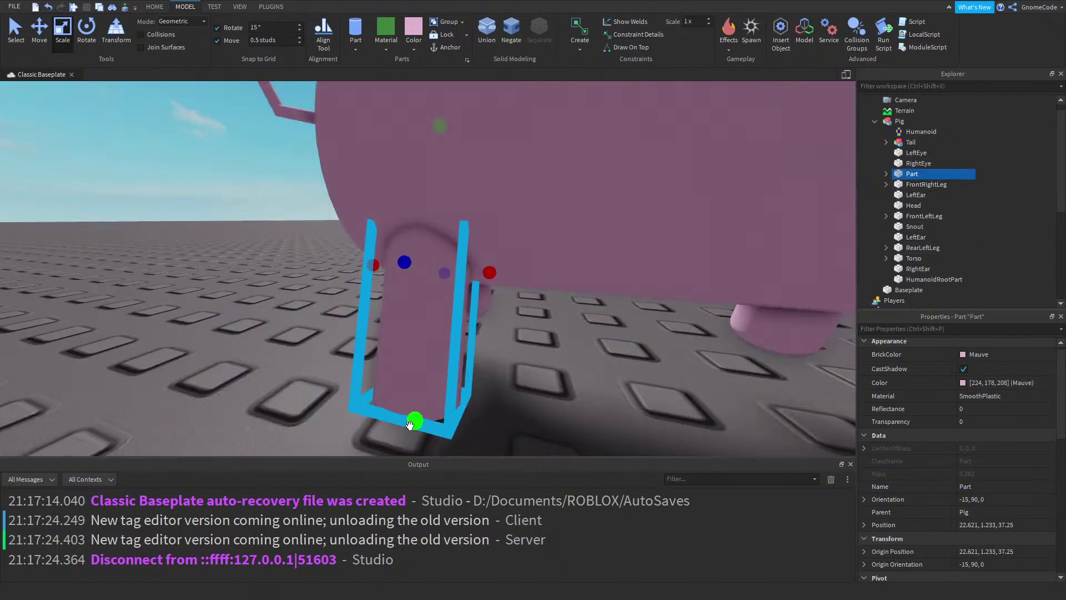
left_click_drag(444, 129, 436, 186)
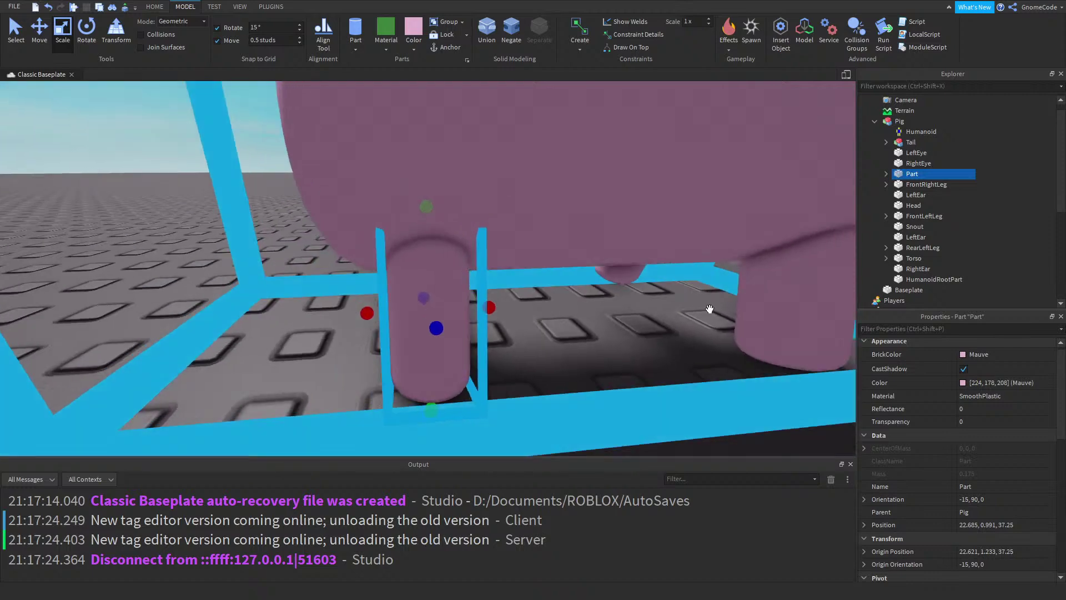
left_click(982, 487)
type("RearRightLeg")
key("Return")
Examine the whole pig model from several sides, both up close and from a distance
scroll(739, 309, "down", 10)
left_click(561, 304)
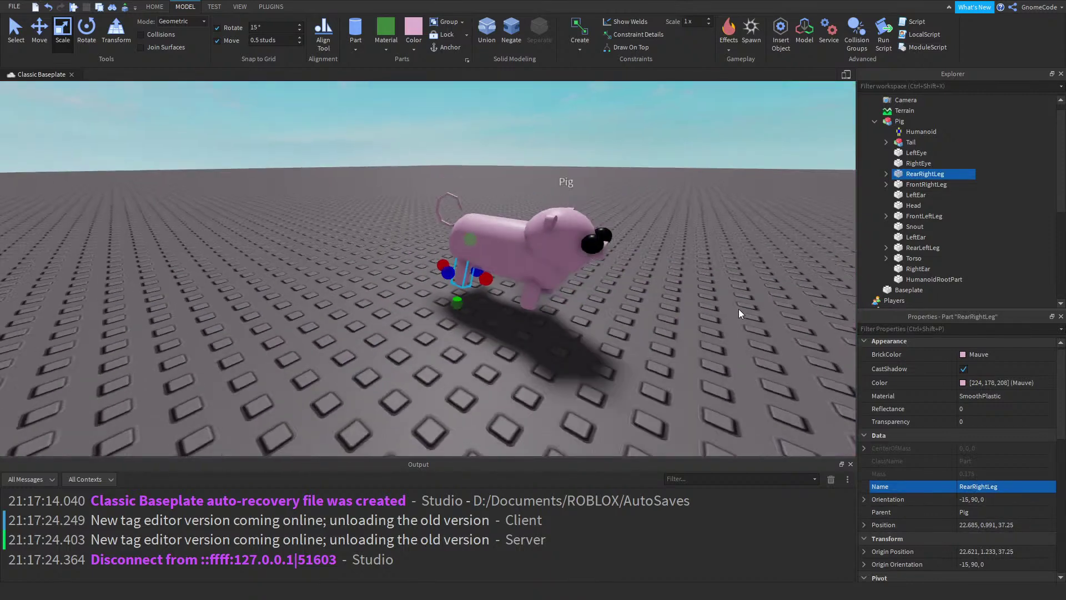
right_click_drag(561, 304, 561, 304)
scroll(561, 304, "up", 5)
scroll(599, 362, "down", 5)
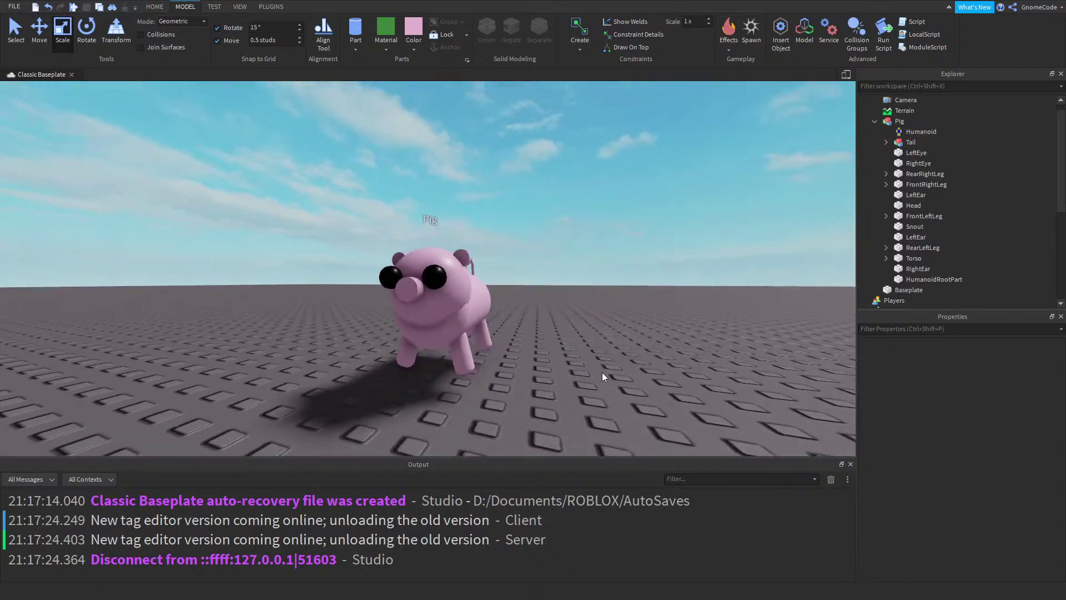
scroll(602, 371, "up", 8)
scroll(602, 371, "down", 5)
right_click_drag(602, 371, 598, 372)
scroll(602, 372, "down", 3)
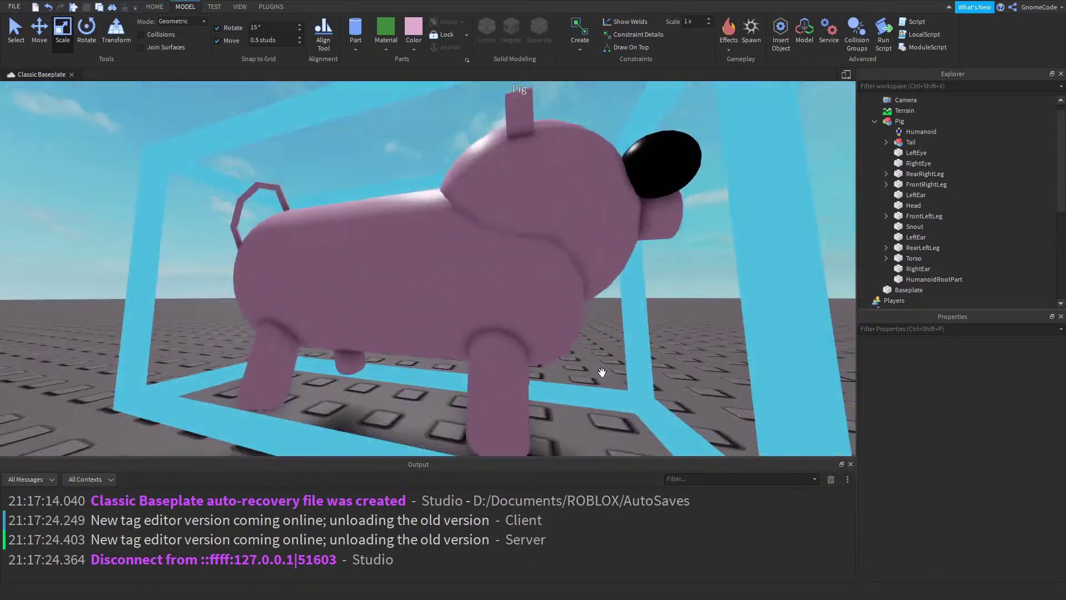
scroll(602, 372, "up", 5)
scroll(598, 371, "down", 5)
scroll(598, 372, "up", 3)
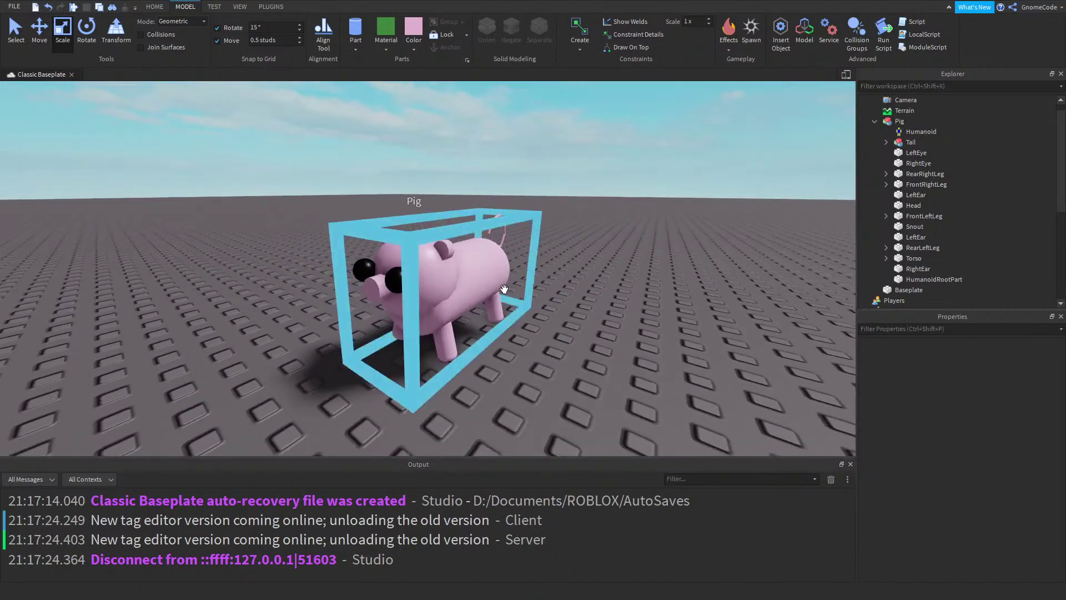
right_click_drag(504, 289, 504, 288)
scroll(504, 289, "up", 3)
scroll(503, 289, "up", 2)
Set the move increment to 0.1 studs and move LeftEye and RightEye together slightly back into the head
left_click(503, 289)
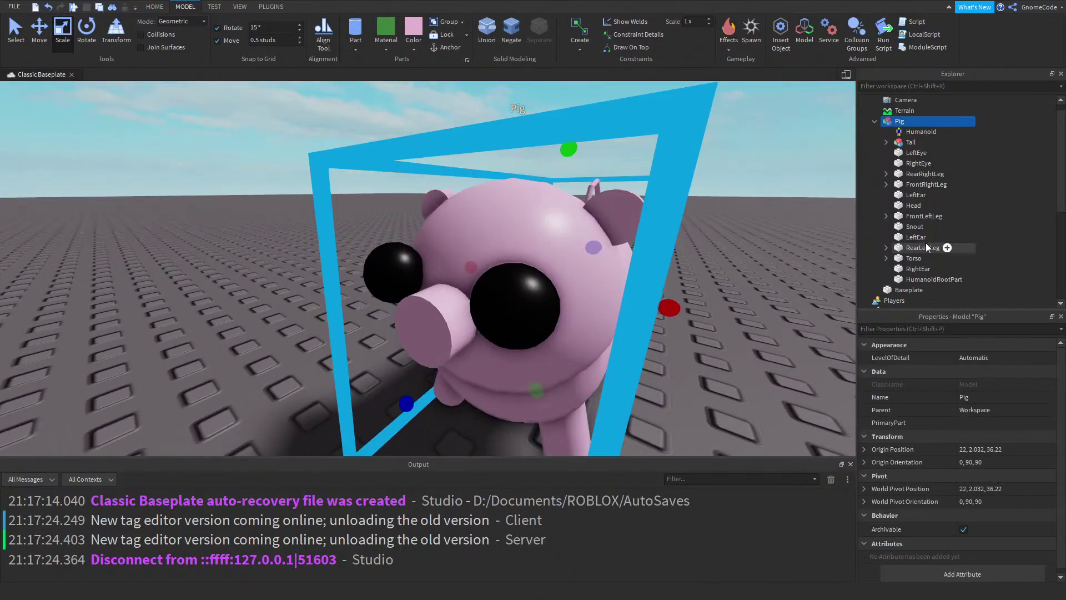
key("f")
left_click(919, 163, "ctrl")
key("f")
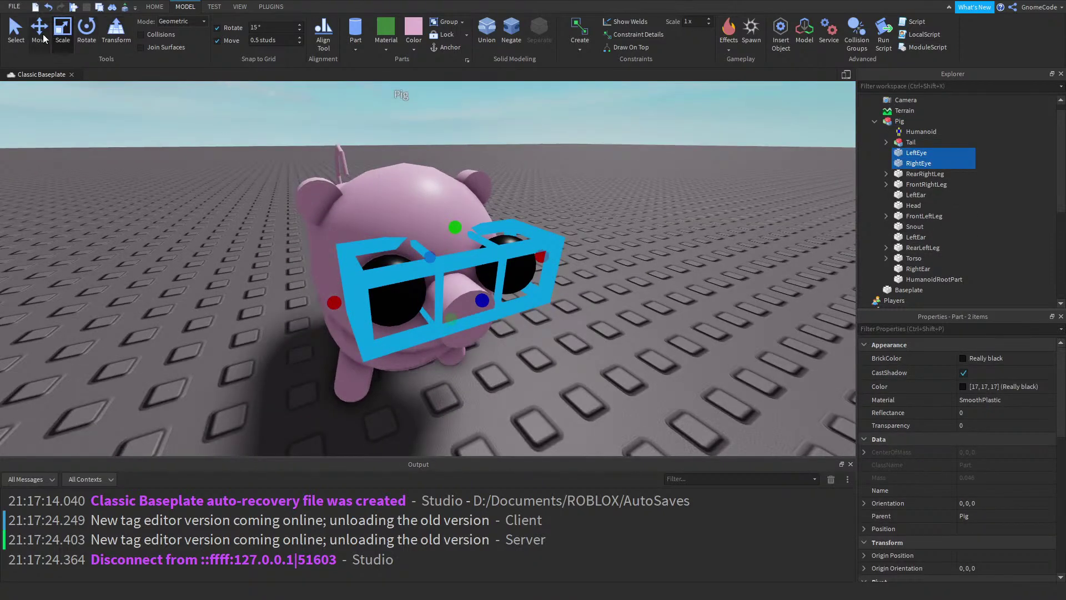
left_click(44, 37)
left_click(624, 275)
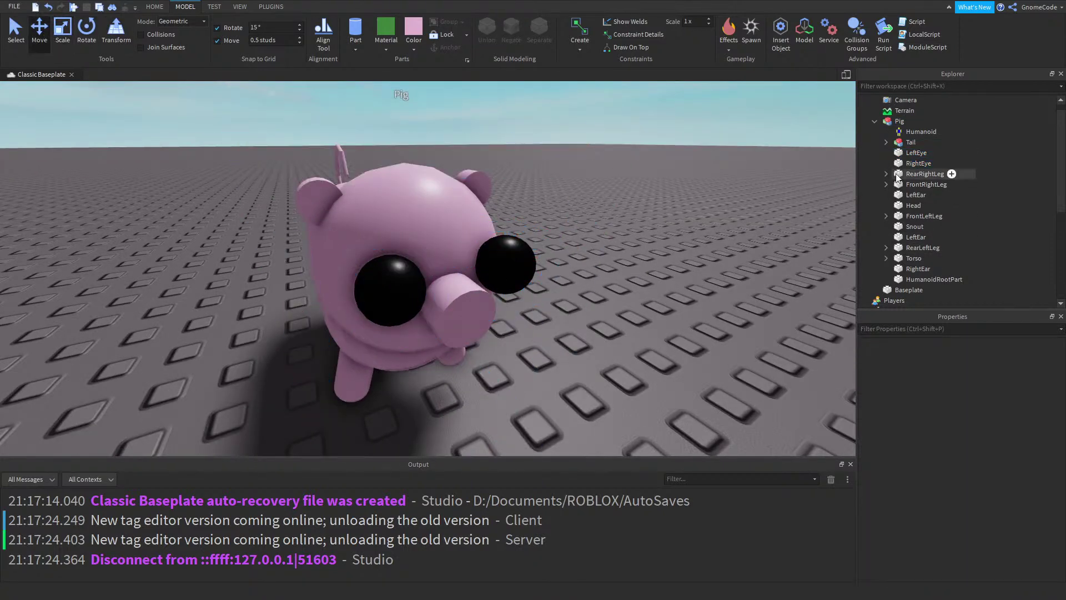
left_click(911, 142)
left_click(916, 153)
left_click(917, 163, "ctrl")
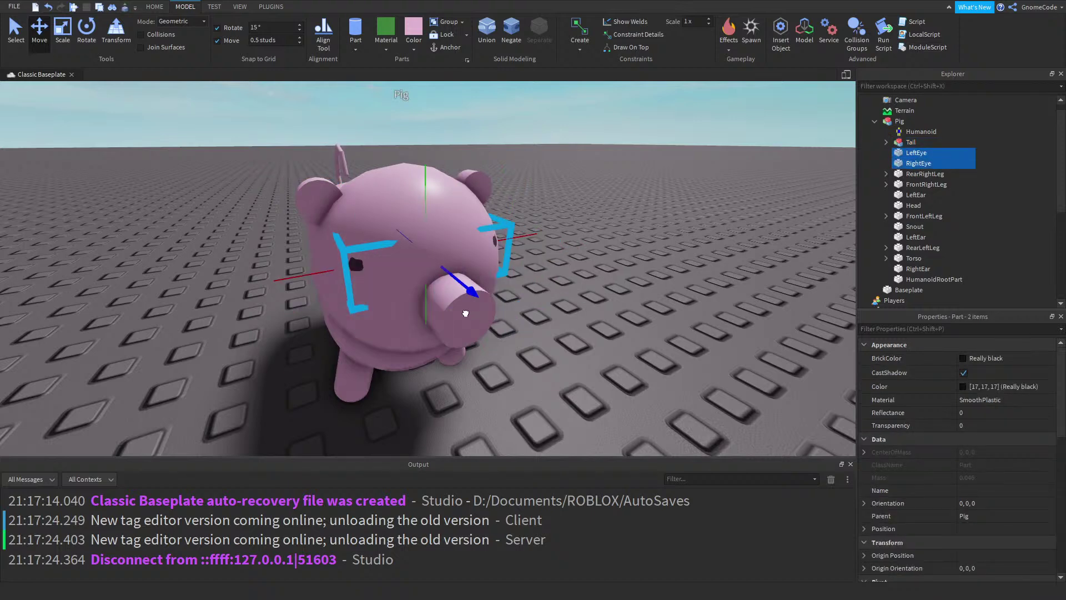
left_click(261, 40)
type("1")
key("Return")
left_click_drag(508, 325, 483, 311)
Examine the placement of the pig's eyes from the front, near and far
right_click_drag(560, 332, 559, 332)
left_click(291, 352)
key("a")
right_click_drag(371, 345, 372, 345)
key("d")
key("s")
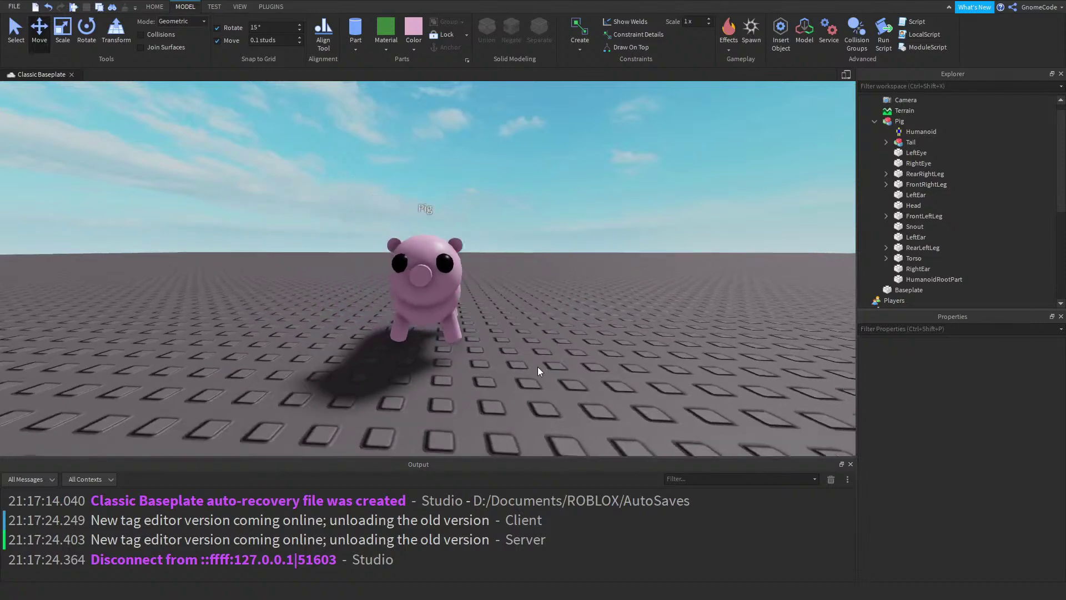
right_click_drag(588, 345, 588, 344)
key("w")
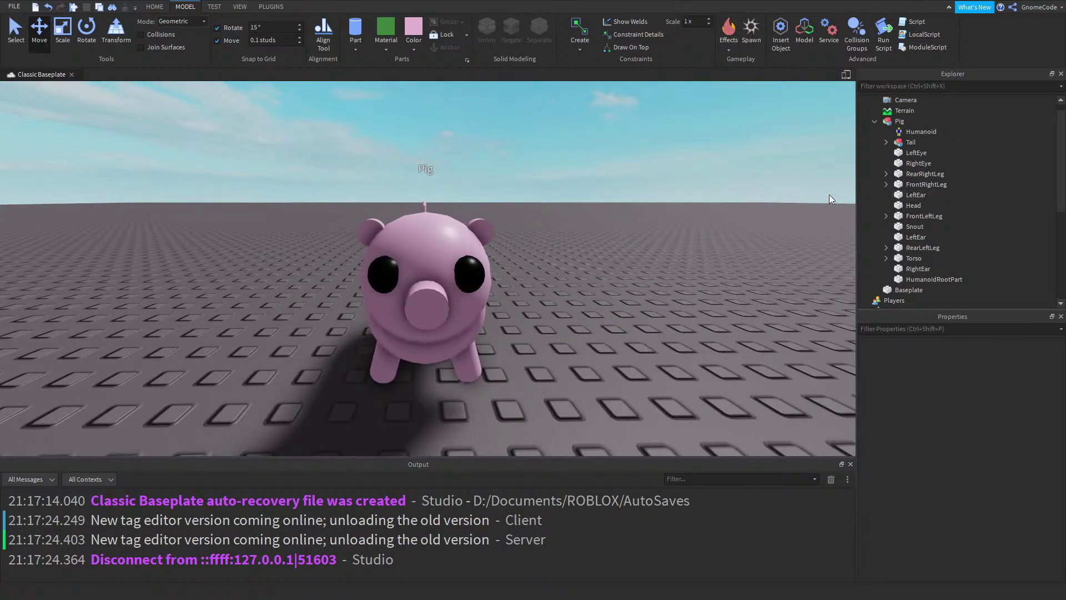
Move LeftEye and RightEye individually inward, closer to the snout, in 0.1-stud increments
key("ctrl+z")
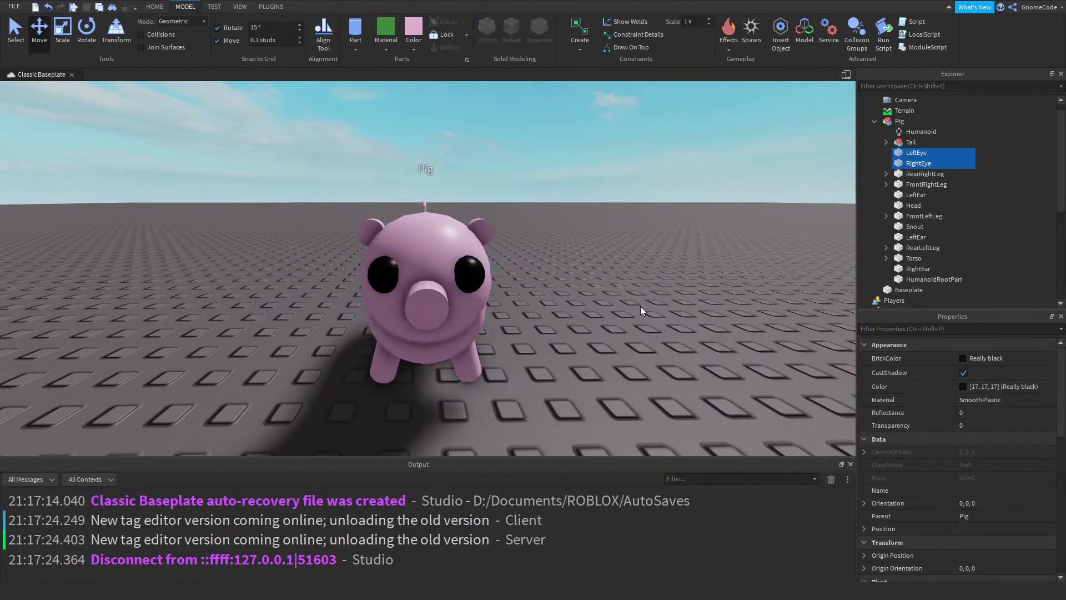
left_click(917, 153)
left_click_drag(544, 272, 530, 275)
left_click(919, 162)
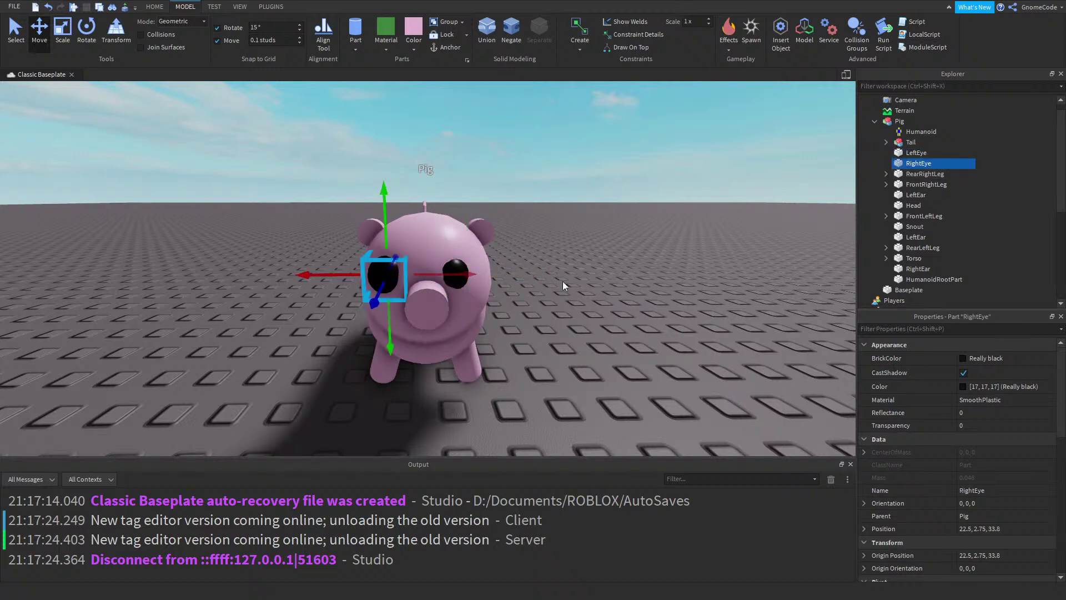
left_click(627, 256)
right_click_drag(628, 257, 607, 351)
scroll(606, 351, "down", 5)
key("s")
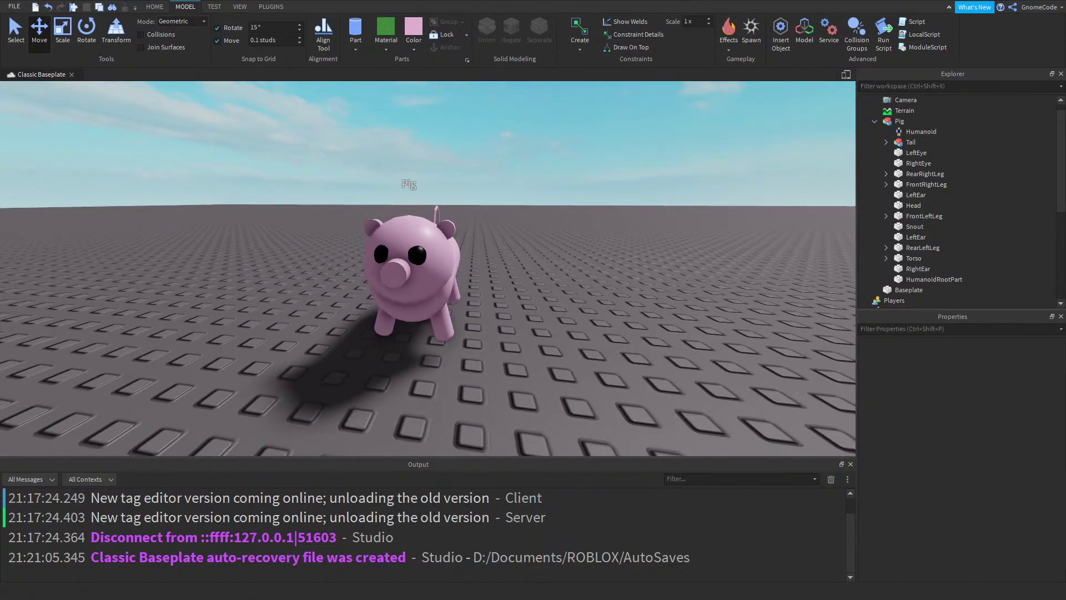
Start the RigEdit plugin and create a joint from HumanoidRootPart to Torso
right_click_drag(675, 279, 410, 273)
left_click(409, 273)
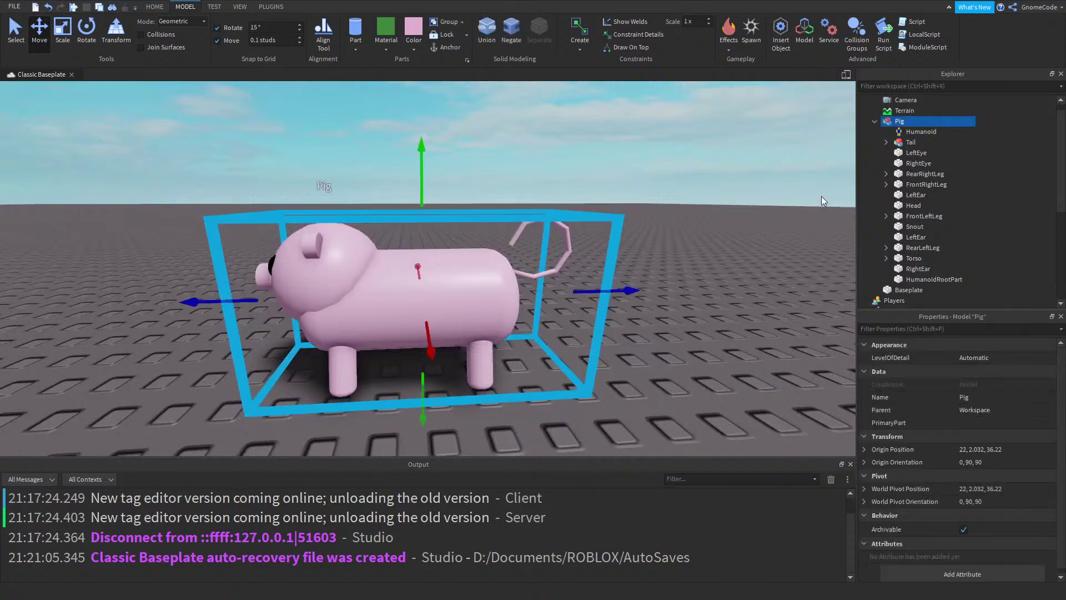
key("s")
left_click(271, 6)
left_click(249, 35)
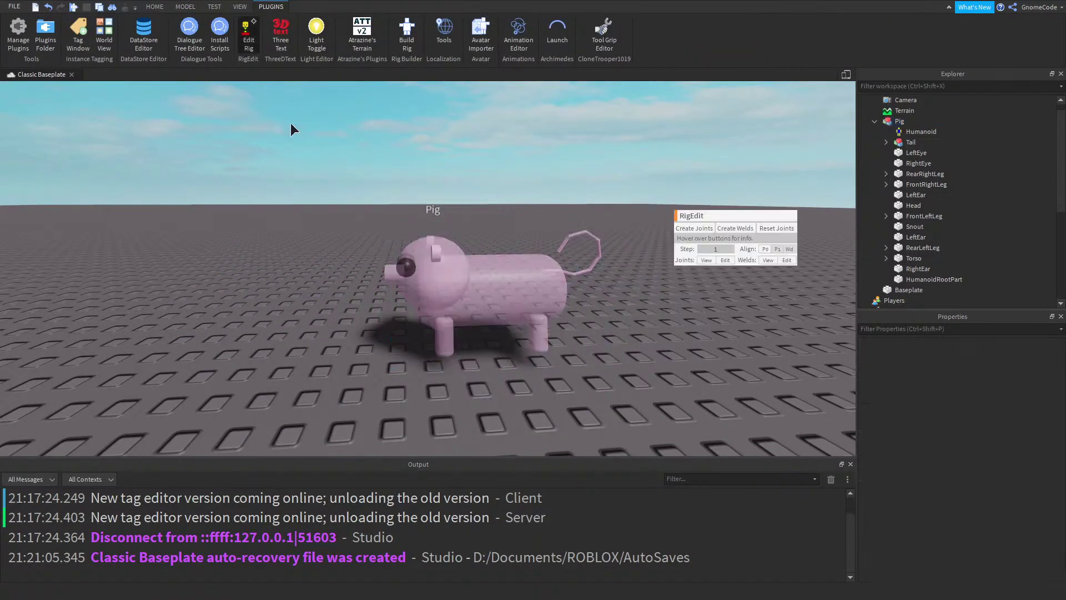
left_click(933, 279)
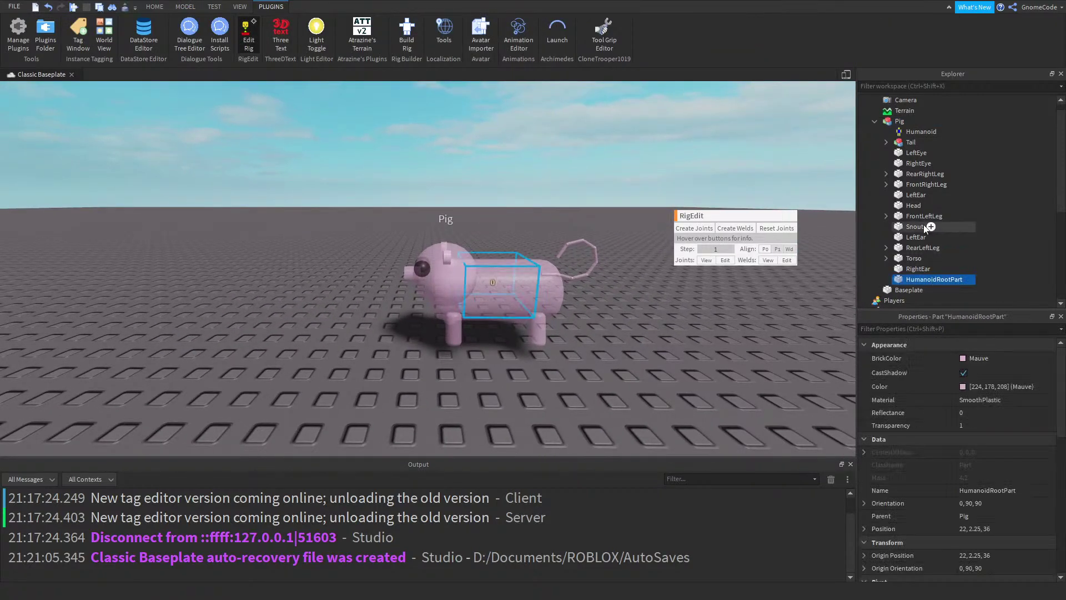
left_click(916, 259, "ctrl")
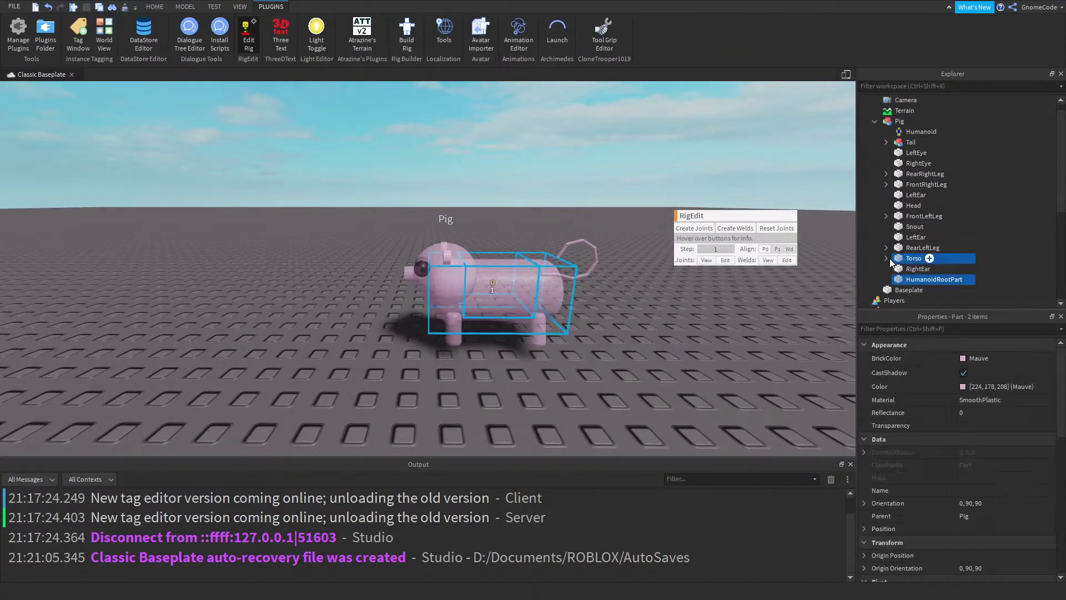
left_click(690, 228)
Create a joint from Torso to RearLeftLeg
left_click(914, 259)
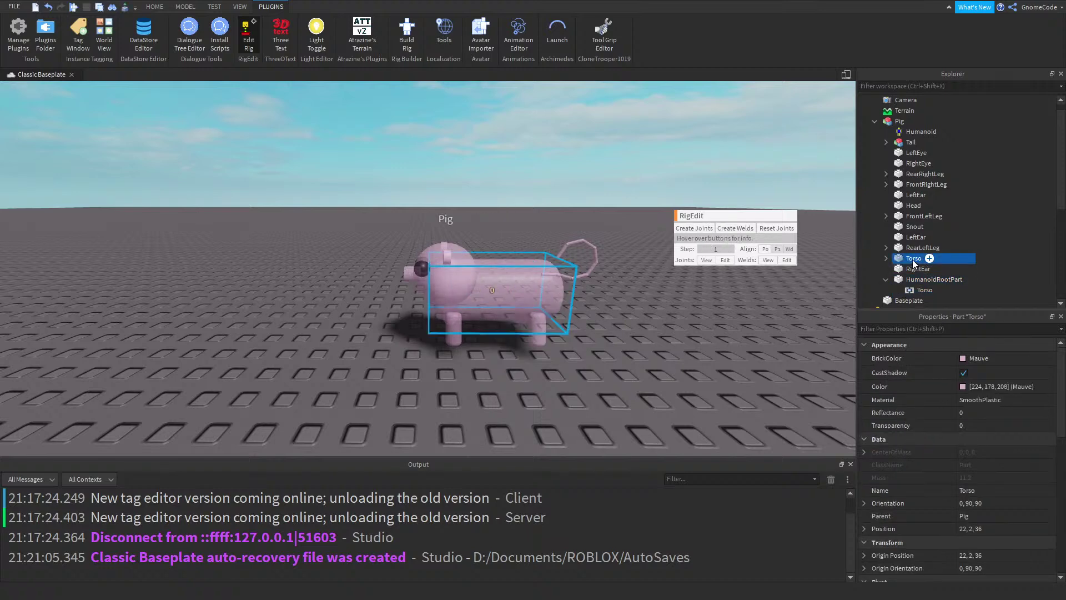
left_click(915, 250, "ctrl")
left_click(710, 229)
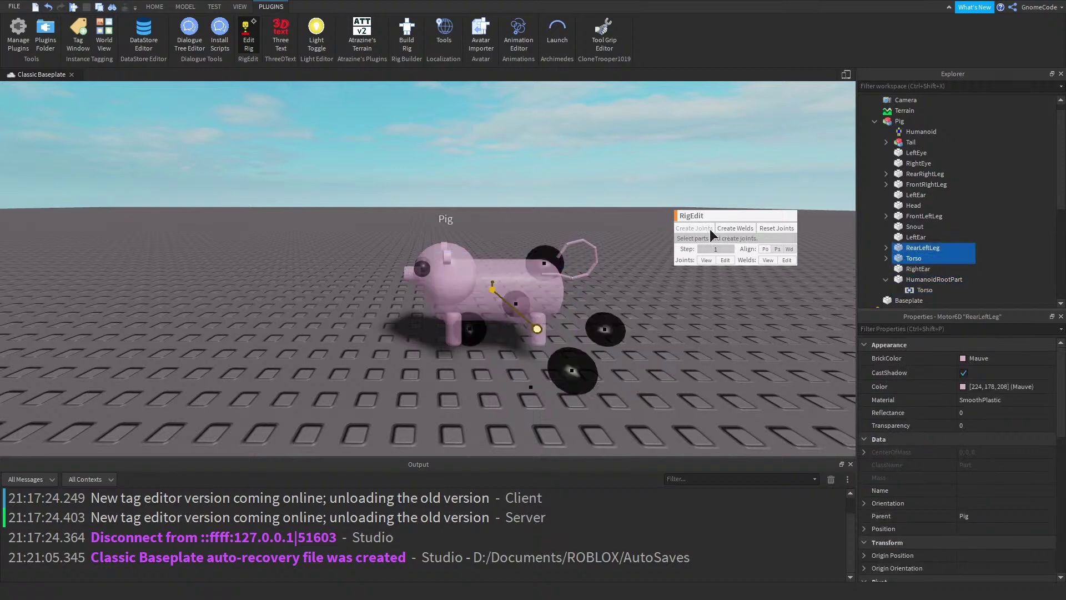
Create a second joint between Torso and RearLeftLeg
left_click(914, 258)
scroll(944, 258, "down", 1)
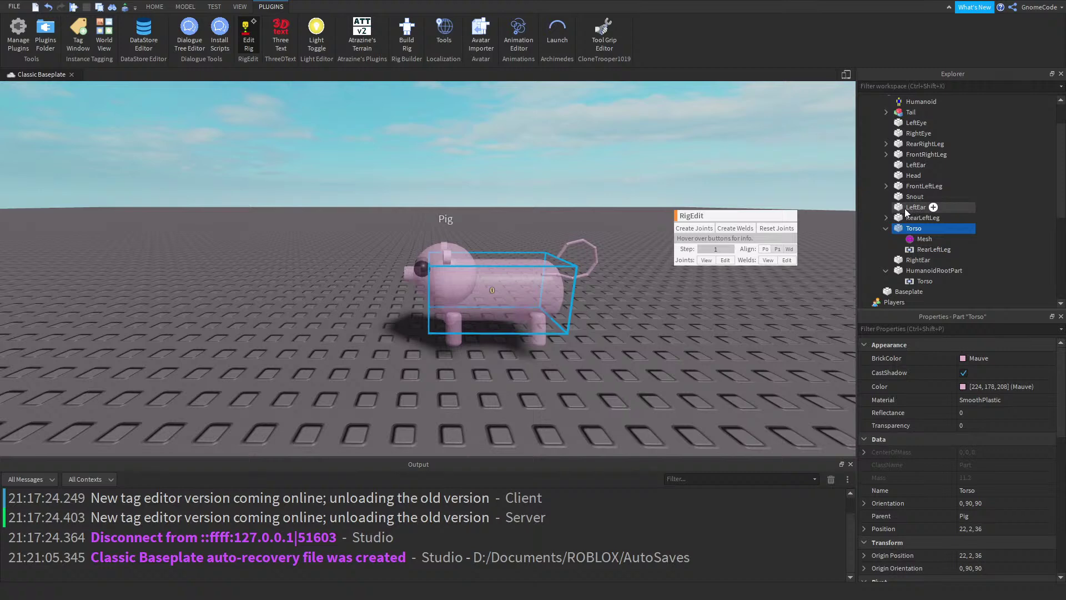
left_click(916, 218, "ctrl")
left_click(691, 228)
Create separate joints from Torso to FrontLeftLeg and from Torso to FrontRightLeg
left_click(910, 238)
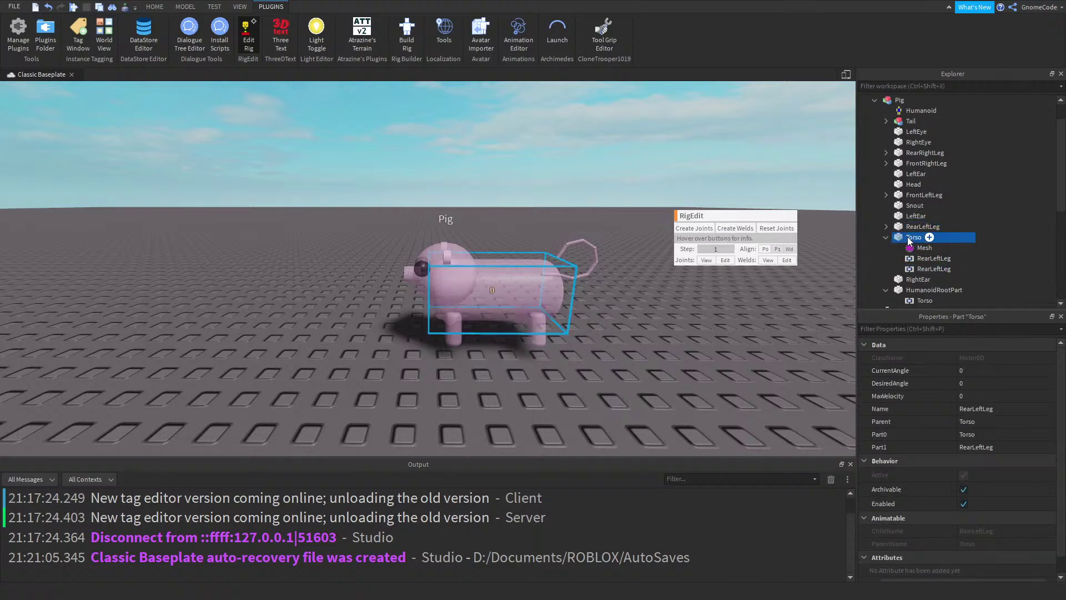
left_click(913, 195, "ctrl")
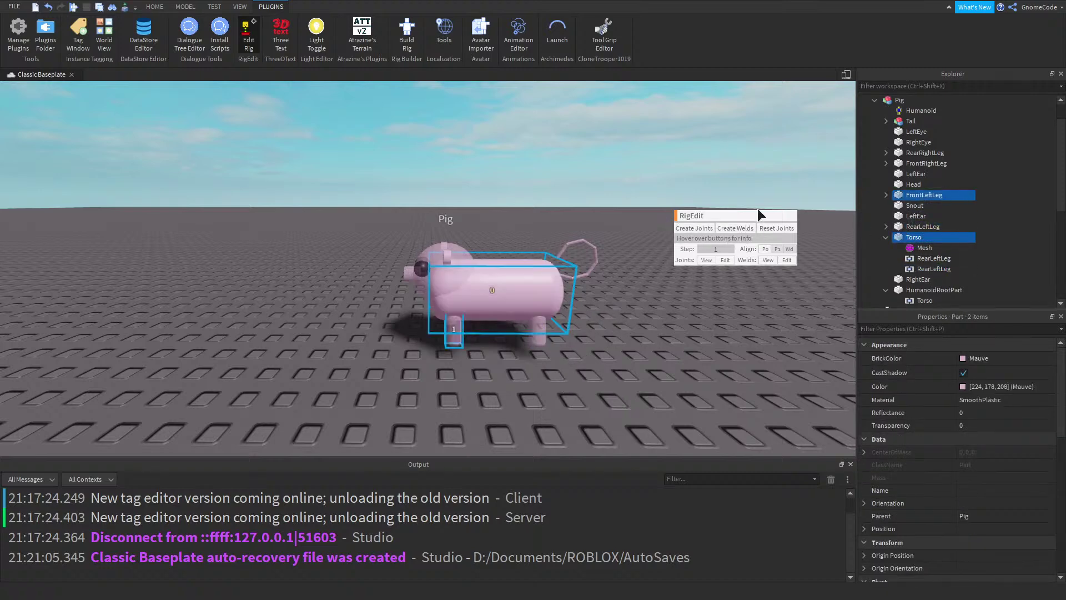
left_click(694, 228)
left_click(913, 237)
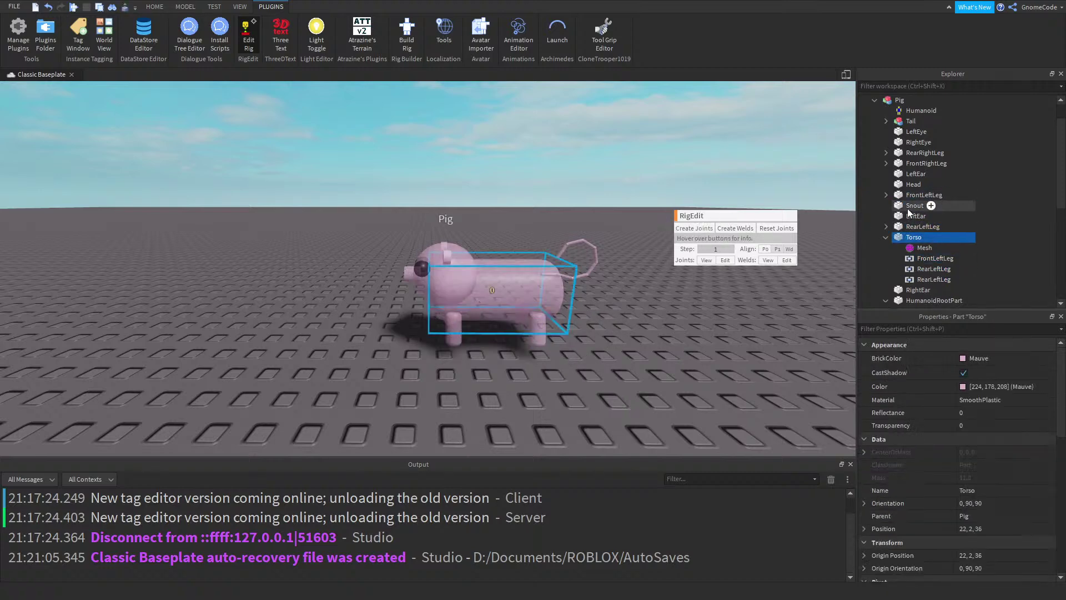
left_click(914, 167, "ctrl")
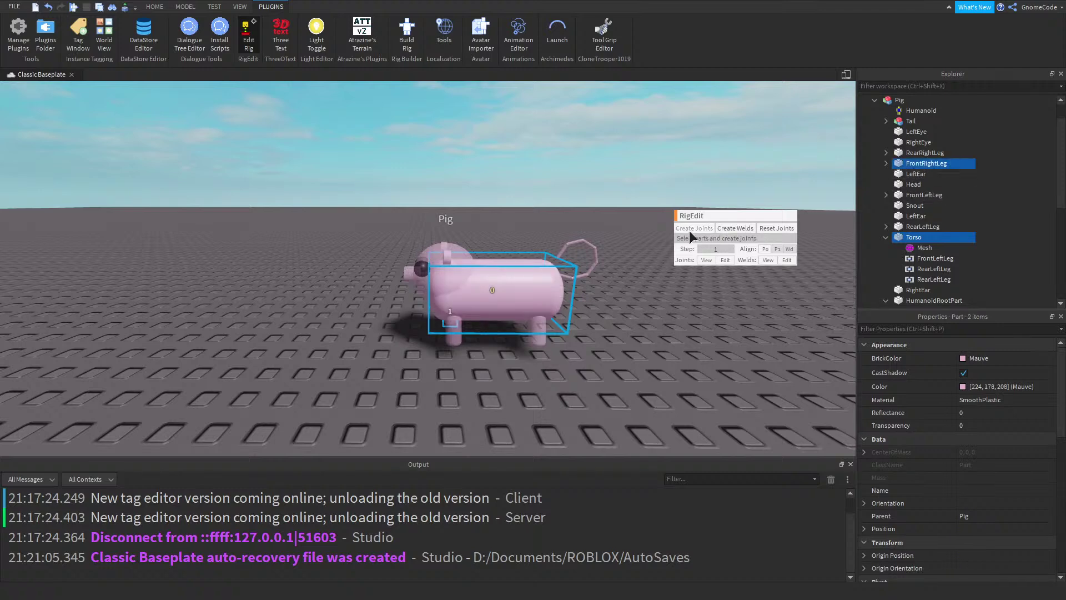
left_click(690, 229)
Create a joint from Torso to RearRightLeg and delete the duplicate RearLeftLeg joint under Torso
left_click(901, 237)
left_click(925, 152, "ctrl")
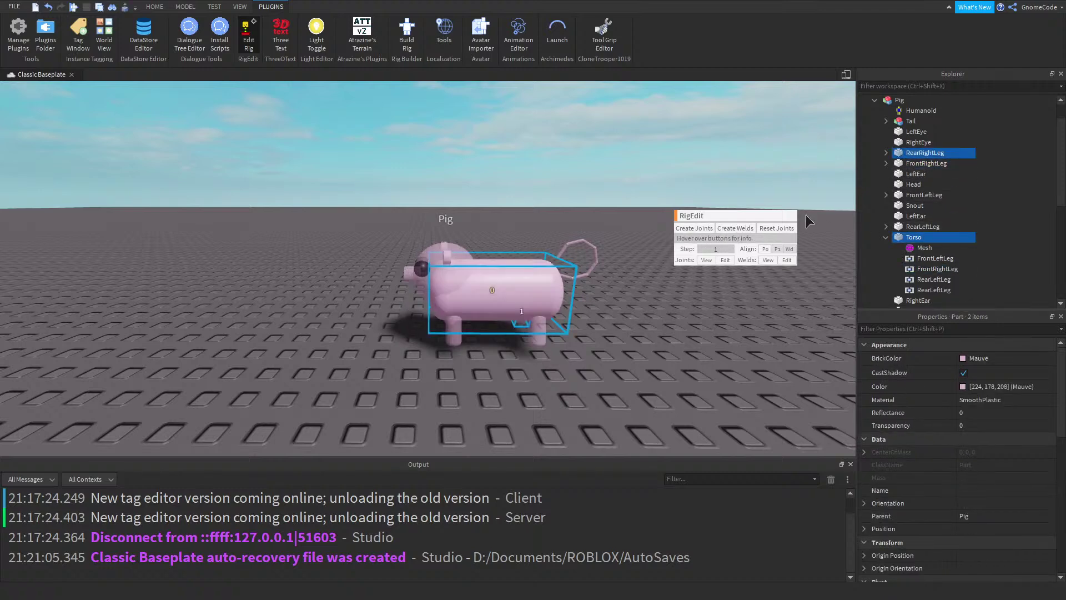
left_click(694, 229)
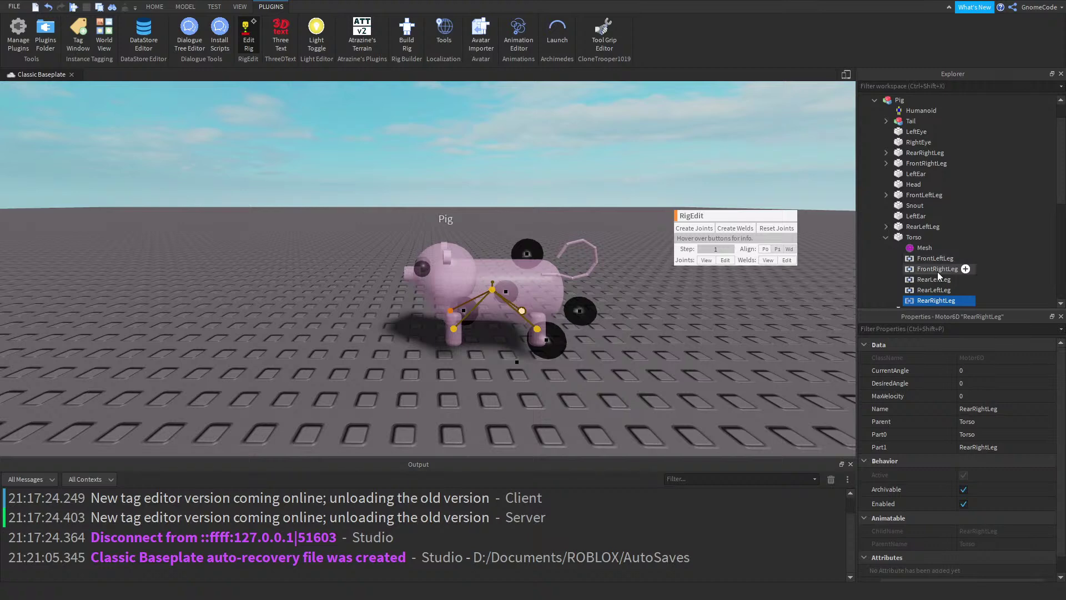
left_click(941, 291)
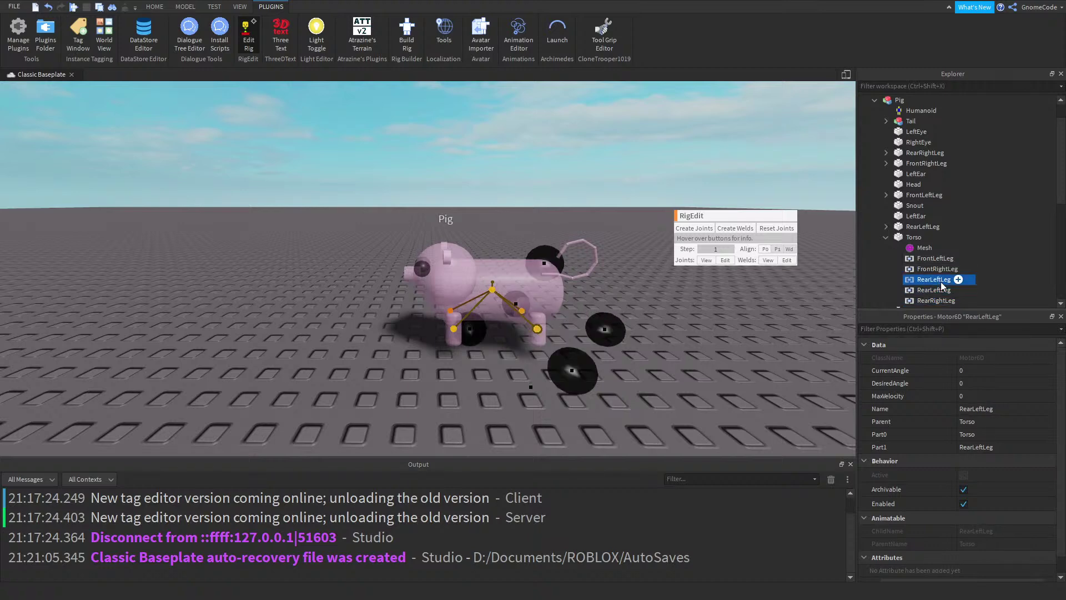
key("Delete")
Create a joint from Torso to Head
left_click(904, 238)
right_click_drag(667, 258, 823, 257)
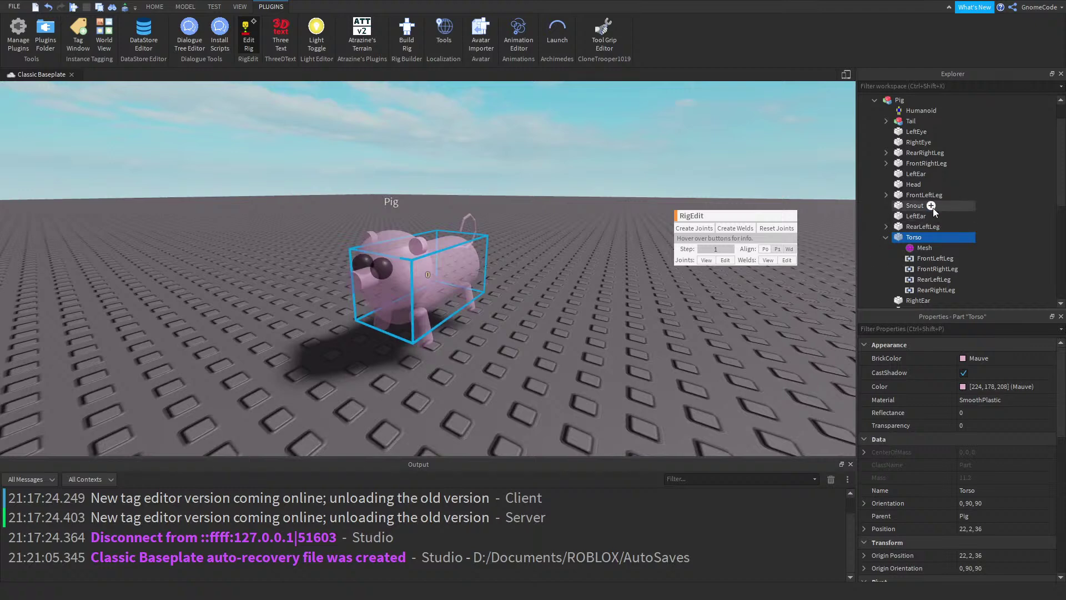
left_click(907, 183, "ctrl")
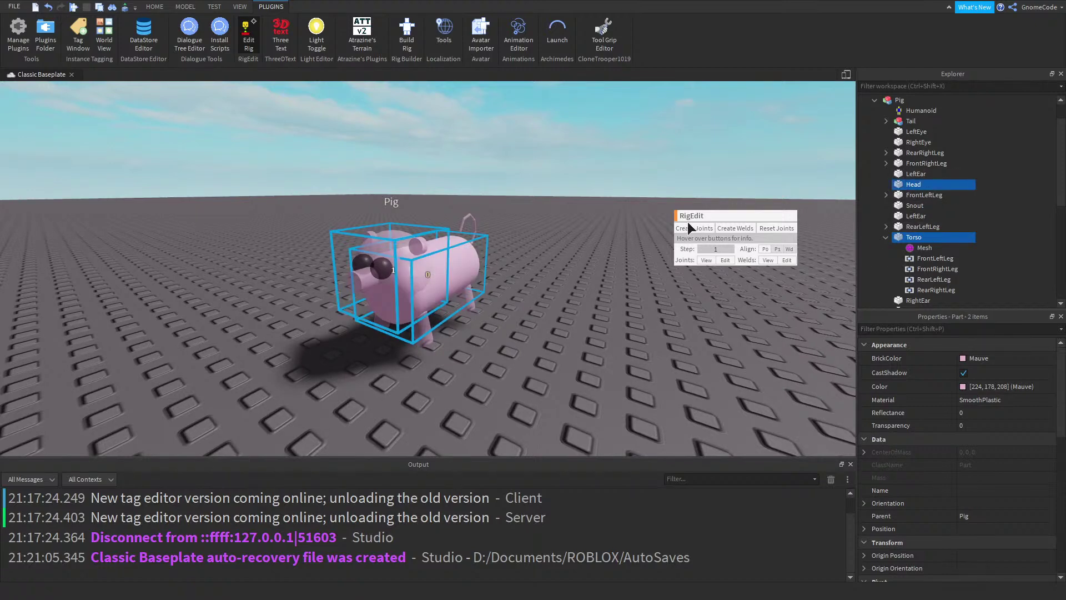
left_click(692, 226)
left_click(904, 238)
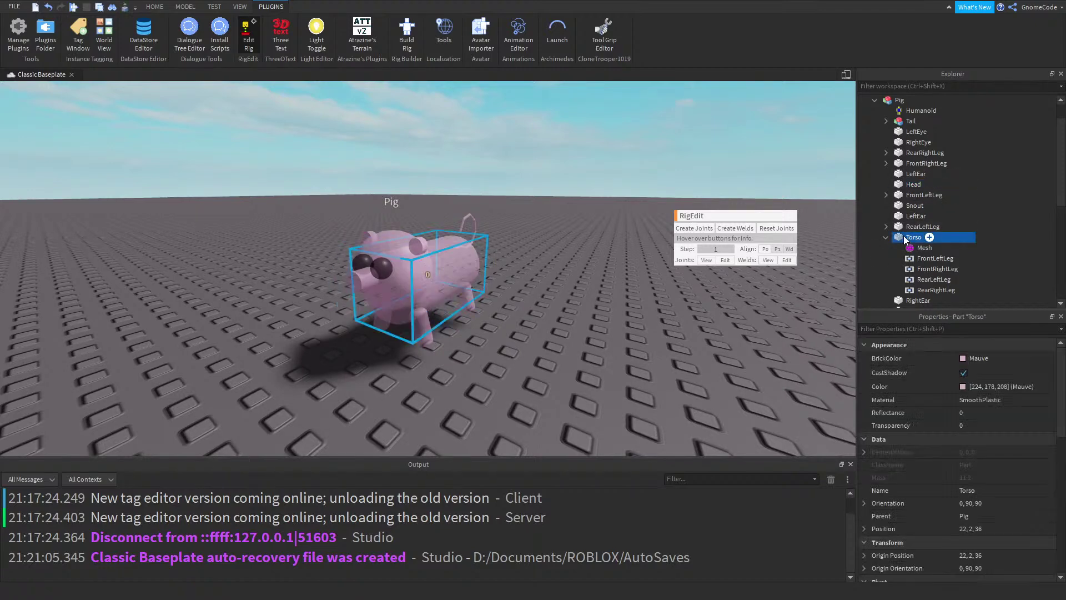
left_click(914, 186, "ctrl")
left_click(701, 226)
right_click_drag(521, 272, 572, 285)
key("d")
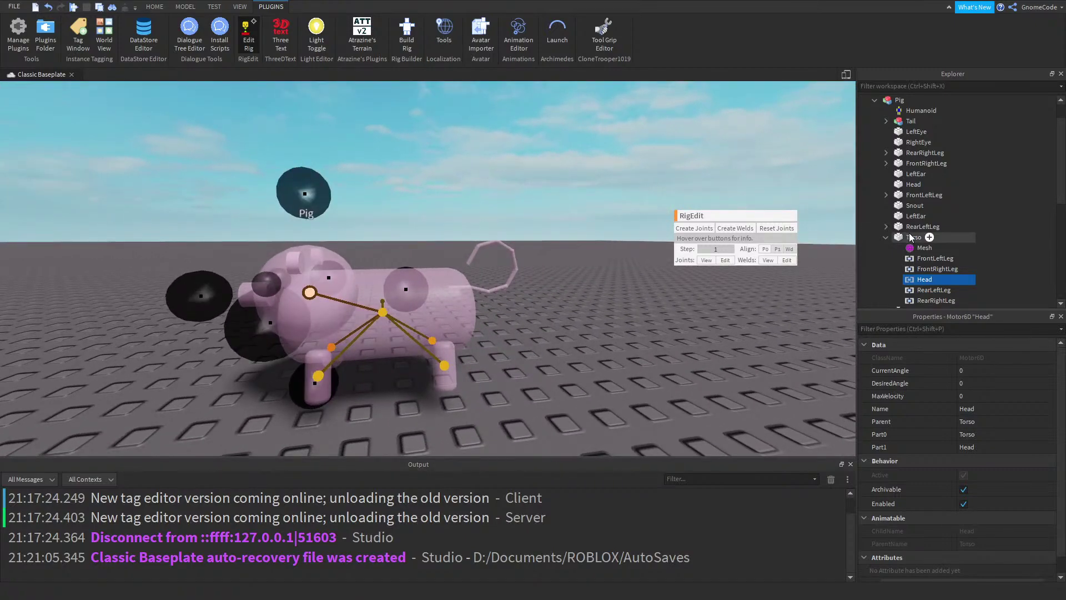
Rename the segment of the Tail model that attaches to the torso as Base
left_click(917, 238)
right_click_drag(578, 182, 578, 183)
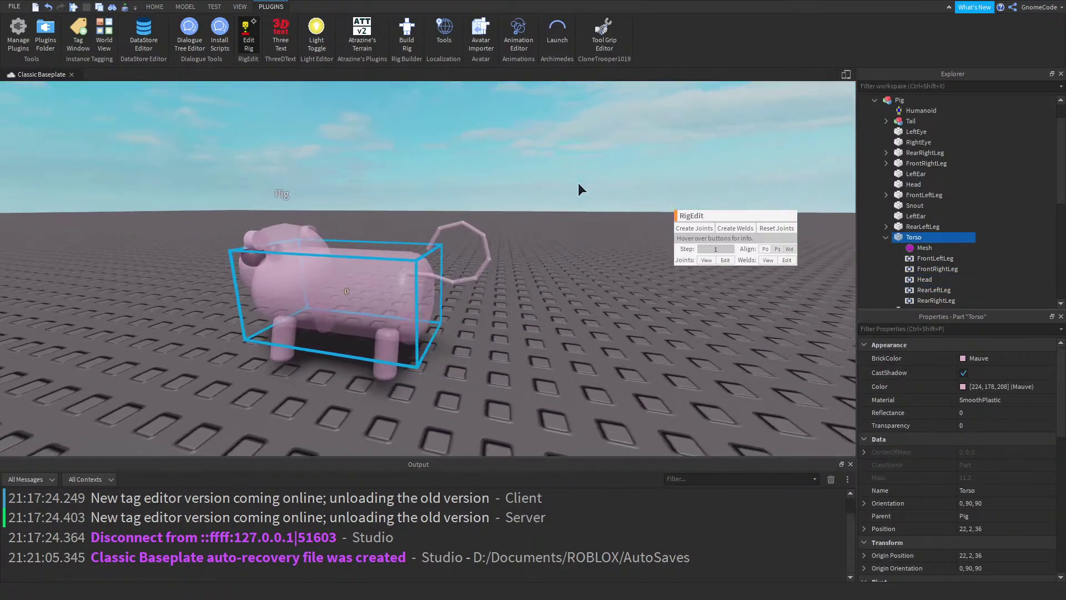
left_click(896, 122)
left_click(886, 121)
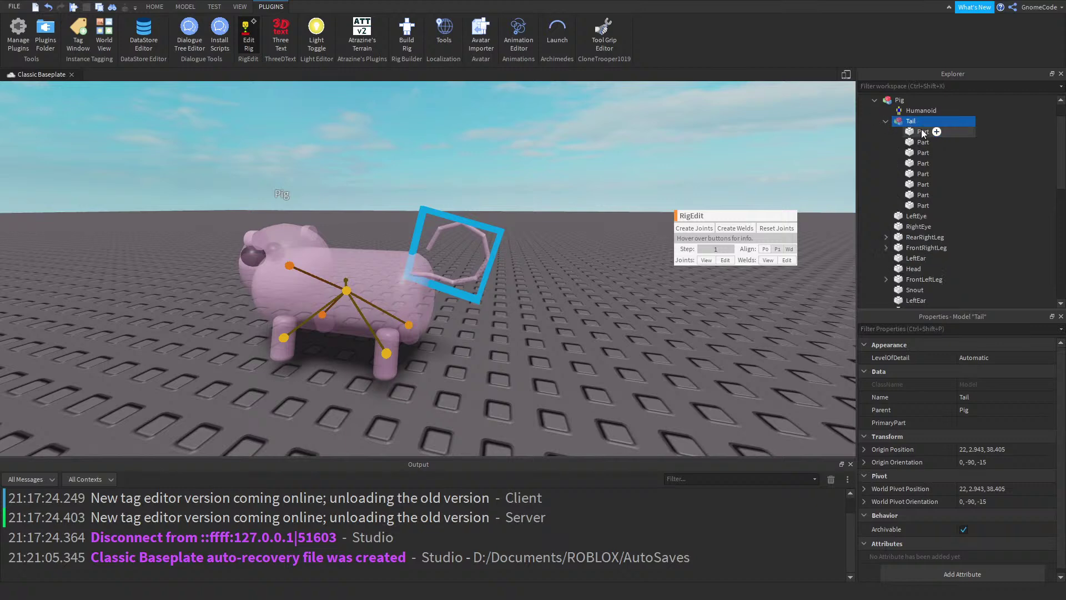
left_click(924, 132)
left_click(919, 204)
left_click(918, 185)
left_click(922, 173)
left_click(982, 490)
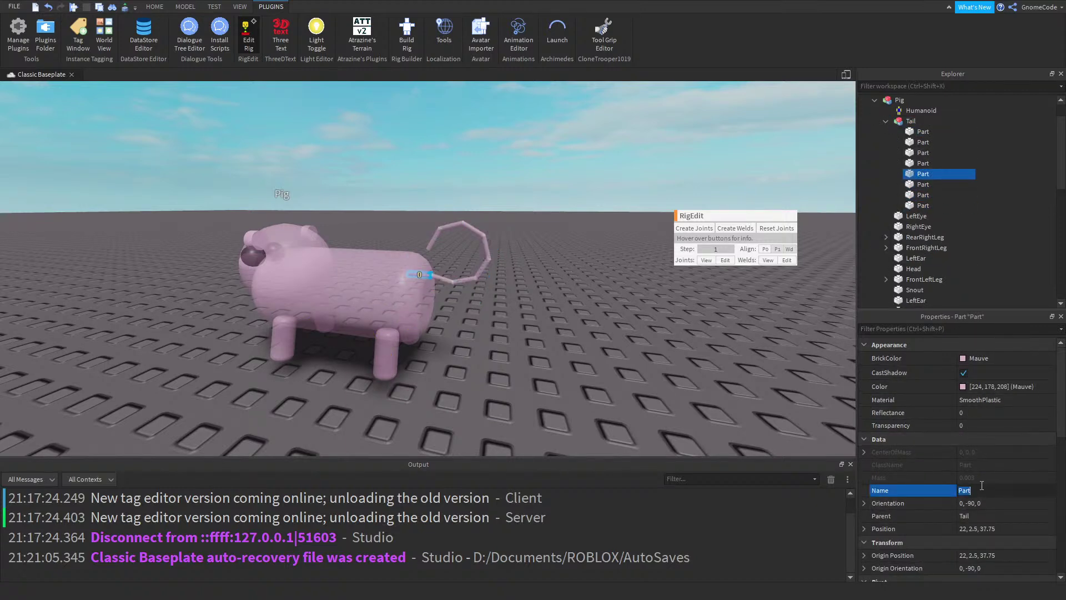
type("Base")
key("Return")
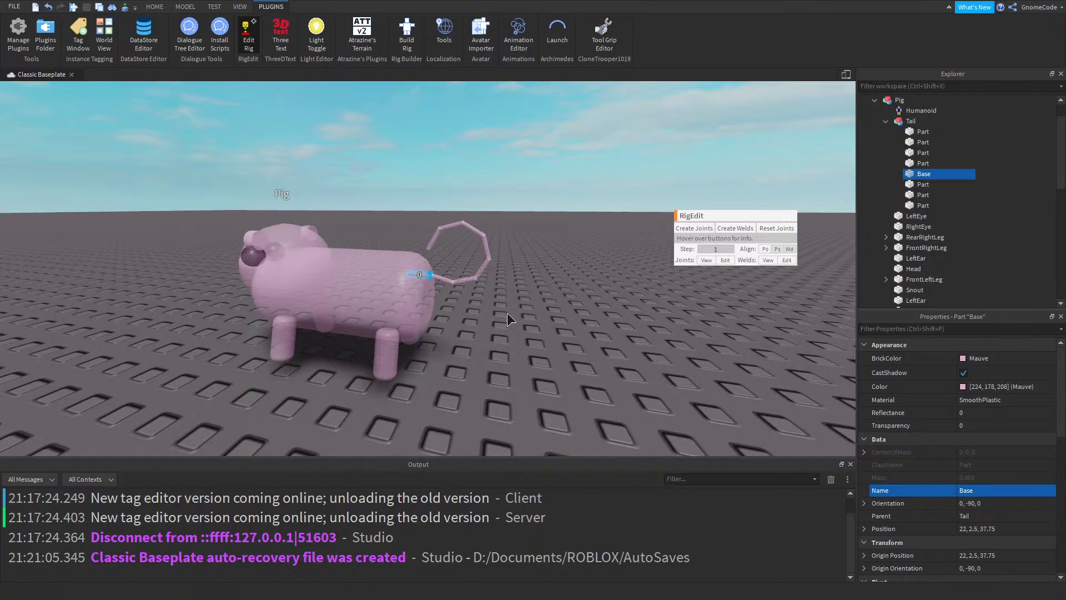
Try to weld all the Tail parts together from one range selection, and undo the welds
scroll(504, 308, "up", 5)
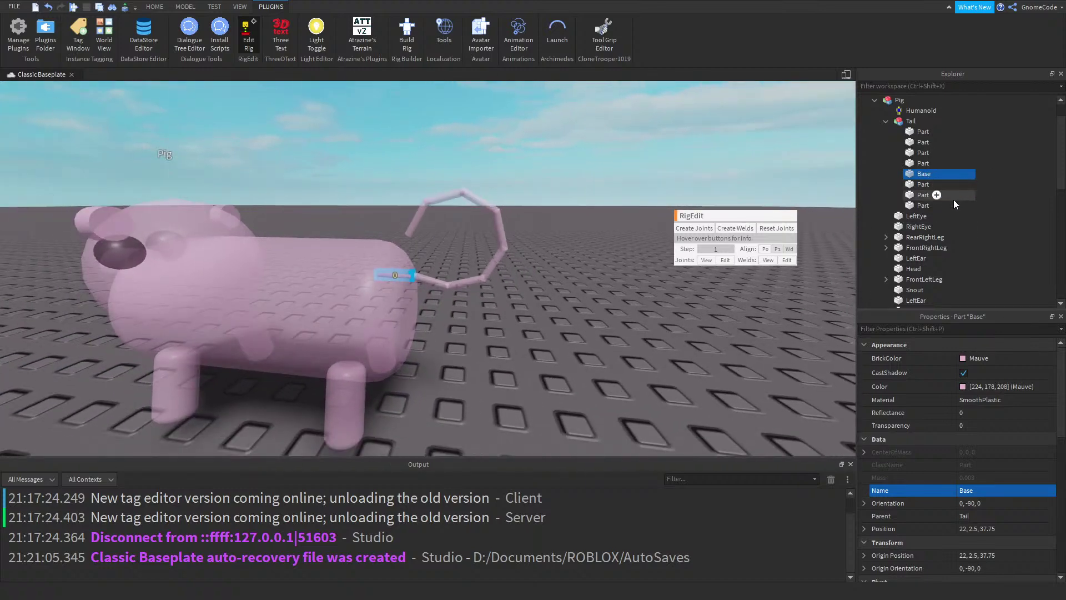
left_click_drag(991, 204, 926, 140)
left_click(737, 228)
key("f")
right_click_drag(651, 132, 651, 132)
scroll(705, 126, "down", 3)
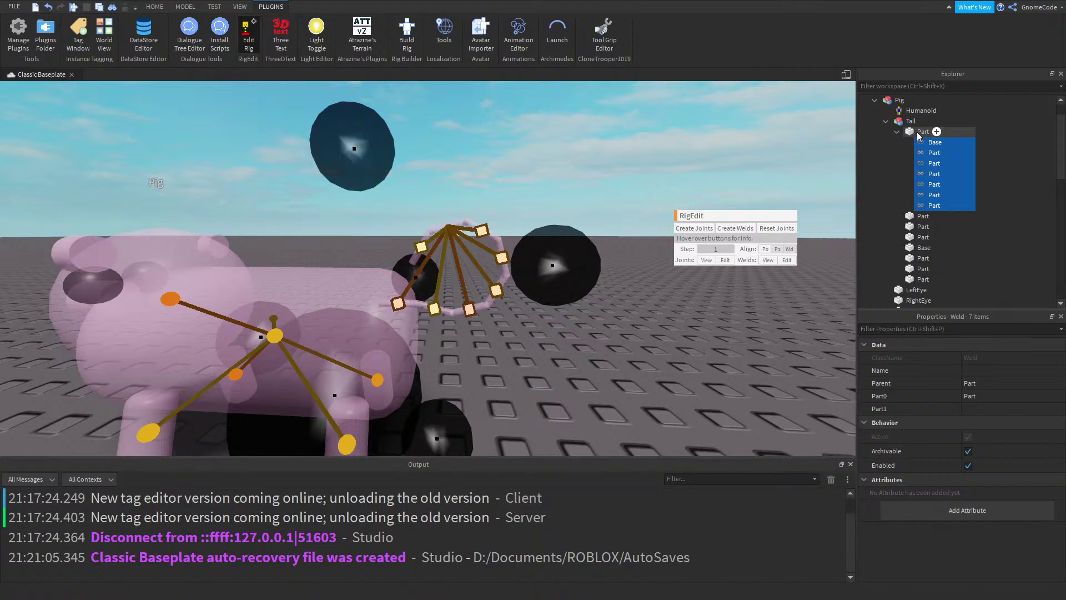
key("ctrl+z")
left_click(958, 225)
Weld the seven other Tail parts to Base, with Base selected first as the parent part
left_click(918, 177)
left_click(922, 184, "ctrl")
left_click(917, 195, "ctrl")
left_click(920, 206, "ctrl")
left_click(923, 162, "ctrl")
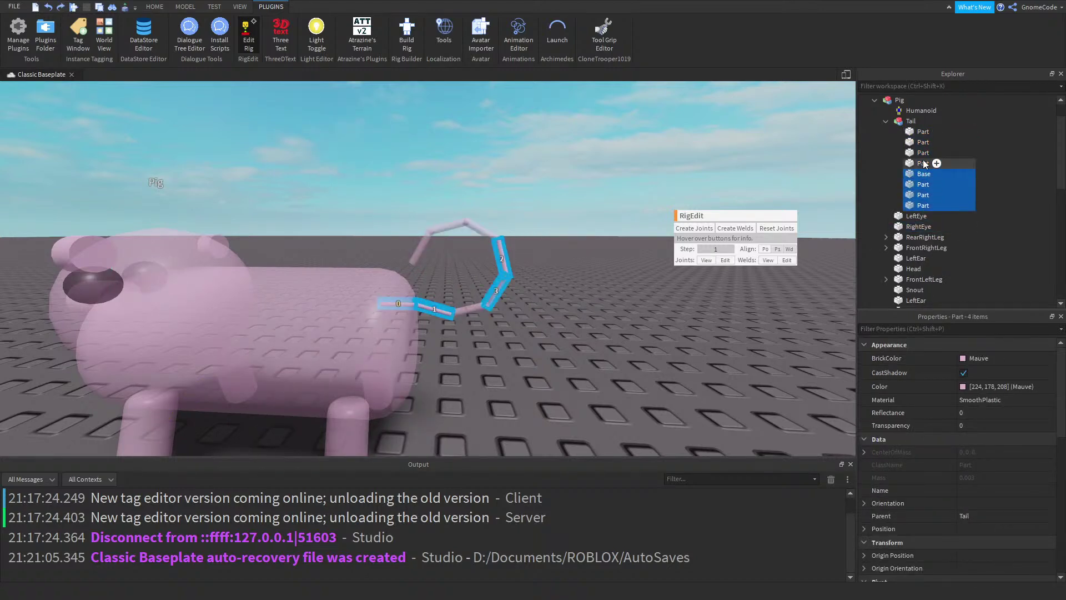
left_click(920, 153, "ctrl")
left_click(920, 142, "ctrl")
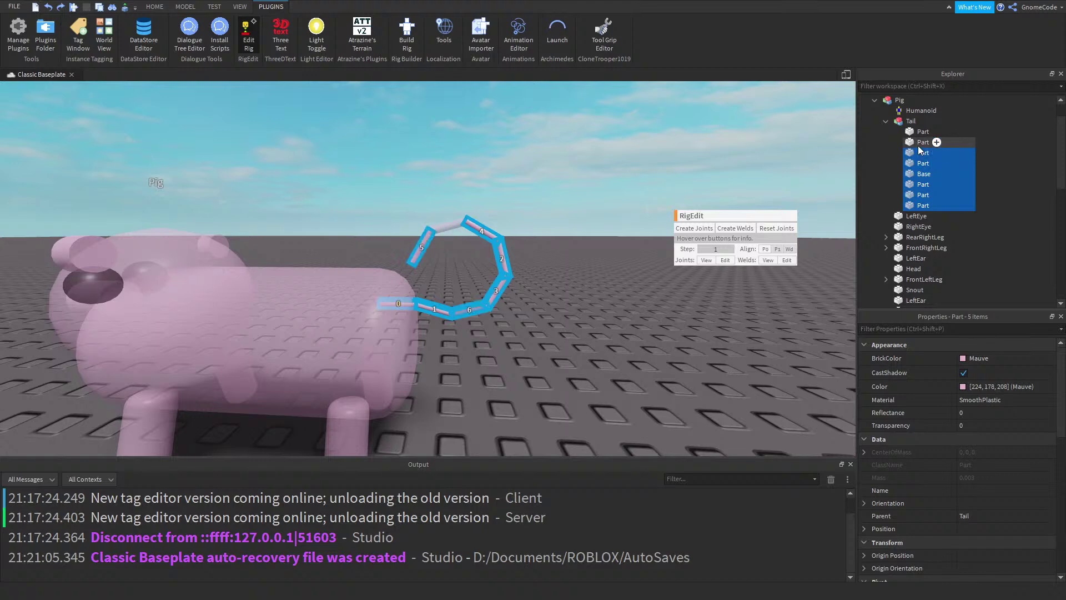
left_click(920, 132, "ctrl")
left_click(732, 228)
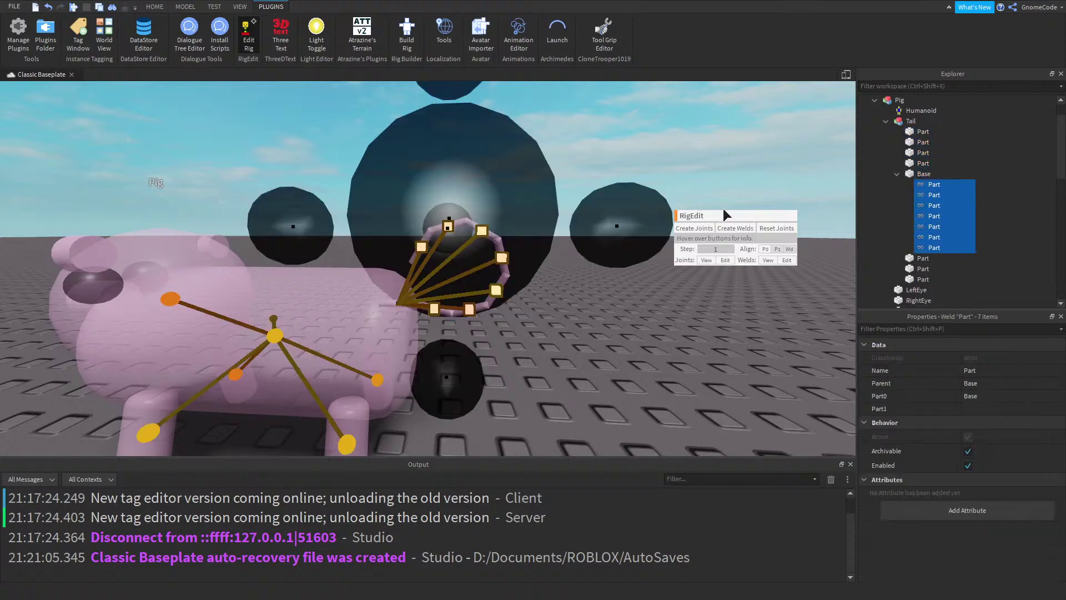
left_click(612, 353)
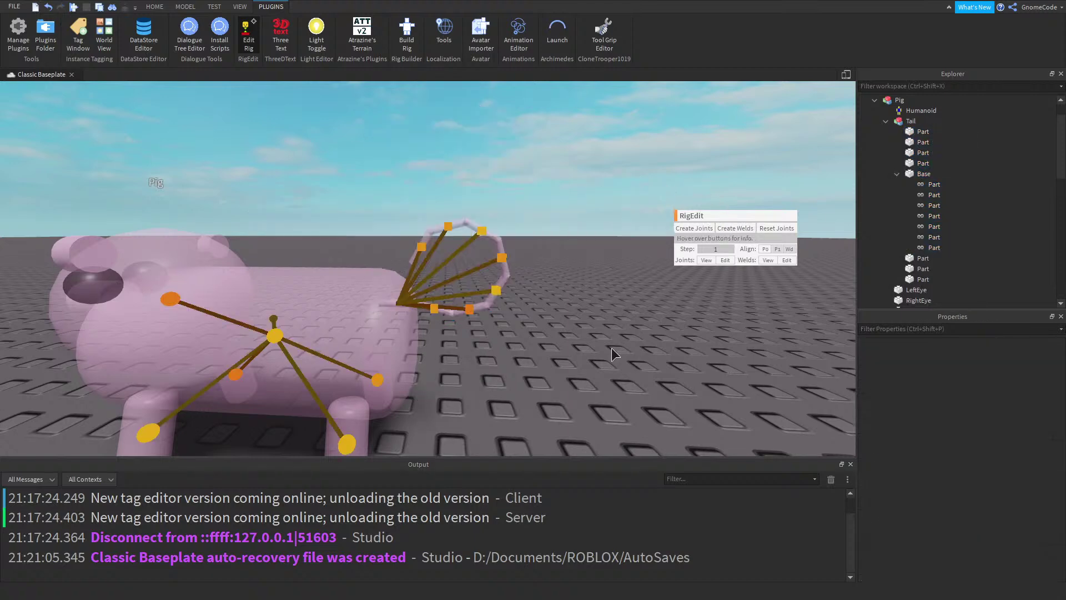
Create a joint from Torso to the tail's Base part
left_click(904, 175)
left_click_drag(895, 175, 944, 240)
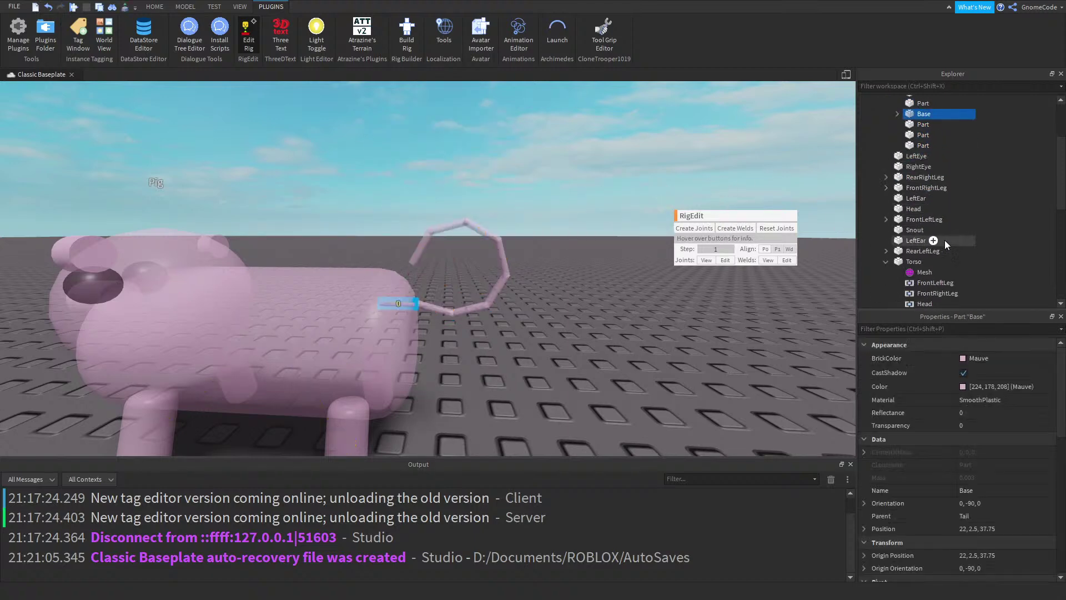
left_click(913, 263)
left_click(925, 114, "ctrl")
left_click(695, 228)
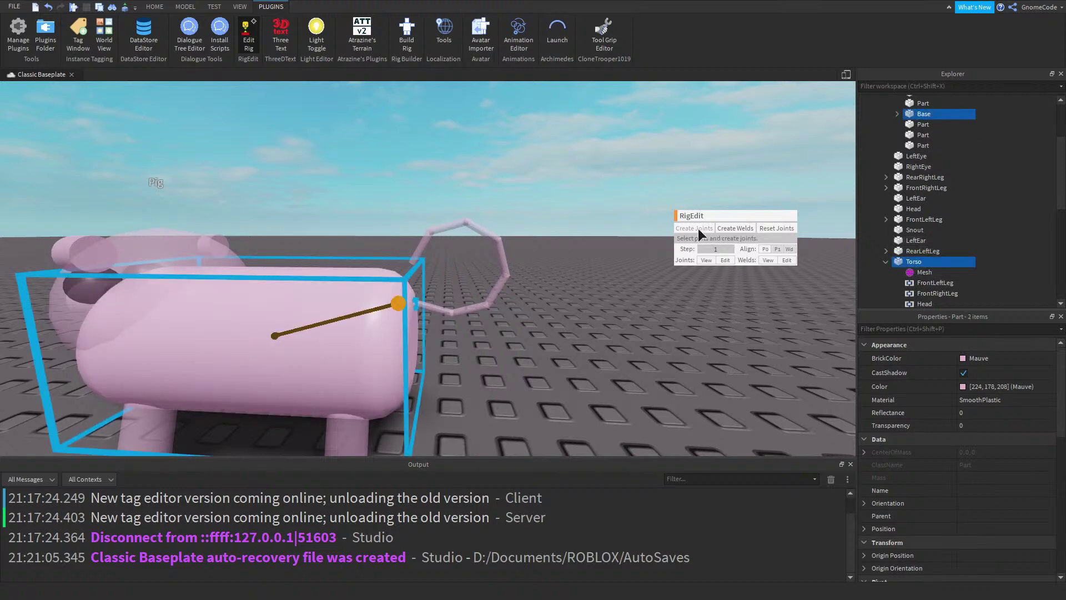
key("s")
key("a")
right_click_drag(652, 226, 654, 227)
scroll(934, 237, "down", 1)
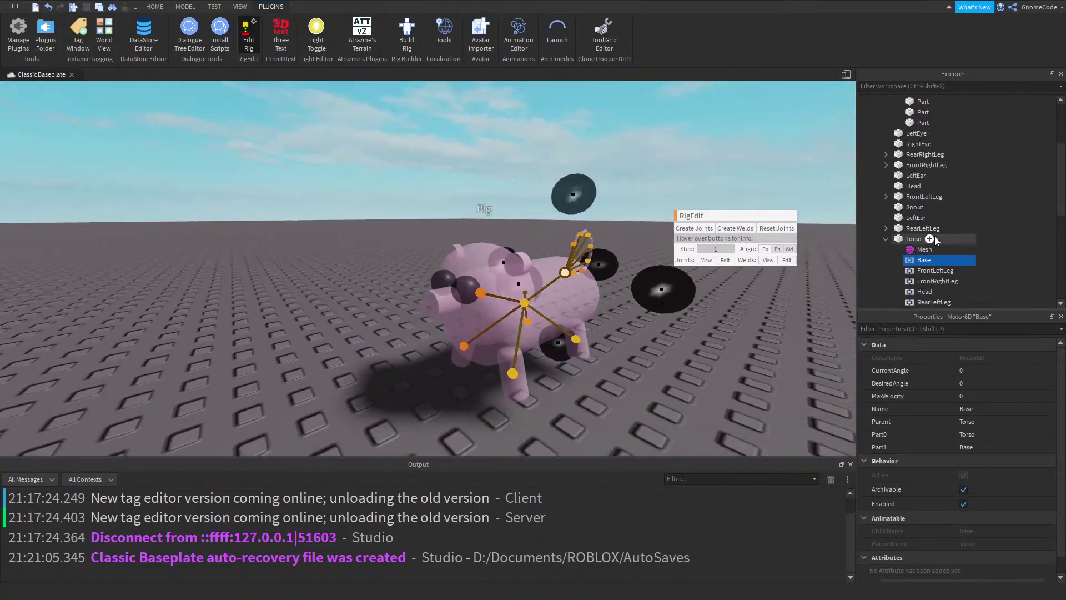
Create a joint from Head to the LeftEar part listed directly above Head in the Pig model
left_click(886, 239)
left_click(922, 186)
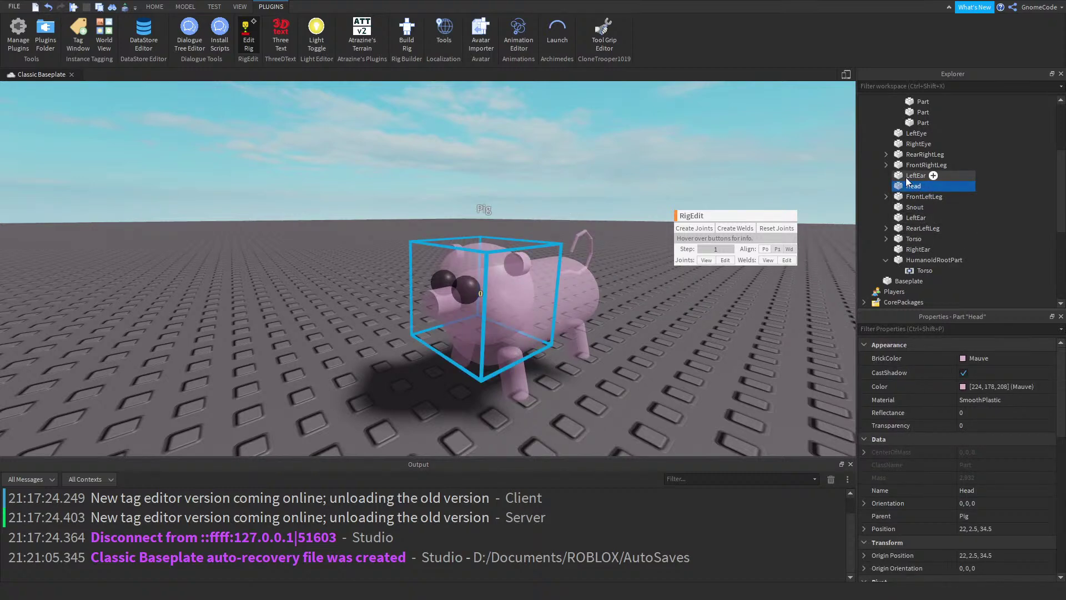
key("a")
right_click_drag(600, 196, 600, 197)
key("w")
key("s")
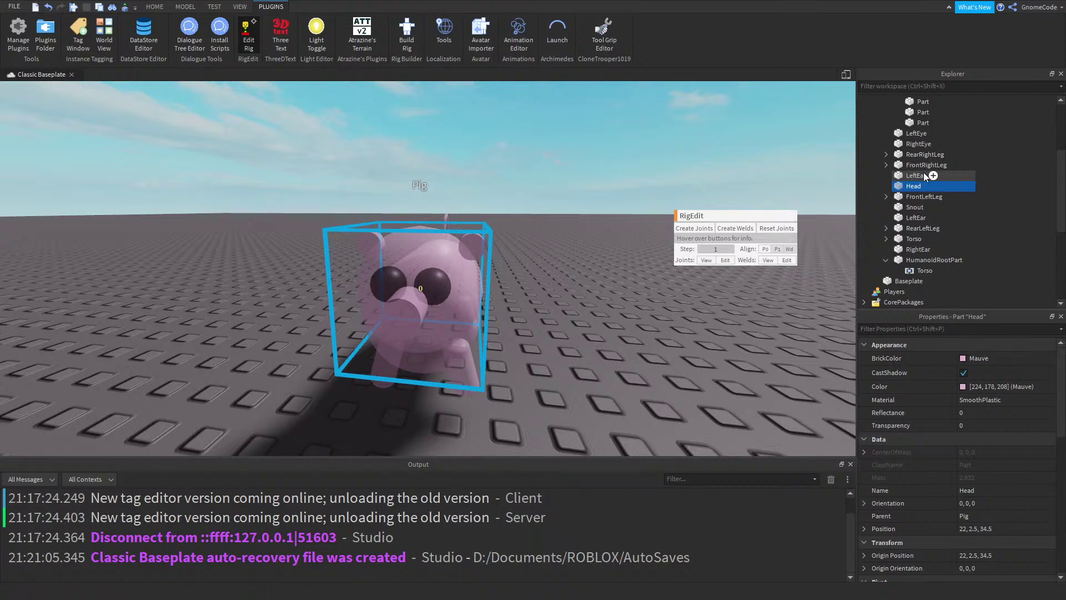
left_click(909, 175, "ctrl")
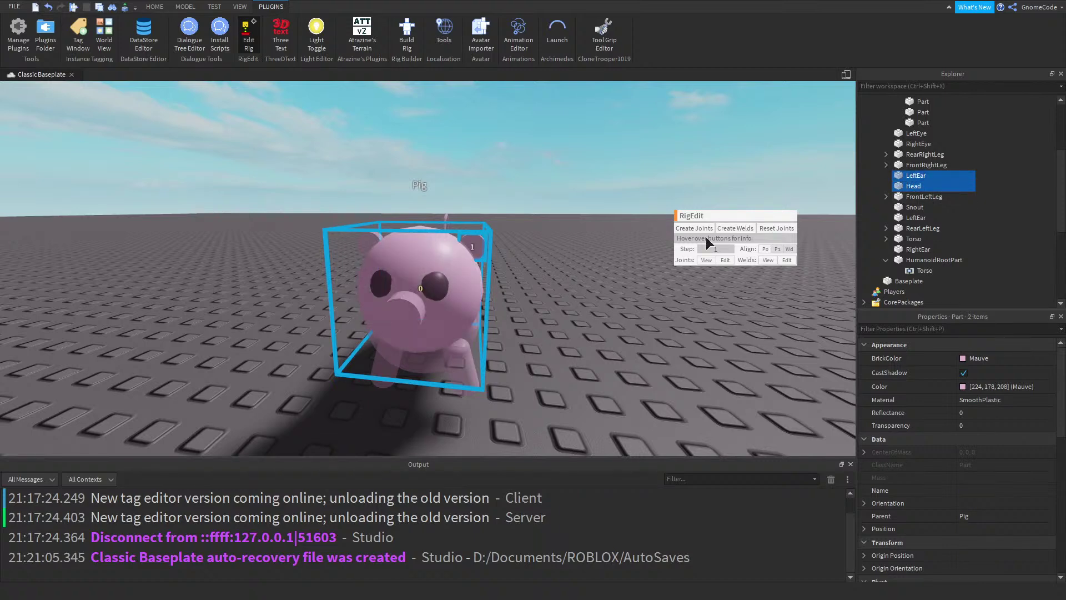
left_click(694, 227)
left_click(911, 195)
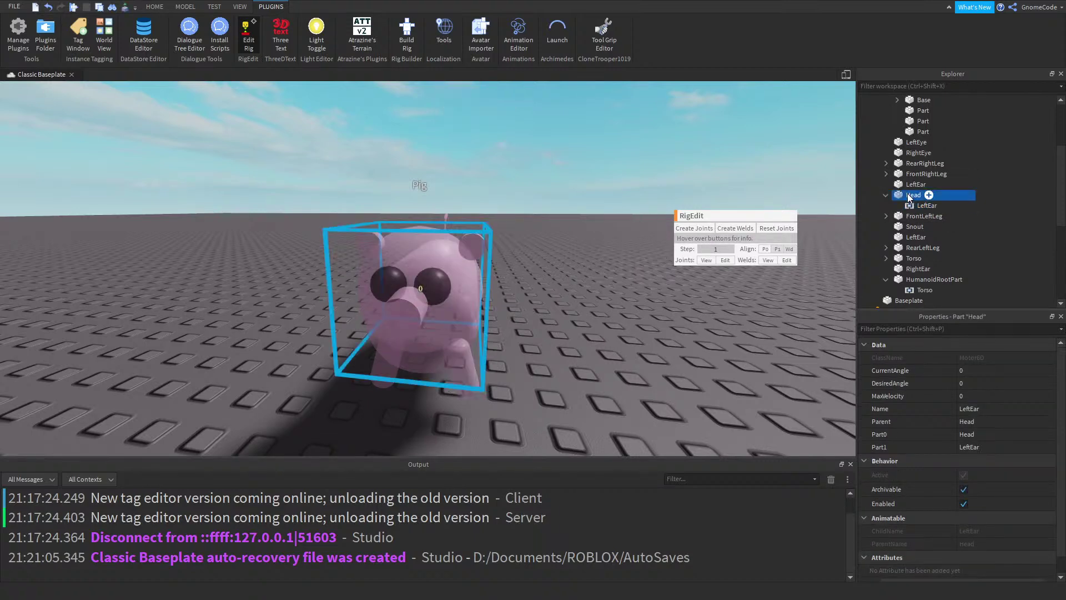
Create a joint from Head to RightEar, and weld Snout to Head with Head as the parent part
left_click(915, 268, "ctrl")
left_click(694, 228)
left_click(896, 195)
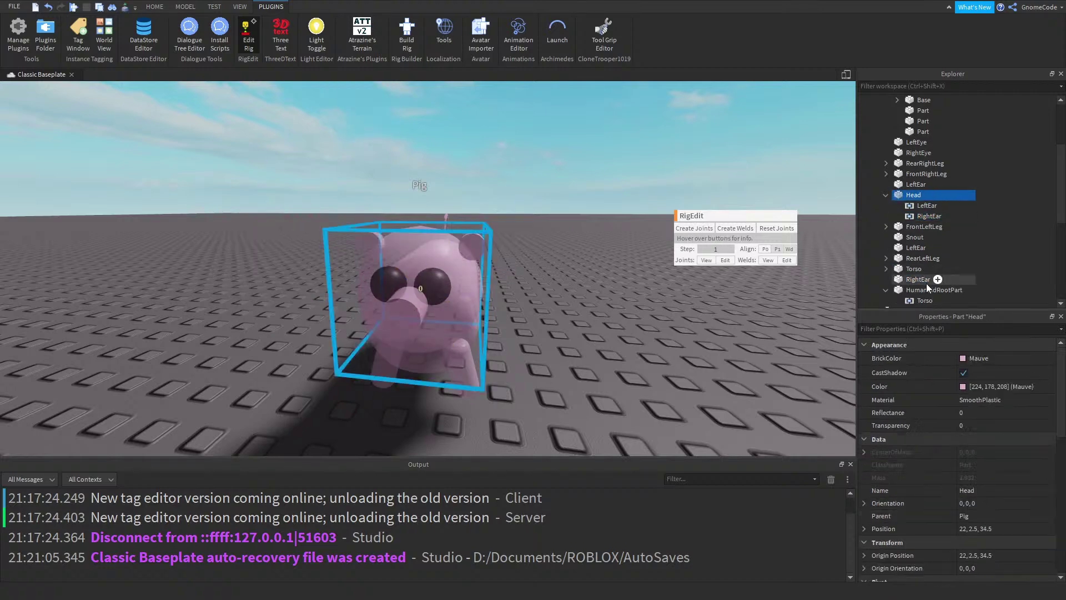
scroll(971, 225, "down", 3)
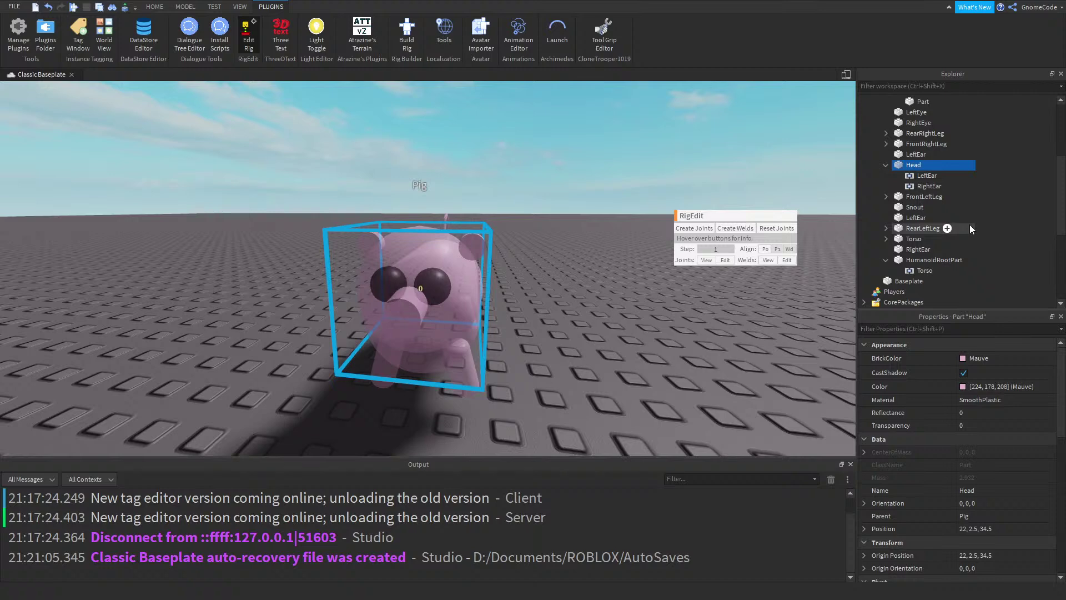
left_click(932, 206, "ctrl")
left_click(735, 228)
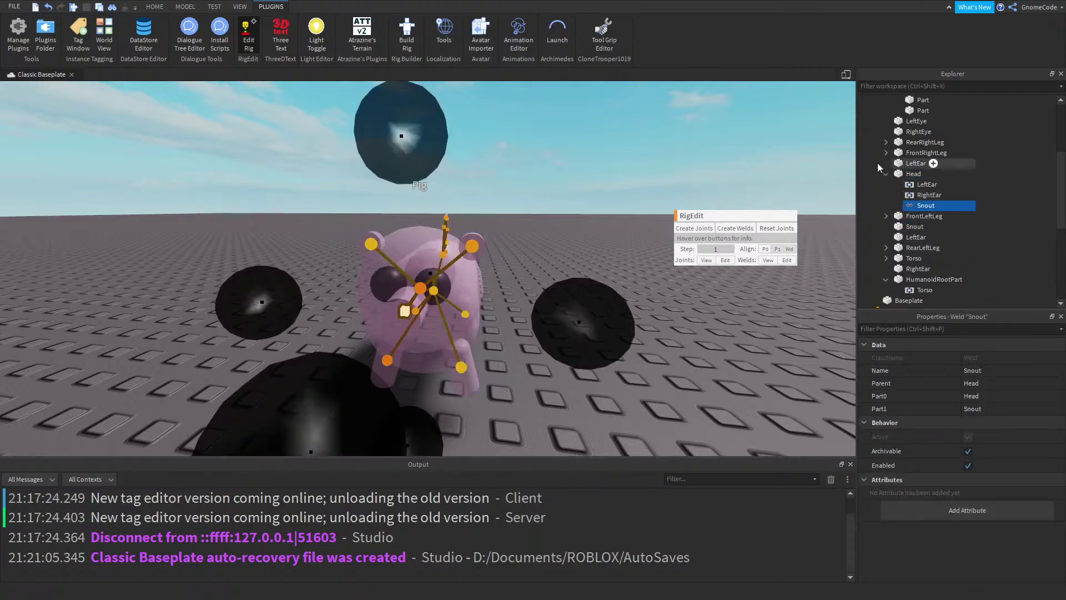
Weld LeftEye and RightEye to Head one at a time, with Head selected first as the parent part
left_click(913, 174)
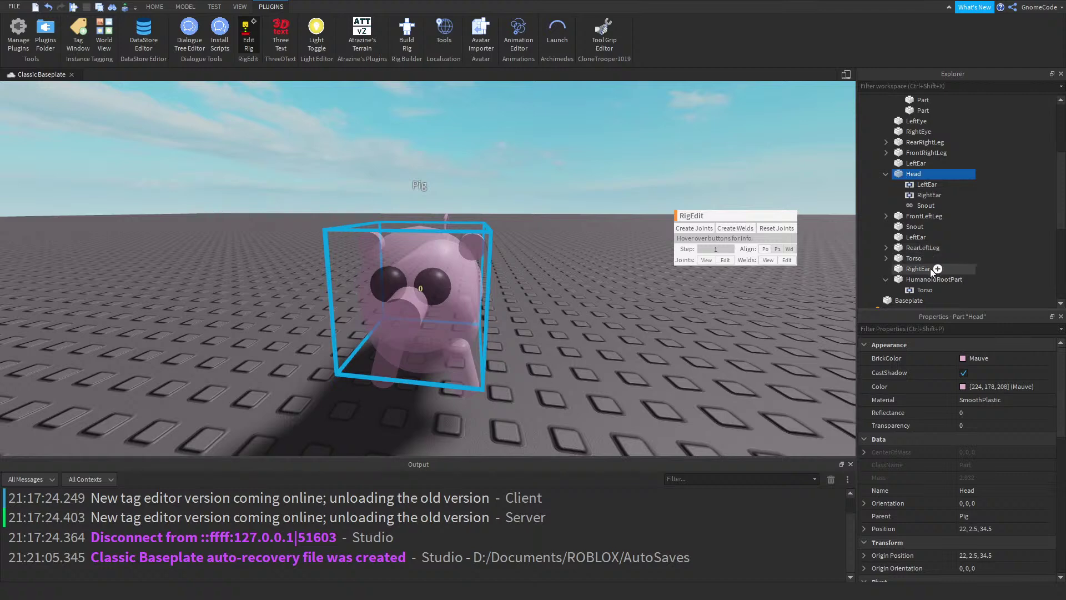
left_click(914, 121, "ctrl")
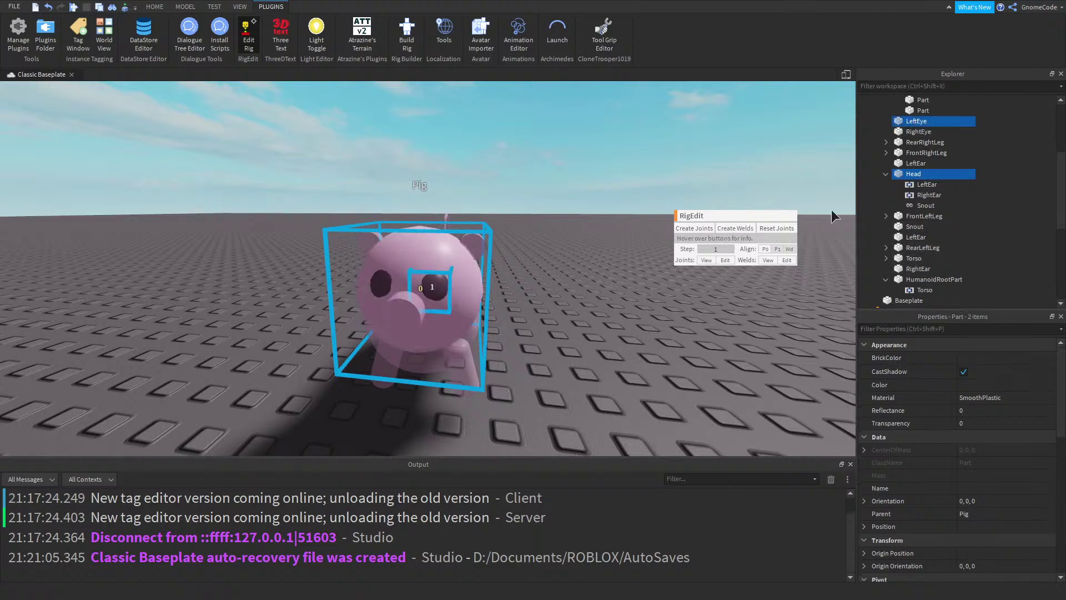
left_click(736, 228)
left_click(911, 173)
left_click(921, 132, "ctrl")
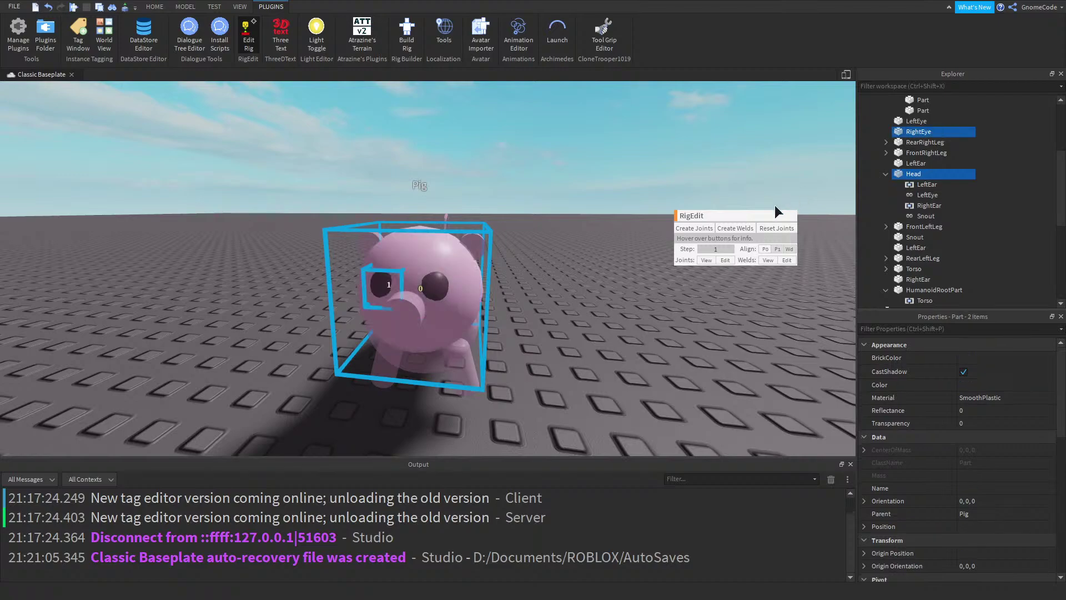
left_click(735, 228)
left_click(612, 215)
scroll(581, 209, "down", 10)
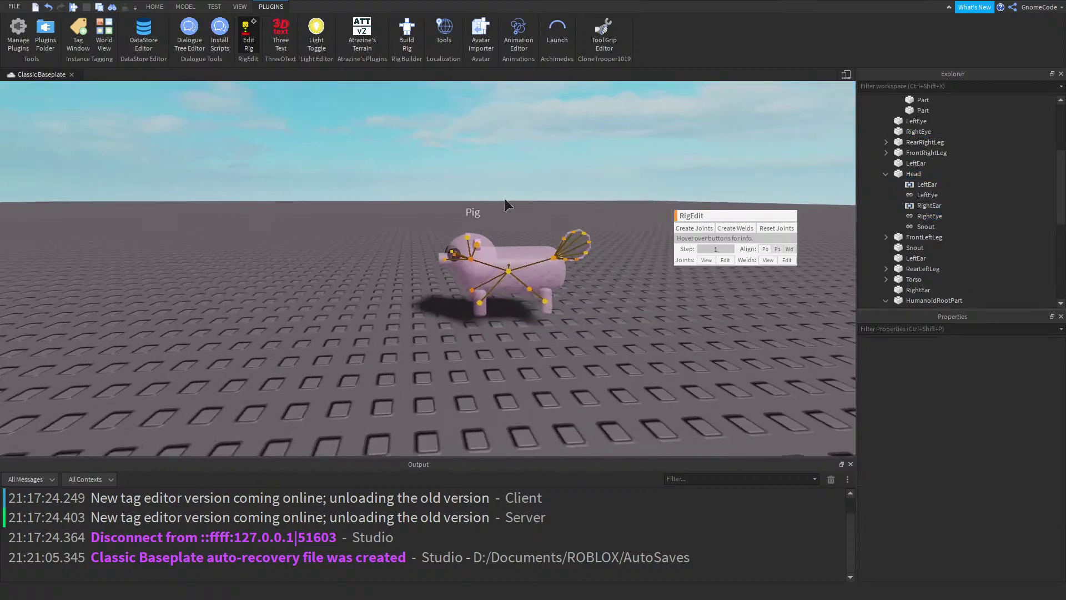
right_click_drag(505, 198, 506, 198)
Close RigEdit and create an animation named PiggyWalk for the Pig in the Animation Editor
left_click(256, 40)
right_click_drag(548, 231, 547, 232)
left_click(522, 300)
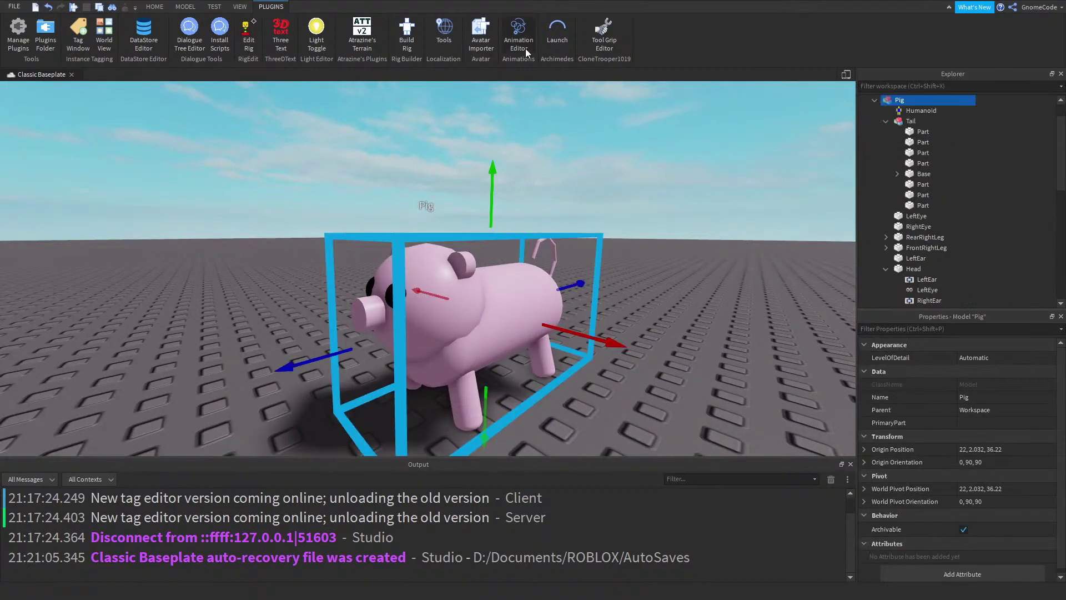
left_click(515, 35)
left_click(469, 332)
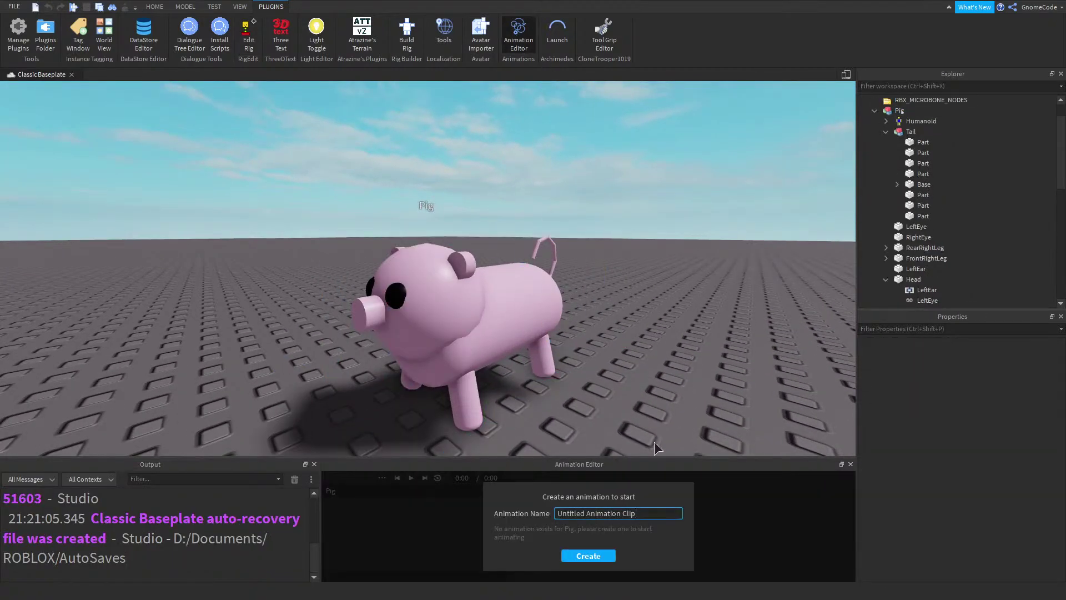
left_click(652, 512)
type("PiggyWalk")
left_click(587, 559)
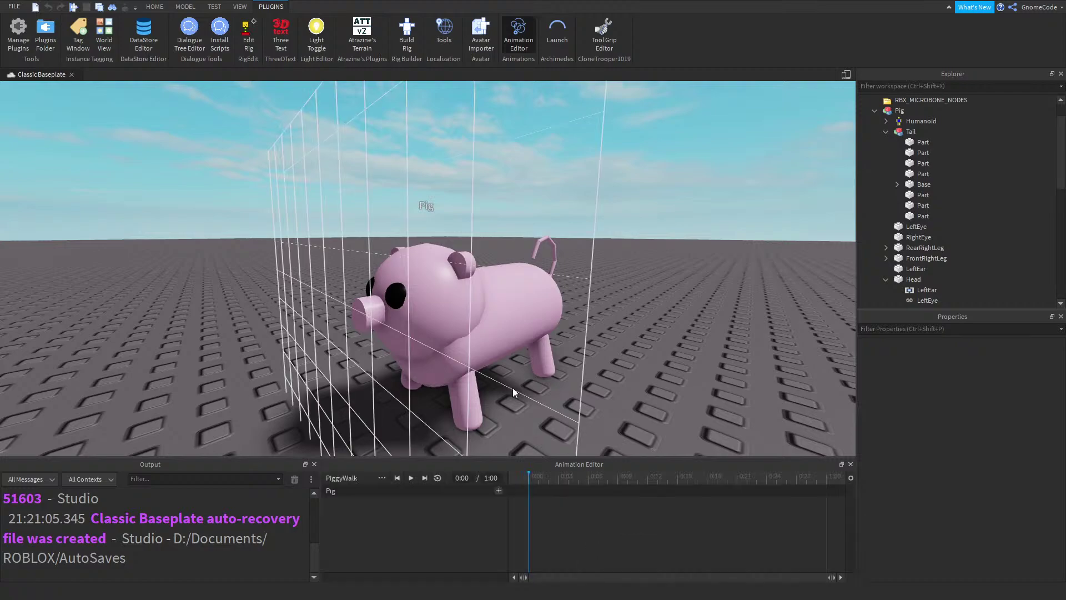
Examine the direction of the animation grid relative to the pig's head from the side, and close the Animation Editor
right_click_drag(568, 318, 539, 292)
scroll(531, 239, "down", 3)
scroll(531, 238, "up", 4)
scroll(458, 217, "down", 3)
scroll(459, 219, "up", 4)
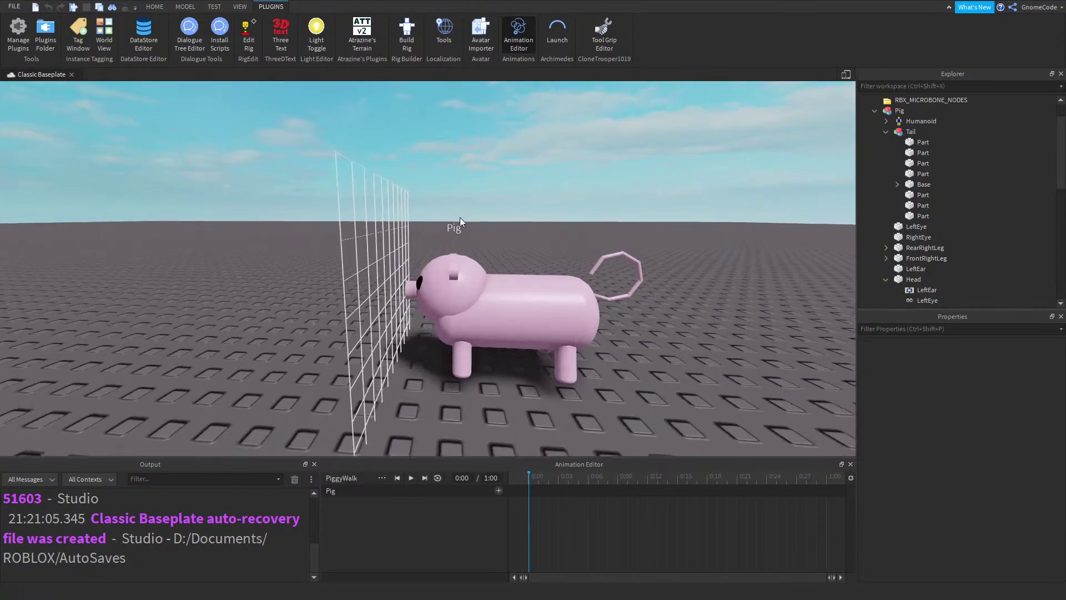
scroll(460, 219, "down", 3)
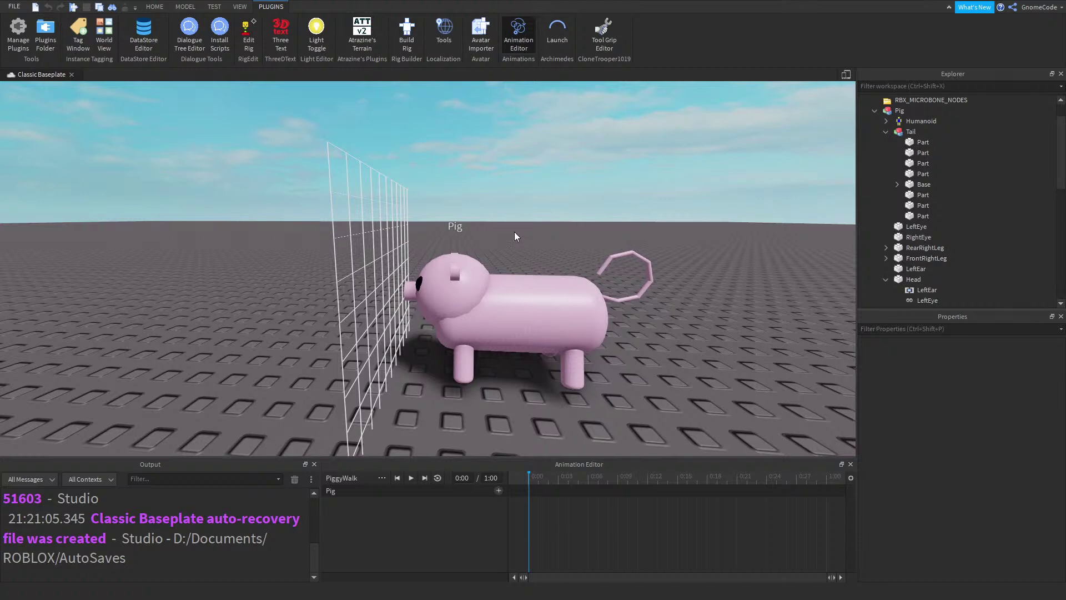
left_click(516, 33)
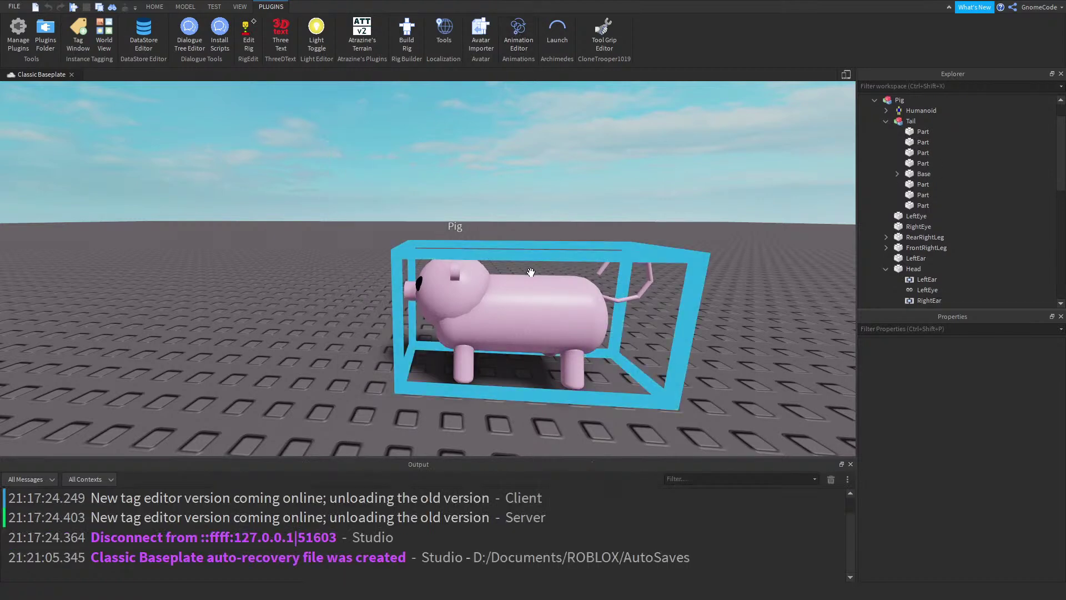
Add a Decal to the Pig's HumanoidRootPart to mark its Front face
left_click(900, 111)
scroll(920, 202, "down", 3)
left_click(886, 209)
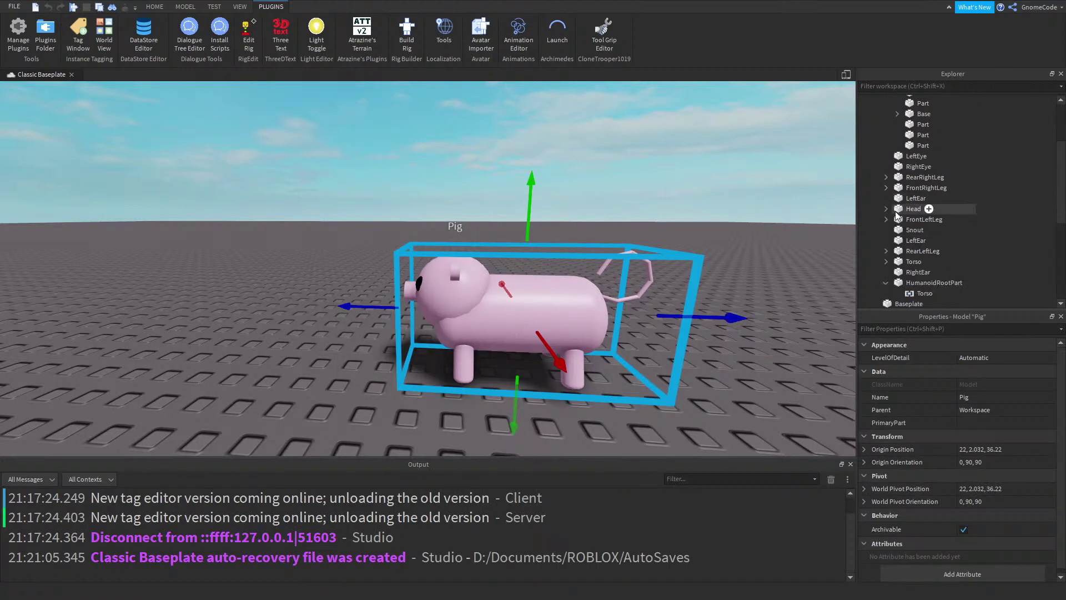
left_click(931, 283)
left_click(969, 283)
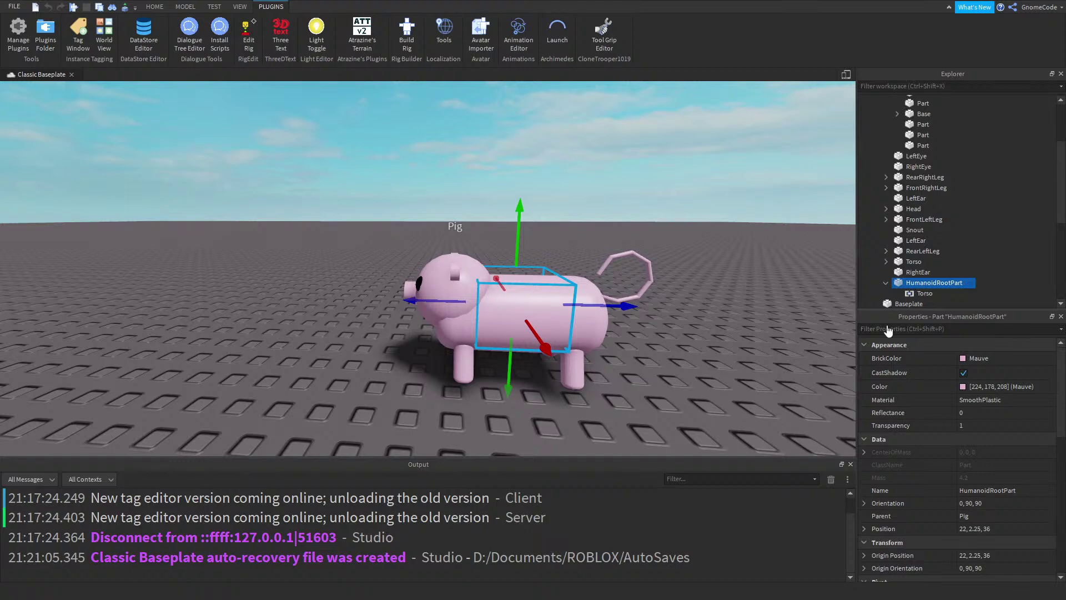
left_click(878, 317)
right_click_drag(655, 213, 836, 248)
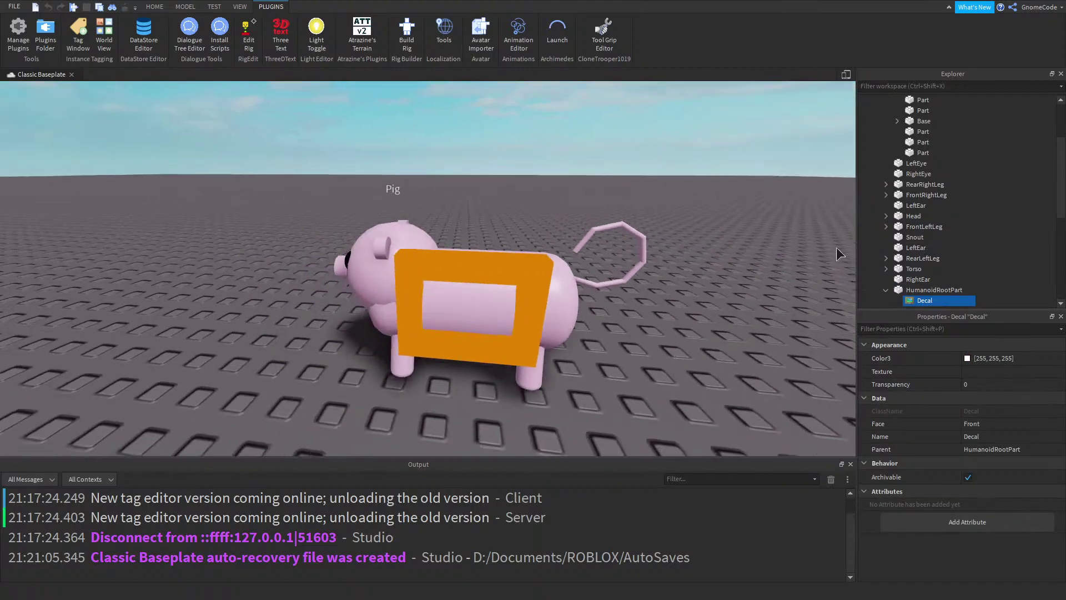
Rotate HumanoidRootPart 90° about the vertical axis to orientation 0, 0, 90 so its Front face points toward the pig's head
left_click(931, 289)
left_click(185, 6)
left_click(62, 31)
left_click(86, 31)
right_click_drag(483, 144, 522, 251)
left_click_drag(522, 251, 516, 290)
right_click_drag(545, 288, 545, 287)
scroll(546, 288, "down", 2)
scroll(947, 246, "up", 3)
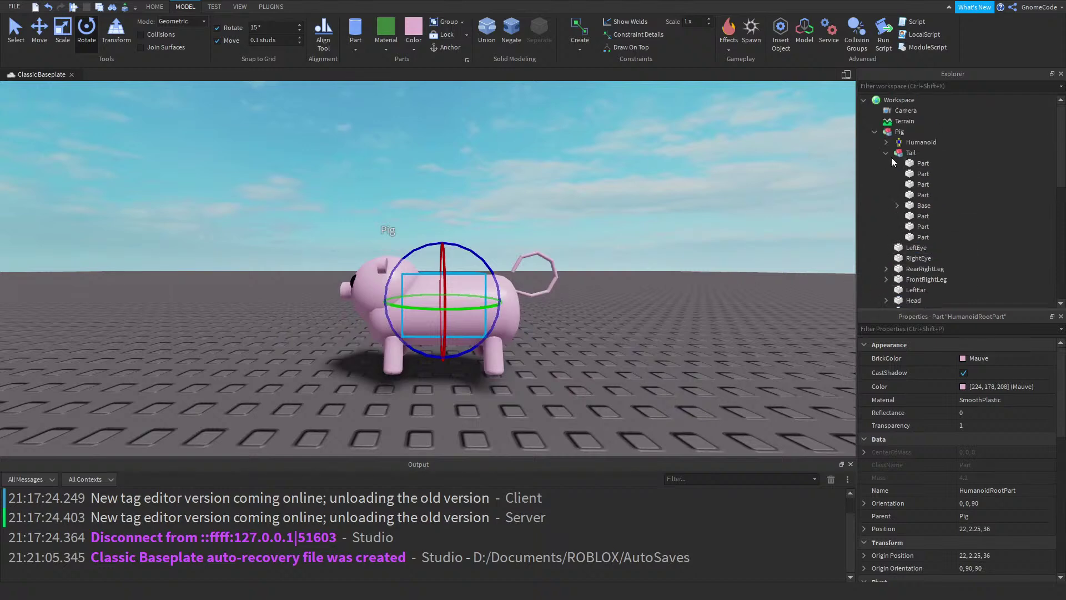
Open RigEdit on the Pig and create a joint from HumanoidRootPart to Torso
left_click(899, 132)
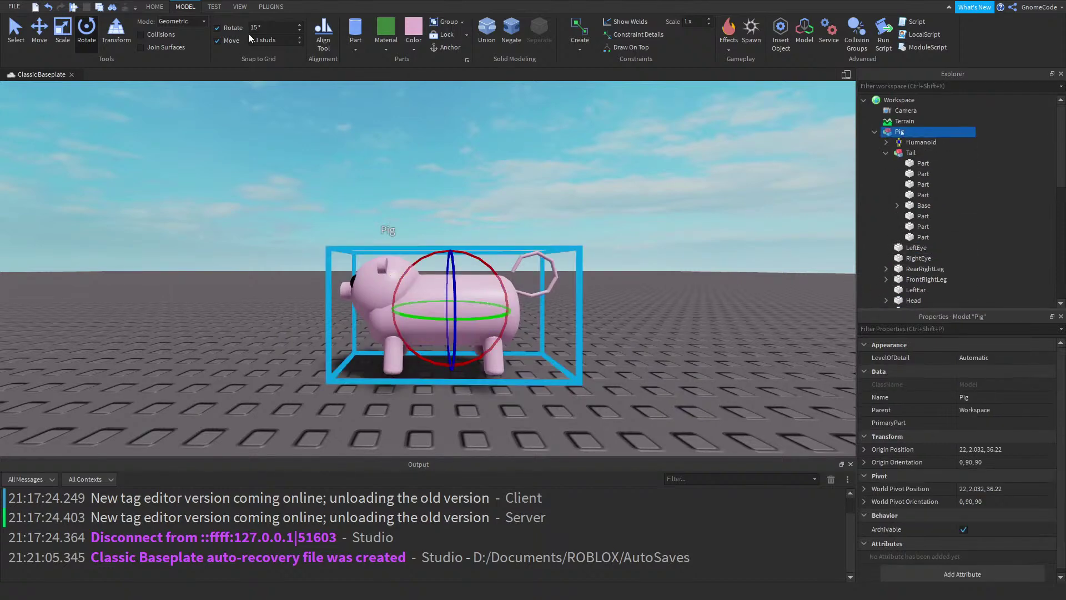
left_click(271, 7)
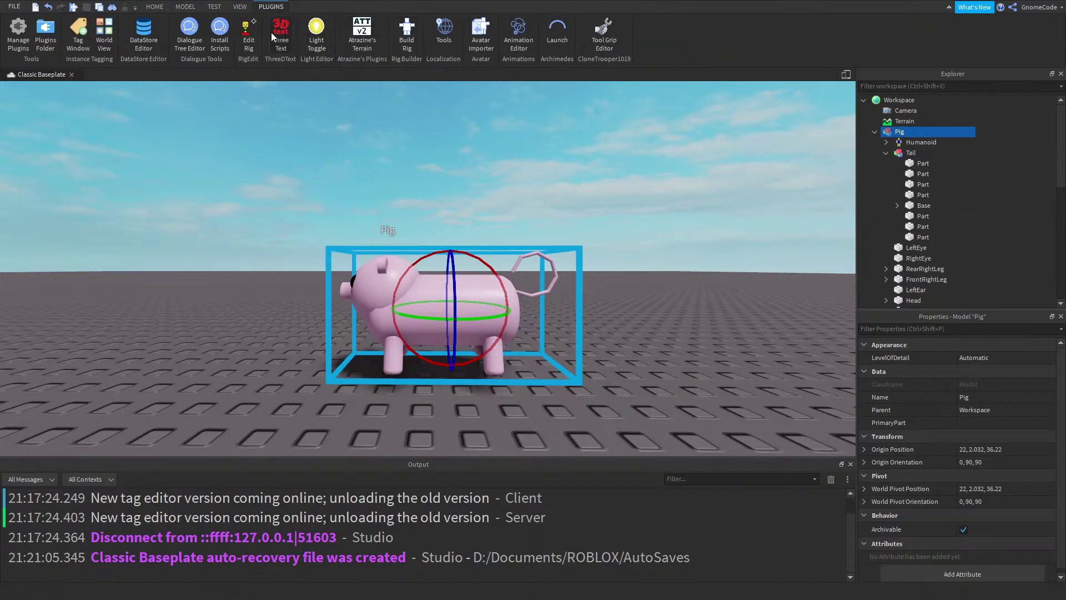
left_click(249, 33)
scroll(944, 222, "down", 5)
left_click(939, 254)
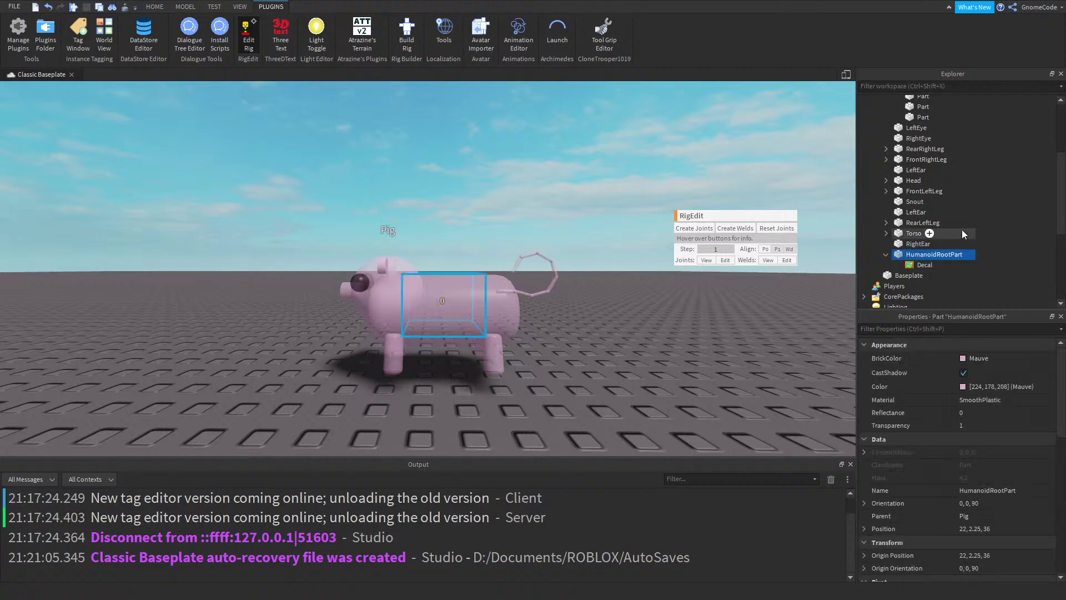
scroll(962, 234, "up", 1)
left_click(913, 263, "ctrl")
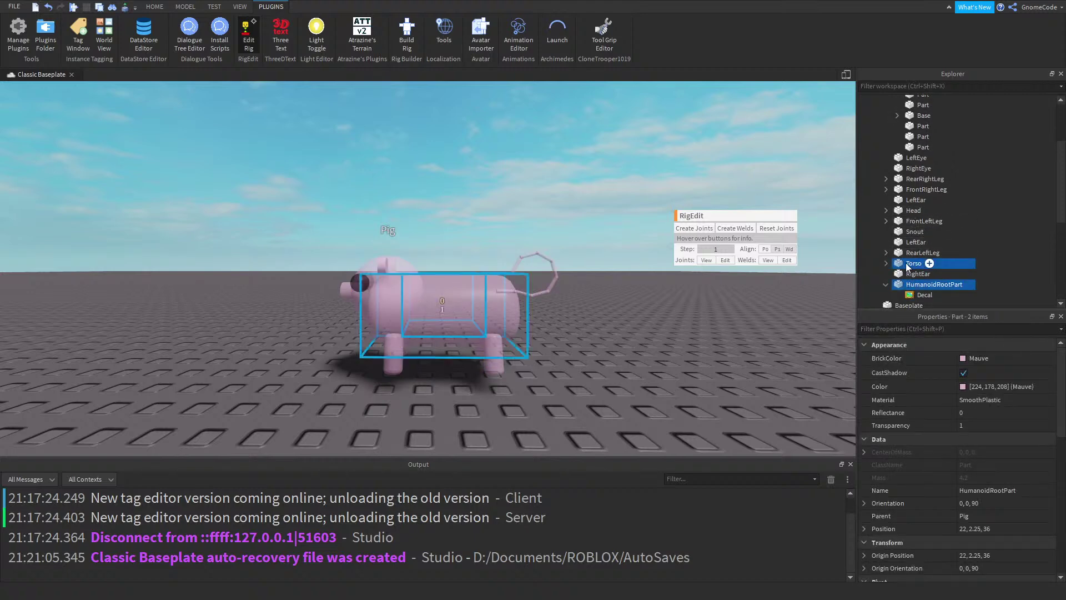
left_click(693, 228)
scroll(947, 225, "up", 3)
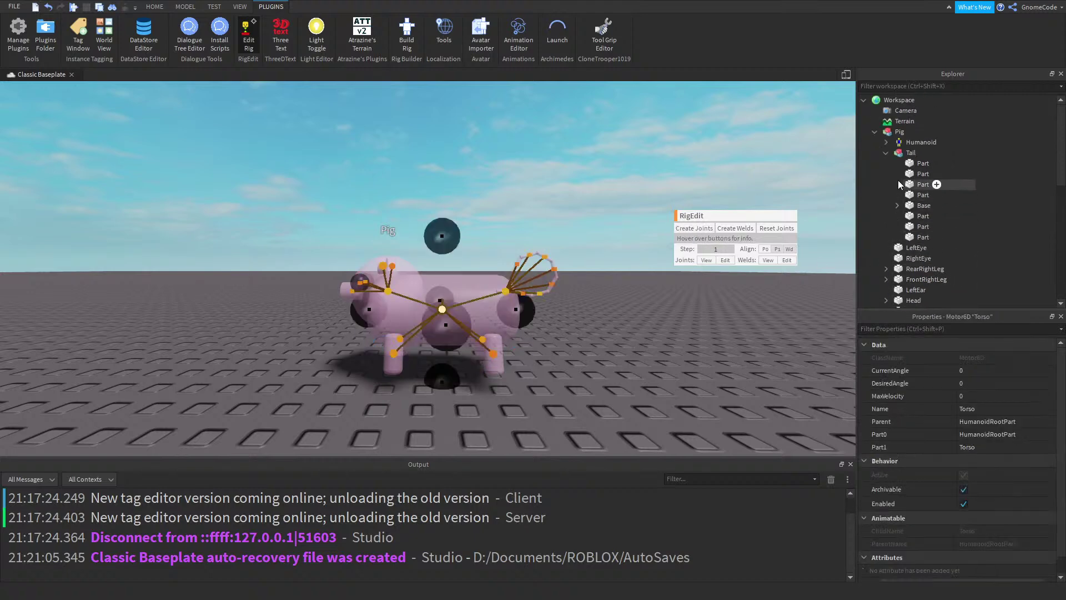
Load the Pig's PiggyWalk animation in the Animation Editor and examine the grid's direction around the model
left_click(874, 131)
left_click(519, 34)
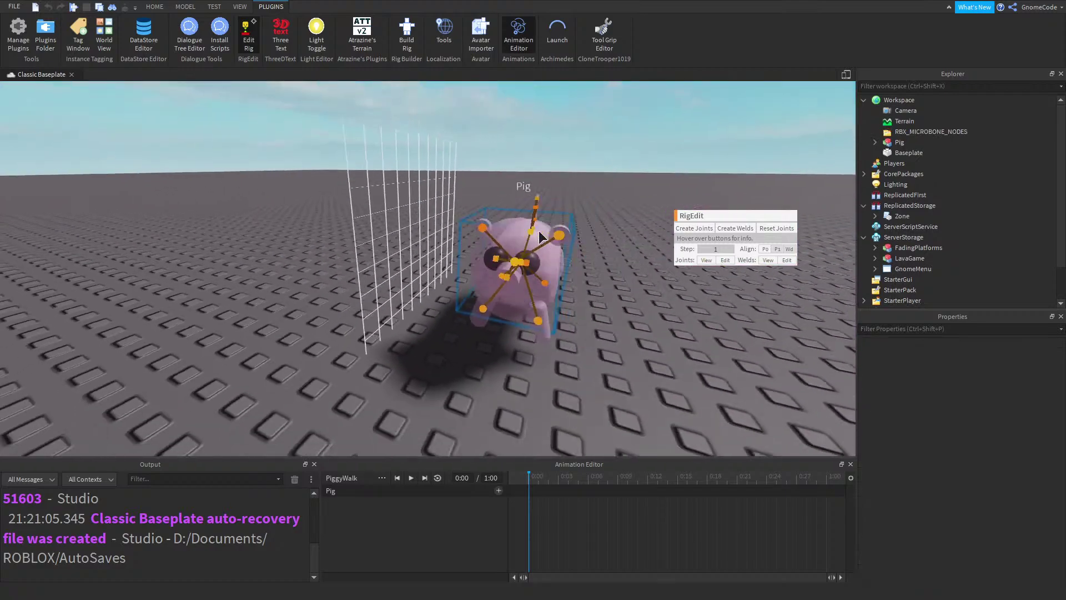
scroll(539, 231, "down", 1)
left_click(533, 226)
right_click_drag(532, 227, 385, 264)
right_click_drag(484, 287, 485, 295)
left_click_drag(567, 253, 585, 275)
key("ctrl+z")
left_click(561, 211)
right_click_drag(580, 228, 575, 230)
key("d")
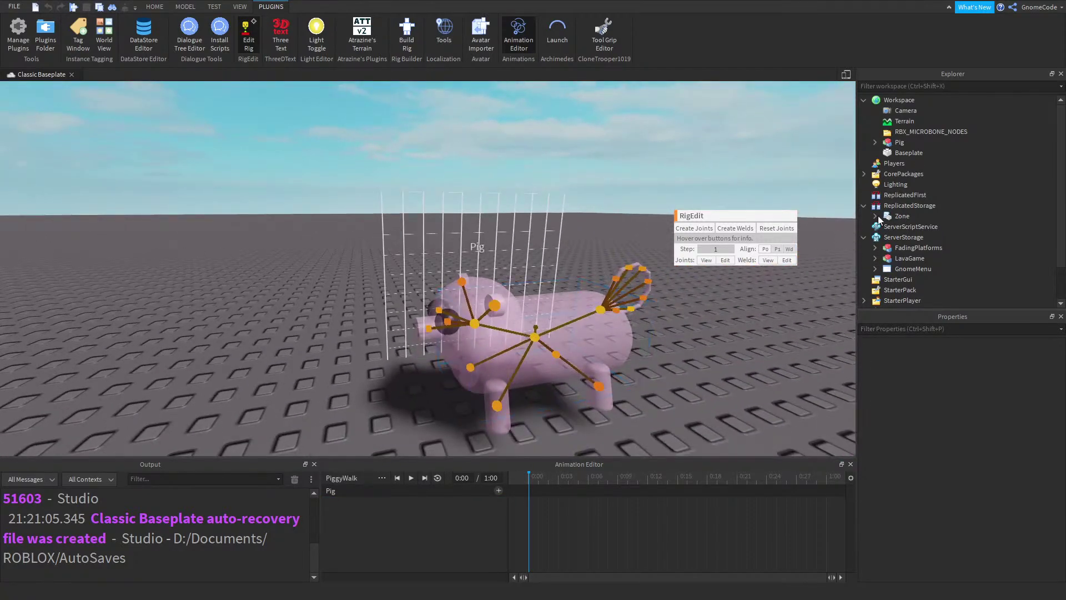
Select the Decal inside HumanoidRootPart and examine which way its face points relative to the head and the animation grid
left_click(871, 143)
scroll(934, 256, "down", 5)
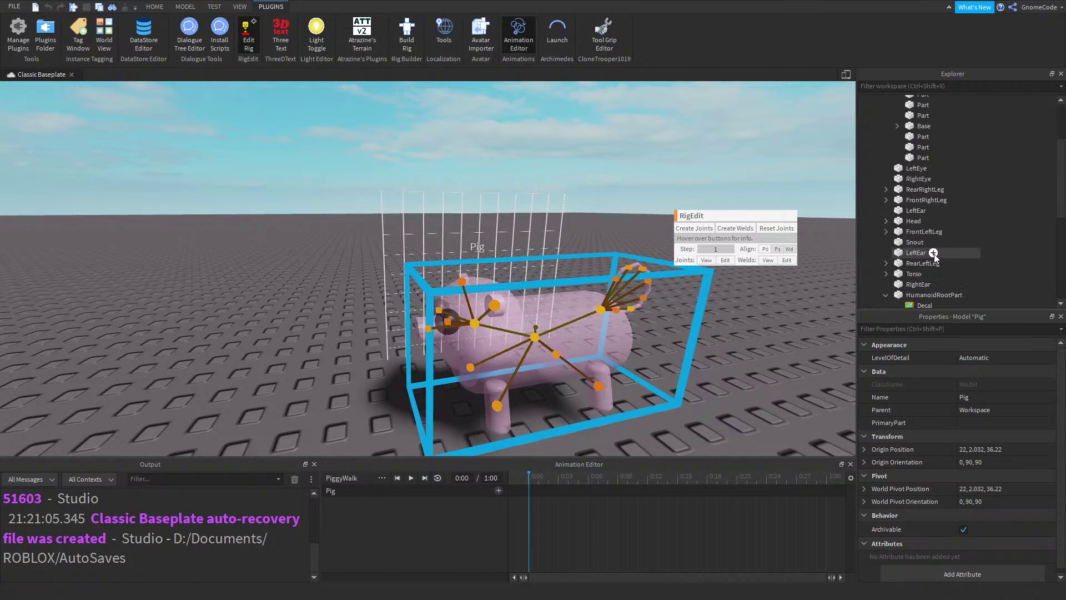
left_click(920, 245)
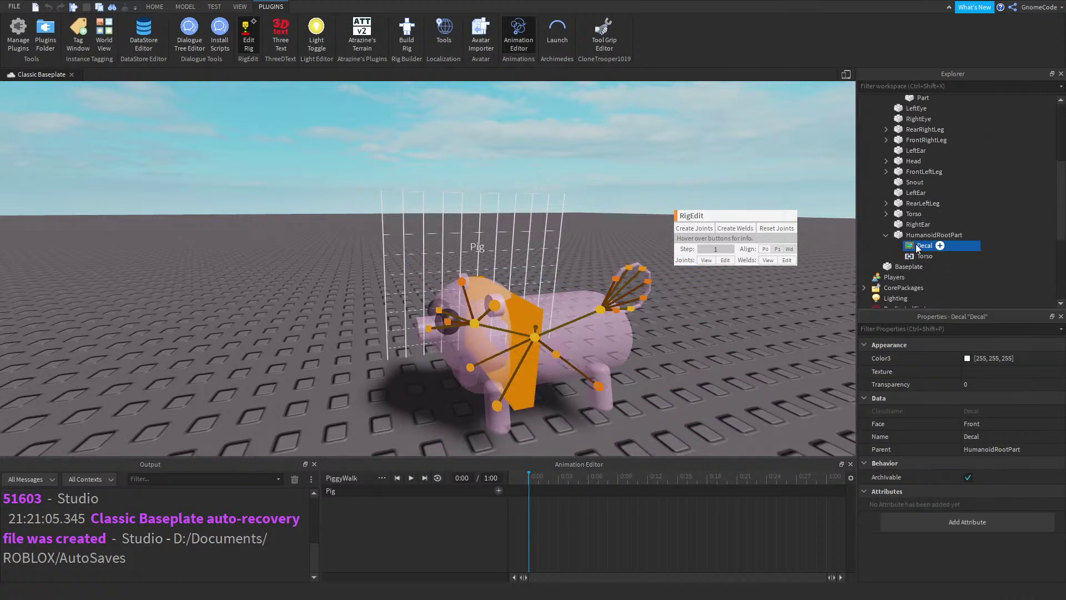
key("d")
right_click_drag(618, 248, 618, 248)
key("s")
key("a")
key("s")
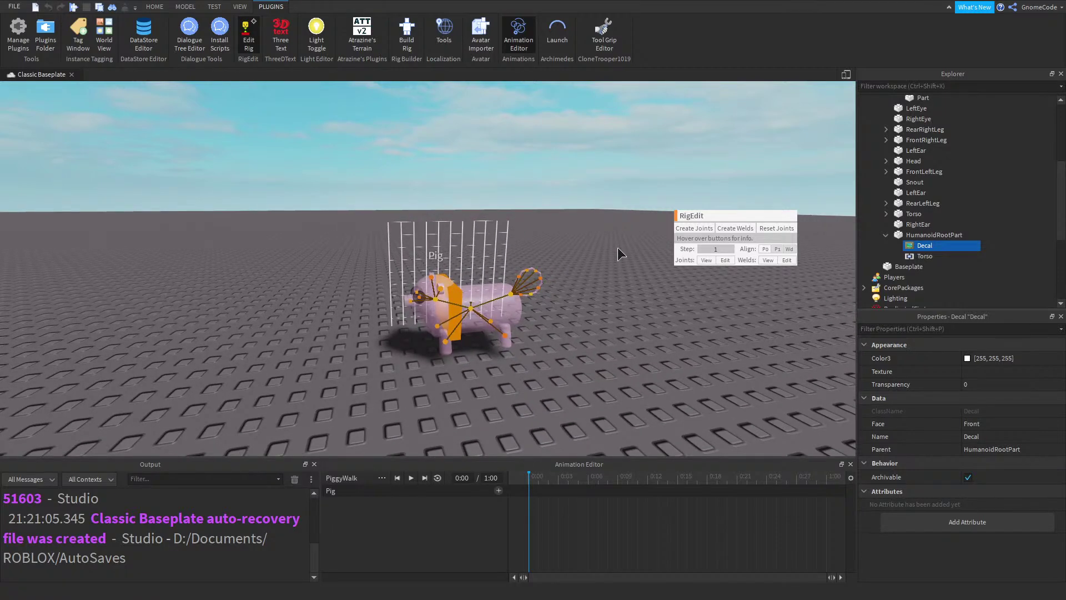
Compare the HumanoidRootPart outline with its Decal's Front face from several angles around the pig
left_click(922, 236)
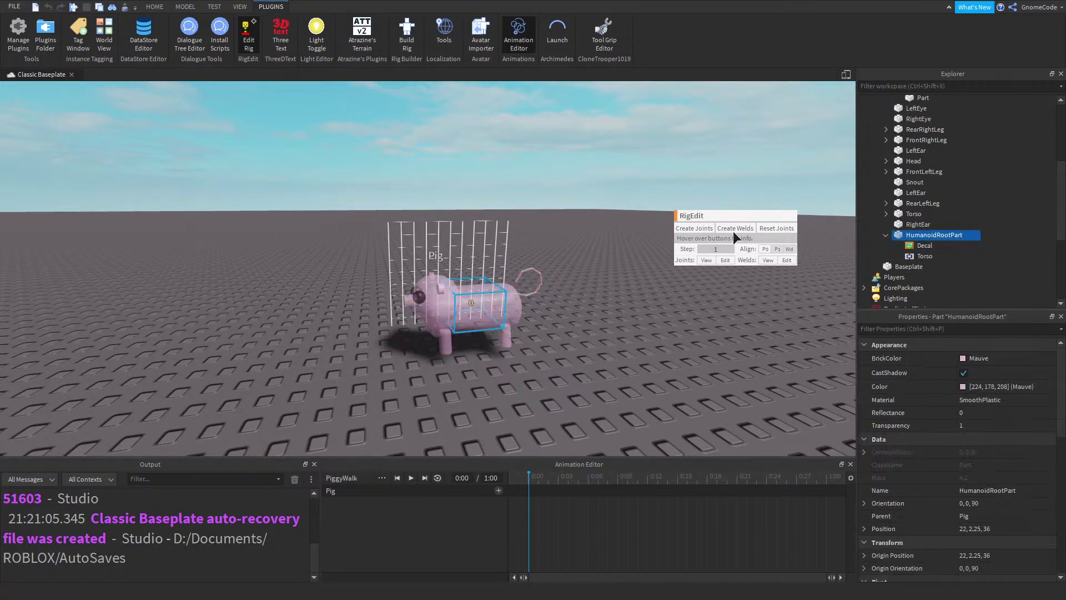
key("w")
key("s")
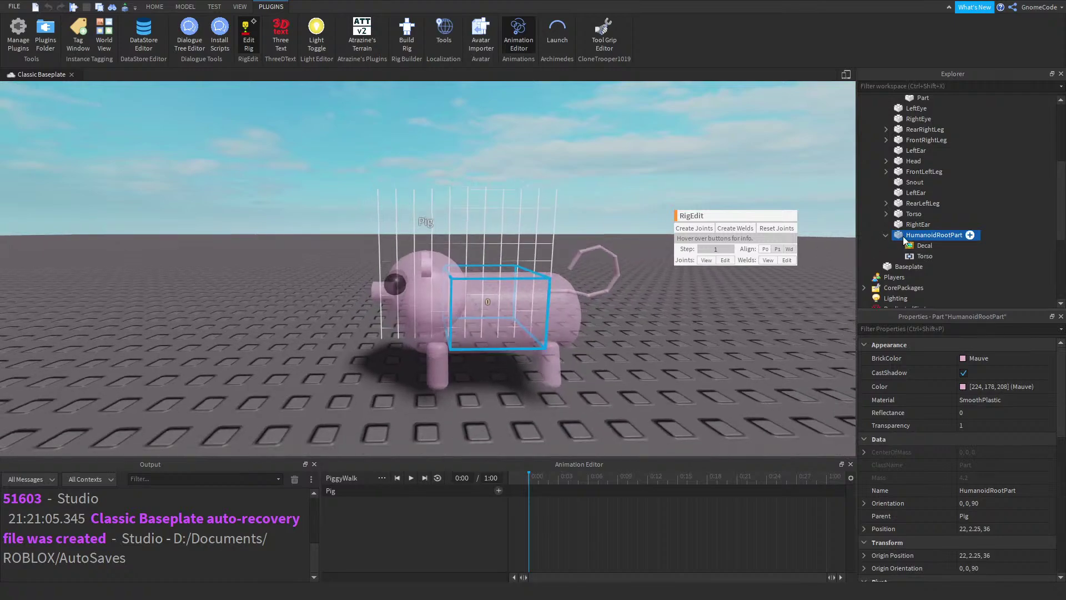
left_click(922, 245)
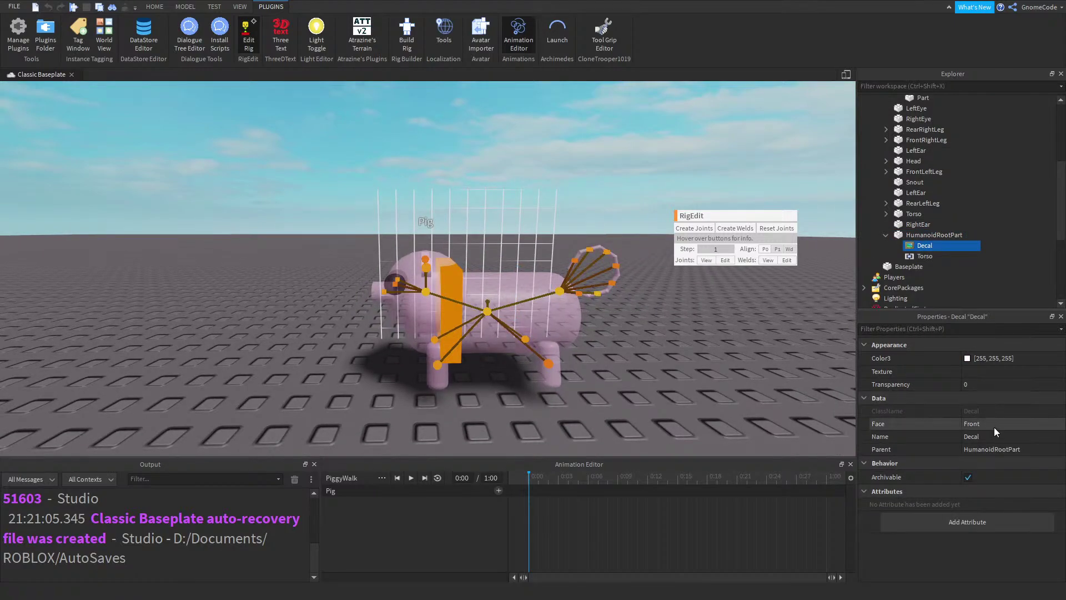
scroll(498, 201, "up", 3)
scroll(497, 202, "down", 3)
scroll(498, 202, "up", 6)
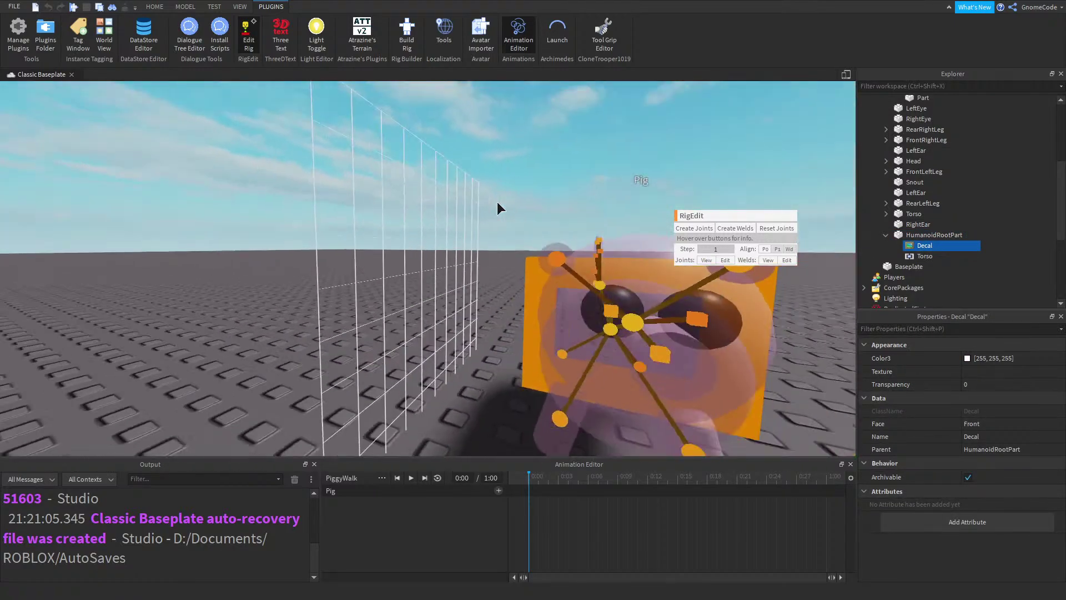
key("s")
key("a")
right_click_drag(498, 202, 497, 201)
key("w")
key("s")
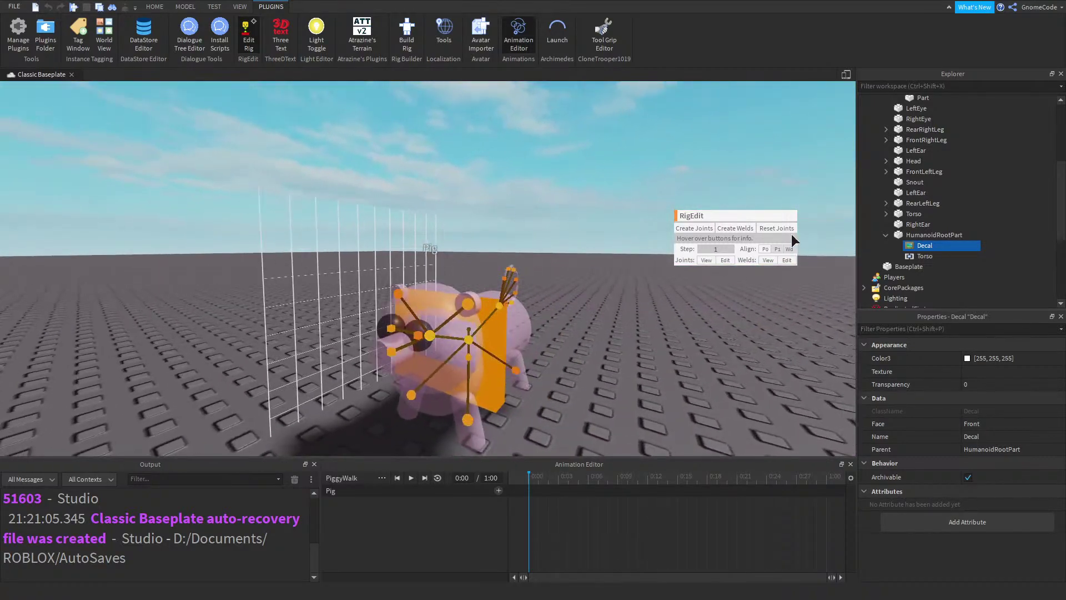
Look through HumanoidRootPart's transform, behavior and part properties and view the part from the pig's front side
left_click(933, 235)
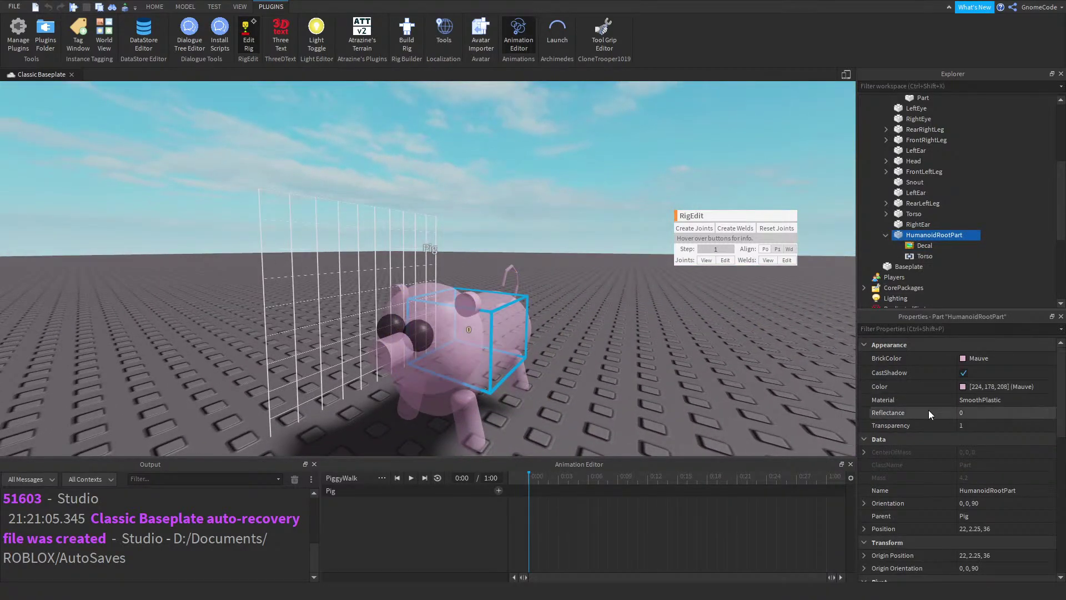
scroll(933, 417, "down", 6)
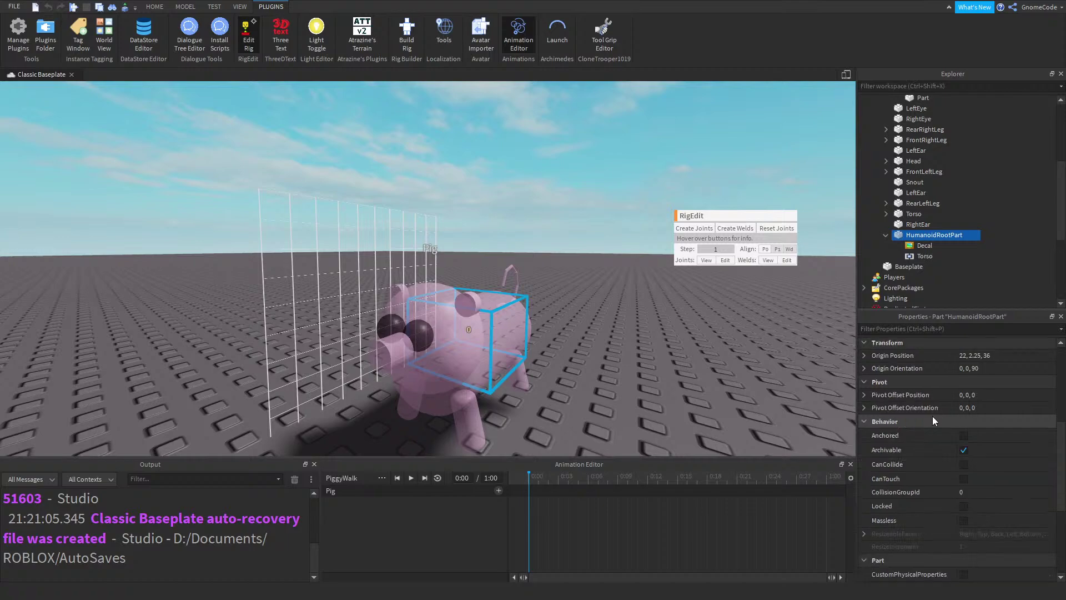
key("w")
right_click_drag(626, 258, 624, 258)
key("s")
key("w")
key("s")
key("d")
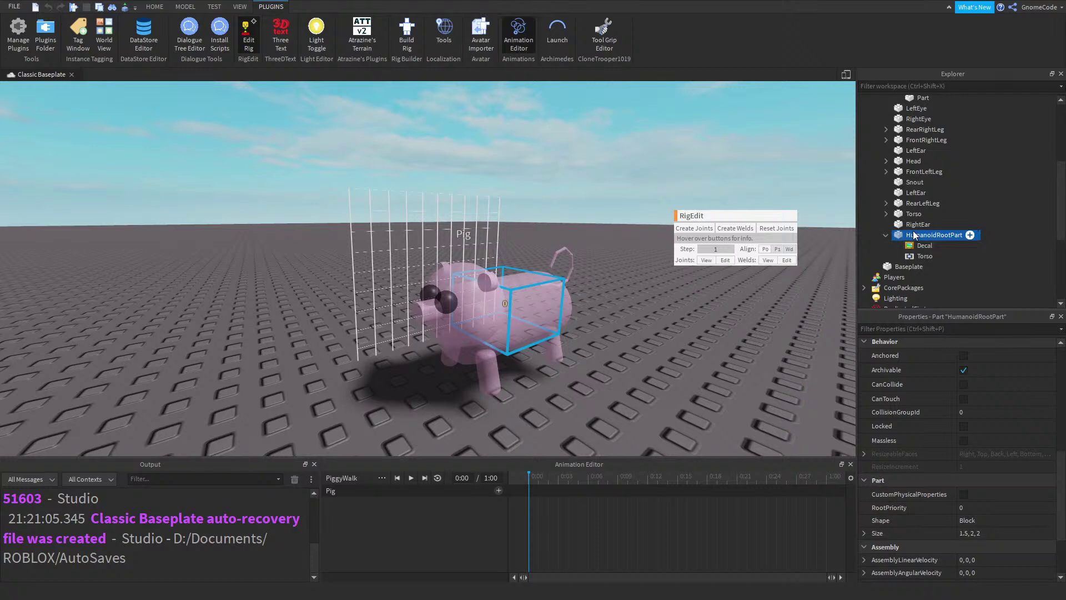
Delete the Decal inside the Pig model's Head part
scroll(940, 222, "up", 5)
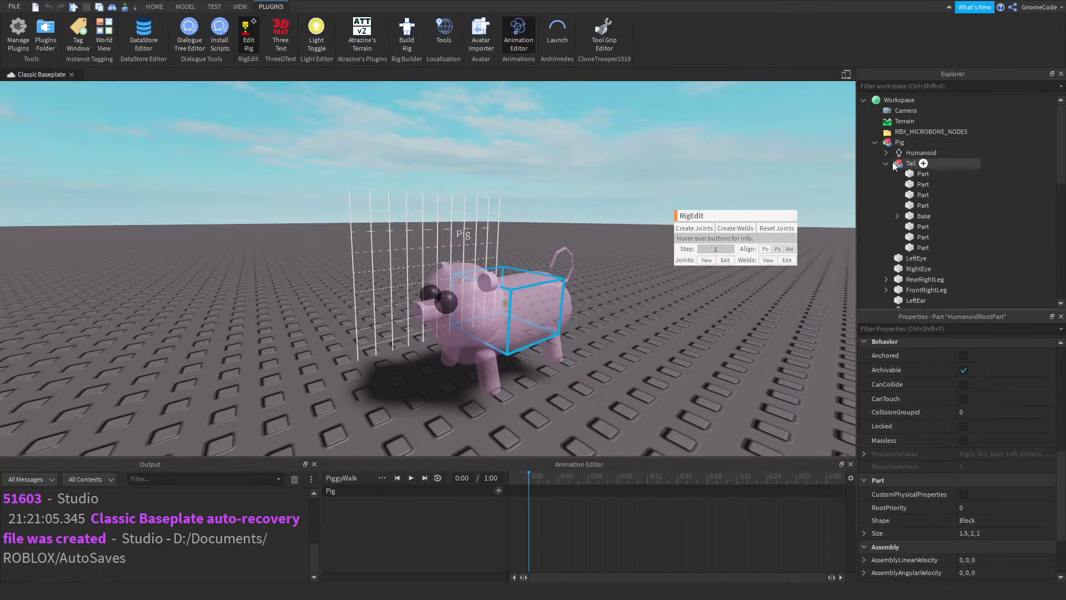
left_click(887, 162)
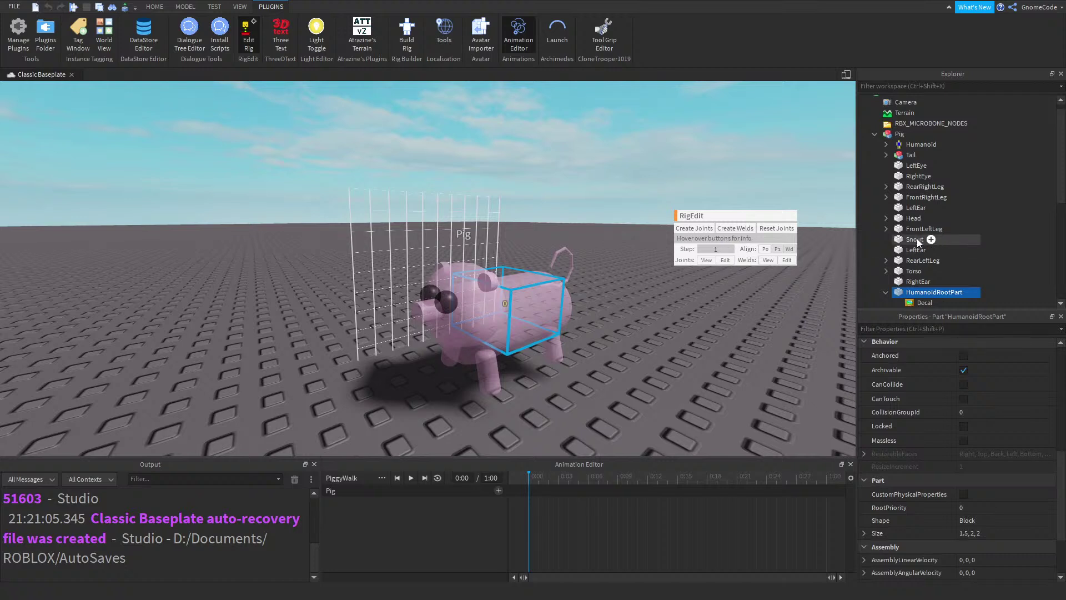
scroll(917, 224, "down", 2)
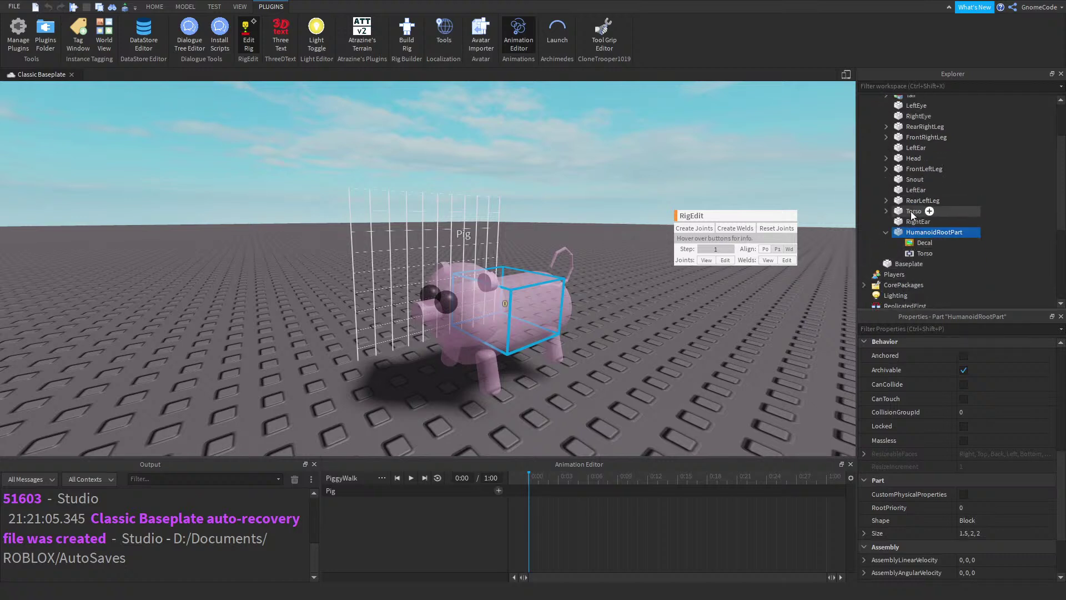
left_click(911, 158)
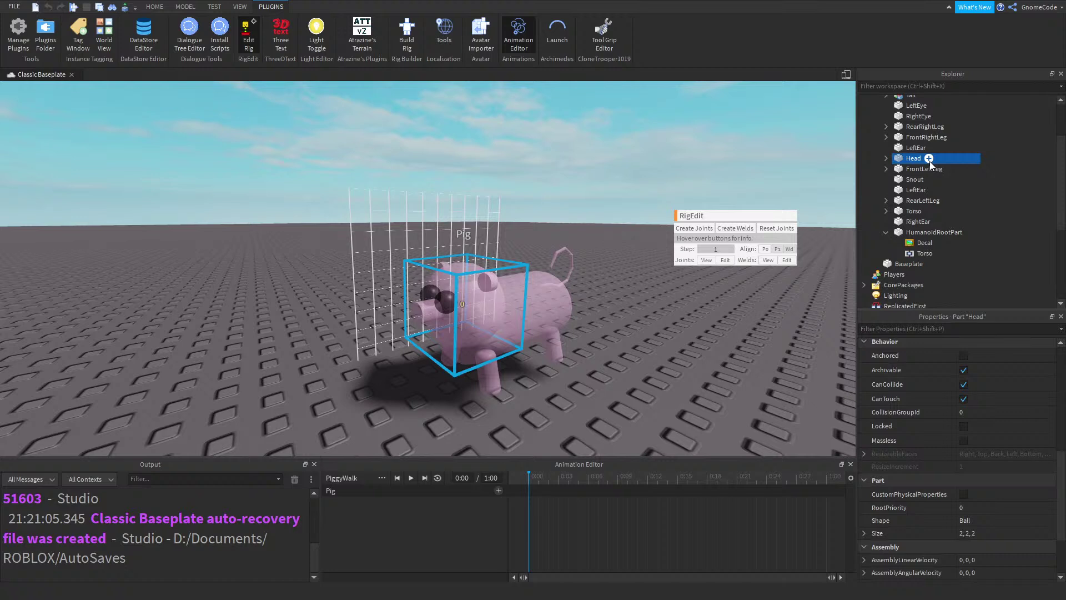
key("Right")
key("Down")
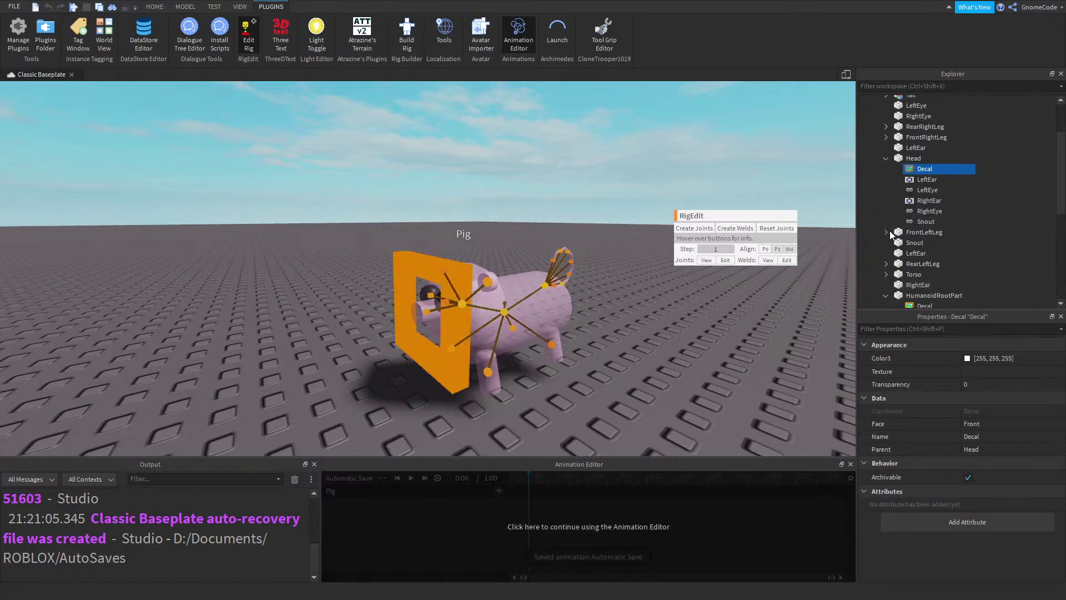
left_click(909, 159)
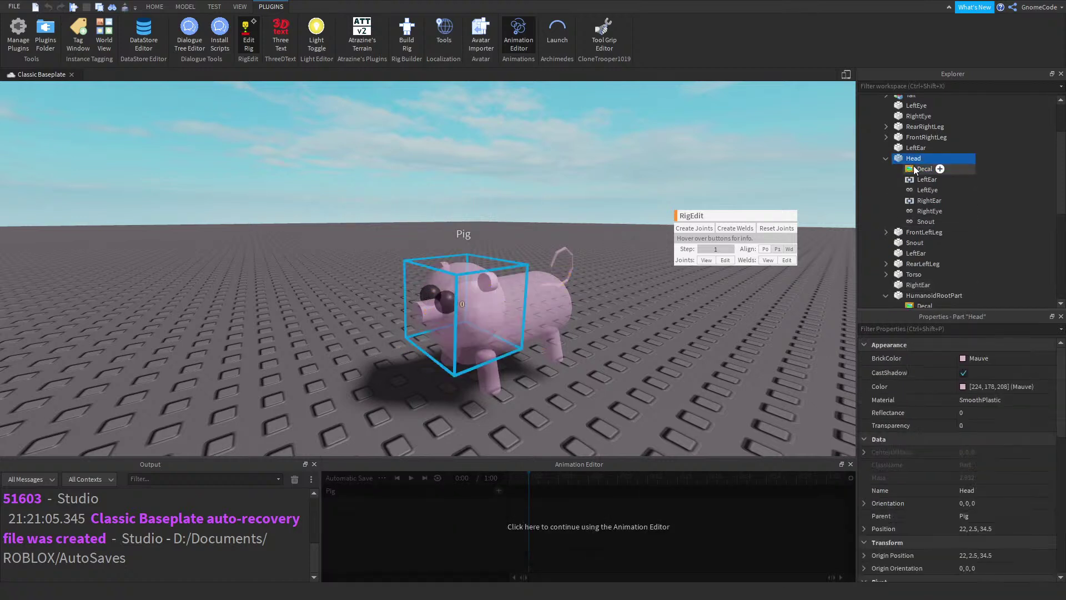
left_click(915, 169)
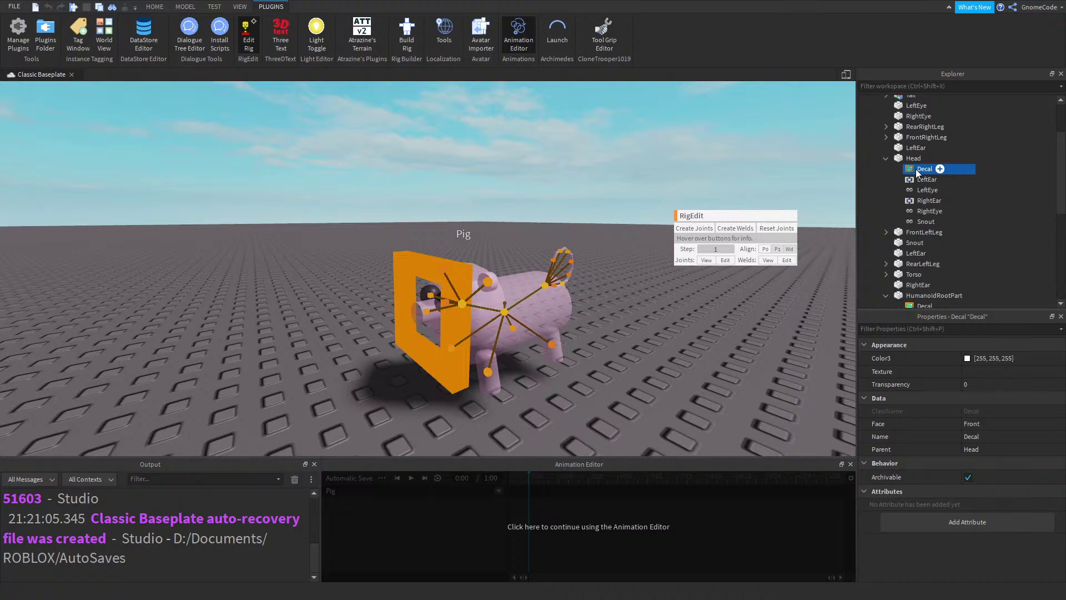
key("Delete")
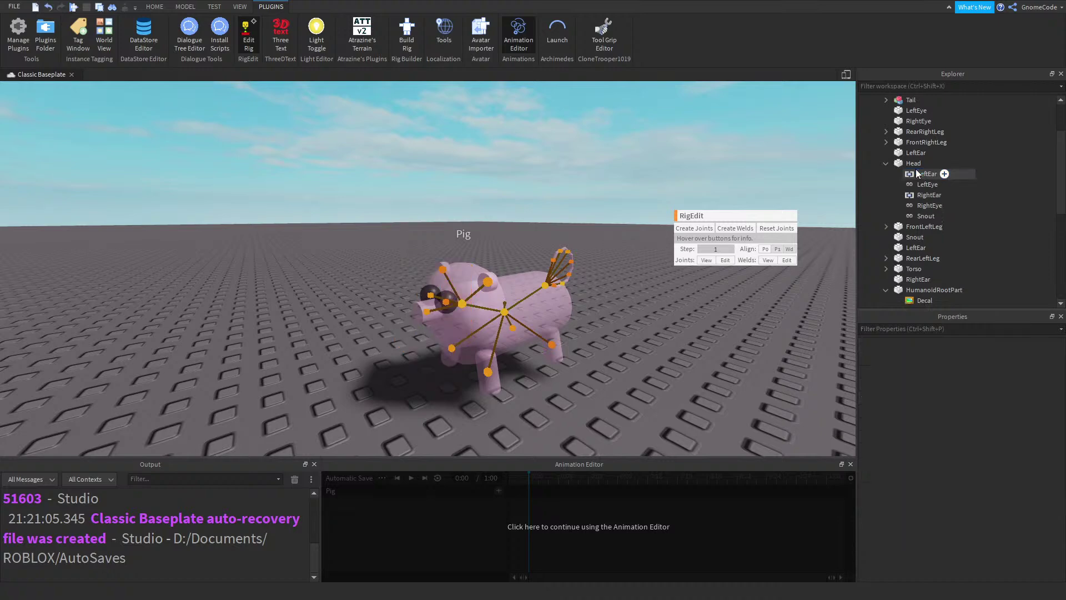
Resume animating the Pig in the Animation Editor and select its head for rotation
scroll(914, 182, "up", 3)
left_click(896, 127)
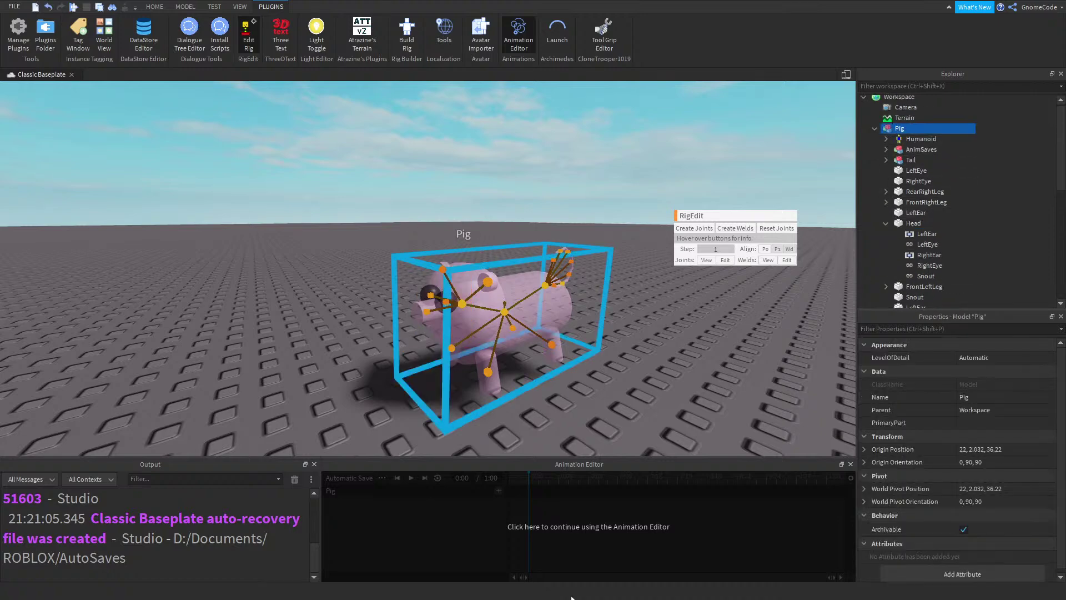
left_click(566, 548)
scroll(564, 328, "up", 5)
scroll(563, 328, "down", 1)
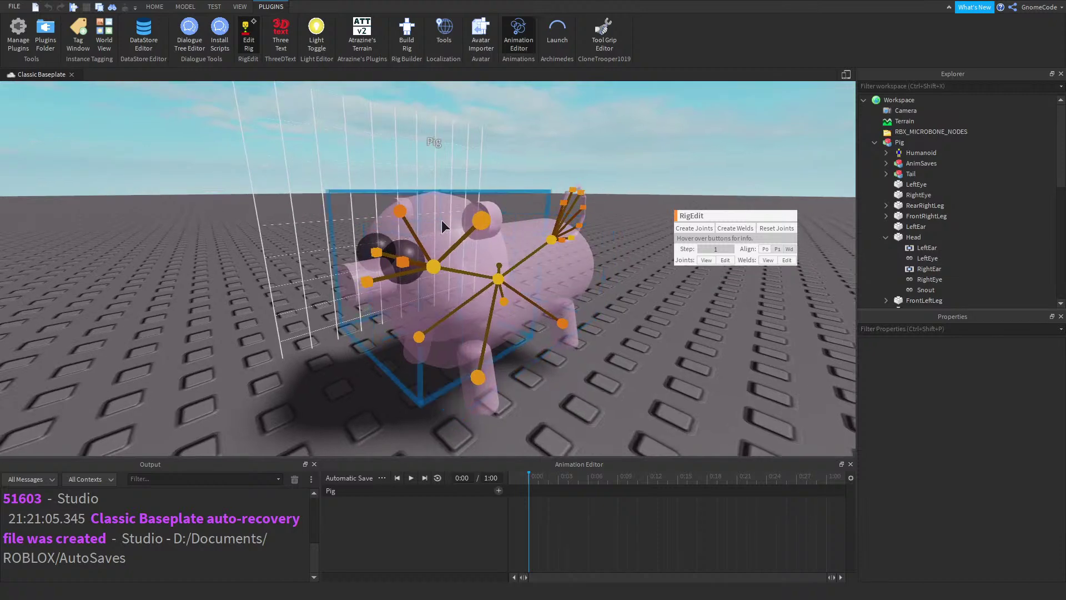
left_click(438, 220)
scroll(542, 301, "down", 4)
right_click_drag(542, 301, 517, 289)
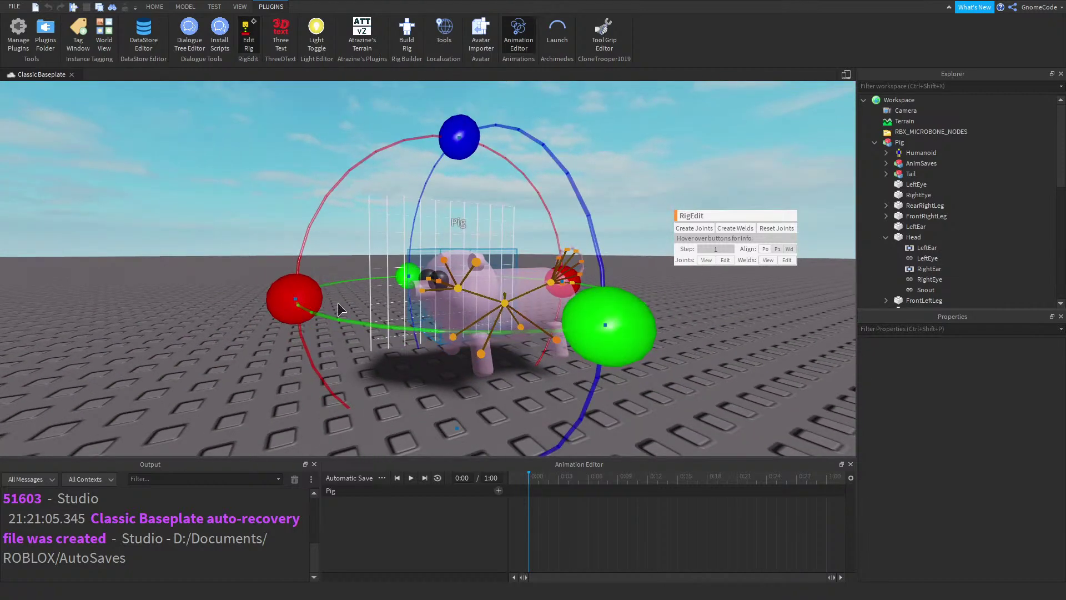
Rotate the pig's head to different poses at 0:06 and 0:12 to add Head keyframes
left_click_drag(294, 299, 166, 261)
scroll(450, 267, "up", 3)
left_click(589, 477)
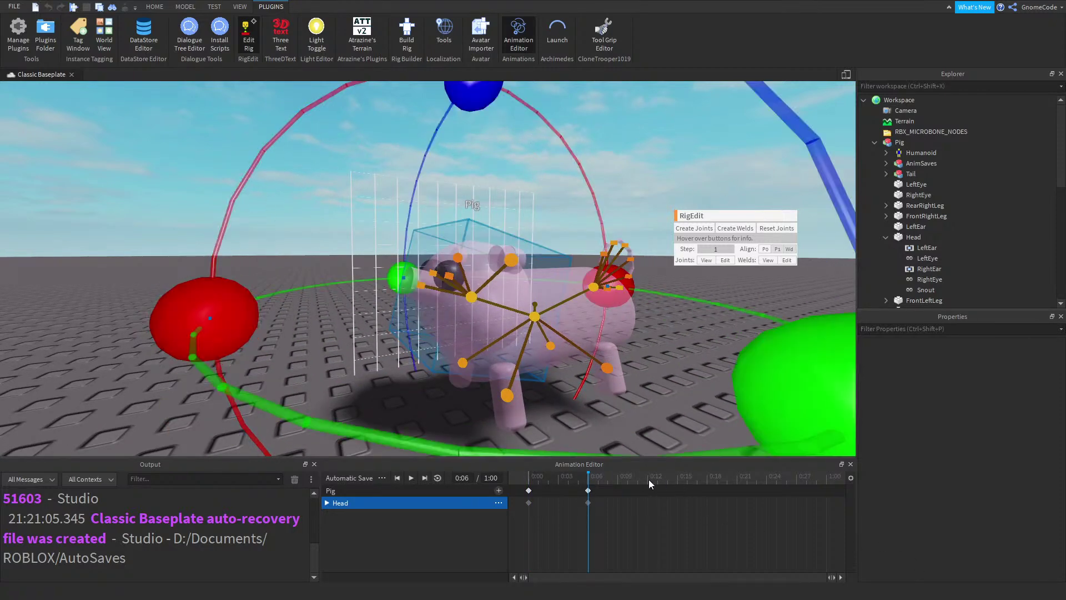
left_click(647, 479)
left_click_drag(198, 315, 185, 341)
Turn on looping and play the pig's head animation
left_click(438, 478)
left_click(411, 477)
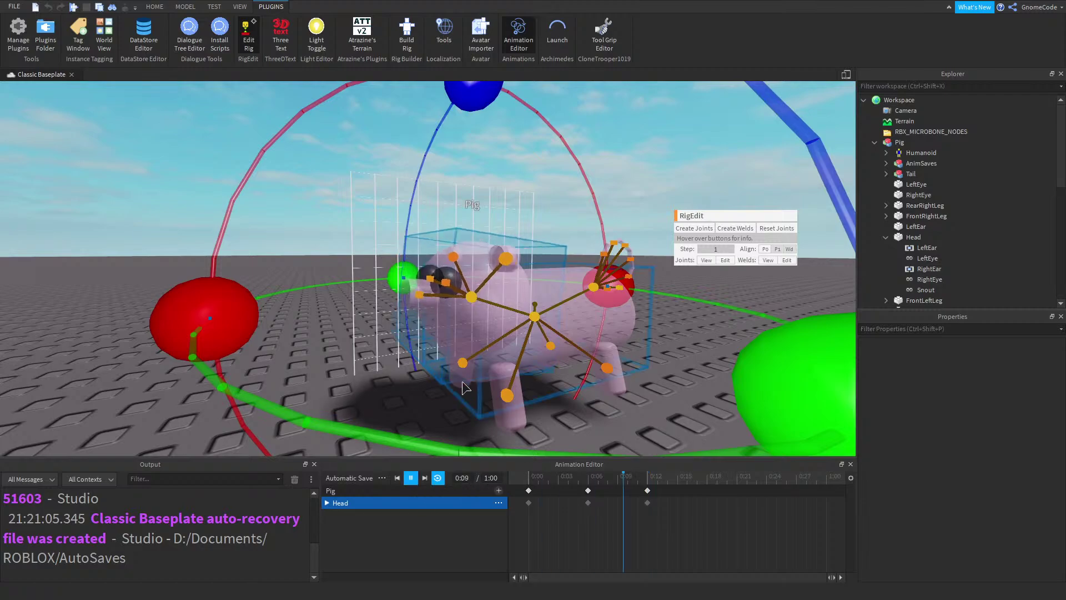
right_click_drag(618, 364, 618, 363)
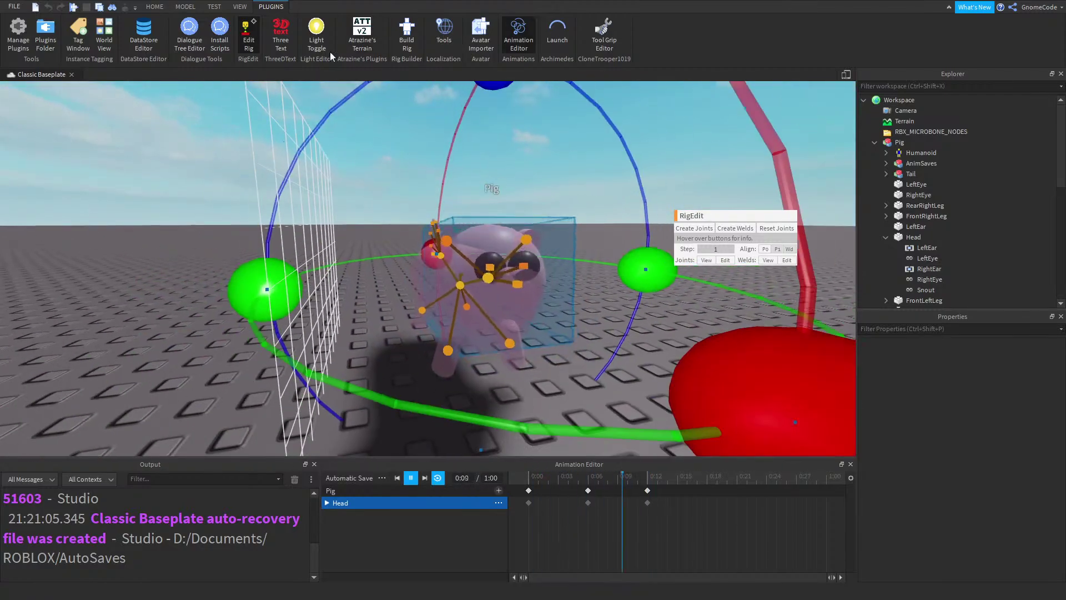
Close RigEdit and view the playing head animation from the pig's front and side
left_click(254, 41)
scroll(635, 252, "up", 3)
right_click_drag(635, 251, 648, 243)
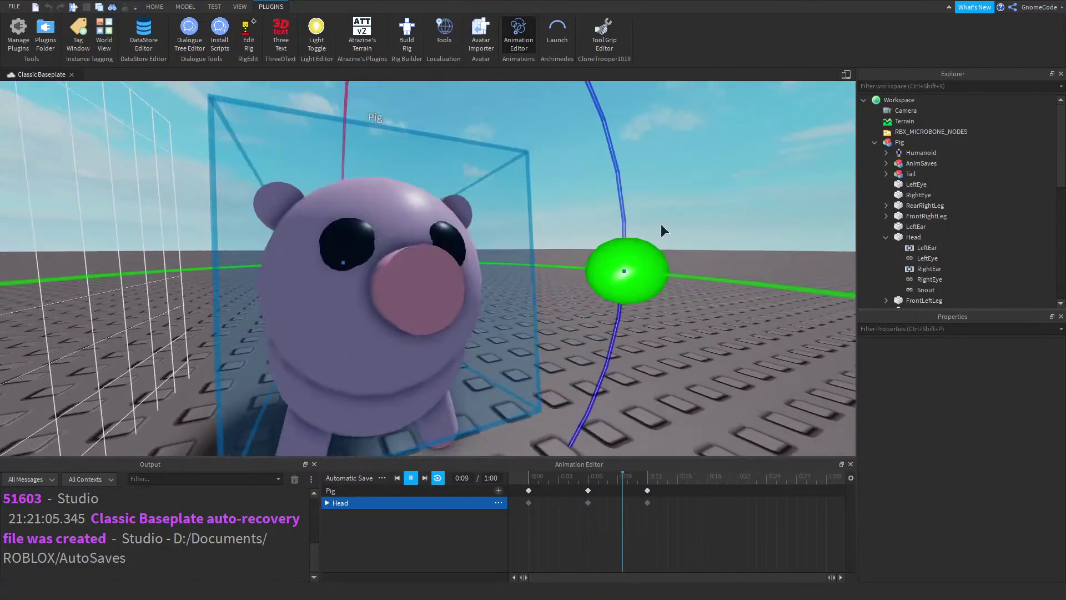
scroll(635, 175, "down", 3)
right_click_drag(643, 177, 641, 175)
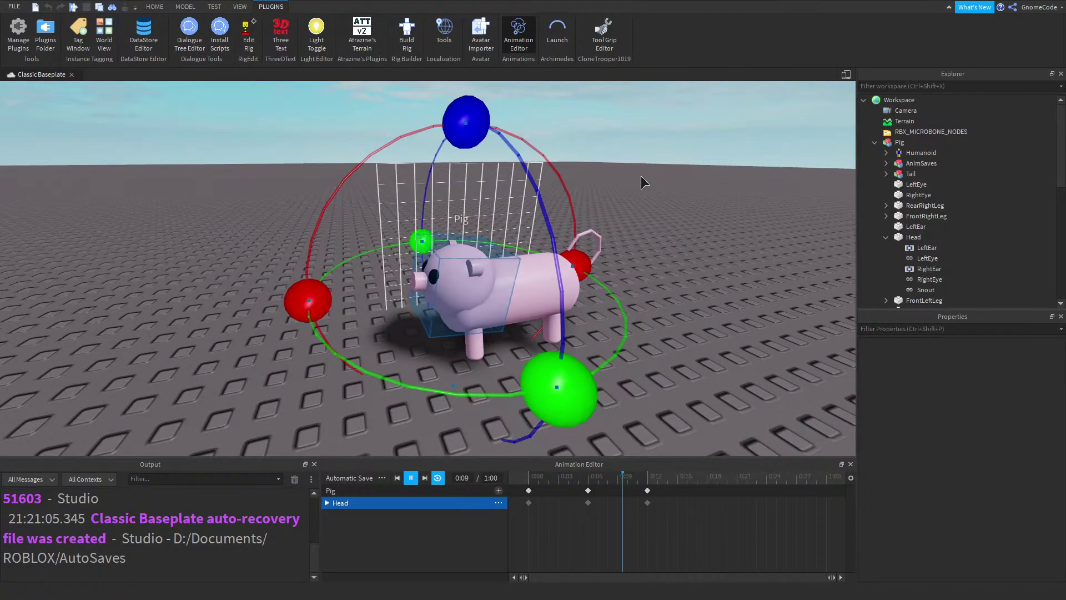
Close the Animation Editor and select the Decal inside HumanoidRootPart
left_click(529, 47)
left_click(511, 261)
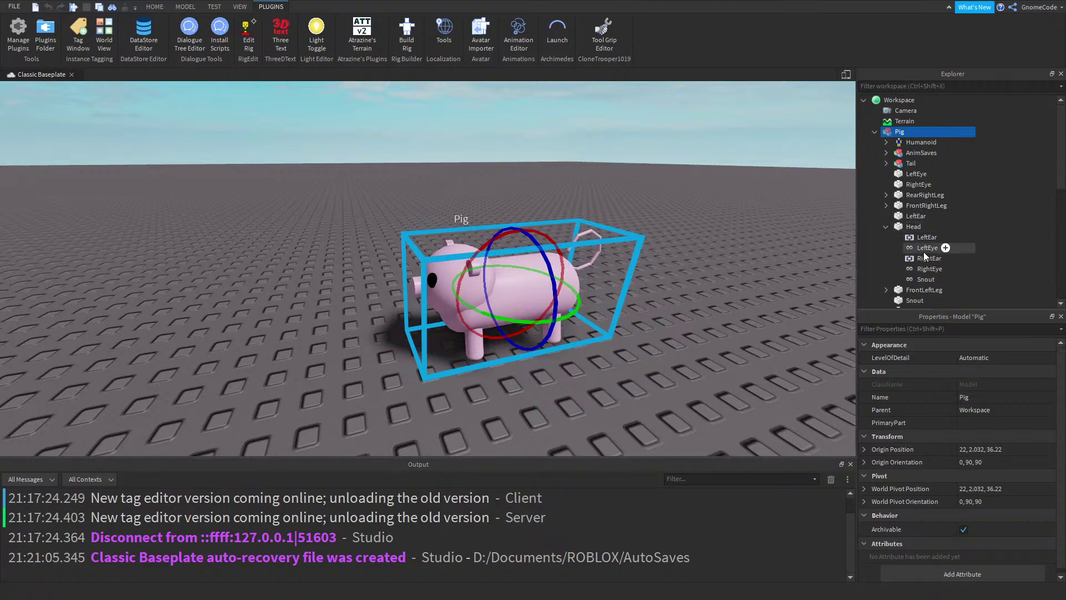
scroll(924, 248, "down", 3)
left_click(938, 263)
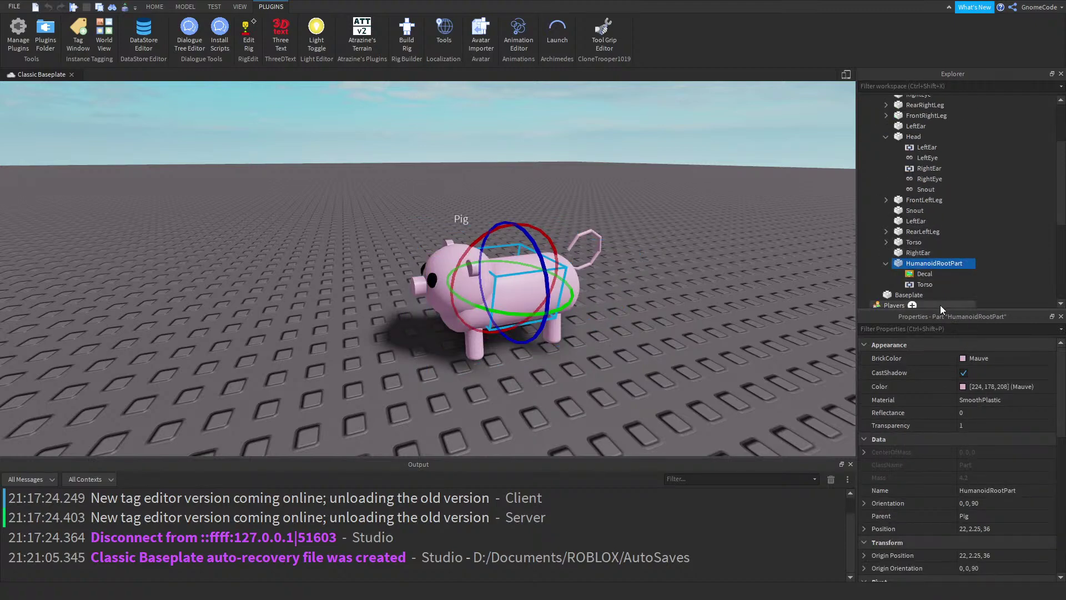
left_click(920, 274)
Examine the direction of HumanoidRootPart's Front Decal relative to the pig's head from the side and from behind
right_click_drag(682, 268, 717, 278)
key("w")
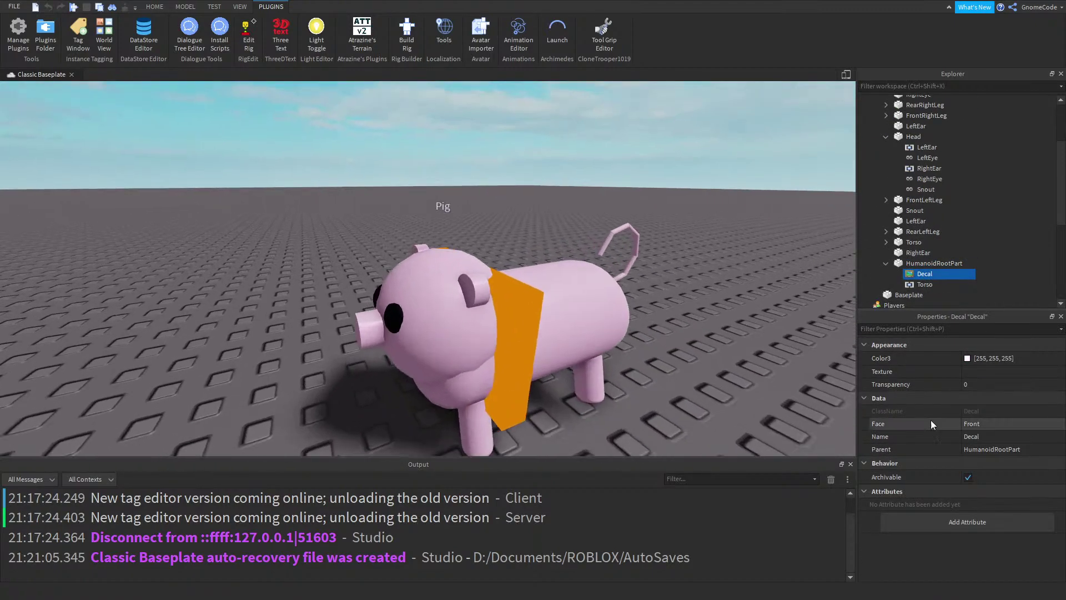
key("s")
key("w")
right_click_drag(660, 365, 657, 357)
key("d")
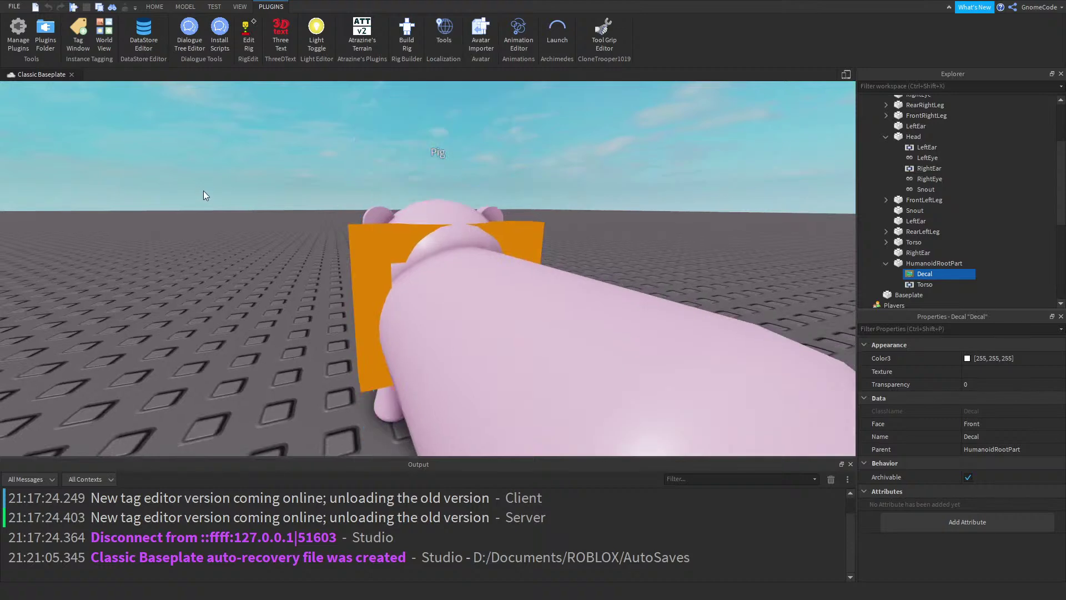
key("a")
right_click_drag(238, 235, 264, 252)
key("s")
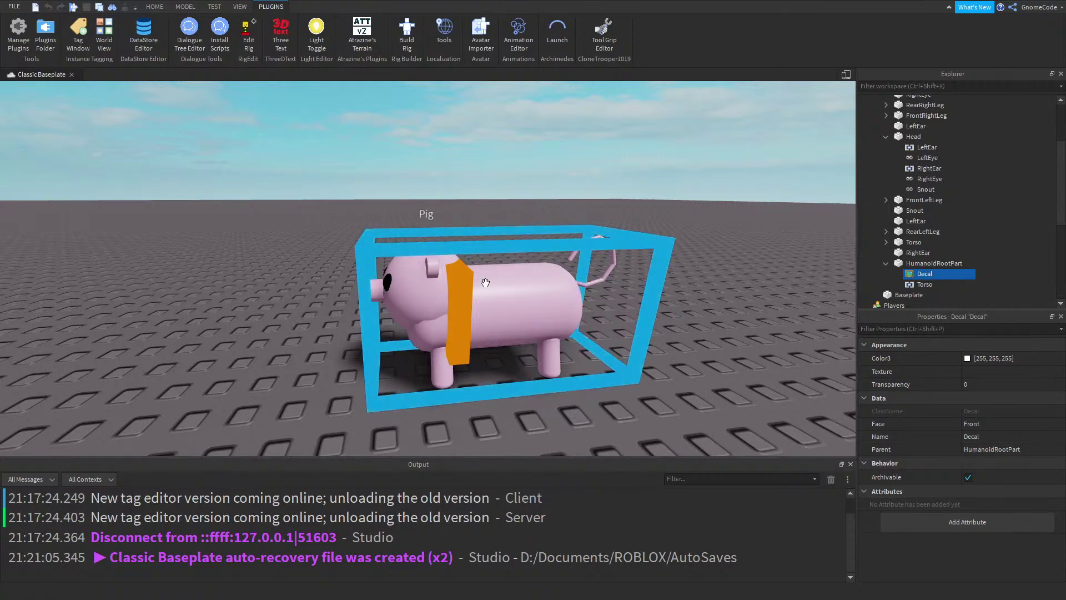
right_click_drag(219, 308, 296, 295)
key("s")
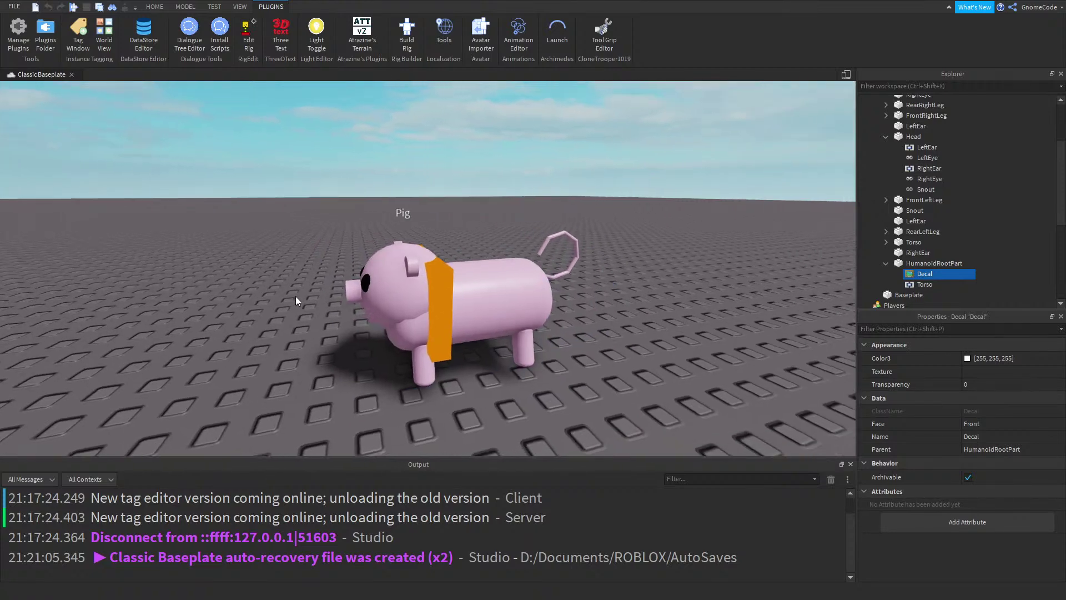
key("a")
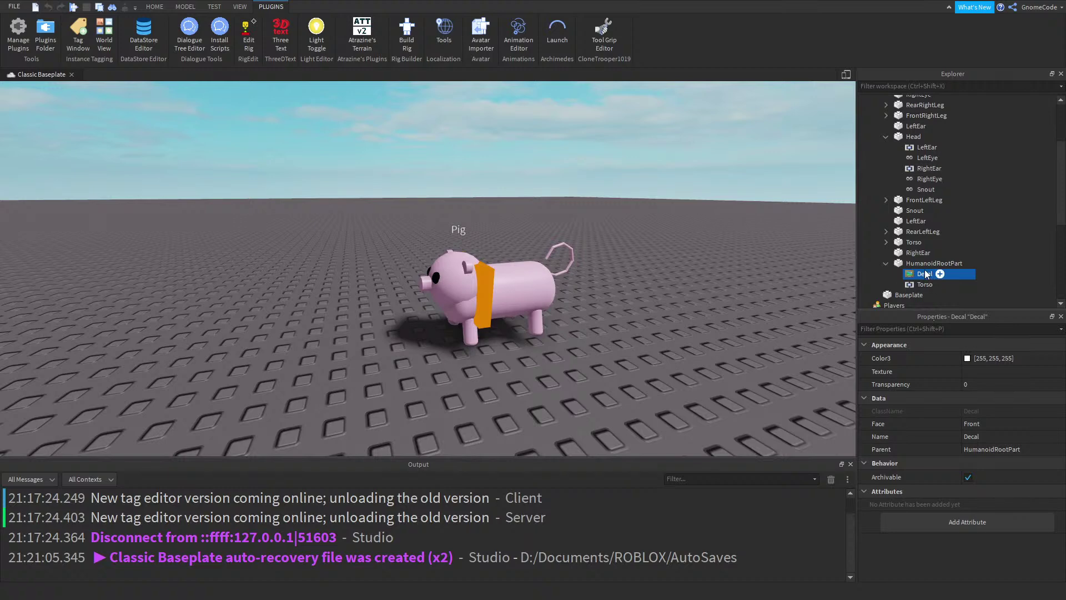
Collapse the Pig model, add a LocalScript to StarterPlayerScripts and replace its default print line with "local"
scroll(924, 268, "up", 5)
left_click(899, 107)
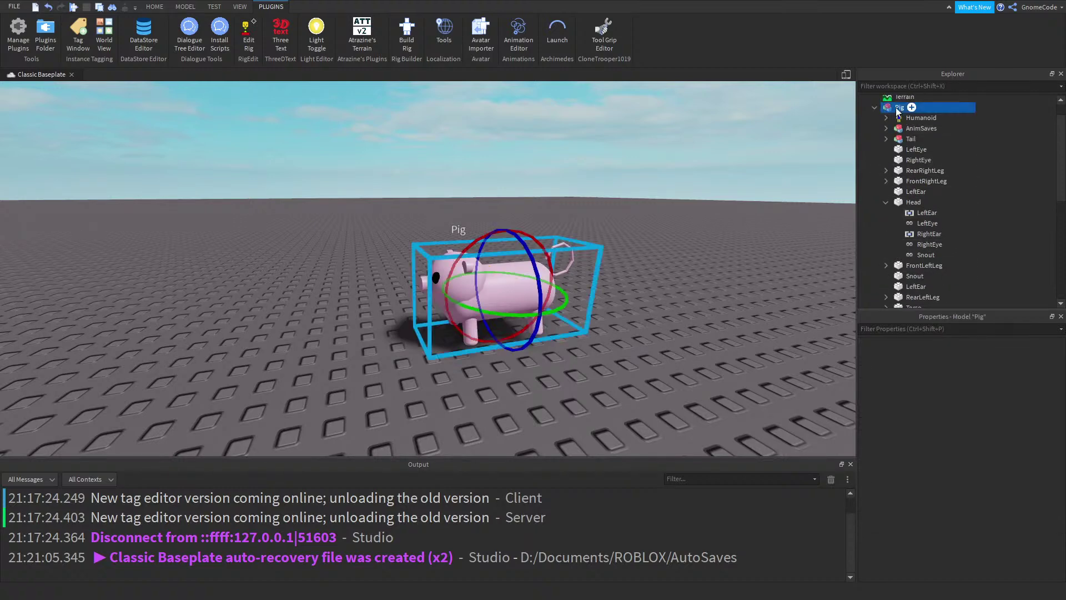
left_click(876, 107)
scroll(924, 210, "up", 2)
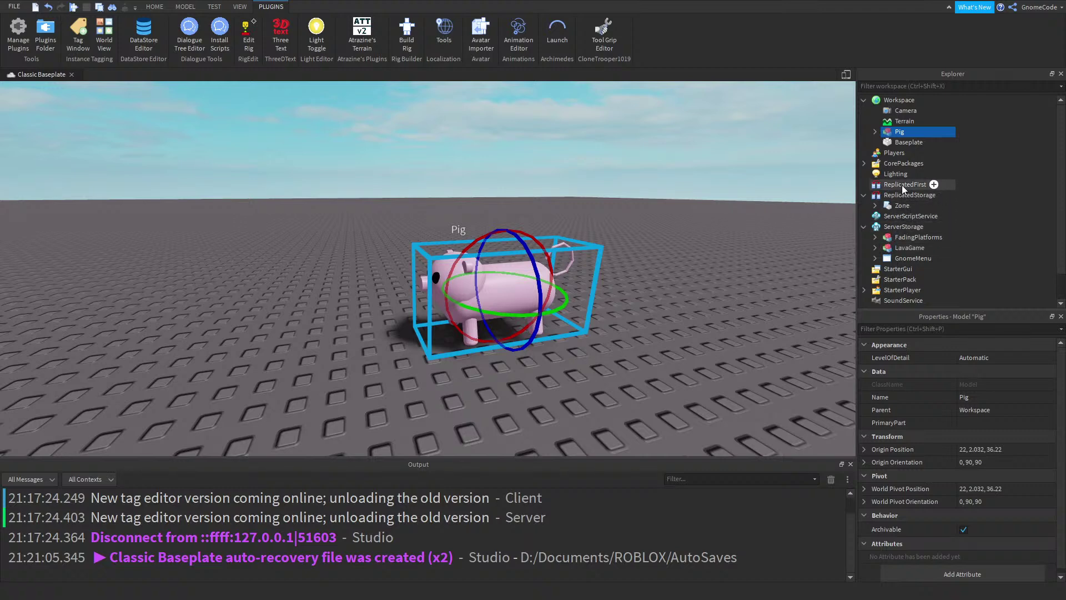
left_click(888, 289)
left_click(864, 290)
scroll(902, 257, "down", 2)
left_click(922, 261)
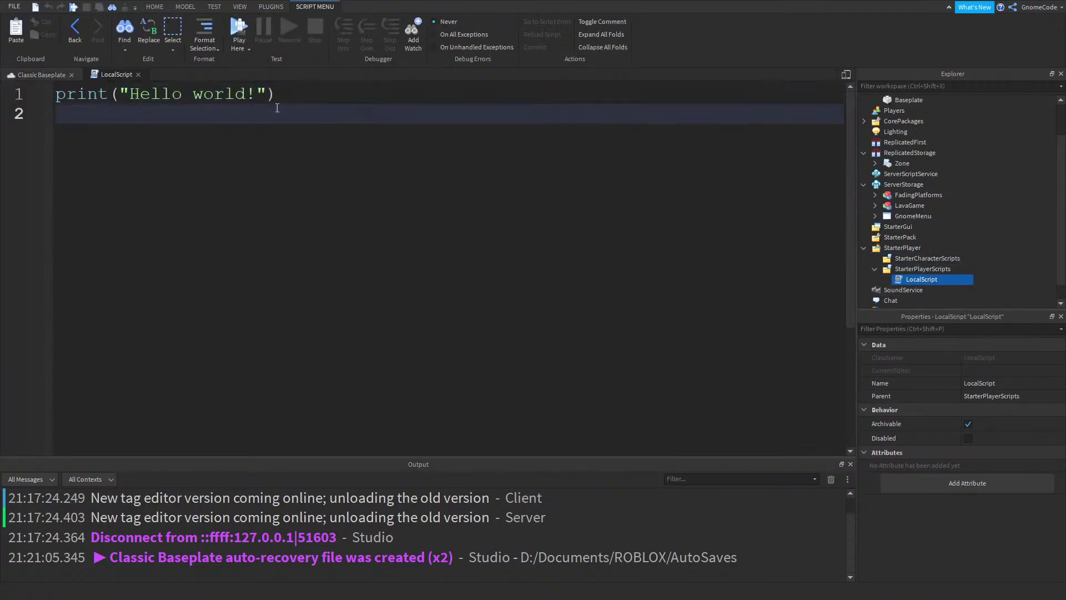
left_click_drag(282, 93, 3, 93)
type("local")
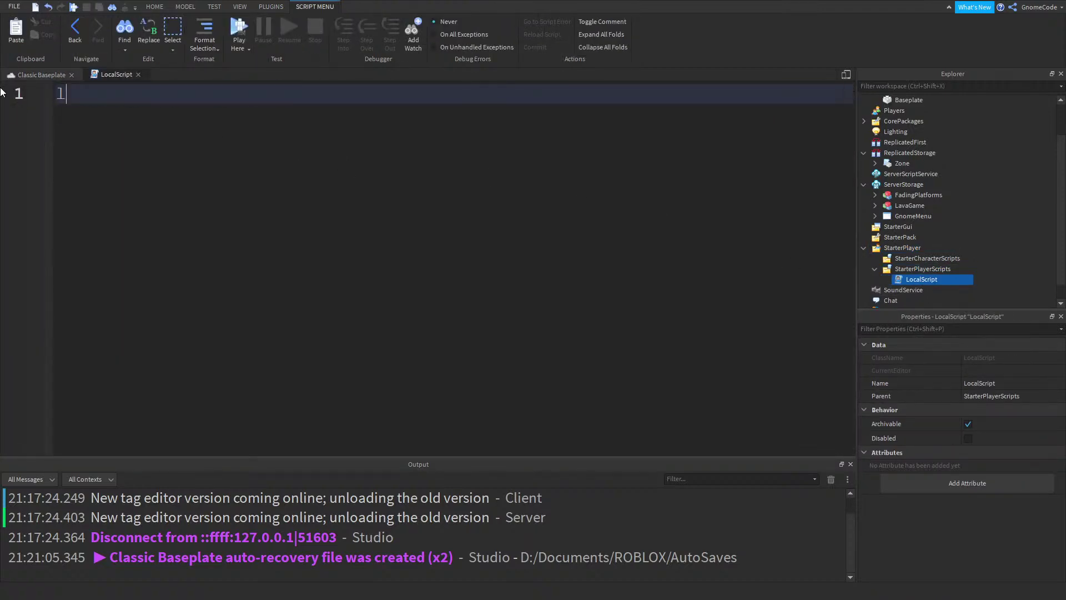
Return to the Classic Baseplate view, expand the Pig to its AnimSaves and reopen the Animation Editor
left_click(41, 78)
scroll(822, 203, "up", 4)
scroll(936, 193, "up", 1)
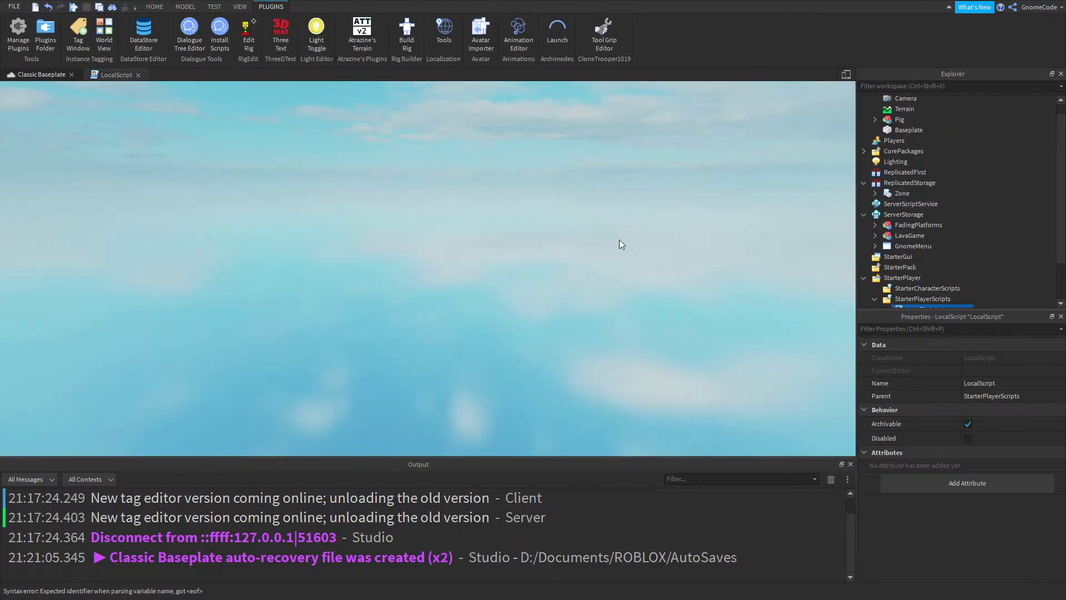
scroll(622, 240, "down", 5)
scroll(517, 318, "up", 3)
scroll(518, 318, "down", 2)
left_click(496, 286)
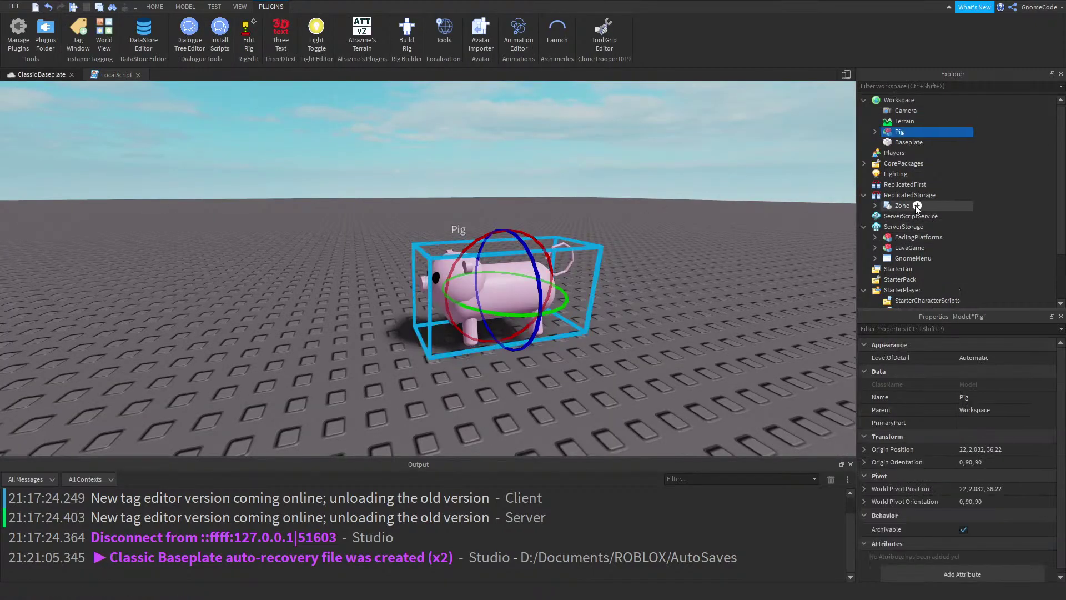
left_click(876, 132)
left_click(915, 153)
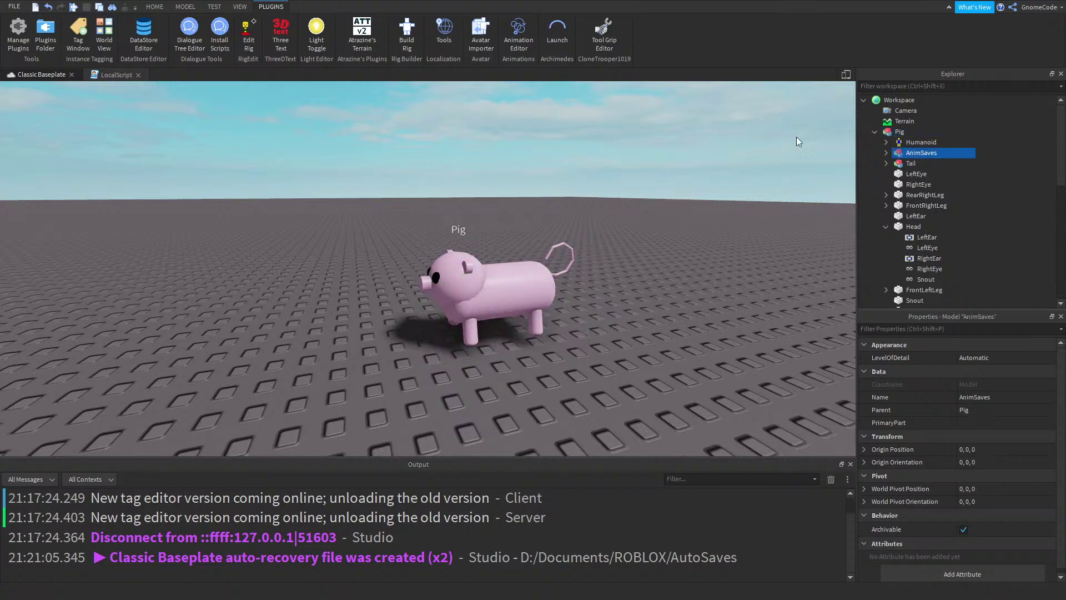
left_click(516, 37)
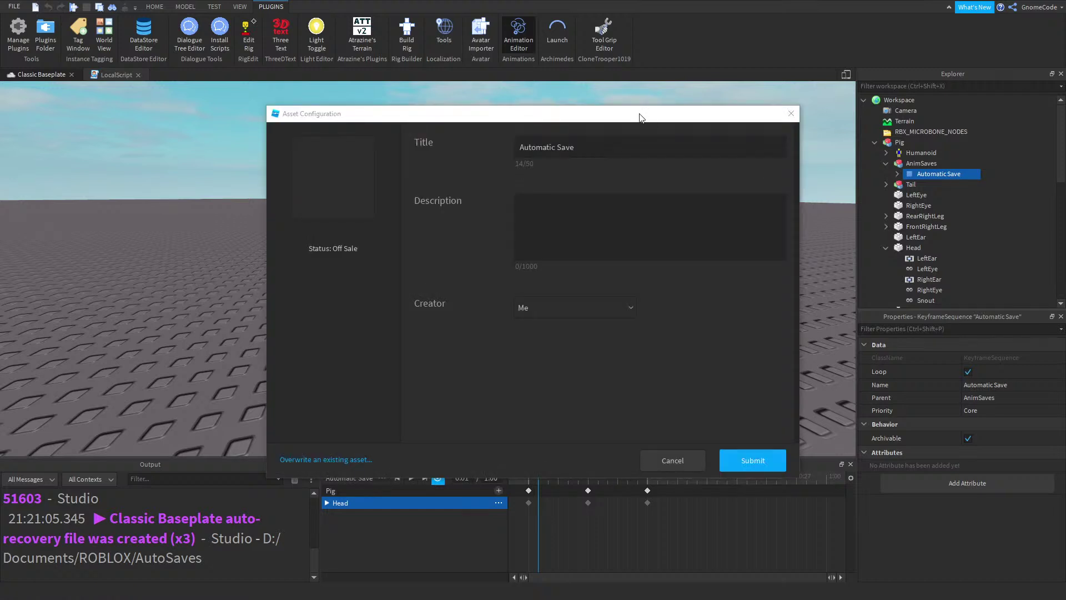
Publish the Automatic Save animation with the title "Piggy Rock" and copy its asset ID
left_click(620, 148)
type("Piggy Rock")
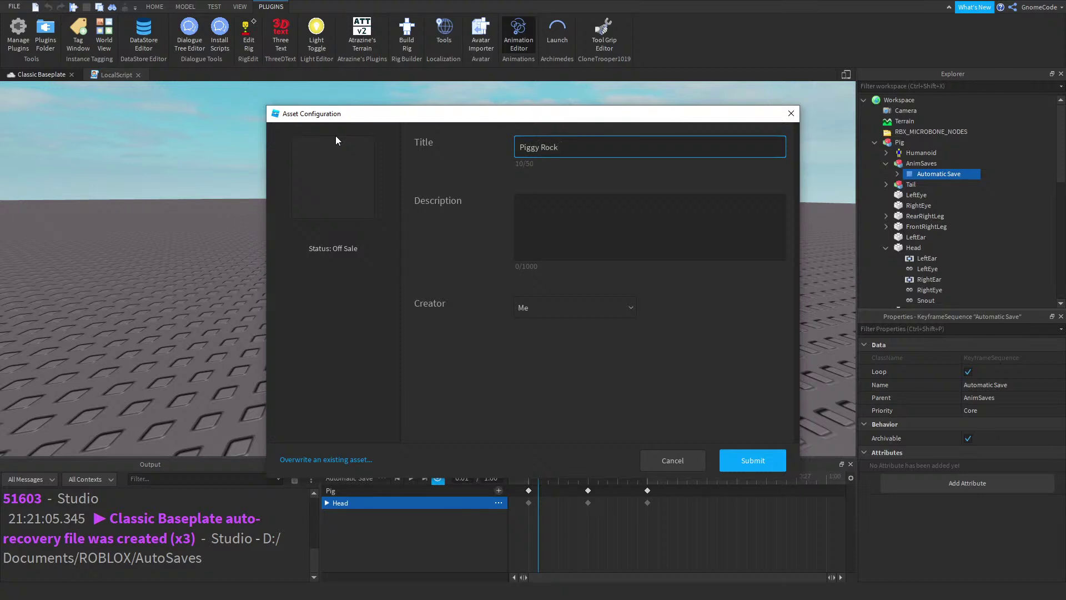
left_click(744, 460)
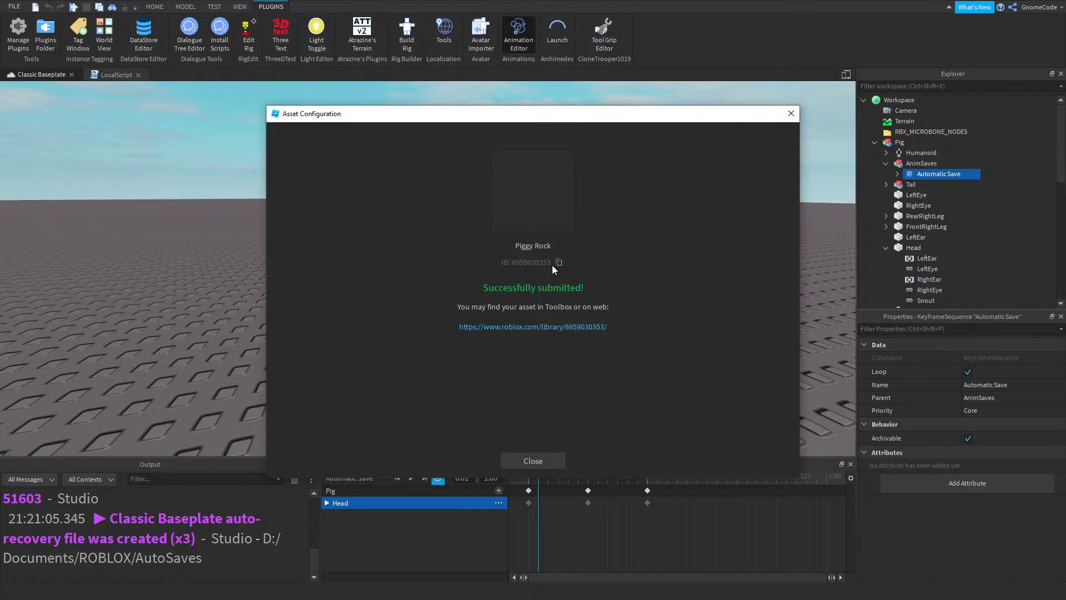
left_click(558, 263)
left_click(532, 460)
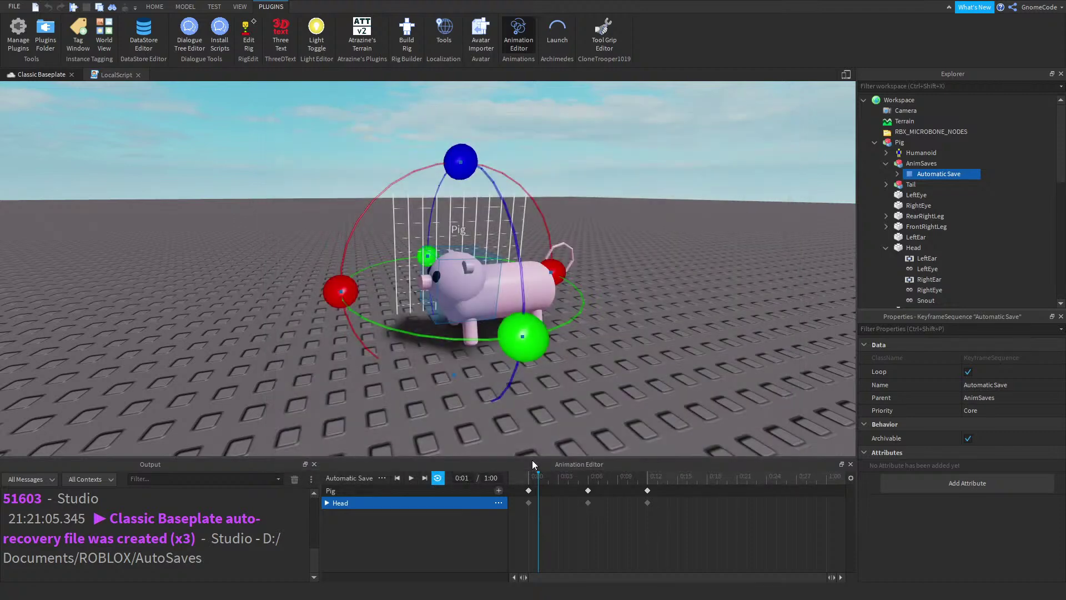
scroll(975, 196, "down", 5)
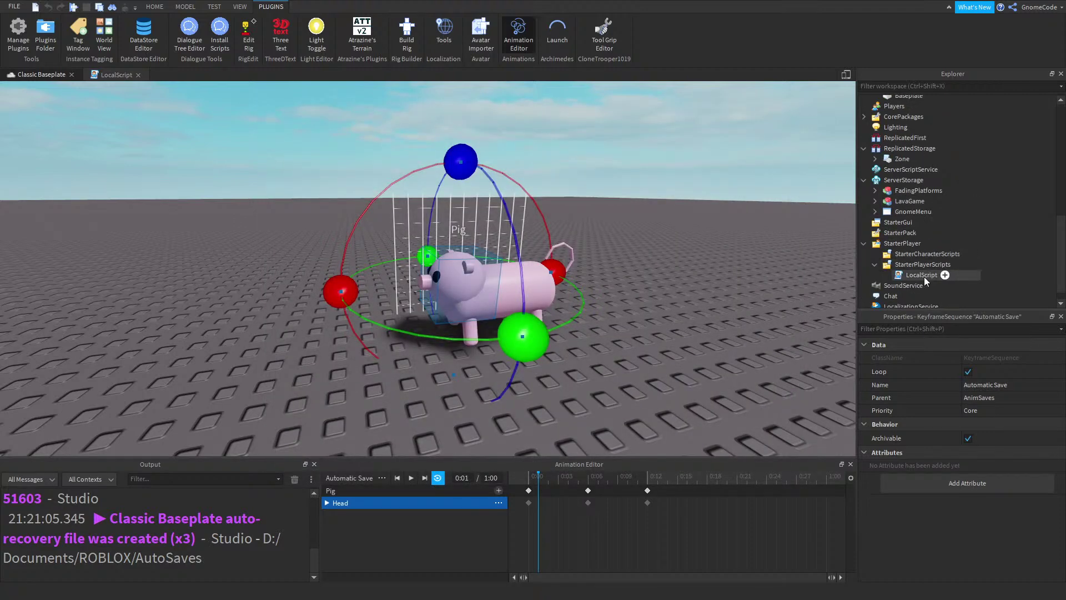
left_click(946, 275)
type("anim")
left_click(939, 309)
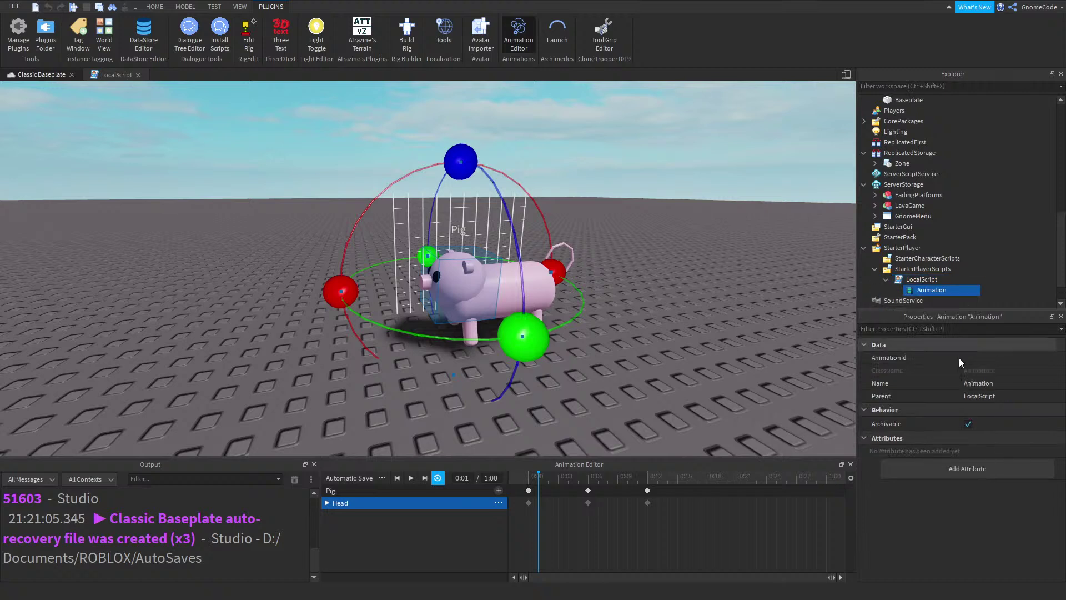
left_click(982, 358)
key("Return")
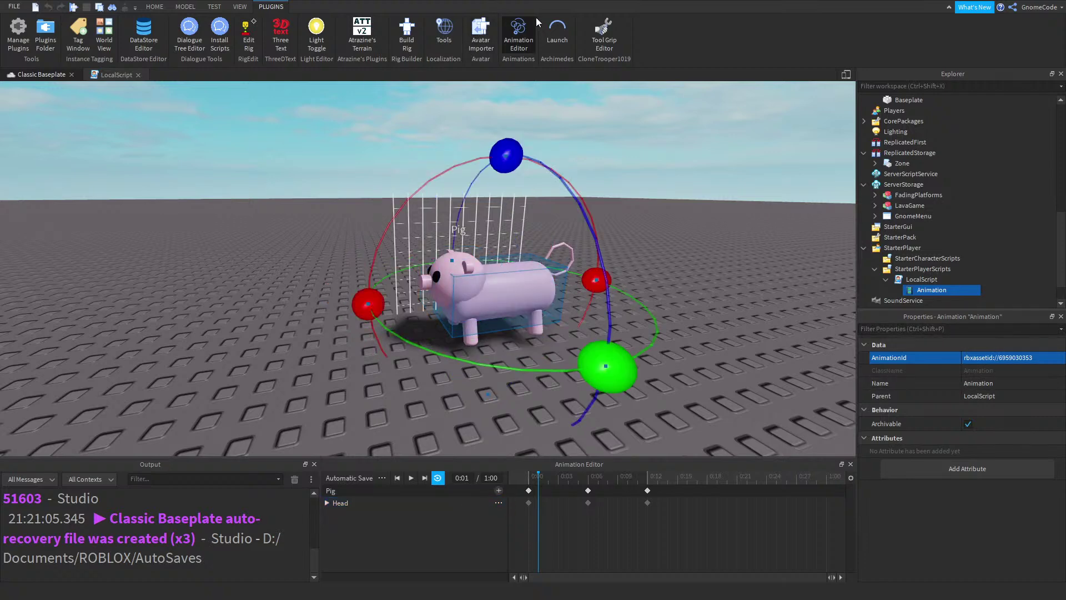
Close the Animation Editor and assign HumanoidRootPart as the Pig model's PrimaryPart
left_click(517, 47)
left_click(154, 6)
left_click(85, 31)
left_click(494, 302)
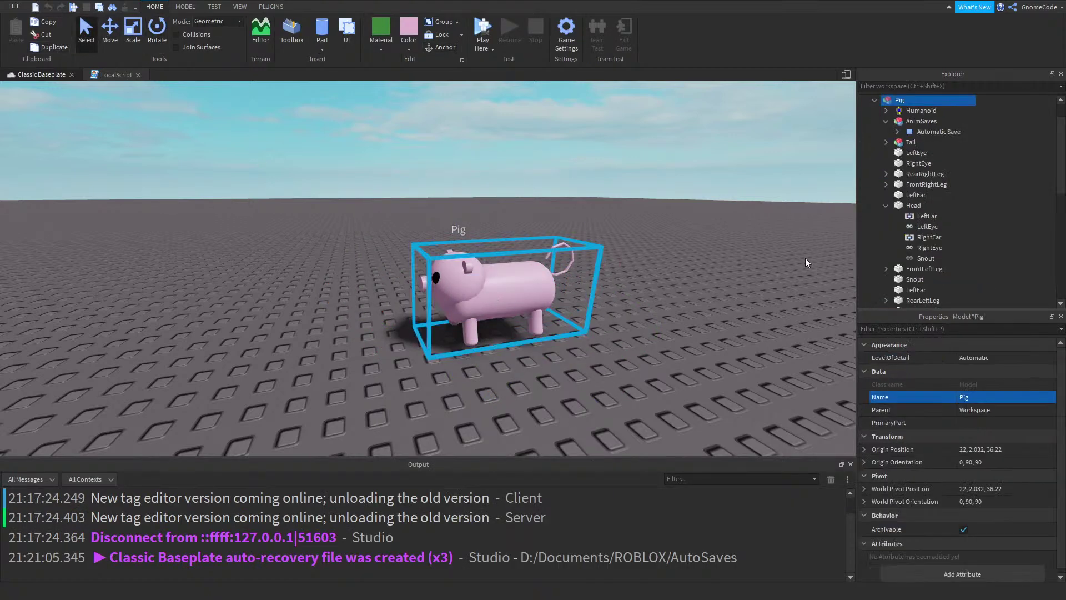
left_click(988, 422)
scroll(922, 211, "down", 3)
left_click(928, 243)
scroll(925, 233, "up", 3)
left_click(919, 128)
left_click(900, 105)
left_click(270, 7)
left_click(518, 33)
right_click_drag(603, 186, 602, 186)
key("w")
key("a")
left_click(510, 47)
scroll(932, 207, "down", 3)
scroll(921, 159, "up", 4)
Collapse AnimSaves, add a Decal to the Pig's HumanoidRootPart and set the Decal's Face to Top
left_click(885, 153)
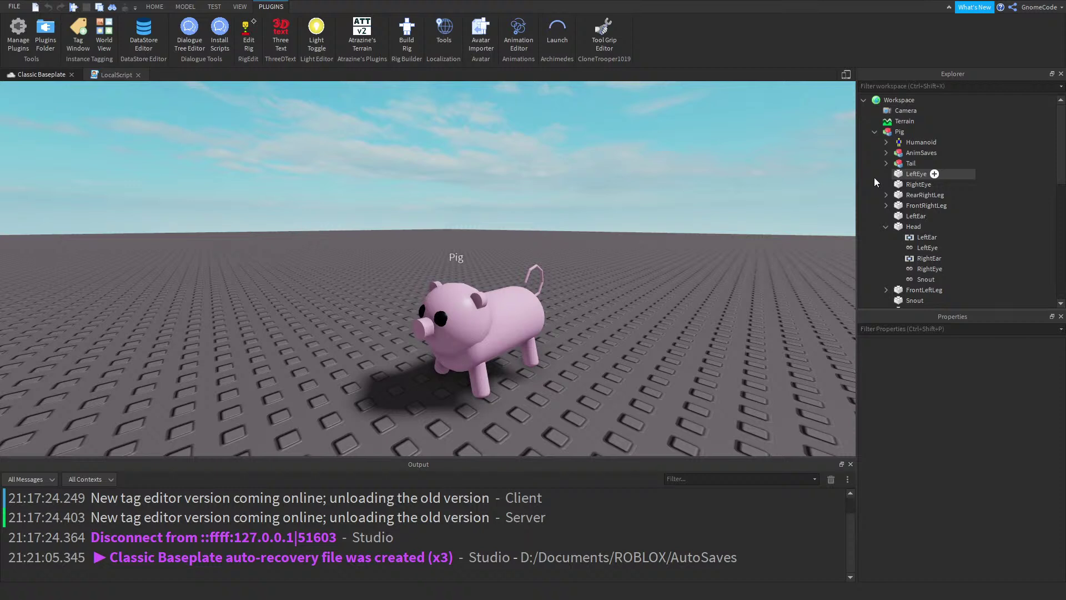
left_click(913, 227)
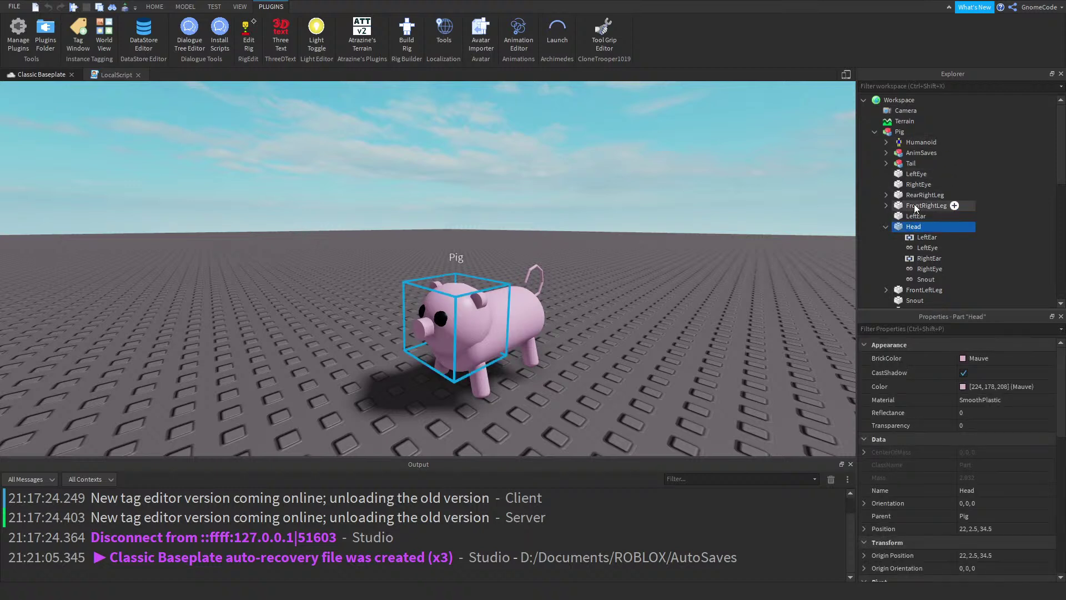
scroll(917, 237, "down", 2)
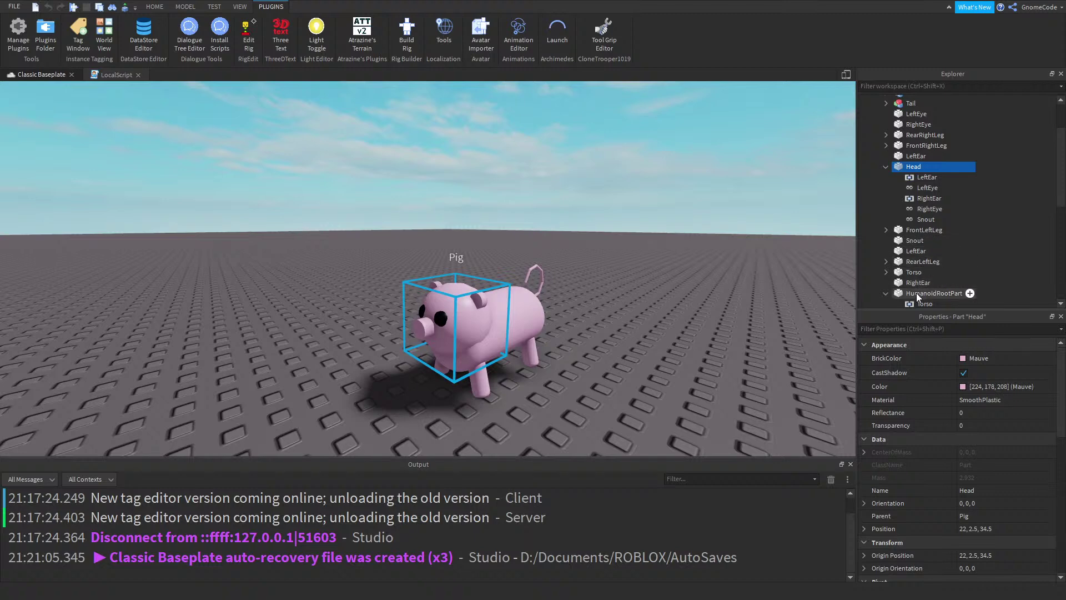
left_click(938, 293)
left_click(969, 293)
left_click(886, 359)
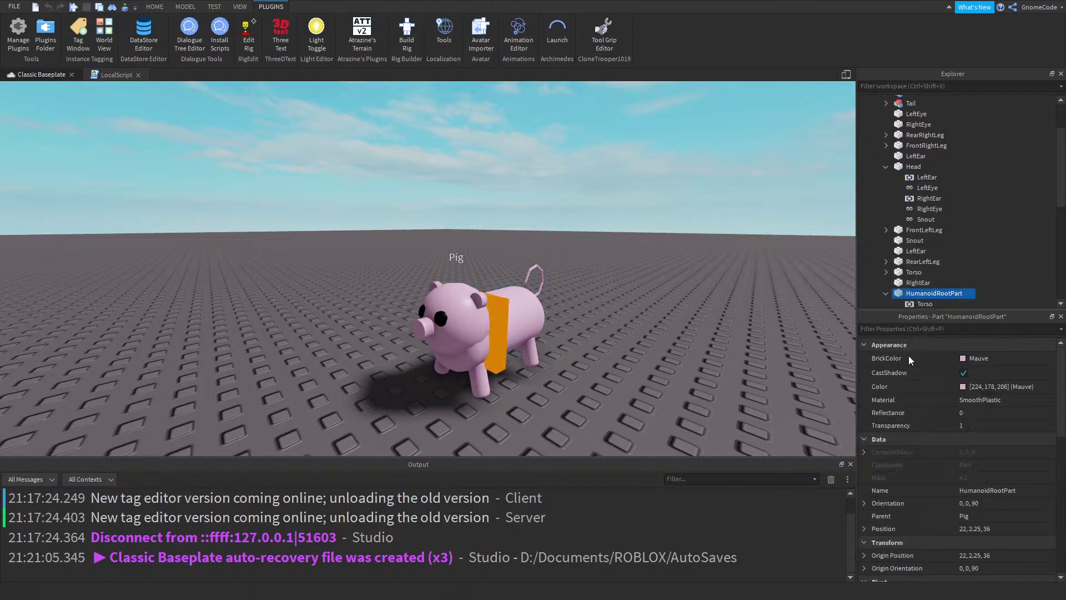
left_click(991, 423)
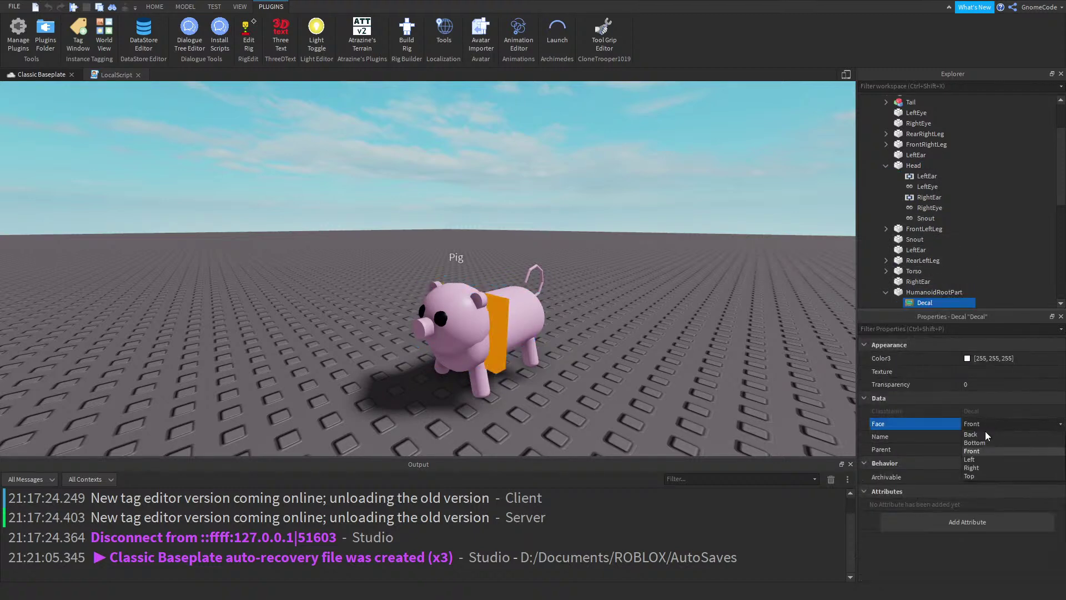
left_click(972, 476)
right_click_drag(671, 303, 679, 302)
scroll(679, 303, "up", 5)
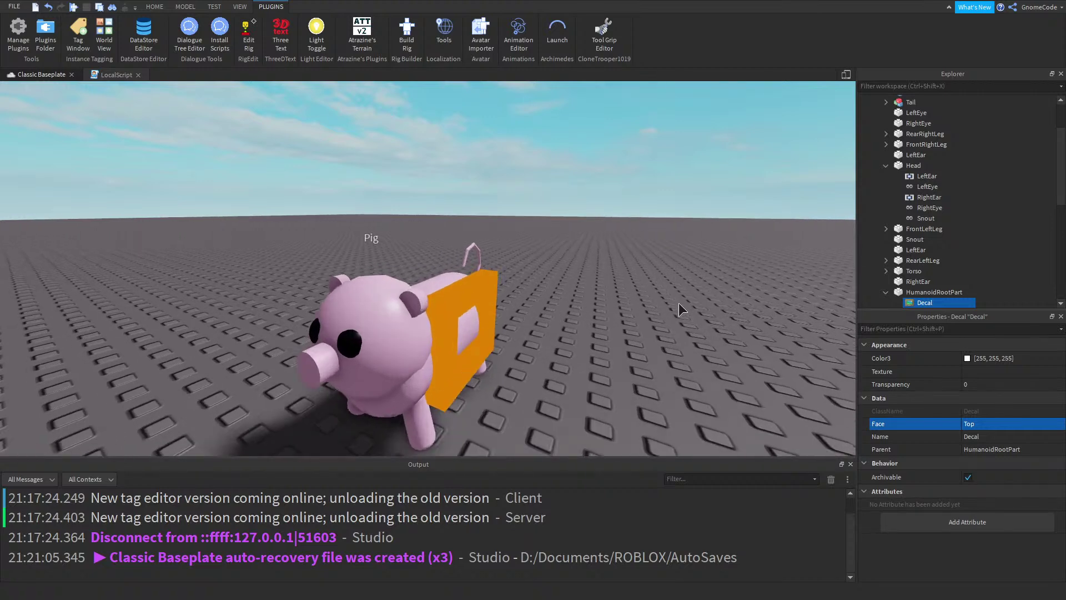
scroll(679, 302, "down", 4)
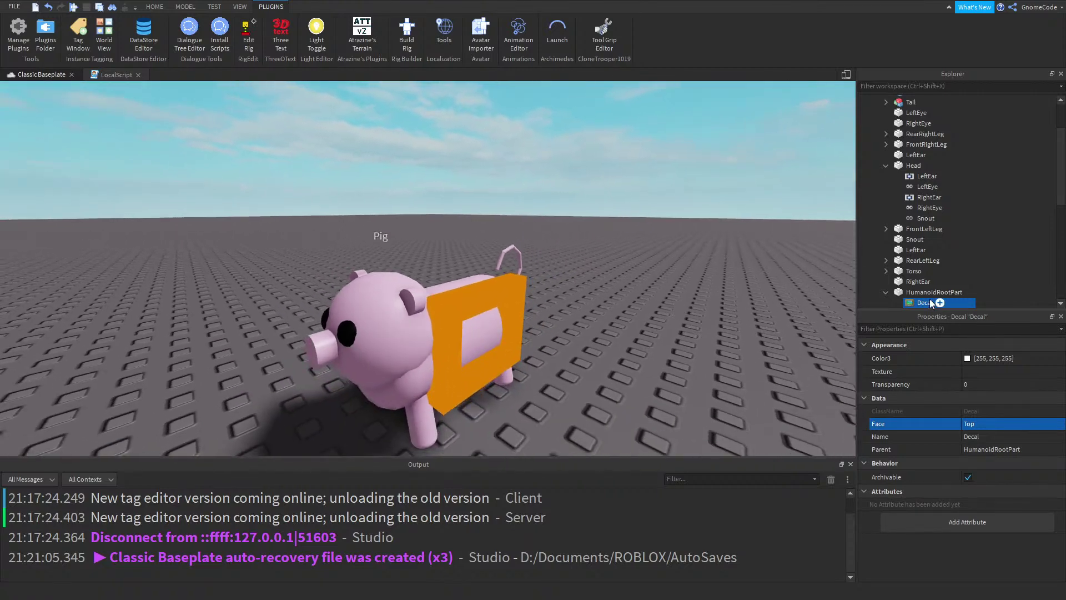
Rotate the pig's HumanoidRootPart to an orientation of 0, 0, 0
left_click_drag(932, 303, 934, 293)
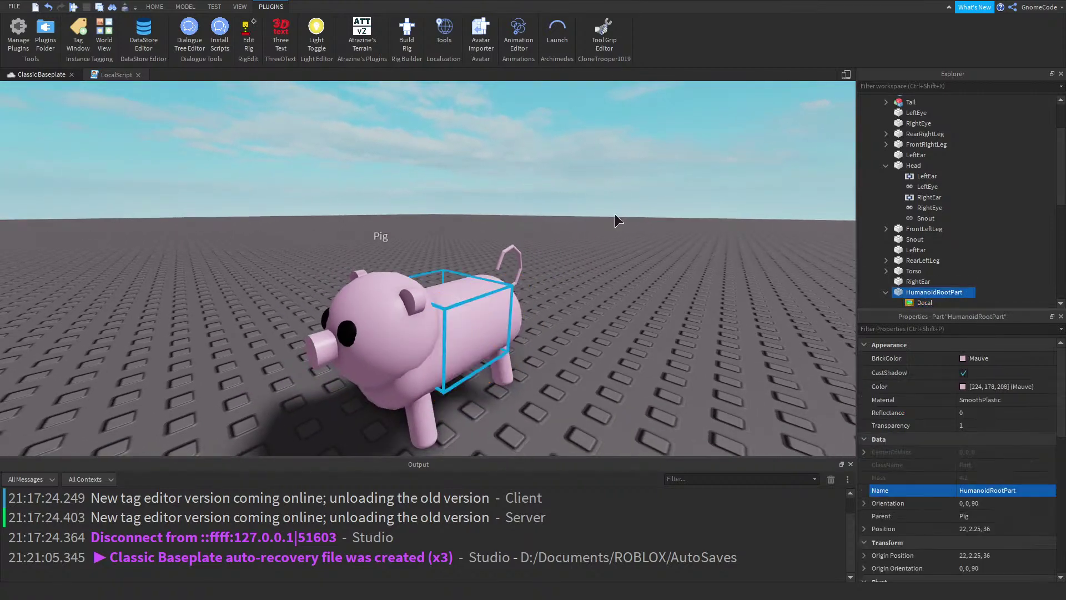
left_click(187, 6)
left_click(86, 31)
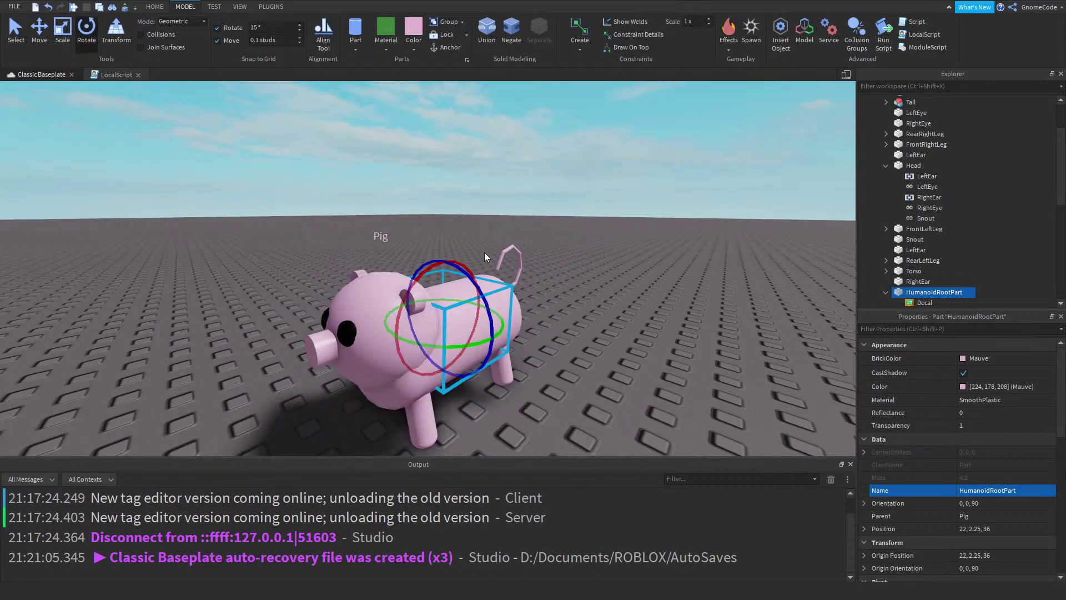
left_click_drag(492, 321, 422, 227)
Set the move snap to 0.5 studs and lower HumanoidRootPart's top face by 0.5 studs with the Scale tool
right_click_drag(555, 204, 518, 217)
key("ctrl+3")
scroll(519, 218, "up", 2)
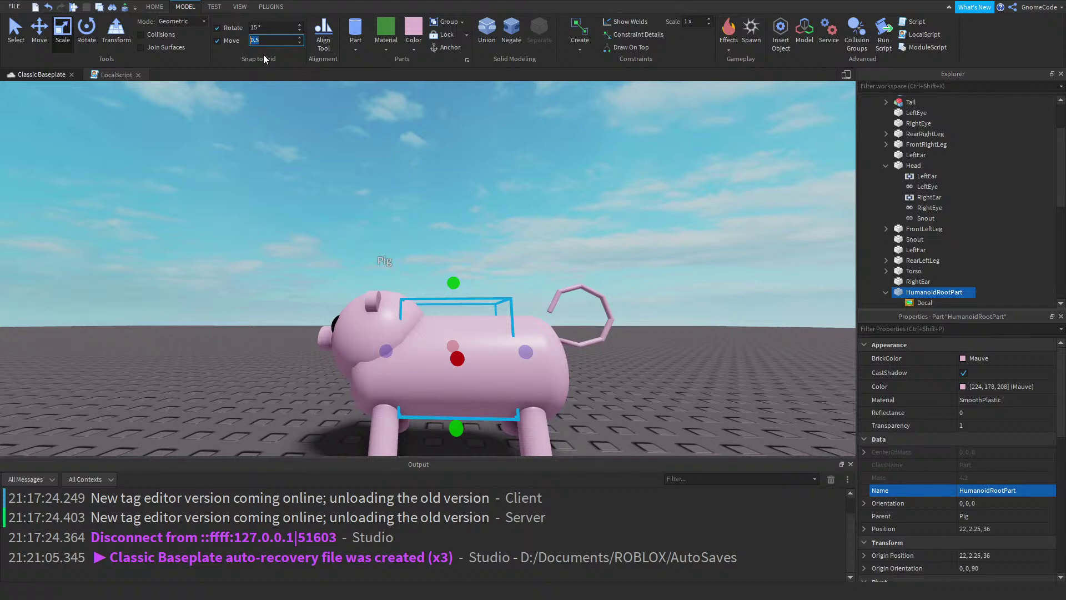
left_click_drag(454, 282, 451, 303)
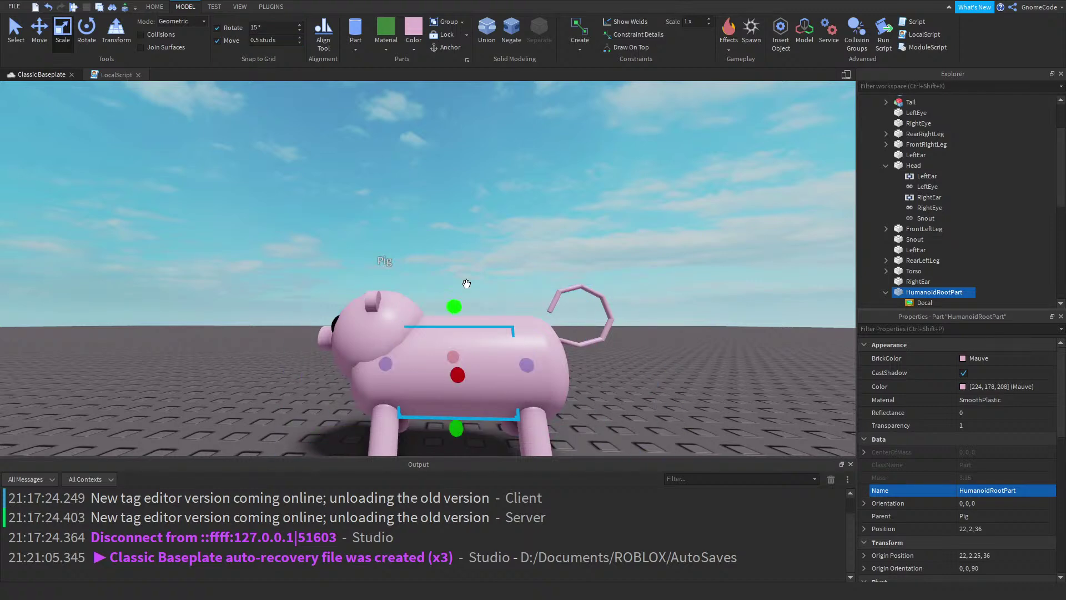
Delete the Decal from HumanoidRootPart
scroll(568, 279, "up", 2)
scroll(568, 279, "down", 5)
scroll(939, 261, "down", 1)
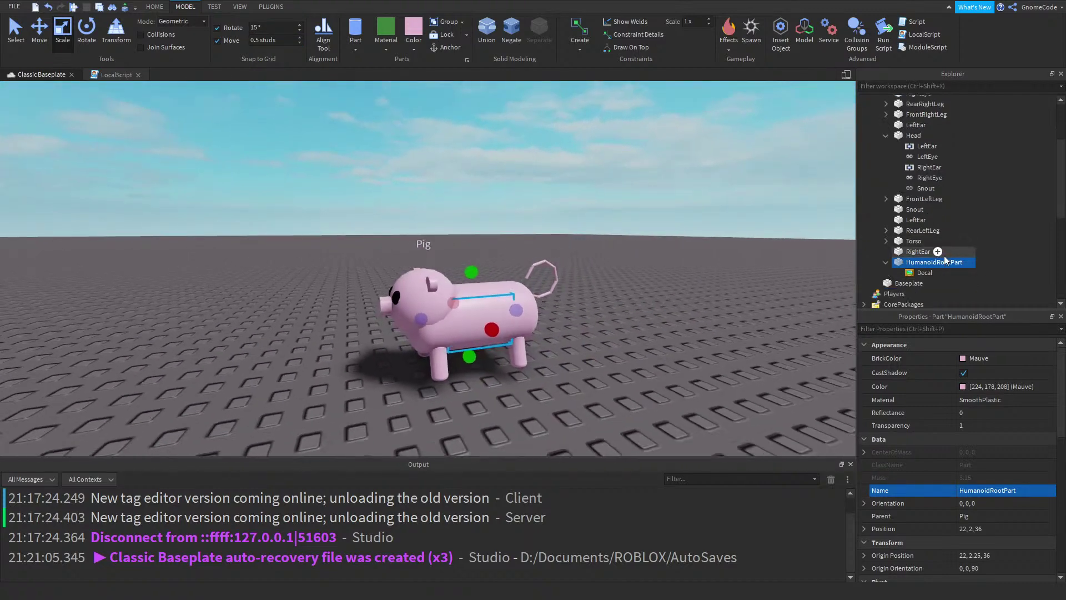
left_click(924, 273)
scroll(924, 266, "up", 2)
Create a joint from HumanoidRootPart to Torso in the Pig model with RigEdit, then close the plugin
left_click(900, 108)
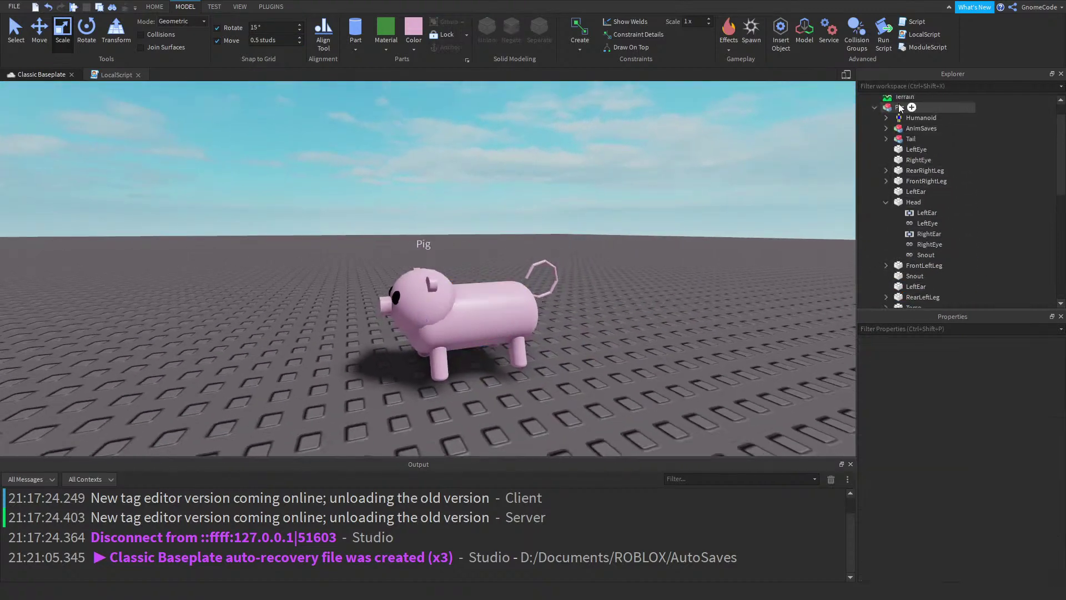
left_click(273, 6)
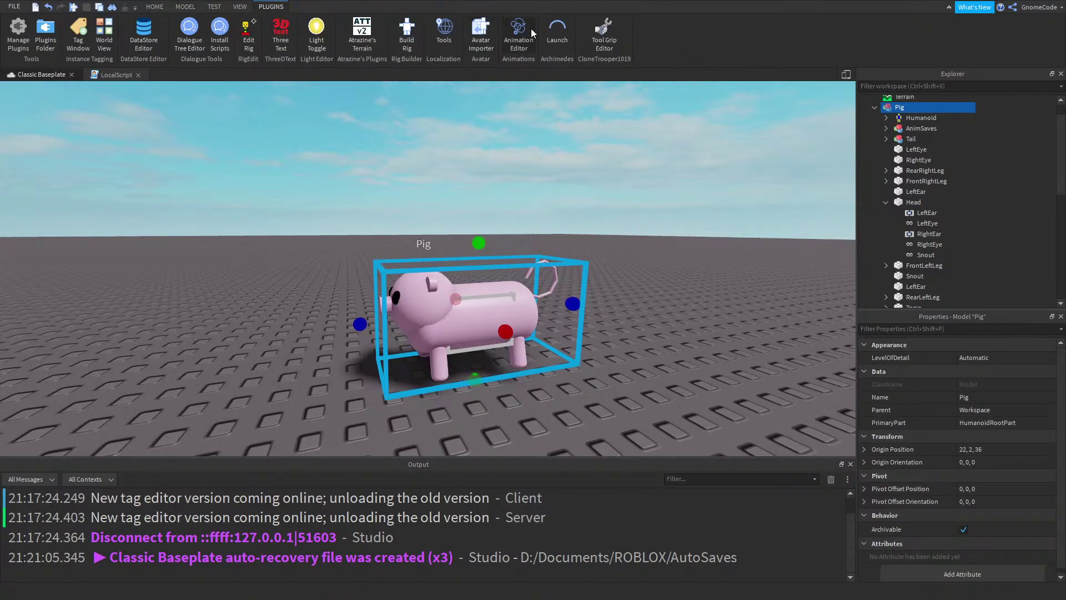
left_click(248, 42)
scroll(933, 222, "down", 2)
left_click(922, 272)
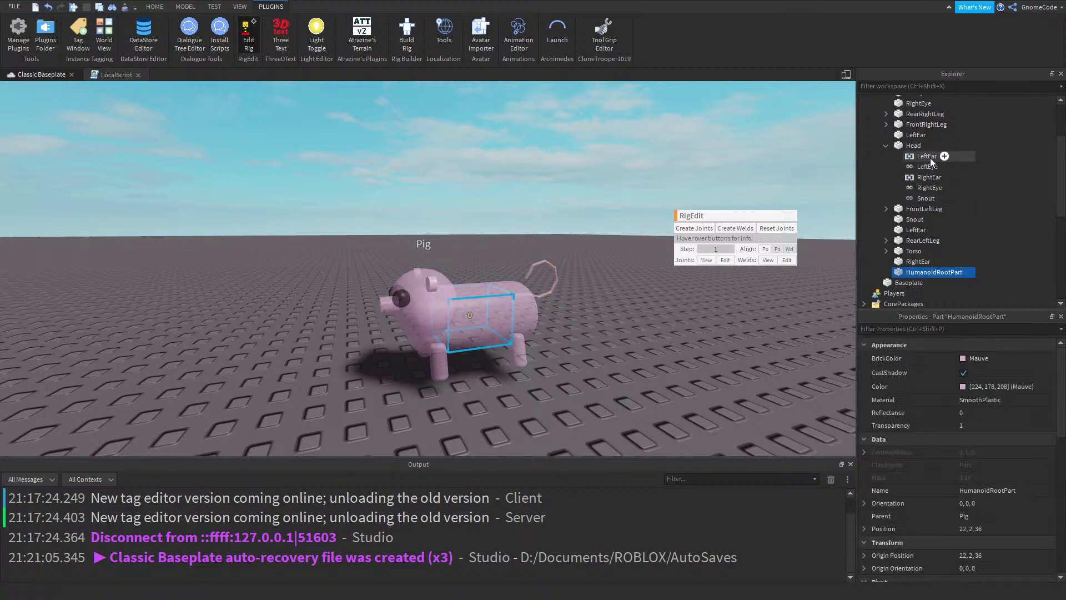
left_click(912, 250, "ctrl")
left_click(696, 228)
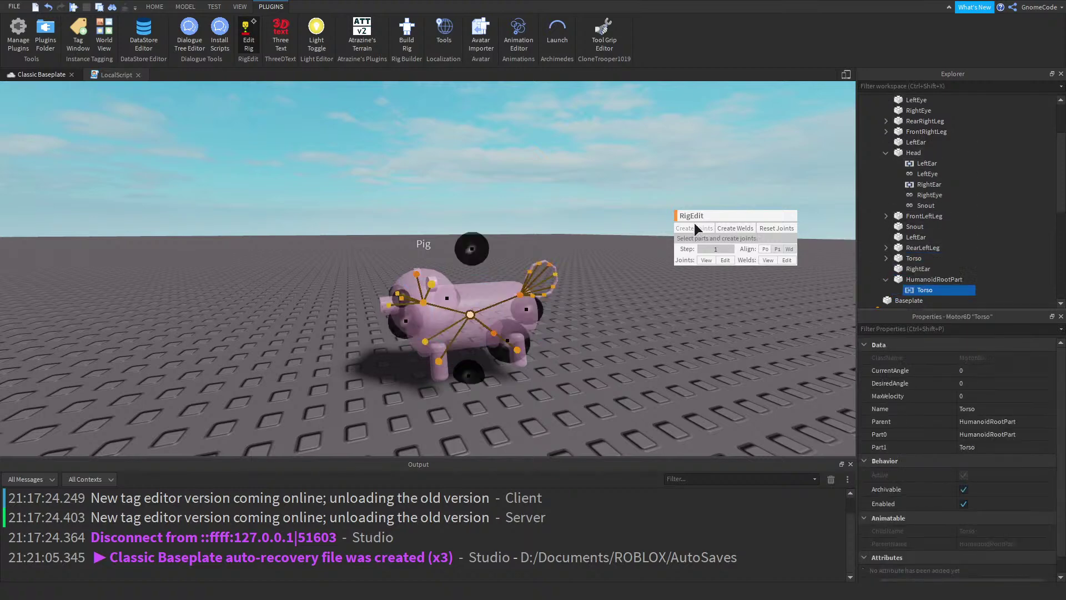
left_click(248, 42)
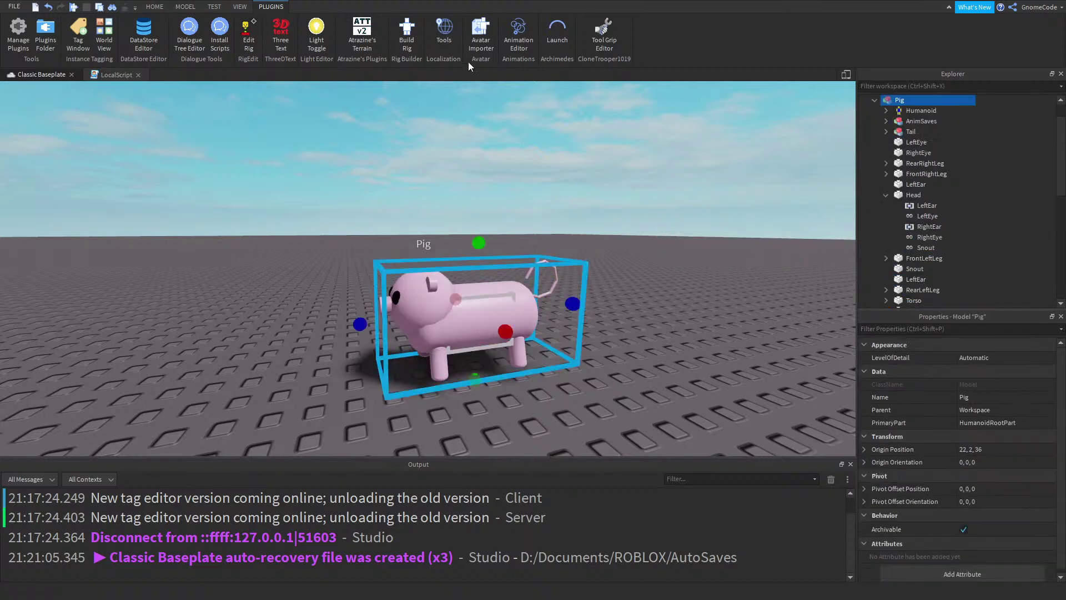
Preview the pig's head animation in the Animation Editor and close the editor
left_click(518, 34)
right_click_drag(621, 235, 621, 235)
left_click(530, 486)
left_click(411, 478)
right_click_drag(589, 308, 589, 309)
key("w")
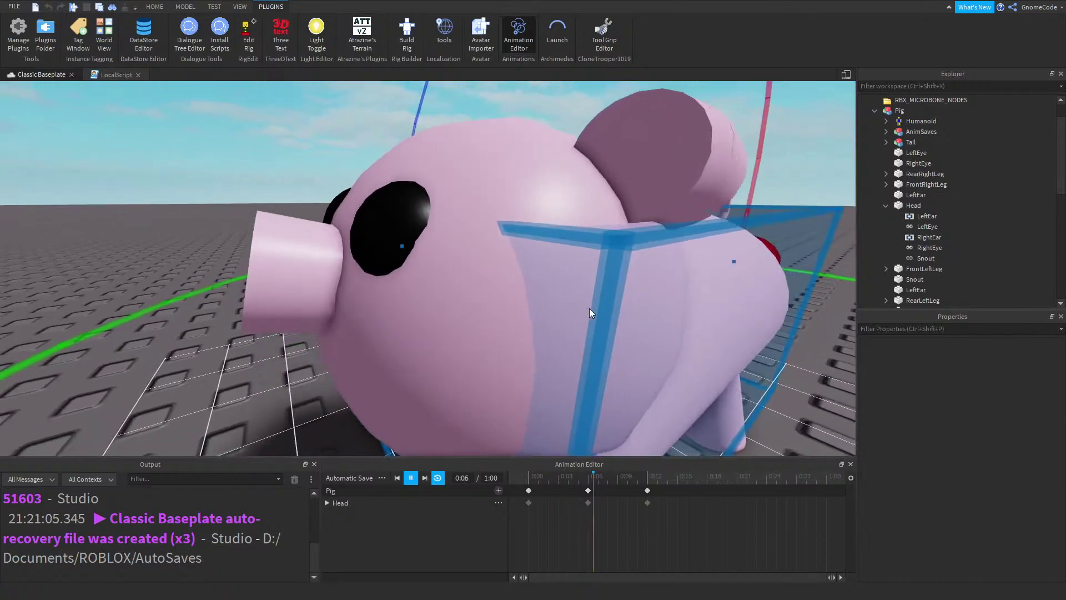
key("f")
left_click(520, 33)
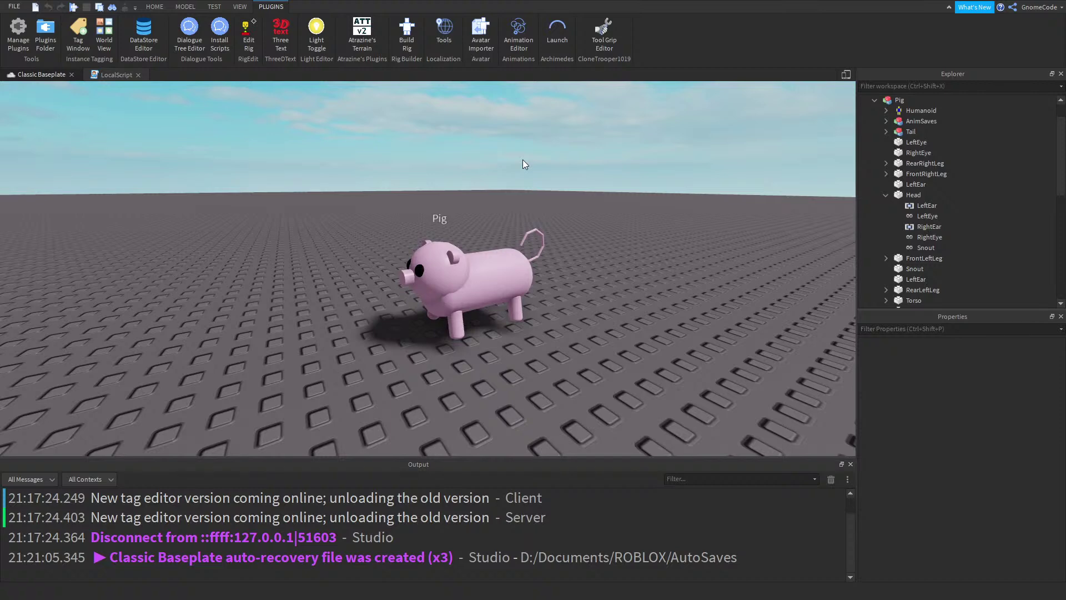
Open the LocalScript in StarterPlayerScripts, inspect its Animation object, and return to the code after "local"
scroll(522, 160, "down", 1)
left_click(875, 100)
scroll(922, 245, "down", 2)
double_click(918, 250)
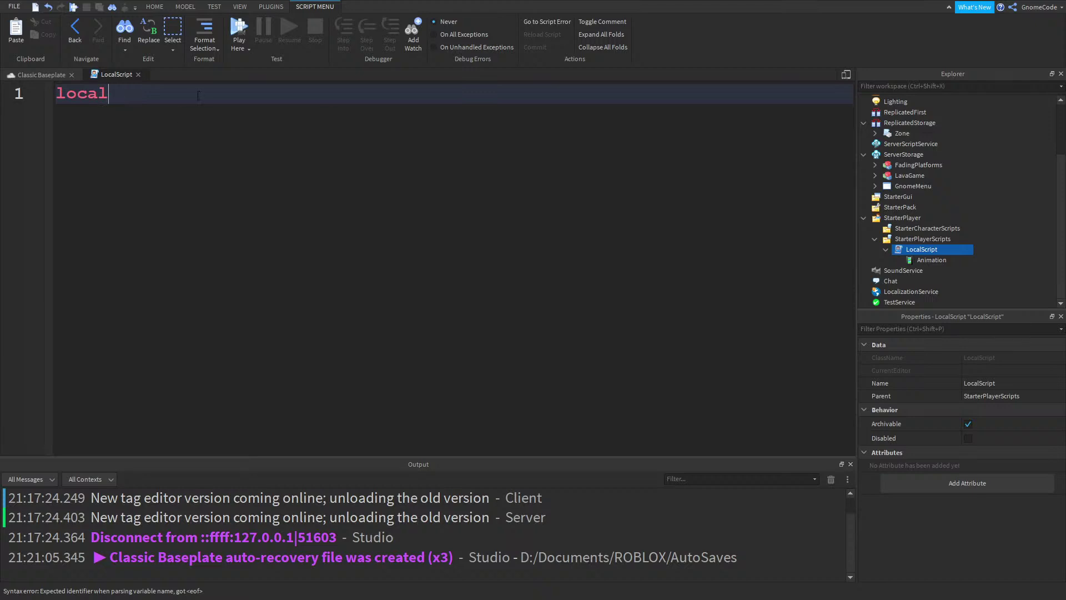
left_click(932, 260)
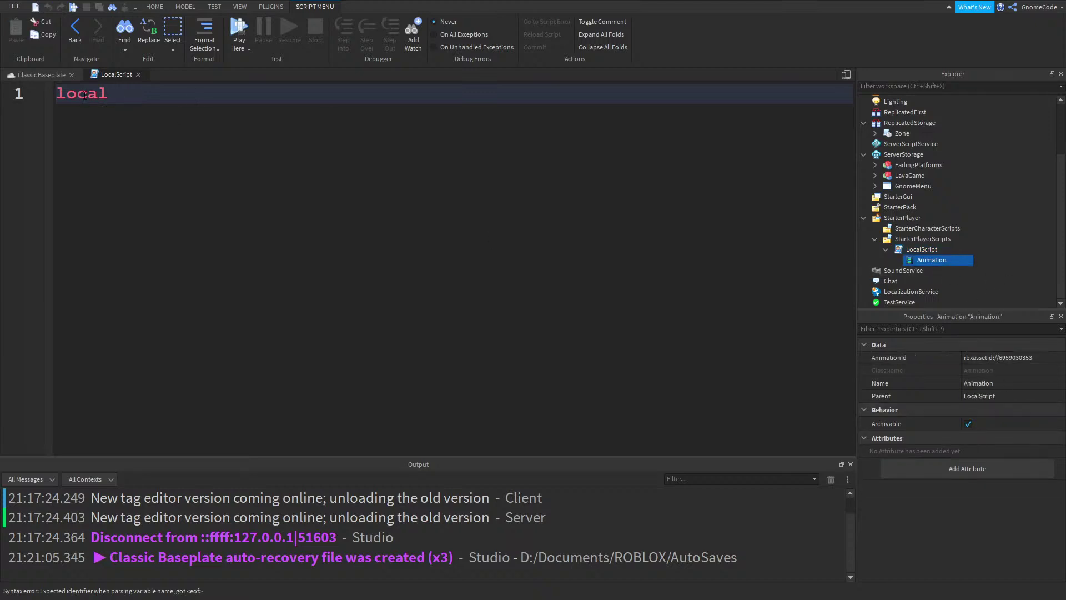
left_click(151, 93)
type("pigTr")
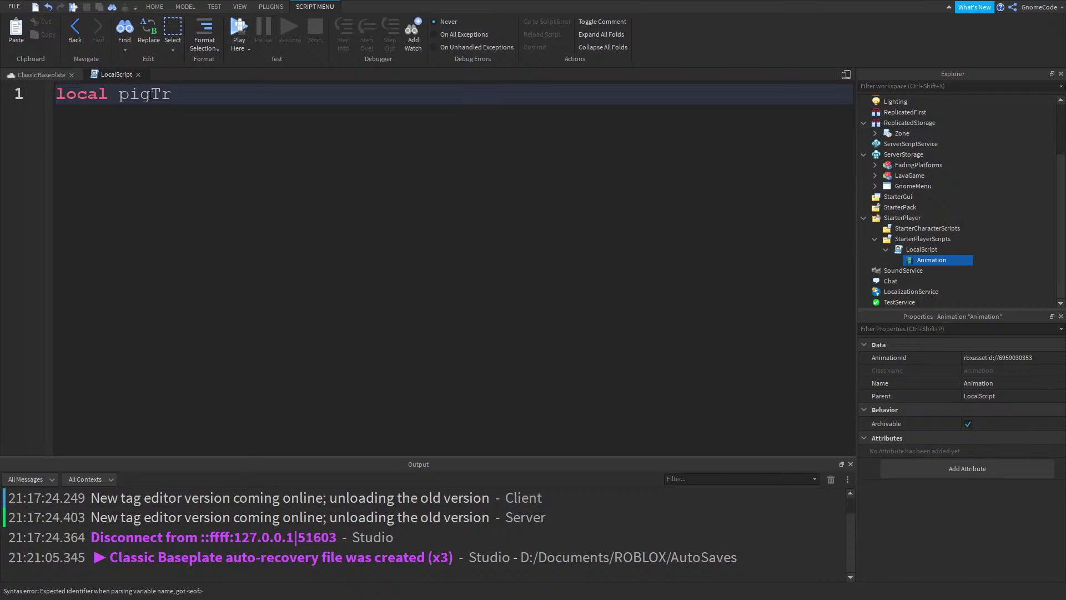
key("BackSpace")
key("BackSpace")
key("BackSpace")
key("BackSpace")
key("BackSpace")
Complete the first line as local rockTrack = script.Animation
type("rockTrack = ")
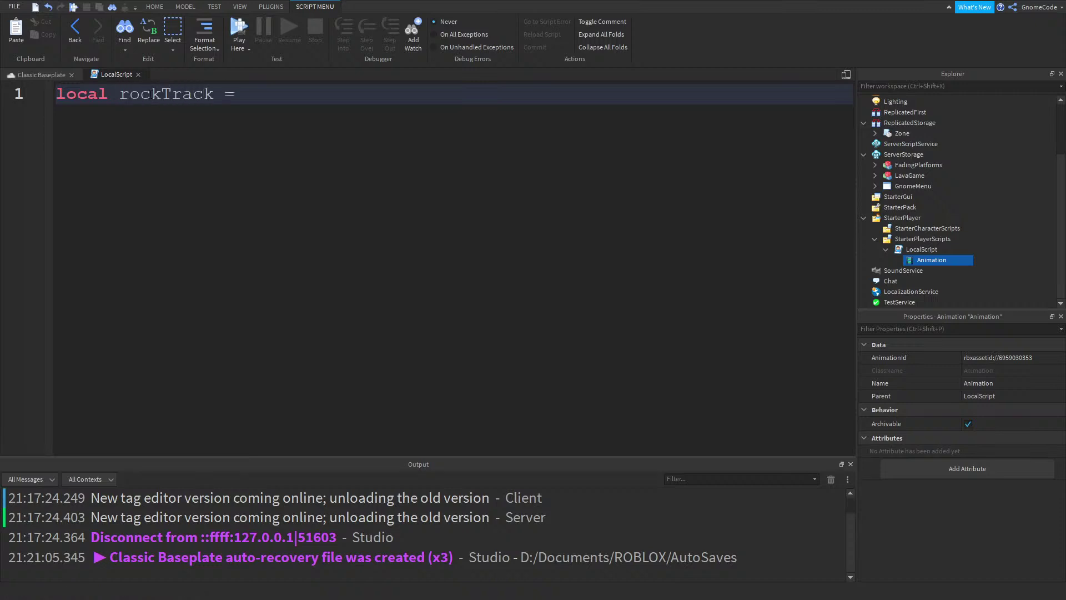
type("script.An")
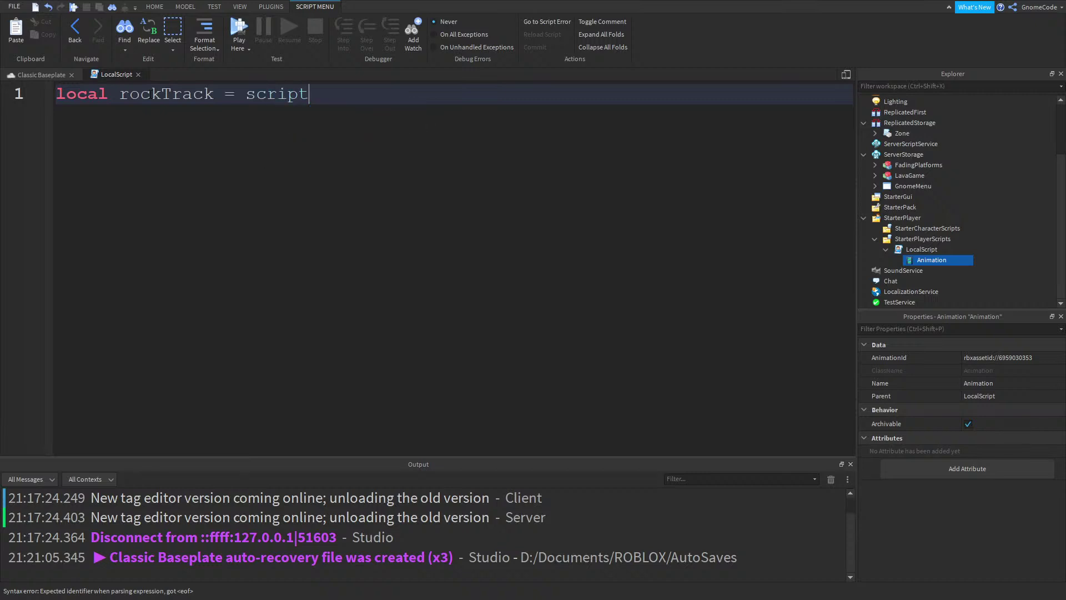
key("Tab")
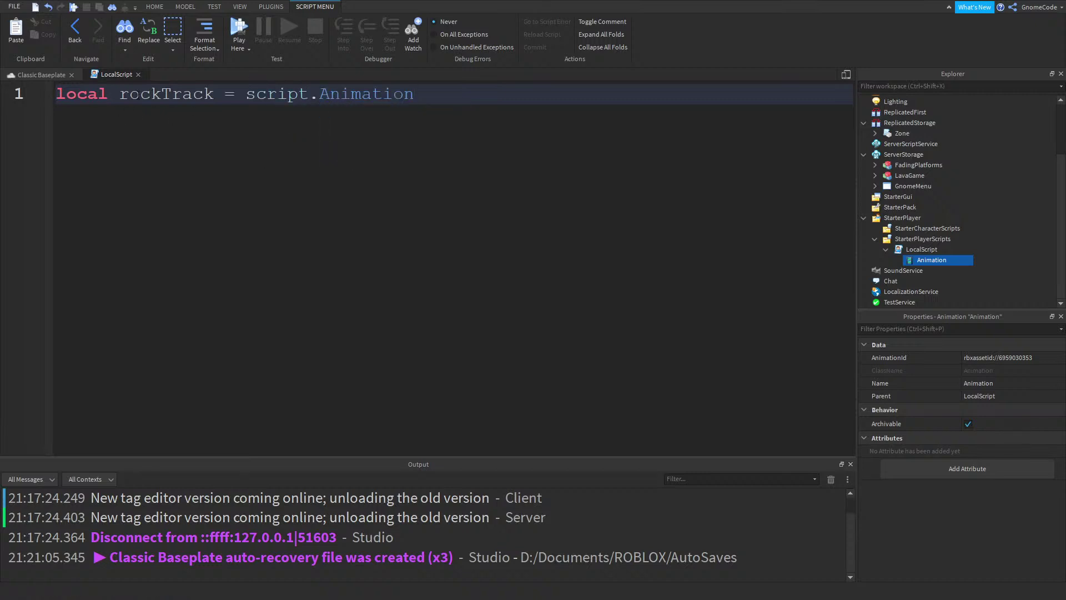
Add the line local pig = workspace.Pig below the rockTrack declaration
key("Return")
type("local pig = workspace.")
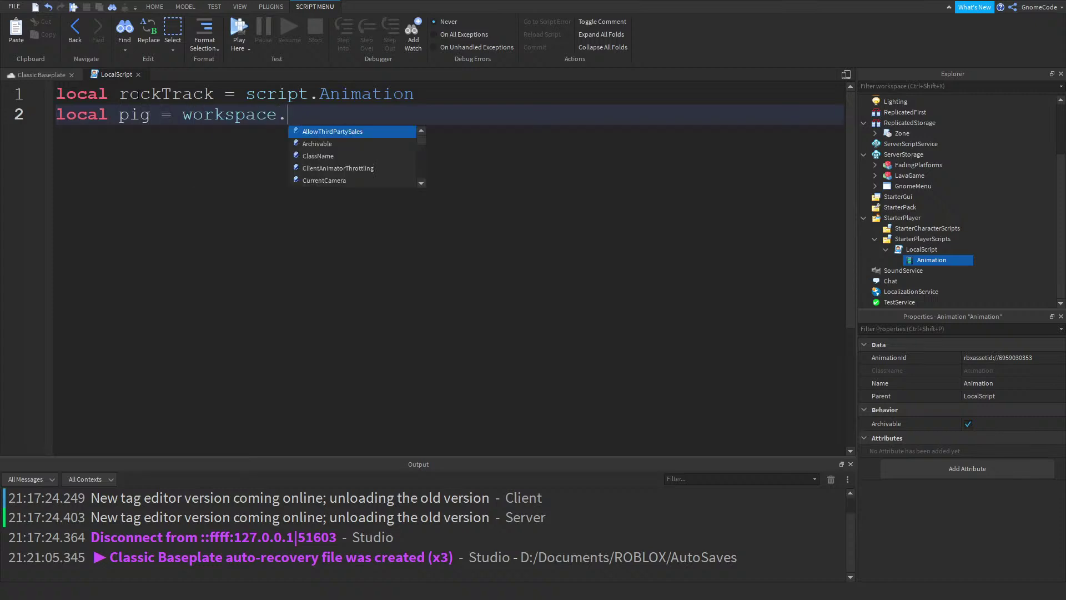
type("Pig")
key("Return")
key("Return")
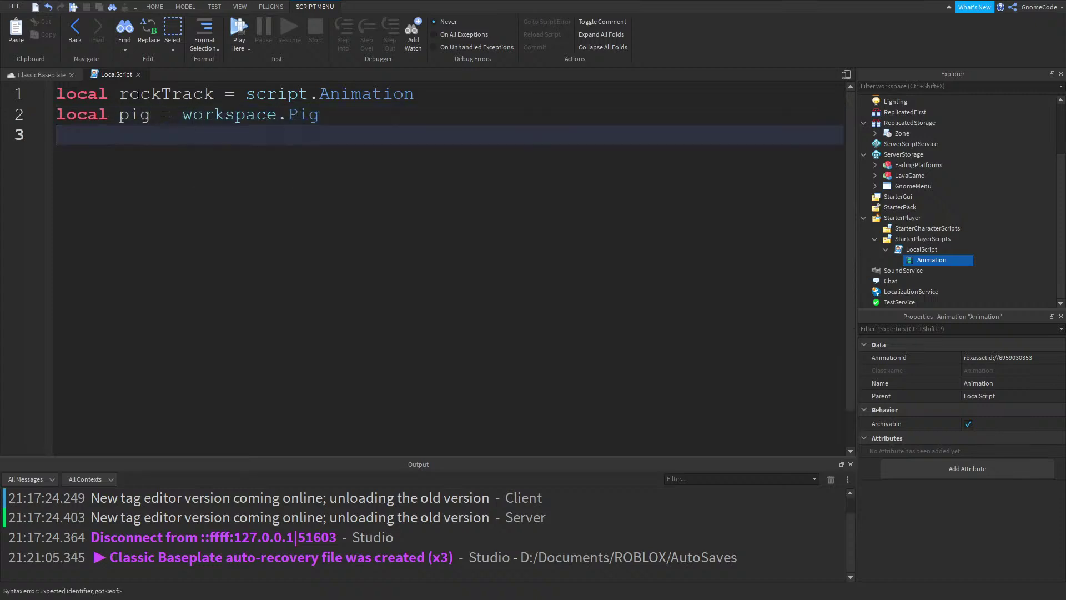
key("BackSpace")
Declare a local variable piganoid that references pig.Humanoid on line 3
type("lo")
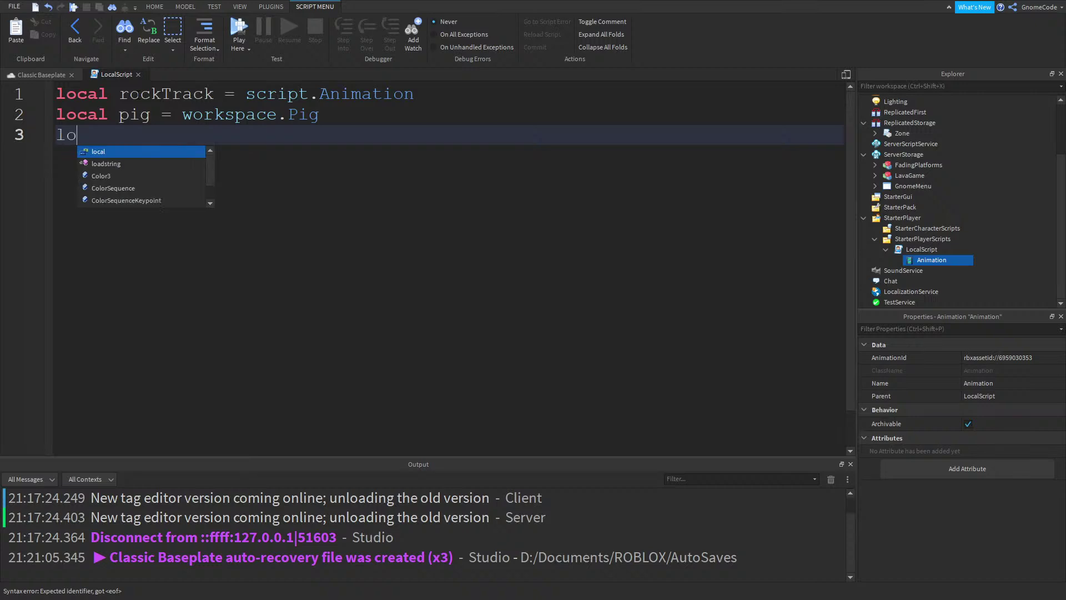
type("cal piga")
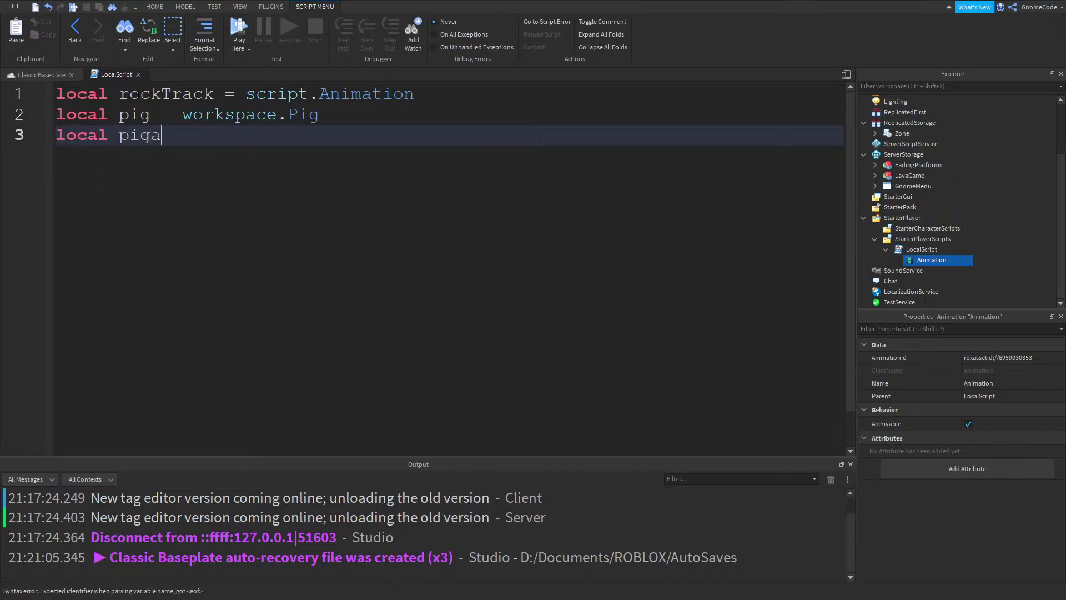
type("noid = pig.Hu")
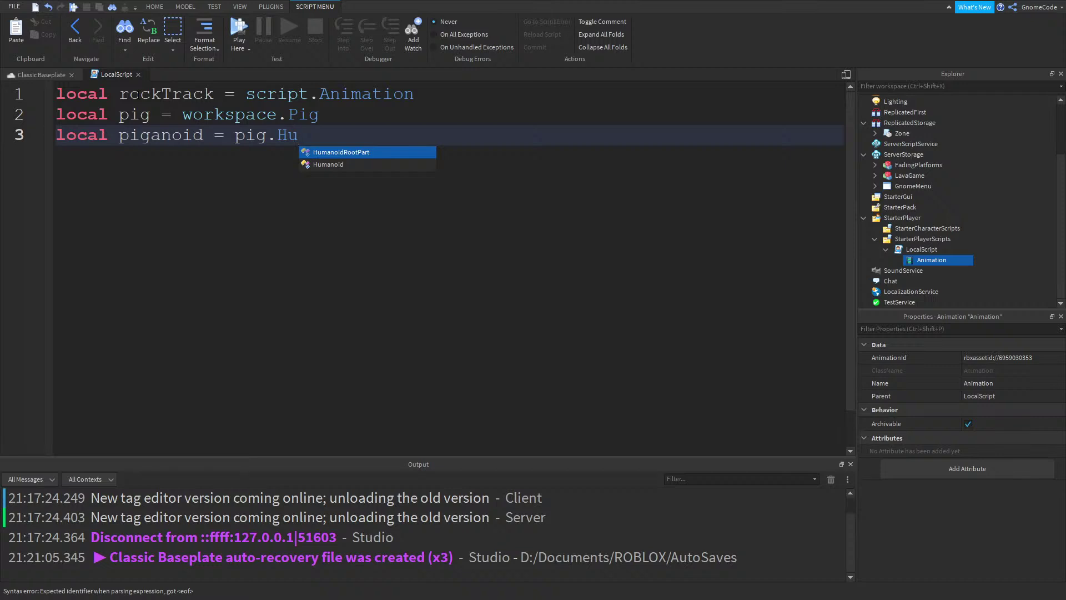
key("Down")
key("Return")
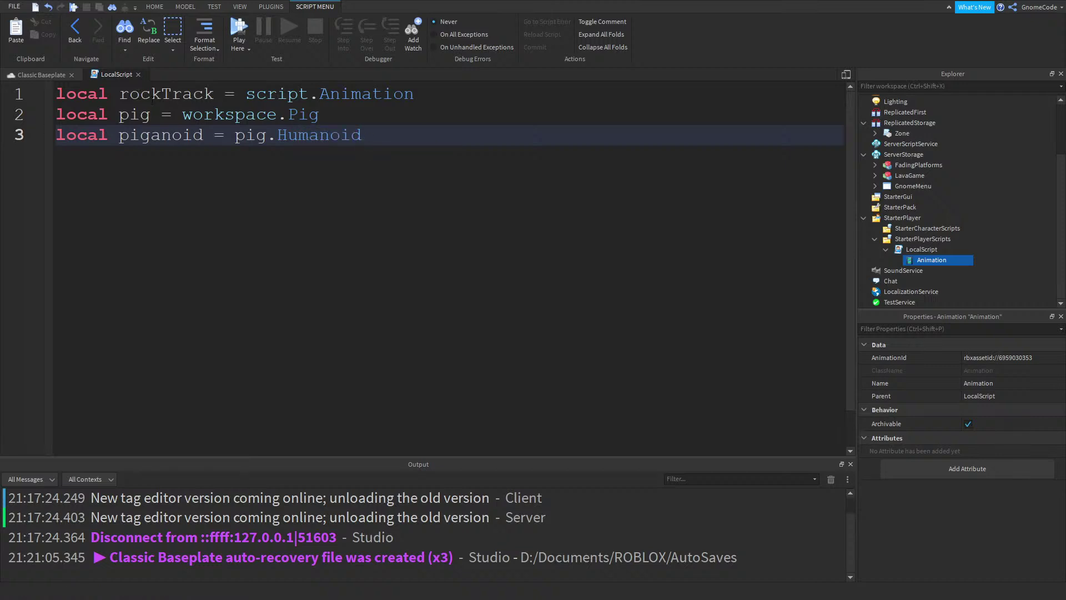
Leave line 4 blank and begin a statement with piganoid on line 5
key("Return")
key("Return")
type("pi")
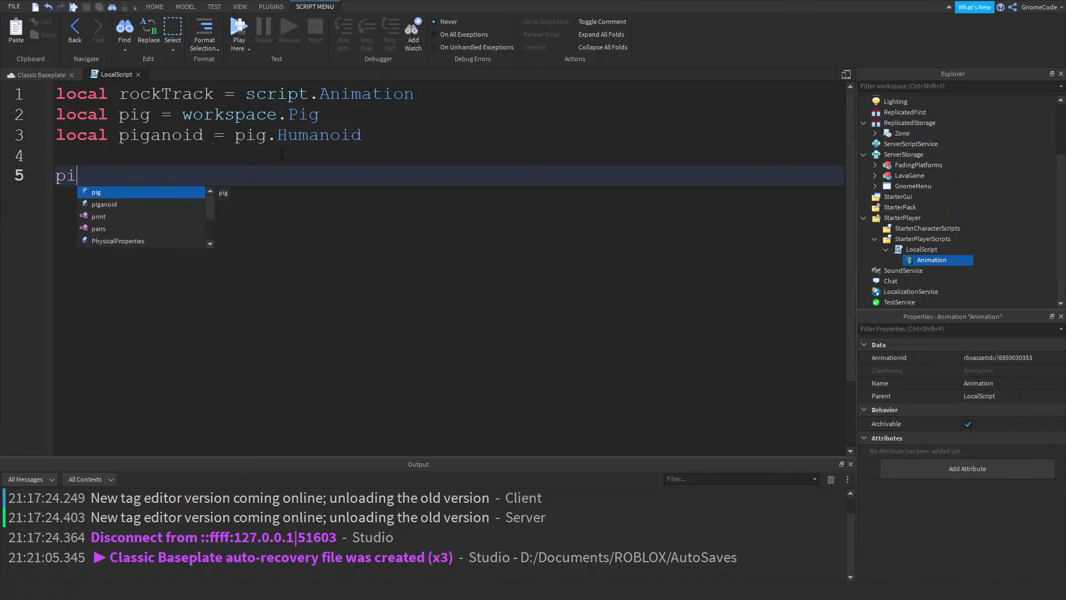
type("ganoid")
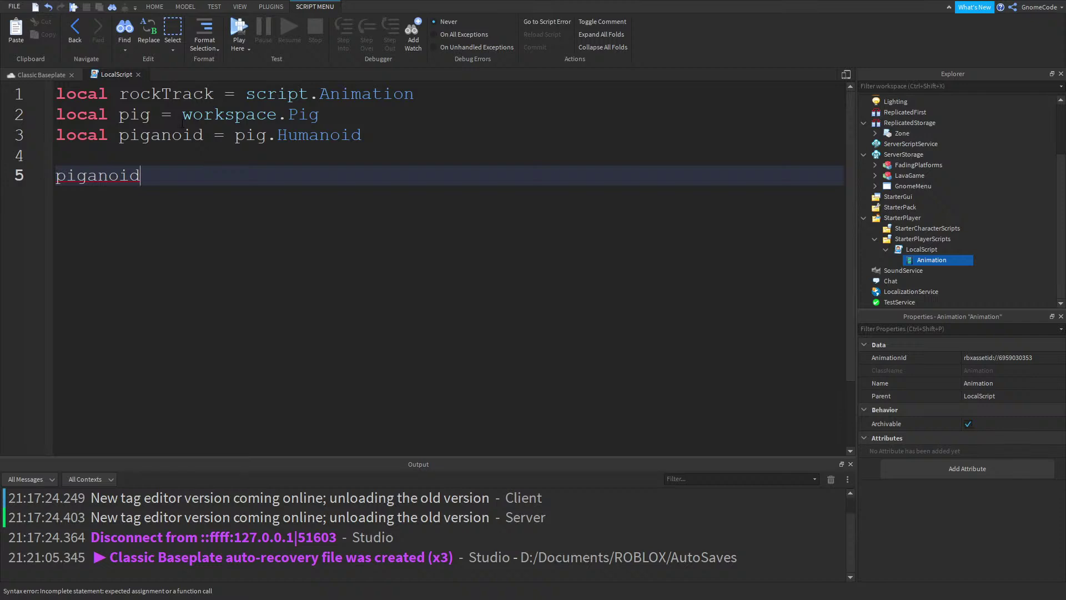
scroll(222, 191, "up", 2, "ctrl")
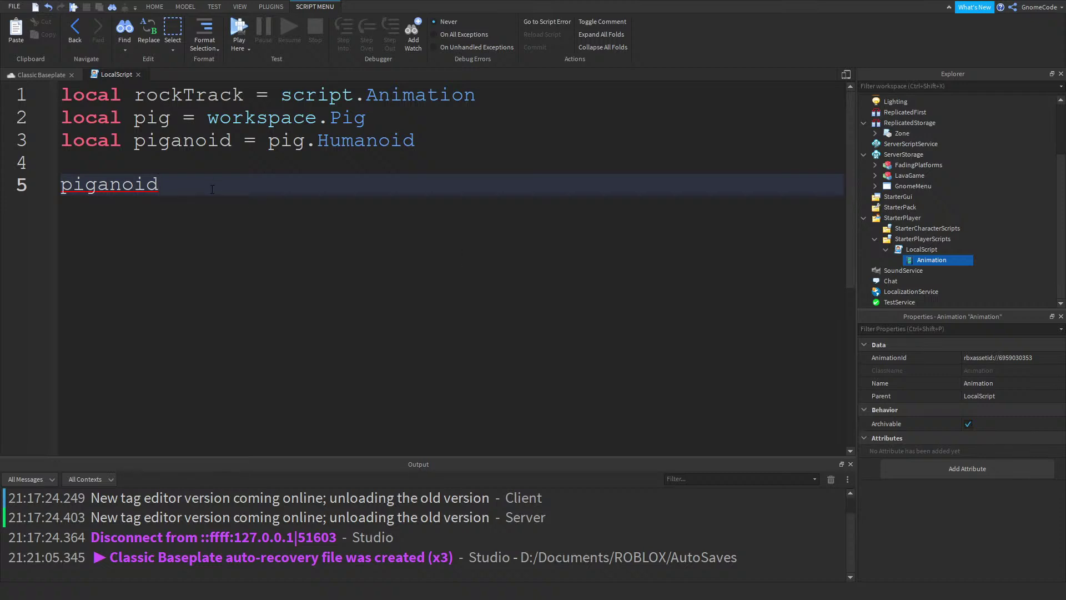
Expand the Pig model's Humanoid in the workspace hierarchy and select its Animator
scroll(937, 177, "up", 3)
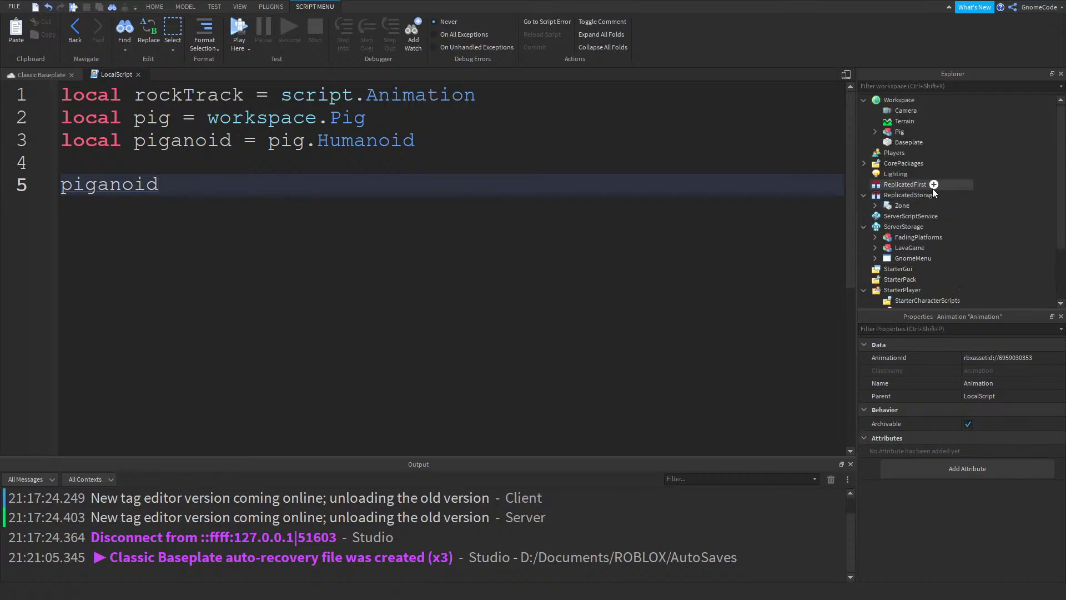
left_click(874, 131)
left_click(886, 142)
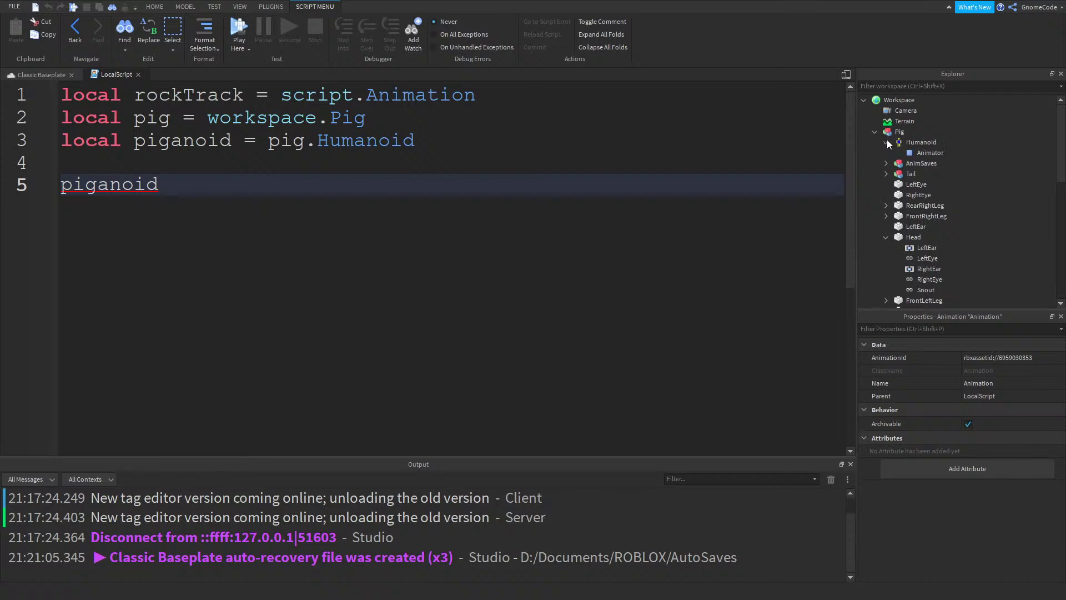
left_click(930, 153)
Declare a local variable animator that references piganoid.Animator on line 4
left_click(161, 163)
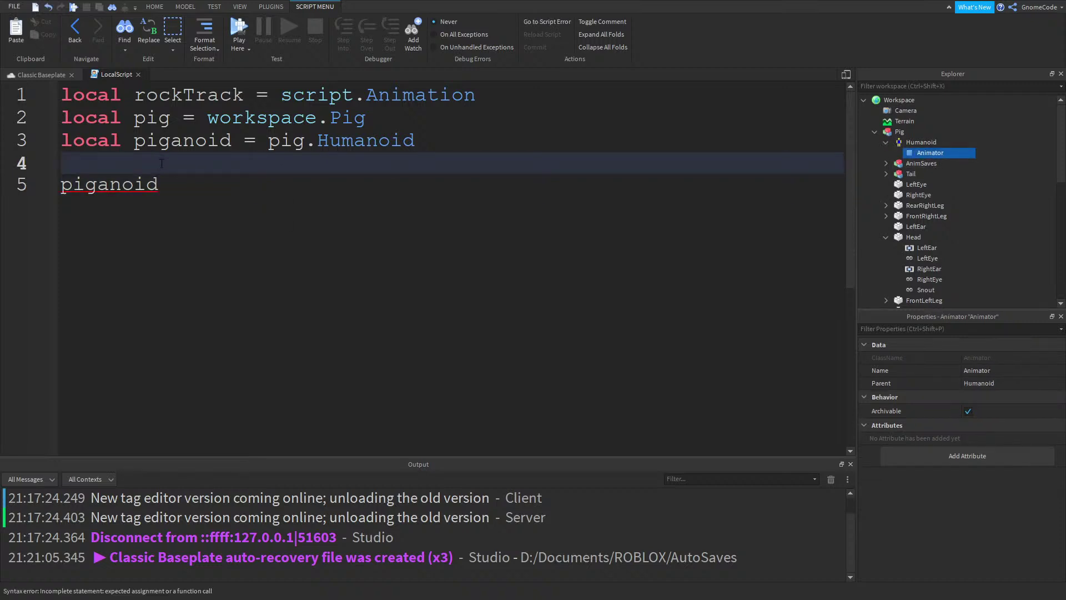
type("local anim")
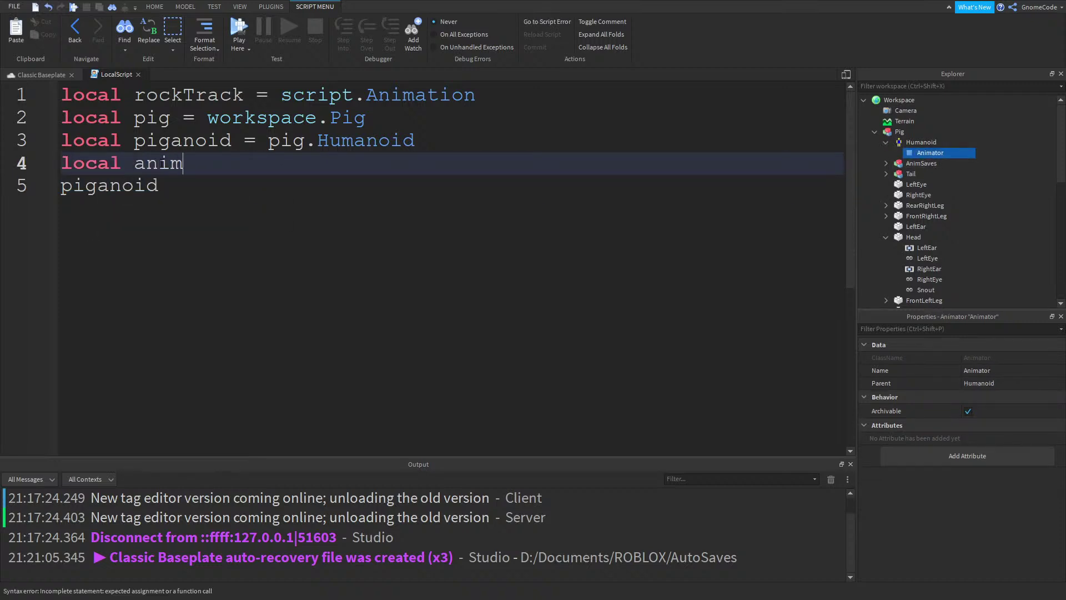
type("ator = piganoi")
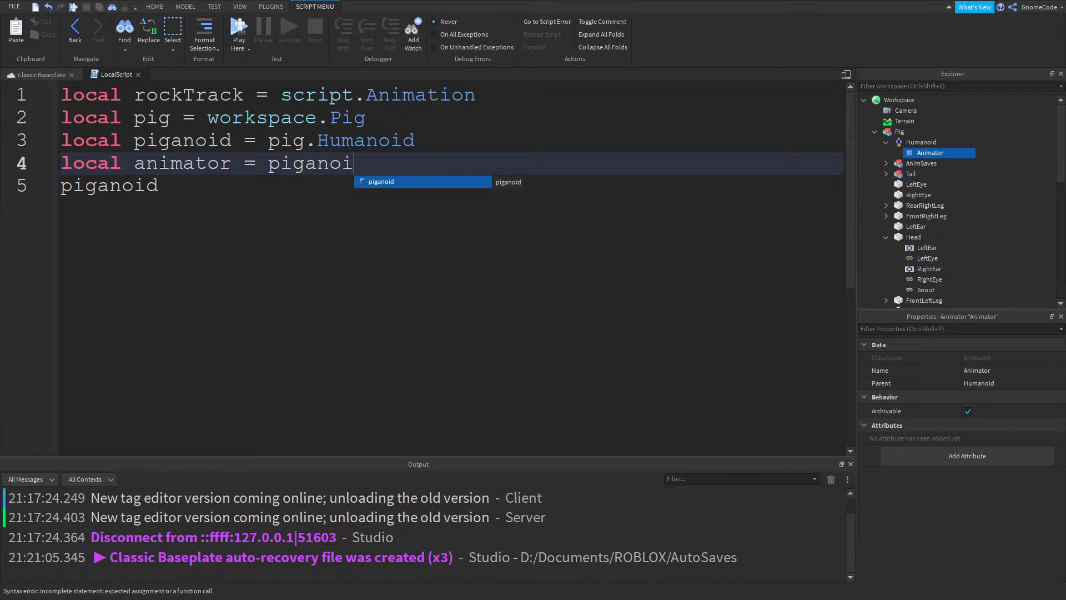
type("d.Animator")
double_click(203, 163)
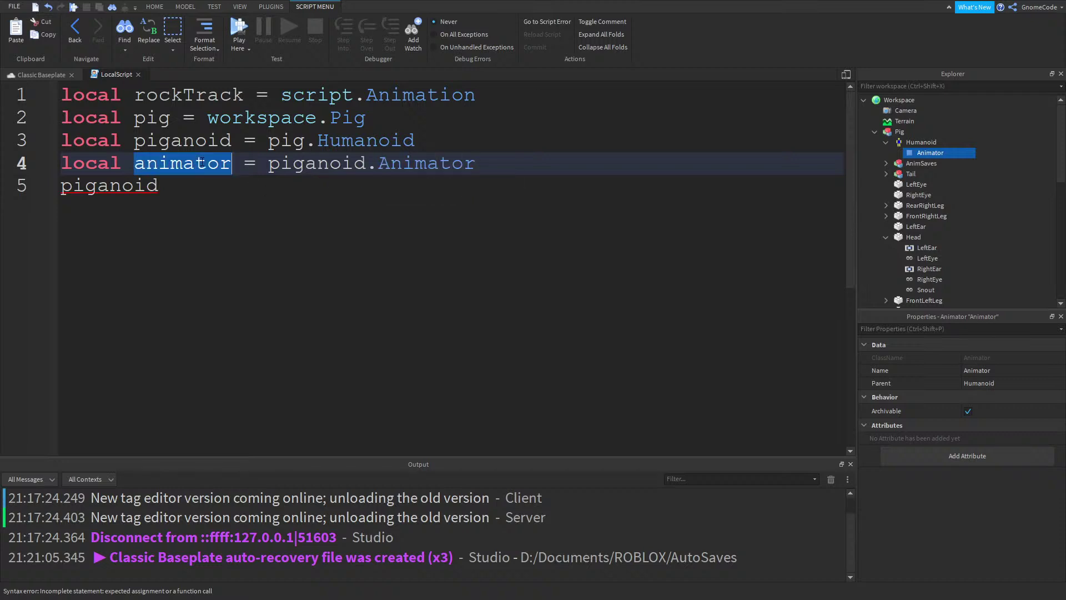
Remove the leftover piganoid from line 5, leaving it blank, and begin declaring a local variable rockAnim on line 6
left_click_drag(183, 191, 2, 182)
key("Return")
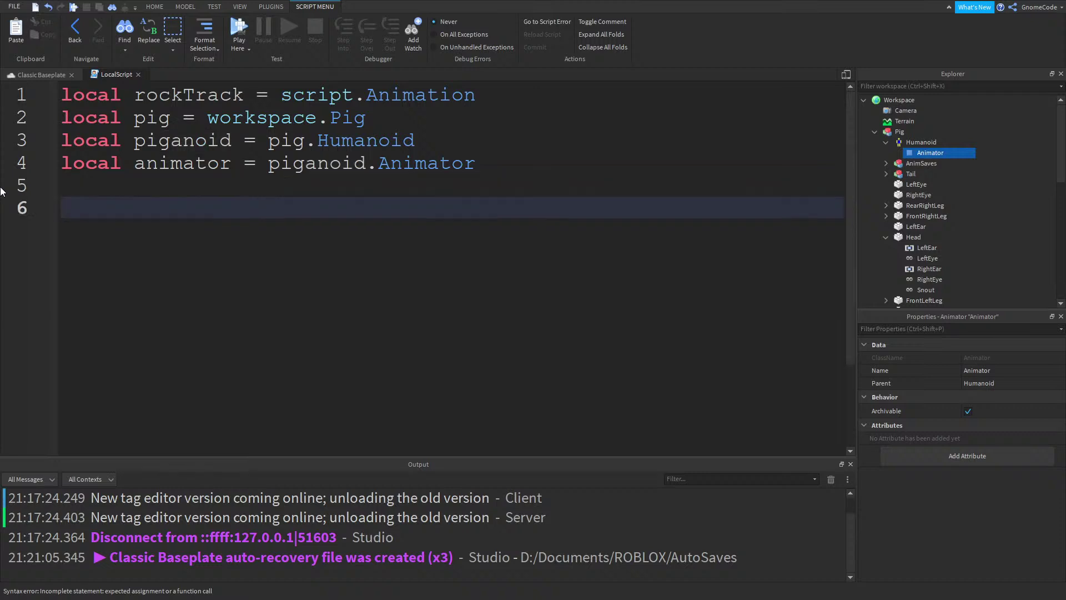
type("local pigAnim")
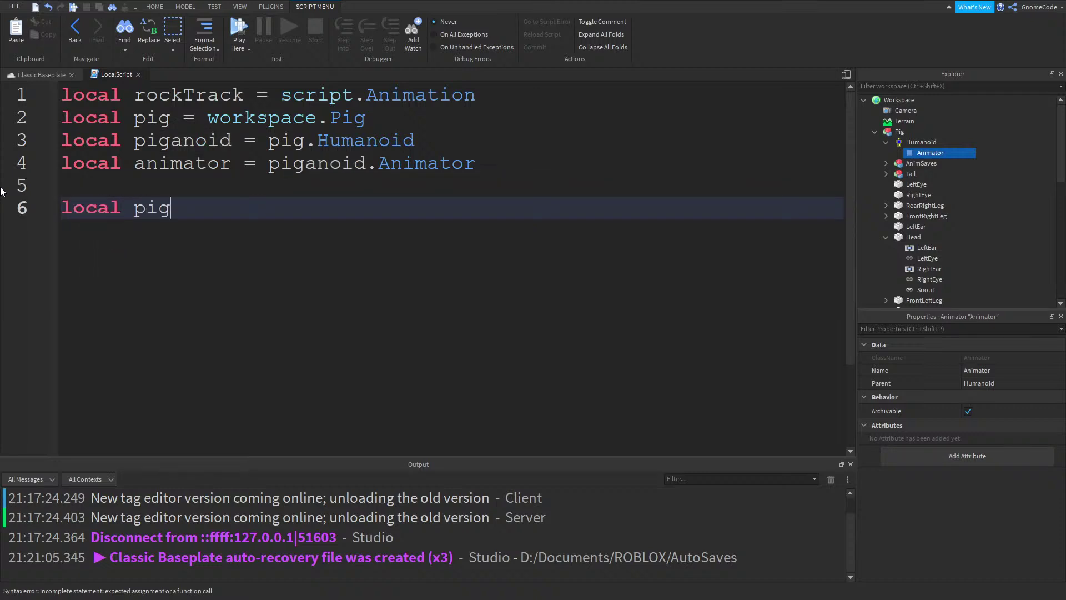
key("BackSpace")
key("BackSpace")
key("BackSpace")
key("BackSpace")
key("BackSpace")
key("BackSpace")
key("BackSpace")
type("rockAnim = ")
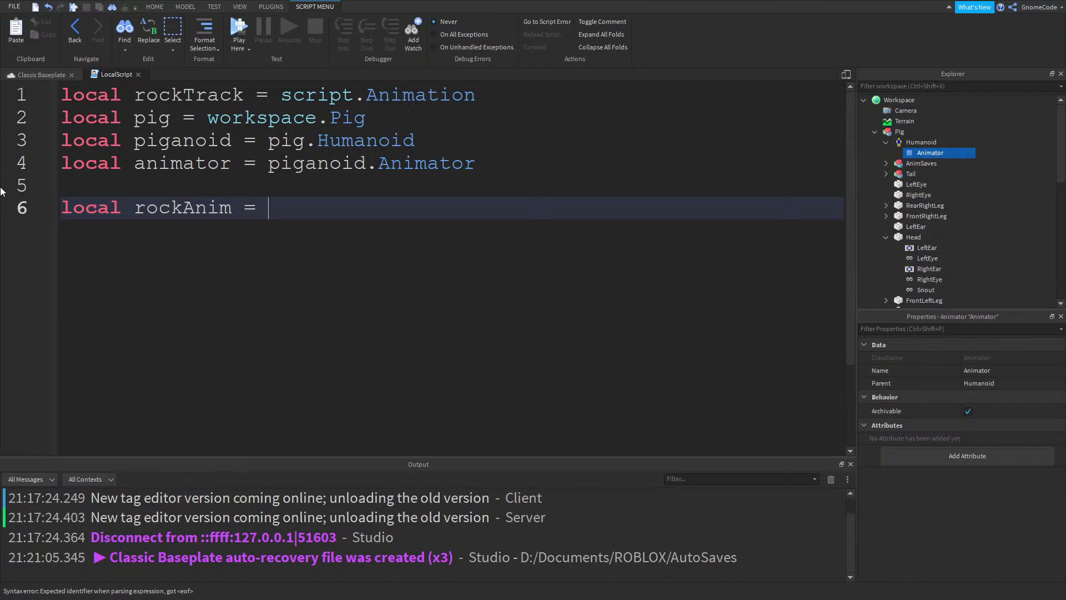
Assign animator:LoadAnimation(rockTrack) to the rockAnim variable on line 6
type("animator:")
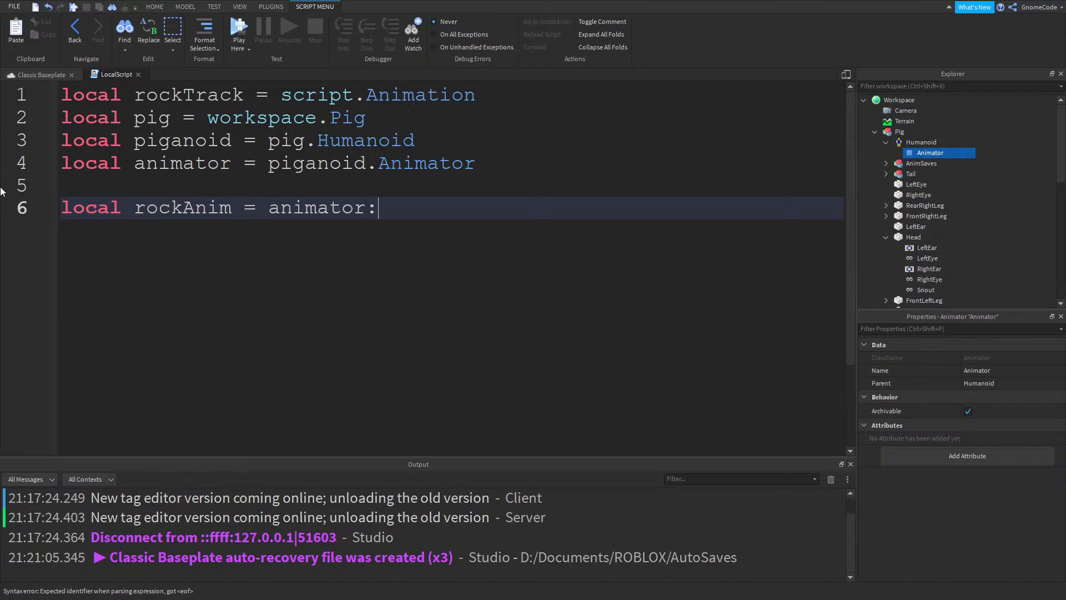
type("LoadADniom")
key("BackSpace")
key("BackSpace")
key("BackSpace")
key("BackSpace")
key("BackSpace")
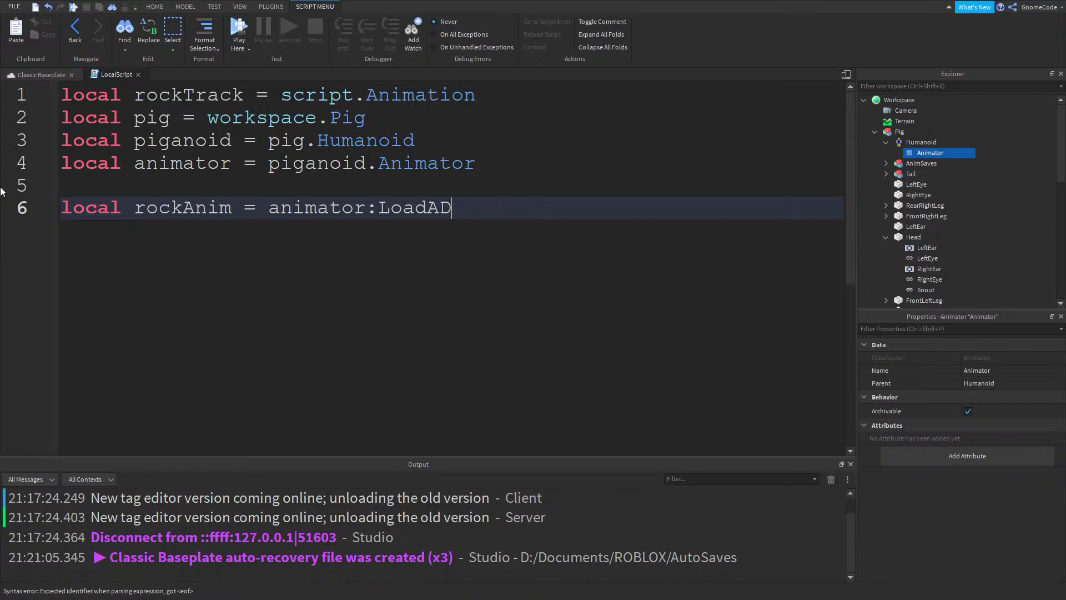
type("nimation(r")
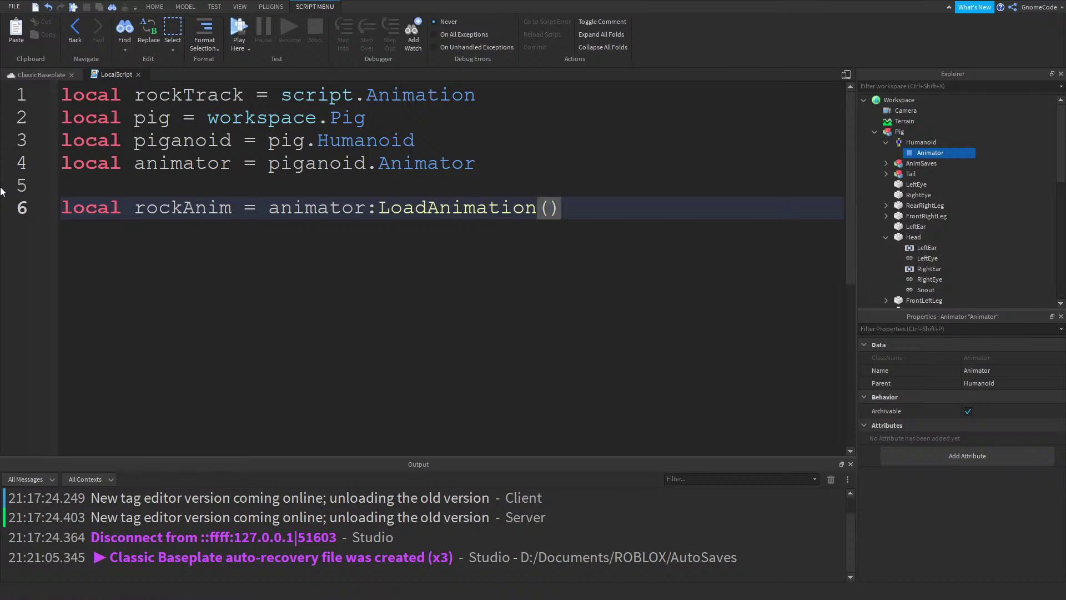
type("ockTrack")
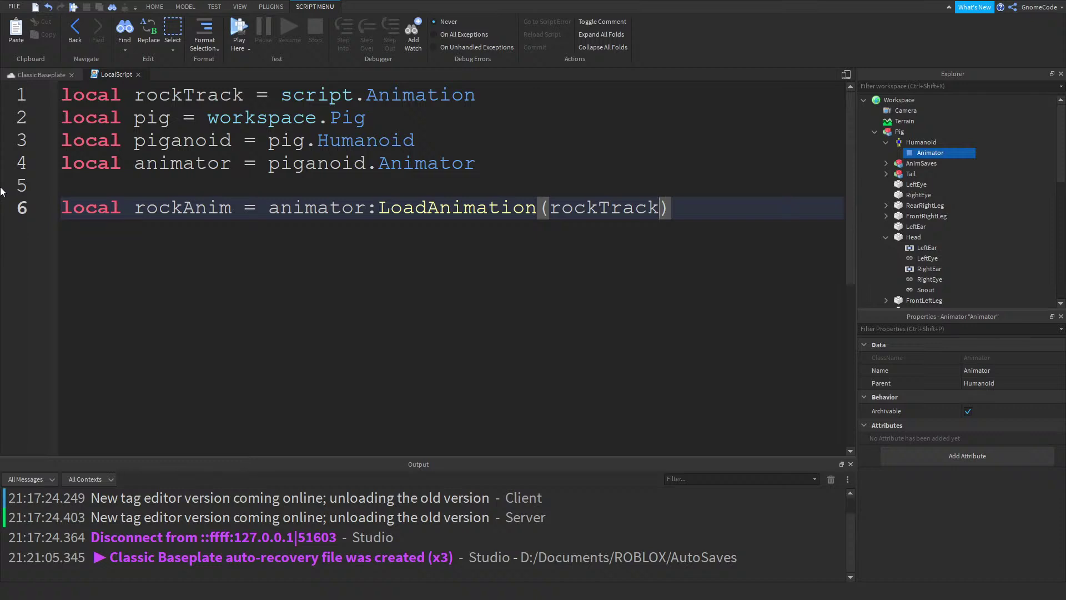
left_click(450, 258)
double_click(456, 210)
left_click(674, 214)
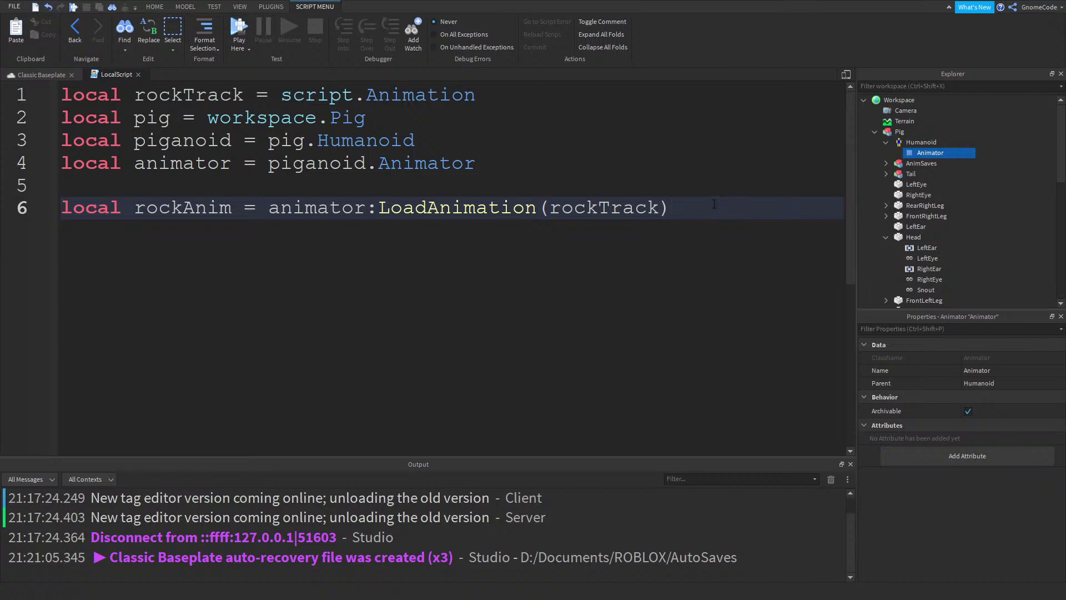
Add the call rockAnim:Play() on line 7 of the script
key("Return")
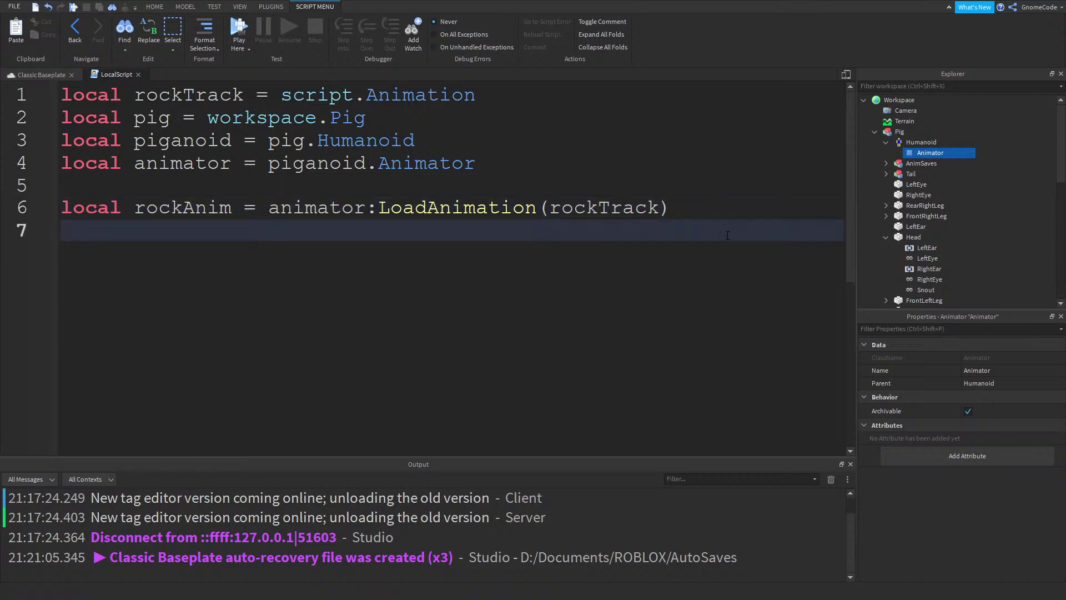
type("ro")
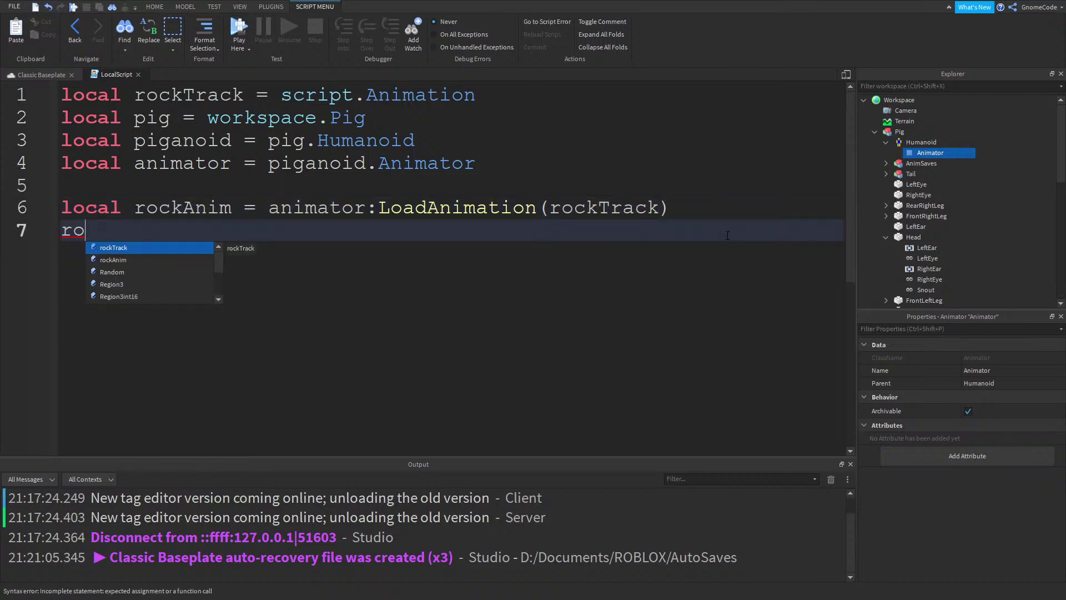
key("Down")
key("Tab")
type(":Play()")
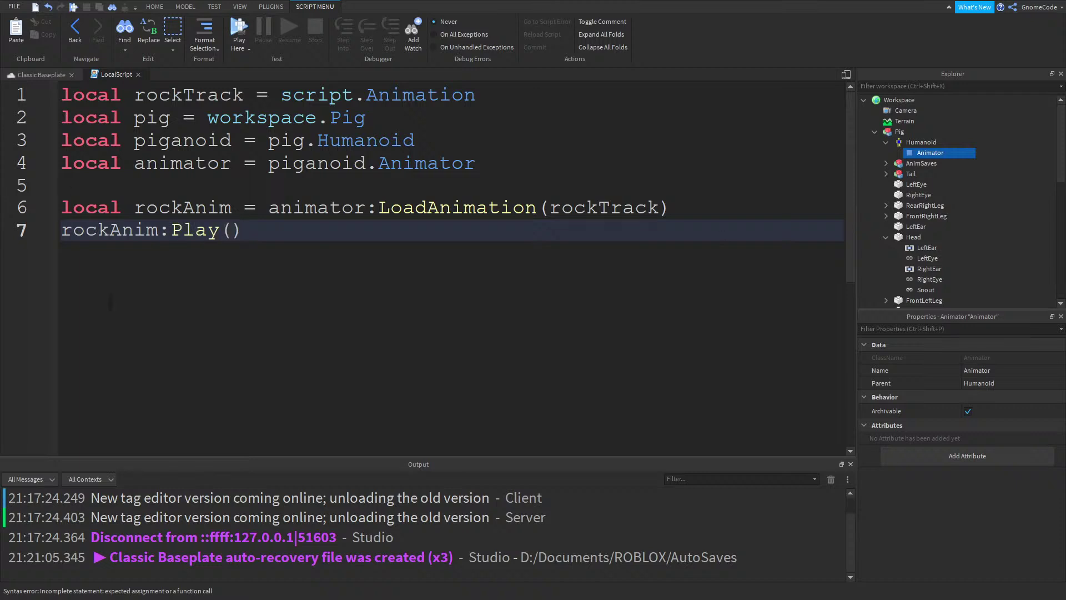
Return to the Classic Baseplate viewport and start a play test in which the LocalScript runs
left_click(41, 74)
scroll(934, 240, "down", 10)
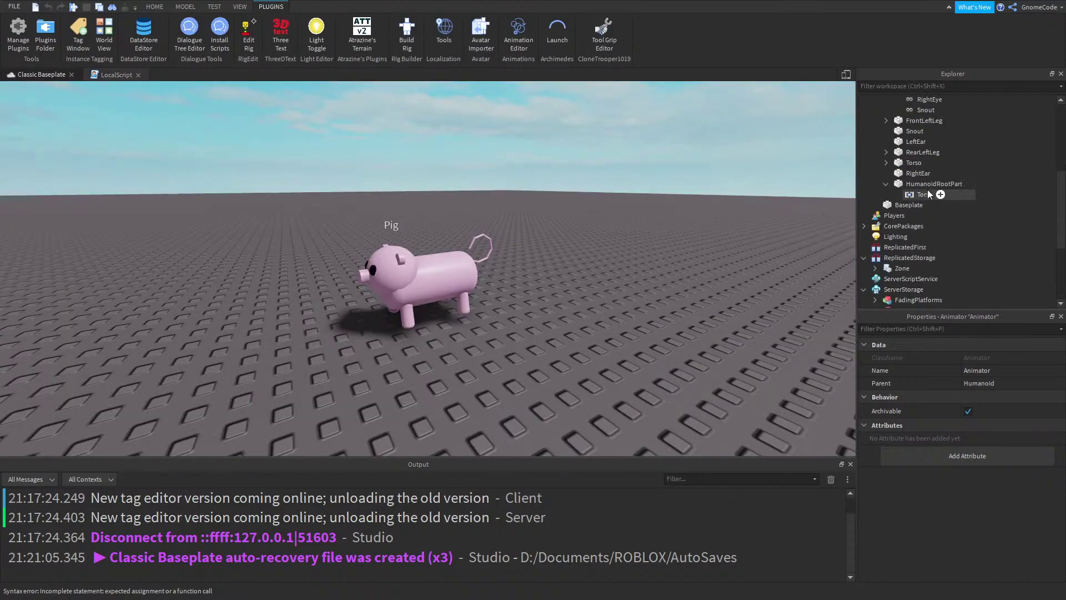
left_click(922, 238)
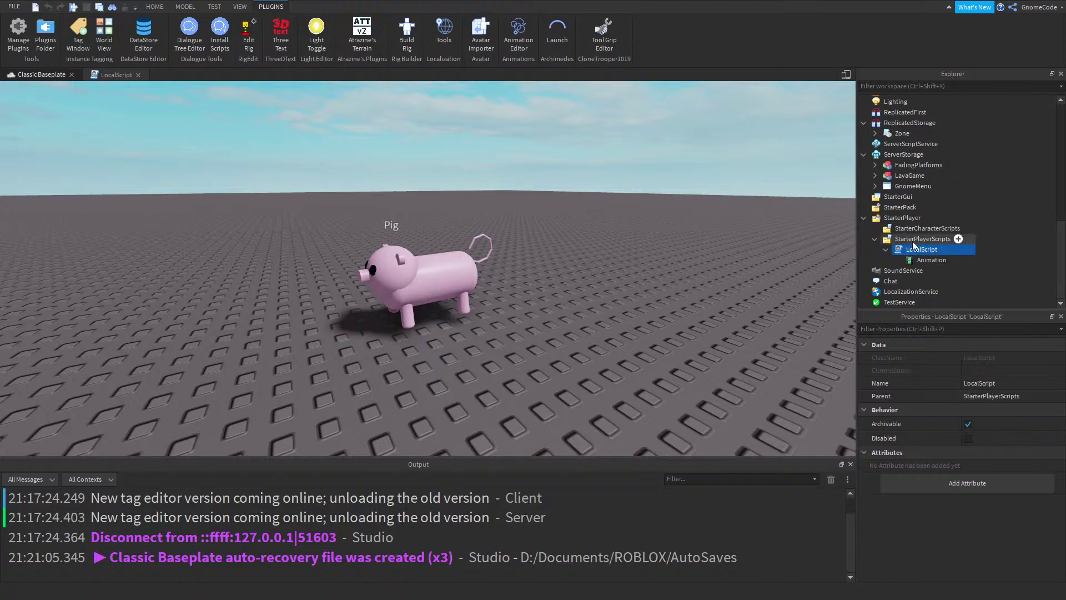
left_click(528, 285)
left_click(215, 6)
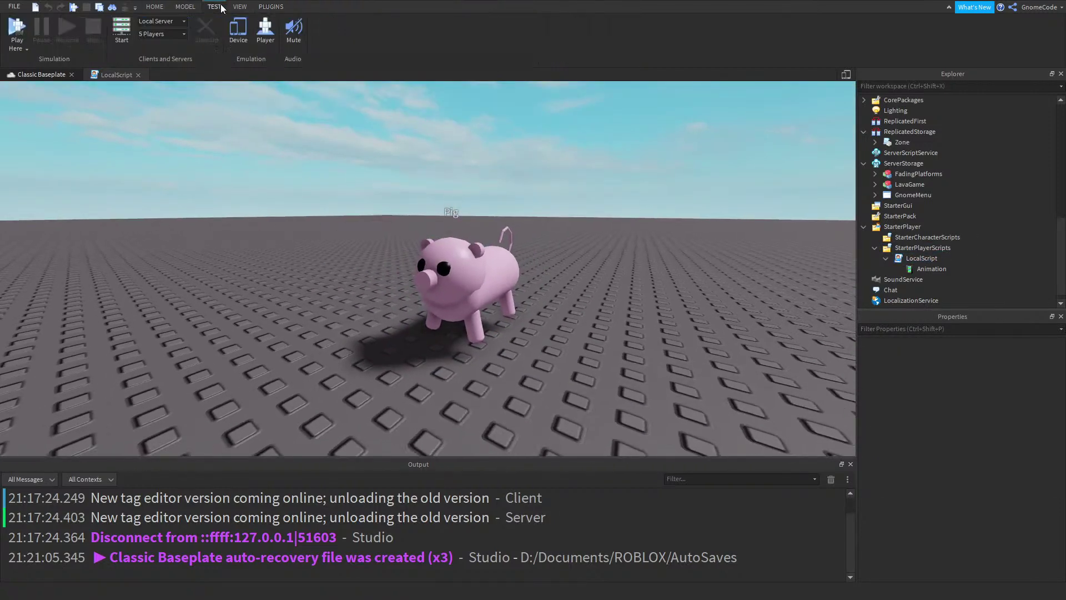
left_click(24, 24)
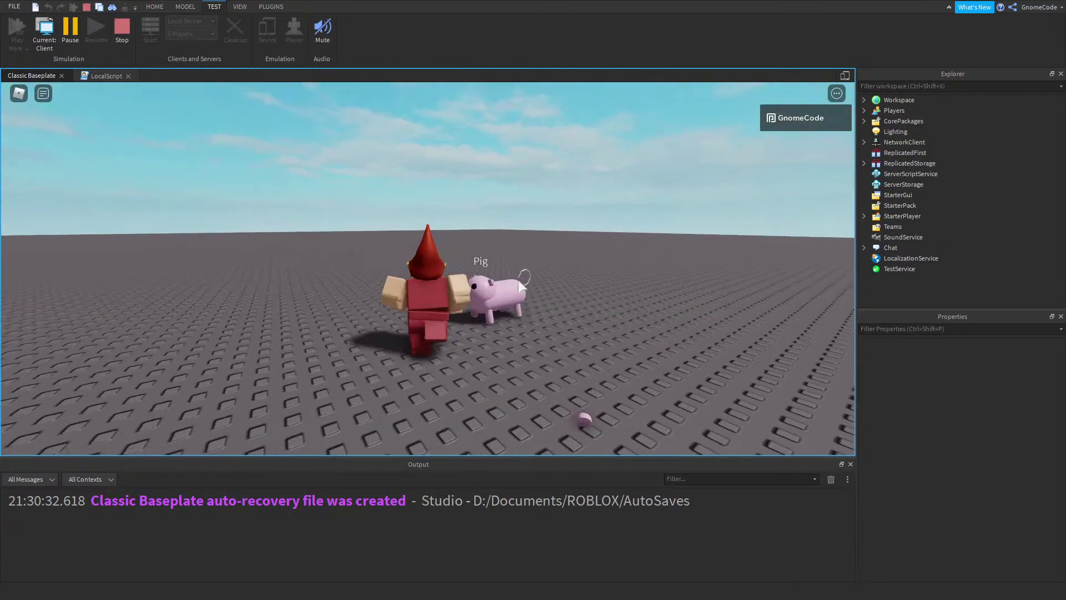
Walk the character up to the pig, view its animation from several angles and distances, and stop the play test
right_click_drag(517, 277, 518, 277)
mouse_move(431, 274)
right_mouse_down()
mouse_move(438, 250)
mouse_move(440, 259)
right_mouse_up()
key("w")
scroll(438, 249, "up", 5)
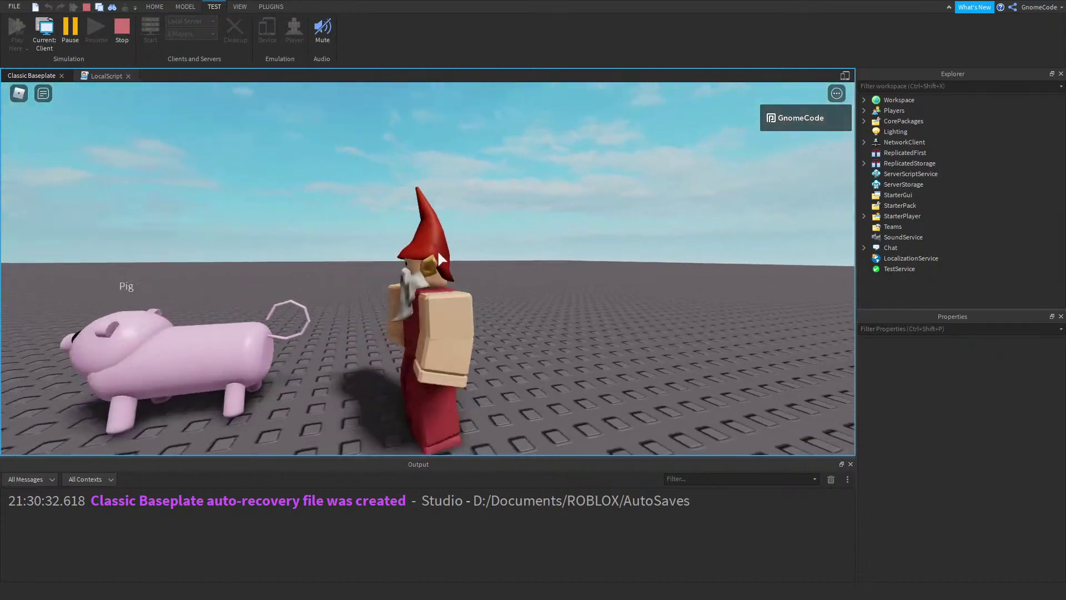
scroll(439, 257, "down", 3)
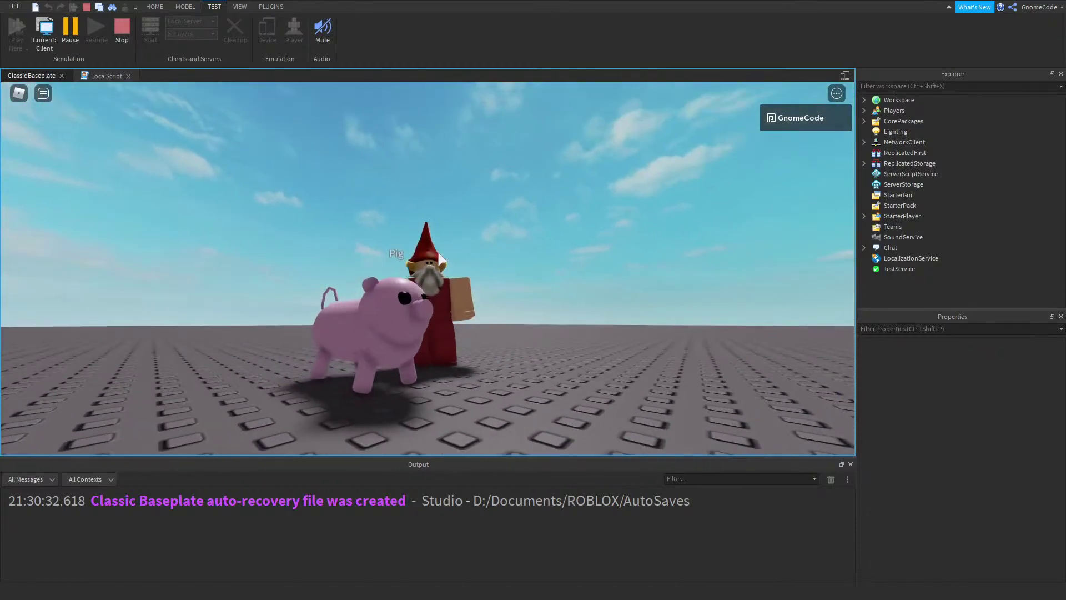
right_click_drag(439, 254, 439, 258)
scroll(439, 254, "up", 3)
scroll(438, 256, "down", 3)
scroll(439, 257, "down", 3)
scroll(439, 257, "up", 3)
scroll(439, 258, "down", 3)
scroll(439, 259, "up", 3)
scroll(438, 256, "down", 3)
scroll(438, 250, "up", 3)
right_click_drag(485, 239, 486, 241)
key("w")
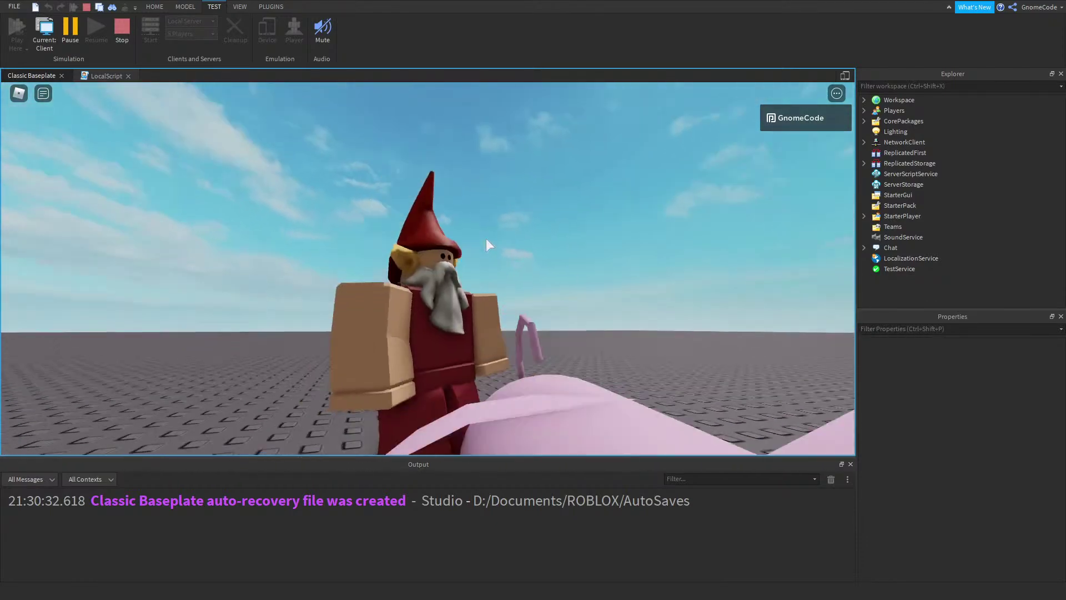
scroll(487, 245, "down", 5)
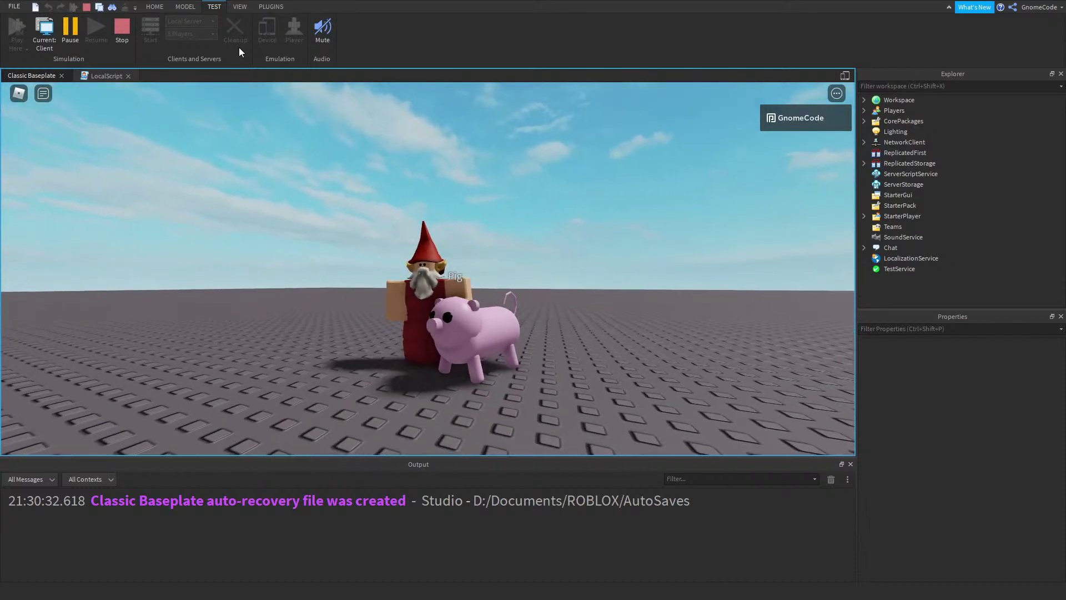
left_click(121, 27)
Move the Pig model along the X axis to an origin position of 25.5, 2, 36
left_click(500, 261)
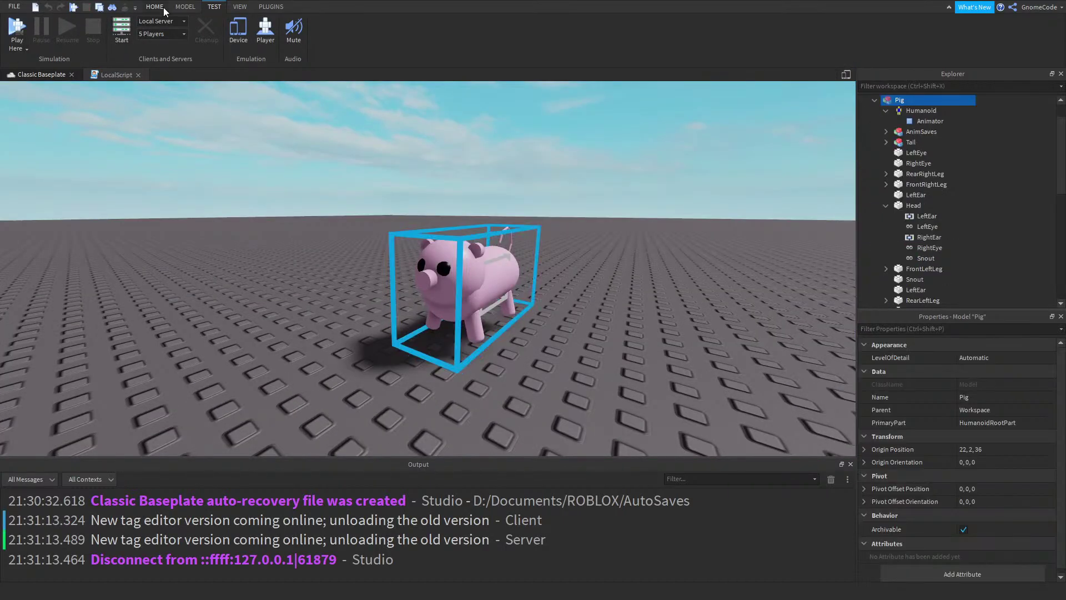
left_click(185, 7)
left_click(46, 36)
left_click_drag(553, 292, 453, 288)
right_click_drag(544, 304, 550, 304)
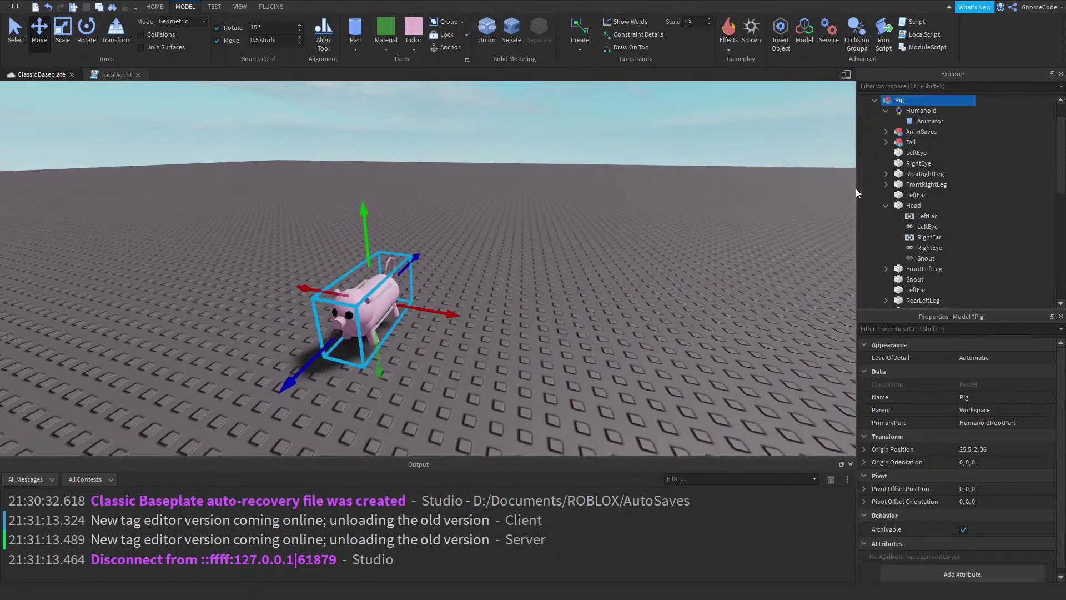
Check the Pig model's parts and rename the LeftEar part listed below Snout to "as"
left_click(918, 163)
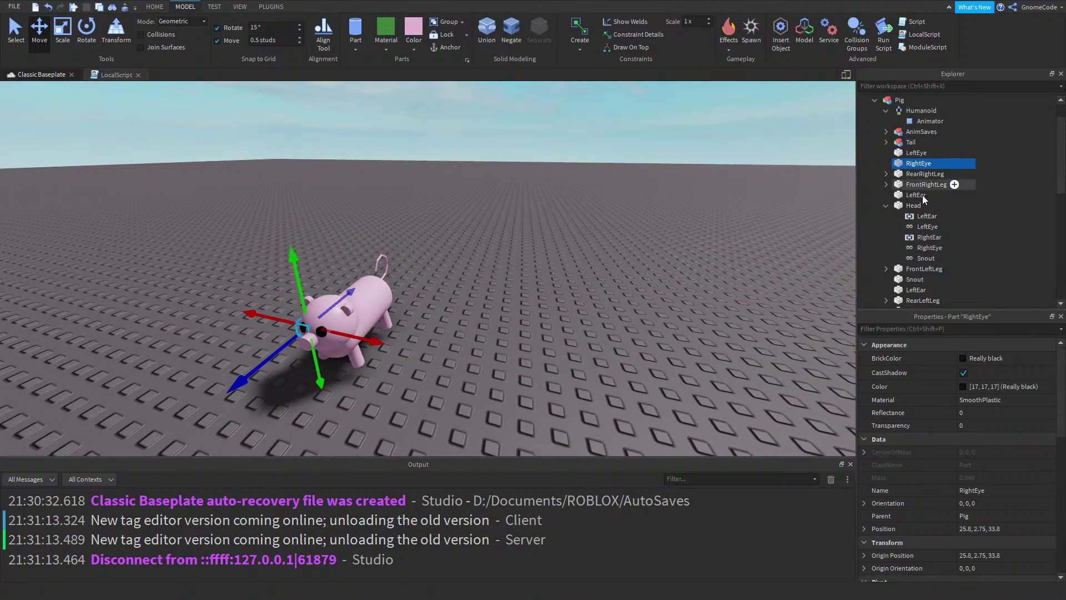
left_click(926, 184)
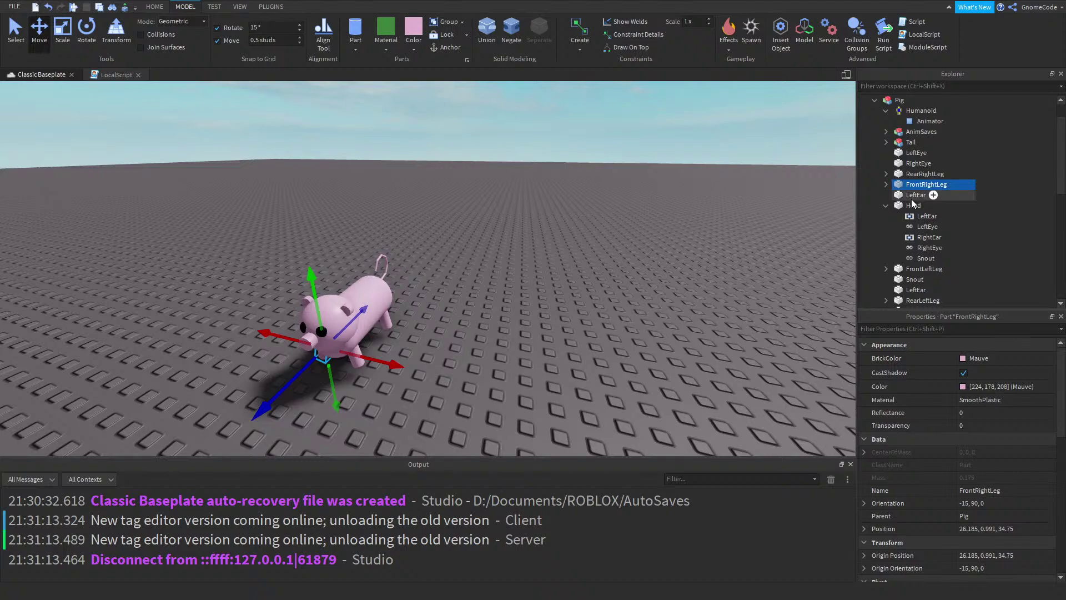
left_click(916, 195)
left_click(887, 205)
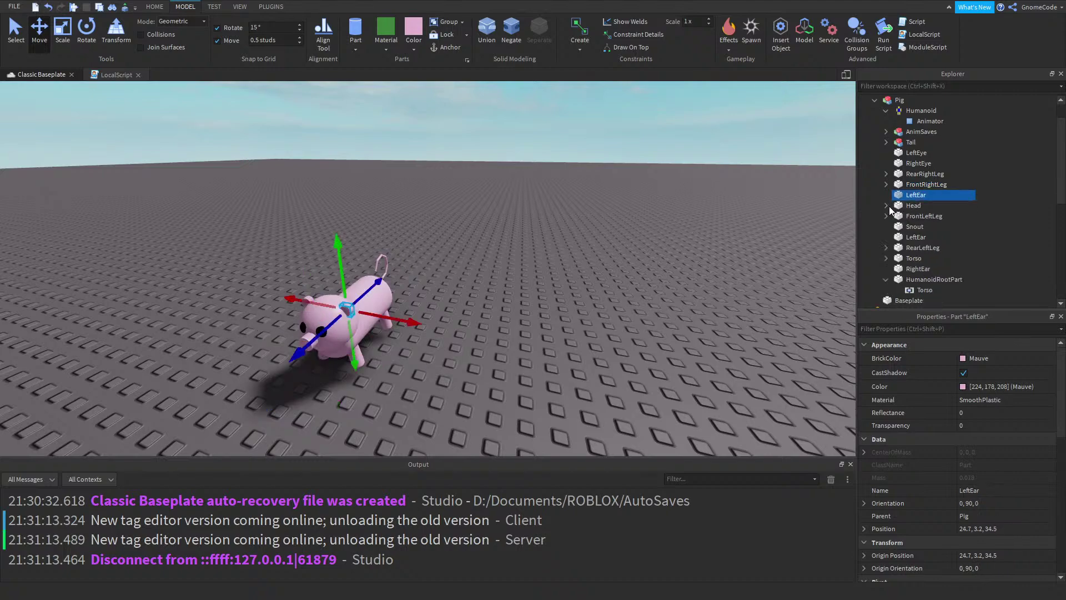
left_click(916, 237)
key("f")
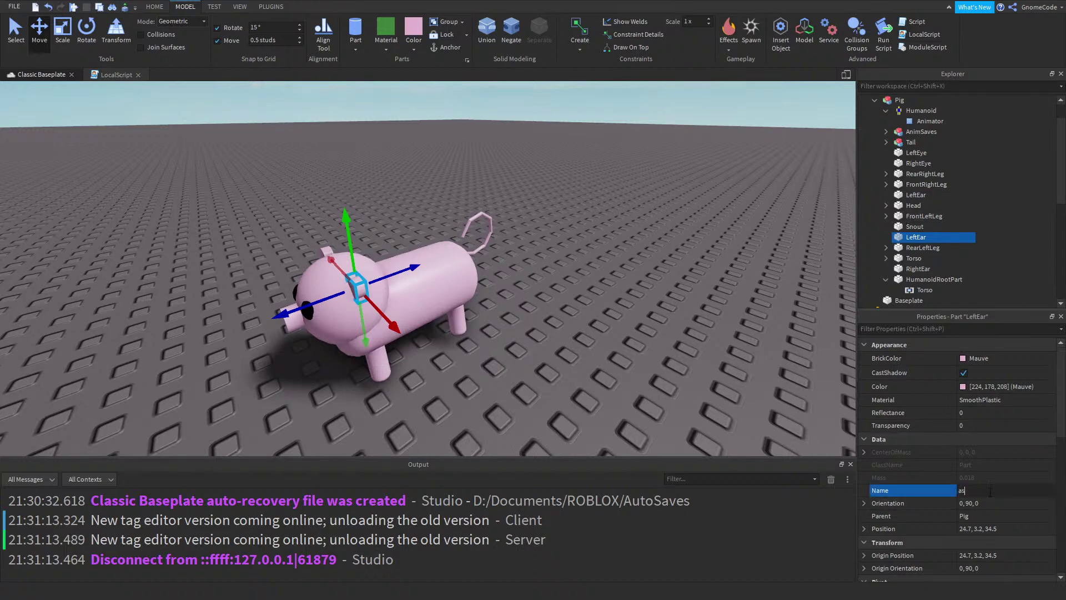
Check the Head's LeftEar and RightEar joints and delete the duplicate ear part named "as"
left_click(887, 206)
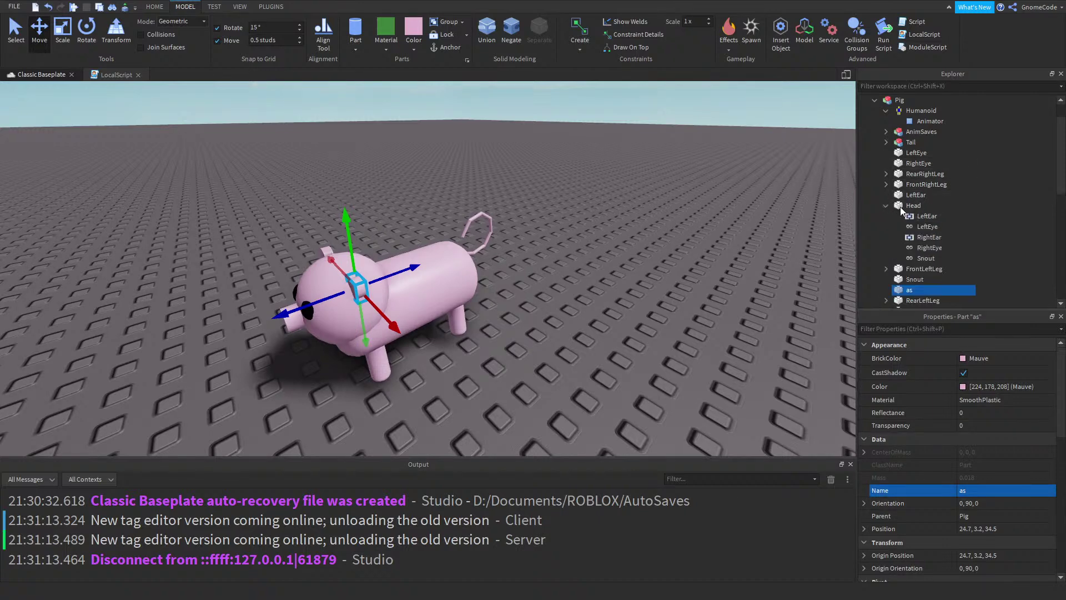
left_click(919, 217)
left_click(929, 237)
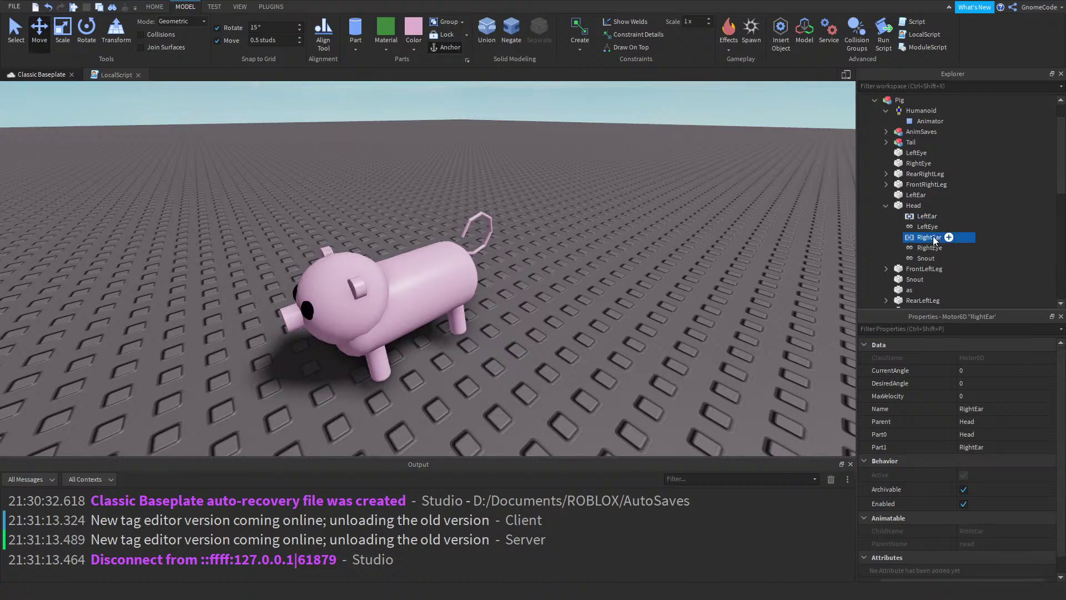
left_click(920, 290)
key("Delete")
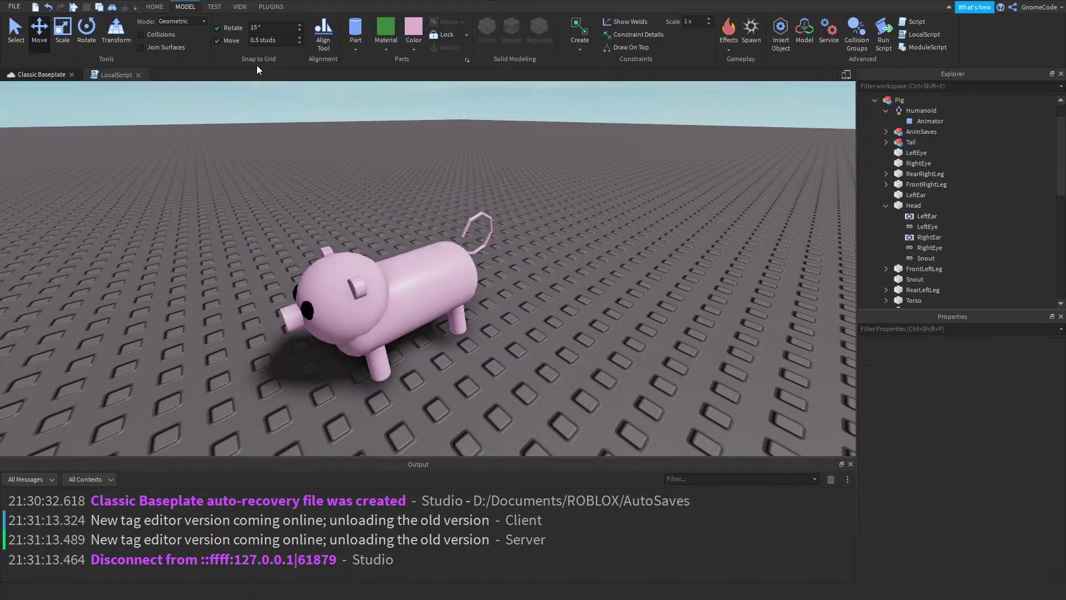
Run the simulation without a player character to check how the pig holds together, and stop it
left_click(215, 7)
left_click(21, 39)
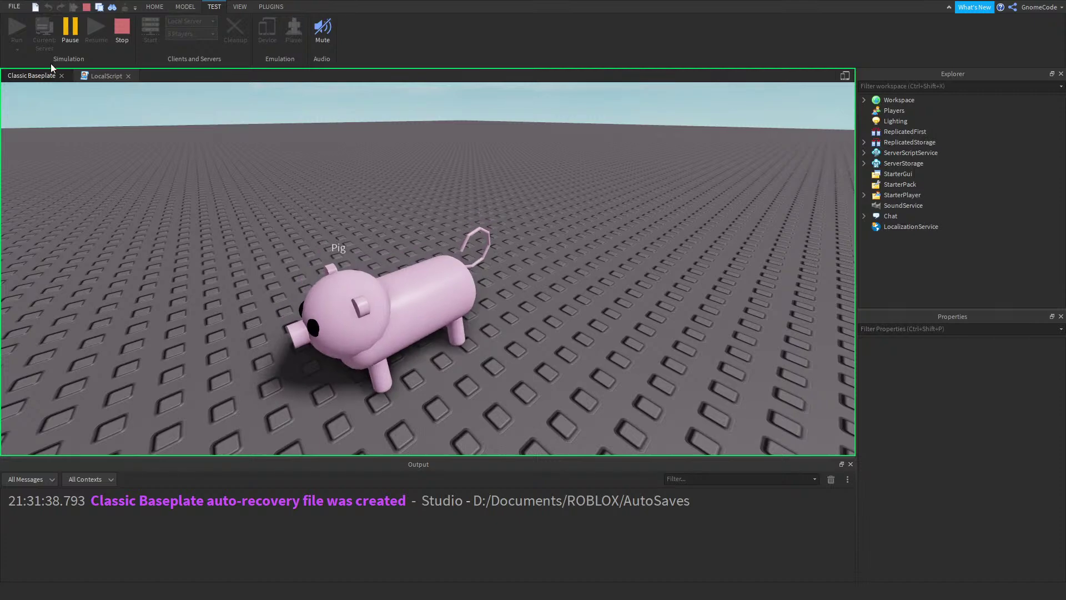
left_click(122, 29)
Focus the view on the pig and find the HipHeight property of its Humanoid
key("f")
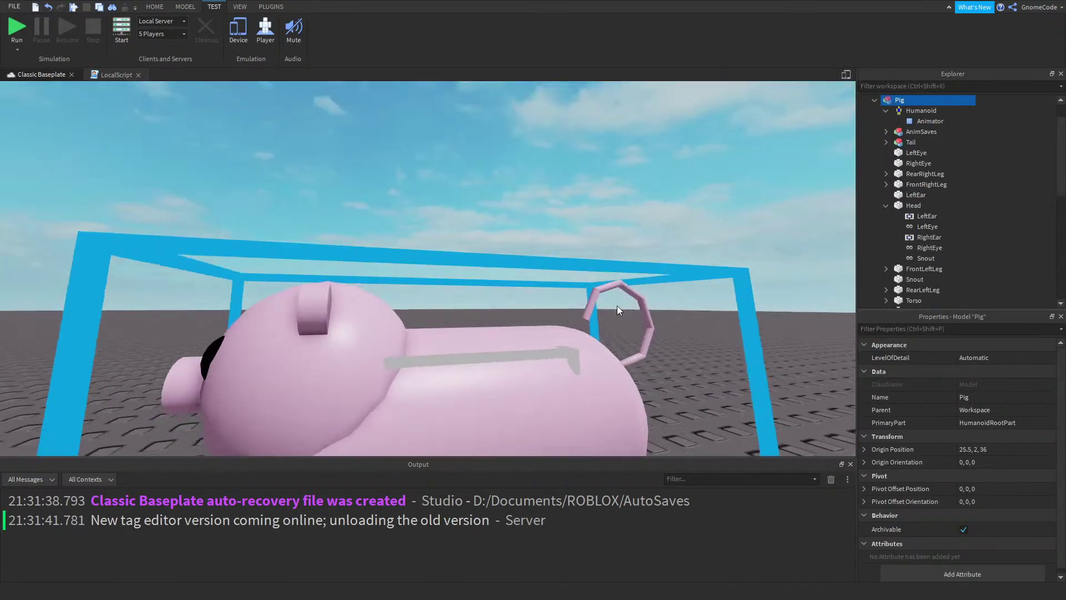
left_click(914, 110)
scroll(971, 414, "down", 10)
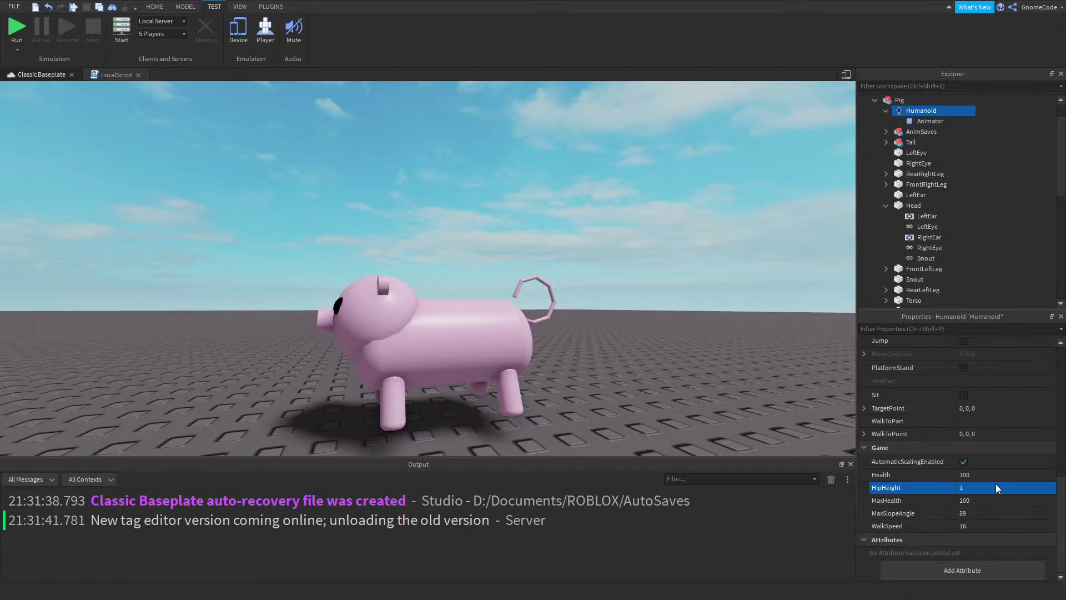
Run the simulation again and examine the height of the pig's legs above the baseplate
left_click(13, 29)
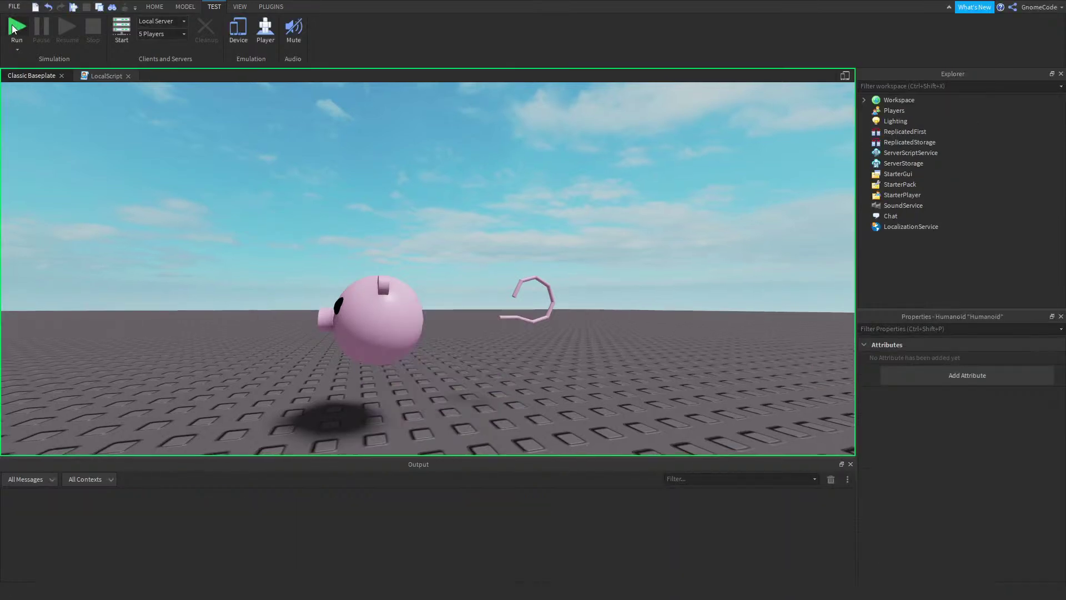
right_click_drag(556, 311, 619, 318)
scroll(618, 318, "up", 5)
scroll(618, 318, "down", 4)
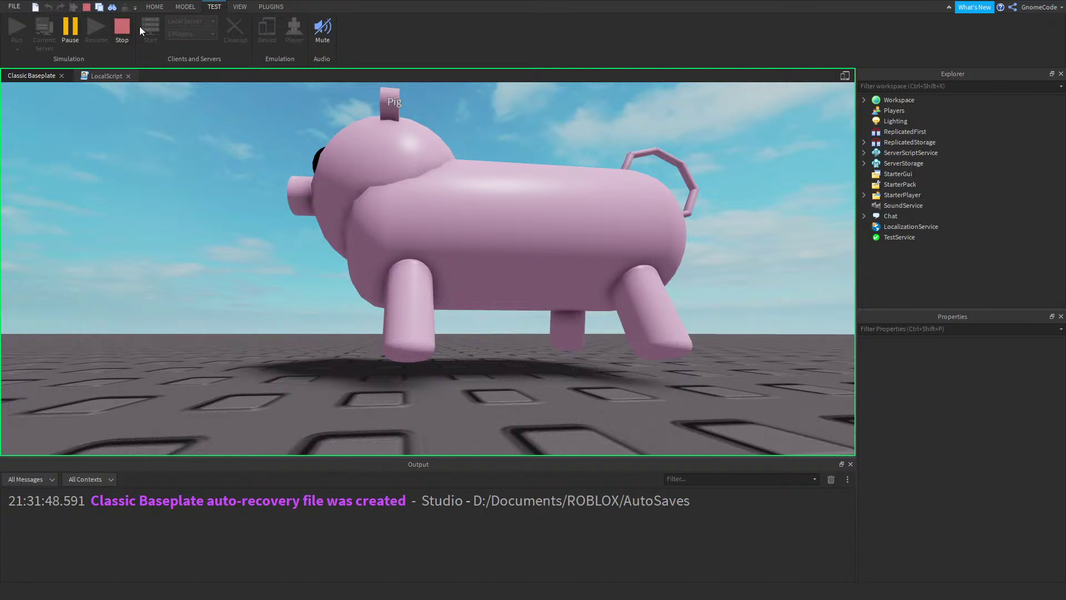
Try HipHeight values of 0.8, 0.5 and 0.7 on the pig's Humanoid in the running simulation
left_click(864, 101)
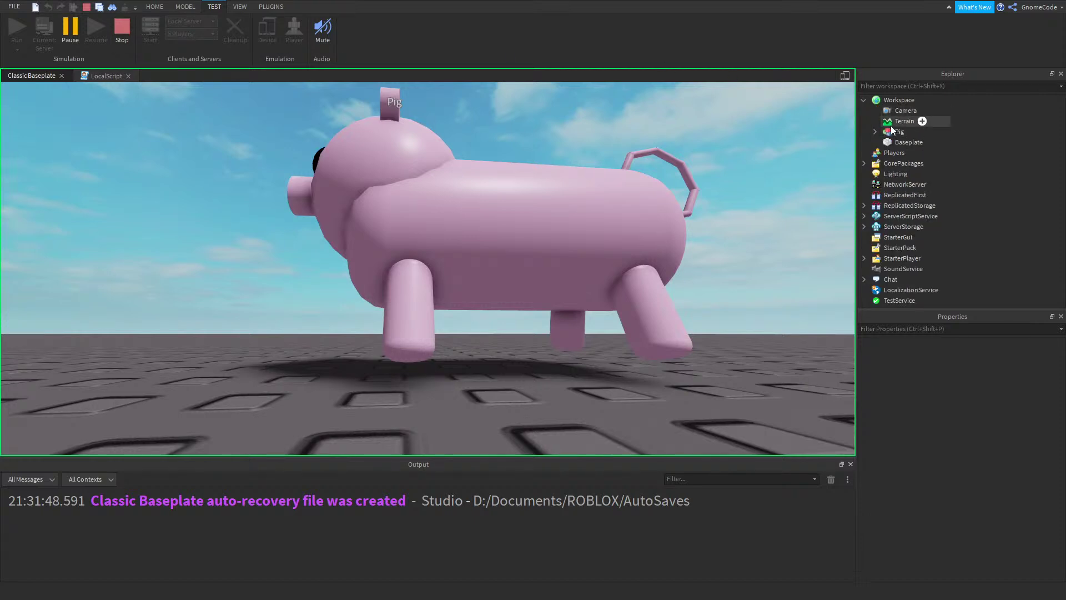
left_click(897, 132)
left_click(875, 131)
left_click(920, 142)
scroll(969, 366, "down", 4)
left_click(988, 488)
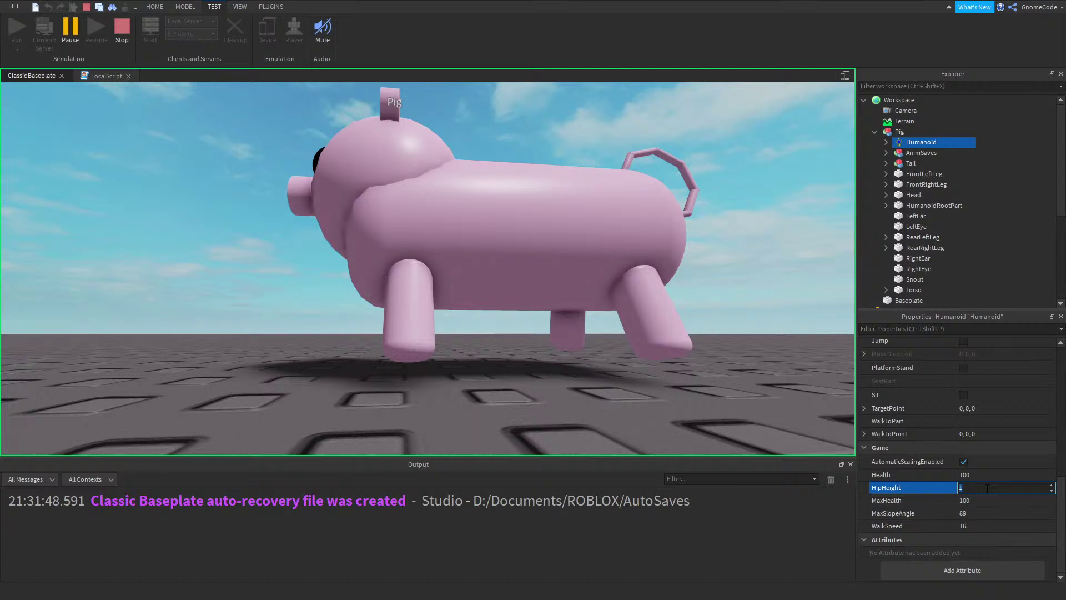
type(".8")
key("Return")
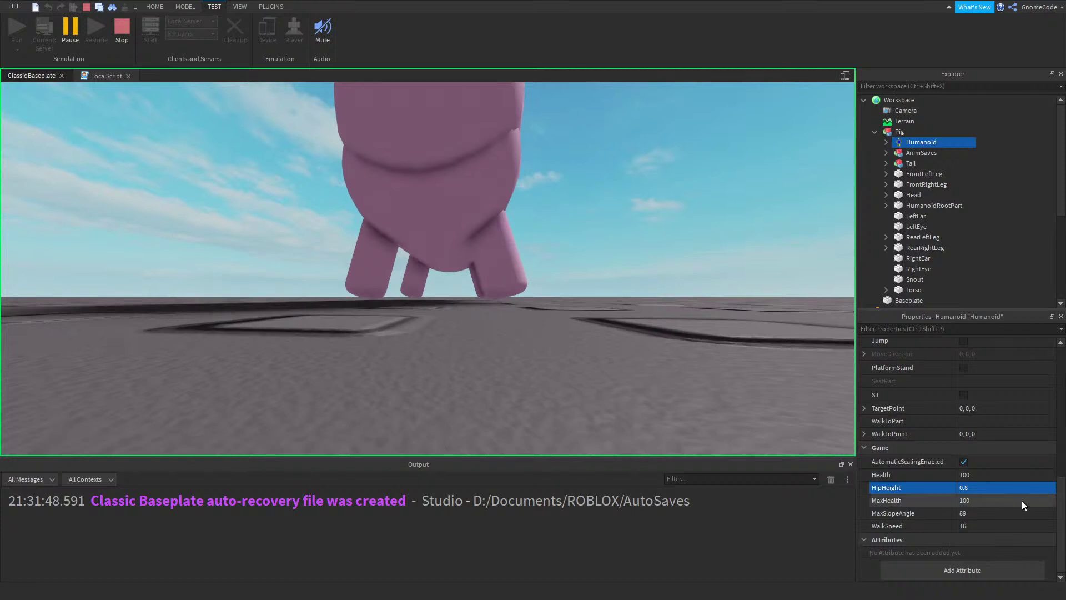
left_click(991, 489)
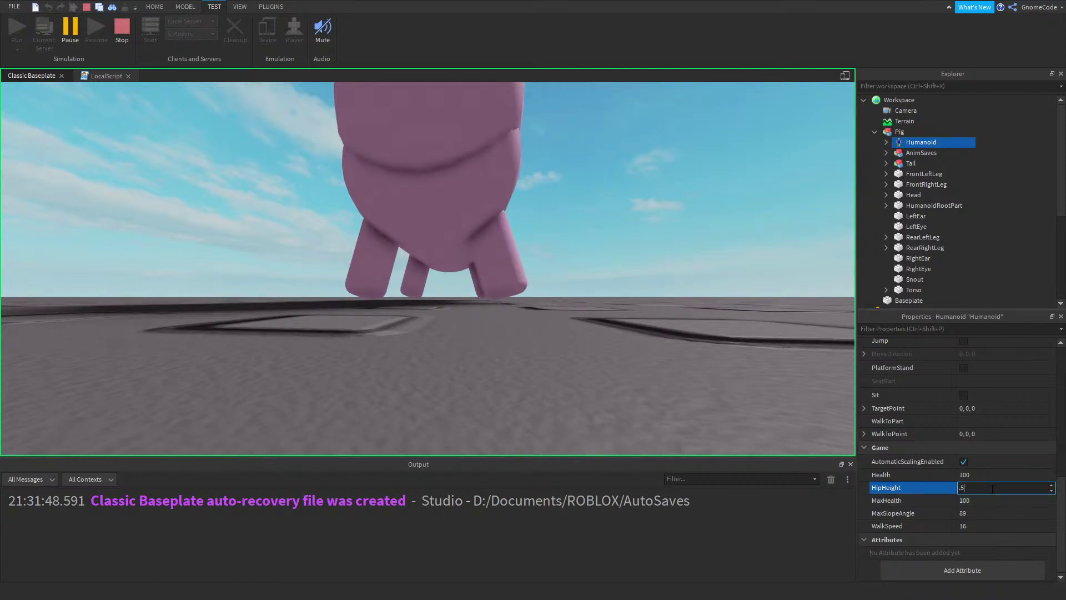
left_click(992, 488)
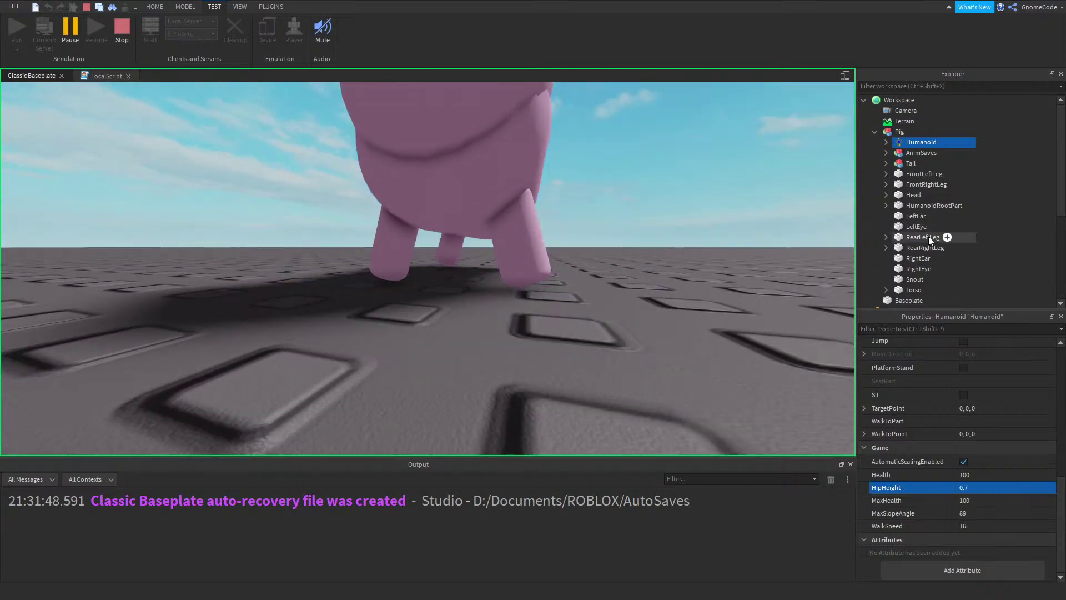
Turn off CanCollide for all four of the pig's legs in the running simulation
left_click(914, 216)
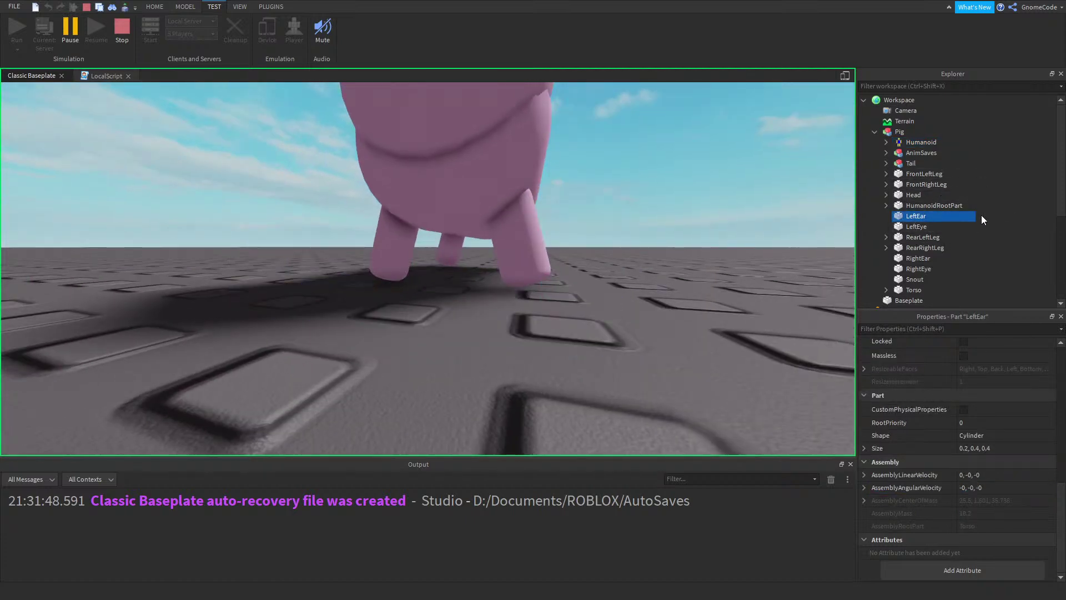
left_click(922, 248)
left_click(922, 238, "ctrl")
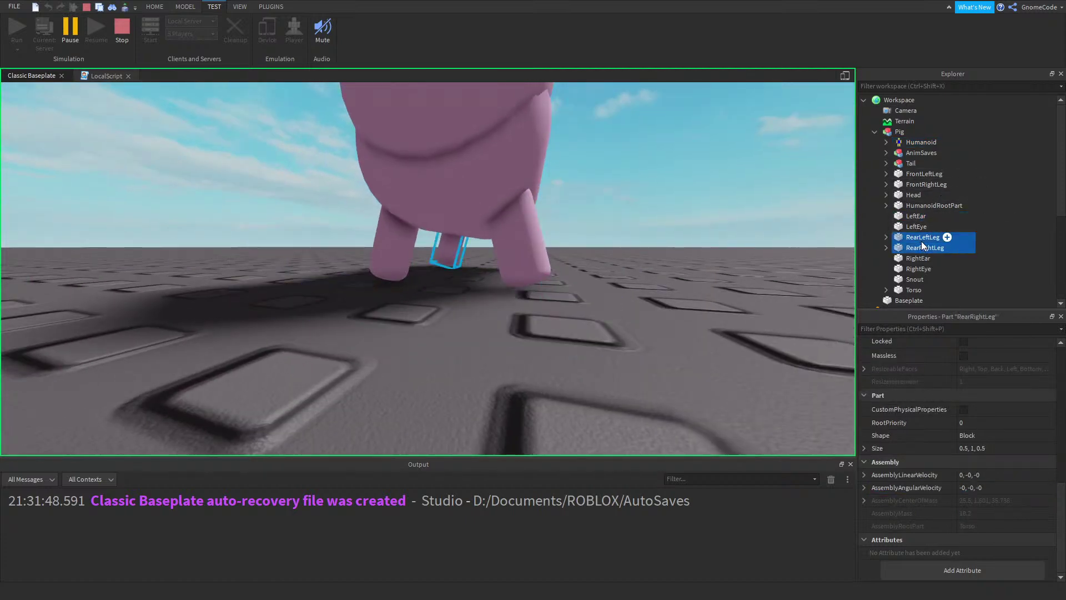
left_click(918, 183, "ctrl")
left_click(915, 175, "ctrl")
scroll(991, 388, "up", 3)
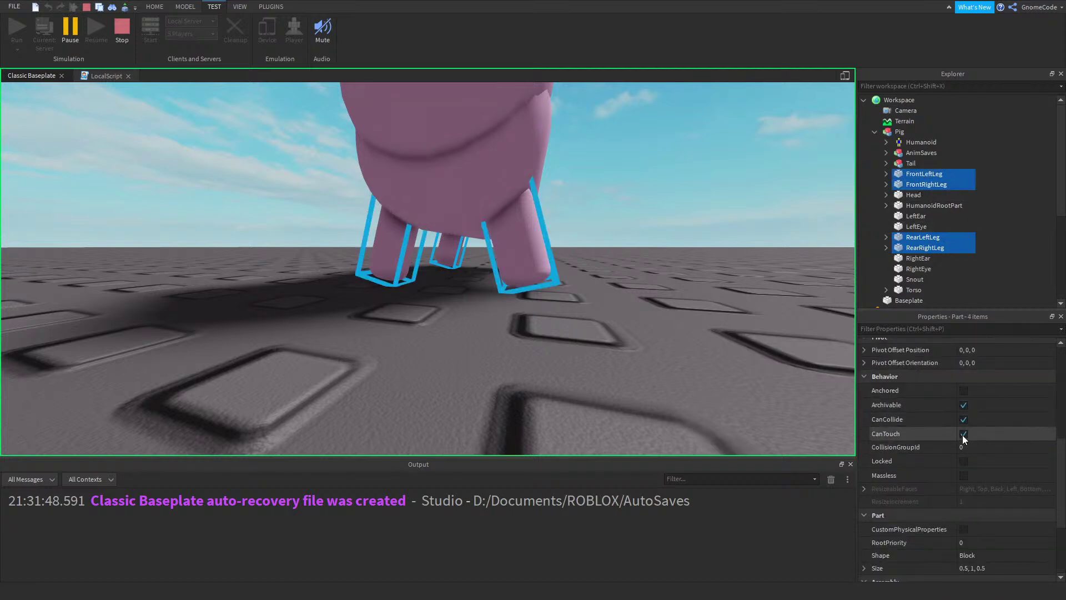
left_click(963, 420)
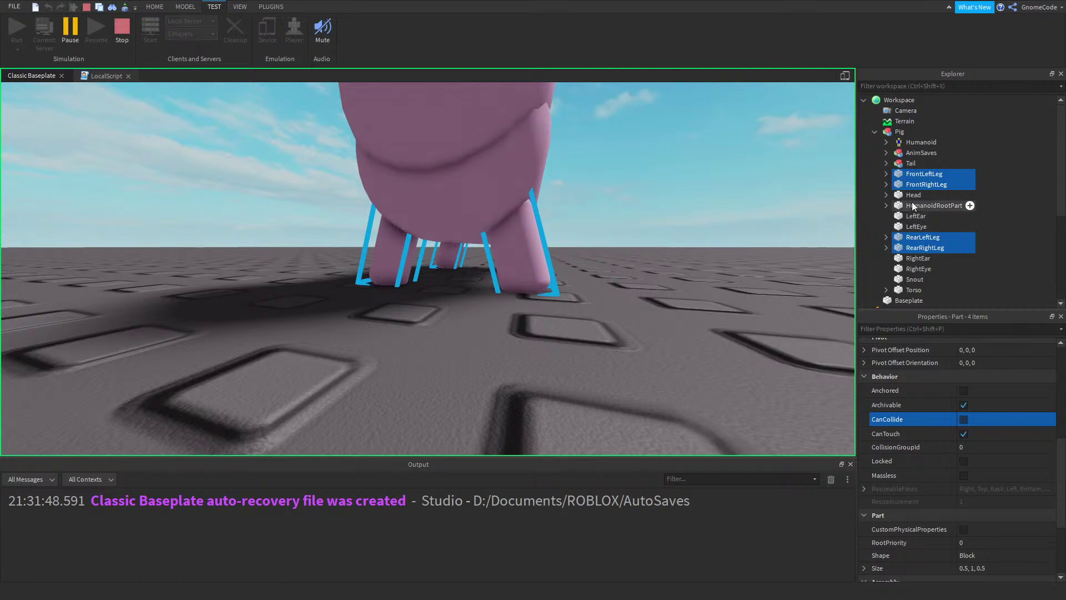
Try the Humanoid's HipHeight at 0.6 and again at 0.7, check the pig's stance, and stop the simulation
left_click(914, 289)
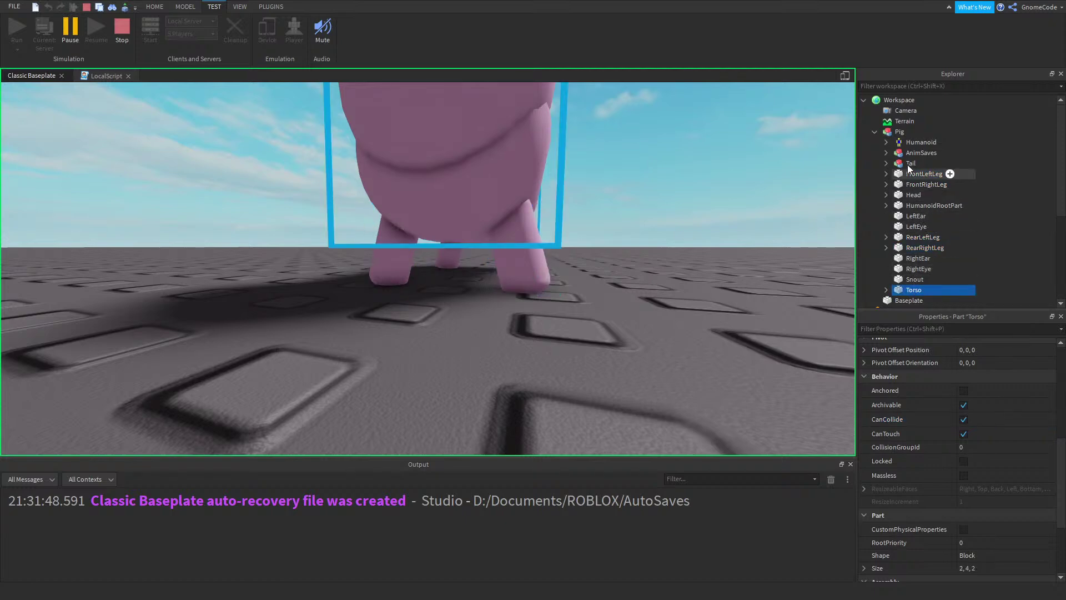
left_click(917, 143)
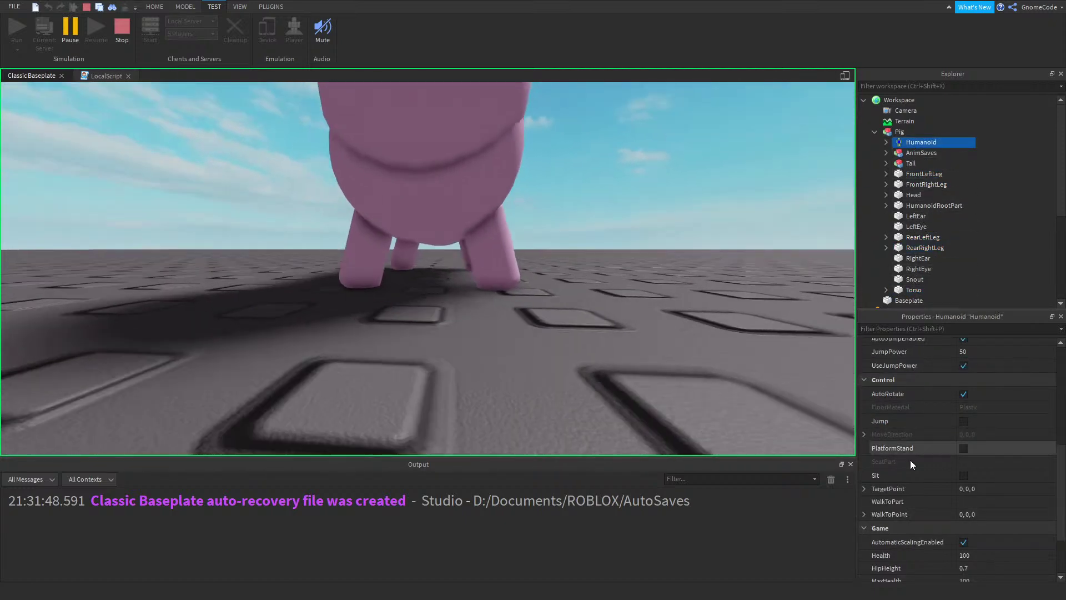
left_click(992, 488)
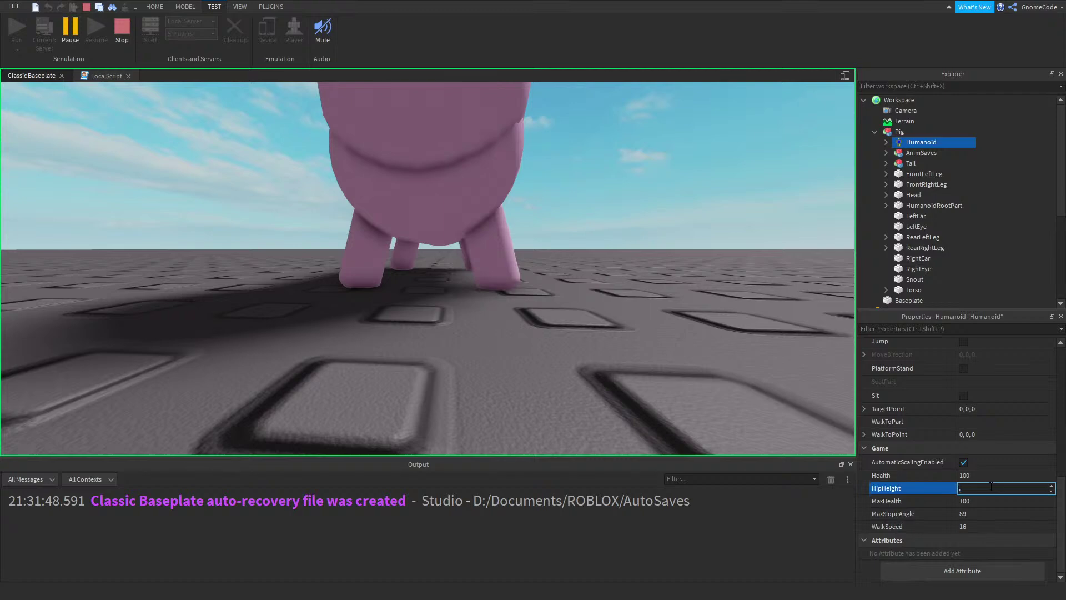
type("0.6")
key("Return")
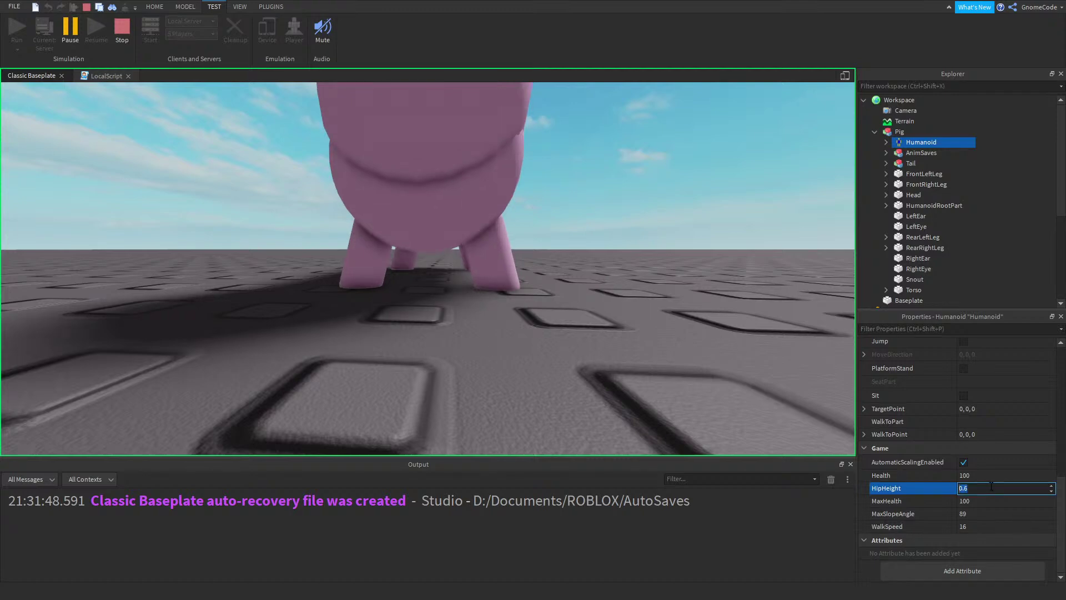
type("0.7")
key("Return")
right_click_drag(711, 285, 711, 285)
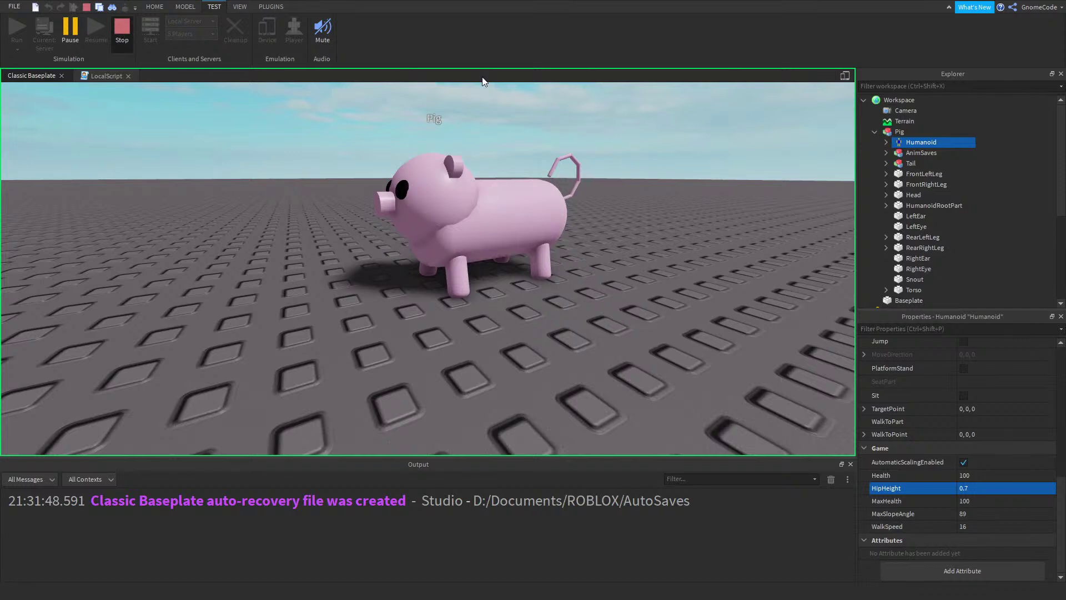
key("shift+F5")
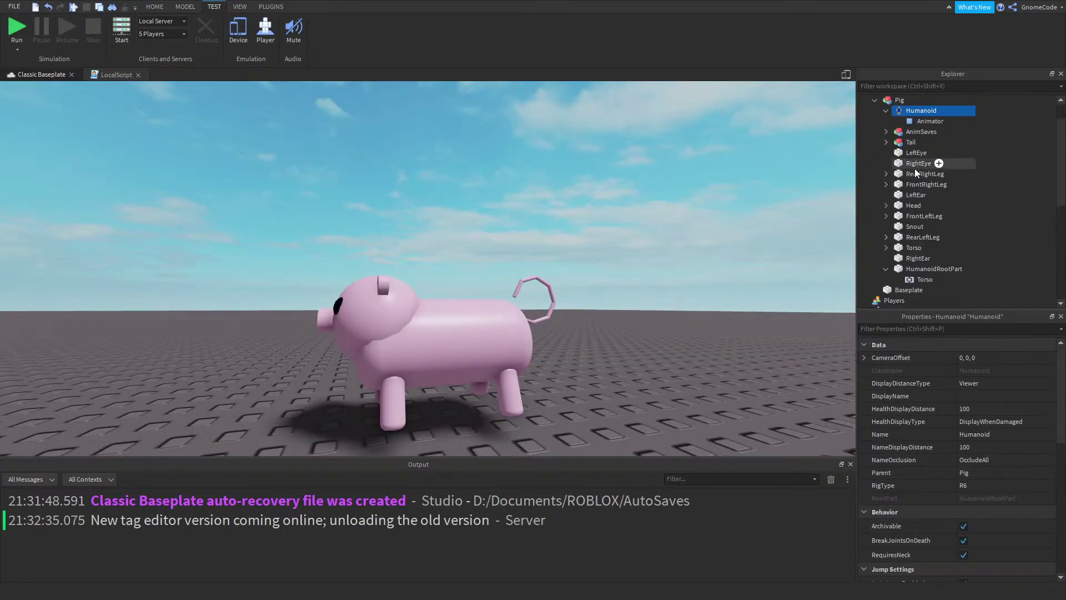
Turn off CanCollide for the pig's RearLeftLeg, FrontLeftLeg, RearRightLeg and FrontRightLeg in the stopped place
left_click(916, 153)
left_click(922, 237)
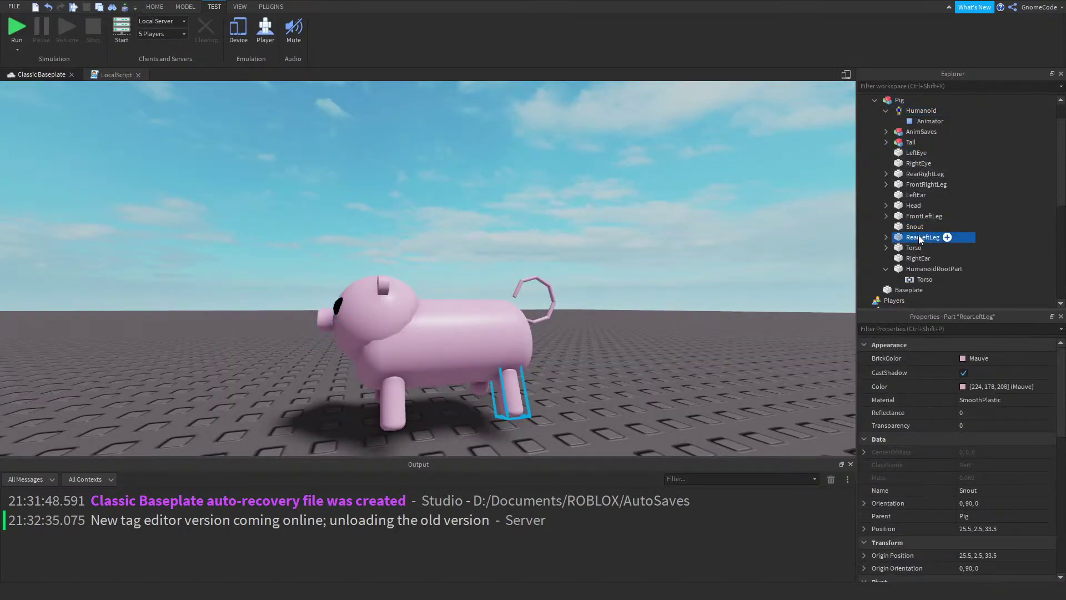
left_click(924, 216, "ctrl")
left_click(921, 174, "ctrl")
left_click(926, 184, "ctrl")
scroll(965, 392, "down", 5)
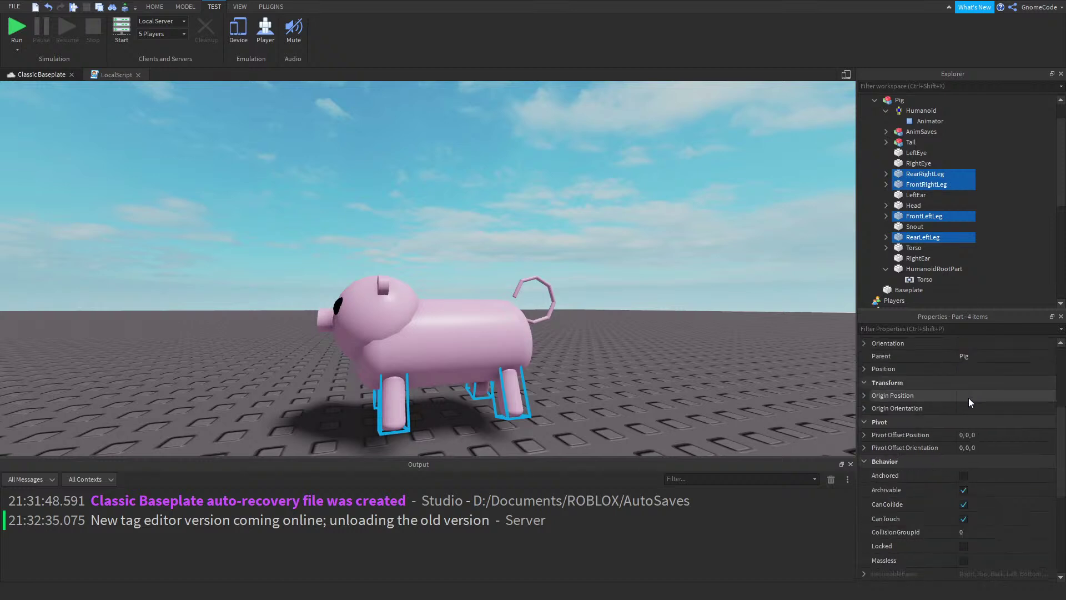
left_click(966, 477)
left_click(963, 464)
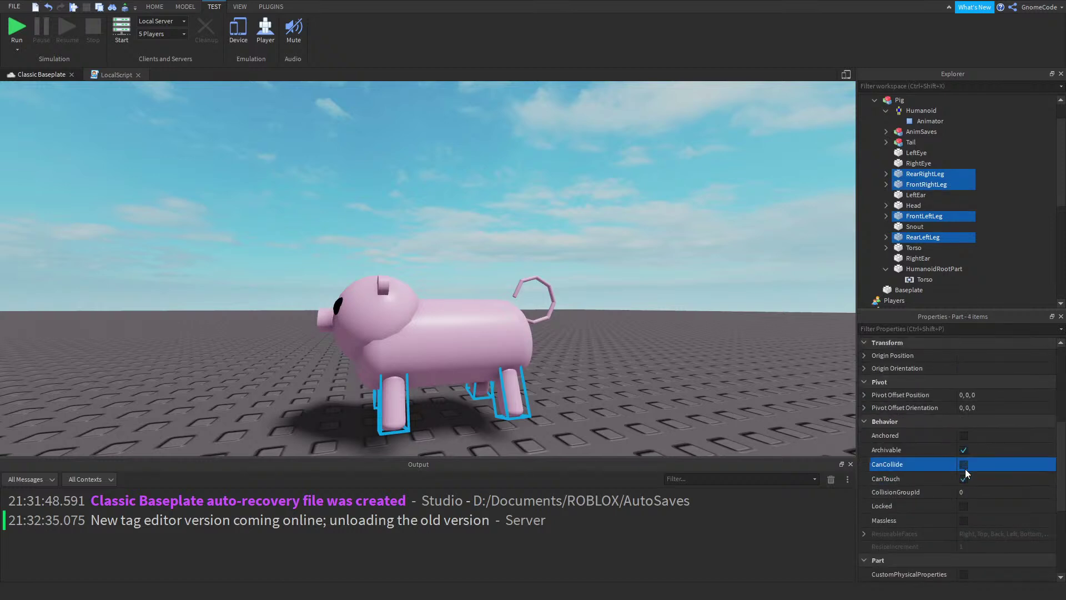
Set the HipHeight of the pig's Humanoid to 0.7
scroll(941, 229, "up", 1)
left_click(920, 142)
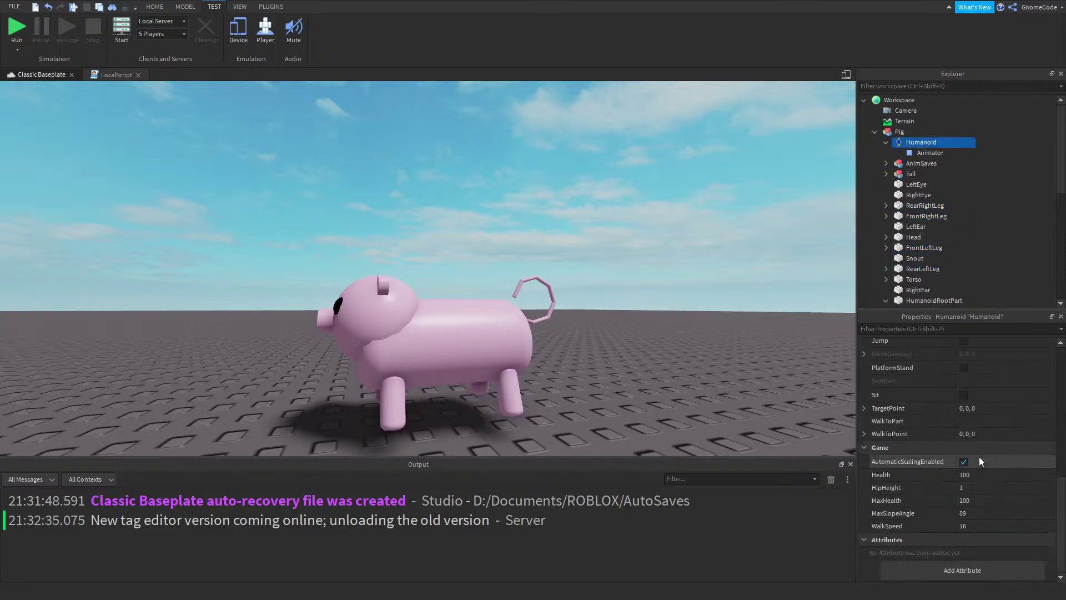
left_click(975, 489)
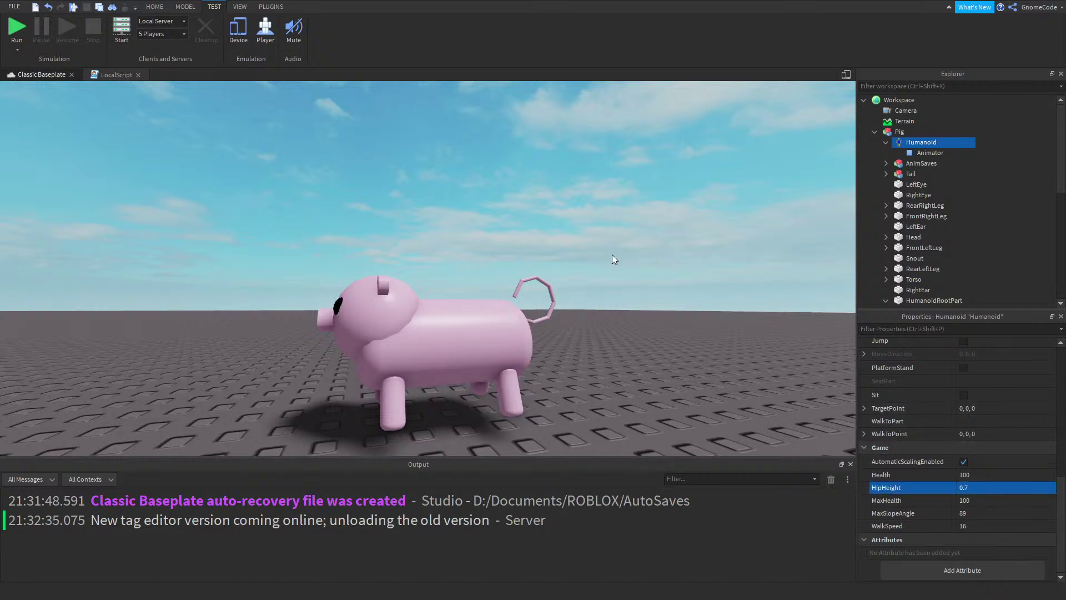
left_click(612, 283)
scroll(611, 258, "up", 4)
scroll(611, 258, "down", 4)
right_click_drag(607, 264, 418, 145)
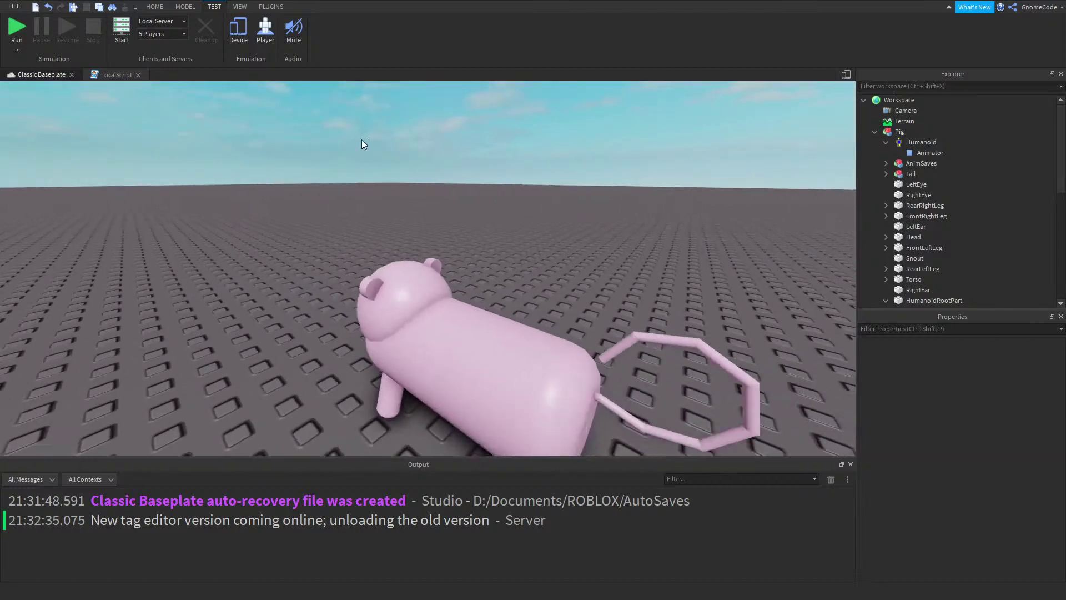
Insert a Seat object into the Workspace
left_click(156, 7)
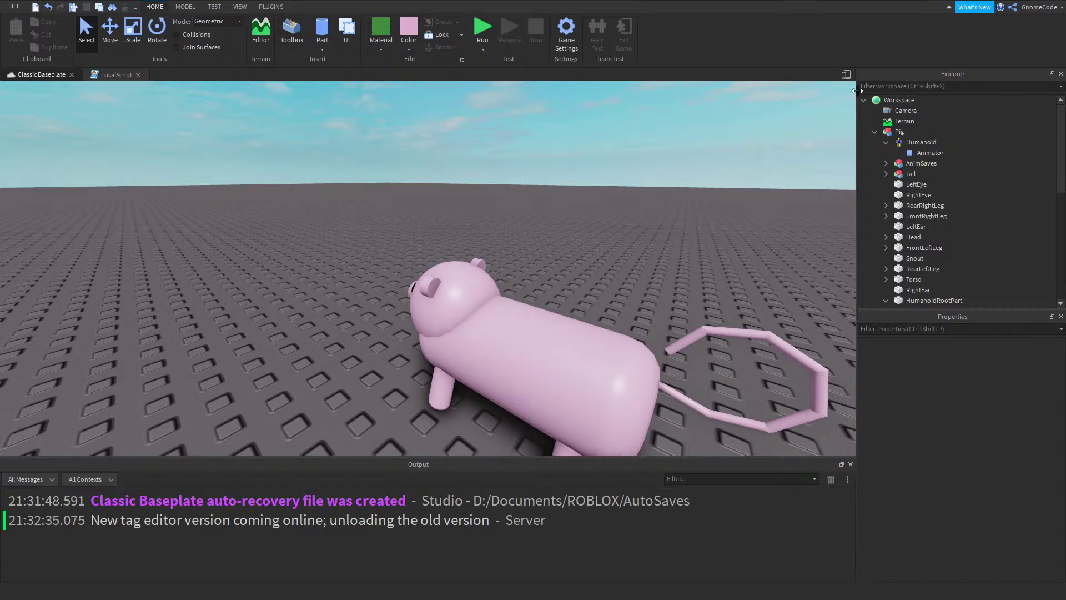
left_click(922, 100)
type("seat")
left_click(882, 138)
left_click(571, 169)
right_click_drag(571, 168, 571, 168)
Place the seat above the pig's back at about 25.5, 3.5, 36.5
left_click(192, 7)
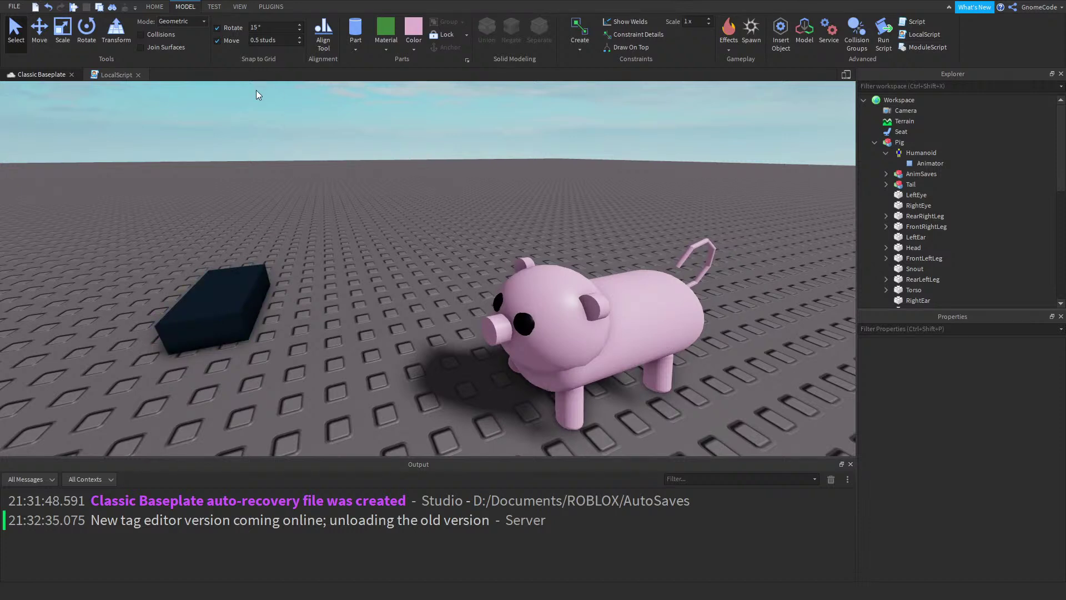
left_click(169, 299)
key("f")
left_click_drag(477, 312, 414, 285)
scroll(524, 295, "down", 3)
right_click_drag(415, 285, 478, 296)
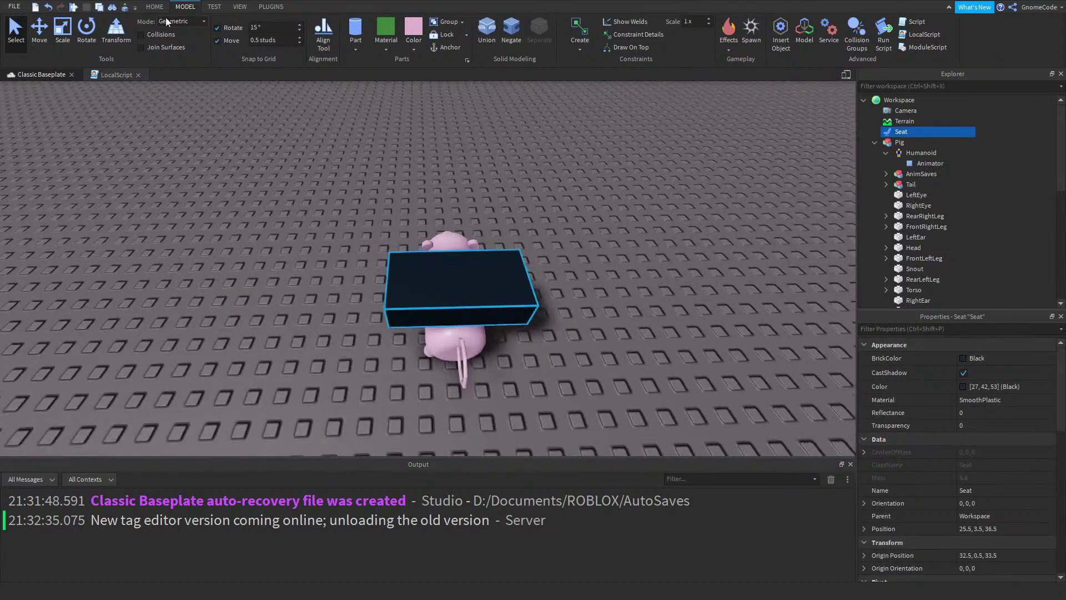
Scale the seat down in width and length until it is a small cube narrower than the pig's back
left_click(60, 40)
left_click_drag(542, 288, 495, 289)
left_click_drag(370, 288, 427, 286)
right_click_drag(496, 290, 572, 276)
left_click_drag(572, 276, 521, 275)
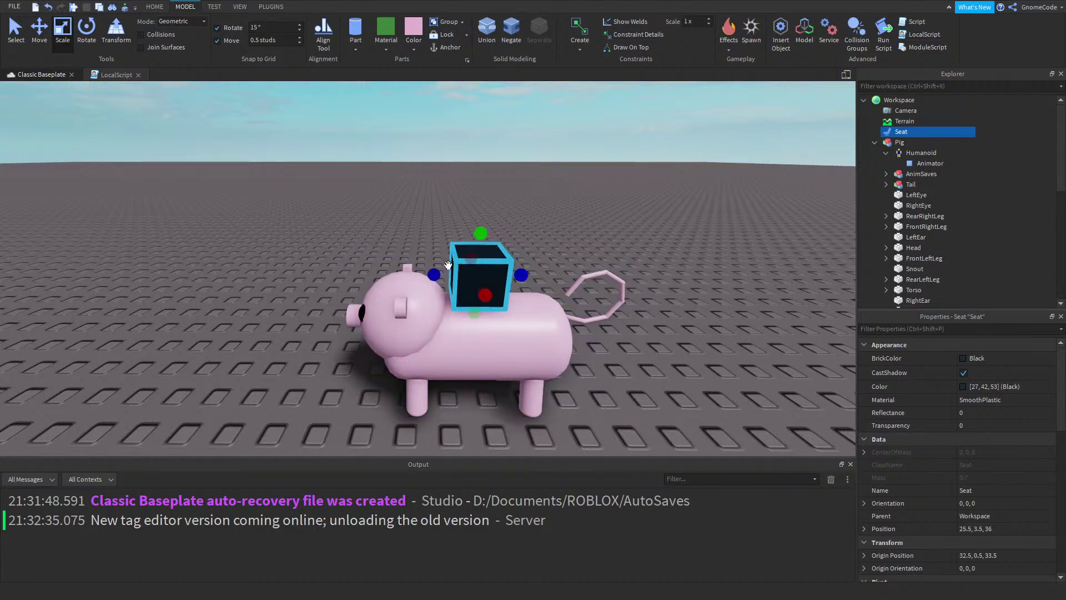
Sink the seat into the pig's back and nudge it toward the tail using a 0.1-stud move increment
left_click(36, 32)
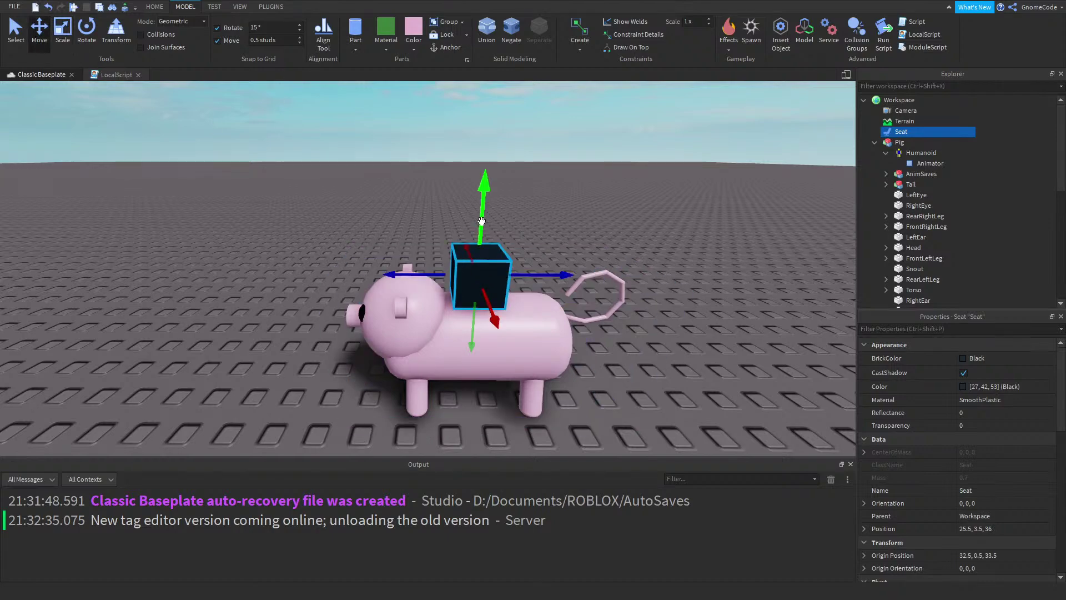
left_click_drag(481, 221, 482, 244)
right_click_drag(541, 238, 294, 143)
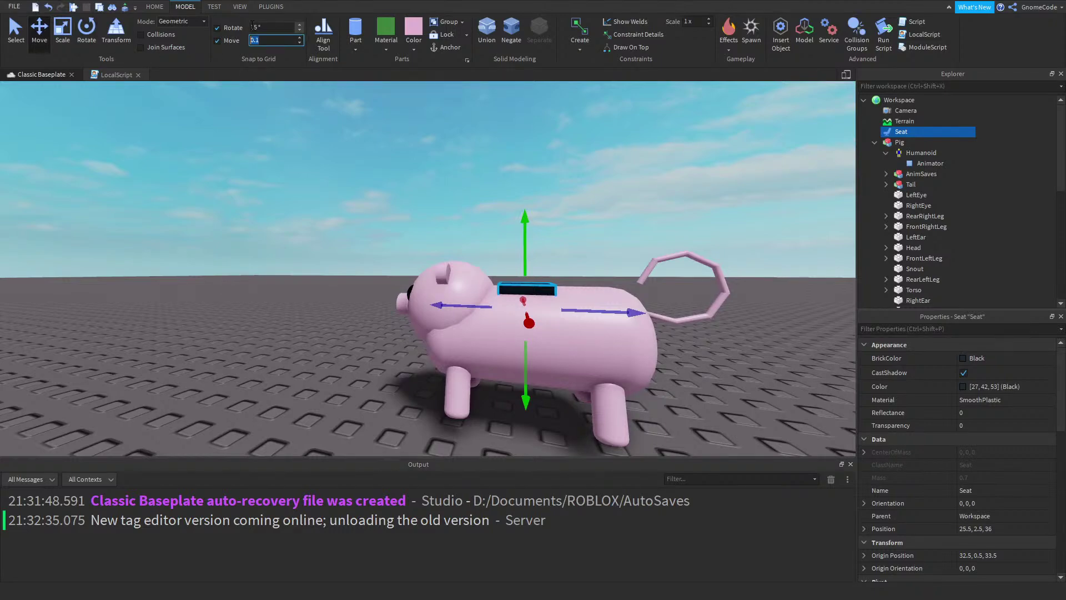
left_click_drag(591, 312, 598, 311)
left_click(588, 225)
right_click_drag(618, 223, 492, 162)
key("s")
key("w")
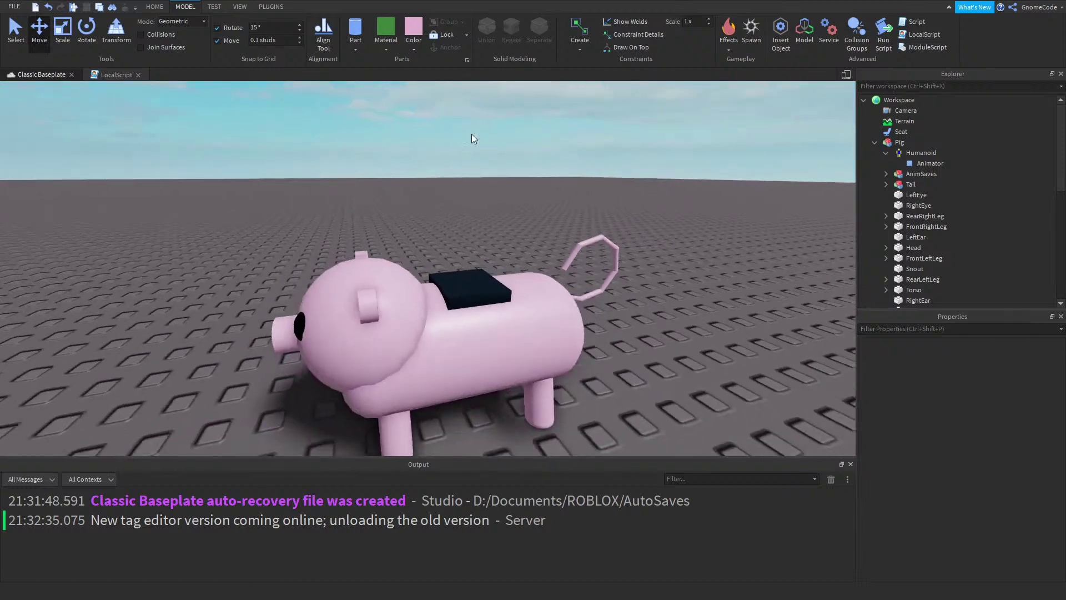
Insert a black block part above the seat on the pig's back
left_click(355, 49)
left_click(372, 68)
left_click(414, 48)
left_click(524, 219)
left_click(506, 242)
left_click(486, 302)
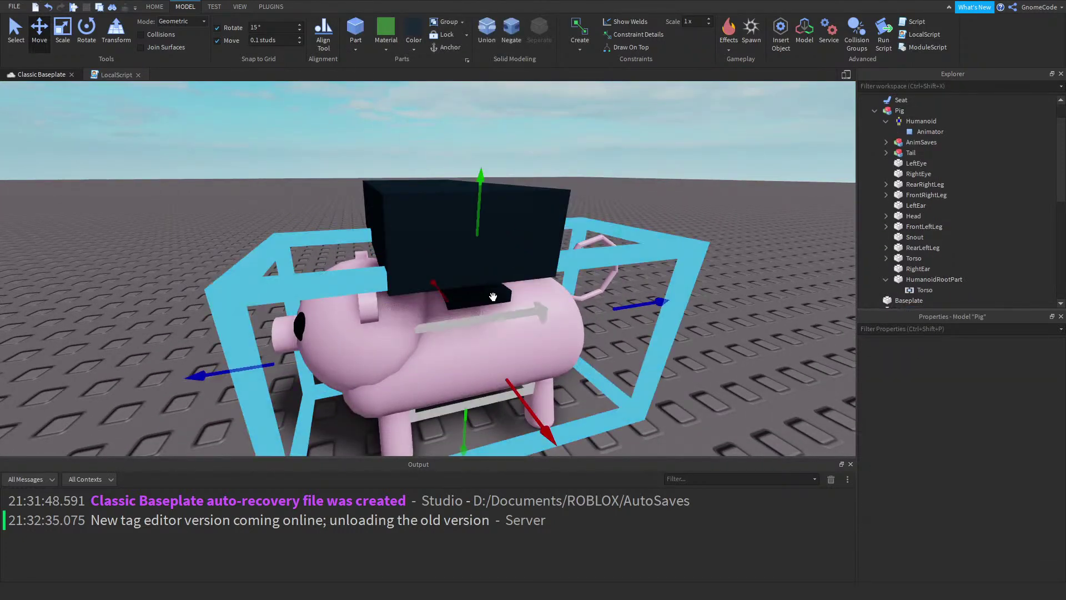
scroll(549, 294, "up", 2)
scroll(552, 293, "down", 2)
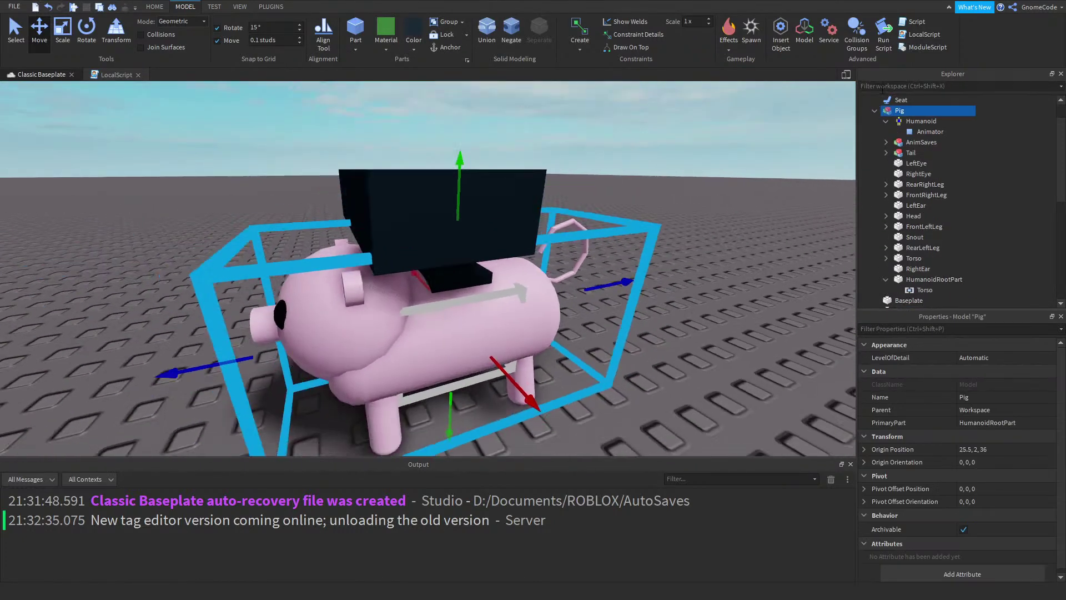
Colour the seat and the block above it Burnt Sienna
left_click(892, 100)
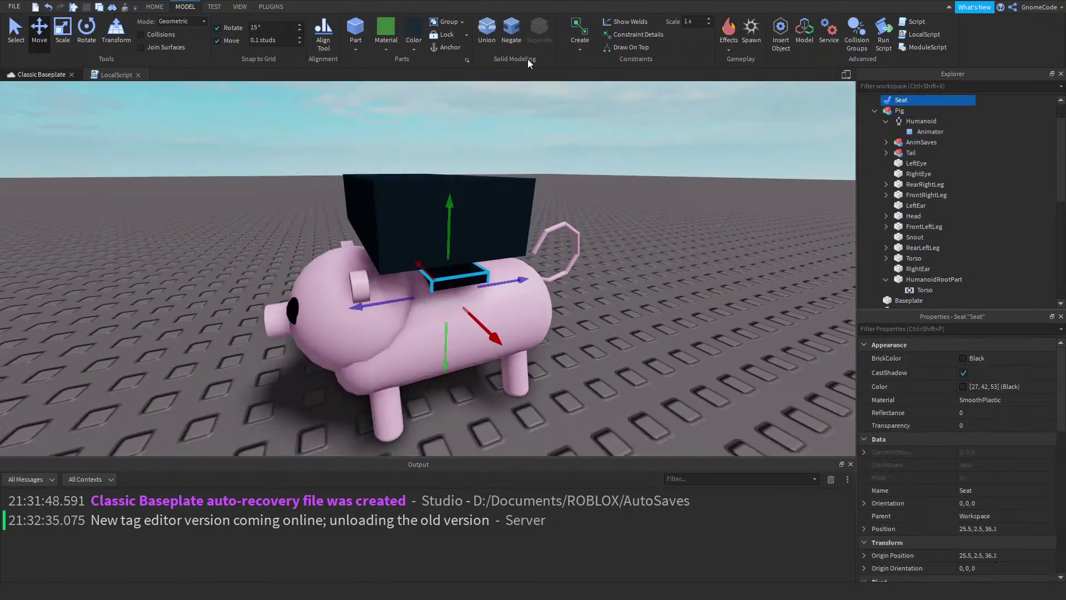
left_click(414, 48)
left_click(552, 227)
left_click(488, 189)
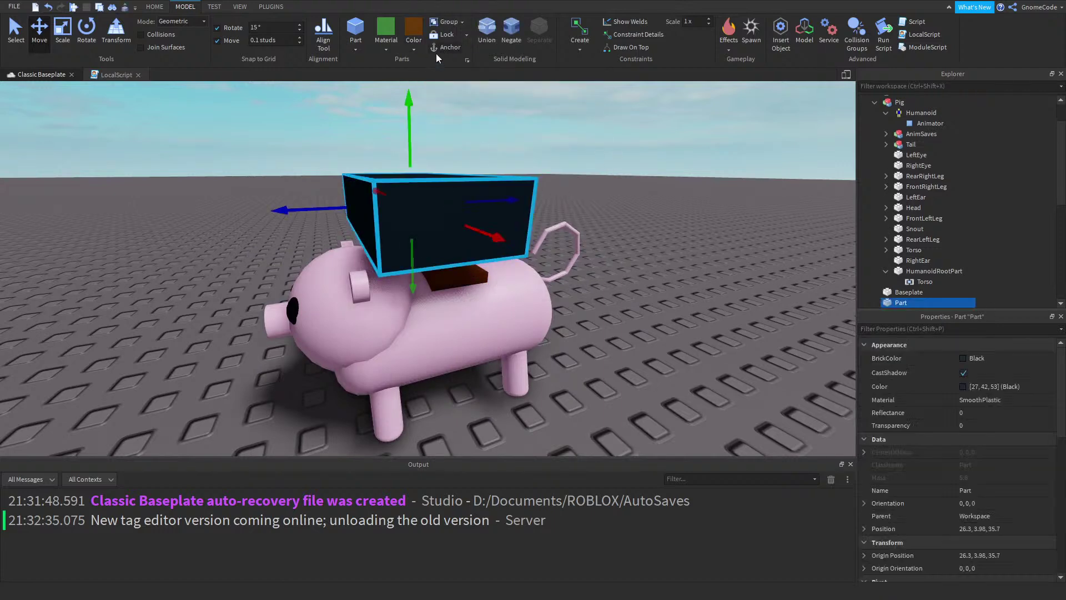
left_click(411, 28)
Move the brown block over the seat and scale it down to a thin slab the size of the seat
left_click_drag(413, 258, 438, 279)
key("ctrl+3")
left_click_drag(500, 217, 465, 220)
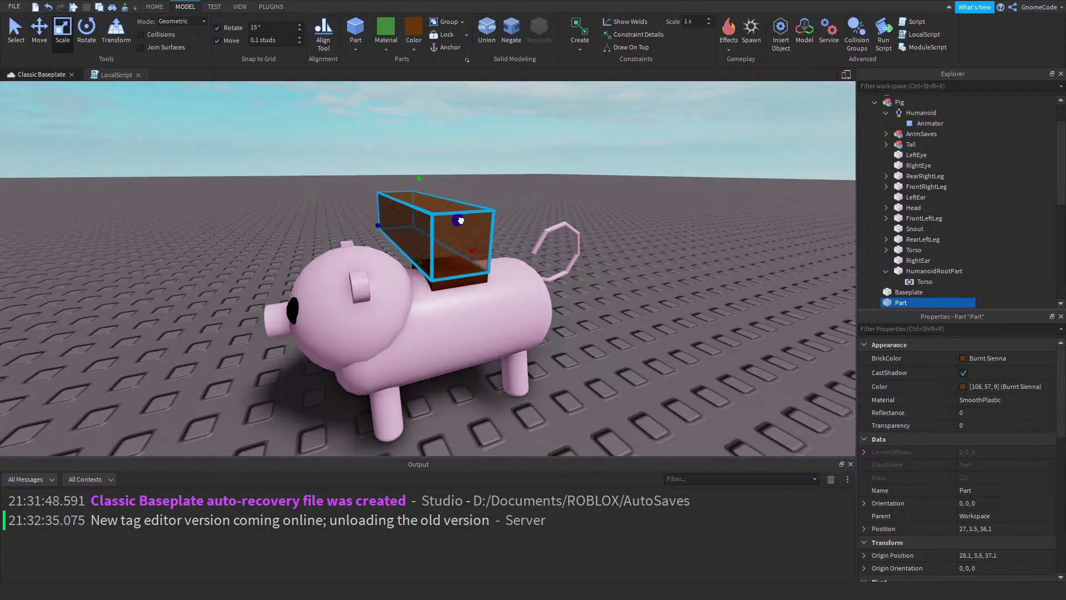
left_click_drag(390, 208, 427, 224)
left_click_drag(451, 189, 445, 226)
Lower the brown slab onto the seat on the pig's back, at about 25.45, 2.8, 36.1
right_click_drag(445, 226, 495, 195)
key("ctrl+2")
left_click_drag(476, 185, 475, 221)
right_click_drag(476, 221, 474, 90)
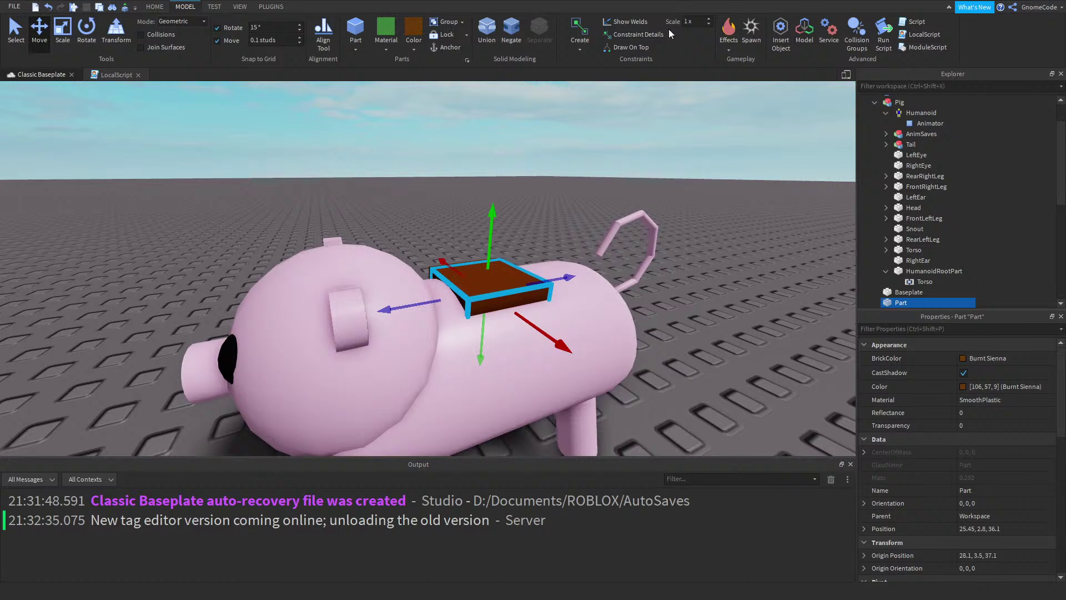
left_click(272, 7)
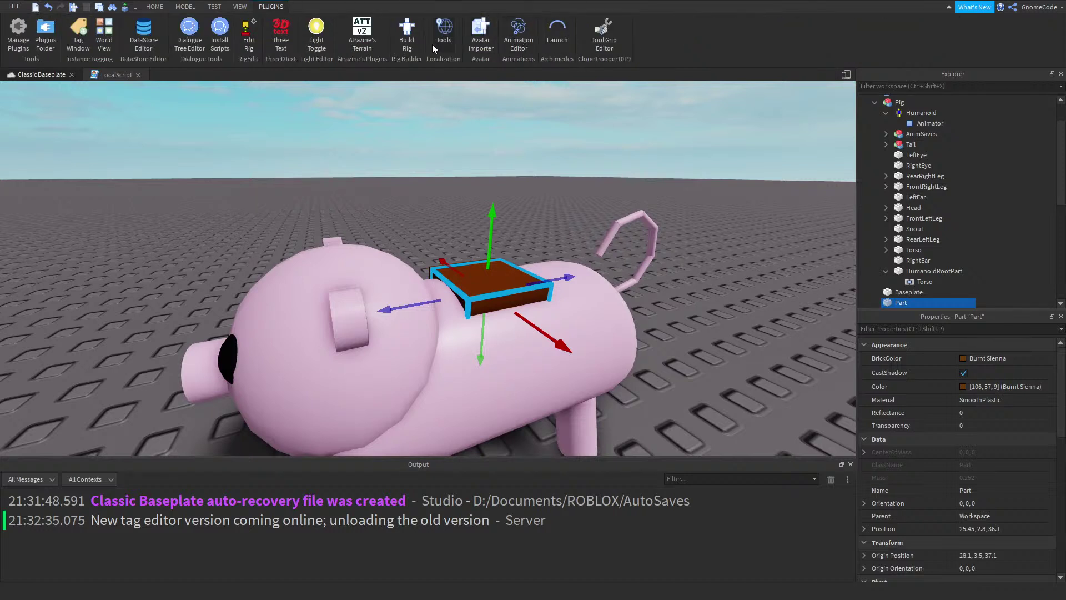
Launch Archimedes on the top slab and render one copy at an angle of -45 to form a sloping saddle flap
left_click(556, 39)
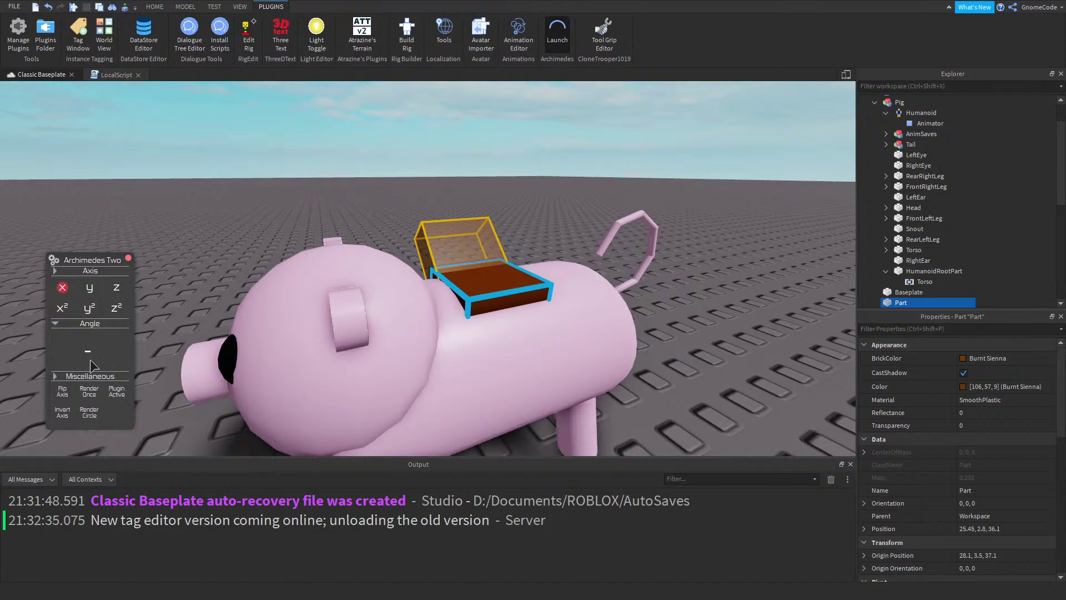
key("Return")
right_click_drag(471, 264, 471, 271)
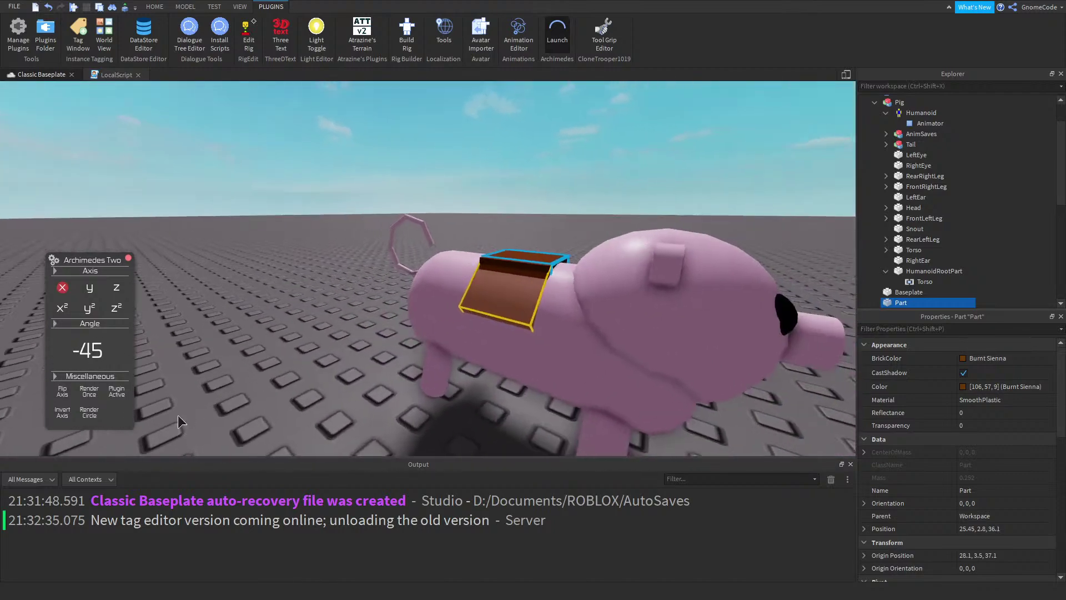
left_click(89, 392)
right_click_drag(374, 255, 375, 255)
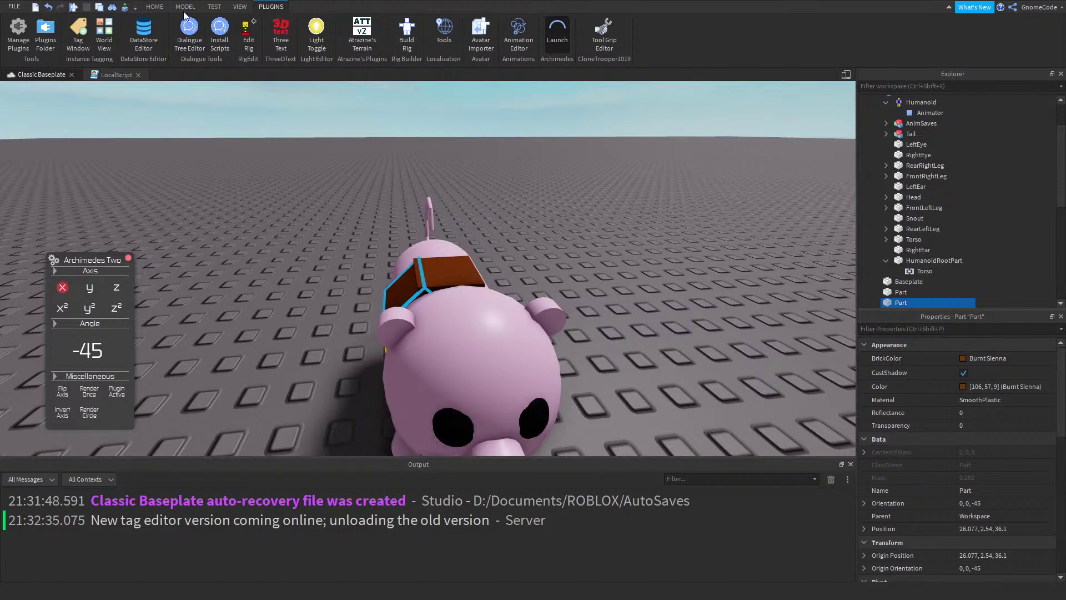
Rotate the top slab 180° about the vertical axis and render a second -45 flap on the pig's other side with Archimedes
left_click(155, 7)
left_click(189, 6)
left_click(85, 35)
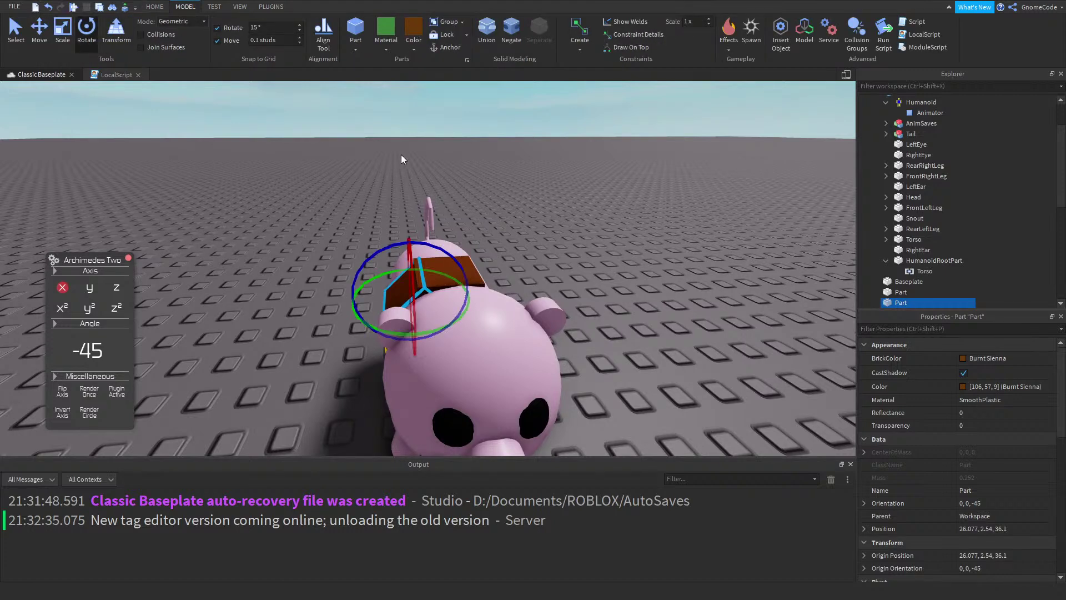
right_click_drag(401, 154, 401, 154)
scroll(401, 154, "up", 2)
right_click_drag(515, 285, 508, 285)
left_click(504, 285)
scroll(903, 222, "down", 2)
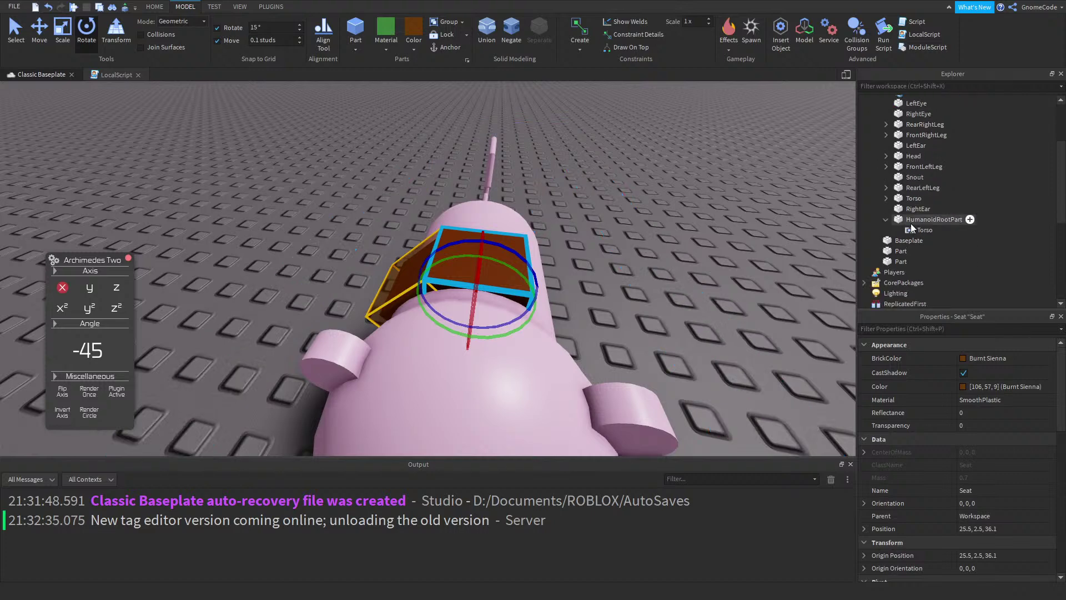
left_click(901, 251)
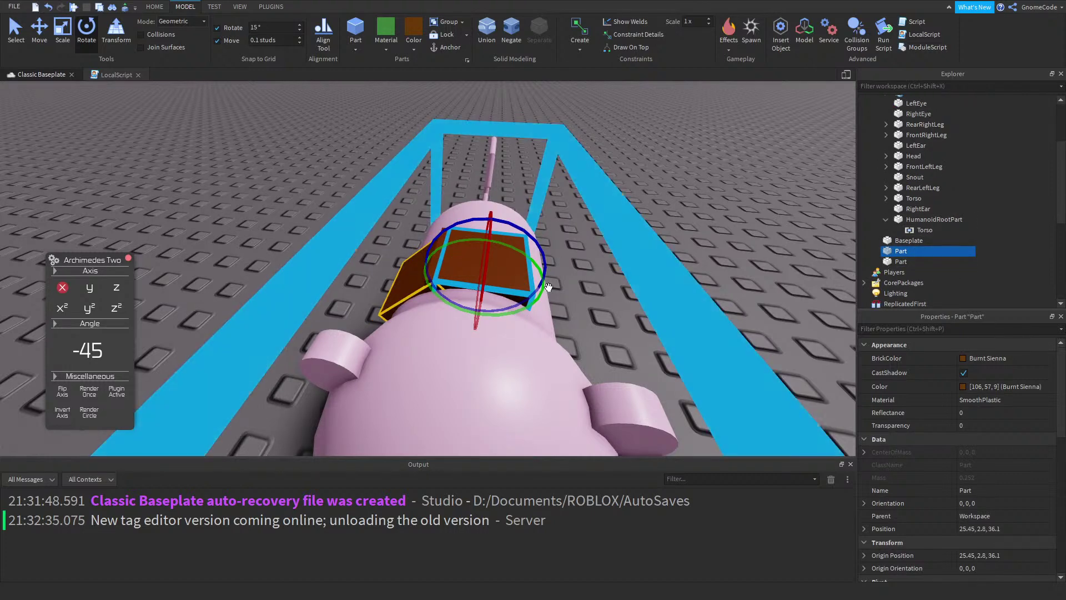
left_click_drag(538, 296, 538, 296)
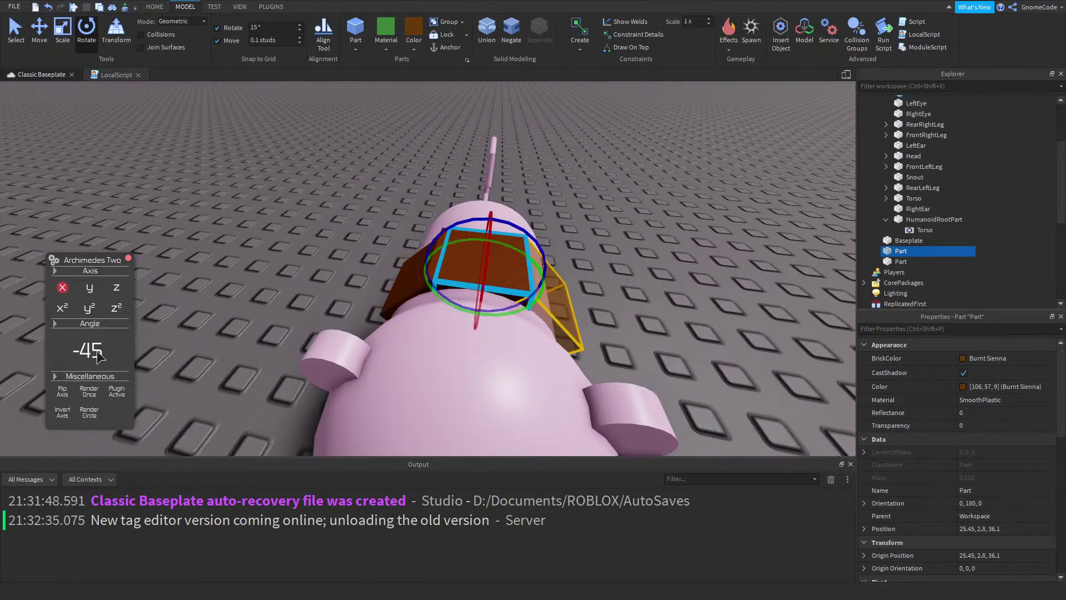
left_click(88, 390)
left_click(128, 258)
Delete the flat slab covering the seat, leaving the two sloping flaps
right_click_drag(625, 190, 625, 189)
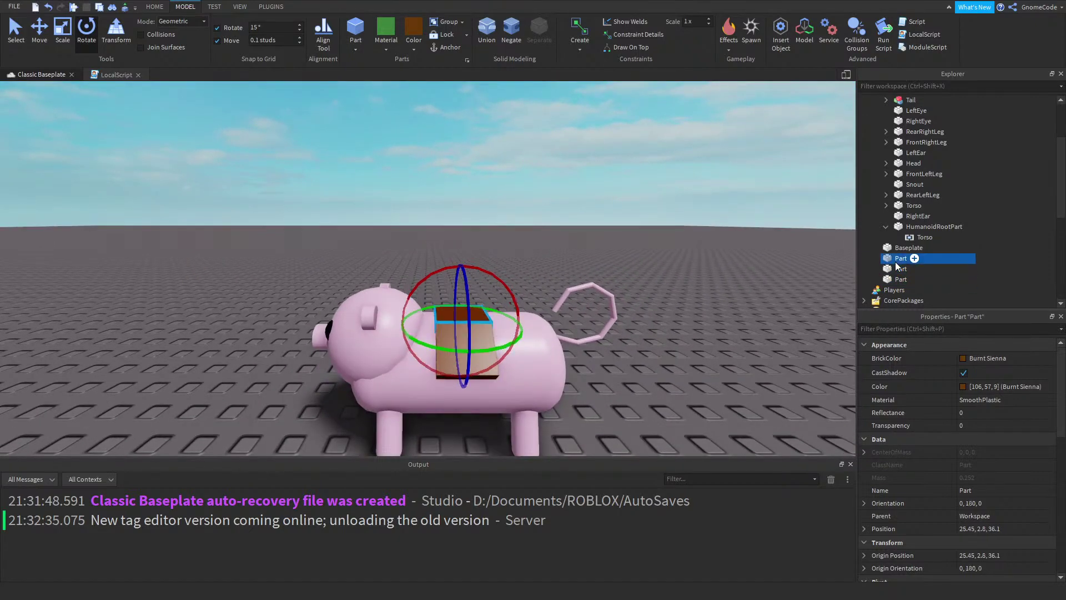
key("Delete")
mouse_move(651, 238)
right_mouse_down()
mouse_move(613, 226)
mouse_move(663, 251)
right_mouse_up()
key("w")
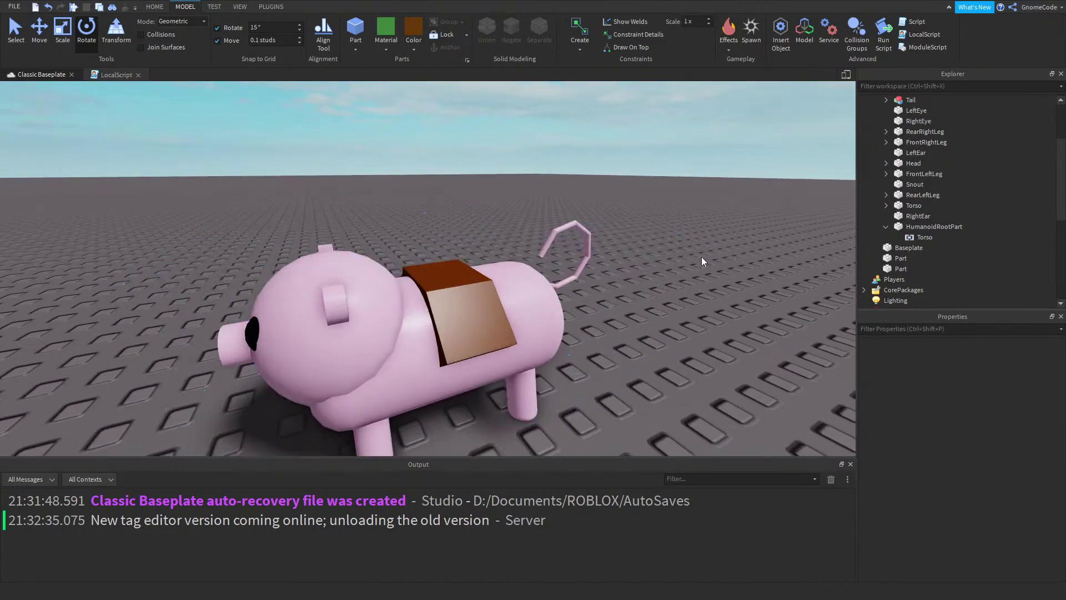
left_click(899, 267, "shift")
scroll(941, 238, "up", 3)
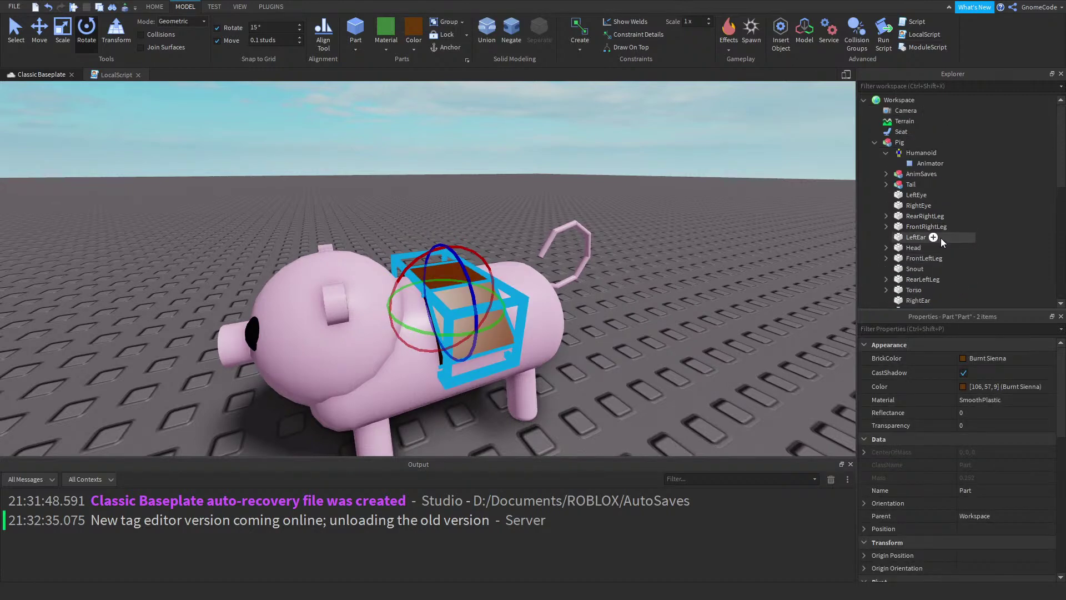
left_click(900, 134, "ctrl")
key("w")
right_click_drag(647, 244, 647, 243)
key("a")
left_click(588, 168)
right_click_drag(588, 168, 589, 168)
key("s")
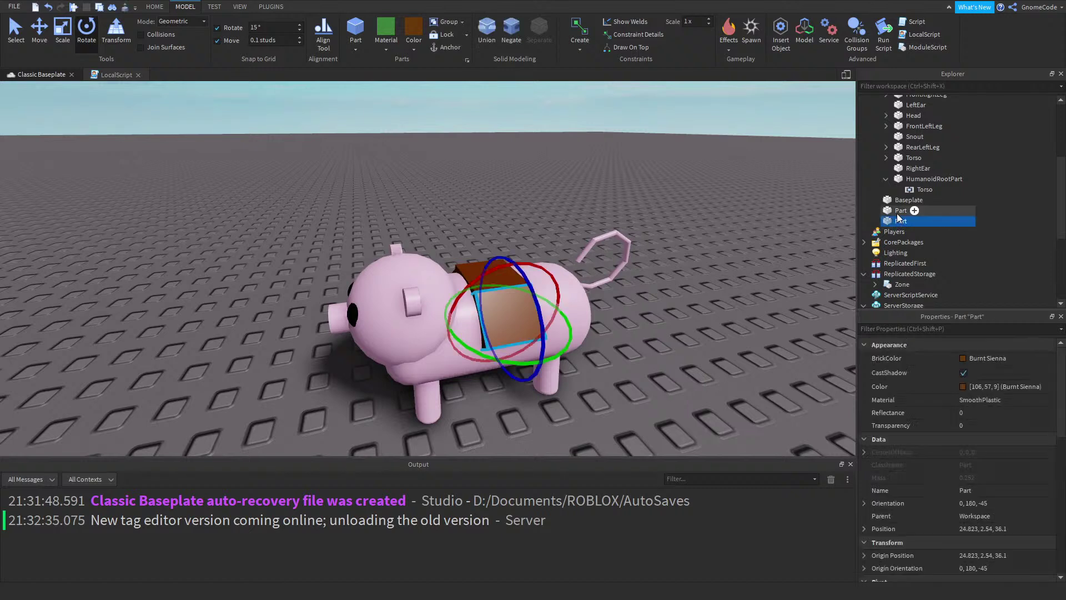
scroll(933, 236, "up", 1)
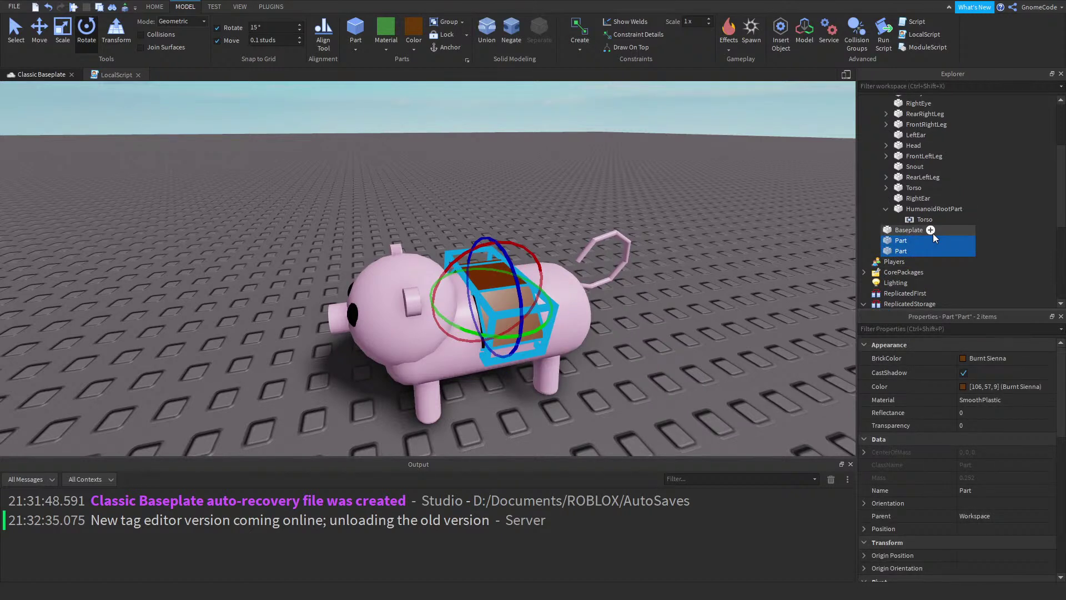
left_click(848, 435)
scroll(888, 273, "up", 1)
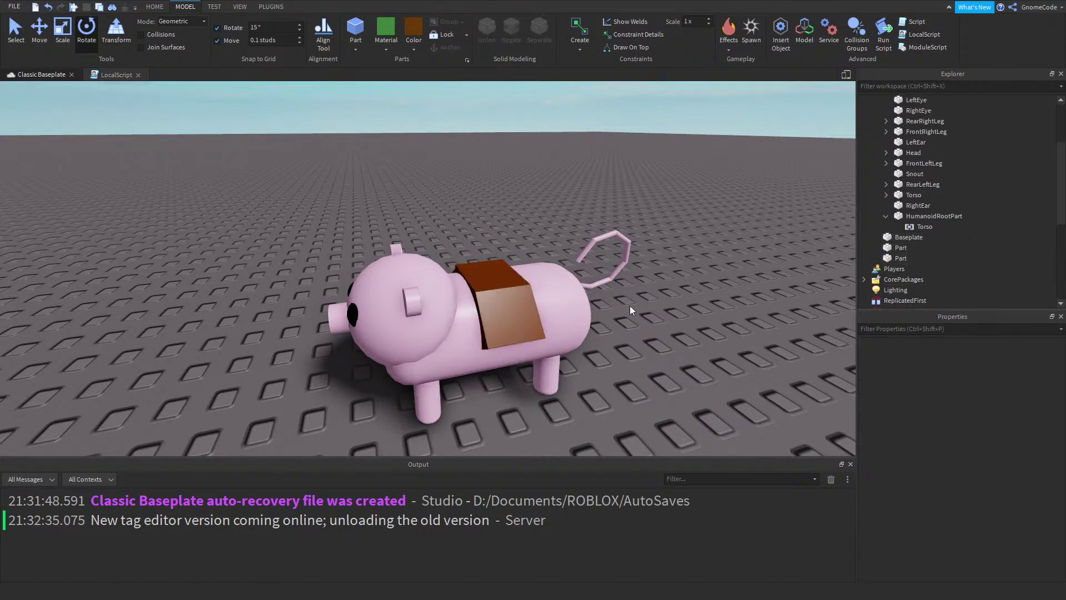
Rename the two sloping flaps SaddleLeft and SaddleRight
left_click(900, 259)
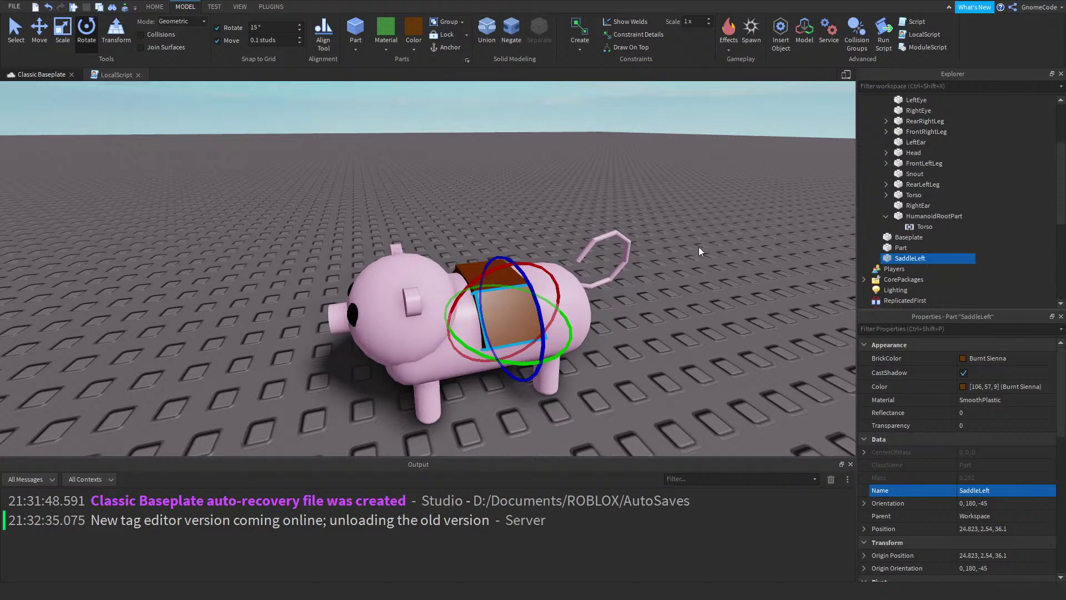
left_click(872, 250)
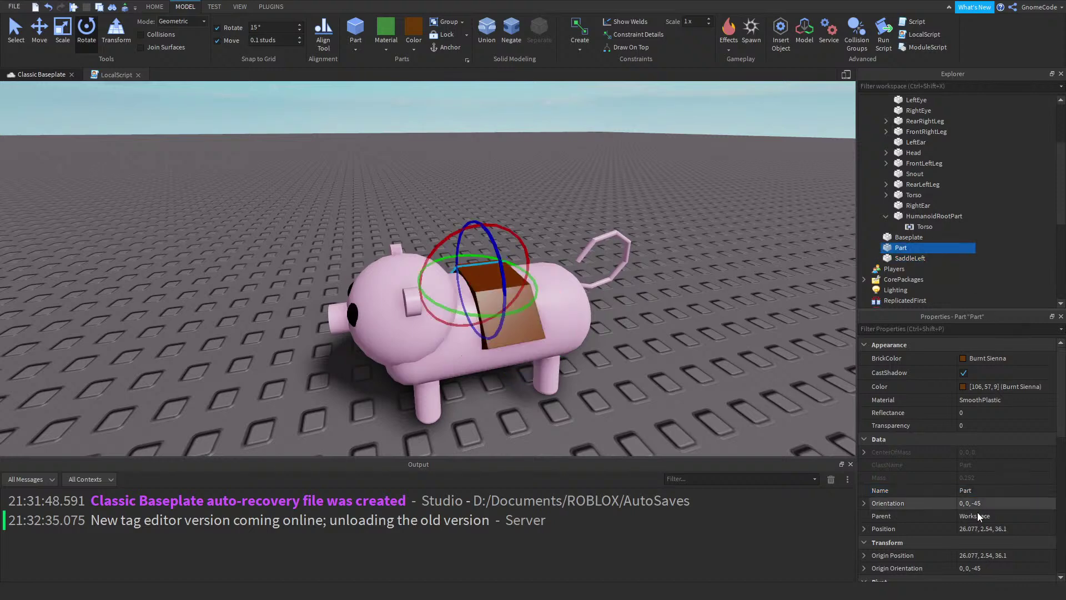
left_click(998, 483)
type("SaddleRigh")
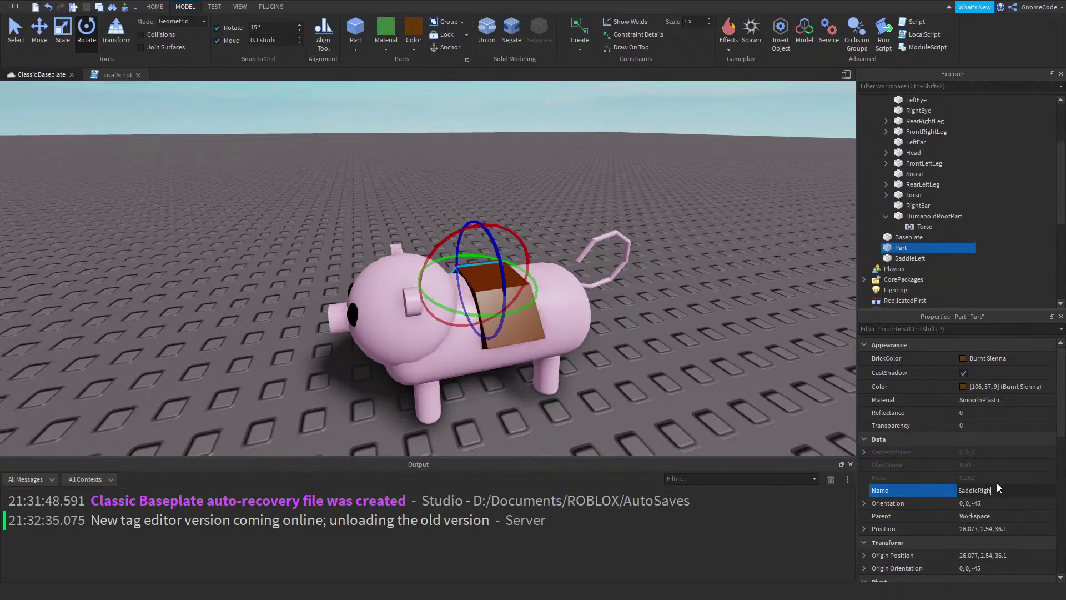
type("t")
key("Return")
Insert a cylinder part above the saddle and colour it Black
scroll(648, 290, "up", 3)
right_click_drag(648, 291, 648, 291)
scroll(648, 290, "down", 4)
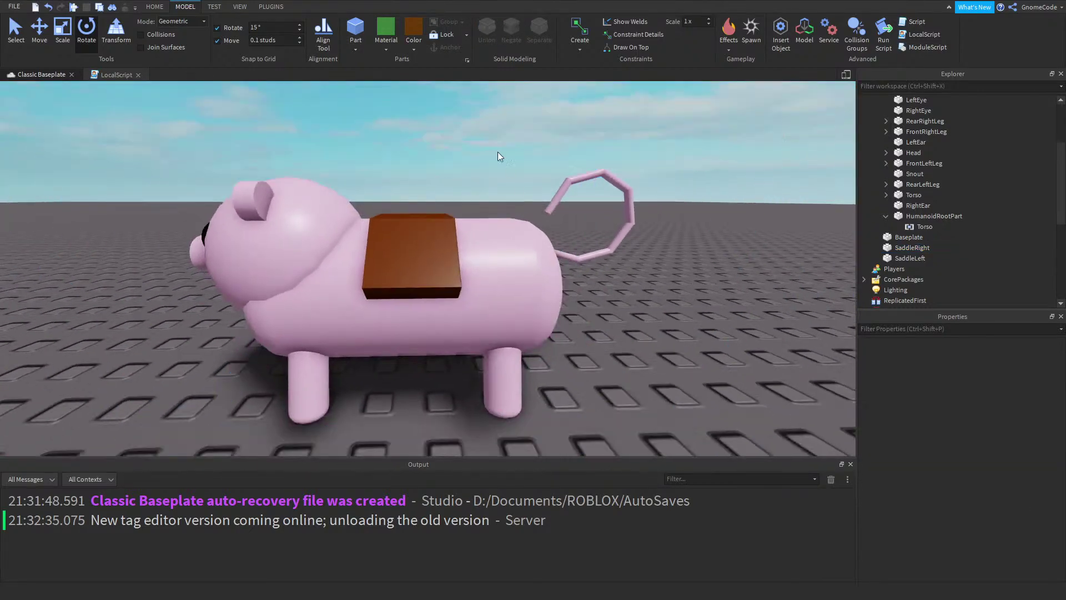
scroll(509, 171, "up", 2)
left_click(356, 49)
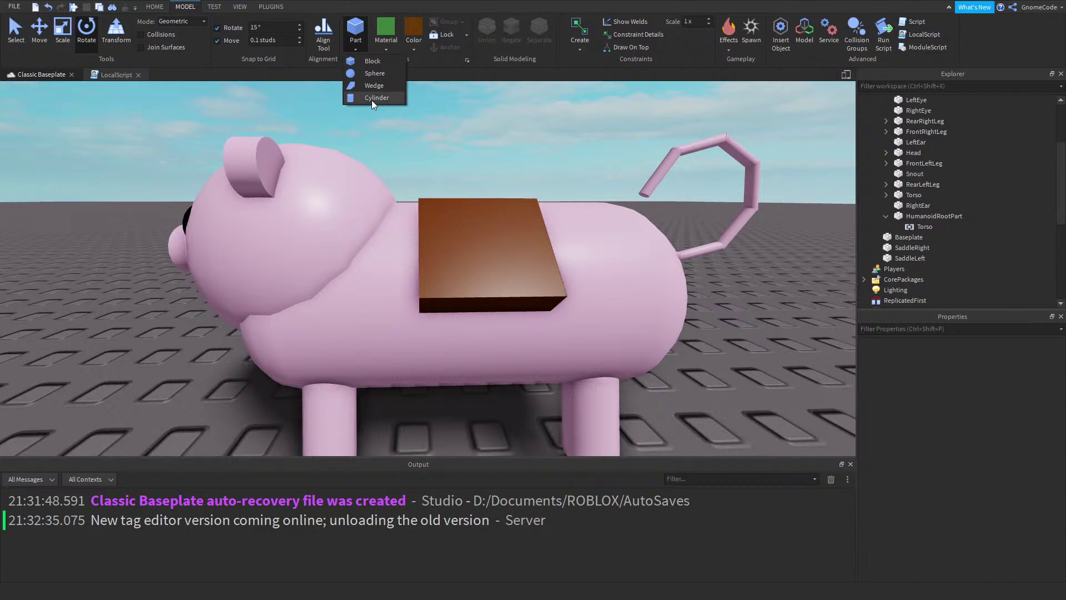
left_click(372, 98)
left_click(413, 49)
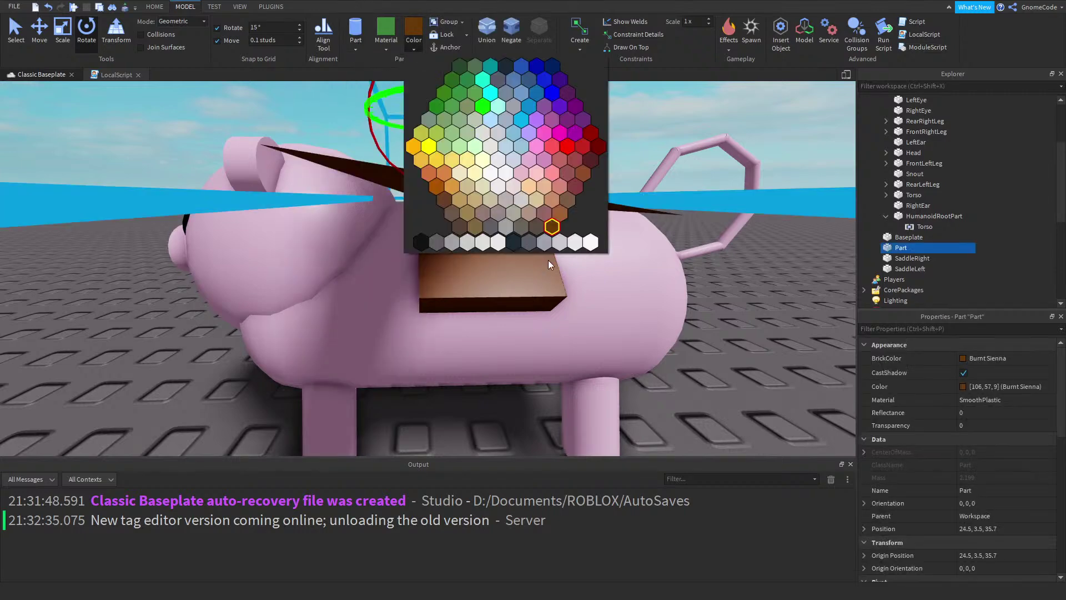
left_click(517, 243)
Scale the black cylinder down to a short, thin rod and move it to the front of the saddle
right_click_drag(524, 210, 528, 221)
scroll(528, 221, "down", 4)
left_click(62, 33)
left_click_drag(447, 174, 453, 222)
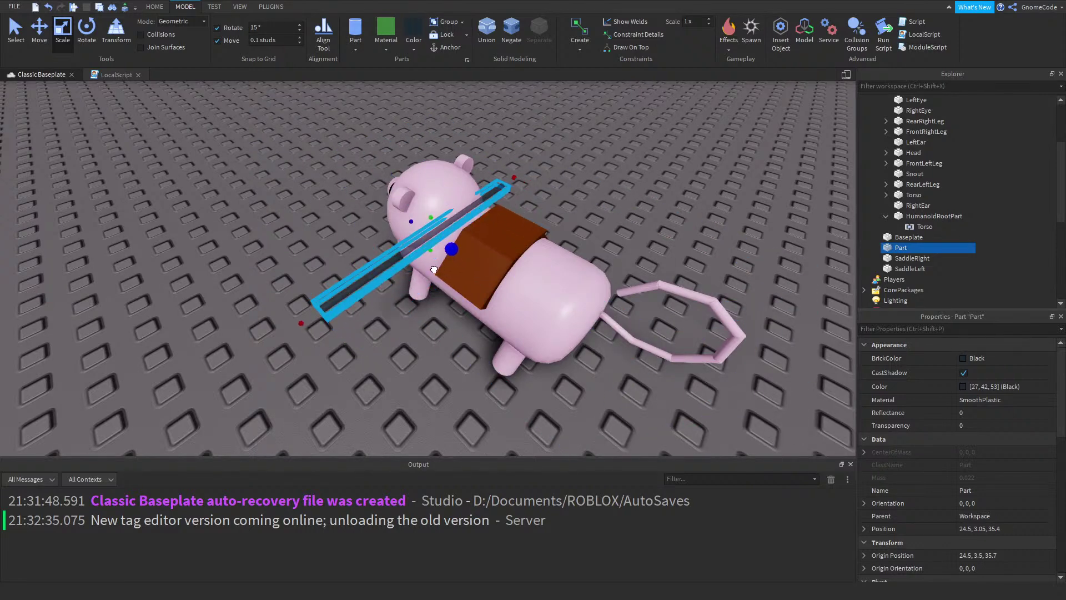
left_click(552, 175)
right_click_drag(553, 174, 480, 219)
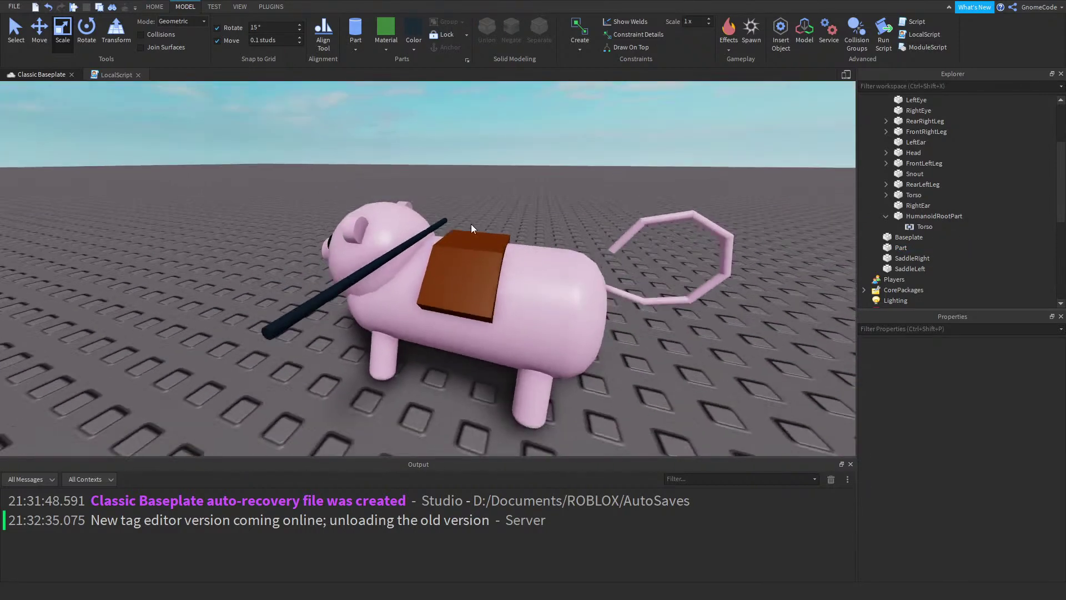
left_click_drag(288, 317, 453, 250)
left_click_drag(489, 206, 464, 234)
scroll(455, 277, "up", 6)
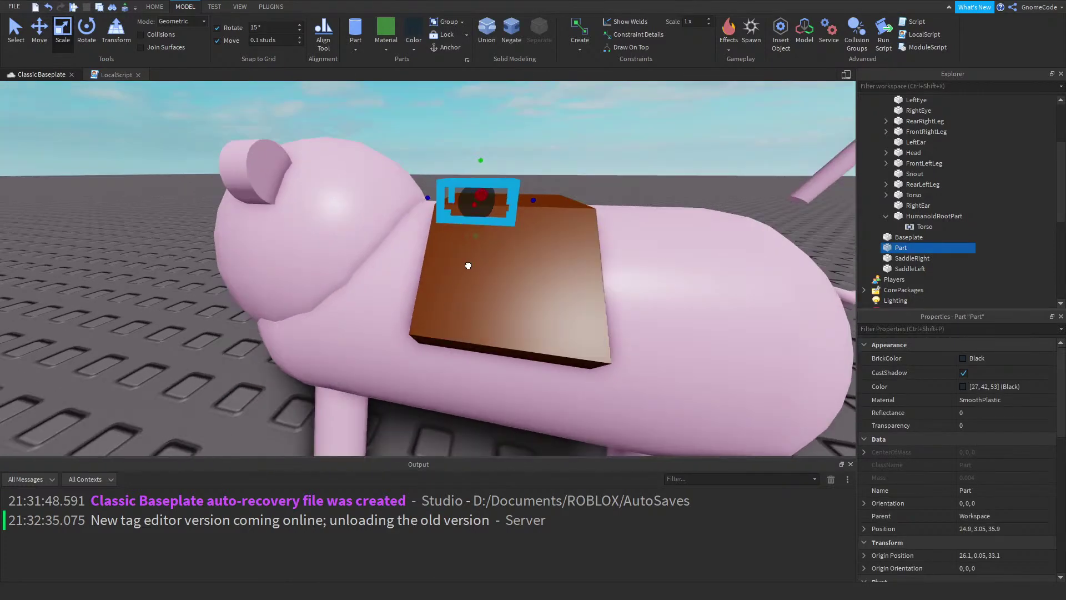
Stand the rod upright with orientation 0, 0, 90 and place it as a strap beneath the left flap's front end
right_click_drag(481, 234, 466, 303)
left_click_drag(465, 303, 453, 264)
right_click_drag(453, 264, 484, 243)
key("ctrl+4")
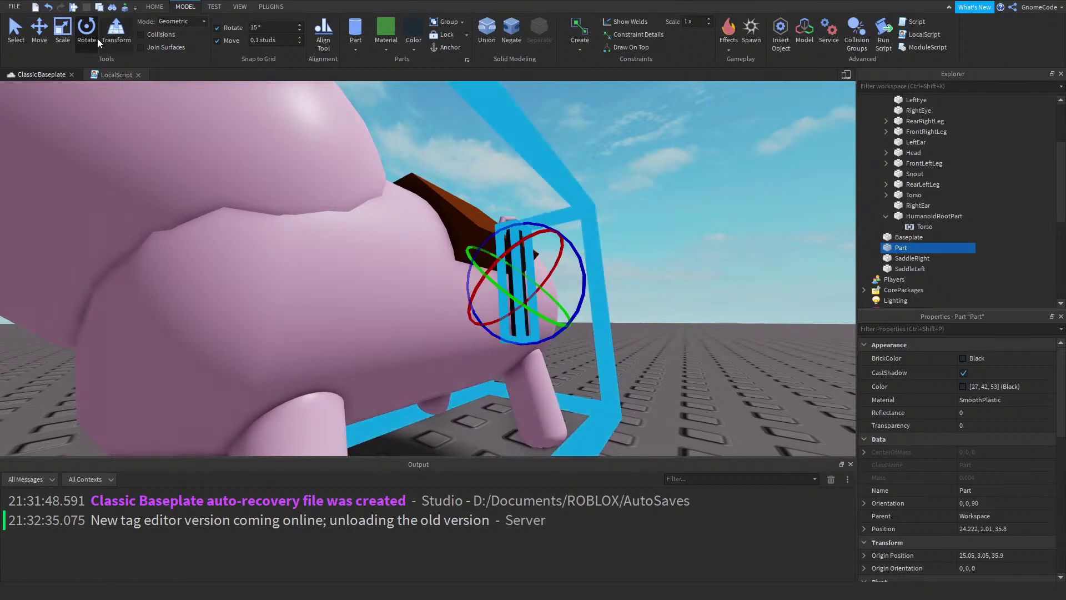
key("ctrl+1")
key("ctrl+2")
right_click_drag(558, 339, 560, 338)
left_click_drag(504, 280, 530, 284)
Duplicate the strap and move the copy beneath the left flap's rear end, at about 24.52, 2.01, 36.5
key("ctrl+d")
scroll(614, 294, "down", 3)
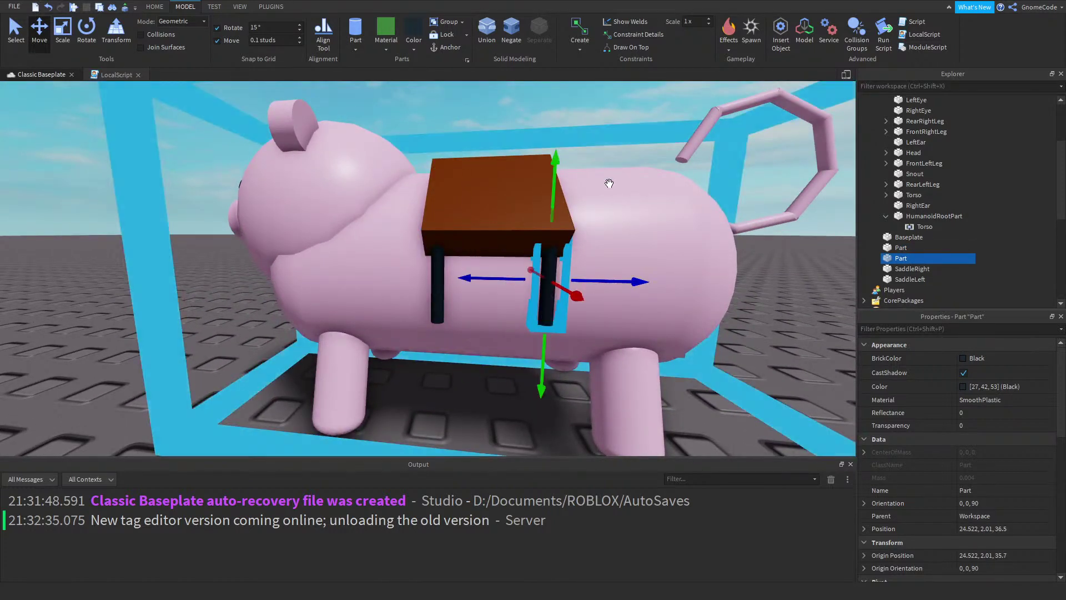
right_click_drag(338, 357, 339, 356)
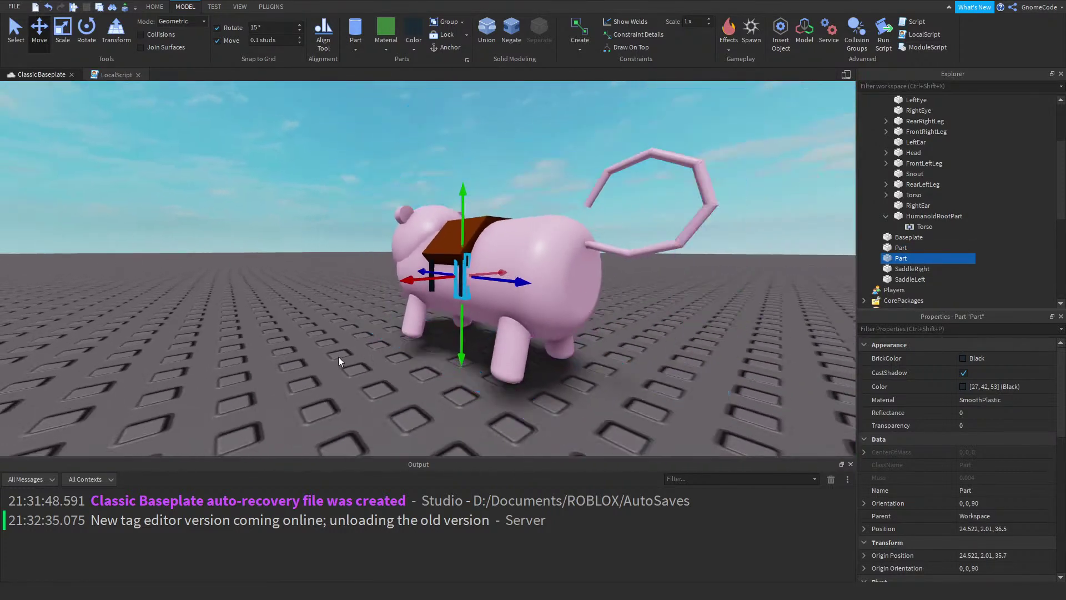
left_click(392, 391)
scroll(396, 391, "down", 3)
right_click_drag(396, 391, 393, 391)
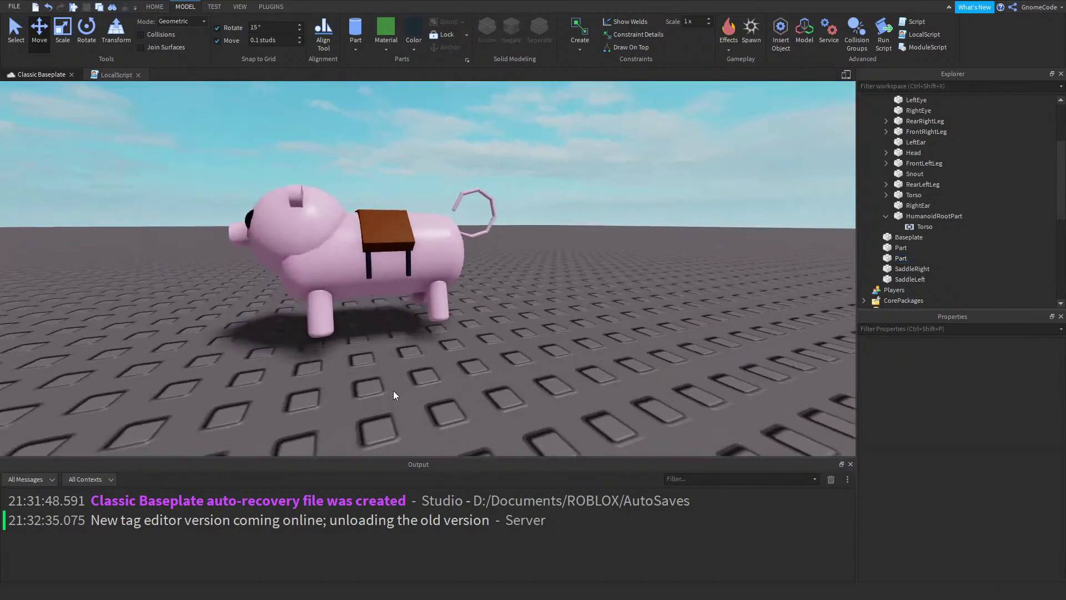
scroll(483, 274, "up", 3)
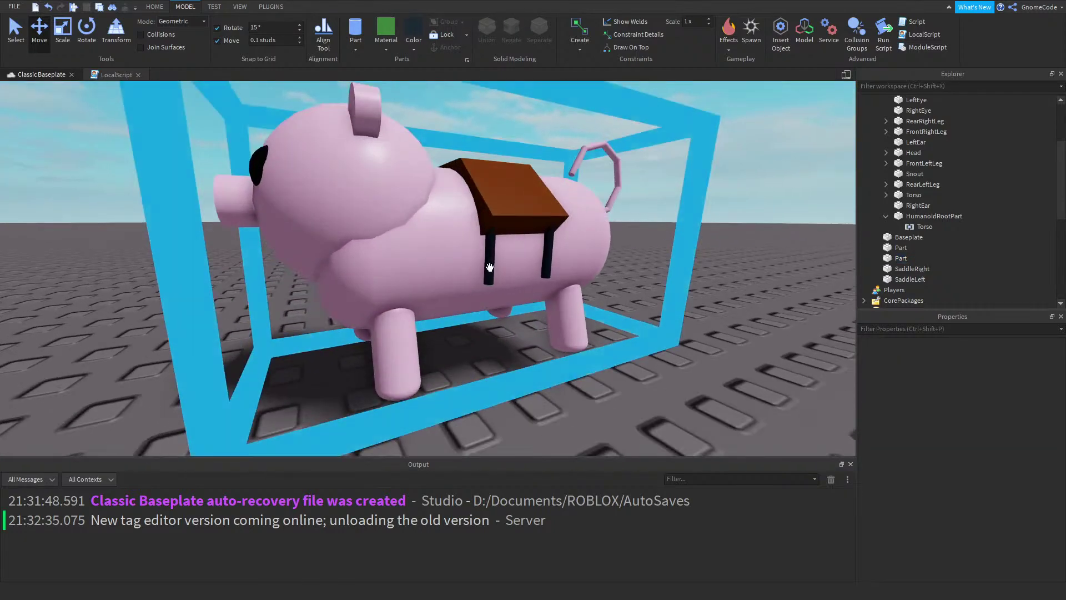
Select both black straps, launch Archimedes on them and rotate them 180° to orientation 0, 0, -90
left_click(487, 252)
scroll(550, 236, "up", 3)
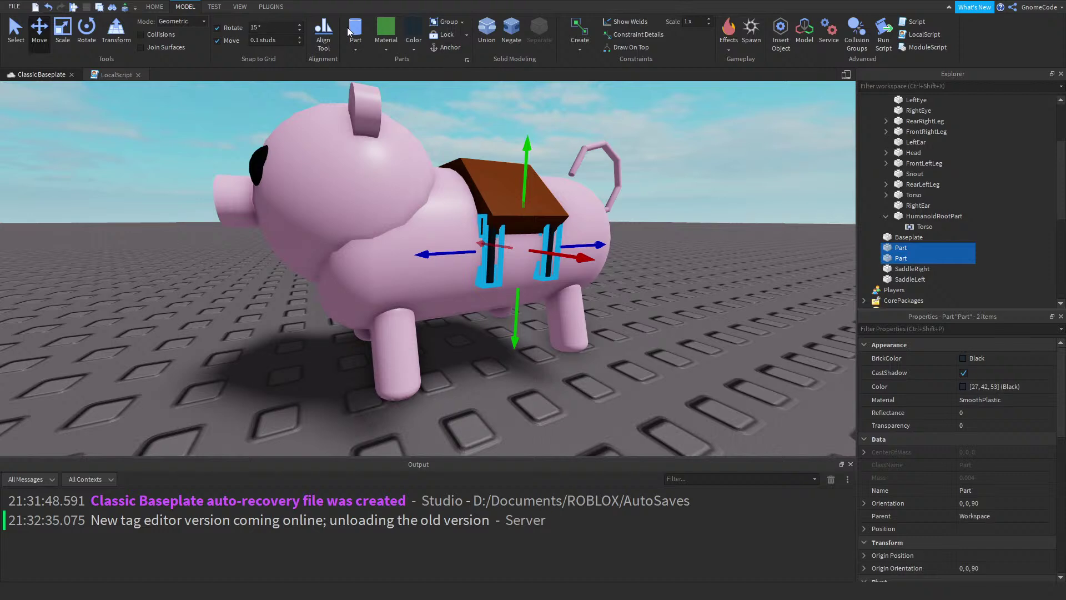
left_click(280, 7)
left_click(558, 35)
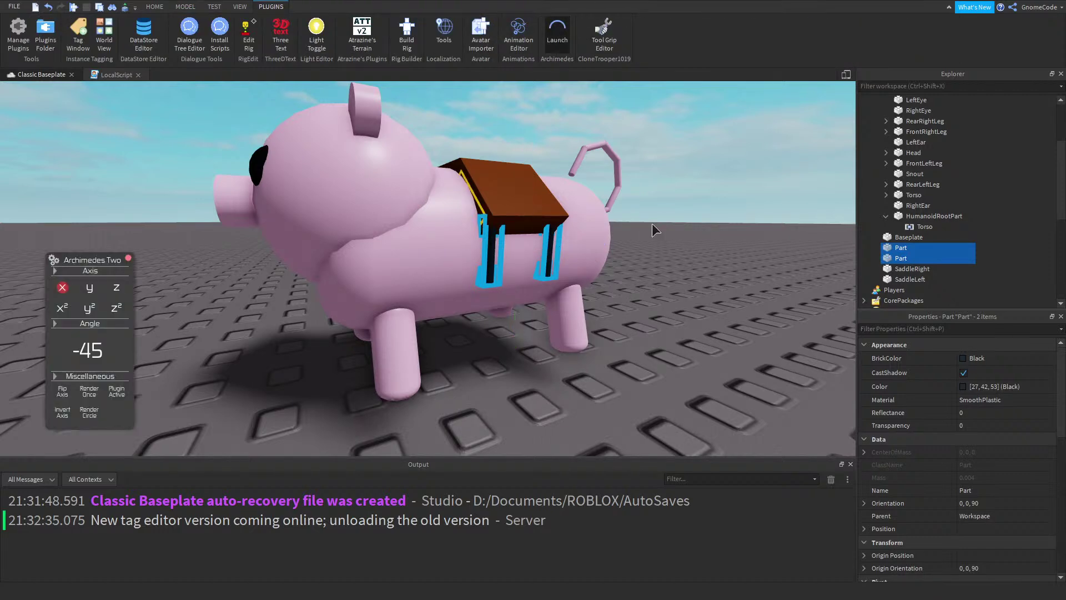
left_click(155, 7)
left_click(185, 6)
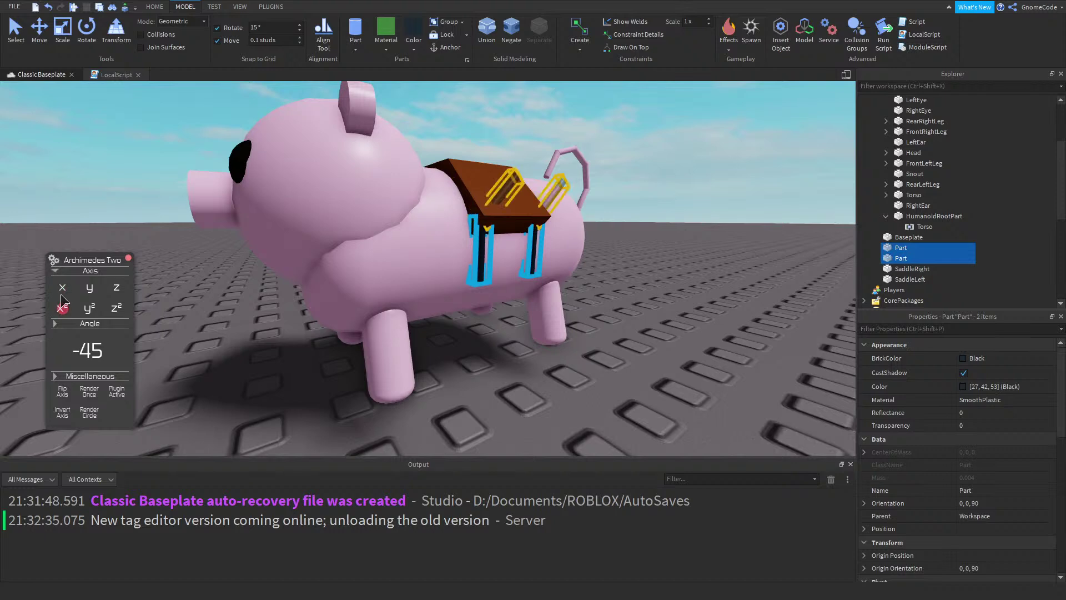
left_click(89, 34)
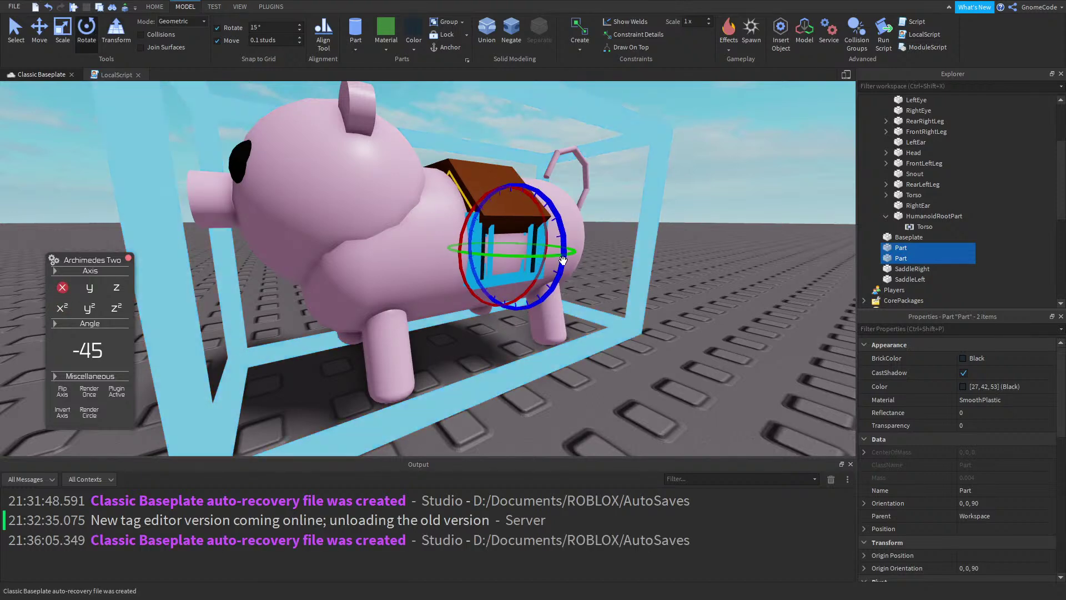
key("f")
right_click_drag(596, 243, 606, 238)
left_click_drag(486, 199, 329, 367)
right_click_drag(421, 326, 611, 303)
Set the Archimedes angle to 45 and render one set of angled strap segments bending in under the pig's belly
left_click(90, 346)
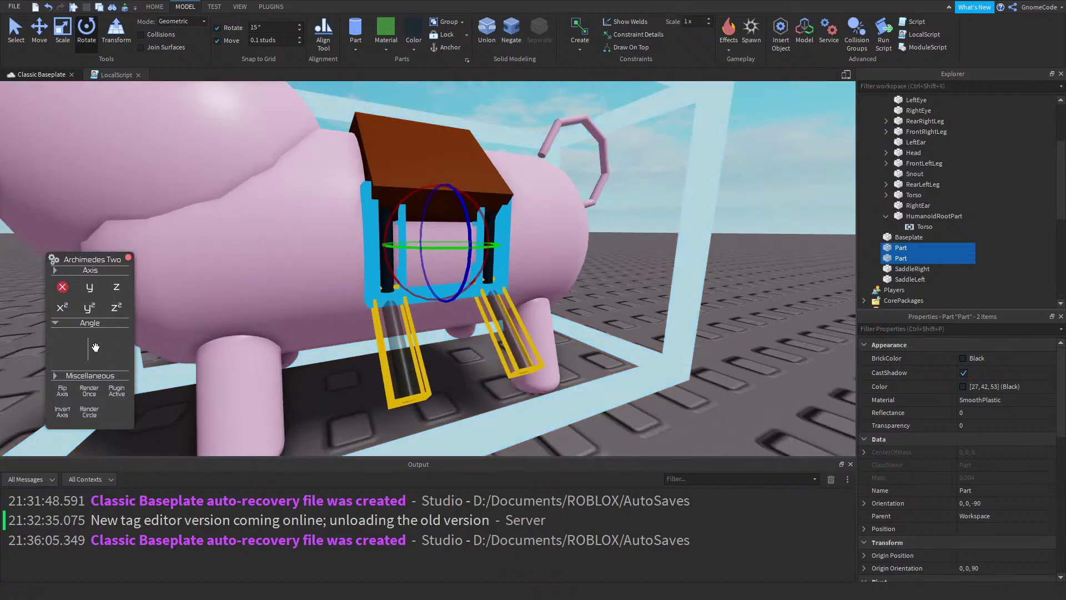
type("45")
right_click_drag(263, 389, 144, 339)
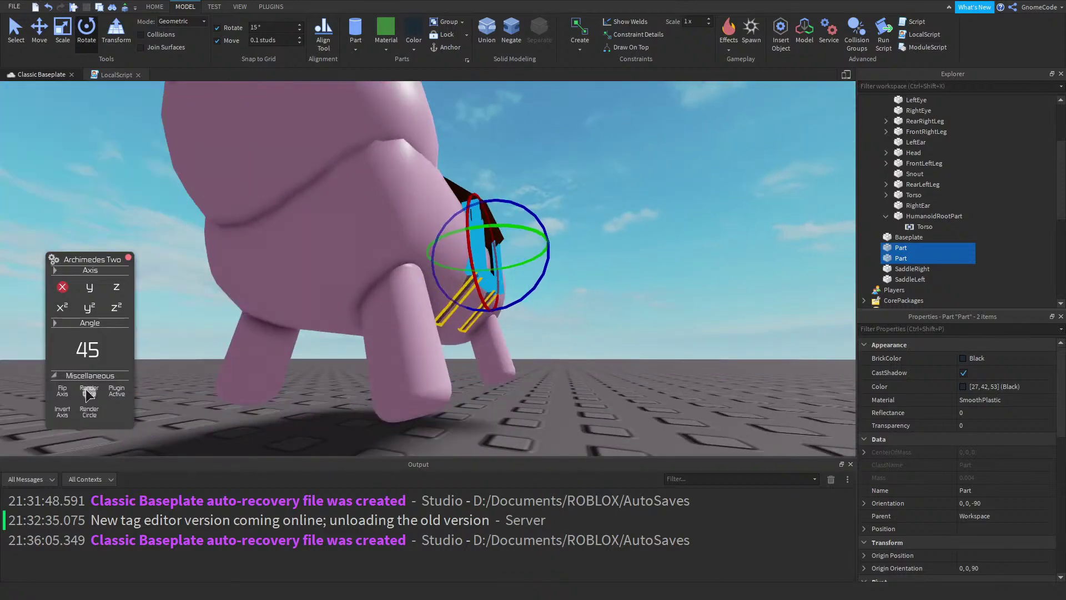
left_click(89, 391)
right_click_drag(604, 314, 604, 314)
scroll(604, 315, "up", 3)
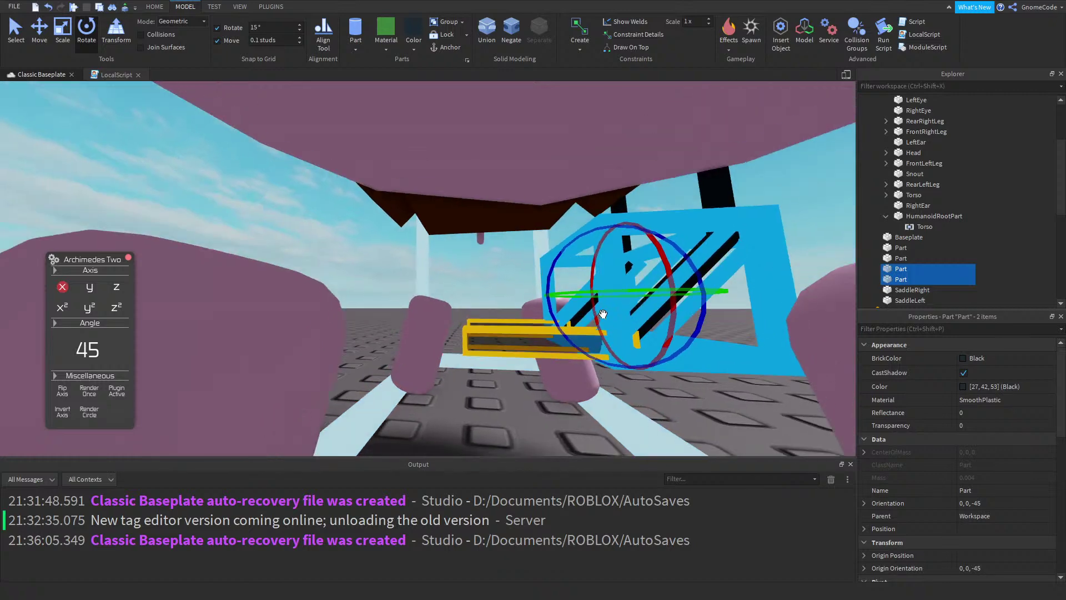
right_click_drag(555, 278, 389, 294)
scroll(588, 291, "down", 5)
left_click(44, 42)
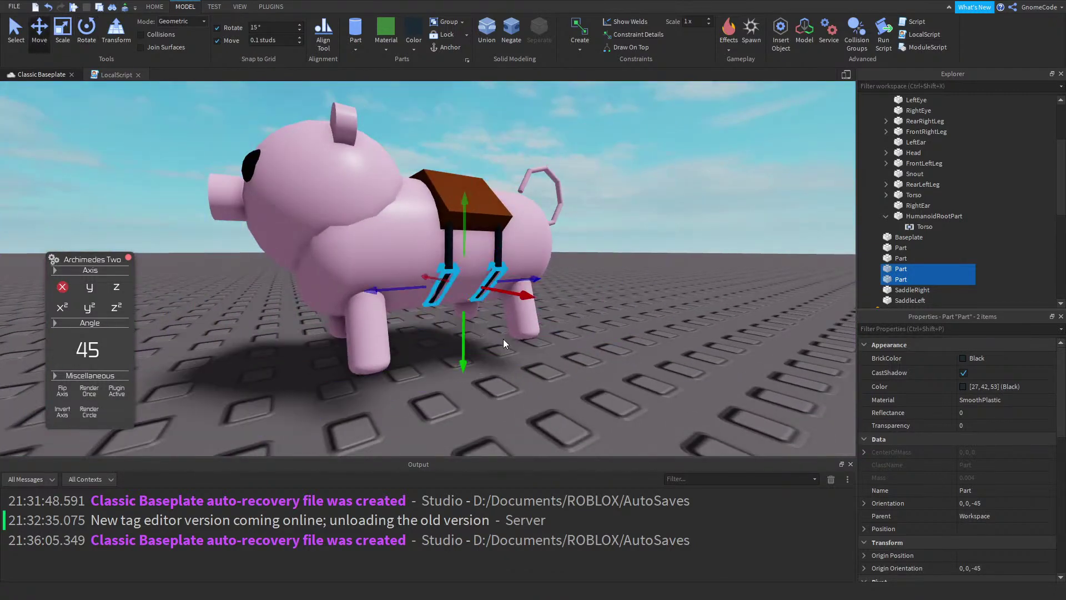
Select the two upper black strap segments on the pig's left side and close Archimedes
left_click(578, 353)
scroll(500, 323, "up", 5)
right_click_drag(548, 258, 548, 258)
key("d")
left_click(548, 259)
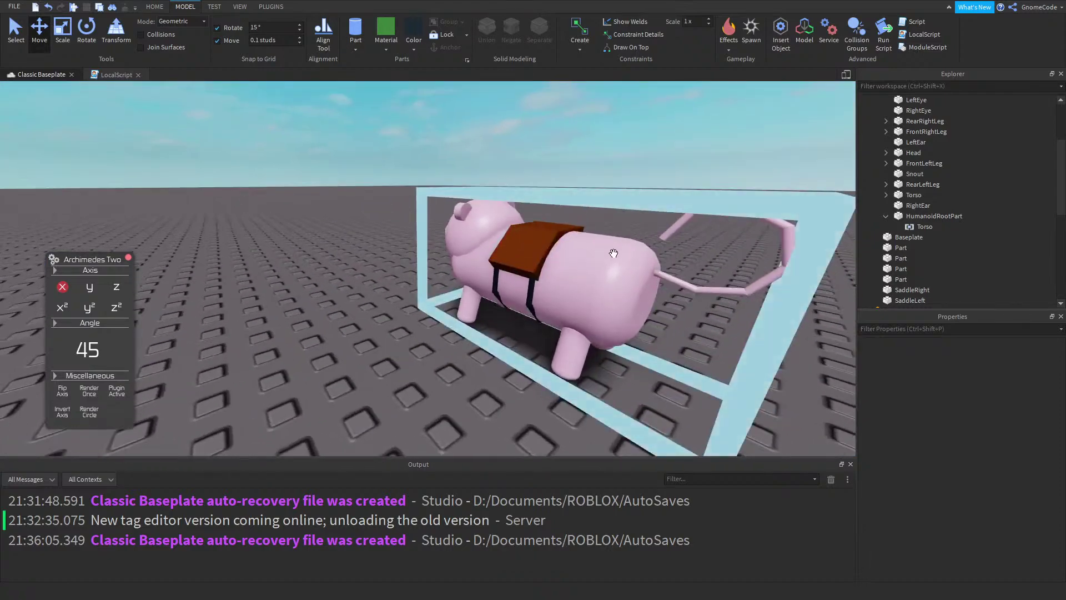
key("f")
left_click(509, 288)
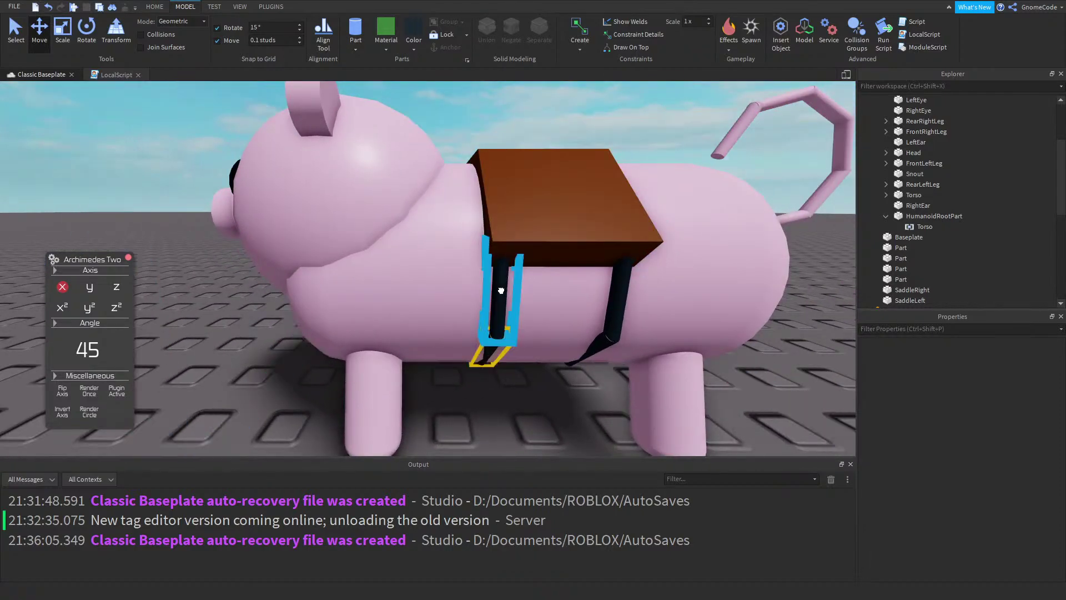
left_click(619, 300, "ctrl")
right_click_drag(586, 362, 586, 362)
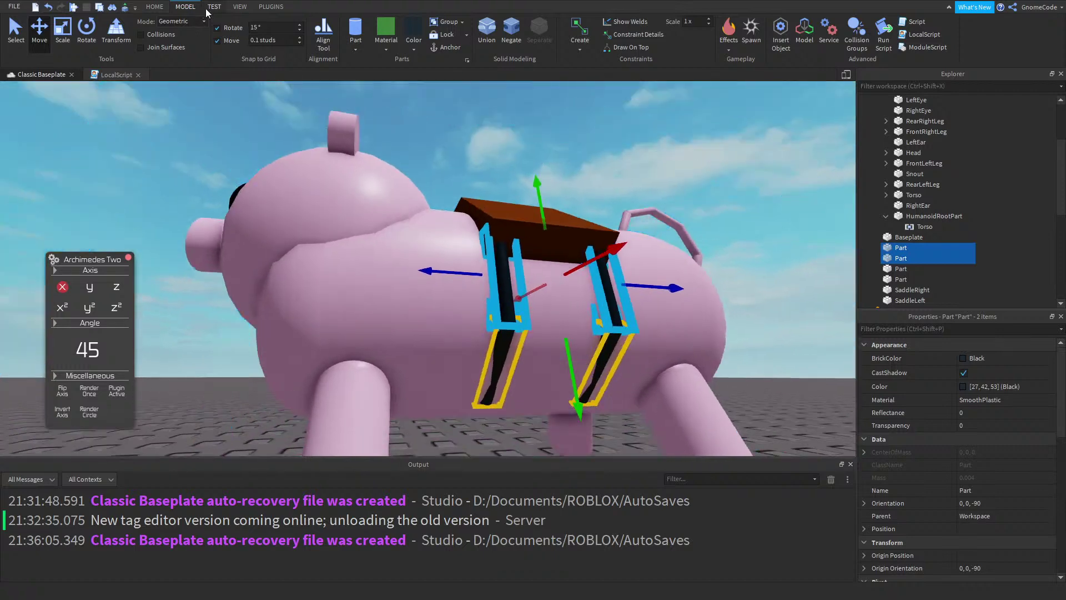
left_click(275, 8)
left_click(558, 34)
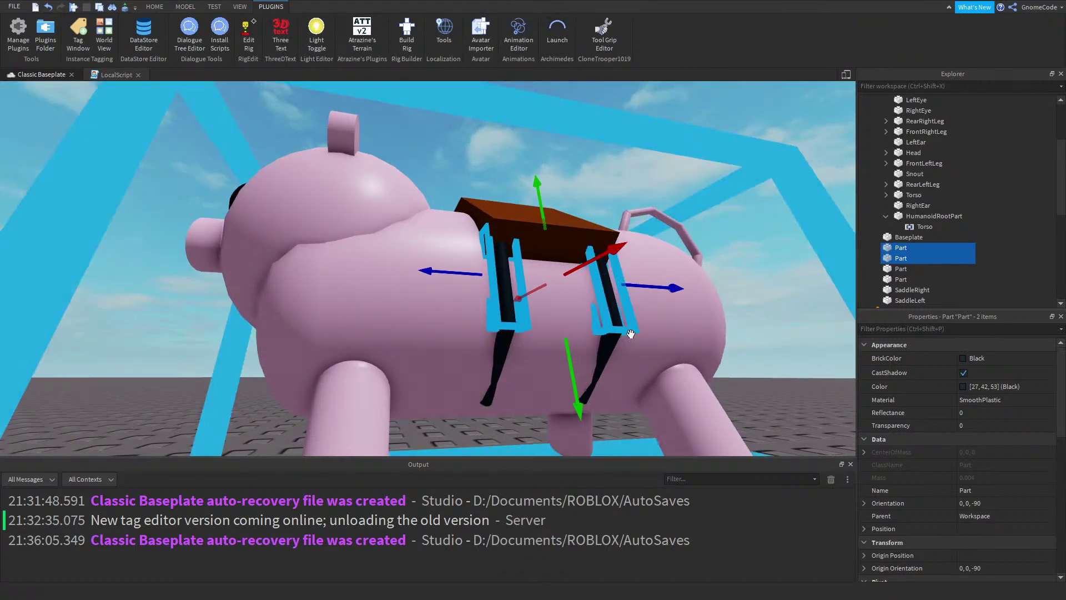
Add the two angled segments to the selection and nudge all four strap segments to fit the pig's left side
left_click(895, 269, "ctrl")
left_click(897, 279, "ctrl")
right_click_drag(618, 312, 619, 312)
left_click_drag(619, 312, 632, 310)
right_click_drag(650, 182, 650, 183)
left_click_drag(578, 308, 578, 309)
right_click_drag(565, 302, 565, 302)
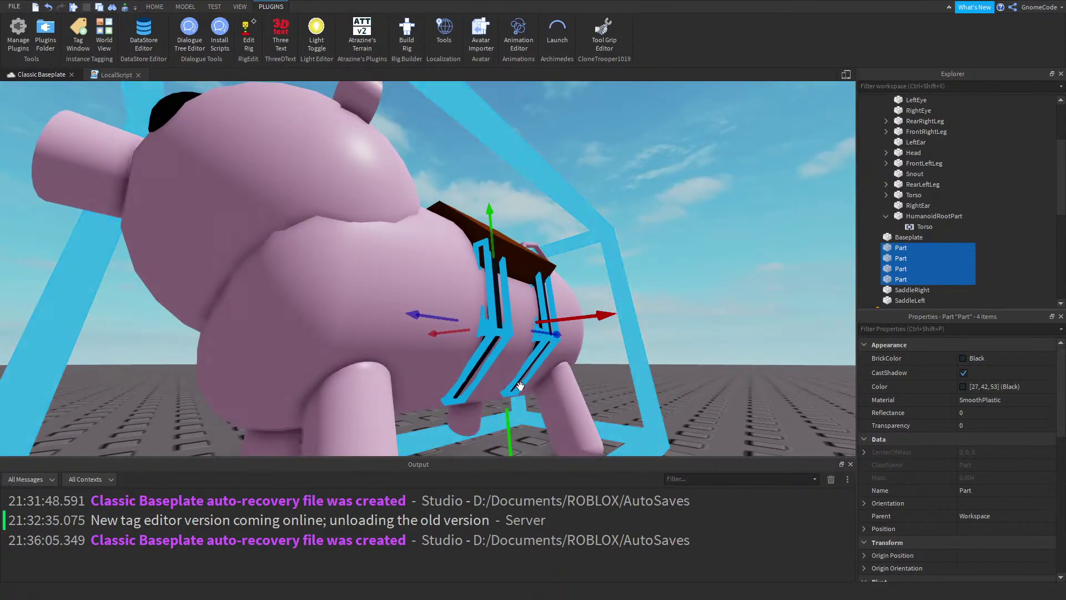
left_click_drag(509, 426, 509, 426)
right_click_drag(612, 274, 614, 272)
Duplicate the four strap segments, turn the copies 180° and move them across to the pig's right side
left_click(185, 6)
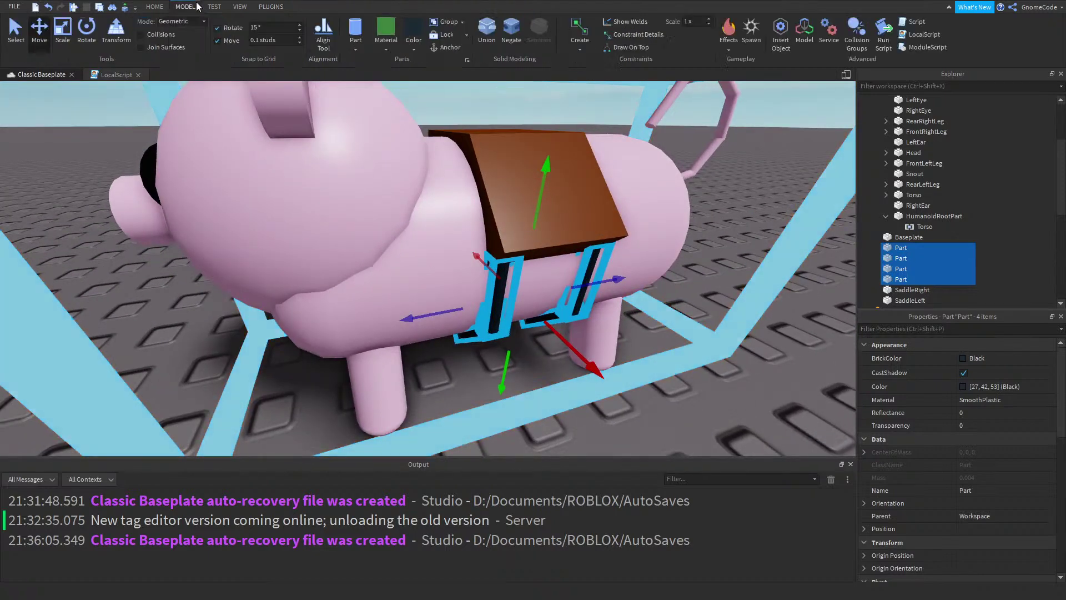
left_click(86, 31)
key("ctrl+d")
left_click_drag(581, 317, 322, 226)
key("ctrl+2")
left_click_drag(569, 342, 485, 256)
Fit the copied straps beneath the right saddle flap and against the body, using a 0.05 stud move increment for fine placement
right_click_drag(536, 242, 535, 242)
key("a")
key("s")
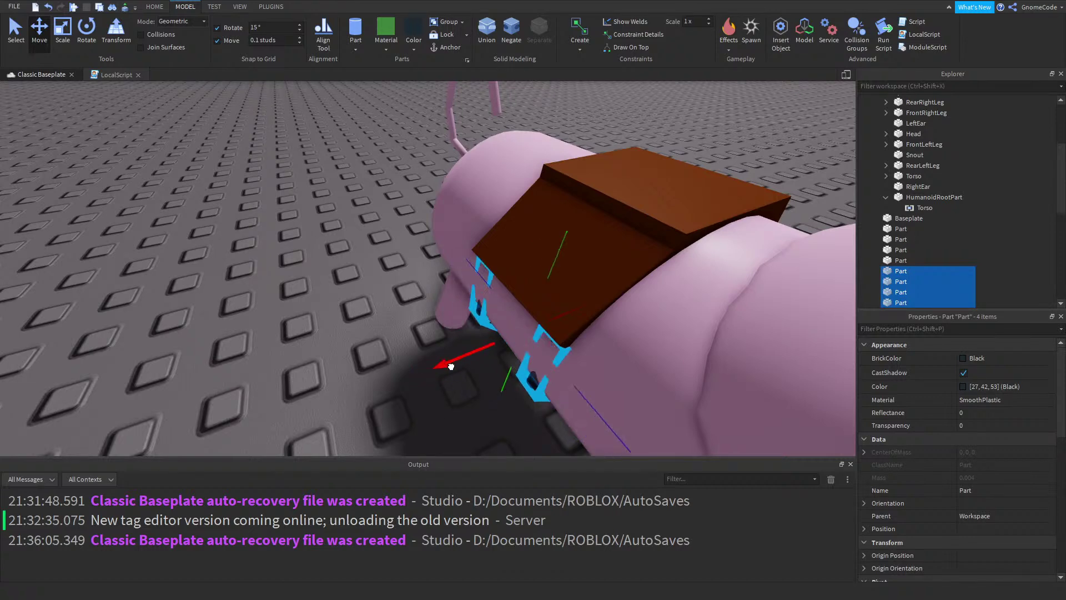
key("s")
right_click_drag(443, 369, 526, 378)
key("w")
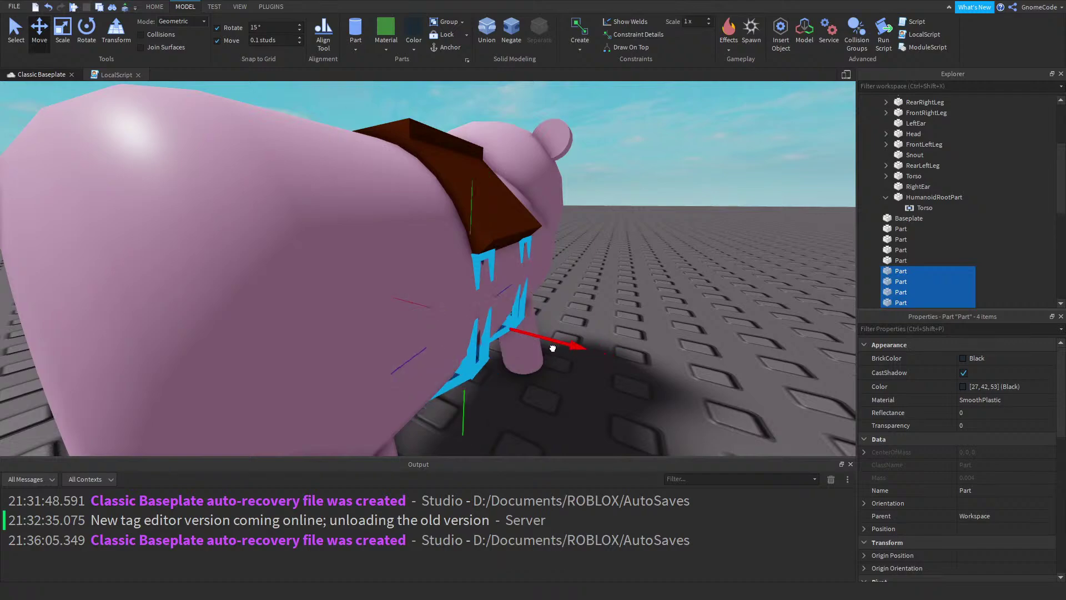
left_click_drag(482, 230, 462, 212)
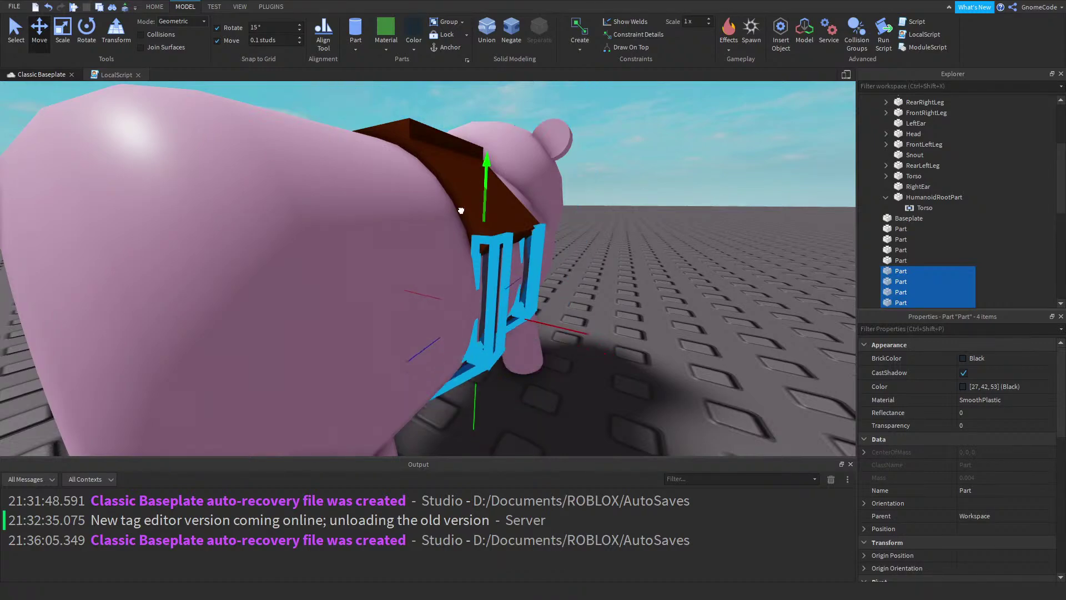
right_click_drag(661, 301, 690, 297)
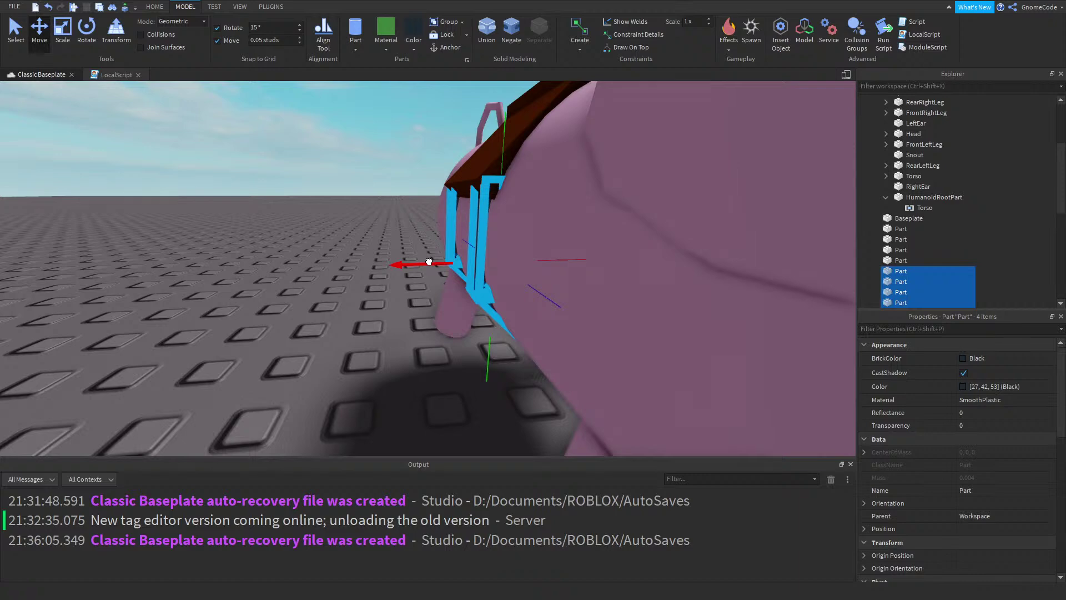
key("f")
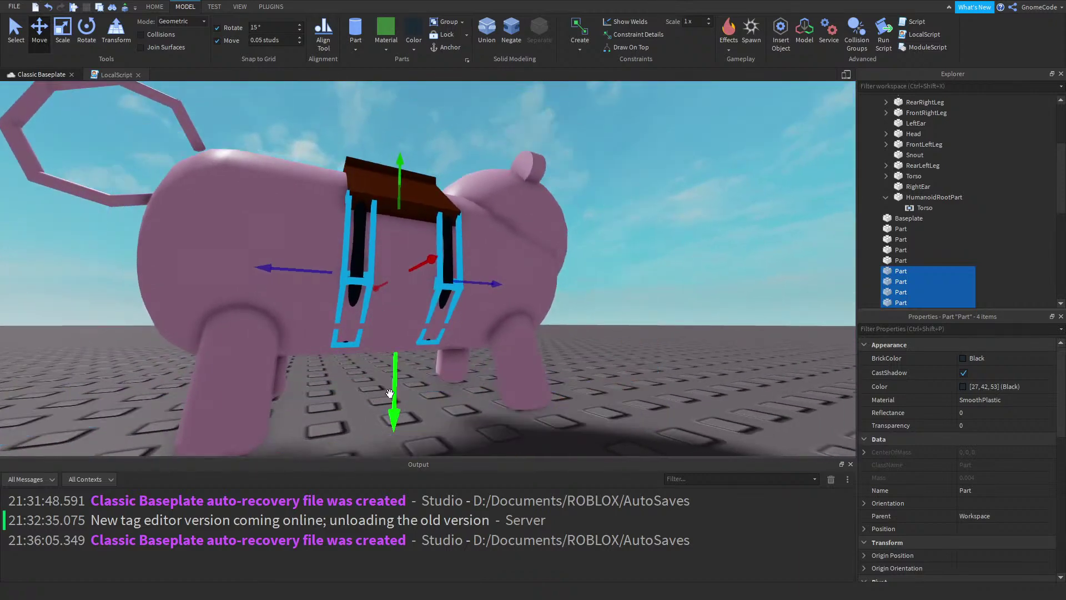
scroll(488, 333, "up", 5)
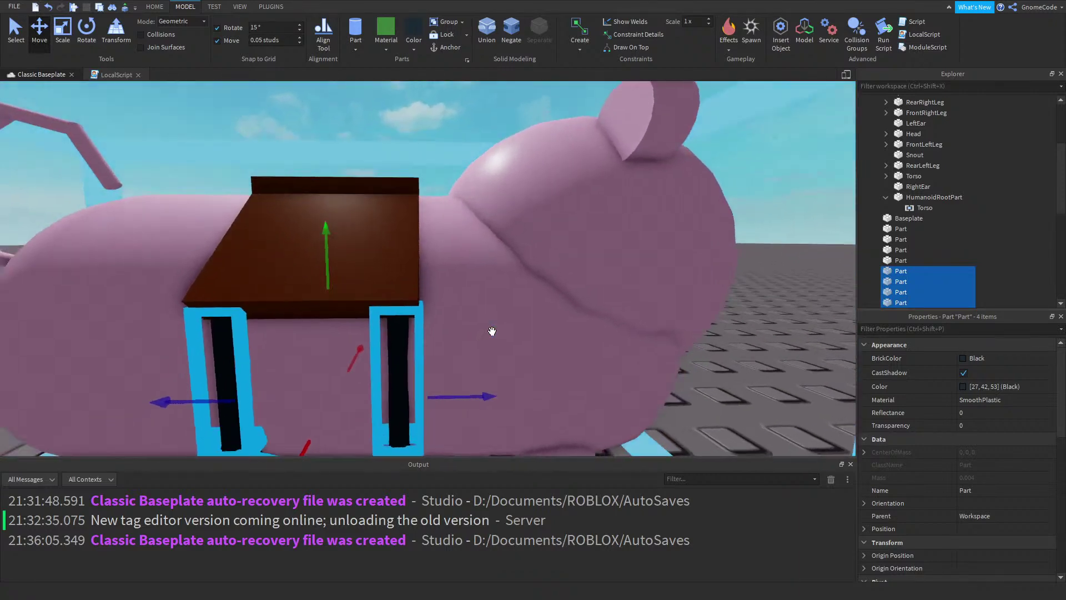
scroll(428, 303, "down", 5)
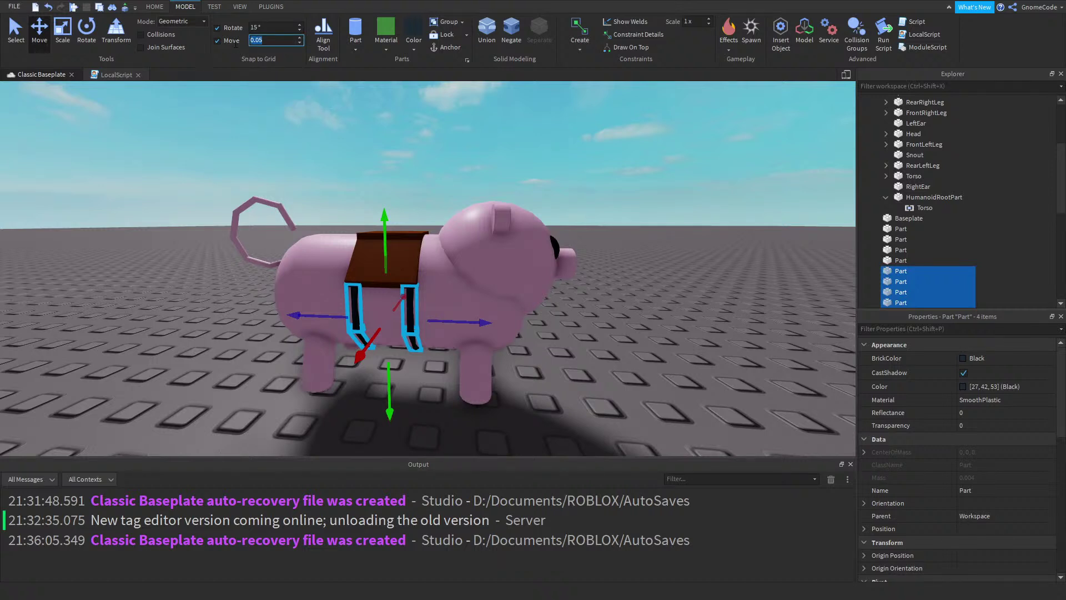
Deselect the straps and set the move snap increment to 0.1 studs
left_click(348, 108)
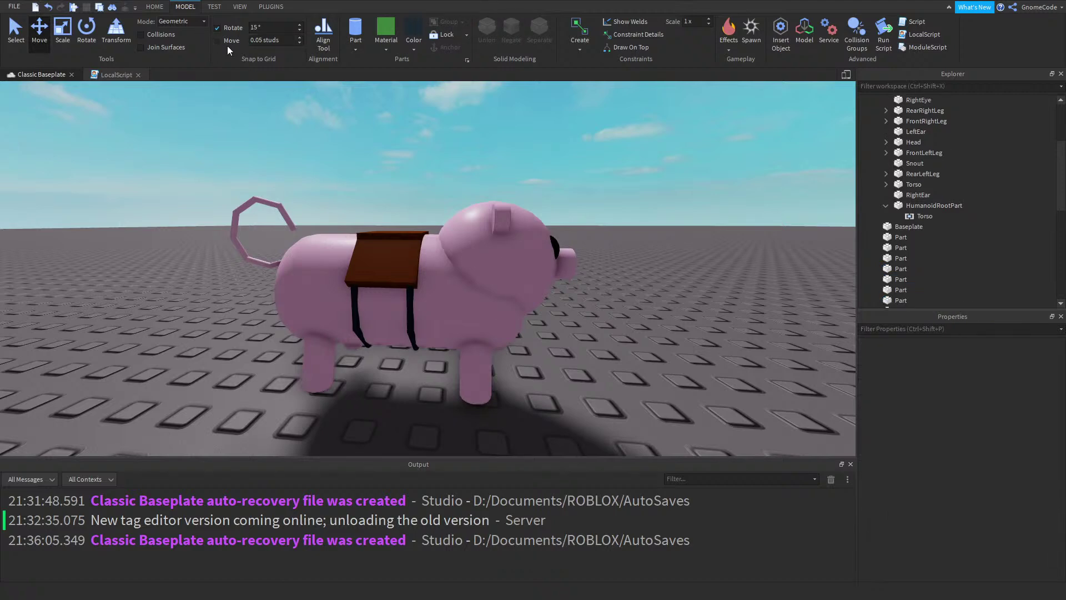
right_click_drag(459, 217, 447, 223)
scroll(342, 122, "down", 5)
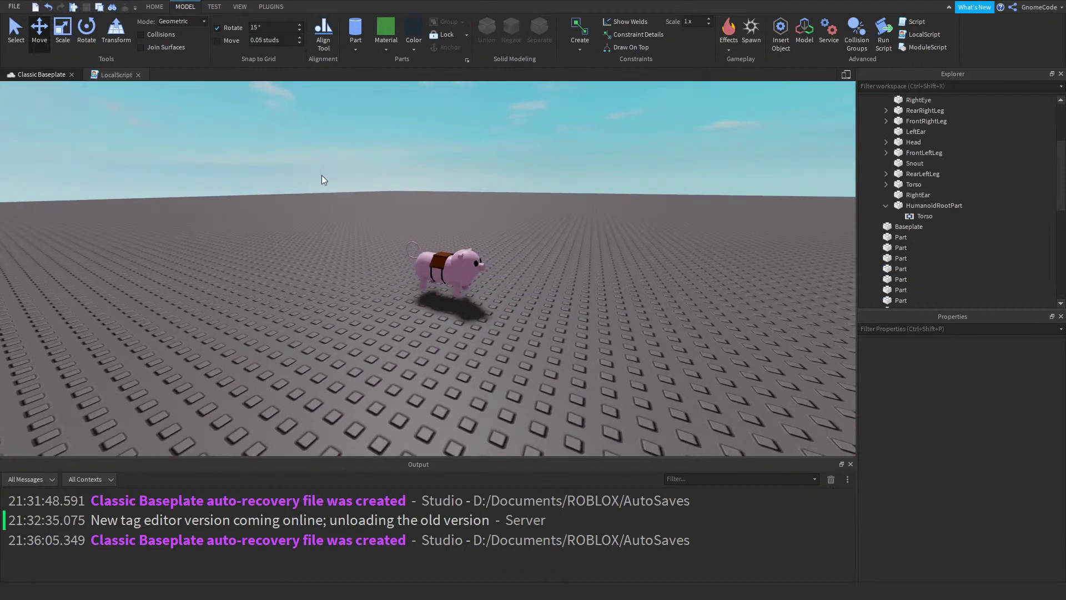
scroll(324, 178, "up", 5)
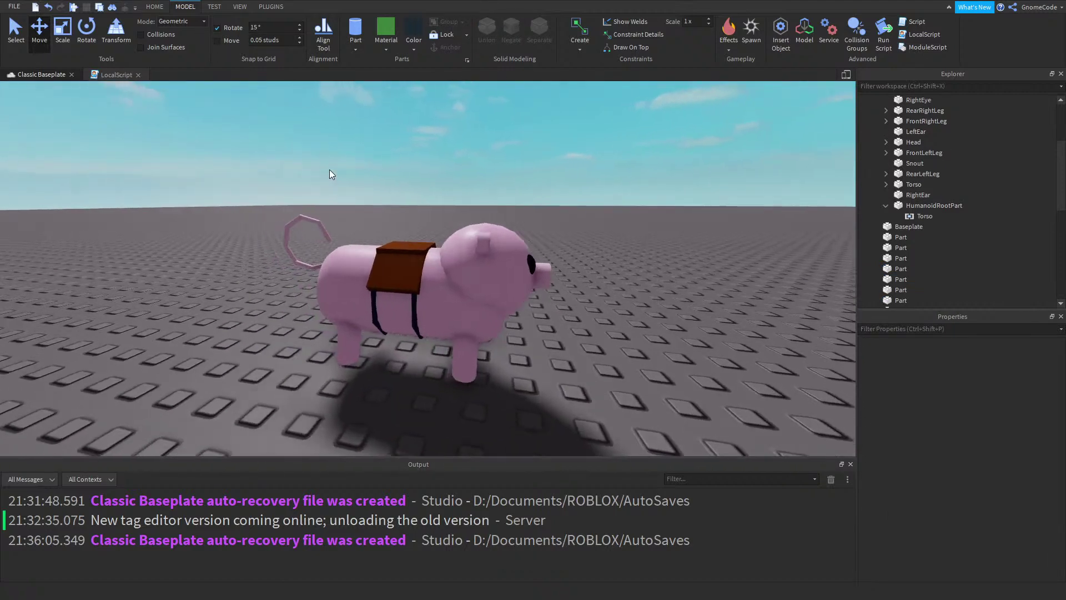
scroll(330, 165, "up", 2)
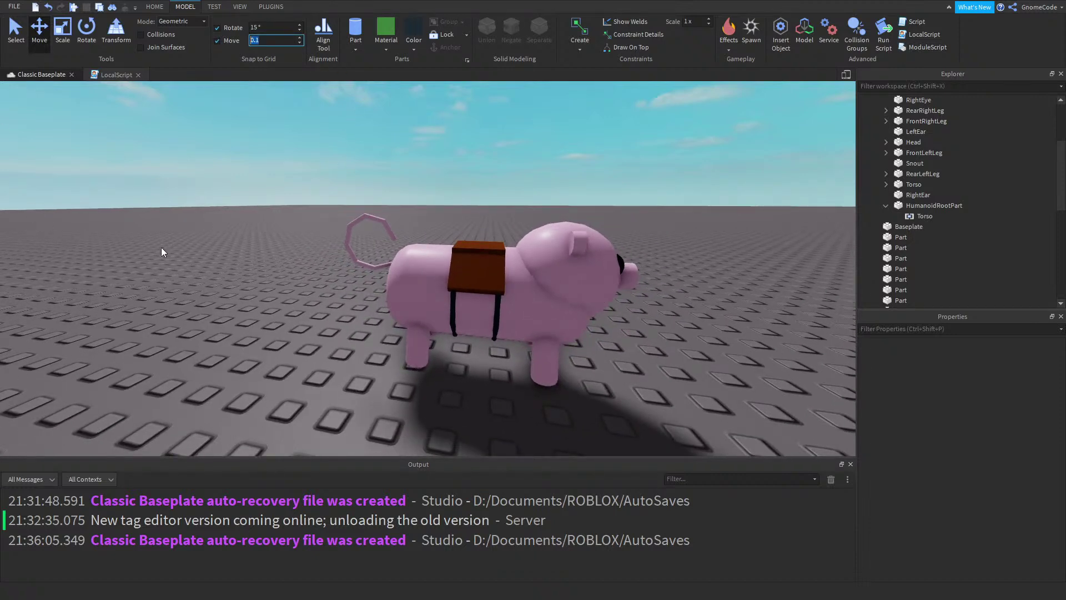
Examine the saddle and its straps from several distances and from both sides of the pig
scroll(260, 171, "down", 3)
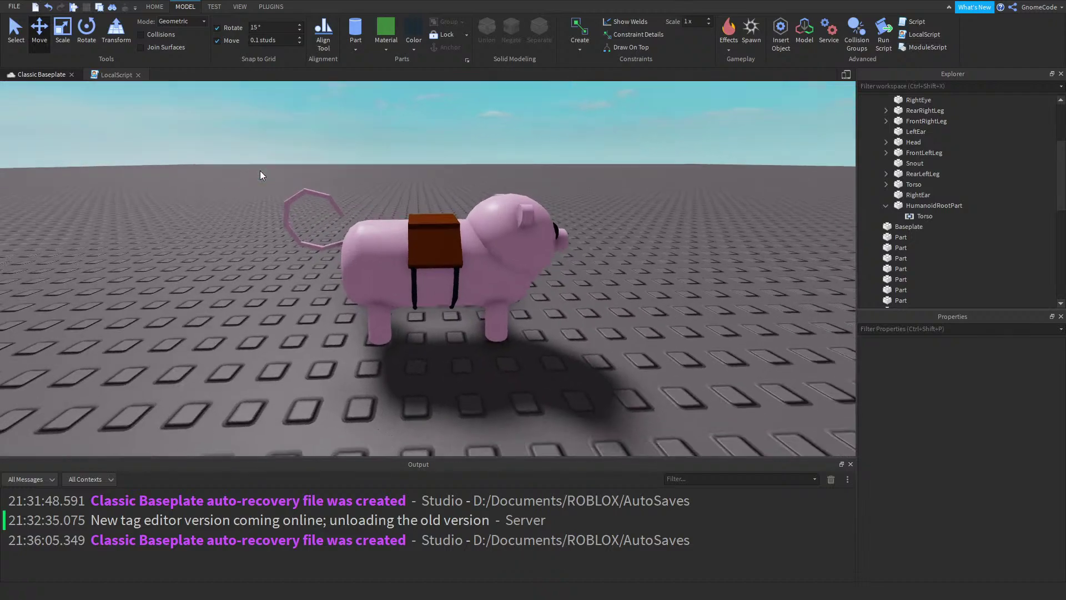
scroll(260, 171, "up", 5)
scroll(237, 167, "down", 4)
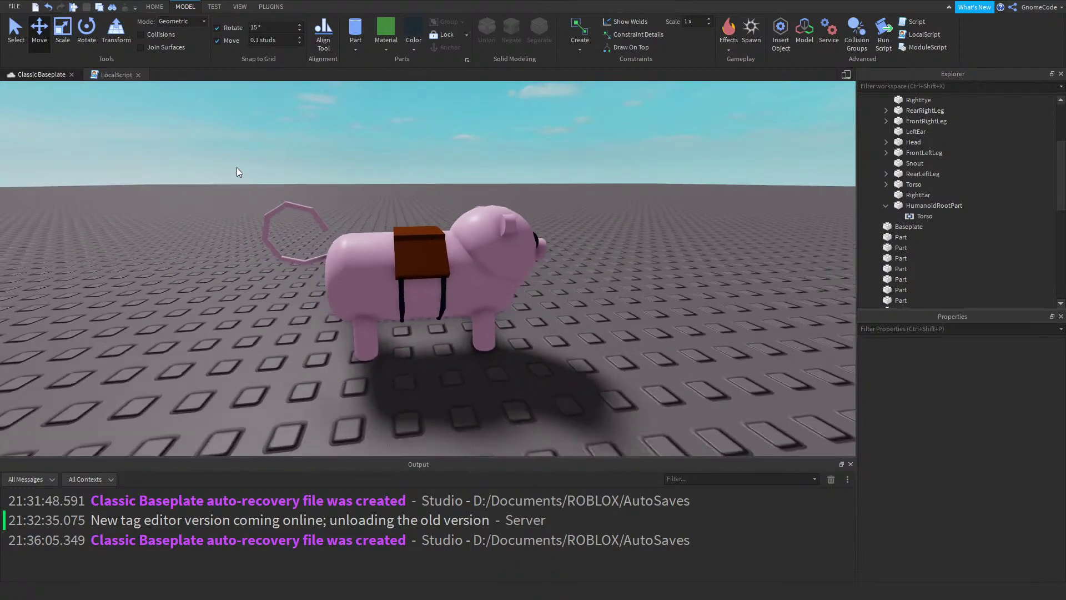
scroll(236, 168, "up", 3)
scroll(237, 168, "down", 4)
scroll(333, 185, "down", 1)
scroll(336, 215, "up", 3)
scroll(403, 290, "down", 2)
scroll(403, 290, "up", 2)
scroll(552, 323, "down", 3)
scroll(563, 322, "up", 5)
right_click_drag(564, 322, 564, 322)
right_click_drag(532, 247, 519, 162)
mouse_move(338, 233)
right_mouse_down()
mouse_move(357, 238)
mouse_move(365, 209)
mouse_move(345, 184)
mouse_move(351, 151)
mouse_move(316, 229)
mouse_move(348, 152)
mouse_move(331, 200)
mouse_move(257, 216)
mouse_move(281, 245)
mouse_move(349, 219)
right_mouse_up()
scroll(350, 219, "down", 5)
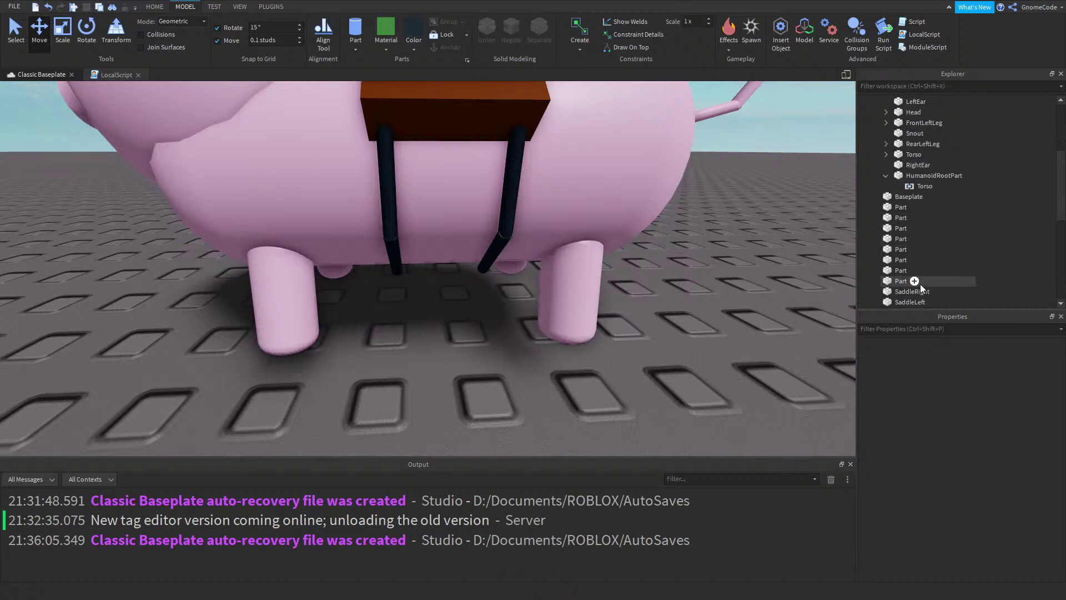
Render one set of 45° Archimedes segments from the two left angled straps to run under the belly, closing Archimedes when done
left_click(898, 270)
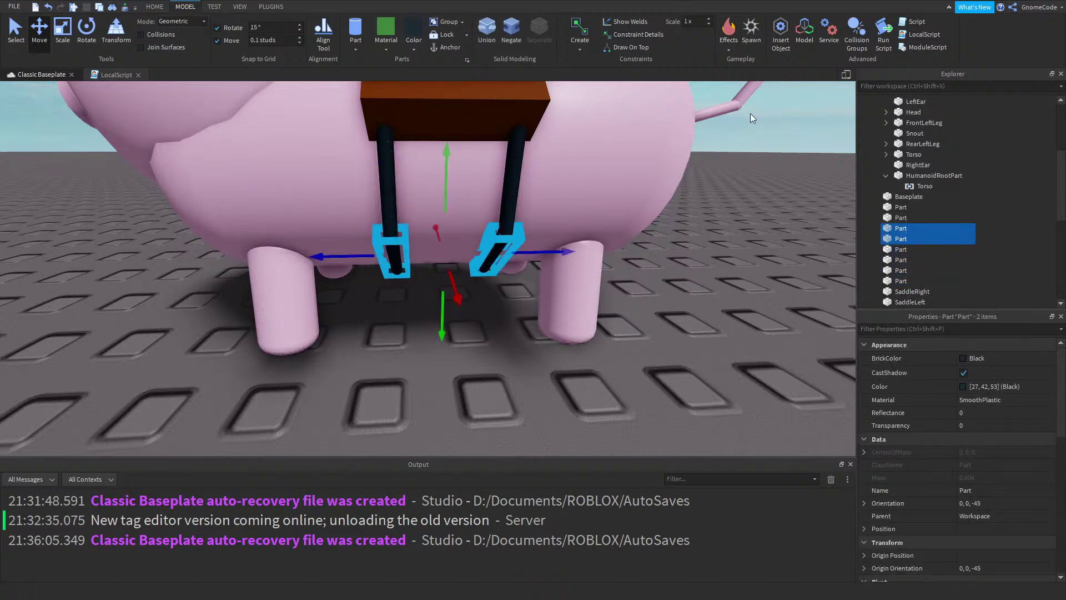
left_click(271, 6)
left_click(557, 33)
right_click_drag(633, 247, 637, 247)
left_click(89, 391)
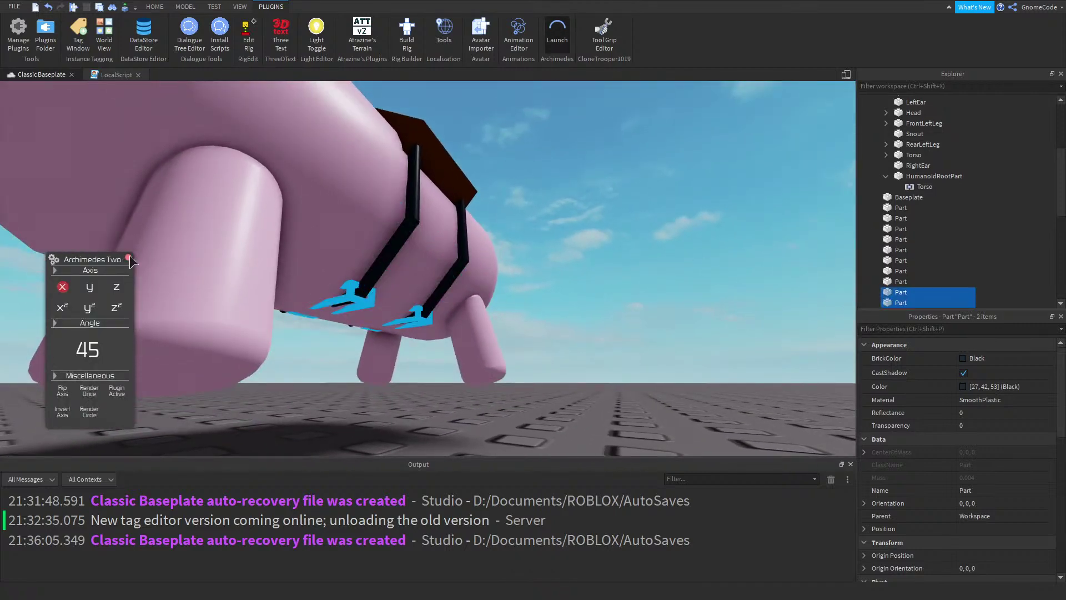
left_click(128, 257)
right_click_drag(468, 298, 468, 298)
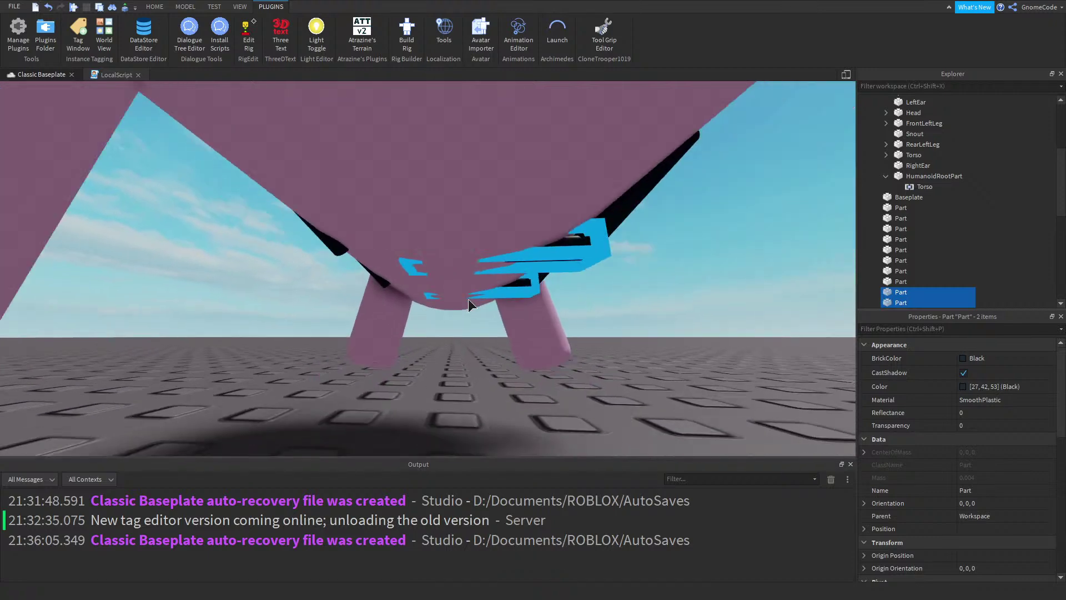
Lower the two horizontal strap segments and shift them sideways so they lie beneath the pig's belly
left_click(186, 7)
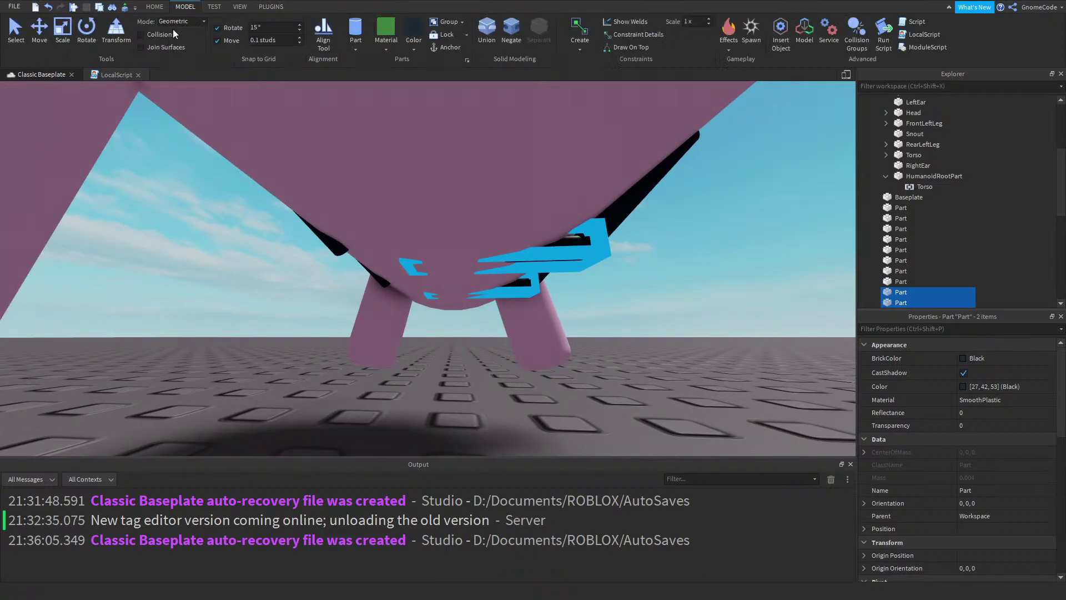
left_click(62, 33)
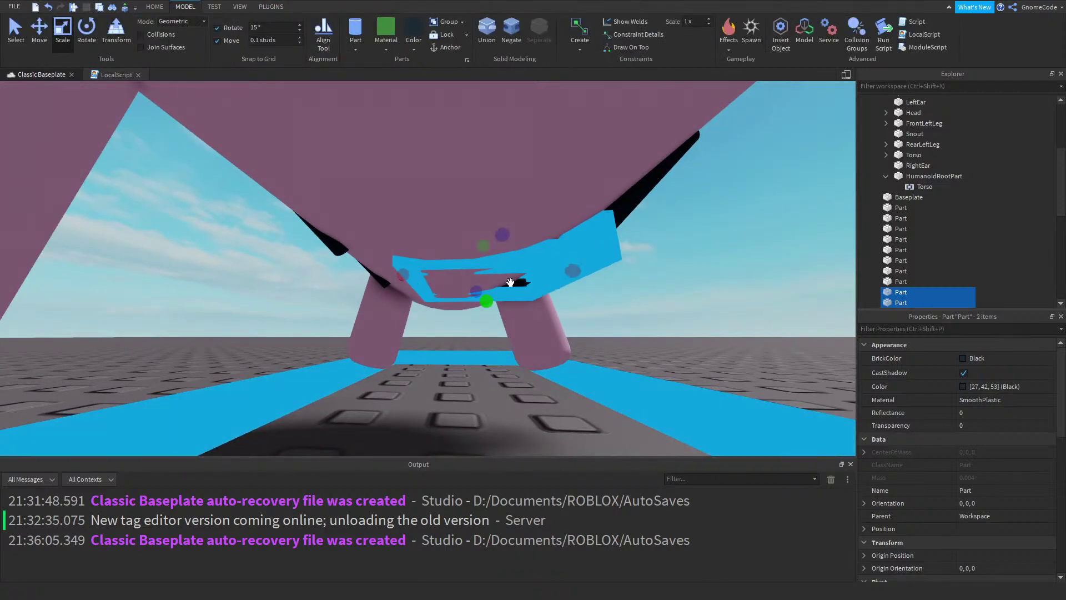
left_click(40, 32)
left_click_drag(478, 333, 467, 342)
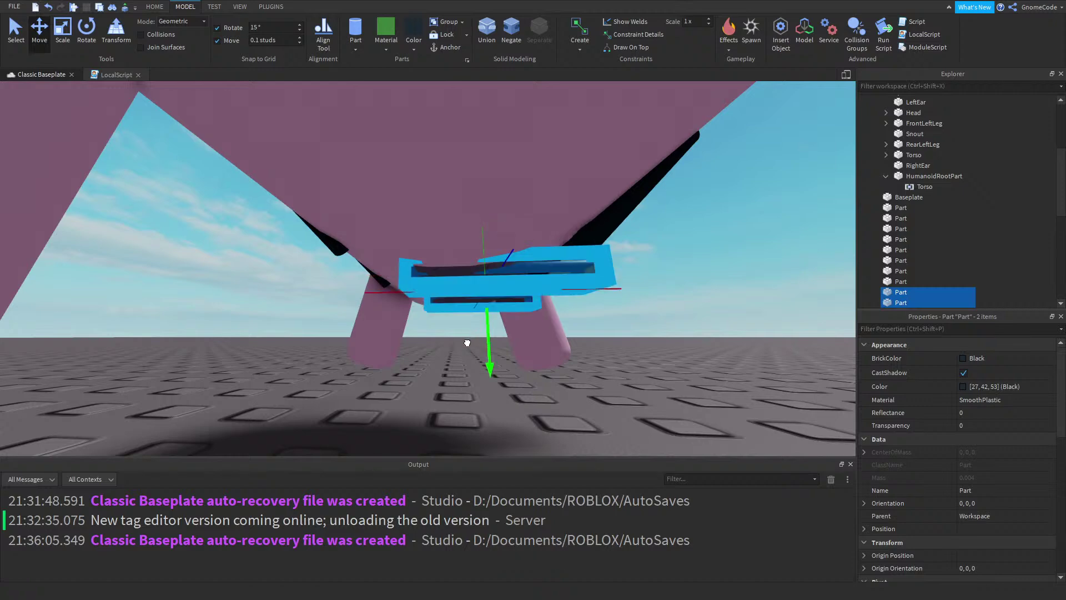
left_click_drag(632, 288, 578, 296)
right_click_drag(618, 281, 650, 276)
right_click_drag(615, 233, 592, 224)
Scale the front left angled strap segment along its length to meet the horizontal belly segment
left_click(592, 191)
key("ctrl+3")
right_click_drag(588, 295, 592, 294)
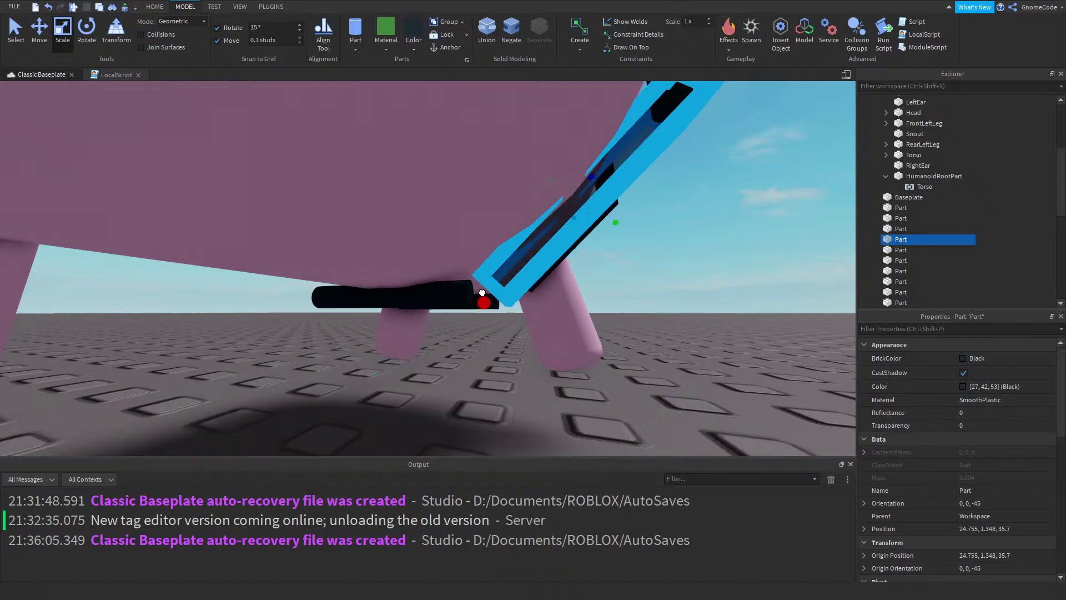
left_click_drag(473, 306, 477, 304)
right_click_drag(538, 334, 541, 333)
right_click_drag(498, 269, 583, 230)
Lengthen the rear horizontal belly segment toward the left angled strap
left_click(383, 332)
left_click(583, 230)
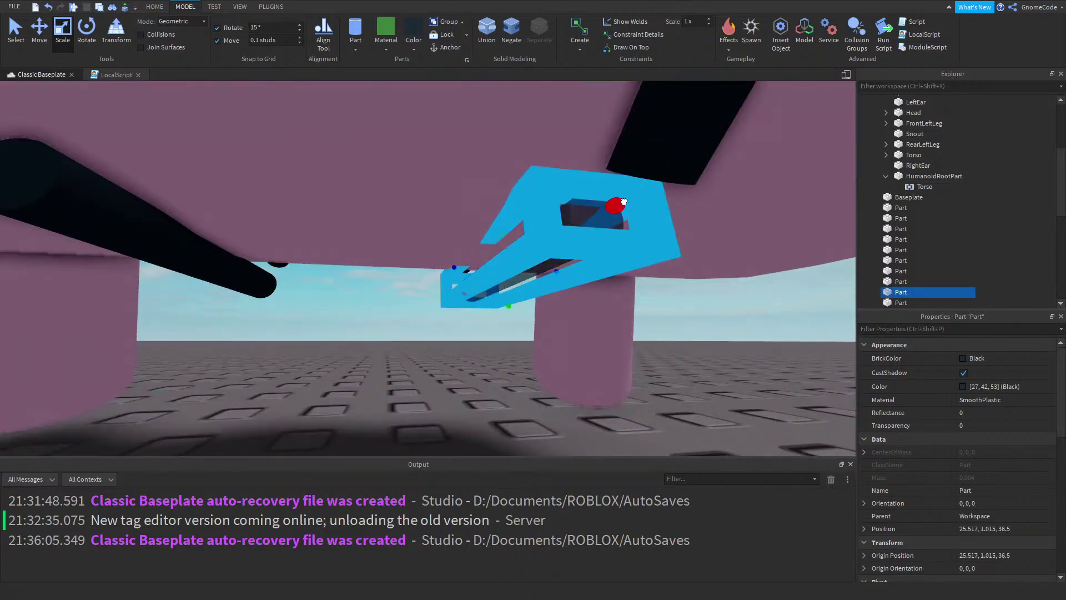
right_click_drag(463, 311, 481, 308)
left_click_drag(806, 190, 820, 185)
right_click_drag(711, 222, 712, 222)
right_click_drag(588, 250, 543, 231)
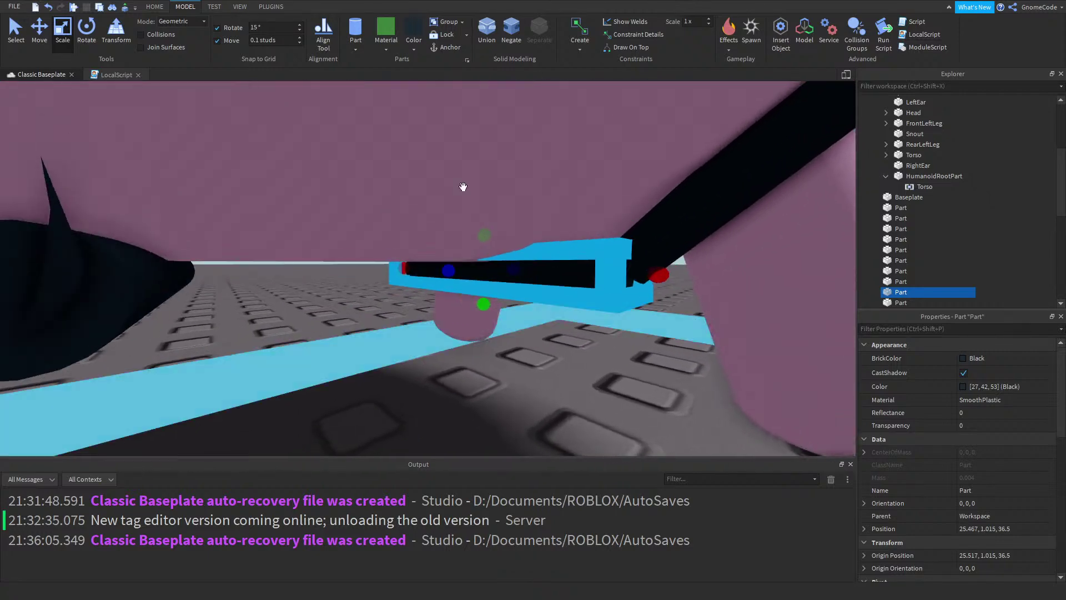
Set the snap increment to 0.05 studs and adjust the joint between the rear belly segment and its left angled strap
left_click(257, 41)
type("0.05")
left_click_drag(659, 274, 658, 263)
left_click(607, 279)
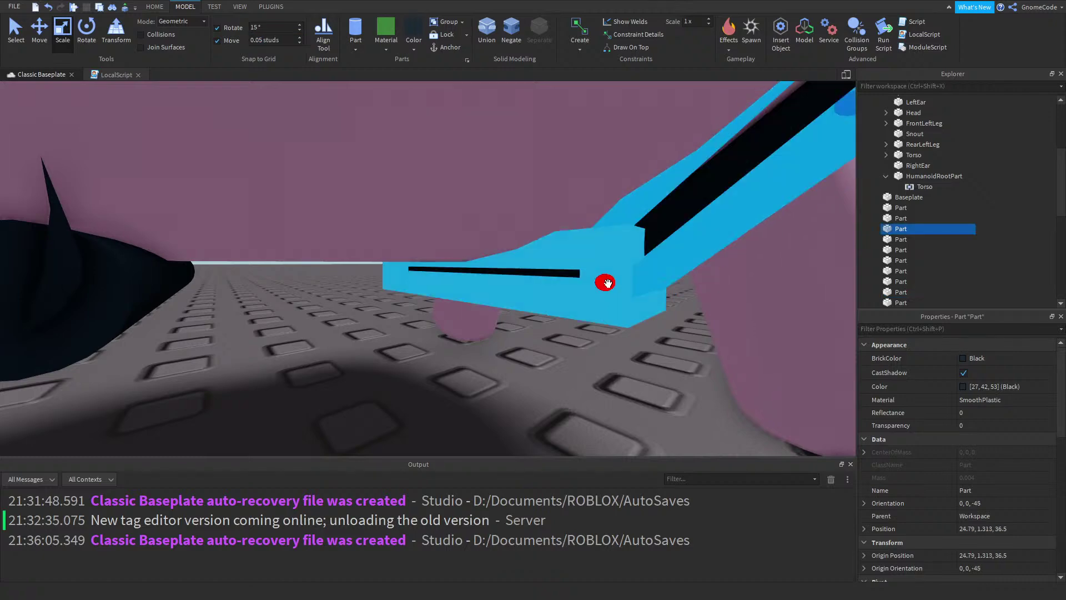
left_click(596, 386)
right_click_drag(597, 385, 602, 385)
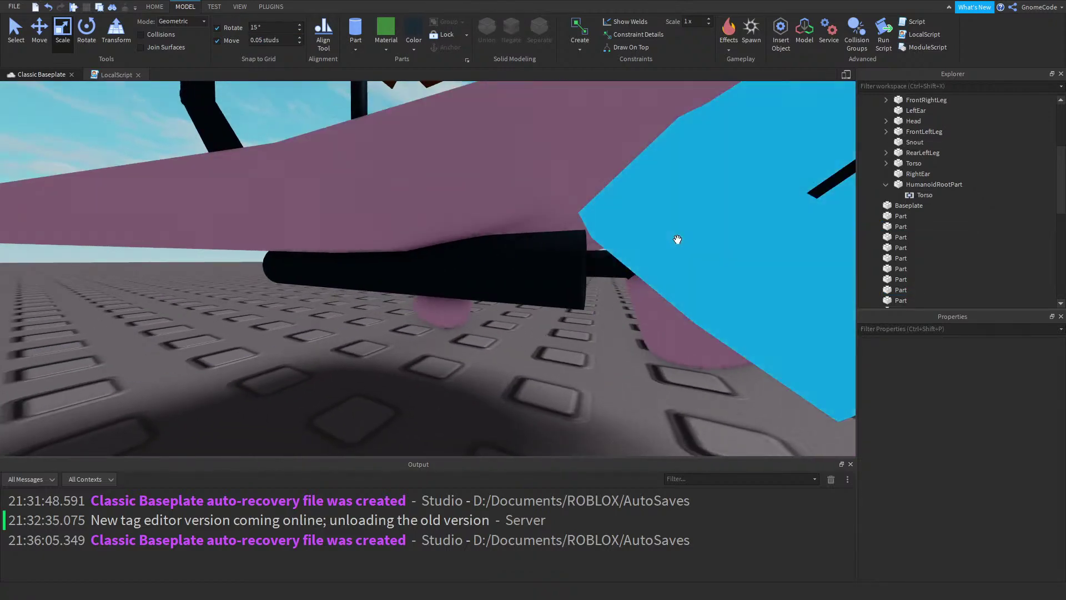
Stretch the ends of both horizontal belly segments to close the gaps at the left angled straps
left_click(677, 239)
left_click(567, 280)
left_click_drag(612, 270, 668, 271)
right_click_drag(740, 234, 553, 382)
left_click(553, 382)
left_click(500, 281)
left_click_drag(556, 250, 603, 260)
left_click(612, 402)
Lengthen the front right angled strap segment down to the end of the belly segment
key("s")
right_click_drag(612, 402, 610, 401)
key("a")
key("w")
key("a")
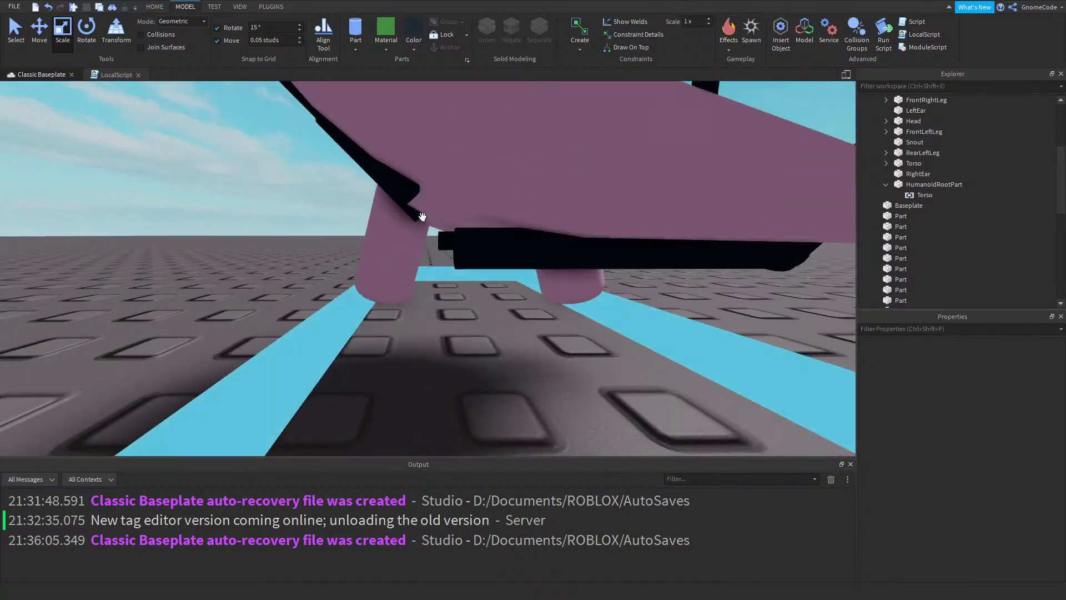
left_click(402, 186)
left_click_drag(446, 206, 451, 221)
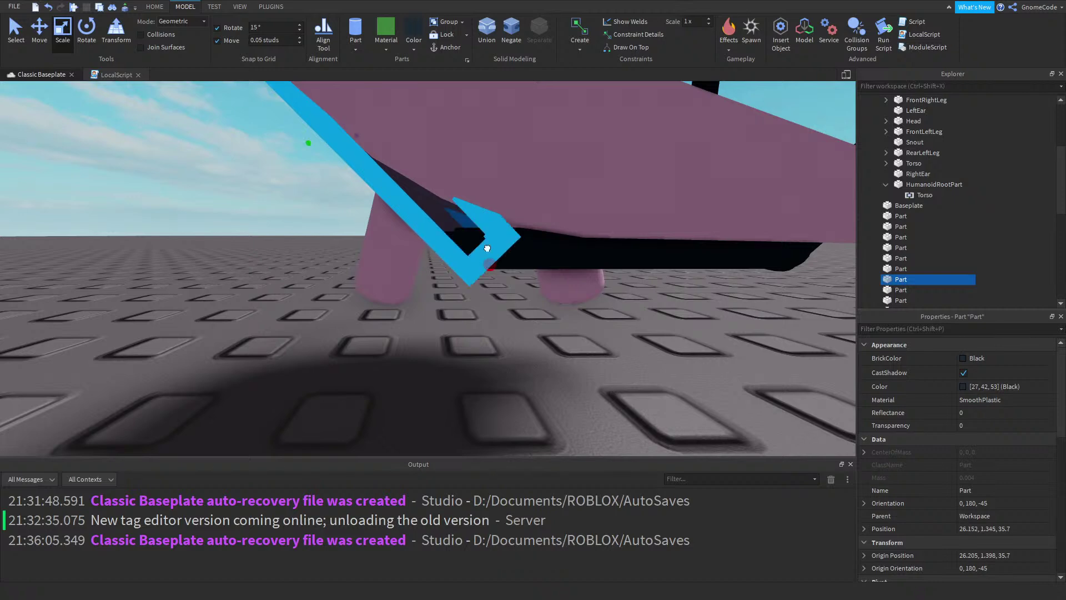
left_click(521, 335)
Lengthen the rear right angled strap segment so it joins its horizontal belly segment
key("s")
right_click_drag(503, 331, 503, 331)
key("w")
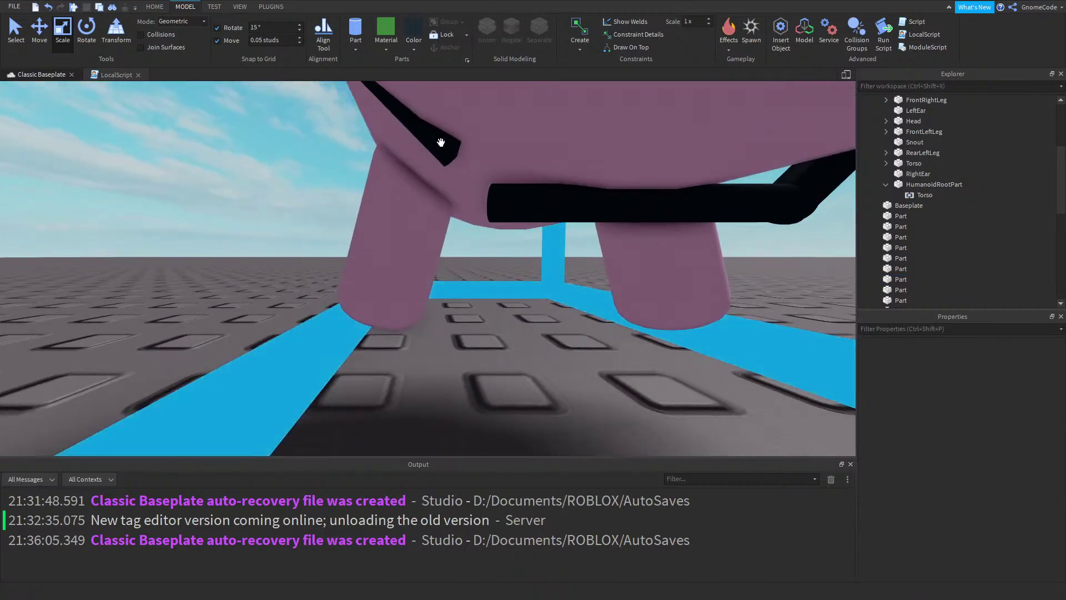
right_click_drag(443, 149, 443, 149)
key("w")
left_click(518, 113)
left_click_drag(597, 145, 736, 296)
left_click(603, 391)
Examine the saddle and the closed strap loops around the whole pig
right_click_drag(603, 391, 603, 391)
key("s")
key("a")
right_click_drag(618, 318, 595, 321)
scroll(605, 327, "up", 4)
scroll(600, 324, "down", 5)
scroll(572, 290, "up", 5)
scroll(580, 305, "down", 5)
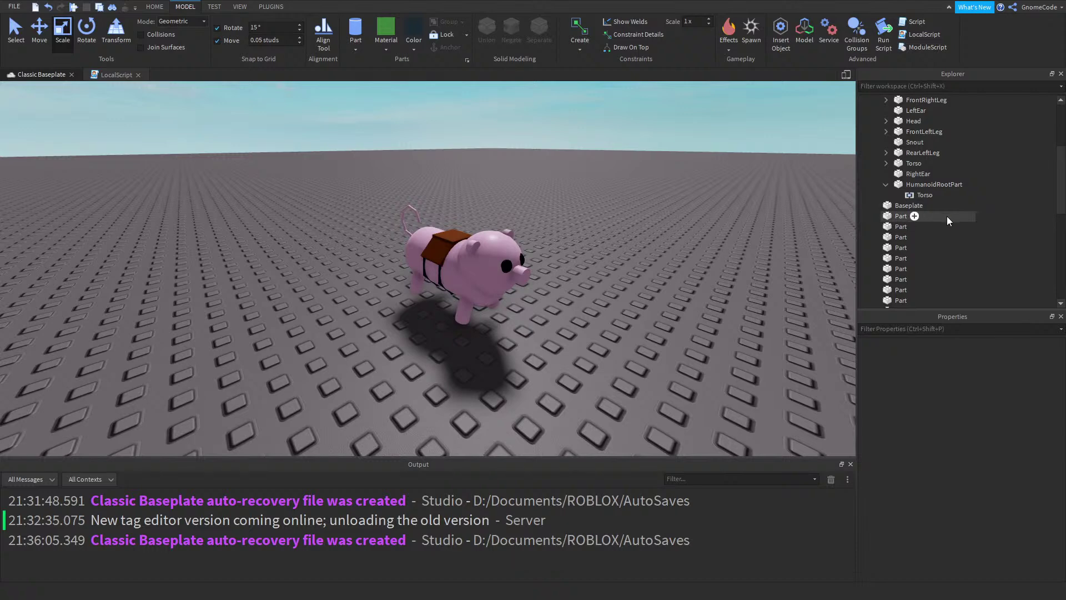
Union the ten black strap parts into a single solid
left_click(947, 215)
left_click(928, 226, "shift")
scroll(911, 261, "down", 2)
left_click_drag(902, 279, 915, 242)
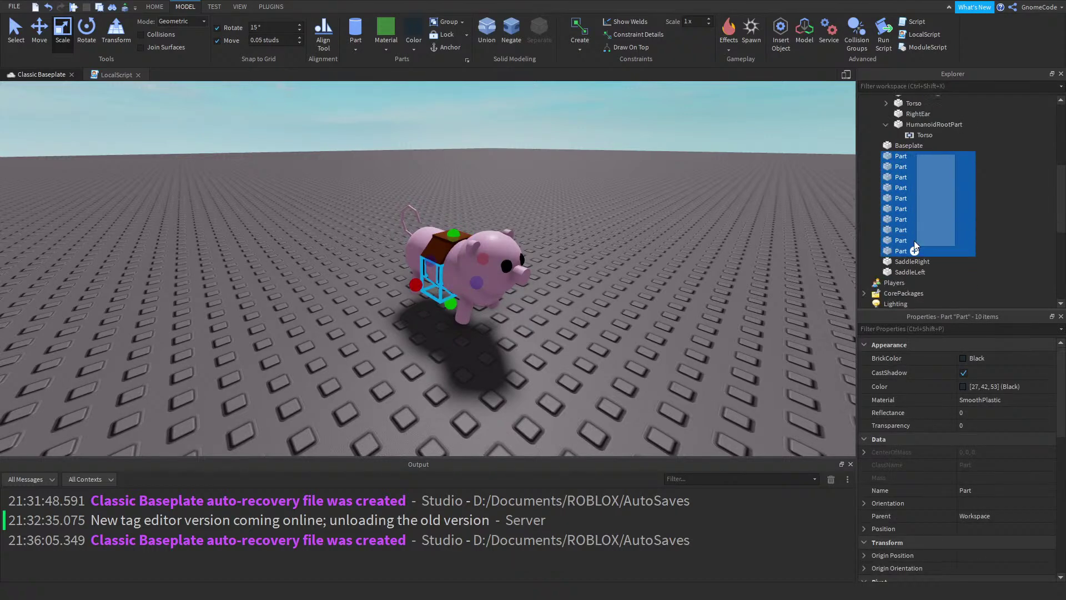
right_click_drag(624, 243, 474, 82)
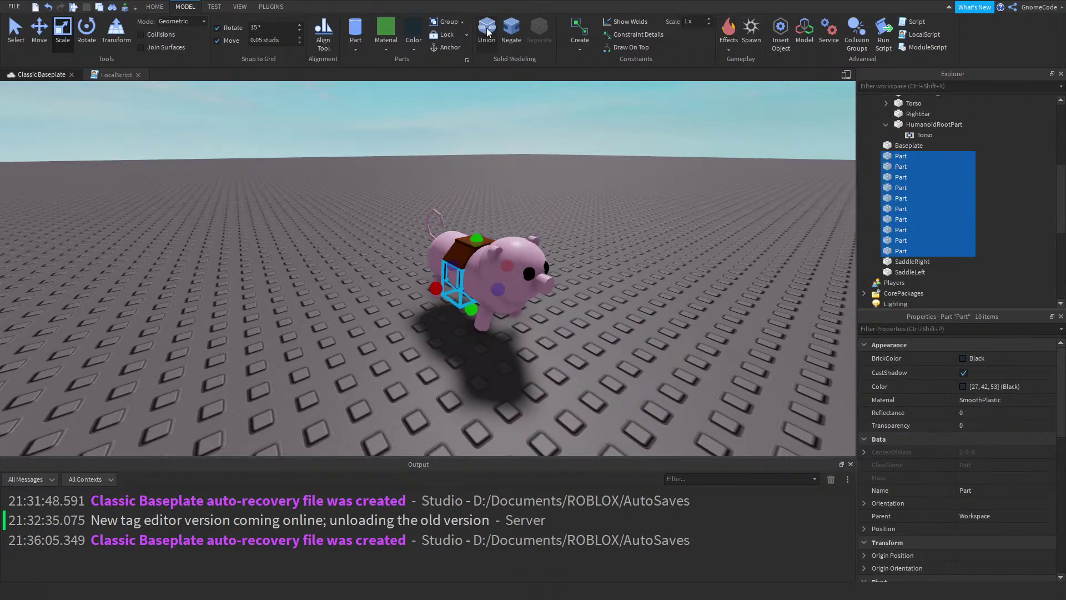
left_click(487, 31)
Rename the strap union as Straps
key("f")
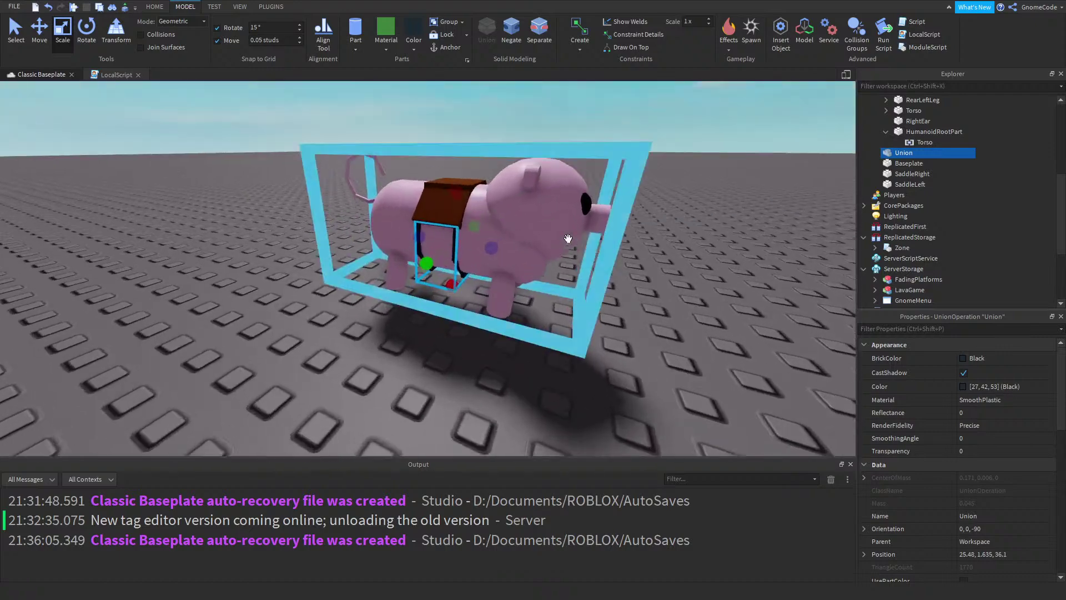
scroll(567, 238, "down", 5)
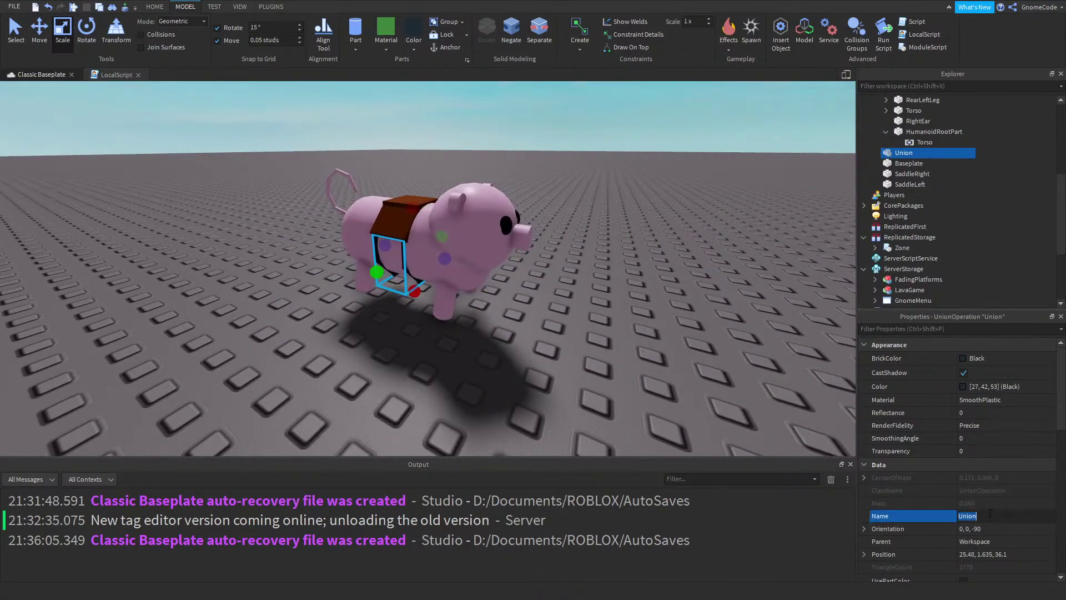
scroll(986, 512, "down", 3)
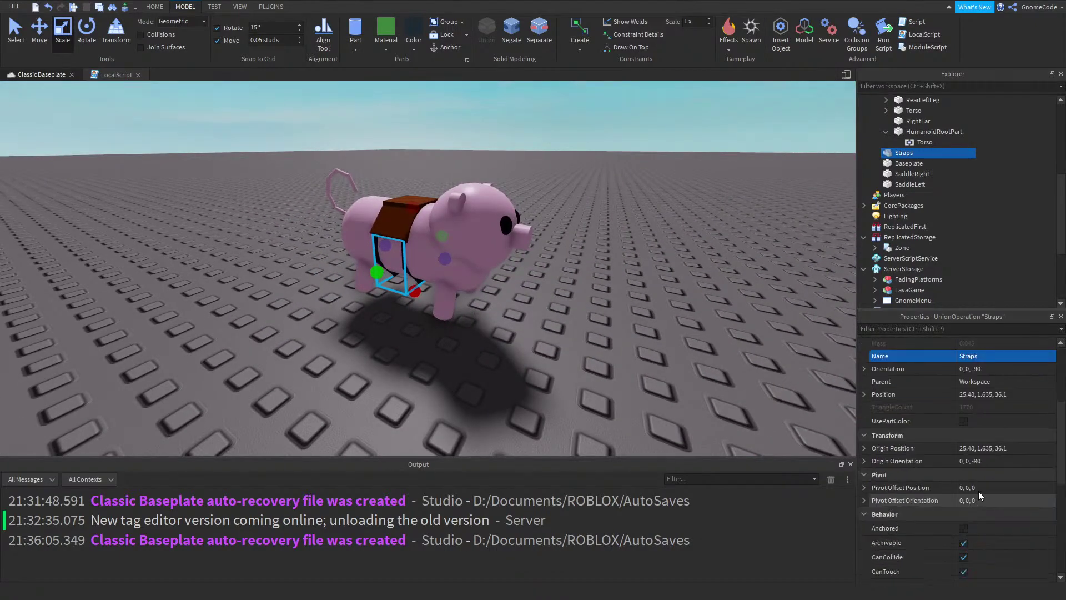
Examine the saddle and straps from the pig's opposite side
right_click_drag(626, 242, 560, 249)
key("w")
scroll(560, 248, "down", 3)
left_click(571, 283)
right_click_drag(648, 239, 650, 233)
key("d")
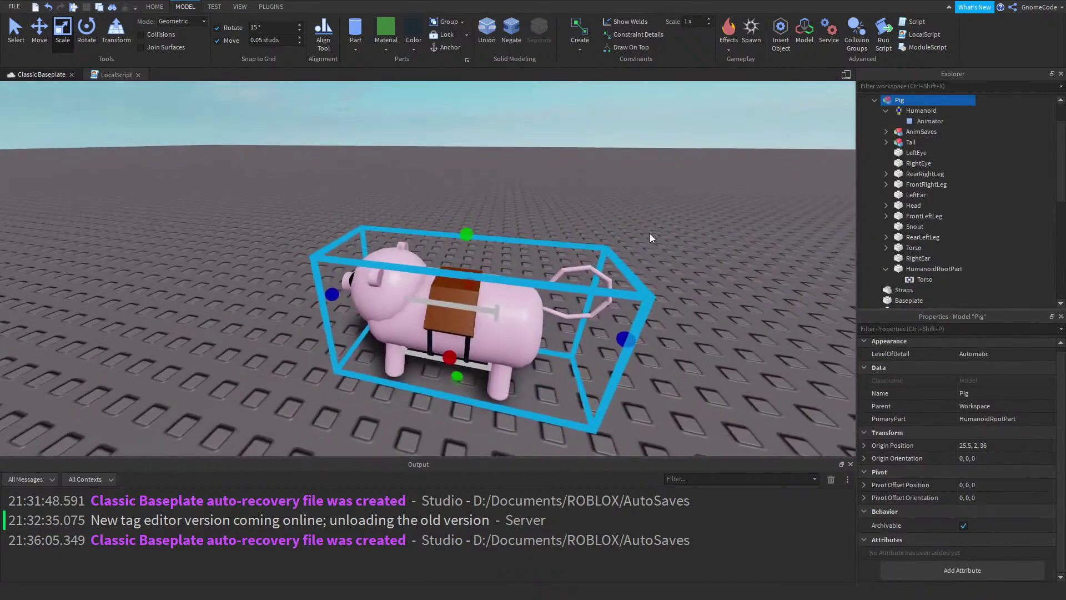
left_click(650, 237)
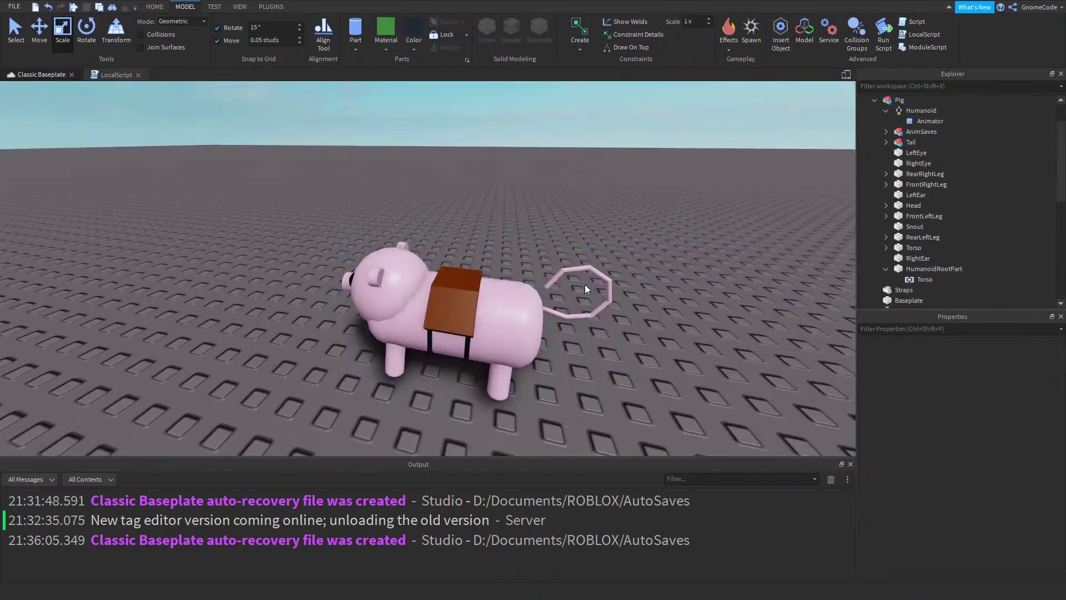
Move the Seat from the Workspace into the Pig model
left_click(584, 278)
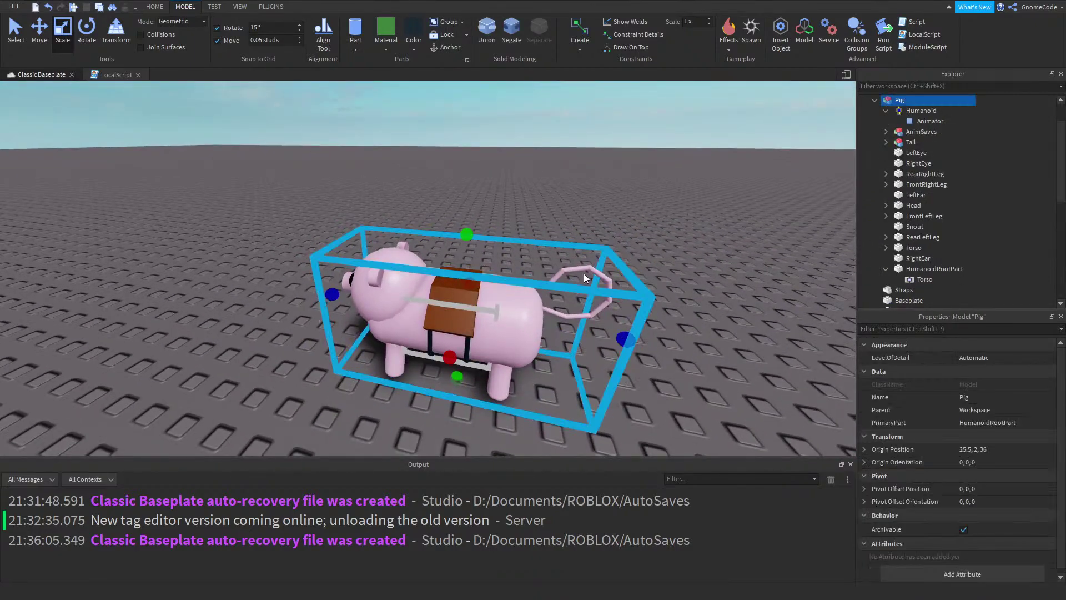
left_click(875, 101)
scroll(902, 206, "up", 2)
left_click(889, 134)
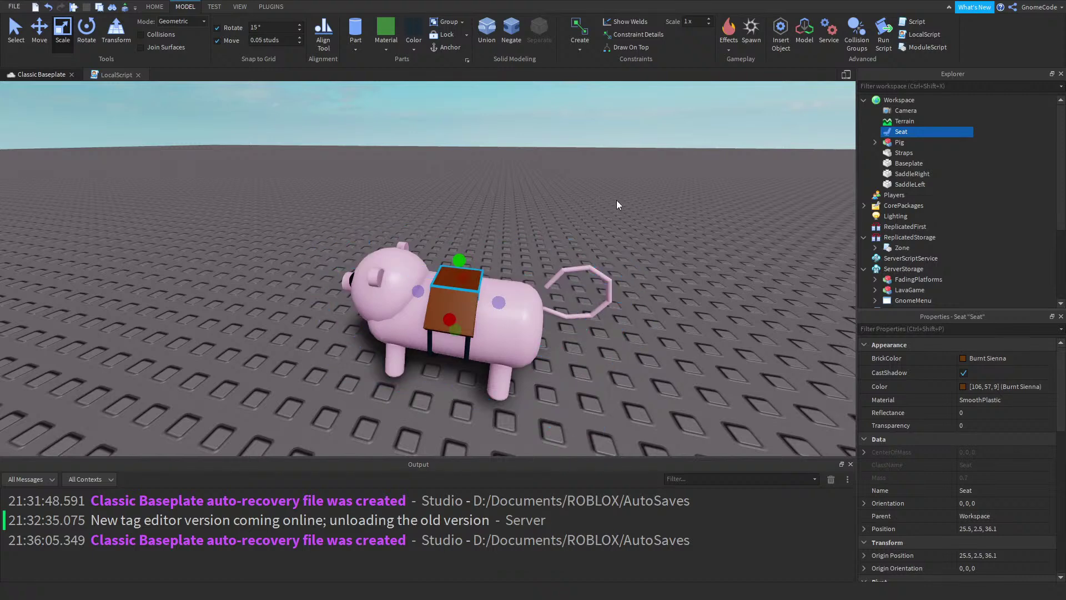
left_click(901, 143)
left_click(907, 133)
left_click_drag(907, 133, 900, 146)
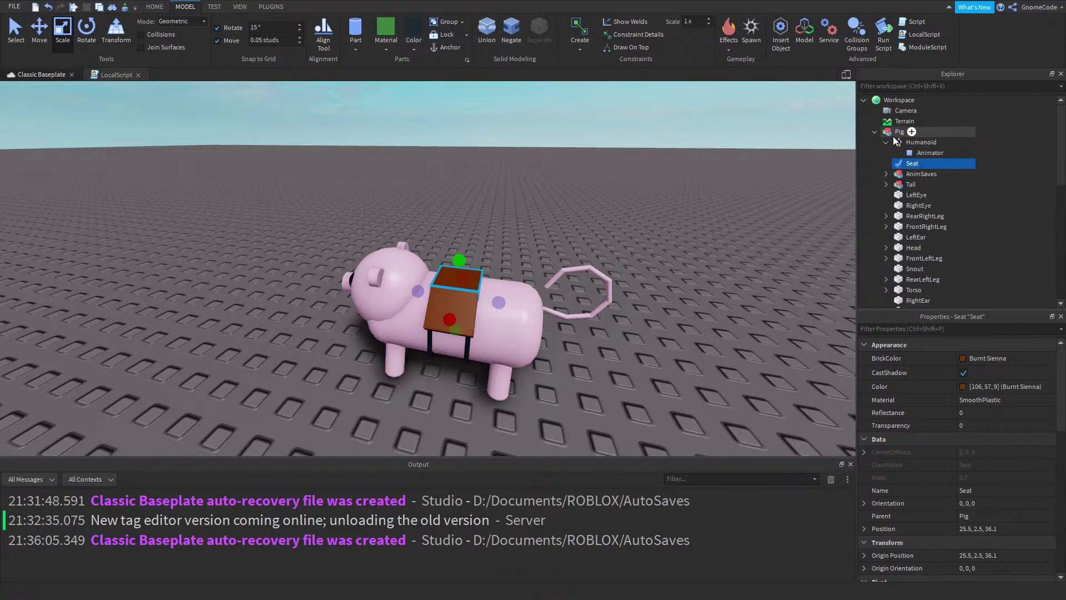
Move Straps, SaddleRight and SaddleLeft from the Workspace into the Pig model
left_click(900, 133)
scroll(940, 209, "down", 2)
scroll(940, 209, "down", 1)
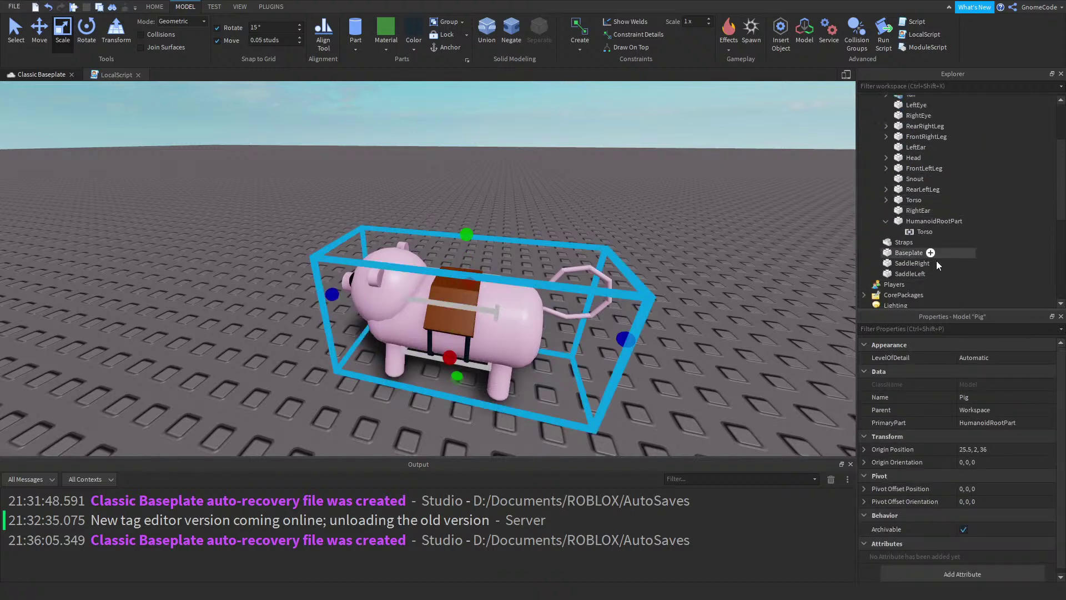
left_click(973, 241)
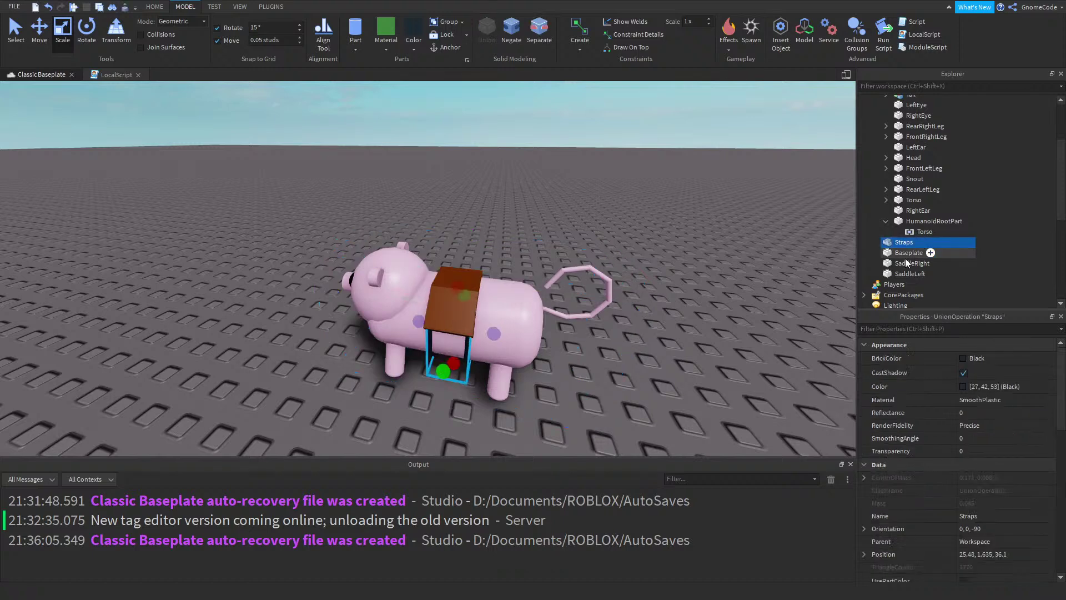
left_click(907, 263, "ctrl")
left_click_drag(917, 241, 900, 132)
left_click(896, 142)
left_click(900, 131)
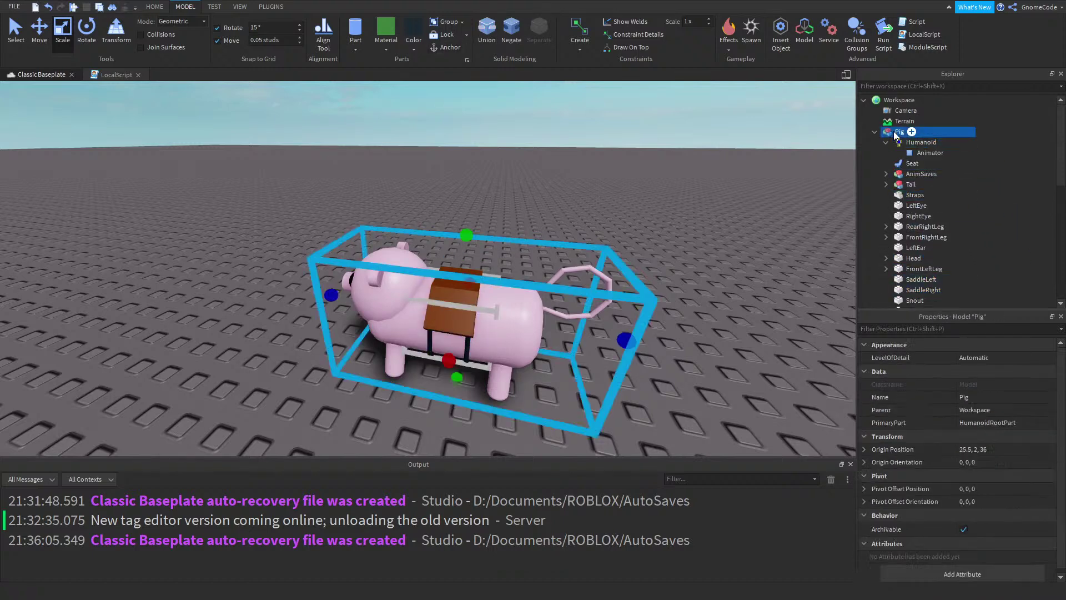
Open the Pig in the RigEdit plugin and close the Output window to enlarge the viewport
left_click(885, 143)
left_click(271, 7)
left_click(250, 34)
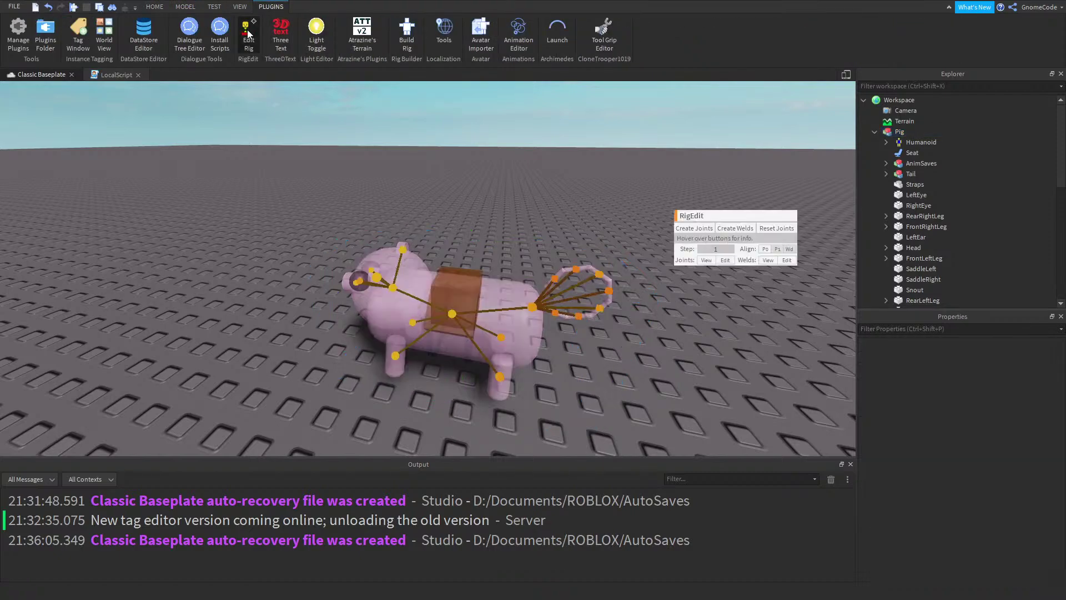
scroll(605, 252, "down", 10)
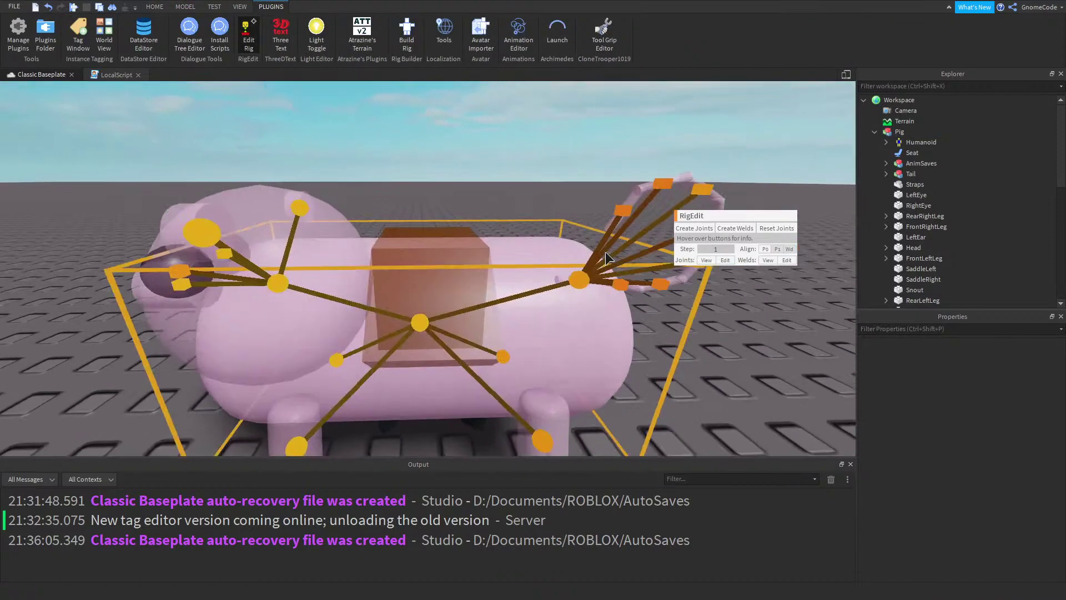
scroll(606, 251, "down", 5)
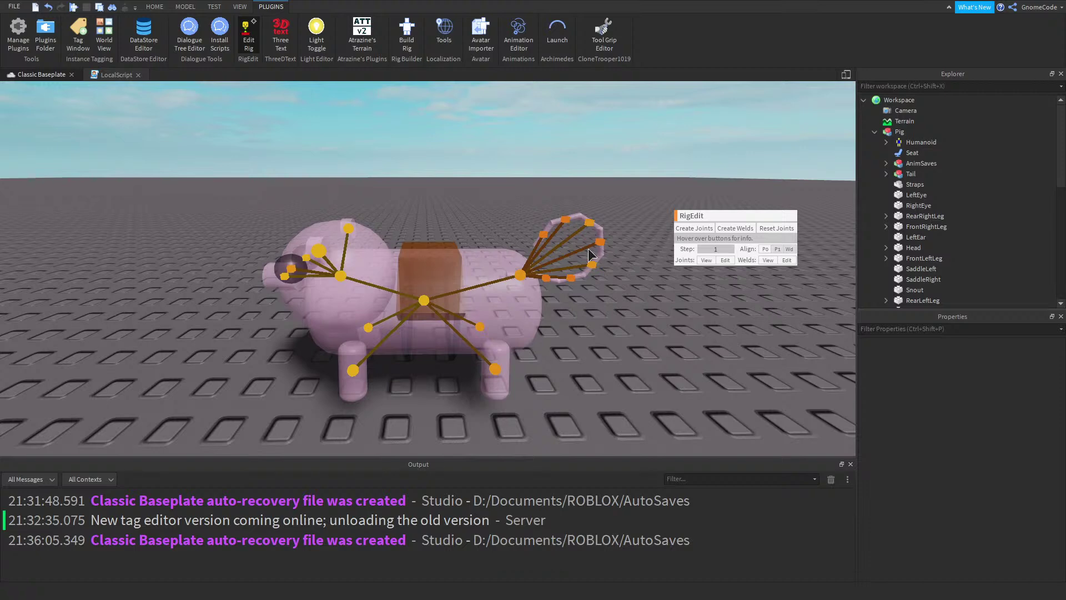
left_click(850, 464)
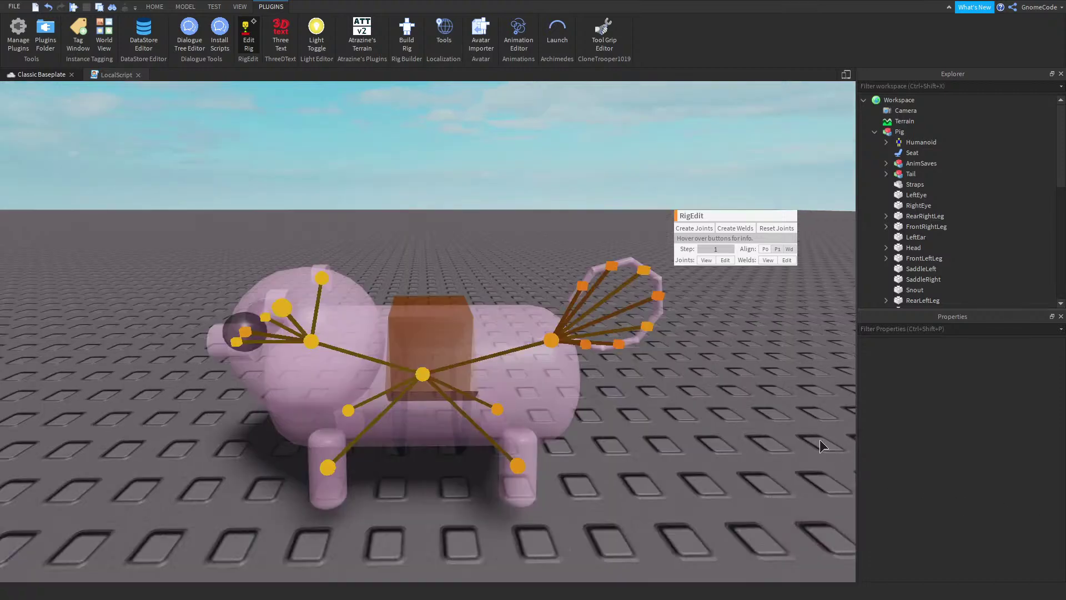
scroll(683, 421, "down", 5)
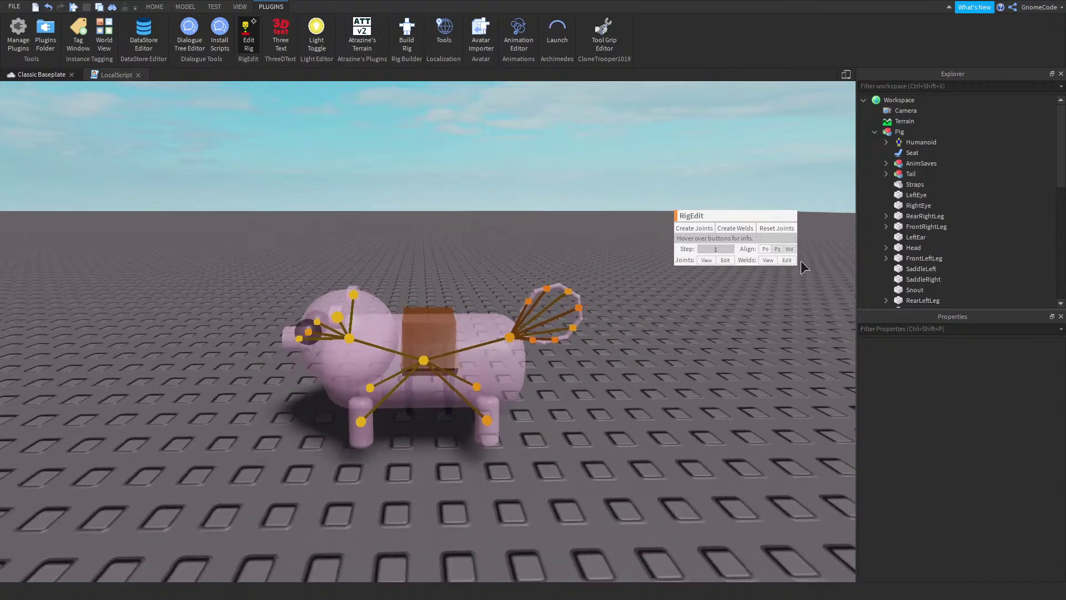
scroll(883, 207, "down", 2)
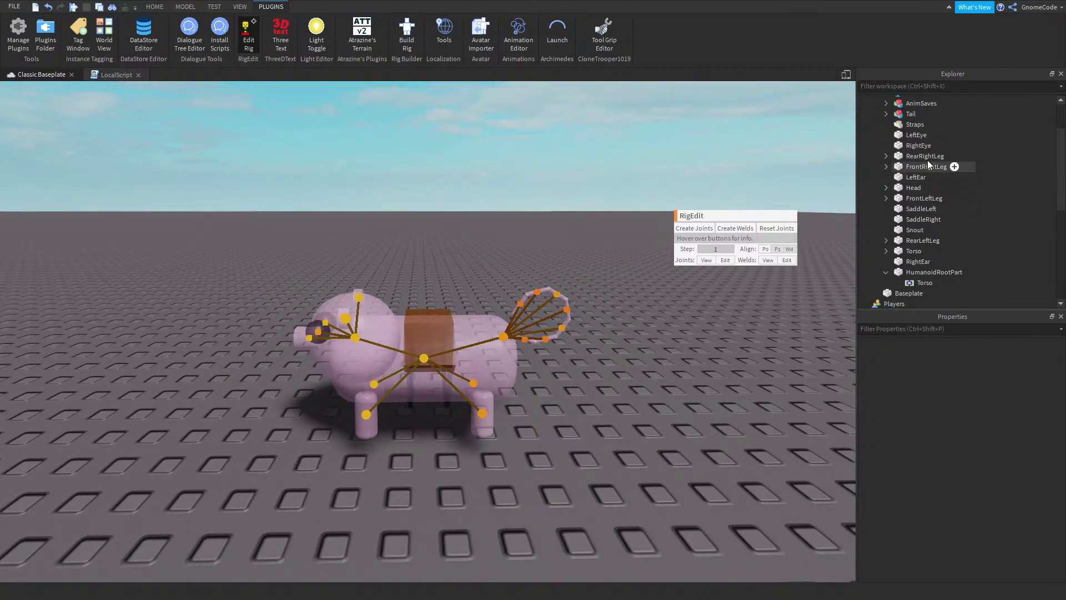
Create a weld from Straps to the pig's Torso
left_click(909, 127)
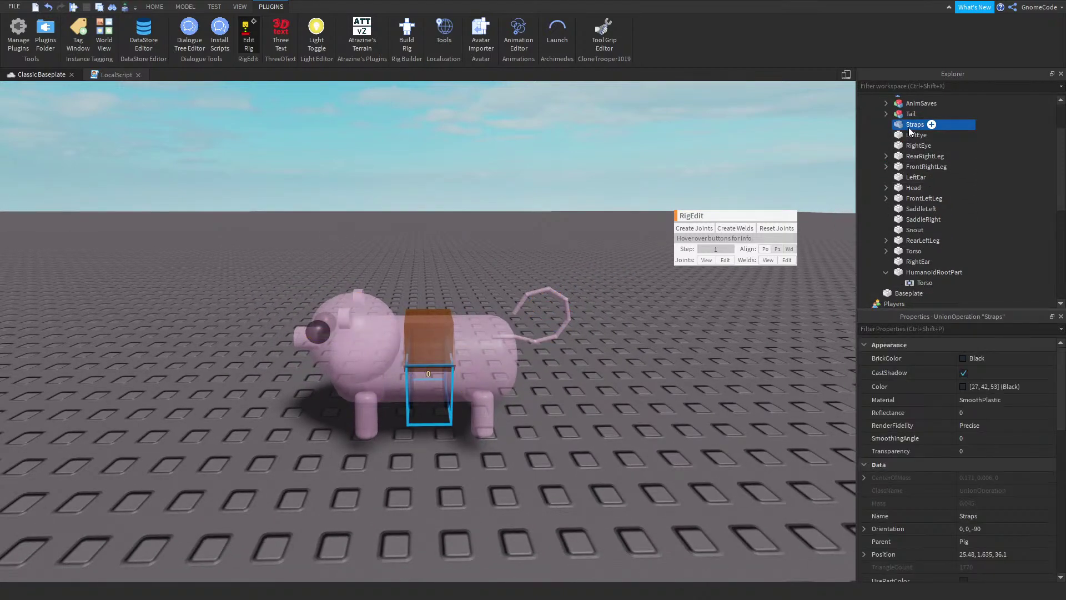
left_click(907, 252, "ctrl")
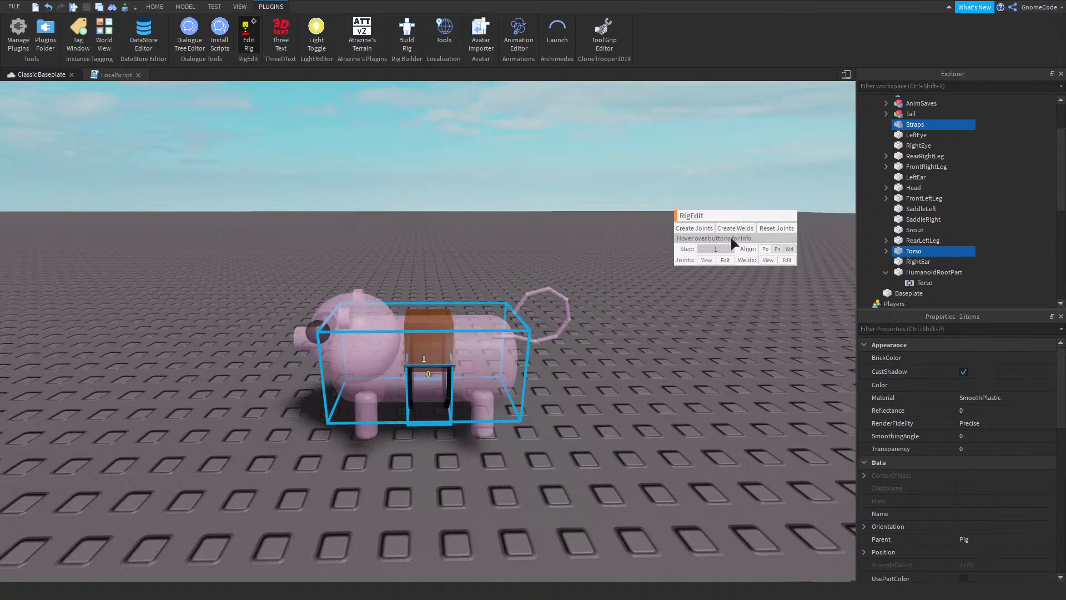
left_click(735, 228)
scroll(935, 222, "down", 1)
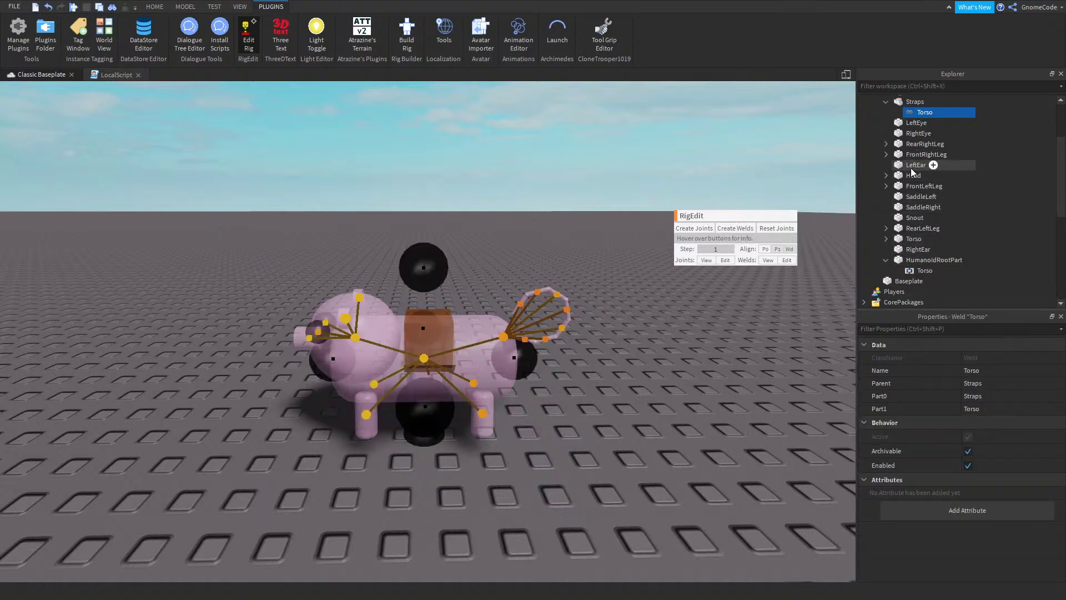
Create a weld from SaddleLeft to the pig's Torso
scroll(917, 148, "up", 1)
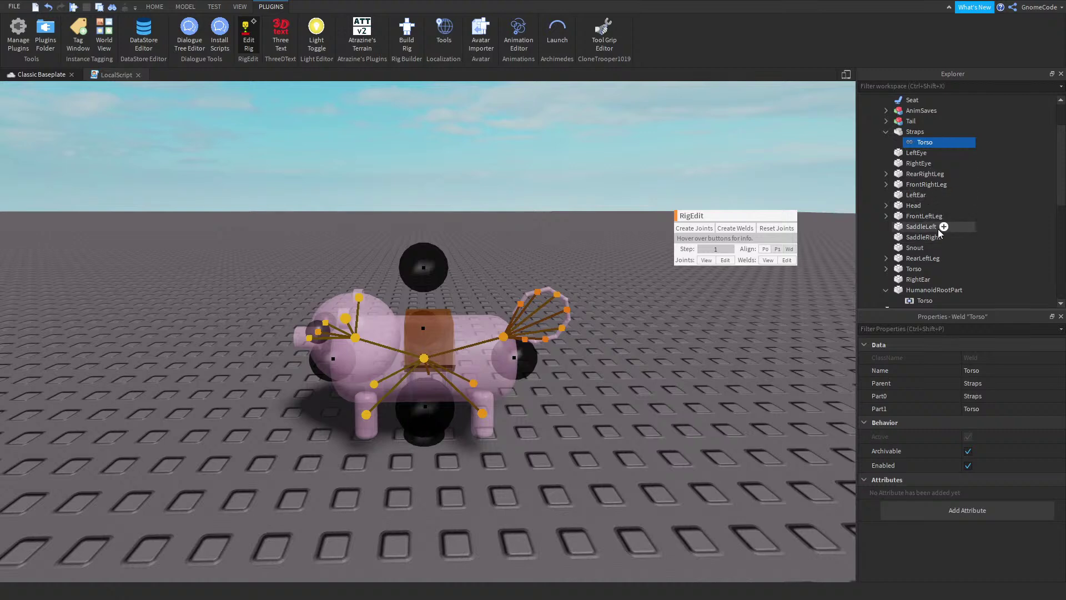
left_click(927, 218)
left_click(918, 226)
left_click(914, 269, "ctrl")
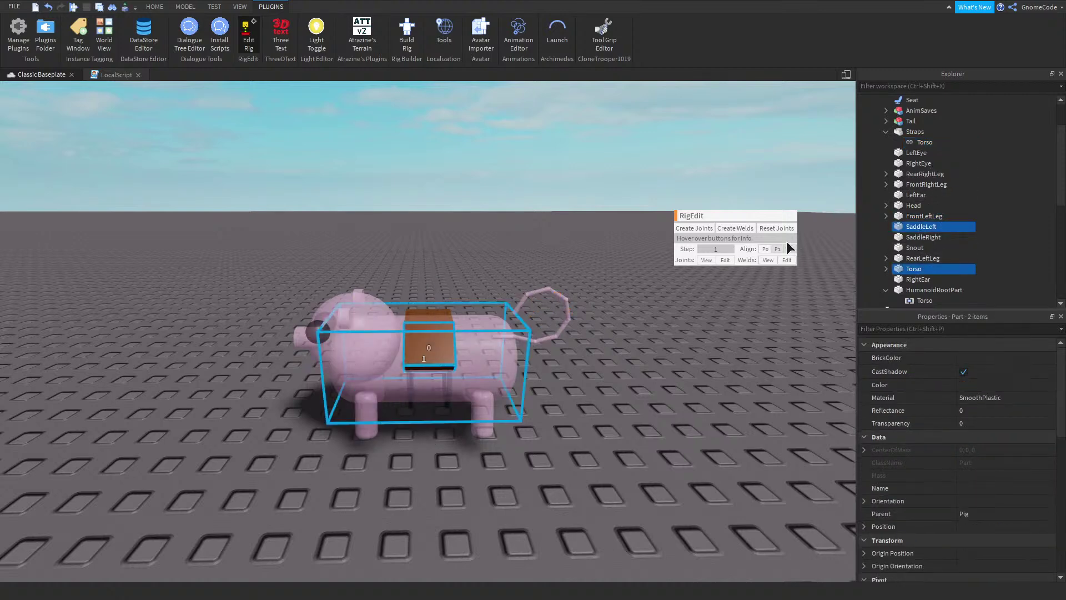
left_click(735, 228)
Create a weld from SaddleRight to the pig's Torso
left_click(925, 237)
left_click(923, 248)
left_click(911, 279, "ctrl")
left_click(751, 230)
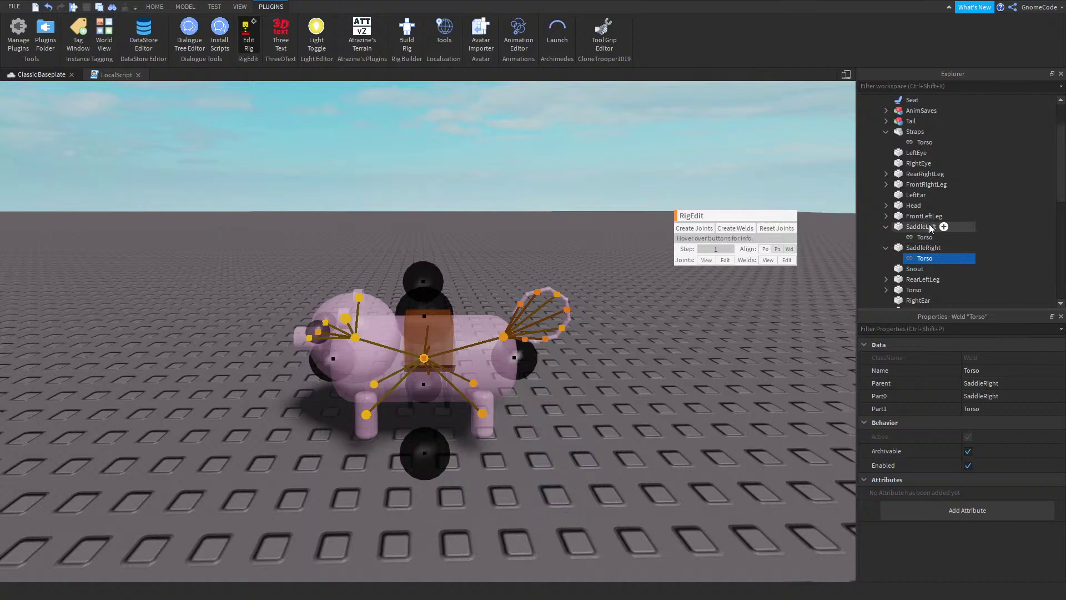
Create a weld from the Seat to the pig's Torso and leave the rig editor
left_click(917, 100)
scroll(933, 194, "down", 1)
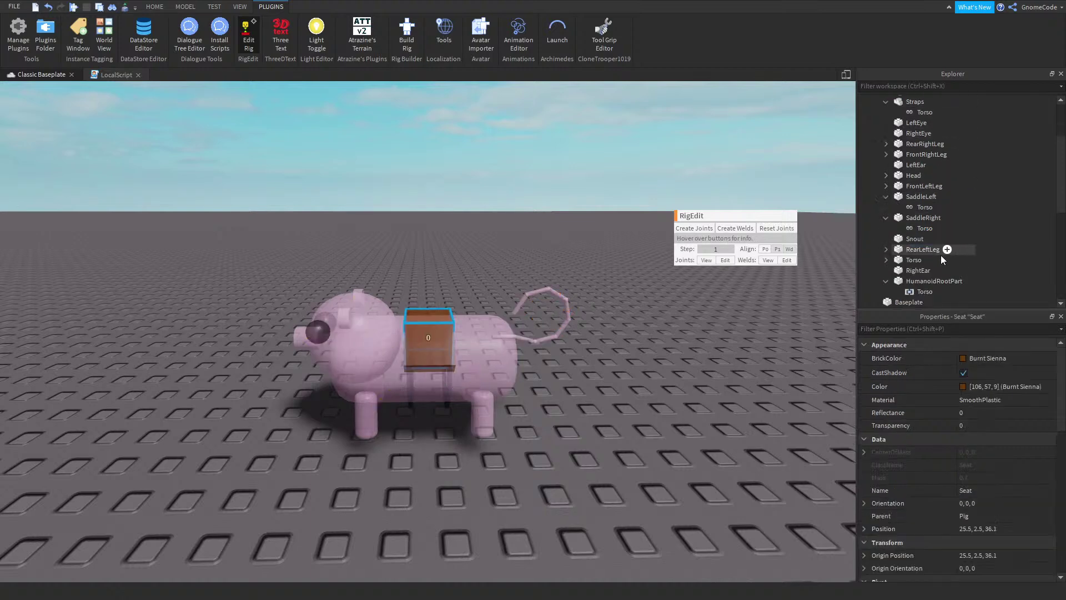
left_click(910, 258, "ctrl")
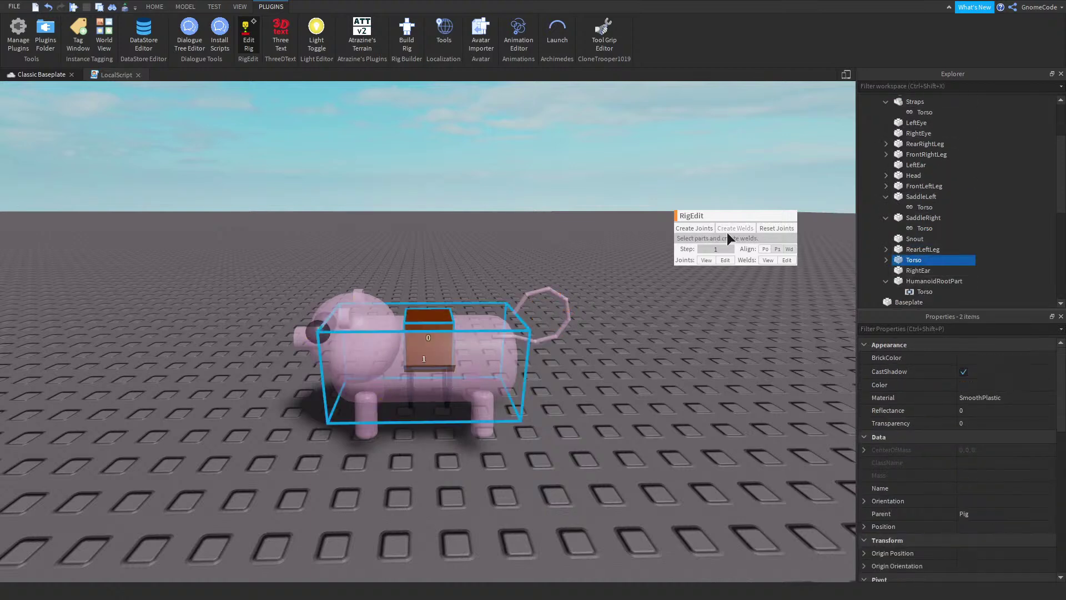
left_click(738, 229)
left_click(246, 40)
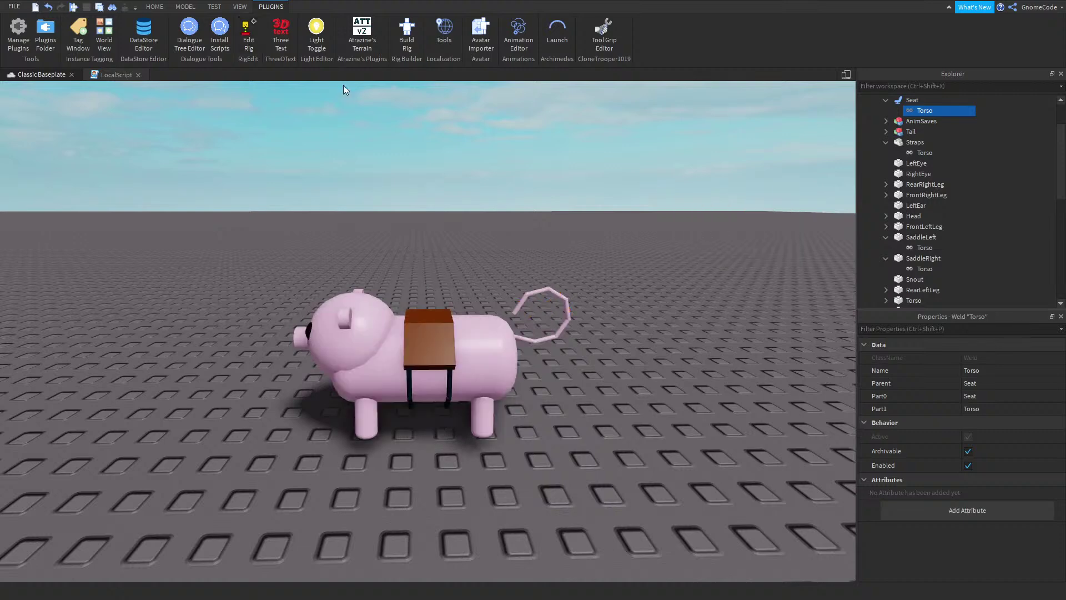
Start a Play Here test and move the character onto the pig's saddle to try the seat
left_click(215, 7)
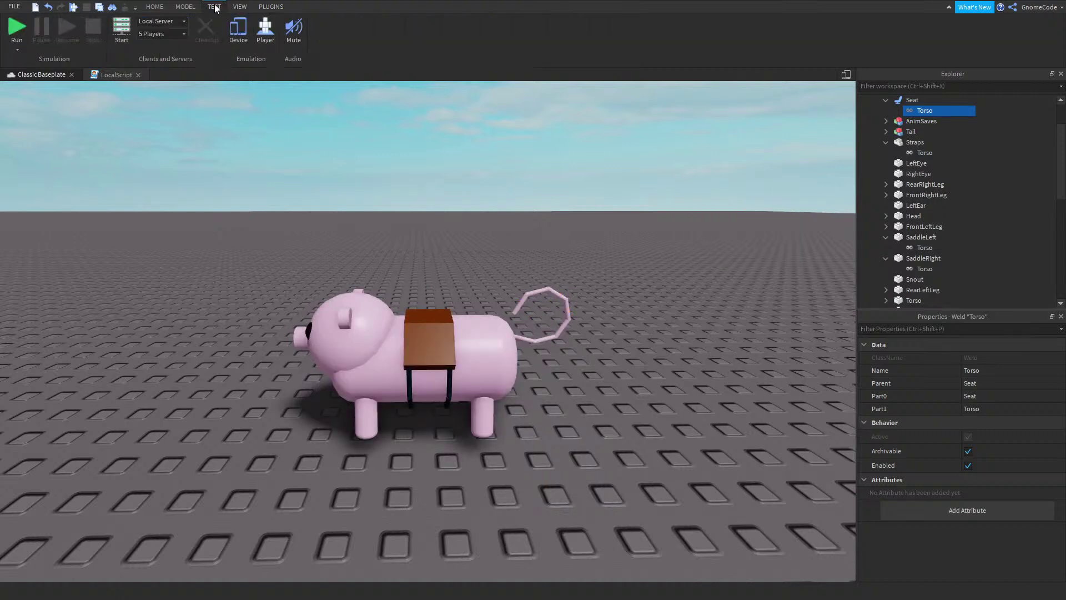
left_click(18, 50)
left_click(42, 78)
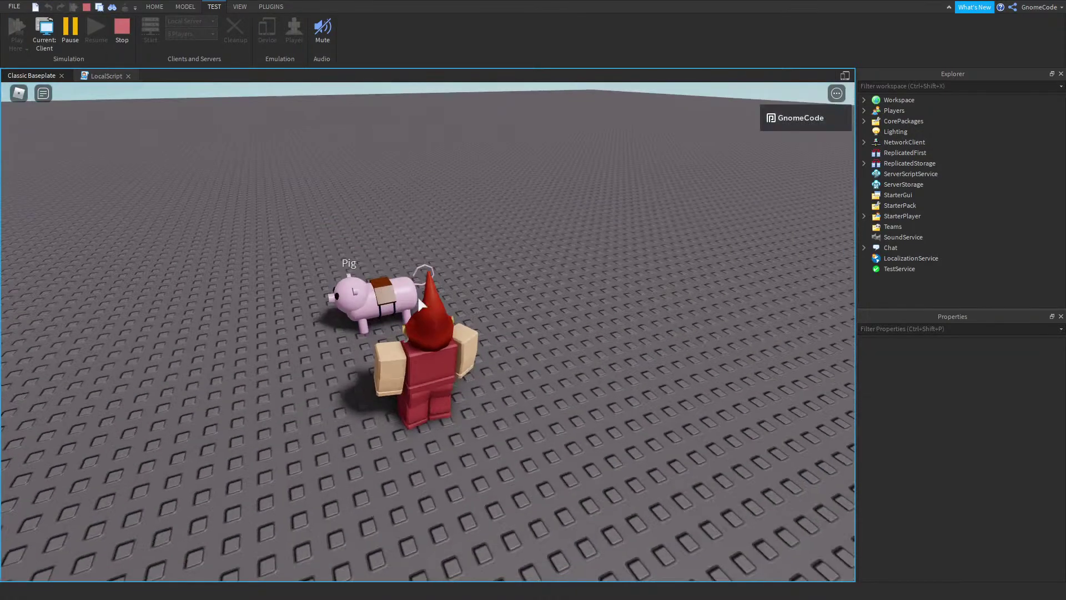
right_click_drag(456, 310, 456, 307)
key("a")
key("w")
scroll(457, 310, "down", 3)
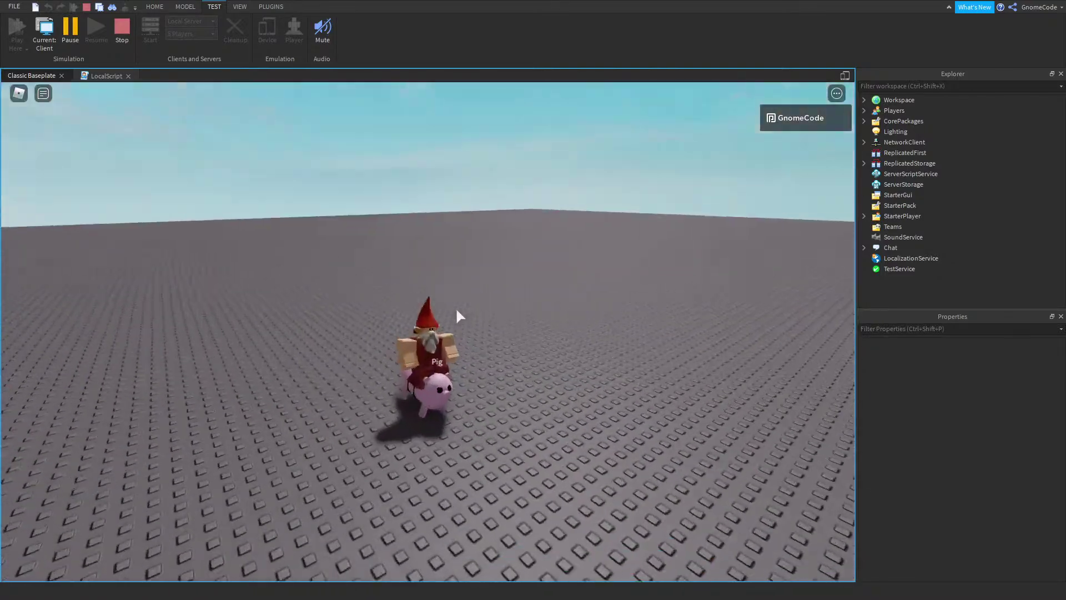
Jump the character off the pig and stop the play test
scroll(457, 312, "up", 3)
key("space")
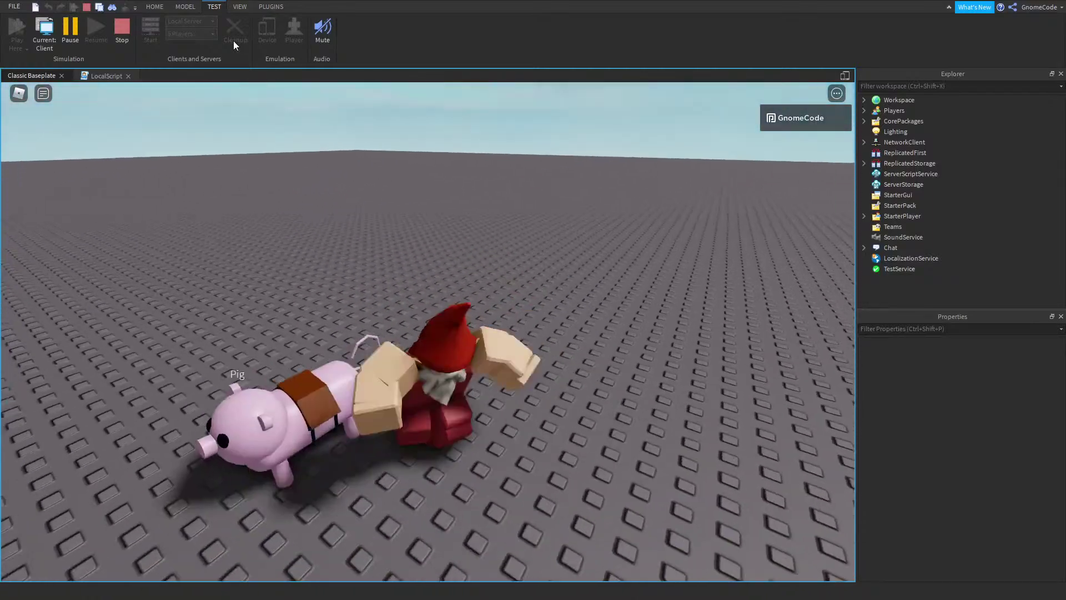
key("shift+F5")
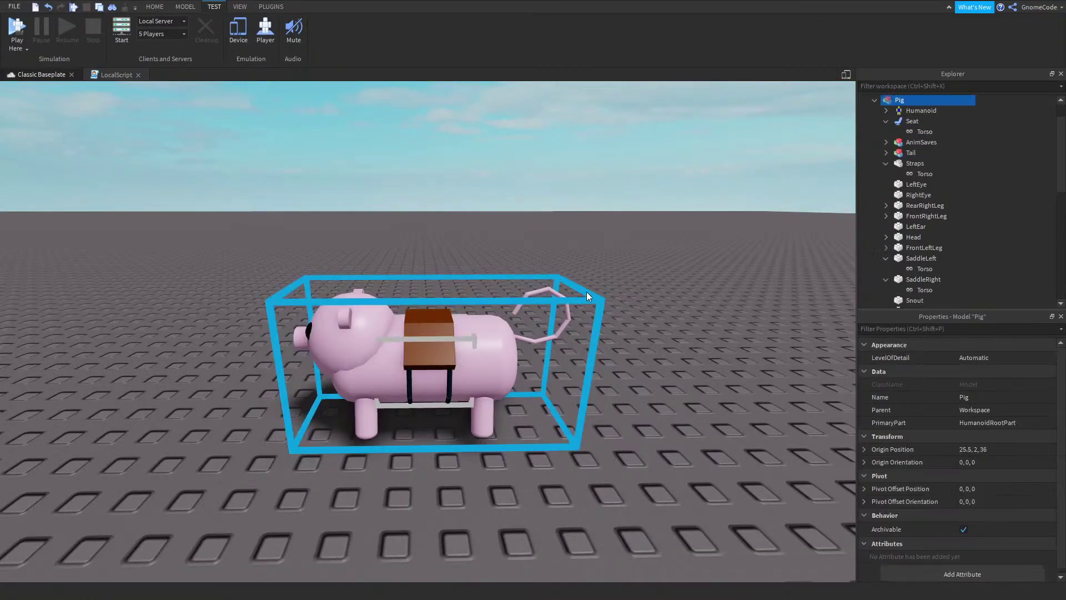
Collapse the Seat and the whole Pig model in the workspace hierarchy
scroll(586, 292, "down", 3)
scroll(589, 303, "down", 2)
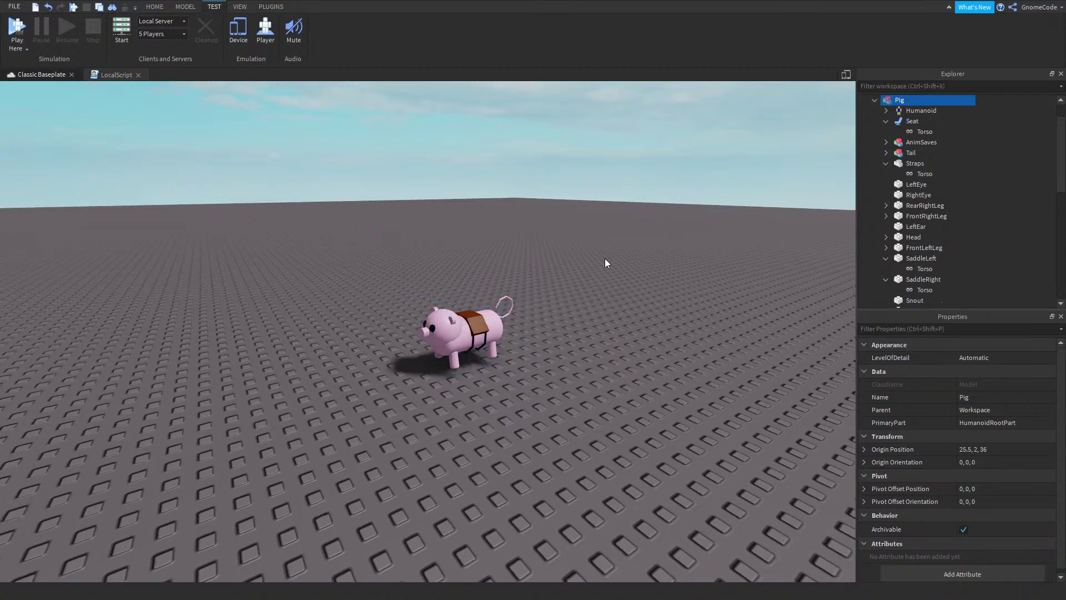
left_click(886, 121)
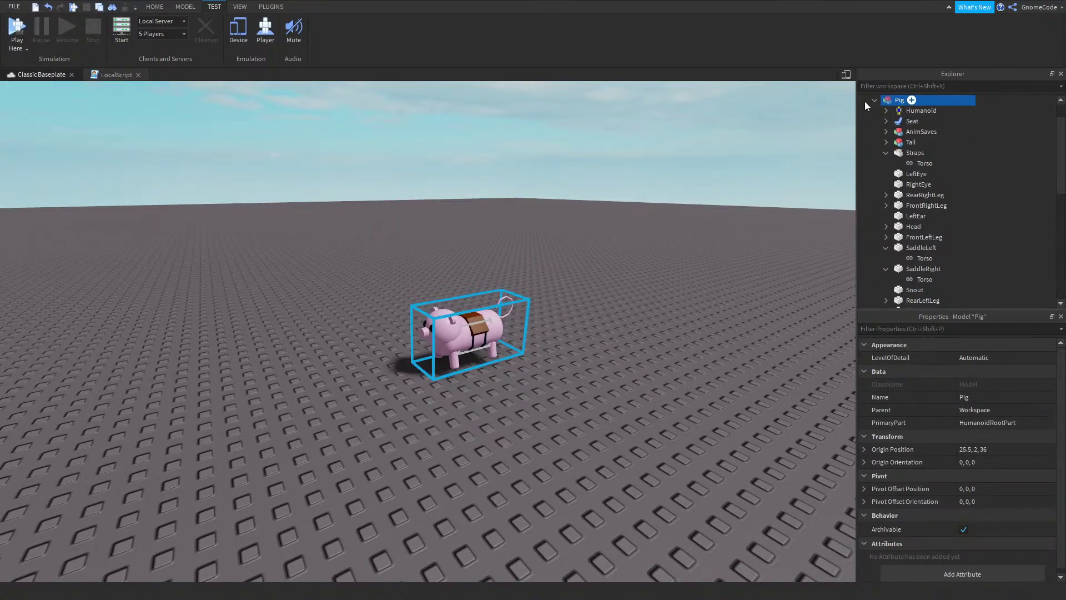
left_click(877, 101)
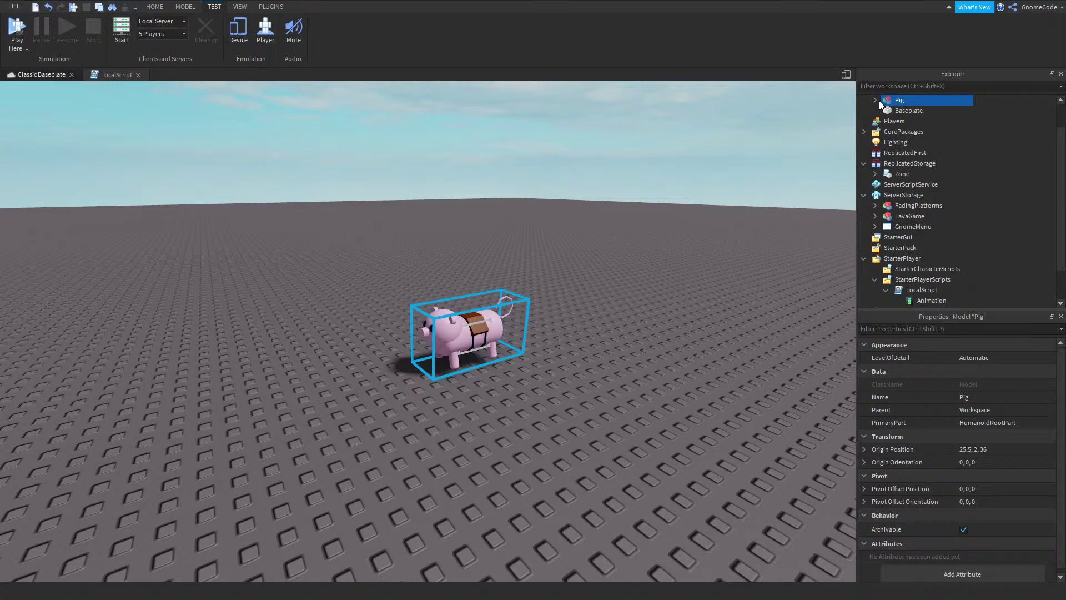
Open the LocalScript in StarterPlayerScripts and review its local variable declarations
double_click(917, 290)
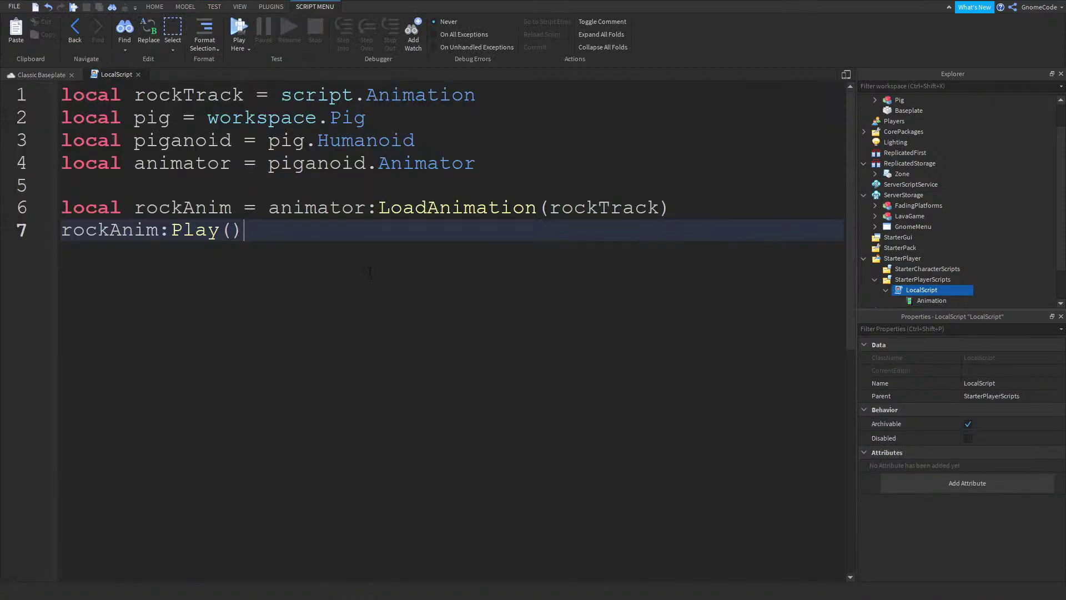
left_click_drag(92, 148, 417, 142)
left_click_drag(61, 185, 58, 105)
left_click(489, 188)
left_click(543, 167)
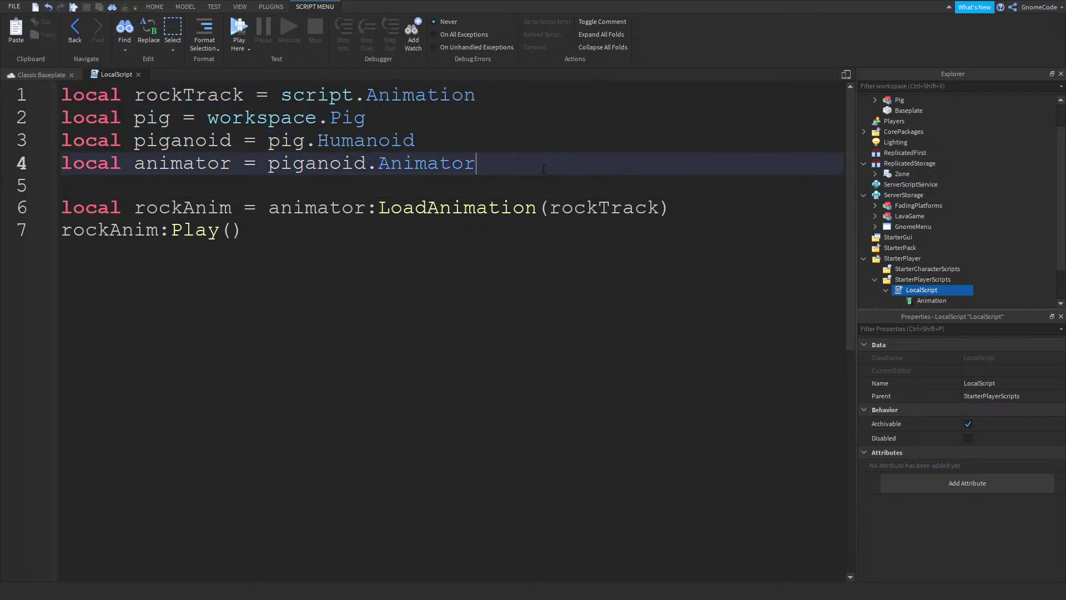
Add the line "private int32 myNumber = 10" above the script's existing declarations
left_click(65, 93)
key("Return")
key("Return")
key("Return")
key("Up")
key("Up")
key("Up")
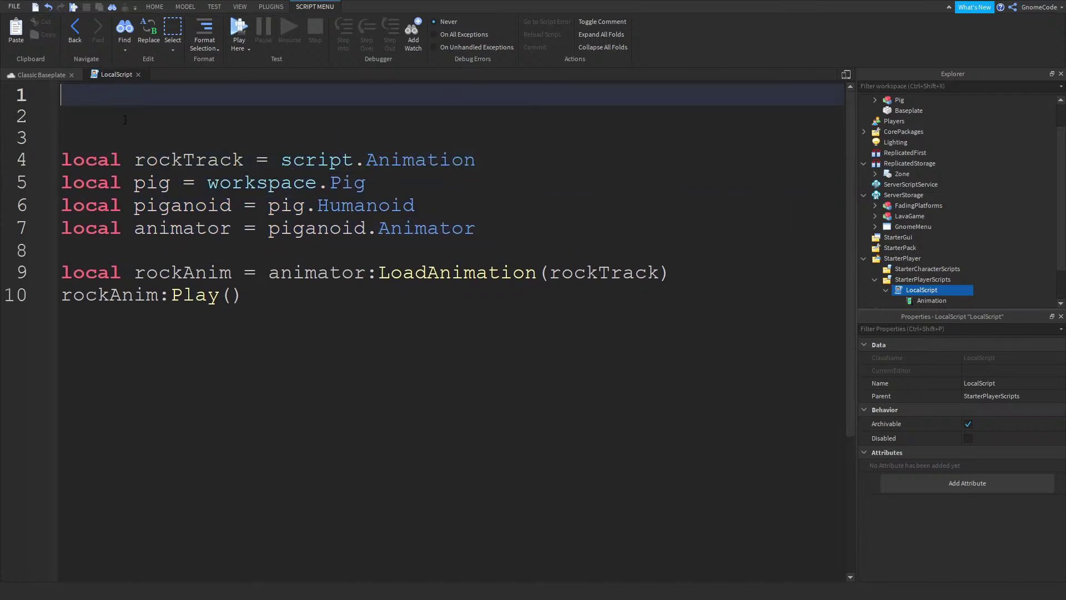
type("int")
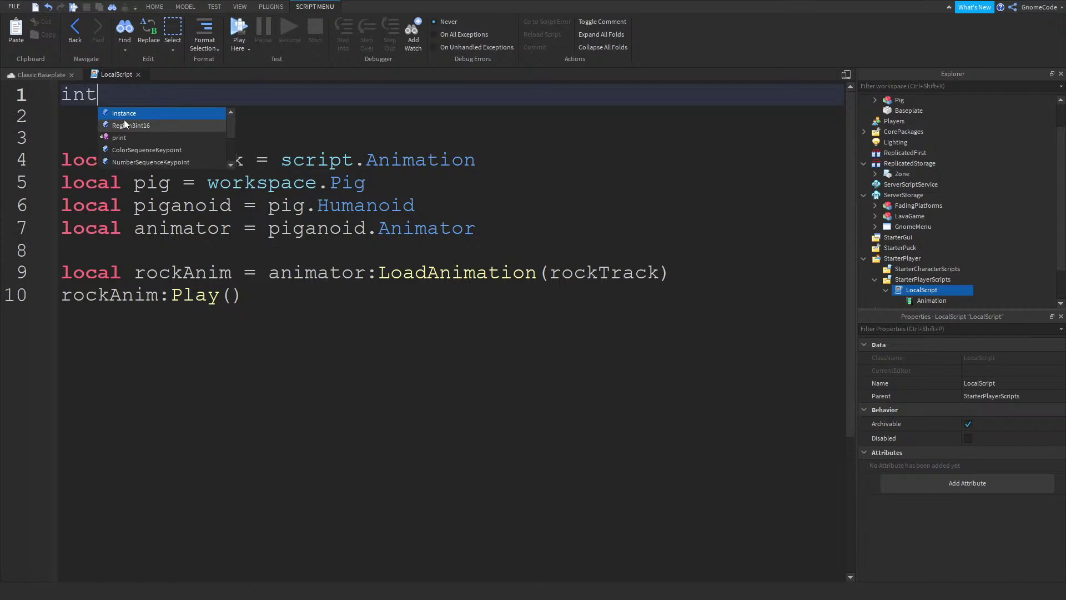
type("32")
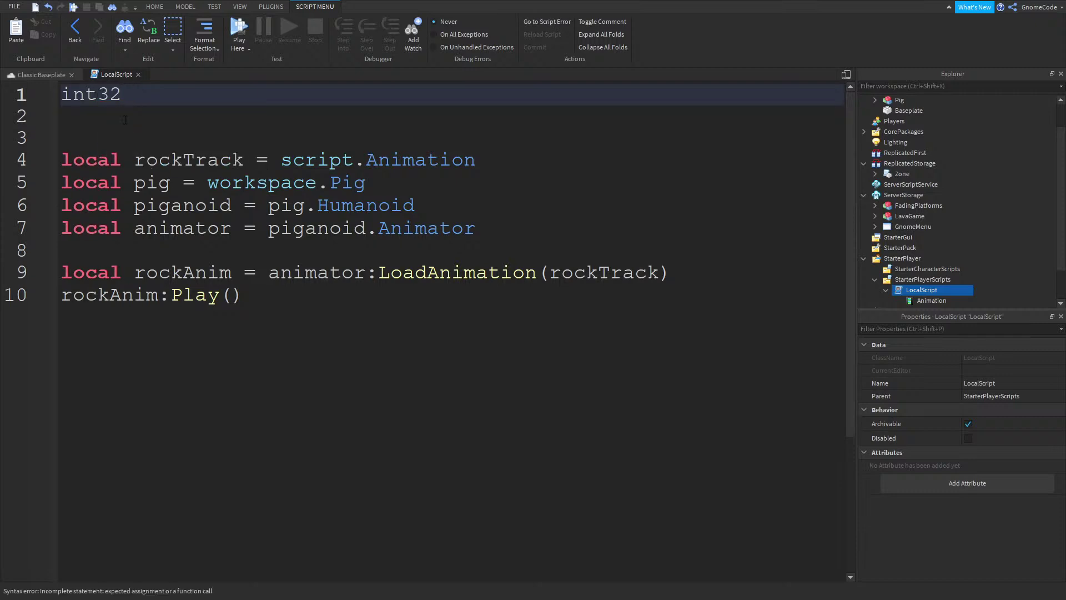
left_click_drag(125, 120, 1, 71)
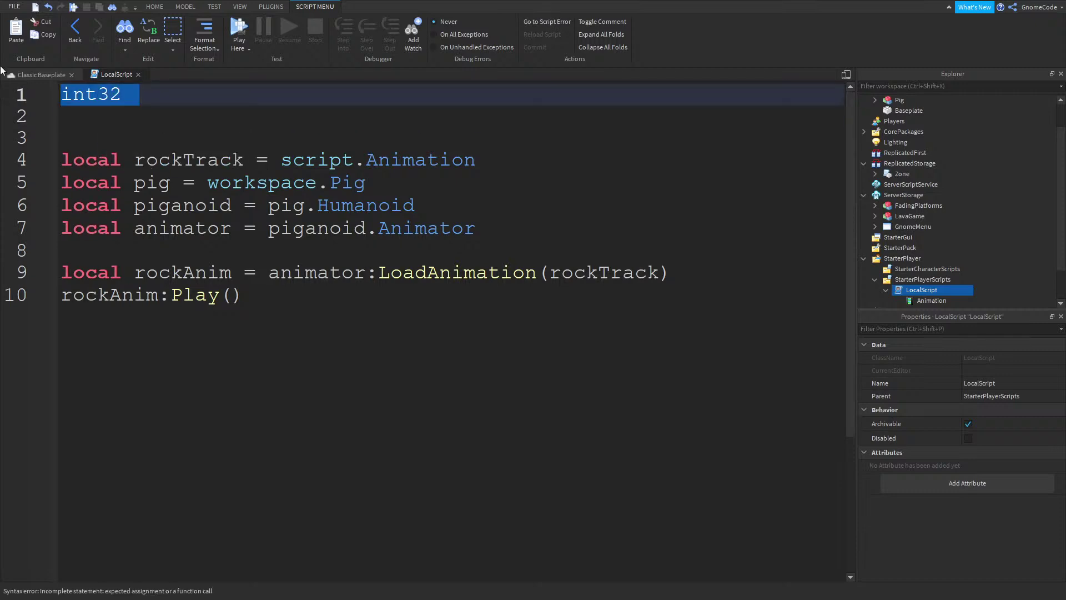
type("private")
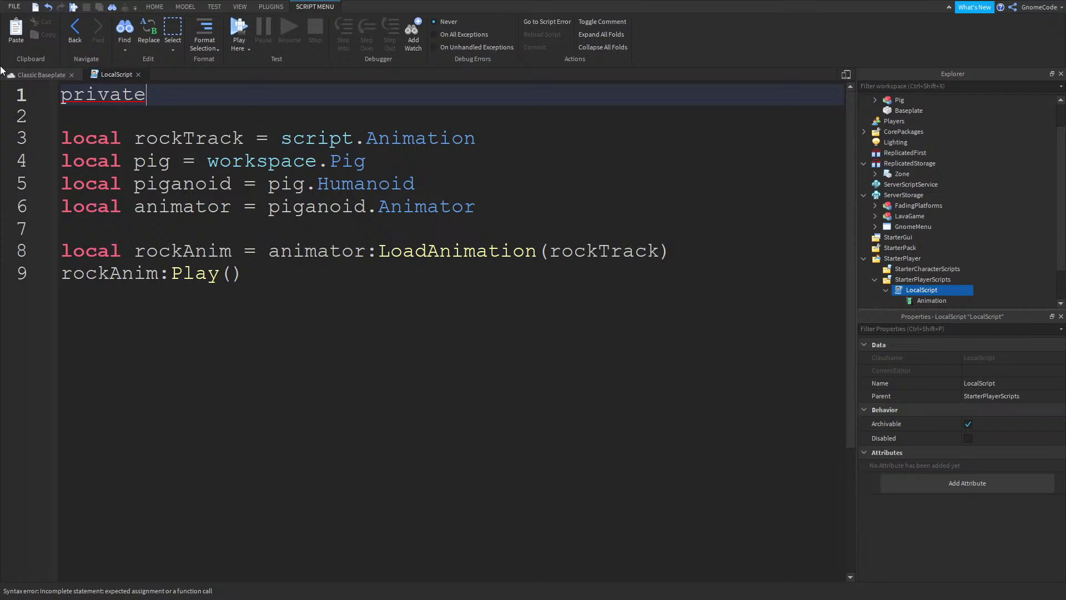
type(" int32 ")
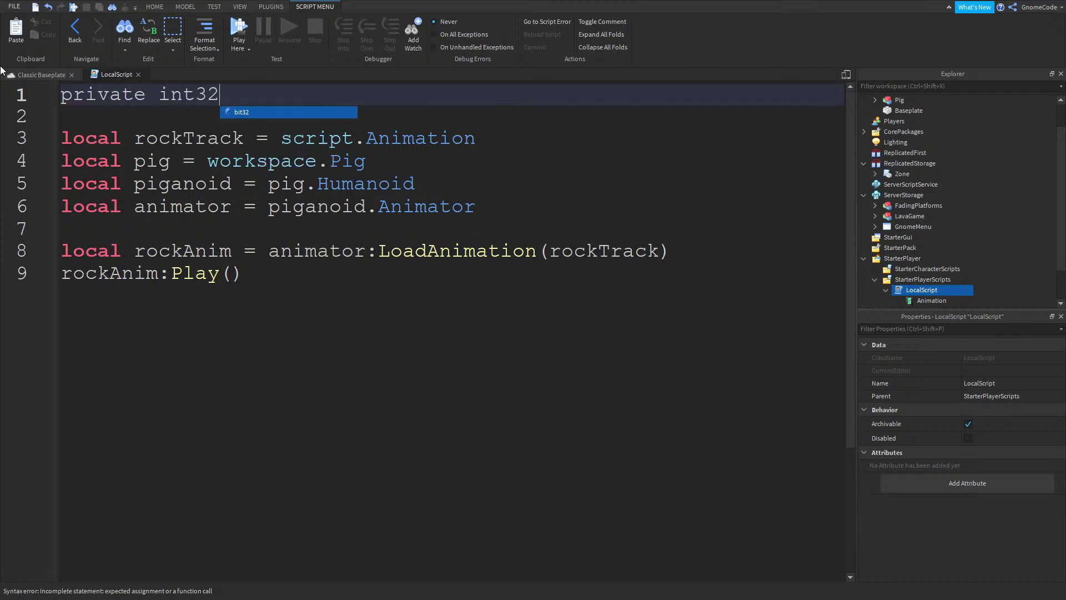
type("m")
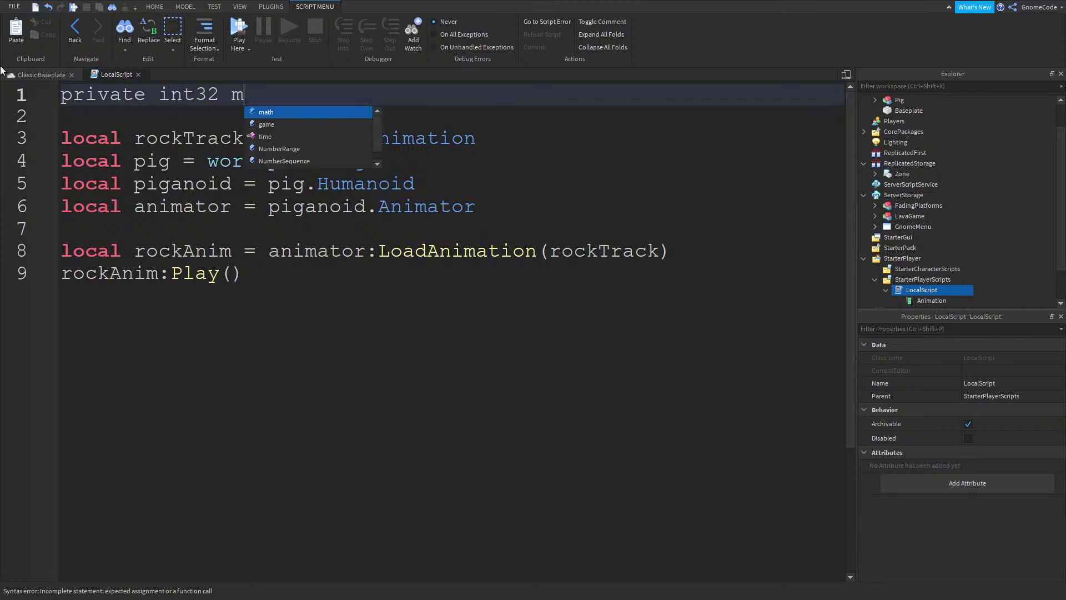
type("yNumber = 10")
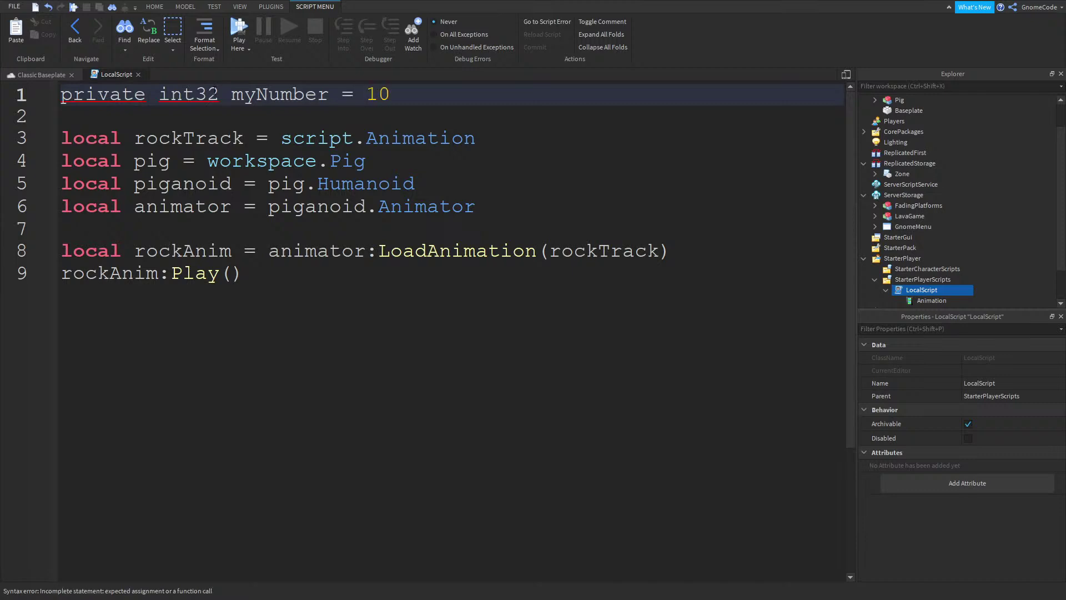
Change the myNumber declaration's type to string and its value to "Hegsdg"
triple_click(214, 95)
left_click(189, 137)
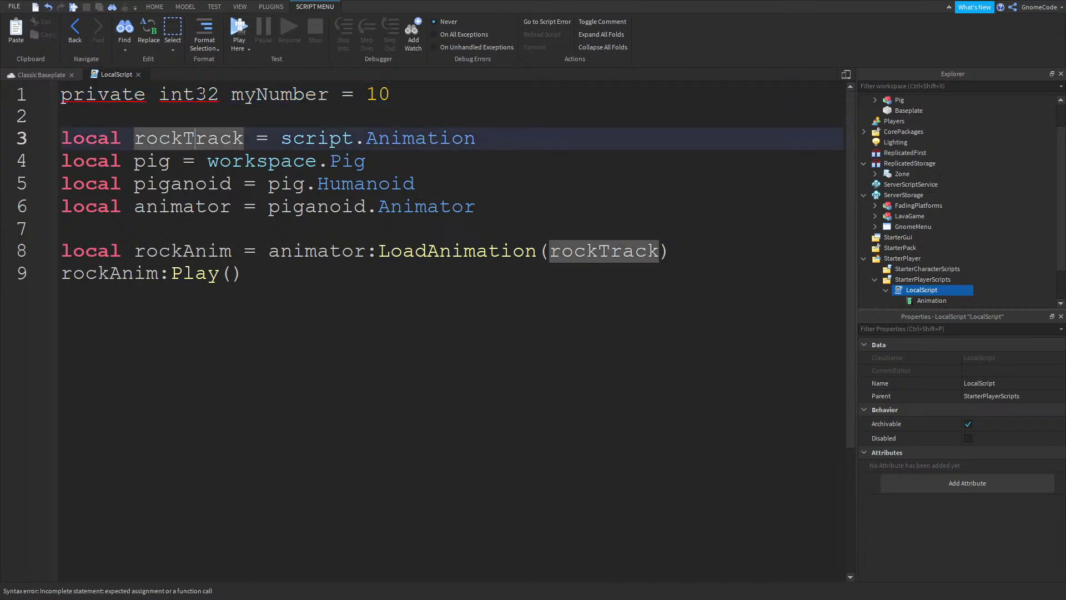
double_click(206, 95)
left_click(244, 138)
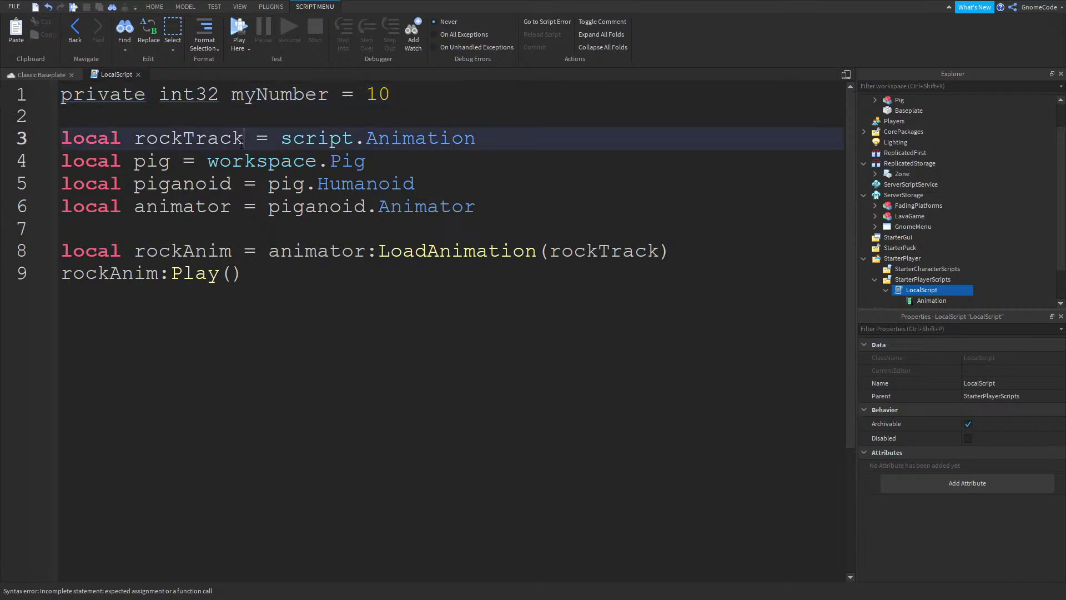
double_click(189, 95)
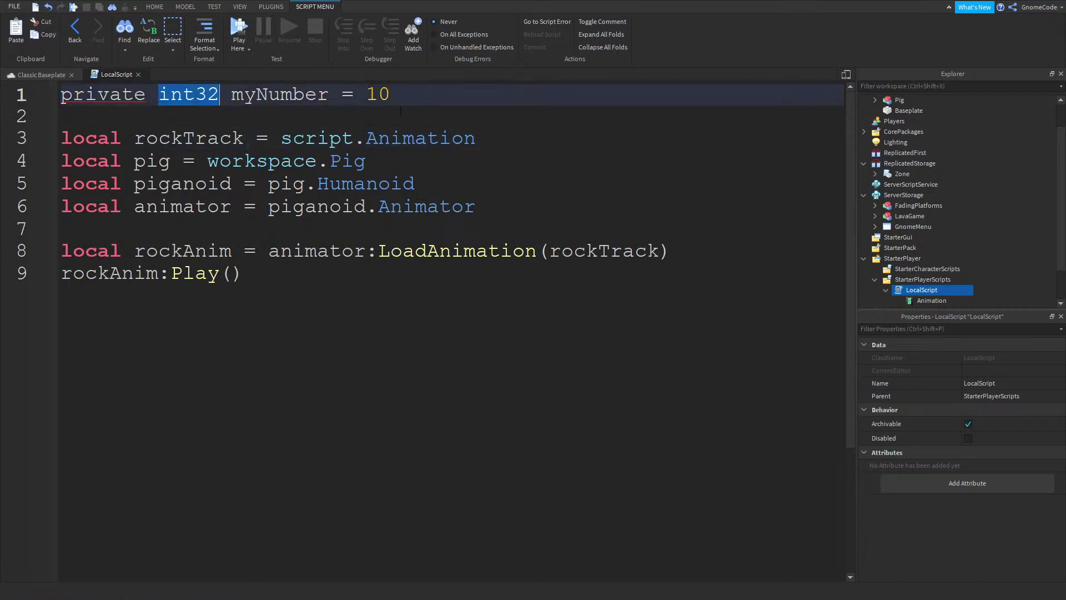
type("string")
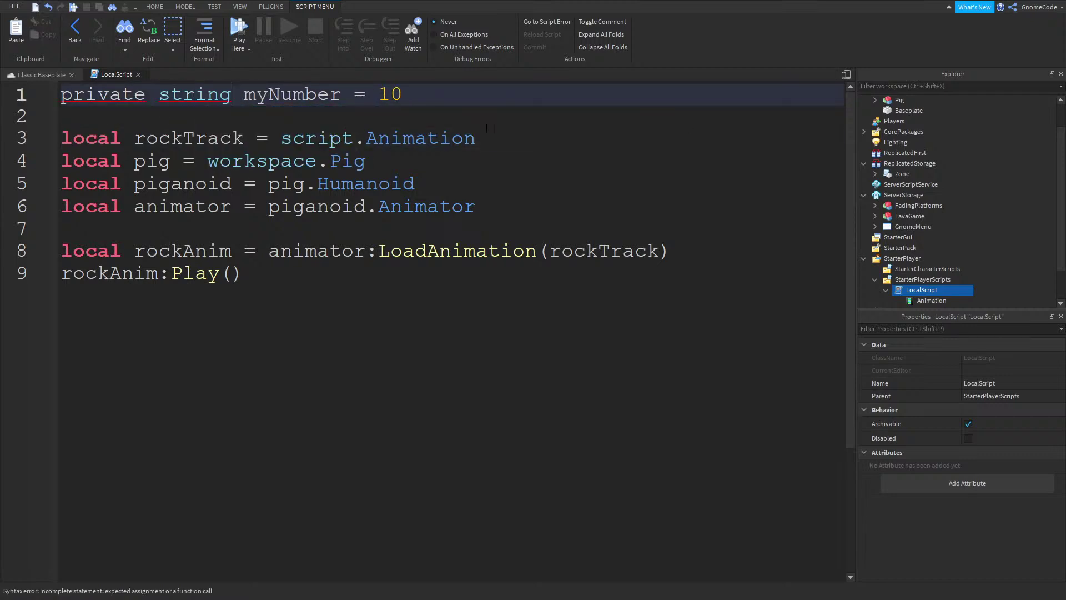
double_click(391, 95)
type("\"Hegsdg")
Delete the myNumber declaration and the blank line below it, and close the LocalScript
key("End")
key("shift+Home")
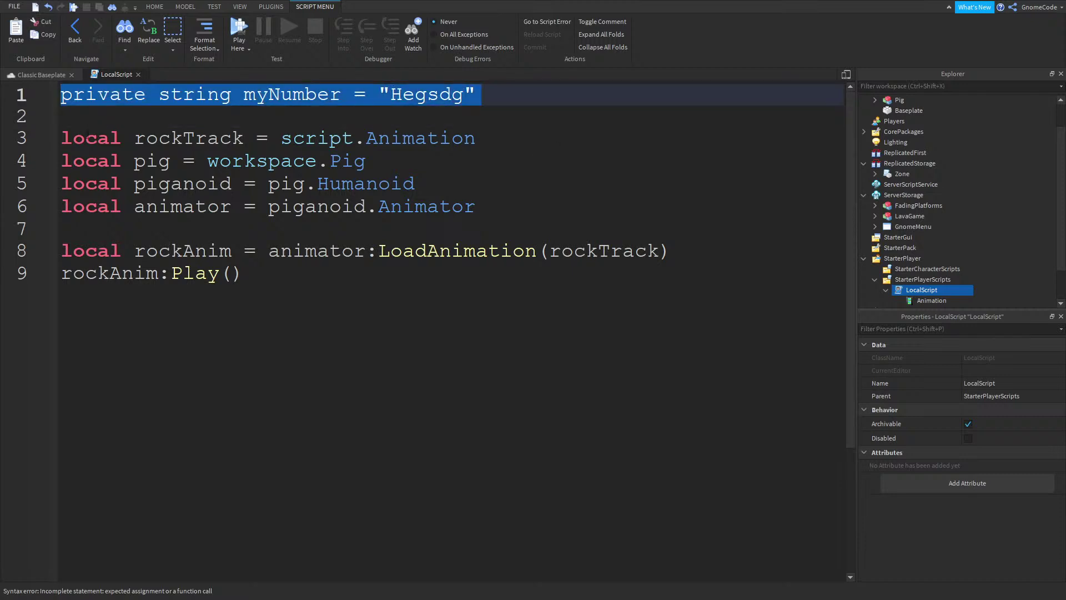
key("Delete")
key("Delete")
key("Delete")
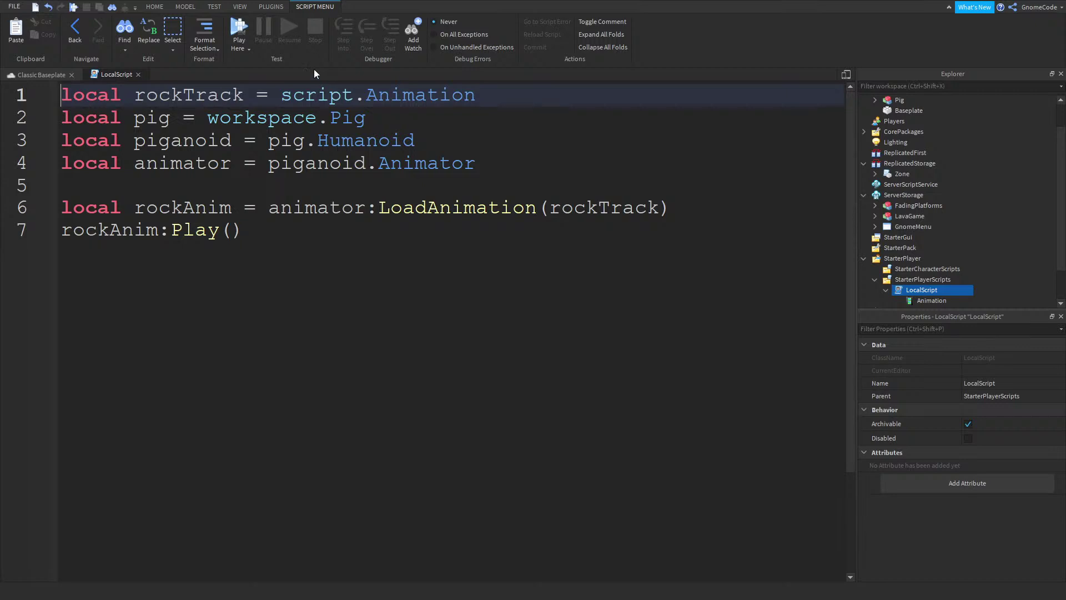
left_click(138, 74)
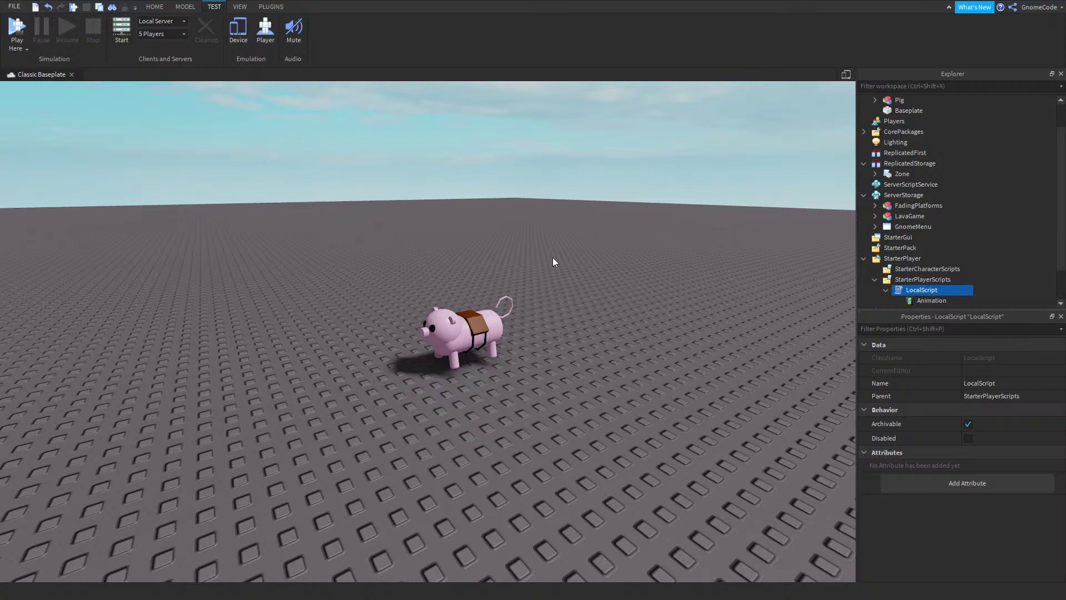
left_click(592, 290)
scroll(596, 291, "up", 3)
scroll(596, 289, "down", 3)
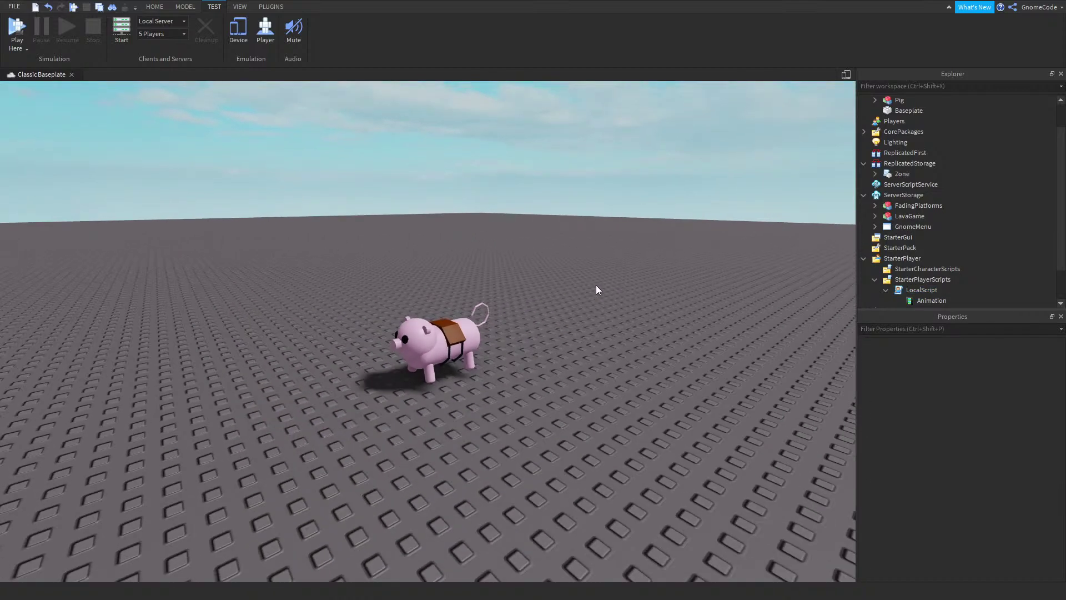
scroll(595, 289, "down", 2)
scroll(595, 290, "up", 3)
scroll(595, 289, "down", 3)
scroll(600, 275, "up", 3)
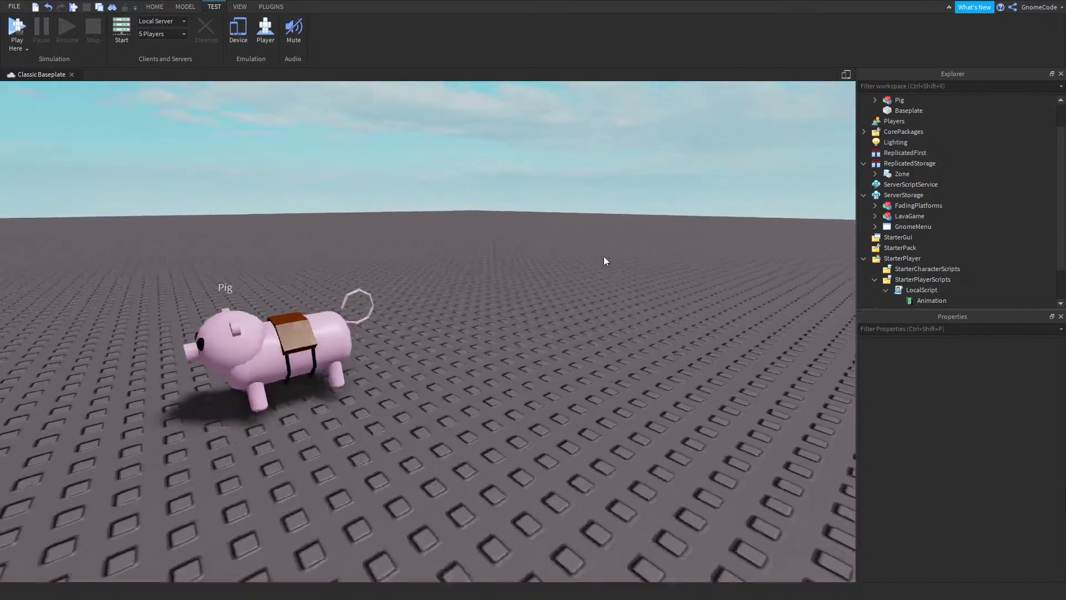
scroll(603, 253, "up", 3)
scroll(597, 246, "down", 4)
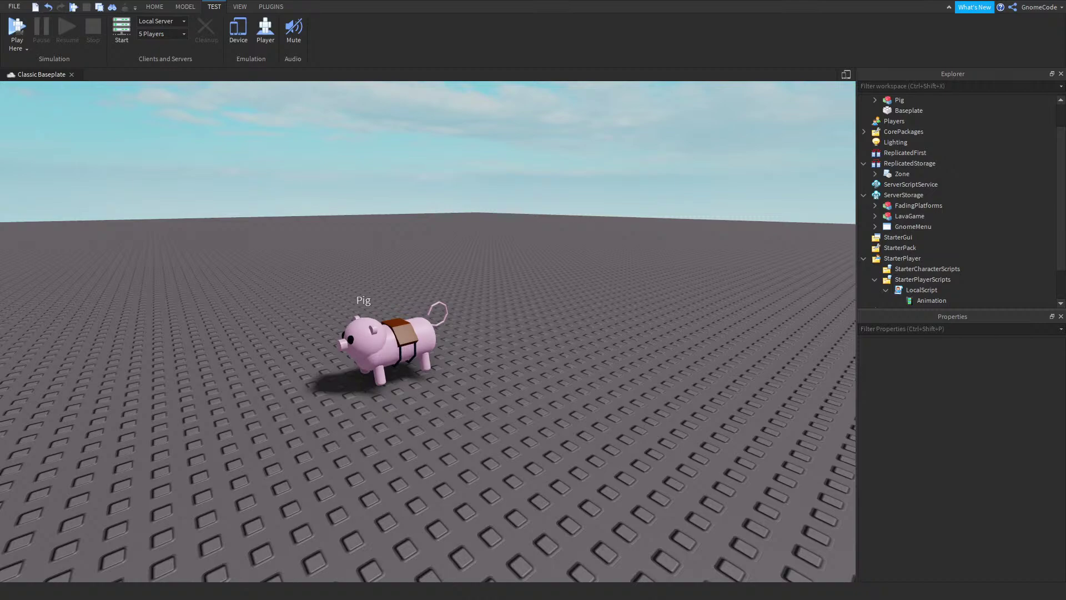
right_click_drag(720, 348, 814, 289)
Collapse StarterPlayerScripts, insert a cylinder part beside the pig and rename it Handle
scroll(917, 262, "down", 2)
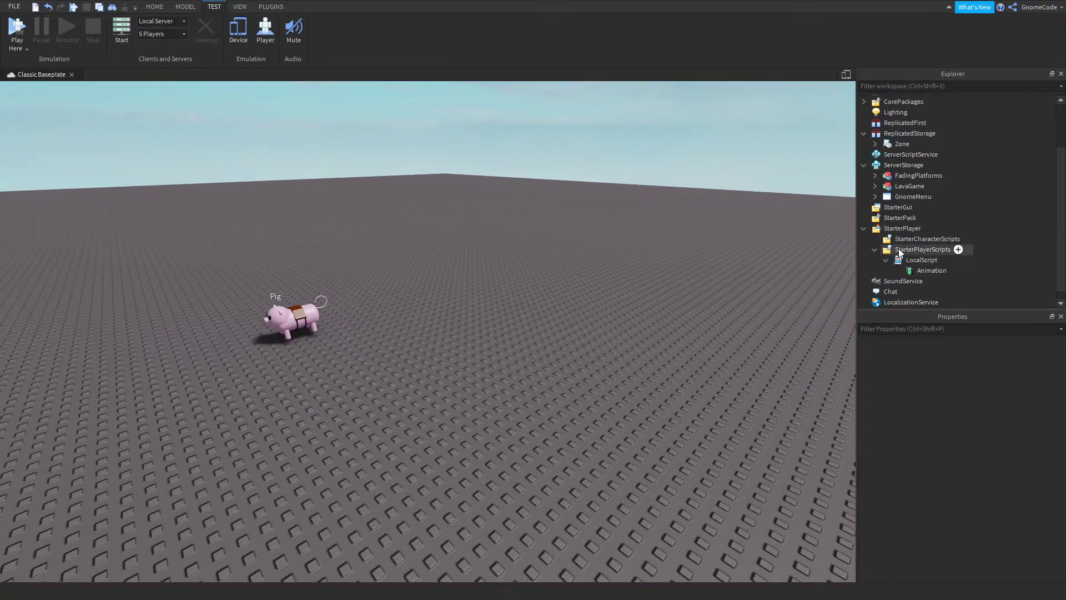
scroll(876, 247, "up", 1)
left_click(876, 259)
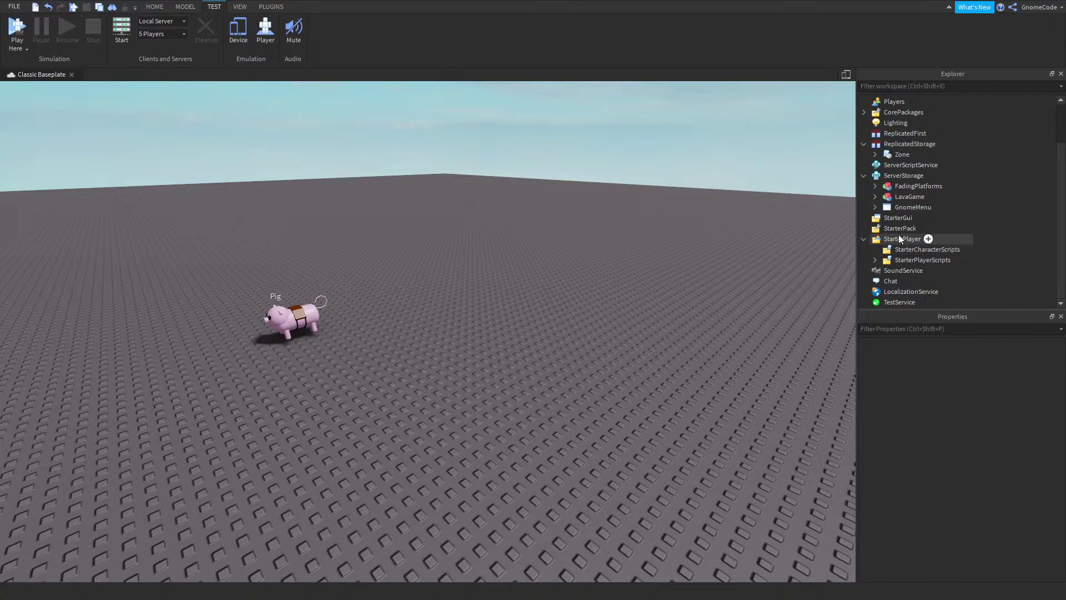
left_click(155, 7)
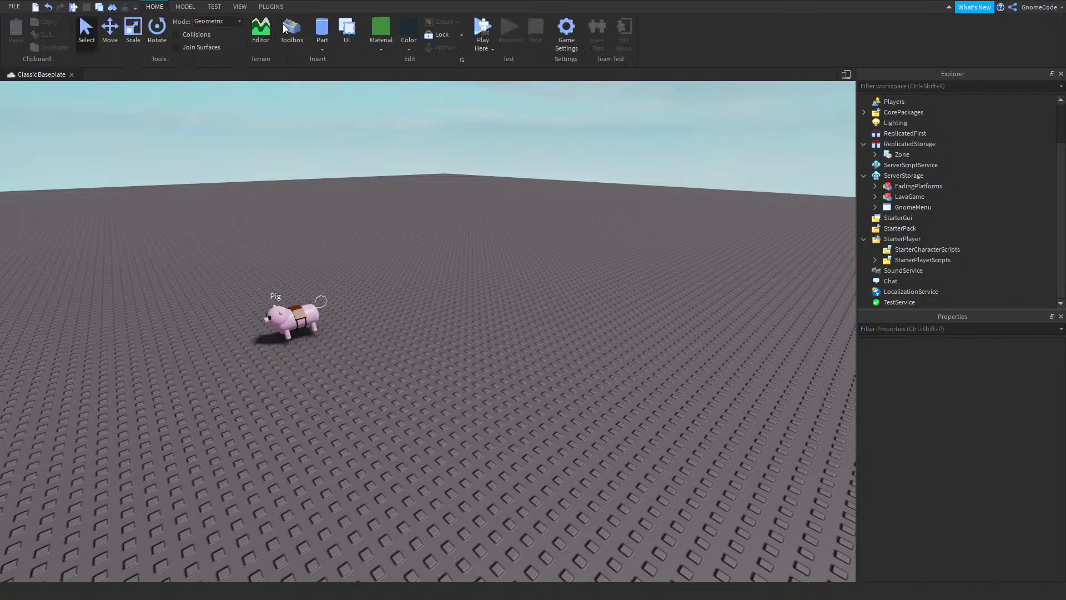
left_click(321, 29)
key("f")
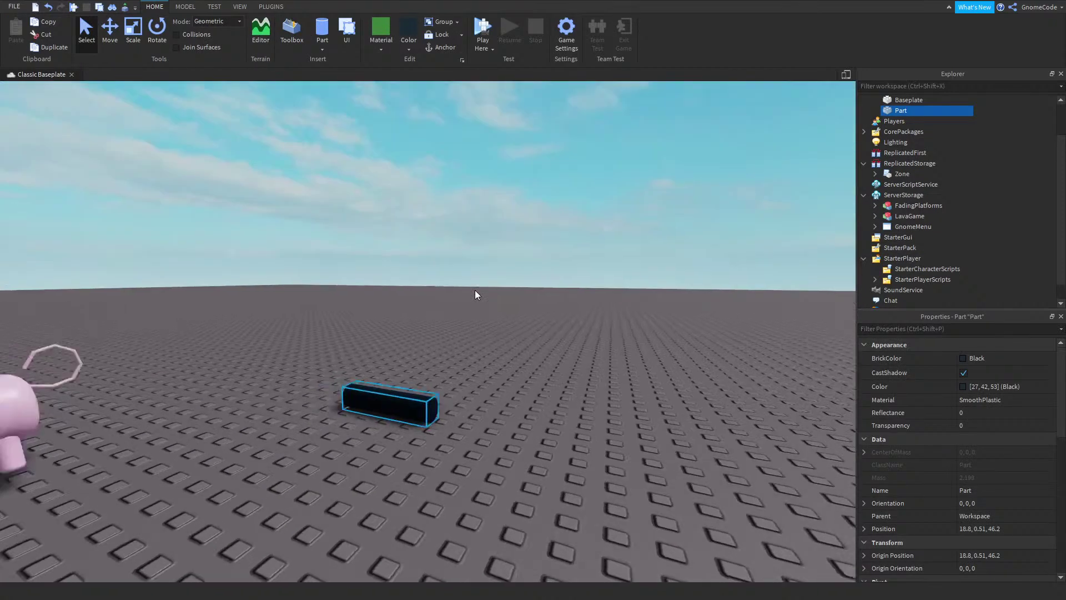
left_click(125, 41)
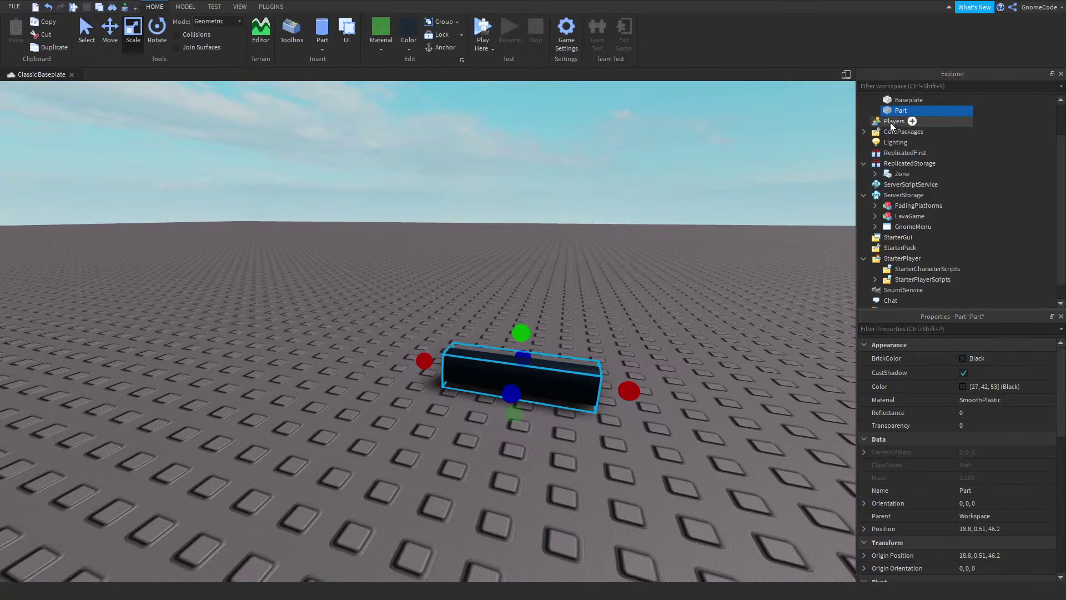
left_click(1001, 493)
type("Handle")
key("Return")
Add a Tool object to the Workspace
scroll(986, 283, "up", 2)
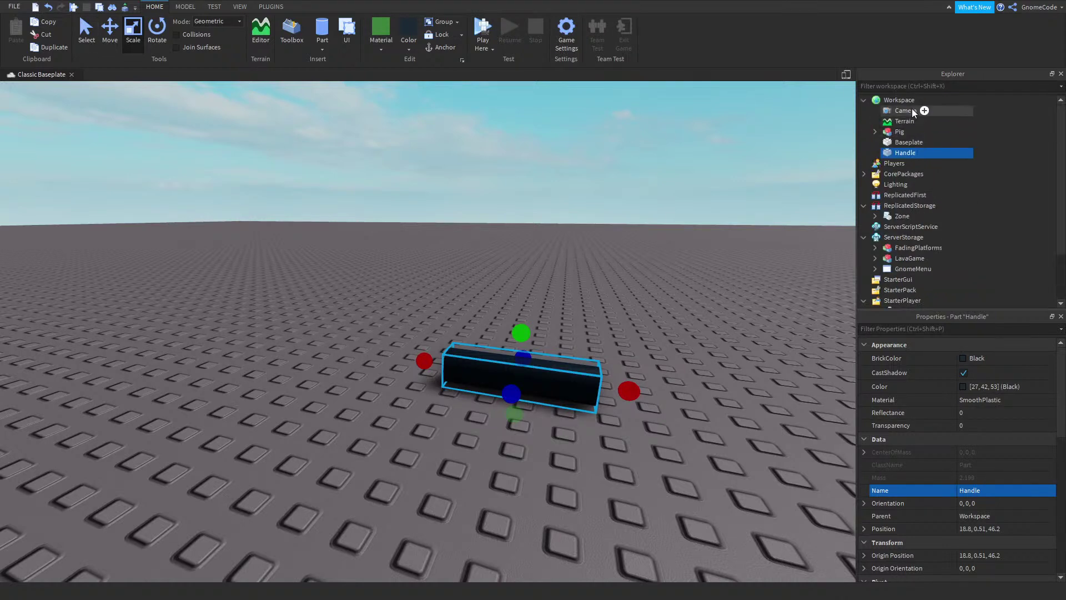
left_click(900, 99)
left_click(922, 100)
type("t")
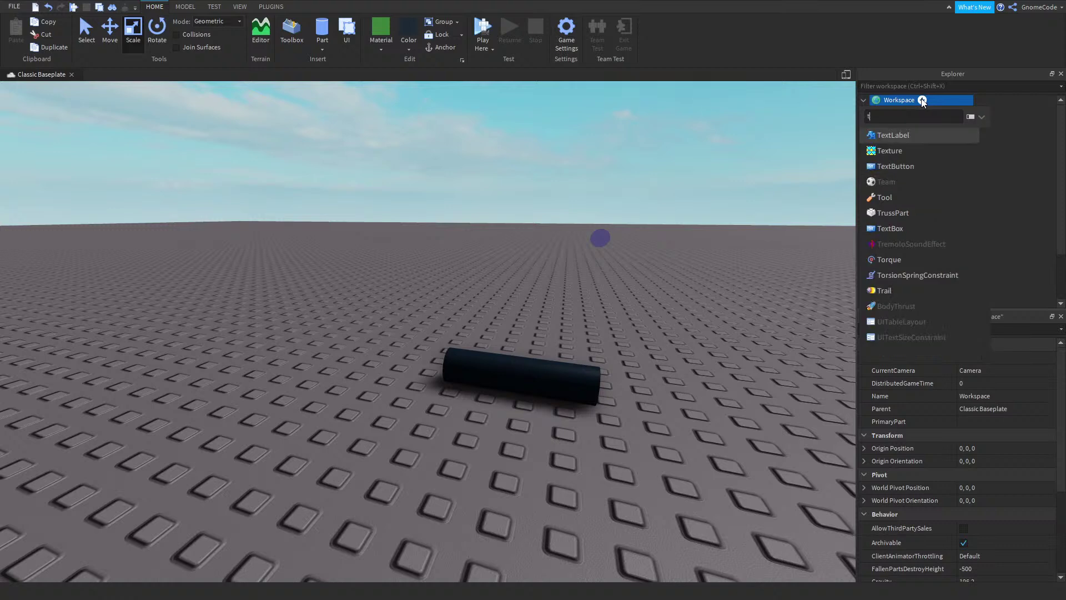
type("ool")
key("Return")
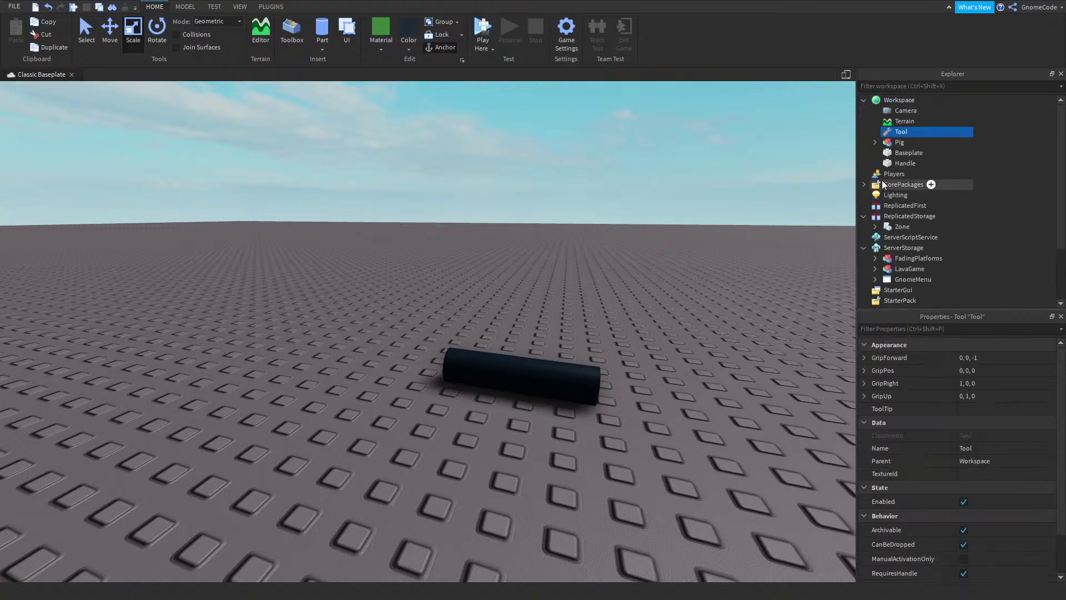
Move the Handle into the Tool, place the Tool in StarterPack and expand it
left_click(901, 164)
mouse_move(900, 164)
left_mouse_down()
mouse_move(948, 150)
mouse_move(908, 141)
mouse_move(912, 132)
mouse_move(931, 180)
mouse_move(968, 199)
mouse_move(978, 262)
mouse_move(955, 228)
mouse_move(925, 229)
left_mouse_up()
left_click(908, 132)
left_click(875, 132)
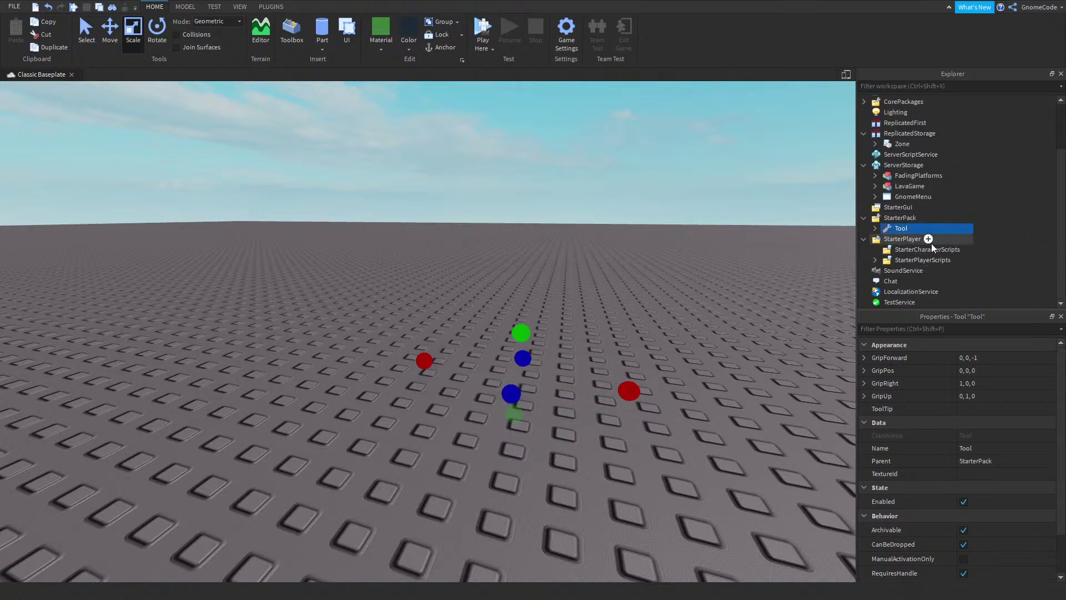
left_click(876, 228)
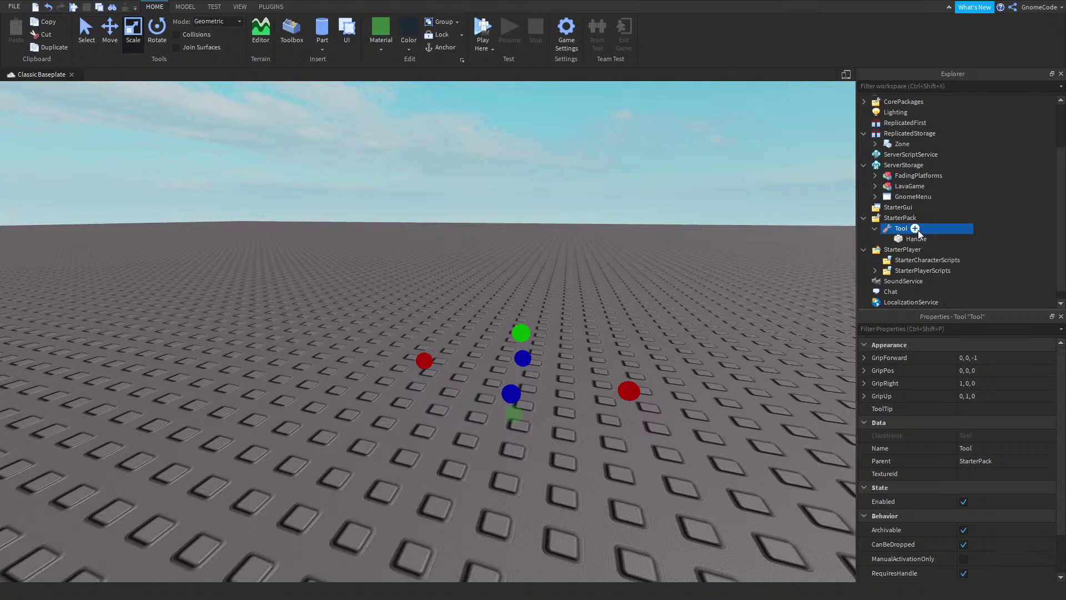
Add a LocalScript to the Tool and replace its default code with "local tool = script.Parent"
left_click(915, 228)
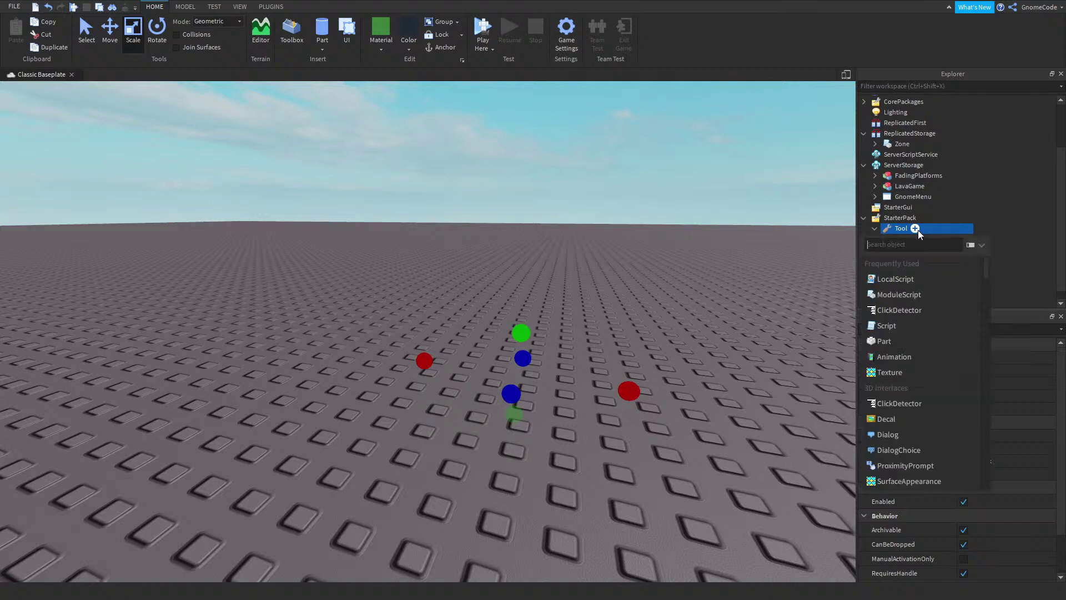
left_click(907, 282)
left_click(152, 183)
key("ctrl+a")
type("local tool = script.Parent")
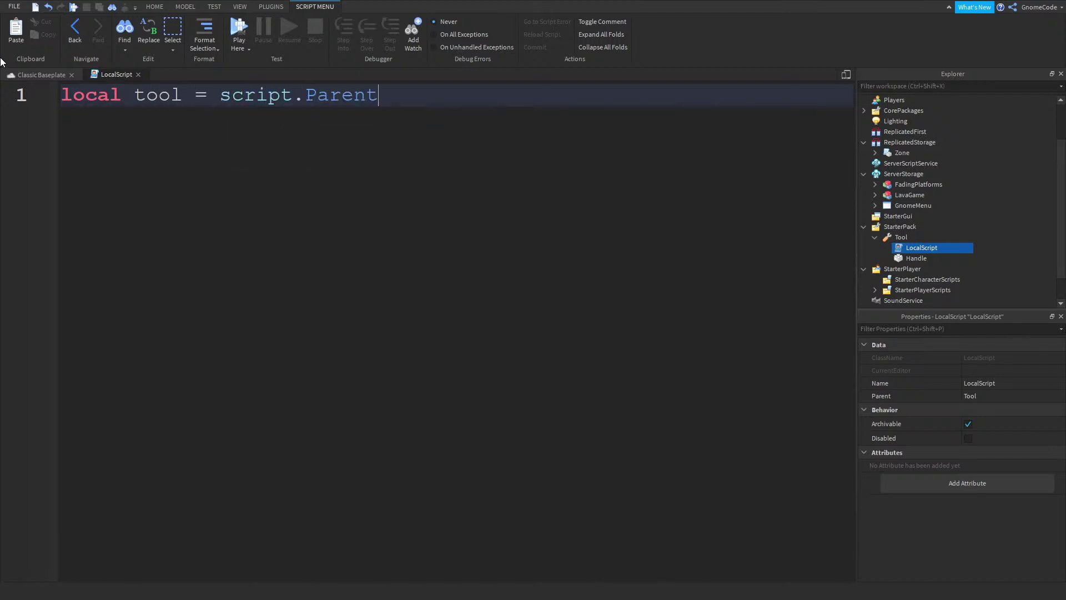
Connect the tool's Activated event to an anonymous function, leaving an empty line below the tool variable
key("Return")
key("Return")
type("tool.A")
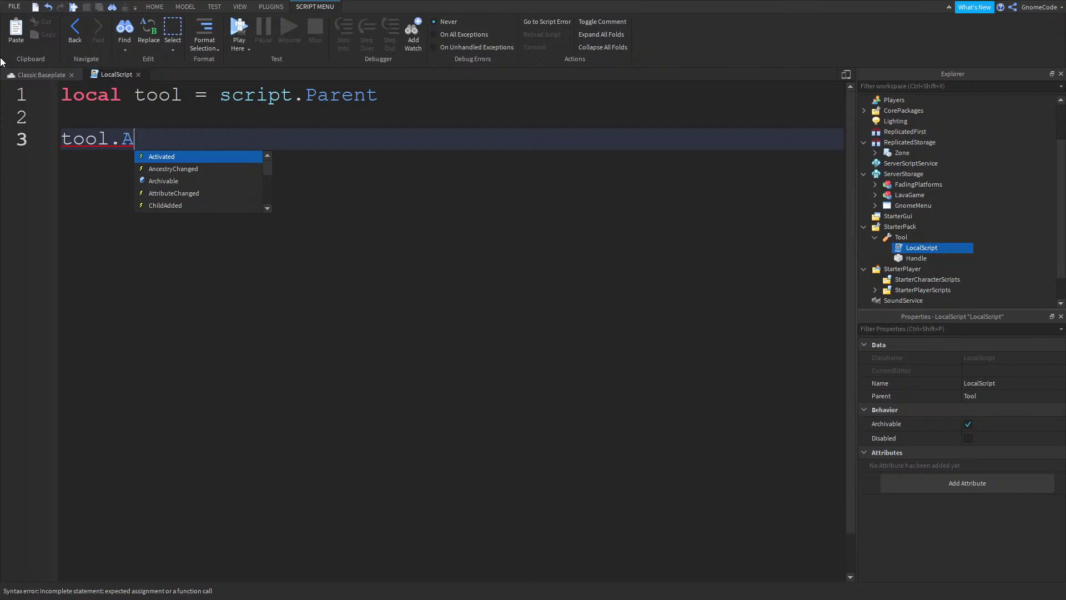
key("Tab")
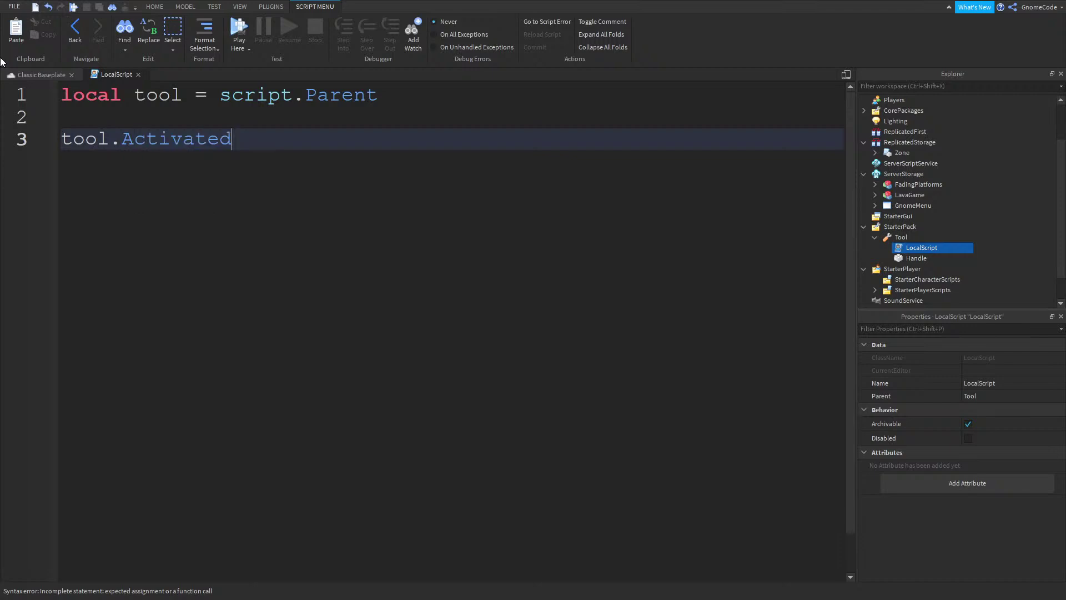
type(":Co")
key("Tab")
type("func")
key("Tab")
type("(")
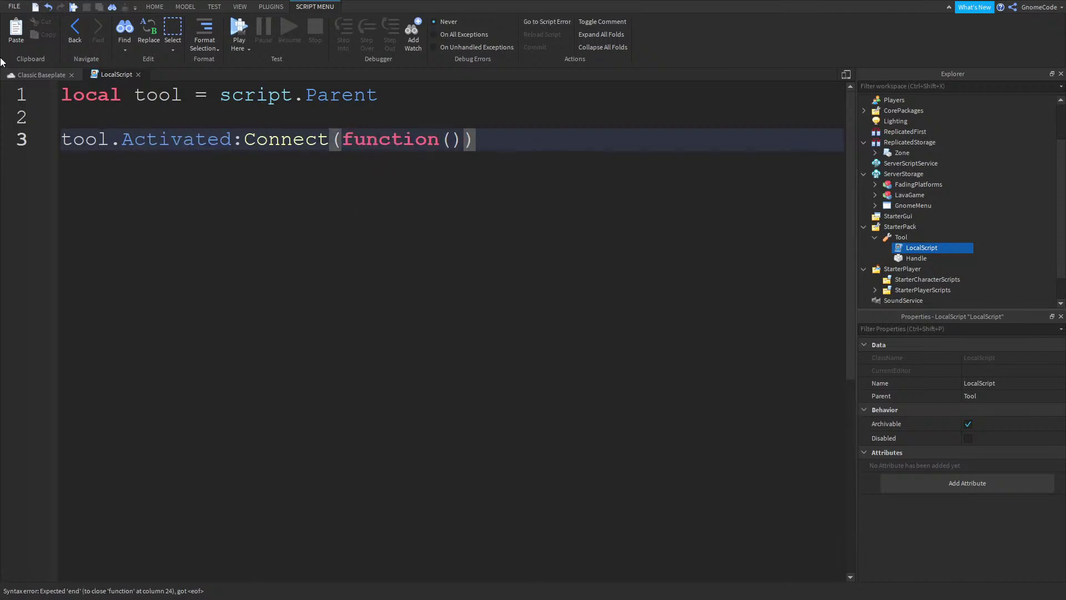
Make the Activated handler print "Clicked!"
key("Return")
type("print(\"C")
type("i")
key("BackSpace")
type("licked!")
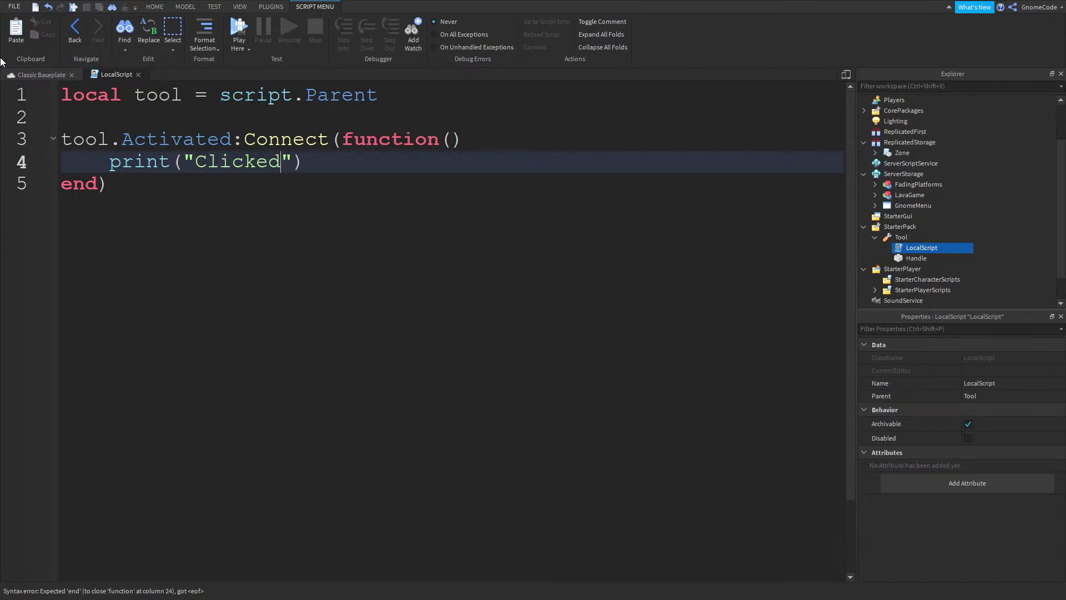
Below the Activated handler, add a tool.Equipped handler that prints "Equiped!", reusing the existing handler's code
left_click(107, 187)
key("Return")
key("Return")
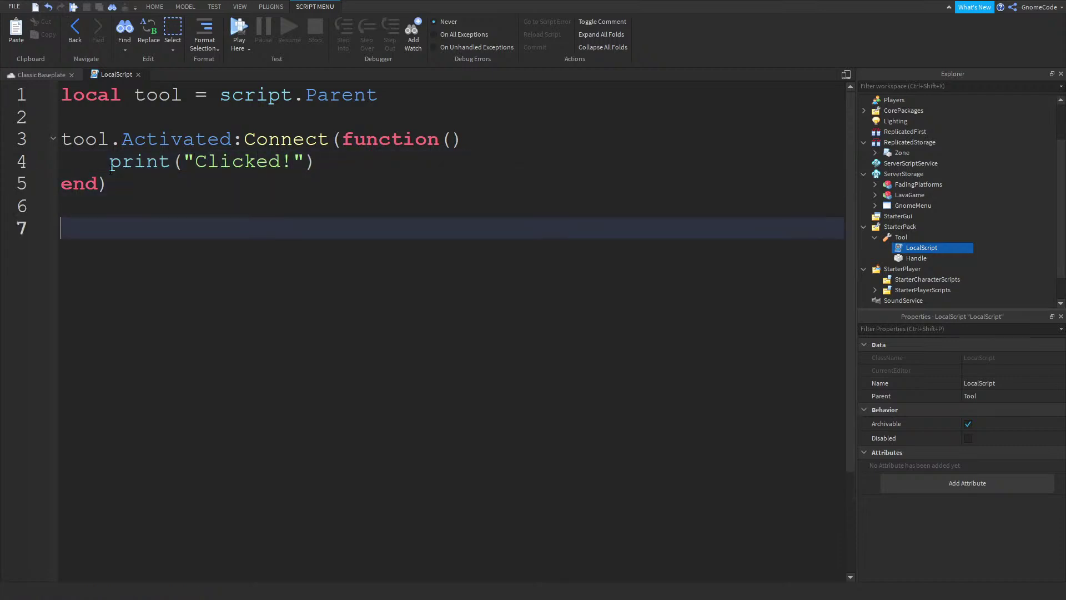
type("tool.Equipped")
key("Tab")
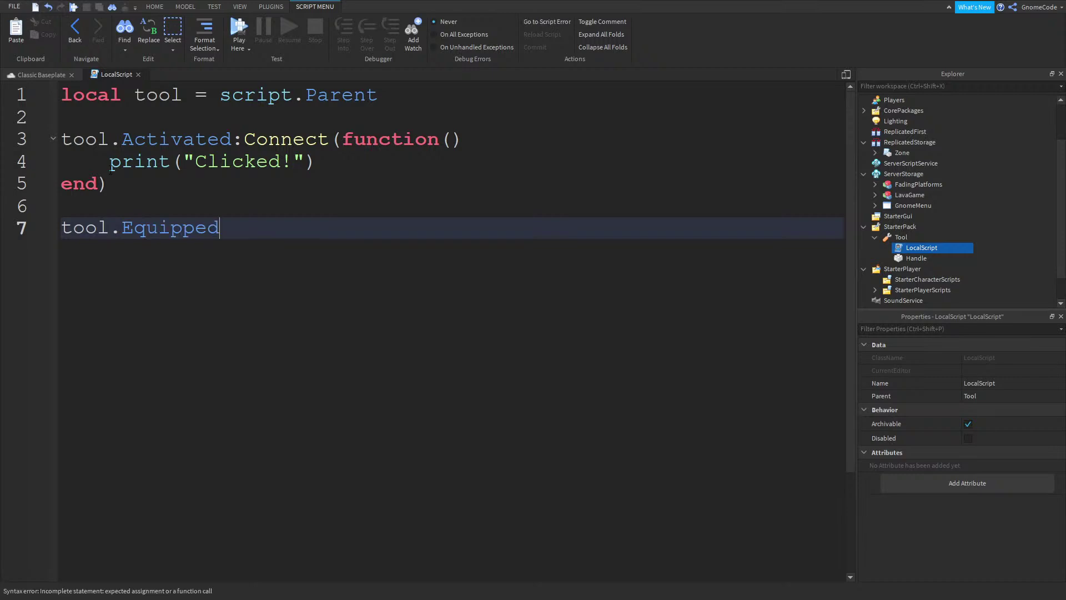
left_click_drag(123, 186, 231, 139)
key("ctrl+c")
left_click(222, 227)
key("ctrl+v")
double_click(238, 250)
type("Equiped")
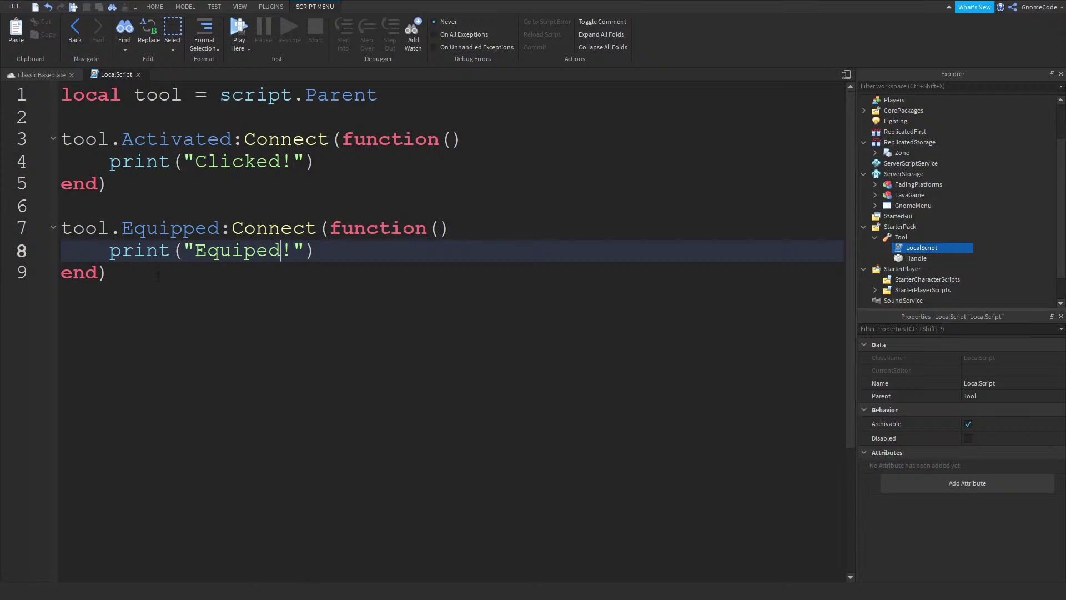
Below the Equipped handler, add a tool.Unequipped handler with its own print message, reusing the Equipped handler's code
left_click(163, 278)
key("Return")
key("Return")
type("tool.Unequipped")
left_click_drag(138, 279, 221, 228)
key("ctrl+c")
left_click(256, 317)
key("ctrl+v")
double_click(239, 339)
type("UNquiped")
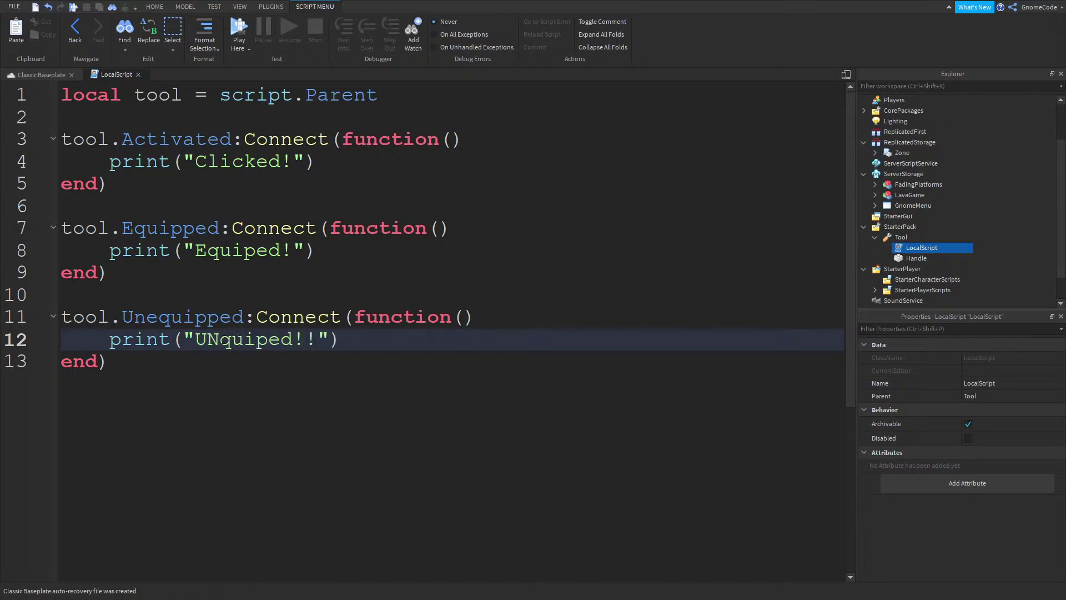
Correct the Unequipped handler's printed message to "Unequipped!!"
left_click(220, 339)
key("BackSpace")
type("ne")
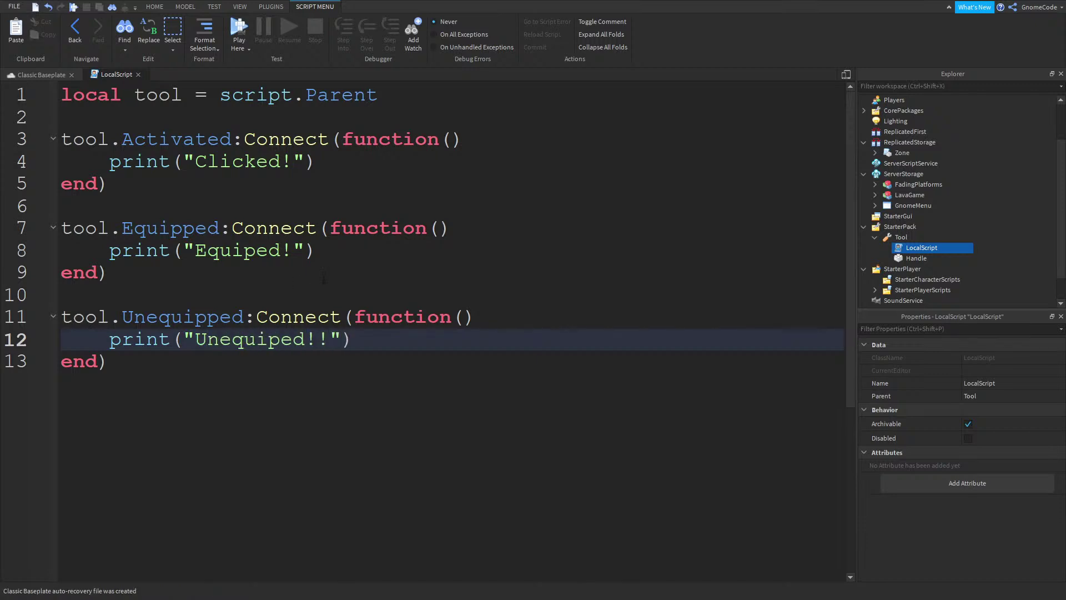
left_click(333, 263)
left_click(280, 336)
type("p")
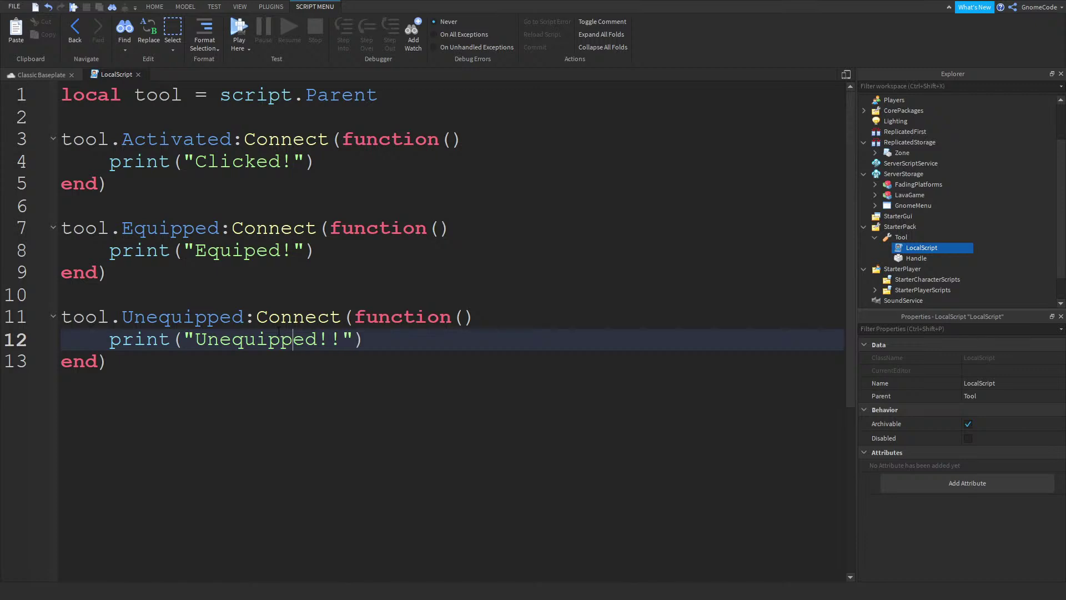
Start a playtest and equip the Tool on the character
left_click(242, 275)
left_click(901, 237)
left_click(239, 29)
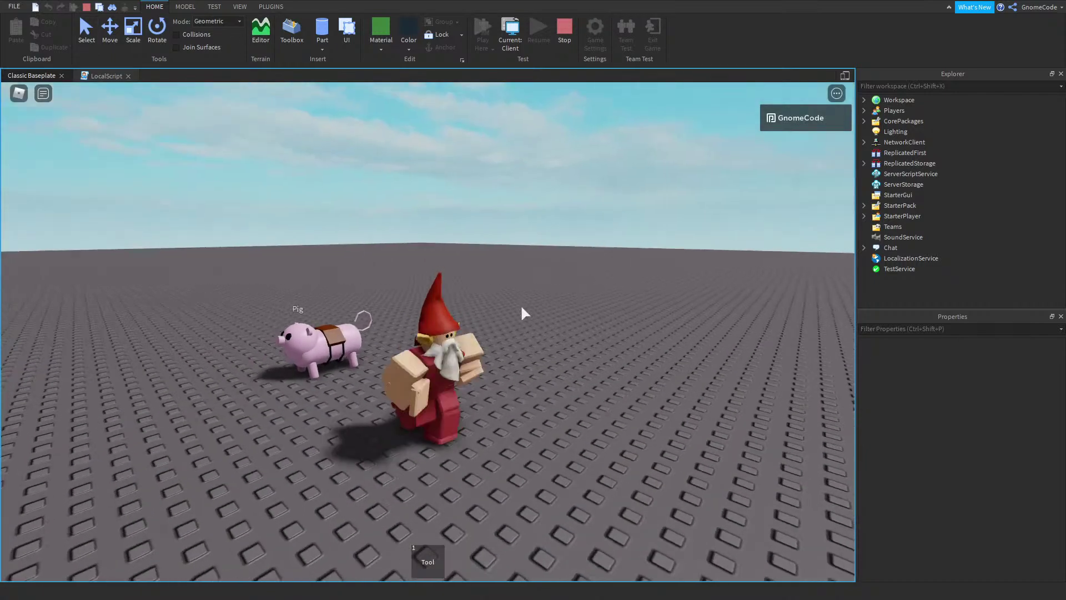
key("1")
Show the Output window and toggle the Tool a few times to check its Equipped and Unequipped messages
left_click(236, 8)
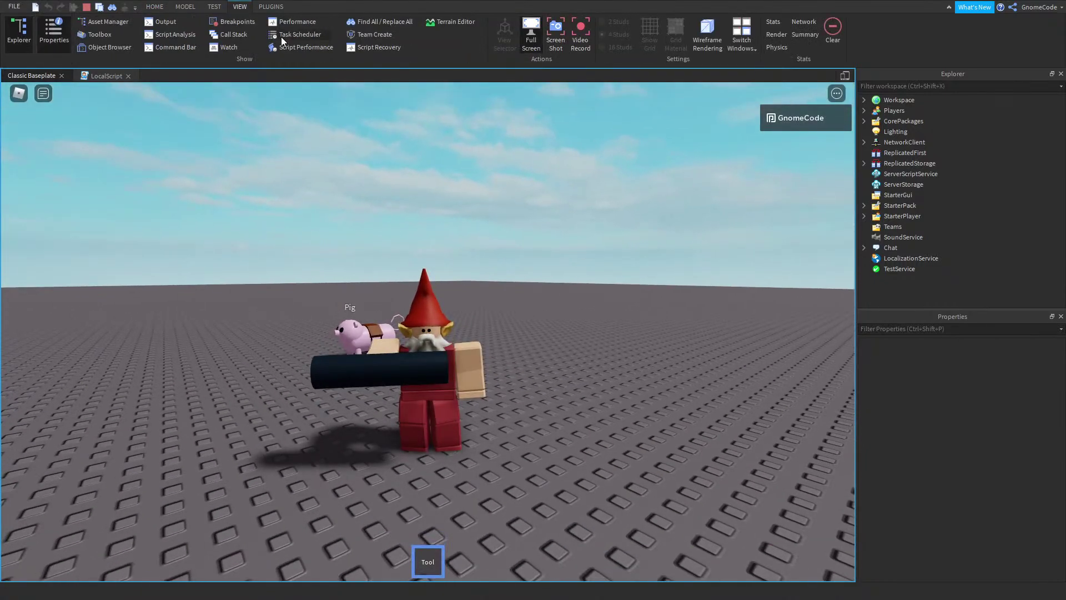
left_click(158, 24)
right_click_drag(565, 250, 572, 262)
key("s")
key("1")
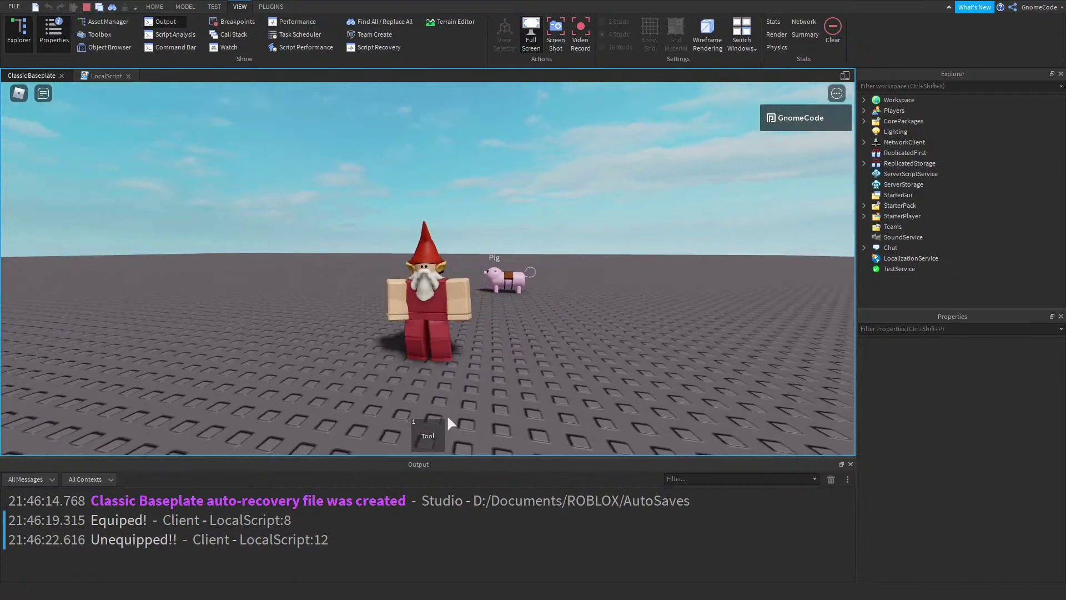
key("1")
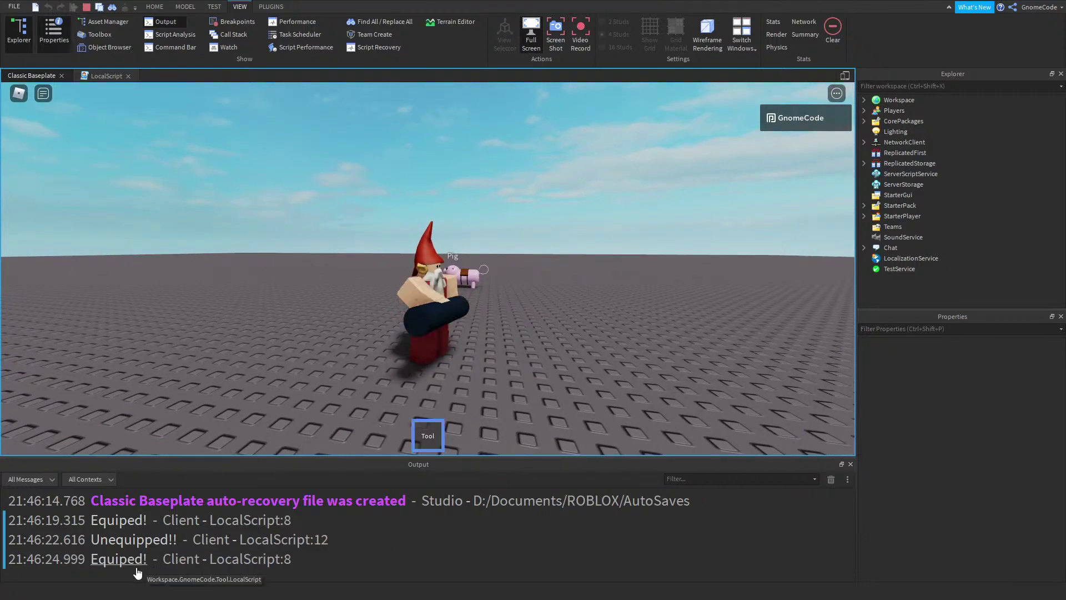
right_click_drag(540, 336, 539, 336)
scroll(540, 337, "up", 2)
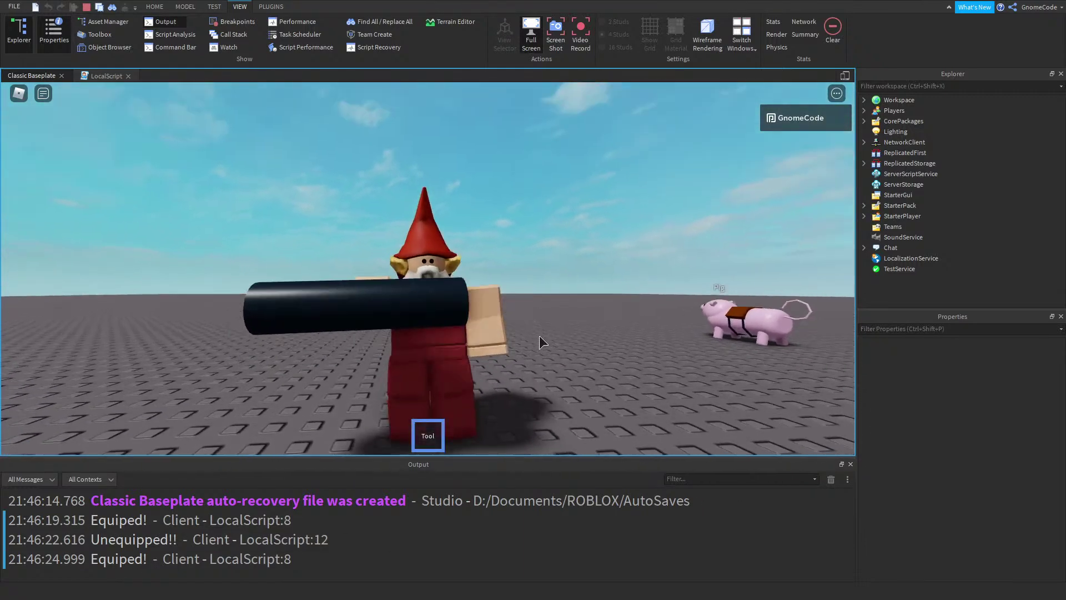
key("1")
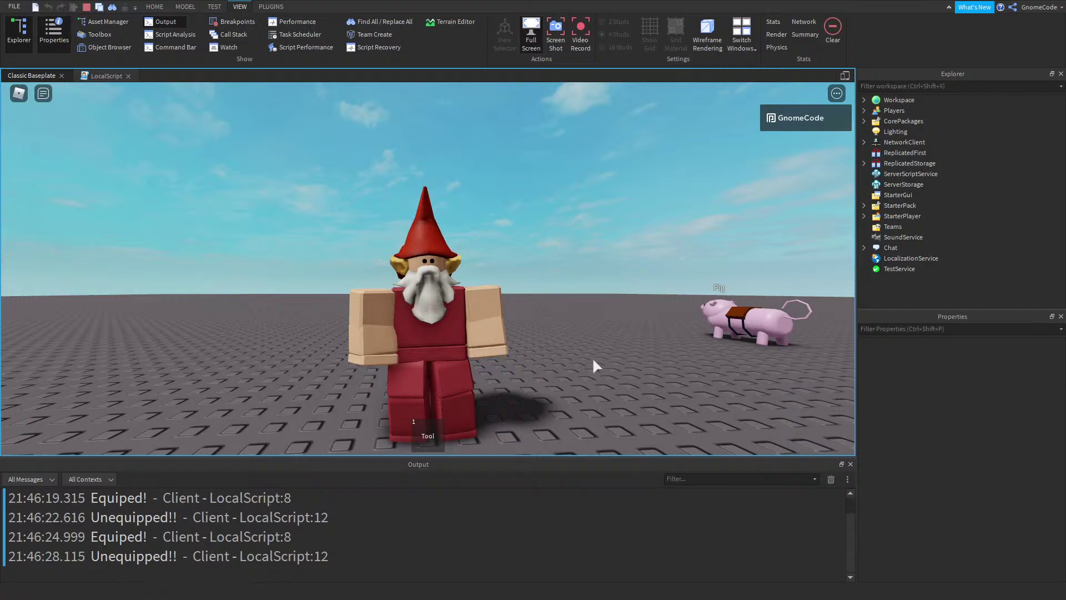
key("1")
Activate the equipped Tool repeatedly to check the Activated handler's message in the output
right_click_drag(494, 298, 562, 255)
left_click(541, 274)
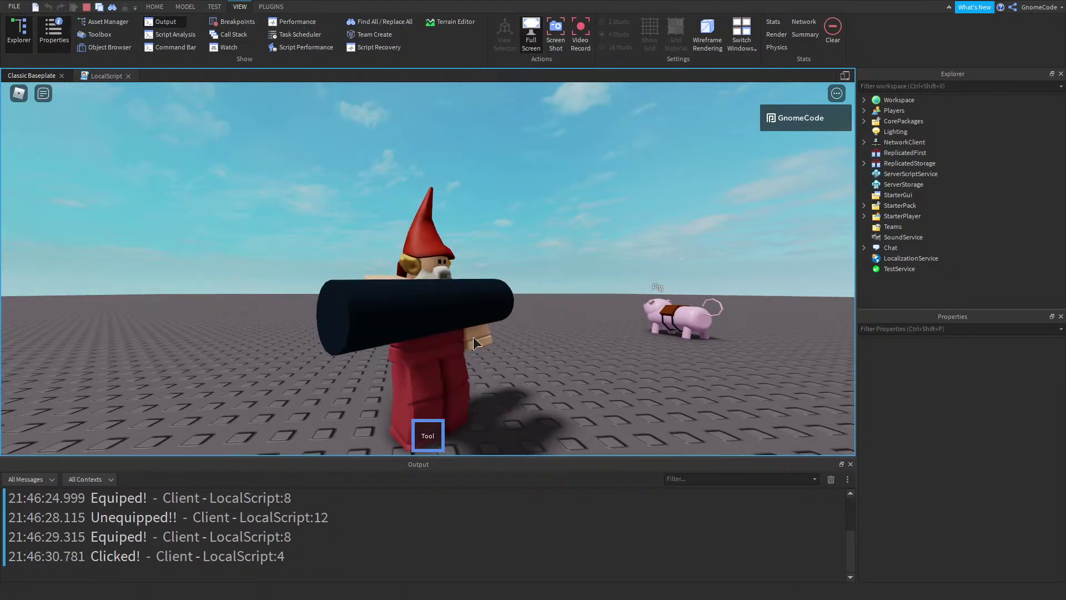
key("w")
left_click(573, 222)
left_click(574, 221)
left_click(573, 219)
left_click(573, 219)
left_click(572, 219)
left_click(571, 220)
left_click(571, 221)
left_click(572, 224)
left_click(573, 227)
left_click(575, 229)
left_click(571, 233)
left_click(568, 236)
left_click(565, 240)
left_click(564, 245)
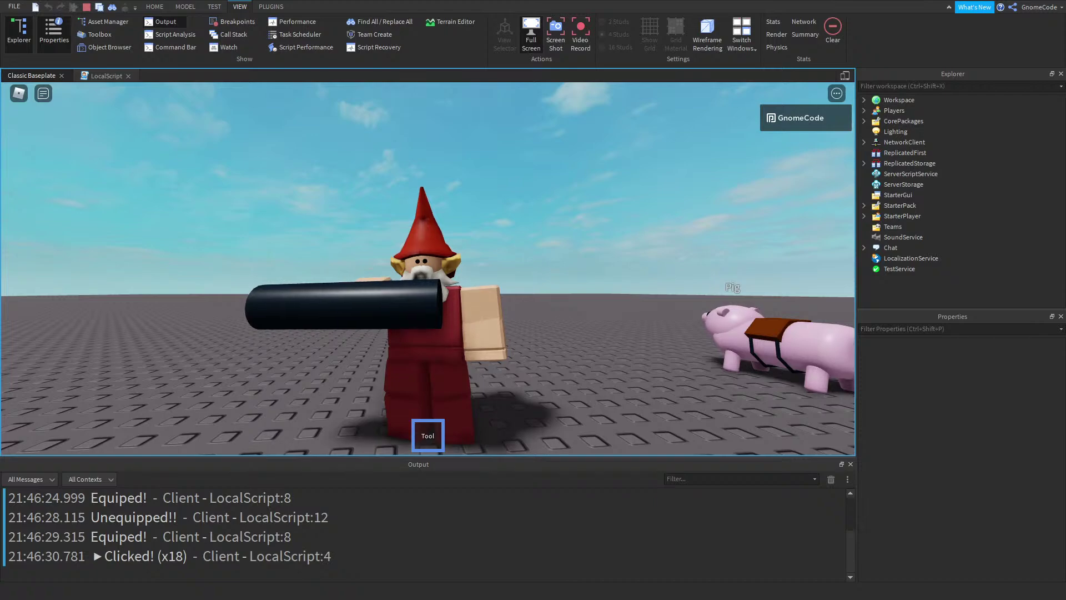
right_click_drag(508, 245, 504, 248)
left_click(504, 247)
left_click(504, 249)
left_click(505, 250)
Toggle the Tool in quick succession, then activate it repeatedly while moving around near the pig
key("1")
key("1")
key("1")
key("1")
key("1")
key("1")
left_click(360, 214)
left_click(361, 215)
left_click(389, 210)
left_click(389, 210)
scroll(388, 210, "down", 2)
left_click(389, 210)
left_click(388, 210)
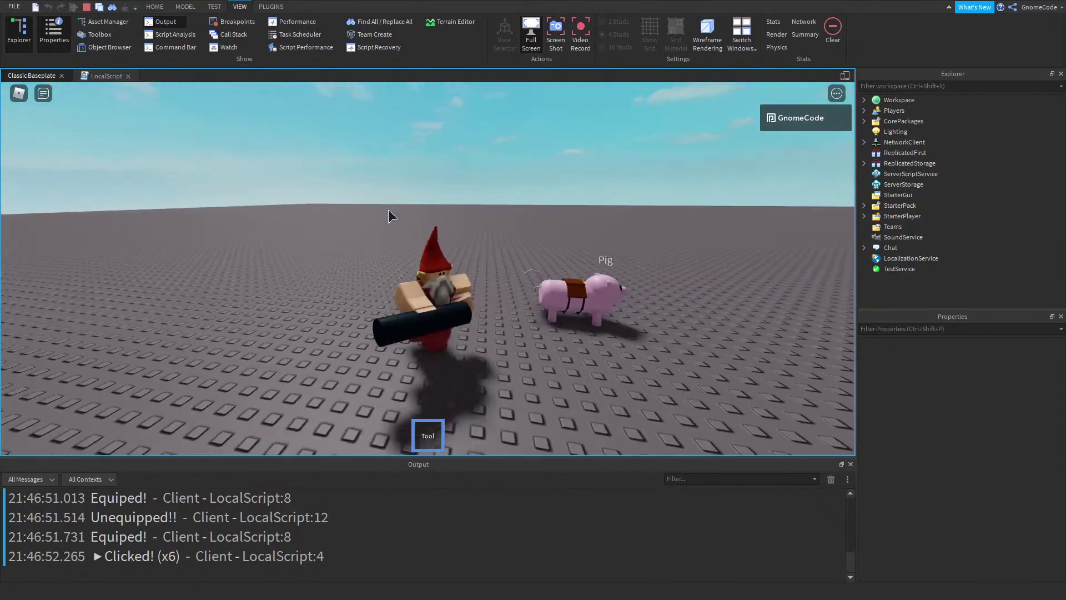
left_click(388, 209)
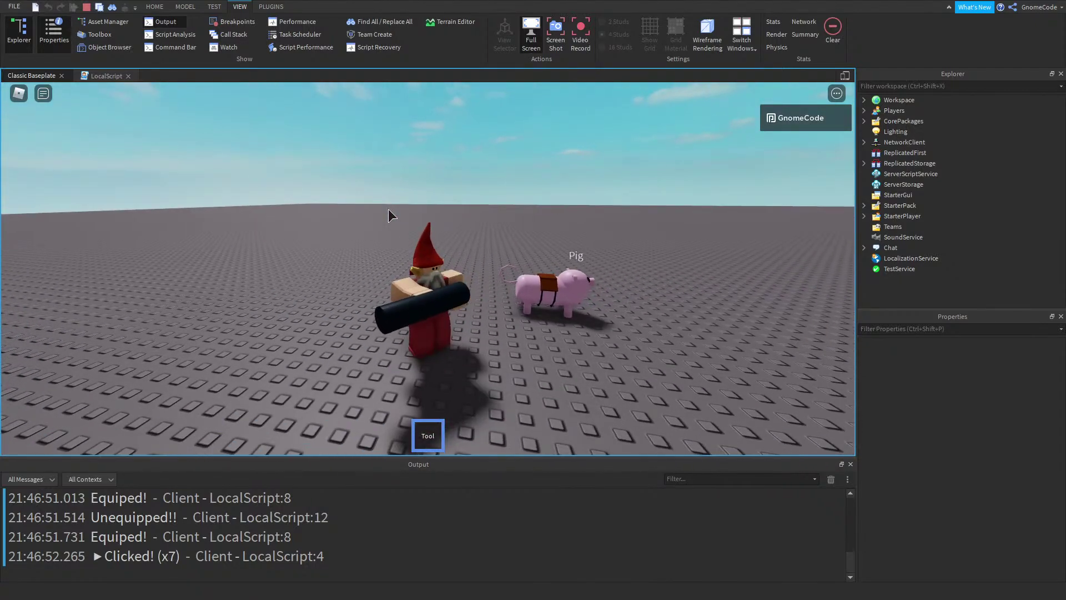
scroll(388, 209, "up", 3)
left_click(388, 210)
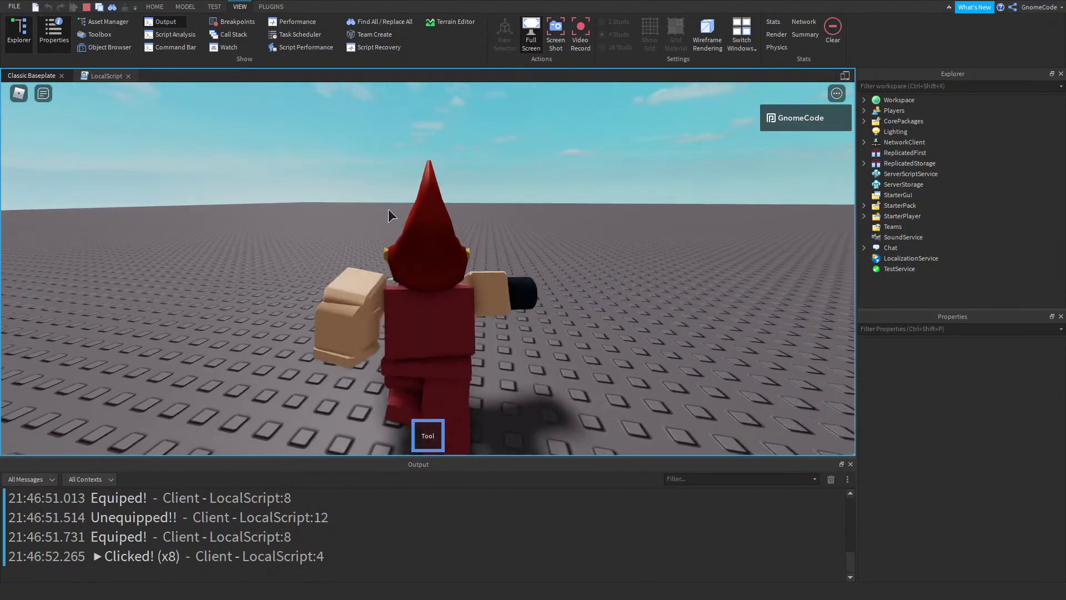
key("s")
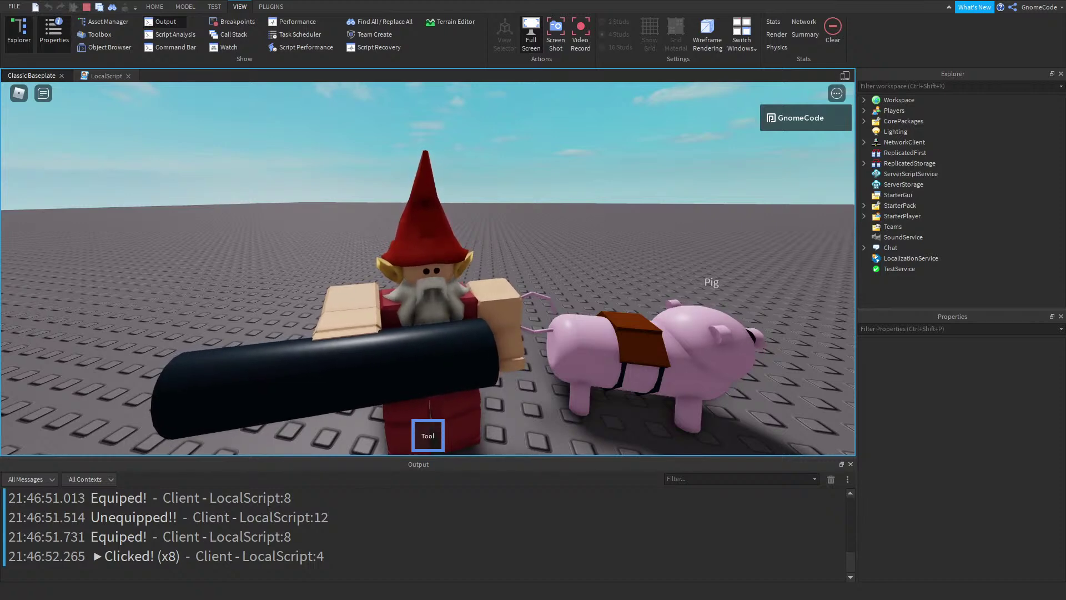
Equip and unequip the Tool many times in rapid succession to test both event handlers, ending with it unequipped
key("1")
key("1")
key("1")
key("1")
key("1")
key("1")
key("1")
key("1")
key("1")
key("1")
key("1")
key("1")
key("1")
key("1")
key("1")
key("1")
key("1")
key("1")
key("1")
key("1")
key("1")
key("1")
key("1")
key("1")
key("1")
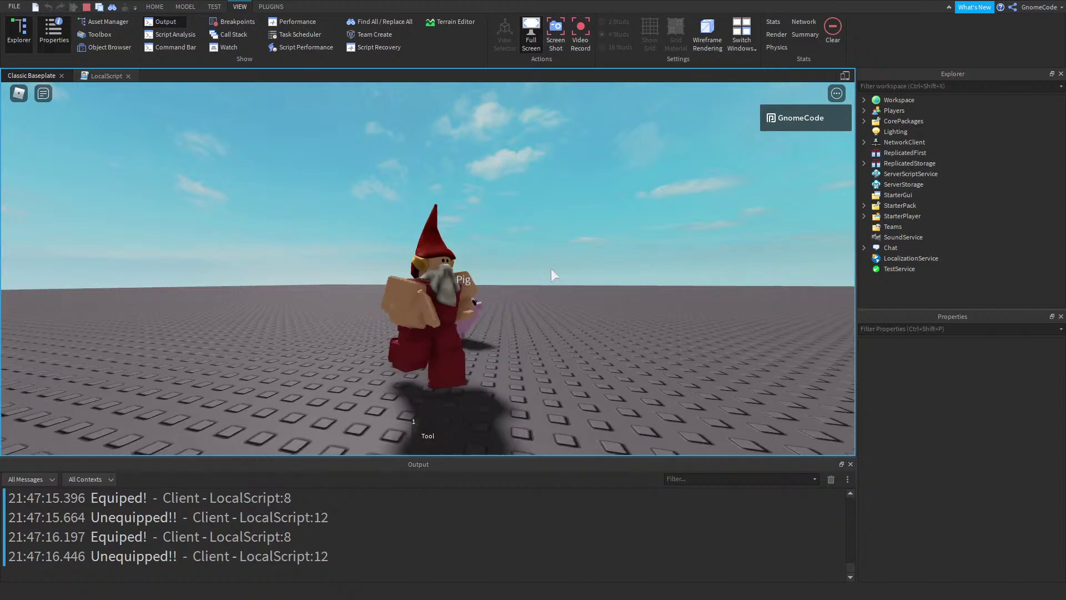
key("1")
left_click(555, 268)
right_click_drag(556, 268, 542, 268)
key("1")
key("1")
key("1")
key("1")
key("1")
key("1")
key("1")
key("1")
key("1")
key("1")
key("1")
key("1")
key("1")
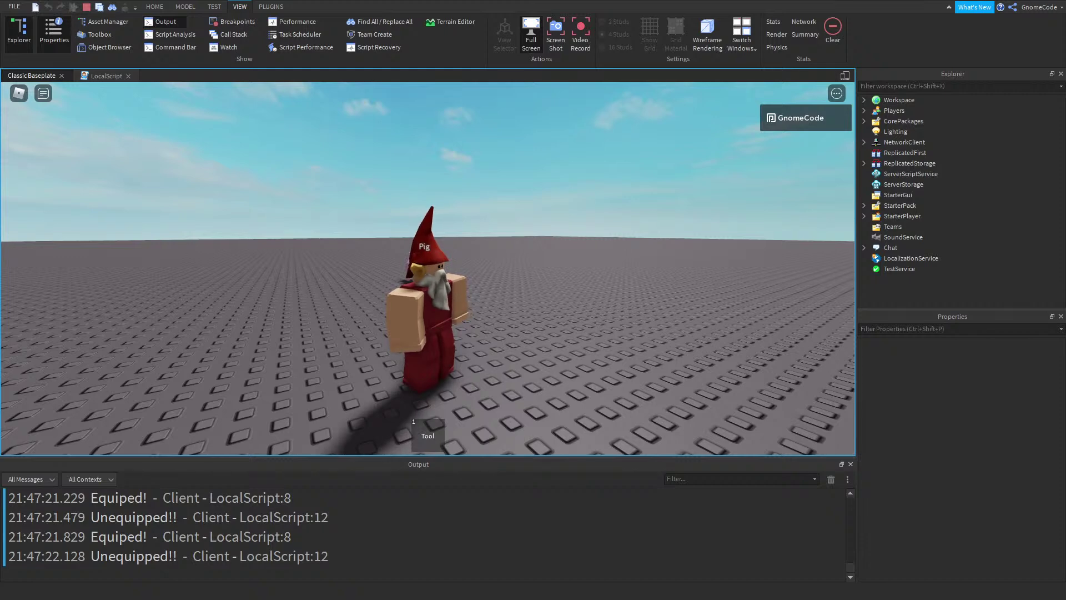
right_click_drag(509, 295, 521, 298)
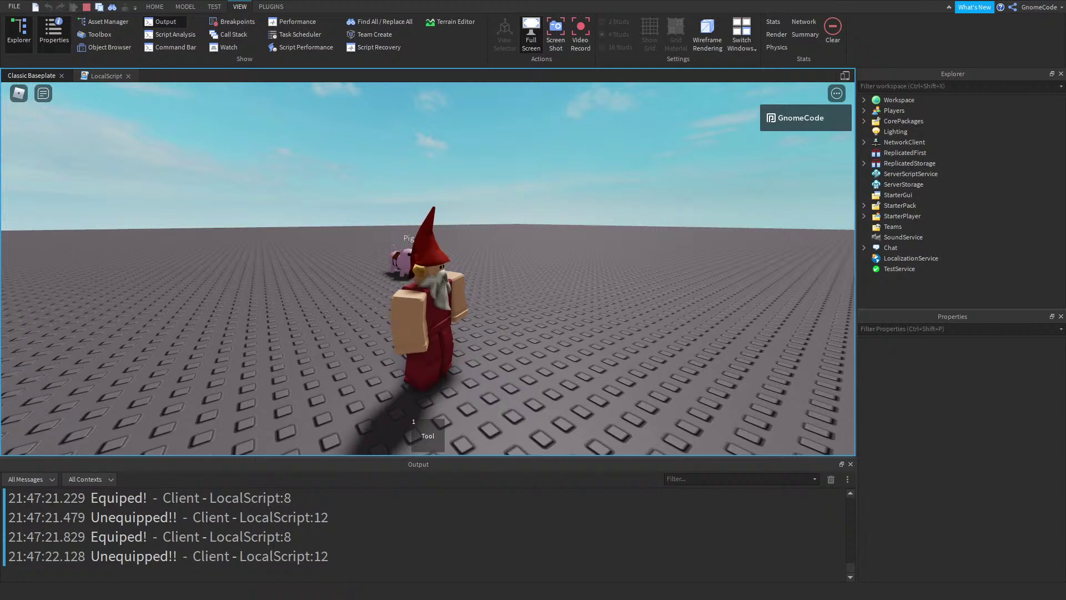
Switch to the web browser and search for "roblox tool you cant unequip"
key("alt+Tab")
left_click(451, 25)
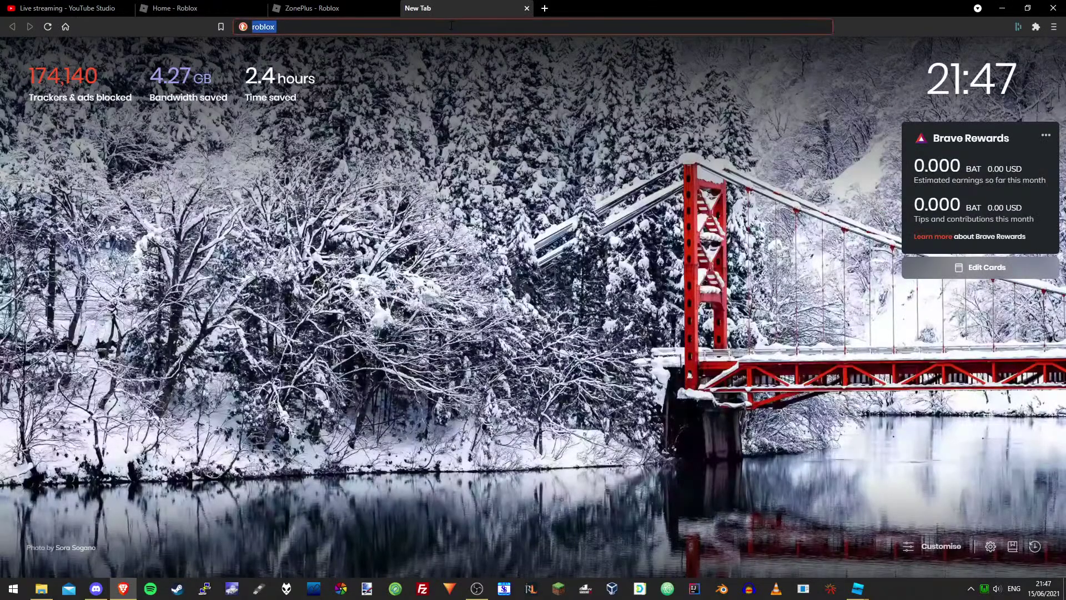
type("ro")
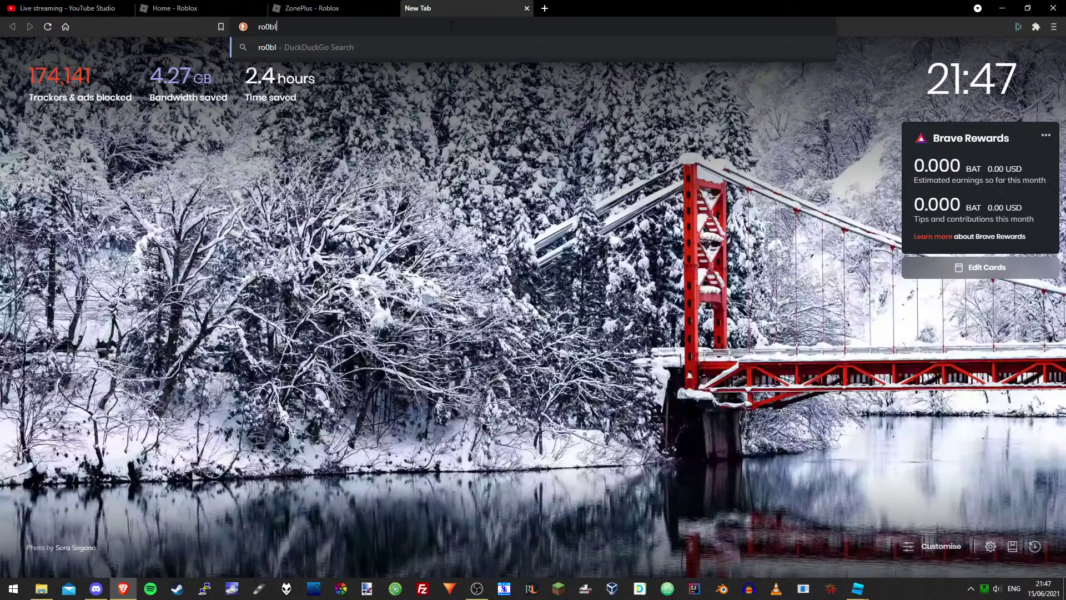
type("blox tool you")
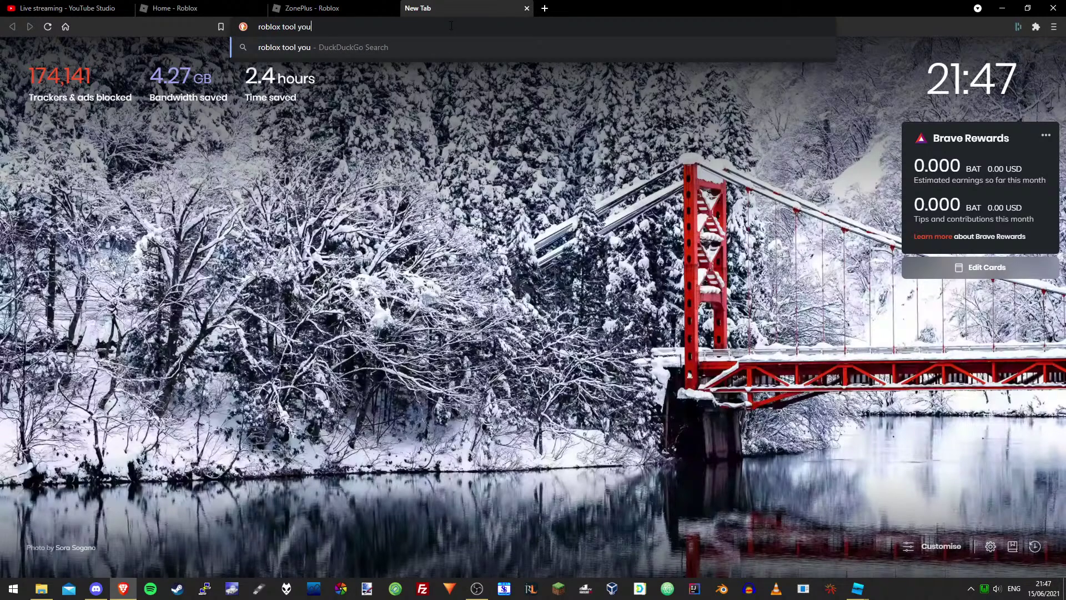
type(" cant unequip")
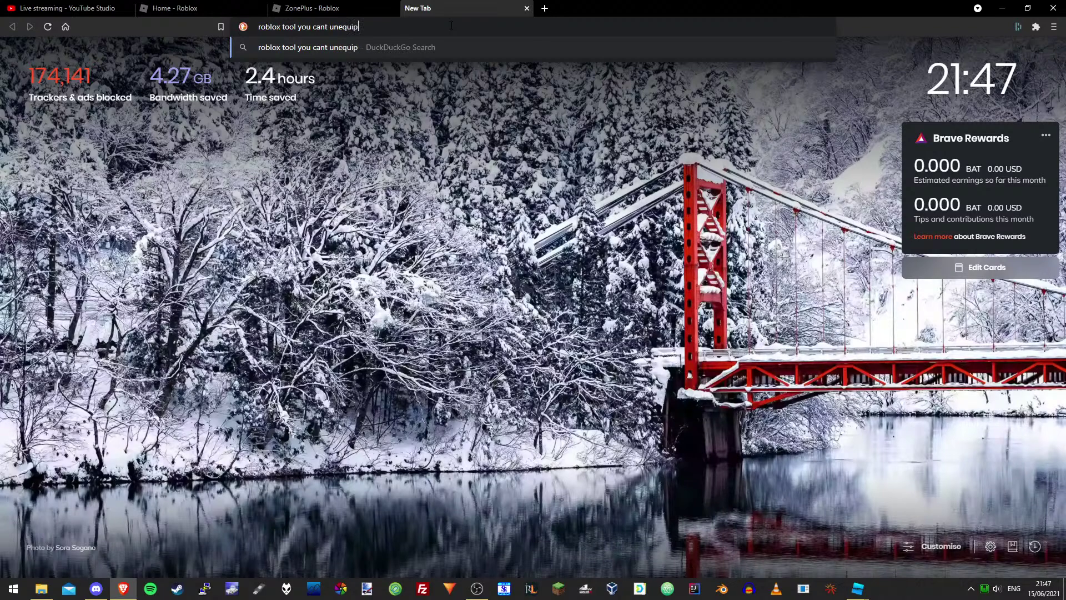
key("Return")
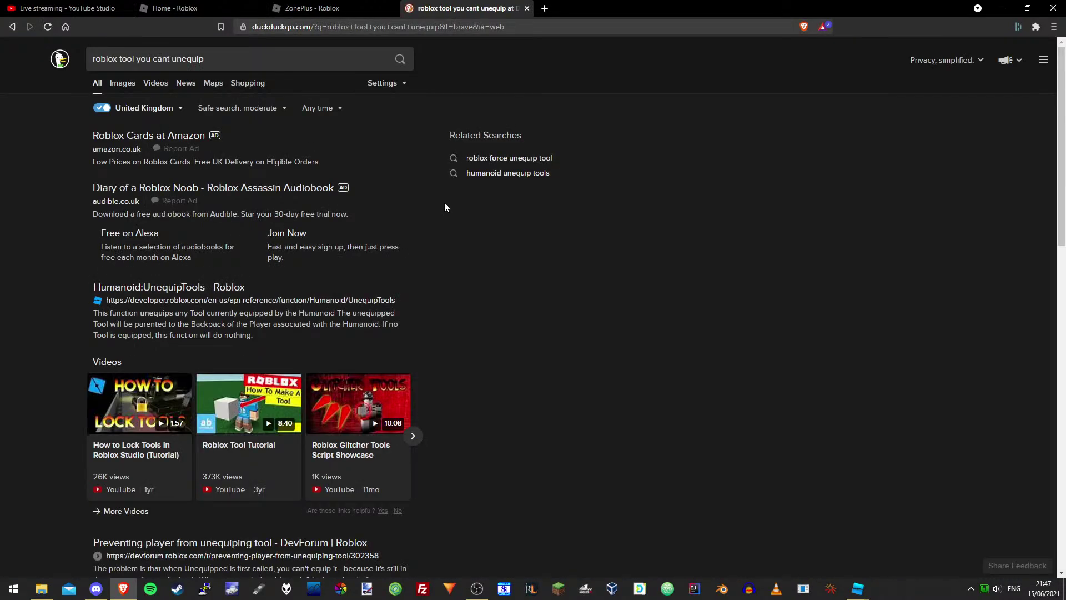
Open the DevForum thread "Preventing player from unequiping tool" in a new tab and read its EquipTool code and replies
scroll(440, 198, "down", 2)
scroll(415, 184, "down", 2)
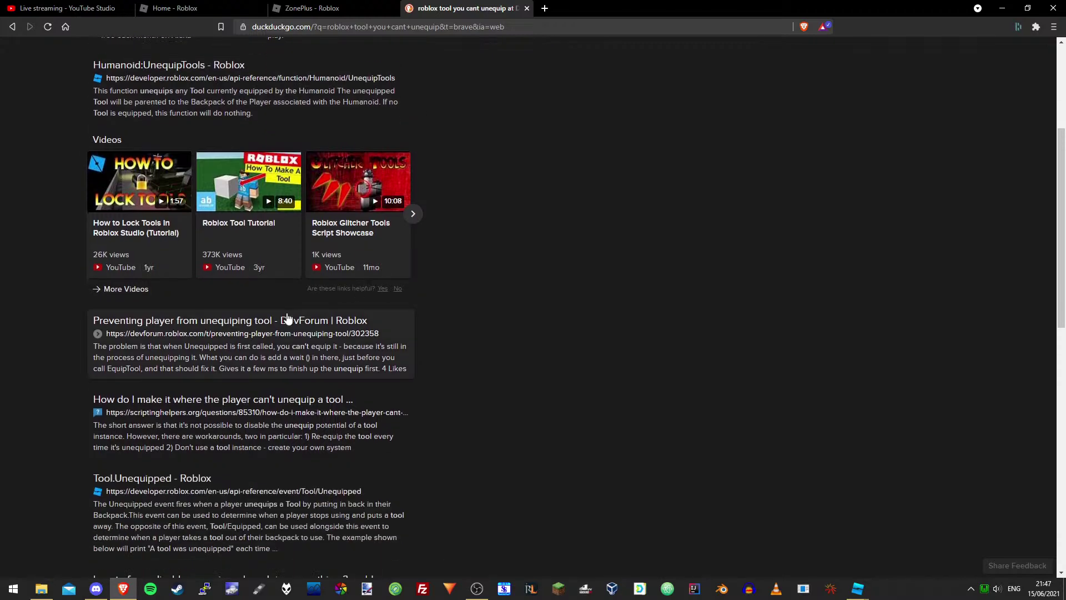
middle_click(171, 328)
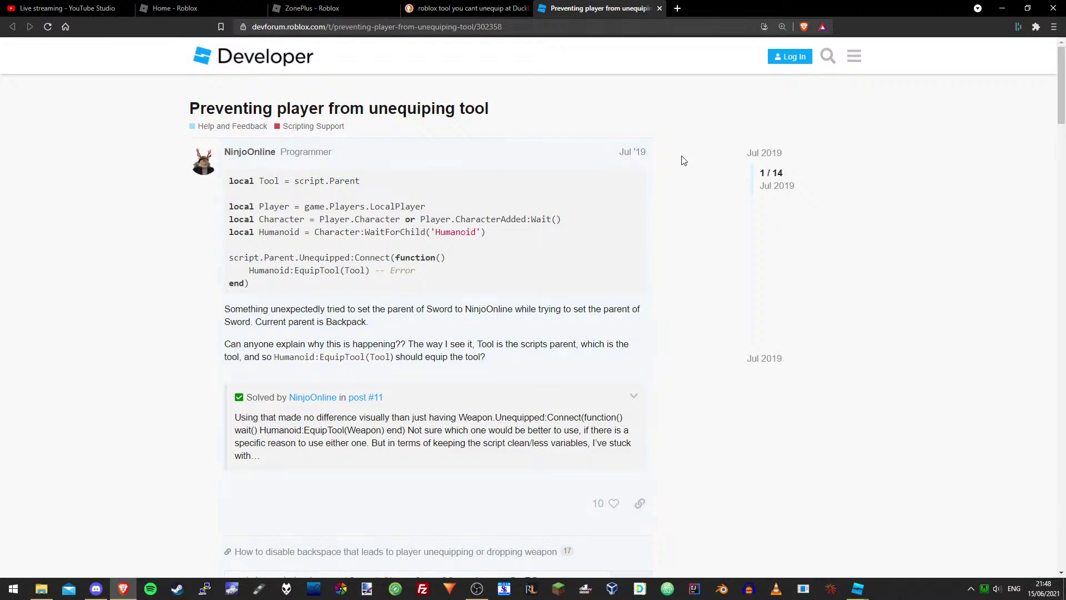
scroll(683, 160, "down", 1)
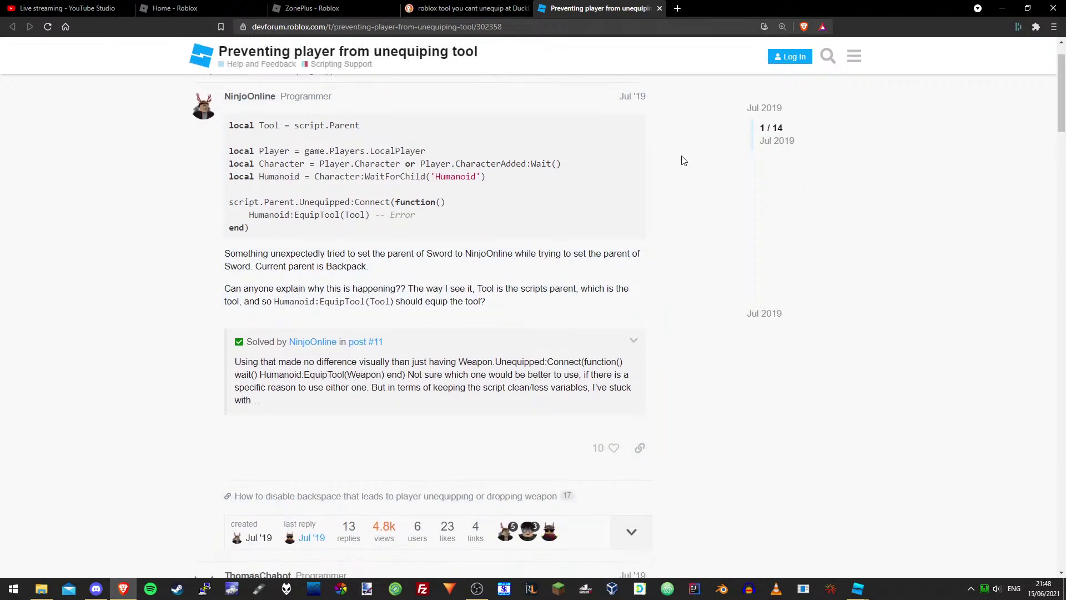
left_click_drag(228, 216, 359, 218)
left_click(356, 218)
scroll(347, 217, "down", 2)
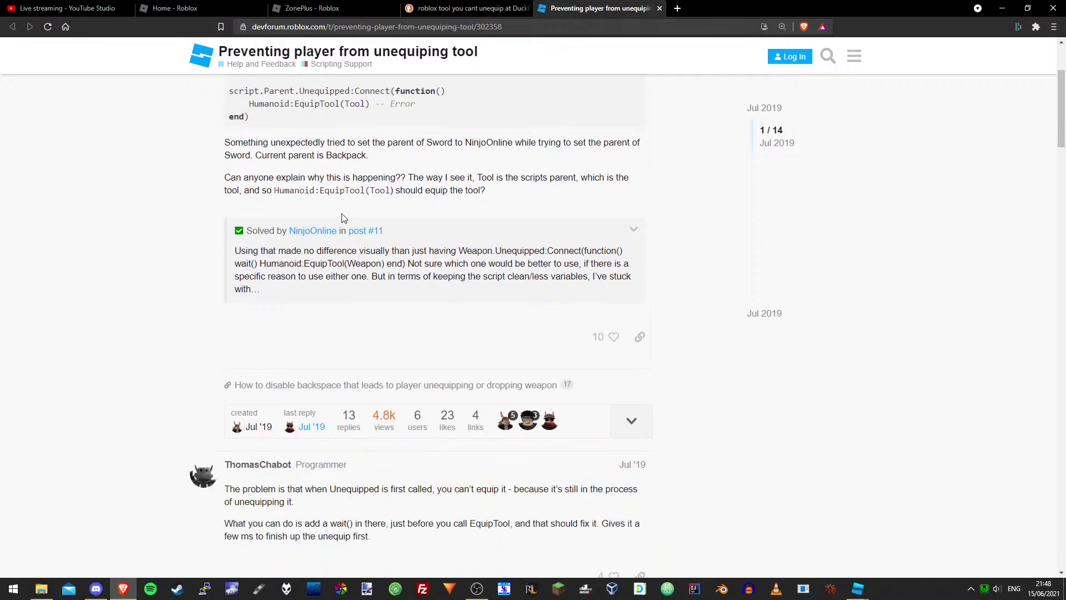
scroll(320, 239, "down", 7)
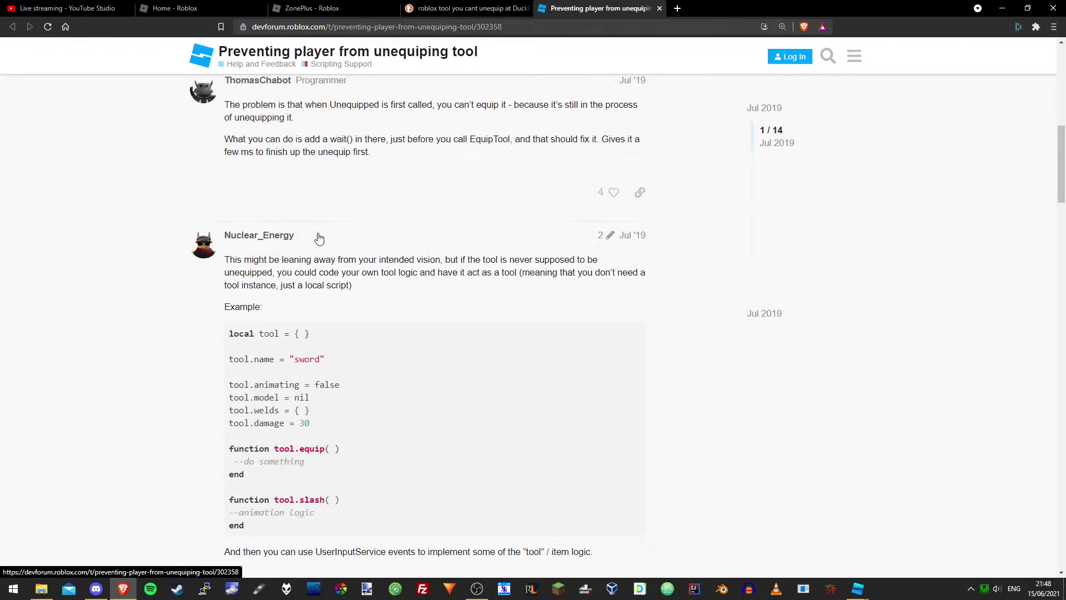
Skim the thread's replies about pseudotools and welding code, and return to the original post with its solution summary
scroll(321, 238, "down", 9)
scroll(315, 234, "down", 1)
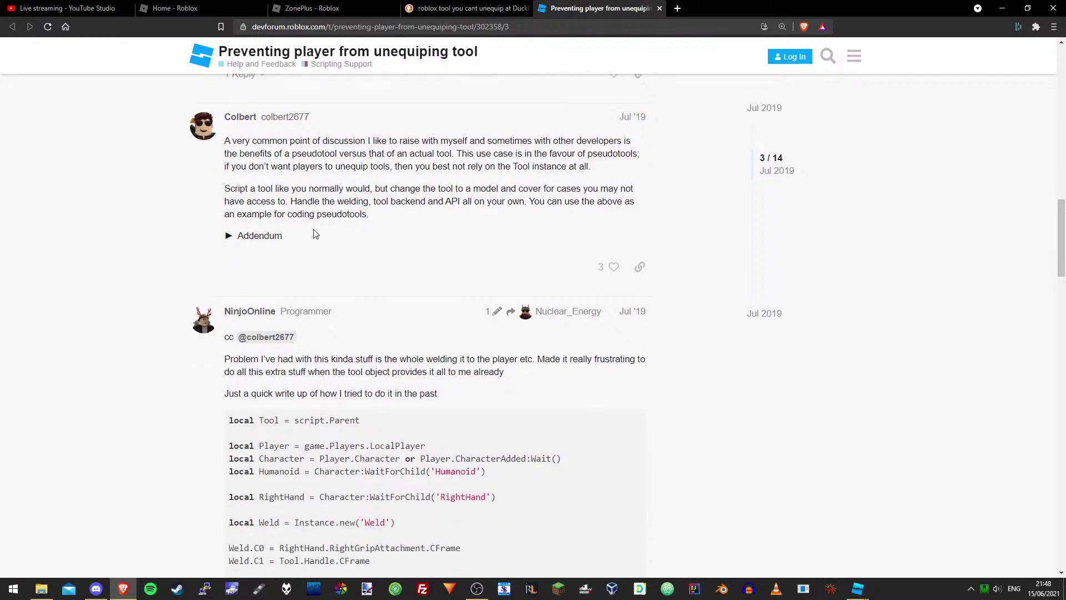
scroll(313, 236, "down", 1)
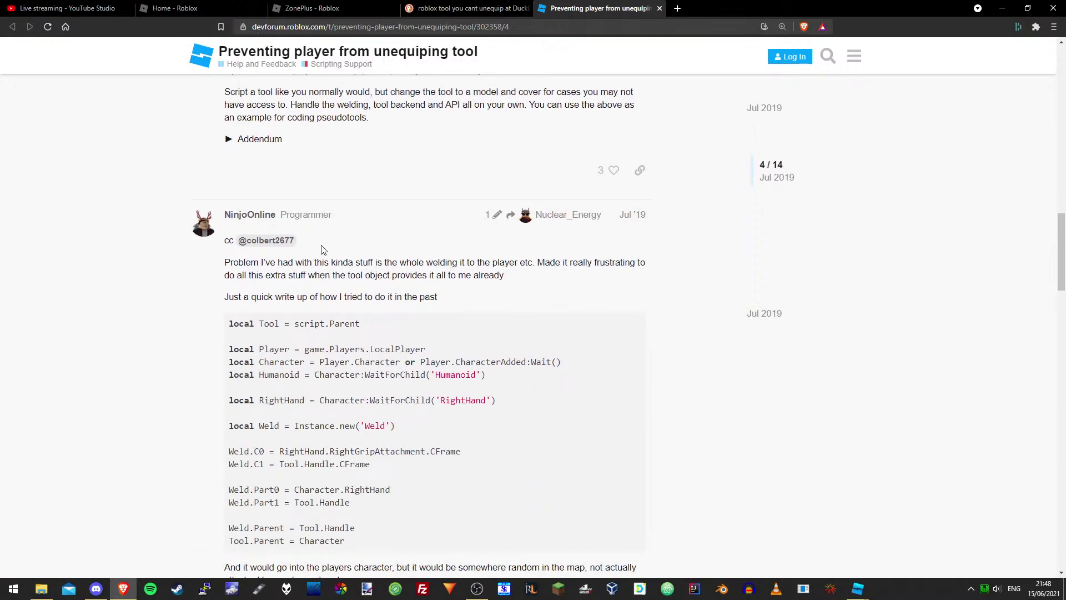
scroll(358, 286, "down", 3)
scroll(382, 293, "down", 7)
scroll(382, 293, "up", 20)
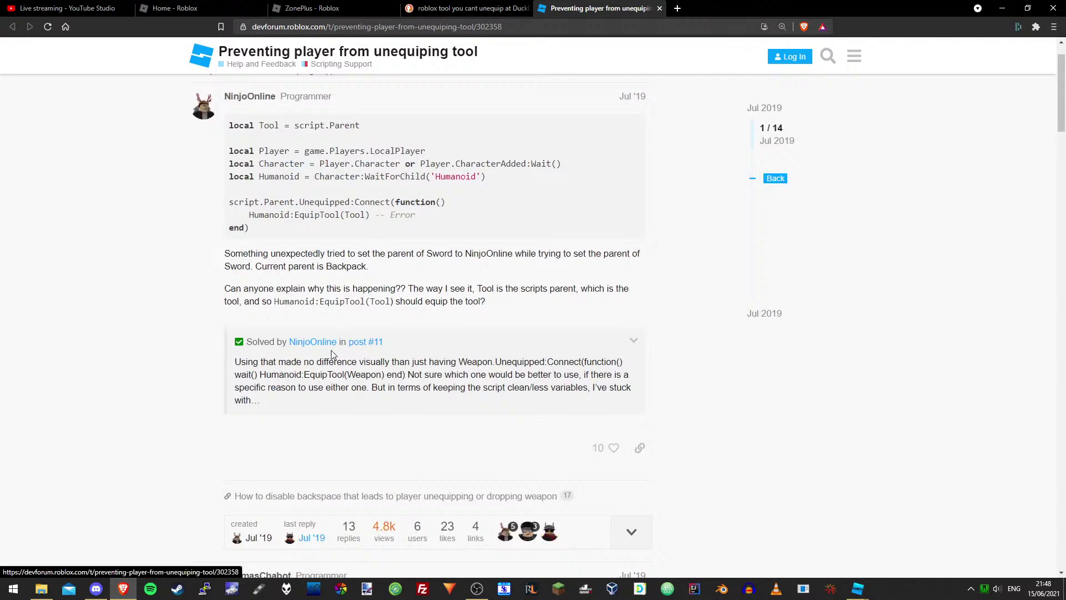
scroll(282, 412, "up", 1)
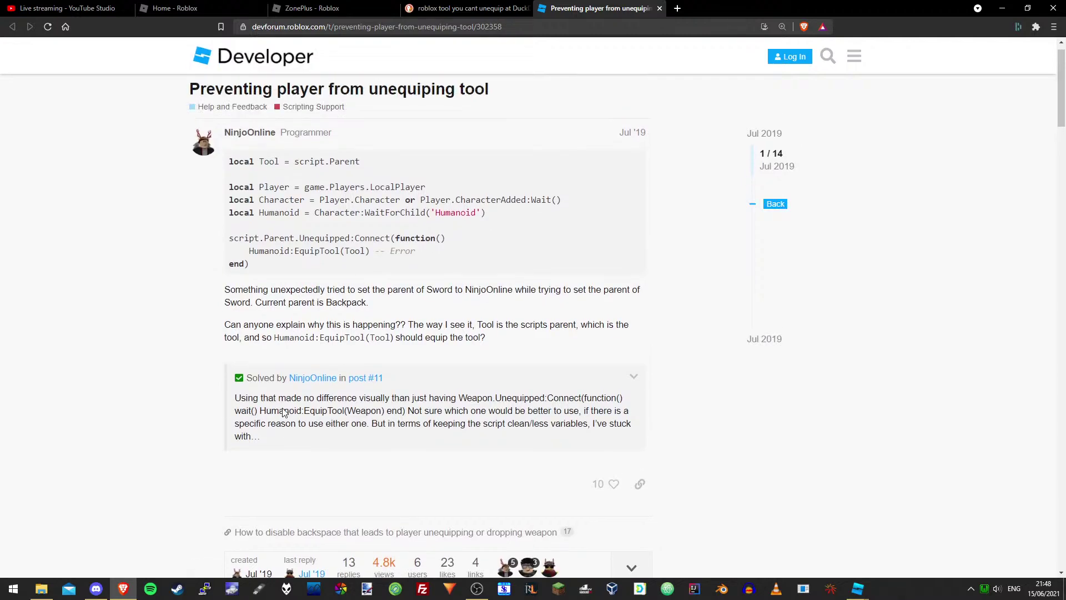
Read the reply suggesting a wait() before the EquipTool call and highlight wait in its text
scroll(191, 211, "down", 5)
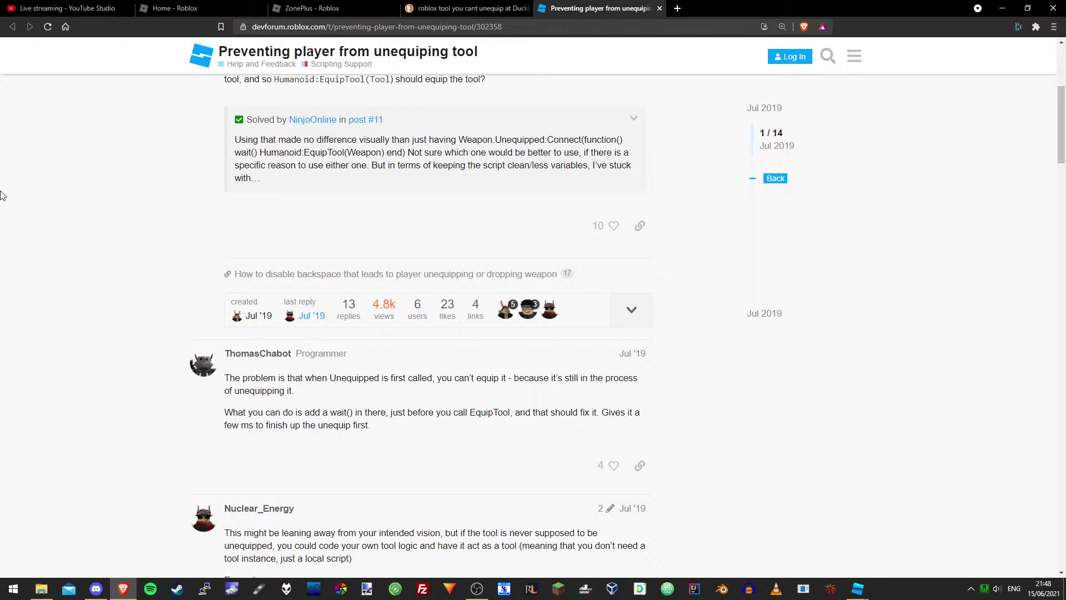
scroll(2, 196, "down", 3)
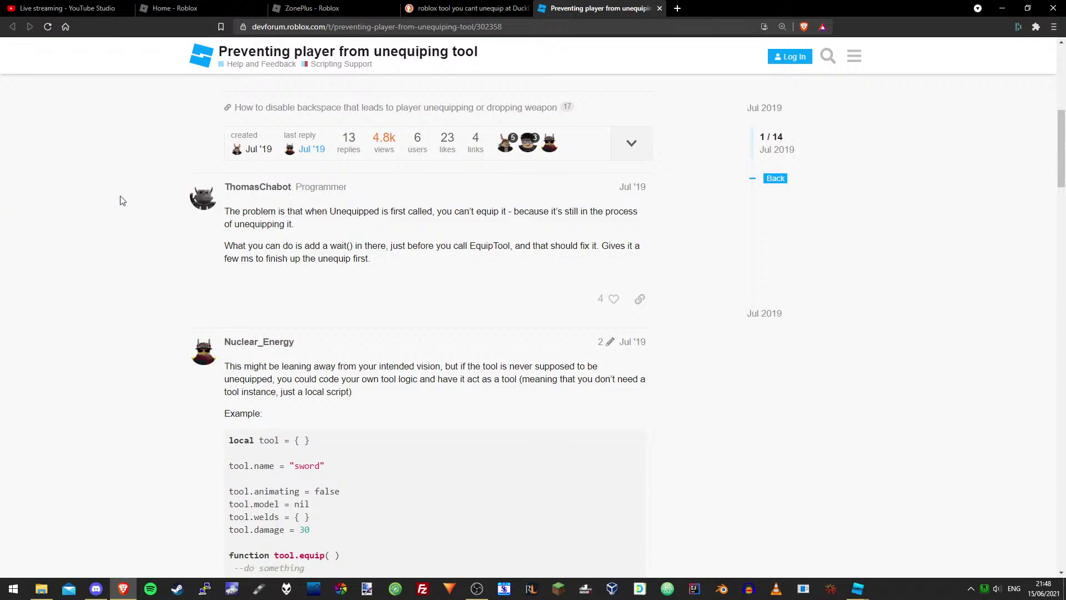
double_click(337, 244)
left_click(435, 288)
Read the reply about coding custom tool logic and highlight its example code with the equip and slash functions
scroll(358, 304, "down", 2)
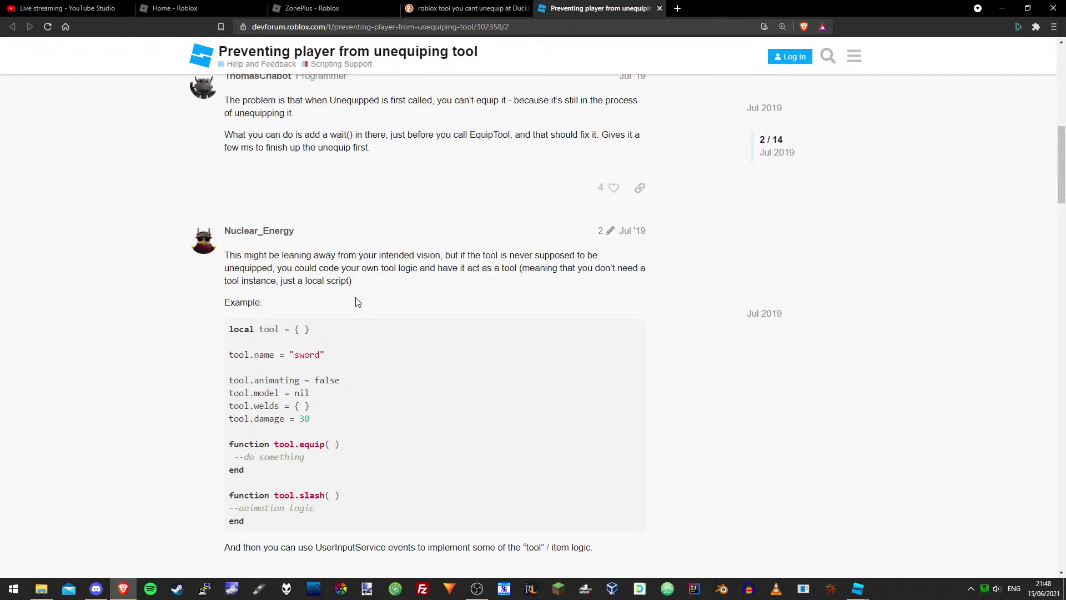
scroll(358, 304, "down", 2)
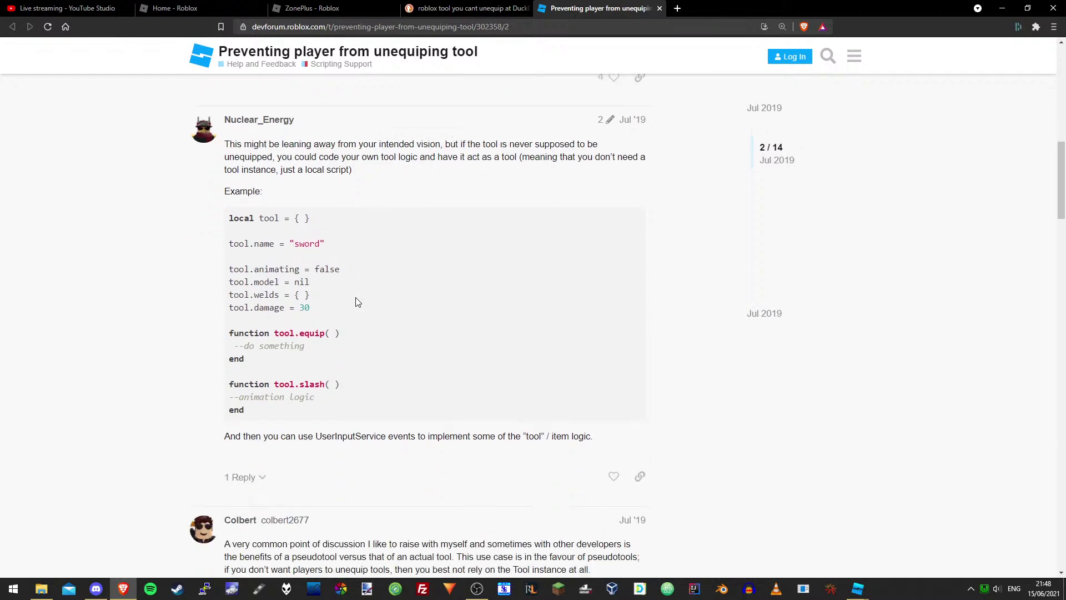
left_click_drag(289, 424, 227, 203)
left_click(298, 283)
left_click_drag(261, 415, 230, 236)
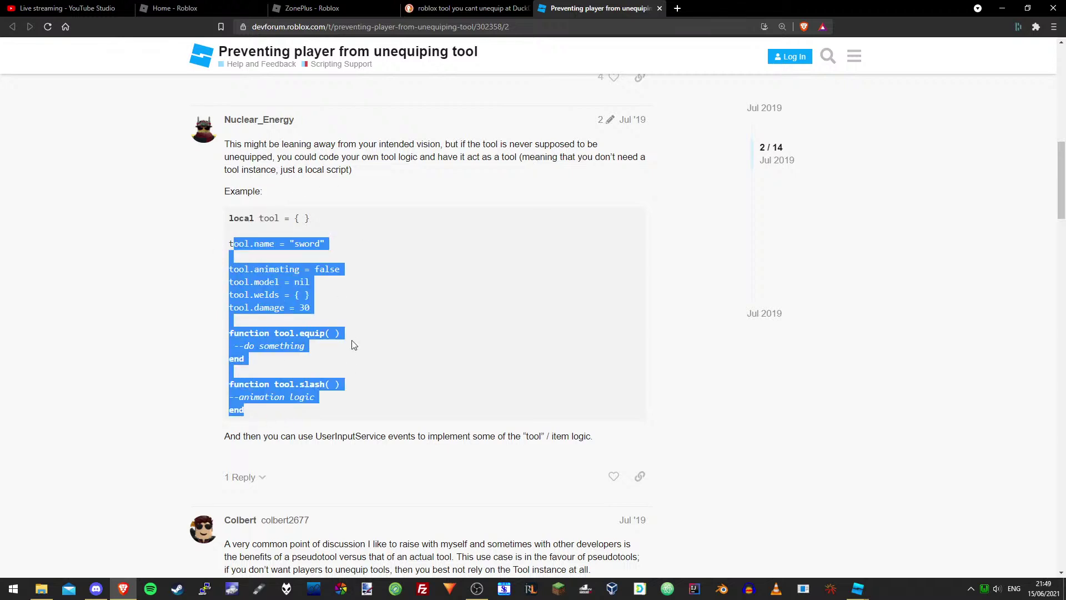
left_click(354, 344)
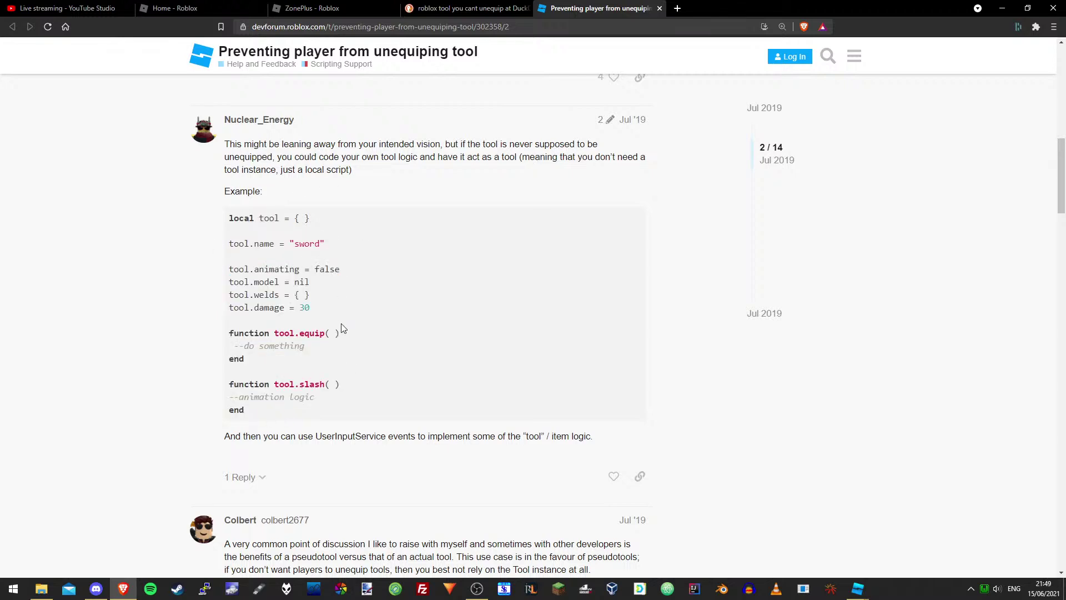
Read the reply favouring pseudotools over Tool instances and expand its Addendum
scroll(336, 316, "down", 3)
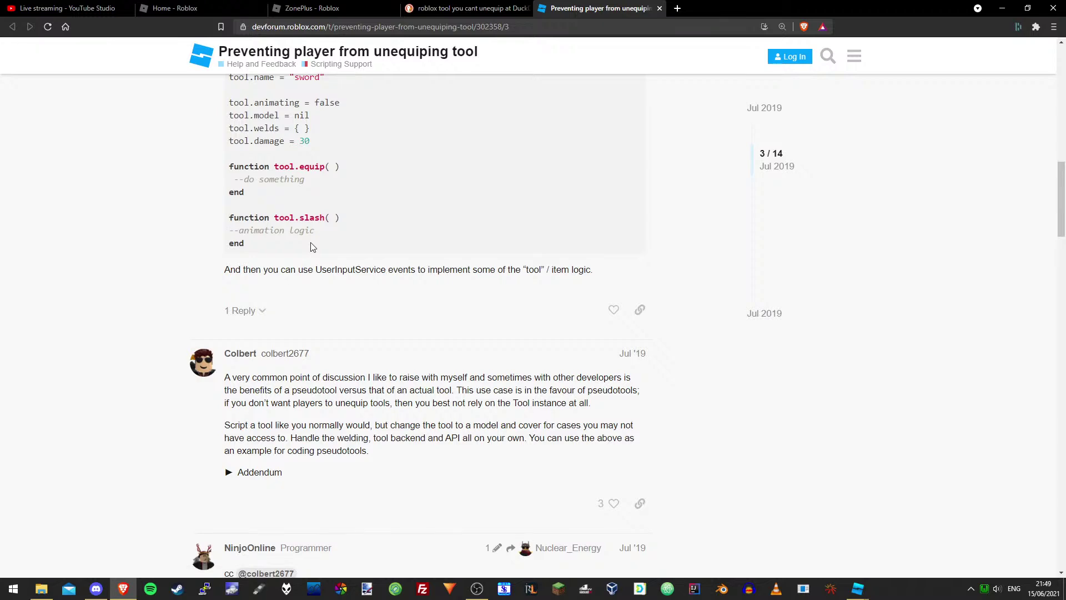
scroll(313, 247, "down", 3)
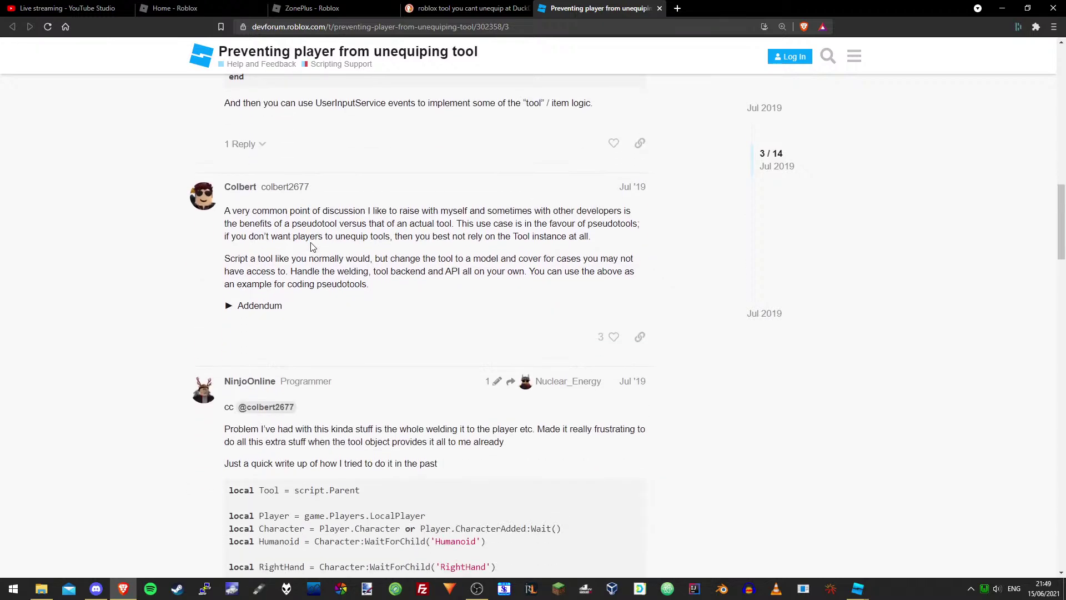
left_click(232, 306)
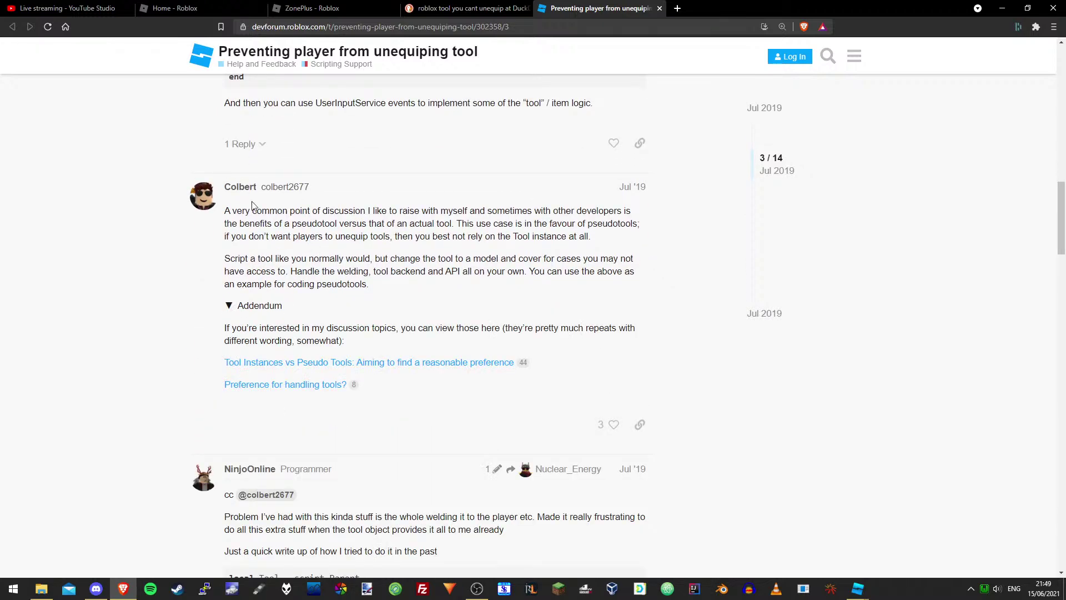
Check the pseudotool reply author's forum profile, user card and rblx.co website link, and return to the thread
middle_click(277, 187)
left_click(732, 6)
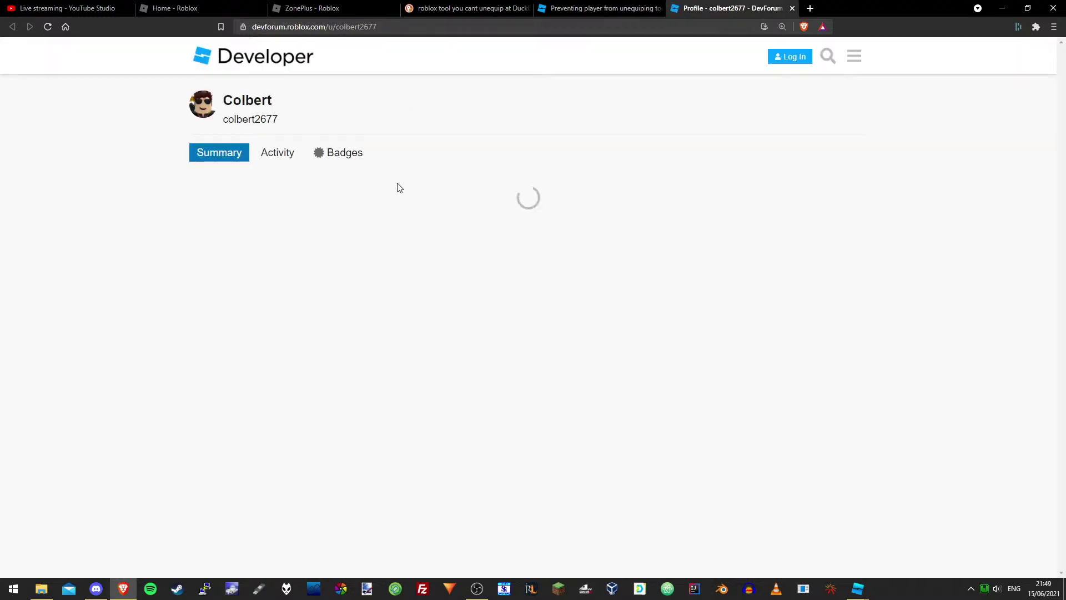
left_click(622, 7)
left_click(205, 194)
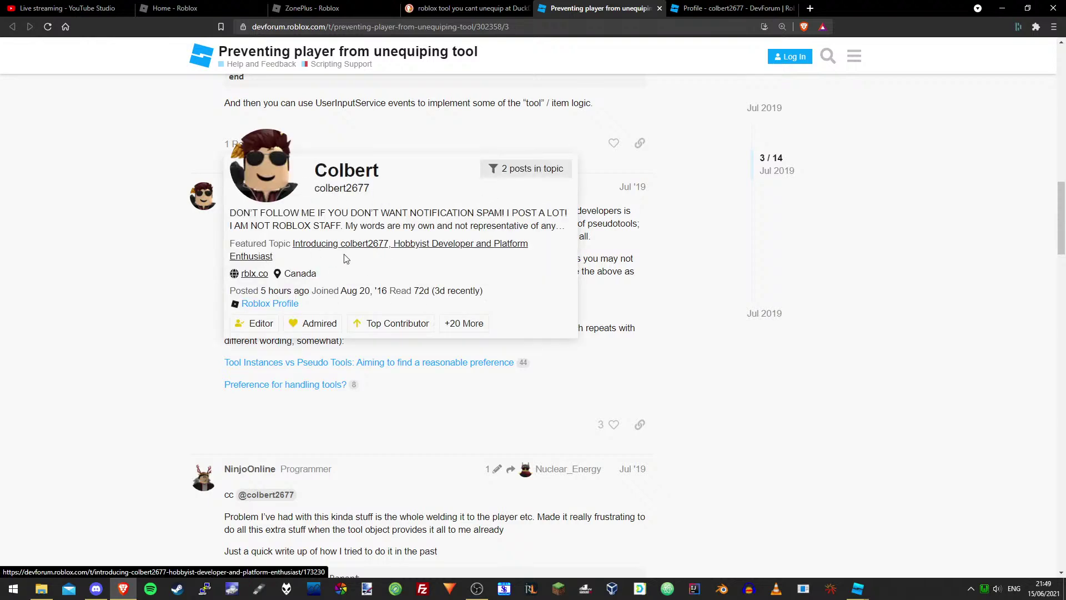
middle_click(249, 276)
left_click(873, 4)
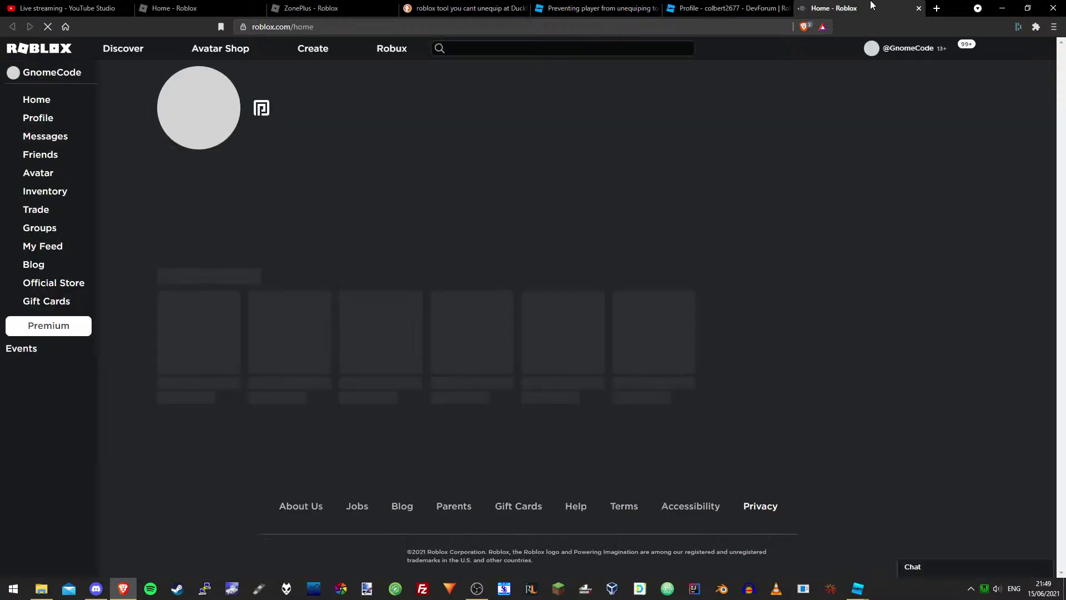
left_click(597, 8)
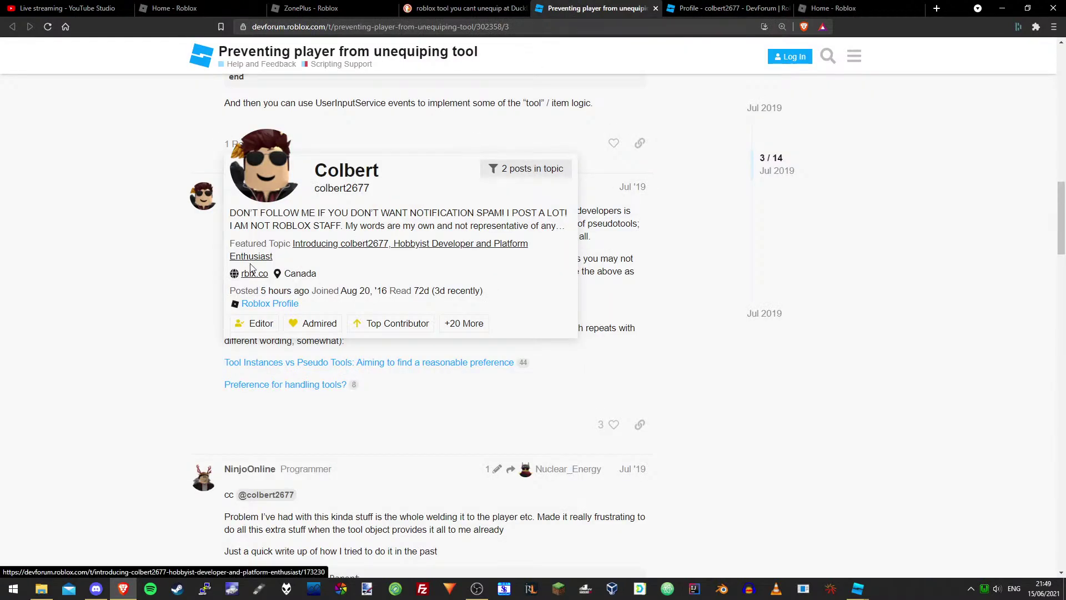
Open the author's forum profile and featured topic in new tabs, and follow the profile's Roblox Profile link
middle_click(341, 175)
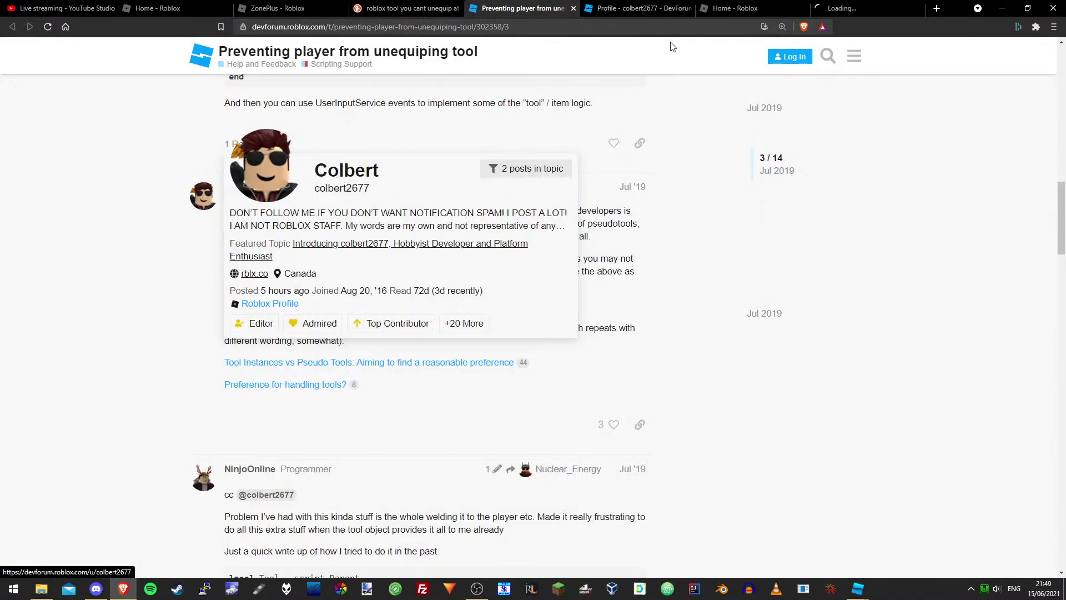
middle_click(343, 251)
left_click(827, 7)
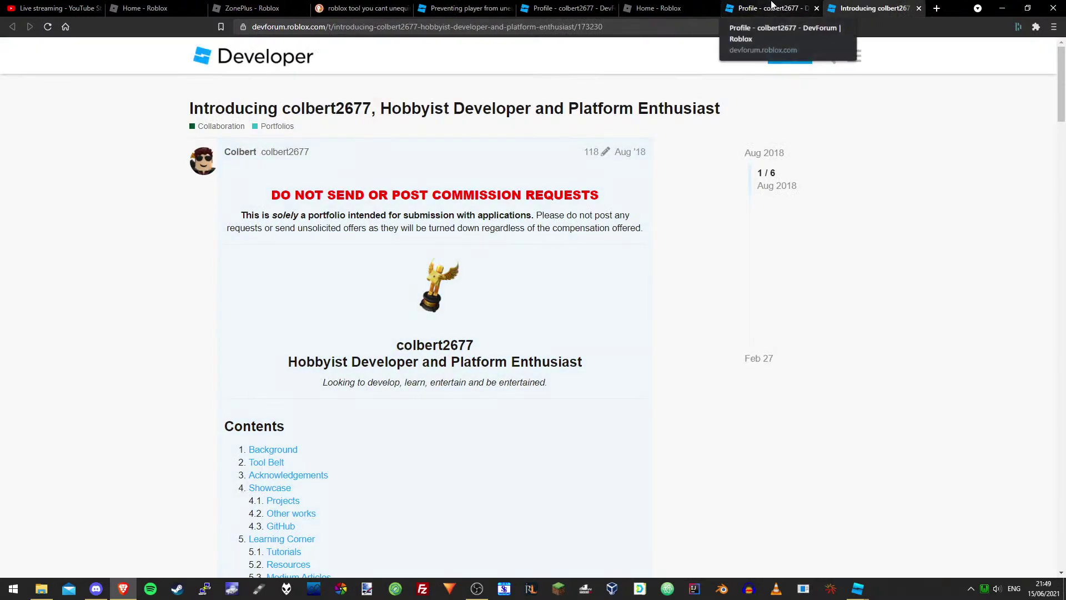
left_click(773, 8)
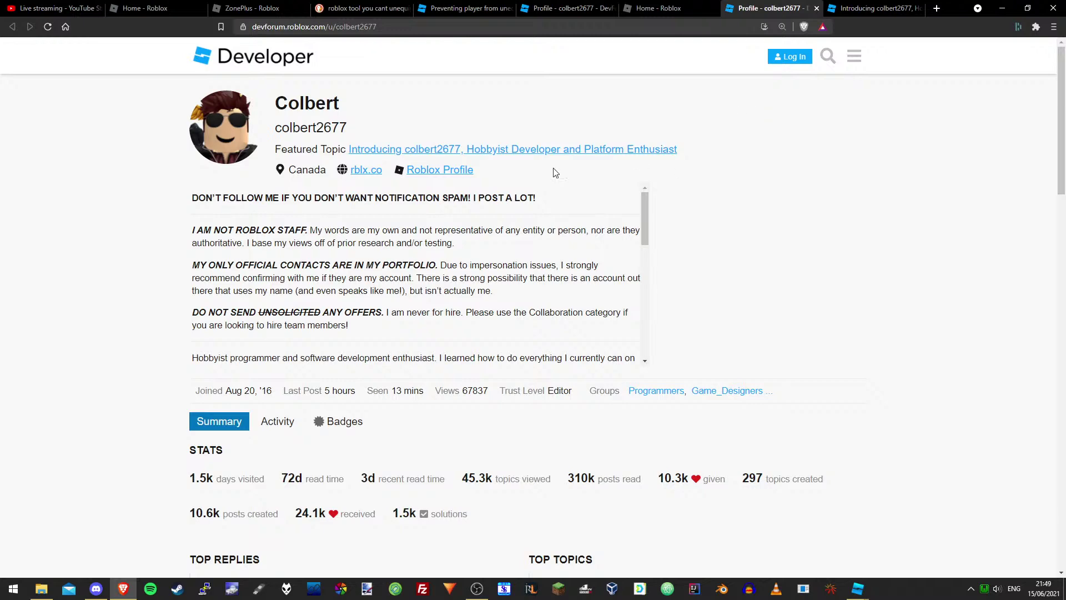
left_click(453, 175)
Read the author's featured portfolio topic from its introduction and Acknowledgements down to the GitHub section
left_click(902, 9)
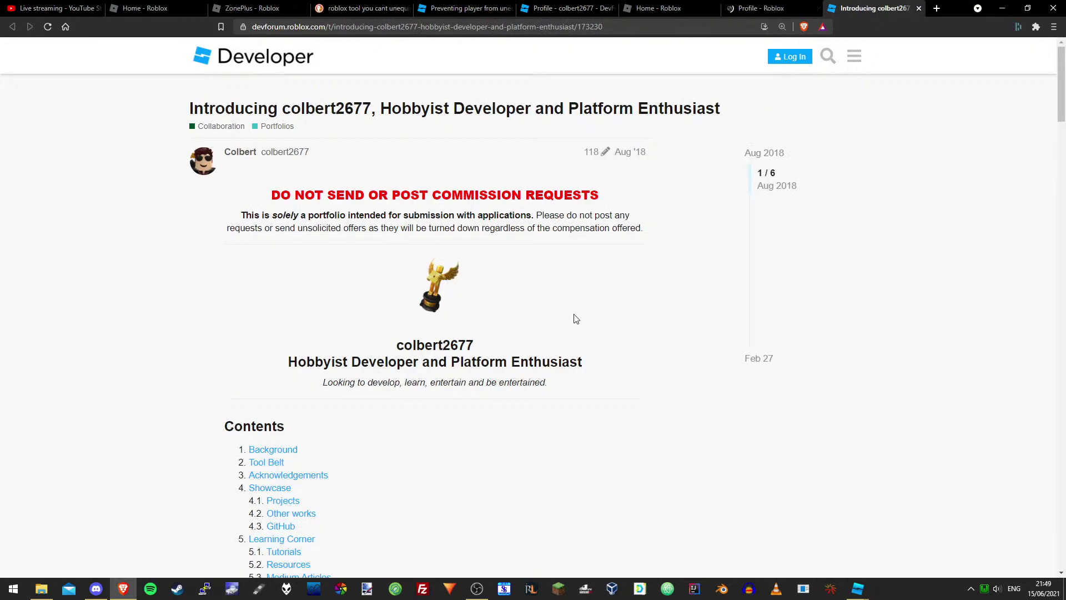
scroll(578, 305, "down", 10)
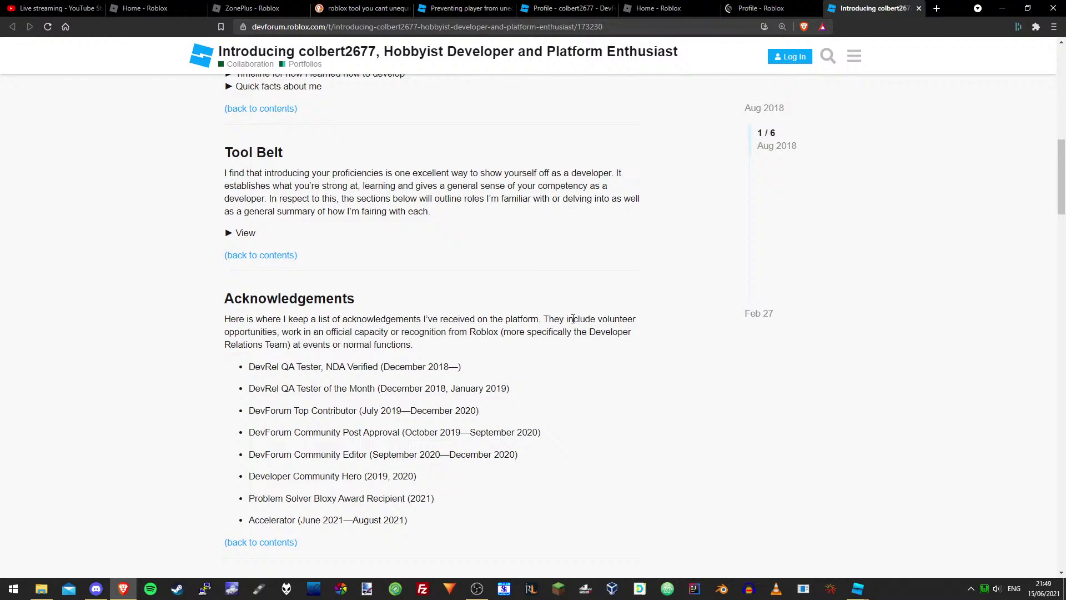
scroll(573, 320, "down", 3)
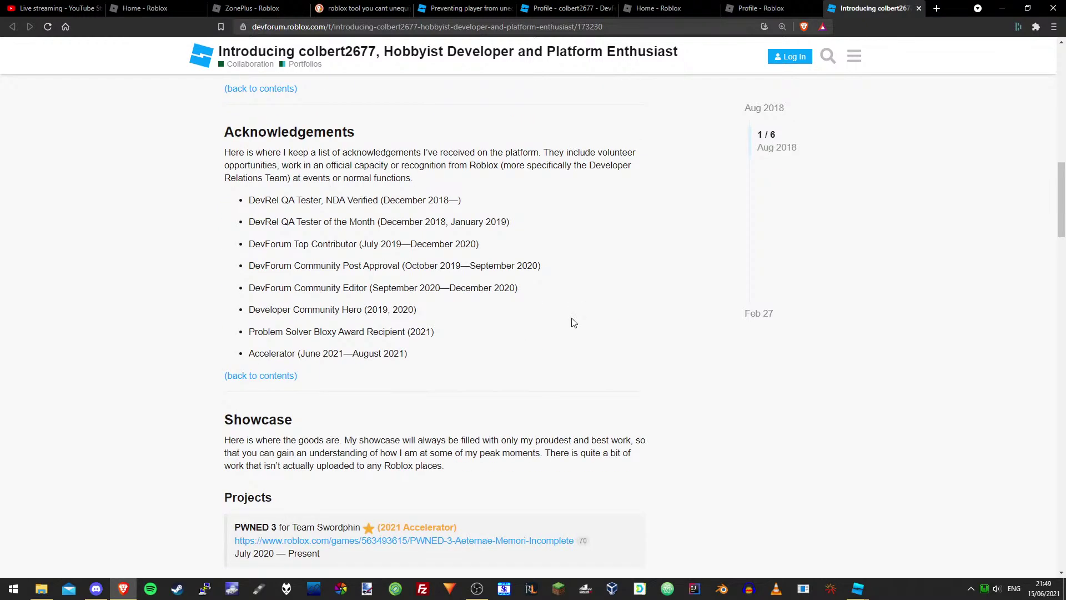
scroll(574, 322, "down", 20)
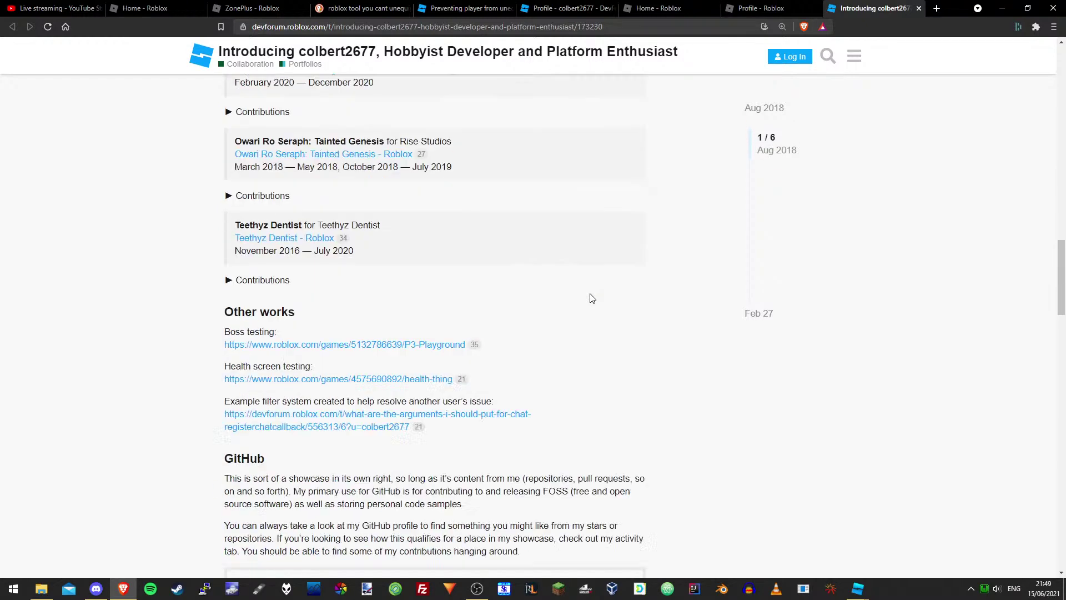
Look over the author's Roblox profile, checking its Creations and About sections
left_click(760, 7)
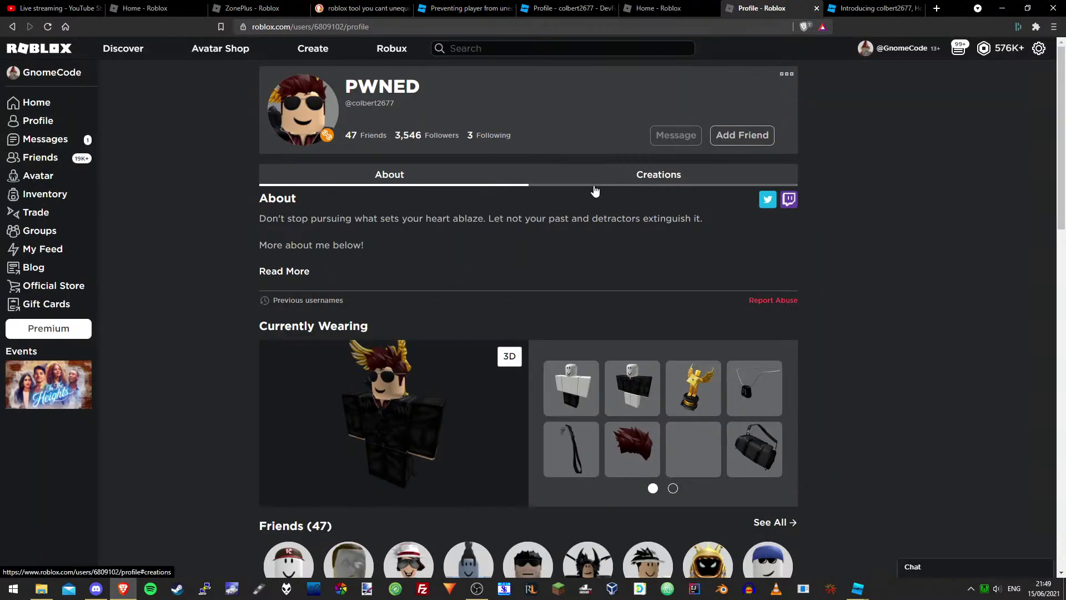
left_click(595, 190)
left_click(388, 174)
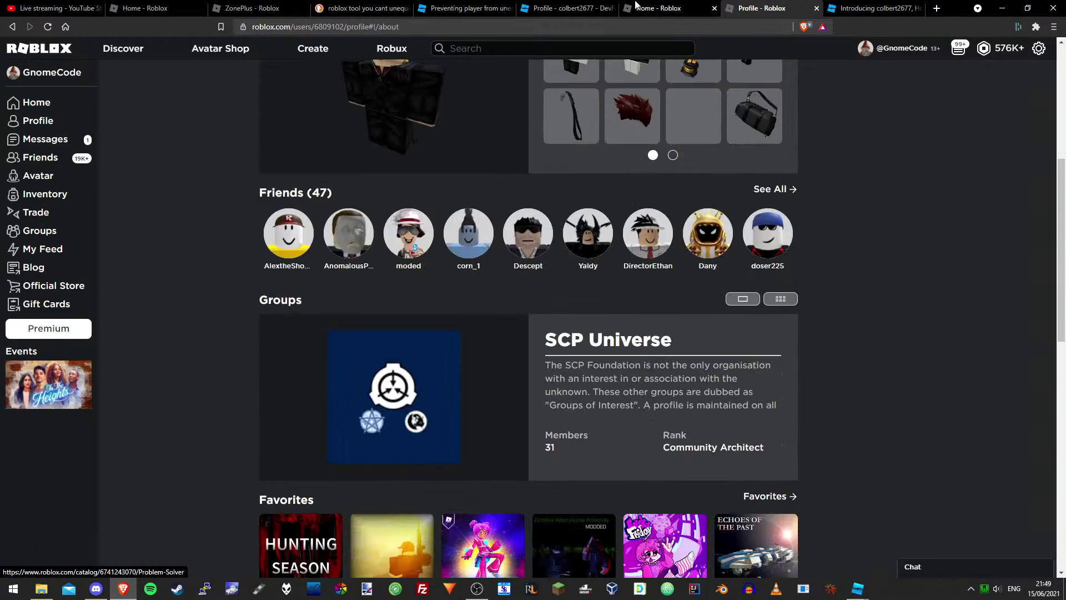
Return to the "Preventing player from unequiping tool" thread, dismiss the user card and read the remaining replies down to the marked solution
left_click(608, 7)
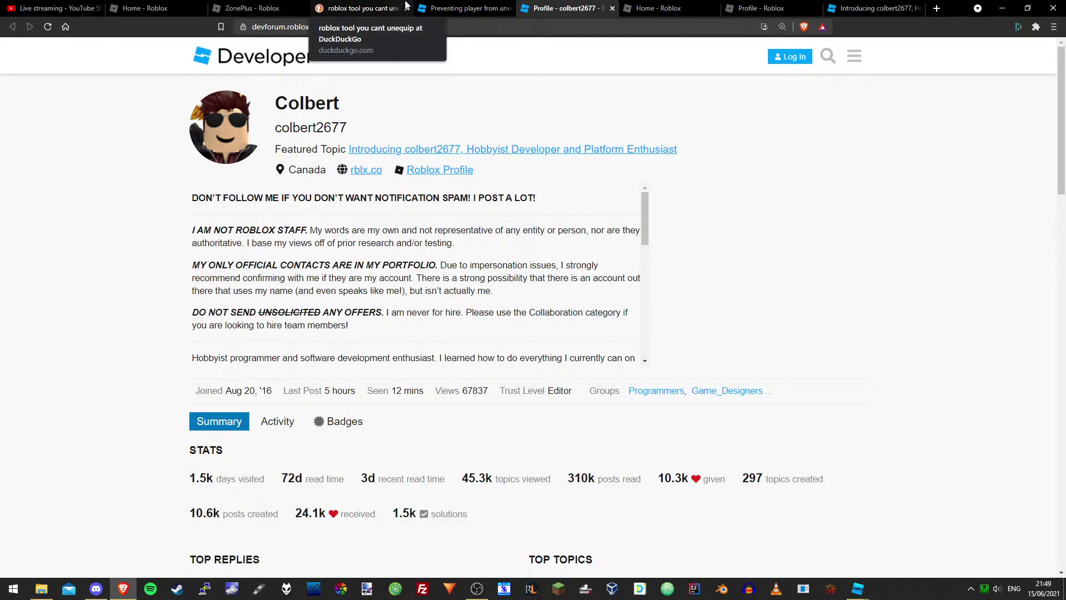
left_click(451, 8)
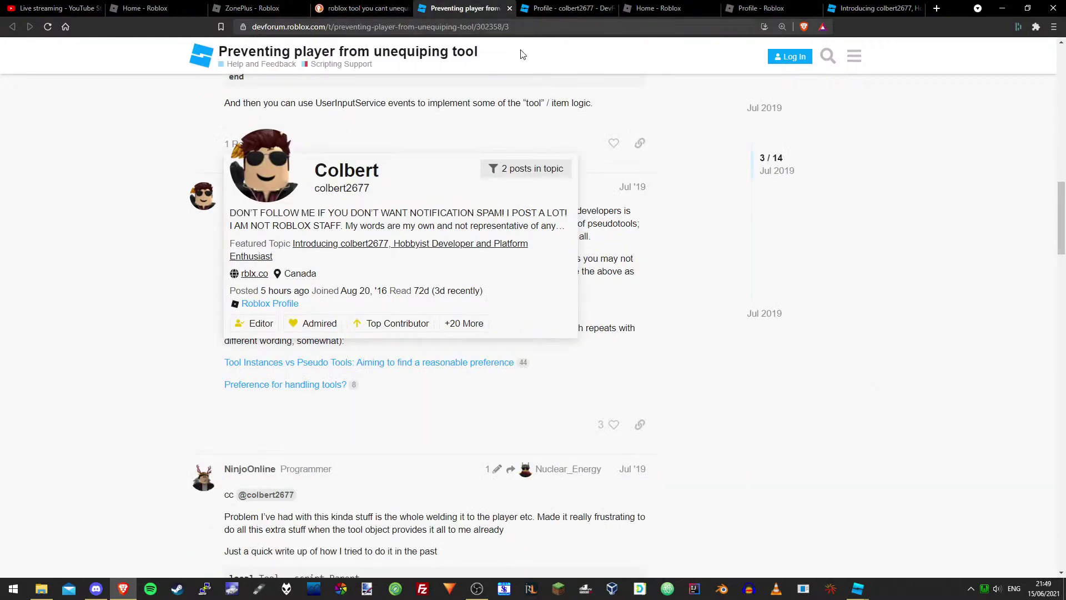
left_click(629, 311)
scroll(628, 312, "down", 3)
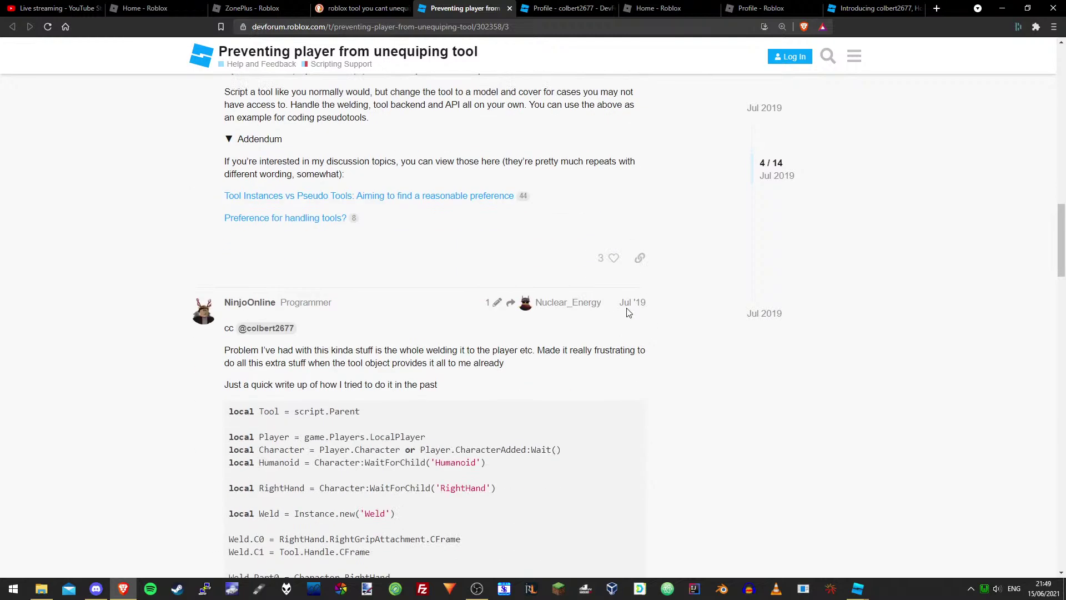
scroll(628, 312, "down", 2)
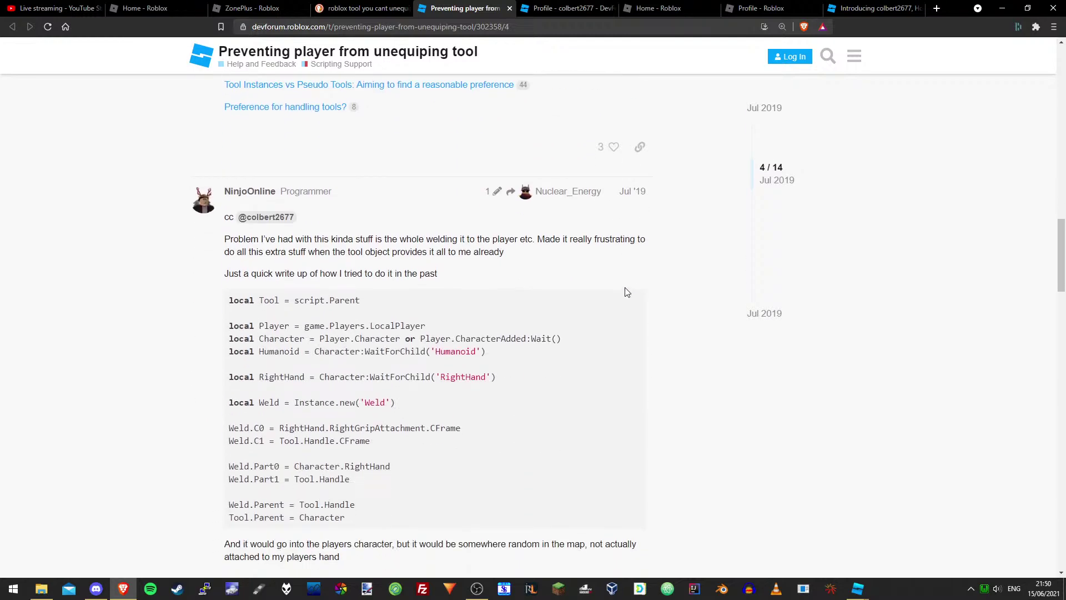
scroll(638, 252, "down", 3)
scroll(637, 235, "down", 3)
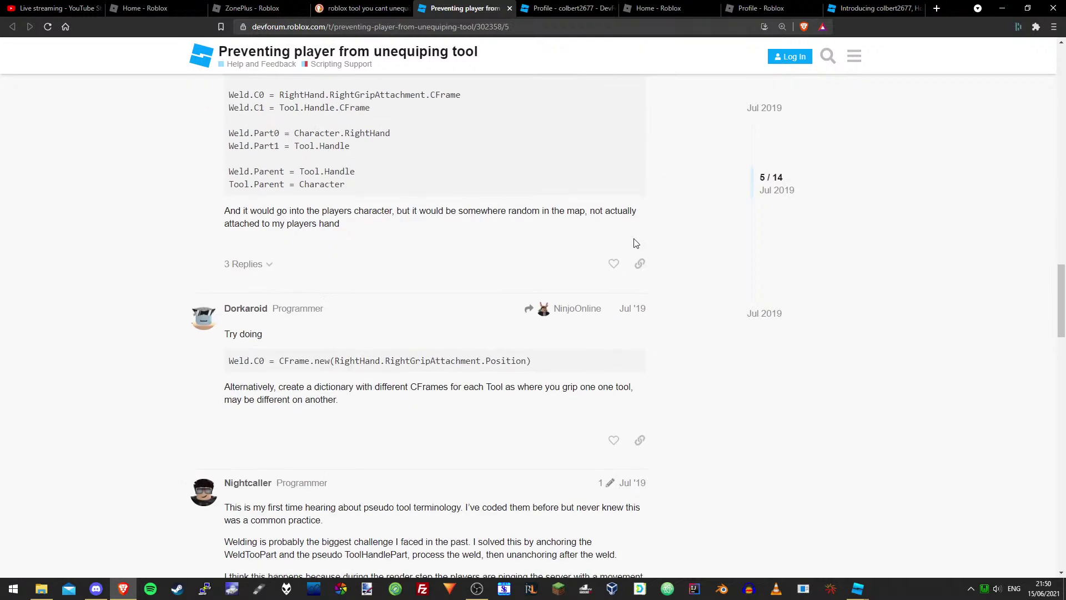
scroll(636, 241, "down", 3)
scroll(234, 328, "down", 4)
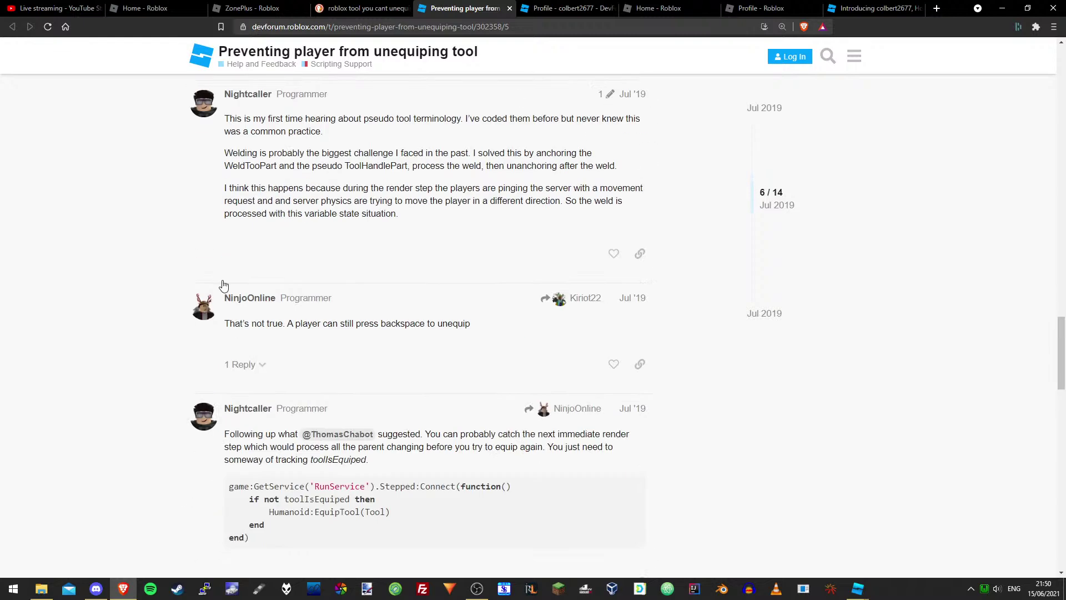
scroll(234, 329, "down", 7)
scroll(245, 330, "up", 4)
scroll(248, 330, "down", 3)
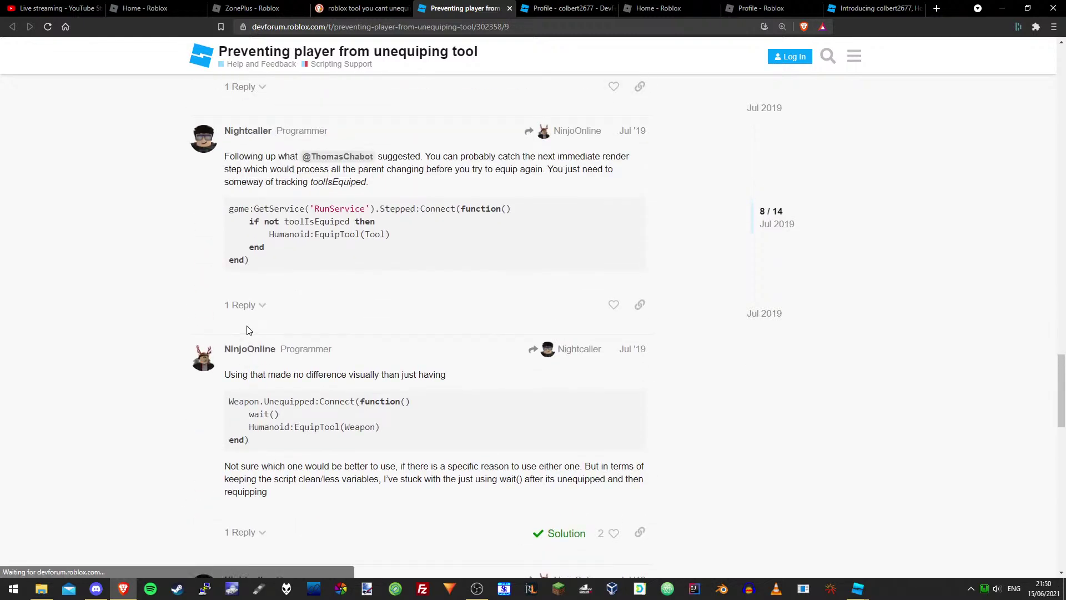
Examine the toolIsEquiped check in the RunService Stepped reply and select the whole code snippet
double_click(333, 222)
left_click(329, 273)
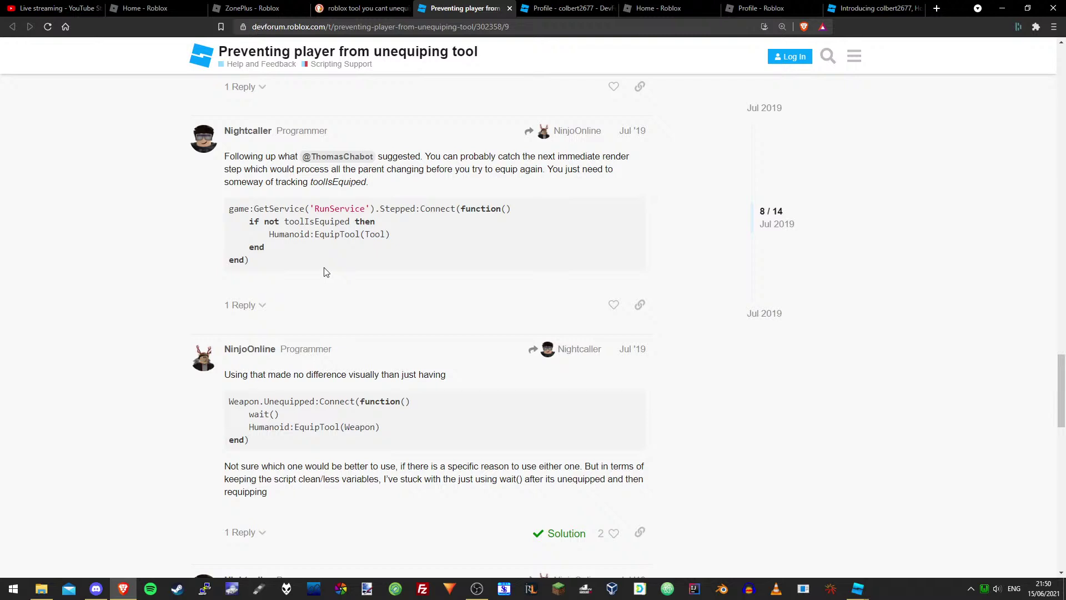
left_click_drag(267, 271, 201, 209)
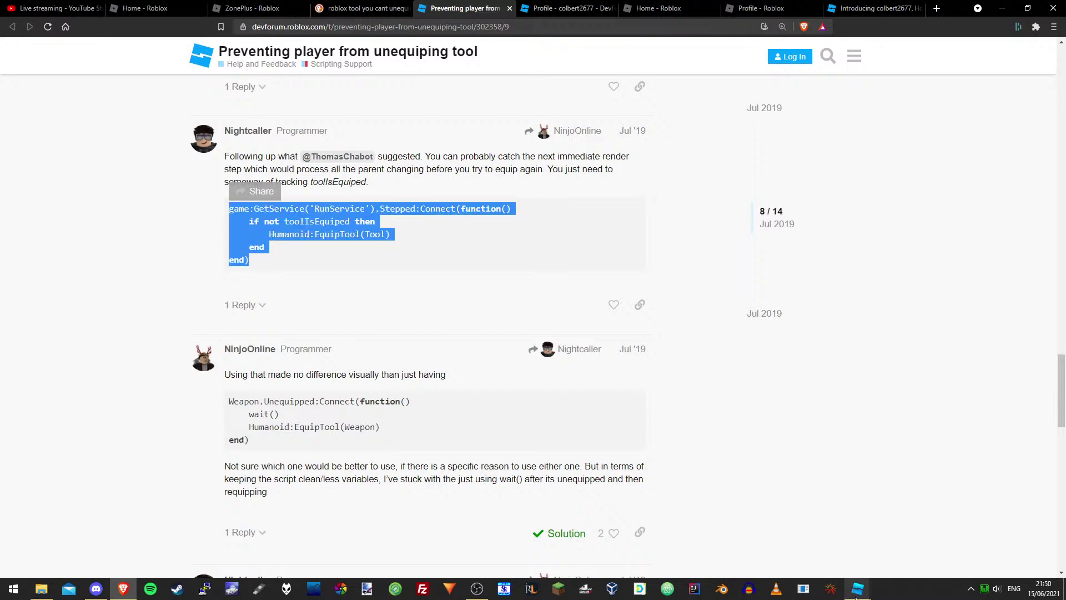
Read the reply to the Stepped snippet and copy the wait() and Humanoid:EquipTool(Weapon) lines from the marked solution
mouse_move(855, 597)
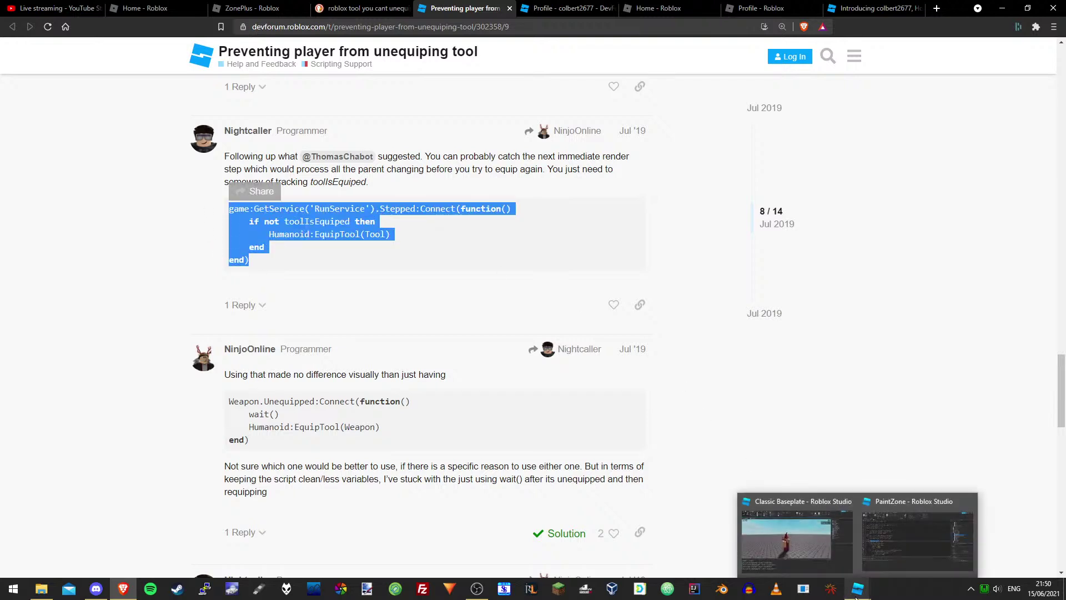
left_click(244, 305)
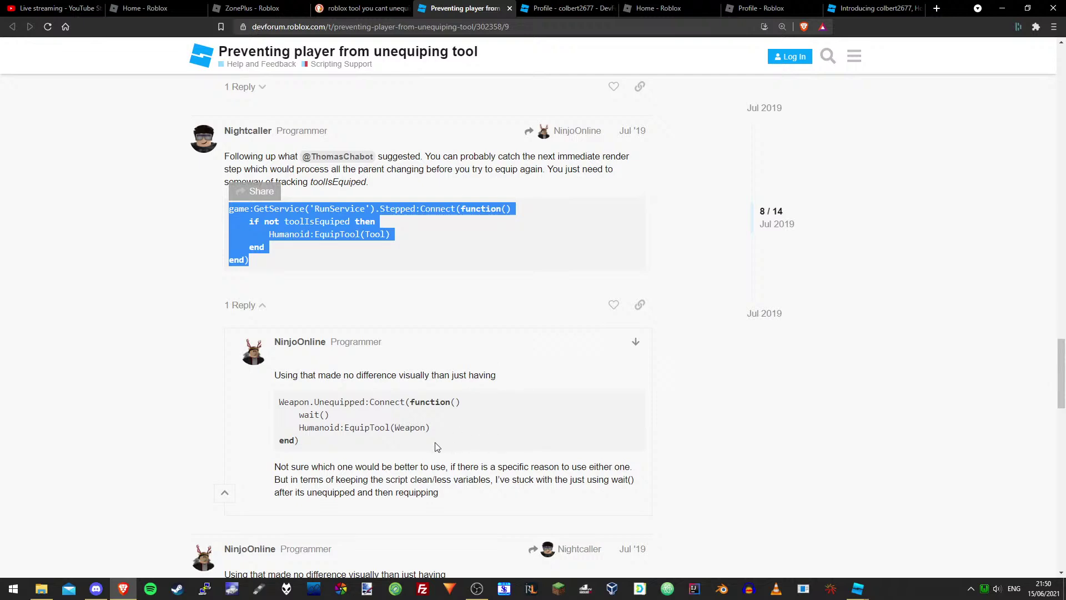
scroll(407, 394, "down", 4)
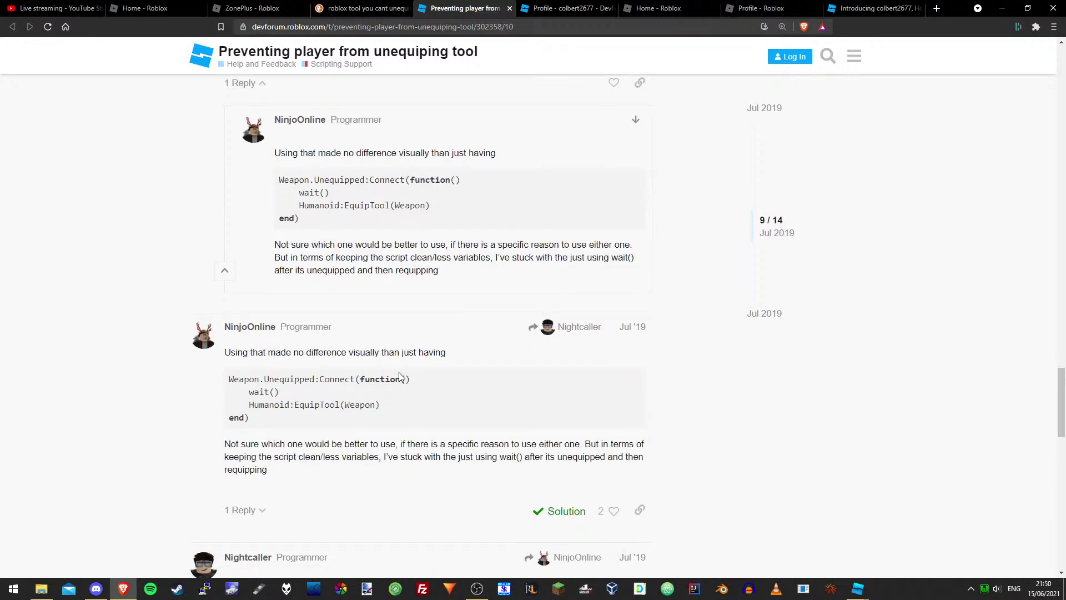
scroll(401, 377, "down", 1)
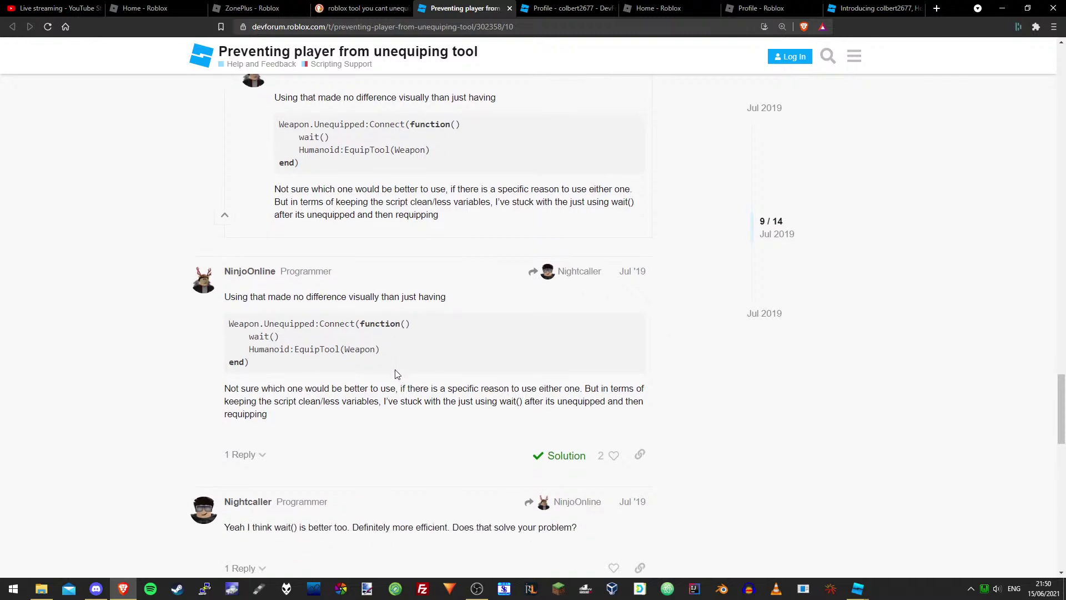
scroll(381, 354, "down", 2)
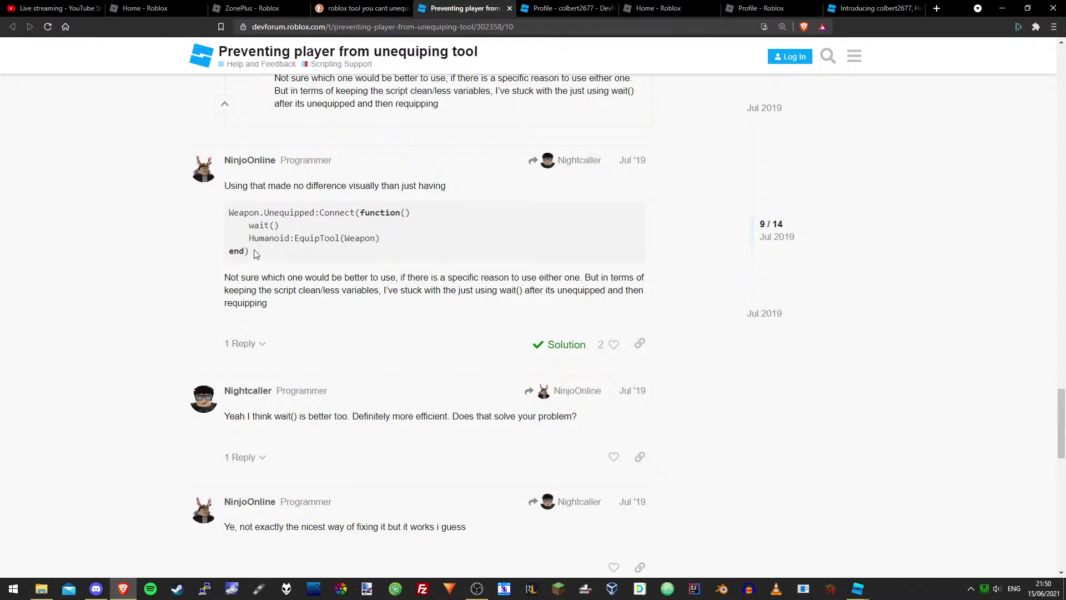
left_click_drag(382, 240, 246, 226)
key("ctrl+c")
Switch to the Classic Baseplate place in Roblox Studio and stop the running playtest
mouse_move(858, 588)
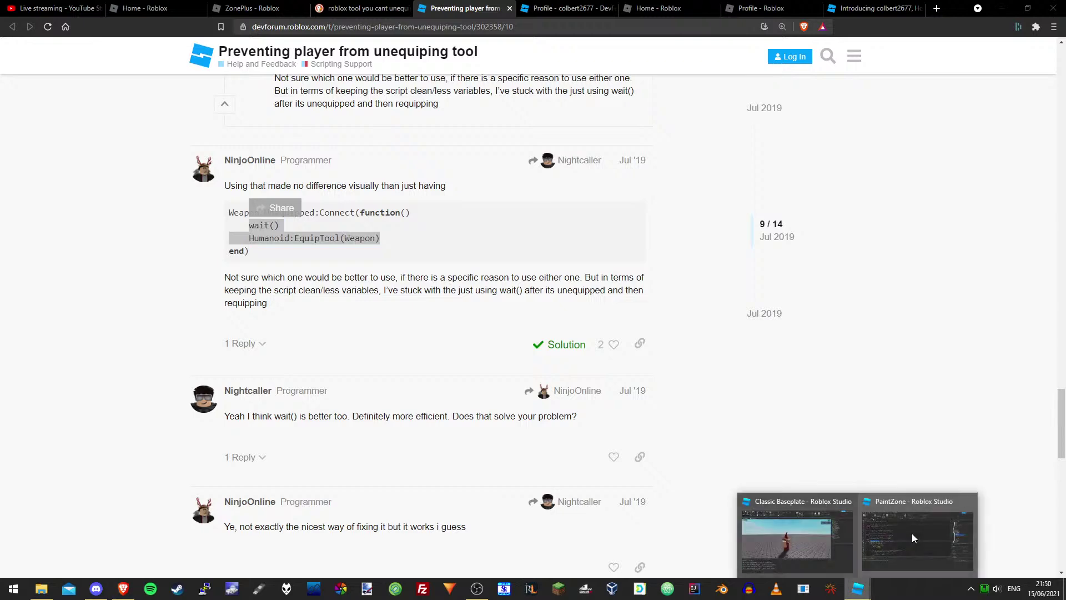
left_click(794, 533)
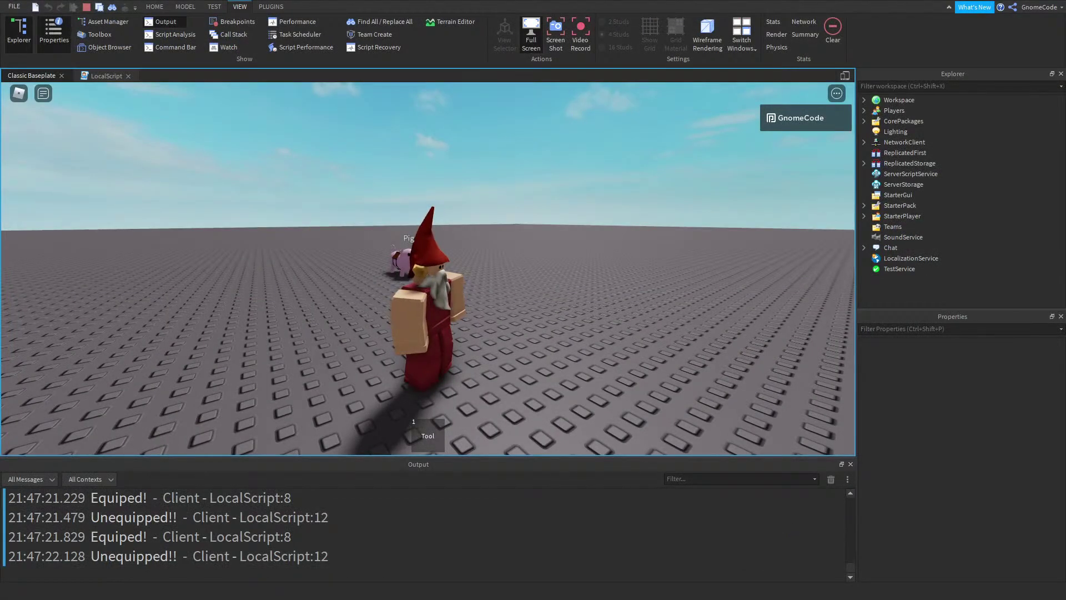
left_click(87, 7)
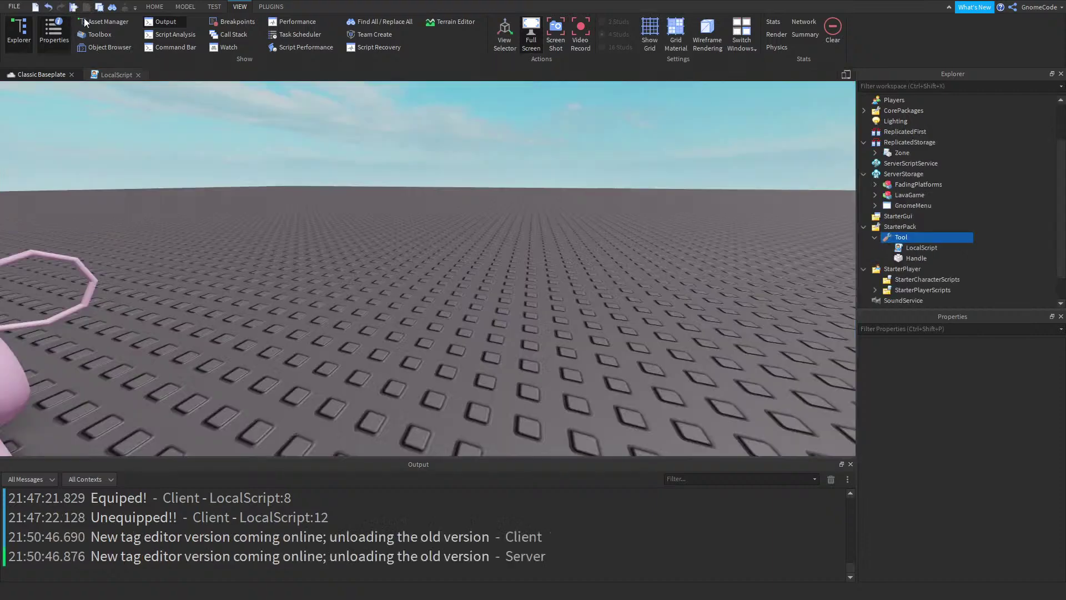
In LocalScript, replace the Unequipped handler's print line with the copied wait() and Humanoid:EquipTool(Weapon) lines
left_click(114, 76)
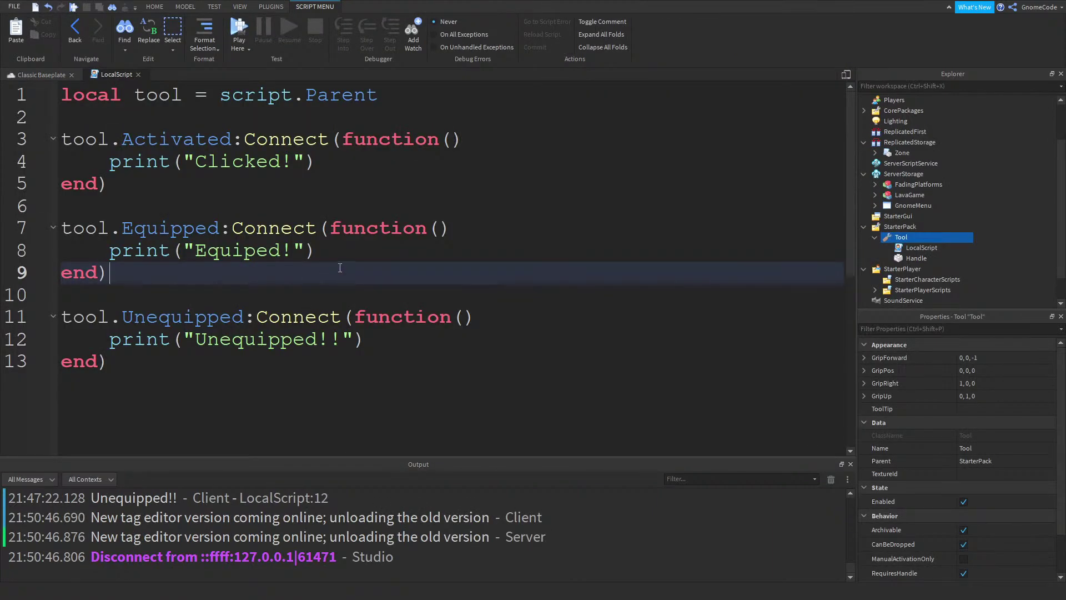
left_click_drag(370, 341, 110, 339)
key("ctrl+v")
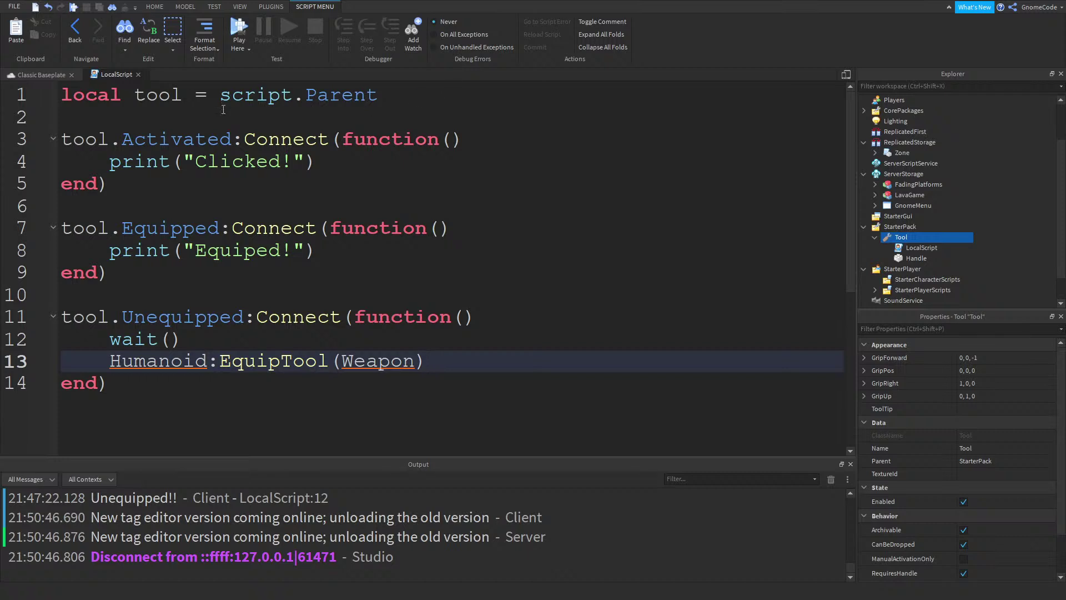
left_click(64, 91)
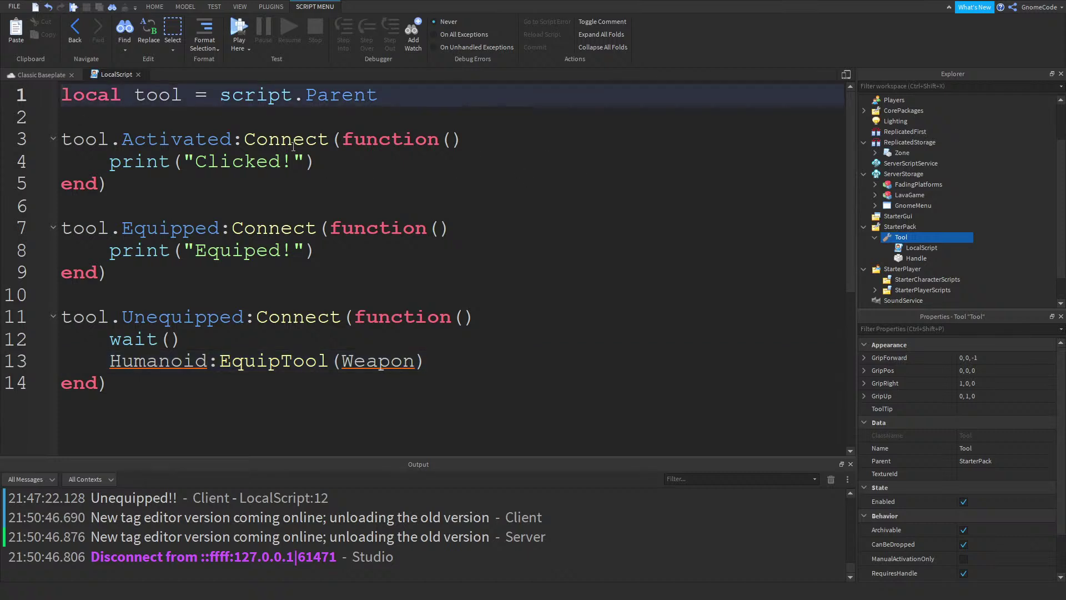
key("Return")
left_click(70, 91)
type("ocal ")
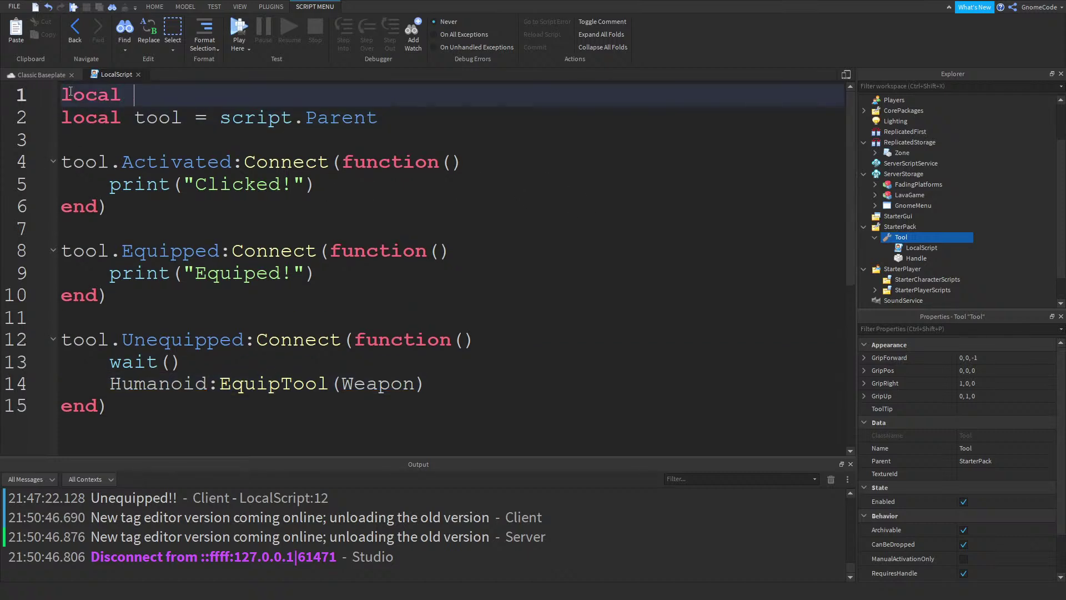
type("character = tool.Parent")
left_click_drag(450, 95, 86, 93)
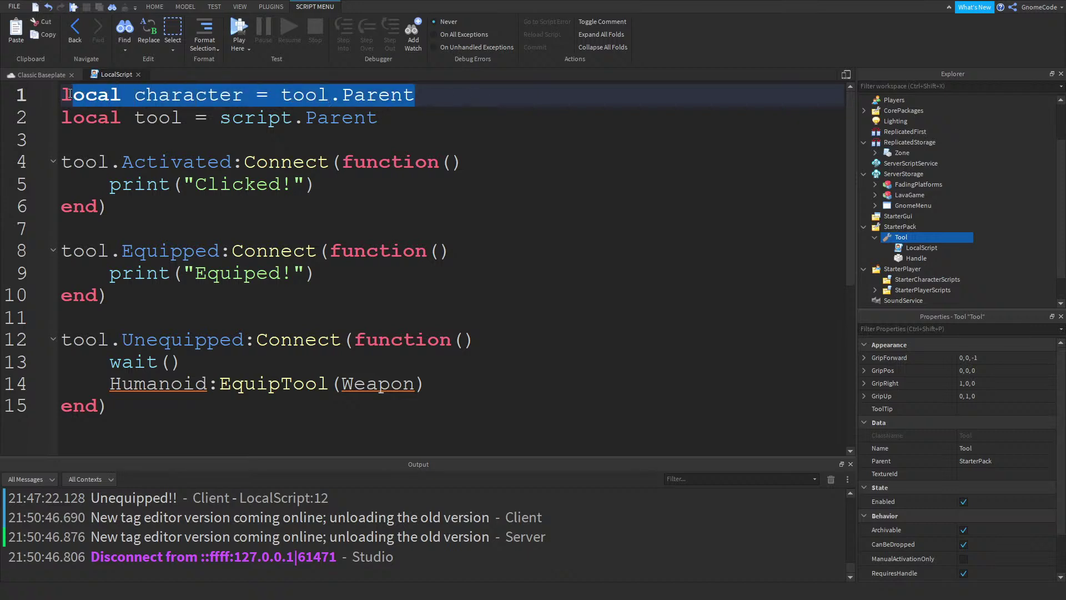
key("BackSpace")
key("BackSpace")
key("BackSpace")
key("Delete")
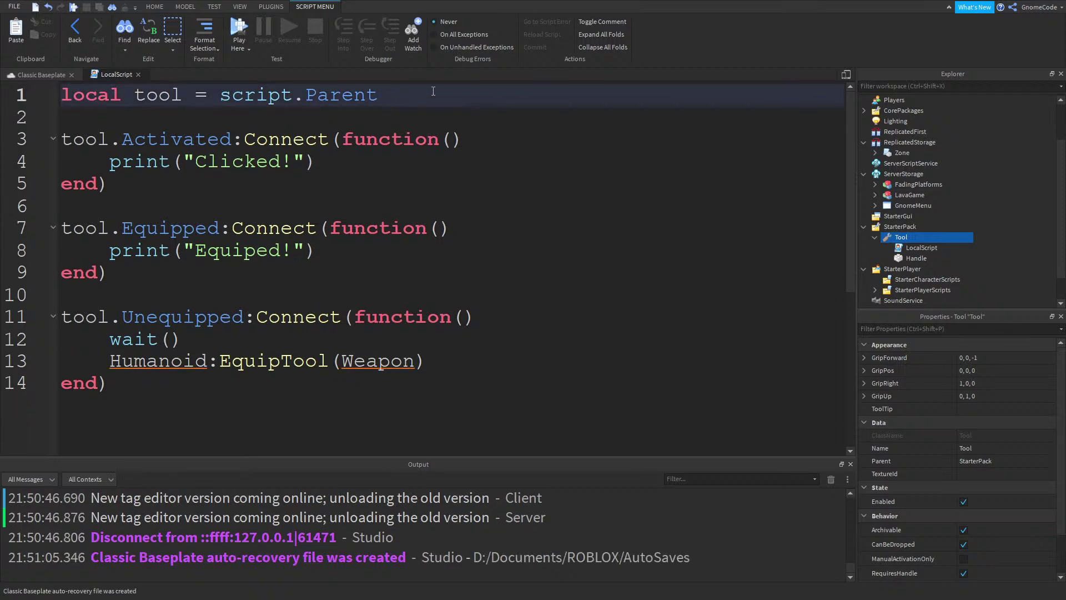
Inside the Unequipped handler, after wait(), declare local character = tool.Parent and local humanoid = character.Humanoid
key("Return")
type("local character = tool.Parent")
triple_click(103, 123)
key("ctrl+c")
key("BackSpace")
key("BackSpace")
left_click(529, 328)
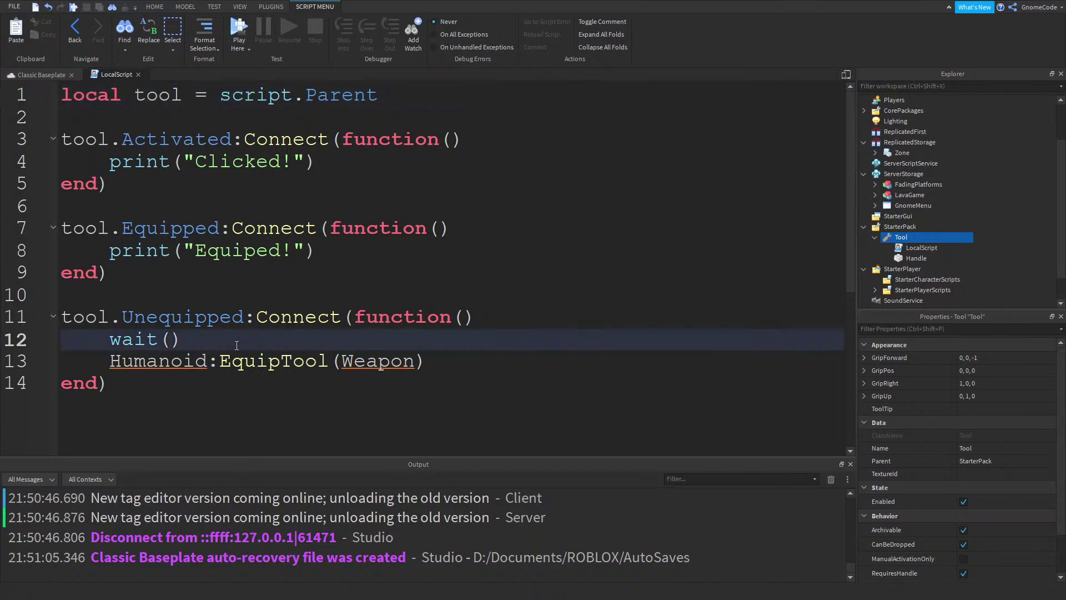
key("Return")
key("ctrl+v")
key("Return")
type("loc")
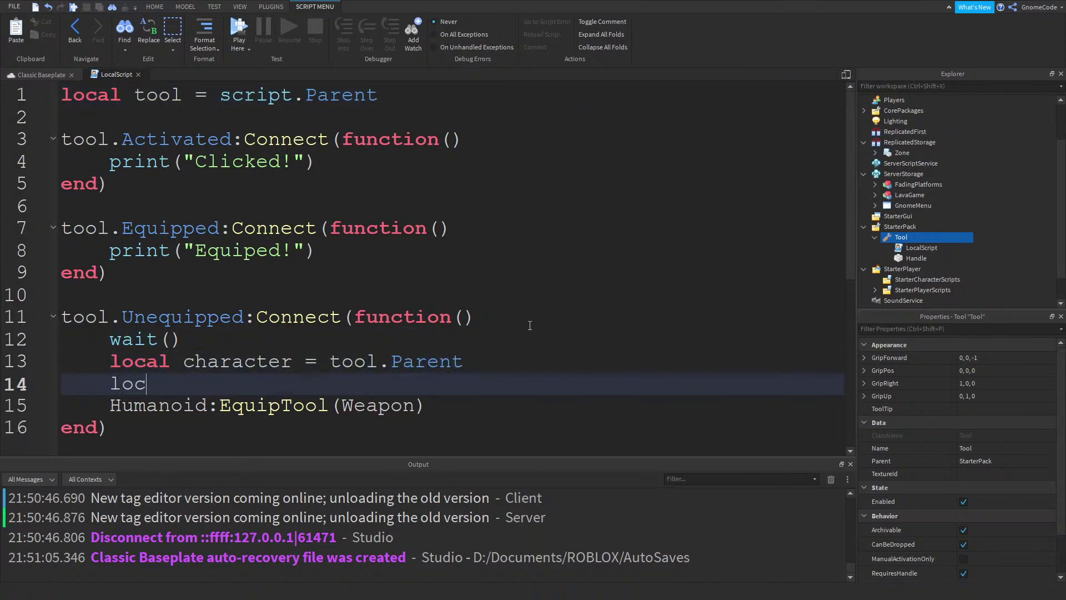
type("al humanoid = character.Humanoid")
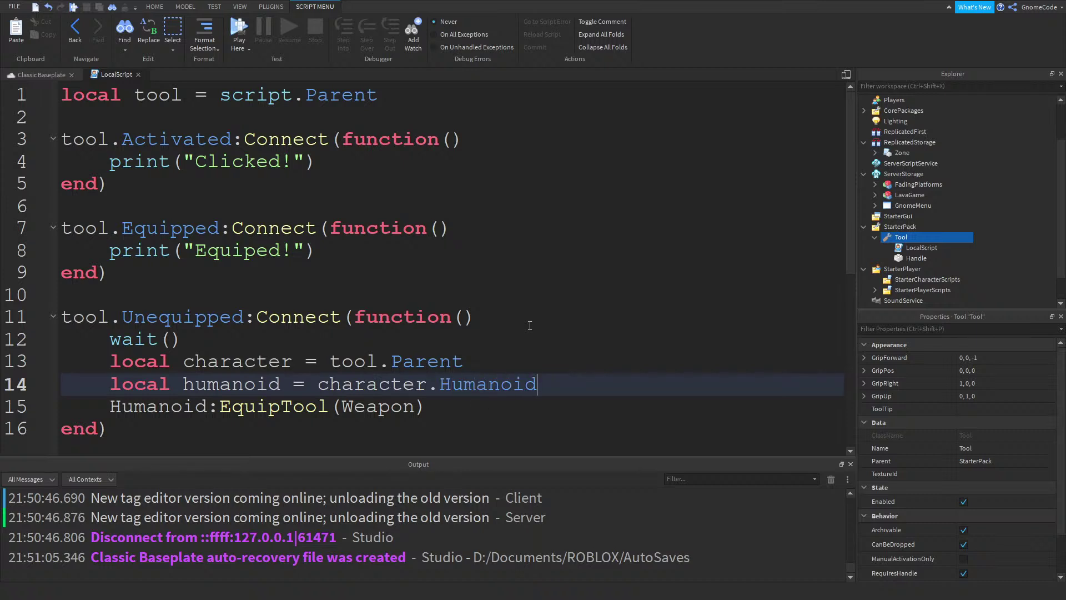
Change the EquipTool call in the Unequipped handler to humanoid:EquipTool(tool)
scroll(530, 326, "down", 2)
scroll(179, 291, "up", 1)
double_click(219, 316)
key("ctrl+c")
double_click(158, 337)
key("ctrl+v")
scroll(321, 334, "up", 1)
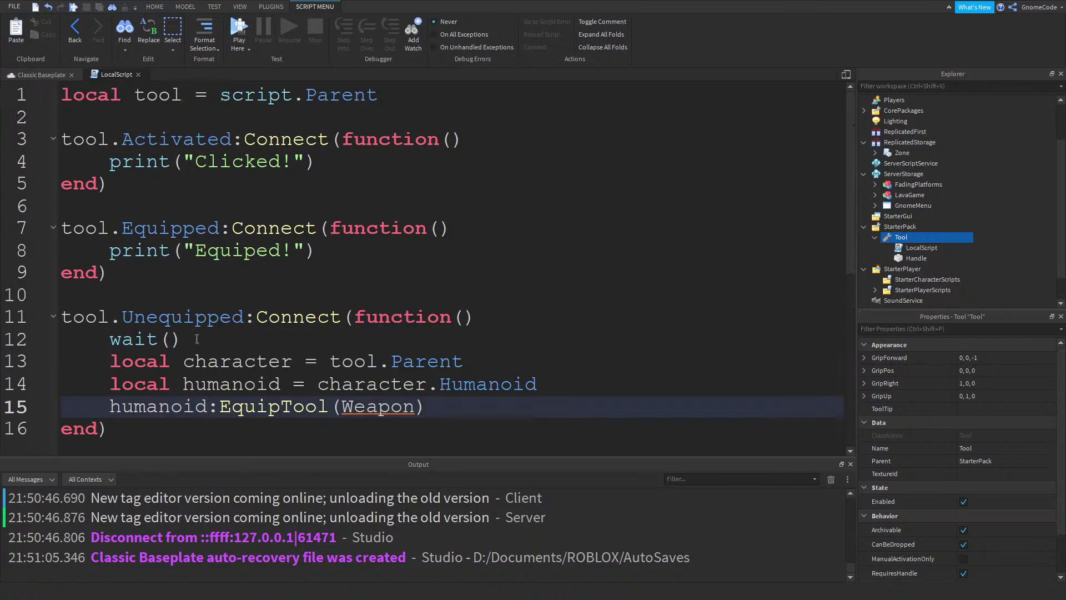
double_click(388, 406)
type("tool")
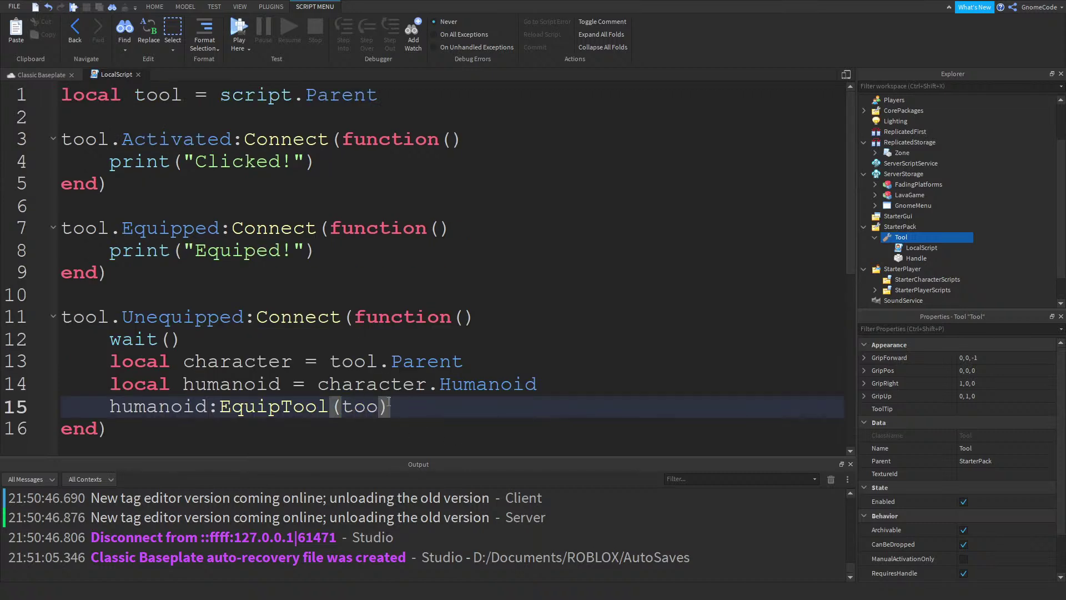
Playtest the place, equipping and unequipping the tool several times, and stop the playtest
left_click(234, 23)
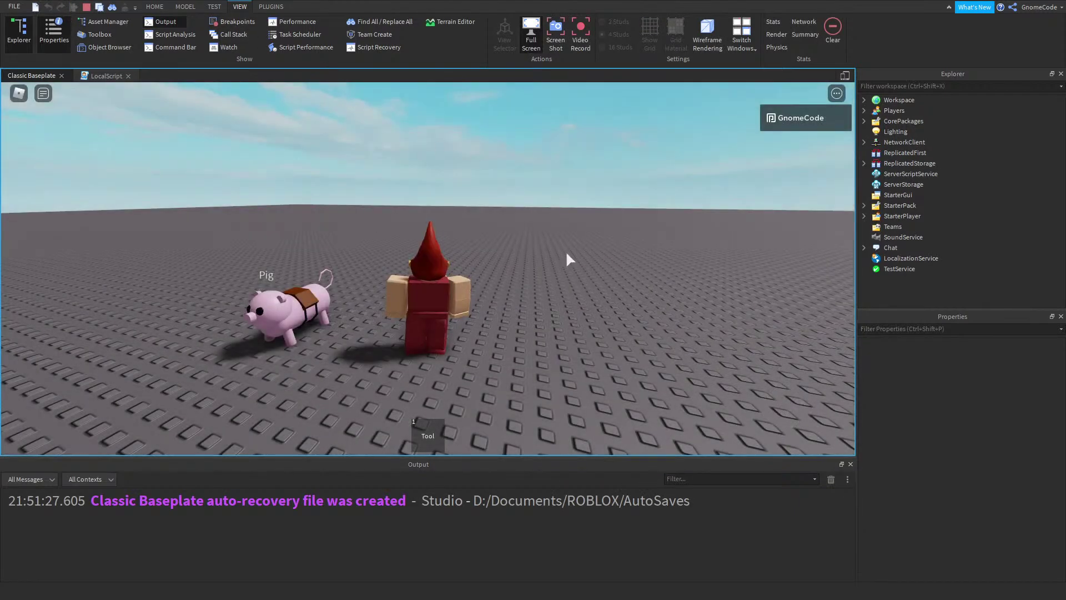
key("s")
key("1")
key("1")
right_click_drag(531, 251, 522, 246)
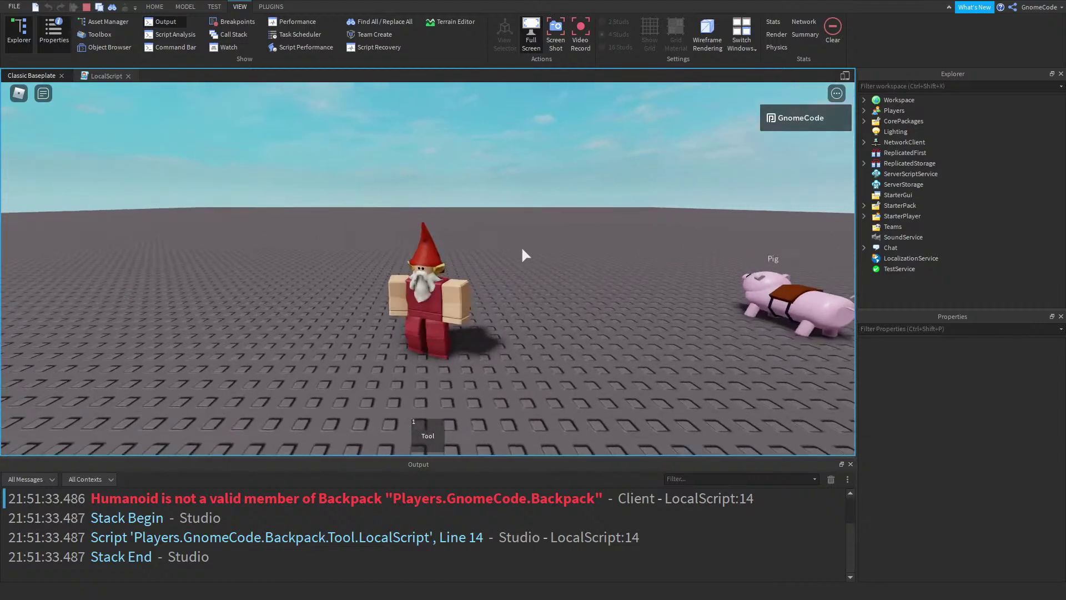
key("1")
key("1")
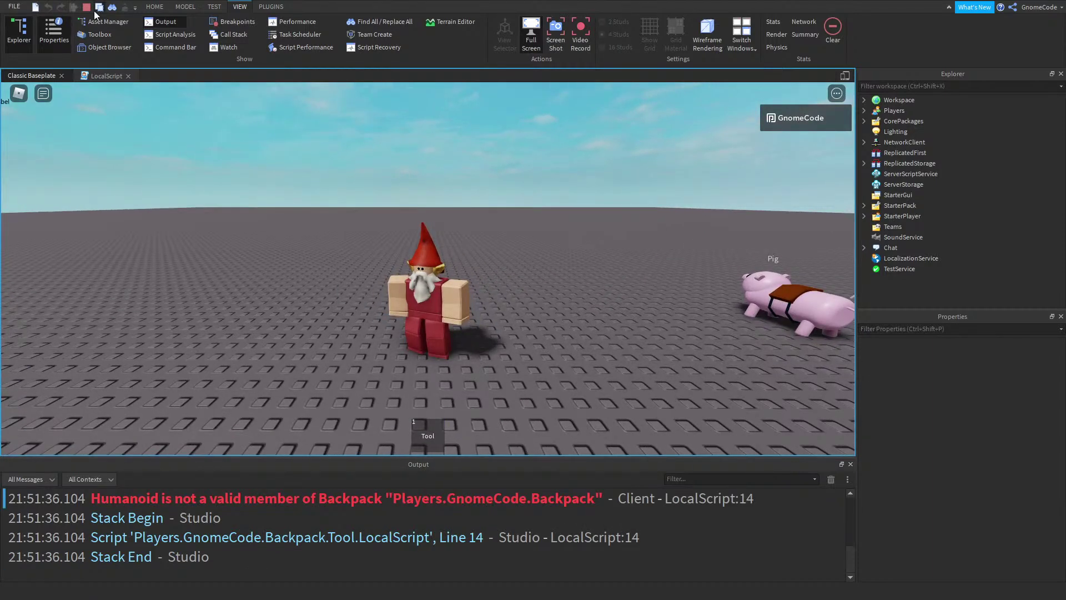
left_click(155, 6)
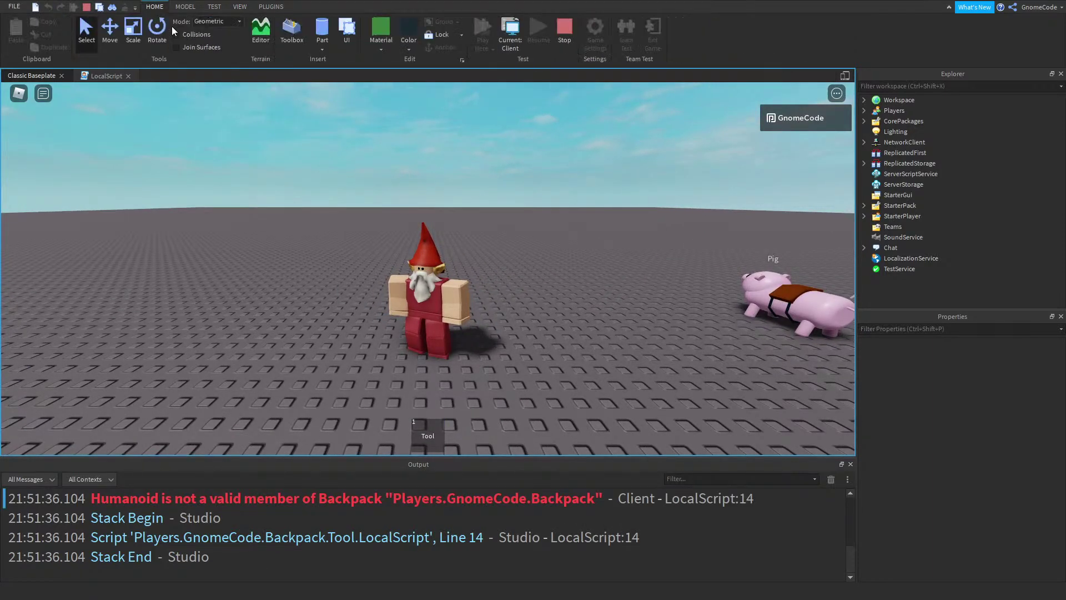
left_click(893, 111)
left_click(560, 25)
In LocalScript, declare local player = game.Players.LocalPlayer below the tool variable
left_click(112, 75)
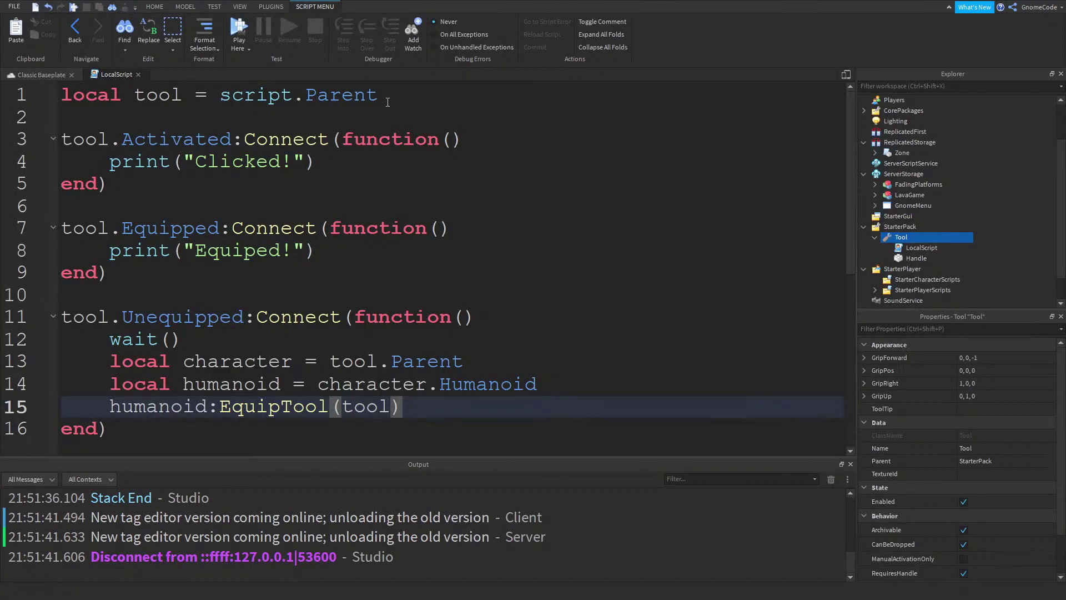
left_click(388, 100)
key("Return")
type("local palyer")
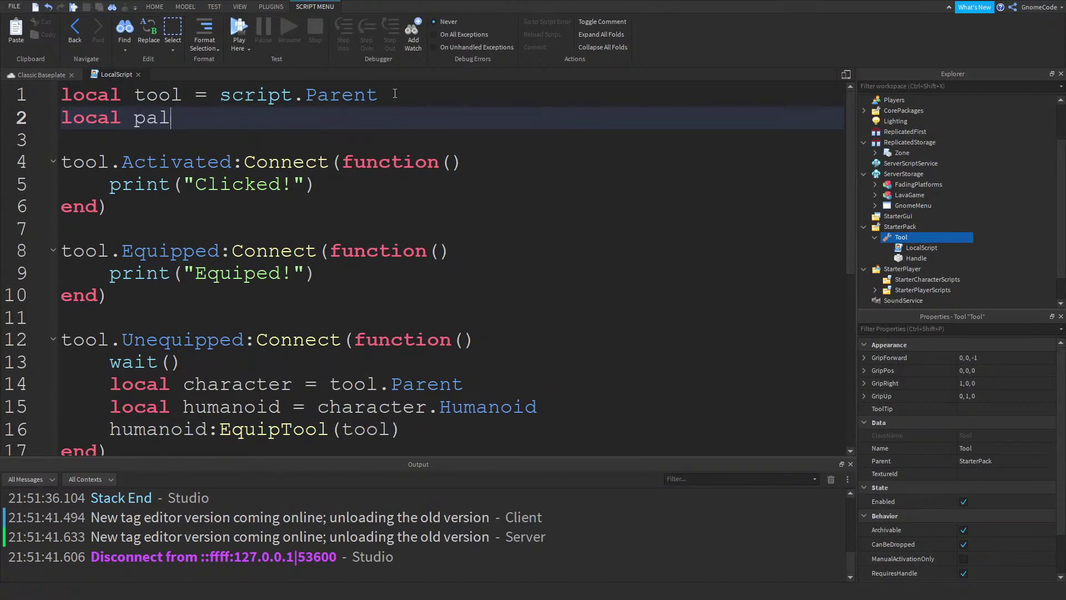
key("BackSpace")
key("BackSpace")
key("BackSpace")
key("BackSpace")
key("BackSpace")
type("layer = game.Players.LocalPlayer")
Below the player variable, declare local character = player.Character or player.CharacterAdded:Wait()
key("Return")
type("local character = player")
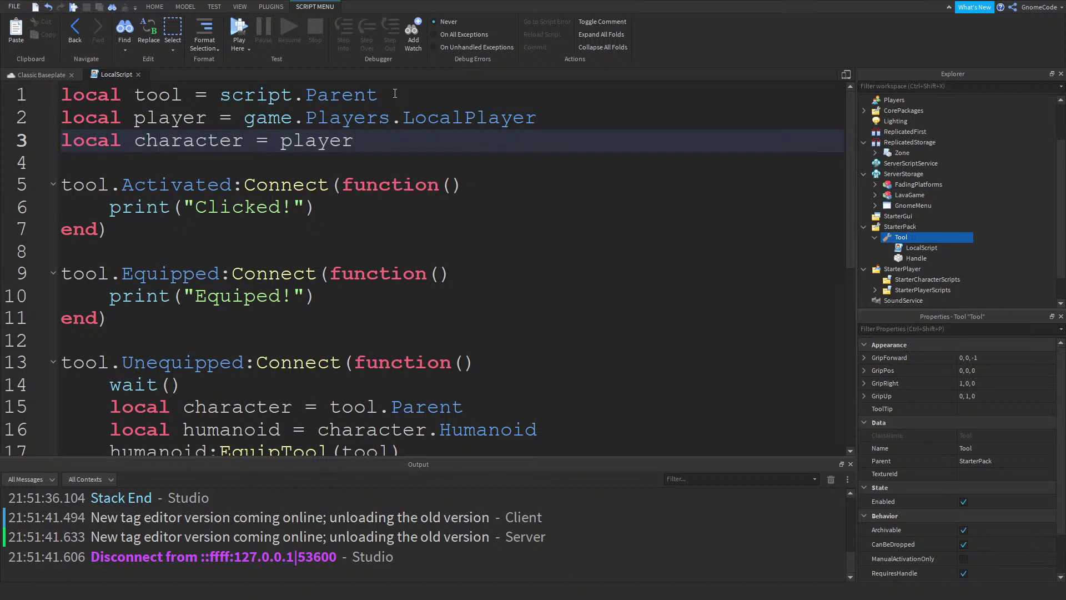
type(".Character")
type("or player.CharacterAded")
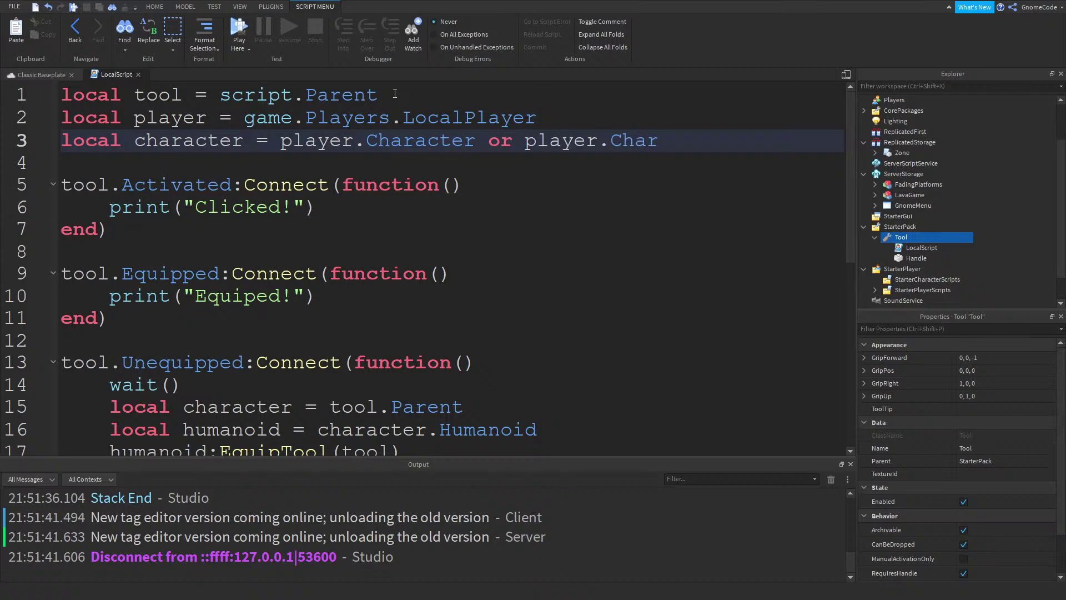
key("BackSpace")
type("ded:WA")
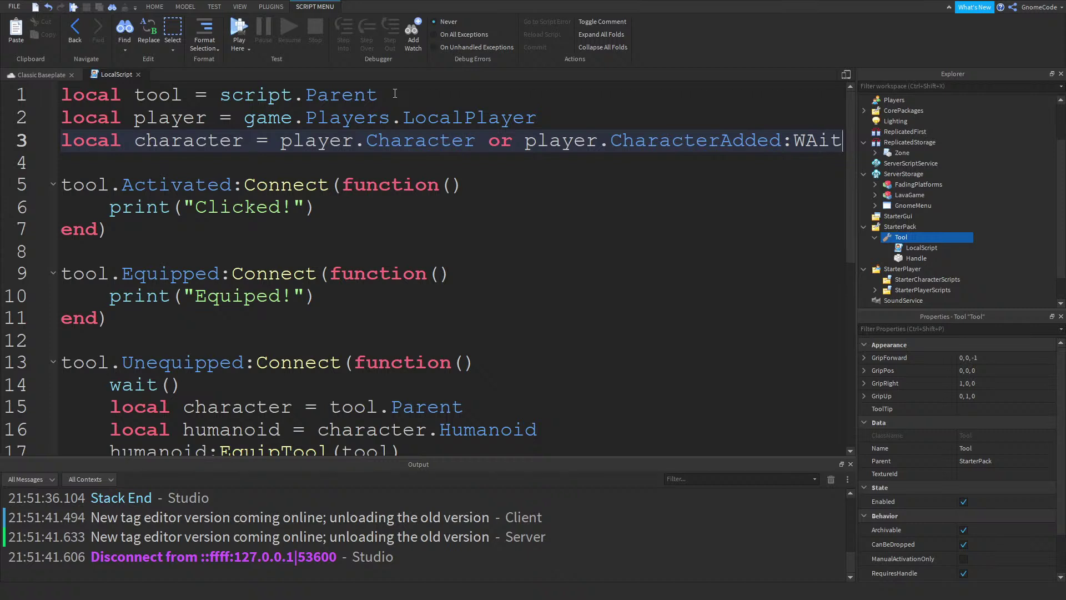
key("BackSpace")
type("ait()")
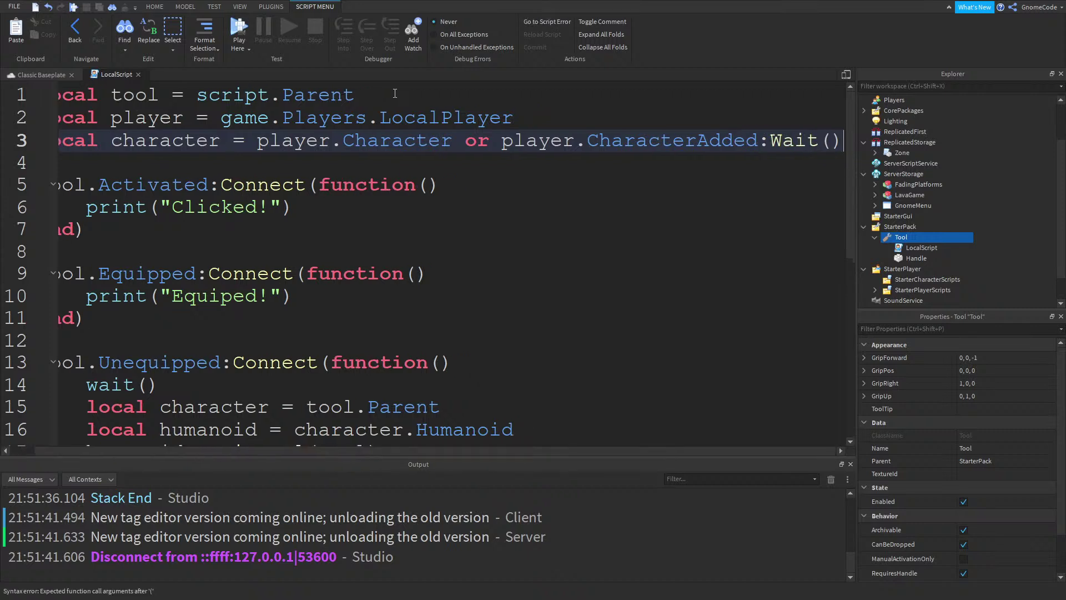
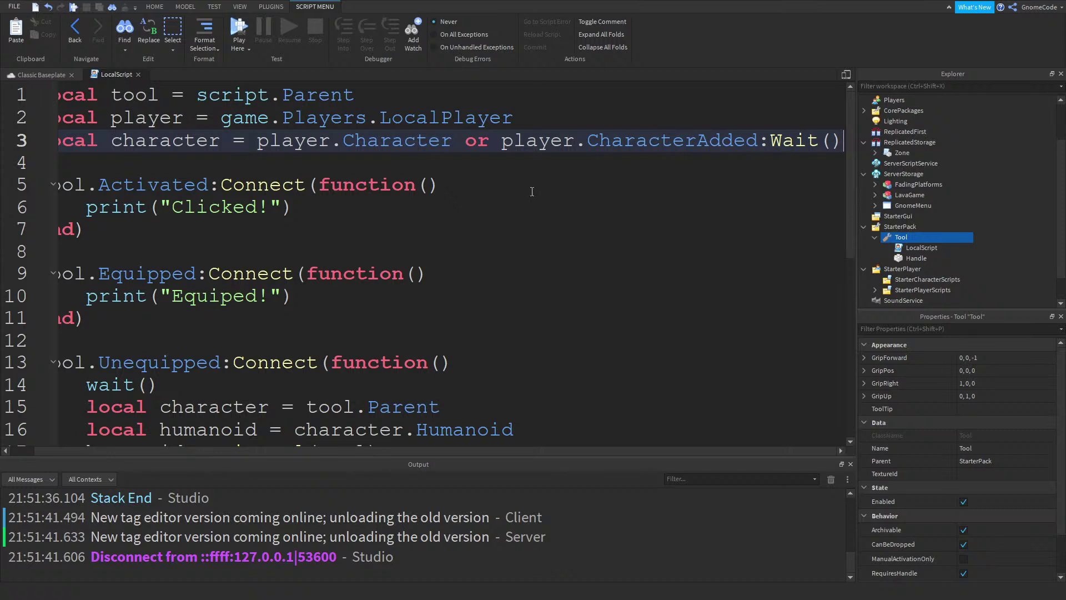
scroll(532, 191, "down", 1, "ctrl")
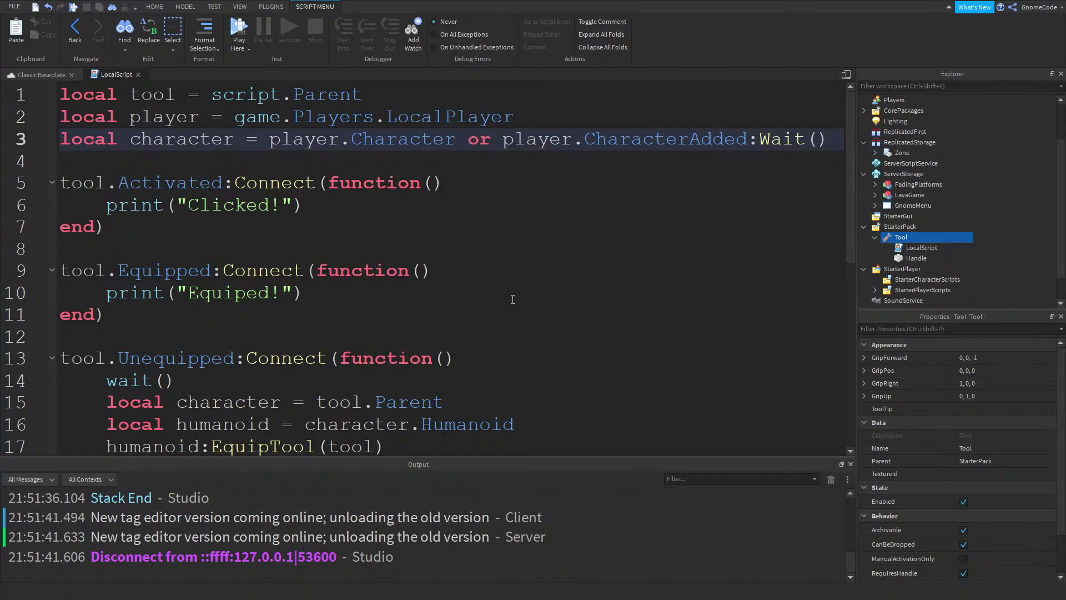
Add a line below the character variable and begin a declaration on it with "local hu"
left_click_drag(841, 140, 58, 140)
left_click(627, 161)
left_click(842, 139)
key("Return")
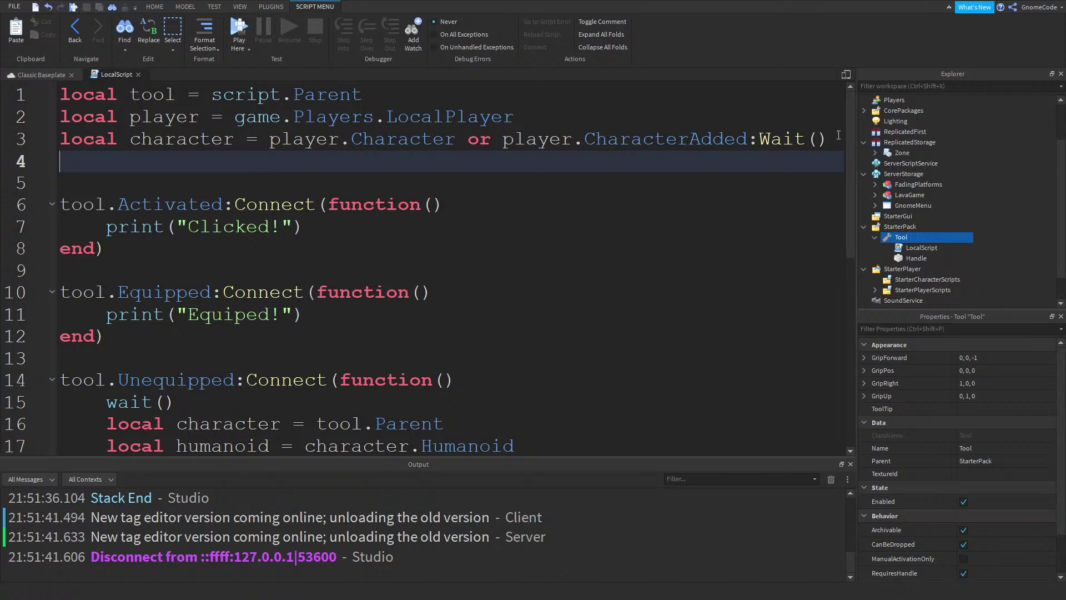
type("local hu")
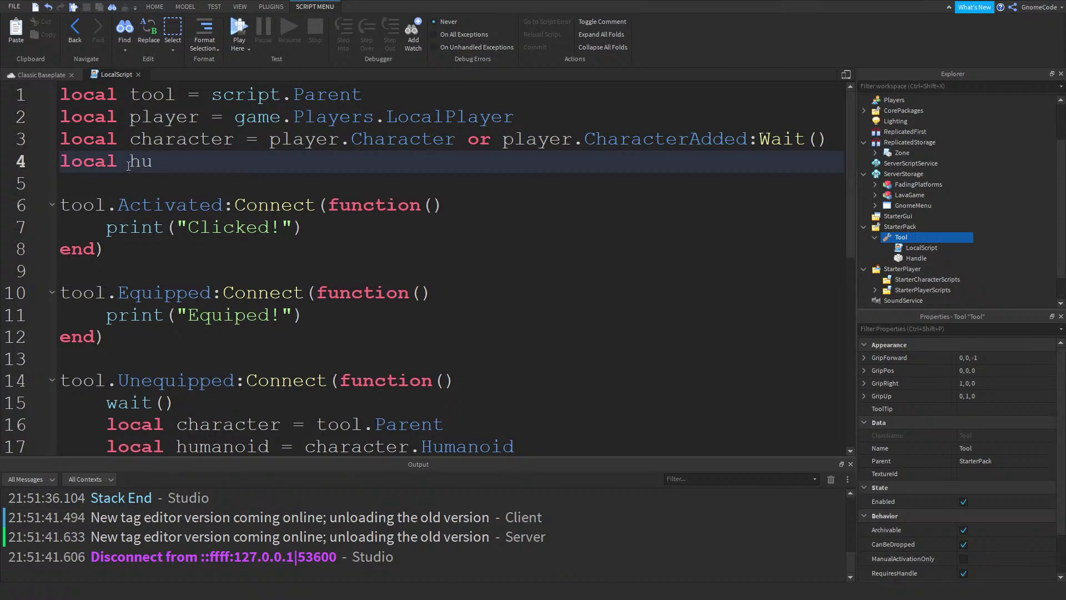
Delete the local character and local humanoid declarations from inside the Unequipped handler
scroll(129, 165, "down", 1)
left_click_drag(546, 377, 60, 355)
key("BackSpace")
key("BackSpace")
scroll(193, 315, "up", 1)
Complete the line 4 declaration as local humanoid = character:WaitForChild("Humanoid") and check the humanoid reference in the Unequipped handler
left_click(178, 173)
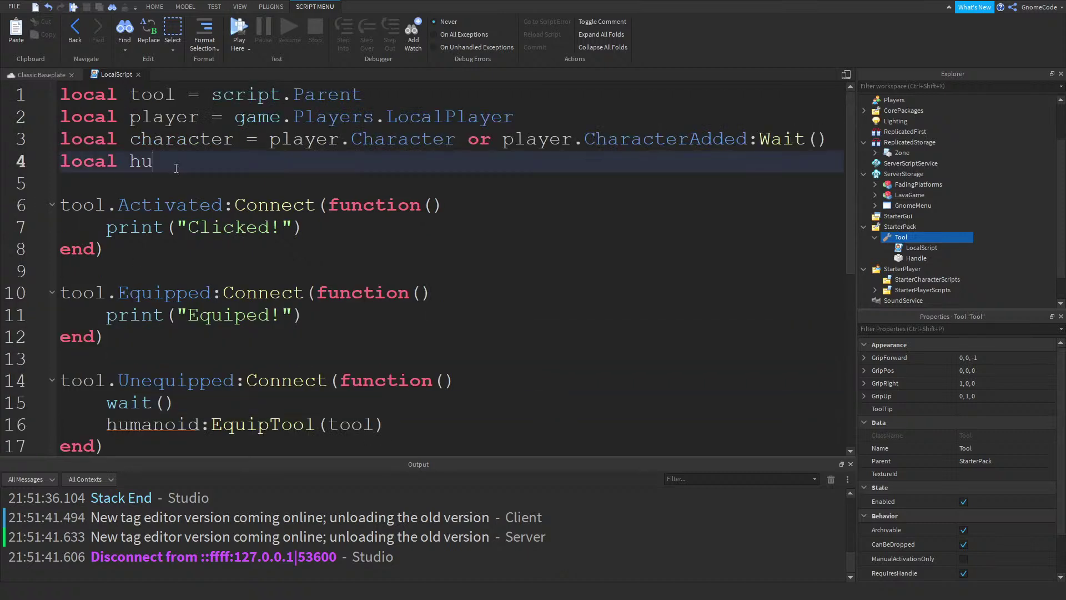
type("manoid = char")
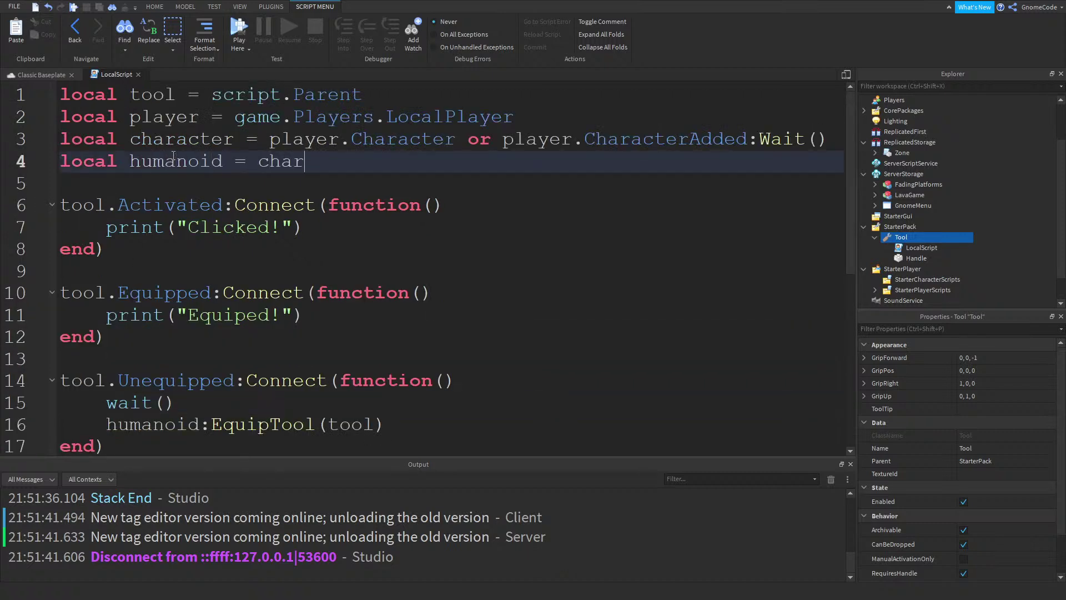
type("acter:WaitForCHild")
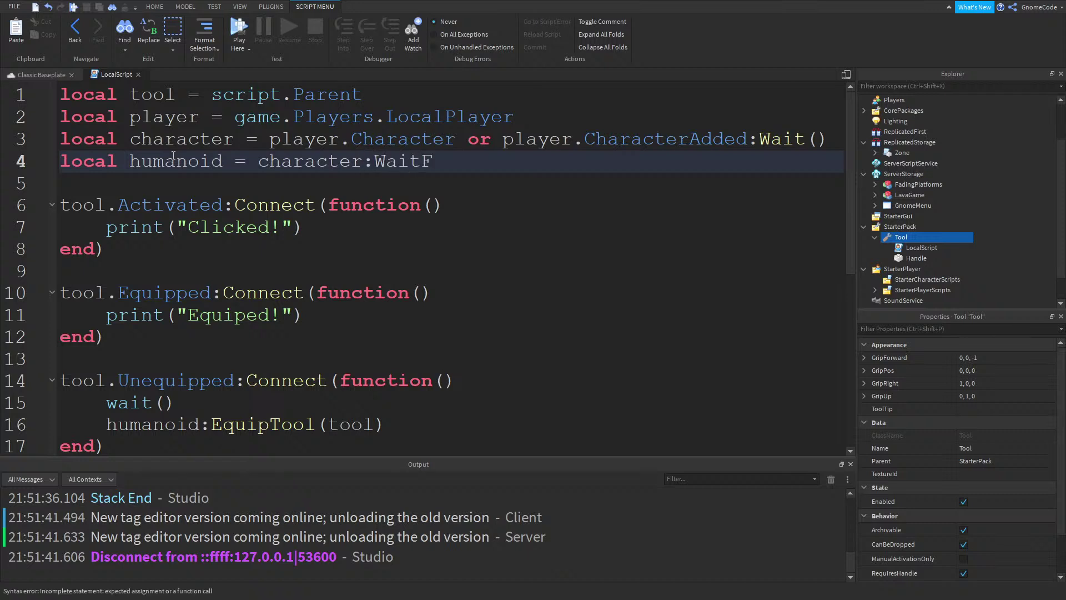
key("BackSpace")
key("BackSpace")
key("BackSpace")
type("hild(\"Hum")
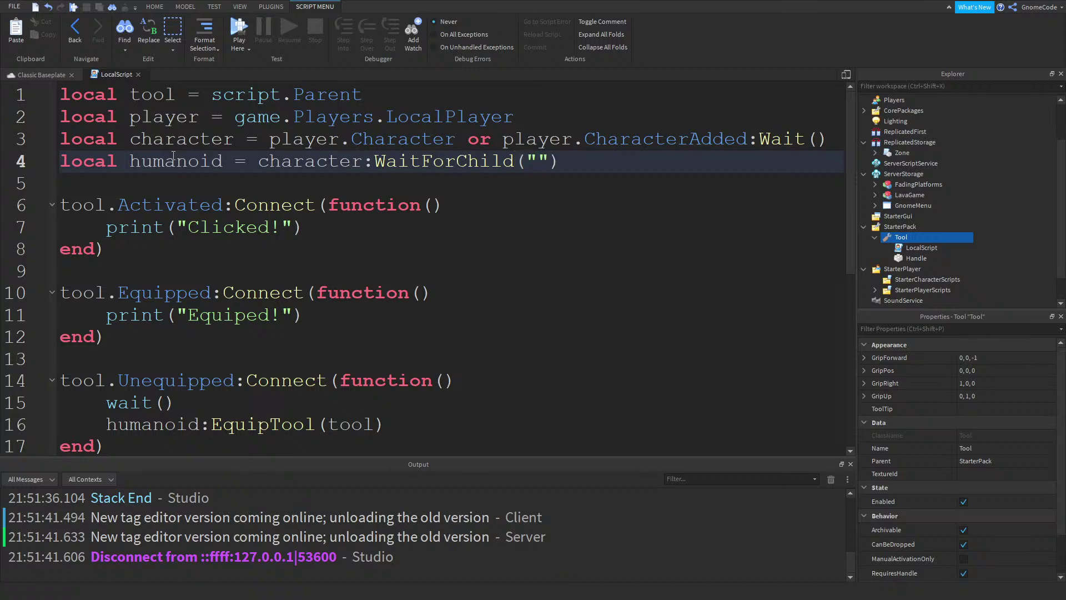
type("anoid")
key("End")
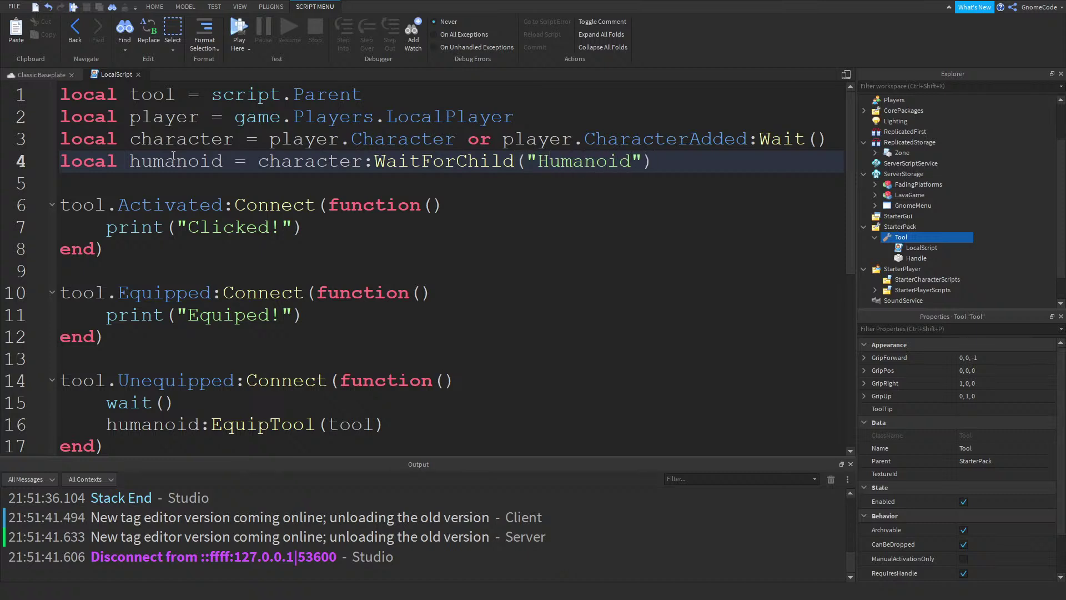
left_click(173, 160)
scroll(214, 311, "down", 2)
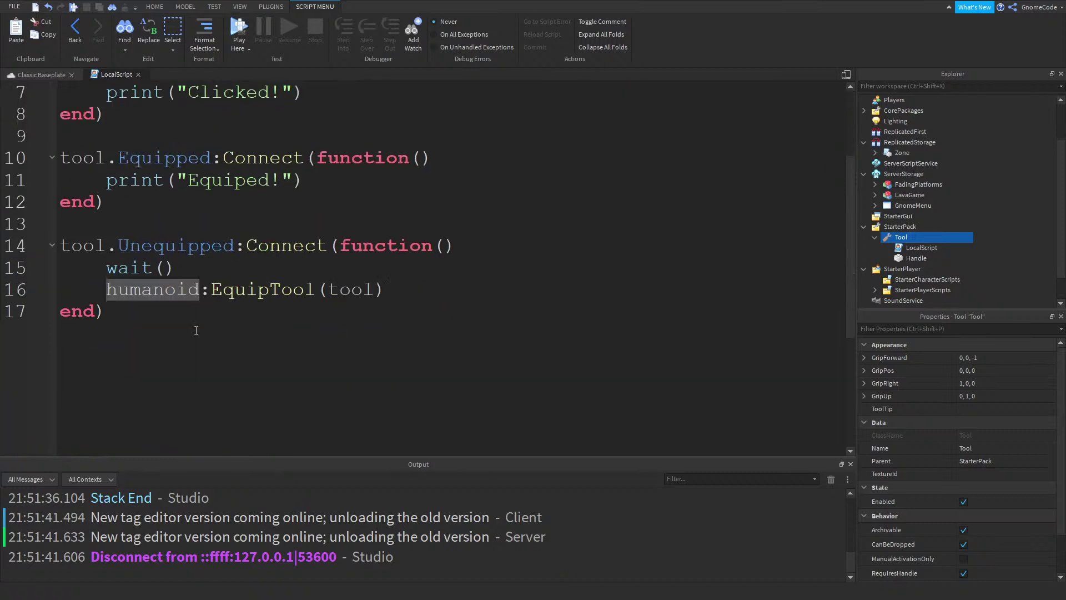
left_click(201, 290)
scroll(214, 269, "up", 2)
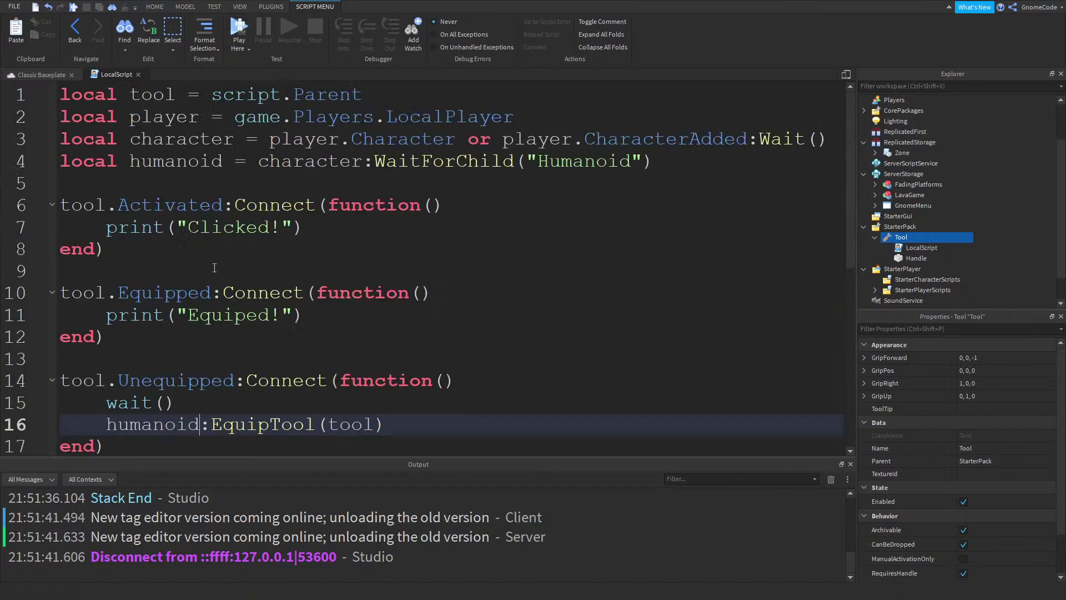
Playtest the place and toggle the tool in slot 1 repeatedly, viewing the character from the front as well
left_click(241, 23)
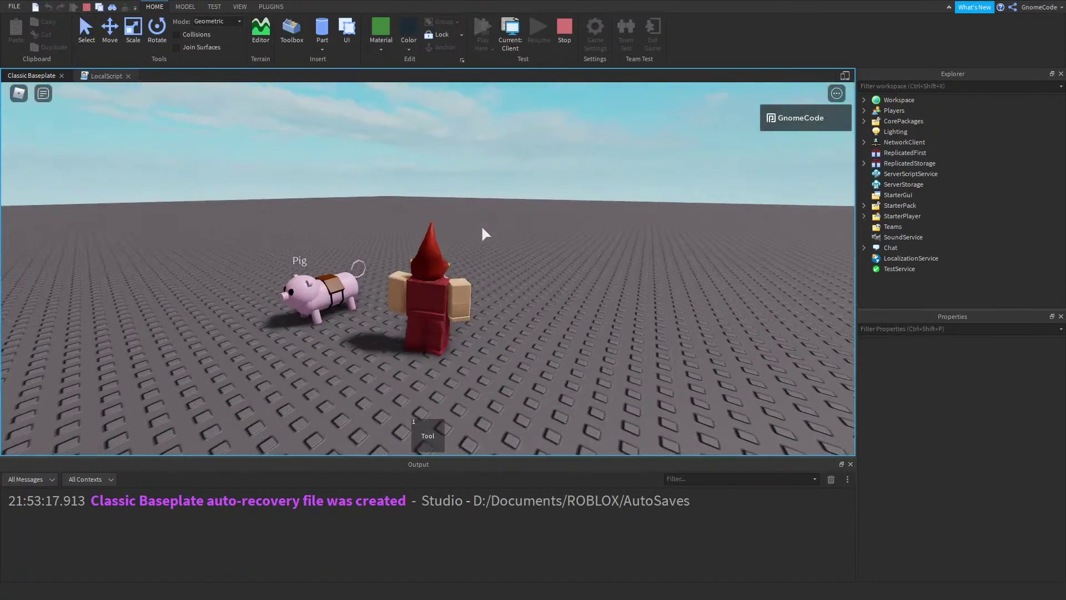
key("1")
right_click_drag(482, 227, 481, 228)
key("1")
key("1")
key("1")
key("1")
key("1")
key("1")
key("1")
key("1")
key("1")
key("1")
key("1")
key("1")
key("1")
key("1")
key("1")
key("1")
key("1")
key("1")
key("1")
key("1")
key("1")
key("1")
key("1")
key("1")
key("1")
key("1")
key("1")
key("1")
key("1")
key("1")
key("1")
key("1")
key("1")
key("1")
key("1")
key("1")
key("1")
key("1")
key("1")
key("1")
key("1")
key("1")
key("1")
key("1")
key("1")
key("1")
right_click_drag(715, 308, 603, 262)
key("1")
key("1")
key("1")
key("1")
key("1")
key("1")
key("1")
key("1")
key("1")
key("1")
key("1")
key("1")
key("1")
key("1")
key("1")
key("1")
key("1")
key("1")
key("1")
key("1")
key("1")
key("1")
key("1")
key("1")
key("1")
key("1")
key("1")
key("1")
key("1")
key("1")
key("1")
key("1")
key("1")
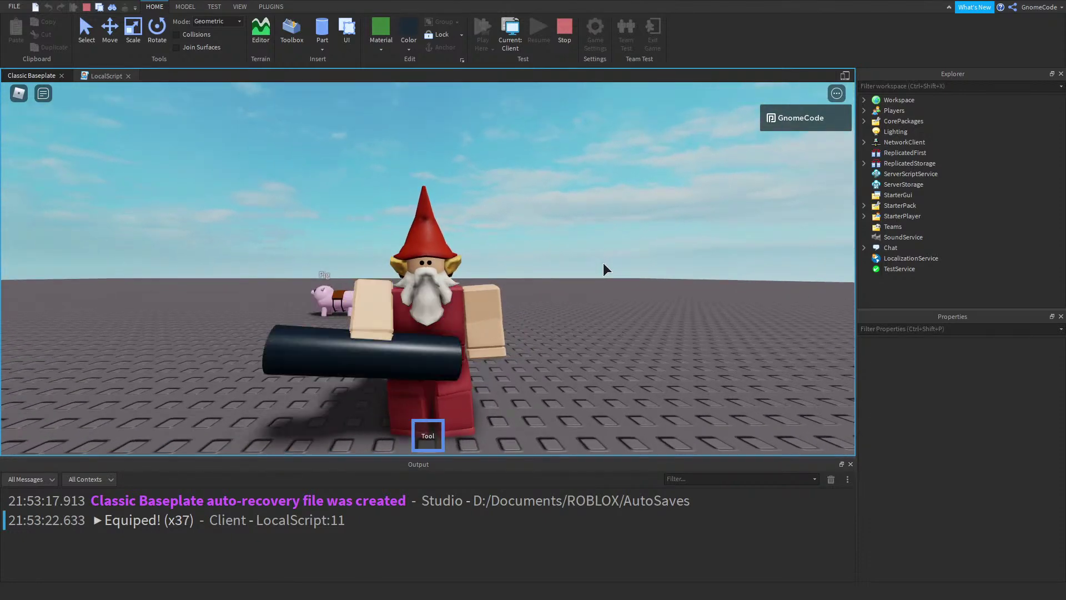
key("1")
key("1")
key("1")
key("1")
key("1")
key("1")
key("1")
key("1")
key("1")
key("1")
key("1")
key("1")
key("1")
key("1")
key("1")
key("1")
key("1")
key("1")
key("1")
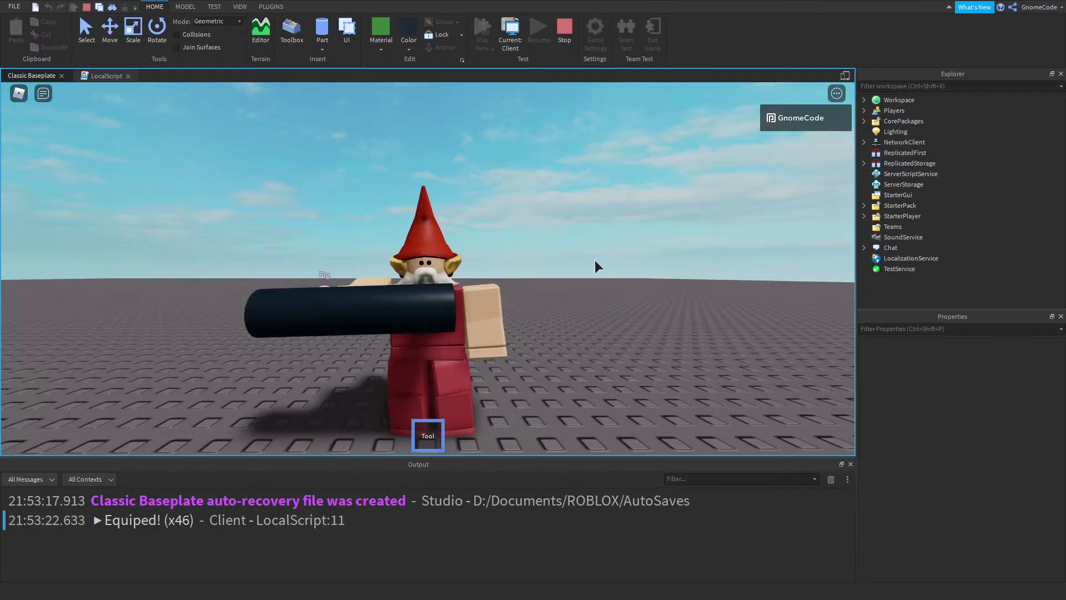
key("1")
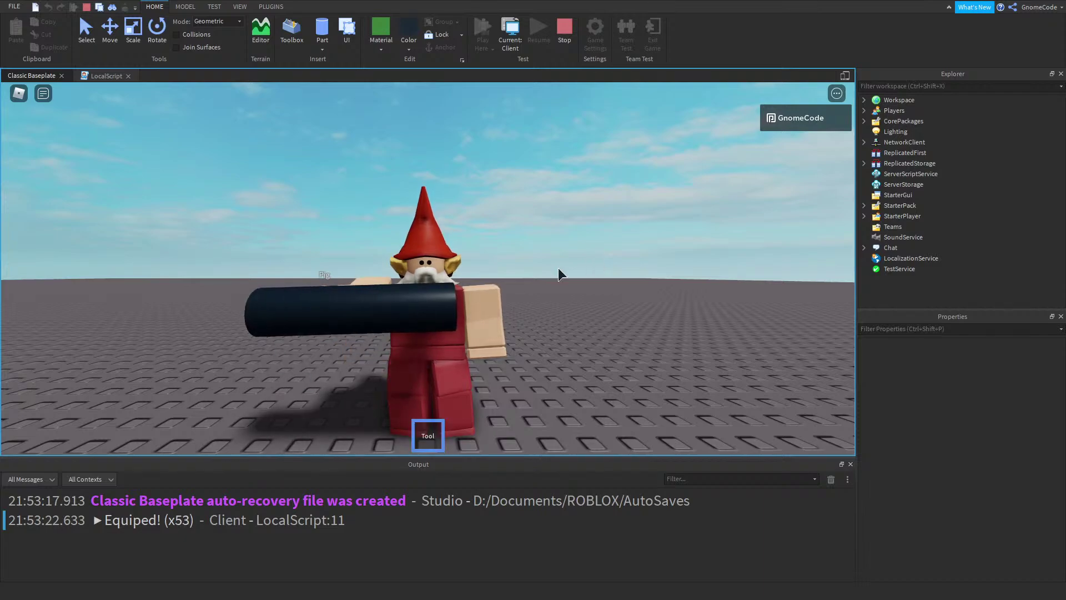
Keep toggling the tool in slot 1 from different angles to check whether it can be unequipped
right_click_drag(496, 355, 430, 355)
key("1")
key("1")
key("1")
key("1")
key("1")
key("1")
key("1")
key("1")
key("1")
key("1")
key("1")
key("1")
right_click_drag(513, 325, 513, 317)
key("1")
key("1")
key("1")
key("1")
key("1")
key("1")
key("1")
key("1")
key("1")
key("1")
key("1")
key("1")
key("1")
key("1")
key("1")
key("1")
key("1")
key("1")
key("1")
key("1")
key("1")
key("1")
key("1")
key("1")
key("1")
key("1")
key("1")
key("1")
key("1")
key("1")
key("1")
key("1")
key("1")
key("1")
Delete the Activated and Equipped handlers from the tool's LocalScript, leaving the variable declarations and the Unequipped handler
left_click(111, 74)
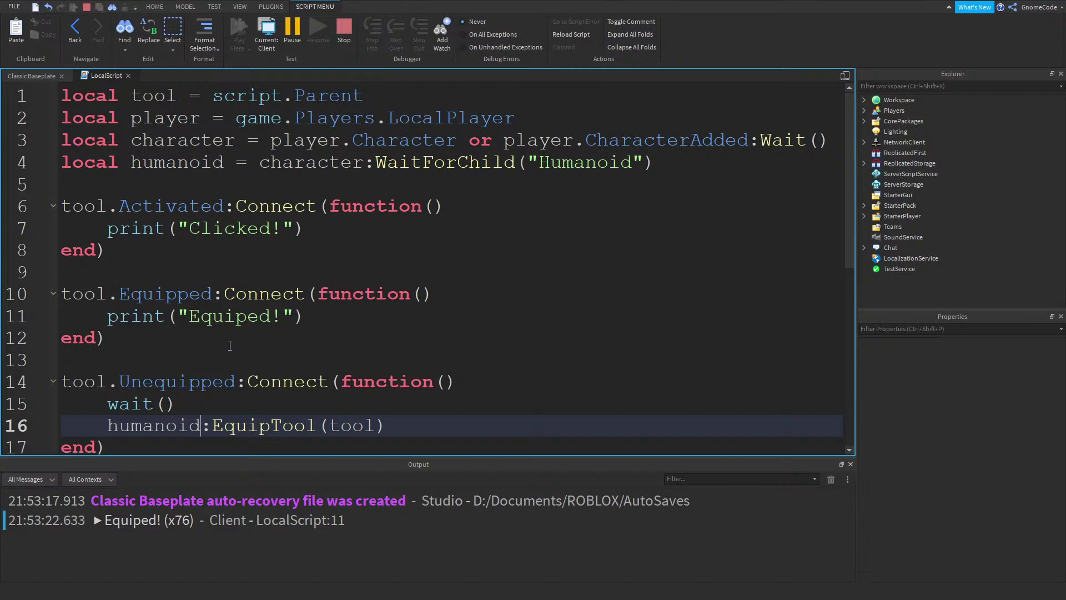
left_click_drag(219, 346, 60, 207)
key("BackSpace")
key("BackSpace")
key("BackSpace")
key("Down")
left_click(148, 278)
key("shift+Up")
key("shift+Up")
key("shift+Up")
key("shift+Up")
key("shift+Up")
key("shift+Home")
left_click(391, 377)
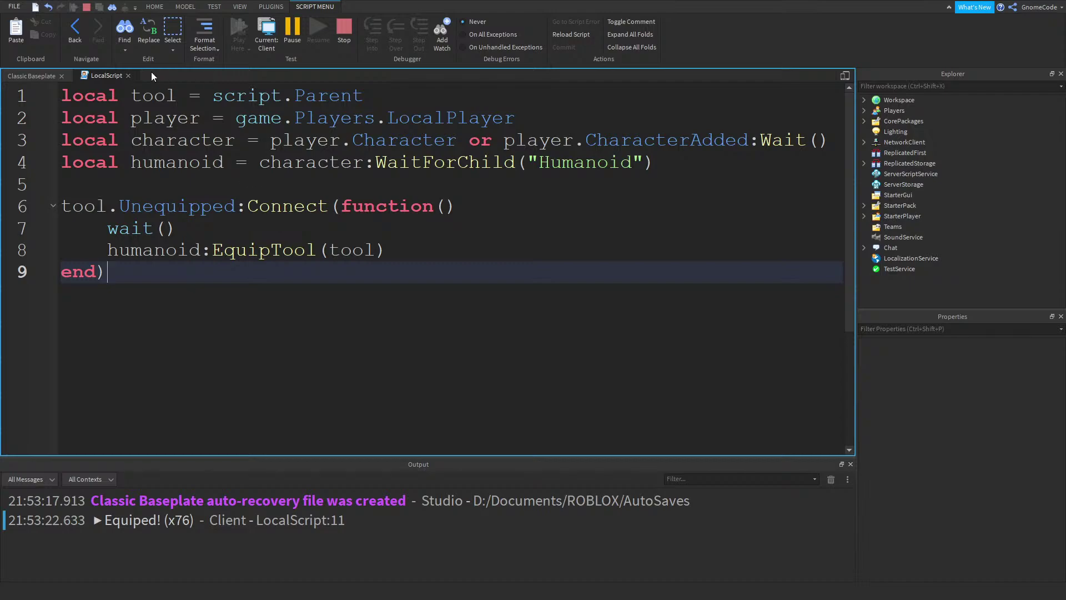
Close the LocalScript and view the character holding the tool near the pig in the running playtest
left_click(129, 75)
right_click_drag(771, 365, 767, 365)
key("s")
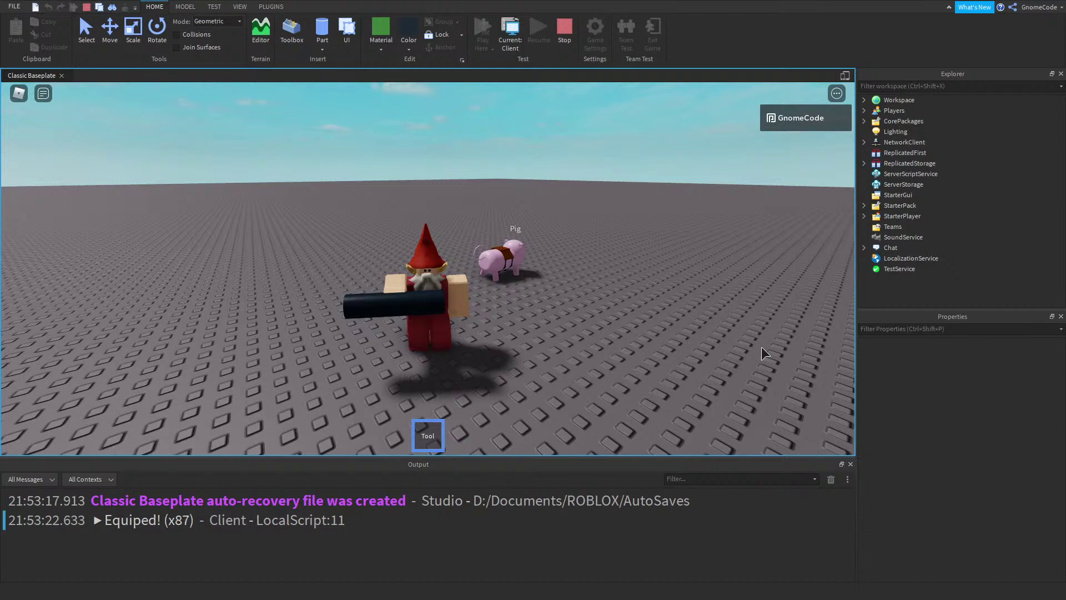
right_click_drag(761, 347, 764, 288)
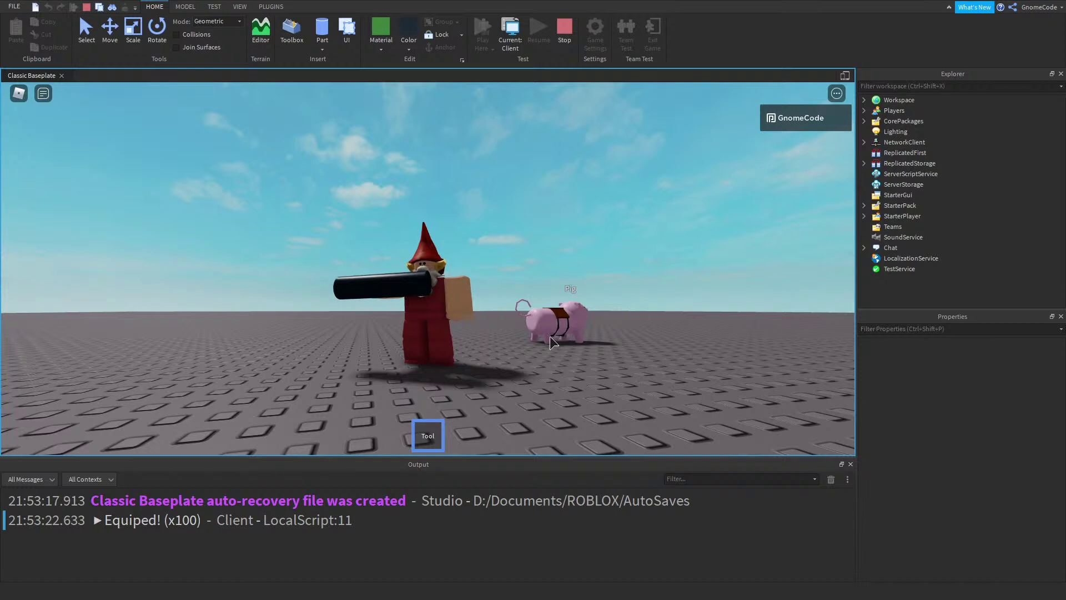
right_click_drag(551, 336, 536, 359)
key("s")
Stop the playtest and move the Tool from StarterPack into ServerStorage
left_click(563, 34)
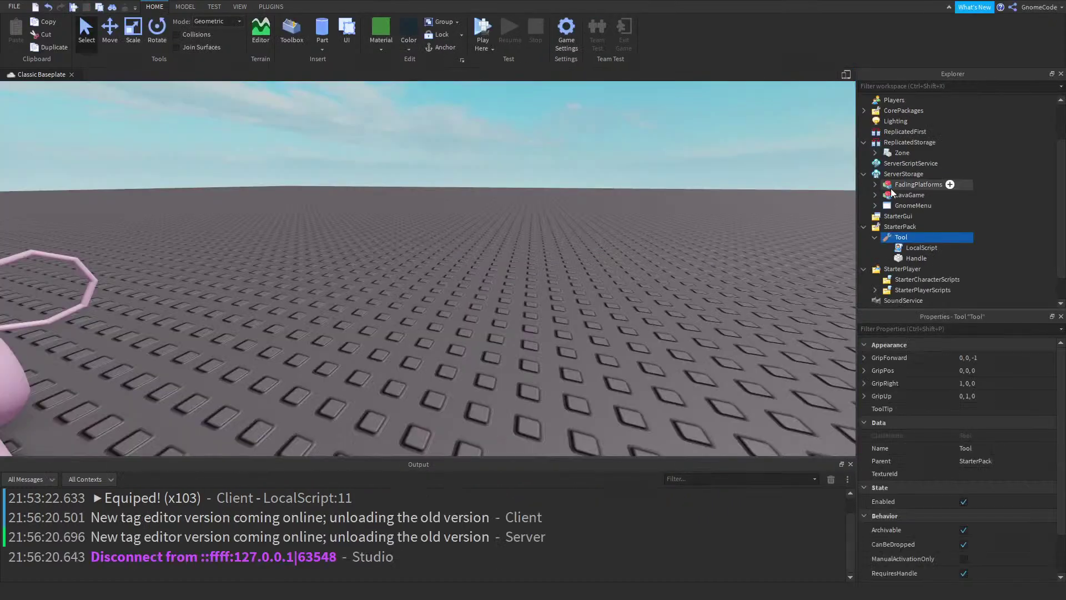
left_click_drag(891, 243, 904, 174)
left_click(621, 306)
View and select the pig model, and read through the LocalScript in StarterPlayerScripts before closing it
scroll(621, 302, "down", 5)
scroll(621, 302, "up", 5)
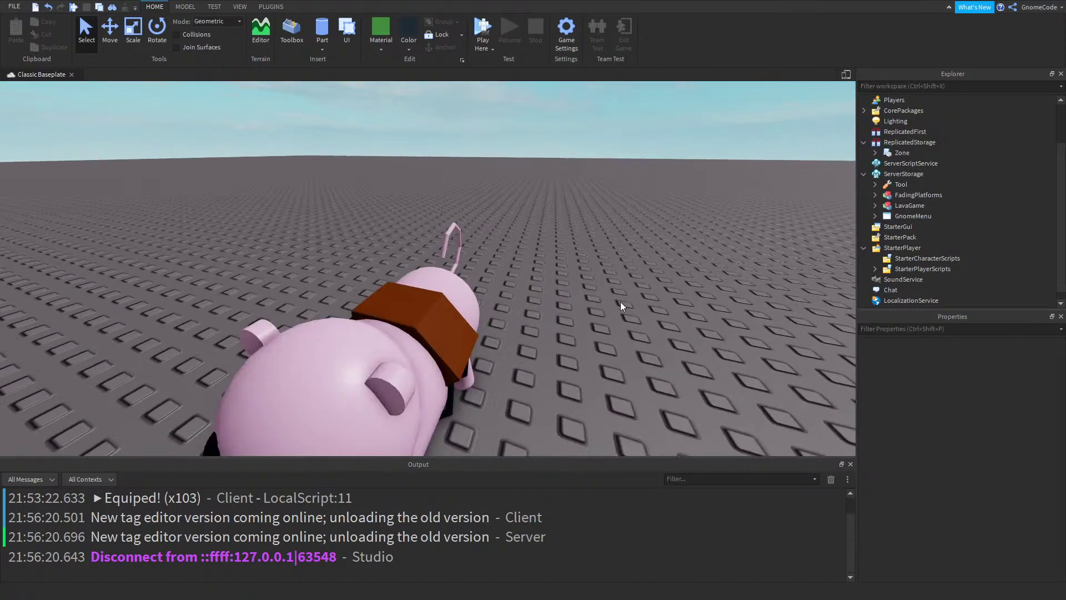
scroll(686, 281, "down", 2)
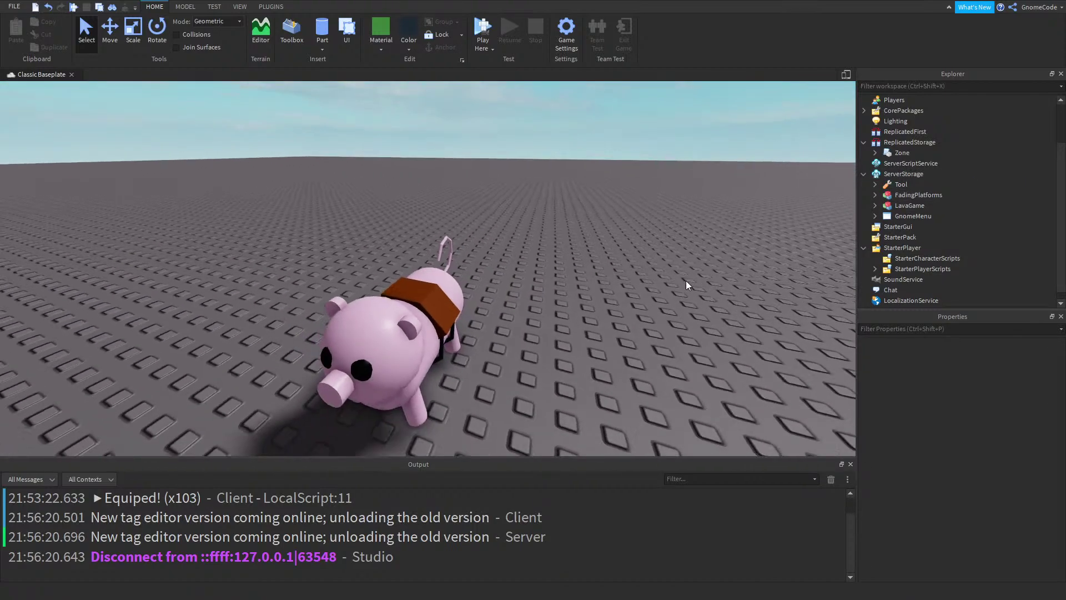
scroll(684, 280, "down", 2)
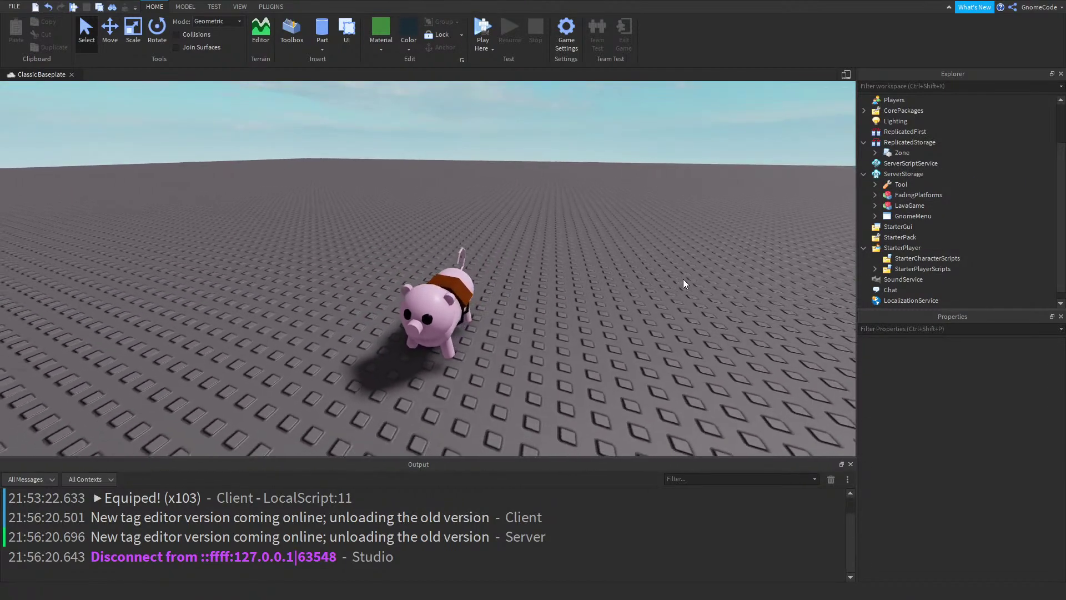
right_click_drag(544, 335, 579, 358)
left_click(542, 335)
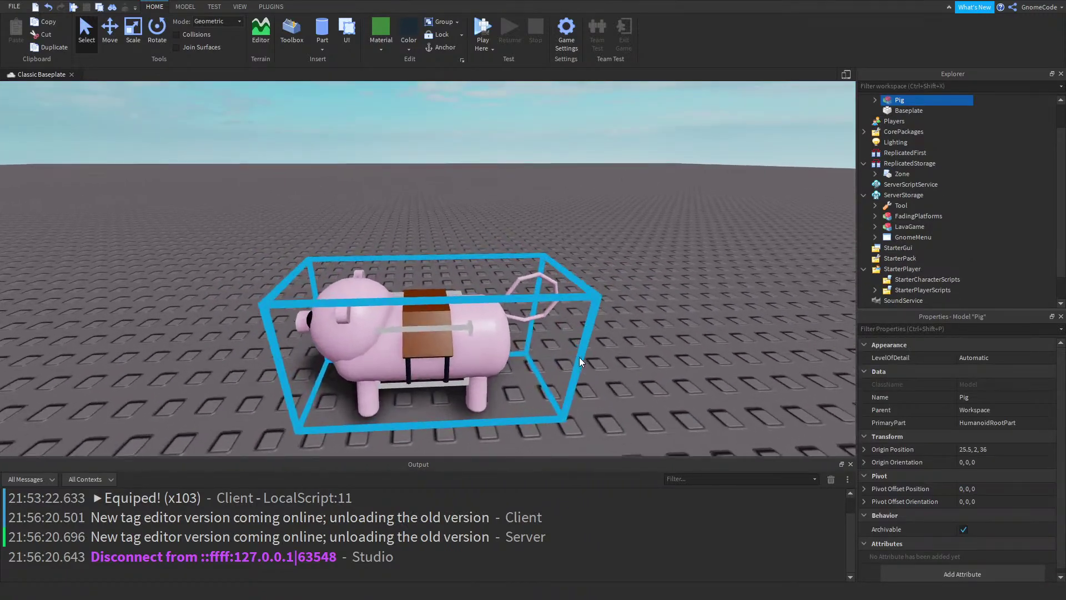
scroll(946, 191, "down", 2)
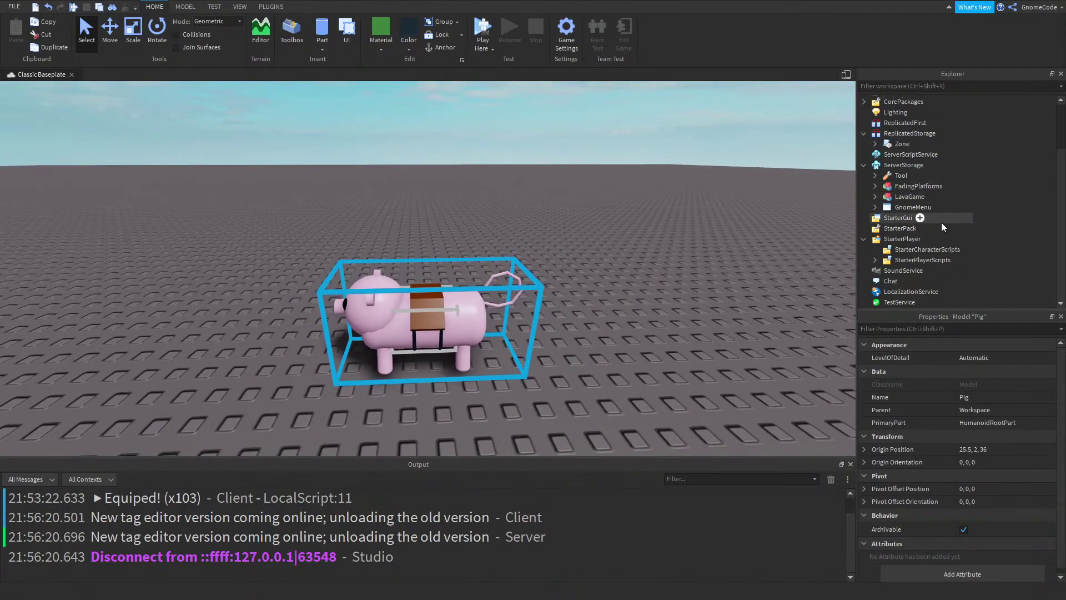
left_click(877, 267)
double_click(911, 281)
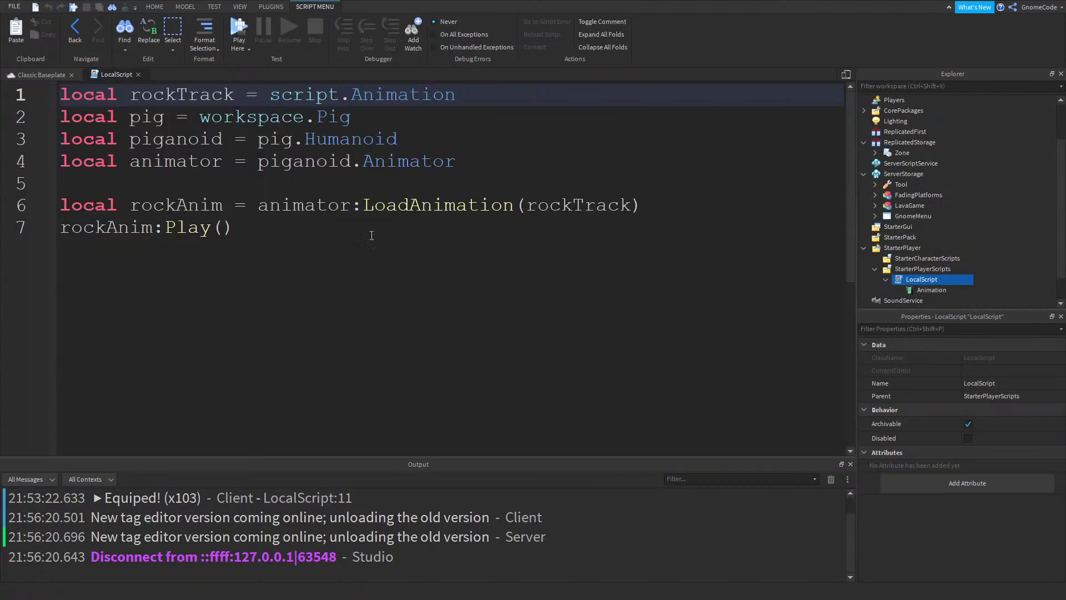
left_click(138, 75)
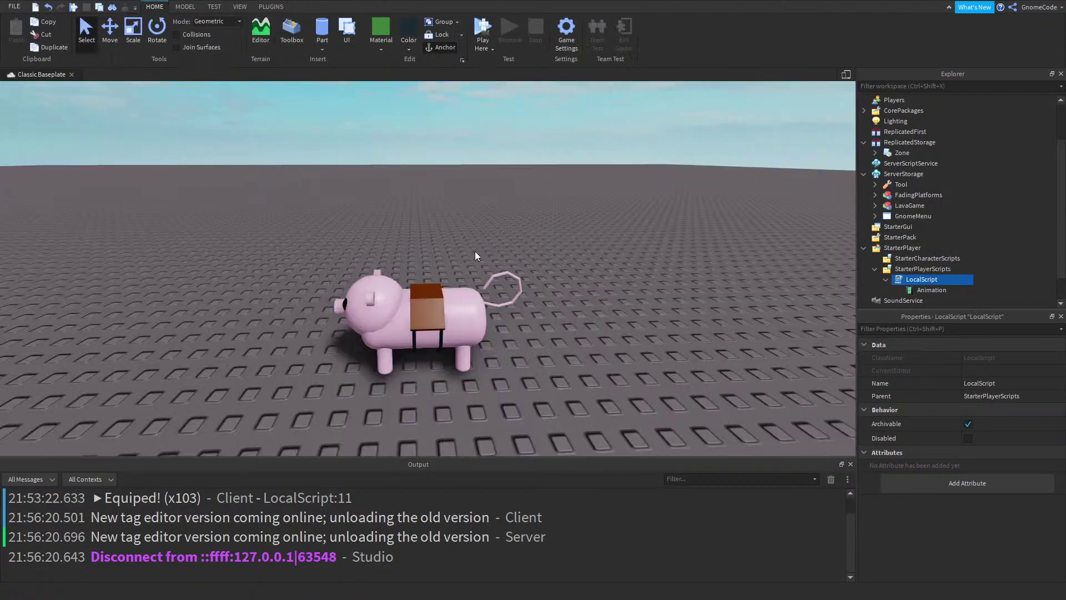
Examine the Pig model's parts in the Workspace, checking the Seat among them
left_click(498, 282)
scroll(886, 129, "up", 3)
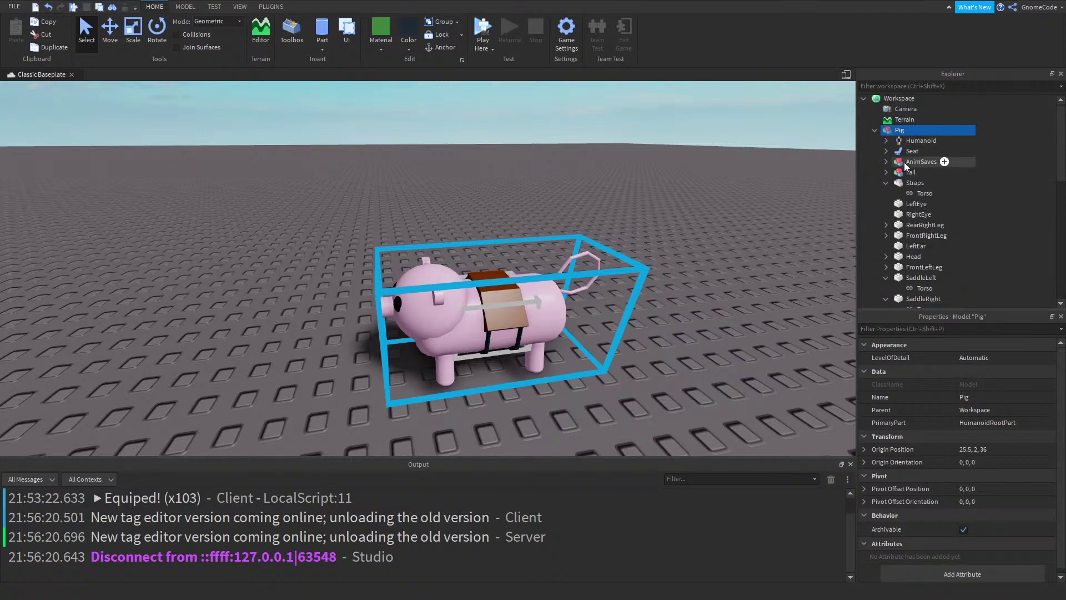
left_click(896, 152)
left_click(886, 151)
left_click(887, 152)
left_click(875, 131)
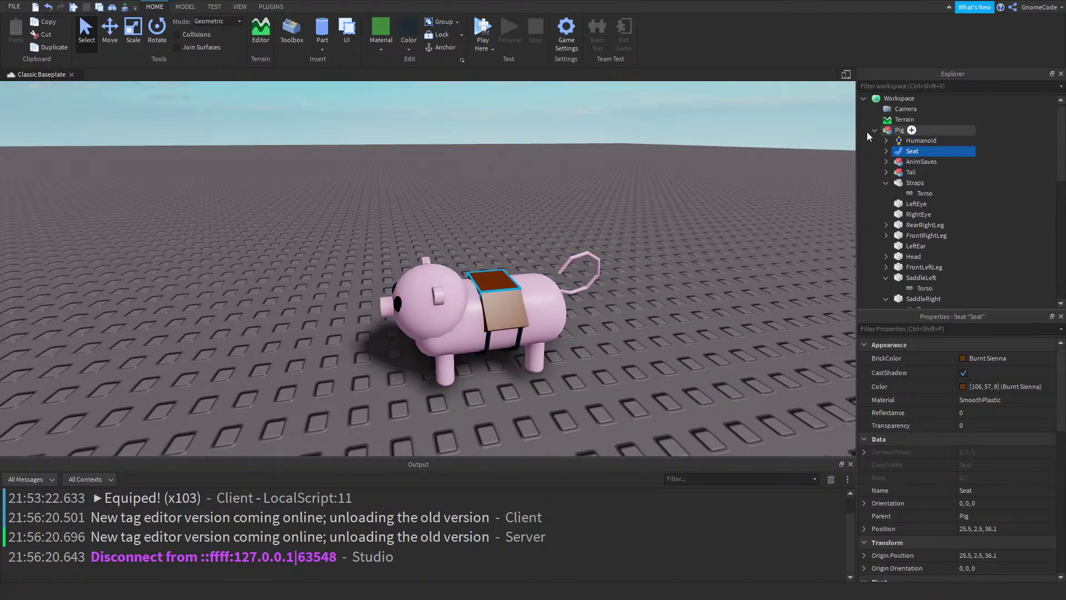
left_click(875, 131)
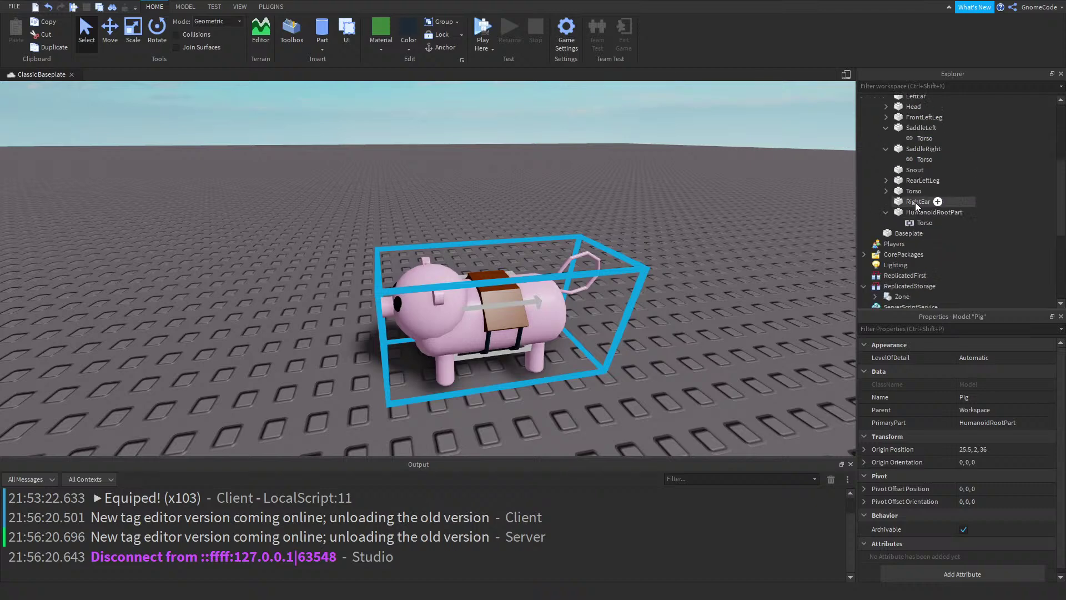
Reopen the LocalScript in StarterPlayerScripts and add blank lines below rockAnim:Play()
scroll(915, 202, "down", 3)
left_click(912, 275)
double_click(912, 275)
left_click(304, 205)
left_click(361, 236)
key("Return")
key("Return")
key("Return")
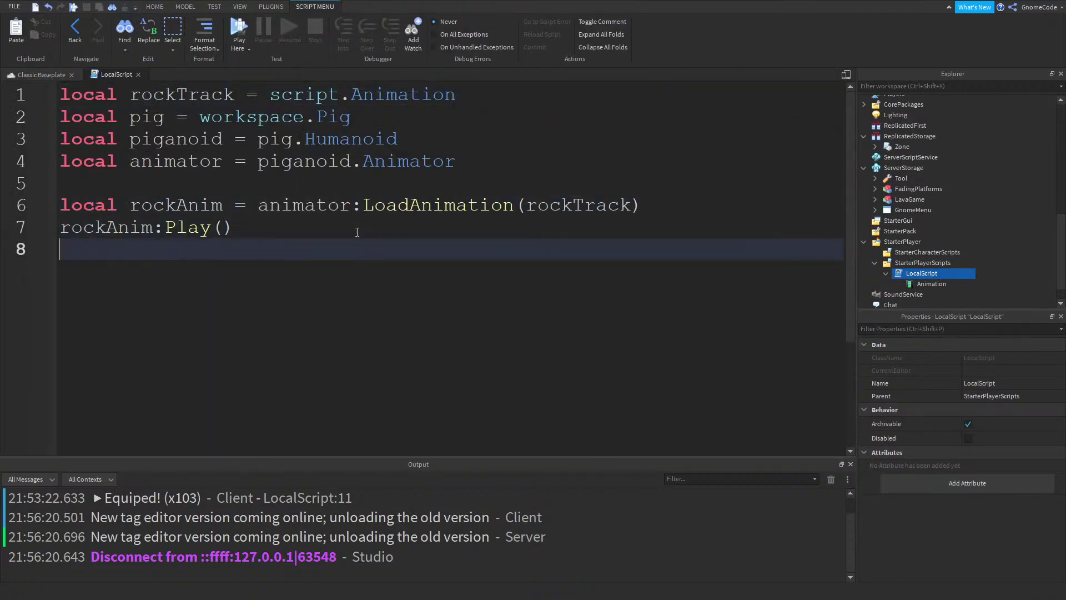
Connect pig.Seat.Changed to a function that runs print("Sat down")
type("pig")
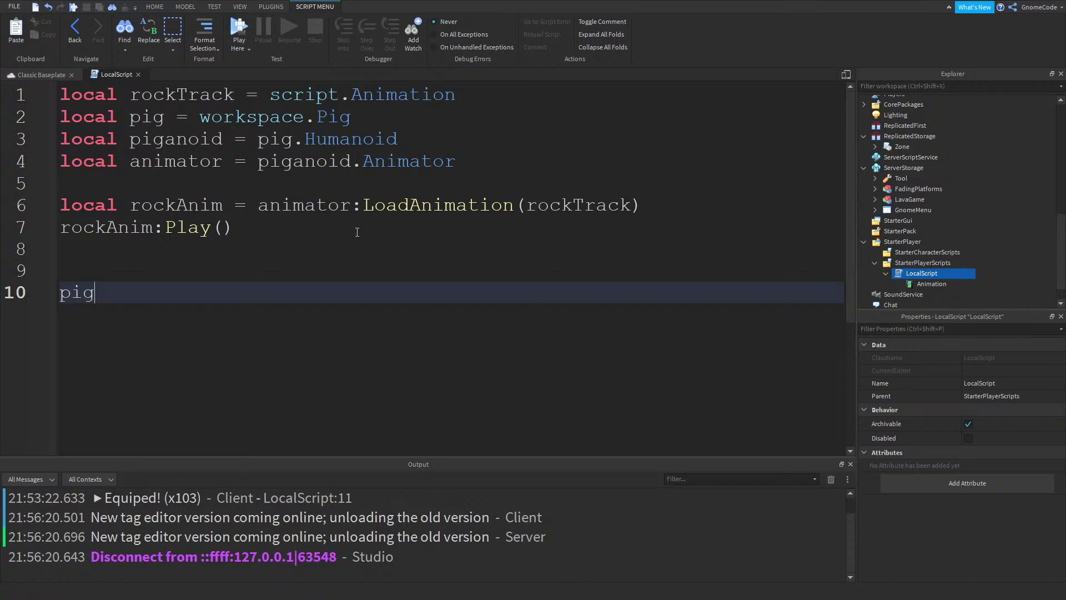
type(".Seat")
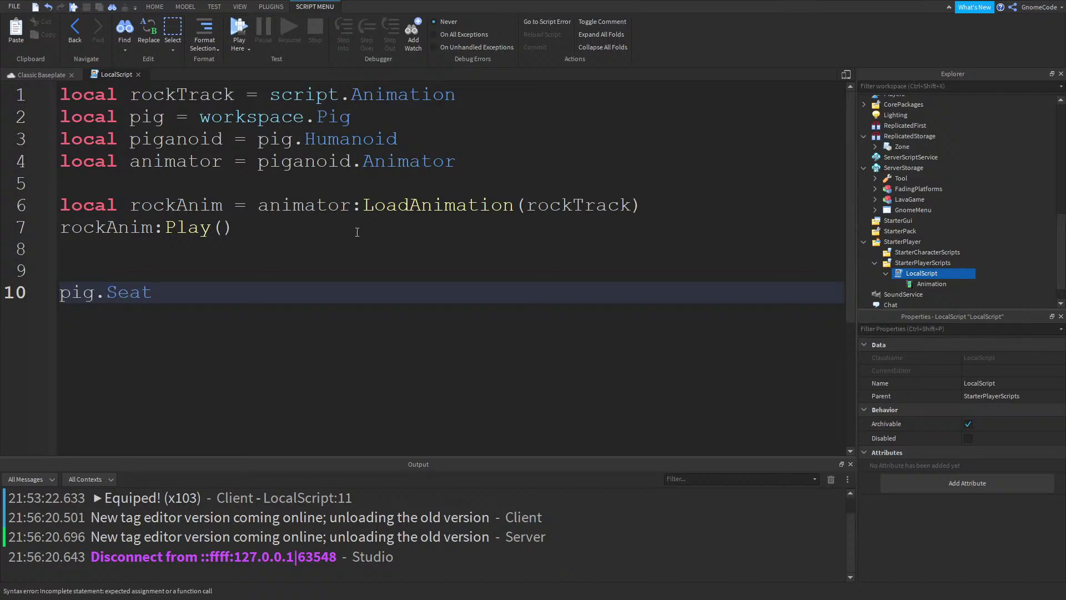
type(".Changed:Connect(function")
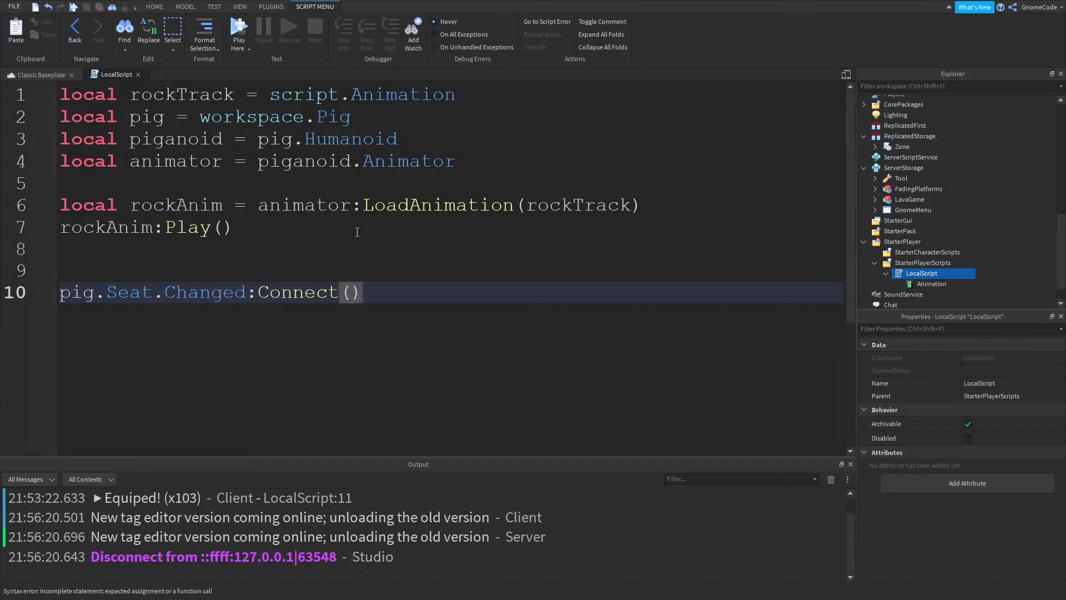
type("()")
key("Return")
type("print(\"Sat down")
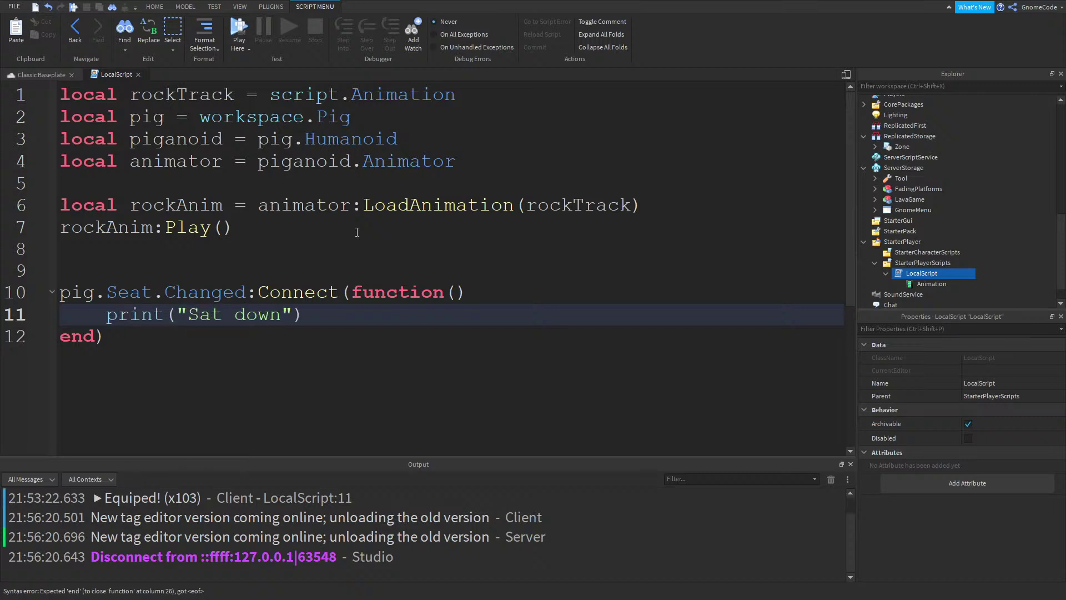
Playtest the place, walk the character onto the pig's seat, and view the seated character from several angles
left_click(246, 29)
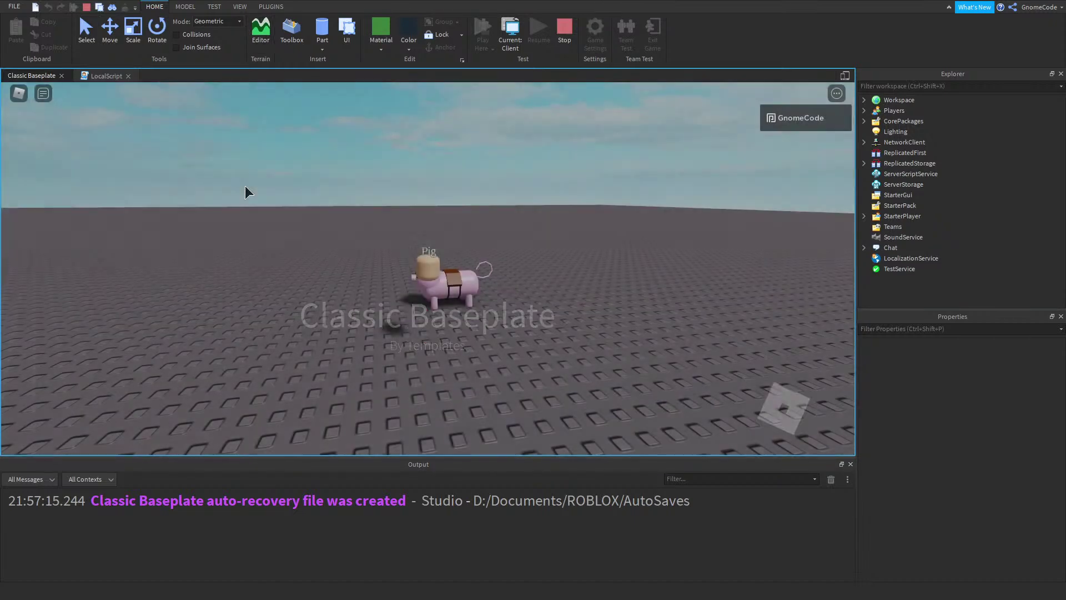
key("w")
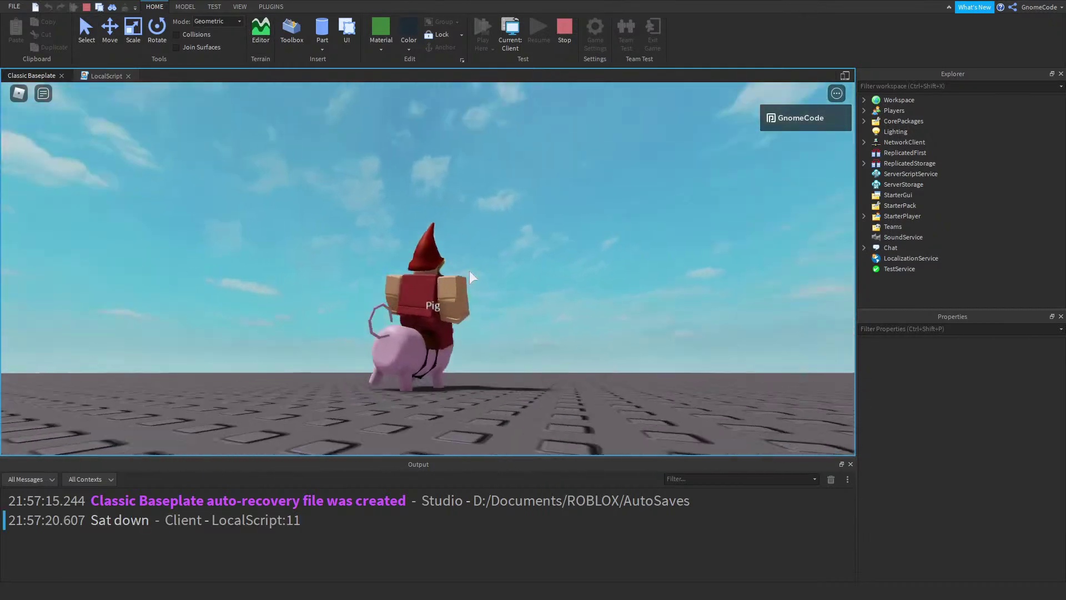
right_click_drag(469, 271, 469, 271)
scroll(469, 271, "down", 3)
scroll(469, 271, "up", 3)
scroll(469, 271, "down", 5)
scroll(468, 271, "up", 5)
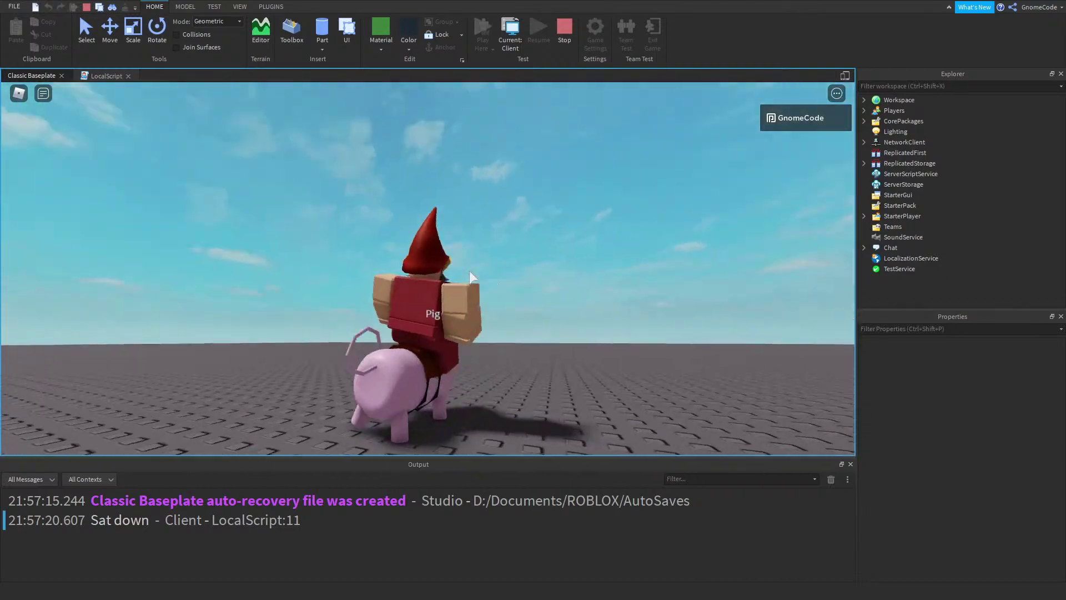
scroll(468, 271, "down", 5)
scroll(469, 271, "up", 5)
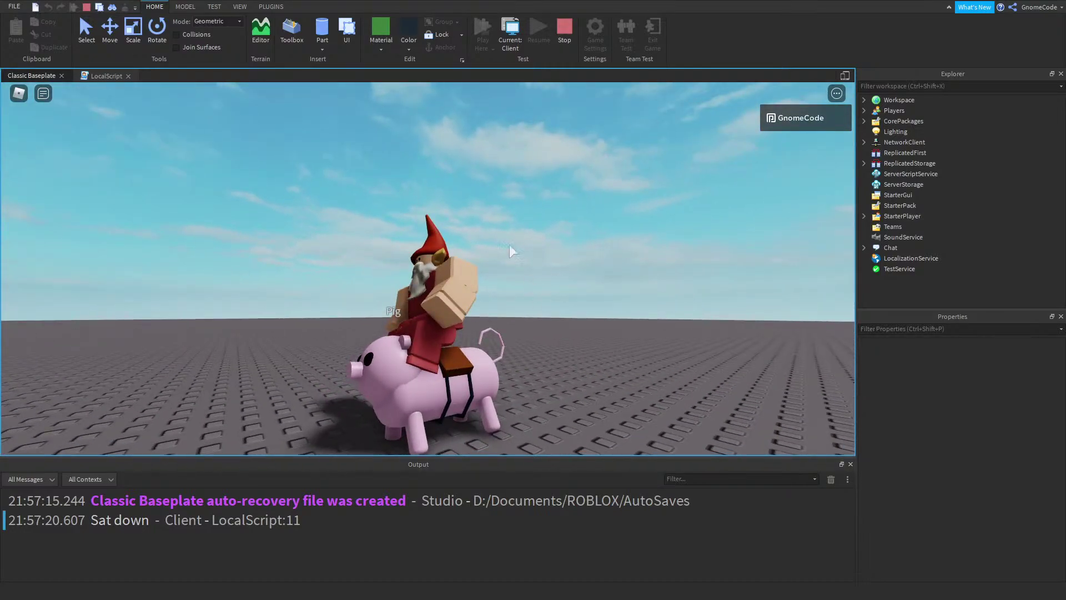
right_click_drag(509, 218, 509, 211)
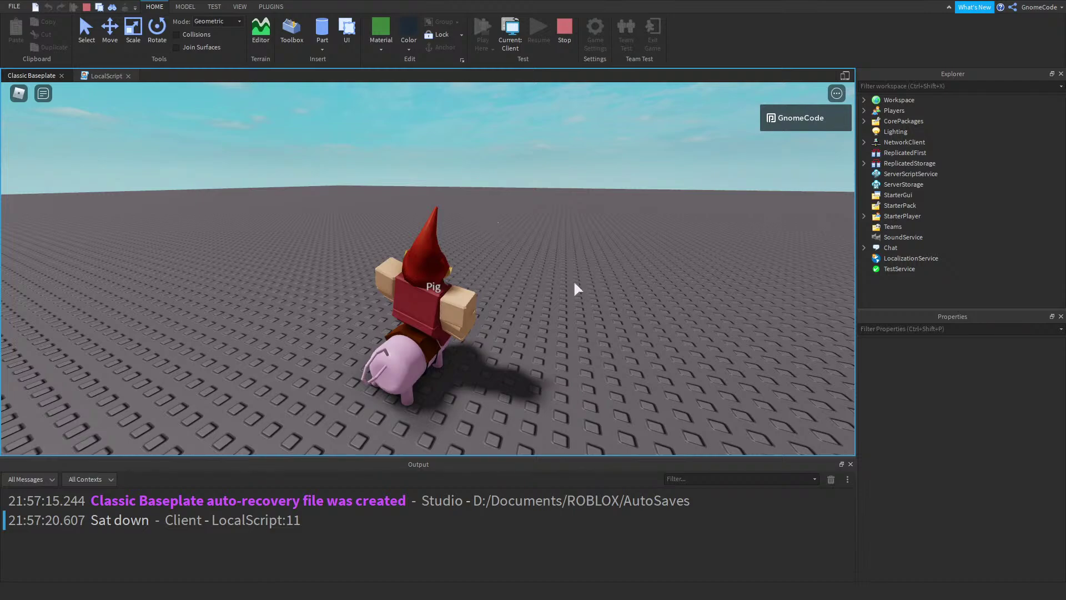
Jump off the pig, walk back onto its seat, and jump off again to test the Changed handler
key("space")
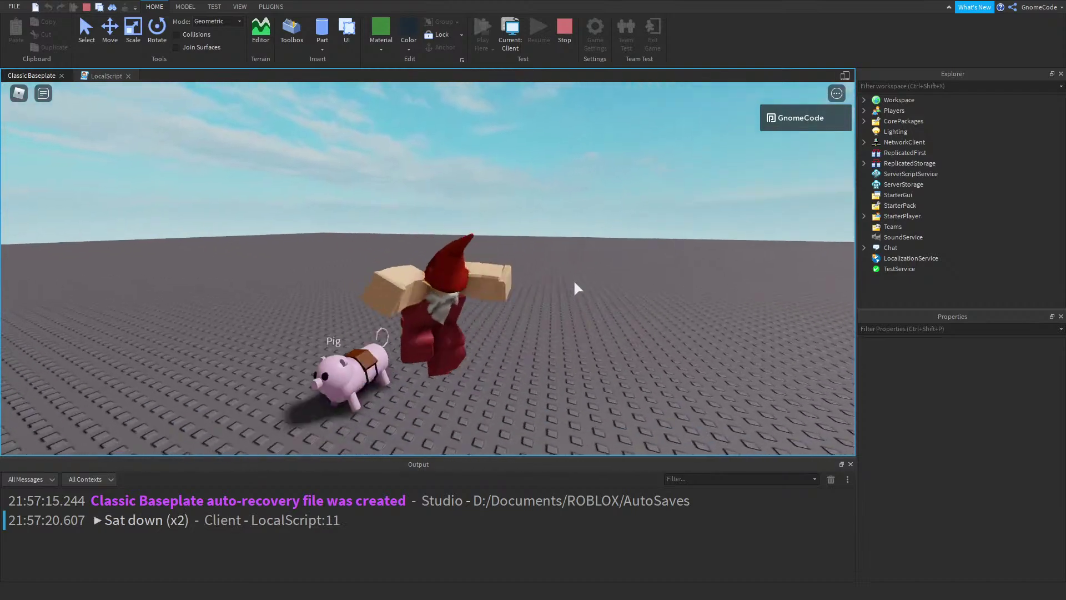
key("space")
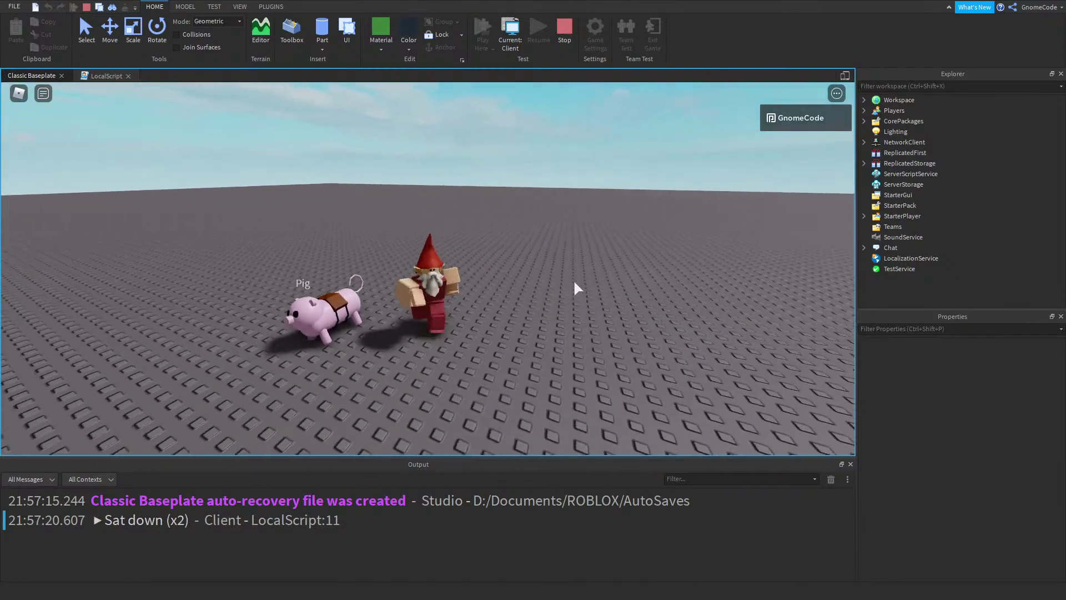
key("w")
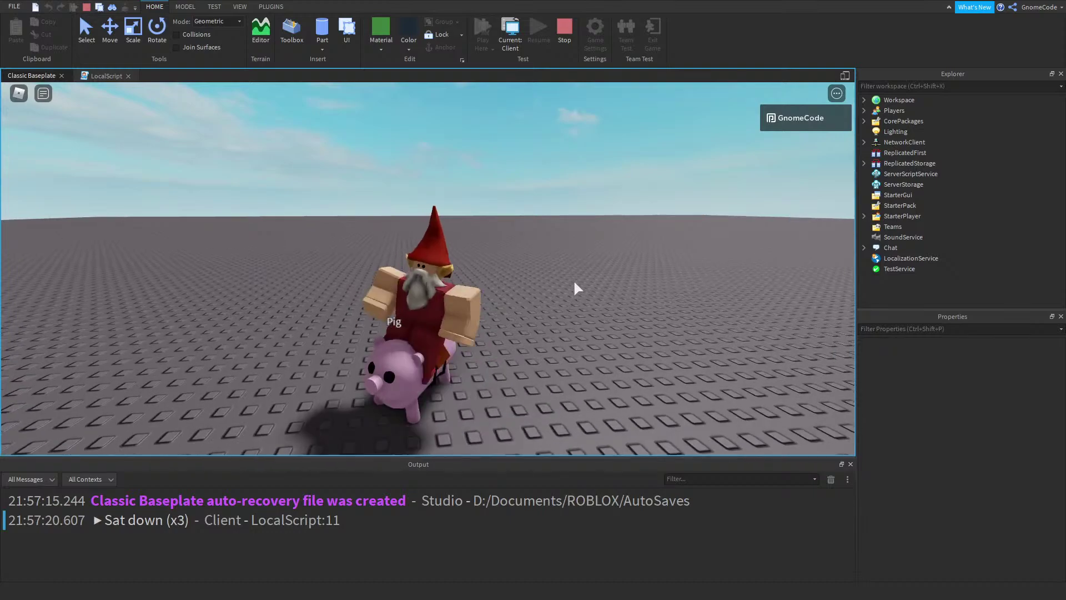
key("space")
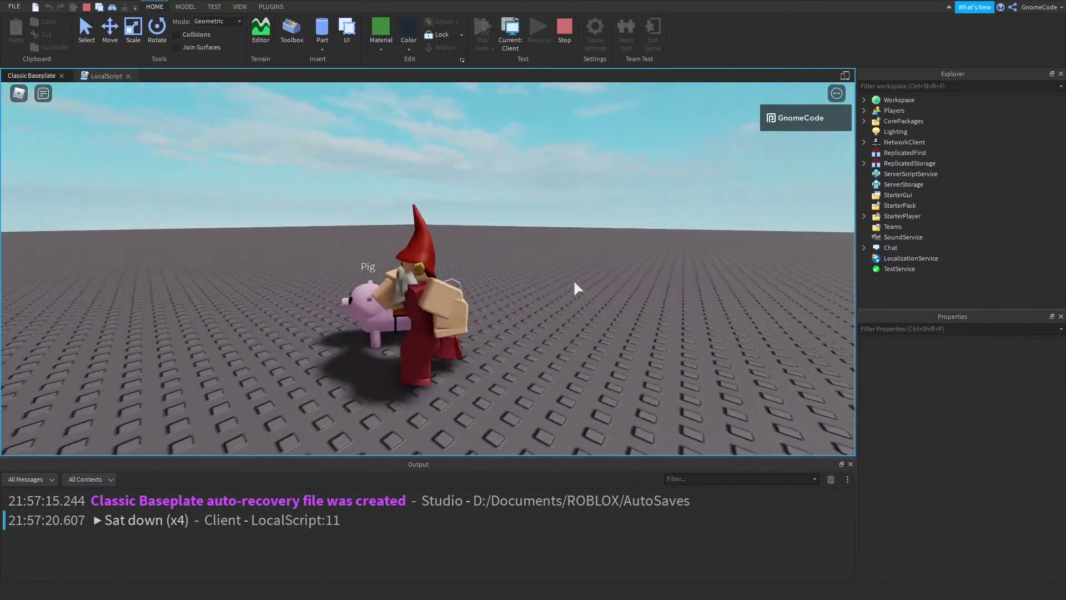
Walk the character around the pig, and sit on its seat and get off once more
key("s")
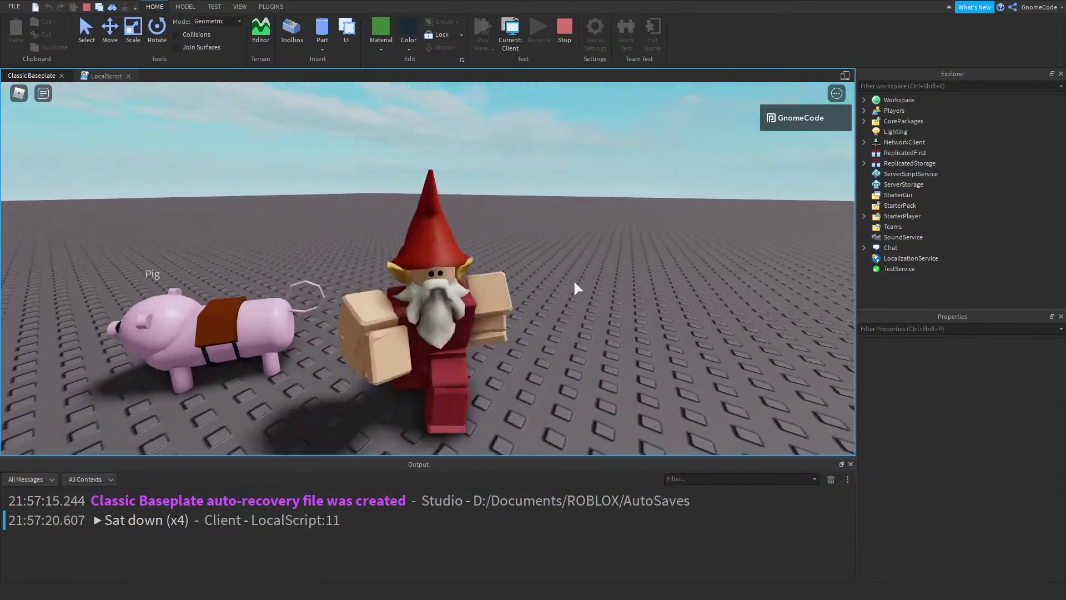
key("w")
key("s")
key("w")
right_click_drag(542, 239, 544, 240)
key("s")
key("w")
key("s")
right_click_drag(543, 239, 543, 239)
scroll(542, 239, "up", 2)
key("d")
key("space")
key("w")
View the character standing beside the pig and stop the playtest
right_click_drag(550, 328, 550, 328)
scroll(550, 328, "down", 2)
scroll(550, 328, "up", 2)
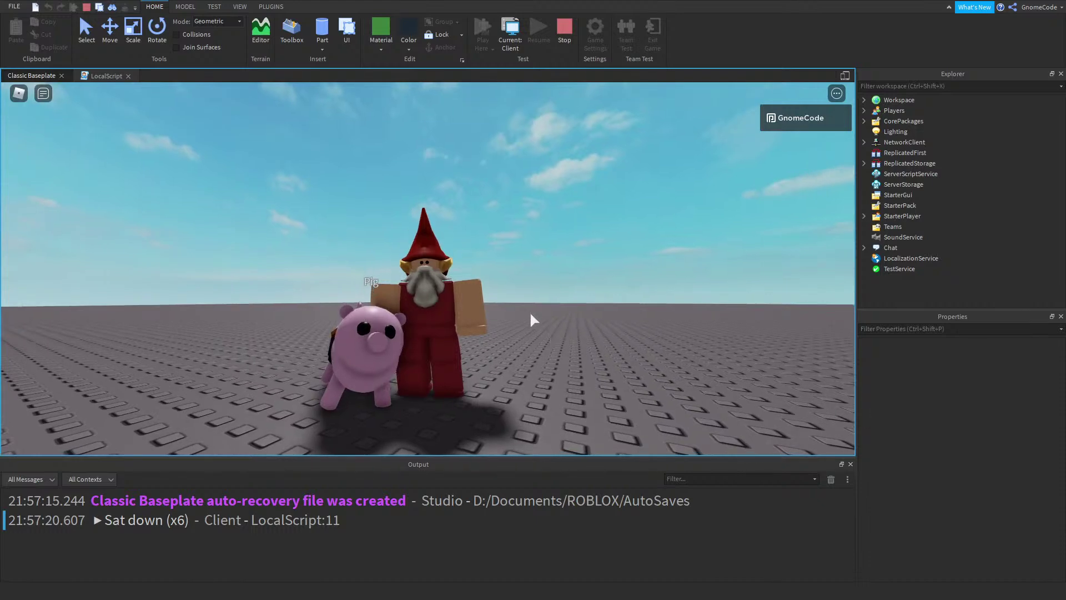
key("w")
key("a")
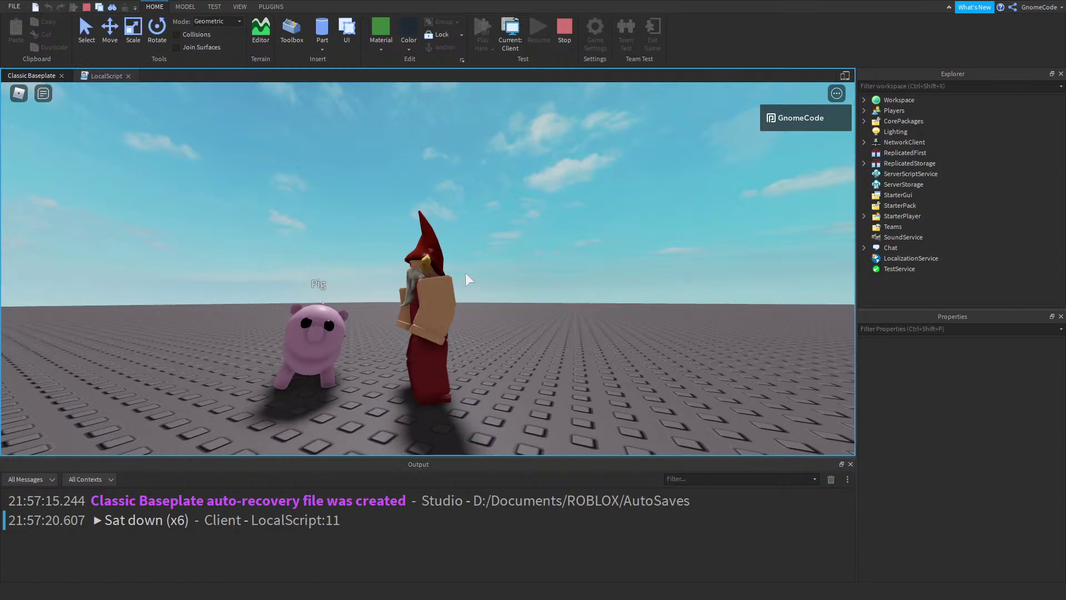
right_click_drag(482, 277, 482, 273)
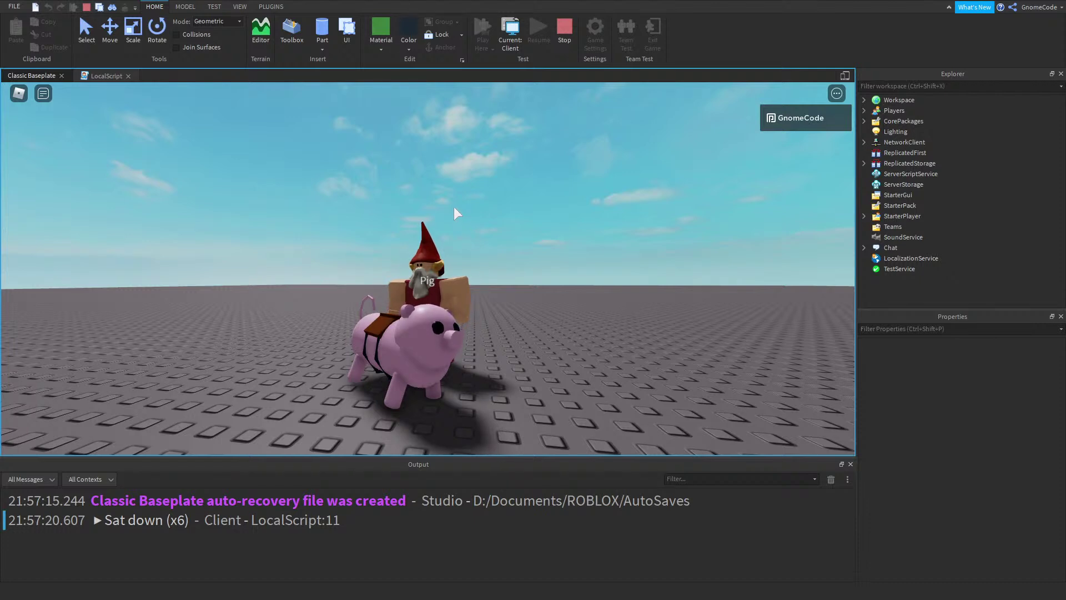
left_click(565, 28)
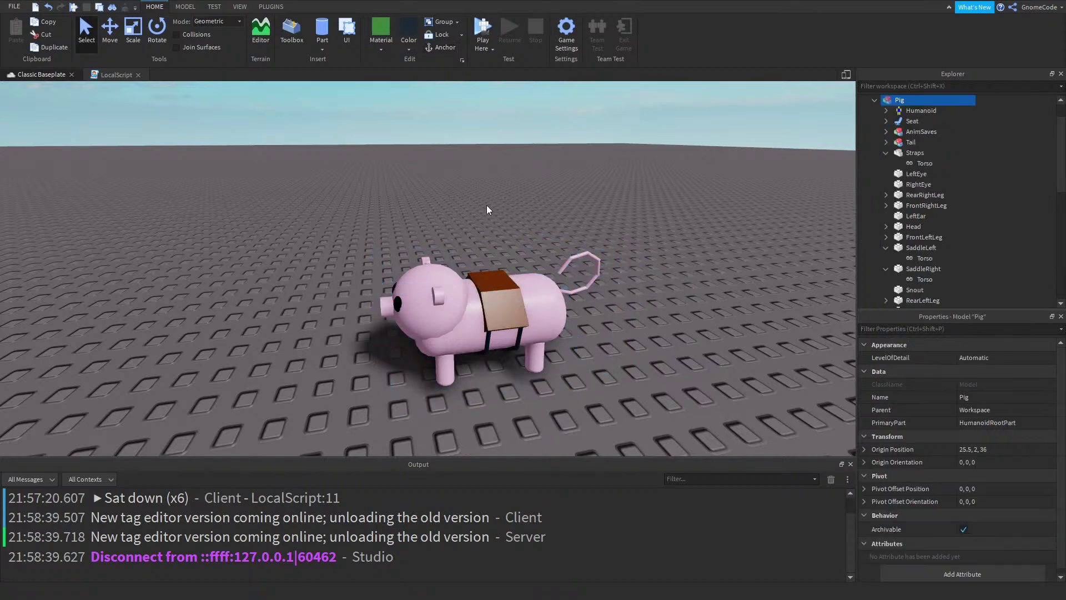
scroll(494, 205, "down", 5)
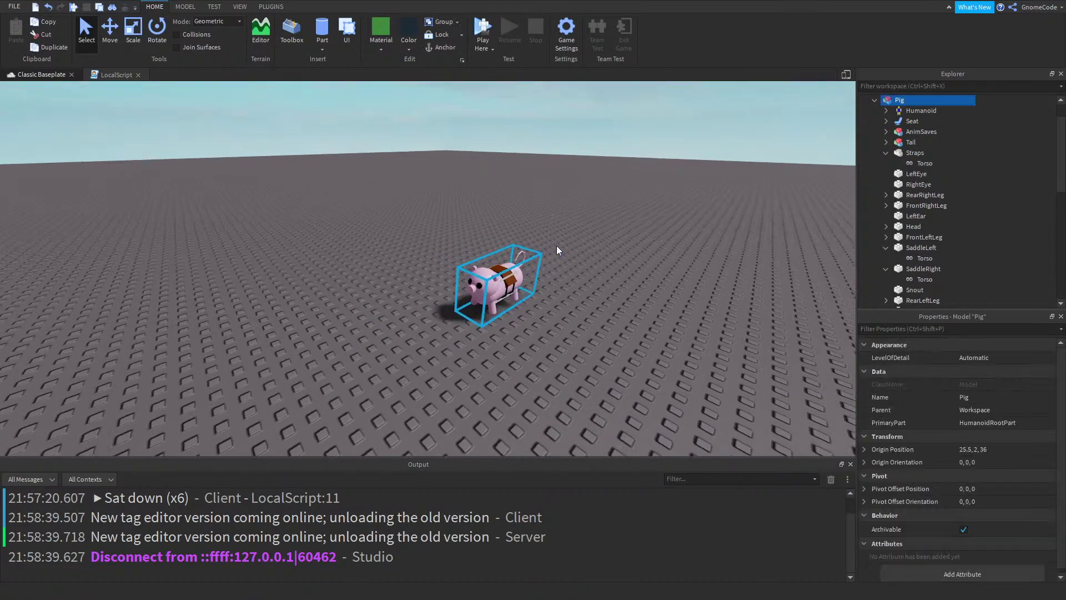
Examine the pig's Seat and the whole Pig model, and collapse Pig in the object tree
scroll(556, 245, "up", 5)
left_click(910, 119)
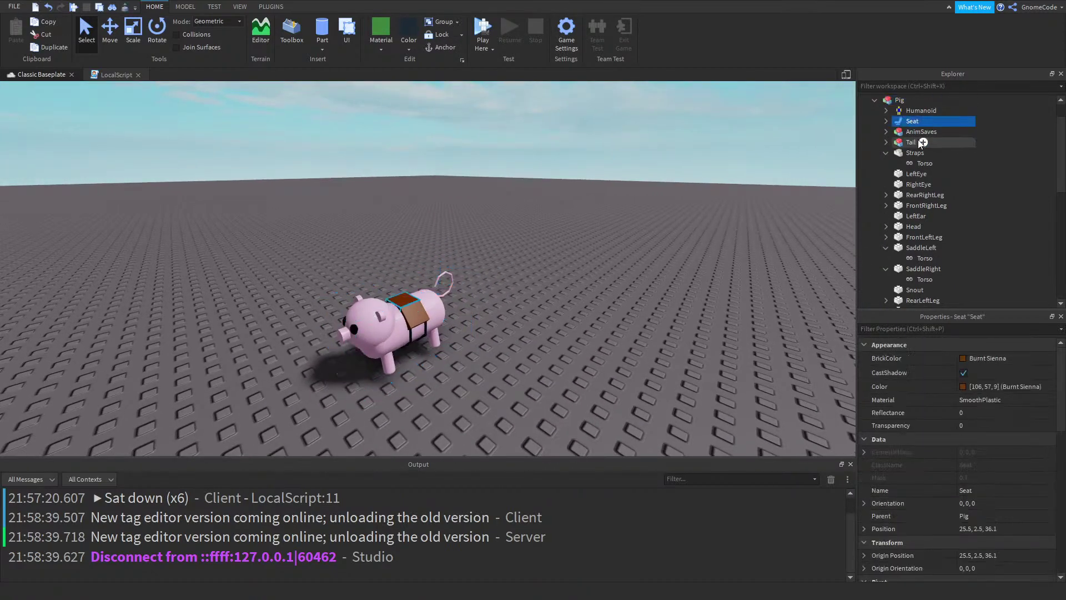
left_click(897, 100)
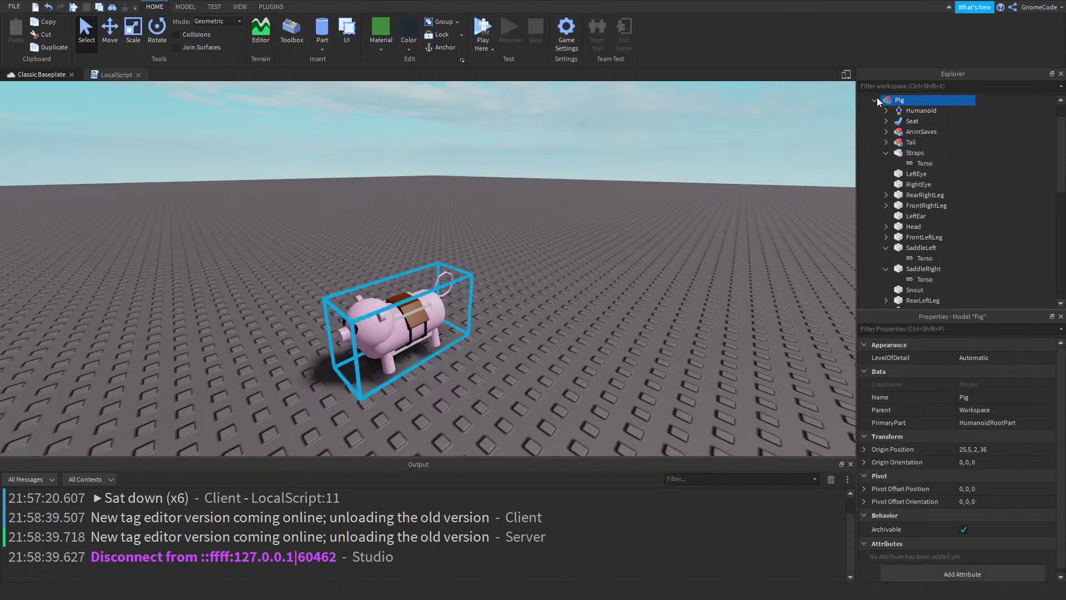
left_click(876, 100)
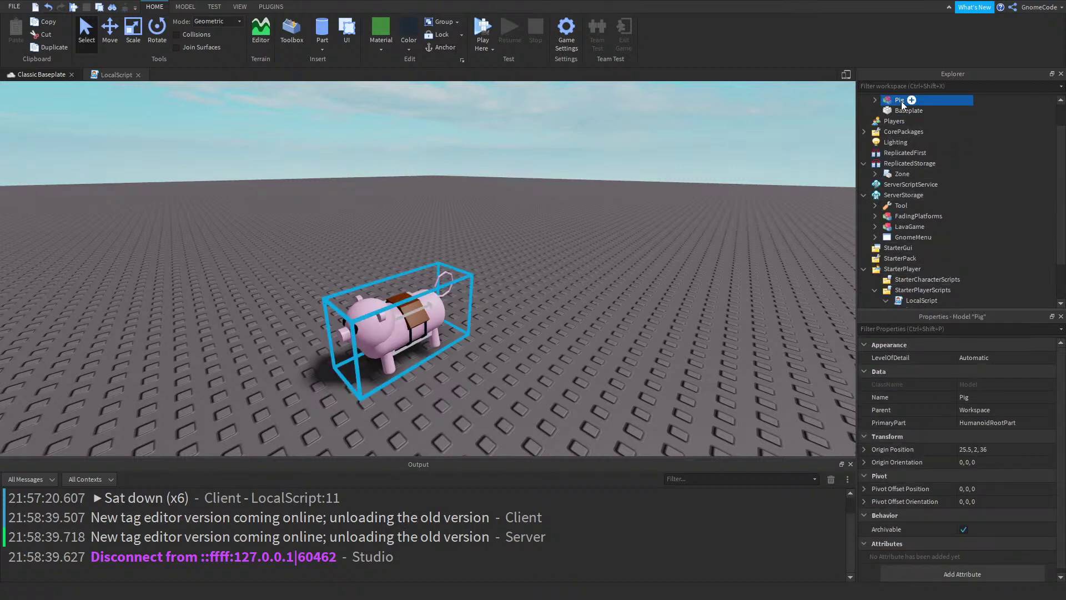
Add a new Script to ServerScriptService and return to the Classic Baseplate 3D scene
right_click_drag(668, 287, 569, 310)
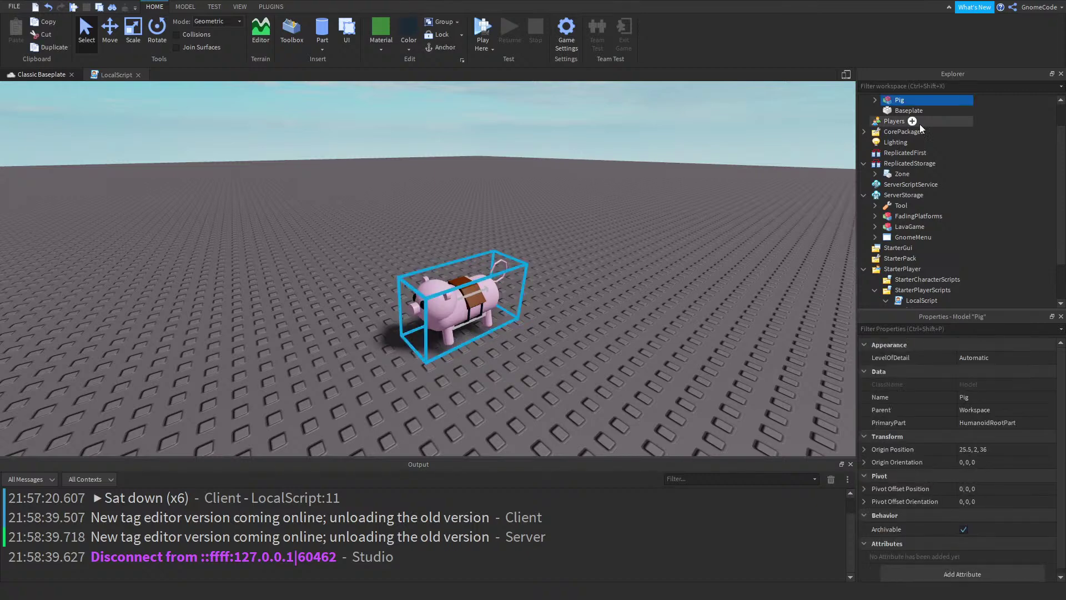
left_click(944, 185)
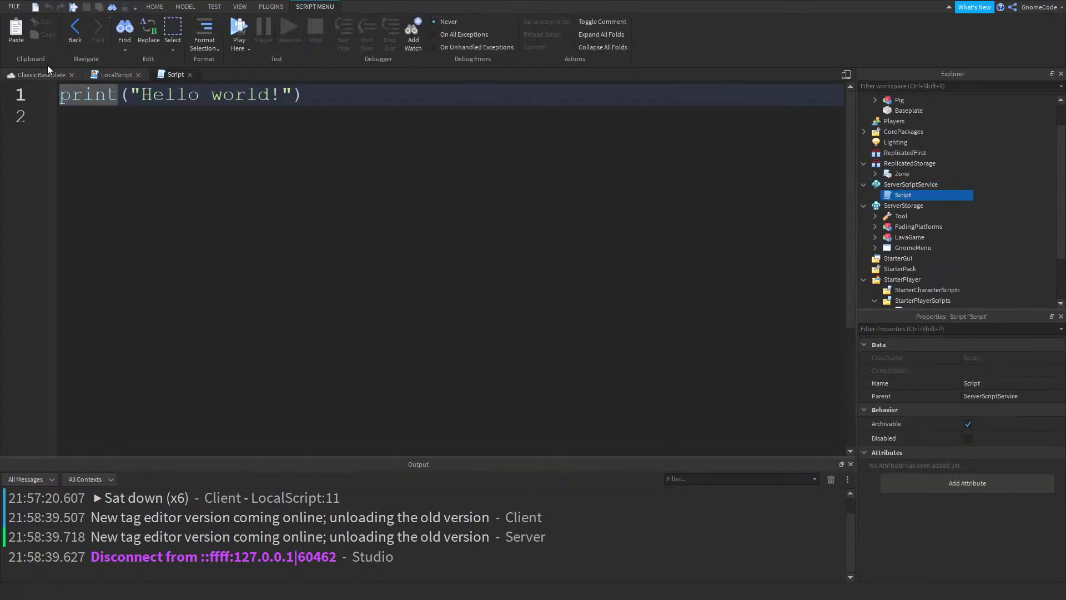
left_click(48, 72)
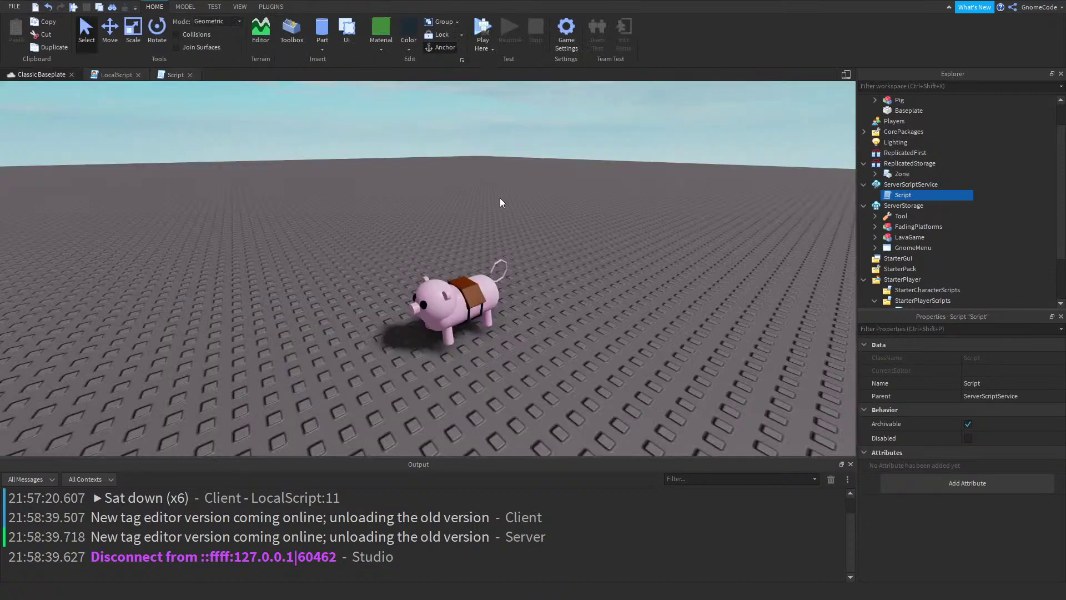
Create a tag named "Pig" with the Tag Editor plugin and assign it to the pig model
left_click(489, 256)
scroll(595, 277, "up", 5)
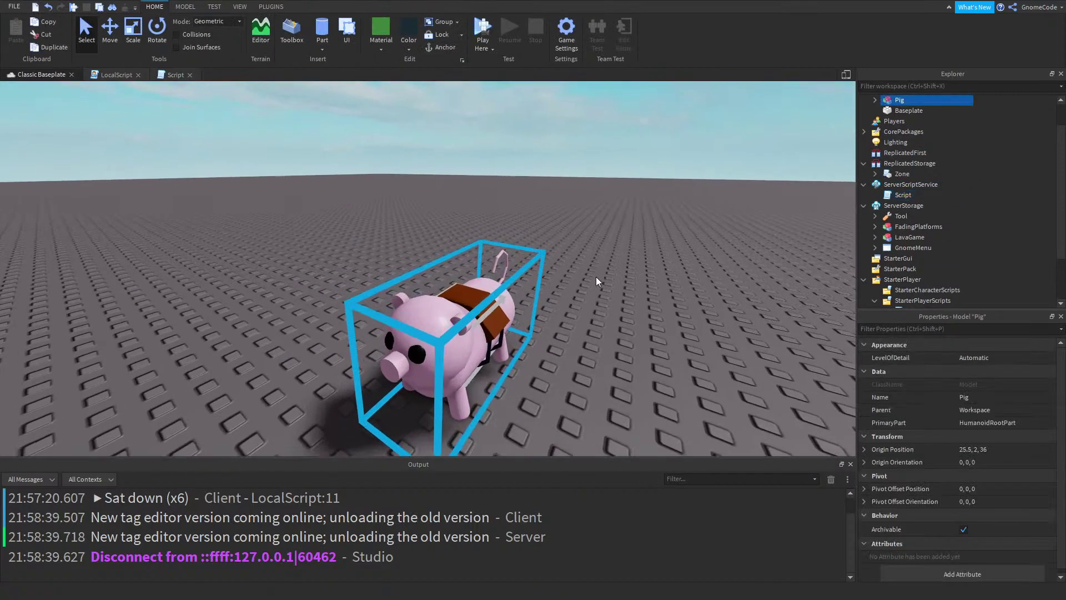
scroll(596, 277, "down", 2)
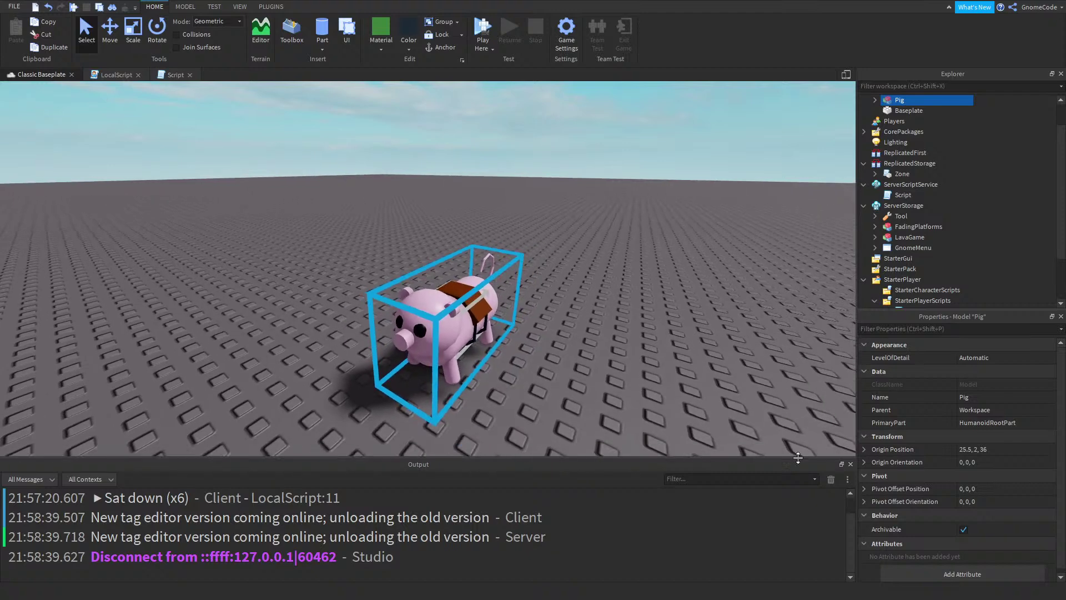
left_click(271, 7)
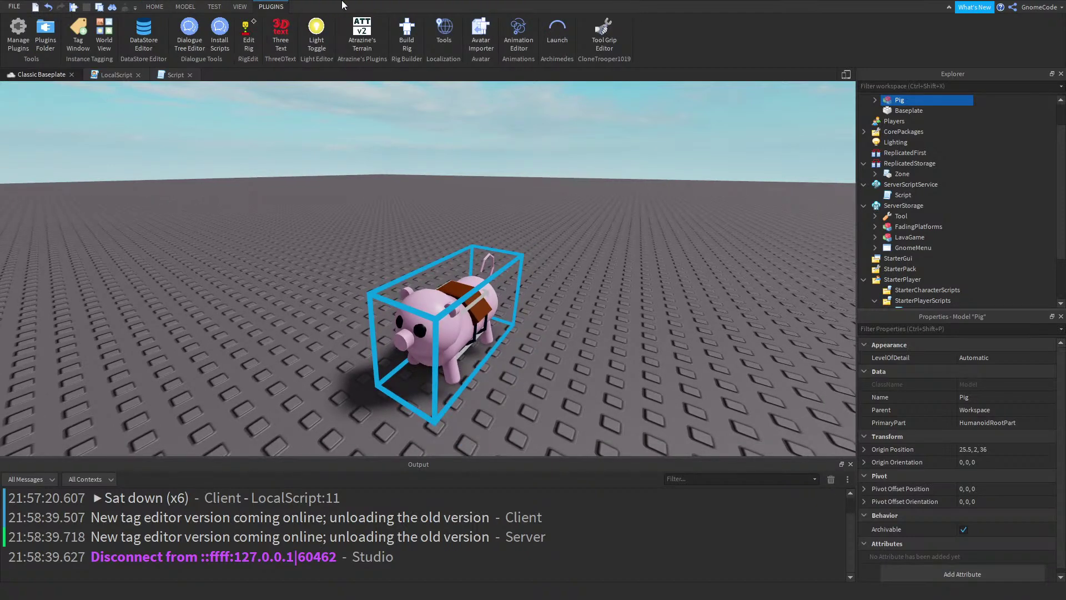
left_click(83, 49)
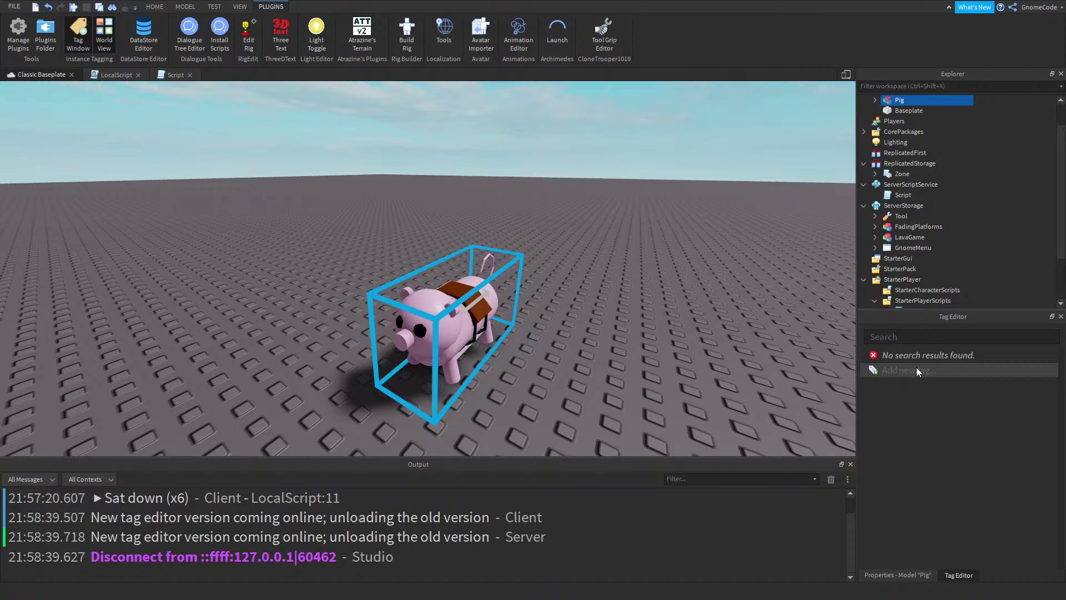
key("Return")
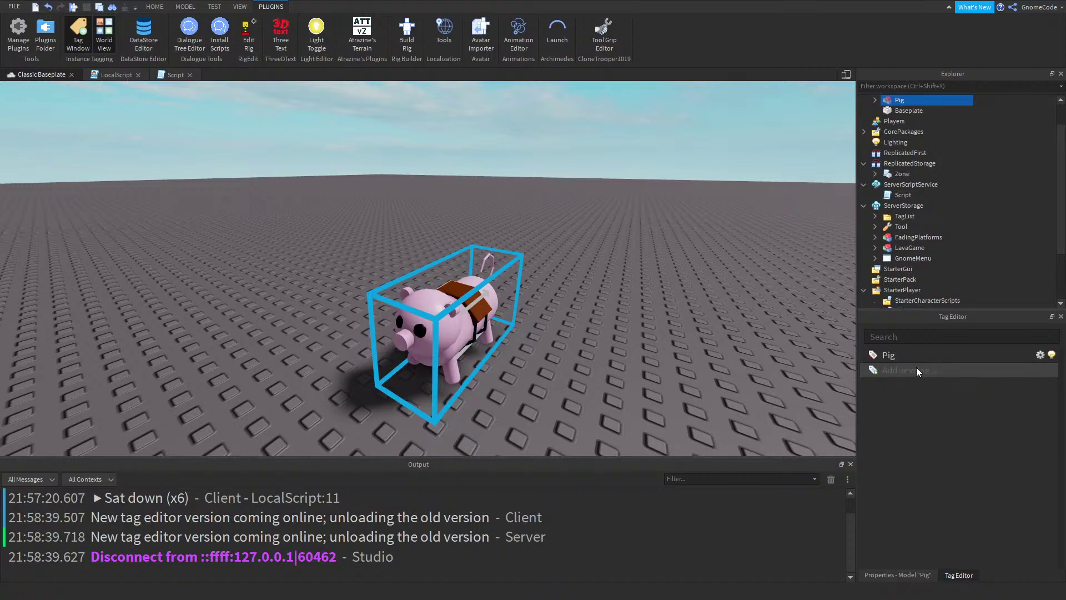
left_click(892, 356)
Turn off the World View display of tagged instances and deselect the pig model
right_click_drag(672, 282, 672, 272)
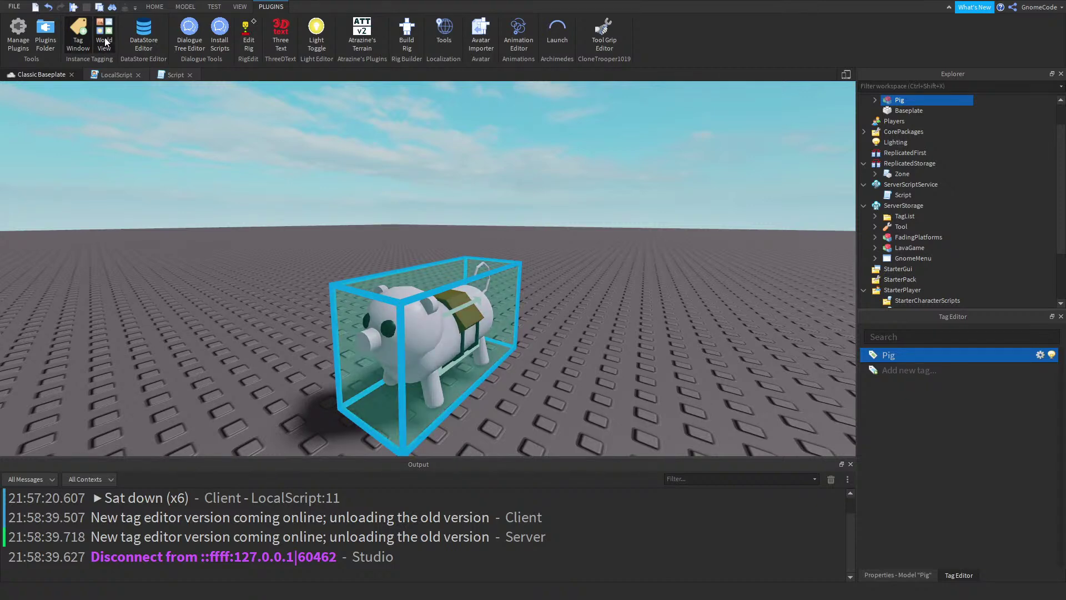
left_click(499, 150)
right_click_drag(572, 179, 572, 179)
scroll(572, 179, "down", 1)
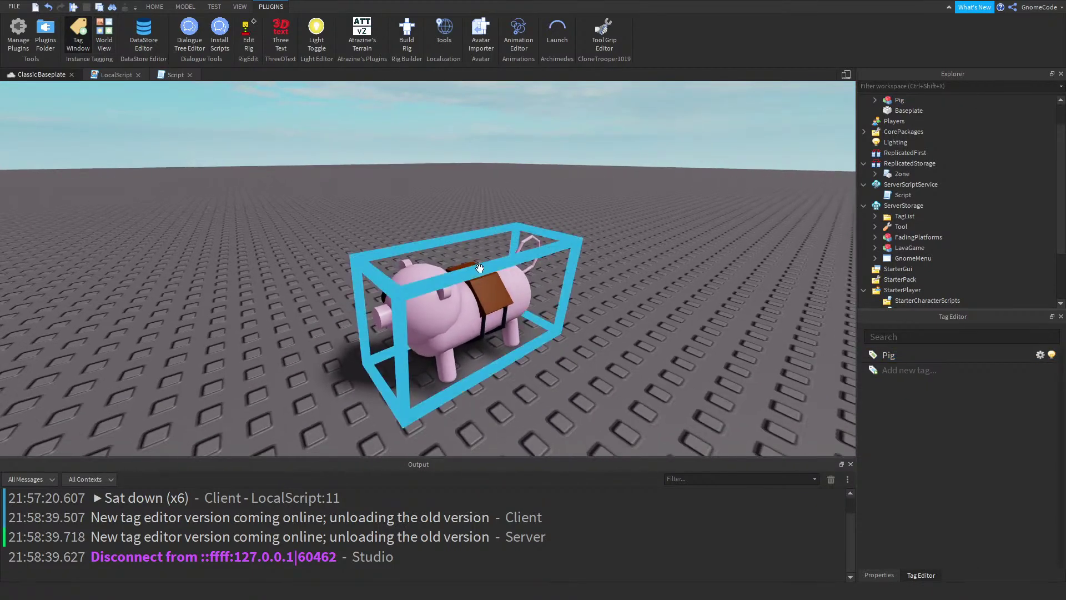
left_click(523, 289)
right_click_drag(608, 258, 609, 247)
scroll(609, 248, "down", 1)
left_click(591, 218)
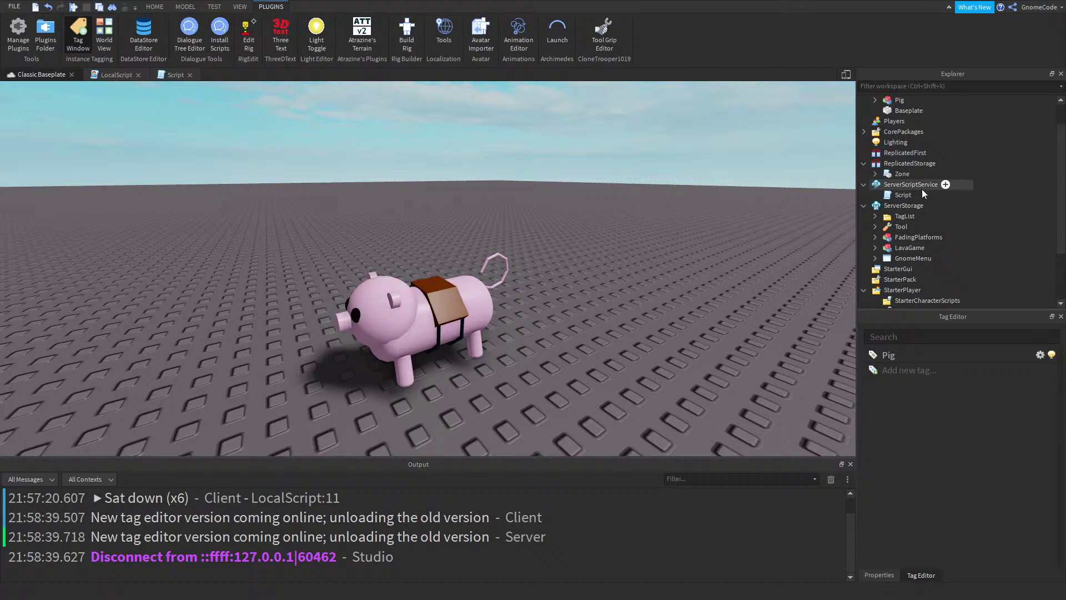
Replace the contents of the ServerScriptService Script with local CollectionService = game:GetService("CollectionService")
double_click(900, 195)
key("ctrl+a")
type("local COllec")
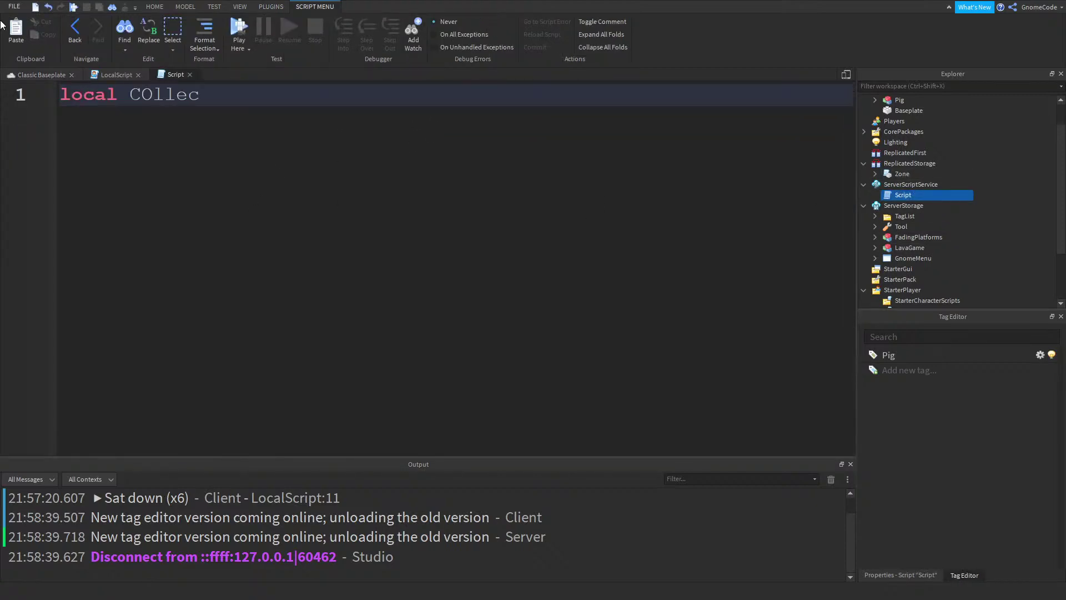
type("tionService = game:GetService(")
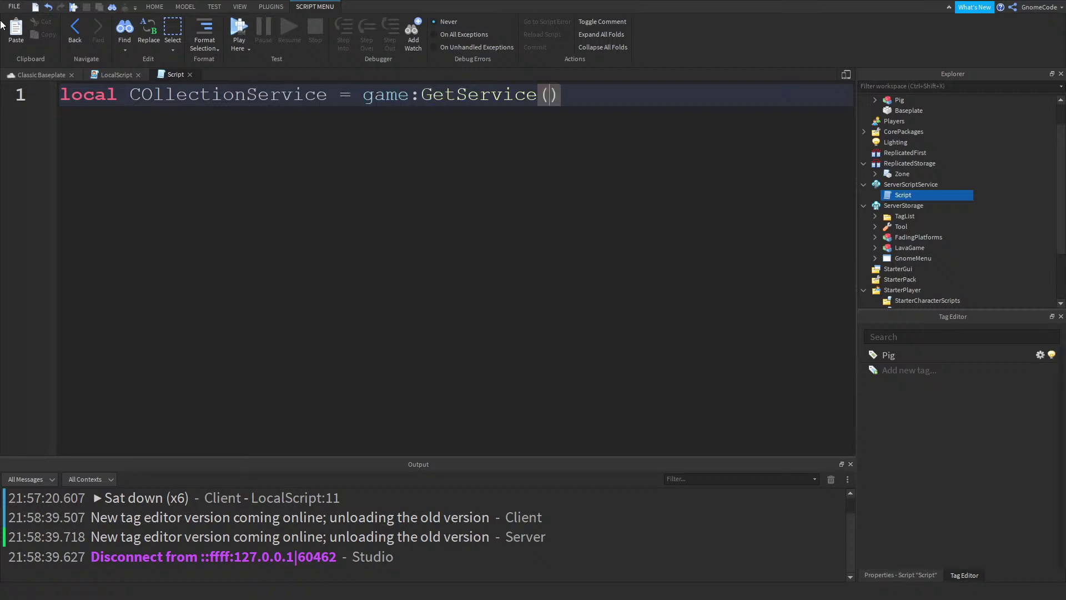
type("\"CollectionService\"")
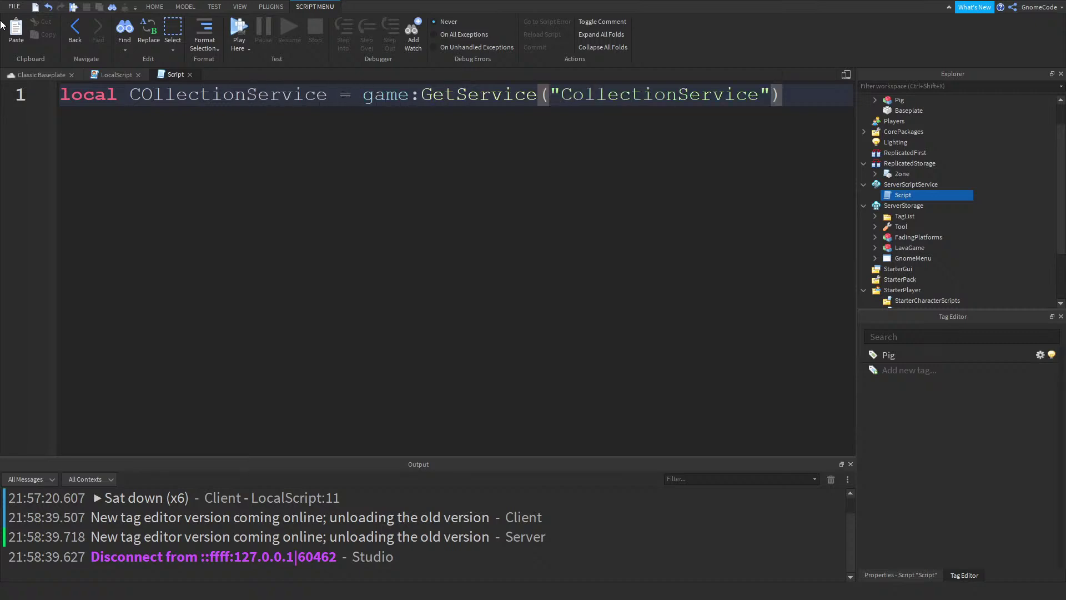
left_click_drag(153, 94, 141, 94)
type("o")
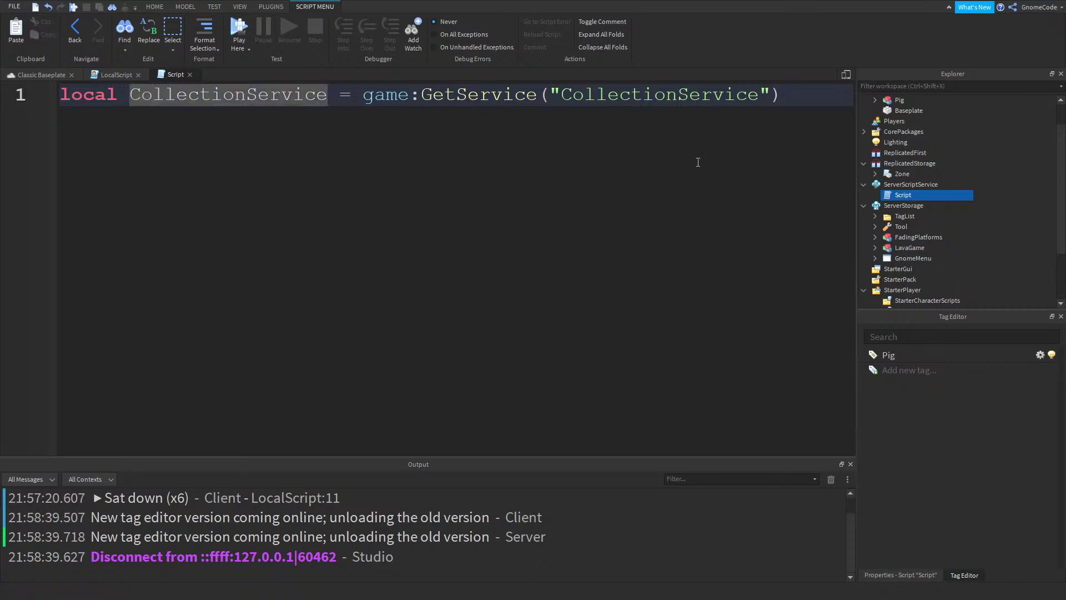
Add a second line, local pigs = CollectionService:GetTagged("Pig"), to collect every instance with that tag
left_click(805, 103)
key("Return")
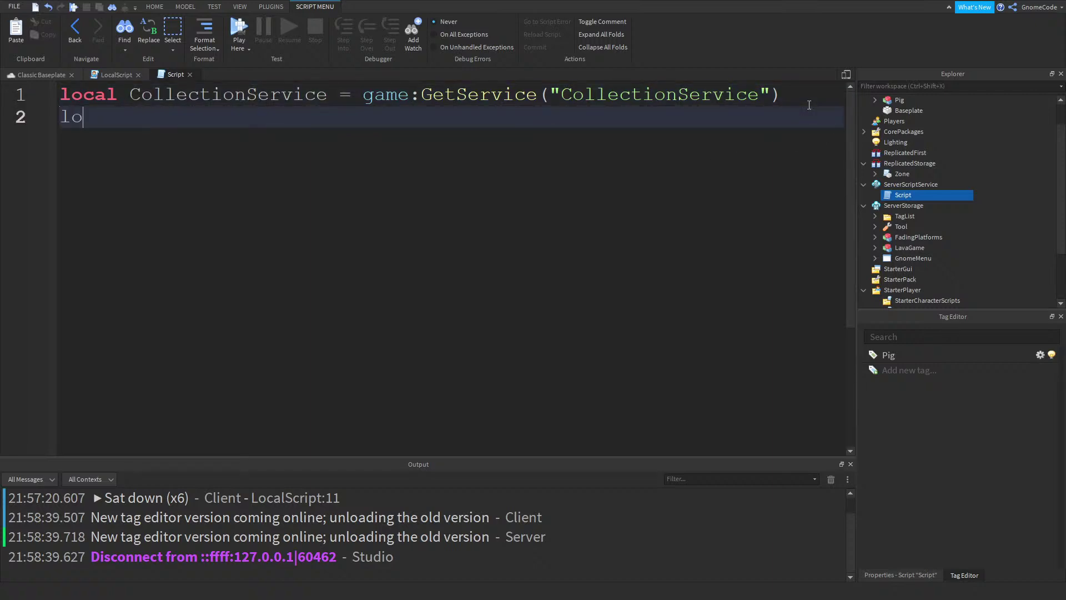
type("local pigs")
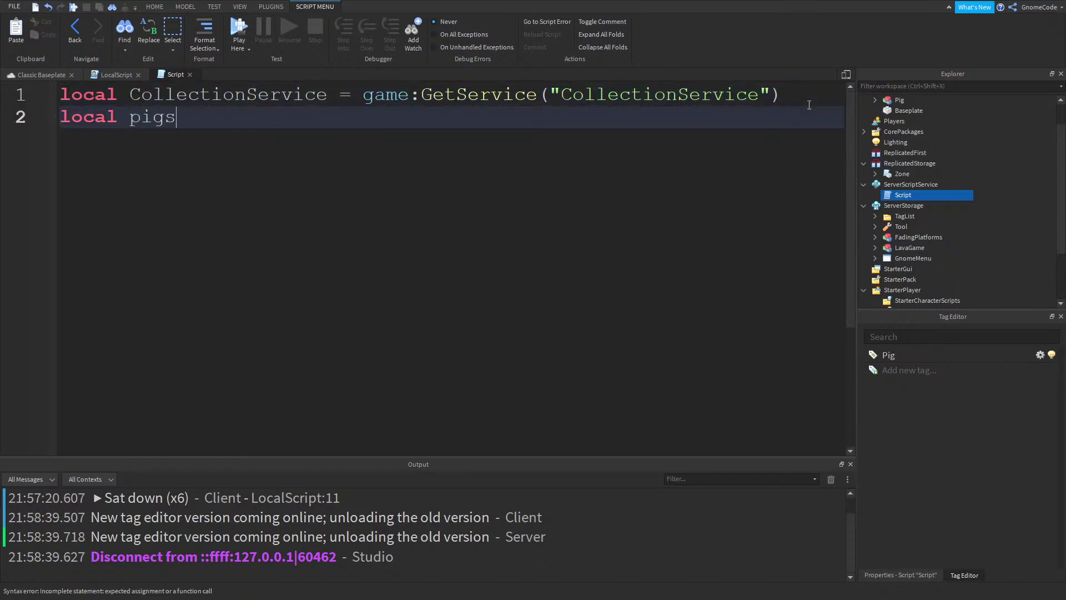
type(" = CollectionService:G")
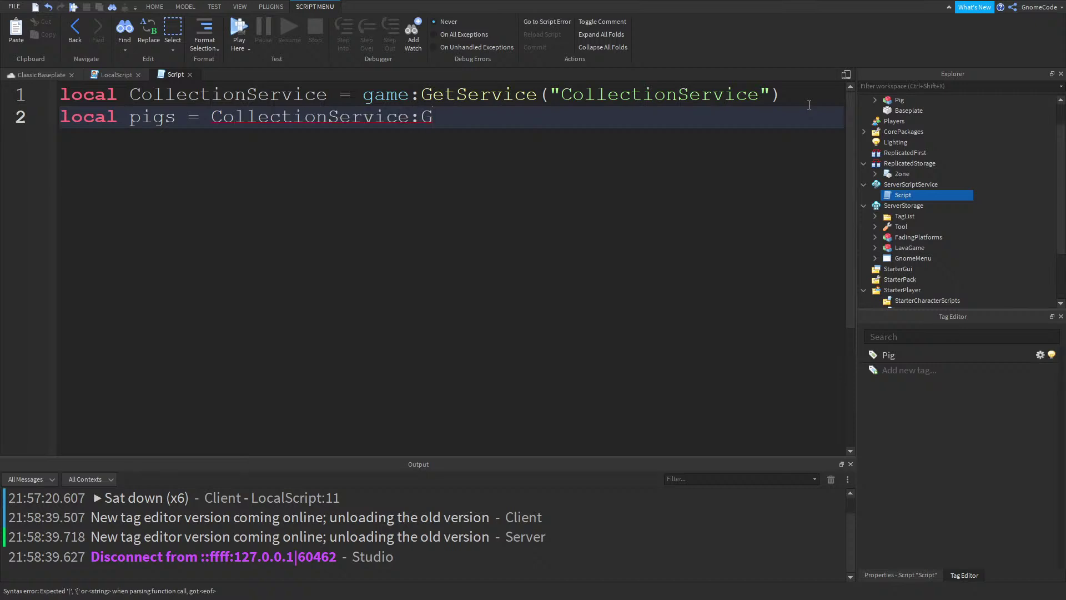
type("etTagged()\"Pig")
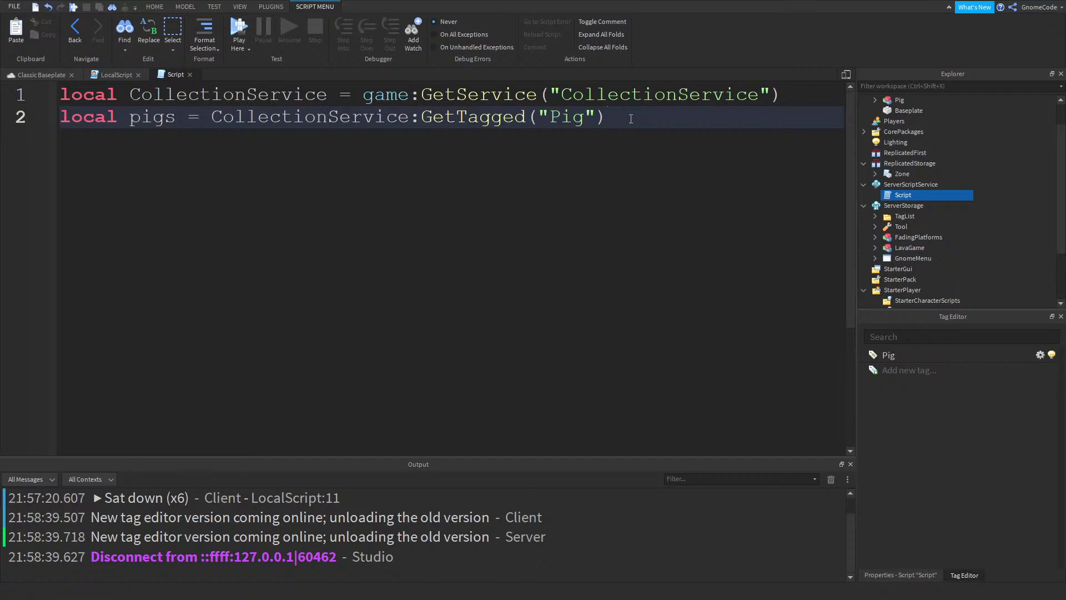
Below a blank line, add the loop for index, pig in ipairs(pigs) do with its closing end
key("Return")
key("Return")
type("go")
key("BackSpace")
key("BackSpace")
type("for index, pig")
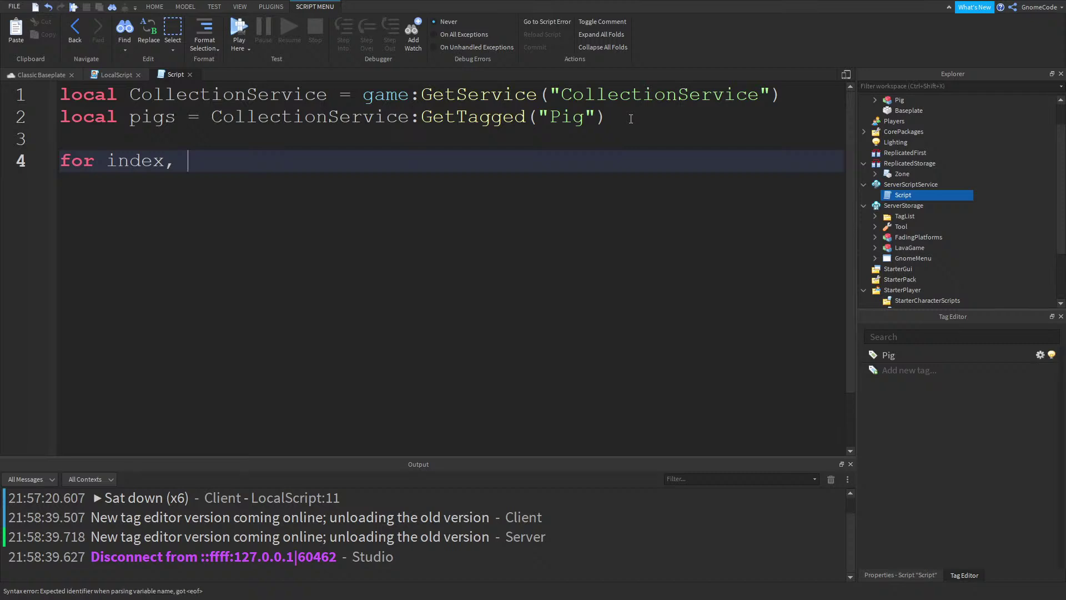
type(" in")
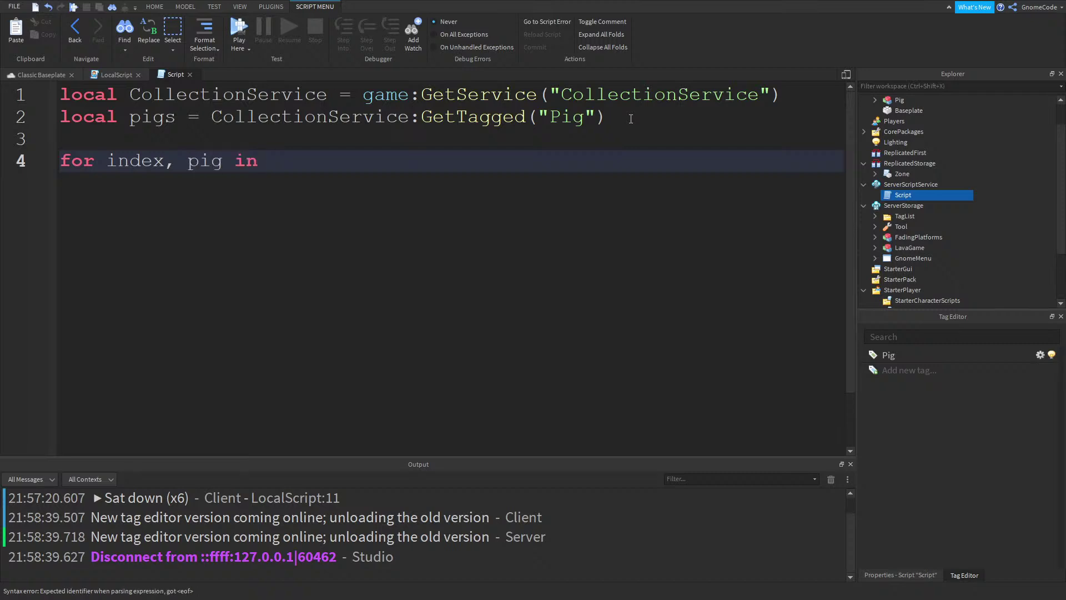
type(" ipairs(p")
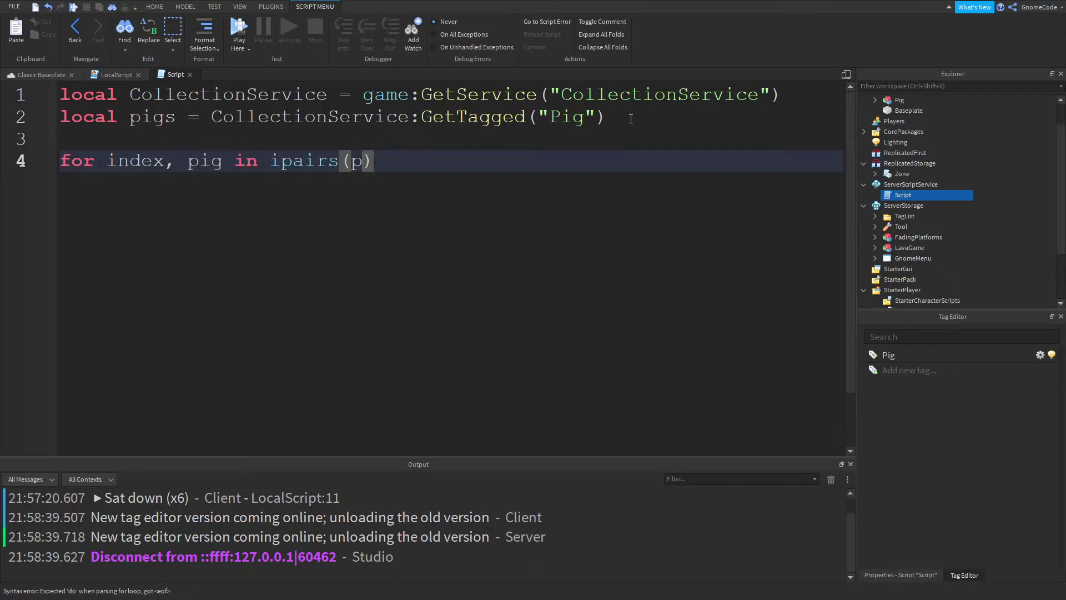
type("igs) do")
key("Return")
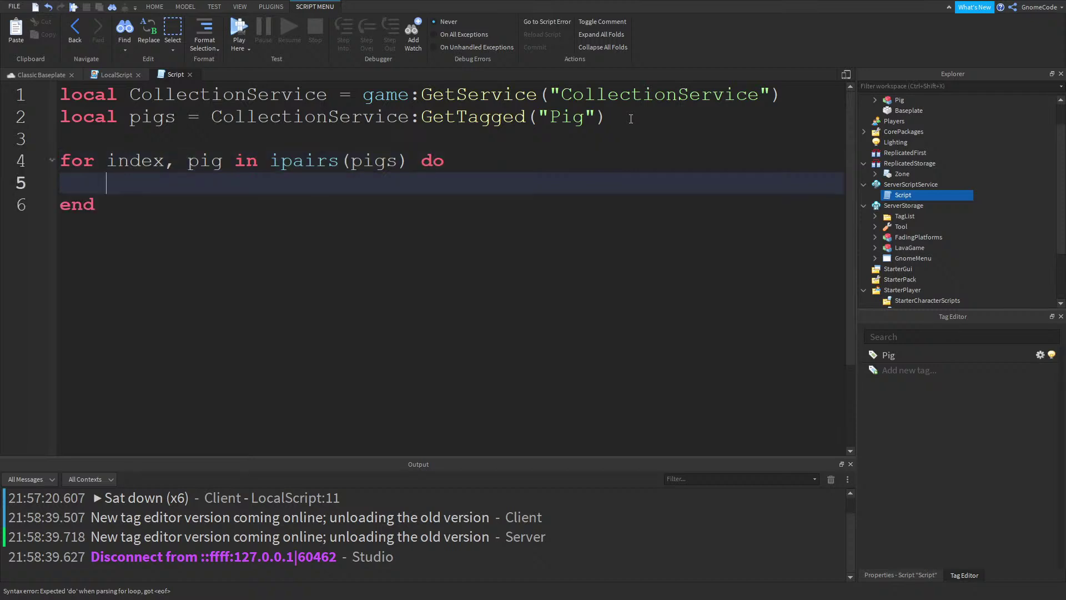
Write pig.Touched:Connect() inside the loop, leaving the parentheses empty
type("pig.Touched")
type(":Connect(")
type("func")
key("BackSpace")
key("BackSpace")
key("BackSpace")
key("BackSpace")
Insert an empty local function infect() between the pigs variable and the loop
left_click(616, 125)
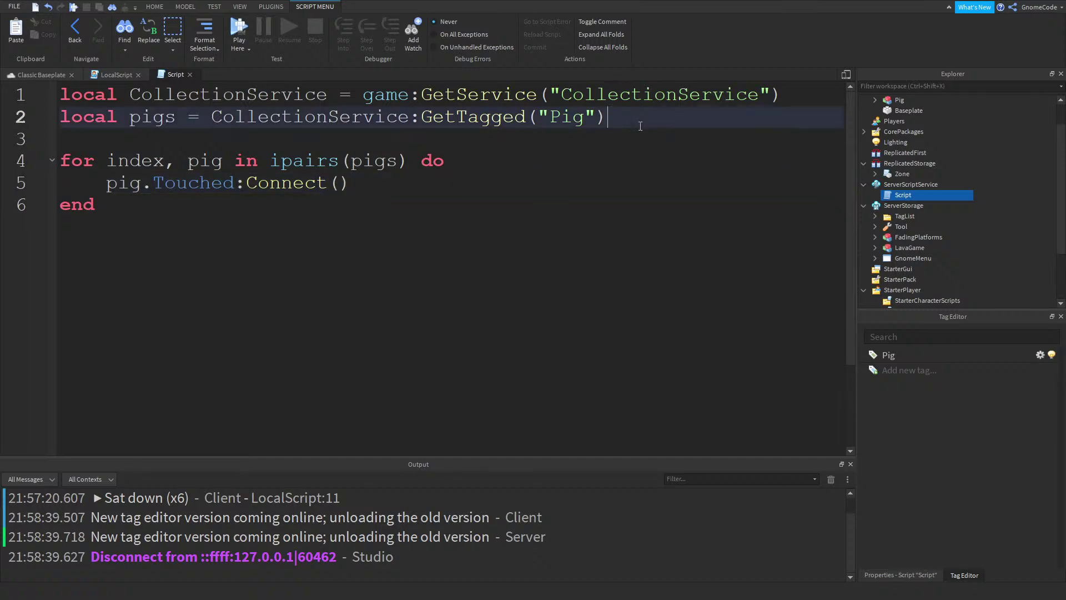
key("Return")
key("Return")
type("local func")
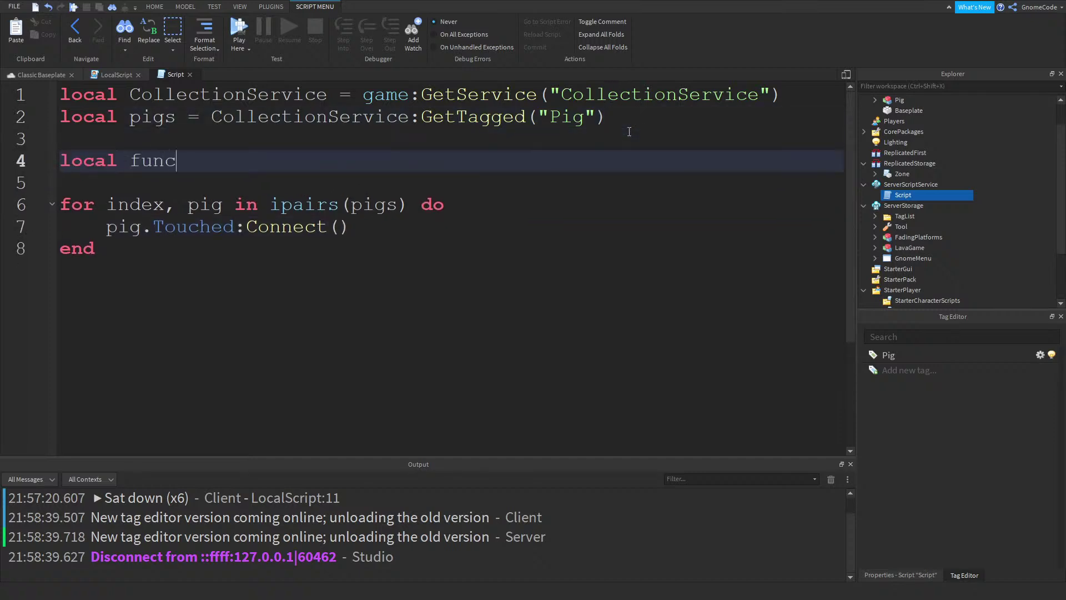
type("tion infect()")
key("Return")
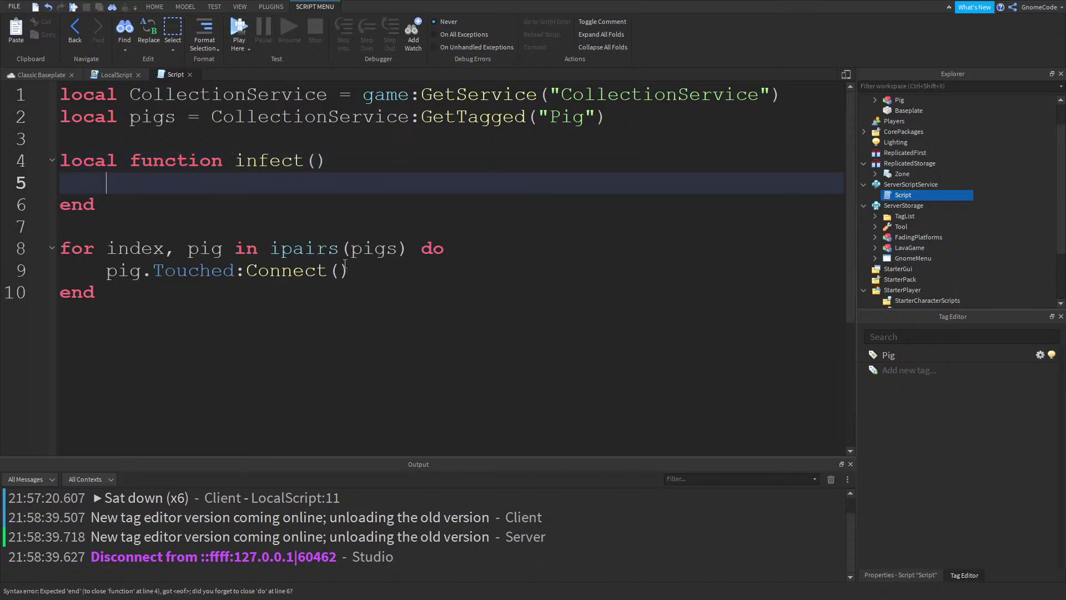
Pass an anonymous function(part) with its own body to the pig's Touched:Connect call
left_click(341, 271)
type("infect")
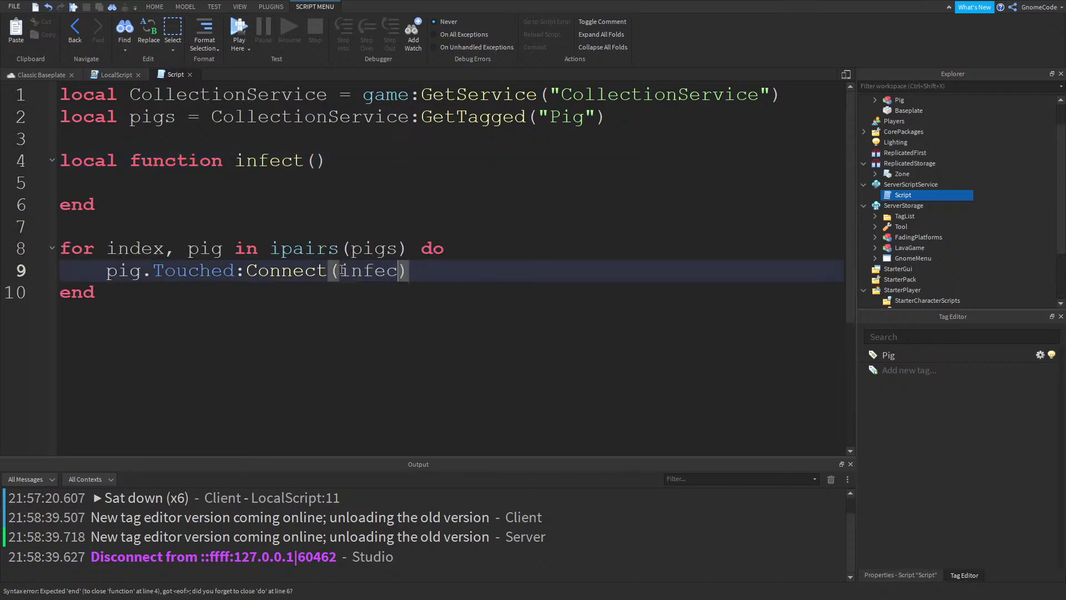
double_click(343, 271)
type("function()")
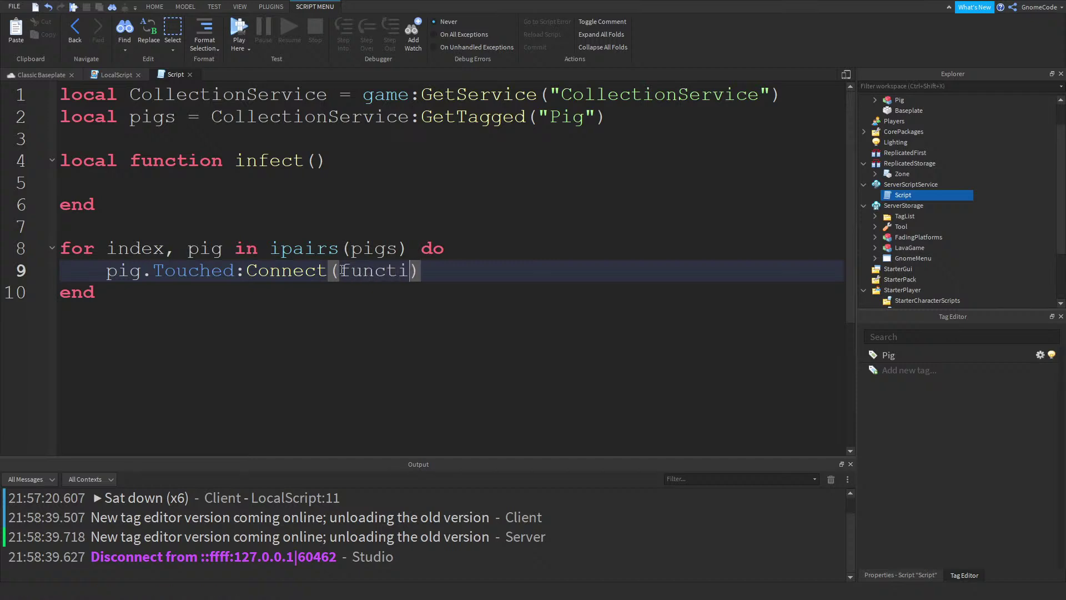
key("Left")
key("Left")
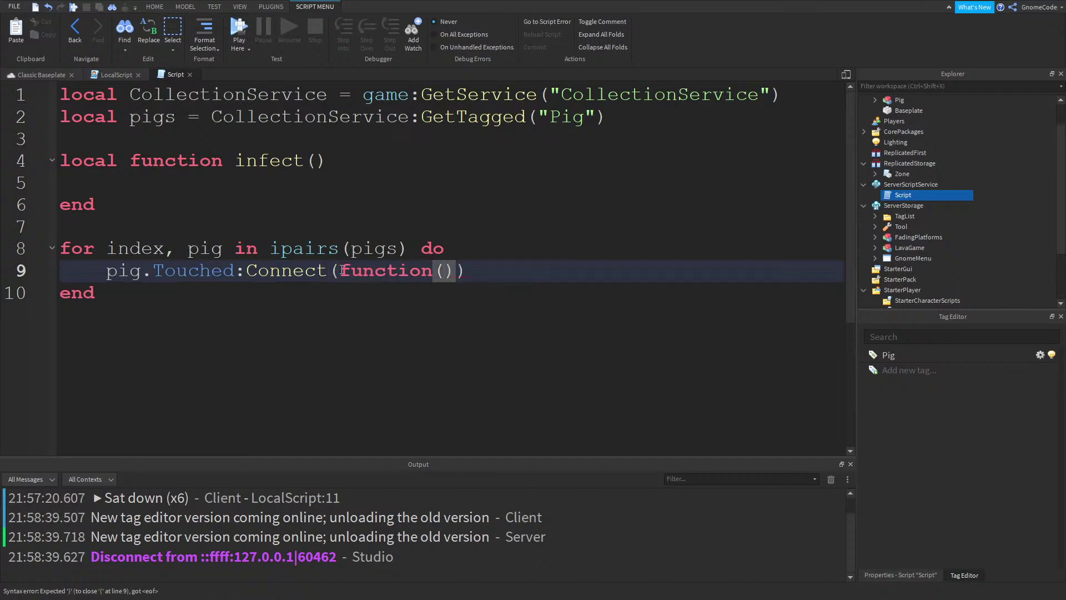
type("part")
key("Right")
key("Return")
type("if par")
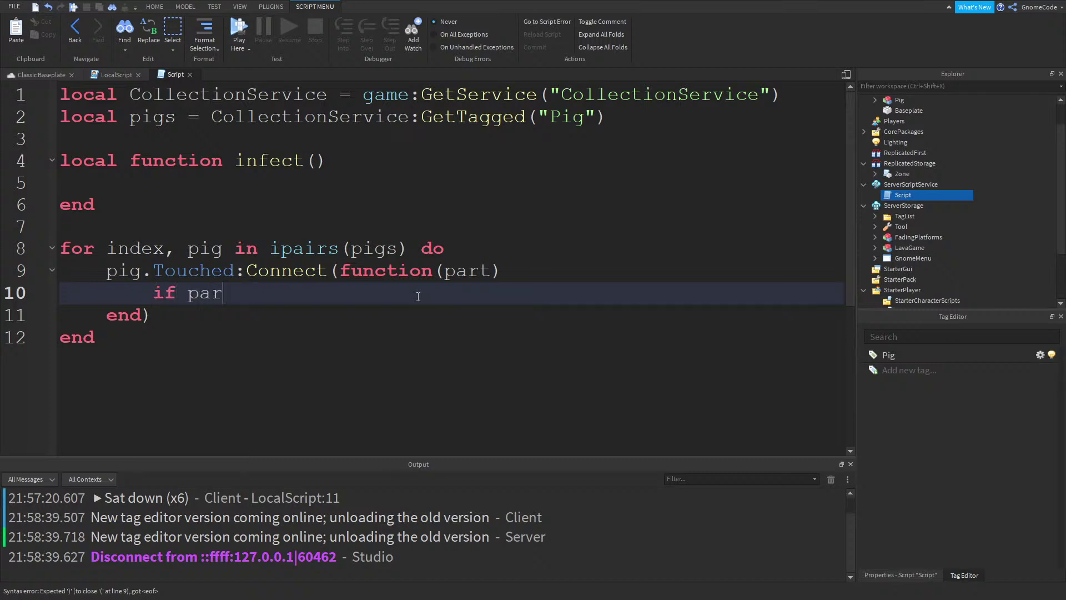
type("t.")
key("BackSpace")
key("BackSpace")
key("BackSpace")
key("BackSpace")
key("BackSpace")
key("BackSpace")
key("BackSpace")
key("BackSpace")
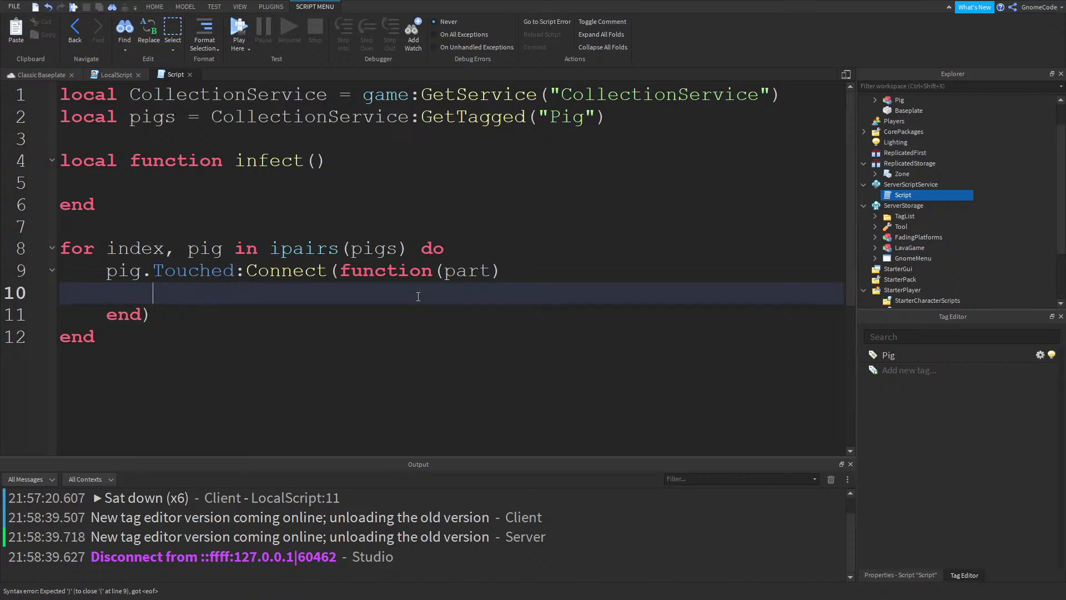
Call infect() inside the Touched handler and give the infect function definition the parameters pig and hit
type("infect(")
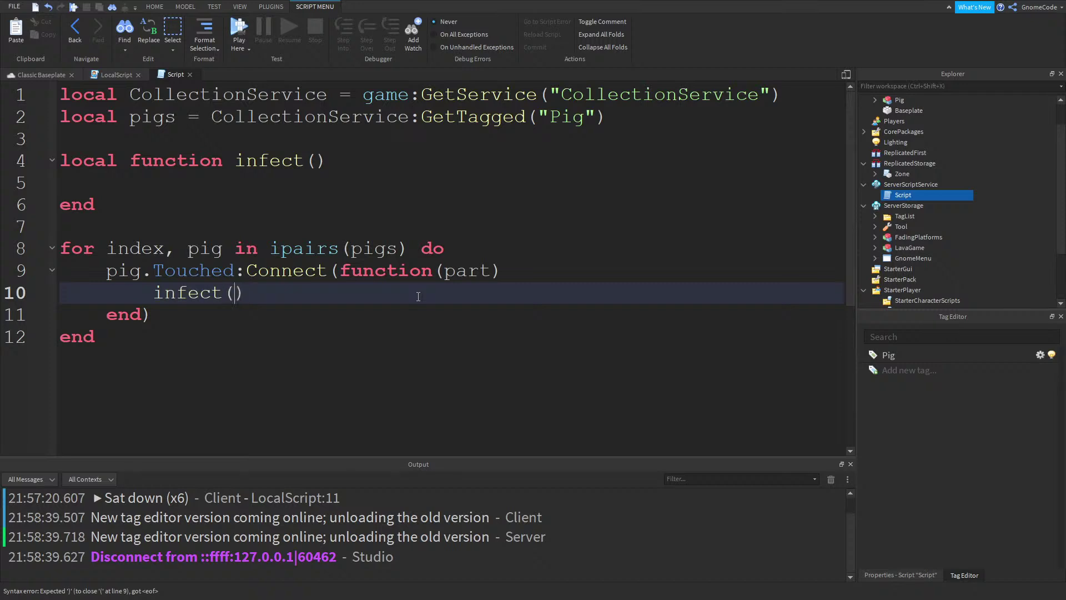
left_click(327, 169)
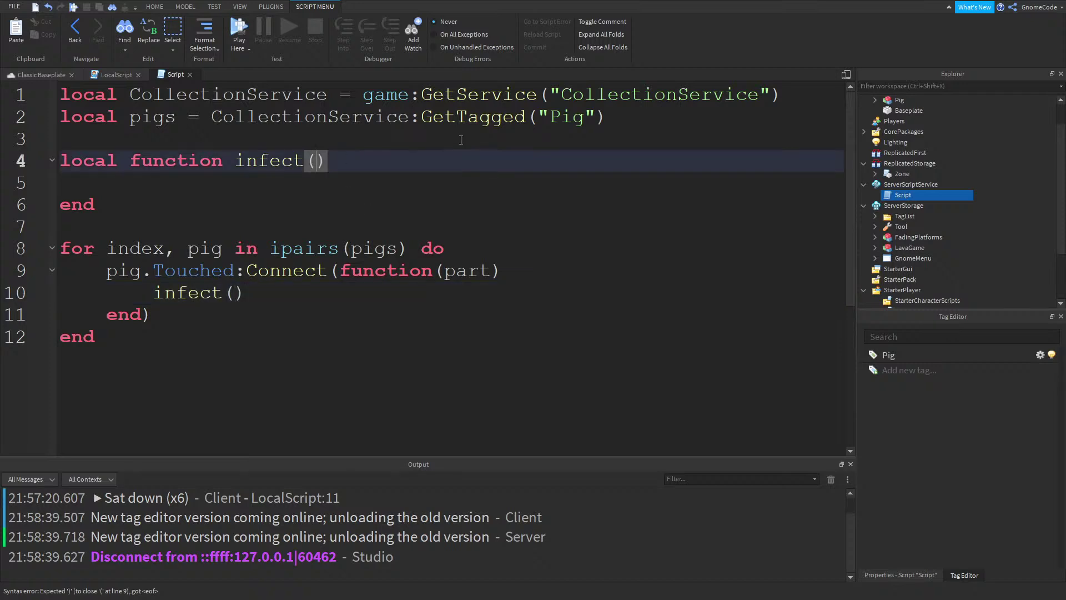
key("Left")
type("pig, hit")
Pass pig and part as arguments to the infect call in the Touched handler
left_click(234, 293)
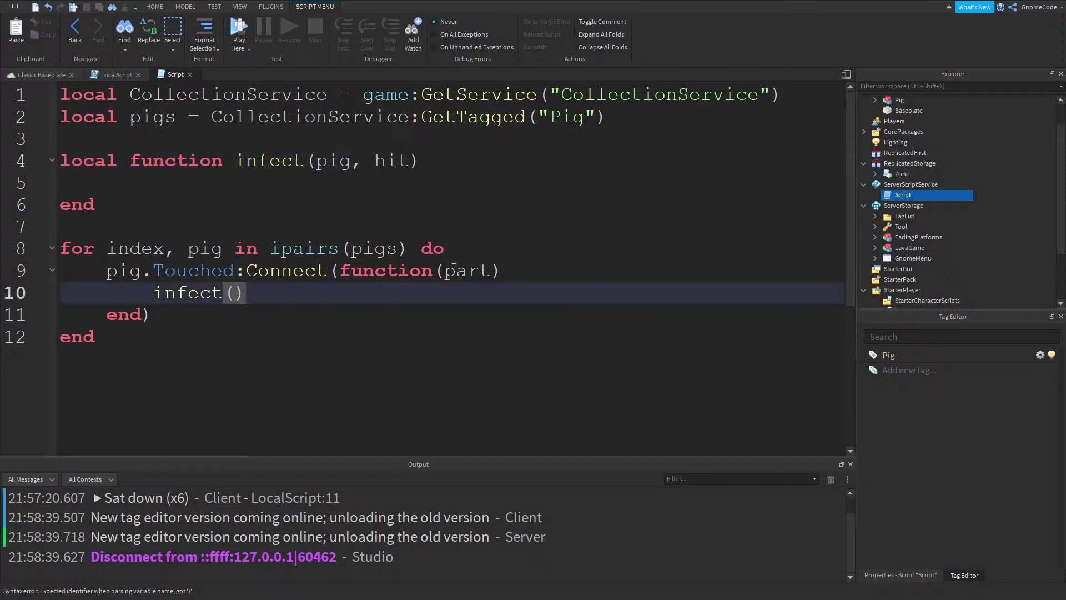
type("pig, par")
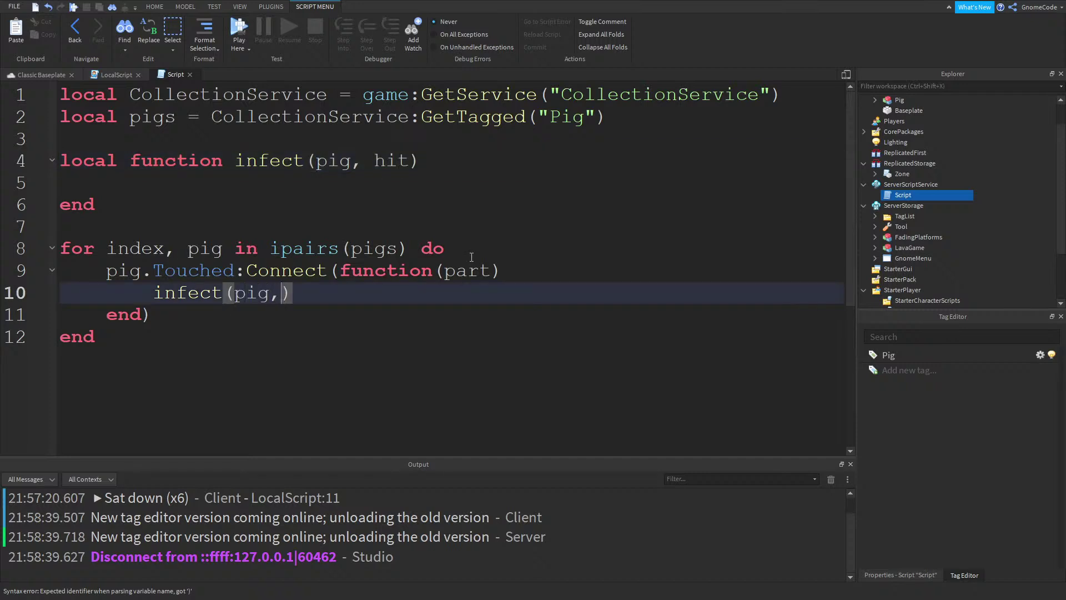
type("t")
Start a local player variable declaration in the body of the infect function
left_click(131, 118)
scroll(251, 185, "up", 1, "ctrl")
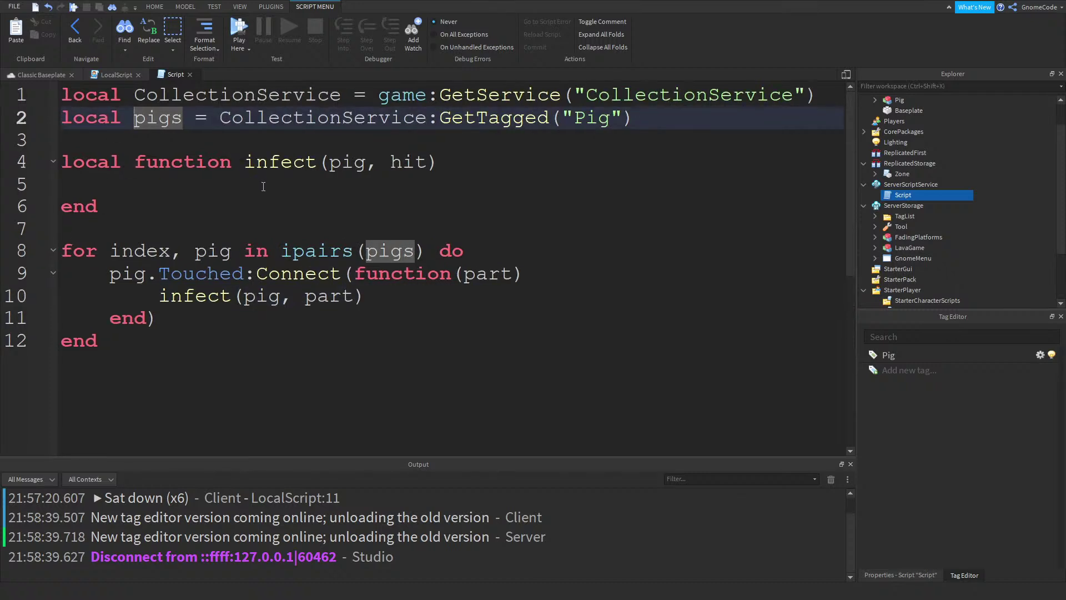
left_click(279, 193)
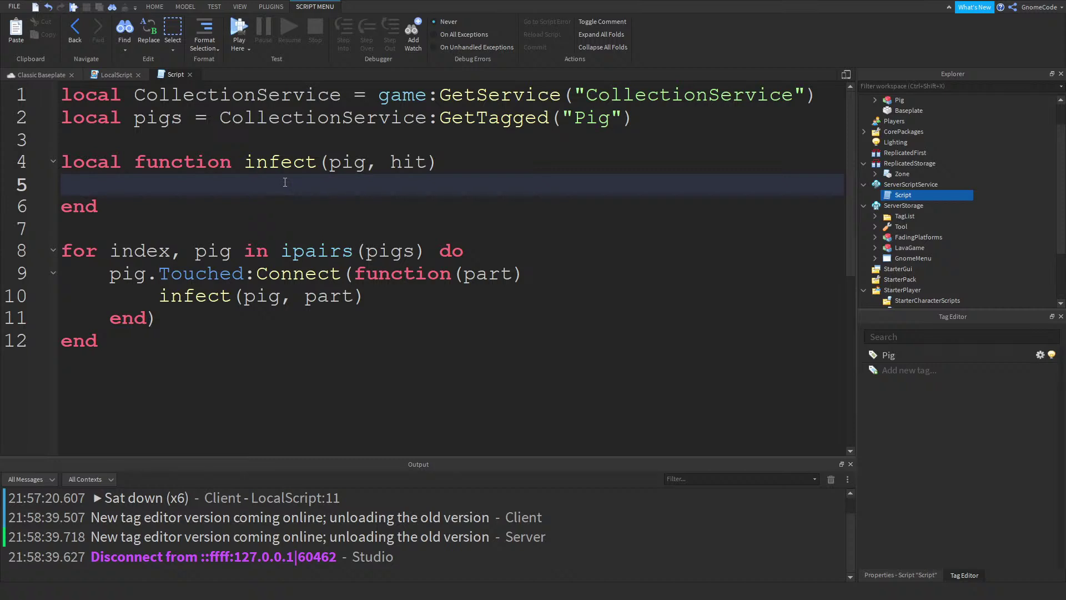
type("if")
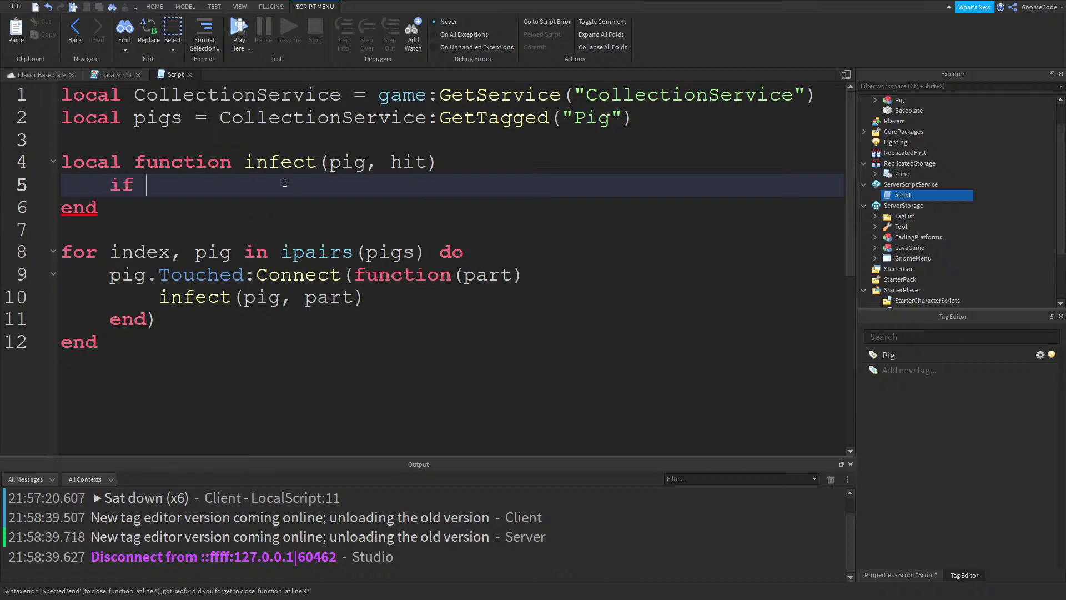
key("BackSpace")
key("BackSpace")
key("BackSpace")
type("local player =")
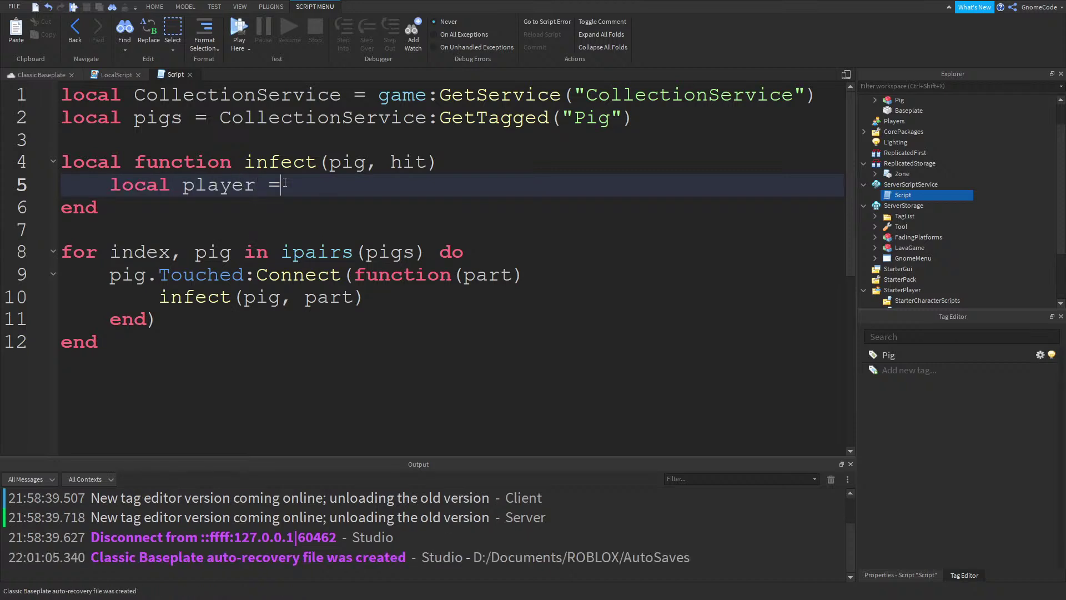
type(" gam")
key("BackSpace")
key("BackSpace")
key("BackSpace")
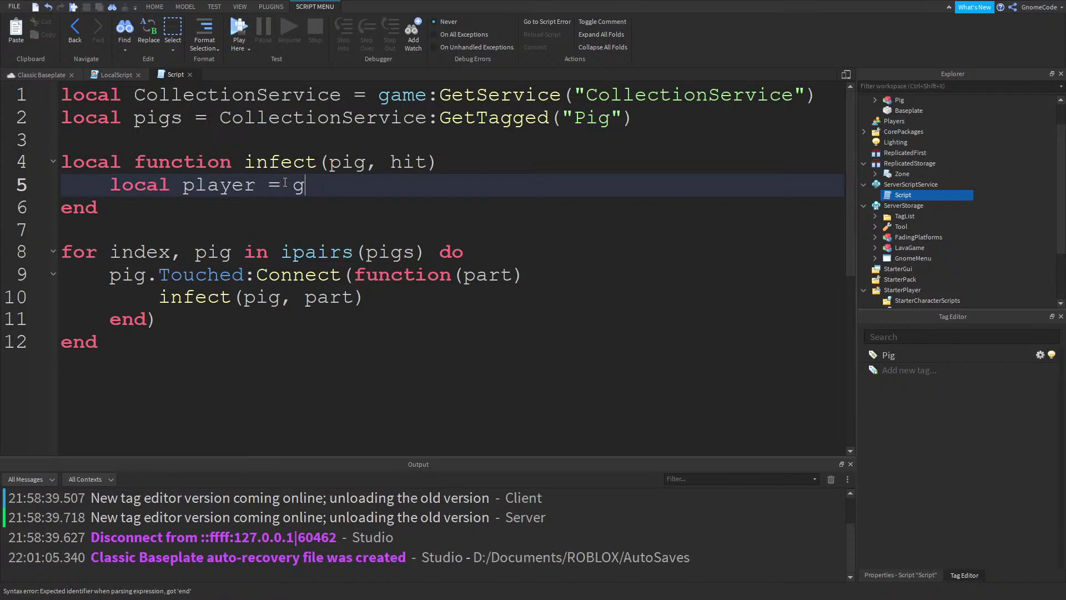
Insert local Players = game:GetService("Players") between the CollectionService and pigs declarations
left_click(70, 118)
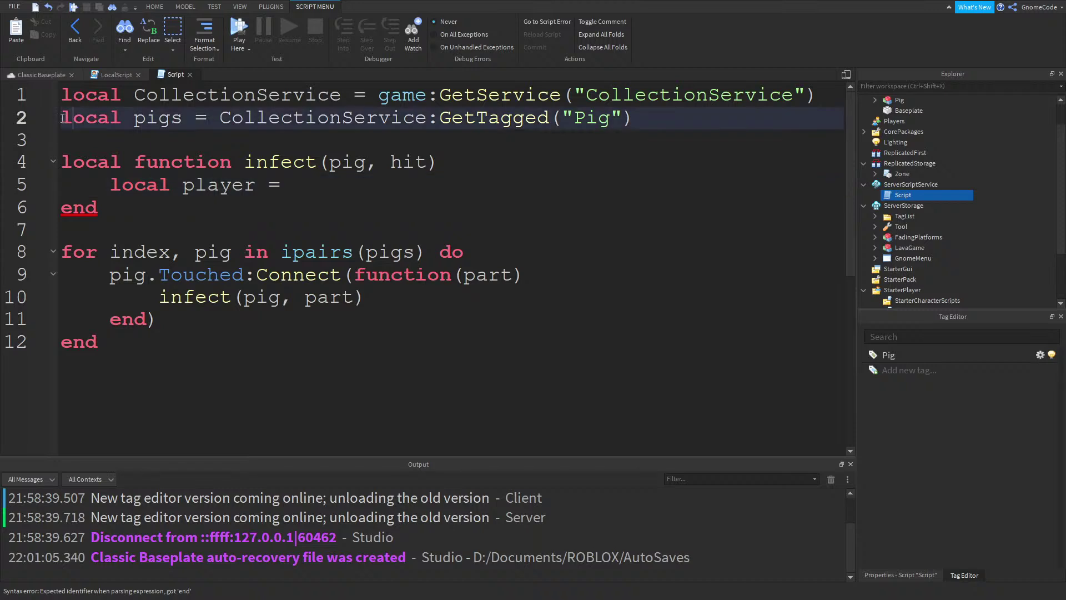
key("Home")
key("Return")
key("Up")
type("local")
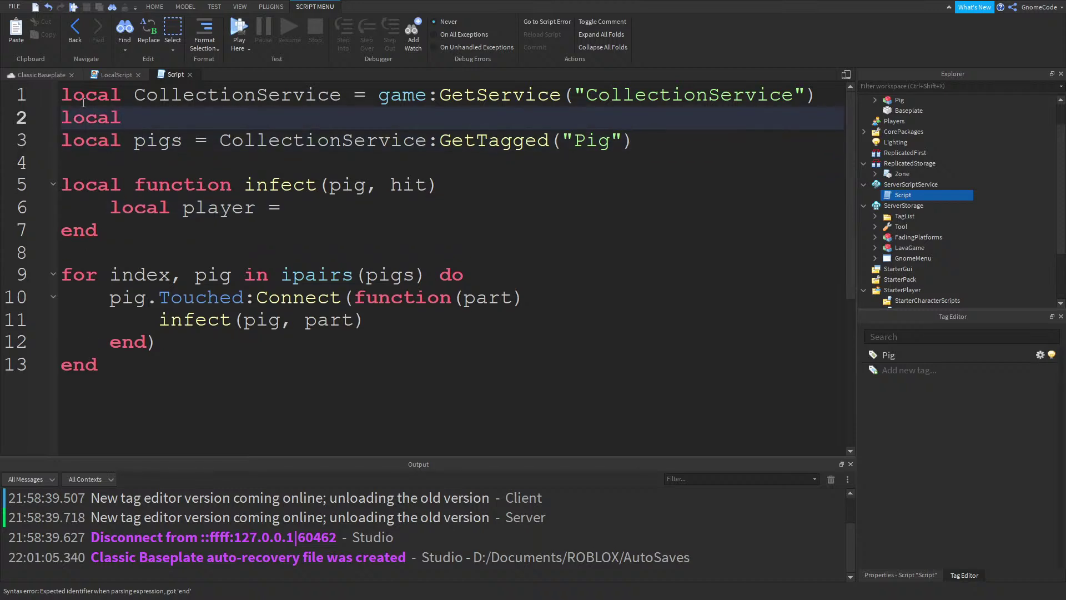
type(" Players = game:GetService(\"Players\"")
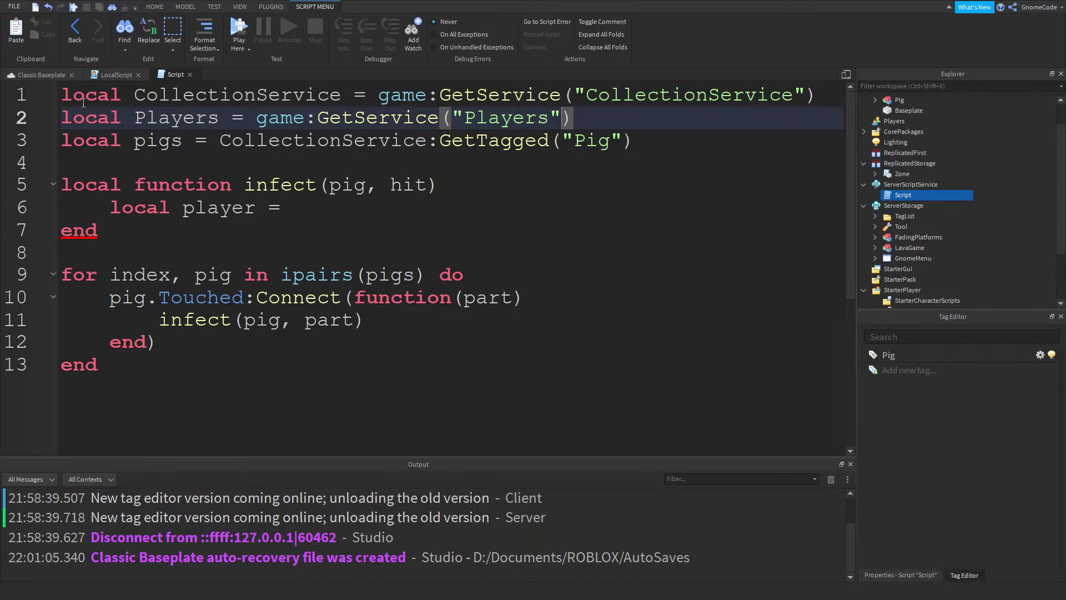
Assign Players:GetPlayerFromCharacter(hit.Parent) to the player variable in the infect function
left_click(319, 205)
type("play")
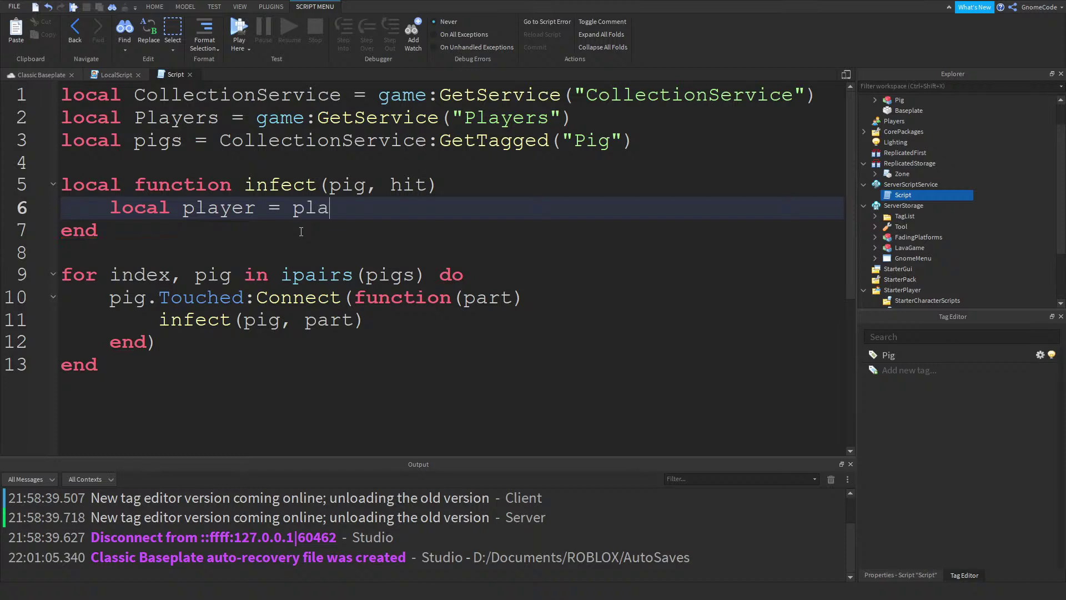
key("BackSpace")
key("BackSpace")
key("BackSpace")
key("BackSpace")
type("Players:Ge")
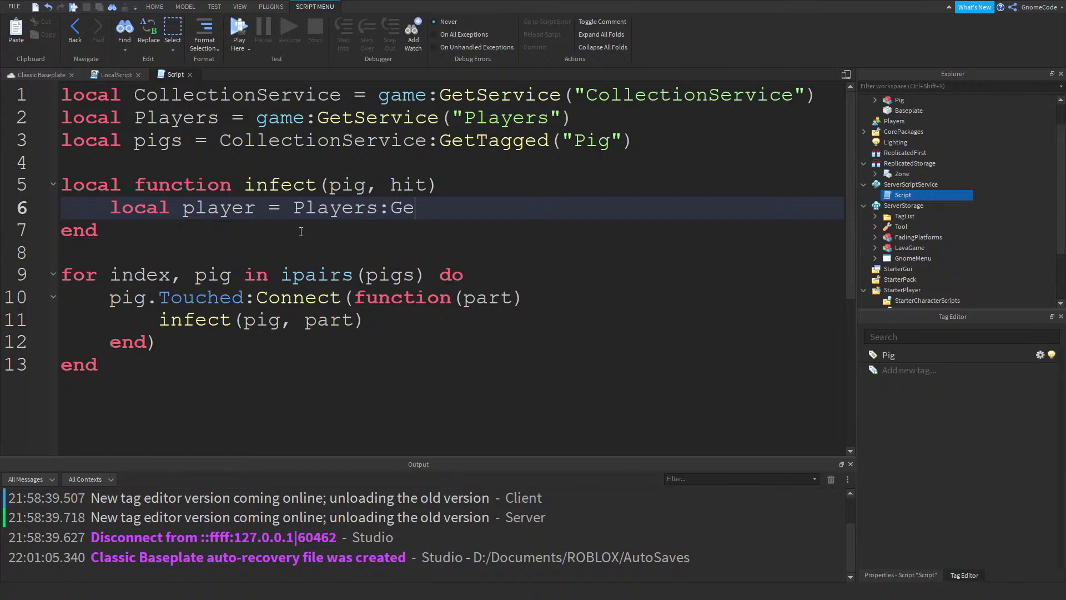
type("tPlayerFromCharacter()")
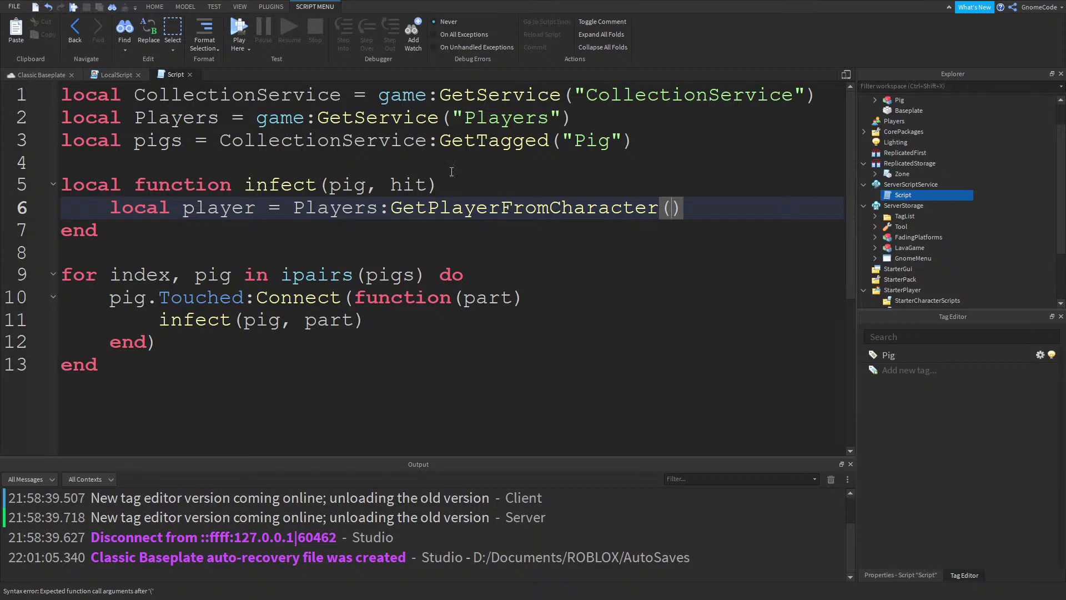
double_click(408, 184)
left_click(667, 208)
type("hit.Parent")
Add an if player then block below the player variable, leaving a blank line between them
key("End")
key("Return")
key("Return")
type("if player then")
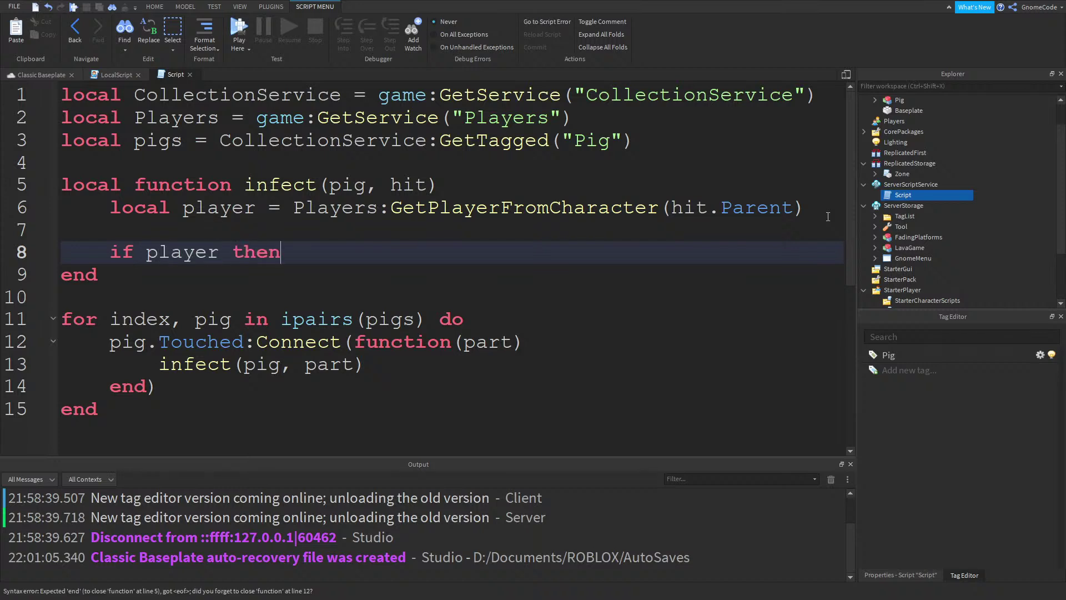
key("Return")
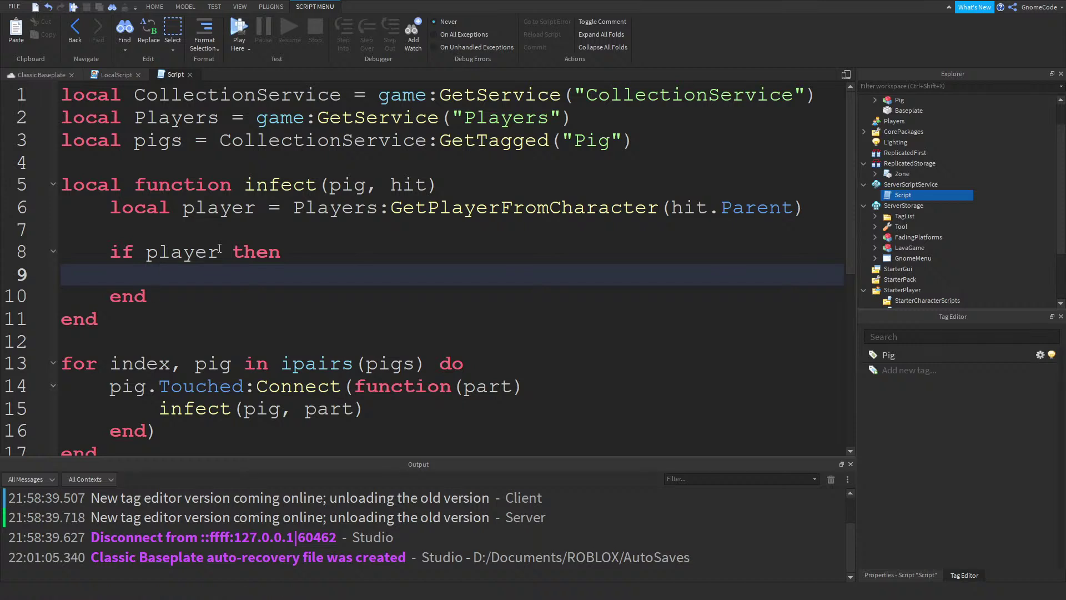
type("player")
key("BackSpace")
key("BackSpace")
key("BackSpace")
key("BackSpace")
key("BackSpace")
key("BackSpace")
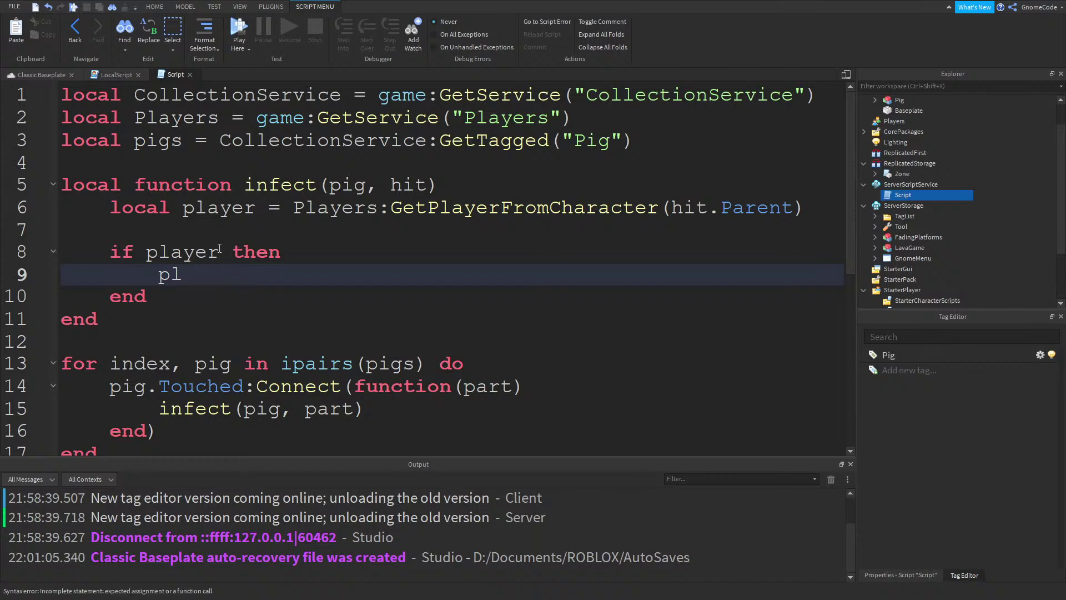
Start a local newPig variable inside the if block and place a copy of the workspace Pig model inside the server Script
type("local newPig =")
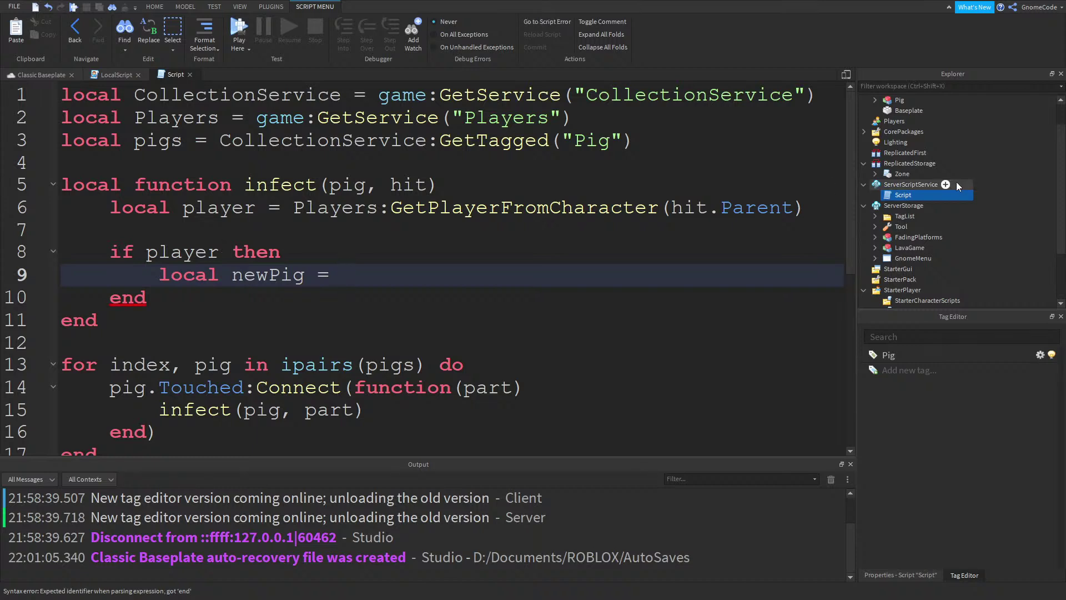
scroll(956, 182, "up", 1)
left_click(901, 142)
left_click_drag(937, 152, 954, 242)
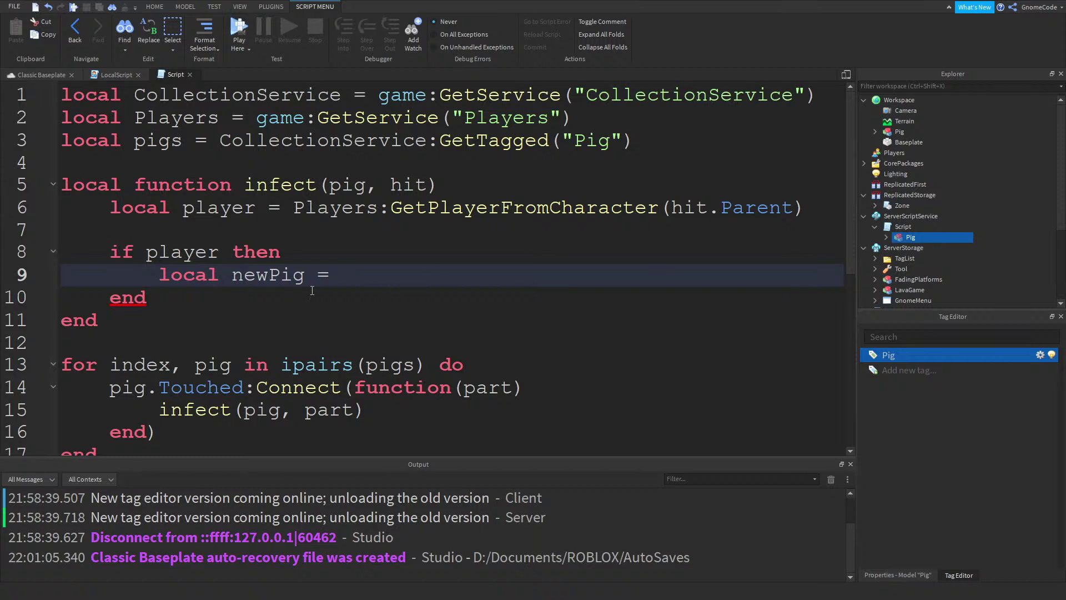
Assign script.Pig:Clone() to newPig and set newPig.Parent to workspace on the following line
left_click(350, 277)
type("script.P")
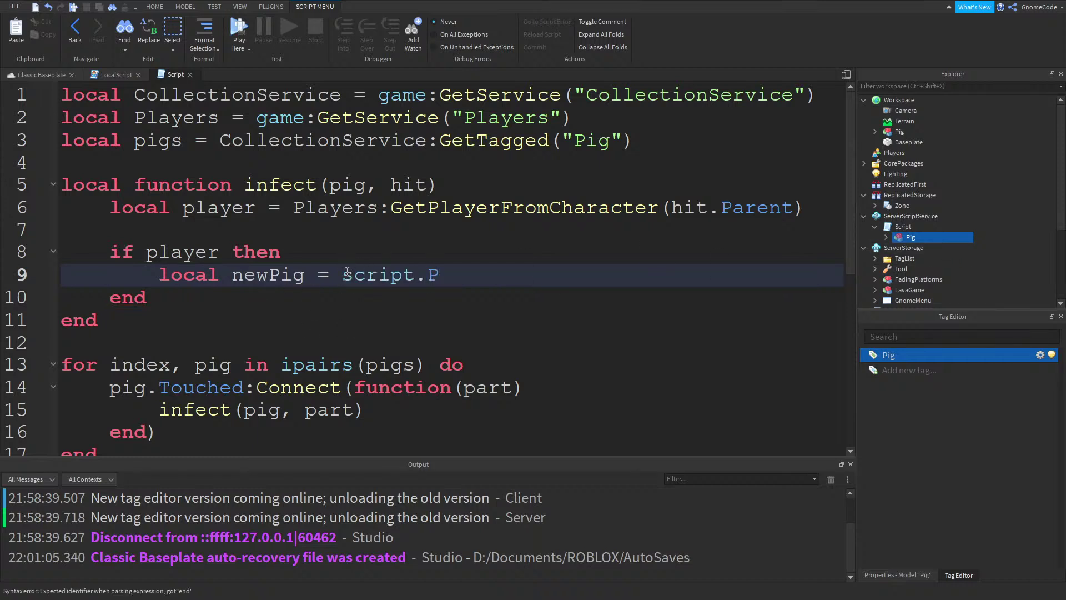
type("ig:Clone()")
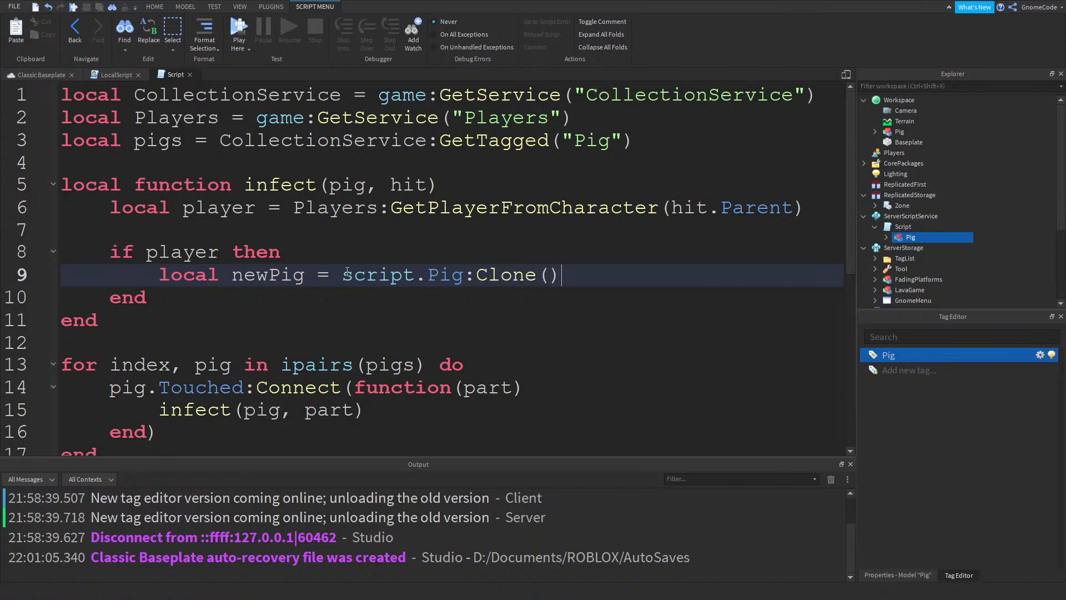
key("Return")
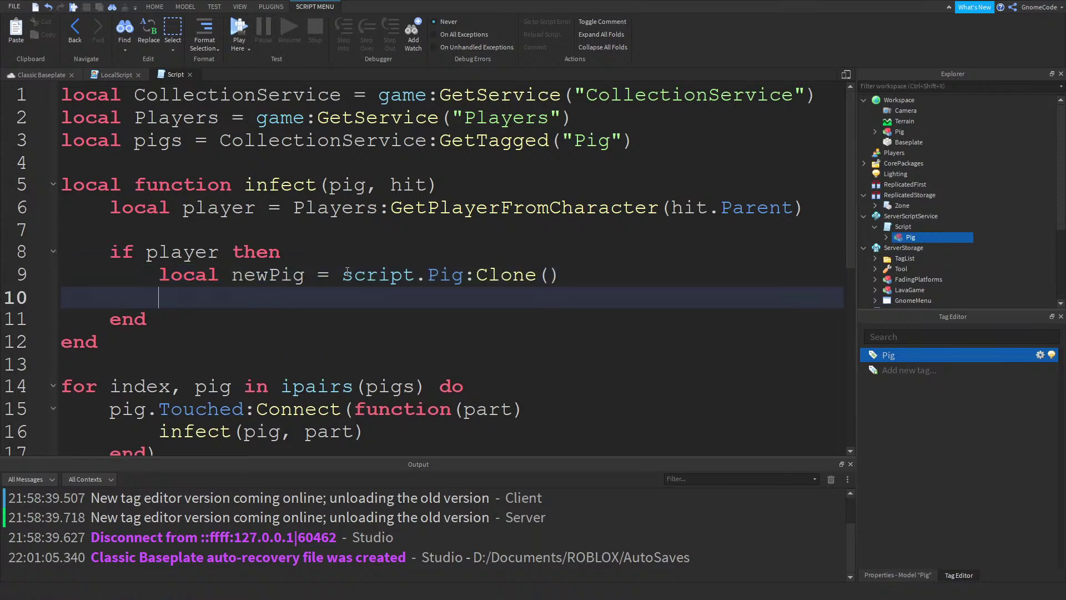
type("newPig")
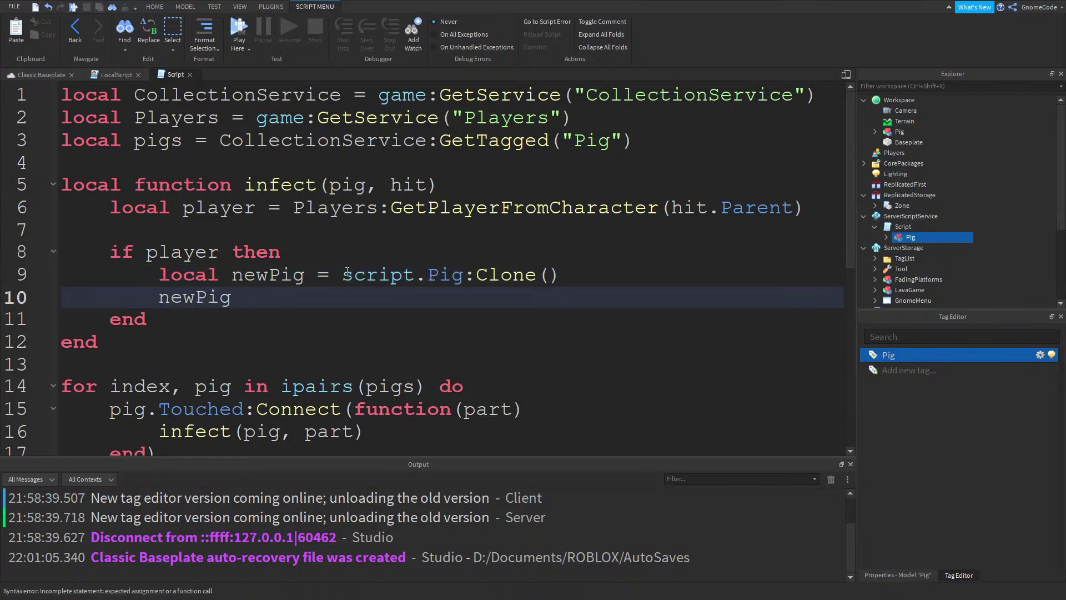
type(".Parent = workspace")
key("Return")
Set player.Character to newPig at the end of the if block
type("player.Character = p")
type("ig")
key("BackSpace")
key("BackSpace")
key("BackSpace")
type("newPig")
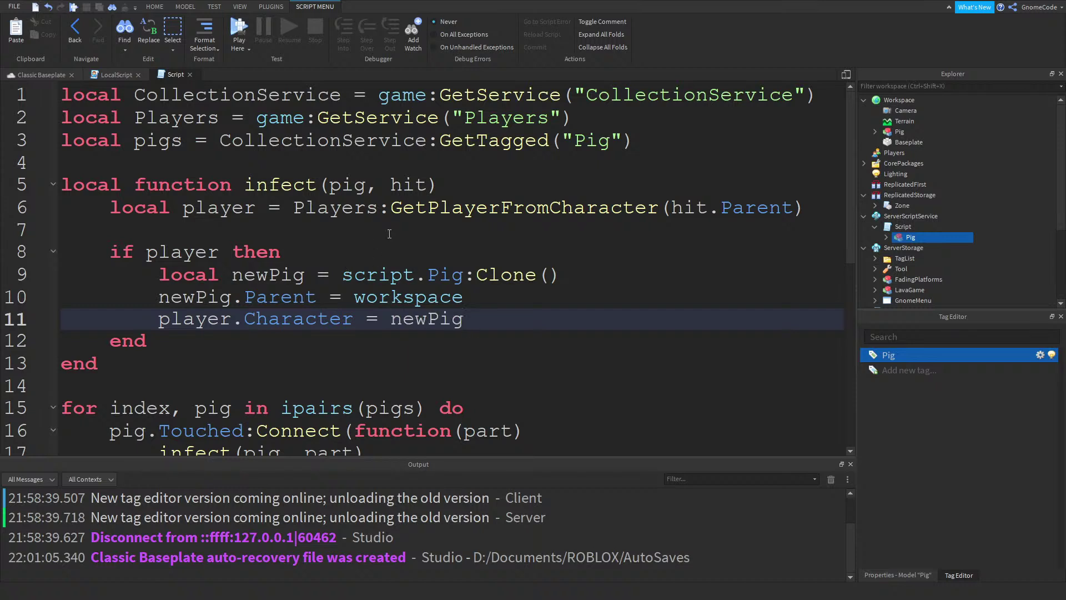
Review the finished script, run a playtest of it, and stop the test
scroll(385, 230, "down", 2)
scroll(384, 232, "up", 2)
scroll(381, 235, "down", 1)
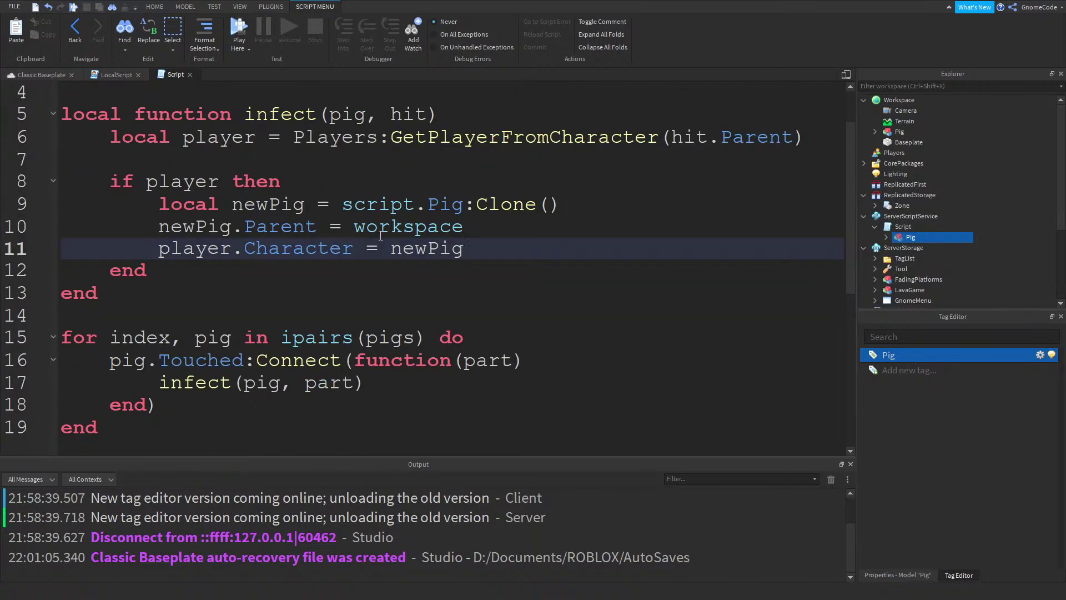
scroll(380, 236, "up", 1)
scroll(380, 236, "down", 2, "ctrl")
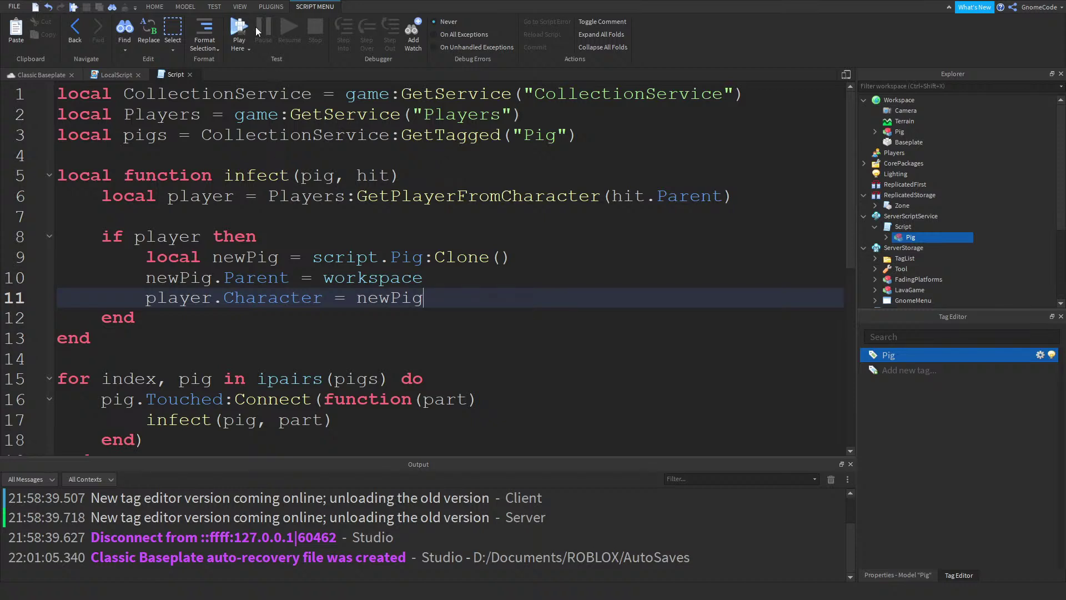
left_click(239, 29)
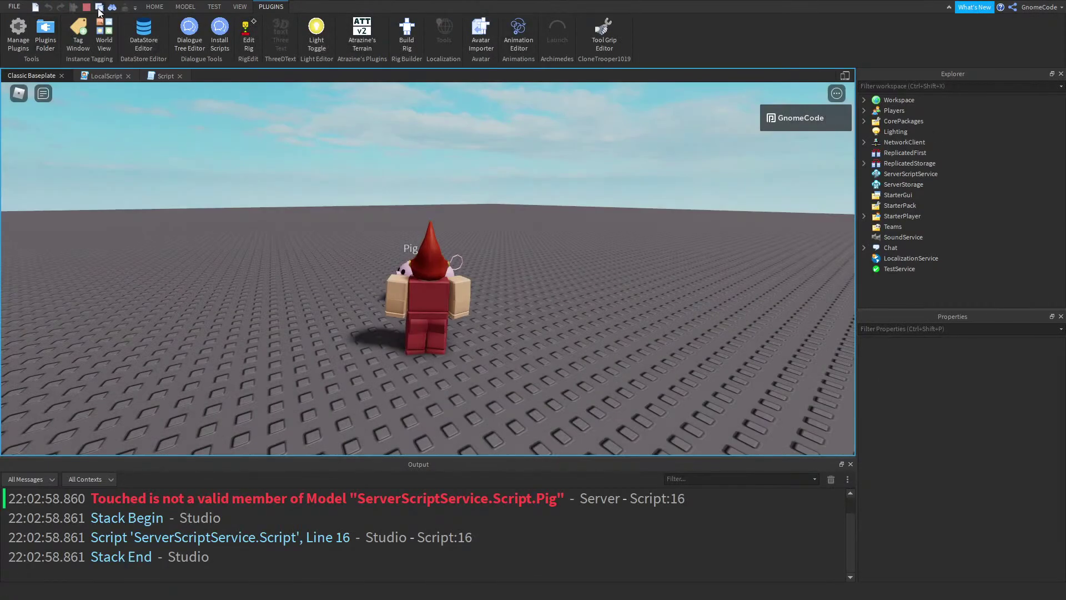
left_click(86, 7)
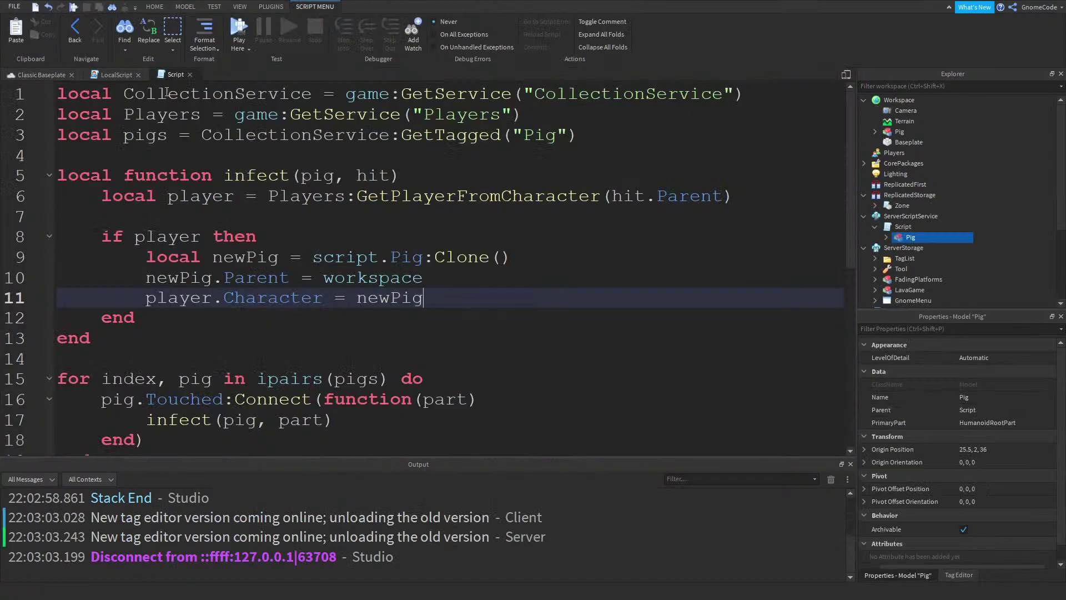
Change the loop's event connection to use pig.Humanoid.Touched
left_click(285, 363)
scroll(285, 363, "down", 1)
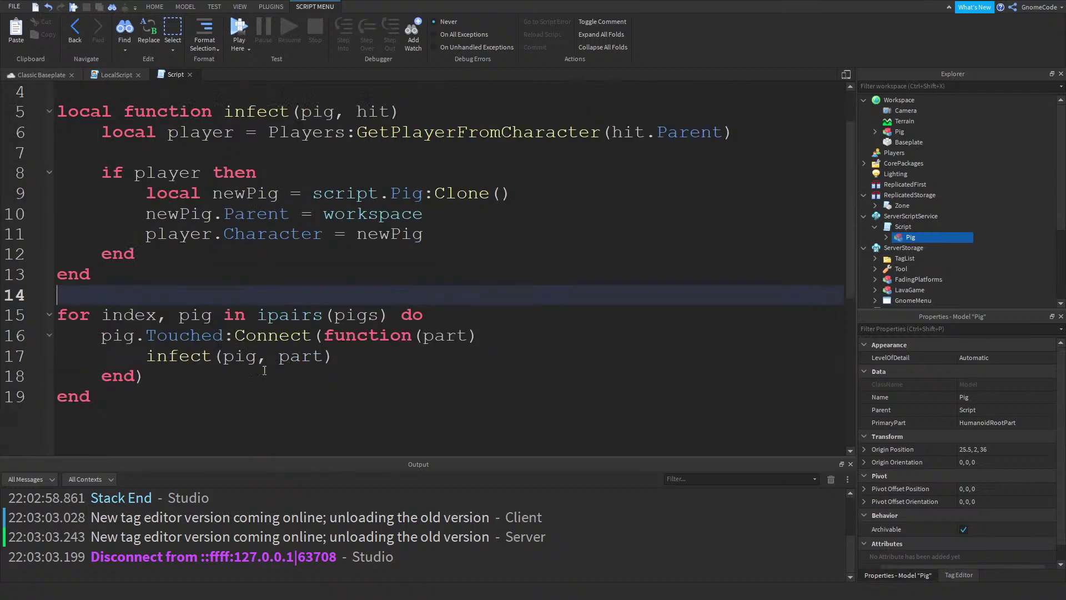
left_click(131, 337)
type(".Humanoi")
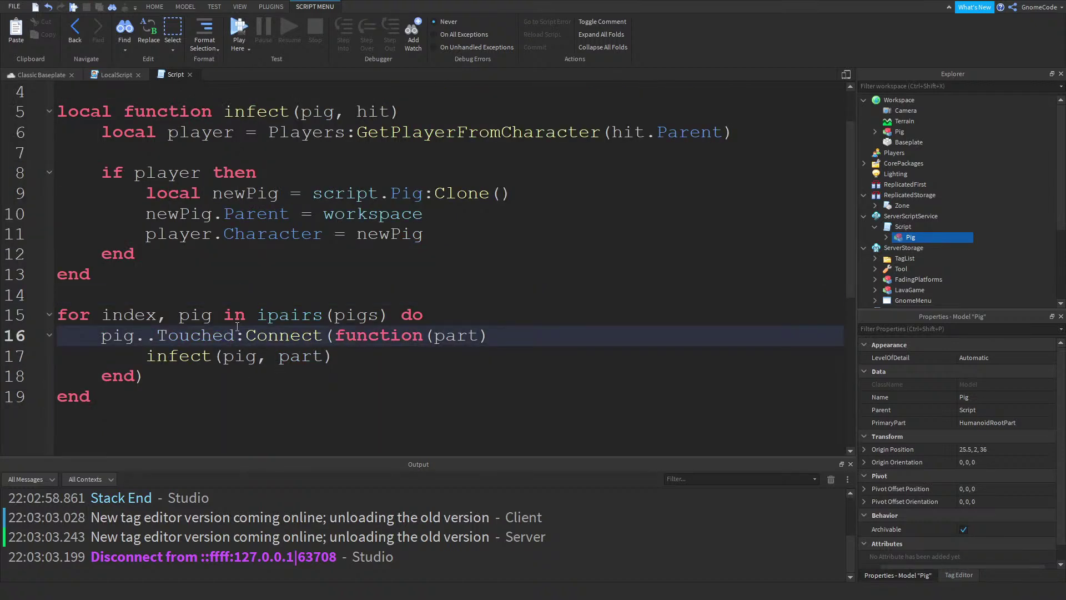
type("d")
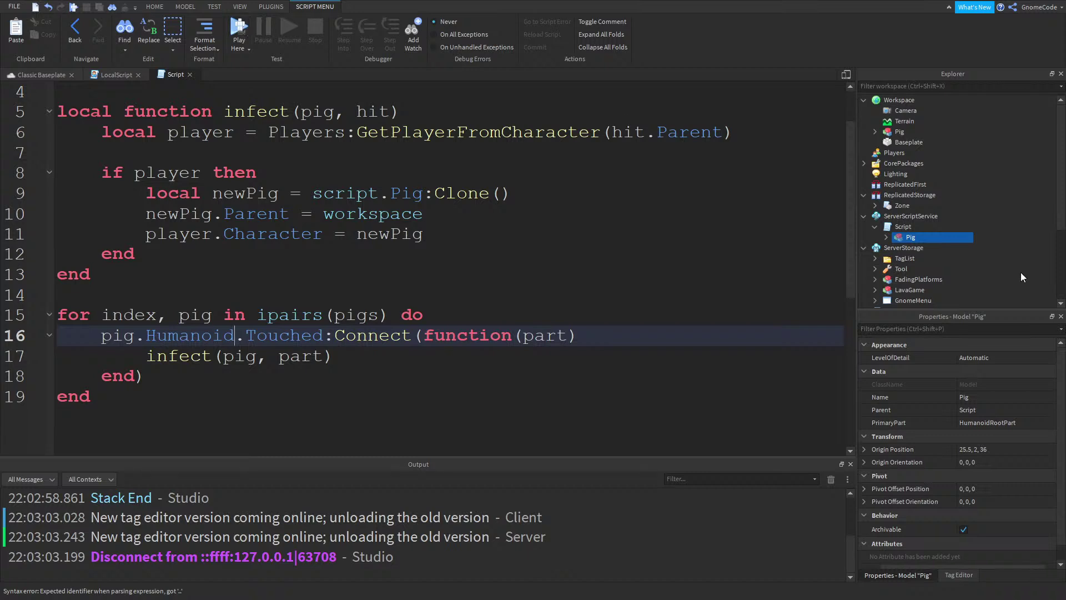
Inspect the Seat and Humanoid inside the workspace Pig model, and run a short playtest of the Humanoid touch connection
double_click(900, 133)
double_click(919, 155)
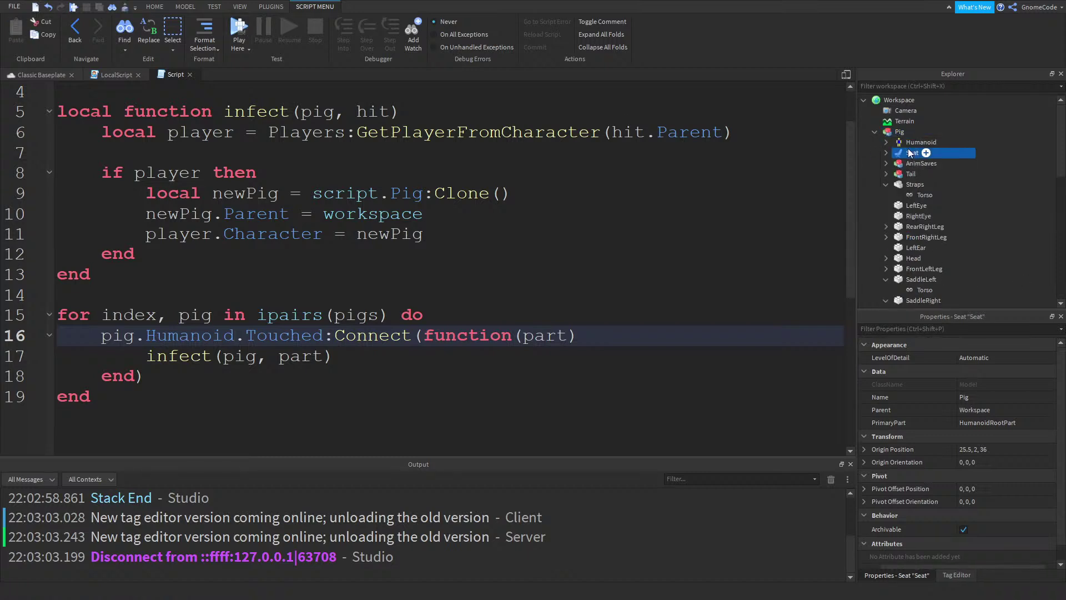
left_click(911, 142)
left_click_drag(973, 146, 894, 280)
left_click(238, 28)
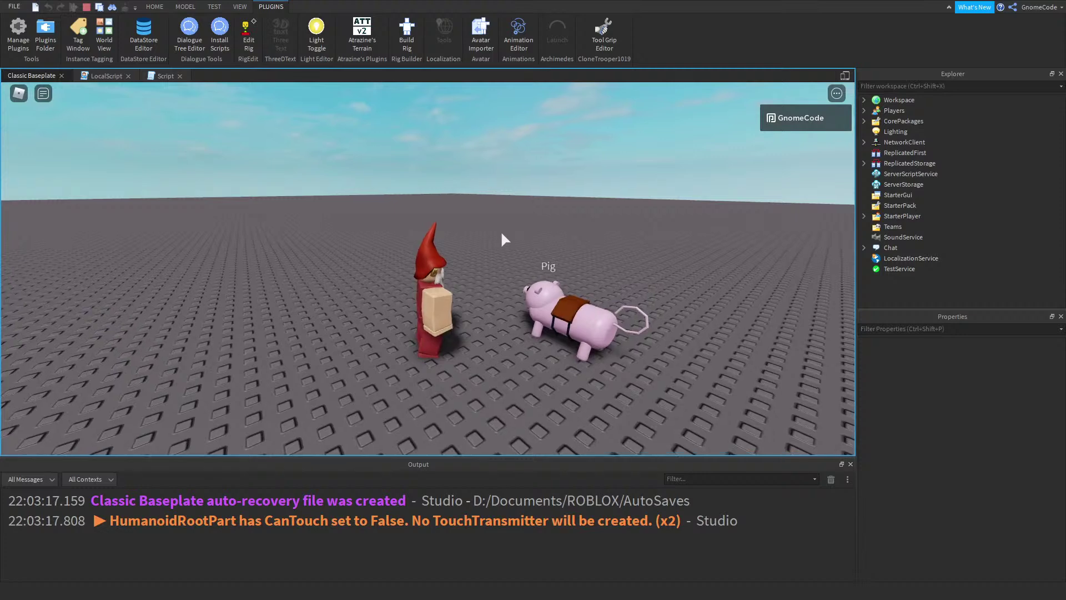
left_click(88, 7)
Enable CanTouch on the HumanoidRootPart of the Pig model in Workspace
left_click(939, 131)
scroll(912, 269, "down", 5)
left_click(919, 225)
scroll(1001, 421, "down", 4)
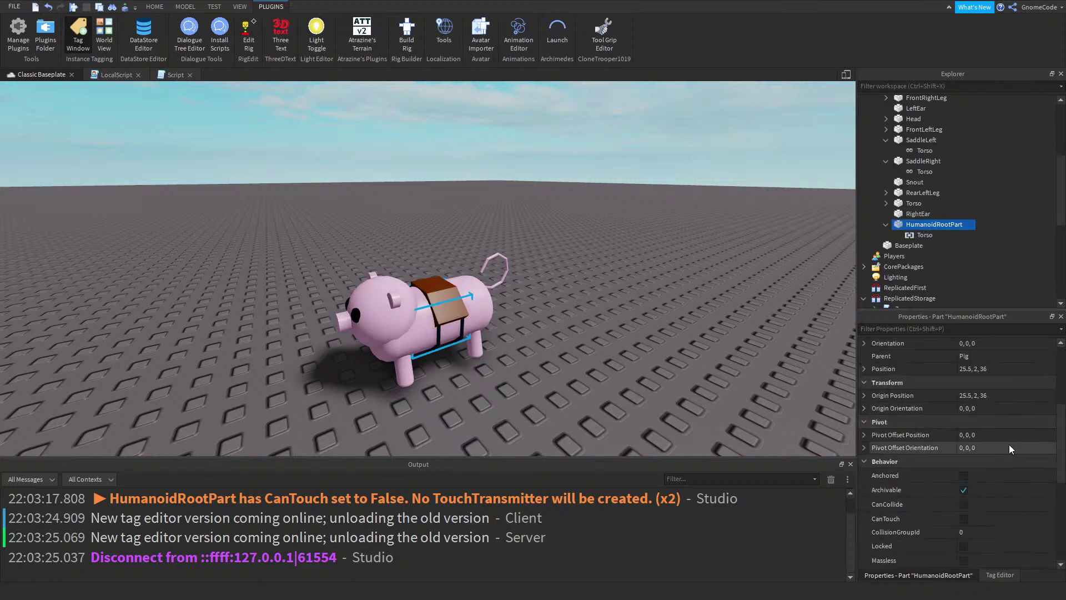
left_click(966, 518)
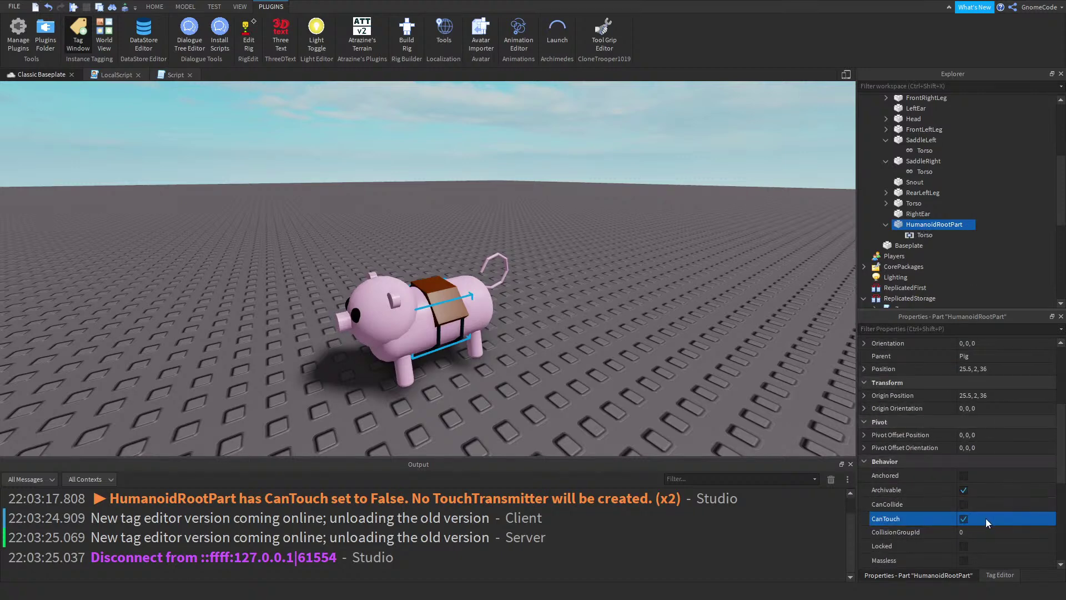
Run another short playtest, stop it, and recheck the behavior properties of the pig's HumanoidRootPart
left_click(214, 6)
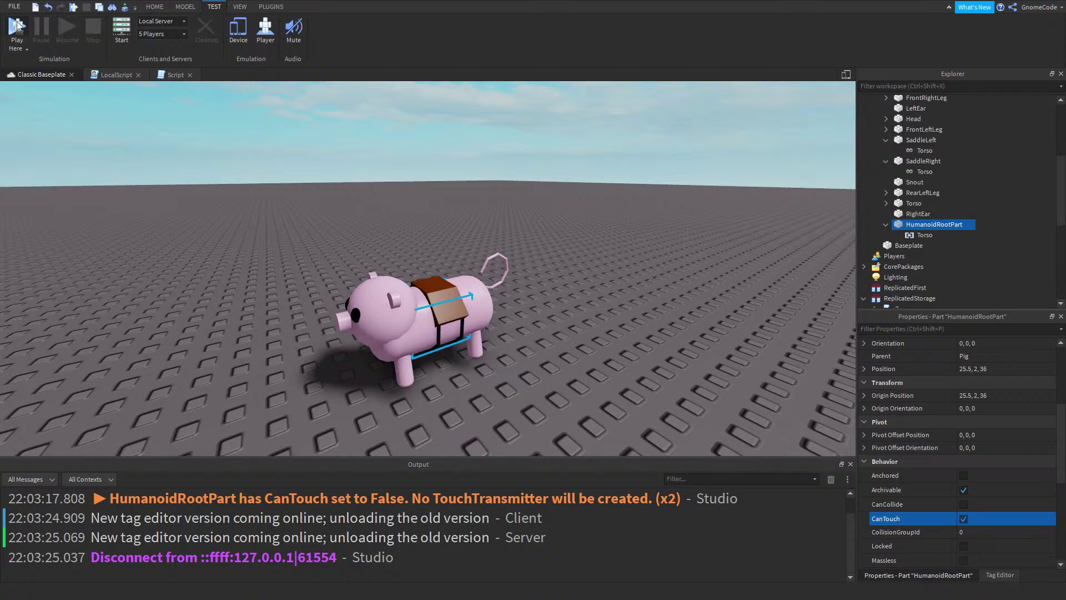
left_click(17, 25)
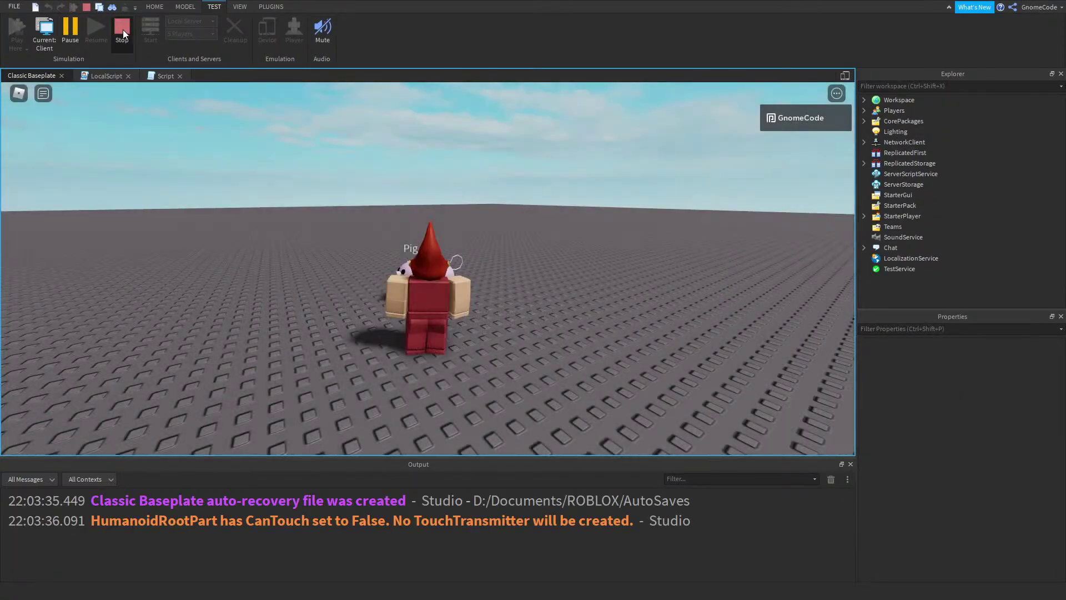
left_click(122, 29)
left_click(934, 224)
scroll(1000, 441, "down", 5)
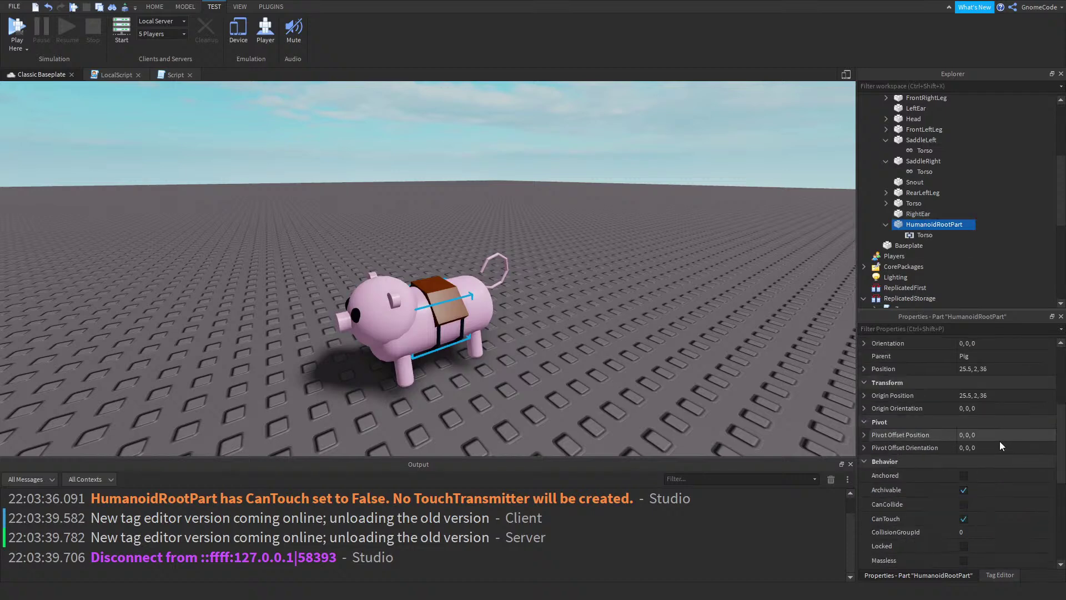
Run a playtest of touching the pig, observe both pigs from several angles, and stop the test
left_click(965, 519)
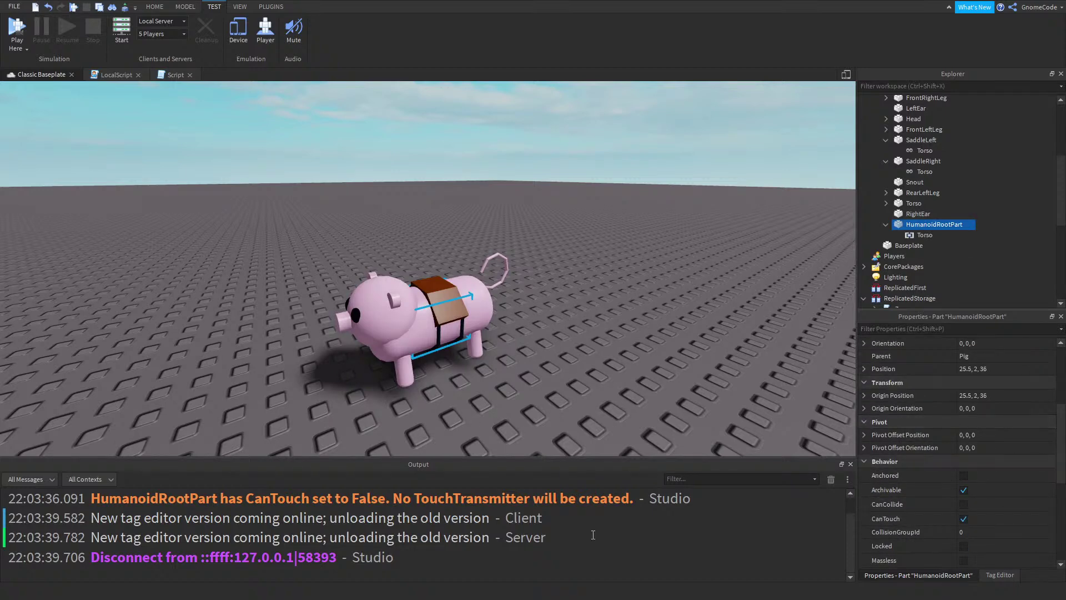
key("F5")
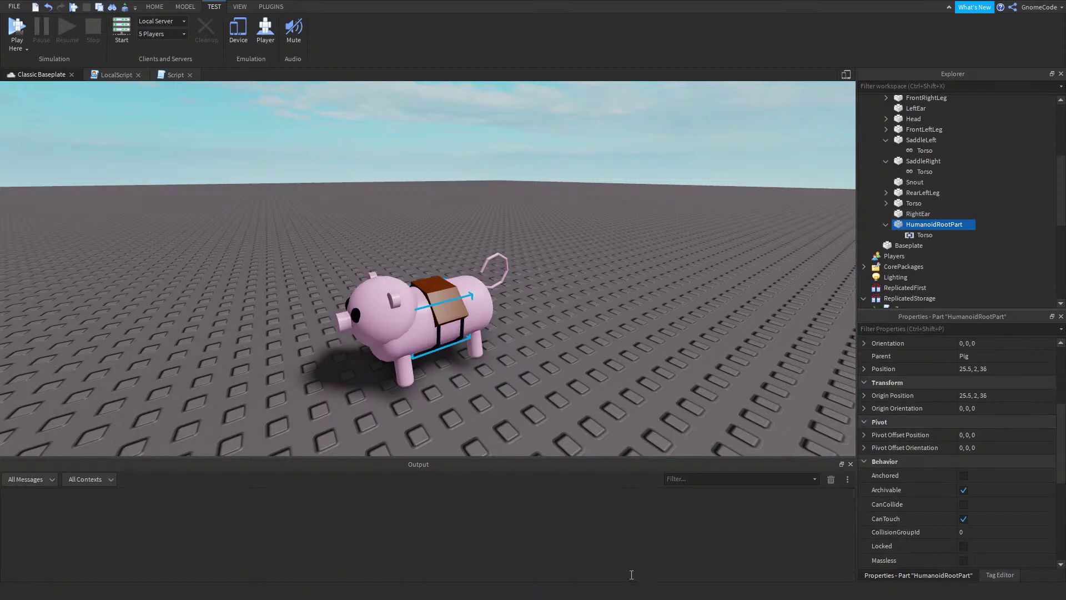
left_click(22, 24)
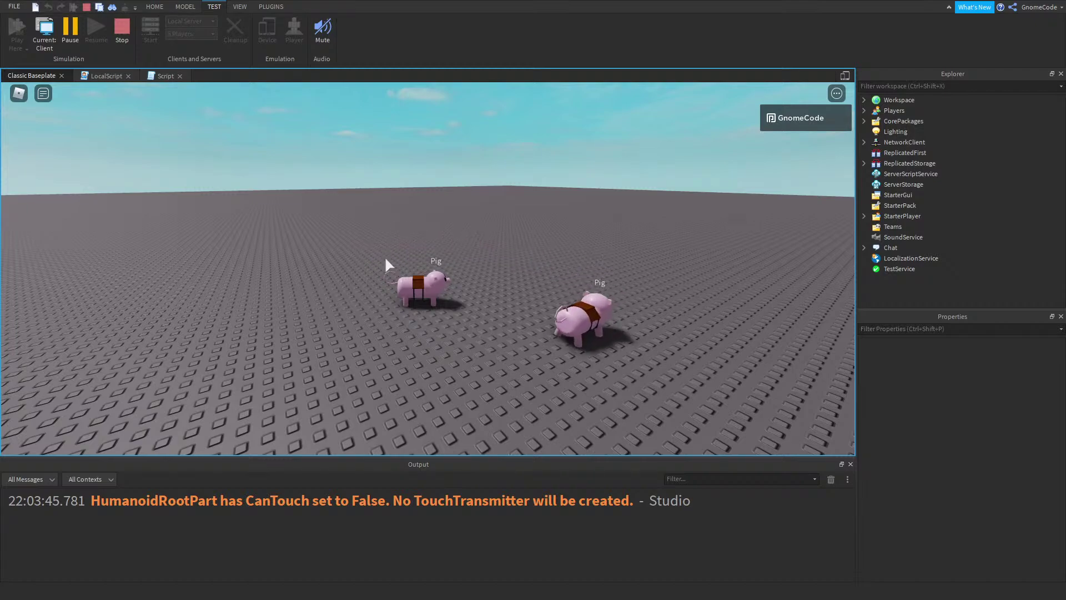
right_click_drag(508, 268, 508, 267)
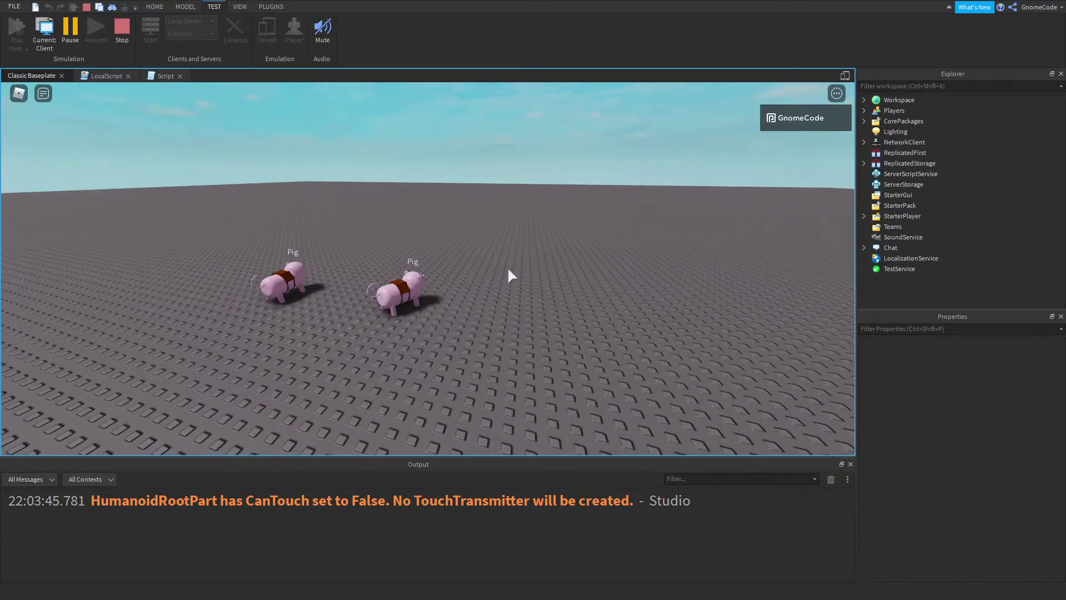
right_click_drag(508, 267, 508, 270)
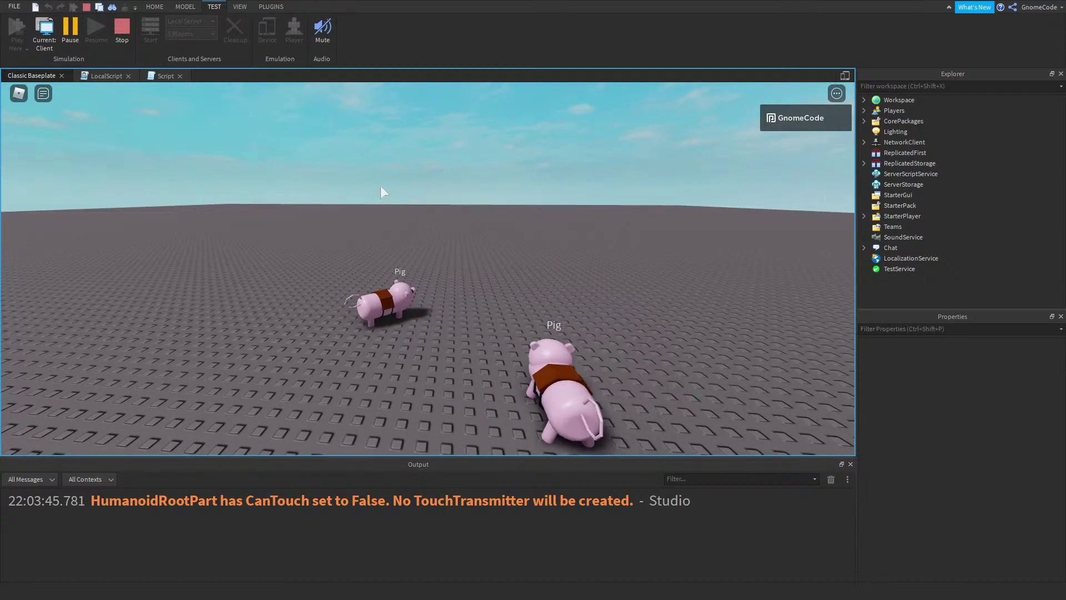
left_click(124, 29)
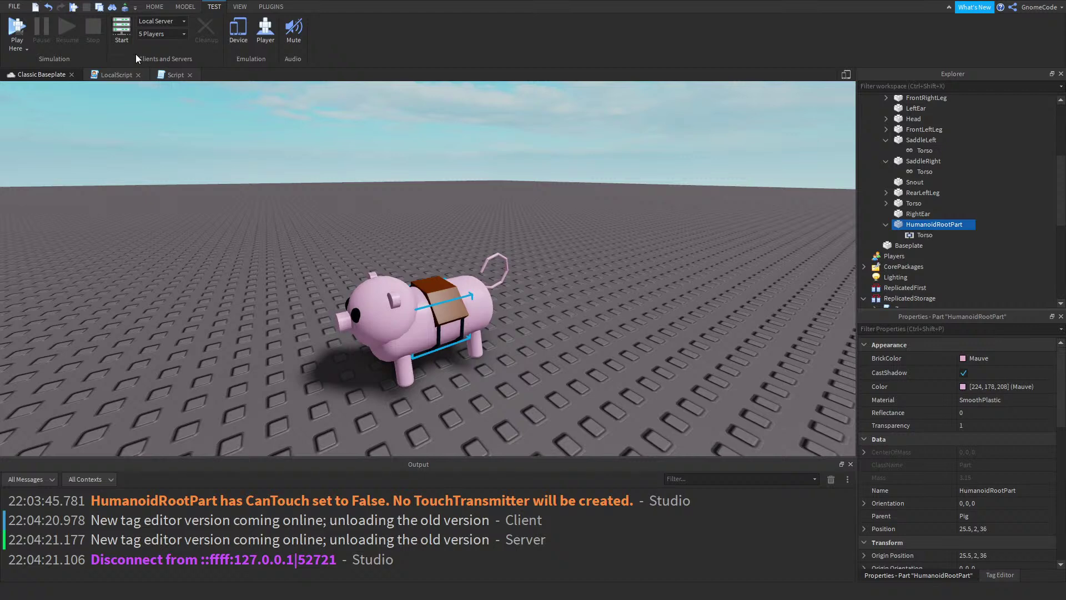
Insert a LocalScript into the Pig model under the ServerScriptService script and rename it SetupCamera
scroll(886, 222, "down", 5)
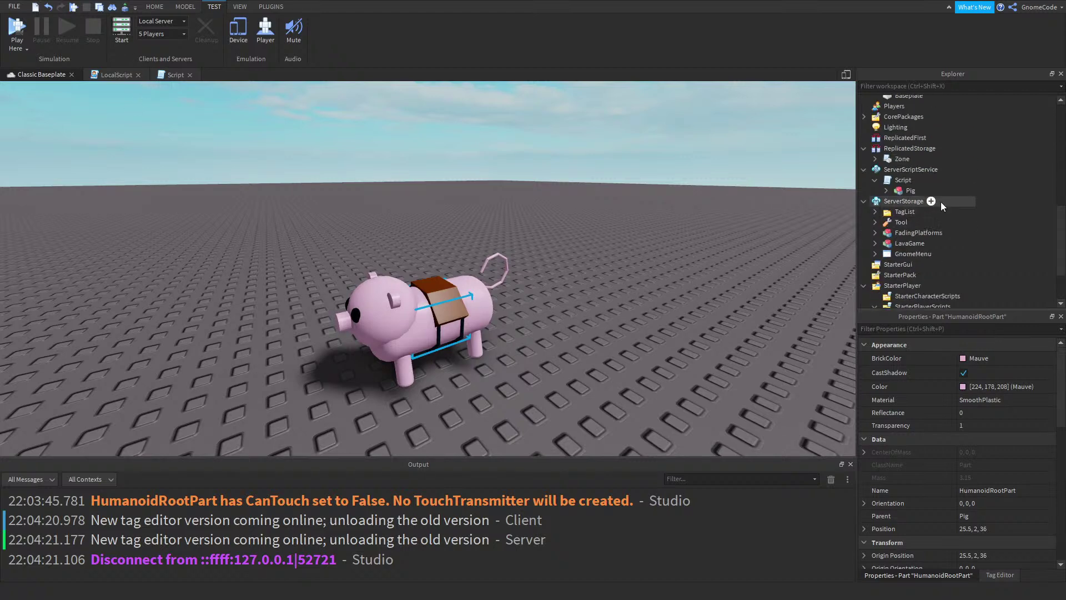
scroll(949, 178, "down", 2)
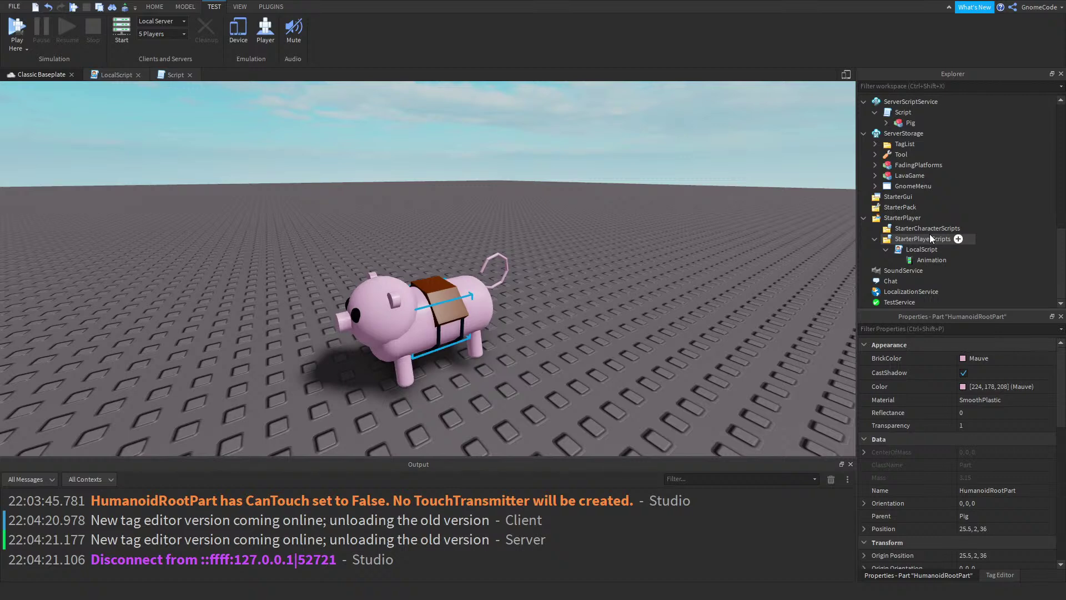
scroll(930, 235, "up", 1)
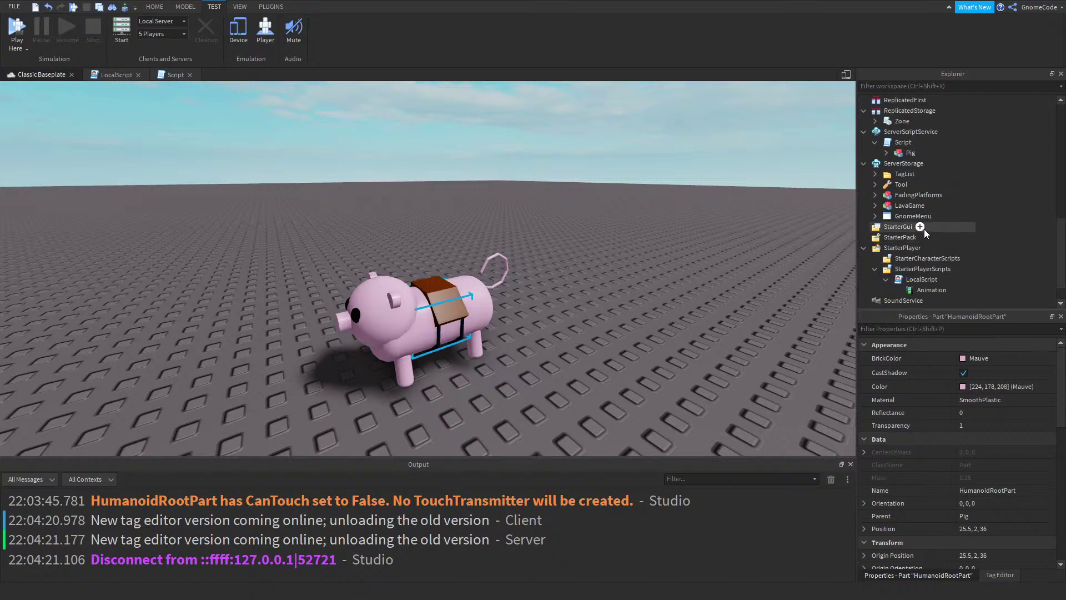
scroll(924, 225, "up", 3)
left_click(922, 243)
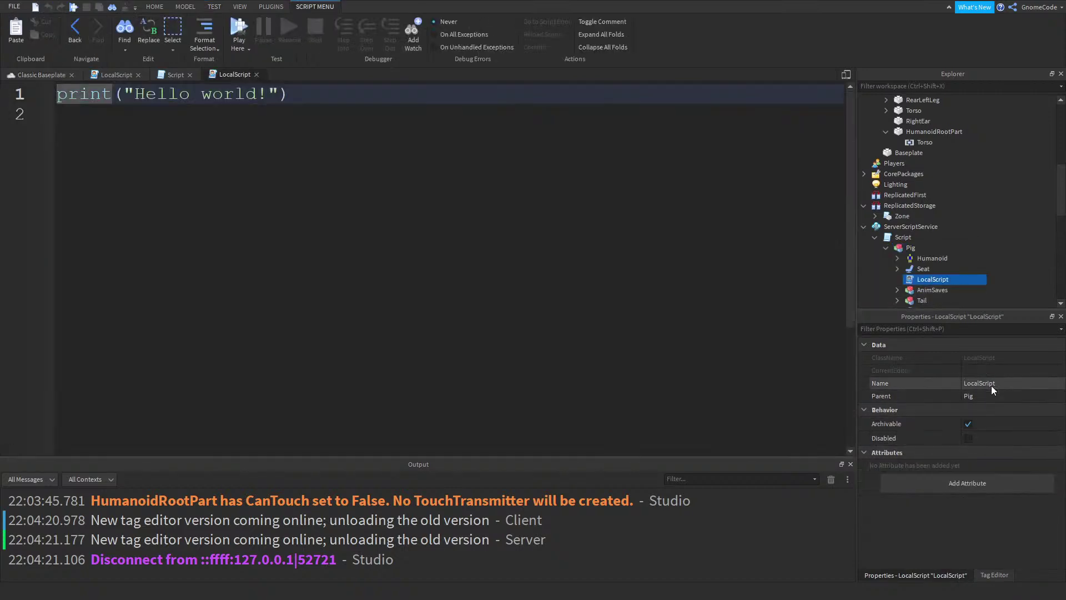
left_click(992, 384)
type("Setu")
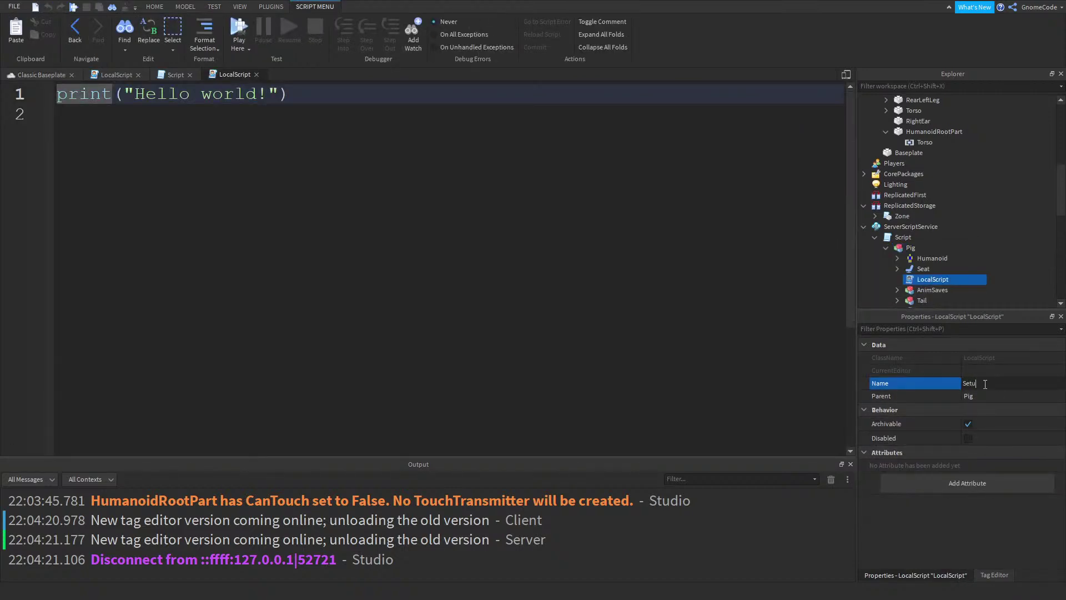
type("pCamera")
key("Return")
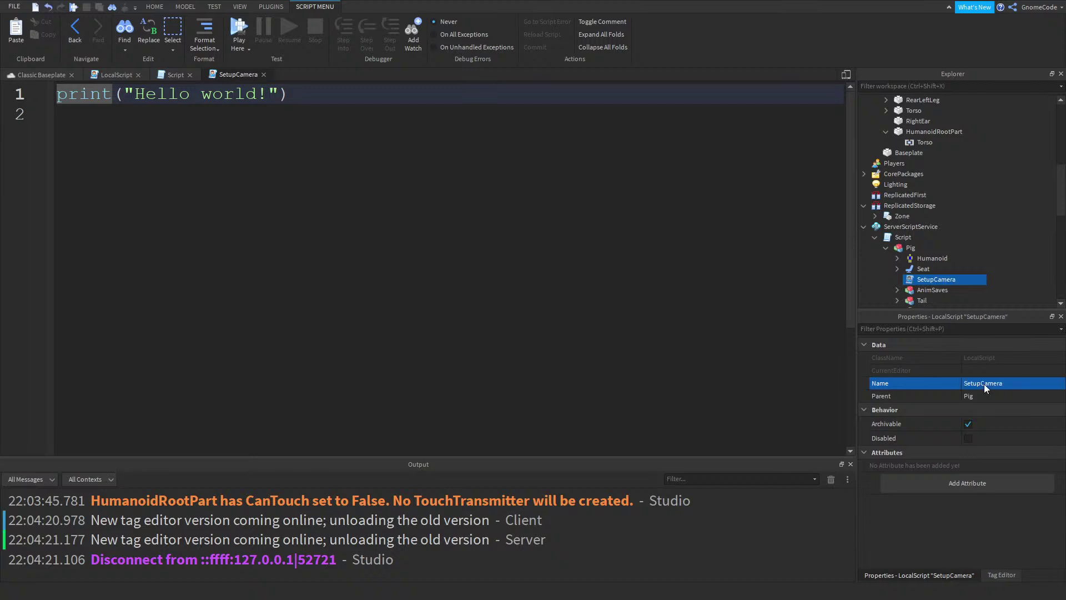
Replace the default print line in SetupCamera with local camera = workspace.CurrentCamera
left_click_drag(291, 94, 2, 100)
key("BackSpace")
type("local camera = wor")
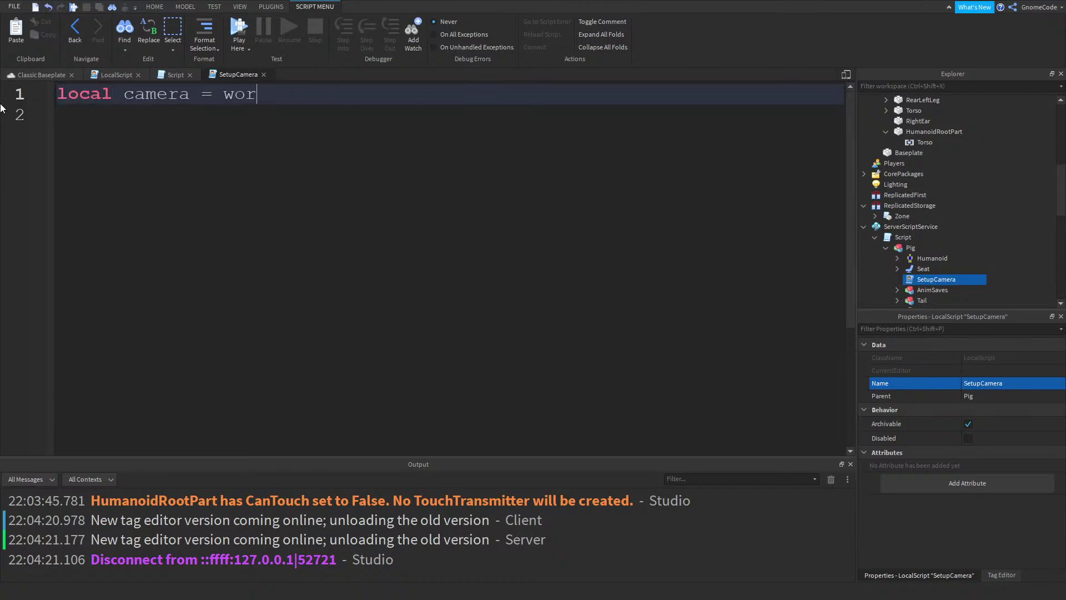
type("kspace.CurrentCamera")
key("Return")
key("Return")
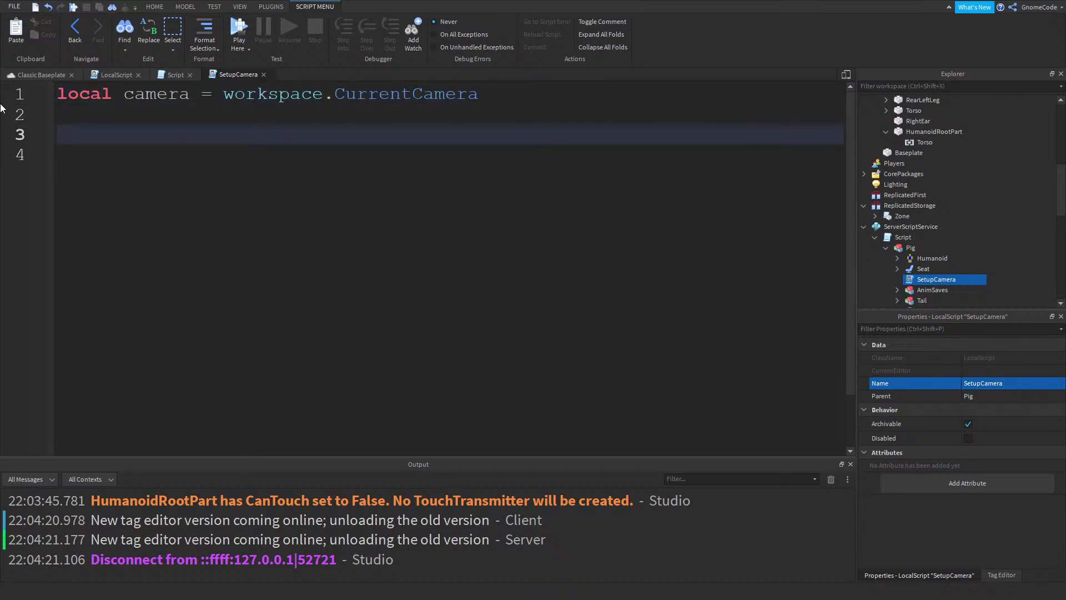
Begin a camera.CameraSubject assignment and declare local pig = script.Parent beneath the camera variable
type("camera.Ca")
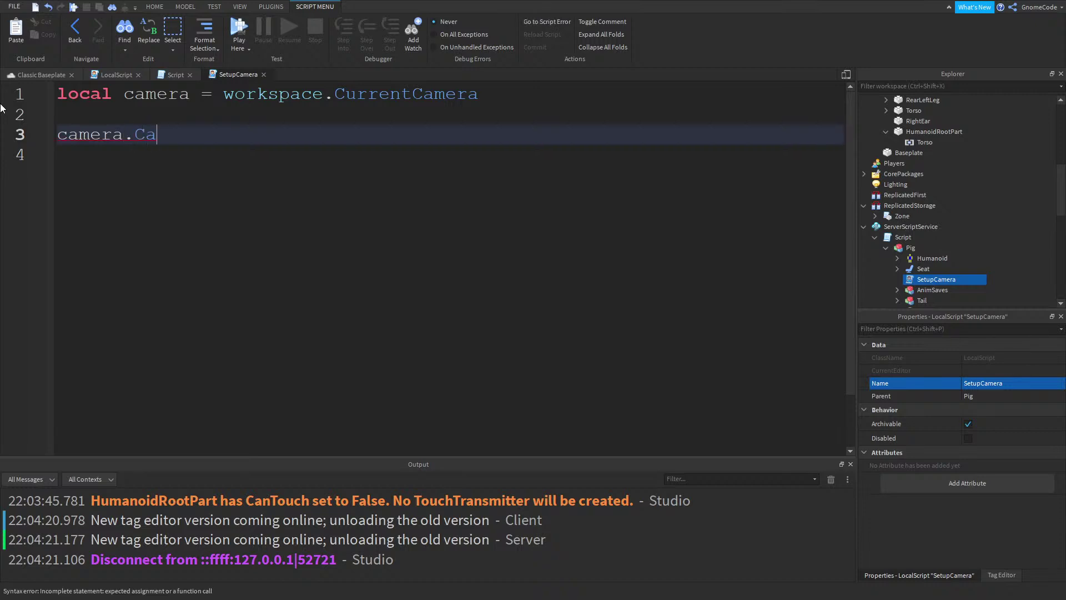
key("Tab")
left_click(496, 95)
key("Return")
type("local pig = script.Parent")
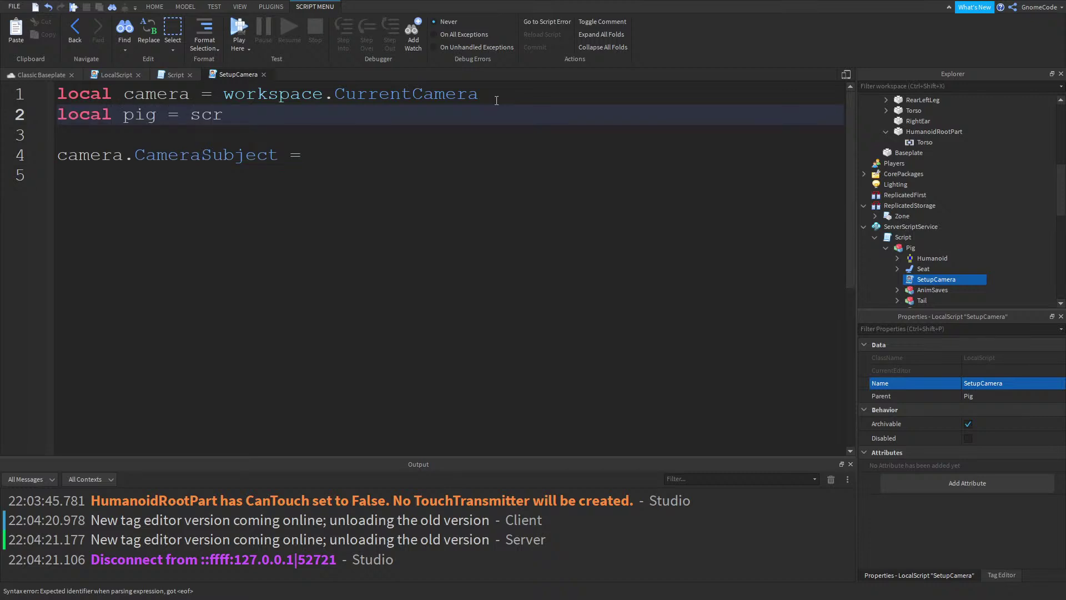
Complete the CameraSubject assignment with pig.Humanoid
double_click(139, 115)
key("ctrl+c")
left_click(311, 154)
key("ctrl+v")
key("BackSpace")
key("BackSpace")
type("pig.Humanoid")
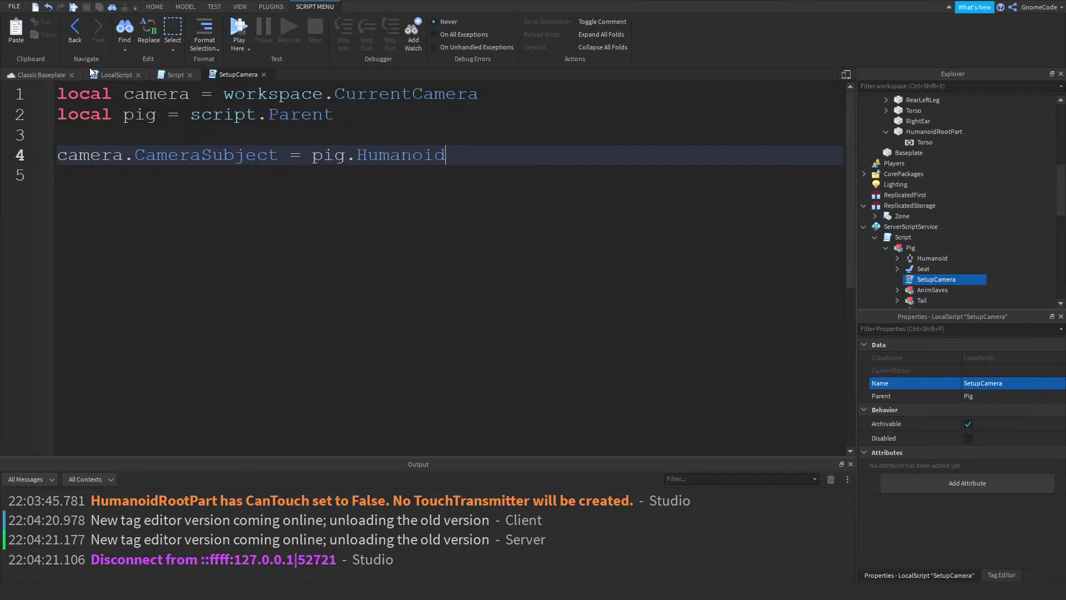
left_click(482, 169)
left_click(468, 161)
In the server Script's infect function, start a newPig.HumanoidRootPart.CFrame assignment directly after the clone line
left_click(28, 75)
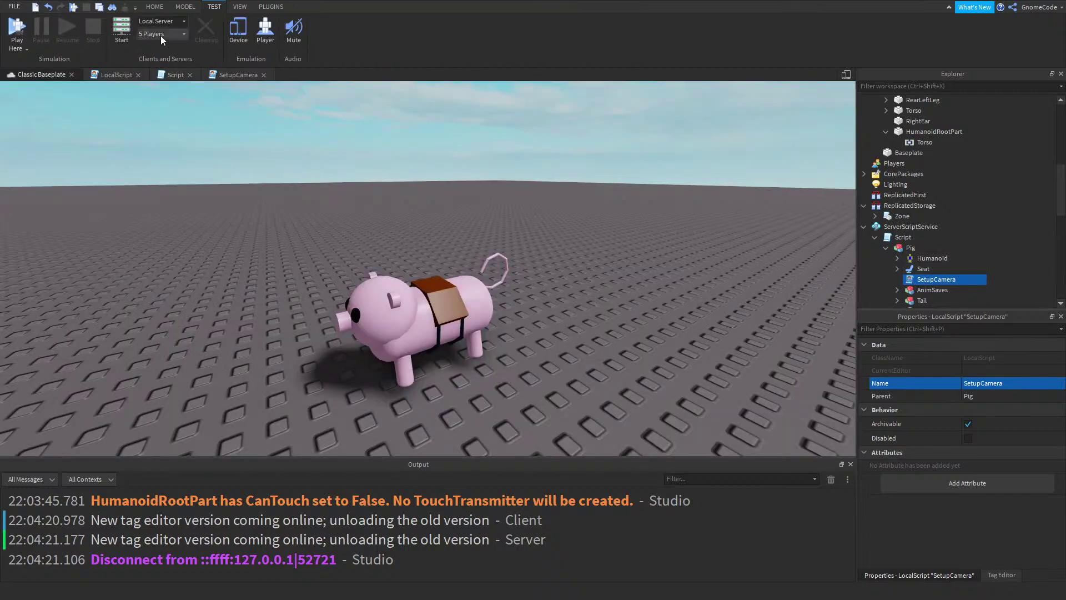
scroll(472, 268, "down", 3)
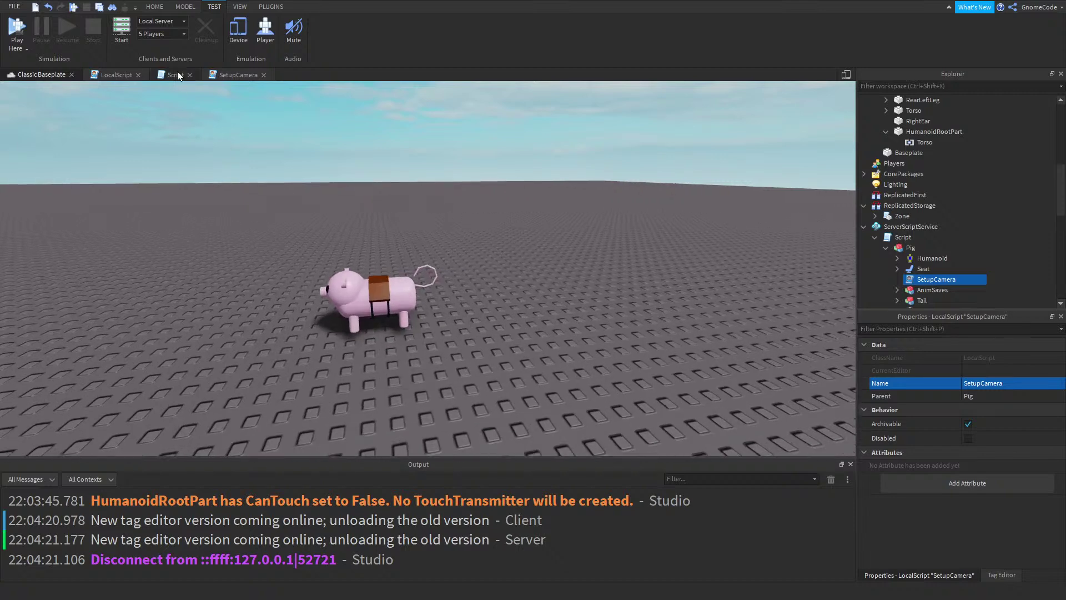
left_click(175, 74)
left_click(356, 354)
scroll(355, 354, "up", 1)
left_click(489, 294)
left_click(478, 276)
left_click(546, 258)
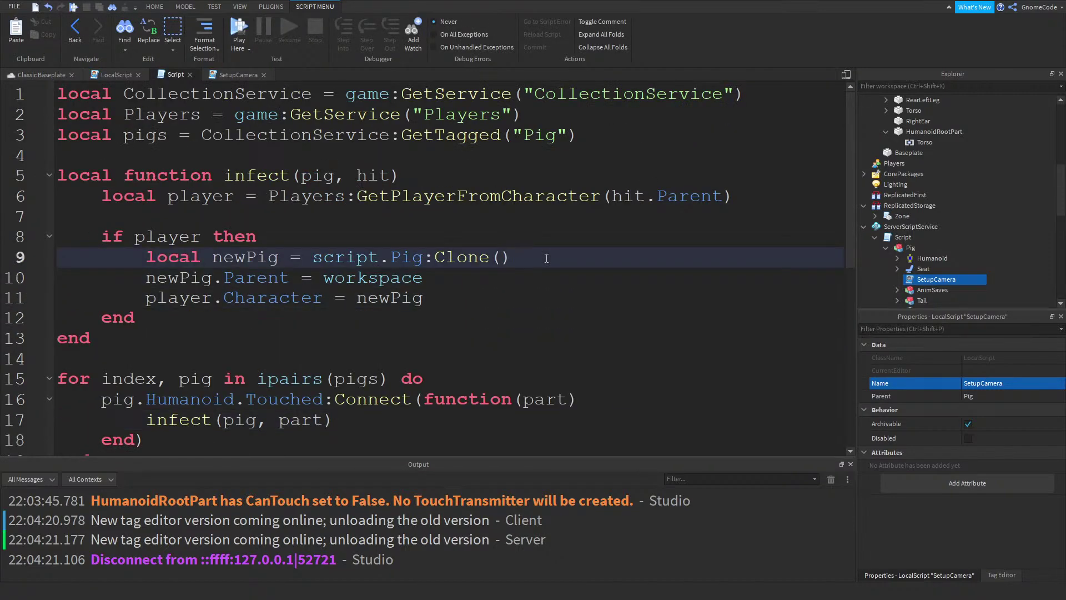
key("Return")
type("newPig")
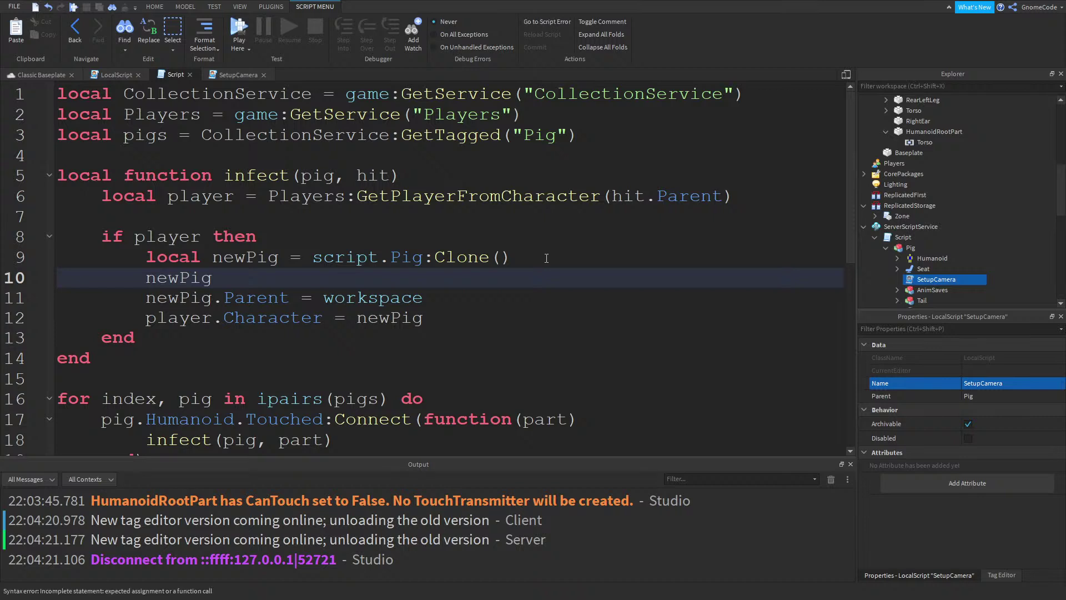
type(".HumanoidRootPart.CR")
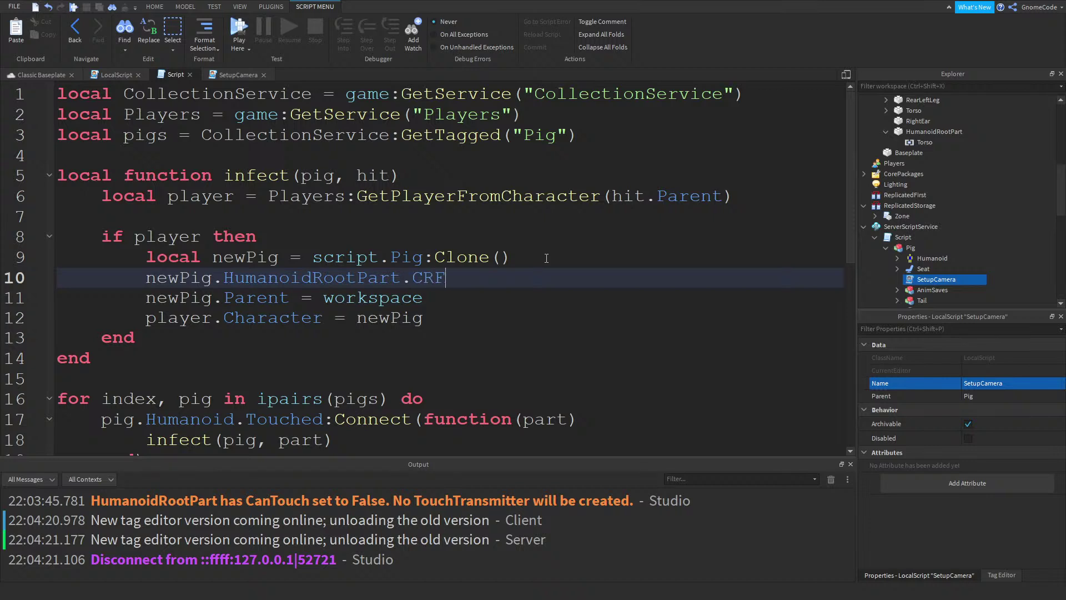
key("BackSpace")
type("Frame =")
Complete the CFrame assignment with newPig.HumanoidRootPart.CFrame + Vector3.new(10,10,0)
left_click_drag(479, 277, 145, 277)
key("ctrl+c")
left_click(536, 277)
key("ctrl+v")
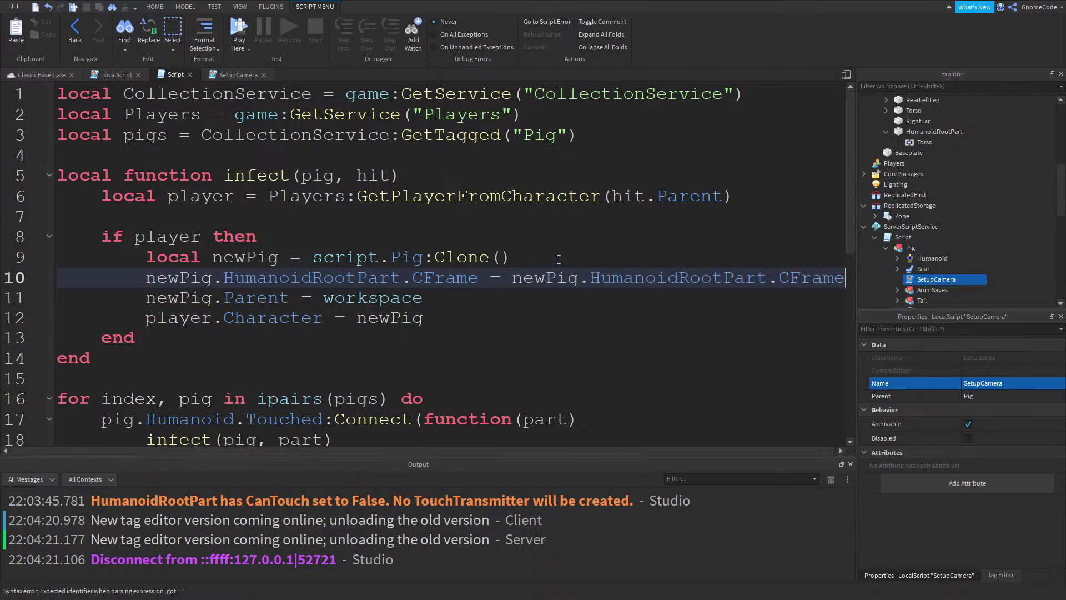
type("+")
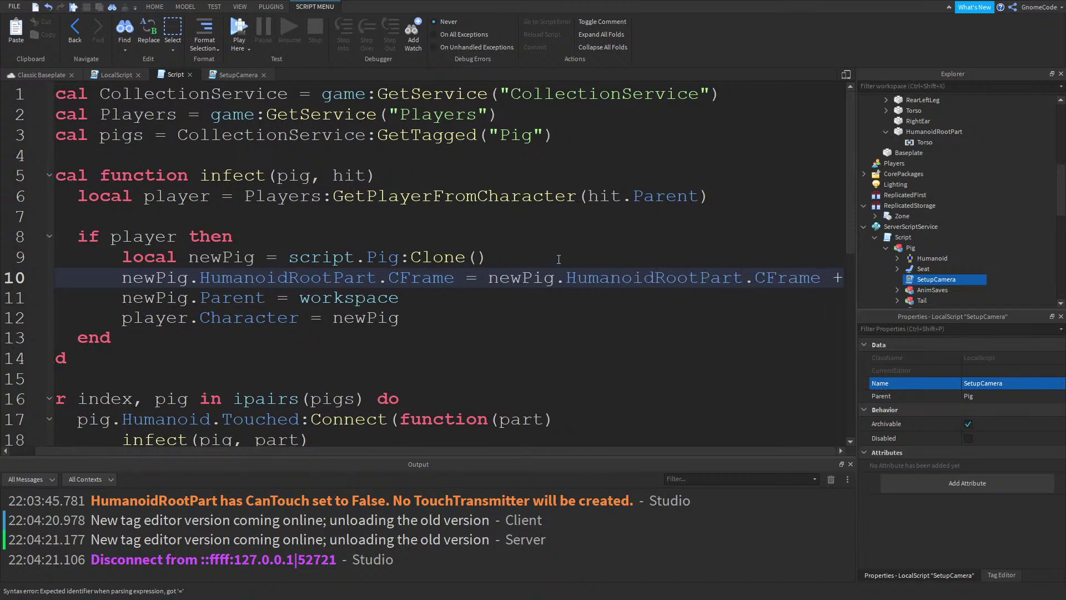
type(" Vector3.new(")
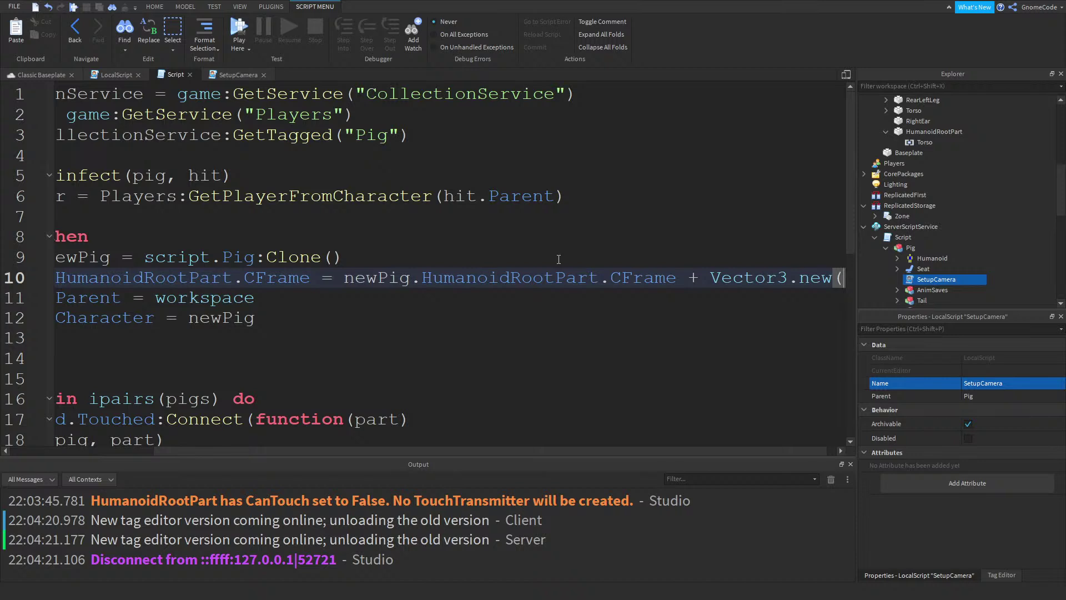
type("10,10,0)")
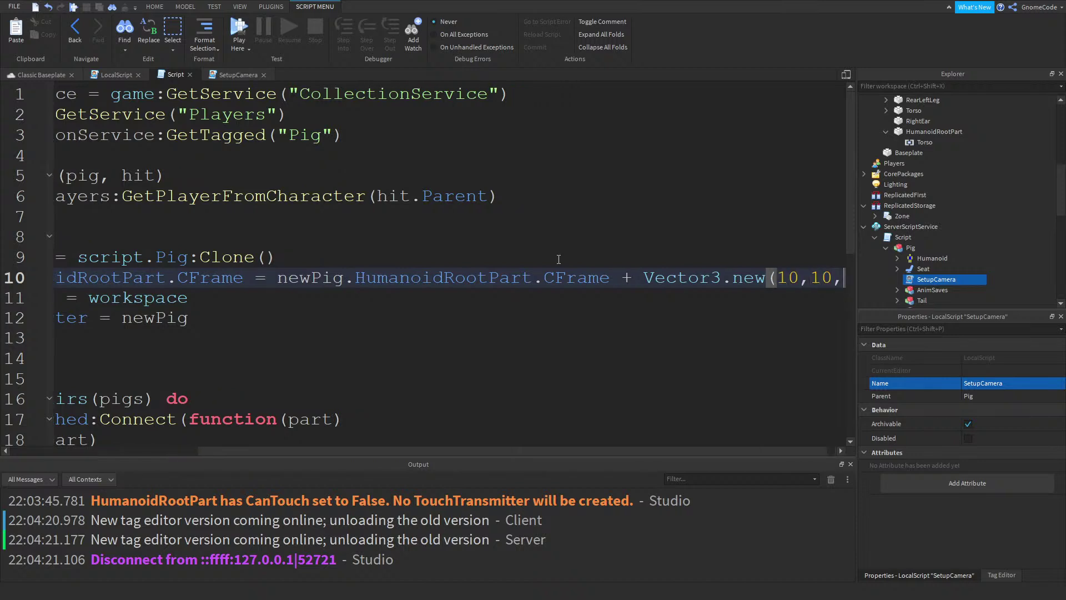
Playtest the camera and spawn offset by walking the character into the pig, and stop the test
left_click(230, 31)
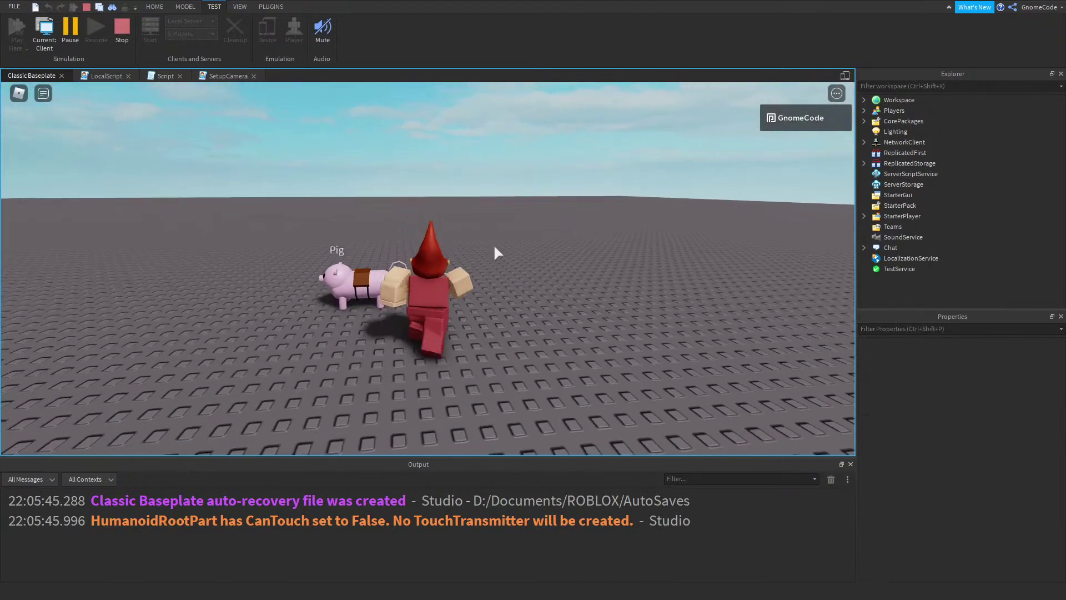
key("w")
right_click_drag(495, 246, 511, 245)
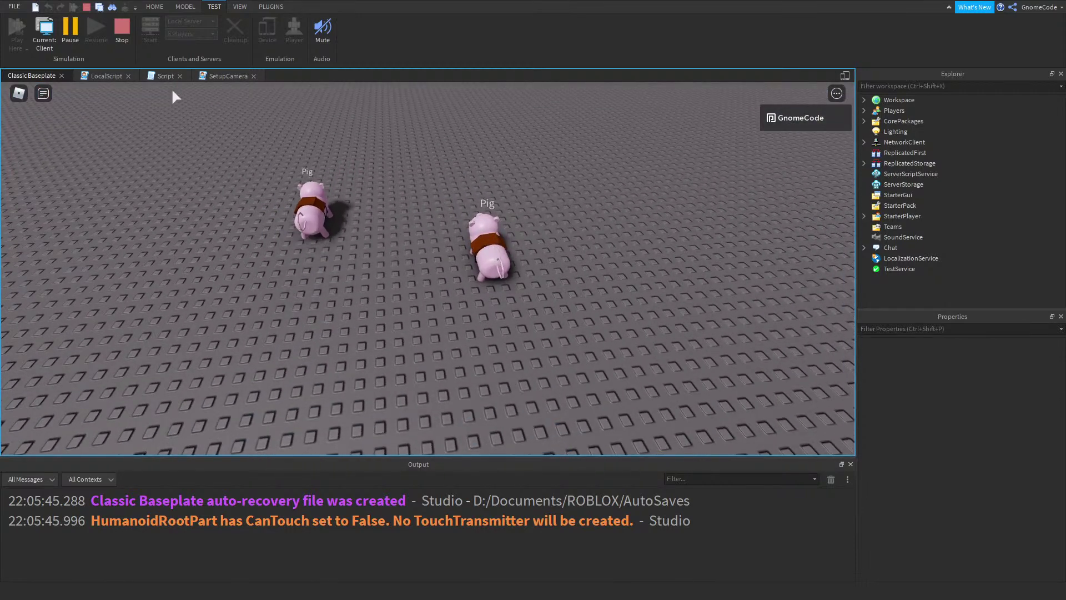
key("shift+F5")
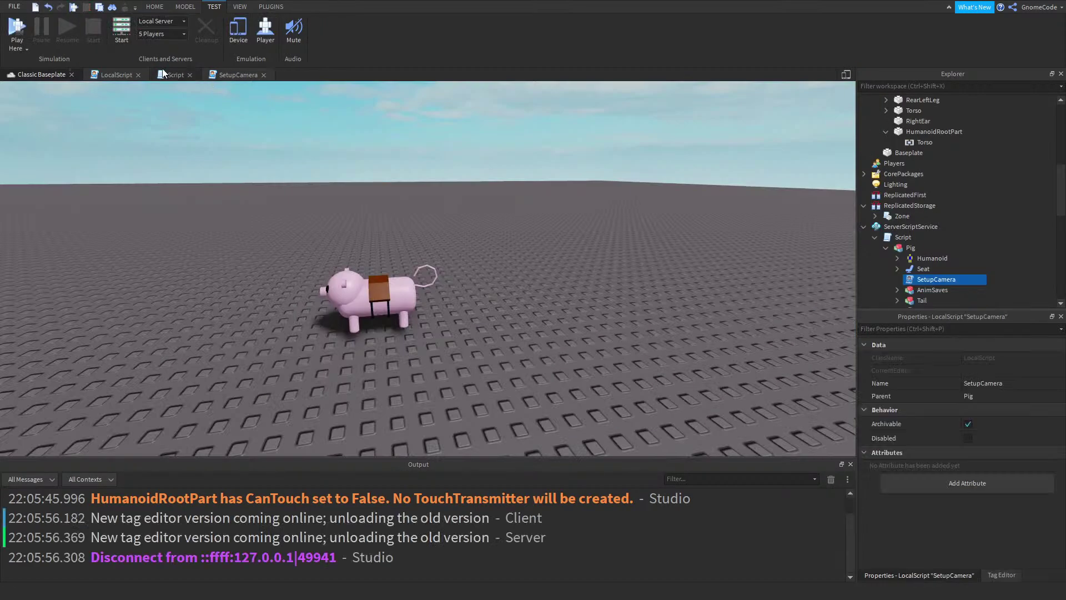
Declare local touching = false above the infect function in the server Script
left_click(164, 74)
left_click_drag(303, 450, 89, 448)
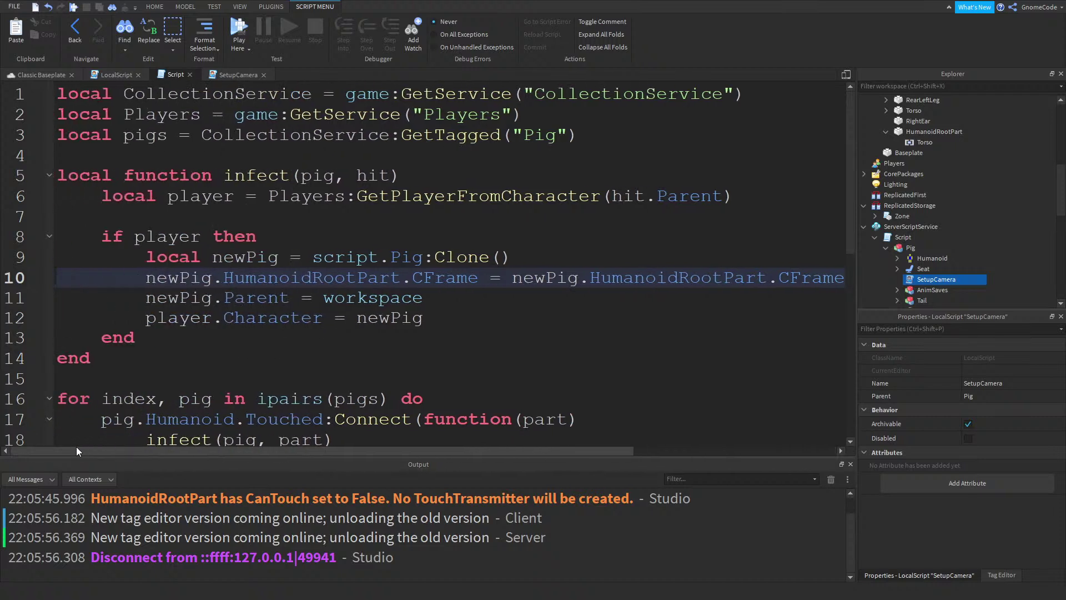
left_click(204, 237)
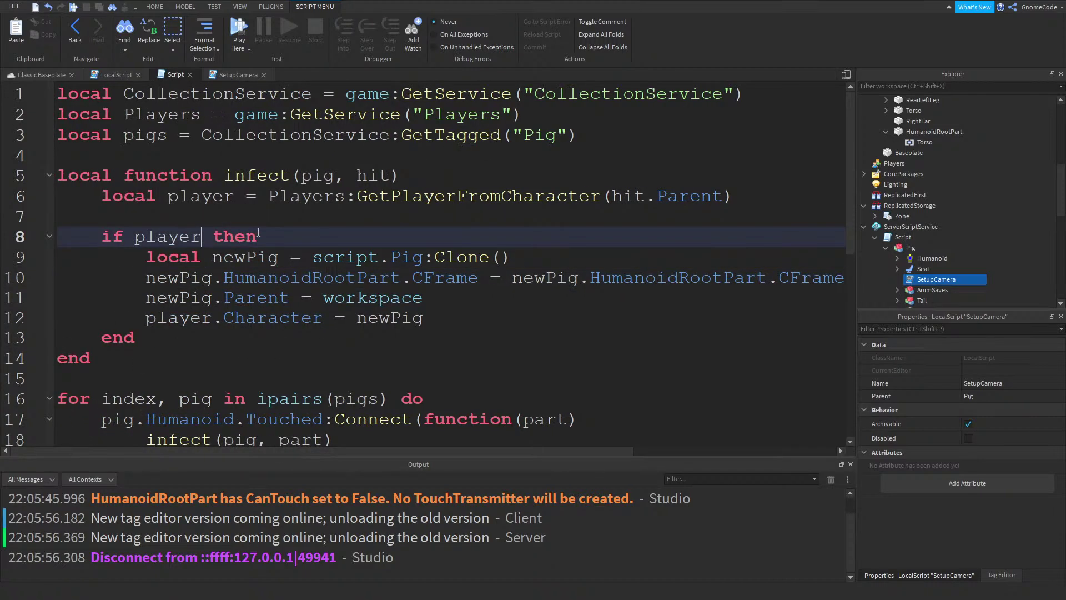
left_click(597, 133)
key("Return")
key("Return")
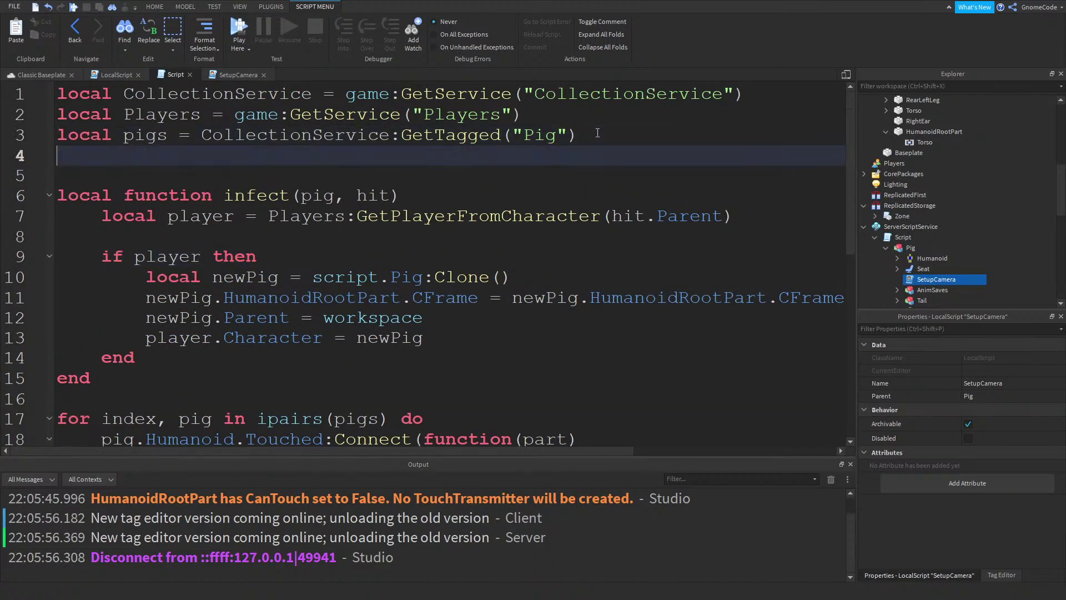
type("local hit")
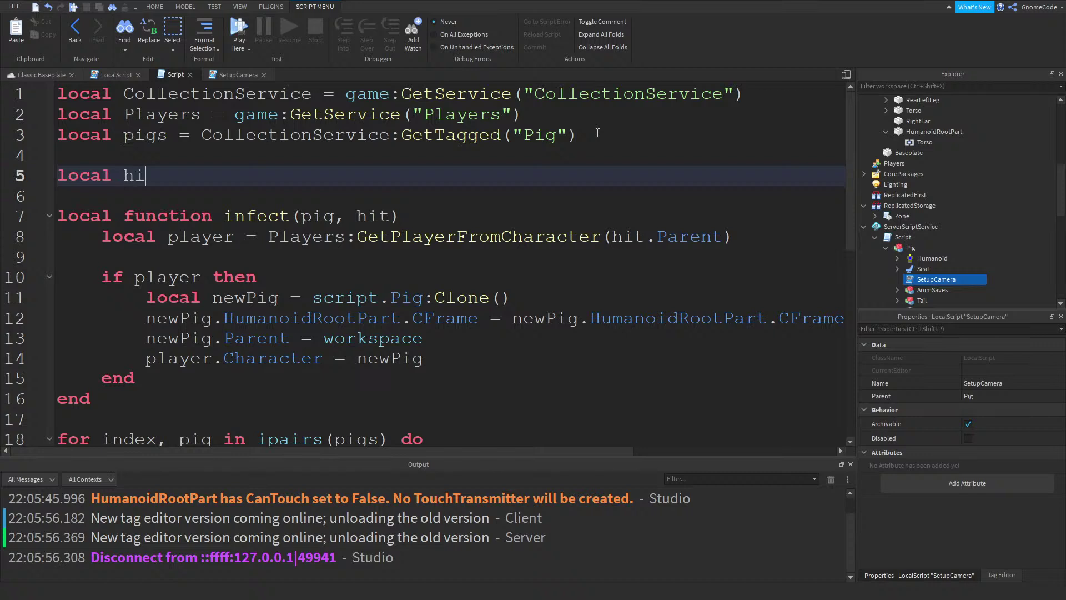
double_click(134, 176)
left_click(161, 155)
double_click(140, 176)
type("touching = false")
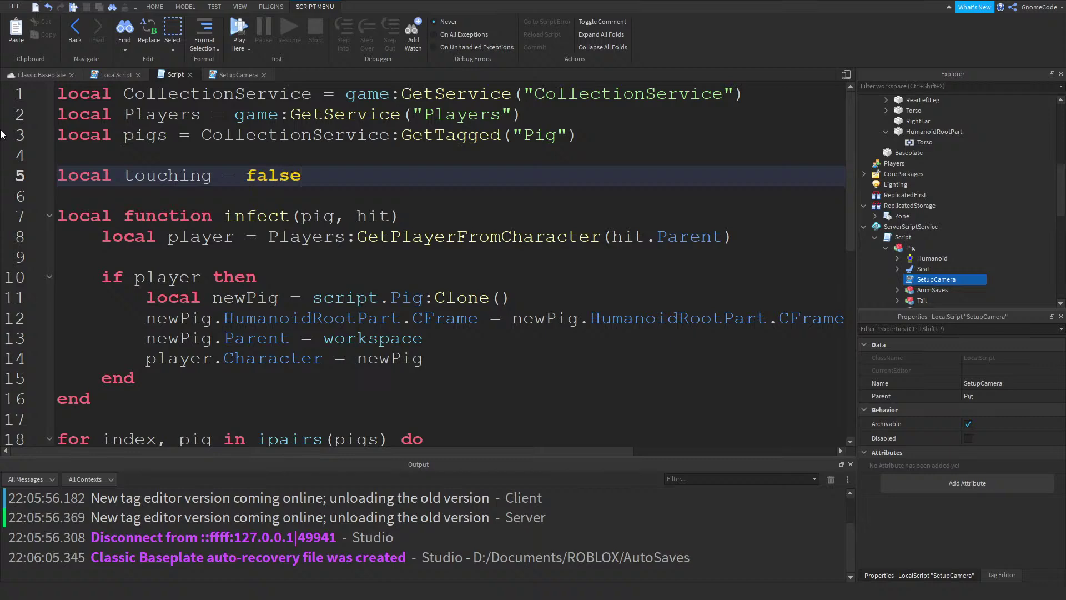
Extend the if player condition in the infect function with and not touching
double_click(160, 175)
left_click(203, 277)
type("and not touching")
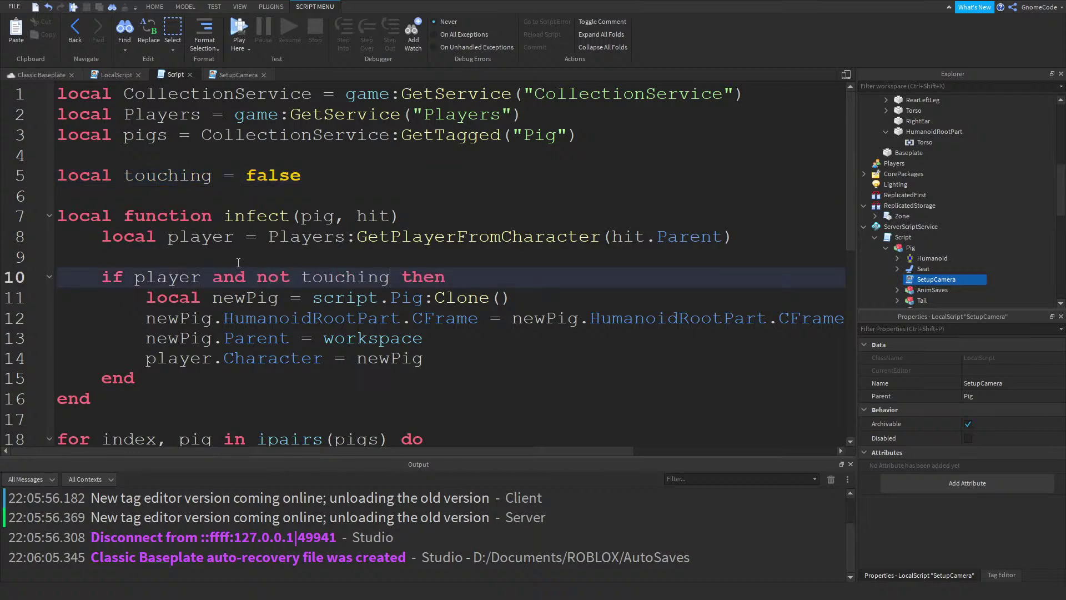
Add touching = true as the first line inside the if block of the infect function in the server Script
scroll(238, 262, "down", 3)
left_click(381, 274)
left_click(505, 296)
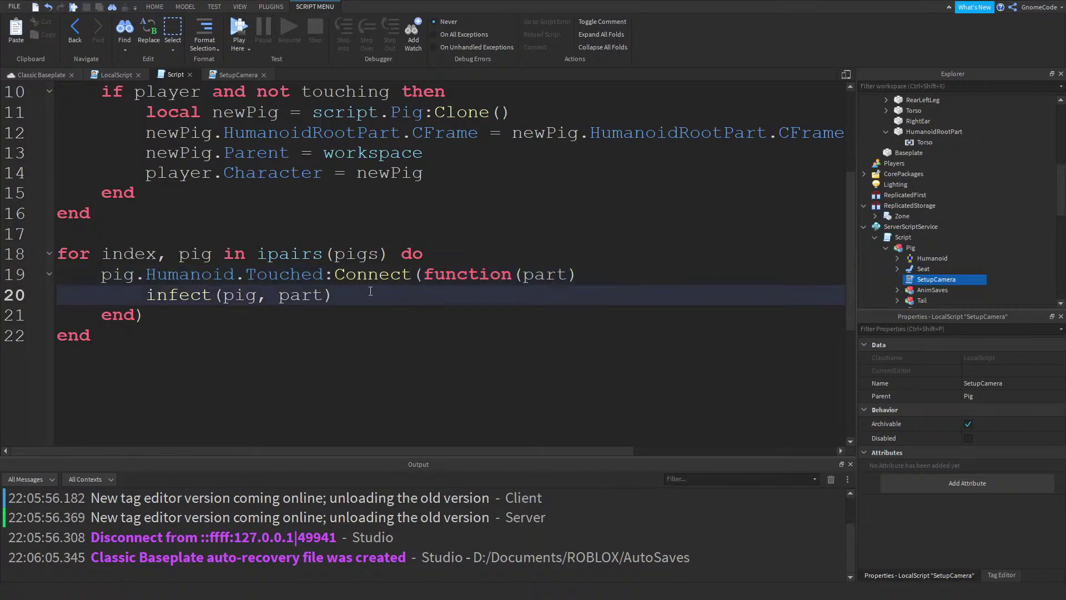
scroll(500, 289, "up", 3)
left_click(481, 277)
key("Return")
type("touching = true")
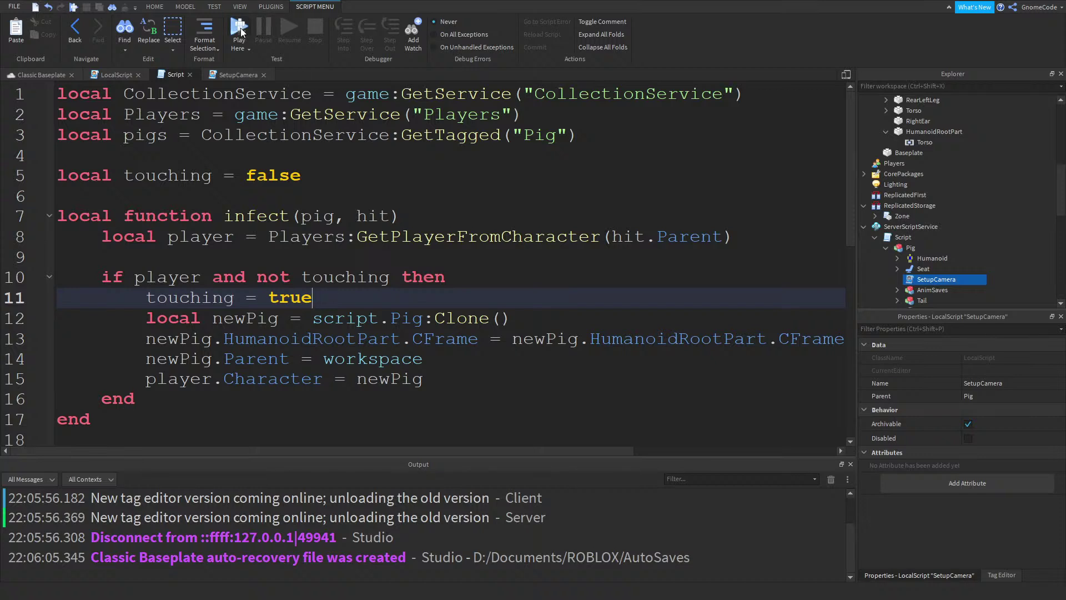
Insert print(camera.CameraSubject) in the SetupCamera script just above the CameraSubject assignment
left_click(238, 74)
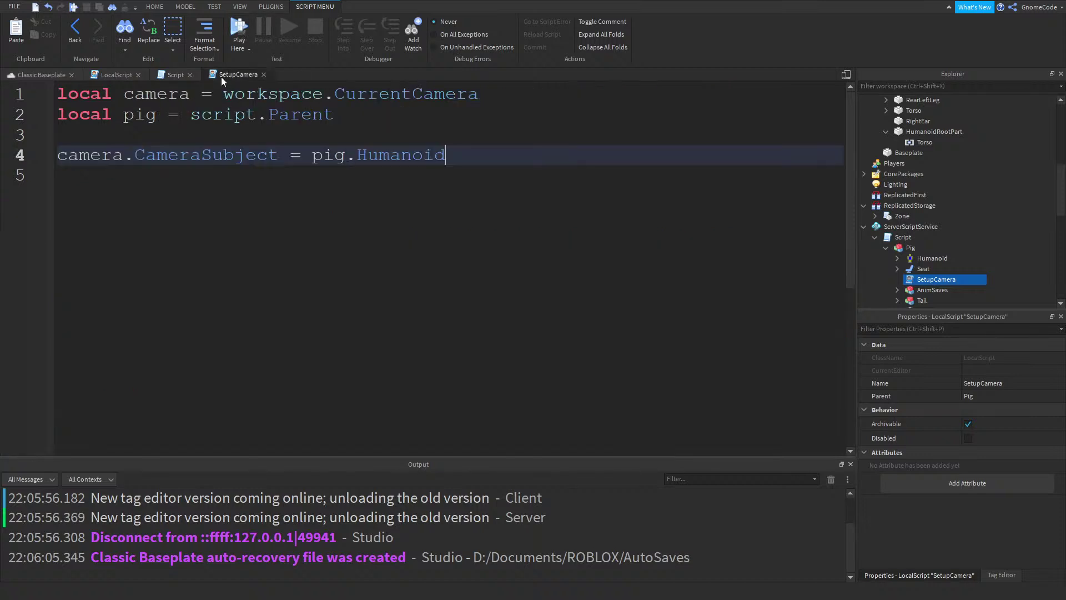
left_click(204, 133)
type("print(")
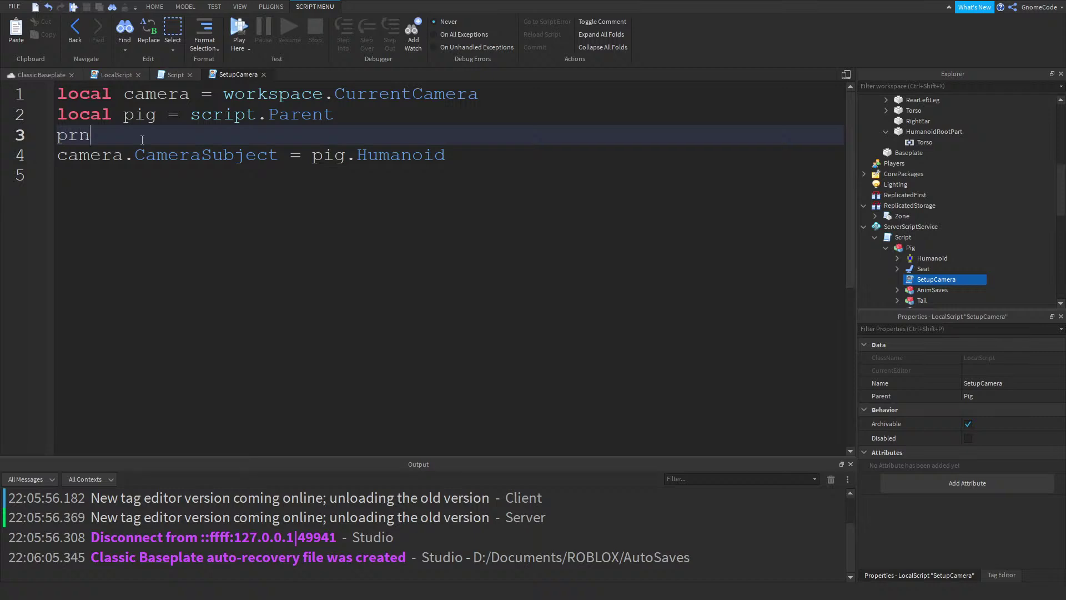
left_click_drag(278, 155, 58, 154)
key("ctrl+c")
left_click(127, 135)
key("ctrl+v")
Below the CameraSubject assignment, add wait(3) followed by a second print(camera.CameraSubject) line
left_click(500, 155)
key("Return")
type("wai")
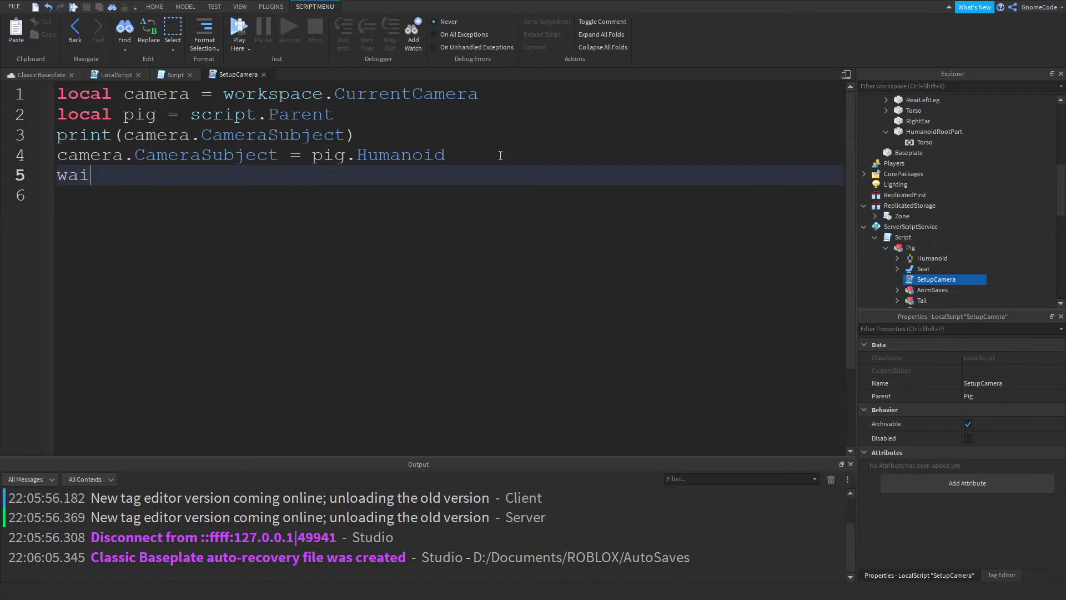
type("t(3)")
key("Return")
key("ctrl+v")
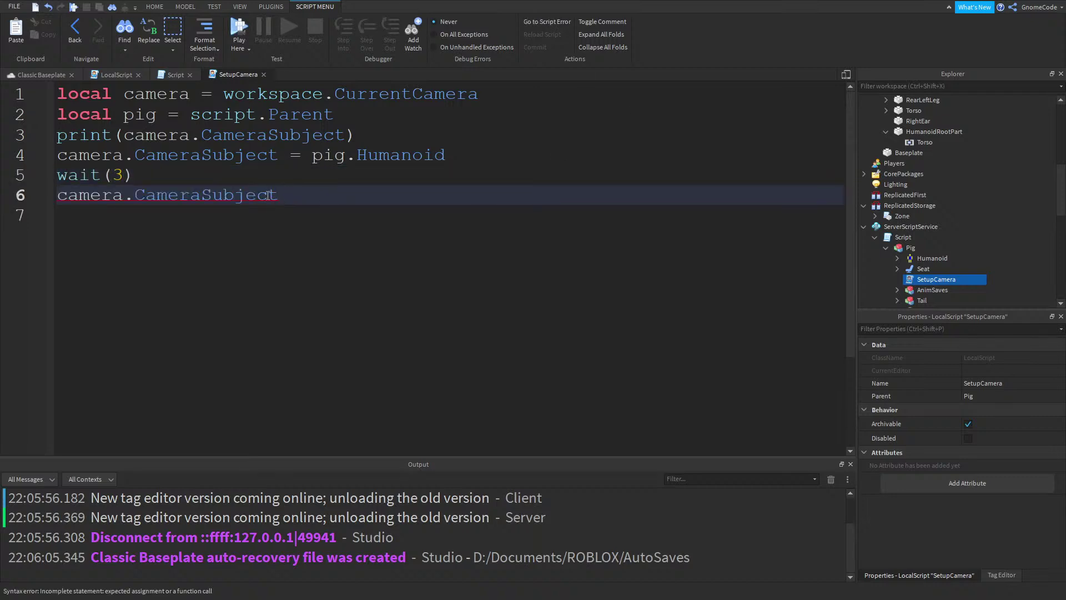
left_click_drag(377, 140, 13, 137)
key("ctrl+c")
left_click_drag(296, 195, 57, 195)
key("ctrl+v")
Playtest the place to check the pig infection and camera debugging, and stop the test
left_click(238, 31)
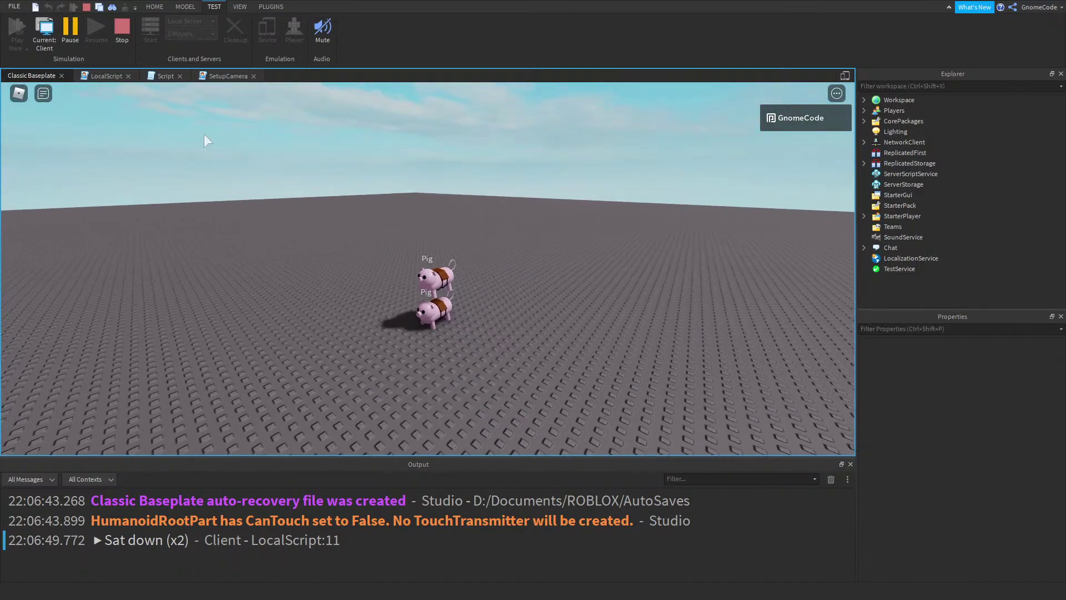
left_click(132, 31)
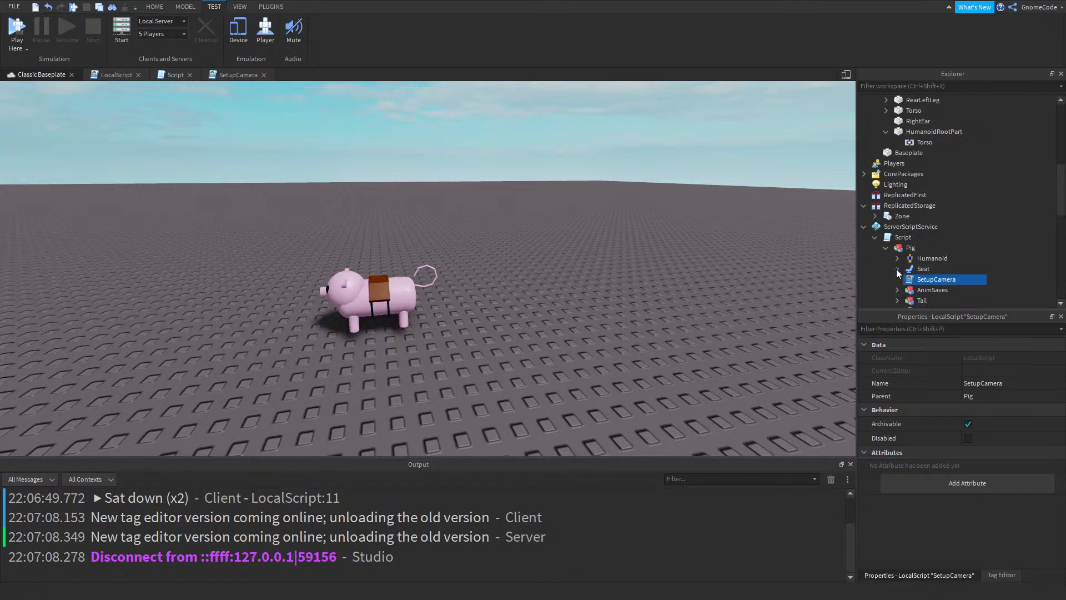
Close the SetupCamera script, move it from the server Script's Pig model into StarterPlayerScripts, and collapse the Pig model
scroll(921, 252, "down", 4)
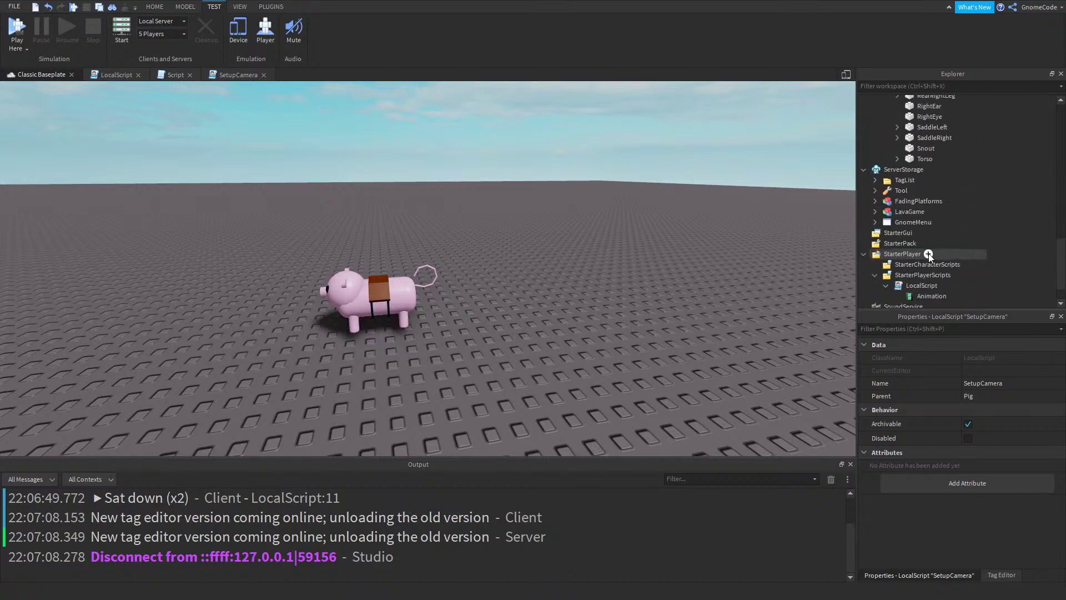
double_click(933, 160)
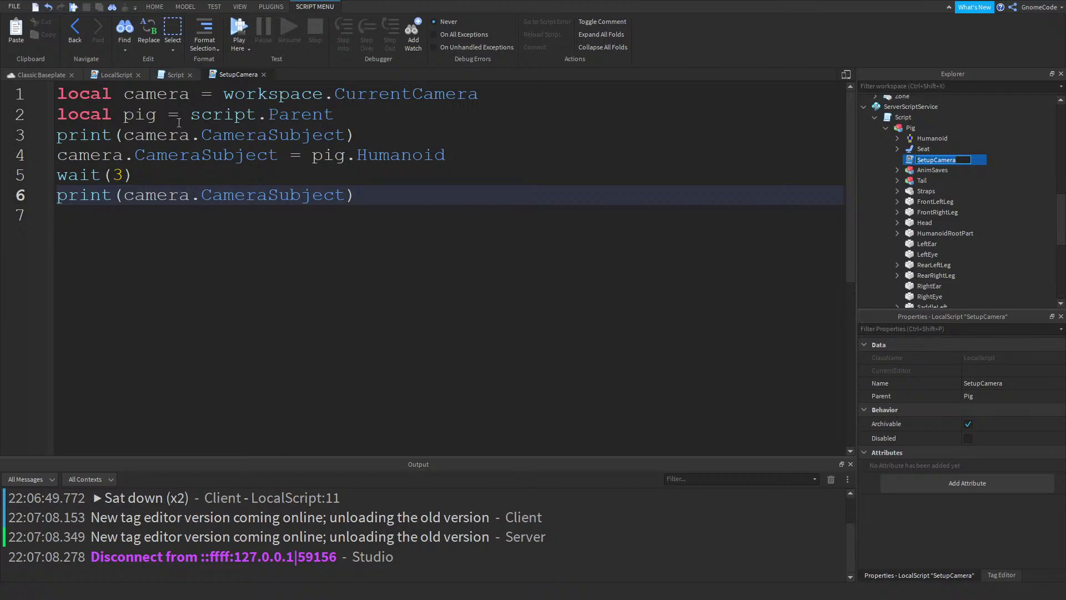
left_click(265, 74)
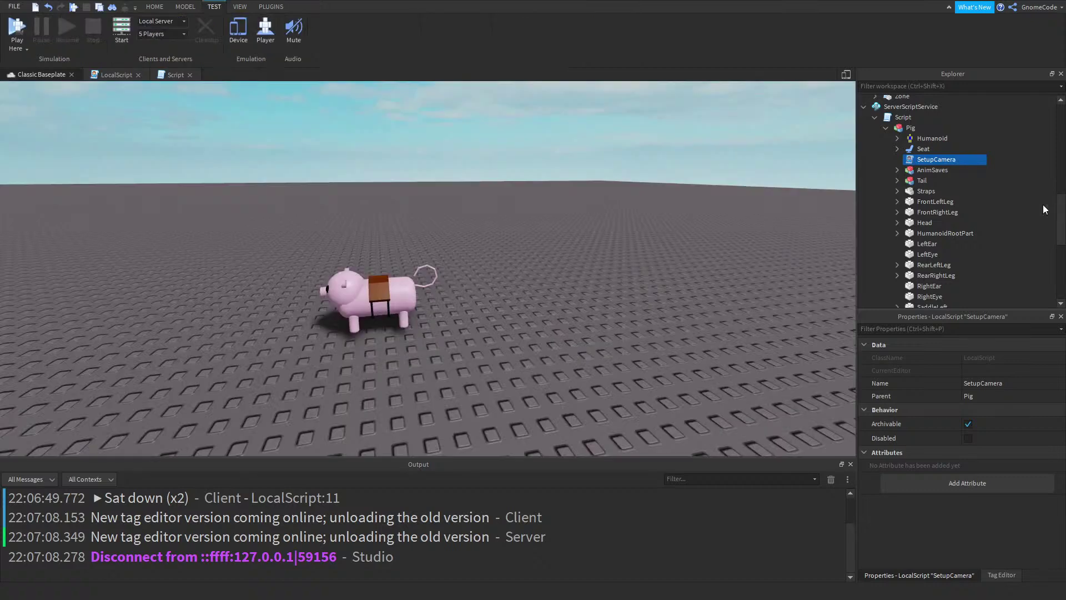
left_click_drag(936, 160, 960, 248)
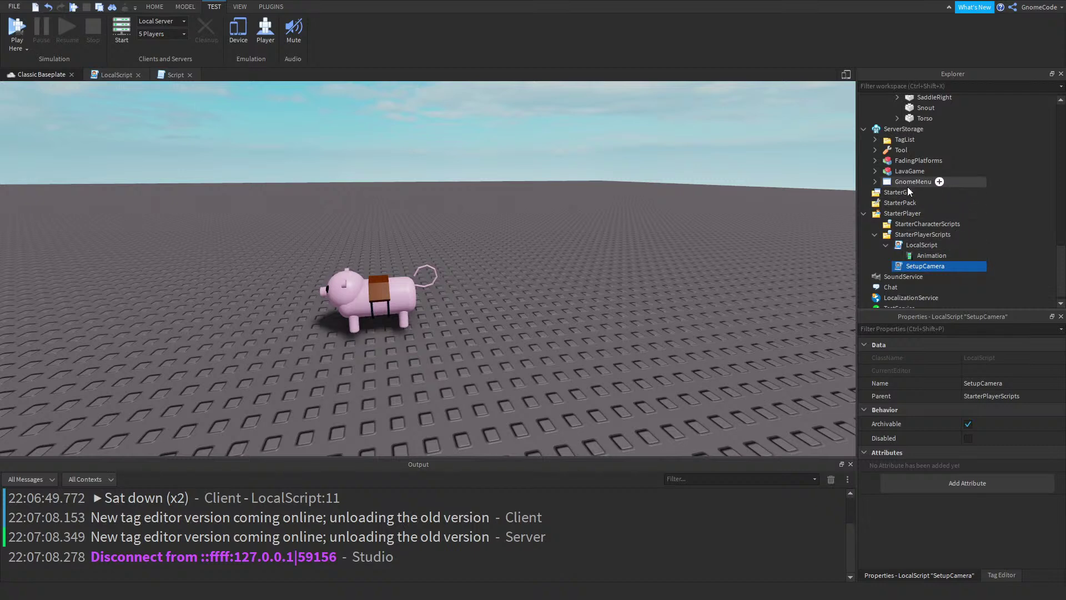
scroll(911, 227, "up", 5)
left_click(886, 248)
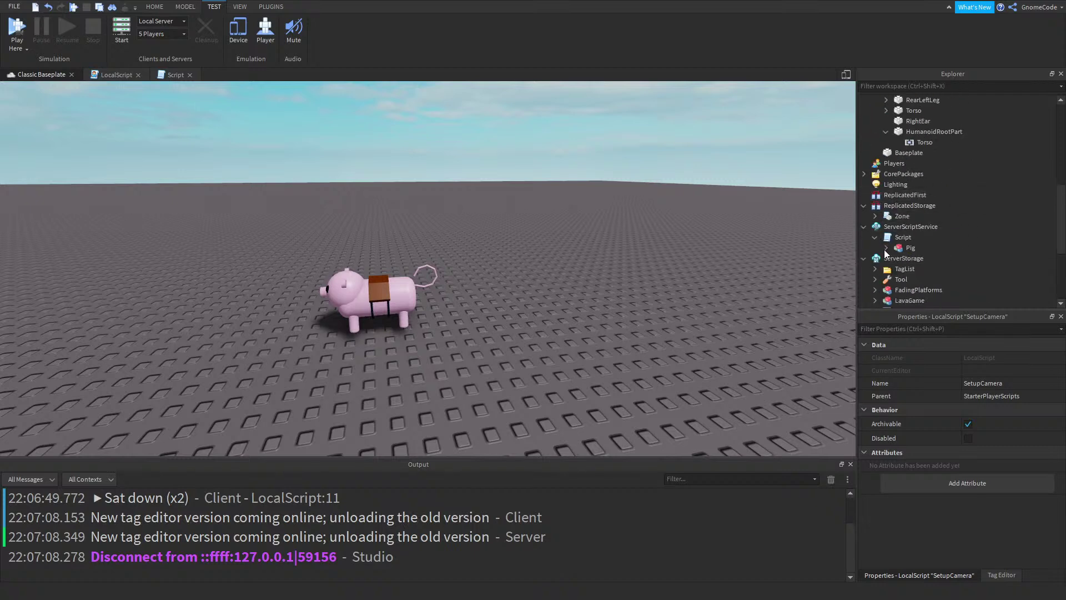
Add a RemoteEvent to ReplicatedStorage and name it SetupCamera
left_click(903, 205)
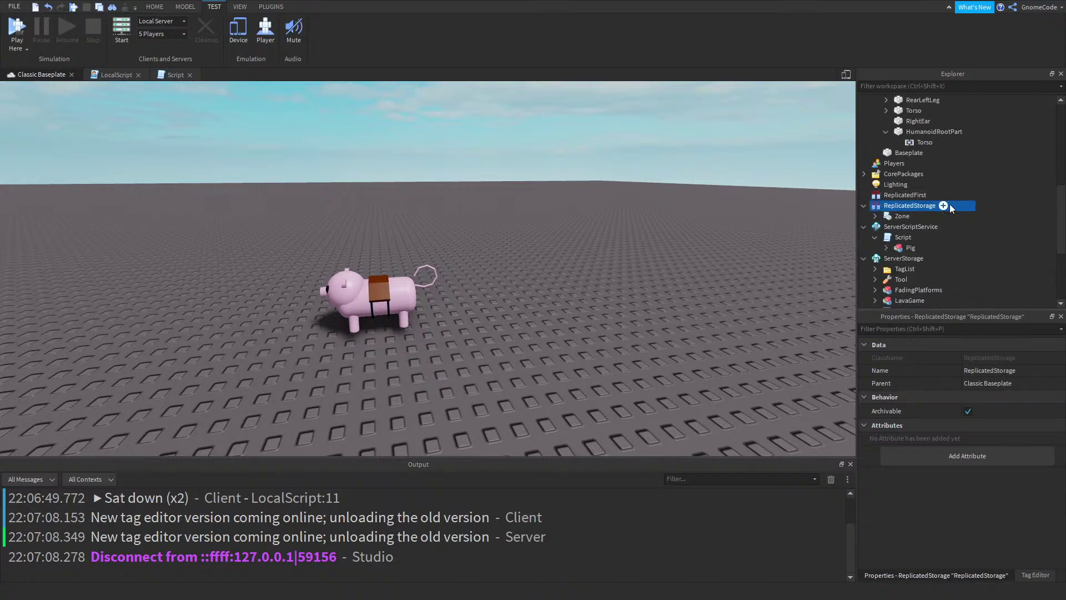
left_click(945, 206)
left_click(897, 279)
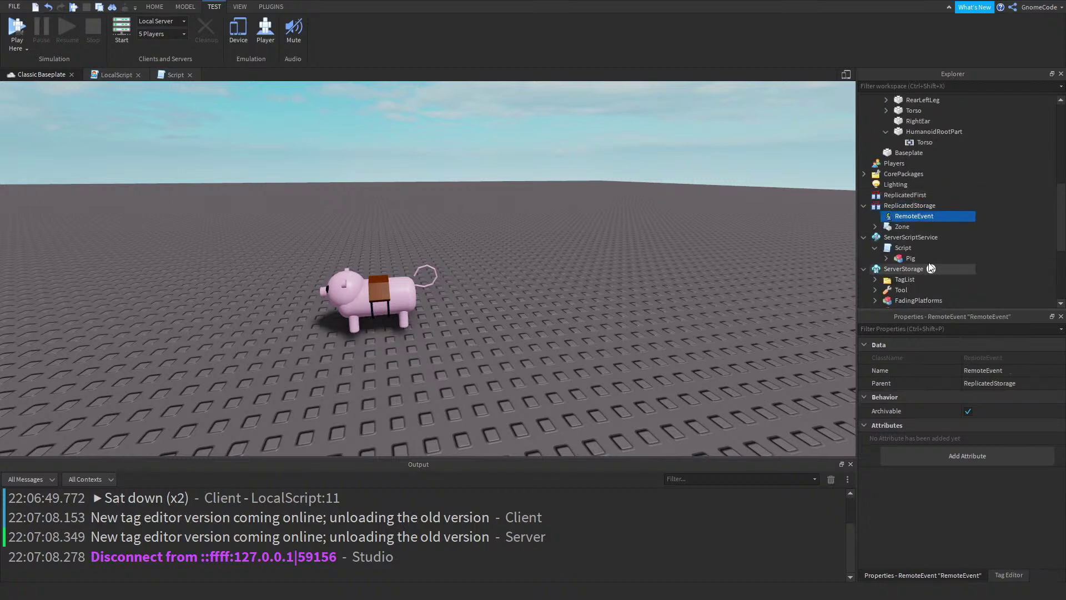
left_click(902, 225)
left_click_drag(906, 211, 907, 227)
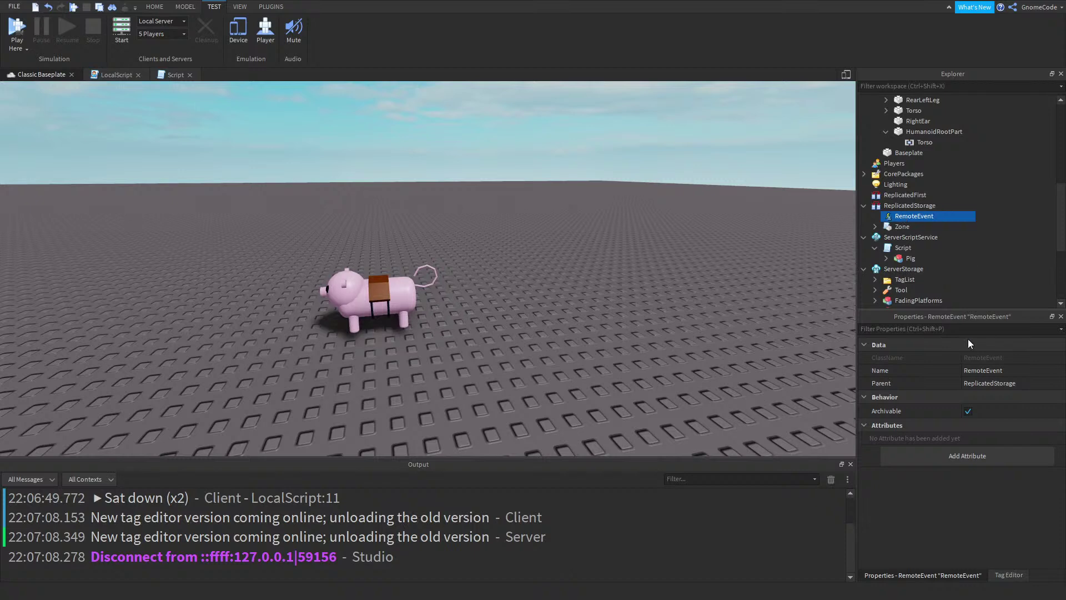
left_click(994, 370)
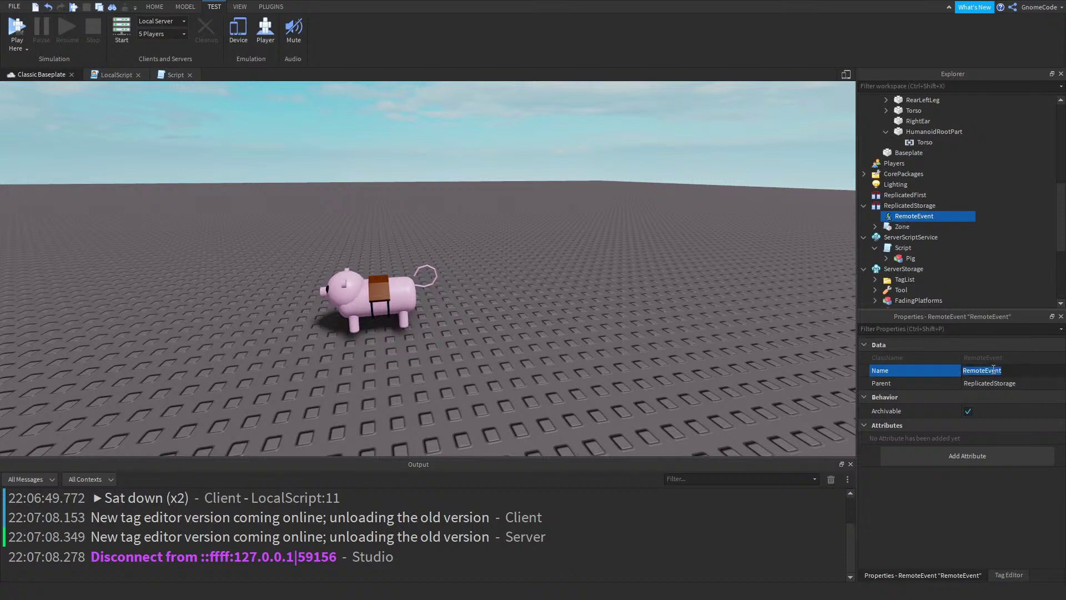
type("SetupCamera")
key("Return")
In the server Script, declare local ReplicatedStorage = game:GetService("ReplicatedStorage") below the CollectionService line
scroll(916, 239, "down", 3)
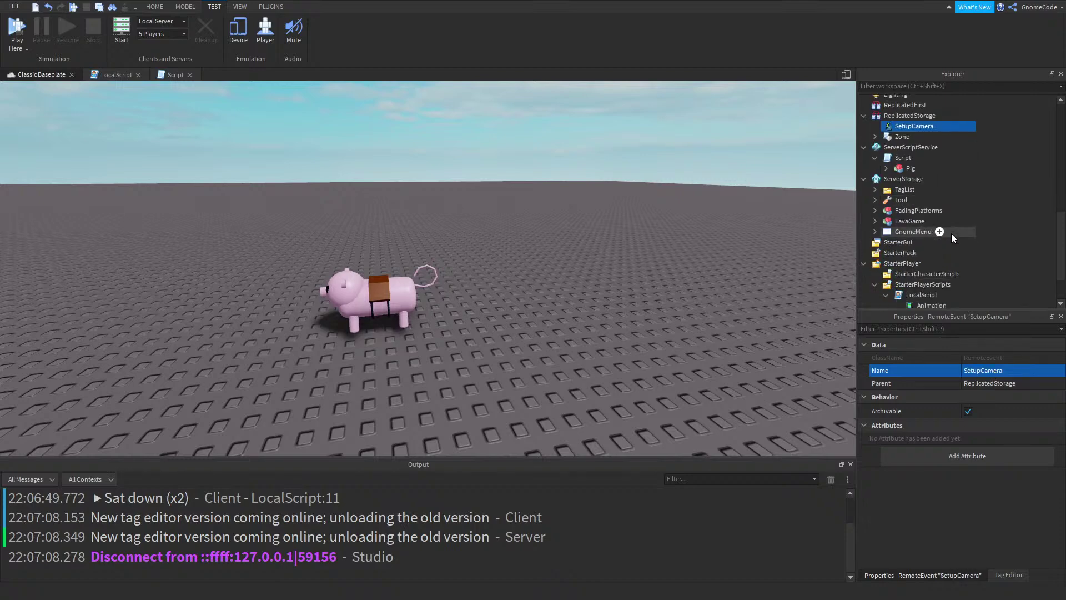
double_click(903, 157)
left_click(761, 93)
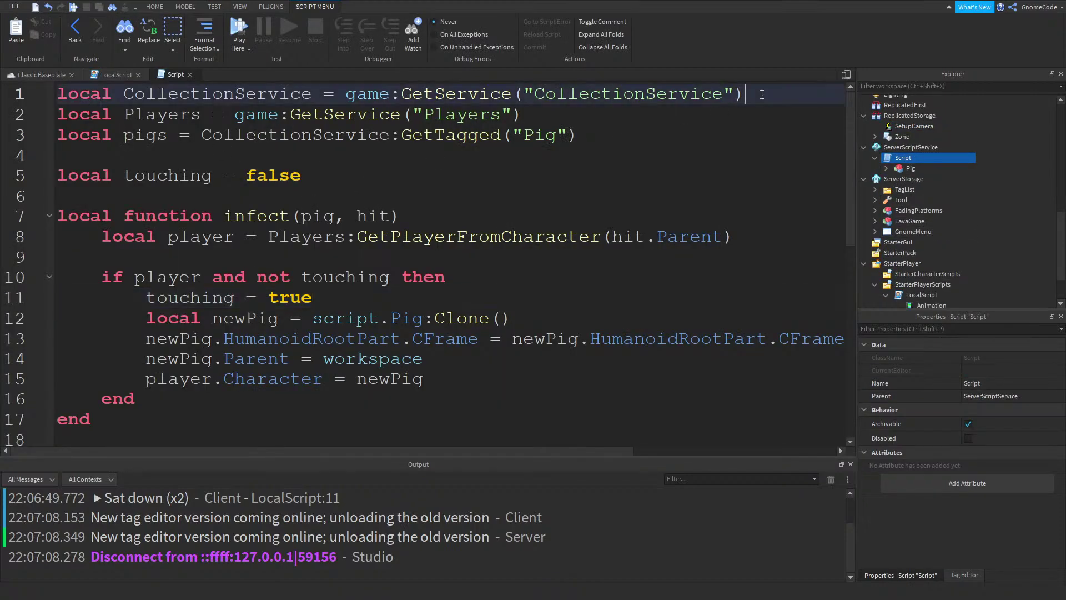
key("Return")
type("local Rep")
key("BackSpace")
key("BackSpace")
type("ui")
key("BackSpace")
type("eplicatedStorea")
key("BackSpace")
key("BackSpace")
type("age")
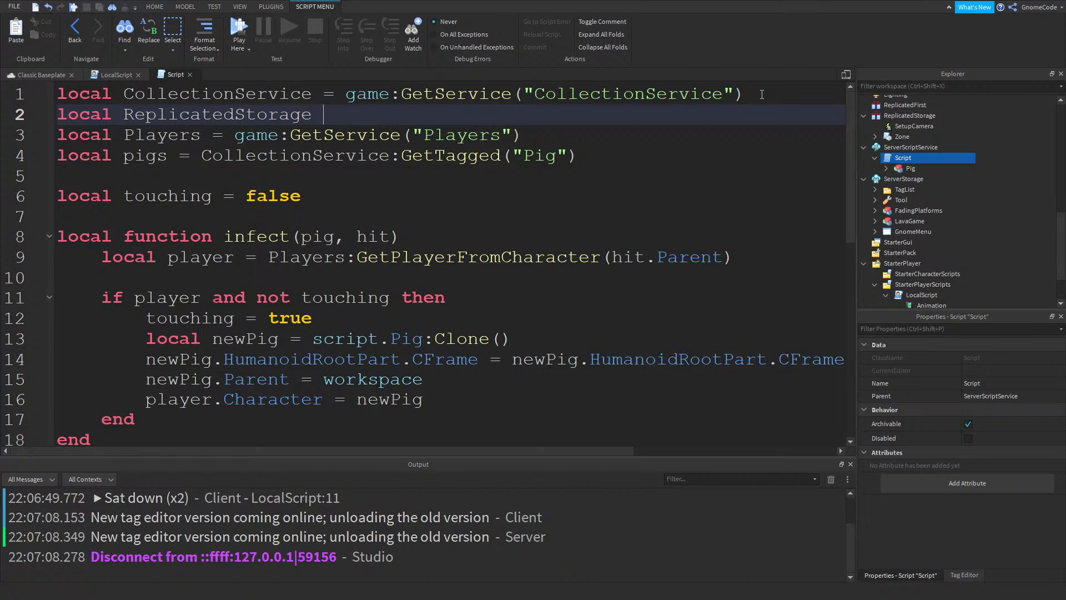
type(" = game:GetService(\"ReplicatedStorage\"")
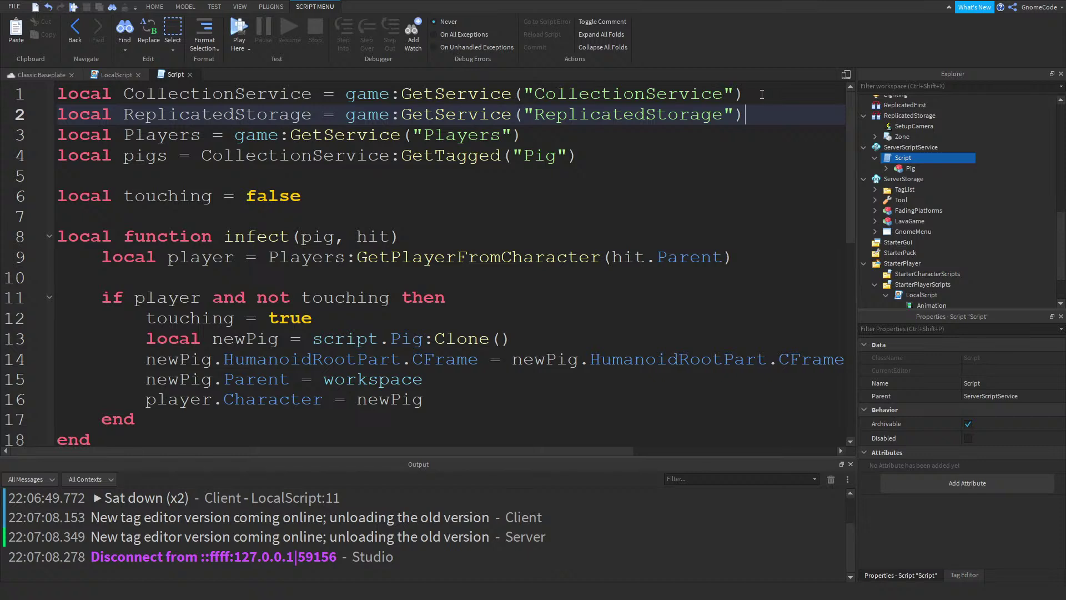
Declare local setupCamera = ReplicatedStorage.SetupCamera below the Players line
left_click(596, 130)
key("Return")
type("local setupCamera = ReplicatedStorage.")
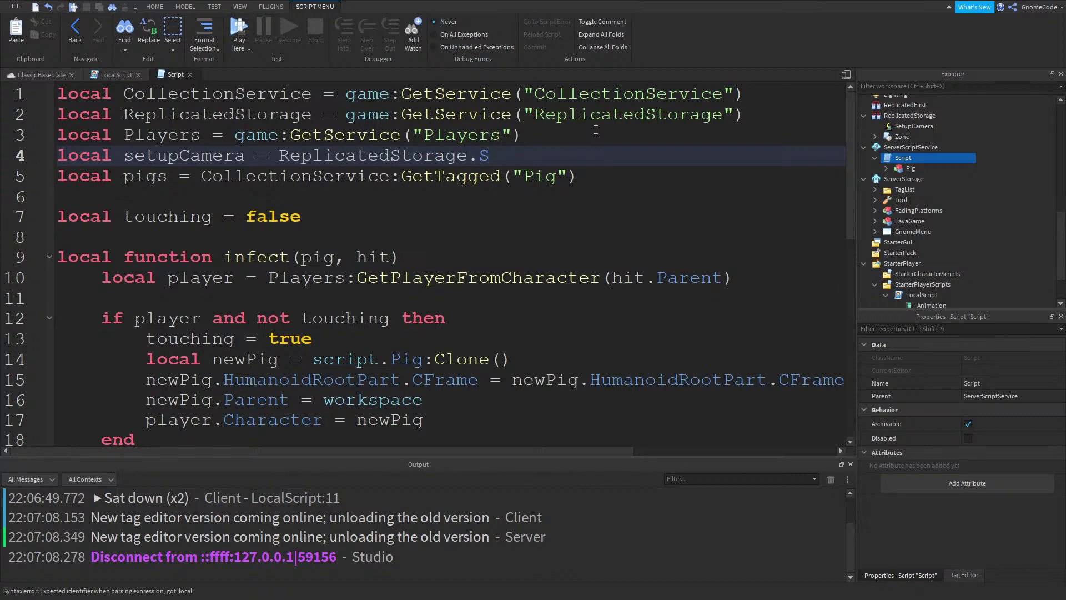
type("Se")
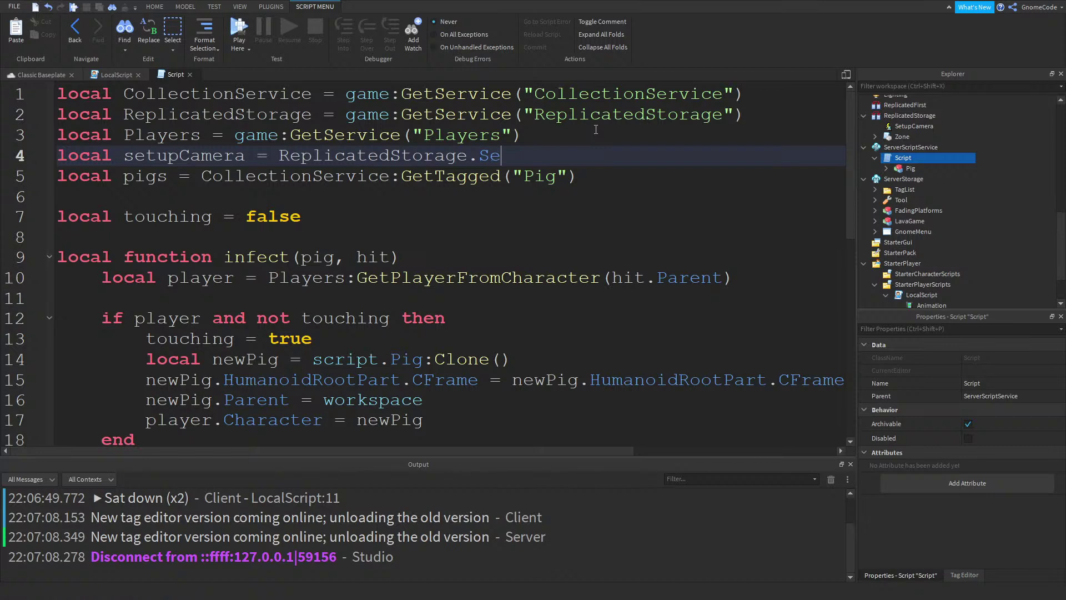
type("tupCamera")
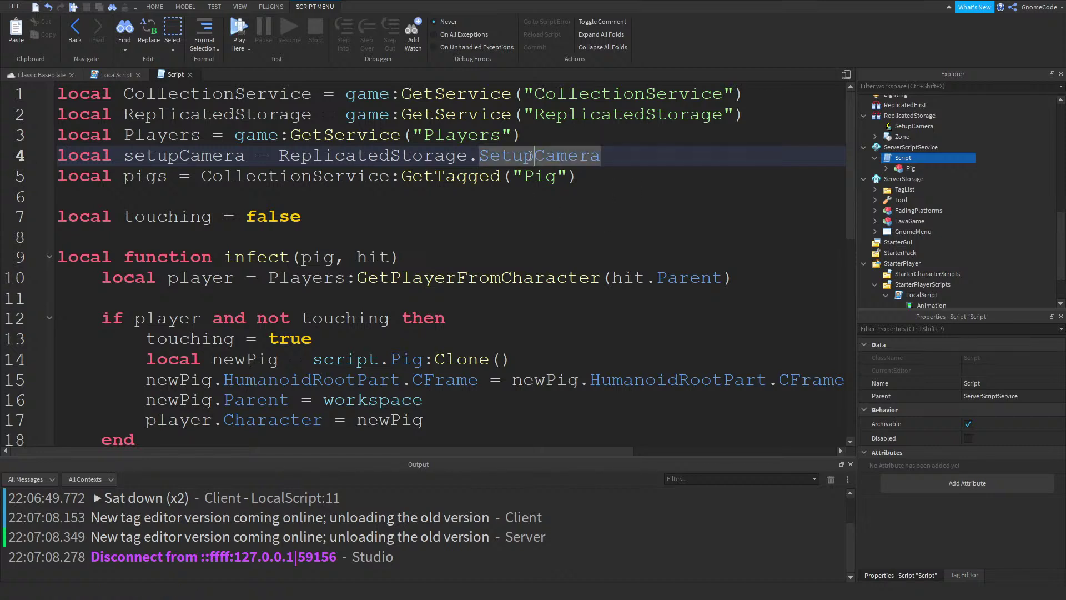
Add setupCamera:FireClient(player, newPig) after the player.Character assignment in the infect function
double_click(158, 154)
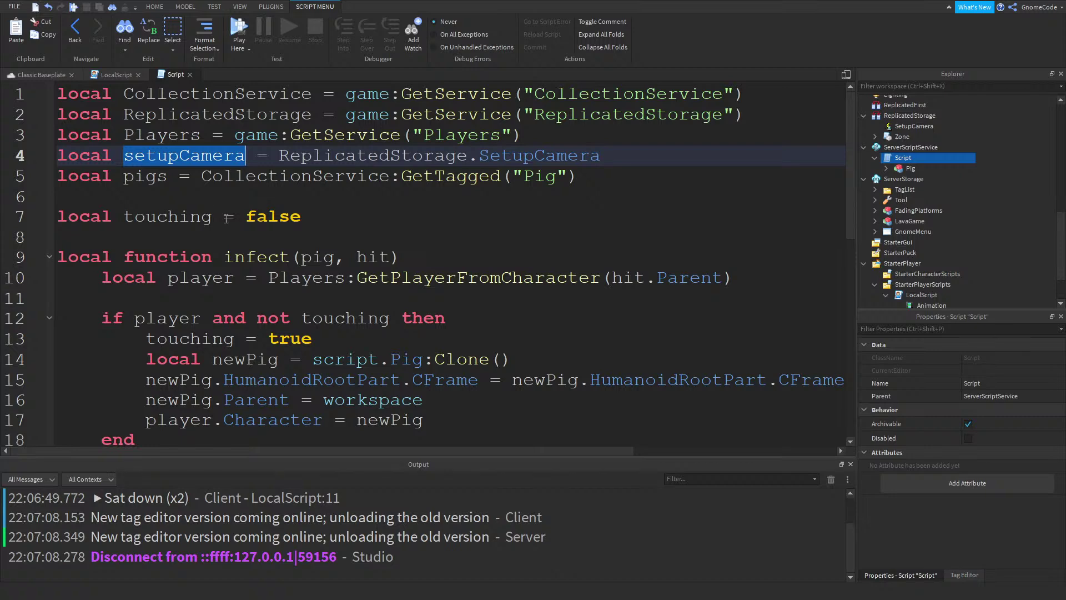
scroll(216, 214, "down", 1)
left_click(489, 321)
left_click(491, 255)
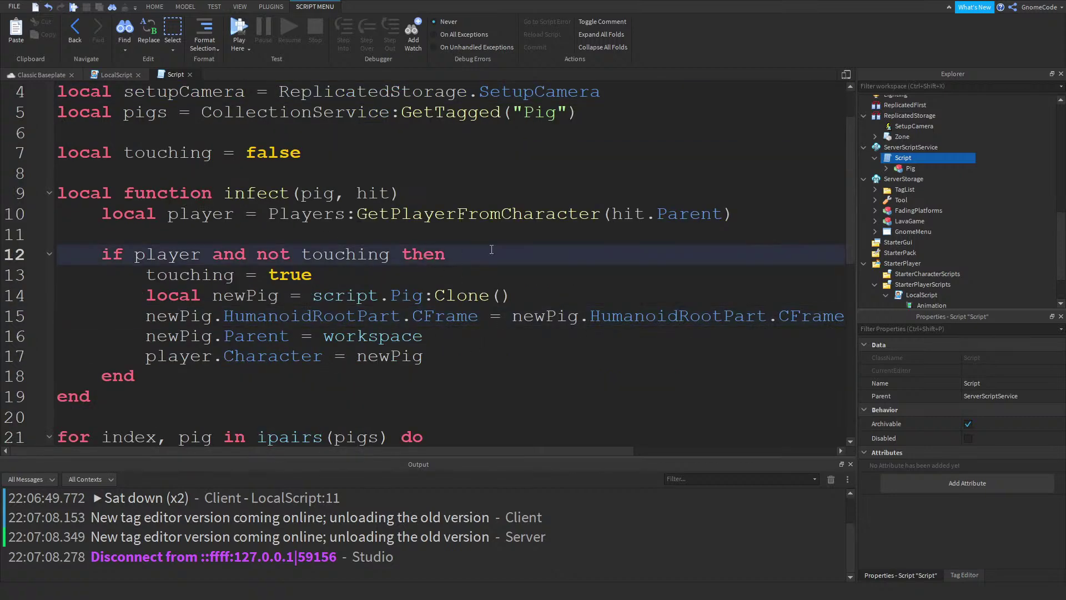
scroll(525, 258, "down", 1)
left_click(464, 302)
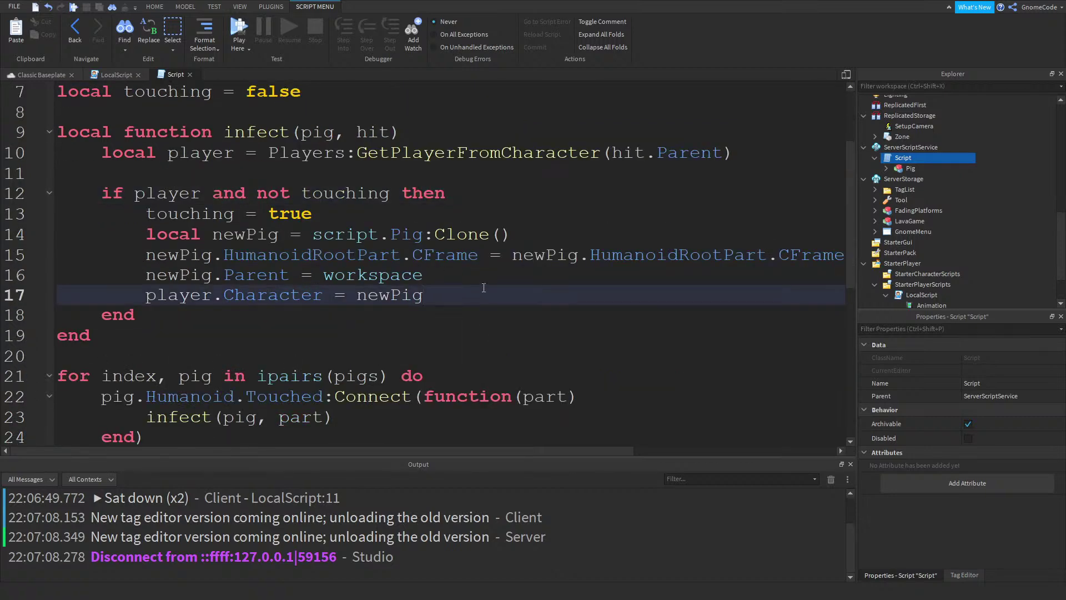
key("Return")
type("wai")
key("BackSpace")
key("BackSpace")
key("BackSpace")
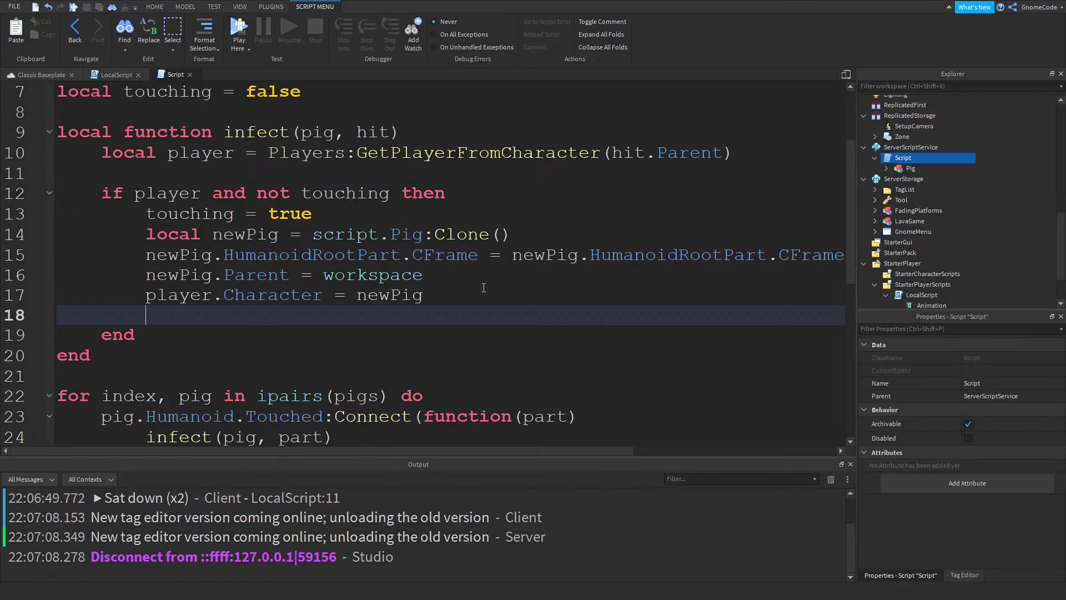
type("setupCamera:Fire")
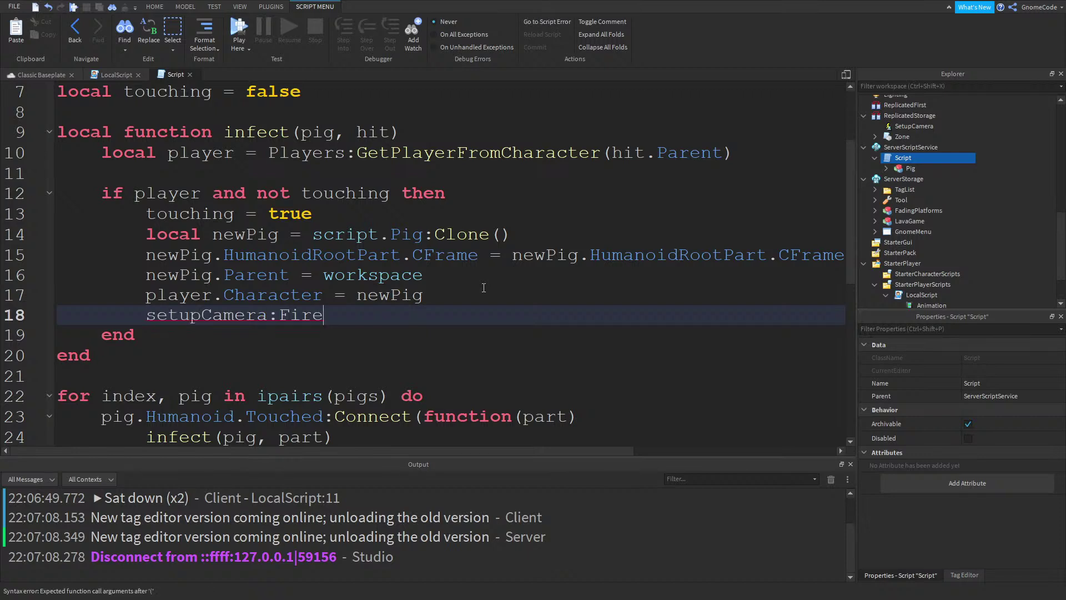
type("Client(play")
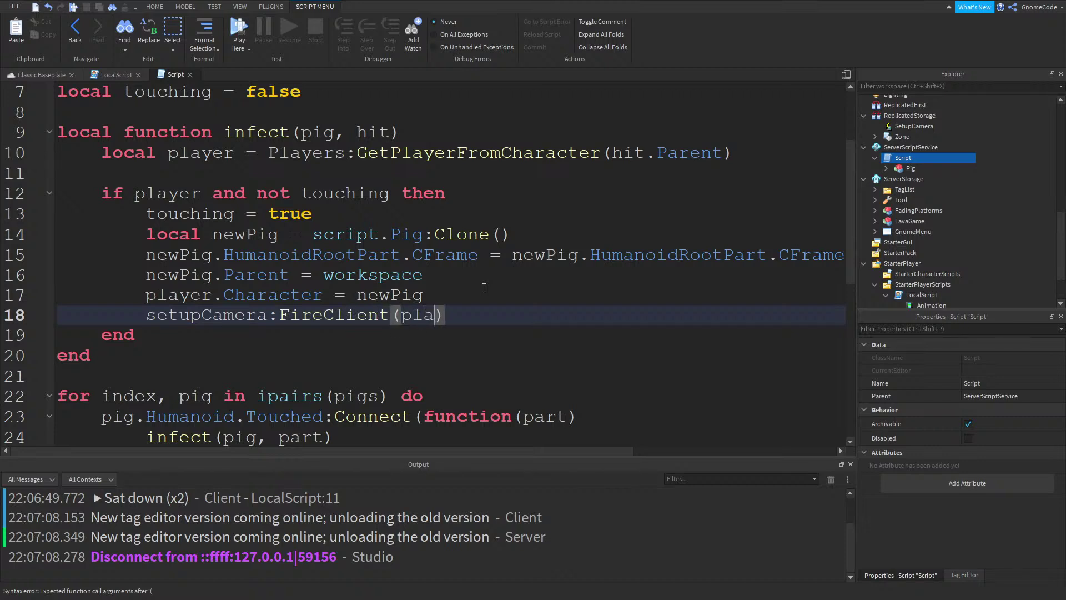
type("er, newPig")
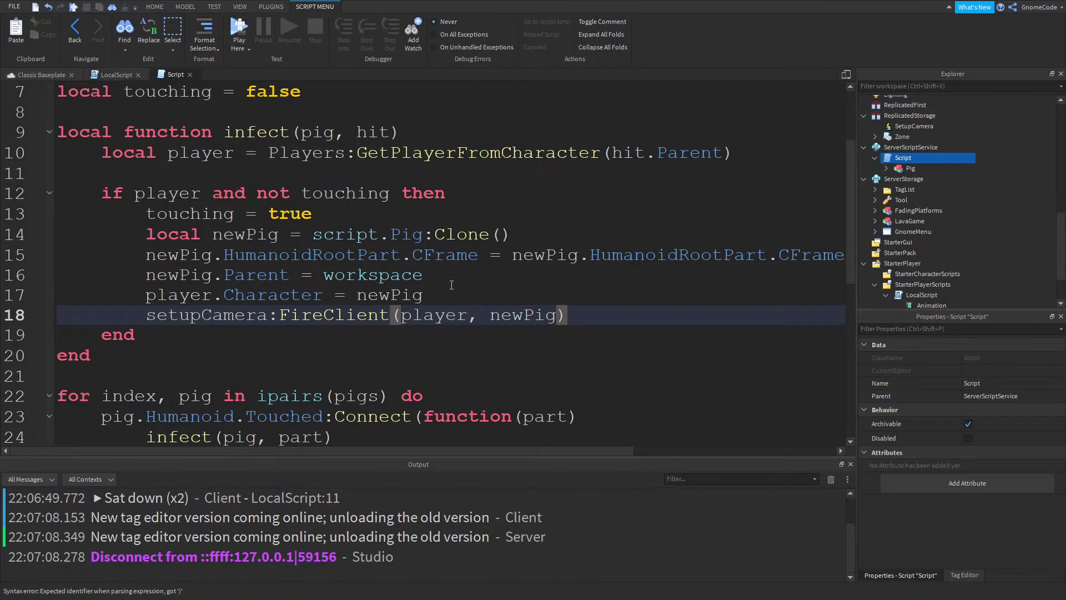
Copy the ReplicatedStorage declaration from the server Script to the start of the SetupCamera LocalScript, leaving a blank line beneath it
scroll(314, 270, "up", 2)
left_click_drag(769, 113, 57, 115)
key("ctrl+c")
left_click(120, 75)
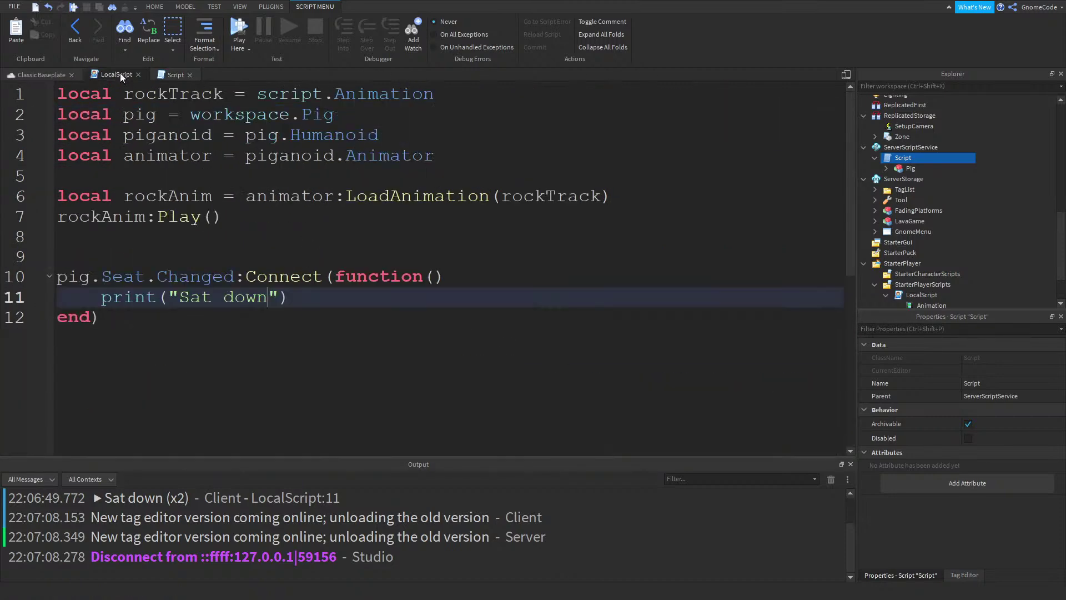
left_click(171, 74)
scroll(925, 234, "down", 3)
double_click(926, 259)
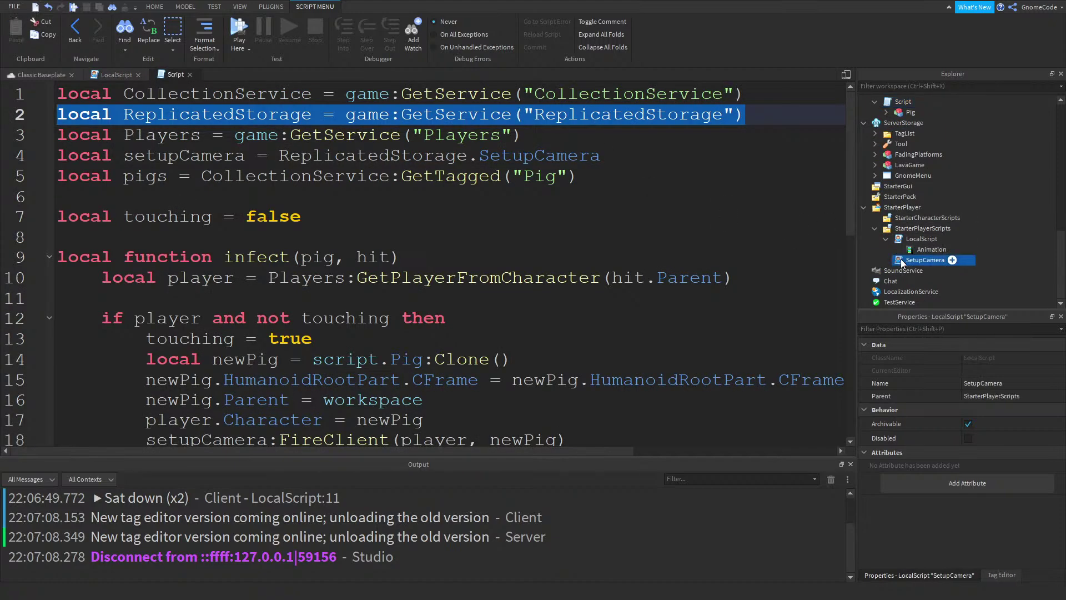
key("Return")
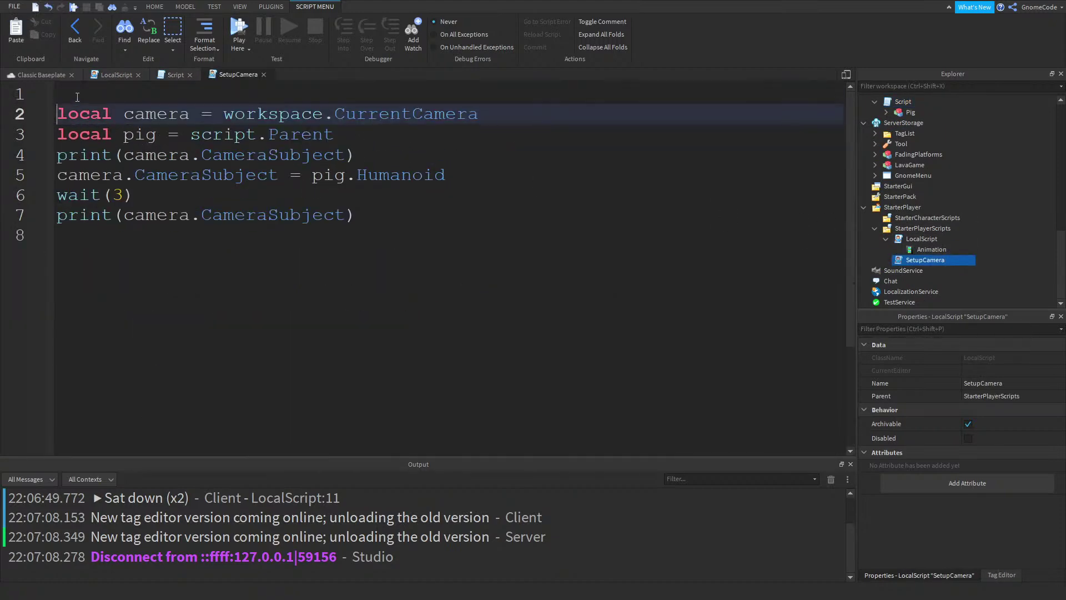
key("Return")
key("Up")
key("Up")
key("ctrl+v")
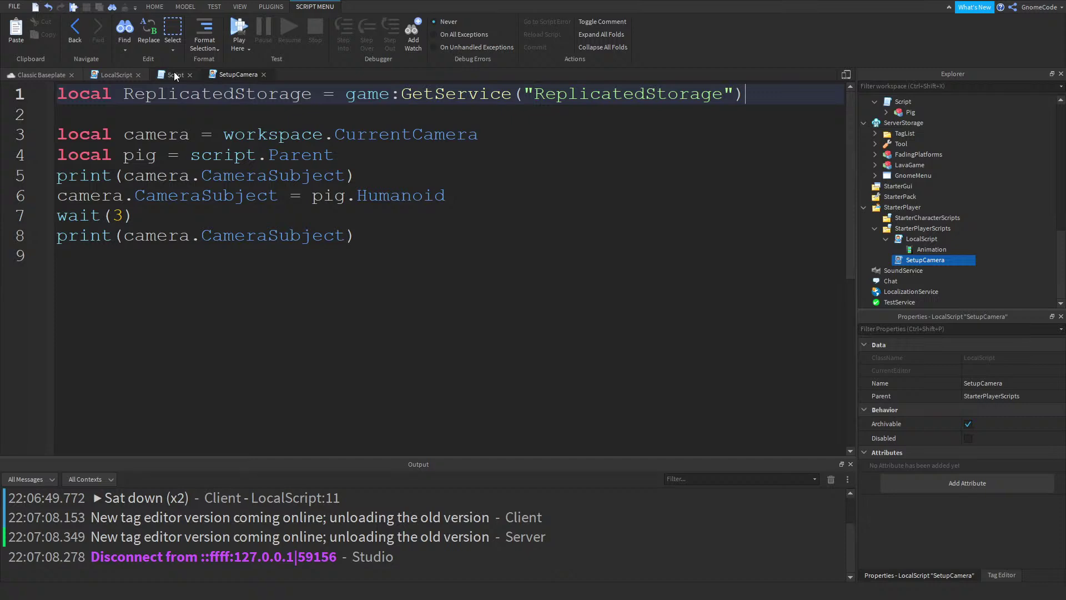
Copy the setupCamera declaration from the server Script to below the ReplicatedStorage line in the SetupCamera LocalScript
left_click(174, 74)
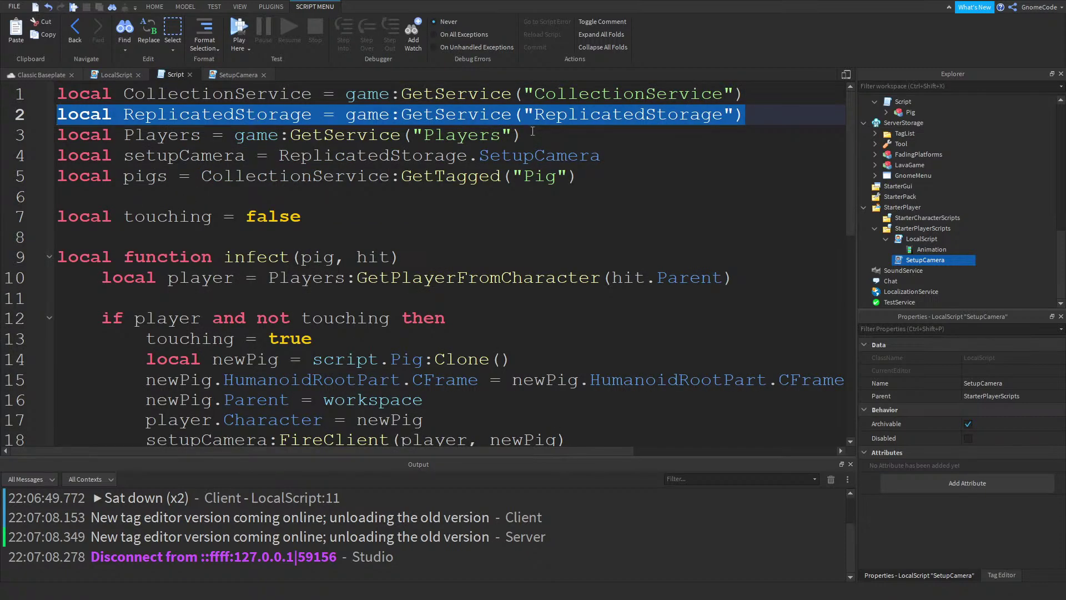
key("Down")
left_click(2, 151)
key("ctrl+c")
left_click(238, 74)
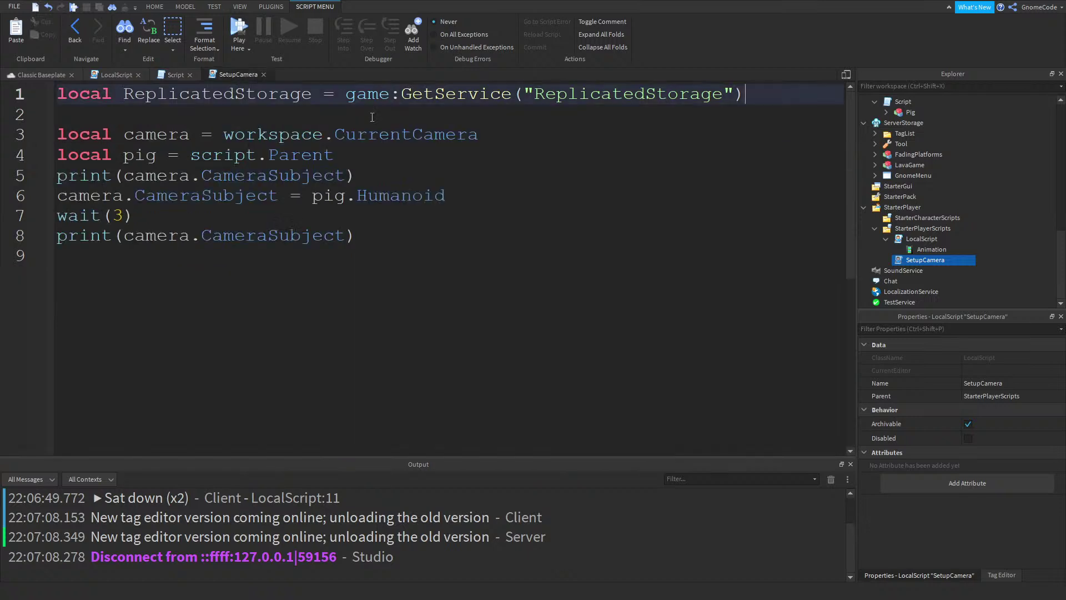
key("Return")
key("ctrl+v")
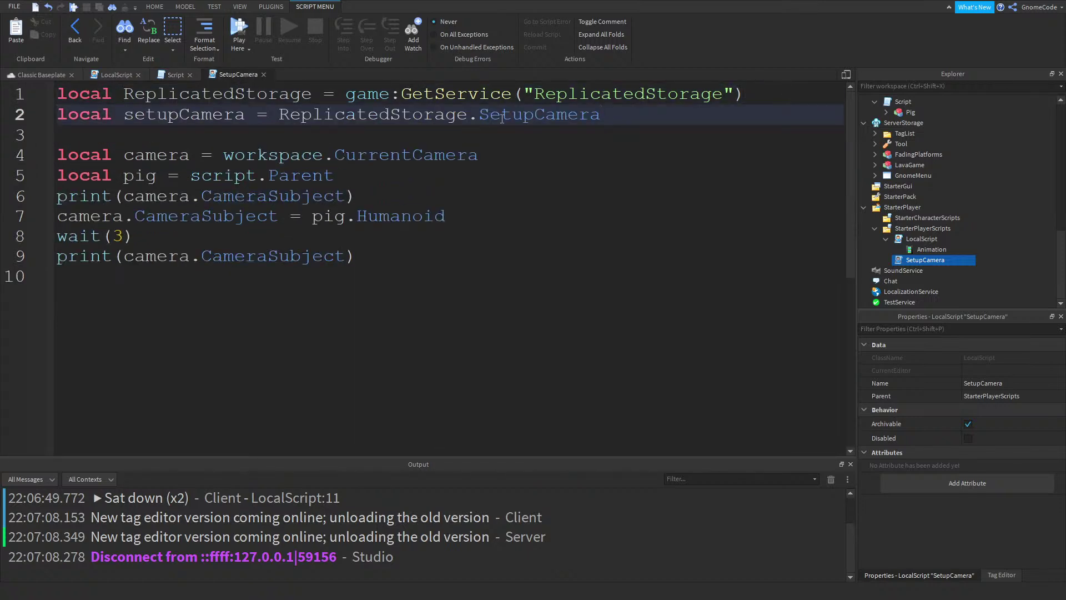
Change the LocalScript's setupCamera declaration to use ReplicatedStorage:WaitForChild("SetupCamera")
left_click(480, 117)
key("BackSpace")
type(":WA")
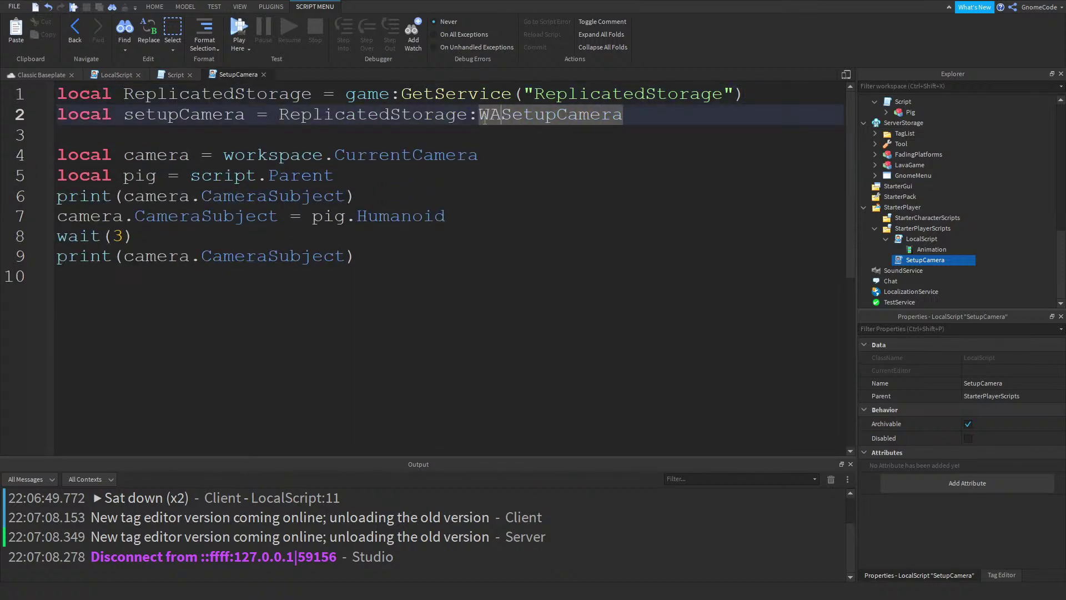
key("BackSpace")
type("aiut")
key("BackSpace")
key("BackSpace")
type("tForChild")
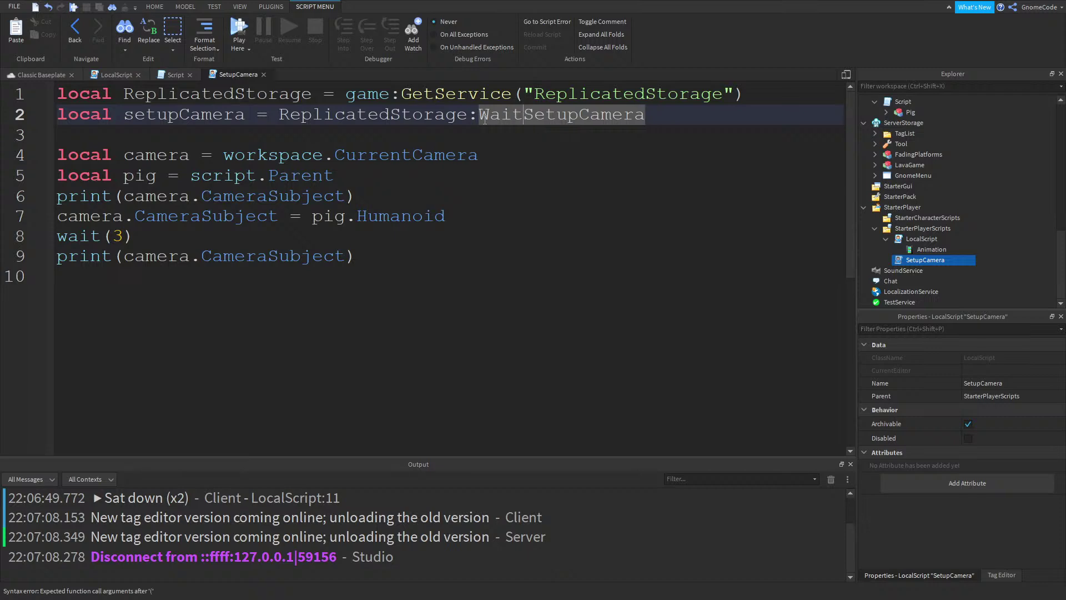
type("(\"")
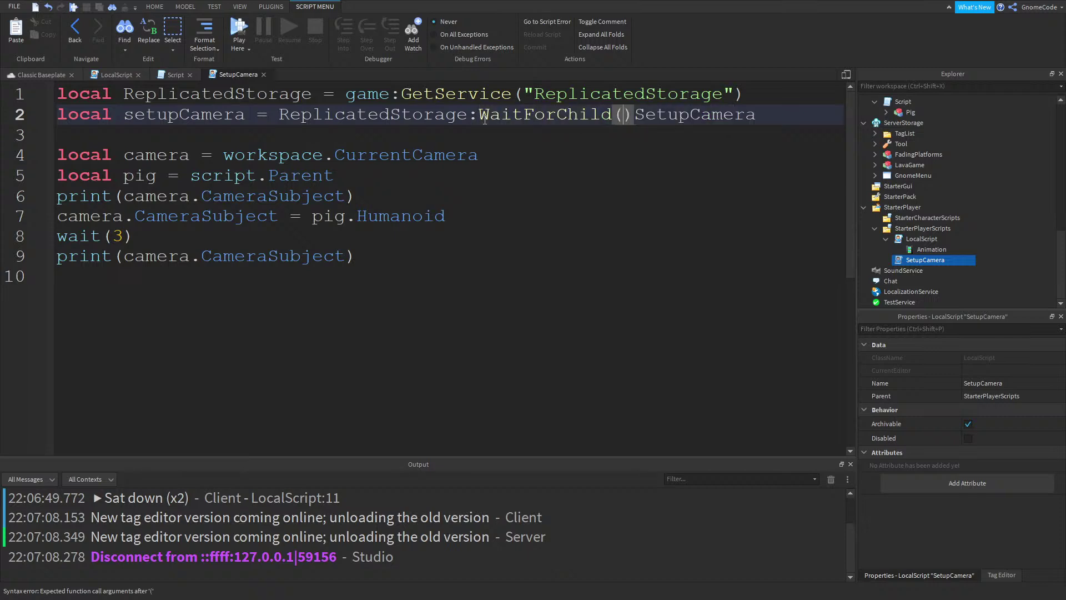
double_click(707, 116)
key("ctrl+x")
key("Left")
key("Left")
key("ctrl+v")
Below the camera declaration, connect an anonymous function with setupCamera.OnClientEvent:Connect(function(), leaving a blank line above it
double_click(193, 116)
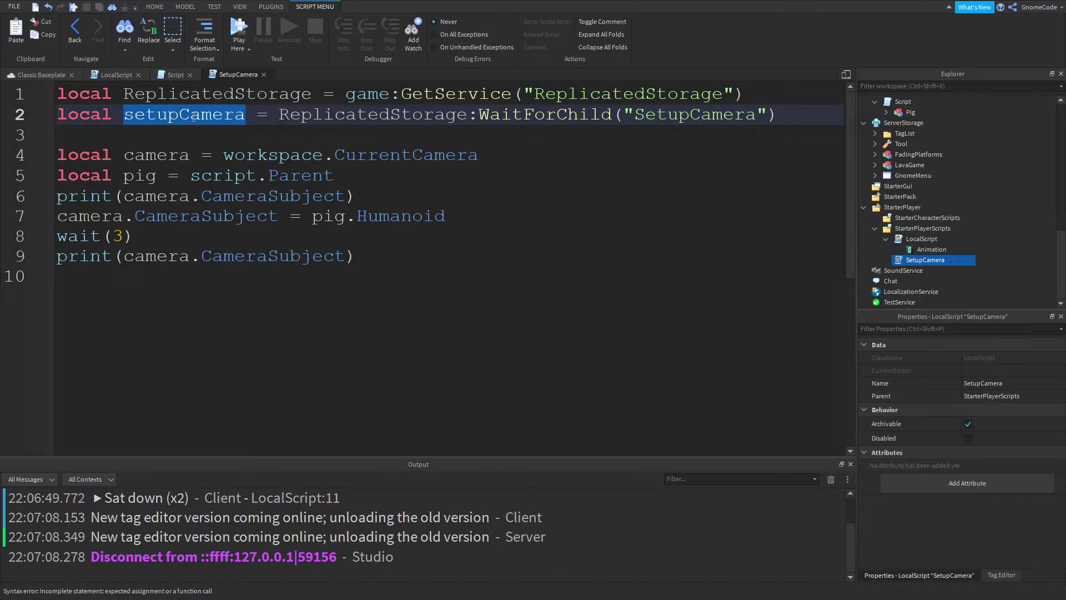
left_click(113, 142)
key("Return")
key("Return")
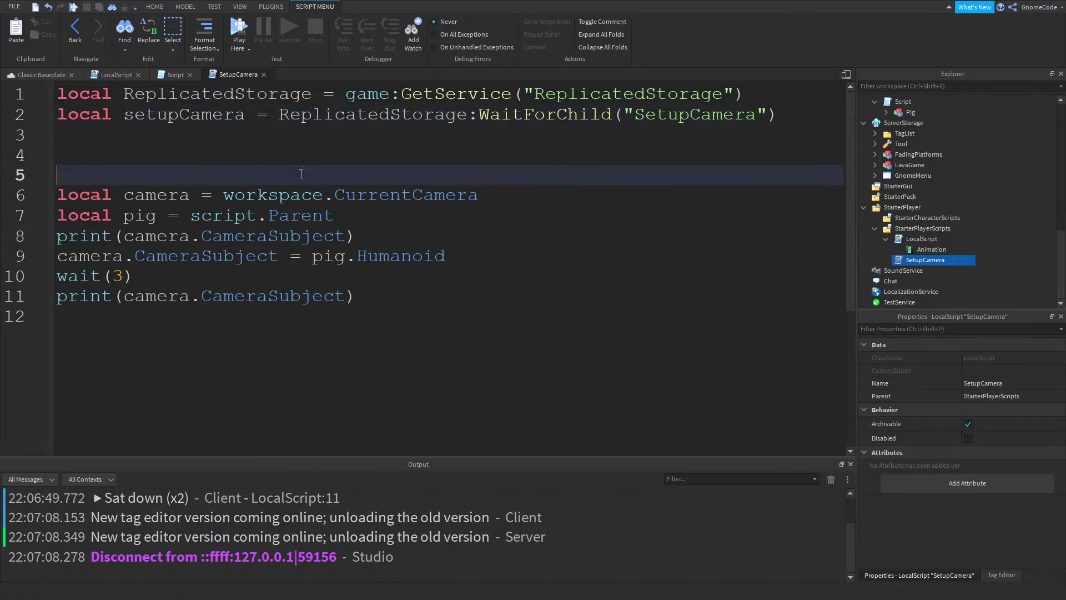
key("BackSpace")
key("BackSpace")
left_click(398, 172)
left_click(505, 154)
key("Return")
key("Return")
key("ctrl+v")
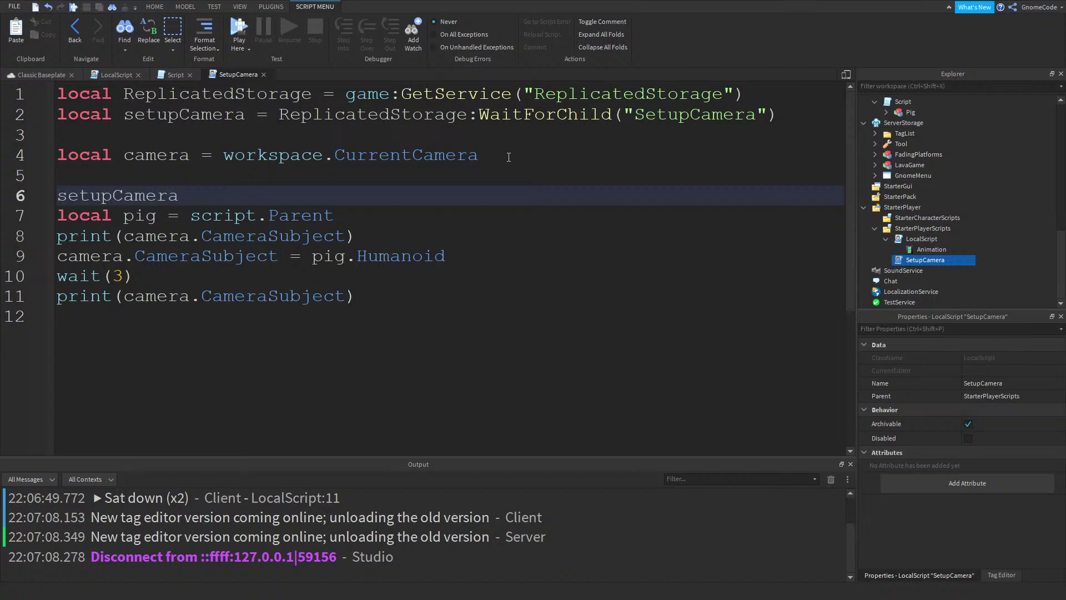
type(".OnClientEvent")
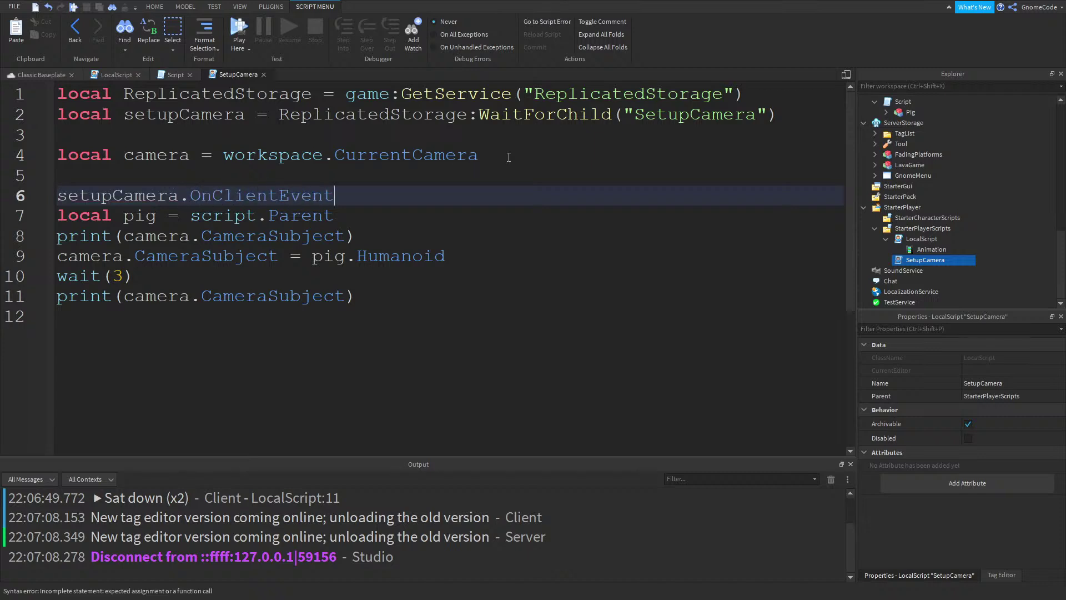
type("(")
key("BackSpace")
type(":Connect(function()")
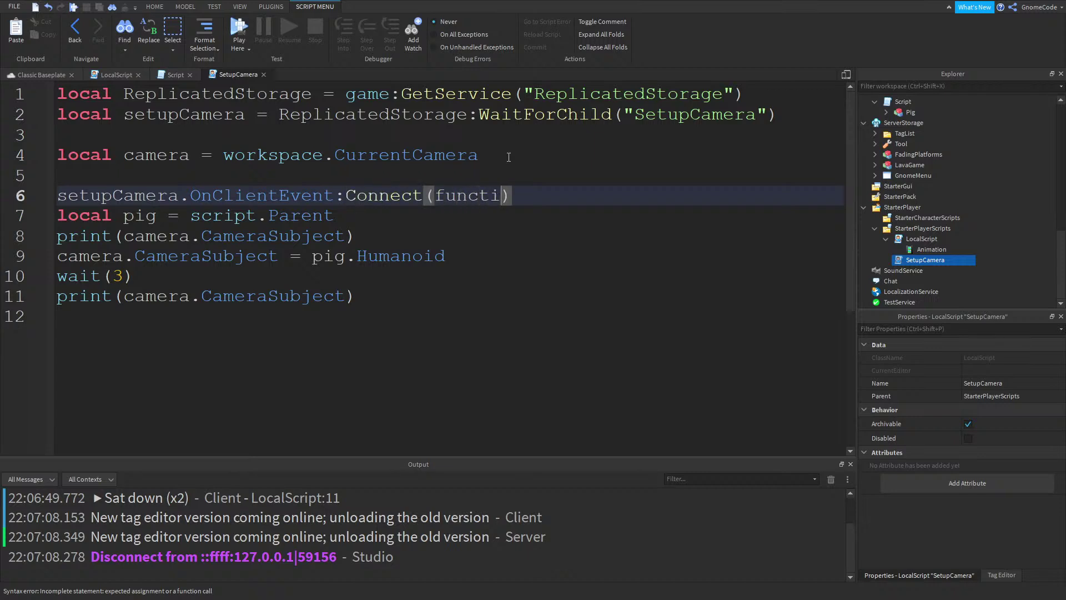
key("Return")
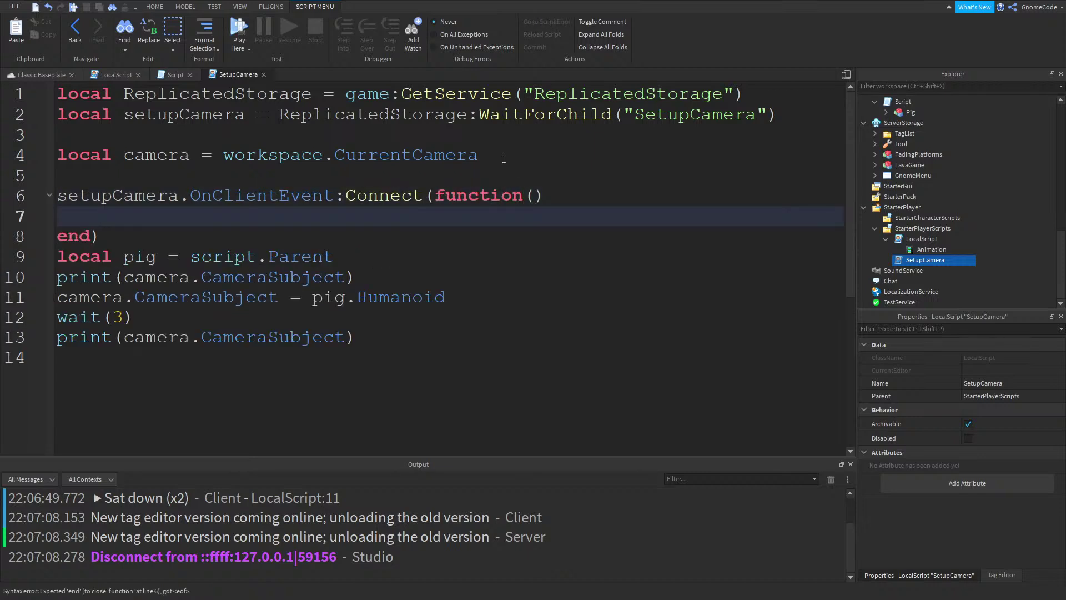
Add a pig parameter to the function connected to OnClientEvent
left_click_drag(367, 335, 56, 277)
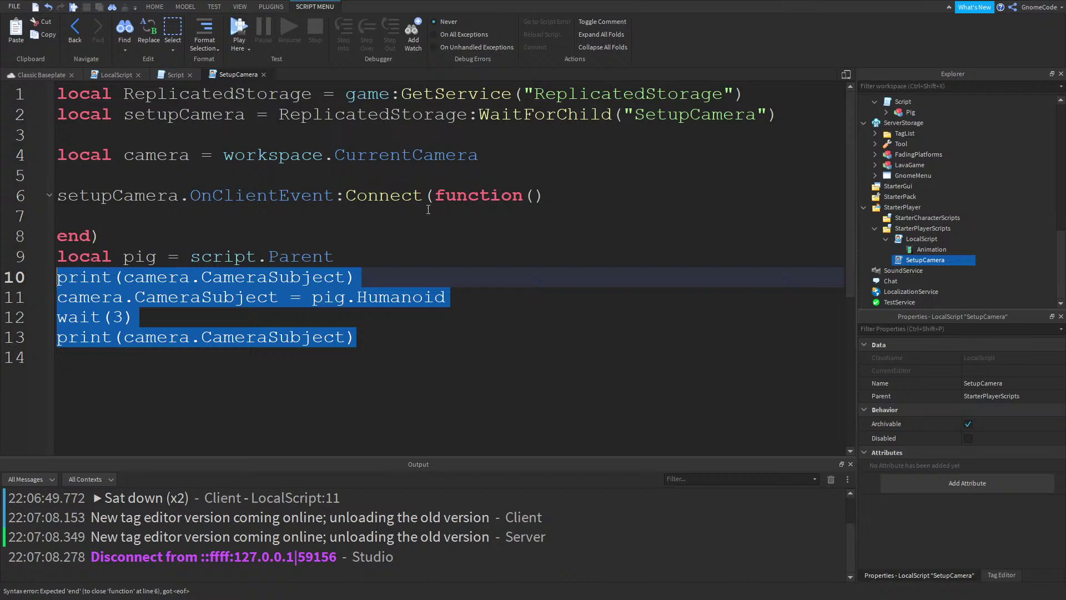
left_click(537, 196)
type("pig")
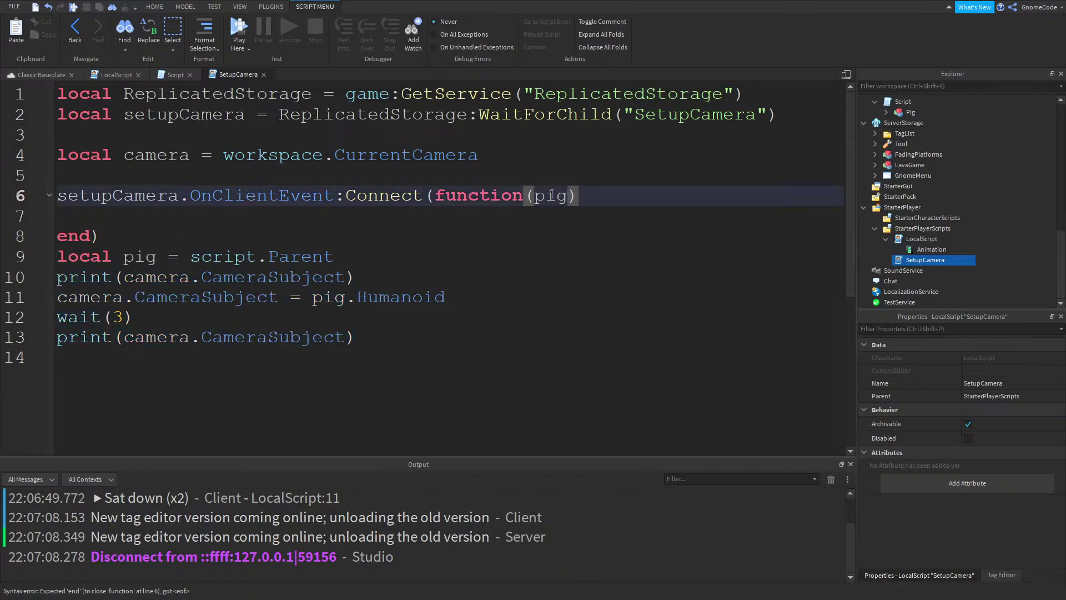
Move the print, CameraSubject and wait lines into the OnClientEvent function and delete the local pig = script.Parent line
left_click(439, 361)
left_click_drag(412, 342, 3, 272)
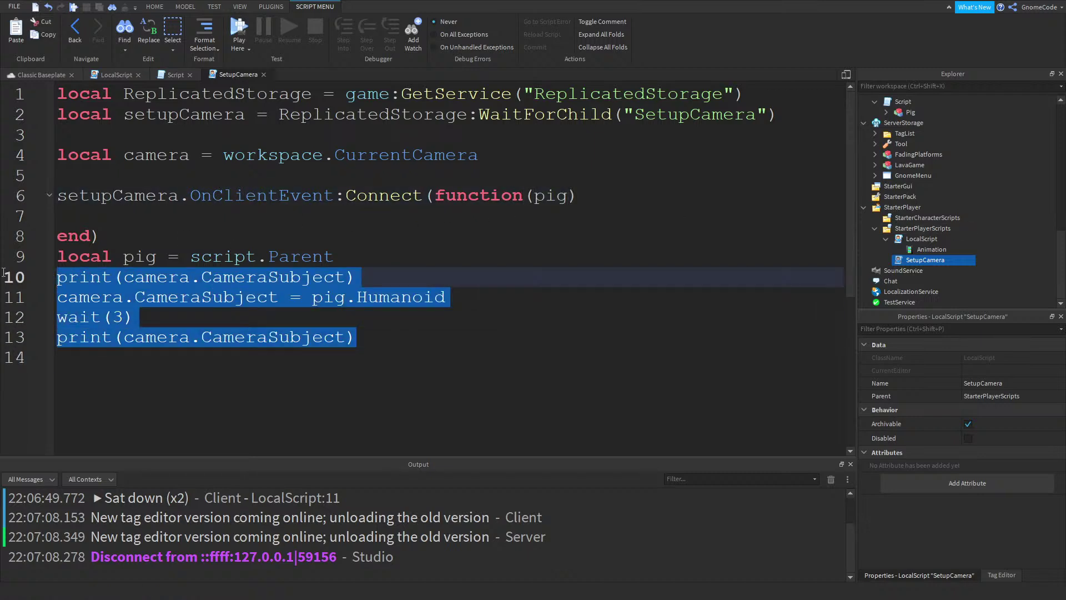
key("ctrl+x")
left_click(167, 217)
key("ctrl+v")
left_click_drag(342, 317, 25, 308)
key("BackSpace")
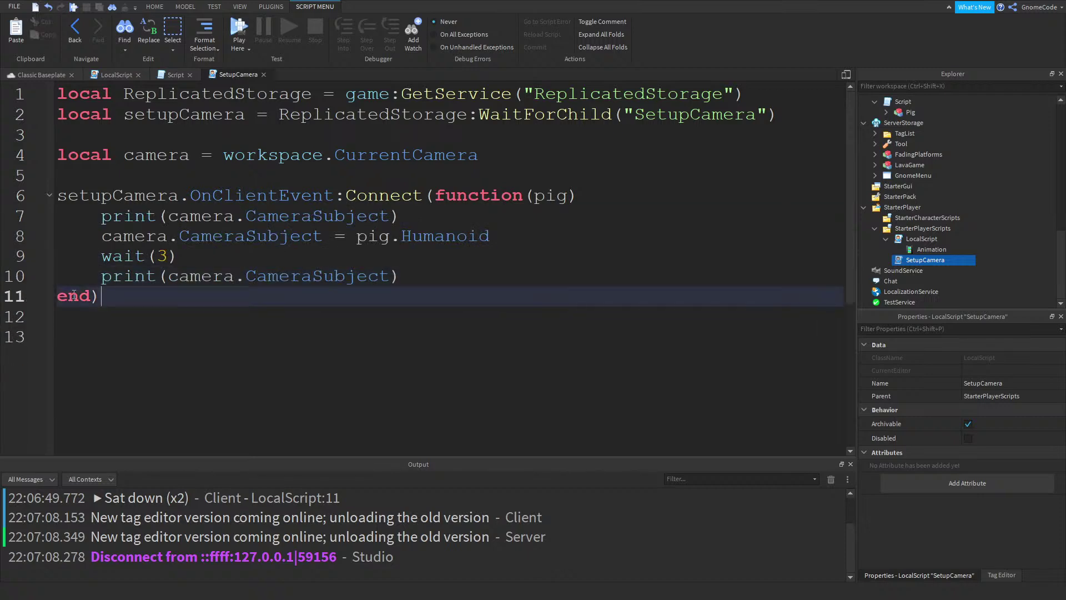
Add print("SETUP CAMERA EVENT") as the first line of the OnClientEvent function
left_click(585, 197)
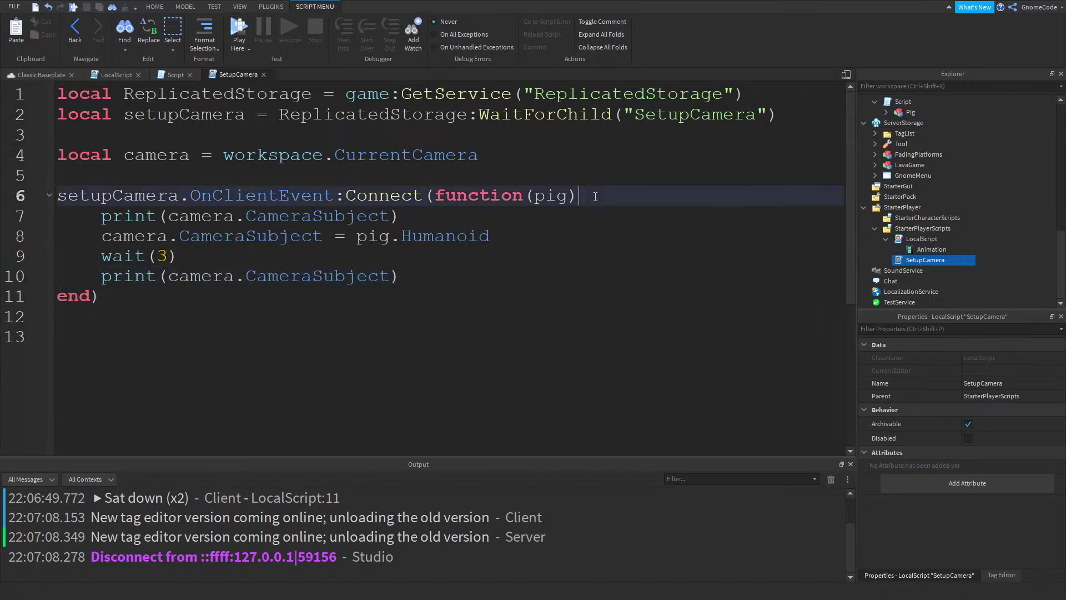
key("Return")
type("print(\"")
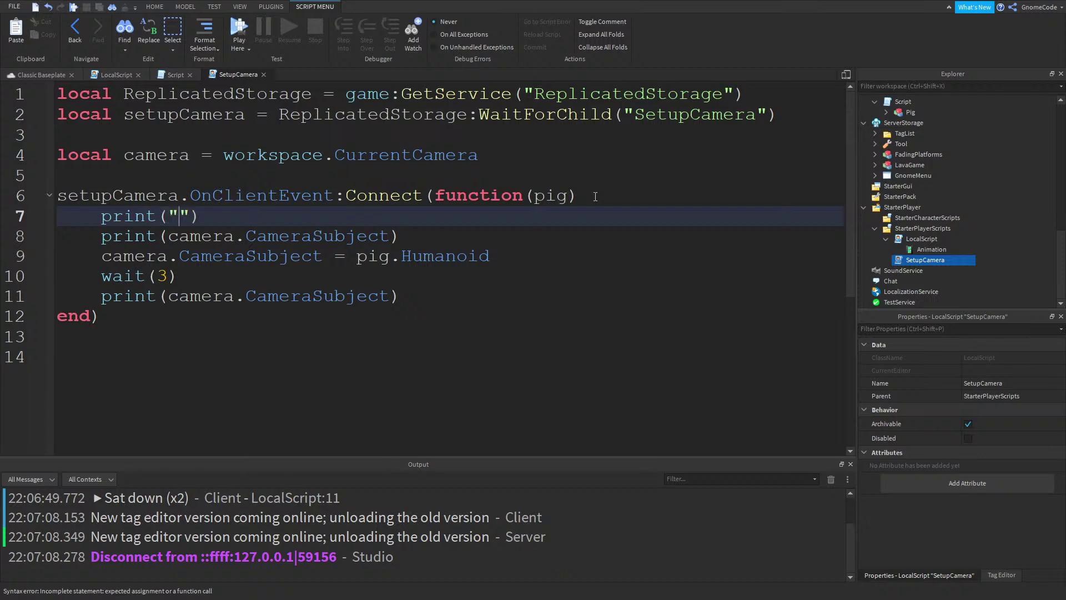
type("SETUP CAMERA EVENT")
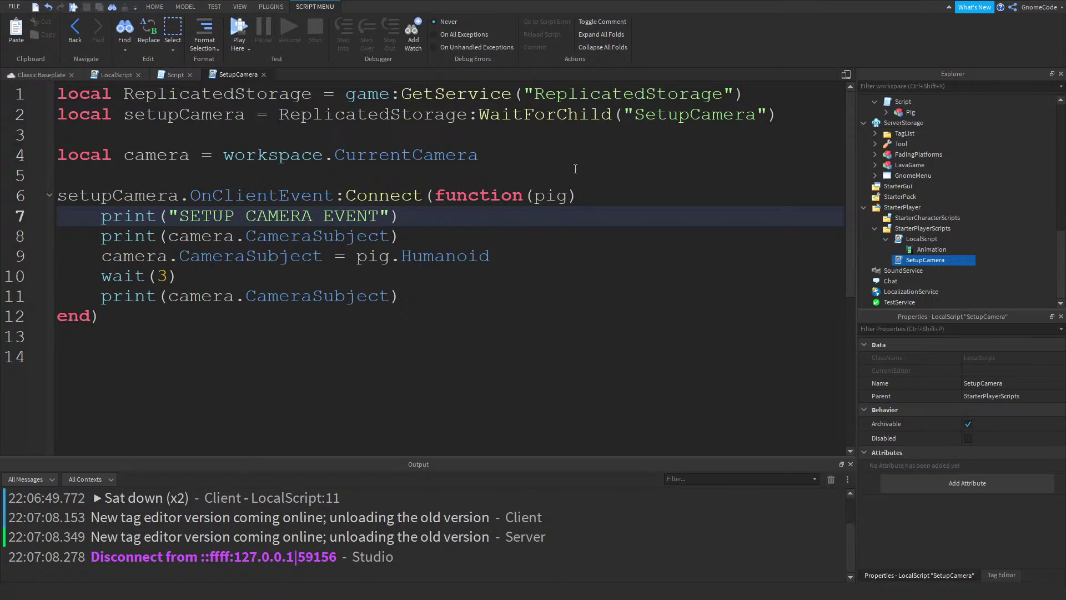
Start a playtest from the Classic Baseplate view and walk the character into the pig
left_click(172, 75)
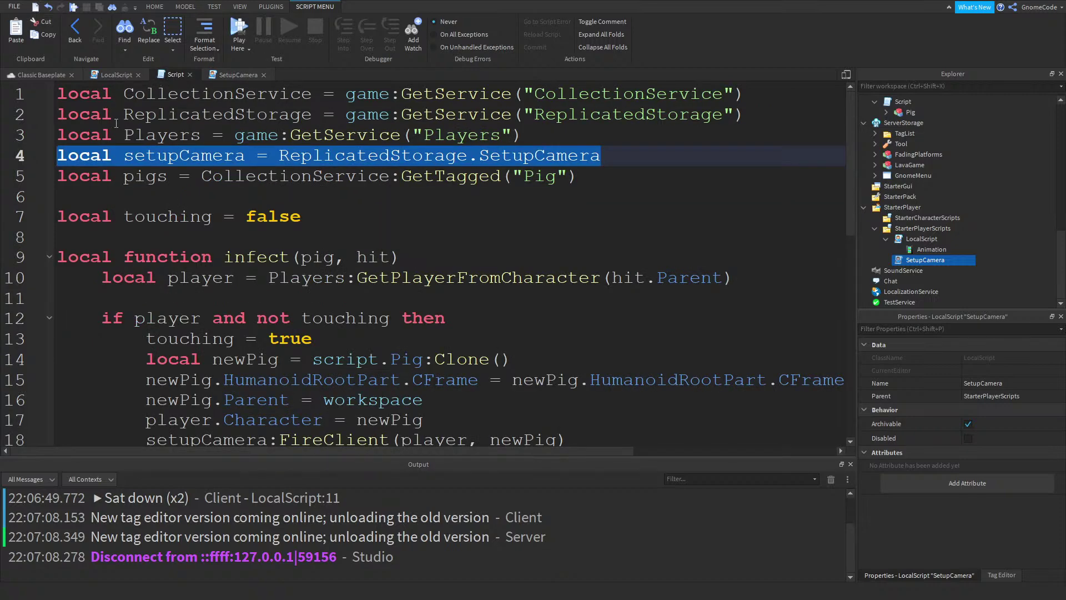
left_click(39, 74)
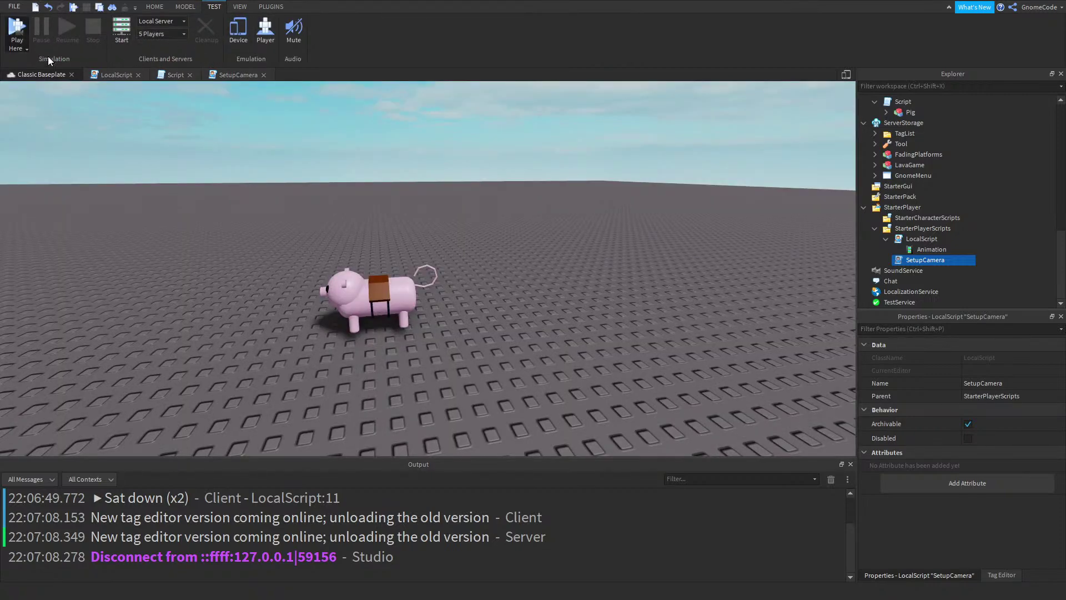
left_click(17, 28)
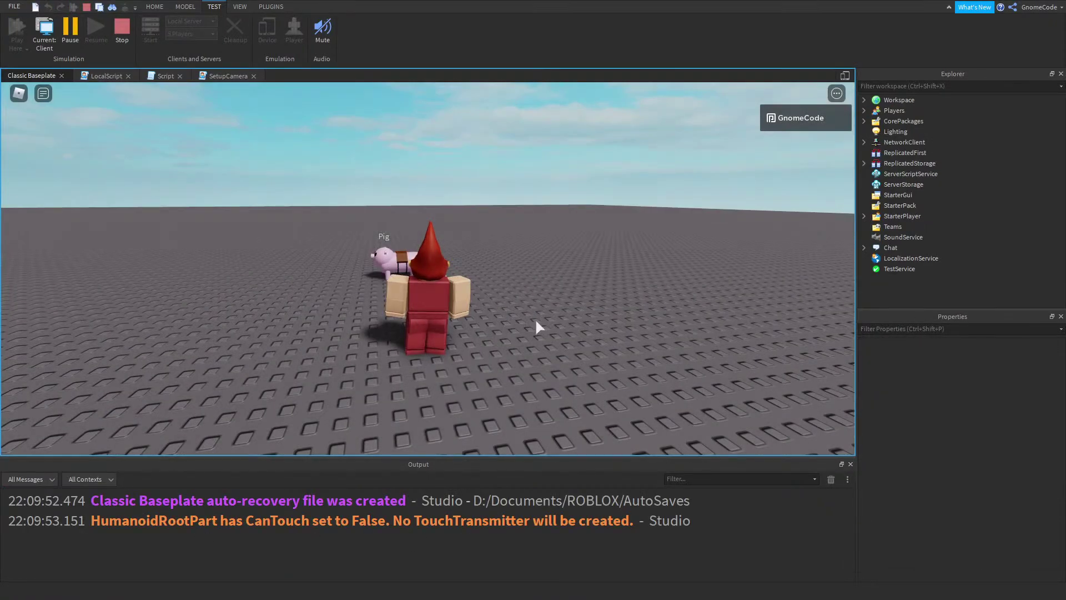
key("d")
right_click_drag(560, 354, 510, 391)
key("w")
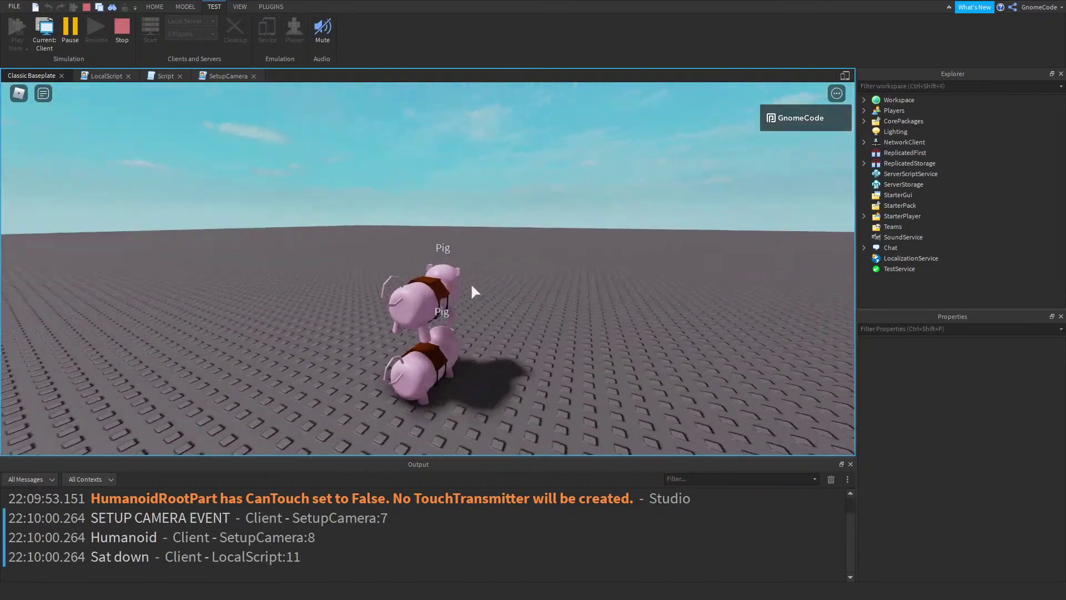
Move and jump as the infected pig while checking that the camera follows it, and stop the playtest
right_click_drag(471, 286, 472, 285)
key("space")
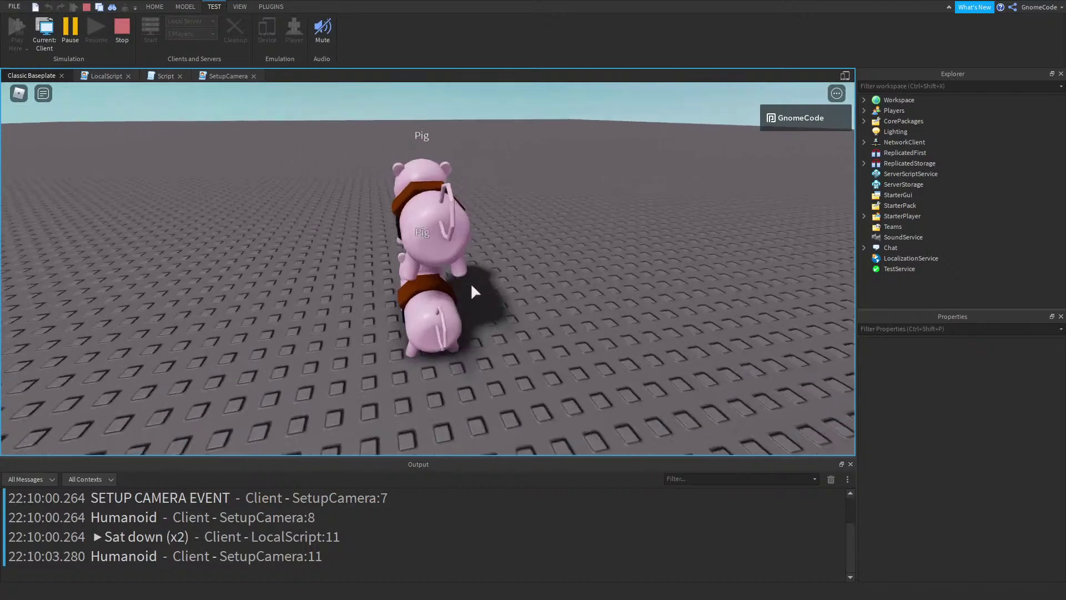
key("space")
key("d")
right_click_drag(472, 285, 472, 285)
scroll(471, 285, "down", 3)
key("space")
key("space")
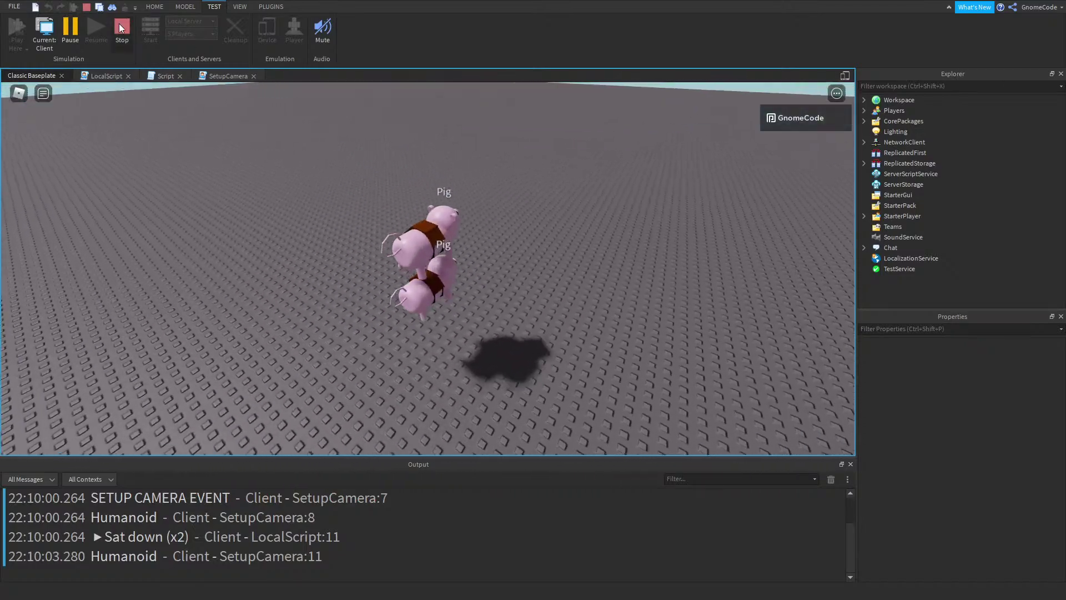
scroll(552, 222, "up", 4)
right_click_drag(552, 221, 552, 216)
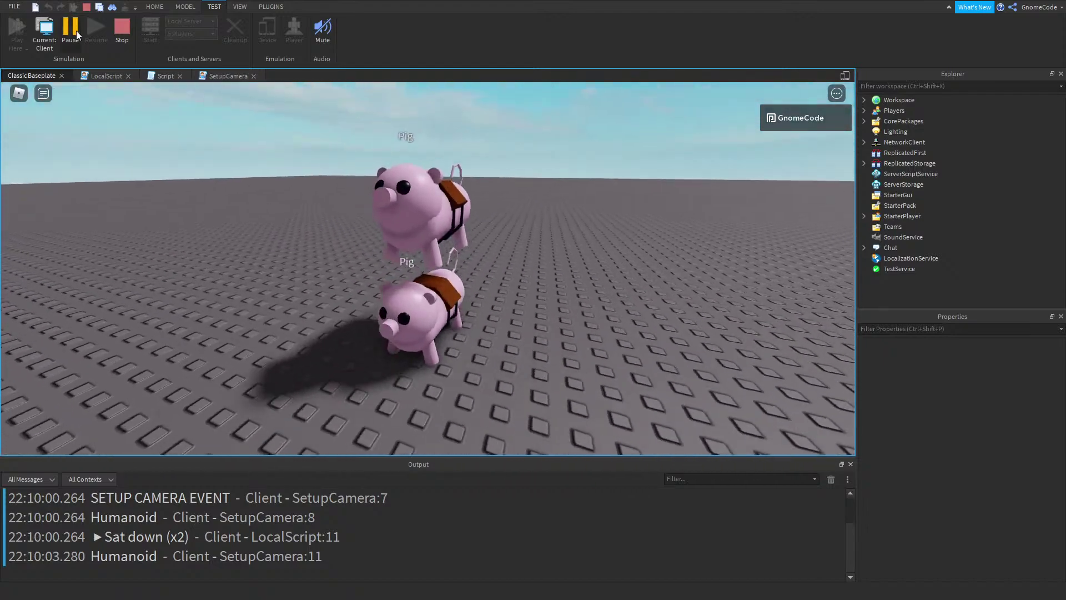
left_click(124, 33)
Rename the Pig model in Workspace to PigWithSaddle
left_click(466, 277)
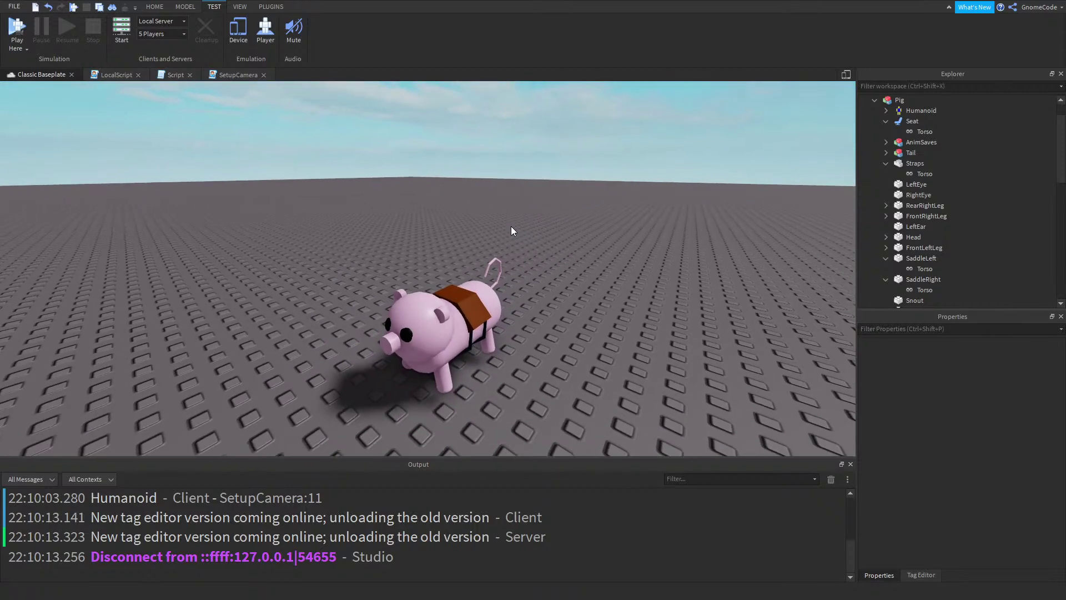
left_click(477, 300)
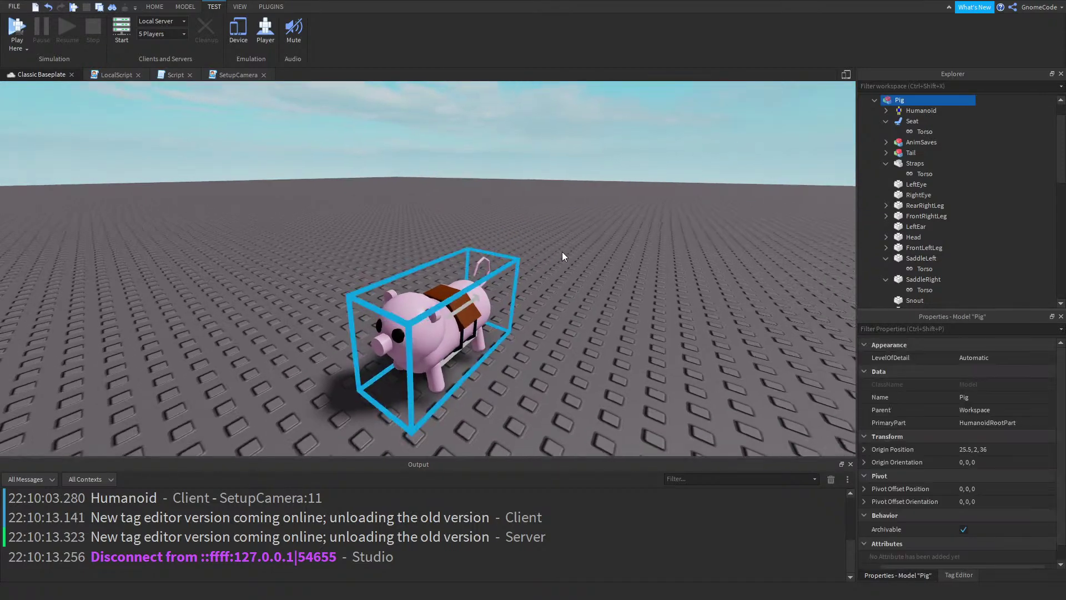
left_click(875, 99)
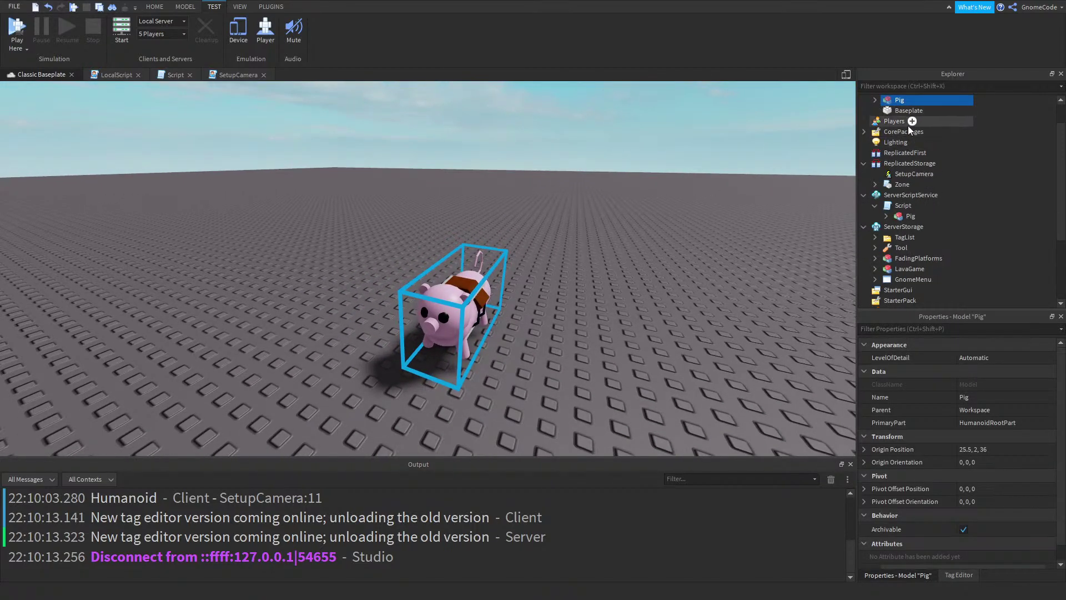
left_click(998, 398)
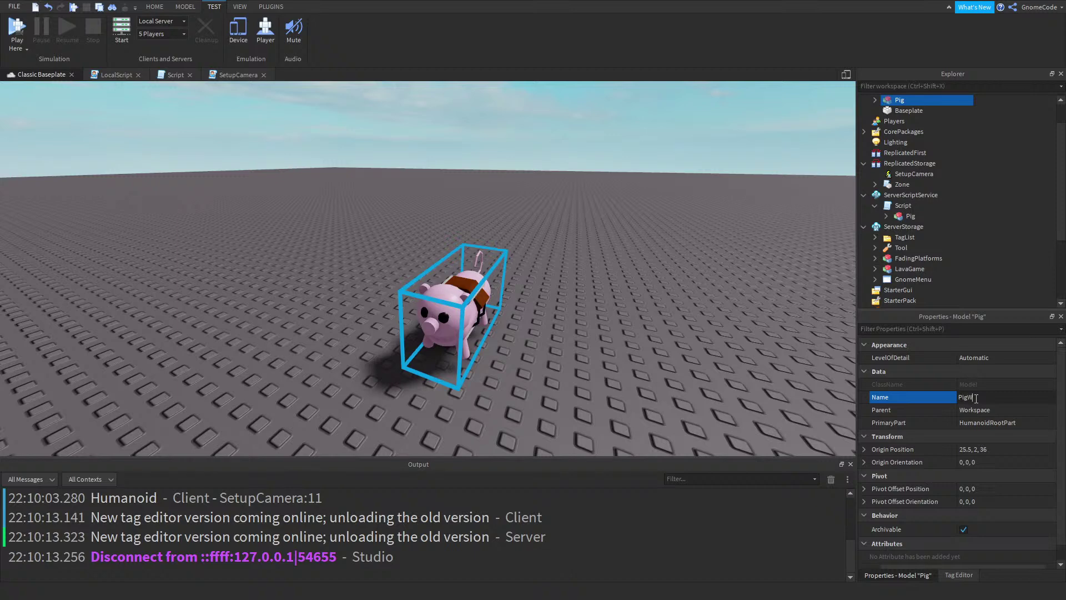
type("PigWithSaddle")
key("Return")
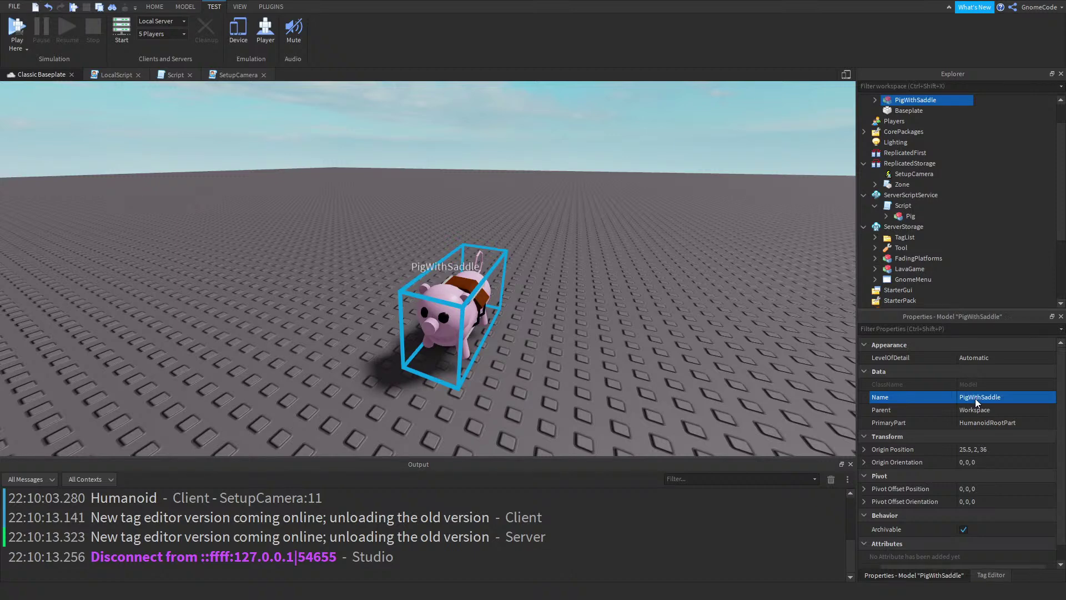
Move PigWithSaddle into ServerStorage and paste a copy of the model into Workspace
left_click_drag(910, 102, 922, 225)
scroll(970, 183, "up", 3)
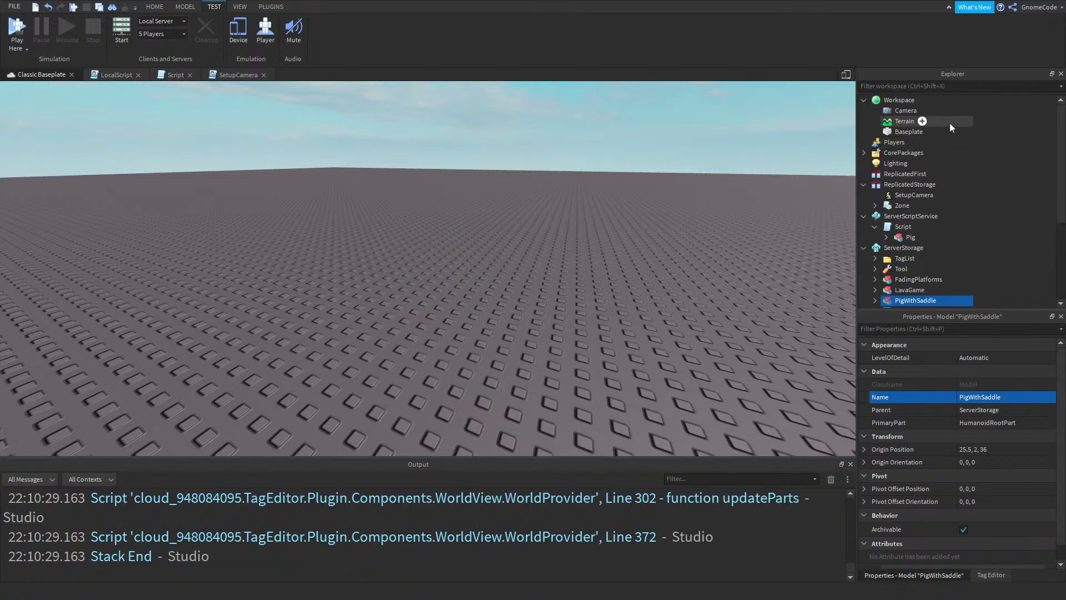
left_click(901, 99)
key("ctrl+v")
key("f")
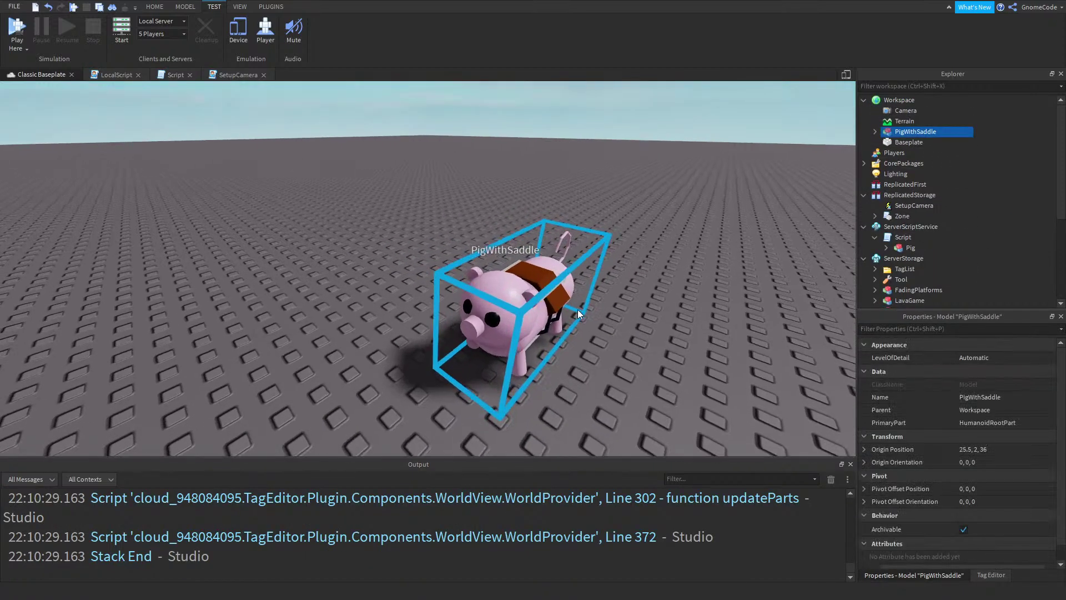
Rename the PigWithSaddle copy in Workspace to Pig
left_click(1016, 399)
left_click(1015, 399)
key("BackSpace")
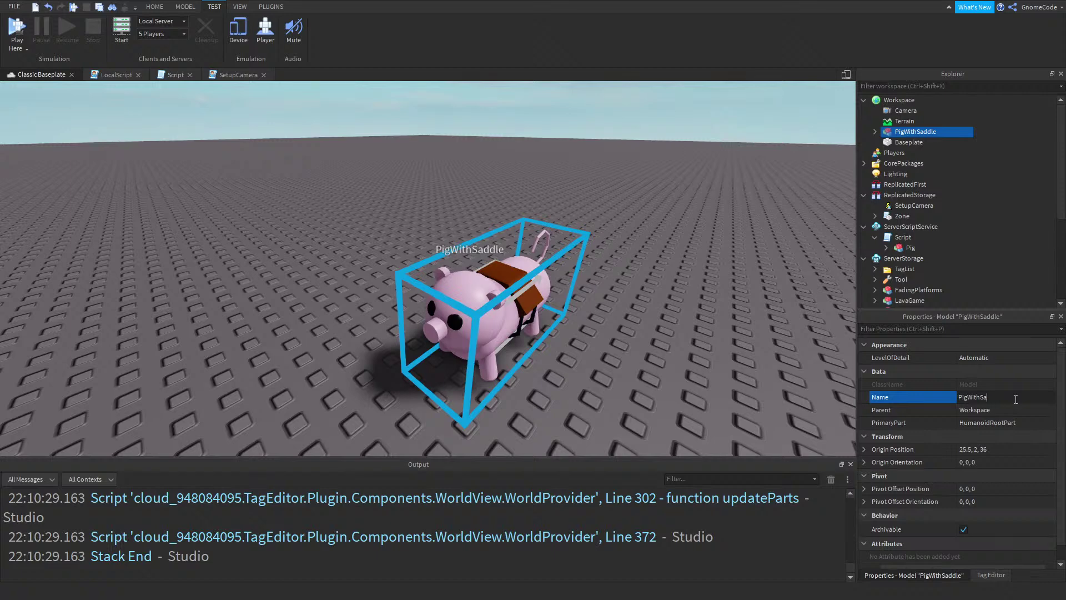
key("Return")
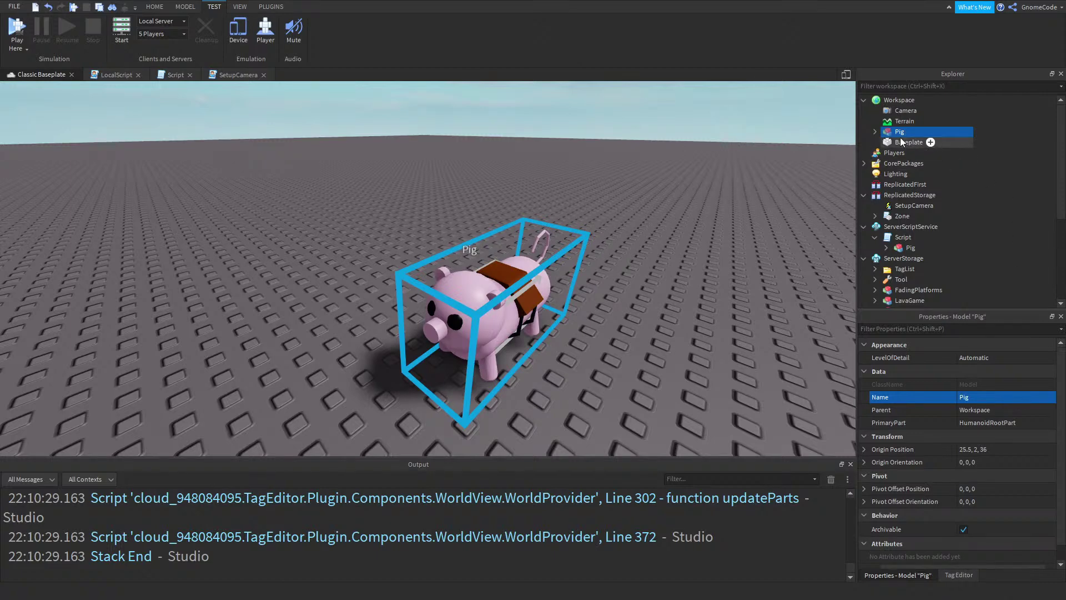
Delete the AnimSaves model from the Pig model in Workspace
left_click(875, 131)
left_click(900, 174)
left_click(914, 163)
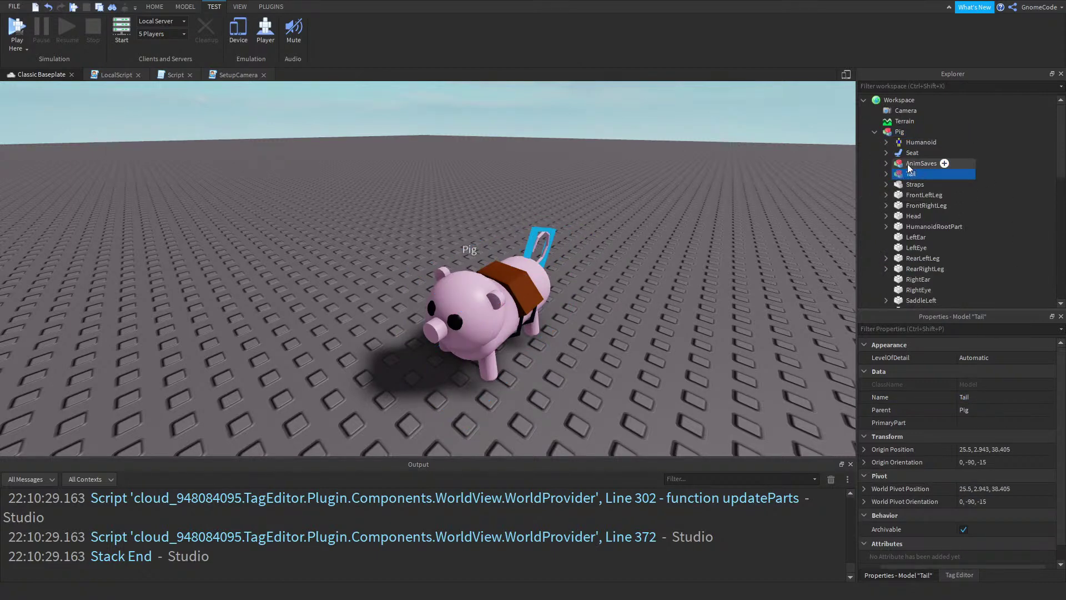
key("Delete")
scroll(623, 284, "up", 5)
Try deleting the Seat from the Pig model, check how the saddle looks without it, and undo the deletion
left_click(913, 153)
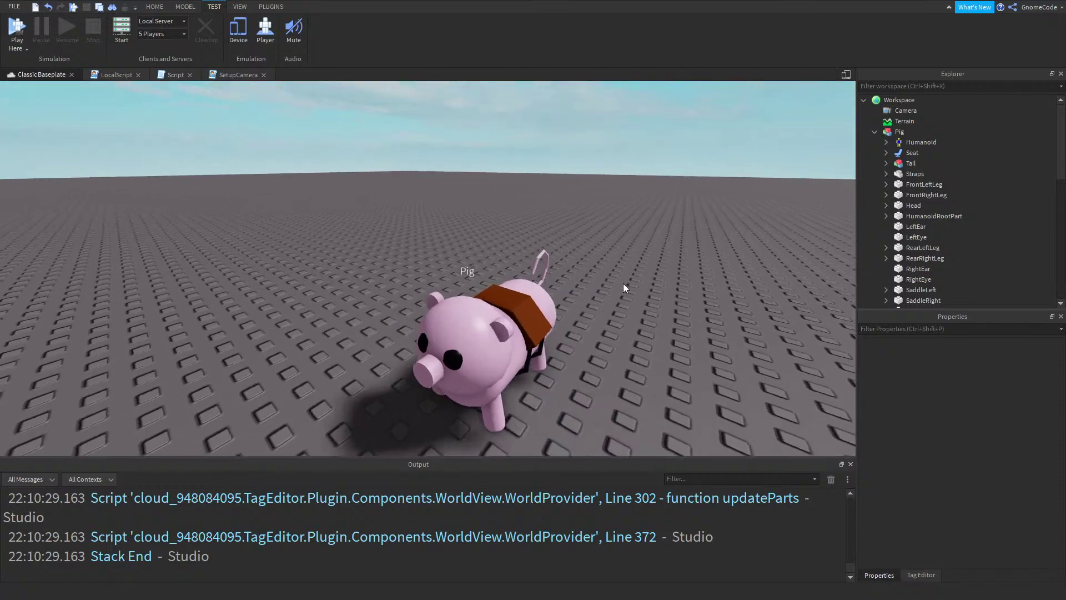
key("Delete")
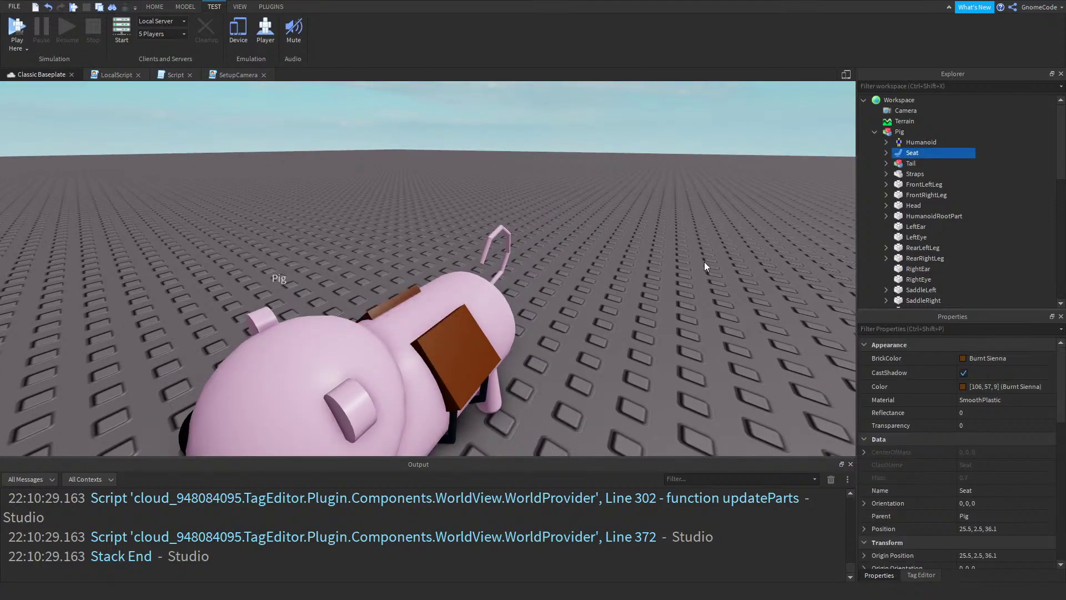
right_click_drag(688, 262, 688, 258)
key("ctrl+z")
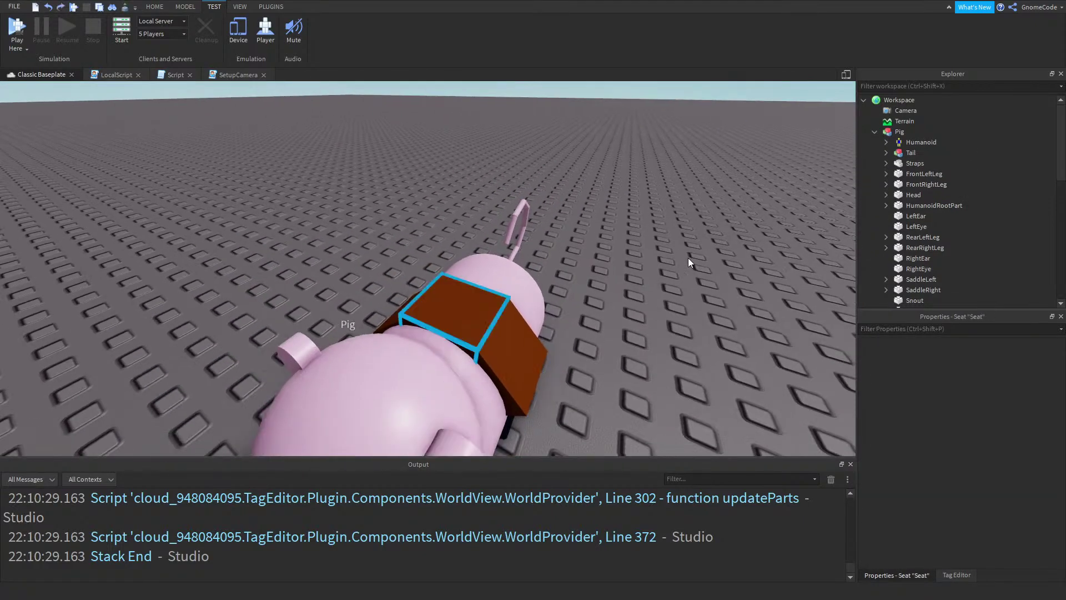
Insert a new block part into Workspace
left_click(920, 101)
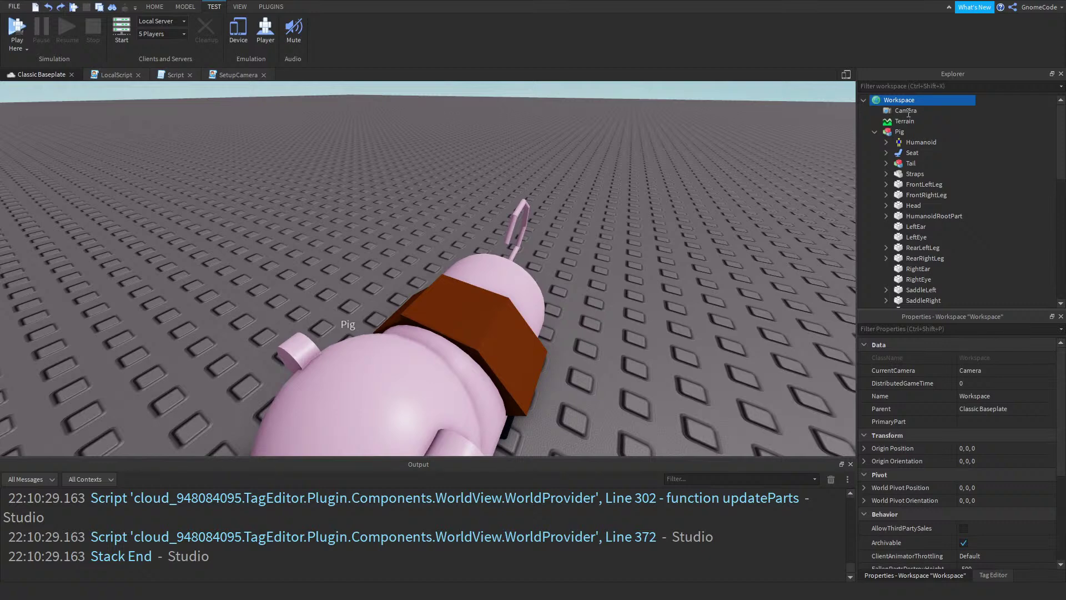
key("ctrl+v")
left_click(155, 6)
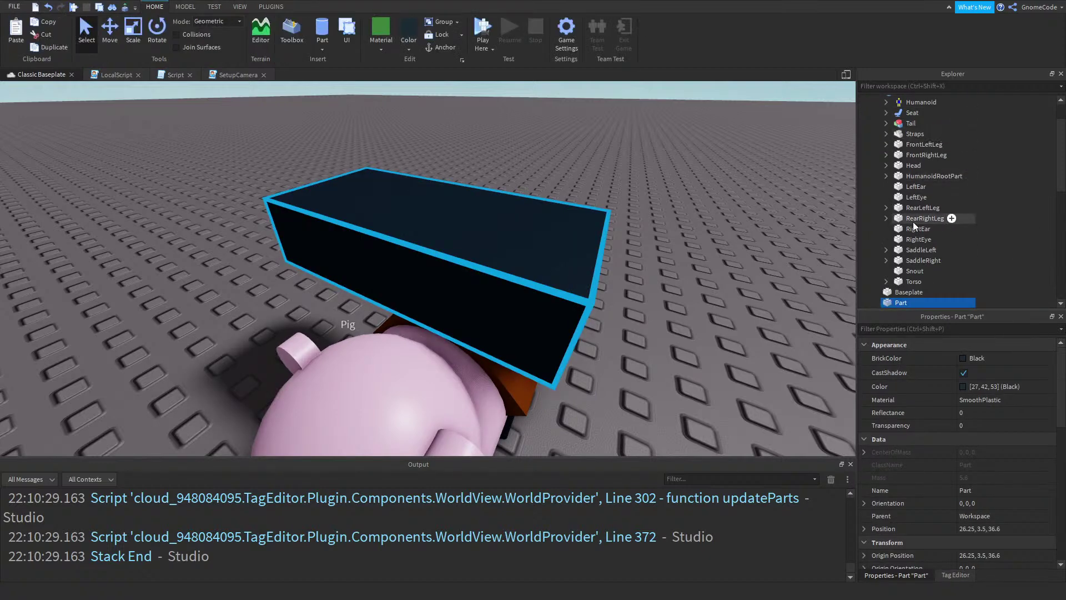
Copy the Seat's color to the new part, setting it to 106, 57, 9
left_click(911, 113)
left_click(1004, 387)
key("ctrl+c")
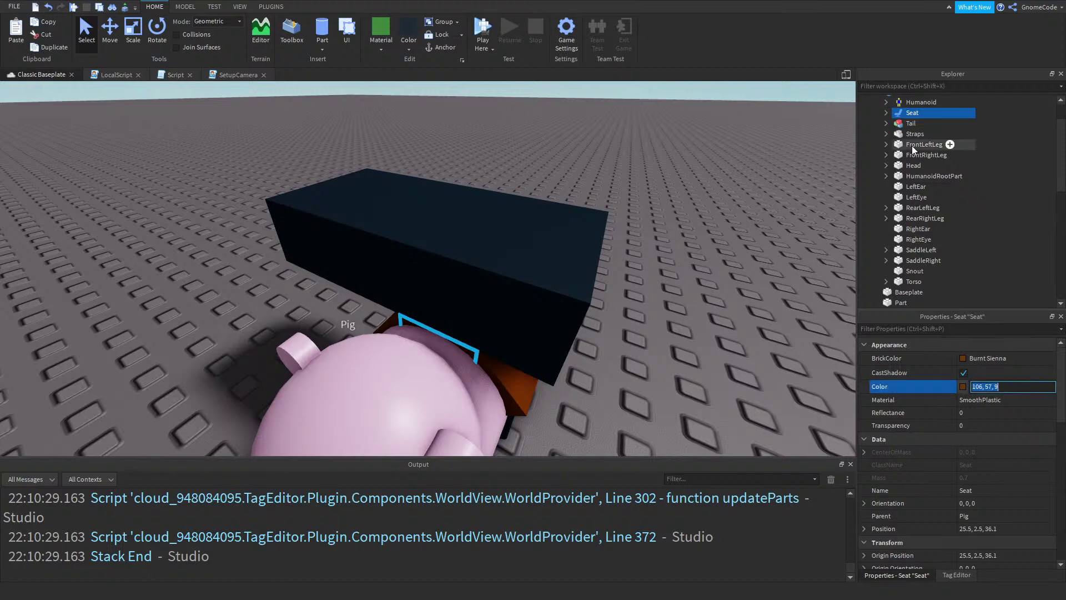
left_click(504, 272)
left_click(1003, 387)
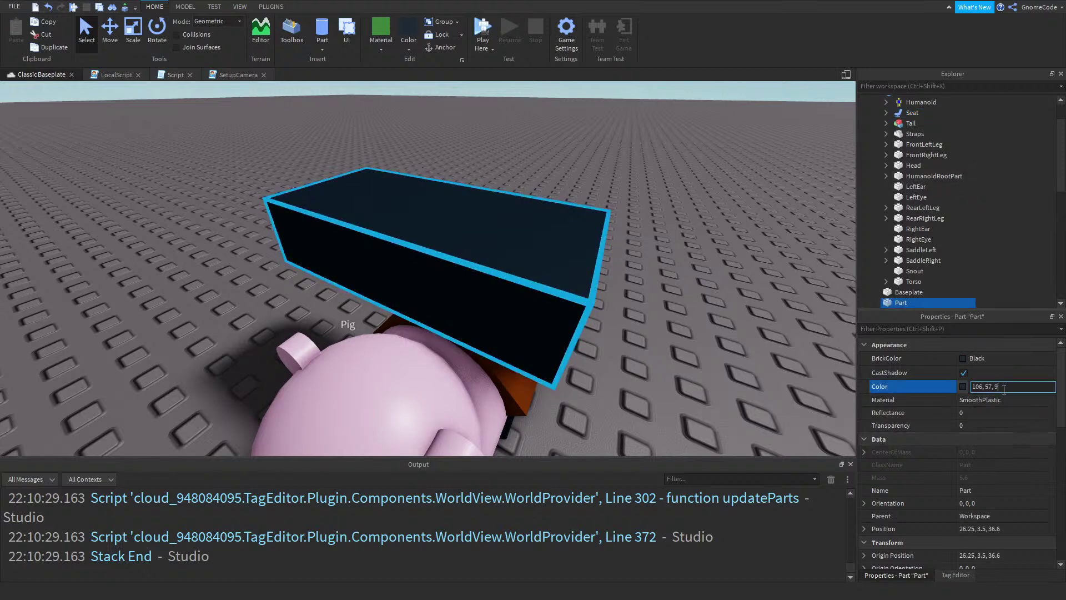
key("ctrl+v")
key("Return")
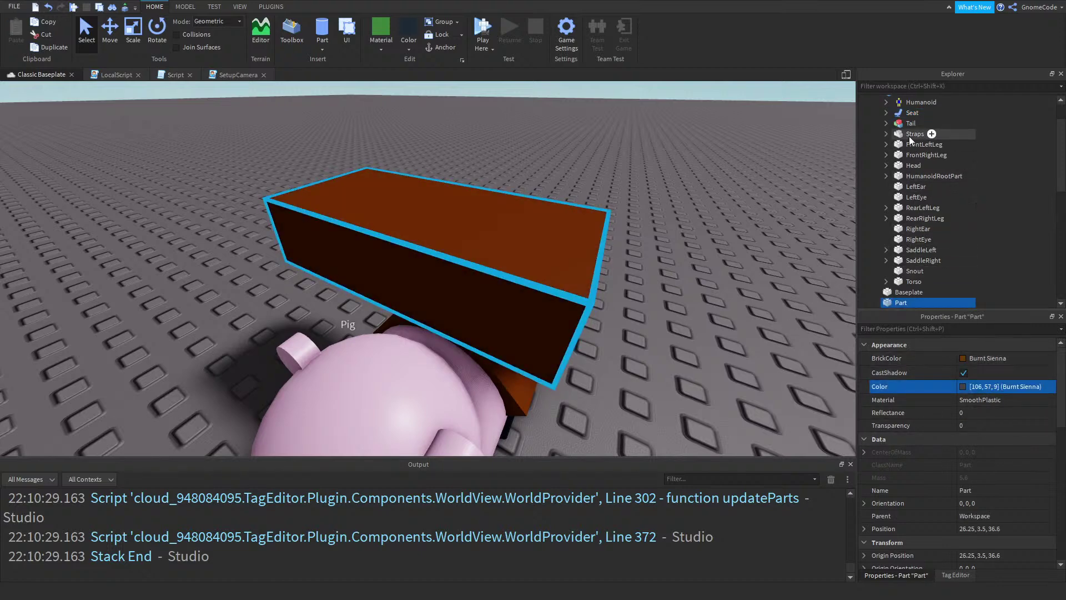
Copy the Seat's position to the new part, setting it to 25.5, 2.5, 36.1
left_click(910, 114)
left_click(998, 450)
key("ctrl+z")
left_click(1018, 449)
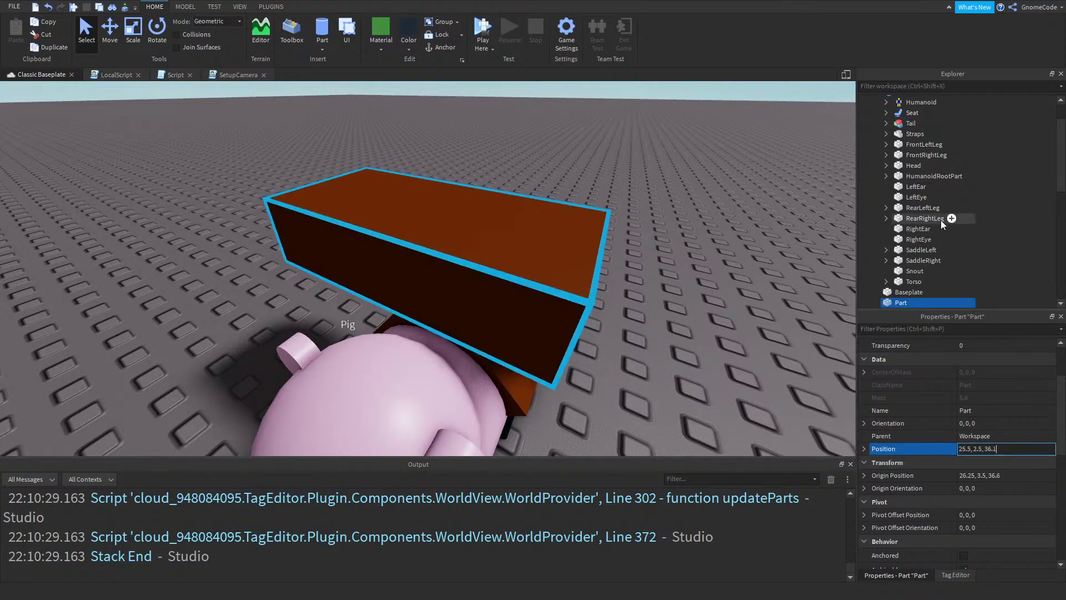
key("ctrl+z")
Copy the size value of the Pig's Seat for use on the new part
scroll(918, 211, "up", 3)
left_click(915, 153)
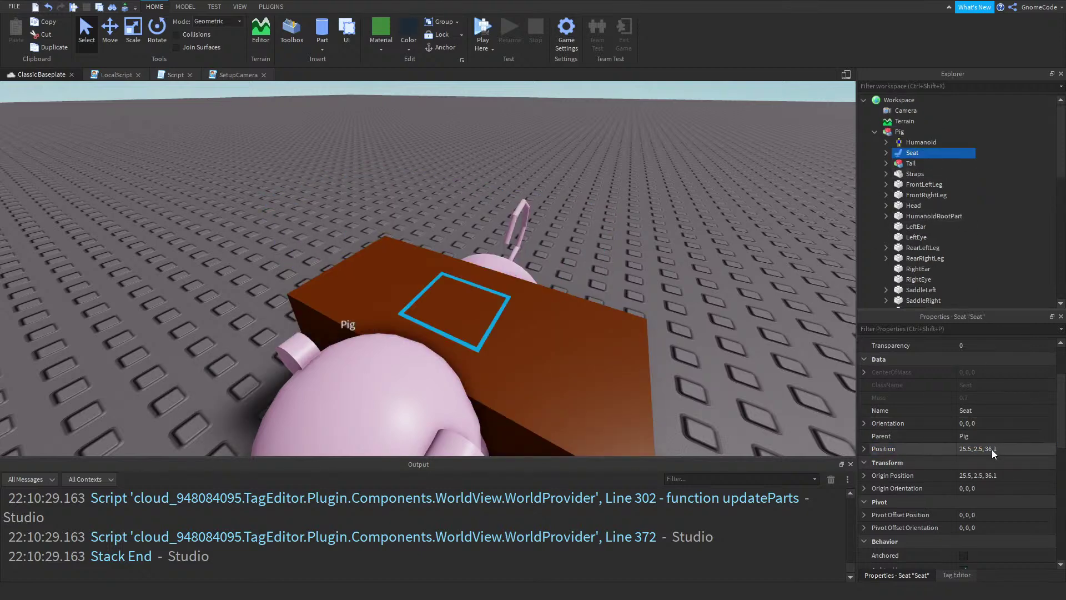
scroll(975, 499, "up", 3)
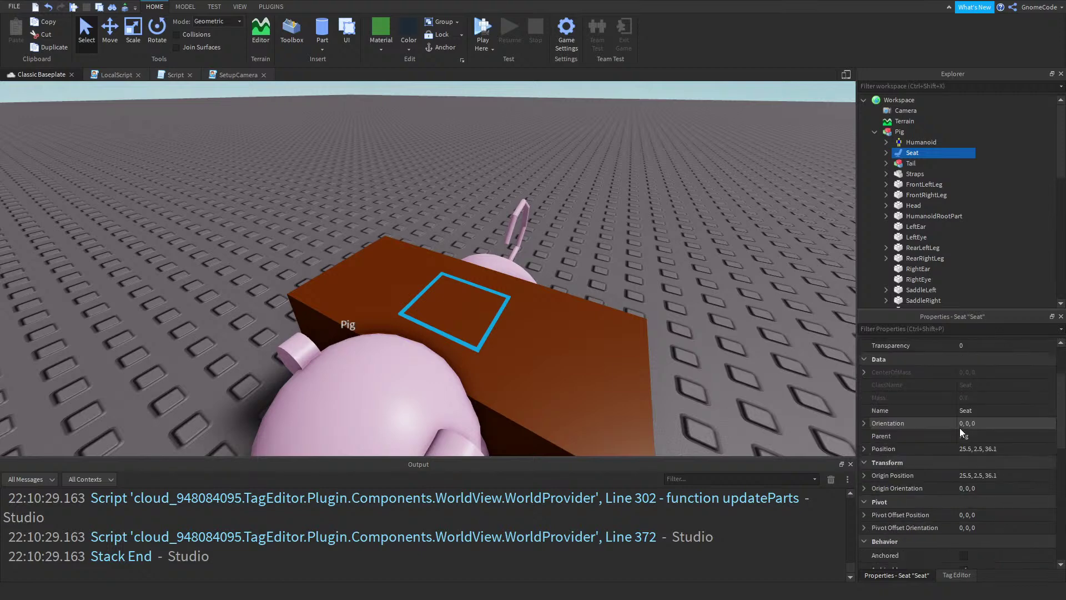
scroll(958, 429, "down", 5)
left_click(982, 493)
key("ctrl+c")
scroll(944, 233, "down", 4)
scroll(935, 239, "up", 4)
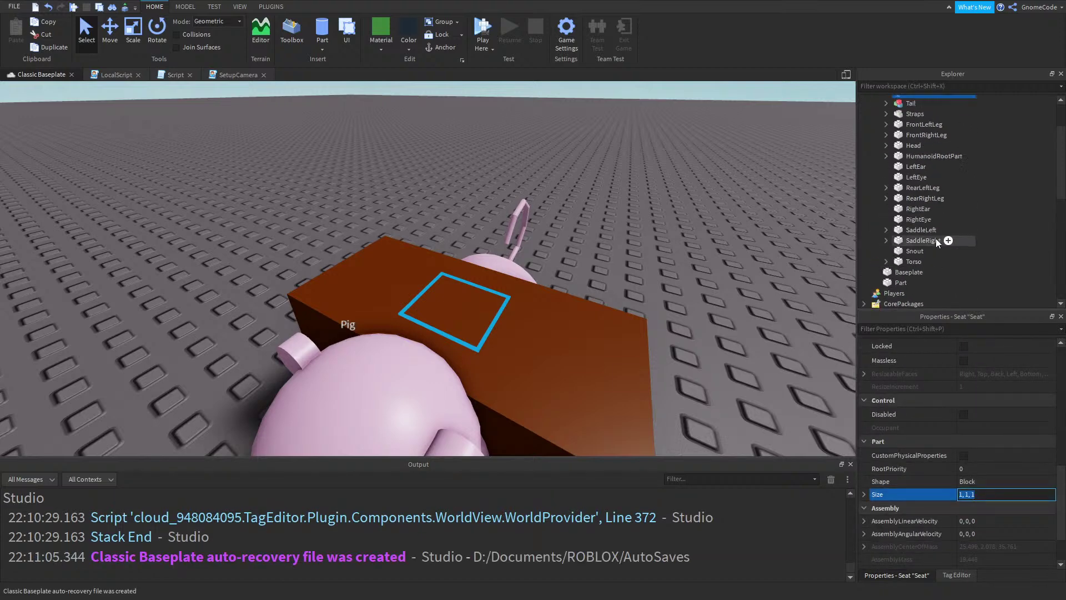
Delete the original Seat from the Pig model
left_click(918, 166)
left_click(908, 152)
key("Delete")
scroll(945, 248, "down", 4)
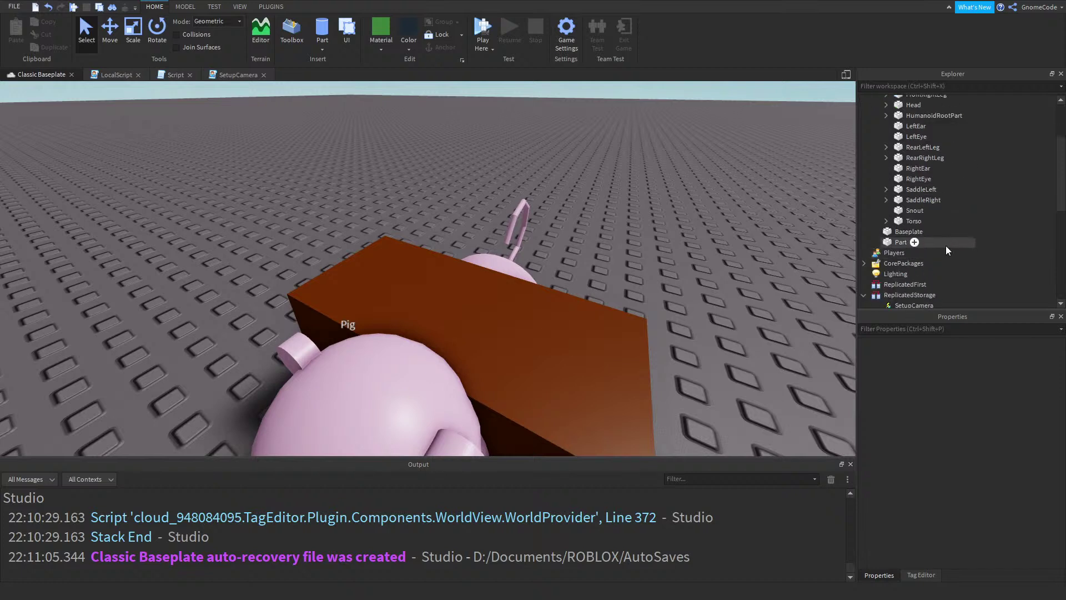
Set the new part's size to the copied 1, 1, 1
left_click(911, 242)
scroll(985, 476, "down", 6)
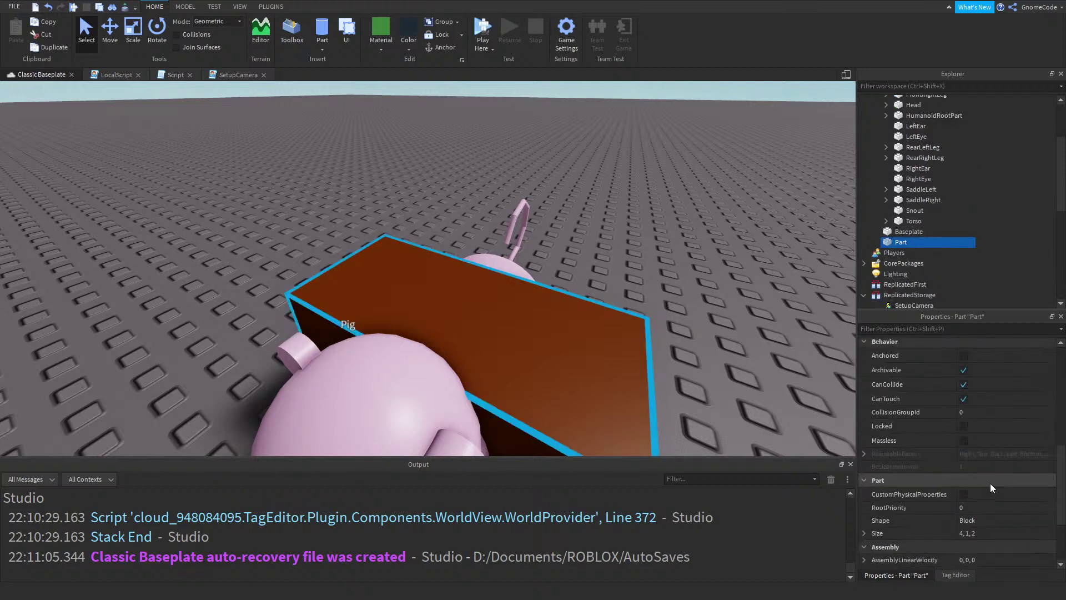
left_click(988, 527)
key("ctrl+v")
key("Return")
scroll(974, 431, "up", 1)
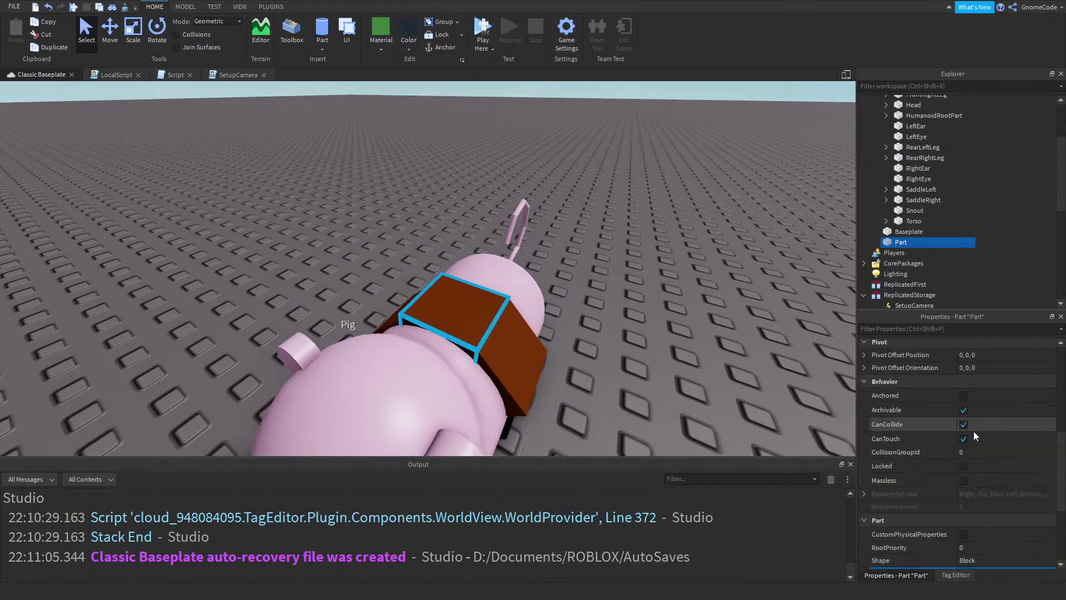
Rename the new part to Seat and move it into the Pig model
left_click(964, 397)
scroll(986, 439, "up", 4)
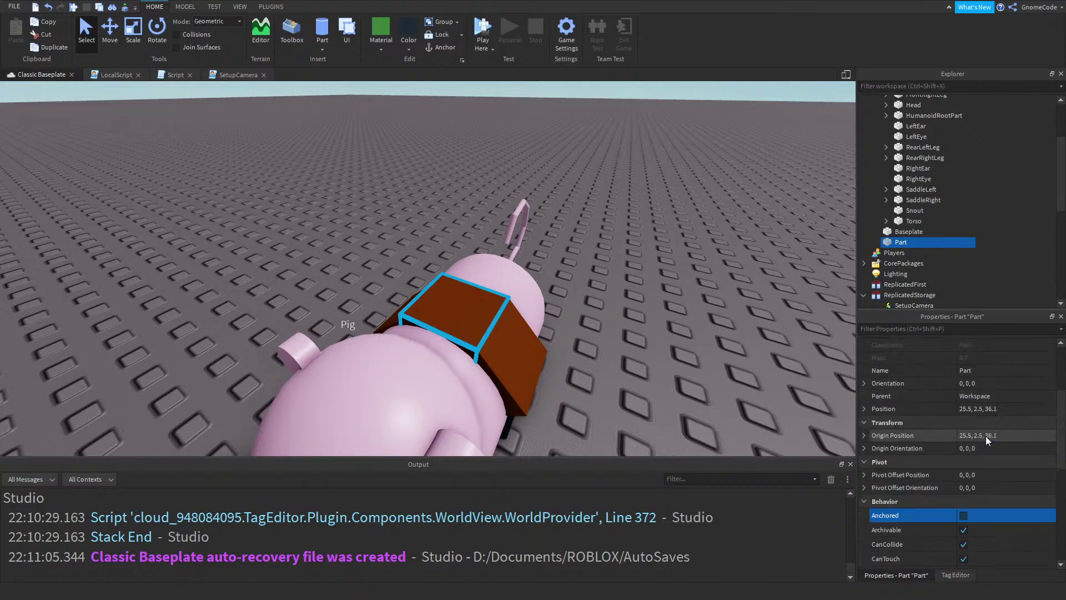
left_click(981, 410)
type("Seat")
key("Return")
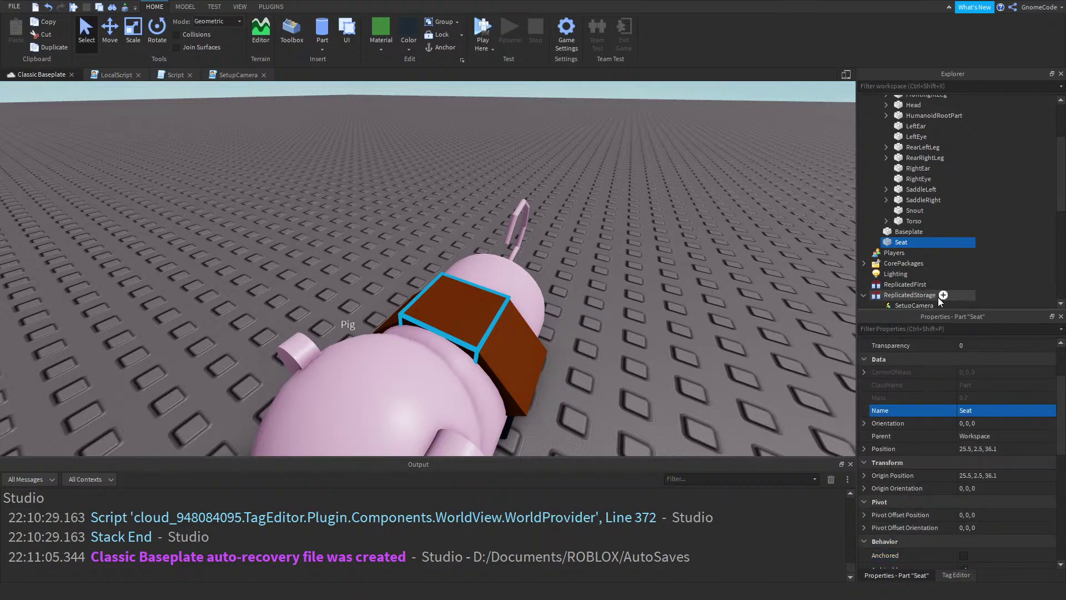
left_click_drag(898, 245, 921, 133)
Use RigEdit on the Pig model to weld the new Seat to the Torso, and close the rig editor
left_click(922, 133)
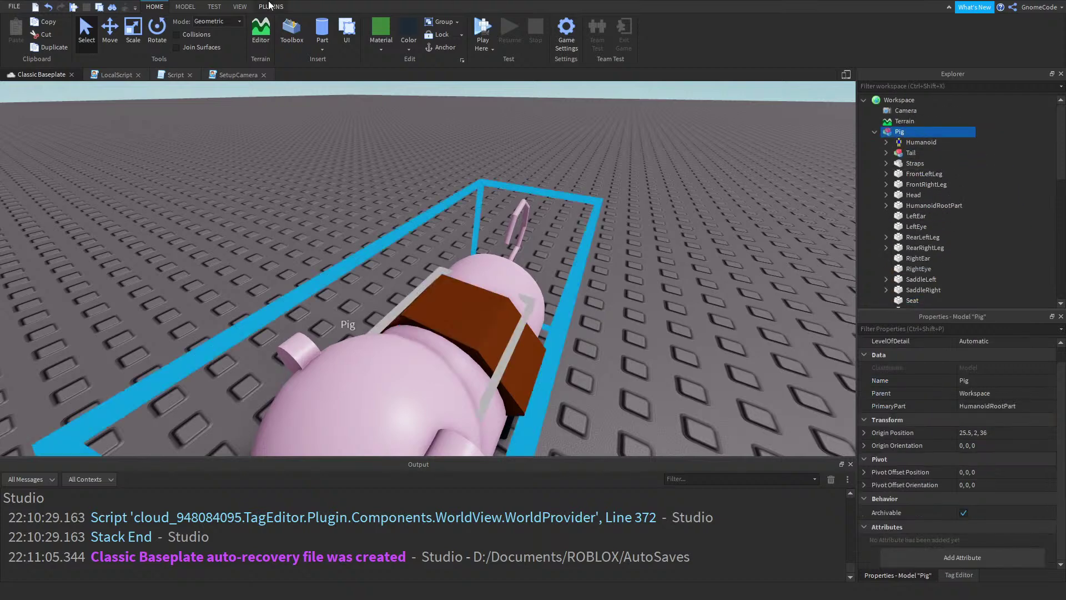
left_click(272, 6)
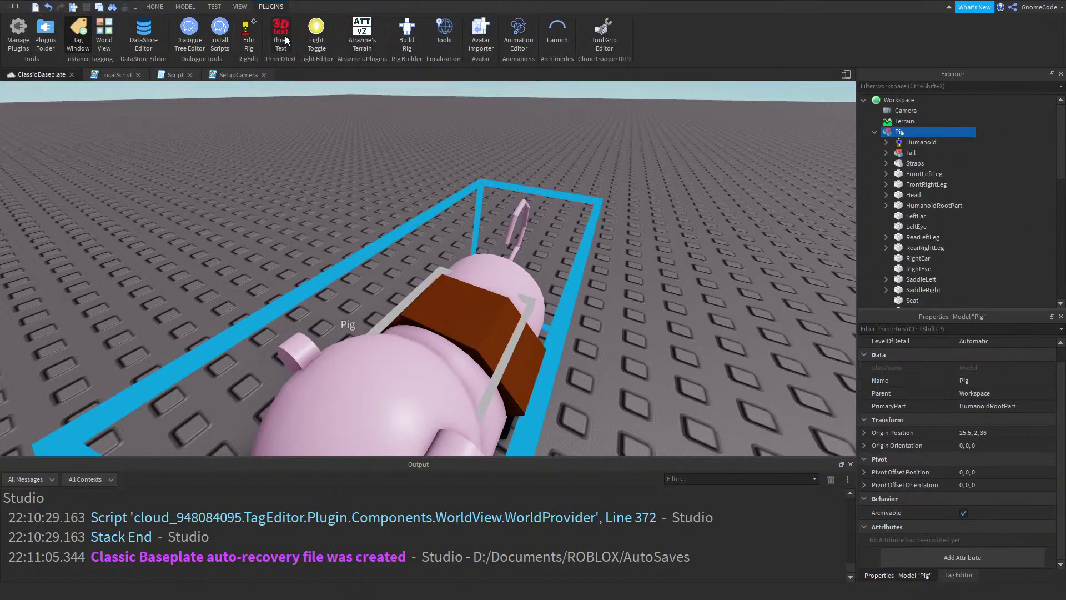
left_click(248, 33)
scroll(901, 232, "down", 3)
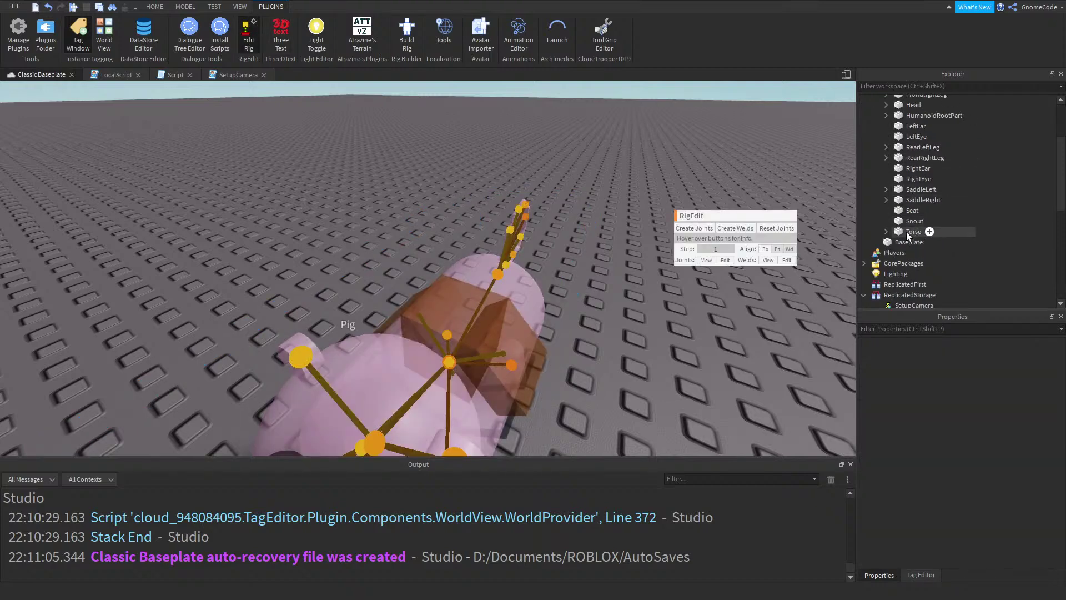
left_click(906, 231)
left_click(909, 211, "ctrl")
left_click(742, 228)
scroll(931, 211, "up", 5)
left_click(875, 131)
left_click(251, 37)
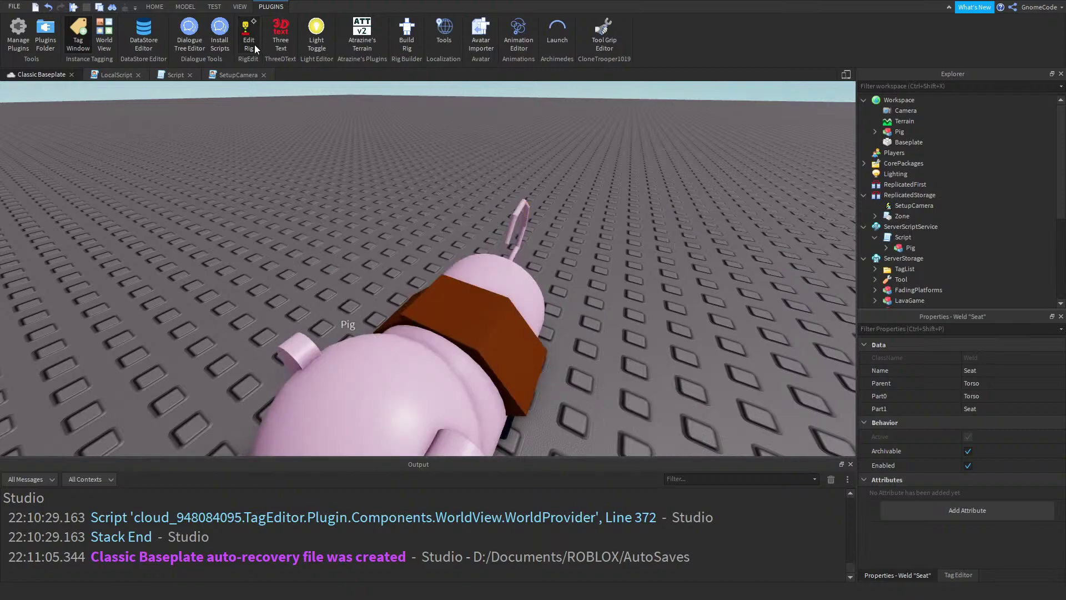
Examine the Pig model with its replaced Seat from several angles and distances
left_click(587, 281)
right_click_drag(587, 281, 536, 287)
scroll(535, 289, "down", 5)
left_click(489, 307)
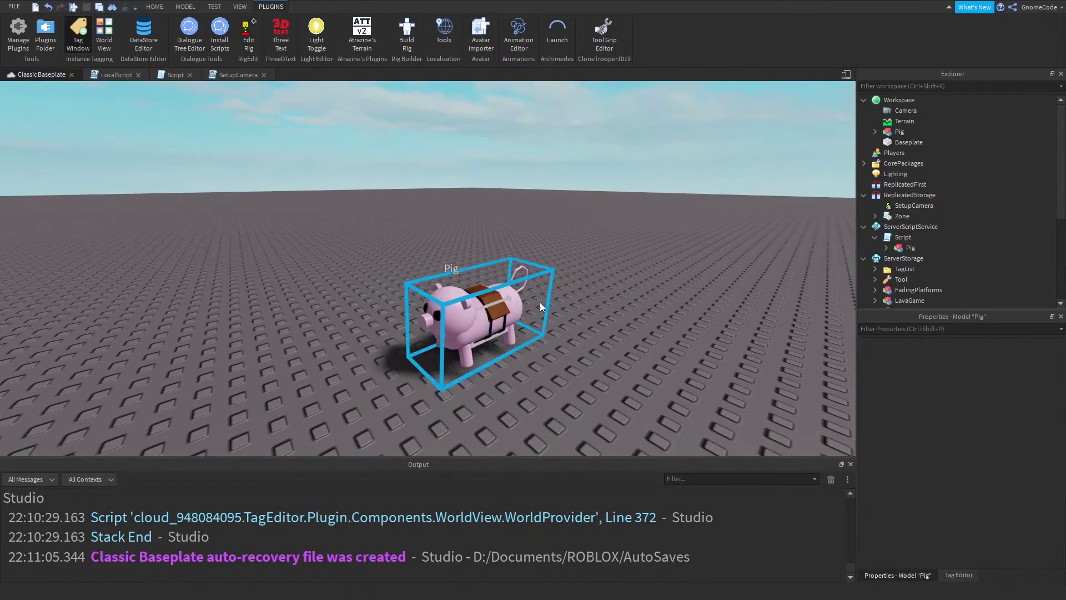
left_click(616, 296)
right_click_drag(615, 297, 639, 294)
key("s")
key("w")
key("a")
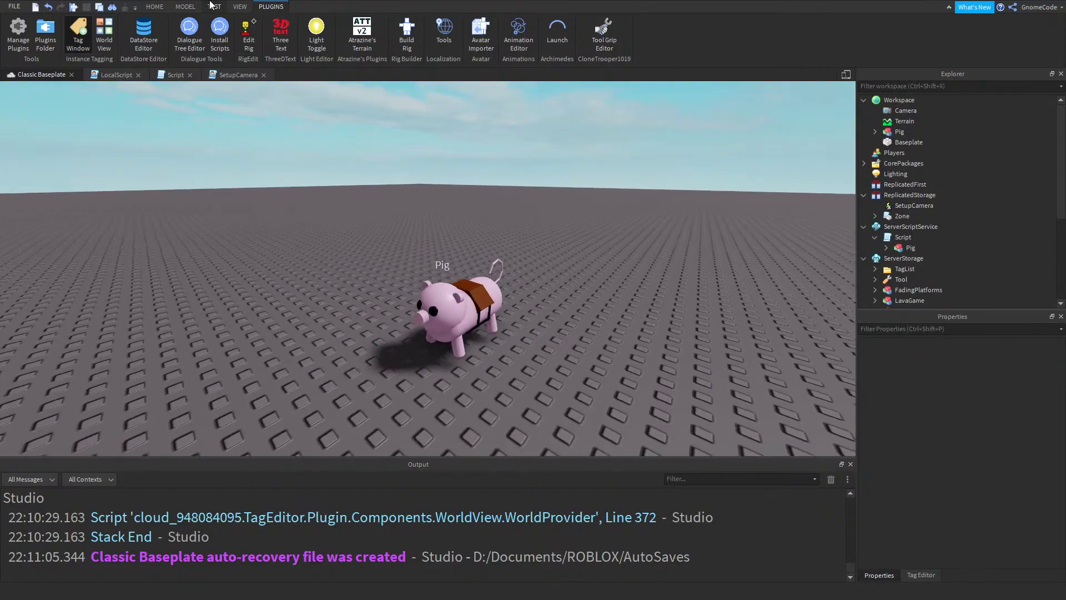
key("s")
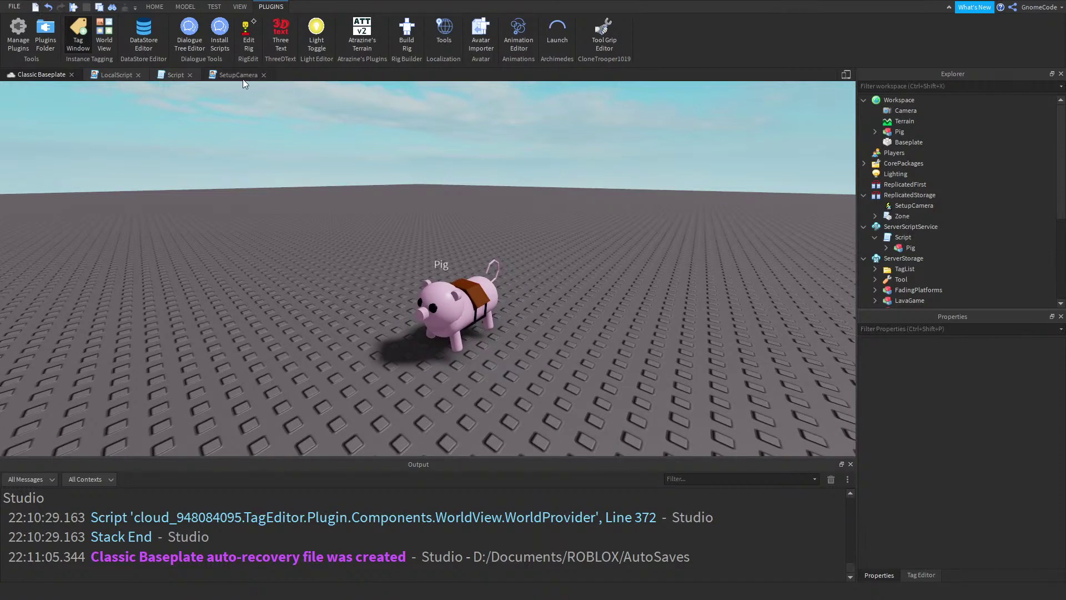
Create a collision group named Pig and close the Collision Groups Editor
left_click(185, 7)
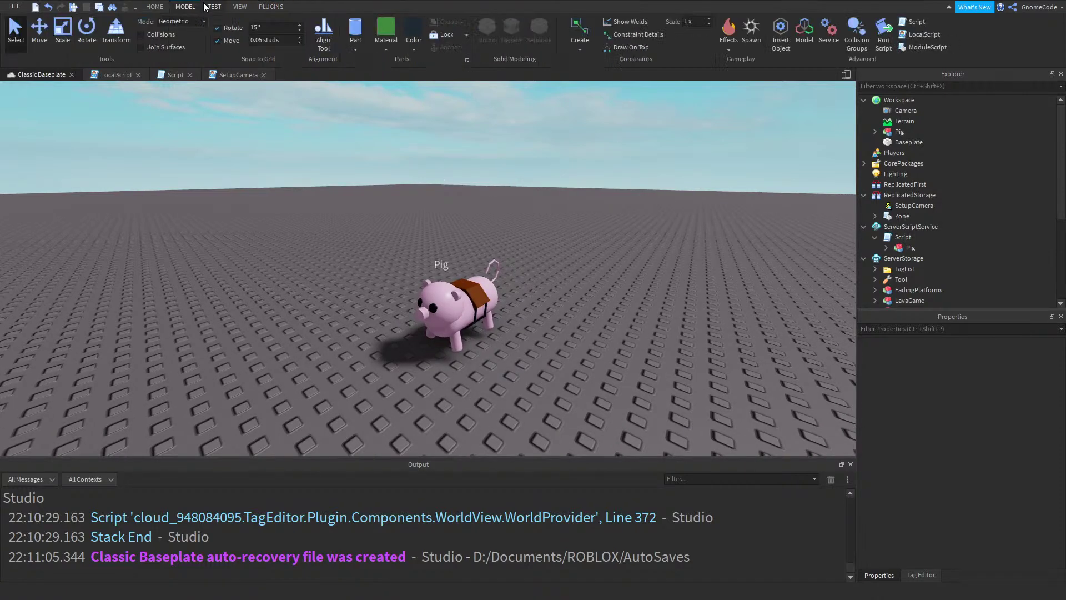
left_click(863, 34)
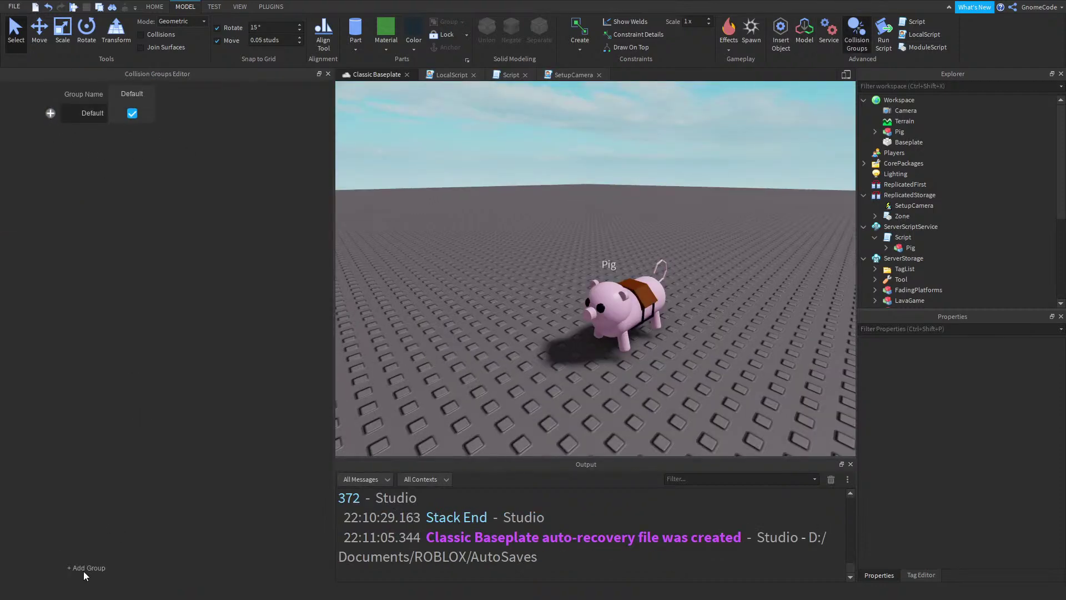
type("Pig")
key("Return")
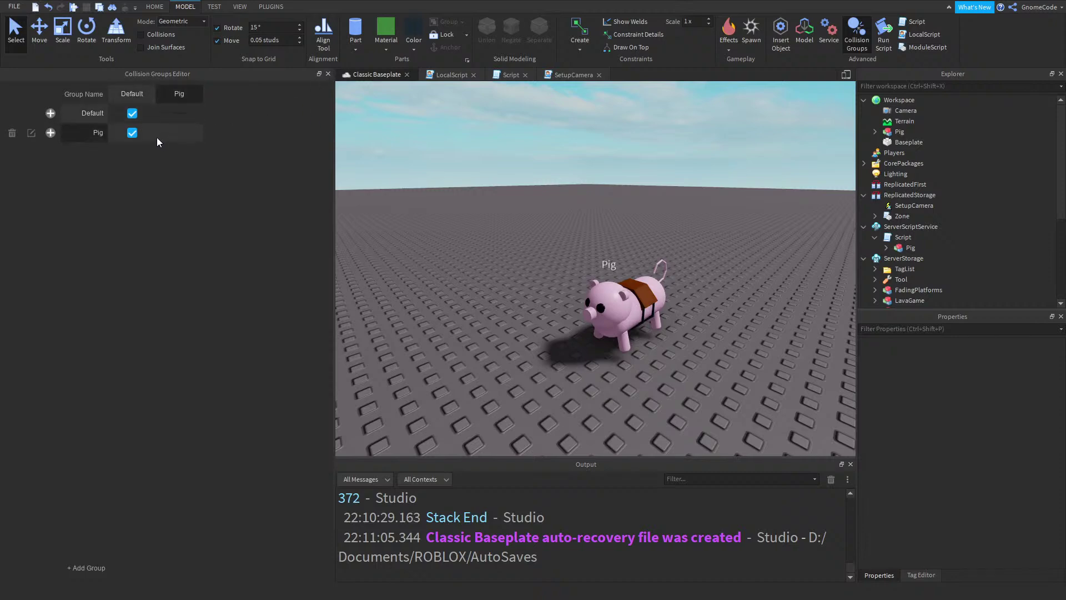
left_click(328, 74)
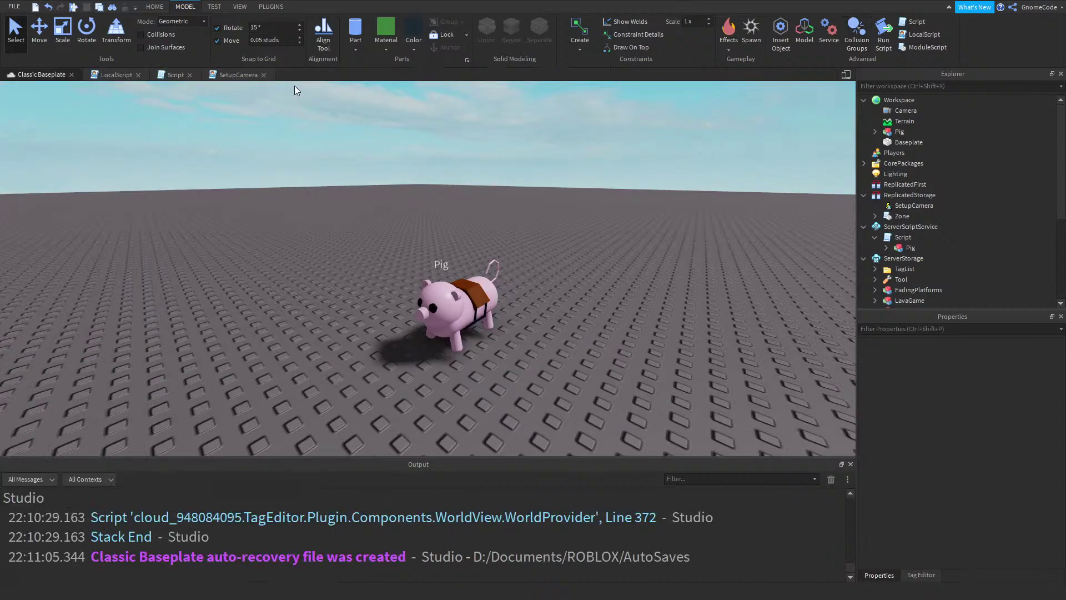
In the server Script, declare a local variable Physics below Players that gets PhysicsService
left_click(173, 75)
scroll(461, 235, "down", 5, "ctrl")
left_click(514, 162)
left_click(526, 128)
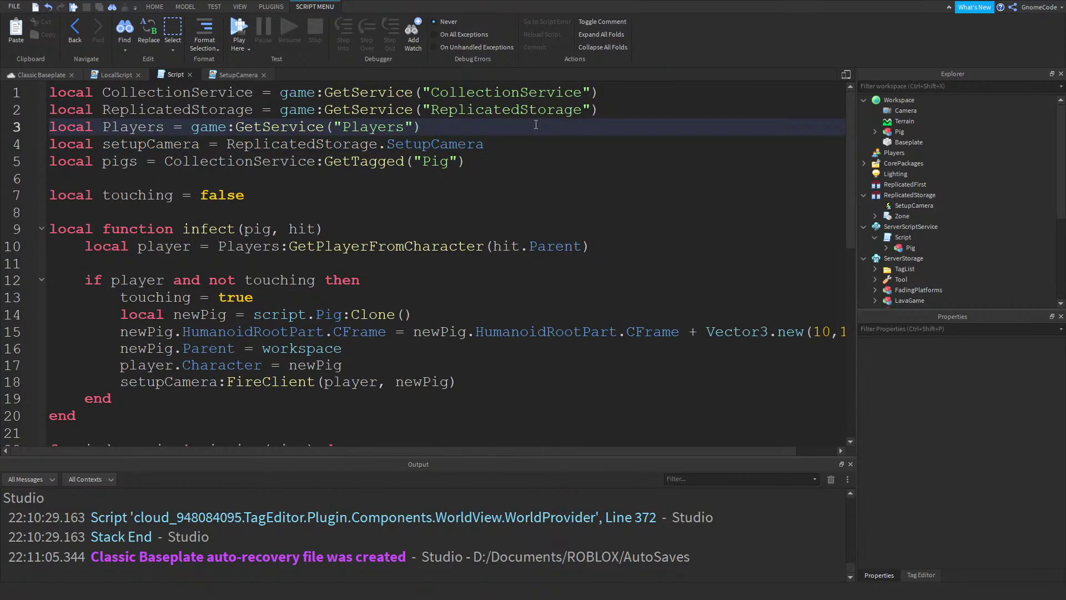
key("Return")
type("local Physics")
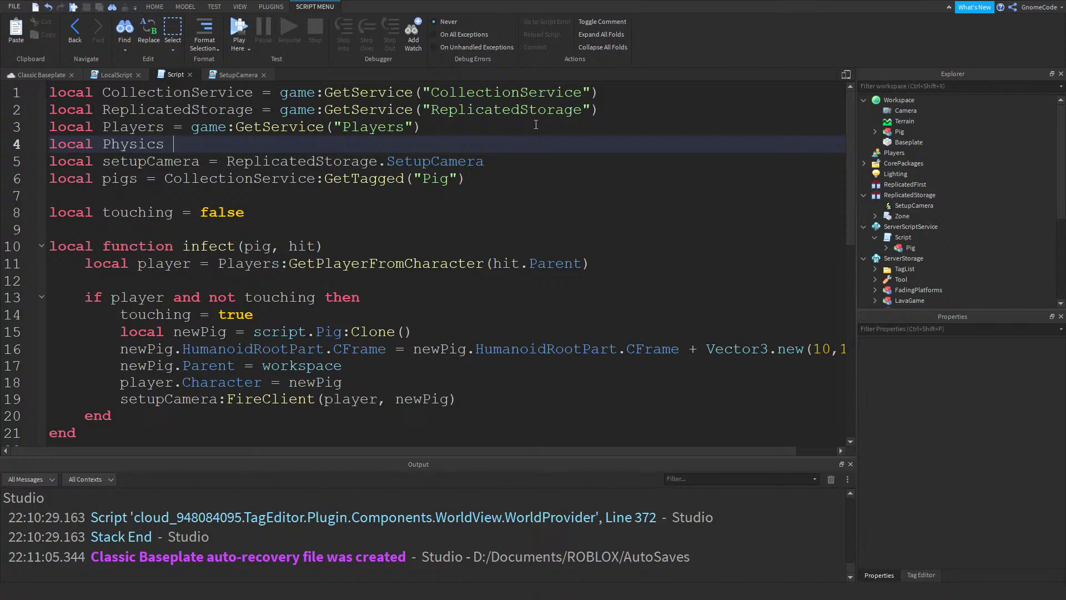
type(" = game:Ge")
key("Tab")
type("\"Phy")
key("Tab")
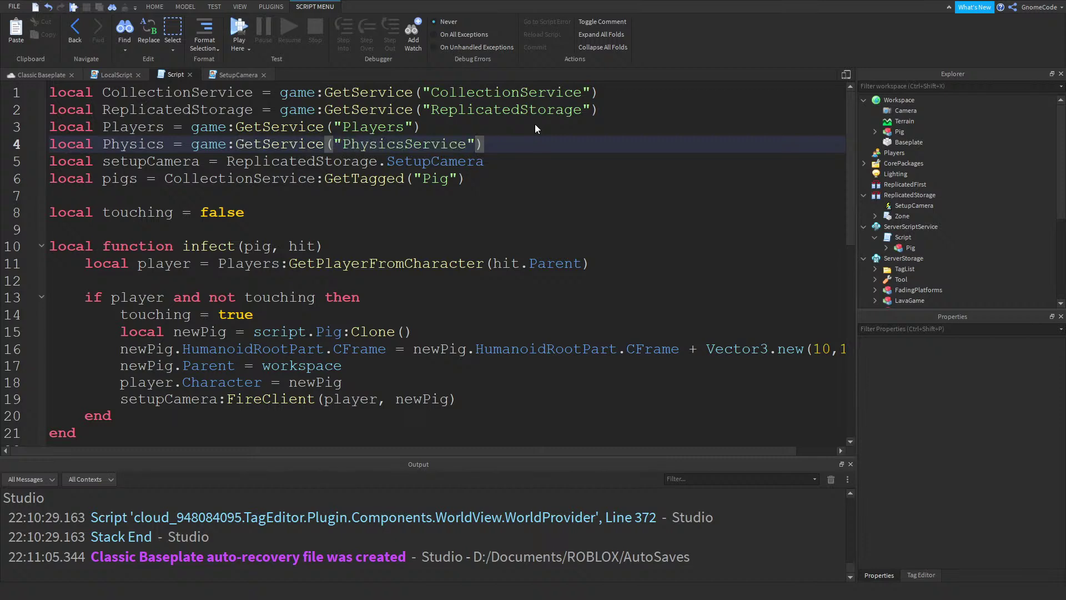
Rename the Physics variable to PhysicsService
left_click_drag(467, 145, 403, 145)
key("ctrl+c")
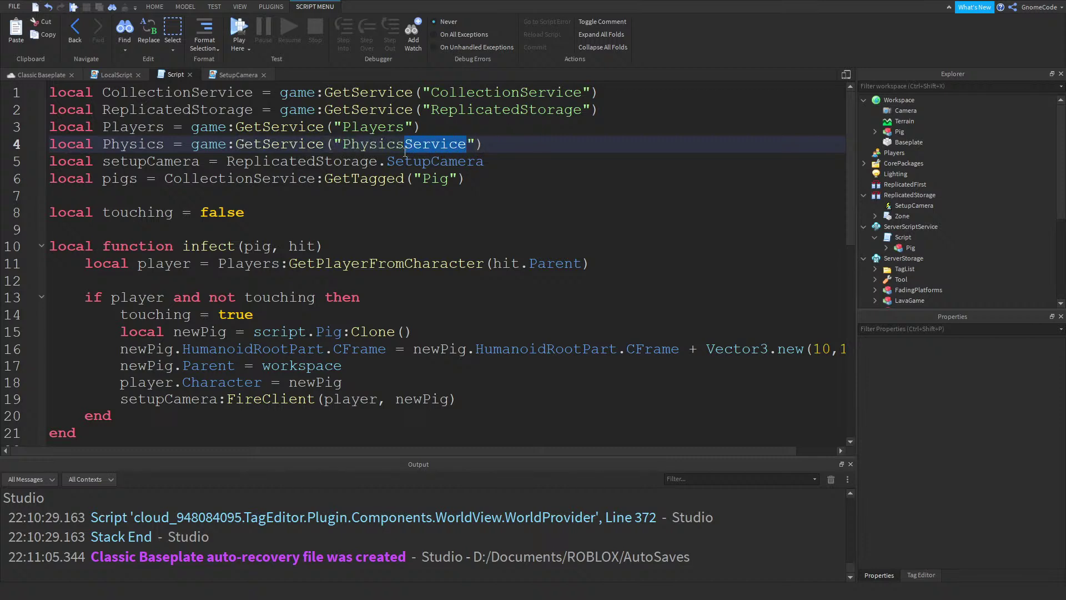
left_click(166, 145)
key("ctrl+v")
left_click(356, 181)
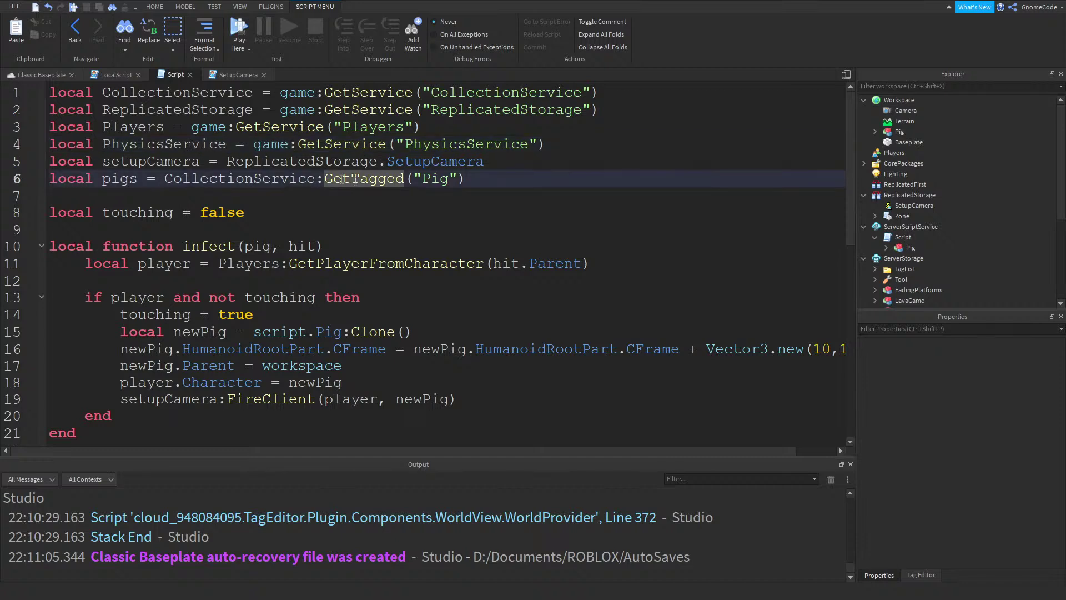
left_click(174, 139)
left_click(527, 213)
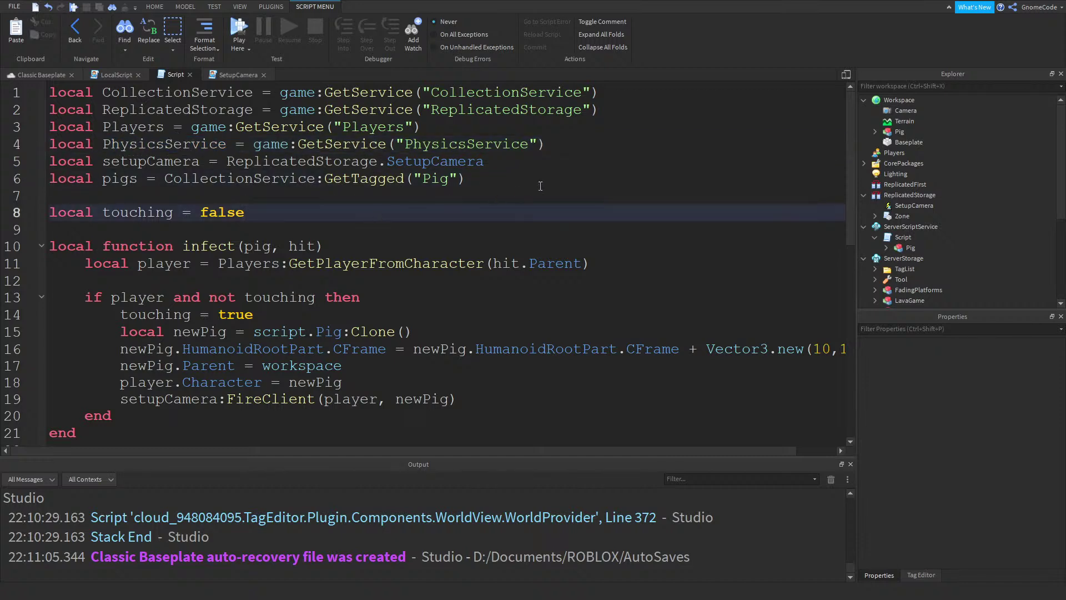
Insert a blank line below the PhysicsService declaration to separate the services from the other variables
left_click(544, 184)
left_click(583, 146)
key("Return")
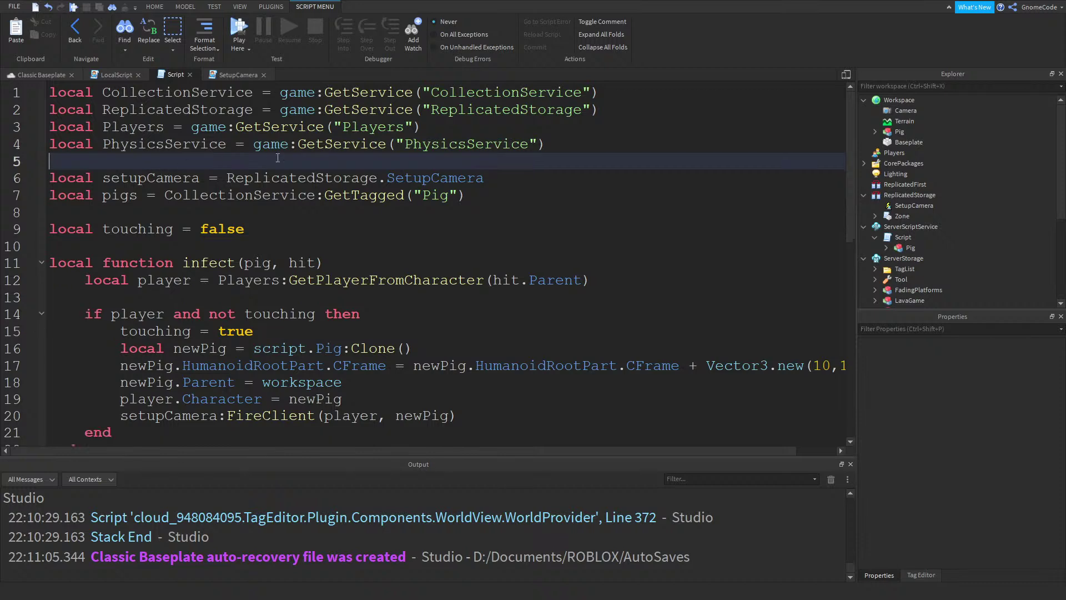
left_click(536, 145)
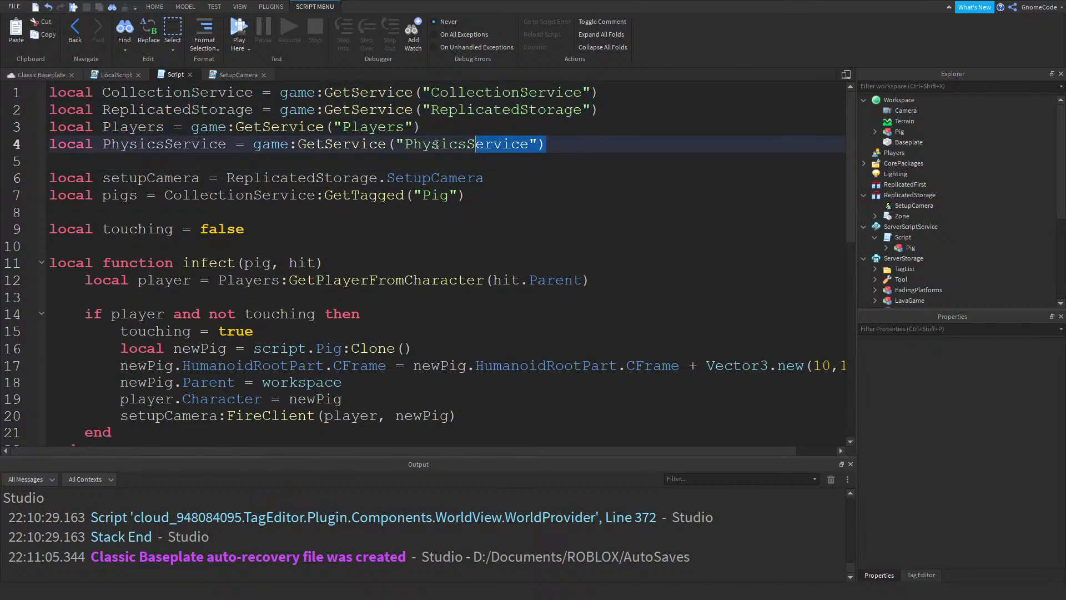
left_click_drag(538, 146, 1, 76)
left_click_drag(467, 195, 2, 164)
left_click(511, 182)
left_click(455, 207)
Declare a local function setupPhysics with parameters model and group between the touching variable and the infect function
left_click(340, 231)
key("Return")
key("Return")
key("Return")
type("l")
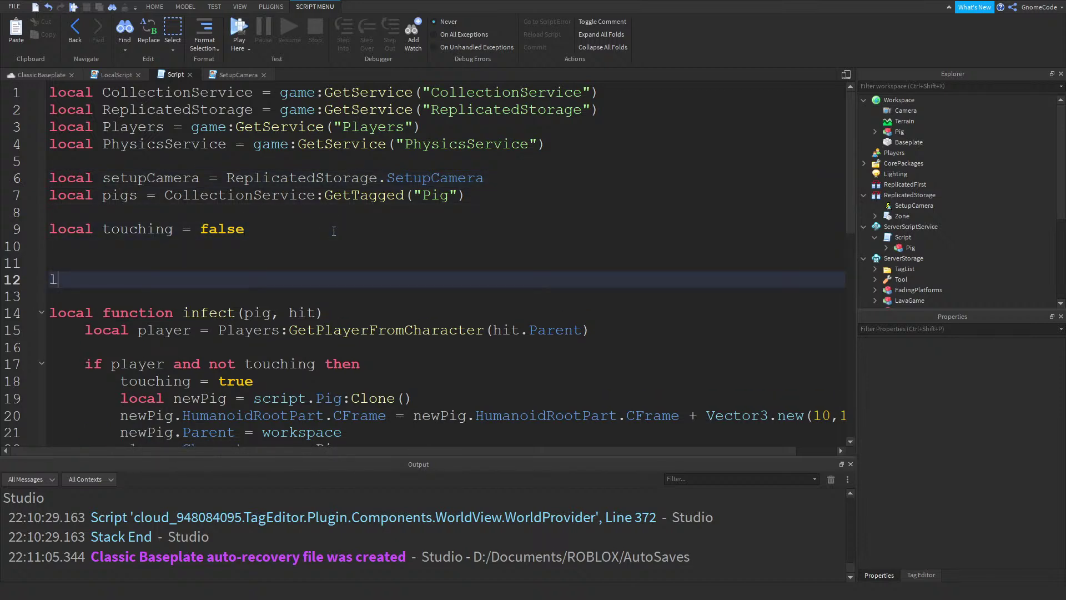
type("ocal function")
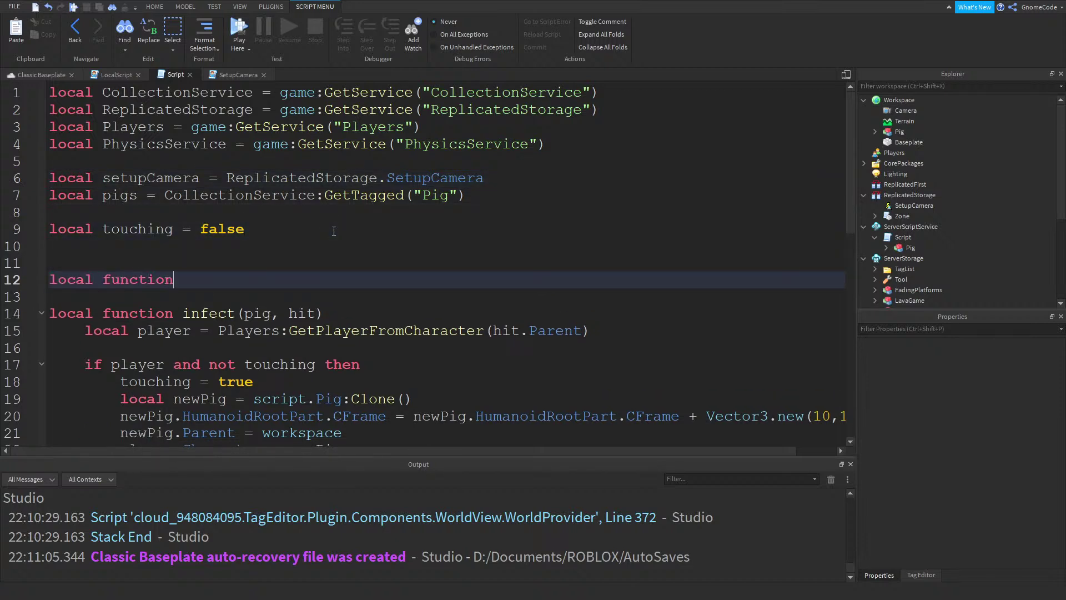
type(" setup")
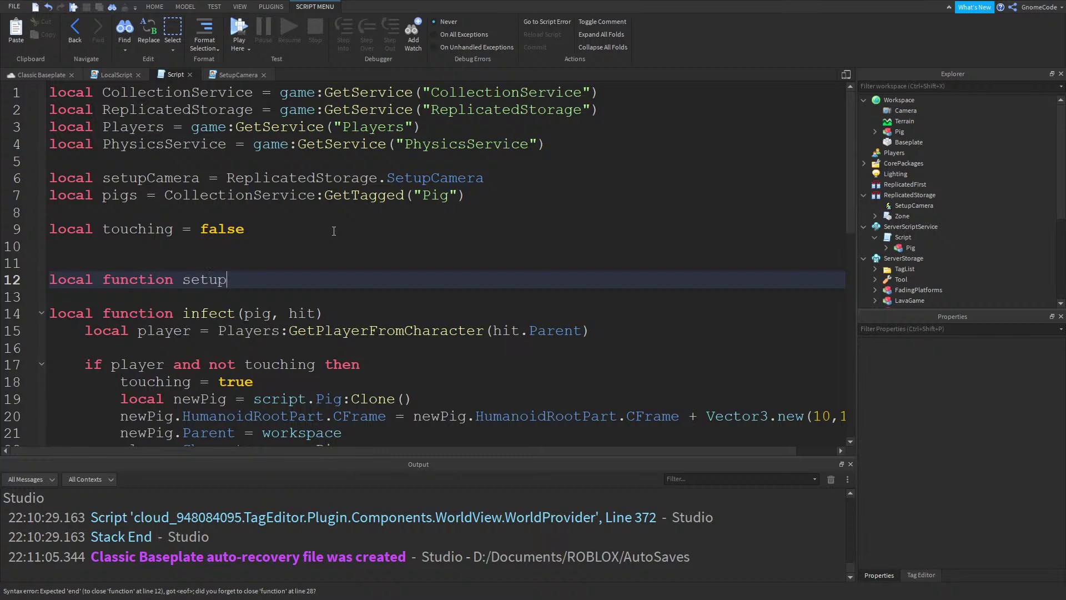
type("Physics(group")
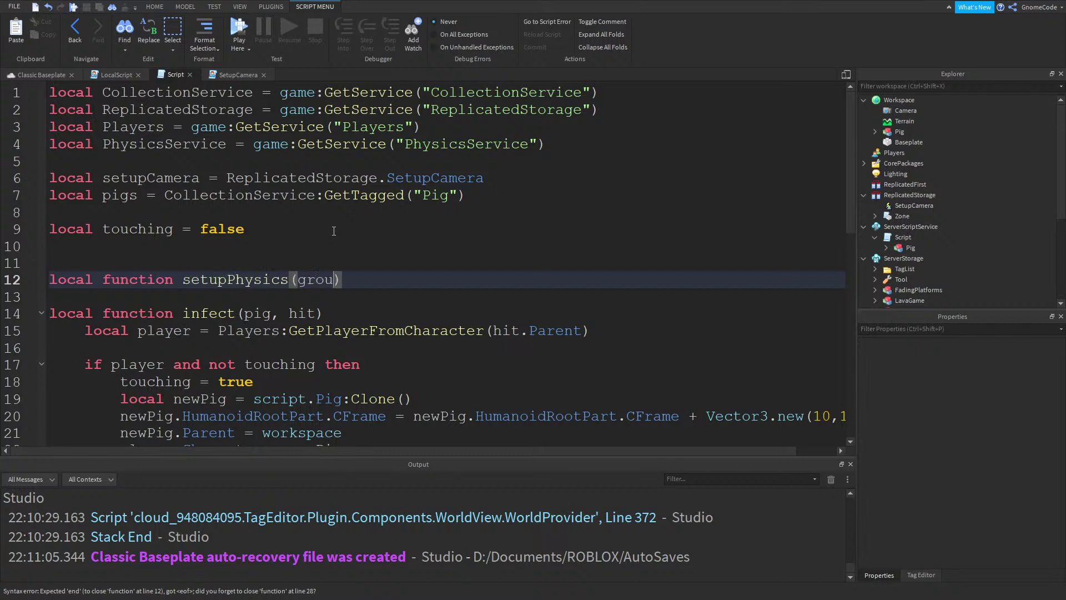
key("BackSpace")
key("BackSpace")
key("BackSpace")
key("BackSpace")
key("BackSpace")
type("model, group")
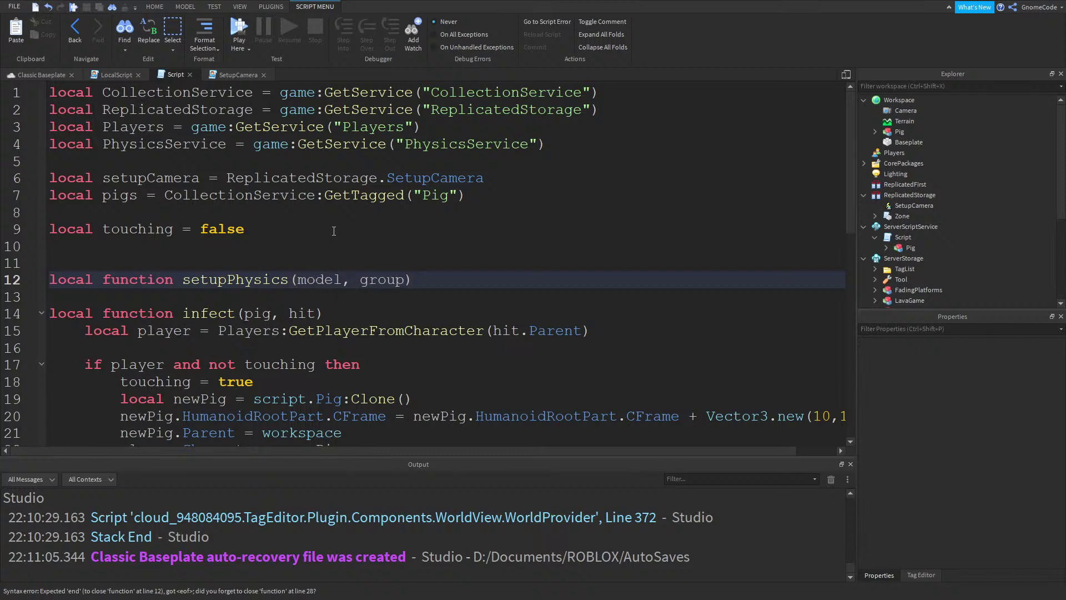
In setupPhysics, add a for loop over index, part in ipairs(model:GetDescendants())
key("Return")
type("for index, part in ipairs(model:GetDescendants()) do")
key("Return")
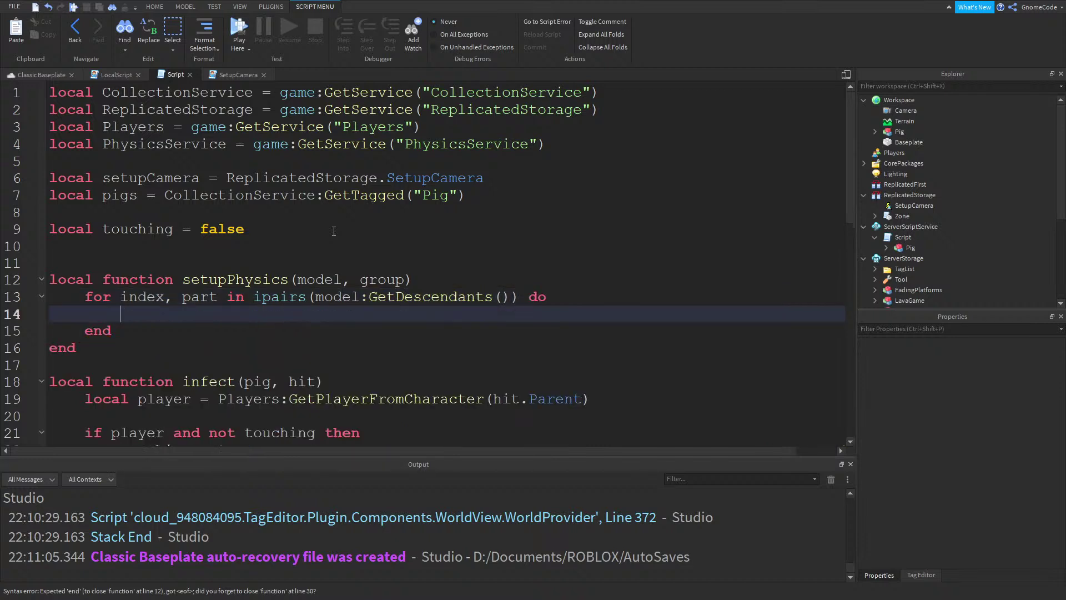
Inside the loop, call PhysicsService:SetPartCollisionGroup with the arguments part and "Pig"
type("PhysicsService:Add")
key("BackSpace")
key("BackSpace")
key("BackSpace")
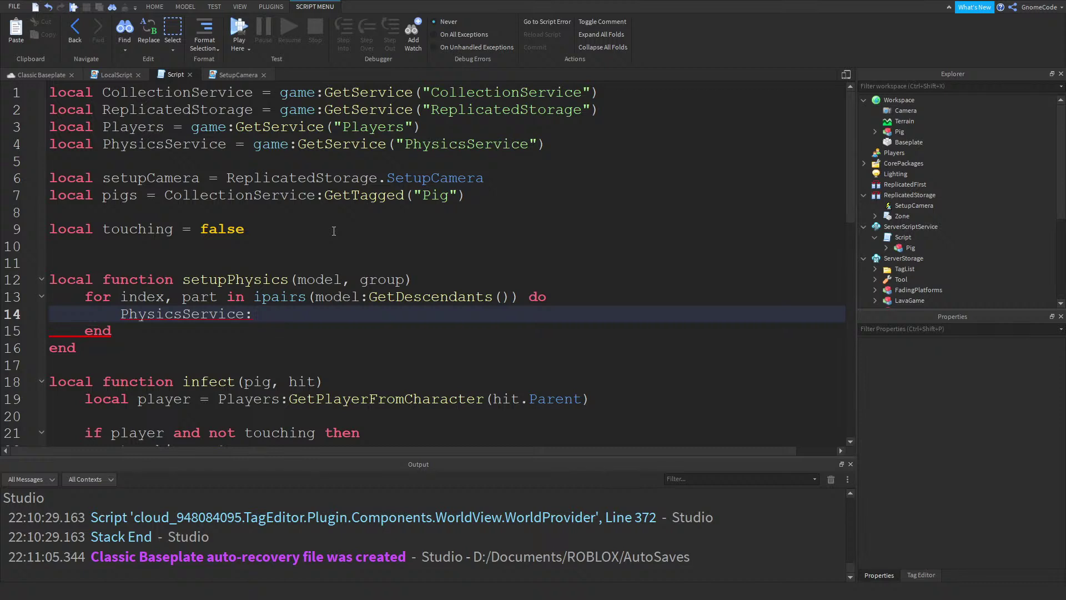
type("SetPartCollisionGroup()")
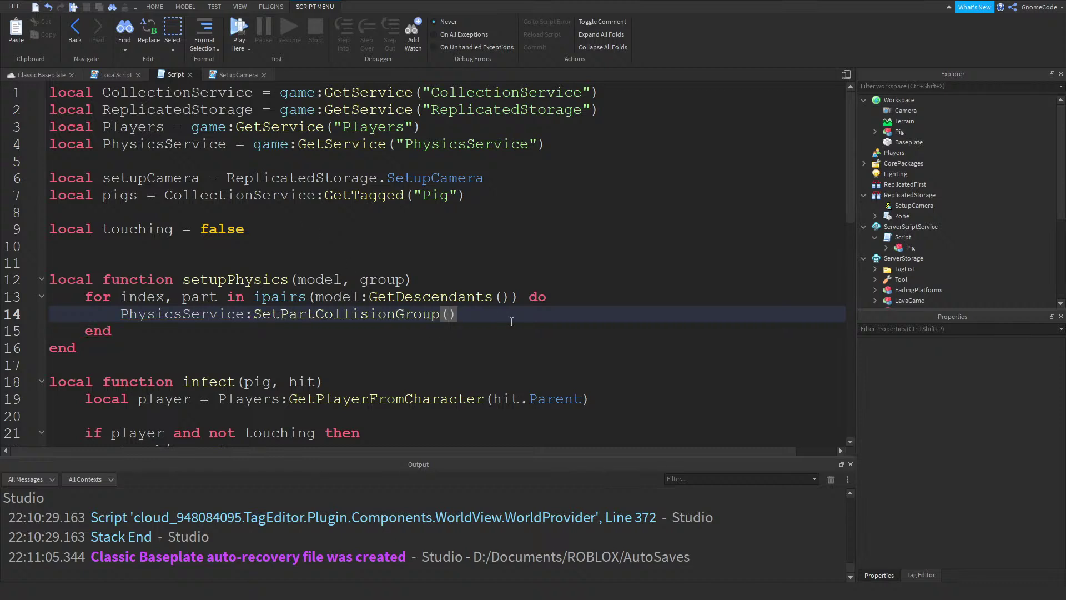
left_click_drag(491, 317, 245, 315)
key("BackSpace")
type(":Set")
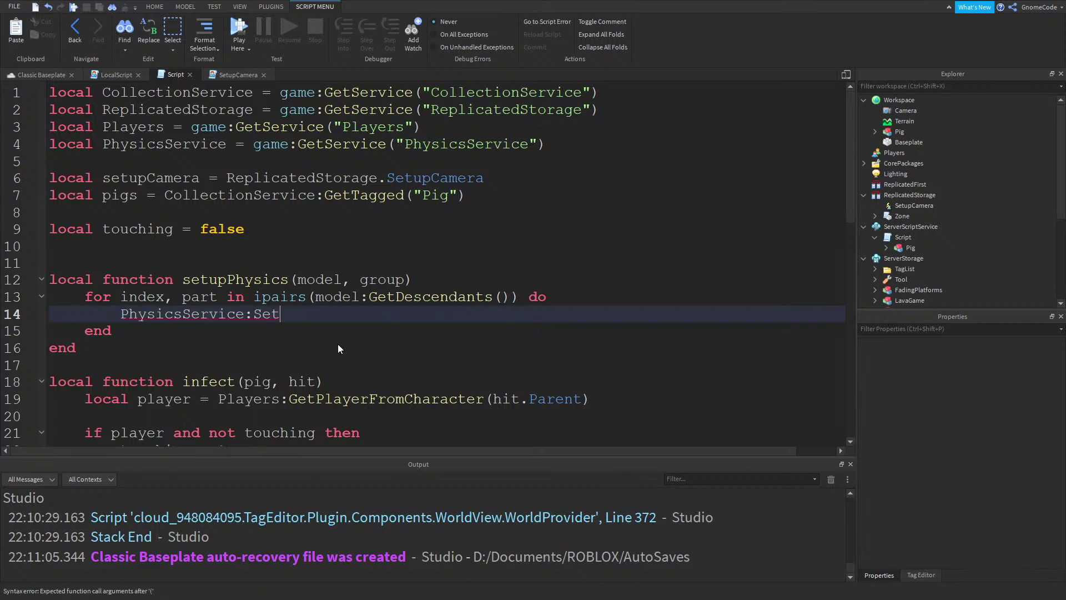
key("Tab")
type("part, \"\"")
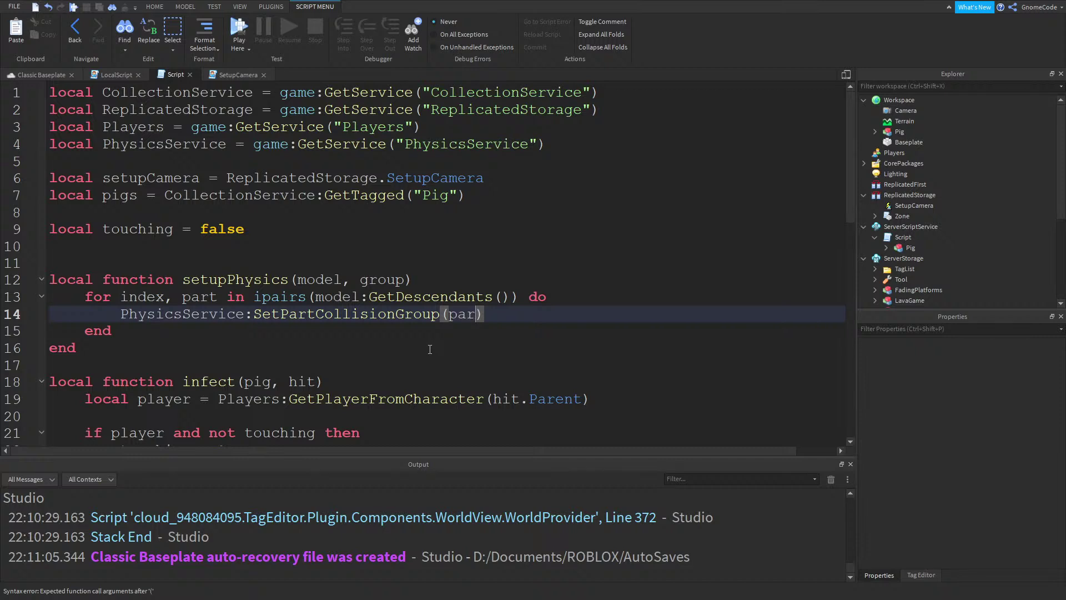
type("Pig")
key("End")
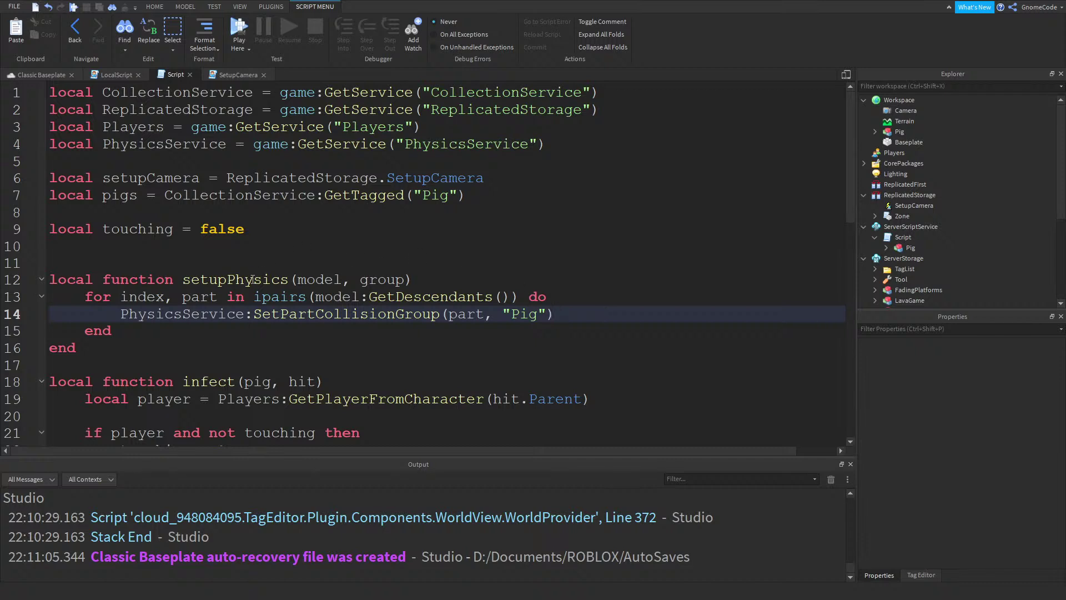
Replace the "Pig" string in the SetPartCollisionGroup call with the group parameter
double_click(390, 281)
key("ctrl+c")
left_click_drag(548, 315, 502, 315)
key("ctrl+v")
Add the line setupPhysics(model, group) in the infect function below the player.Character assignment
left_click_drag(412, 279, 180, 278)
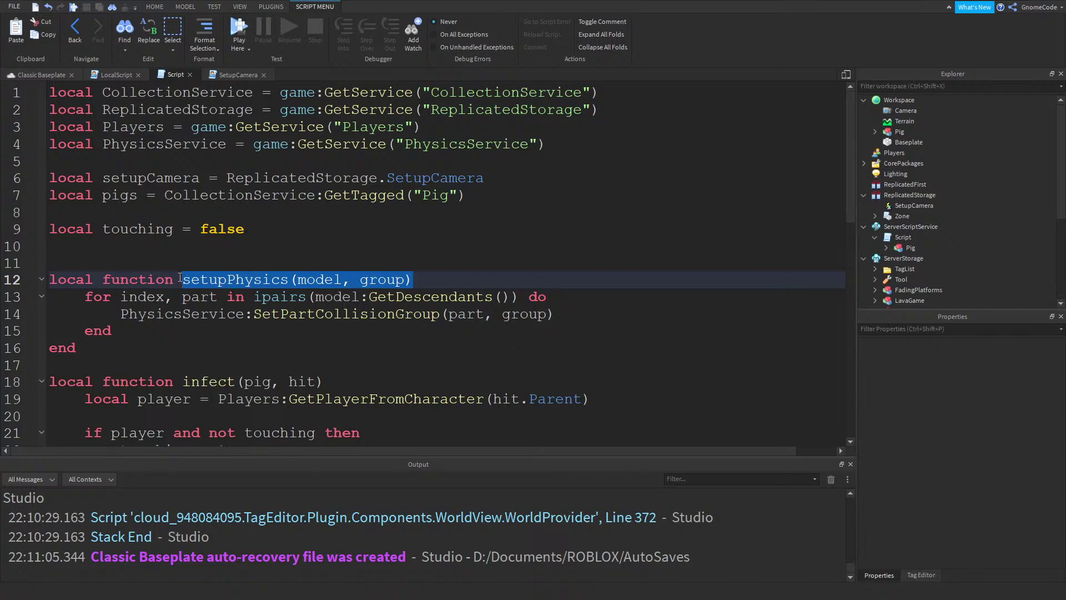
scroll(273, 257, "down", 2)
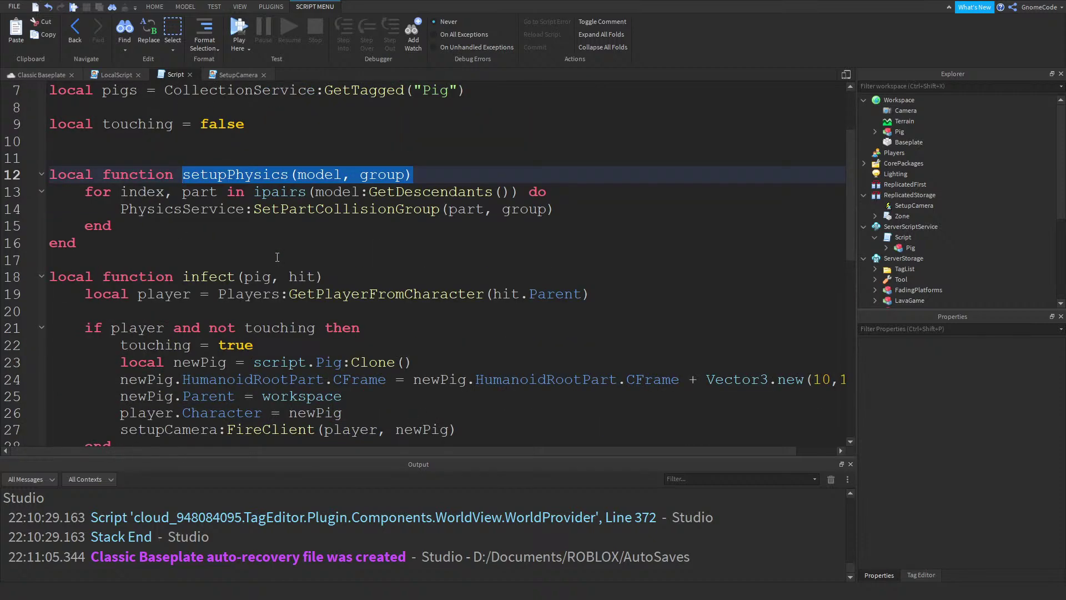
scroll(306, 285, "down", 2)
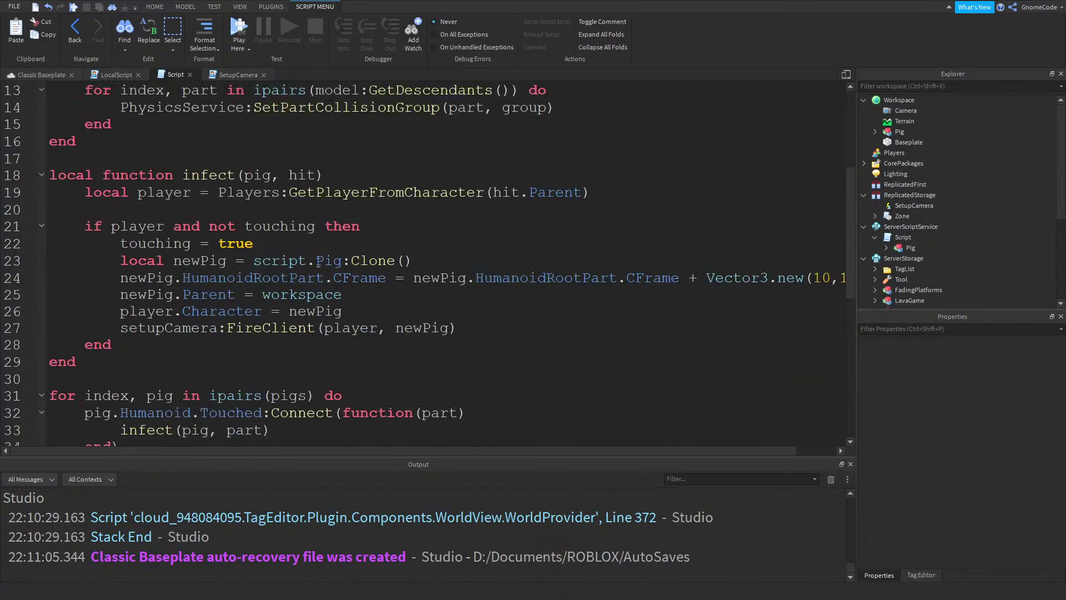
left_click(455, 314)
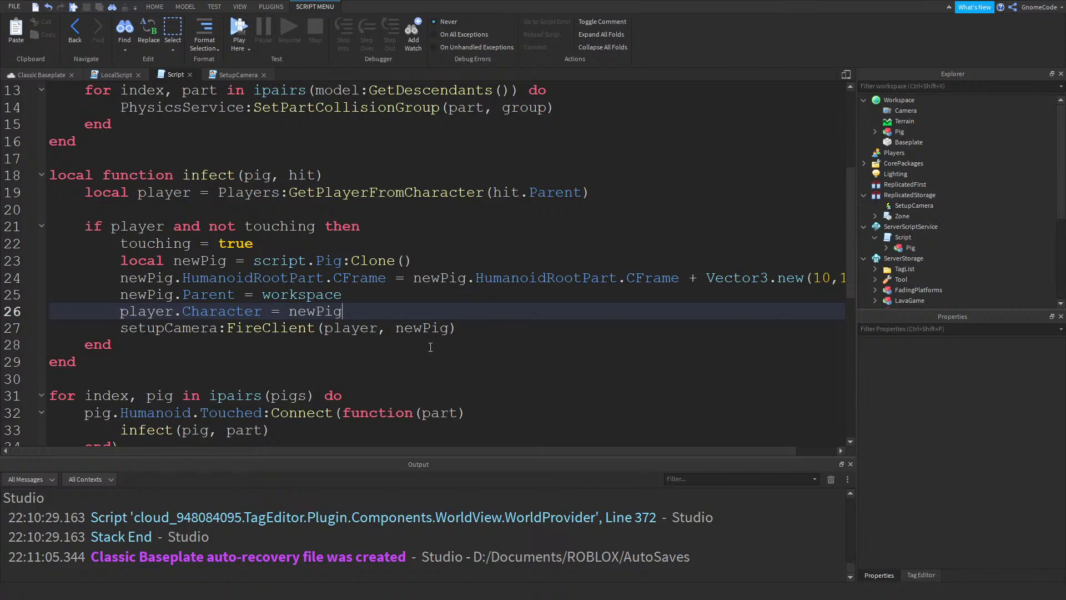
key("Return")
type("setupPhysics(model, group)")
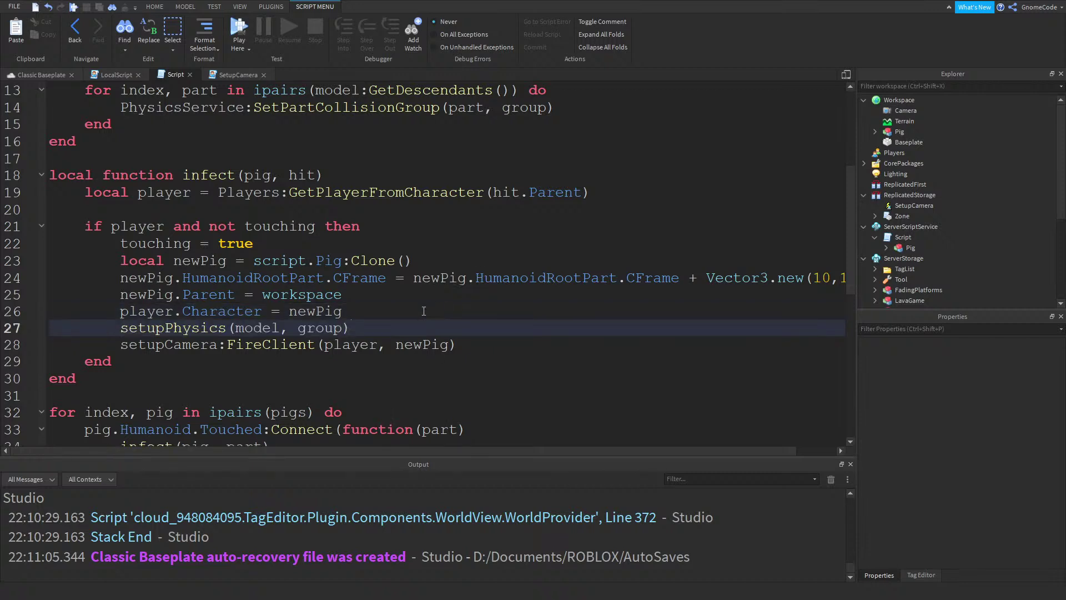
Change the arguments of the setupPhysics call in infect to newPig and "Pig"
double_click(249, 329)
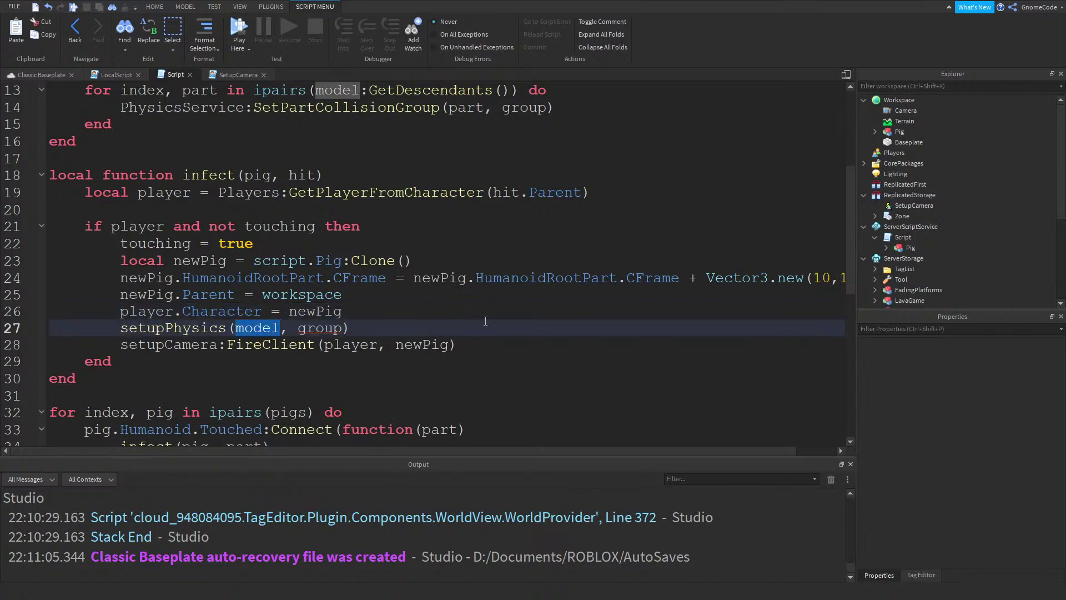
type("\"Pig")
key("ctrl+z")
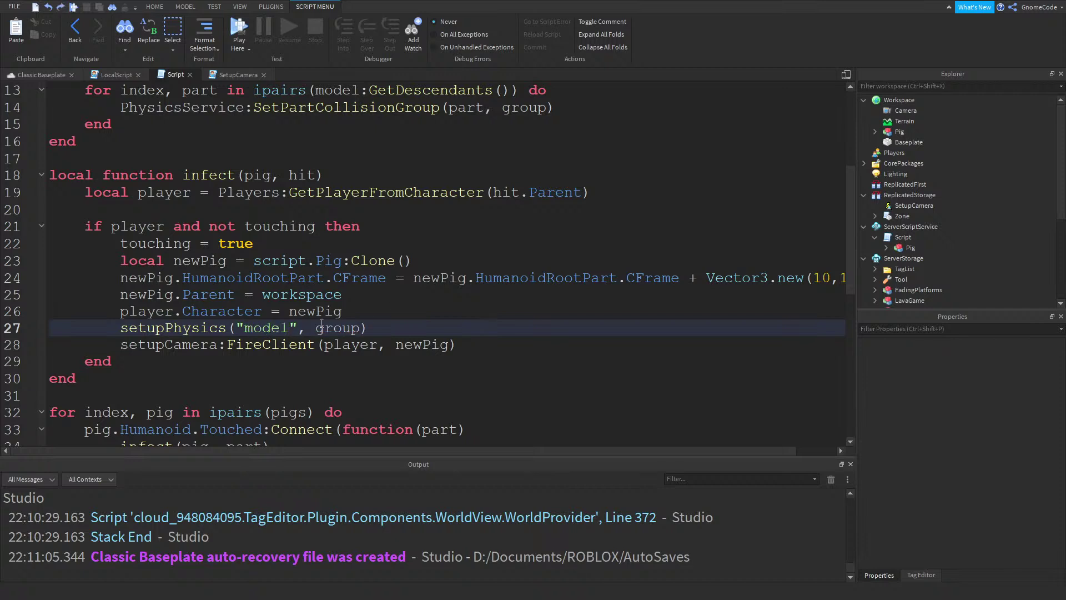
double_click(146, 291)
key("ctrl+c")
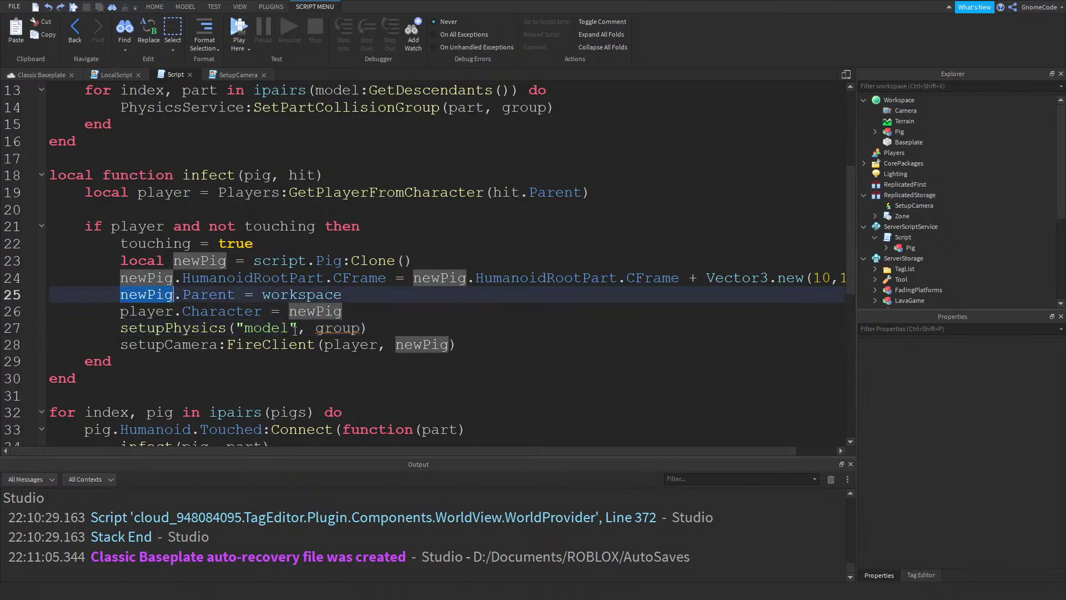
left_click_drag(300, 329, 237, 329)
key("ctrl+v")
left_click(320, 329)
double_click(320, 329)
type("\"Pig")
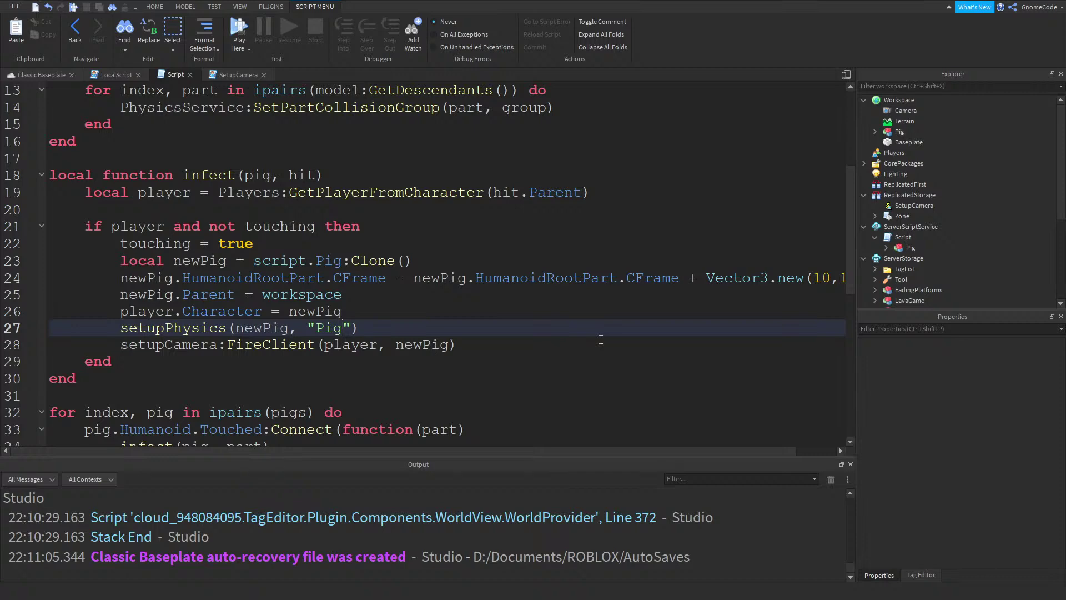
Copy the setupPhysics(newPig, "Pig") call to the first line inside the for loop over pigs
left_click_drag(359, 327, 123, 332)
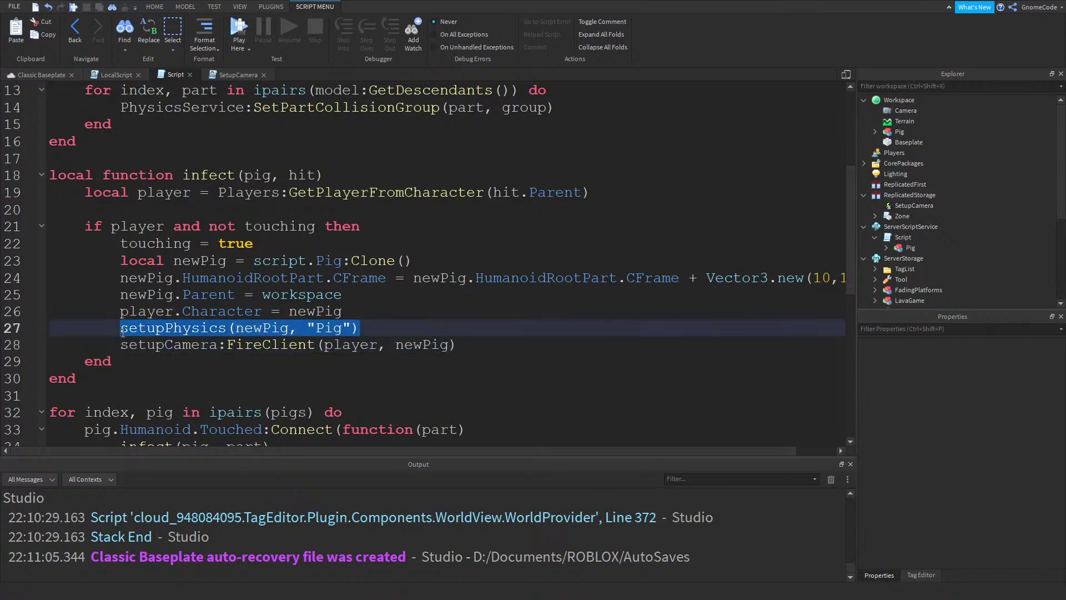
scroll(134, 324, "down", 3)
scroll(133, 303, "up", 2)
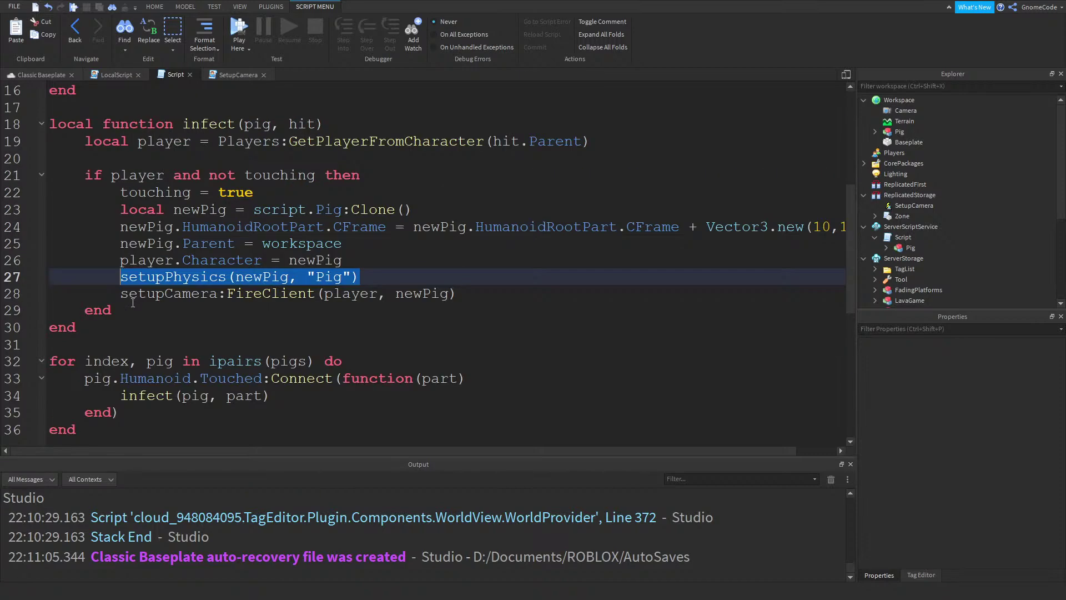
left_click(410, 278)
left_click_drag(370, 276, 121, 278)
key("ctrl+c")
left_click(403, 363)
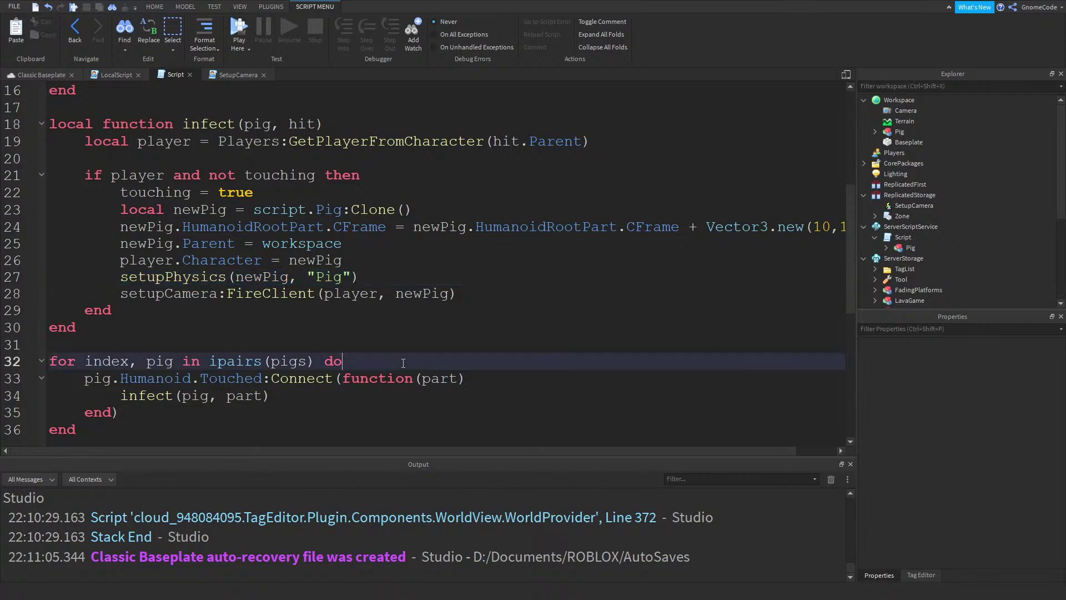
key("Return")
key("ctrl+v")
Change the first argument of the setupPhysics call in the pigs loop to pig
double_click(160, 362)
key("ctrl+c")
double_click(227, 379)
key("ctrl+v")
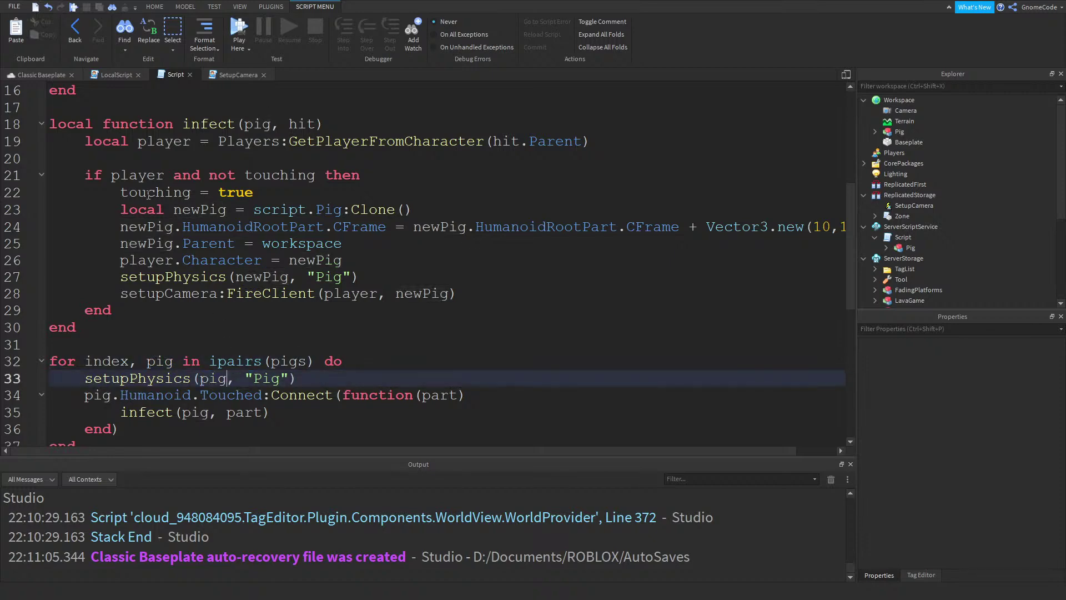
In the Classic Baseplate view, duplicate the tagged Pig model twice and spread the copies over the baseplate
left_click(37, 75)
left_click(449, 269)
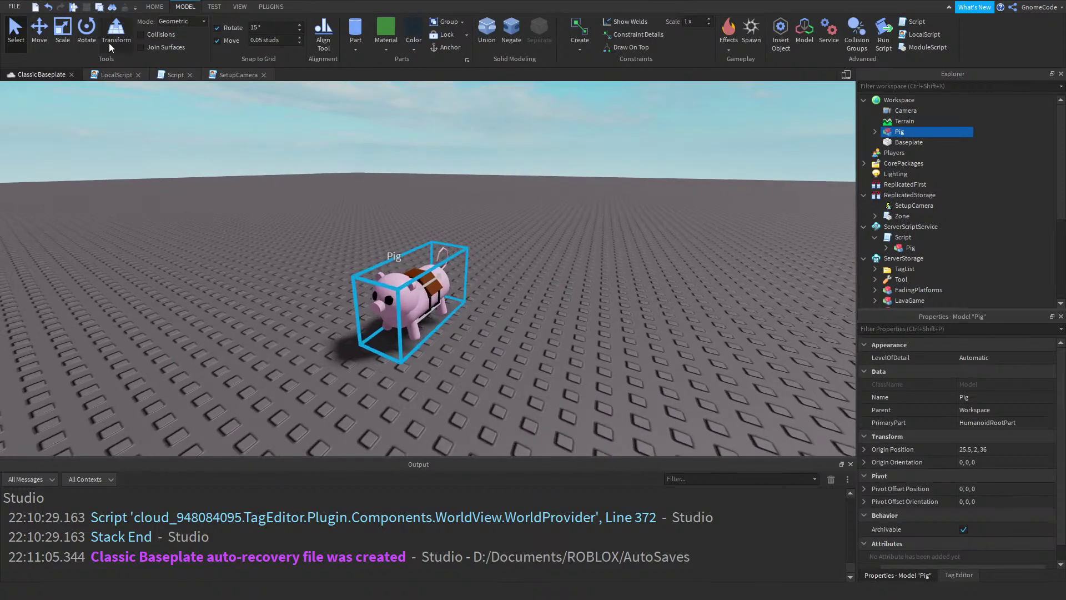
left_click(959, 575)
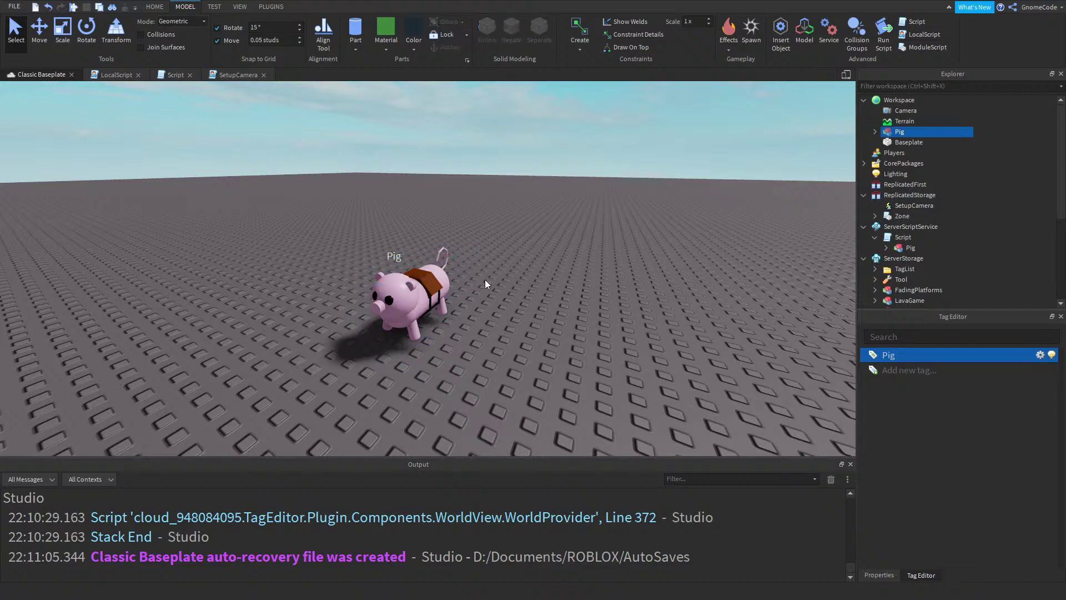
key("ctrl+d")
left_click_drag(464, 313, 711, 356)
key("ctrl+d")
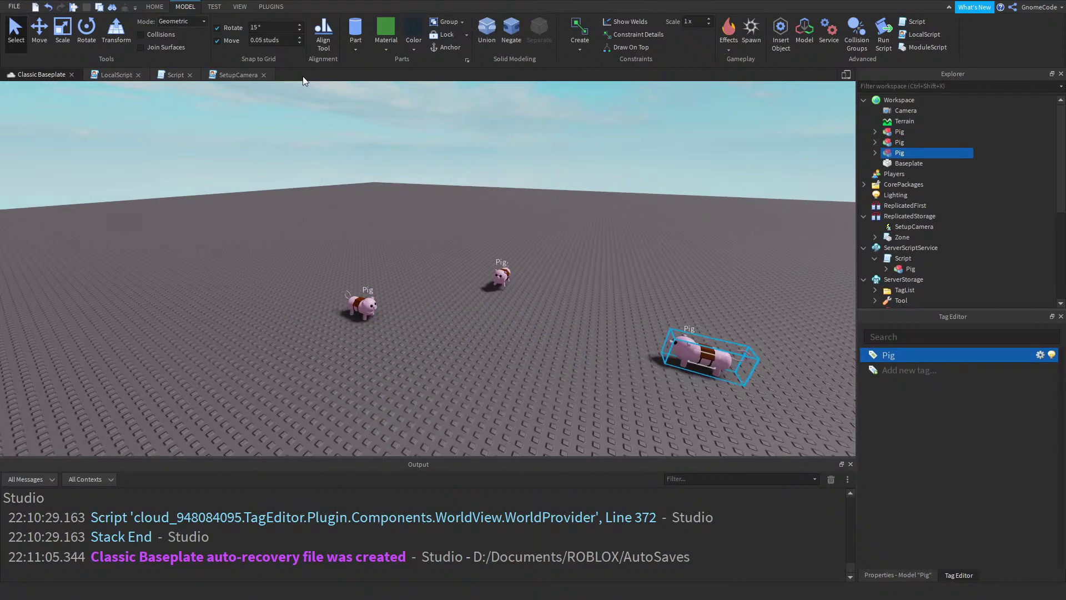
Set the move snap increment to 1 stud and shift the nearest pig toward the other two
left_click(278, 39)
type("1")
left_click(532, 343)
left_click_drag(701, 361, 654, 338)
left_click(578, 340)
Insert a block part on the baseplate in front of the three pigs
right_click_drag(562, 332, 573, 339)
key("w")
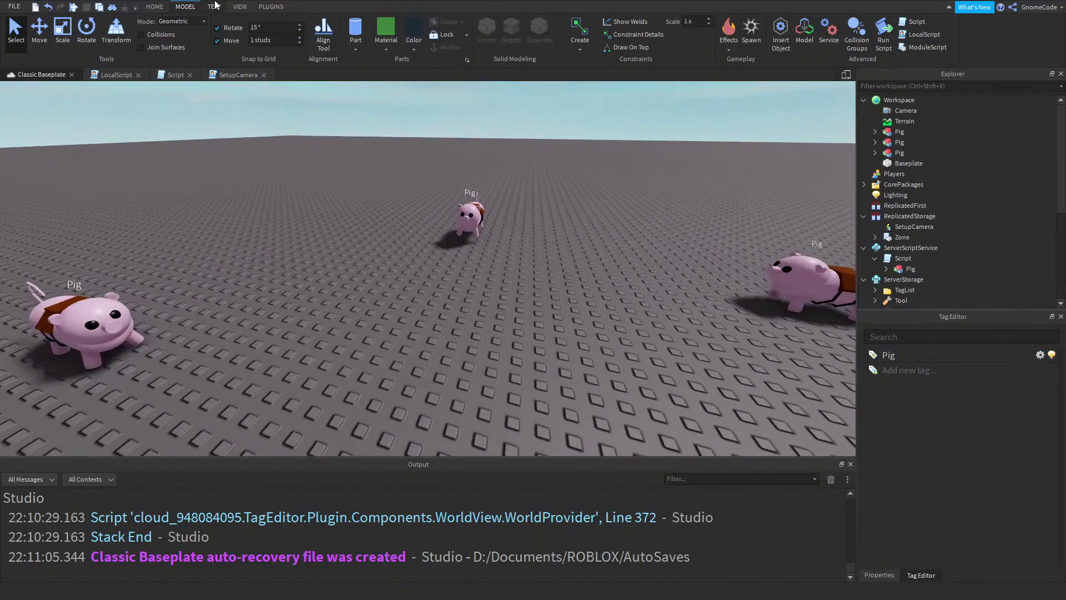
left_click(214, 6)
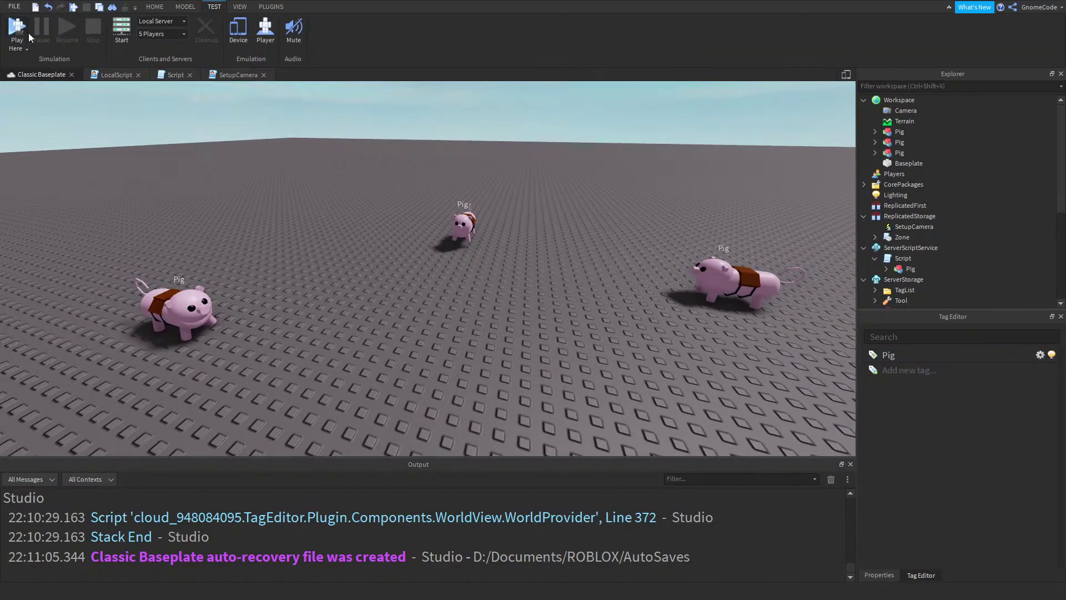
scroll(552, 281, "down", 5)
key("w")
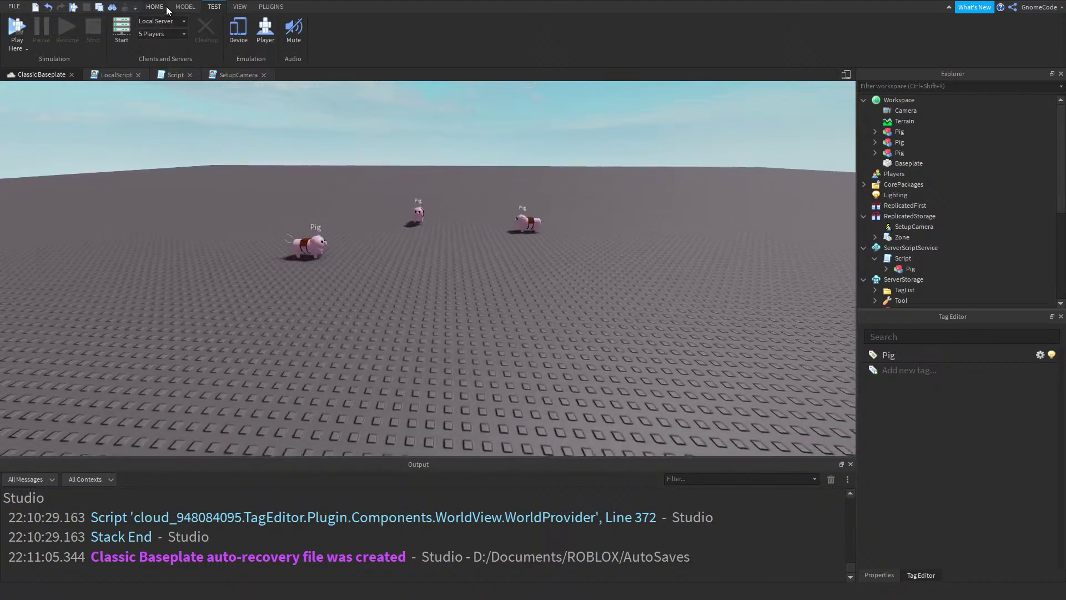
left_click(162, 8)
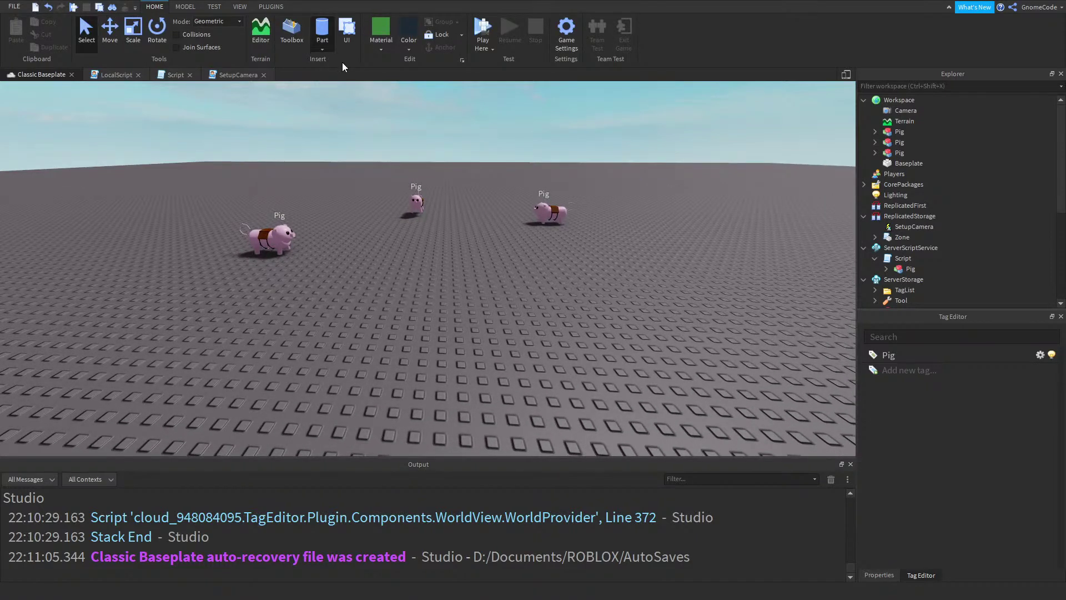
left_click(322, 28)
left_click_drag(441, 269, 526, 341)
left_click(126, 36)
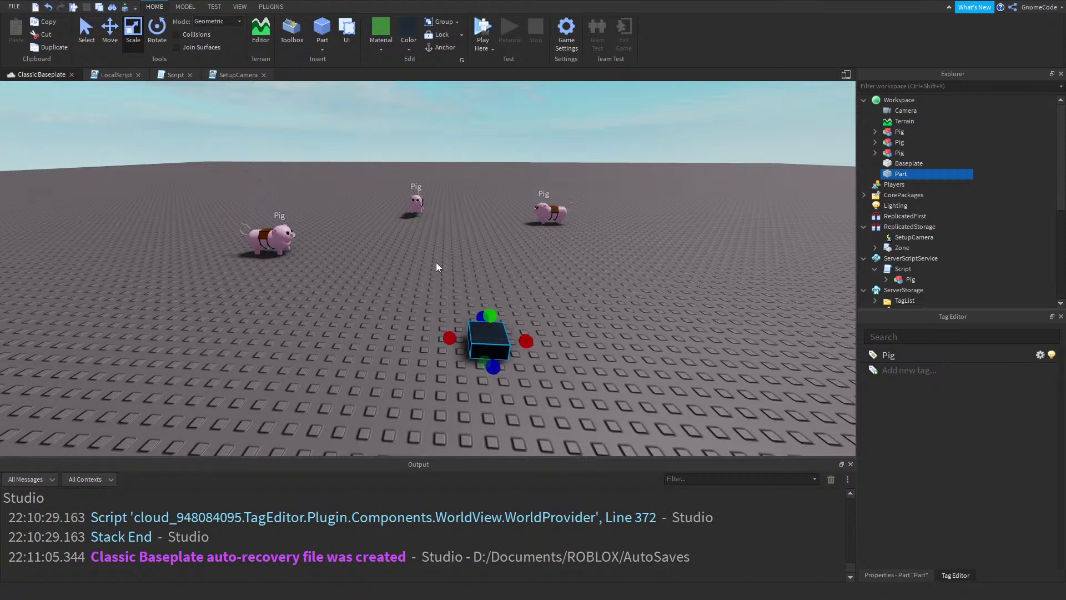
Raise the new part above the baseplate to a Y position of 3.5 and show its properties
left_click(113, 37)
left_click_drag(496, 297, 497, 250)
left_click(896, 575)
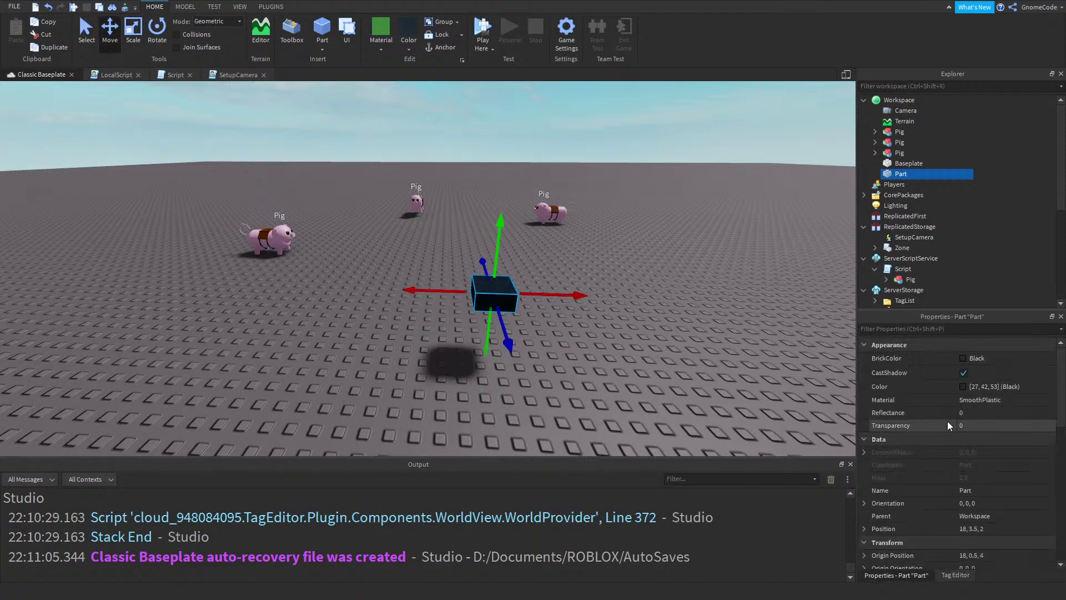
Make the raised block part fully invisible by setting its Transparency to 1
right_click_drag(411, 247, 419, 247)
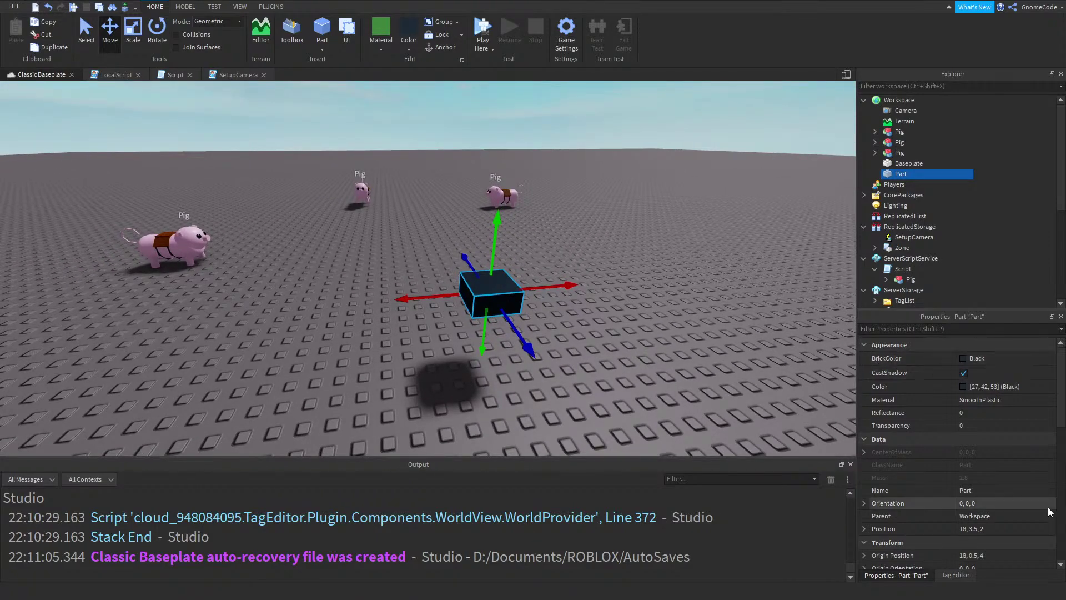
left_click(971, 425)
type("1")
key("Return")
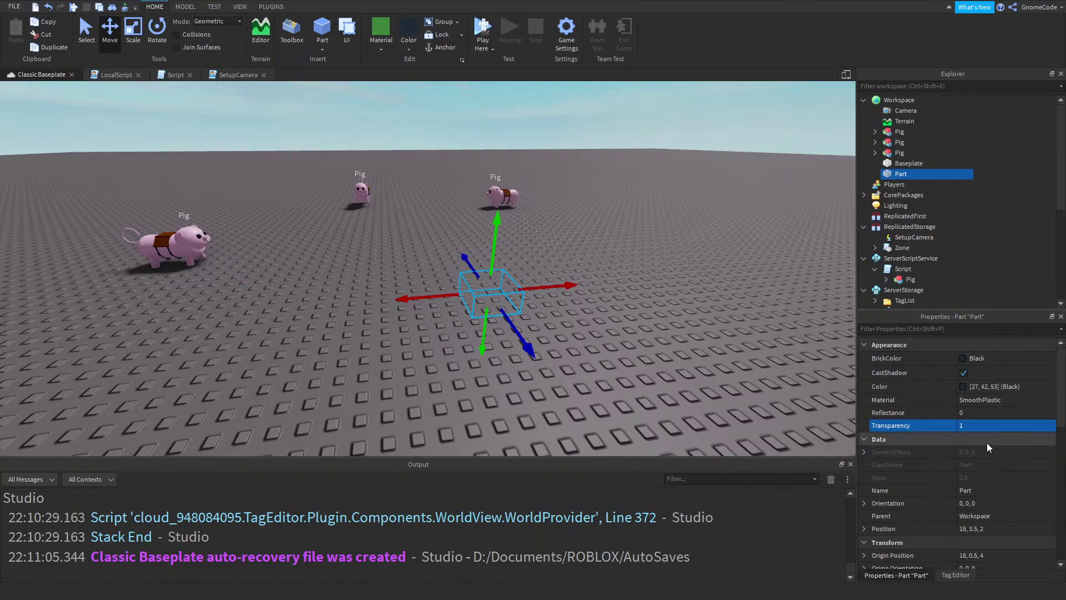
Rename the invisible part to PigSpawn and turn on its Anchored property
left_click(973, 490)
type("PigSp")
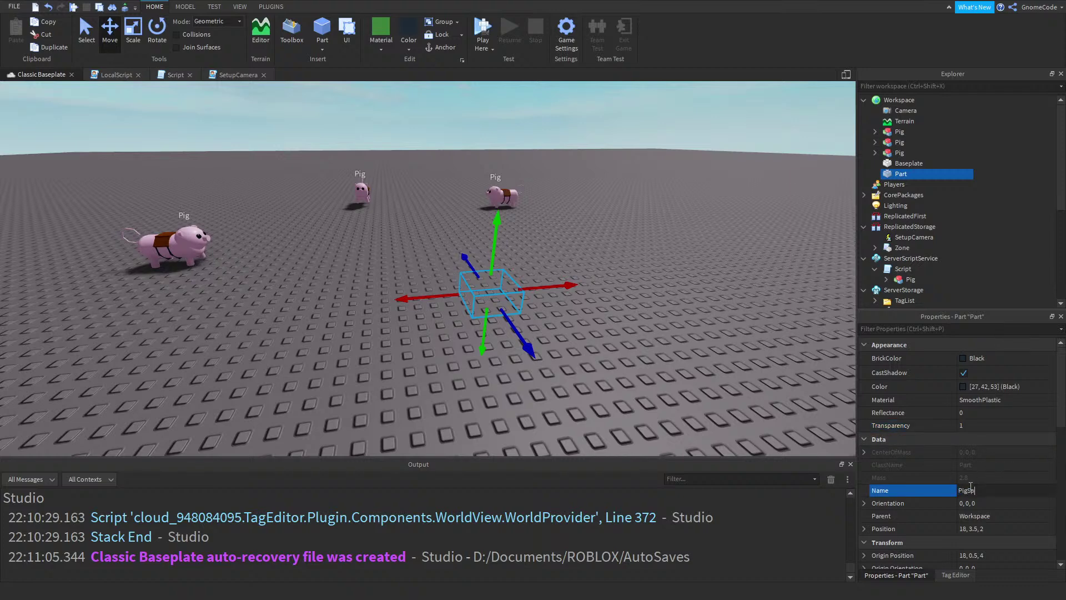
key("Return")
scroll(967, 464, "down", 3)
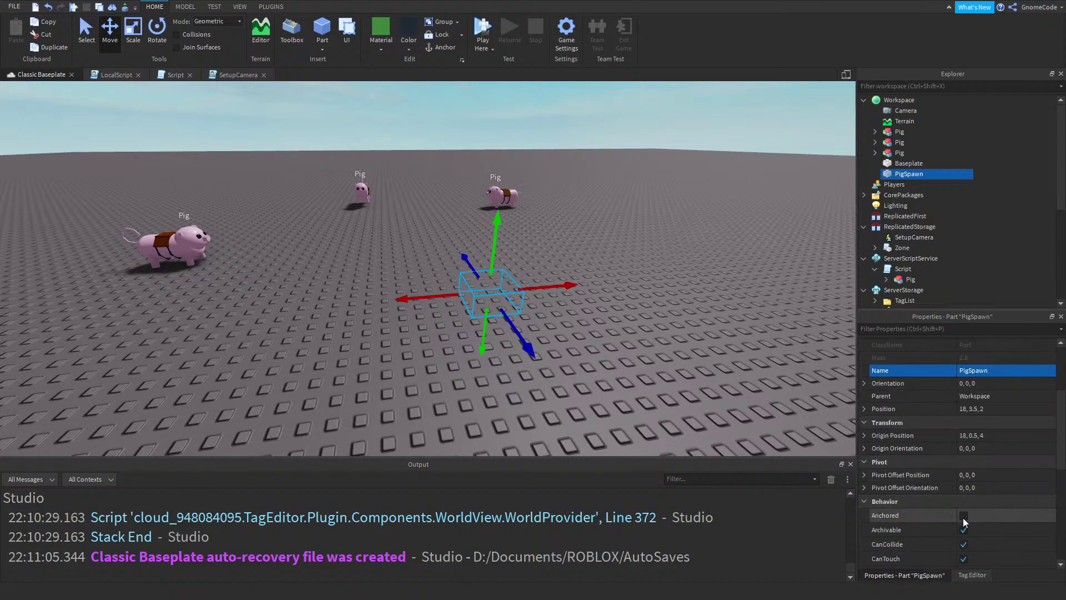
left_click(966, 514)
In the infect function of the server Script, set newPig's HumanoidRootPart CFrame to workspace.PigSpawn.CFrame
double_click(904, 269)
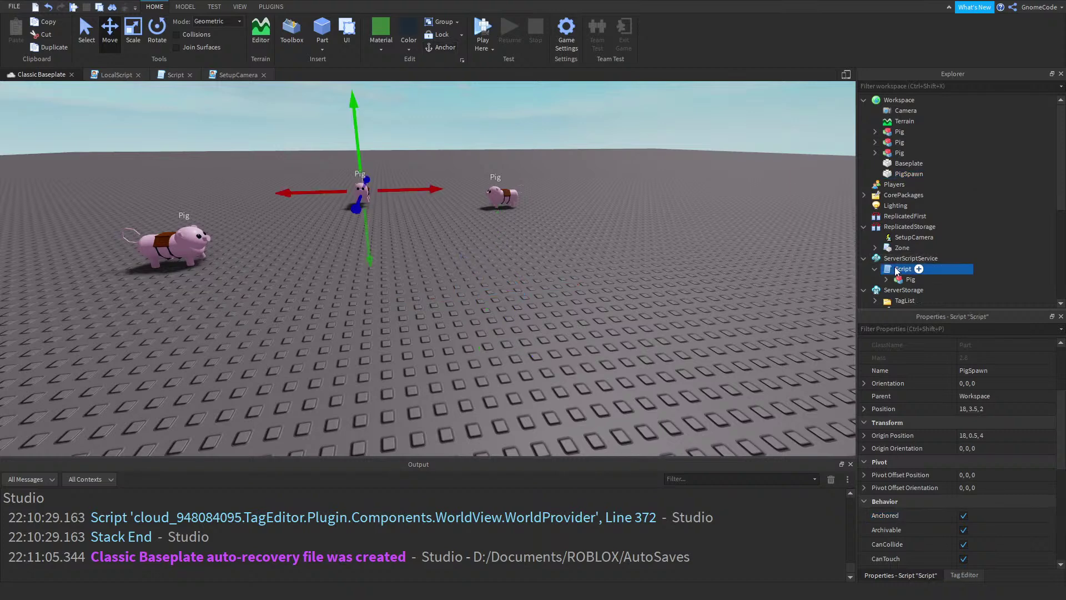
scroll(304, 298, "up", 1)
left_click(380, 302)
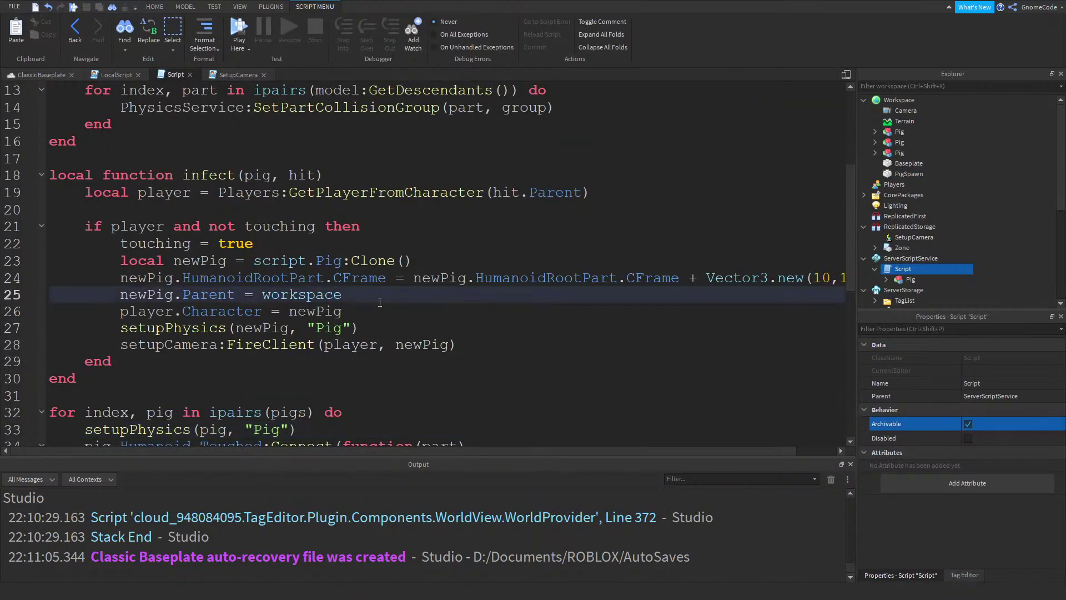
left_click(367, 318)
left_click_drag(412, 280, 859, 276)
type("wo")
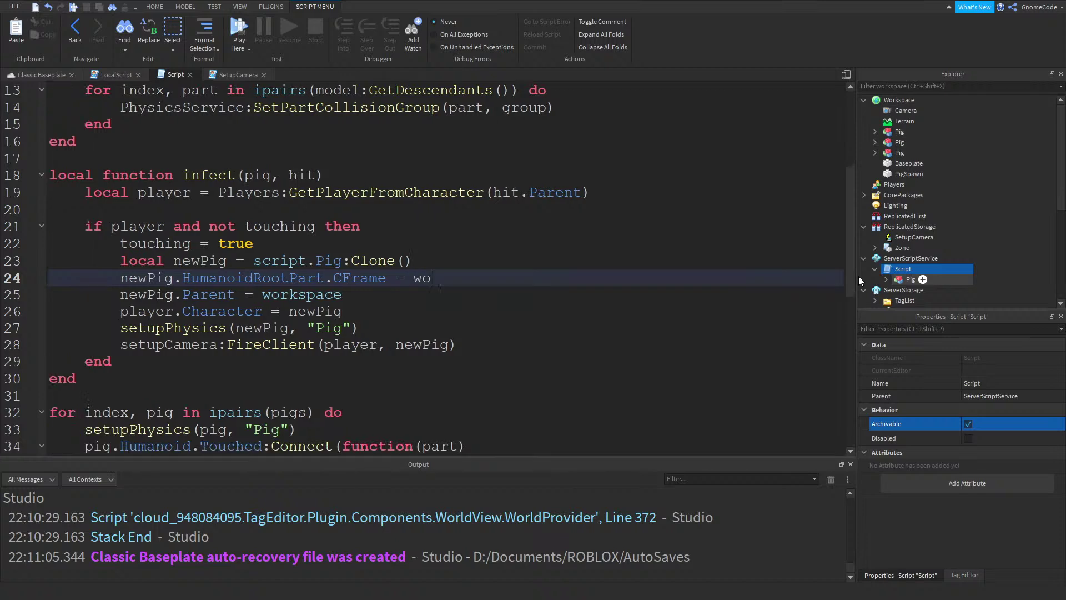
type("rkspace.PigSpawn.CFrame")
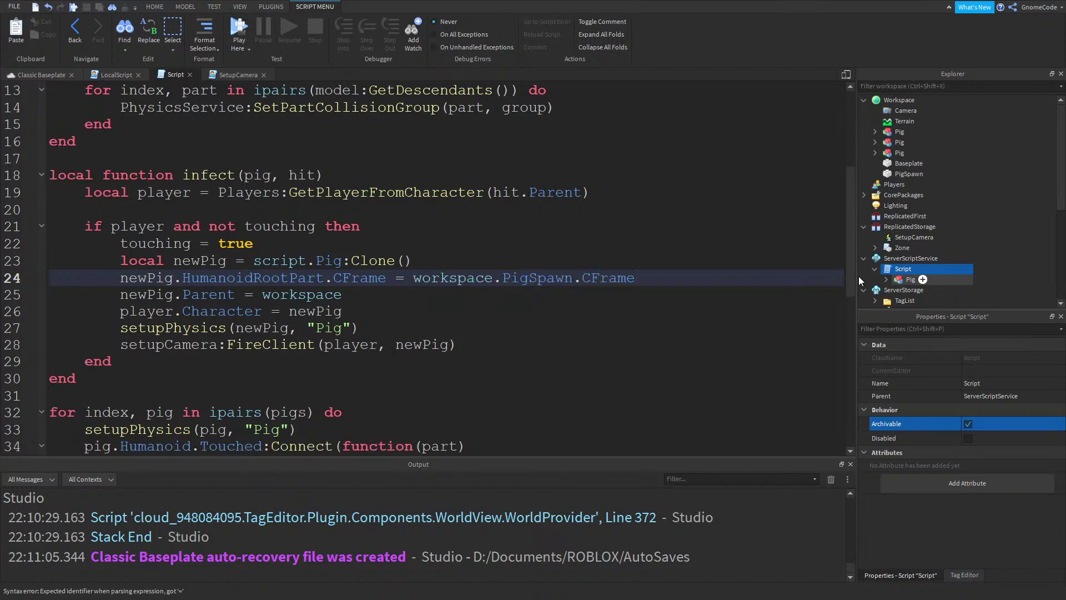
Playtest the scene briefly to check for script errors, and stop the test
left_click(242, 27)
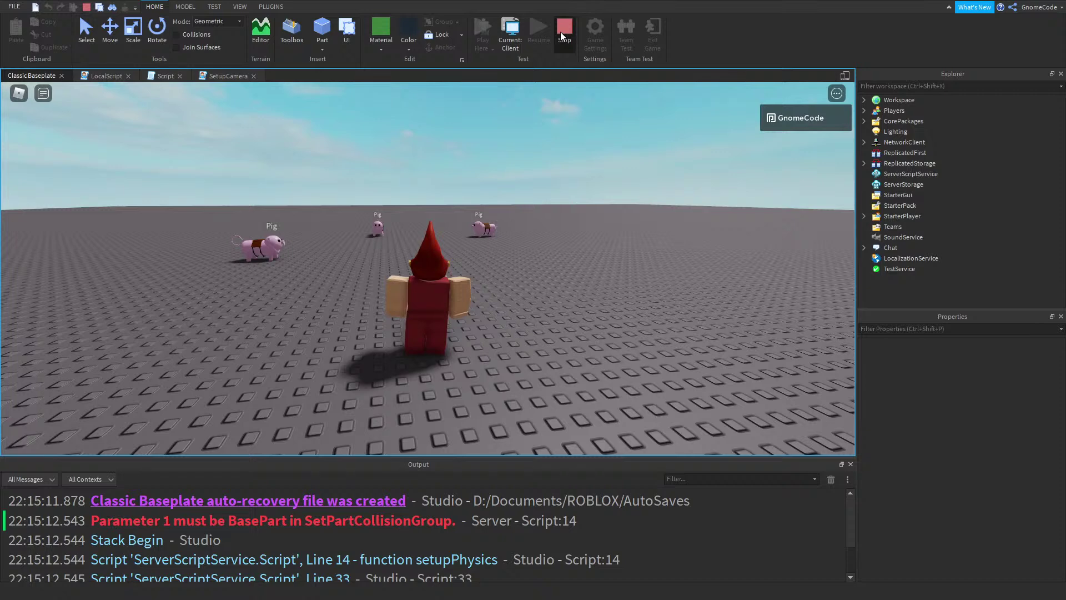
left_click(561, 32)
left_click(235, 77)
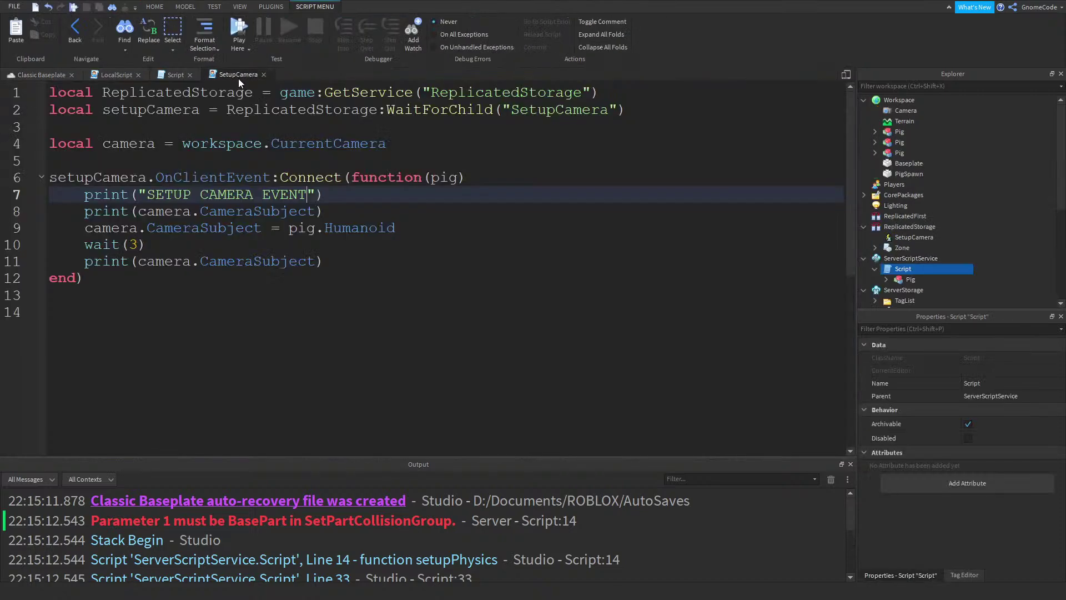
Inside the setupPhysics loop of the server Script, add an if part:IsA("BasePart") then block
left_click(176, 75)
scroll(317, 214, "up", 3)
left_click(561, 244)
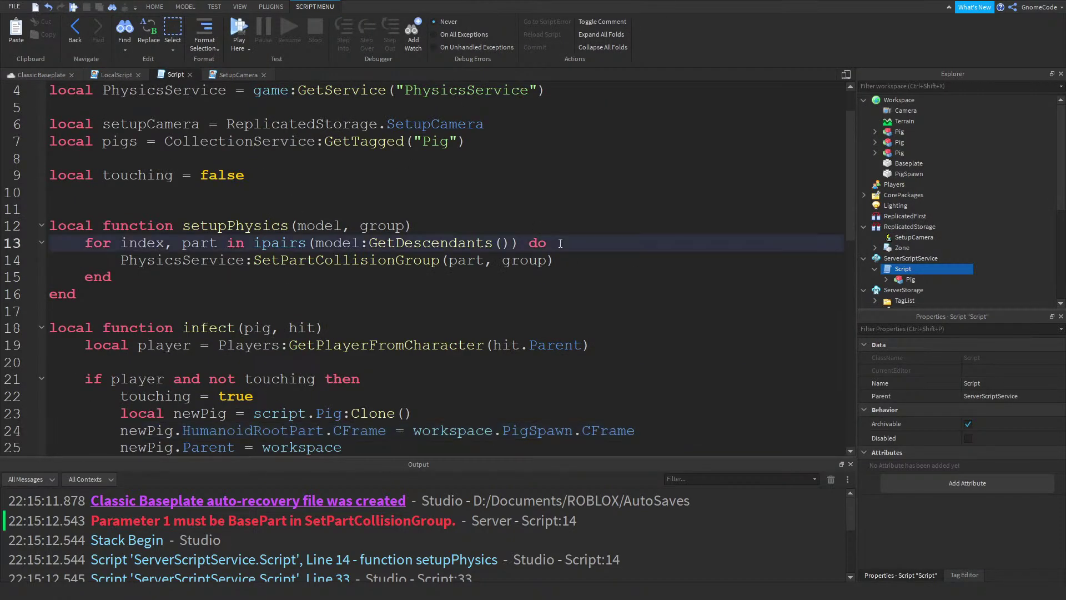
key("Return")
type("if par")
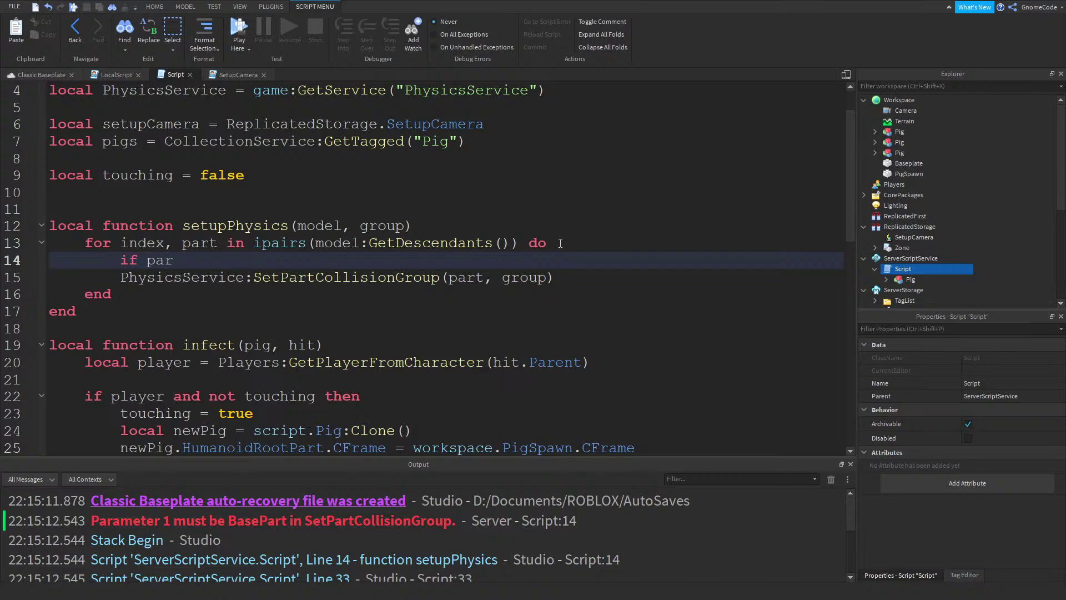
type("t:IsA")
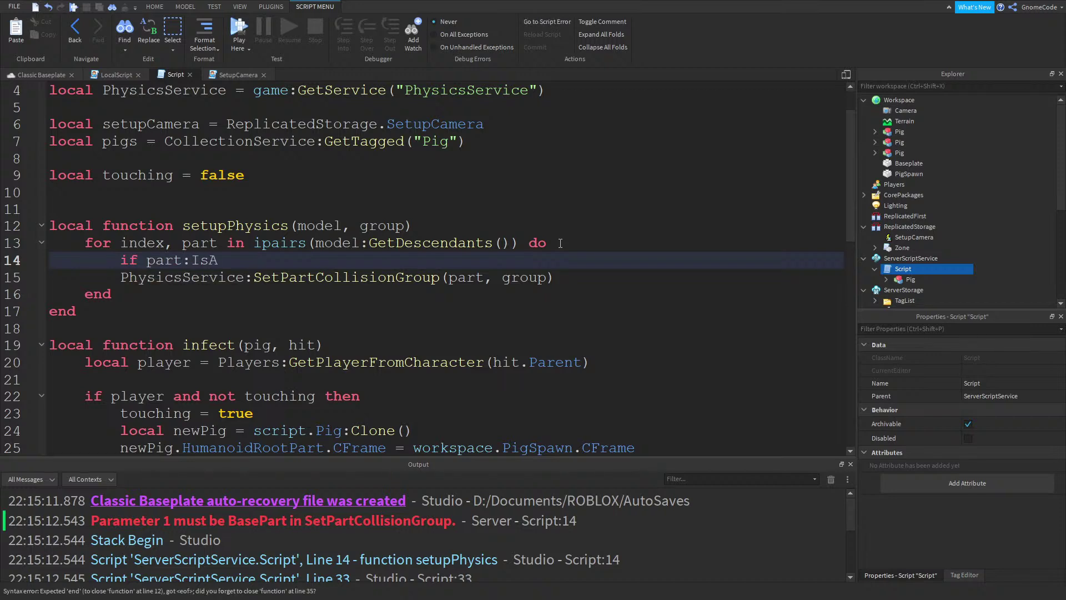
type("(\"BasePart\") then")
key("Return")
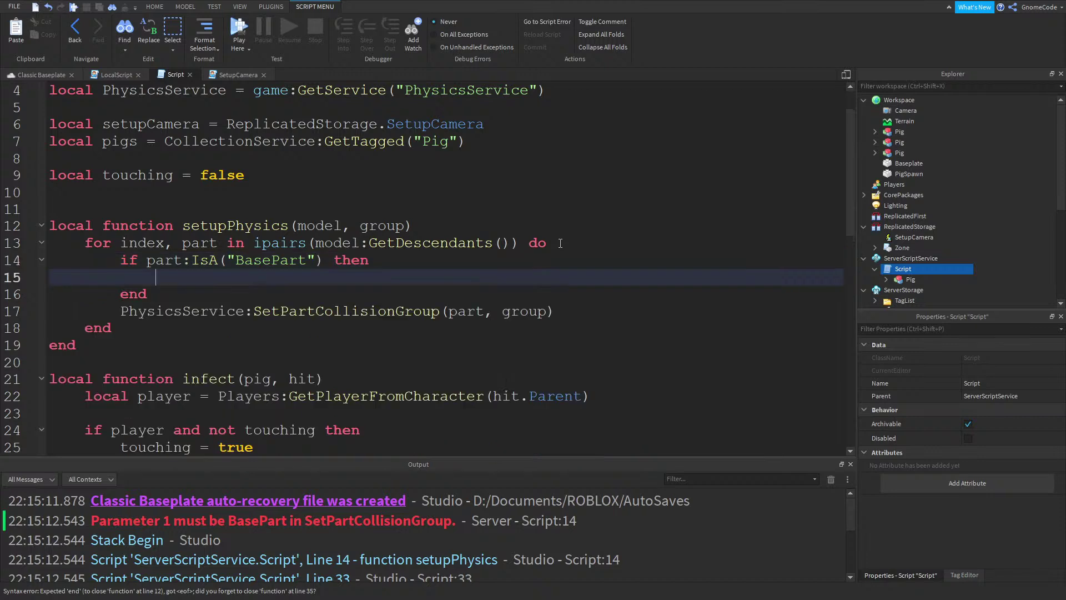
Move the SetPartCollisionGroup(part, group) line inside the BasePart check and remove the leftover blank line
left_click_drag(565, 309, 10, 309)
key("ctrl+x")
key("Up")
key("Up")
key("ctrl+v")
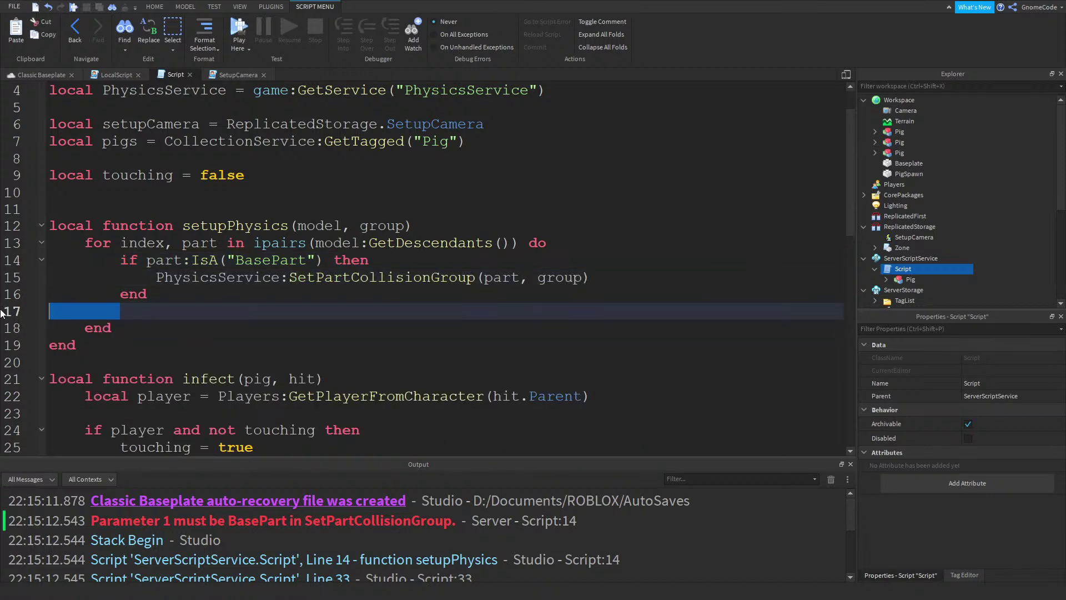
key("BackSpace")
key("BackSpace")
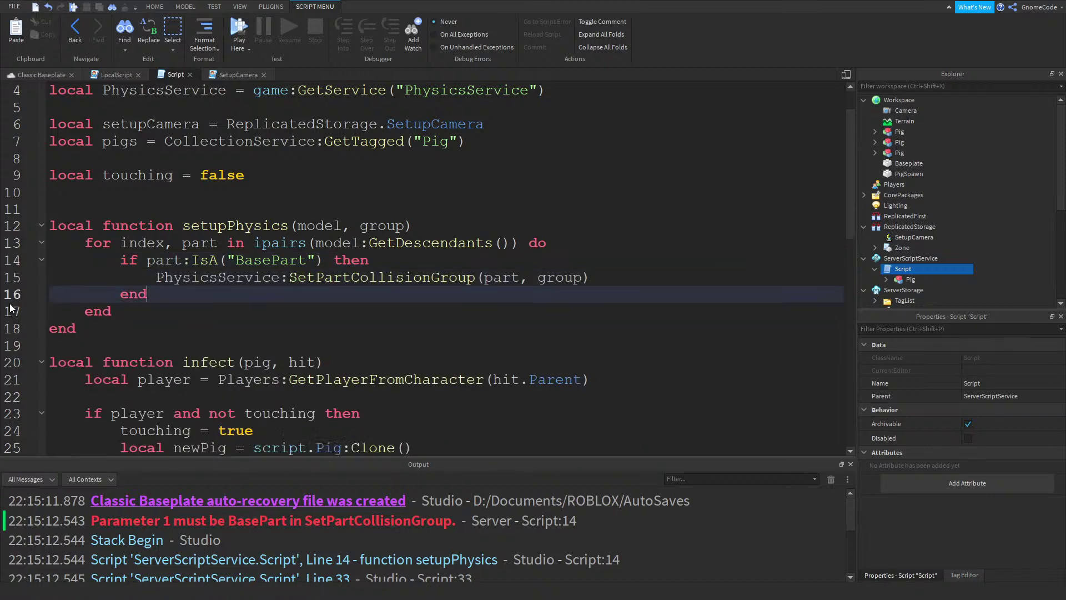
Playtest by walking the character into a pig, look at the resulting pig character, and stop the test
left_click(243, 26)
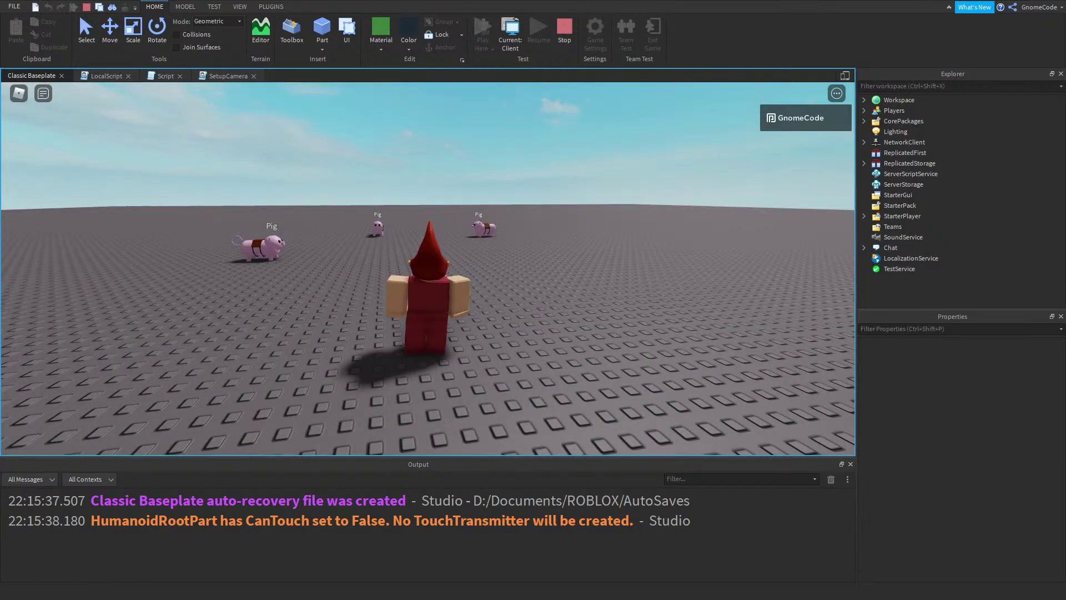
right_click_drag(574, 269, 574, 272)
key("w")
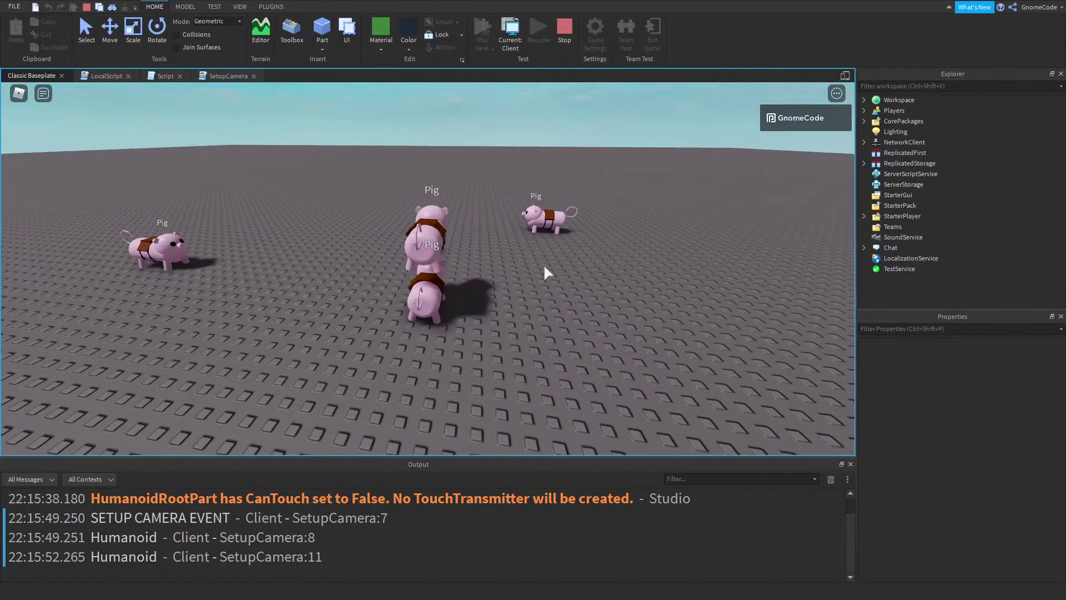
right_click_drag(545, 265, 546, 263)
scroll(545, 264, "down", 4)
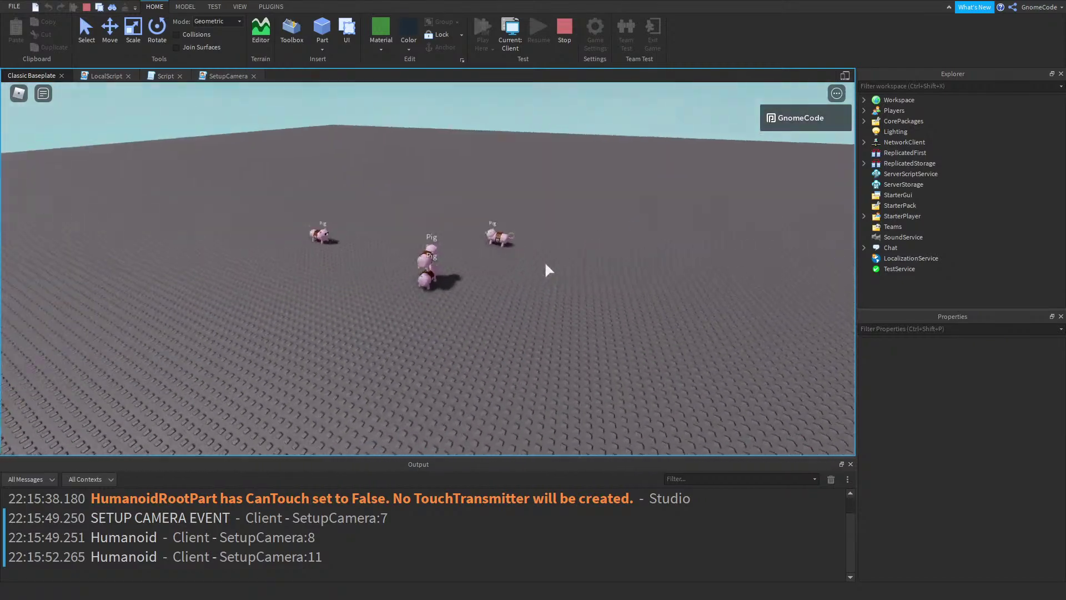
scroll(544, 261, "up", 3)
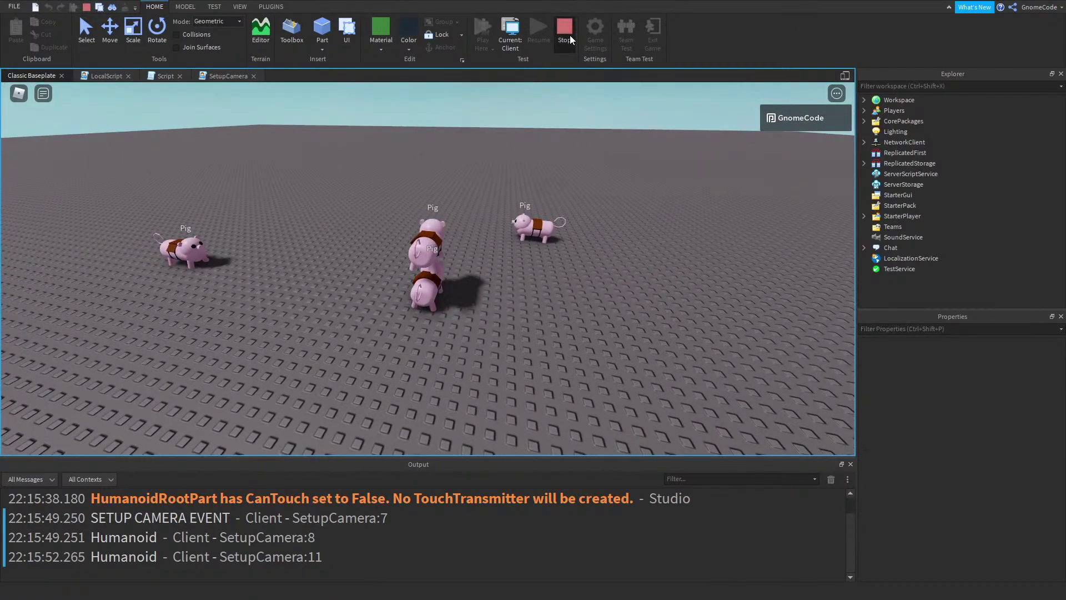
left_click(564, 30)
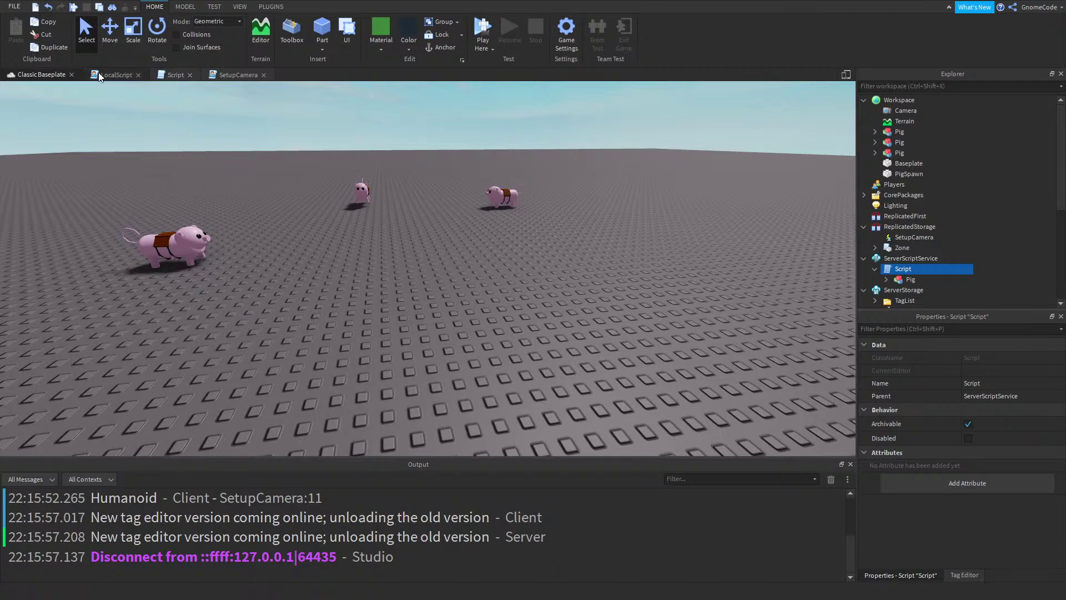
Review the server Script's setupPhysics and infect functions and the loop over tagged pigs, along with the output log
left_click(97, 74)
left_click(177, 75)
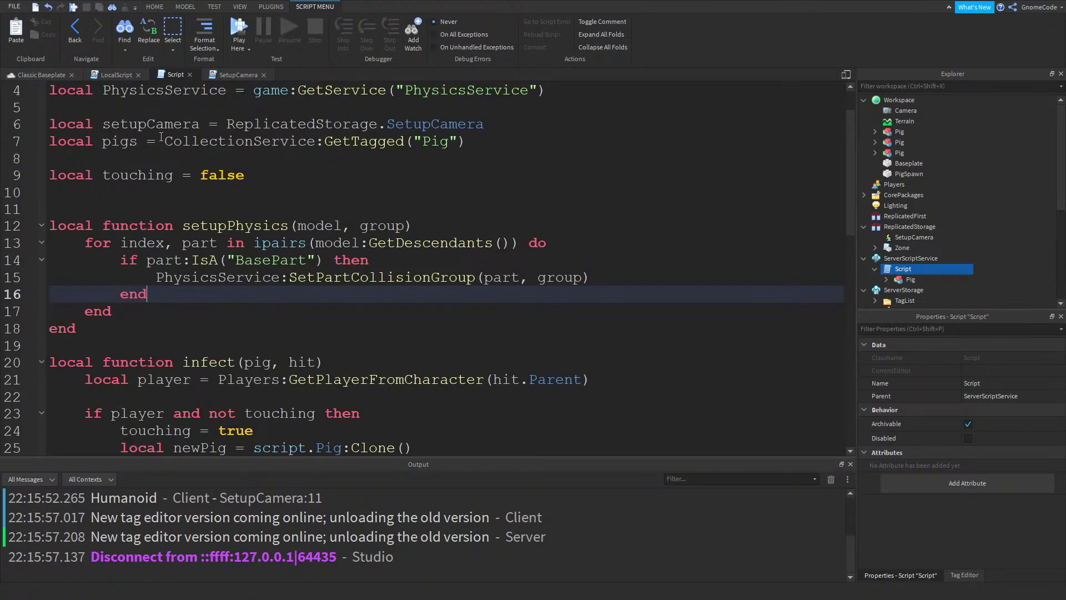
scroll(257, 176, "down", 2)
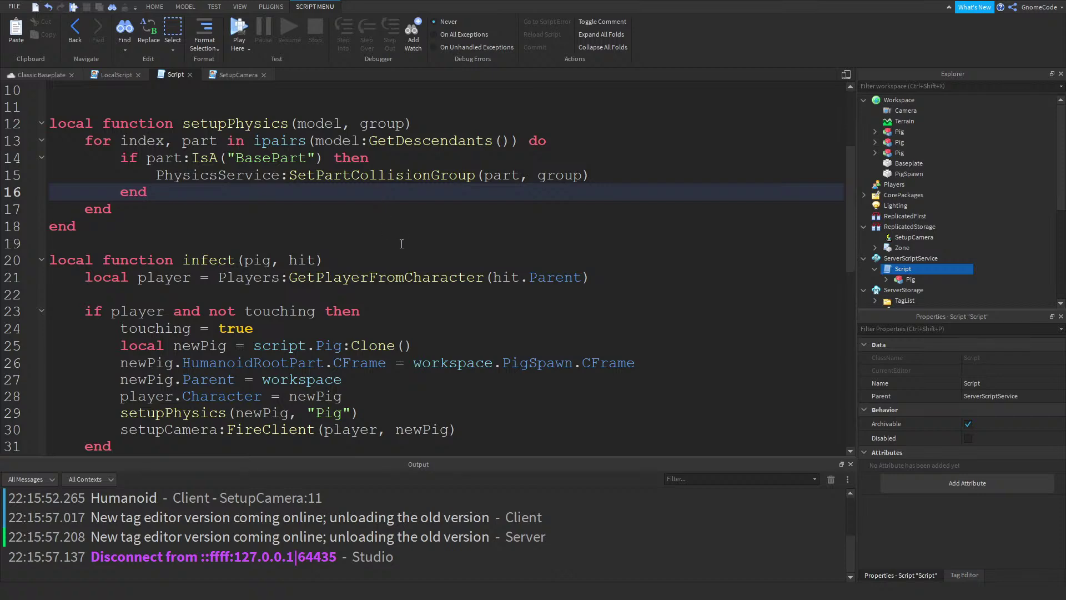
scroll(401, 244, "down", 2)
scroll(402, 244, "down", 2)
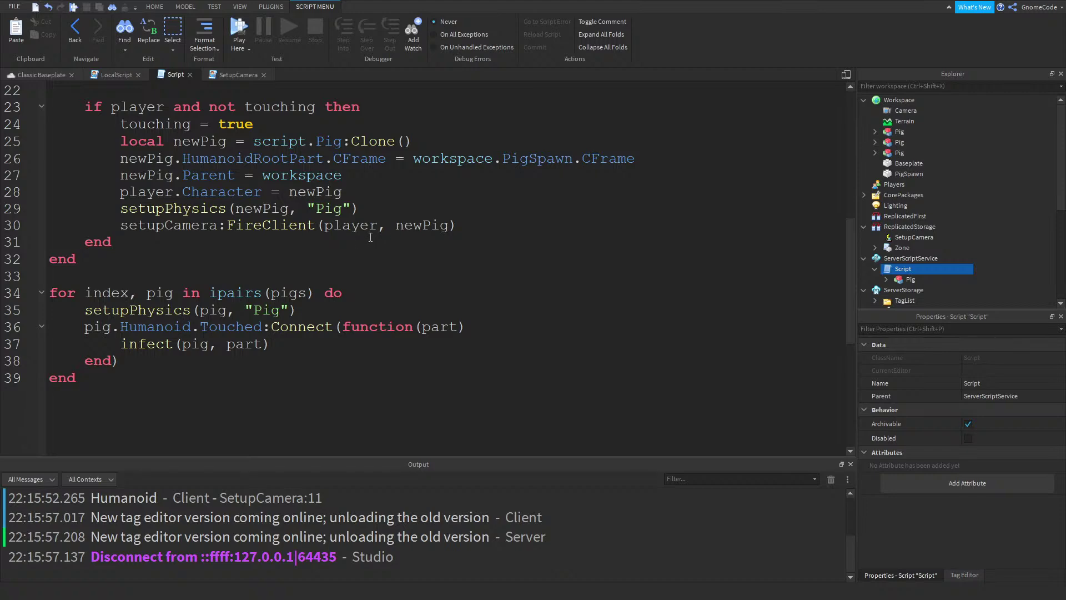
scroll(371, 238, "up", 6)
scroll(282, 285, "down", 3)
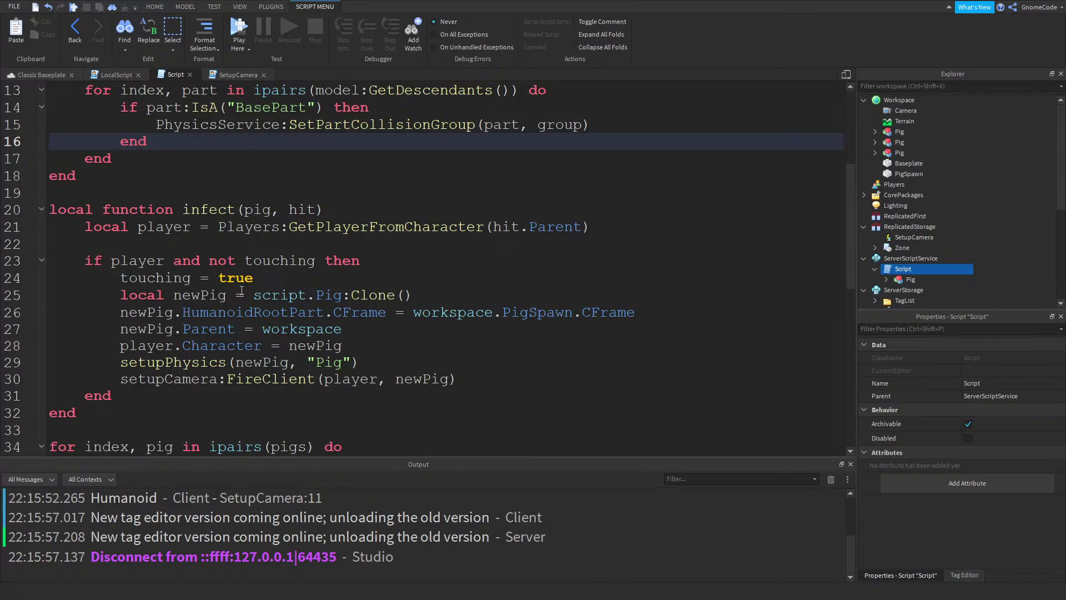
scroll(259, 544, "up", 3)
scroll(111, 515, "down", 3)
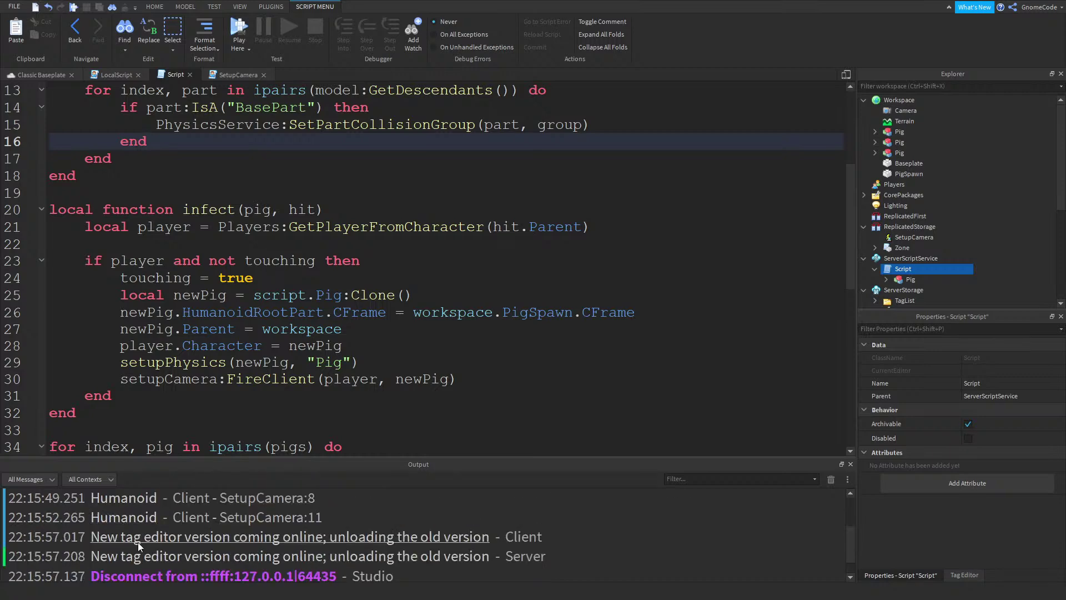
Delete the debug print lines and the wait(3) call from the SetupCamera script's event handler and close the script
left_click(232, 74)
left_click_drag(323, 196, 49, 194)
key("BackSpace")
key("BackSpace")
left_click_drag(342, 194, 49, 194)
key("BackSpace")
key("BackSpace")
left_click_drag(325, 227, 20, 216)
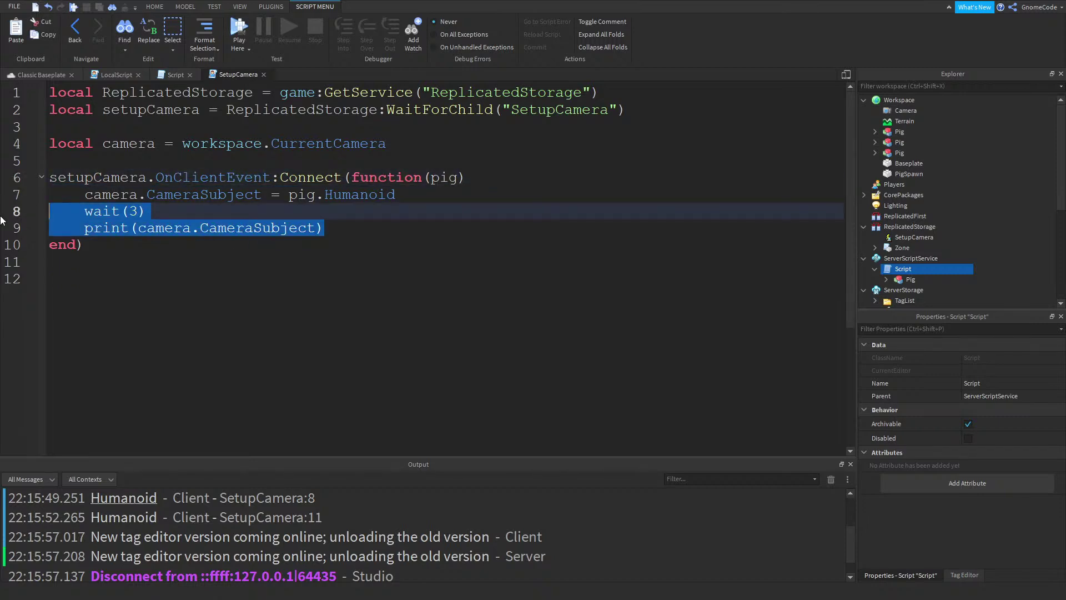
key("BackSpace")
key("BackSpace")
left_click(264, 75)
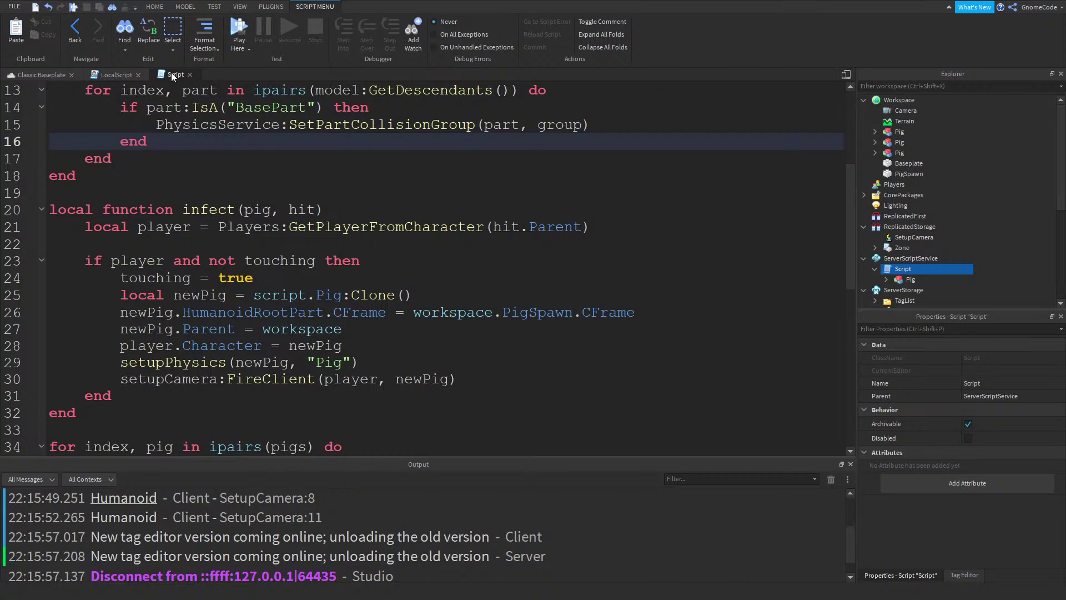
Add print("Infected") as the first line of the infect function's player and not touching check
scroll(312, 541, "up", 1)
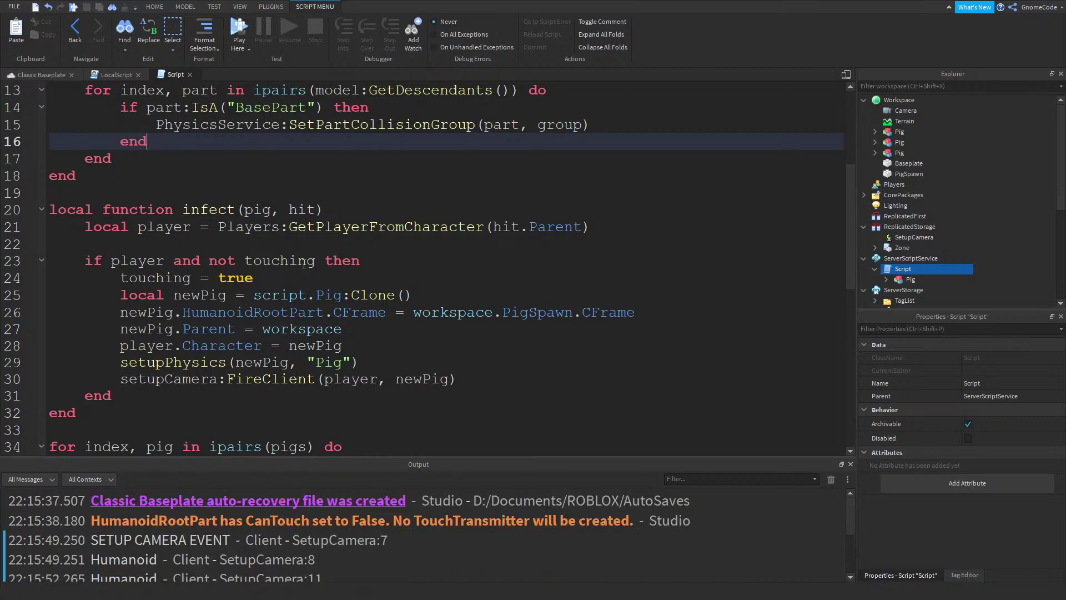
left_click(377, 257)
key("Return")
type("print(")
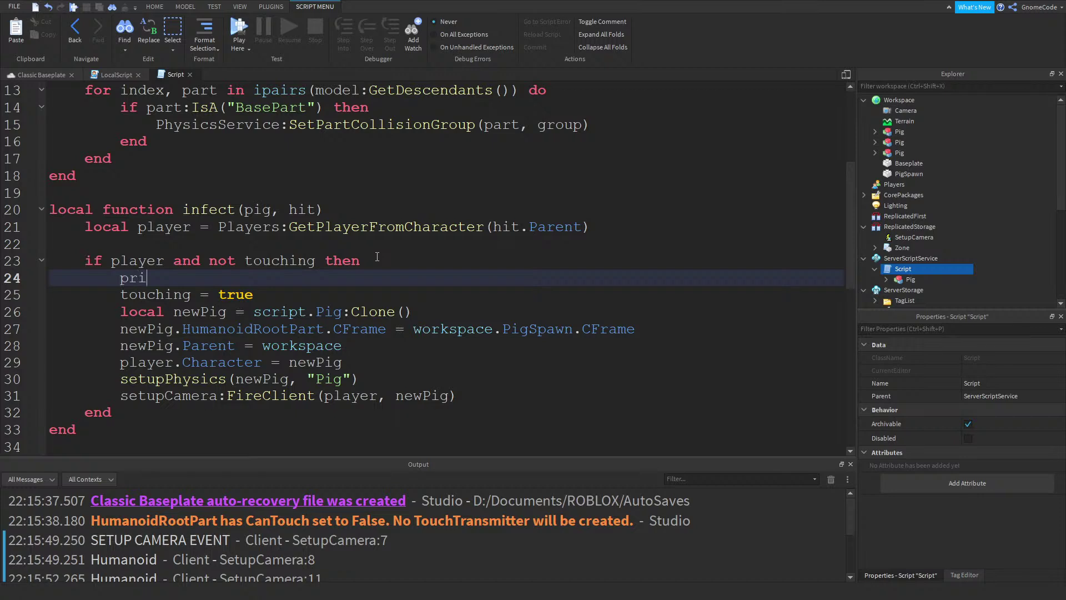
type("\"Infected")
Start a new playtest and walk the character into a pig to trigger the infection
left_click(239, 30)
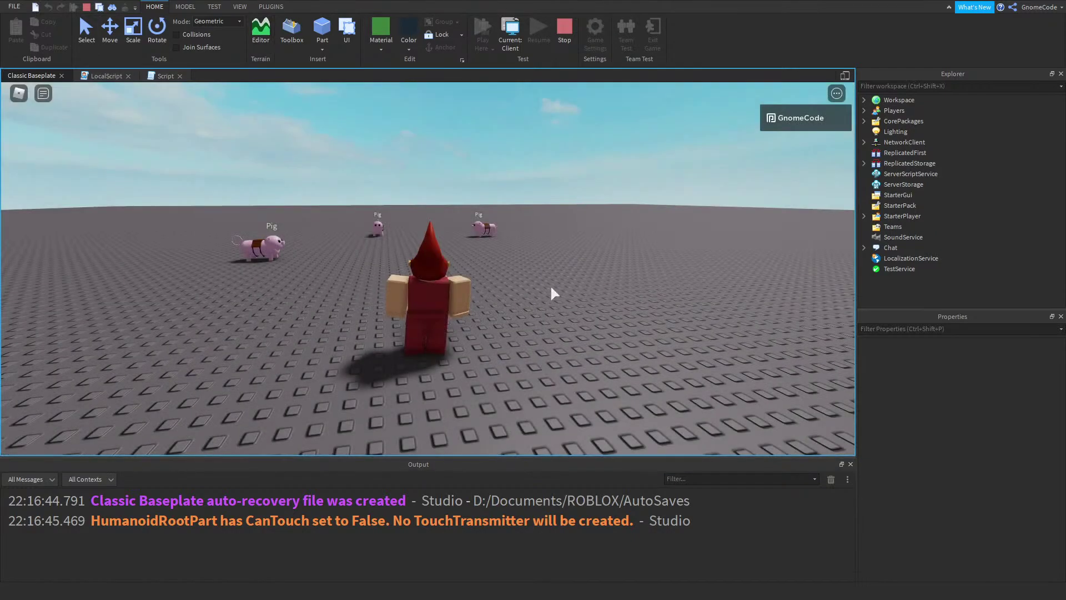
right_click_drag(504, 262, 479, 284)
key("w")
key("w")
Examine the player's new pig character and the pigs around it from several angles and distances
scroll(479, 285, "up", 5)
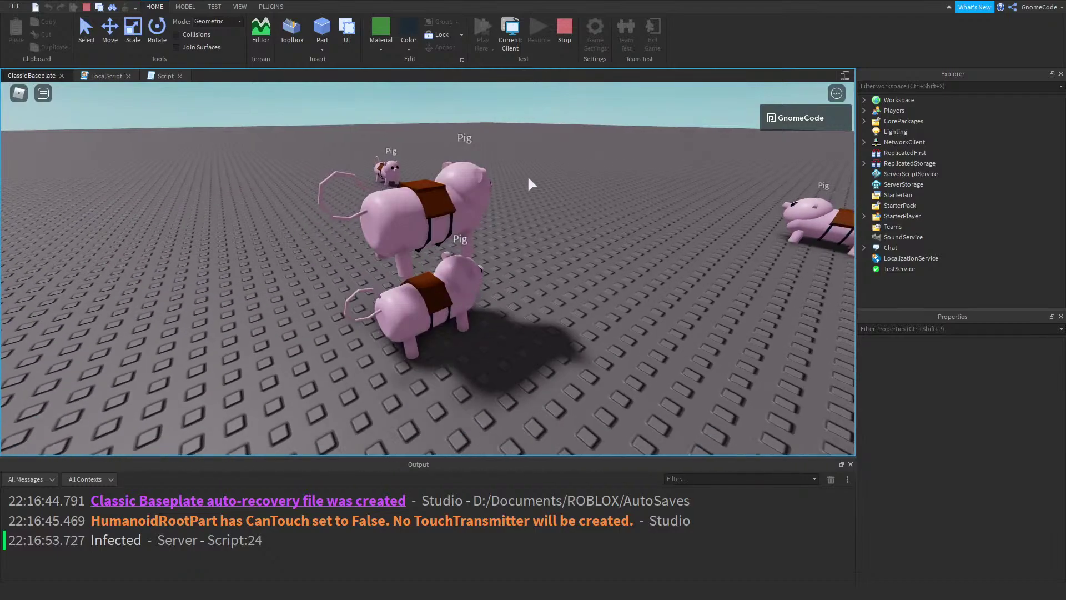
scroll(516, 184, "down", 5)
right_click_drag(508, 191, 454, 251)
scroll(449, 266, "up", 5)
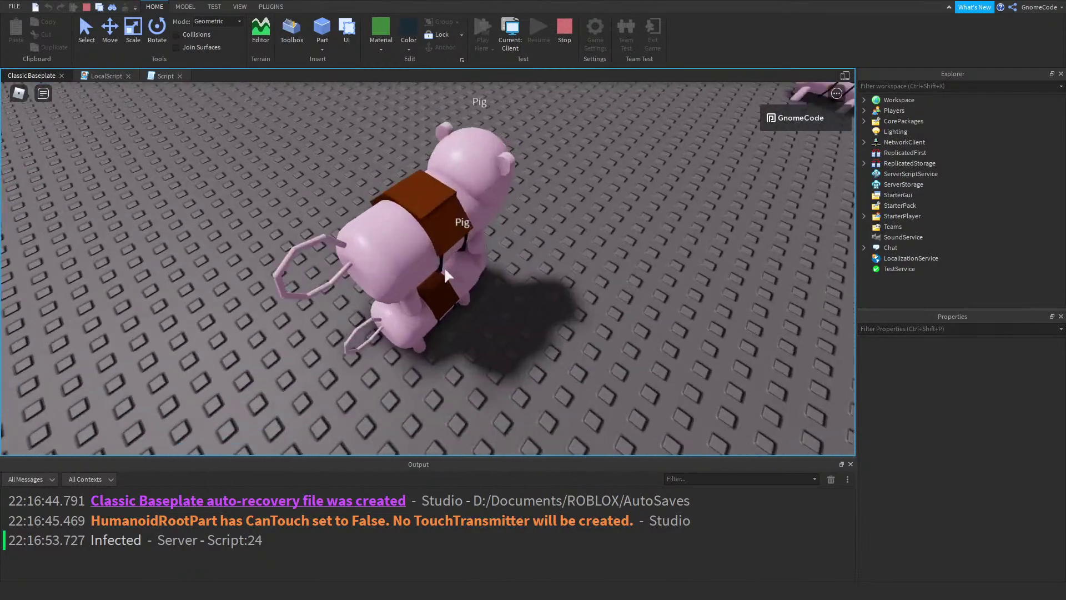
scroll(444, 266, "down", 3)
scroll(454, 251, "down", 3)
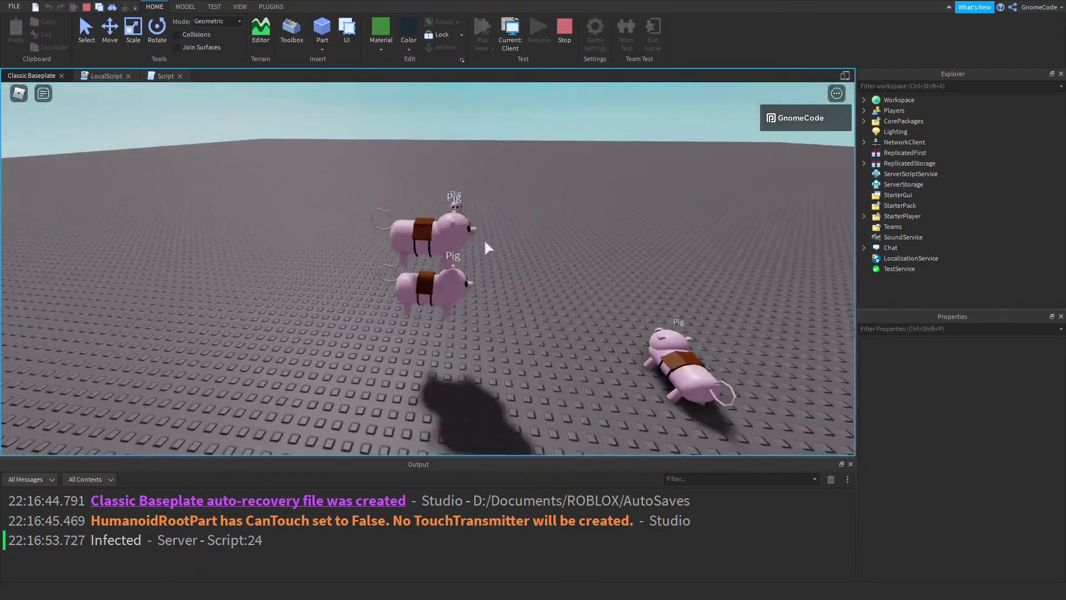
scroll(483, 242, "up", 5)
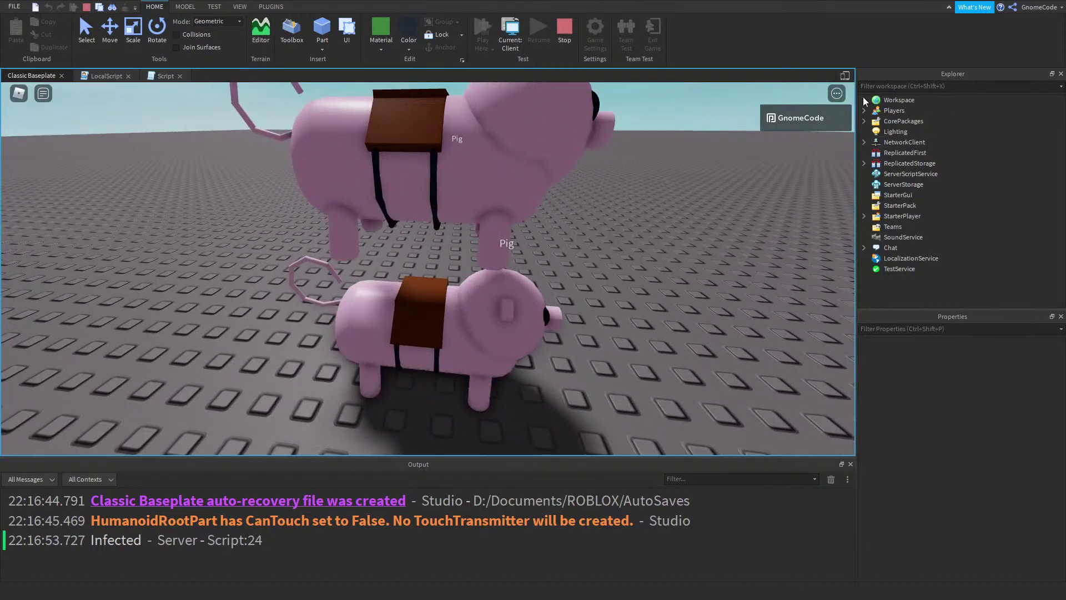
Check which in-game pig each Pig model in the Workspace corresponds to, including the player's character, and stop the playtest
left_click(864, 100)
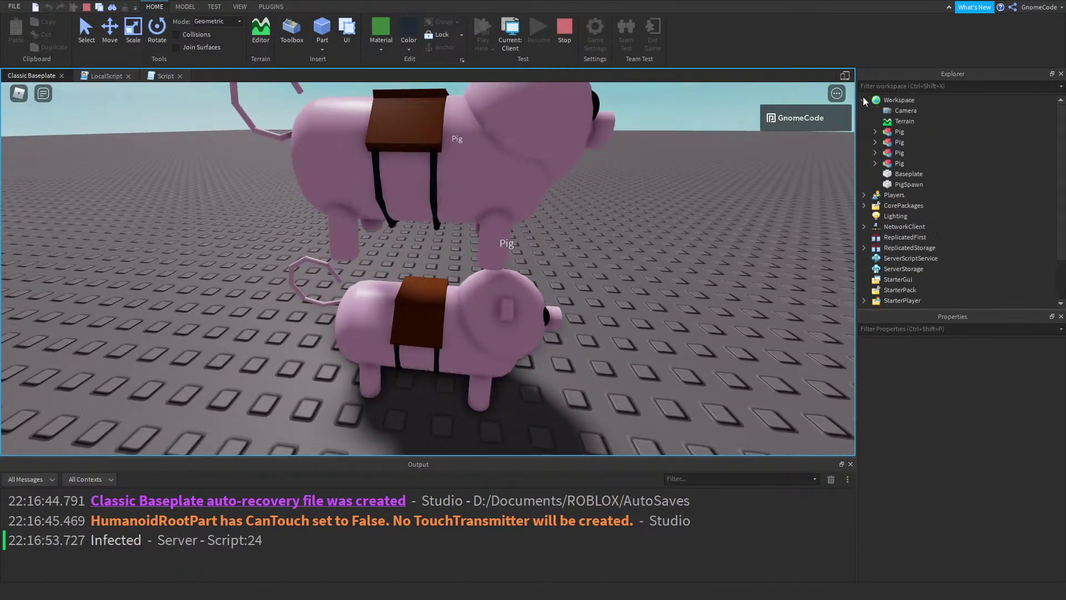
left_click(897, 142)
left_click(899, 151)
left_click(896, 164)
scroll(694, 225, "down", 10)
left_click(895, 131)
left_click(896, 143)
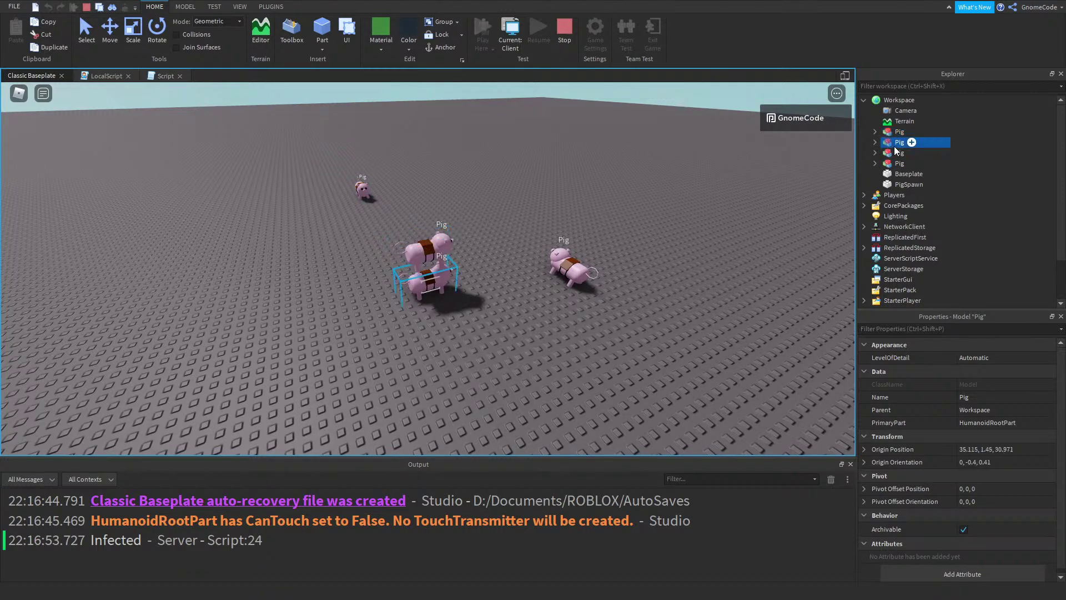
left_click(899, 154)
left_click(900, 166)
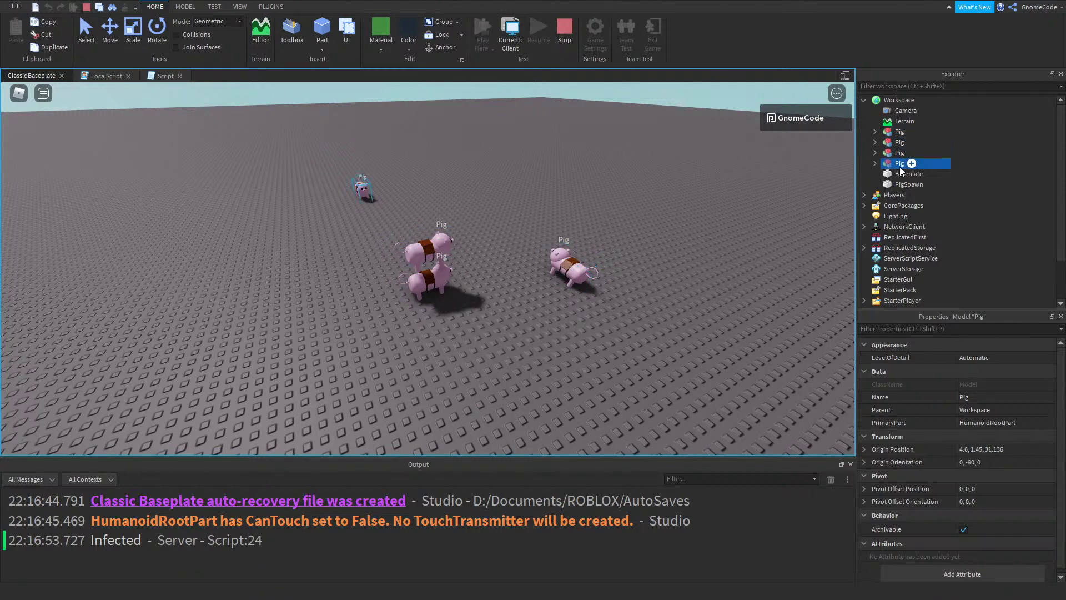
left_click(886, 153)
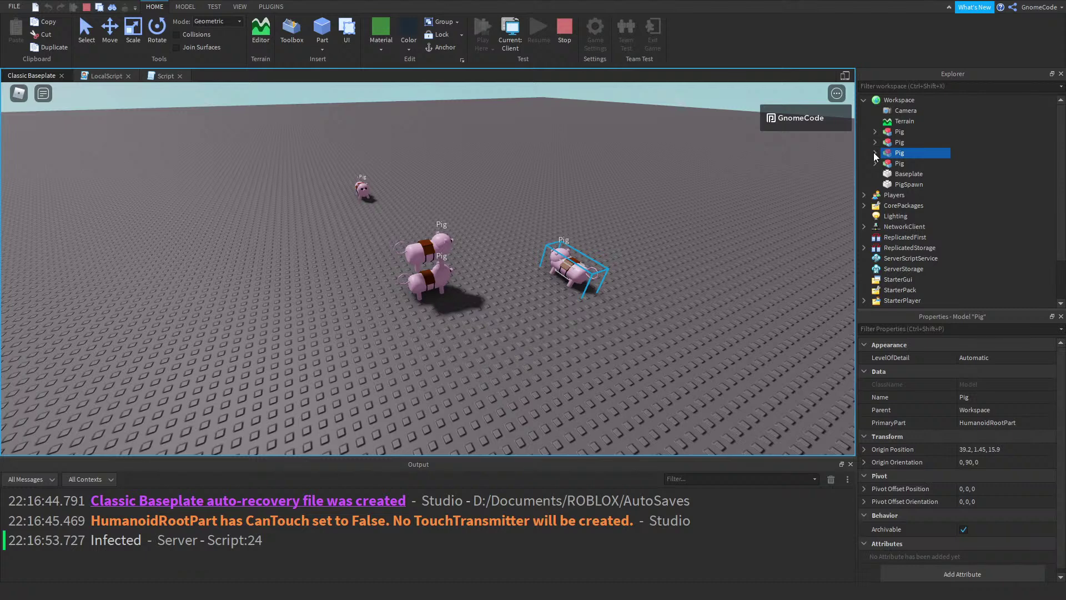
left_click(900, 132)
left_click(566, 24)
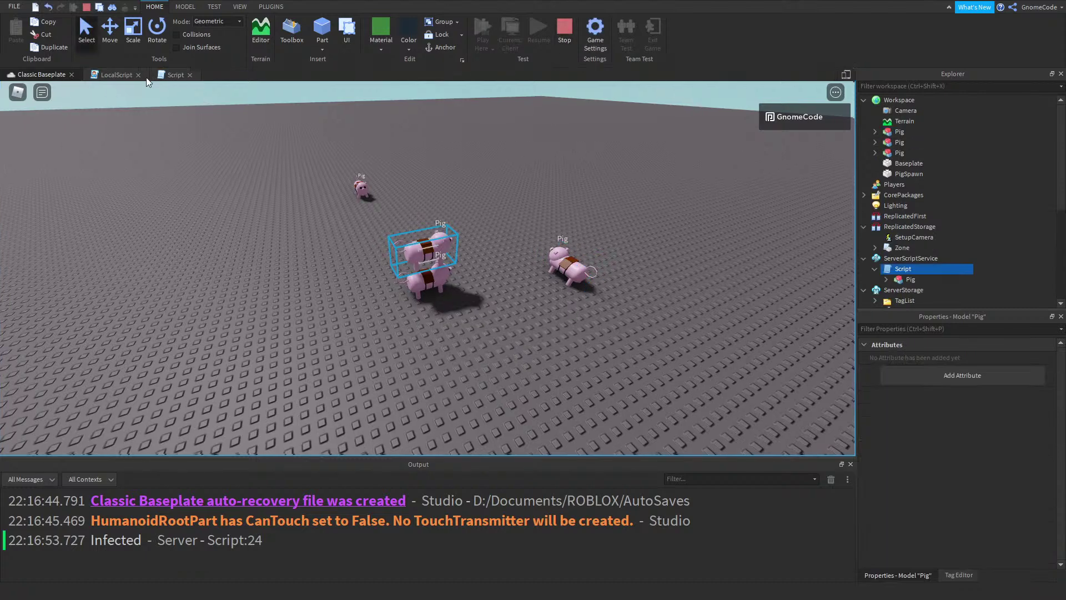
Add newPig.Name = player.Name directly below the newPig.Parent line in the server script's infect function
left_click(162, 75)
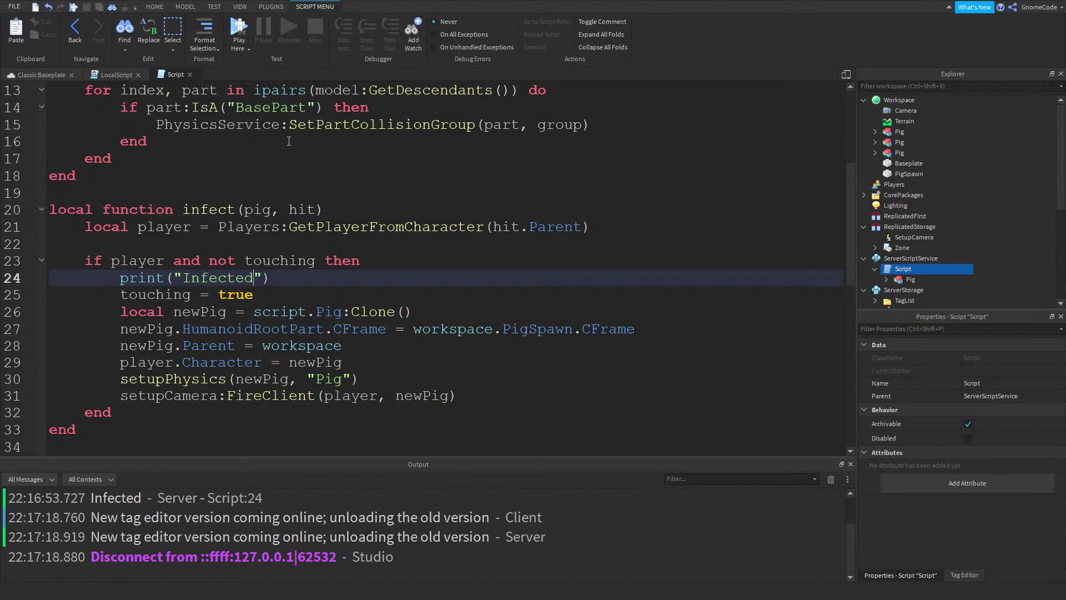
left_click(440, 369)
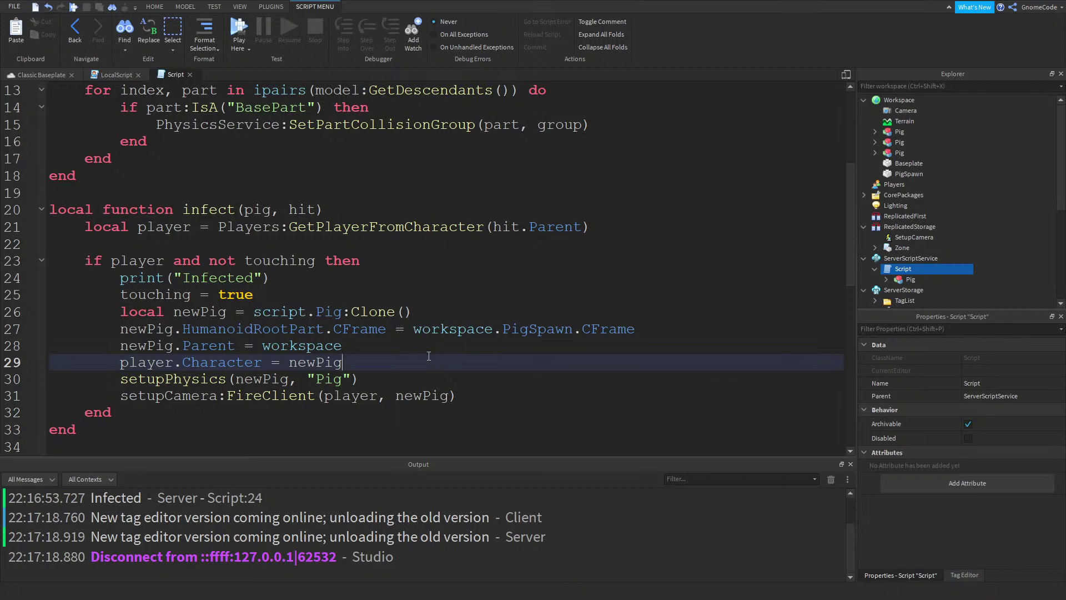
left_click(398, 343)
key("Return")
type("newPig.Name = player.Name")
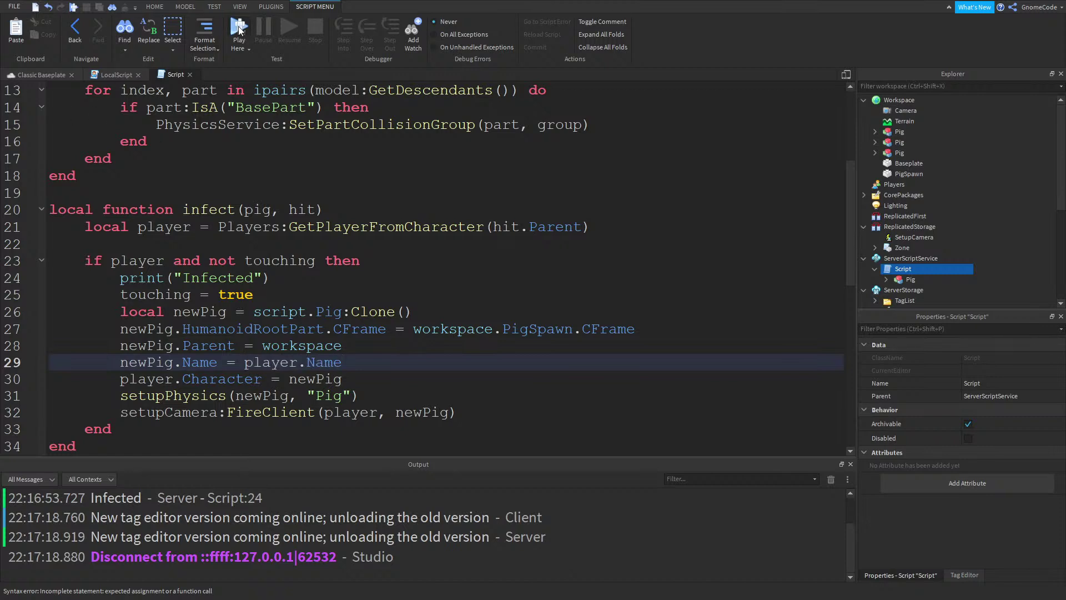
Playtest the renamed pig by walking the character into a pig, view the resulting character, and stop the test
double_click(531, 328)
triple_click(584, 327)
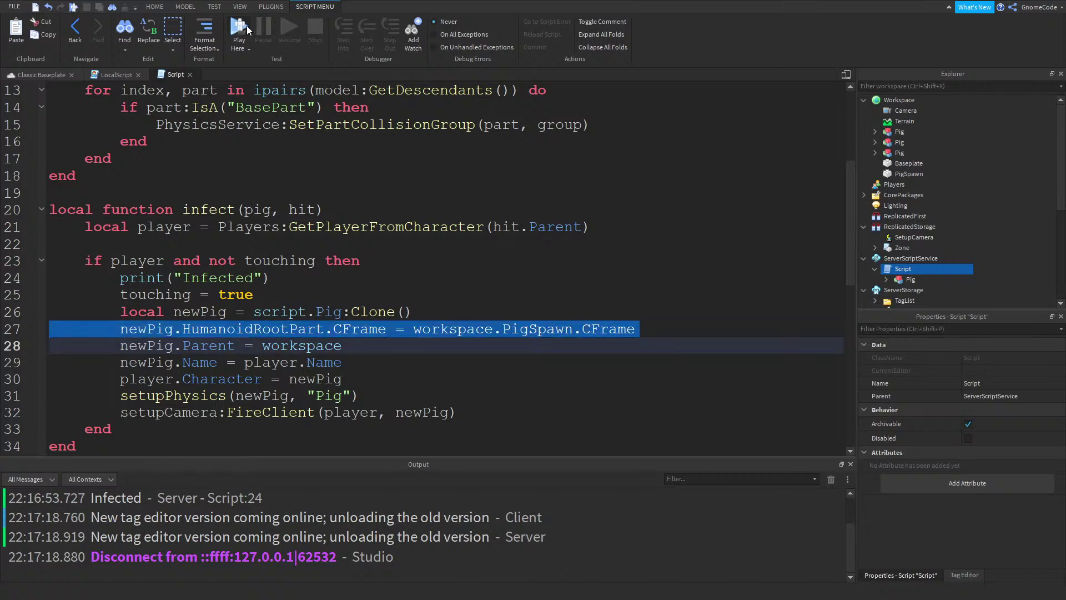
left_click(899, 132)
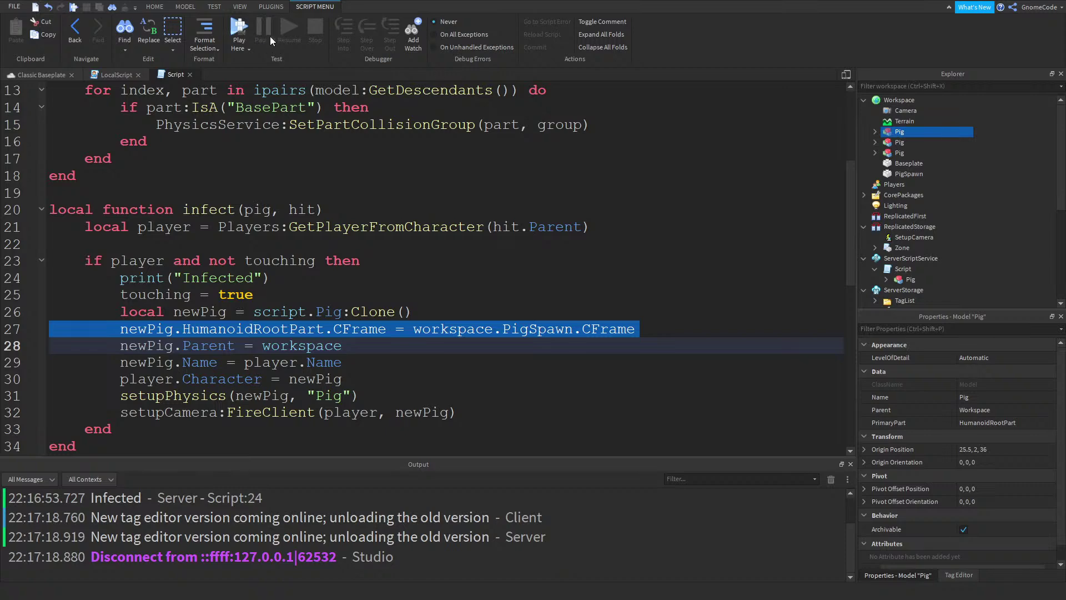
left_click(239, 29)
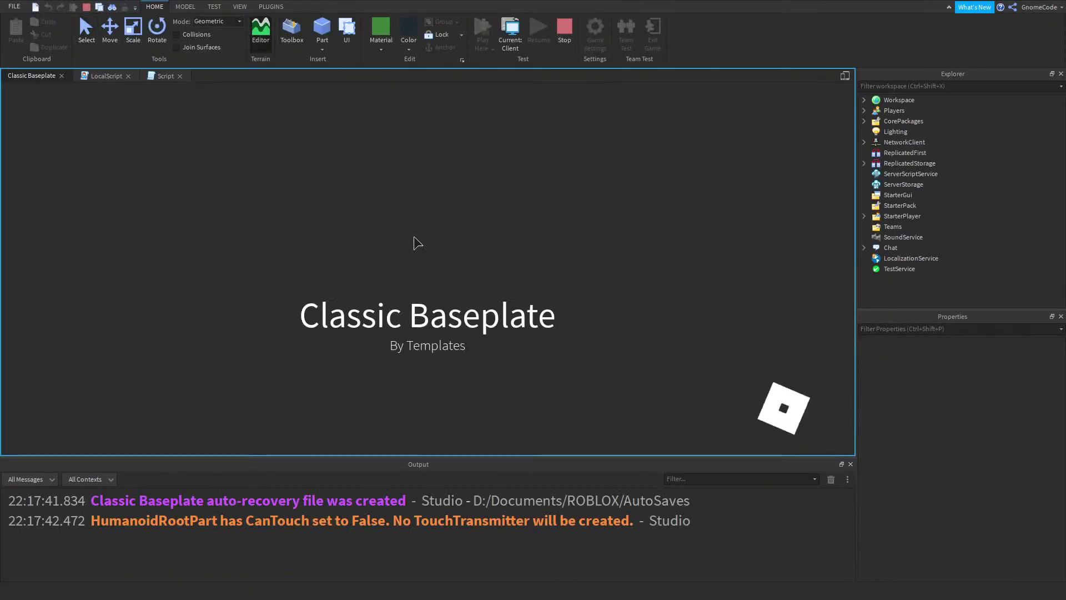
key("w")
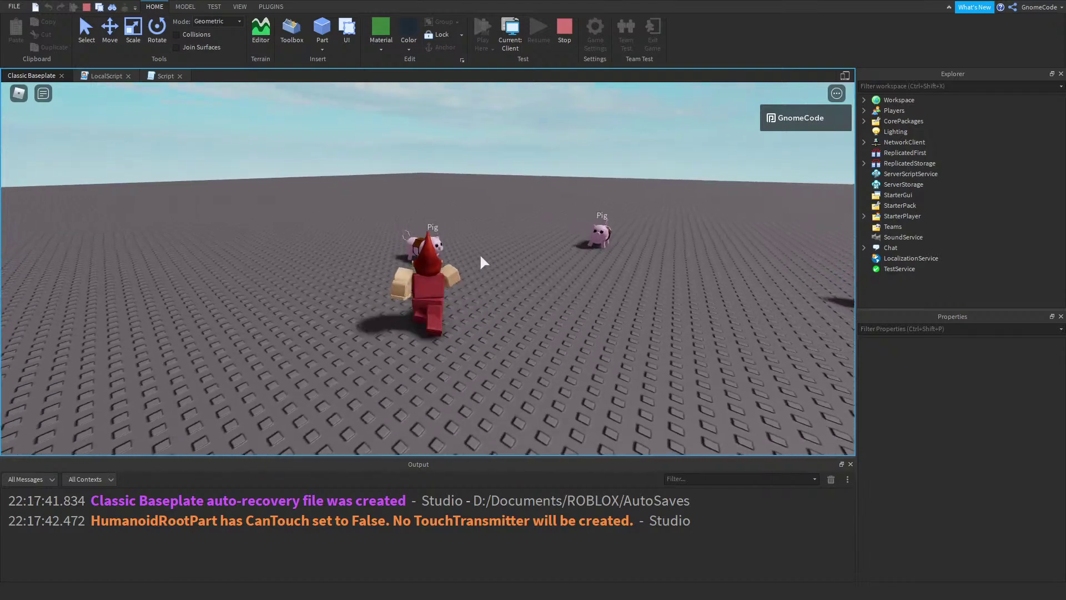
right_click_drag(481, 256, 479, 254)
scroll(481, 256, "down", 3)
scroll(481, 255, "up", 3)
right_click_drag(623, 239, 623, 239)
left_click(570, 29)
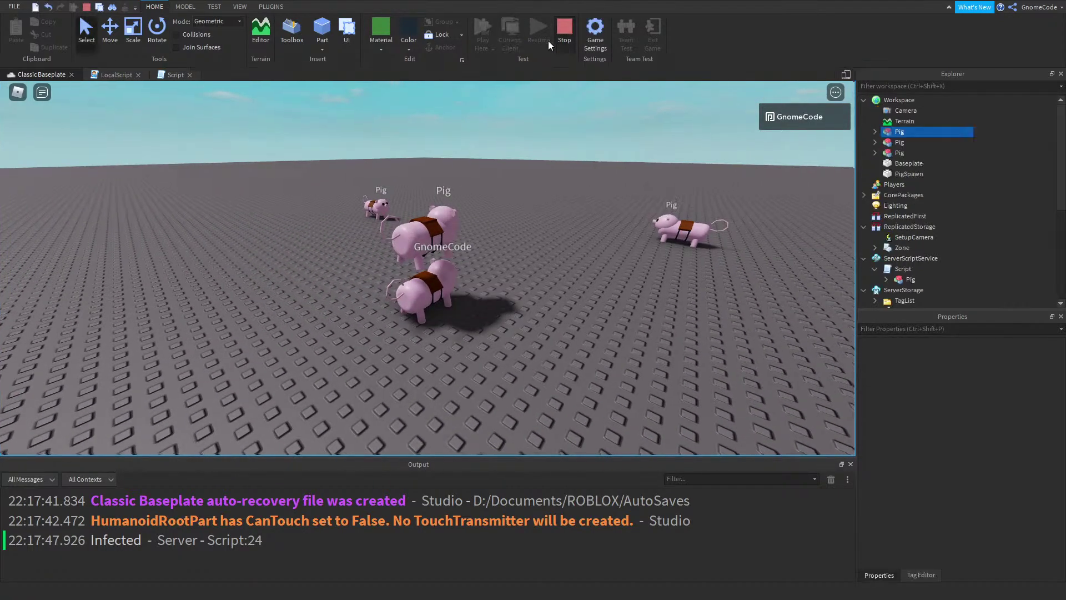
Review the infect function's newPig lines that set the HumanoidRootPart CFrame, Parent and Name
left_click(108, 75)
left_click(173, 75)
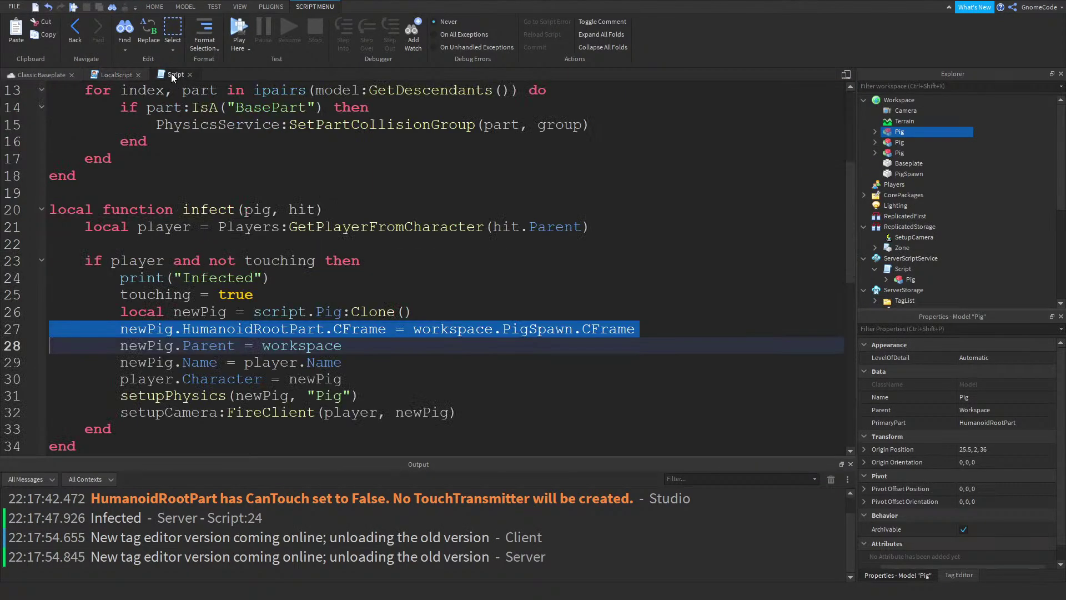
left_click(363, 354)
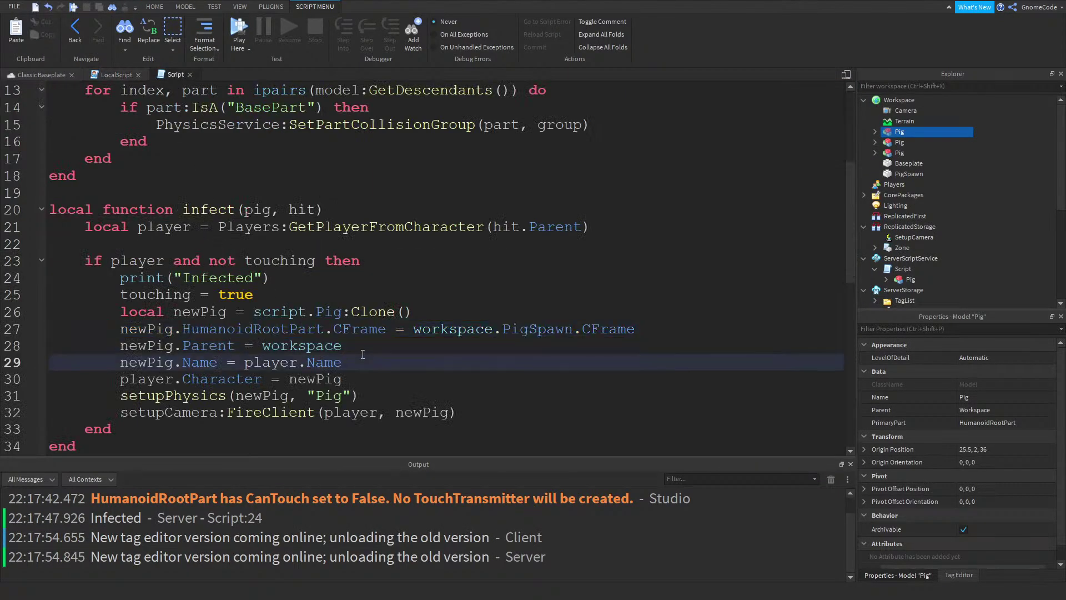
double_click(316, 330)
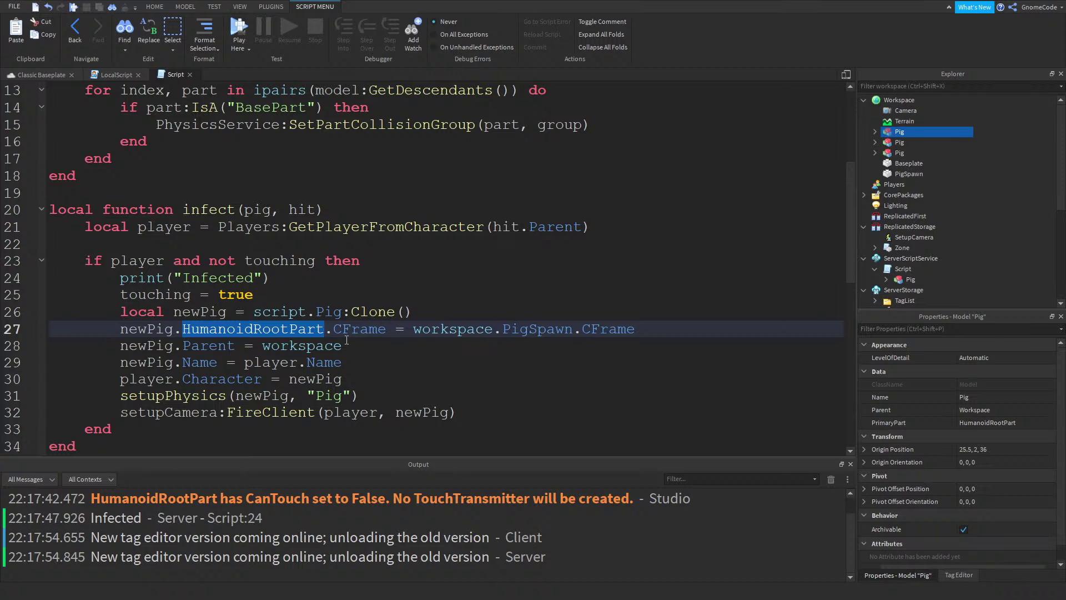
left_click(479, 316)
double_click(618, 330)
left_click(319, 340)
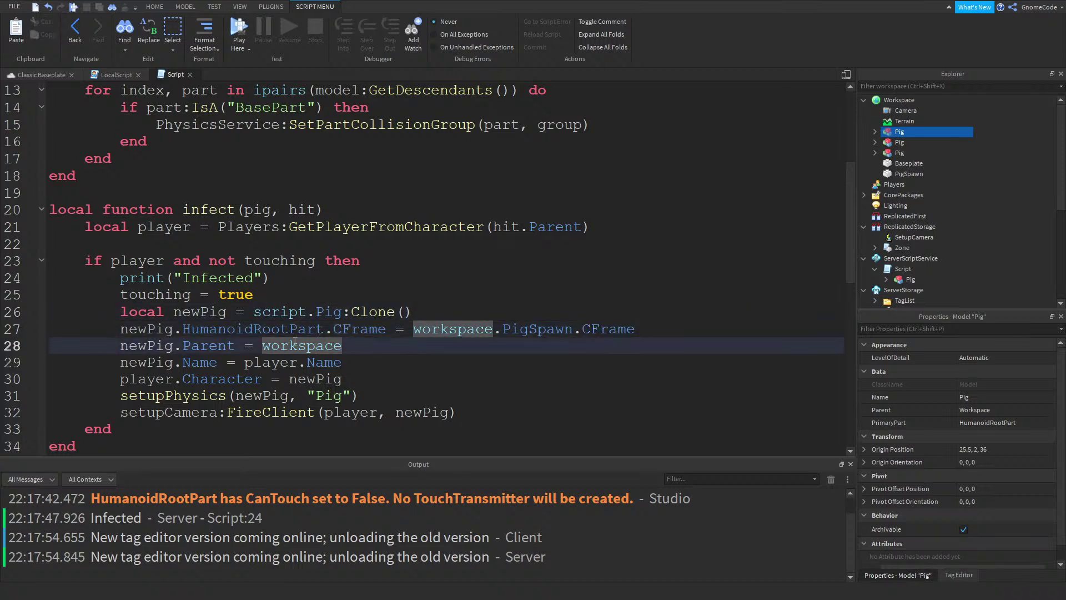
left_click(148, 346)
double_click(199, 353)
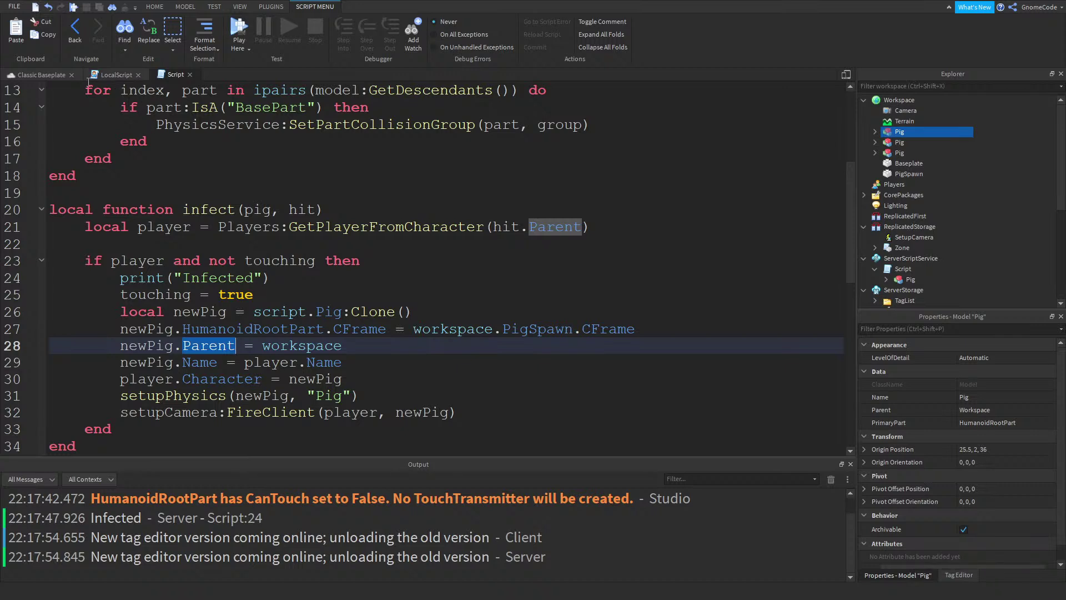
Replace the Pig model inside the ServerScriptService Script with a copy of one of the Workspace pigs
left_click(123, 75)
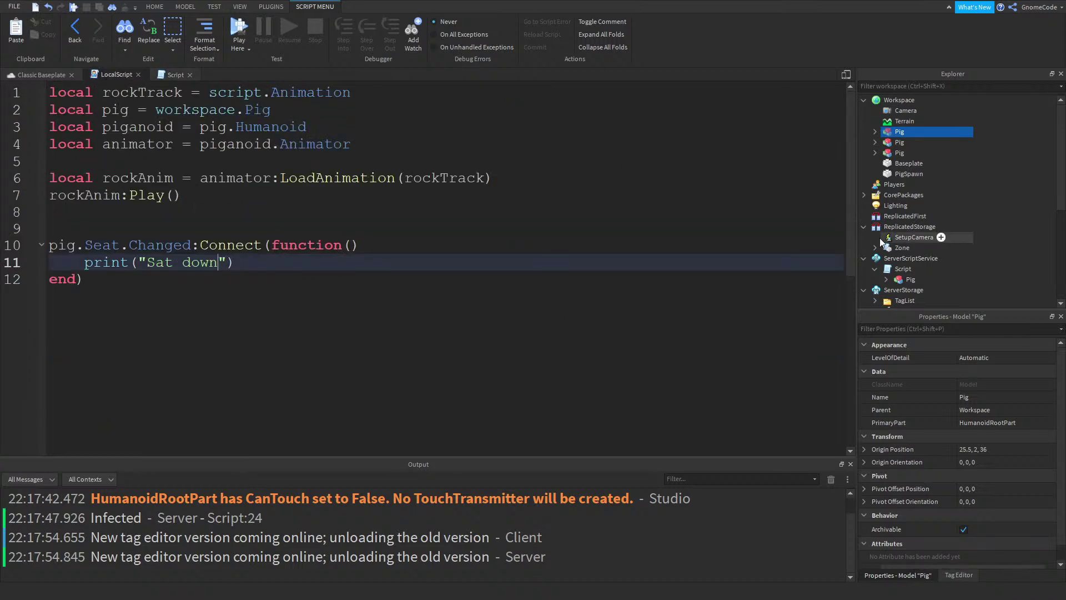
left_click(908, 279)
scroll(909, 279, "down", 3)
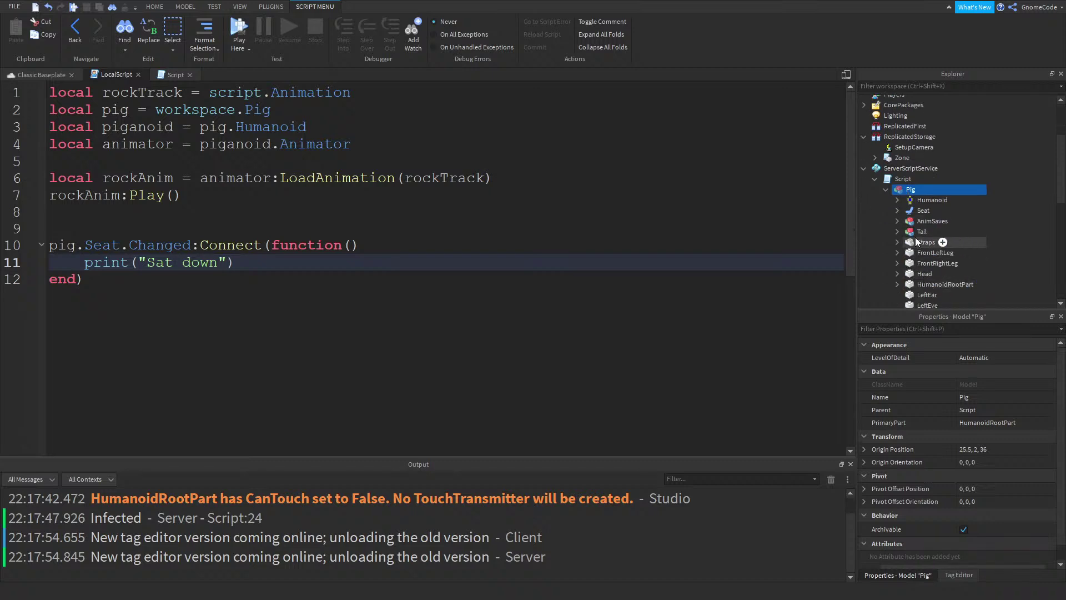
mouse_move(909, 189)
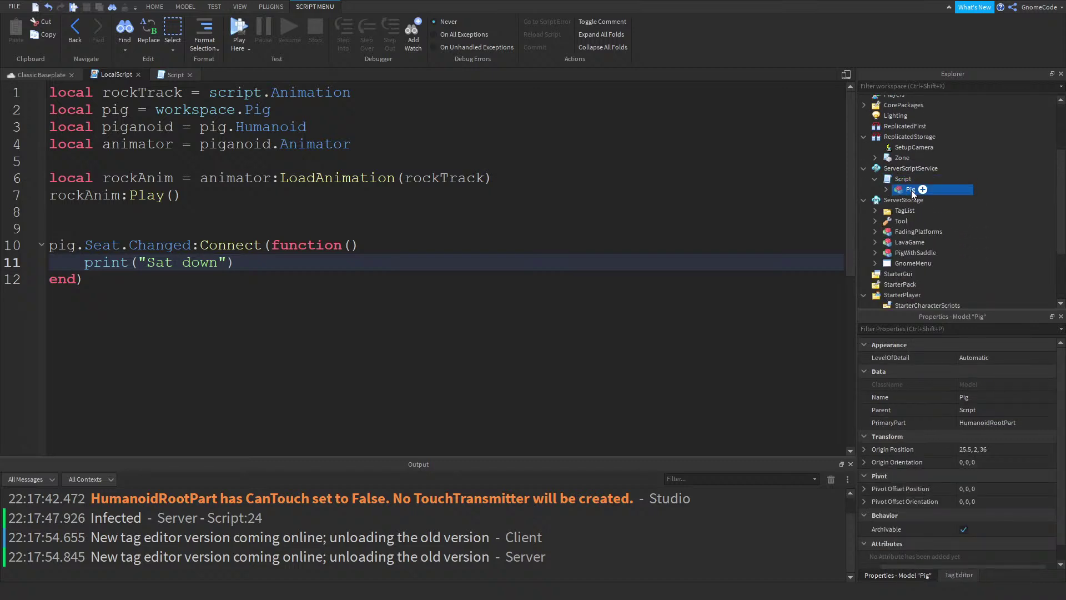
key("Delete")
scroll(952, 190, "up", 2)
left_click_drag(912, 128, 903, 244)
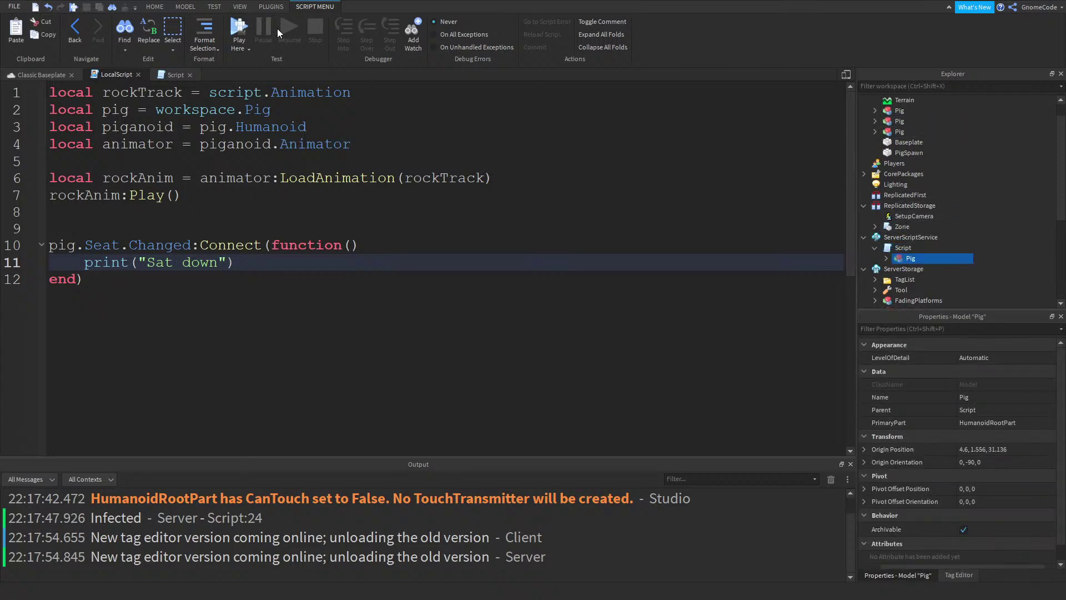
Start a playtest with the replaced Pig model and walk the character into a pig to get infected
left_click(245, 30)
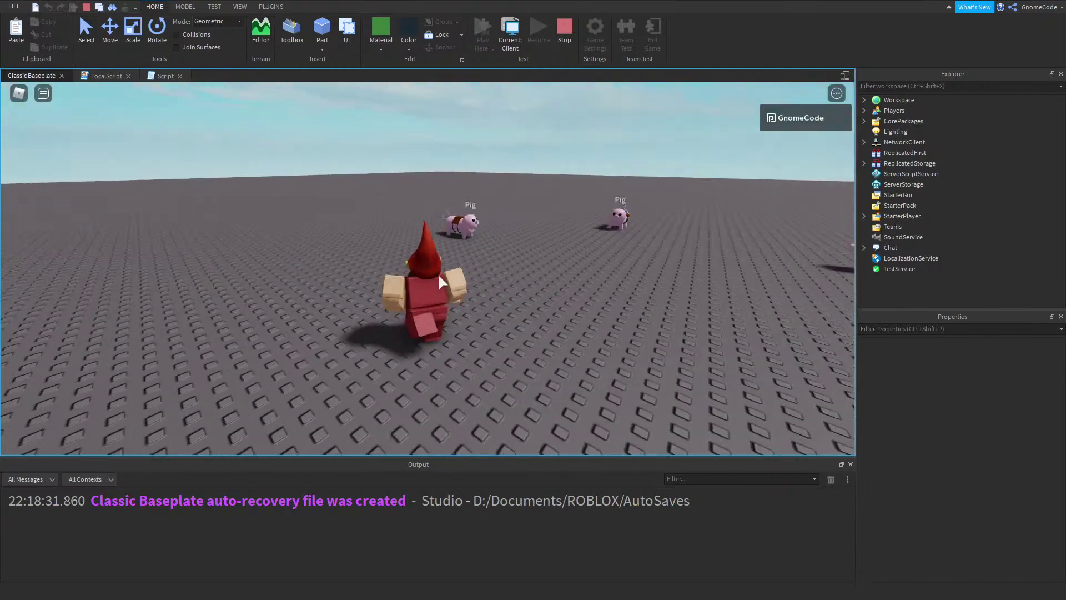
key("w")
right_click_drag(515, 293, 514, 300)
scroll(514, 291, "up", 3)
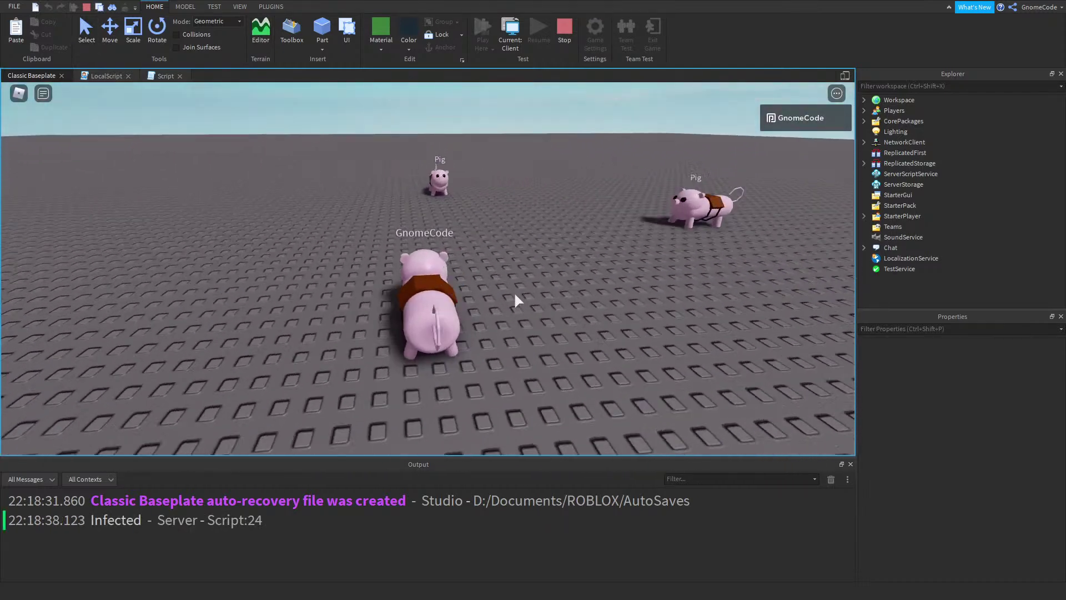
Walk the infected pig character around the baseplate and past the other pigs, examining its movement and camera
scroll(514, 301, "down", 3)
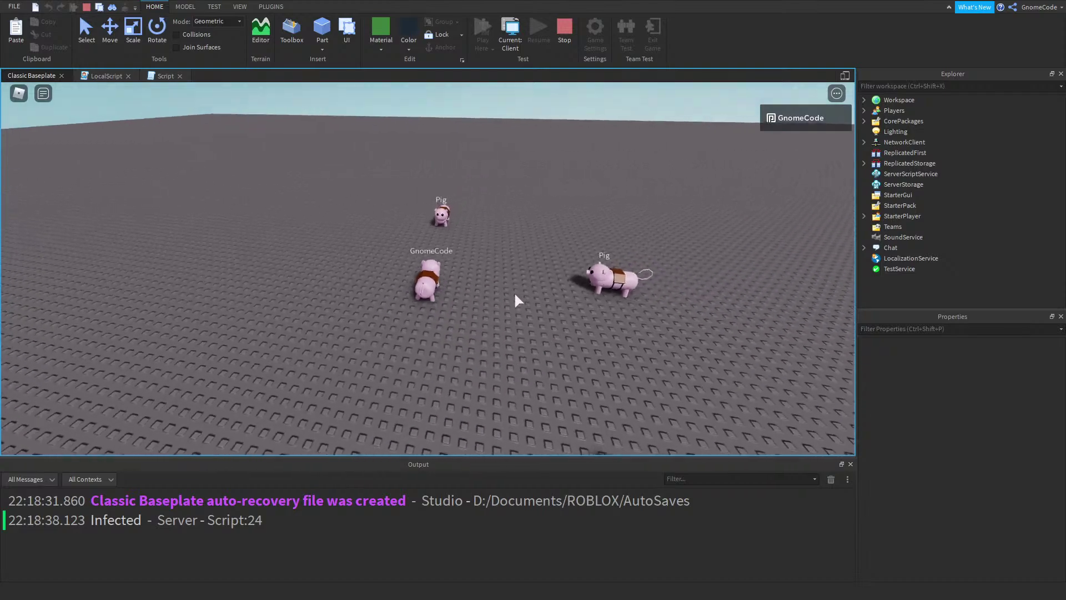
scroll(514, 301, "up", 3)
key("w")
key("d")
right_click_drag(495, 240, 495, 233)
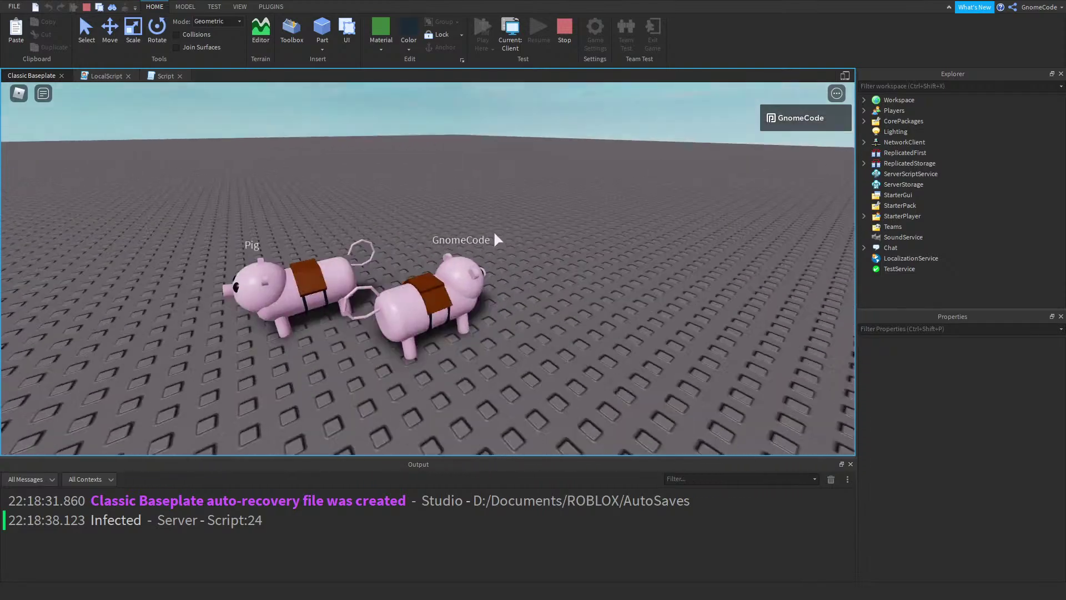
scroll(494, 233, "down", 3)
key("s")
scroll(495, 233, "up", 3)
scroll(494, 233, "down", 4)
key("d")
scroll(495, 234, "up", 4)
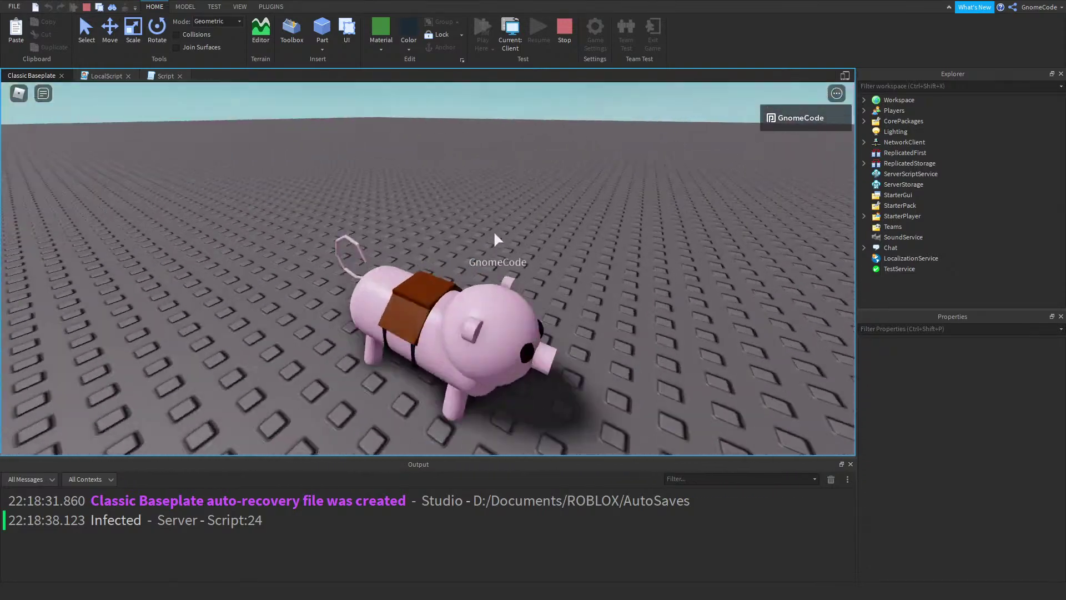
scroll(494, 233, "down", 3)
scroll(494, 233, "up", 2)
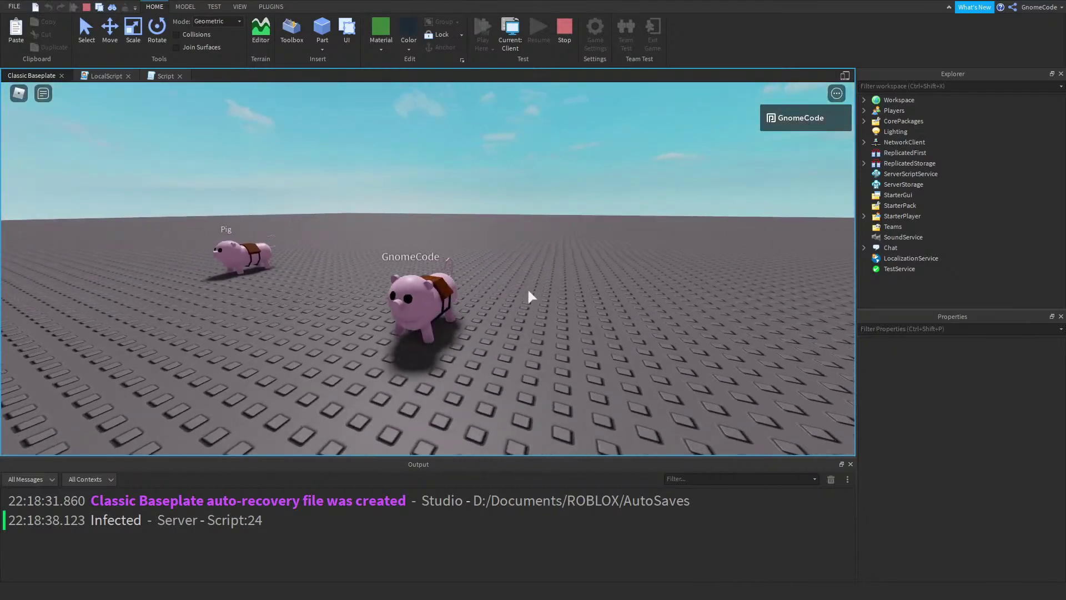
right_click_drag(525, 283, 528, 294)
scroll(527, 294, "down", 2)
scroll(528, 294, "up", 2)
Inspect the player's pig model in the Workspace, including its Humanoid and the HumanoidRootPart's collision and touch properties, and end the playtest
left_click(897, 99)
left_click(864, 100)
left_click(901, 131)
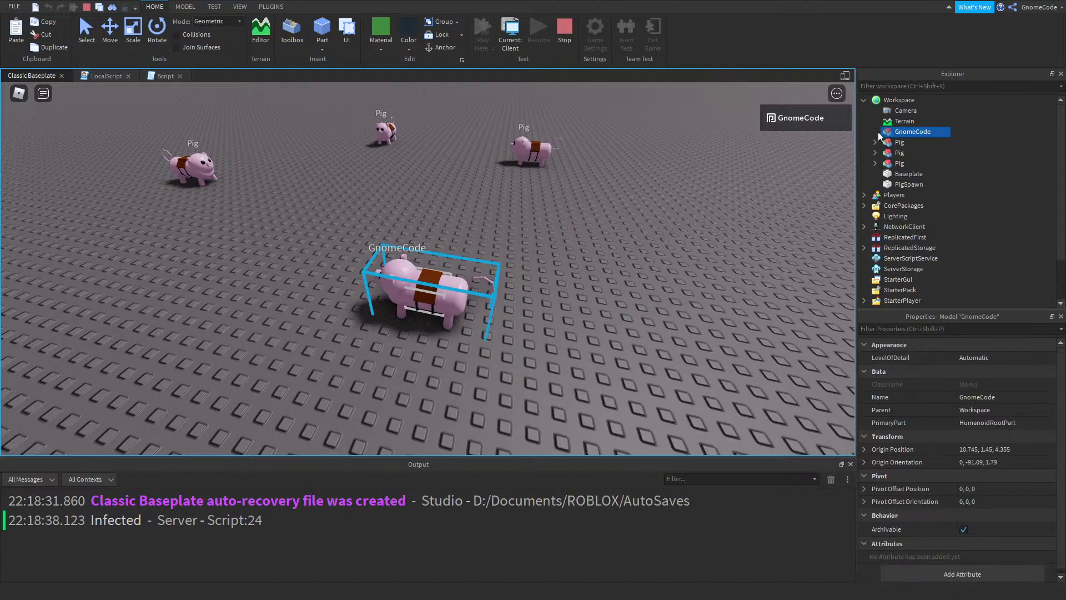
left_click(876, 131)
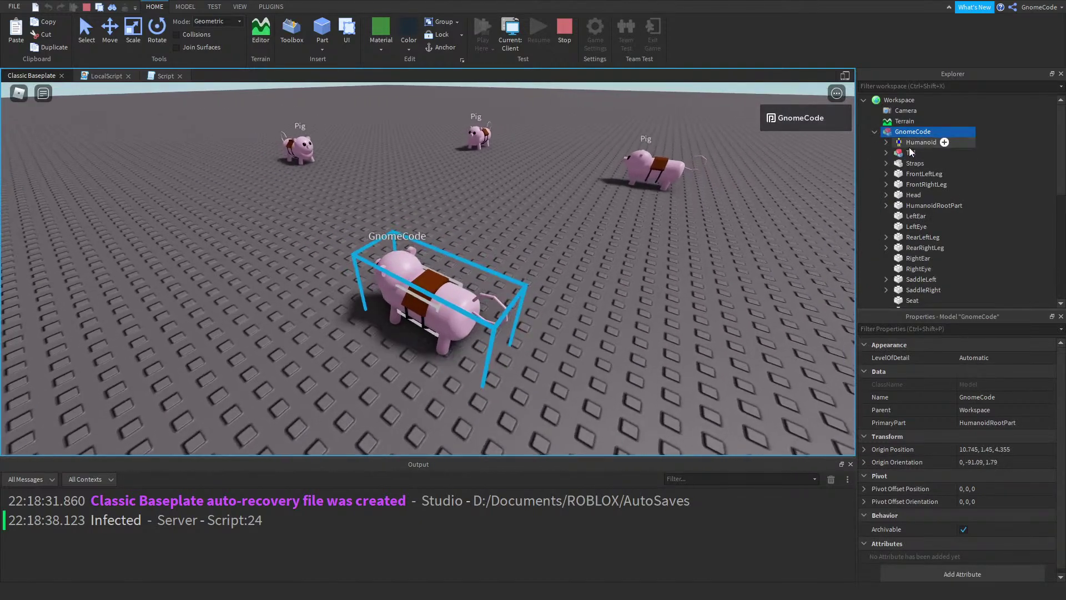
left_click(919, 143)
left_click(926, 205)
scroll(957, 404, "down", 5)
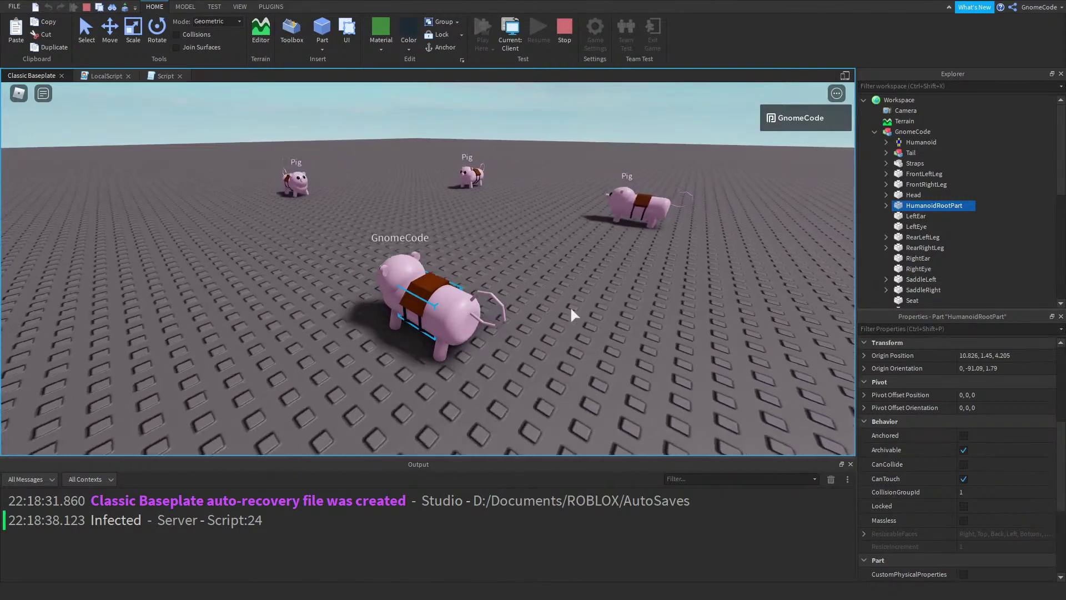
right_click_drag(439, 274, 439, 274)
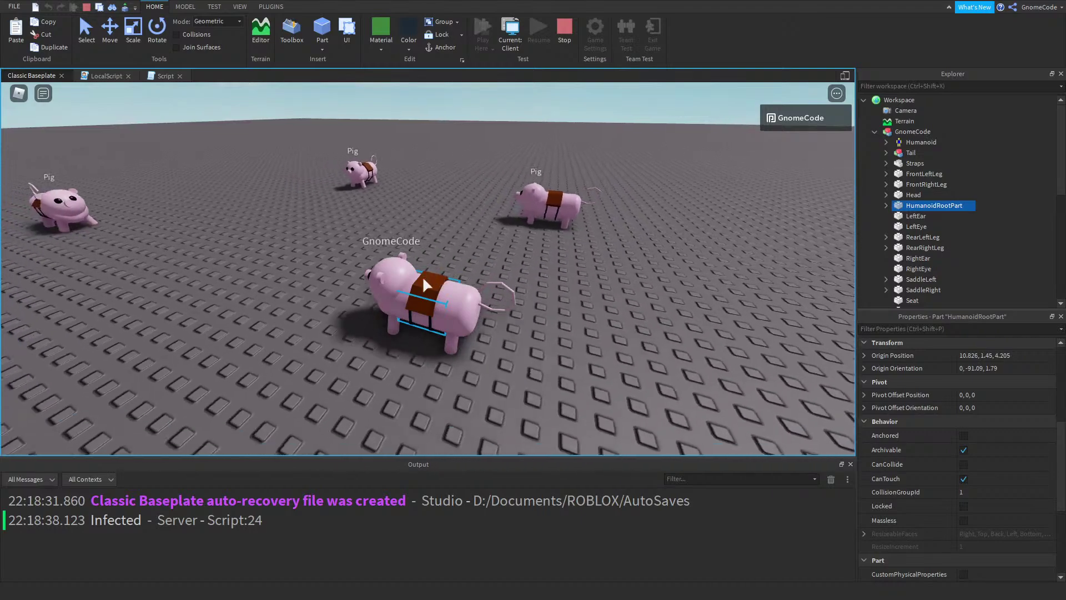
right_click_drag(492, 255, 491, 249)
scroll(491, 249, "up", 2)
scroll(491, 249, "down", 3)
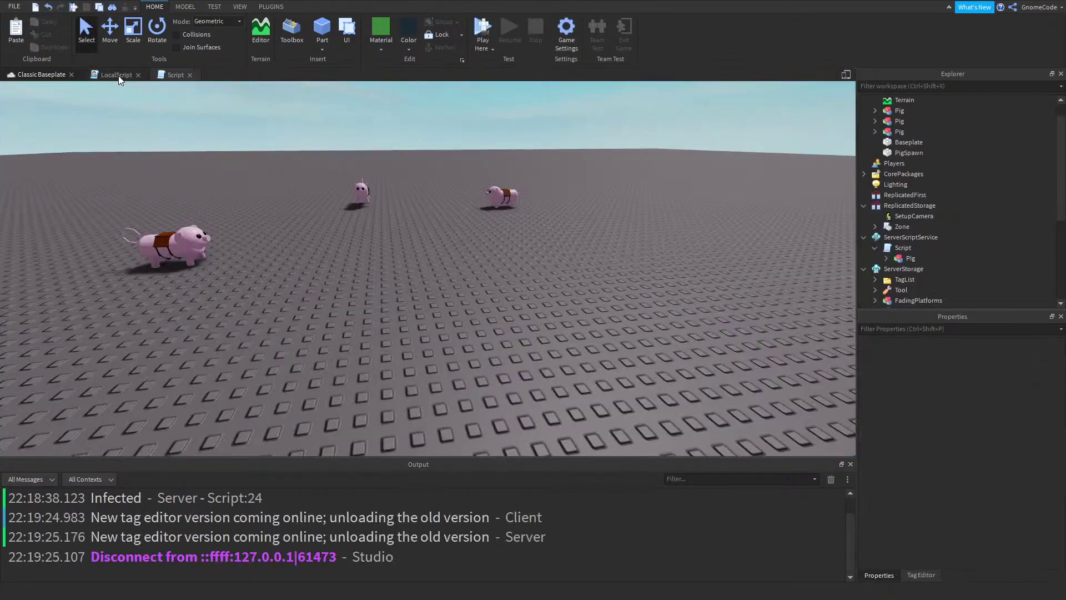
Copy the CollectionService declaration from the server Script to the top of the LocalScript, above the rockTrack line
left_click(118, 75)
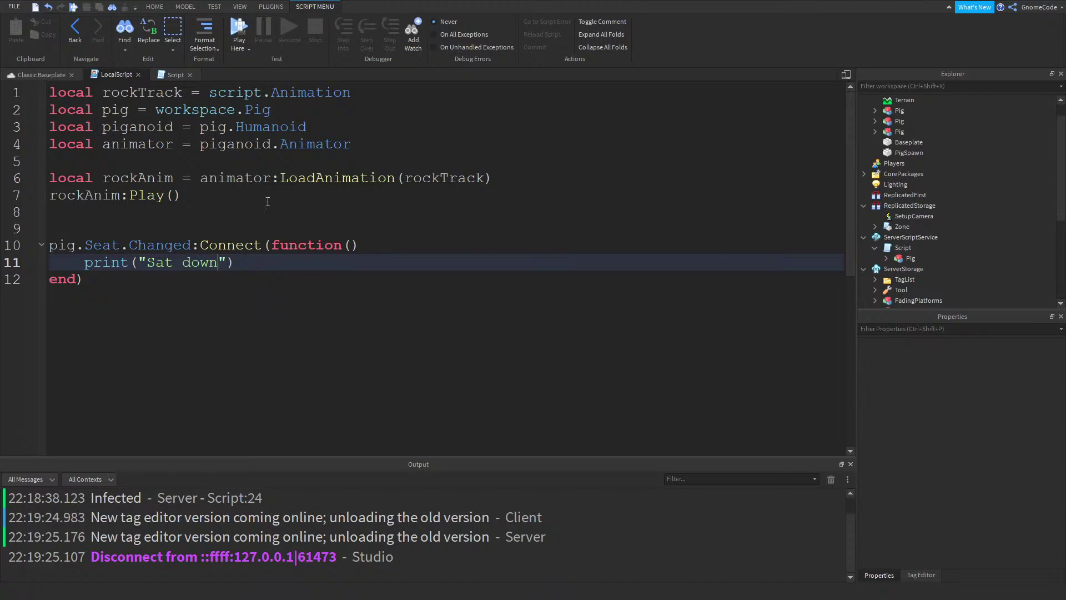
left_click(189, 163)
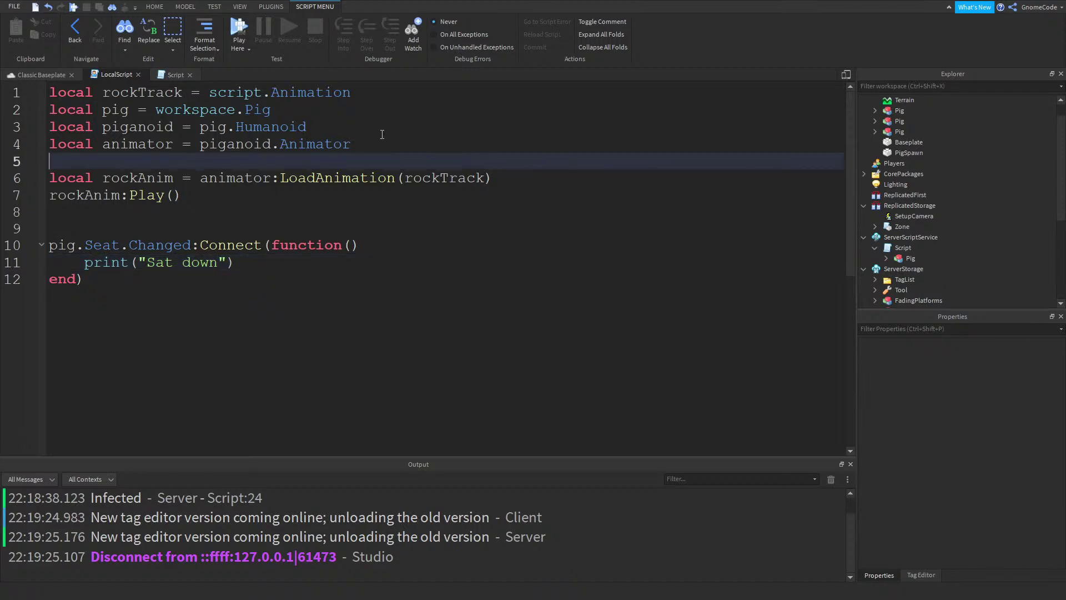
left_click(272, 123)
left_click(172, 74)
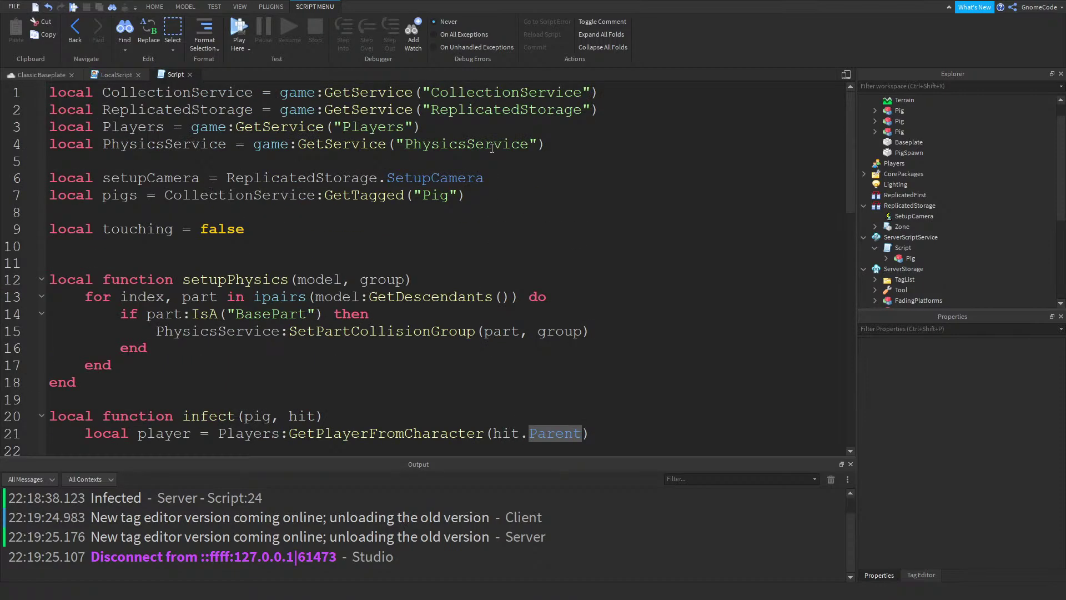
left_click_drag(633, 90, 49, 93)
key("ctrl+c")
left_click(113, 75)
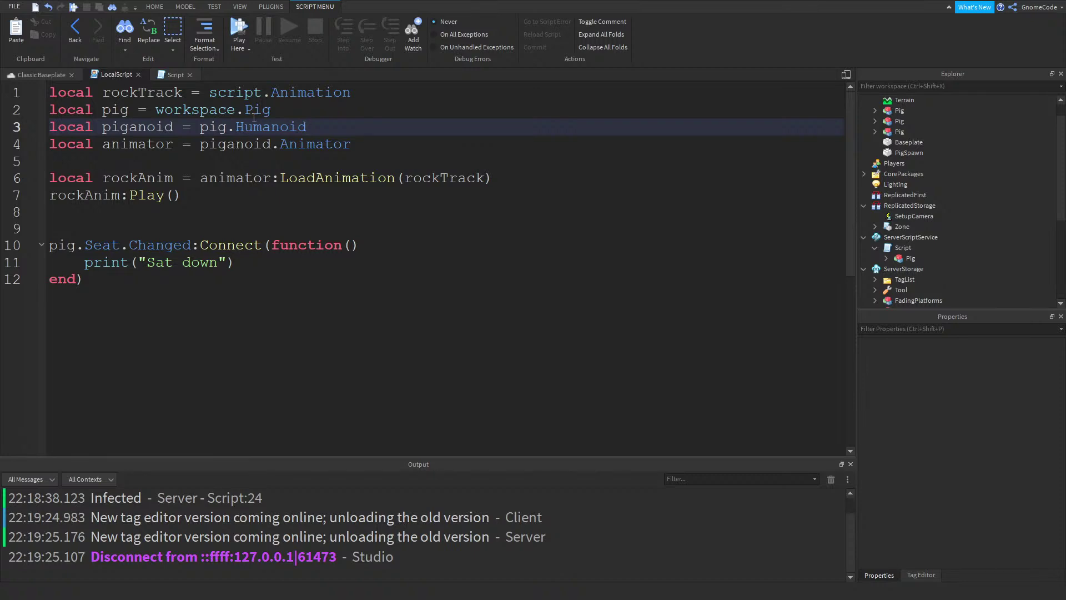
left_click(53, 91)
key("Return")
key("Return")
left_click(112, 90)
key("ctrl+v")
left_click(179, 75)
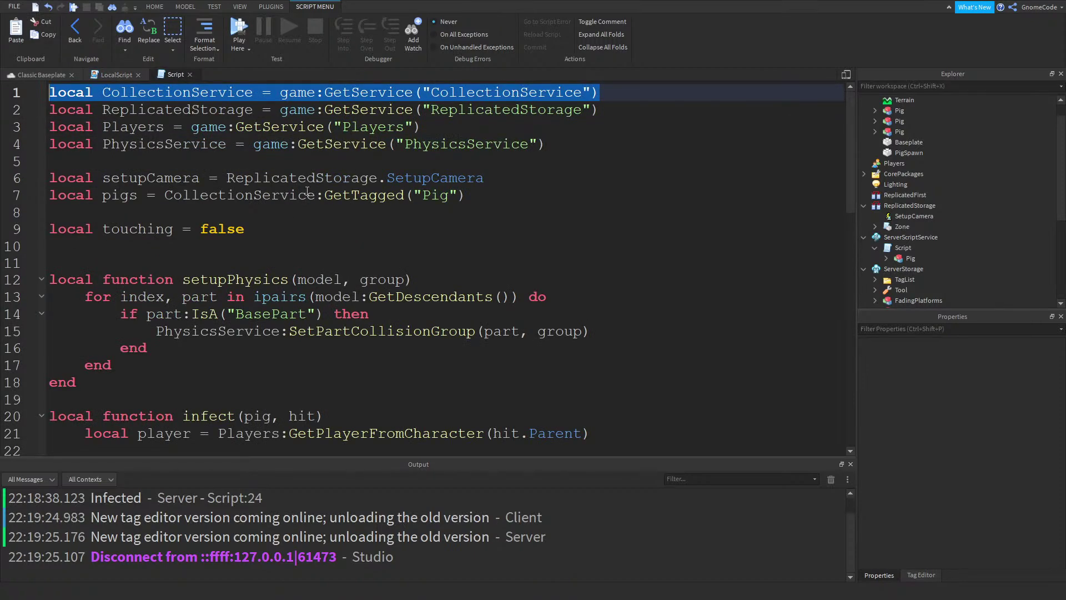
left_click(113, 72)
left_click(245, 236)
Below rockAnim:Play(), connect a function(pig) to CollectionService:GetInstanceAddedSignal("Pig") that prints "New pig added to the world"
double_click(160, 94)
key("ctrl+c")
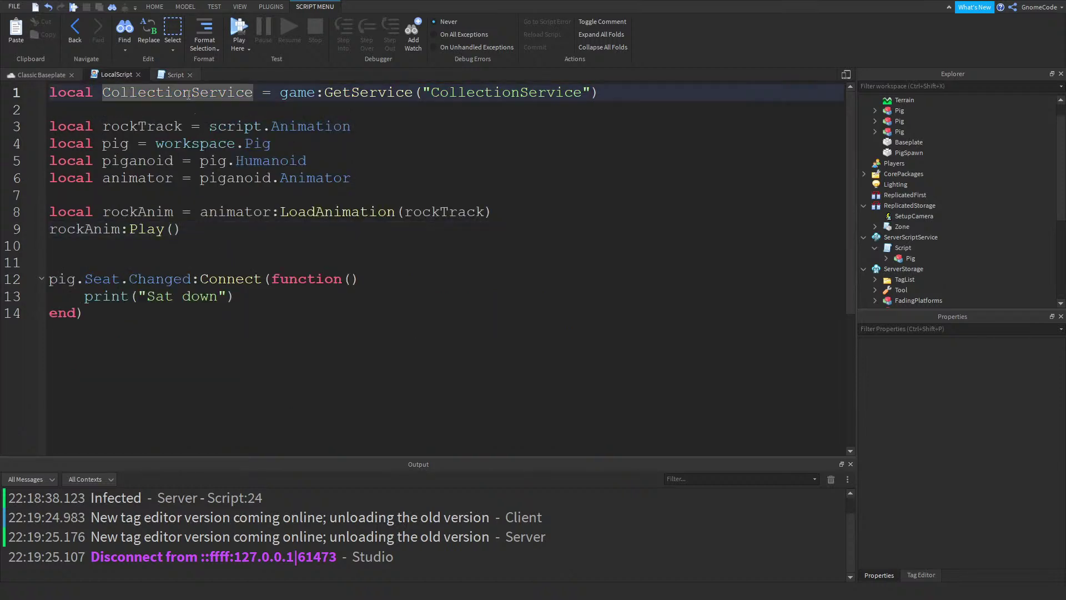
left_click(200, 241)
left_click(214, 228)
key("Return")
key("Return")
key("ctrl+v")
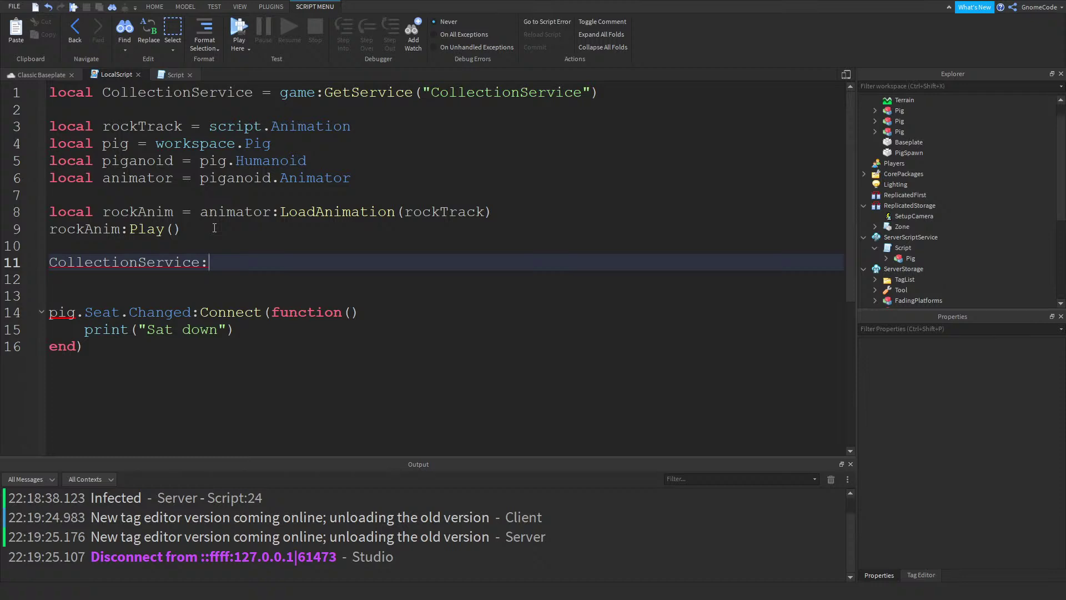
type("GetInstanceAddedSignal(\"Pig\")")
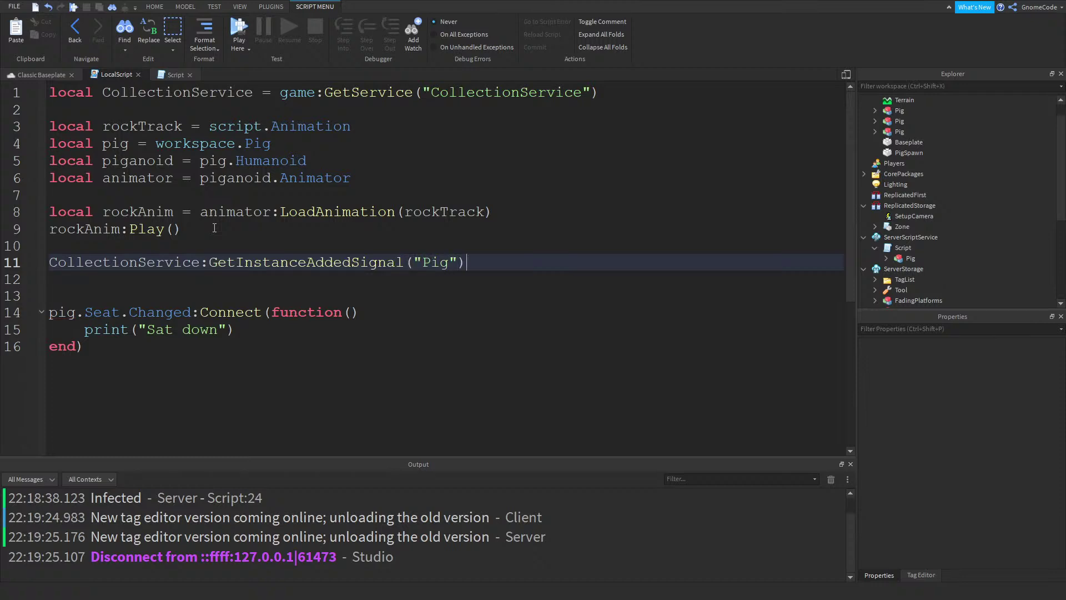
type(":Connect(fun")
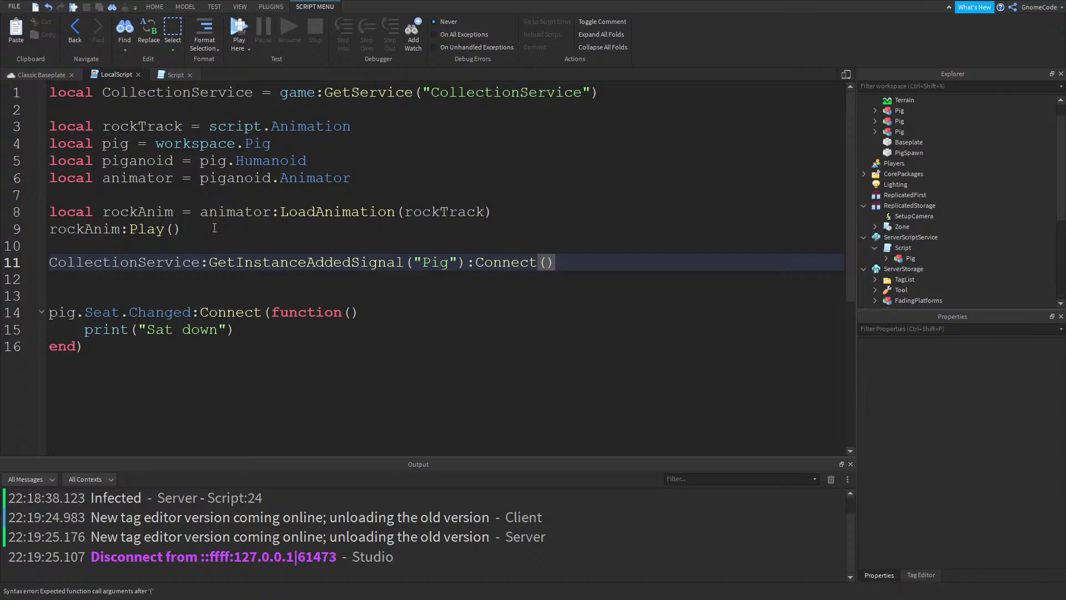
type("ction(pig")
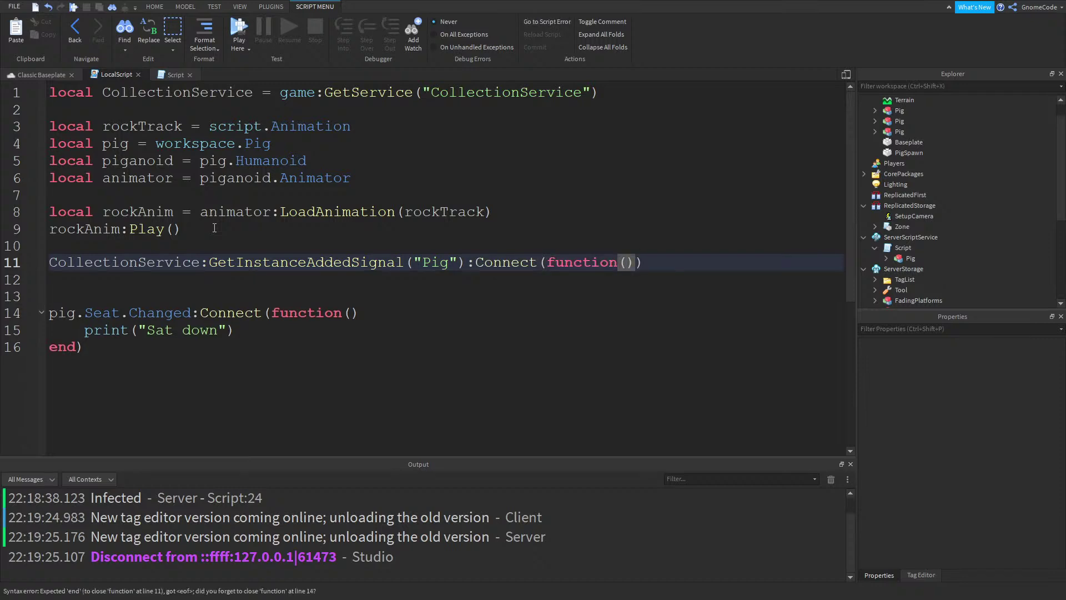
key("Return")
type("pri")
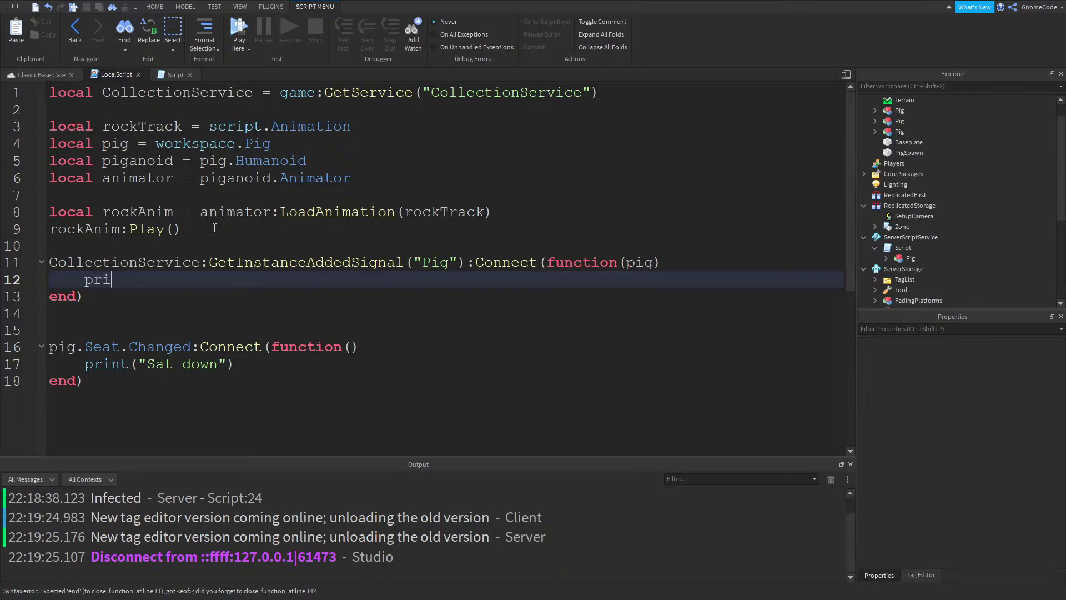
type("nt(\"New pig added to the world")
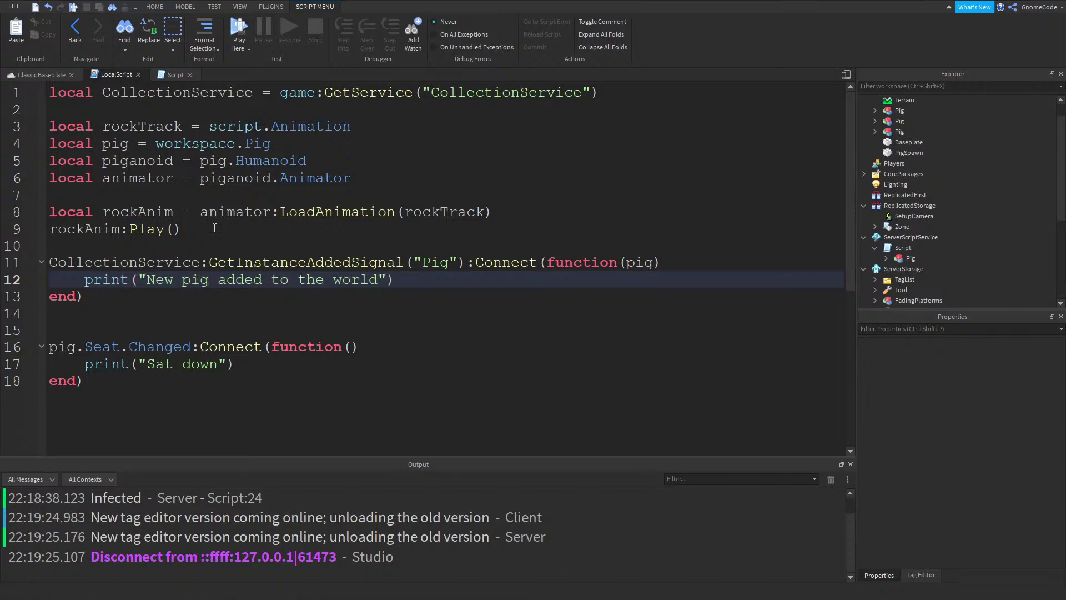
Delete the pig.Seat.Changed handler and its surplus blank lines from the end of the LocalScript
left_click_drag(139, 433, 1, 330)
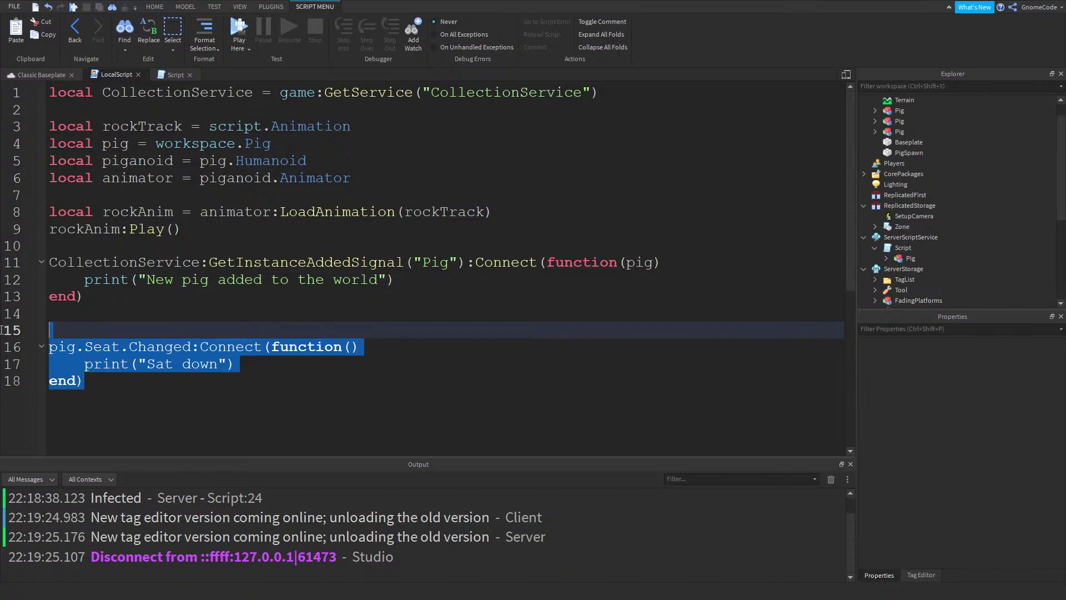
key("BackSpace")
key("BackSpace")
key("BackSpace")
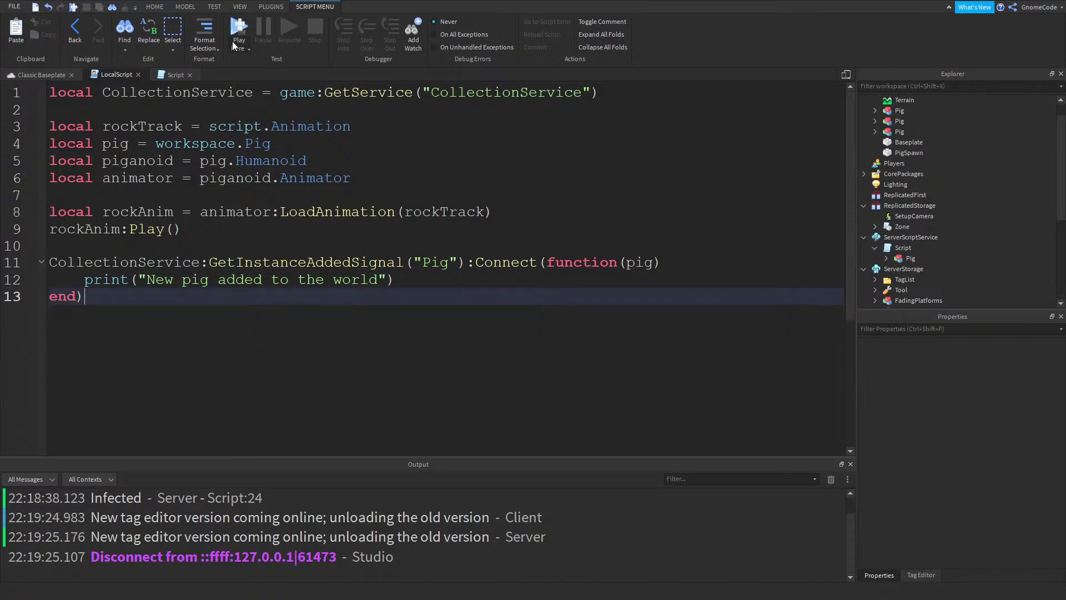
Playtest the added-pig signal by walking the character into a pig, and end the playtest
left_click(236, 22)
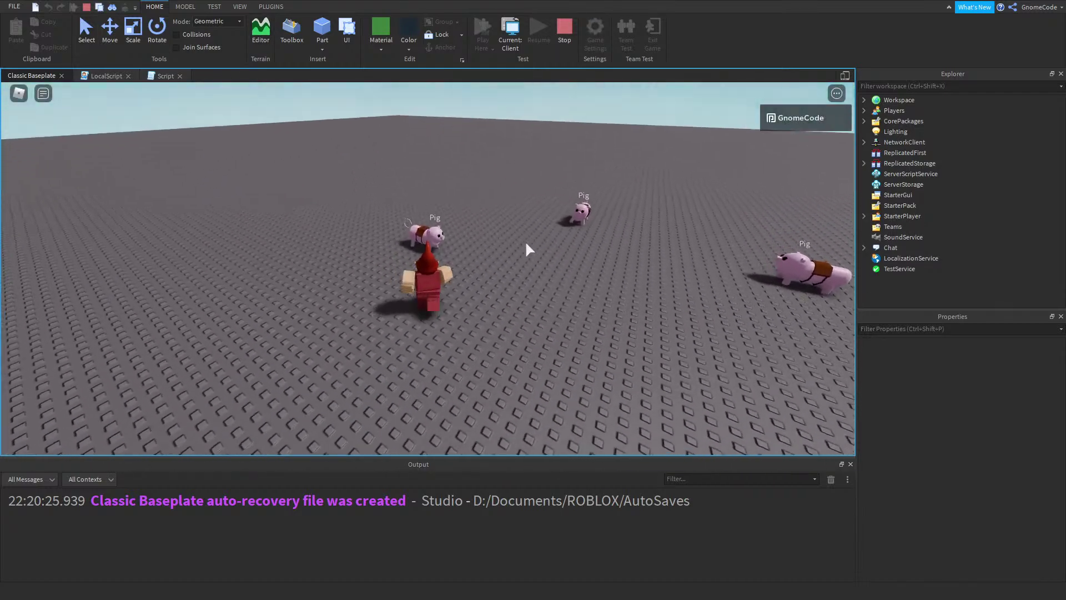
key("d")
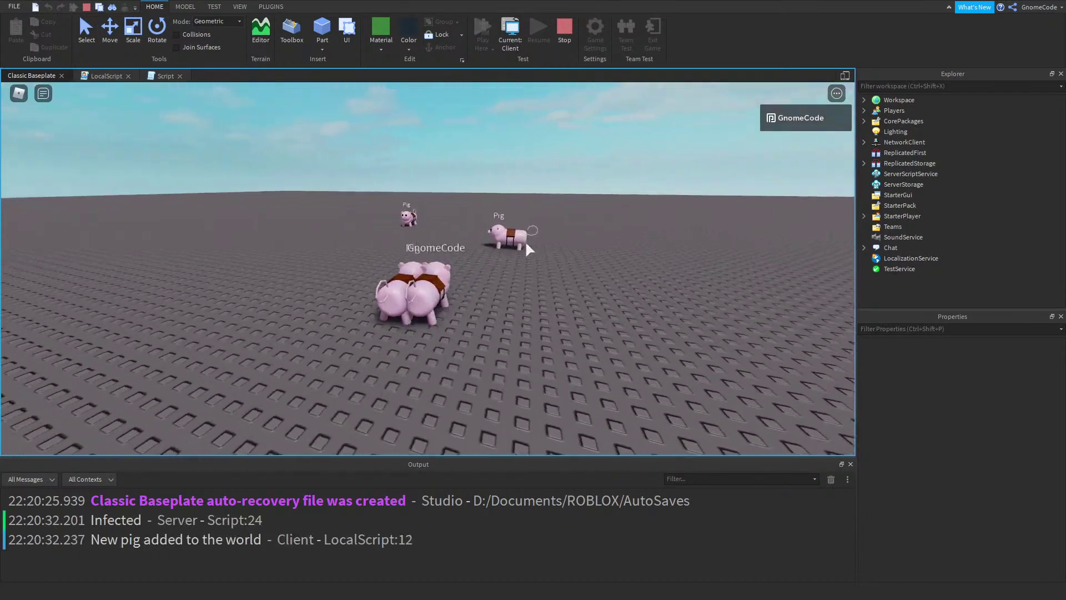
key("shift+F5")
Inspect the Humanoid properties of the Pig model stored inside the ServerScriptService Script
left_click(497, 197)
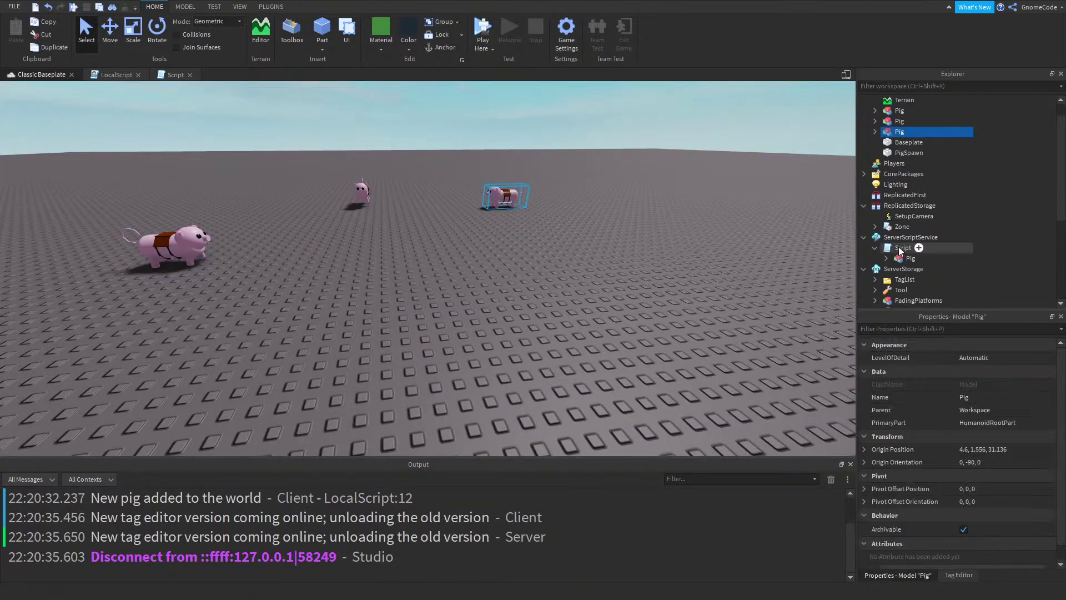
double_click(911, 258)
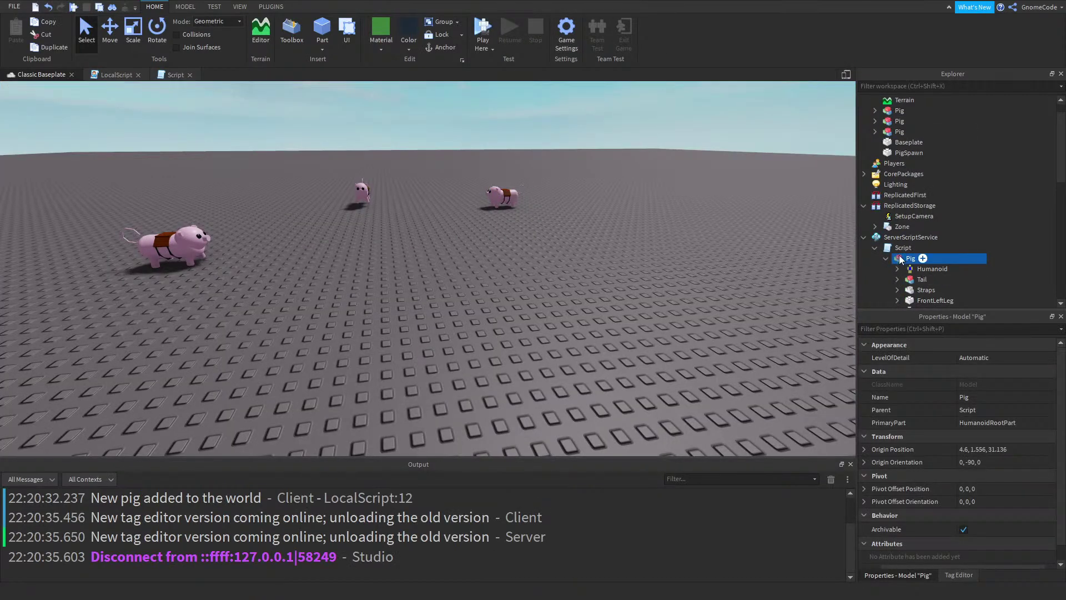
left_click(918, 266)
scroll(1011, 416, "down", 3)
scroll(1010, 420, "down", 3)
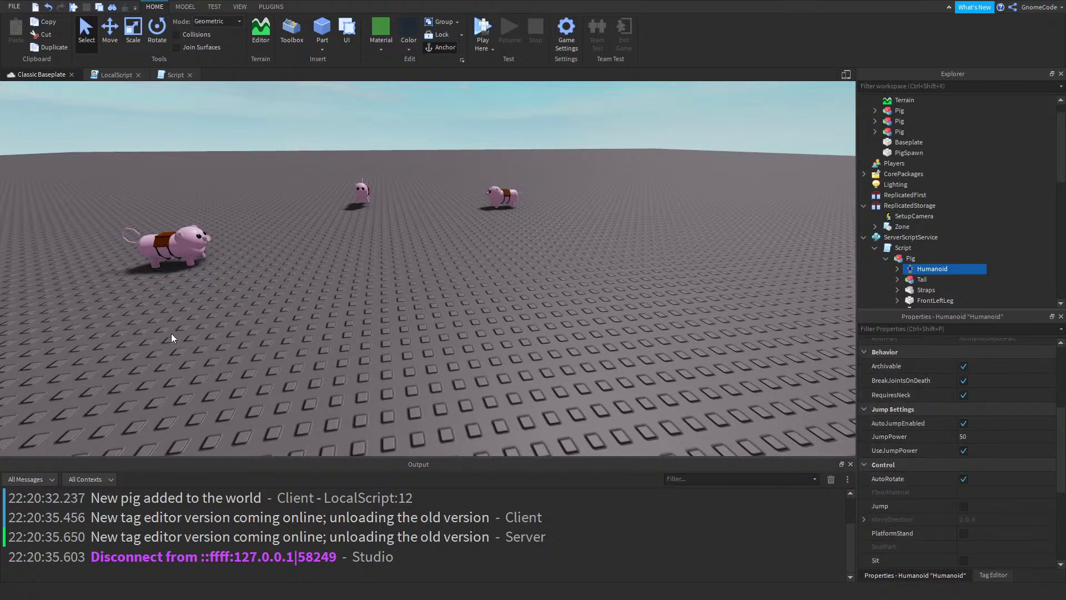
In the LocalScript, declare local pigs = CollectionService:GetTagged("Pig") above the added-signal connection
left_click(111, 75)
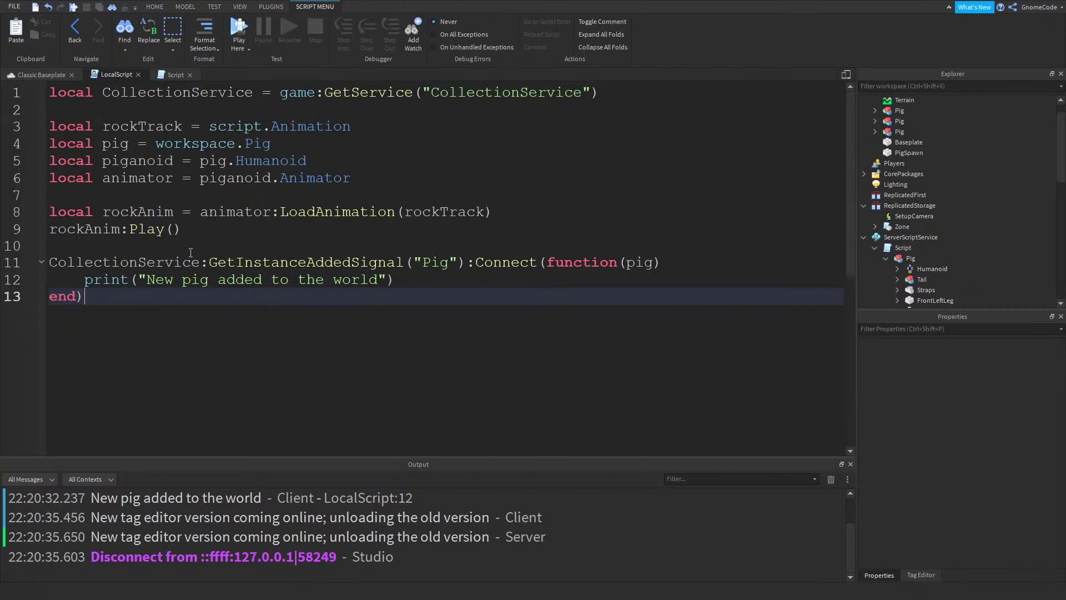
left_click(202, 234)
key("Return")
key("Return")
type("local pigs ")
type("= CollectionService:GetChildren()")
type("t")
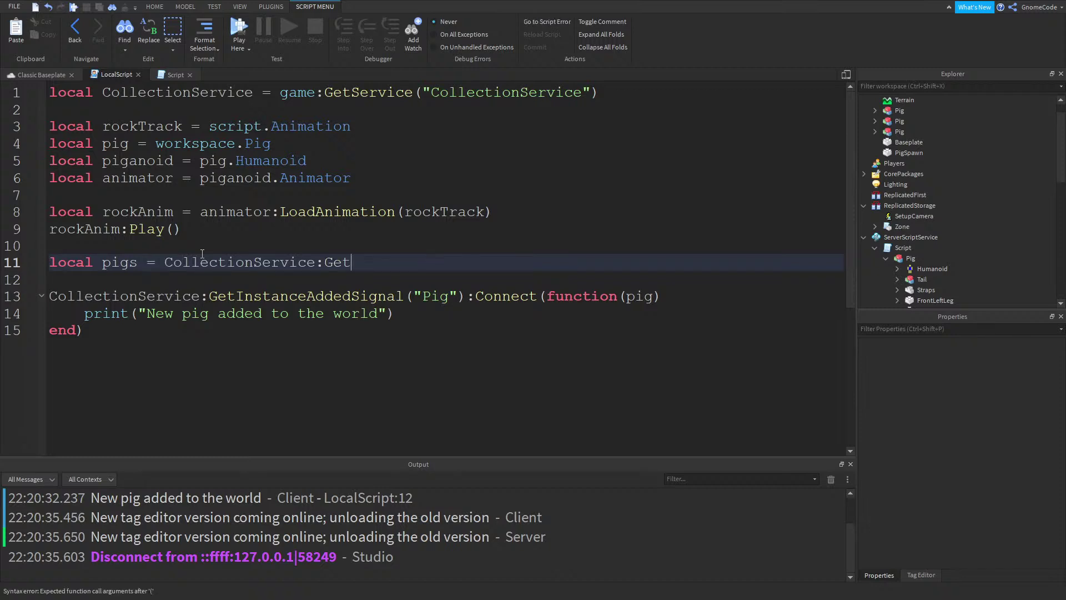
type("Tagged(\"Pig")
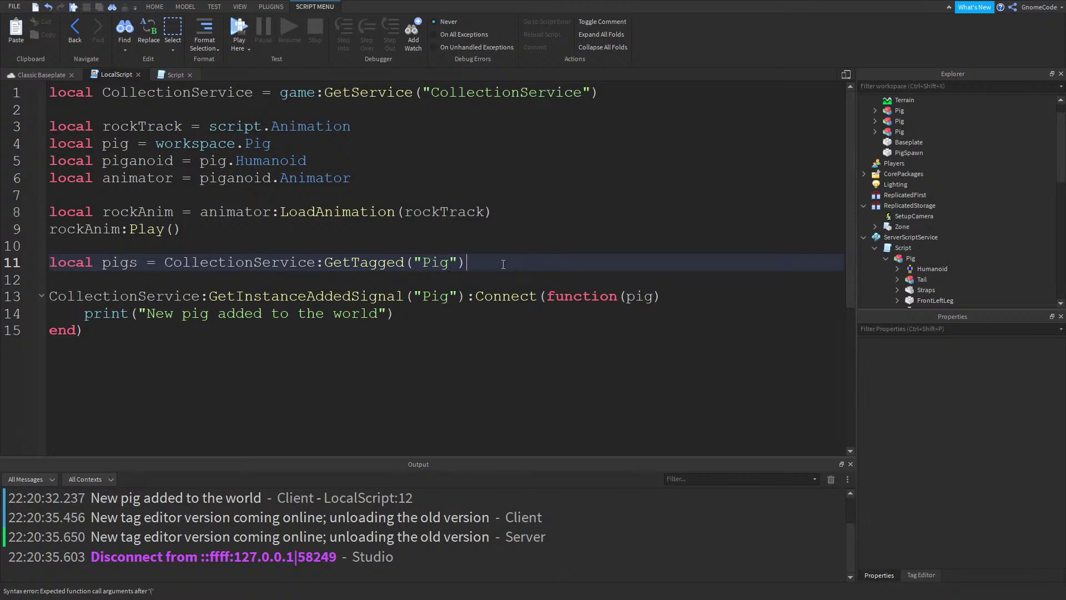
double_click(126, 261)
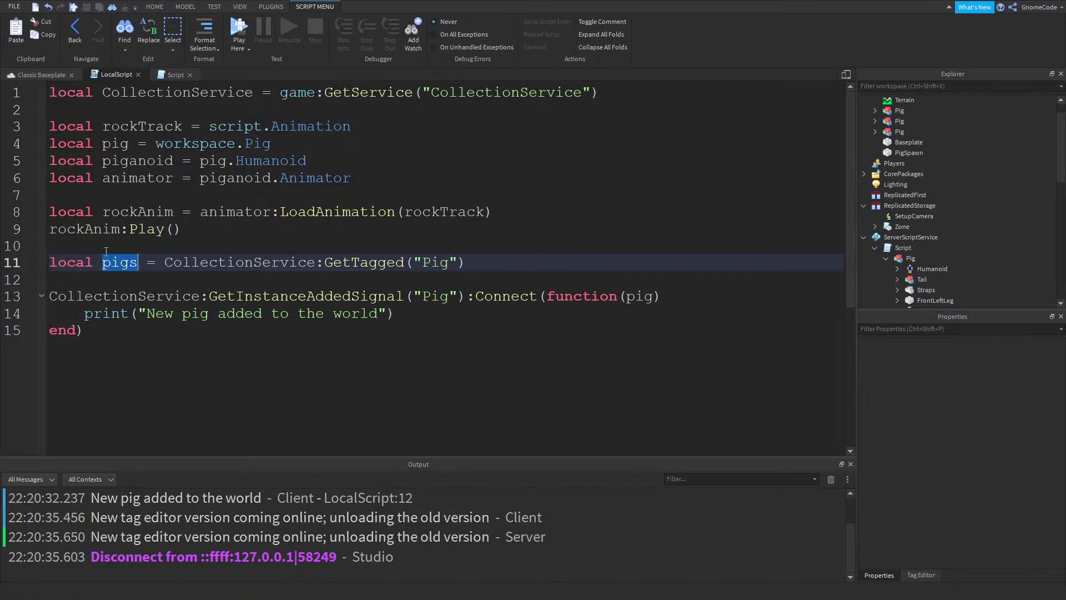
left_click(709, 301)
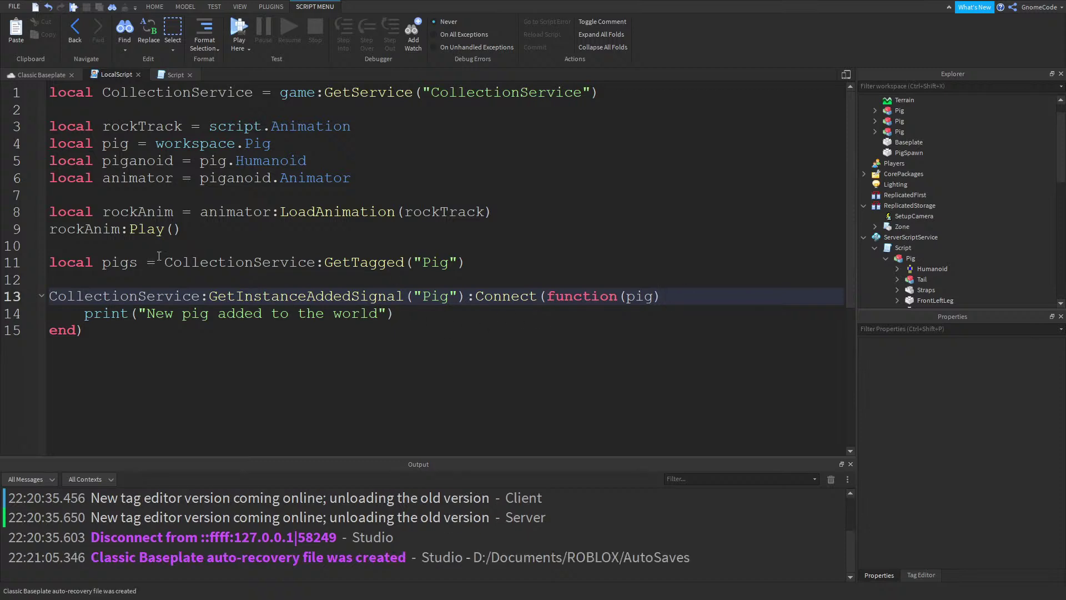
Add an empty loop below the pigs declaration: for i, pig in ipairs(pigs) do
left_click(491, 262)
key("Return")
type("for")
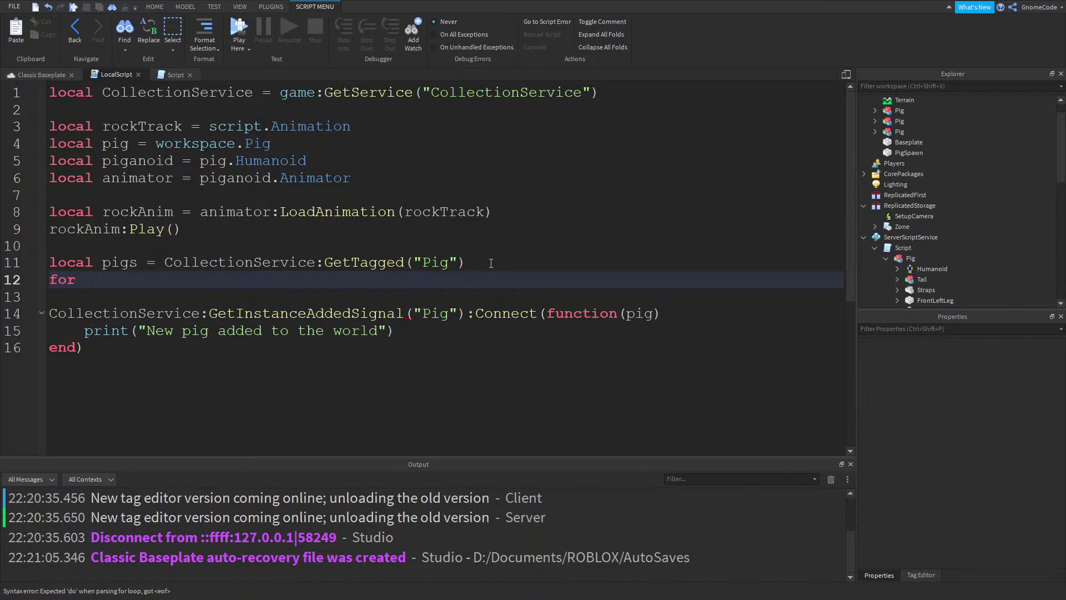
type(" i, pig in pairs(")
key("BackSpace")
key("BackSpace")
key("BackSpace")
key("BackSpace")
key("BackSpace")
key("BackSpace")
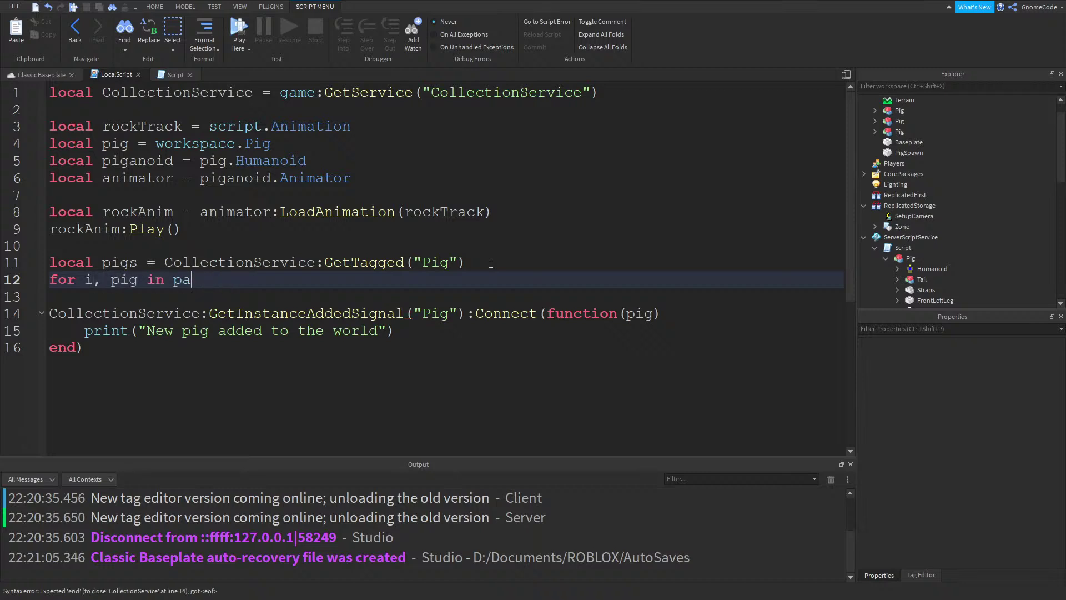
type("ipairs(")
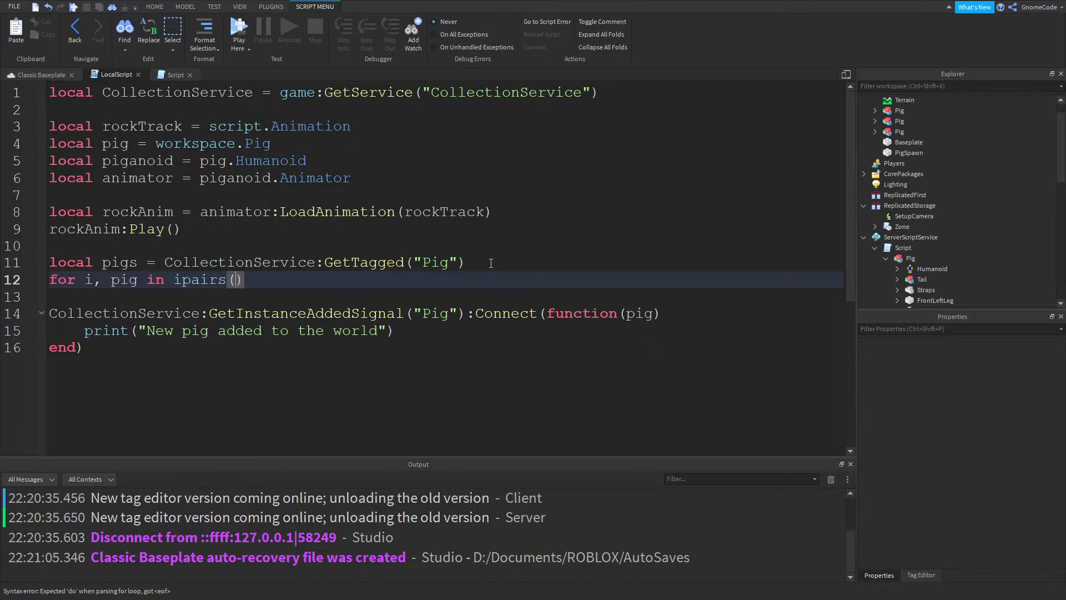
type("pigs) do")
key("Return")
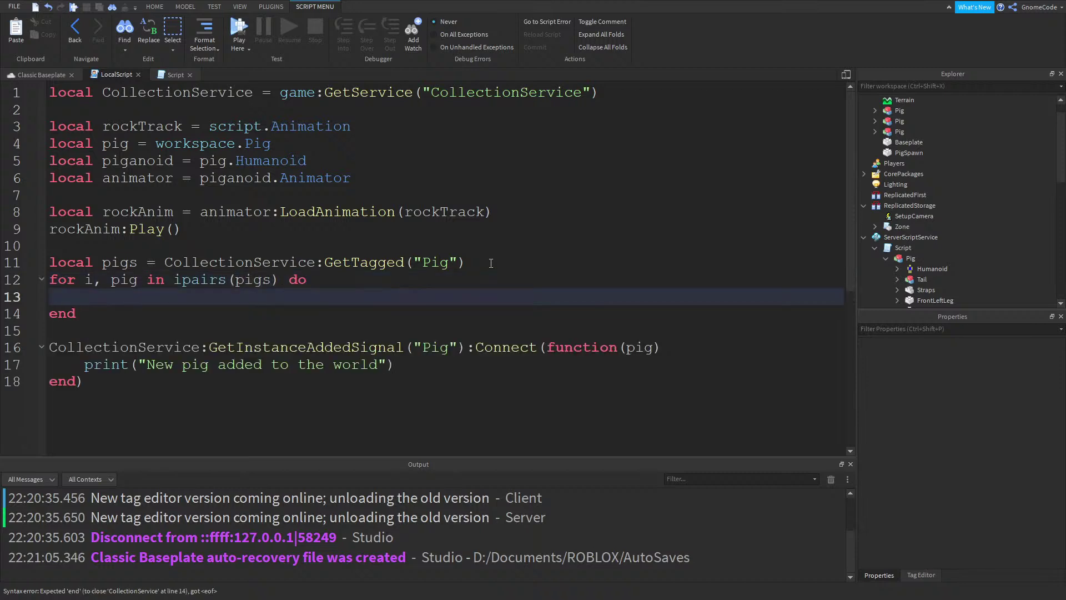
Create an empty local function animatePig(pig) between rockAnim:Play() and the pigs declaration
left_click_drag(221, 226, 2, 215)
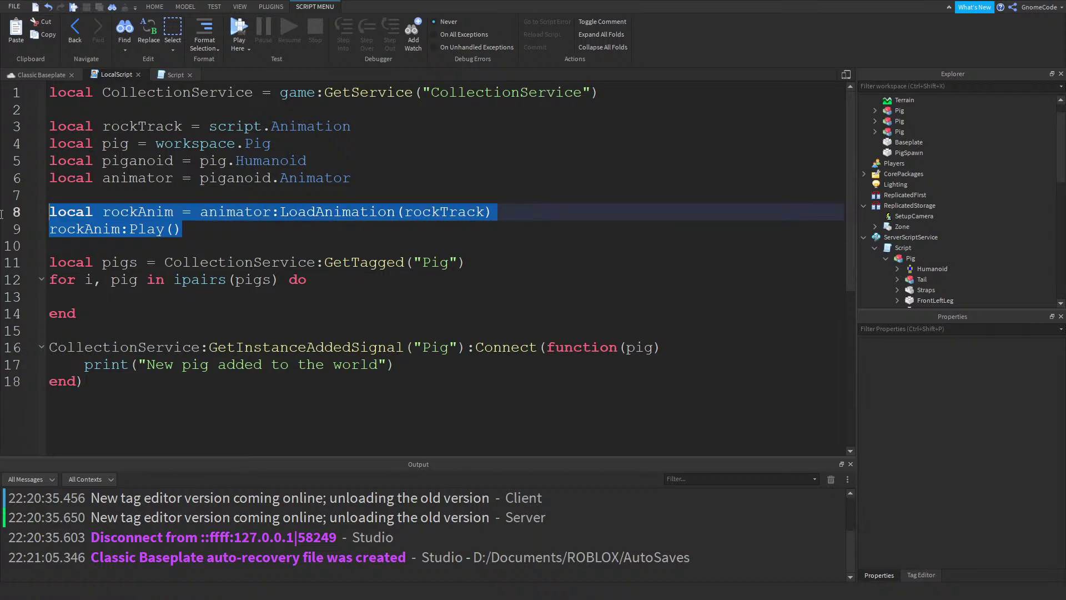
left_click(250, 189)
left_click(211, 228)
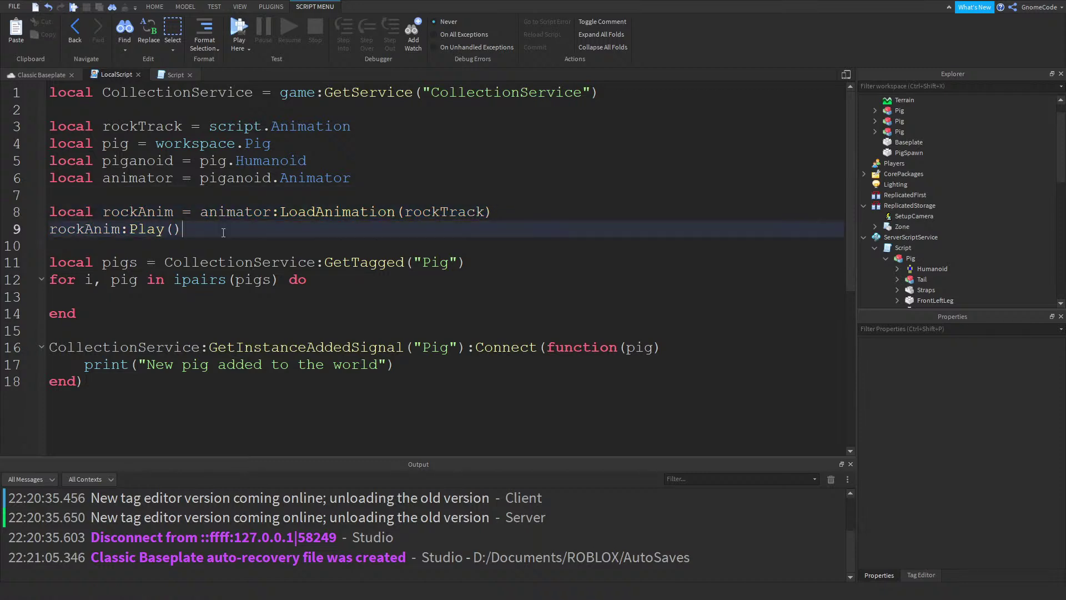
key("Return")
key("Return")
type("local f")
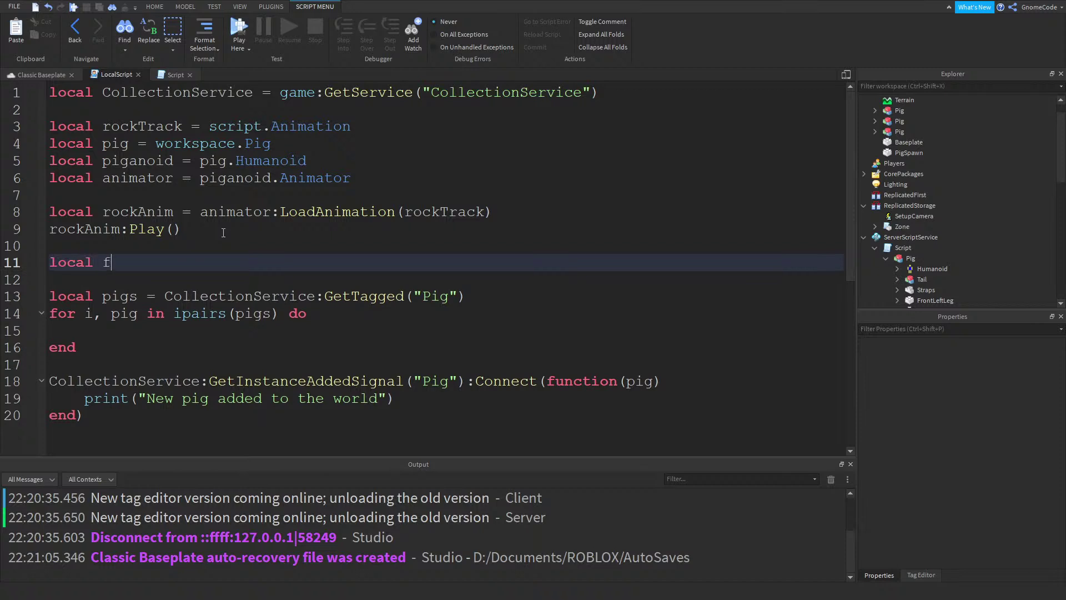
type("unction animatePig()")
key("Return")
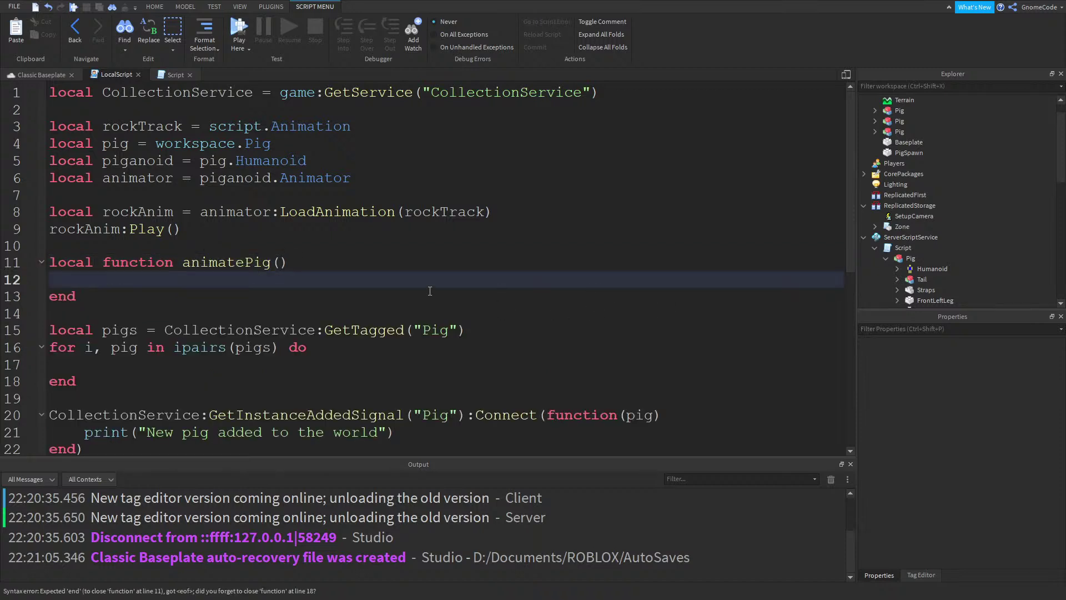
left_click(281, 262)
type("pig")
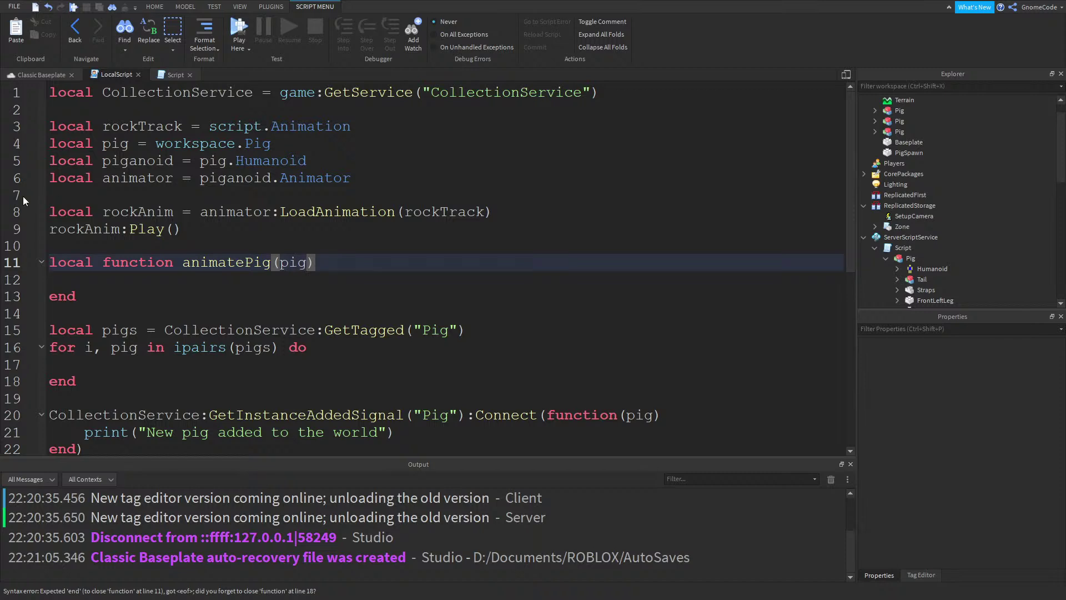
Move the pig, piganoid, animator and rockAnim lines, including rockAnim:Play(), into the body of animatePig
left_click_drag(200, 222, 3, 144)
key("ctrl+c")
key("BackSpace")
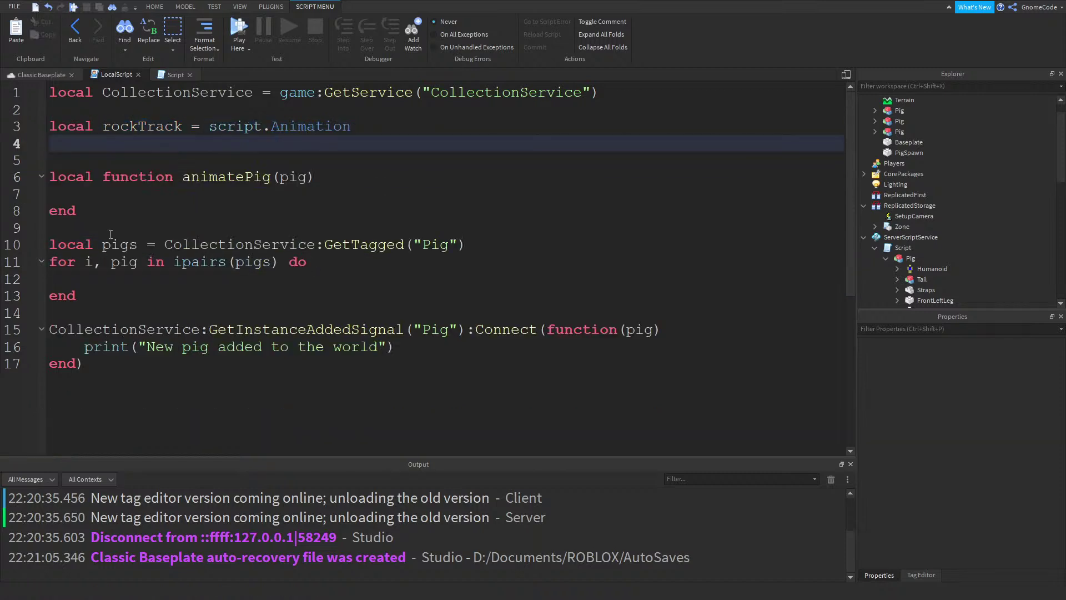
left_click(106, 191)
key("ctrl+v")
left_click(77, 145)
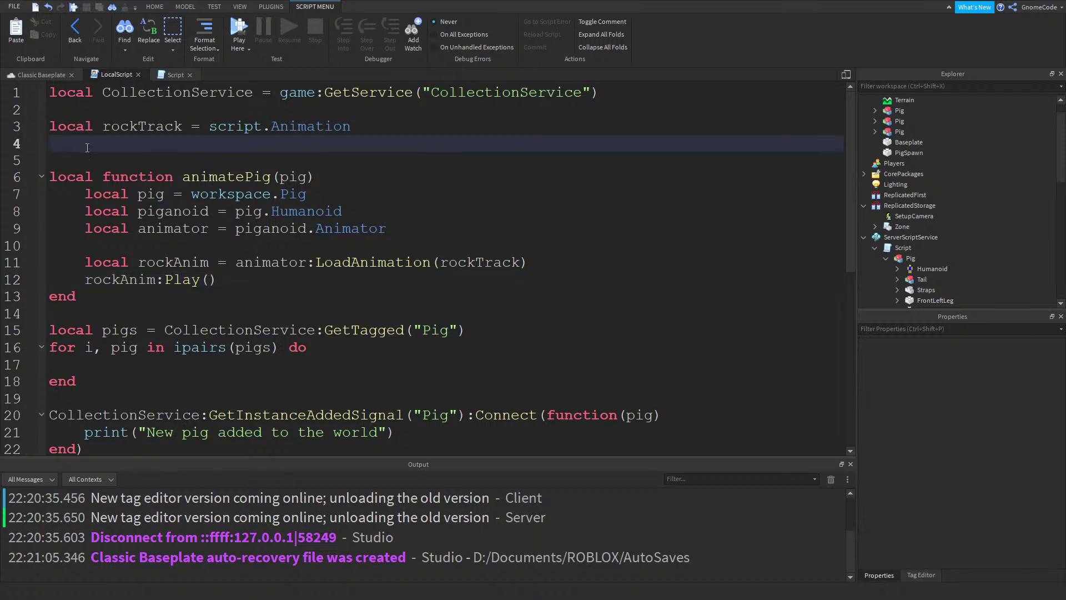
Remove the extra blank line above animatePig and change its first body line to local pig = pig
key("BackSpace")
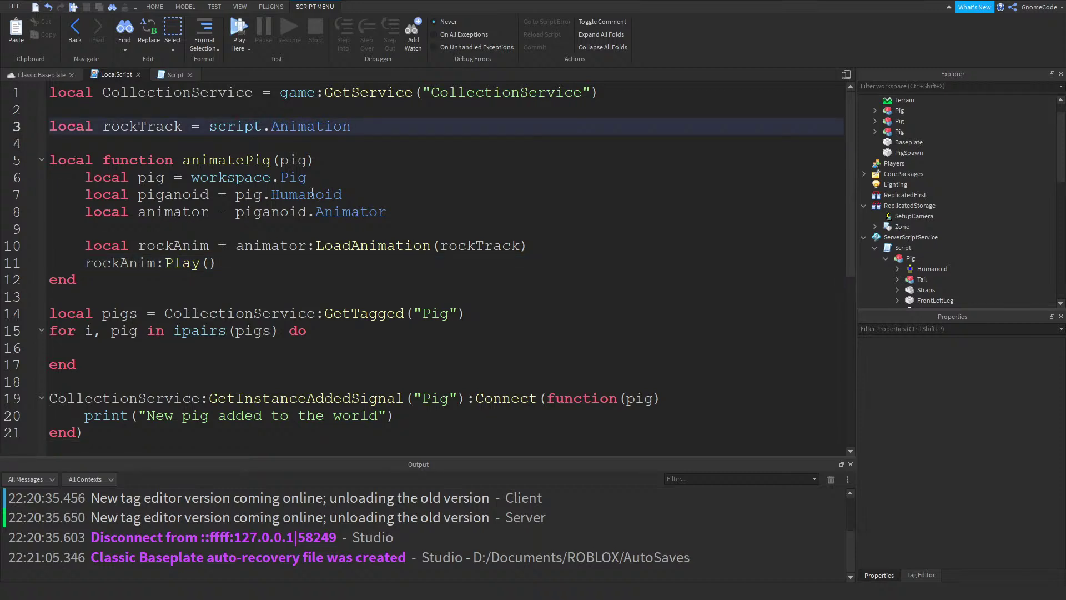
double_click(293, 160)
left_click_drag(307, 177, 191, 177)
type("pig")
Call animatePig(pig) inside the ipairs loop and in place of the print statement in the added-signal function
left_click_drag(315, 160, 186, 156)
key("ctrl+c")
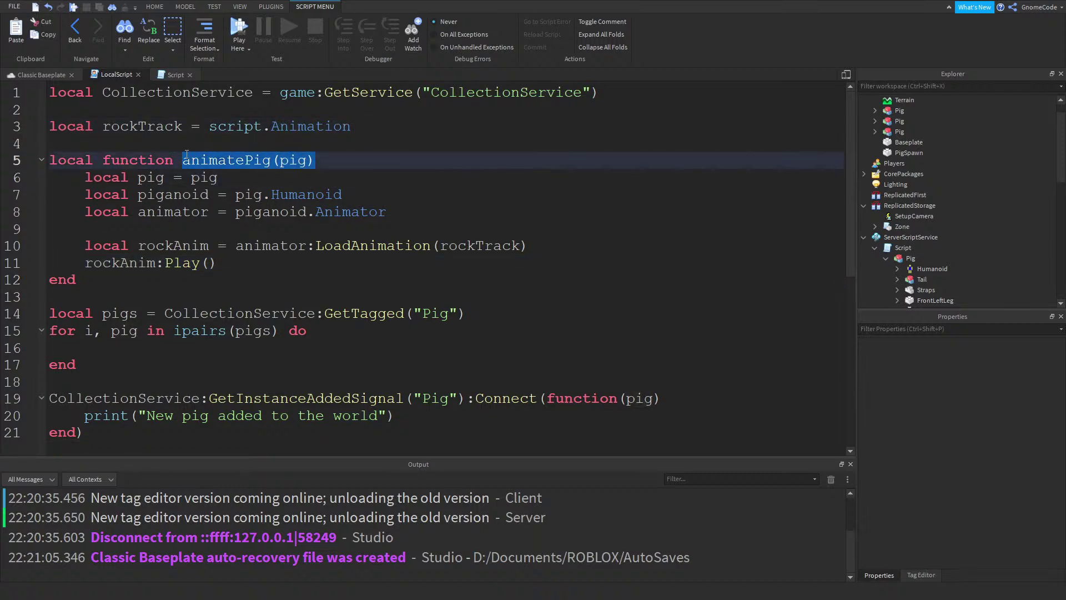
left_click(155, 342)
key("ctrl+v")
scroll(222, 334, "down", 2)
left_click_drag(396, 311, 77, 316)
key("ctrl+v")
scroll(368, 255, "up", 2)
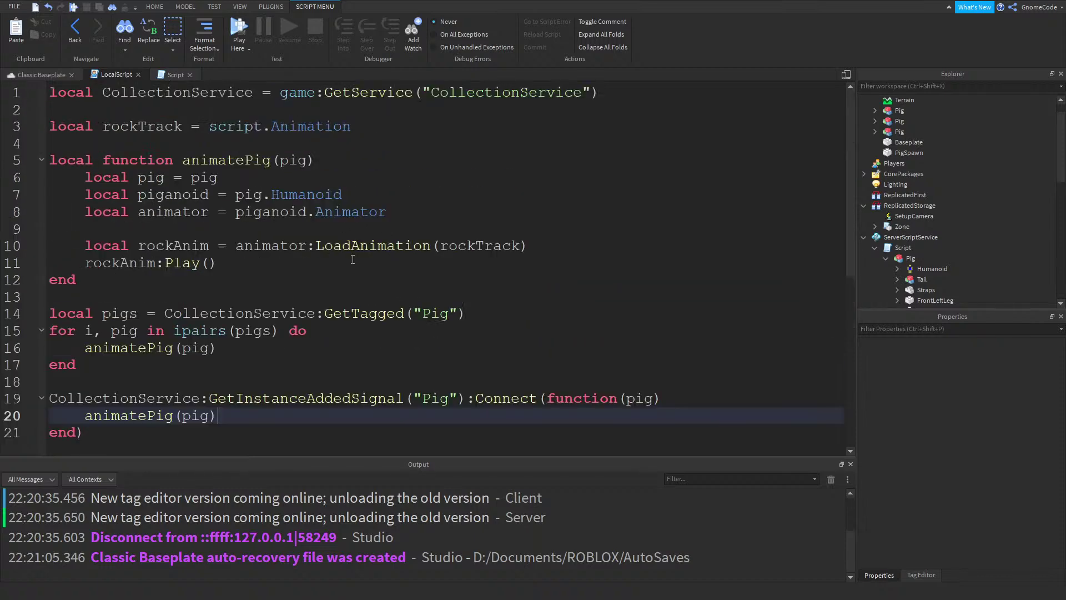
Playtest the game, walk the character into a pig, inspect the pigs and the output messages, and stop the playtest
left_click(239, 28)
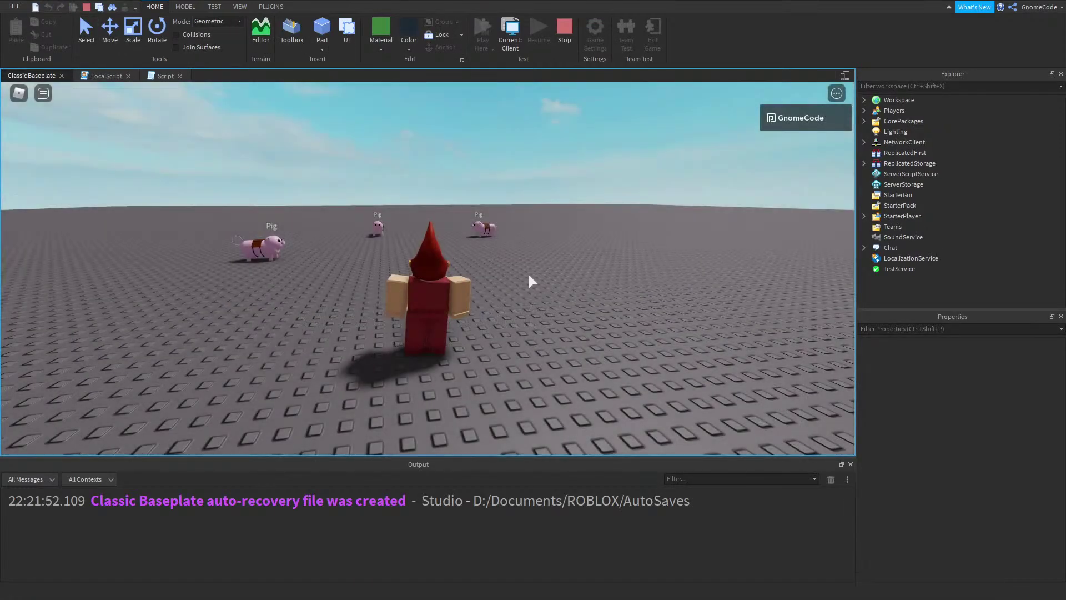
right_click_drag(528, 274, 529, 274)
key("w")
scroll(528, 274, "up", 3)
scroll(528, 274, "down", 2)
key("w")
key("w")
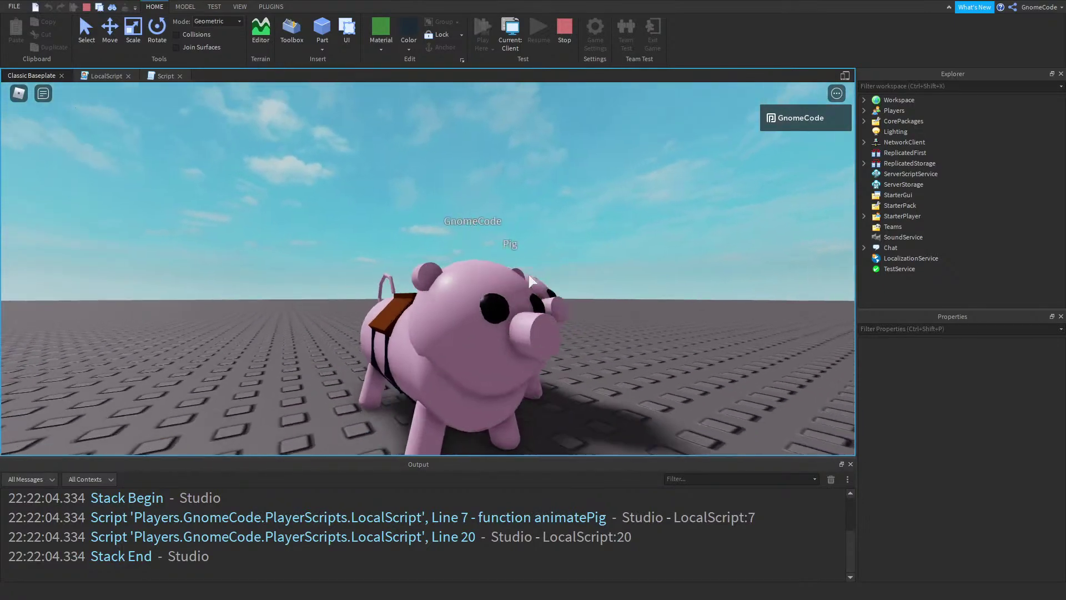
right_click_drag(591, 260, 591, 259)
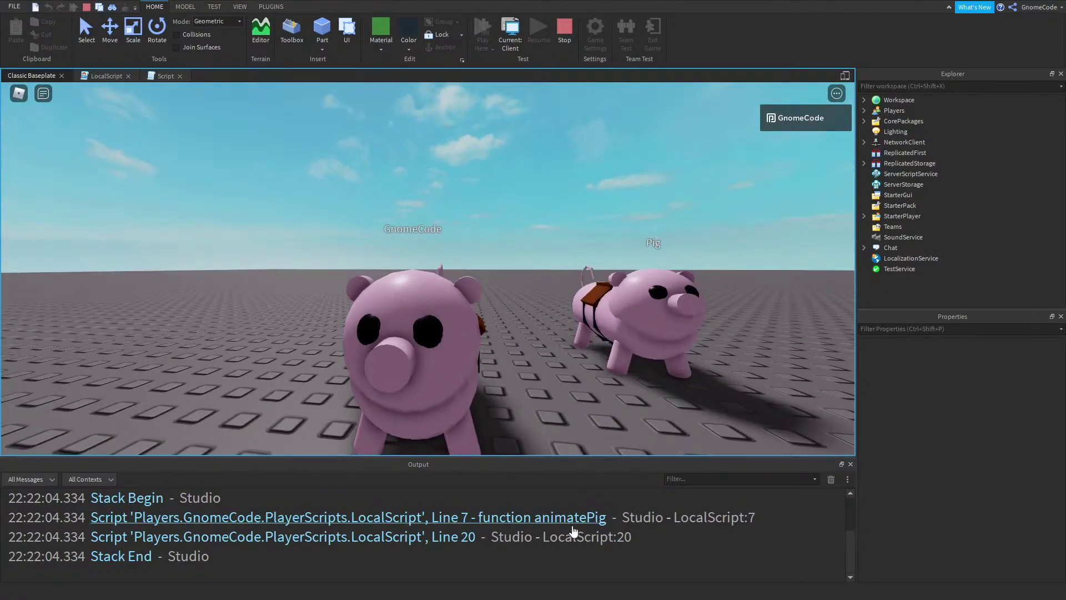
scroll(589, 508, "up", 3)
scroll(454, 258, "down", 5)
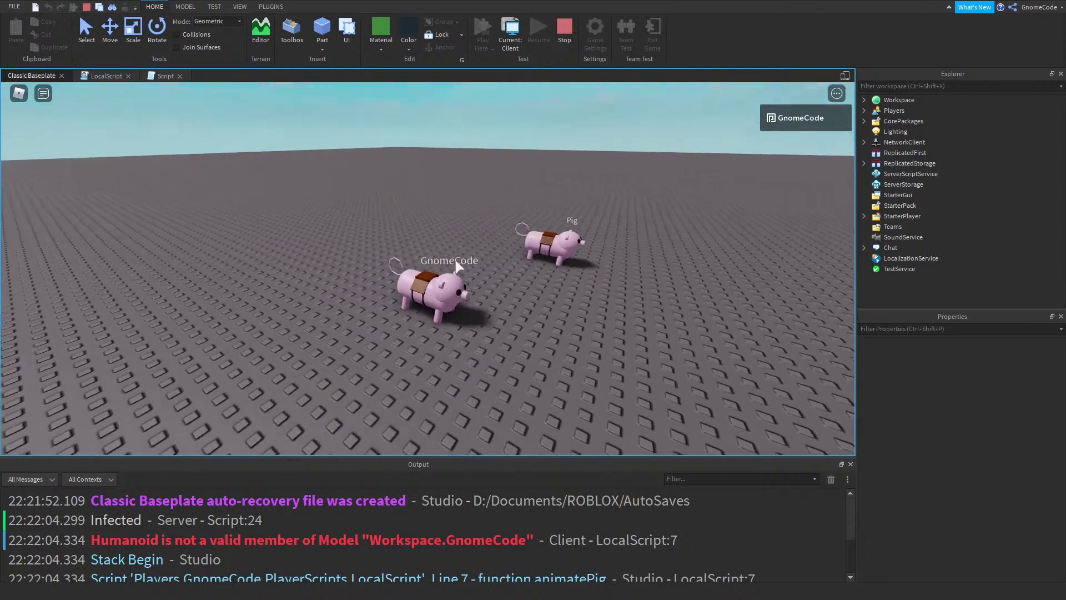
left_click(559, 28)
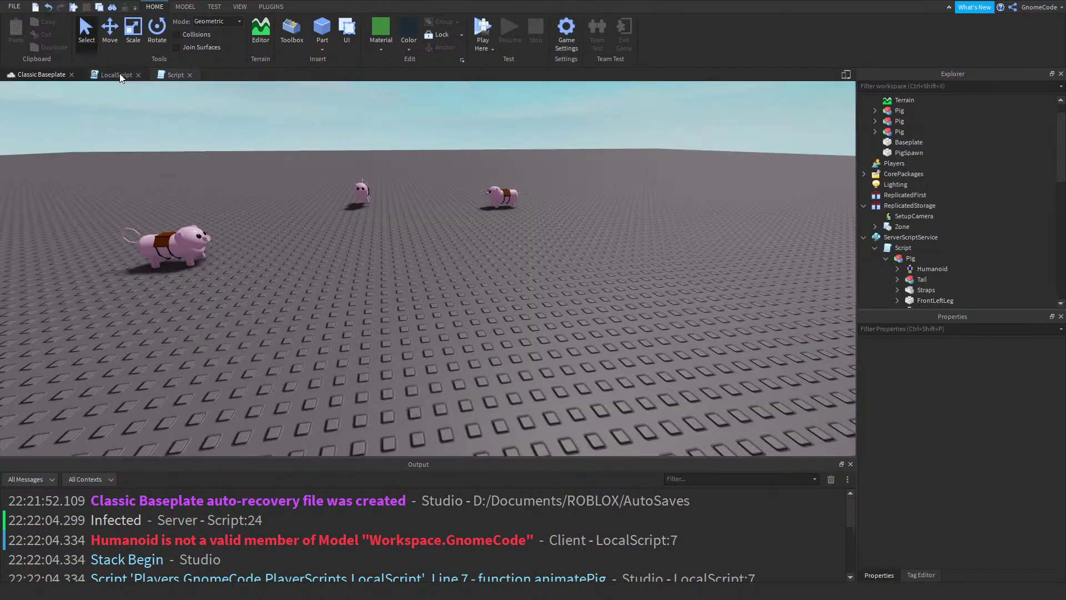
In the LocalScript's piganoid line, replace the dot after pig with a colon and insert WaitFor before Humanoid
left_click(118, 74)
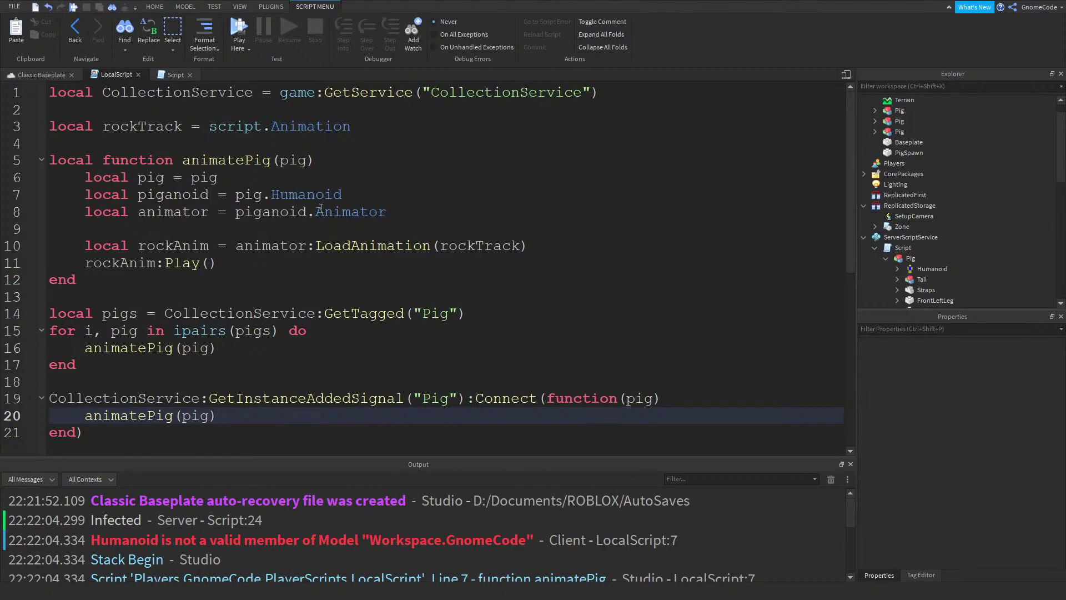
double_click(307, 194)
key("Left")
key("Delete")
key("Delete")
type("Hu")
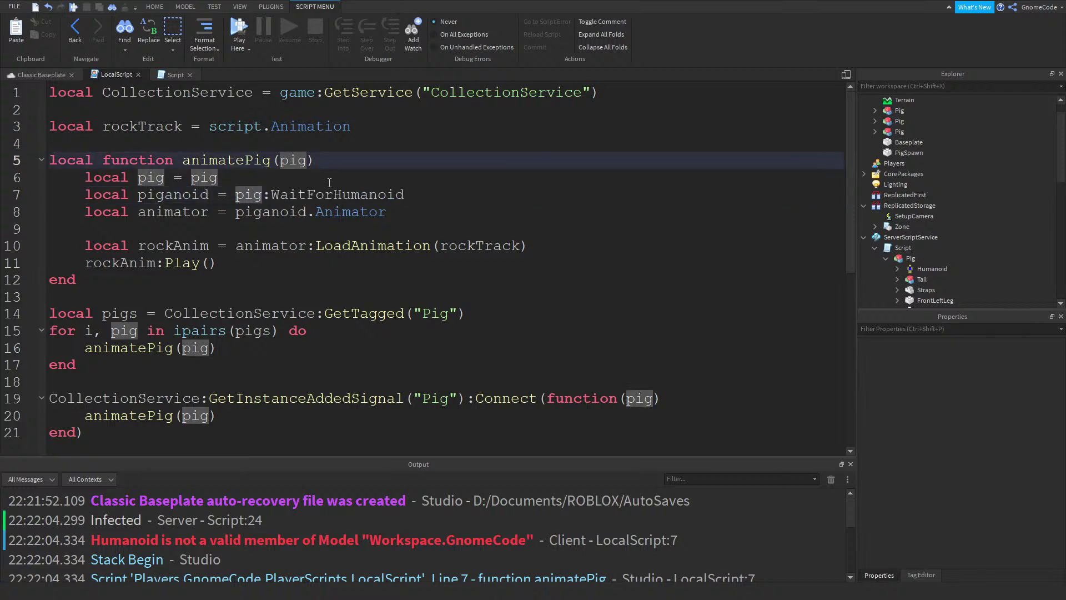
left_click(329, 182)
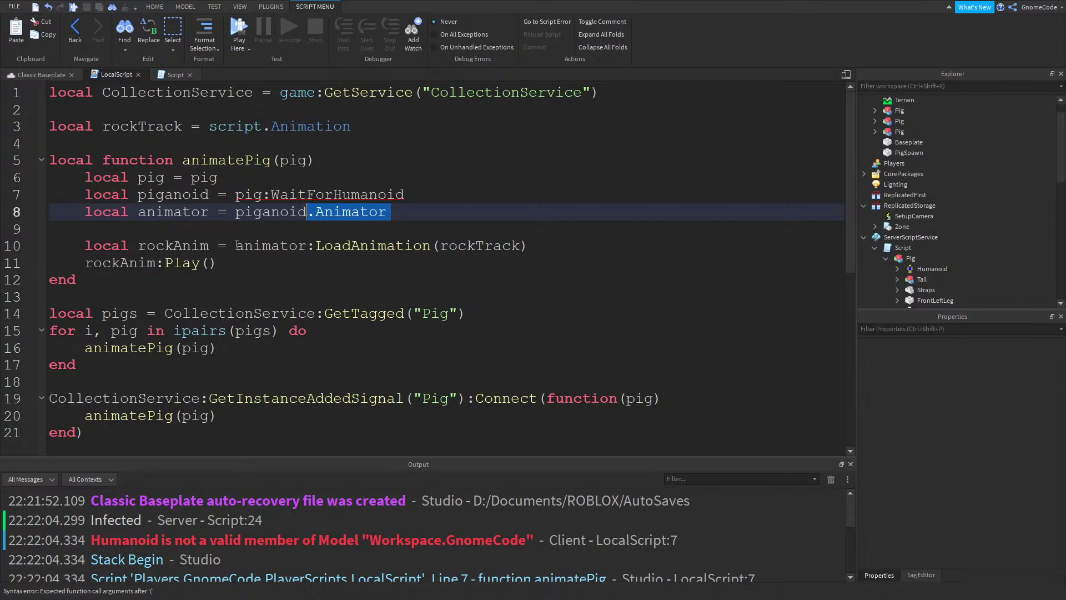
left_click(281, 262)
left_click(279, 199)
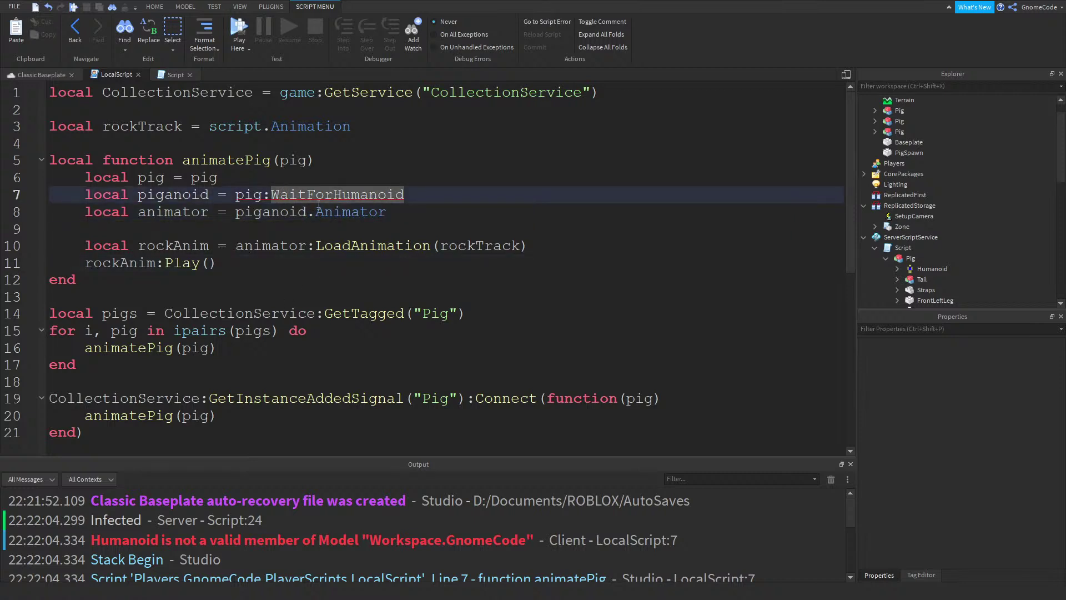
left_click_drag(304, 208, 307, 198)
left_click_drag(318, 177, 320, 167)
left_click(329, 224)
left_click_drag(324, 213, 360, 208)
left_click(331, 182)
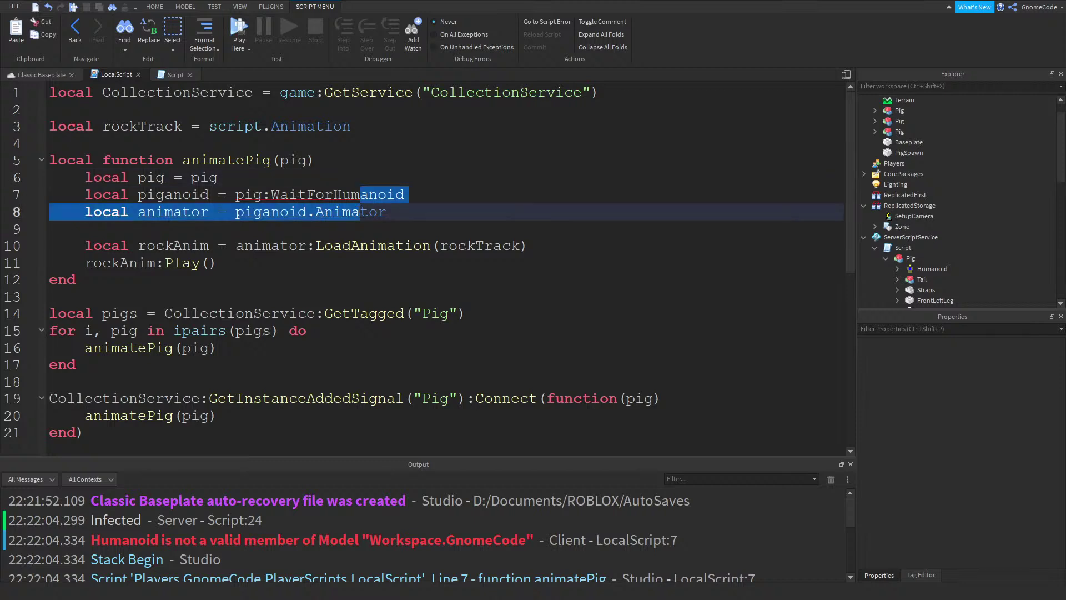
Complete the piganoid assignment as pig:WaitForChild("Humanoid"), moving Humanoid inside the quotes
left_click(292, 201)
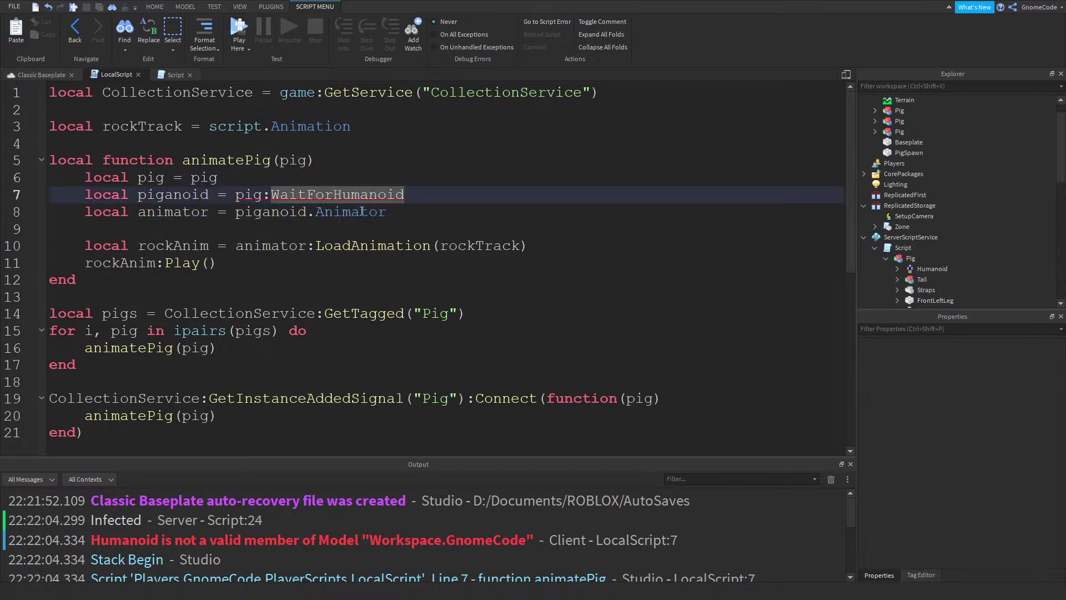
type("Child(")
type("\"")
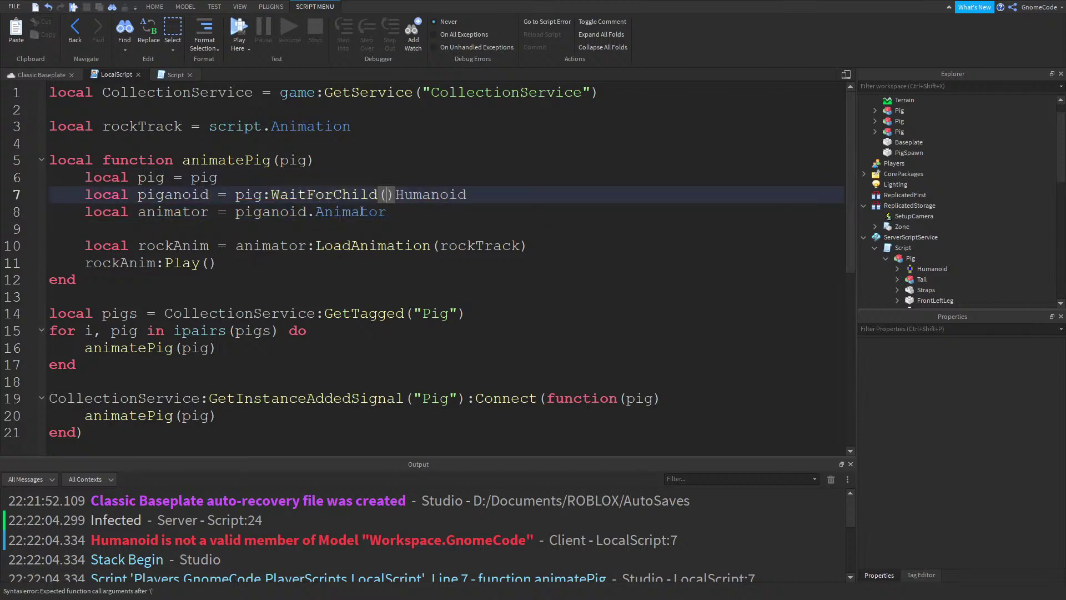
double_click(447, 194)
key("ctrl+x")
left_click(395, 194)
key("ctrl+v")
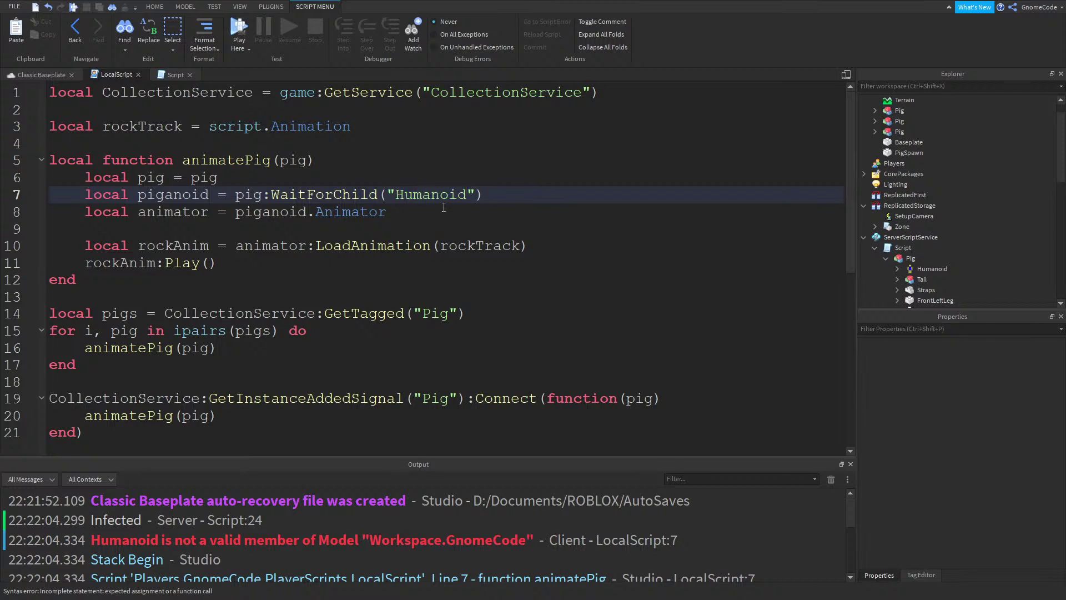
left_click(456, 245)
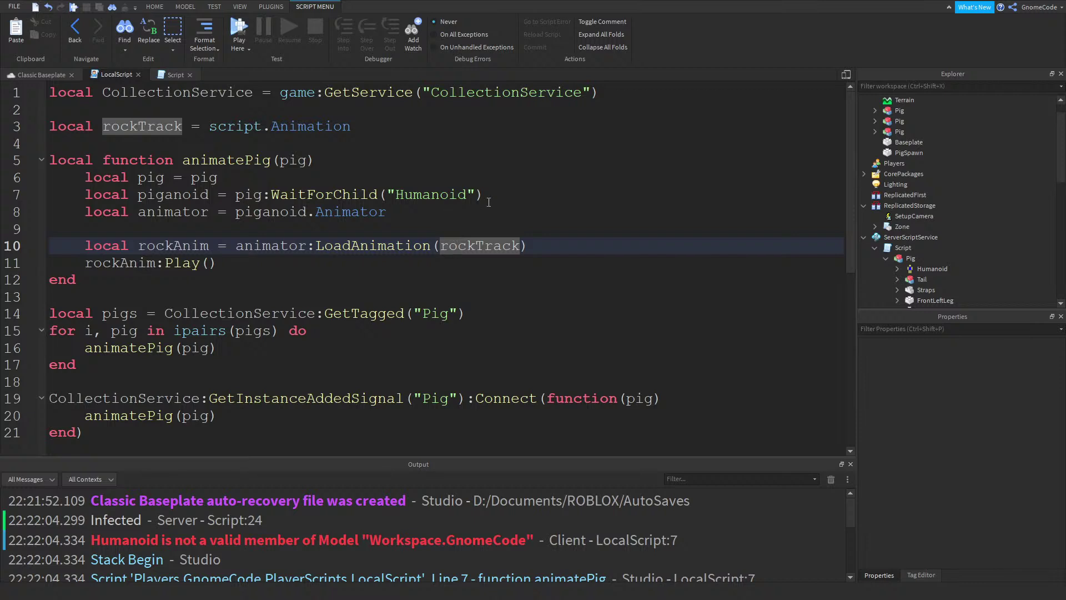
Change the animator assignment to piganoid:WaitForChild("Animator"), reusing the code from the piganoid line
left_click(384, 194)
left_click_drag(395, 193, 308, 211)
key("ctrl+v")
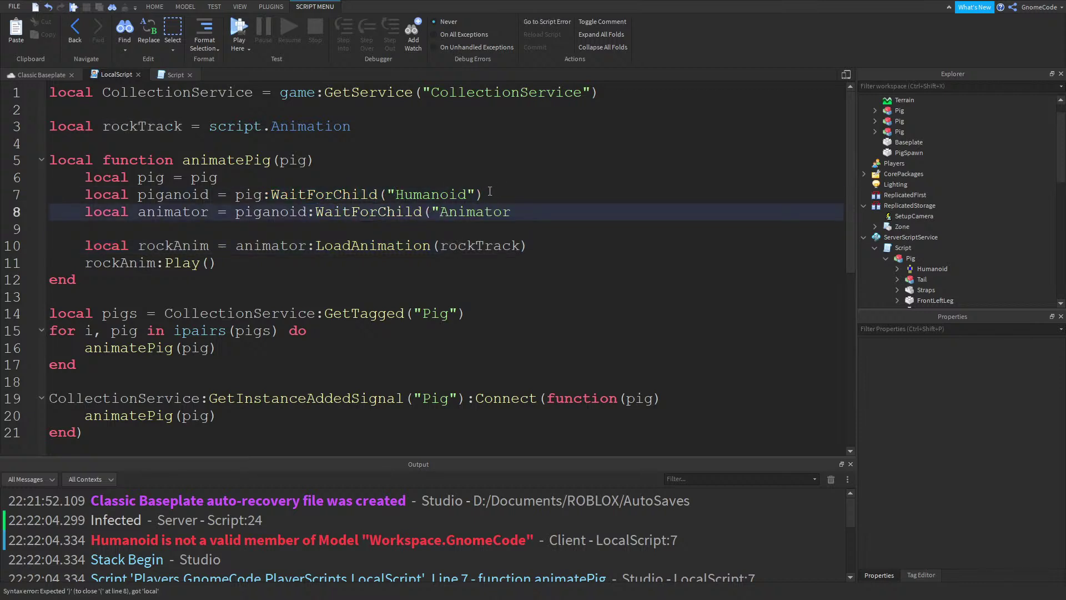
left_click_drag(483, 194, 469, 195)
key("ctrl+c")
left_click(543, 217)
key("ctrl+v")
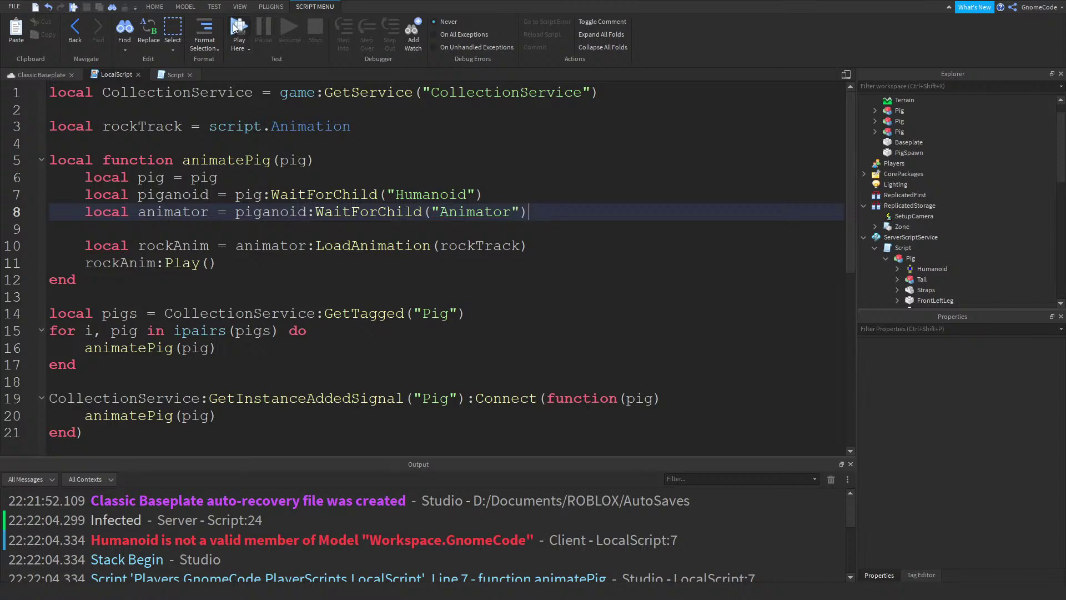
In Script's infect function, move the newPig.HumanoidRootPart.CFrame line directly below newPig.Parent = workspace
scroll(297, 280, "down", 2)
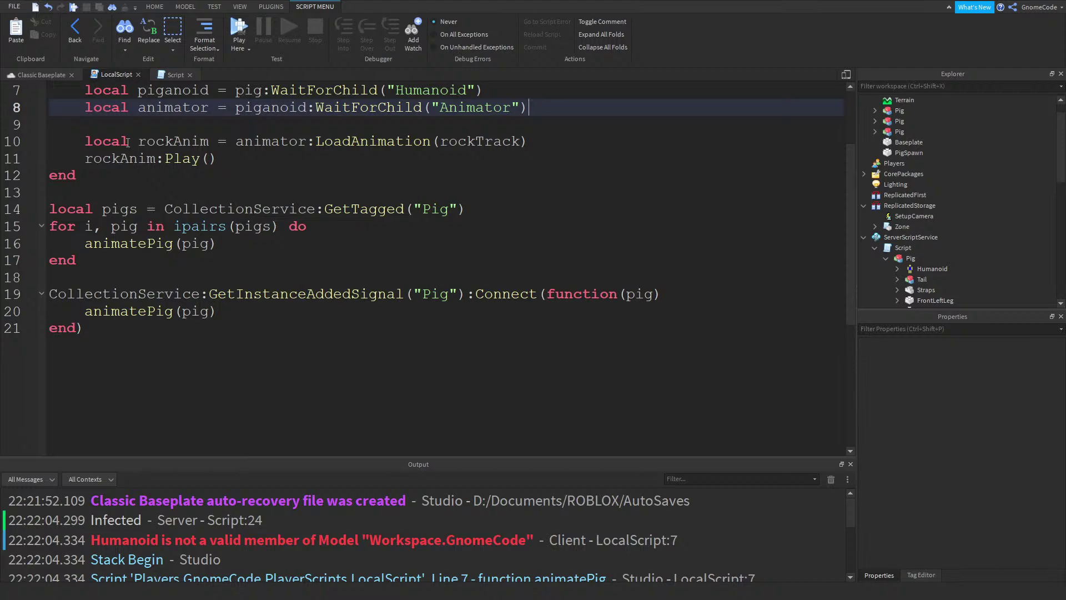
scroll(169, 206, "up", 2)
left_click(172, 75)
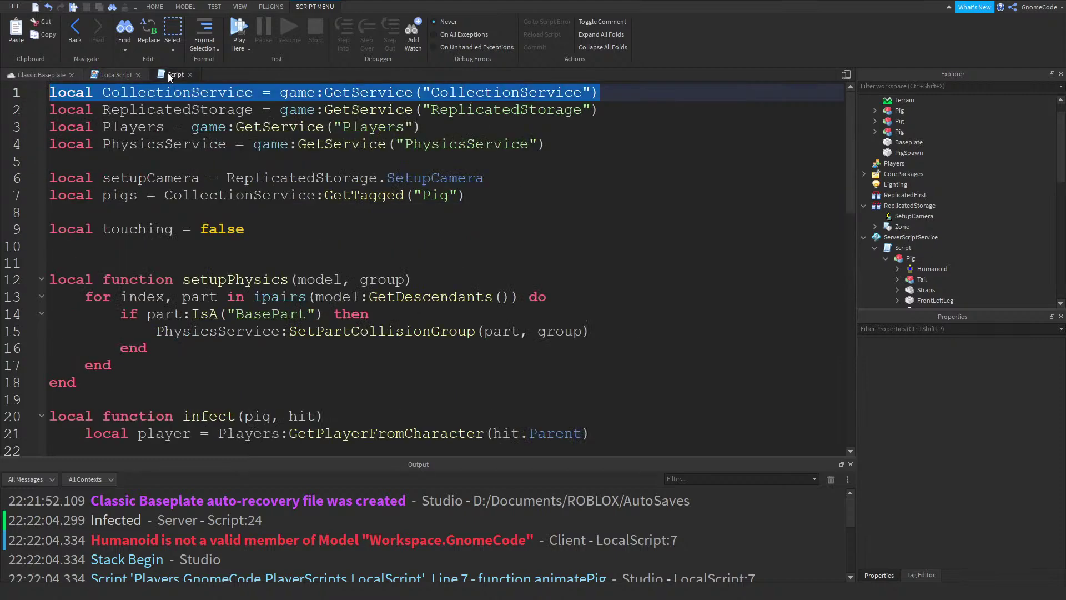
scroll(428, 333, "down", 6)
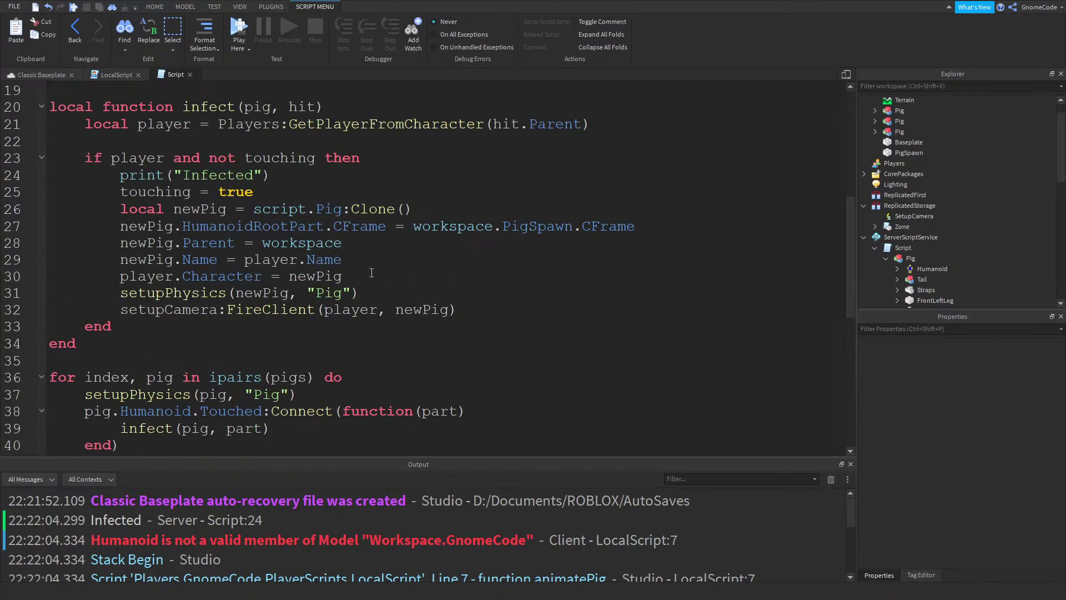
left_click_drag(659, 224, 8, 230)
key("BackSpace")
key("BackSpace")
key("BackSpace")
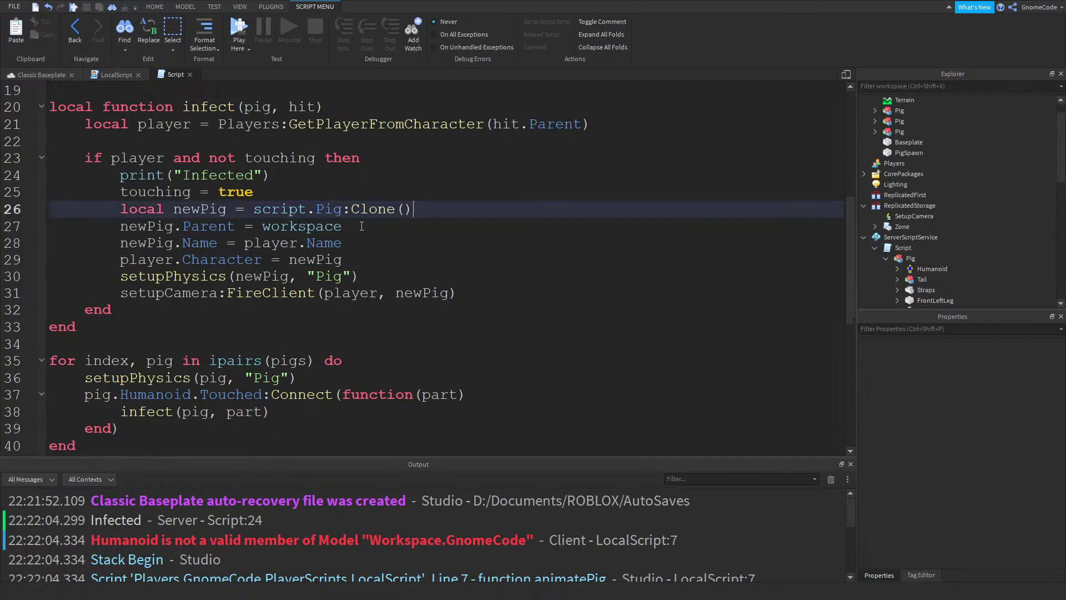
left_click(361, 226)
key("Return")
key("ctrl+v")
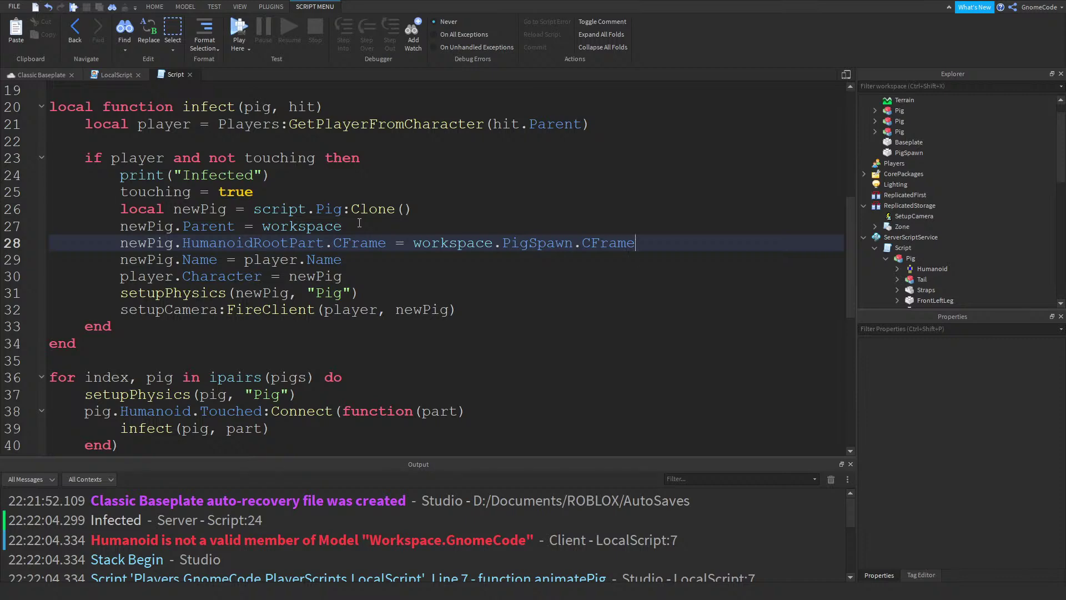
Start a playtest and walk the character around and into a pig to test the infection and spawn position
left_click(234, 27)
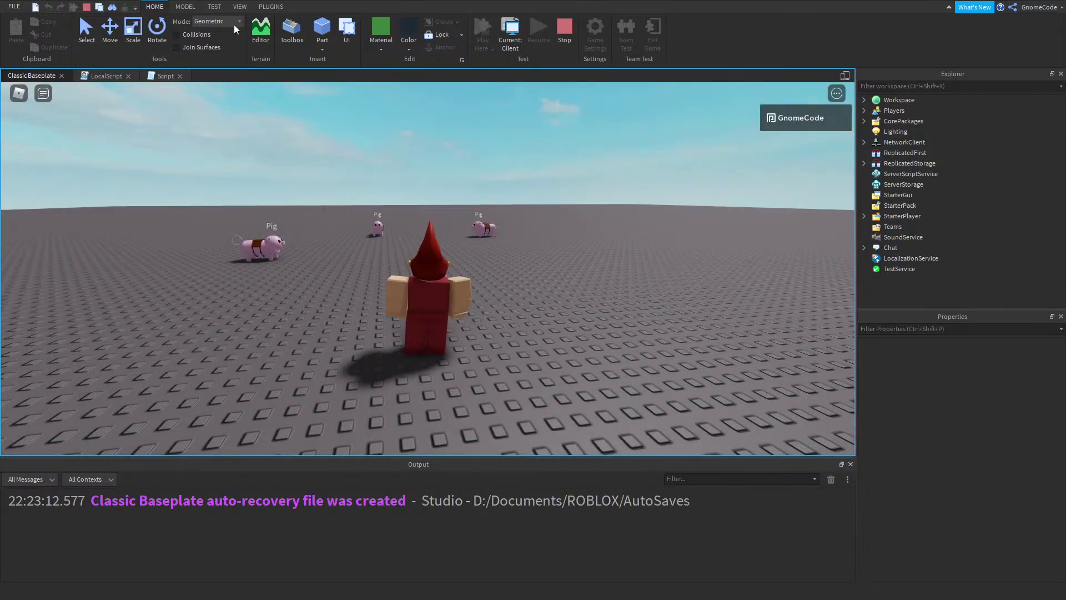
right_click_drag(406, 278, 407, 279)
key("w")
key("d")
key("s")
key("a")
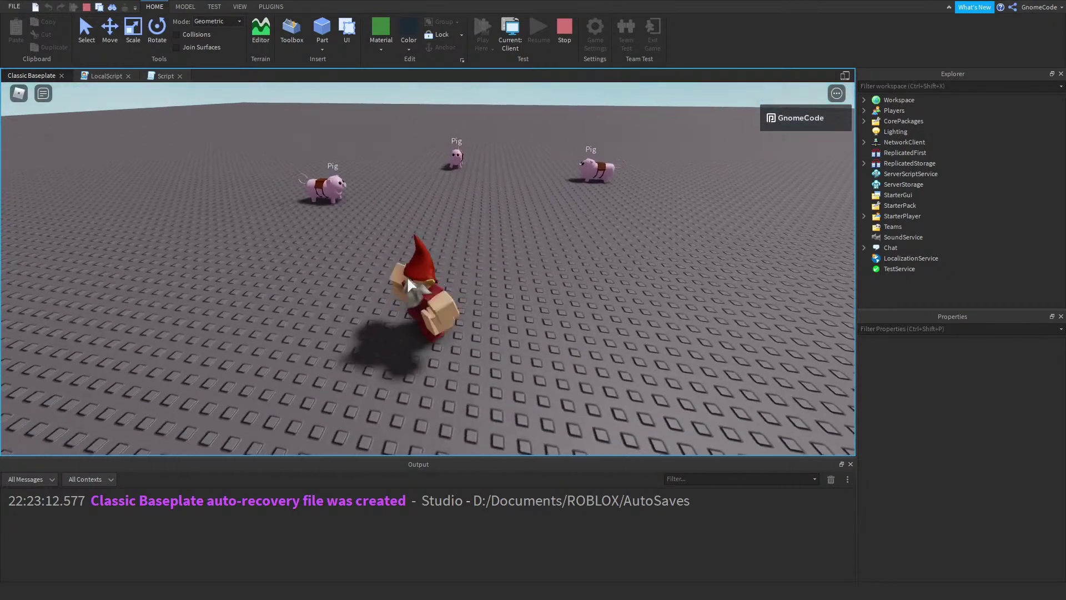
key("w")
key("d")
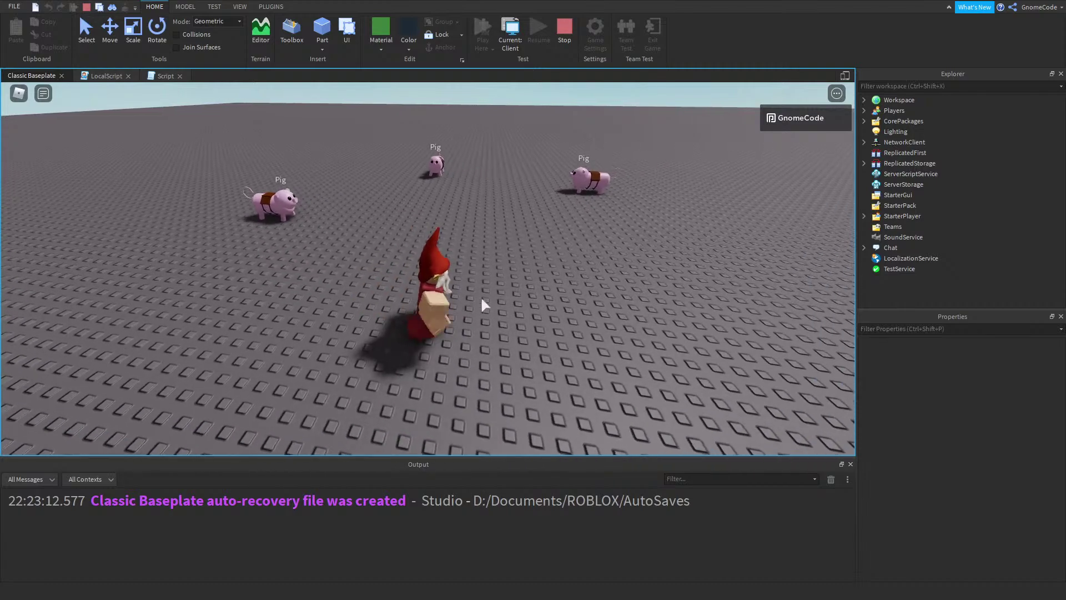
key("w")
key("a")
right_click_drag(495, 265, 494, 262)
key("d")
key("s")
key("a")
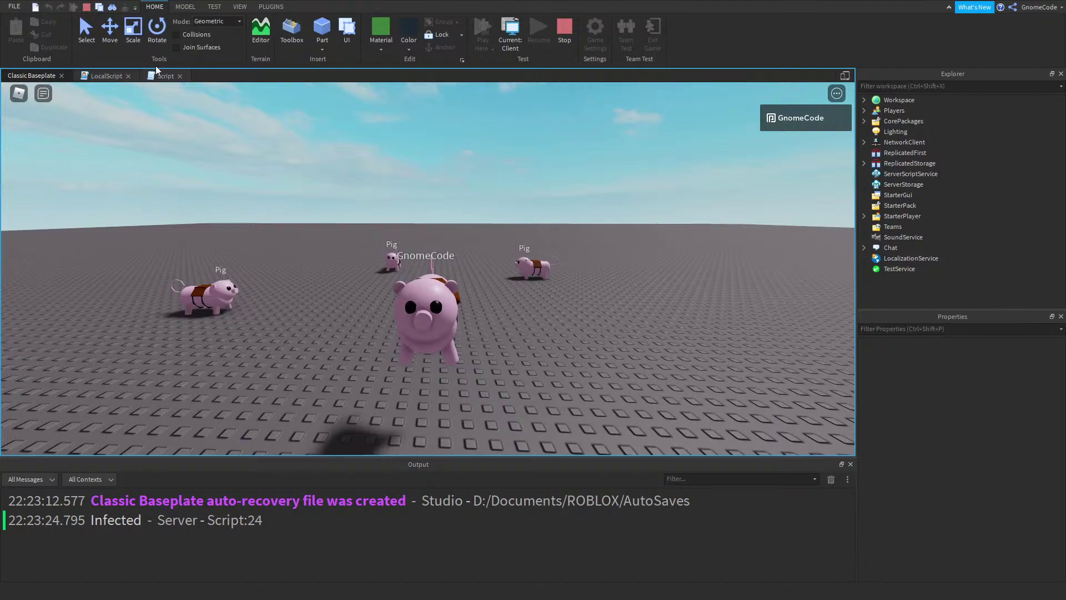
Review the infect function during the playtest, return to the game, make the pig character jump, and stop the playtest
left_click(162, 76)
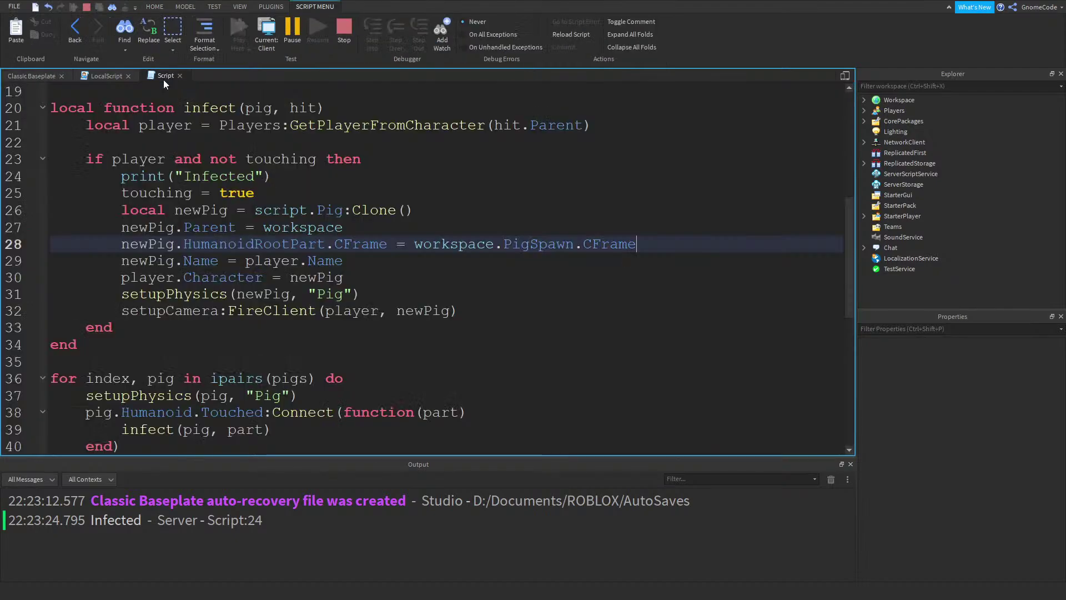
left_click(42, 79)
right_click_drag(571, 321, 571, 321)
key("space")
scroll(571, 321, "down", 2)
left_click(564, 40)
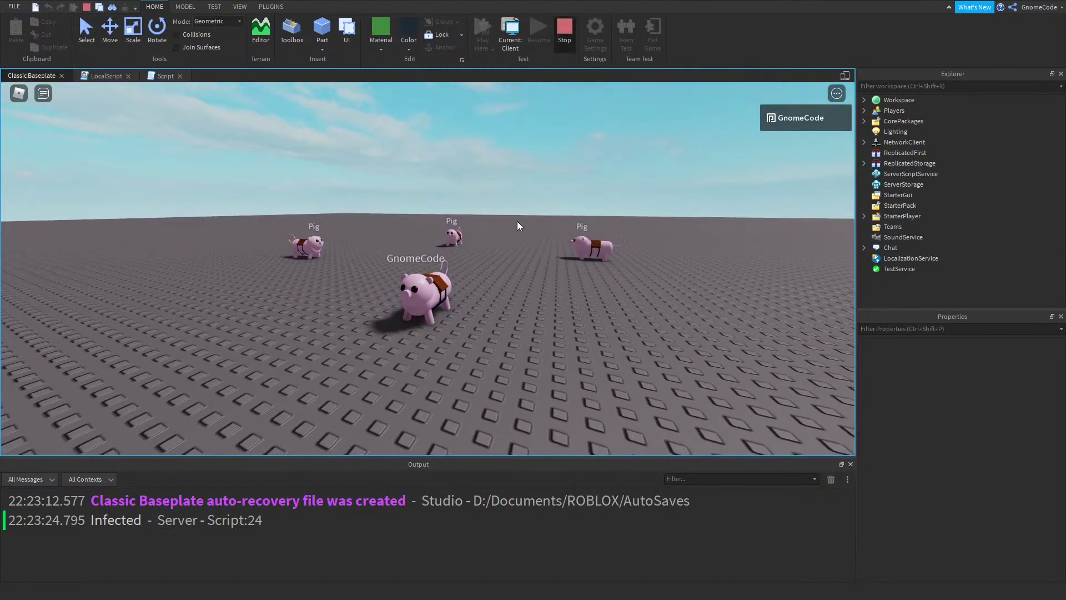
scroll(541, 319, "down", 3)
left_click_drag(591, 242, 338, 426)
scroll(945, 461, "down", 5)
left_click(964, 467)
left_click(577, 309)
scroll(578, 309, "up", 3)
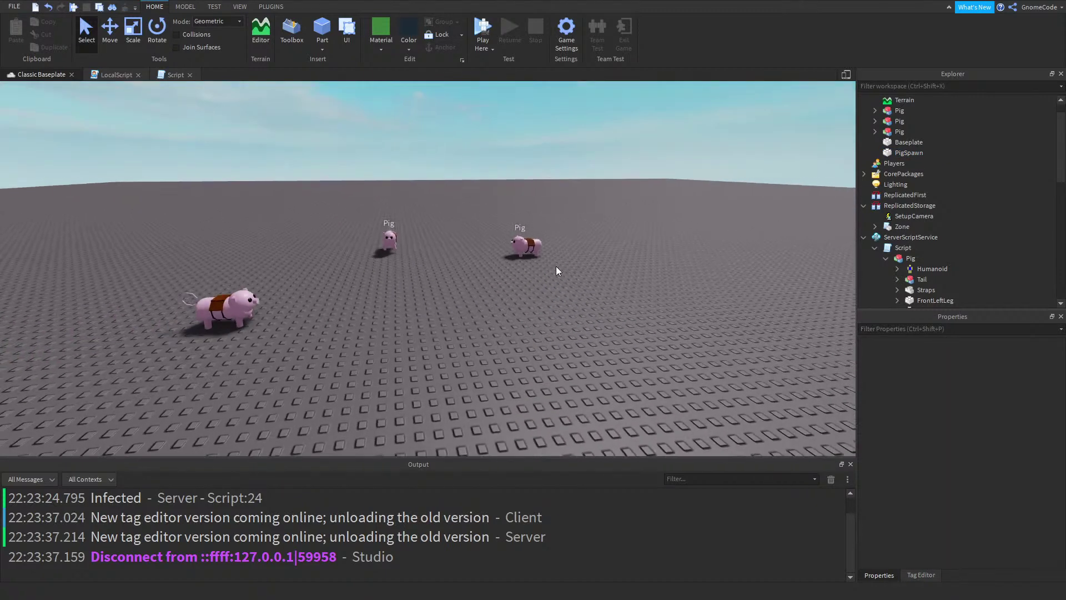
Start another playtest and walk the character into a pig to check the infection and the new pig character
left_click(478, 29)
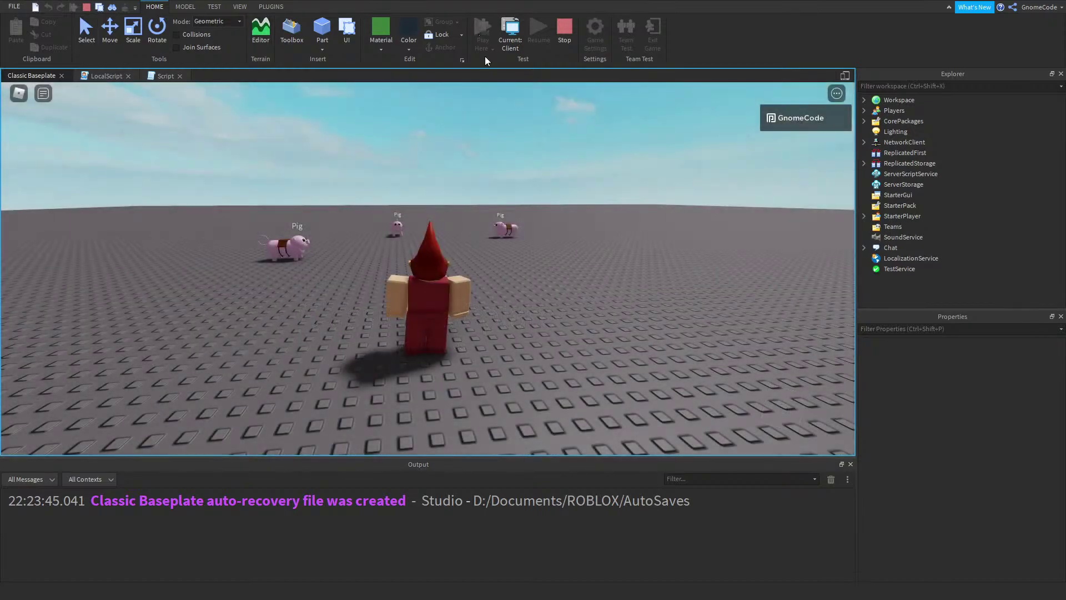
right_click_drag(404, 279, 378, 301)
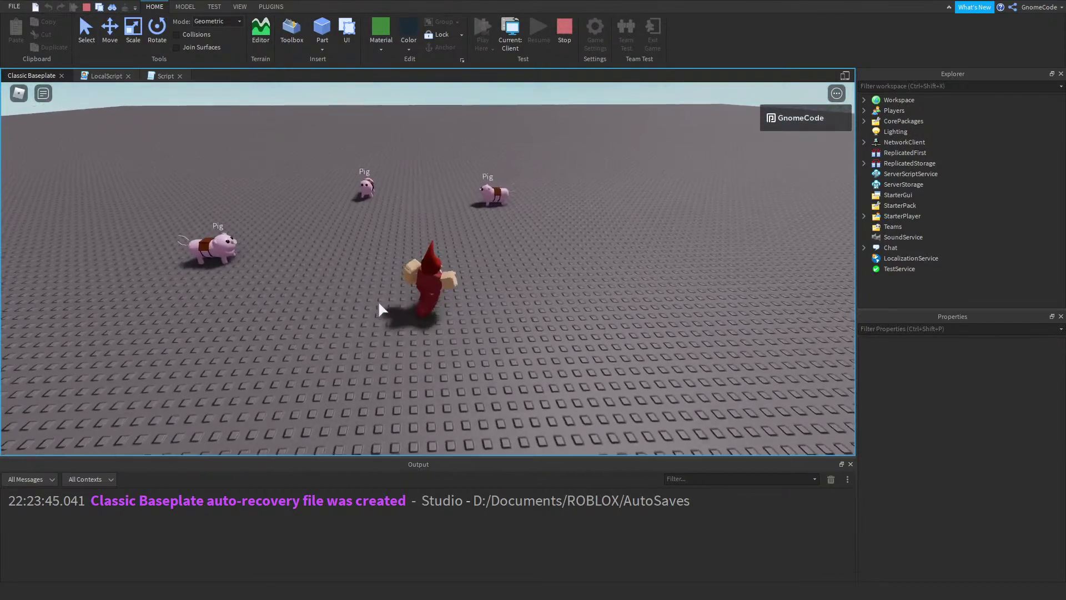
key("w")
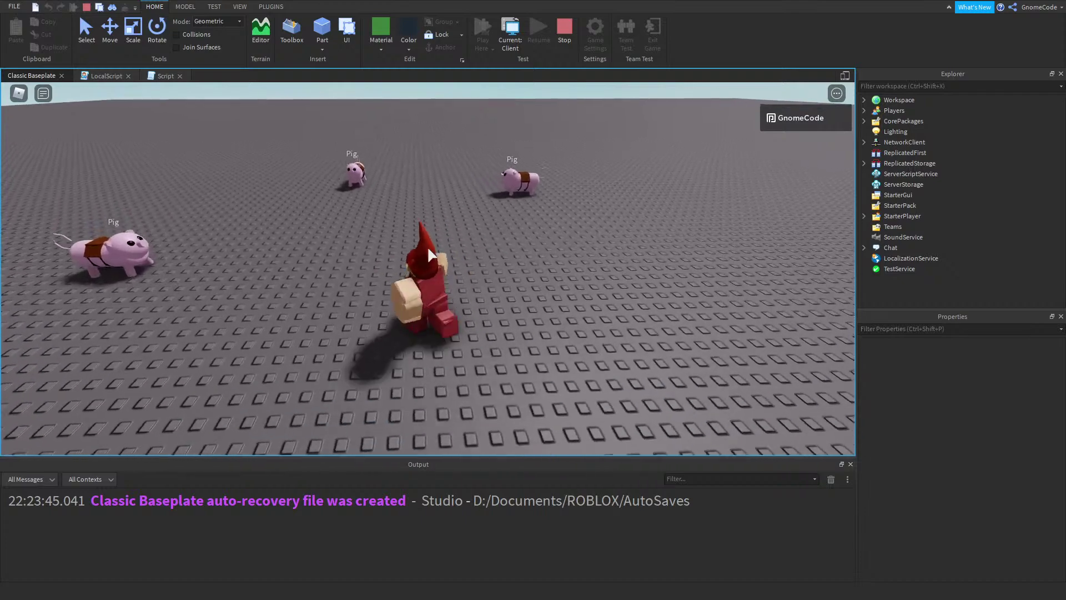
scroll(479, 264, "down", 5)
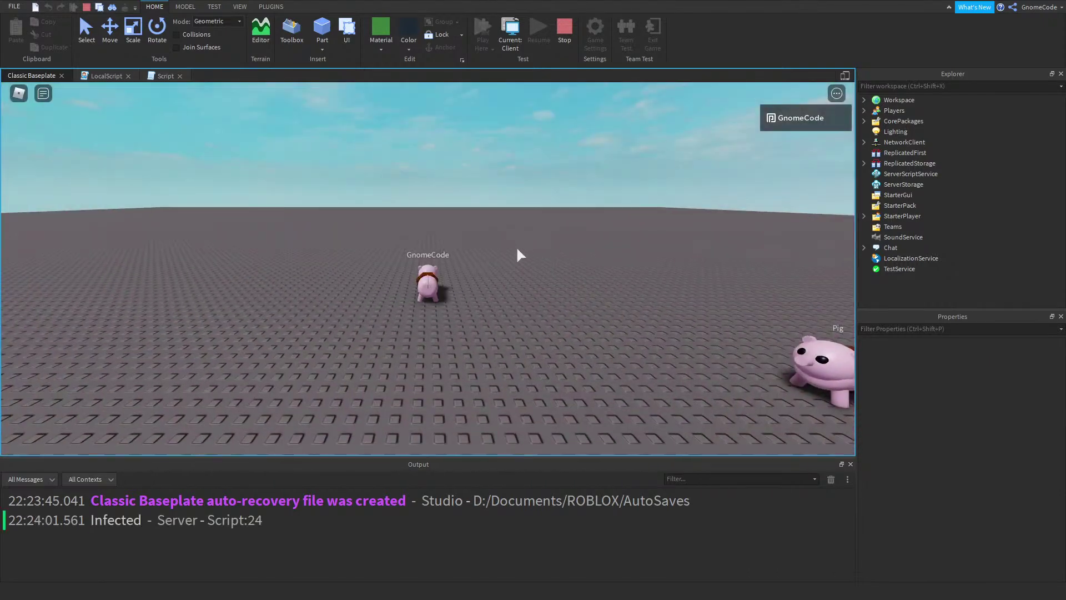
Walk the pig character around the other pigs, make it jump, and stop the playtest
right_click_drag(517, 250, 526, 216)
scroll(525, 222, "down", 5)
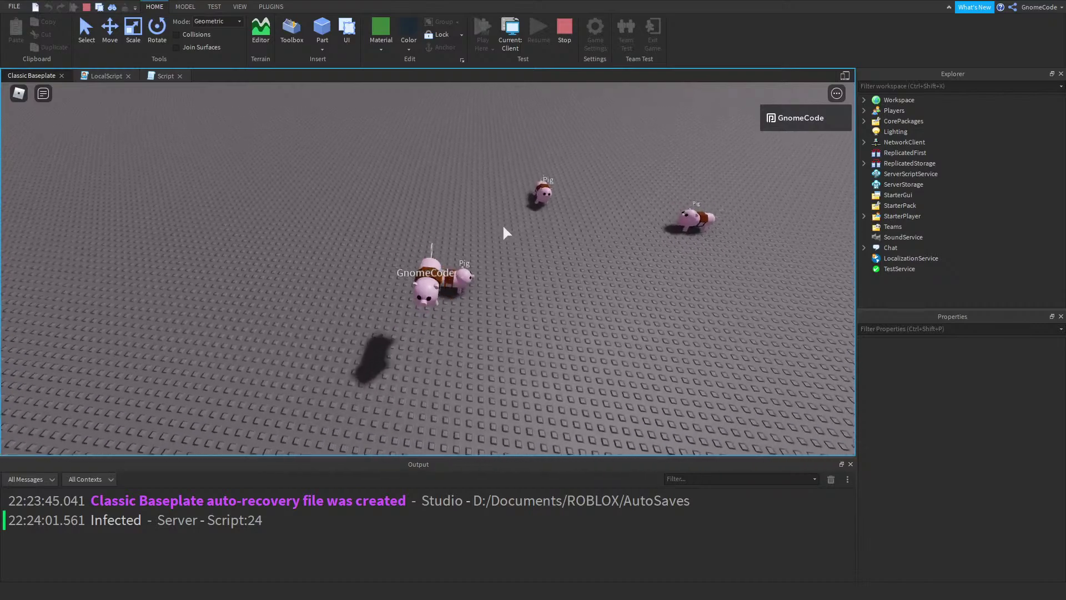
key("space")
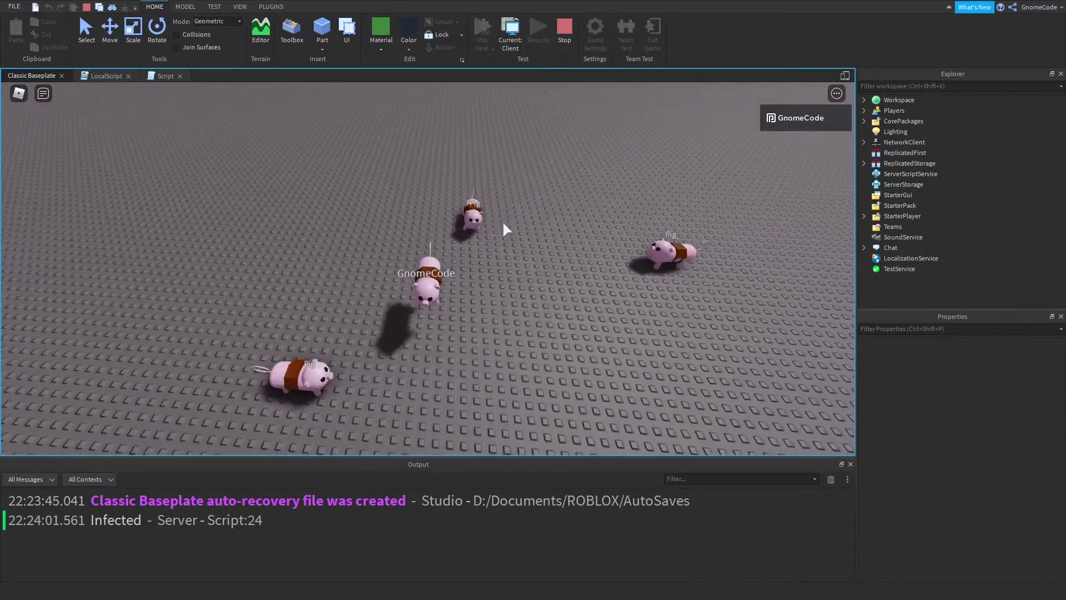
scroll(502, 220, "up", 2)
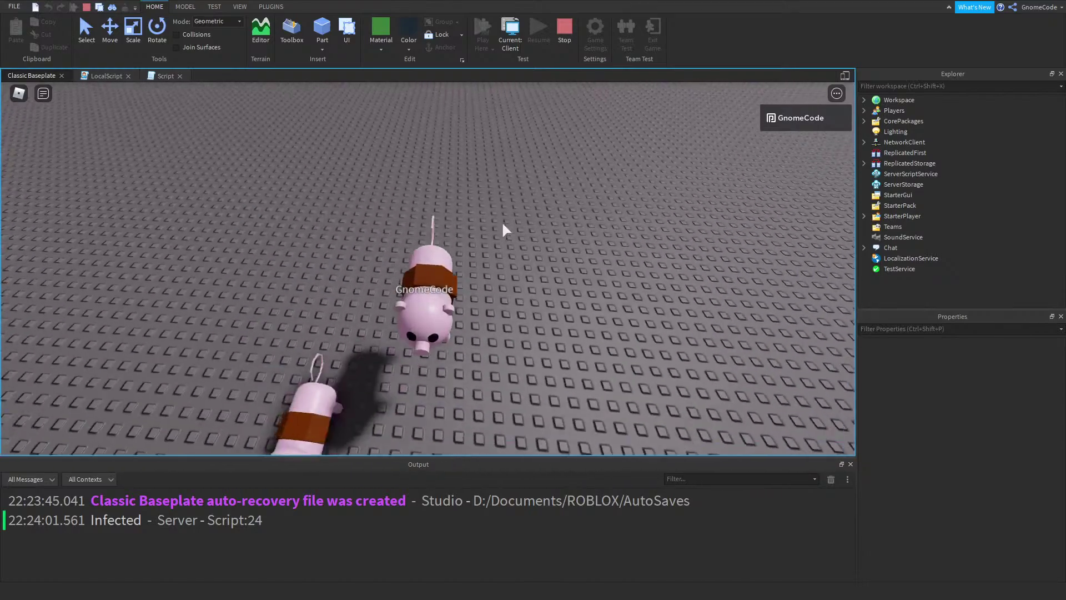
right_click_drag(518, 212, 518, 251)
scroll(519, 255, "down", 3)
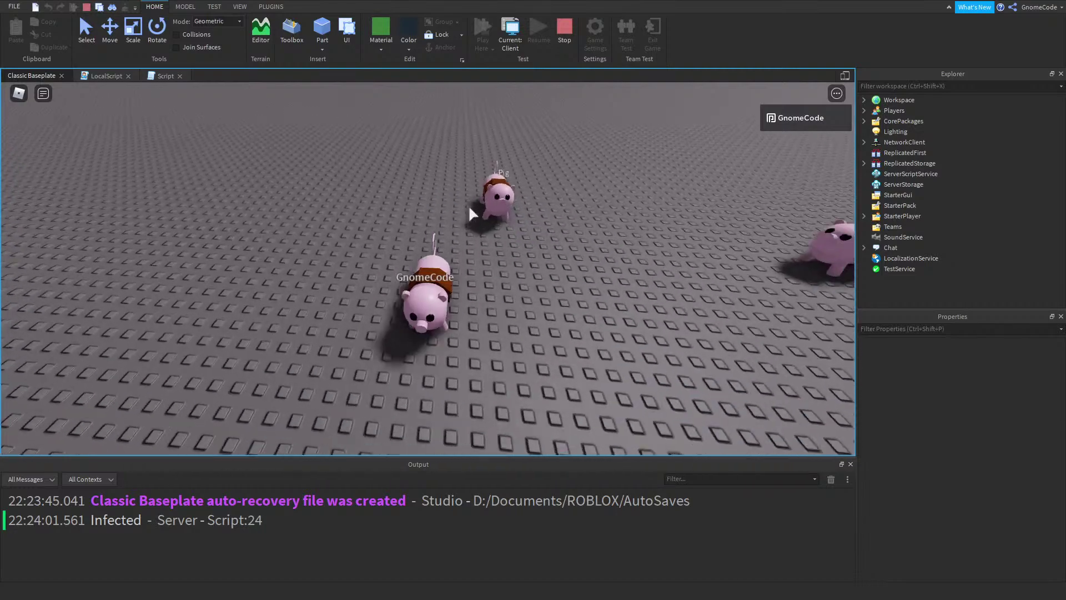
right_click_drag(405, 214, 453, 309)
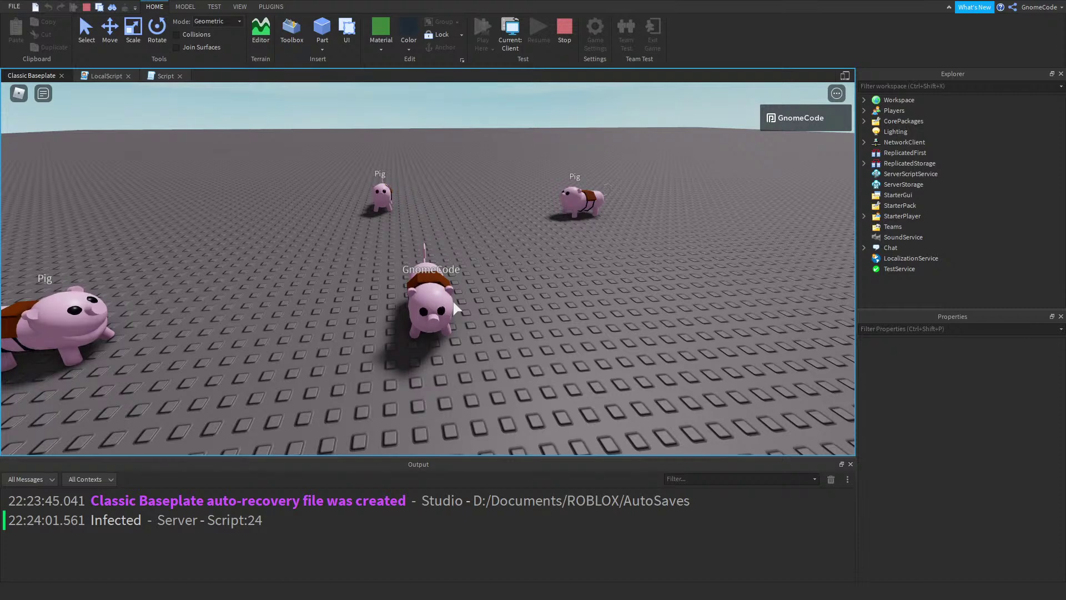
left_click(565, 27)
Try replacing ipairs with pairs in Script's loop over the pigs, and undo the change
left_click(166, 75)
left_click(350, 328)
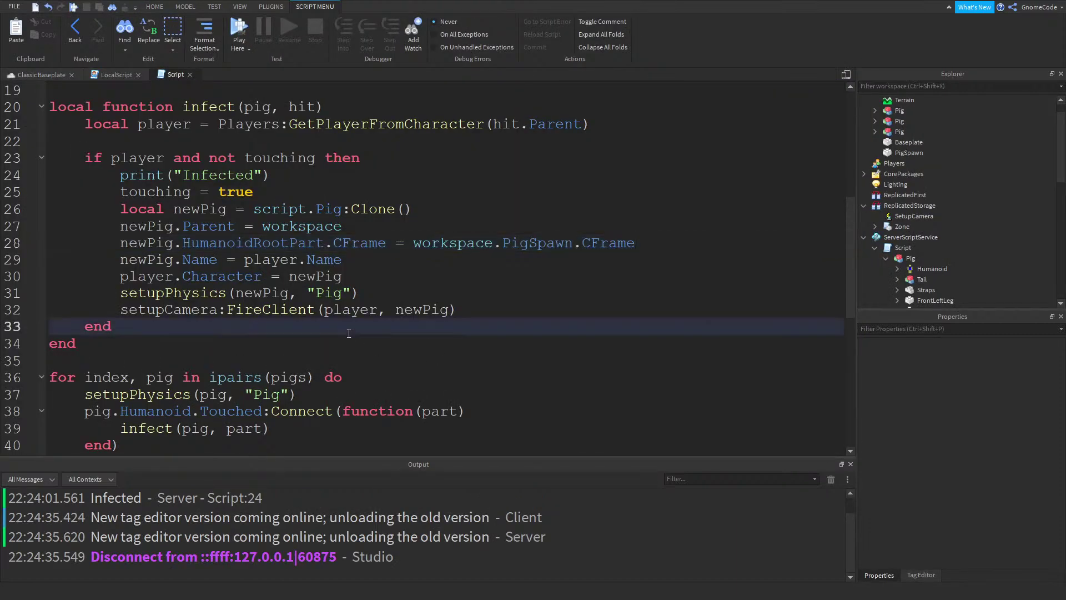
scroll(305, 278, "up", 5)
scroll(257, 261, "down", 8)
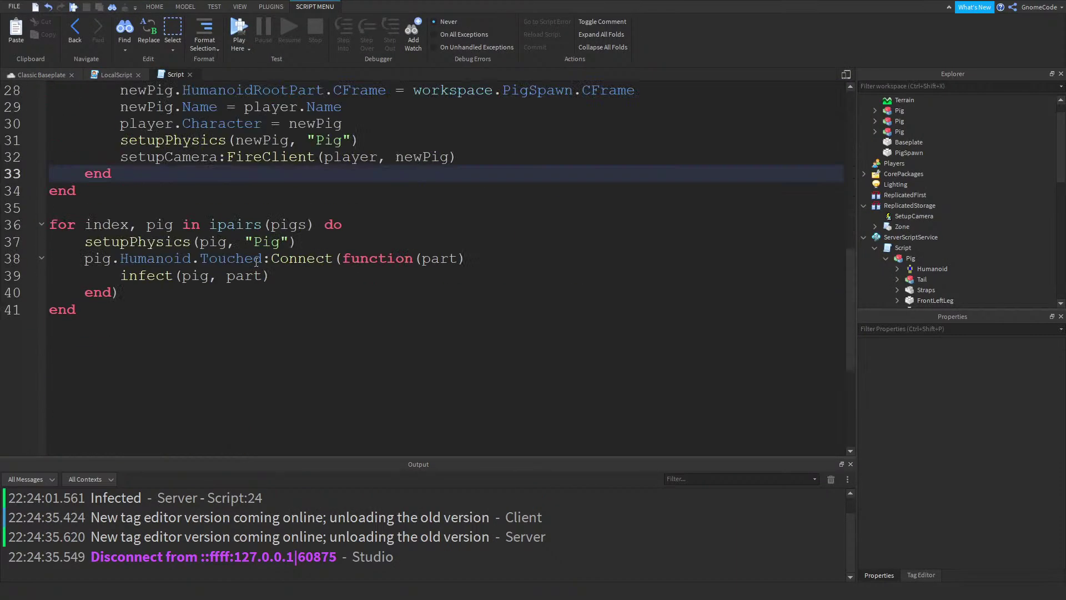
left_click(217, 225)
key("BackSpace")
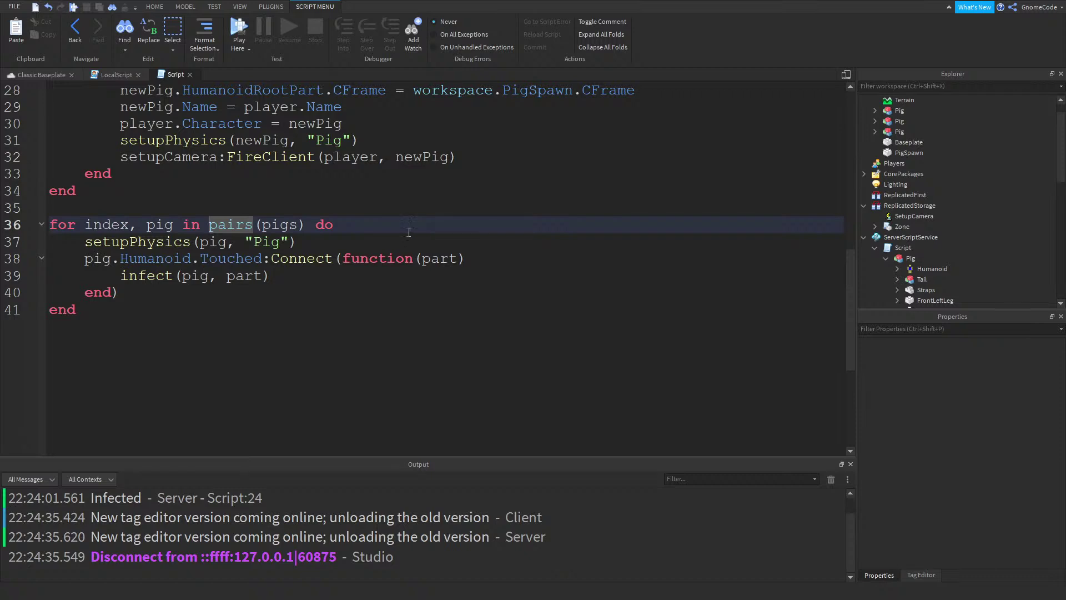
left_click(305, 368)
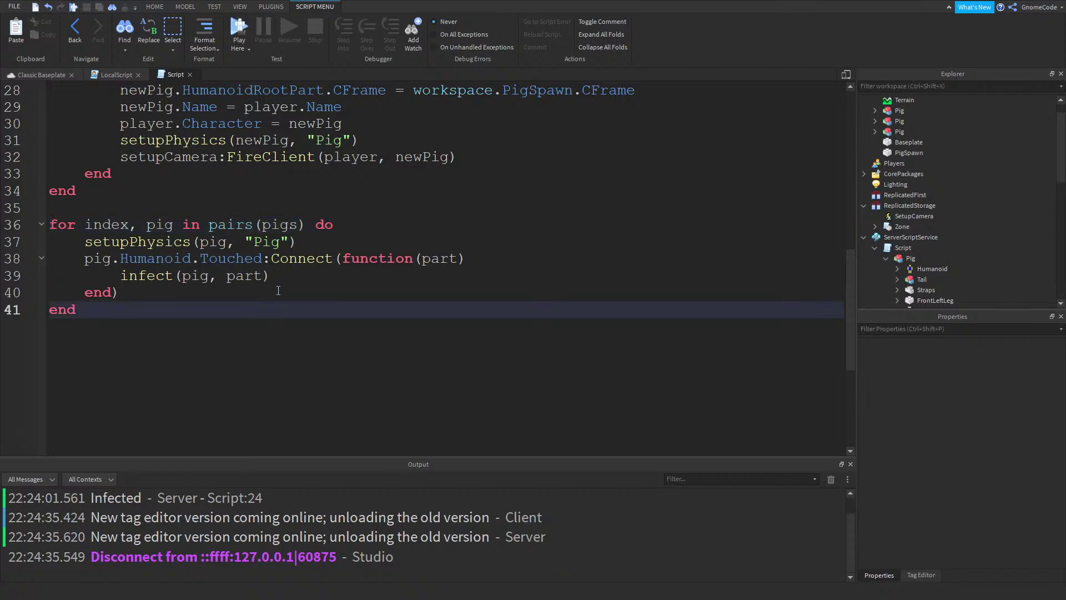
key("ctrl+z")
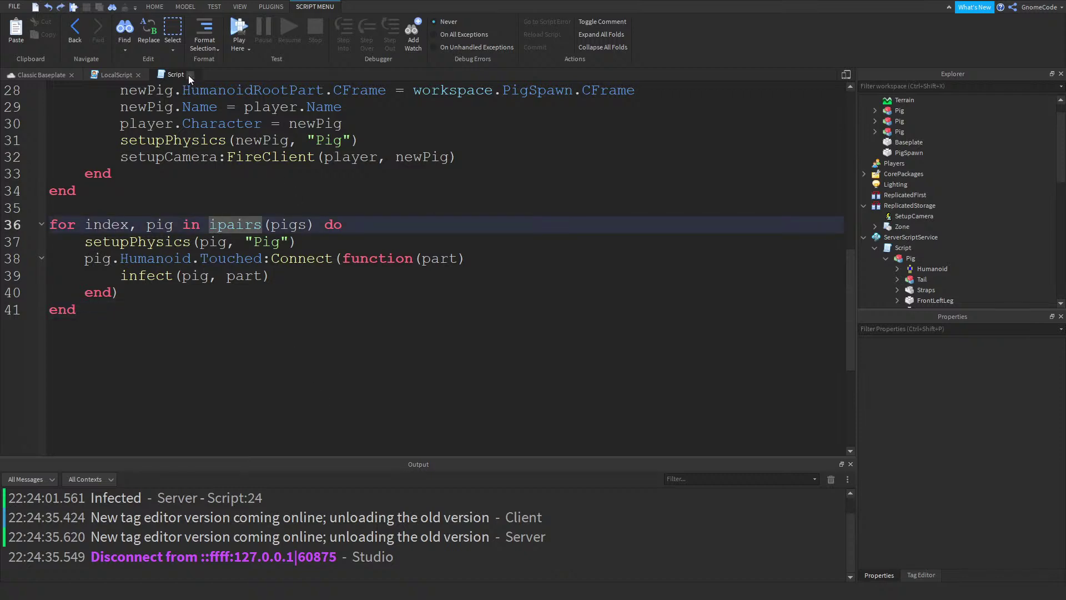
Close both open scripts and collapse Script under ServerScriptService
left_click(190, 75)
left_click(138, 74)
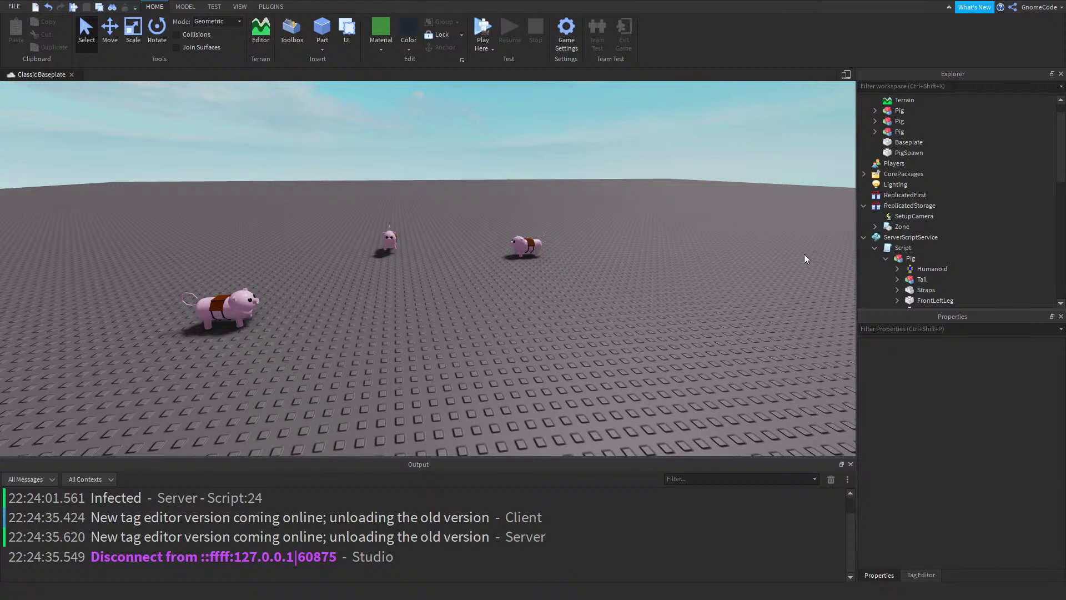
scroll(917, 225, "down", 2)
left_click(875, 190)
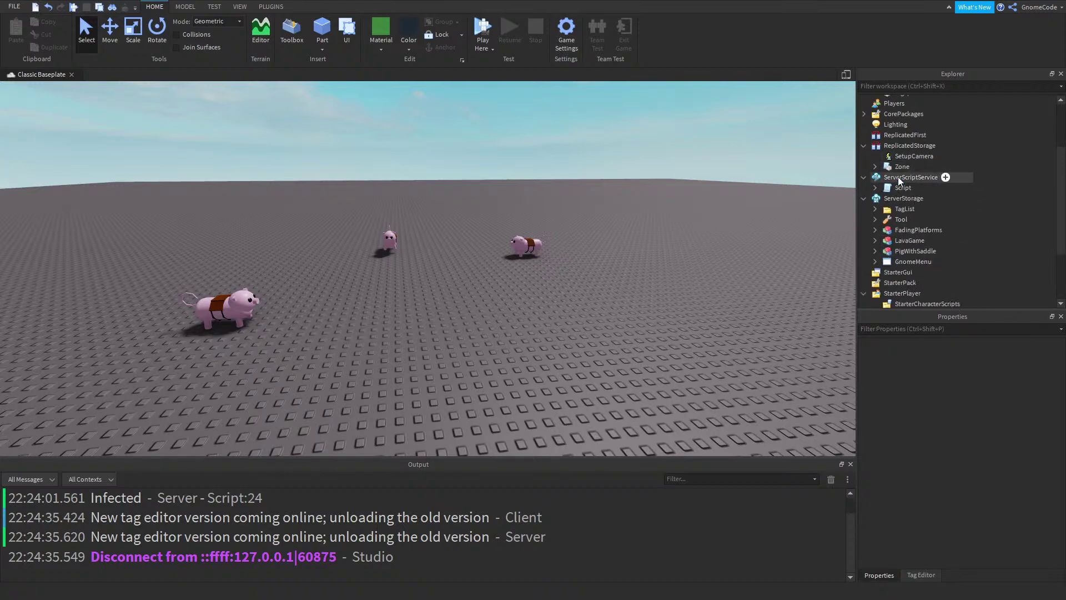
Add a new script to ServerScriptService and name it Pairs
left_click(945, 178)
left_click(884, 224)
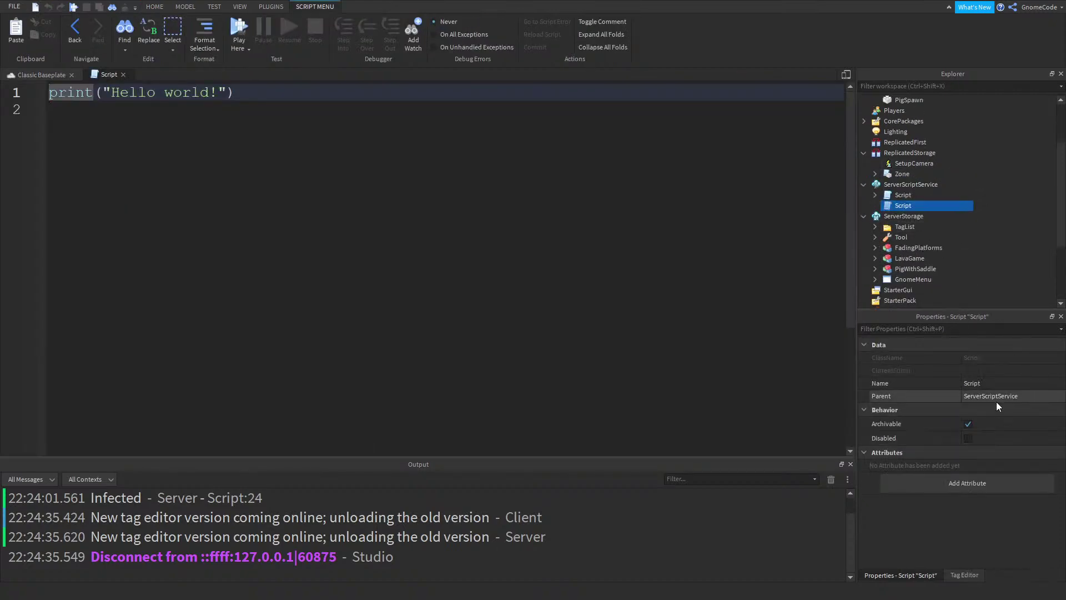
left_click(990, 383)
type("Pairs")
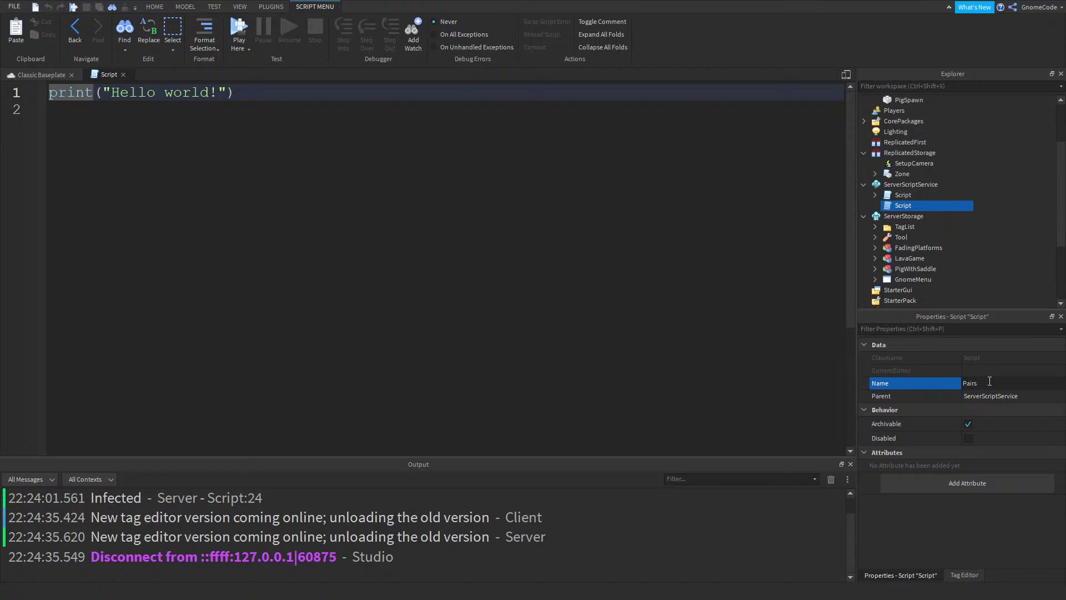
Name the script Pairs and replace its default code with a local table called names containing three first-name strings
key("Return")
key("ctrl+a")
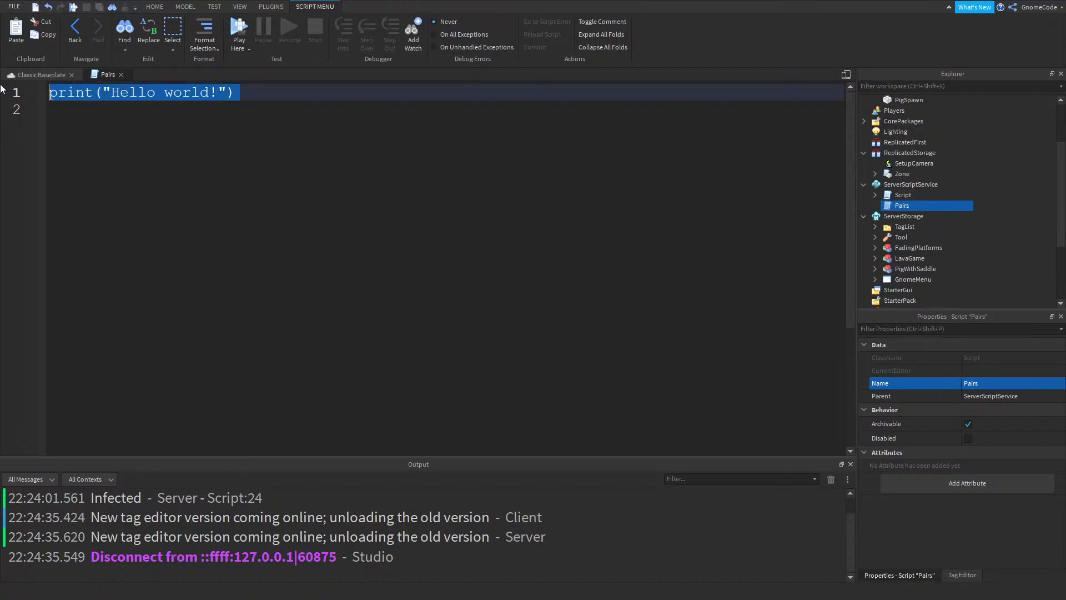
type("local names = {\"")
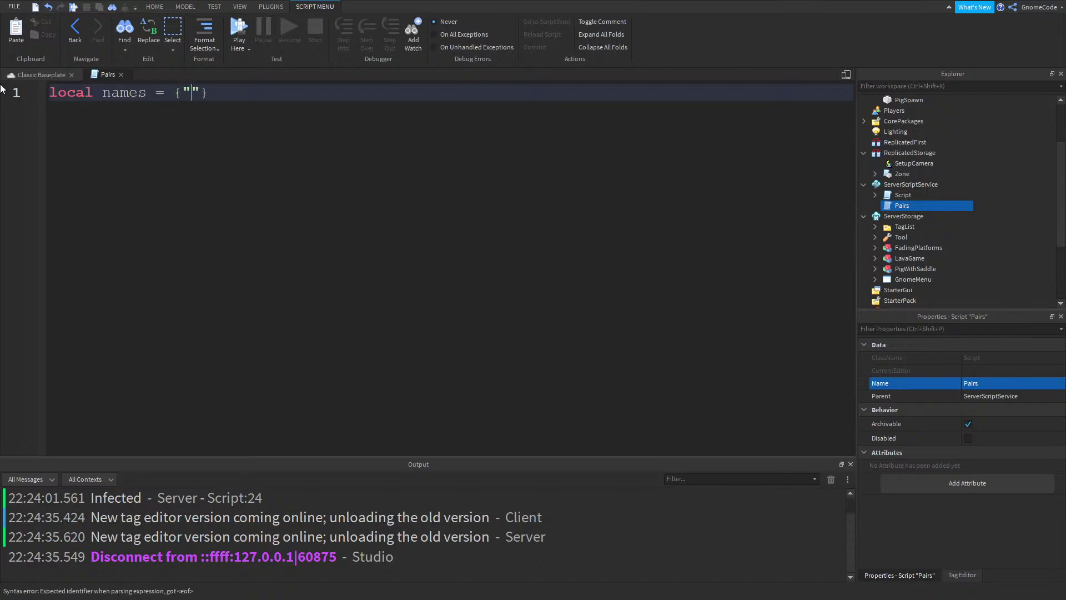
type("Jim\", \"Joe\", \"")
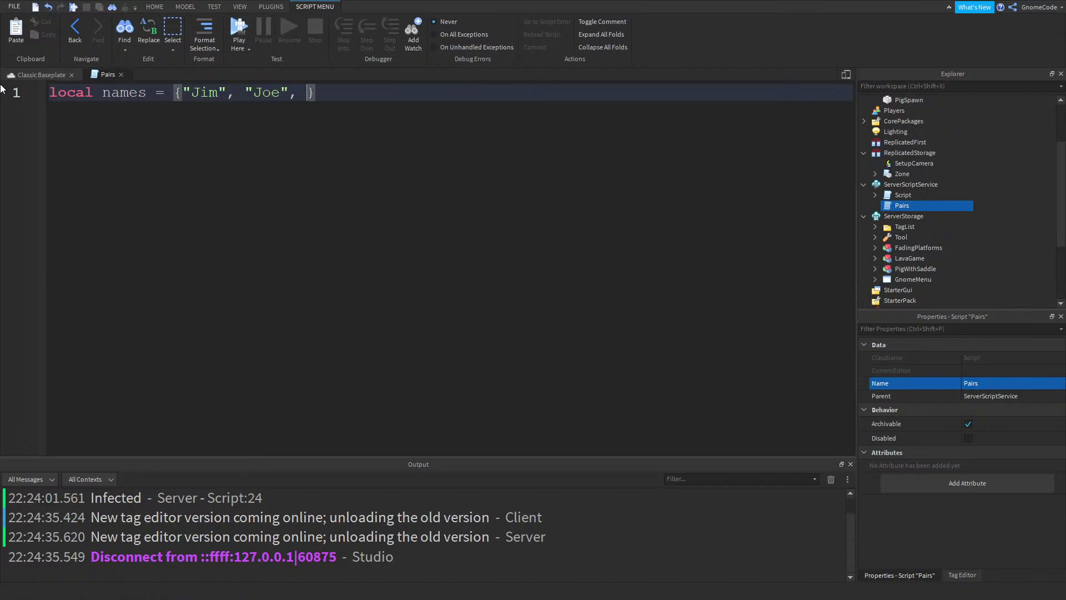
type("John")
Below the table, start a loop over it with "for i, name in pairs(names) do"
left_click(391, 92)
key("Return")
key("Return")
type("for")
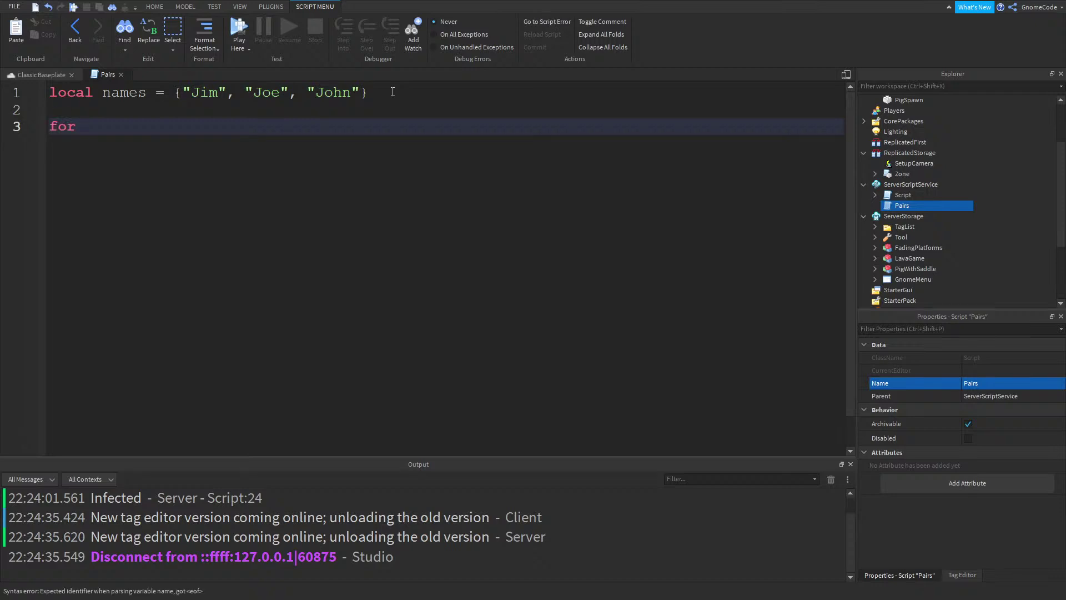
type(" i, ")
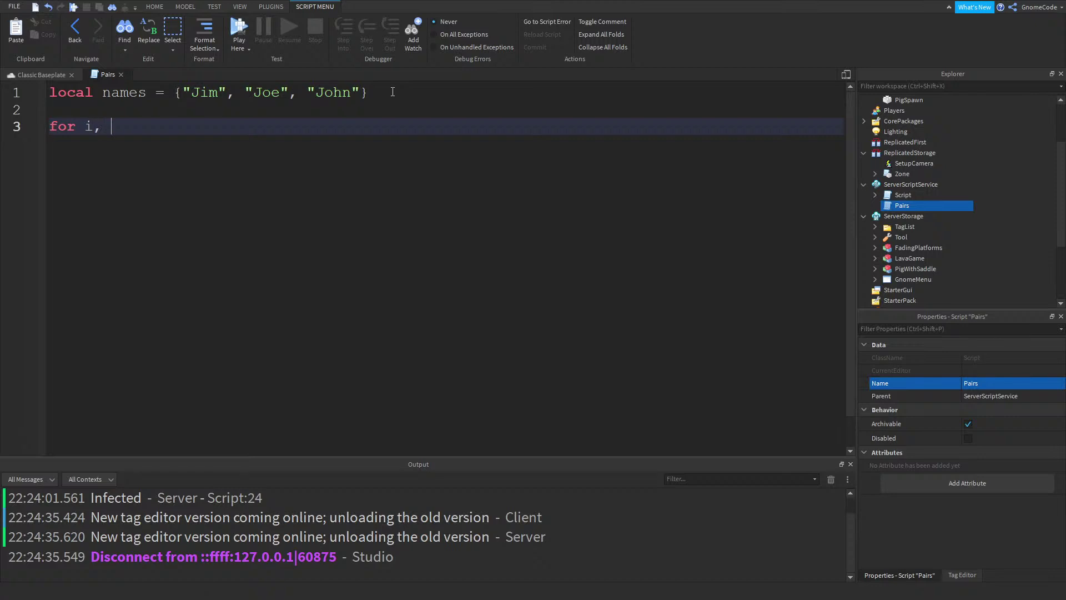
type("name in")
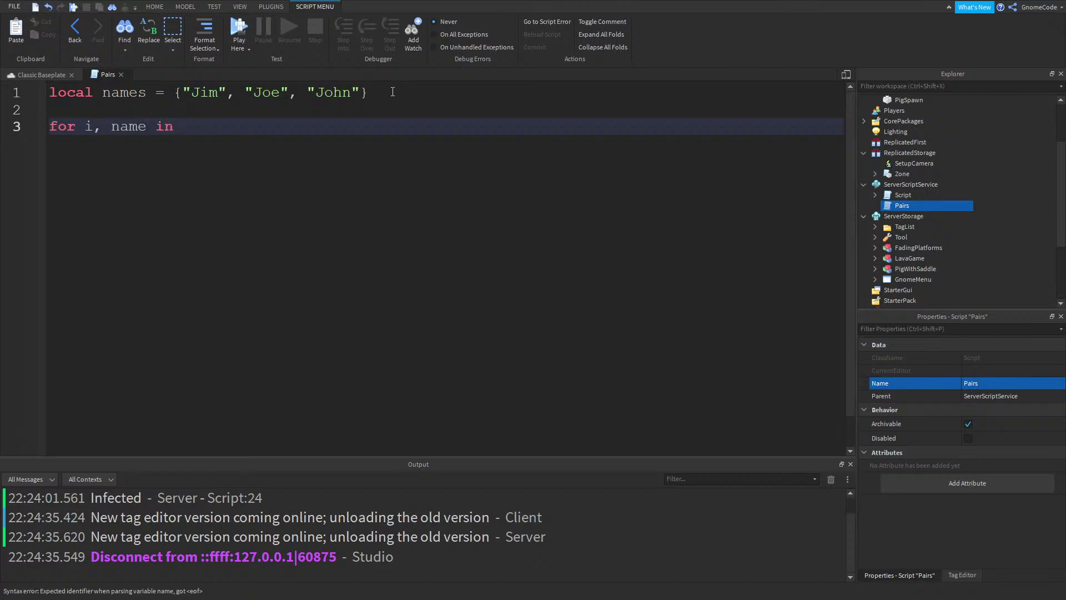
type(" pairs(")
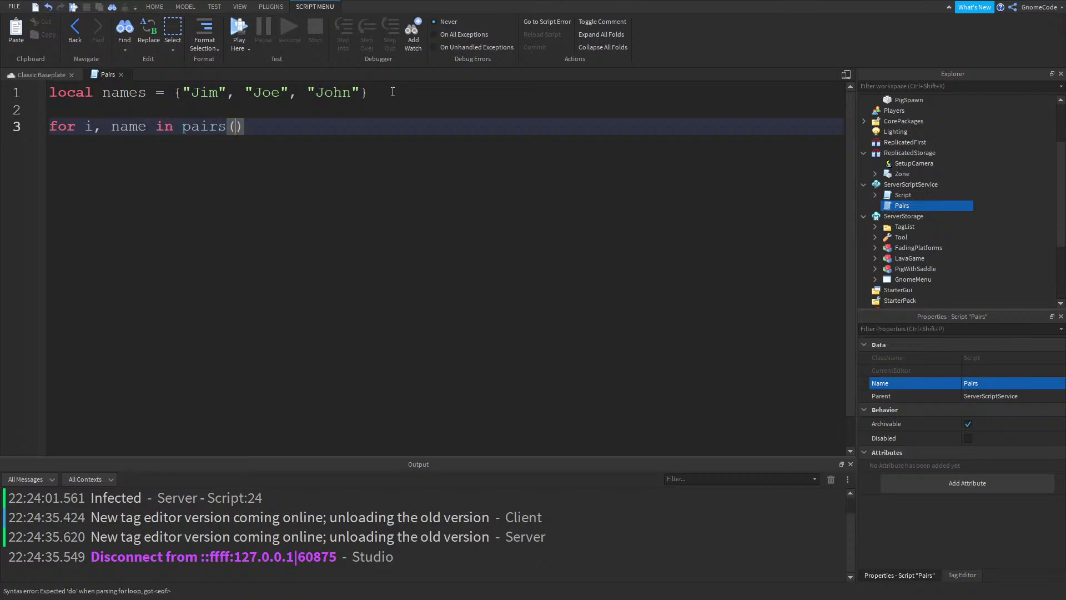
type("names) do")
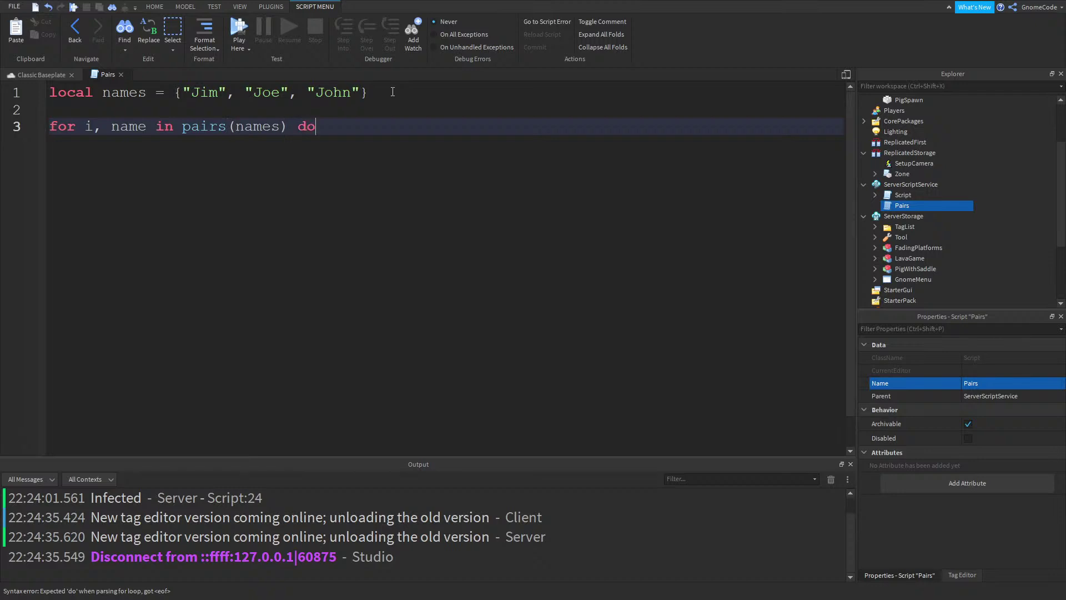
Add print(name) inside the loop, then test-run the script and stop the simulation
key("Return")
type("print(")
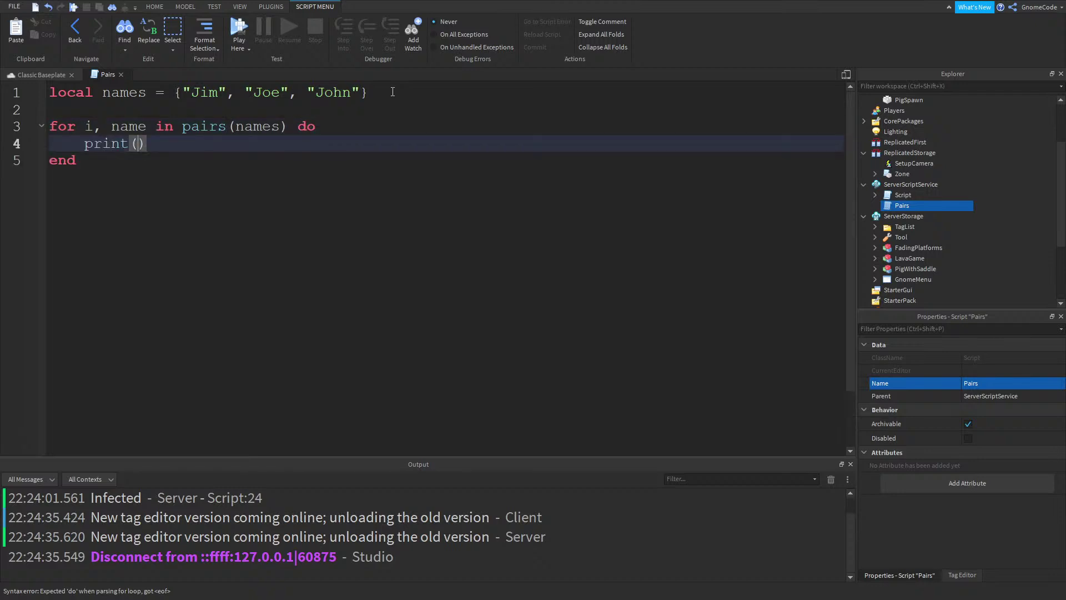
type("name")
left_click(249, 50)
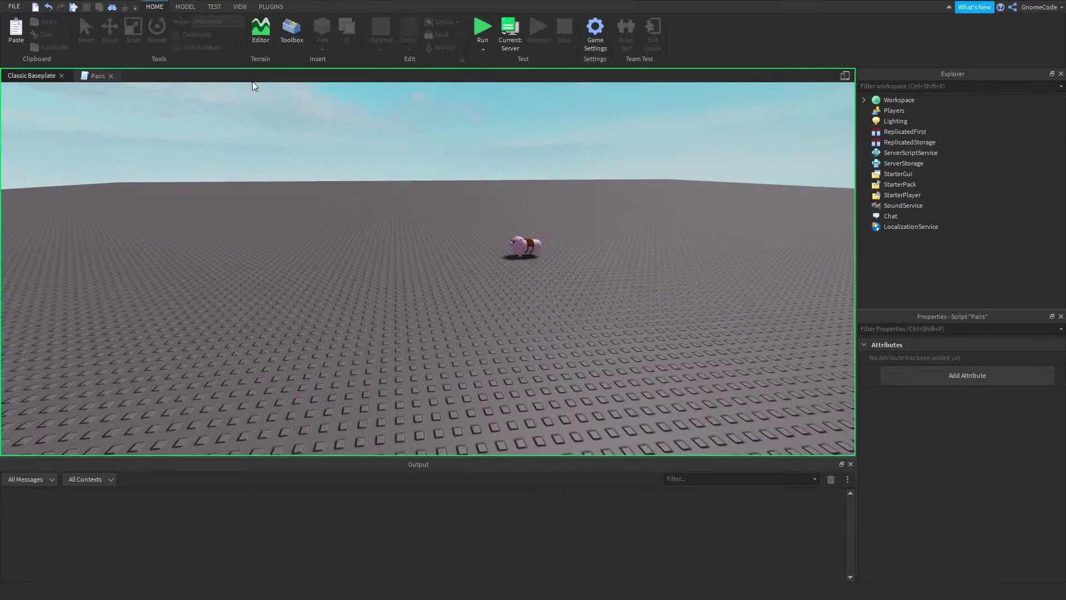
left_click(564, 31)
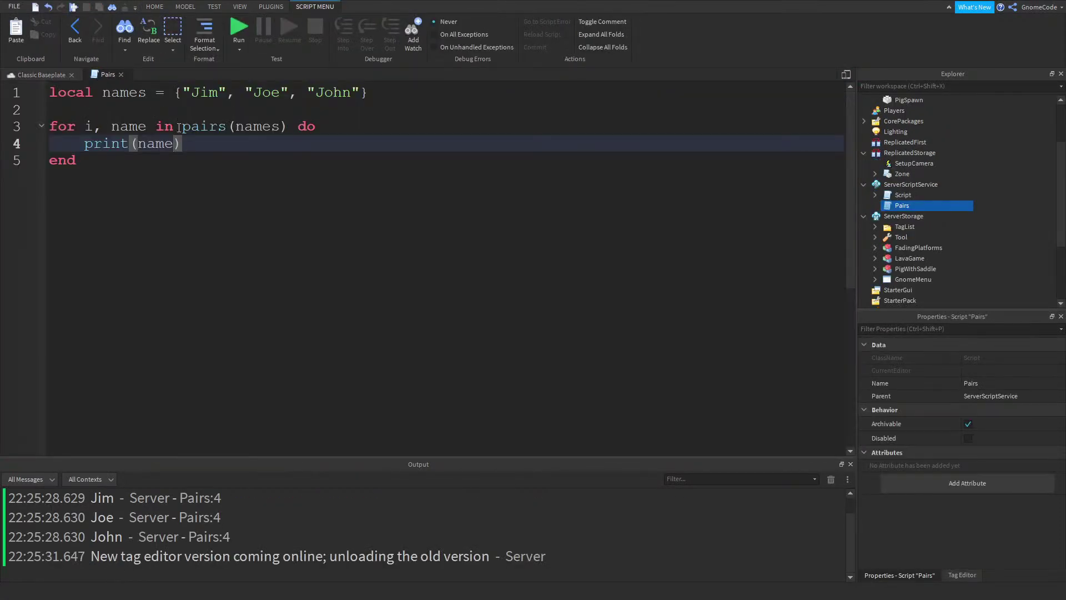
Change pairs to ipairs in the loop, test-run the script, and return to its code
double_click(183, 127)
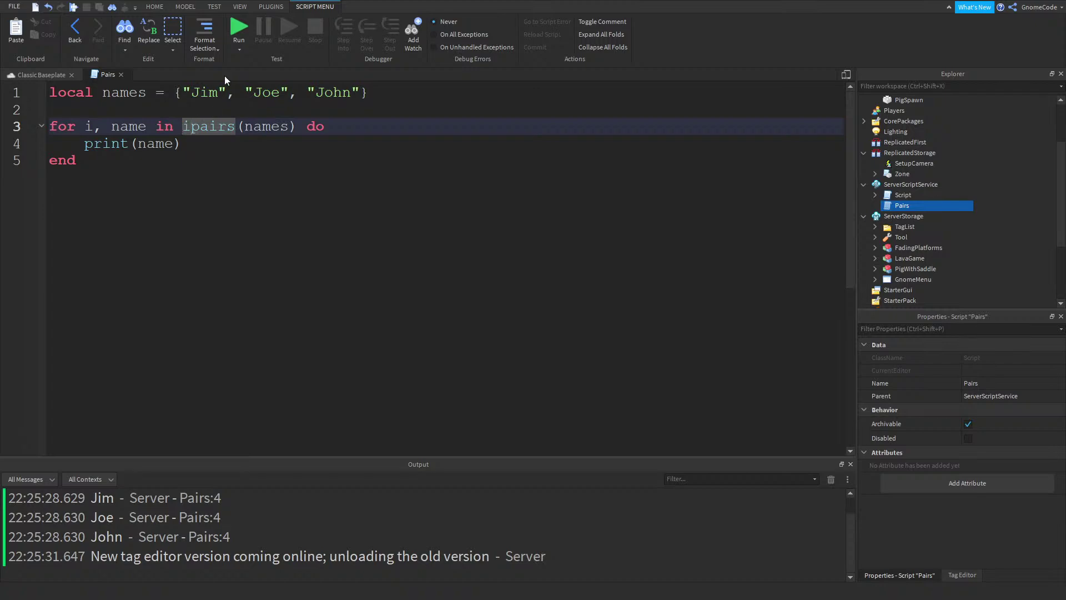
left_click(230, 29)
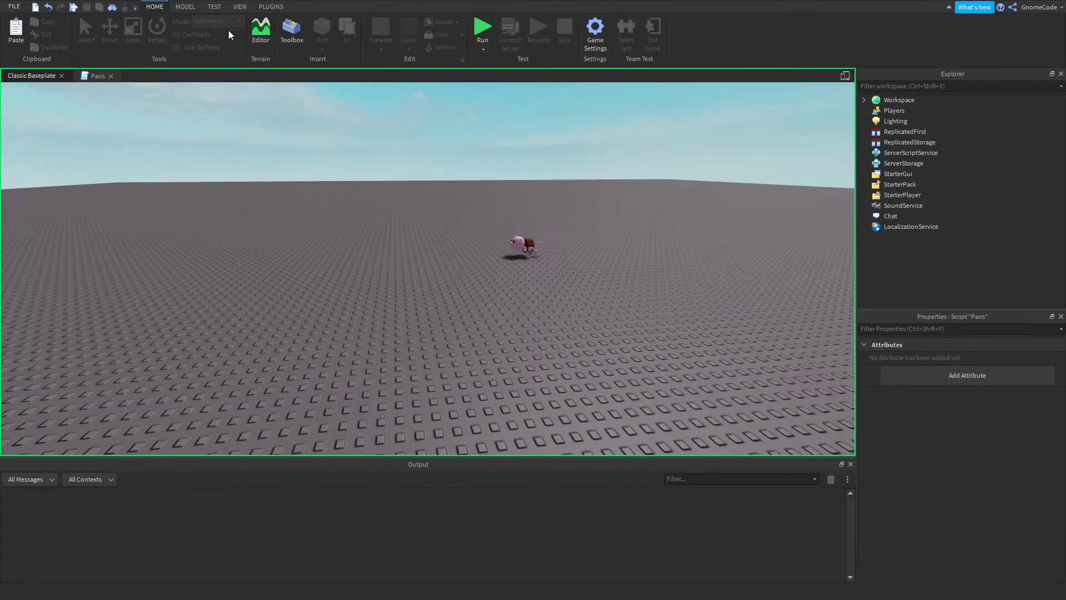
left_click(564, 30)
left_click(95, 76)
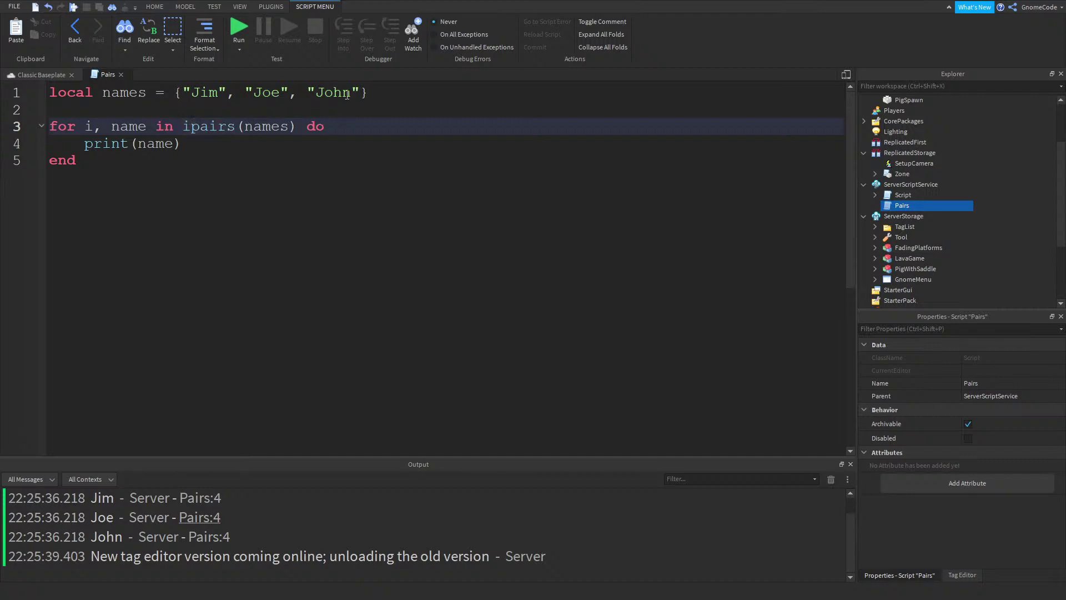
Insert a nil entry between the second and third names in the names table
left_click(310, 92)
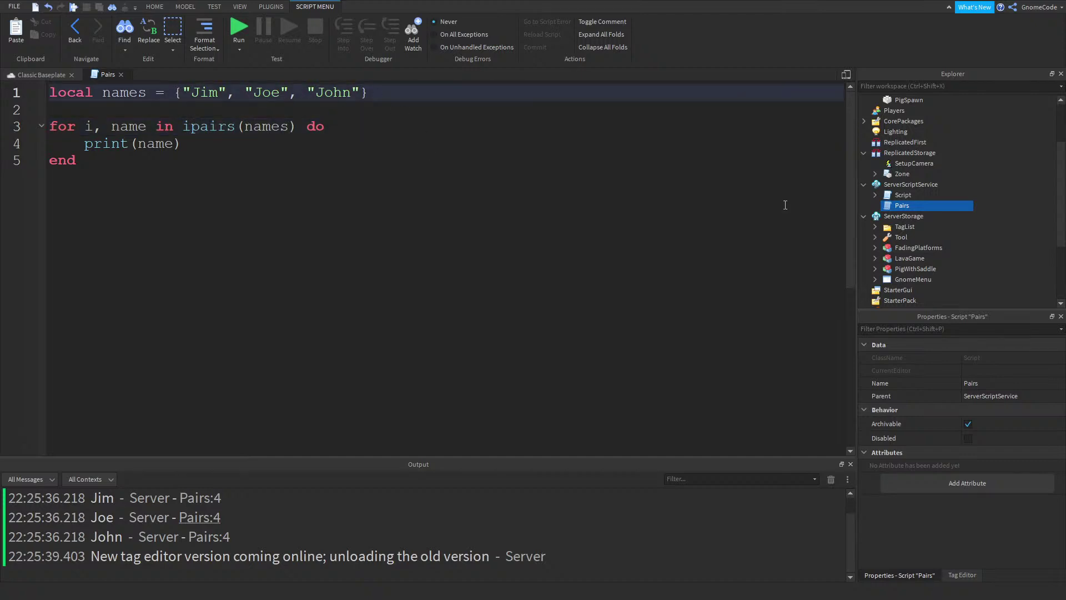
type("nil,")
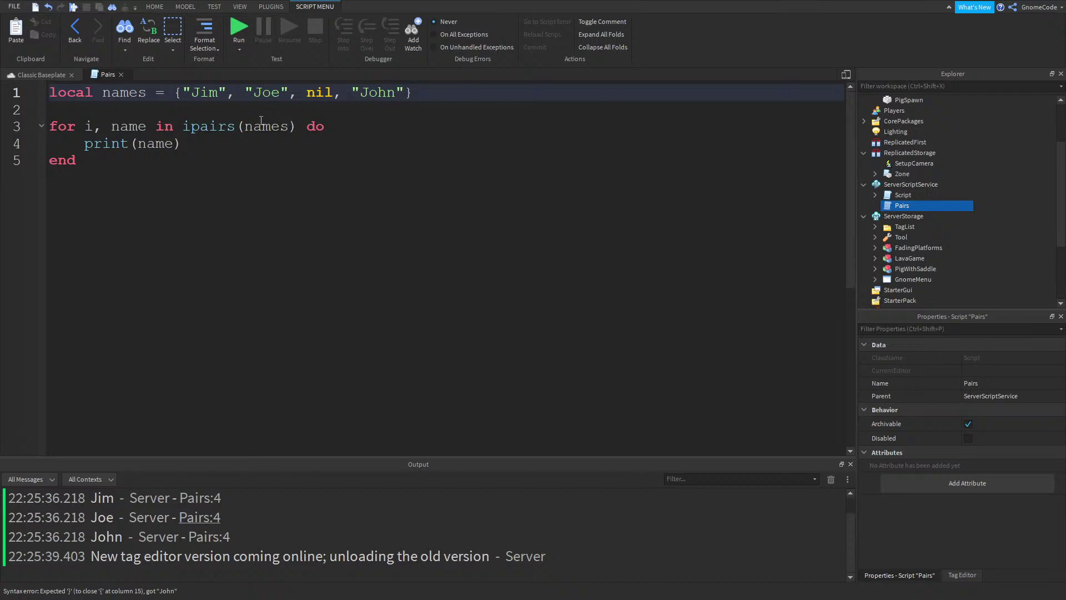
left_click_drag(185, 95, 413, 96)
left_click(257, 146)
key("Down")
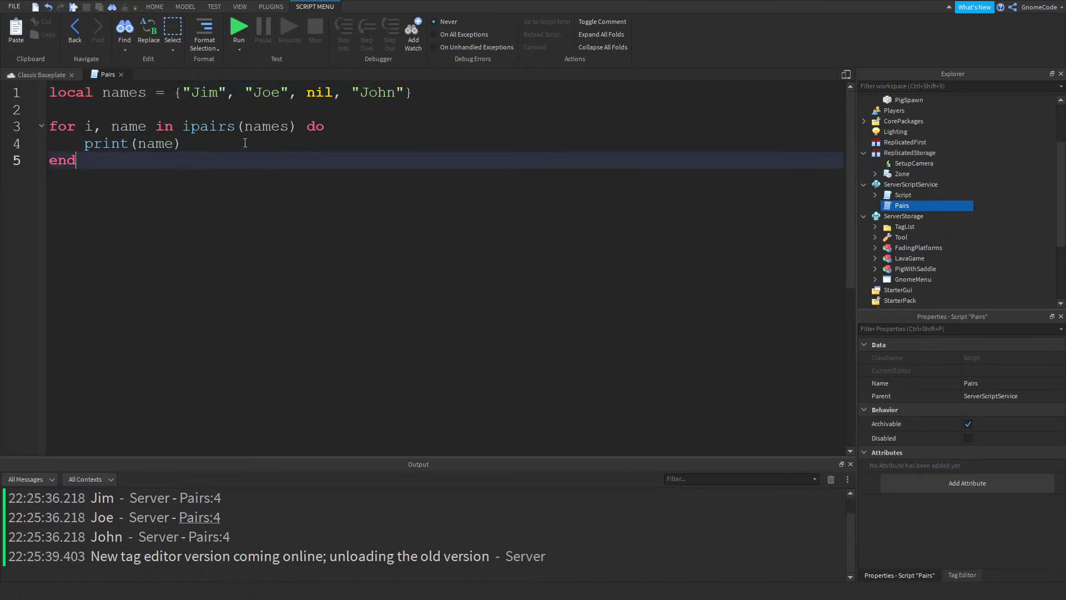
Run the ipairs loop on the table with nil, enlarge the output text to examine it, and stop the simulation
left_click(182, 129)
key("Down")
key("Down")
left_click(245, 25)
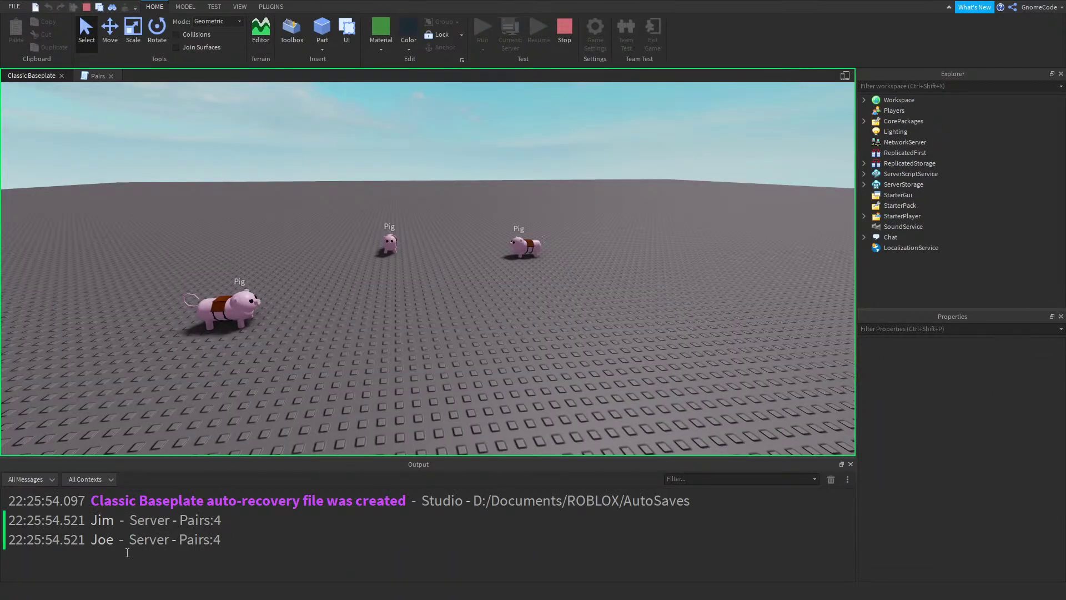
scroll(152, 557, "up", 2, "ctrl")
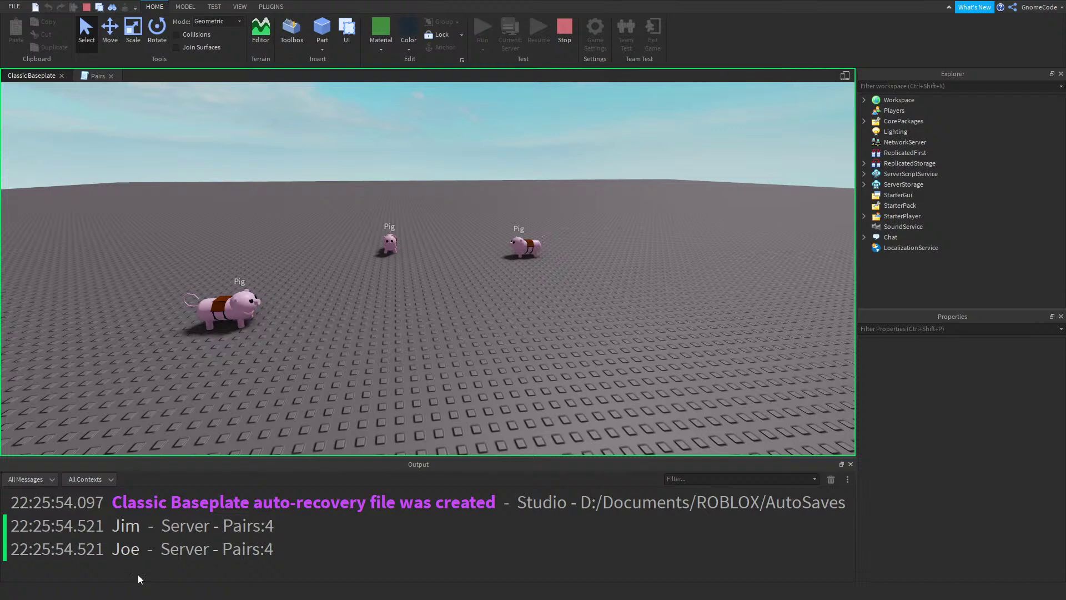
key("shift+F5")
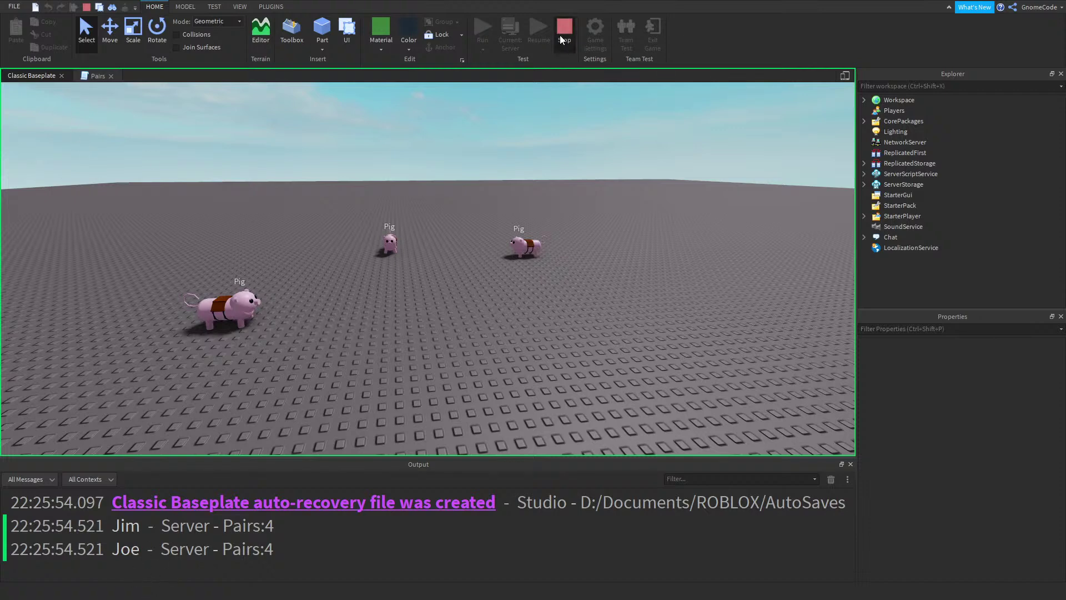
Change ipairs back to pairs in the Pairs script's loop and test-run it with the nil entry
left_click(107, 74)
left_click_drag(324, 93, 298, 94)
left_click(328, 163)
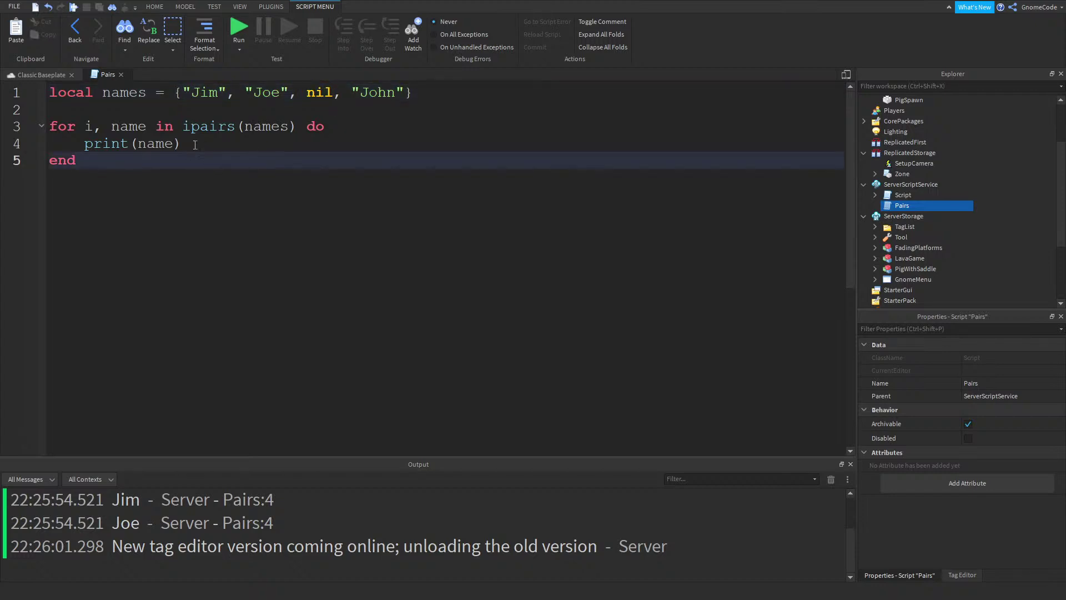
left_click(190, 126)
key("BackSpace")
left_click(187, 190)
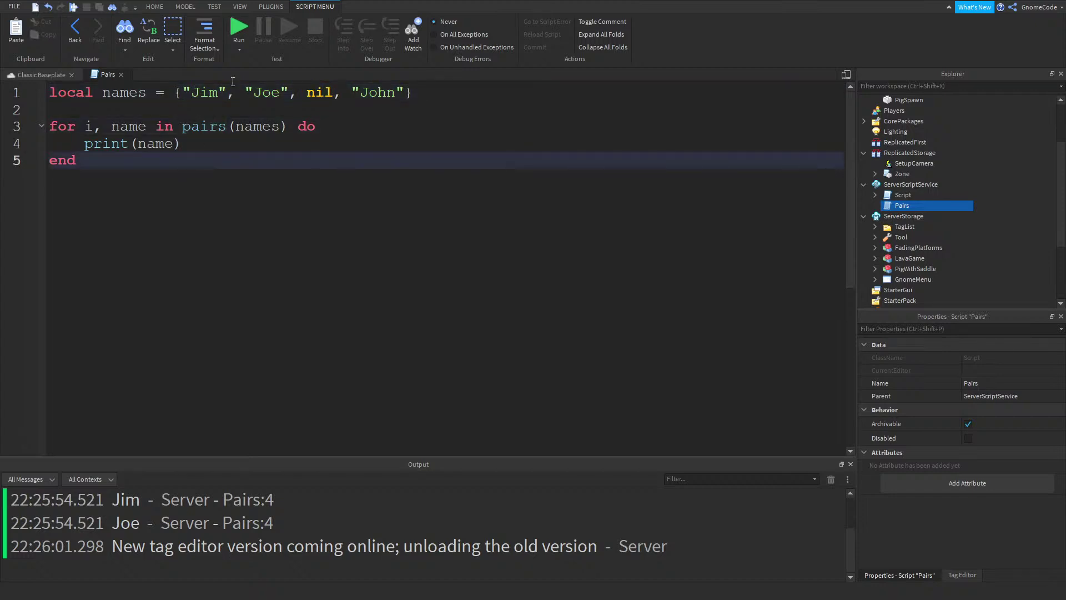
double_click(319, 92)
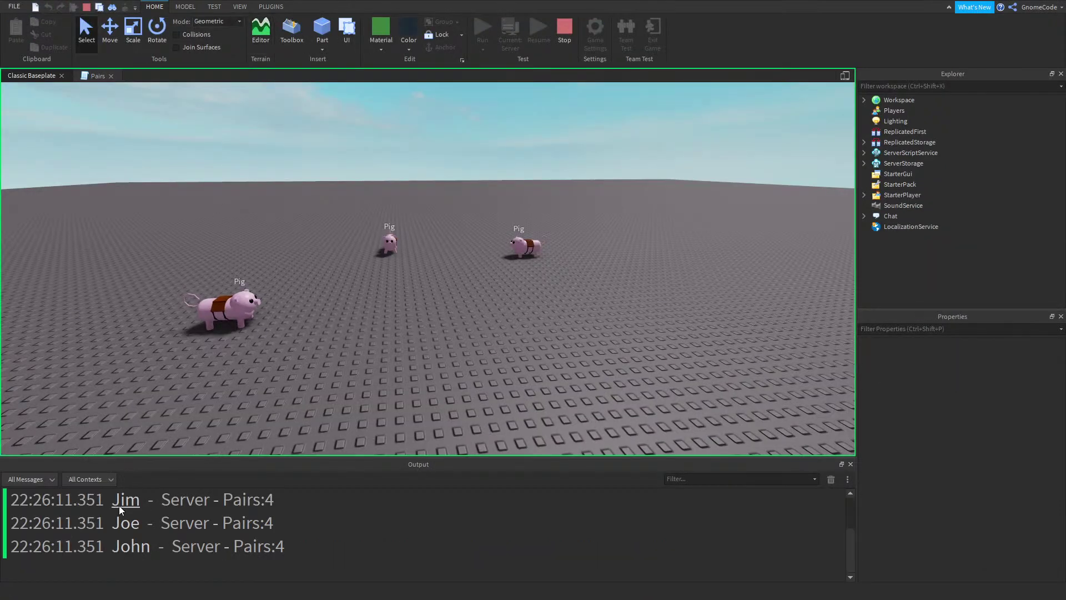
left_click(564, 28)
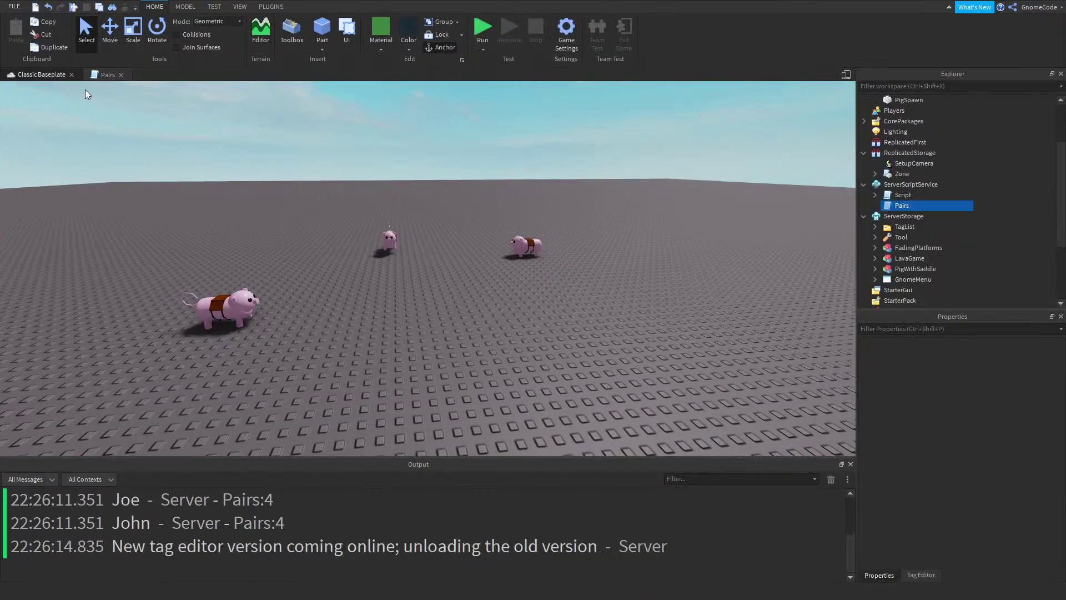
In the names table, replace nil with 10, insert true as the first entry, and add 19125 after the first name
double_click(315, 93)
type("10")
left_click(187, 93)
type("true,")
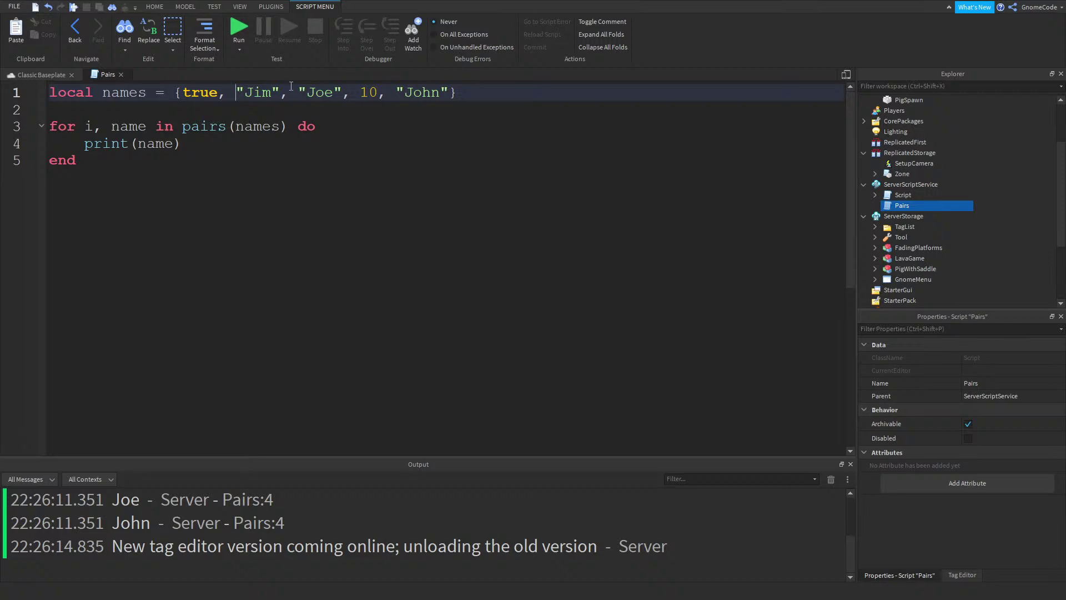
left_click(299, 92)
type("19125,")
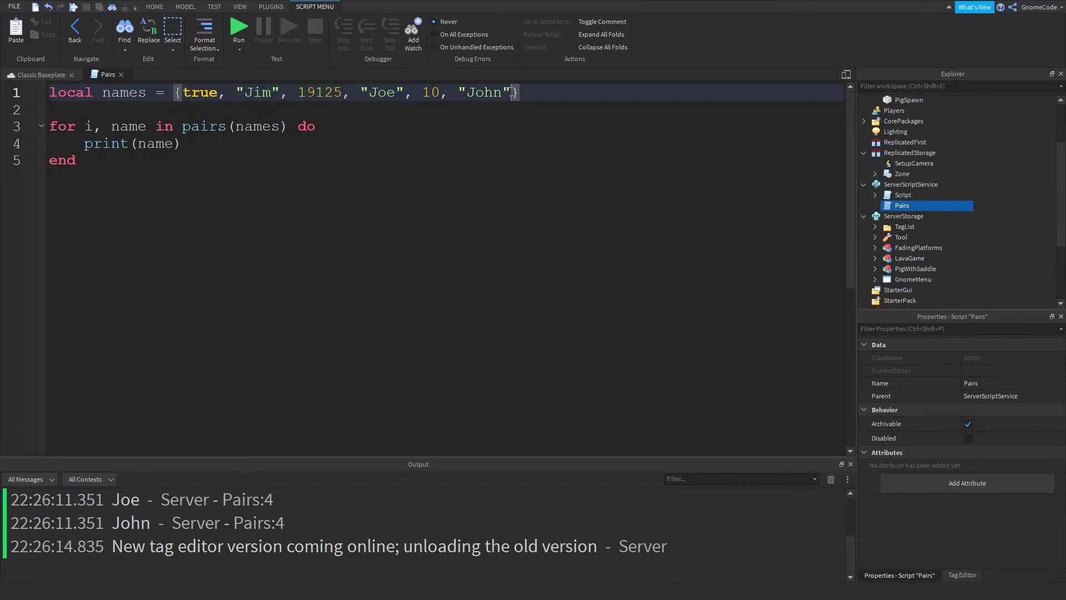
Run the script on the mixed-type table, compare the printed order with the table's entries, and stop the simulation
left_click(269, 143)
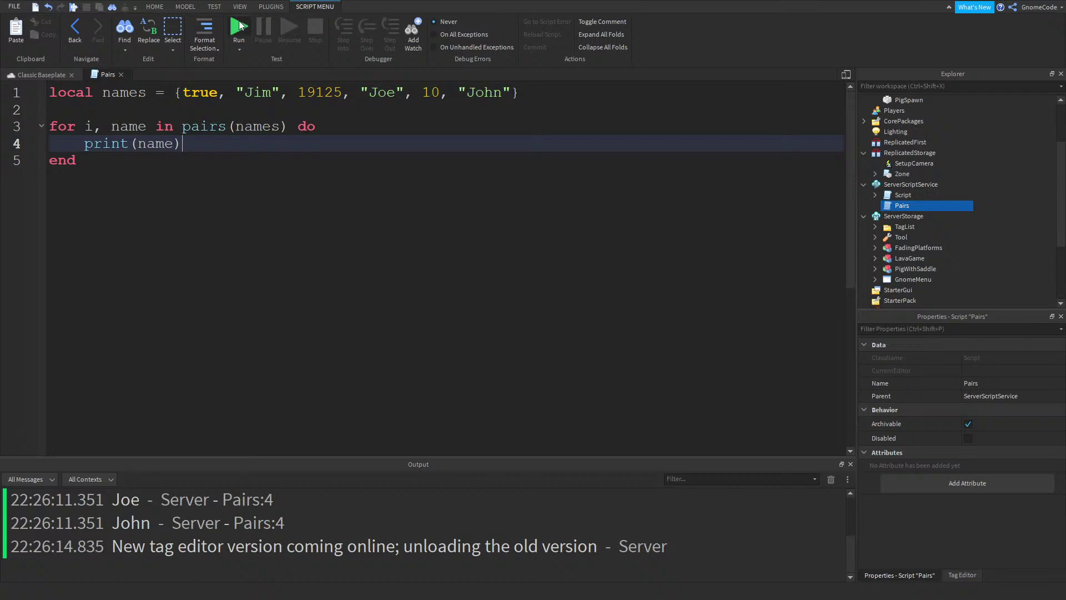
left_click(240, 25)
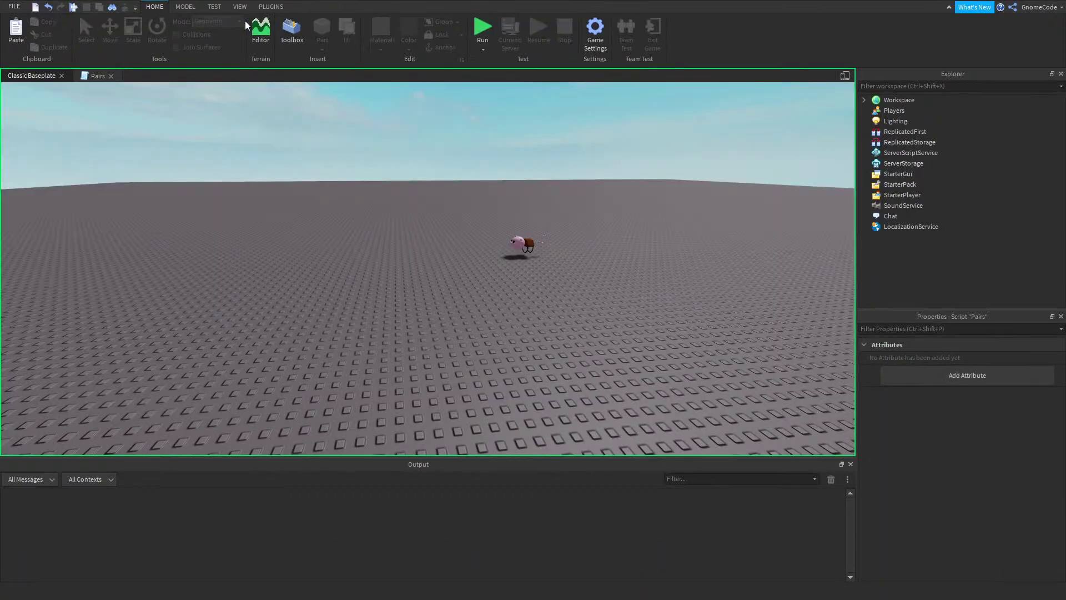
scroll(295, 552, "up", 2)
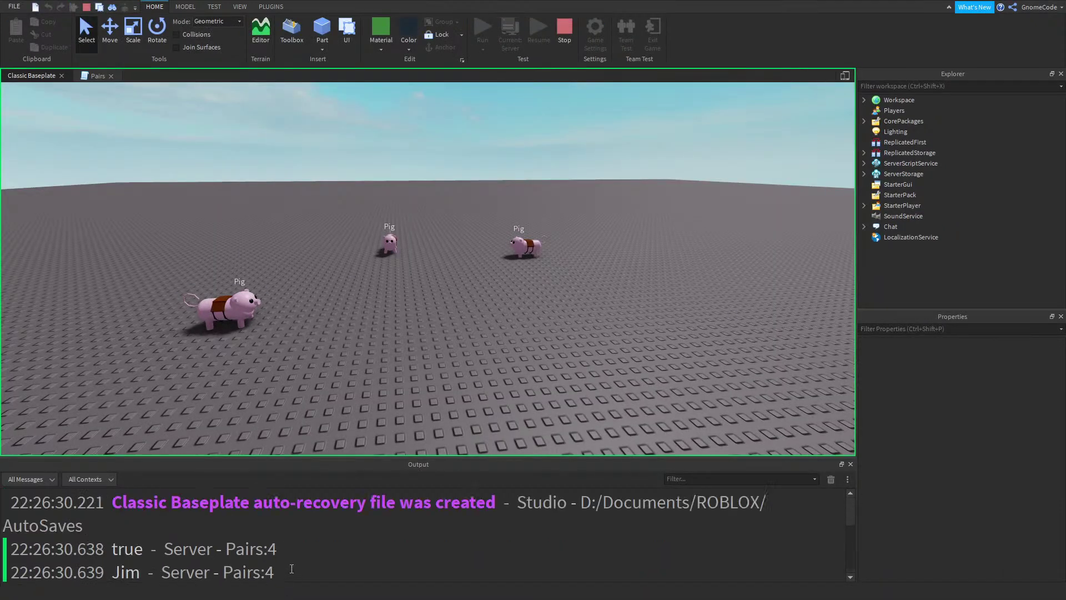
scroll(295, 551, "down", 1, "ctrl")
scroll(295, 551, "down", 1)
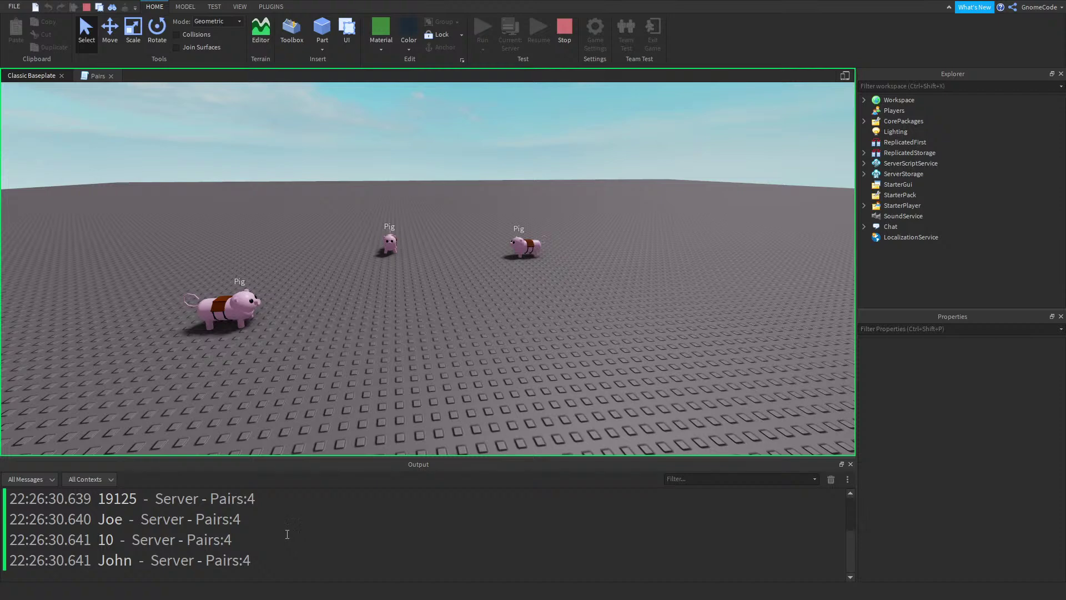
scroll(235, 549, "up", 1)
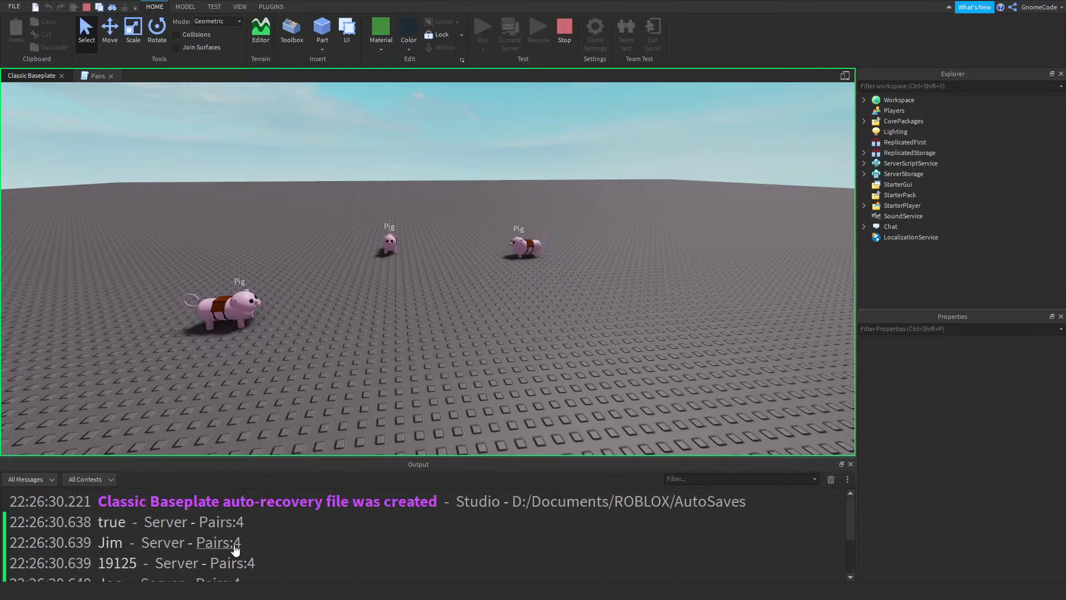
left_click(94, 76)
scroll(220, 550, "down", 1)
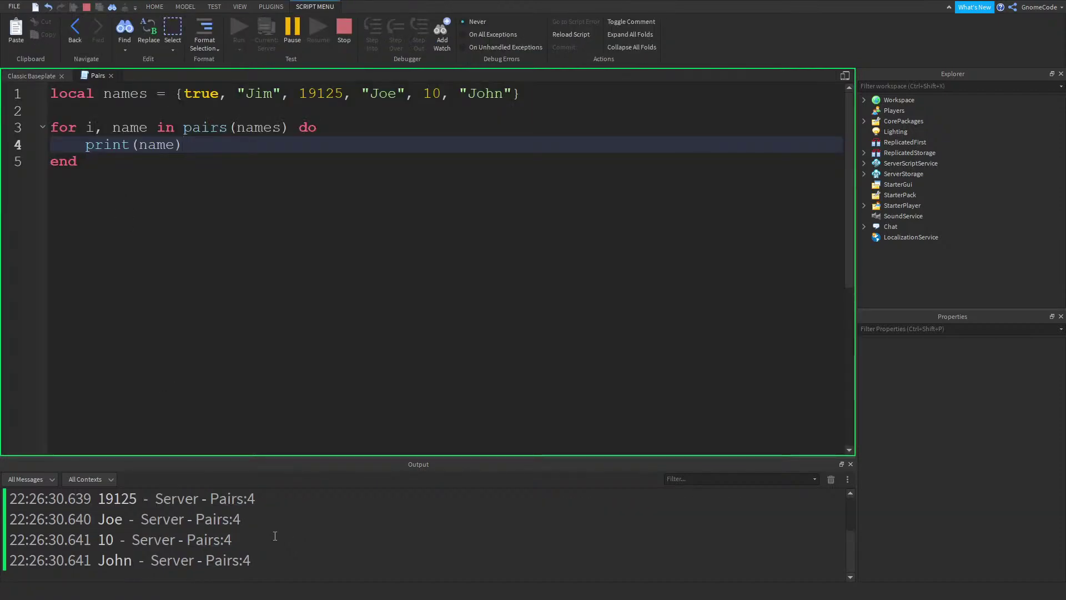
scroll(308, 534, "up", 1)
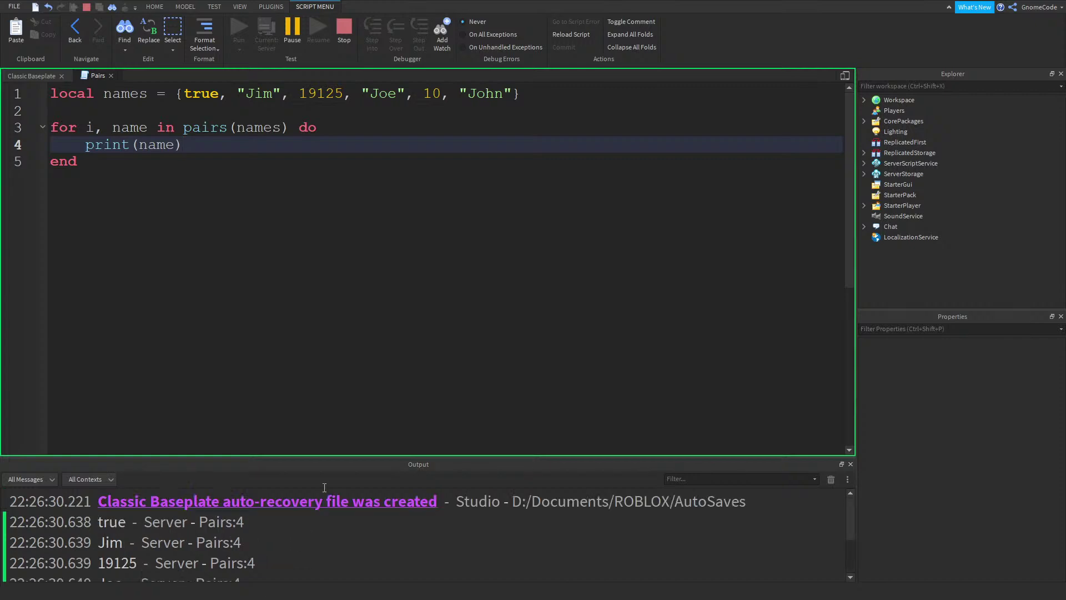
left_click(342, 31)
Change pairs to ipairs in the loop, run the script on the mixed-type table, check the printed entries, and stop the simulation
double_click(184, 126)
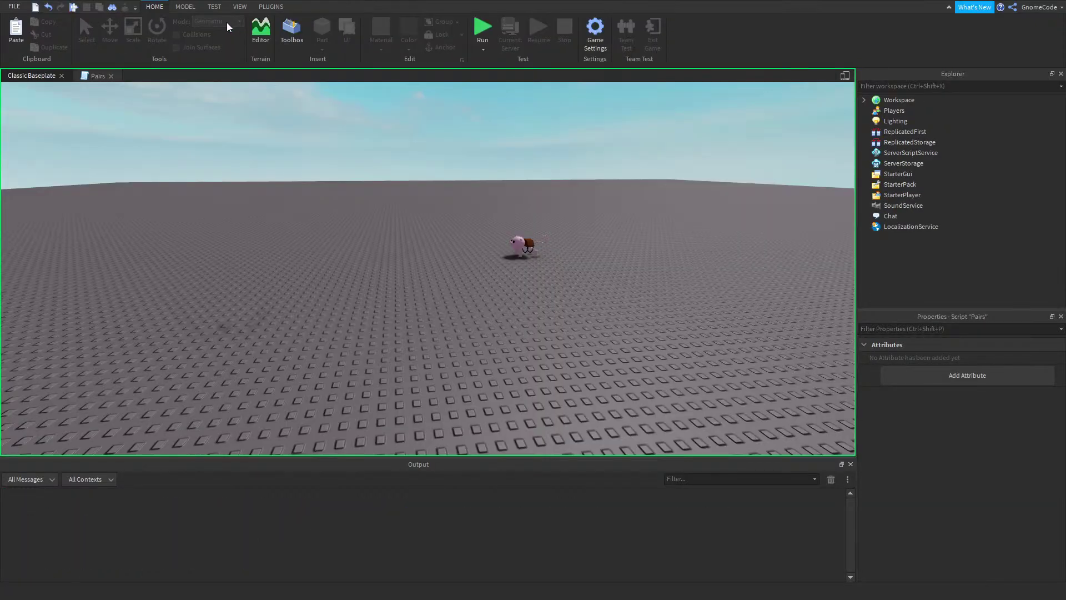
key("F8")
scroll(226, 523, "up", 1)
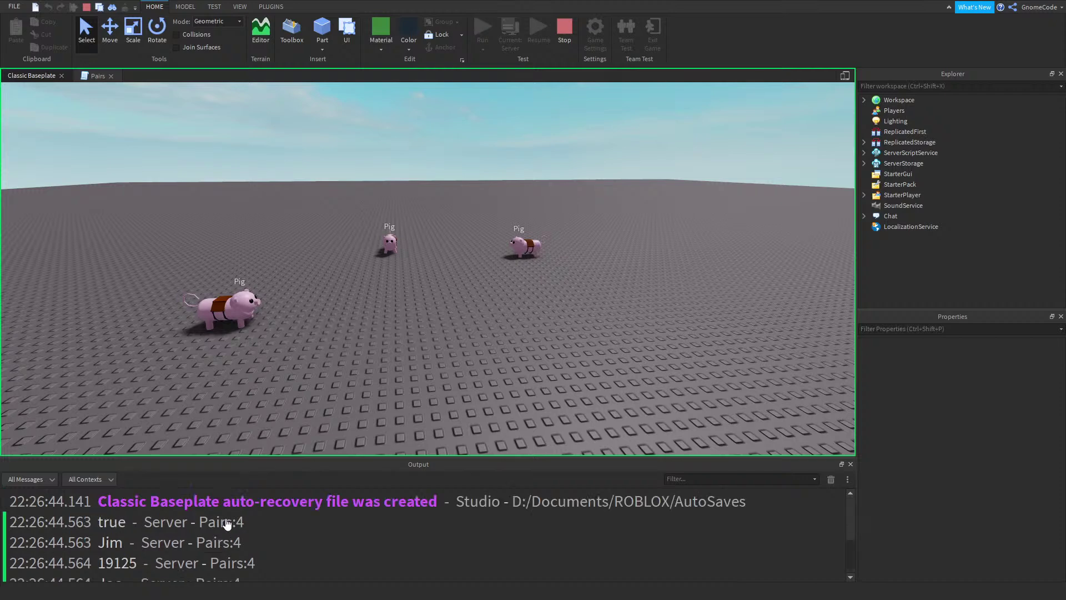
scroll(227, 524, "down", 1)
left_click(96, 76)
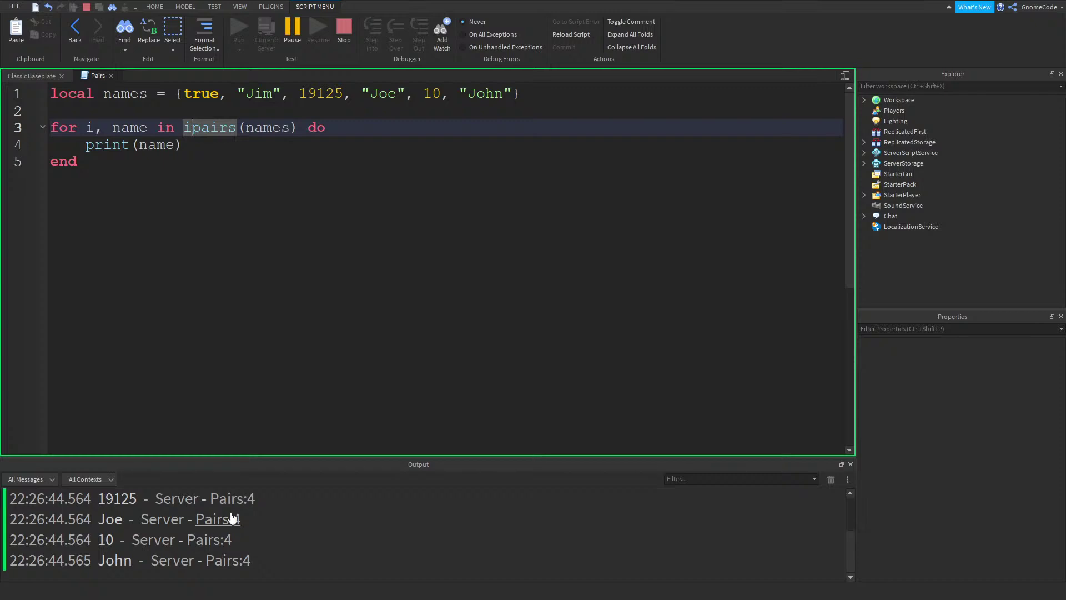
scroll(262, 552, "up", 1)
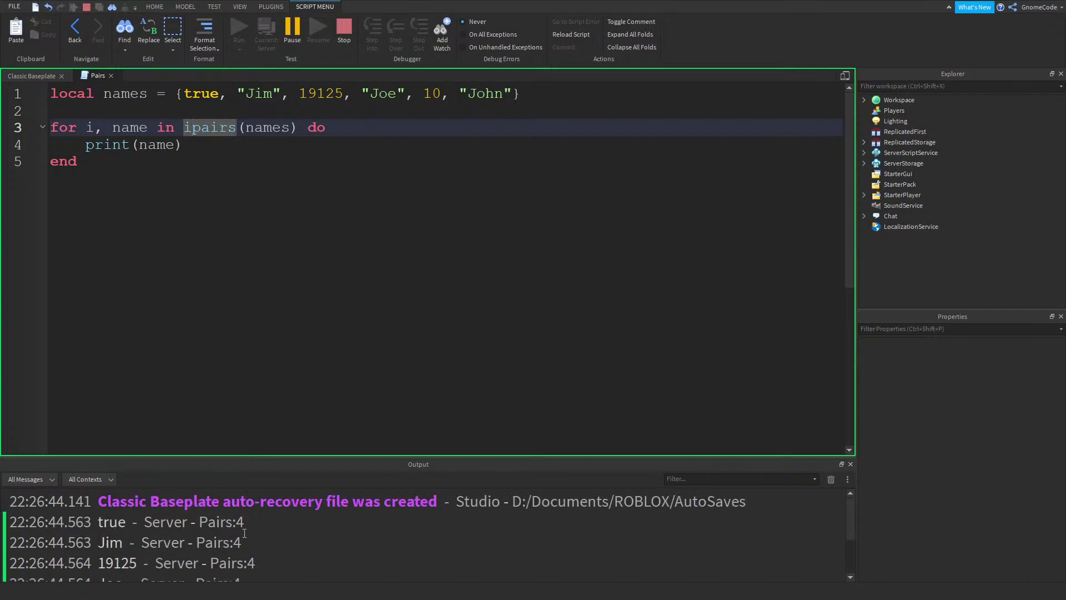
scroll(244, 533, "down", 1)
left_click(339, 33)
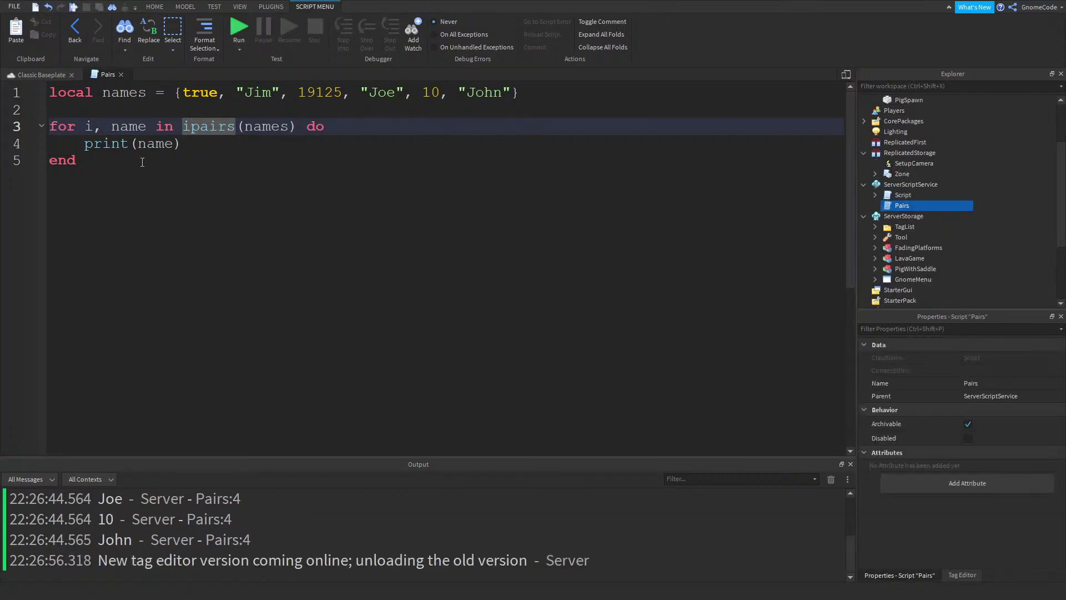
Clear all code from the Pairs script, close it, and delete the script from ServerScriptService
key("ctrl+a")
key("BackSpace")
left_click(122, 75)
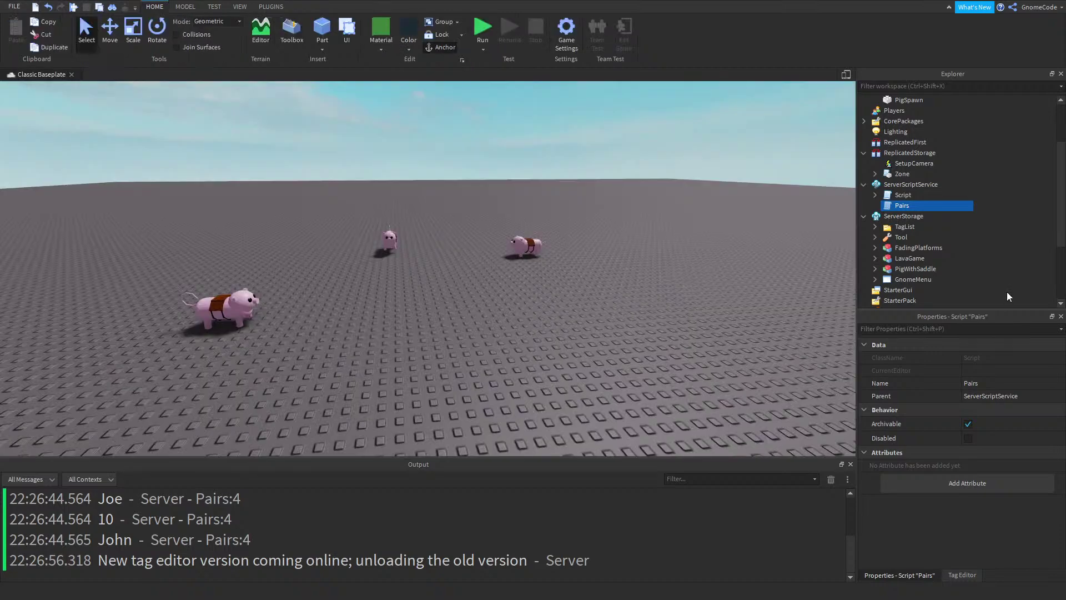
left_click(903, 216)
left_click(902, 205)
key("Delete")
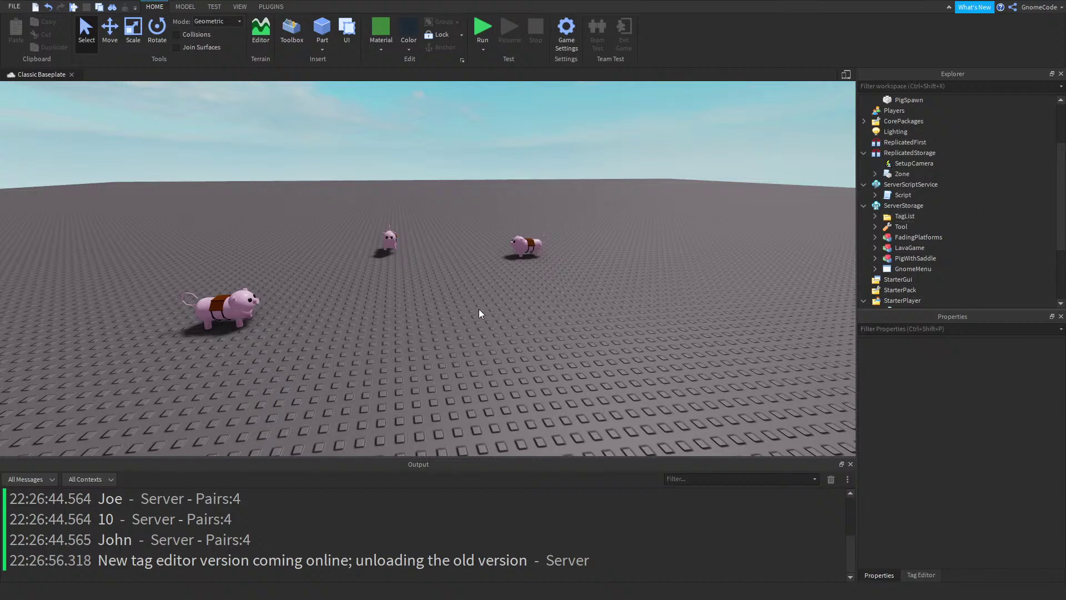
right_click_drag(468, 291, 496, 329)
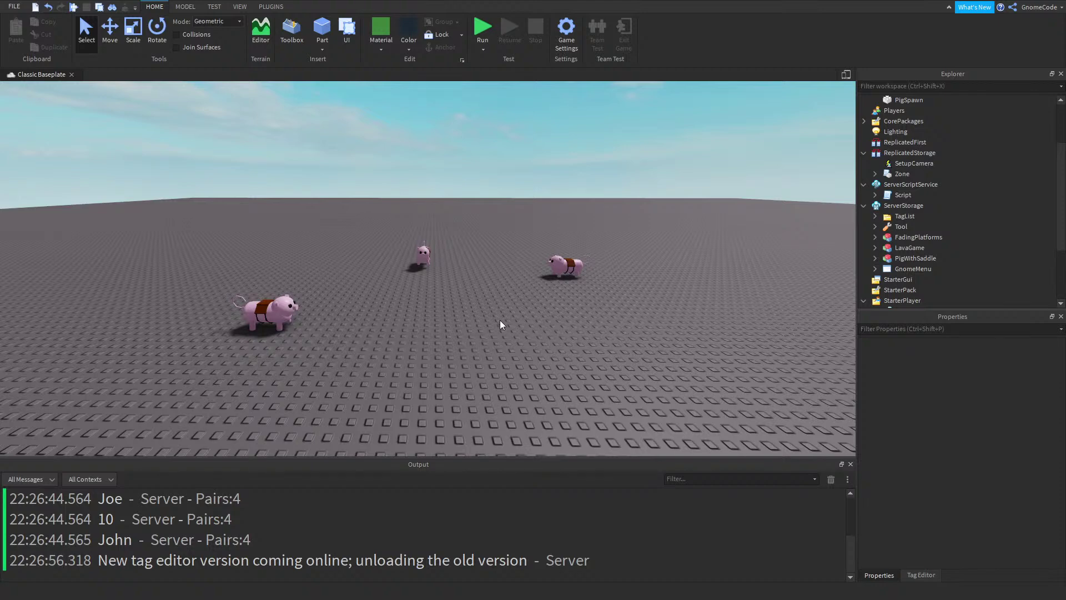
scroll(496, 336, "up", 3)
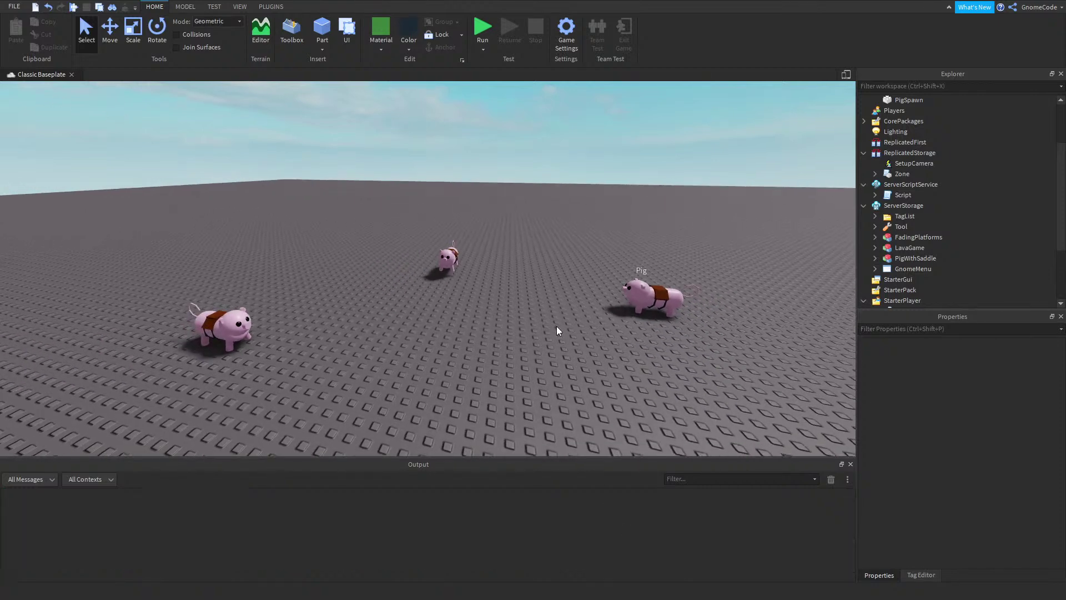
scroll(557, 325, "up", 3)
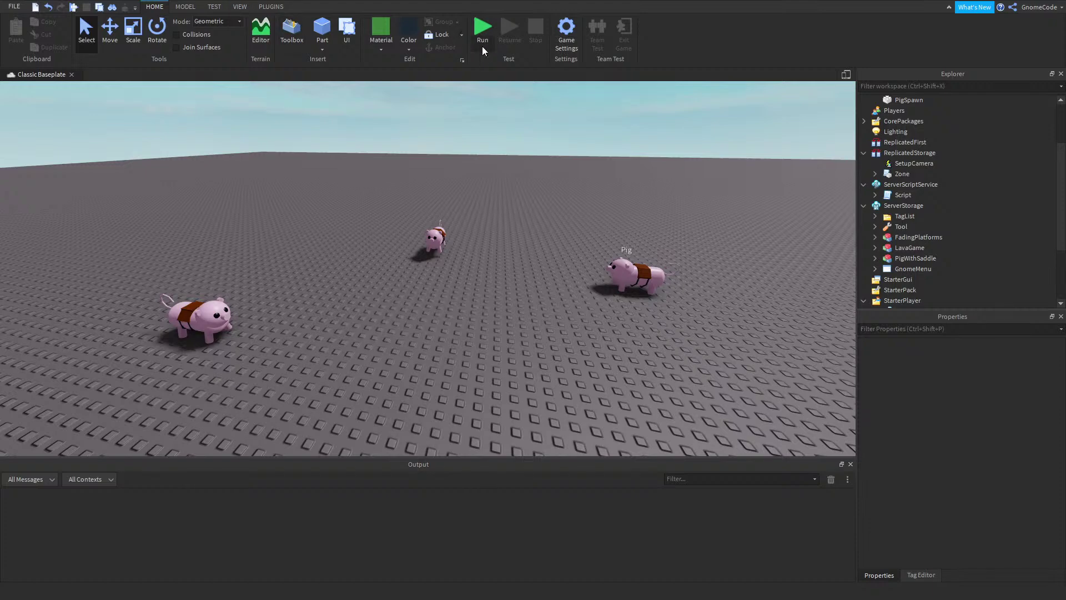
key("F5")
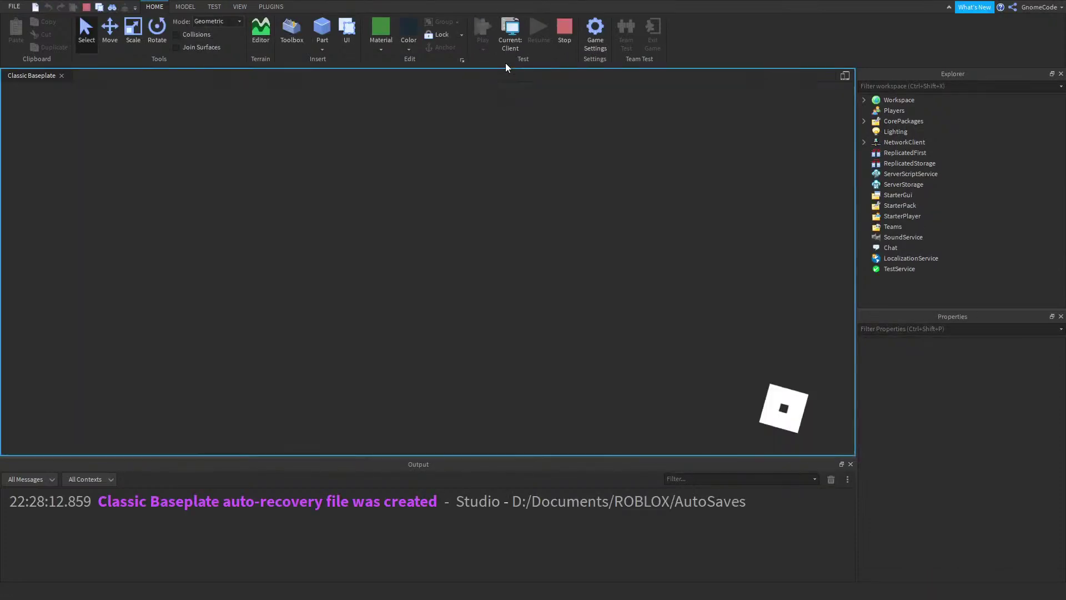
left_click(562, 29)
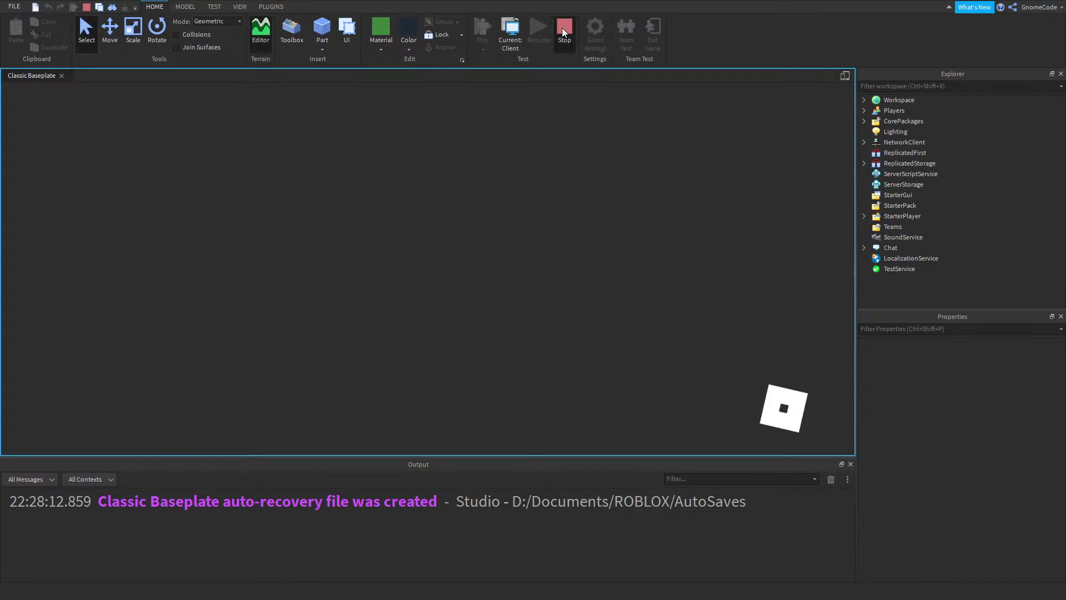
Copy the middle pig model into StarterPlayer and rename the copy StarterCharacter
left_click(444, 222)
scroll(944, 214, "down", 3)
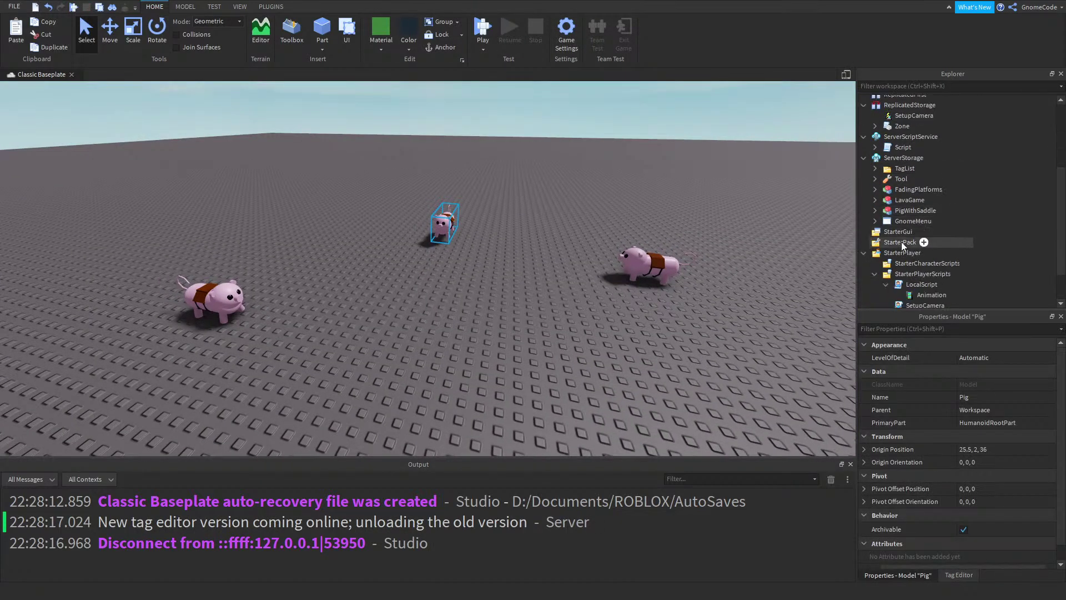
left_click(901, 253)
scroll(924, 247, "down", 1)
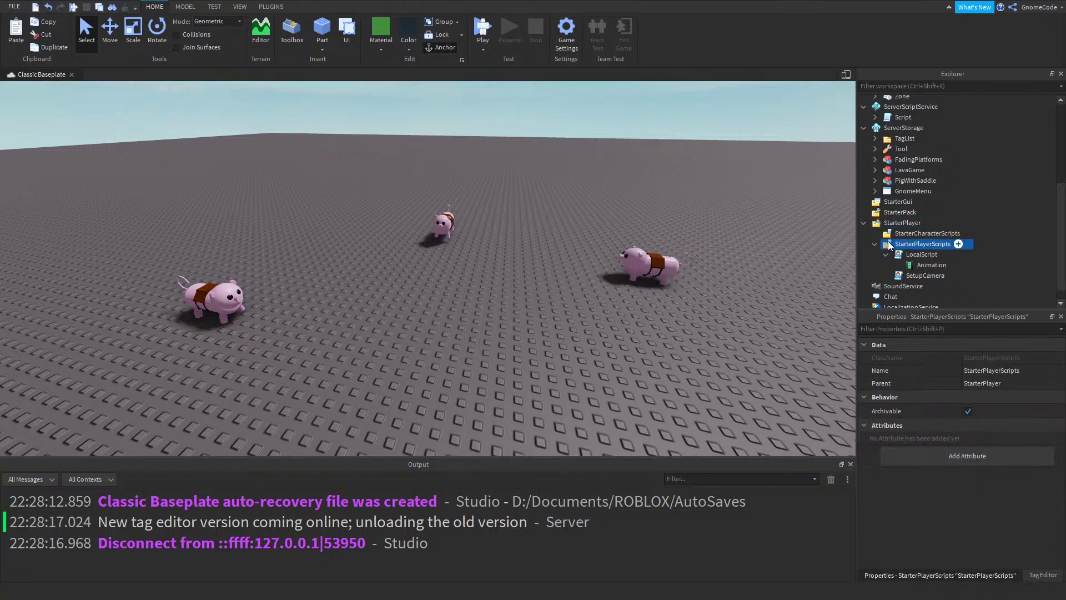
key("ctrl+shift+v")
left_click(972, 397)
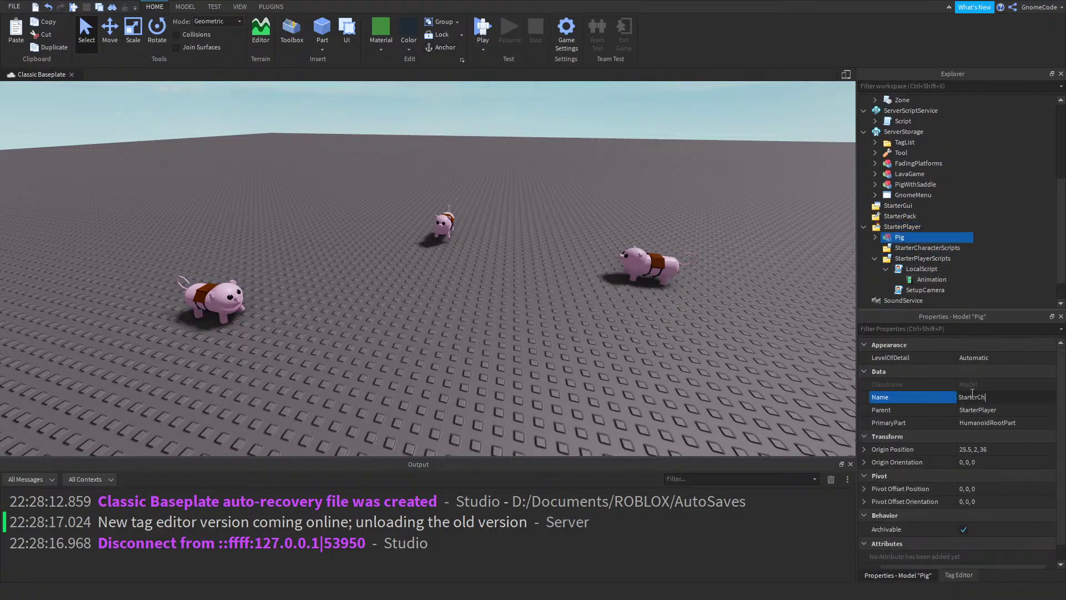
type("StarterCharacter")
key("Return")
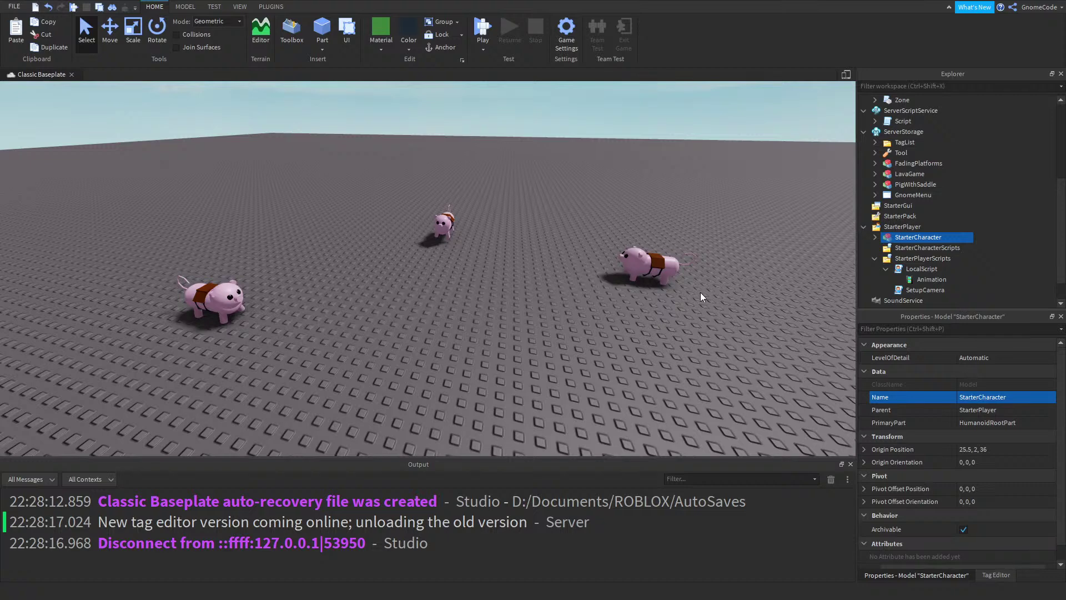
Expand StarterCharacter's contents, start a play test, and view the player's pig character up close
right_click_drag(454, 246, 455, 245)
scroll(460, 283, "down", 3)
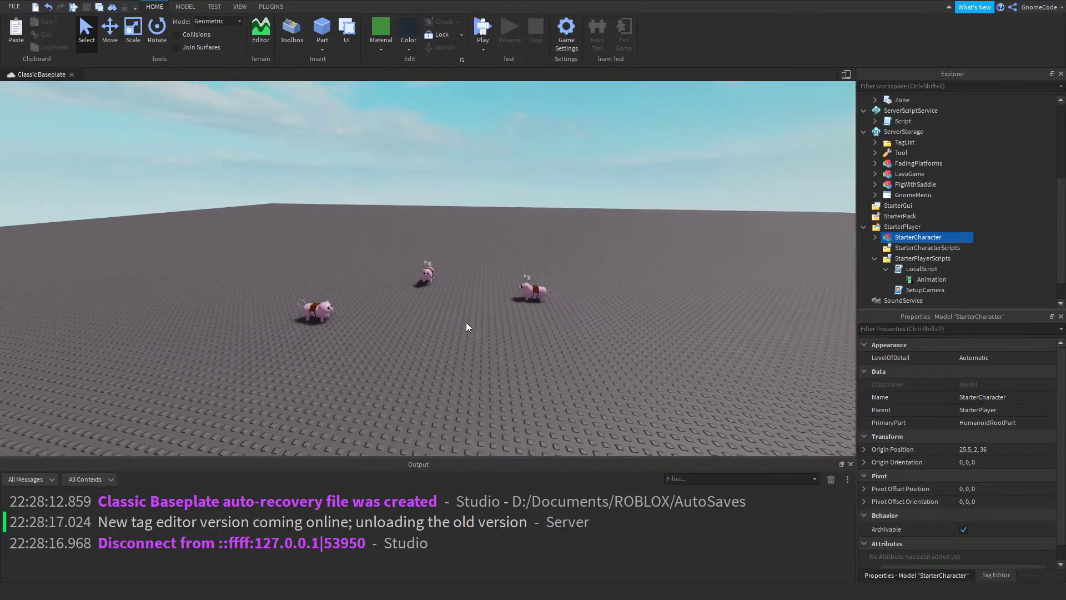
left_click(876, 238)
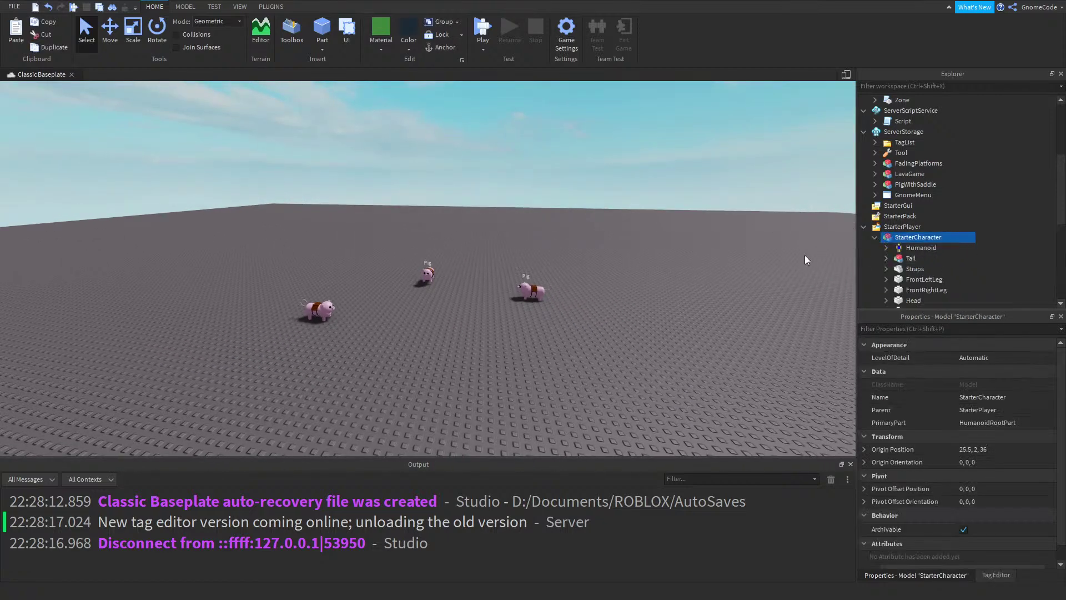
left_click(484, 31)
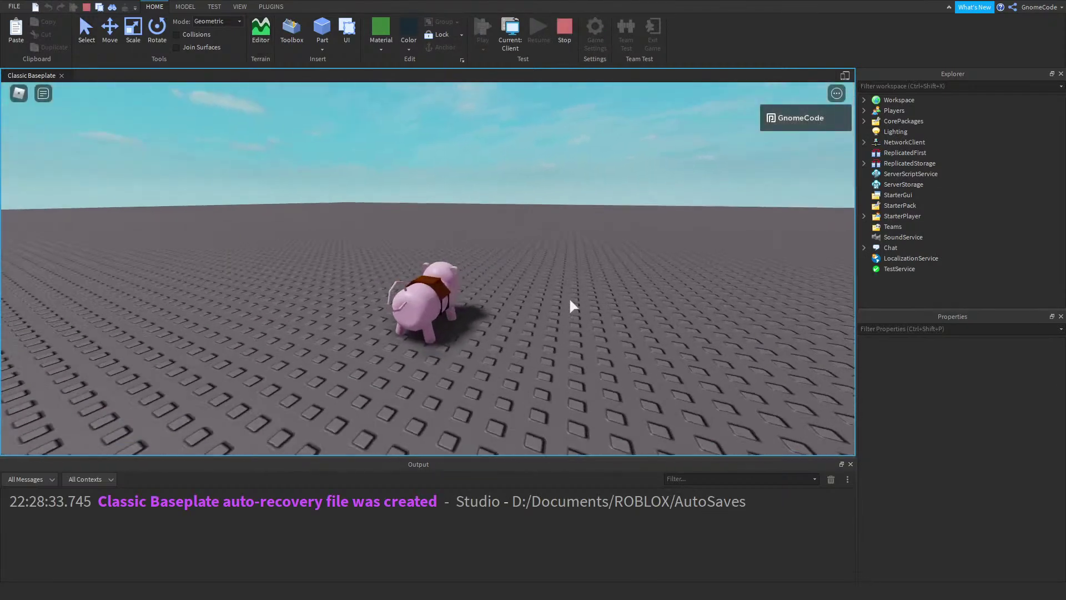
right_click_drag(569, 299, 569, 300)
scroll(570, 302, "up", 2)
Select the player's character model in the Workspace and read the Animate script warning in the output
double_click(882, 100)
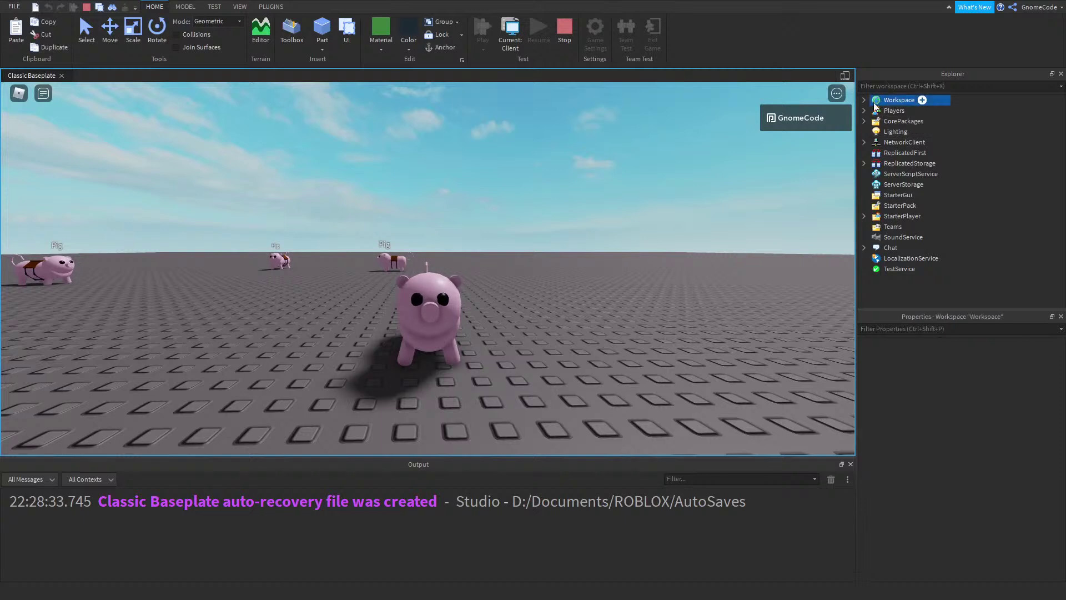
left_click(901, 132)
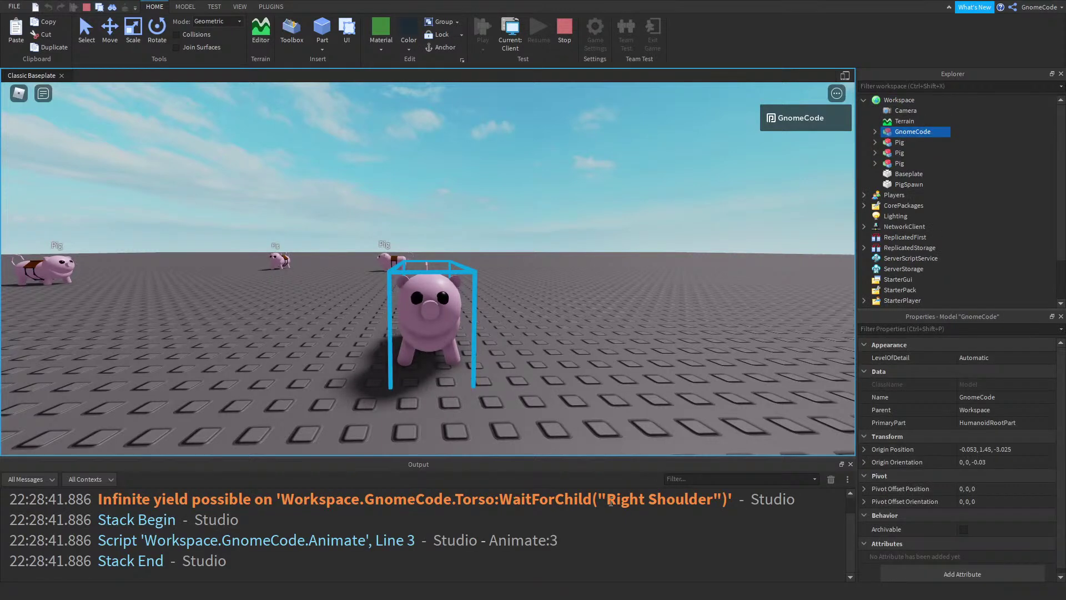
scroll(407, 515, "up", 1)
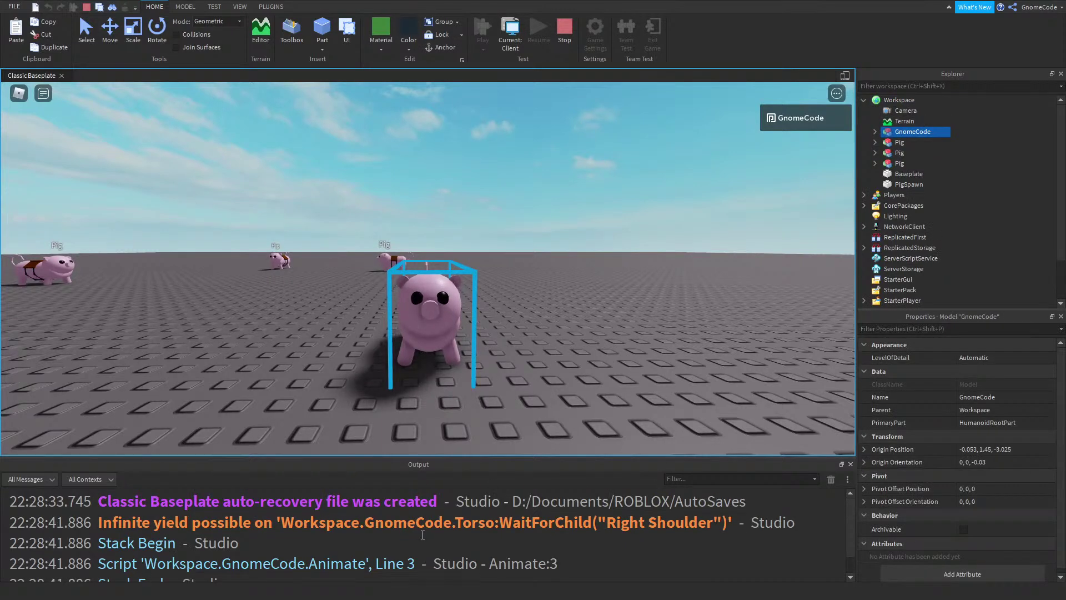
scroll(423, 535, "down", 1)
Set HipHeight to 1 on the Humanoid of the player's pig character
left_click(875, 132)
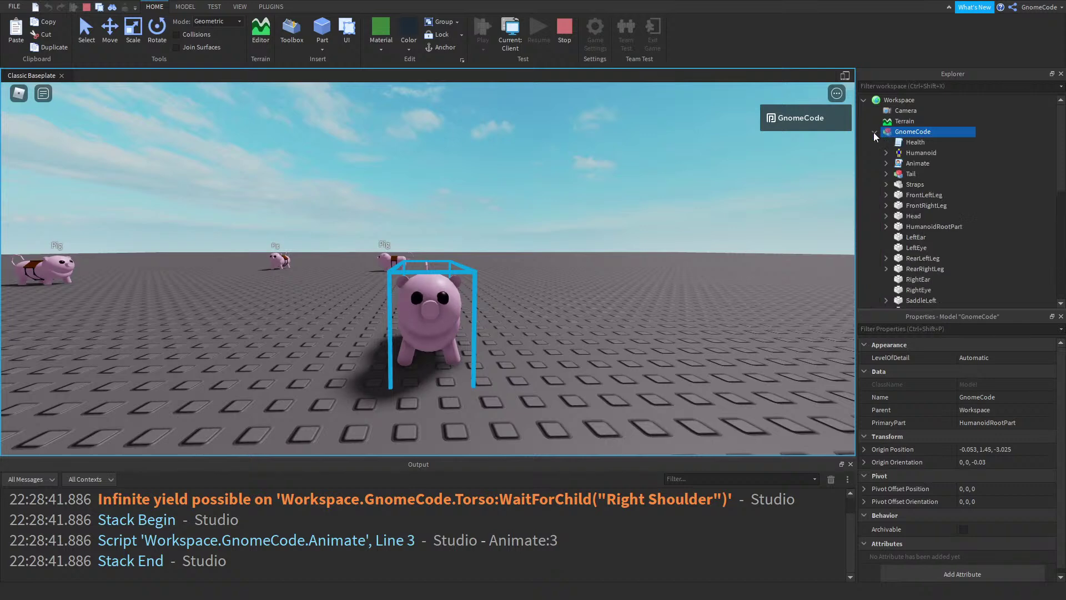
left_click(914, 153)
left_click(887, 153)
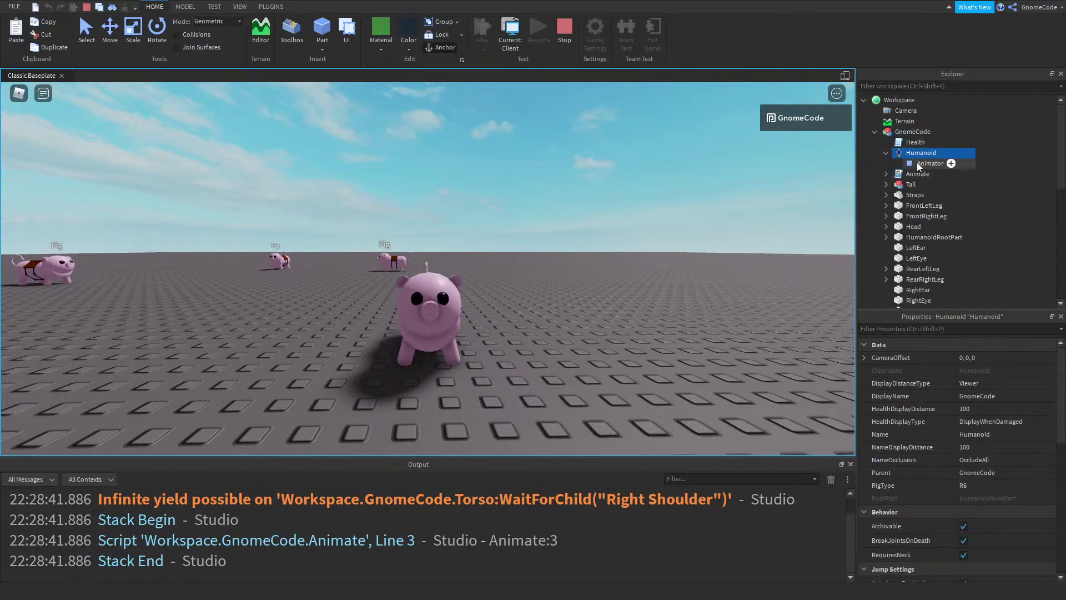
scroll(983, 473, "down", 5)
scroll(992, 501, "down", 2)
left_click(974, 489)
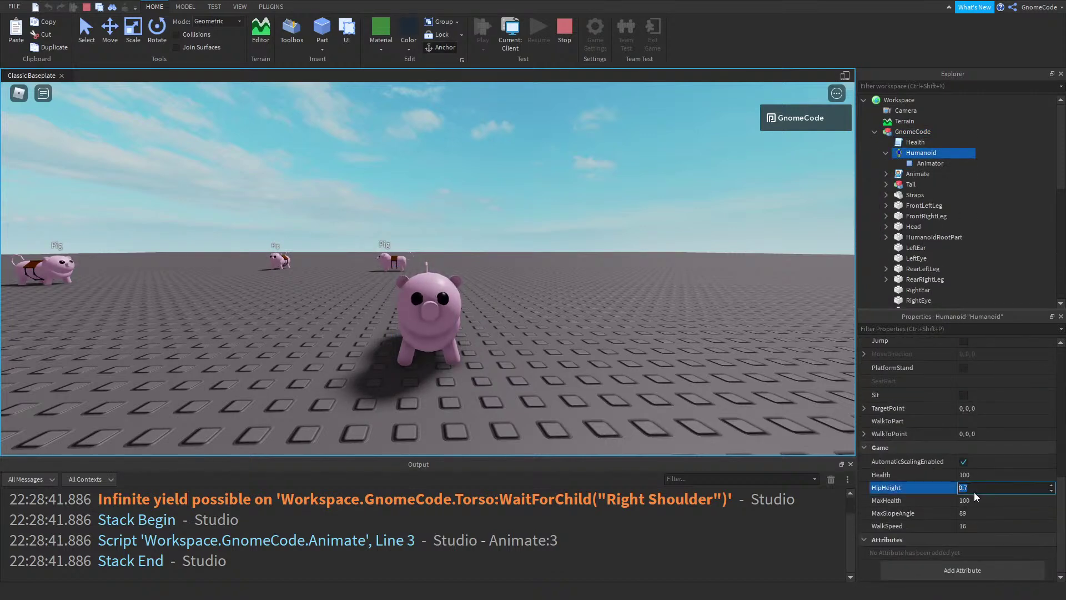
type("1")
key("Return")
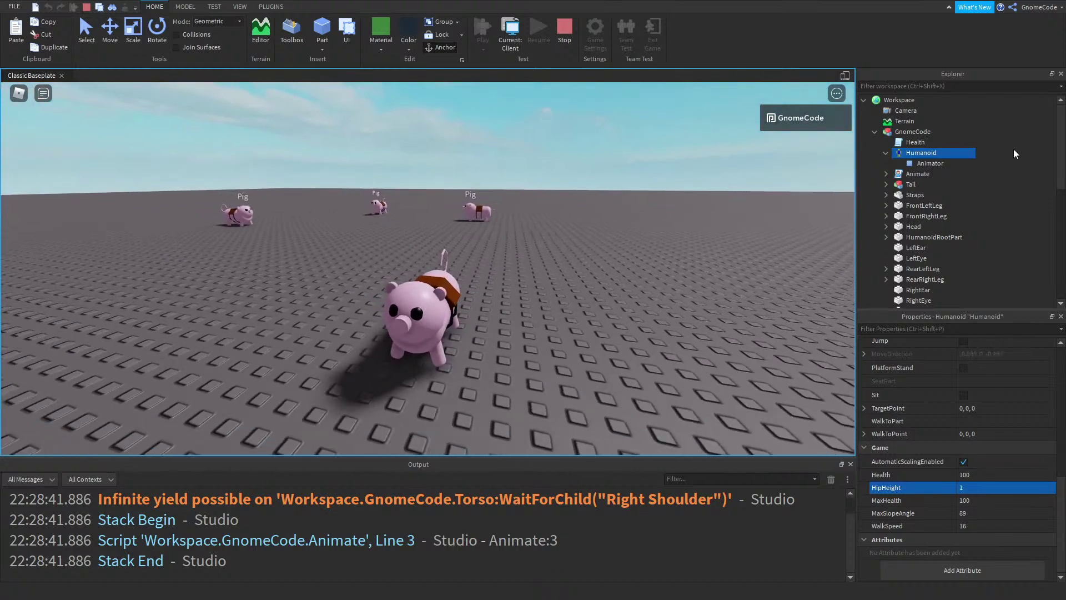
Select the pig character's parts from Straps through Torso and try to change CanCollide for all of them together
left_click(916, 194)
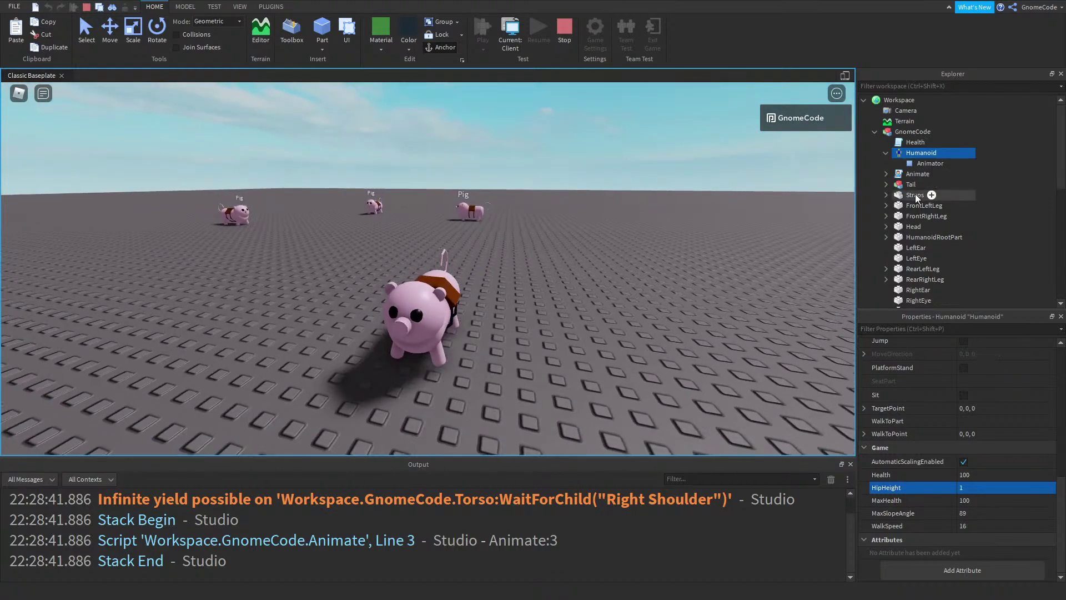
scroll(944, 166, "down", 2)
left_click(944, 146, "ctrl")
left_click(914, 293, "shift")
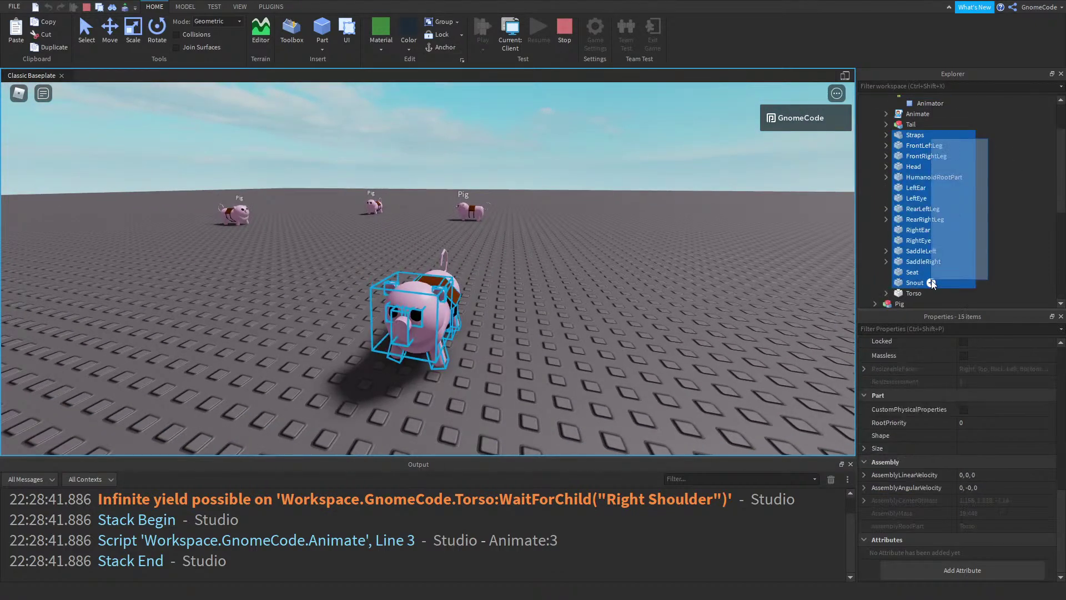
scroll(999, 476, "up", 5)
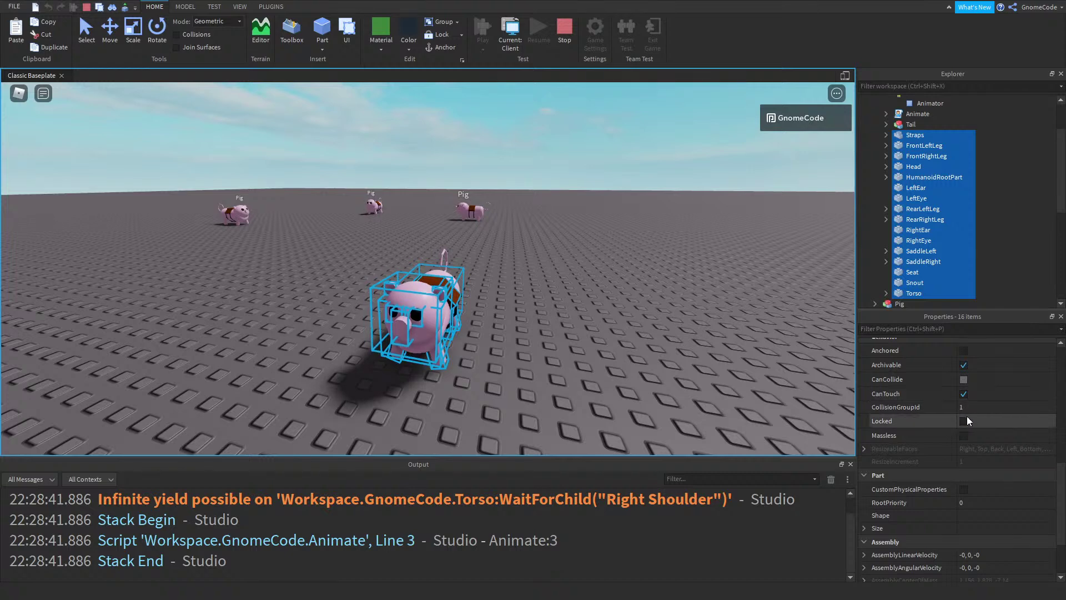
left_click(964, 380)
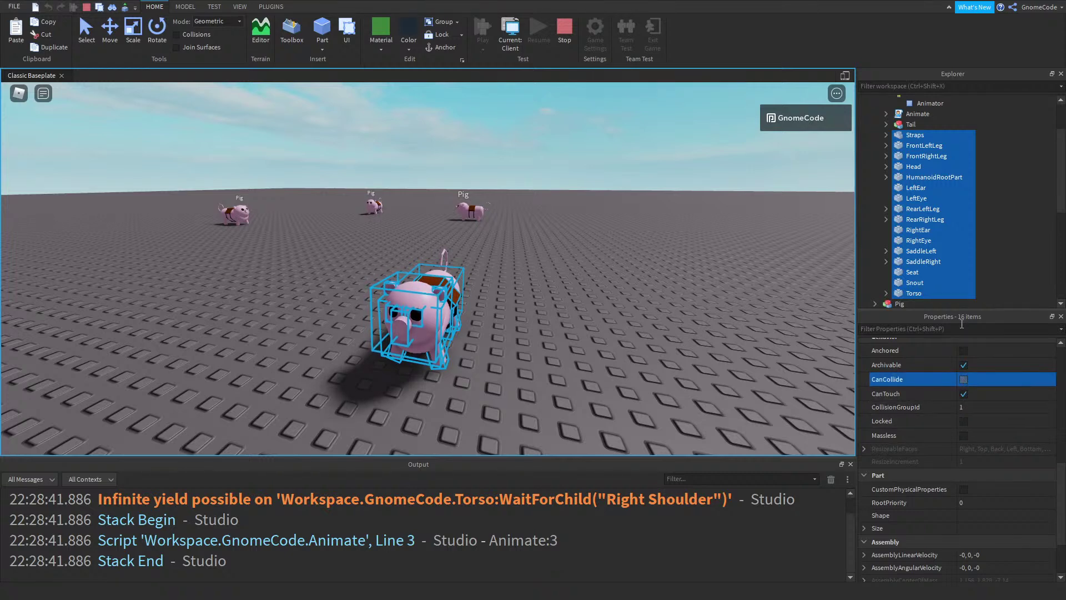
Enable CanCollide on the pig character's Straps, FrontLeftLeg, FrontRightLeg and Head
left_click(968, 146)
left_click(968, 156, "ctrl")
left_click(978, 135, "ctrl")
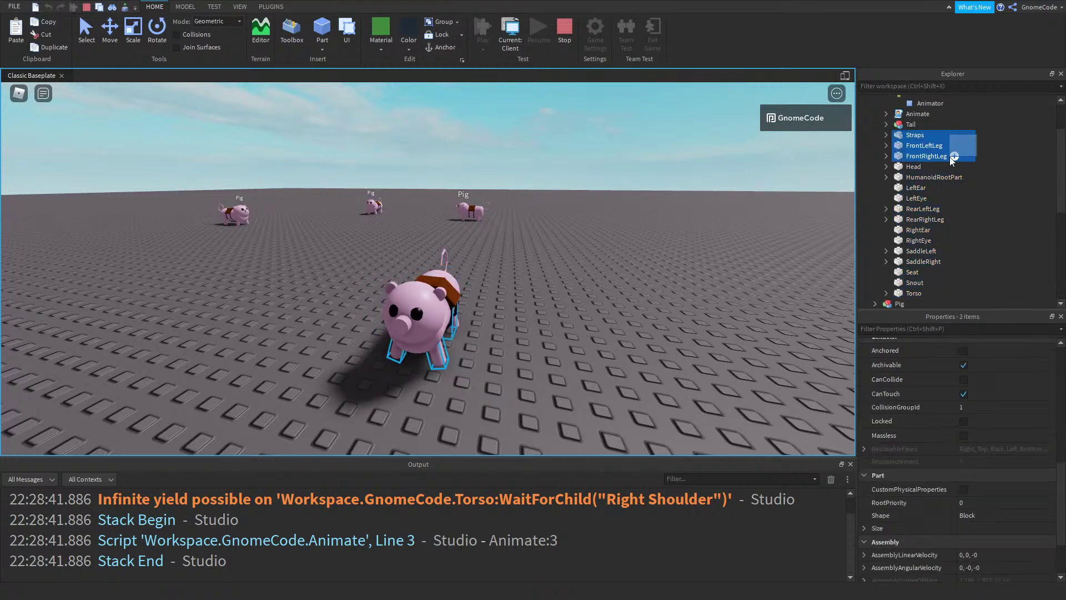
left_click(938, 166, "ctrl")
scroll(966, 379, "up", 2)
left_click(964, 379)
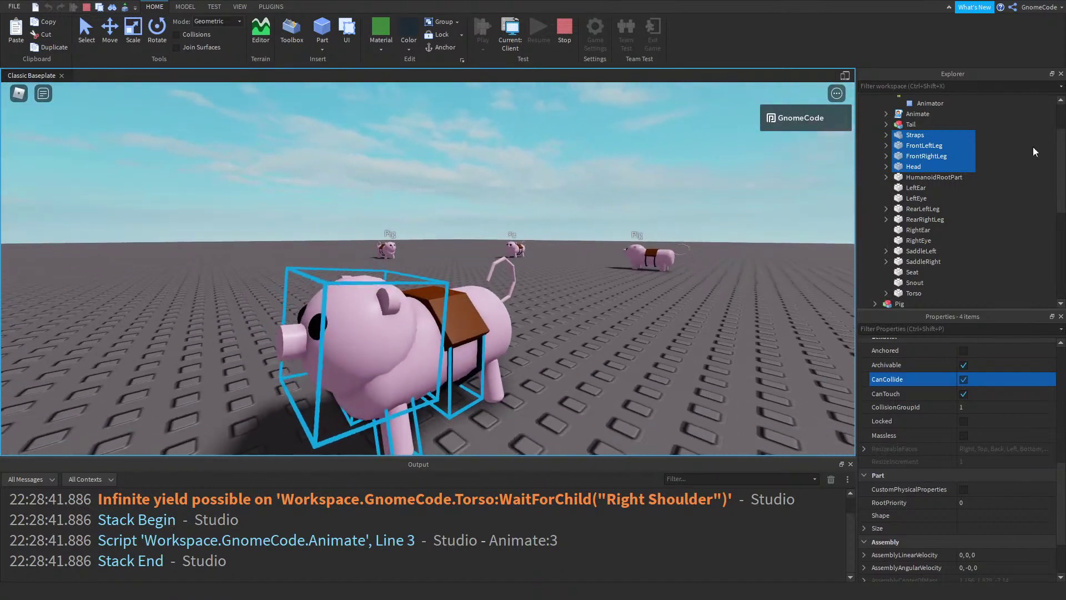
Toggle CanCollide on the Torso, enable it on the parts from LeftEar through Snout, and select HumanoidRootPart
left_click(925, 294)
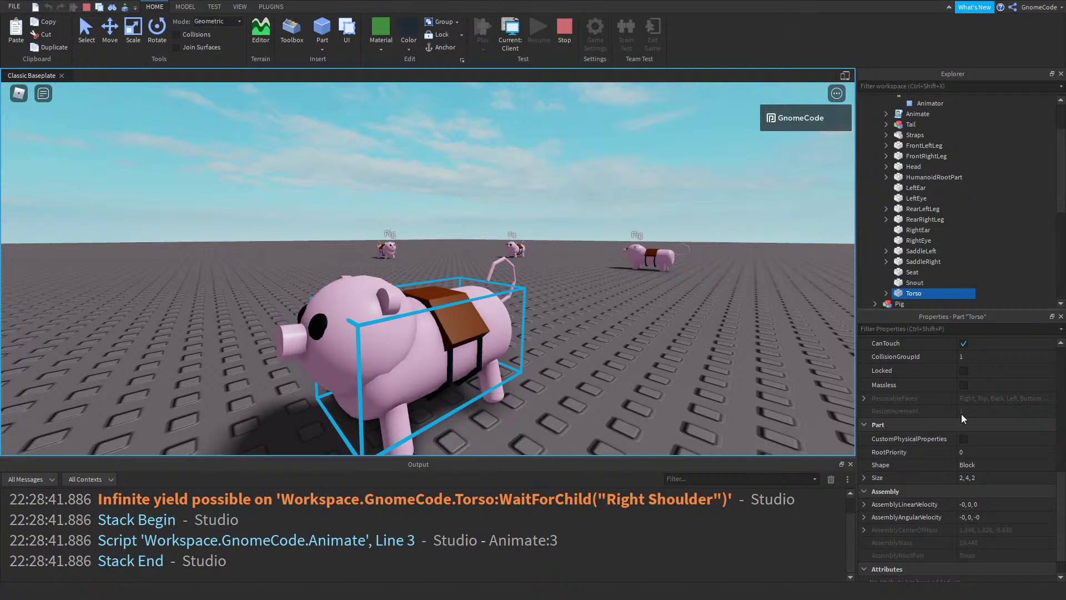
scroll(963, 411, "up", 3)
left_click(965, 450)
left_click_drag(968, 285, 921, 182)
left_click(964, 446)
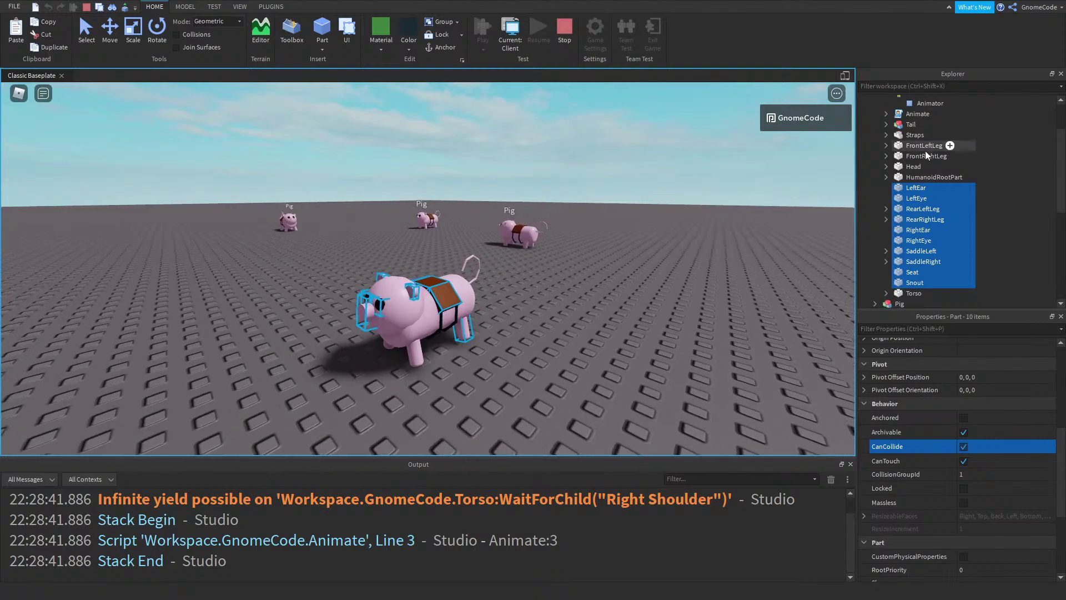
left_click(933, 177)
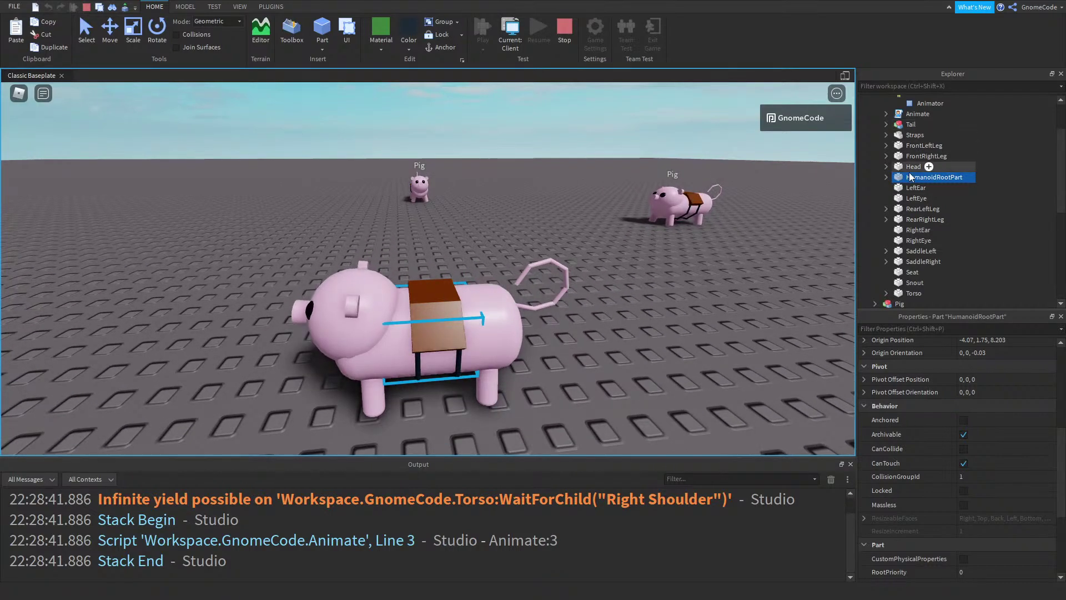
Stop the play test and select the StarterCharacter model in the Workspace
scroll(910, 167, "down", 2)
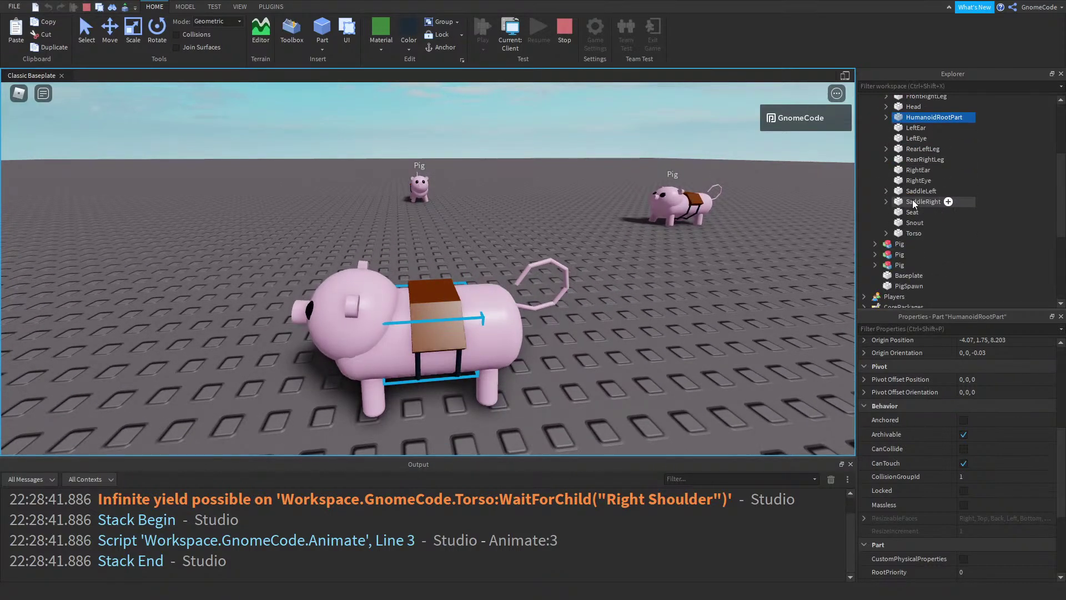
left_click(563, 29)
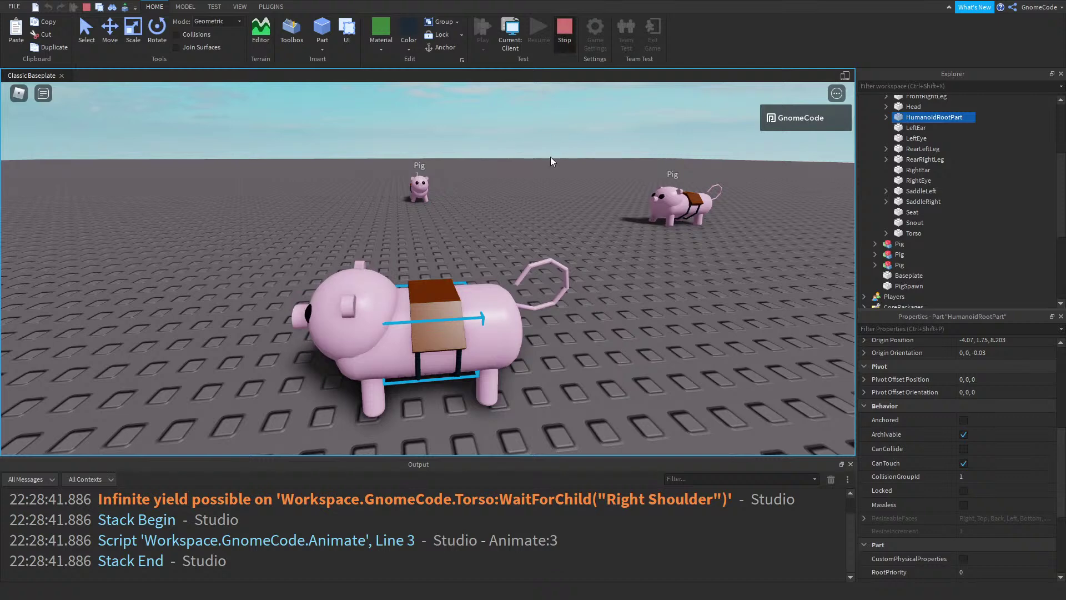
left_click_drag(890, 236, 912, 102)
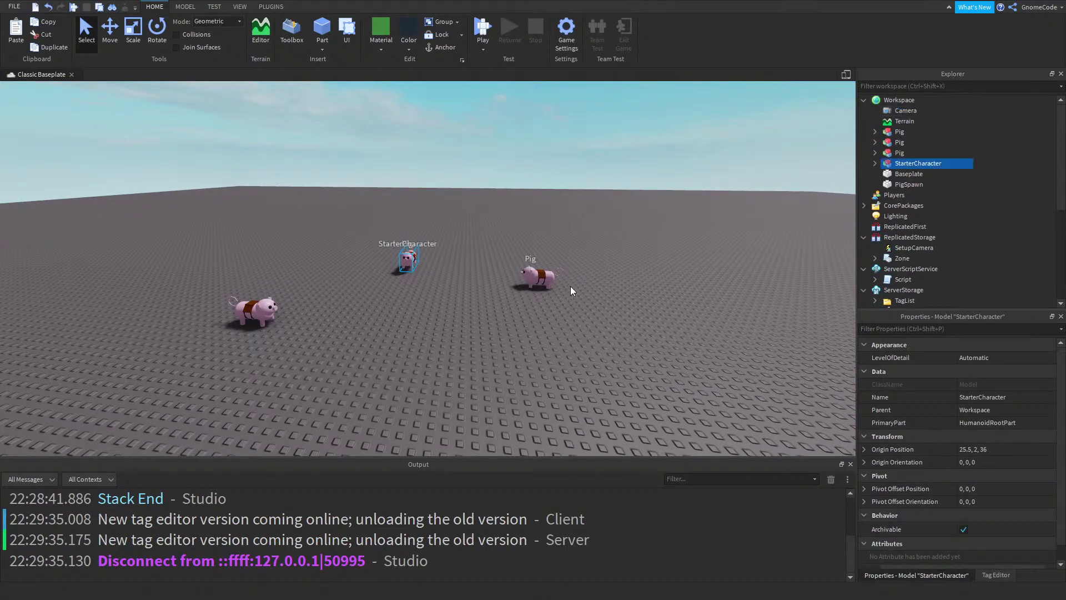
Move StarterCharacter along the X axis away from the other pigs, to about X -12.5, and view it up close
left_click(109, 30)
left_click_drag(452, 250, 581, 279)
left_click(589, 351)
key("w")
right_click_drag(593, 339, 589, 366)
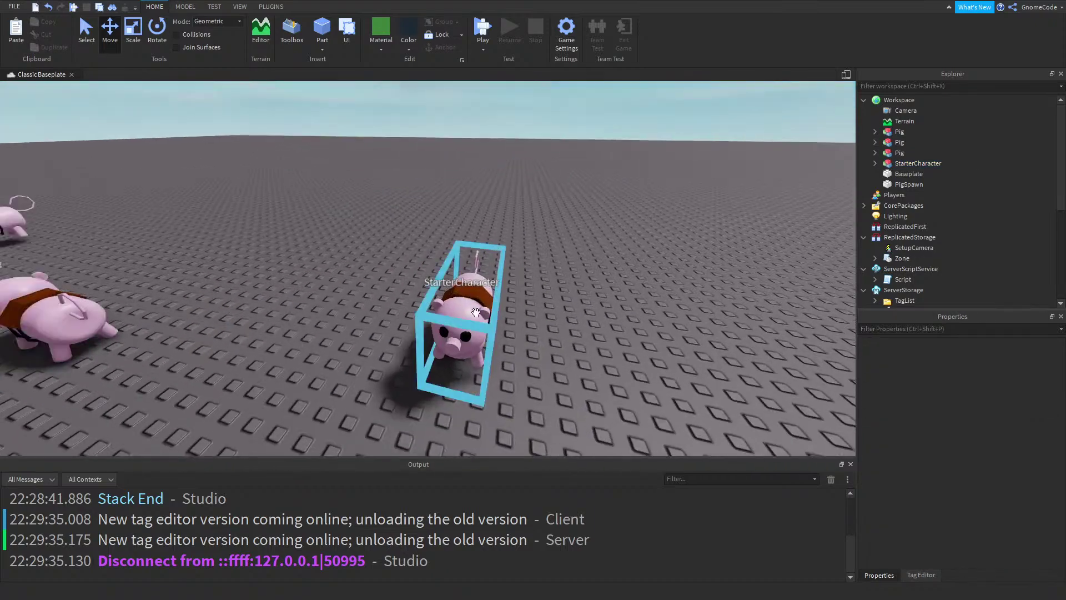
left_click(469, 330)
right_click_drag(555, 321, 568, 298)
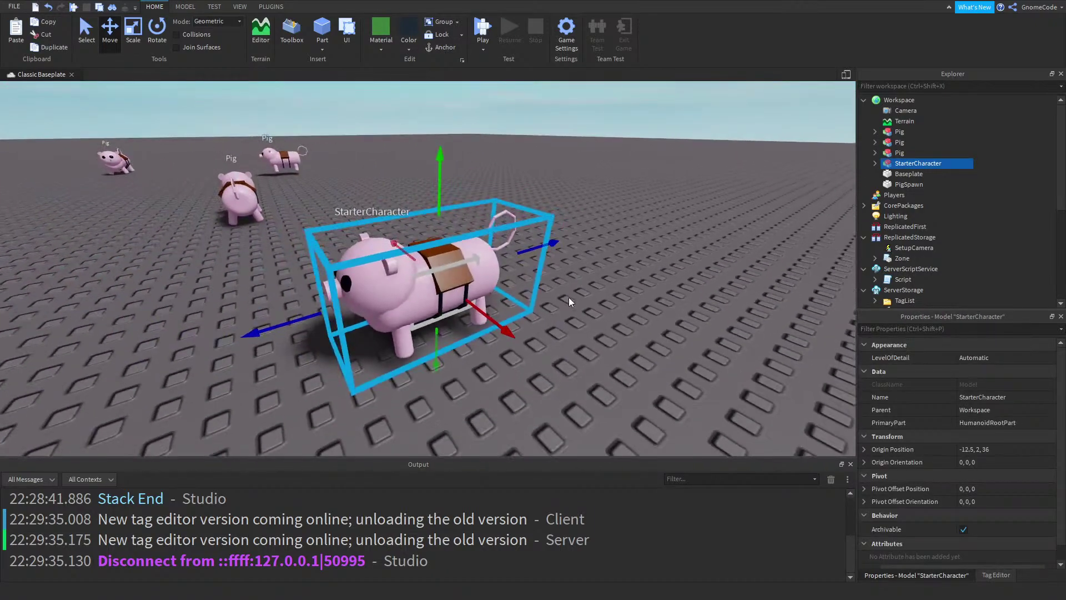
Set the transparency of StarterCharacter's HumanoidRootPart to 0 and colour it black
left_click(876, 163)
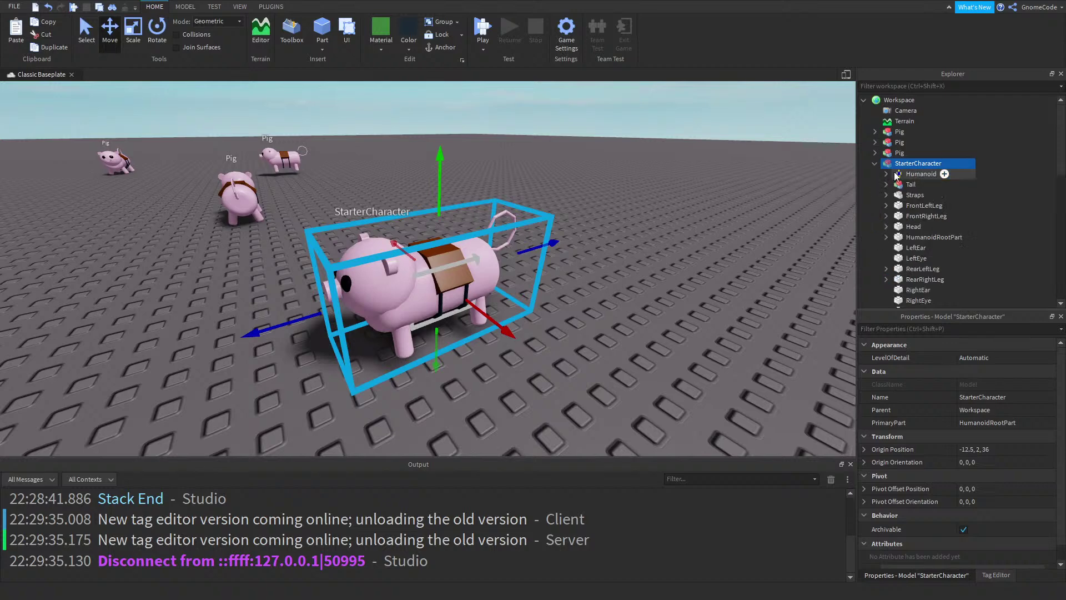
left_click(930, 237)
left_click(971, 427)
type("0")
key("Return")
left_click(409, 28)
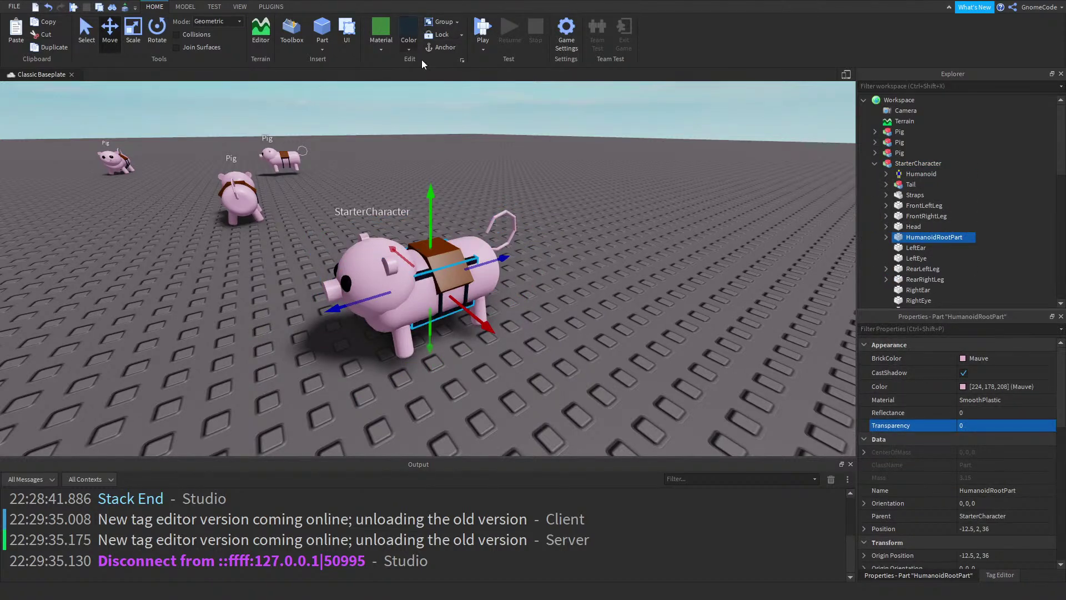
right_click_drag(588, 277, 614, 278)
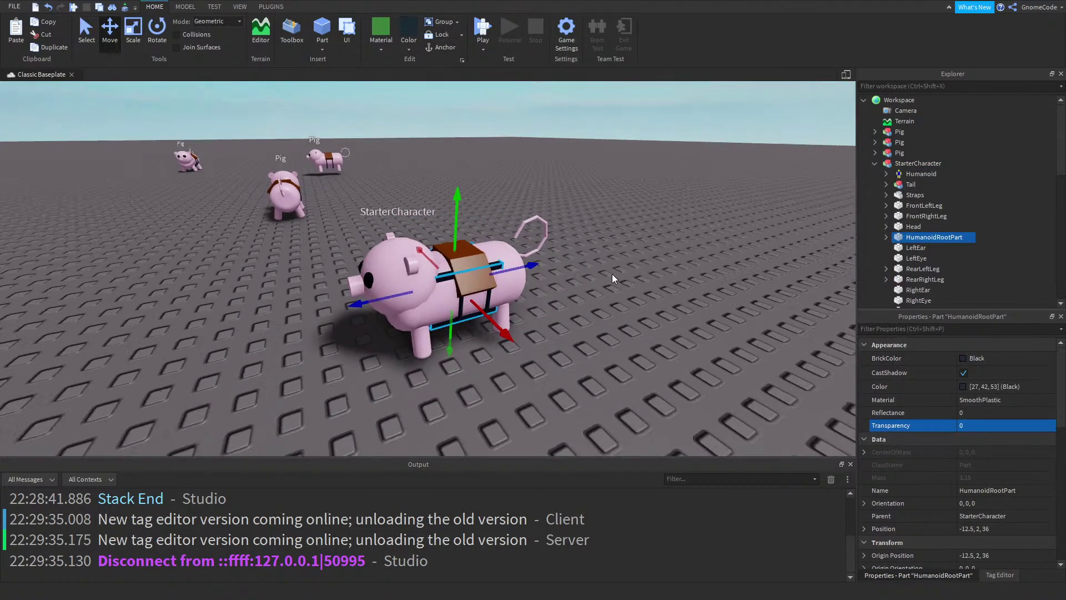
Expand HumanoidRootPart and delete the Head, LeftEar and LeftEye parts from StarterCharacter
left_click(970, 237)
left_click(896, 276)
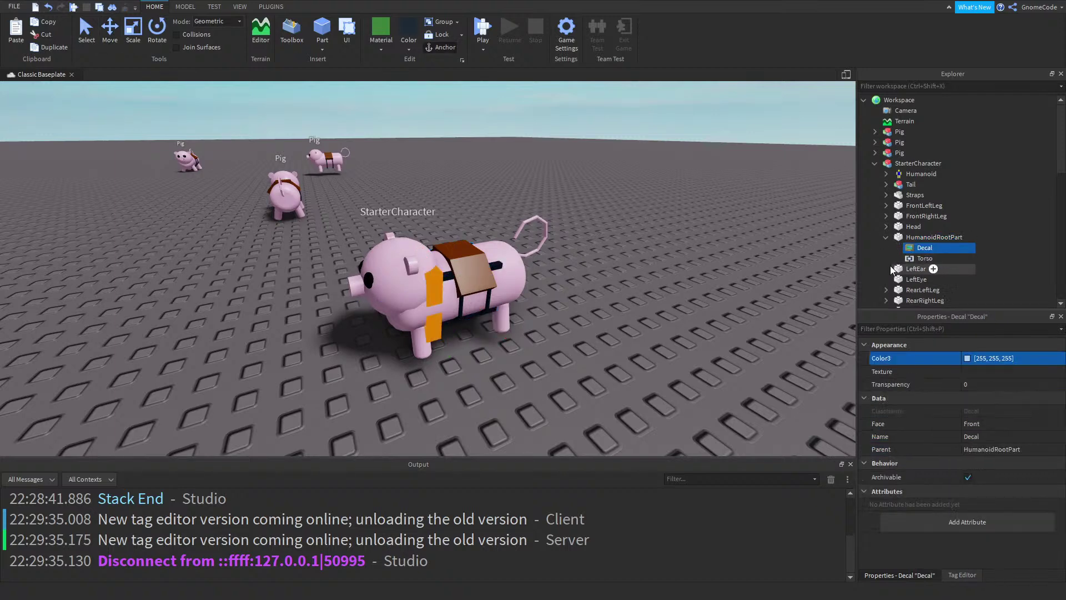
left_click(907, 229)
key("Delete")
scroll(920, 199, "down", 1)
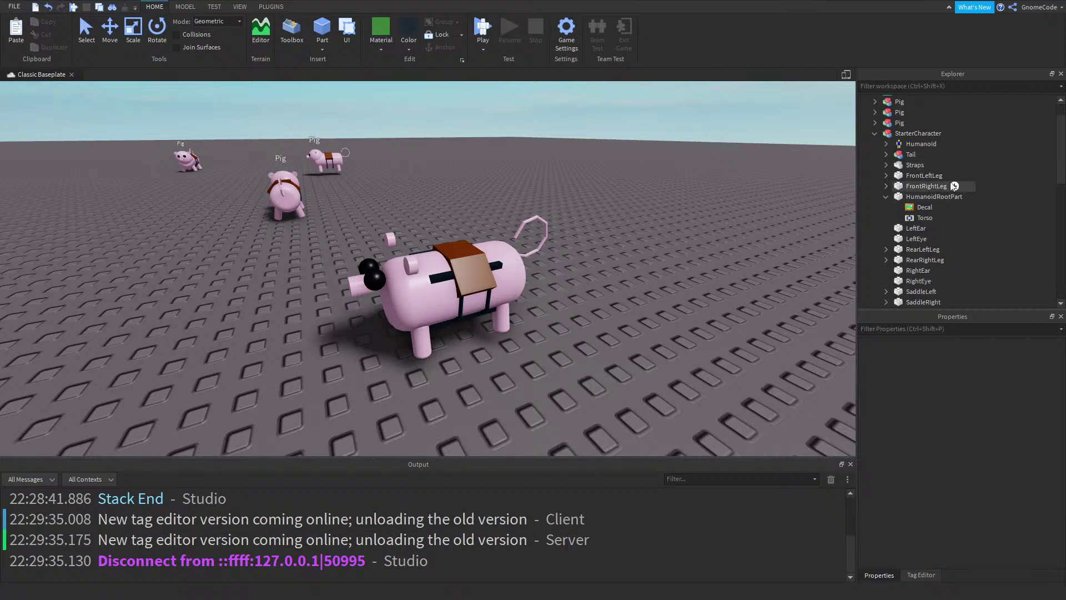
left_click(927, 186)
left_click(916, 229)
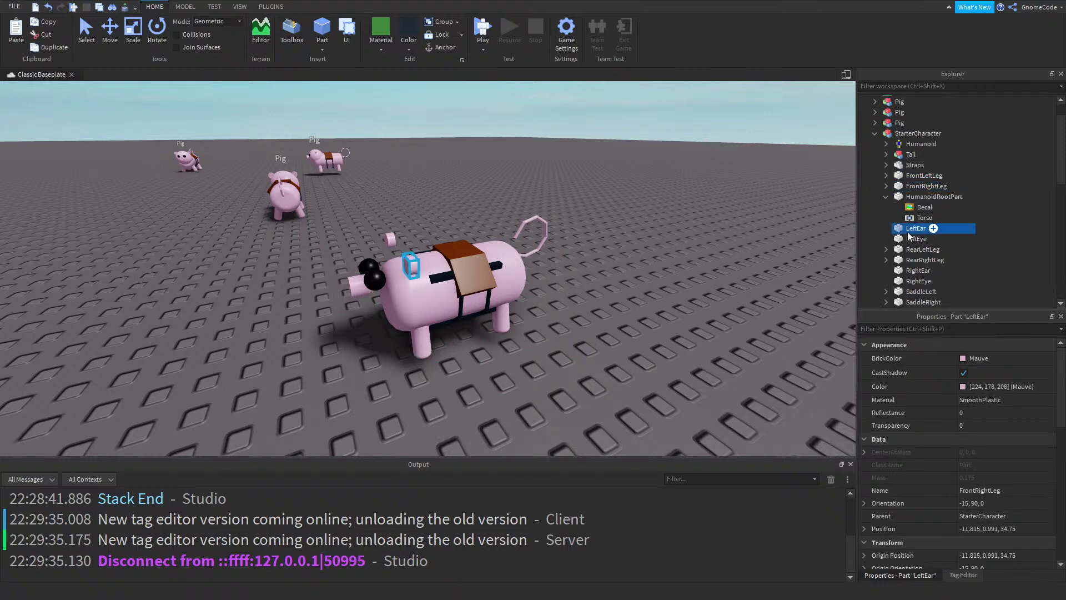
key("Delete")
left_click(909, 235)
key("Delete")
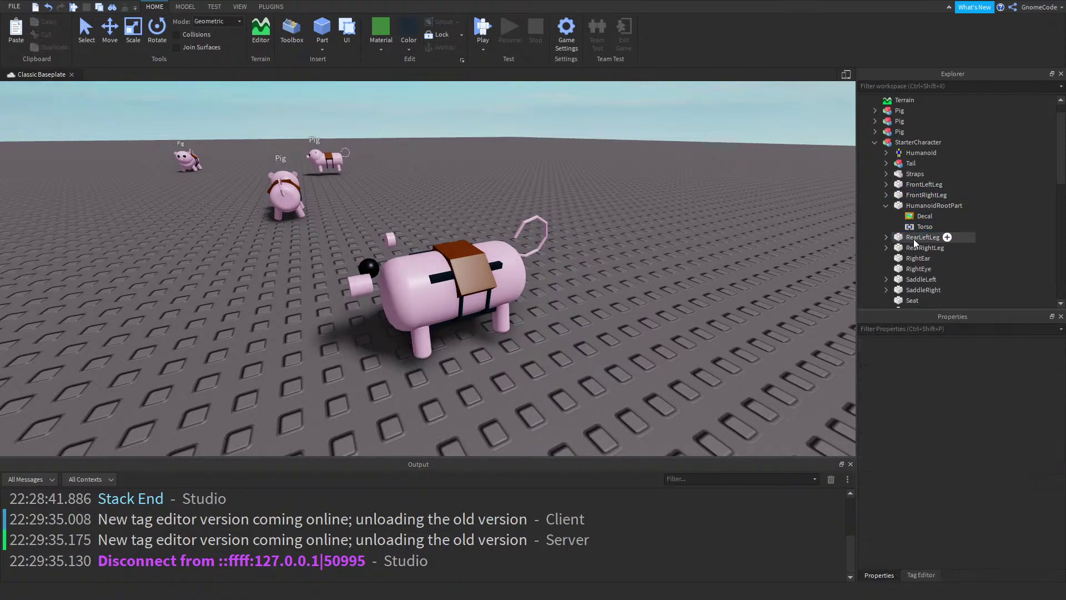
Delete the RightEar, RightEye, Snout and Tail from StarterCharacter
left_click(914, 259)
key("Delete")
left_click(917, 260)
key("Delete")
scroll(917, 260, "down", 1)
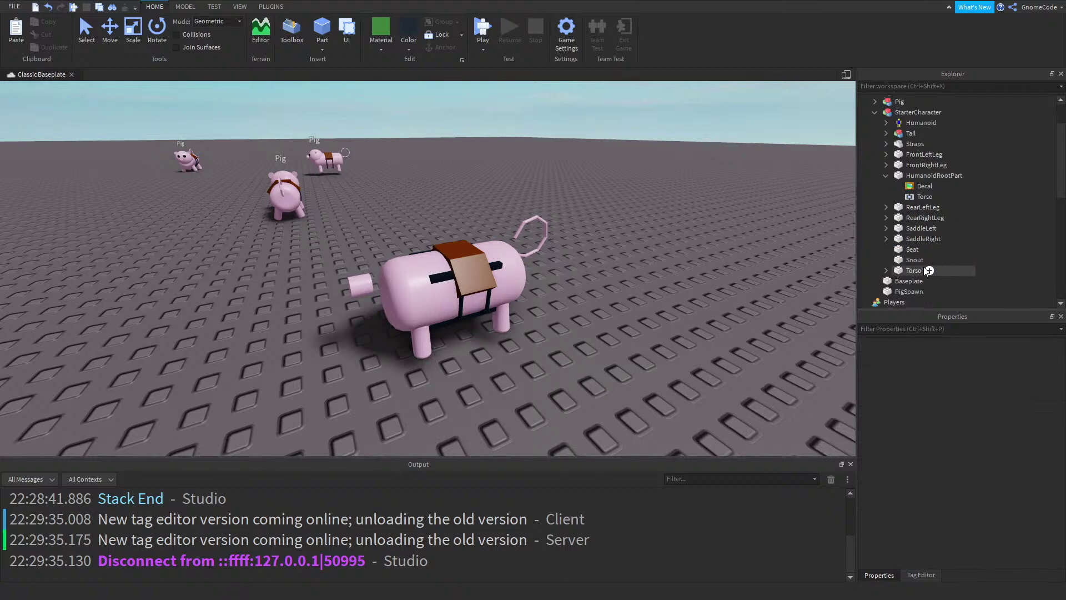
left_click(905, 260)
key("Delete")
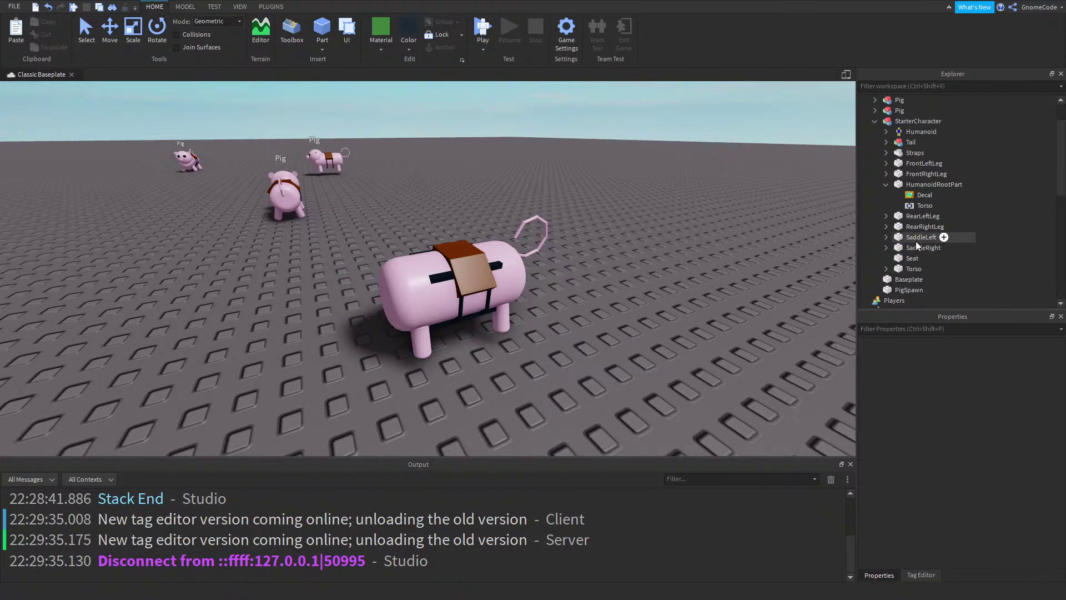
left_click(904, 142)
key("Delete")
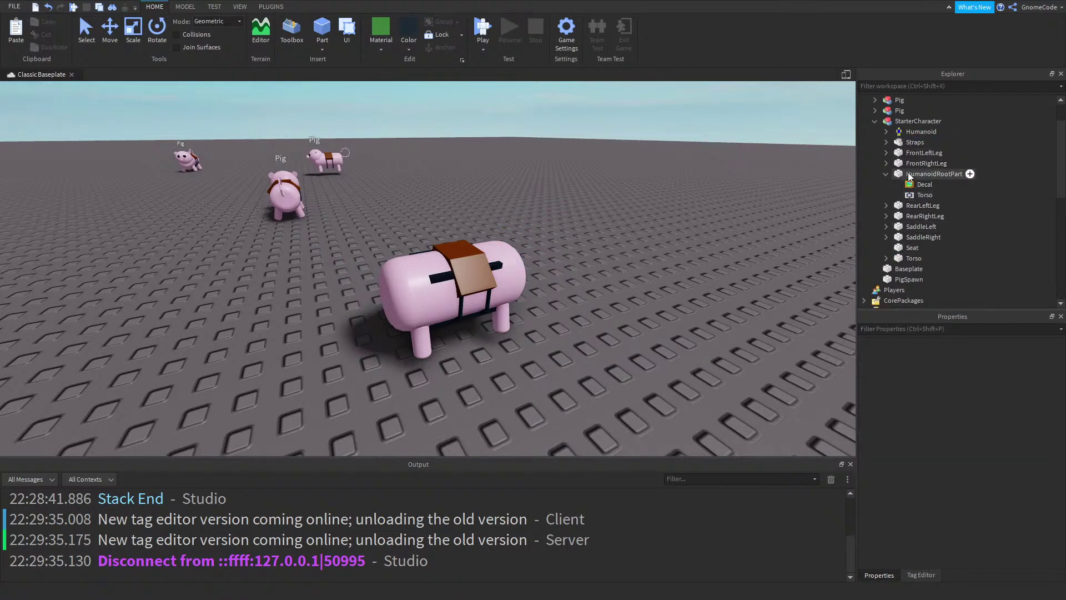
Delete the Straps, SaddleLeft, SaddleRight and Seat from StarterCharacter, keeping the legs, HumanoidRootPart and Torso
left_click(914, 148)
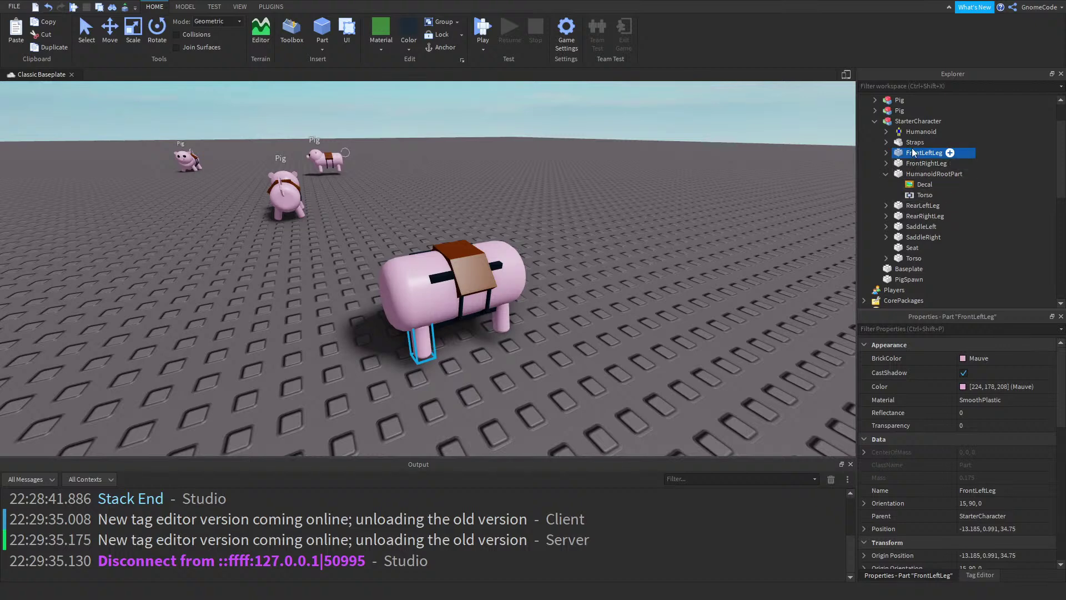
left_click(911, 144)
key("Delete")
left_click(914, 218)
key("Delete")
left_click(920, 218)
key("Delete")
left_click(916, 221)
key("Delete")
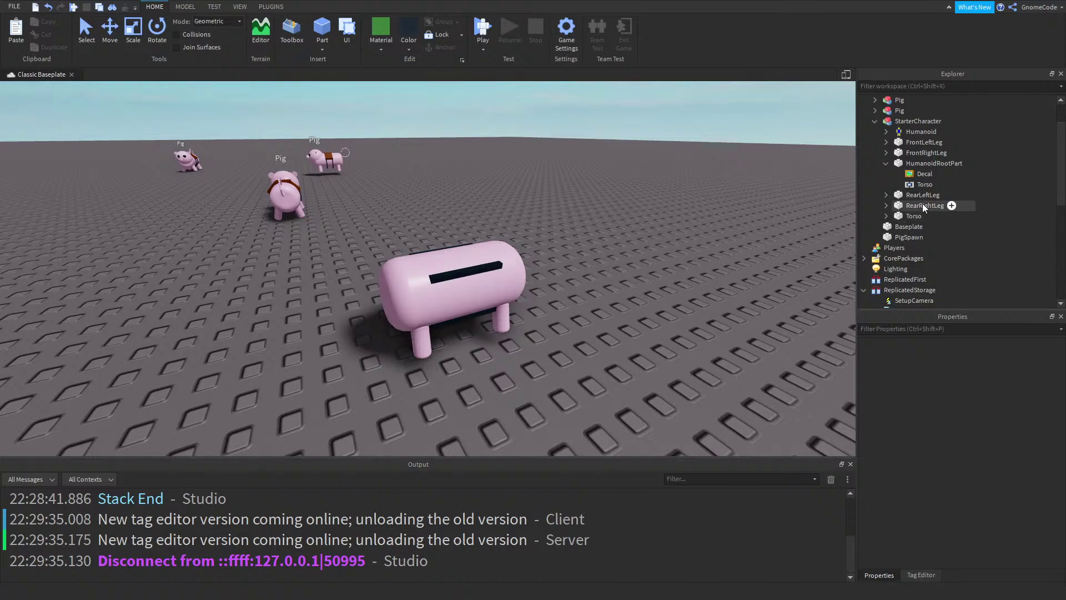
Examine the stripped-down StarterCharacter from several sides, checking how the black HumanoidRootPart sits inside the Torso
left_click(918, 196)
scroll(648, 239, "up", 3)
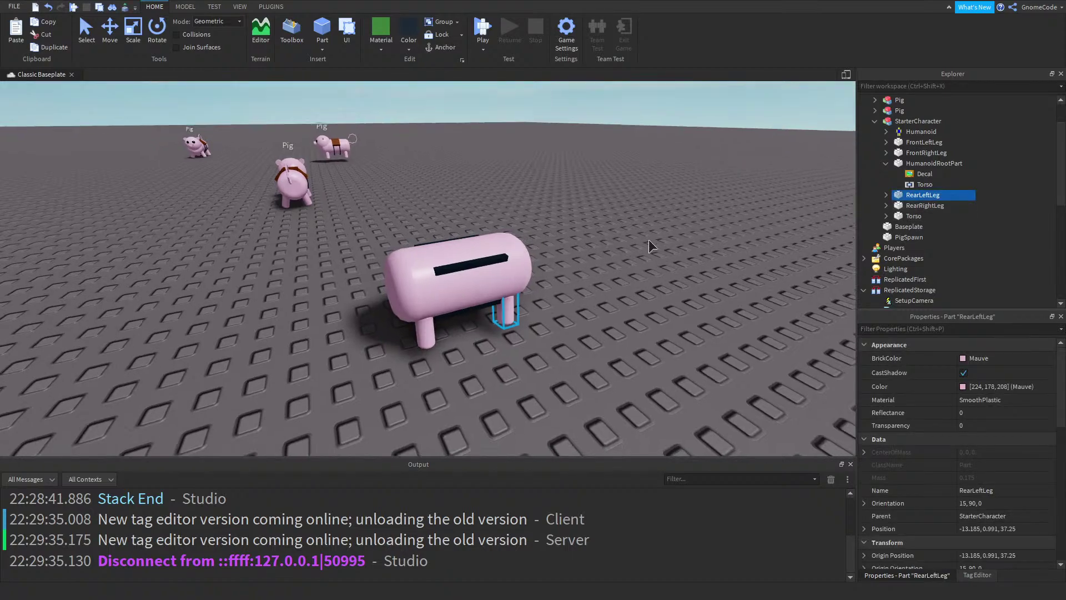
key("a")
right_click_drag(648, 238, 649, 239)
key("d")
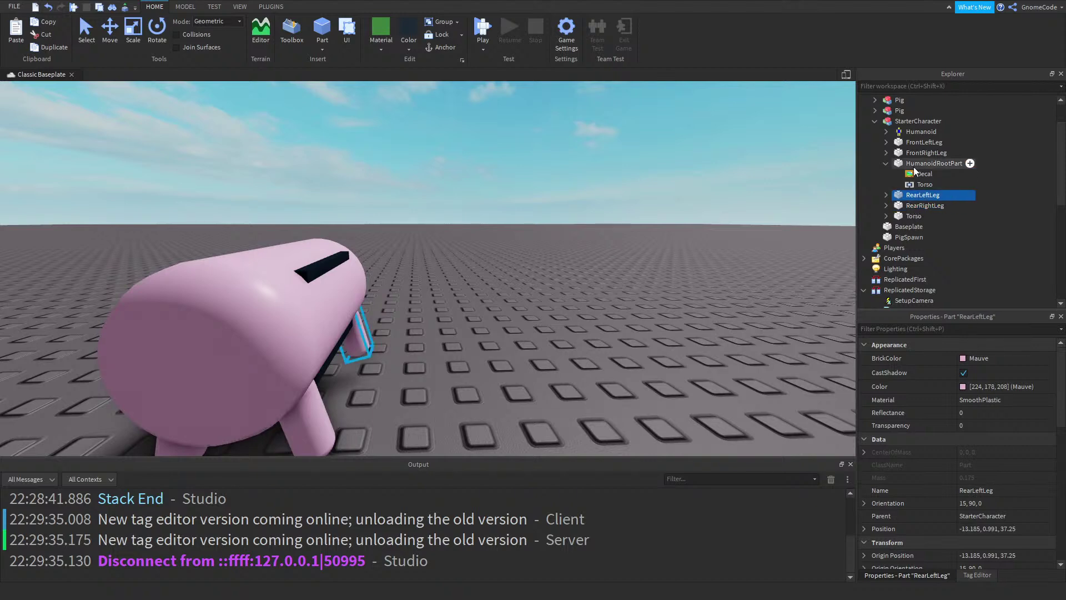
key("f")
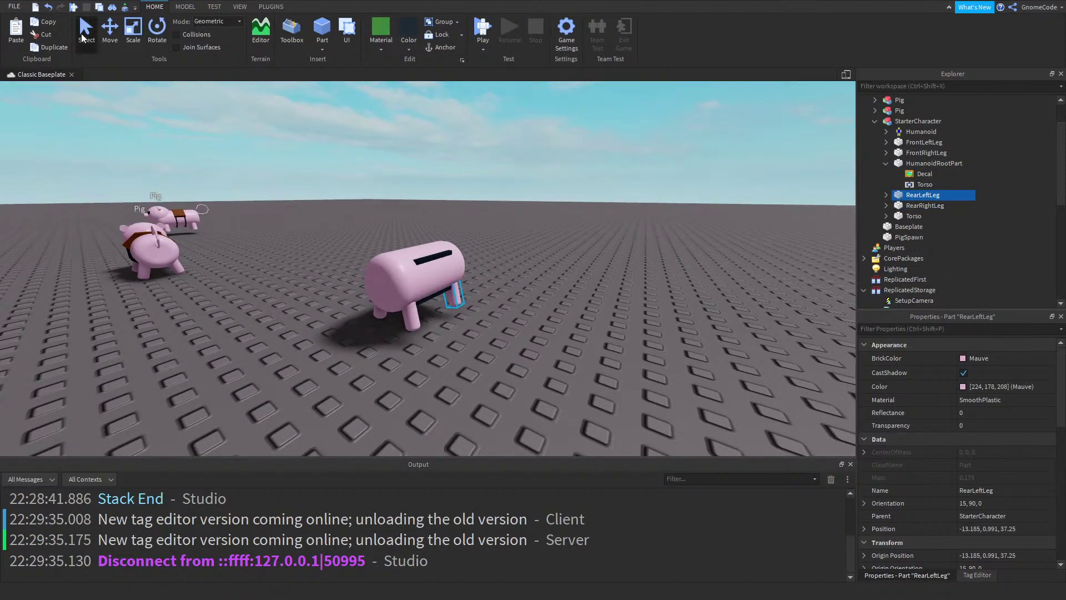
left_click(429, 257)
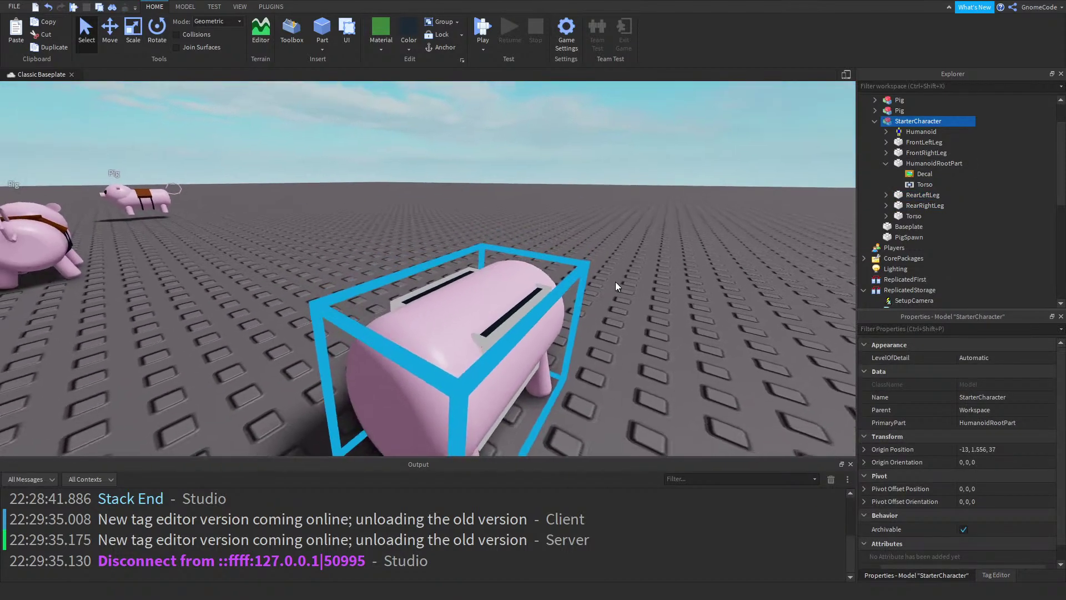
left_click(615, 211)
right_click_drag(614, 215, 608, 241)
left_click(539, 285)
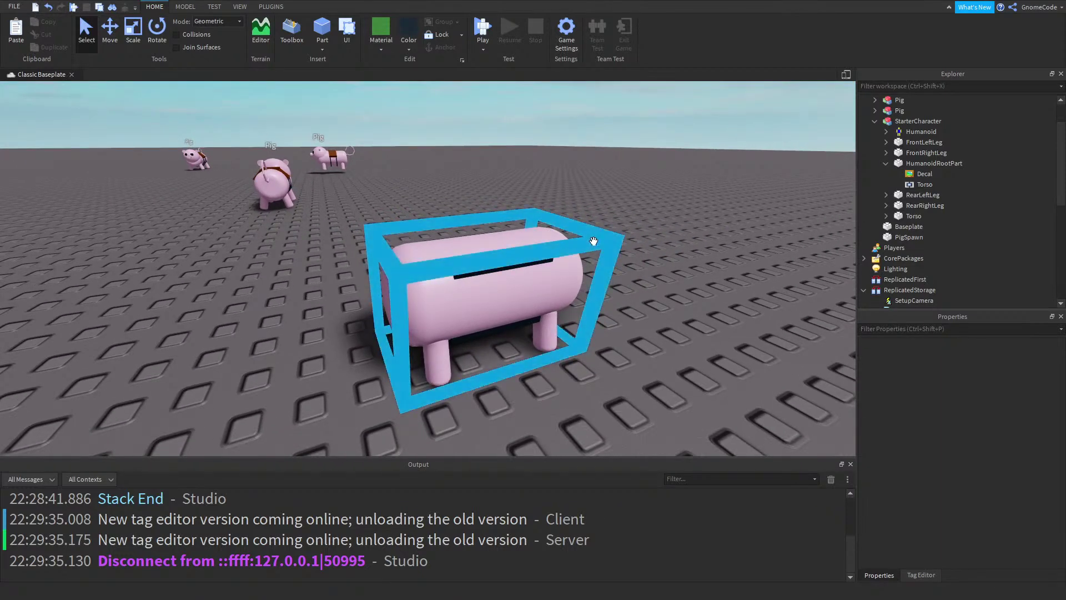
left_click(925, 153)
left_click(923, 163)
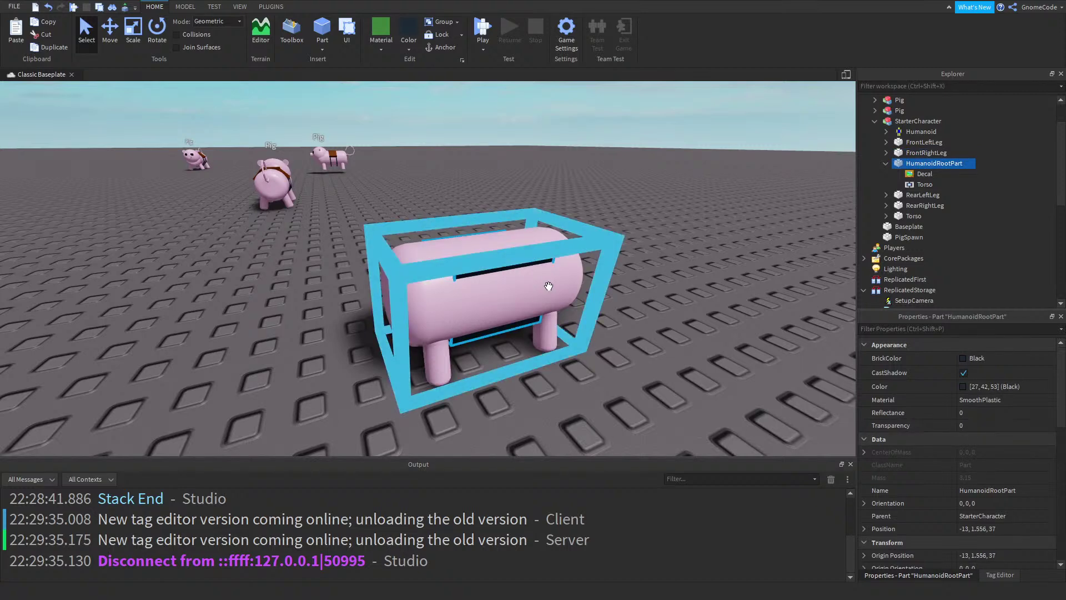
left_click(616, 221)
left_click(489, 294)
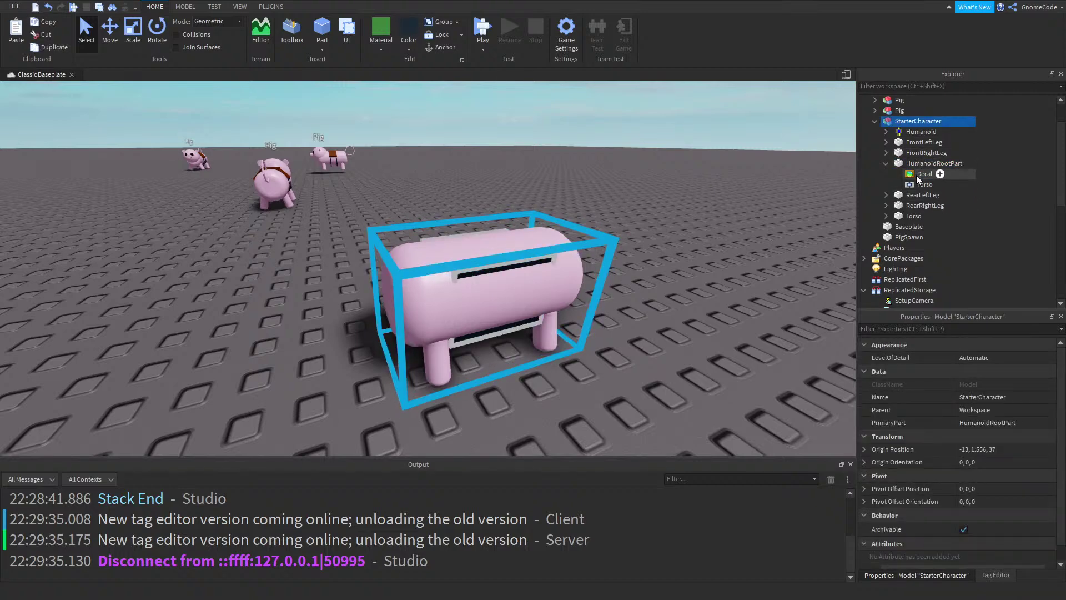
Shorten the Torso from its front end to expose HumanoidRootPart, and shift StarterCharacter to about -10, 1.556, 40
left_click(911, 217)
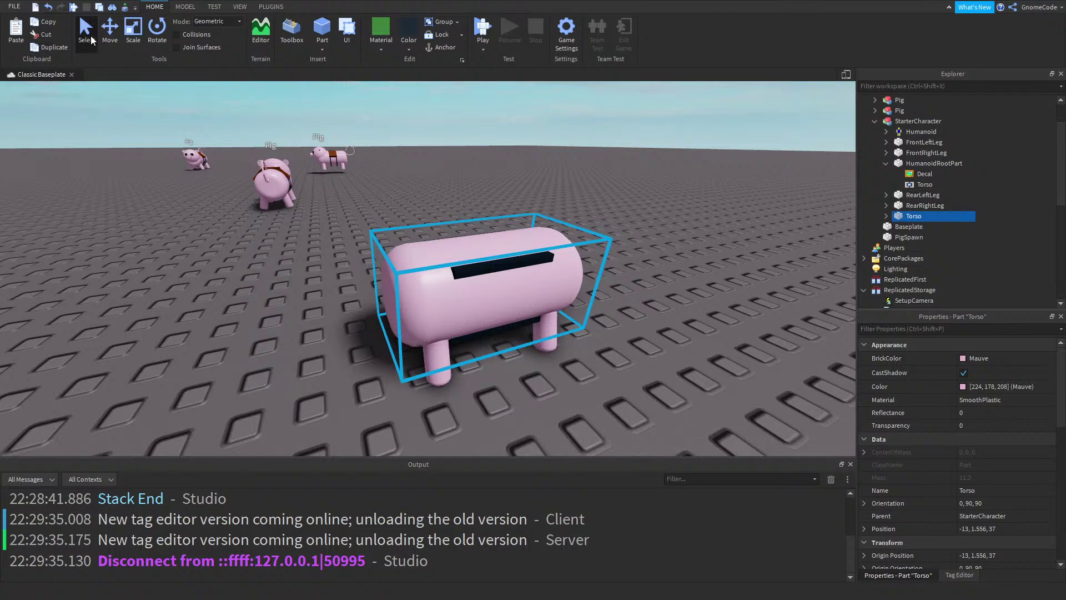
left_click(133, 28)
left_click_drag(364, 302, 416, 296)
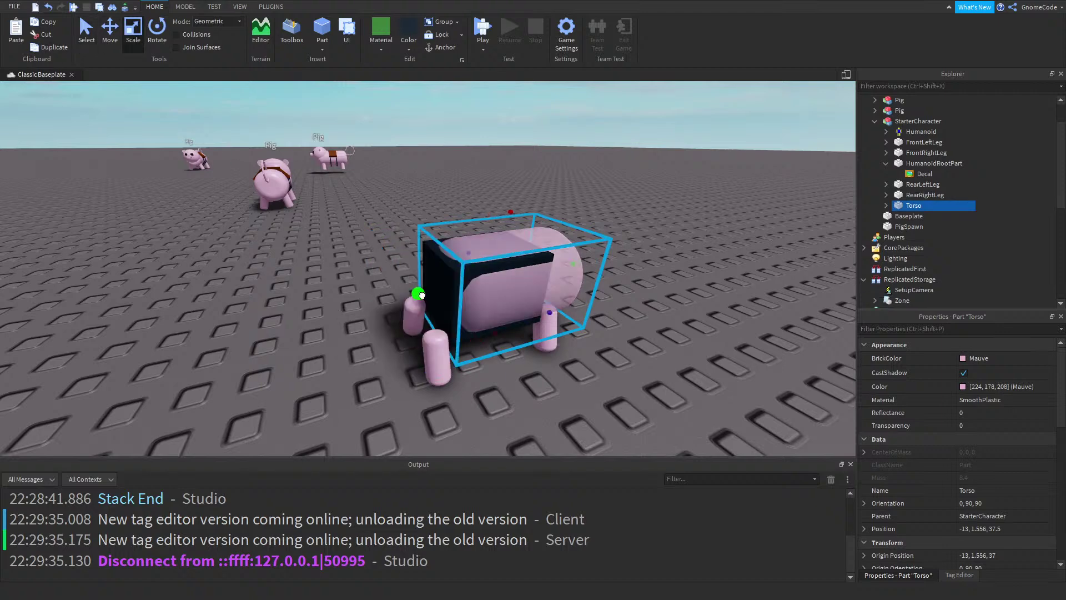
left_click_drag(544, 338, 553, 270)
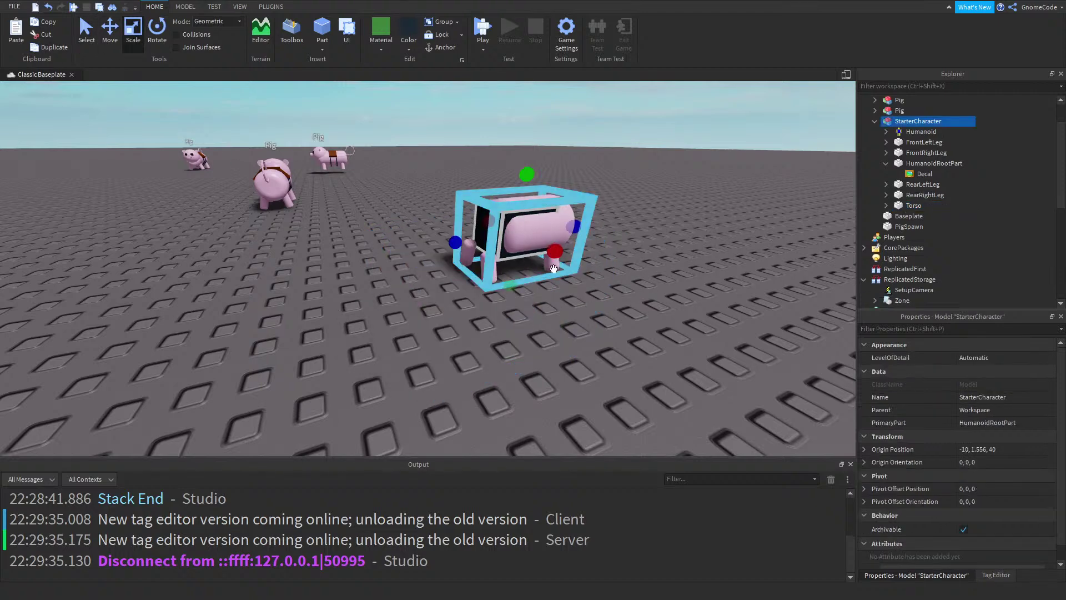
right_click_drag(619, 191, 620, 191)
key("w")
key("s")
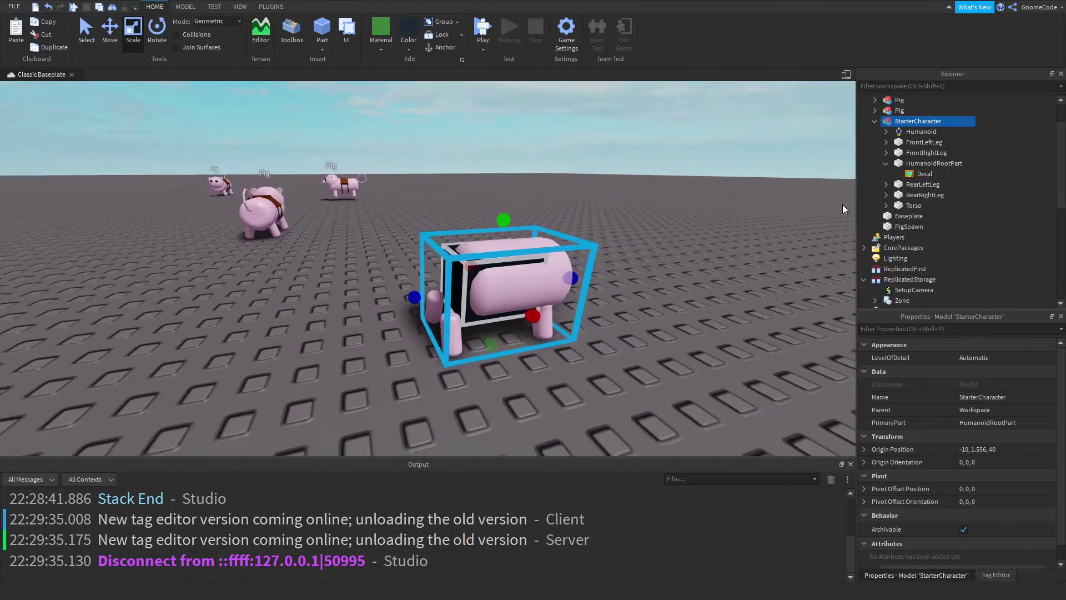
Open the RigEdit plugin's joint tools and focus the view on StarterCharacter
left_click(271, 7)
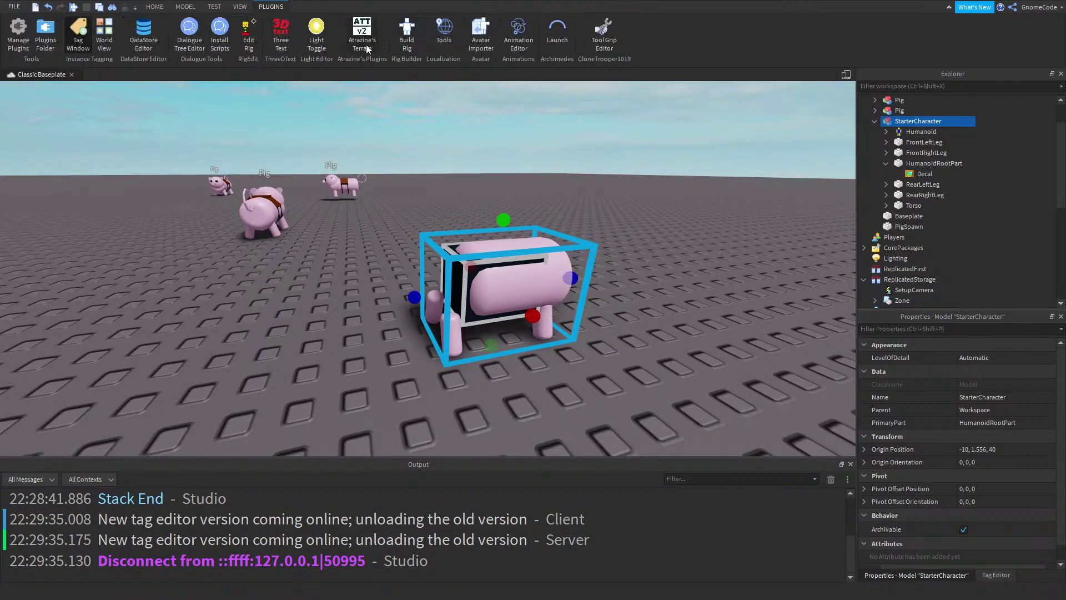
left_click(248, 41)
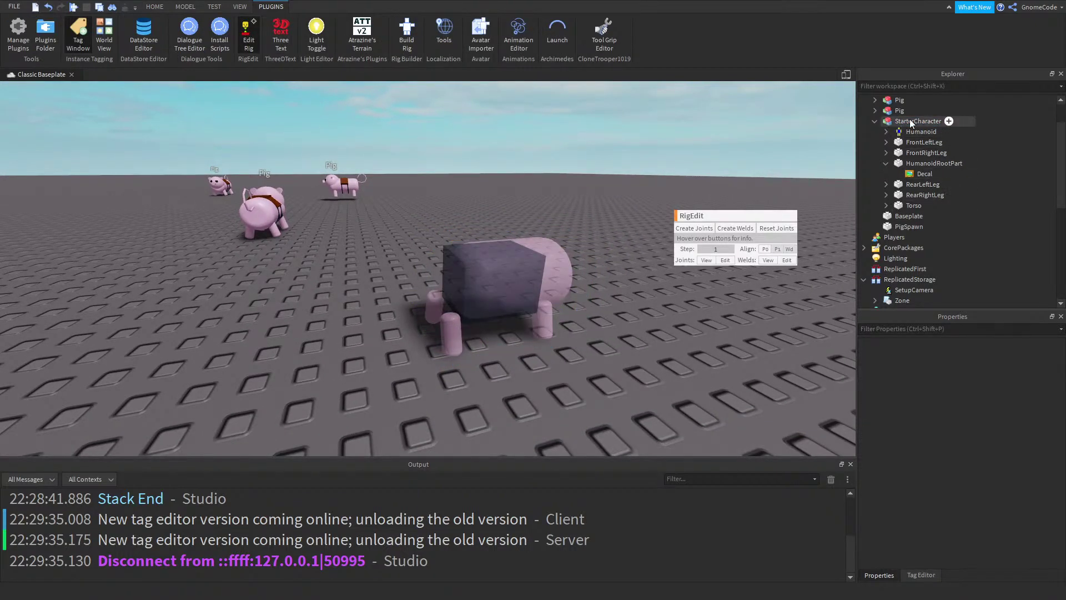
left_click(905, 122)
key("f")
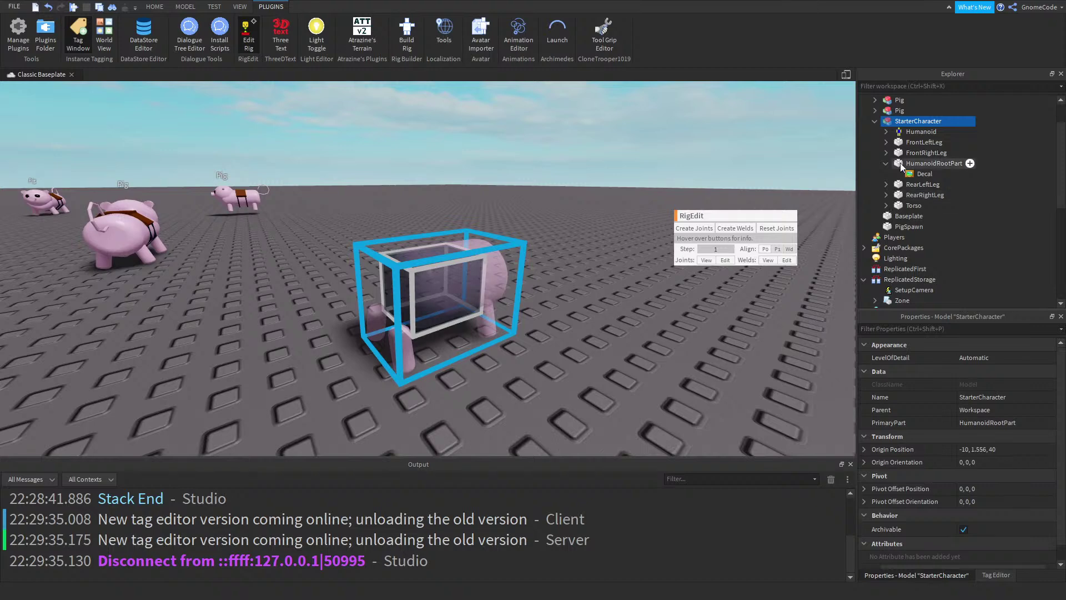
Try to create a joint with the Torso selected first and HumanoidRootPart second
left_click(911, 205)
left_click(881, 164, "ctrl")
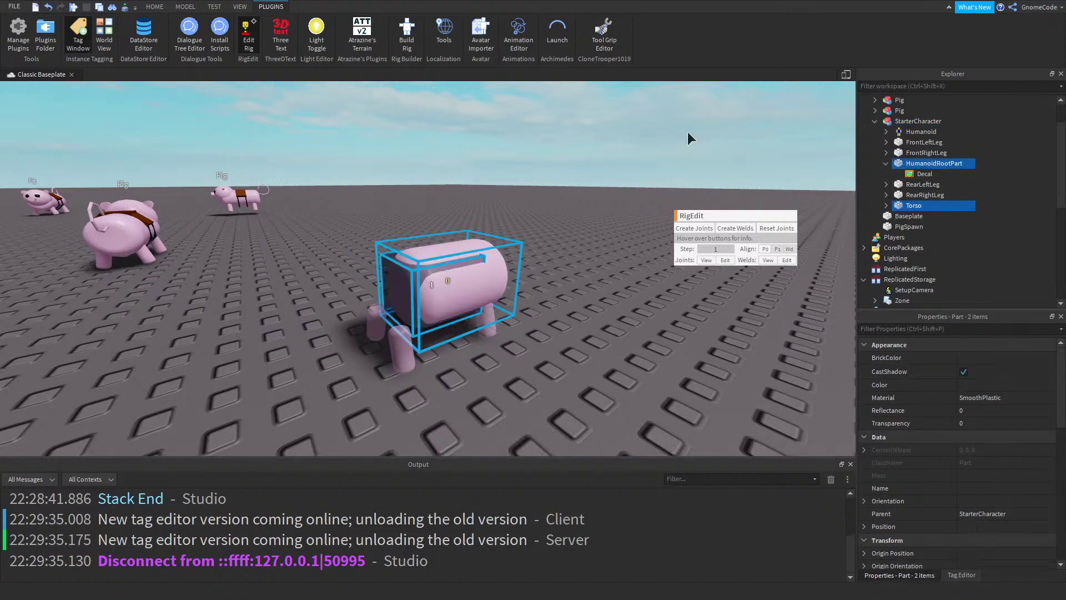
left_click(694, 228)
Remove the joint stored in Torso and create one with HumanoidRootPart as Part0 and Torso as Part1
right_click_drag(541, 225, 541, 226)
left_click(914, 204)
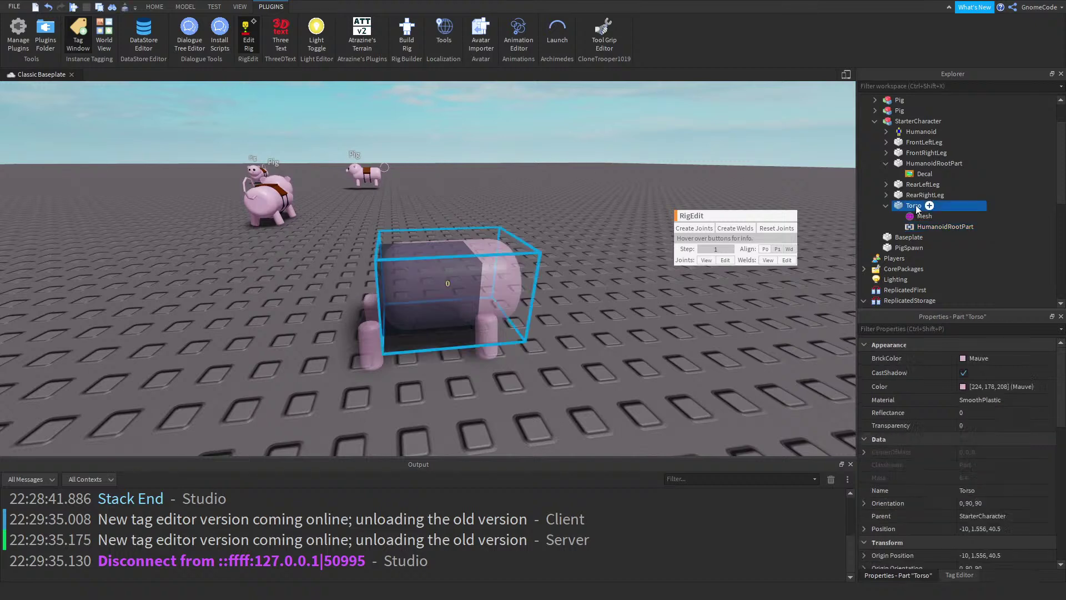
left_click(925, 164, "ctrl")
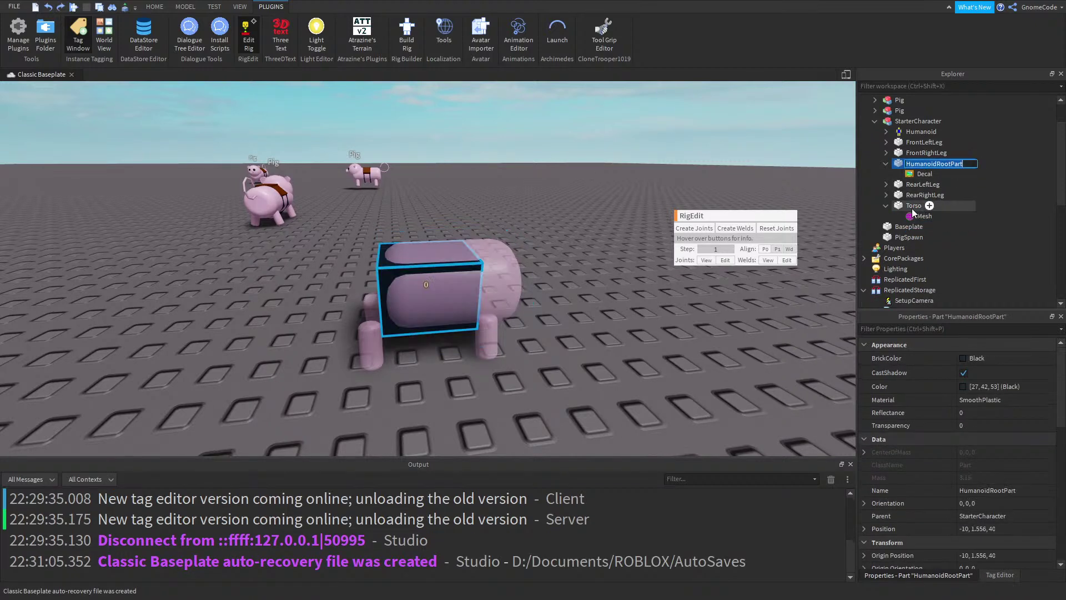
left_click(695, 228)
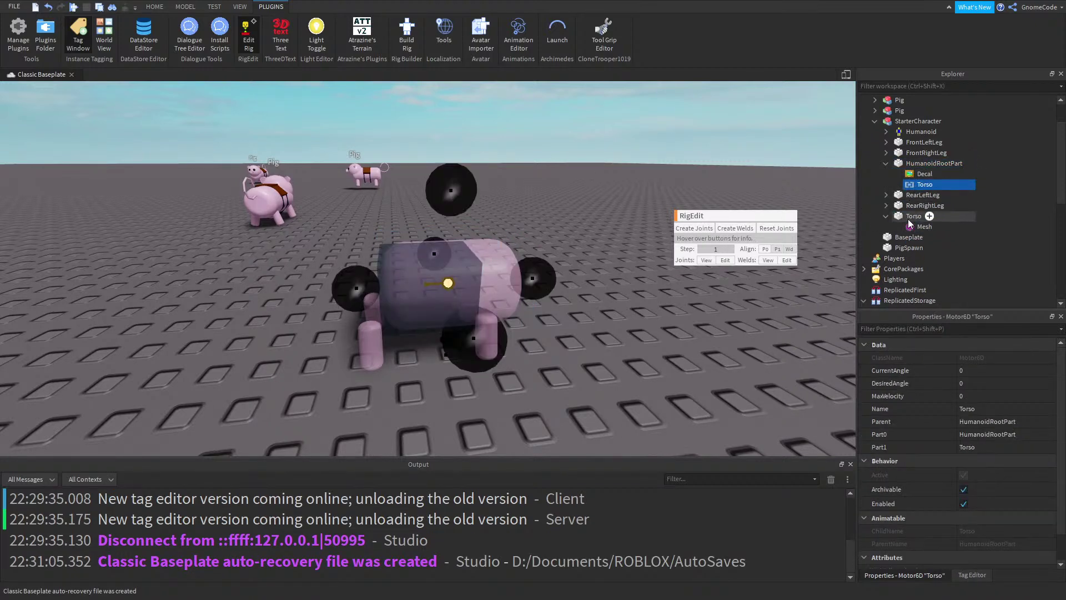
Delete the four remaining legs from StarterCharacter, keeping only the Humanoid, HumanoidRootPart and Torso
left_click(886, 206)
left_click(886, 195)
left_click(910, 237)
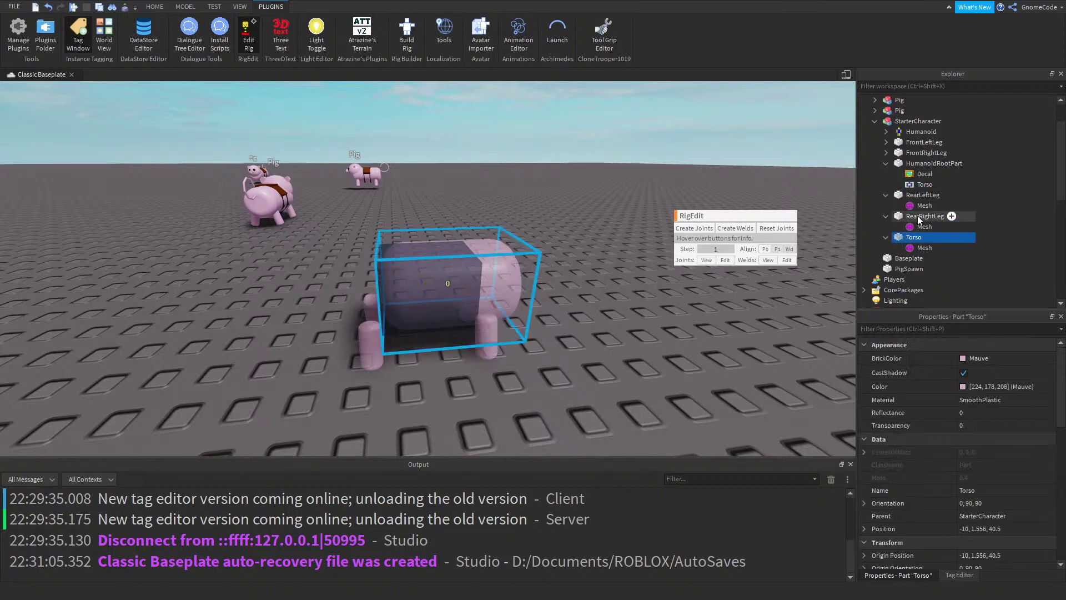
left_click(910, 216)
key("Delete")
left_click(917, 194)
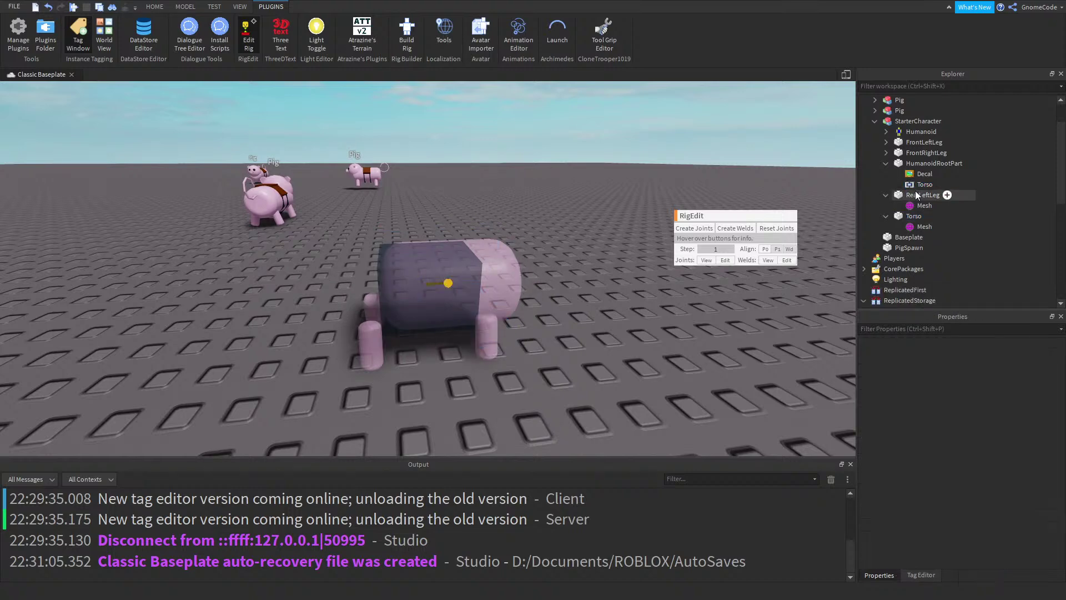
key("Delete")
left_click(919, 142)
key("Delete")
left_click(919, 143)
key("Delete")
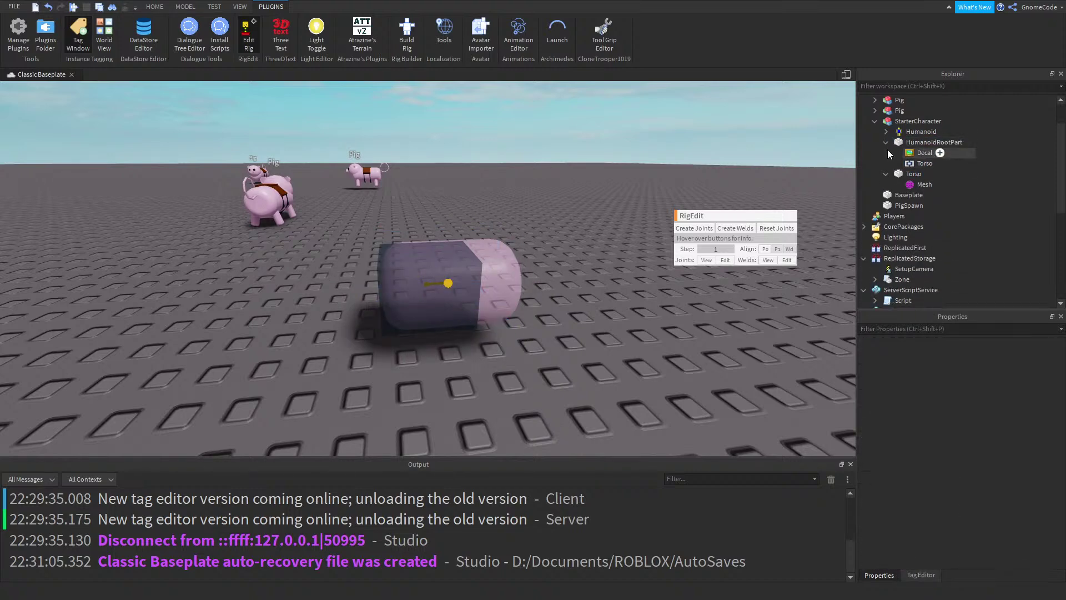
Close the RigEdit tools and move StarterCharacter from Workspace into StarterPlayer
left_click(874, 123)
right_click_drag(519, 186, 558, 180)
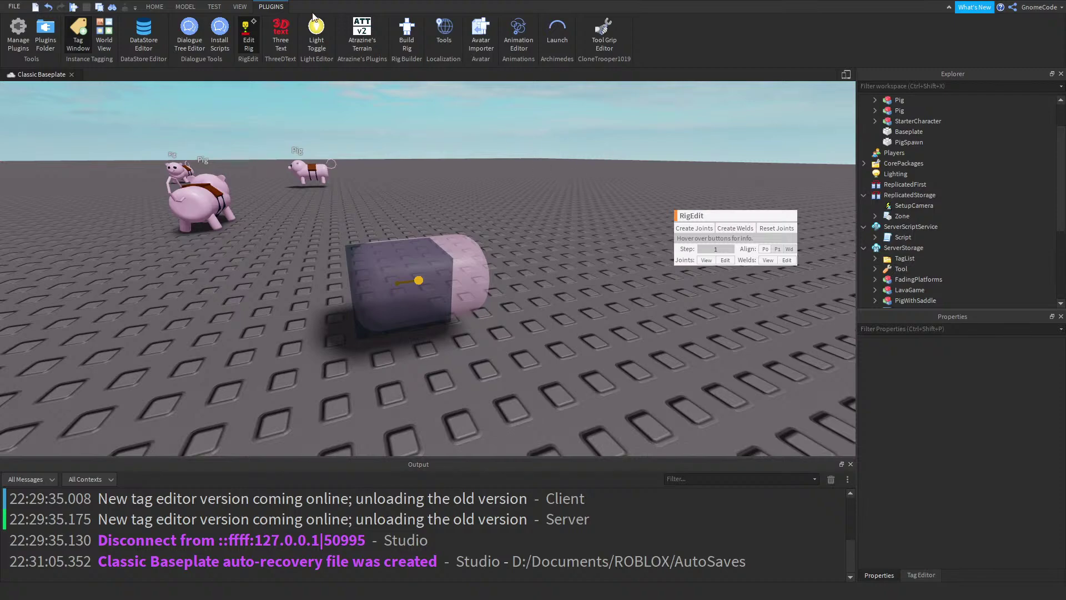
key("w")
left_click(249, 34)
right_click_drag(486, 198, 605, 226)
left_click(882, 123)
left_click(875, 121)
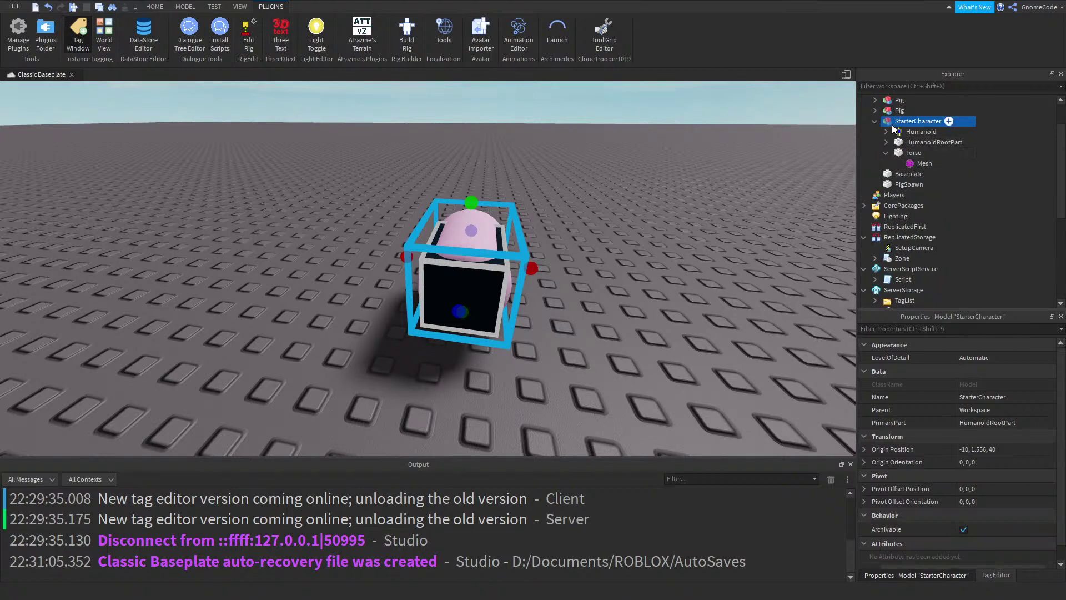
left_click_drag(926, 146, 927, 209)
scroll(947, 214, "down", 6)
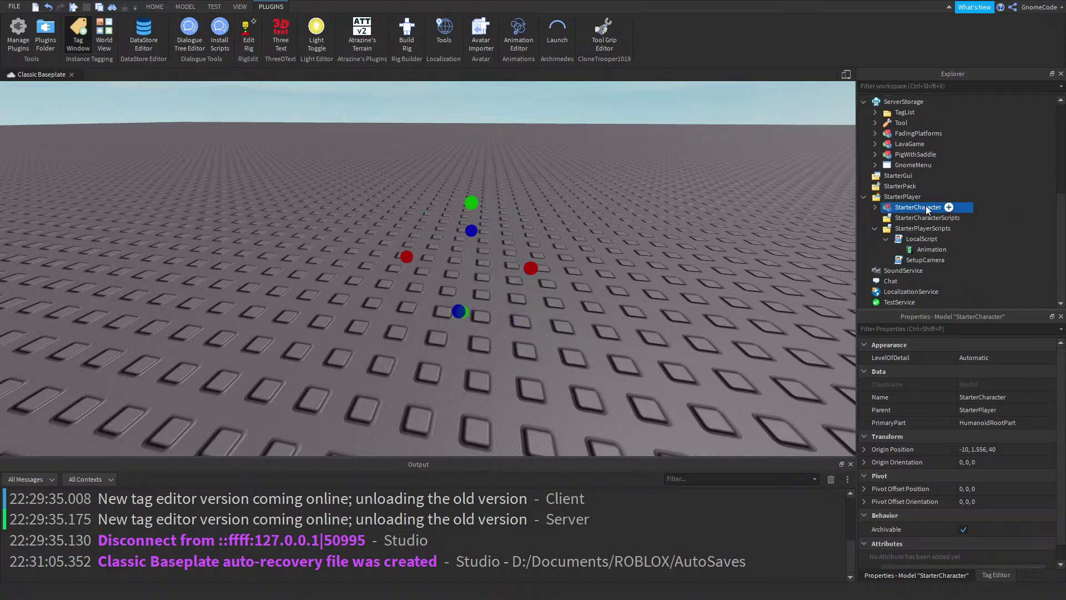
Playtest the game with the torso-only character, then end the session
left_click(216, 7)
left_click(17, 28)
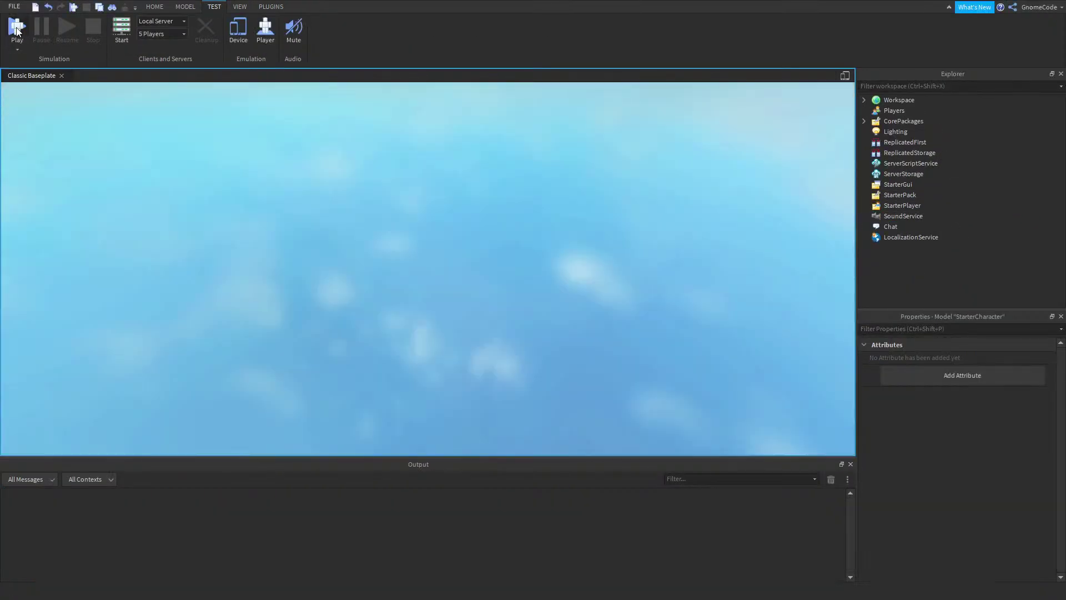
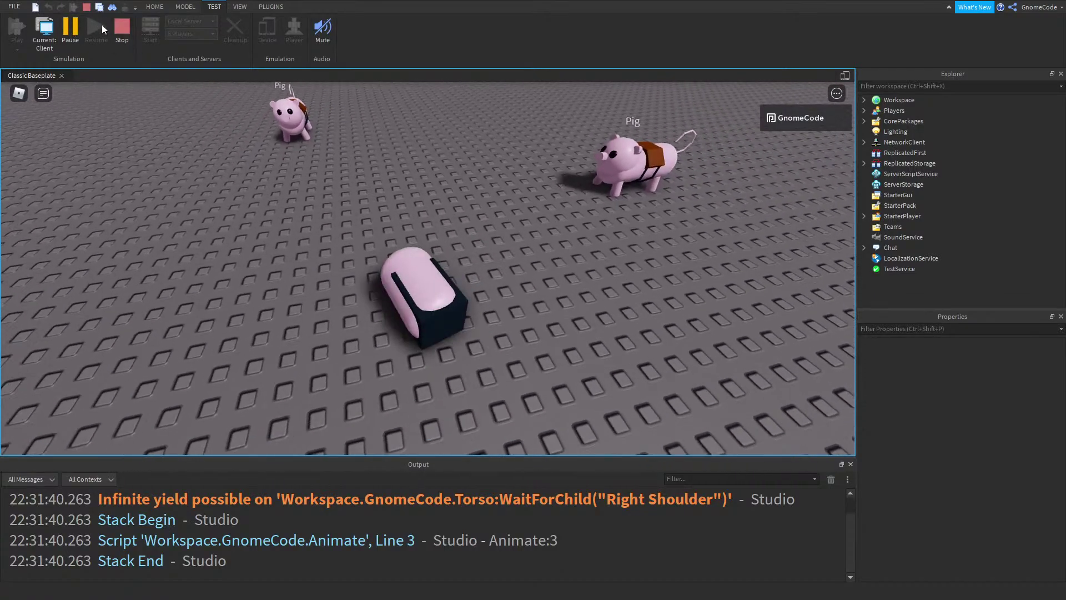
left_click(121, 32)
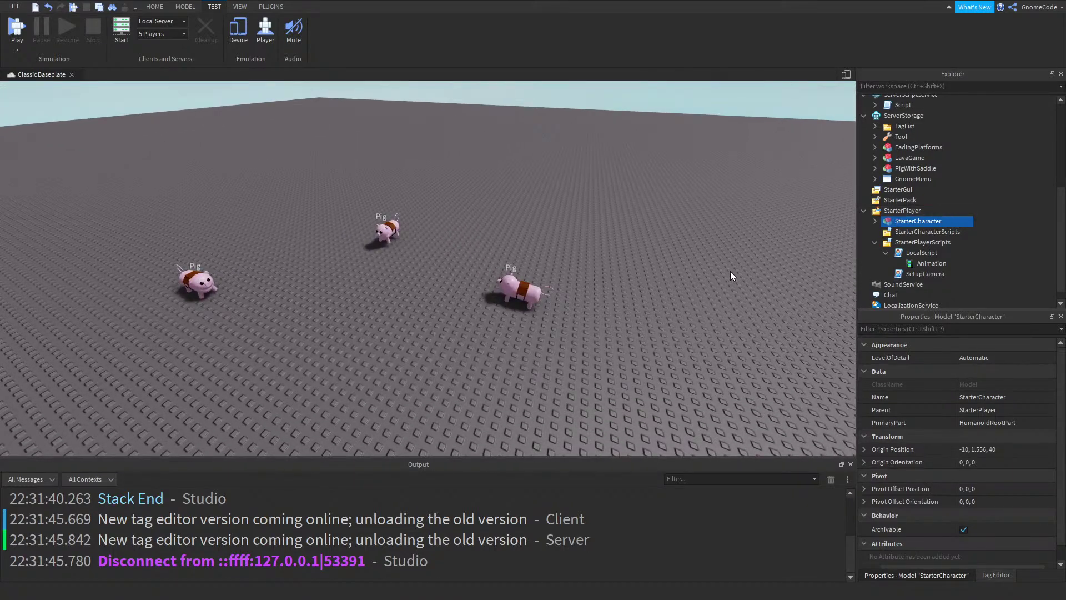
Duplicate a Pig to about 6, 1.556, 19, rename the copy StarterCharacter, and expand its parts
left_click(510, 282)
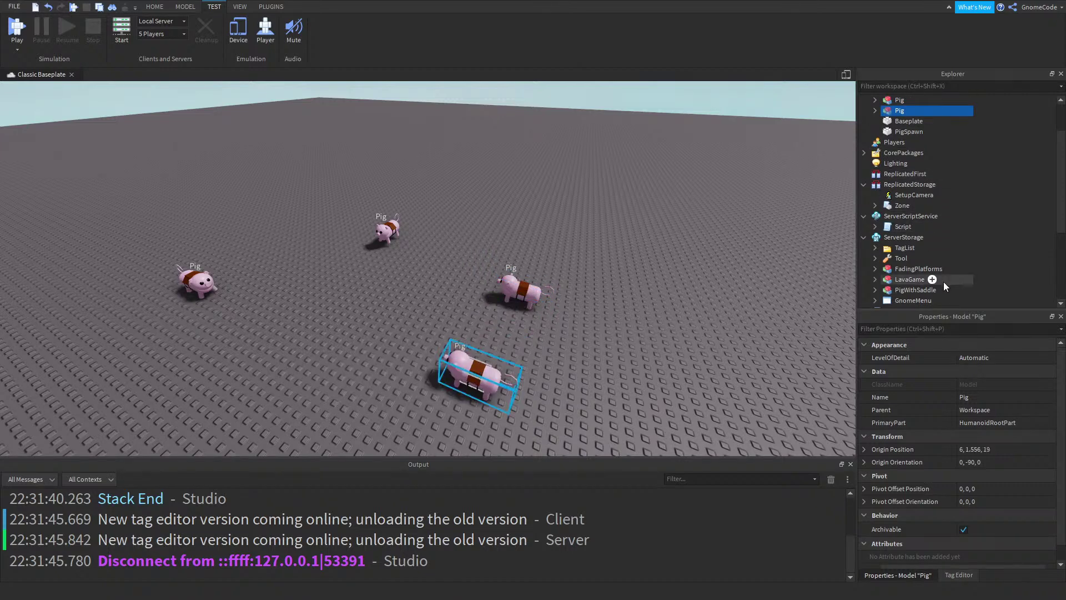
left_click(990, 395)
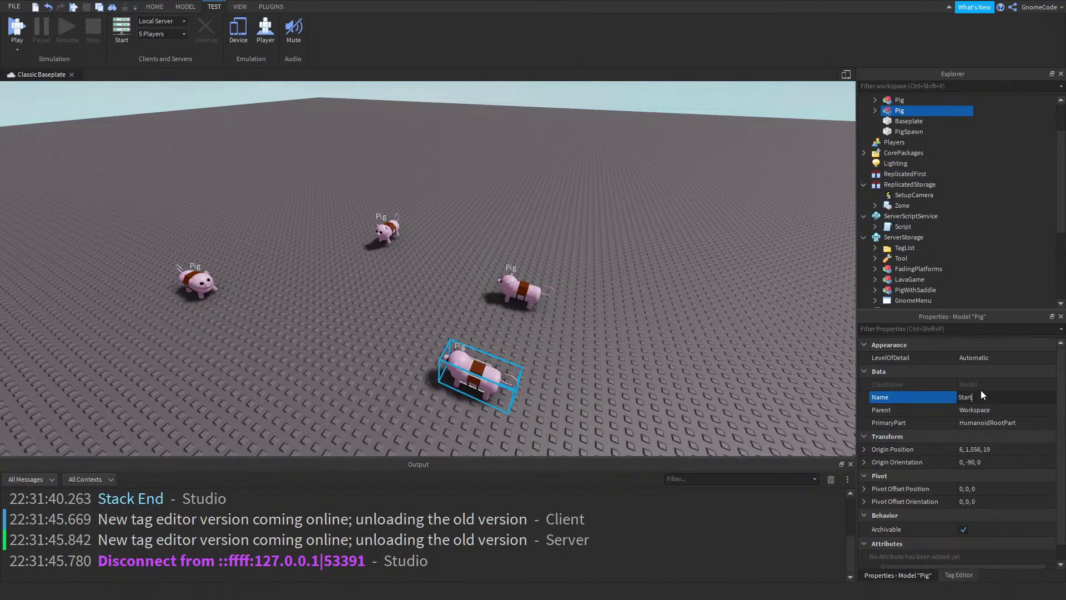
type("StarterCharacter")
key("Return")
left_click(875, 111)
key("f")
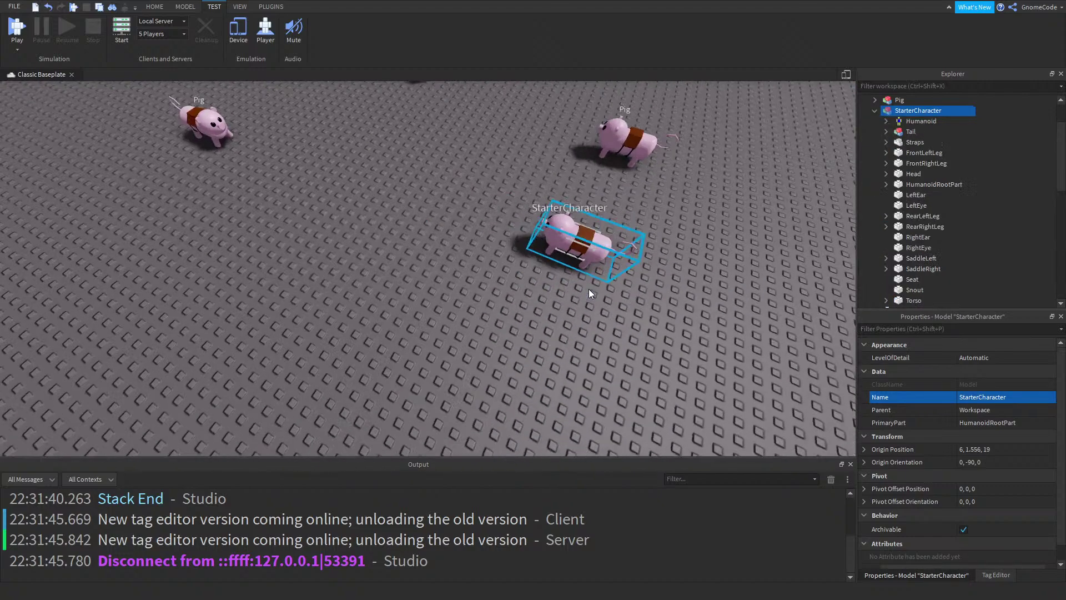
scroll(645, 277, "down", 3)
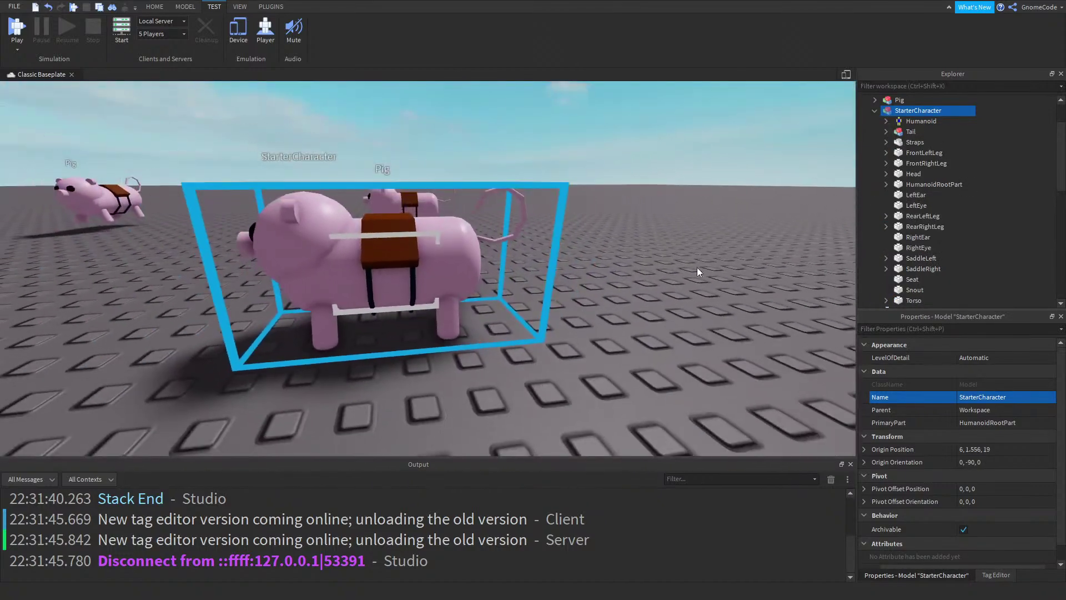
Delete the Tail and Head from the new StarterCharacter
left_click(906, 130)
key("Delete")
left_click(909, 163)
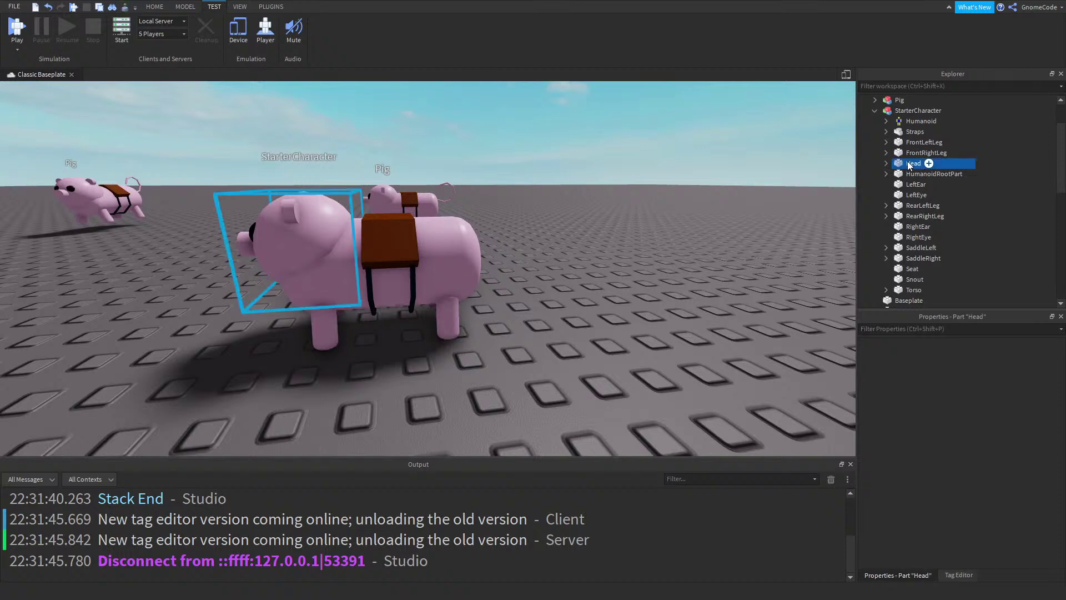
key("Delete")
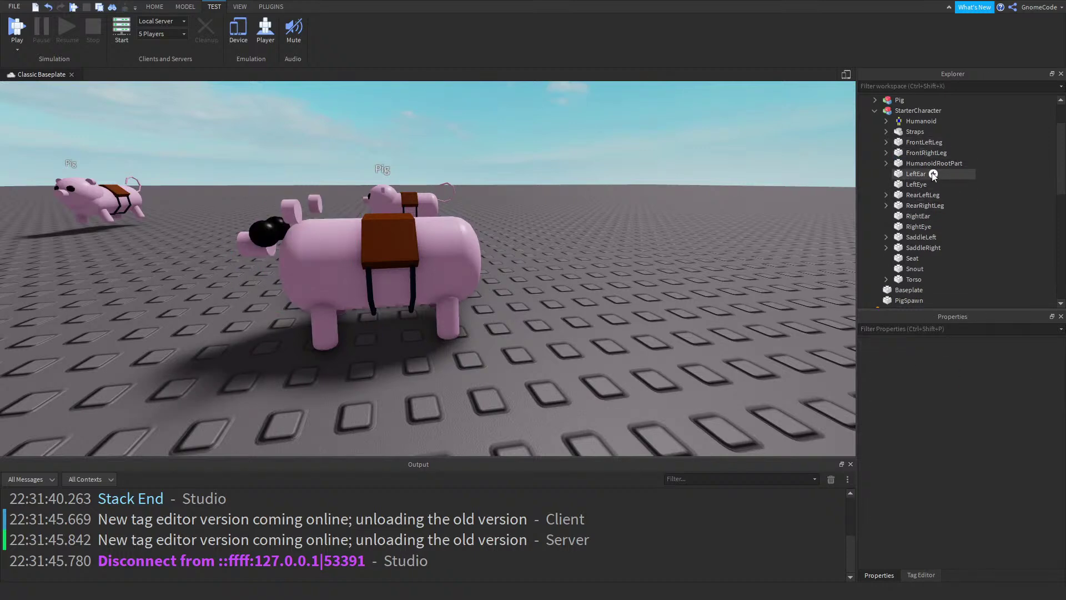
Delete the leftover face parts from StarterCharacter: both eyes, both ears and the Snout
left_click(909, 225)
key("Delete")
left_click(912, 220)
key("Delete")
left_click(913, 184)
key("Delete")
left_click(913, 174)
key("Delete")
left_click(914, 226)
key("Delete")
Move the headless pig StarterCharacter into StarterPlayer in place of the previous torso-only one
left_click(884, 110)
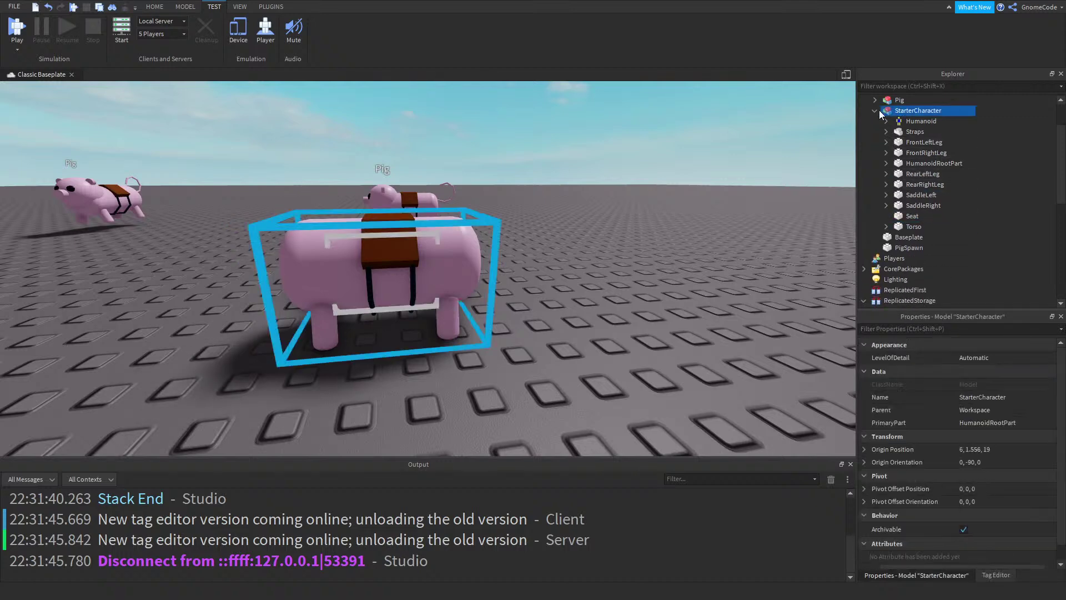
left_click(876, 110)
right_click_drag(704, 223, 823, 152)
left_click_drag(911, 111, 917, 195)
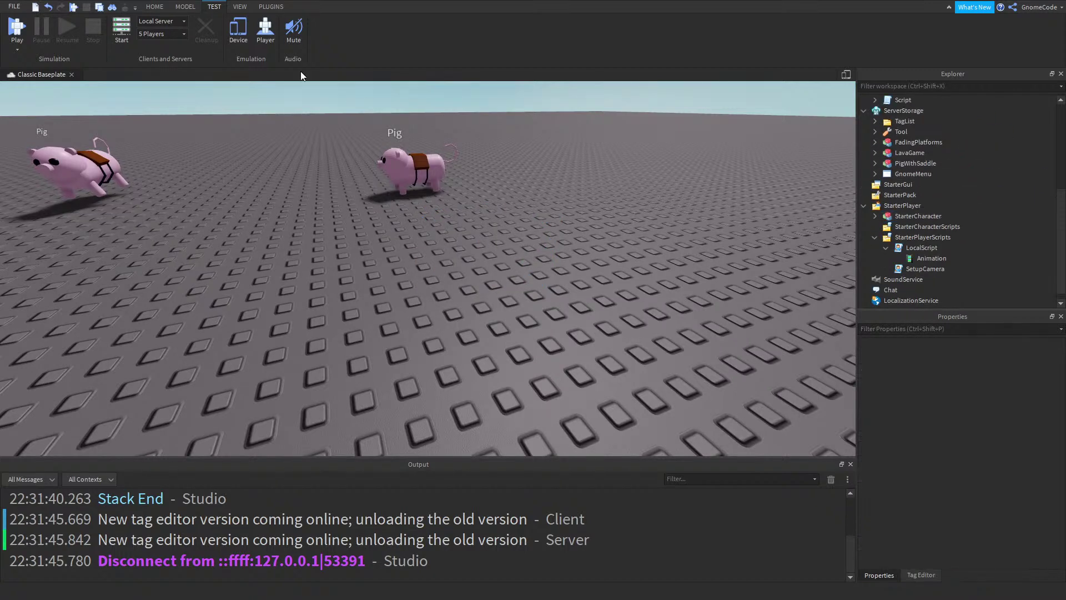
Playtest as the headless pig, inspect it from near and far, and end the session
left_click(21, 26)
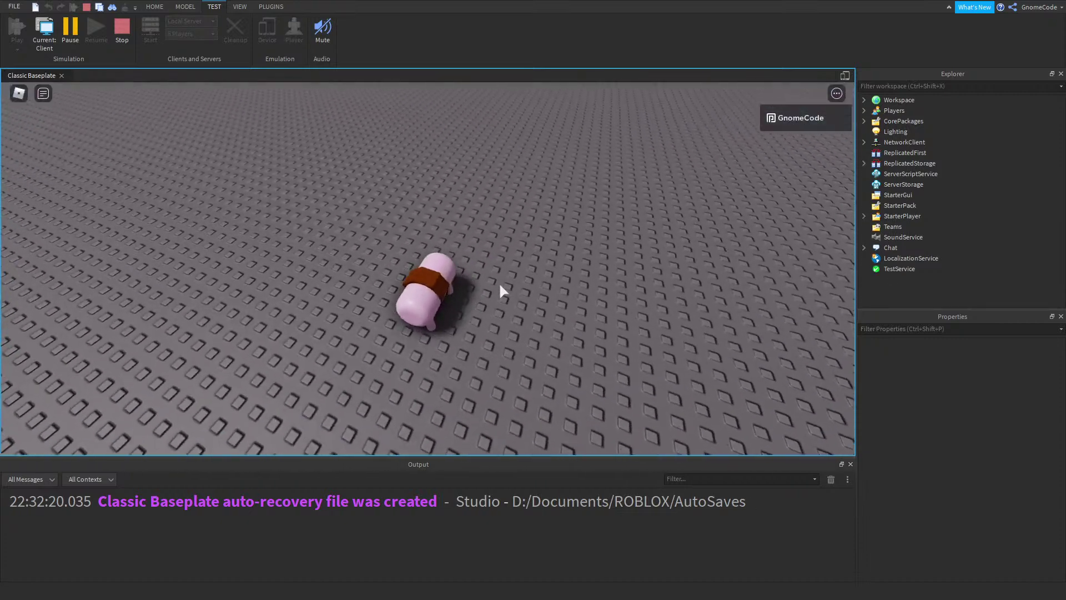
right_click_drag(500, 285, 500, 285)
scroll(500, 285, "up", 3)
scroll(500, 285, "down", 3)
scroll(500, 285, "up", 3)
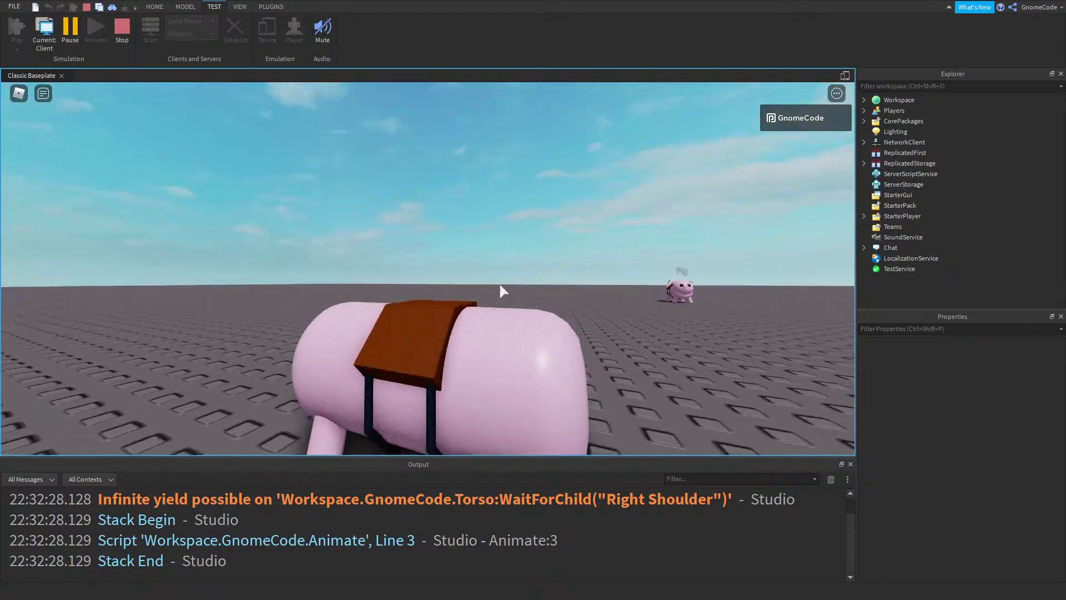
scroll(499, 282, "down", 3)
left_click(116, 35)
Duplicate a Pig in the workspace and place the copy at about 6.6, 1.556, 11.136
right_click_drag(536, 248, 535, 248)
scroll(535, 248, "down", 5)
right_click_drag(621, 249, 600, 224)
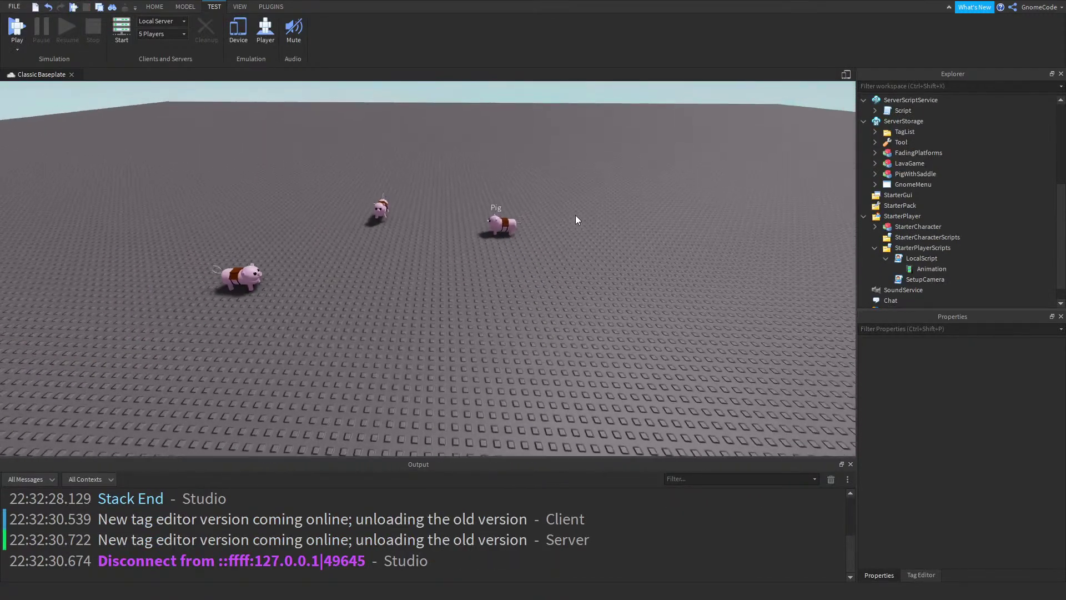
left_click(503, 220)
key("ctrl+d")
left_click_drag(502, 220, 517, 331)
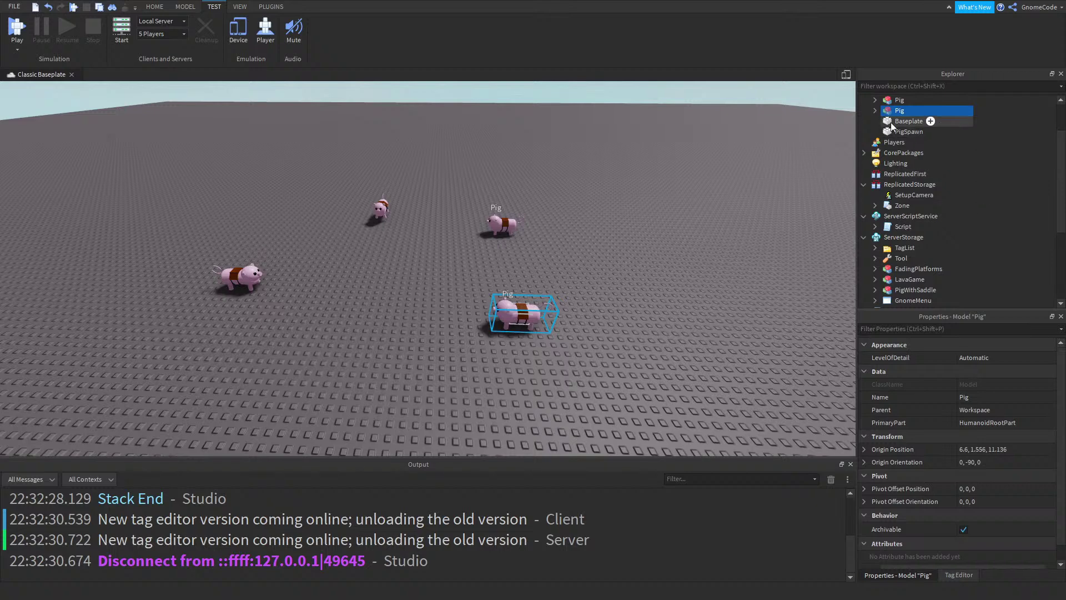
Delete the Straps, Seat, SaddleRight and SaddleLeft from the duplicated Pig
left_click(875, 111)
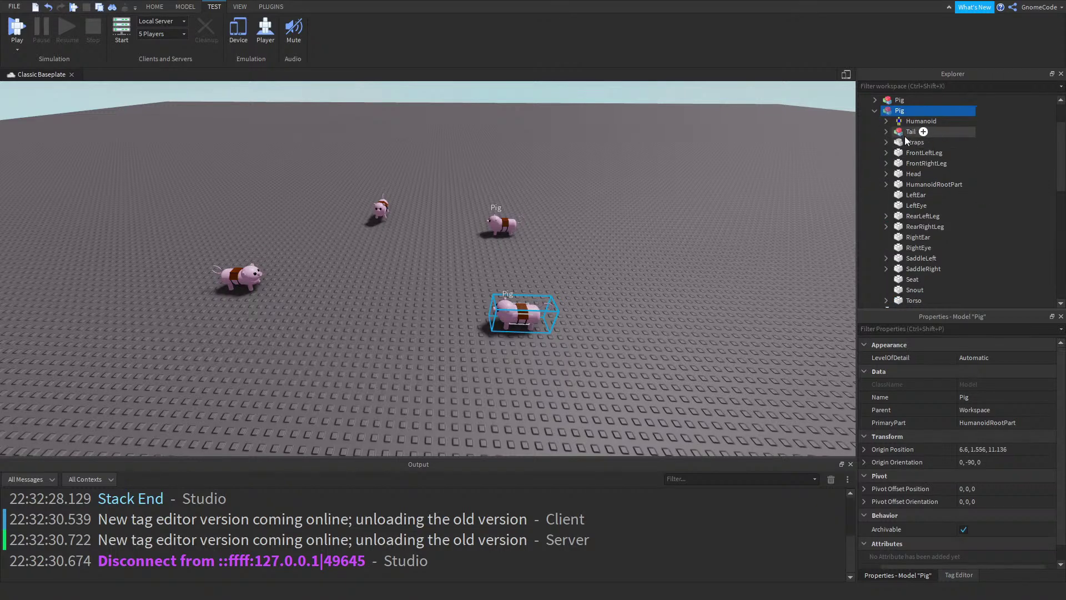
left_click(912, 143)
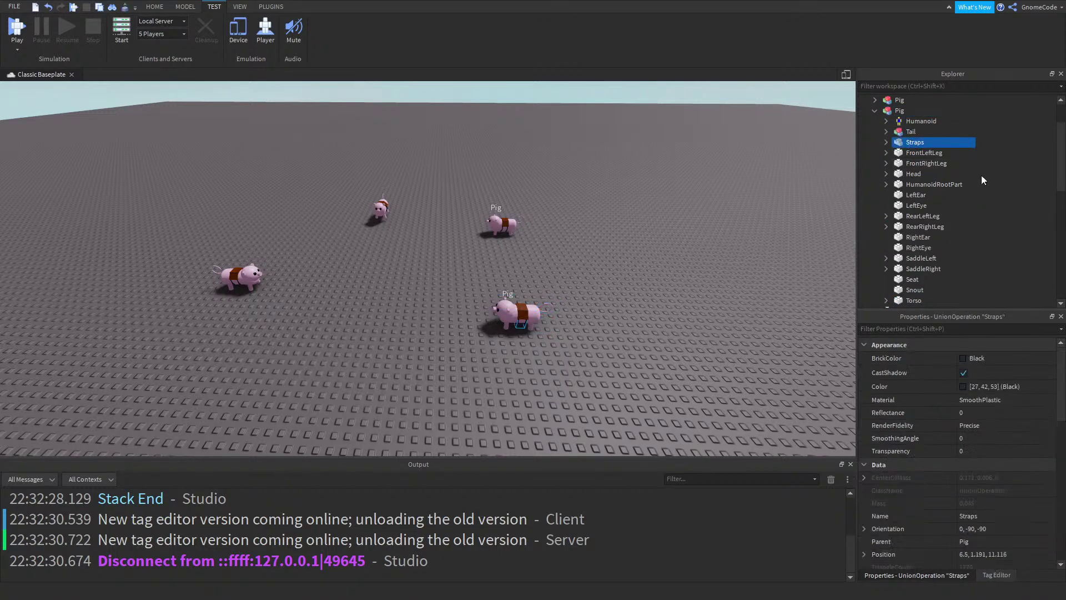
key("Delete")
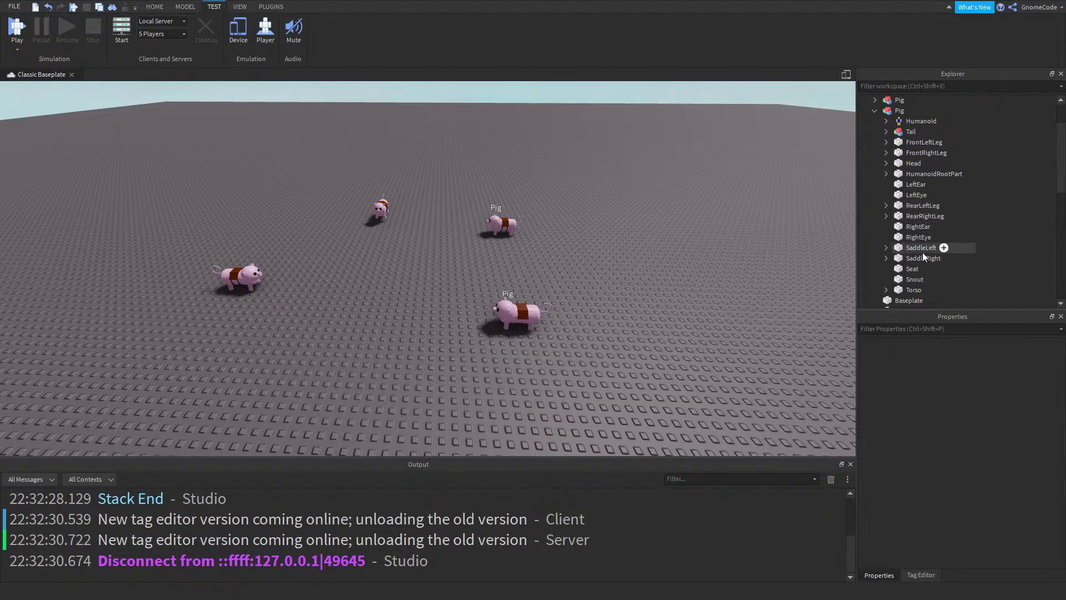
left_click(905, 271)
key("Delete")
left_click(907, 259)
key("Delete")
left_click(908, 248)
Replace the StarterCharacter in StarterPlayer with the saddle-free Pig, renaming it StarterCharacter
left_click(876, 111)
left_click(896, 111)
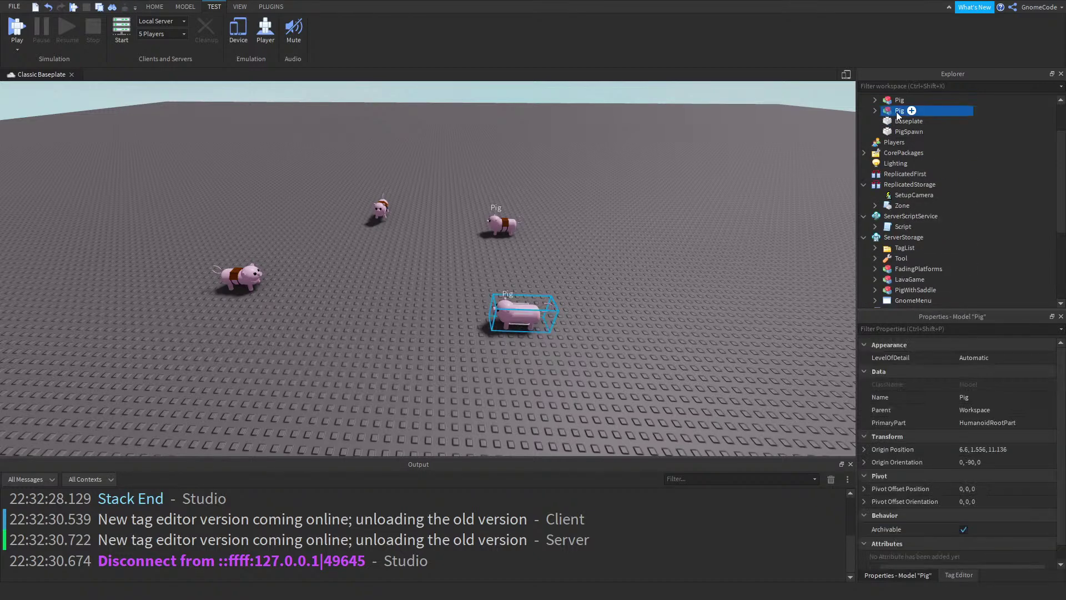
scroll(921, 225, "up", 2)
left_click_drag(938, 163, 910, 194)
scroll(940, 172, "down", 5)
left_click(913, 206)
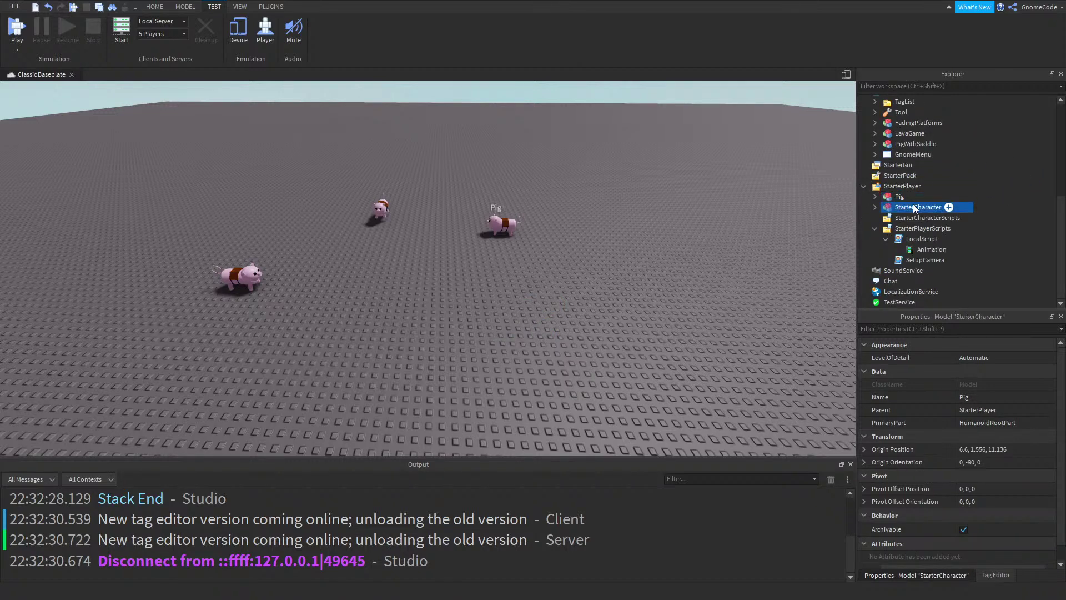
key("Delete")
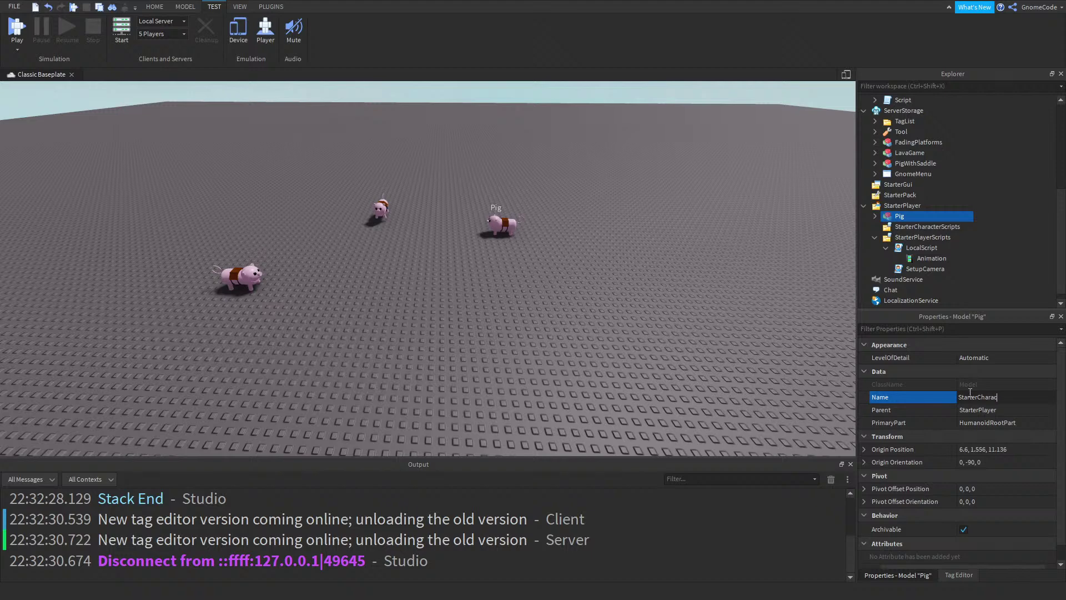
type("r")
key("Return")
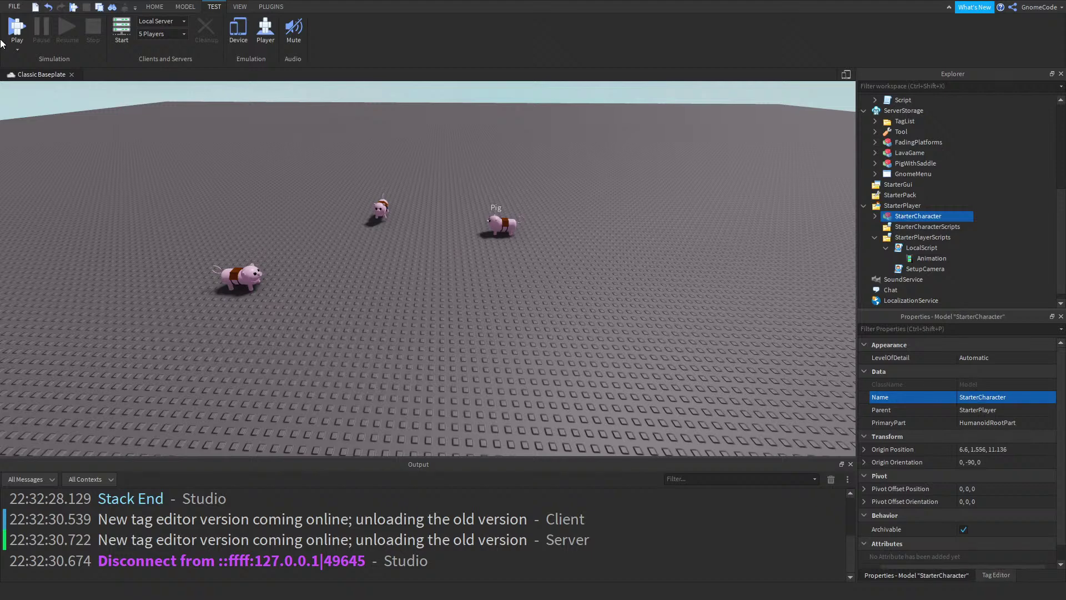
Playtest as the saddle-free pig, examine it from several angles and distances, and end the session
left_click(12, 21)
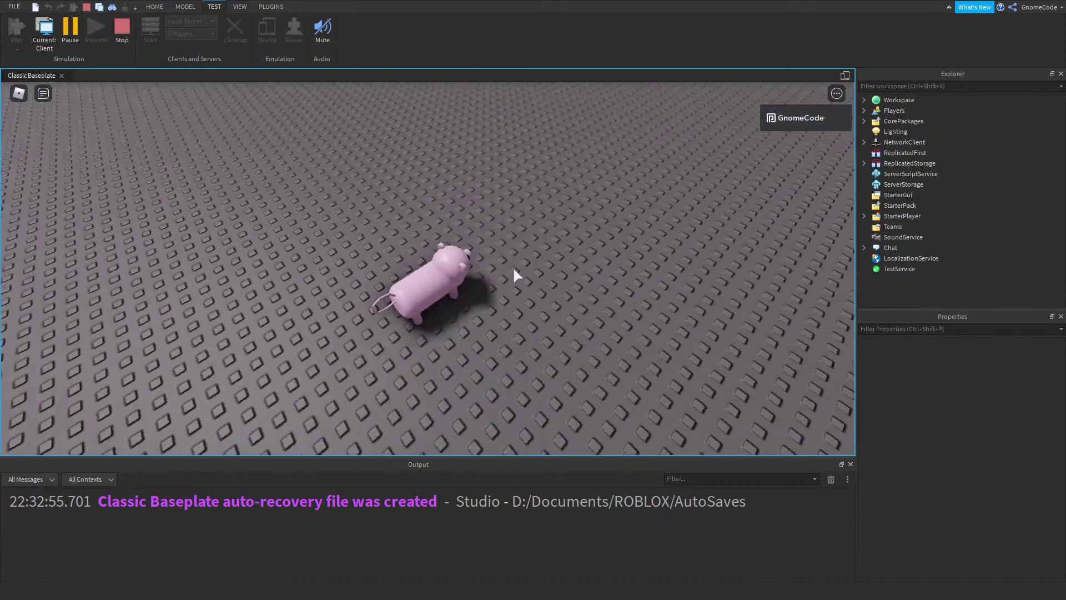
right_click_drag(513, 269, 511, 265)
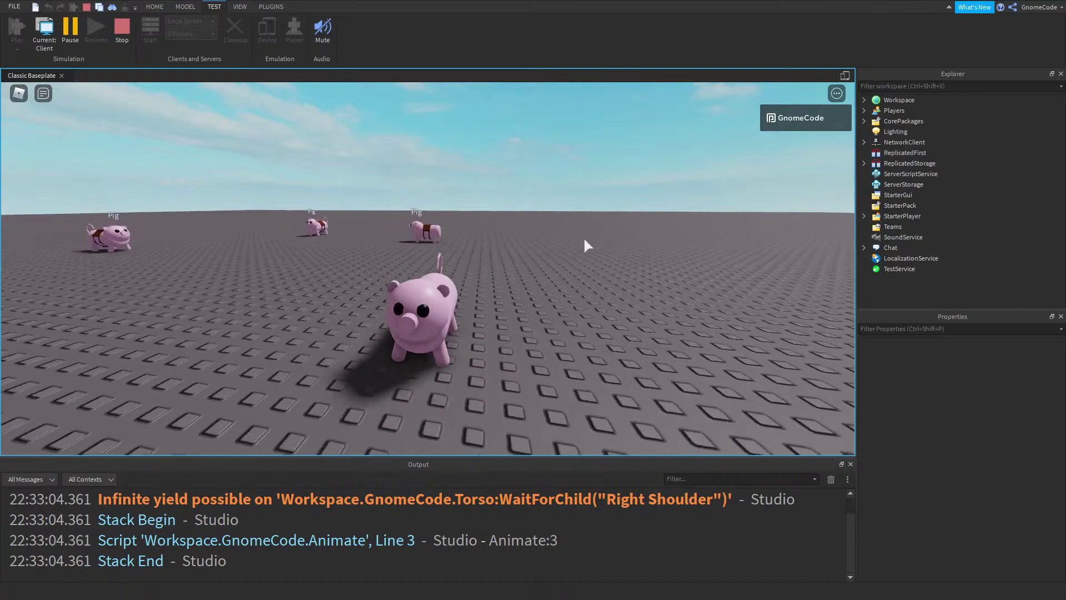
scroll(548, 225, "up", 4)
scroll(552, 249, "down", 3)
right_click_drag(543, 257, 528, 268)
scroll(528, 269, "up", 2)
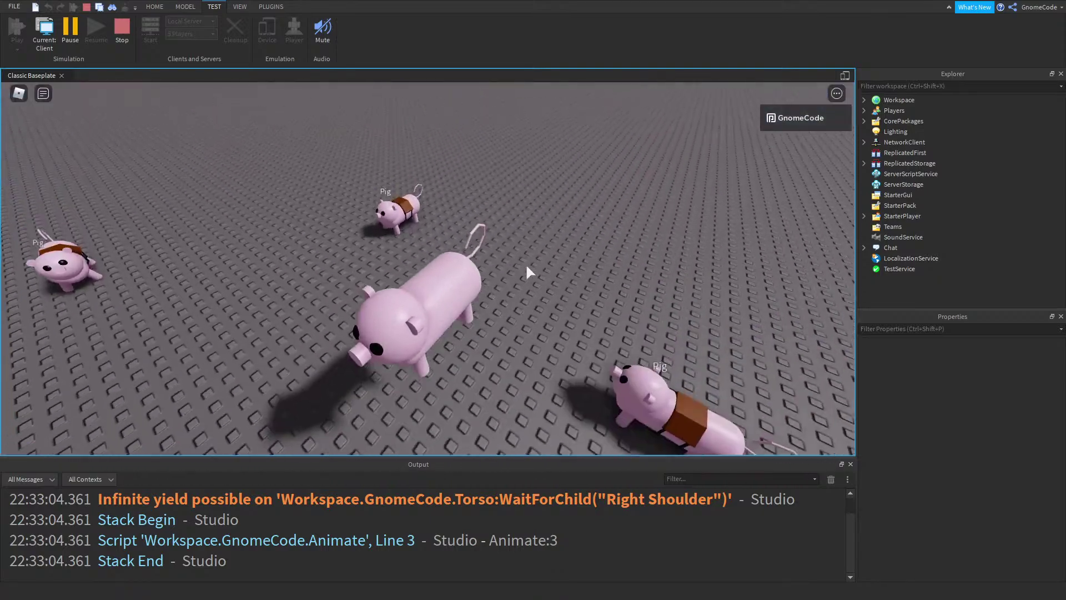
scroll(528, 267, "down", 3)
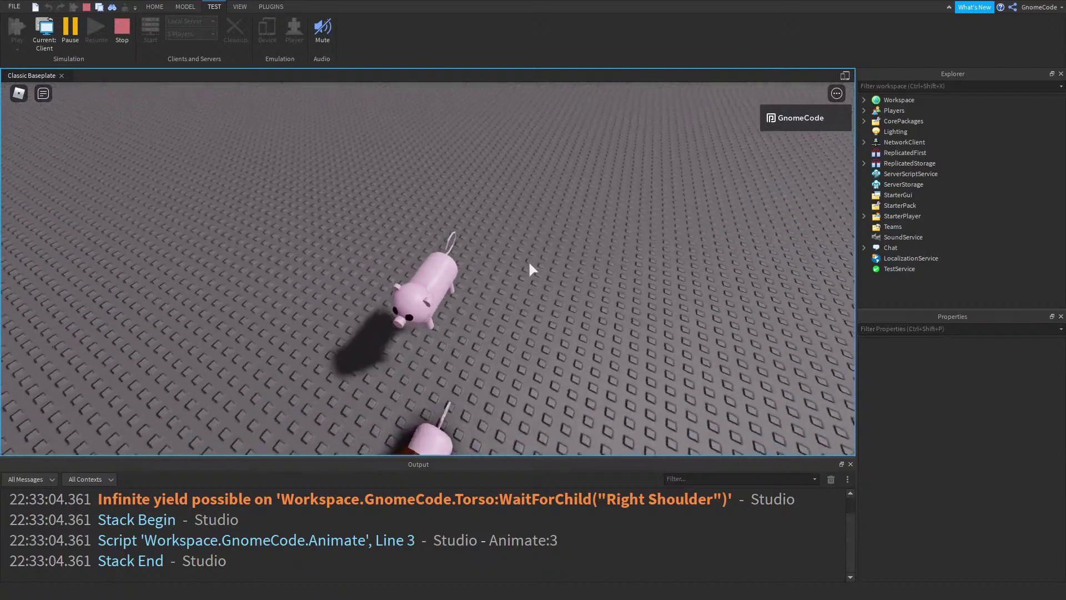
right_click_drag(529, 261, 529, 266)
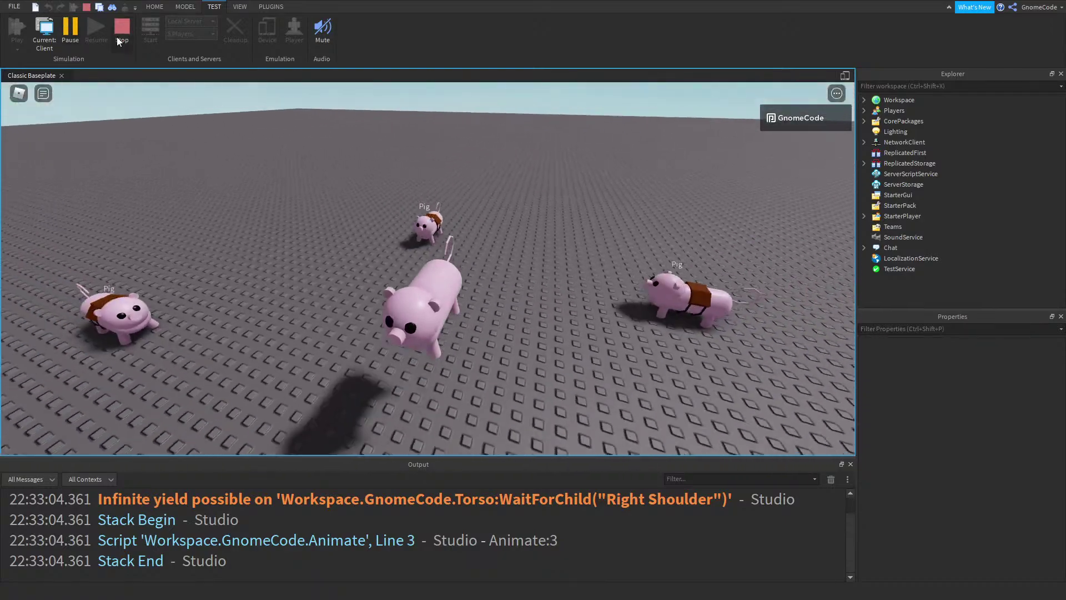
left_click(118, 42)
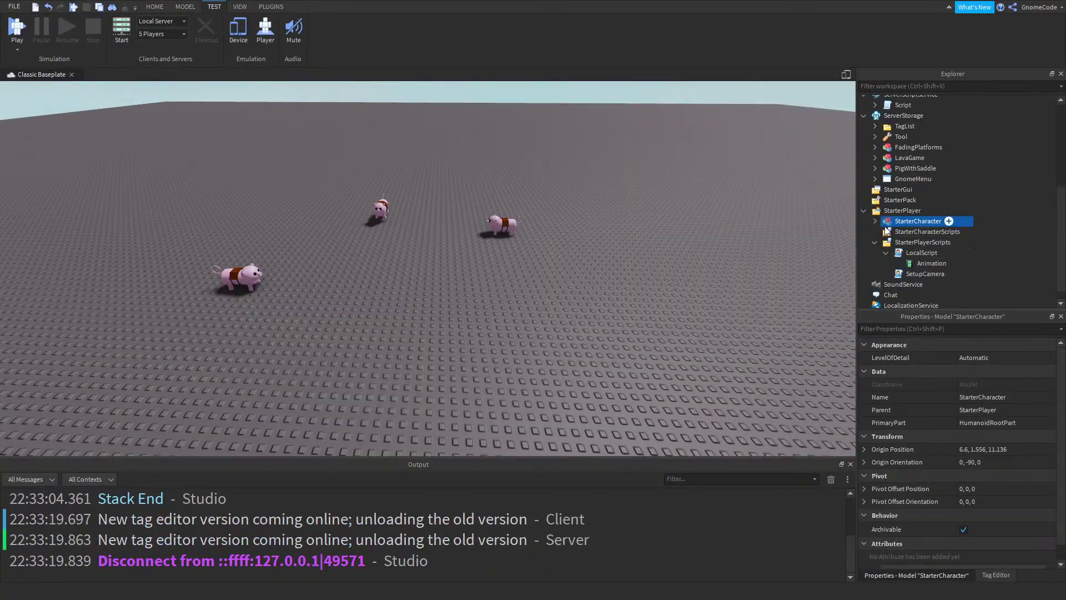
Move StarterCharacter from StarterPlayer back into Workspace
left_click_drag(900, 224, 909, 165)
left_click_drag(900, 99, 899, 98)
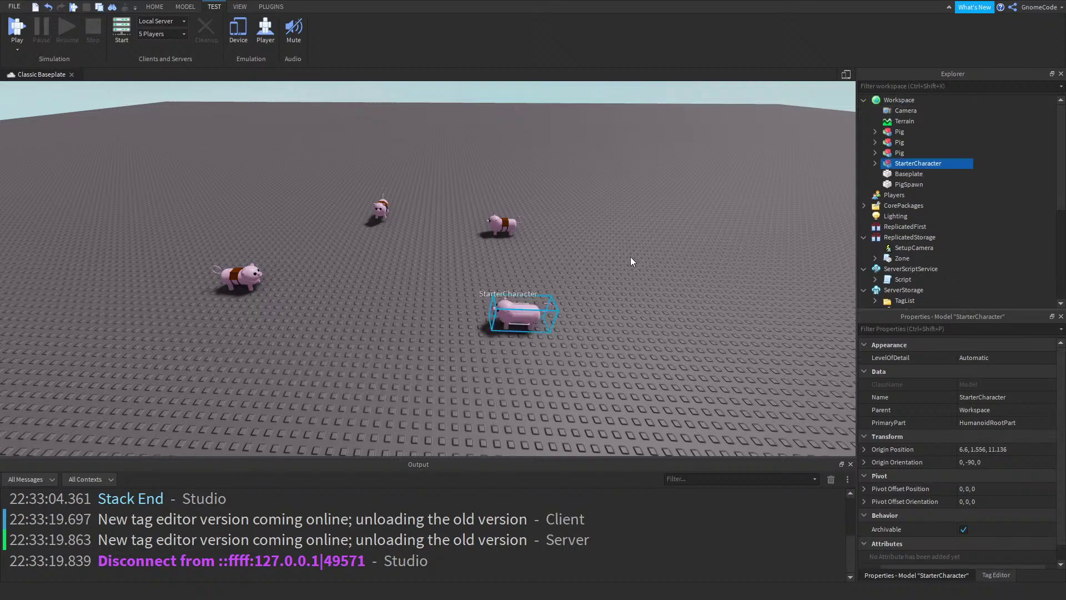
Delete the RearRightLeg, RearLeftLeg, FrontRightLeg and FrontLeftLeg parts from the StarterCharacter model in Workspace
left_click(612, 281)
scroll(612, 281, "up", 10)
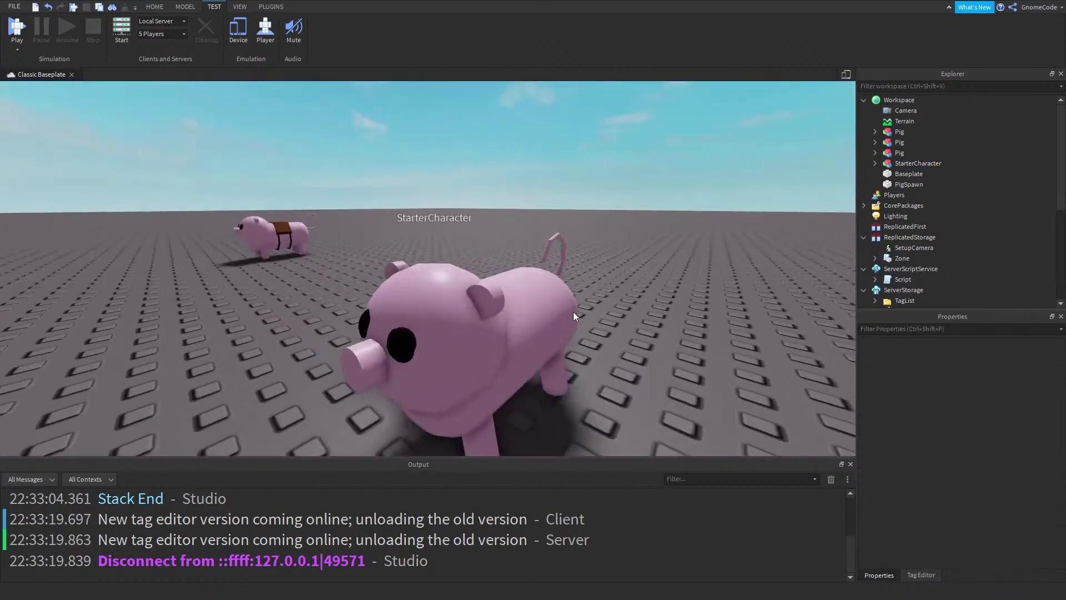
left_click(567, 305)
right_click_drag(634, 260, 639, 251)
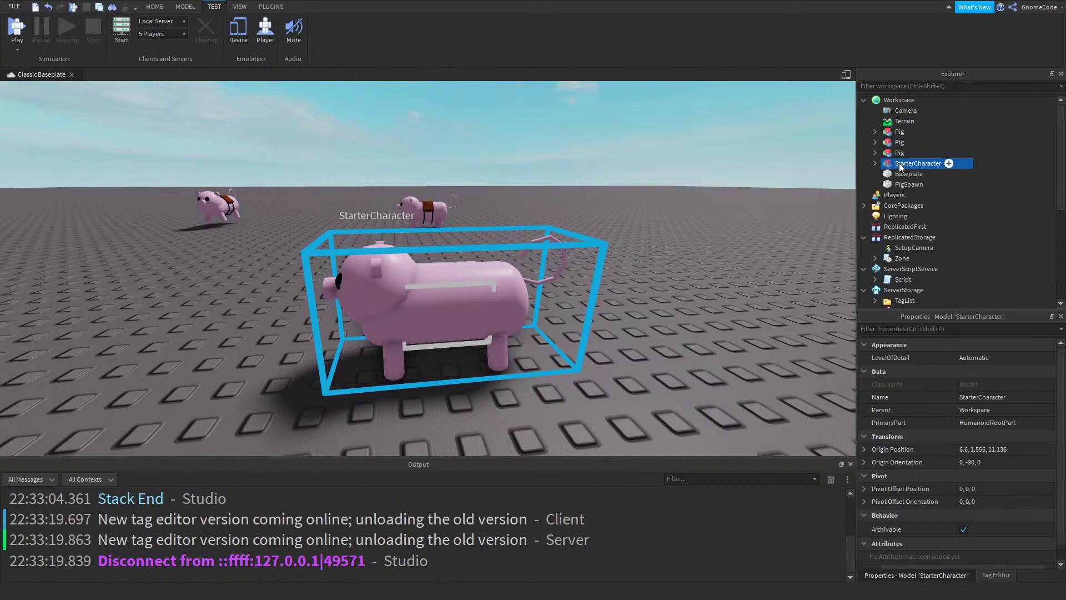
left_click(875, 164)
scroll(938, 202, "down", 2)
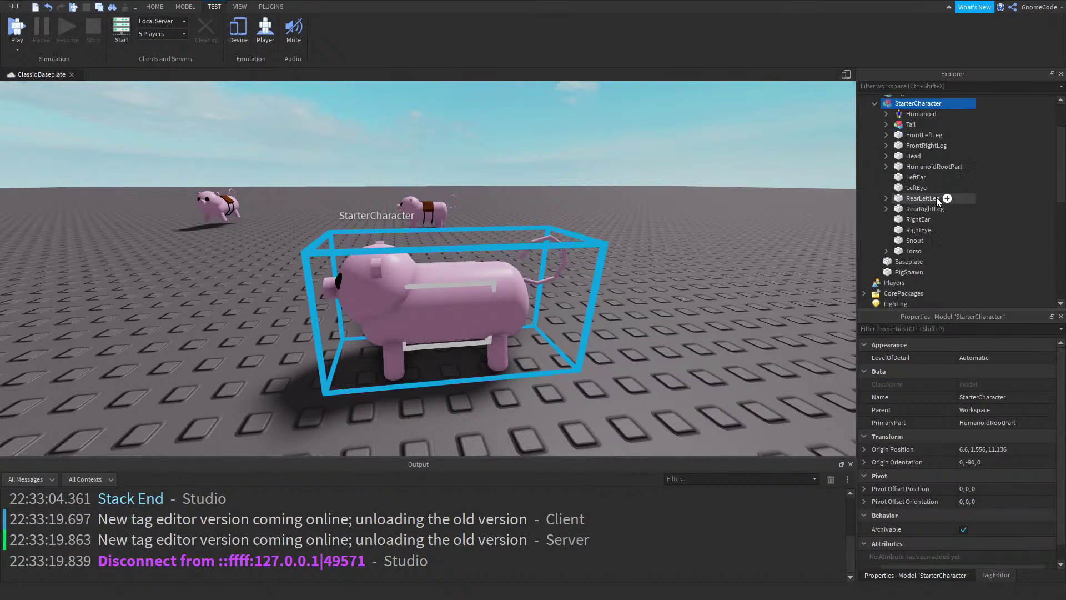
left_click(923, 209)
left_click(922, 198, "ctrl")
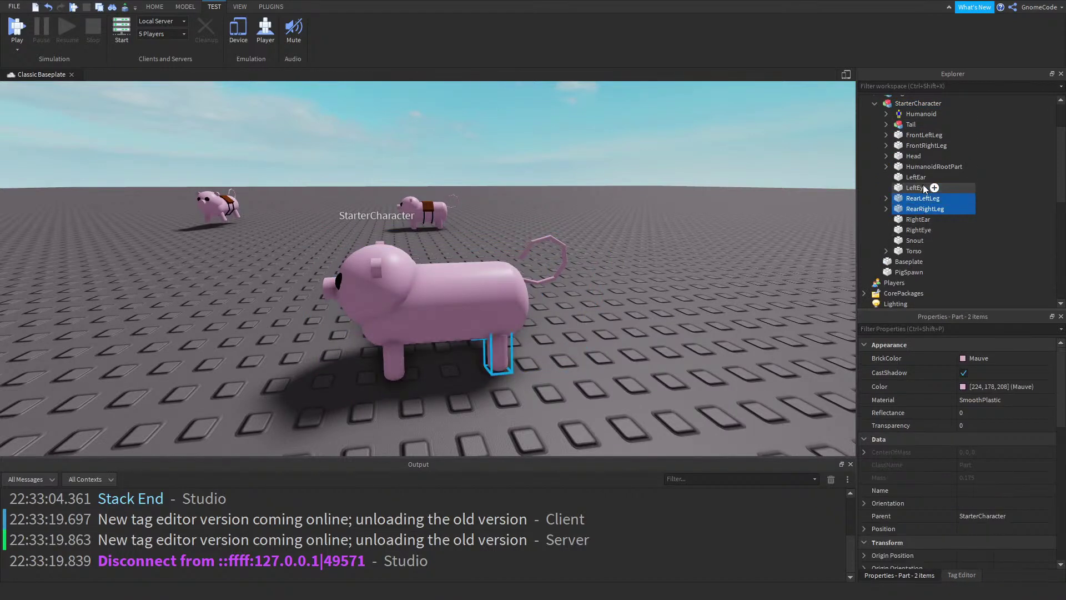
left_click(918, 148, "ctrl")
left_click(925, 135, "ctrl")
key("Delete")
Move the legless StarterCharacter from Workspace into StarterPlayer
left_click(900, 162)
left_click(875, 163)
left_click_drag(947, 198, 914, 211)
scroll(948, 211, "down", 5)
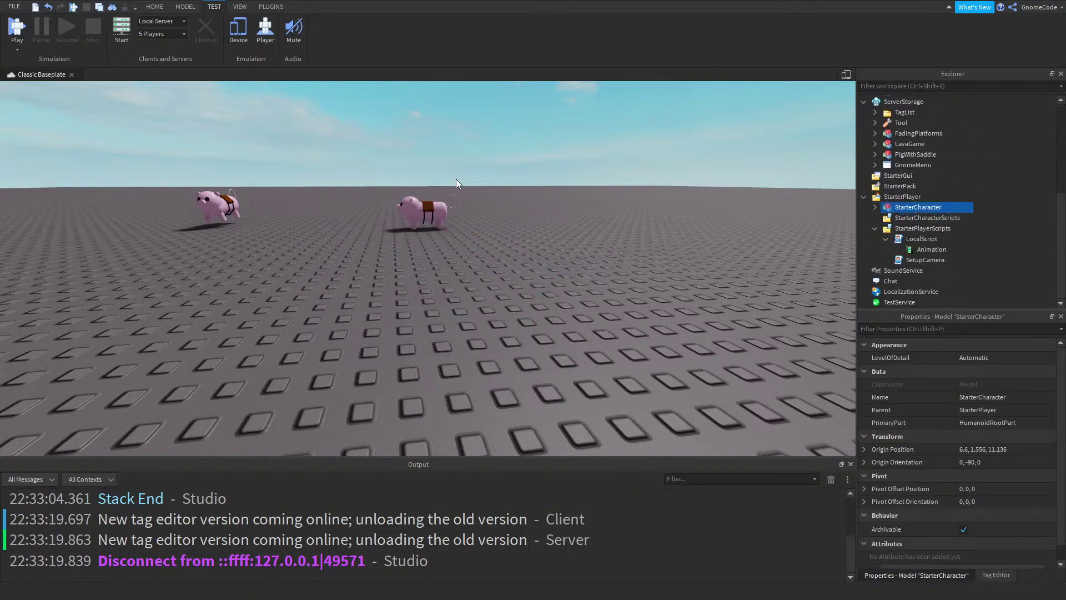
Playtest as the legless pig, examine it from behind and from the side, and end the session
left_click(14, 21)
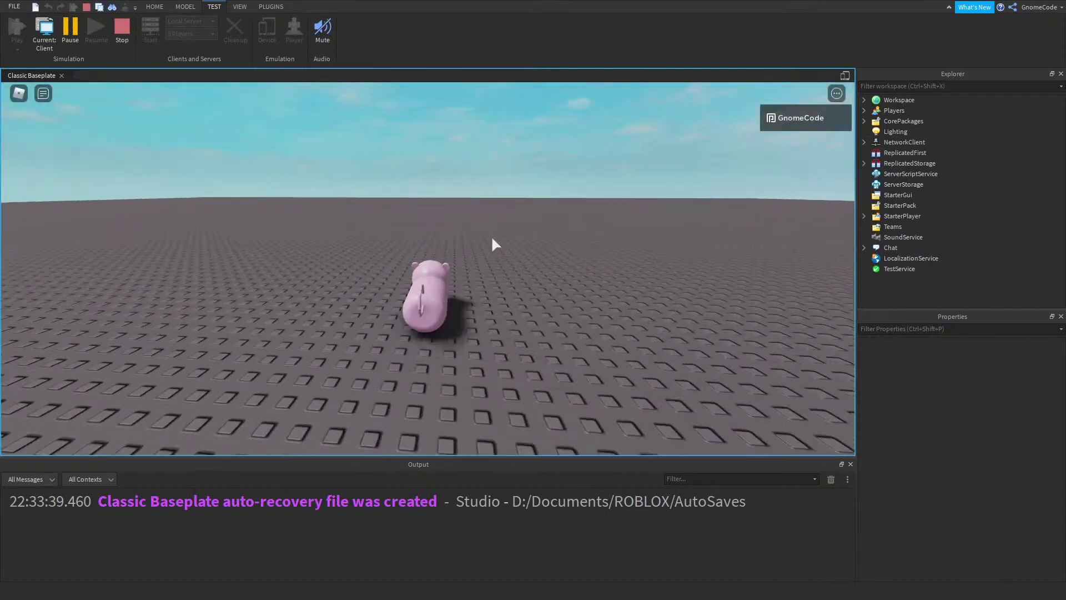
right_click_drag(492, 239, 493, 239)
scroll(493, 239, "up", 2)
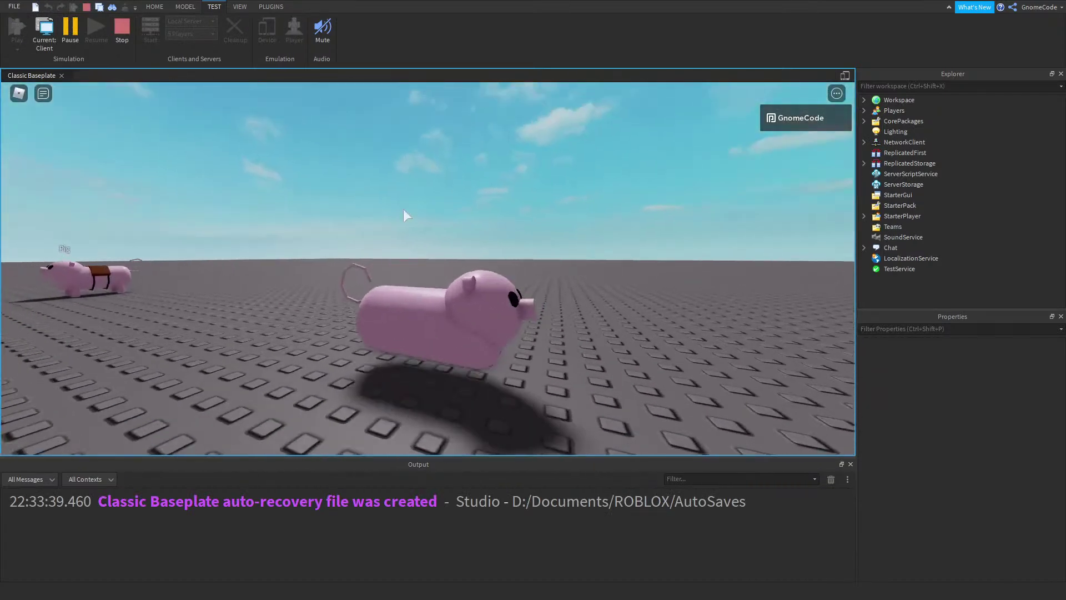
left_click(120, 29)
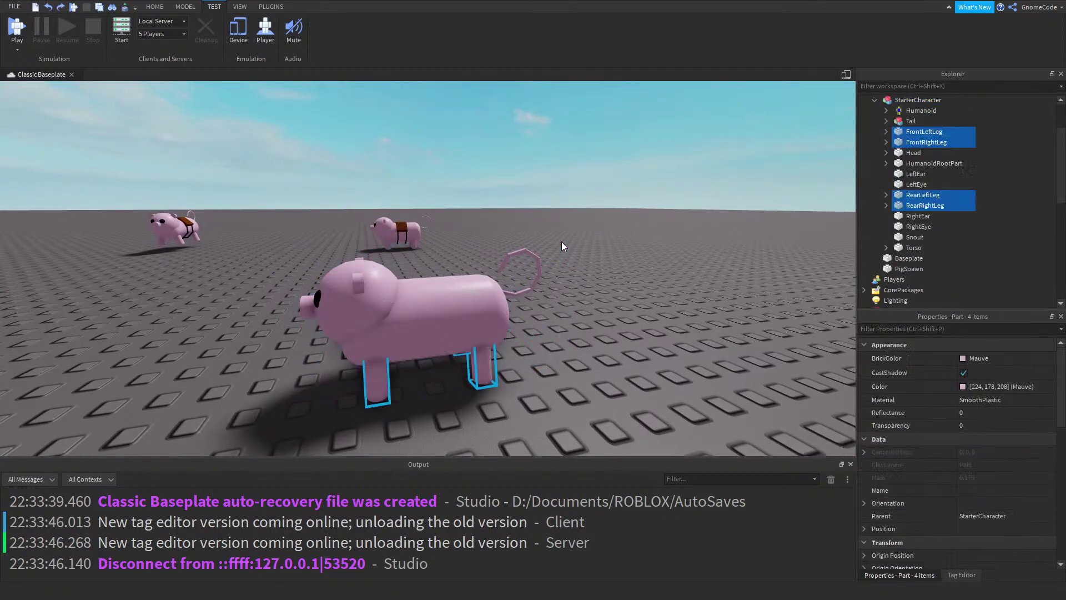
Inspect the contents of StarterCharacter's RearLeftLeg part and the RearLeftLeg Motor6D inside its Torso
left_click(887, 195)
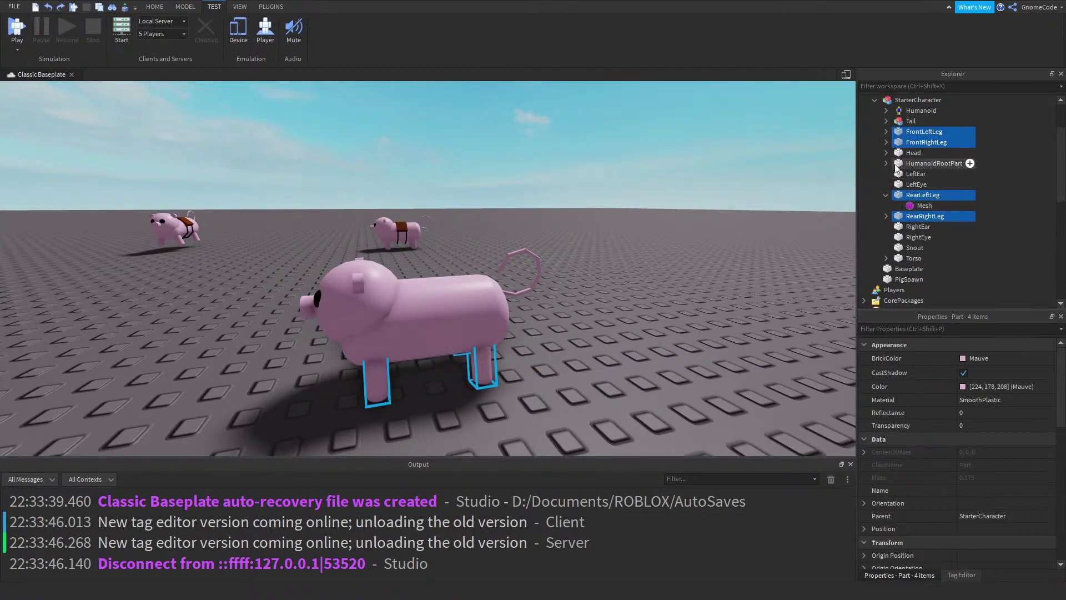
scroll(917, 268, "down", 2)
left_click(925, 261)
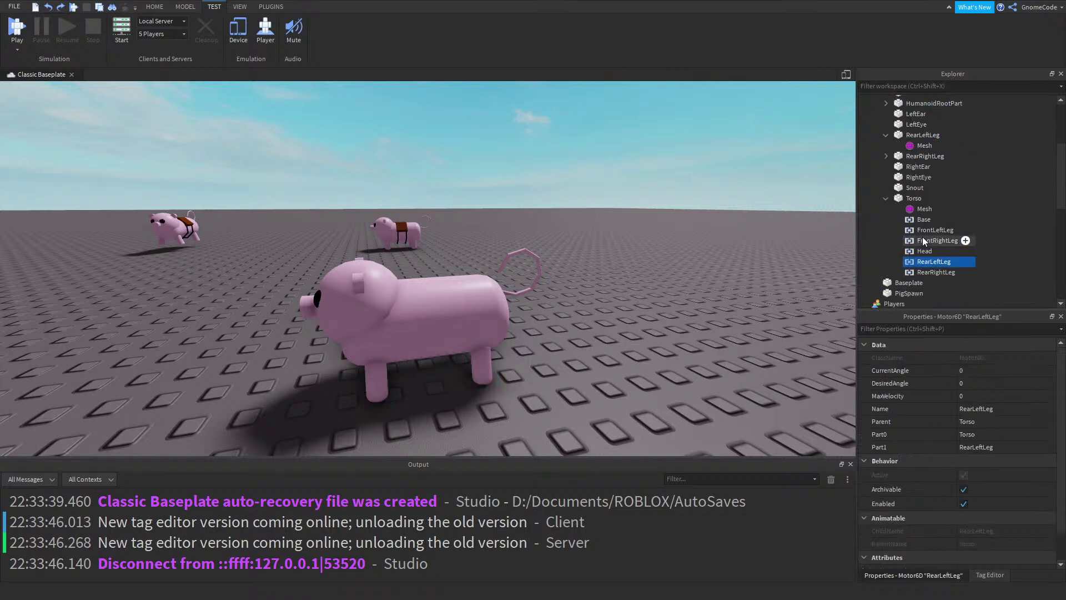
left_click(885, 198)
Delete the Tail from StarterCharacter and move the model from Workspace into StarterPlayer
scroll(894, 195, "up", 3)
left_click(906, 151)
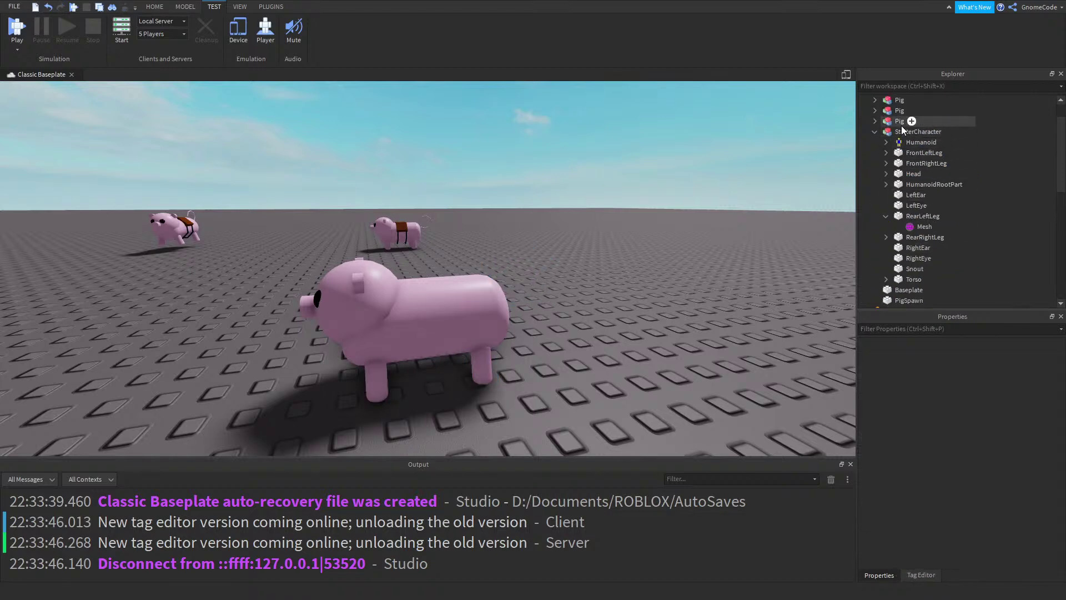
left_click(902, 130)
left_click(875, 131)
left_click_drag(889, 135, 919, 207)
scroll(939, 171, "down", 5)
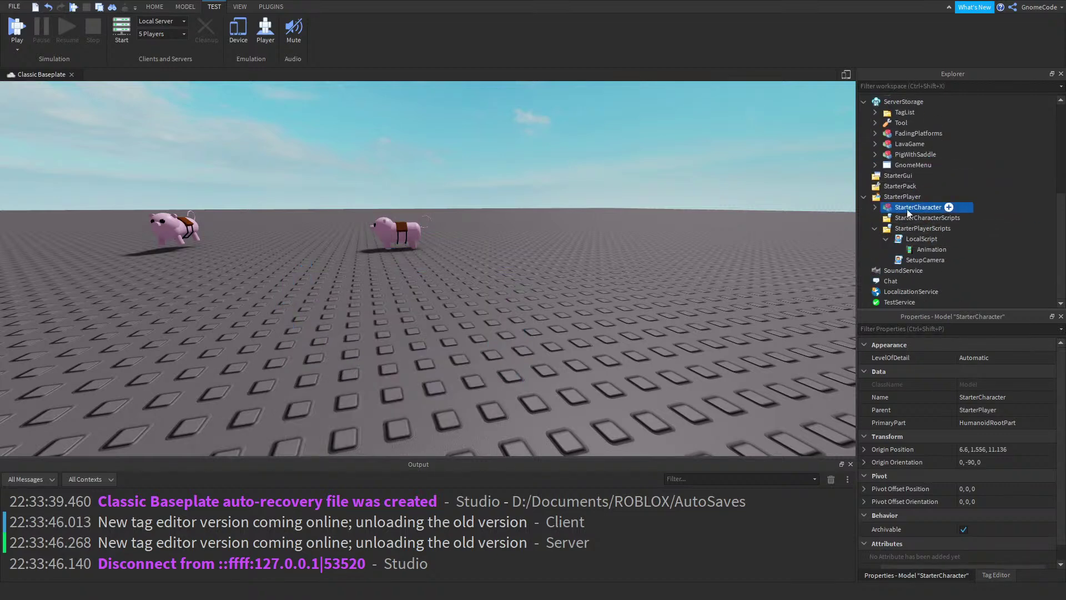
Playtest as the tailless pig, examine it from several angles, and end the session
left_click(16, 27)
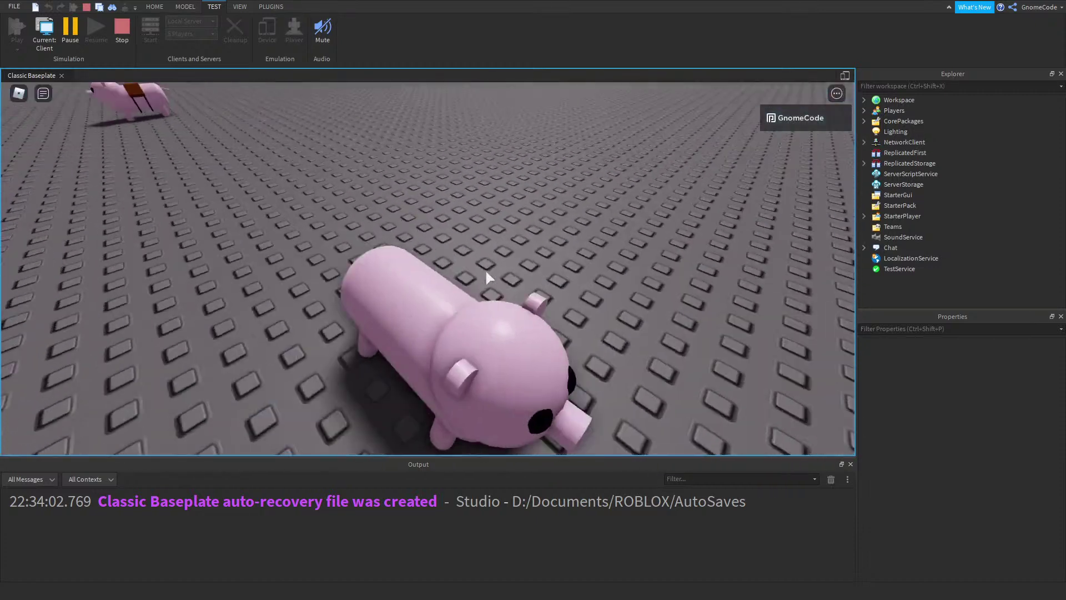
scroll(489, 277, "down", 3)
right_click_drag(489, 277, 489, 278)
scroll(488, 278, "up", 2)
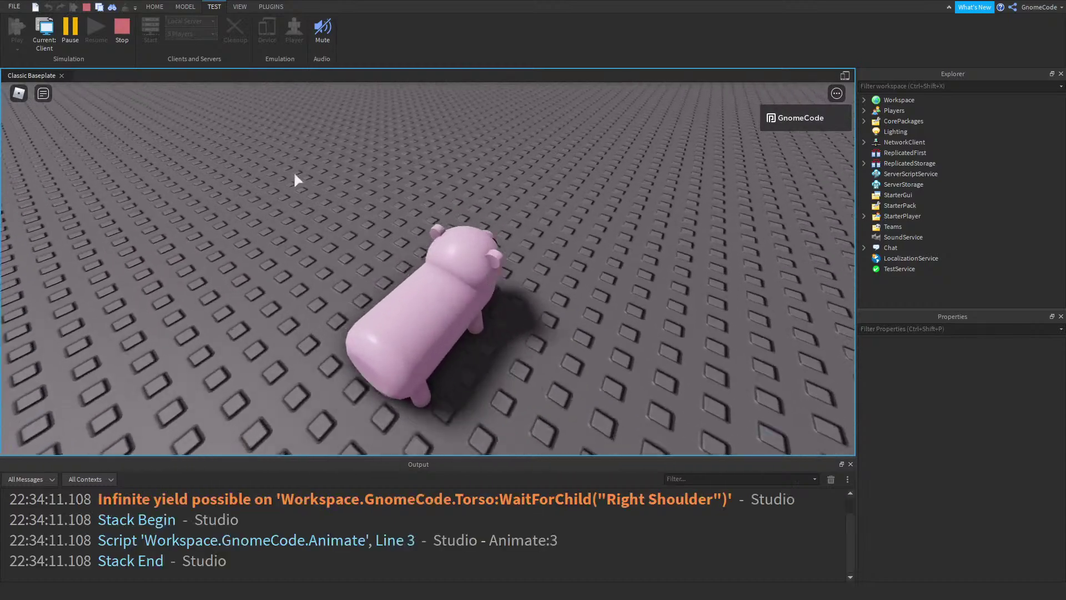
left_click(123, 28)
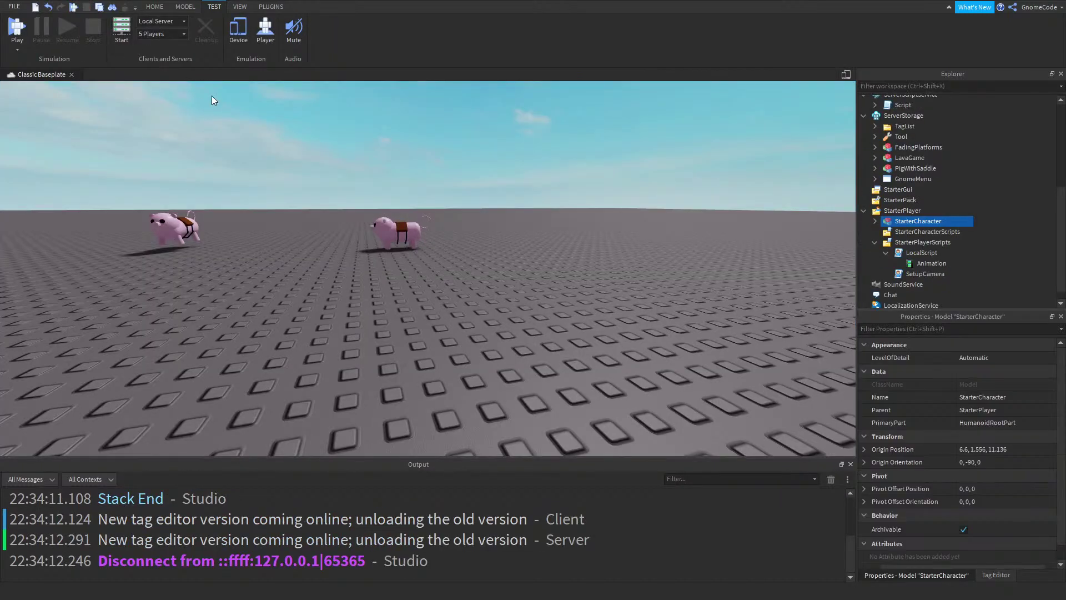
Move the tailless StarterCharacter from StarterPlayer back into Workspace
scroll(628, 294, "down", 5)
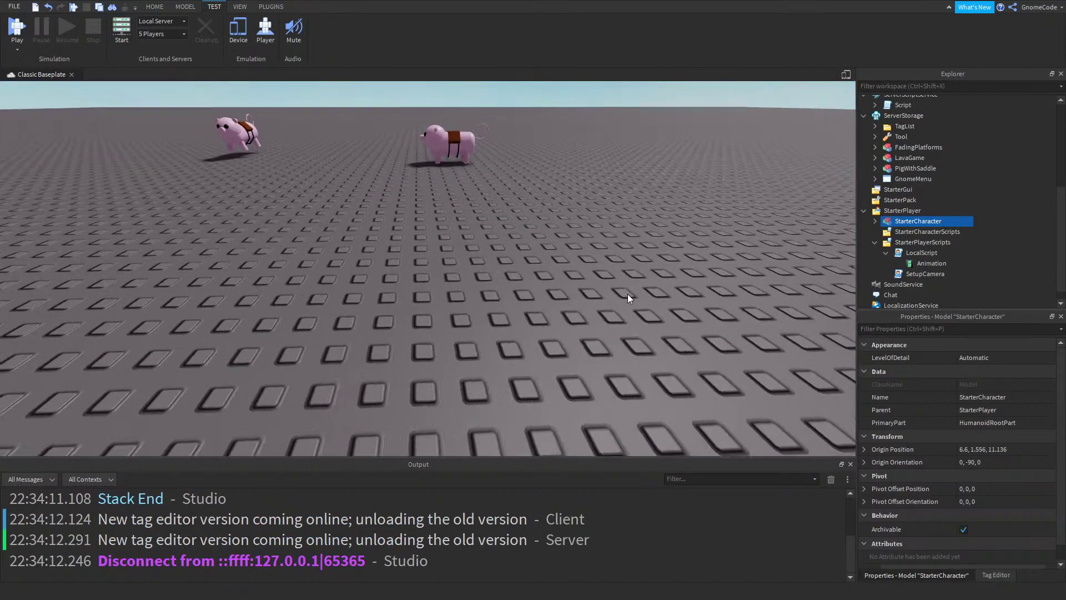
left_click_drag(882, 236, 687, 268)
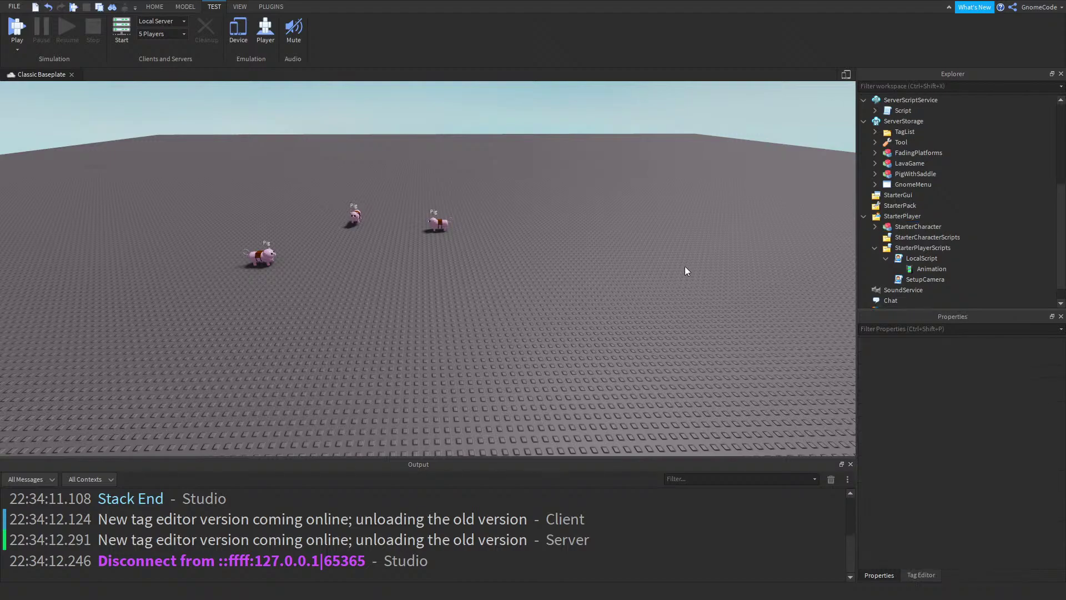
left_click(653, 272)
key("w")
right_click_drag(568, 252, 566, 251)
key("s")
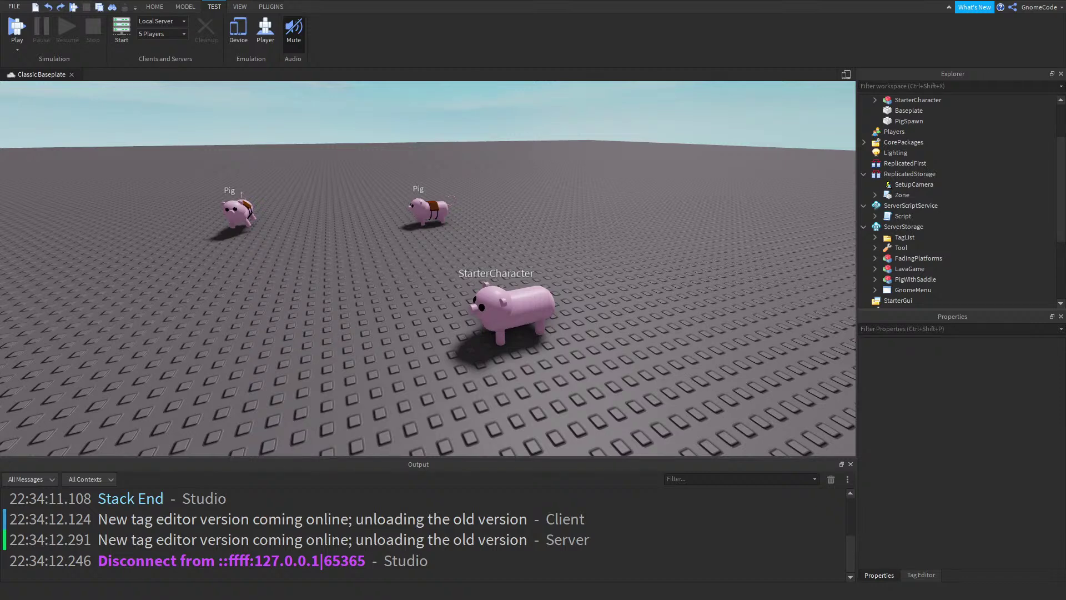
Examine the tailless StarterCharacter beside the three saddled pigs from several angles and distances
key("s")
right_click_drag(569, 247, 530, 271)
key("w")
key("a")
key("d")
scroll(530, 271, "up", 5)
scroll(496, 279, "down", 10)
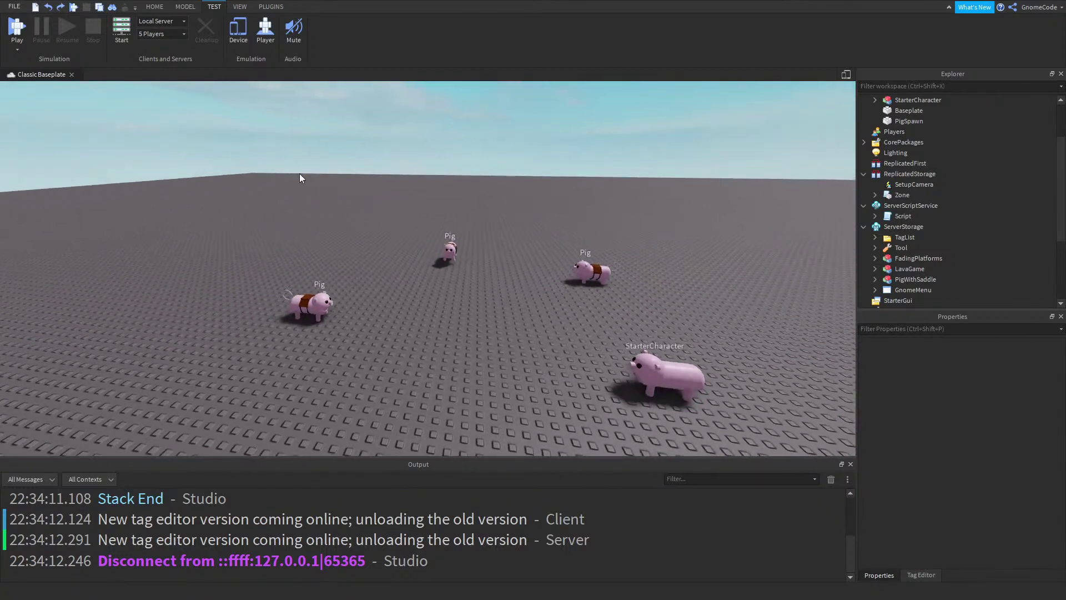
scroll(922, 258, "down", 5)
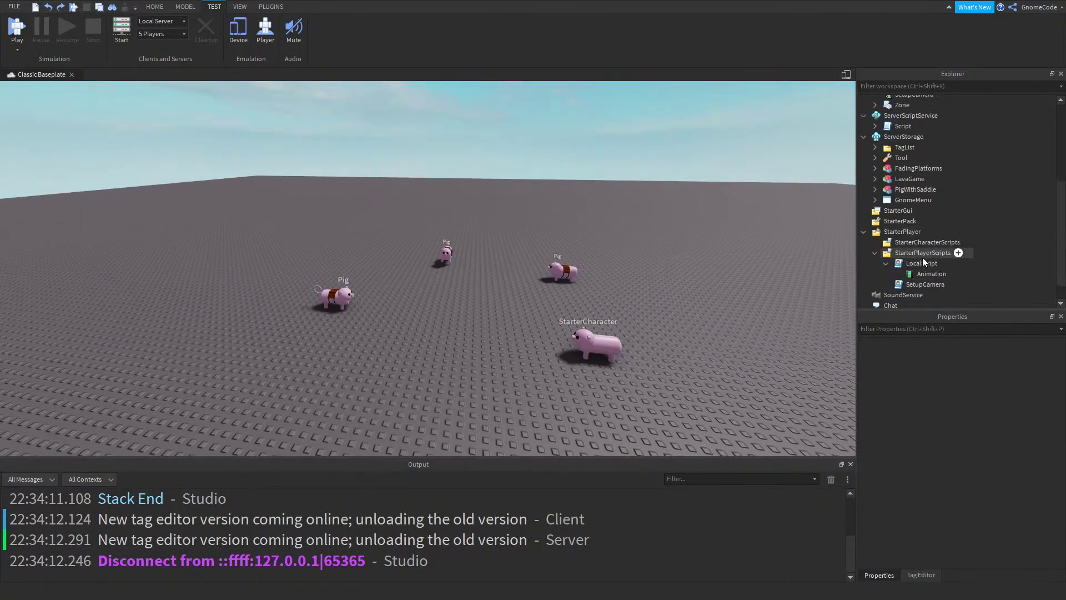
right_click_drag(486, 354, 484, 355)
key("w")
key("a")
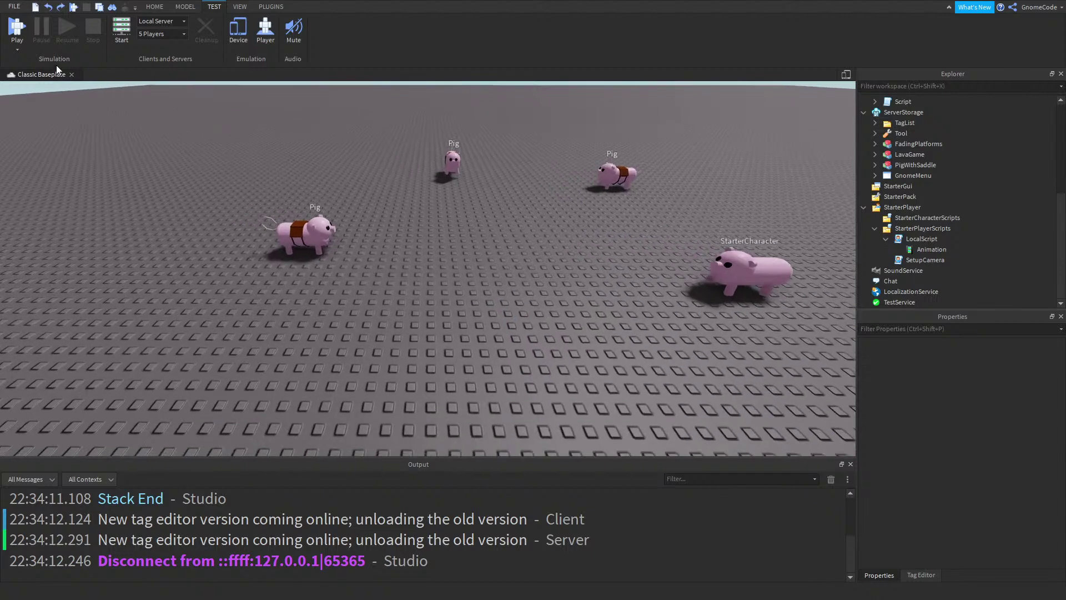
key("d")
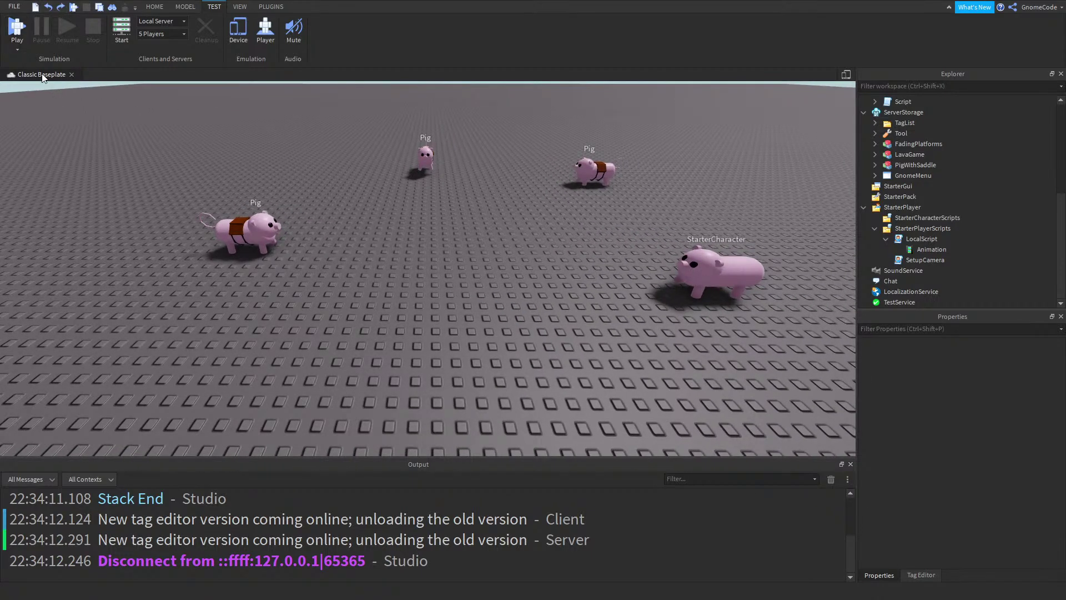
Playtest with the default avatar, walk into a Pig to turn into one, examine the pig character, and end the session
key("F5")
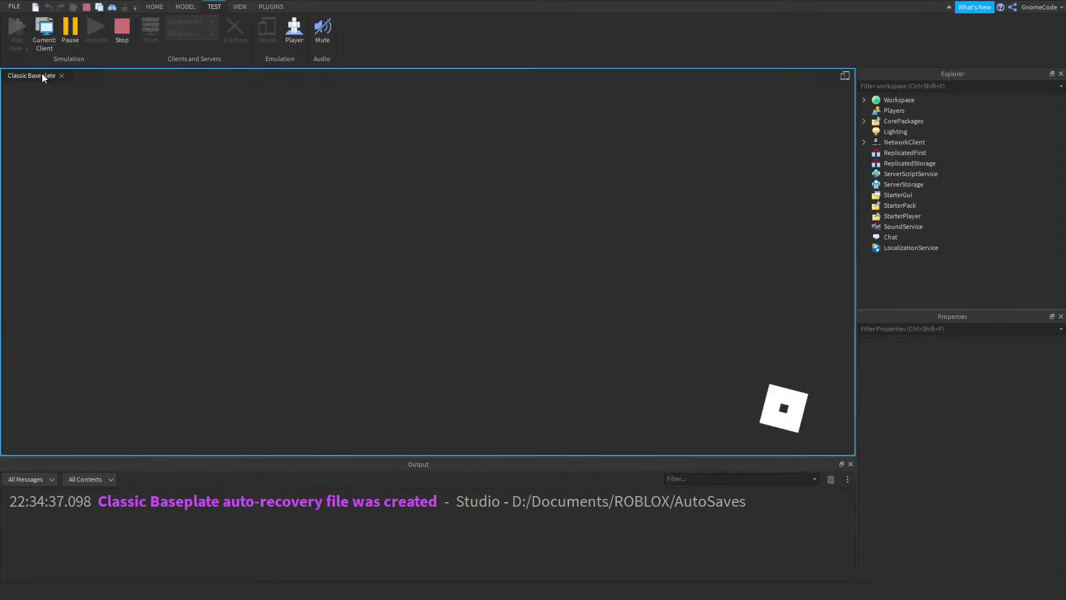
key("w")
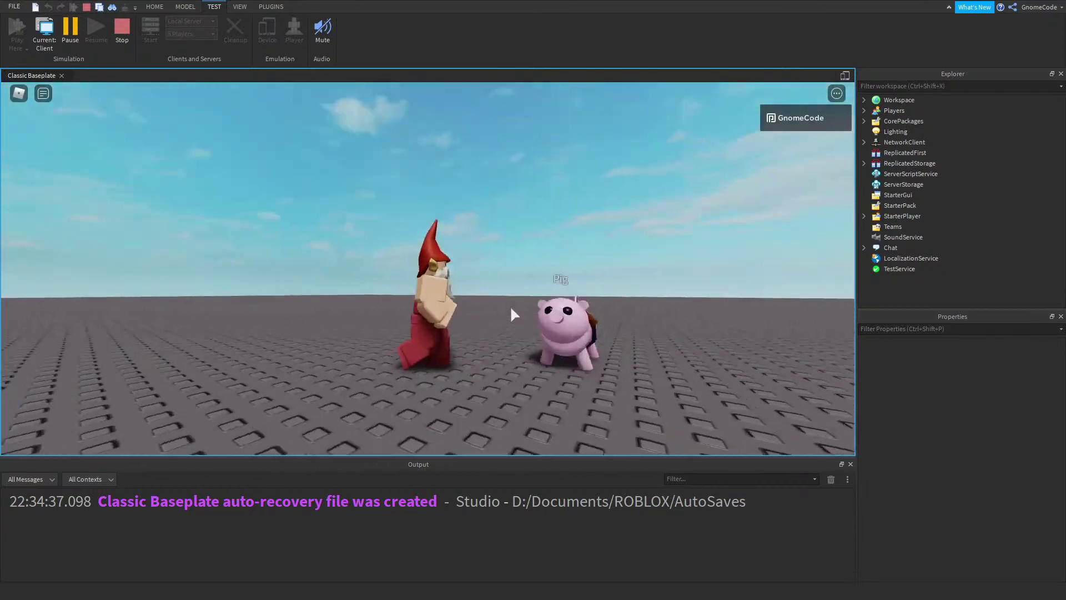
scroll(510, 305, "up", 3)
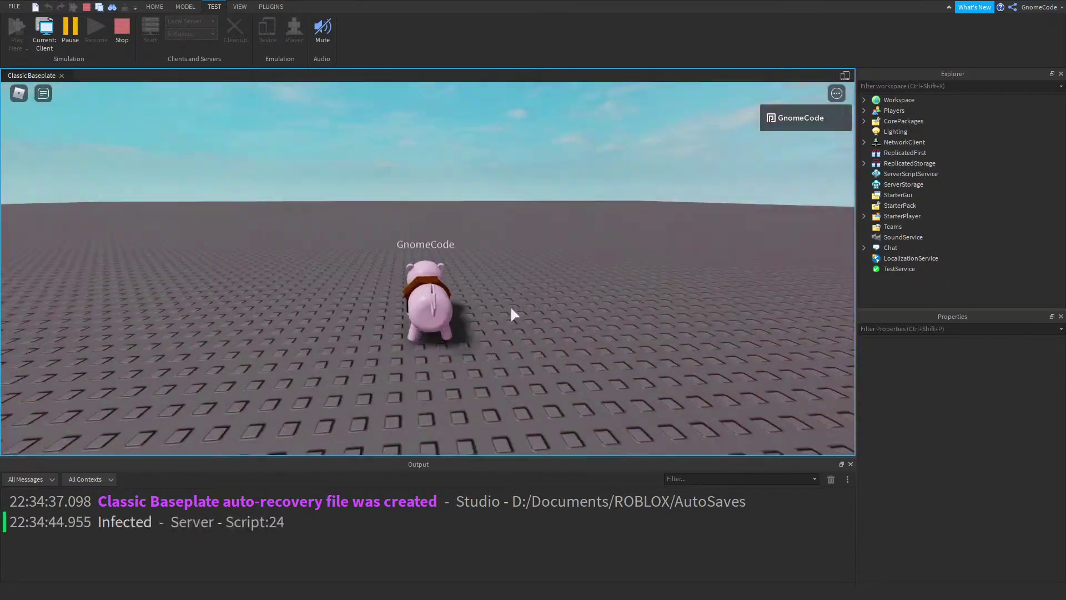
key("s")
right_click_drag(508, 308, 506, 289)
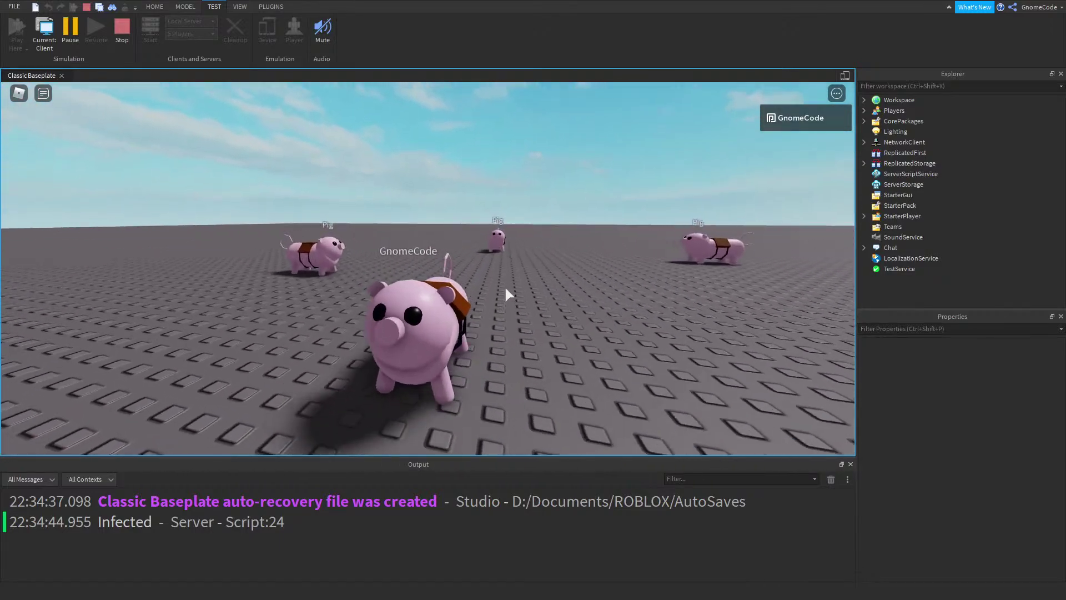
left_click(123, 33)
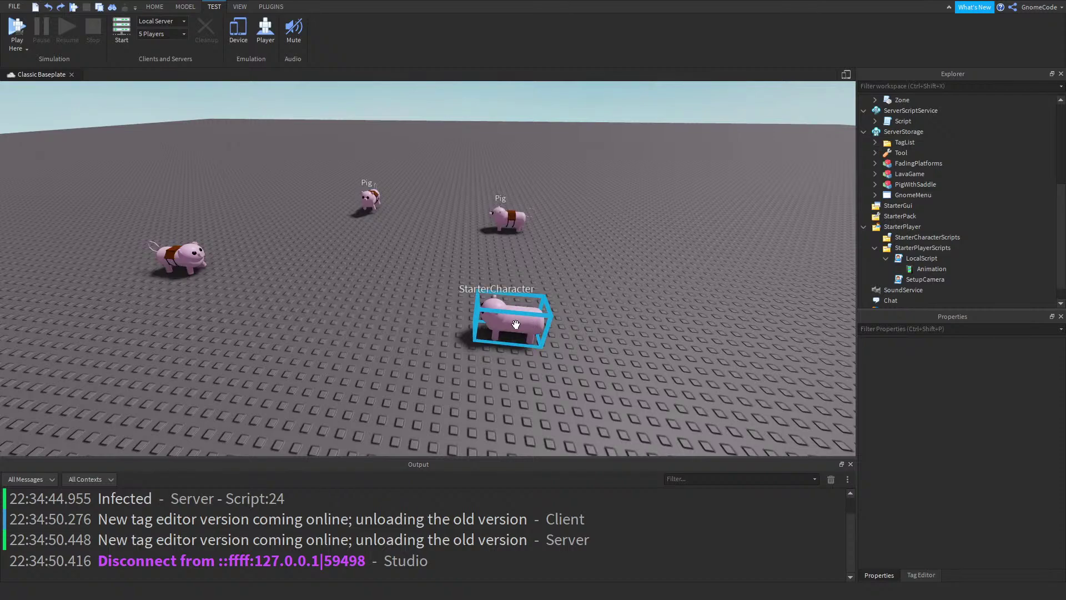
Open the Animation Editor on StarterCharacter with a new untitled animation and view the pig rig
left_click(506, 328)
left_click(542, 261)
right_click_drag(542, 291, 522, 311)
left_click(516, 314)
key("f")
left_click(271, 7)
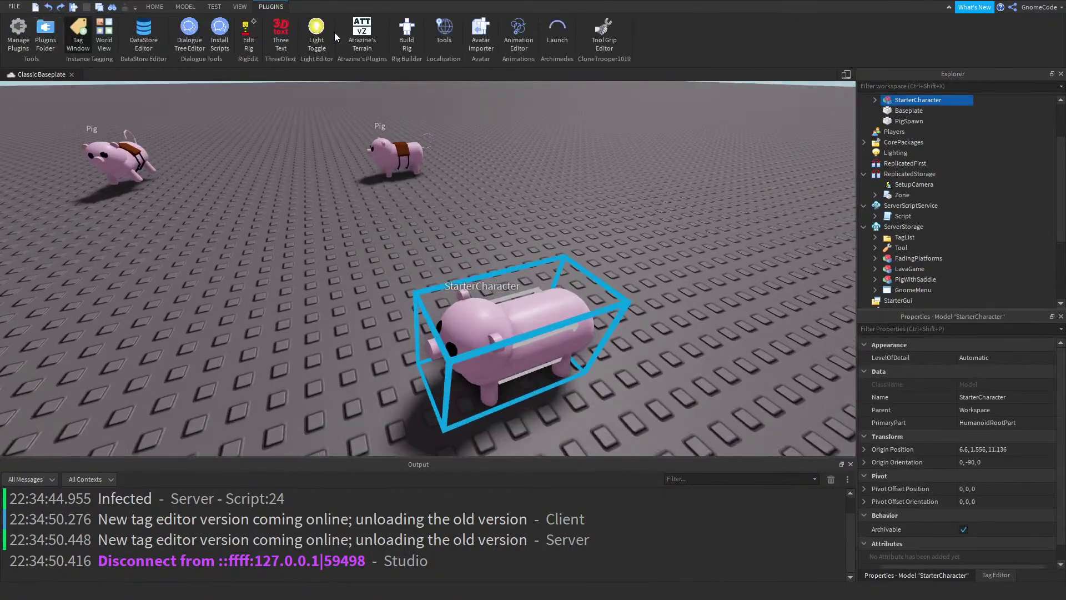
left_click(527, 31)
left_click(522, 300)
right_click_drag(624, 247, 582, 266)
left_click(589, 555)
key("w")
key("s")
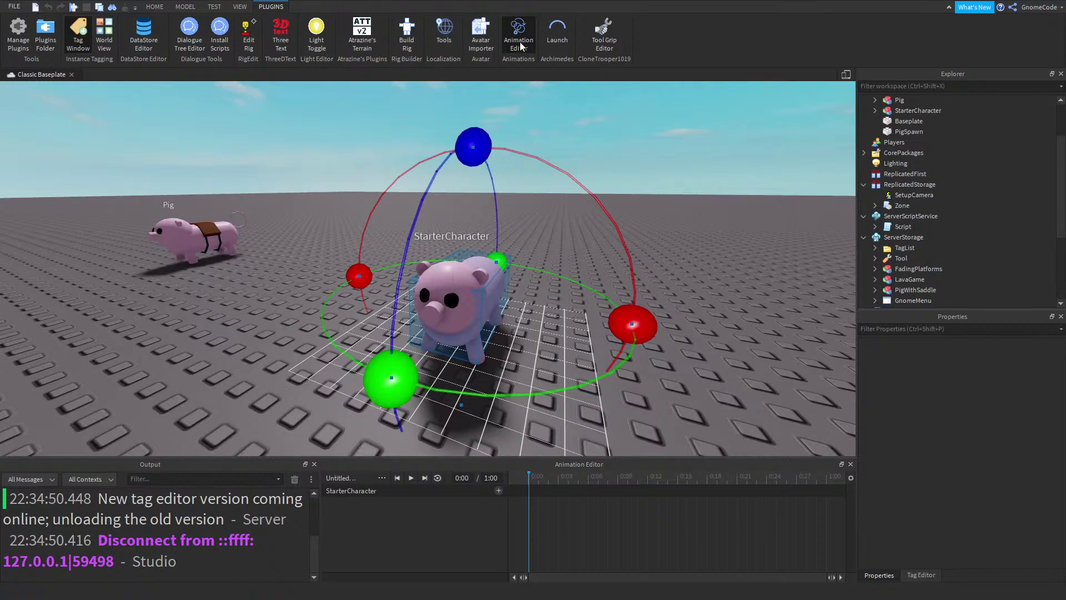
Close the Animation Editor and select StarterCharacter again in the viewport
left_click(520, 41)
left_click(506, 314)
right_click_drag(607, 245, 608, 245)
key("s")
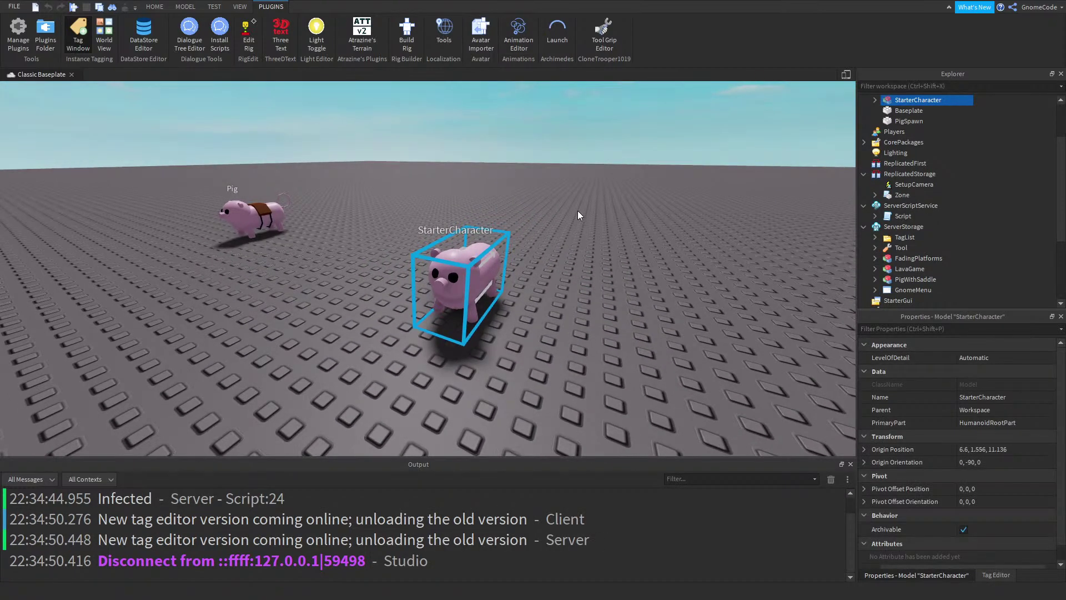
key("s")
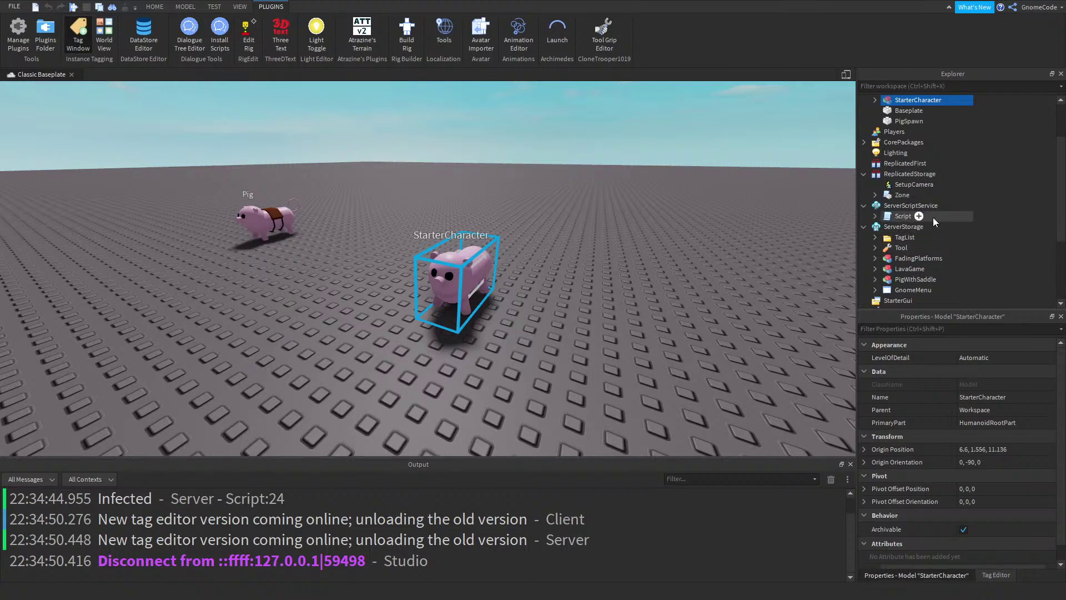
Check the pig animation code in StarterPlayerScripts' LocalScript, close it, and toggle the script's Disabled property on
scroll(934, 218, "down", 3)
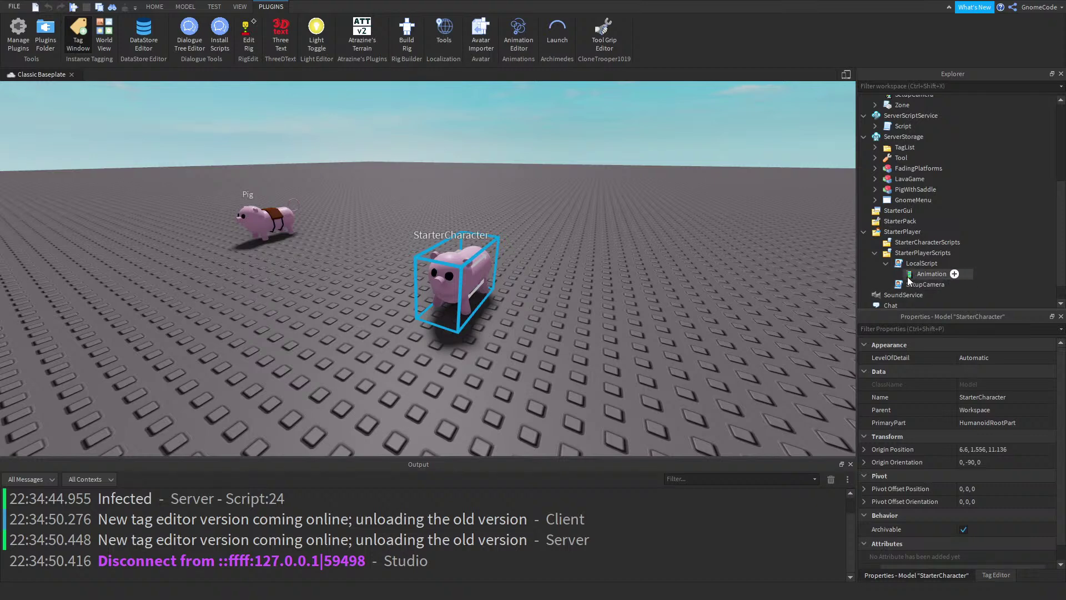
left_click(905, 263)
double_click(904, 263)
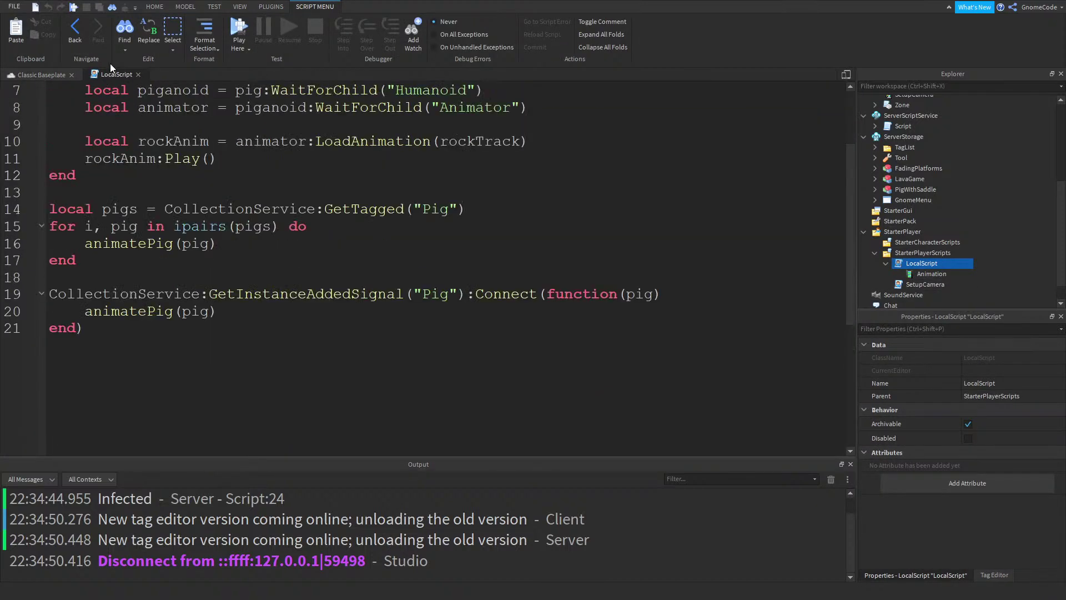
left_click(138, 74)
left_click(968, 438)
Return the tailless StarterCharacter from Workspace to StarterPlayer
left_click(591, 267)
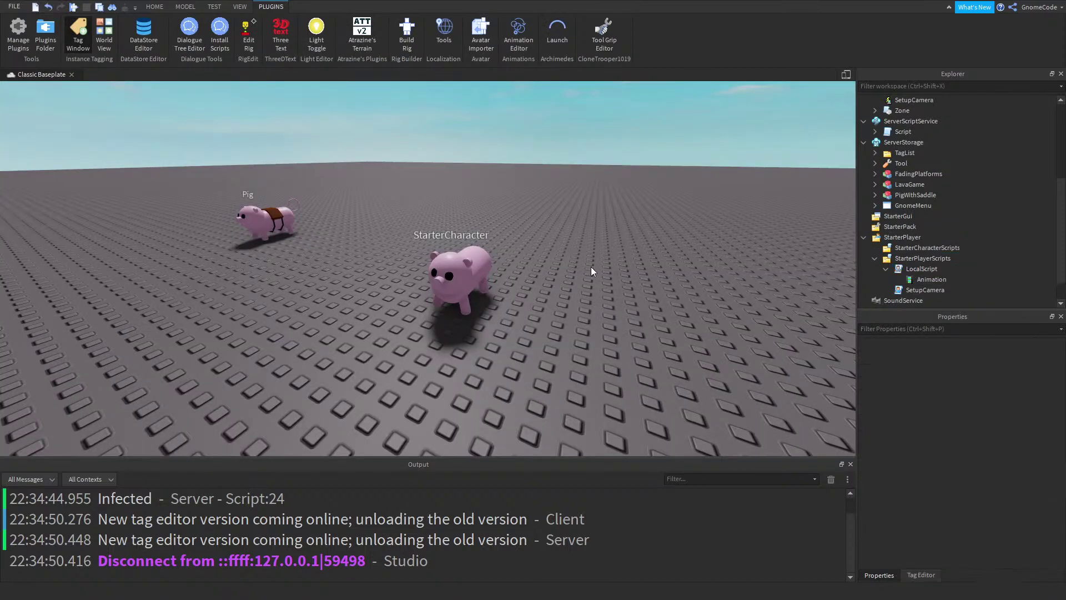
scroll(922, 228, "up", 3)
left_click(439, 267)
left_click_drag(914, 112, 935, 211)
Playtest the tailless pig StarterCharacter with its LocalScript disabled, viewing it in motion, and stop the test
left_click(214, 7)
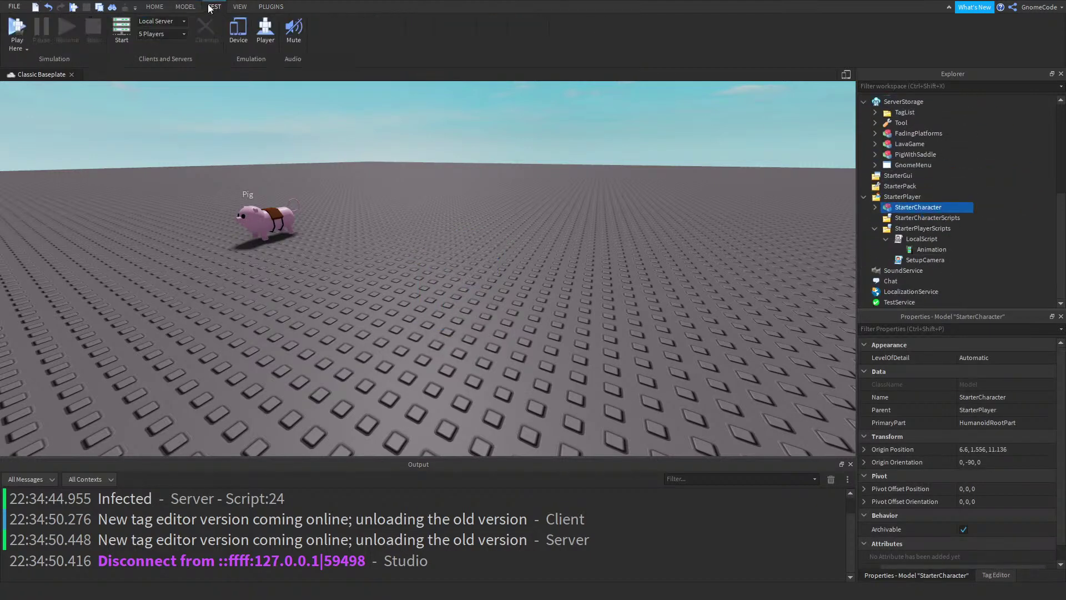
left_click(15, 25)
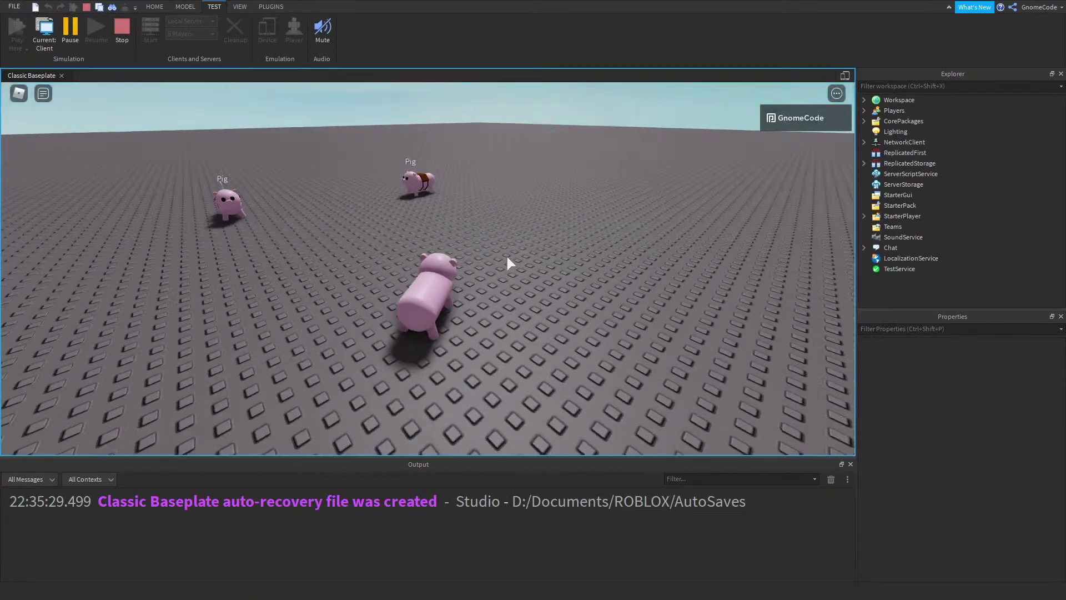
right_click_drag(508, 258, 505, 257)
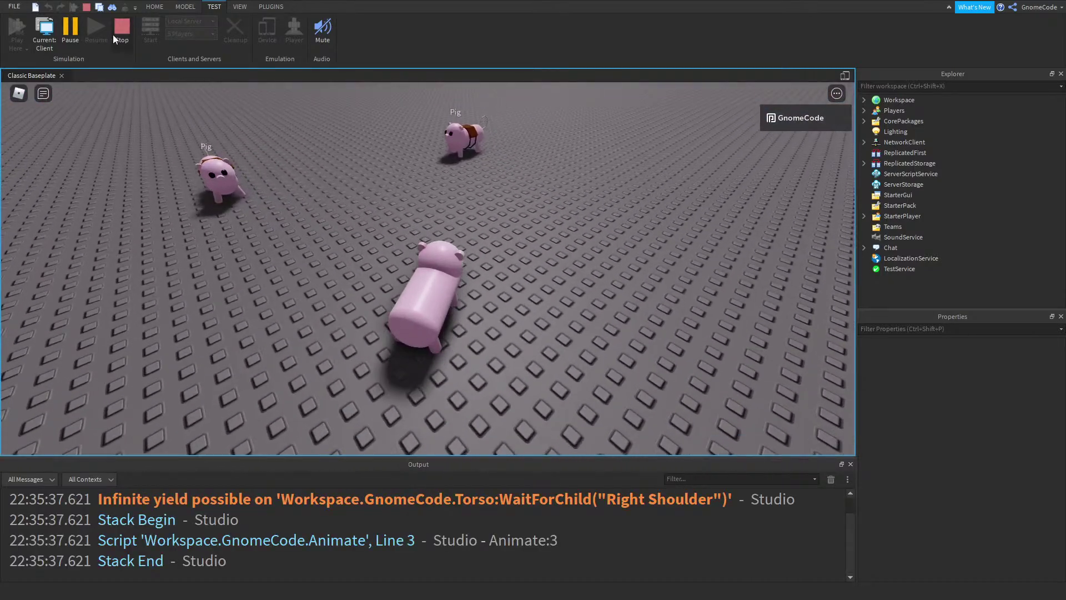
left_click(118, 32)
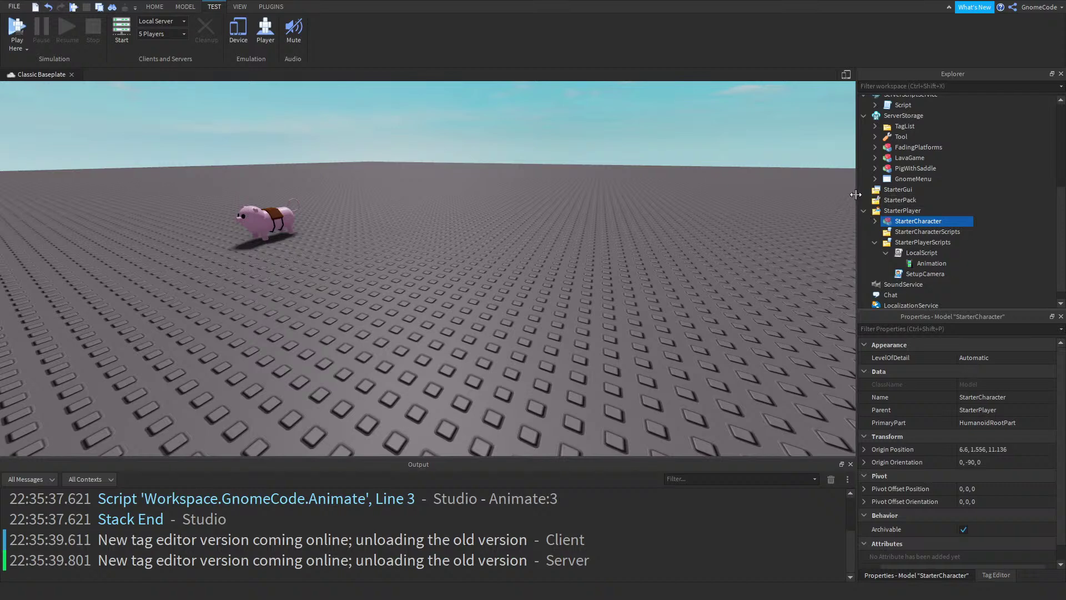
Turn off the Disabled property of the LocalScript in StarterPlayerScripts
left_click(875, 221)
left_click(875, 222)
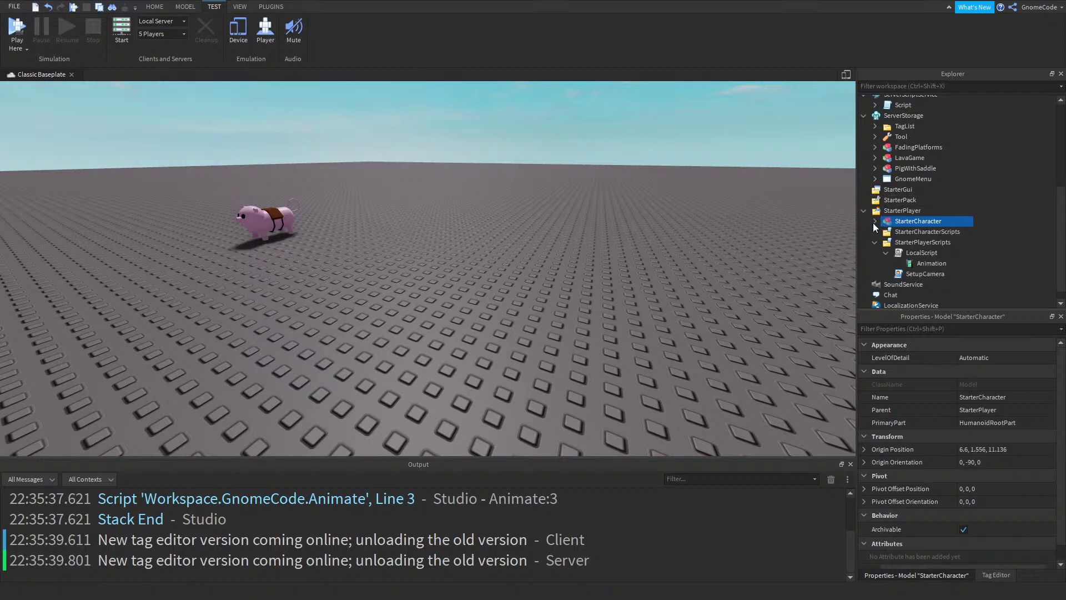
left_click(911, 252)
left_click(970, 438)
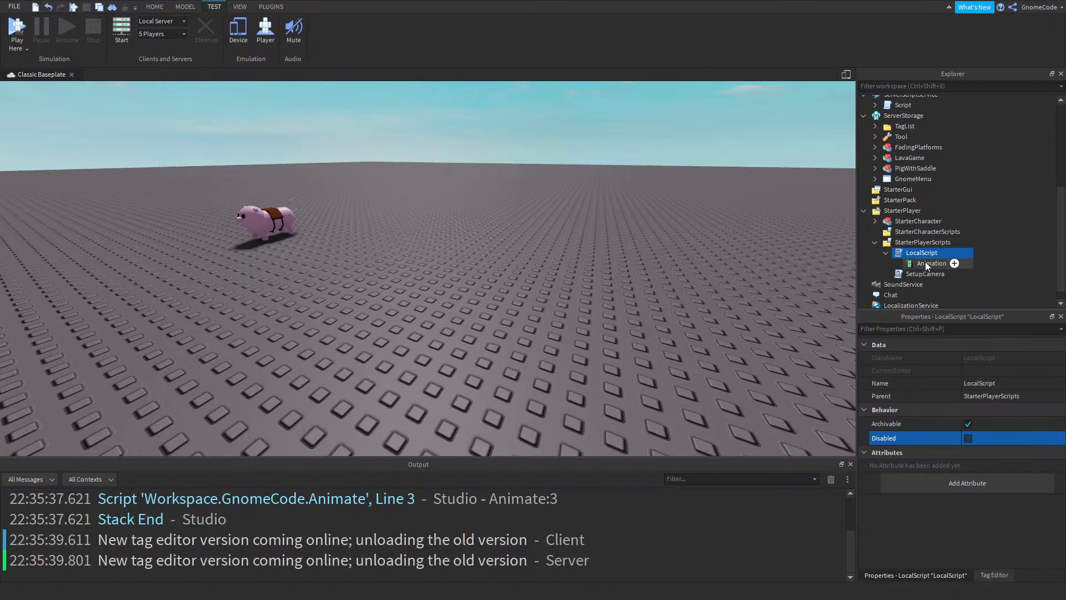
Move the tailless StarterCharacter from StarterPlayer to Workspace and delete it
left_click(911, 231)
left_click(905, 224)
left_click_drag(904, 224, 913, 98)
left_click(537, 285)
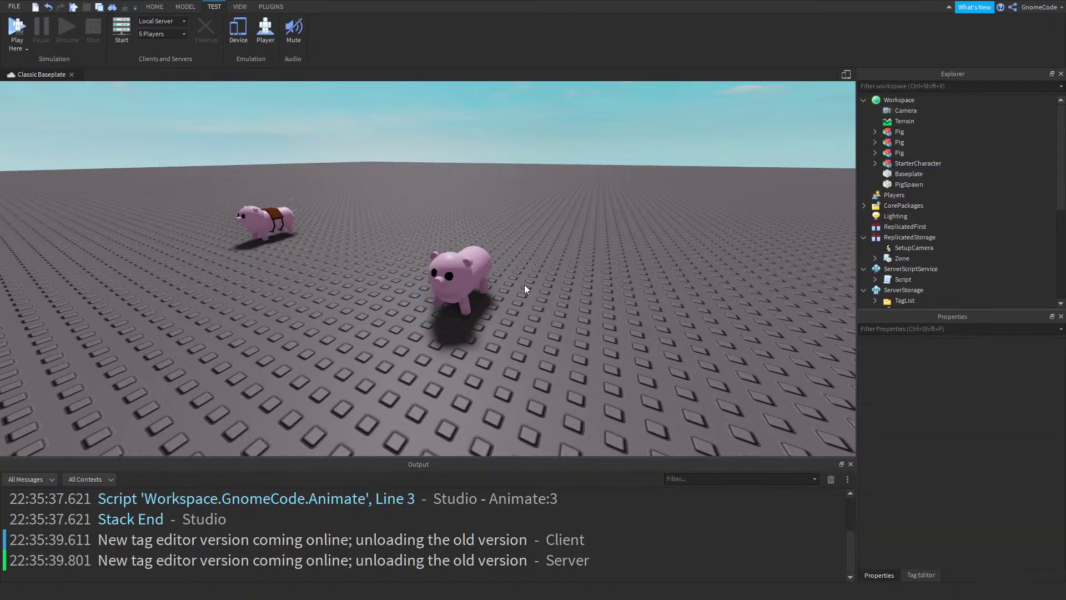
right_click_drag(537, 284, 450, 278)
left_click(450, 279)
key("s")
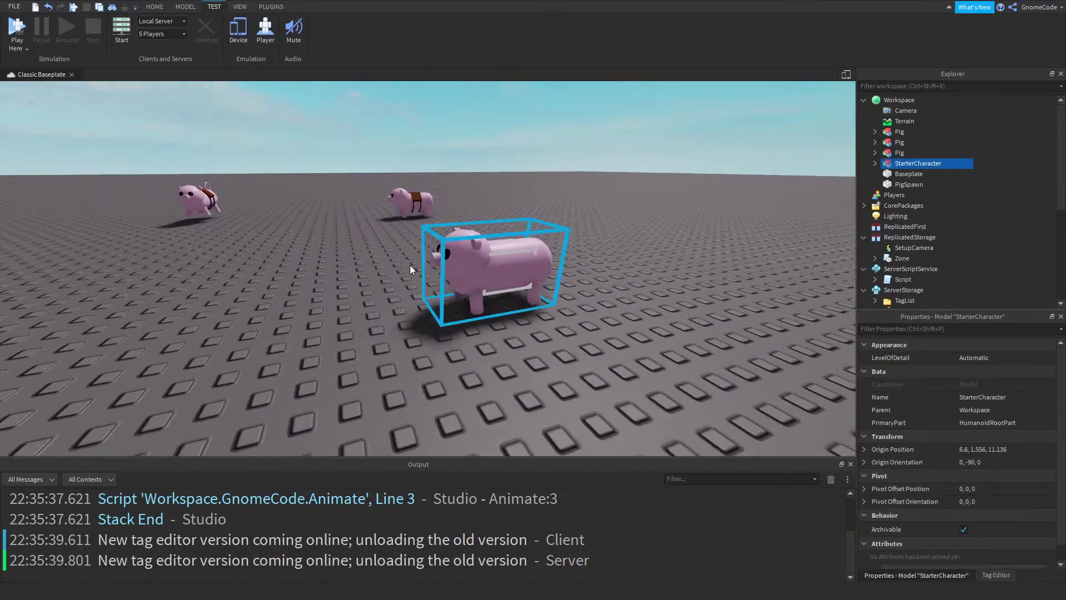
key("Delete")
Duplicate the standing saddled Pig and move the copy about 23 studs into the open foreground area
left_click(417, 203)
left_click(185, 7)
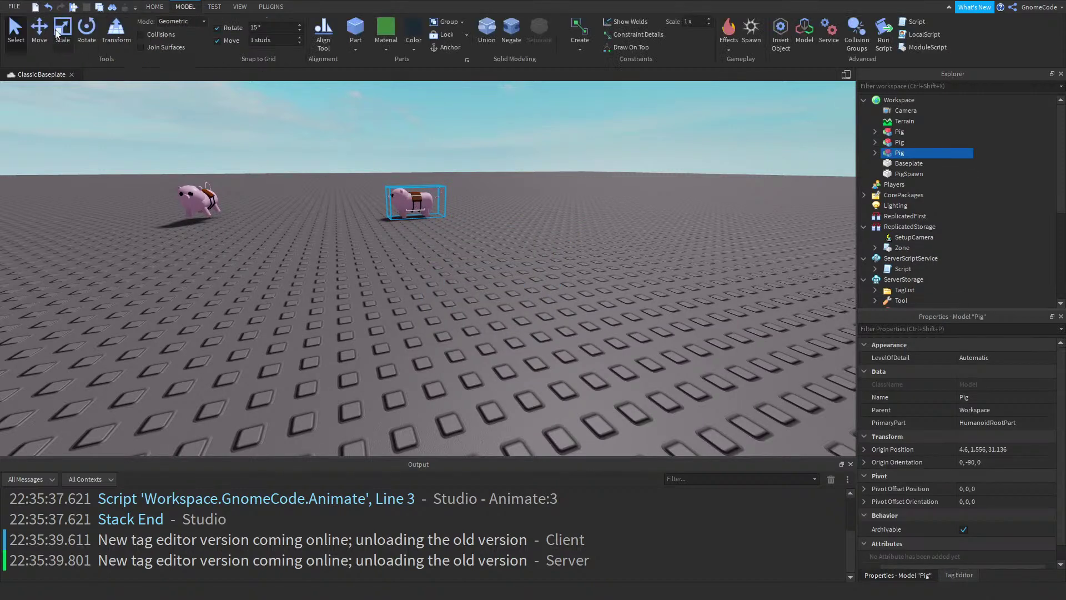
key("ctrl+2")
key("ctrl+d")
left_click_drag(442, 212, 667, 339)
mouse_move(607, 315)
right_mouse_down()
mouse_move(647, 311)
mouse_move(596, 325)
right_mouse_up()
key("w")
key("d")
key("s")
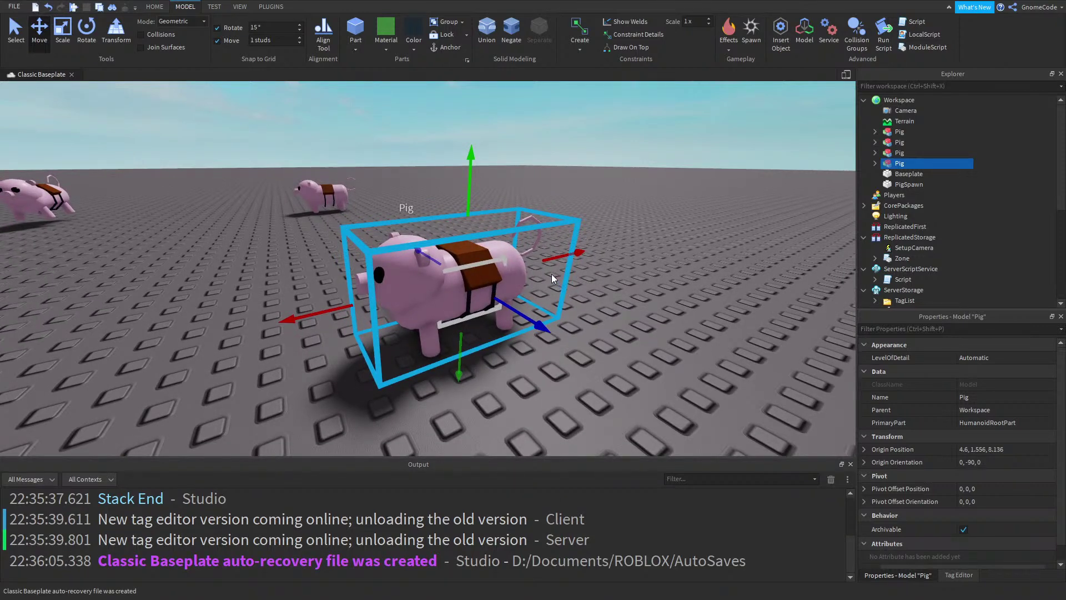
Delete every part of the copied Pig except Humanoid, HumanoidRootPart and Torso
left_click(875, 163)
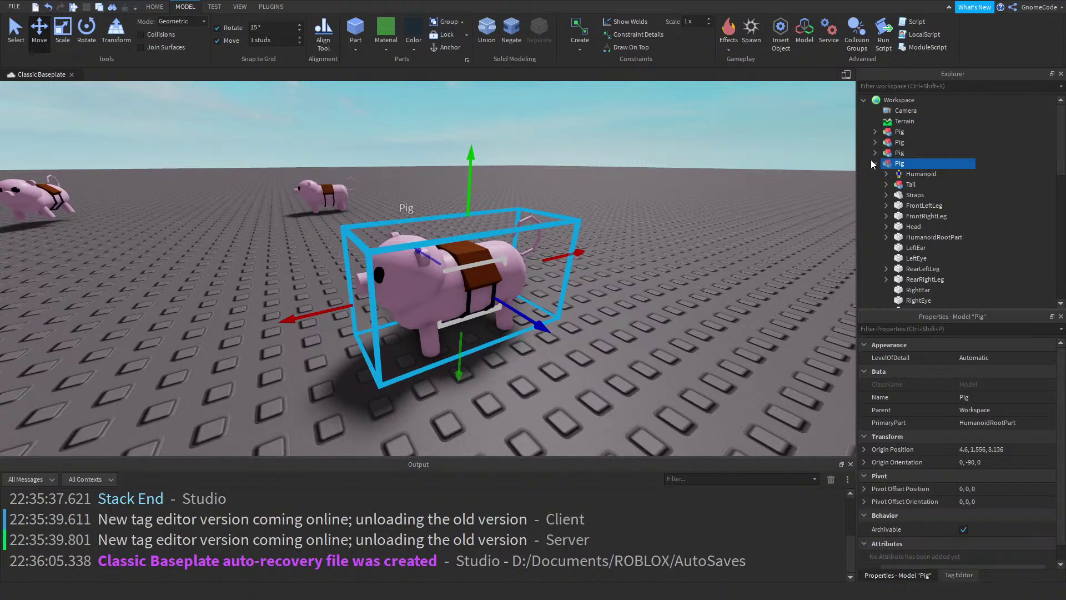
scroll(967, 198, "down", 3)
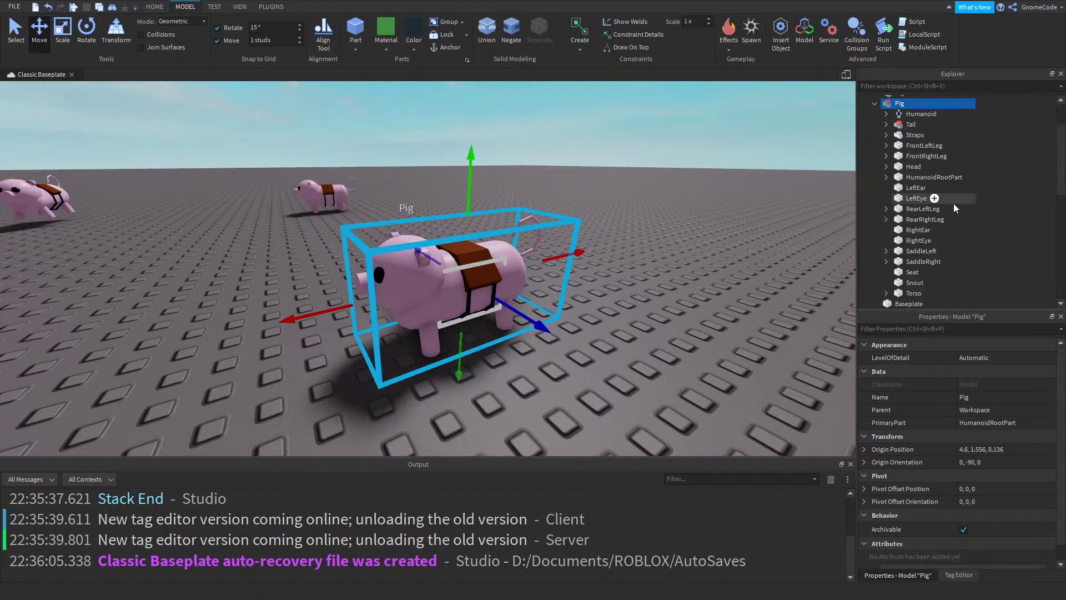
left_click_drag(993, 189, 907, 284)
key("Delete")
left_click_drag(977, 175, 904, 128)
key("Delete")
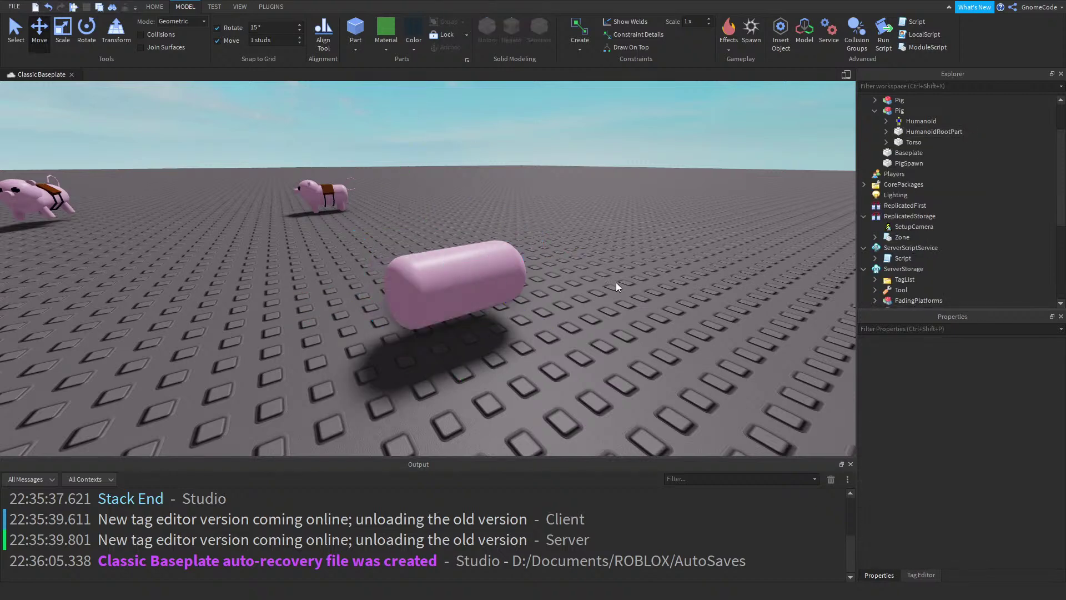
Move the torso-only Pig into StarterPlayer and rename it StarterCharacter
left_click(460, 267)
scroll(589, 285, "up", 2)
right_click_drag(590, 284, 590, 283)
scroll(590, 283, "down", 2)
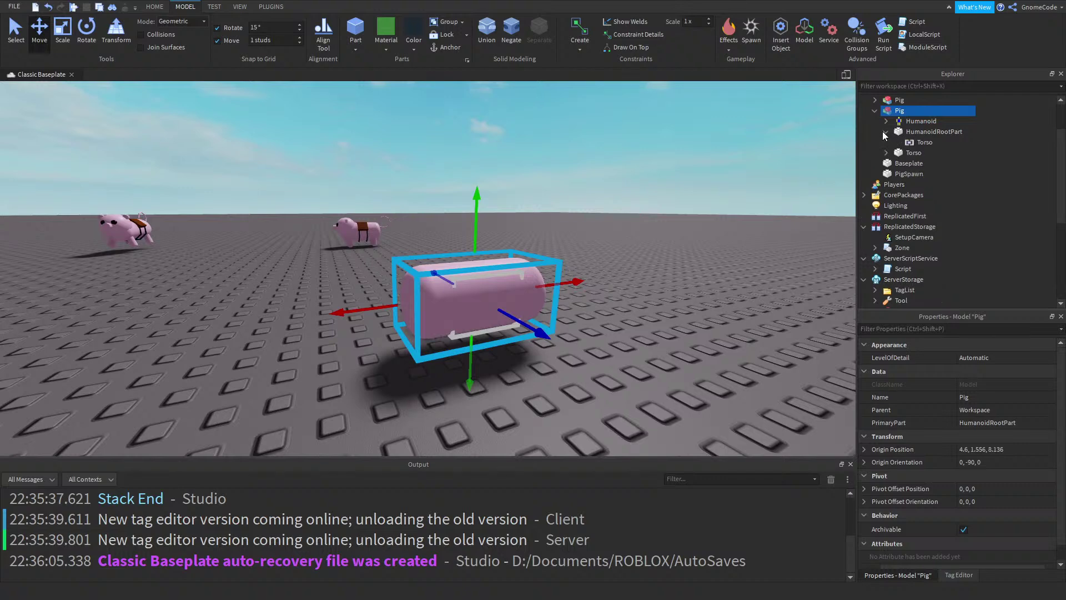
left_click_drag(901, 114, 911, 210)
left_click(987, 398)
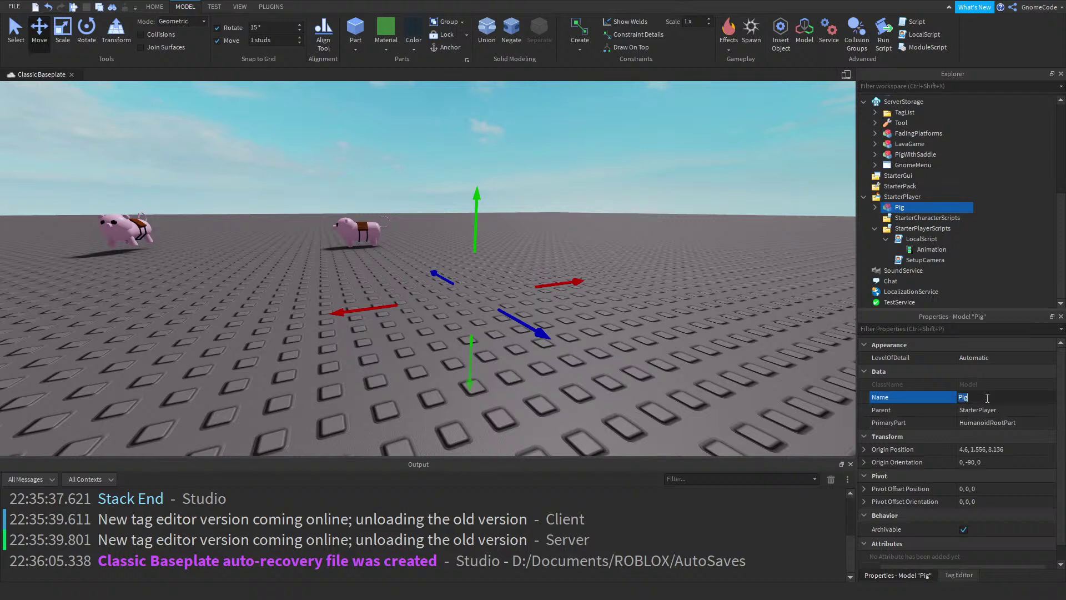
type("StarterCharacter")
key("Return")
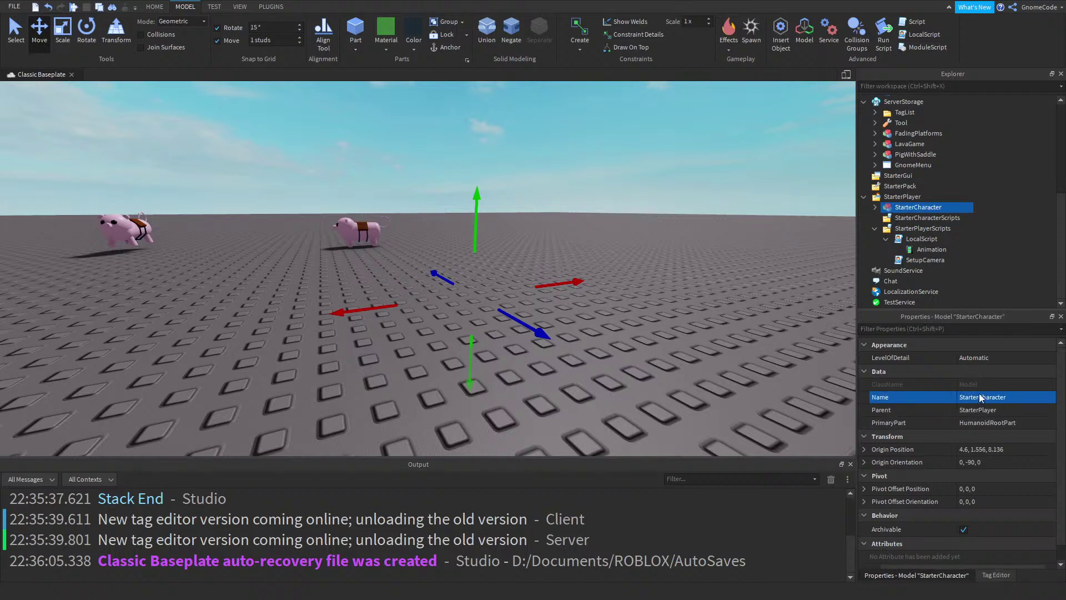
Check the joint inside HumanoidRootPart, playtest the torso-only StarterCharacter, and stop the test
left_click(875, 208)
left_click(886, 228)
left_click(884, 227)
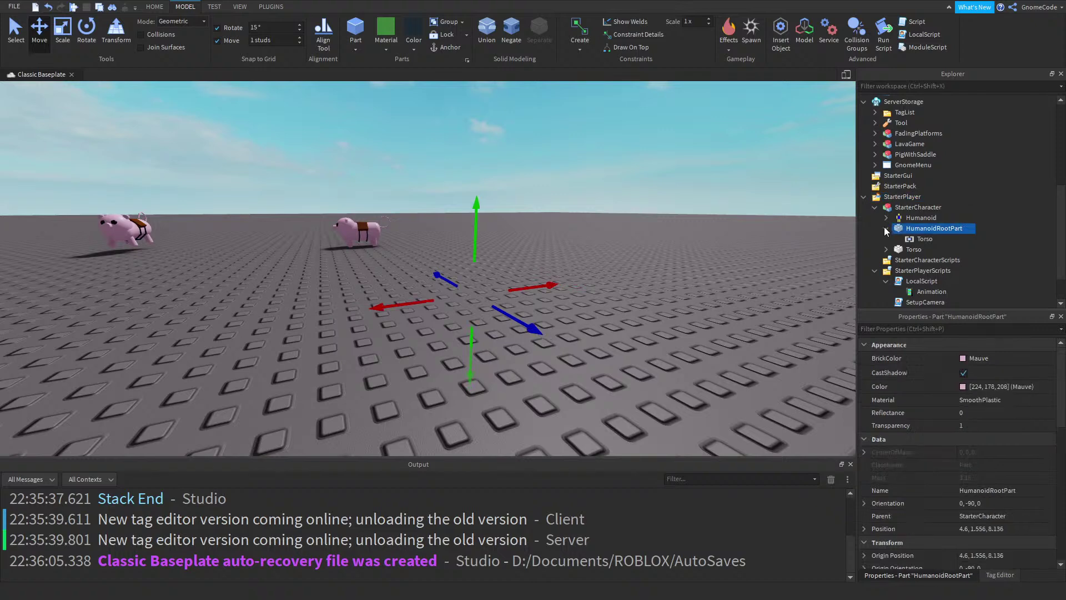
left_click(211, 7)
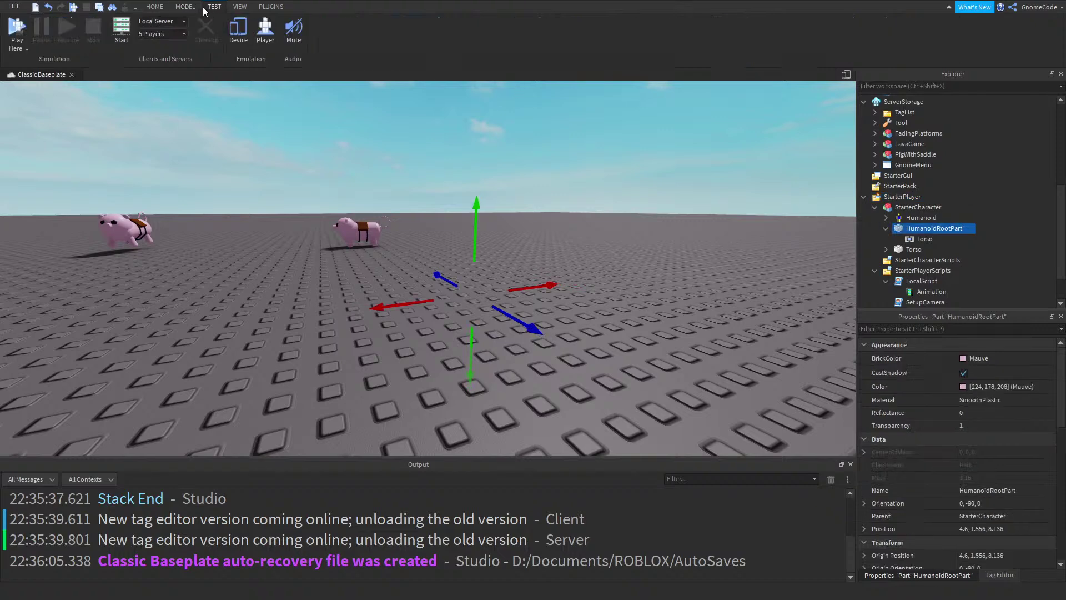
left_click(15, 29)
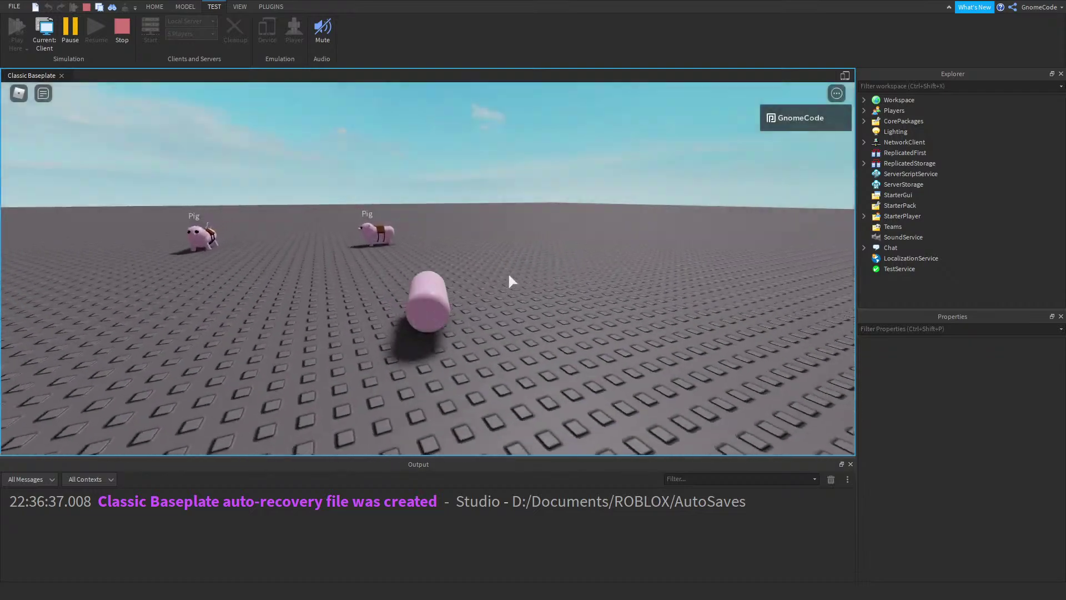
right_click_drag(510, 276, 508, 272)
scroll(509, 276, "up", 3)
scroll(508, 272, "down", 3)
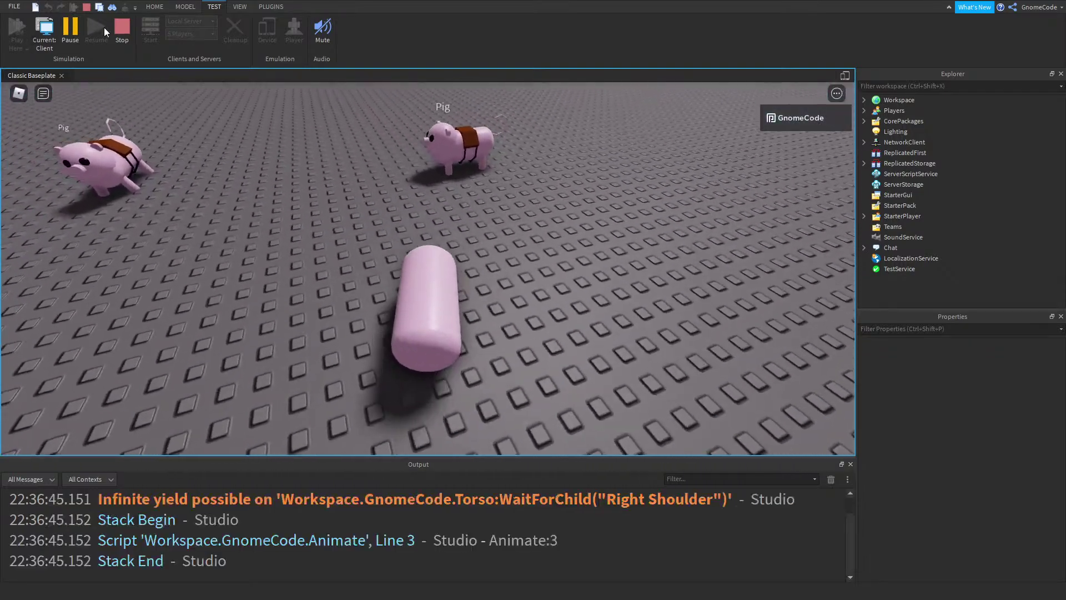
left_click(121, 27)
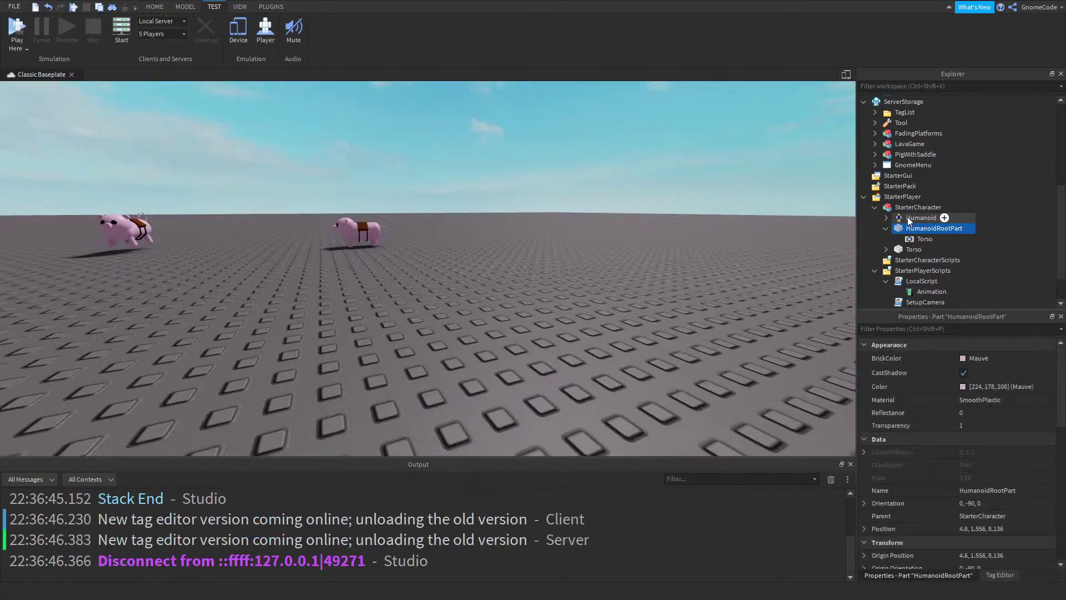
Move the torso-only StarterCharacter to Workspace and open the RigEdit plugin on it
left_click(905, 208)
left_click_drag(903, 209, 919, 99)
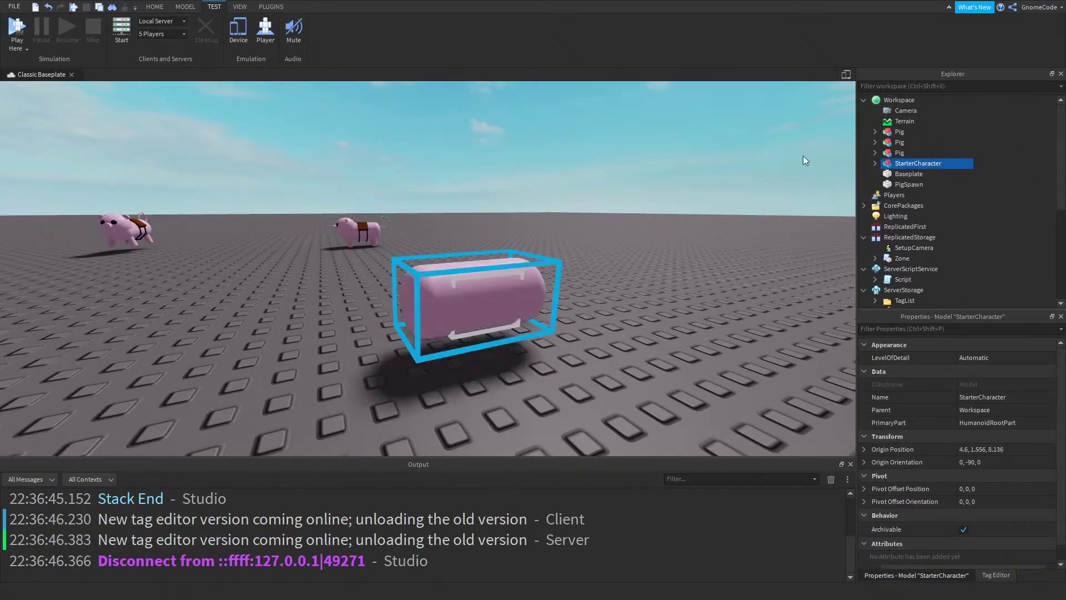
key("f")
left_click(278, 6)
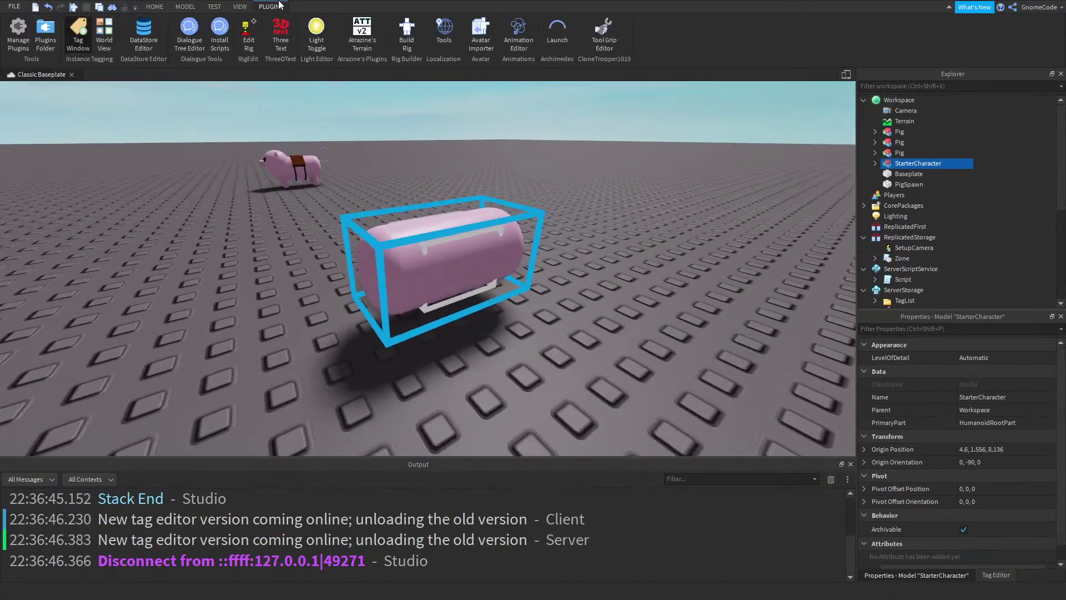
left_click(249, 35)
scroll(523, 265, "up", 3)
left_click(918, 163)
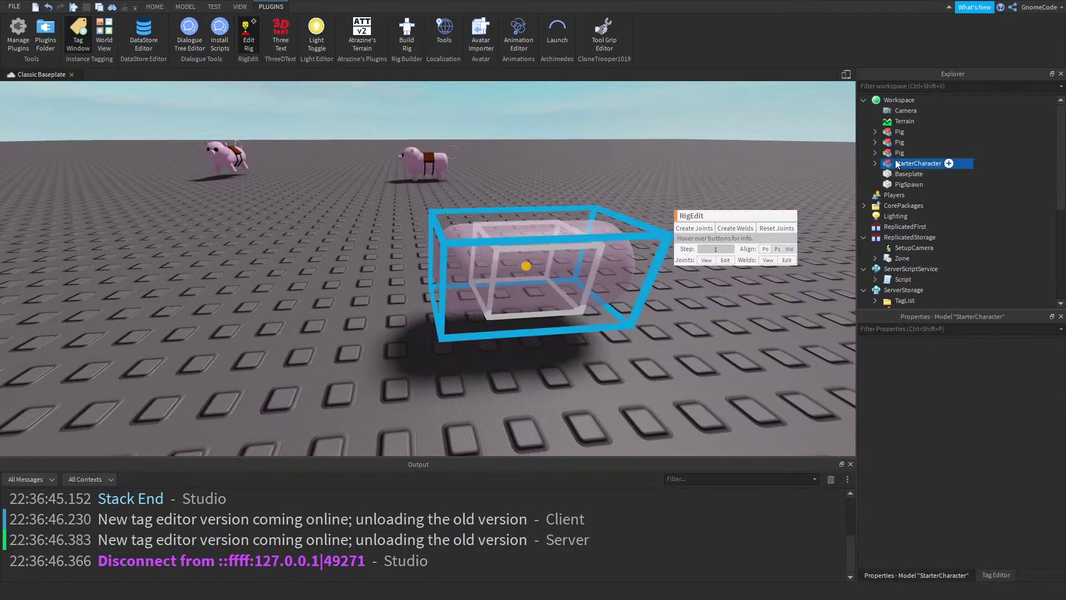
Delete the Torso Motor6D, try to create a new joint between Torso and HumanoidRootPart, and close RigEdit
left_click(875, 164)
left_click(886, 184)
left_click(886, 205)
left_click(920, 196)
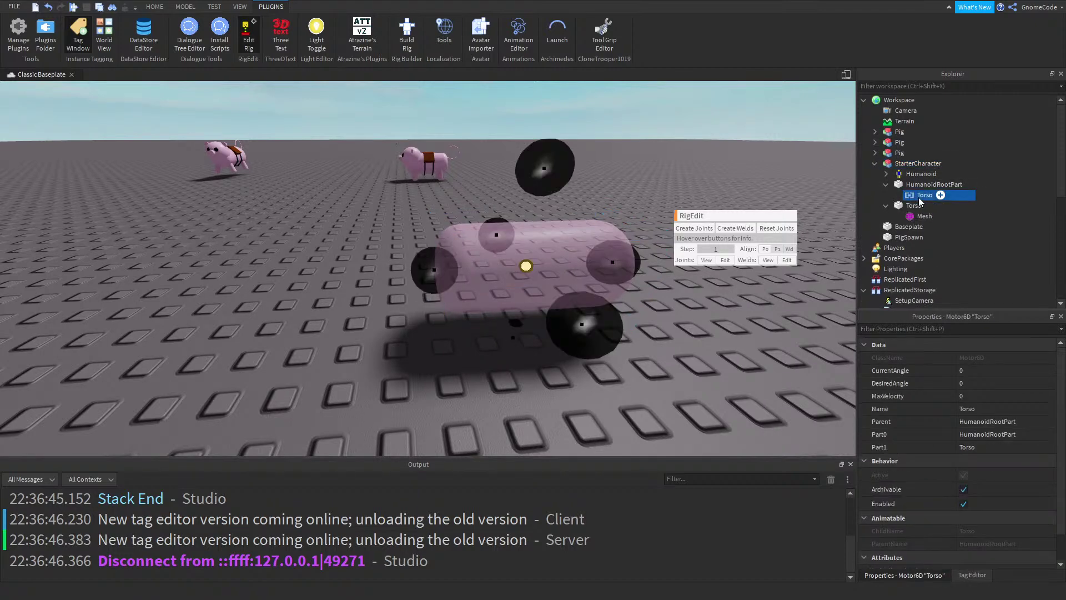
key("Delete")
left_click(911, 196)
left_click(924, 184, "ctrl")
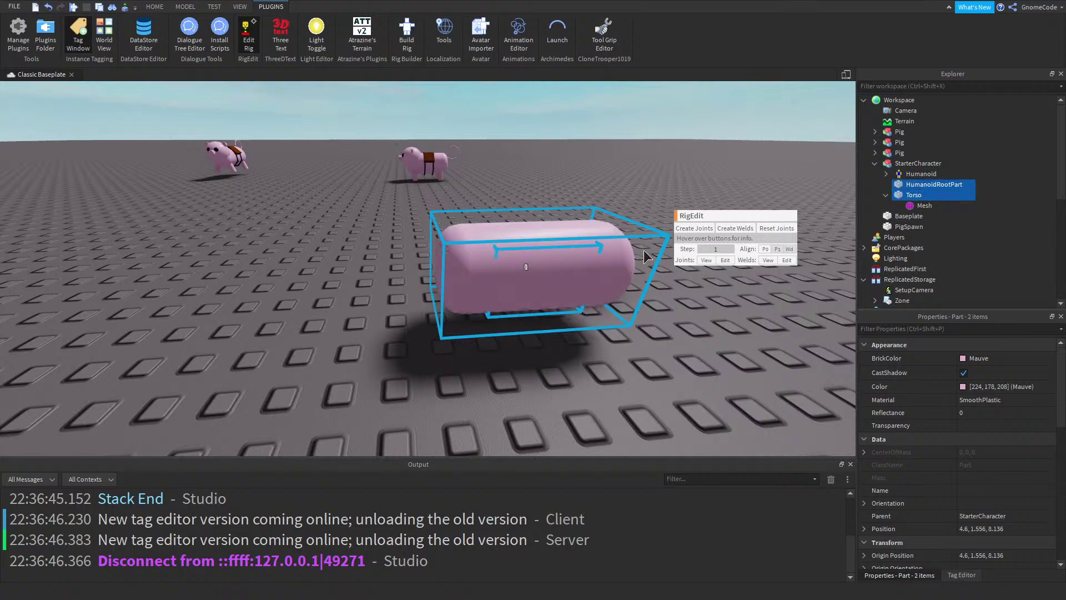
left_click(689, 228)
left_click(251, 39)
Return StarterCharacter to StarterPlayer, playtest the torso-only character again, and stop the test
left_click(887, 163)
left_click_drag(874, 164, 928, 208)
scroll(952, 204, "down", 8)
left_click(215, 7)
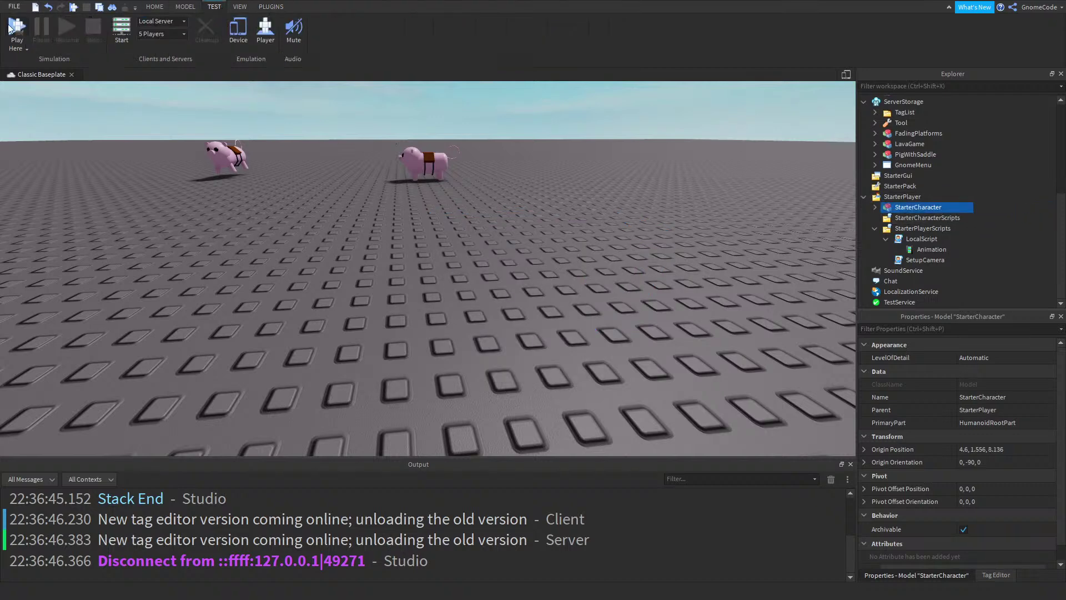
left_click(13, 24)
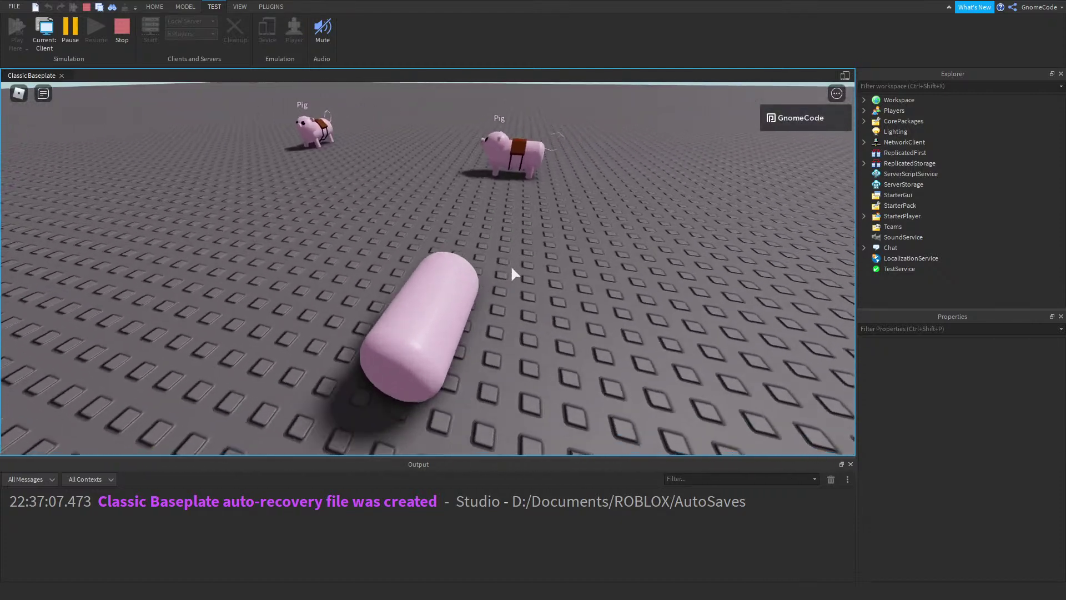
left_click(115, 36)
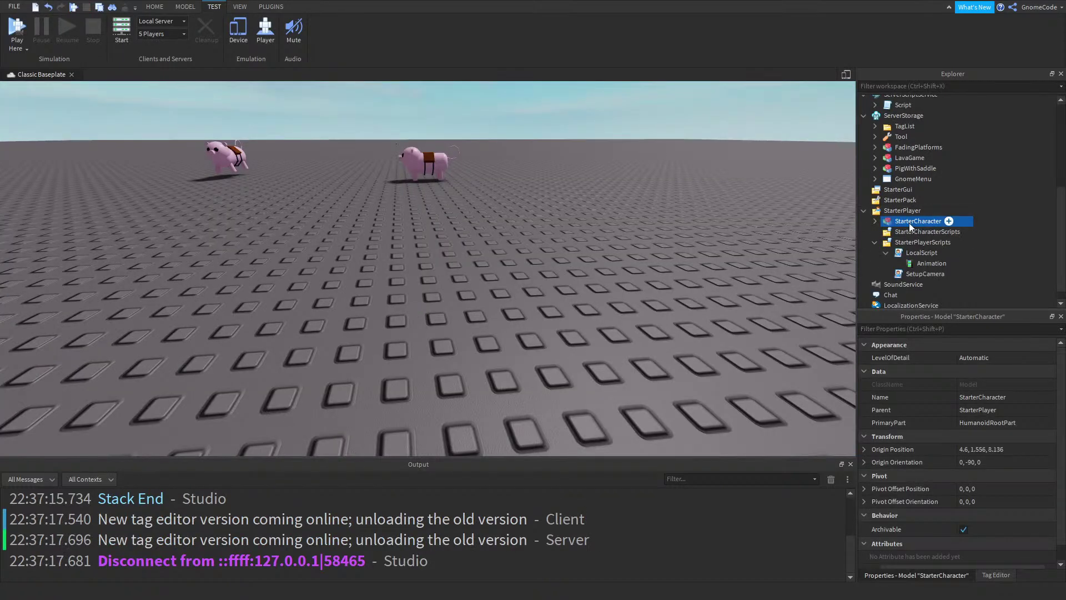
Bring the torso-only StarterCharacter from StarterPlayer back into Workspace
scroll(949, 149, "up", 5)
left_click_drag(903, 222, 923, 103)
left_click_drag(574, 267, 578, 265)
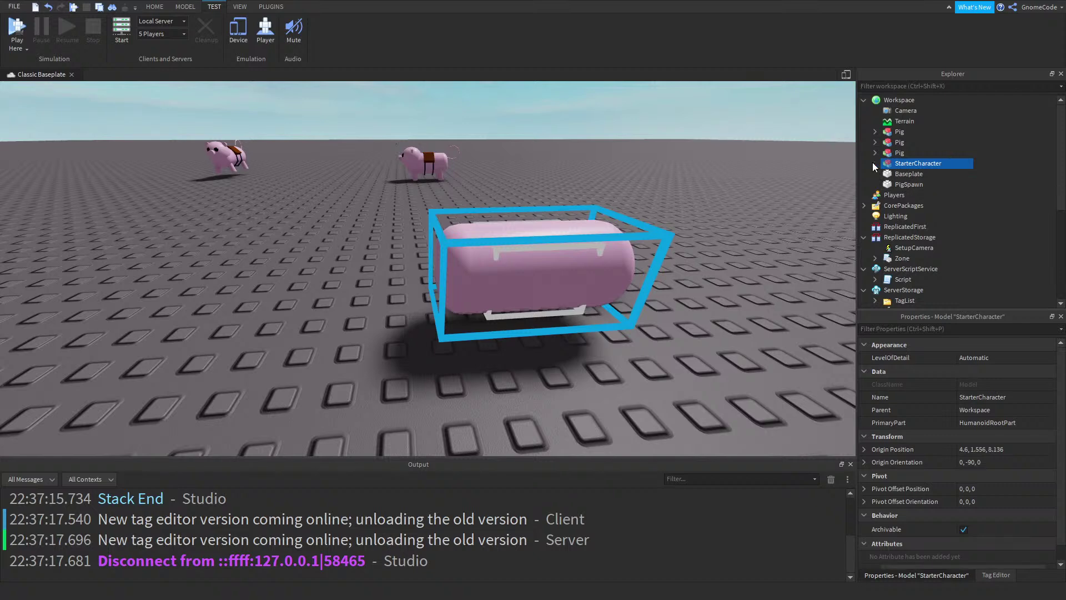
Set the move snap to 0.5 studs and scale up StarterCharacter's HumanoidRootPart in height, width and length around the Torso
left_click(875, 164)
left_click(912, 184)
key("f")
left_click(185, 7)
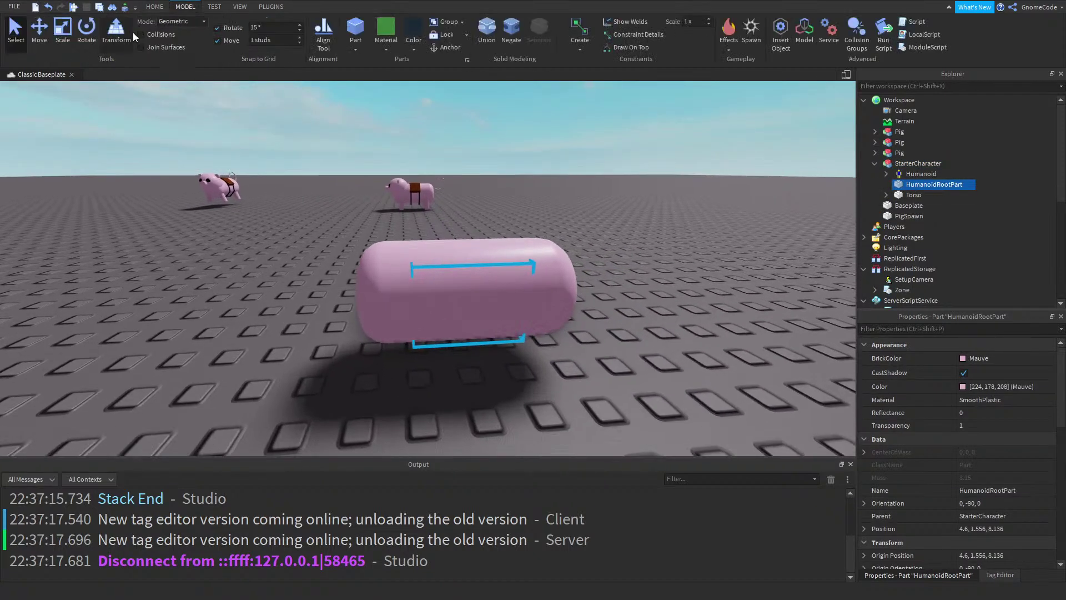
left_click(64, 37)
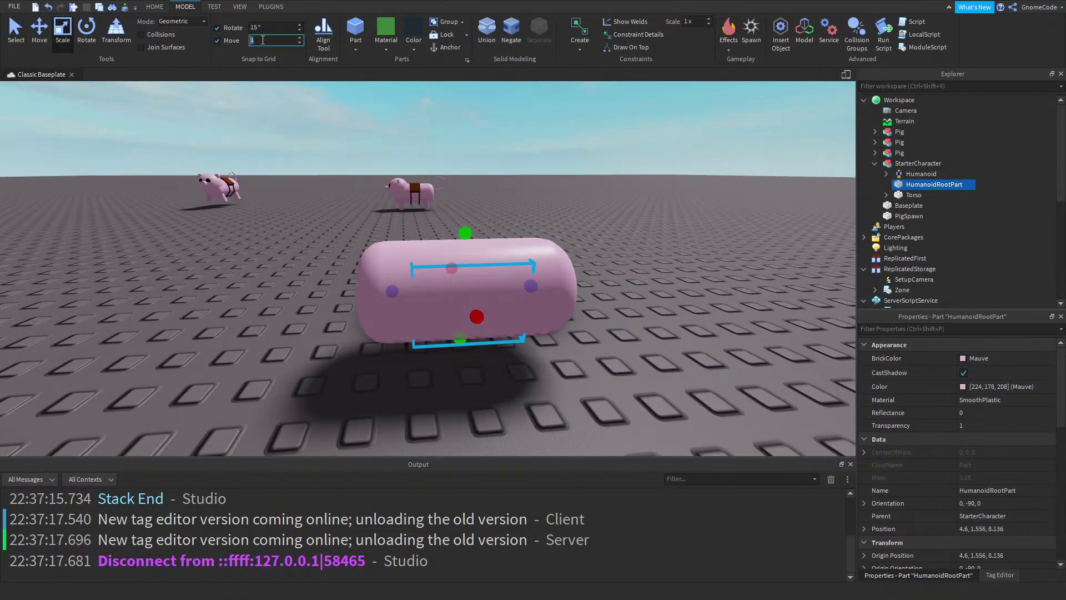
left_click_drag(465, 233, 466, 205)
left_click_drag(454, 339, 452, 354)
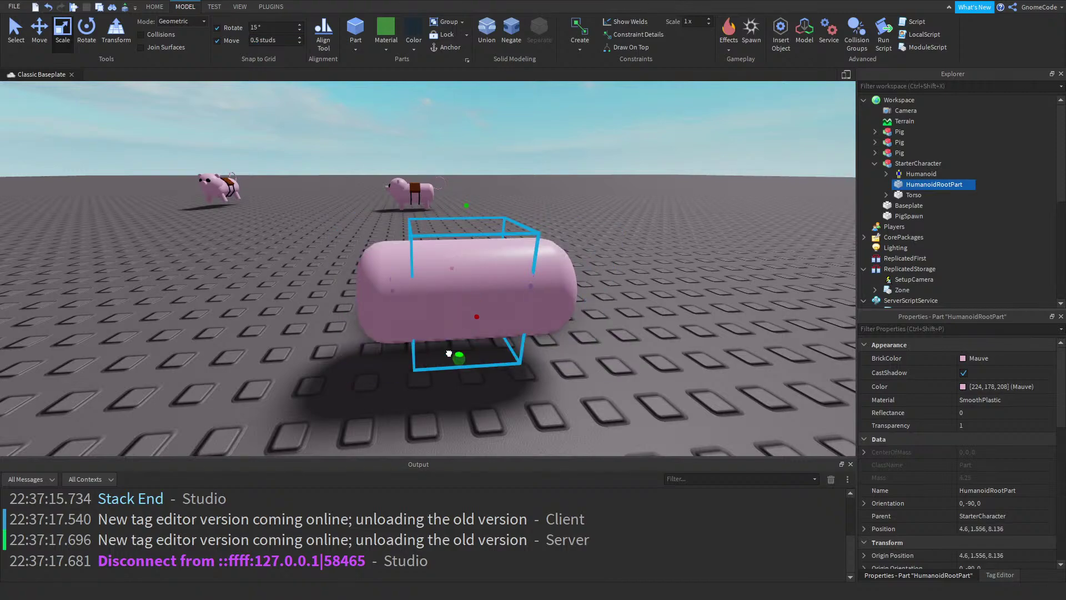
left_click_drag(477, 315, 486, 332)
right_click_drag(503, 329, 547, 312)
left_click_drag(418, 288, 395, 288)
right_click_drag(473, 272, 554, 287)
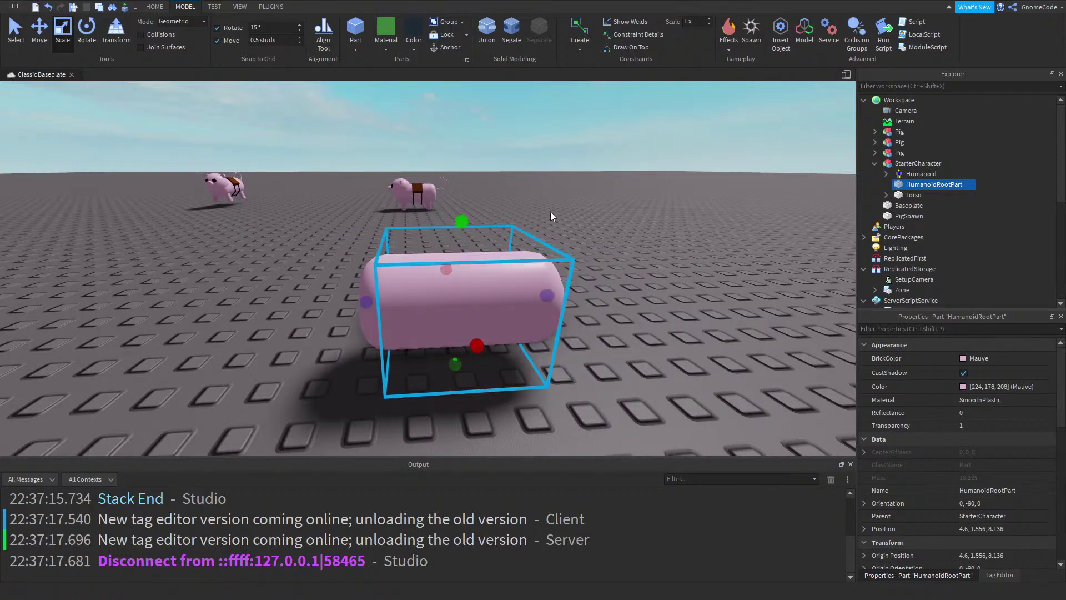
right_click_drag(551, 212, 542, 224)
scroll(542, 224, "down", 2)
scroll(542, 224, "up", 2)
scroll(968, 418, "down", 1)
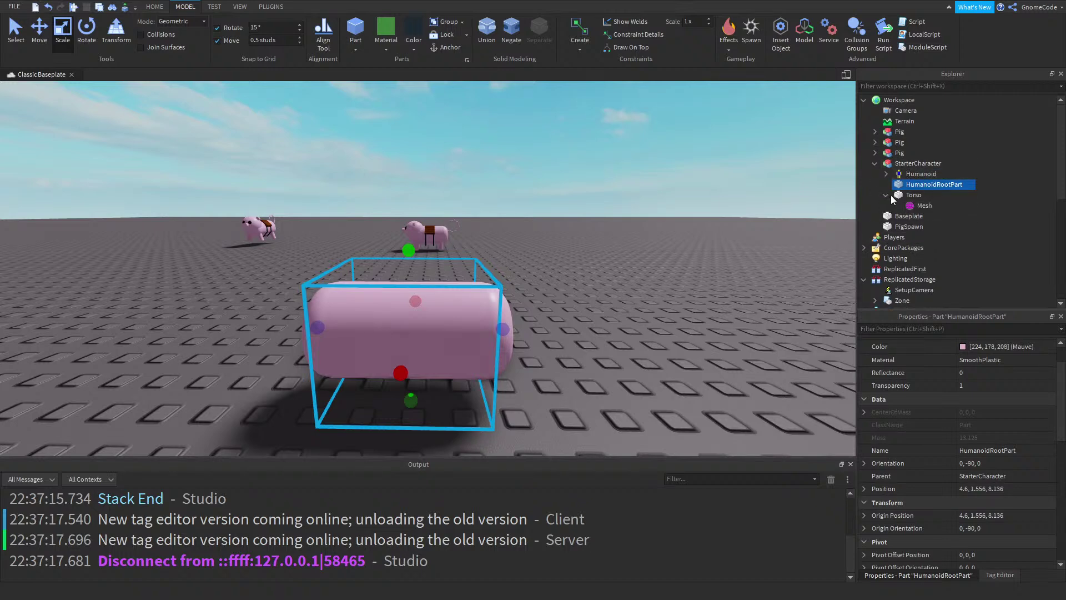
Create a RigEdit joint between StarterCharacter's enlarged HumanoidRootPart and its Torso
left_click(907, 166)
left_click(272, 8)
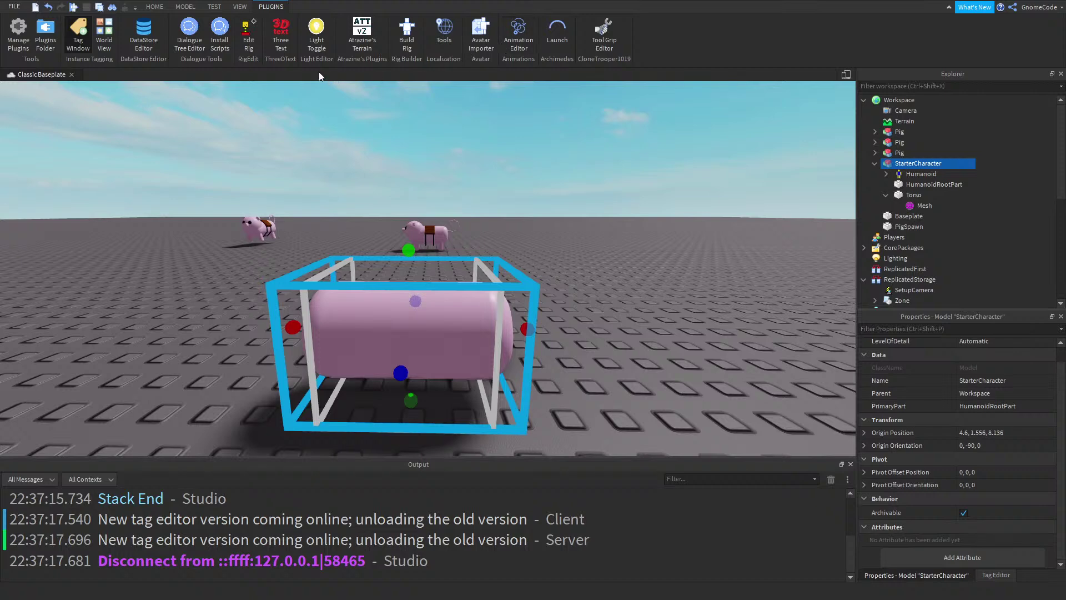
left_click(249, 40)
left_click(934, 184)
left_click(914, 195, "ctrl")
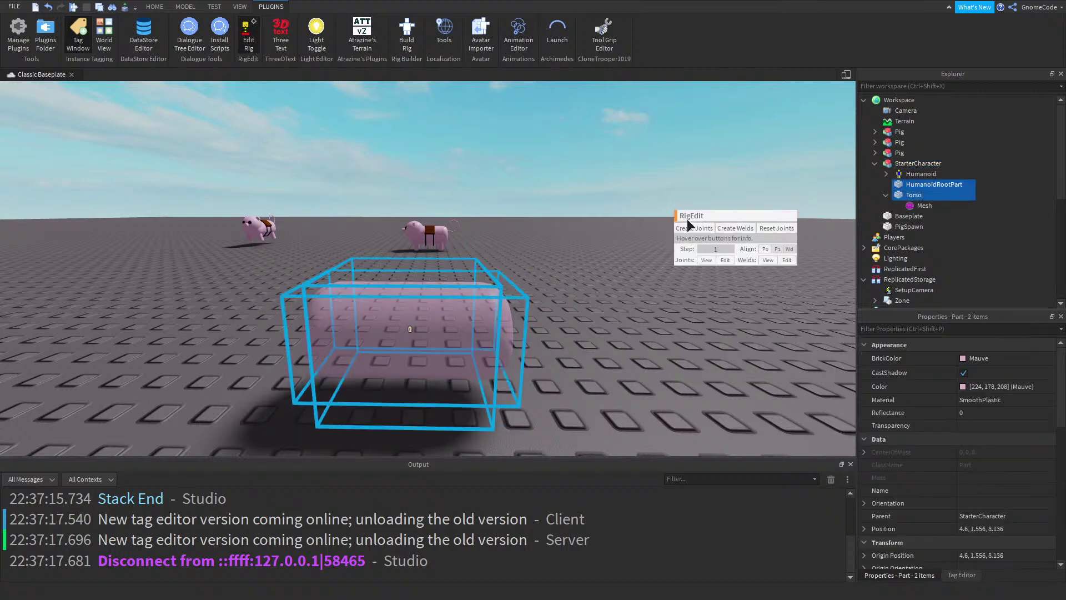
left_click(705, 225)
Collapse StarterCharacter and move it from Workspace back into StarterPlayer
left_click(907, 164)
left_click(875, 163)
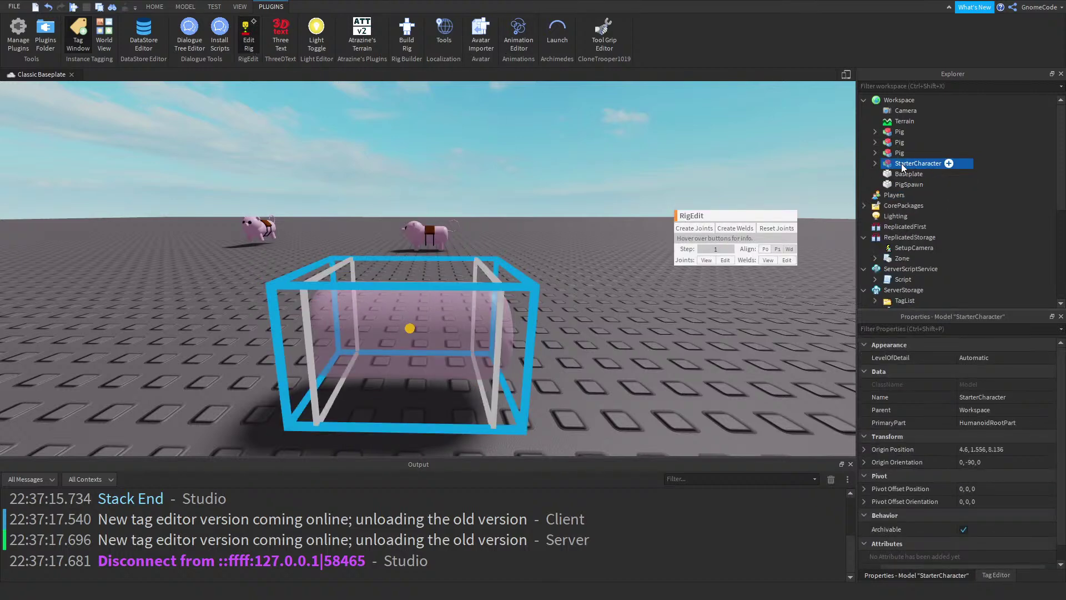
left_click_drag(900, 163, 951, 181)
scroll(951, 181, "down", 5)
left_click_drag(925, 217, 925, 208)
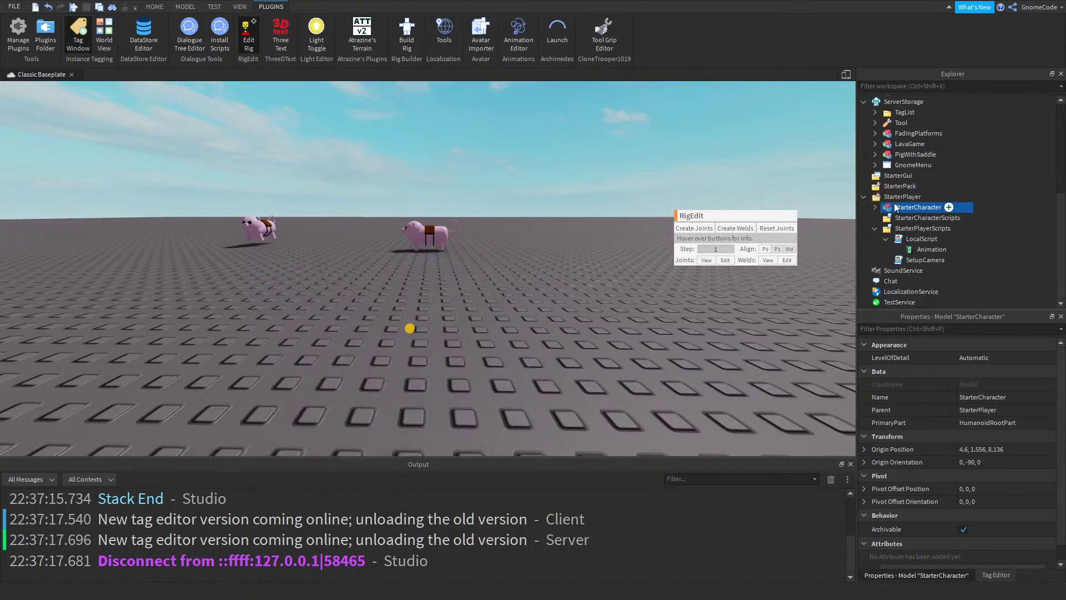
Playtest the torso-only character with the enlarged HumanoidRootPart and stop the test
left_click(214, 7)
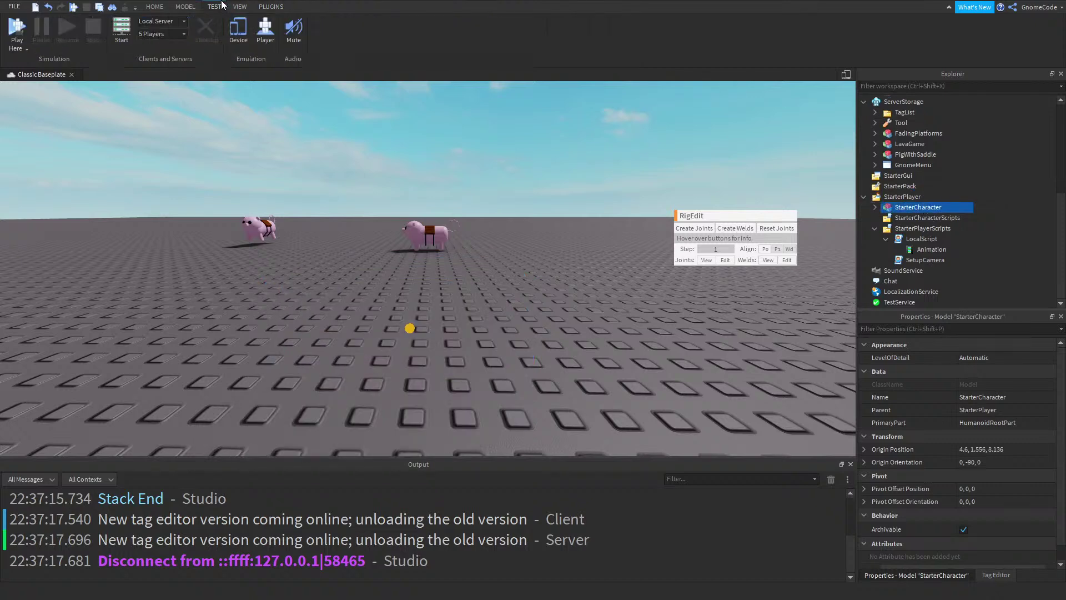
left_click(4, 27)
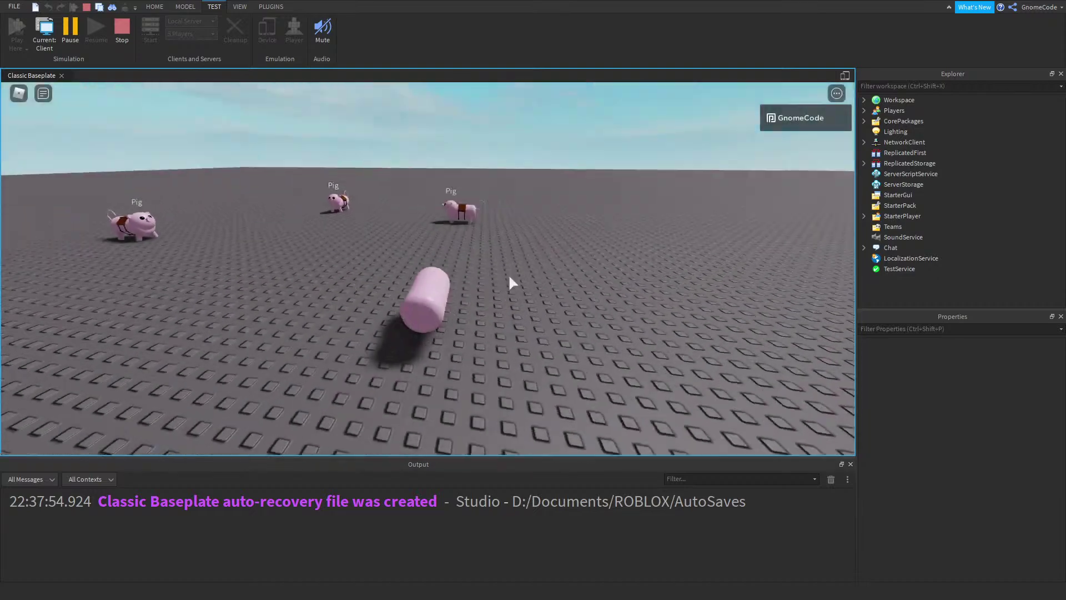
right_click_drag(509, 275, 509, 274)
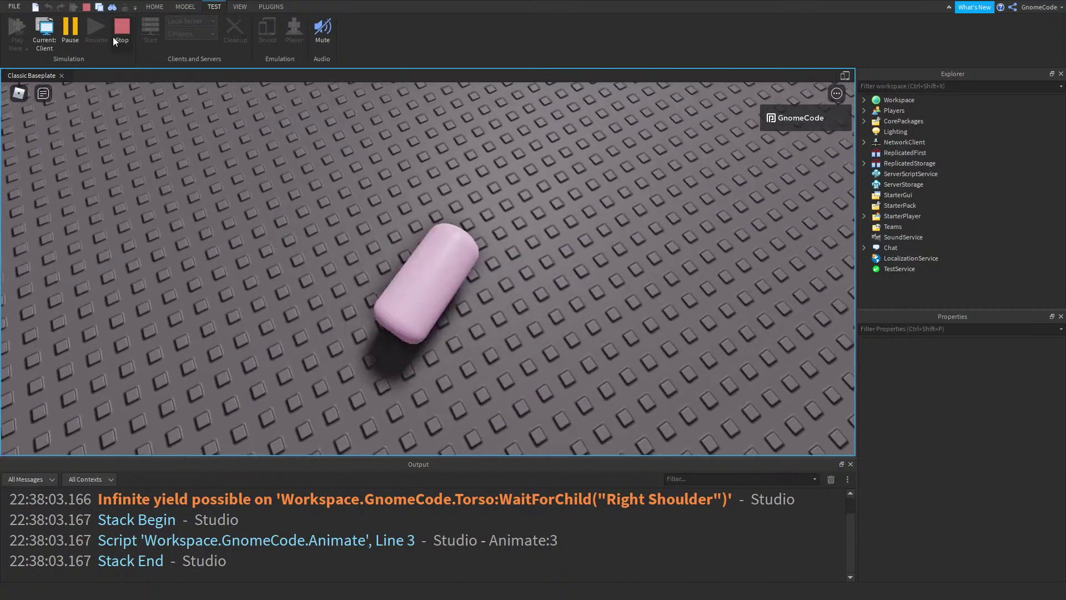
left_click(122, 31)
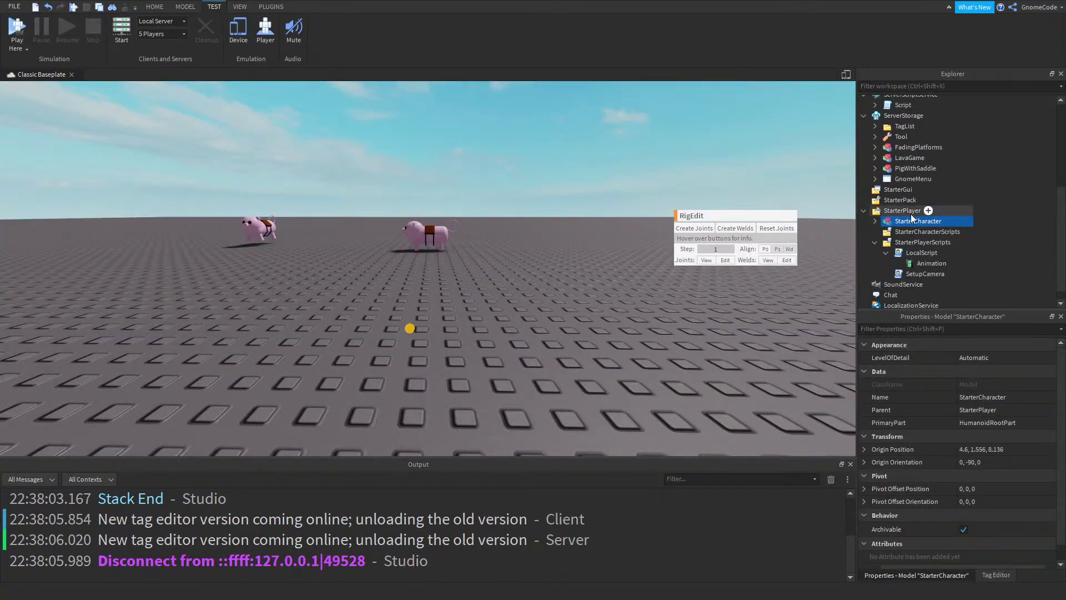
Focus the view on a complete saddled Pig model in the Workspace and expand its list of parts
left_click(428, 236)
key("f")
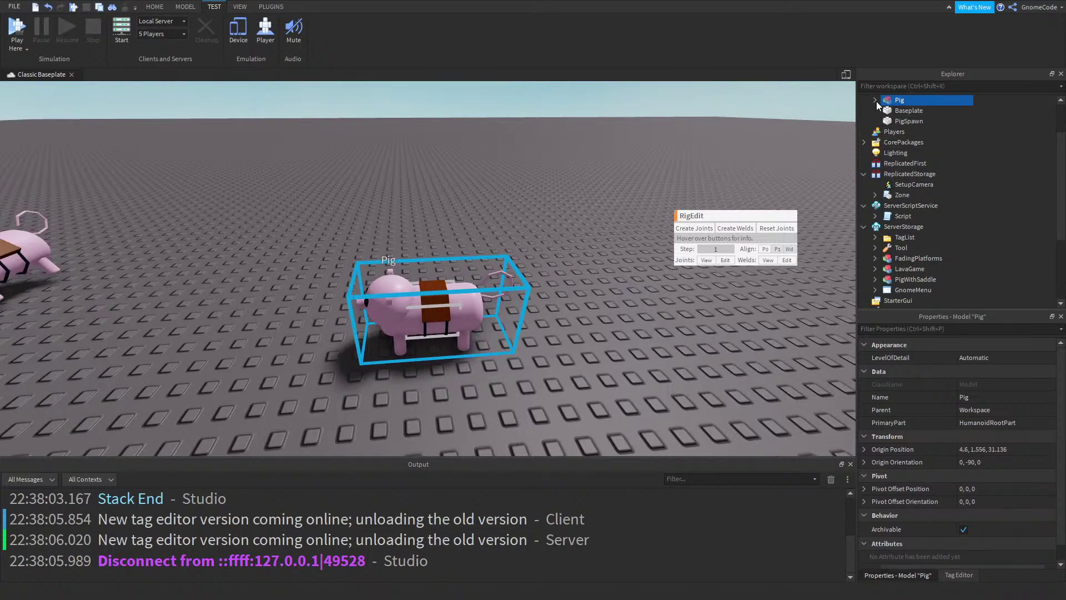
scroll(685, 204, "down", 5)
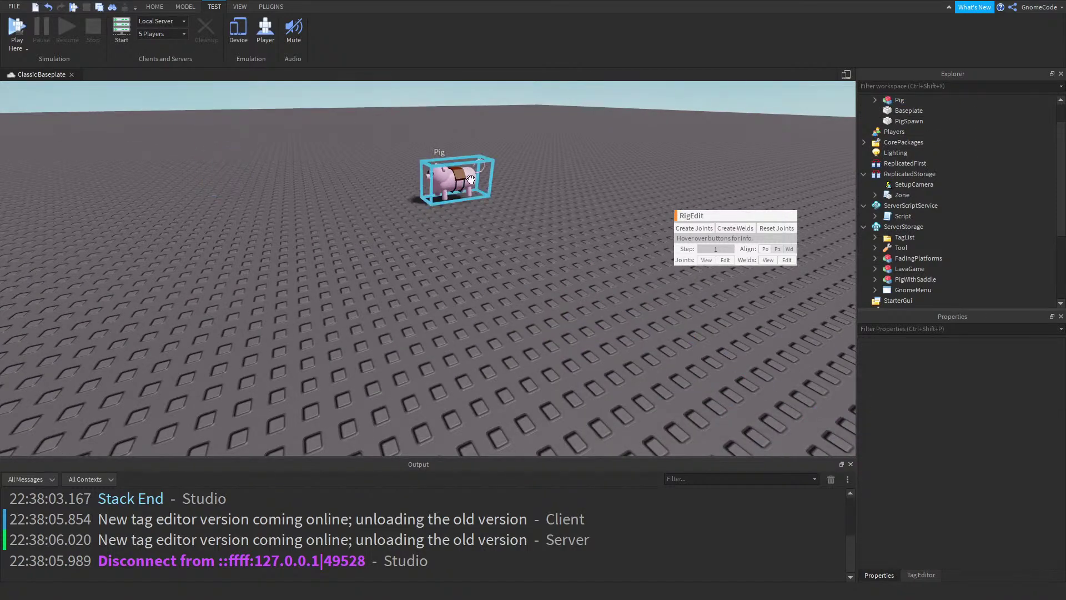
left_click(471, 179)
key("f")
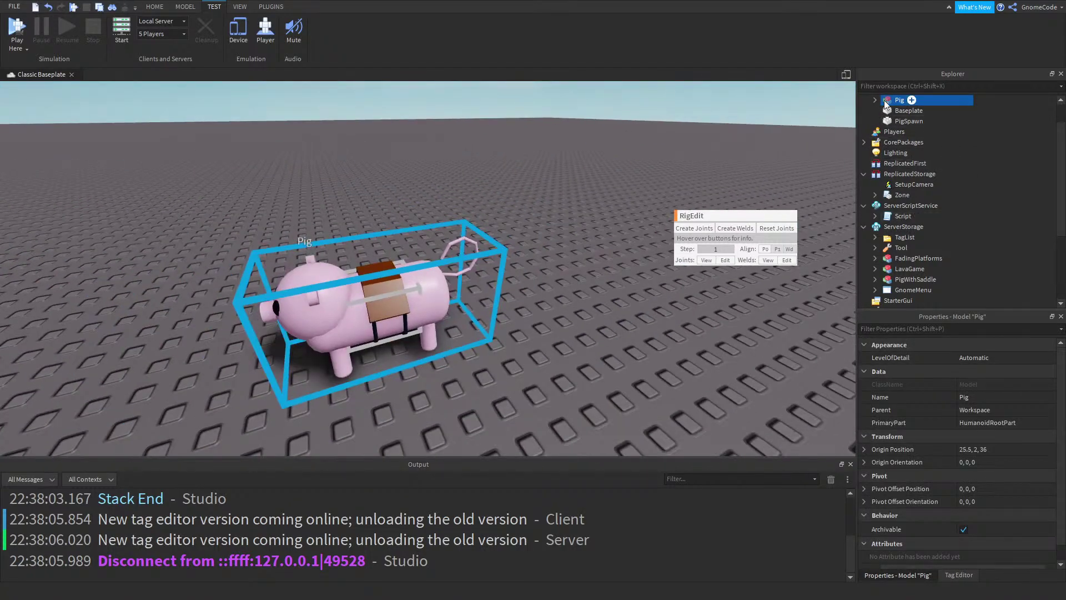
left_click(876, 101)
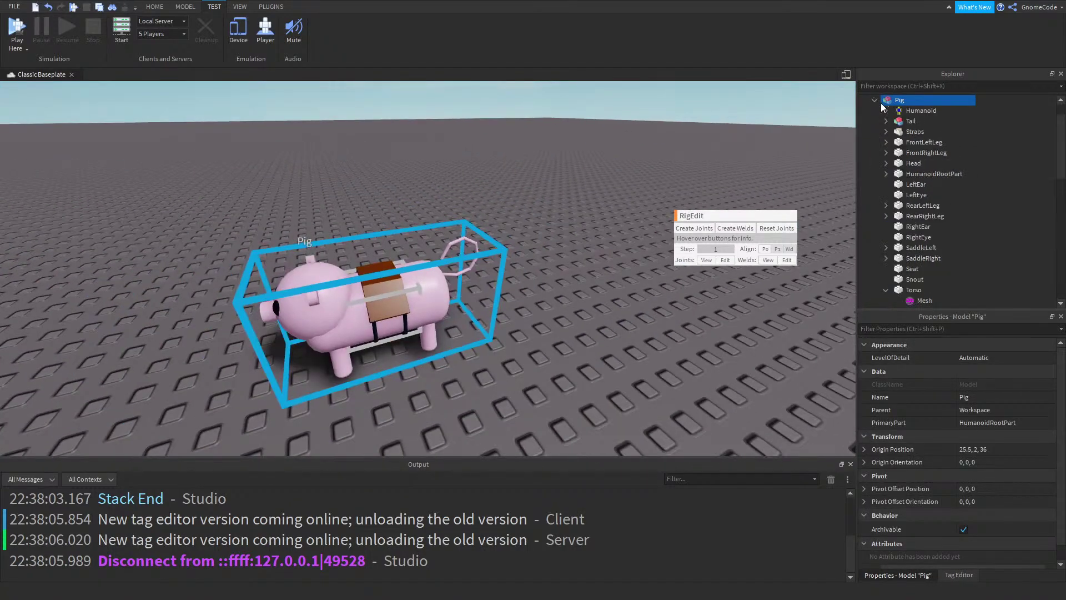
Scale up the complete Pig's HumanoidRootPart so that it surrounds the pig's torso
left_click(926, 174)
scroll(561, 228, "up", 2)
left_click(185, 7)
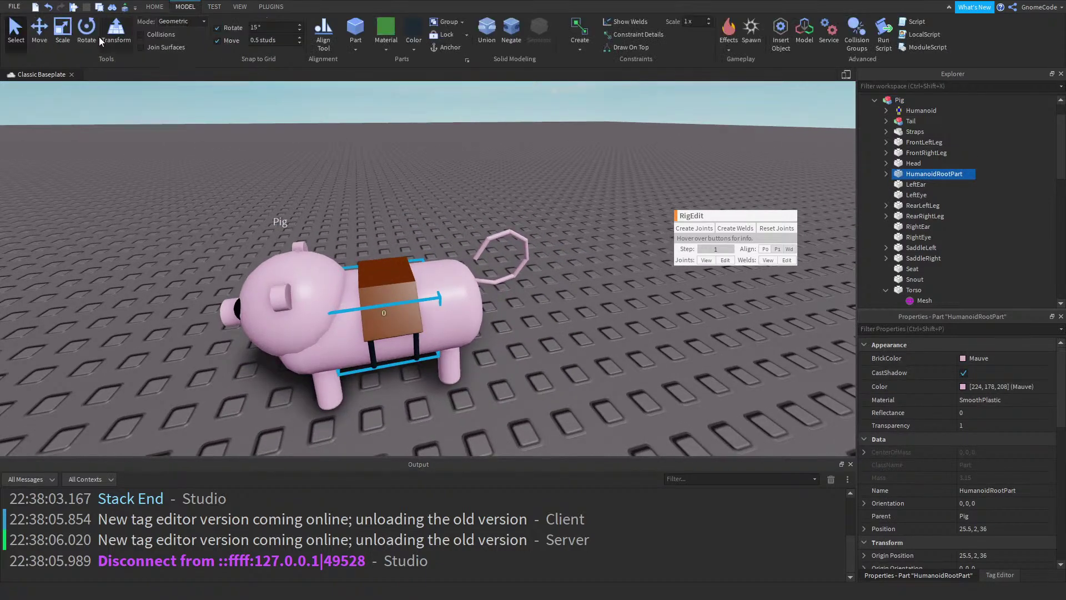
left_click(67, 37)
scroll(475, 248, "up", 4)
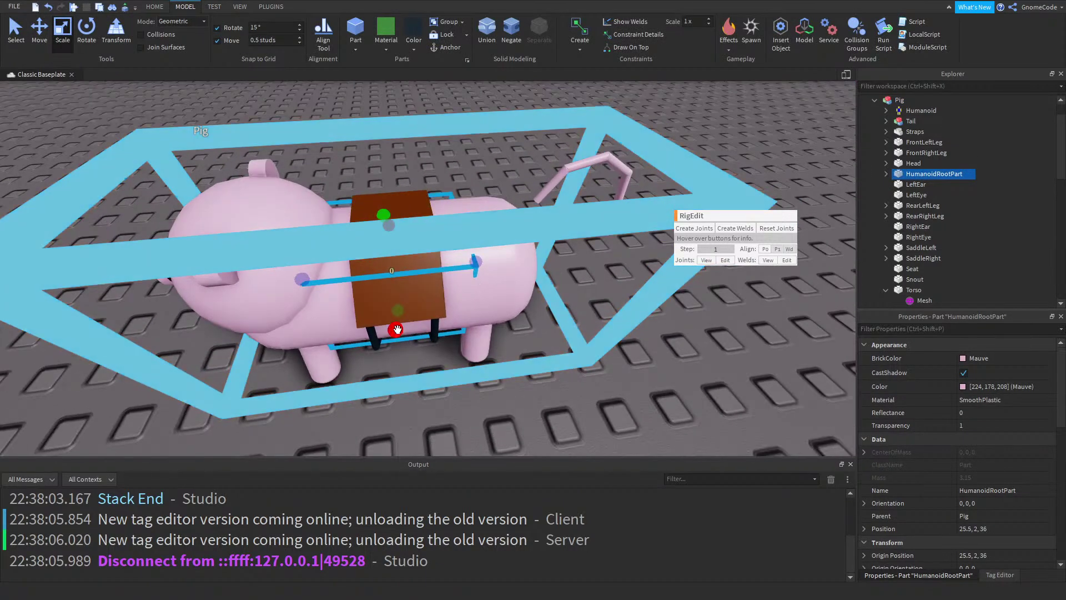
right_click_drag(389, 345, 531, 285)
left_click_drag(434, 285, 378, 290)
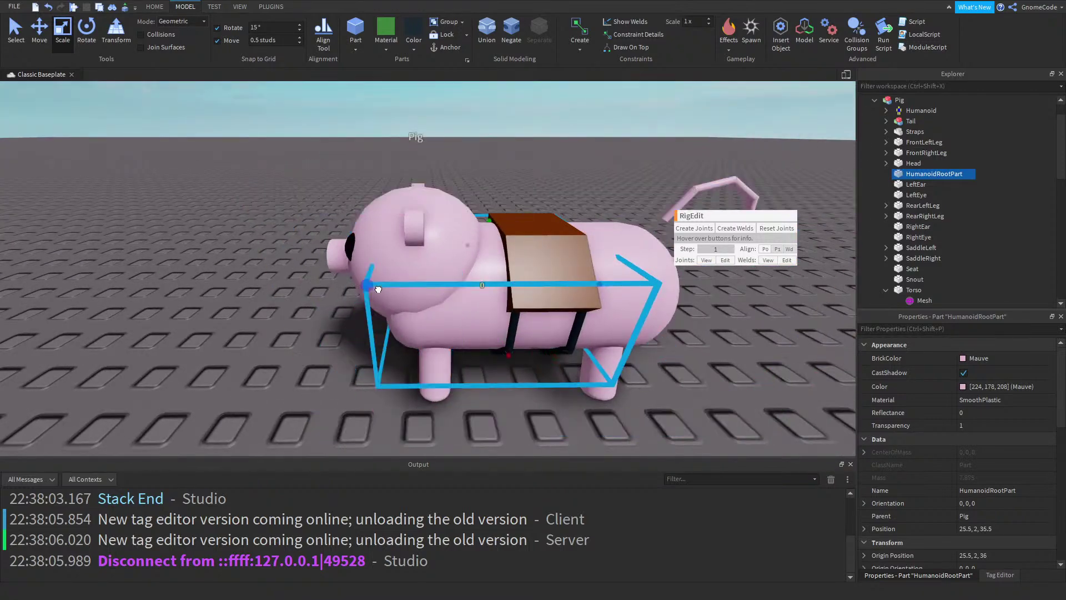
key("d")
left_click_drag(503, 284, 504, 284)
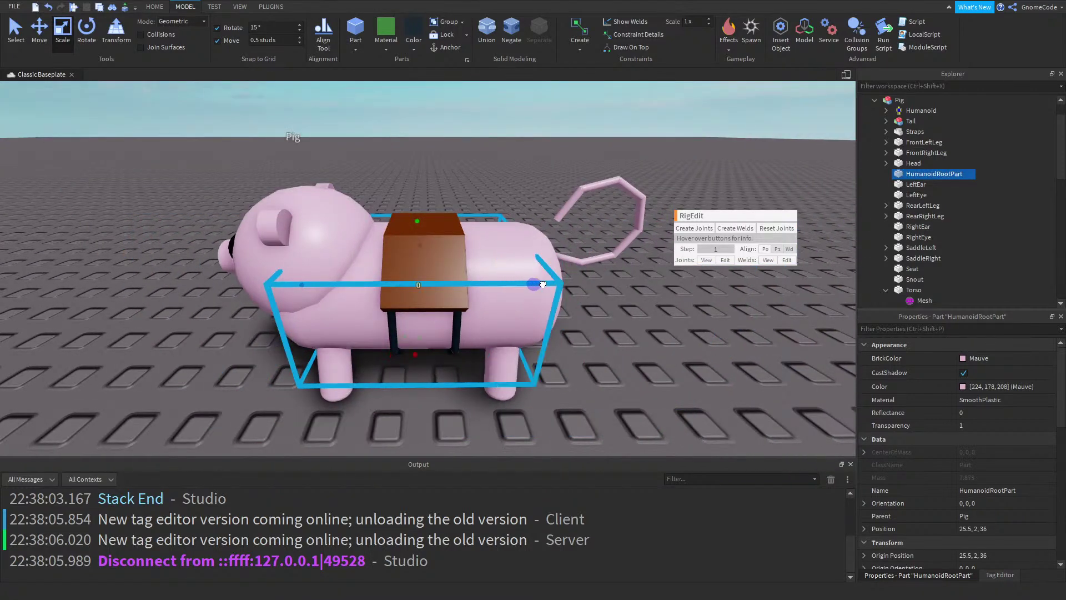
right_click_drag(543, 284, 535, 252)
scroll(500, 255, "down", 3)
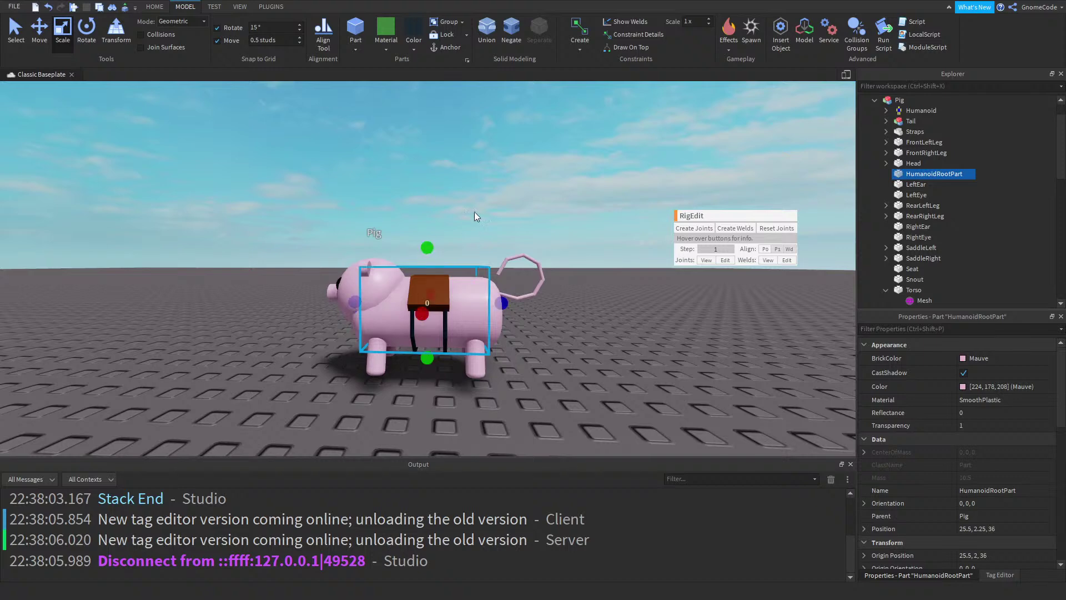
right_click_drag(462, 222, 492, 195)
scroll(492, 196, "down", 3)
Create a RigEdit joint between the Pig's HumanoidRootPart and Torso, and close RigEdit
left_click(900, 100)
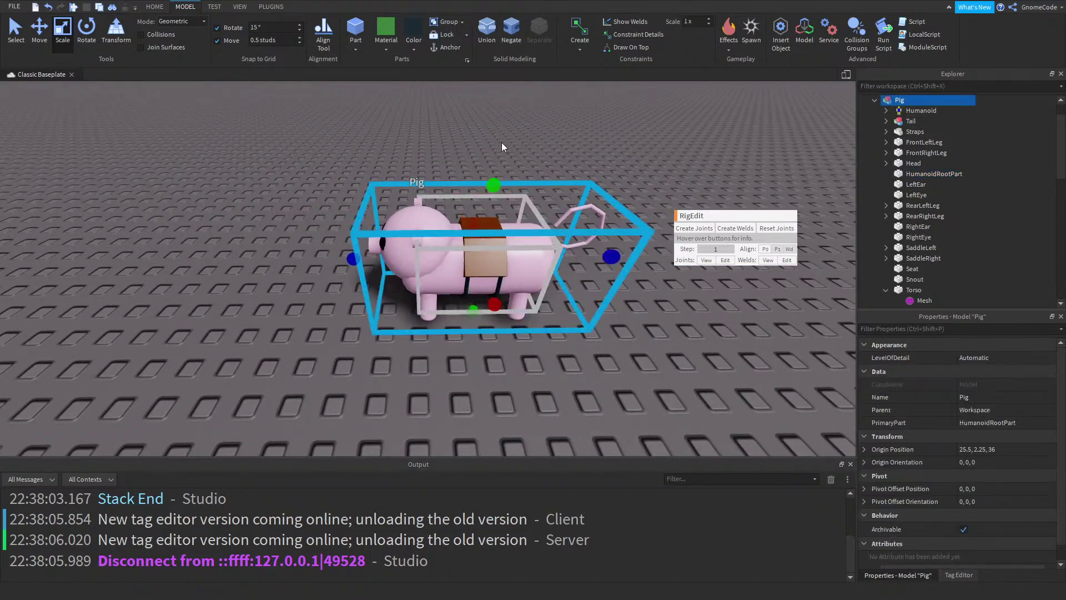
left_click(934, 174)
left_click(913, 290, "ctrl")
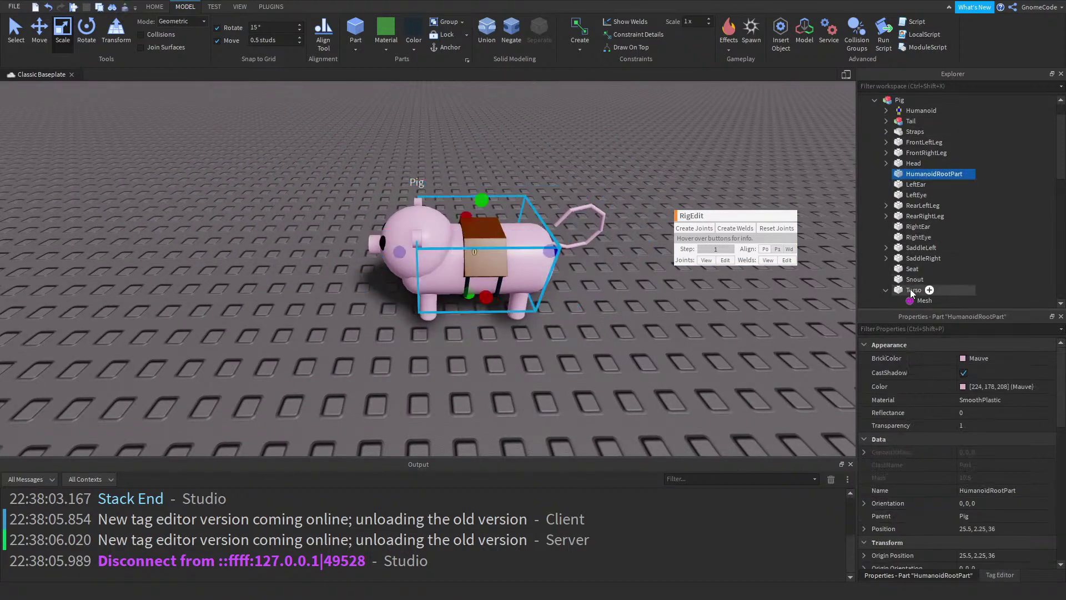
left_click(694, 228)
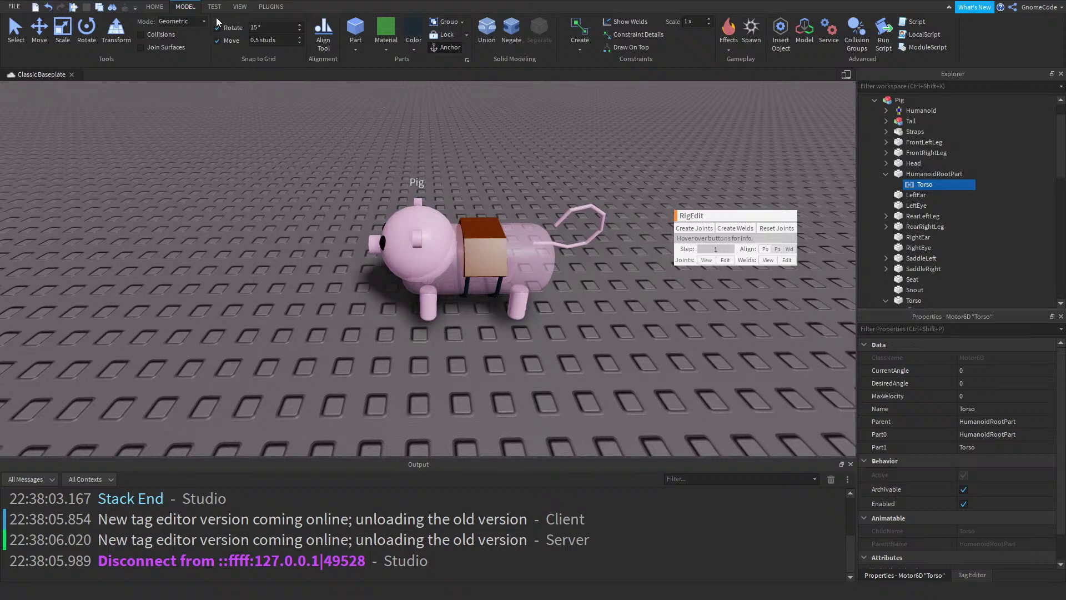
left_click(271, 6)
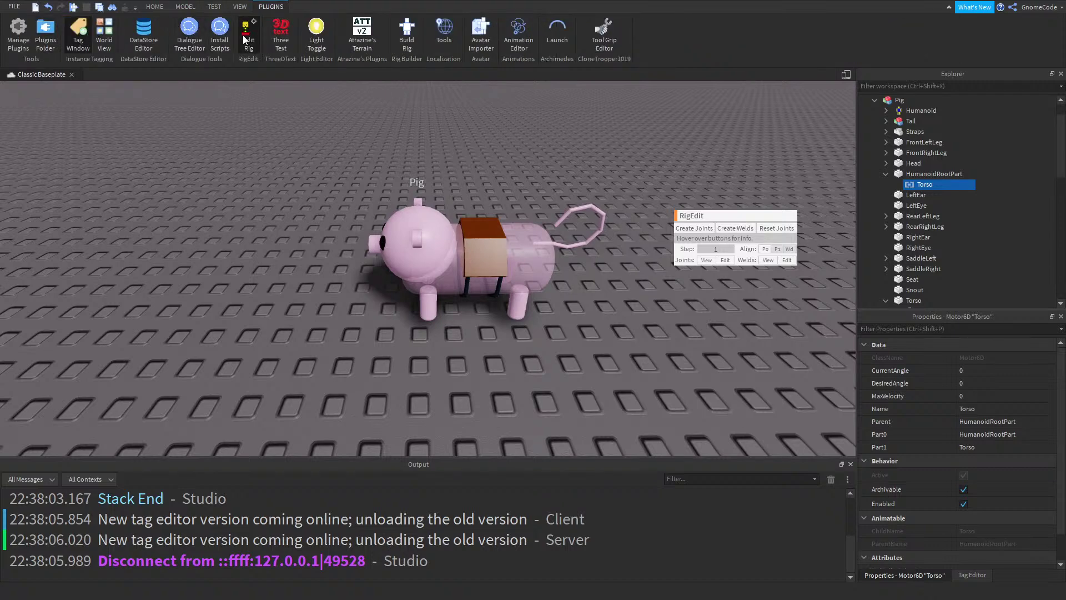
left_click(245, 39)
Move the complete Pig into StarterPlayer and rename it StarterCharacter
left_click(895, 105)
left_click(873, 102)
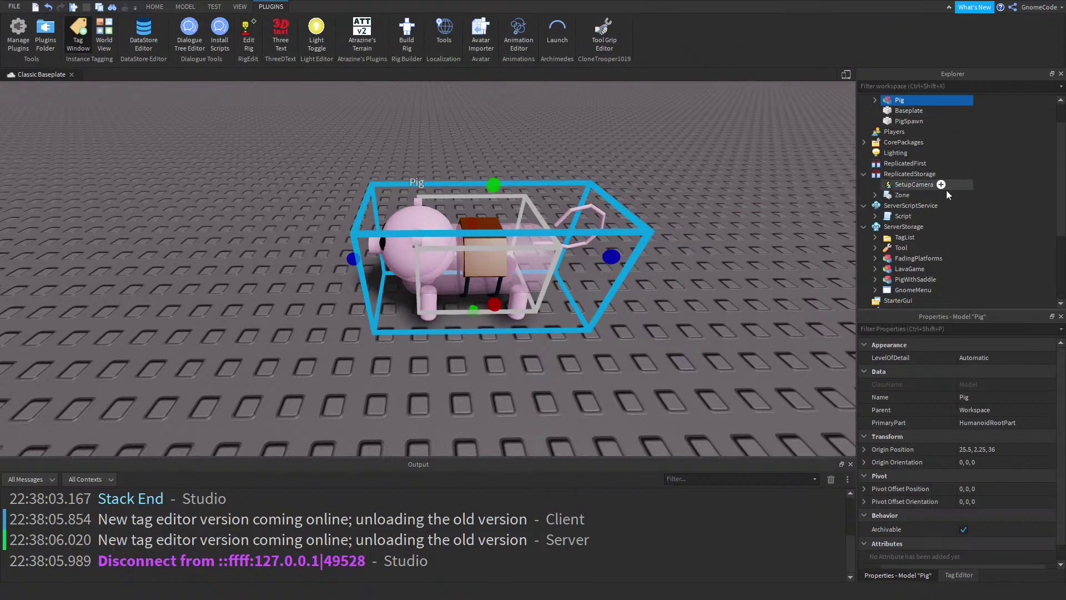
left_click_drag(909, 205, 902, 261)
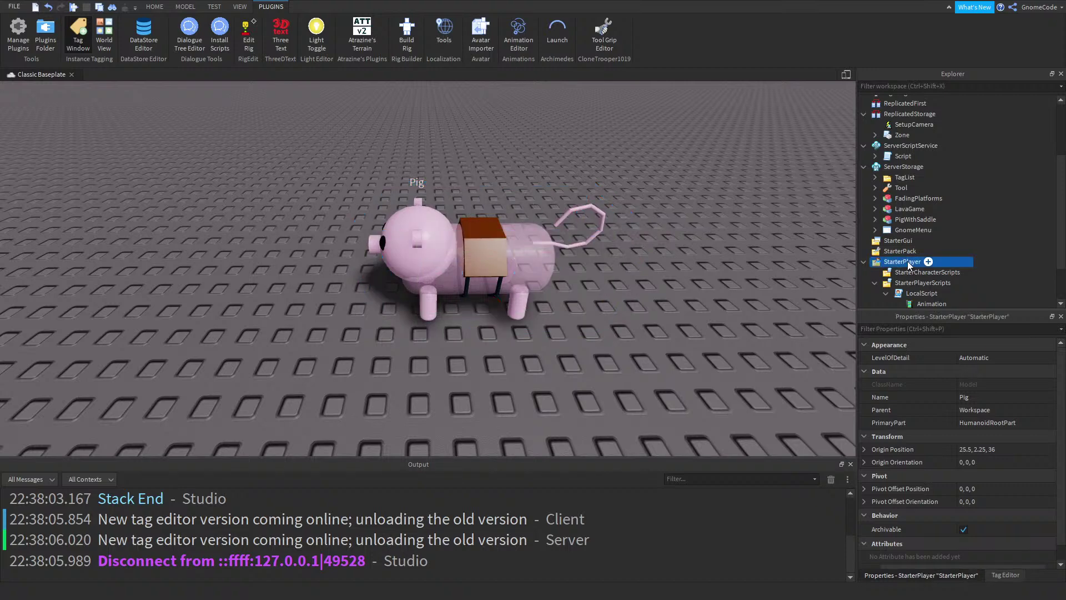
left_click(982, 394)
type("StarterCharacter")
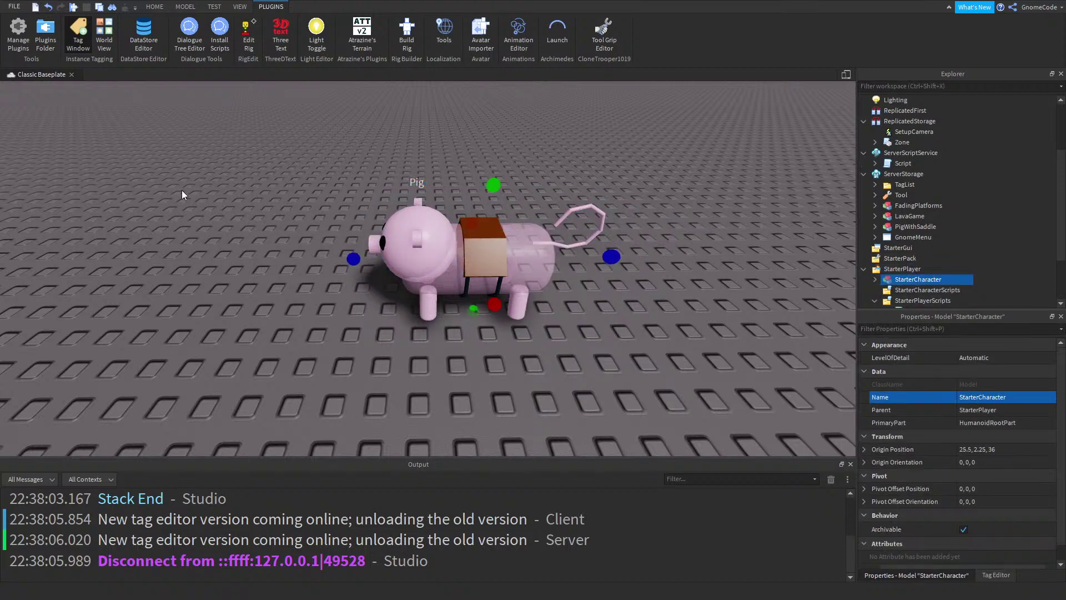
Playtest the complete pig character by walking and jumping around the baseplate near the other Pig, and stop the test
left_click(222, 6)
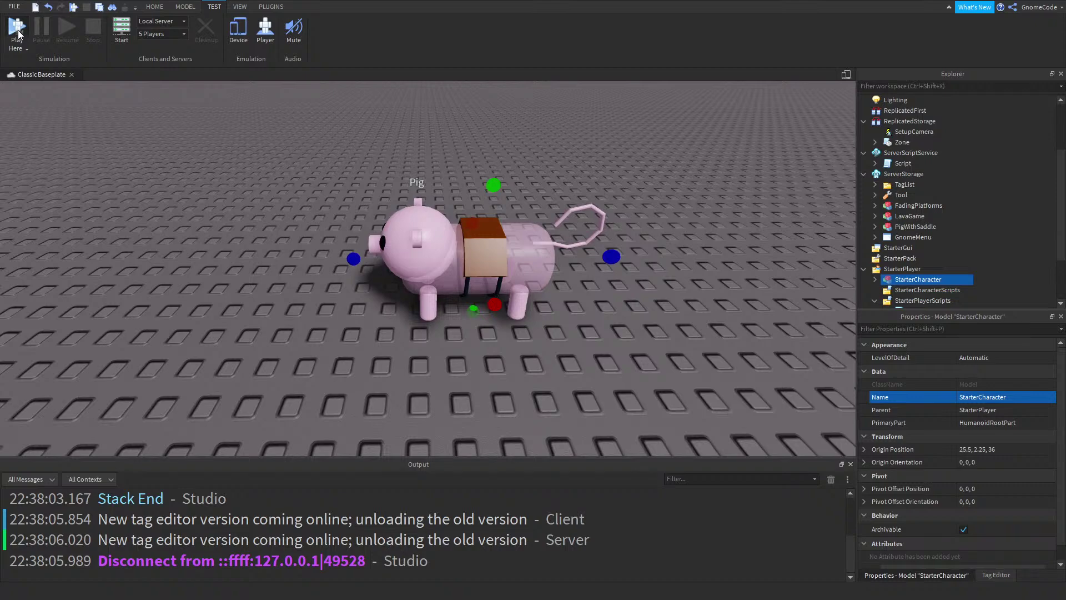
left_click(17, 28)
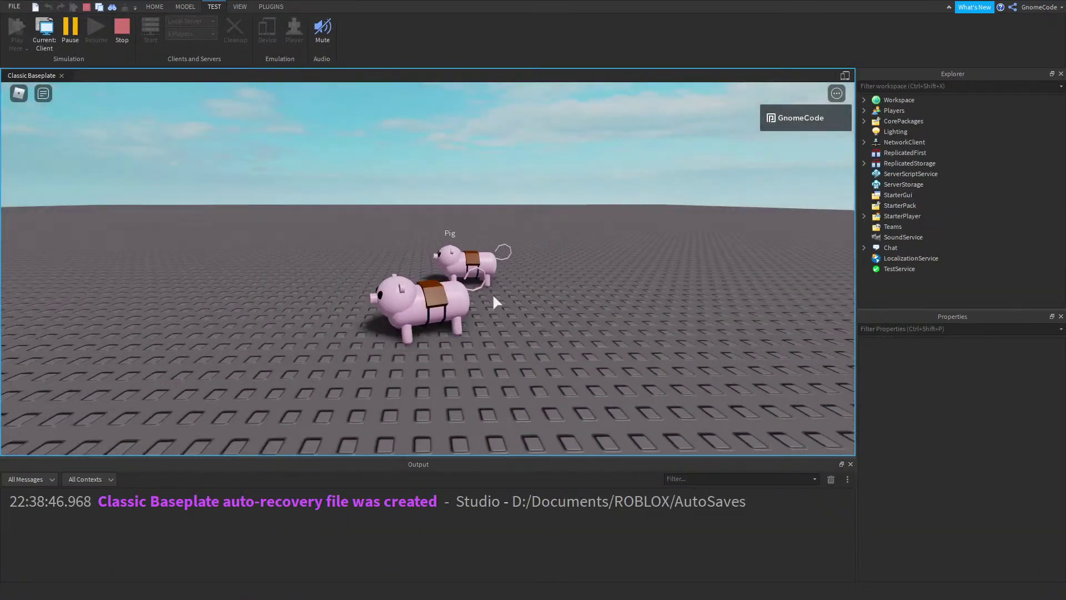
key("d")
right_click_drag(498, 268, 498, 265)
key("s")
scroll(498, 271, "up", 2)
key("w")
key("a")
key("s")
key("d")
scroll(498, 266, "down", 4)
scroll(498, 265, "up", 3)
key("d")
key("w")
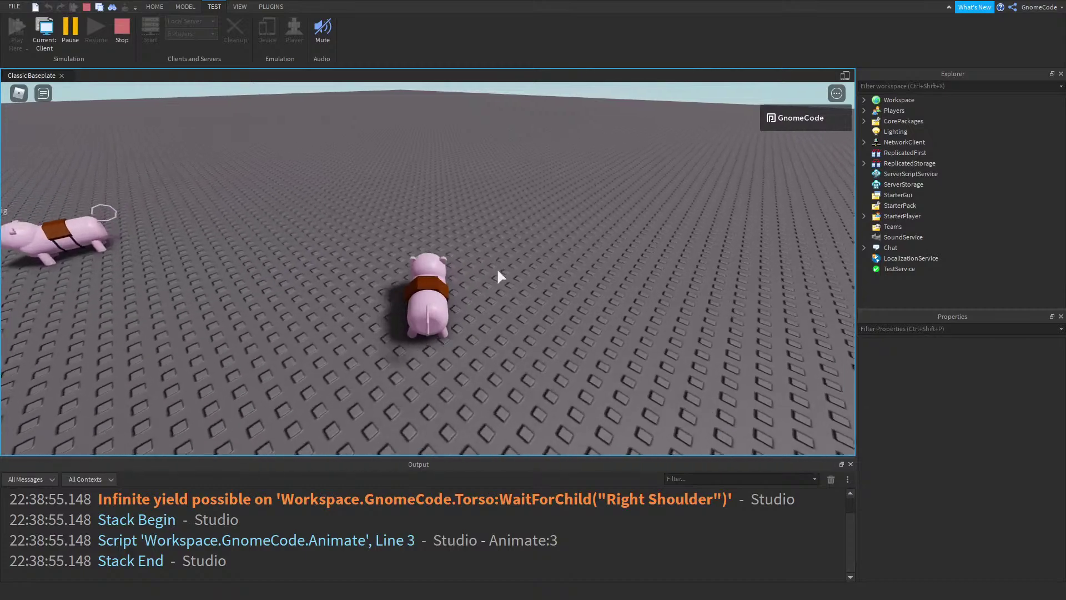
key("d")
key("s")
key("d")
key("w")
key("a")
key("s")
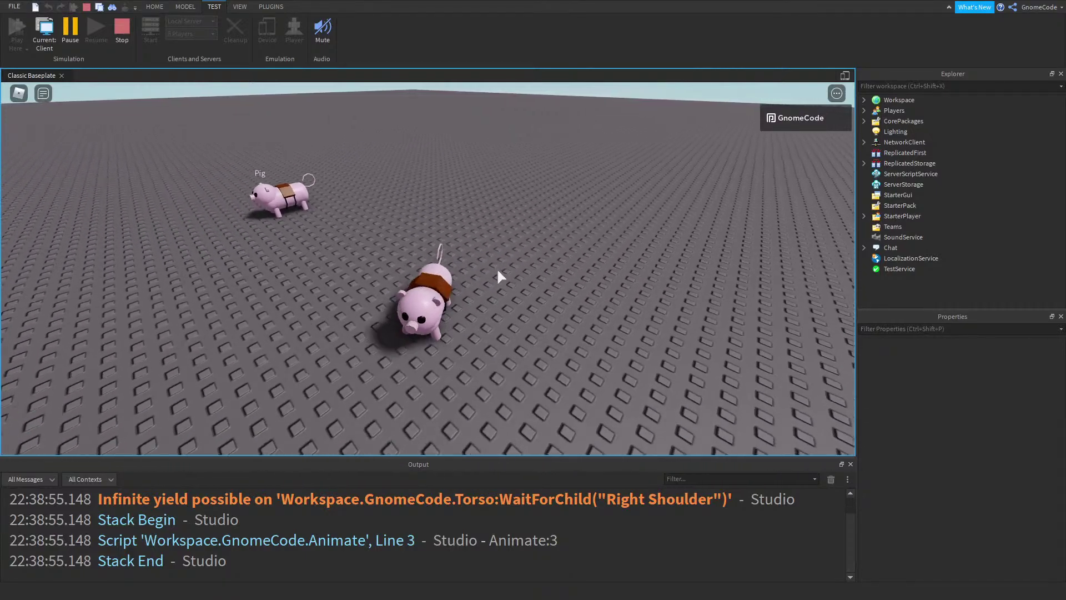
key("space")
key("a")
key("w")
scroll(471, 247, "up", 2)
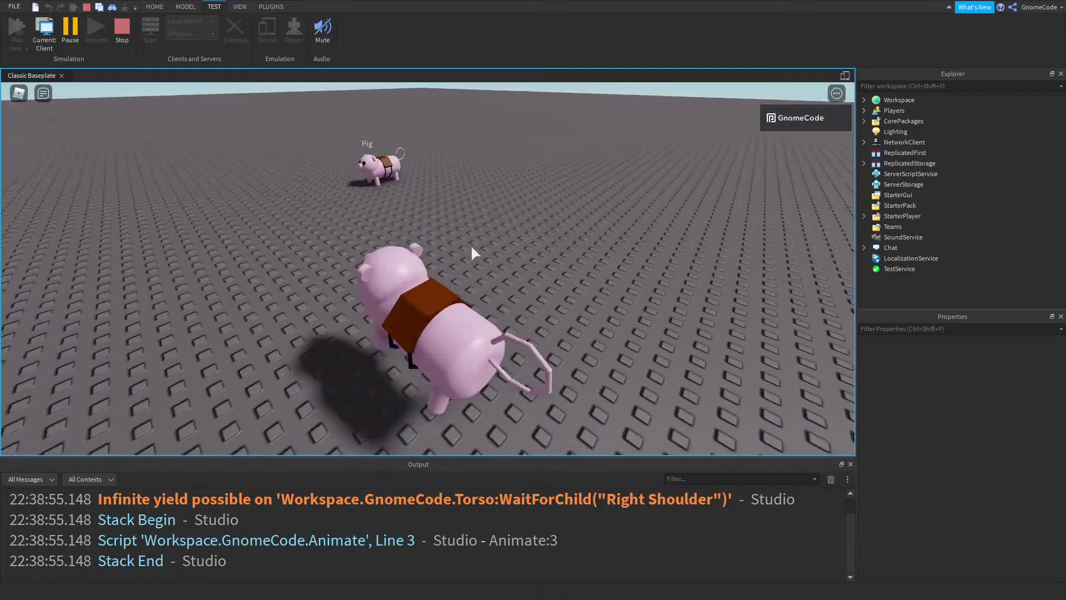
key("d")
key("s")
right_click_drag(555, 269, 555, 270)
key("d")
key("w")
scroll(556, 270, "up", 3)
key("a")
key("d")
scroll(555, 270, "down", 4)
key("s")
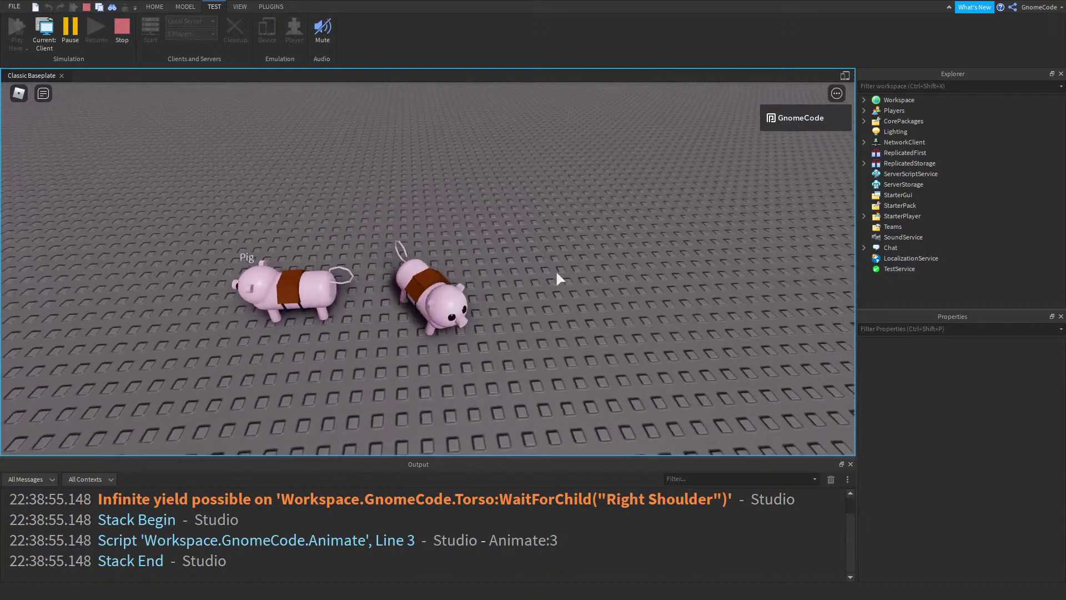
key("a")
scroll(555, 270, "up", 4)
key("w")
key("d")
scroll(555, 270, "down", 4)
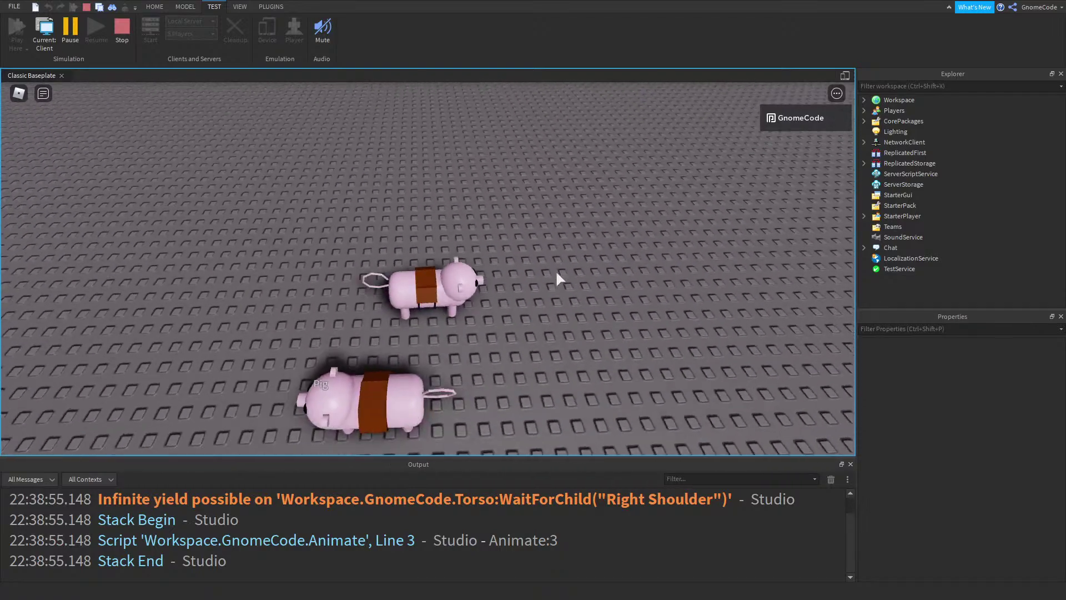
right_click_drag(555, 270, 556, 273)
key("s")
scroll(556, 270, "up", 3)
scroll(556, 270, "down", 3)
key("a")
scroll(557, 273, "up", 3)
scroll(557, 274, "down", 3)
key("s")
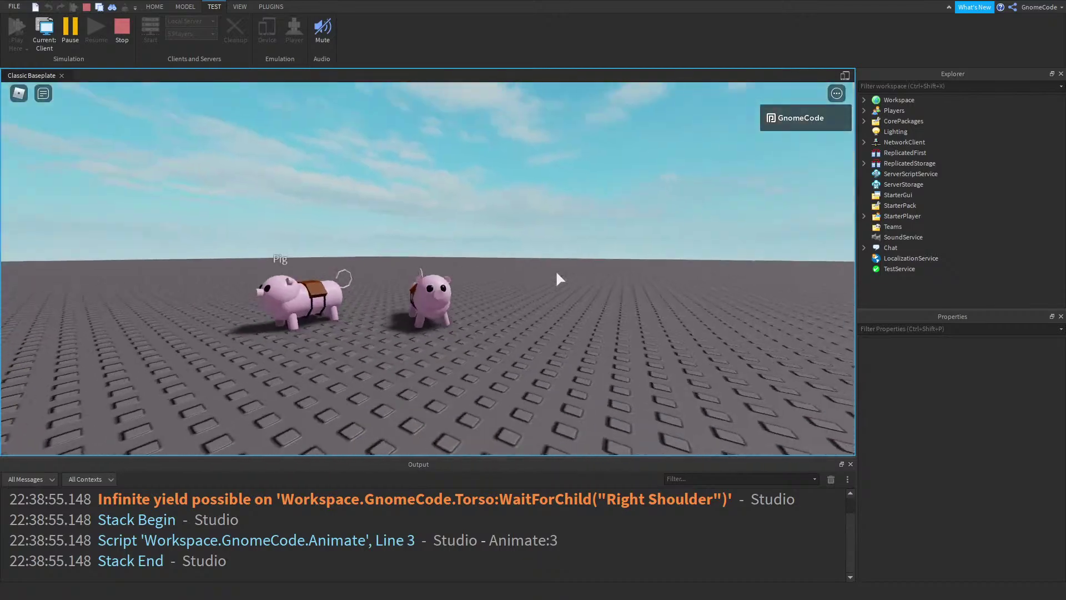
scroll(557, 273, "up", 3)
key("a")
scroll(556, 273, "down", 3)
key("d")
scroll(555, 273, "up", 3)
key("w")
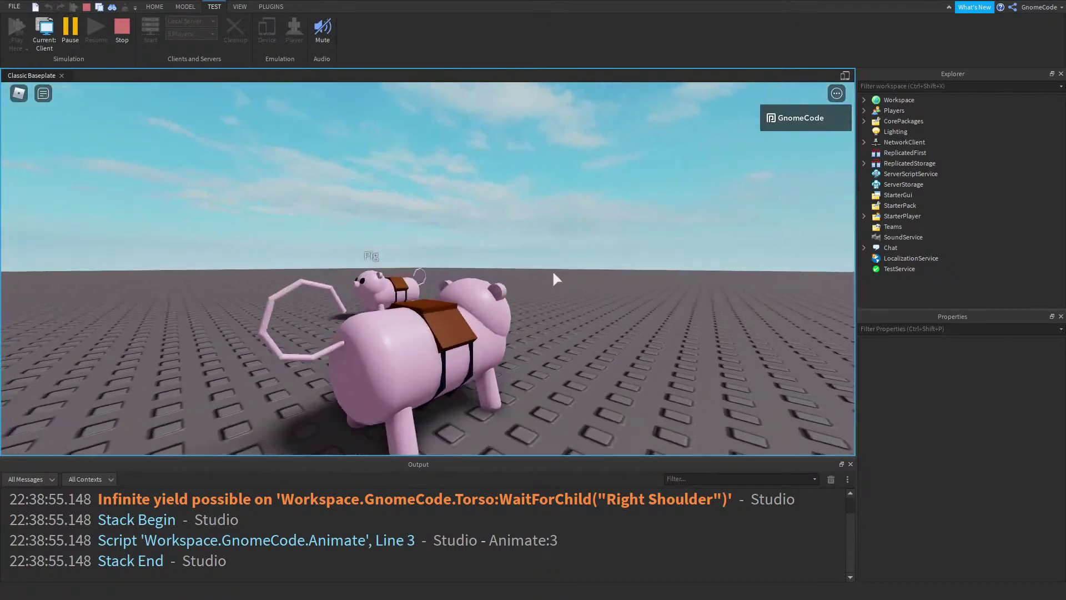
scroll(553, 273, "down", 4)
key("d")
key("s")
key("a")
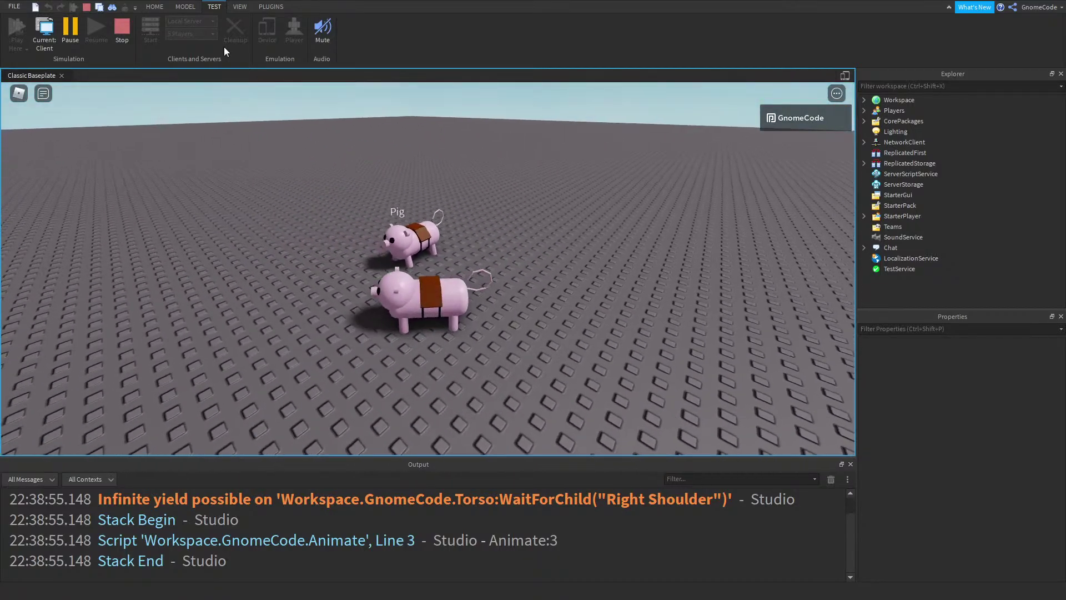
left_click(124, 32)
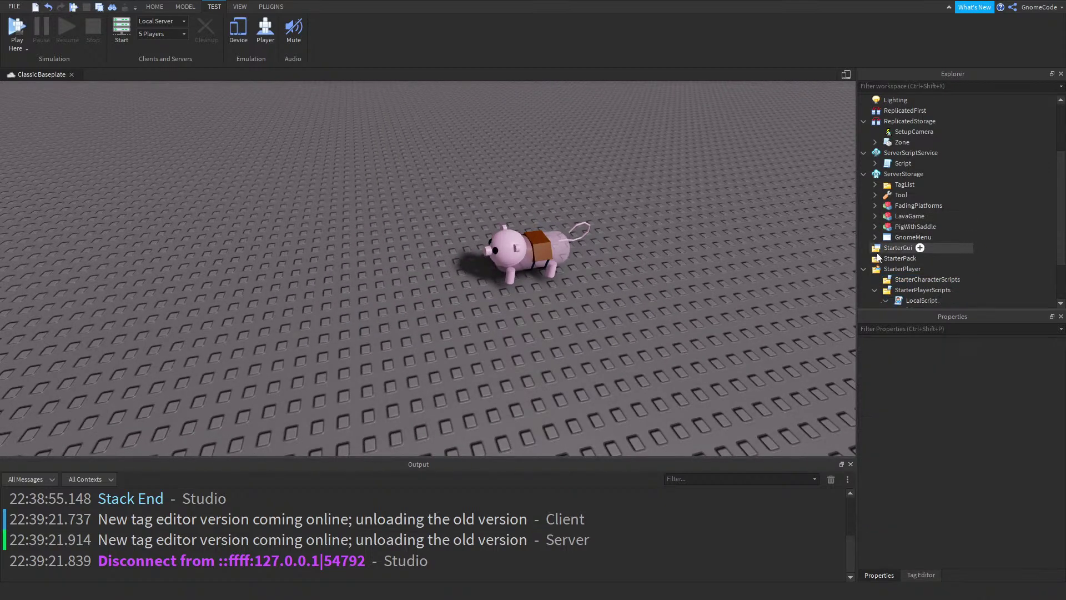
Replace the Pig stored inside the ServerScriptService script with a copy of the complete Workspace Pig, and rename the script Pigception
left_click(875, 164)
left_click(906, 174)
key("ctrl+x")
key("ctrl+v")
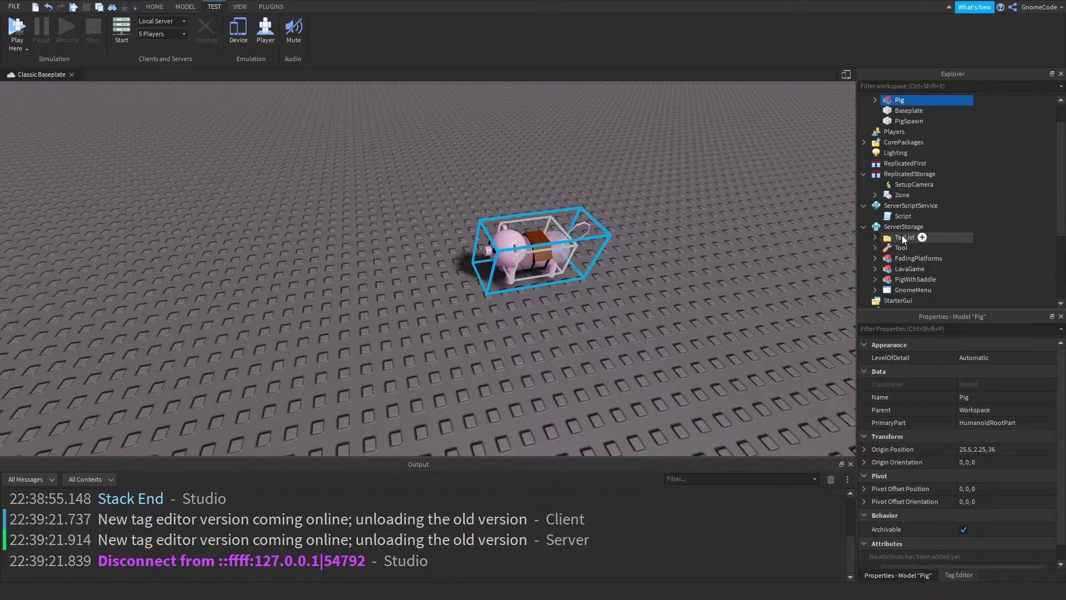
left_click(900, 216)
key("ctrl+shift+v")
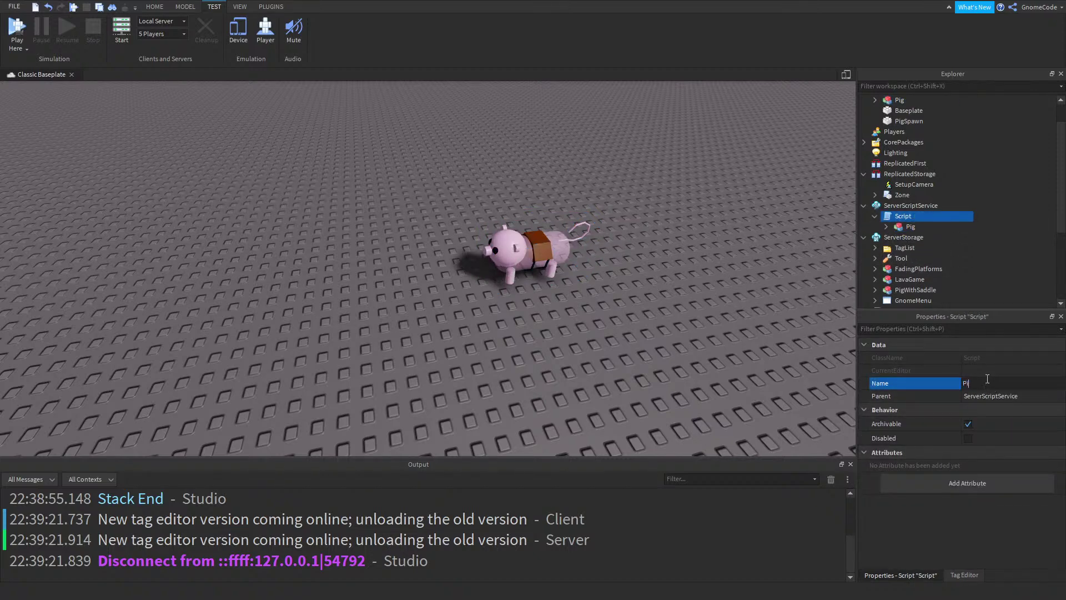
left_click(535, 203)
left_click(542, 250)
left_click(650, 289)
scroll(650, 290, "up", 3)
right_click_drag(650, 290, 605, 230)
scroll(601, 231, "up", 4)
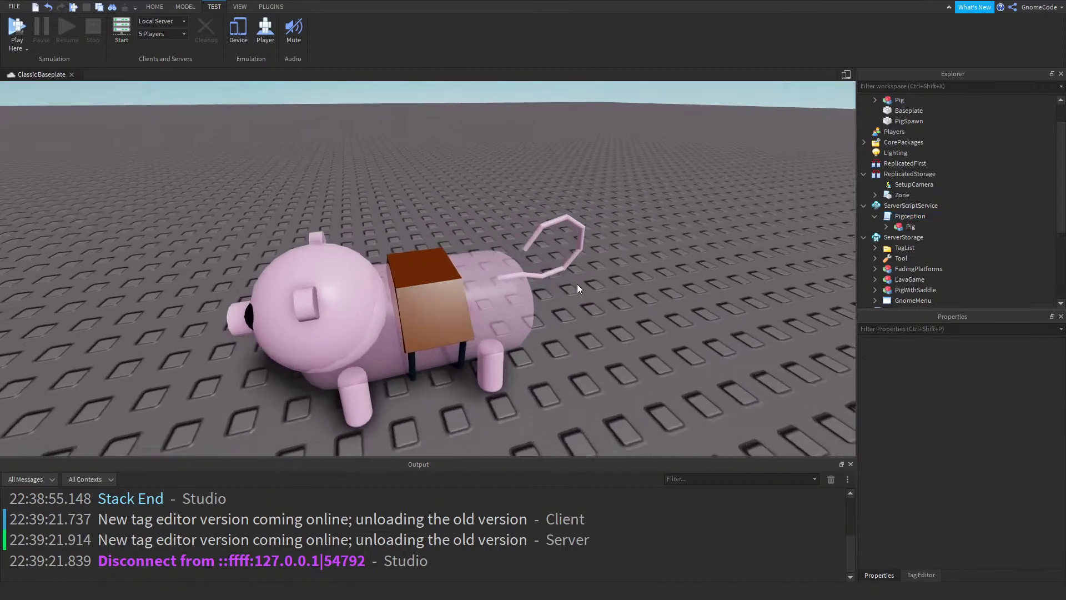
left_click(577, 284)
scroll(578, 284, "up", 3)
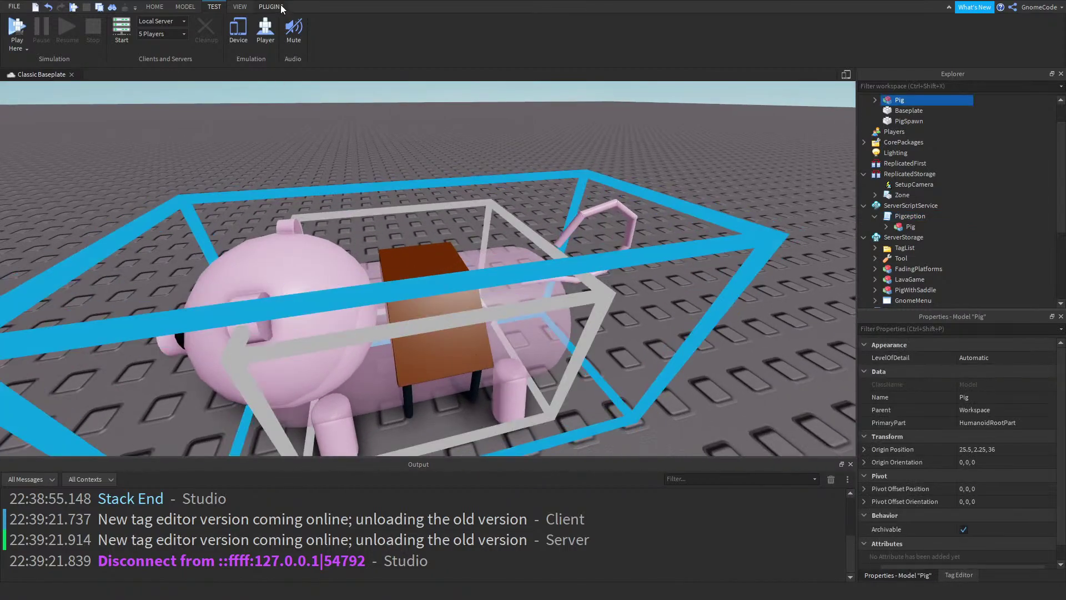
left_click(270, 7)
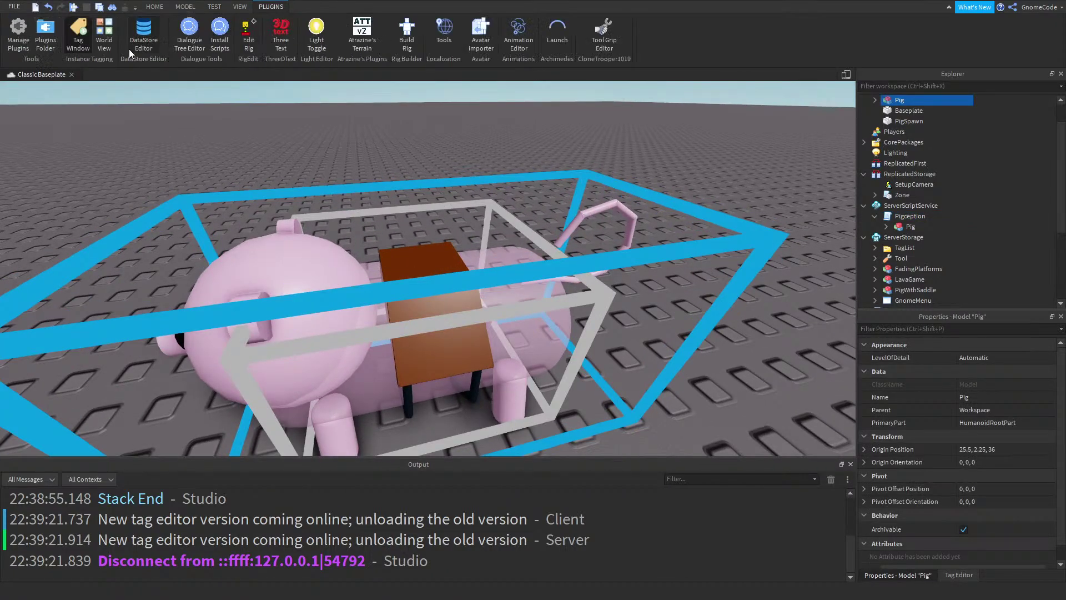
left_click(248, 37)
left_click(248, 37)
Move the Pig across the baseplate, duplicate it, and set the two pigs apart from each other
left_click_drag(423, 276, 469, 169)
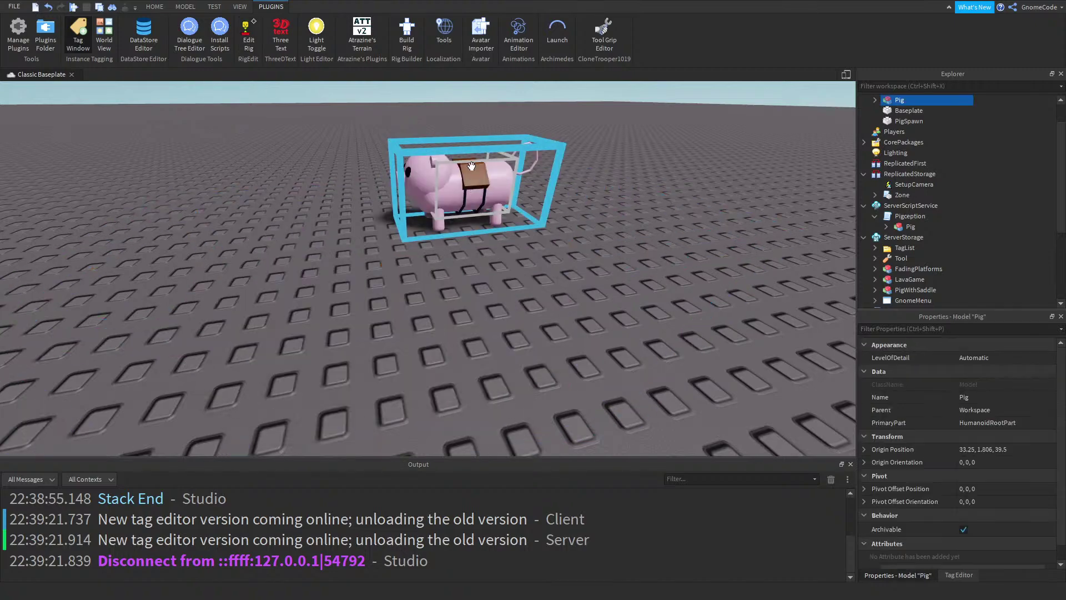
left_click_drag(468, 296, 445, 311)
left_click(608, 234)
right_click_drag(608, 234, 606, 175)
scroll(605, 176, "down", 5)
left_click(506, 281)
left_click_drag(506, 272, 432, 361)
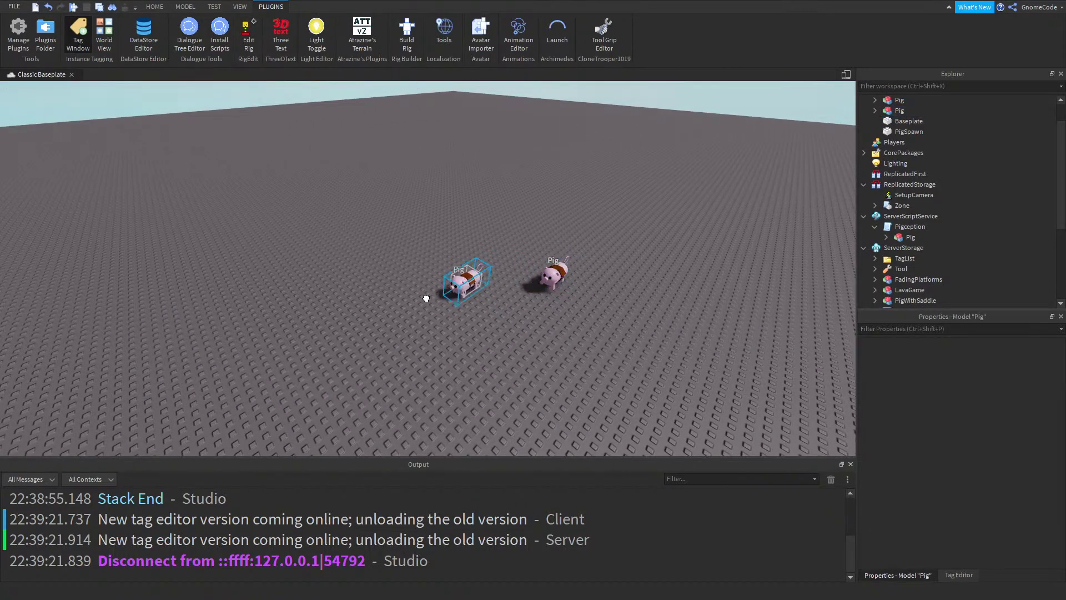
left_click_drag(508, 275, 423, 279)
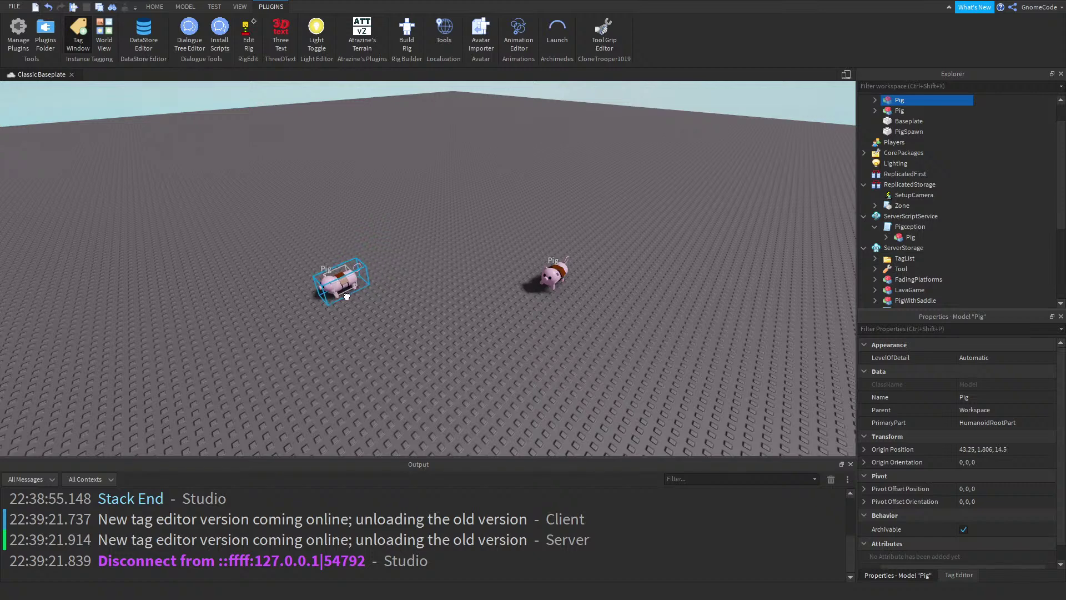
Duplicate the Pig twice more, rotate the copies, and spread the four pigs around the baseplate
key("ctrl+d")
key("r")
key("r")
left_click_drag(432, 336, 651, 382)
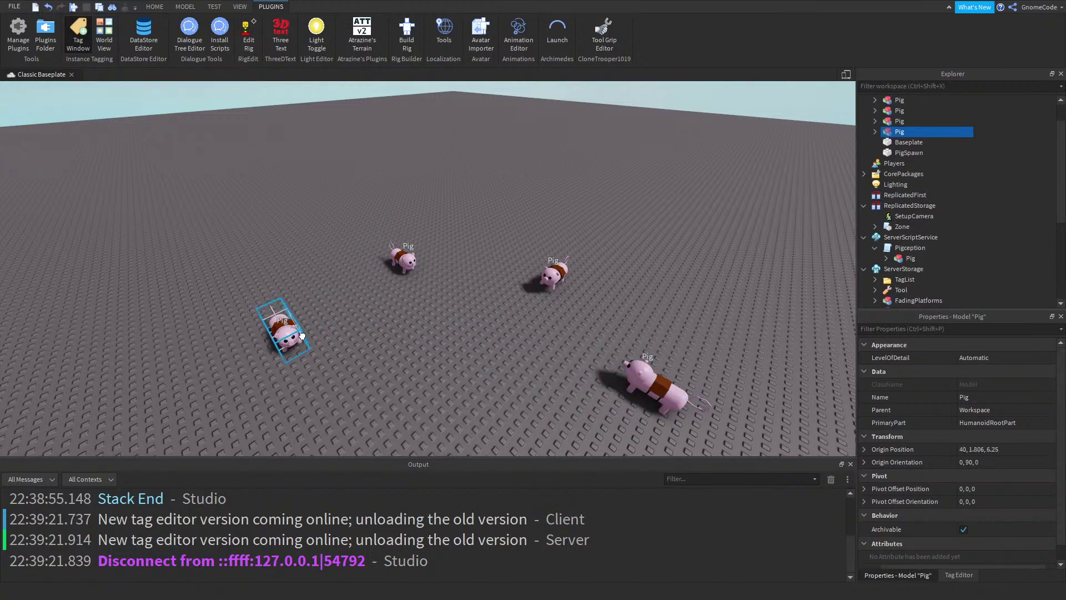
Start a playtest and walk the gnome character across the baseplate to the group of pigs
left_click(314, 246)
scroll(314, 246, "down", 4)
right_click_drag(314, 245, 340, 262)
scroll(340, 262, "up", 3)
left_click(217, 7)
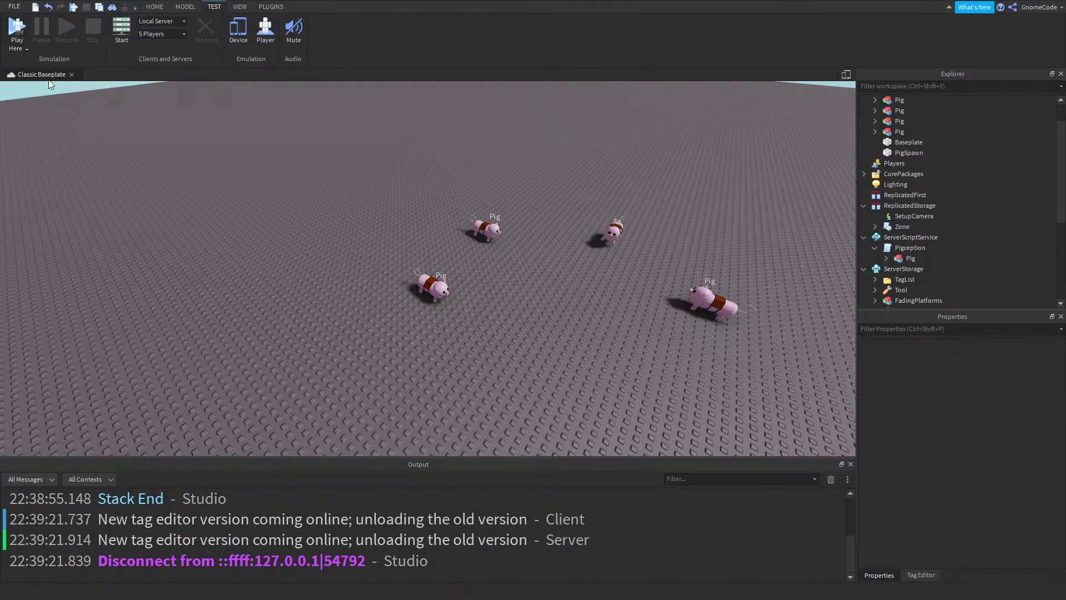
key("F5")
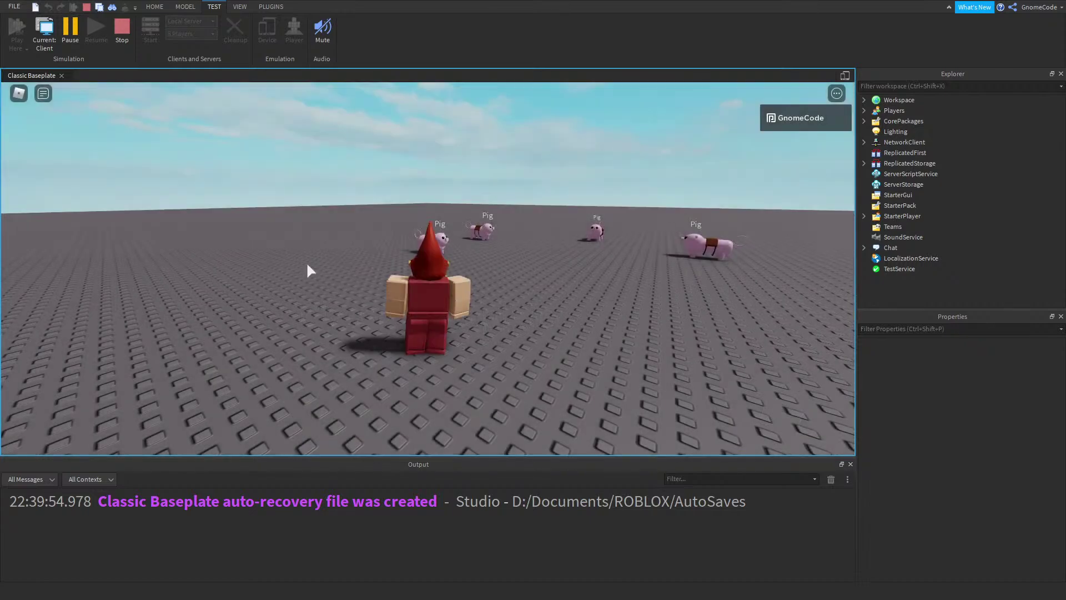
key("w")
right_click_drag(496, 294, 496, 295)
scroll(496, 294, "up", 2)
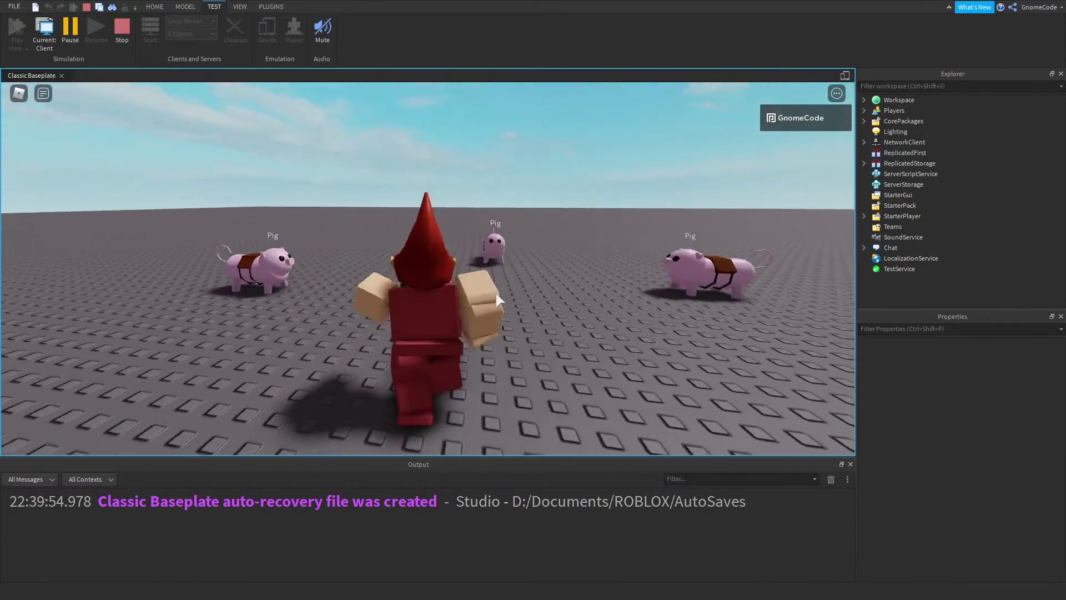
key("d")
key("w")
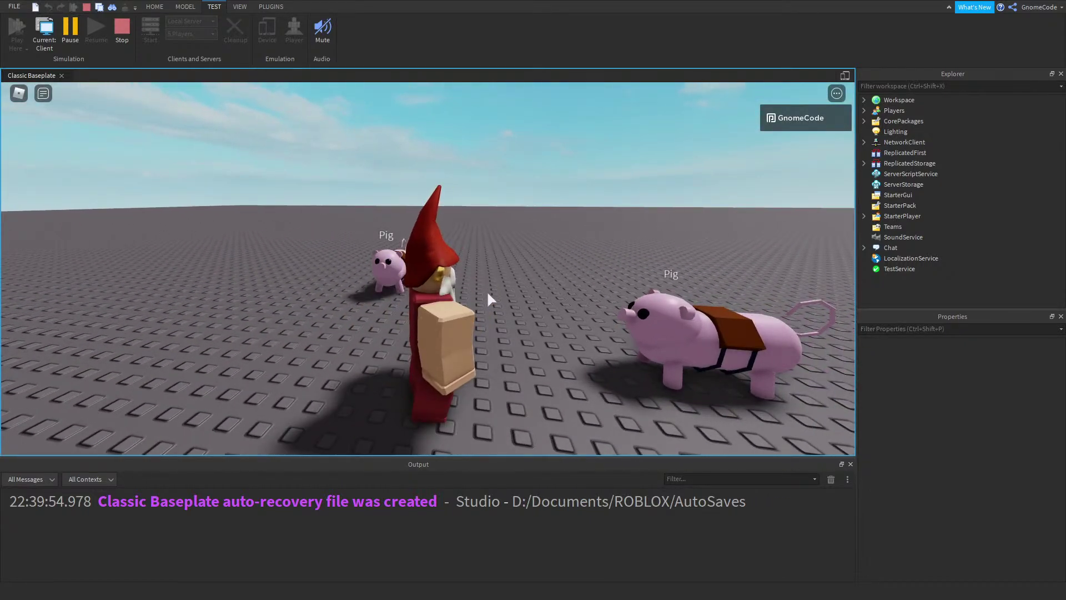
Walk the gnome character into one of the pigs to test the Pigception infection, and keep moving around the group
key("w")
key("s")
key("w")
right_click_drag(490, 291, 490, 293)
key("w")
key("s")
key("d")
key("w")
key("d")
key("a")
key("s")
key("a")
key("d")
key("a")
key("w")
key("d")
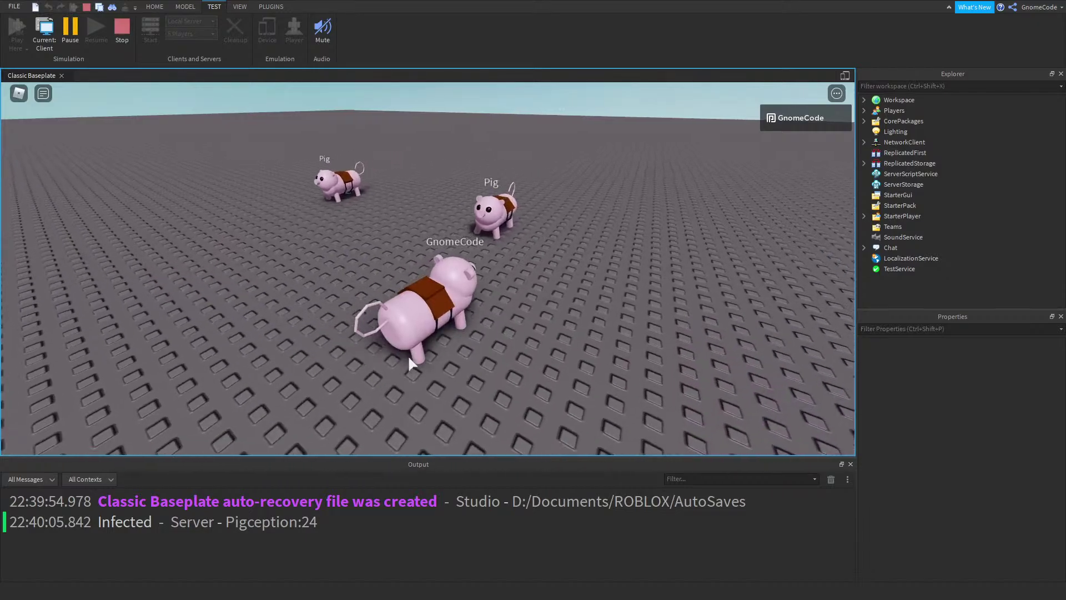
Walk the infected pig character in all directions around the other pigs, and stop the playtest
key("a")
right_click_drag(554, 233, 531, 229)
right_click_drag(538, 281, 539, 281)
key("d")
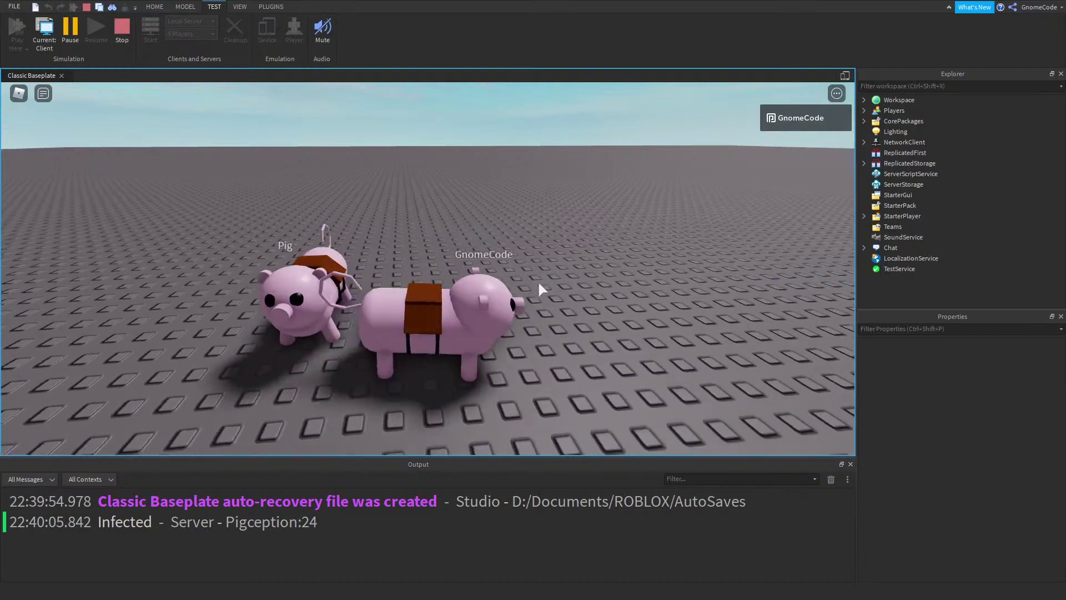
key("s")
key("s")
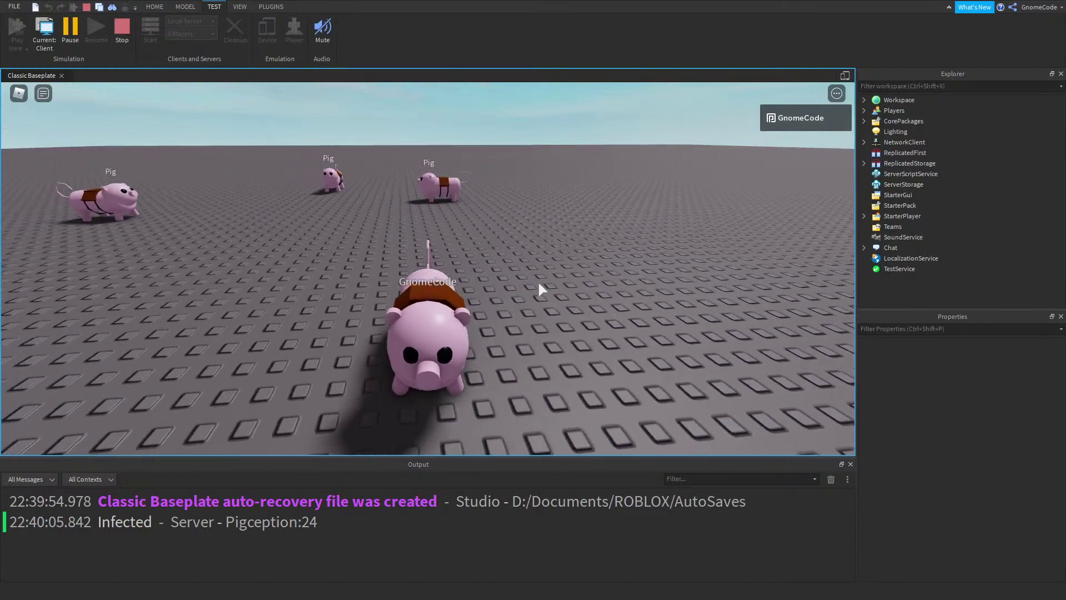
key("a")
key("w")
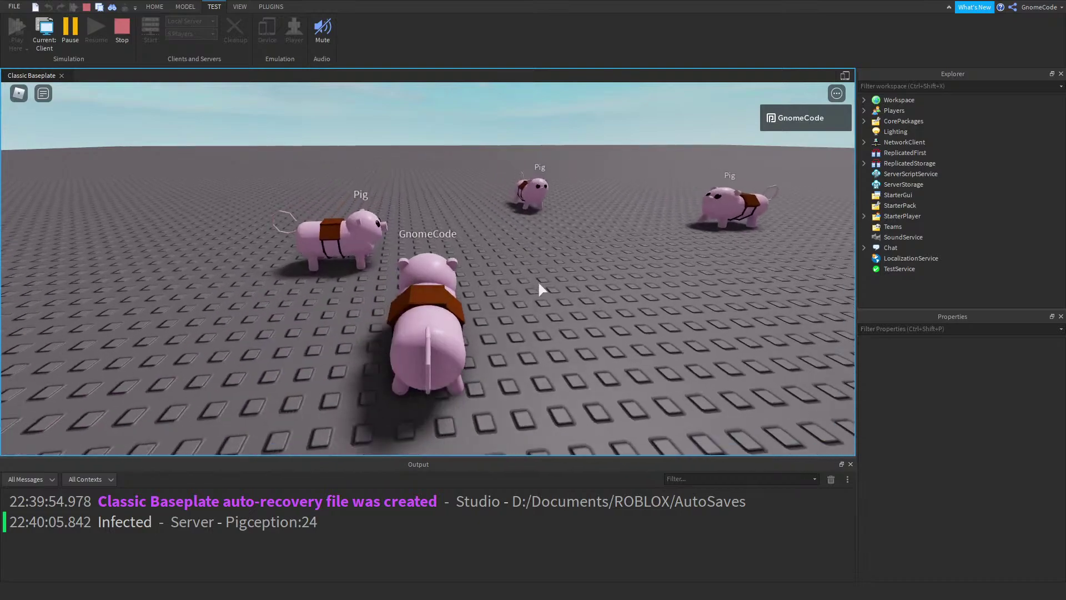
key("d")
key("s")
key("a")
key("shift+F5")
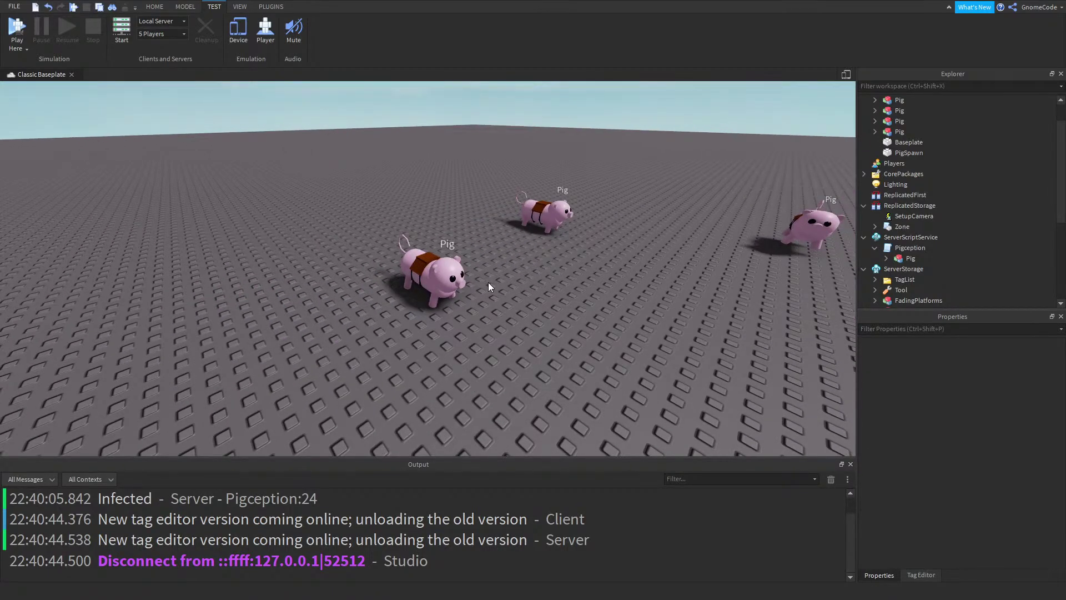
Open the nearest Pig in the Animation Editor and create an animation named PiggyWalk
left_click(427, 273)
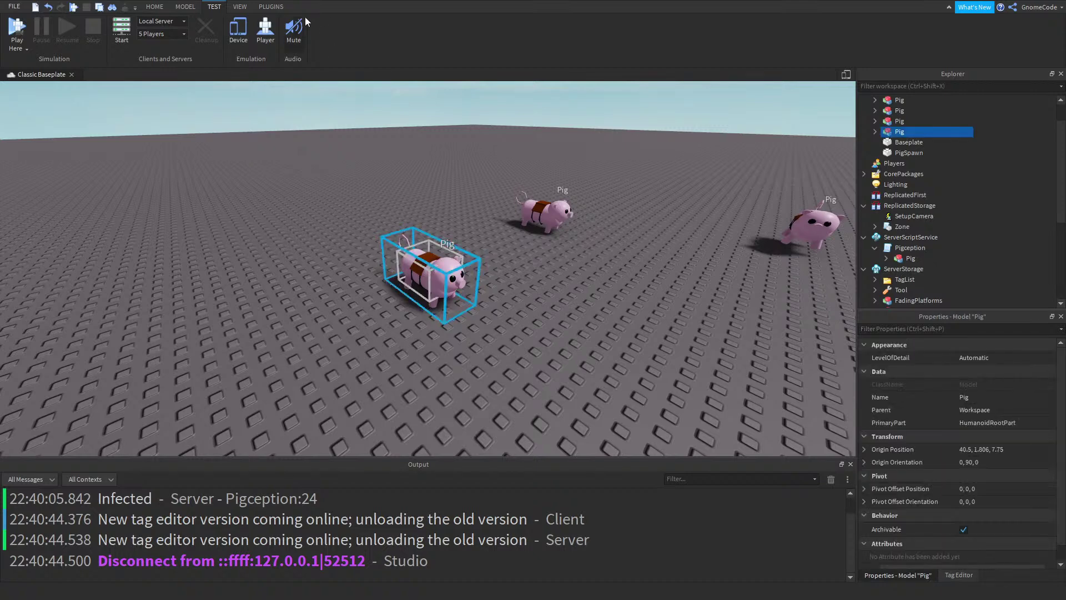
left_click(279, 8)
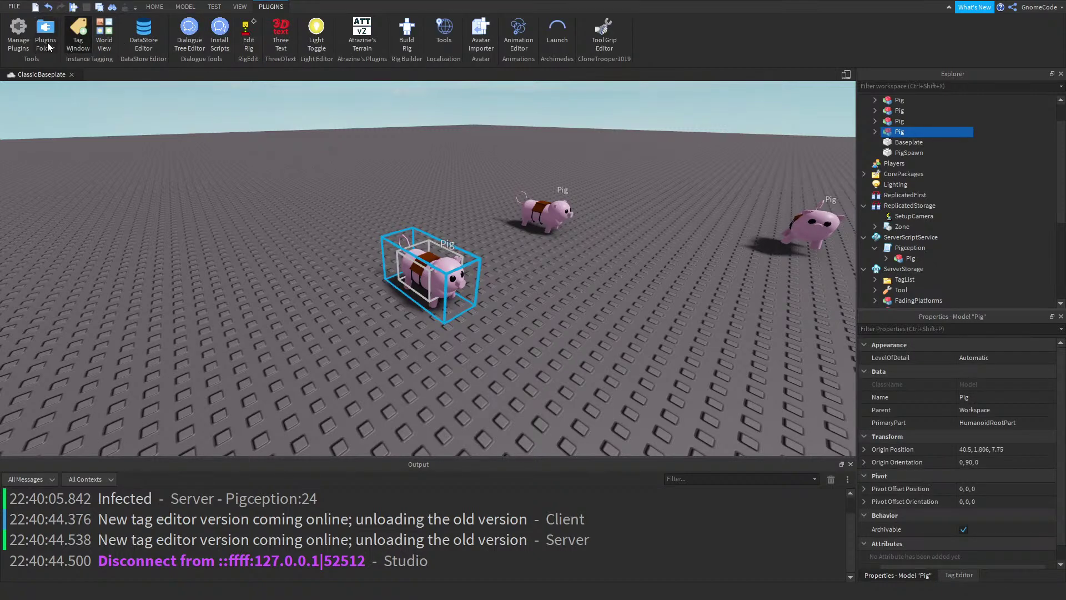
left_click(522, 35)
left_click(468, 285)
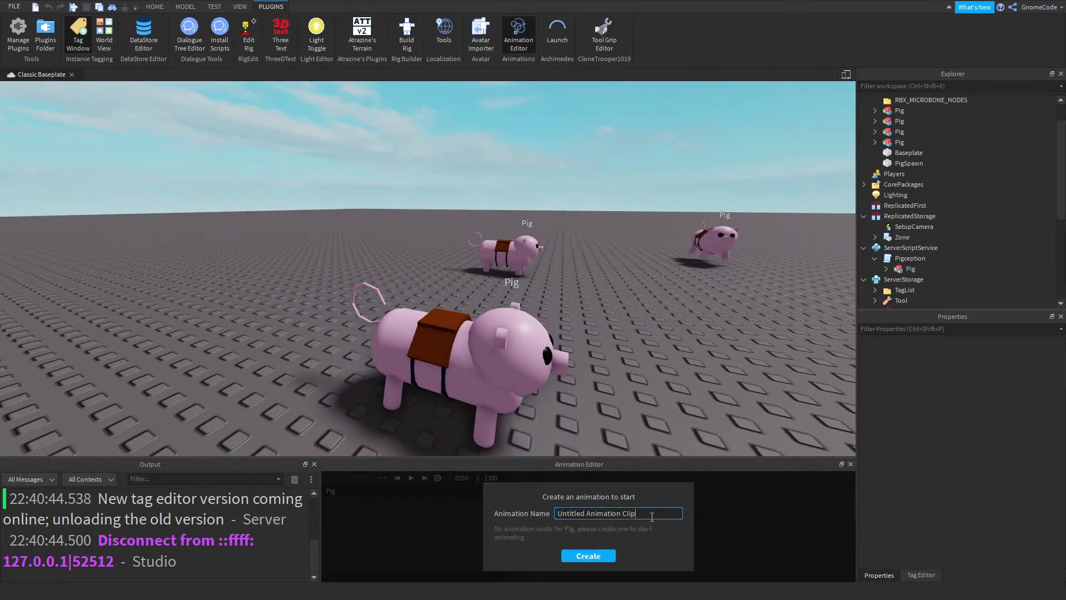
type("PiggyWalk")
left_click(588, 555)
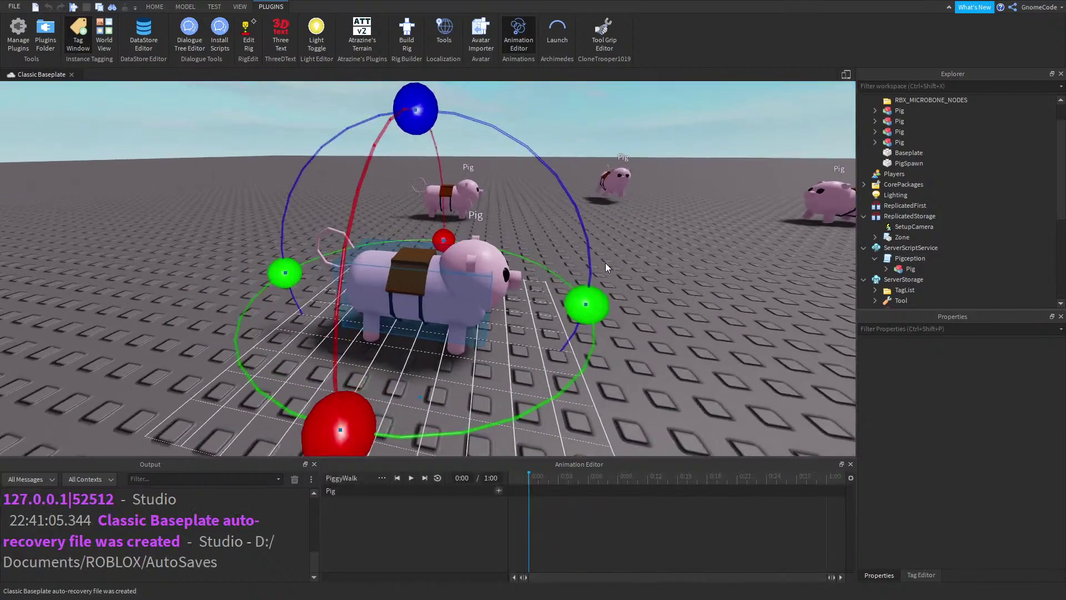
Try a slight rotation of the Pig's RearRightLeg at 0:00 in PiggyWalk, and undo it
scroll(606, 263, "up", 1)
left_click(482, 259)
right_click_drag(544, 228, 556, 221)
scroll(561, 216, "up", 3)
scroll(552, 222, "down", 4)
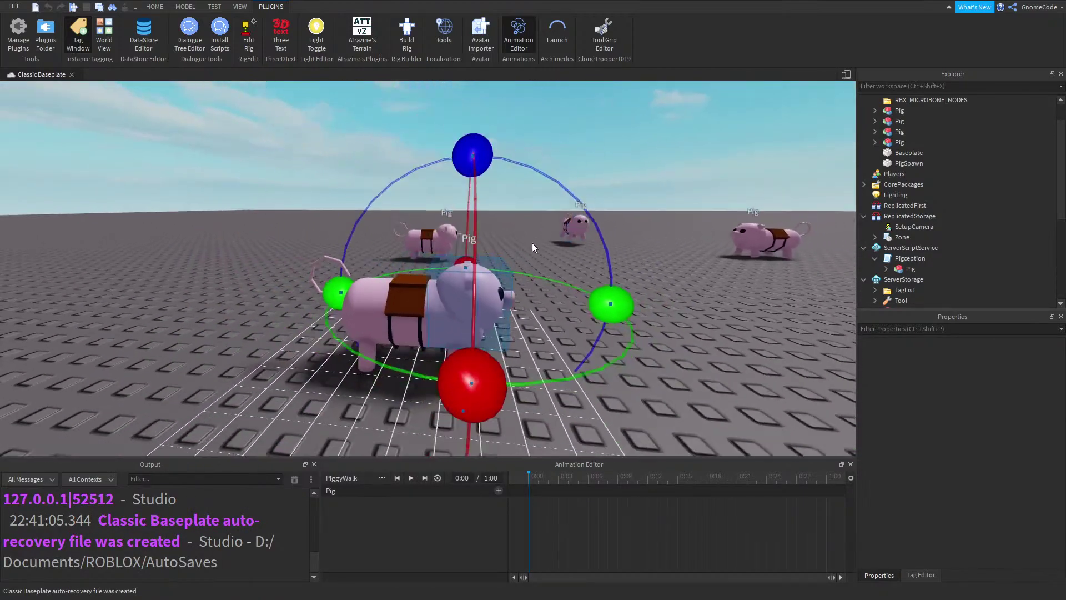
left_click(365, 355)
scroll(568, 309, "down", 3)
scroll(569, 309, "up", 5)
scroll(491, 409, "down", 1)
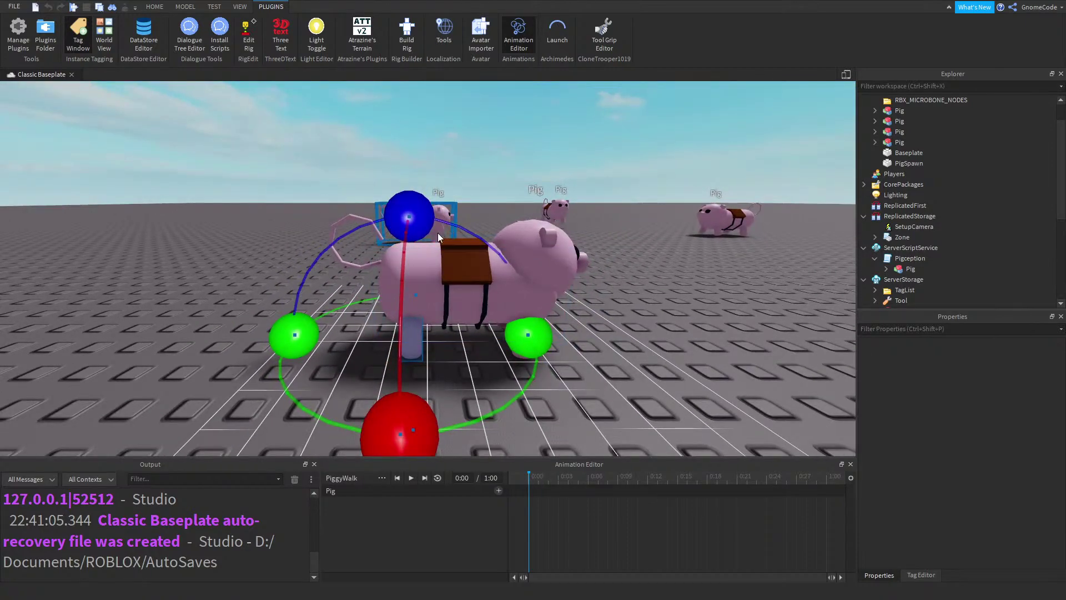
left_click_drag(405, 219, 337, 213)
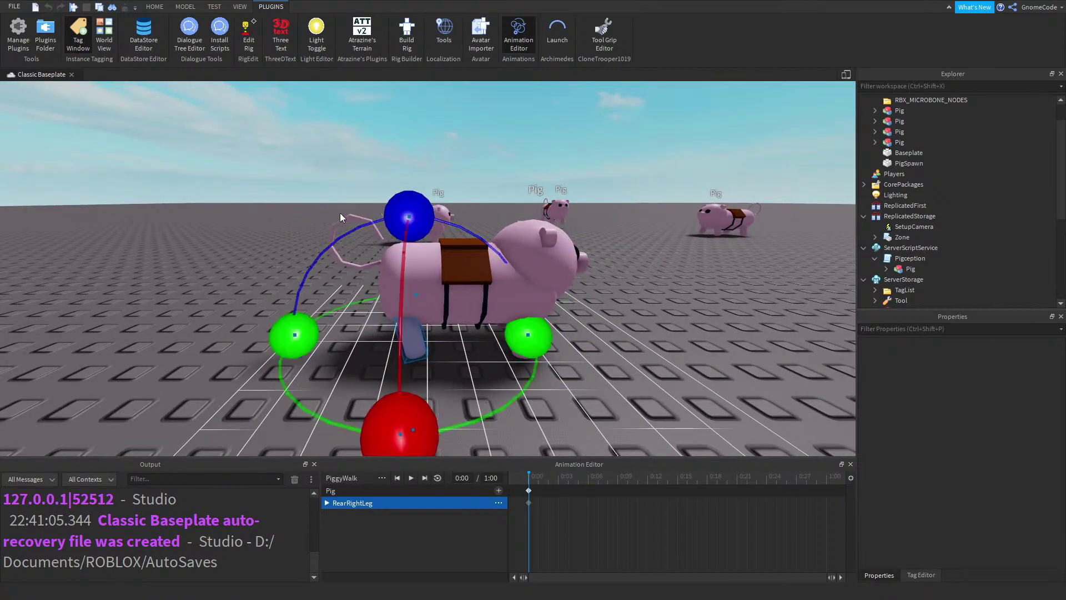
left_click(436, 279)
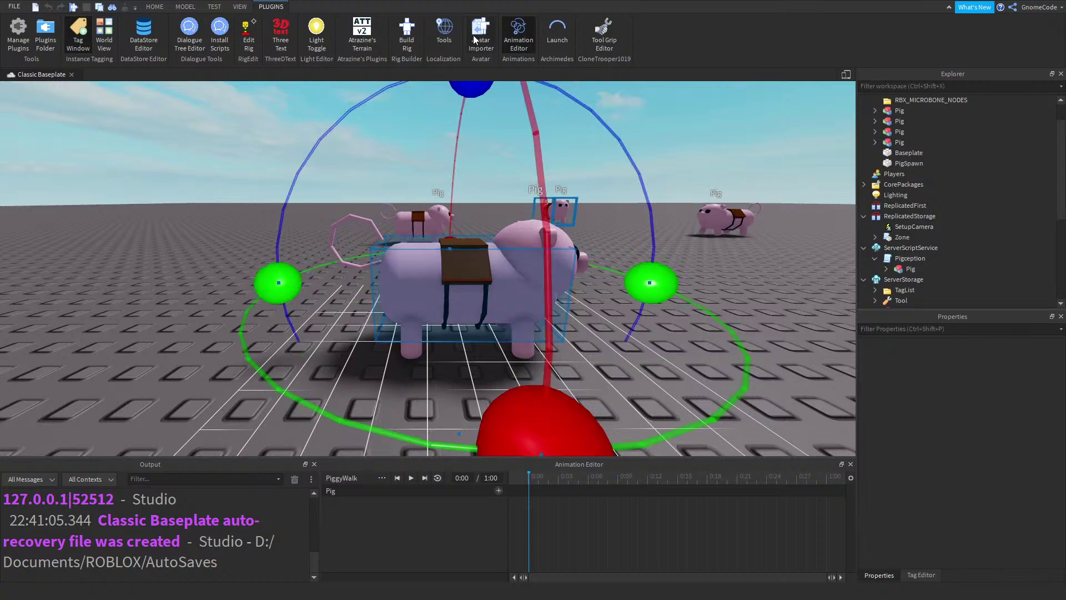
Try a larger rotation of the RearRightLeg at 0:00 to check its pivot, and undo it
left_click(408, 356)
left_click_drag(413, 213, 259, 132)
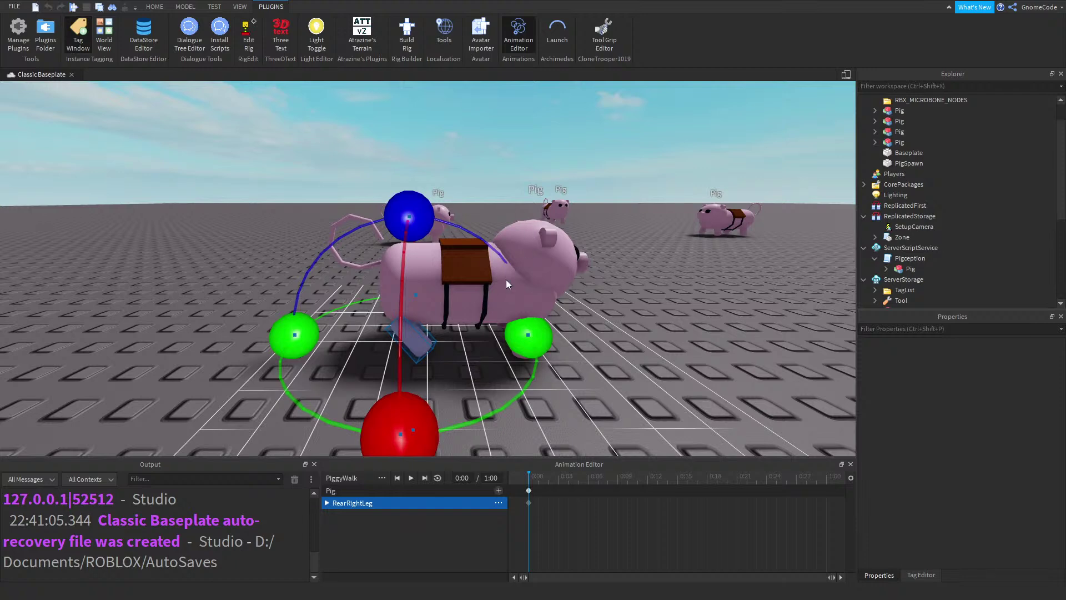
left_click(648, 357)
scroll(653, 294, "down", 5)
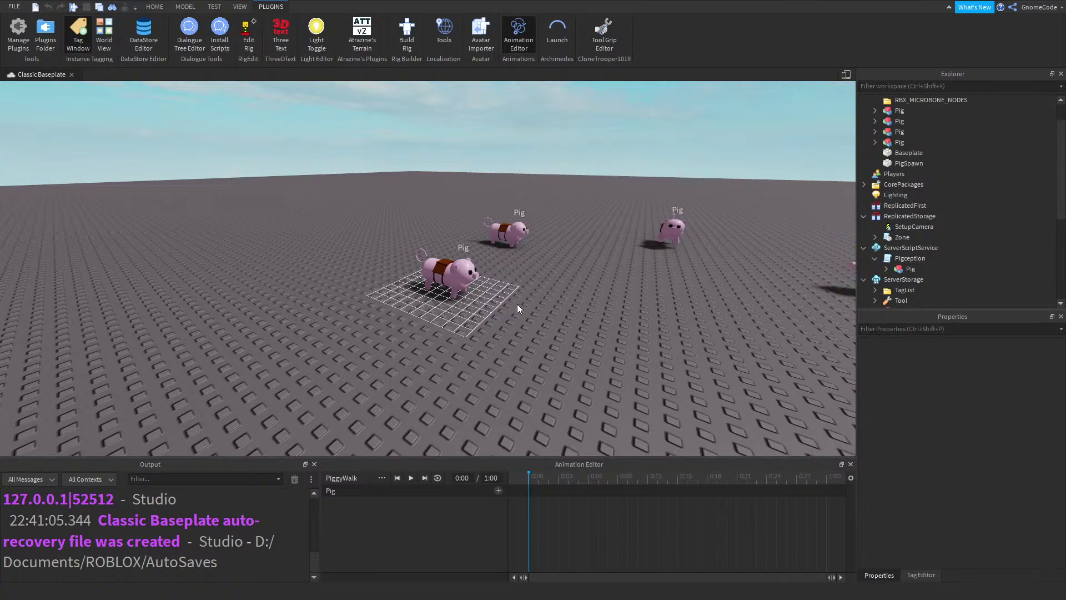
Close the Animation Editor and delete the extra Pigs from the Workspace, keeping only one
scroll(543, 290, "up", 3)
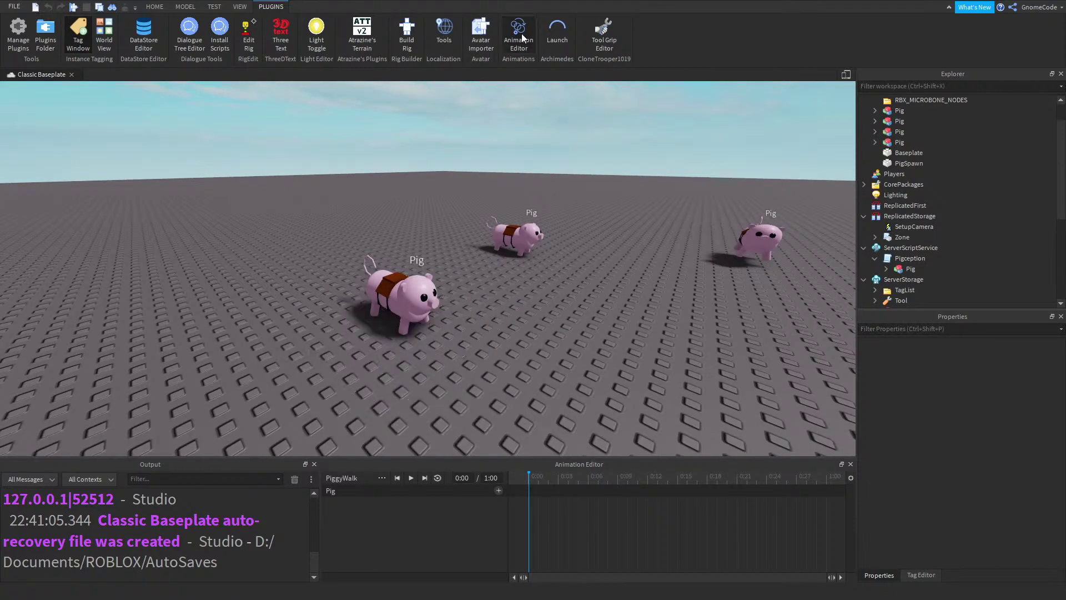
left_click(522, 33)
scroll(494, 288, "down", 4)
left_click(345, 261)
key("Delete")
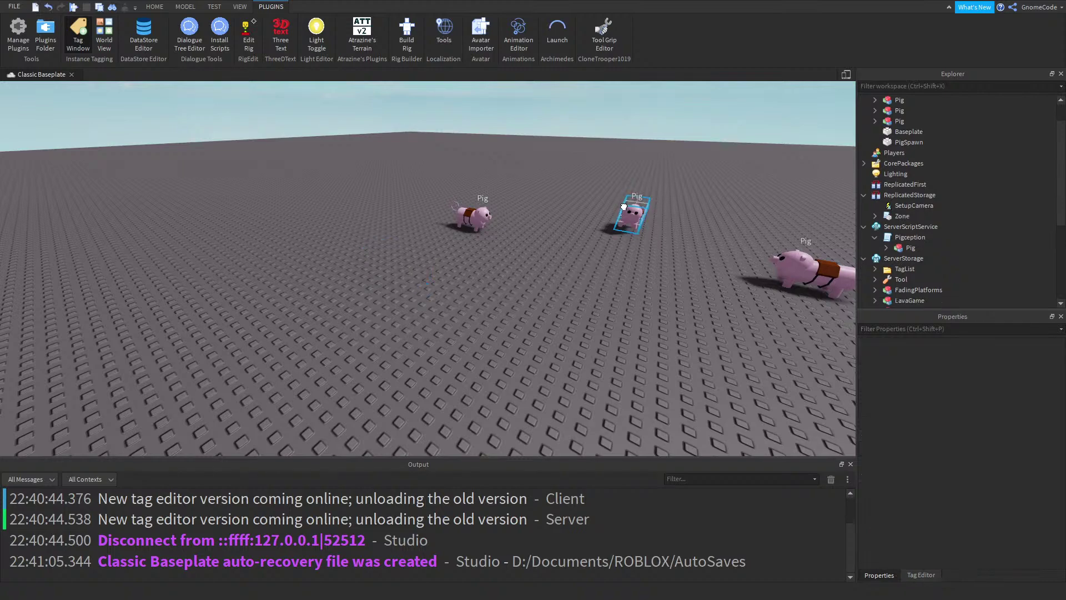
Frame the remaining Pig and open its rig in RigEdit with the leg joints displayed
left_click(472, 214)
key("f")
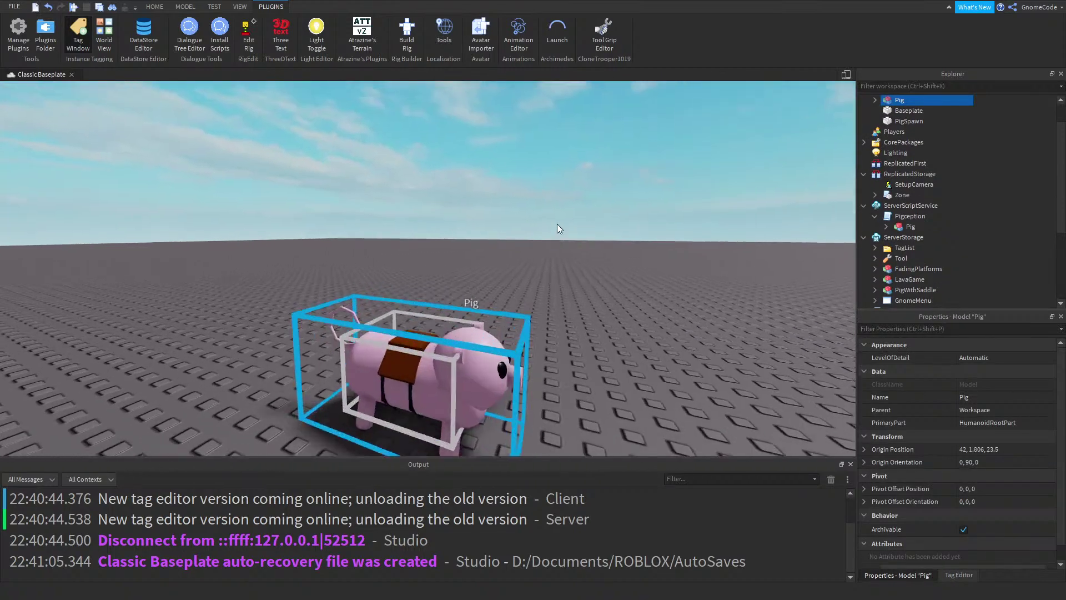
left_click(248, 34)
left_click(876, 100)
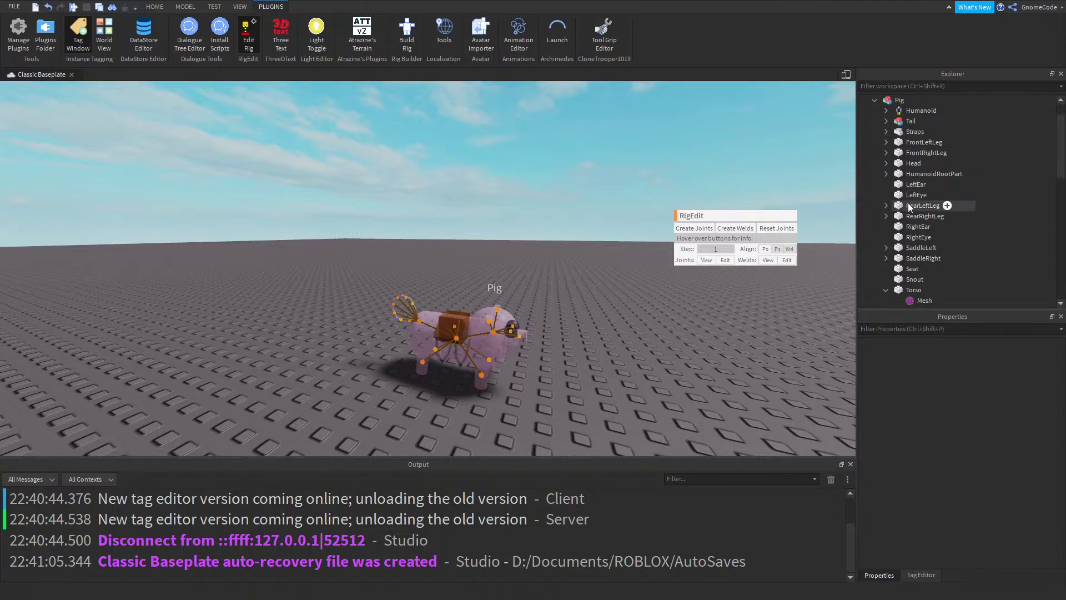
left_click(909, 206)
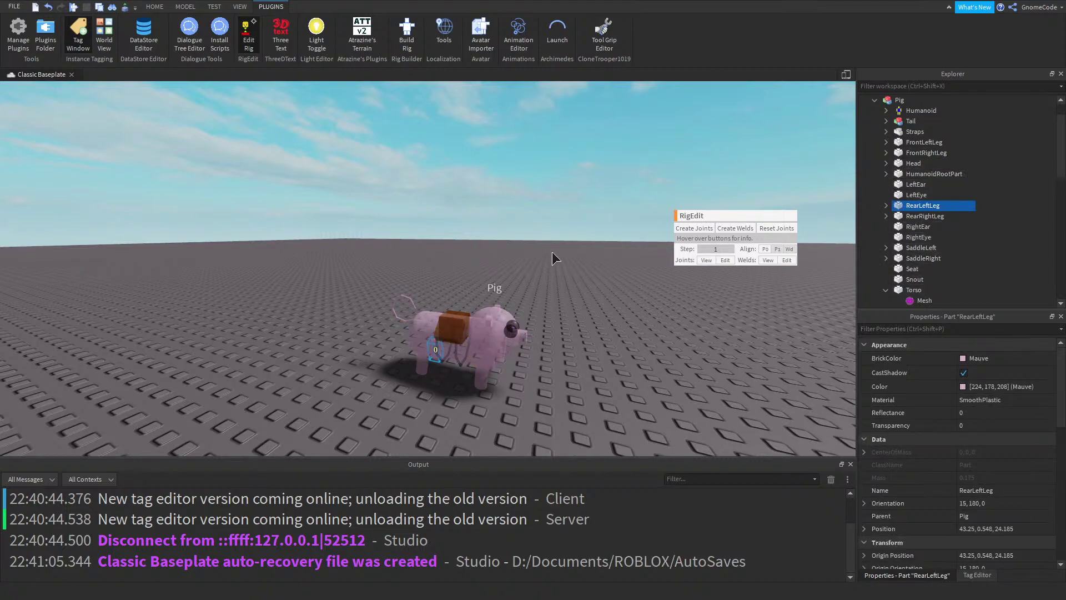
left_click(888, 100)
key("f")
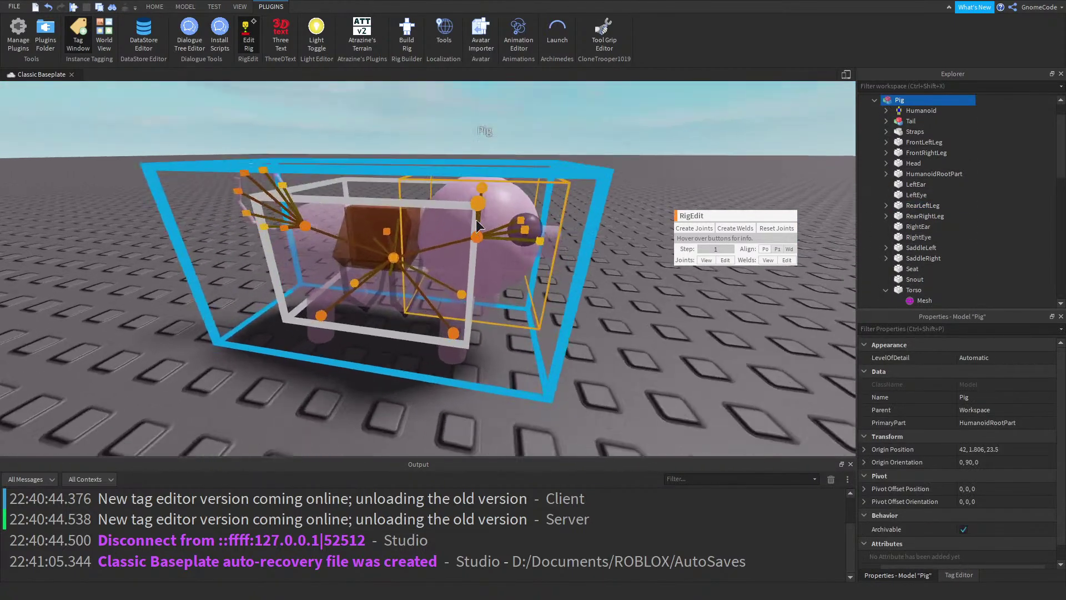
scroll(478, 234, "up", 5)
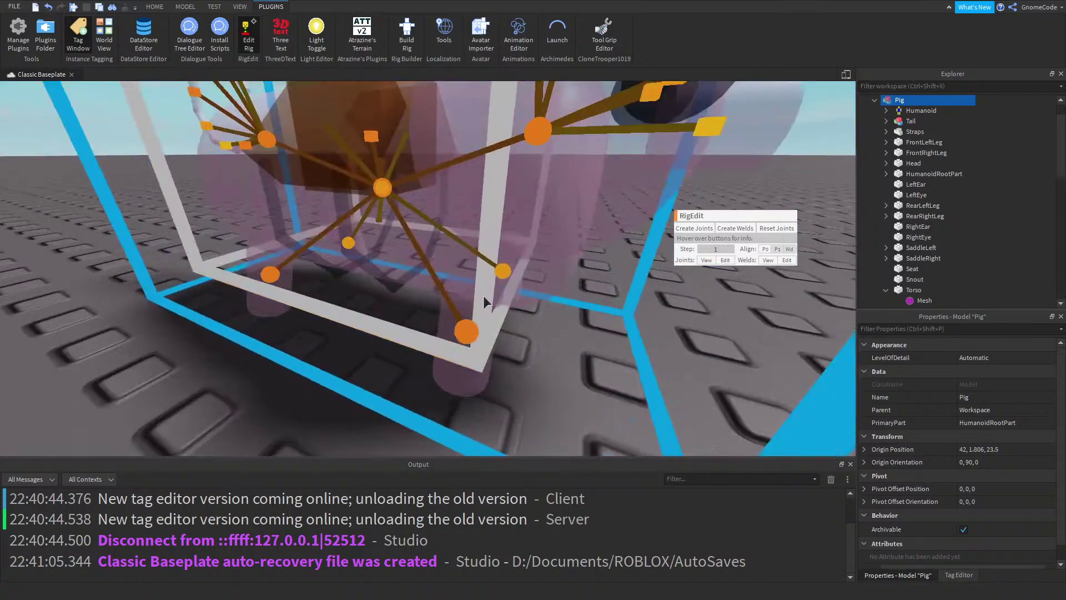
Set the RigEdit step to 0.5 and raise the FrontRightLeg and FrontLeftLeg joints to the tops of the legs
left_click(463, 333)
scroll(300, 126, "down", 3)
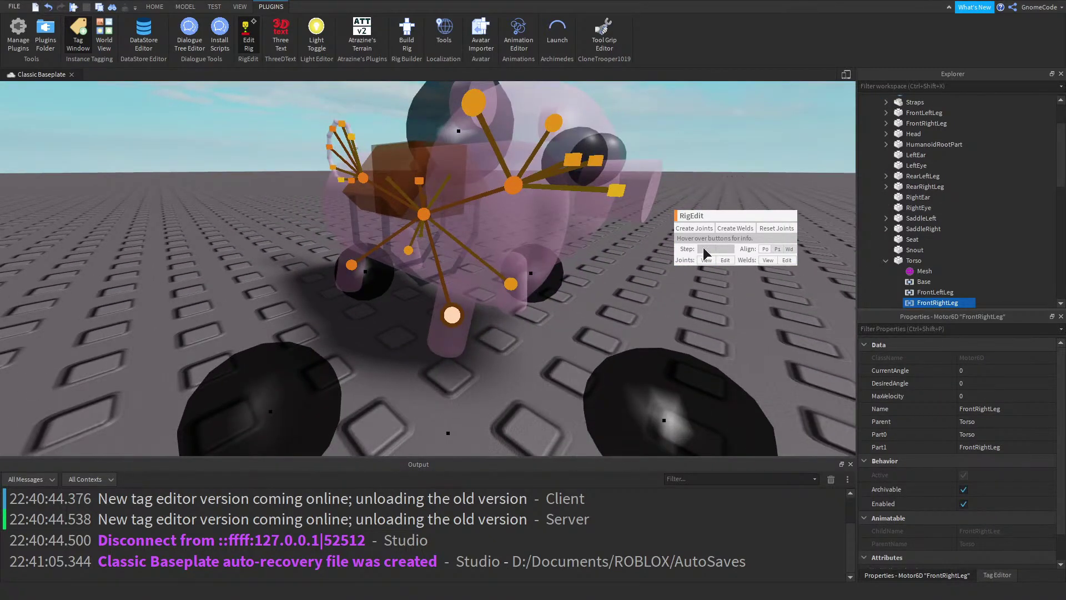
right_click_drag(594, 268, 468, 258)
right_click_drag(469, 175, 495, 235)
left_click(462, 374)
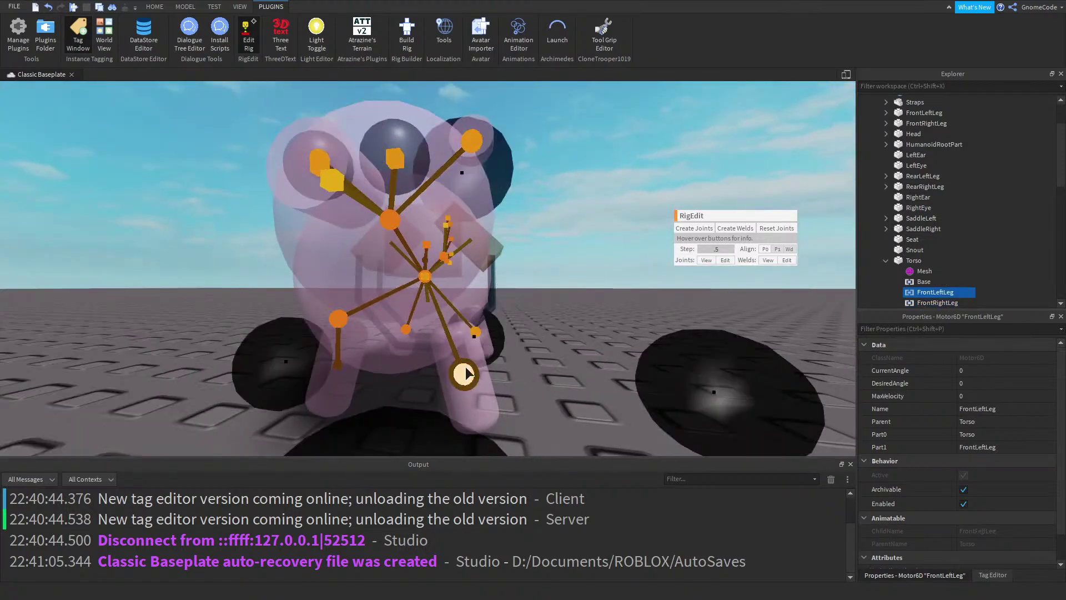
left_click_drag(496, 180, 507, 104)
right_click_drag(515, 236, 518, 237)
Raise the RearLeftLeg and RearRightLeg joints to the tops of the legs
left_click(407, 335)
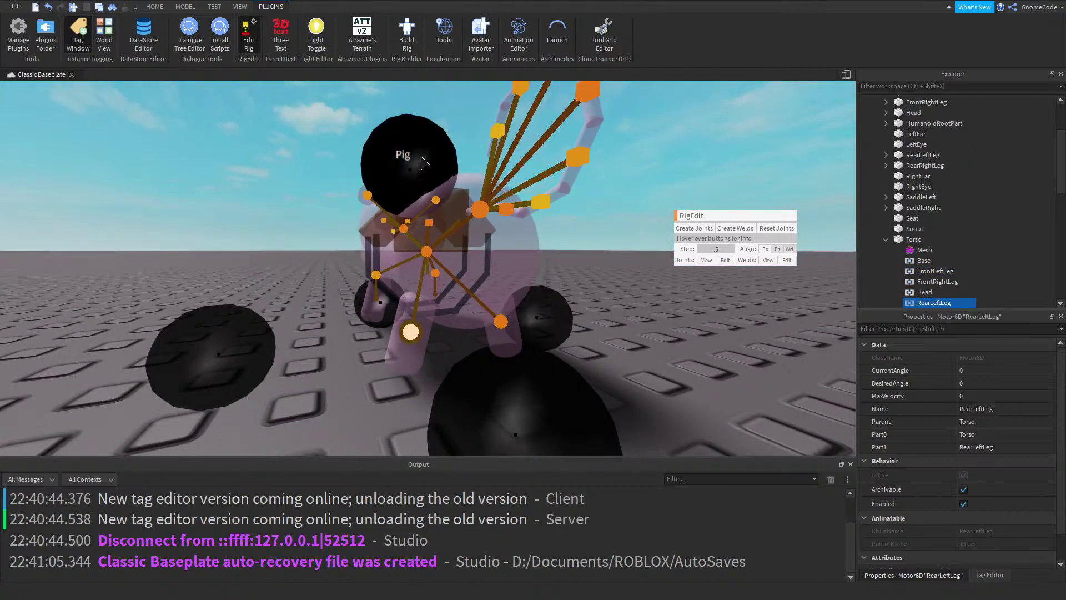
left_click_drag(422, 167, 436, 104)
right_click_drag(476, 240, 476, 240)
left_click(453, 336)
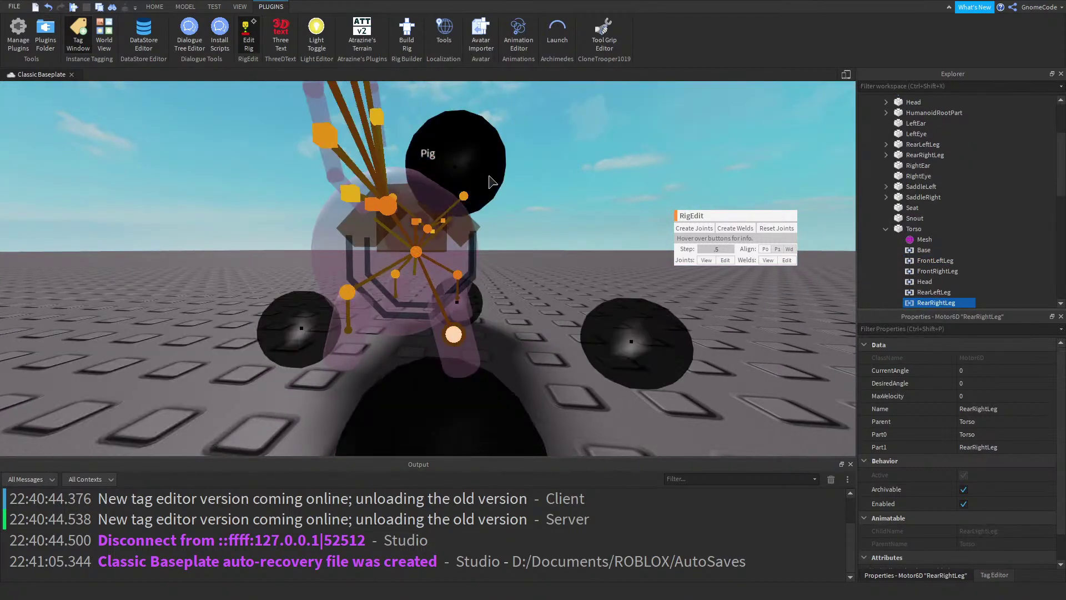
left_click_drag(491, 127, 375, 91)
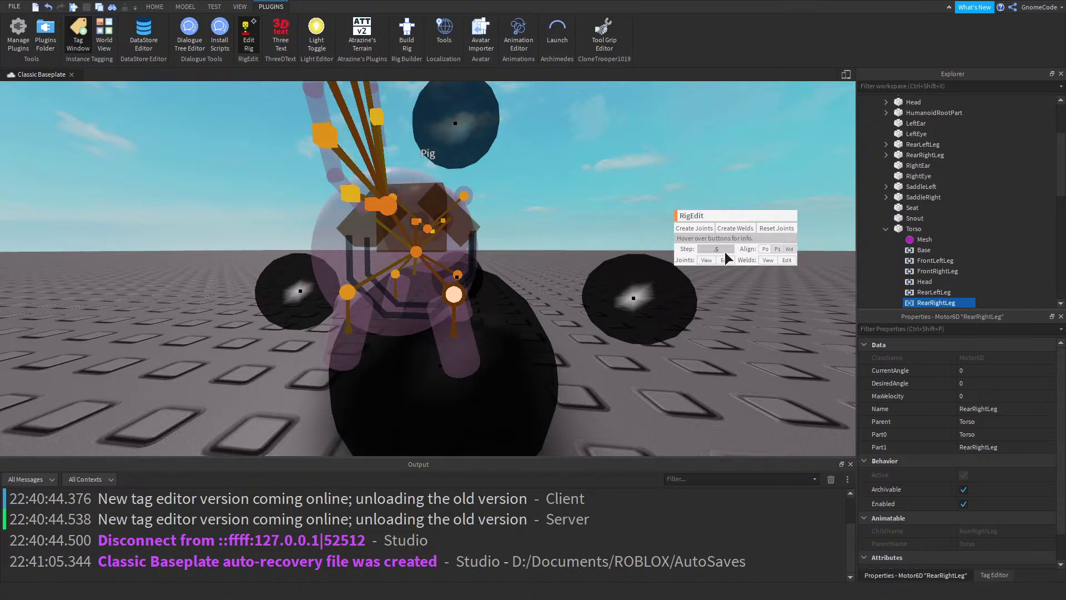
Set the RigEdit step to 0.1 and nudge the RearRightLeg and RearLeftLeg joints inward toward the torso's centre
left_click_drag(662, 282, 653, 283)
right_click_drag(349, 204, 347, 210)
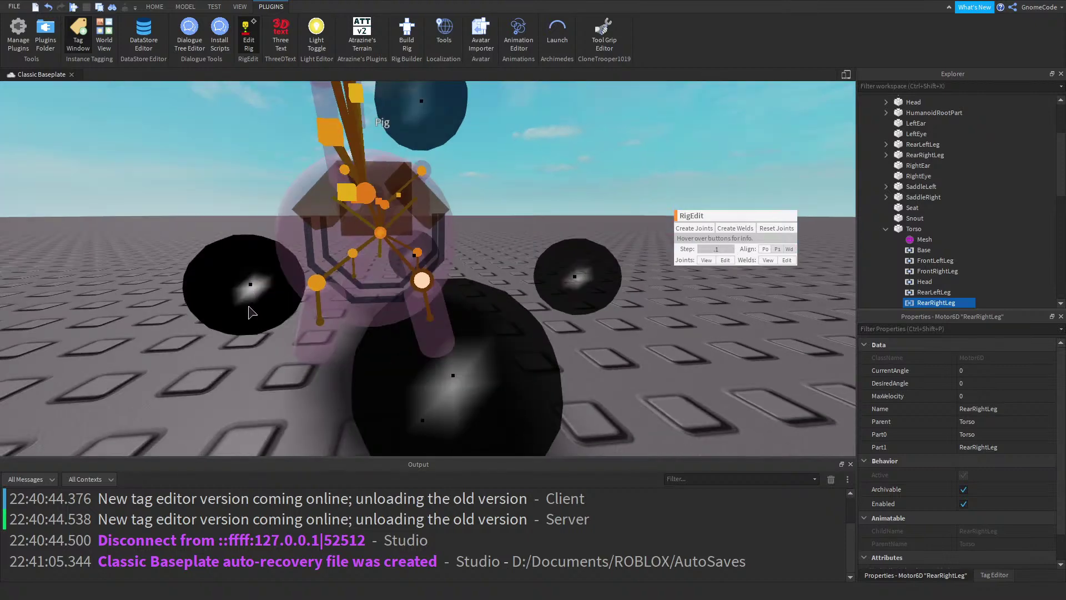
right_click_drag(279, 286, 427, 295)
left_click(427, 290)
left_click_drag(624, 281, 627, 275)
Nudge the FrontLeftLeg and FrontRightLeg joints inward toward the torso's centre, and close RigEdit
right_click_drag(450, 244, 492, 237)
left_click(497, 287)
mouse_move(500, 290)
right_mouse_down()
mouse_move(509, 302)
mouse_move(500, 286)
right_mouse_up()
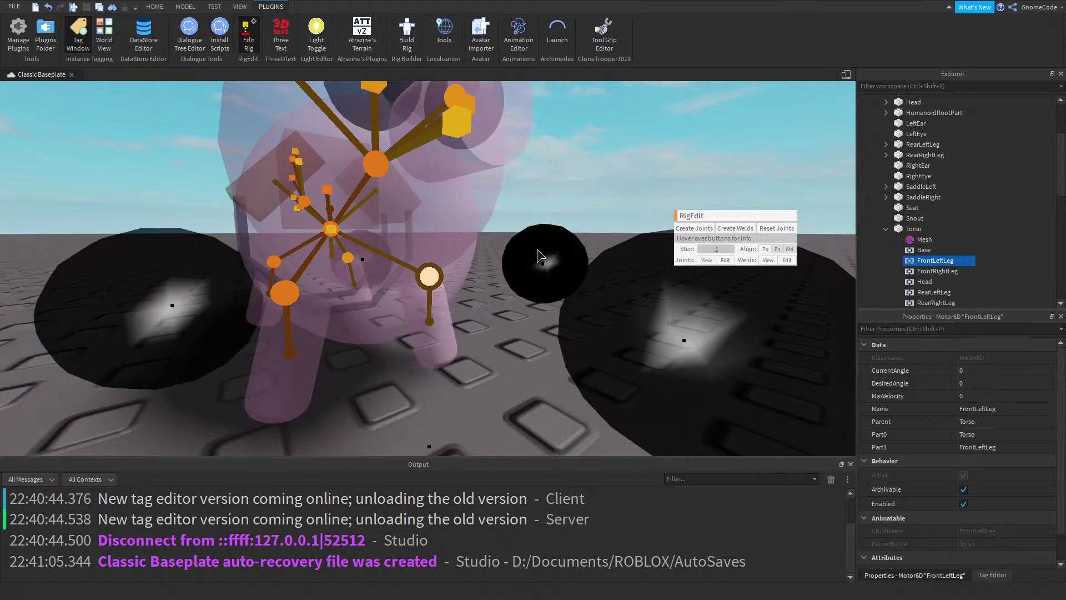
right_click_drag(532, 261, 460, 298)
left_click(461, 293)
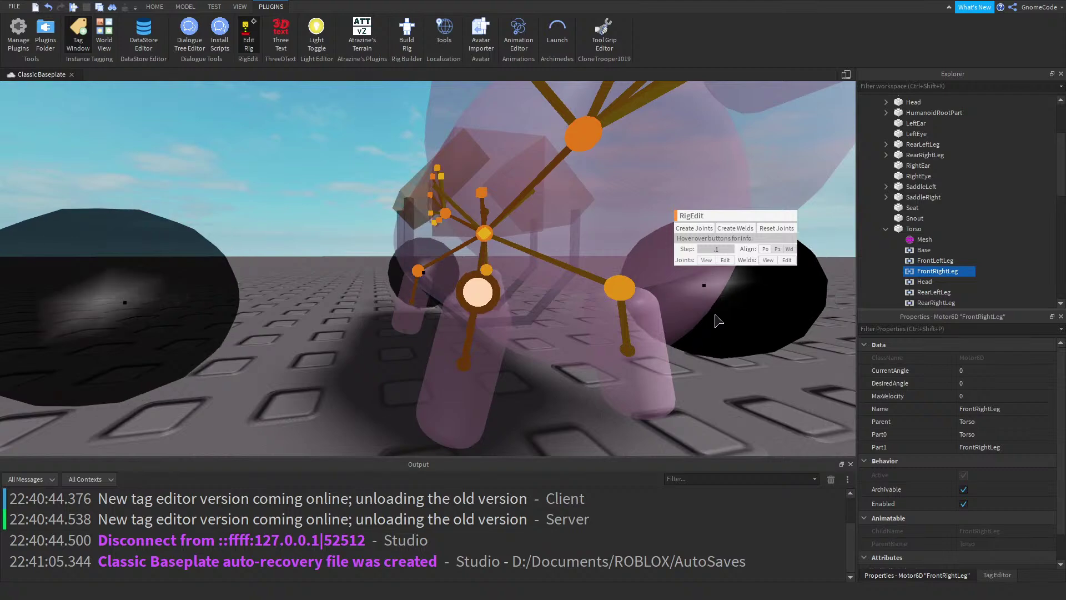
right_click_drag(716, 319, 665, 328)
scroll(663, 323, "down", 10)
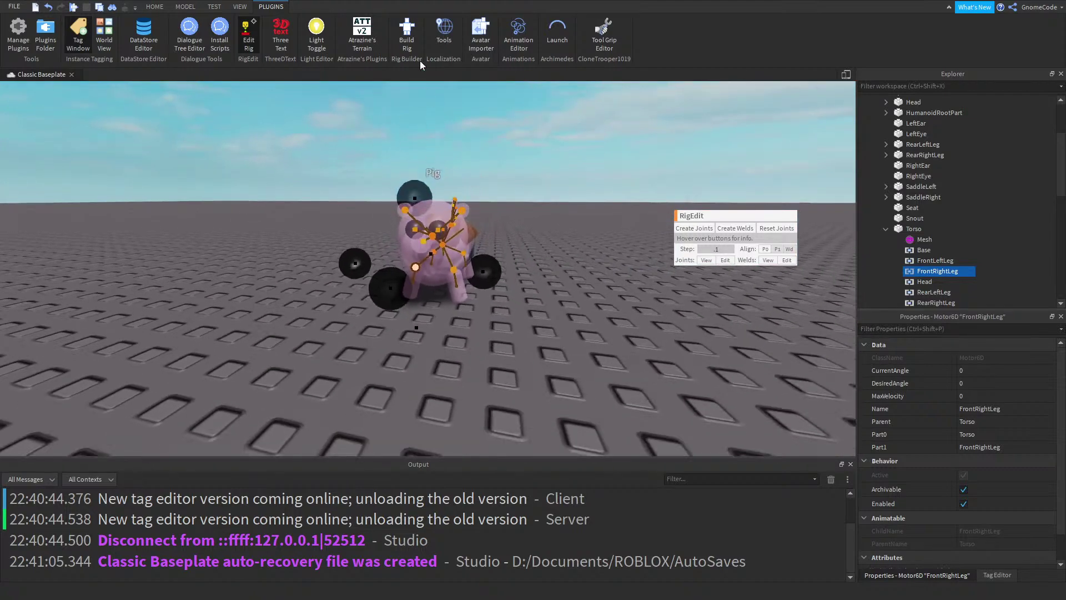
left_click(256, 37)
left_click(155, 7)
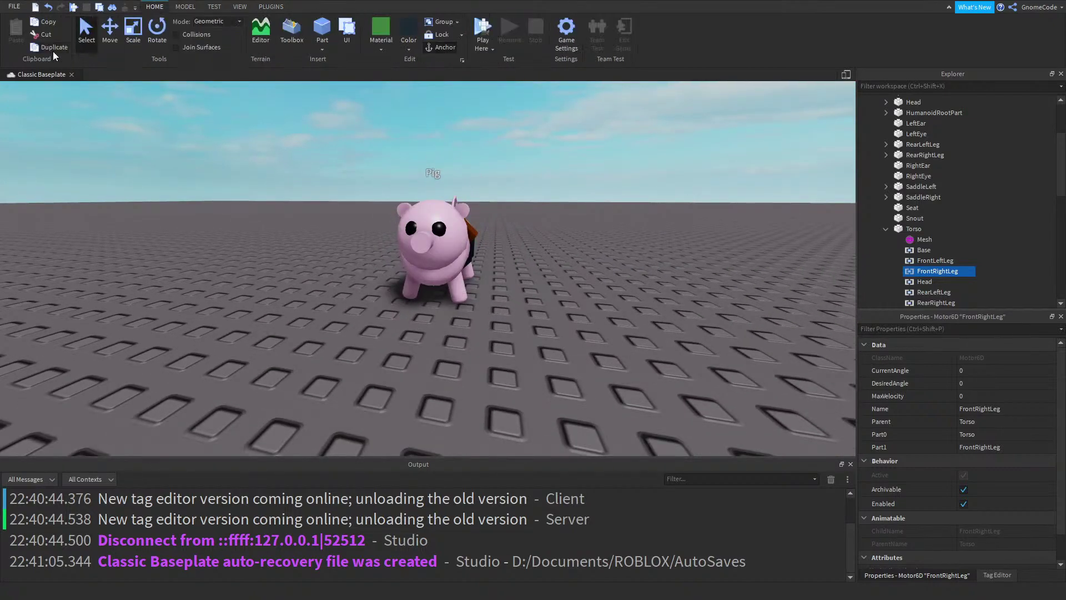
left_click(506, 207)
right_click_drag(506, 206, 541, 252)
scroll(542, 252, "down", 4)
scroll(448, 239, "down", 3)
scroll(448, 239, "up", 5)
scroll(447, 238, "down", 3)
right_click_drag(448, 239, 554, 249)
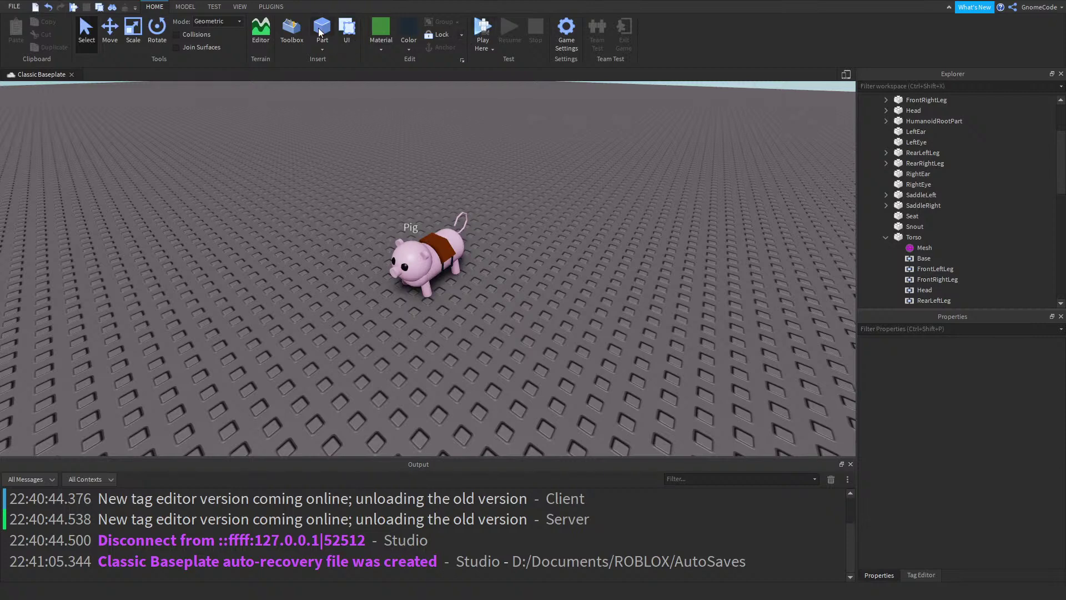
Search the Toolbox marketplace models for "bacon" and browse the results
left_click(291, 28)
left_click(109, 113)
type("bacon")
key("Return")
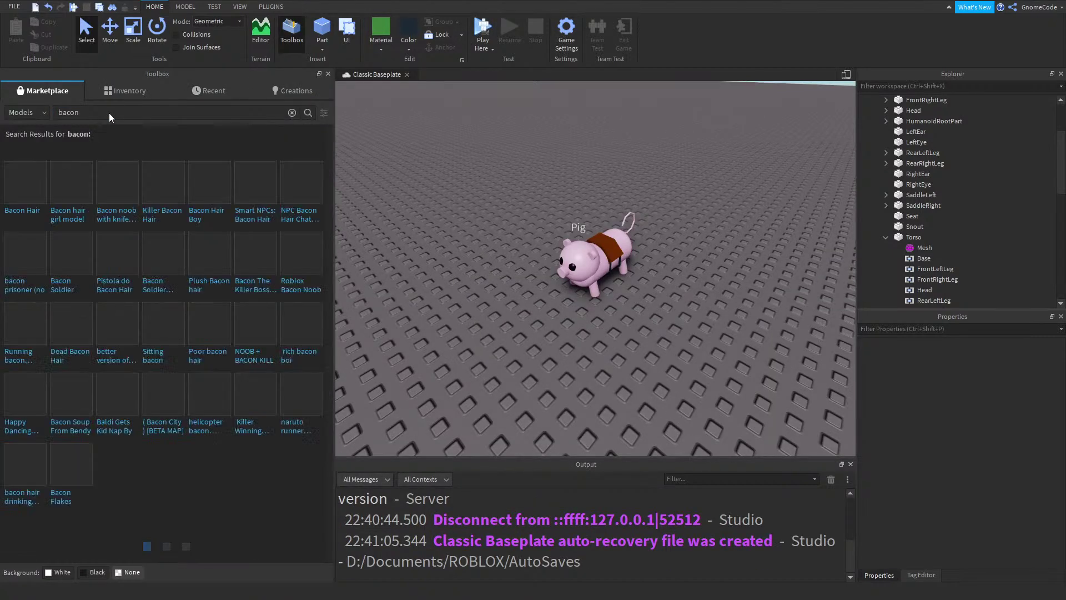
scroll(236, 352, "down", 5)
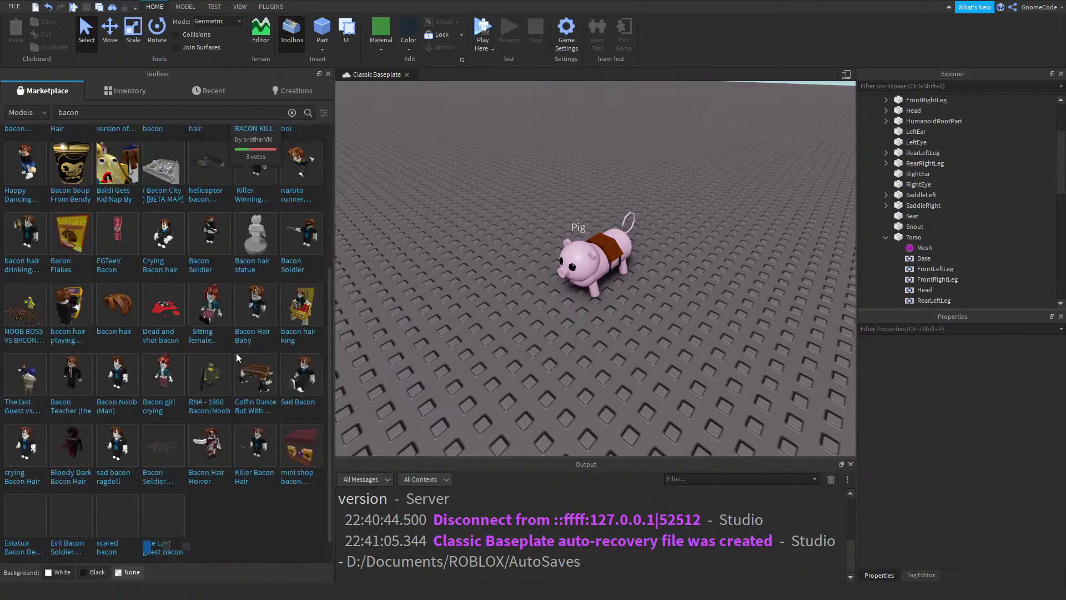
scroll(144, 194, "down", 4)
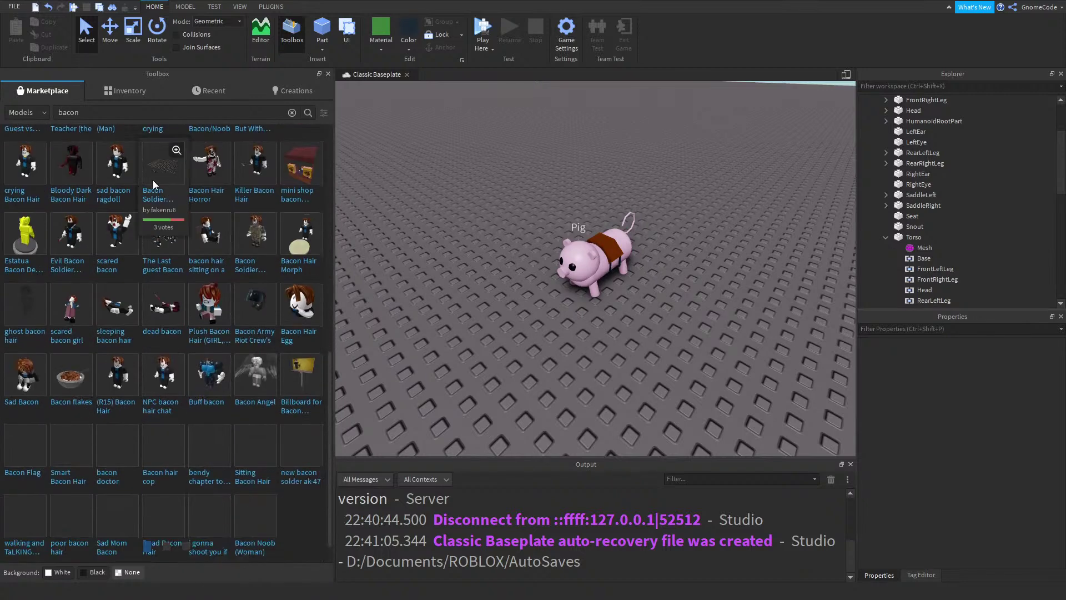
Search the marketplace models for "bacon meat" and "bacon rash"
left_click(151, 113)
type("meat")
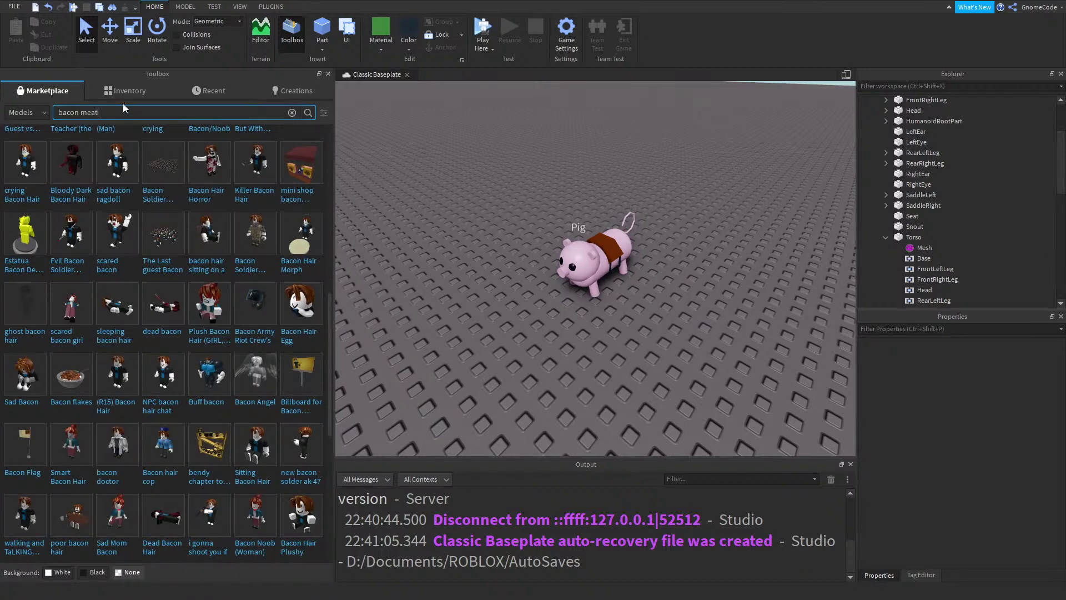
key("Return")
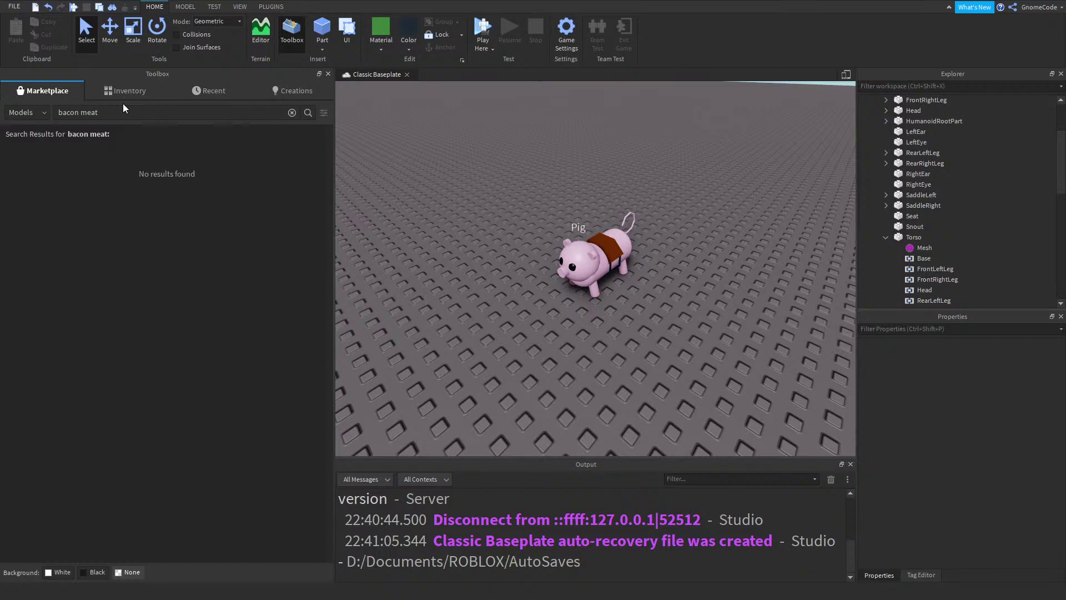
left_click(112, 115)
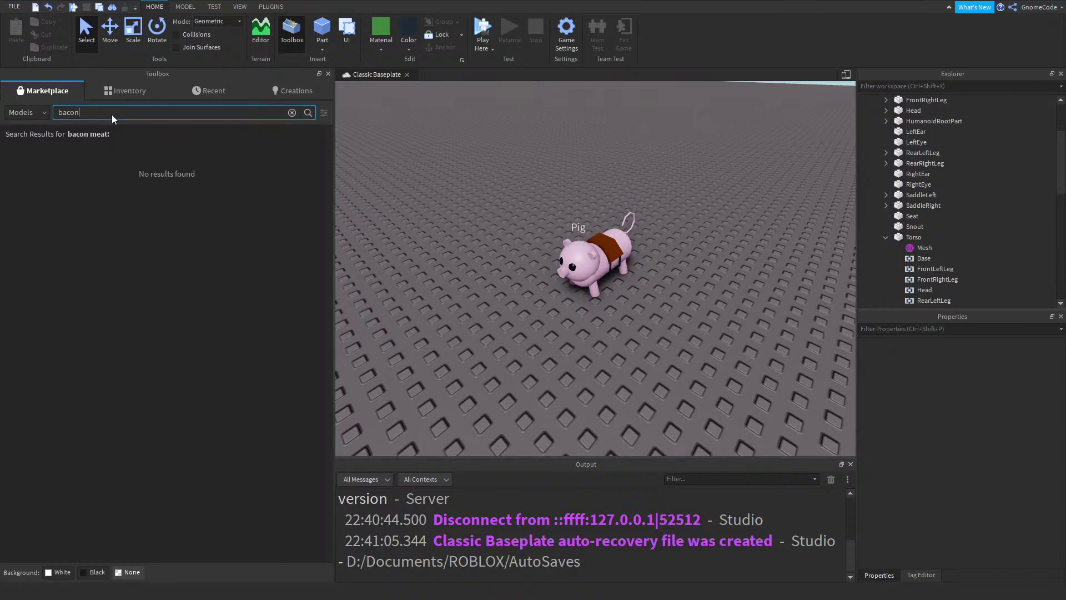
type("rash")
key("Return")
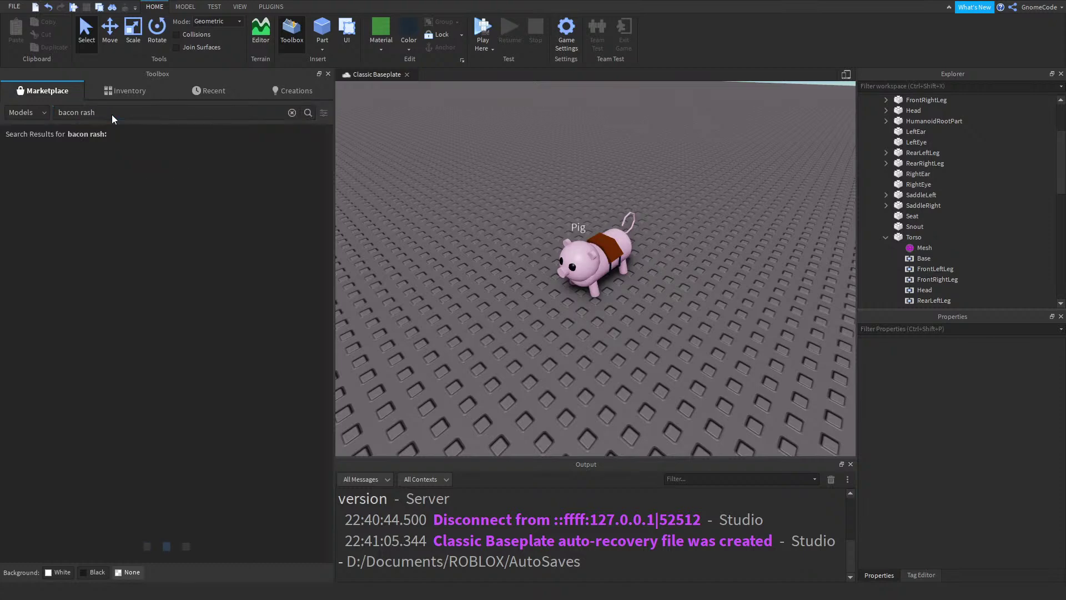
Search the marketplace for "bacon" again and insert the "Bacon, Eggs, Toast" model into the scene
key("BackSpace")
key("BackSpace")
key("BackSpace")
key("BackSpace")
key("BackSpace")
key("Return")
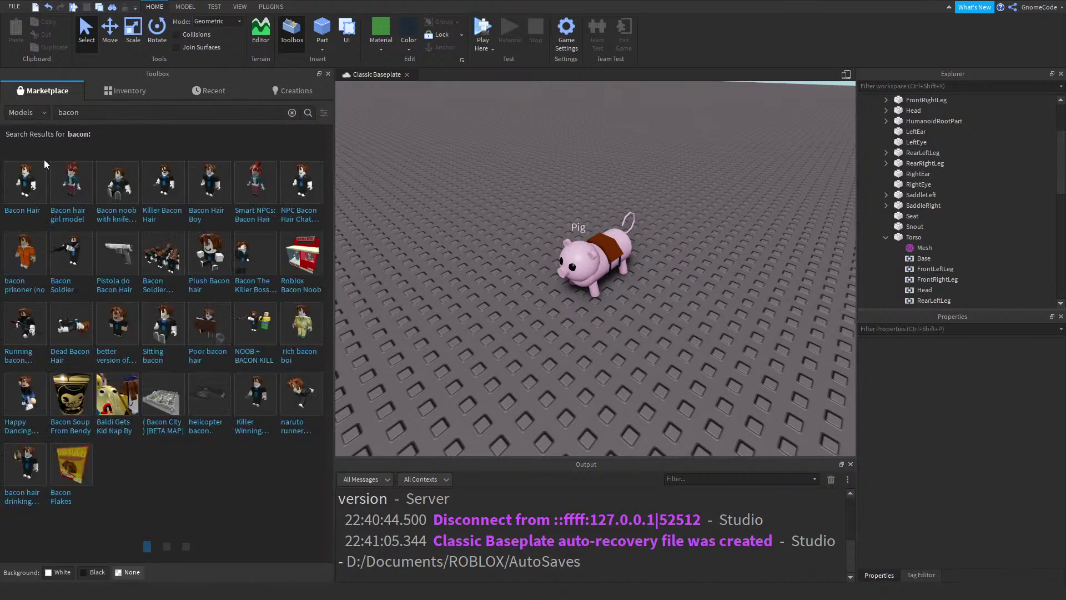
scroll(90, 227, "down", 5)
scroll(148, 267, "down", 5)
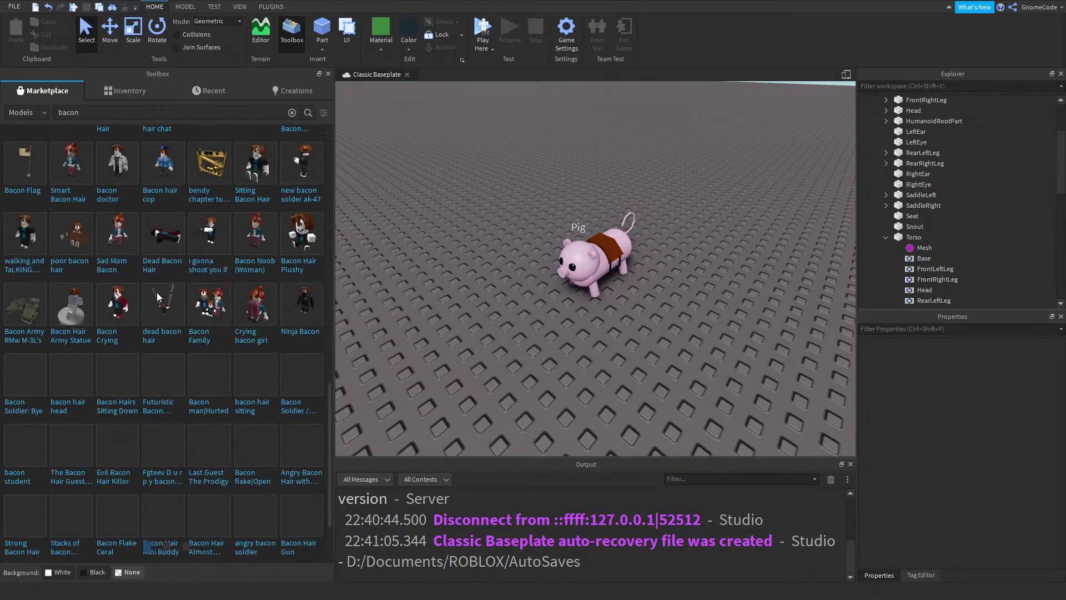
scroll(158, 297, "down", 4)
scroll(159, 236, "down", 4)
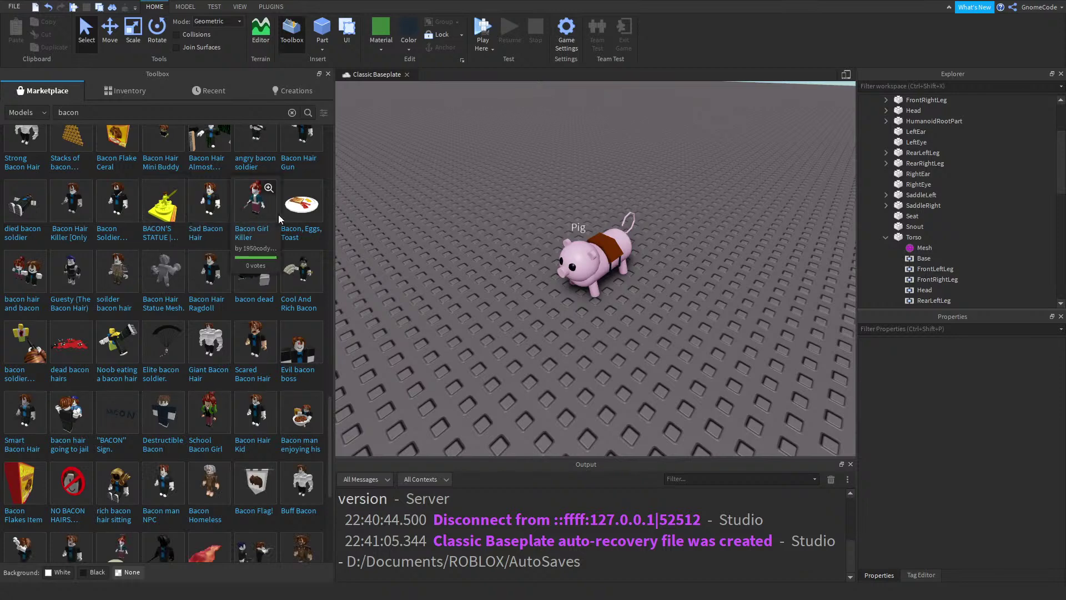
left_click(302, 211)
key("f")
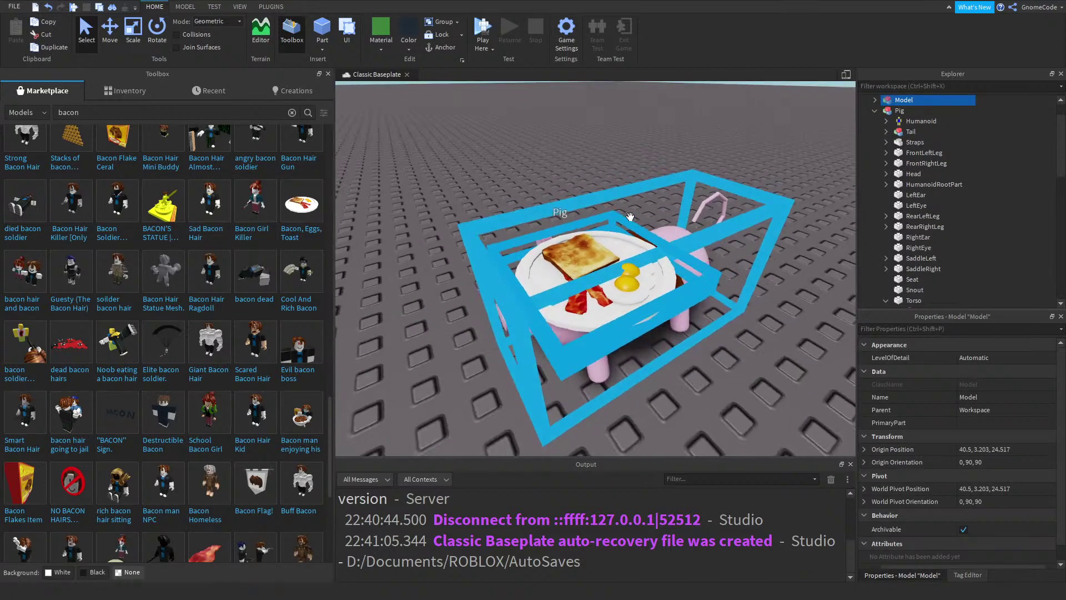
Cut the bacon submodel out of the inserted breakfast model and paste it directly into the Workspace
left_click(875, 100)
left_click(910, 122)
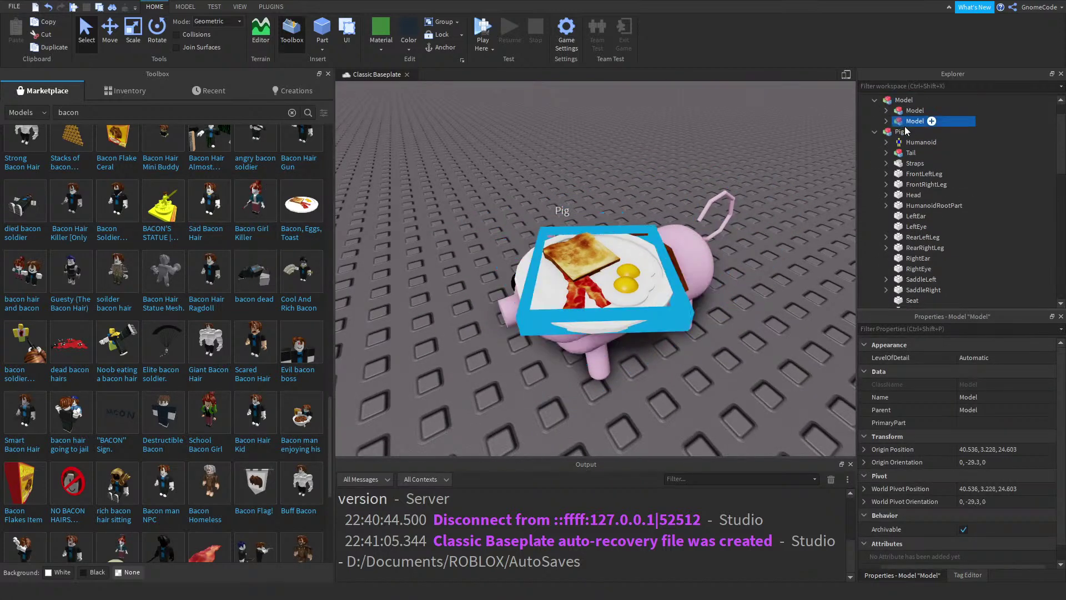
left_click(886, 121)
left_click(925, 131)
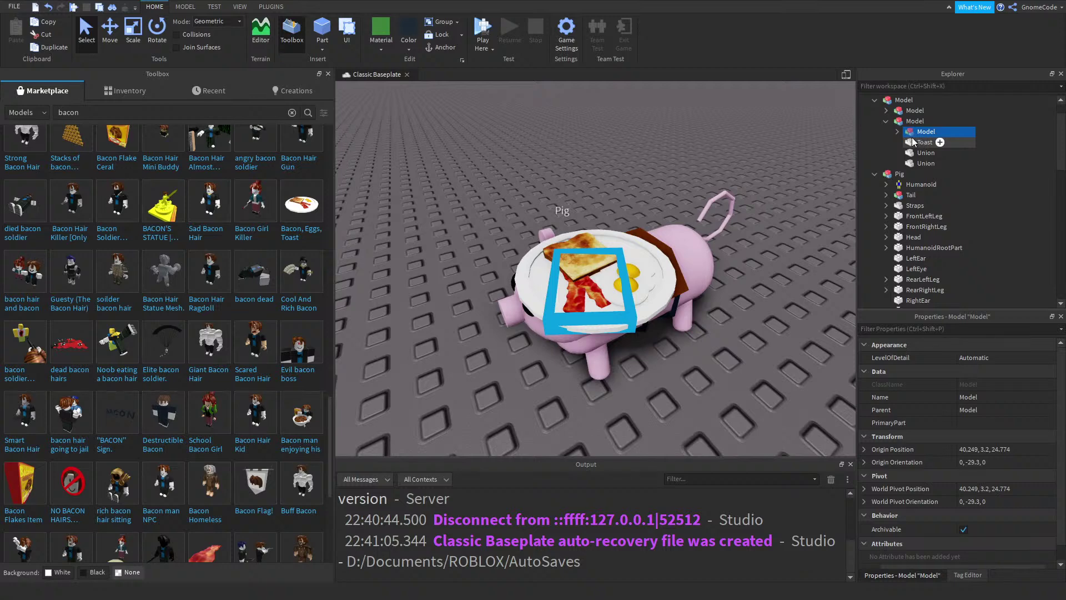
key("ctrl+x")
key("ctrl+v")
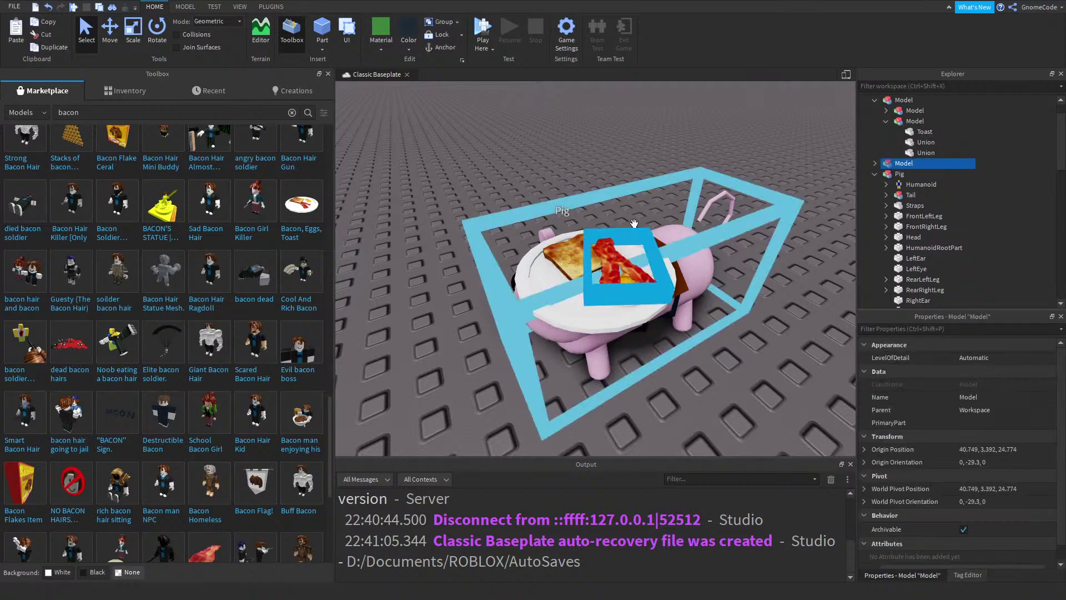
Place the bacon on the baseplate in front of the Pig and delete the leftover plate, toast and egg model
left_click_drag(622, 264, 416, 367)
left_click(596, 303)
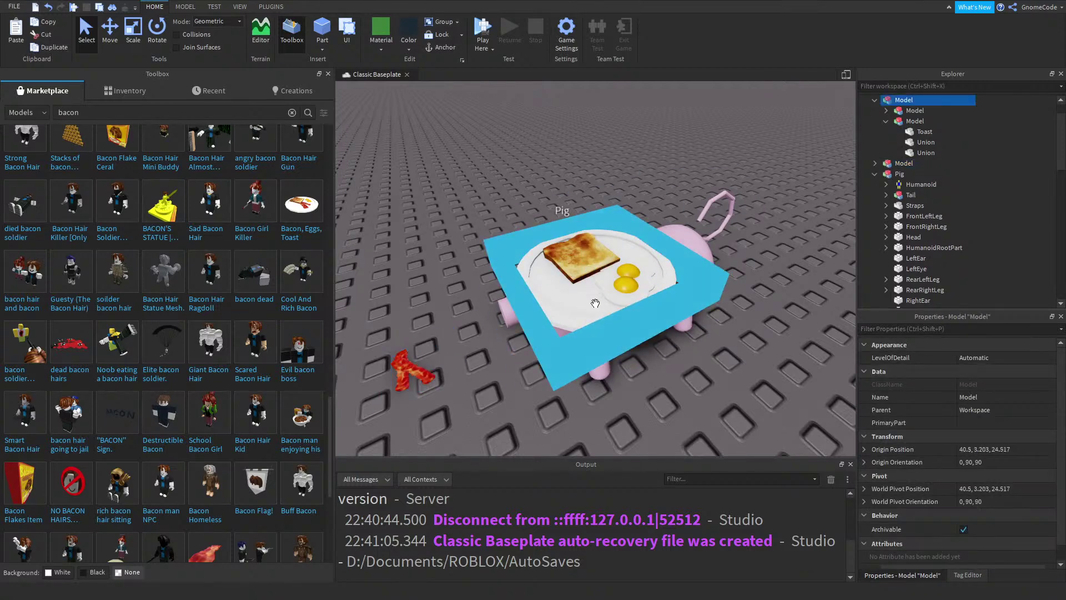
key("Delete")
Examine the bacon model's shape and texture up close from several angles
scroll(509, 289, "up", 5)
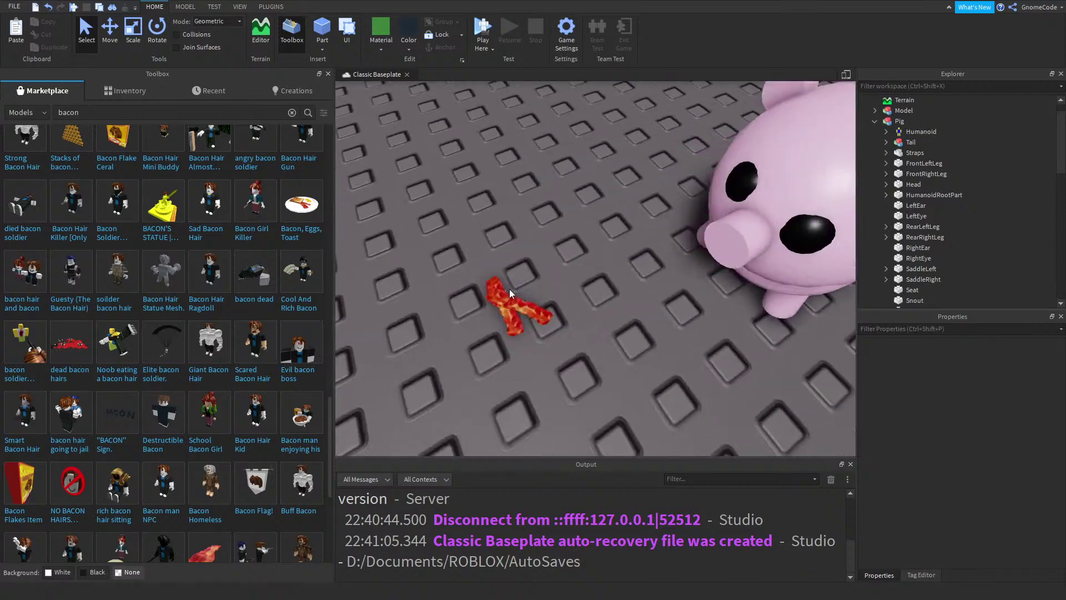
scroll(509, 289, "up", 5)
right_click_drag(386, 320, 385, 320)
scroll(386, 320, "up", 3)
right_click_drag(649, 366, 649, 367)
scroll(648, 366, "down", 4)
scroll(648, 367, "up", 3)
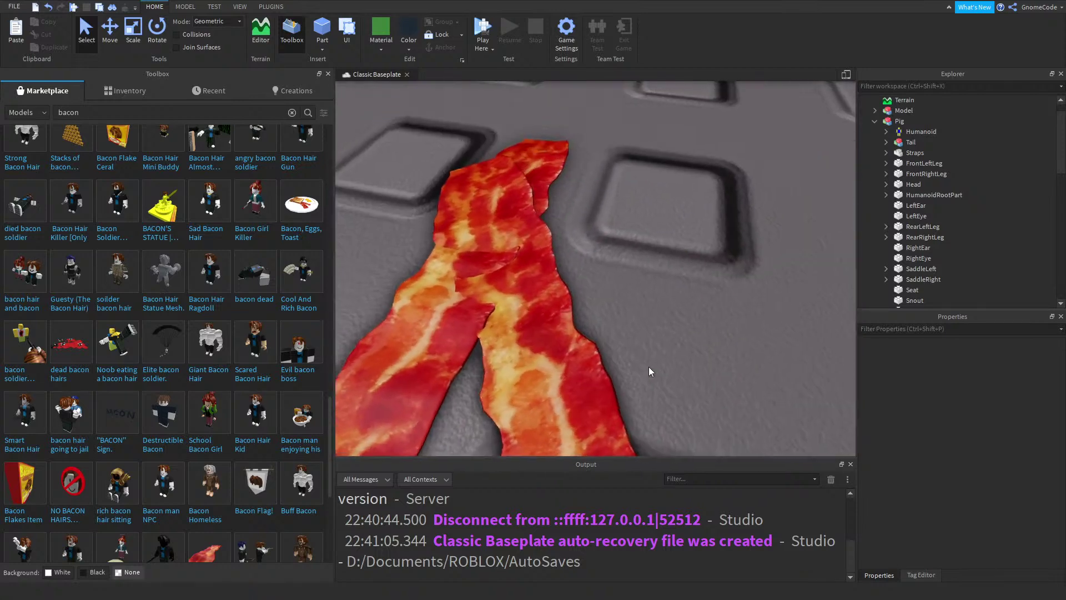
scroll(686, 228, "down", 3)
right_click_drag(685, 228, 435, 275)
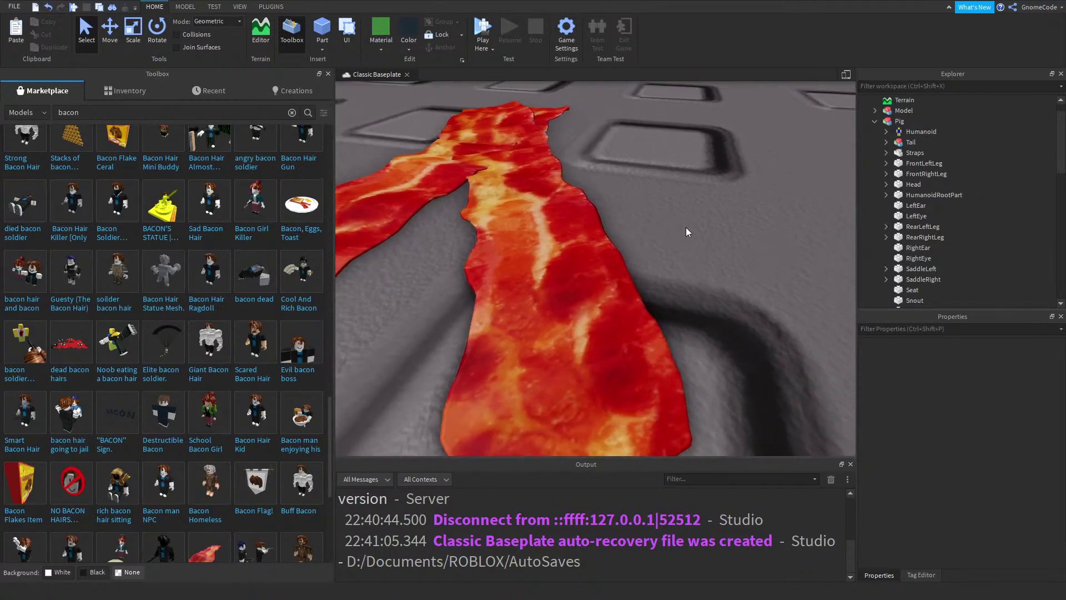
scroll(685, 227, "down", 2)
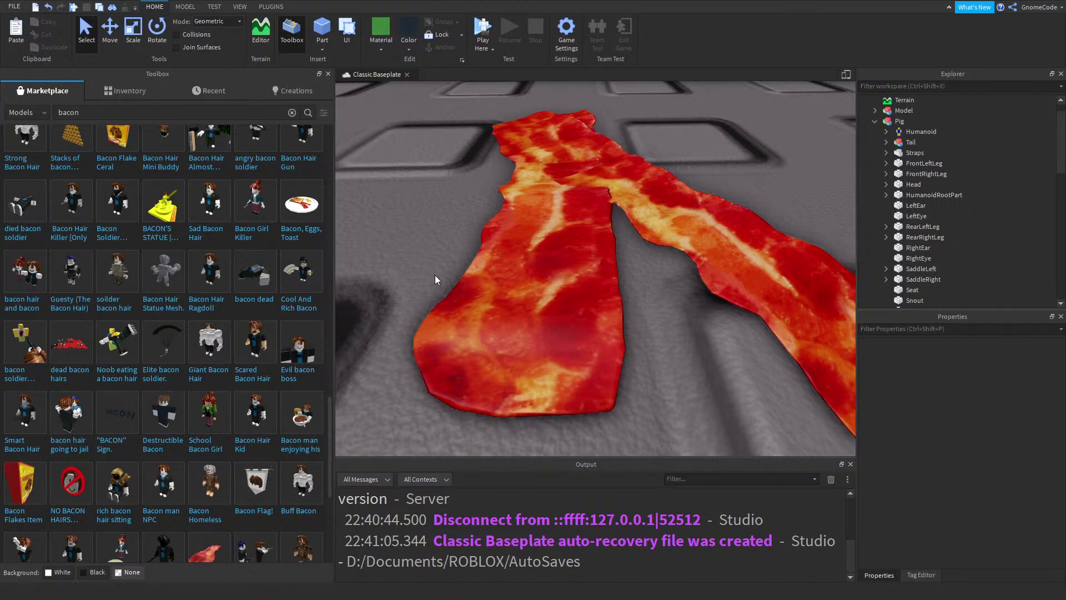
View the two crossed bacon strips on the baseplate from closer in and farther out
scroll(346, 267, "down", 4)
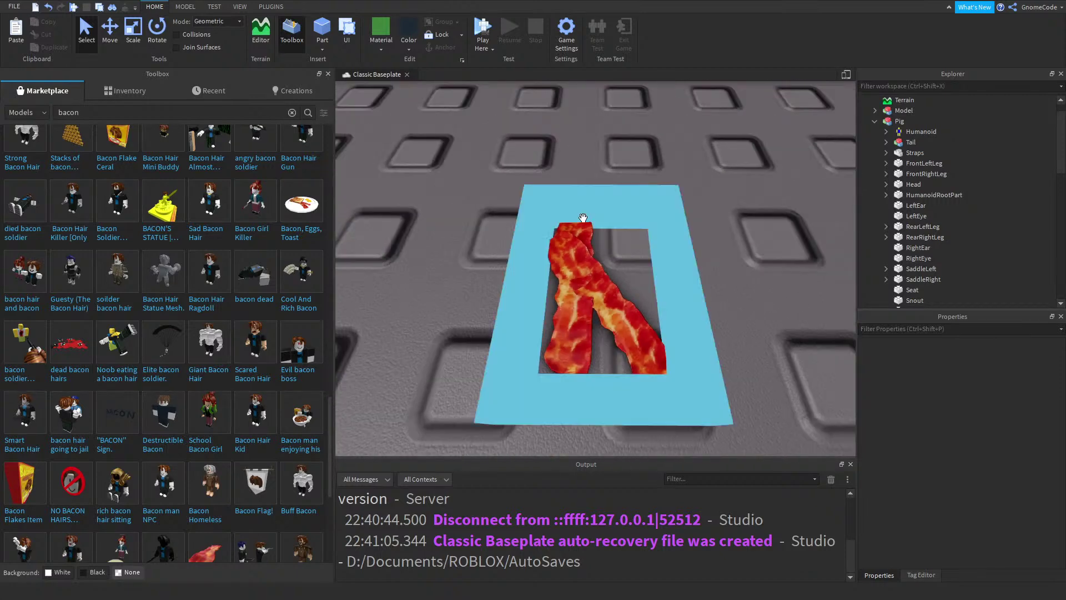
scroll(678, 204, "up", 2)
right_click_drag(678, 203, 623, 210)
scroll(679, 203, "down", 4)
scroll(679, 203, "up", 3)
scroll(678, 203, "down", 1)
scroll(678, 203, "up", 2)
scroll(678, 203, "up", 2)
scroll(678, 203, "down", 4)
scroll(678, 202, "up", 3)
Delete one of the two bacon meshes inside the bacon Model, leaving a single strip
left_click(511, 219)
scroll(624, 210, "down", 4)
left_click(875, 110)
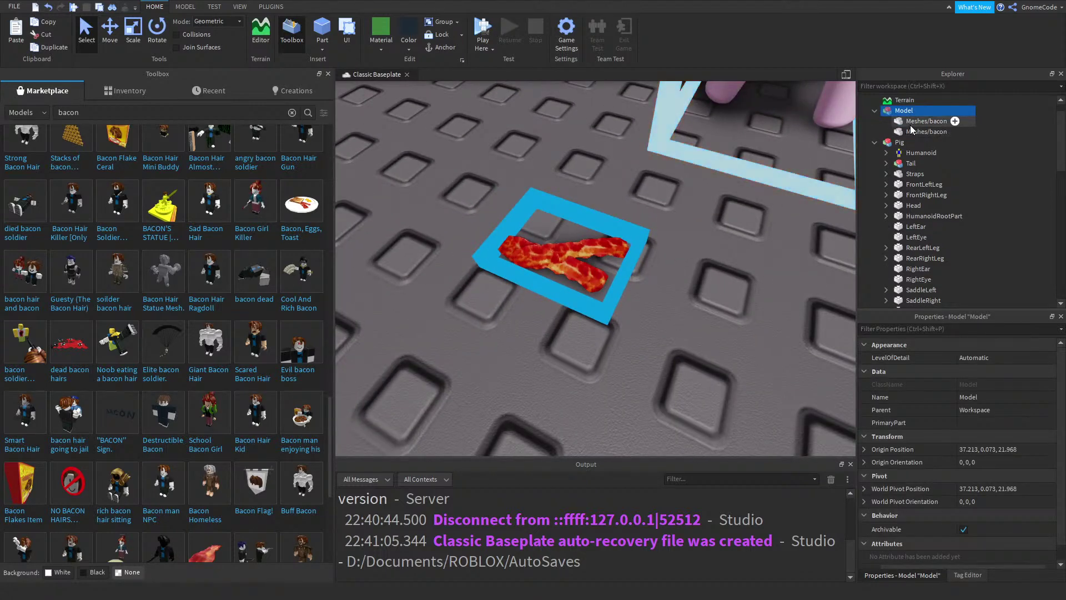
left_click(911, 131)
key("Delete")
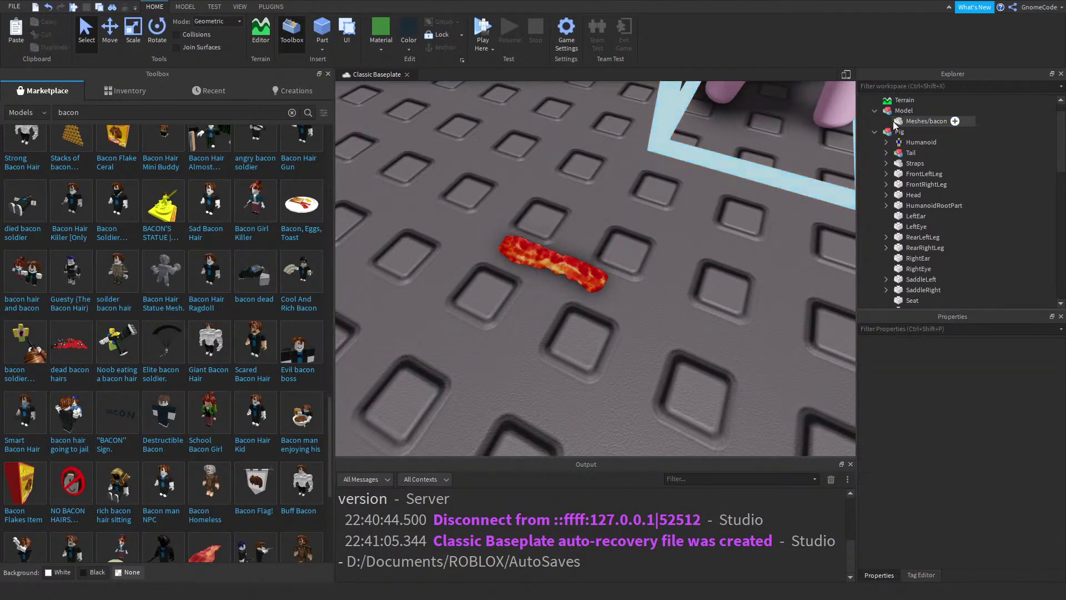
Add a Tool named Bacon to the Model and nest the remaining bacon mesh inside it, renamed Handle
left_click(904, 111)
scroll(916, 127, "up", 1)
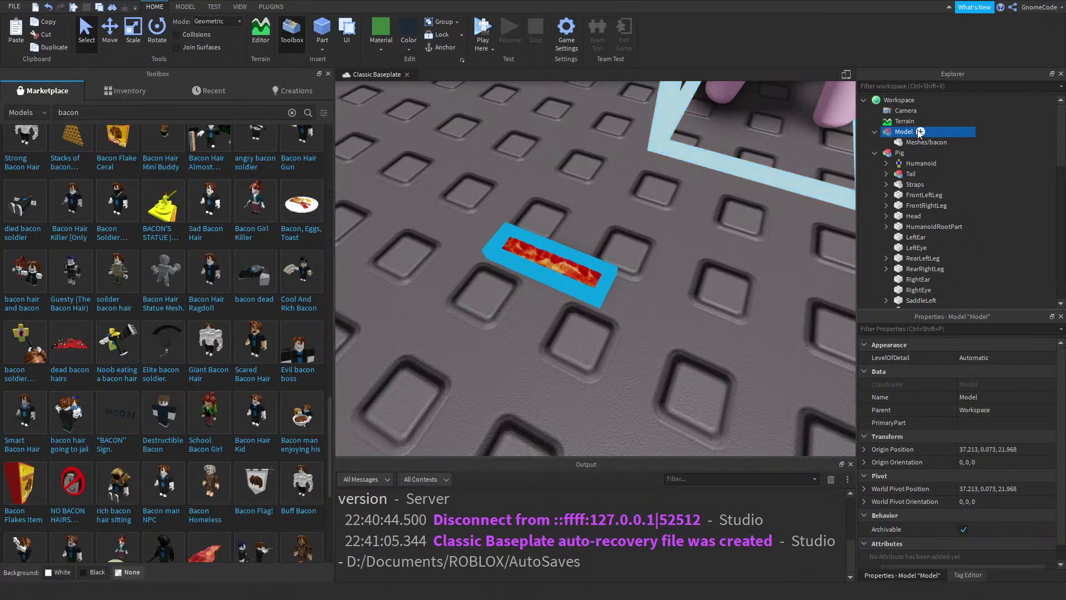
left_click(921, 132)
left_click(919, 166)
left_click(925, 153)
scroll(994, 478, "down", 3)
left_click(978, 436)
type("Handle")
key("Return")
scroll(1004, 419, "down", 4)
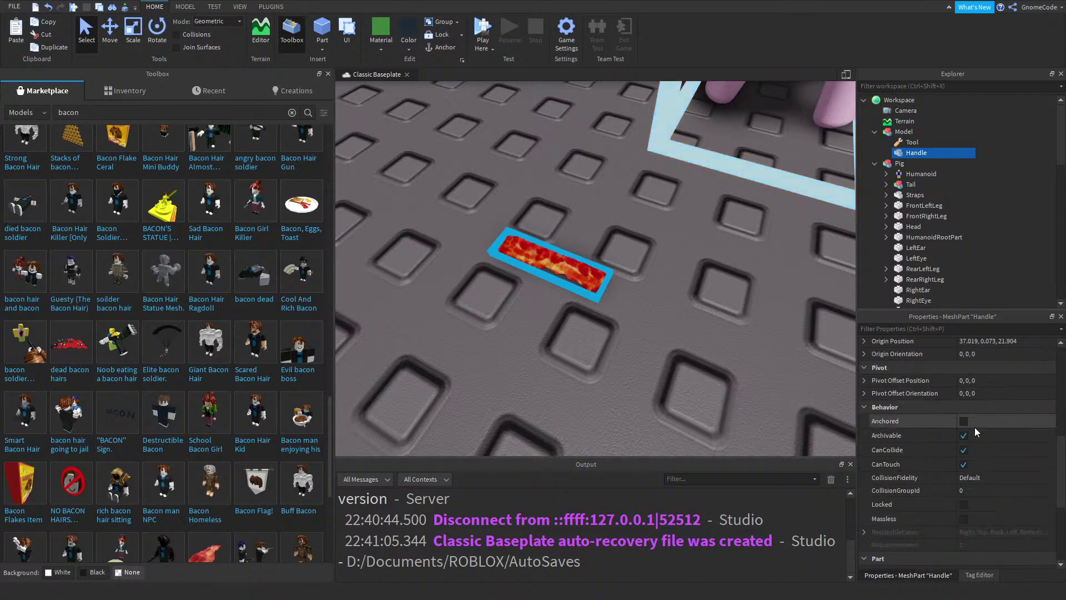
left_click(914, 143)
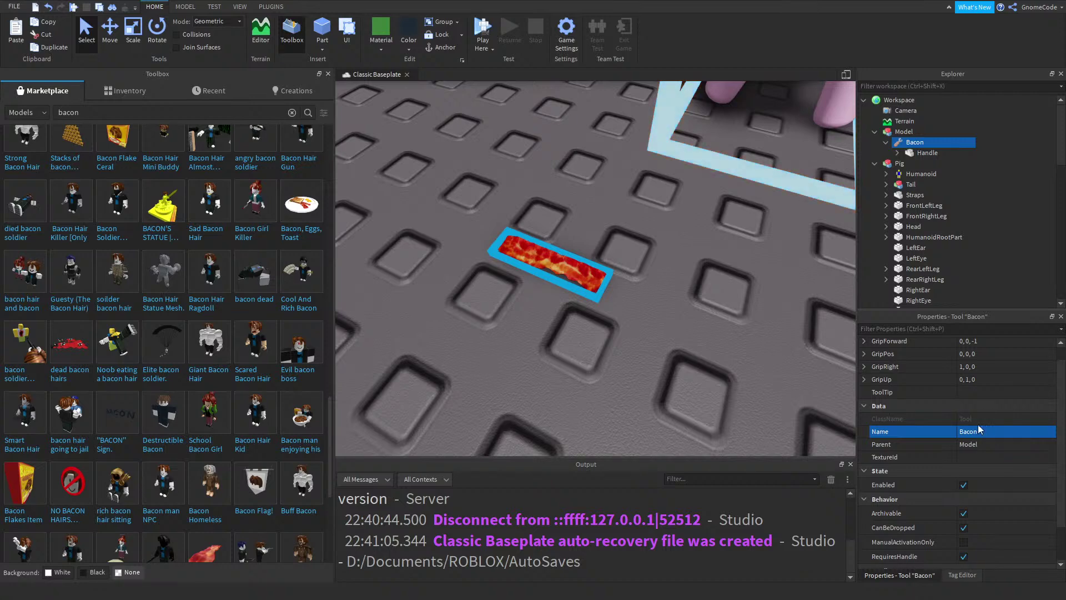
Move the Bacon tool from the Model into ServerStorage and delete the leftover Model from the Workspace
key("ctrl+x")
left_click(904, 133)
key("Delete")
scroll(931, 160, "down", 5)
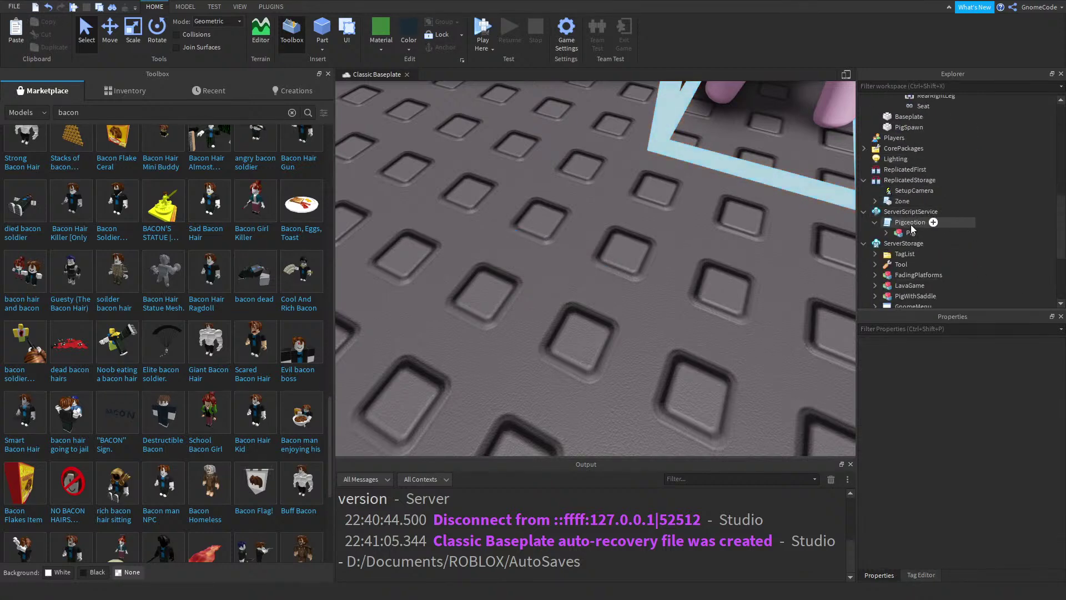
scroll(922, 217, "down", 7)
left_click(898, 183)
key("ctrl+v")
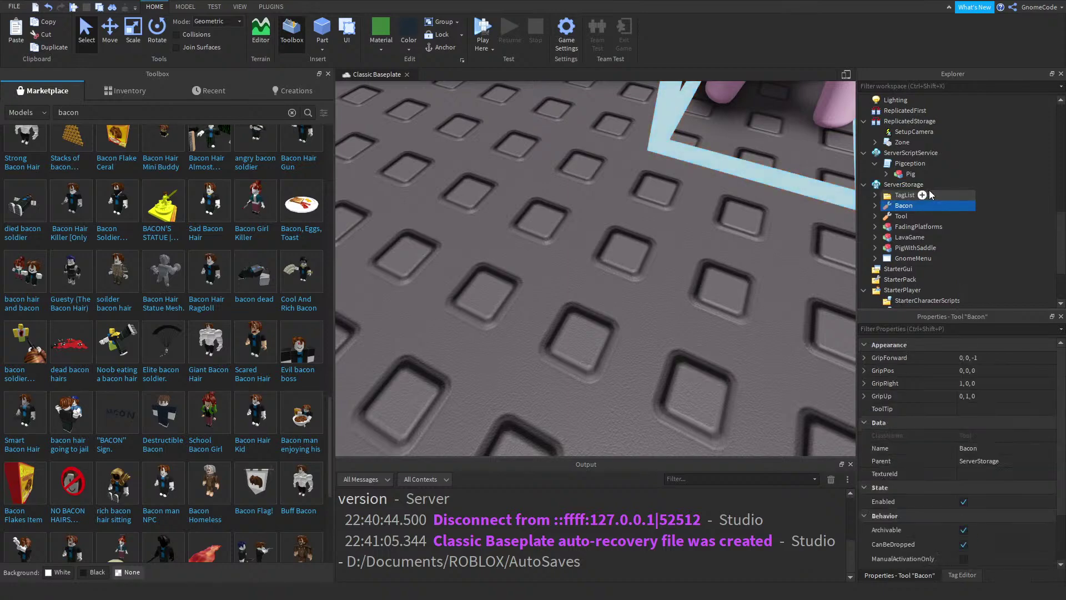
Close the Toolbox and look over the Pig on the baseplate from near and far
left_click(328, 74)
left_click(522, 301)
scroll(522, 302, "down", 5)
right_click_drag(522, 301, 523, 298)
left_click_drag(324, 310, 446, 301)
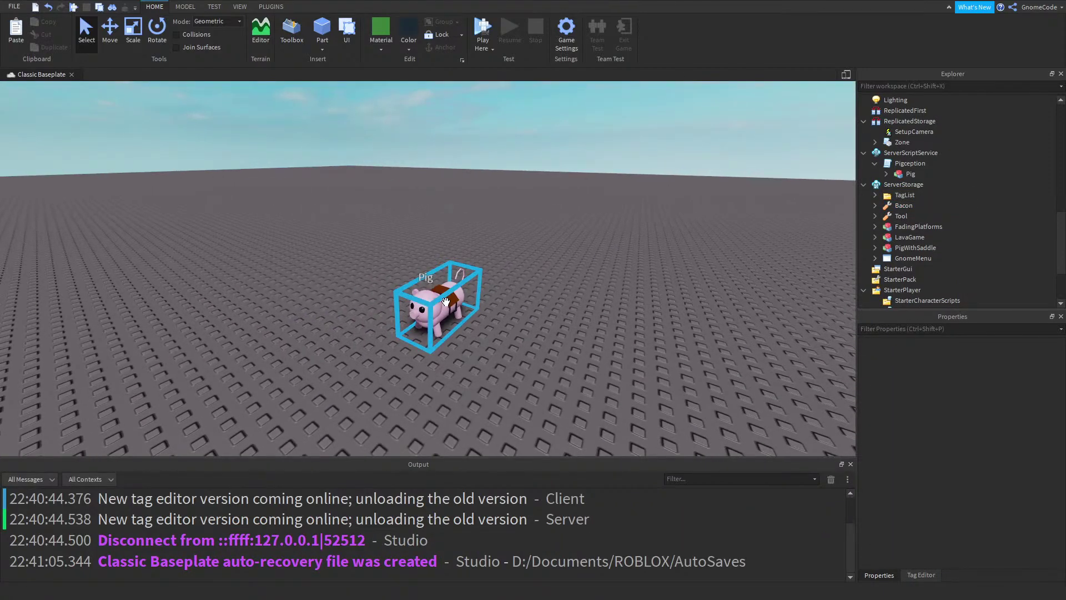
scroll(534, 290, "down", 6)
scroll(535, 289, "up", 8)
scroll(478, 309, "down", 2)
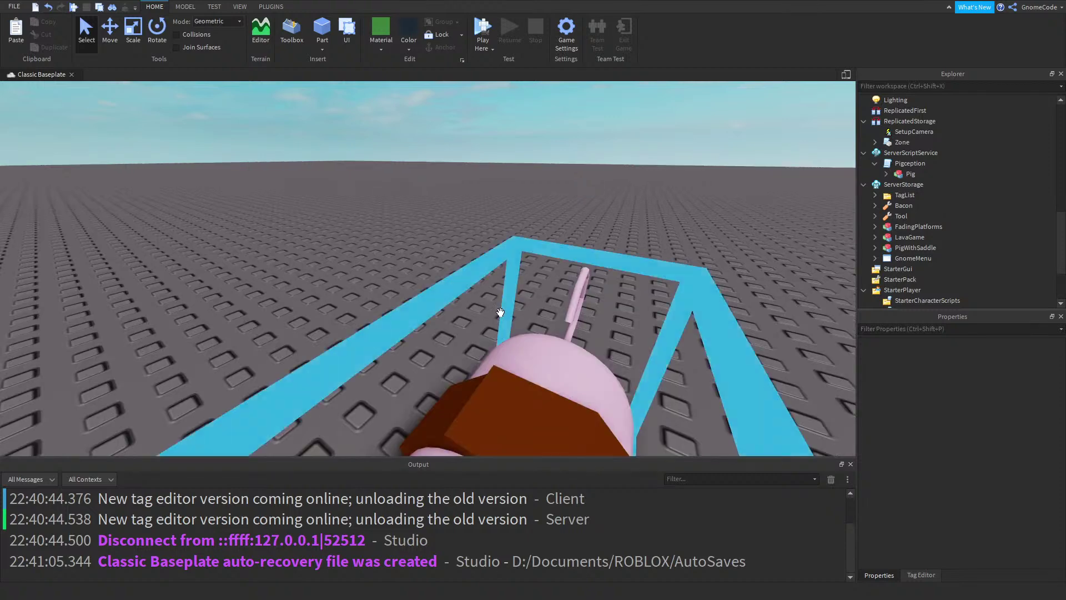
Open the Pigception script and review its setupPhysics and infect functions
left_click(450, 305)
scroll(909, 142, "up", 1)
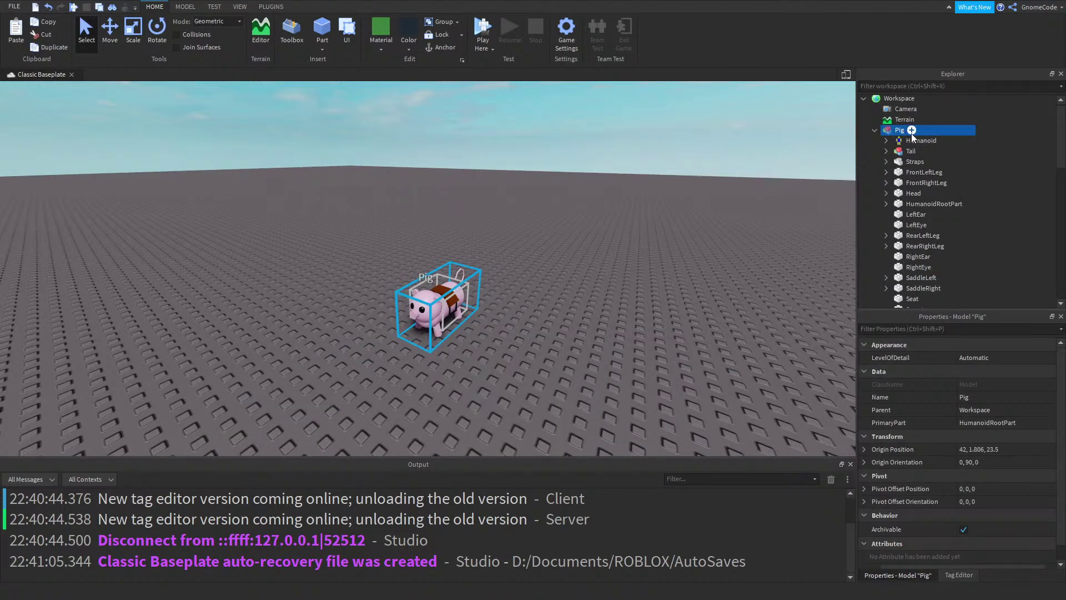
scroll(928, 164, "down", 7)
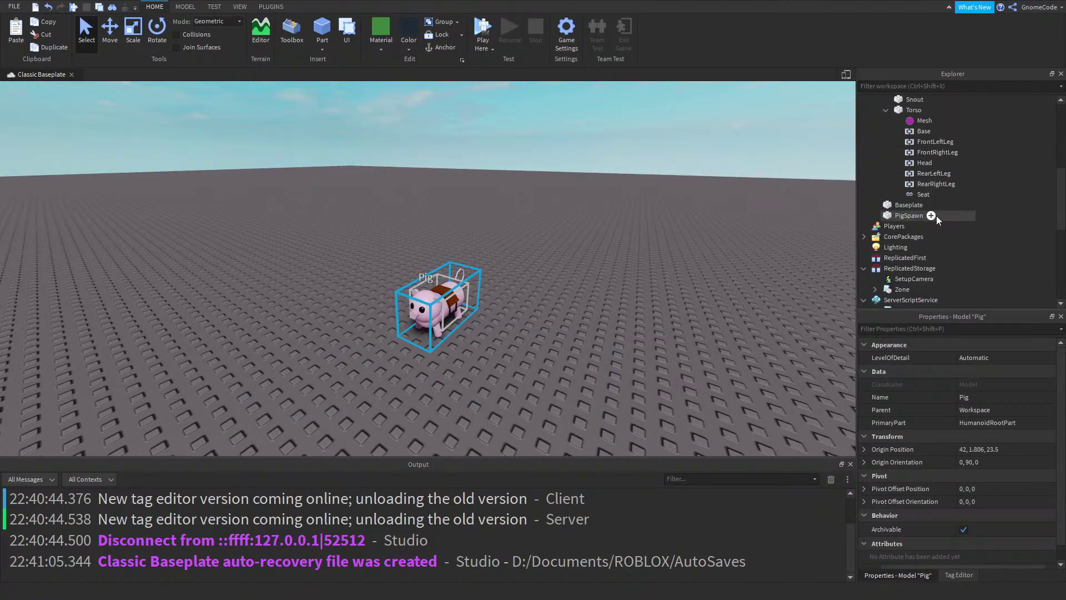
scroll(931, 208, "down", 5)
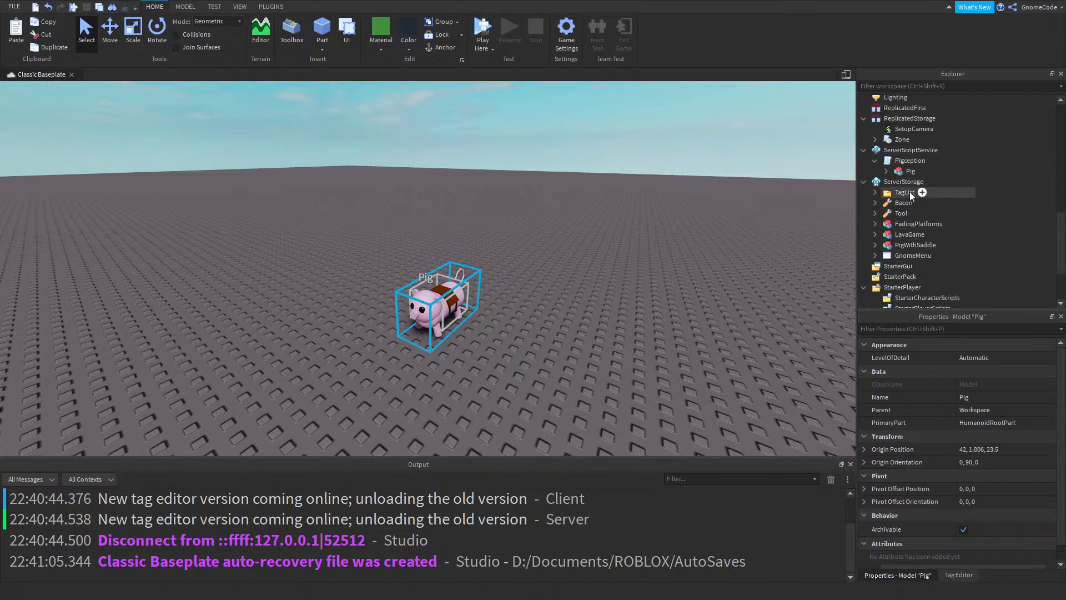
double_click(905, 162)
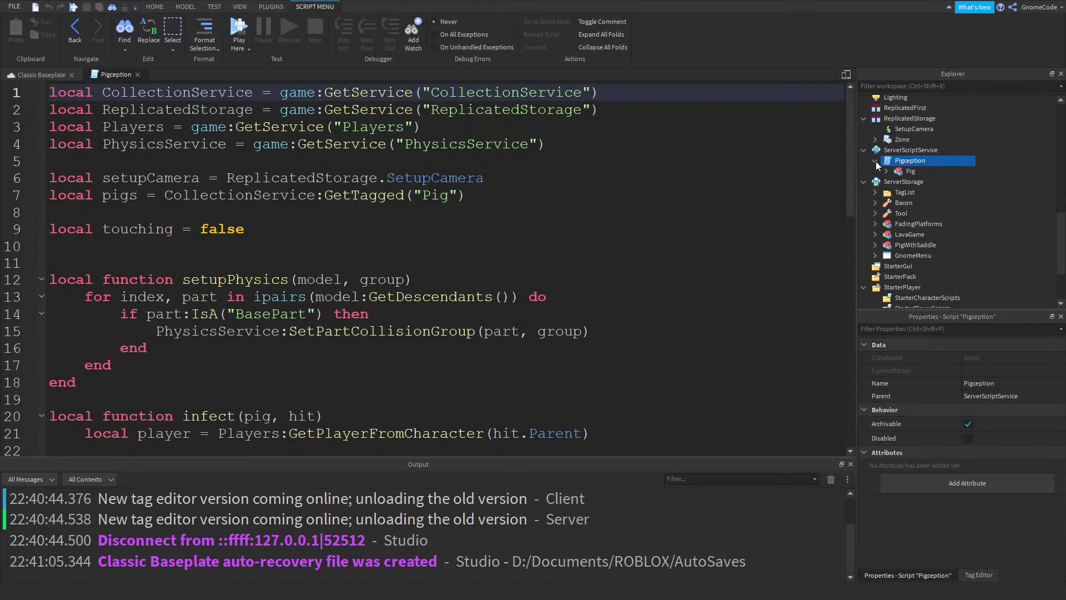
left_click(550, 147)
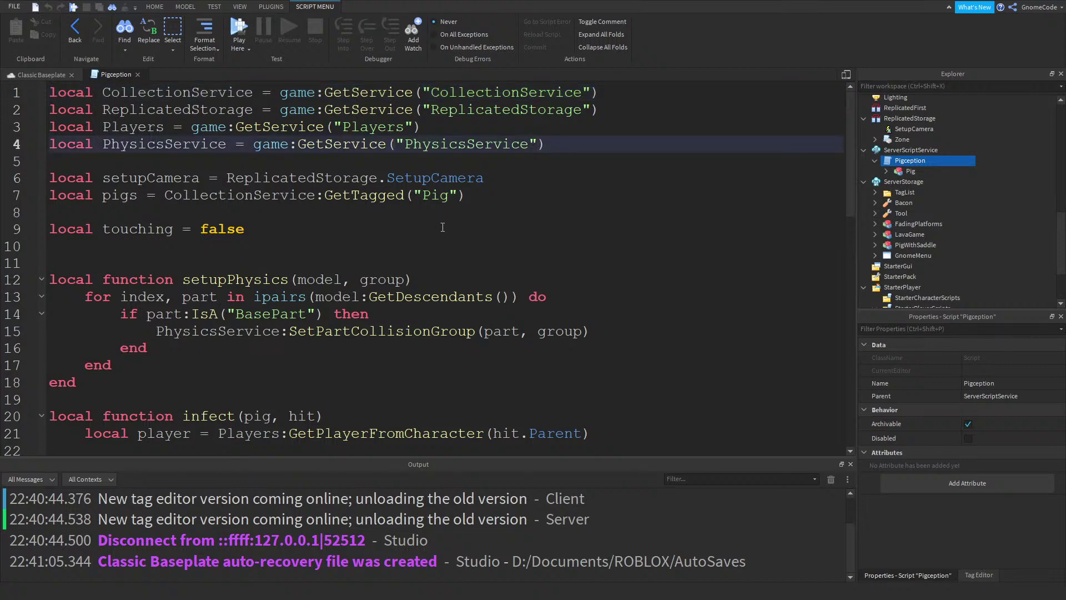
scroll(408, 216, "down", 2)
left_click(315, 243)
left_click(323, 358)
key("Down")
scroll(323, 358, "down", 2)
scroll(278, 311, "up", 2)
Add an empty local function setupBaconGiver(pig) between setupPhysics and infect
left_click(201, 275)
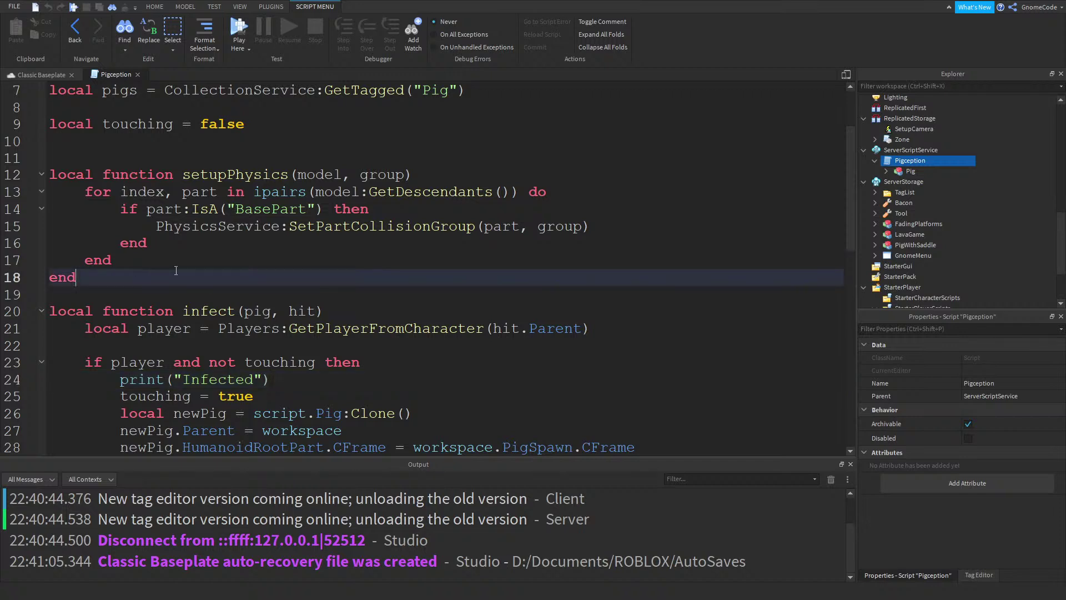
key("Return")
key("Return")
type("local fu")
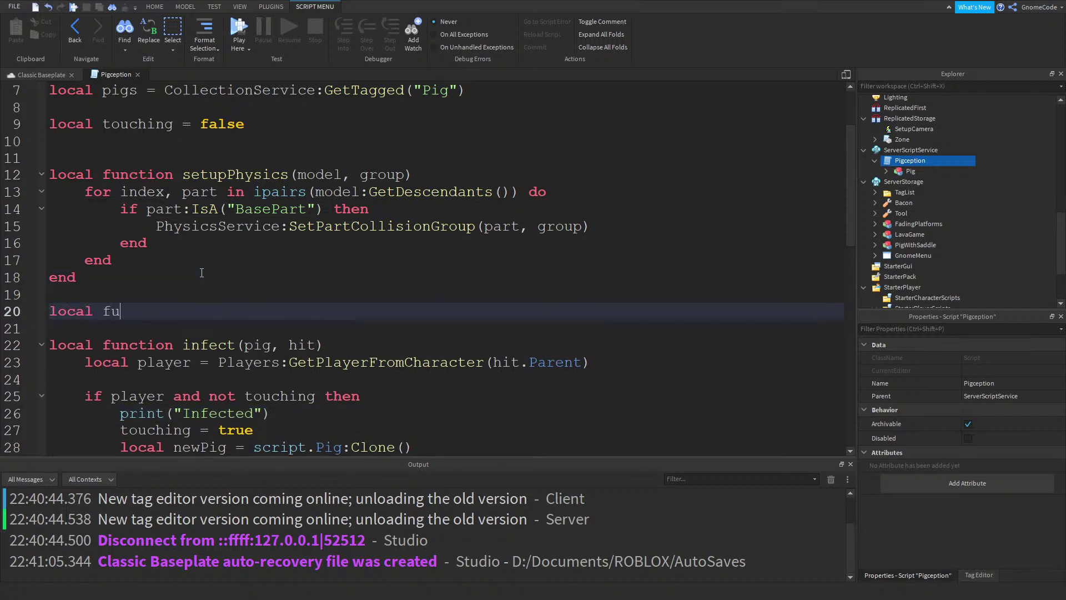
type("nction setup")
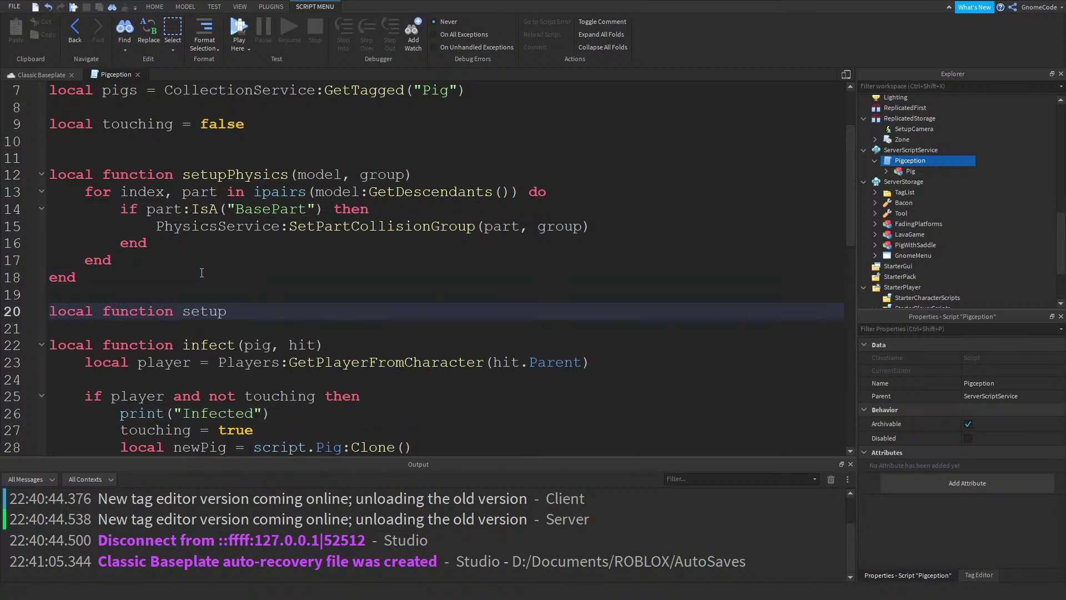
type("BaconG")
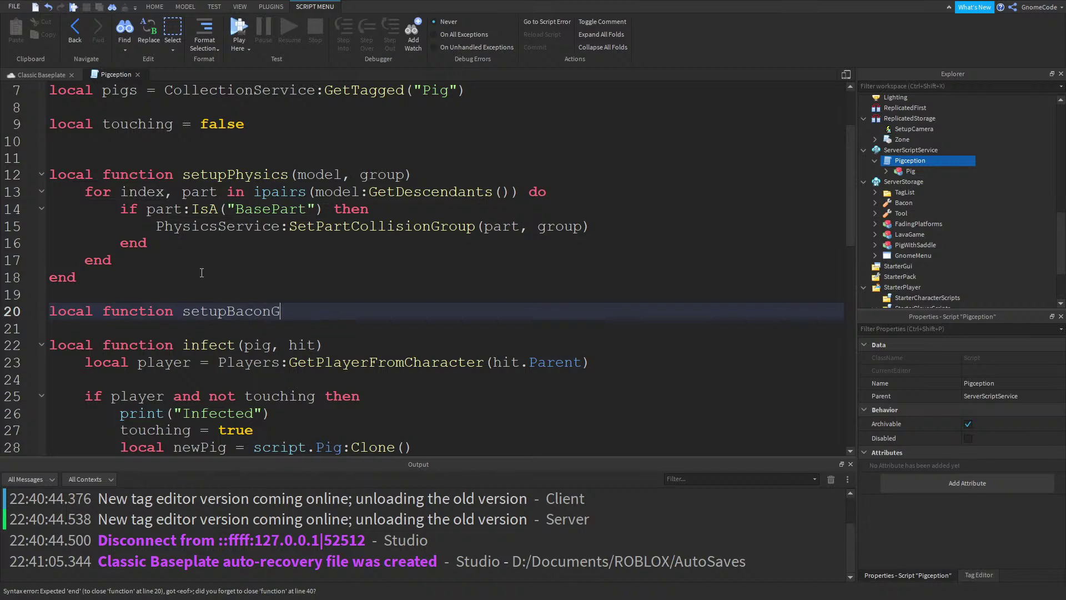
type("iver(pig)")
key("Return")
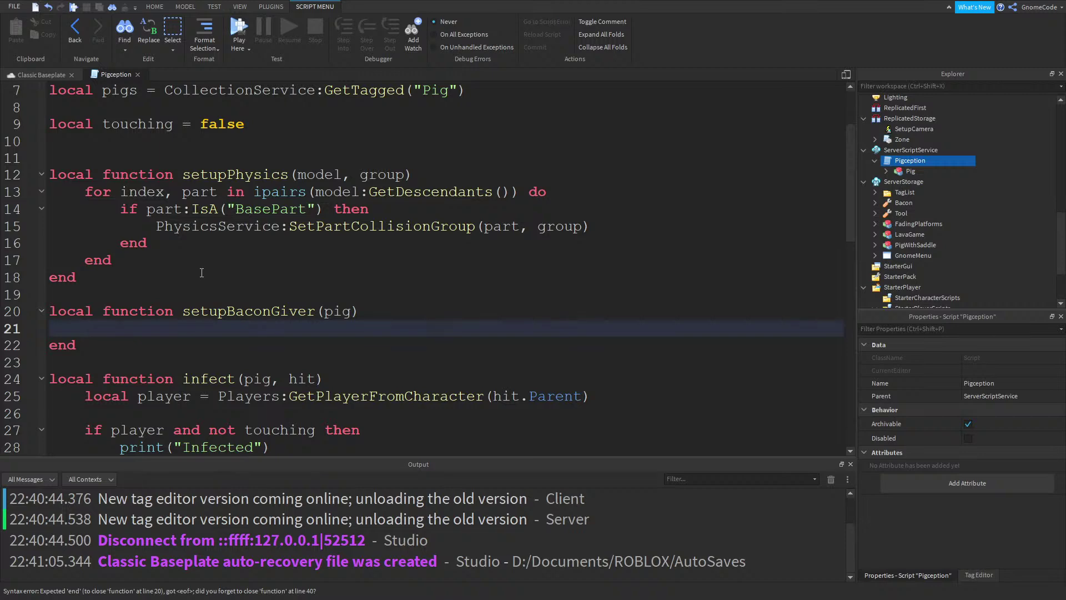
Call setupBaconGiver(newPig) in the infect function, directly after the setupPhysics call
scroll(202, 272, "down", 3)
left_click_drag(359, 158, 187, 164)
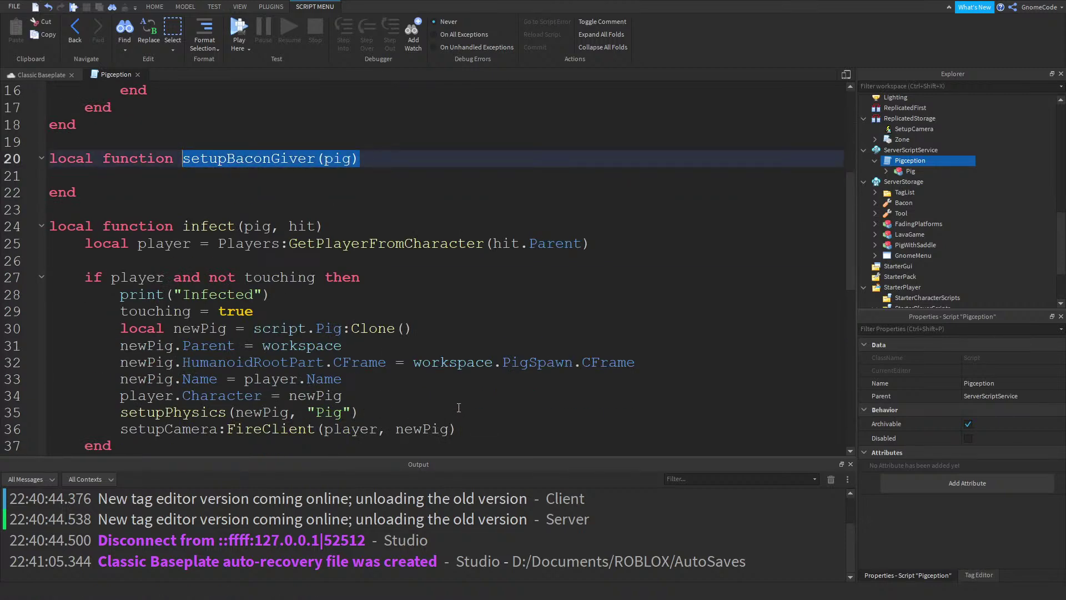
scroll(411, 400, "down", 3)
left_click(369, 362)
key("Return")
key("ctrl+v")
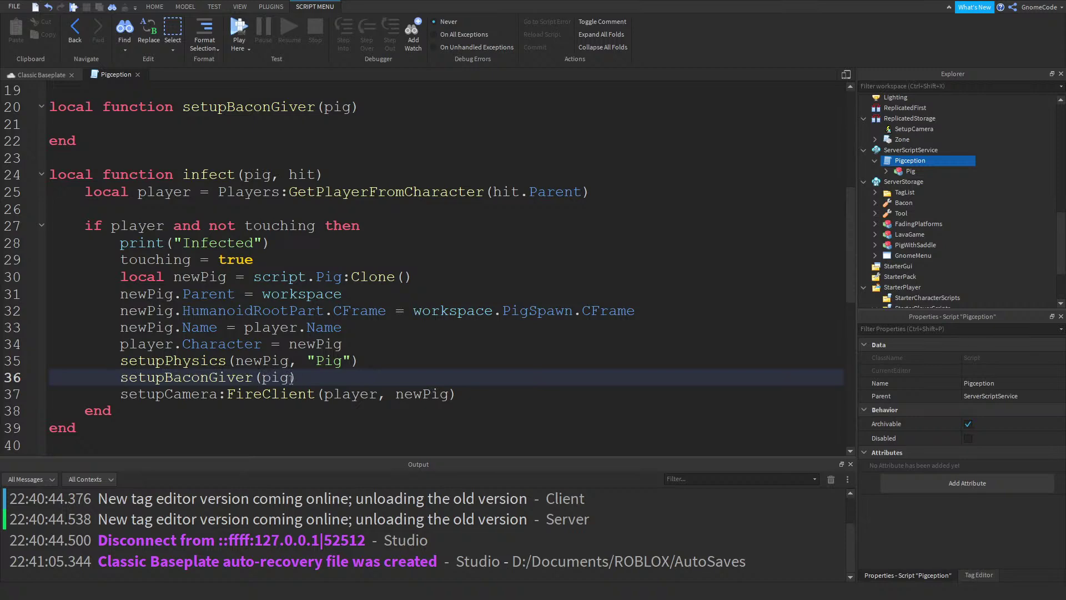
double_click(278, 377)
type("newPig")
In setupBaconGiver, declare a local variable Prompt holding a new ProximityPrompt instance
scroll(234, 217, "up", 2)
left_click(249, 234)
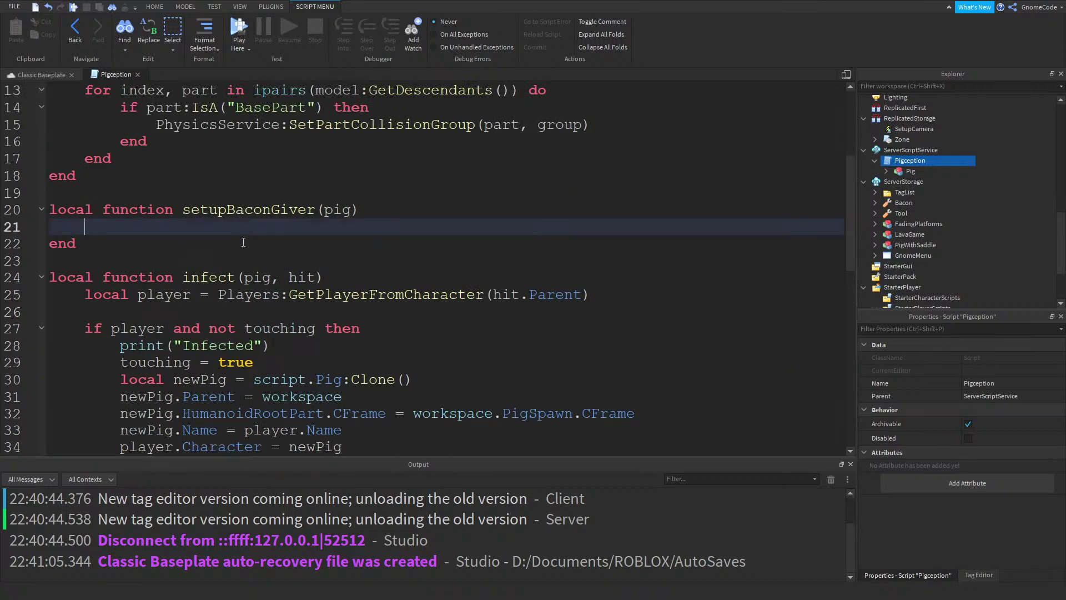
type("local ")
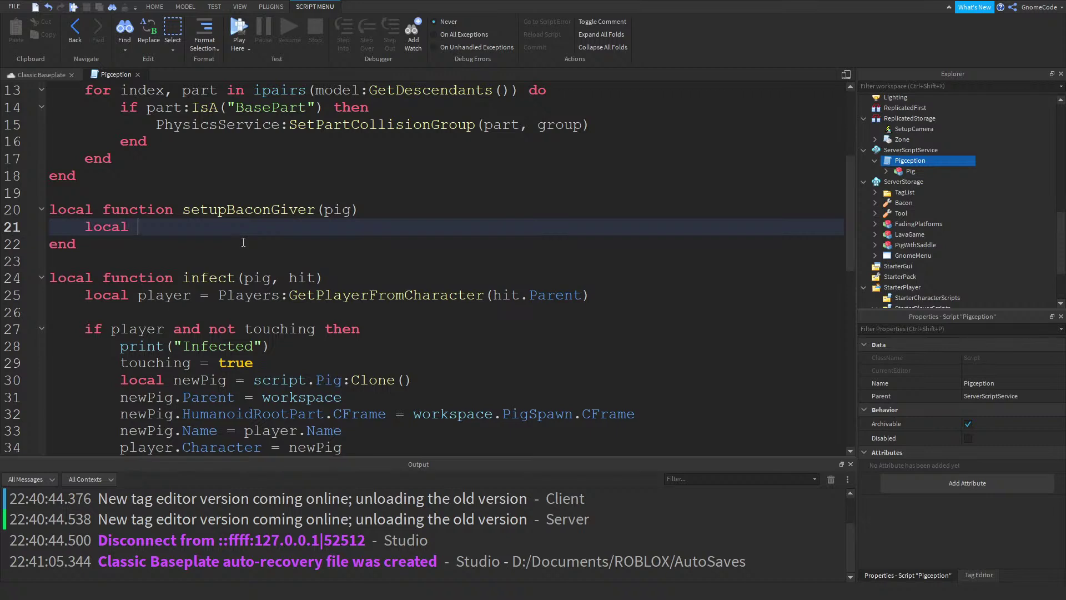
type("Prompt = ")
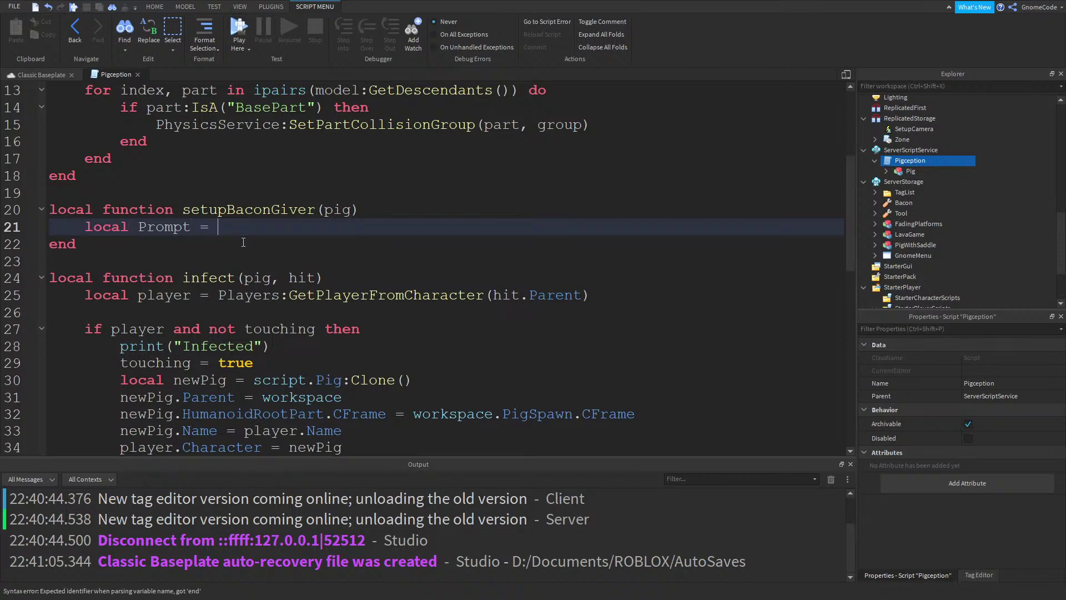
type("Instance.new(Pro")
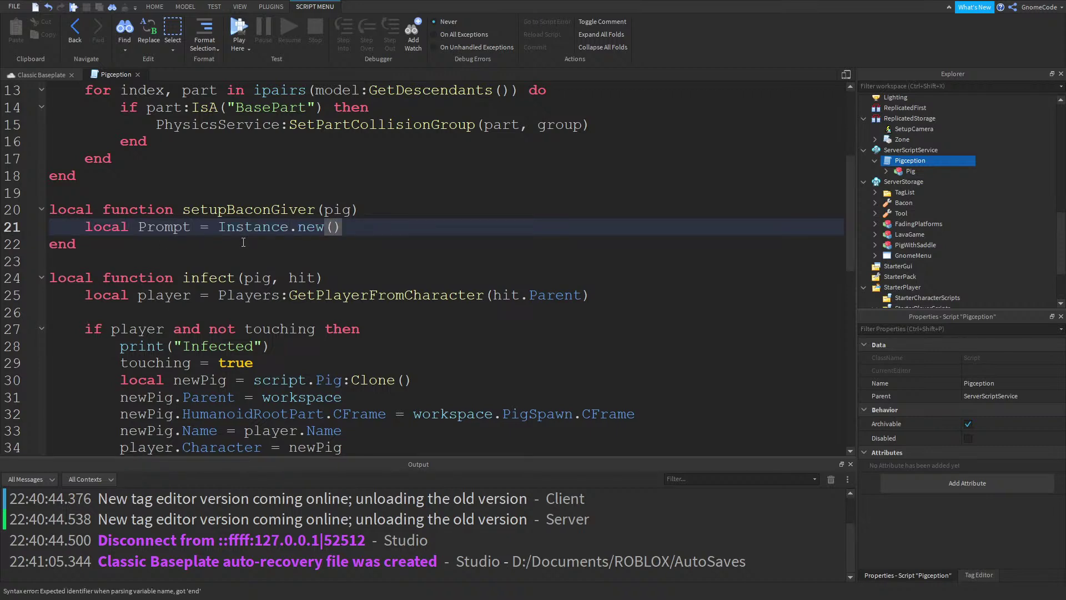
key("Tab")
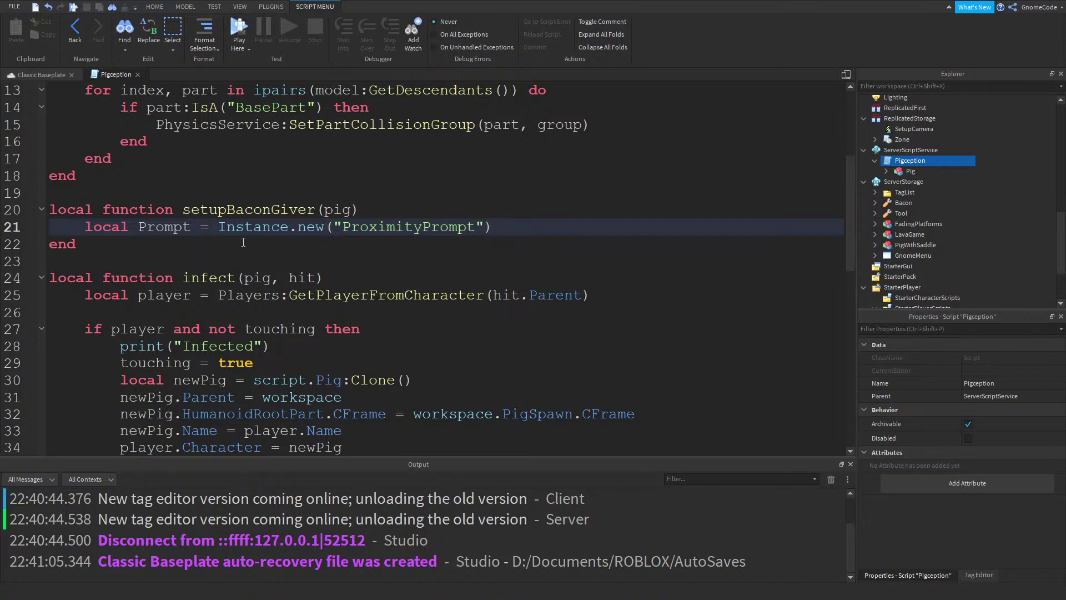
Set Prompt.ActionText to "Get Bacon" on the line below the prompt's creation
key("Return")
type("pr")
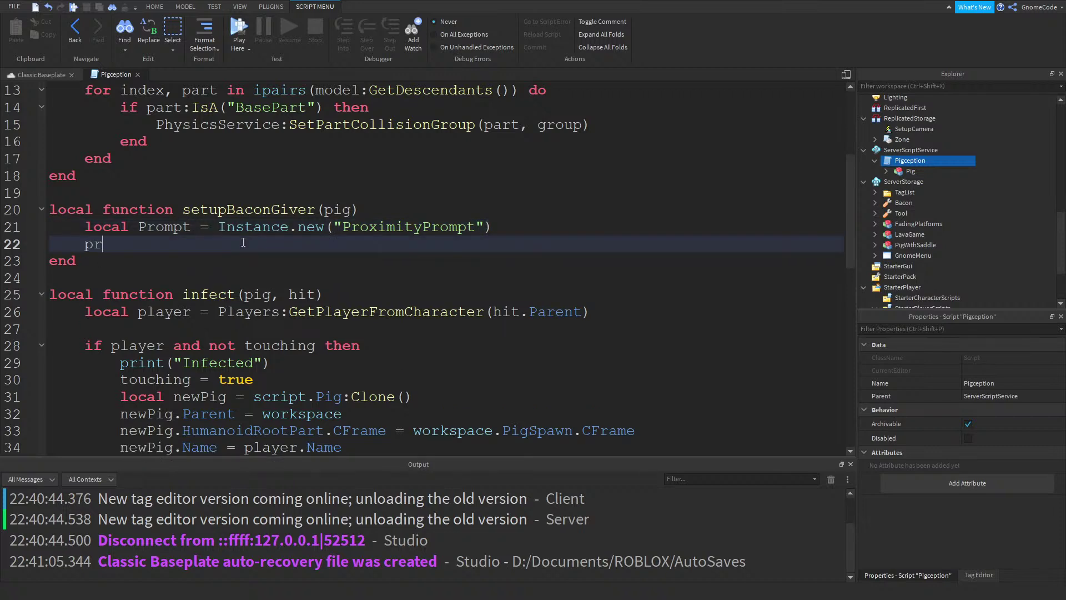
key("Tab")
type("ActionText")
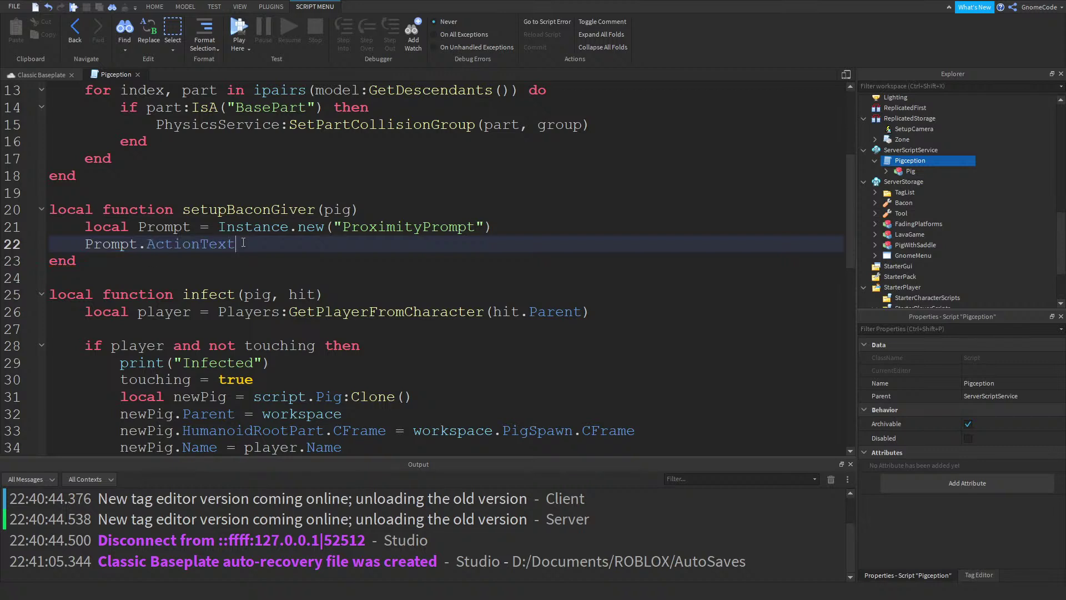
type(" =")
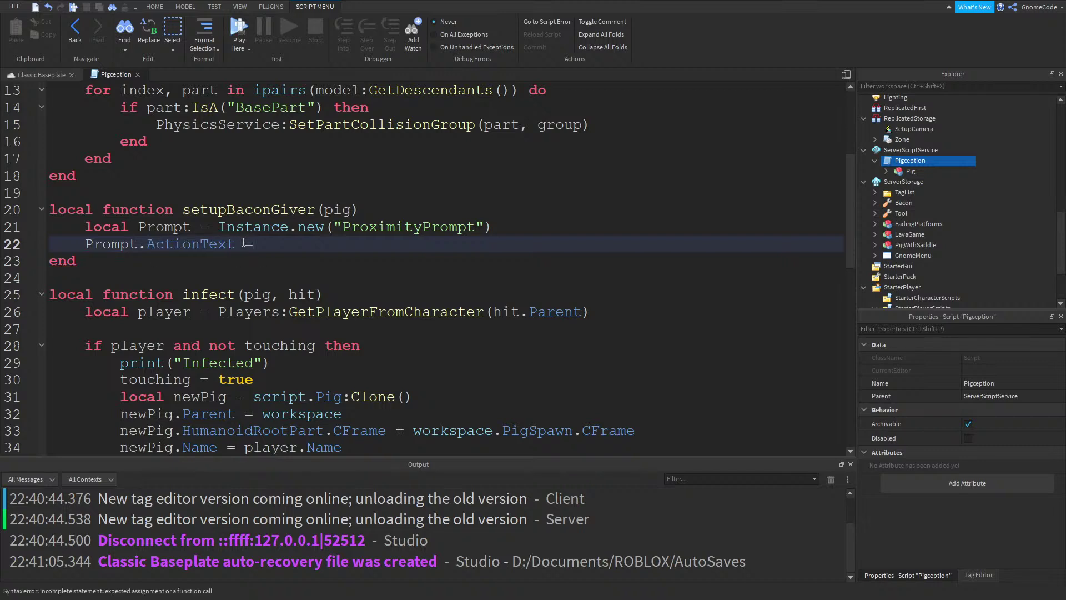
type(" \"Get baco")
key("BackSpace")
key("BackSpace")
key("BackSpace")
key("BackSpace")
type("Bacon")
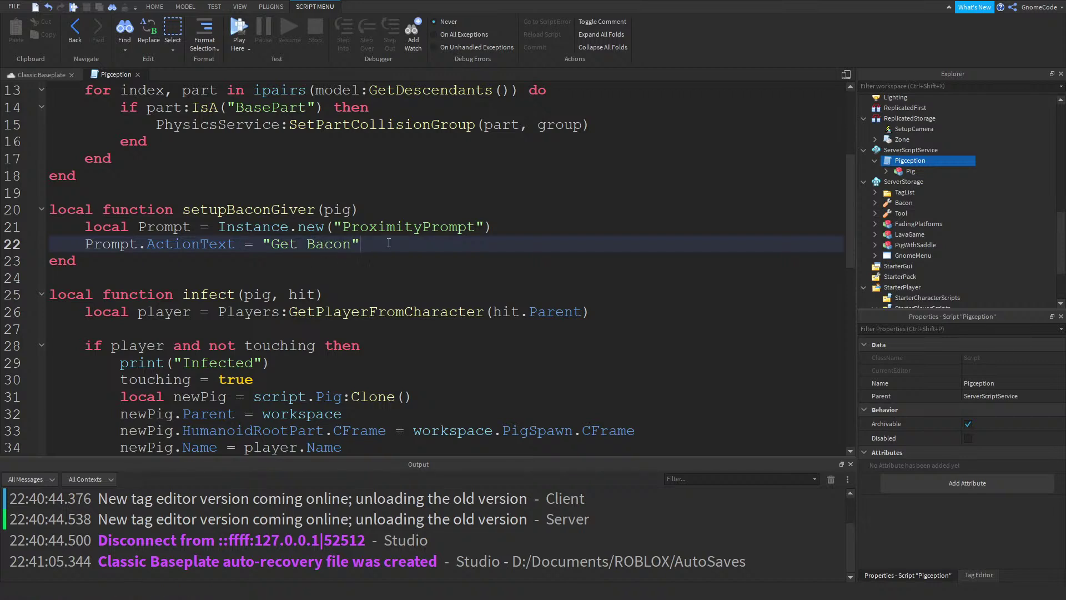
Connect Prompt.Triggered to an empty anonymous function below the ActionText line
key("Return")
type("Prompt.Act")
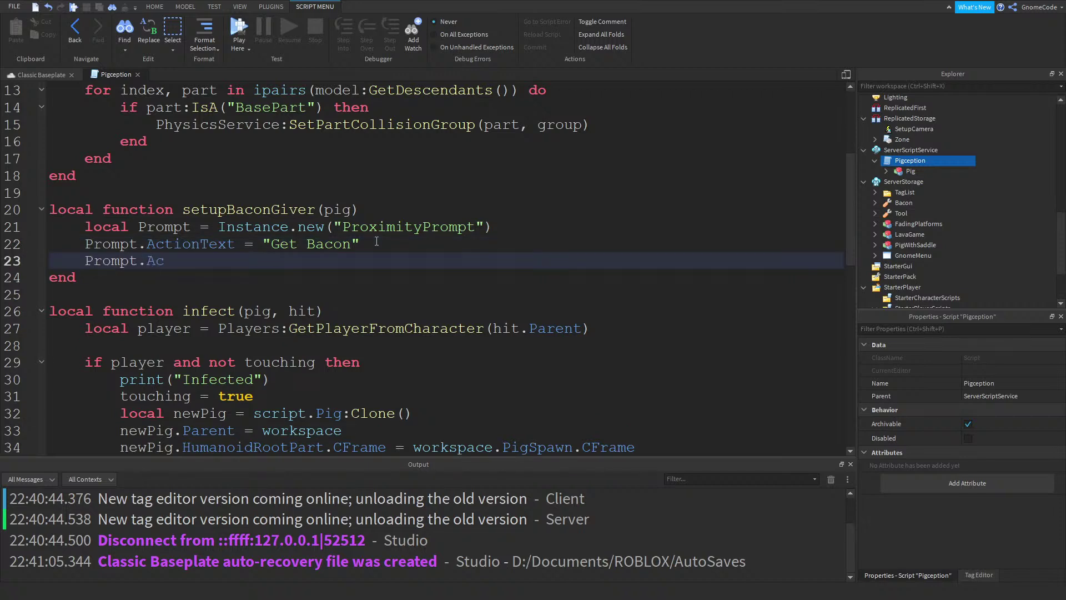
key("BackSpace")
key("BackSpace")
key("BackSpace")
type("Triggered:Conne")
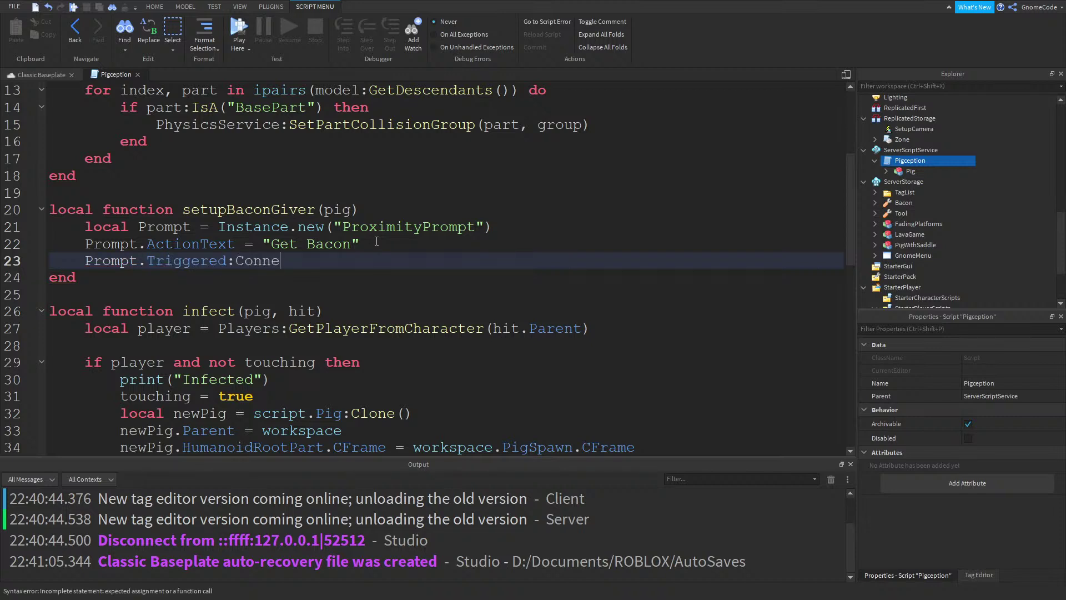
type("ct(function()#")
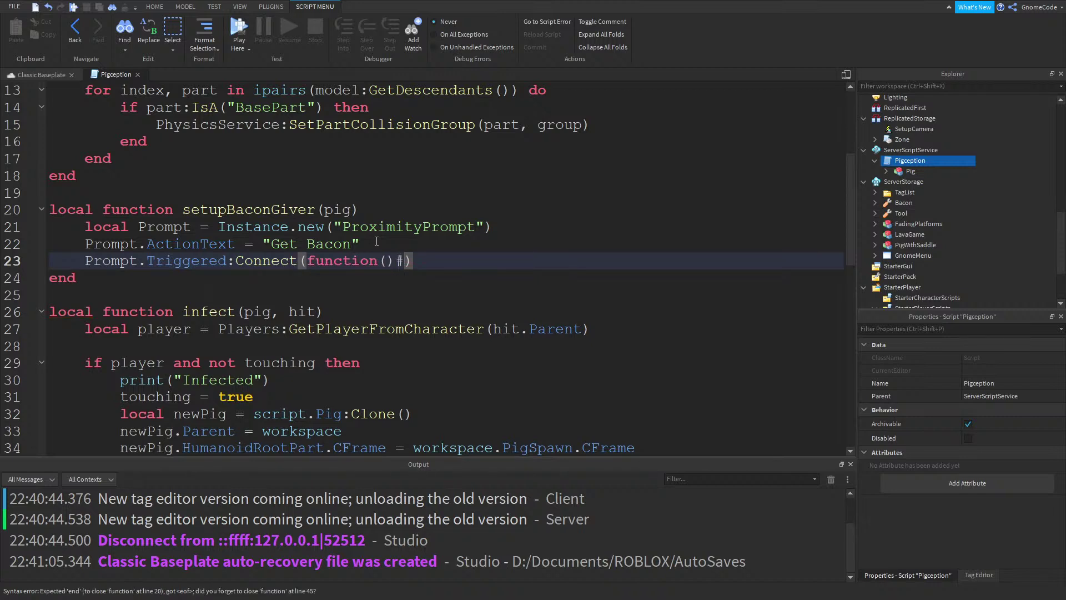
key("Return")
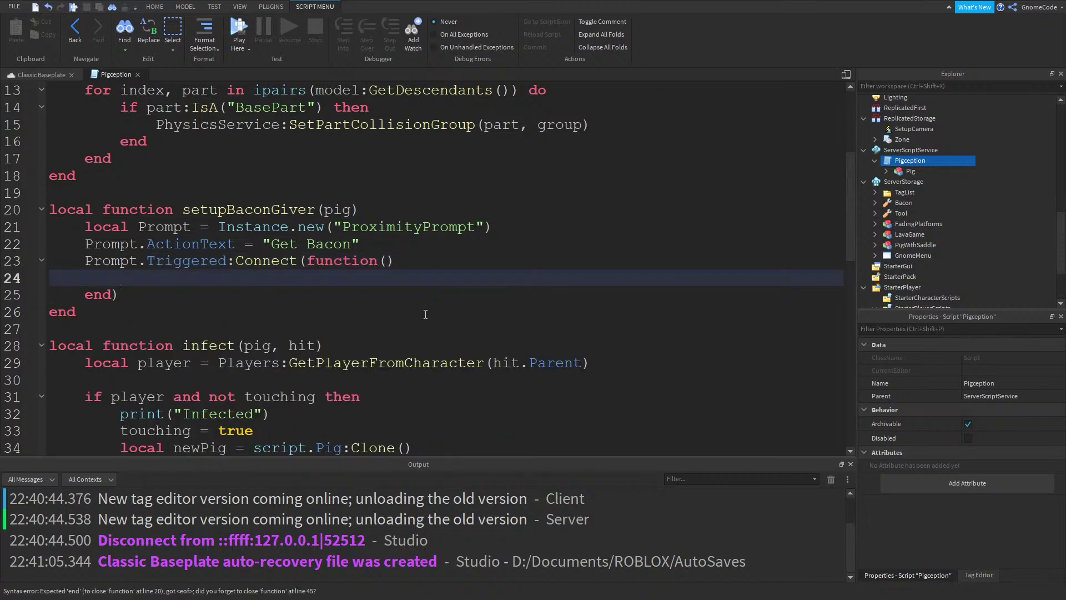
Give the Prompt.Triggered handler a player parameter and have it call print("Give", player, "bacon")
left_click(391, 261)
type("player")
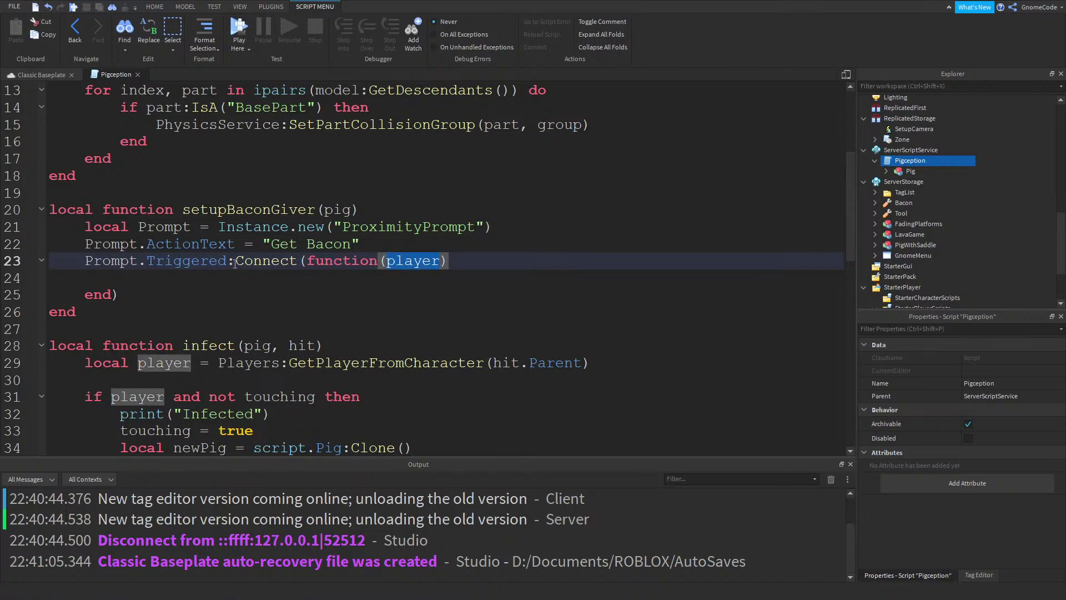
left_click(183, 276)
type("print(\"Give")
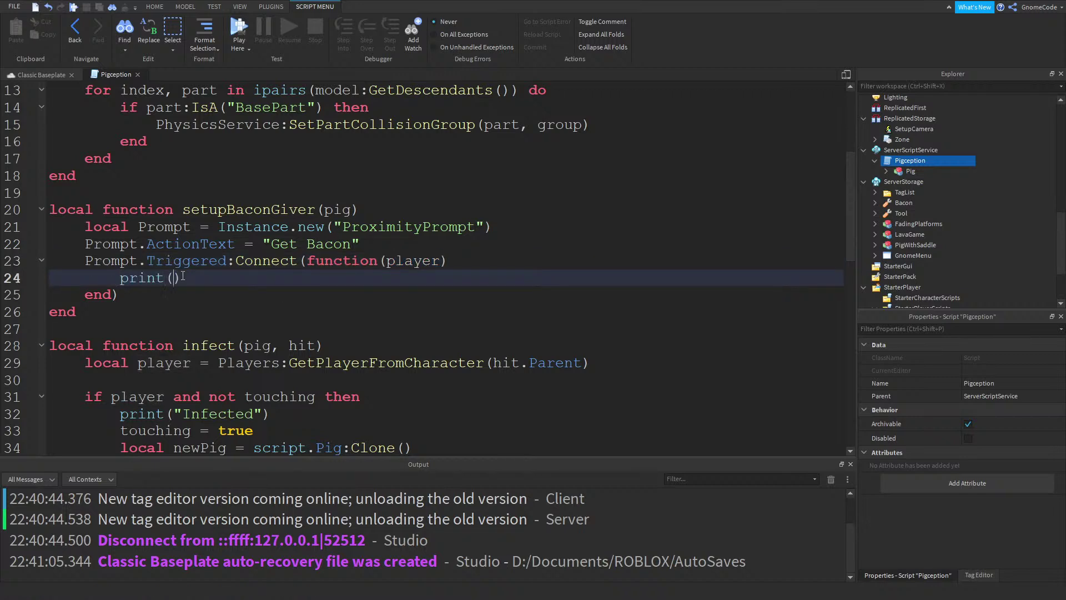
type(" player")
key("BackSpace")
key("BackSpace")
key("BackSpace")
key("BackSpace")
key("BackSpace")
key("BackSpace")
key("BackSpace")
type("\", player ")
type(" \"bacon")
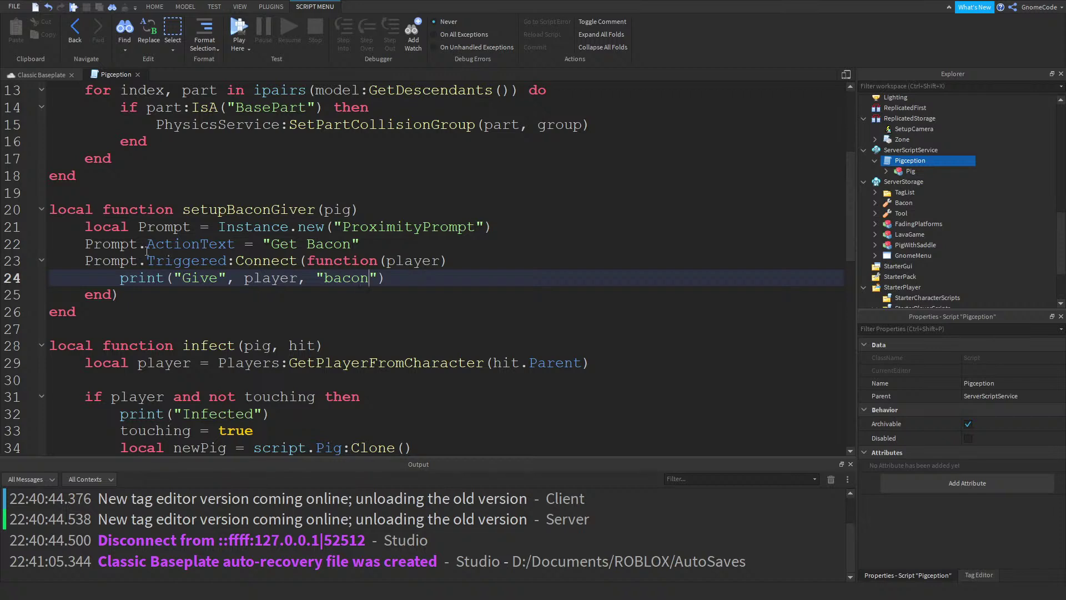
Start and stop a play test, and add prompt.Parent = pig below the ActionText line in setupBaconGiver
left_click(240, 31)
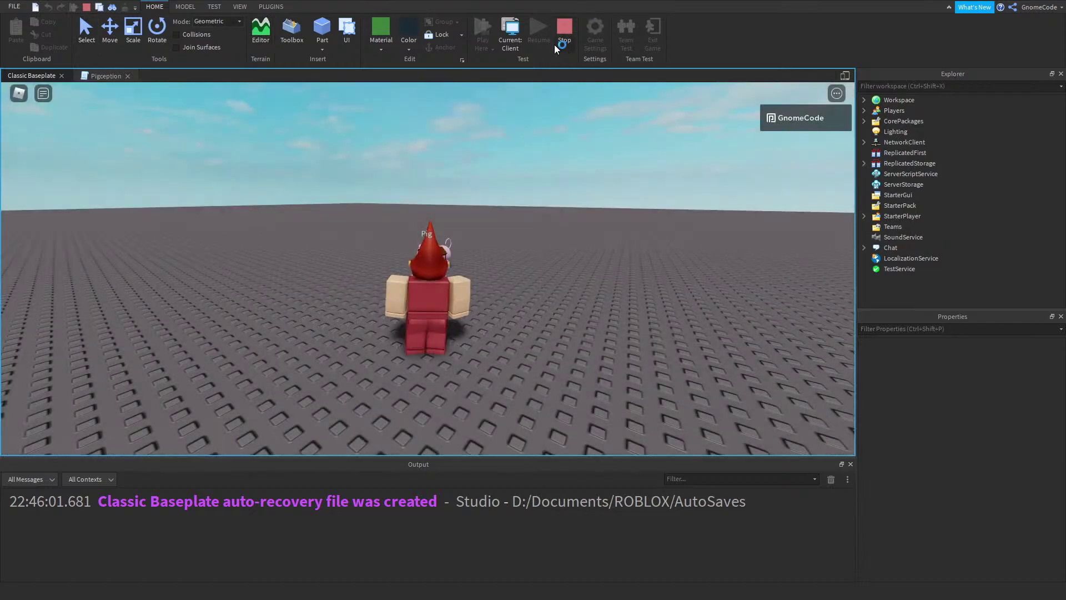
left_click(564, 31)
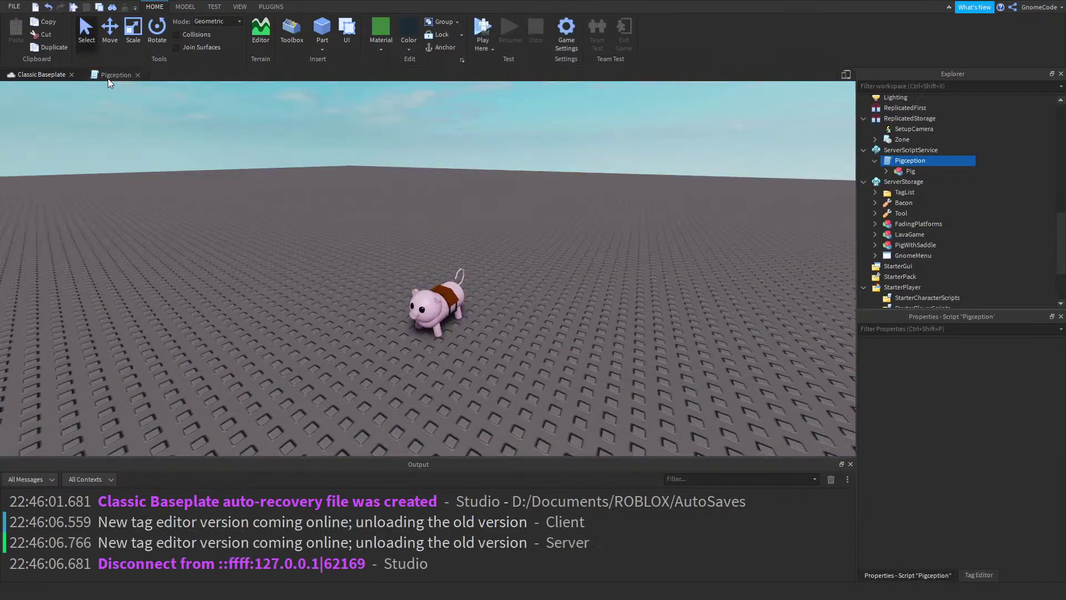
left_click(108, 75)
left_click(406, 242)
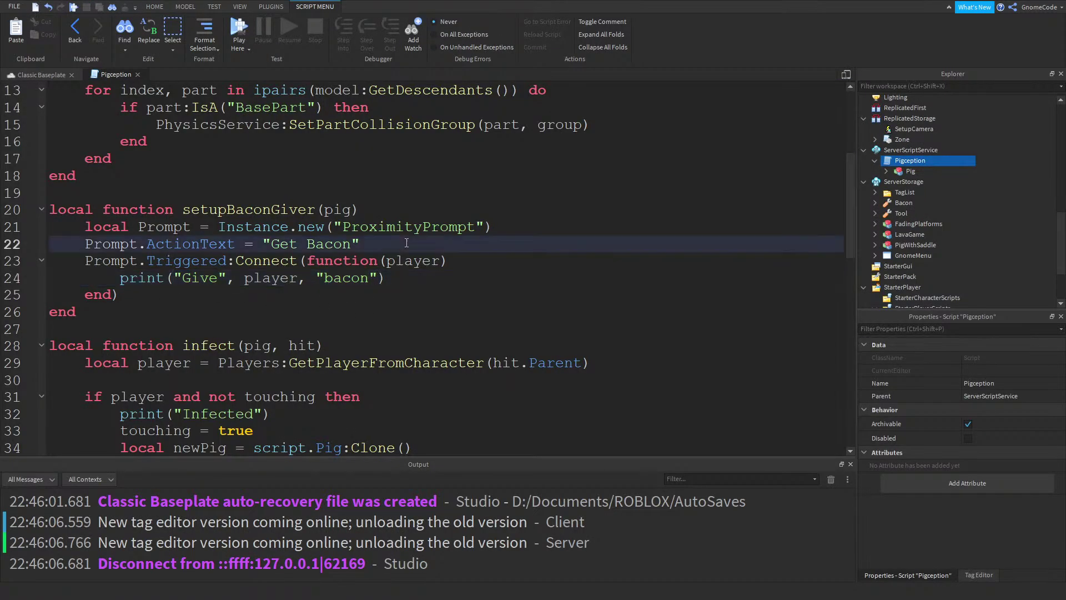
key("Return")
type("prompt.")
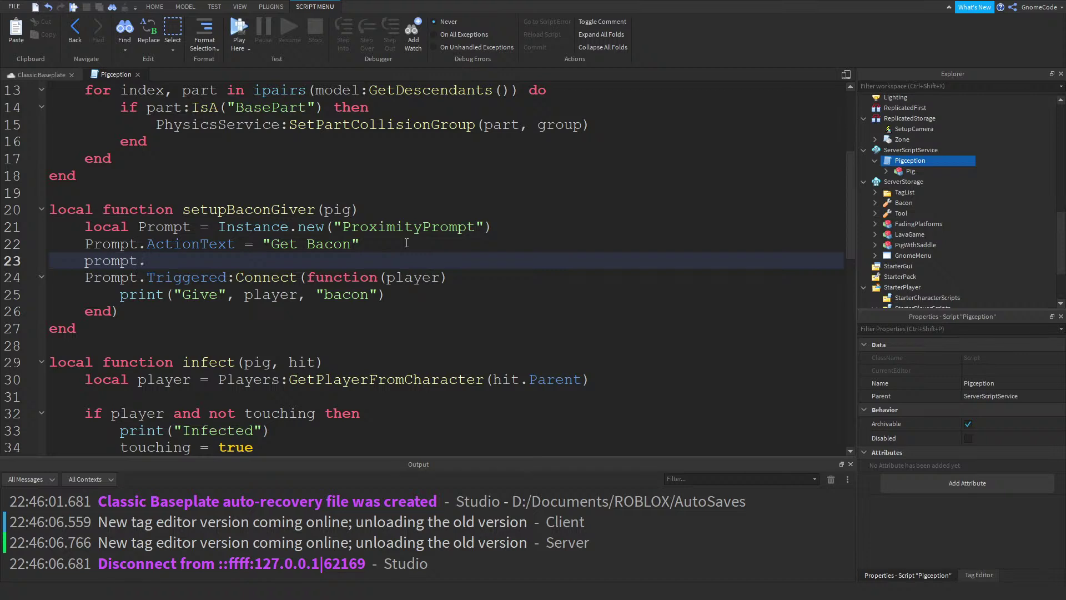
type("Parent = pig")
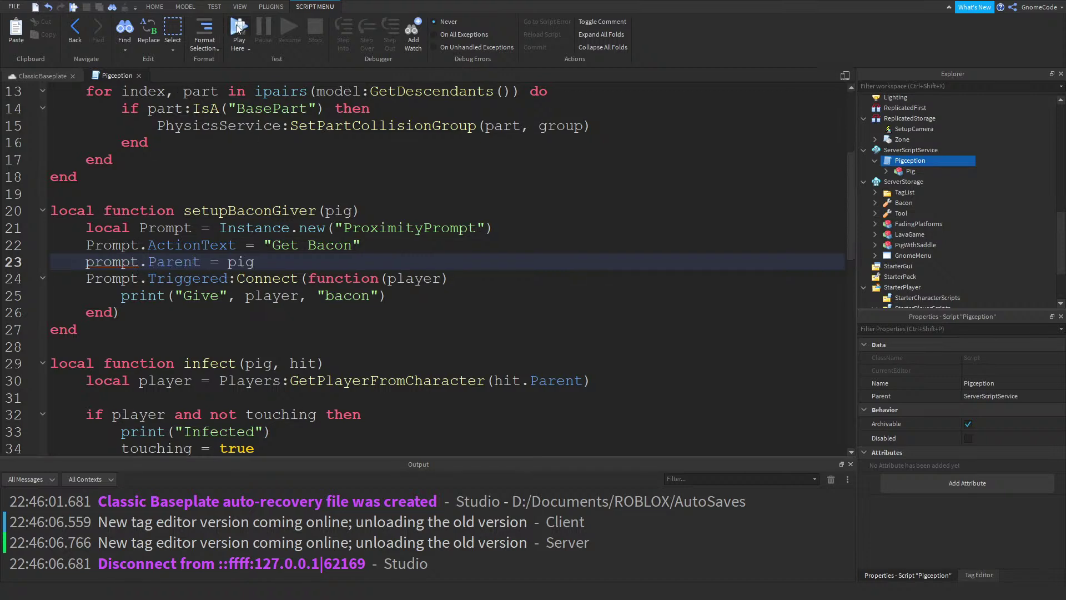
Correct the variable name on the Parent line of setupBaconGiver to Prompt
left_click(238, 26)
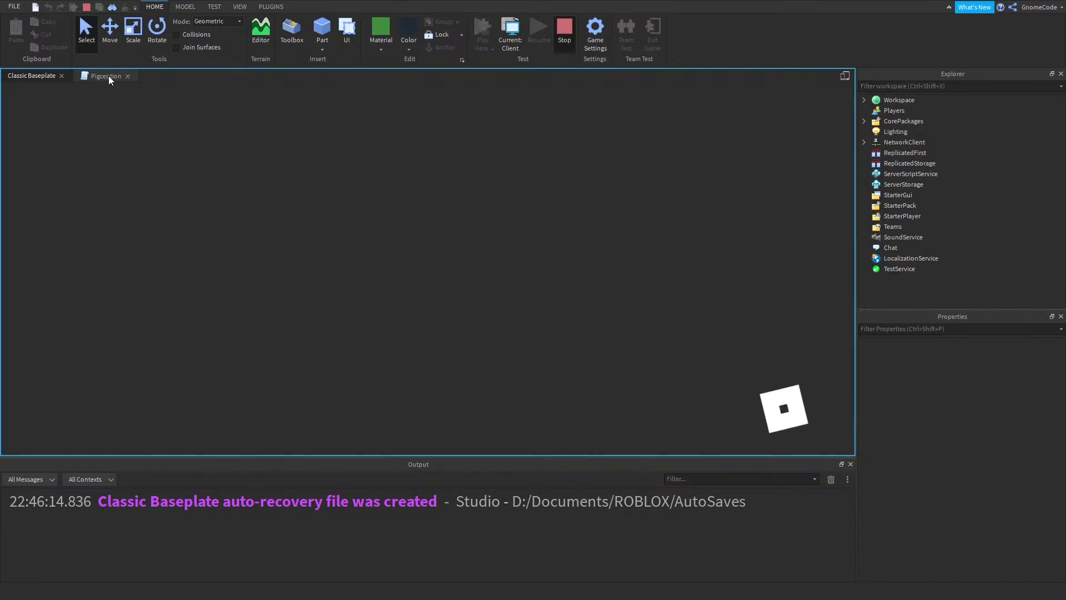
left_click(108, 75)
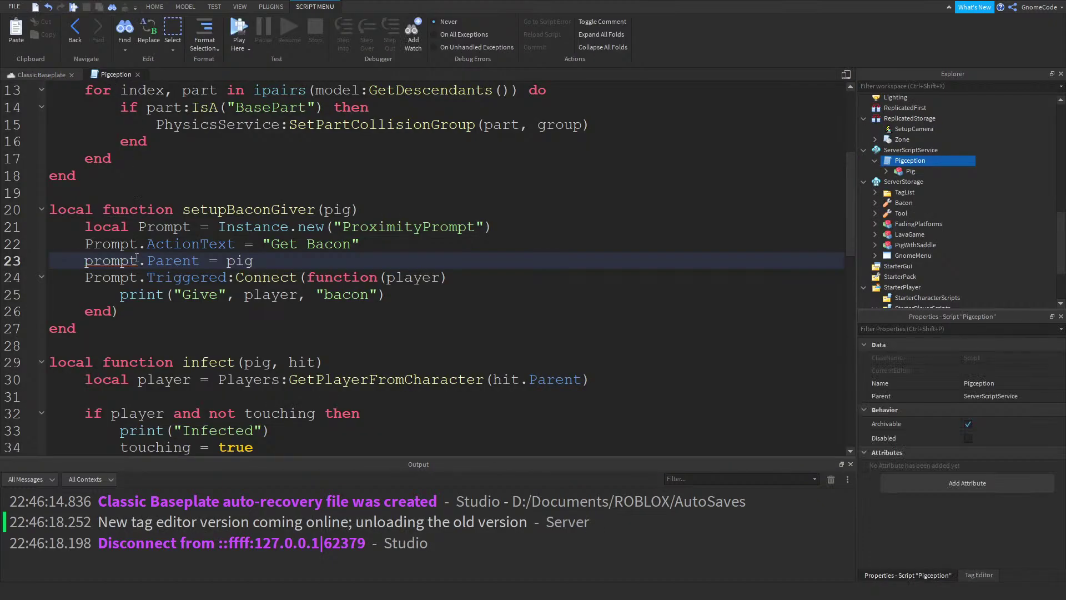
double_click(110, 246)
double_click(110, 261)
type("Prompt")
Start a play test and walk the character up to the pig to check for the Get Bacon prompt
left_click(244, 25)
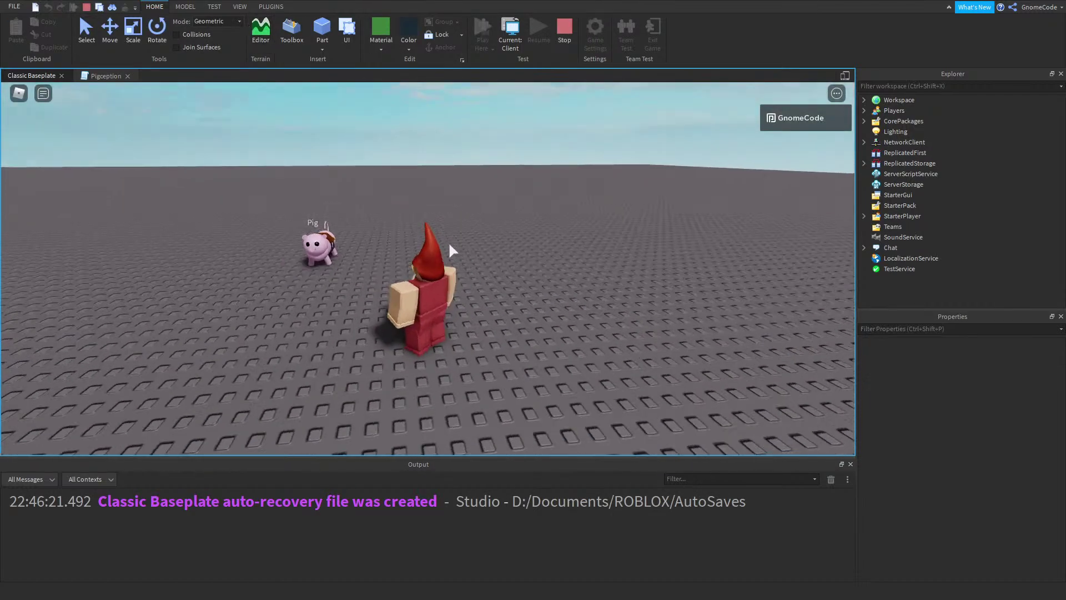
key("w")
right_click_drag(502, 256, 502, 256)
scroll(502, 257, "up", 2)
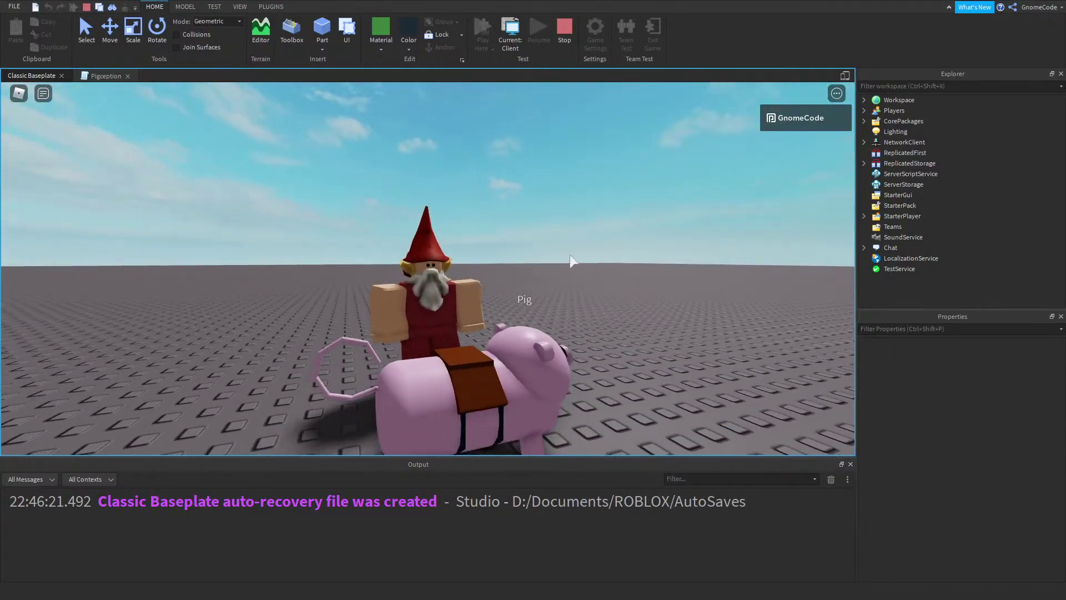
Expand the Pig model in the running game's Workspace and examine its children for the proximity prompt
left_click(873, 101)
left_click(864, 101)
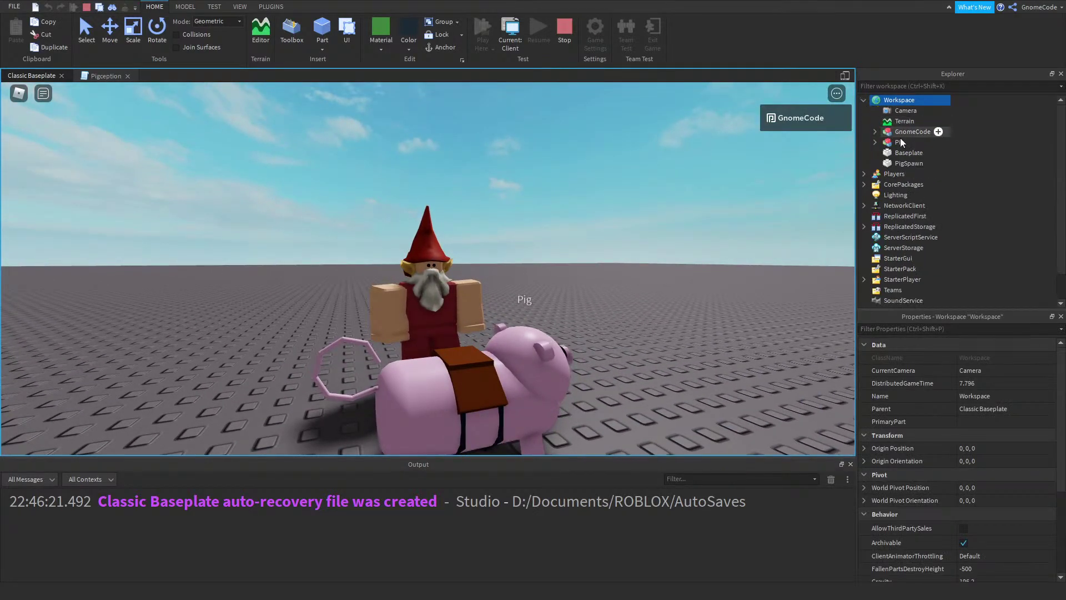
left_click(899, 143)
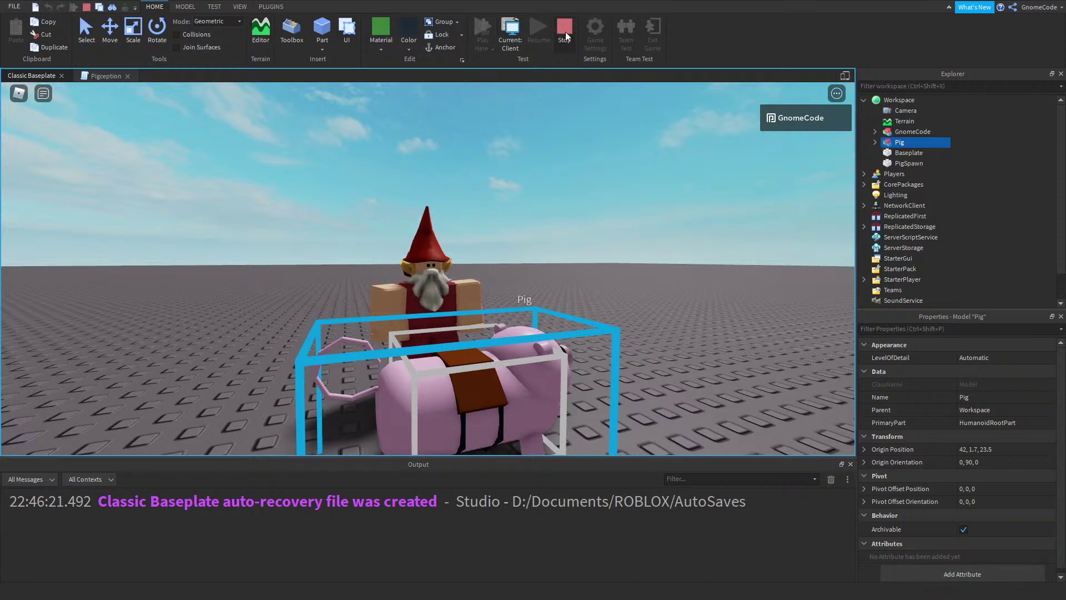
left_click(875, 142)
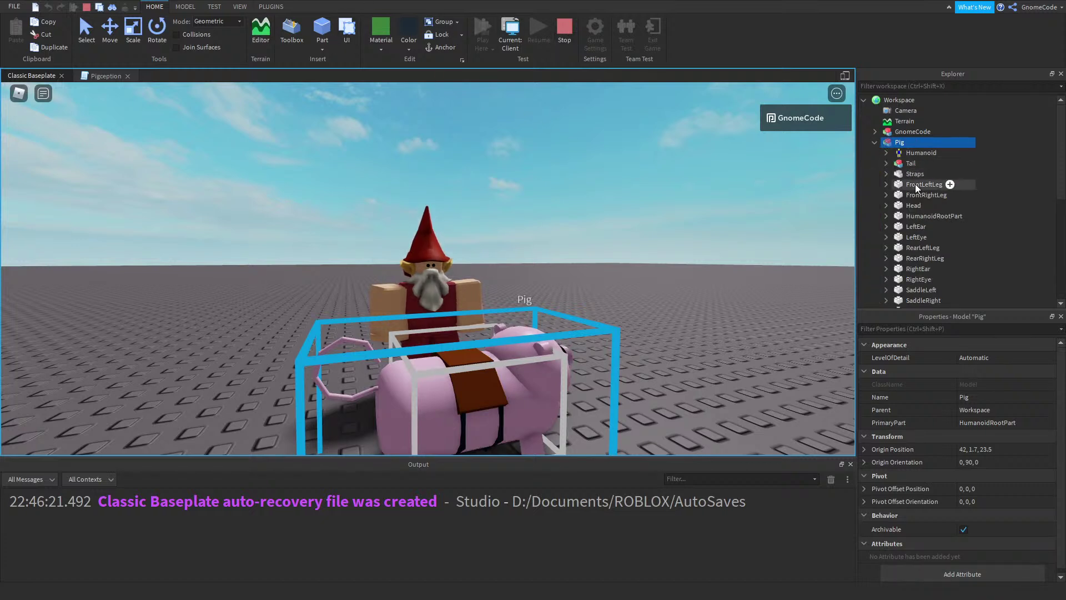
scroll(920, 216, "down", 2)
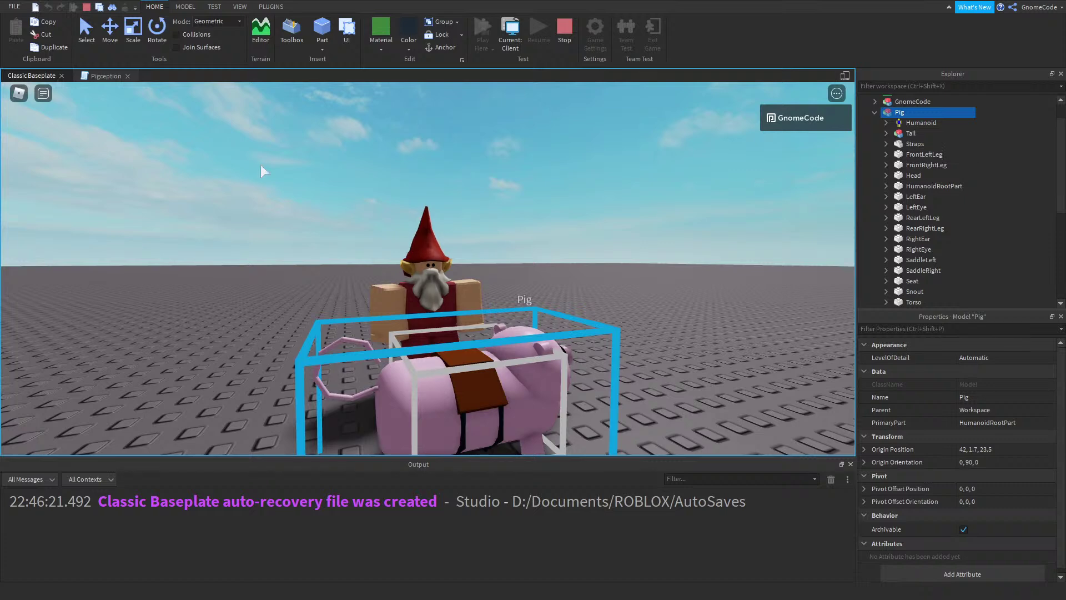
Stop the play test and copy the setupBaconGiver(newPig) call from infect to below setupPhysics in the pigs loop
left_click(104, 76)
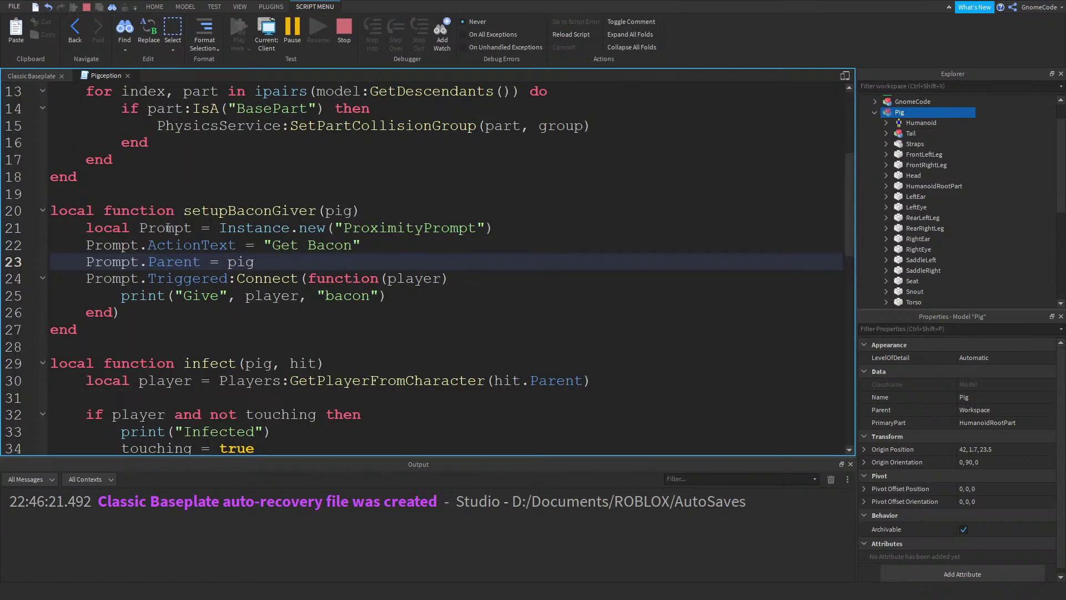
scroll(165, 227, "down", 3)
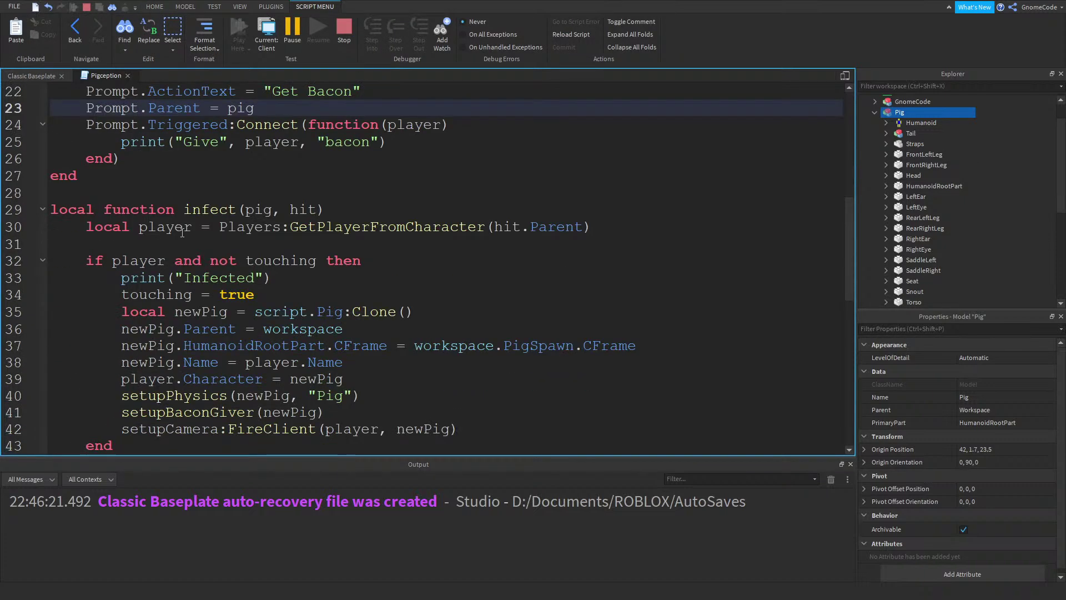
scroll(182, 232, "down", 1)
left_click(345, 29)
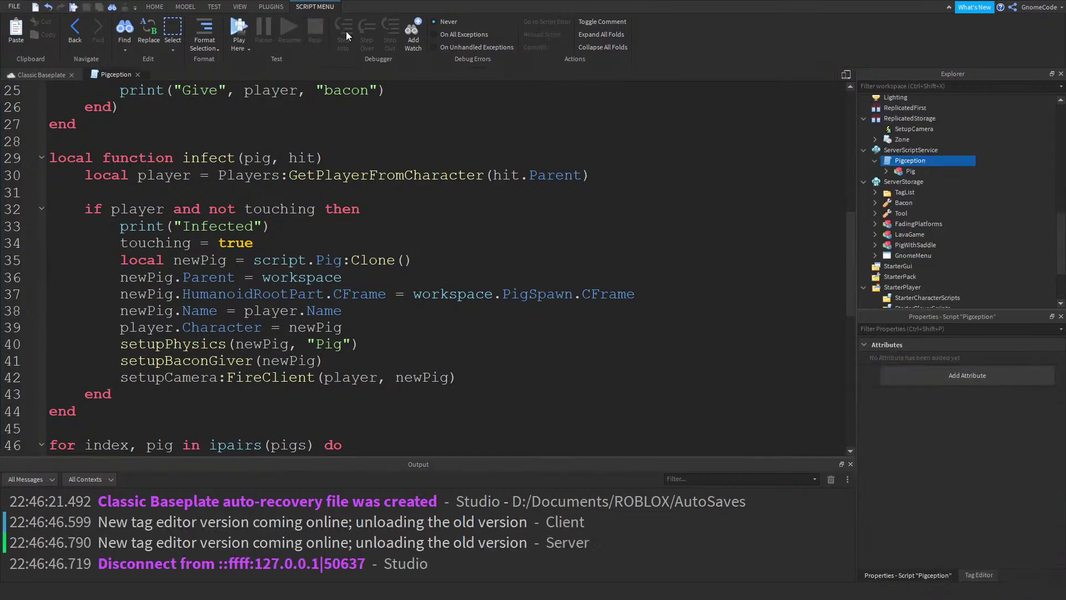
scroll(345, 301, "down", 2)
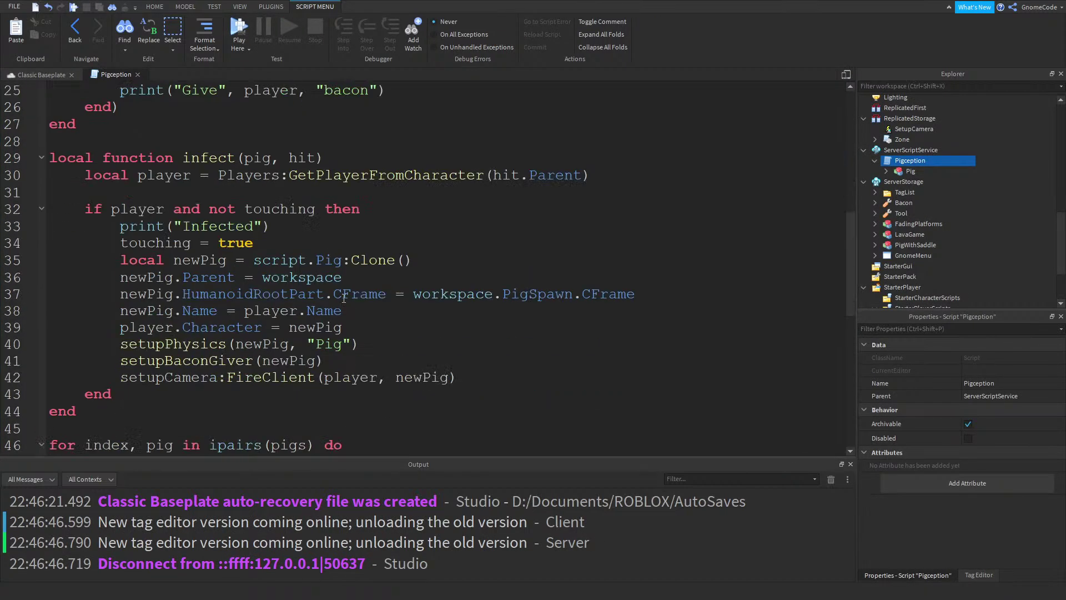
left_click_drag(346, 362, 120, 361)
scroll(293, 292, "down", 4)
key("ctrl+c")
left_click(300, 275)
left_click(368, 259)
key("Return")
key("ctrl+v")
Change the argument of the copied setupBaconGiver call in the pigs loop to pig
double_click(208, 258)
key("ctrl+c")
double_click(253, 275)
key("ctrl+v")
Play-test the game, walk to the pig, trigger its Get Bacon prompt twice, and stop the test
left_click(240, 40)
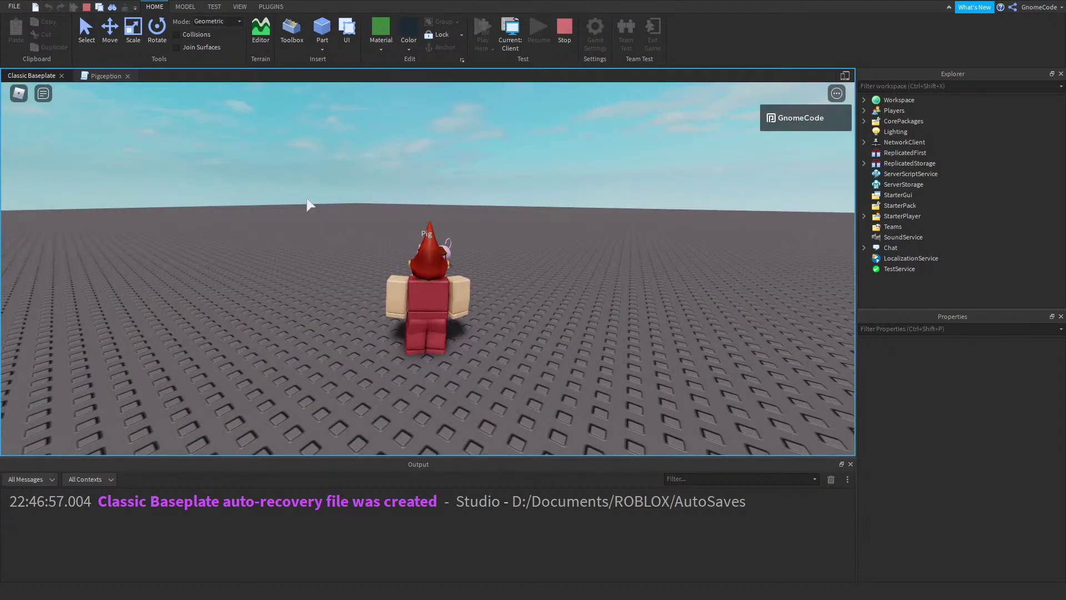
key("w")
right_click_drag(483, 270, 482, 270)
key("s")
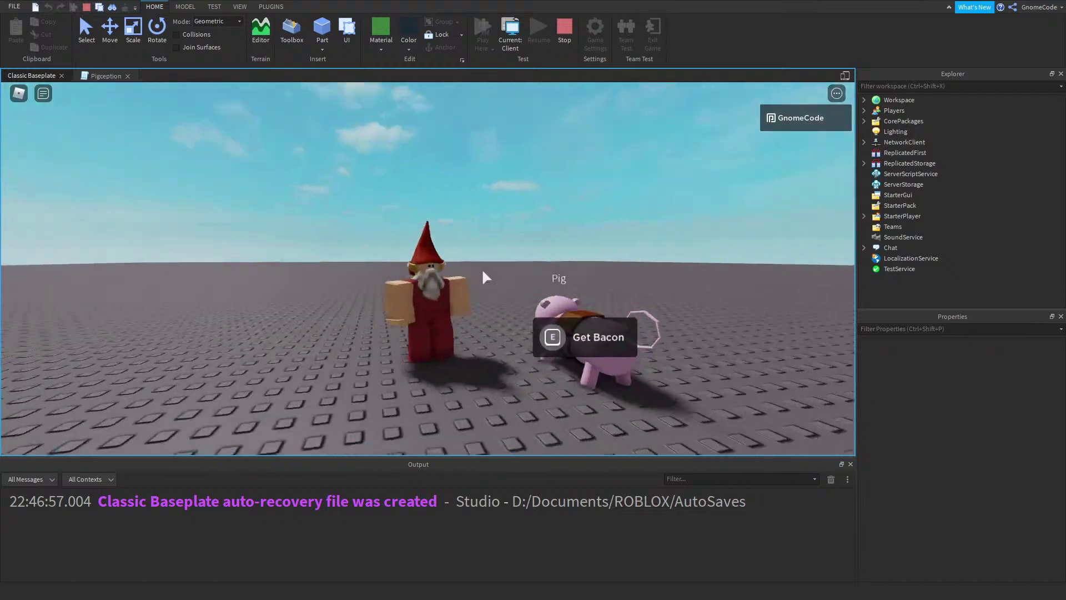
key("d")
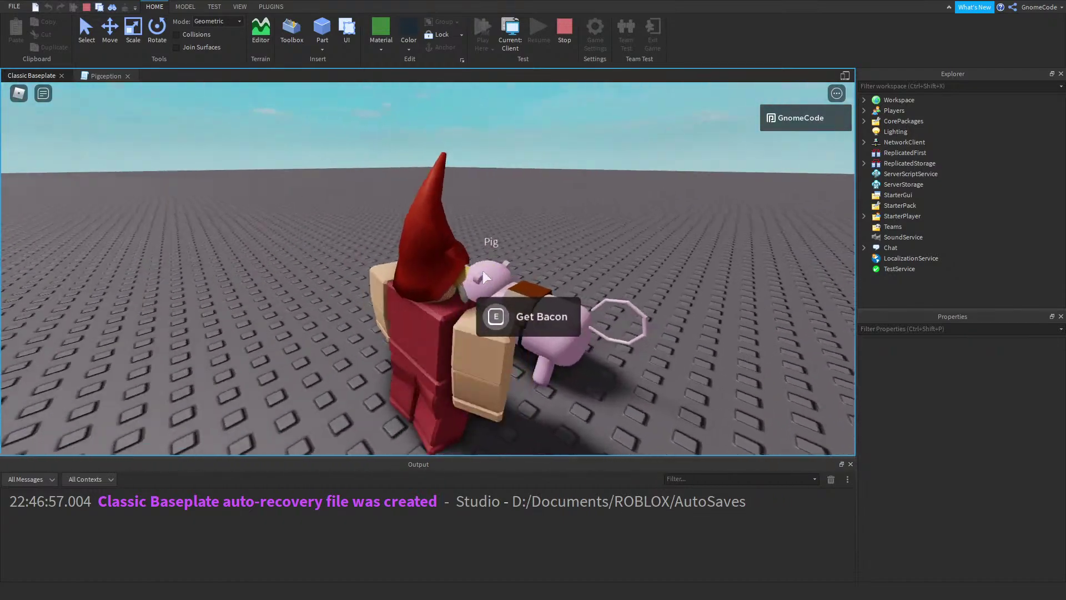
scroll(482, 268, "down", 3)
key("e")
key("e")
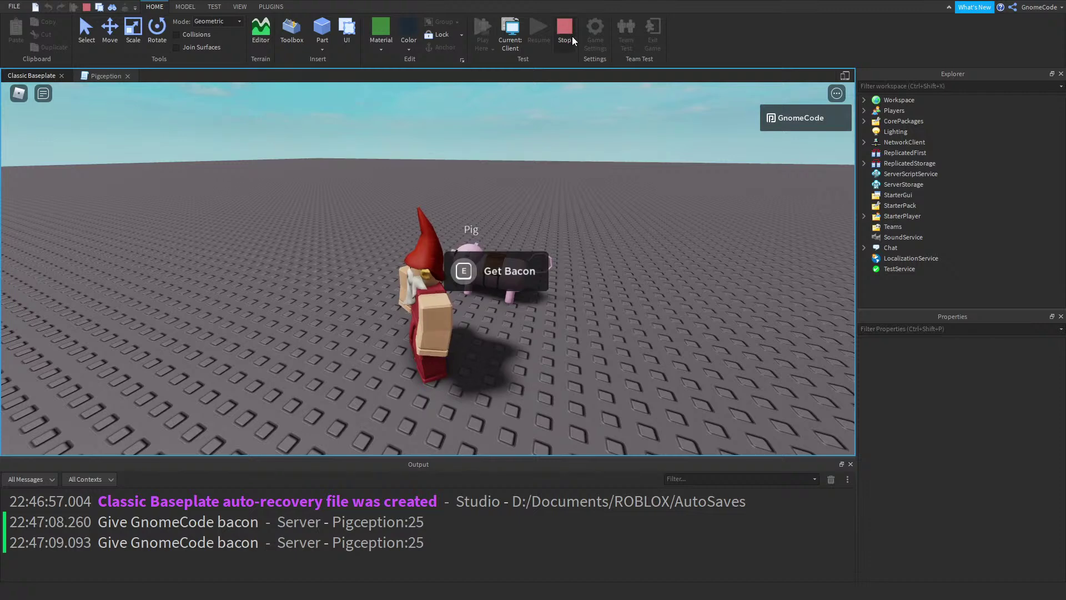
left_click(564, 34)
In setupBaconGiver, add a blank line and local bacon = game.ServerStorage.Bacon:Clone() below the Prompt.Parent line
left_click(119, 75)
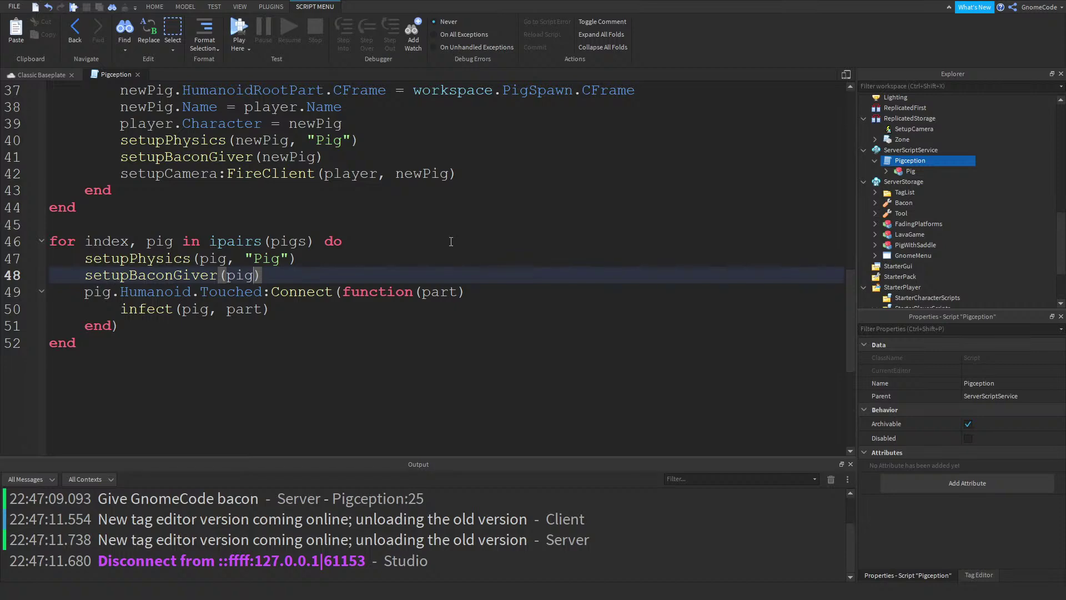
scroll(289, 269, "up", 9)
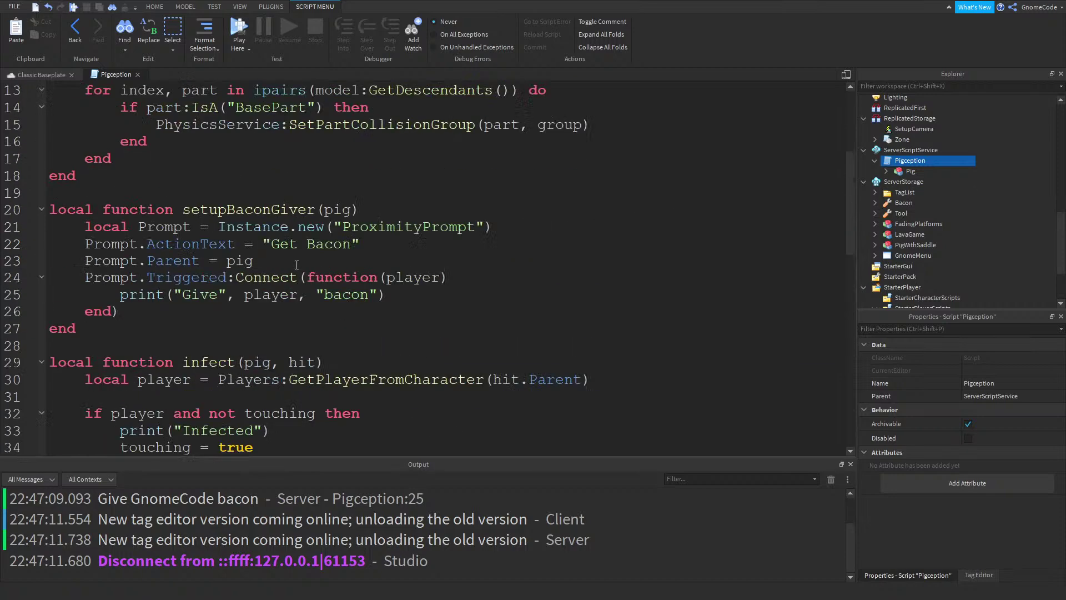
scroll(297, 265, "up", 2)
scroll(389, 283, "down", 2)
left_click(461, 303)
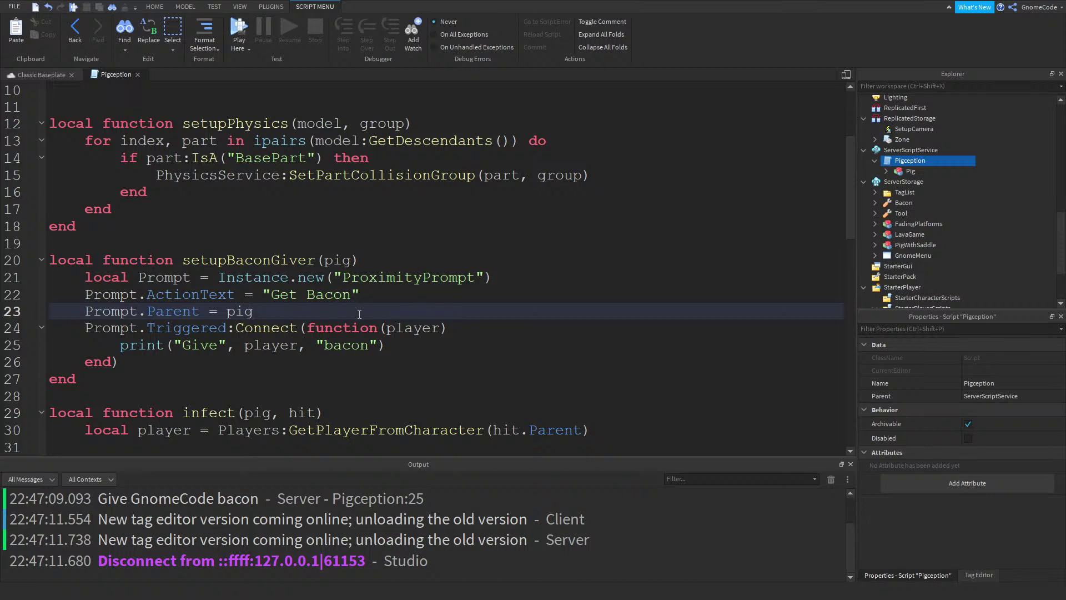
key("Return")
key("Return")
type("local")
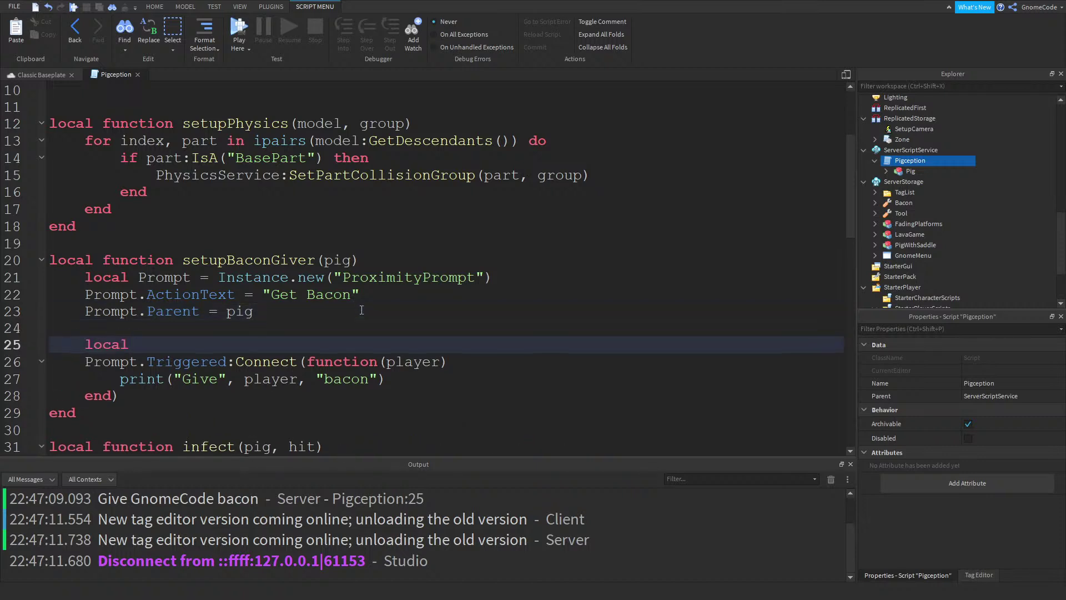
type(" bacon = game.ServerStorage.B")
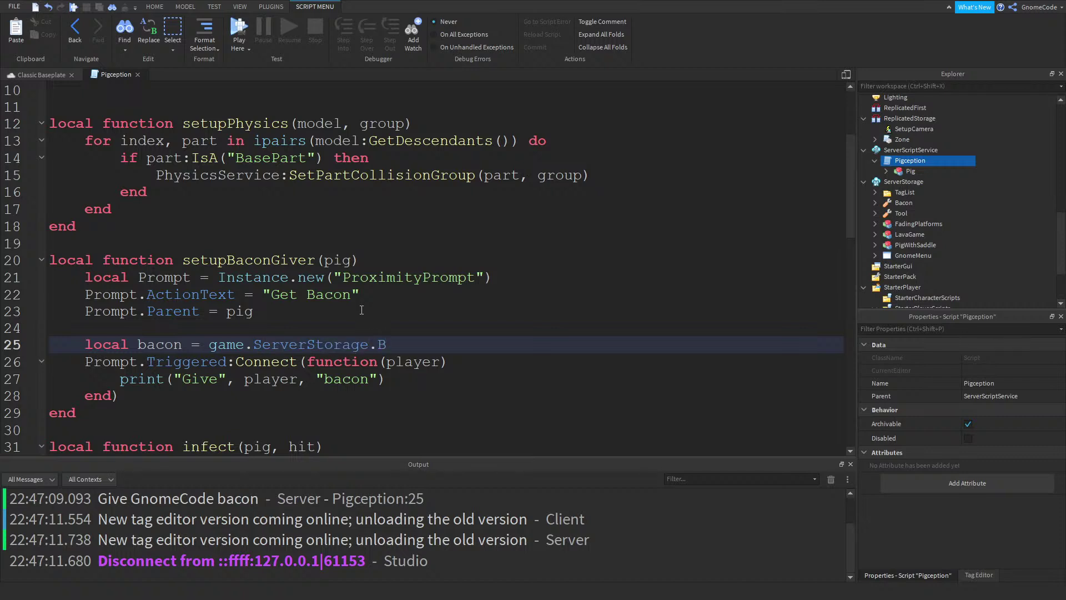
type("acon:Clone()")
double_click(166, 345)
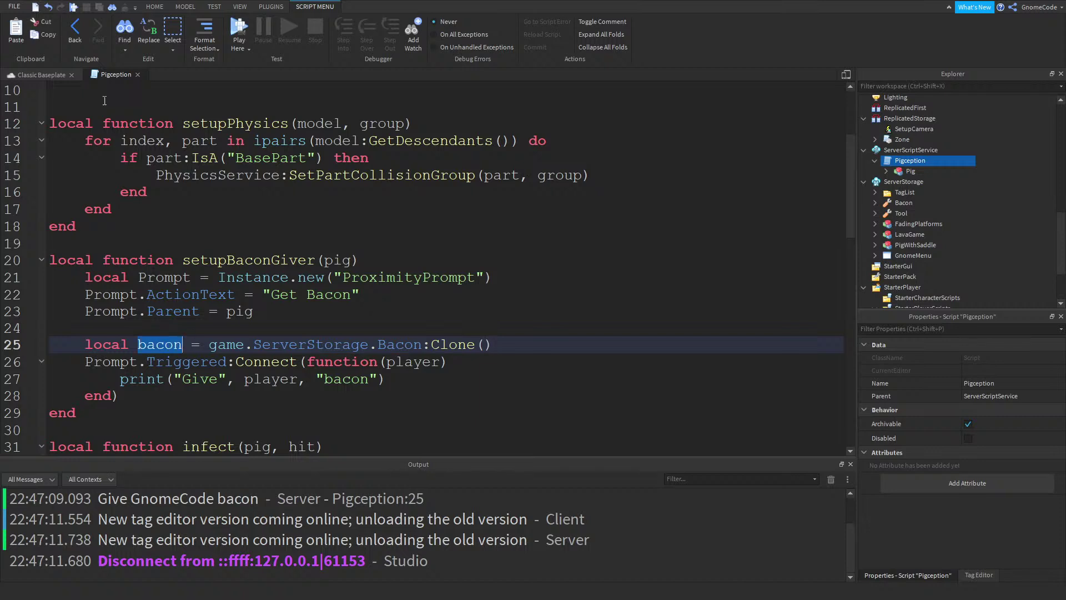
Start a play test and select the Backpack inside the player's entry under Players
scroll(946, 182, "up", 5)
scroll(939, 181, "up", 2)
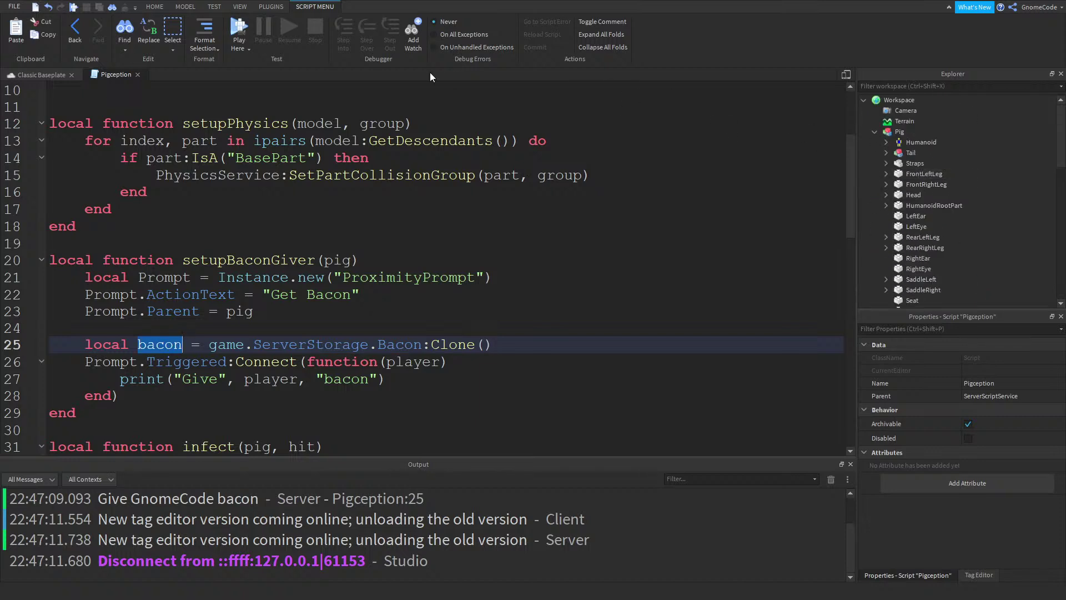
left_click(214, 7)
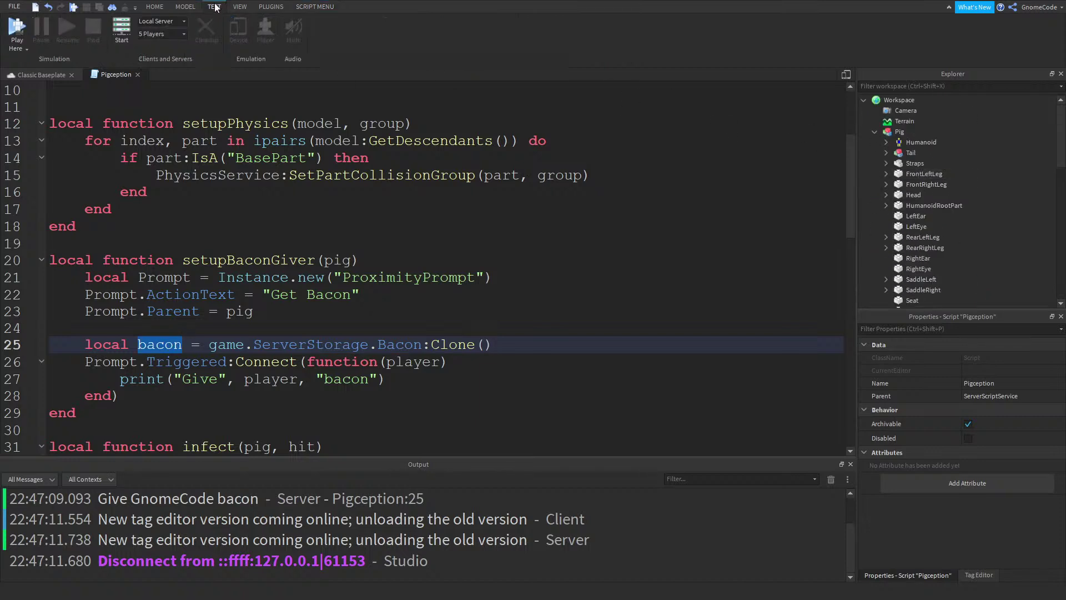
left_click(18, 28)
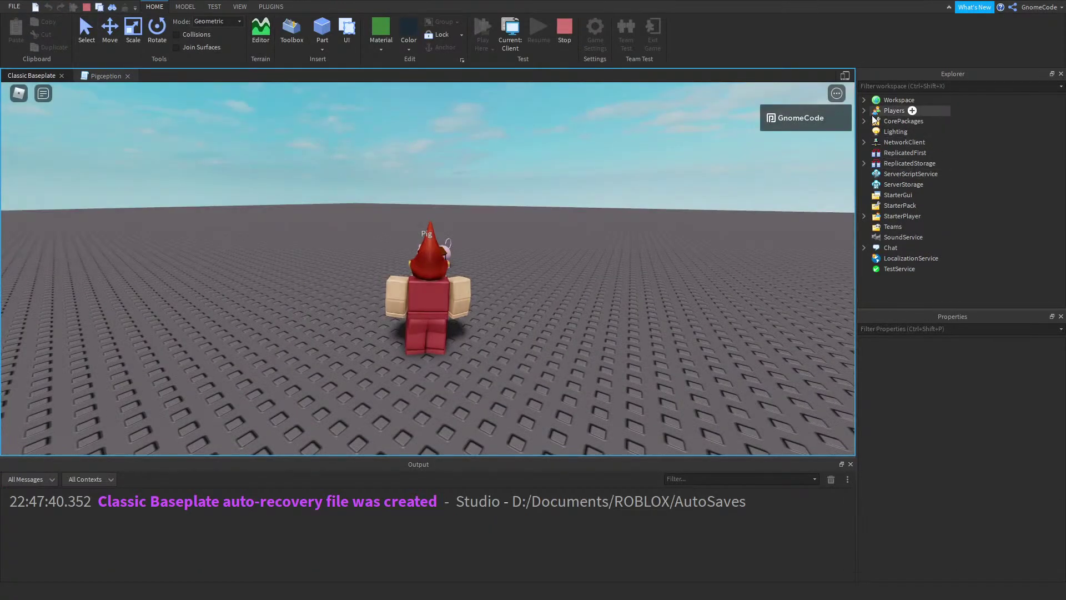
left_click(867, 111)
left_click(875, 121)
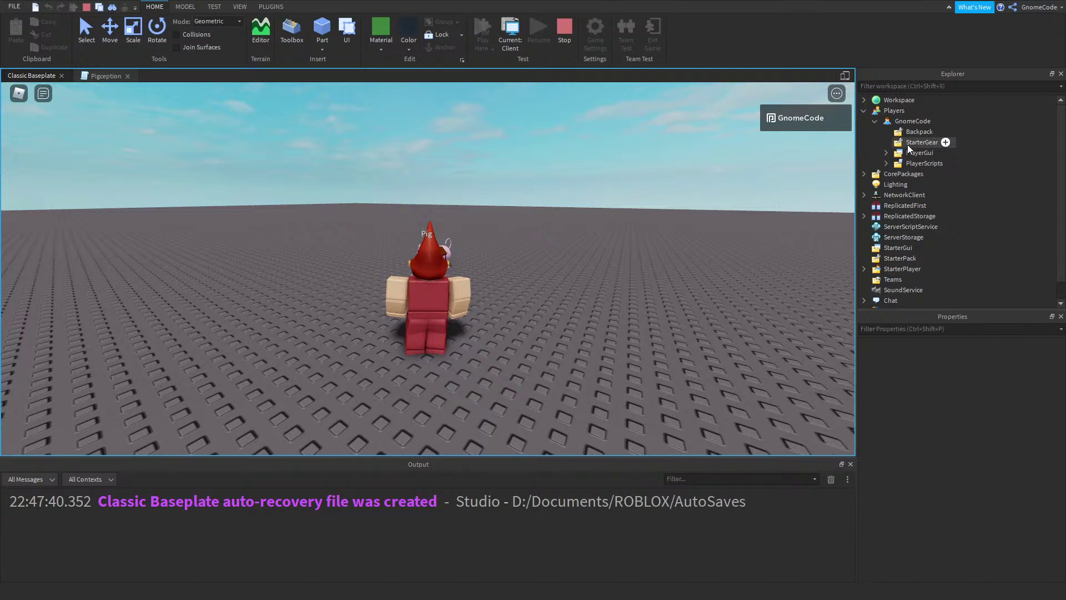
left_click(915, 132)
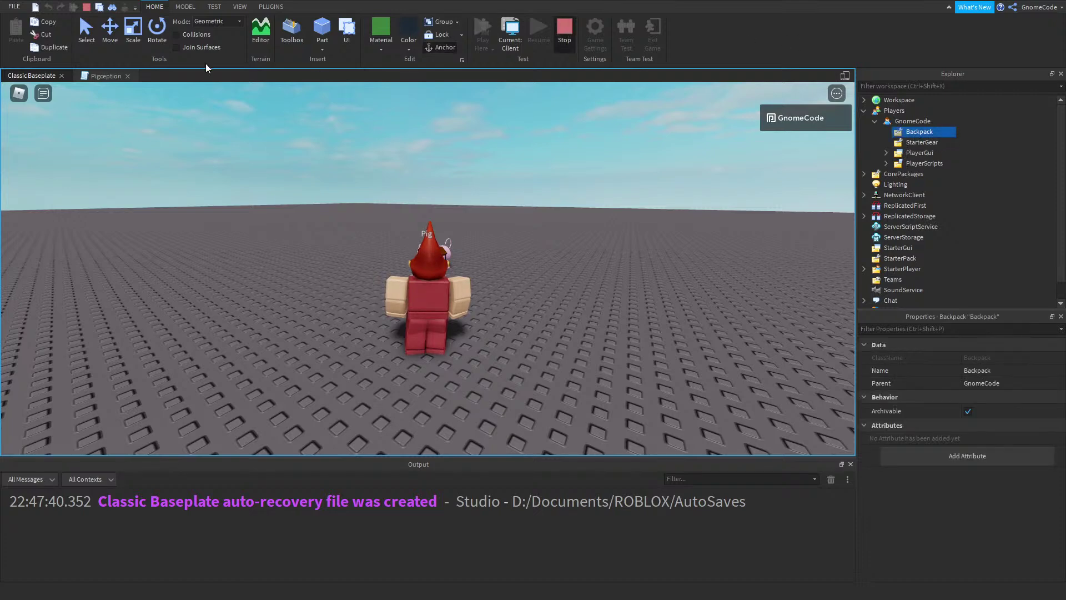
Stop the play test and add bacon.Parent = player.Backpack below the print line in the Pigception script's Prompt.Triggered function
key("shift+F5")
left_click(108, 76)
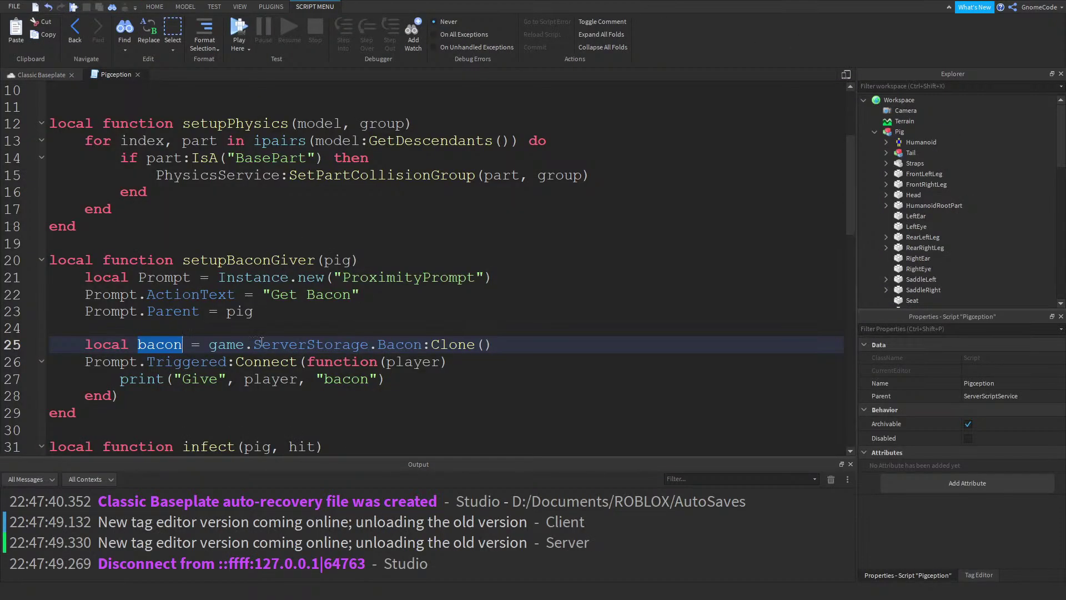
left_click(480, 361)
left_click(437, 378)
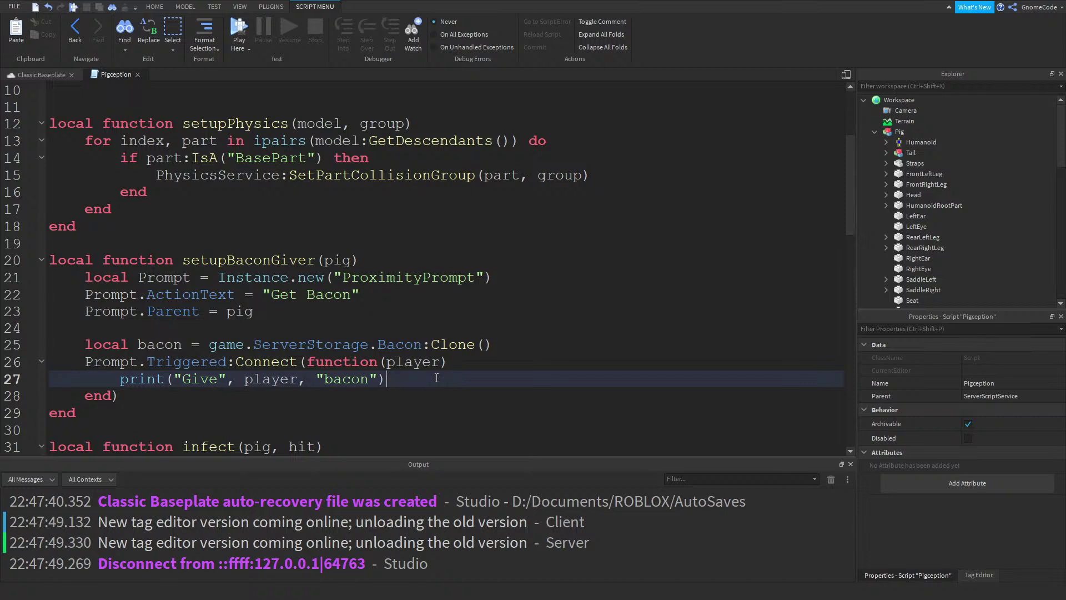
key("Return")
type("bacon")
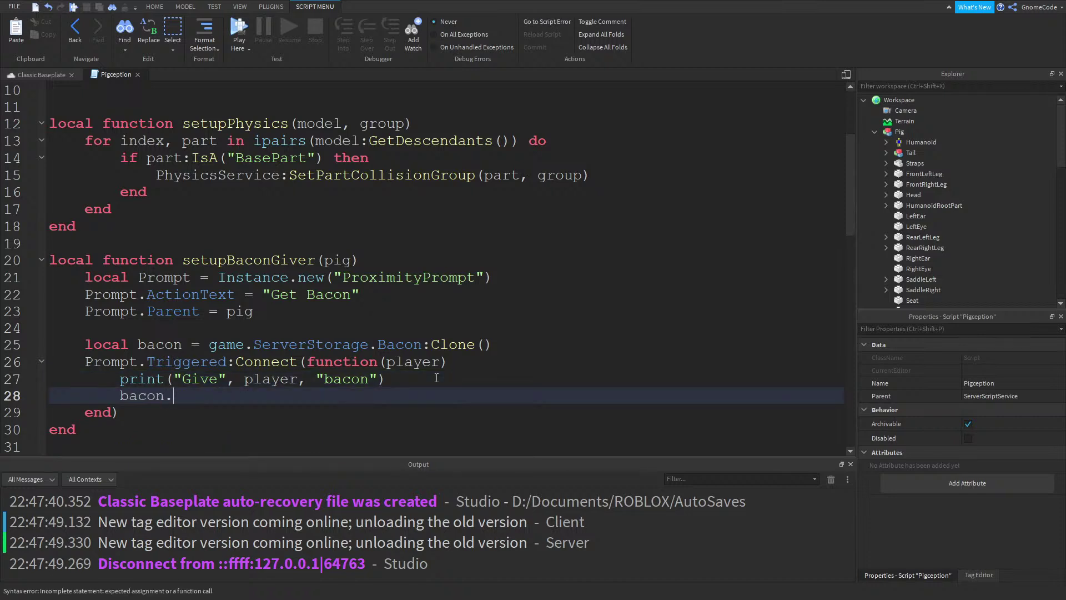
type(".Parent = player.Backpack")
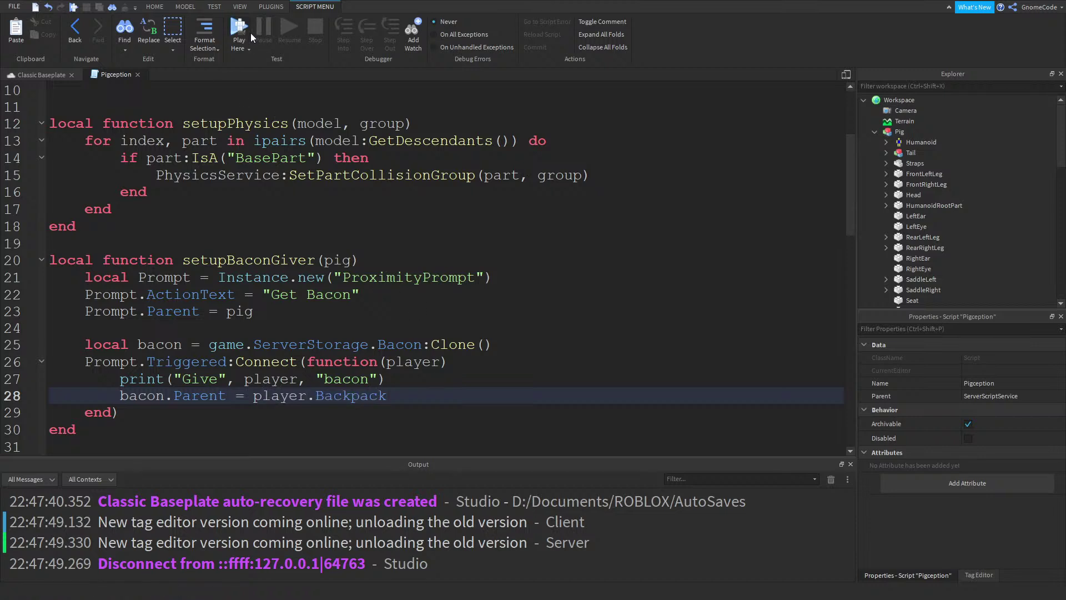
Play-test the game, trigger the pig's Get Bacon prompt, and equip and unequip the Bacon tool
left_click(235, 26)
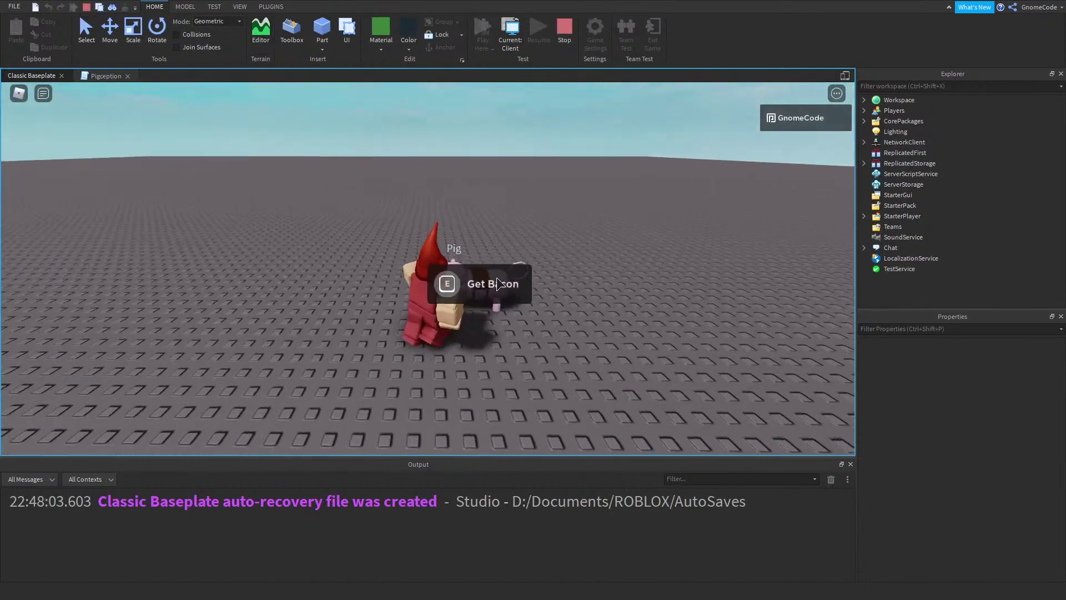
left_click(497, 283)
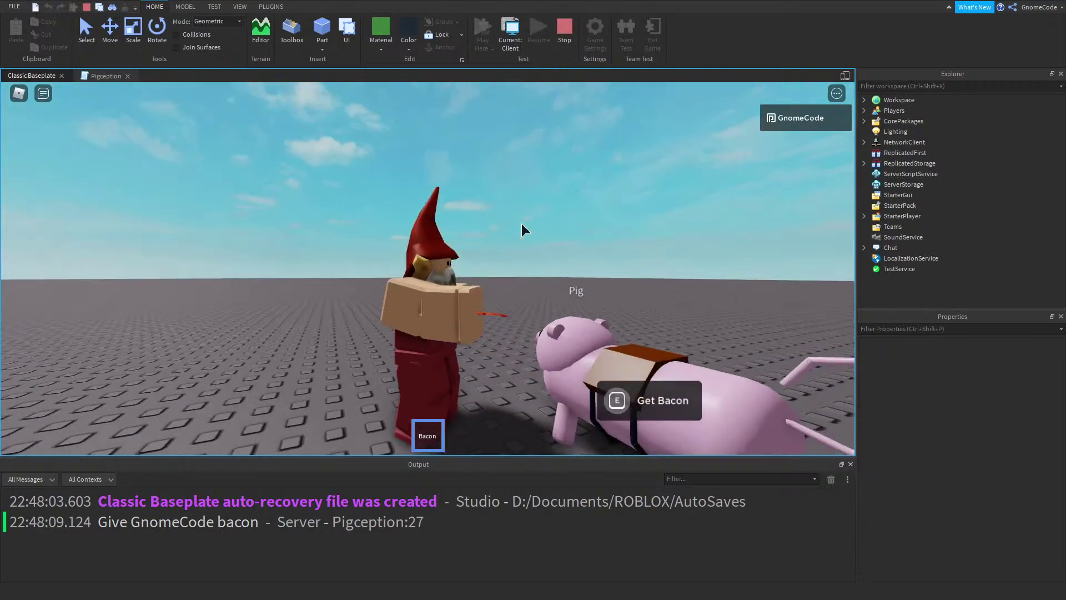
key("1")
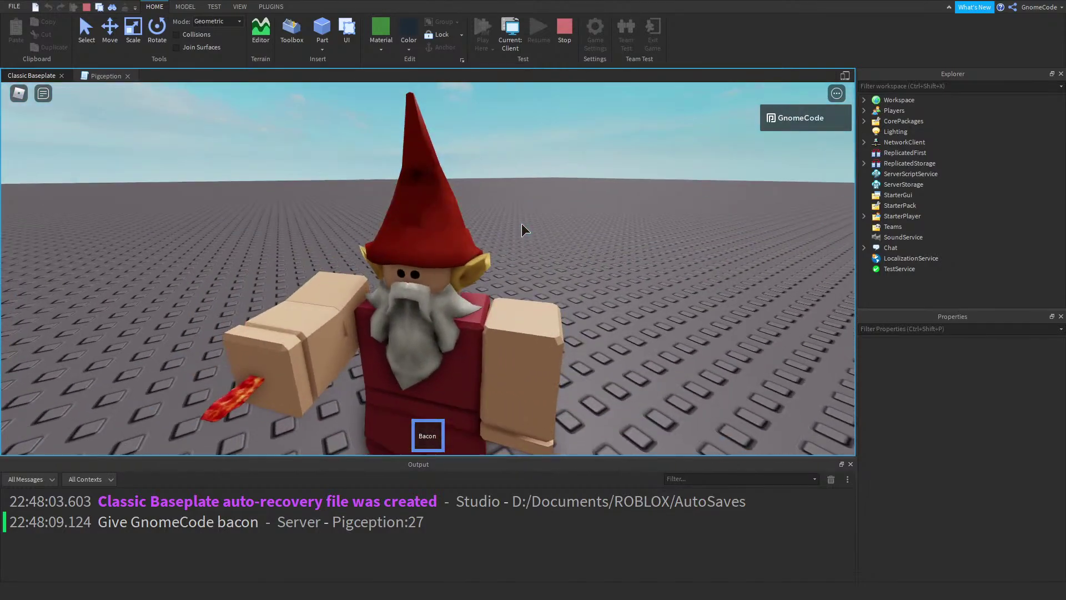
key("d")
key("1")
Trigger the pig's Get Bacon prompt many times in a row, toggling the Bacon tool in between to check for extra copies
right_click_drag(521, 224, 522, 224)
scroll(522, 223, "down", 2)
key("e")
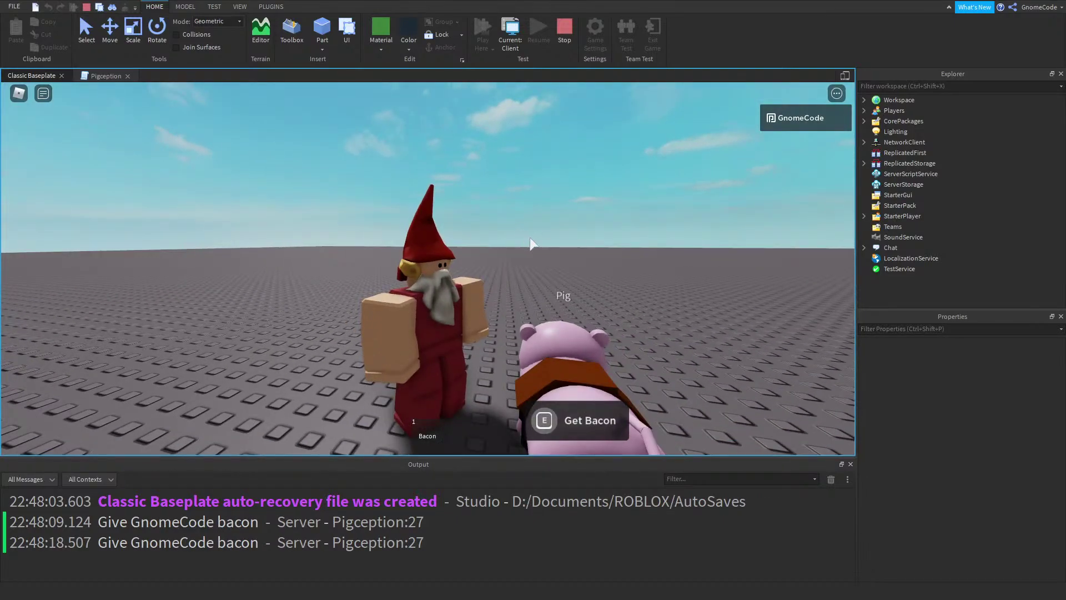
key("e")
key("1")
right_click_drag(573, 261, 572, 261)
key("1")
key("e")
key("e")
key("e")
key("e")
key("e")
key("e")
key("e")
key("e")
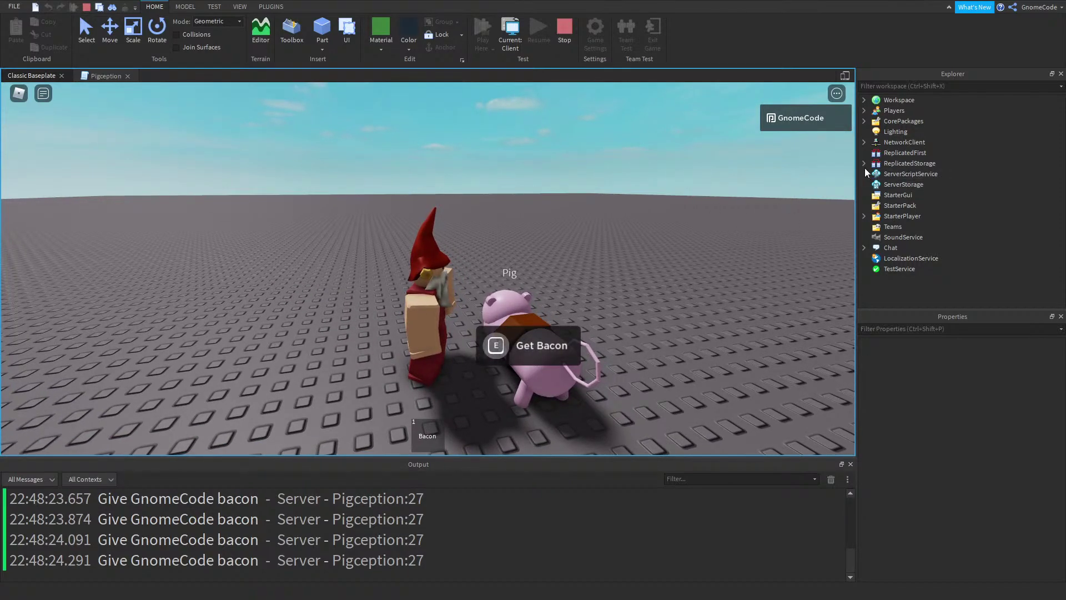
key("e")
key("e")
key("e")
key("e")
right_click_drag(538, 278, 537, 279)
key("1")
key("1")
key("1")
key("1")
key("1")
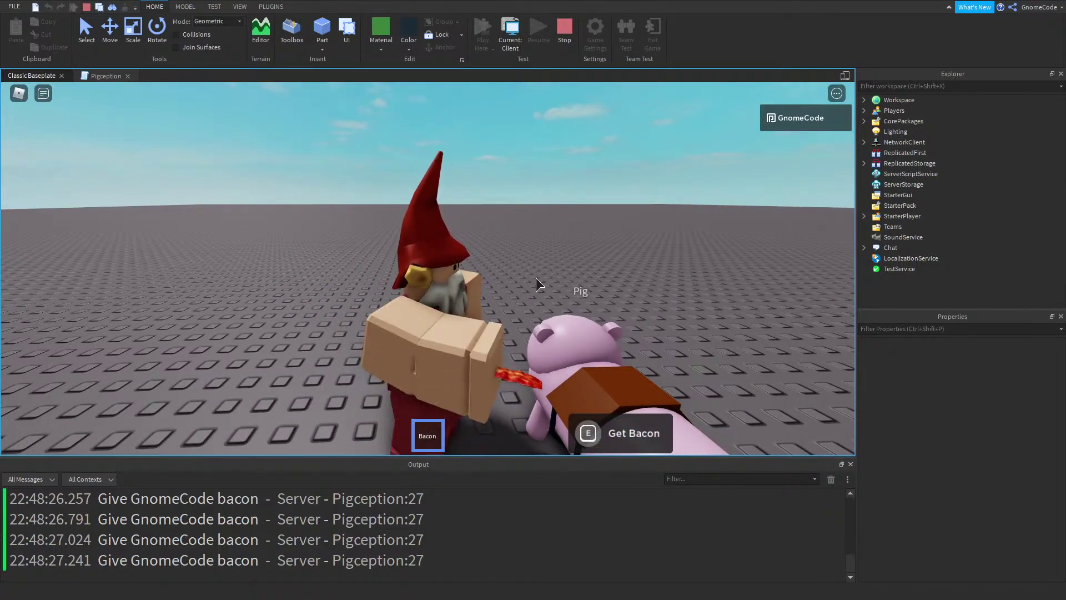
key("e")
key("e")
key("e")
key("e")
key("1")
key("e")
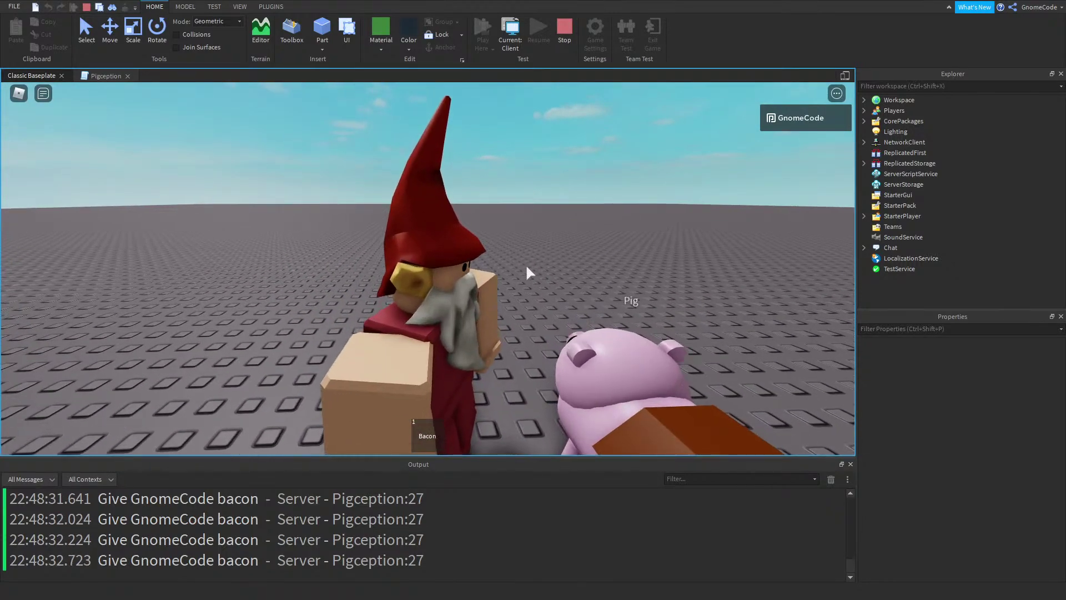
Equip the Bacon tool, walk and jump around with it, and walk into the pig to test the infection
key("w")
key("1")
key("d")
right_click_drag(532, 263, 532, 262)
key("space")
key("w")
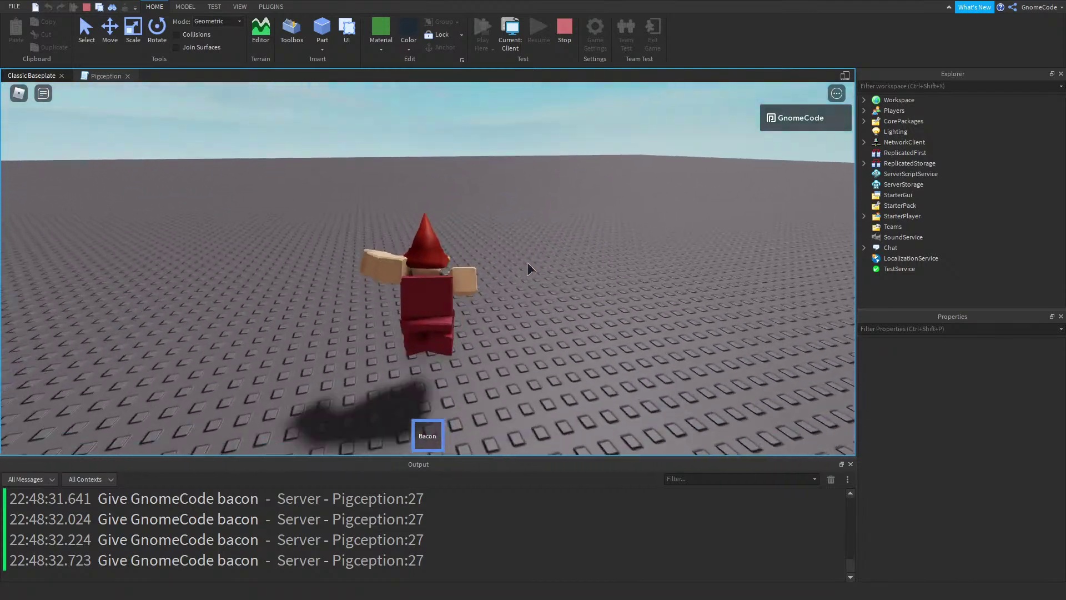
key("space")
key("s")
right_click_drag(514, 214, 514, 214)
key("w")
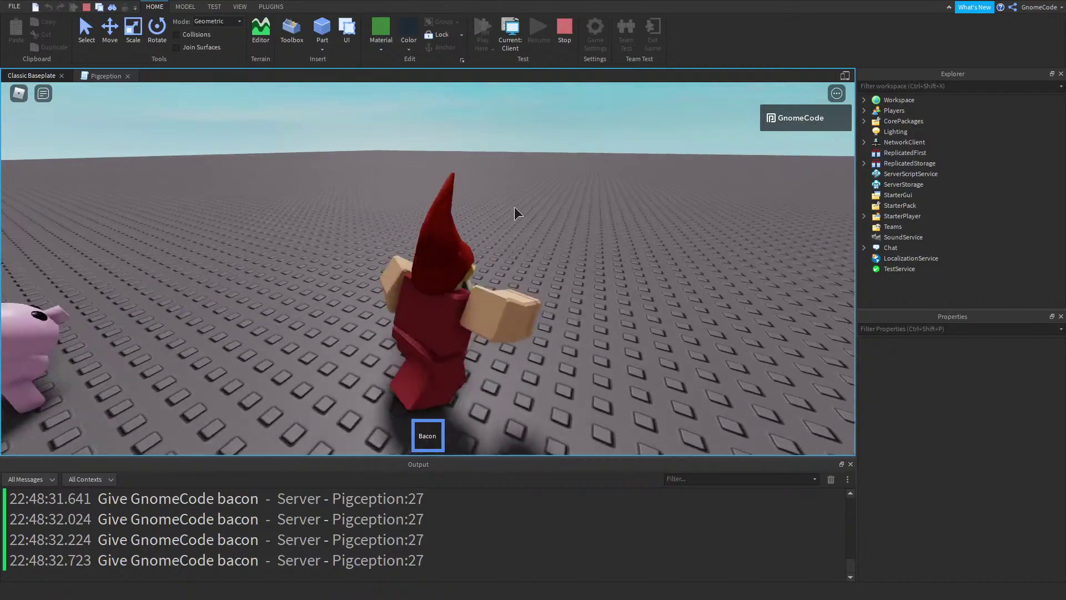
key("s")
key("d")
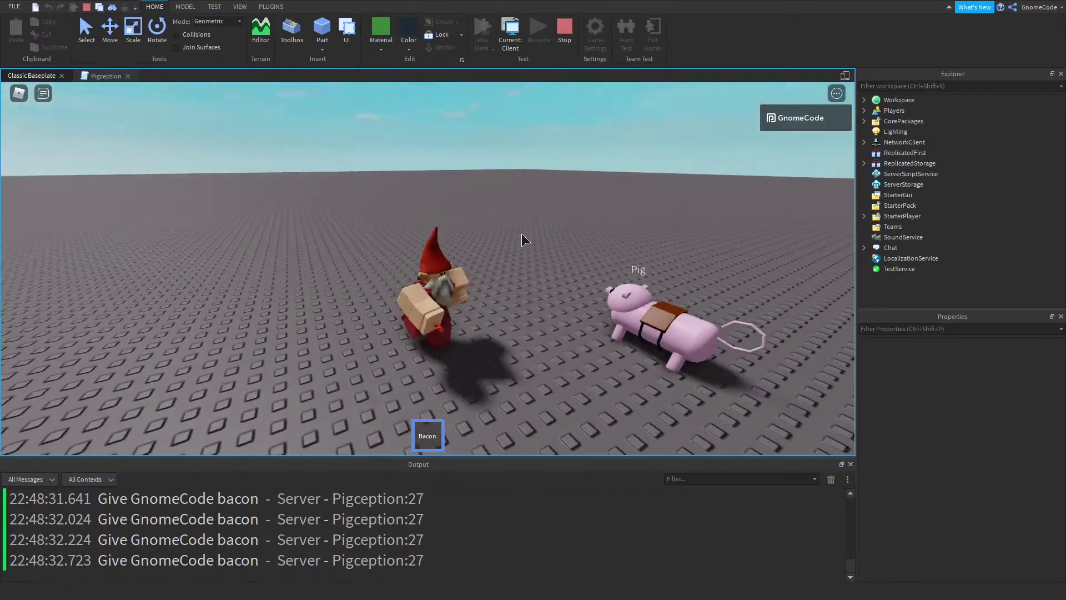
key("w")
key("w")
Walk around as the infected pig and examine the character's Get Bacon prompt from near and far
right_click_drag(522, 234, 545, 224)
scroll(522, 233, "up", 3)
key("d")
key("w")
key("s")
key("w")
scroll(546, 224, "down", 5)
scroll(550, 232, "up", 4)
key("s")
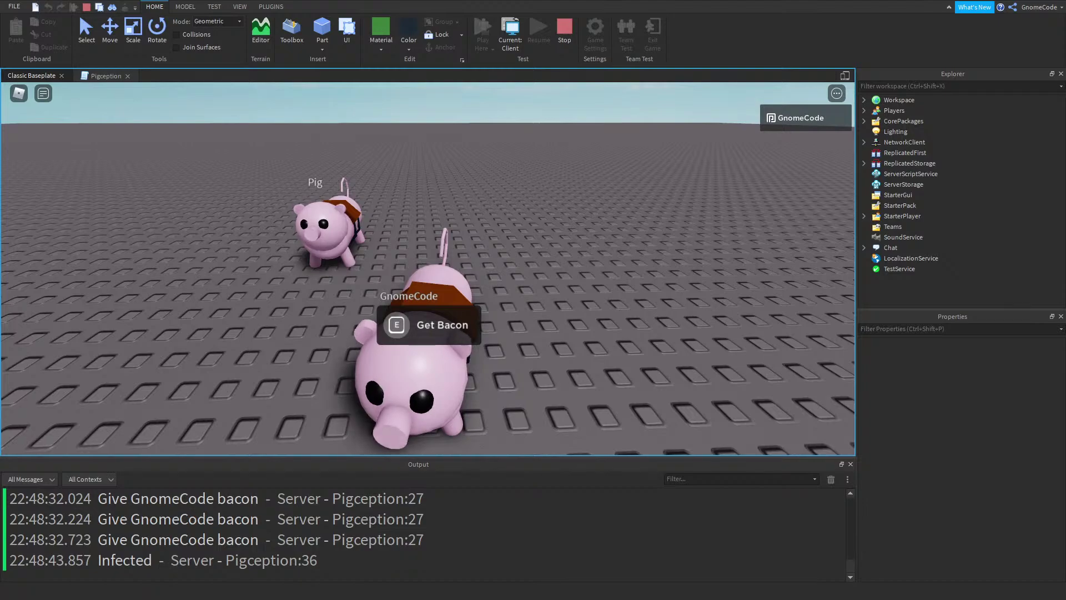
right_click_drag(575, 306, 573, 316)
key("w")
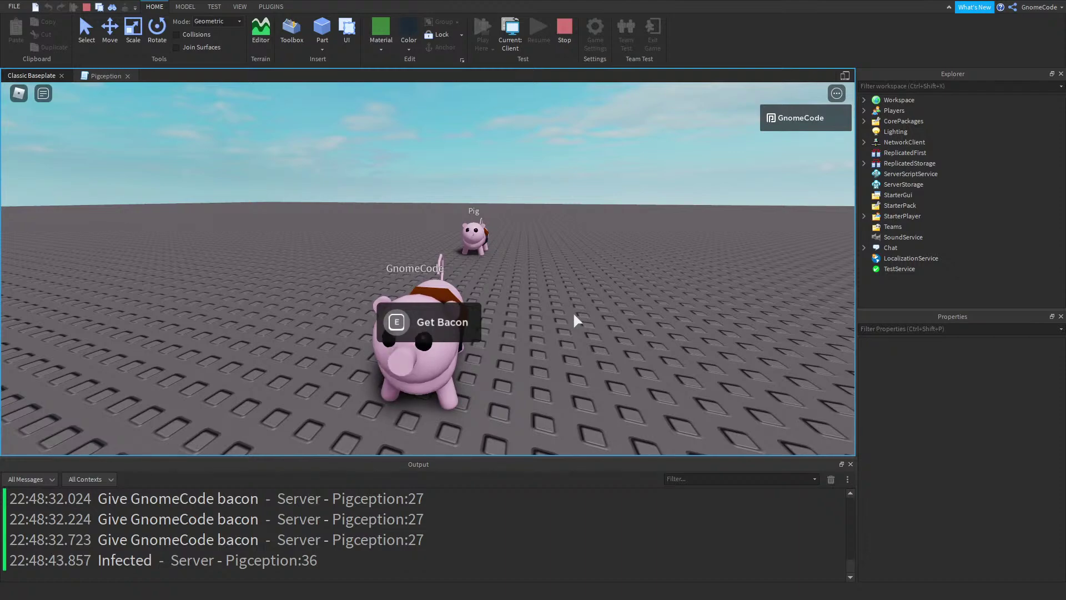
scroll(445, 213, "down", 5)
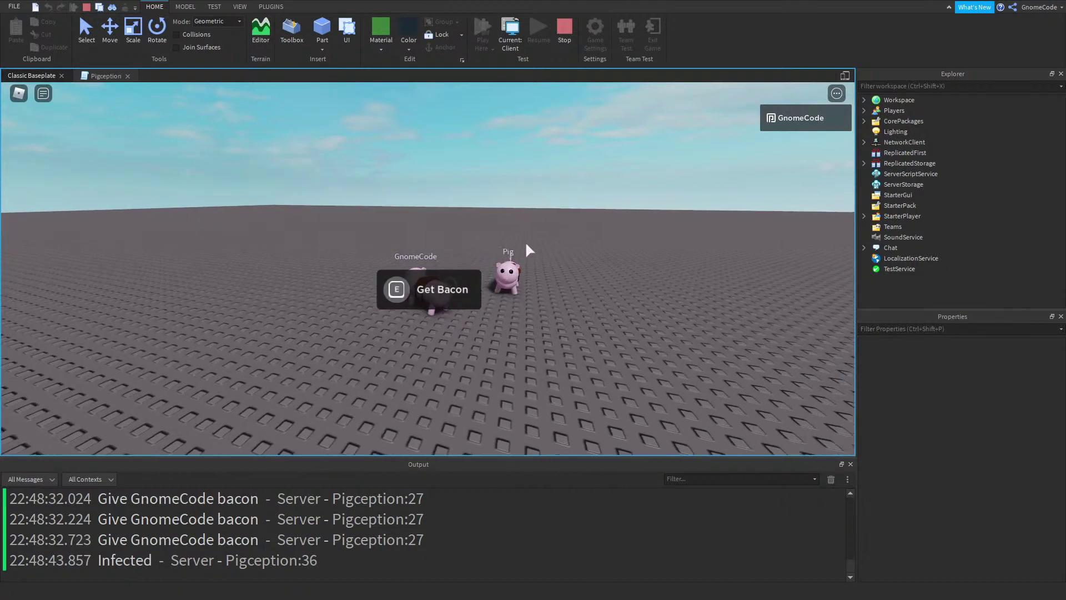